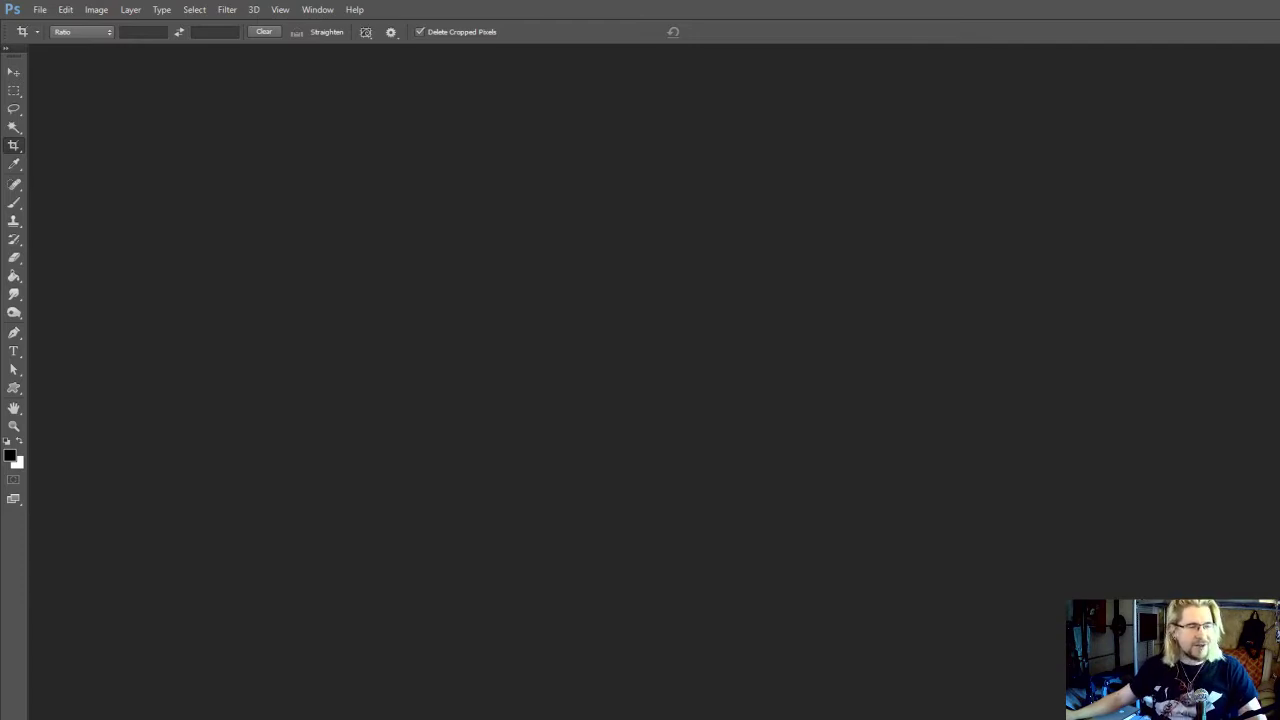
# Create a white portrait document 2000 pixels wide and roughly one and a half times as tall, and switch to the Rectangular Marquee tool
pyautogui.click(40, 10)
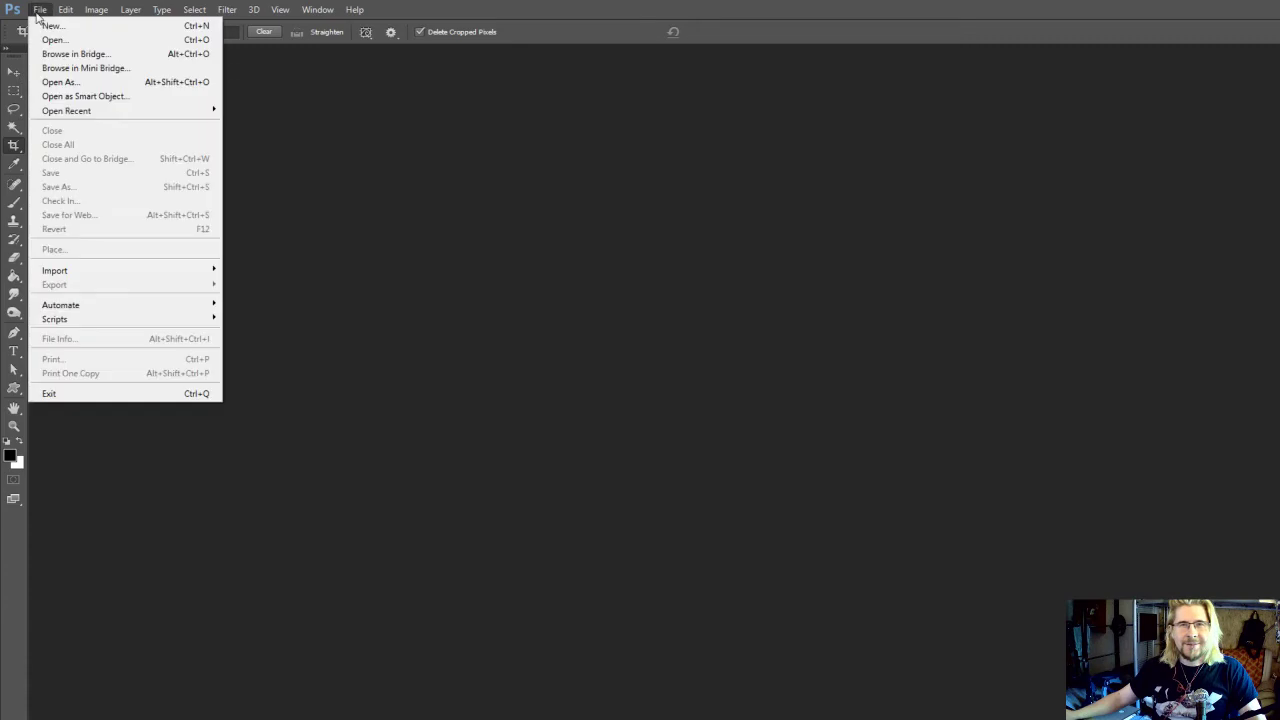
pyautogui.click(102, 25)
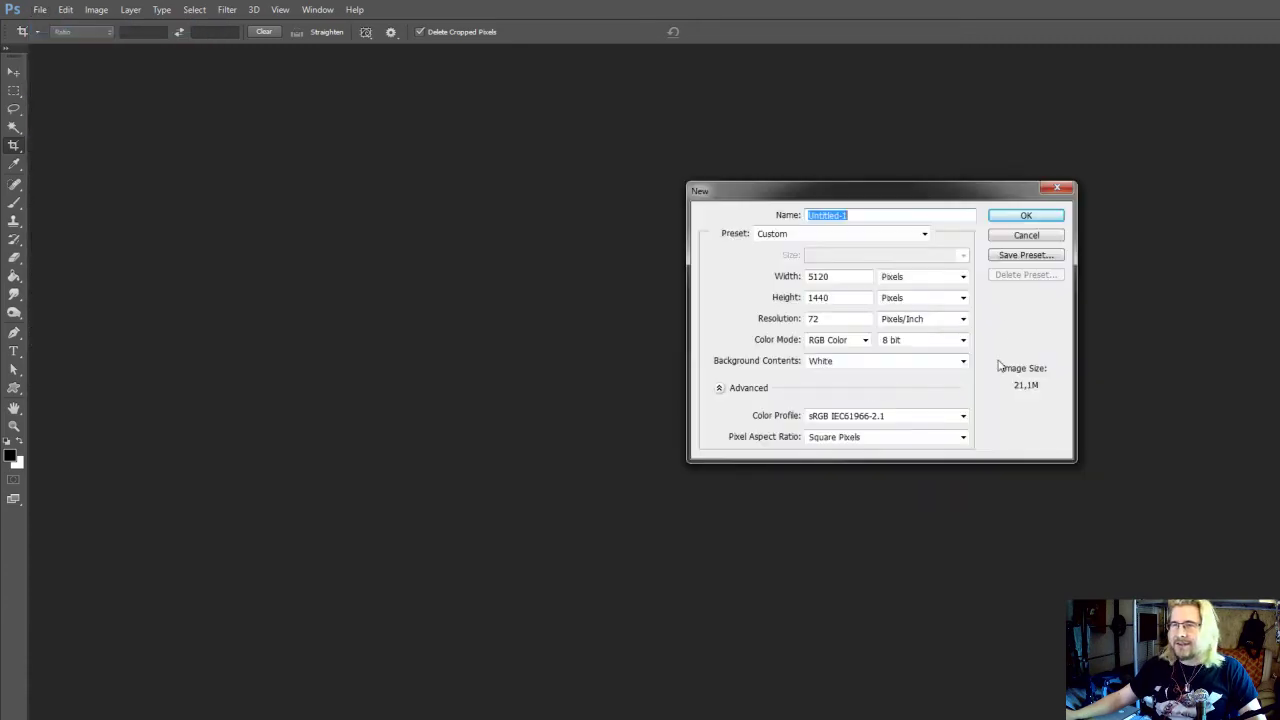
pyautogui.doubleClick(815, 276)
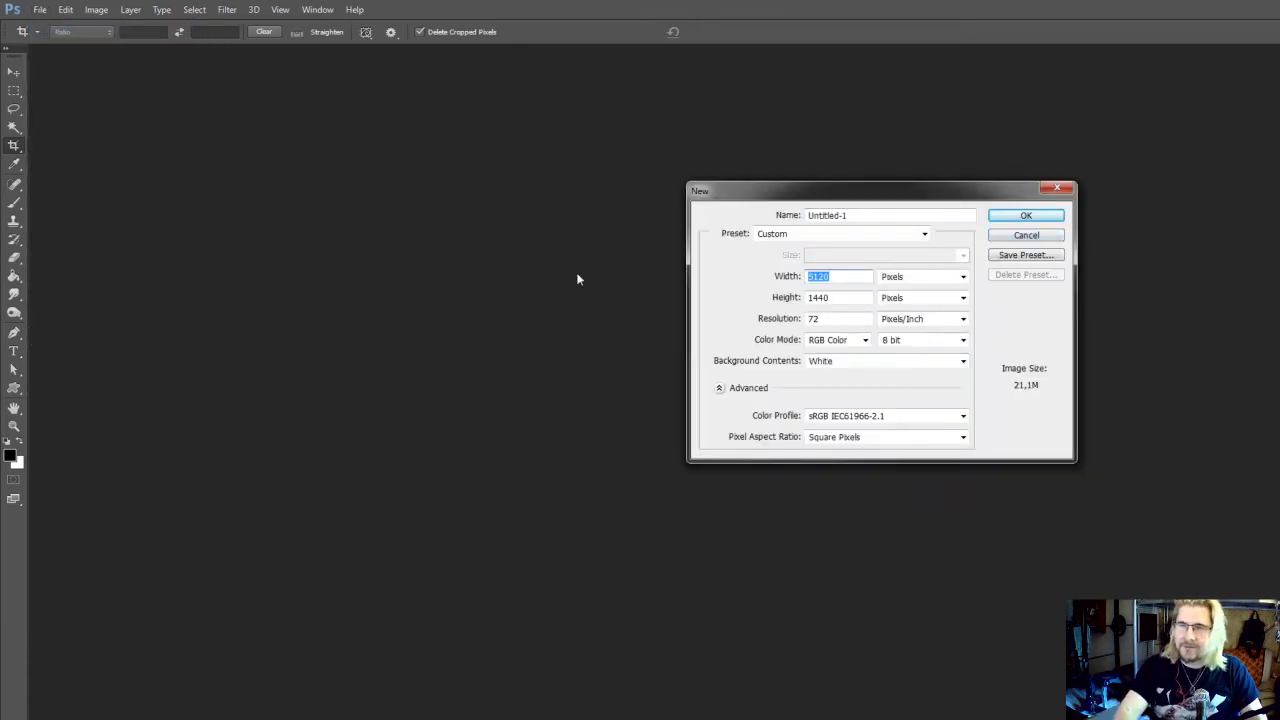
pyautogui.write('2000')
pyautogui.press('Tab')
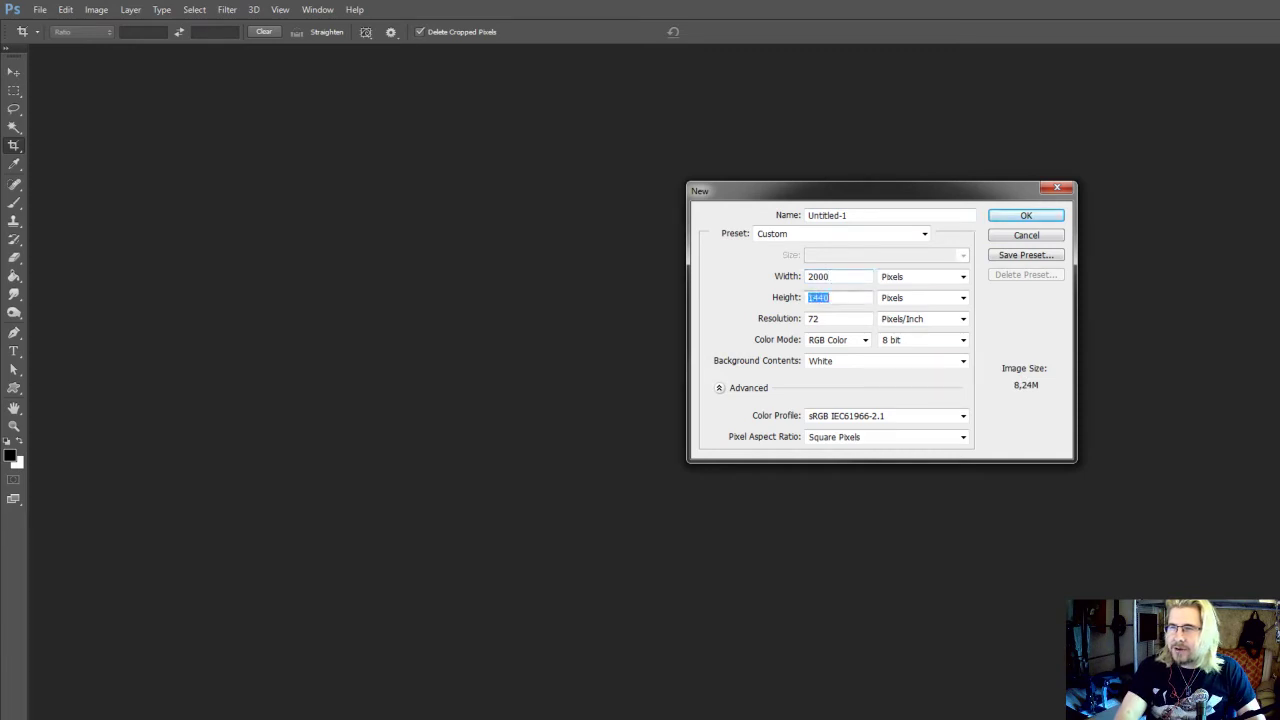
pyautogui.write('2000')
pyautogui.press('Return')
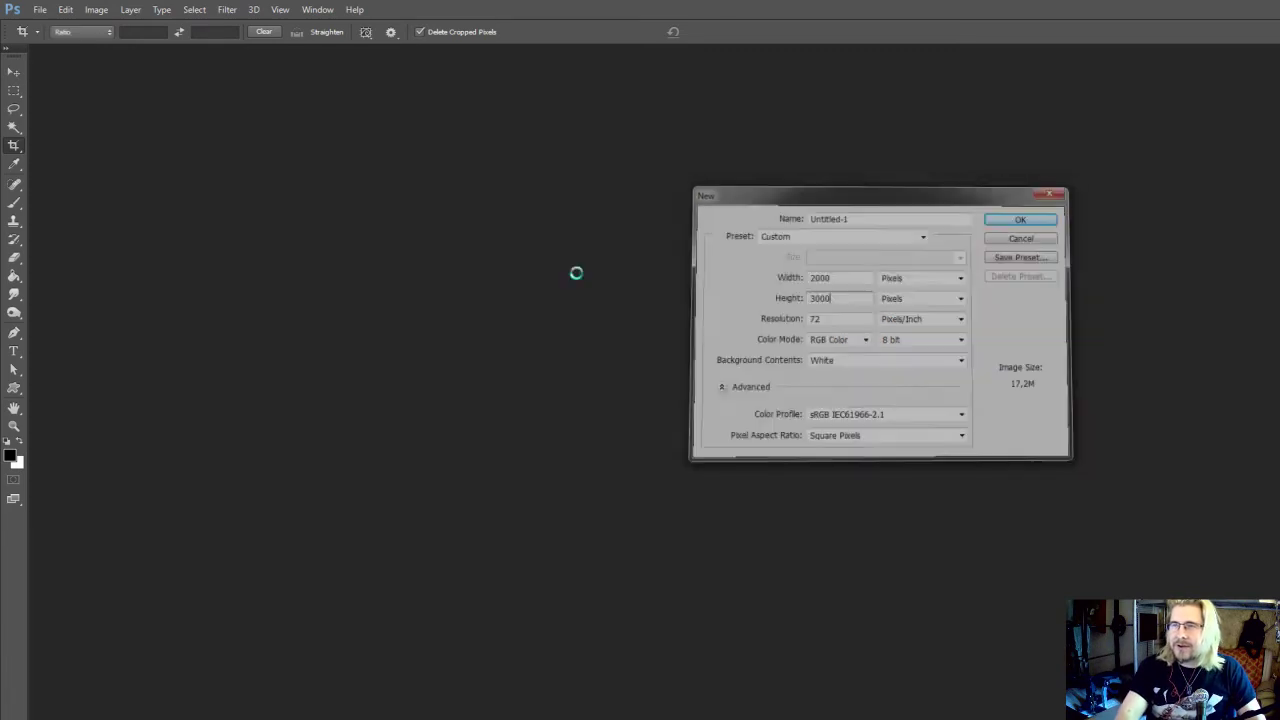
pyautogui.click(14, 90)
# Save the document as the PSD file Troll in the Streamaction folder on the desktop
pyautogui.scroll(1, 204, 257)
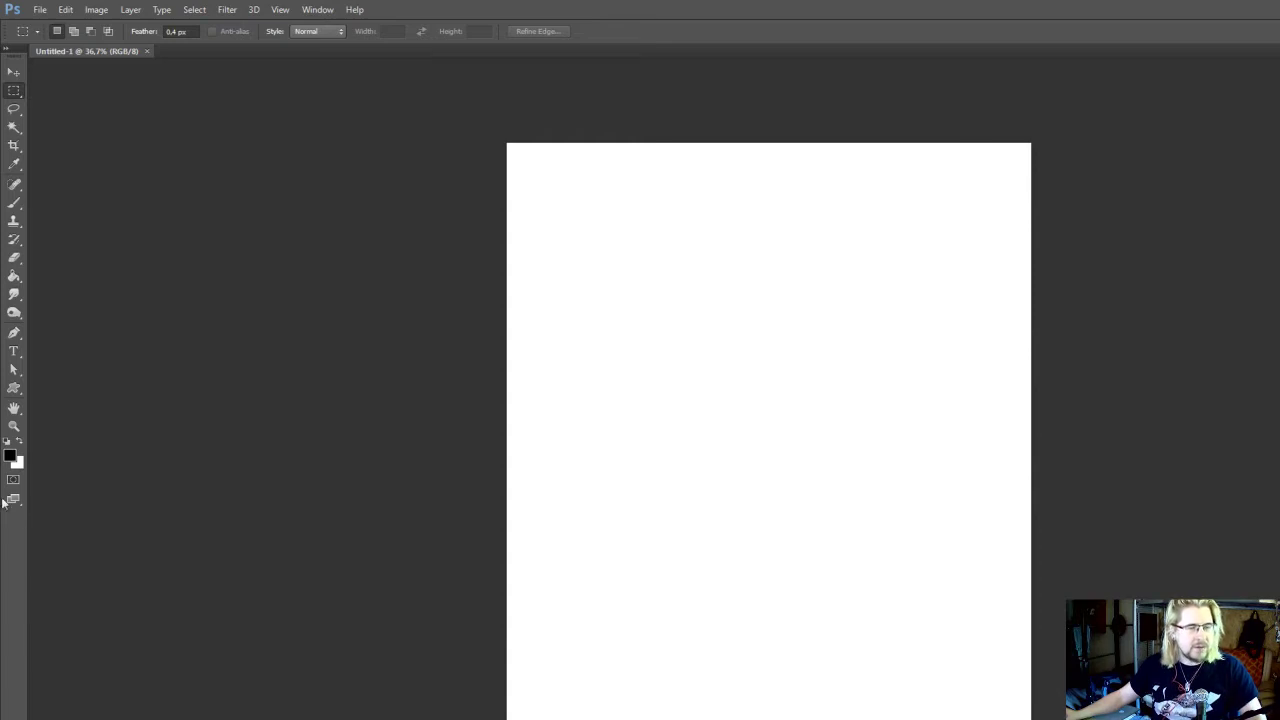
pyautogui.scroll(2, 725, 310)
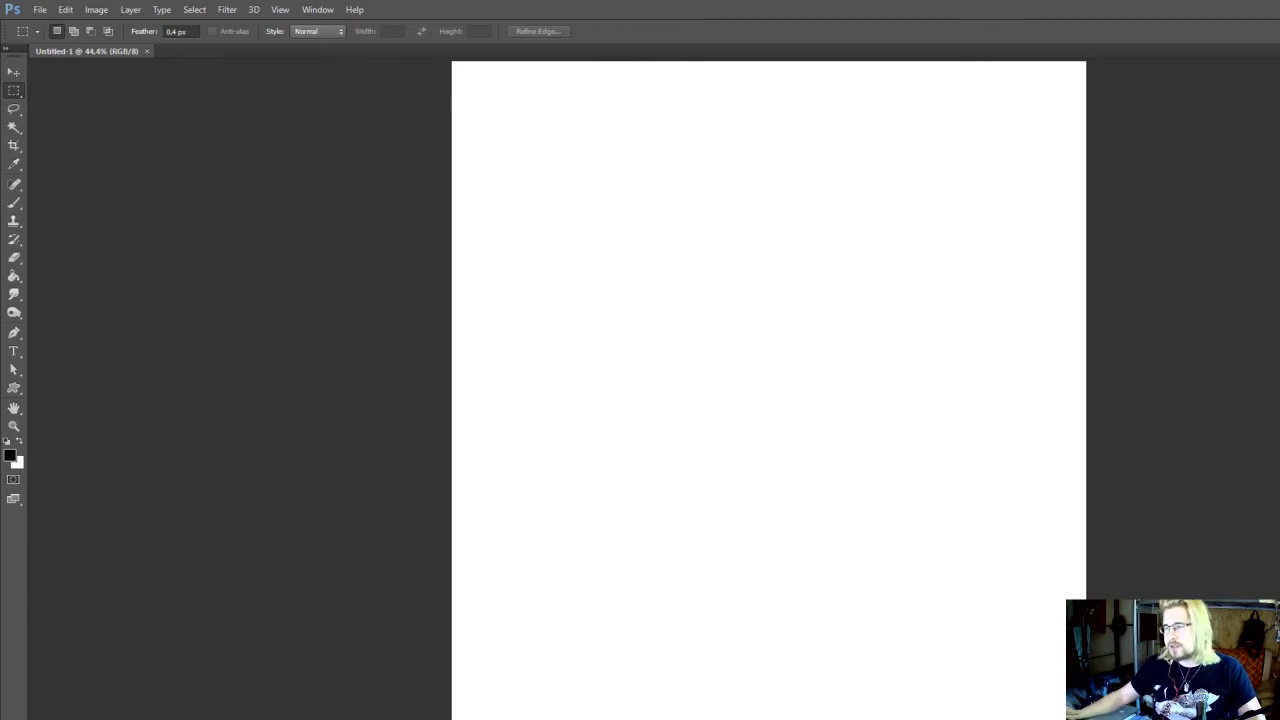
pyautogui.hotkey('ctrl', 's')
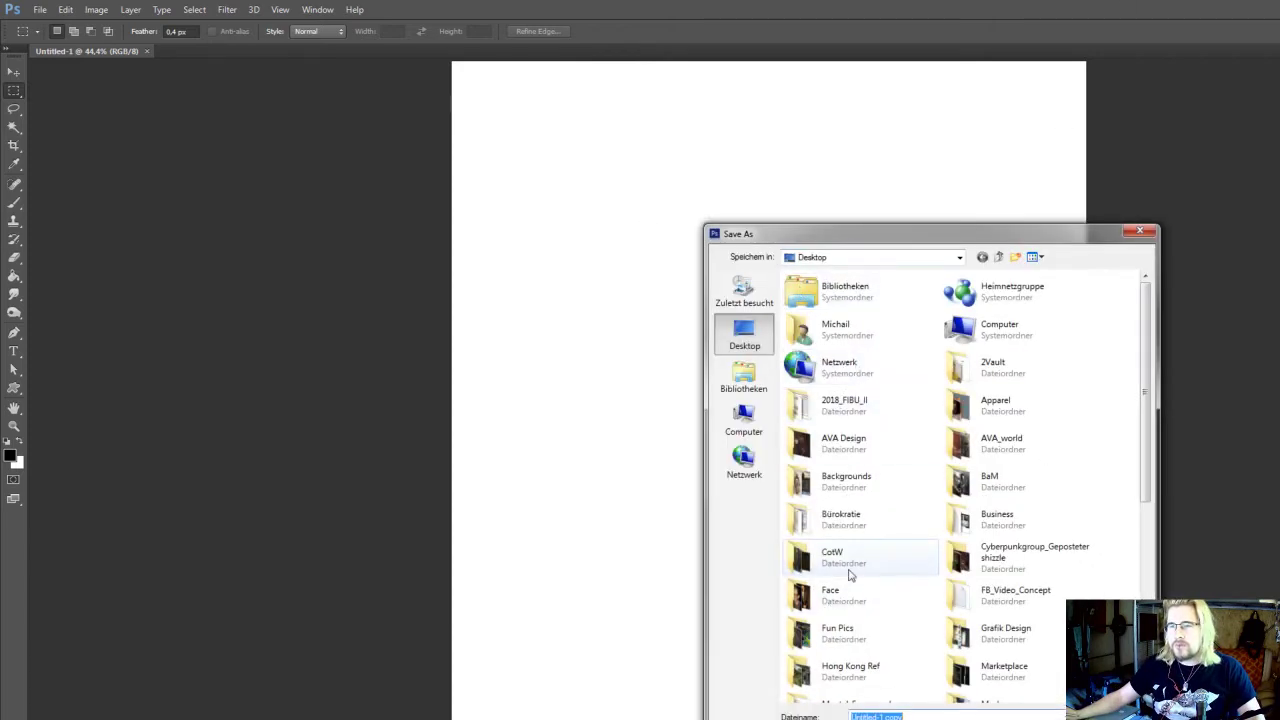
pyautogui.click(849, 575)
pyautogui.scroll(-4, 860, 560)
pyautogui.click(885, 538)
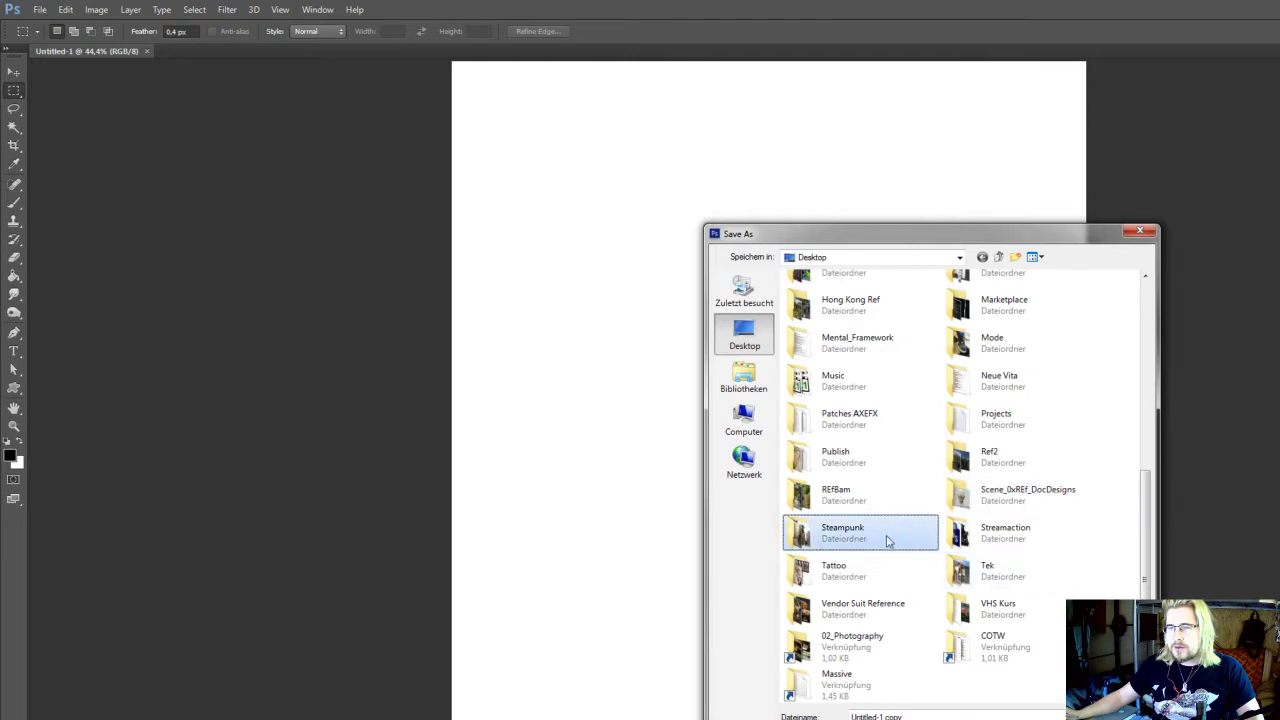
pyautogui.doubleClick(886, 540)
pyautogui.press('BackSpace')
pyautogui.scroll(-2, 1003, 580)
pyautogui.click(1004, 580)
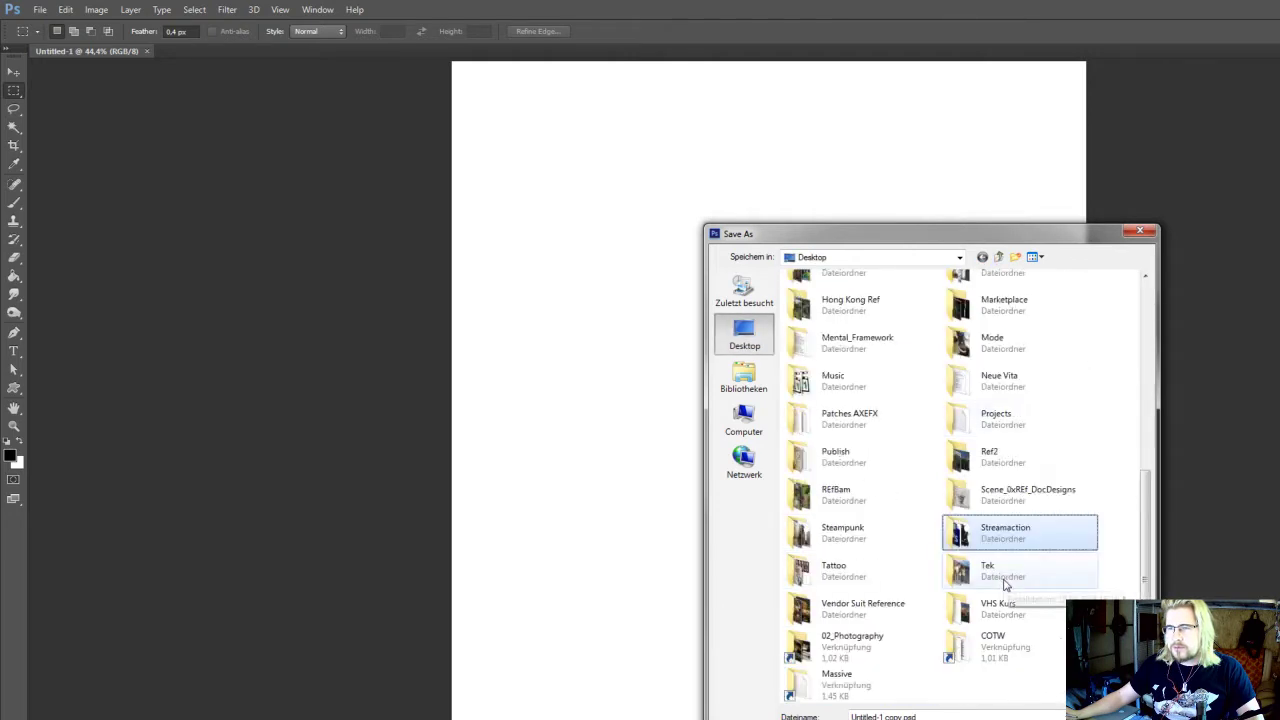
pyautogui.doubleClick(1005, 533)
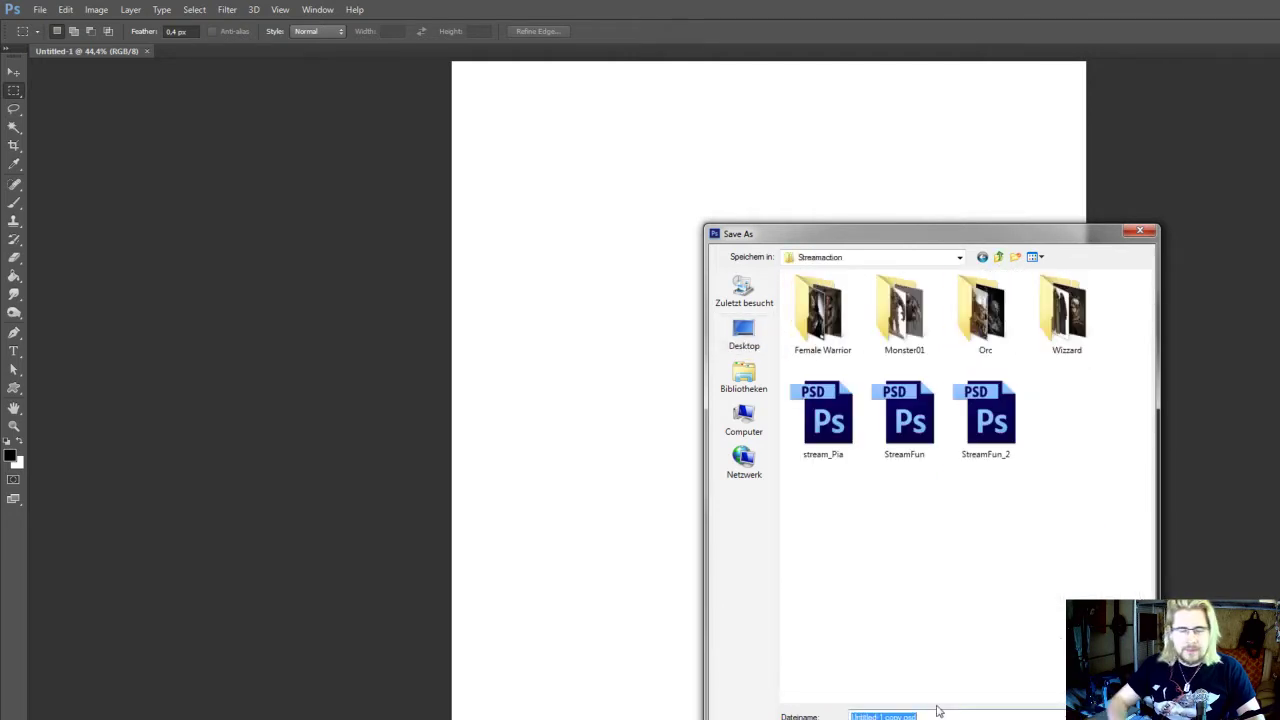
pyautogui.write('Troll')
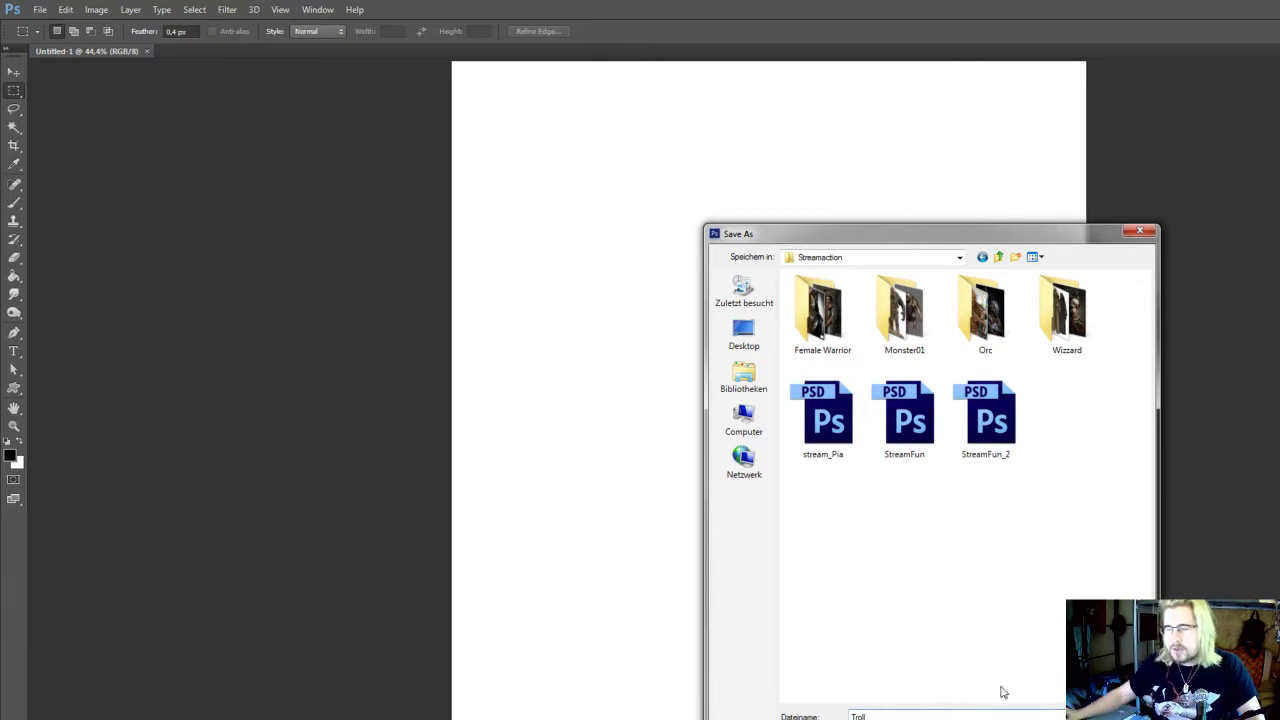
pyautogui.press('Return')
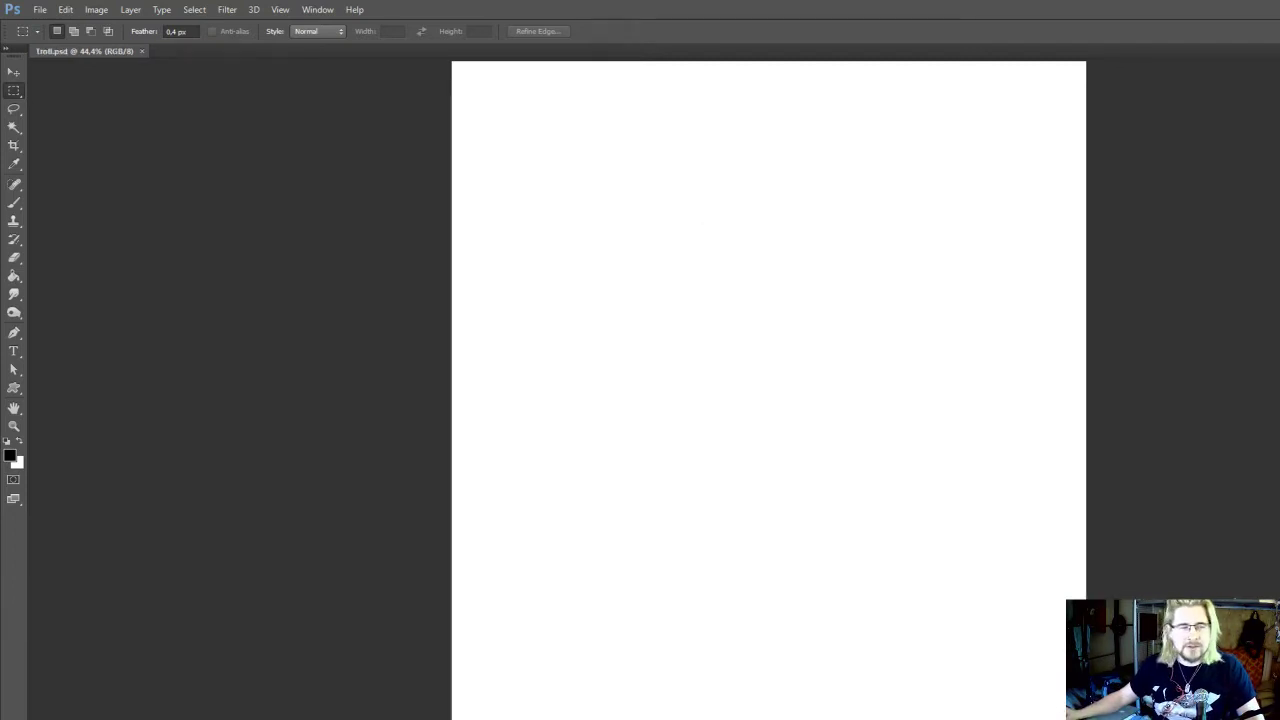
# Add a new empty layer above the background and activate the Brush tool
pyautogui.scroll(1, 1205, 640)
pyautogui.moveTo(1026, 549); pyautogui.dragTo(1139, 668)
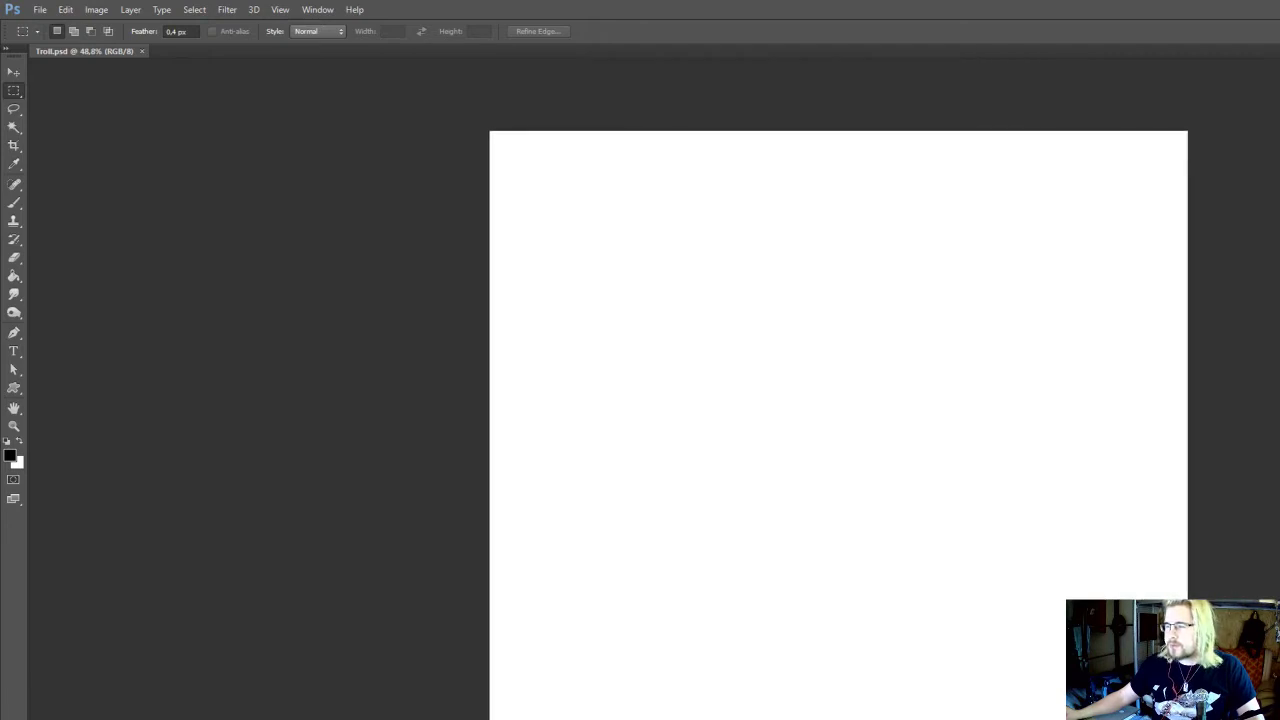
pyautogui.hotkey('ctrl', 'shift', 'alt', 'n')
pyautogui.moveTo(1015, 641); pyautogui.dragTo(1064, 643)
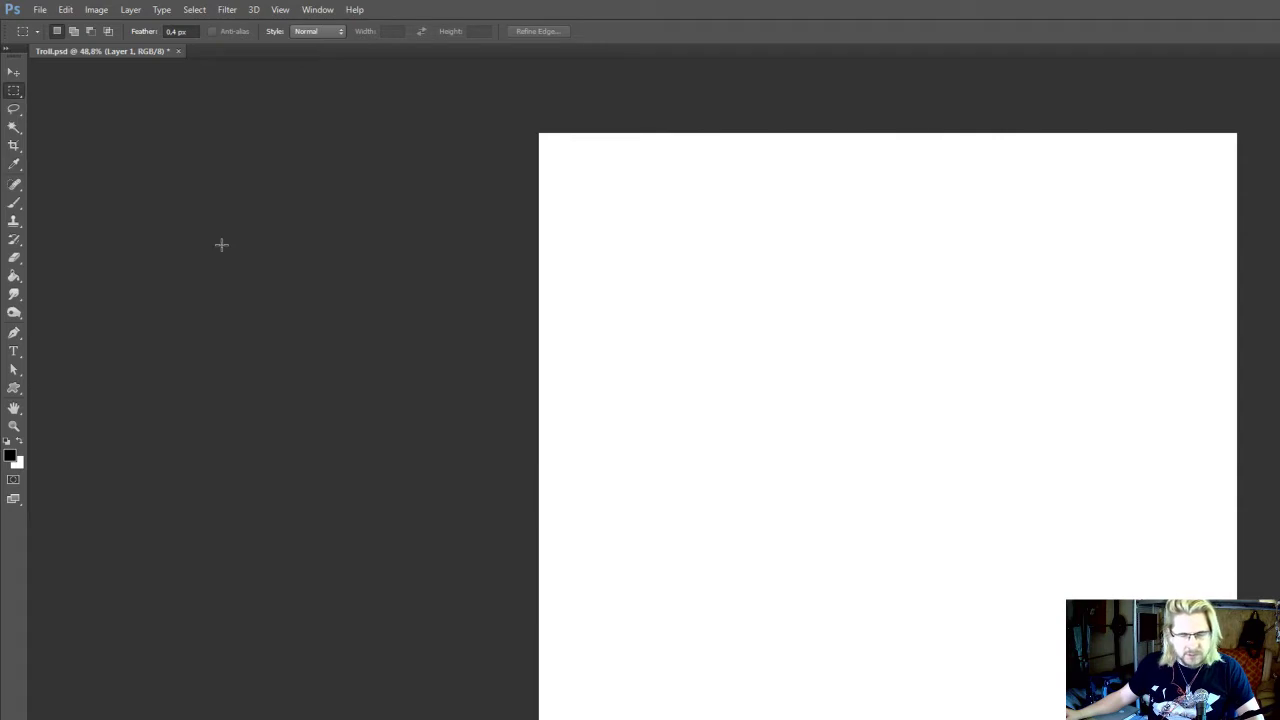
pyautogui.press('b')
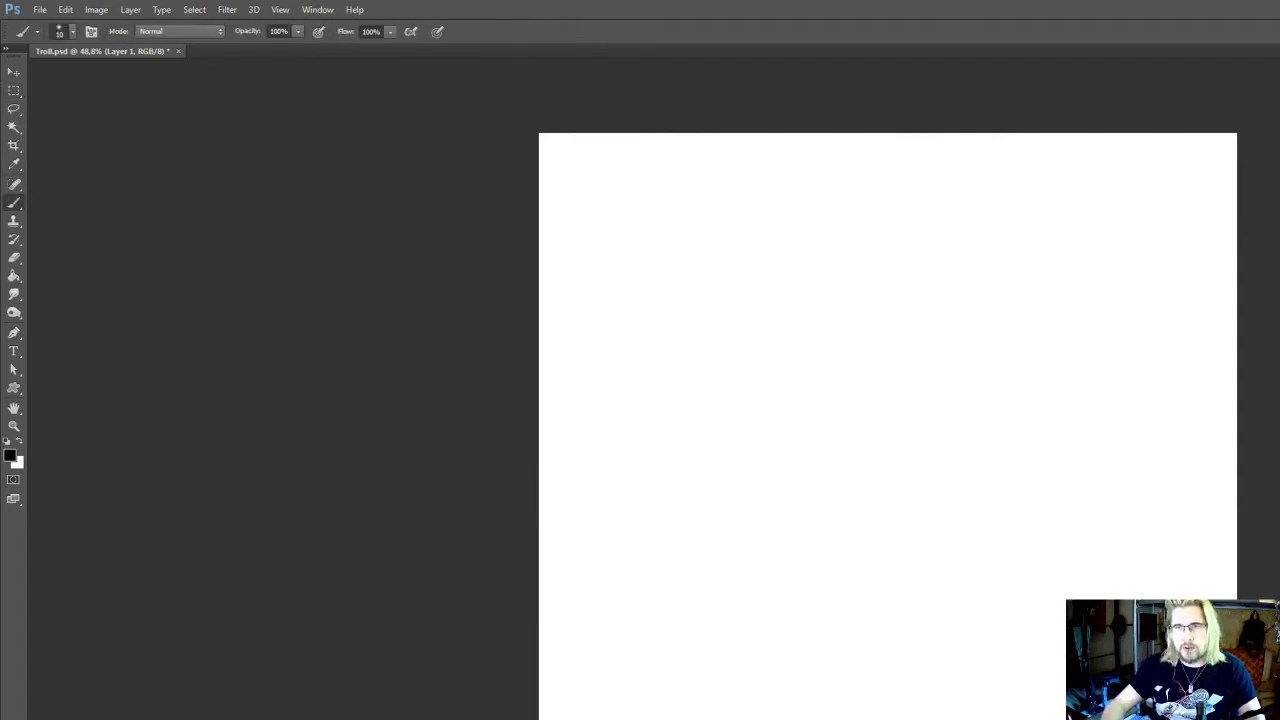
# Paint a small round black patch in the canvas's upper middle using a rough textured brush at 90 px
pyautogui.moveTo(899, 529); pyautogui.dragTo(907, 535)
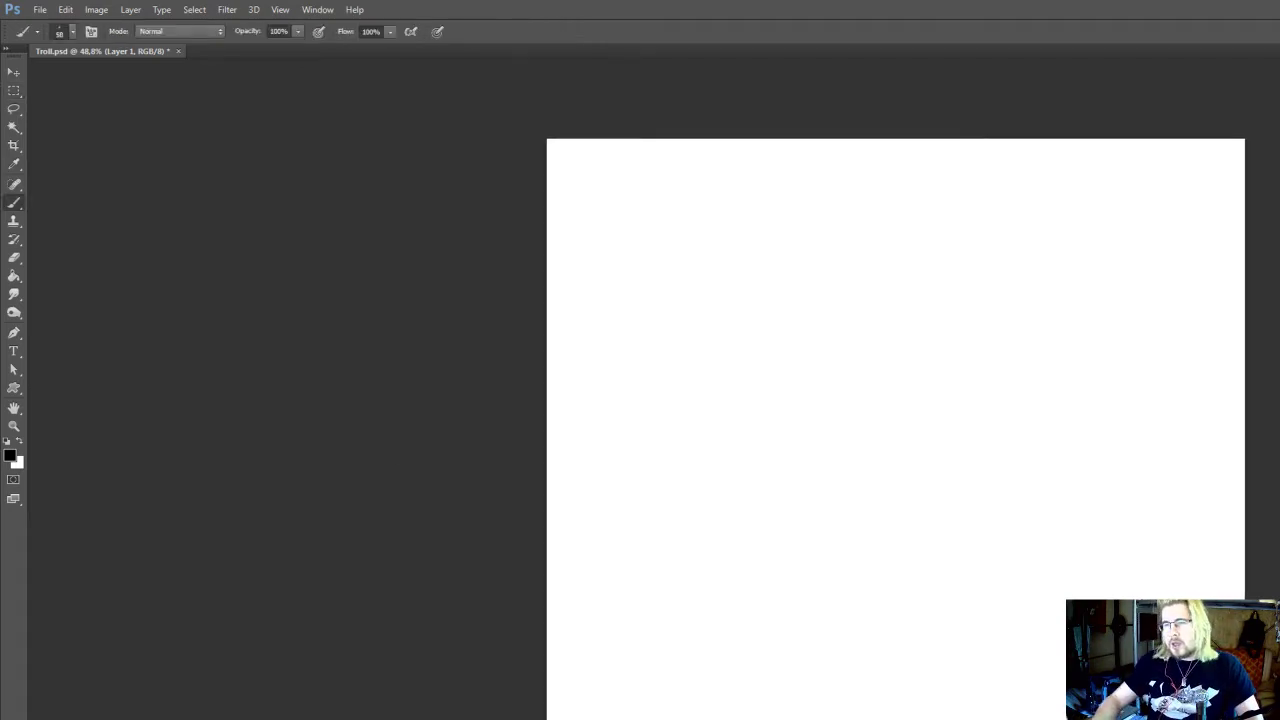
pyautogui.moveTo(903, 451)
pyautogui.mouseDown()
pyautogui.moveTo(871, 471)
pyautogui.moveTo(861, 510)
pyautogui.mouseUp()
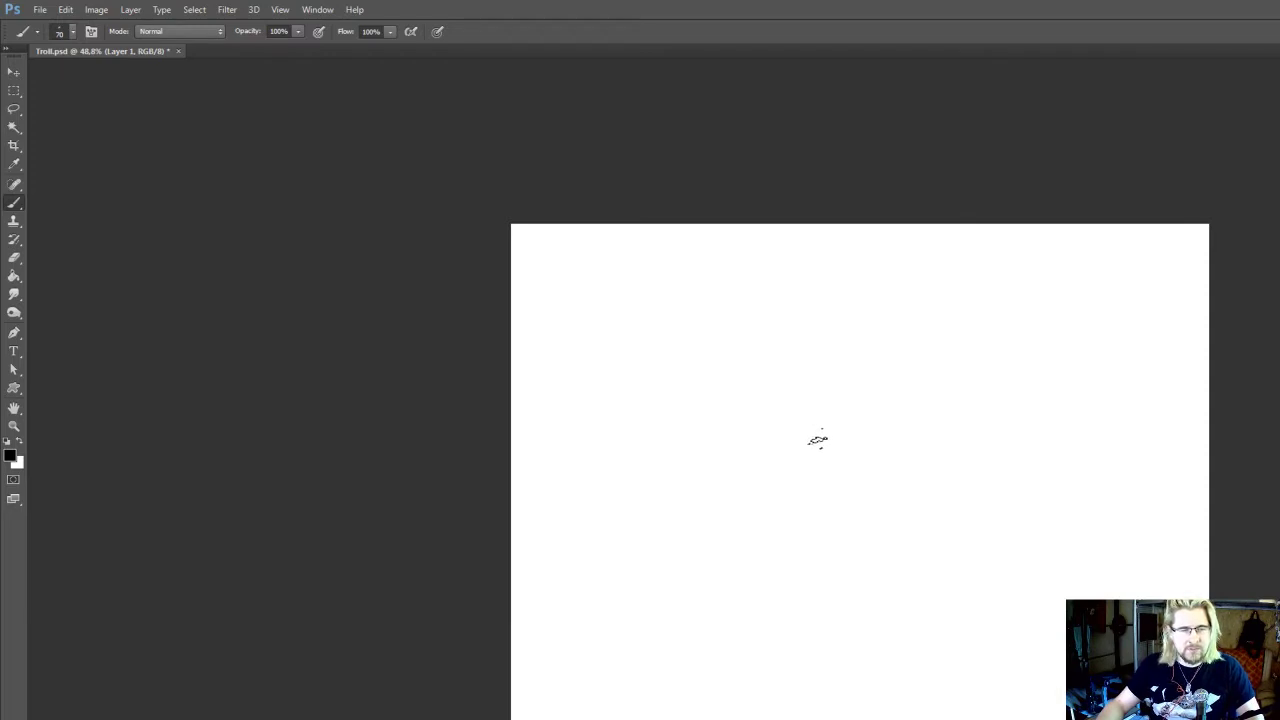
pyautogui.moveTo(809, 426)
pyautogui.mouseDown()
pyautogui.moveTo(810, 445)
pyautogui.moveTo(814, 430)
pyautogui.moveTo(746, 416)
pyautogui.moveTo(748, 374)
pyautogui.mouseUp()
pyautogui.press(']')
pyautogui.press(']')
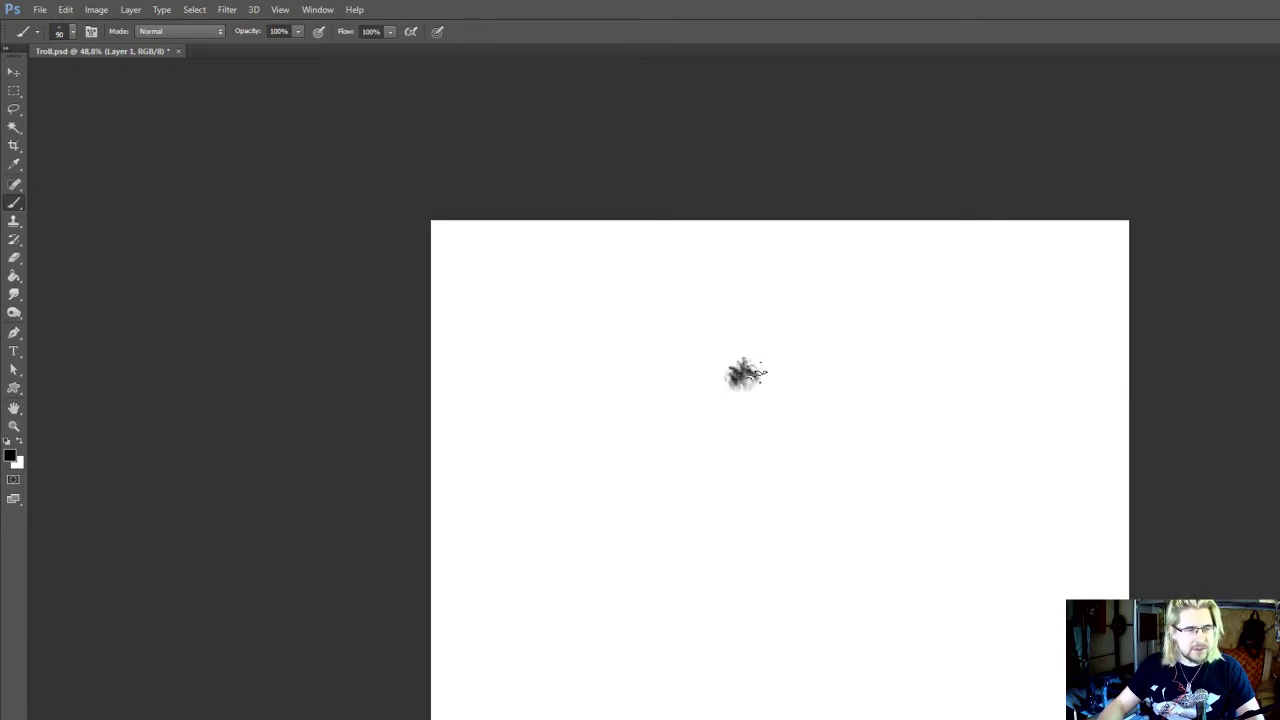
pyautogui.moveTo(780, 377); pyautogui.dragTo(774, 343)
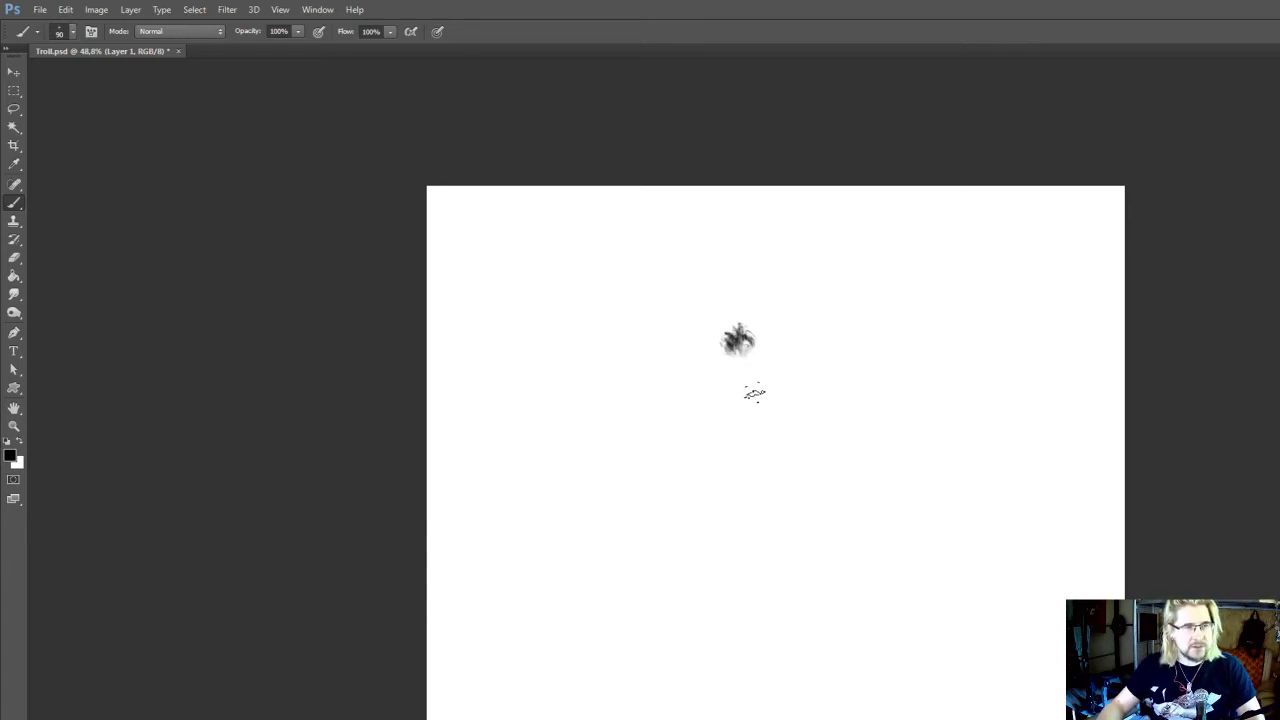
pyautogui.moveTo(747, 367)
pyautogui.mouseDown()
pyautogui.moveTo(729, 332)
pyautogui.moveTo(732, 352)
pyautogui.moveTo(708, 350)
pyautogui.moveTo(759, 365)
pyautogui.moveTo(744, 377)
pyautogui.moveTo(729, 357)
pyautogui.moveTo(754, 328)
pyautogui.moveTo(764, 362)
pyautogui.moveTo(727, 342)
pyautogui.mouseUp()
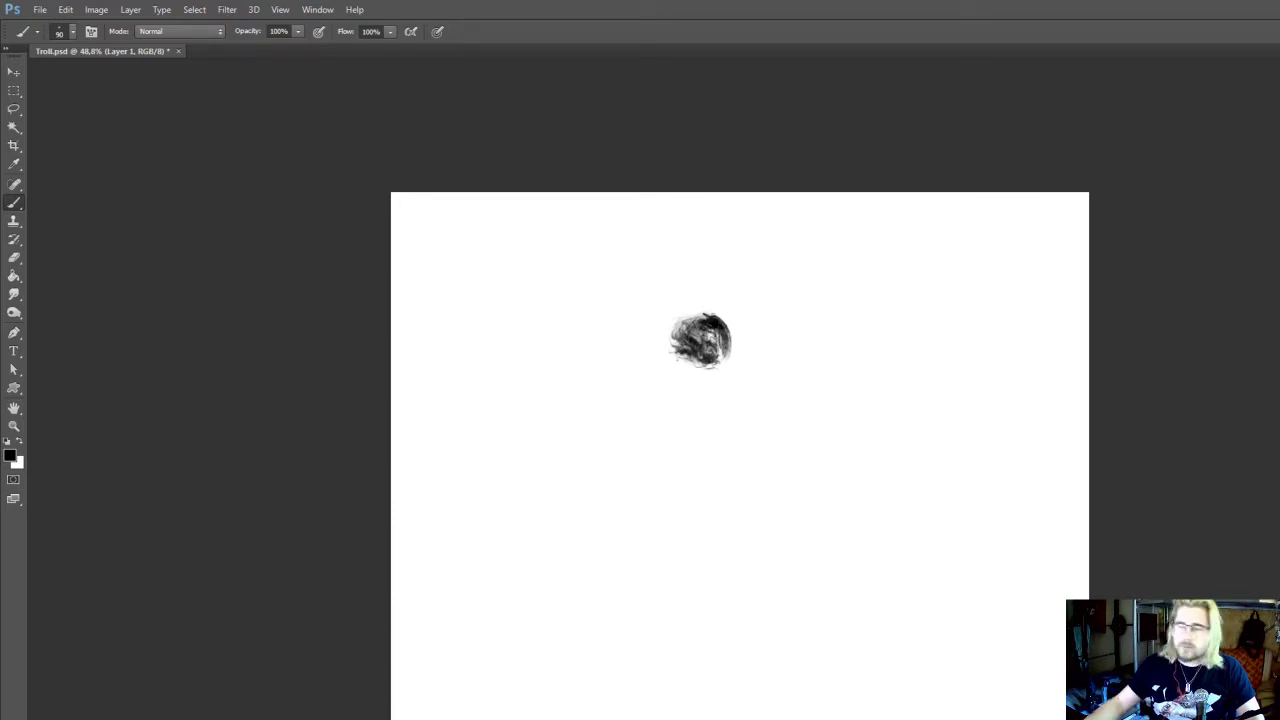
# Enlarge the dark patch upward, sideways and down into a tapering lower part, increasing the textured brush to 125 px
pyautogui.moveTo(826, 483)
pyautogui.mouseDown()
pyautogui.moveTo(864, 489)
pyautogui.moveTo(862, 503)
pyautogui.moveTo(864, 476)
pyautogui.moveTo(866, 506)
pyautogui.mouseUp()
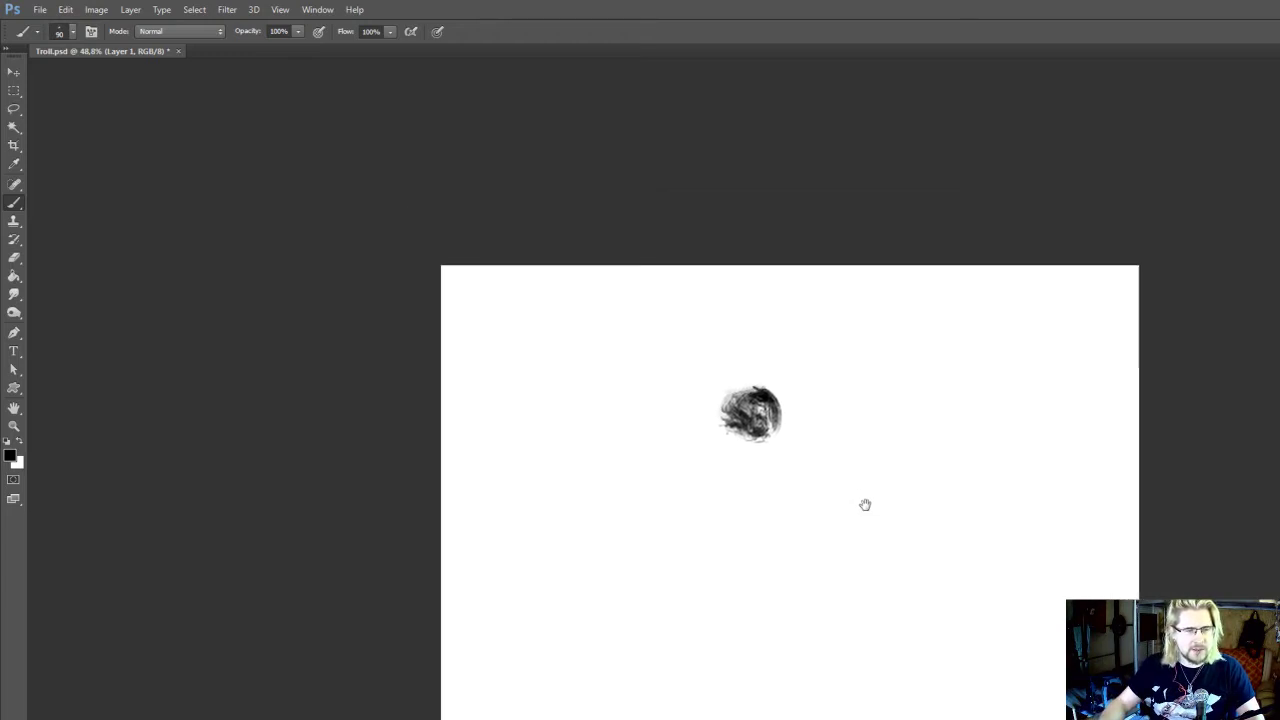
pyautogui.moveTo(766, 390)
pyautogui.mouseDown()
pyautogui.moveTo(801, 402)
pyautogui.moveTo(775, 410)
pyautogui.moveTo(777, 362)
pyautogui.moveTo(745, 357)
pyautogui.mouseUp()
pyautogui.click(725, 397)
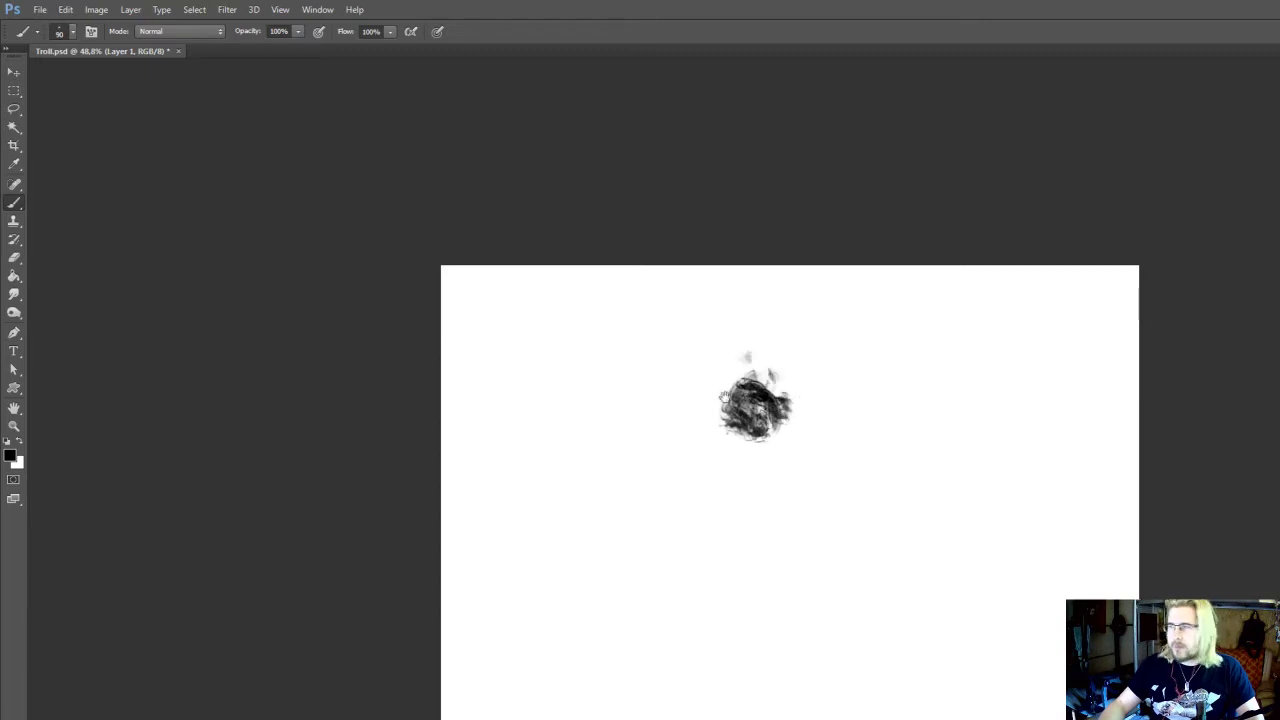
pyautogui.moveTo(721, 400); pyautogui.dragTo(700, 400)
pyautogui.moveTo(702, 398)
pyautogui.mouseDown()
pyautogui.moveTo(719, 428)
pyautogui.moveTo(723, 452)
pyautogui.moveTo(733, 444)
pyautogui.moveTo(725, 456)
pyautogui.moveTo(755, 421)
pyautogui.moveTo(723, 421)
pyautogui.moveTo(695, 376)
pyautogui.moveTo(723, 369)
pyautogui.moveTo(715, 414)
pyautogui.moveTo(745, 421)
pyautogui.moveTo(782, 376)
pyautogui.moveTo(801, 387)
pyautogui.moveTo(796, 356)
pyautogui.moveTo(800, 373)
pyautogui.moveTo(750, 411)
pyautogui.moveTo(775, 398)
pyautogui.moveTo(738, 424)
pyautogui.mouseUp()
pyautogui.press(']')
pyautogui.moveTo(738, 424)
pyautogui.mouseDown()
pyautogui.moveTo(684, 415)
pyautogui.moveTo(708, 437)
pyautogui.moveTo(740, 427)
pyautogui.moveTo(709, 445)
pyautogui.moveTo(759, 423)
pyautogui.moveTo(773, 396)
pyautogui.mouseUp()
pyautogui.press(']')
pyautogui.press(']')
pyautogui.press('[')
pyautogui.moveTo(769, 337); pyautogui.dragTo(776, 322)
pyautogui.moveTo(772, 376)
pyautogui.mouseDown()
pyautogui.moveTo(790, 361)
pyautogui.moveTo(755, 400)
pyautogui.moveTo(740, 392)
pyautogui.moveTo(690, 428)
pyautogui.moveTo(705, 455)
pyautogui.moveTo(728, 440)
pyautogui.moveTo(698, 445)
pyautogui.moveTo(728, 462)
pyautogui.moveTo(708, 465)
pyautogui.moveTo(730, 458)
pyautogui.moveTo(722, 440)
pyautogui.mouseUp()
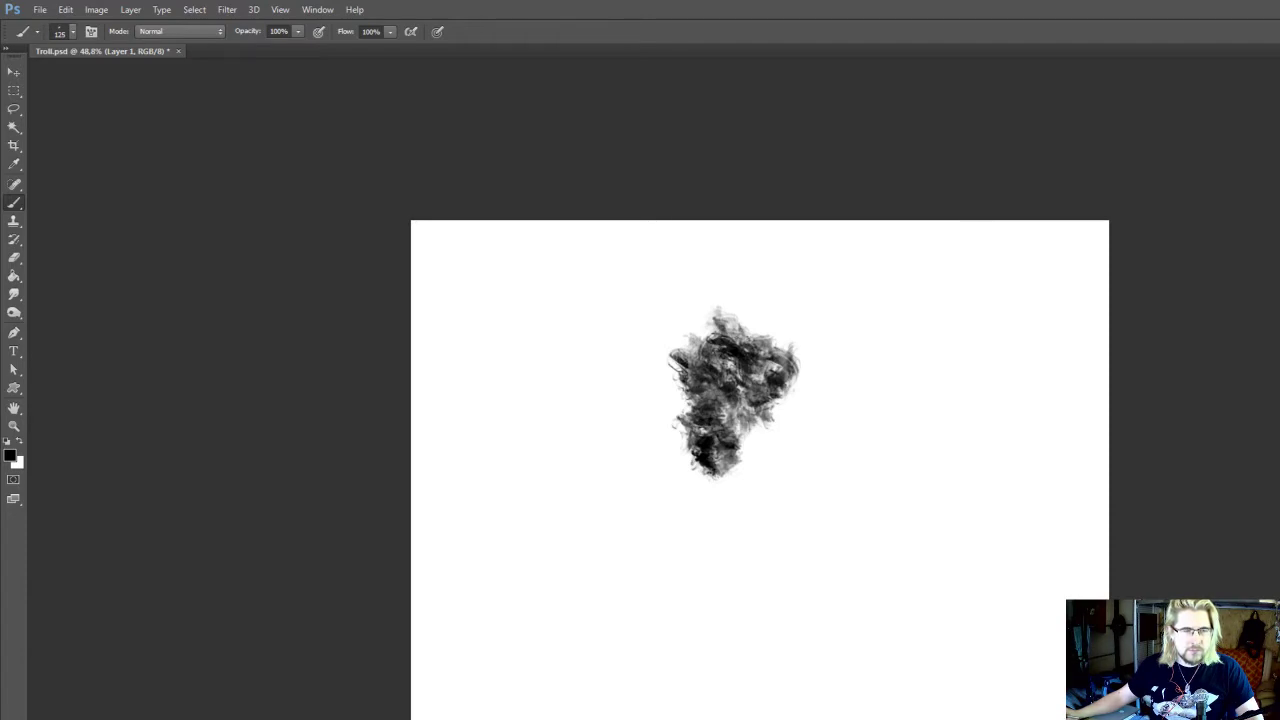
# Build up the patch's lower-left side and the gap at its lower right with more 125 px textured strokes
pyautogui.moveTo(699, 425)
pyautogui.mouseDown()
pyautogui.moveTo(705, 456)
pyautogui.moveTo(698, 398)
pyautogui.moveTo(700, 418)
pyautogui.moveTo(724, 425)
pyautogui.moveTo(756, 414)
pyautogui.moveTo(702, 411)
pyautogui.mouseUp()
pyautogui.moveTo(700, 418)
pyautogui.mouseDown()
pyautogui.moveTo(718, 448)
pyautogui.moveTo(686, 443)
pyautogui.moveTo(696, 455)
pyautogui.moveTo(645, 358)
pyautogui.moveTo(646, 376)
pyautogui.mouseUp()
pyautogui.moveTo(690, 438)
pyautogui.mouseDown()
pyautogui.moveTo(719, 476)
pyautogui.moveTo(718, 442)
pyautogui.mouseUp()
pyautogui.moveTo(728, 443); pyautogui.dragTo(716, 435)
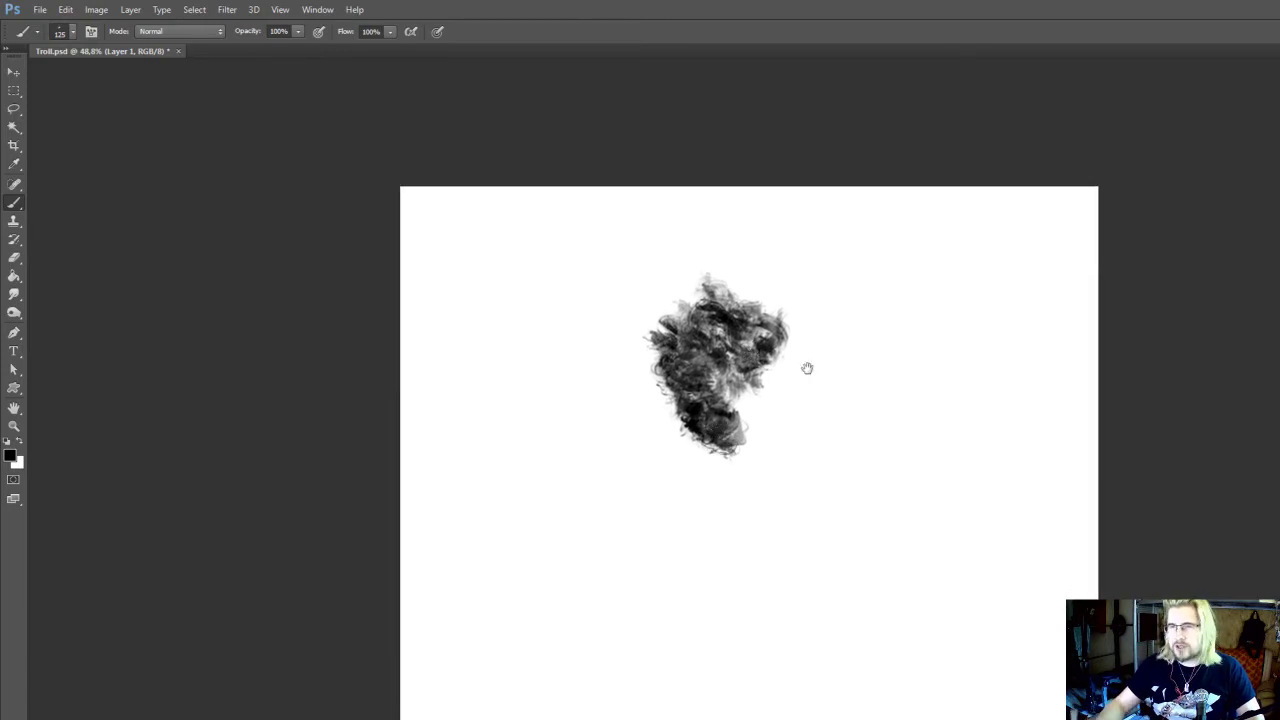
pyautogui.moveTo(806, 369); pyautogui.dragTo(798, 423)
pyautogui.moveTo(674, 451)
pyautogui.mouseDown()
pyautogui.moveTo(661, 448)
pyautogui.moveTo(663, 465)
pyautogui.mouseUp()
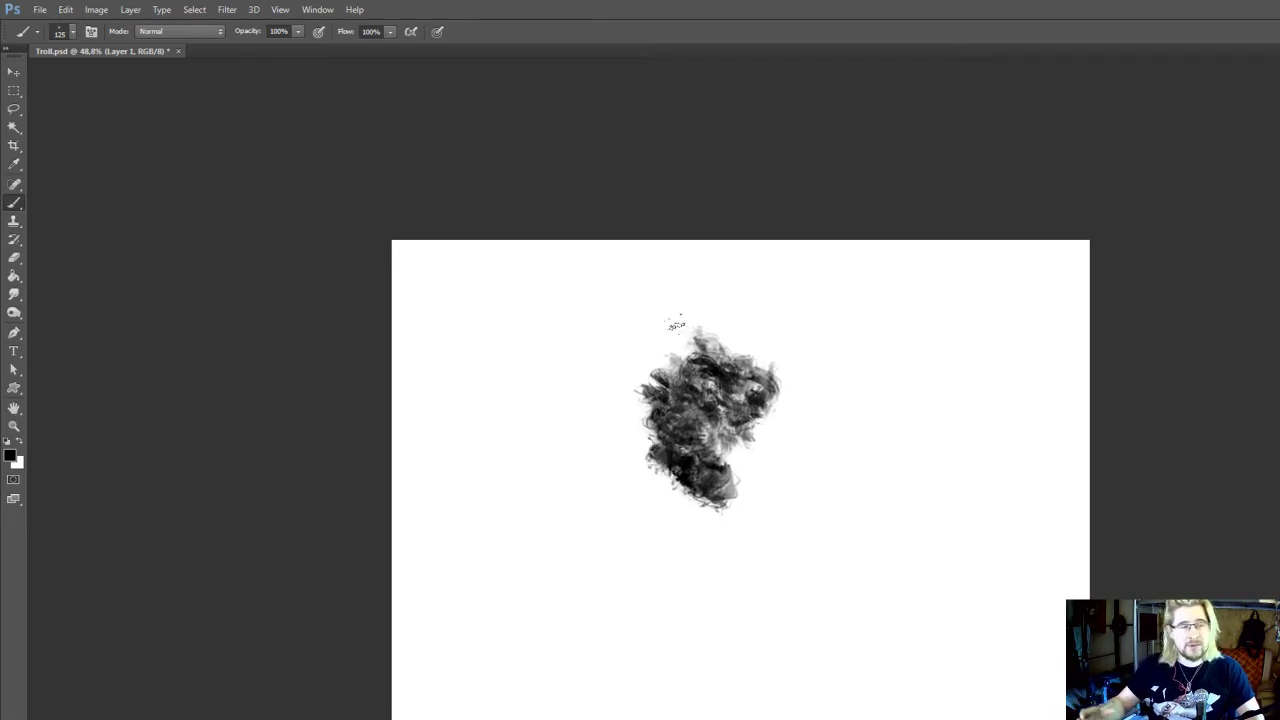
pyautogui.moveTo(618, 461)
pyautogui.mouseDown()
pyautogui.moveTo(615, 471)
pyautogui.moveTo(631, 464)
pyautogui.mouseUp()
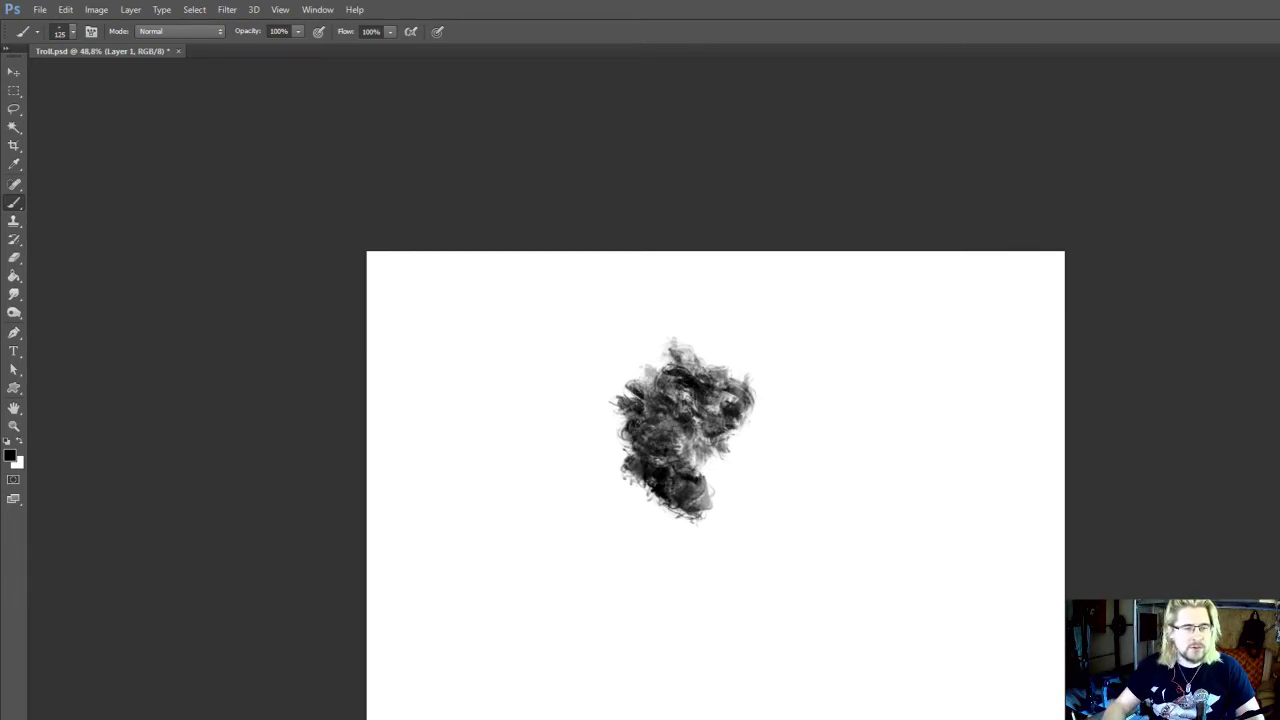
pyautogui.moveTo(727, 436)
pyautogui.mouseDown()
pyautogui.moveTo(730, 459)
pyautogui.moveTo(705, 438)
pyautogui.moveTo(746, 437)
pyautogui.moveTo(714, 432)
pyautogui.moveTo(717, 448)
pyautogui.mouseUp()
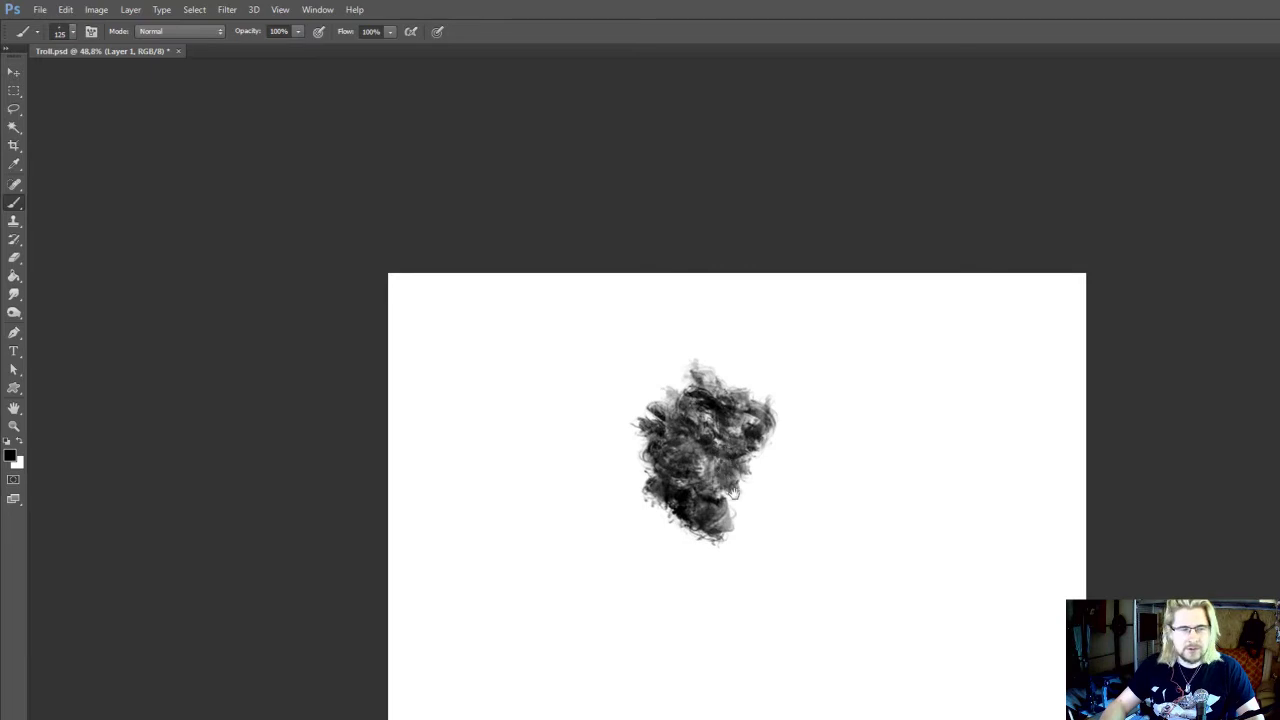
# Save the document and broaden the dark patch on its right side into a rounder mass with the 125 px brush
pyautogui.moveTo(733, 492)
pyautogui.mouseDown()
pyautogui.moveTo(739, 461)
pyautogui.moveTo(774, 426)
pyautogui.moveTo(789, 431)
pyautogui.moveTo(764, 399)
pyautogui.moveTo(772, 371)
pyautogui.moveTo(799, 353)
pyautogui.moveTo(814, 373)
pyautogui.moveTo(776, 423)
pyautogui.moveTo(763, 400)
pyautogui.moveTo(763, 434)
pyautogui.moveTo(789, 413)
pyautogui.moveTo(783, 437)
pyautogui.moveTo(749, 461)
pyautogui.moveTo(769, 466)
pyautogui.moveTo(789, 411)
pyautogui.moveTo(796, 419)
pyautogui.moveTo(794, 401)
pyautogui.moveTo(774, 441)
pyautogui.moveTo(739, 449)
pyautogui.moveTo(764, 466)
pyautogui.moveTo(746, 481)
pyautogui.moveTo(822, 411)
pyautogui.moveTo(827, 381)
pyautogui.moveTo(796, 389)
pyautogui.mouseUp()
pyautogui.hotkey('ctrl', 's')
pyautogui.click(1074, 313)
pyautogui.press('e')
pyautogui.press('b')
pyautogui.press('space')
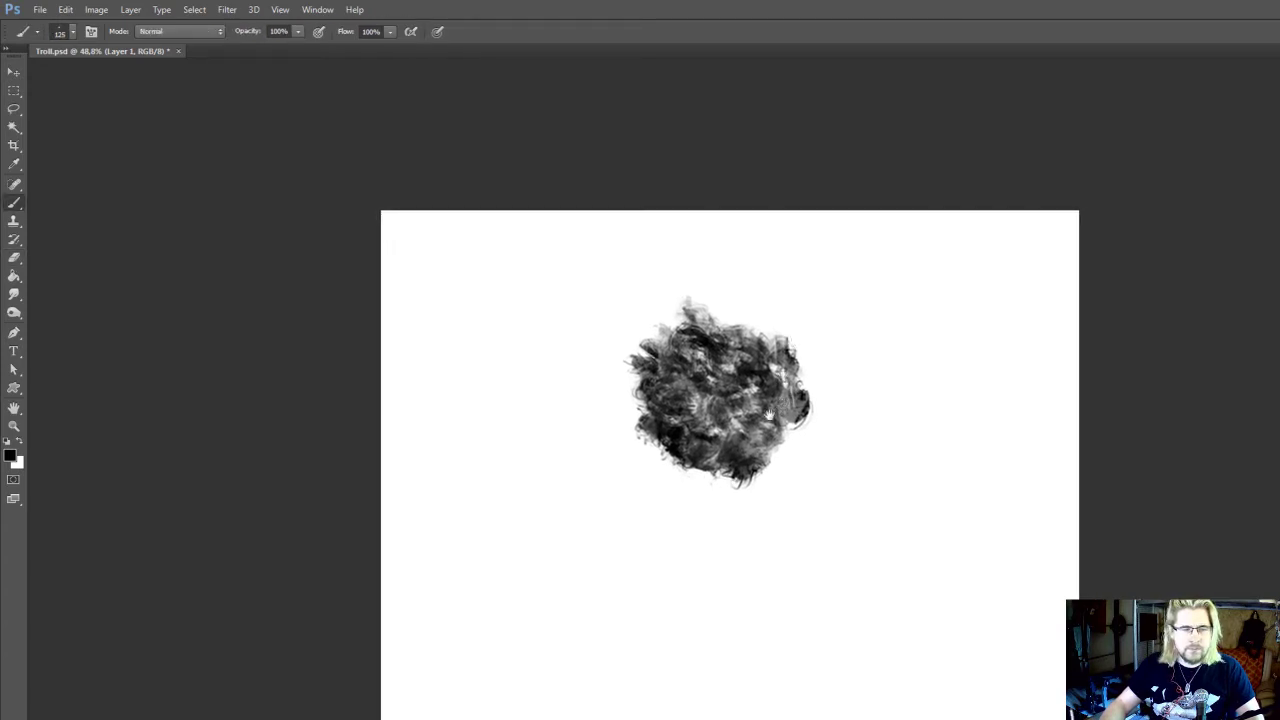
# Add loose 150 px brush strokes along the patch's top and right edges, and enlarge the brush to 175 px
pyautogui.moveTo(763, 432)
pyautogui.mouseDown()
pyautogui.moveTo(754, 451)
pyautogui.moveTo(795, 448)
pyautogui.moveTo(766, 478)
pyautogui.mouseUp()
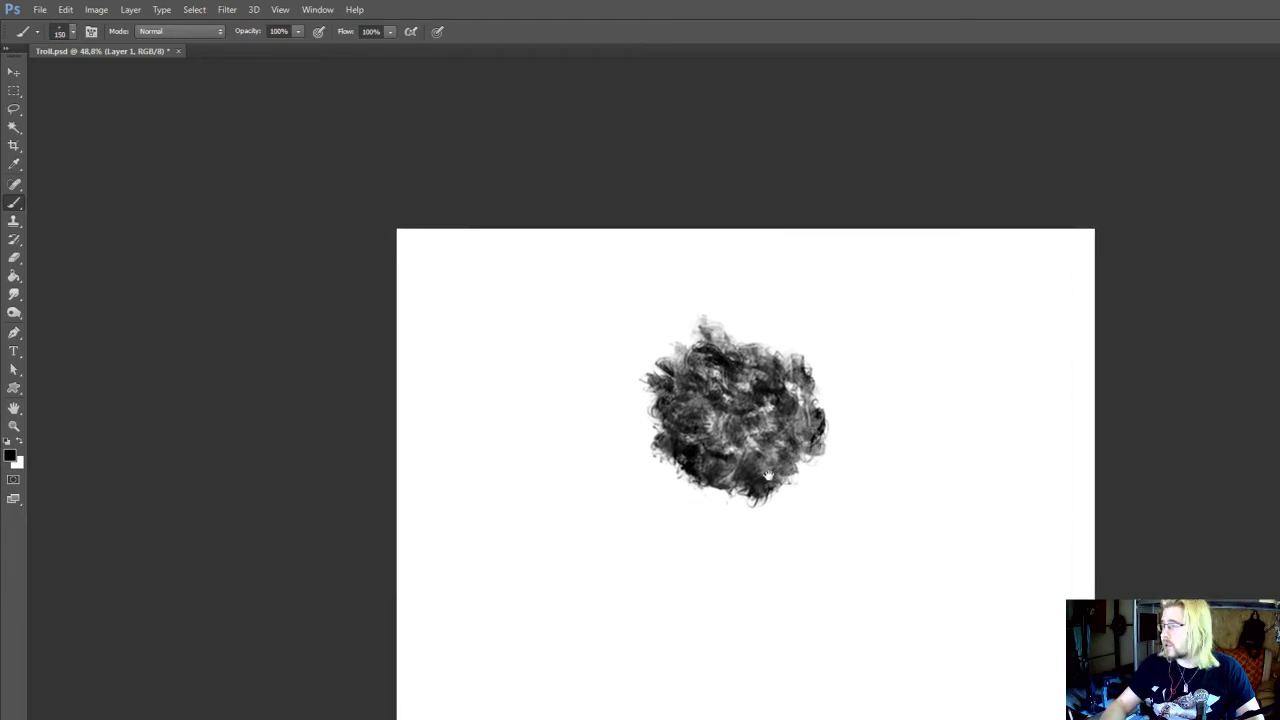
pyautogui.moveTo(806, 374)
pyautogui.mouseDown()
pyautogui.moveTo(831, 398)
pyautogui.moveTo(820, 413)
pyautogui.moveTo(790, 347)
pyautogui.moveTo(742, 335)
pyautogui.mouseUp()
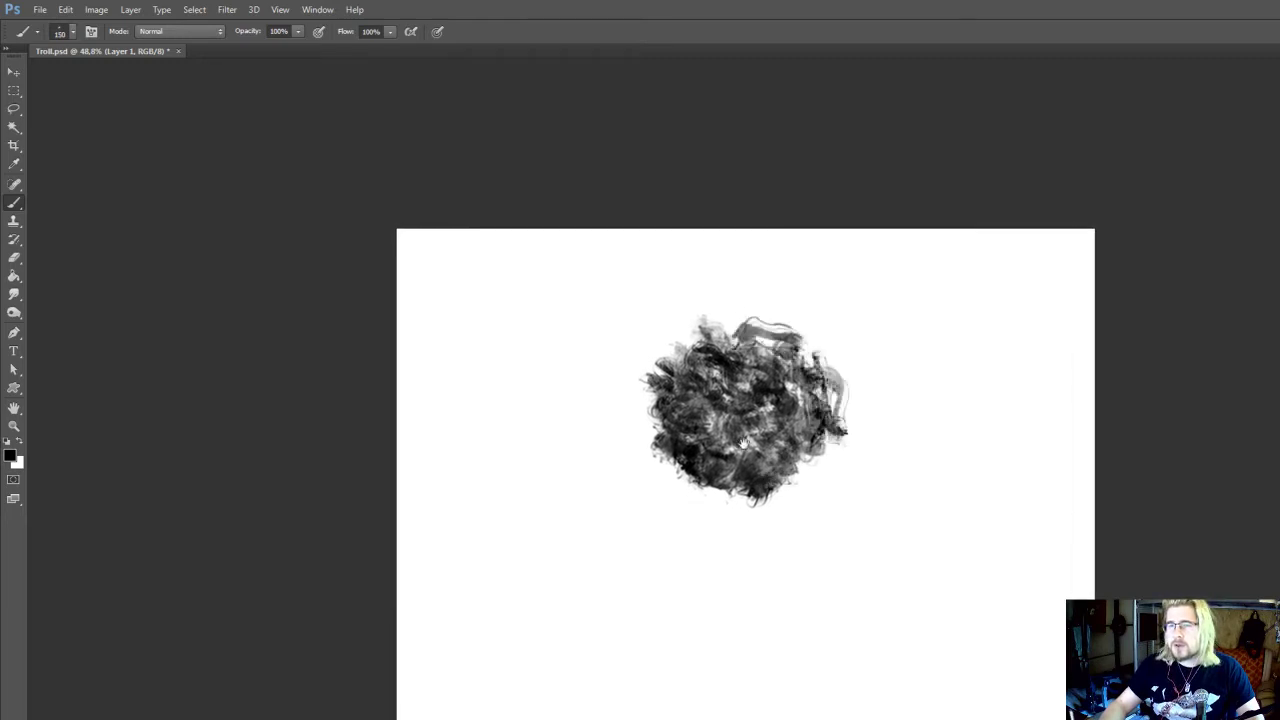
pyautogui.moveTo(743, 443); pyautogui.dragTo(759, 397)
pyautogui.press(']')
# Merge the painted layer into the background and trim the mass's ragged left edge with the 70 px textured eraser
pyautogui.scroll(-3, 808, 268)
pyautogui.scroll(3, 754, 312)
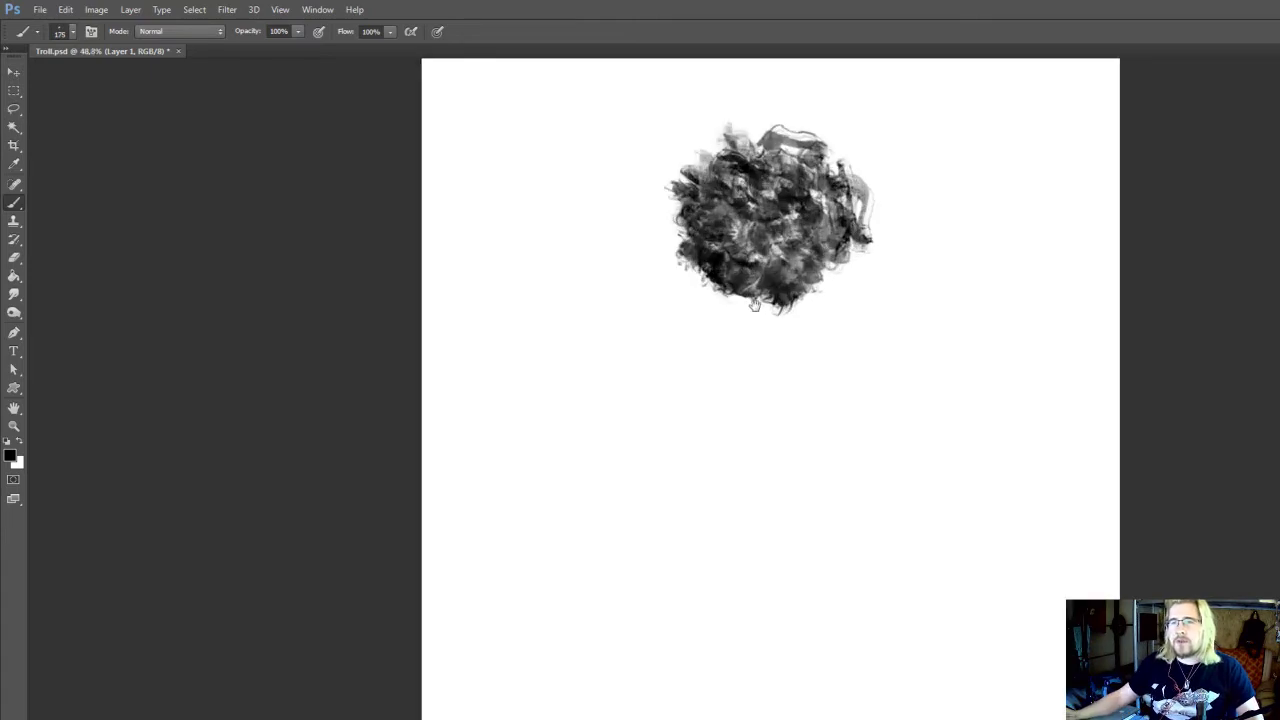
pyautogui.moveTo(752, 302); pyautogui.dragTo(756, 322)
pyautogui.moveTo(635, 440); pyautogui.dragTo(630, 481)
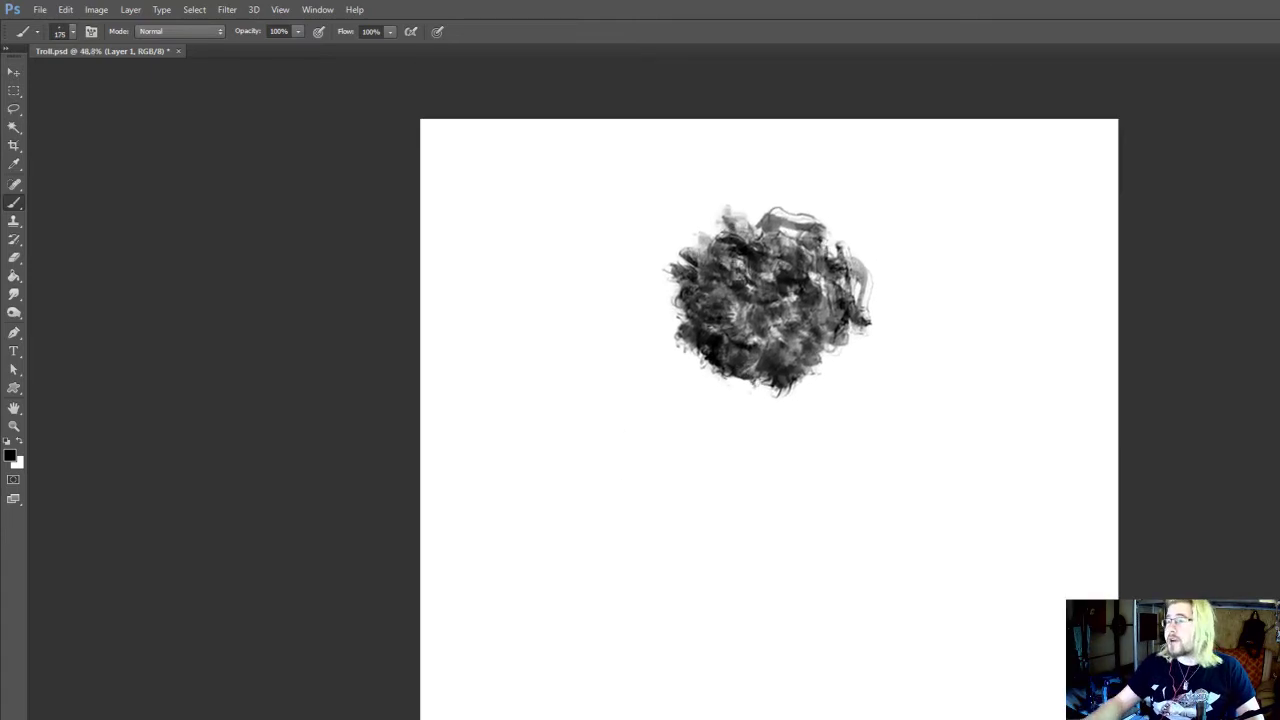
pyautogui.moveTo(841, 421); pyautogui.dragTo(864, 582)
pyautogui.keyDown('ctrl'); pyautogui.click(848, 484); pyautogui.keyUp('ctrl')
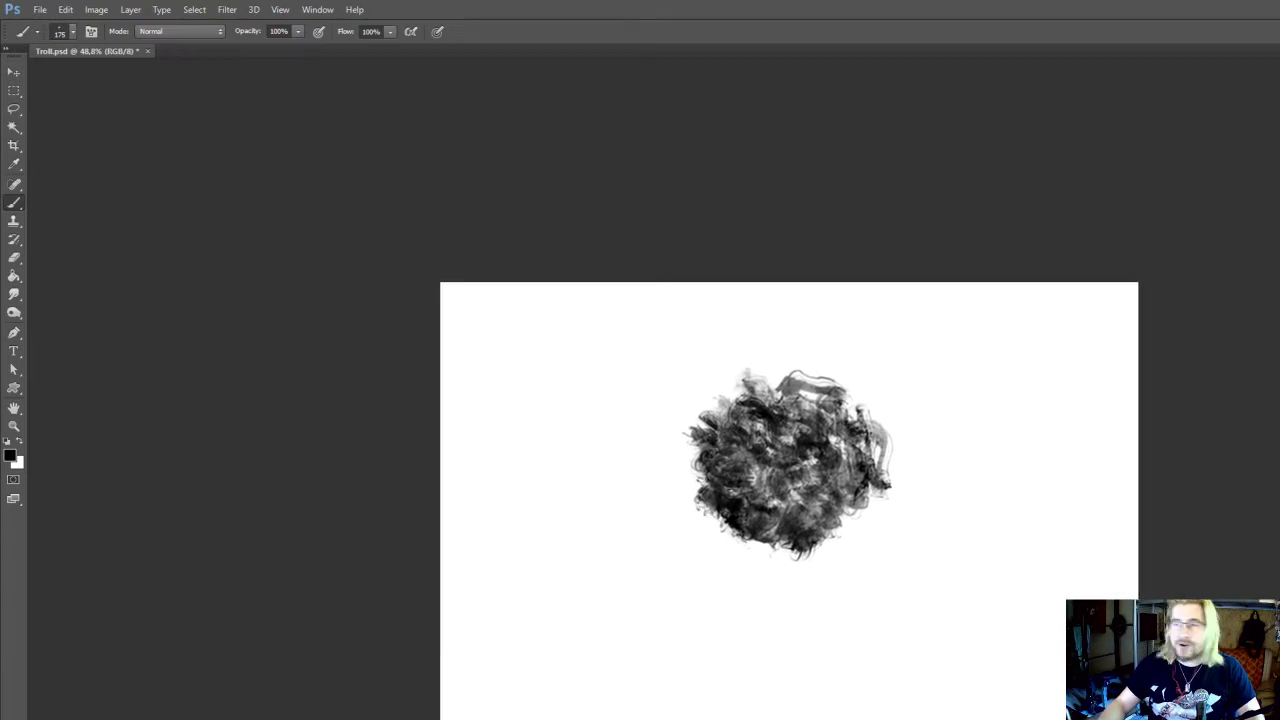
pyautogui.press('e')
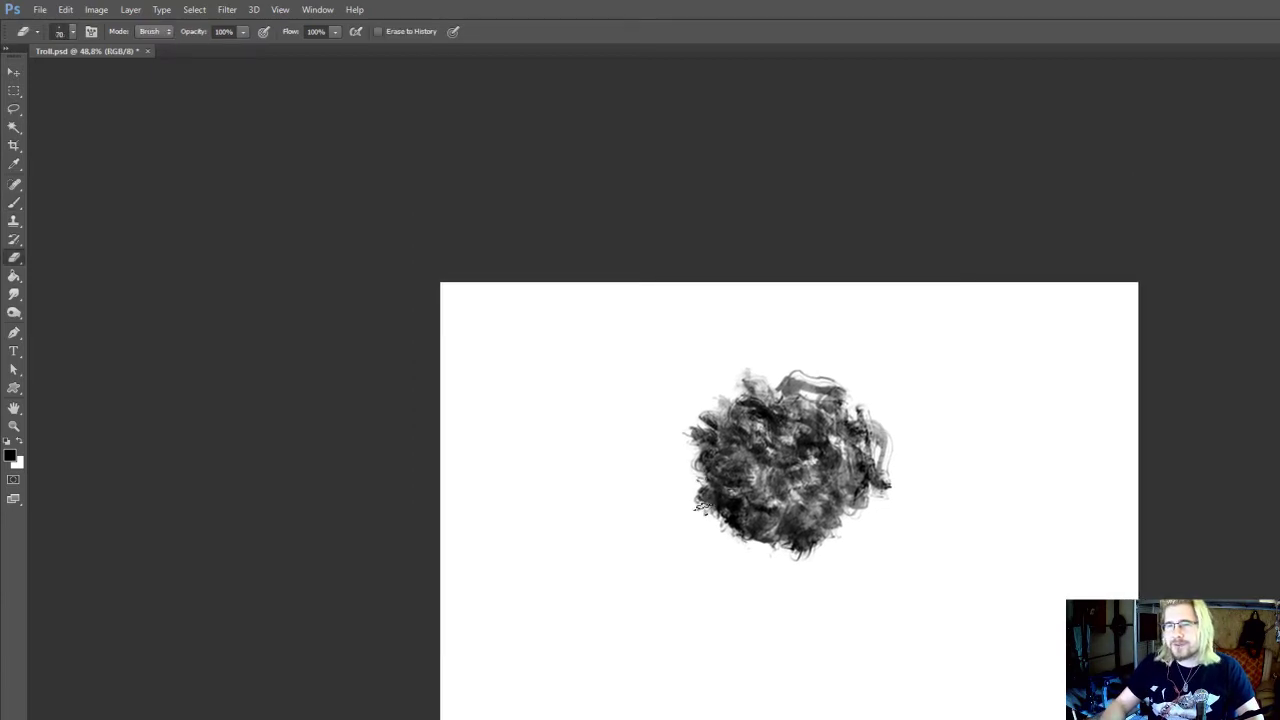
pyautogui.moveTo(701, 481); pyautogui.dragTo(701, 418)
pyautogui.moveTo(692, 461); pyautogui.dragTo(700, 532)
pyautogui.press('b')
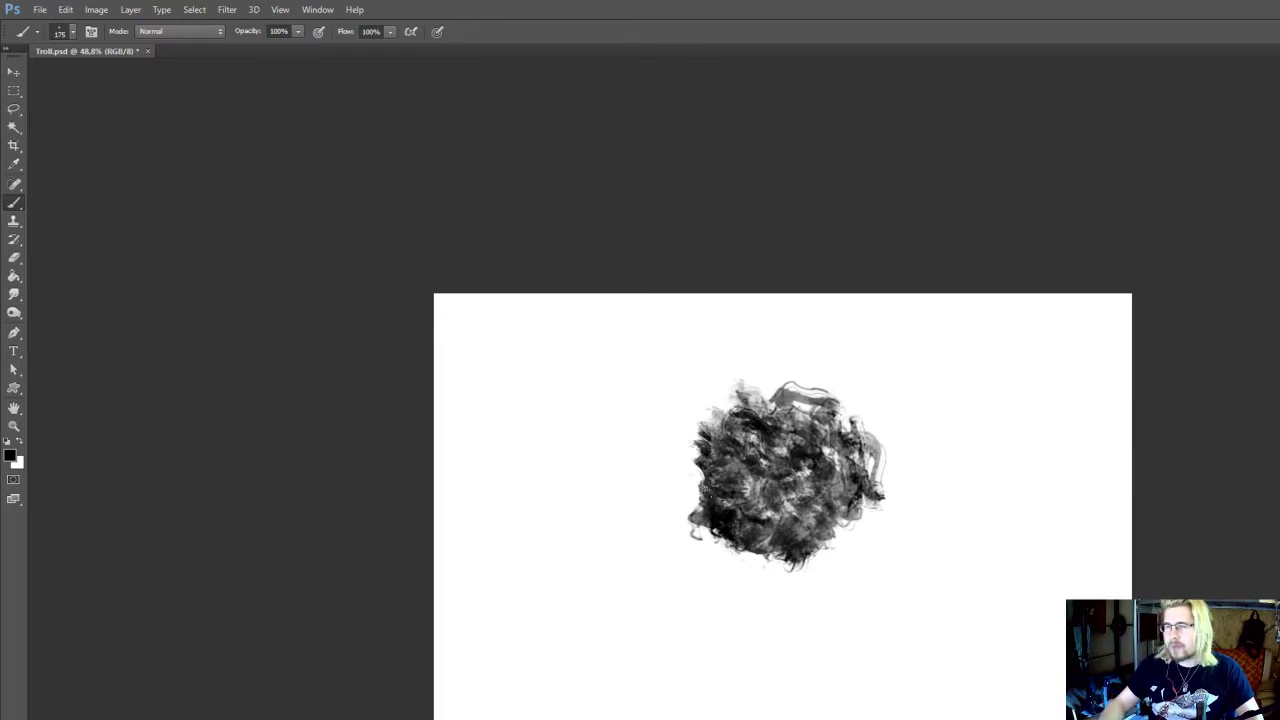
# Extend the dark mass downward with textured strokes along its lower-left side and lower edge, enlarging the brush to 200 px
pyautogui.moveTo(711, 525); pyautogui.dragTo(756, 560)
pyautogui.moveTo(758, 559)
pyautogui.mouseDown()
pyautogui.moveTo(750, 489)
pyautogui.moveTo(752, 501)
pyautogui.moveTo(730, 476)
pyautogui.moveTo(764, 524)
pyautogui.mouseUp()
pyautogui.press(']')
pyautogui.moveTo(774, 484); pyautogui.dragTo(794, 520)
pyautogui.moveTo(790, 500); pyautogui.dragTo(809, 504)
pyautogui.moveTo(820, 496); pyautogui.dragTo(840, 508)
pyautogui.moveTo(842, 490)
pyautogui.mouseDown()
pyautogui.moveTo(838, 460)
pyautogui.moveTo(826, 498)
pyautogui.mouseUp()
pyautogui.moveTo(826, 484); pyautogui.dragTo(853, 514)
# Erase stray marks at the mass's lower left and thin the loose strokes on its right edge with the 90 px eraser
pyautogui.press('e')
pyautogui.moveTo(718, 492); pyautogui.dragTo(715, 485)
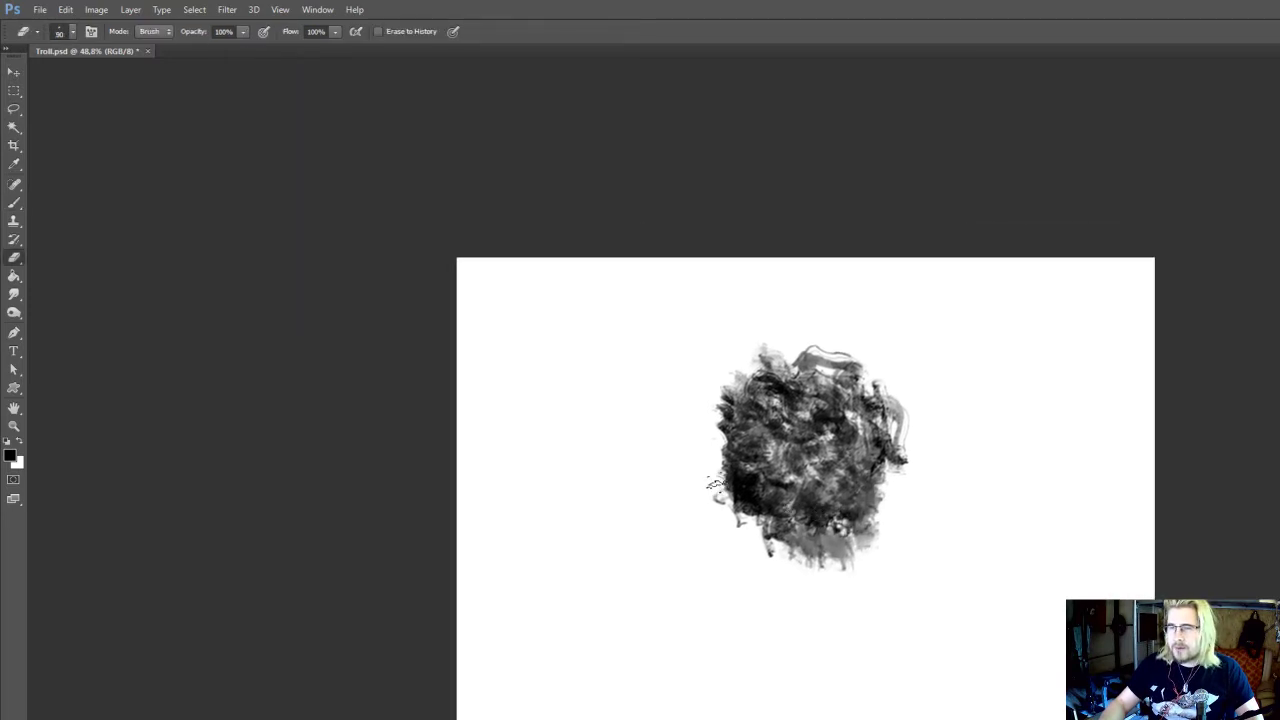
pyautogui.moveTo(903, 446); pyautogui.dragTo(907, 428)
pyautogui.press('b')
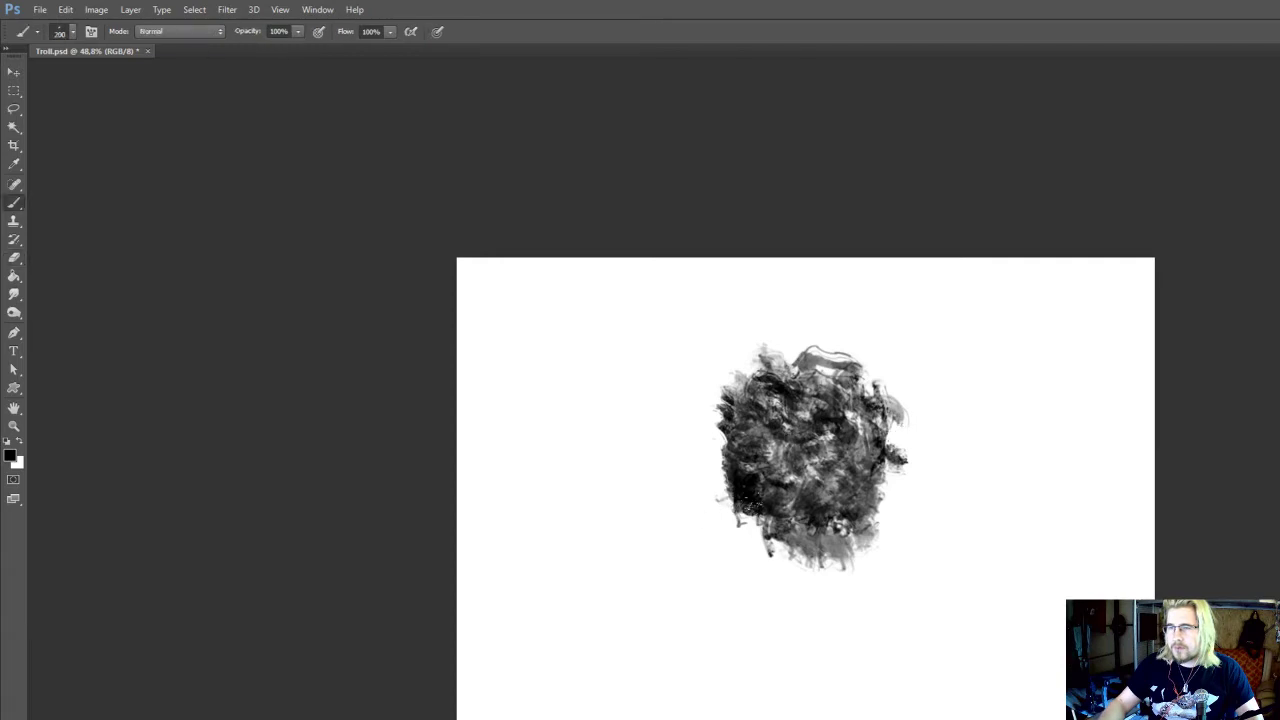
# Paint a neck and the beginning of the left shoulder beneath the head with 200 px textured strokes
pyautogui.moveTo(748, 512)
pyautogui.mouseDown()
pyautogui.moveTo(758, 562)
pyautogui.moveTo(768, 476)
pyautogui.moveTo(810, 508)
pyautogui.moveTo(760, 532)
pyautogui.mouseUp()
pyautogui.press('[')
pyautogui.press(']')
pyautogui.moveTo(853, 250); pyautogui.dragTo(854, 294)
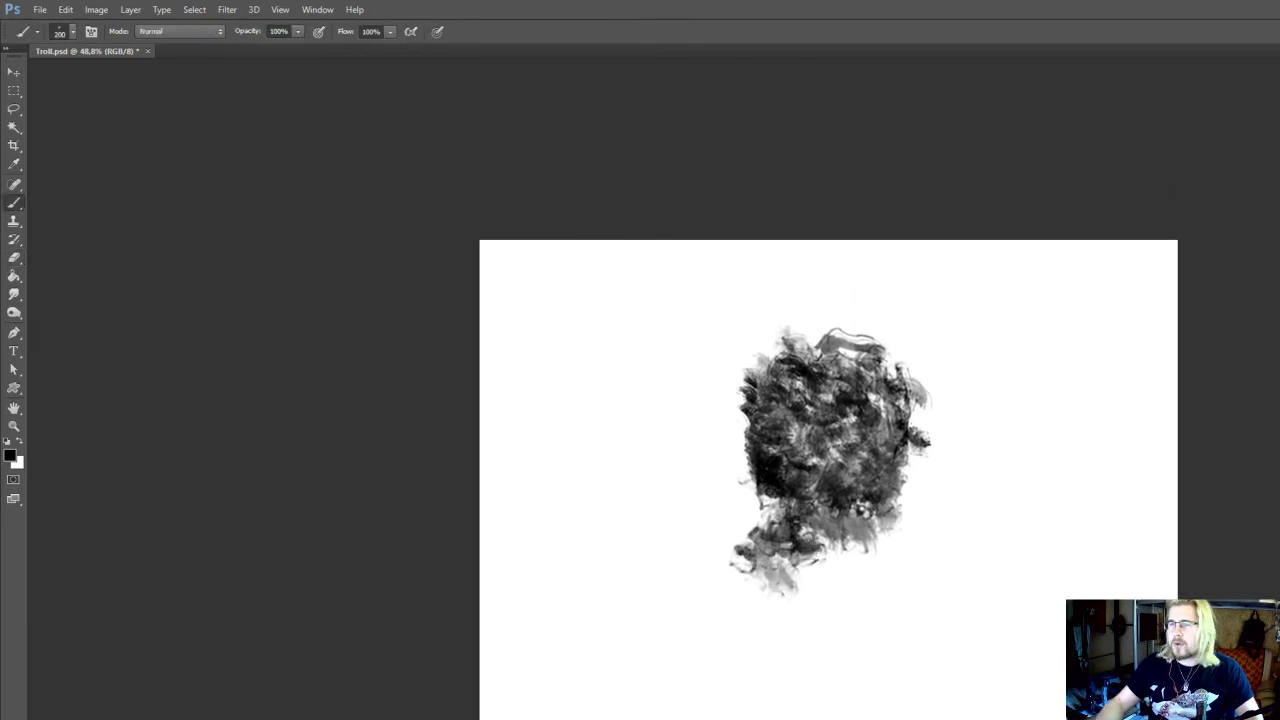
pyautogui.moveTo(830, 462); pyautogui.dragTo(833, 438)
pyautogui.moveTo(800, 512); pyautogui.dragTo(822, 540)
pyautogui.moveTo(830, 430); pyautogui.dragTo(830, 398)
pyautogui.moveTo(838, 512); pyautogui.dragTo(808, 537)
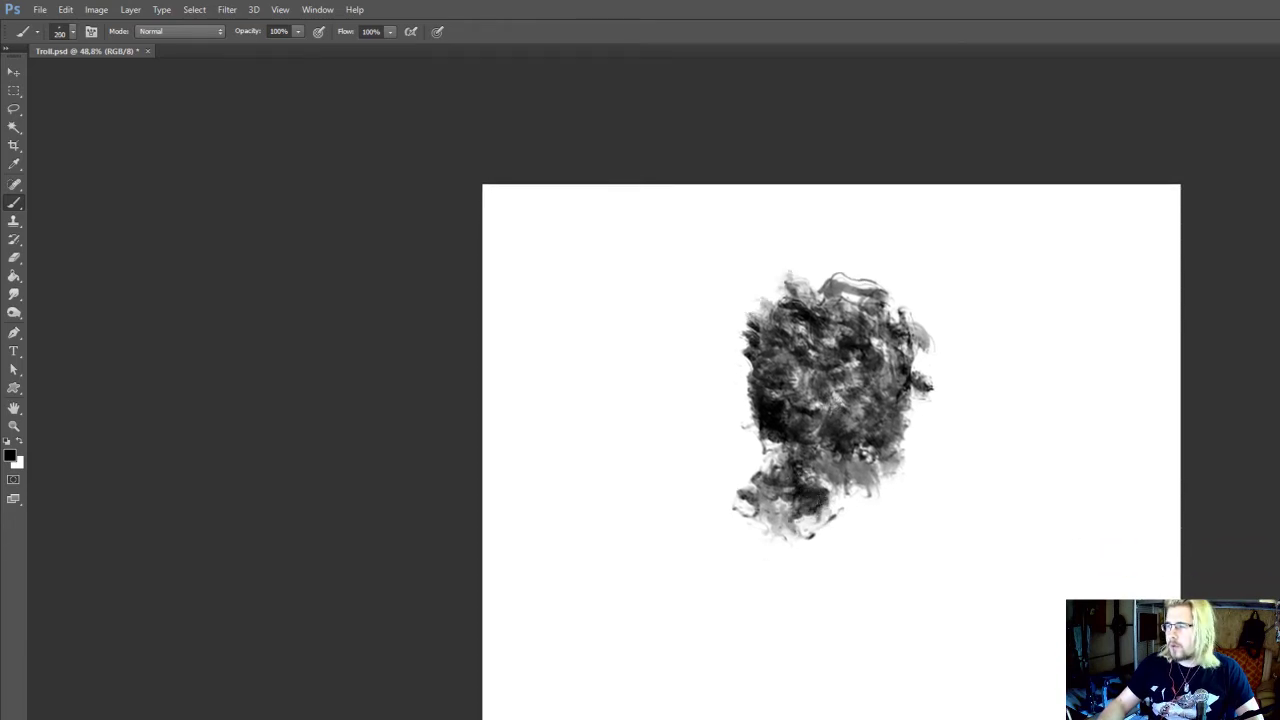
# Extend the left shoulder outward and paint a sloping right shoulder beside the neck with textured strokes of varying size
pyautogui.press('[')
pyautogui.moveTo(904, 462)
pyautogui.mouseDown()
pyautogui.moveTo(896, 508)
pyautogui.moveTo(862, 490)
pyautogui.moveTo(832, 512)
pyautogui.mouseUp()
pyautogui.press(']')
pyautogui.press(']')
pyautogui.moveTo(755, 518)
pyautogui.mouseDown()
pyautogui.moveTo(781, 502)
pyautogui.moveTo(756, 462)
pyautogui.moveTo(748, 498)
pyautogui.moveTo(770, 505)
pyautogui.mouseUp()
pyautogui.moveTo(784, 424); pyautogui.dragTo(818, 450)
pyautogui.press('[')
pyautogui.moveTo(922, 420)
pyautogui.mouseDown()
pyautogui.moveTo(950, 450)
pyautogui.moveTo(940, 405)
pyautogui.moveTo(958, 425)
pyautogui.moveTo(978, 420)
pyautogui.moveTo(1025, 462)
pyautogui.moveTo(950, 470)
pyautogui.moveTo(988, 500)
pyautogui.mouseUp()
pyautogui.moveTo(988, 500)
pyautogui.mouseDown()
pyautogui.moveTo(1015, 468)
pyautogui.moveTo(982, 522)
pyautogui.mouseUp()
# Erase the loose strokes beside the head's right edge and build up a rounded crown with the 150 px brush
pyautogui.press('e')
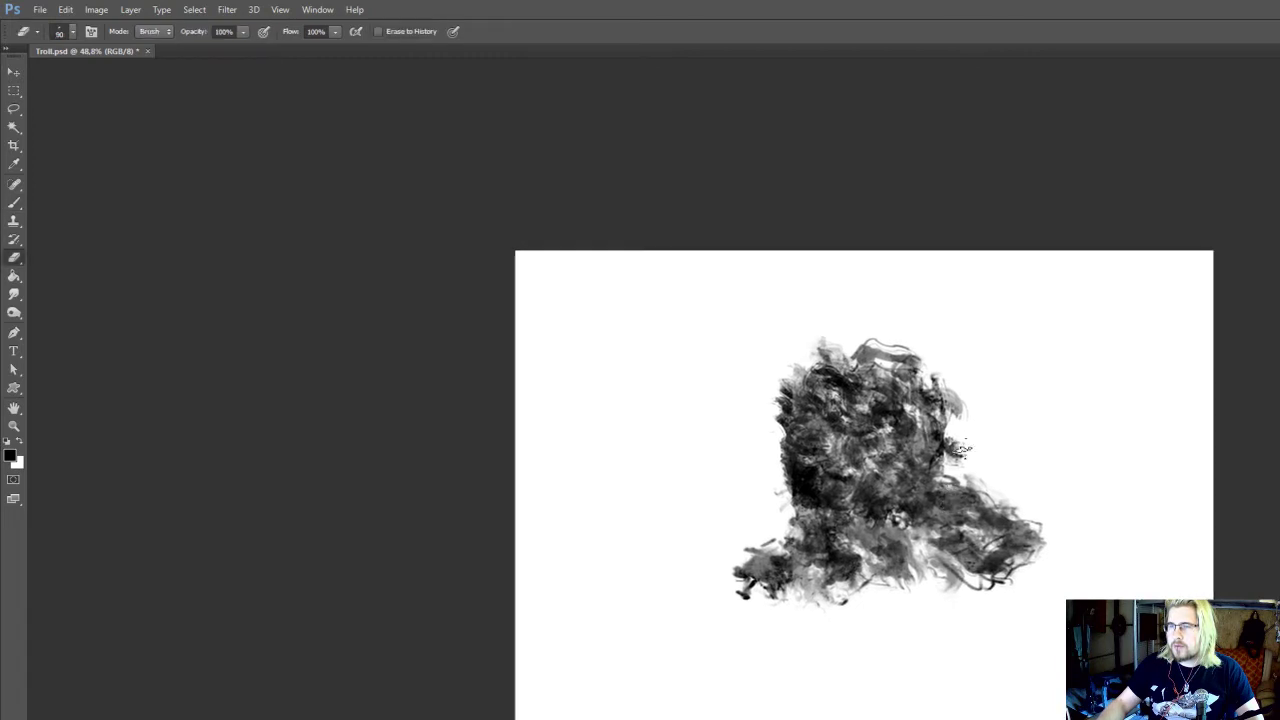
pyautogui.moveTo(962, 452)
pyautogui.mouseDown()
pyautogui.moveTo(950, 442)
pyautogui.moveTo(952, 390)
pyautogui.moveTo(968, 465)
pyautogui.mouseUp()
pyautogui.press('b')
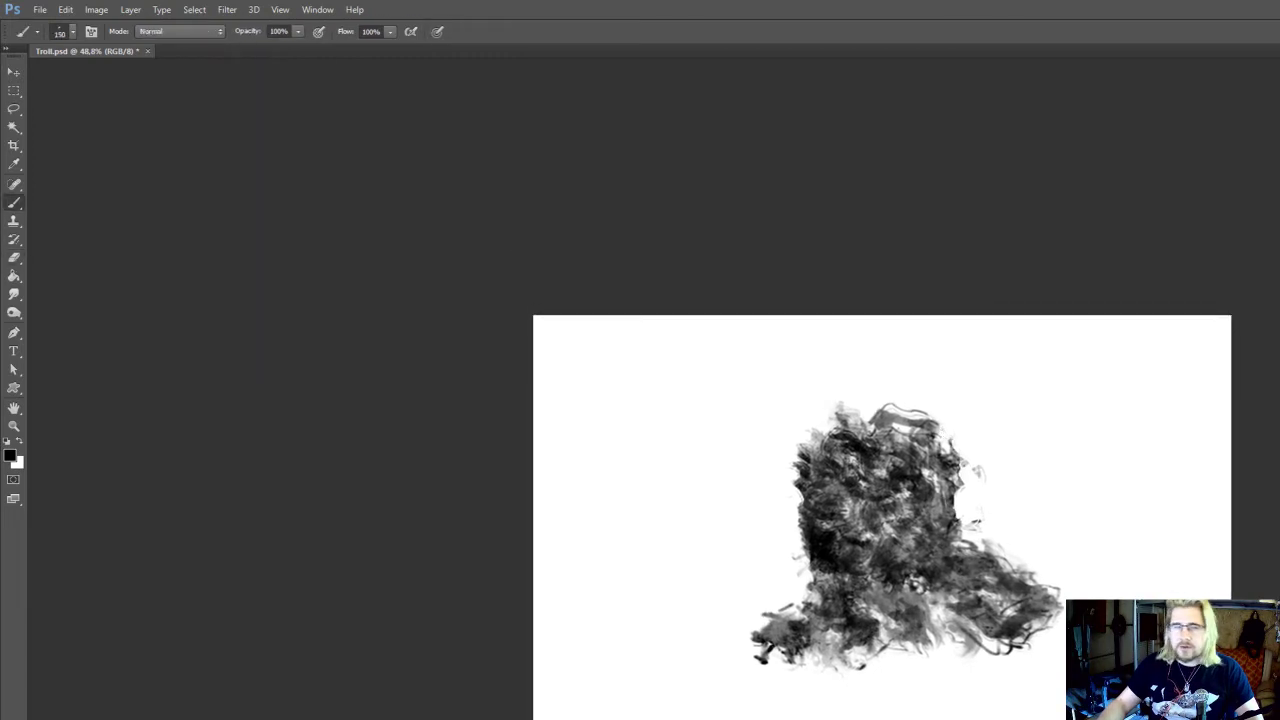
pyautogui.moveTo(835, 423)
pyautogui.mouseDown()
pyautogui.moveTo(866, 392)
pyautogui.moveTo(905, 410)
pyautogui.moveTo(830, 400)
pyautogui.moveTo(910, 400)
pyautogui.moveTo(870, 405)
pyautogui.mouseUp()
# Trim the head's left edge with the 90 px eraser, and darken the area under the chin and the left shoulder at 150 px
pyautogui.press('e')
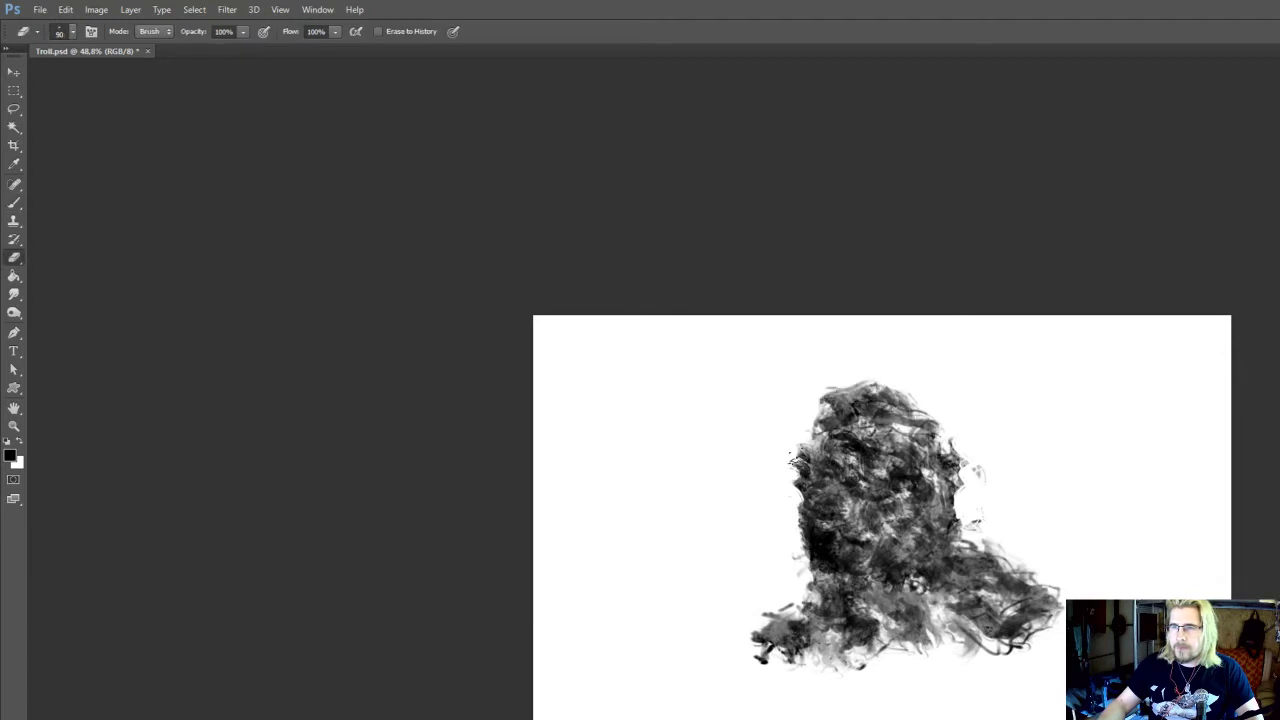
pyautogui.moveTo(796, 536)
pyautogui.mouseDown()
pyautogui.moveTo(803, 554)
pyautogui.moveTo(803, 505)
pyautogui.moveTo(816, 537)
pyautogui.moveTo(814, 509)
pyautogui.moveTo(925, 492)
pyautogui.mouseUp()
pyautogui.press('b')
pyautogui.moveTo(920, 496)
pyautogui.mouseDown()
pyautogui.moveTo(914, 484)
pyautogui.moveTo(938, 454)
pyautogui.moveTo(907, 554)
pyautogui.moveTo(903, 512)
pyautogui.mouseUp()
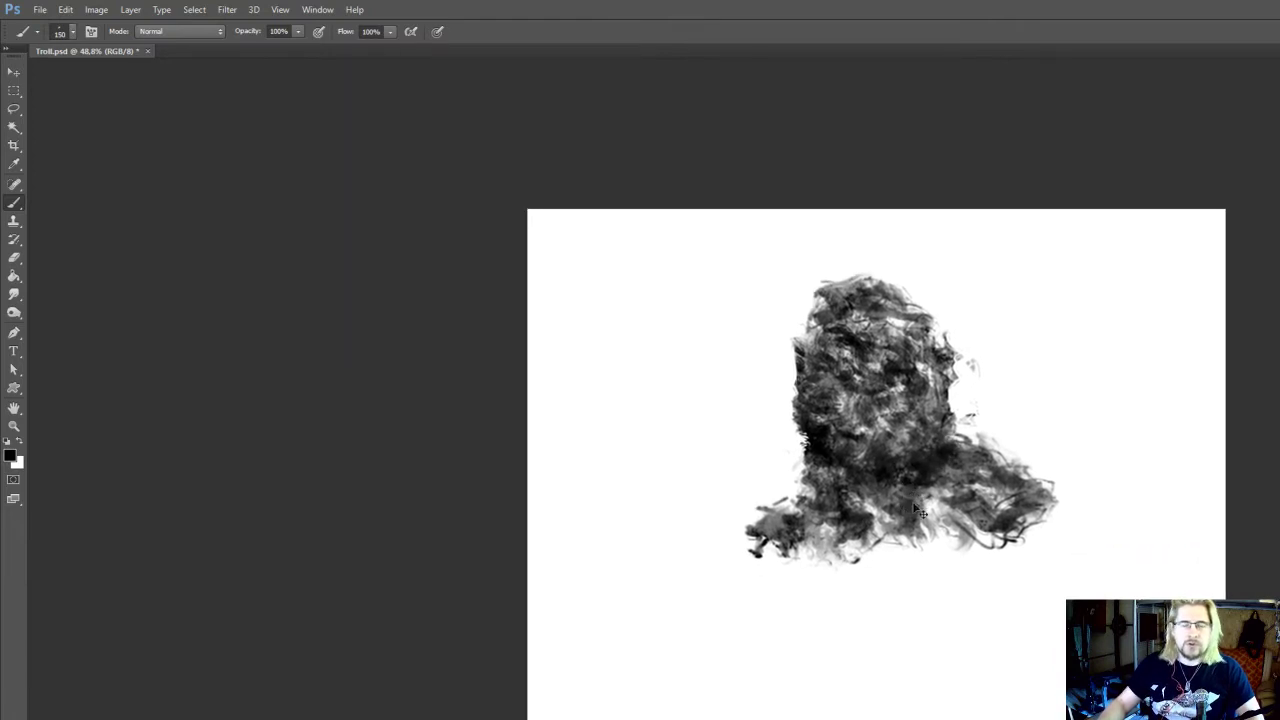
pyautogui.moveTo(804, 552)
pyautogui.mouseDown()
pyautogui.moveTo(776, 548)
pyautogui.moveTo(768, 566)
pyautogui.mouseUp()
pyautogui.moveTo(806, 476)
pyautogui.mouseDown()
pyautogui.moveTo(788, 496)
pyautogui.moveTo(812, 480)
pyautogui.mouseUp()
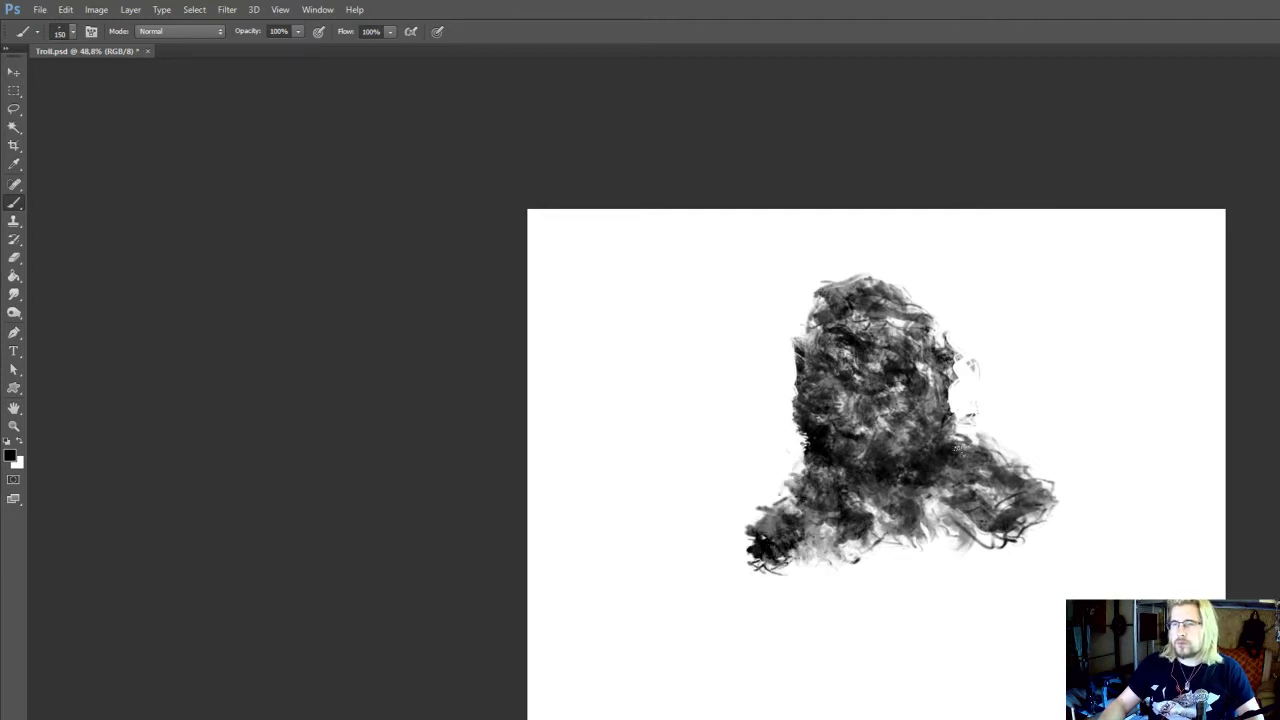
# Fill in the right shoulder's upper contour and broaden its outer end with 150 px textured strokes
pyautogui.moveTo(962, 448)
pyautogui.mouseDown()
pyautogui.moveTo(998, 438)
pyautogui.moveTo(1018, 460)
pyautogui.mouseUp()
pyautogui.moveTo(1028, 469); pyautogui.dragTo(990, 441)
pyautogui.moveTo(958, 404)
pyautogui.mouseDown()
pyautogui.moveTo(1018, 455)
pyautogui.moveTo(1030, 445)
pyautogui.moveTo(1022, 468)
pyautogui.moveTo(990, 432)
pyautogui.moveTo(925, 400)
pyautogui.moveTo(915, 412)
pyautogui.moveTo(980, 506)
pyautogui.moveTo(1002, 517)
pyautogui.moveTo(1040, 486)
pyautogui.mouseUp()
pyautogui.moveTo(1040, 488); pyautogui.dragTo(1052, 460)
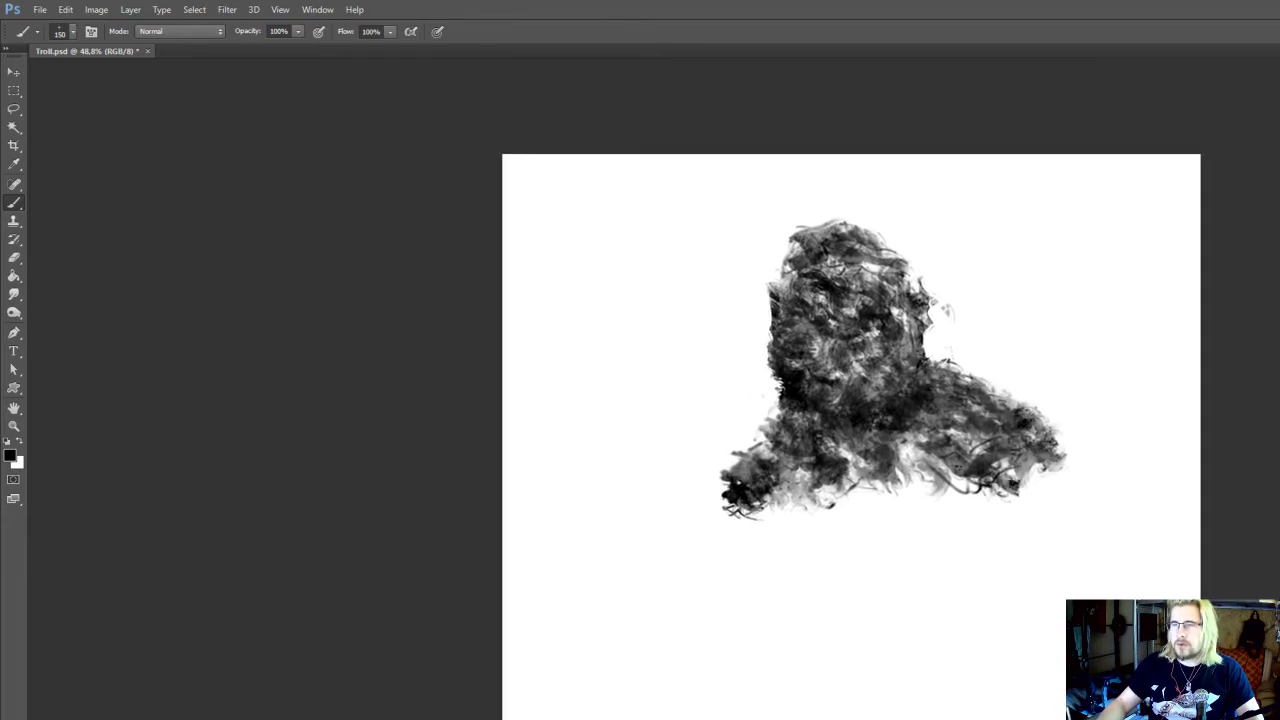
pyautogui.moveTo(956, 473)
pyautogui.mouseDown()
pyautogui.moveTo(944, 484)
pyautogui.moveTo(929, 473)
pyautogui.moveTo(966, 530)
pyautogui.moveTo(930, 450)
pyautogui.moveTo(990, 436)
pyautogui.moveTo(978, 477)
pyautogui.moveTo(1004, 522)
pyautogui.moveTo(1058, 464)
pyautogui.mouseUp()
# Clean up the edges around the neck with the eraser and widen the shoulders outward with the brush enlarged to 400 px
pyautogui.press(']')
pyautogui.press(']')
pyautogui.press(']')
pyautogui.press('e')
pyautogui.moveTo(948, 366); pyautogui.dragTo(928, 374)
pyautogui.moveTo(809, 426)
pyautogui.mouseDown()
pyautogui.moveTo(839, 432)
pyautogui.moveTo(764, 460)
pyautogui.moveTo(712, 520)
pyautogui.moveTo(740, 540)
pyautogui.moveTo(747, 518)
pyautogui.moveTo(765, 564)
pyautogui.mouseUp()
pyautogui.press('b')
pyautogui.moveTo(758, 585); pyautogui.dragTo(749, 558)
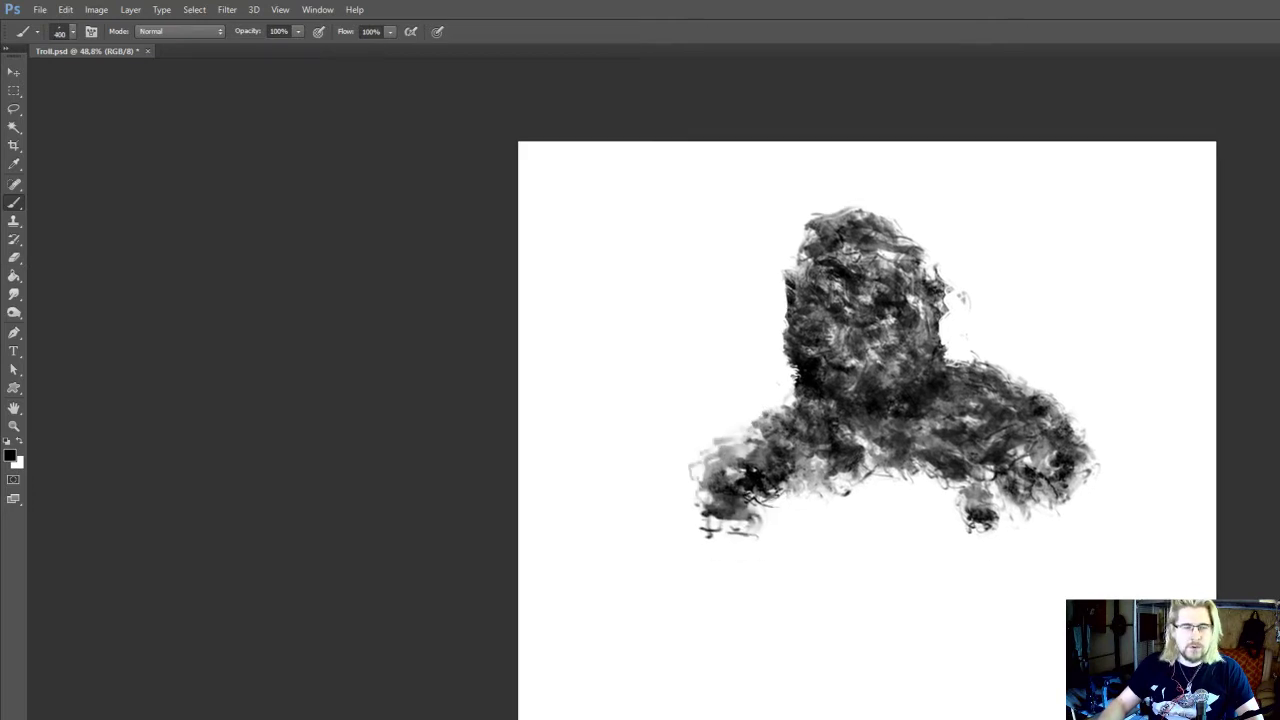
# Fill the chest between the shoulders and darken the left shoulder with textured strokes, reducing the brush to 150 px
pyautogui.press('[')
pyautogui.press('[')
pyautogui.moveTo(790, 468)
pyautogui.mouseDown()
pyautogui.moveTo(766, 516)
pyautogui.moveTo(796, 450)
pyautogui.moveTo(812, 534)
pyautogui.mouseUp()
pyautogui.moveTo(840, 460)
pyautogui.mouseDown()
pyautogui.moveTo(862, 498)
pyautogui.moveTo(886, 490)
pyautogui.moveTo(802, 520)
pyautogui.moveTo(868, 490)
pyautogui.moveTo(894, 512)
pyautogui.moveTo(932, 494)
pyautogui.mouseUp()
pyautogui.press('[')
pyautogui.moveTo(934, 468)
pyautogui.mouseDown()
pyautogui.moveTo(922, 510)
pyautogui.moveTo(928, 469)
pyautogui.mouseUp()
pyautogui.press('[')
pyautogui.press('[')
pyautogui.moveTo(893, 446); pyautogui.dragTo(858, 514)
pyautogui.moveTo(814, 496)
pyautogui.mouseDown()
pyautogui.moveTo(820, 518)
pyautogui.moveTo(846, 528)
pyautogui.mouseUp()
pyautogui.moveTo(770, 476)
pyautogui.mouseDown()
pyautogui.moveTo(756, 456)
pyautogui.moveTo(802, 494)
pyautogui.mouseUp()
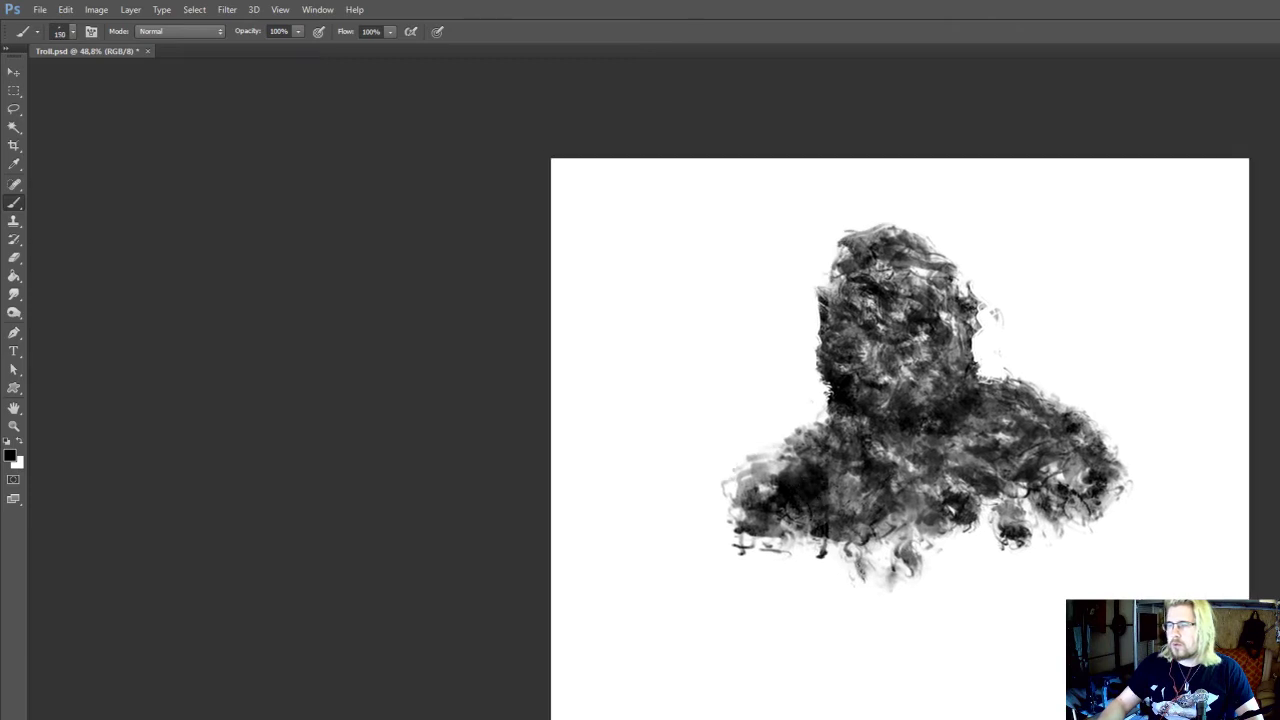
# Add 125 px strokes down the left arm and carve the neck inward below the jaw with the 90 px eraser
pyautogui.press('[')
pyautogui.moveTo(785, 442)
pyautogui.mouseDown()
pyautogui.moveTo(750, 480)
pyautogui.moveTo(708, 580)
pyautogui.moveTo(735, 568)
pyautogui.mouseUp()
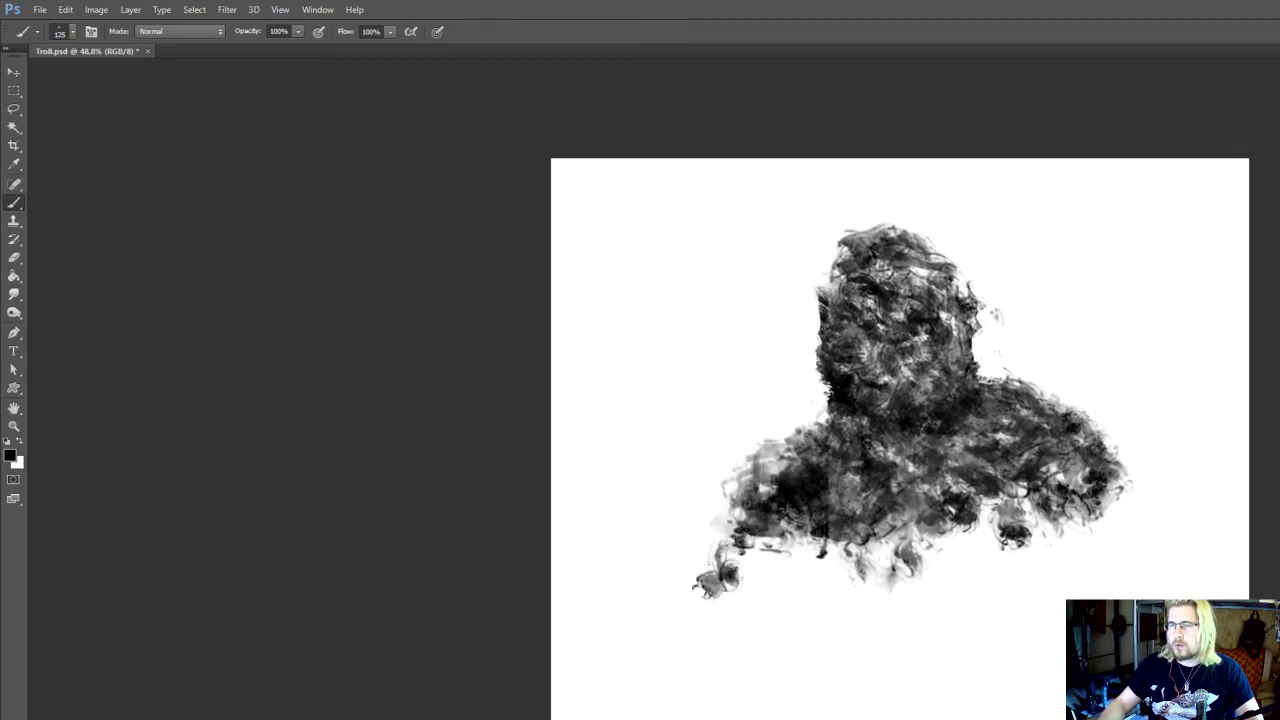
pyautogui.moveTo(822, 396); pyautogui.dragTo(838, 472)
pyautogui.press('e')
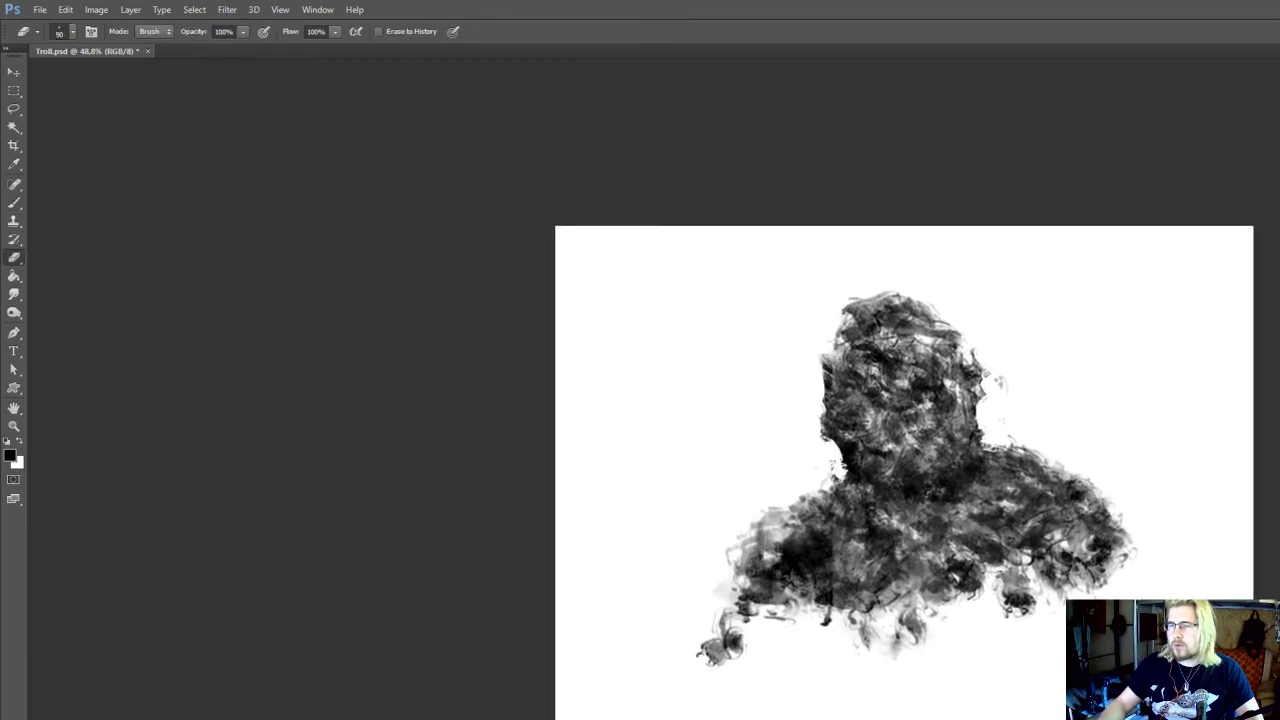
pyautogui.moveTo(988, 433); pyautogui.dragTo(982, 438)
pyautogui.moveTo(963, 399); pyautogui.dragTo(973, 461)
# Fill out the head's upper-left contour with dark strokes from the 100 px brush
pyautogui.press('b')
pyautogui.press('[')
pyautogui.moveTo(846, 424); pyautogui.dragTo(842, 386)
pyautogui.moveTo(872, 426); pyautogui.dragTo(889, 377)
pyautogui.moveTo(889, 481)
pyautogui.mouseDown()
pyautogui.moveTo(870, 475)
pyautogui.moveTo(934, 435)
pyautogui.mouseUp()
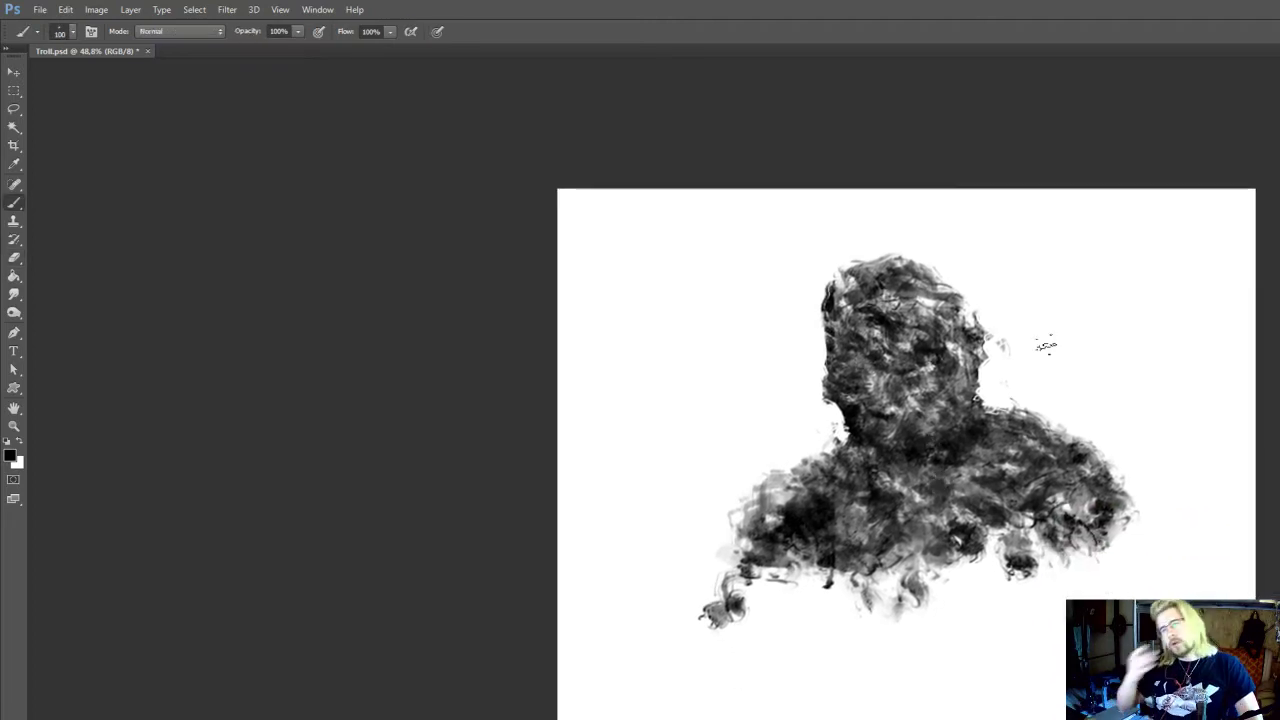
pyautogui.moveTo(876, 516); pyautogui.dragTo(868, 500)
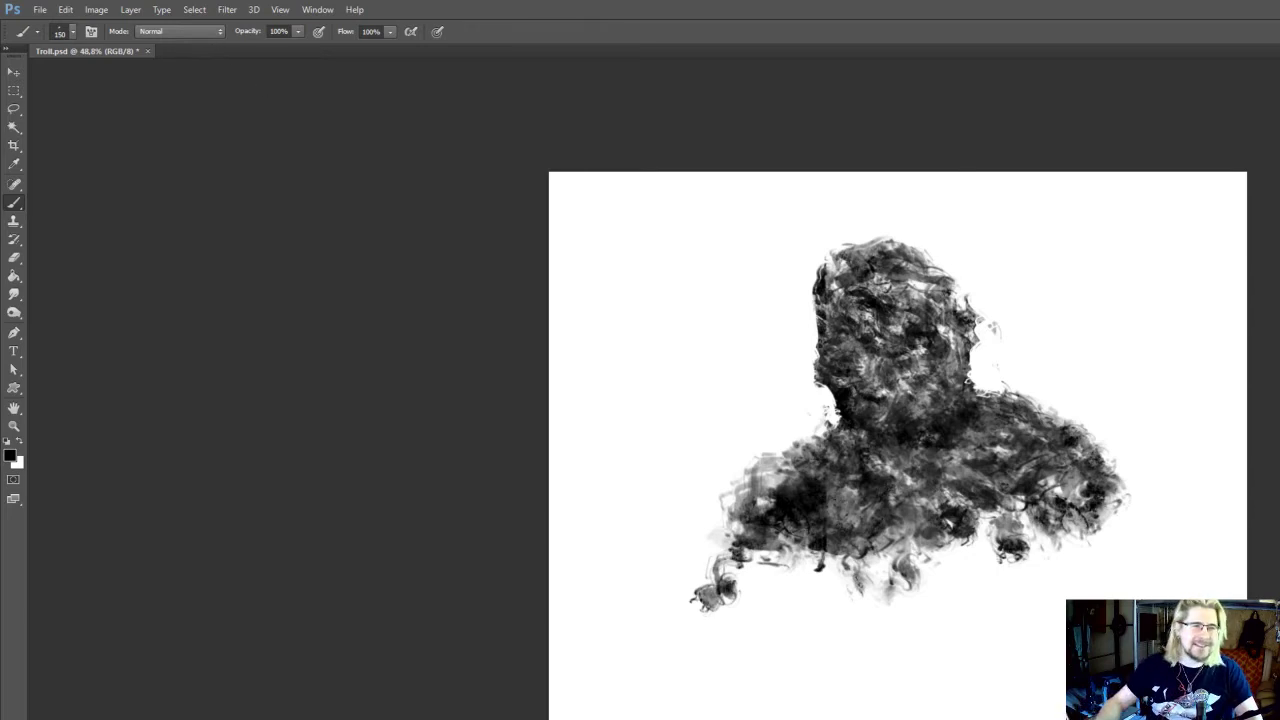
# Extend the left shoulder's outer edge and fill the slopes where the neck meets both shoulders with the 150 px brush
pyautogui.moveTo(821, 534)
pyautogui.mouseDown()
pyautogui.moveTo(803, 519)
pyautogui.moveTo(803, 553)
pyautogui.moveTo(794, 514)
pyautogui.moveTo(733, 509)
pyautogui.mouseUp()
pyautogui.press('e')
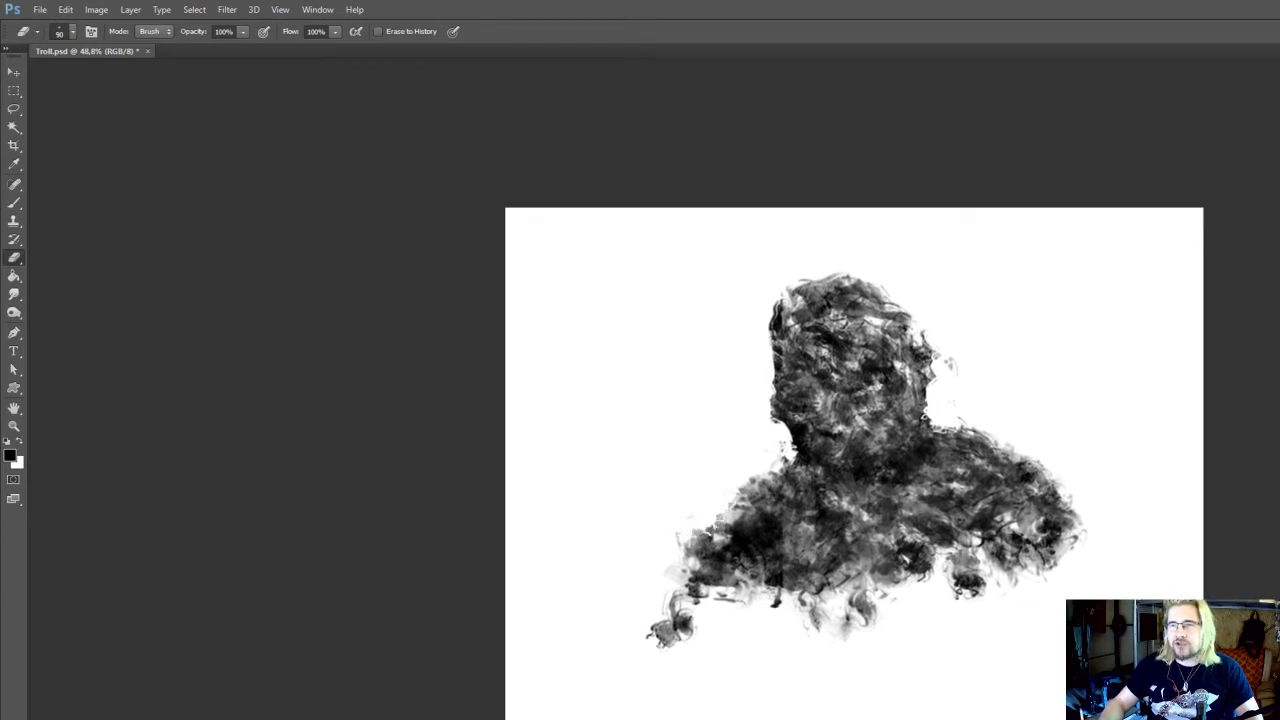
pyautogui.press('b')
pyautogui.moveTo(786, 462); pyautogui.dragTo(793, 470)
pyautogui.moveTo(903, 479); pyautogui.dragTo(905, 470)
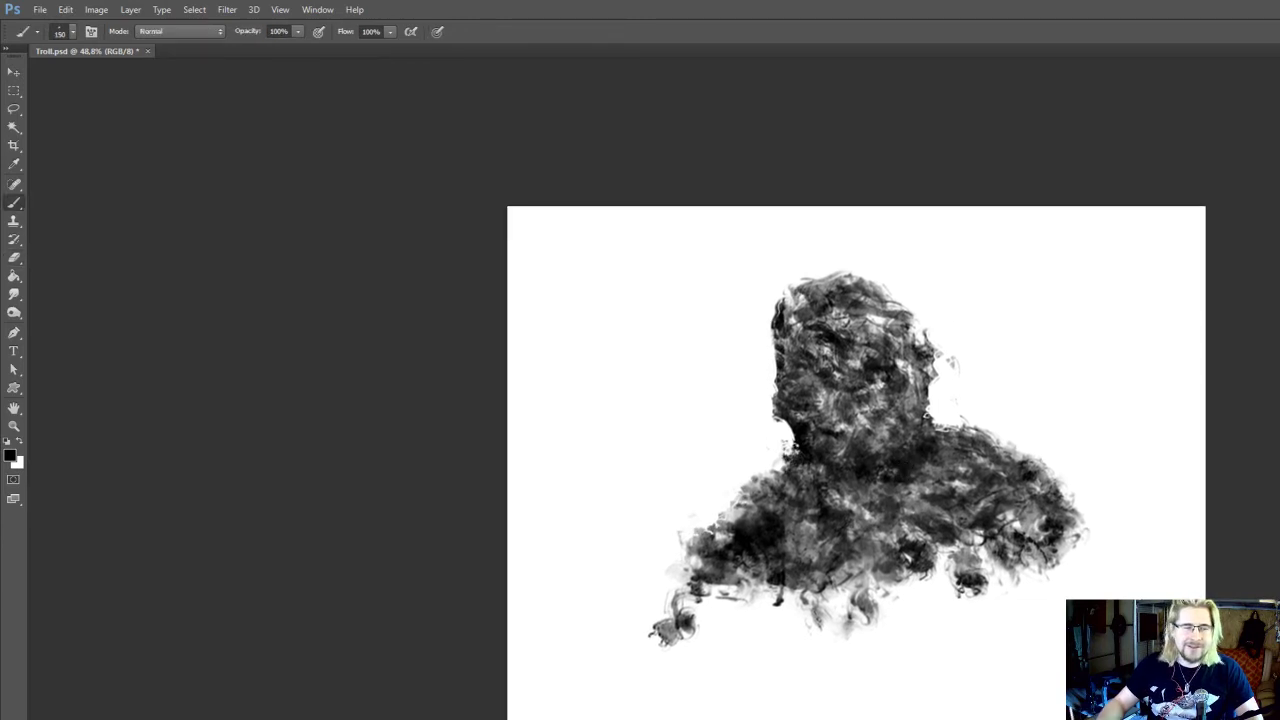
pyautogui.moveTo(931, 418); pyautogui.dragTo(946, 428)
pyautogui.moveTo(940, 430); pyautogui.dragTo(934, 420)
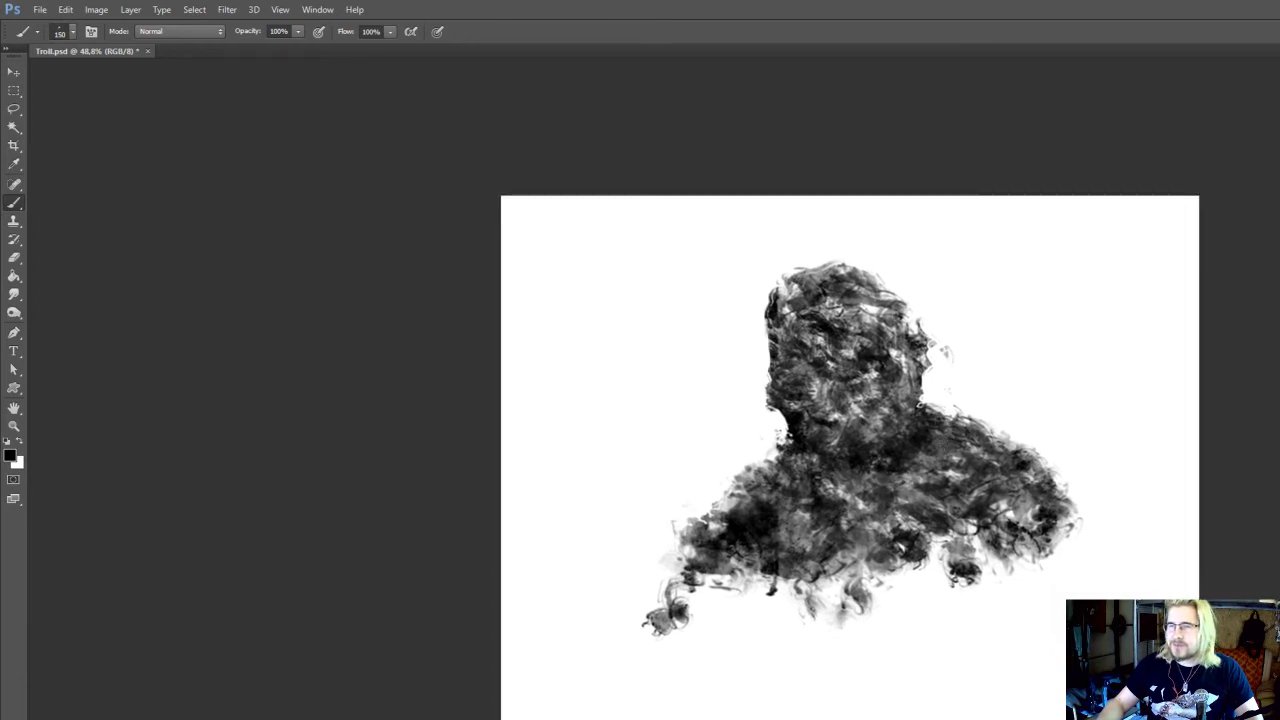
# Build up the left arm and the torso's lower-left edge with dark strokes, enlarging the brush to 200 px
pyautogui.moveTo(863, 517); pyautogui.dragTo(846, 530)
pyautogui.moveTo(823, 572)
pyautogui.mouseDown()
pyautogui.moveTo(822, 532)
pyautogui.moveTo(806, 566)
pyautogui.moveTo(748, 570)
pyautogui.moveTo(737, 591)
pyautogui.moveTo(716, 576)
pyautogui.moveTo(710, 546)
pyautogui.moveTo(686, 578)
pyautogui.mouseUp()
pyautogui.press('[')
pyautogui.press(']')
pyautogui.press(']')
pyautogui.moveTo(709, 530); pyautogui.dragTo(703, 514)
pyautogui.moveTo(668, 566); pyautogui.dragTo(684, 584)
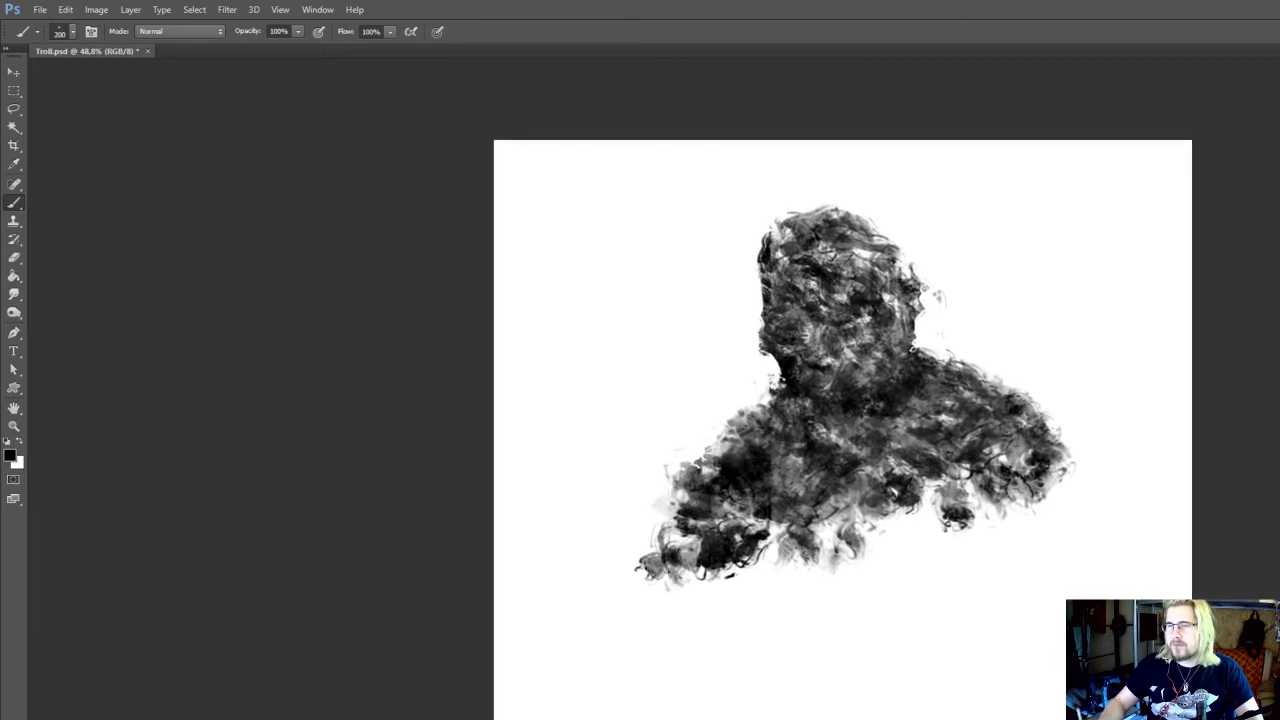
# Extend the right arm outward and darken its underside with 200 px textured strokes
pyautogui.moveTo(1060, 454)
pyautogui.mouseDown()
pyautogui.moveTo(1042, 425)
pyautogui.moveTo(1116, 500)
pyautogui.mouseUp()
pyautogui.moveTo(1065, 516); pyautogui.dragTo(1061, 476)
pyautogui.moveTo(985, 442); pyautogui.dragTo(1034, 514)
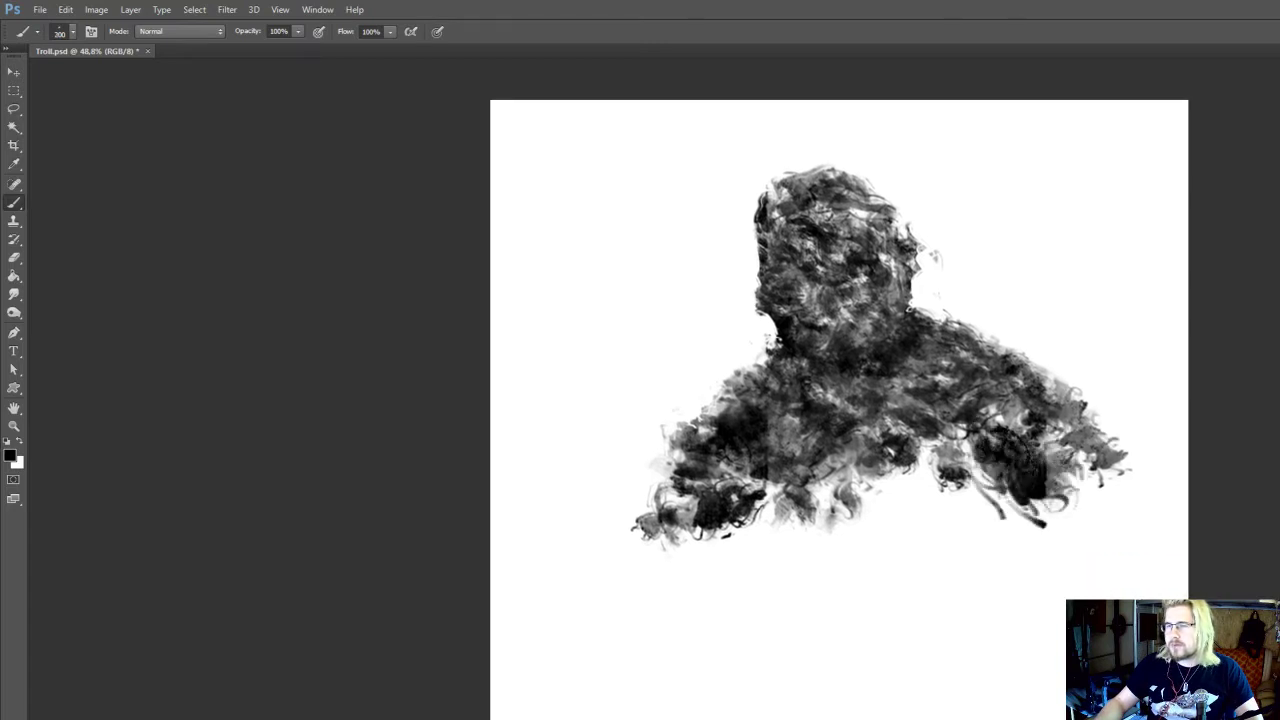
# Fill the lower chest between the arms with dark downward strokes, enlarging the brush to 300 px
pyautogui.moveTo(950, 460)
pyautogui.mouseDown()
pyautogui.moveTo(990, 514)
pyautogui.moveTo(958, 514)
pyautogui.mouseUp()
pyautogui.moveTo(930, 485); pyautogui.dragTo(925, 547)
pyautogui.moveTo(892, 480); pyautogui.dragTo(908, 538)
pyautogui.moveTo(884, 490)
pyautogui.mouseDown()
pyautogui.moveTo(892, 530)
pyautogui.moveTo(872, 520)
pyautogui.moveTo(881, 511)
pyautogui.moveTo(873, 535)
pyautogui.mouseUp()
pyautogui.press(']')
pyautogui.moveTo(930, 484)
pyautogui.mouseDown()
pyautogui.moveTo(890, 530)
pyautogui.moveTo(906, 523)
pyautogui.moveTo(910, 557)
pyautogui.mouseUp()
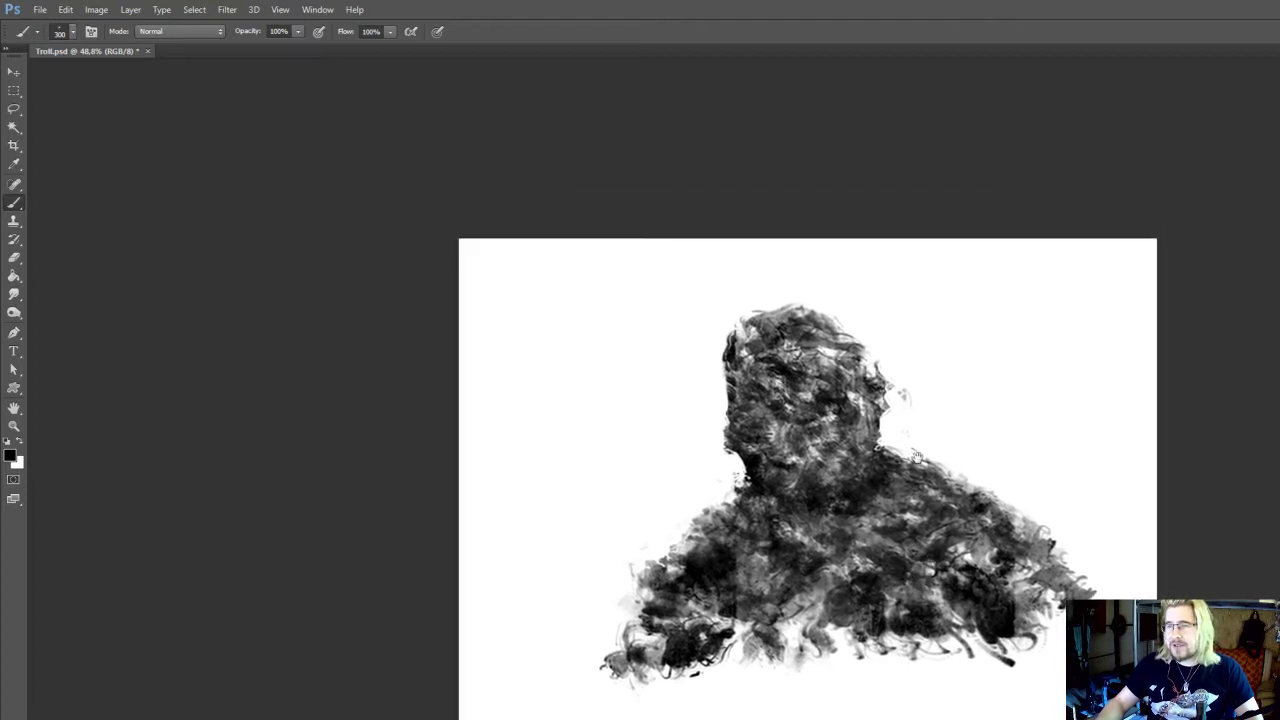
# Build up the slope beside the neck and a bulge on the right shoulder, reducing the textured brush to 90 px
pyautogui.press('[')
pyautogui.moveTo(916, 457)
pyautogui.mouseDown()
pyautogui.moveTo(910, 497)
pyautogui.moveTo(930, 496)
pyautogui.mouseUp()
pyautogui.press('[')
pyautogui.moveTo(1020, 540)
pyautogui.mouseDown()
pyautogui.moveTo(1034, 547)
pyautogui.moveTo(1026, 566)
pyautogui.moveTo(1033, 532)
pyautogui.moveTo(1014, 526)
pyautogui.moveTo(1022, 508)
pyautogui.moveTo(1004, 496)
pyautogui.moveTo(938, 562)
pyautogui.mouseUp()
pyautogui.moveTo(872, 517)
pyautogui.mouseDown()
pyautogui.moveTo(868, 566)
pyautogui.moveTo(866, 512)
pyautogui.mouseUp()
pyautogui.moveTo(868, 606); pyautogui.dragTo(878, 564)
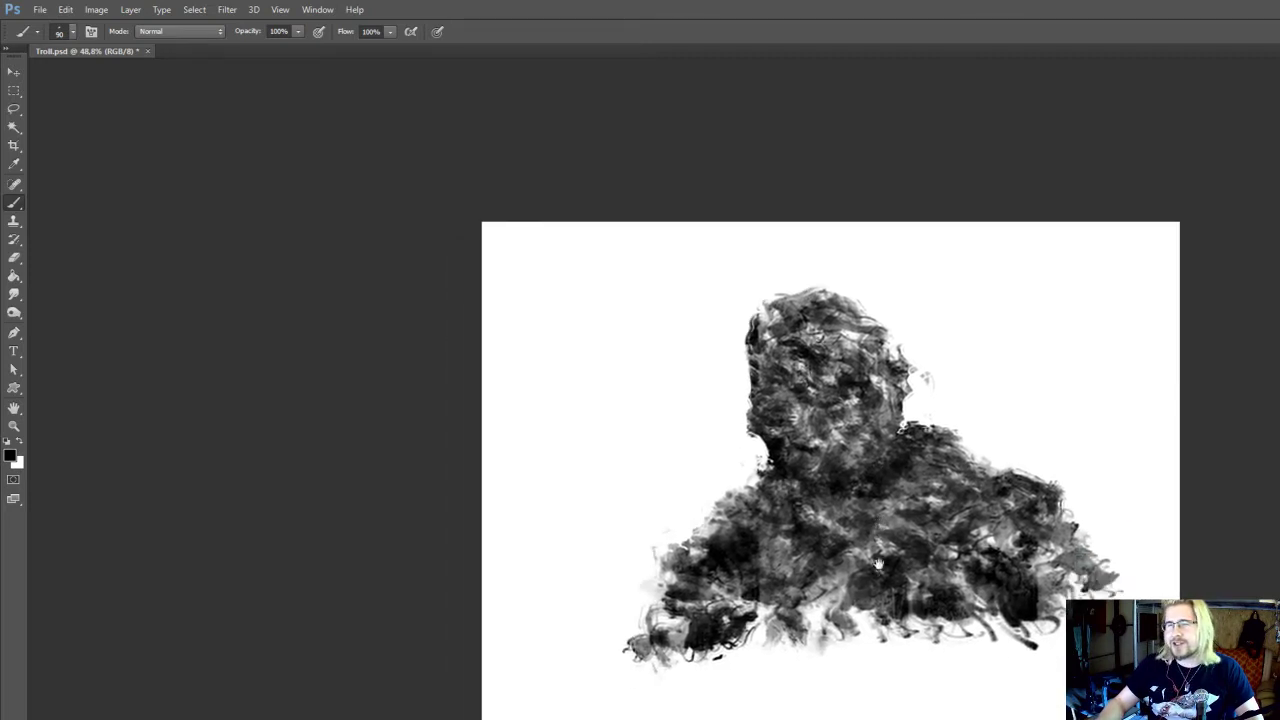
pyautogui.moveTo(883, 654); pyautogui.dragTo(891, 600)
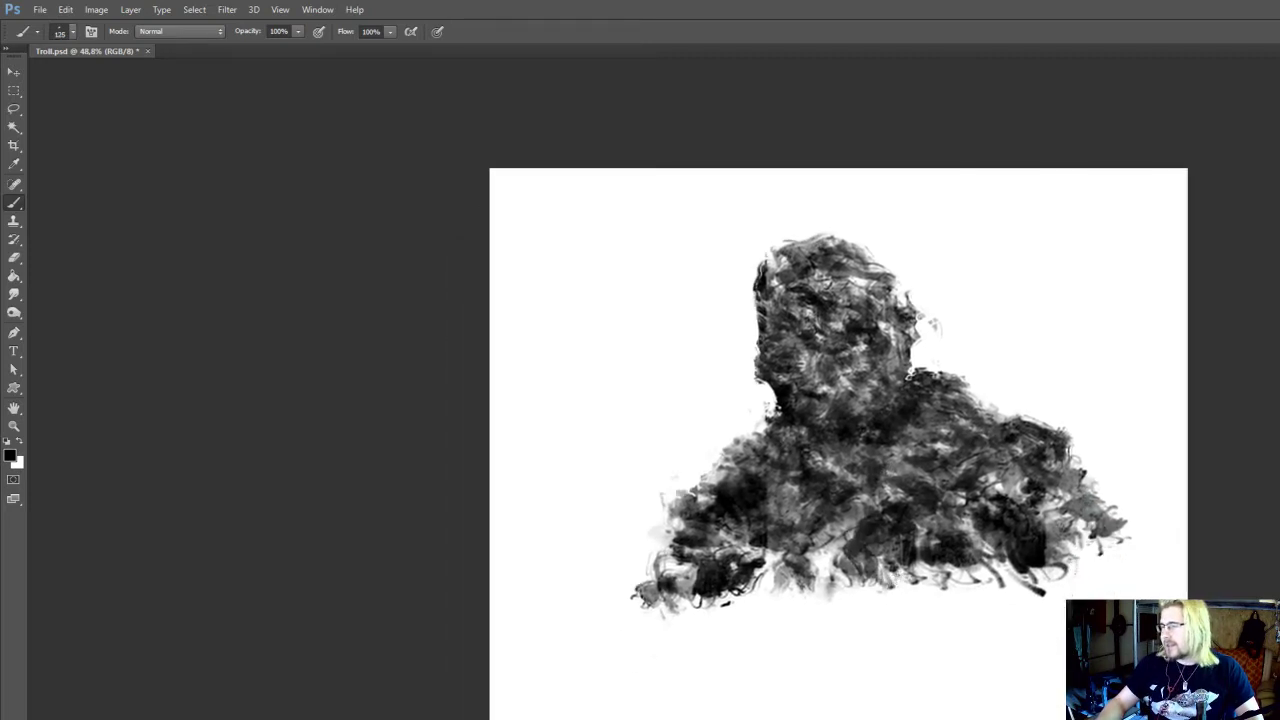
# Thicken the torso's lower-right edge and the underside of the right arm with 150 px and 175 px strokes
pyautogui.press(']')
pyautogui.moveTo(996, 574)
pyautogui.mouseDown()
pyautogui.moveTo(972, 608)
pyautogui.moveTo(946, 578)
pyautogui.moveTo(921, 583)
pyautogui.moveTo(938, 590)
pyautogui.mouseUp()
pyautogui.moveTo(944, 592); pyautogui.dragTo(936, 580)
pyautogui.press(']')
pyautogui.moveTo(1046, 538)
pyautogui.mouseDown()
pyautogui.moveTo(1077, 534)
pyautogui.moveTo(1024, 598)
pyautogui.mouseUp()
pyautogui.moveTo(930, 576); pyautogui.dragTo(914, 588)
# Add a soft hump to the right shoulder beside the neck, reduce the brush to 150 px, and save the document
pyautogui.moveTo(896, 381)
pyautogui.mouseDown()
pyautogui.moveTo(898, 445)
pyautogui.moveTo(962, 432)
pyautogui.moveTo(987, 450)
pyautogui.moveTo(948, 474)
pyautogui.mouseUp()
pyautogui.press('[')
pyautogui.click(990, 383)
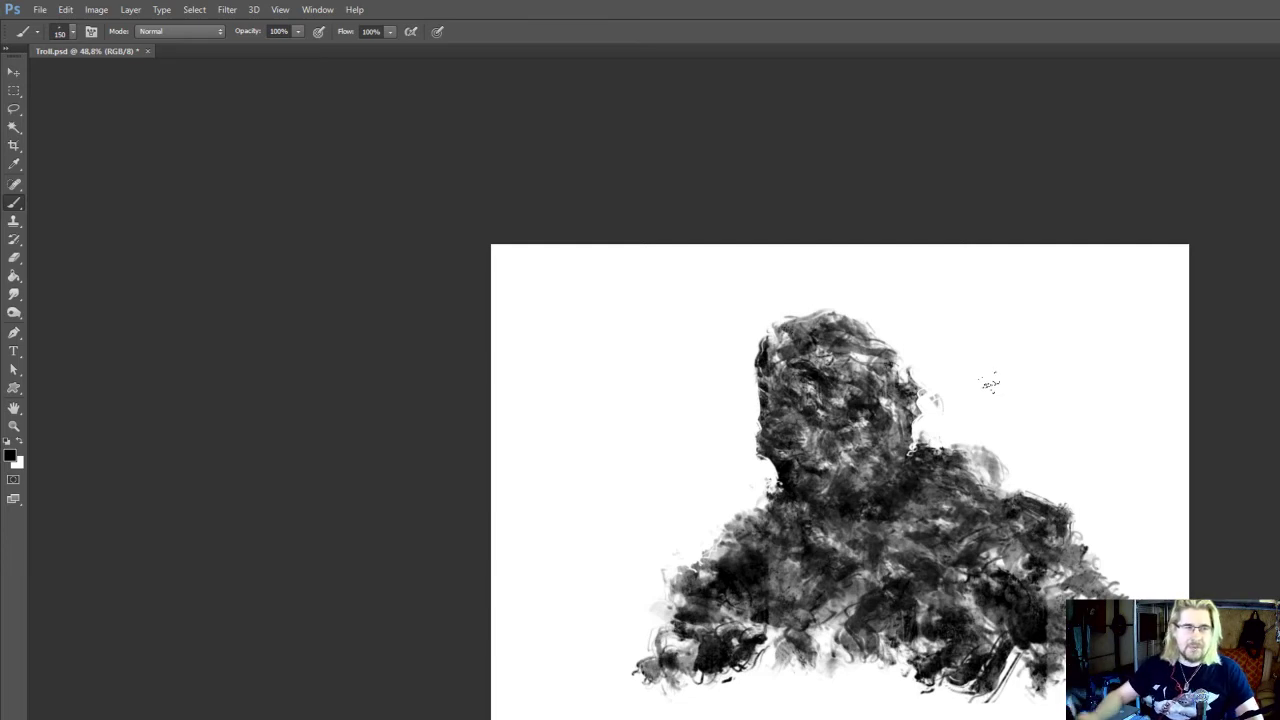
pyautogui.moveTo(860, 441); pyautogui.dragTo(860, 445)
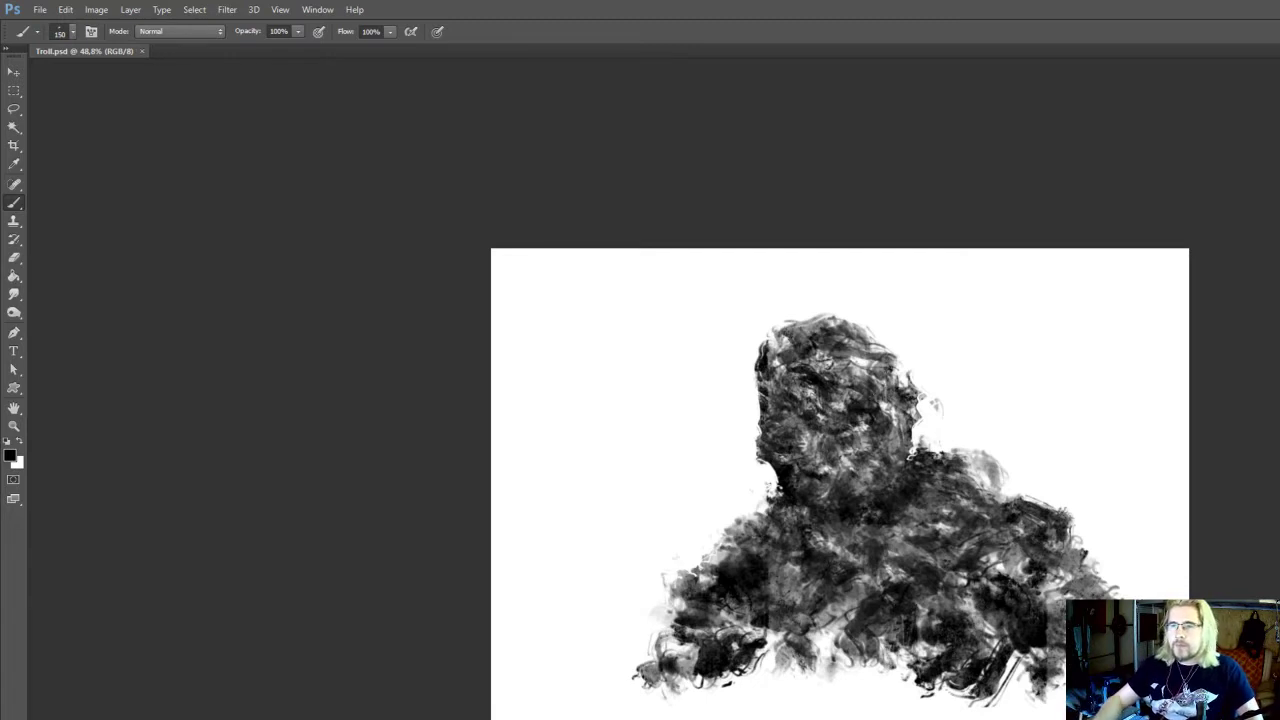
# Sample grey tones from the face and paint lighter patches on its lower left with a 90 px brush at 90% opacity
pyautogui.moveTo(783, 485); pyautogui.dragTo(825, 532)
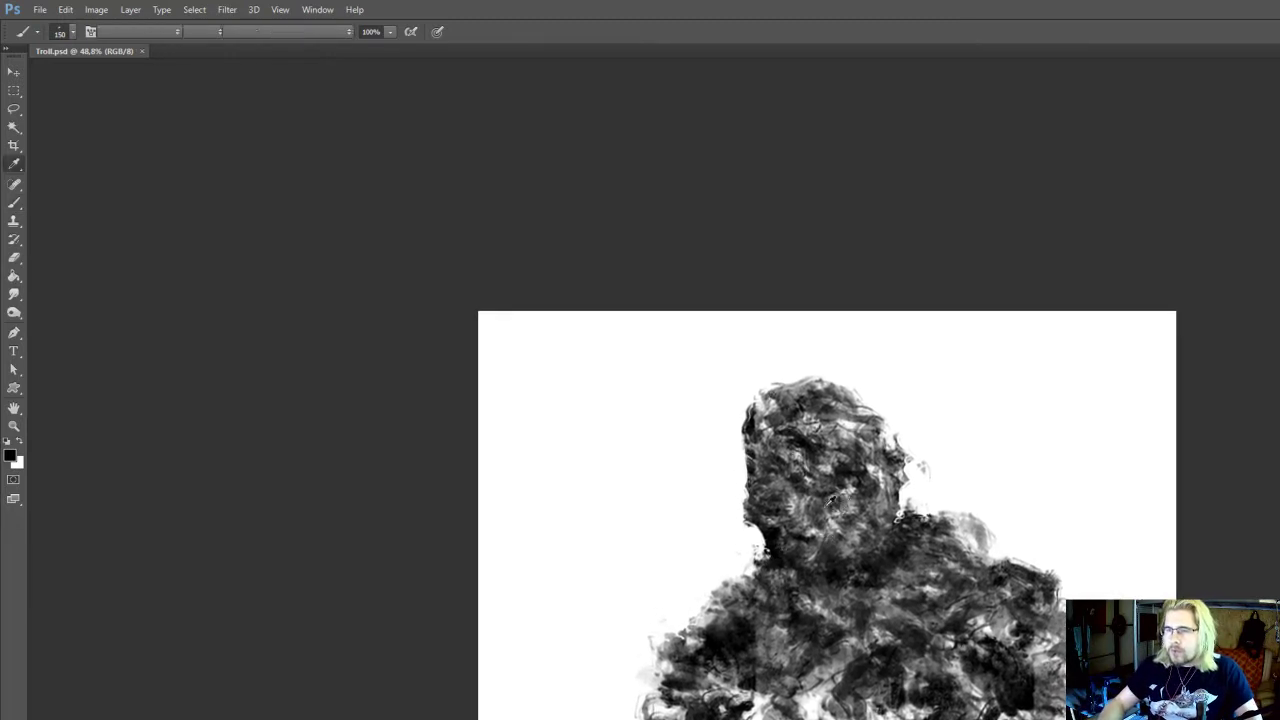
pyautogui.keyDown('alt'); pyautogui.click(792, 505); pyautogui.keyUp('alt')
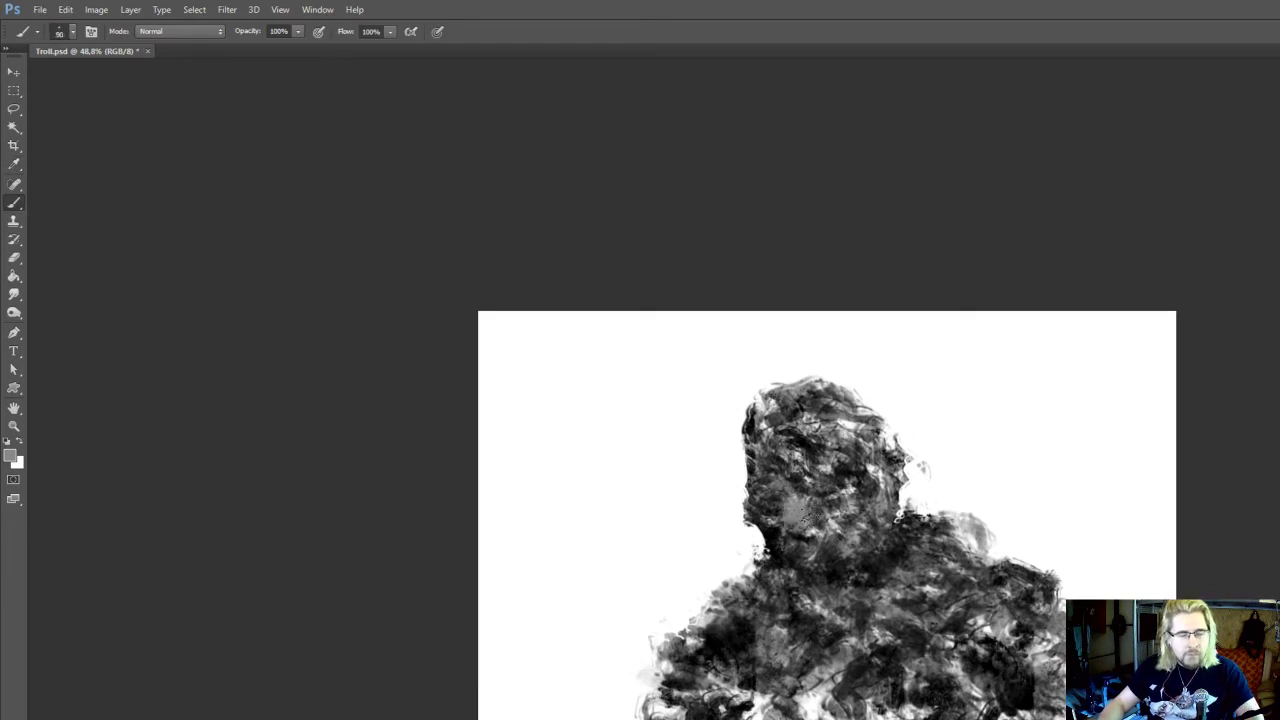
pyautogui.press('9')
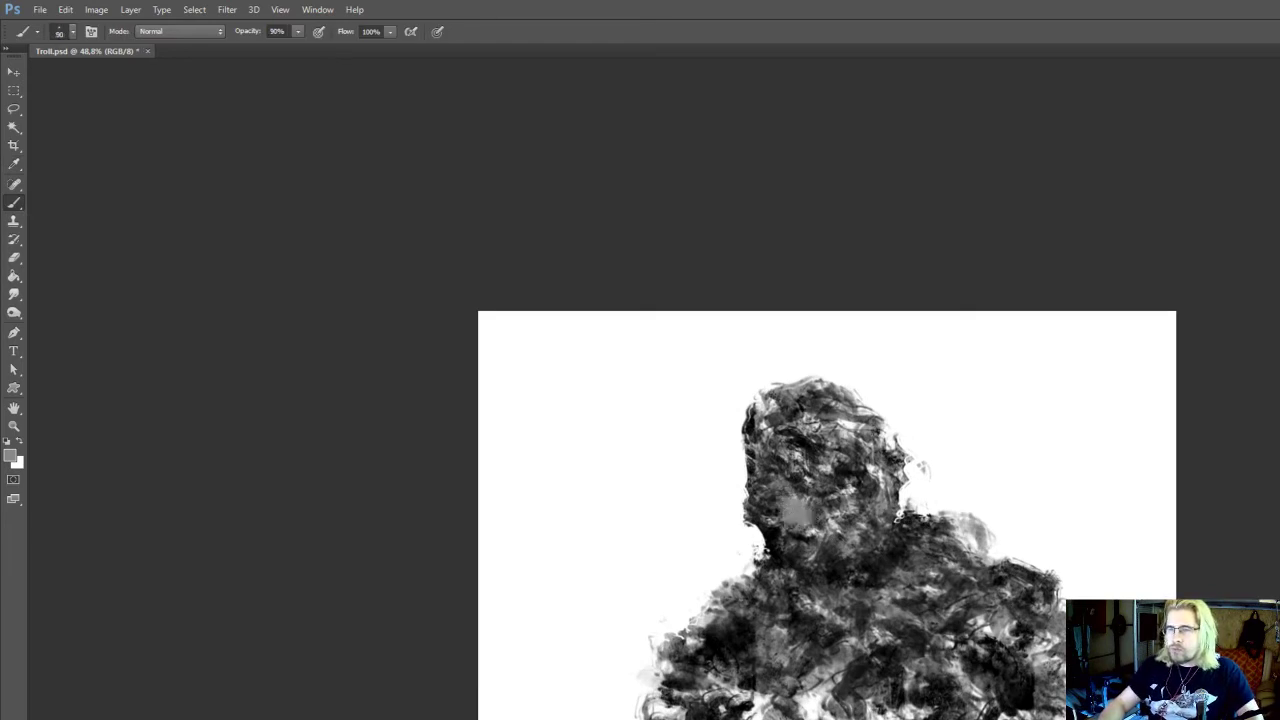
pyautogui.keyDown('alt'); pyautogui.click(830, 525); pyautogui.keyUp('alt')
pyautogui.moveTo(808, 497)
pyautogui.mouseDown()
pyautogui.moveTo(858, 485)
pyautogui.moveTo(792, 516)
pyautogui.mouseUp()
pyautogui.keyDown('alt'); pyautogui.click(838, 500); pyautogui.keyUp('alt')
pyautogui.keyDown('alt'); pyautogui.click(871, 471); pyautogui.keyUp('alt')
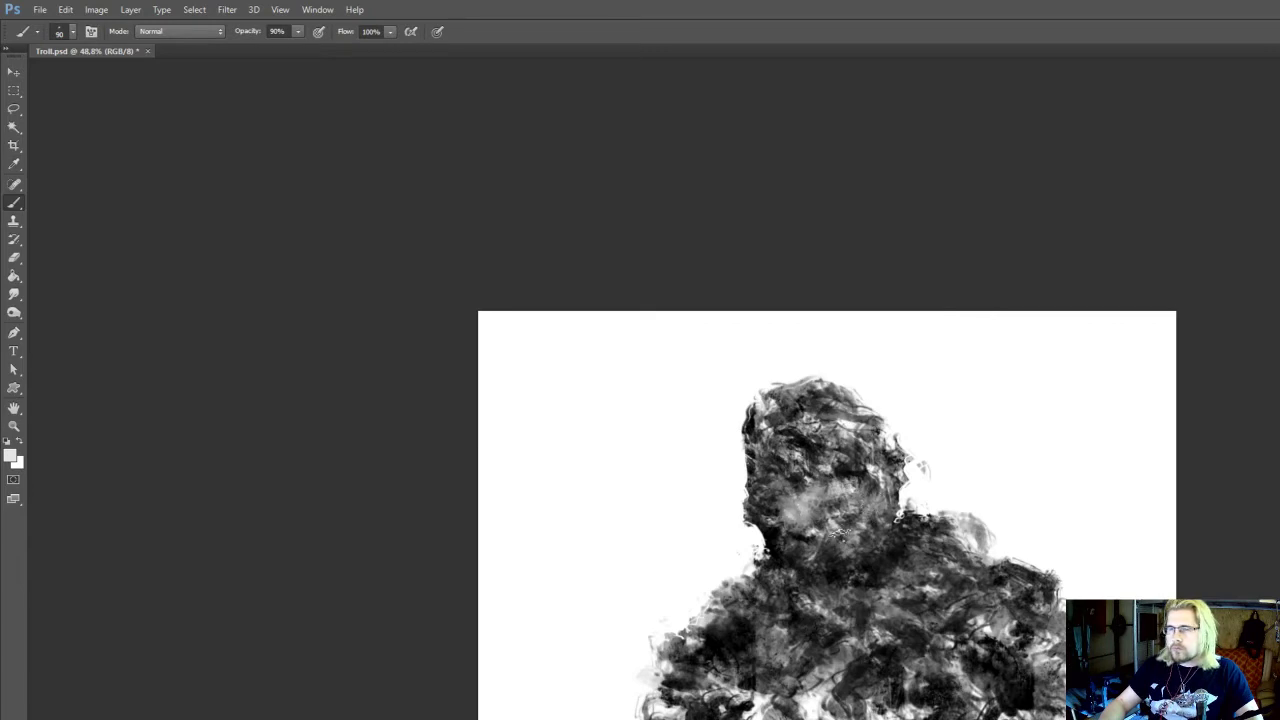
# Sample black from the lower torso and paint a dark mouth line across the lower face with a 70 to 80 px brush
pyautogui.press('i')
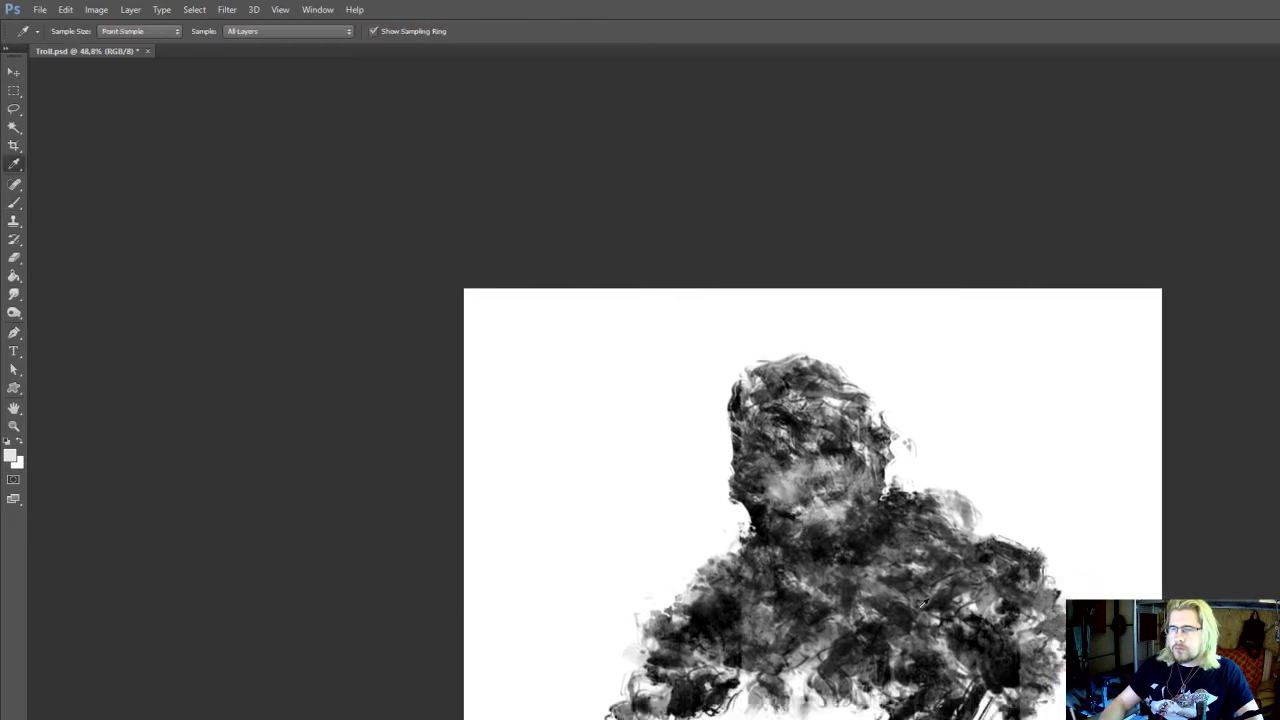
pyautogui.click(680, 690)
pyautogui.press('b')
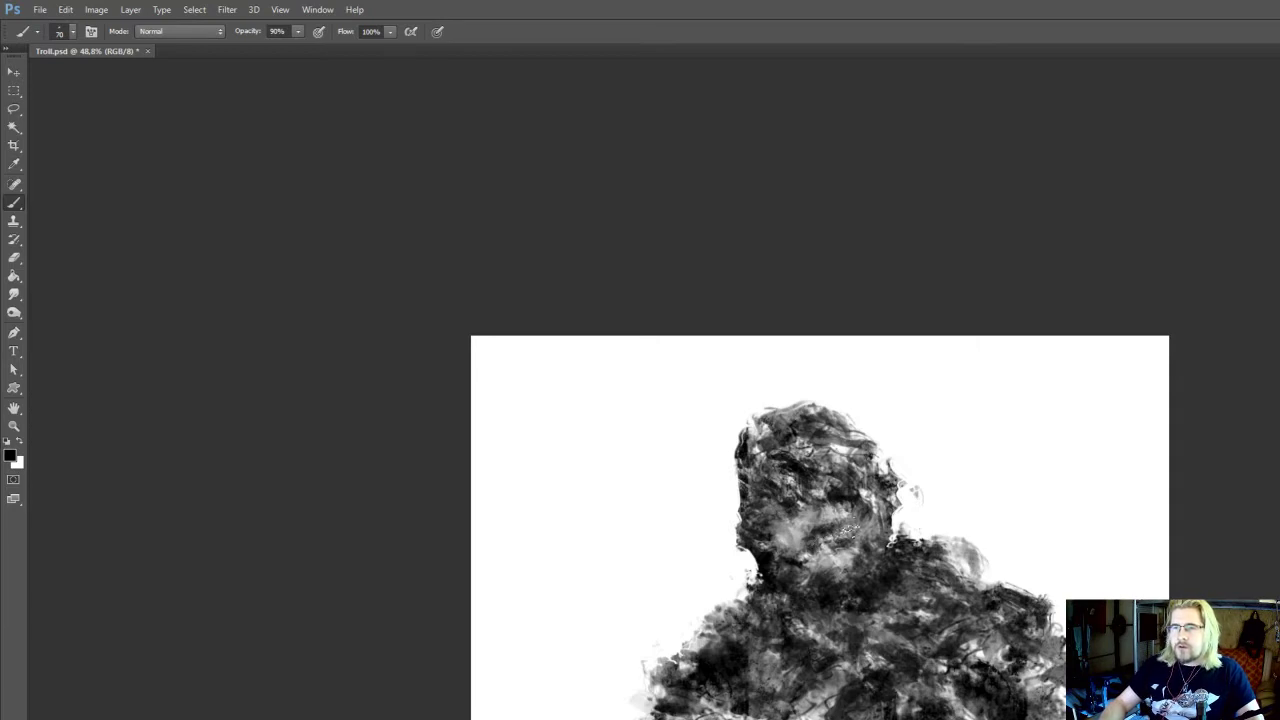
pyautogui.press(']')
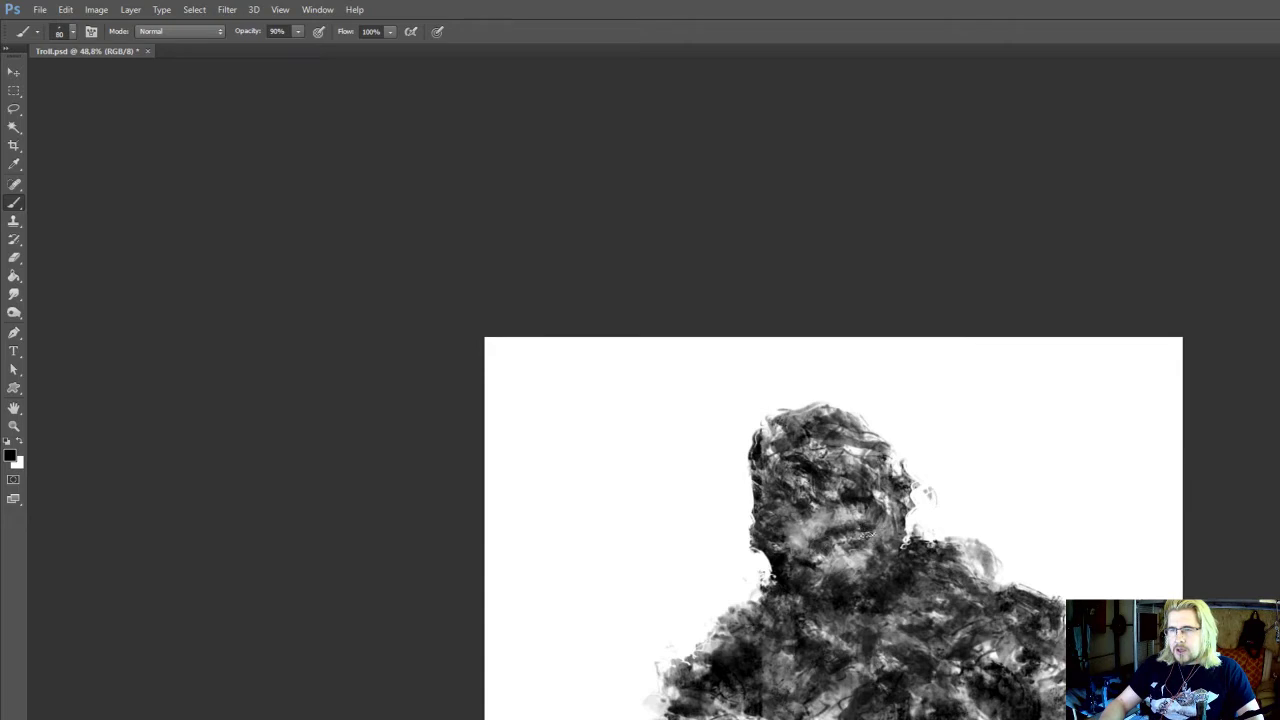
pyautogui.moveTo(863, 532); pyautogui.dragTo(855, 540)
pyautogui.keyDown('alt'); pyautogui.click(840, 560); pyautogui.keyUp('alt')
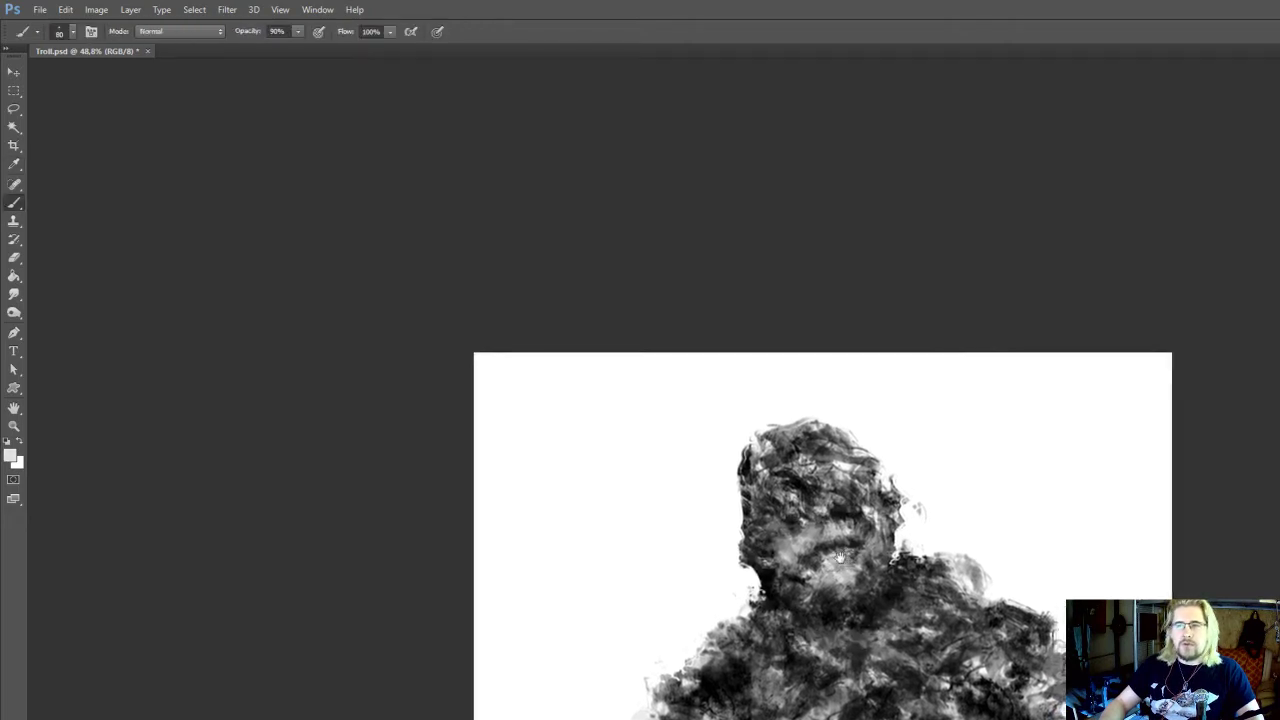
# Sample a light grey from the face and brighten the chin below the mouth with the 80 px brush
pyautogui.keyDown('alt'); pyautogui.click(838, 490); pyautogui.keyUp('alt')
pyautogui.moveTo(824, 543)
pyautogui.mouseDown()
pyautogui.moveTo(816, 567)
pyautogui.moveTo(820, 545)
pyautogui.moveTo(811, 556)
pyautogui.moveTo(815, 545)
pyautogui.moveTo(825, 571)
pyautogui.mouseUp()
pyautogui.keyDown('alt'); pyautogui.click(819, 512); pyautogui.keyUp('alt')
pyautogui.keyDown('alt'); pyautogui.click(823, 576); pyautogui.keyUp('alt')
pyautogui.keyDown('alt'); pyautogui.click(782, 570); pyautogui.keyUp('alt')
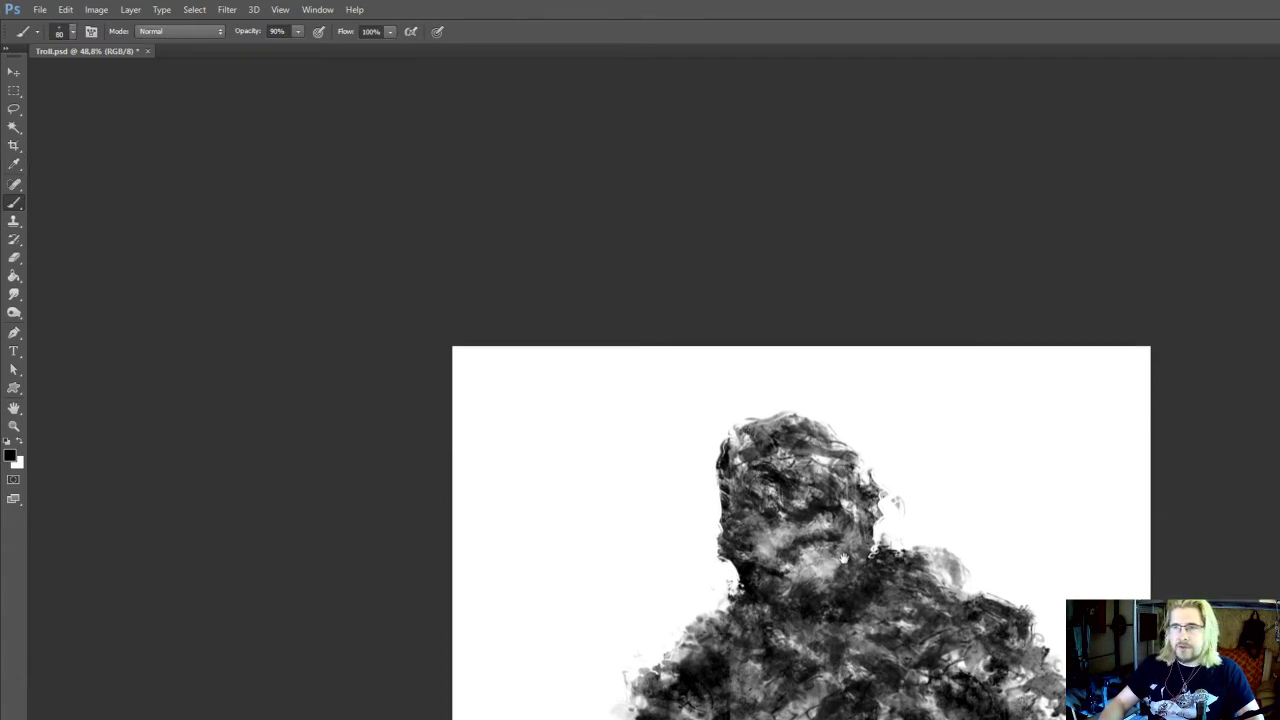
# Darken the right side of the jaw, and erase the ragged left jaw edge and stray marks beside the right ear at 90 px
pyautogui.moveTo(868, 532)
pyautogui.mouseDown()
pyautogui.moveTo(862, 514)
pyautogui.moveTo(869, 524)
pyautogui.mouseUp()
pyautogui.press('e')
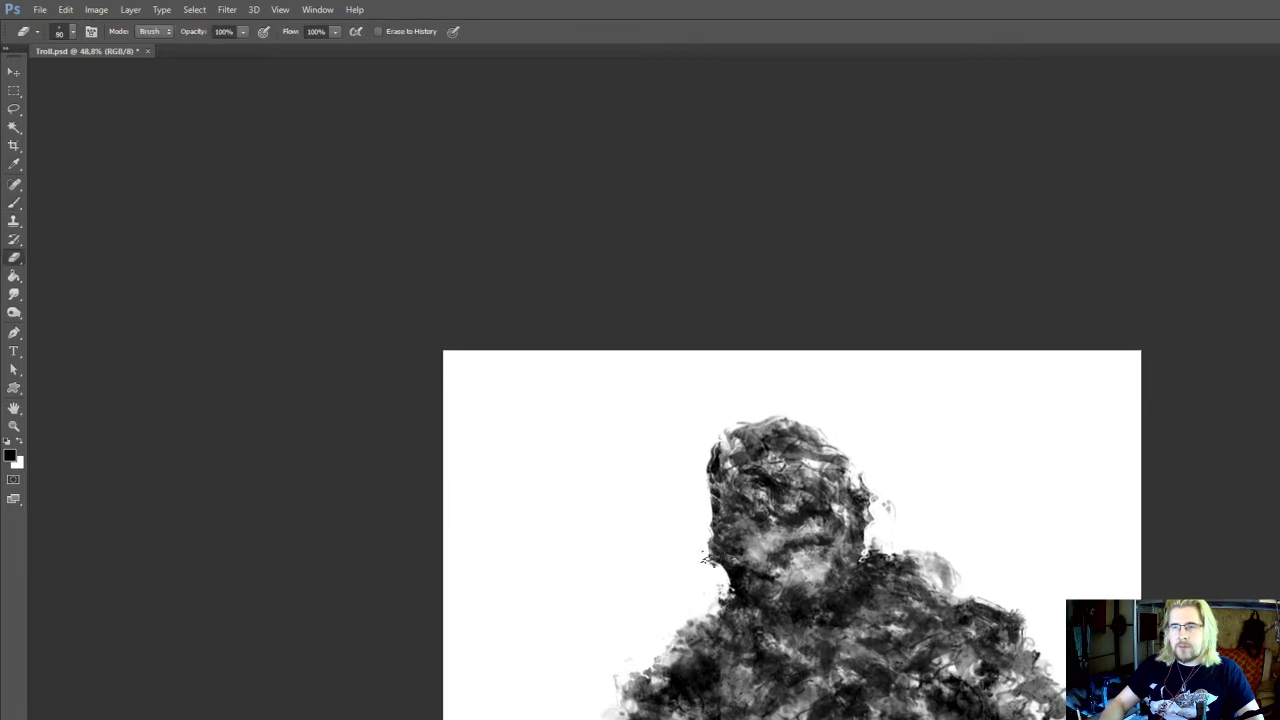
pyautogui.moveTo(714, 544); pyautogui.dragTo(716, 562)
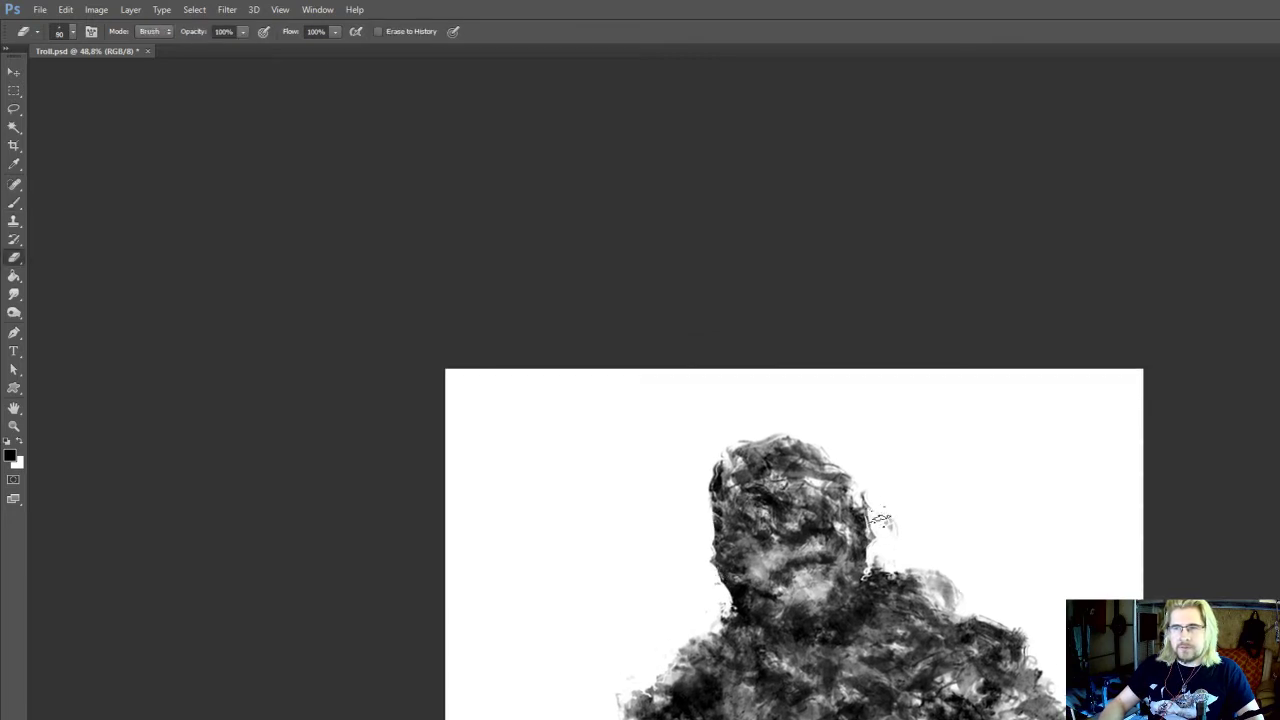
pyautogui.moveTo(884, 526); pyautogui.dragTo(872, 502)
# Build up the right edge of the head with black strokes using the 90 px textured brush
pyautogui.press('b')
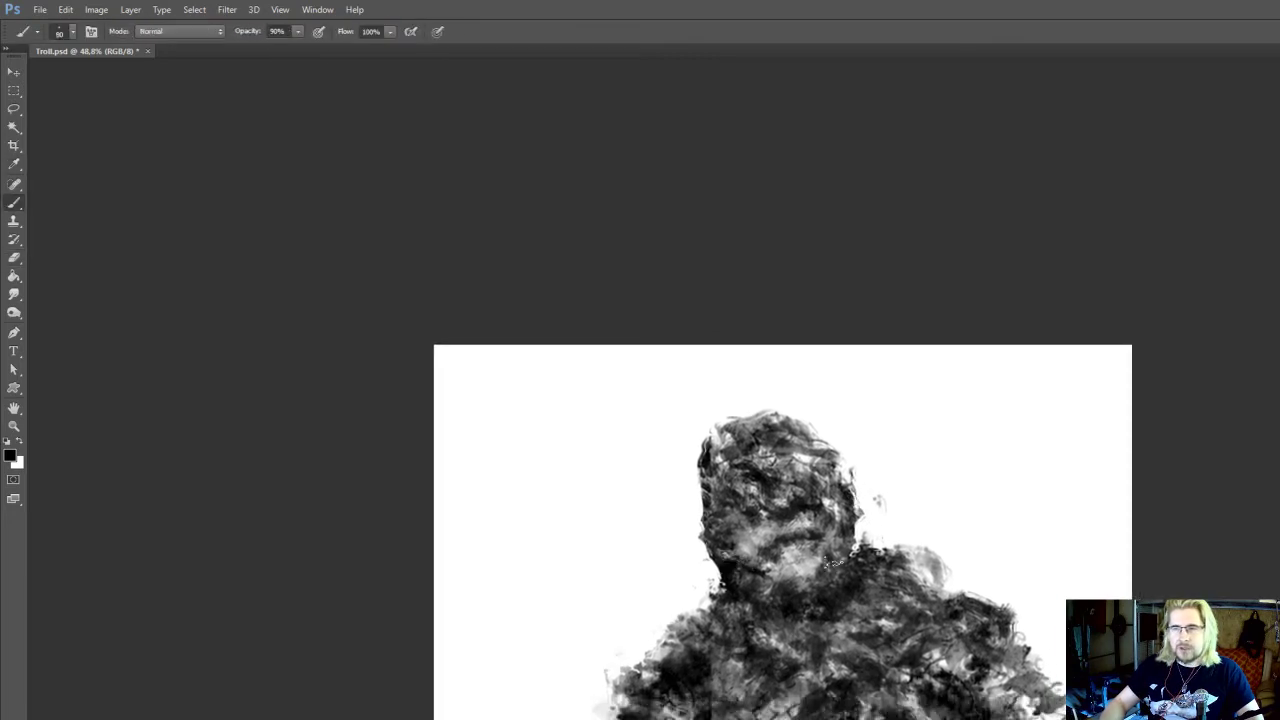
pyautogui.moveTo(843, 490)
pyautogui.mouseDown()
pyautogui.moveTo(862, 490)
pyautogui.moveTo(850, 483)
pyautogui.mouseUp()
pyautogui.press('e')
pyautogui.press('b')
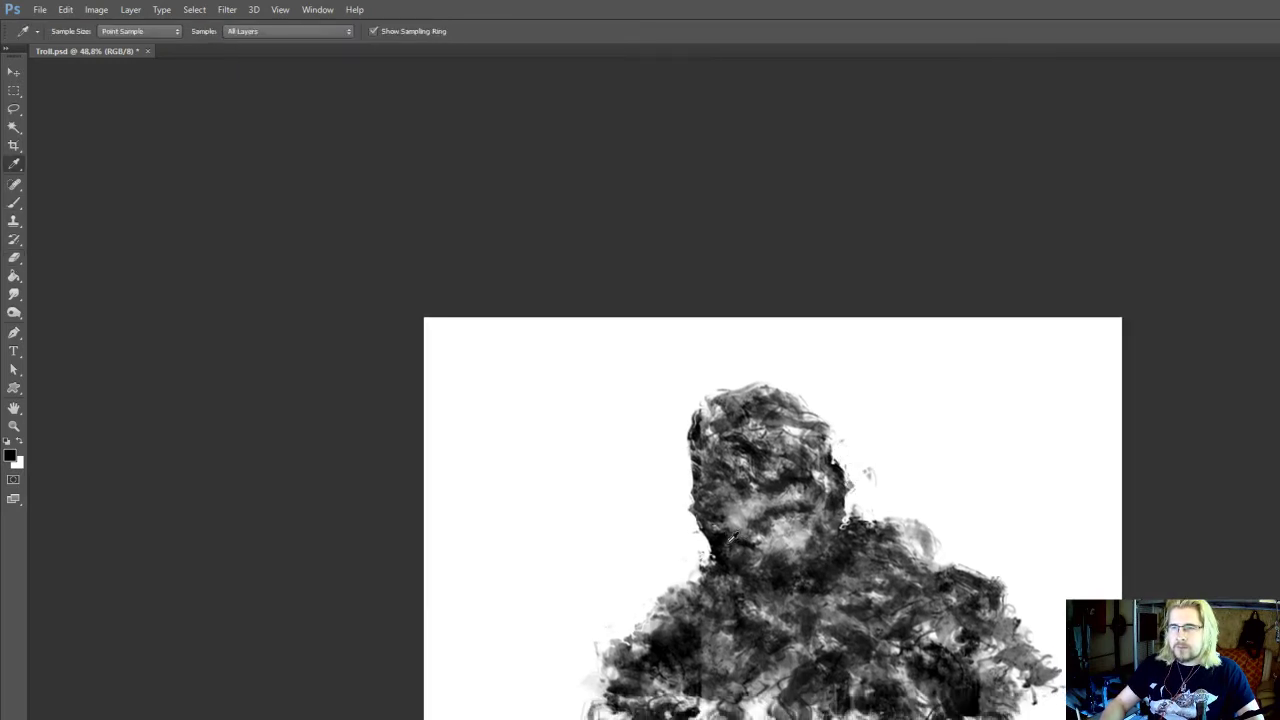
pyautogui.moveTo(752, 592); pyautogui.dragTo(748, 564)
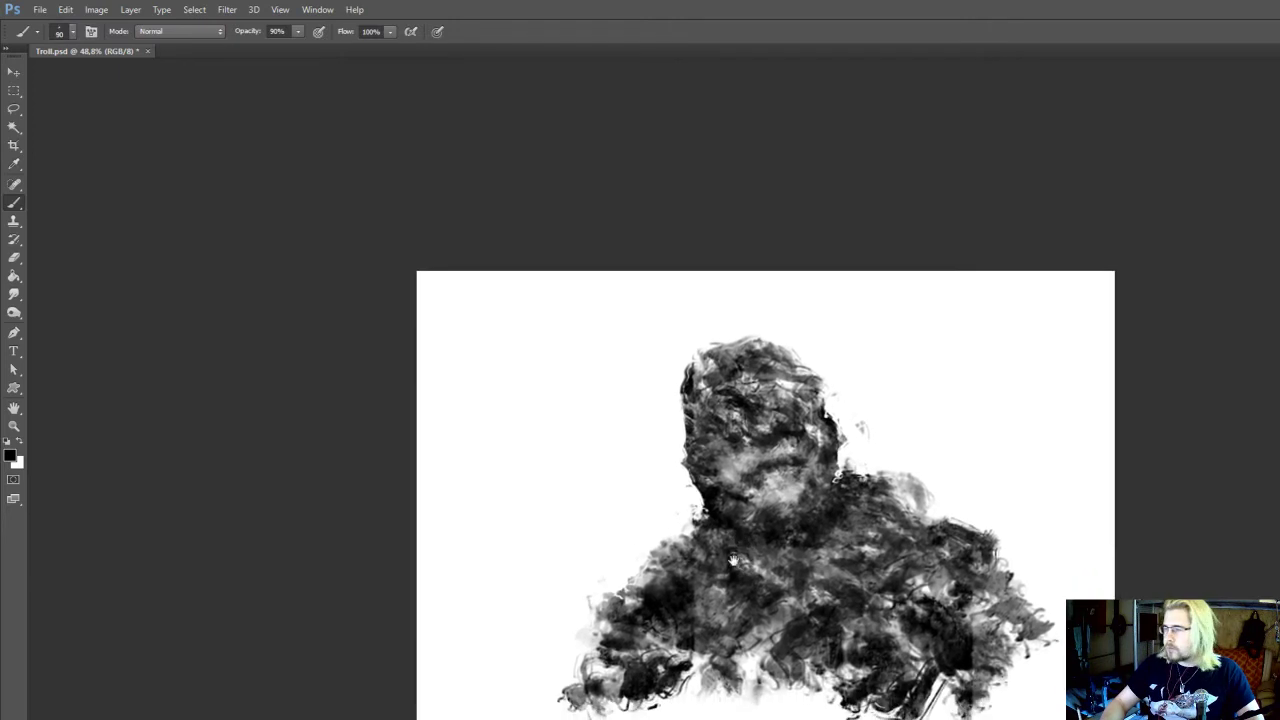
# Paint dark bumps on both shoulders where they meet the neck with a 100 px brush
pyautogui.press(']')
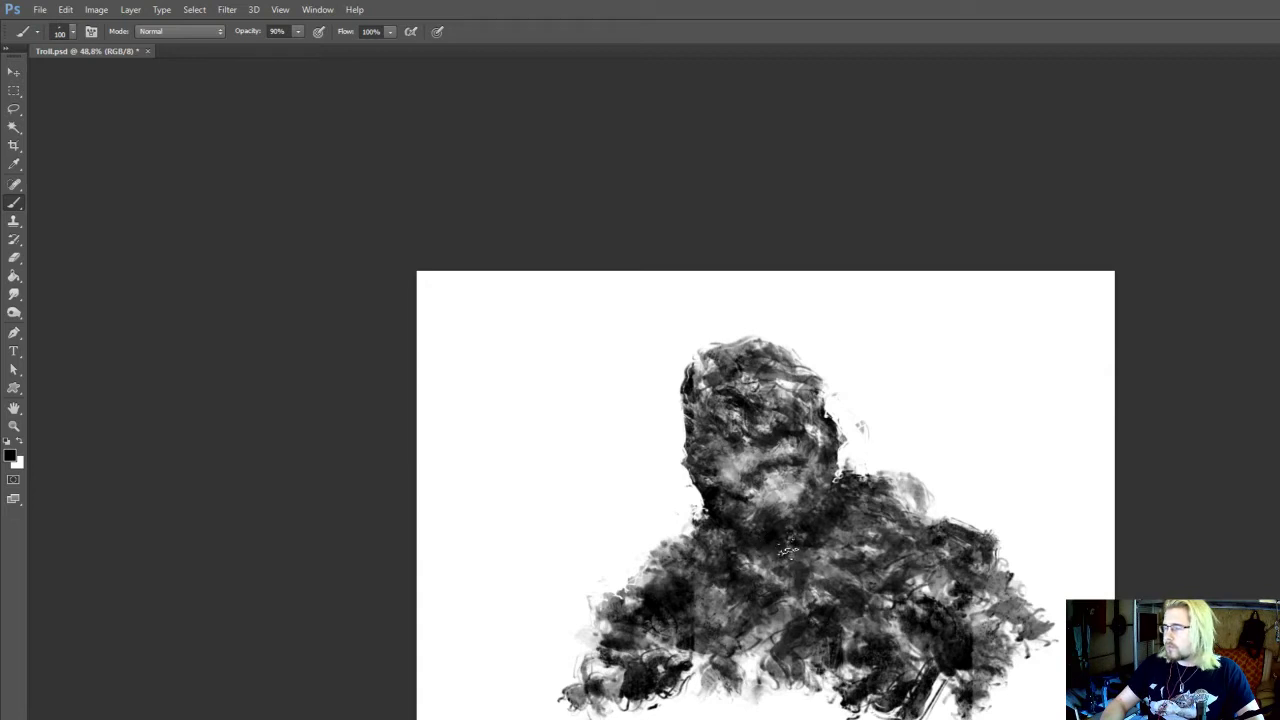
pyautogui.moveTo(811, 487)
pyautogui.mouseDown()
pyautogui.moveTo(827, 541)
pyautogui.moveTo(875, 516)
pyautogui.mouseUp()
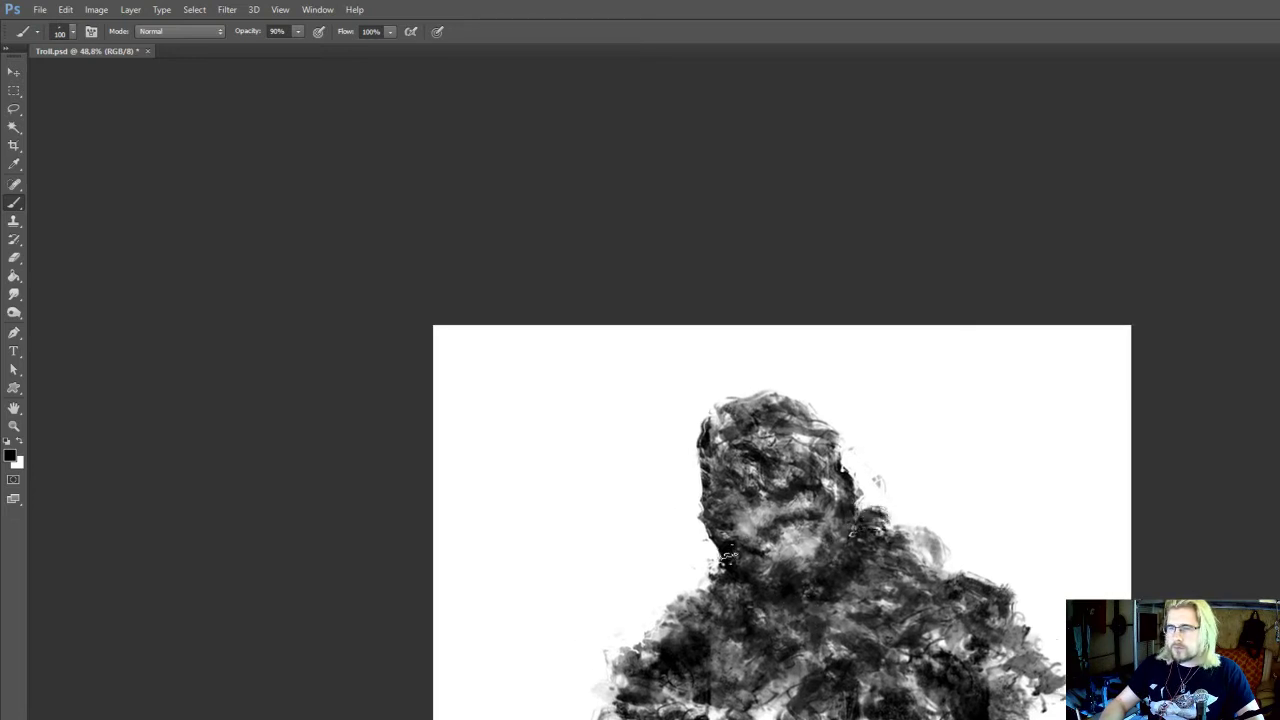
pyautogui.moveTo(792, 477); pyautogui.dragTo(797, 433)
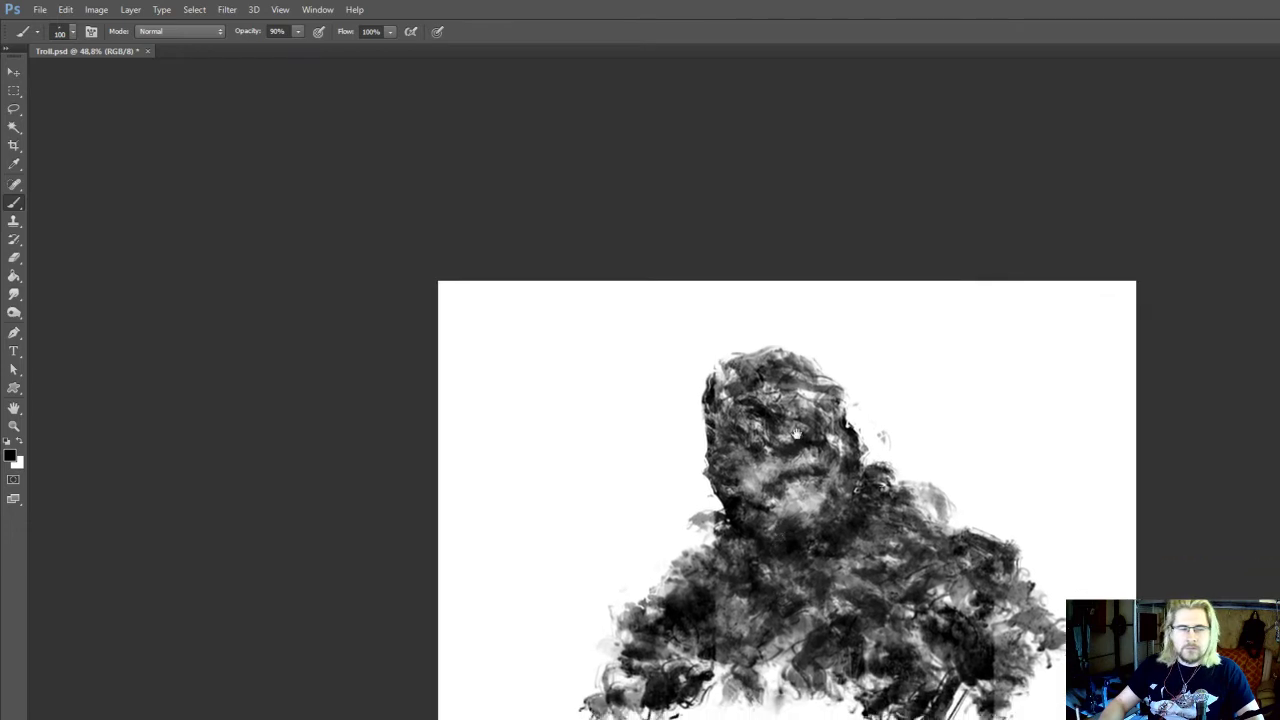
# Sample a light grey from the chin and paint beard-like strokes down the neck with a 70 px brush
pyautogui.keyDown('alt'); pyautogui.click(805, 511); pyautogui.keyUp('alt')
pyautogui.press('[')
pyautogui.press('[')
pyautogui.press('[')
pyautogui.moveTo(813, 542); pyautogui.dragTo(803, 590)
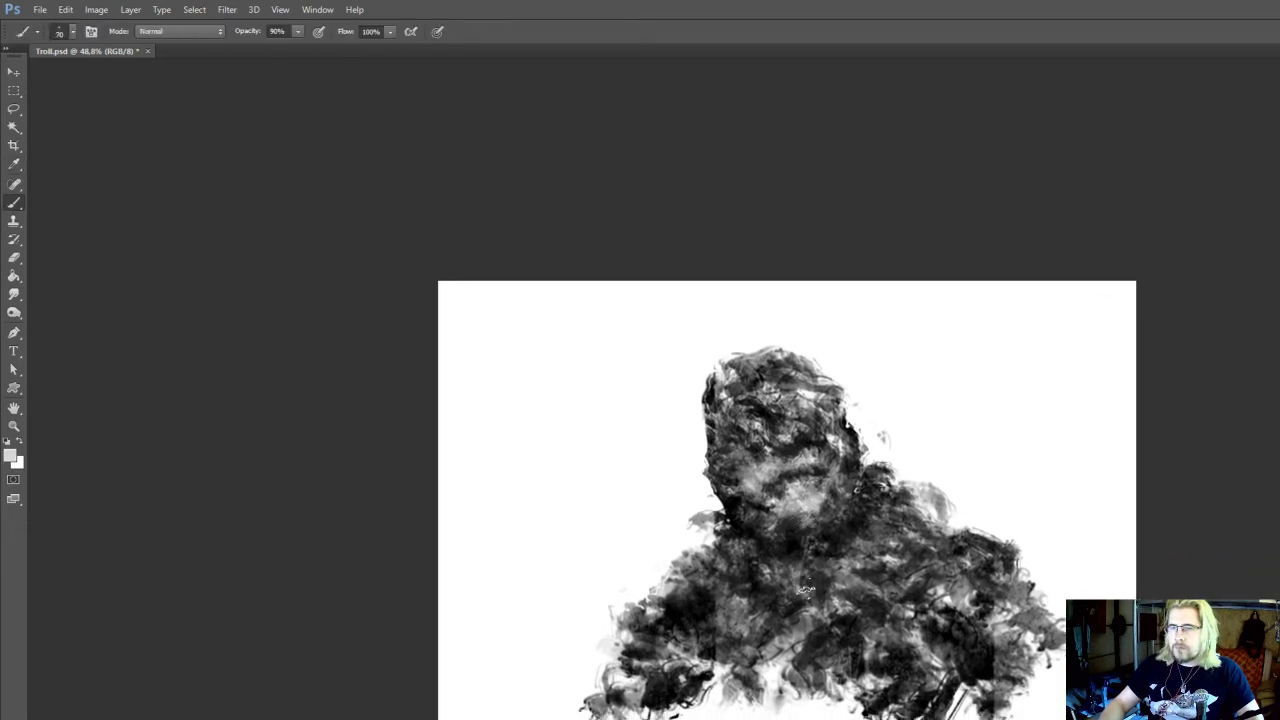
pyautogui.moveTo(825, 544); pyautogui.dragTo(790, 587)
pyautogui.moveTo(797, 528)
pyautogui.mouseDown()
pyautogui.moveTo(786, 592)
pyautogui.moveTo(785, 550)
pyautogui.mouseUp()
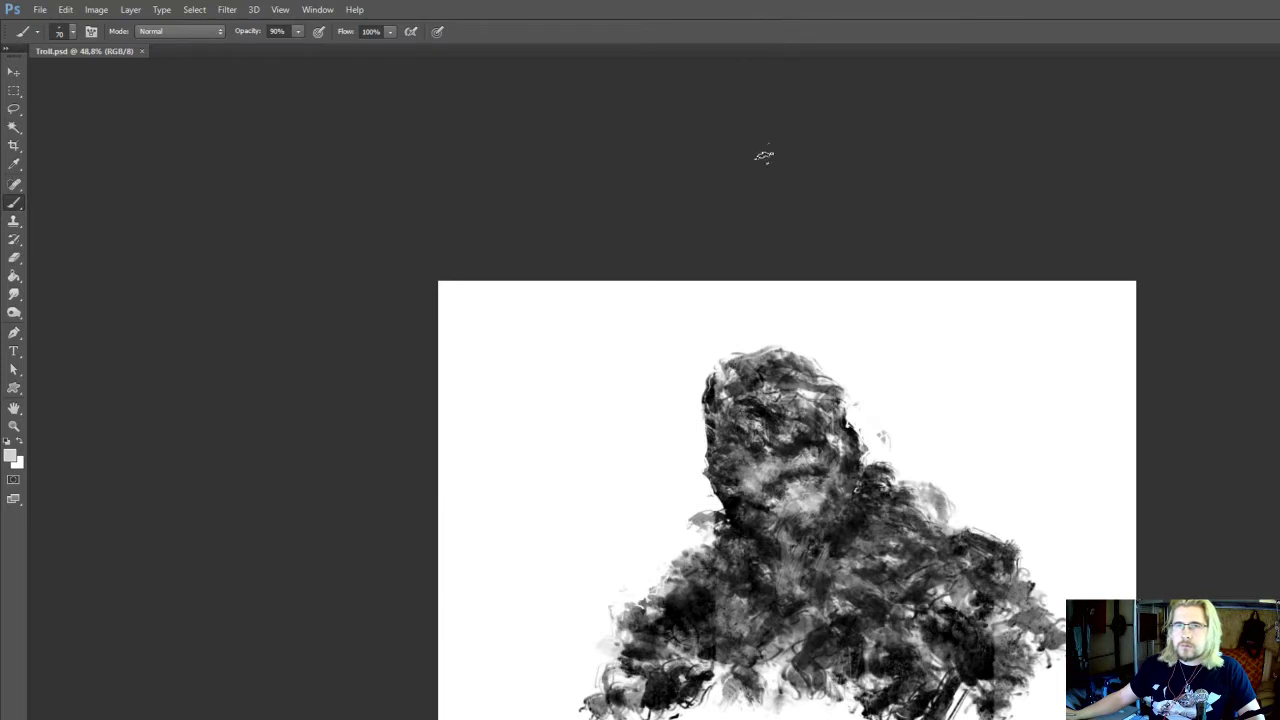
# Zoom in to 59.1% and add sampled light grey strokes under the chin with a smaller brush
pyautogui.moveTo(721, 308); pyautogui.dragTo(717, 214)
pyautogui.scroll(2, 716, 236)
pyautogui.moveTo(727, 287); pyautogui.dragTo(713, 221)
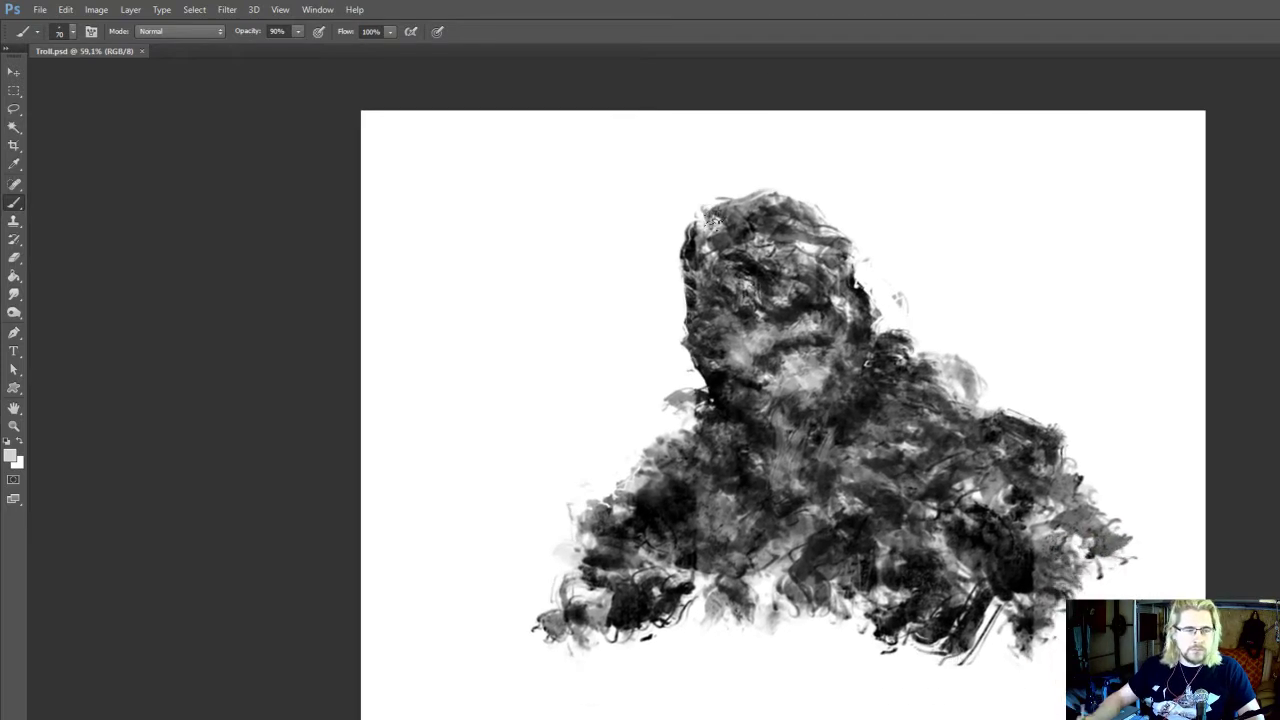
pyautogui.moveTo(718, 545); pyautogui.dragTo(718, 601)
pyautogui.keyDown('alt'); pyautogui.click(794, 415); pyautogui.keyUp('alt')
pyautogui.press('[')
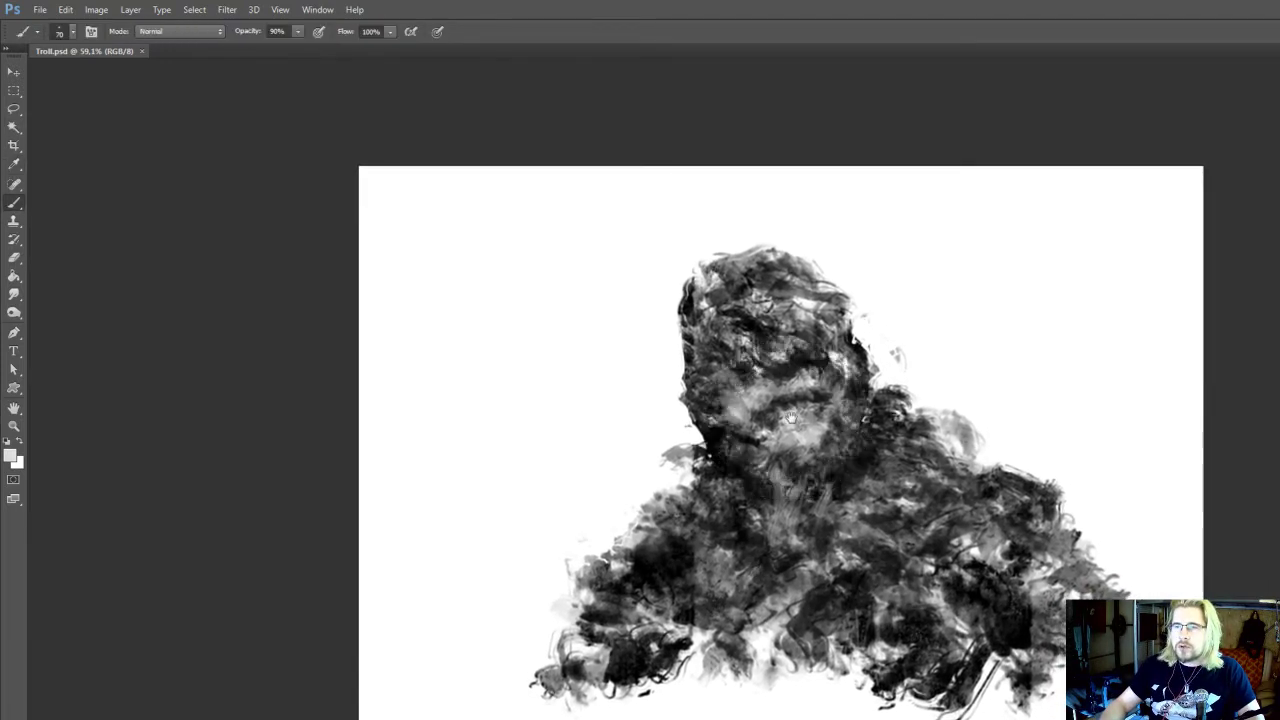
pyautogui.moveTo(790, 433)
pyautogui.mouseDown()
pyautogui.moveTo(790, 463)
pyautogui.moveTo(810, 468)
pyautogui.mouseUp()
pyautogui.moveTo(808, 462)
pyautogui.mouseDown()
pyautogui.moveTo(804, 482)
pyautogui.moveTo(836, 473)
pyautogui.moveTo(829, 501)
pyautogui.moveTo(812, 494)
pyautogui.moveTo(822, 426)
pyautogui.moveTo(830, 466)
pyautogui.mouseUp()
# Paint black texture at the left base of the neck and on the right shoulder bump with a 45 px brush
pyautogui.keyDown('alt'); pyautogui.click(712, 496); pyautogui.keyUp('alt')
pyautogui.moveTo(682, 522)
pyautogui.mouseDown()
pyautogui.moveTo(680, 462)
pyautogui.moveTo(670, 474)
pyautogui.moveTo(695, 470)
pyautogui.moveTo(682, 519)
pyautogui.mouseUp()
pyautogui.press('e')
pyautogui.press('b')
pyautogui.keyDown('alt'); pyautogui.click(694, 482); pyautogui.keyUp('alt')
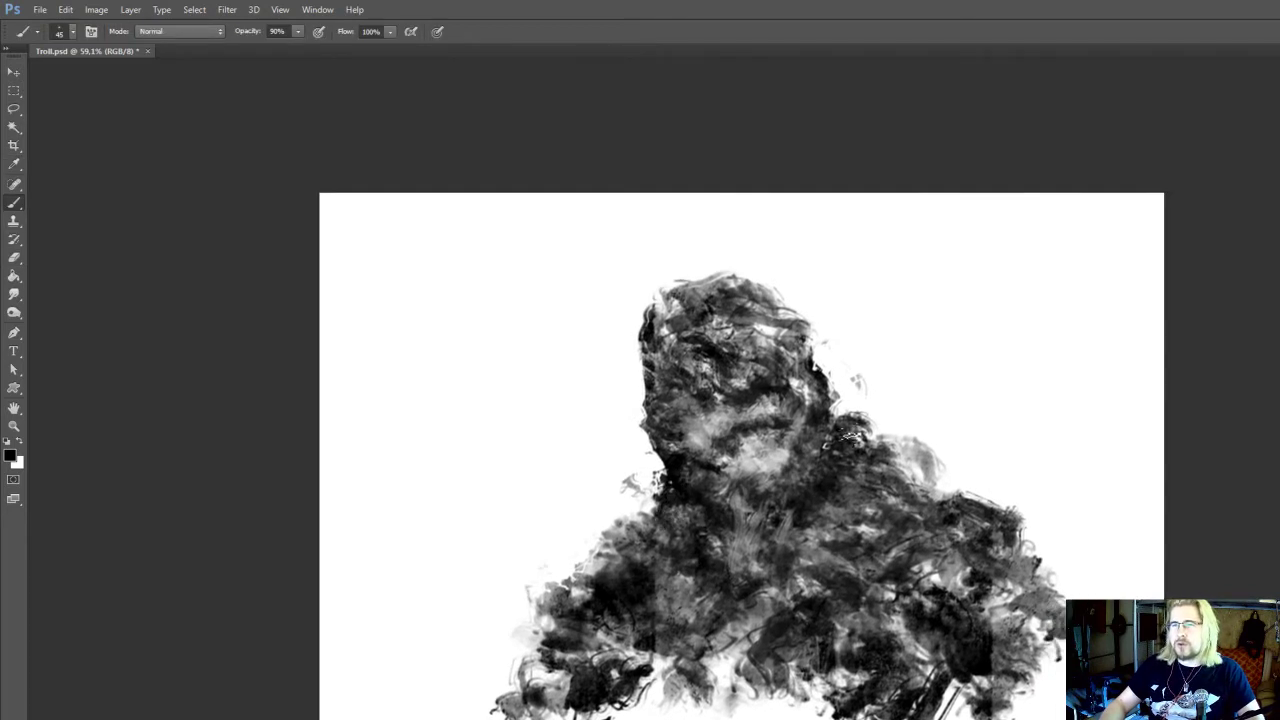
pyautogui.moveTo(850, 439)
pyautogui.mouseDown()
pyautogui.moveTo(854, 455)
pyautogui.moveTo(858, 444)
pyautogui.mouseUp()
# Erase the bump at the left of the neck and deepen the dark tones on both sides of the neck at 45 px
pyautogui.press('e')
pyautogui.moveTo(641, 481); pyautogui.dragTo(641, 468)
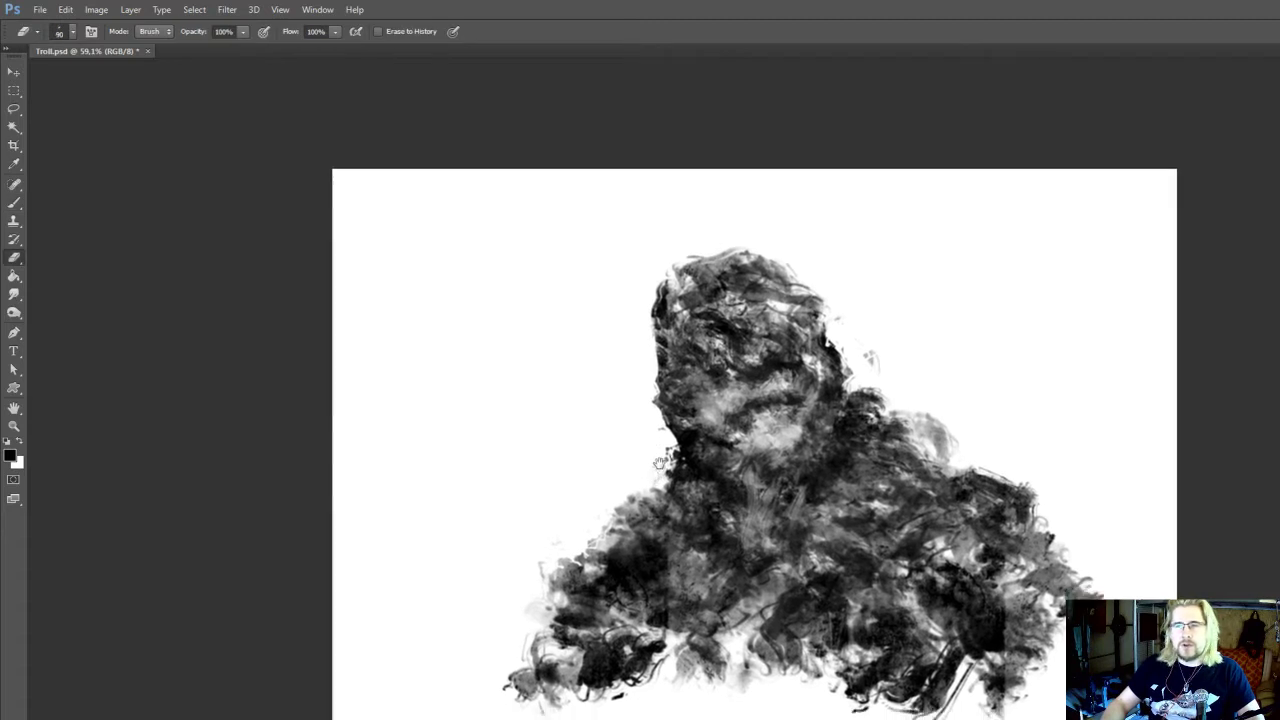
pyautogui.press('b')
pyautogui.keyDown('alt'); pyautogui.click(684, 481); pyautogui.keyUp('alt')
pyautogui.moveTo(877, 436)
pyautogui.mouseDown()
pyautogui.moveTo(863, 463)
pyautogui.moveTo(836, 465)
pyautogui.mouseUp()
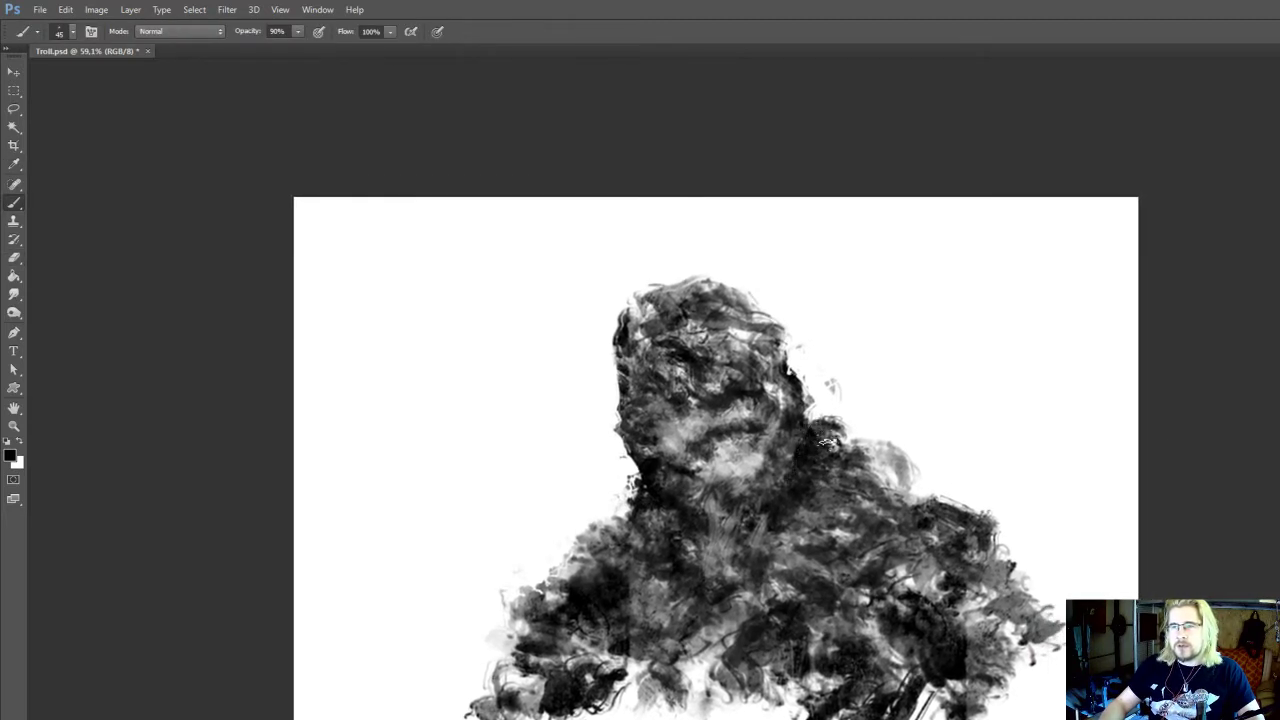
pyautogui.moveTo(796, 464); pyautogui.dragTo(793, 528)
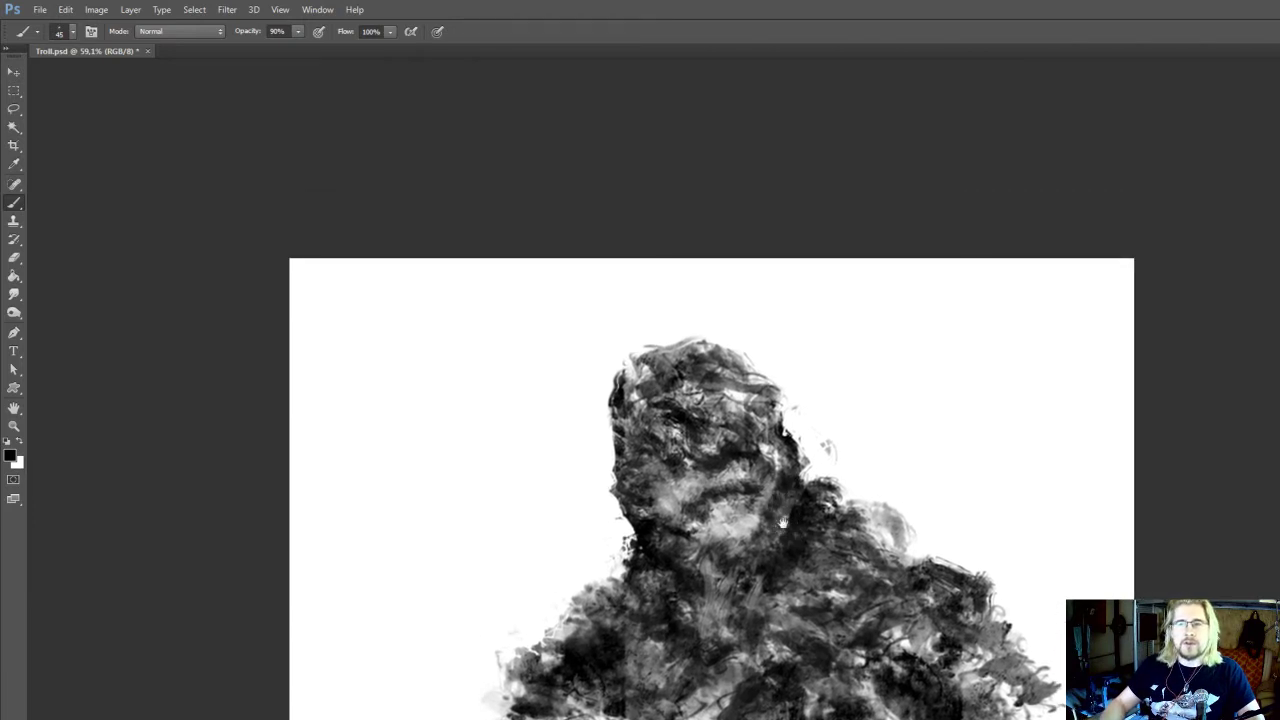
pyautogui.moveTo(783, 522)
pyautogui.mouseDown()
pyautogui.moveTo(793, 500)
pyautogui.moveTo(768, 500)
pyautogui.moveTo(766, 487)
pyautogui.moveTo(733, 538)
pyautogui.mouseUp()
# Sample a mid-light grey from the chin and paint short beard strokes beneath it with a 50 px brush
pyautogui.keyDown('alt'); pyautogui.click(735, 484); pyautogui.keyUp('alt')
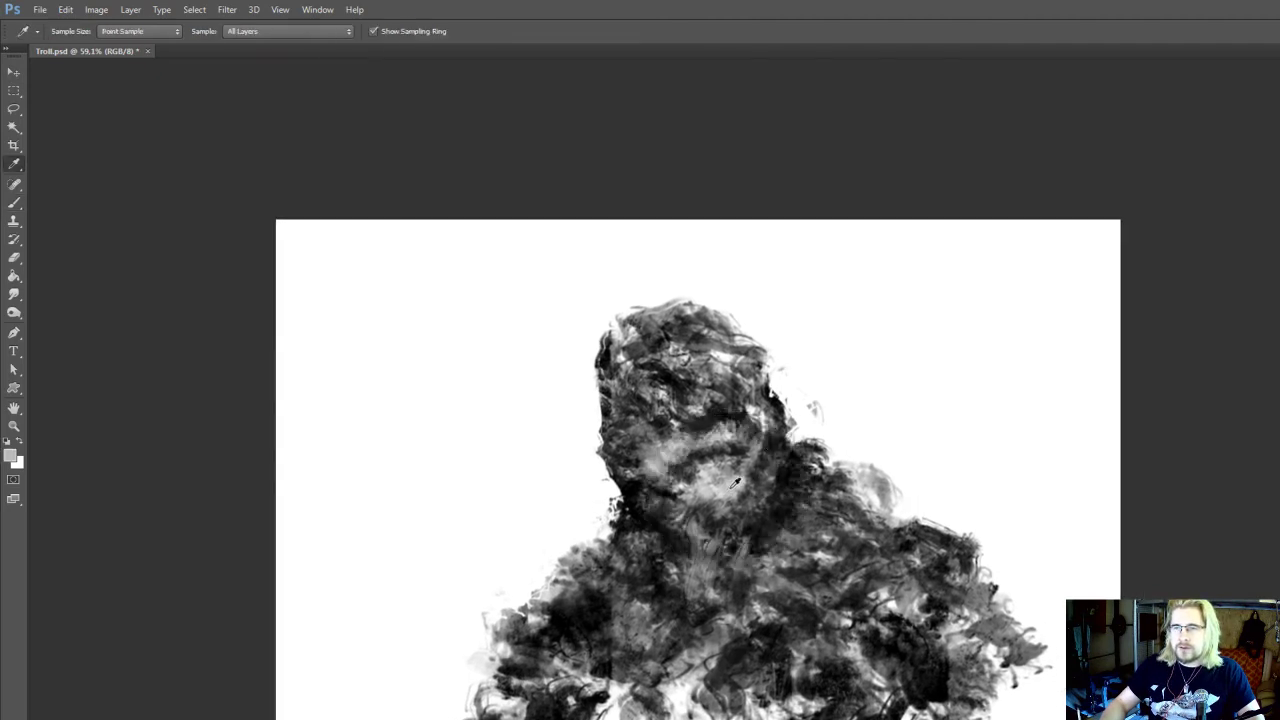
pyautogui.press(']')
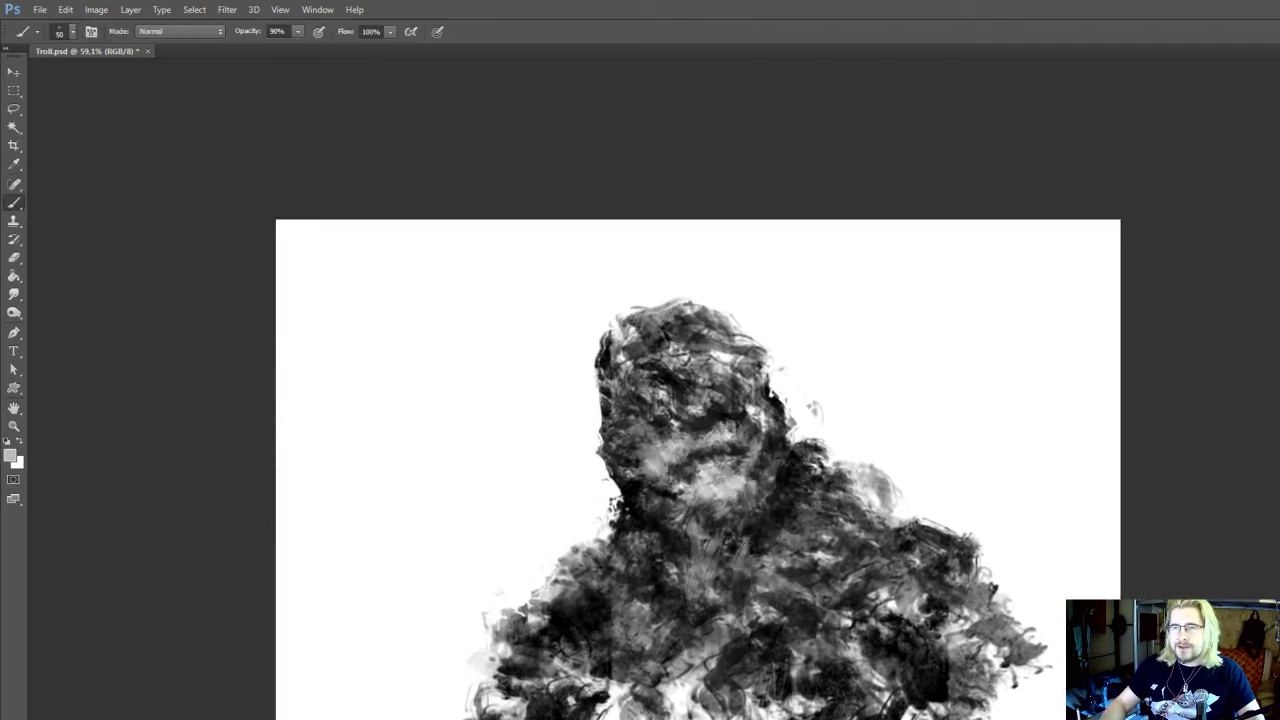
pyautogui.moveTo(718, 541); pyautogui.dragTo(721, 565)
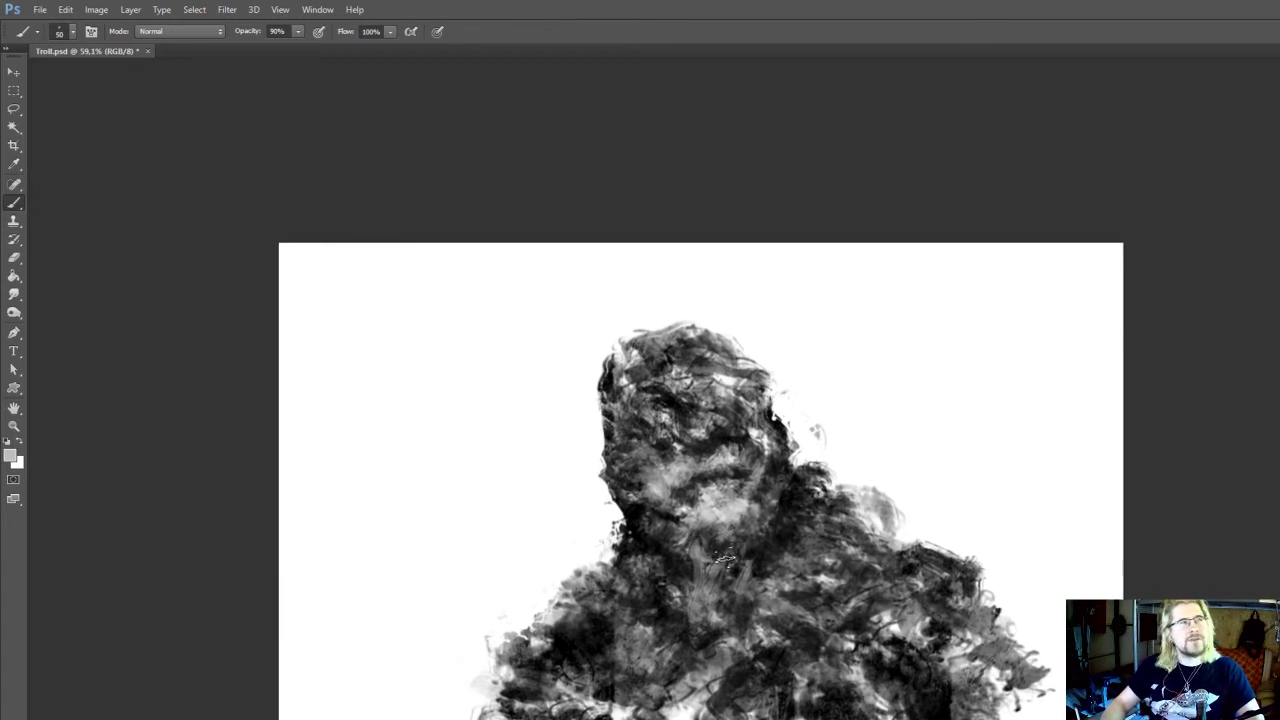
pyautogui.moveTo(704, 543); pyautogui.dragTo(713, 533)
# Erase stray marks beside the left of the neck and rework that edge with black 50 px strokes
pyautogui.press('e')
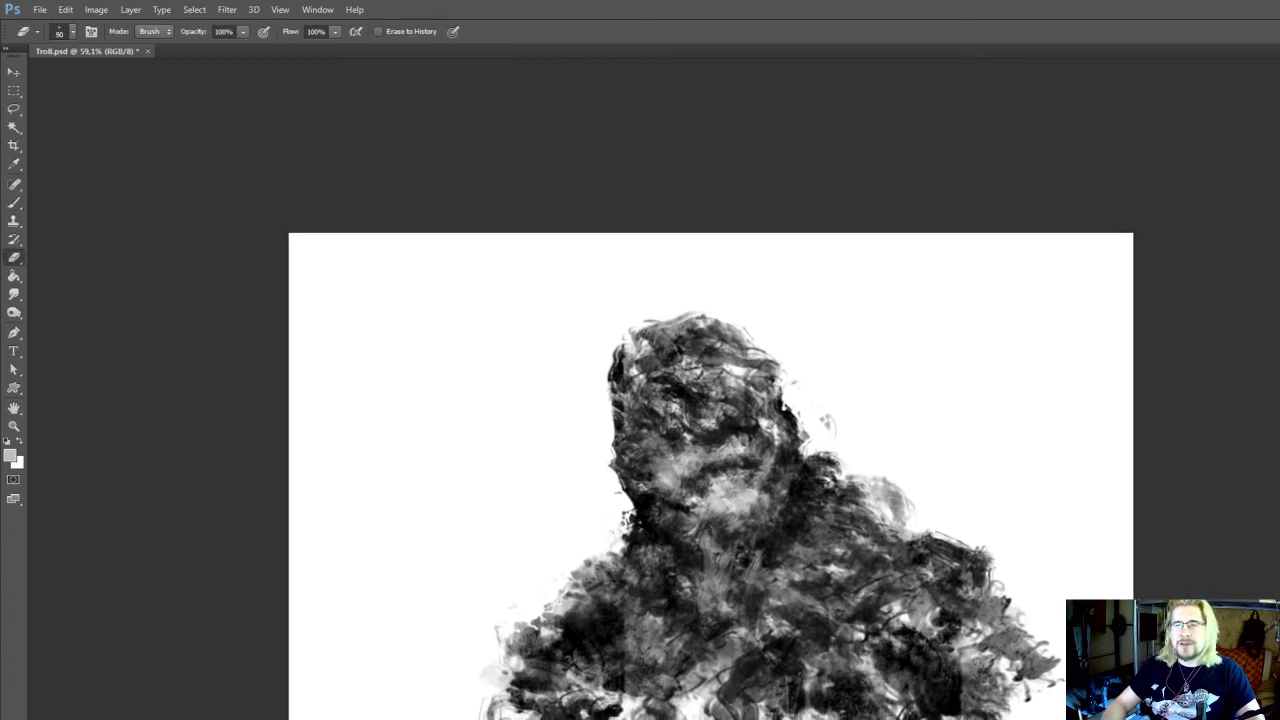
pyautogui.moveTo(625, 515)
pyautogui.mouseDown()
pyautogui.moveTo(625, 531)
pyautogui.moveTo(622, 508)
pyautogui.mouseUp()
pyautogui.press('b')
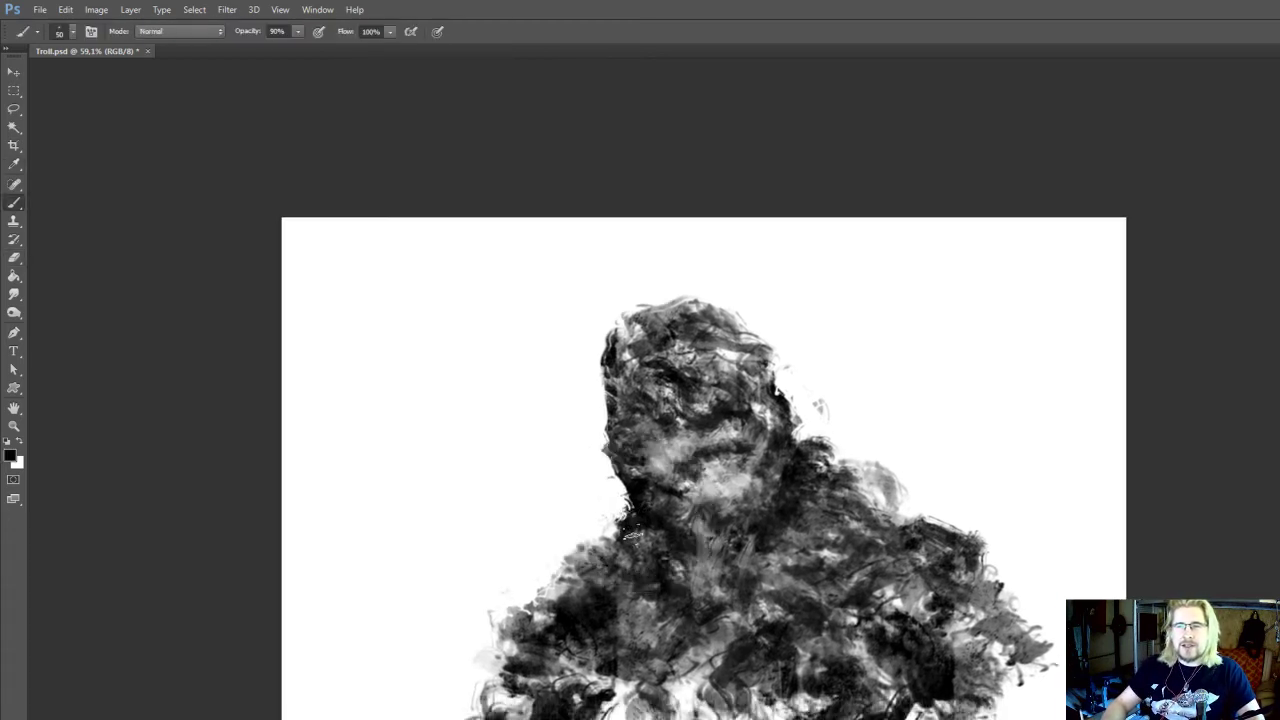
pyautogui.moveTo(809, 473)
pyautogui.mouseDown()
pyautogui.moveTo(800, 498)
pyautogui.moveTo(786, 469)
pyautogui.mouseUp()
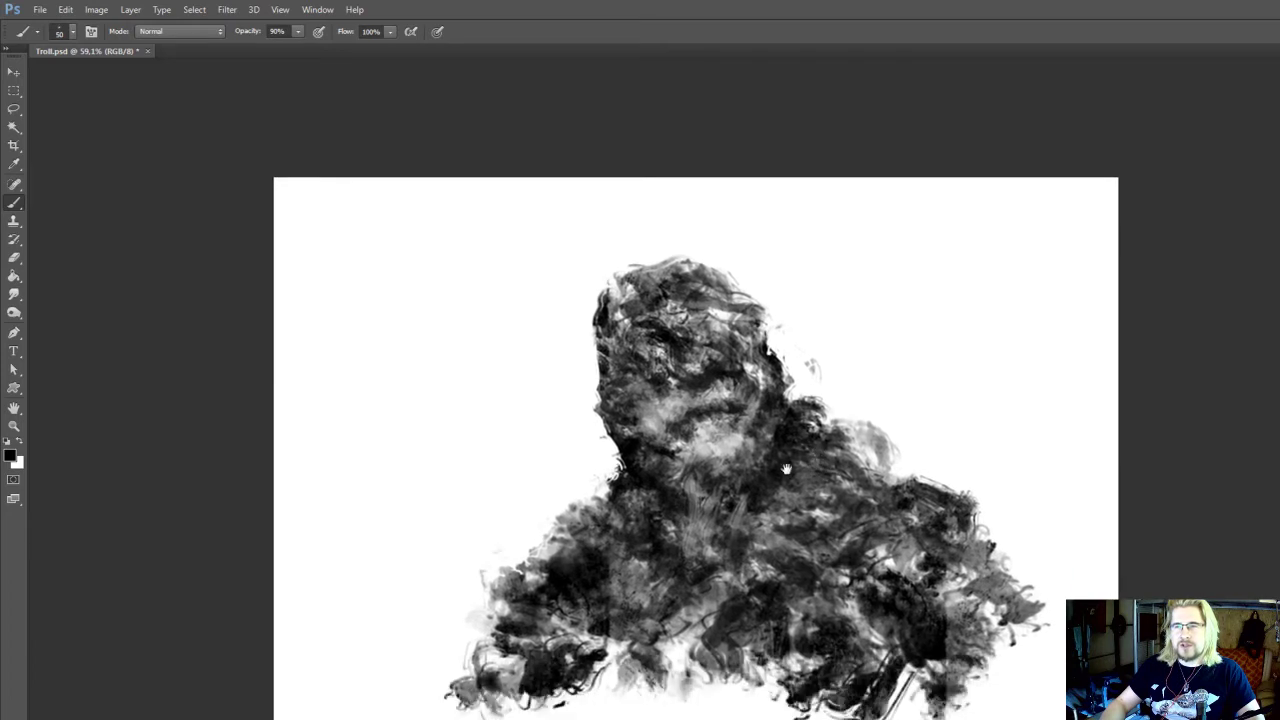
# Sample a light grey from the chin and pull long beard strokes down onto the chest with a 60 px brush
pyautogui.keyDown('alt'); pyautogui.click(707, 491); pyautogui.keyUp('alt')
pyautogui.moveTo(685, 528)
pyautogui.mouseDown()
pyautogui.moveTo(688, 577)
pyautogui.moveTo(715, 518)
pyautogui.moveTo(704, 584)
pyautogui.moveTo(697, 539)
pyautogui.moveTo(688, 612)
pyautogui.mouseUp()
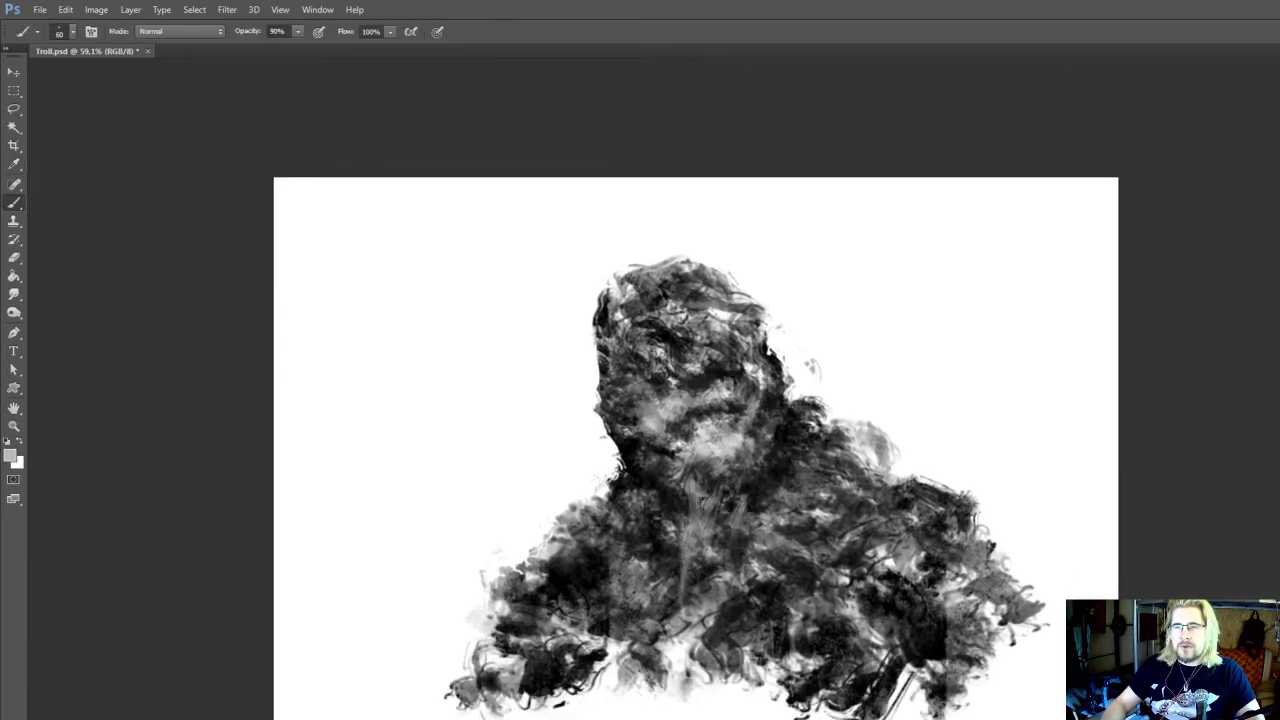
pyautogui.scroll(2, 716, 592)
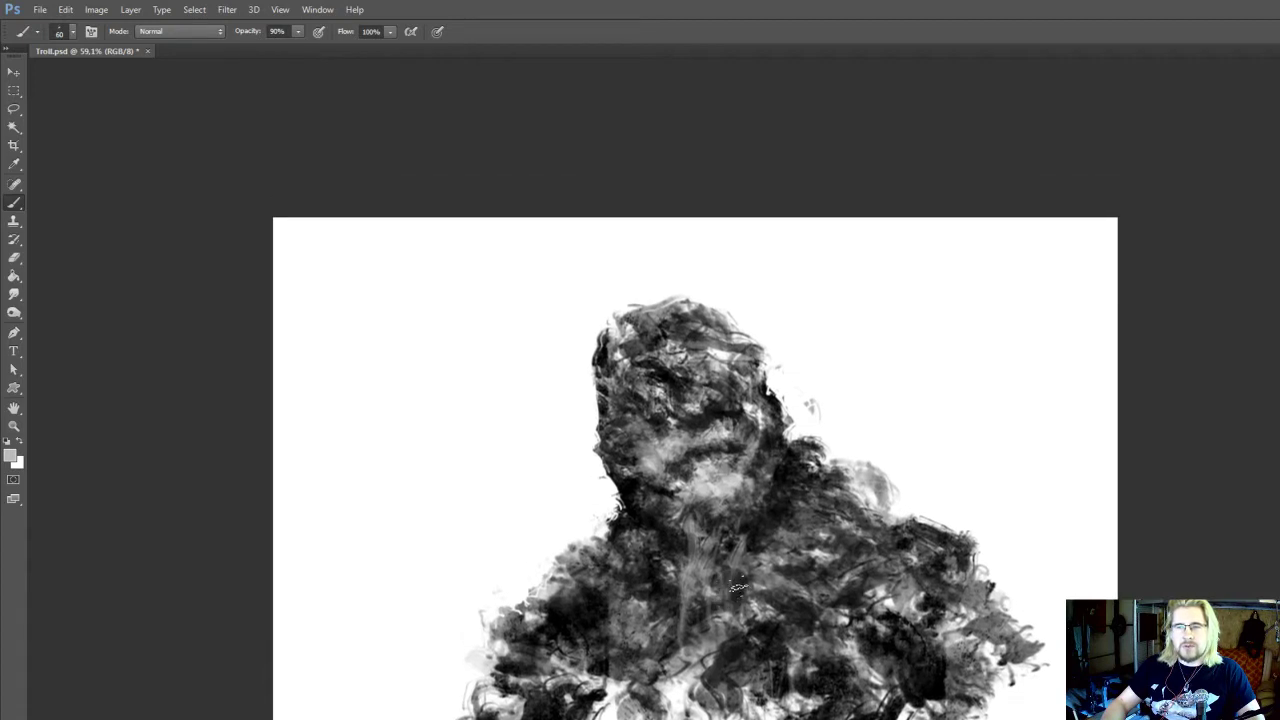
pyautogui.press('space')
pyautogui.moveTo(746, 502); pyautogui.dragTo(736, 548)
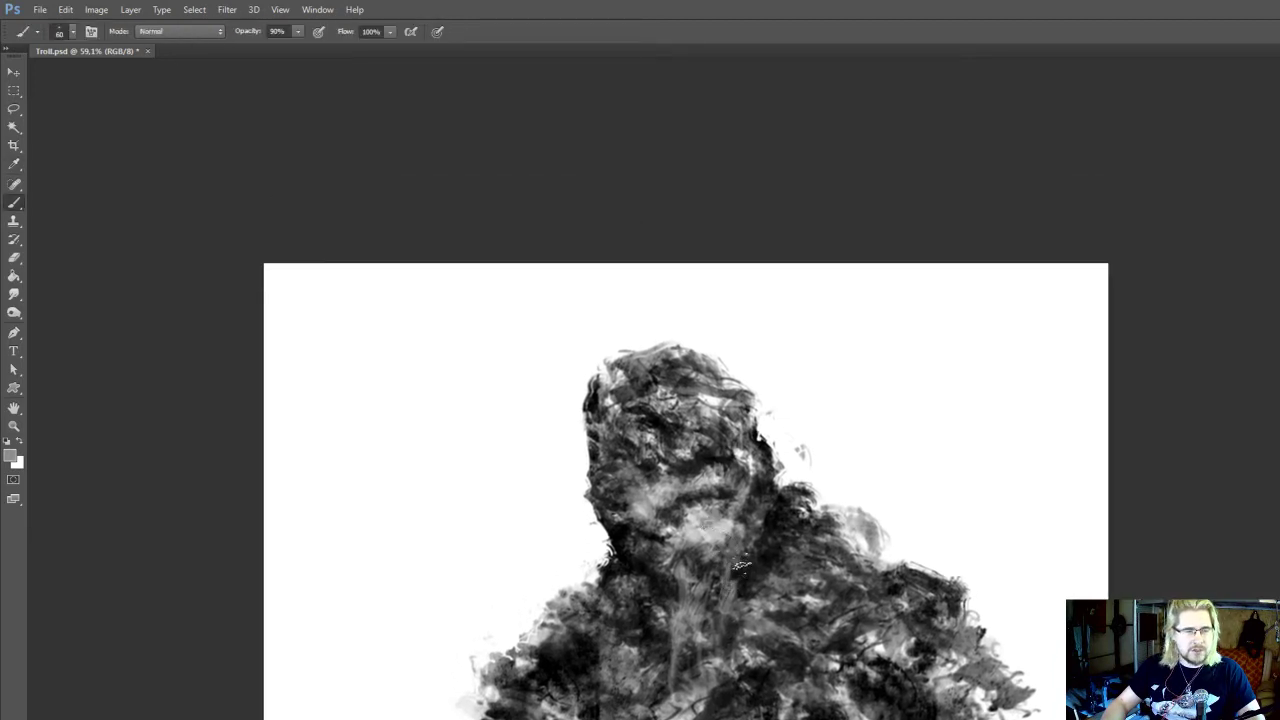
# Sample a lighter grey from the beard and widen it with more downward strokes below the chin
pyautogui.moveTo(736, 566)
pyautogui.mouseDown()
pyautogui.moveTo(737, 622)
pyautogui.moveTo(694, 636)
pyautogui.moveTo(721, 592)
pyautogui.moveTo(748, 605)
pyautogui.moveTo(744, 579)
pyautogui.moveTo(660, 566)
pyautogui.mouseUp()
pyautogui.press('i')
pyautogui.click(687, 577)
pyautogui.press('b')
pyautogui.moveTo(718, 532); pyautogui.dragTo(704, 596)
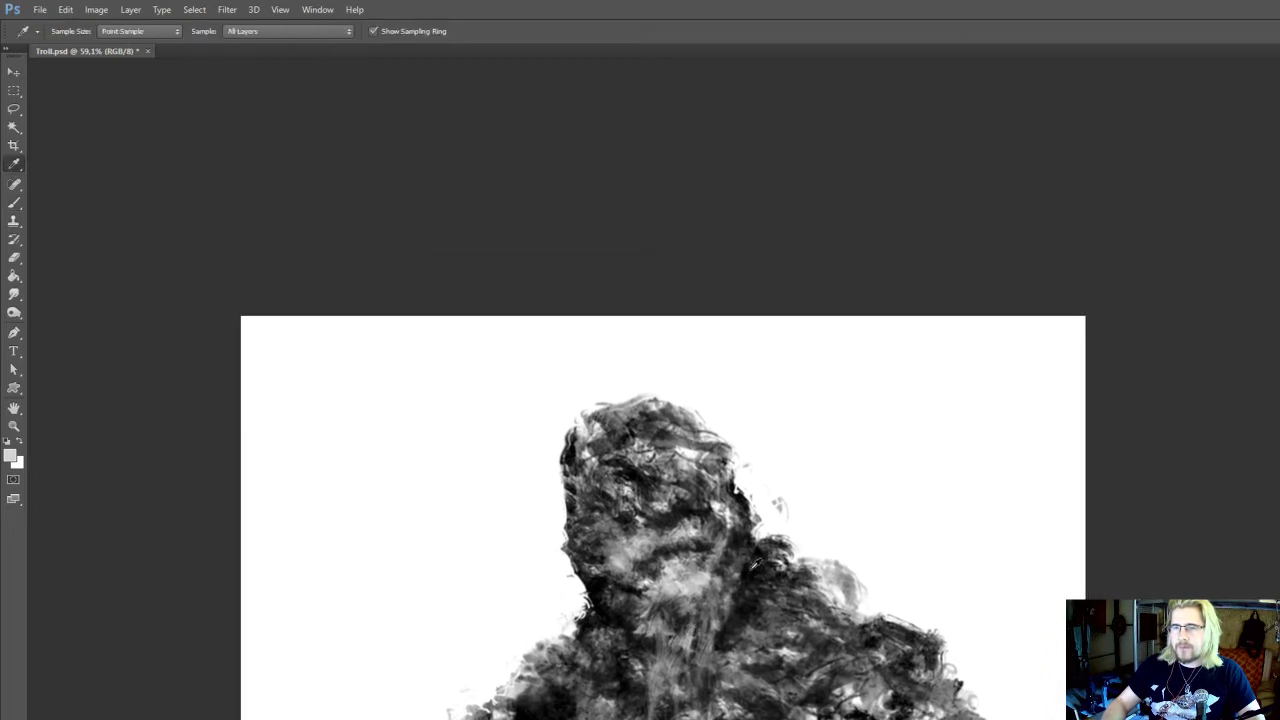
# Sample a near-black tone beside the jaw and shade the neck around the beard with a 50 px brush
pyautogui.keyDown('alt'); pyautogui.click(752, 570); pyautogui.keyUp('alt')
pyautogui.moveTo(785, 576)
pyautogui.mouseDown()
pyautogui.moveTo(765, 560)
pyautogui.moveTo(765, 493)
pyautogui.mouseUp()
pyautogui.keyDown('alt'); pyautogui.click(725, 544); pyautogui.keyUp('alt')
pyautogui.press('o')
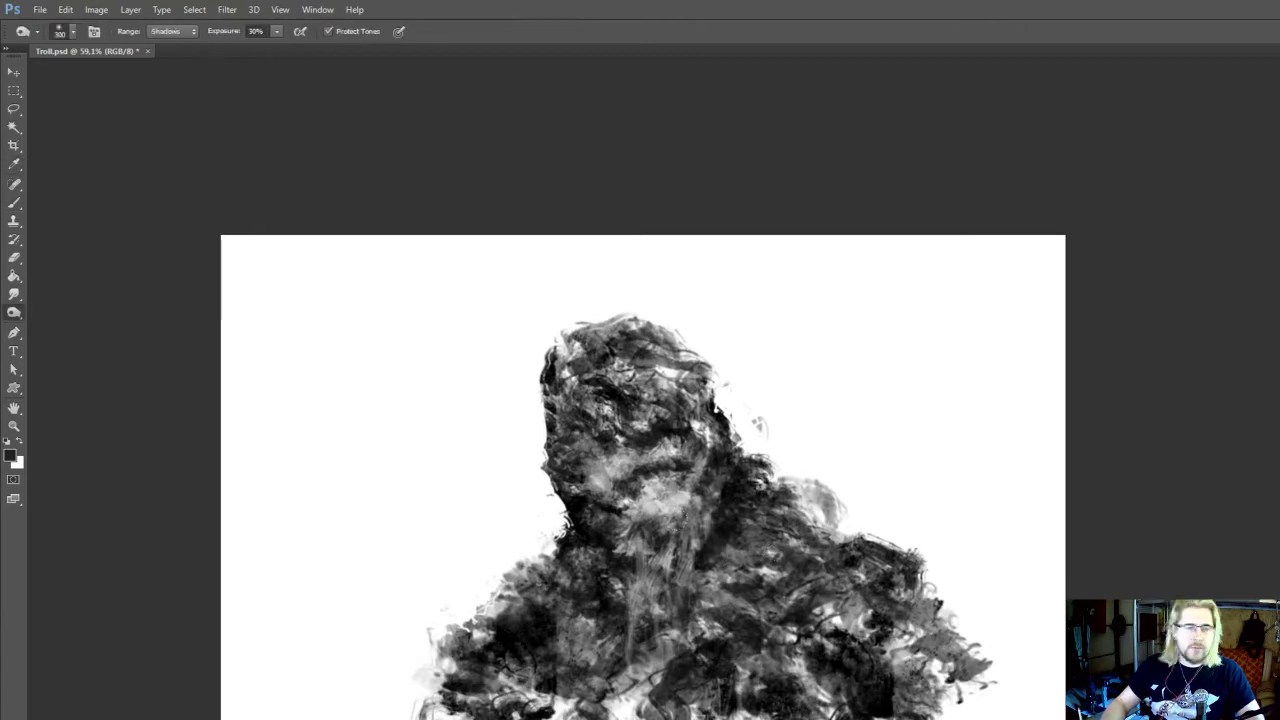
pyautogui.moveTo(684, 603); pyautogui.dragTo(686, 623)
pyautogui.press('b')
pyautogui.keyDown('alt'); pyautogui.click(586, 549); pyautogui.keyUp('alt')
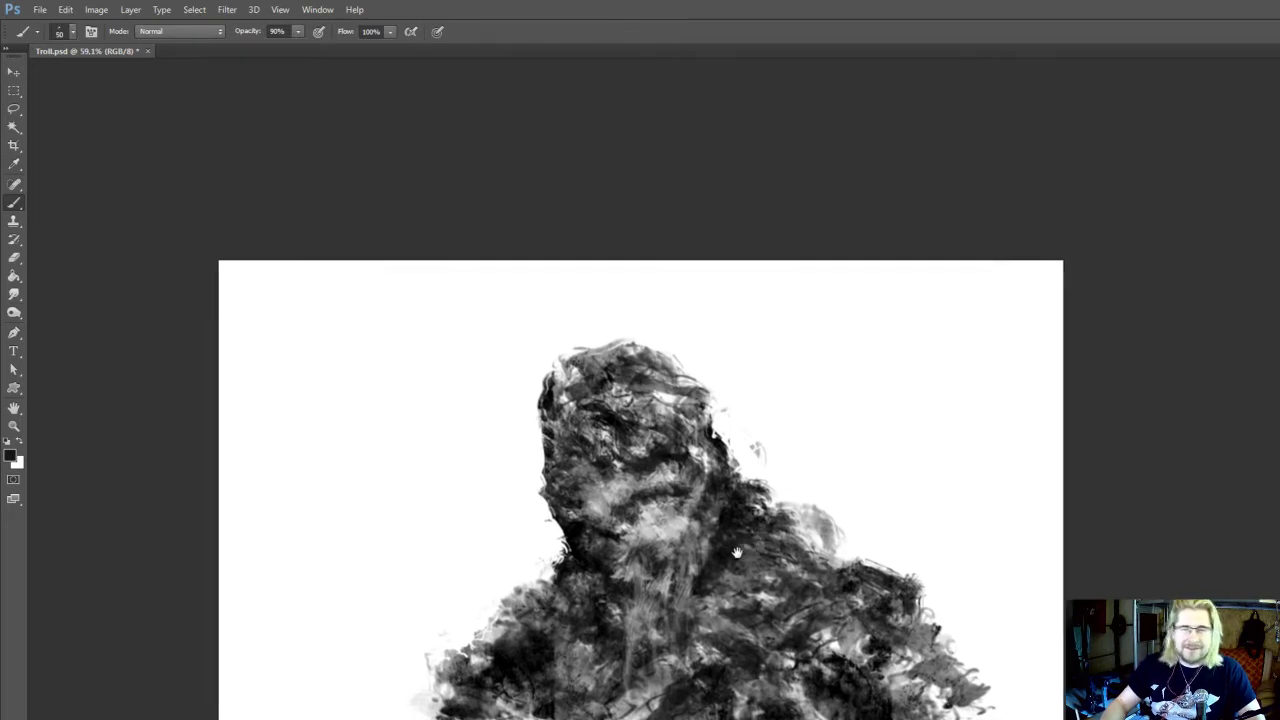
pyautogui.moveTo(745, 531); pyautogui.dragTo(731, 543)
# Sample light greys from the shoulder beside the neck and brush subtle highlights there at 45 px
pyautogui.press('i')
pyautogui.click(762, 578)
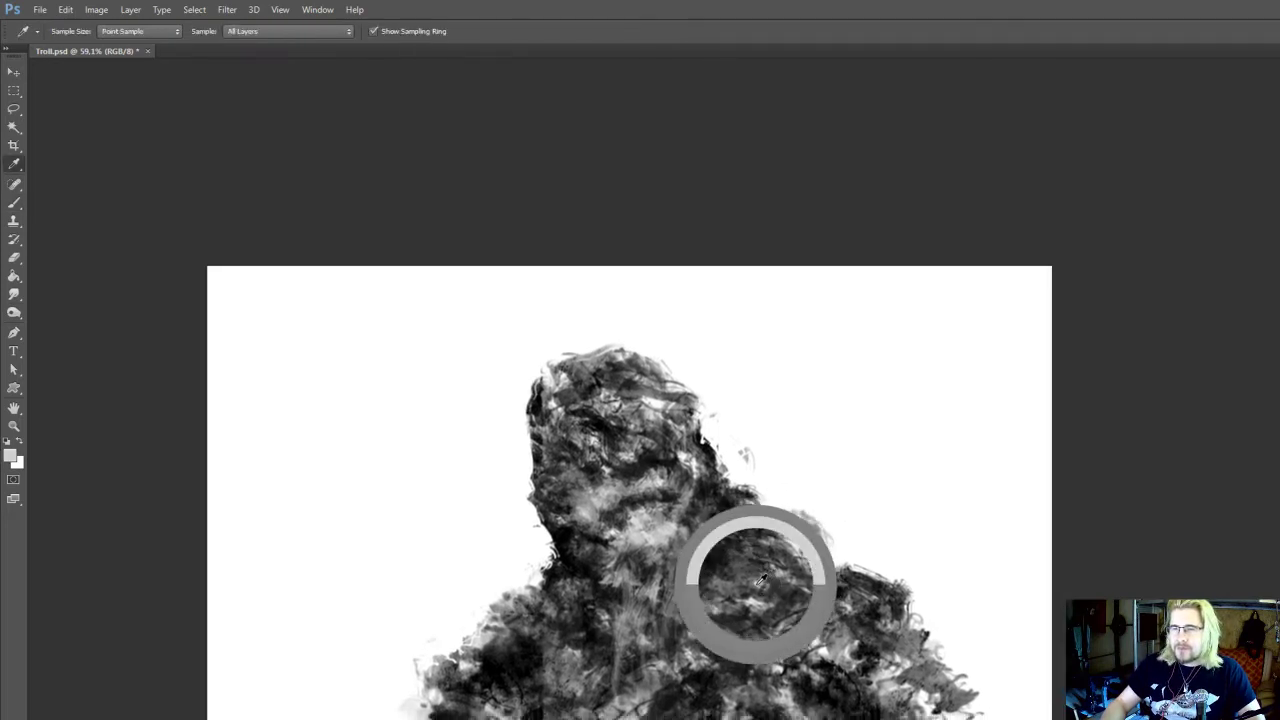
pyautogui.press('b')
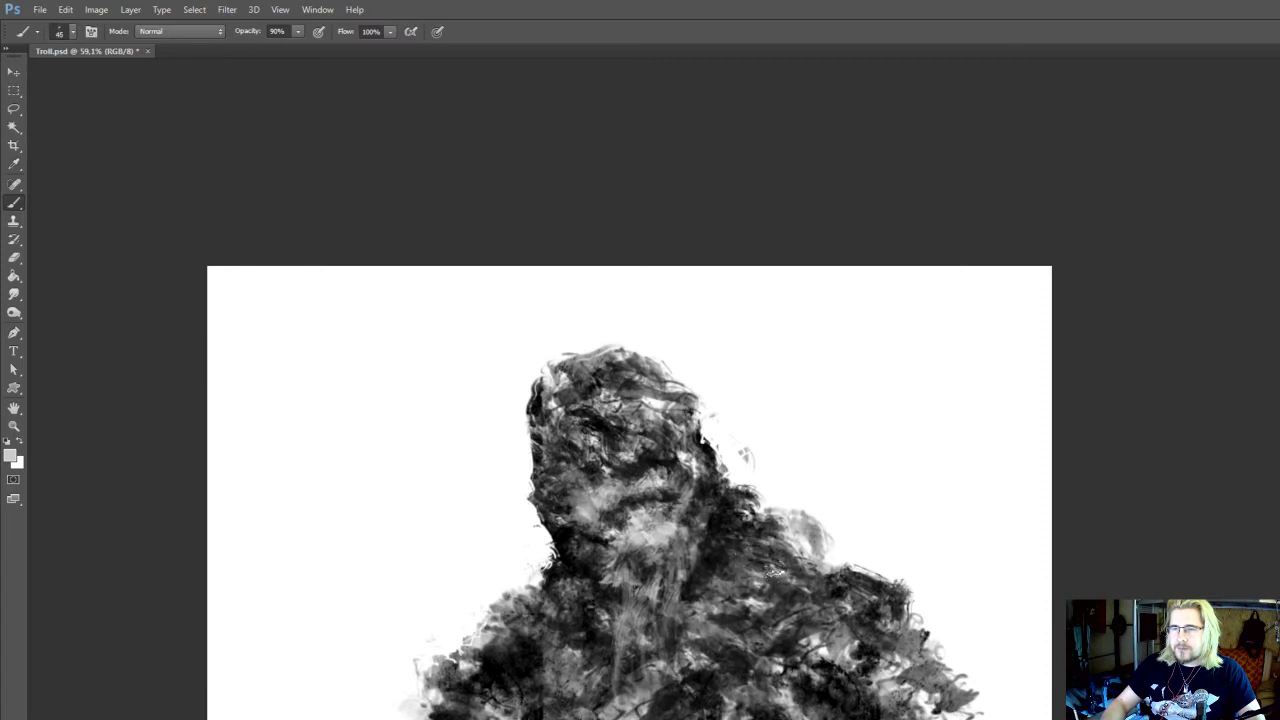
pyautogui.press('i')
pyautogui.click(778, 571)
pyautogui.moveTo(785, 573); pyautogui.dragTo(771, 564)
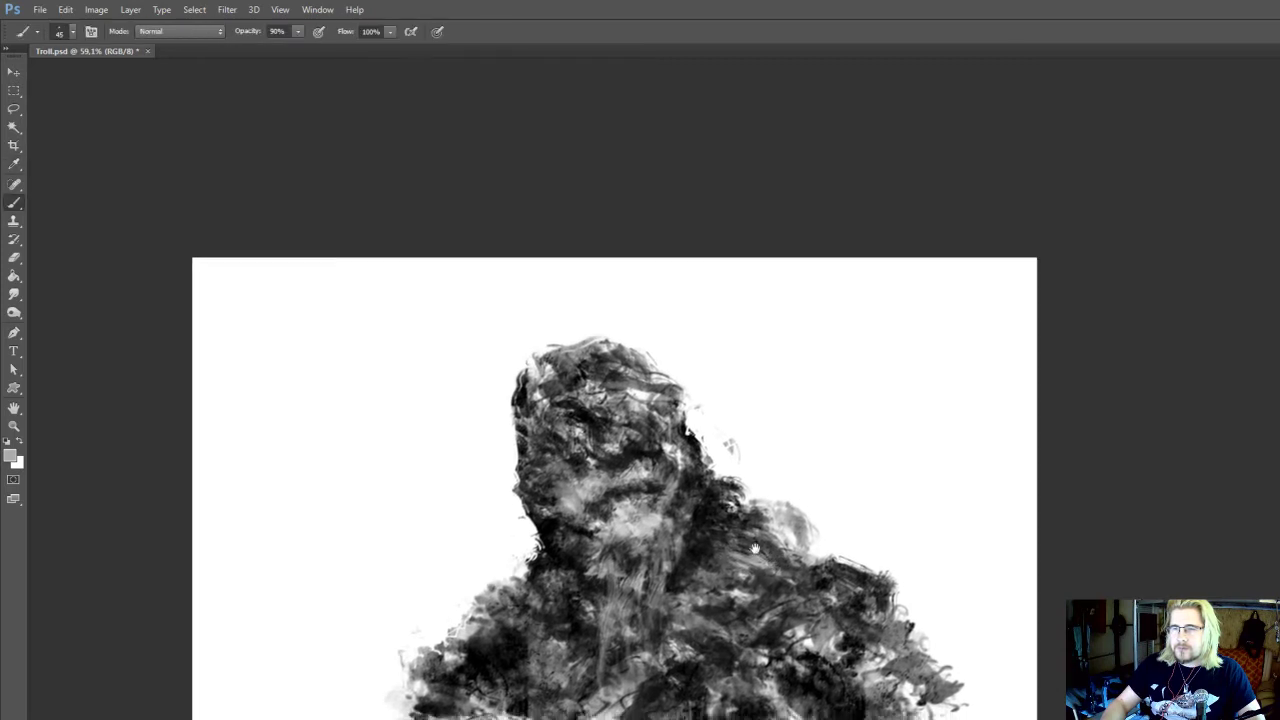
# Sample a near-black tone beside the jaw and darken where the neck meets the right shoulder with the 45 px brush
pyautogui.keyDown('alt'); pyautogui.click(714, 505); pyautogui.keyUp('alt')
pyautogui.moveTo(714, 503); pyautogui.dragTo(726, 537)
pyautogui.keyDown('alt'); pyautogui.click(709, 485); pyautogui.keyUp('alt')
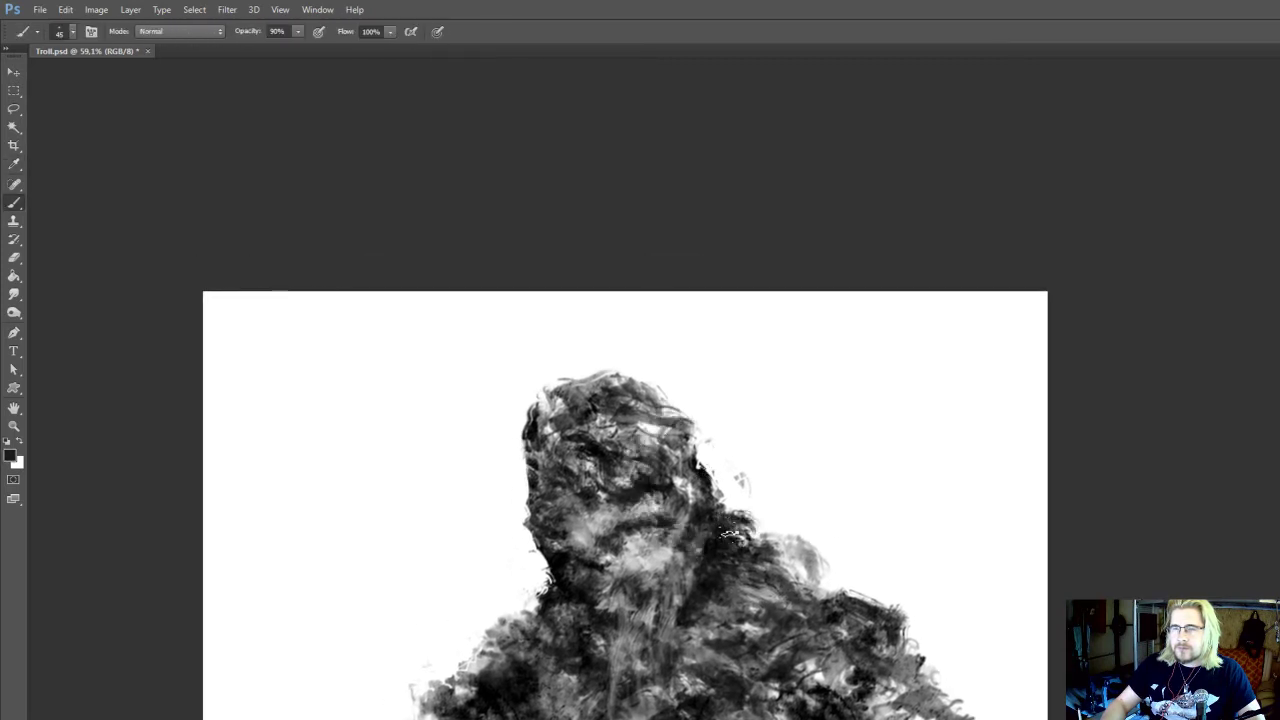
pyautogui.moveTo(825, 614); pyautogui.dragTo(815, 586)
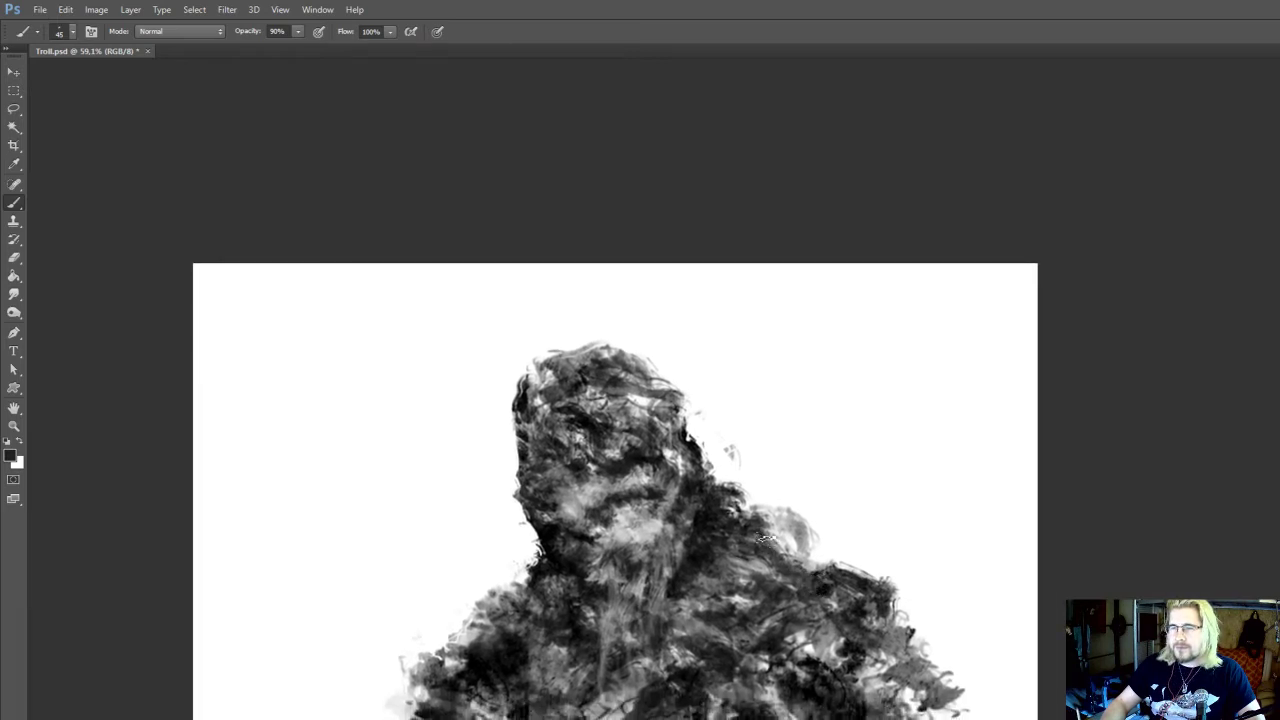
pyautogui.moveTo(677, 560); pyautogui.dragTo(704, 562)
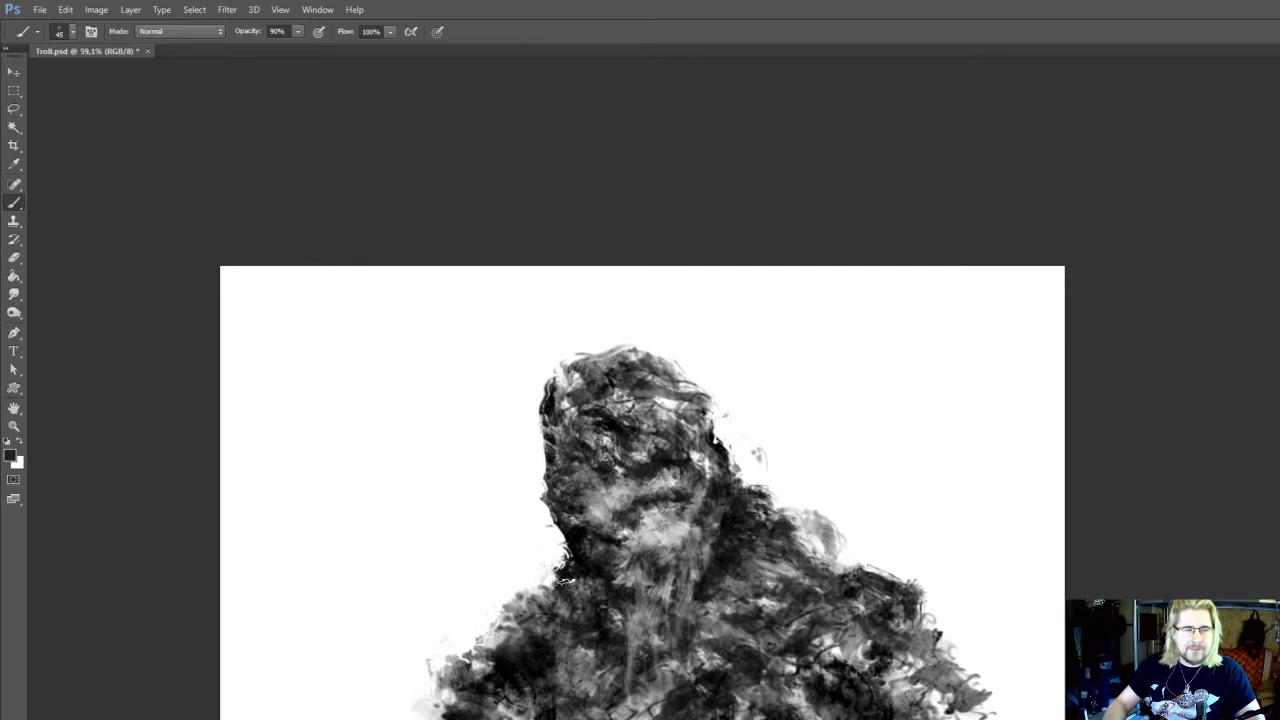
# Rework the left base of the neck with black 45 px brush strokes
pyautogui.moveTo(564, 583)
pyautogui.mouseDown()
pyautogui.moveTo(574, 592)
pyautogui.moveTo(572, 577)
pyautogui.mouseUp()
pyautogui.keyDown('alt'); pyautogui.click(591, 576); pyautogui.keyUp('alt')
pyautogui.press('e')
pyautogui.press('b')
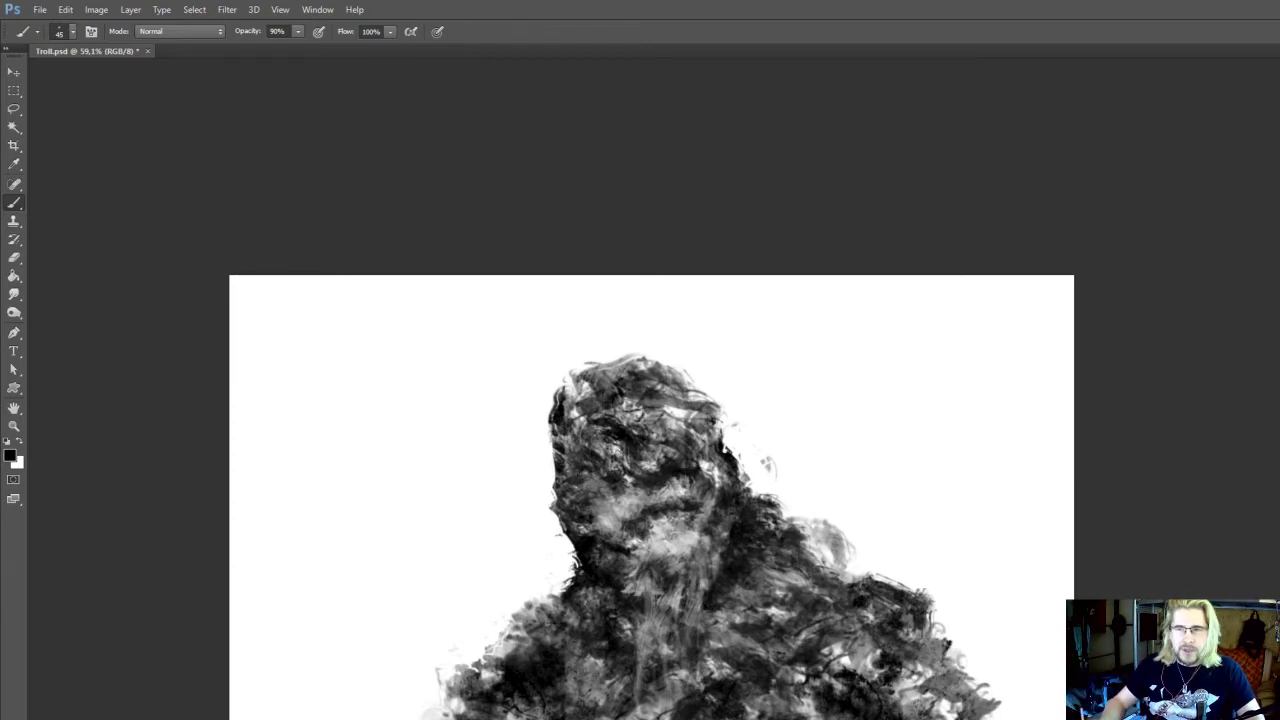
pyautogui.moveTo(758, 516); pyautogui.dragTo(728, 489)
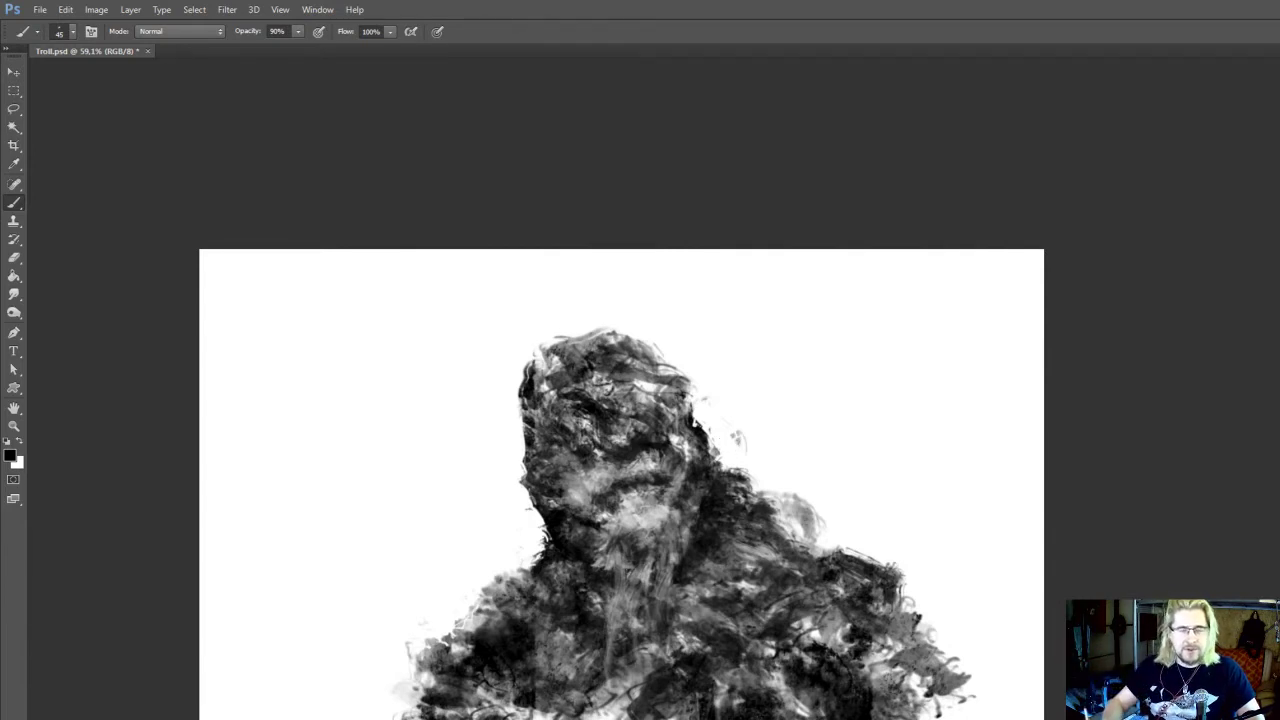
# Sample dark tones at the left base of the neck and blend the neck into the left shoulder
pyautogui.moveTo(653, 499); pyautogui.dragTo(658, 504)
pyautogui.keyDown('alt'); pyautogui.click(558, 576); pyautogui.keyUp('alt')
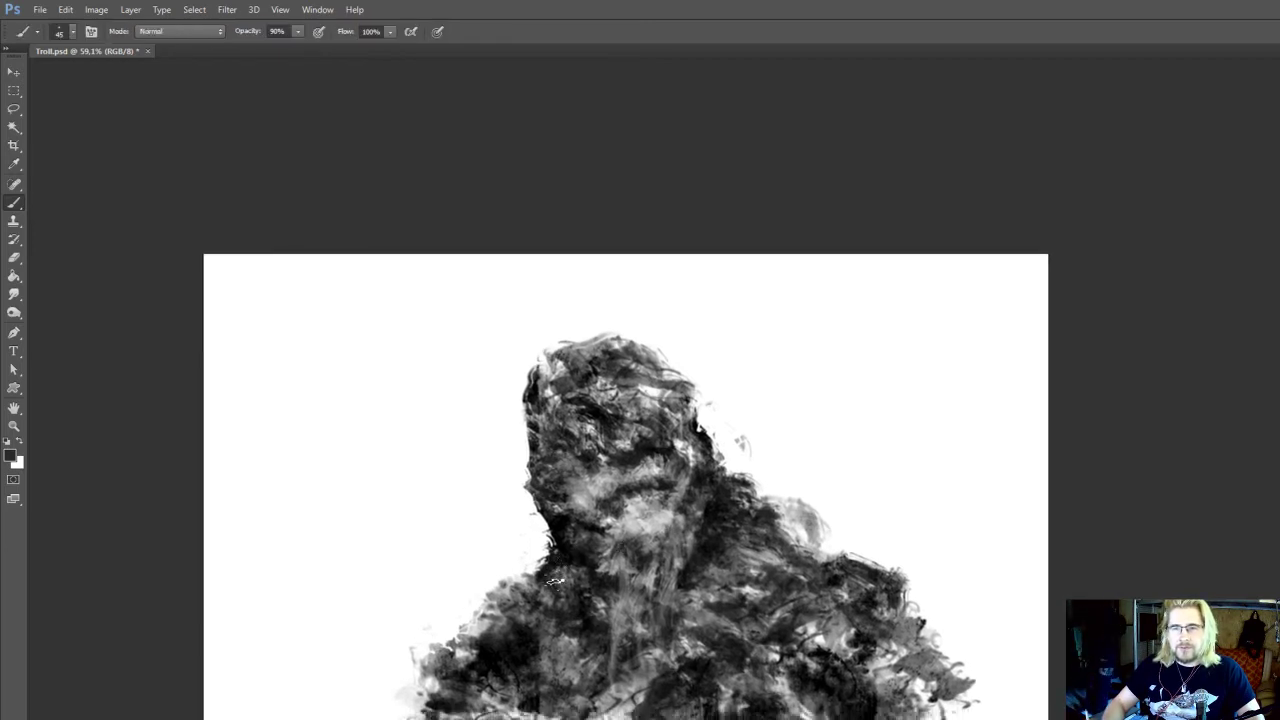
pyautogui.moveTo(568, 587); pyautogui.dragTo(538, 590)
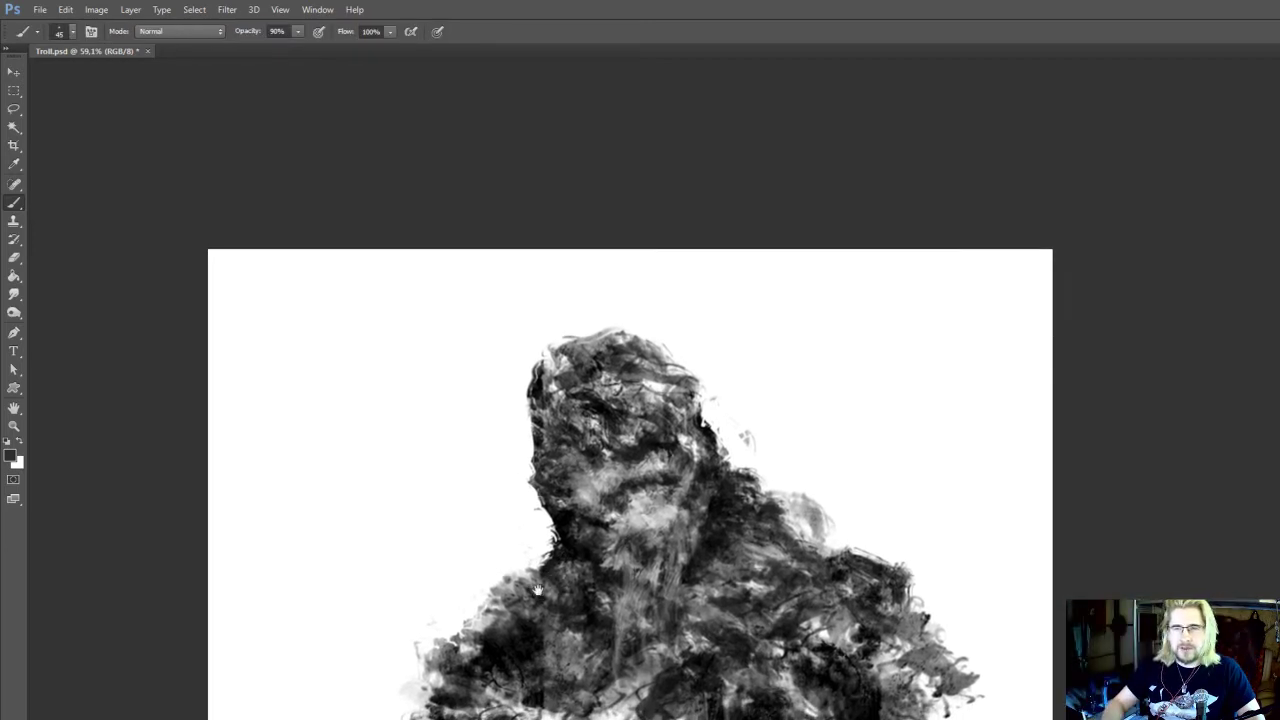
pyautogui.moveTo(590, 555); pyautogui.dragTo(583, 584)
pyautogui.keyDown('alt'); pyautogui.click(584, 560); pyautogui.keyUp('alt')
pyautogui.moveTo(658, 567); pyautogui.dragTo(651, 559)
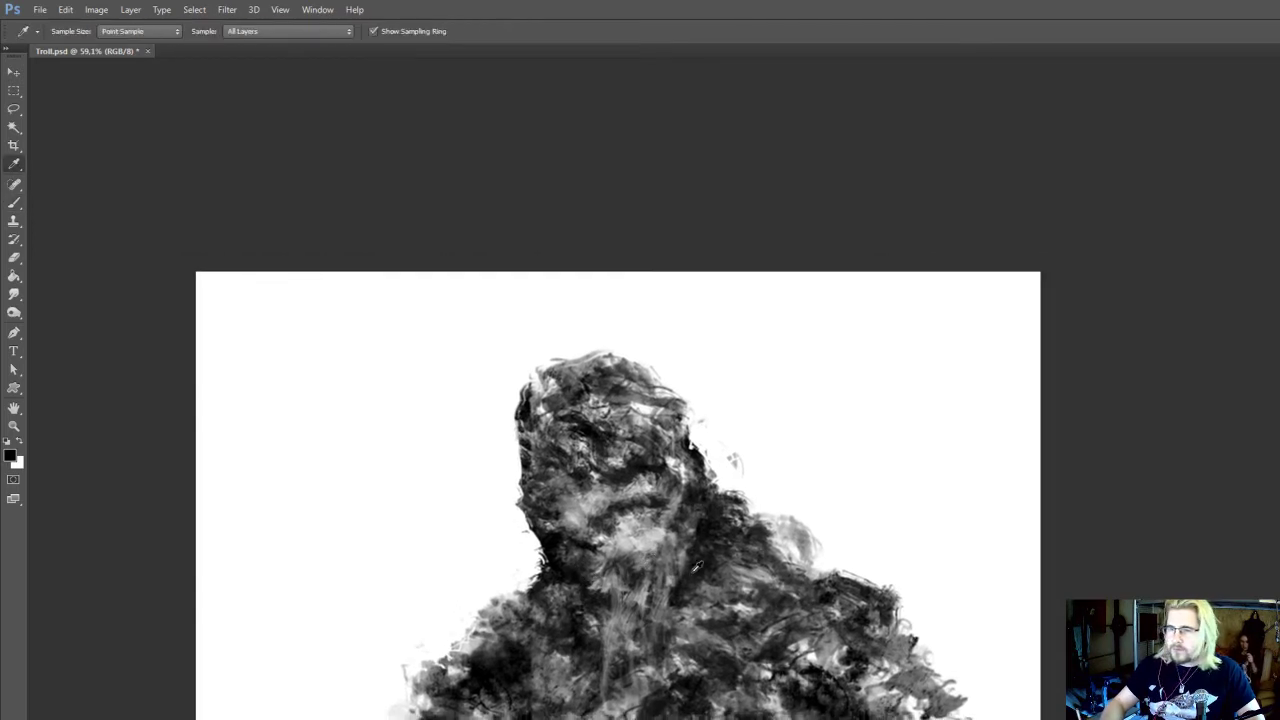
# Sample greys beside the jaw and brush texture over the right side of the neck, reducing the brush to 40 px
pyautogui.keyDown('alt'); pyautogui.click(698, 536); pyautogui.keyUp('alt')
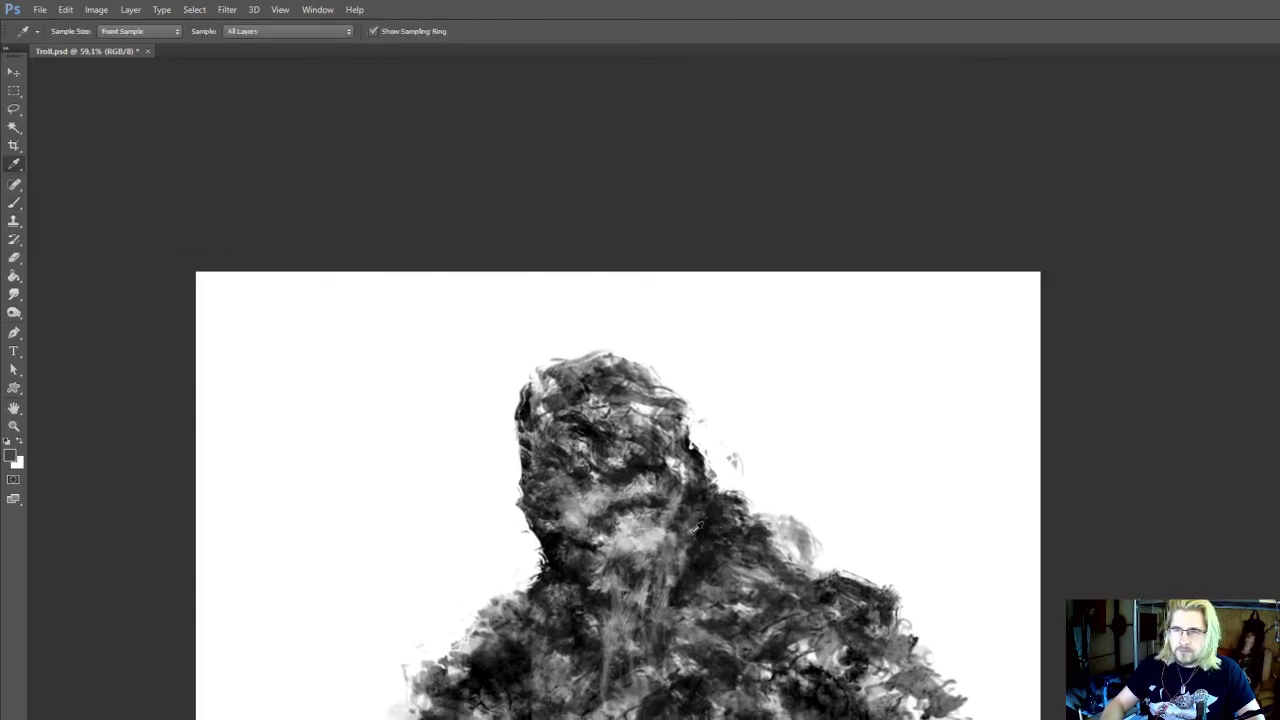
pyautogui.keyDown('alt'); pyautogui.click(702, 526); pyautogui.keyUp('alt')
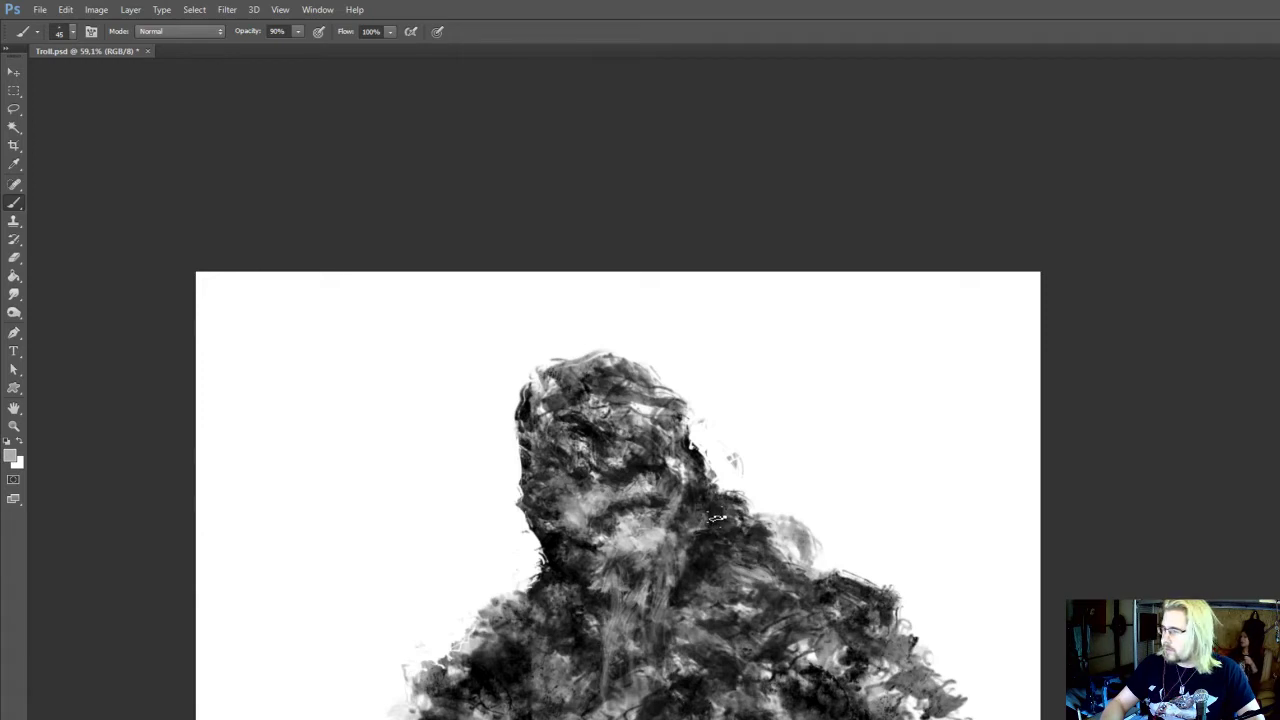
pyautogui.moveTo(714, 507); pyautogui.dragTo(718, 542)
pyautogui.press('[')
pyautogui.keyDown('alt'); pyautogui.click(673, 533); pyautogui.keyUp('alt')
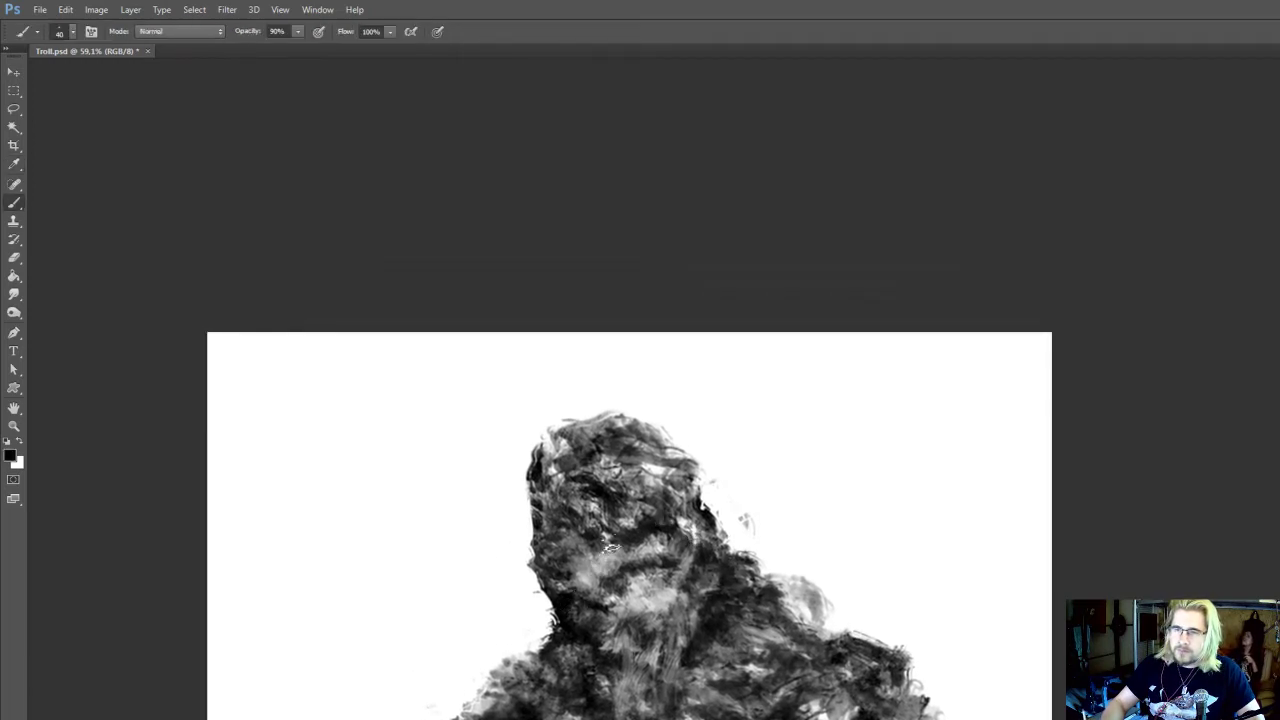
# Stroke black along the mouth line at 40 px and sample a light grey from the chin for touching up below it
pyautogui.moveTo(611, 548); pyautogui.dragTo(654, 573)
pyautogui.keyDown('alt'); pyautogui.click(650, 600); pyautogui.keyUp('alt')
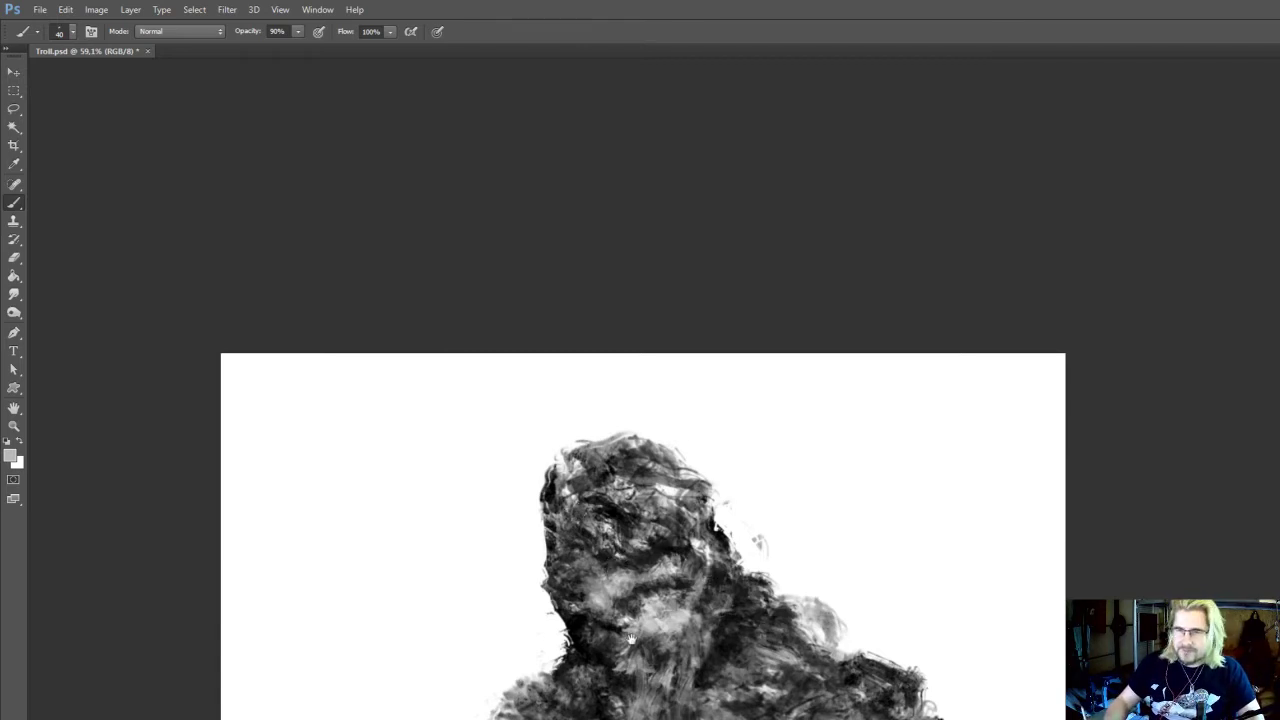
pyautogui.moveTo(631, 638); pyautogui.dragTo(633, 618)
# Sample black beside the jaw and add 35 px dark accents around the chin and right side of the neck
pyautogui.keyDown('alt'); pyautogui.click(579, 602); pyautogui.keyUp('alt')
pyautogui.press('[')
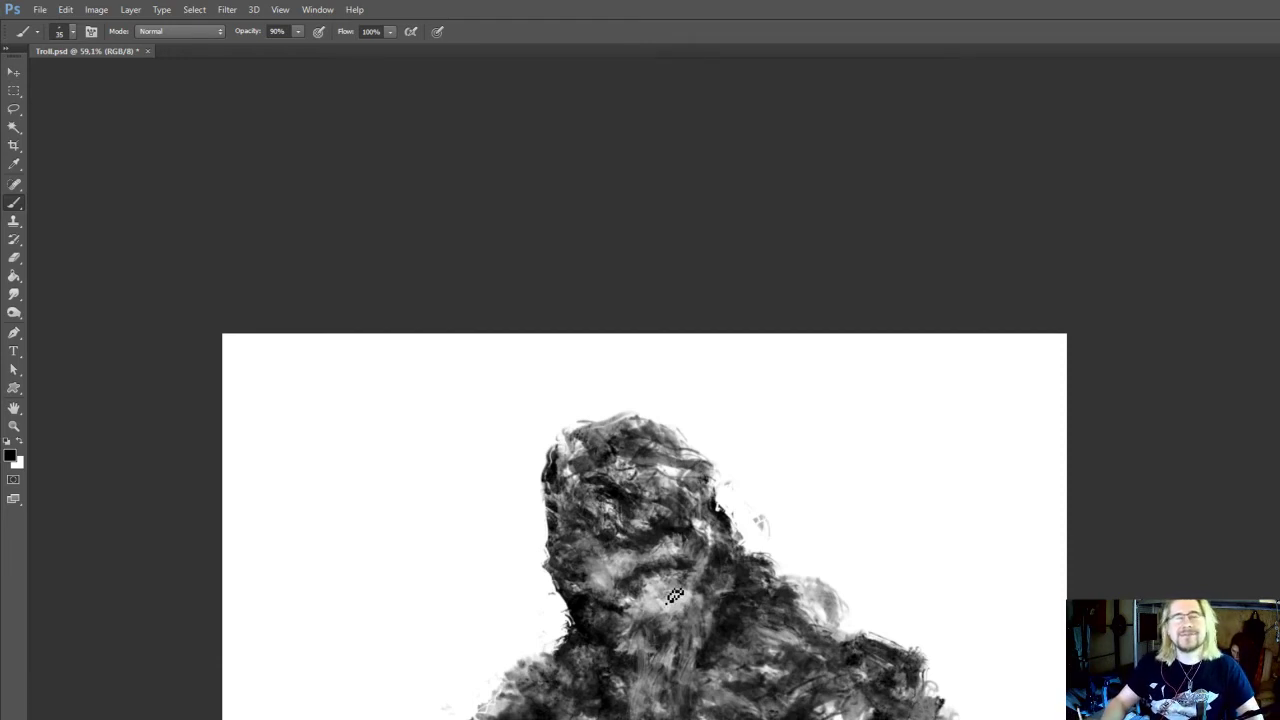
pyautogui.moveTo(678, 603); pyautogui.dragTo(690, 588)
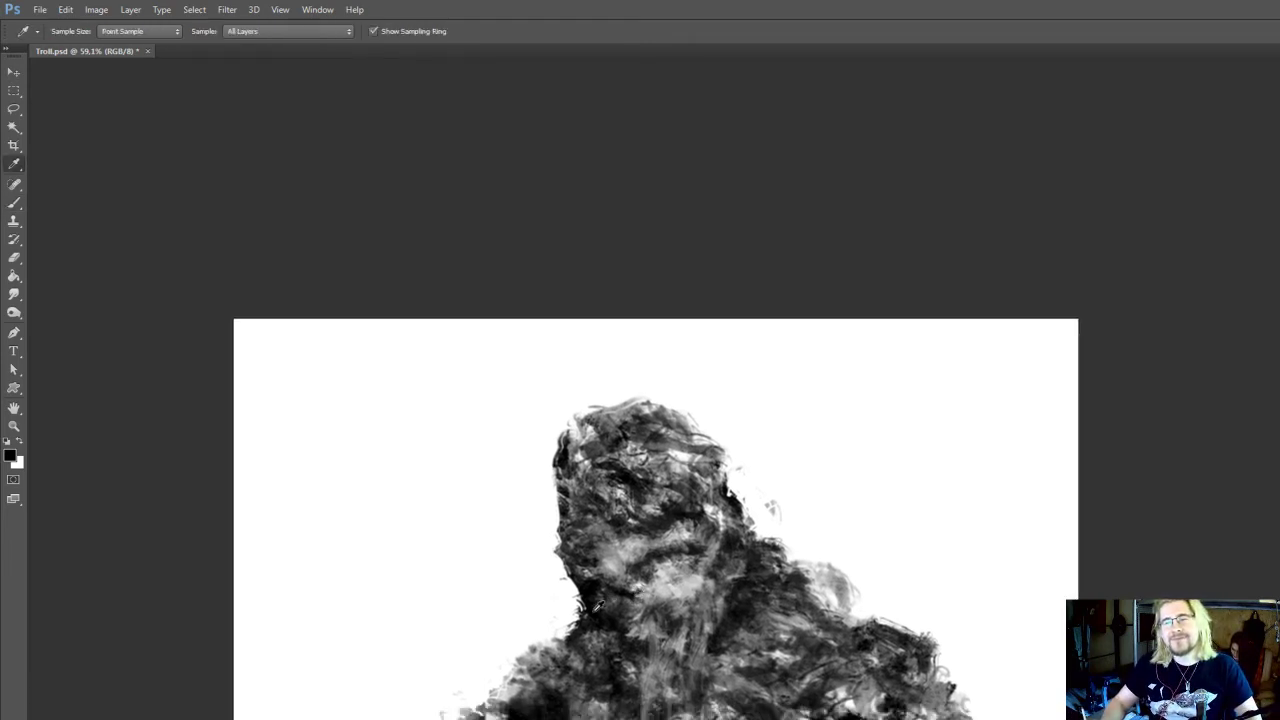
pyautogui.keyDown('alt'); pyautogui.click(754, 564); pyautogui.keyUp('alt')
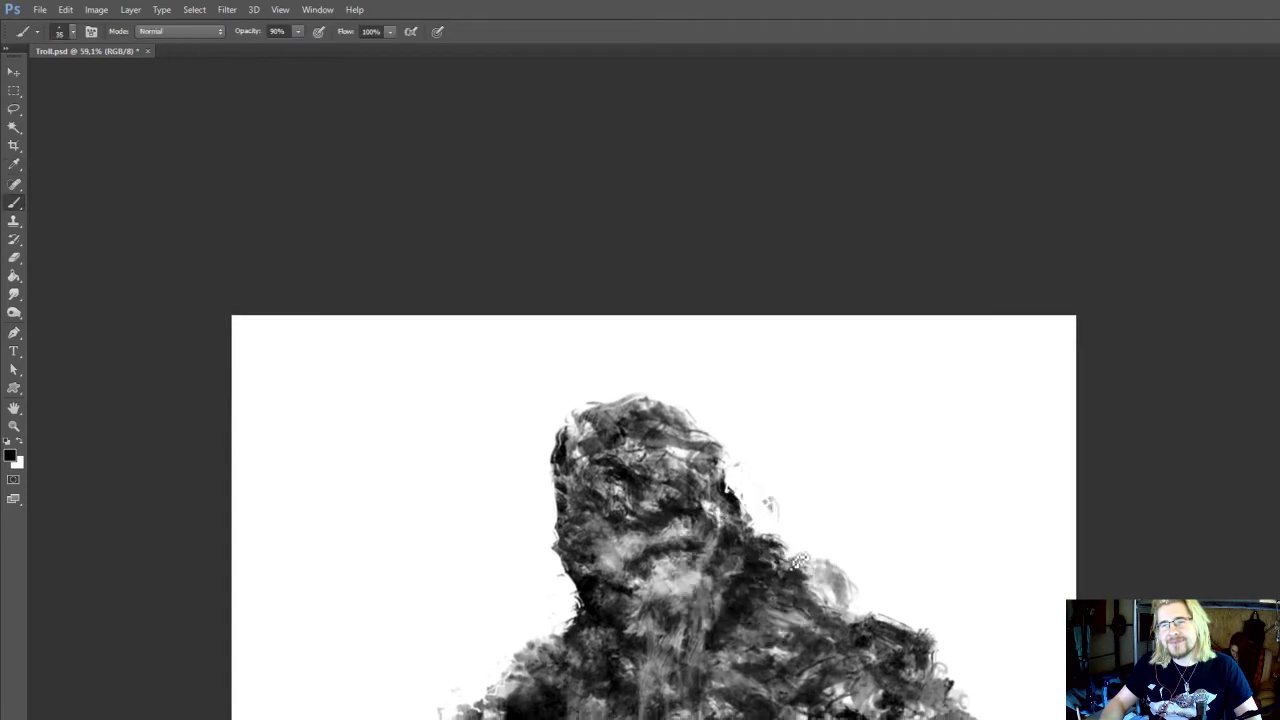
# Enlarge the brush to 50 px and texture the pale hump on the right shoulder with black strokes
pyautogui.press(']')
pyautogui.moveTo(822, 577); pyautogui.dragTo(822, 594)
pyautogui.moveTo(603, 610)
pyautogui.mouseDown()
pyautogui.moveTo(590, 594)
pyautogui.moveTo(642, 594)
pyautogui.mouseUp()
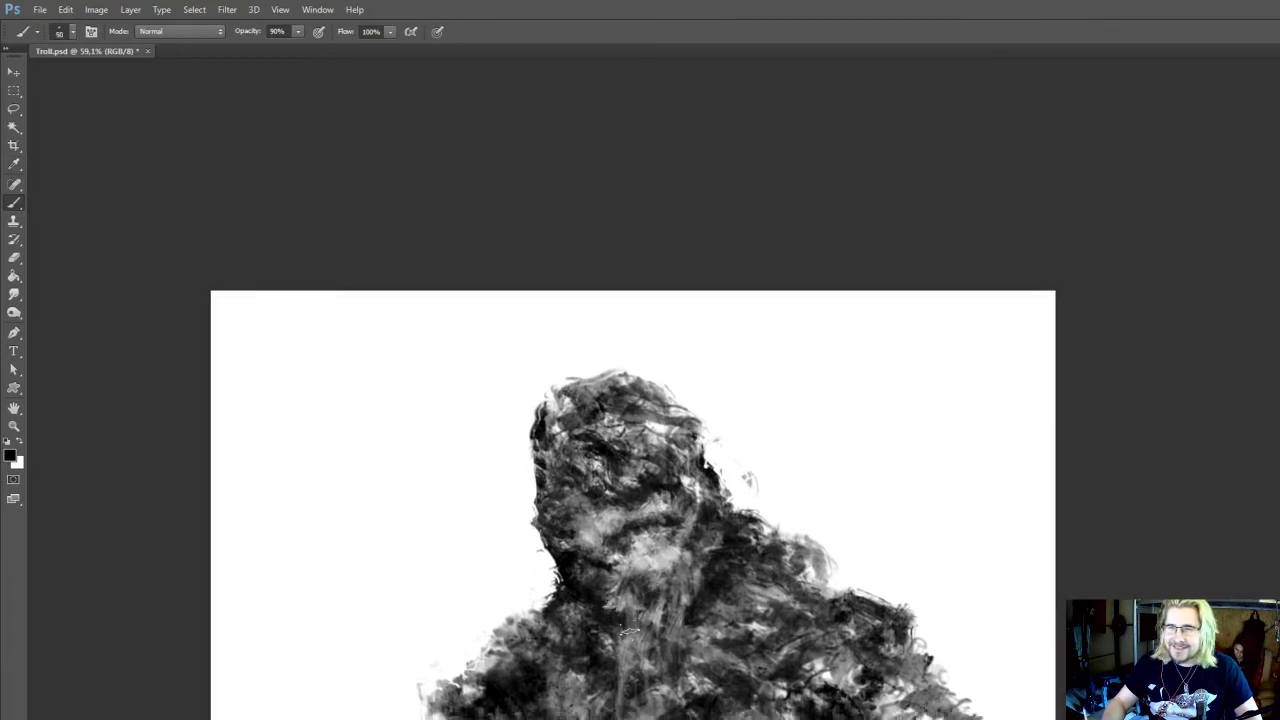
# Sample a light grey from the right shoulder and brush 50 px strokes where it meets the neck
pyautogui.moveTo(752, 588); pyautogui.dragTo(738, 562)
pyautogui.keyDown('alt'); pyautogui.click(757, 564); pyautogui.keyUp('alt')
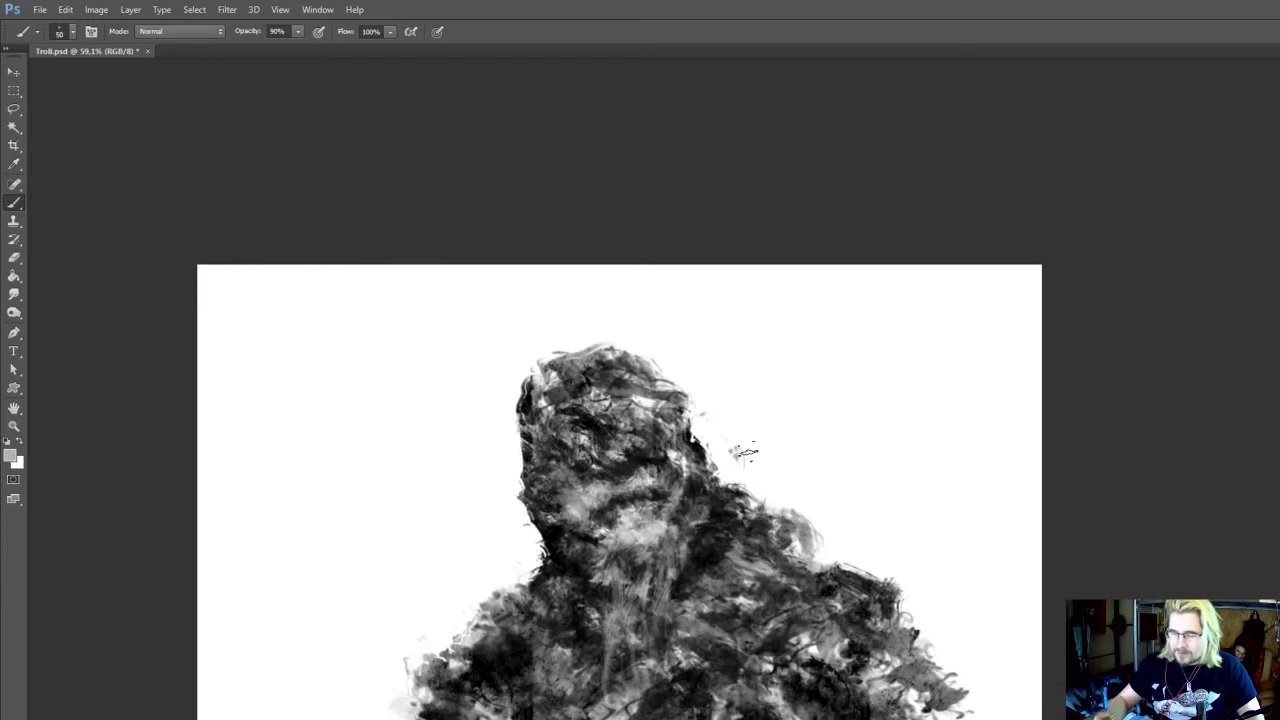
pyautogui.moveTo(724, 490); pyautogui.dragTo(736, 519)
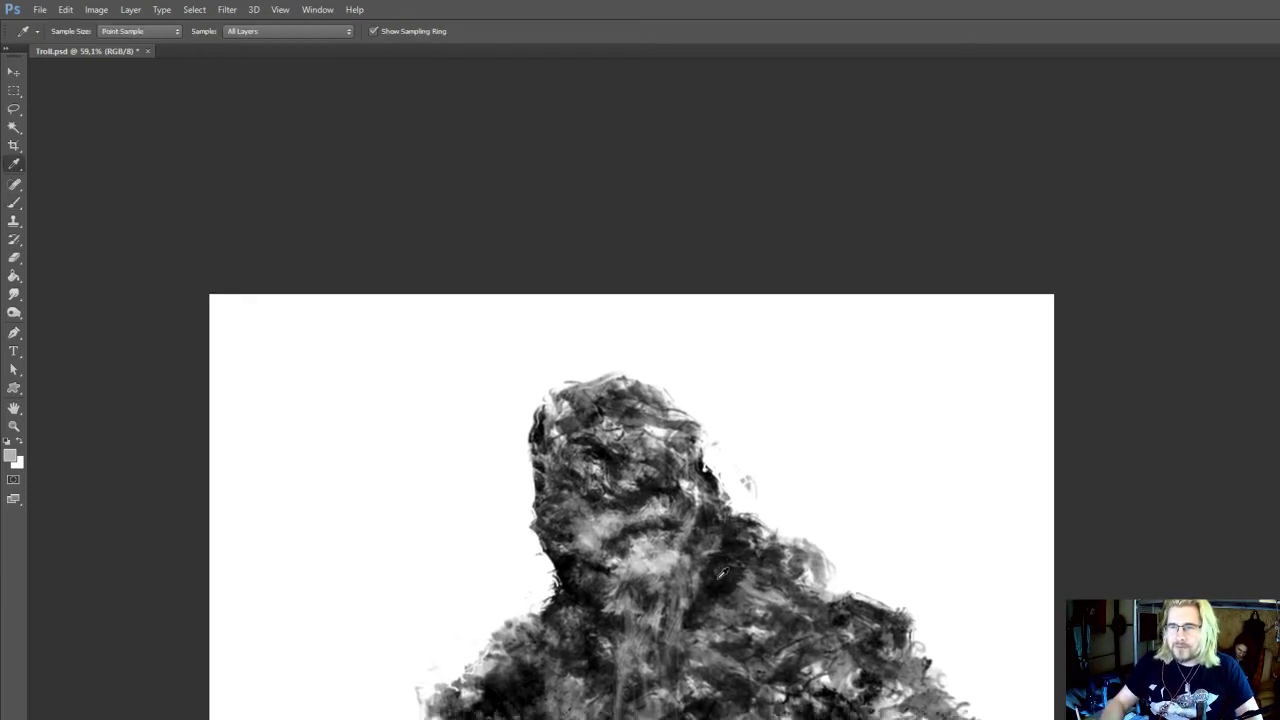
# Sample black from the neck shadow and deepen both sides of the neck around the beard with the 50 px brush
pyautogui.keyDown('alt'); pyautogui.click(722, 572); pyautogui.keyUp('alt')
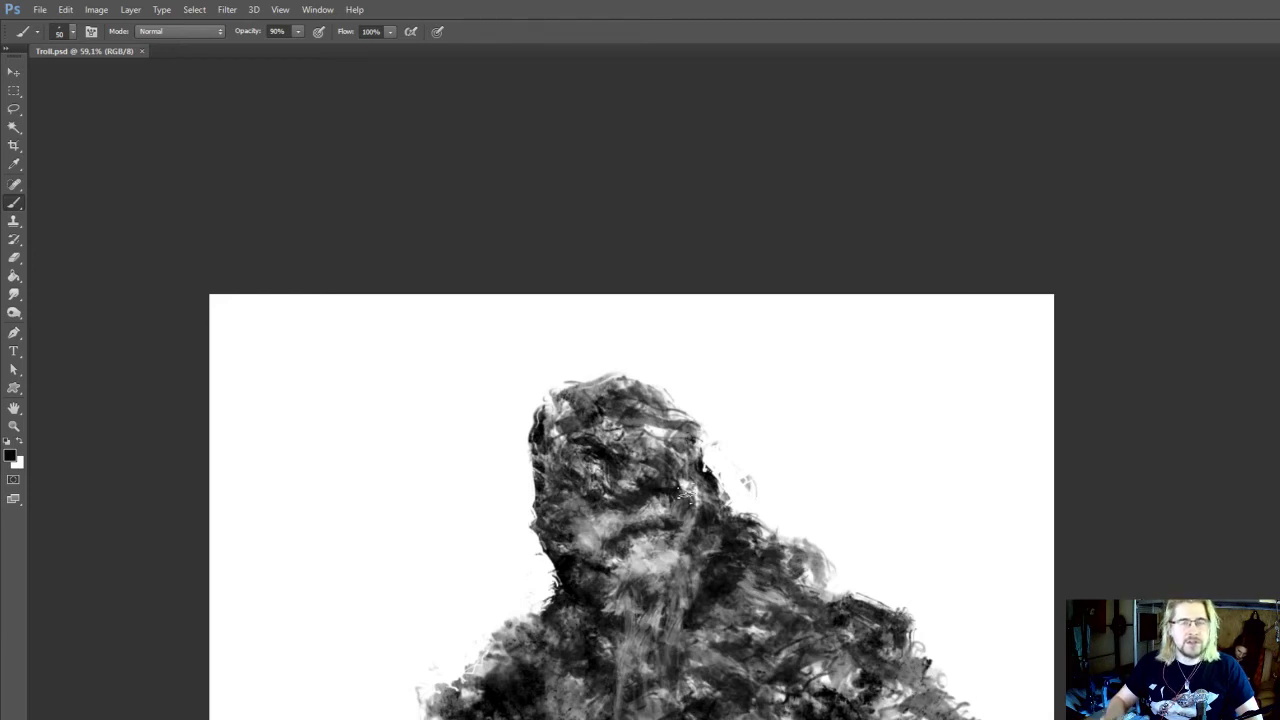
pyautogui.moveTo(688, 493); pyautogui.dragTo(702, 468)
pyautogui.moveTo(541, 591); pyautogui.dragTo(537, 577)
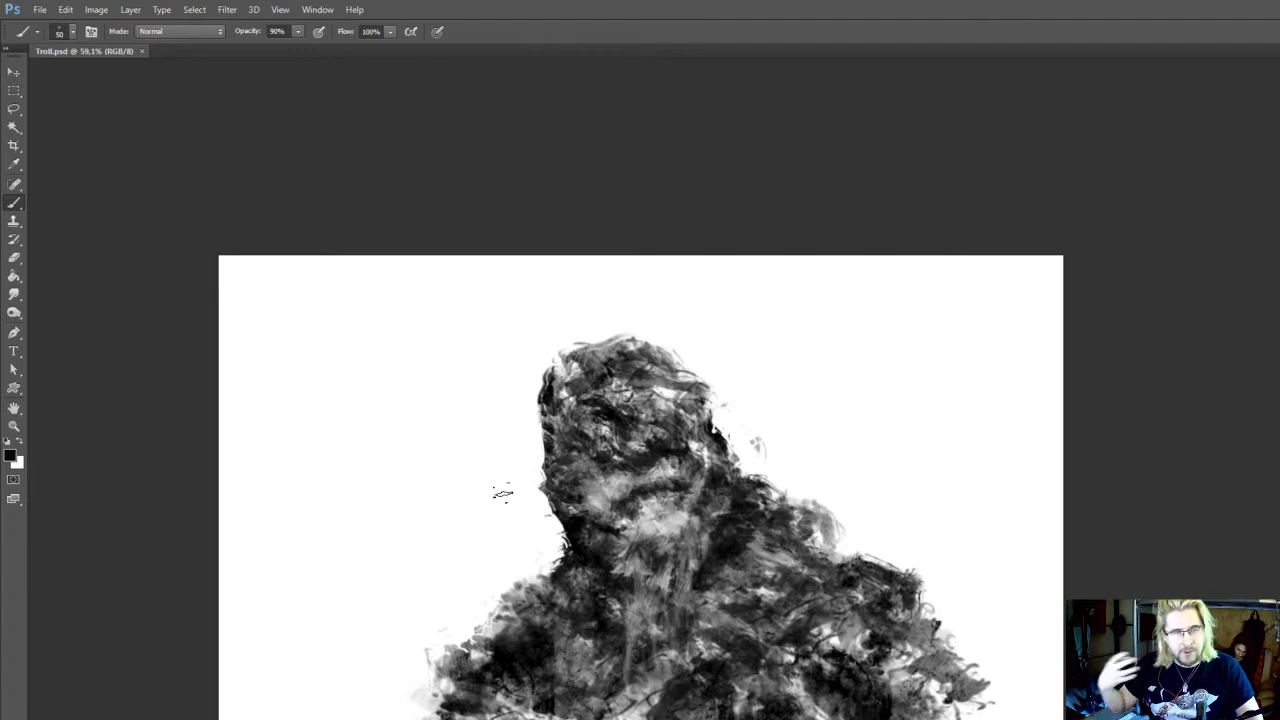
pyautogui.moveTo(503, 493); pyautogui.dragTo(505, 498)
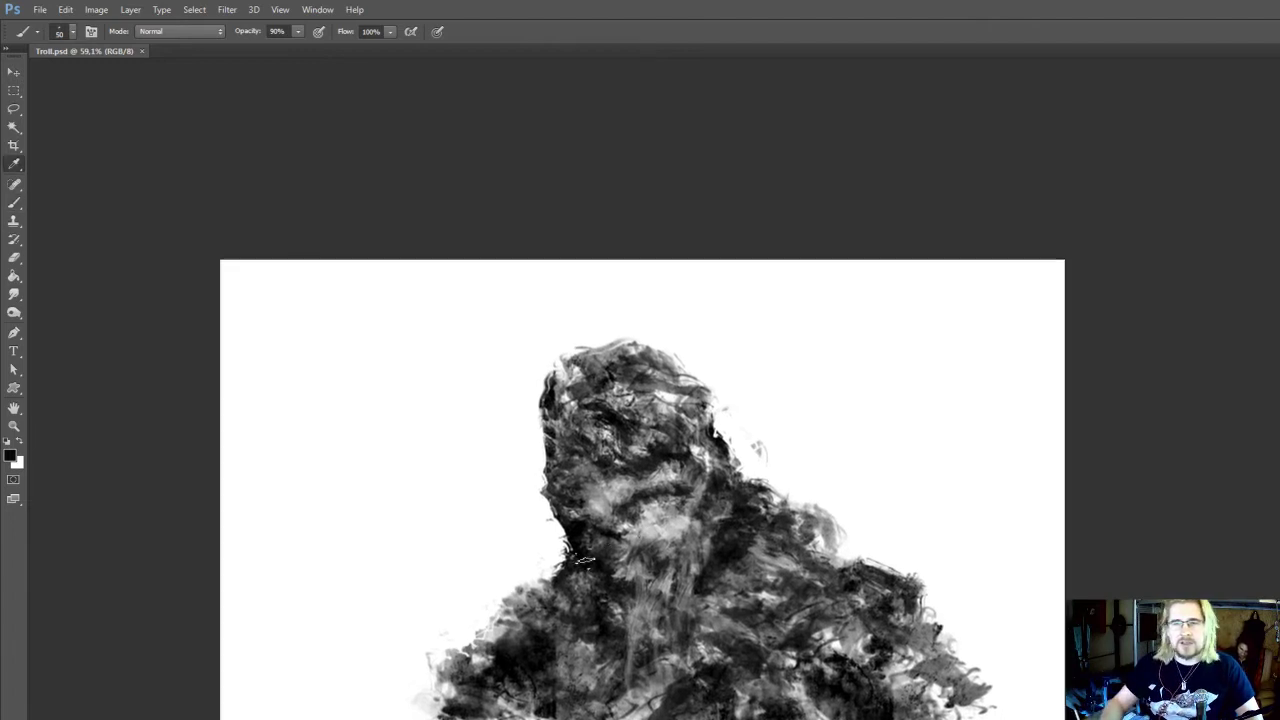
pyautogui.keyDown('alt'); pyautogui.click(573, 537); pyautogui.keyUp('alt')
pyautogui.click(609, 572)
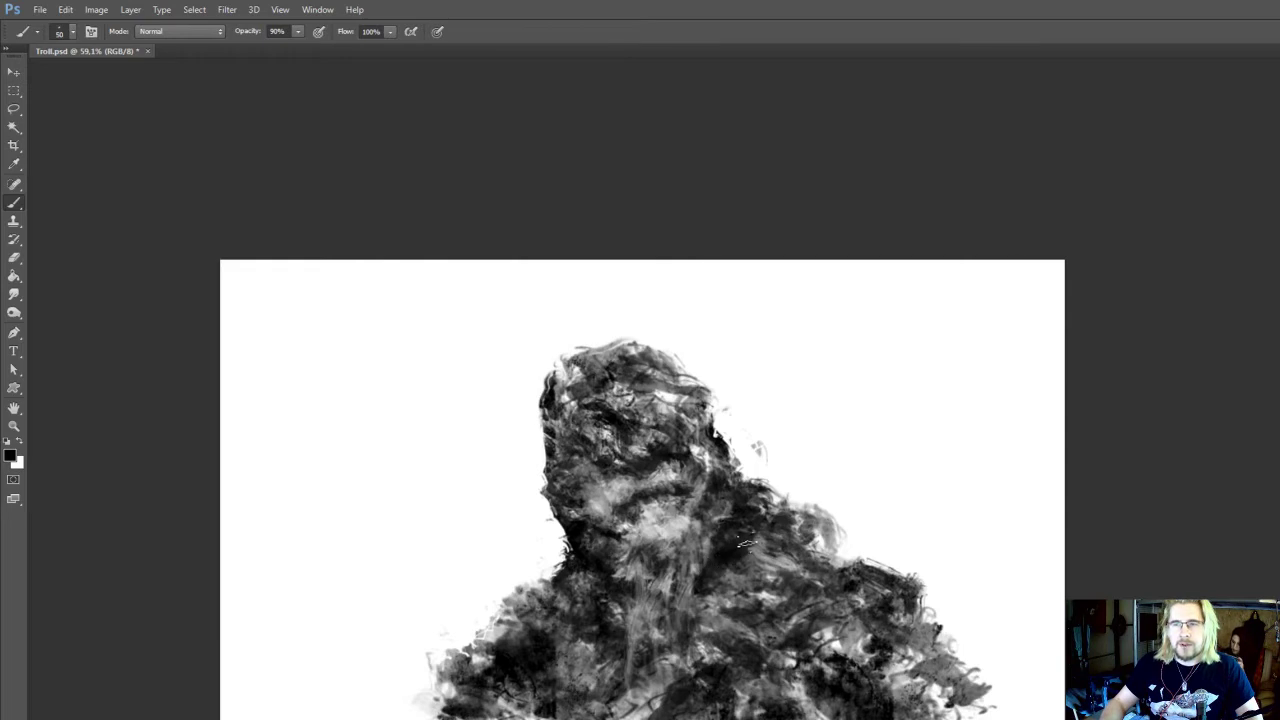
pyautogui.moveTo(729, 556); pyautogui.dragTo(727, 544)
# Sample a light grey from the chin and pull more 50 px beard strokes down onto the chest
pyautogui.keyDown('alt'); pyautogui.click(672, 514); pyautogui.keyUp('alt')
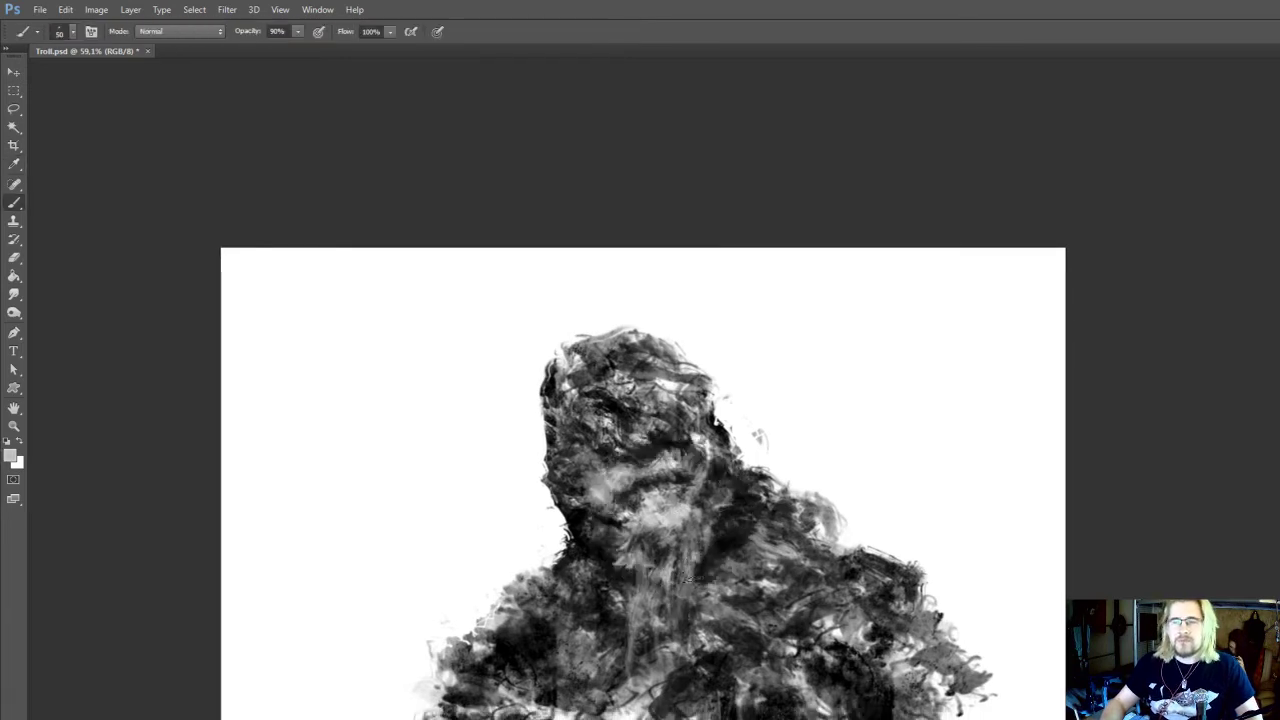
pyautogui.moveTo(694, 569); pyautogui.dragTo(676, 626)
pyautogui.moveTo(669, 544); pyautogui.dragTo(671, 533)
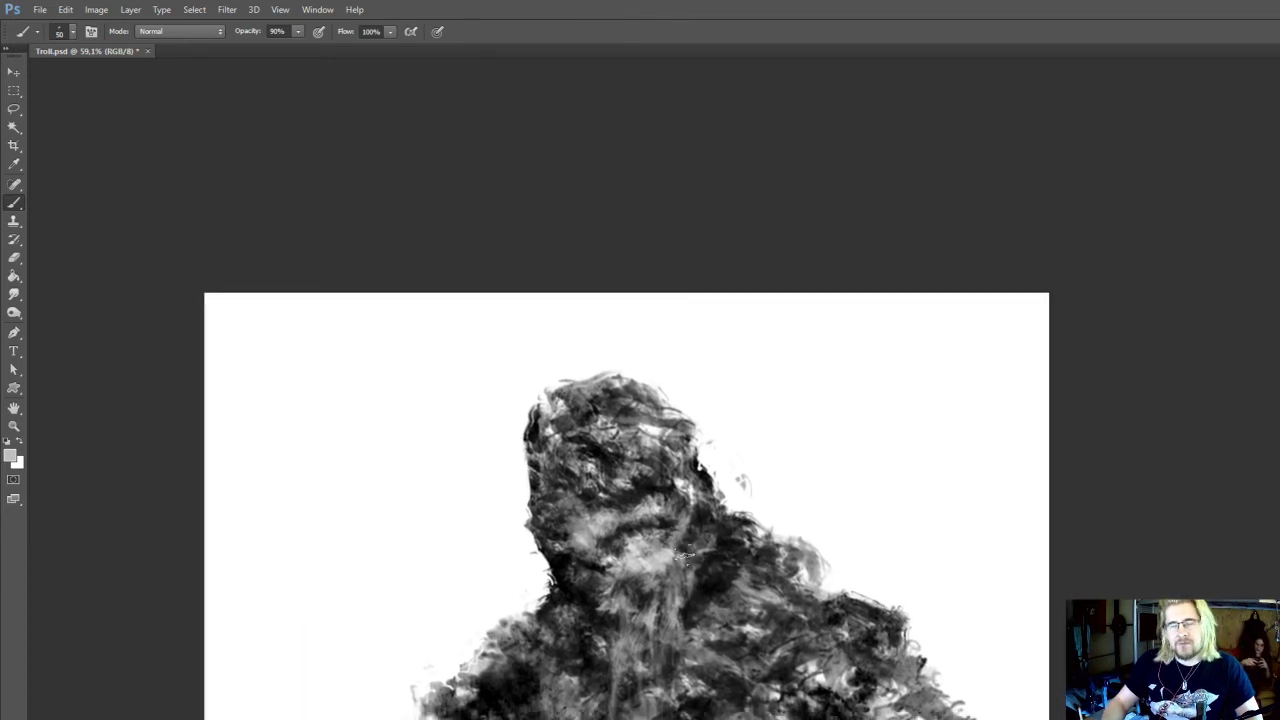
pyautogui.moveTo(674, 577); pyautogui.dragTo(656, 609)
pyautogui.keyDown('alt'); pyautogui.click(647, 567); pyautogui.keyUp('alt')
# Sample near-black tones at the left base of the neck and shade the neck and adjoining shoulder at 50 px
pyautogui.press('i')
pyautogui.click(570, 600)
pyautogui.press('b')
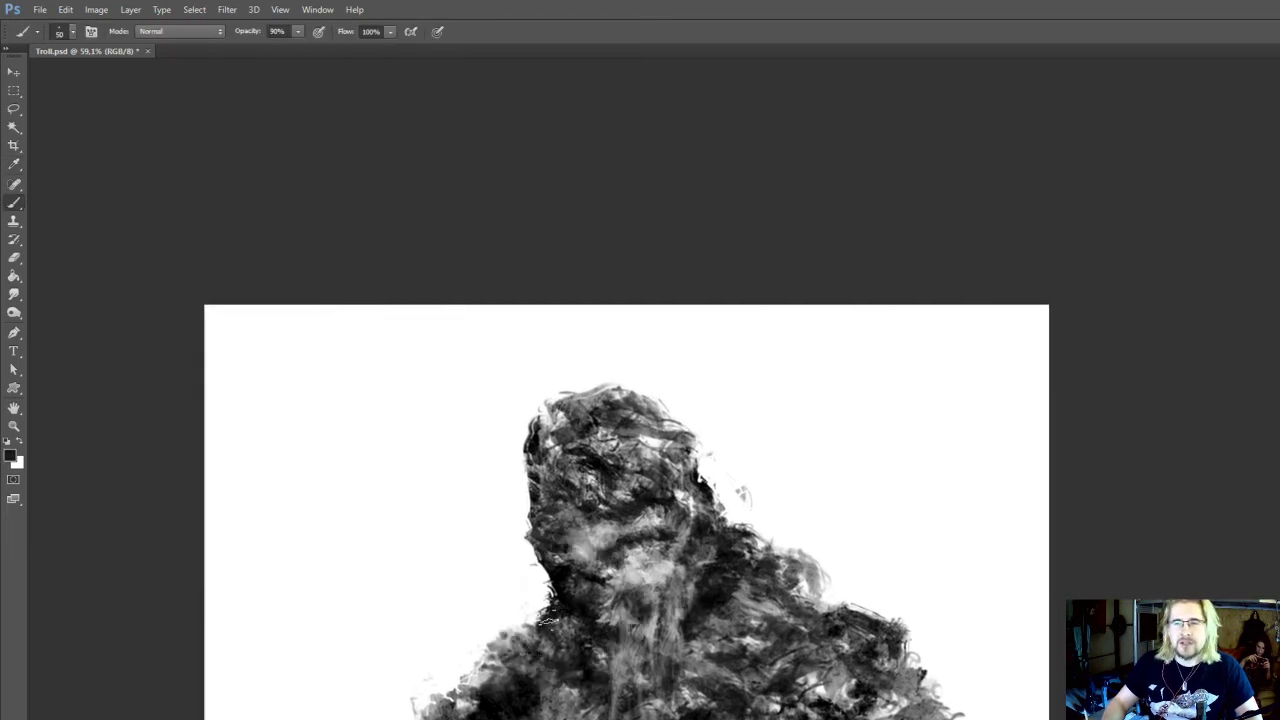
pyautogui.moveTo(751, 566); pyautogui.dragTo(730, 532)
pyautogui.press('i')
pyautogui.click(537, 557)
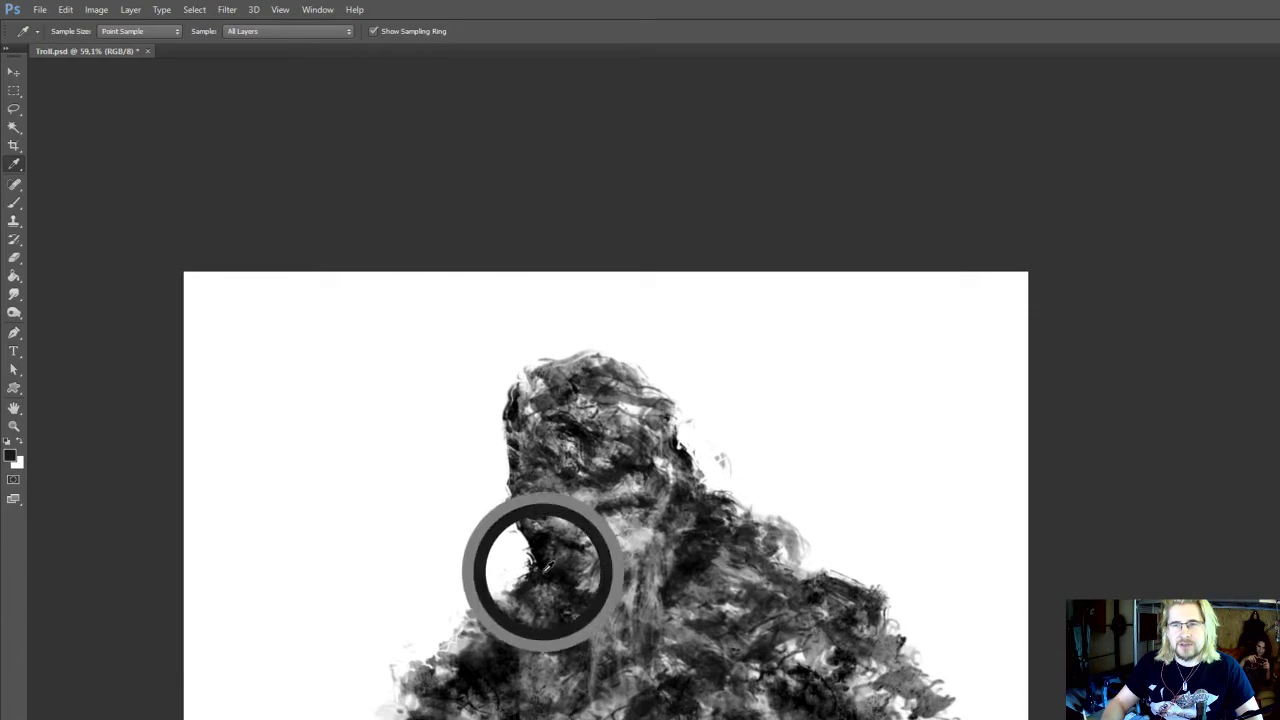
pyautogui.press('b')
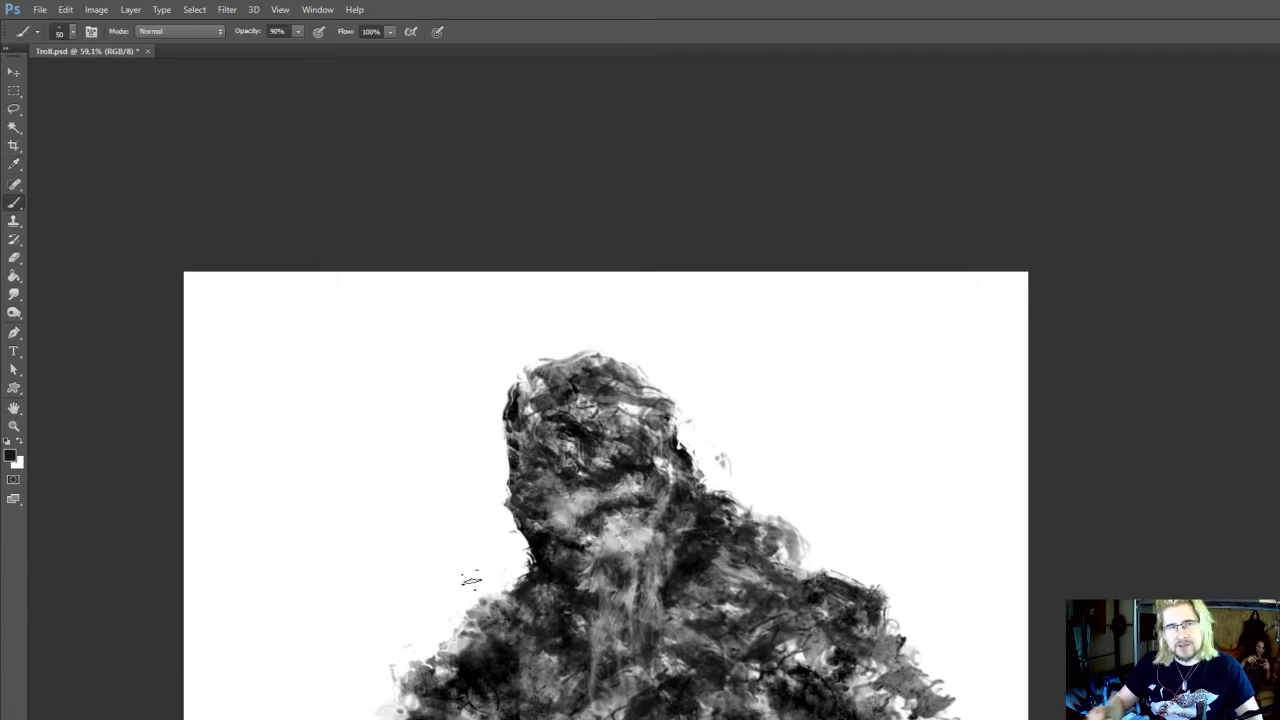
pyautogui.moveTo(557, 536); pyautogui.dragTo(540, 567)
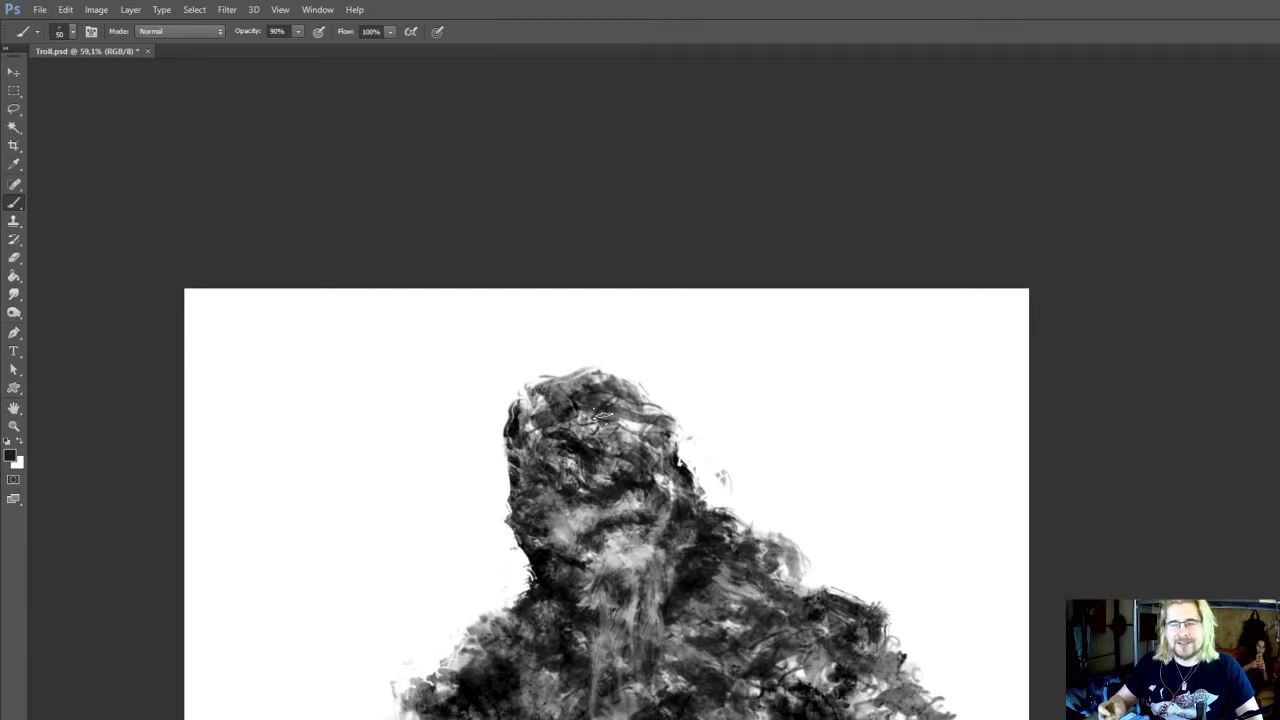
# Sample black from the right neck shadow and strengthen the dark left edge between neck and shoulder
pyautogui.moveTo(654, 507); pyautogui.dragTo(701, 506)
pyautogui.keyDown('alt'); pyautogui.click(722, 541); pyautogui.keyUp('alt')
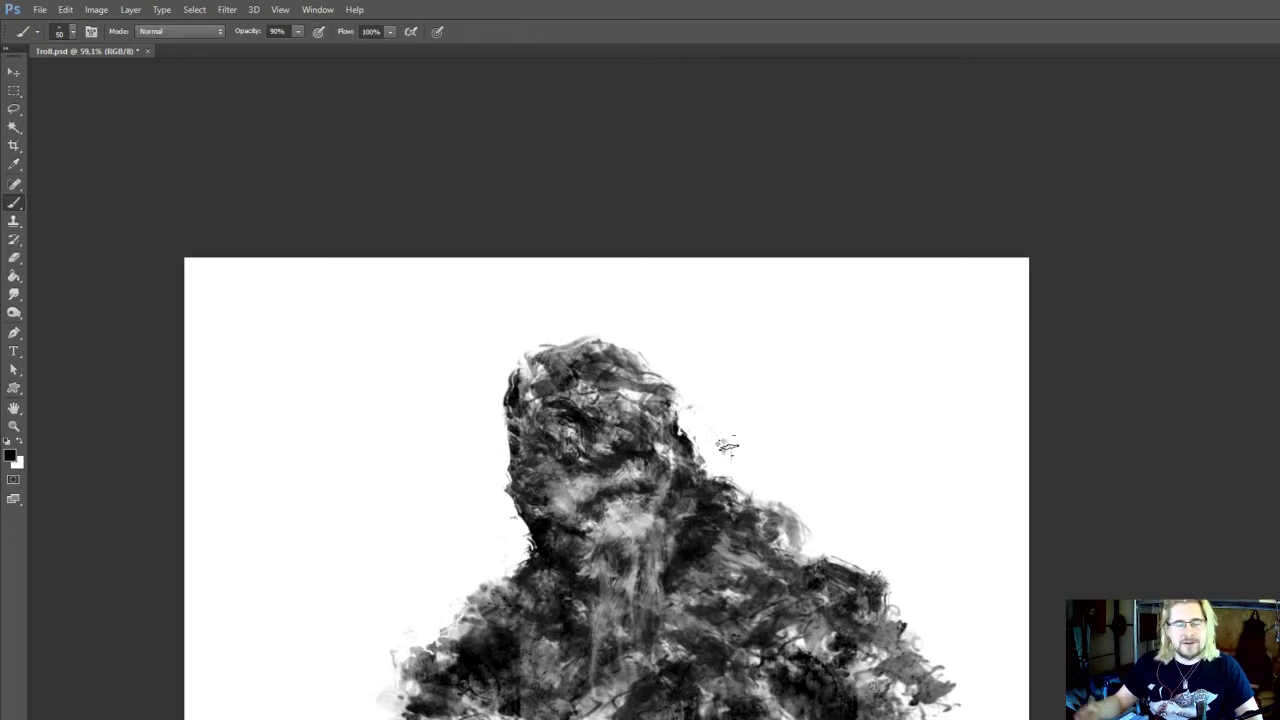
pyautogui.keyDown('alt'); pyautogui.click(541, 559); pyautogui.keyUp('alt')
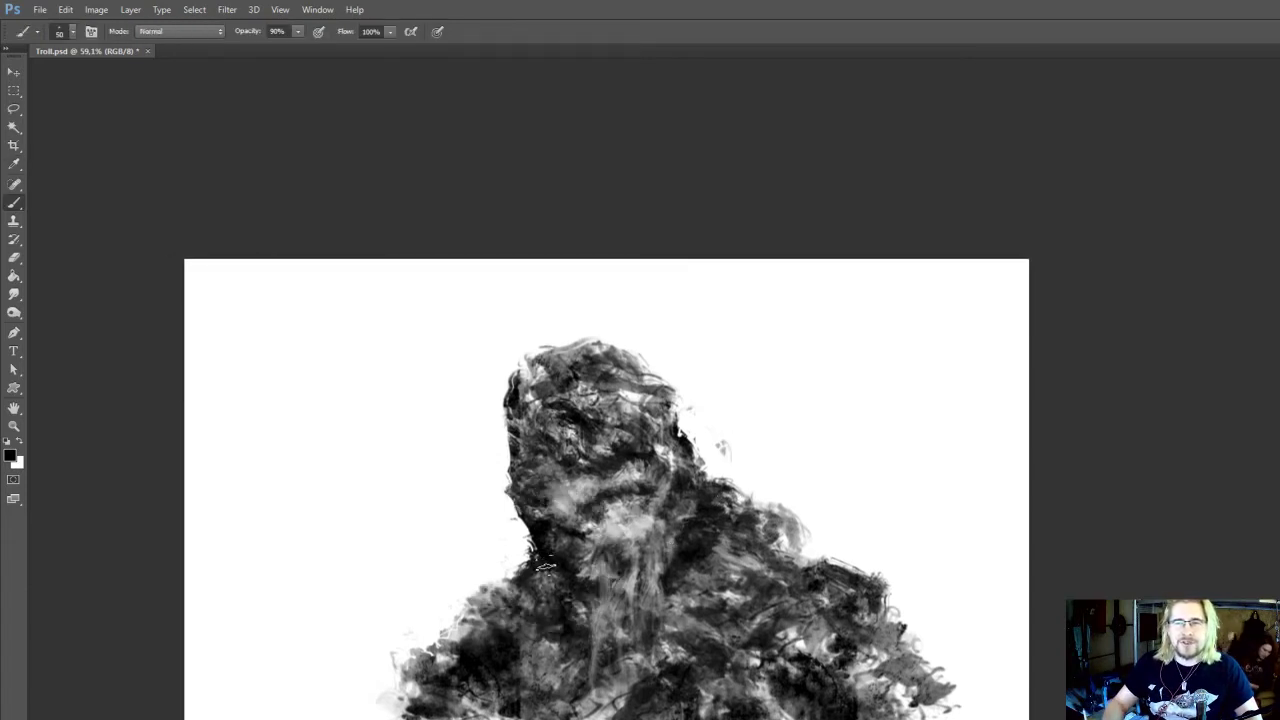
pyautogui.moveTo(568, 588); pyautogui.dragTo(567, 578)
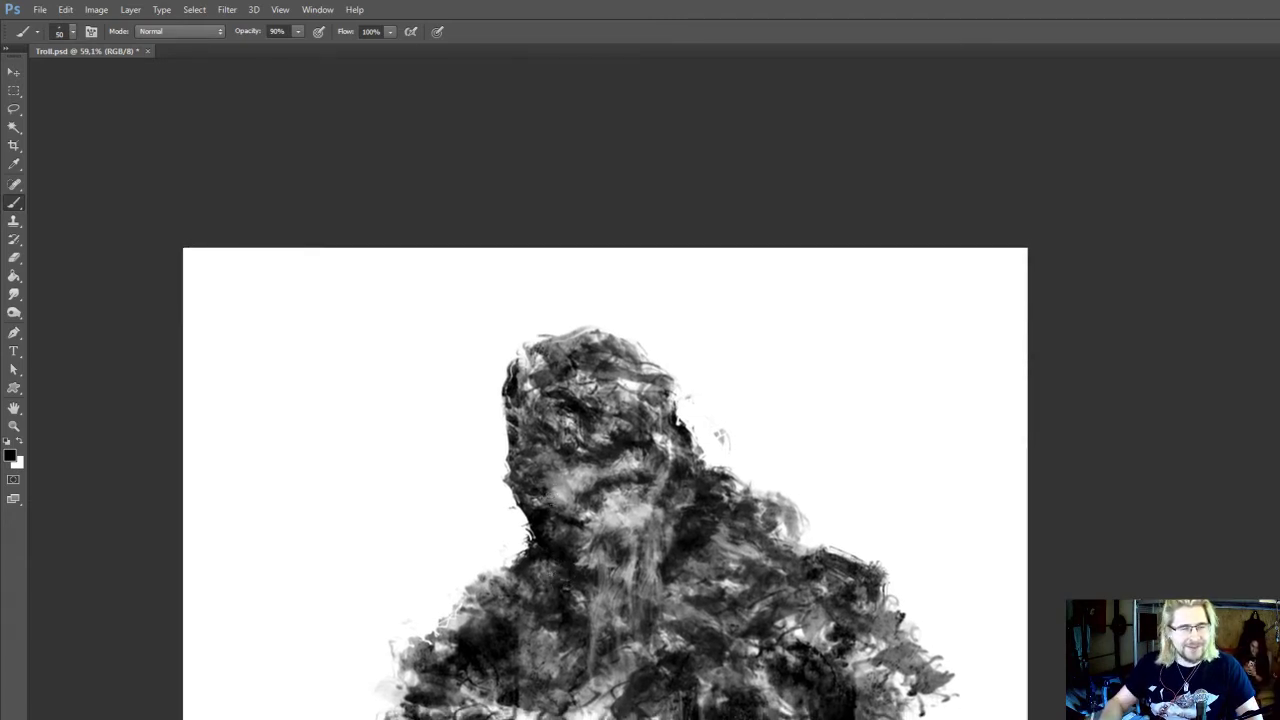
pyautogui.moveTo(515, 541); pyautogui.dragTo(519, 549)
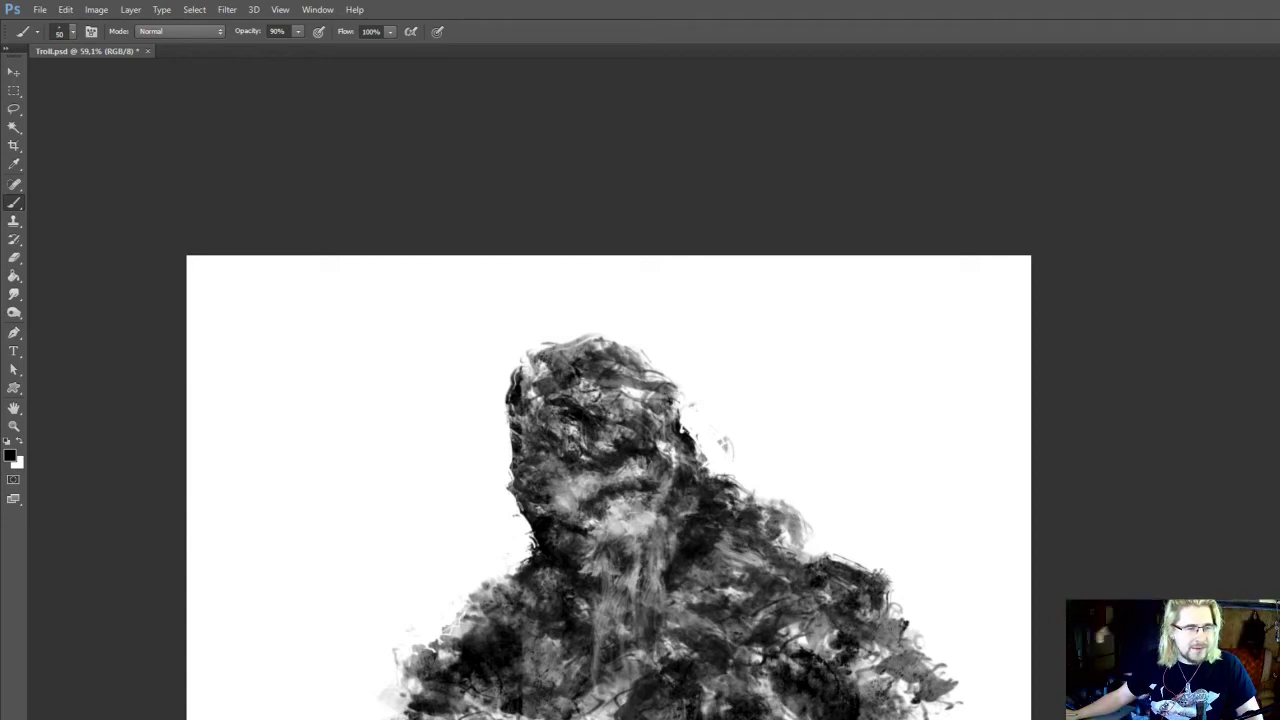
# Rough up the dark left edge of the neck with the 50 px brush and trim it with the 70 px eraser
pyautogui.scroll(-1, 553, 528)
pyautogui.press('i')
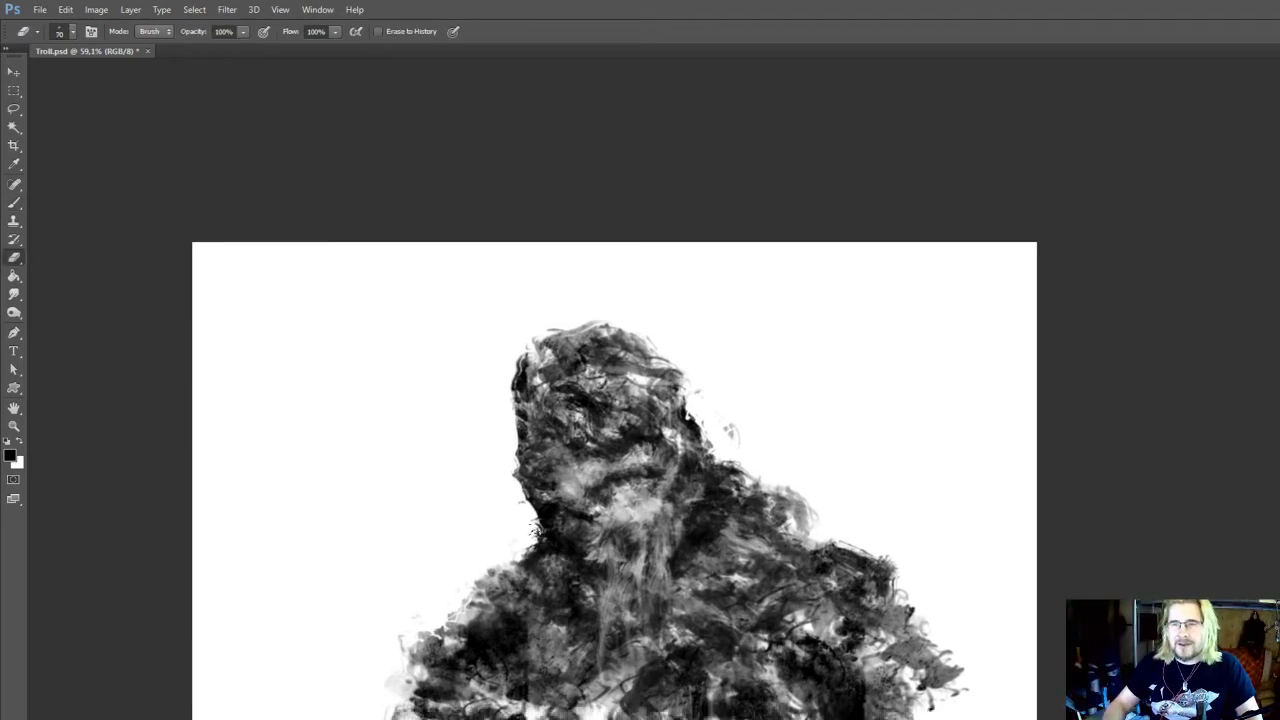
pyautogui.scroll(-1, 553, 528)
pyautogui.press('e')
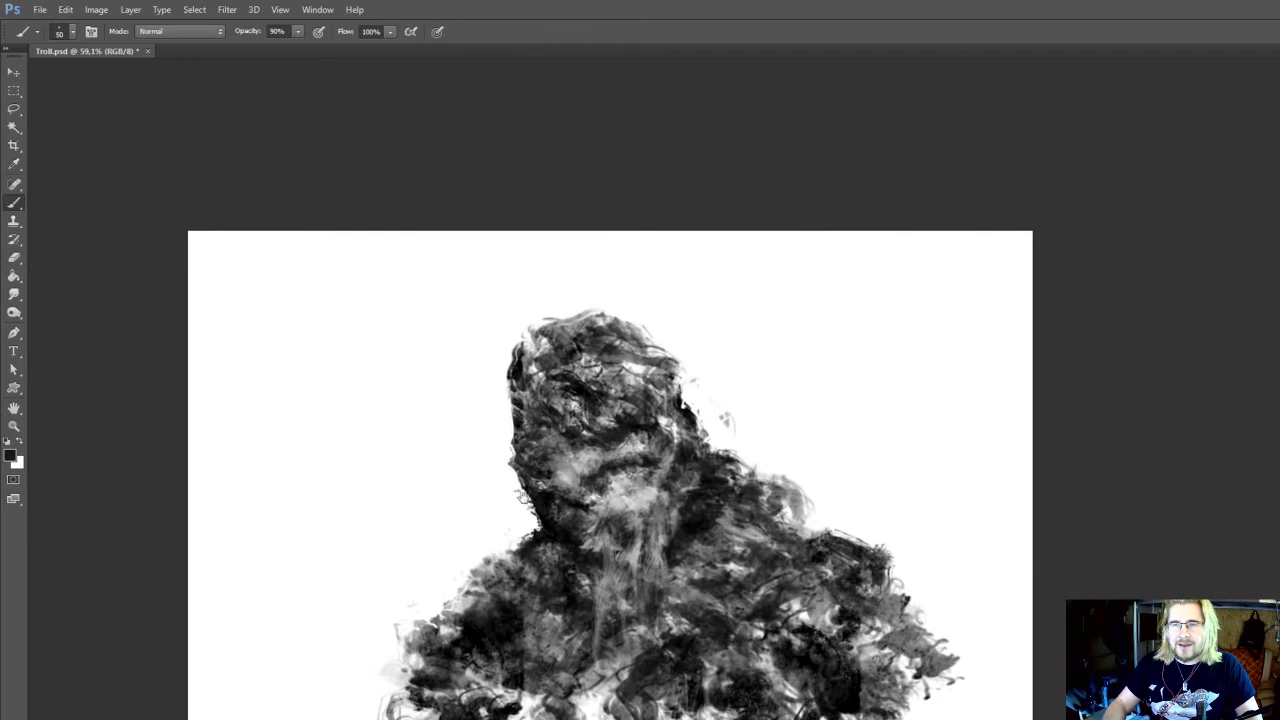
pyautogui.scroll(2, 540, 522)
pyautogui.moveTo(666, 472); pyautogui.dragTo(658, 480)
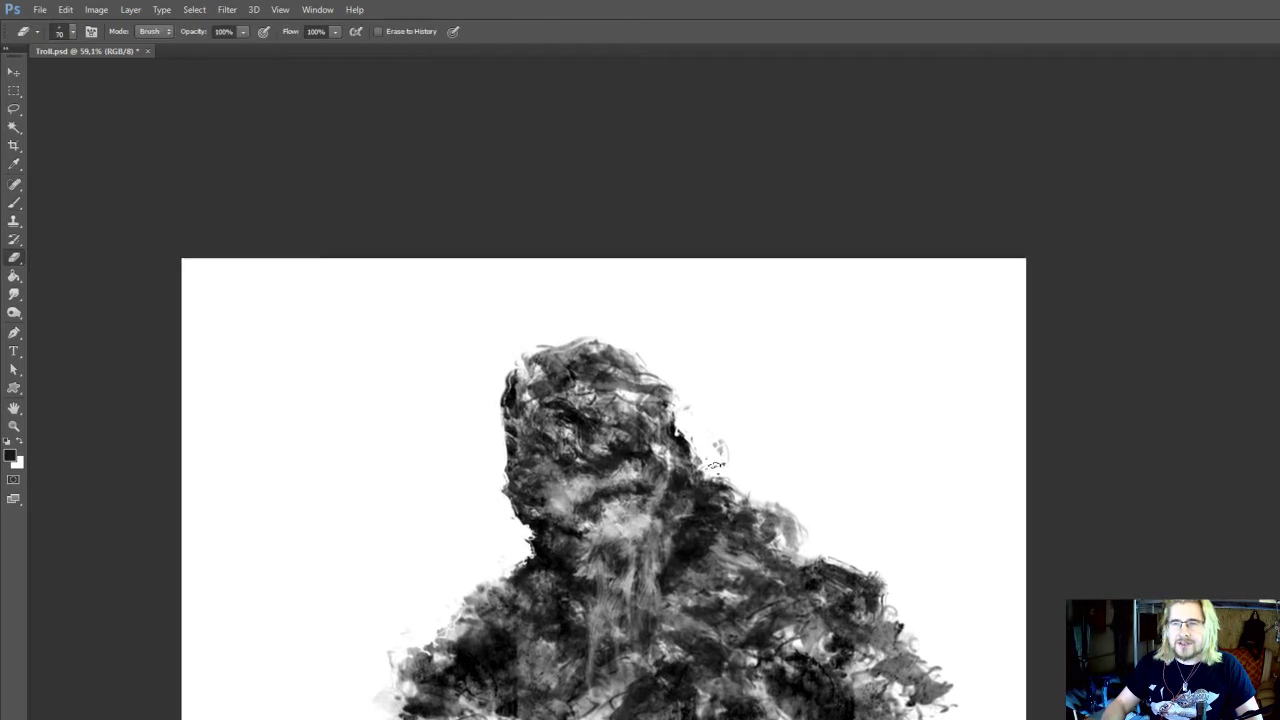
# Sample black and darken the right side of the head and the left jaw edge with the 50 px brush
pyautogui.press('b')
pyautogui.keyDown('alt'); pyautogui.click(682, 440); pyautogui.keyUp('alt')
pyautogui.moveTo(687, 432); pyautogui.dragTo(690, 445)
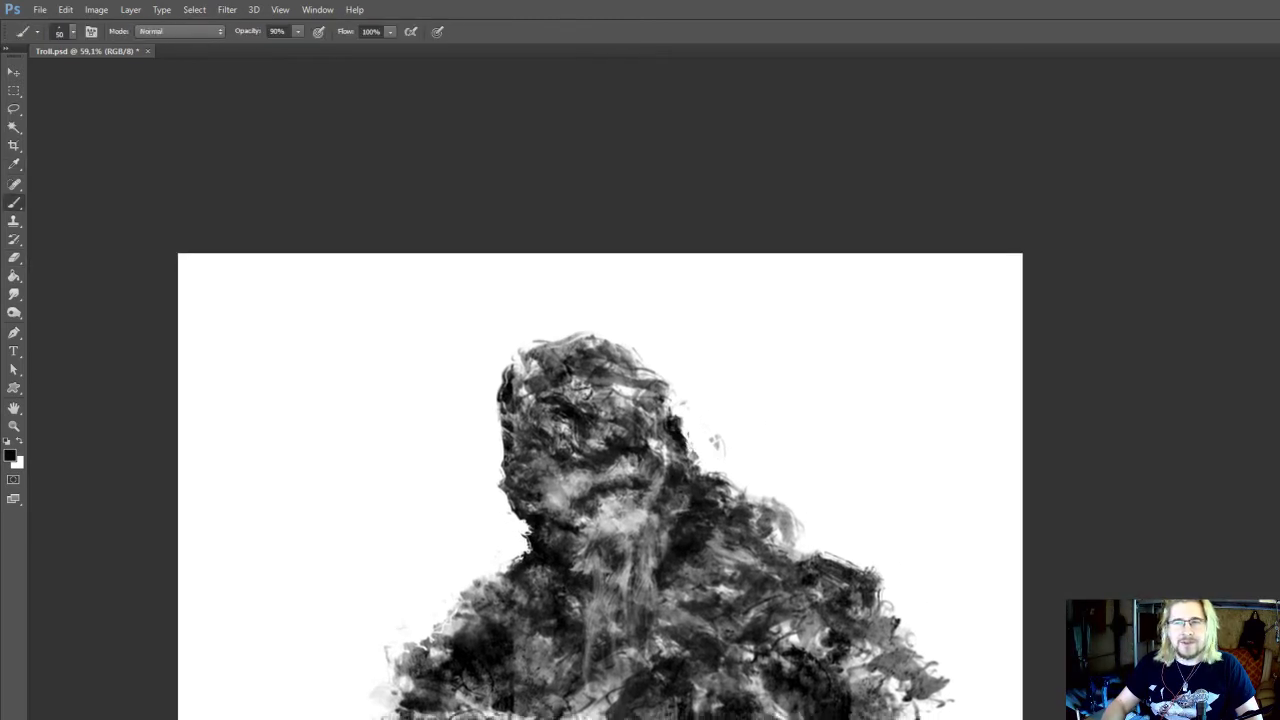
pyautogui.keyDown('alt'); pyautogui.click(526, 492); pyautogui.keyUp('alt')
pyautogui.moveTo(520, 496)
pyautogui.mouseDown()
pyautogui.moveTo(536, 508)
pyautogui.moveTo(544, 471)
pyautogui.mouseUp()
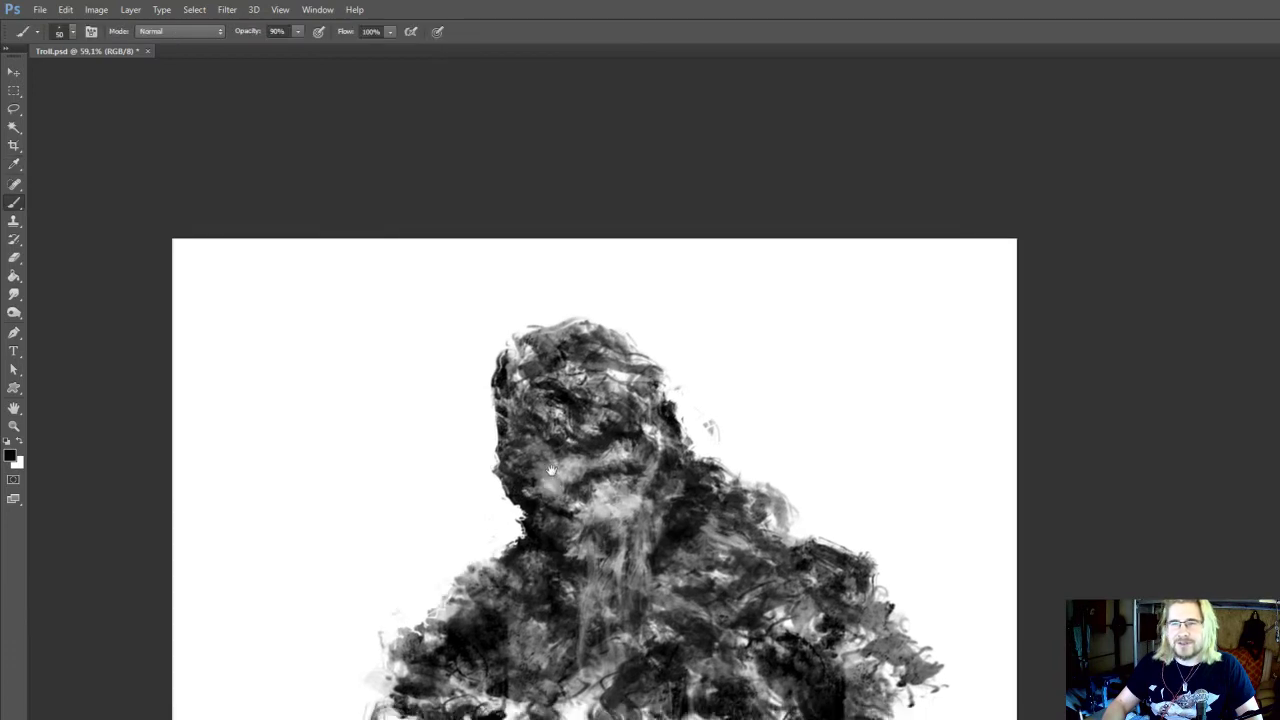
# Sample a light grey from the chin and add a few beard strands over the upper chest
pyautogui.moveTo(644, 496)
pyautogui.mouseDown()
pyautogui.moveTo(643, 483)
pyautogui.moveTo(567, 493)
pyautogui.mouseUp()
pyautogui.keyDown('alt'); pyautogui.click(582, 491); pyautogui.keyUp('alt')
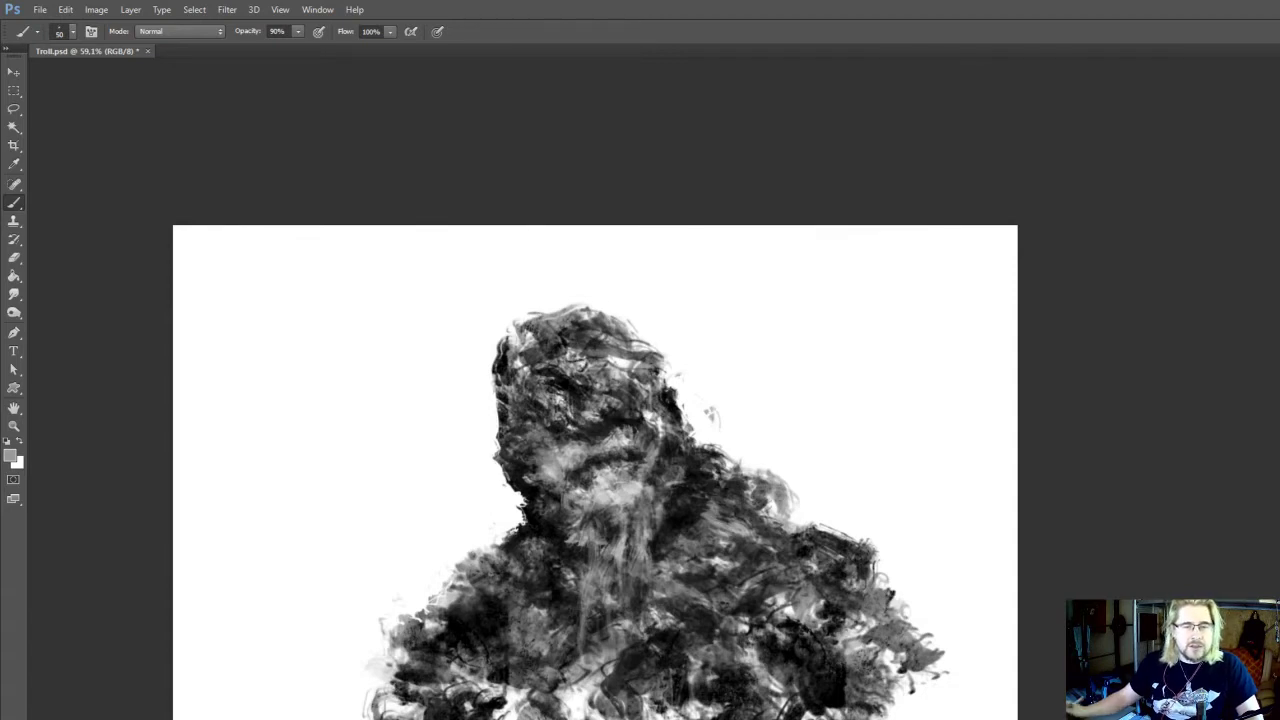
pyautogui.moveTo(588, 610); pyautogui.dragTo(591, 635)
# Sample black at the left base of the neck and deepen the shadows on both sides of the beard
pyautogui.press('i')
pyautogui.keyDown('alt'); pyautogui.click(538, 543); pyautogui.keyUp('alt')
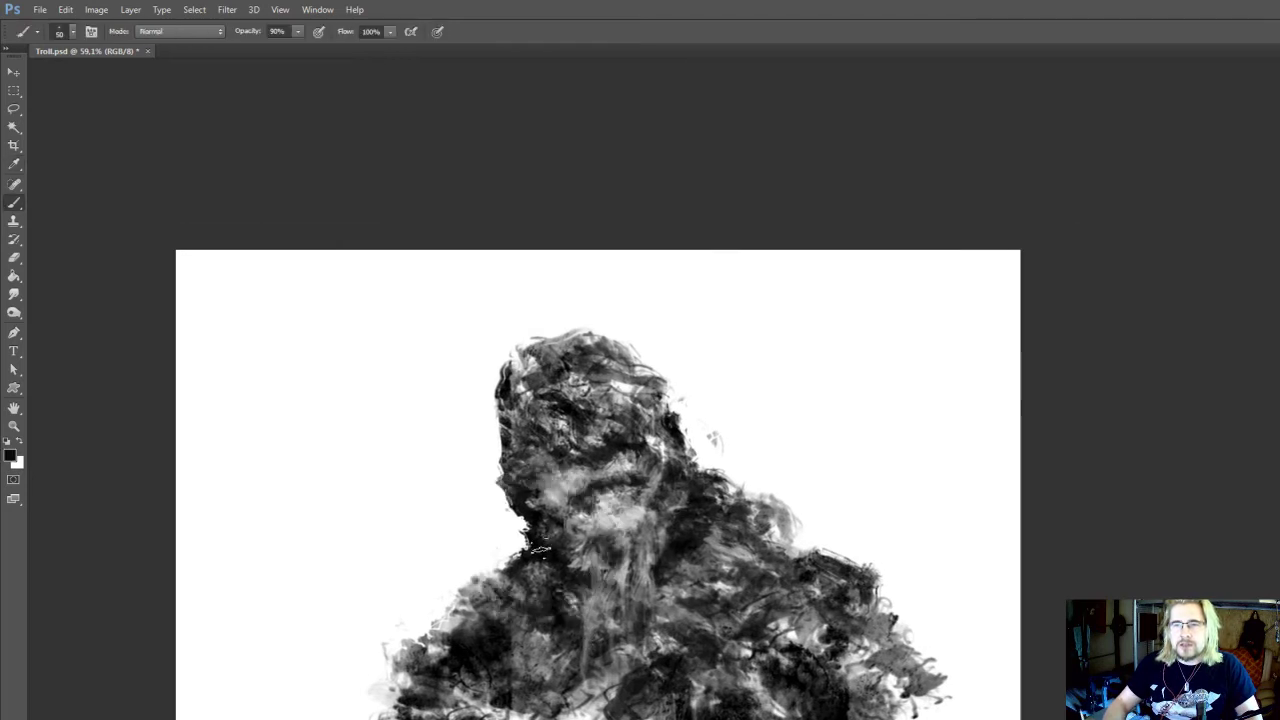
pyautogui.moveTo(726, 499); pyautogui.dragTo(708, 517)
pyautogui.moveTo(673, 572); pyautogui.dragTo(673, 542)
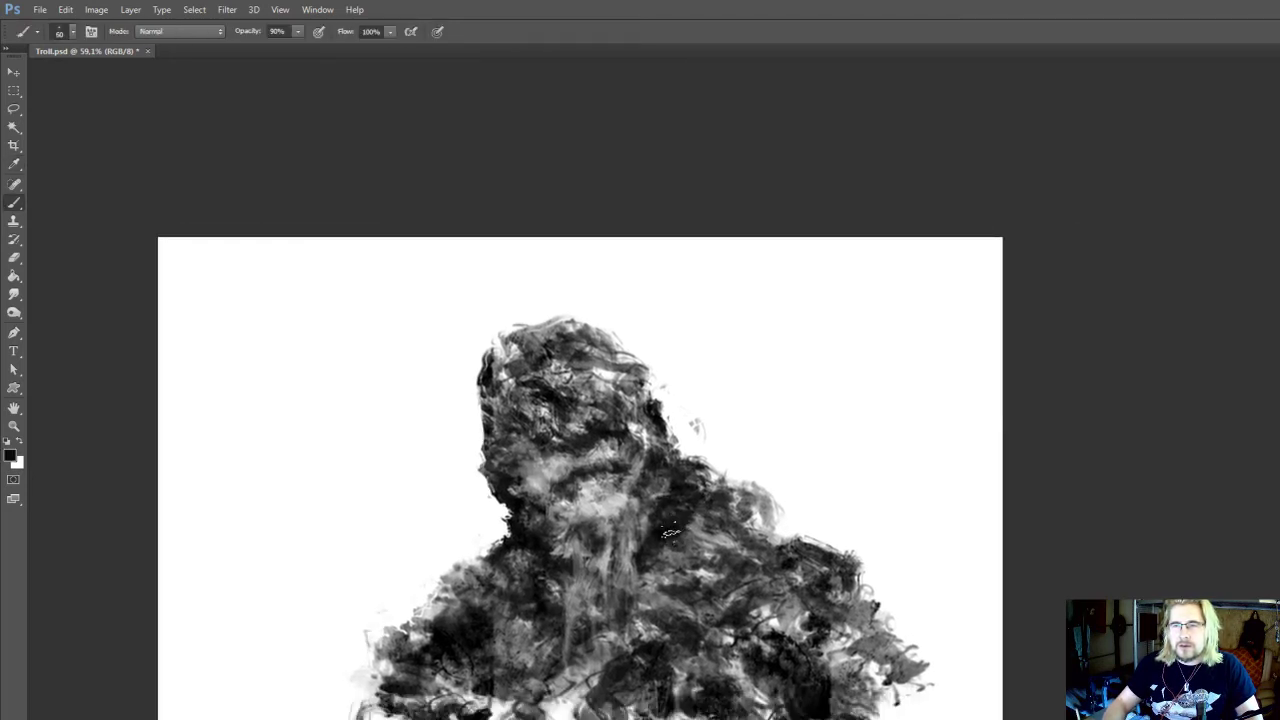
# Sample light grey from the chin, pull long beard strokes onto the chest, and reduce the brush to 50 px
pyautogui.keyDown('alt'); pyautogui.click(589, 497); pyautogui.keyUp('alt')
pyautogui.moveTo(579, 544); pyautogui.dragTo(566, 650)
pyautogui.moveTo(612, 500); pyautogui.dragTo(602, 518)
pyautogui.press('[')
pyautogui.moveTo(622, 429); pyautogui.dragTo(626, 446)
pyautogui.moveTo(641, 460); pyautogui.dragTo(675, 494)
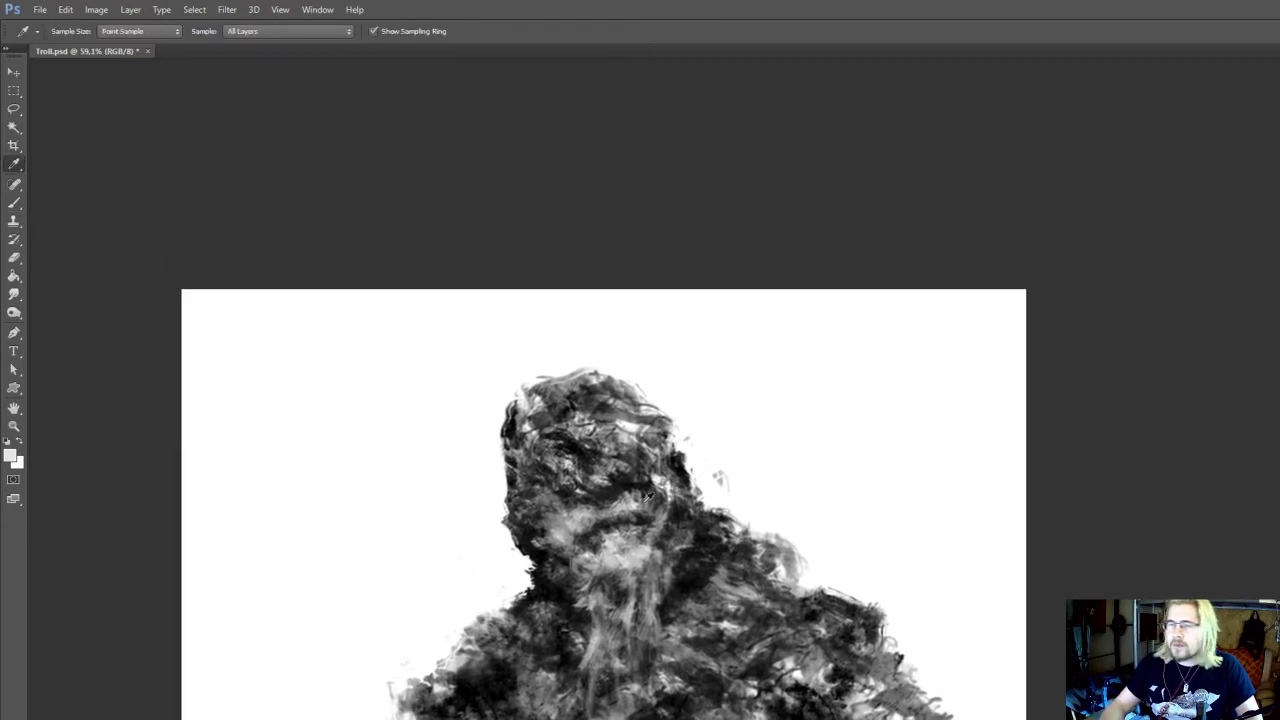
# Paint a light nose highlight in the middle of the face at 50 px and soften it with the 20 px Smudge tool
pyautogui.keyDown('alt'); pyautogui.click(582, 518); pyautogui.keyUp('alt')
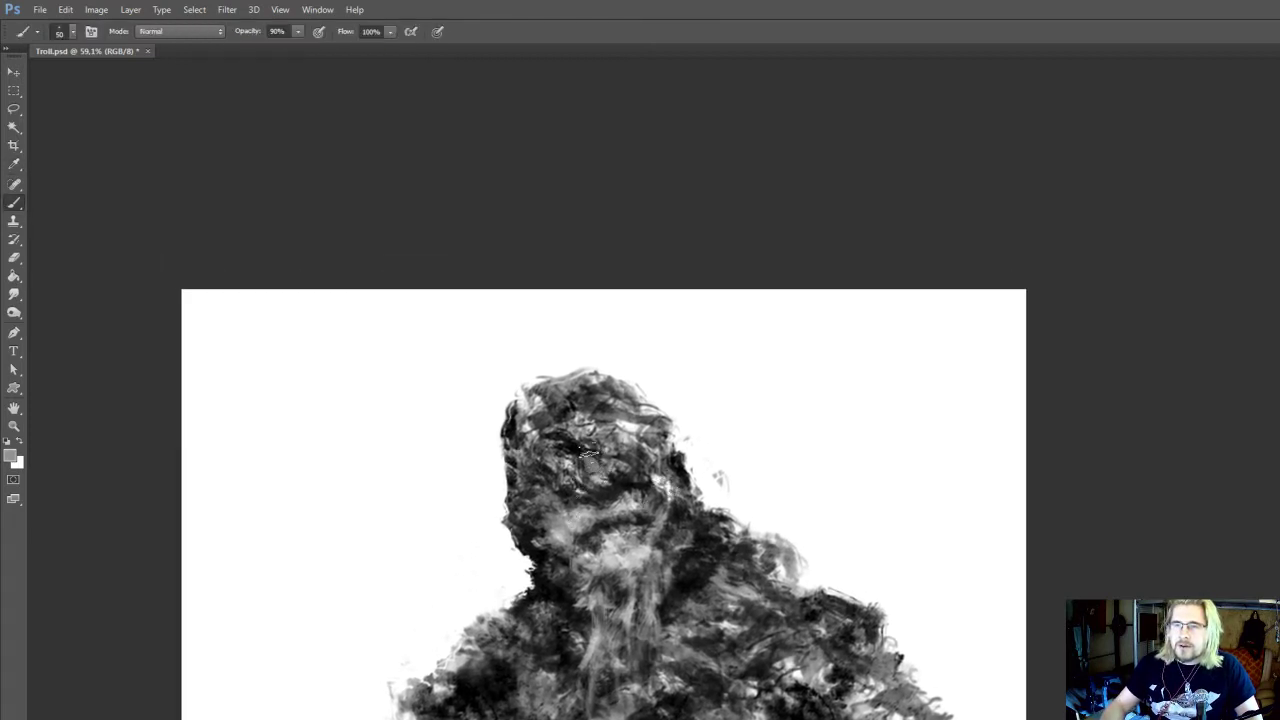
pyautogui.keyDown('alt'); pyautogui.click(604, 464); pyautogui.keyUp('alt')
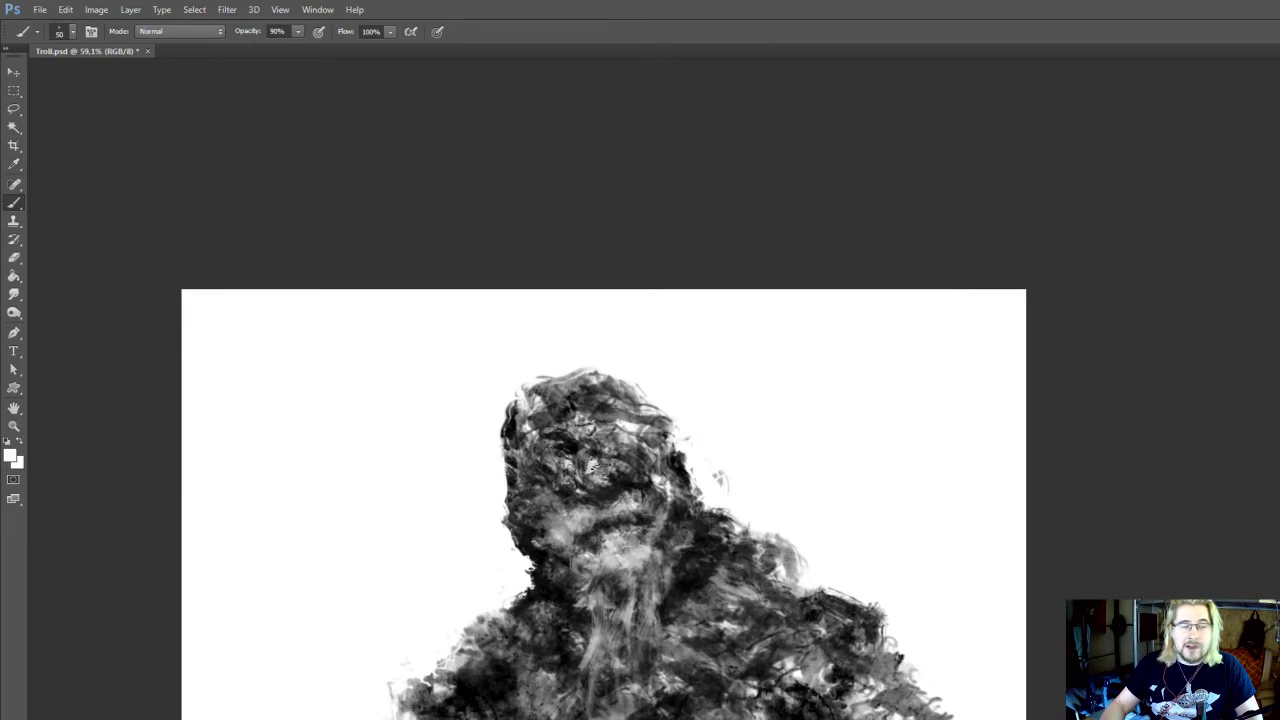
pyautogui.press('r')
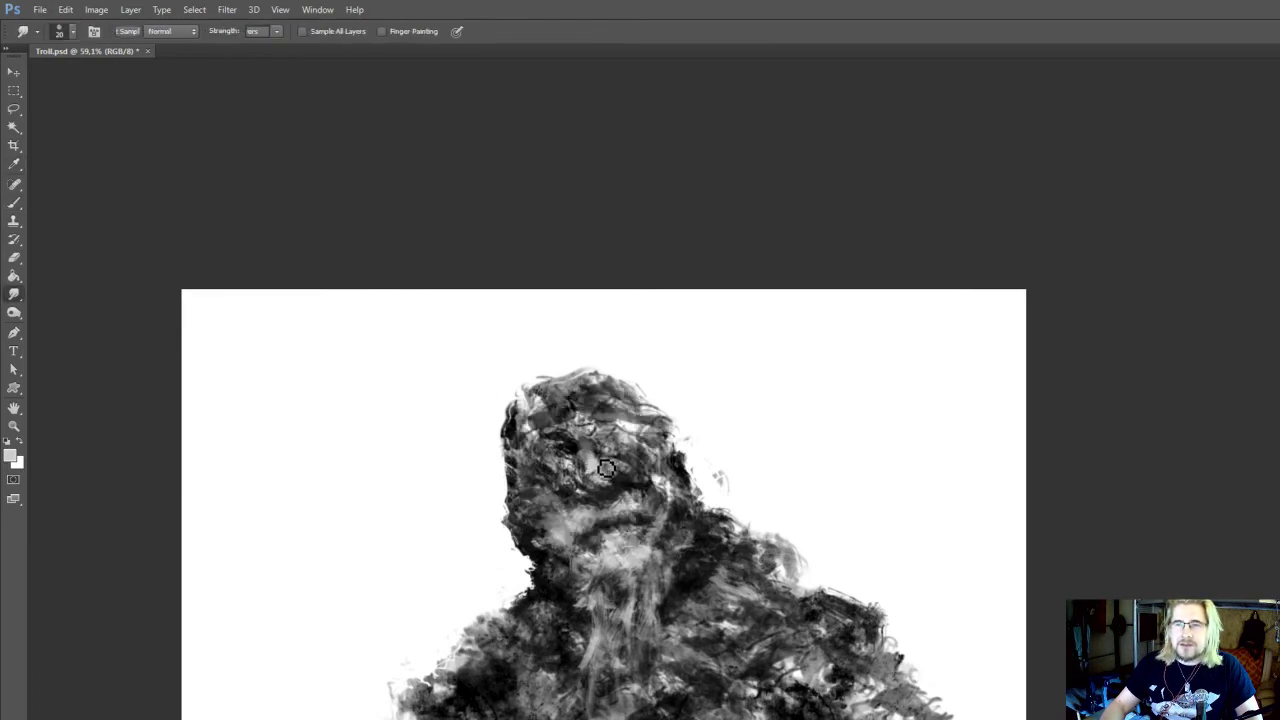
pyautogui.keyDown('alt'); pyautogui.click(593, 460); pyautogui.keyUp('alt')
pyautogui.moveTo(572, 440); pyautogui.dragTo(600, 440)
pyautogui.keyDown('alt'); pyautogui.click(621, 428); pyautogui.keyUp('alt')
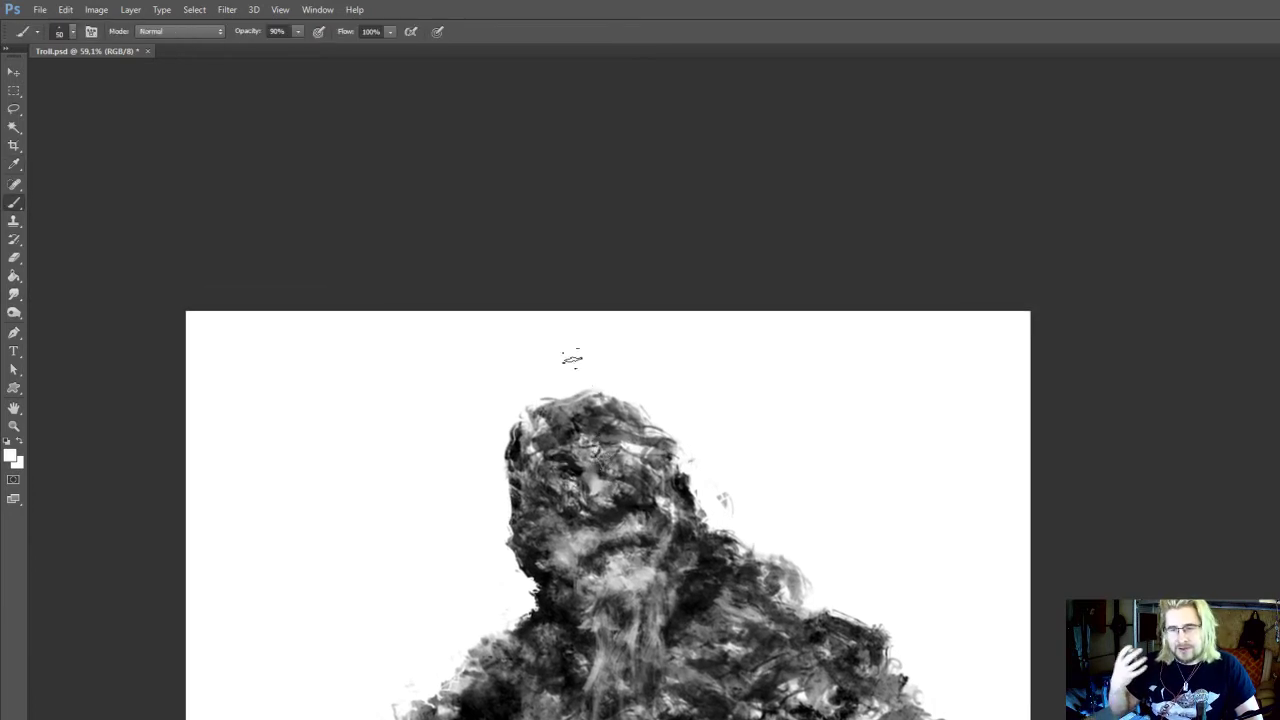
# Sample light tones and brighten the forehead and brow above the right eye with a 60 px brush
pyautogui.moveTo(565, 358); pyautogui.dragTo(562, 360)
pyautogui.keyDown('alt'); pyautogui.click(614, 429); pyautogui.keyUp('alt')
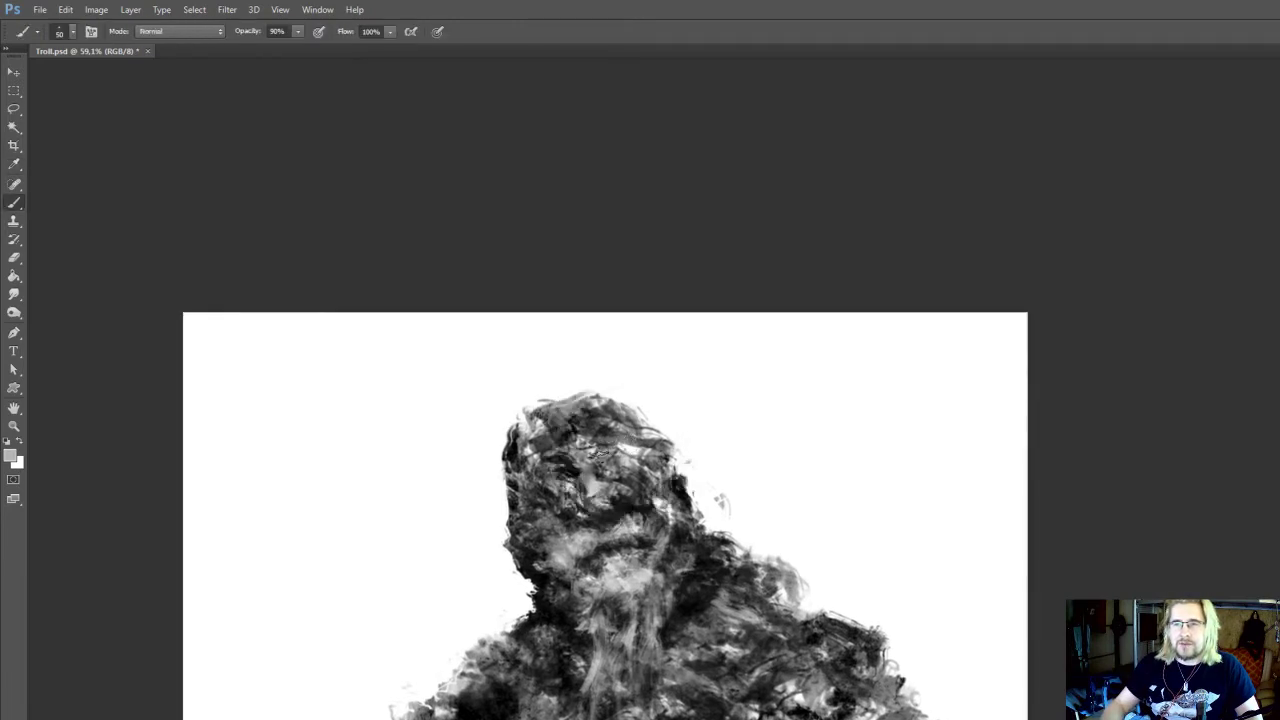
pyautogui.keyDown('alt'); pyautogui.click(624, 448); pyautogui.keyUp('alt')
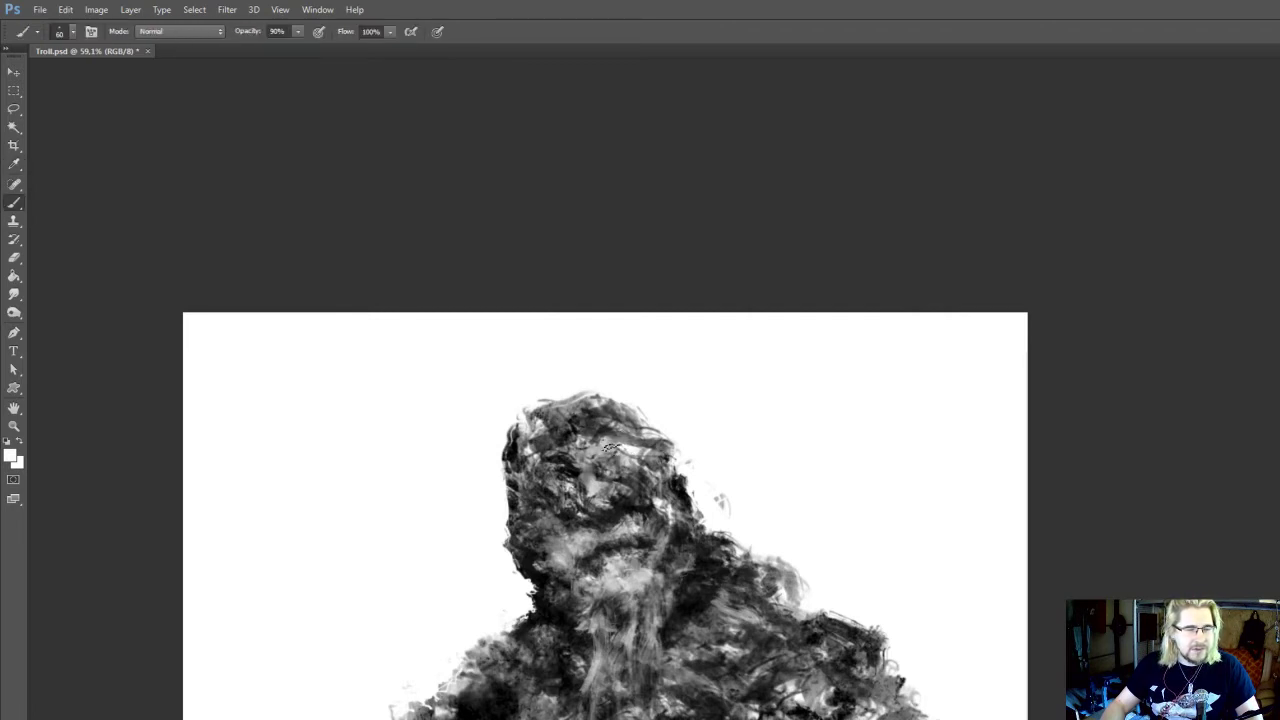
pyautogui.moveTo(610, 445)
pyautogui.mouseDown()
pyautogui.moveTo(596, 433)
pyautogui.moveTo(632, 459)
pyautogui.mouseUp()
pyautogui.keyDown('alt'); pyautogui.click(622, 446); pyautogui.keyUp('alt')
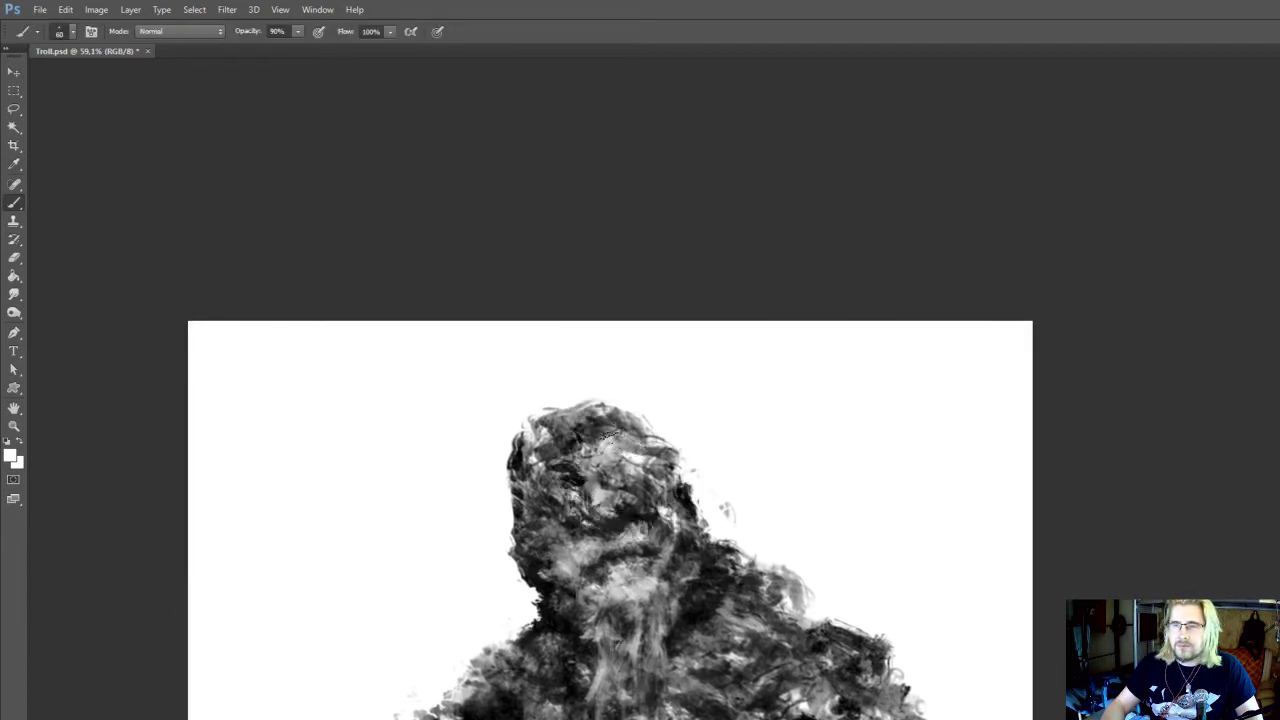
# Sample near-black, block in the right eye socket at 60 px and smudge the cheek below it at 20 px
pyautogui.keyDown('alt'); pyautogui.click(627, 514); pyautogui.keyUp('alt')
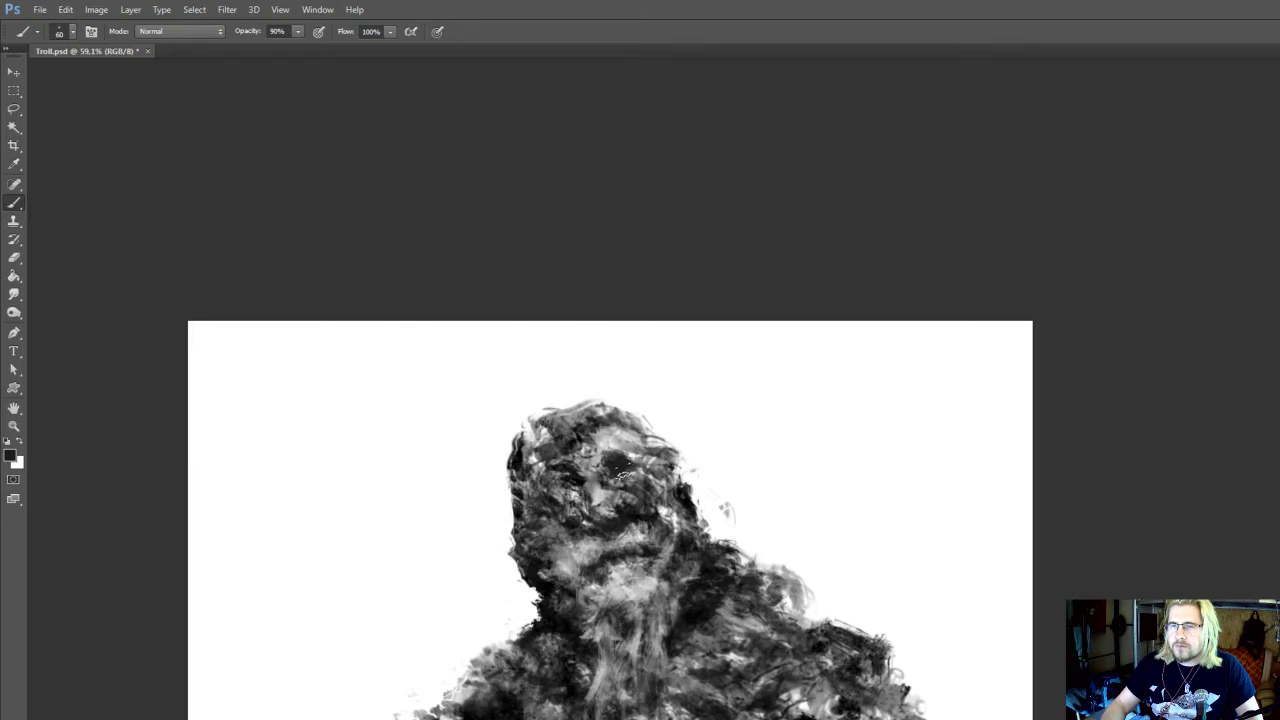
pyautogui.press('r')
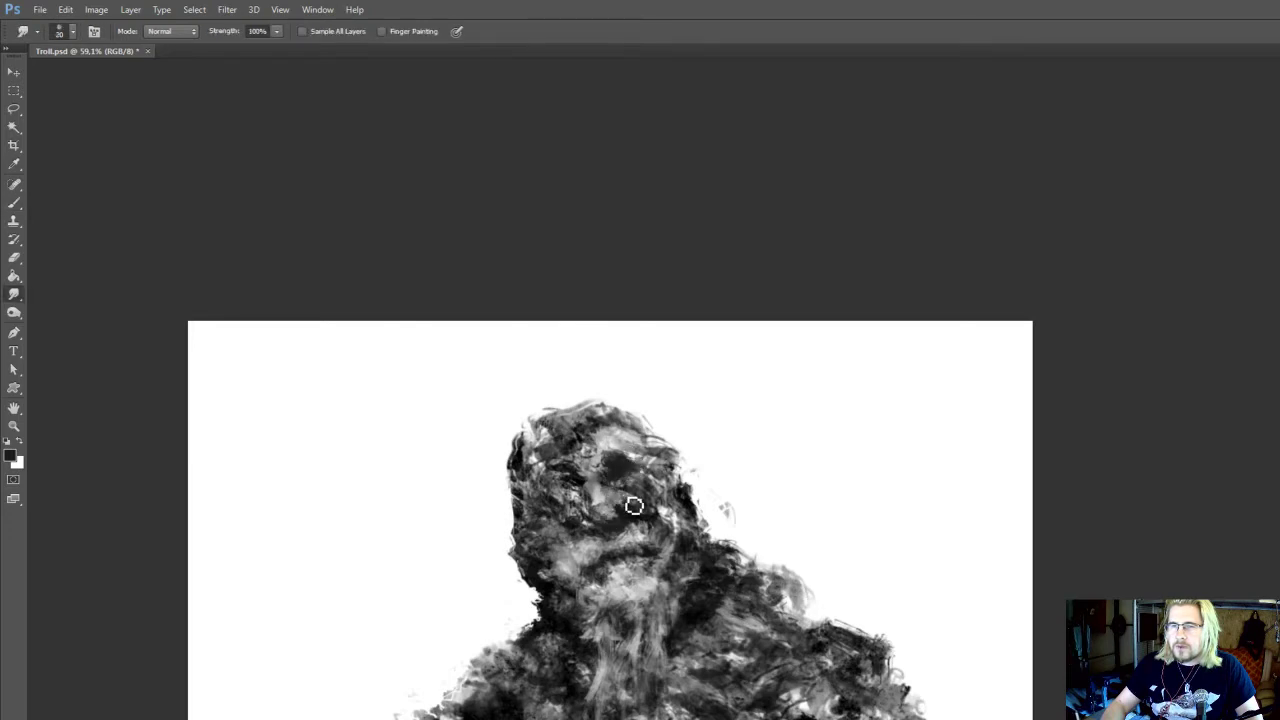
pyautogui.moveTo(634, 506)
pyautogui.mouseDown()
pyautogui.moveTo(612, 467)
pyautogui.moveTo(660, 472)
pyautogui.mouseUp()
# Sample greys, paint the left brow and the plane under the right eye, and blend them with the 25 px Smudge tool
pyautogui.press('i')
pyautogui.click(693, 510)
pyautogui.press('b')
pyautogui.moveTo(575, 485)
pyautogui.mouseDown()
pyautogui.moveTo(591, 454)
pyautogui.moveTo(583, 469)
pyautogui.moveTo(575, 459)
pyautogui.moveTo(587, 470)
pyautogui.moveTo(571, 465)
pyautogui.moveTo(632, 468)
pyautogui.mouseUp()
pyautogui.keyDown('alt'); pyautogui.click(595, 479); pyautogui.keyUp('alt')
pyautogui.keyDown('alt'); pyautogui.click(589, 460); pyautogui.keyUp('alt')
pyautogui.press('r')
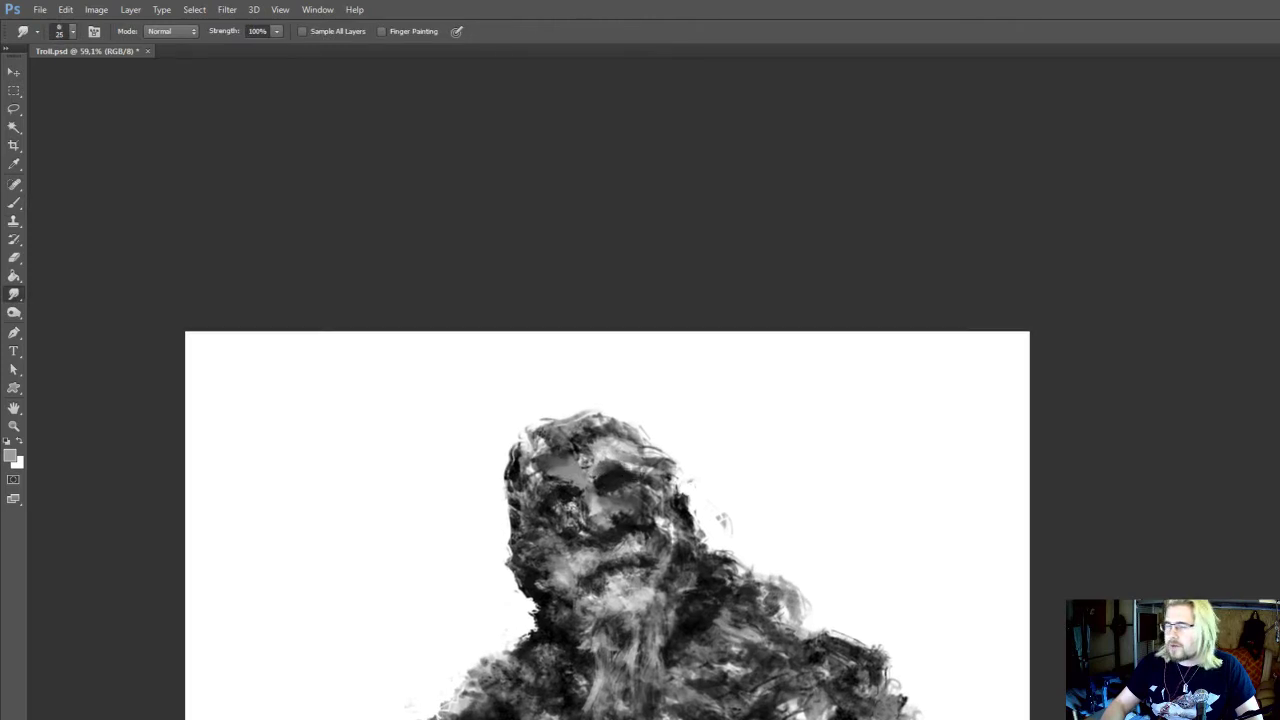
# Paint a light right cheekbone below the eye socket with the 60 px brush and blend it with the Smudge tool
pyautogui.press('b')
pyautogui.keyDown('alt'); pyautogui.click(656, 484); pyautogui.keyUp('alt')
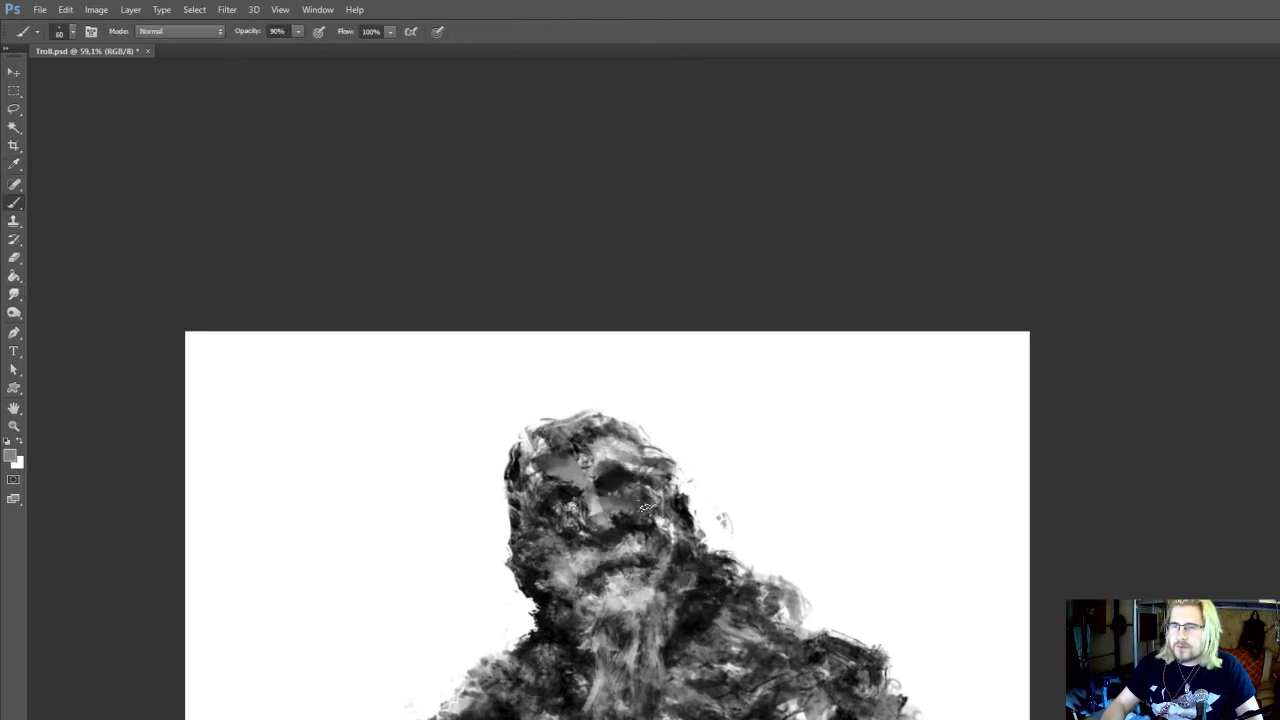
pyautogui.keyDown('alt'); pyautogui.click(652, 506); pyautogui.keyUp('alt')
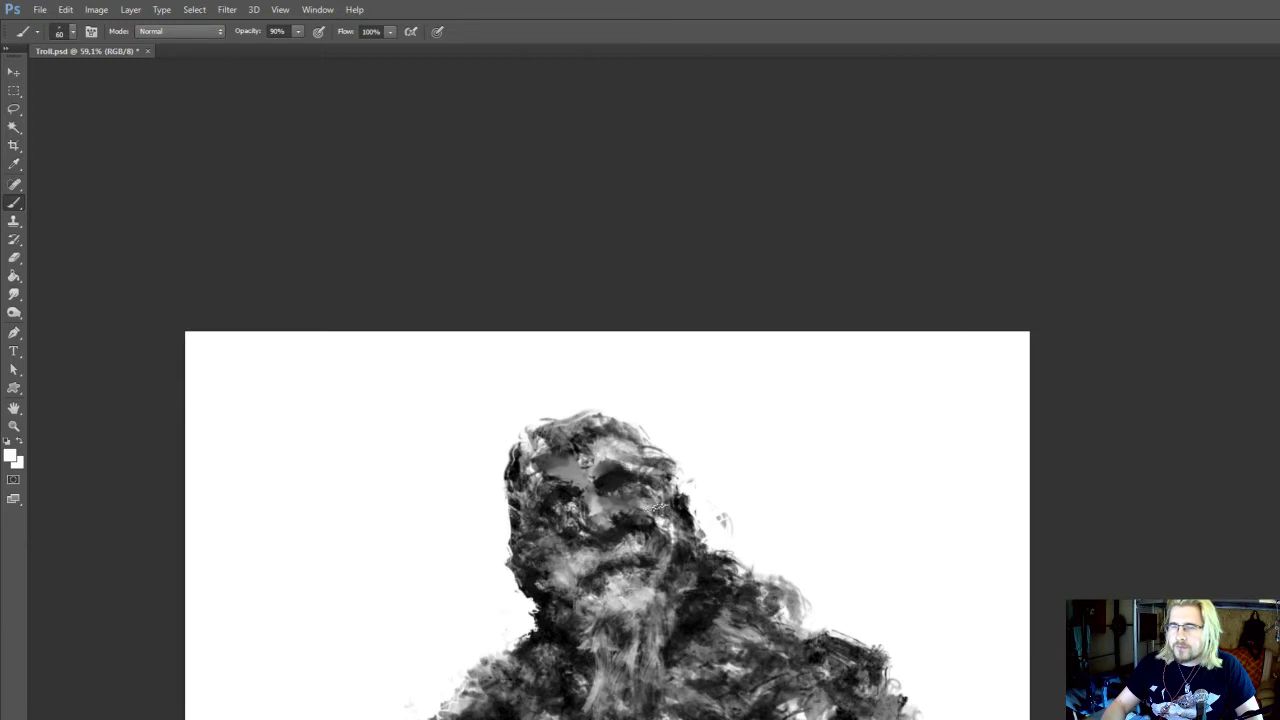
pyautogui.moveTo(656, 507)
pyautogui.mouseDown()
pyautogui.moveTo(660, 472)
pyautogui.moveTo(695, 520)
pyautogui.moveTo(700, 484)
pyautogui.moveTo(700, 498)
pyautogui.mouseUp()
pyautogui.press('r')
pyautogui.press('b')
pyautogui.keyDown('alt'); pyautogui.click(675, 490); pyautogui.keyUp('alt')
pyautogui.press('r')
# Sample black and paint a dark hollow in the left cheek beside the mouth at 60 px
pyautogui.press('e')
pyautogui.press('i')
pyautogui.moveTo(541, 565)
pyautogui.mouseDown()
pyautogui.moveTo(551, 540)
pyautogui.moveTo(560, 565)
pyautogui.mouseUp()
pyautogui.keyDown('alt'); pyautogui.click(541, 566); pyautogui.keyUp('alt')
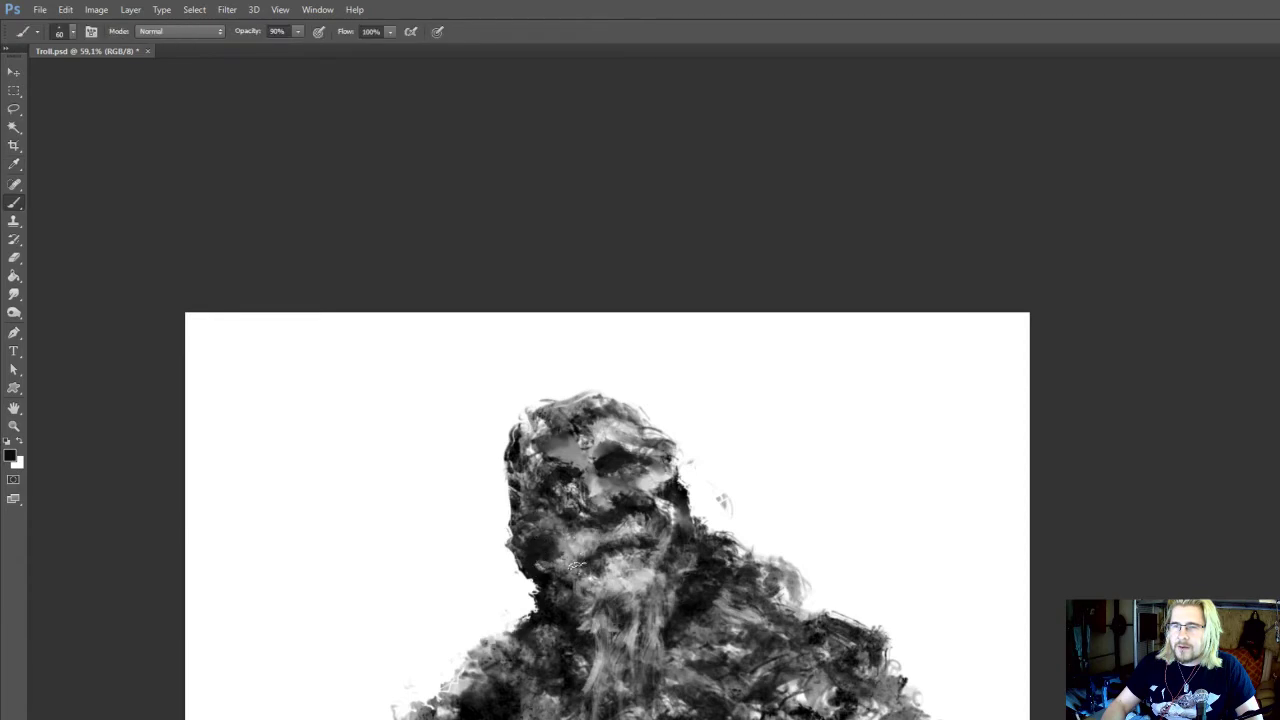
# Sample dark tones from the face and deepen the shading around the mouth and right eye at 60 px
pyautogui.moveTo(660, 530); pyautogui.dragTo(641, 473)
pyautogui.keyDown('alt'); pyautogui.click(647, 518); pyautogui.keyUp('alt')
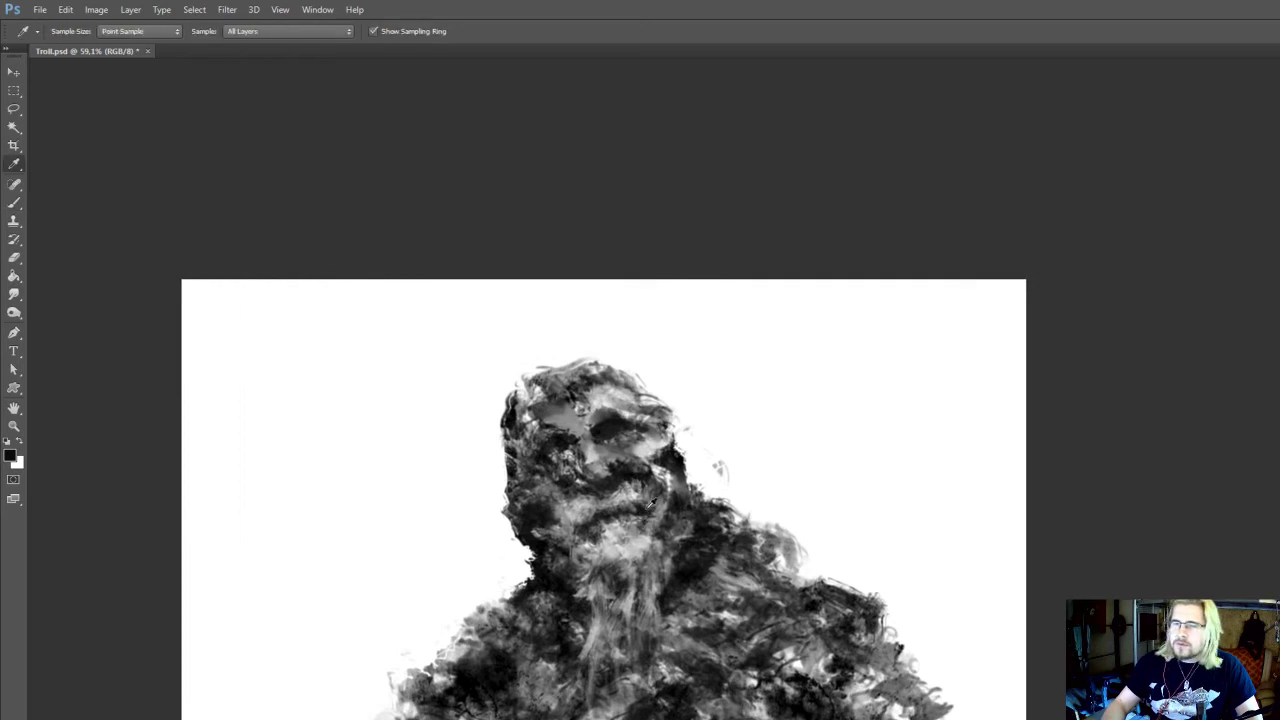
pyautogui.moveTo(650, 524); pyautogui.dragTo(646, 498)
pyautogui.keyDown('alt'); pyautogui.click(626, 391); pyautogui.keyUp('alt')
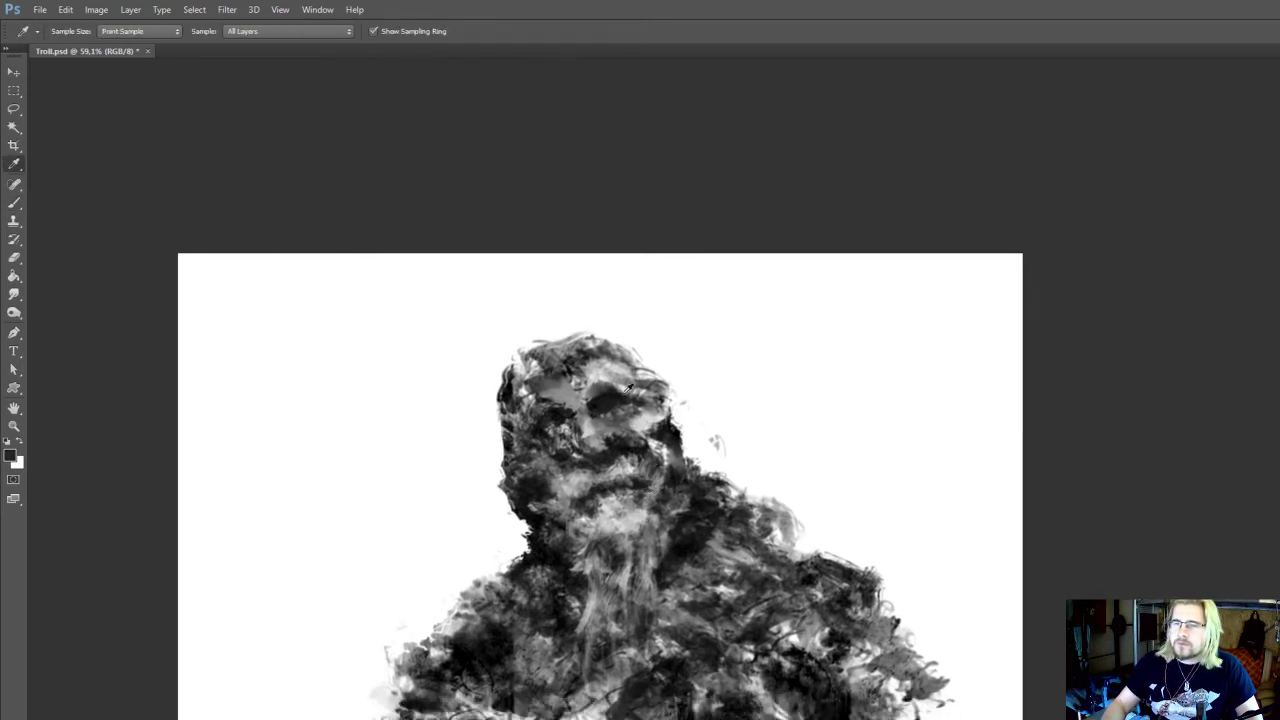
# Sample light grey, lighten the nose bridge between the eyes and blend it with the 25 px Smudge tool
pyautogui.keyDown('alt'); pyautogui.click(579, 393); pyautogui.keyUp('alt')
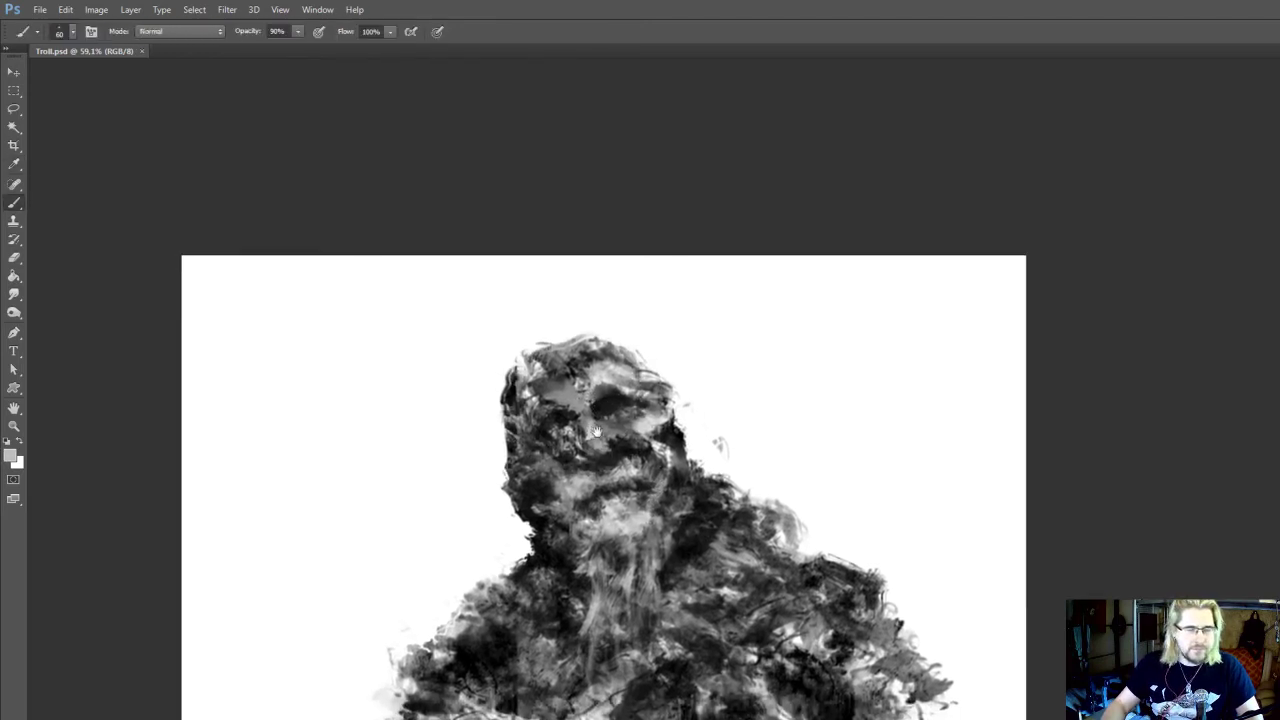
pyautogui.keyDown('alt'); pyautogui.click(596, 414); pyautogui.keyUp('alt')
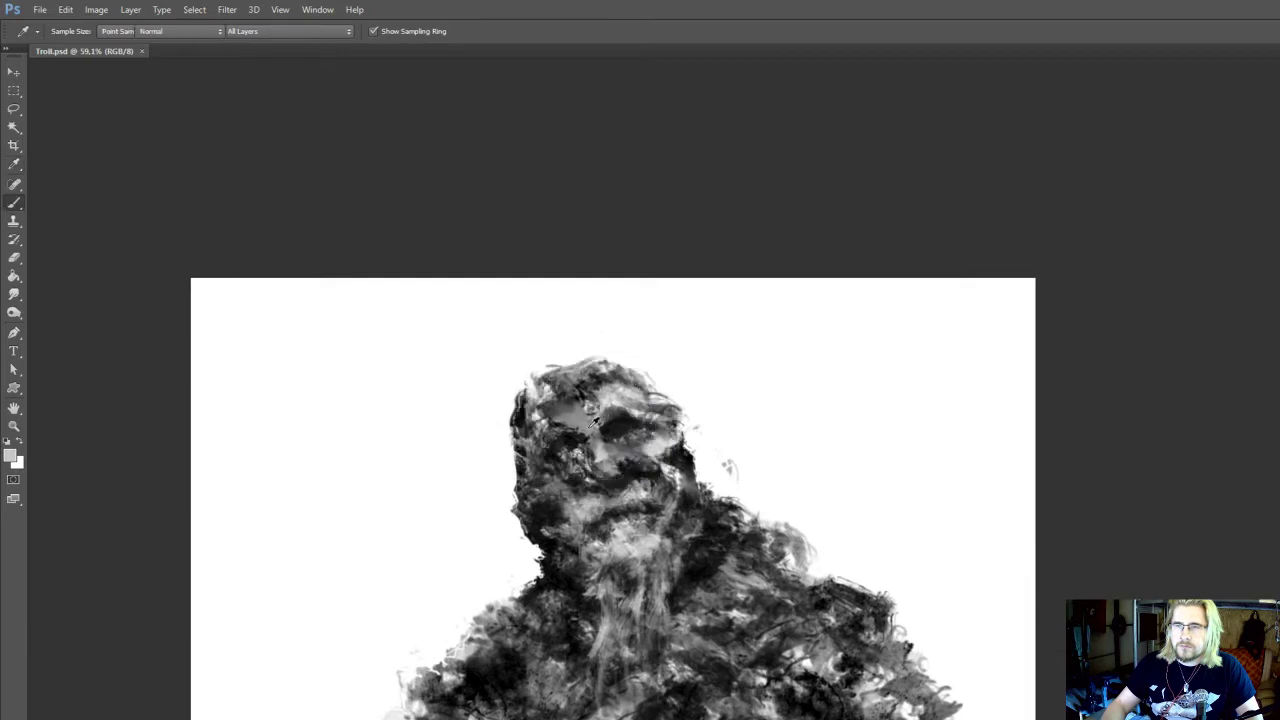
pyautogui.press('r')
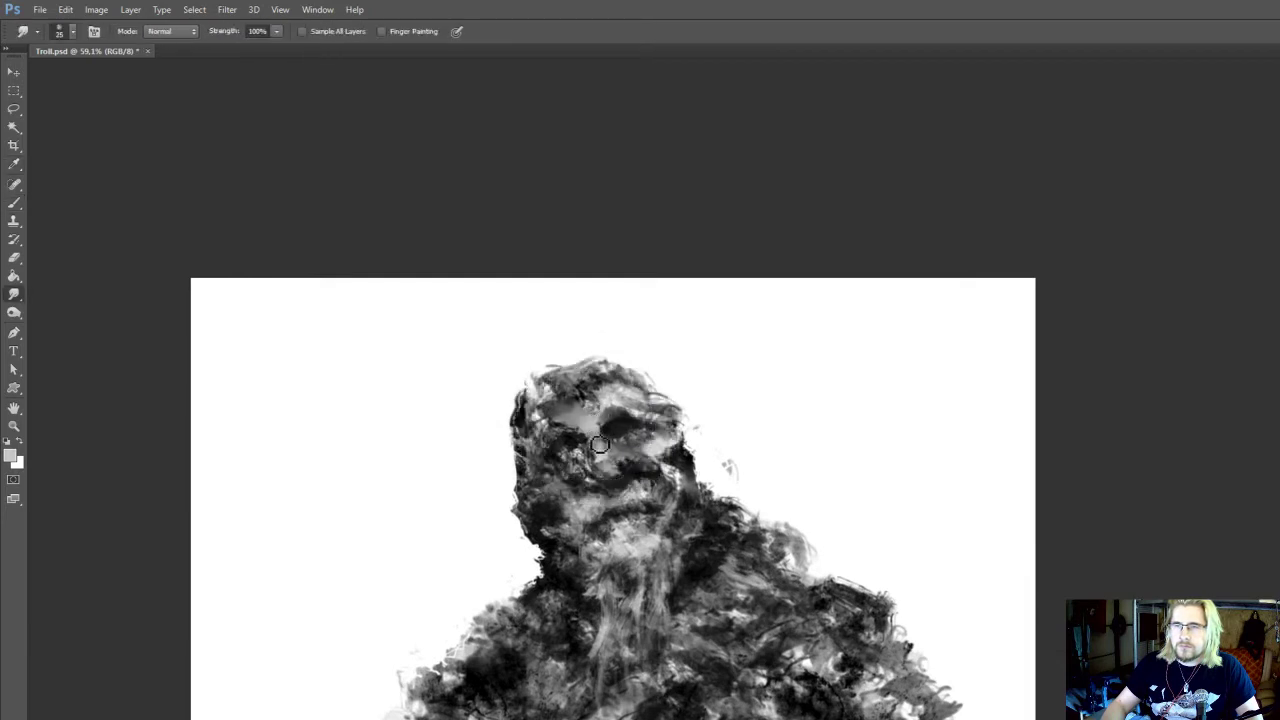
# Refine the light brow above the right eye with the 60 px brush at 90% opacity and save Troll.psd
pyautogui.press('b')
pyautogui.press('9')
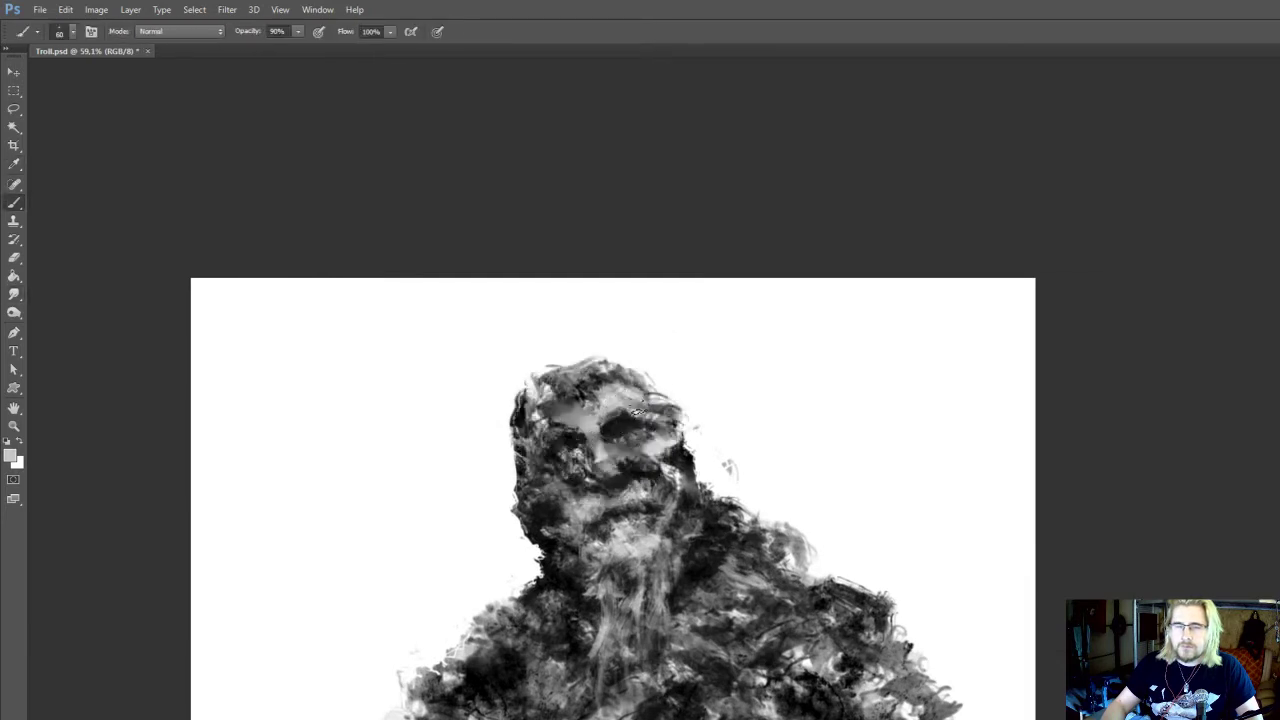
pyautogui.moveTo(660, 429); pyautogui.dragTo(650, 409)
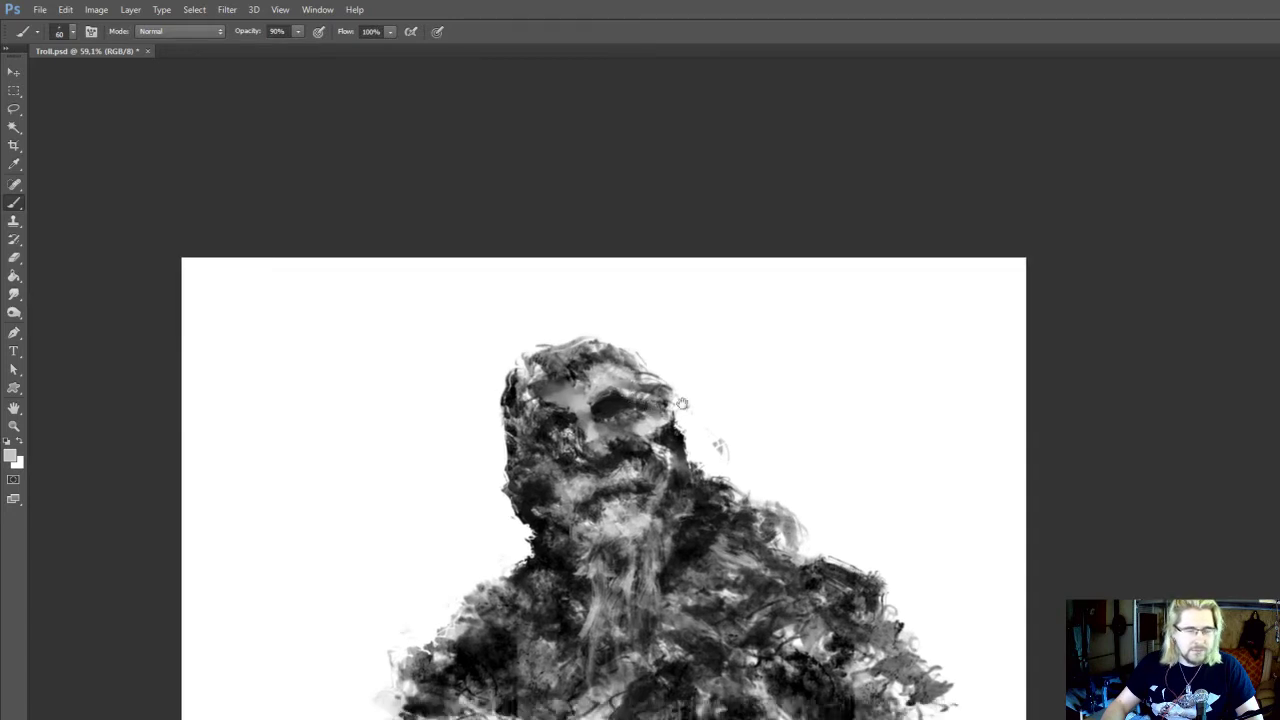
pyautogui.hotkey('ctrl', 's')
# Sample black and fill in the left eye socket and the shadow beside the nose with the 60 px brush
pyautogui.moveTo(677, 455)
pyautogui.mouseDown()
pyautogui.moveTo(688, 452)
pyautogui.moveTo(686, 481)
pyautogui.mouseUp()
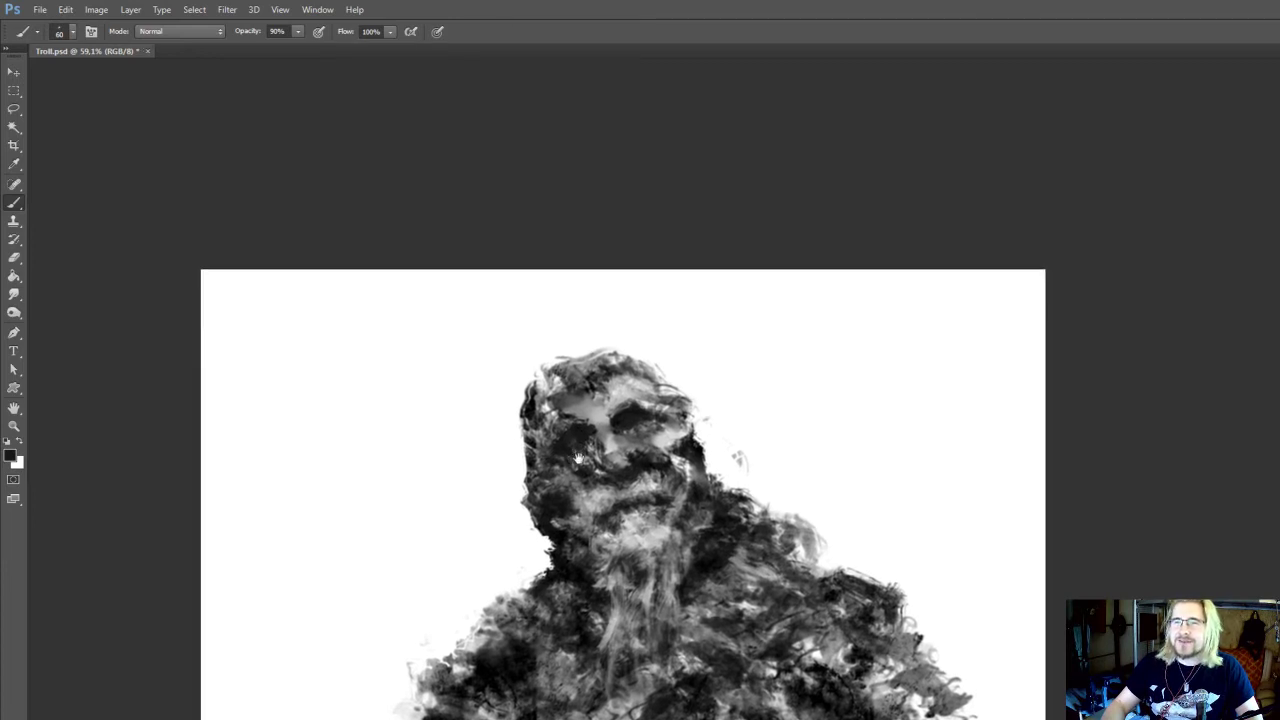
pyautogui.keyDown('alt'); pyautogui.click(668, 432); pyautogui.keyUp('alt')
pyautogui.moveTo(586, 467); pyautogui.dragTo(587, 469)
pyautogui.press('r')
pyautogui.press('b')
# Sample light greys from the chin and right cheek, paint the left cheekbone highlight and smudge it at 25 px
pyautogui.keyDown('alt'); pyautogui.click(653, 542); pyautogui.keyUp('alt')
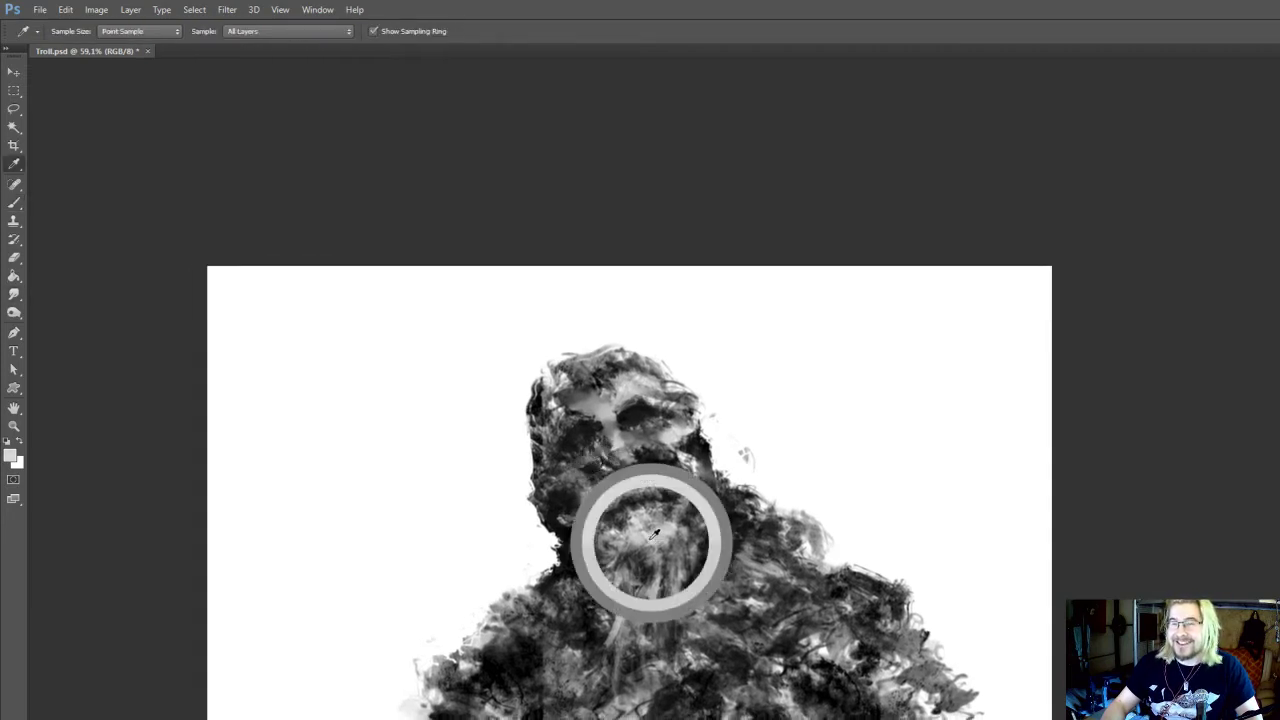
pyautogui.press('r')
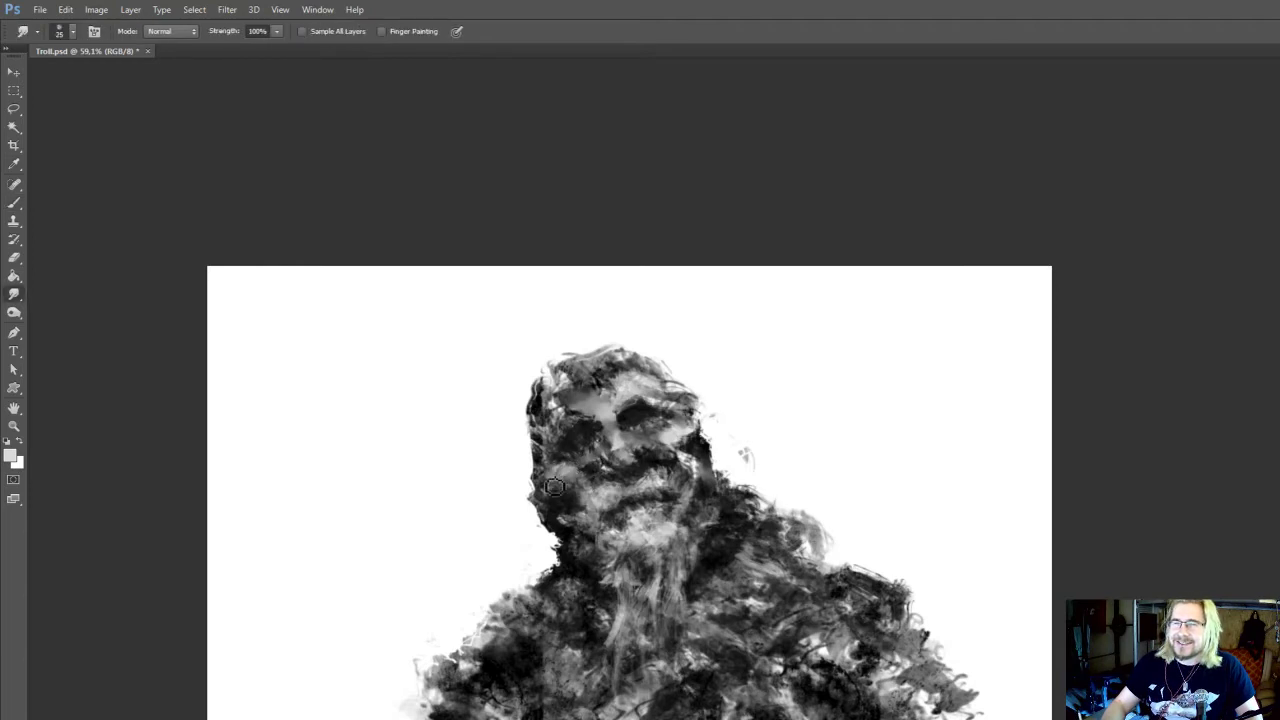
pyautogui.press('b')
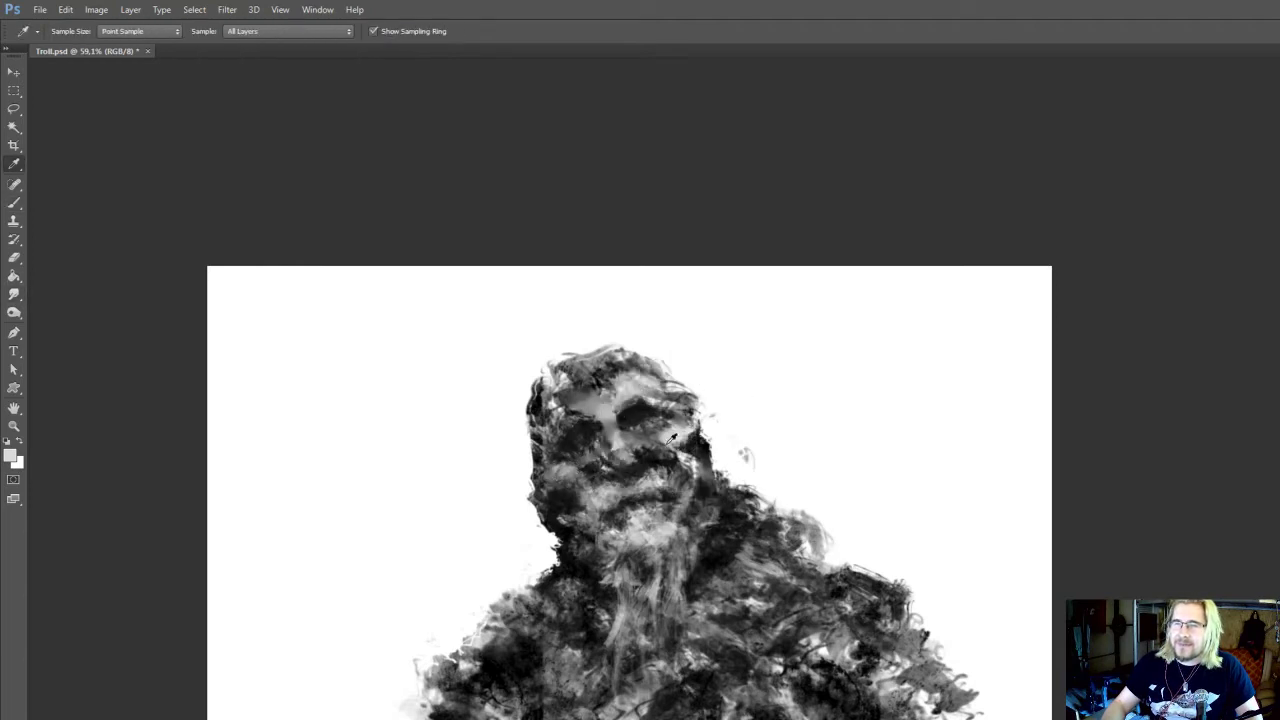
pyautogui.keyDown('alt'); pyautogui.click(674, 440); pyautogui.keyUp('alt')
pyautogui.press('r')
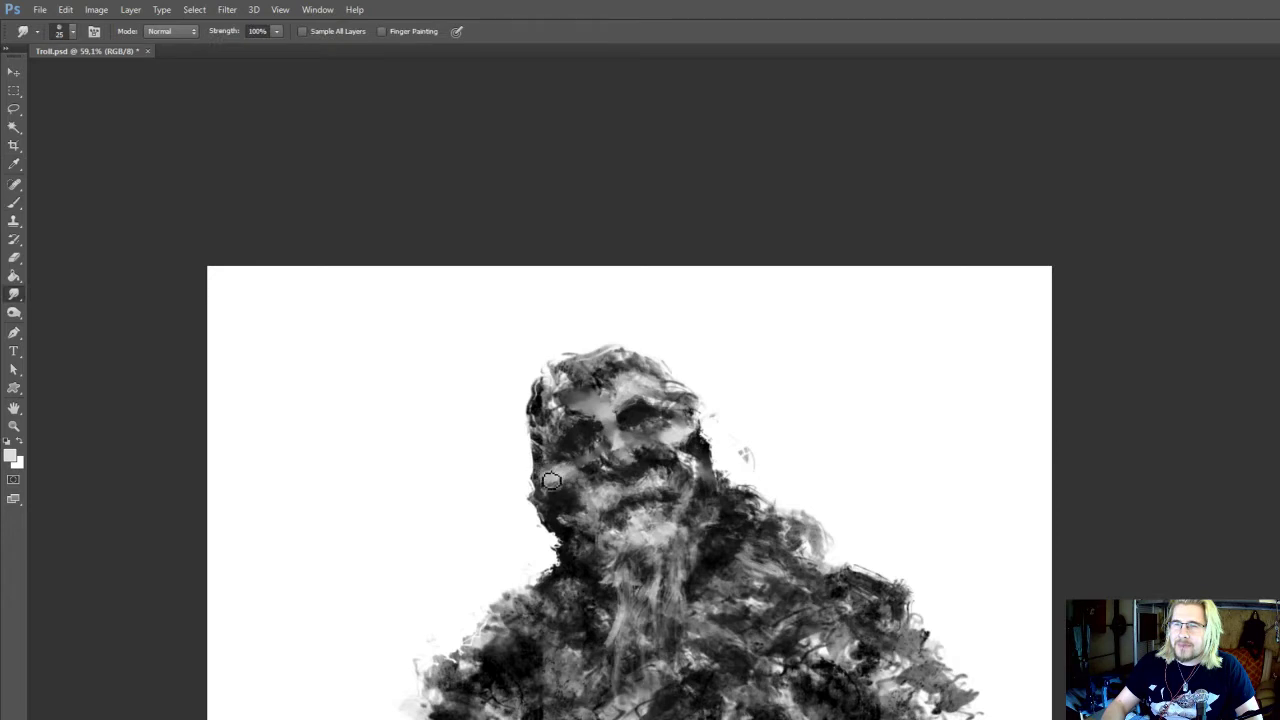
pyautogui.press('e')
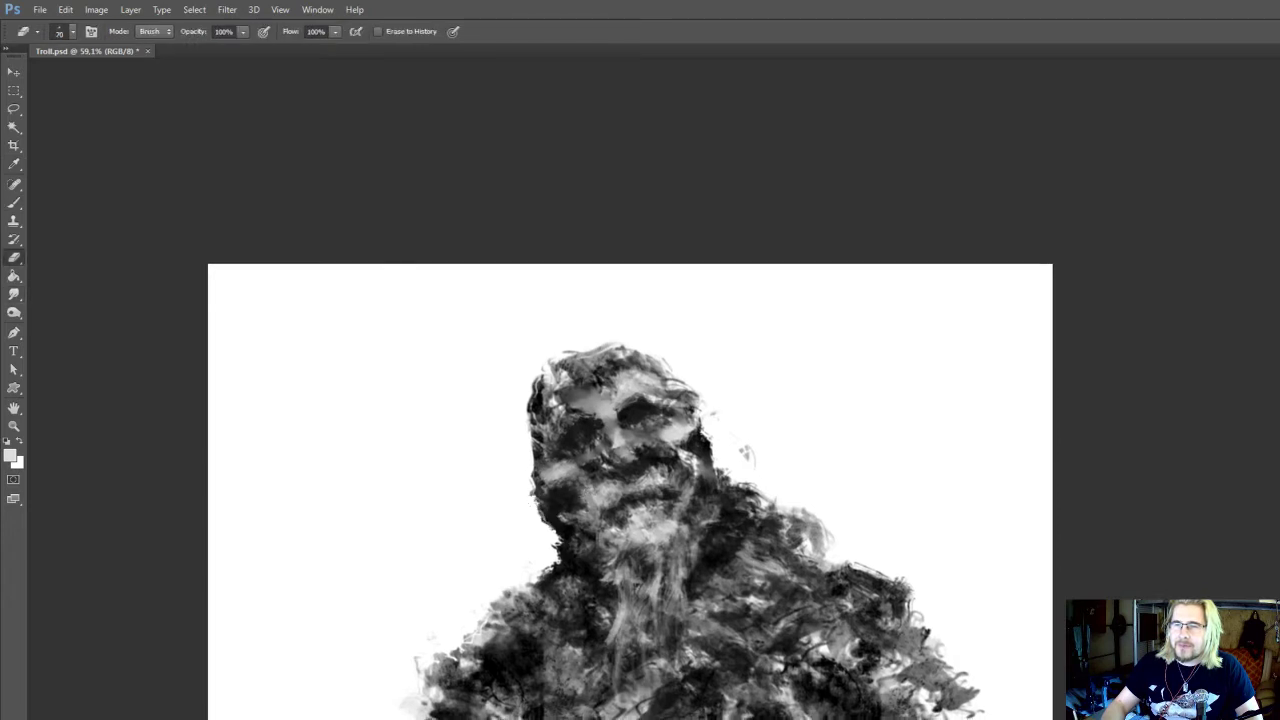
# Sample dark grey and block in the right ear beside the cheek with the 60 px brush at 90% opacity
pyautogui.moveTo(672, 332); pyautogui.dragTo(676, 362)
pyautogui.keyDown('alt'); pyautogui.click(706, 470); pyautogui.keyUp('alt')
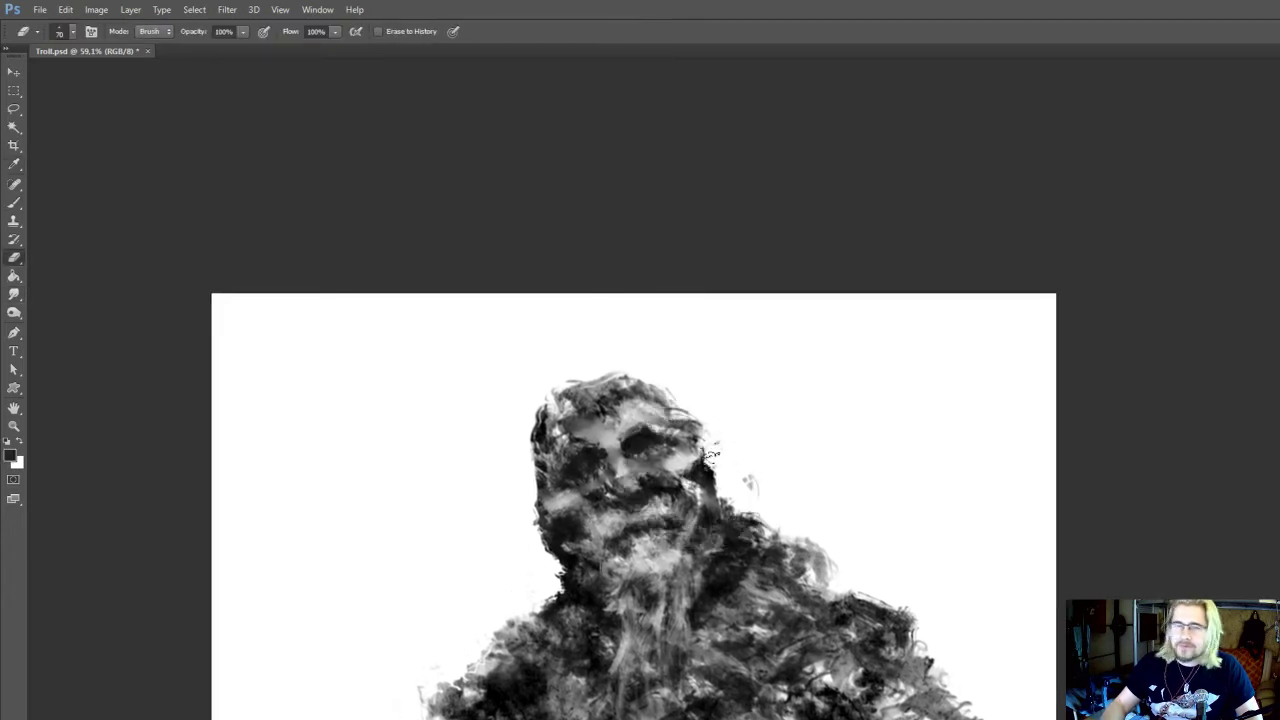
pyautogui.press('r')
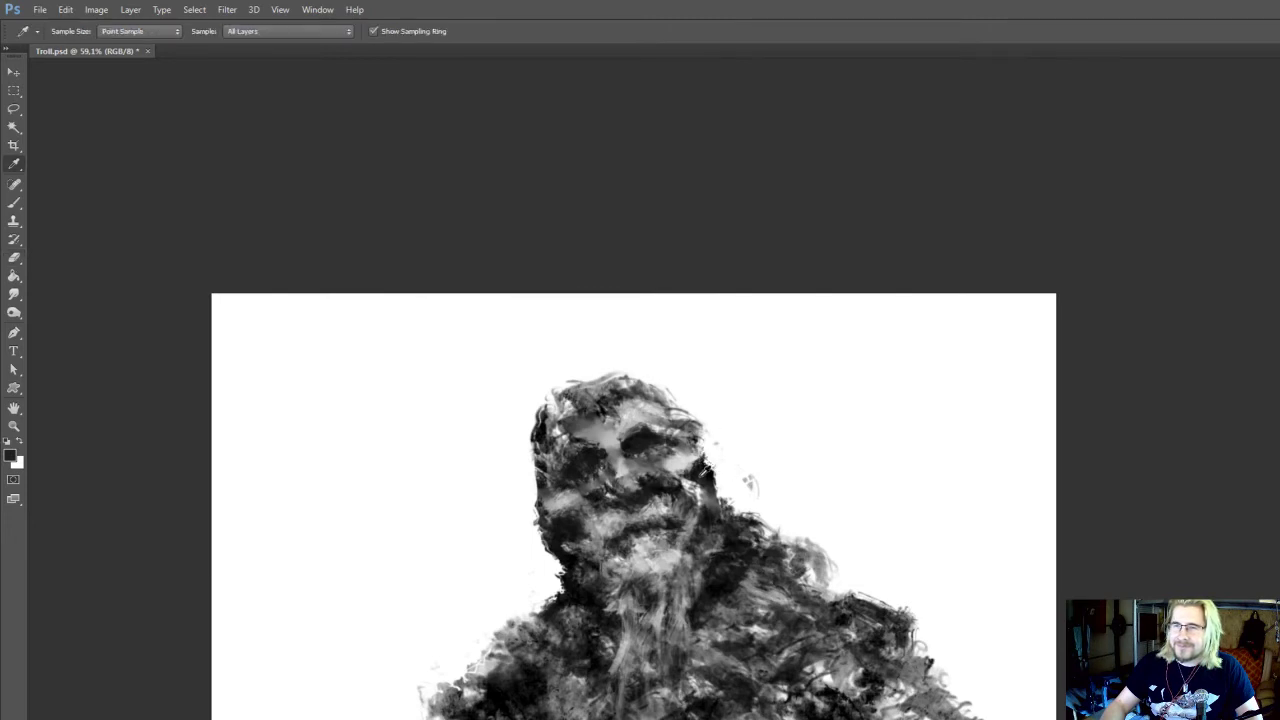
pyautogui.press('b')
pyautogui.moveTo(708, 453)
pyautogui.mouseDown()
pyautogui.moveTo(720, 460)
pyautogui.moveTo(720, 445)
pyautogui.moveTo(720, 484)
pyautogui.moveTo(718, 472)
pyautogui.mouseUp()
pyautogui.keyDown('alt'); pyautogui.click(701, 475); pyautogui.keyUp('alt')
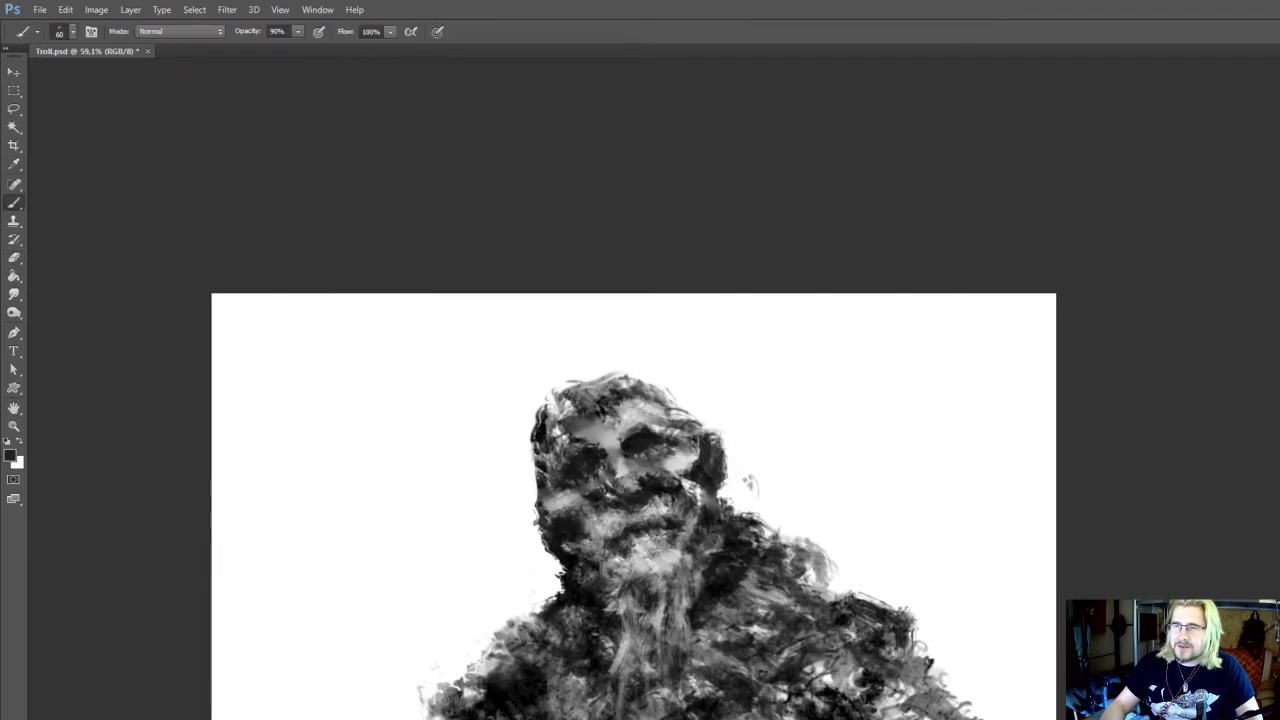
# Paint the dark left ear and draw out the right ear's pointed tip with the 60 px brush
pyautogui.moveTo(538, 497)
pyautogui.mouseDown()
pyautogui.moveTo(525, 520)
pyautogui.moveTo(540, 510)
pyautogui.moveTo(538, 530)
pyautogui.mouseUp()
pyautogui.moveTo(730, 440)
pyautogui.mouseDown()
pyautogui.moveTo(710, 432)
pyautogui.moveTo(735, 428)
pyautogui.mouseUp()
pyautogui.moveTo(540, 500); pyautogui.dragTo(503, 502)
pyautogui.press('e')
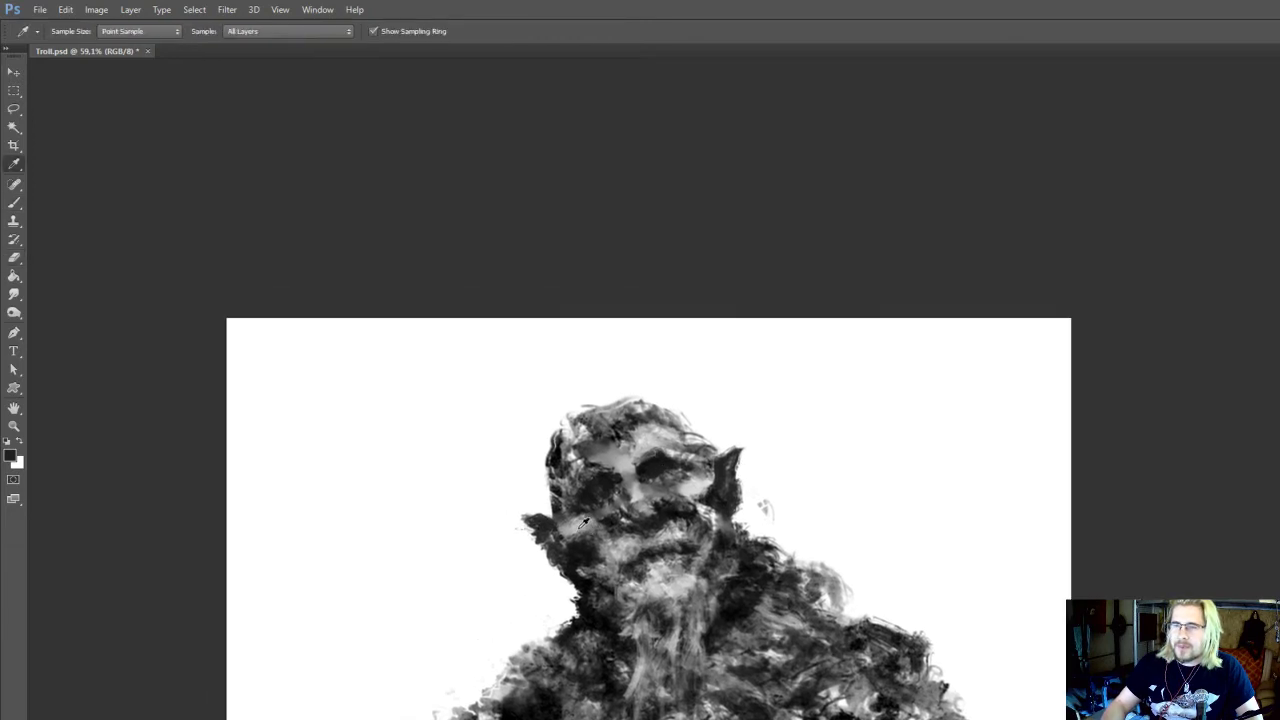
# Sample light greys, brighten the left cheekbone and the brow area with the 60 px brush, and save Troll.psd
pyautogui.press('b')
pyautogui.keyDown('alt'); pyautogui.click(585, 518); pyautogui.keyUp('alt')
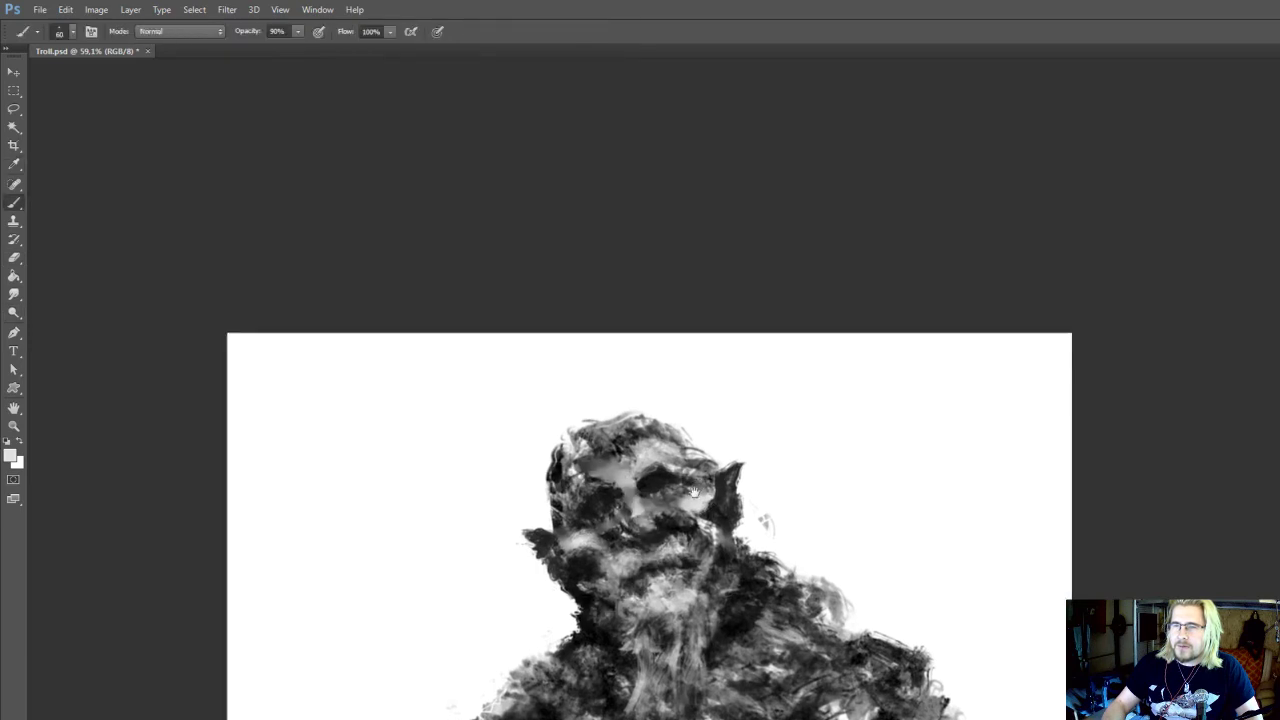
pyautogui.keyDown('alt'); pyautogui.click(653, 450); pyautogui.keyUp('alt')
pyautogui.hotkey('ctrl', 's')
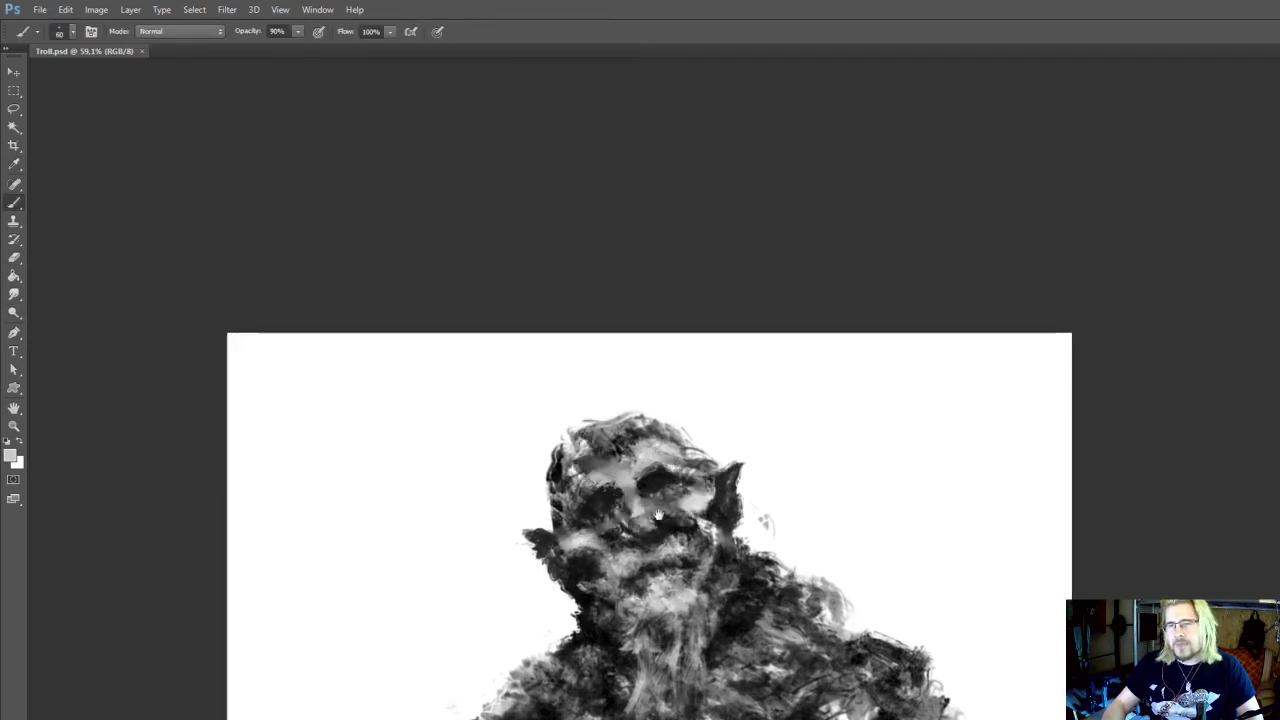
# Refine the nose bridge and the upper edge of the left eye socket with the 60 px brush
pyautogui.keyDown('alt'); pyautogui.click(644, 478); pyautogui.keyUp('alt')
pyautogui.moveTo(638, 478); pyautogui.dragTo(626, 486)
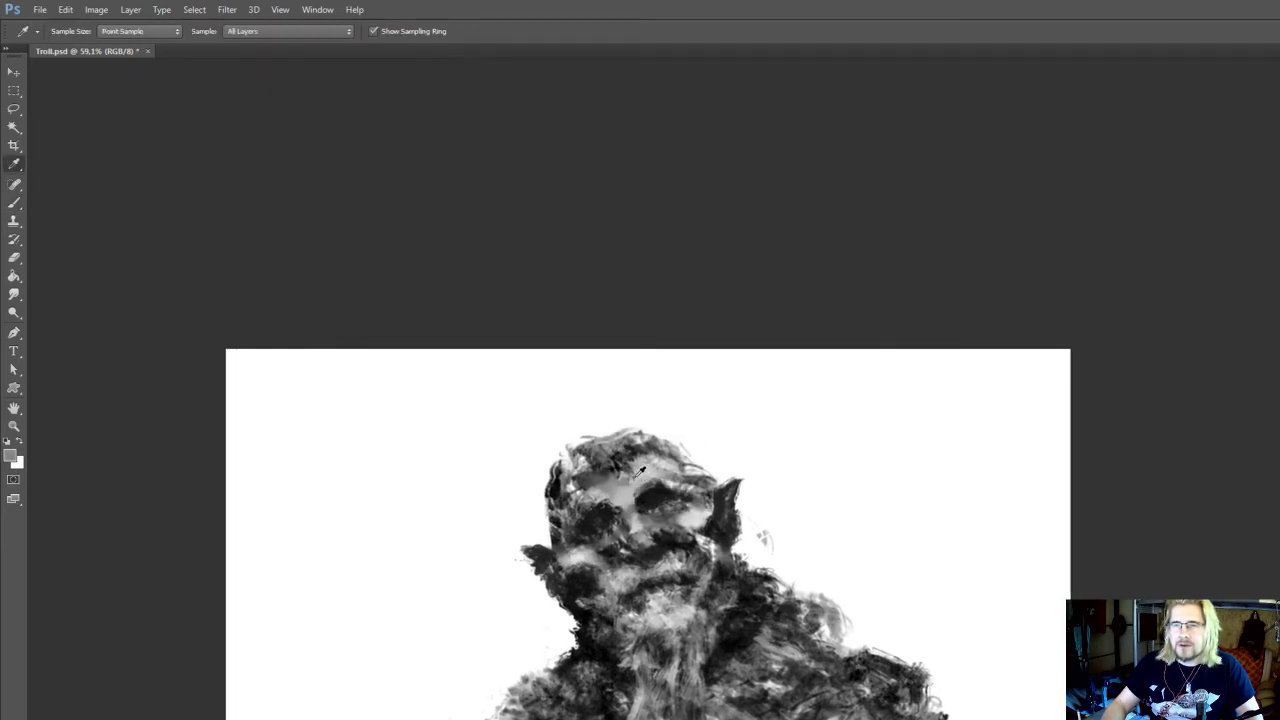
pyautogui.keyDown('alt'); pyautogui.click(574, 394); pyautogui.keyUp('alt')
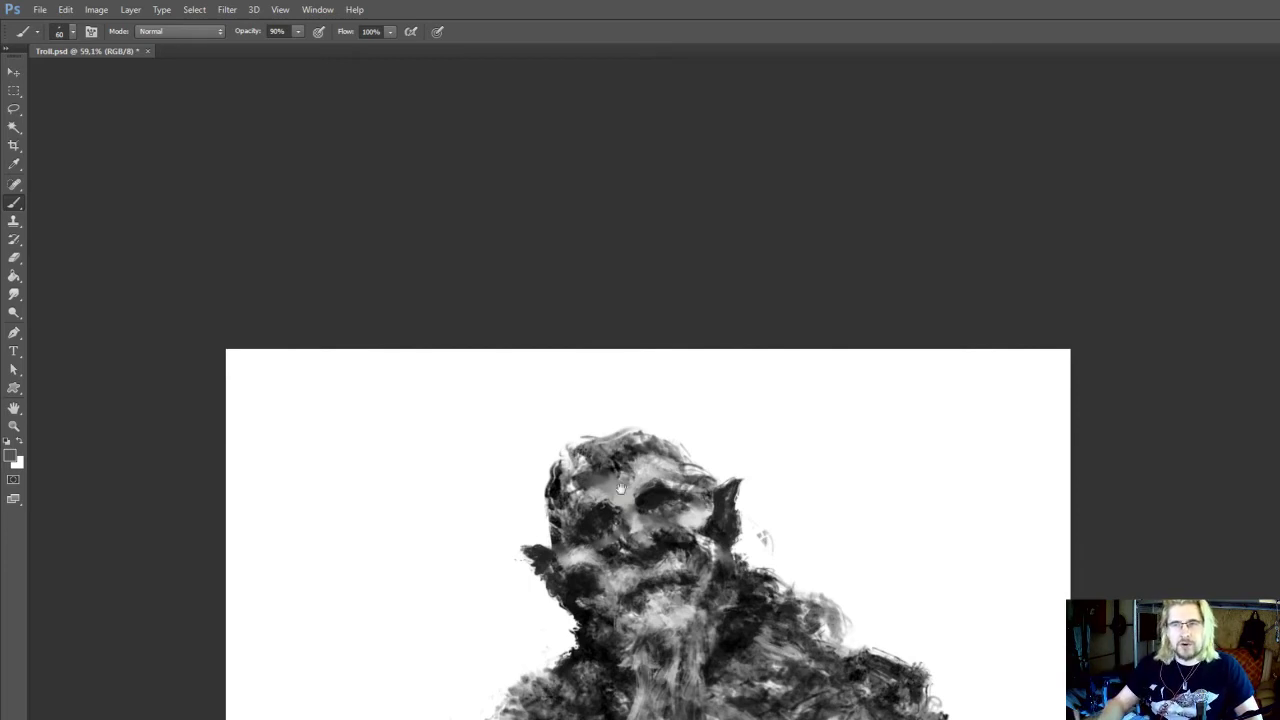
# Reduce the brush to 45 px and rework the area under the right eye and around the nose with light grey and black
pyautogui.moveTo(622, 490); pyautogui.dragTo(680, 498)
pyautogui.keyDown('alt'); pyautogui.click(709, 516); pyautogui.keyUp('alt')
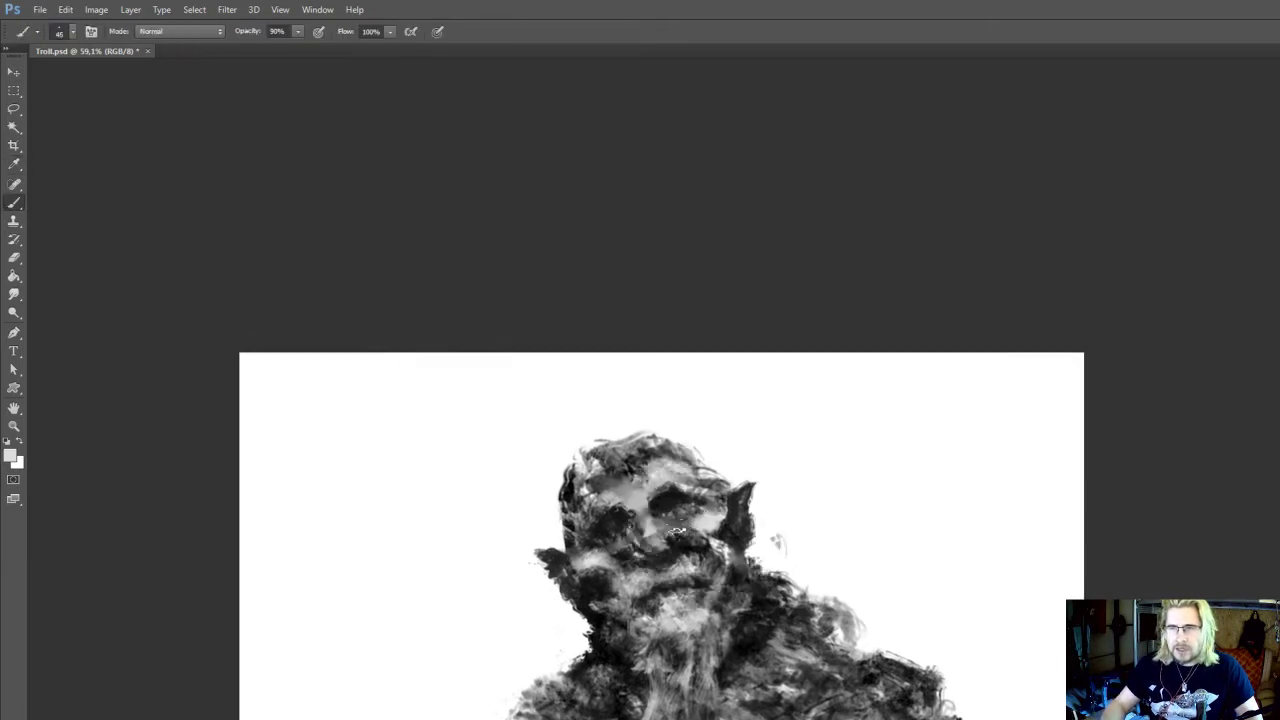
pyautogui.moveTo(684, 542); pyautogui.dragTo(669, 557)
pyautogui.keyDown('alt'); pyautogui.click(664, 550); pyautogui.keyUp('alt')
pyautogui.keyDown('alt'); pyautogui.click(665, 555); pyautogui.keyUp('alt')
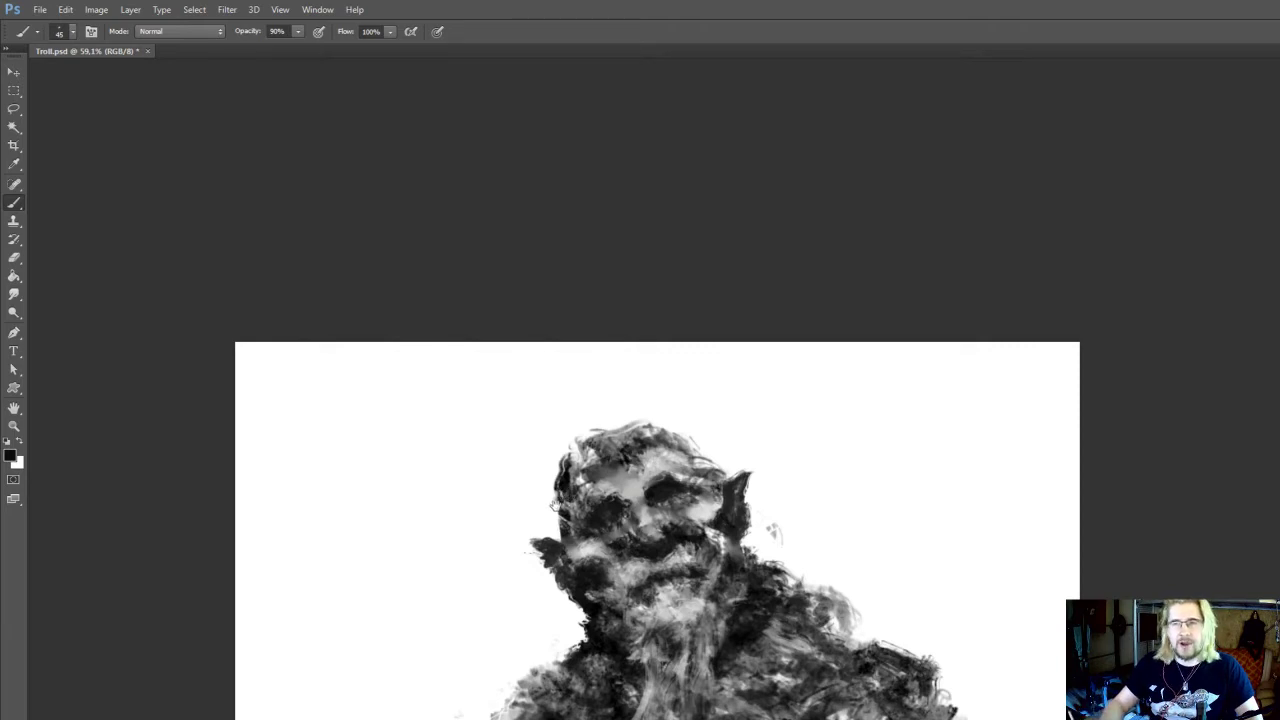
pyautogui.moveTo(564, 498); pyautogui.dragTo(551, 521)
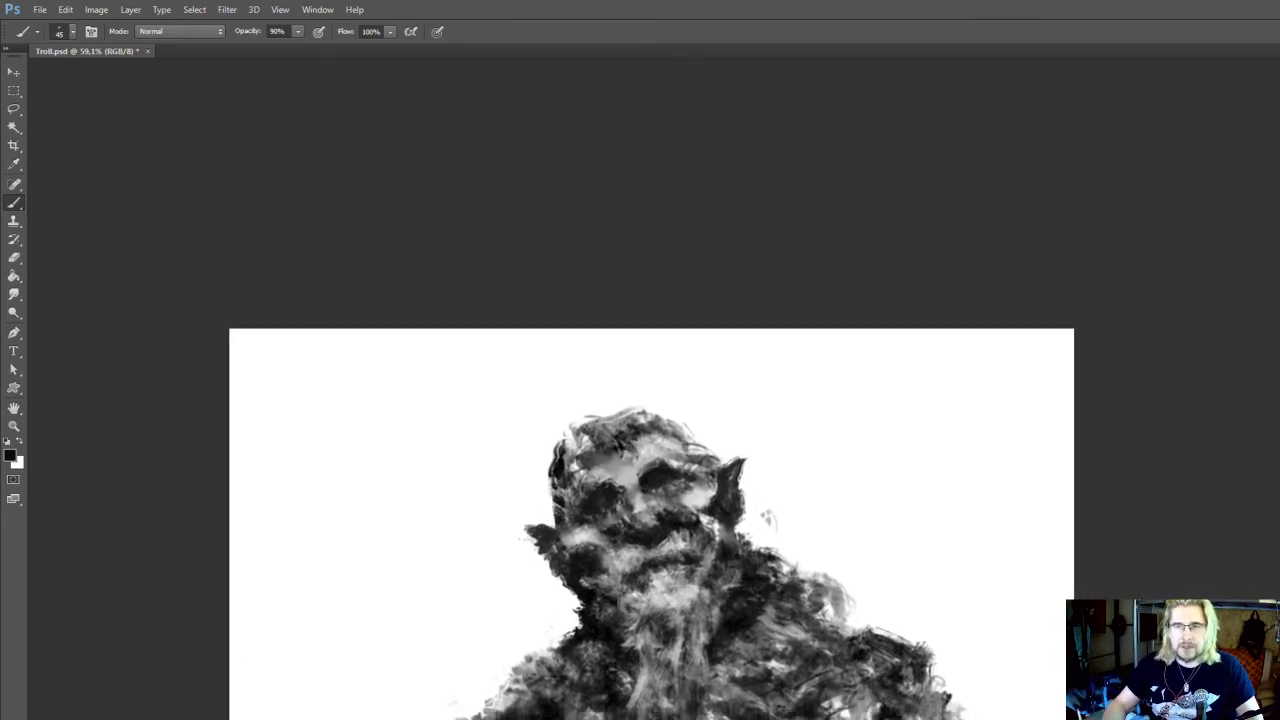
# Sample light grey and touch up the forehead and the outer end of the right brow with the 45 px brush
pyautogui.keyDown('alt'); pyautogui.click(595, 431); pyautogui.keyUp('alt')
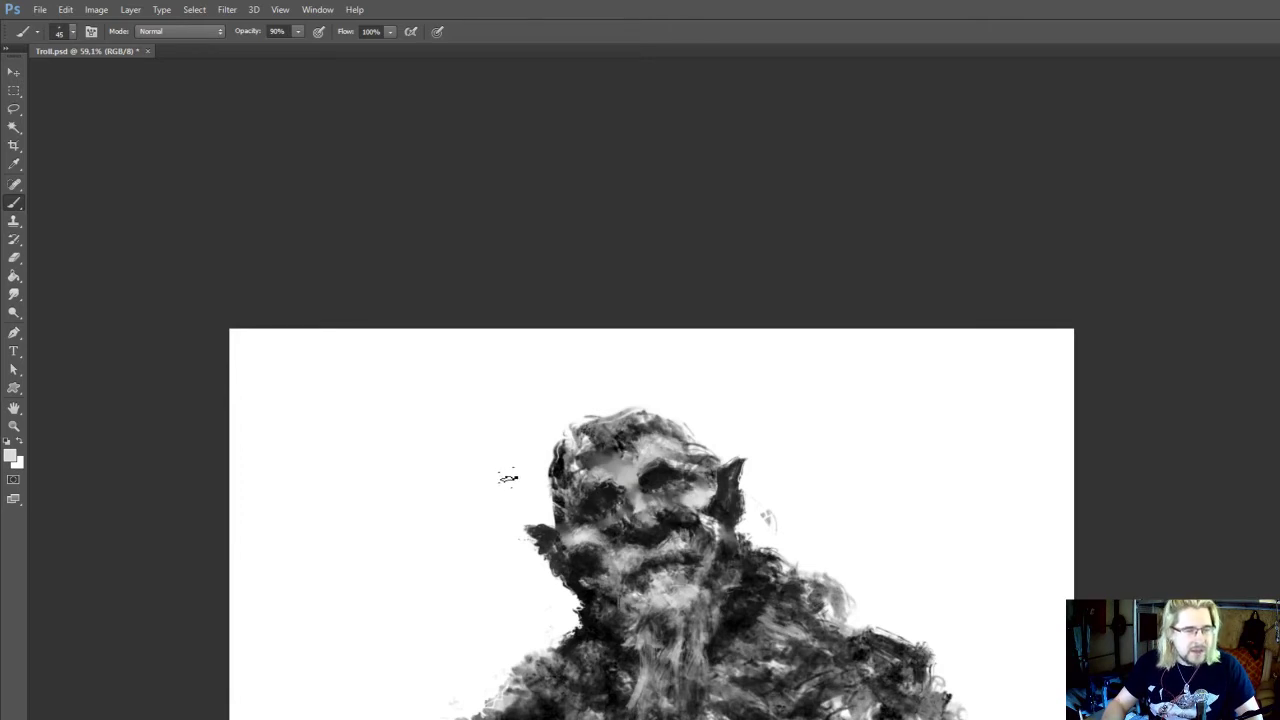
pyautogui.moveTo(608, 514); pyautogui.dragTo(609, 484)
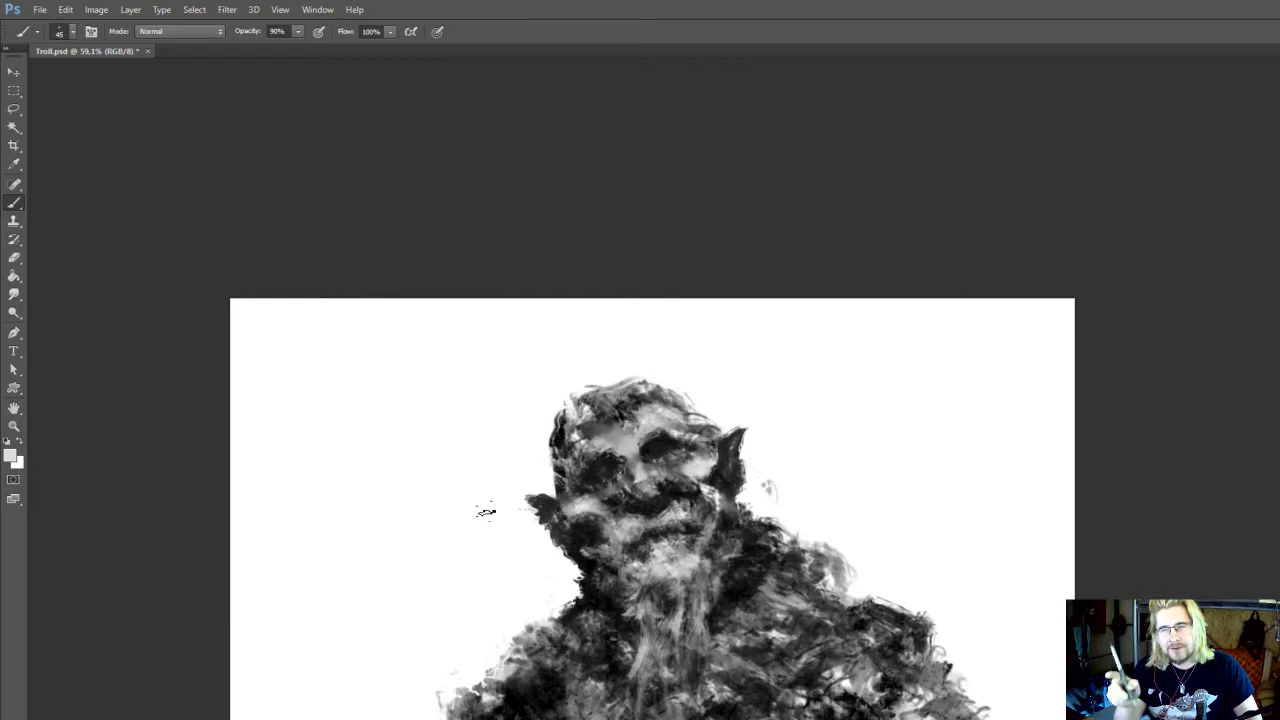
pyautogui.moveTo(713, 470); pyautogui.dragTo(717, 475)
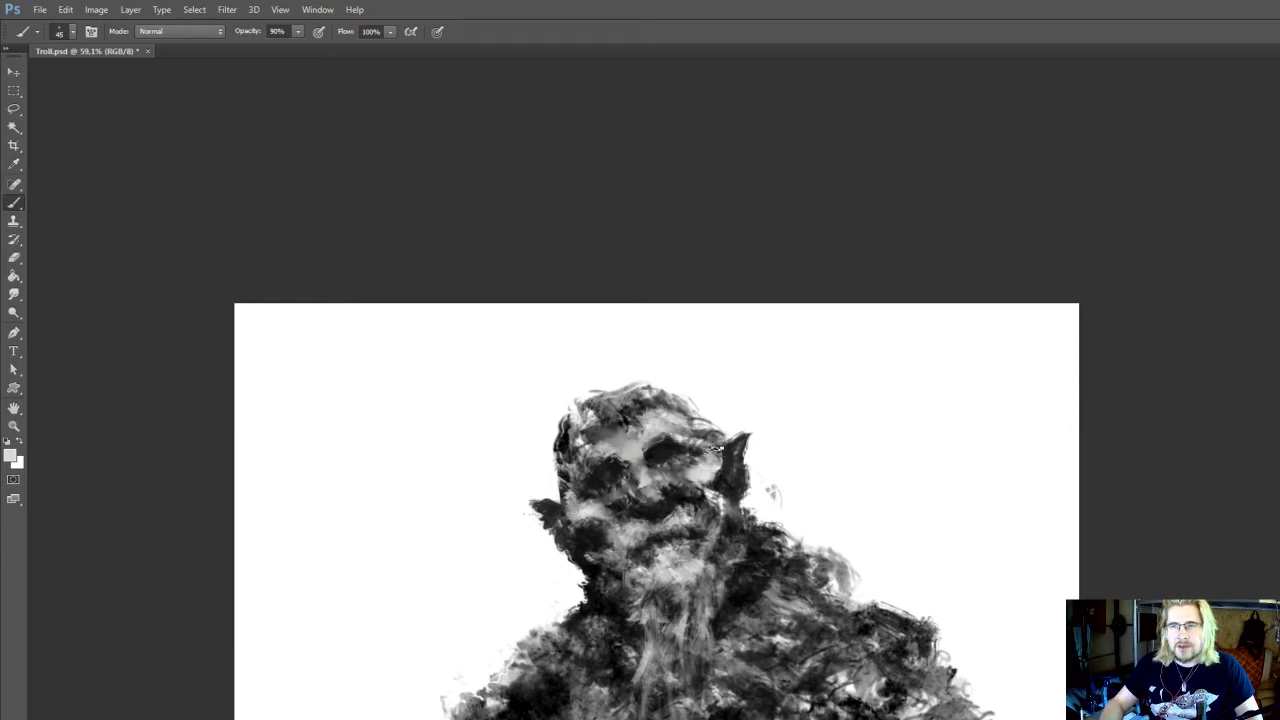
pyautogui.moveTo(656, 426); pyautogui.dragTo(659, 418)
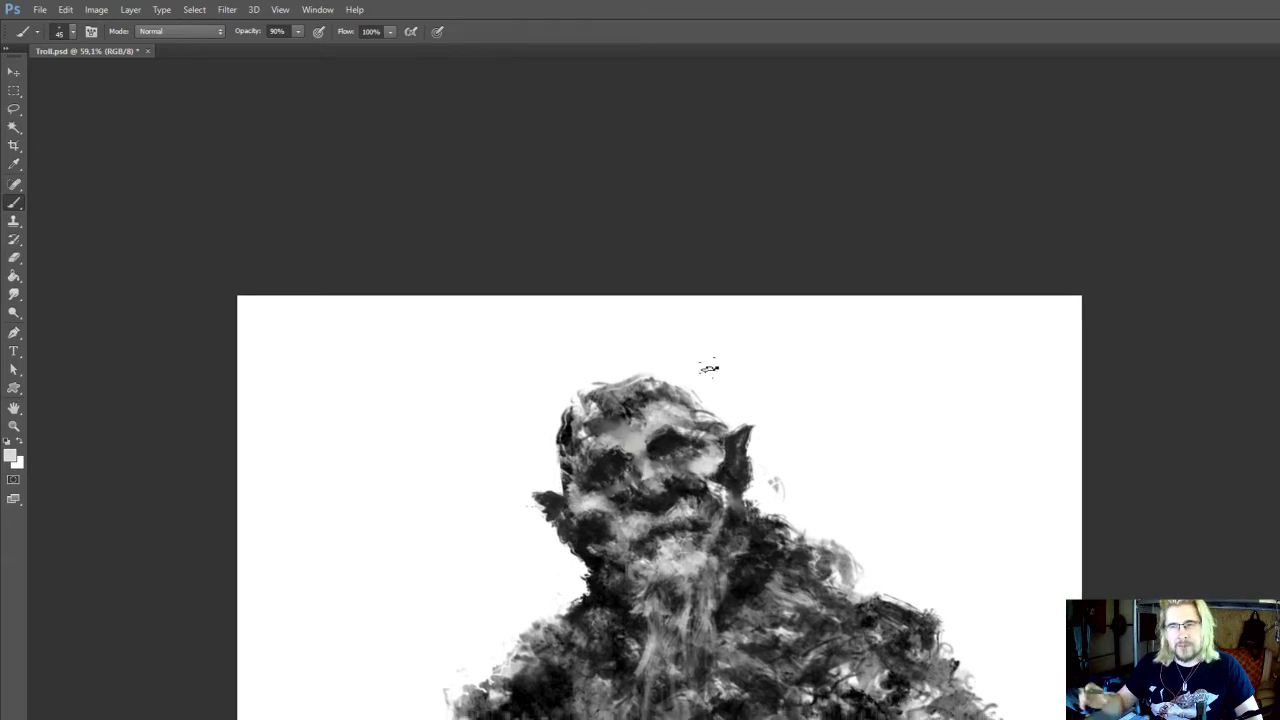
pyautogui.moveTo(708, 368); pyautogui.dragTo(701, 375)
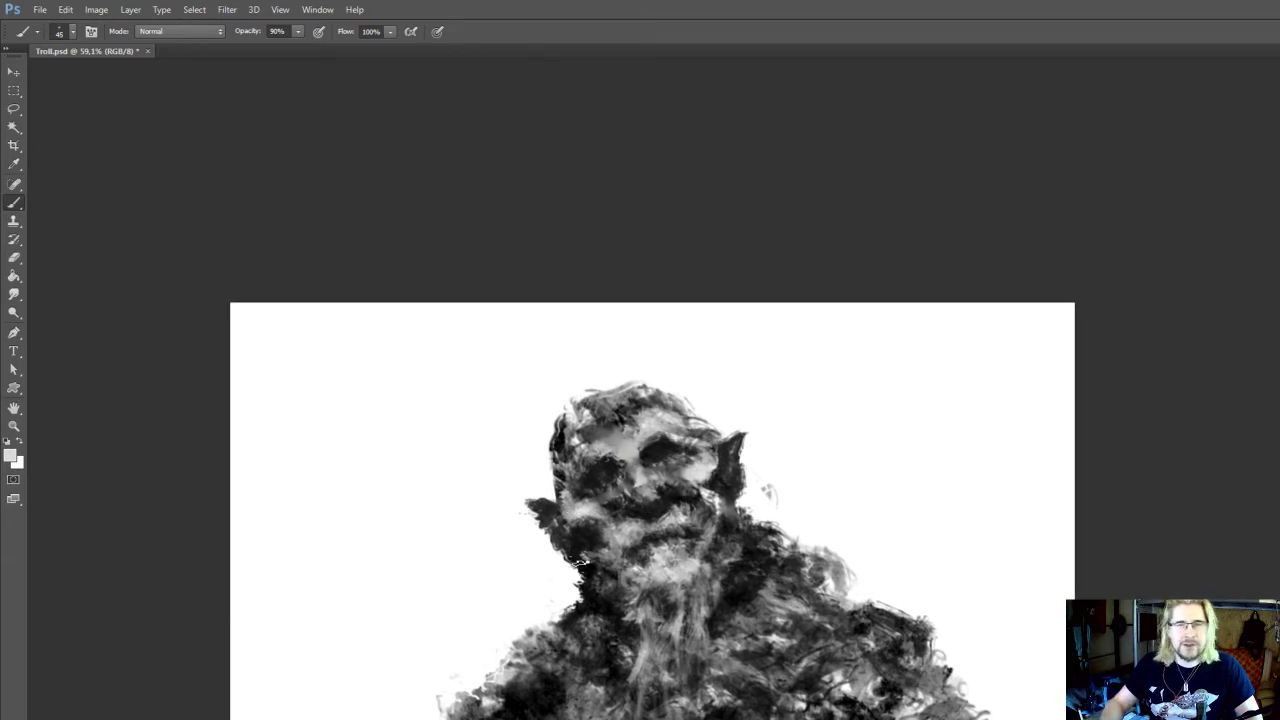
# Extend the left ear's tip in sampled dark grey and reshape the right ear with the 50 px Eraser and 45 px brush
pyautogui.moveTo(545, 447); pyautogui.dragTo(577, 483)
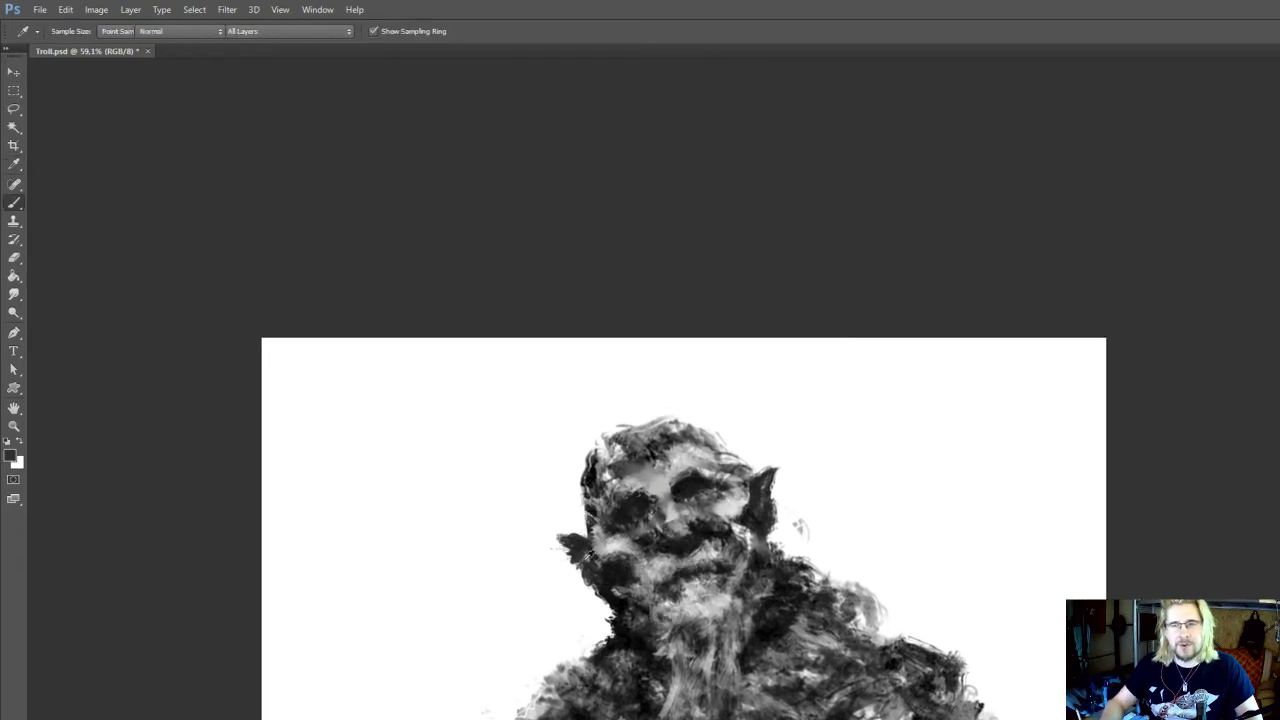
pyautogui.press('e')
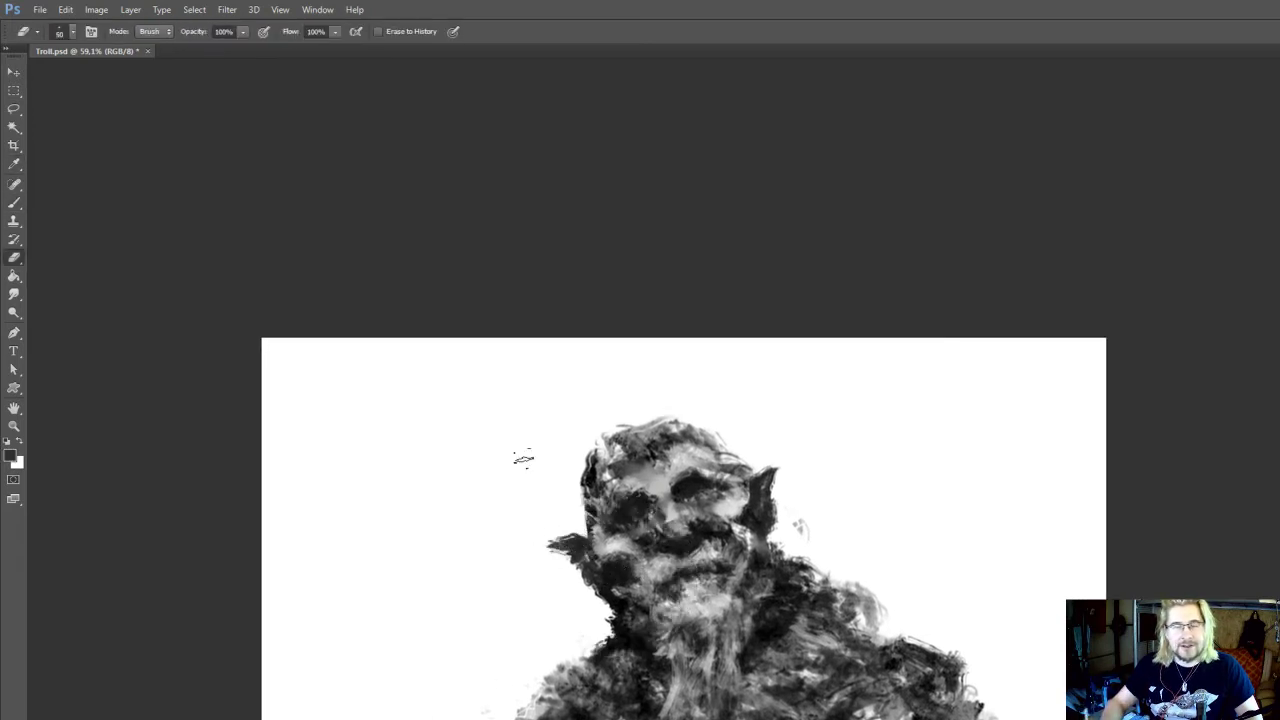
pyautogui.moveTo(688, 504); pyautogui.dragTo(684, 510)
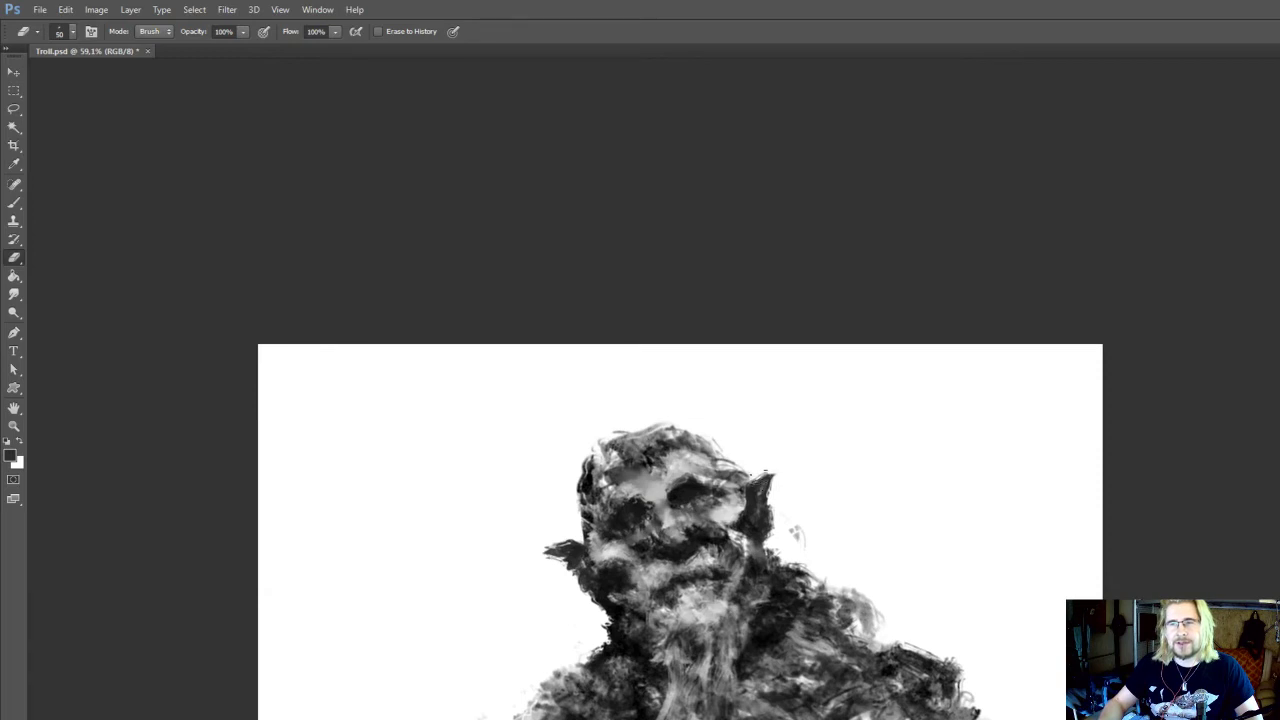
pyautogui.moveTo(770, 462); pyautogui.dragTo(767, 459)
pyautogui.press('b')
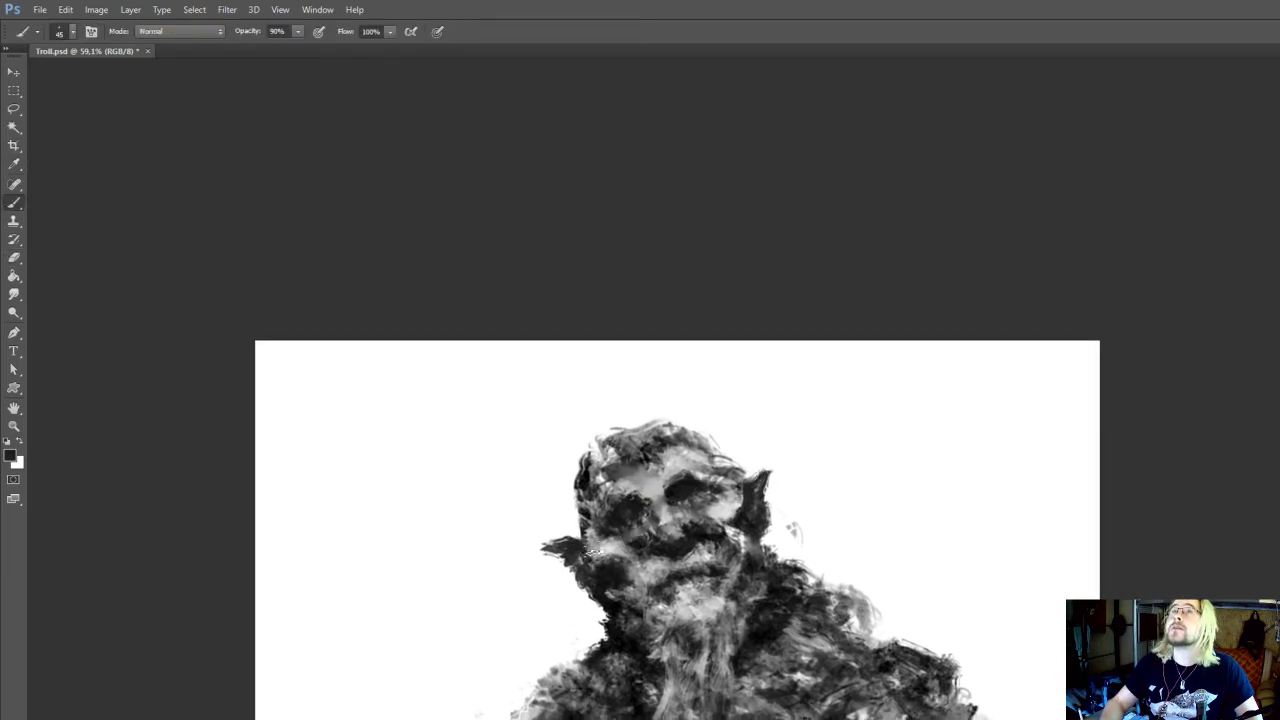
pyautogui.moveTo(707, 527); pyautogui.dragTo(746, 540)
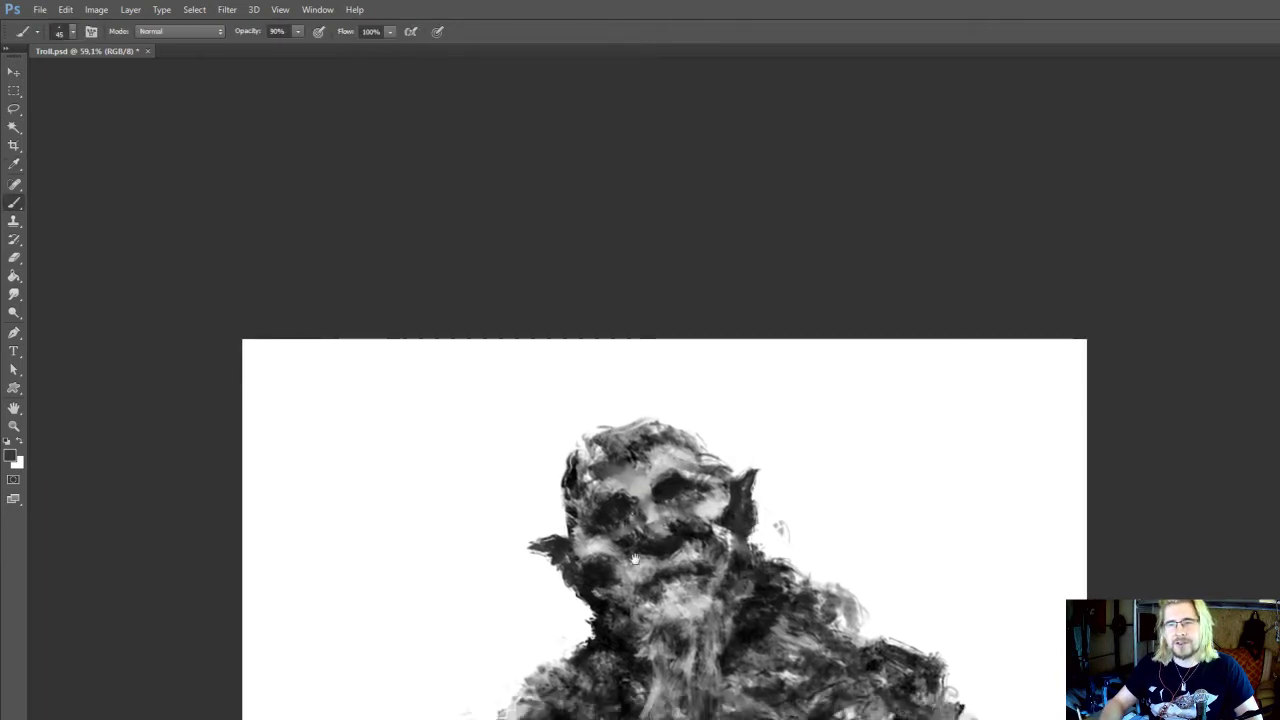
# Sample light grey and paint highlights on the nose, nostrils and upper cheeks with the 45 px brush
pyautogui.moveTo(634, 557); pyautogui.dragTo(635, 564)
pyautogui.keyDown('alt'); pyautogui.click(600, 560); pyautogui.keyUp('alt')
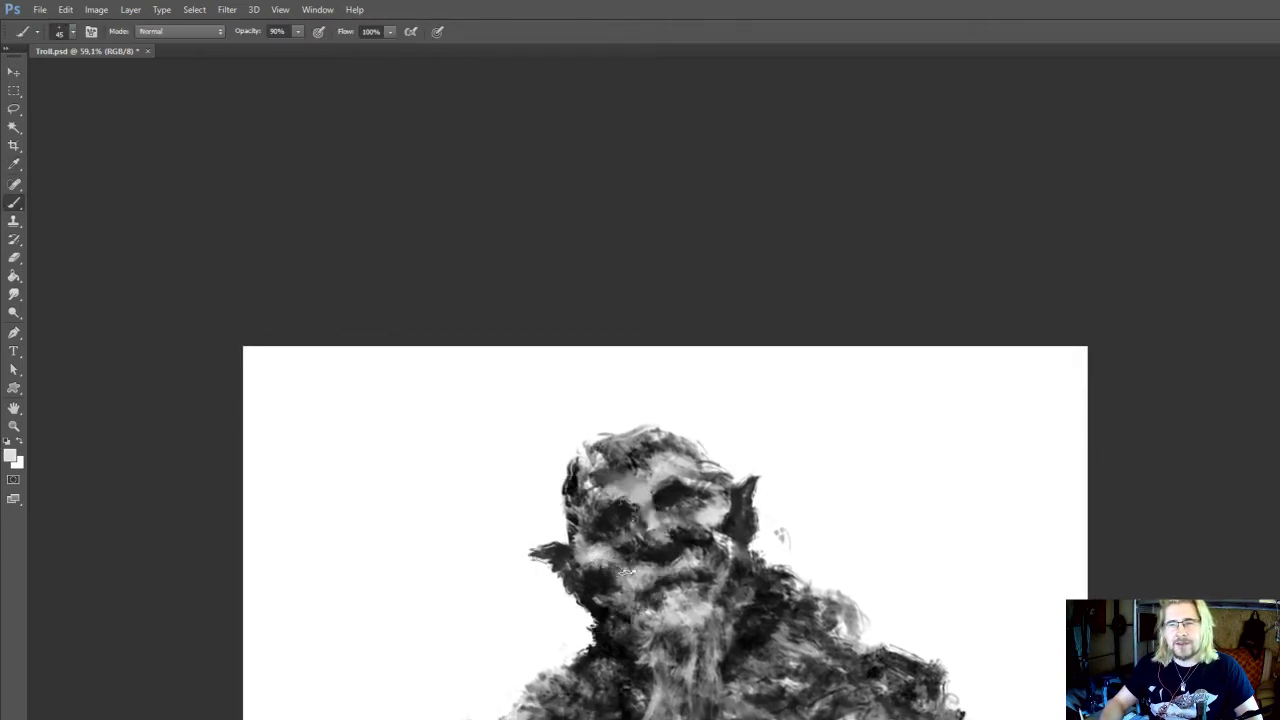
pyautogui.moveTo(728, 529); pyautogui.dragTo(722, 543)
pyautogui.moveTo(608, 547); pyautogui.dragTo(647, 547)
pyautogui.moveTo(630, 543); pyautogui.dragTo(636, 535)
pyautogui.moveTo(634, 545); pyautogui.dragTo(652, 537)
pyautogui.moveTo(650, 536); pyautogui.dragTo(648, 548)
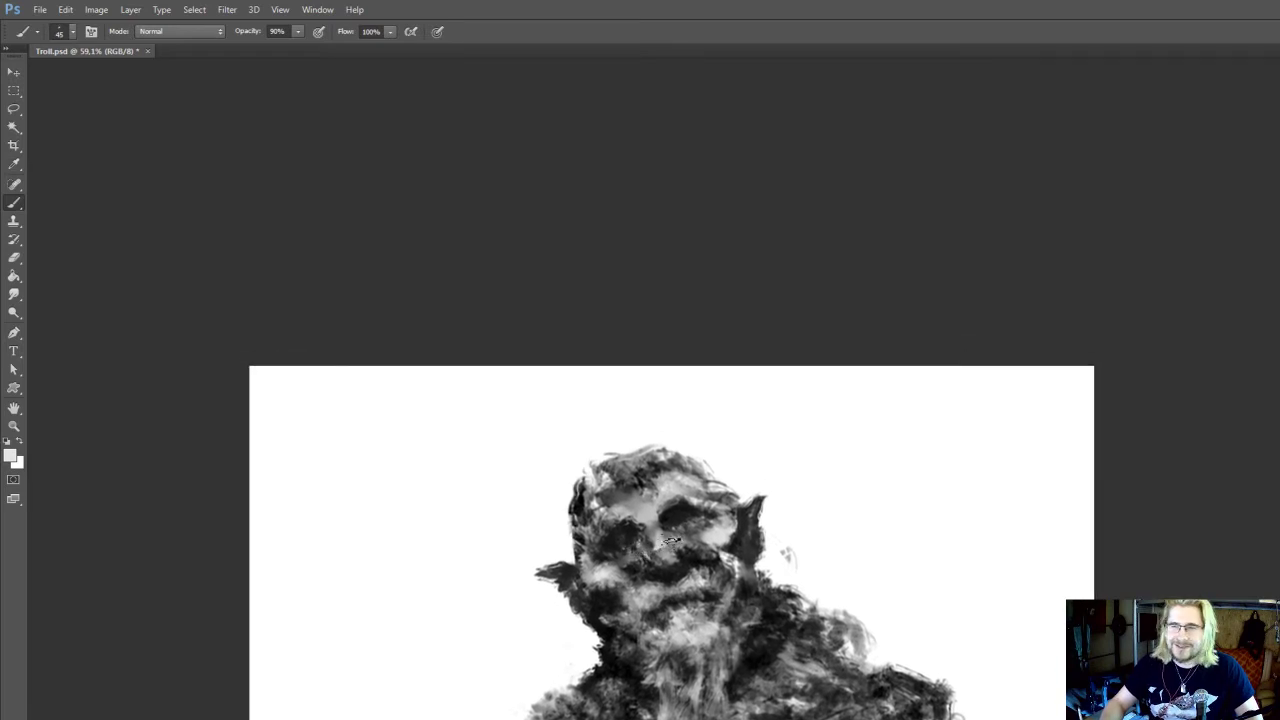
pyautogui.keyDown('alt'); pyautogui.click(694, 527); pyautogui.keyUp('alt')
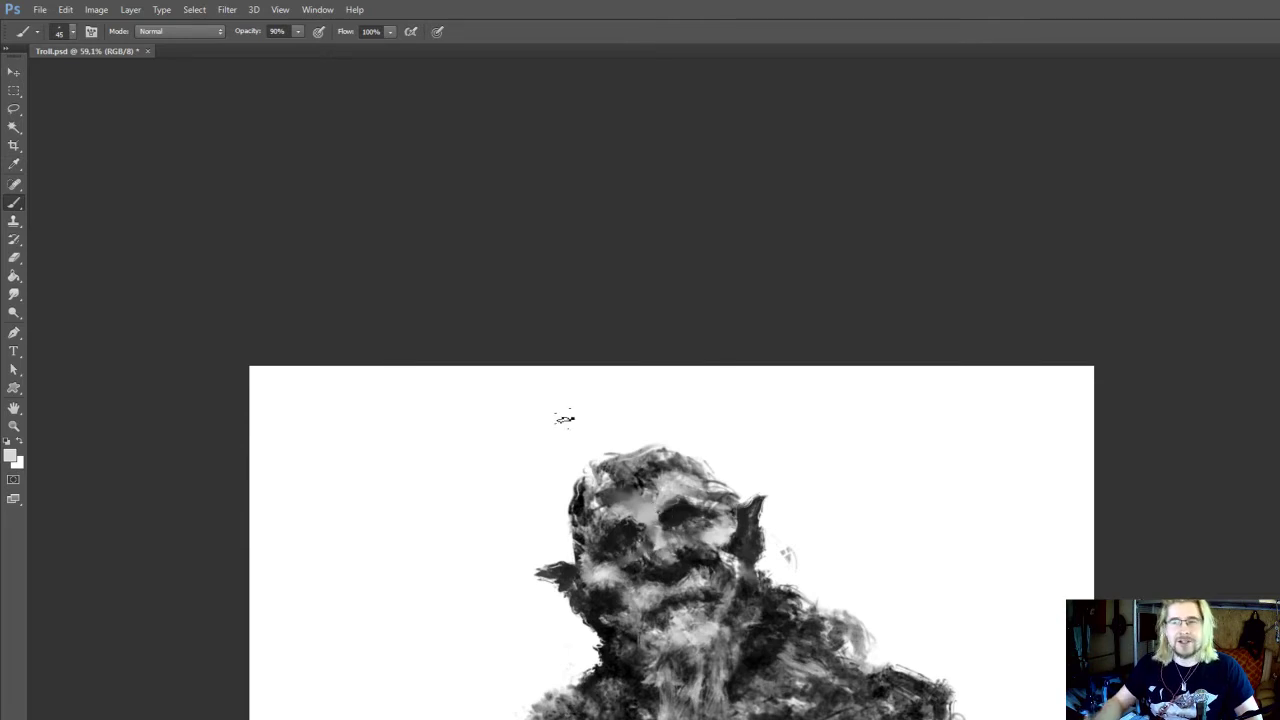
pyautogui.moveTo(671, 578); pyautogui.dragTo(680, 562)
# Trim the edge of the left ear with the 50 px Eraser
pyautogui.press('e')
pyautogui.moveTo(569, 571); pyautogui.dragTo(550, 563)
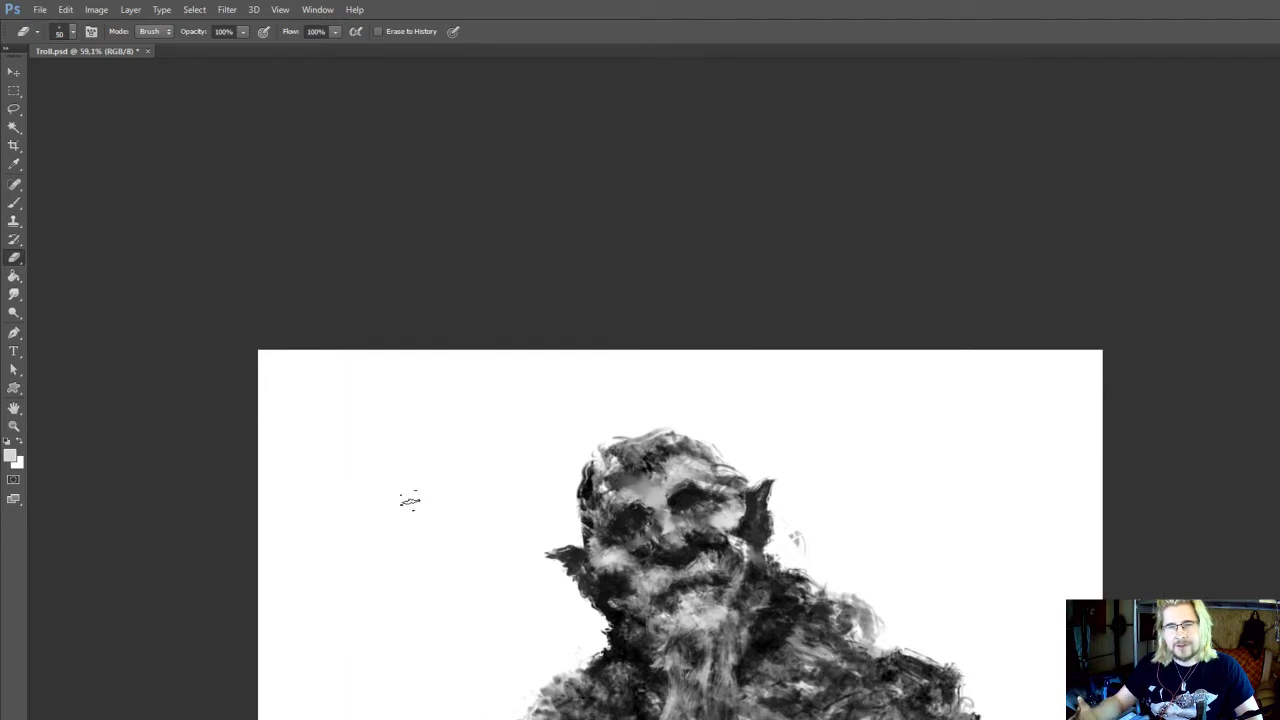
pyautogui.moveTo(403, 500); pyautogui.dragTo(396, 498)
pyautogui.press('o')
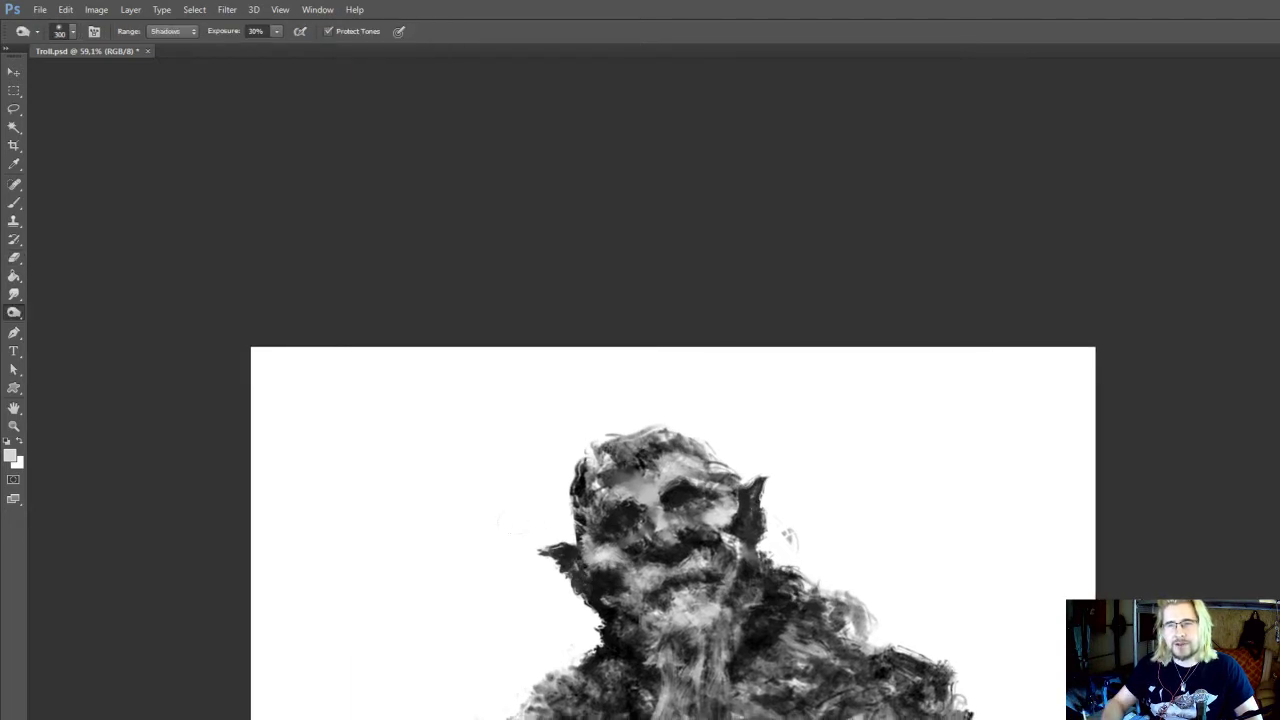
pyautogui.press('e')
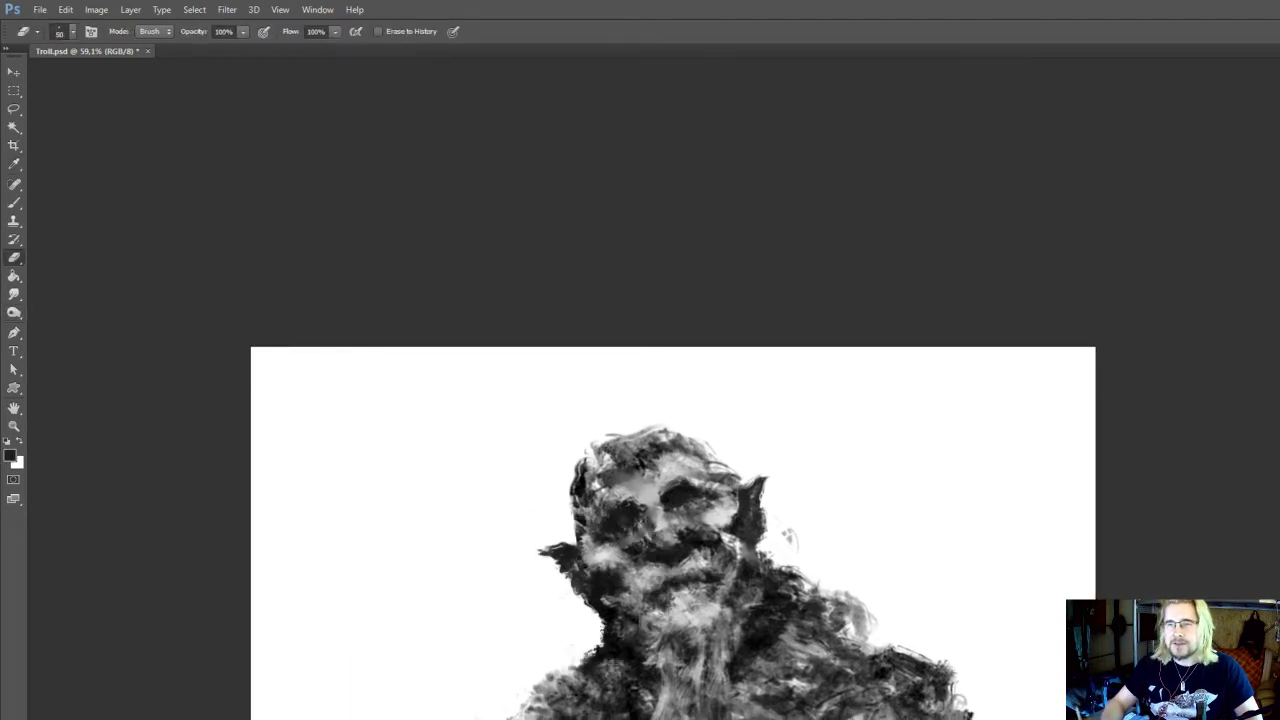
# Paint black curling hair strands along the top of the right shoulder with the 45 px brush
pyautogui.press('b')
pyautogui.keyDown('alt'); pyautogui.click(780, 585); pyautogui.keyUp('alt')
pyautogui.moveTo(776, 570)
pyautogui.mouseDown()
pyautogui.moveTo(809, 567)
pyautogui.moveTo(853, 612)
pyautogui.mouseUp()
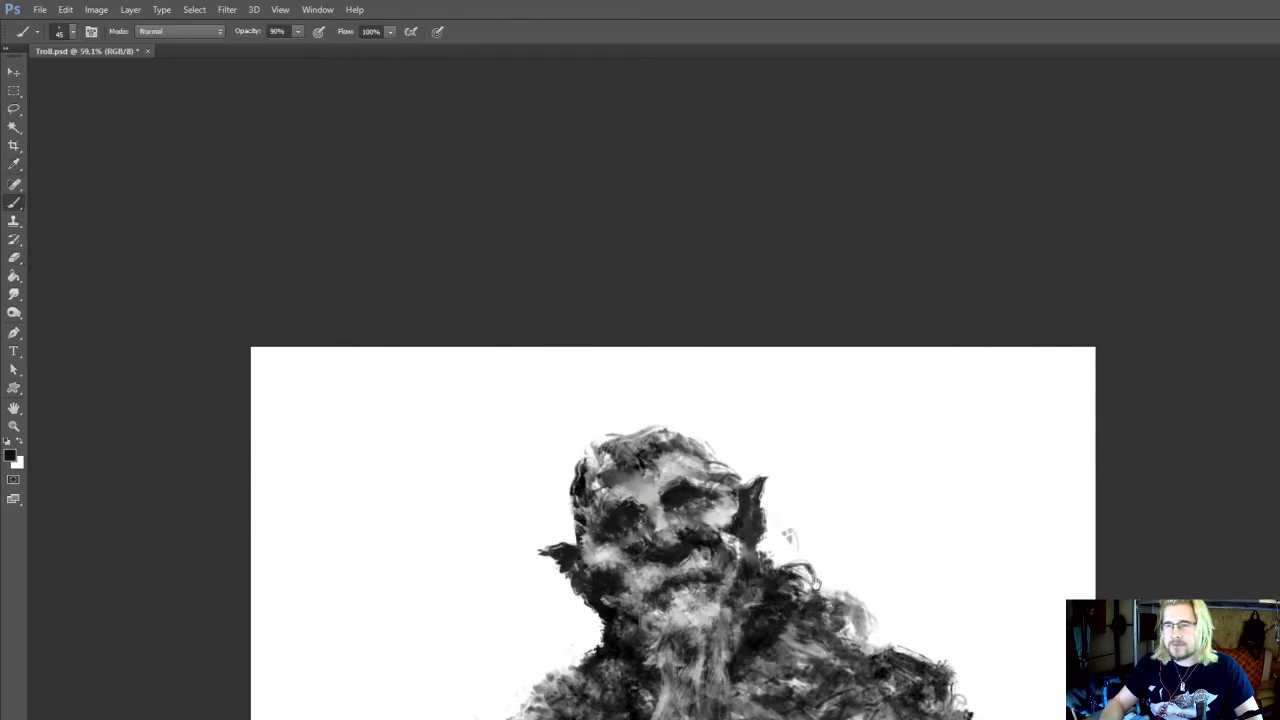
pyautogui.scroll(-1, 813, 583)
pyautogui.scroll(1, 920, 463)
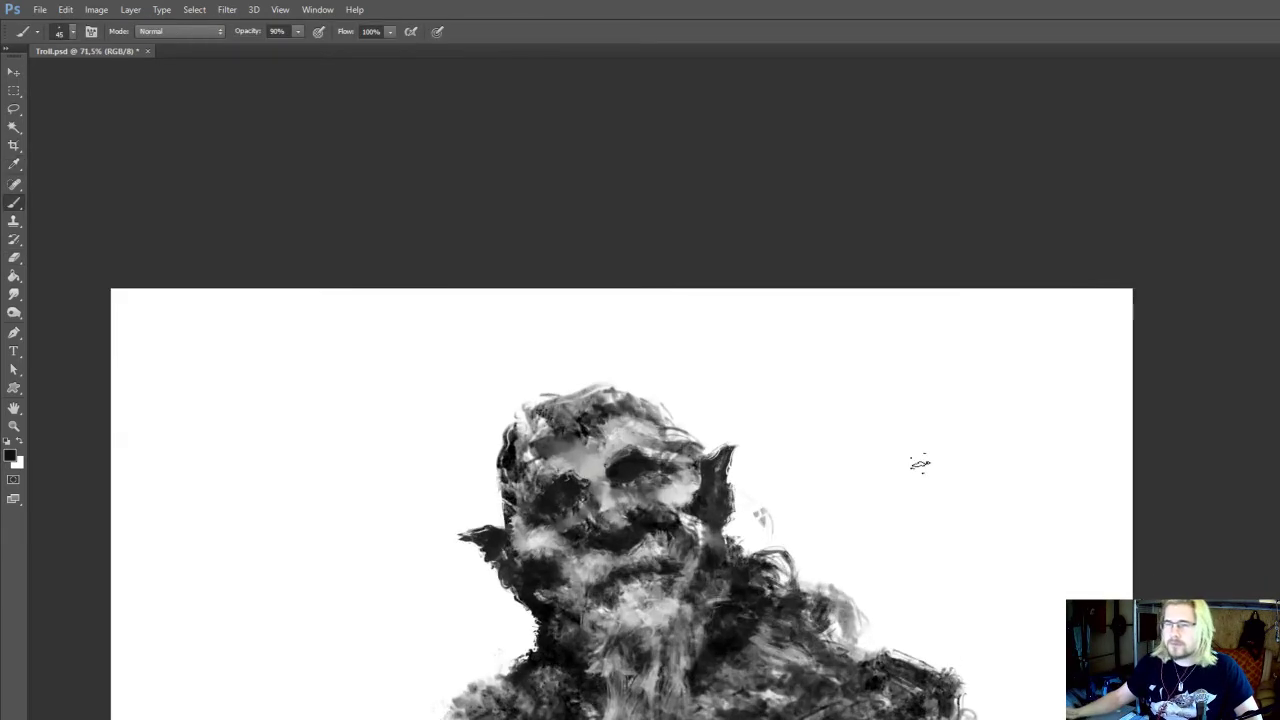
# Smudge the light area around the mouth at 20 px, reduce the brush to 40 px and save Troll.psd
pyautogui.press('r')
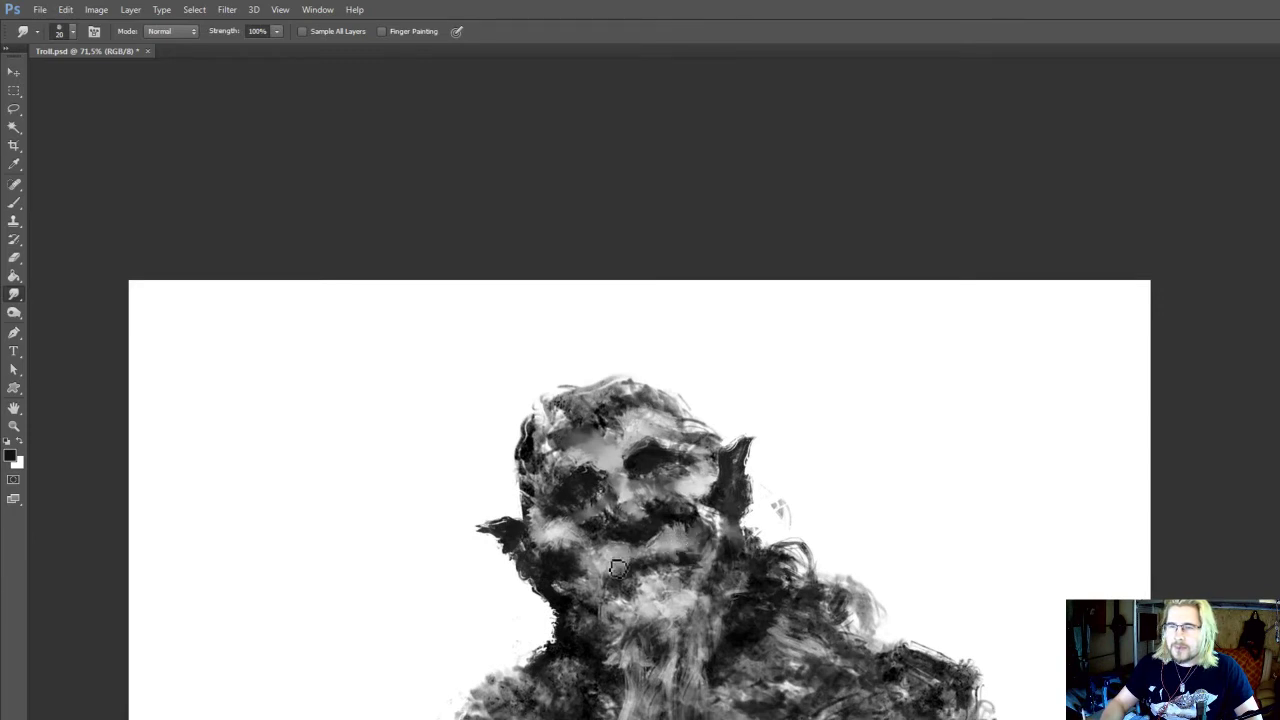
pyautogui.press('b')
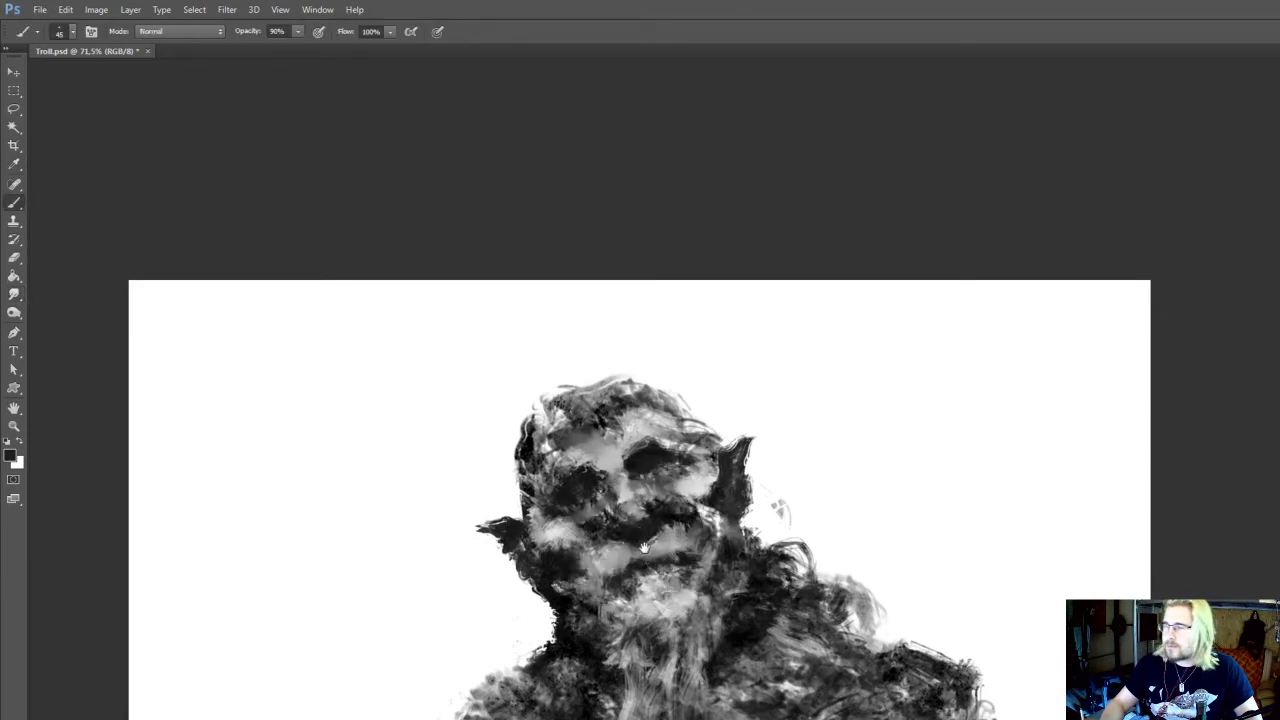
pyautogui.moveTo(644, 548)
pyautogui.mouseDown()
pyautogui.moveTo(680, 581)
pyautogui.moveTo(698, 578)
pyautogui.mouseUp()
pyautogui.keyDown('alt'); pyautogui.click(650, 596); pyautogui.keyUp('alt')
pyautogui.press('[')
pyautogui.hotkey('ctrl', 's')
pyautogui.moveTo(697, 578); pyautogui.dragTo(711, 628)
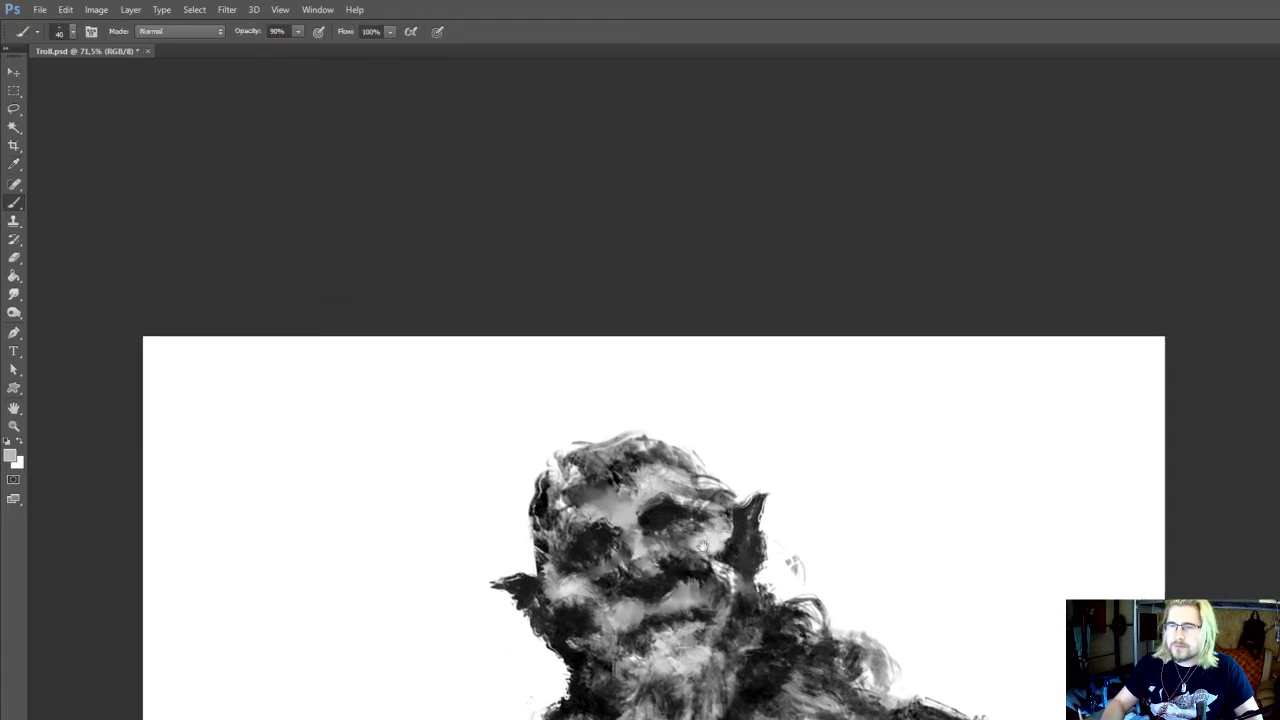
# Sample light grey and brighten the forehead and the brow above the right eye with the 40 px brush
pyautogui.keyDown('alt'); pyautogui.click(640, 518); pyautogui.keyUp('alt')
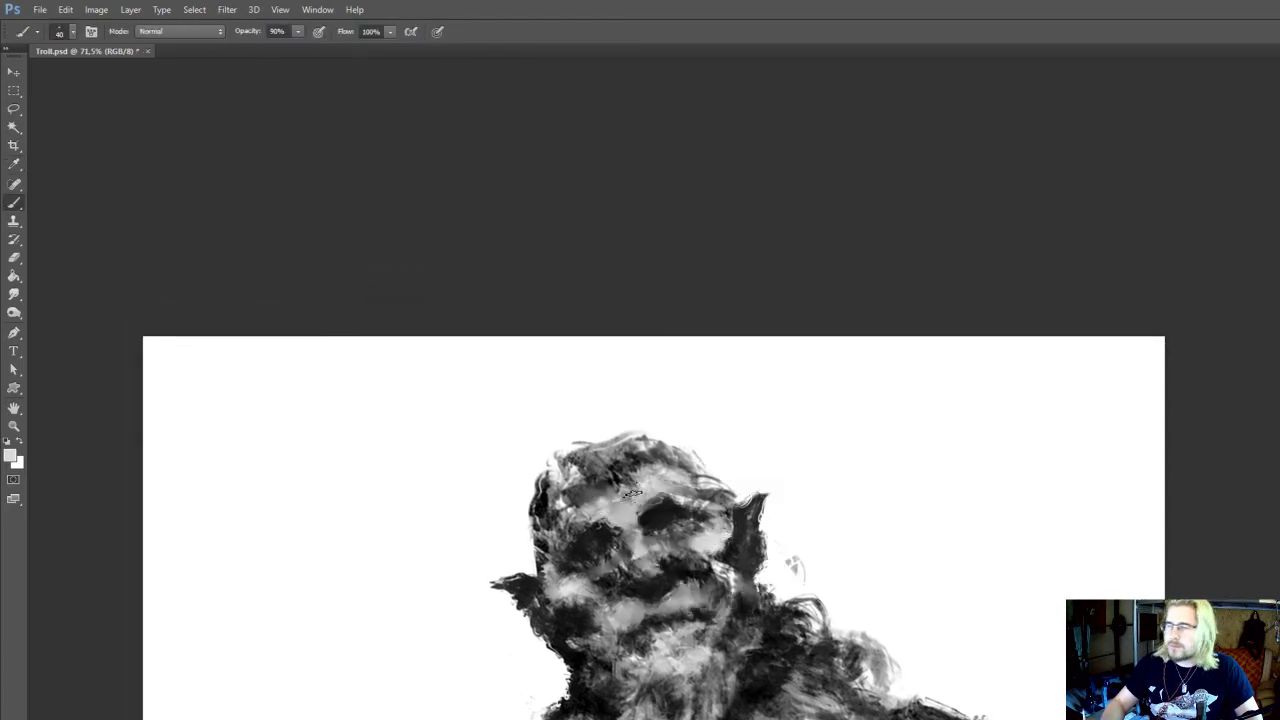
pyautogui.moveTo(630, 492); pyautogui.dragTo(636, 516)
pyautogui.keyDown('alt'); pyautogui.click(678, 512); pyautogui.keyUp('alt')
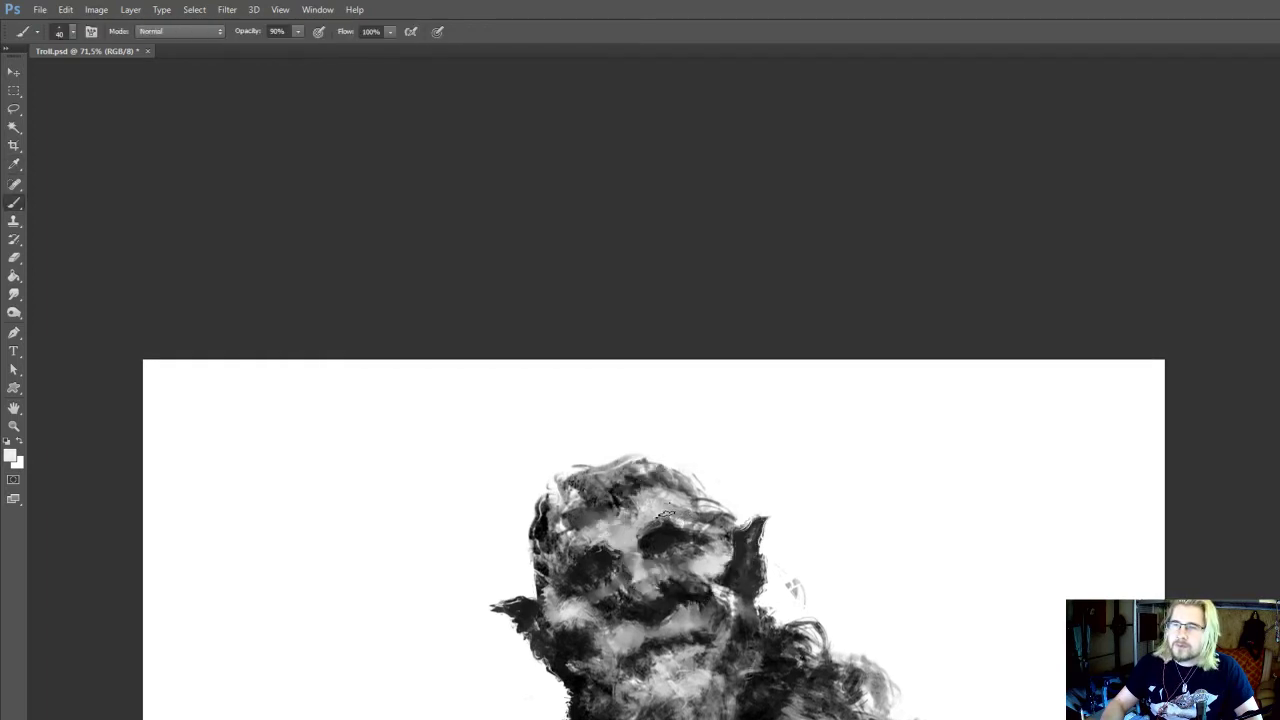
# Touch up the eye sockets with sampled dark and mid greys, and smudge the left side of the face at 20 px
pyautogui.keyDown('alt'); pyautogui.click(678, 530); pyautogui.keyUp('alt')
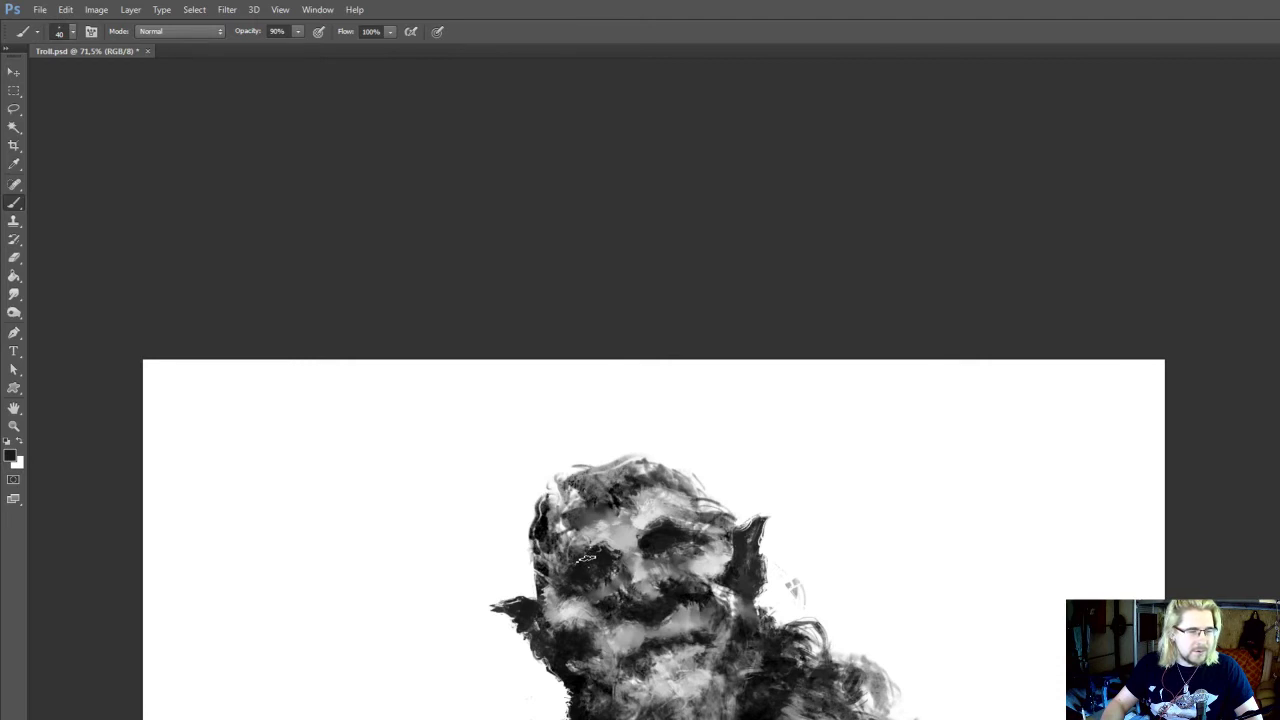
pyautogui.moveTo(629, 539); pyautogui.dragTo(638, 511)
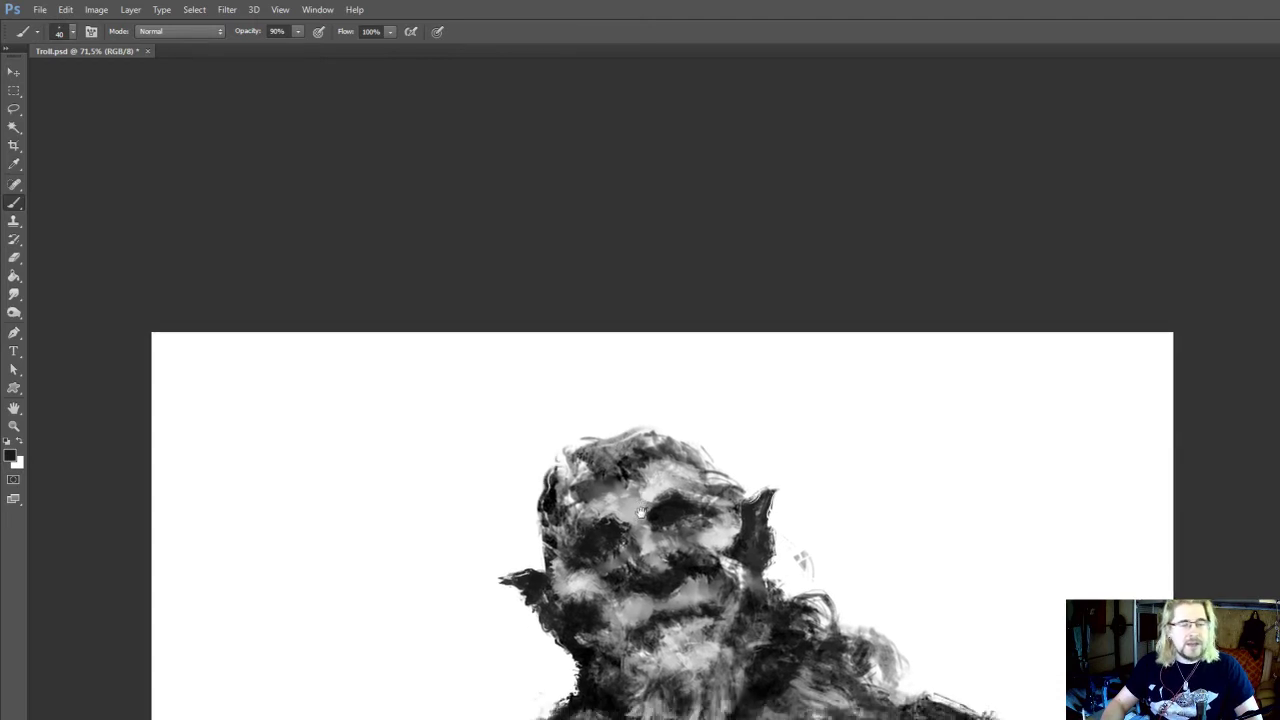
pyautogui.keyDown('alt'); pyautogui.click(560, 574); pyautogui.keyUp('alt')
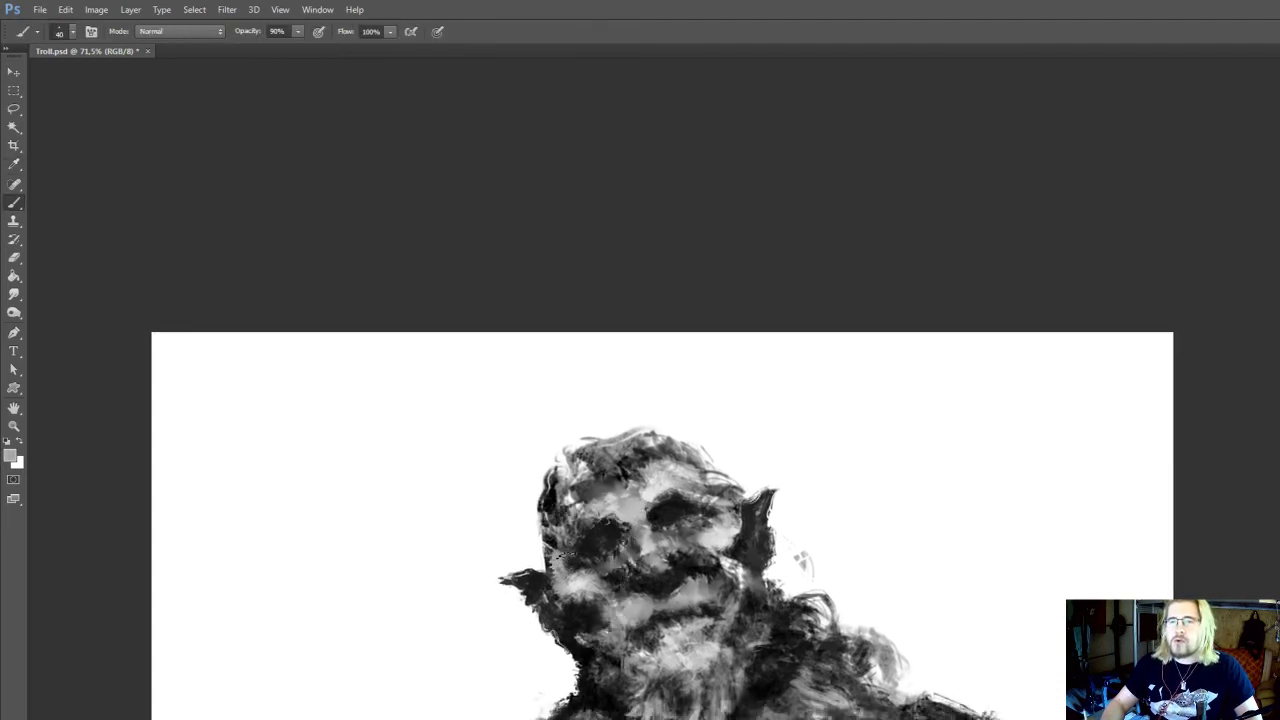
pyautogui.press('r')
pyautogui.moveTo(640, 513); pyautogui.dragTo(640, 516)
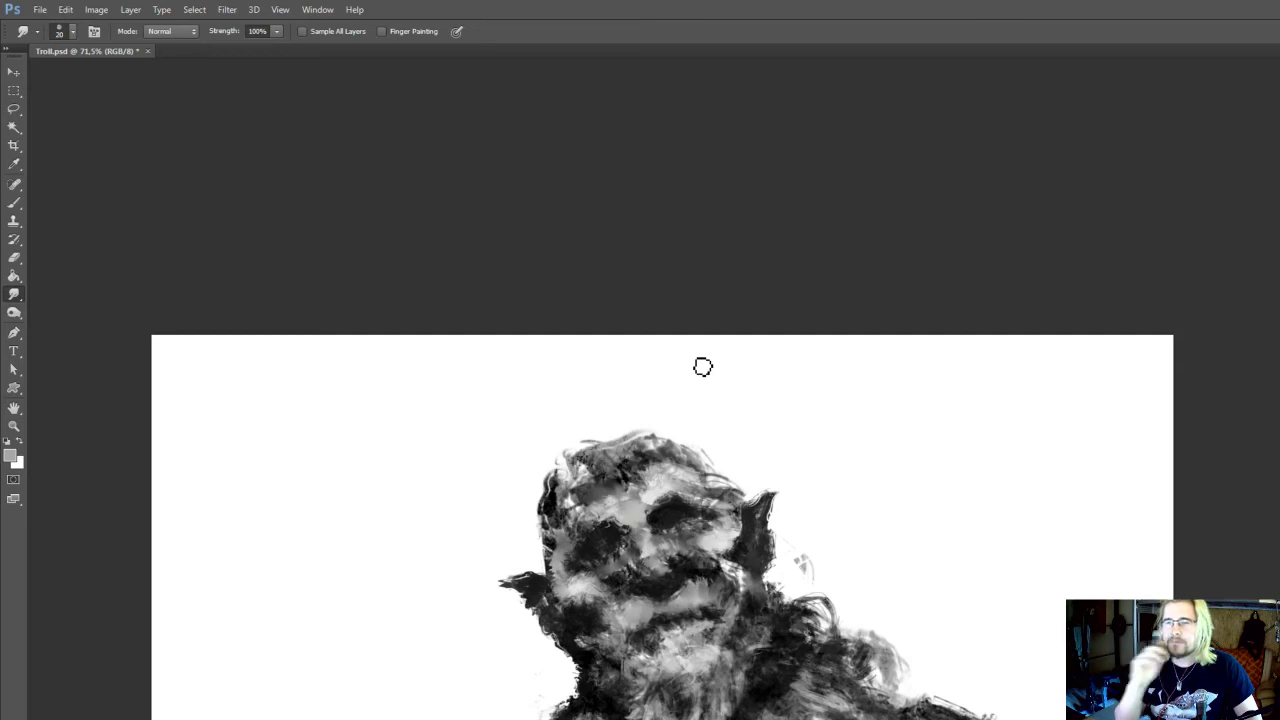
# Sample light grey, blend the chin below the mouth and paint light strands into the upper beard with the 35 px brush
pyautogui.moveTo(682, 531); pyautogui.dragTo(686, 497)
pyautogui.press('b')
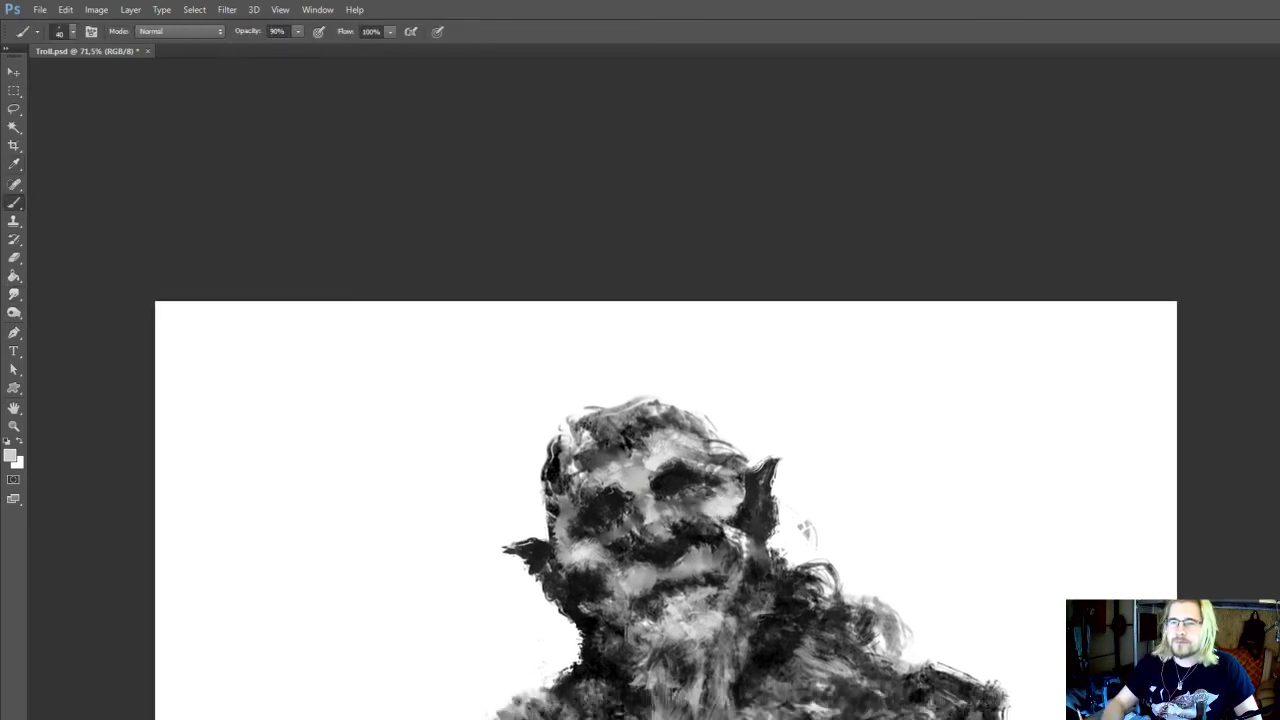
pyautogui.moveTo(612, 587)
pyautogui.mouseDown()
pyautogui.moveTo(605, 554)
pyautogui.moveTo(632, 551)
pyautogui.mouseUp()
pyautogui.press('i')
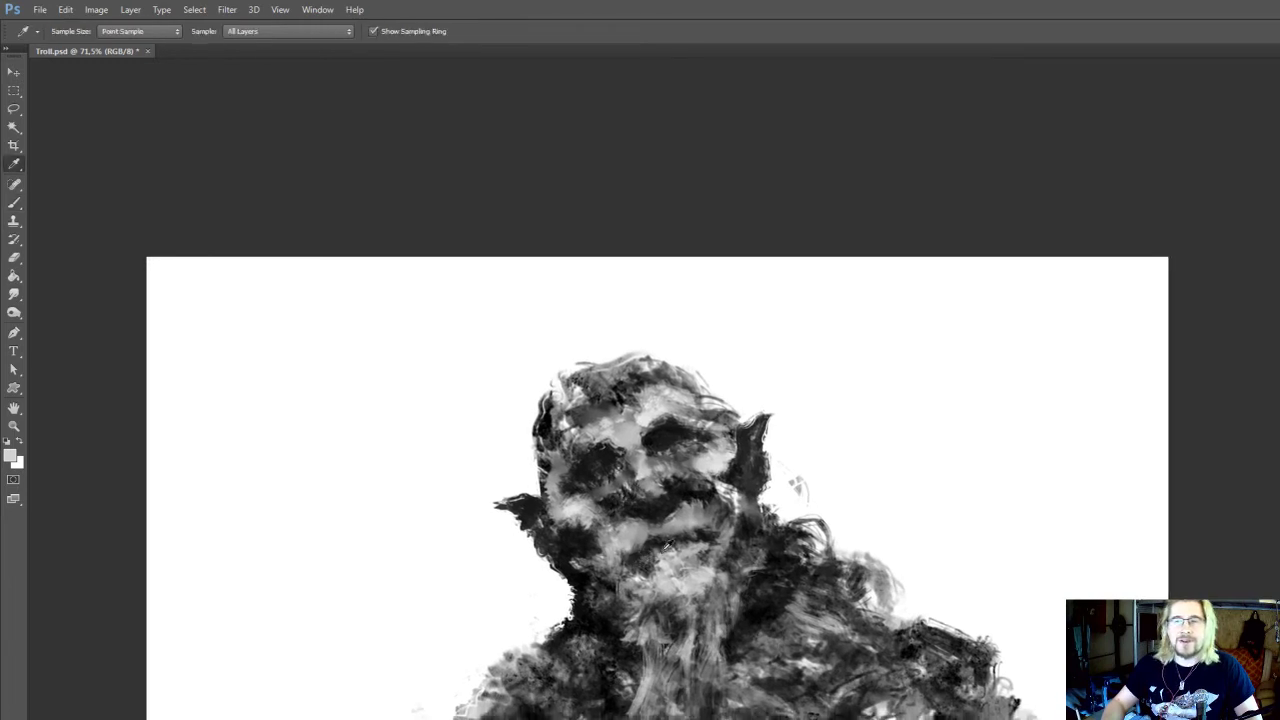
pyautogui.press('o')
pyautogui.press('b')
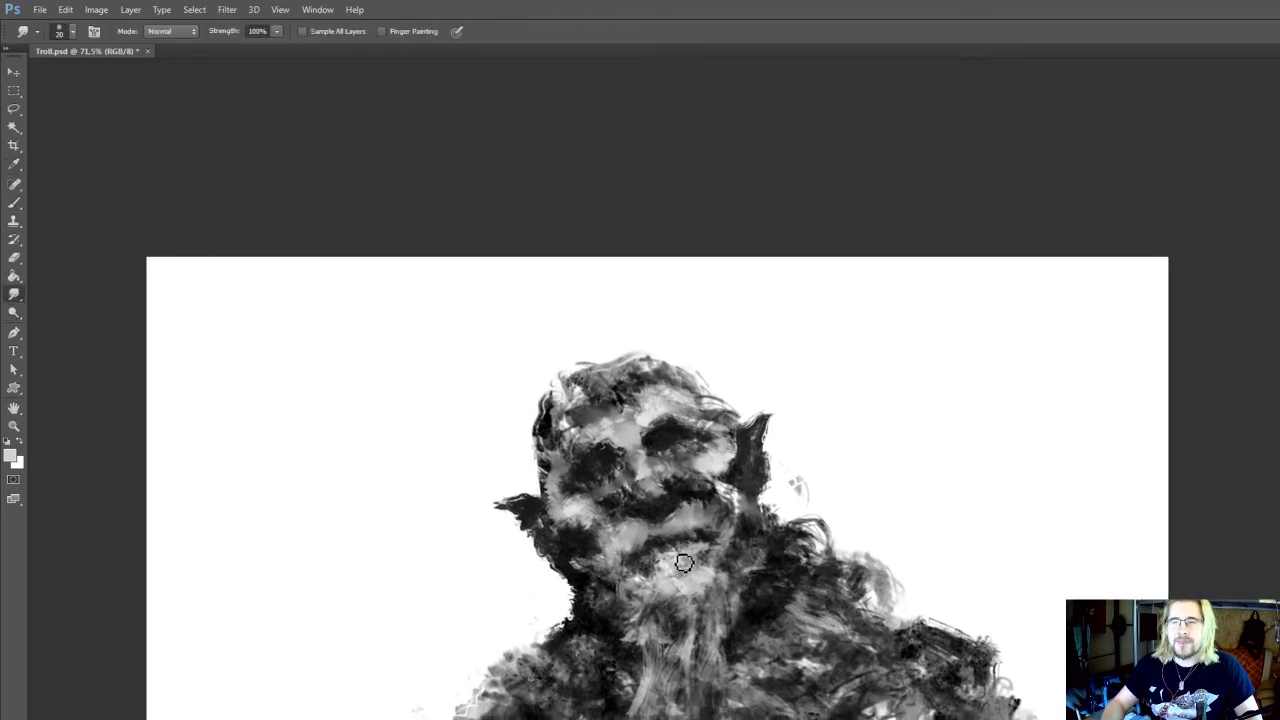
pyautogui.keyDown('alt'); pyautogui.click(668, 567); pyautogui.keyUp('alt')
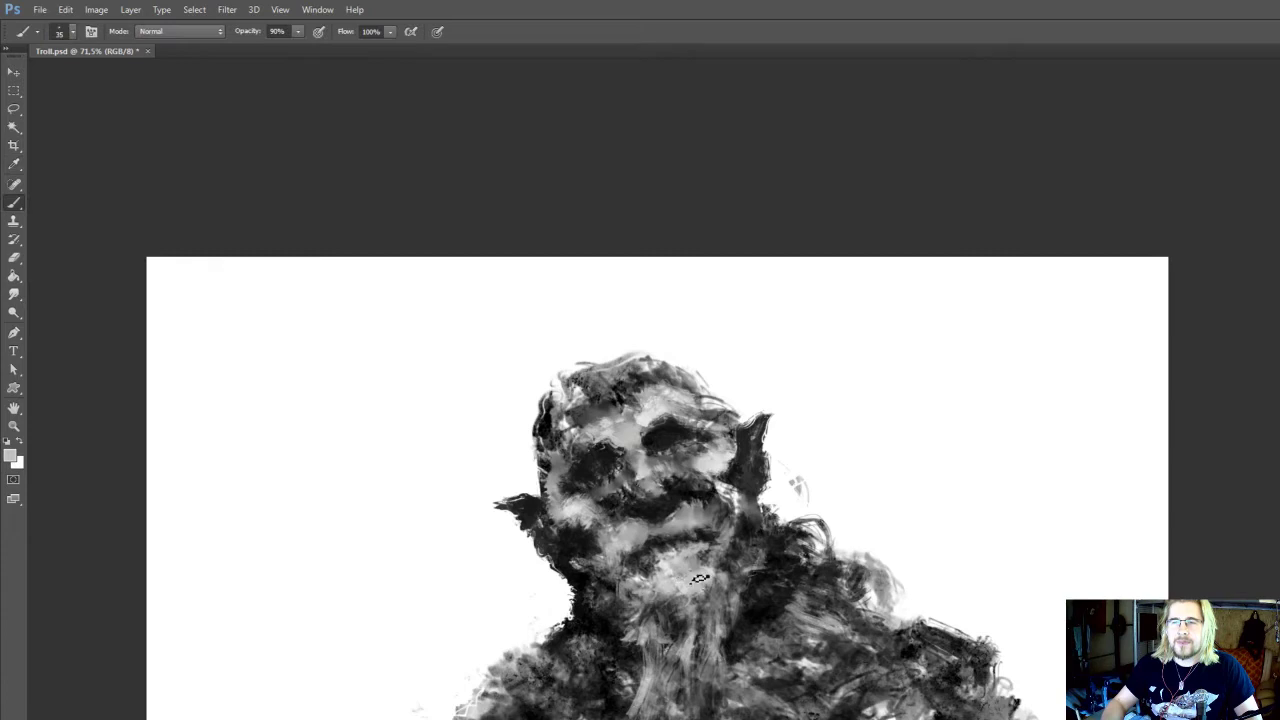
pyautogui.moveTo(697, 577)
pyautogui.mouseDown()
pyautogui.moveTo(716, 563)
pyautogui.moveTo(708, 553)
pyautogui.moveTo(717, 665)
pyautogui.mouseUp()
# Sample black and dark grey and blend the shadow between the beard and the right ear with the 35 px brush and 20 px Smudge
pyautogui.keyDown('alt'); pyautogui.click(736, 604); pyautogui.keyUp('alt')
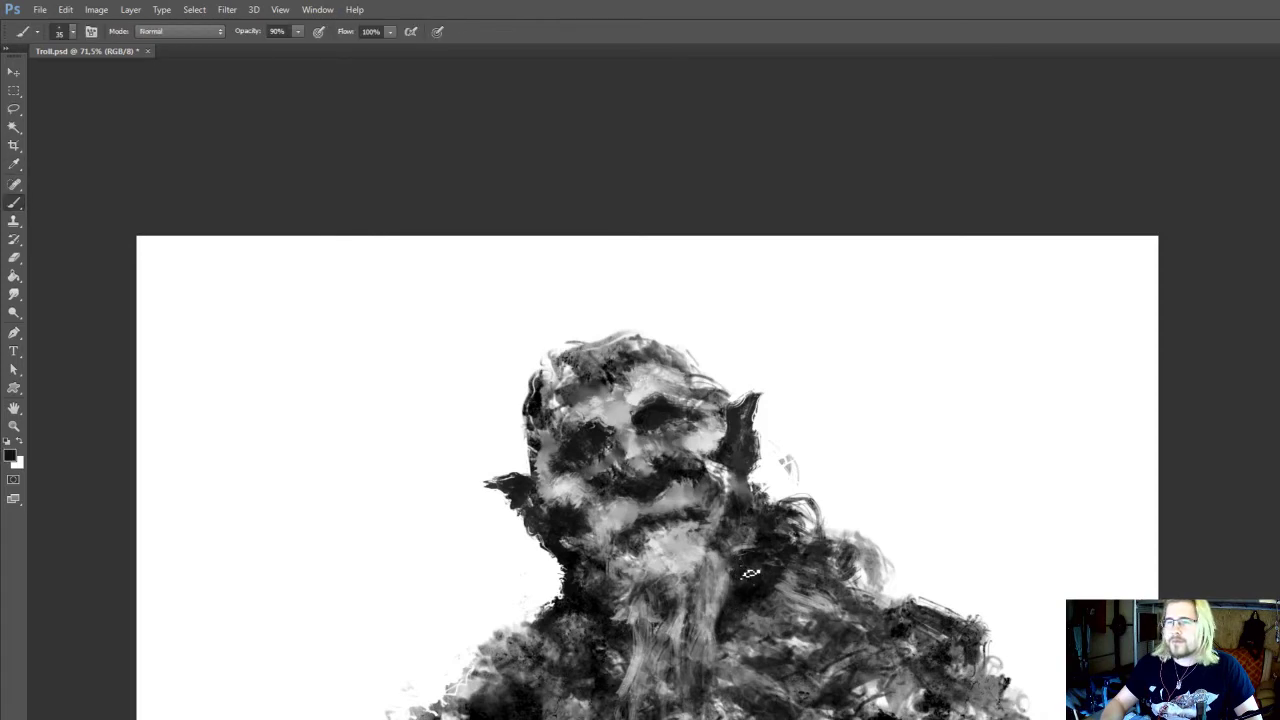
pyautogui.keyDown('alt'); pyautogui.click(742, 538); pyautogui.keyUp('alt')
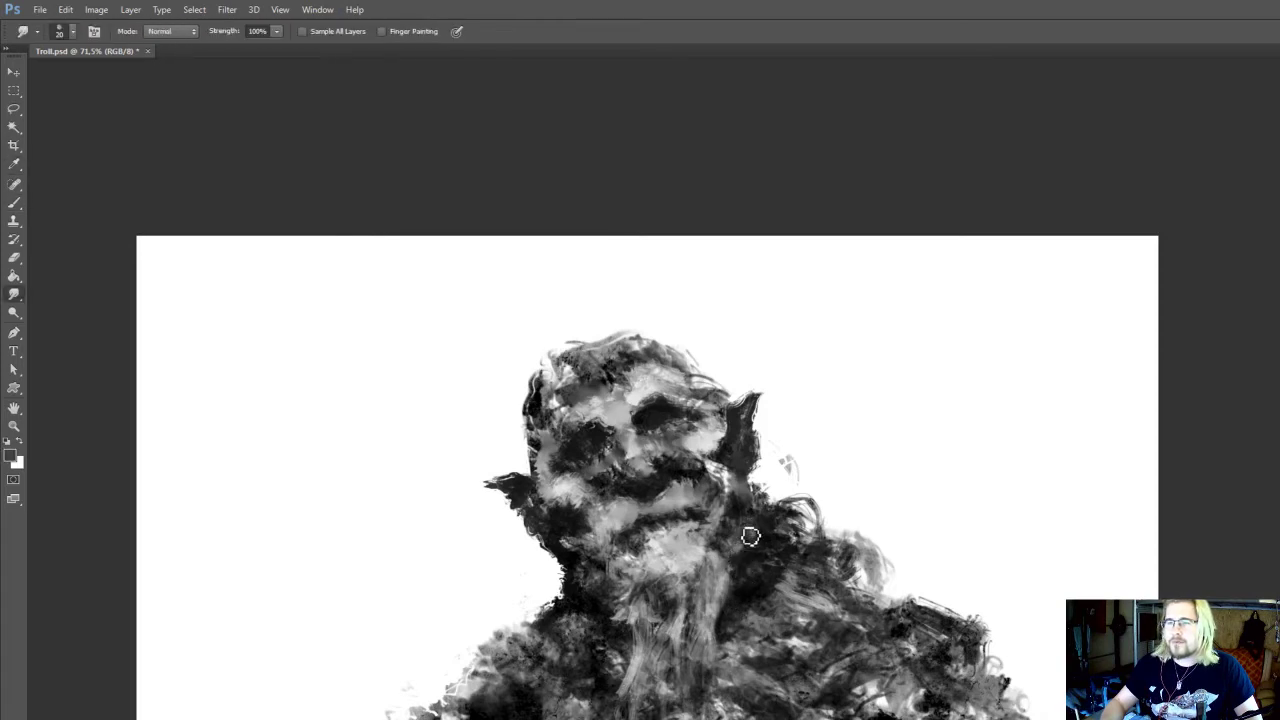
pyautogui.keyDown('alt'); pyautogui.click(736, 504); pyautogui.keyUp('alt')
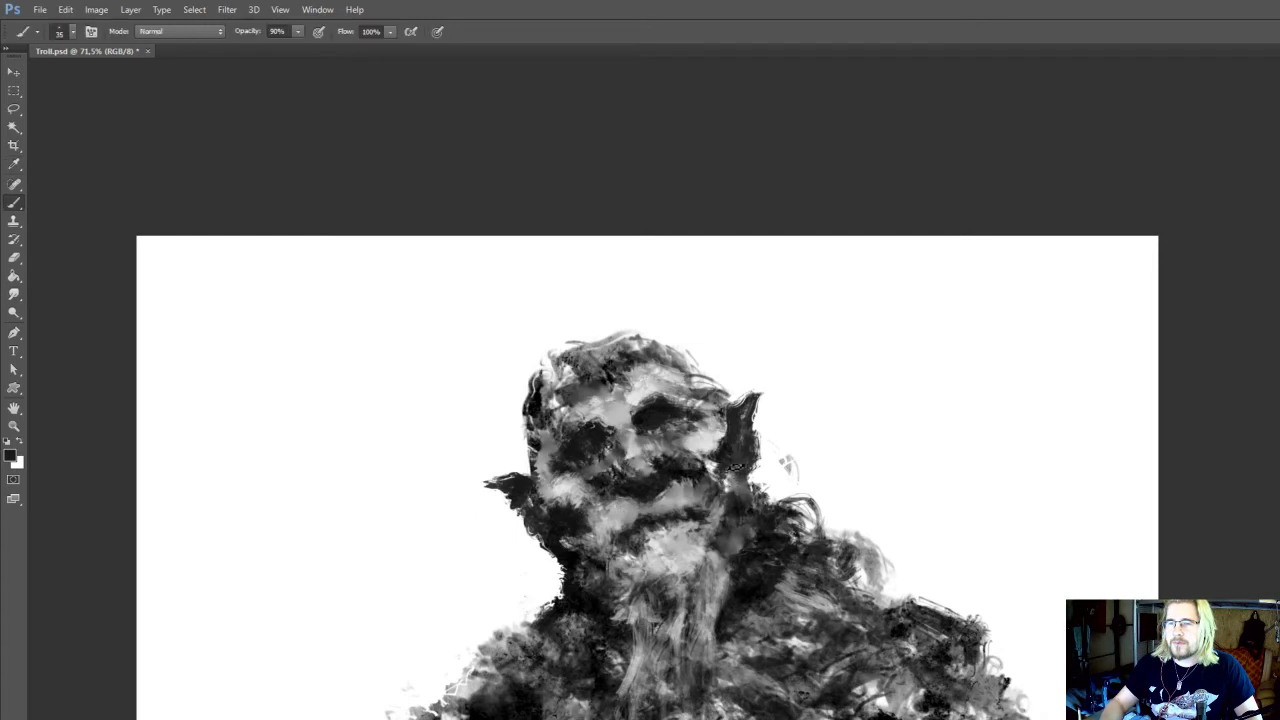
pyautogui.hscroll(-1, 705, 490)
# Dodge the highlights of the light patch left of the mouth at 70 px, sample black for the upper lip and save Troll.psd
pyautogui.press('o')
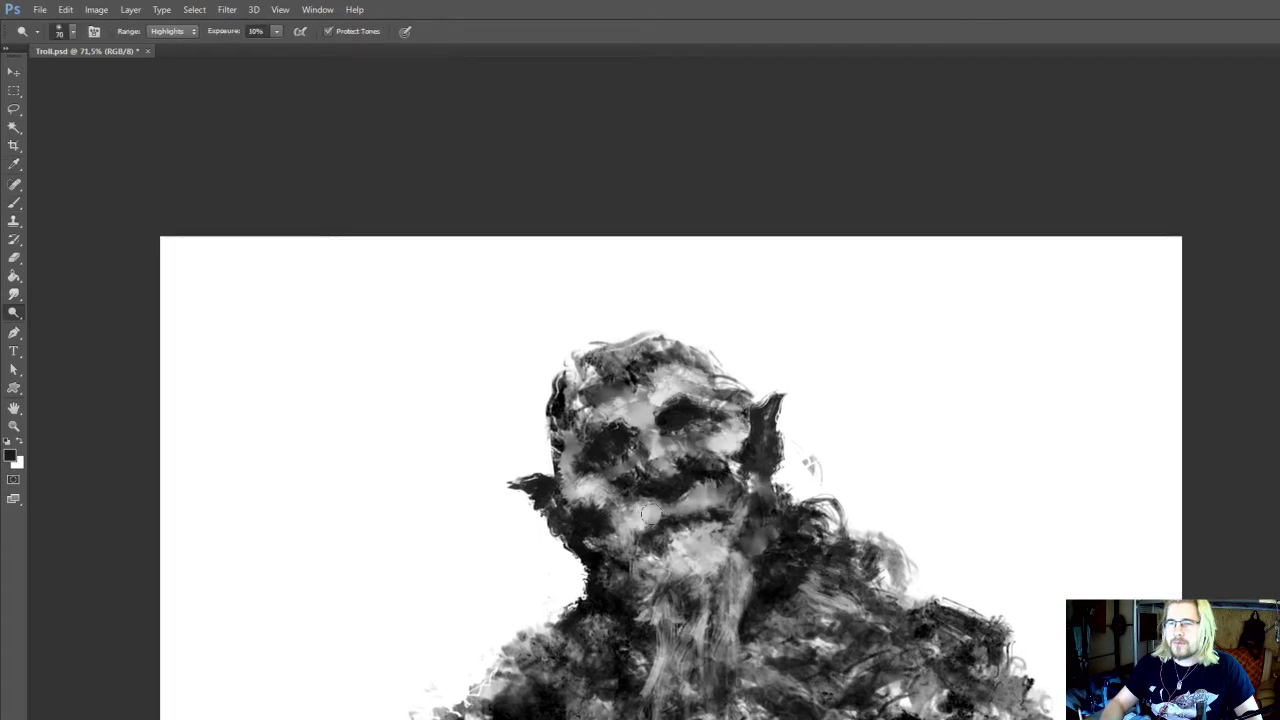
pyautogui.press('b')
pyautogui.keyDown('alt'); pyautogui.click(660, 516); pyautogui.keyUp('alt')
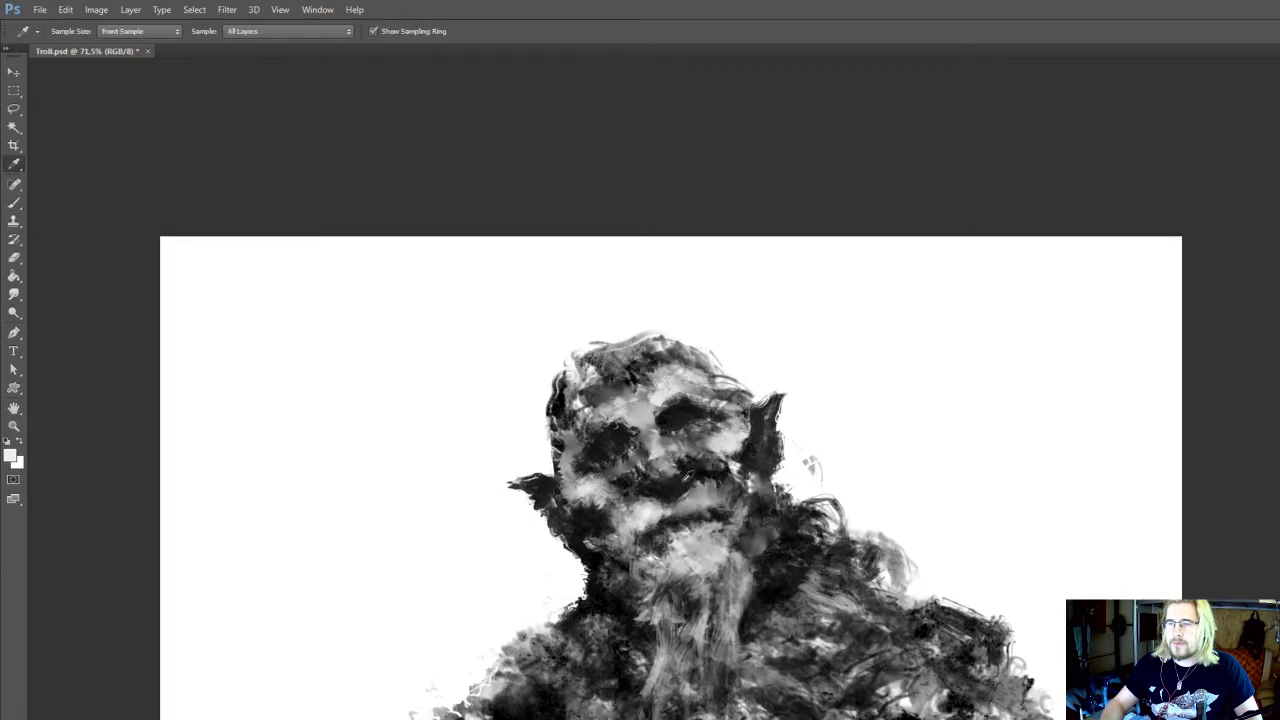
pyautogui.keyDown('alt'); pyautogui.click(666, 492); pyautogui.keyUp('alt')
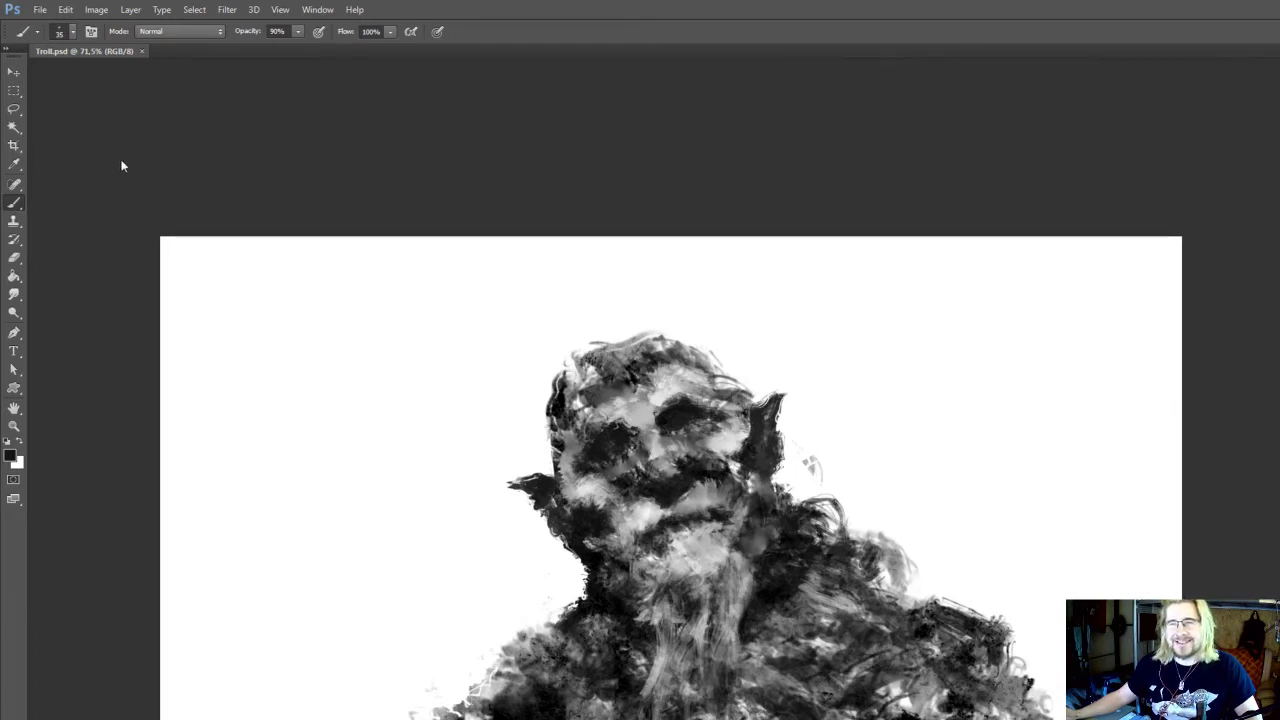
# Touch up the chin, the beard's edges and the forehead with sampled light and dark greys using the 35 px brush
pyautogui.moveTo(720, 261); pyautogui.dragTo(696, 183)
pyautogui.scroll(1, 777, 347)
pyautogui.moveTo(777, 347); pyautogui.dragTo(869, 290)
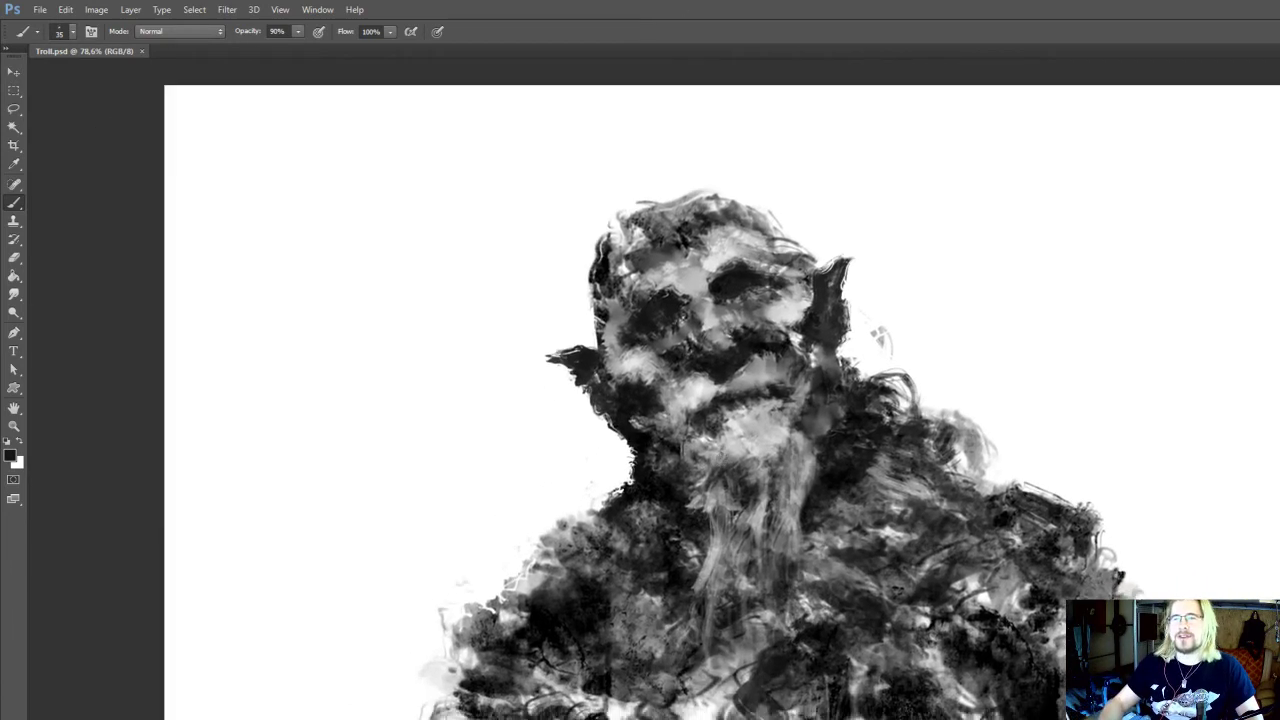
pyautogui.keyDown('alt'); pyautogui.click(739, 431); pyautogui.keyUp('alt')
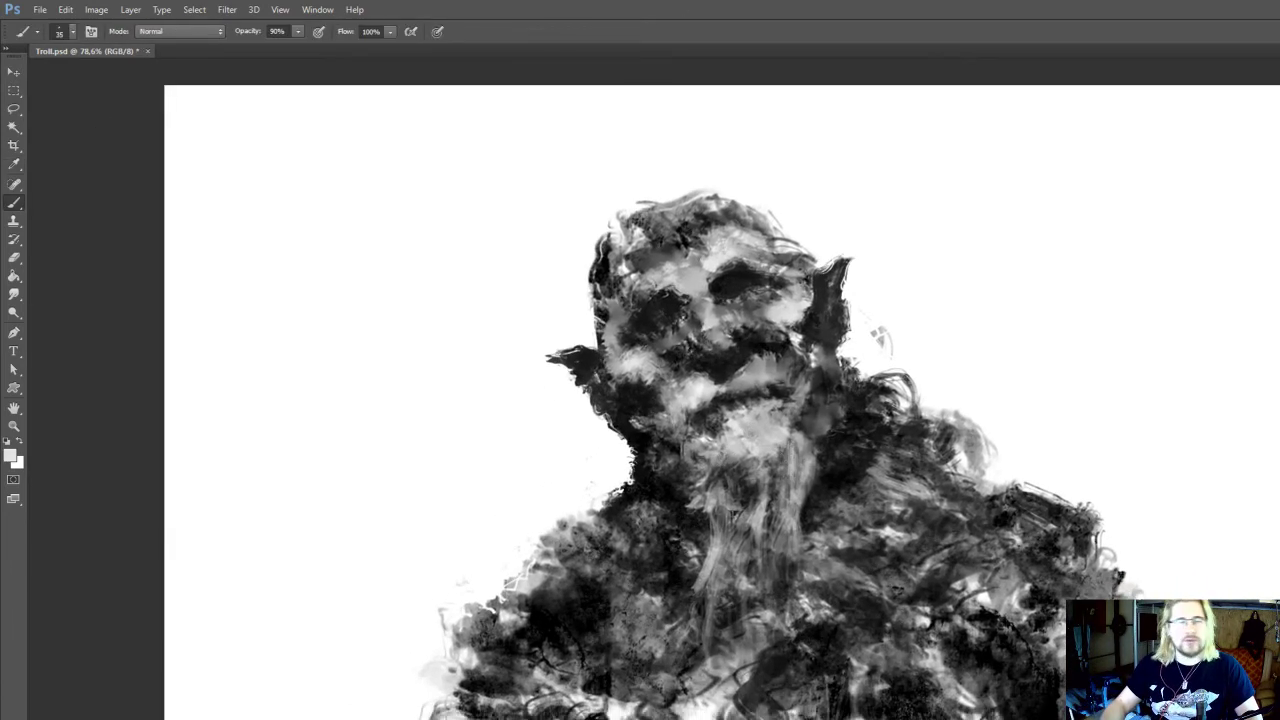
pyautogui.moveTo(734, 513)
pyautogui.mouseDown()
pyautogui.moveTo(736, 501)
pyautogui.moveTo(703, 528)
pyautogui.mouseUp()
pyautogui.keyDown('alt'); pyautogui.click(808, 468); pyautogui.keyUp('alt')
pyautogui.moveTo(821, 457); pyautogui.dragTo(811, 475)
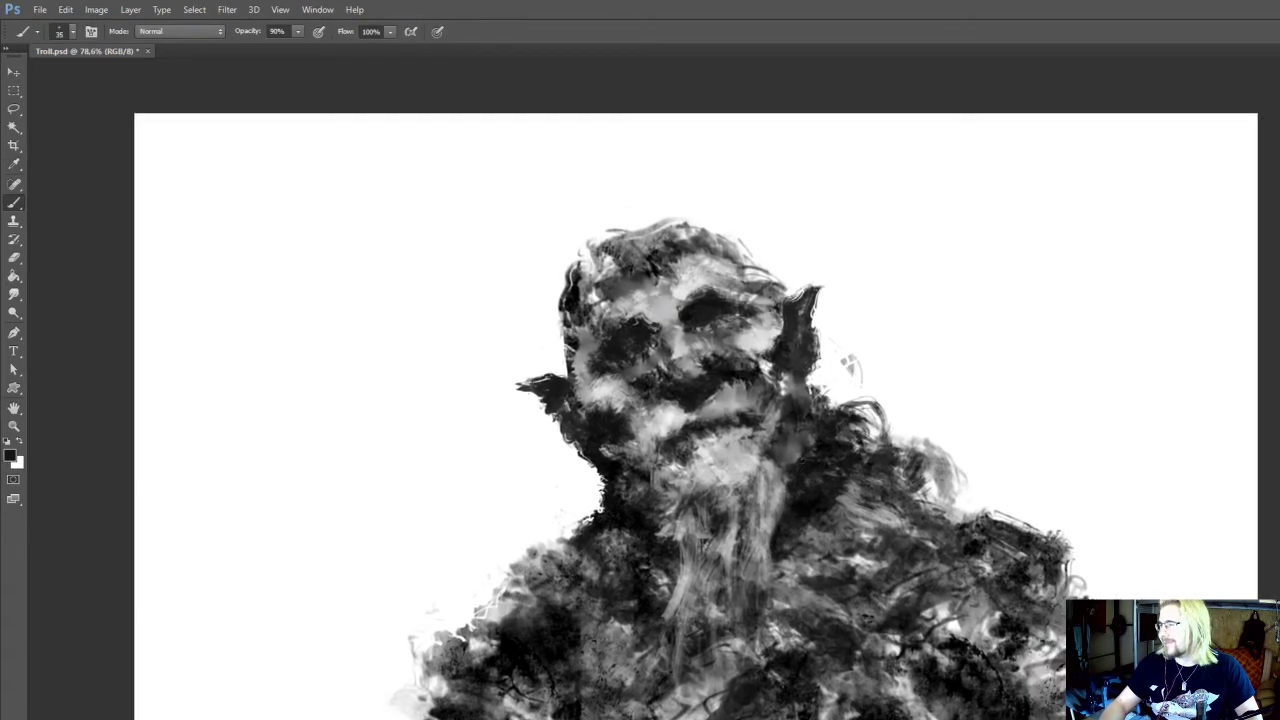
pyautogui.moveTo(855, 430)
pyautogui.mouseDown()
pyautogui.moveTo(903, 454)
pyautogui.moveTo(897, 503)
pyautogui.mouseUp()
pyautogui.keyDown('alt'); pyautogui.click(694, 316); pyautogui.keyUp('alt')
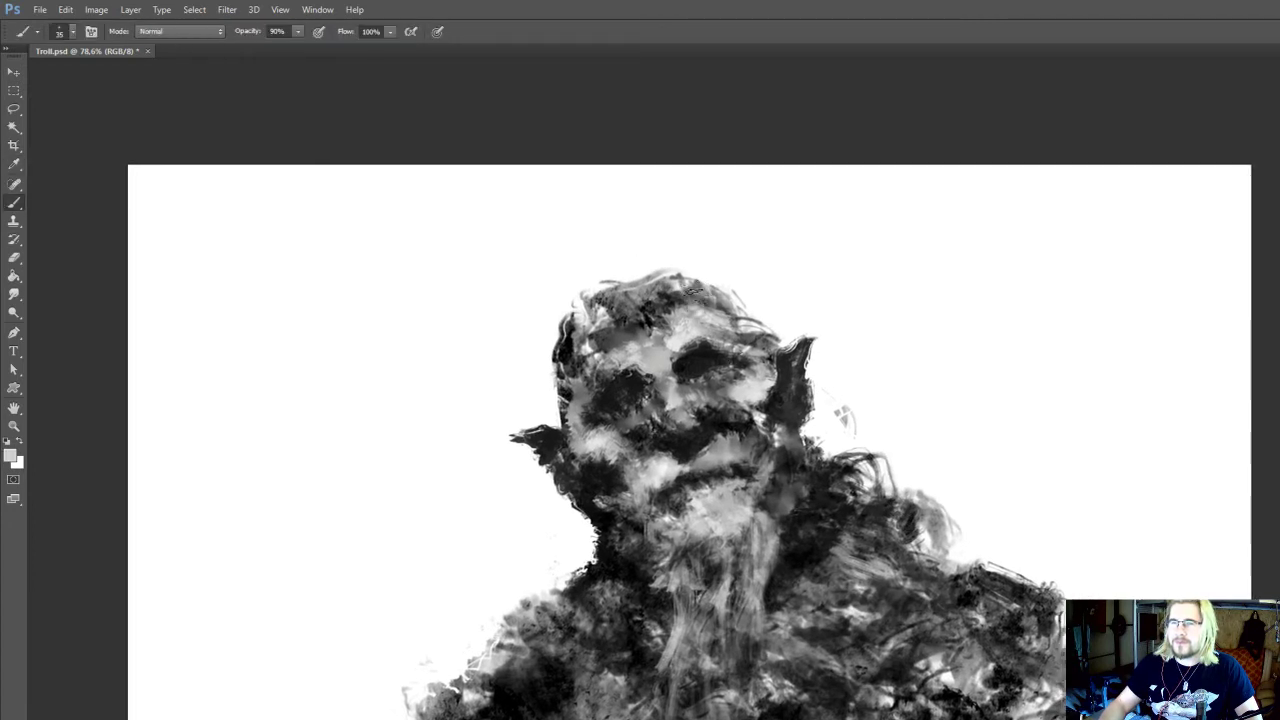
pyautogui.moveTo(670, 343); pyautogui.dragTo(652, 278)
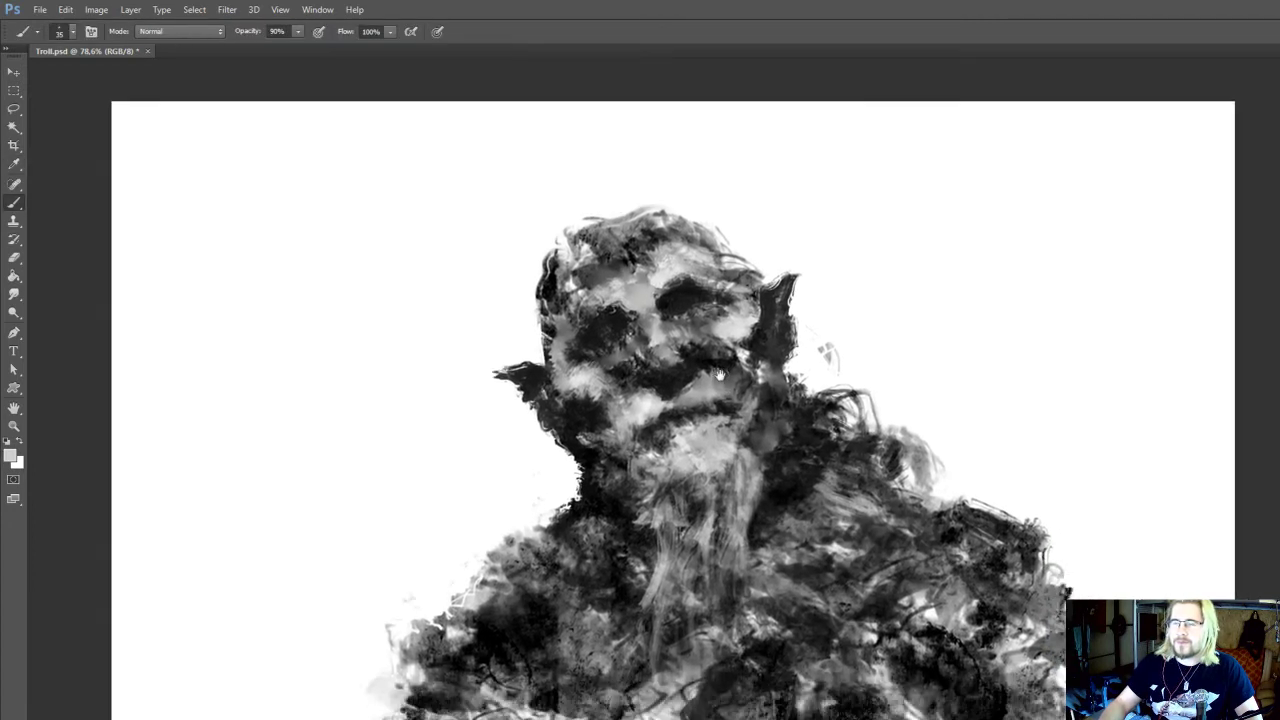
# Smudge a smooth grey patch on the right shoulder at 25 px and paint sampled grey along the shoulder's upper edge at 35 px
pyautogui.moveTo(802, 548); pyautogui.dragTo(804, 555)
pyautogui.keyDown('alt'); pyautogui.click(829, 543); pyautogui.keyUp('alt')
pyautogui.press('r')
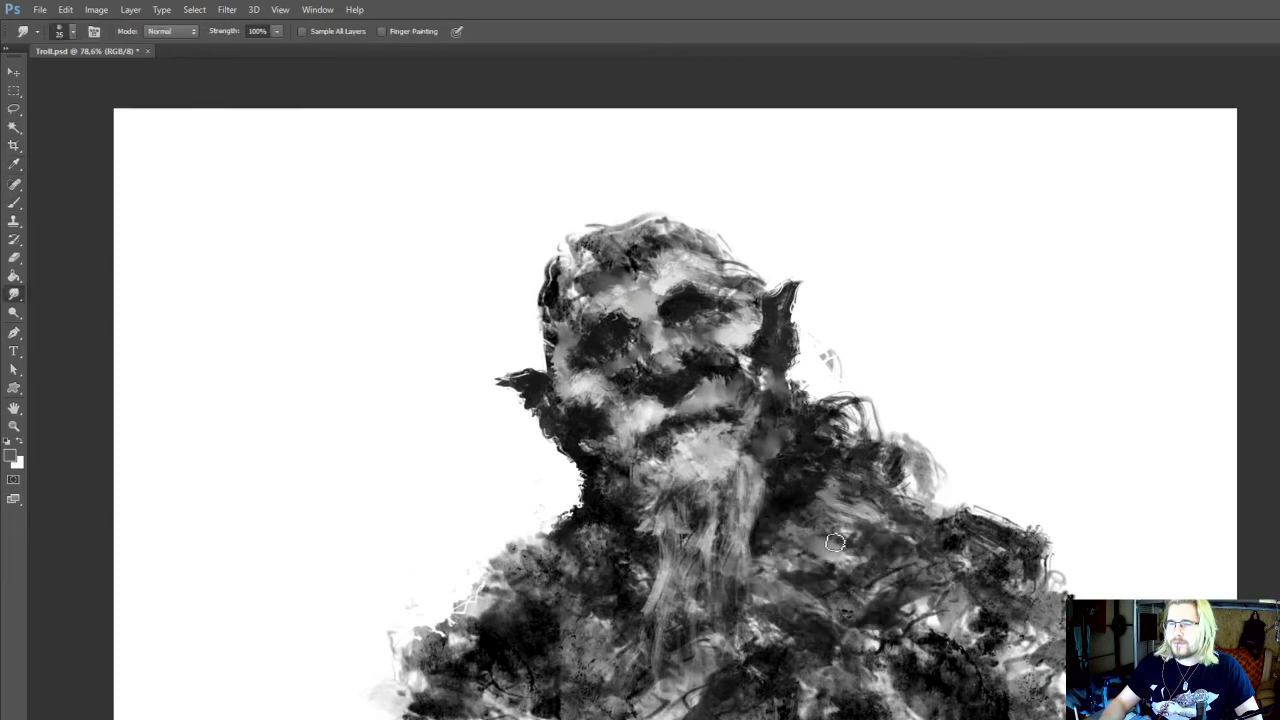
pyautogui.press('i')
pyautogui.click(869, 497)
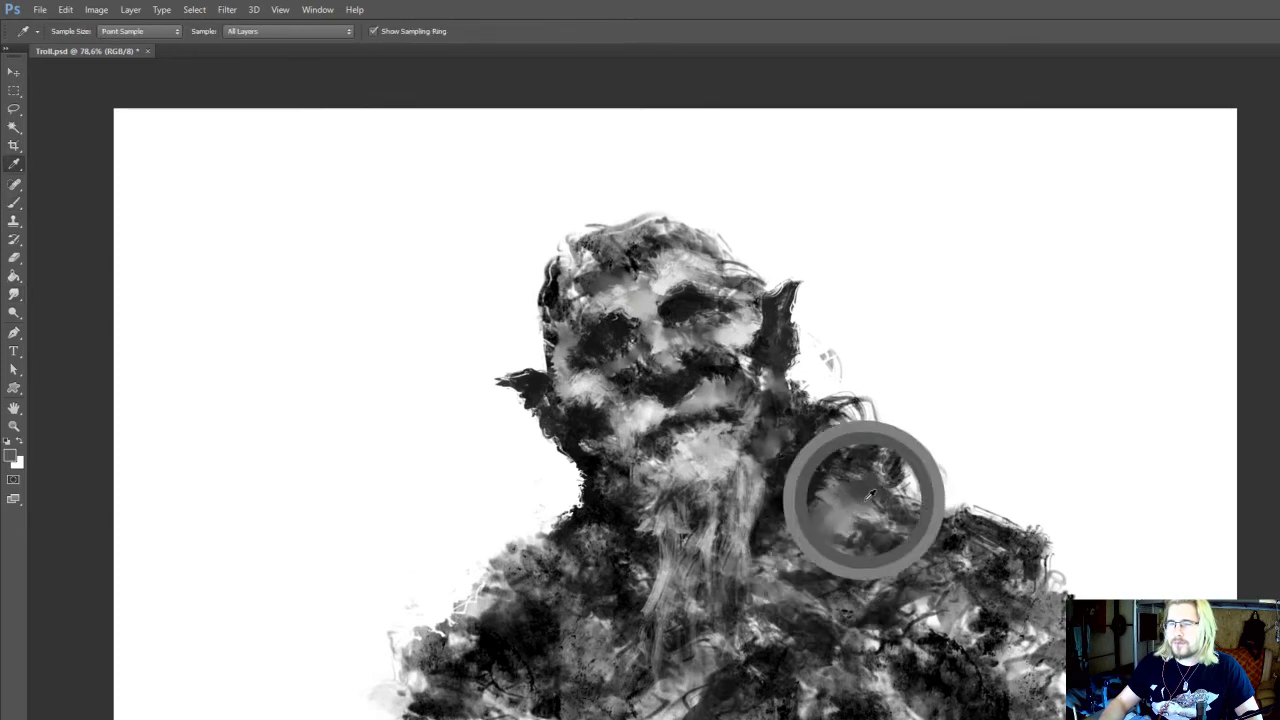
pyautogui.press('b')
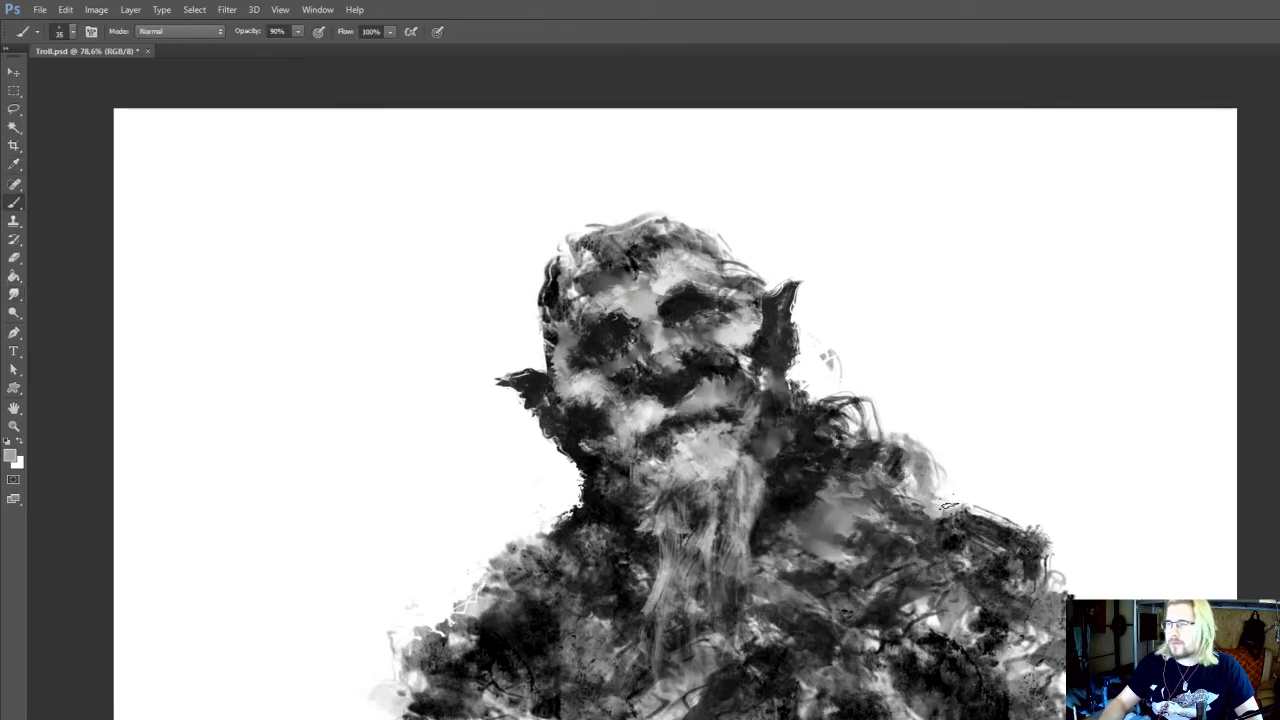
pyautogui.moveTo(974, 519); pyautogui.dragTo(936, 568)
pyautogui.keyDown('alt'); pyautogui.click(950, 524); pyautogui.keyUp('alt')
pyautogui.click(934, 517)
# Paint sampled greys over the top of the head and smudge the forehead at 25 px with 100% strength
pyautogui.keyDown('alt'); pyautogui.click(618, 287); pyautogui.keyUp('alt')
pyautogui.moveTo(600, 278); pyautogui.dragTo(667, 278)
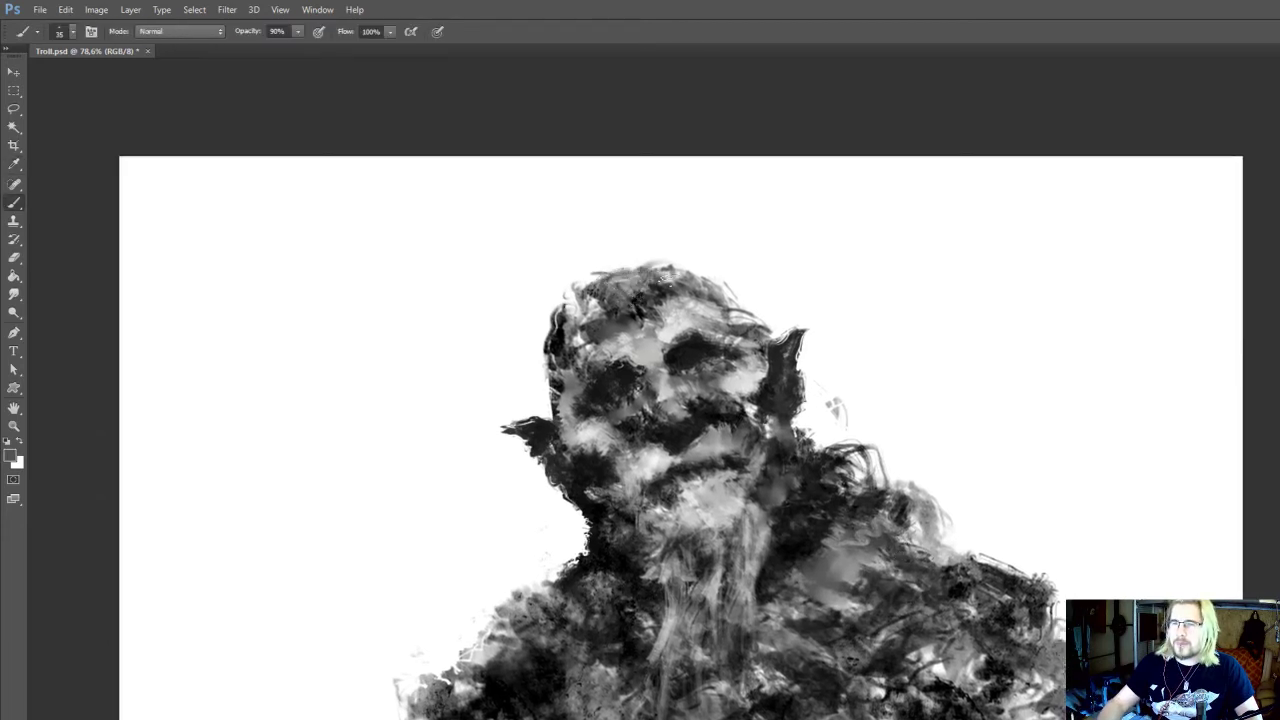
pyautogui.keyDown('alt'); pyautogui.click(665, 313); pyautogui.keyUp('alt')
pyautogui.press('r')
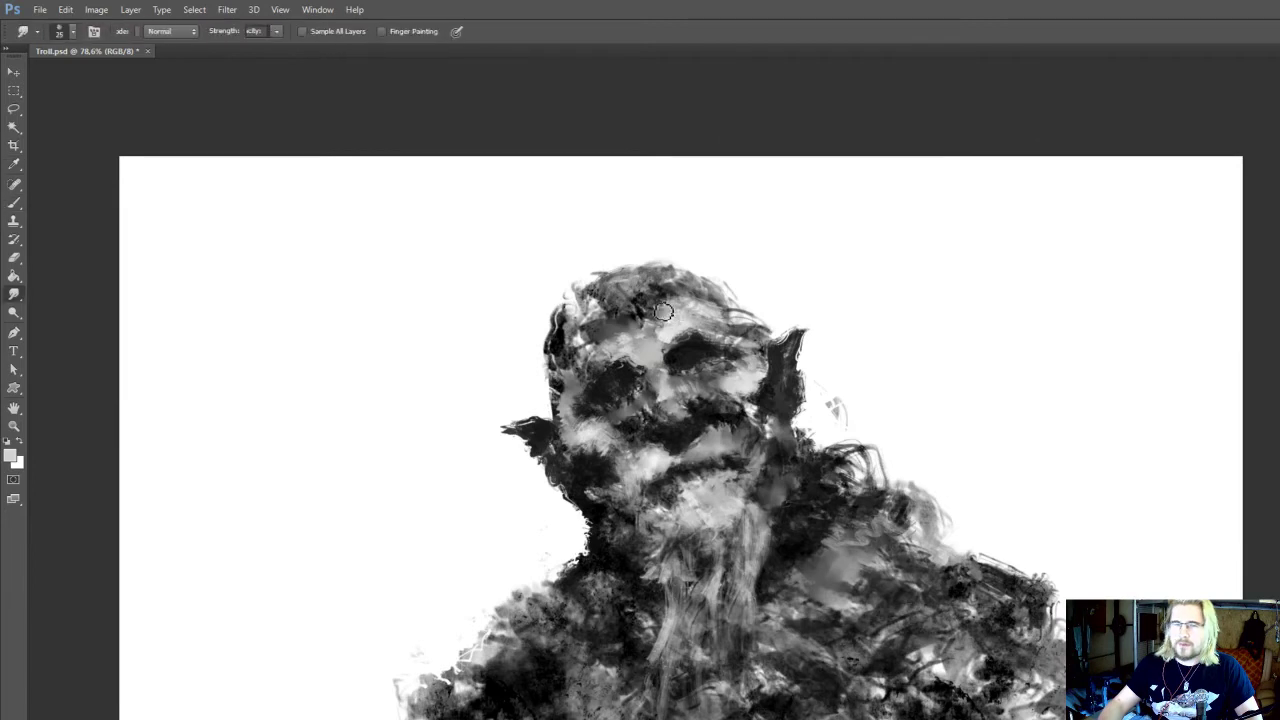
pyautogui.press('0')
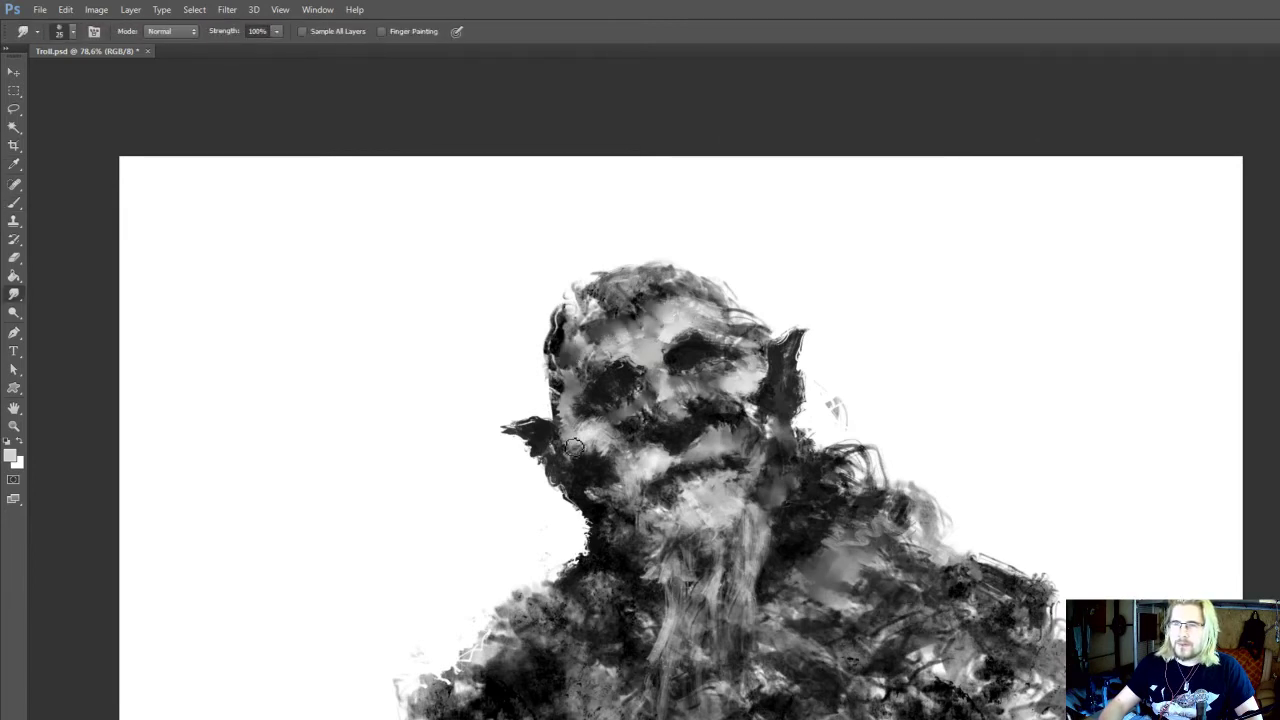
# Smudge the left cheek at 25 px and soften the dark area between nose and right cheek at 20 px
pyautogui.moveTo(594, 440); pyautogui.dragTo(607, 464)
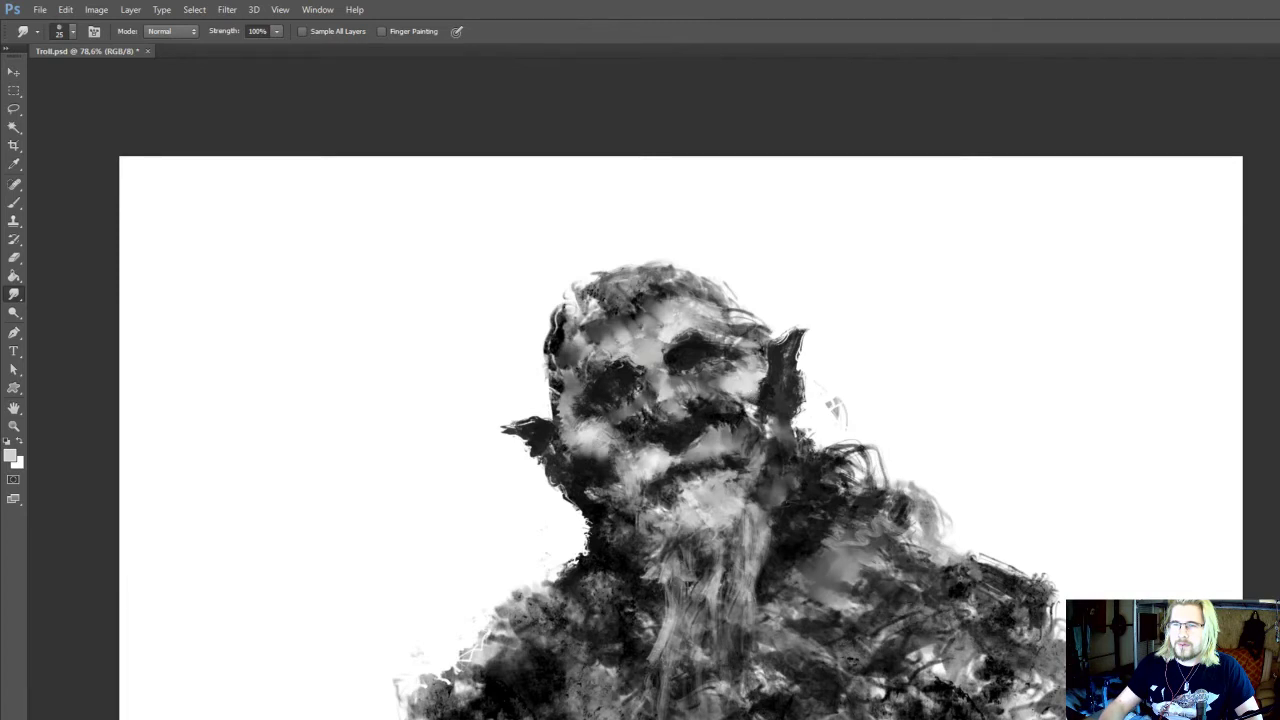
pyautogui.moveTo(722, 411); pyautogui.dragTo(717, 421)
pyautogui.press('[')
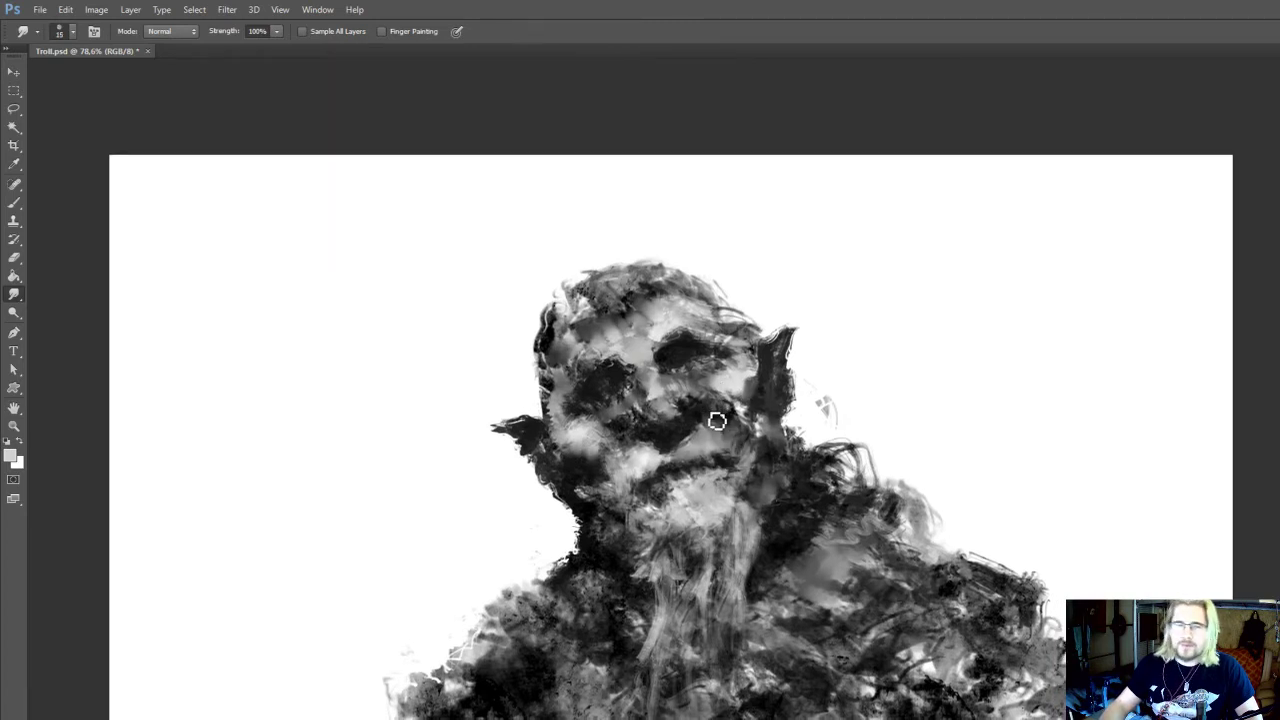
pyautogui.press(']')
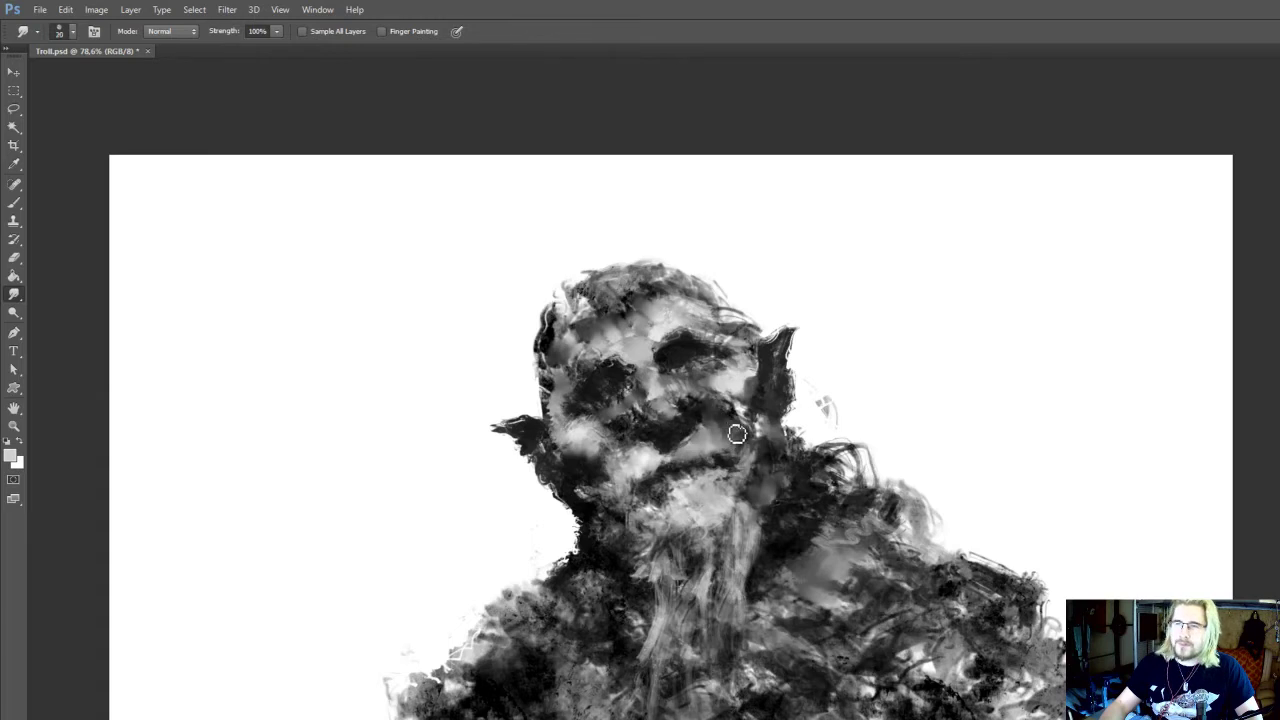
pyautogui.press('[')
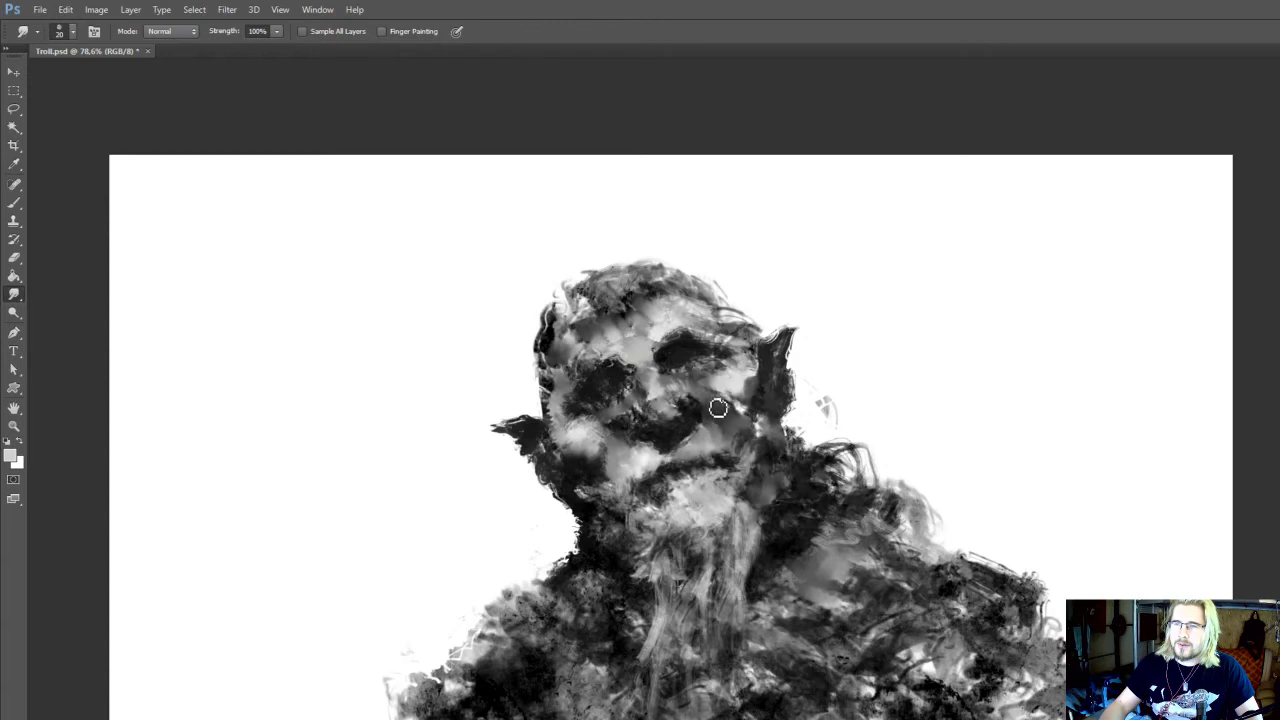
# Paint sampled light greys around the nose and right cheek with the 25 px brush and save Troll.psd
pyautogui.press('b')
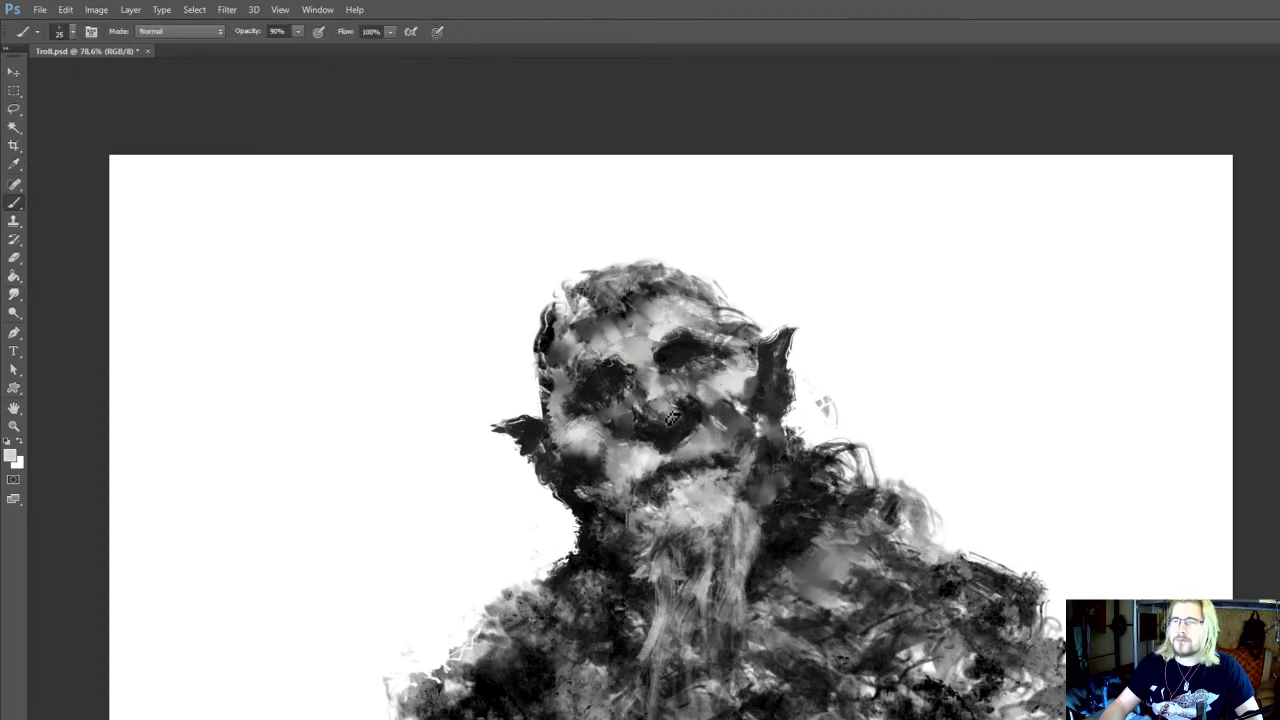
pyautogui.keyDown('alt'); pyautogui.click(594, 428); pyautogui.keyUp('alt')
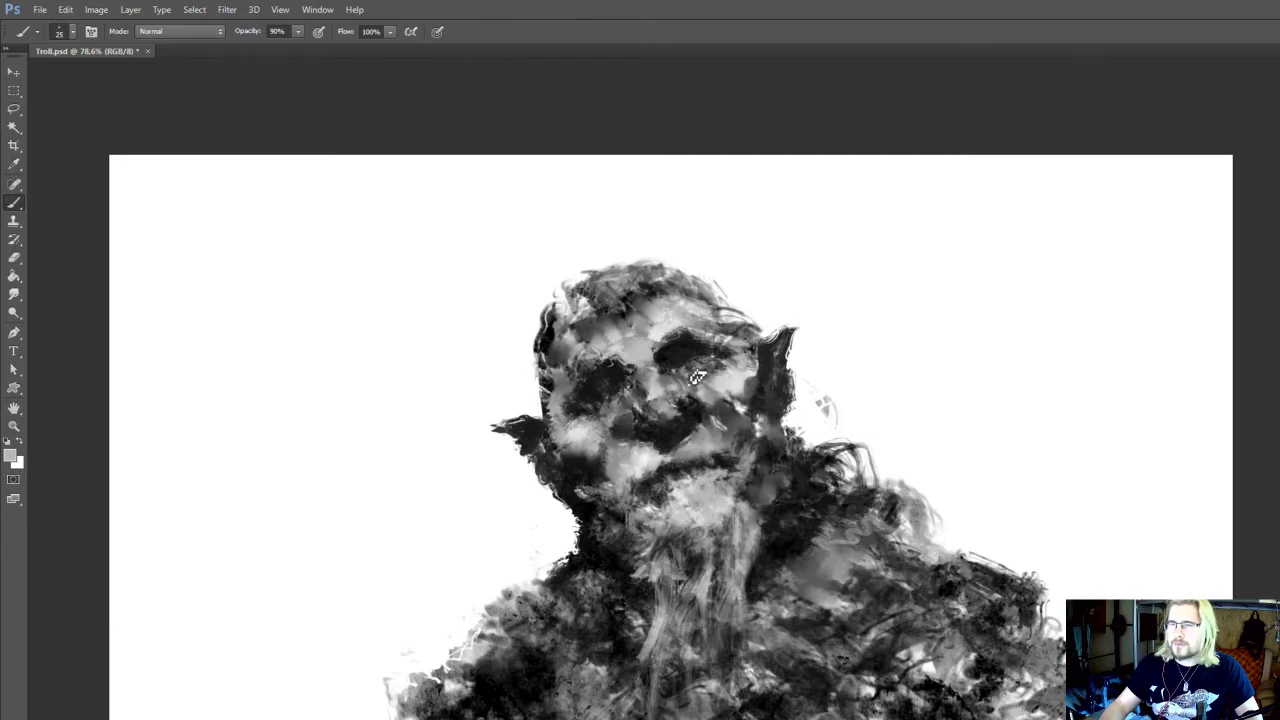
pyautogui.moveTo(715, 401); pyautogui.dragTo(700, 348)
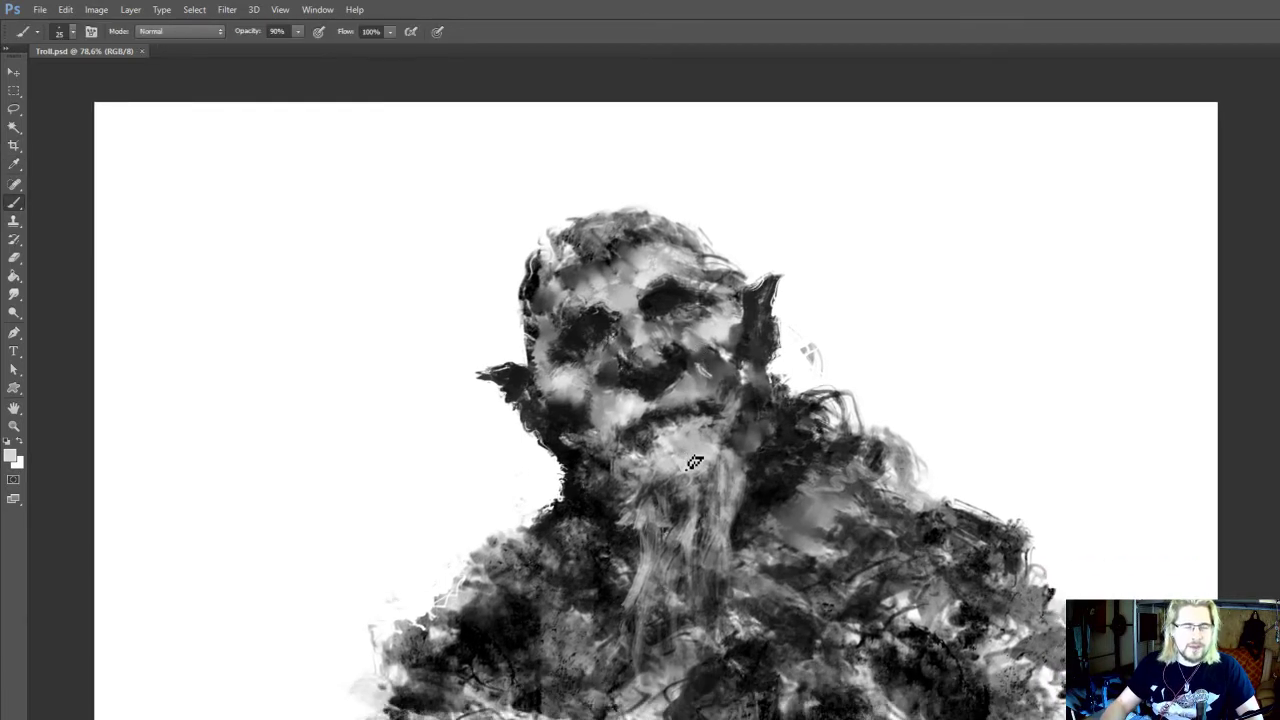
pyautogui.moveTo(684, 468); pyautogui.dragTo(713, 484)
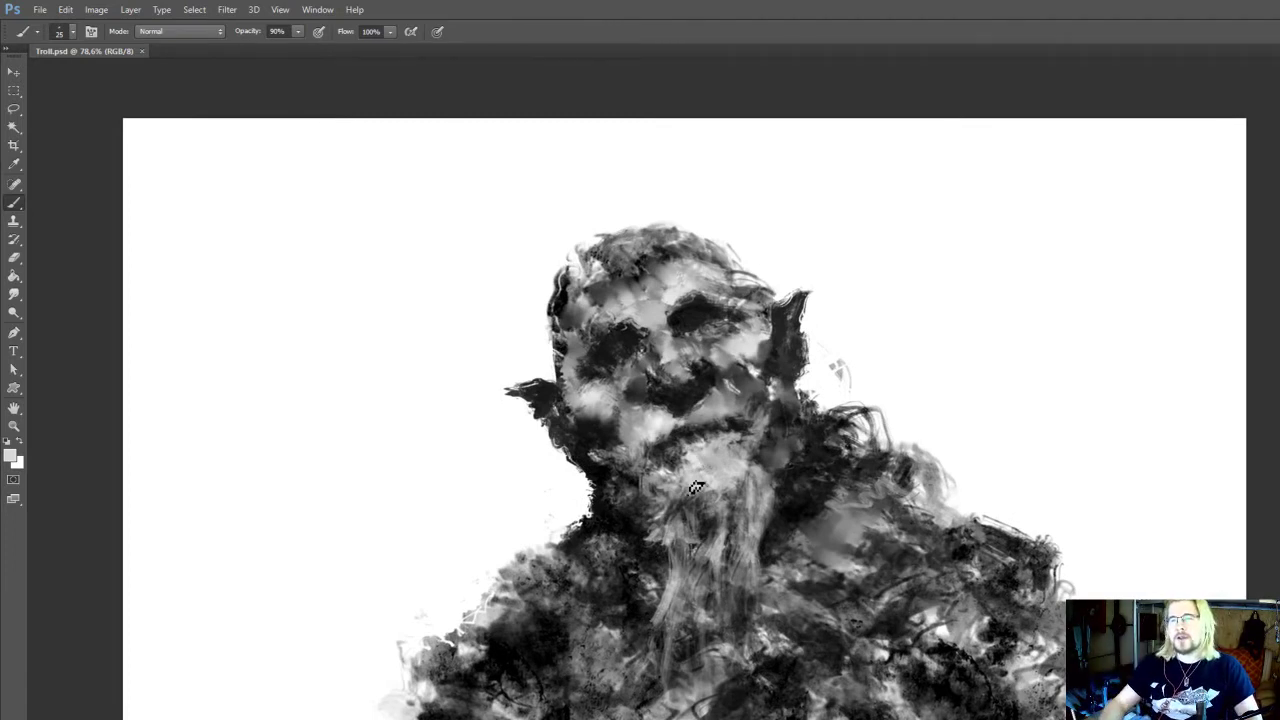
pyautogui.moveTo(694, 486); pyautogui.dragTo(714, 518)
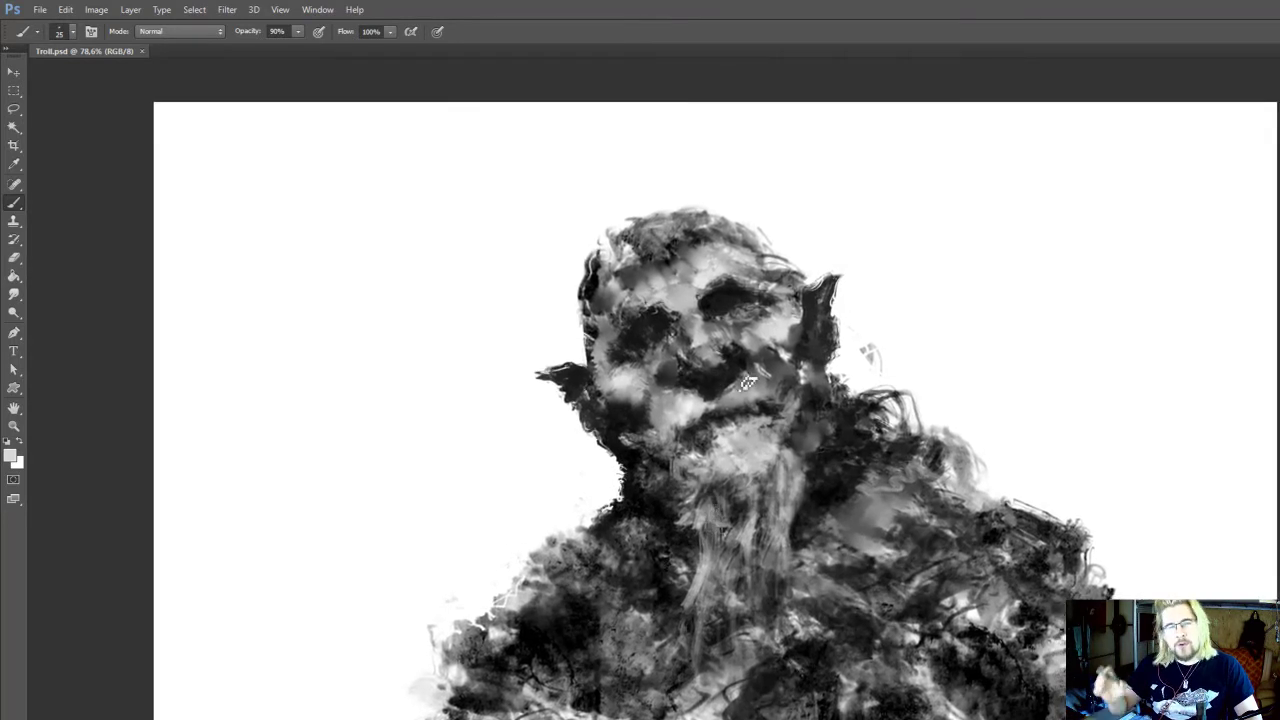
pyautogui.moveTo(747, 382); pyautogui.dragTo(743, 407)
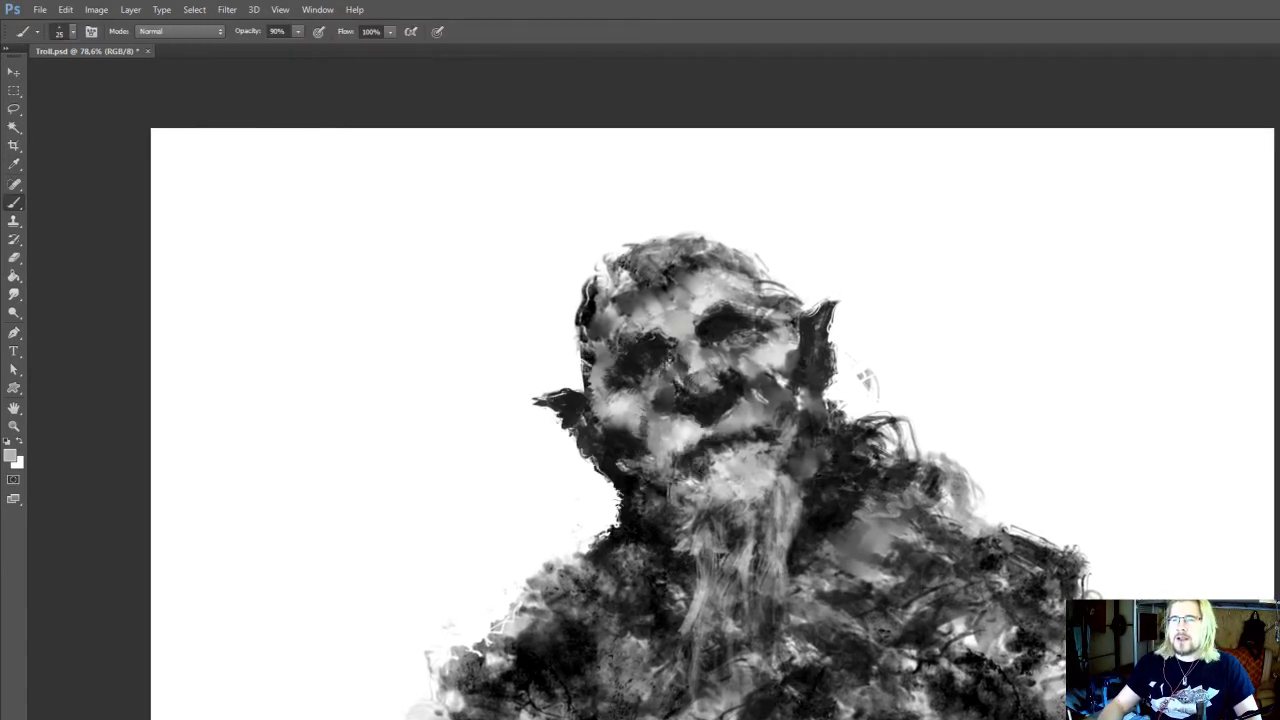
# Smudge the grey tones around the mouth and right cheek at 20 px with 100% strength
pyautogui.moveTo(774, 389); pyautogui.dragTo(747, 410)
pyautogui.press('r')
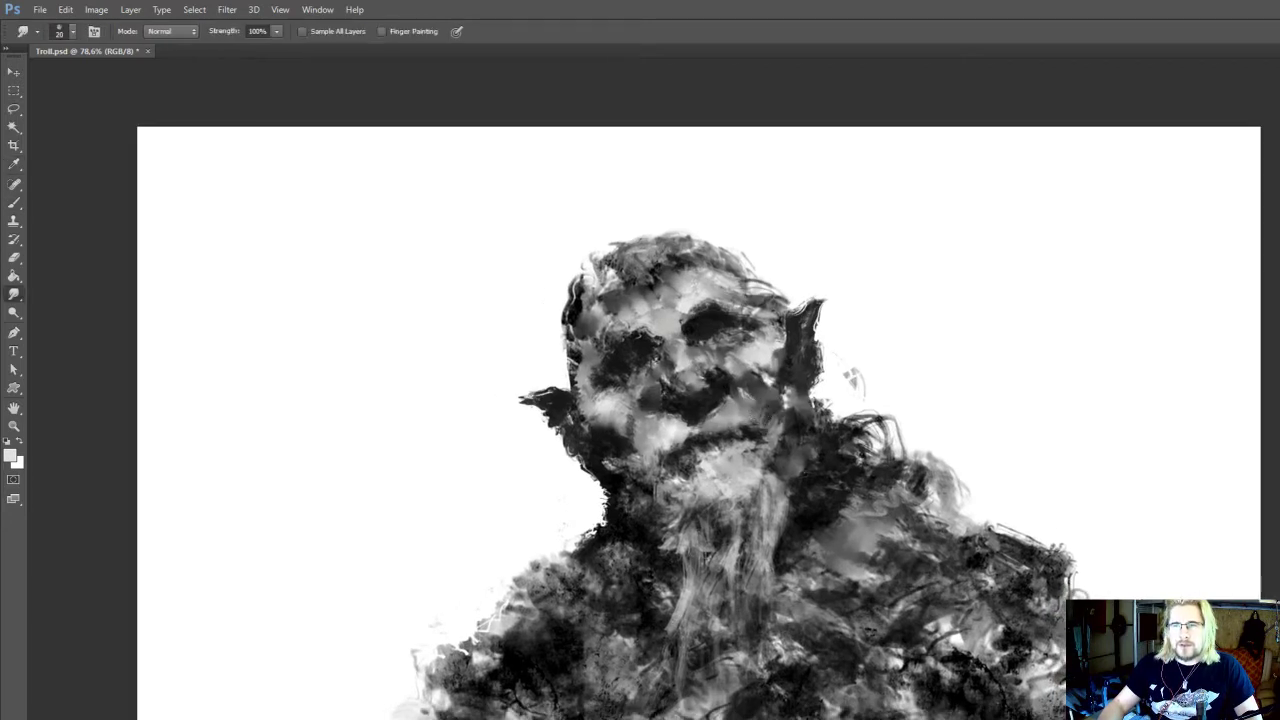
pyautogui.moveTo(747, 423)
pyautogui.mouseDown()
pyautogui.moveTo(727, 453)
pyautogui.moveTo(728, 442)
pyautogui.mouseUp()
pyautogui.keyDown('alt'); pyautogui.click(690, 468); pyautogui.keyUp('alt')
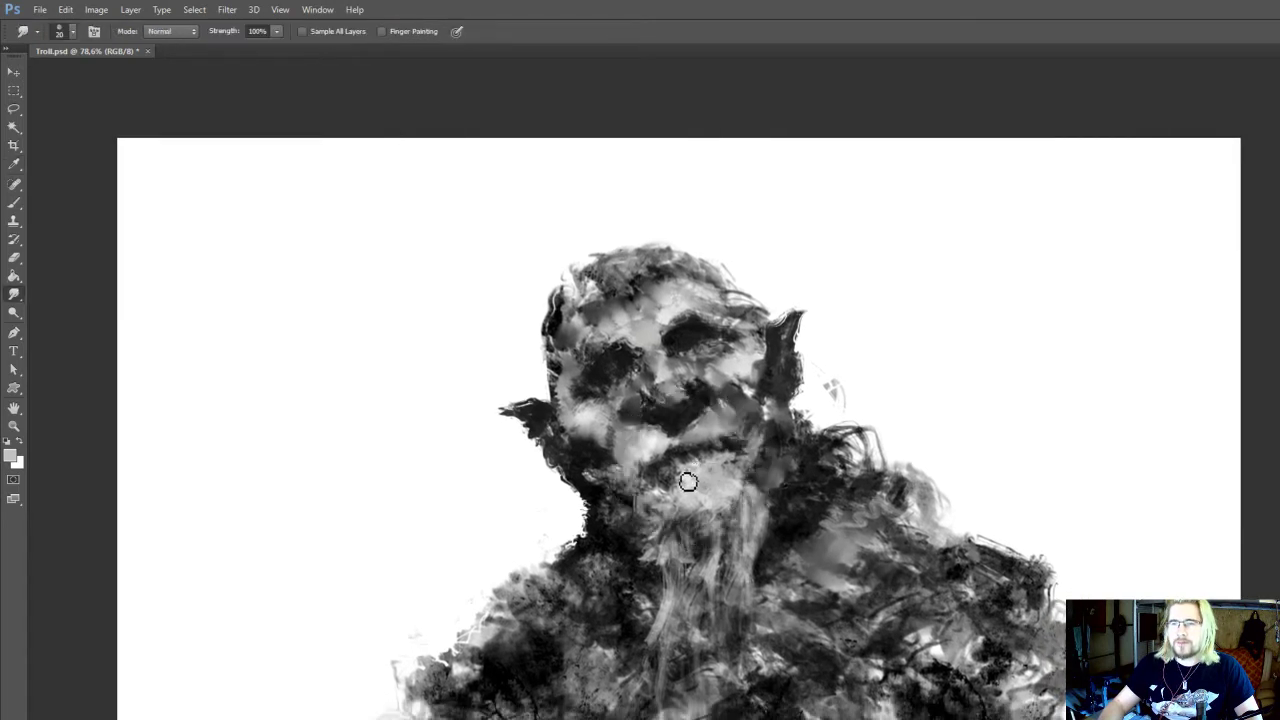
# Paint sampled light greys around the nose, upper lip and chin with the 25 px brush
pyautogui.press('b')
pyautogui.keyDown('alt'); pyautogui.click(694, 476); pyautogui.keyUp('alt')
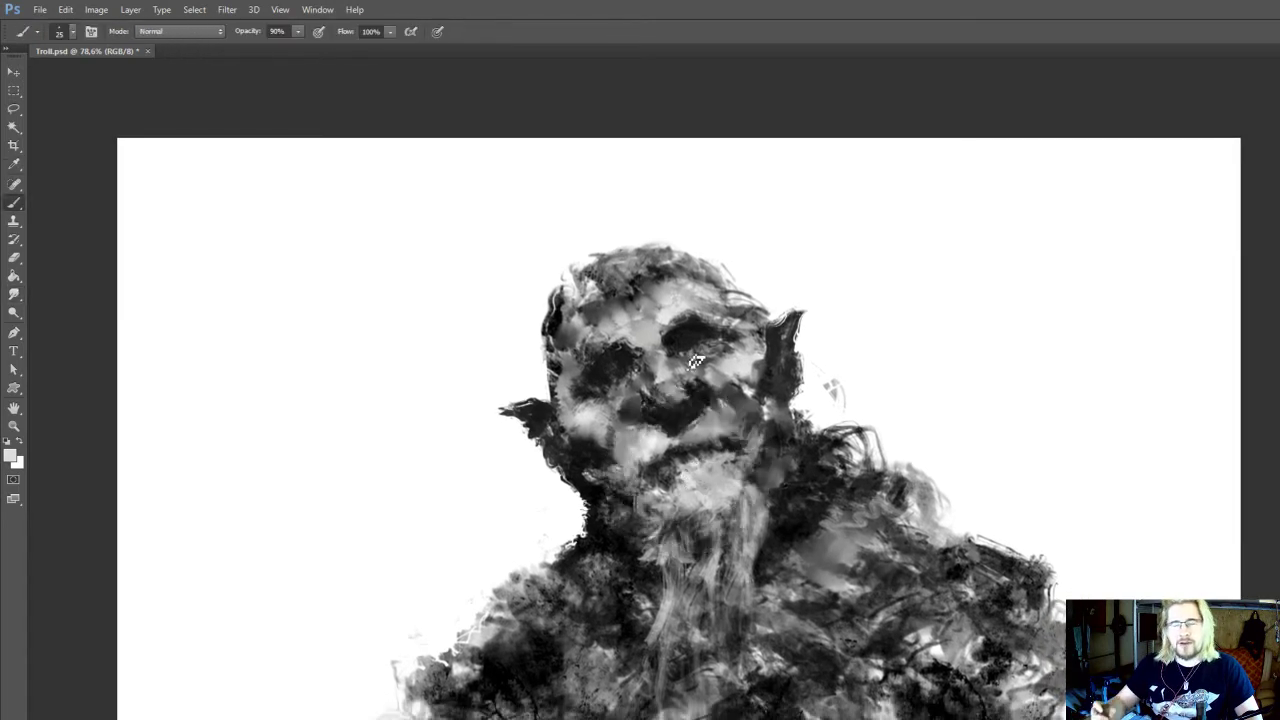
pyautogui.moveTo(697, 420); pyautogui.dragTo(697, 426)
pyautogui.moveTo(724, 468); pyautogui.dragTo(718, 474)
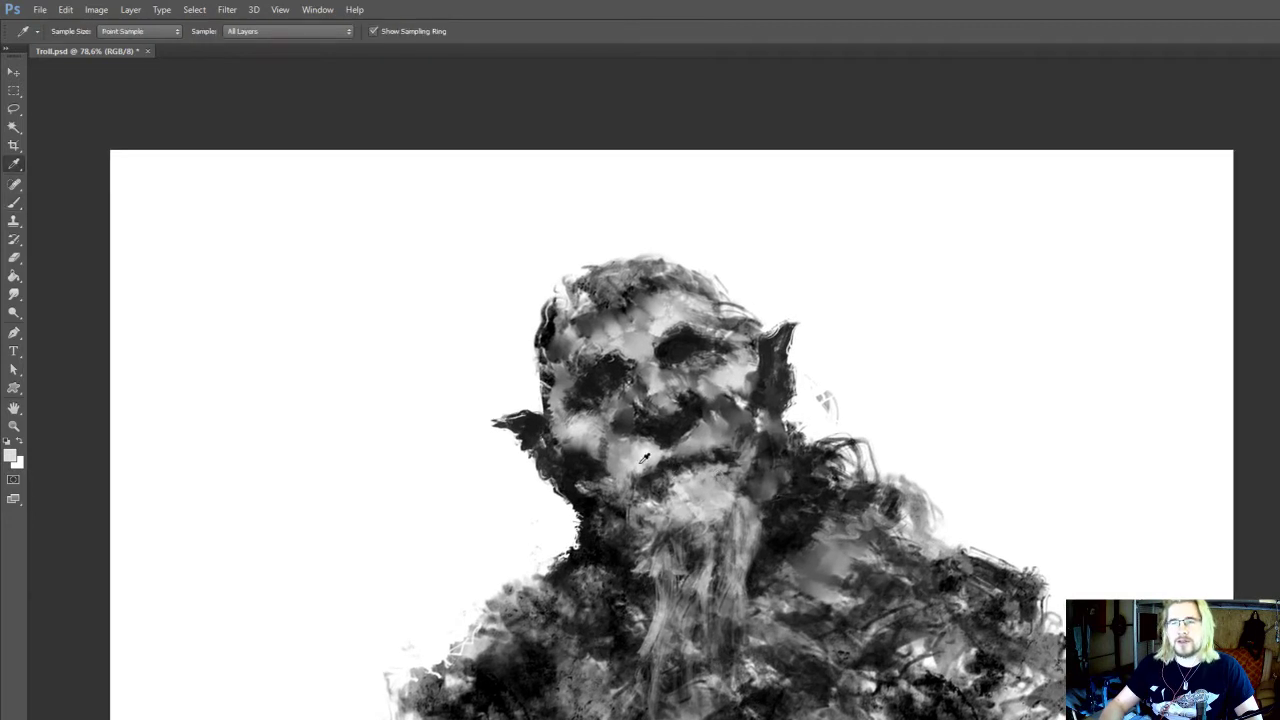
pyautogui.moveTo(649, 514); pyautogui.dragTo(641, 523)
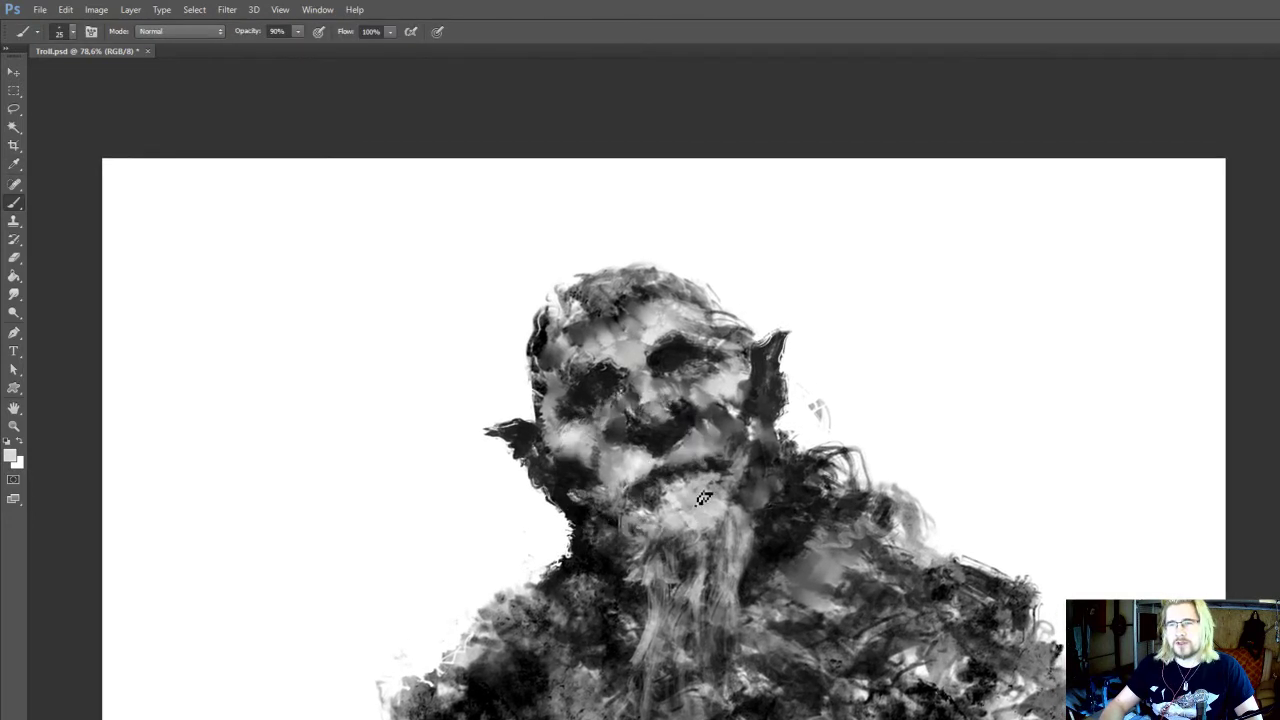
pyautogui.moveTo(710, 464); pyautogui.dragTo(703, 511)
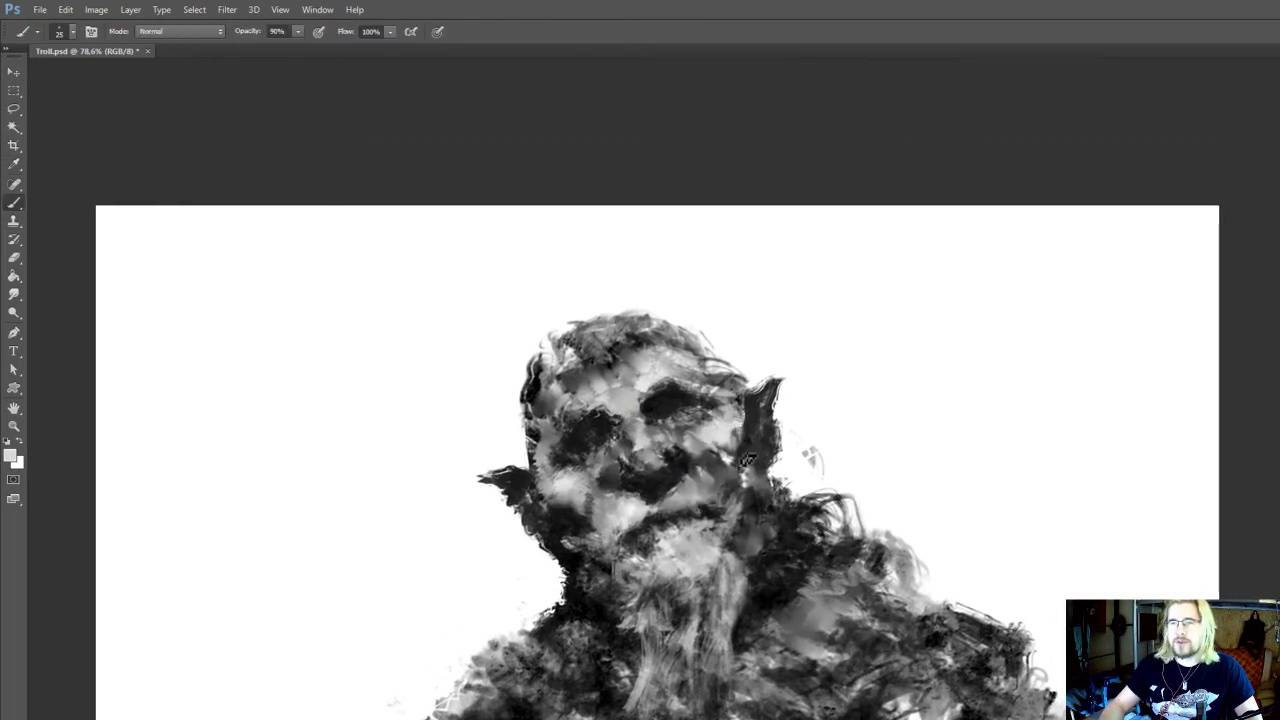
# Smudge the edge beside the right ear and paint sampled grey along the ear with the 25 px brush
pyautogui.press('r')
pyautogui.moveTo(731, 414)
pyautogui.mouseDown()
pyautogui.moveTo(720, 469)
pyautogui.moveTo(777, 441)
pyautogui.mouseUp()
pyautogui.press('i')
pyautogui.click(724, 467)
pyautogui.press('b')
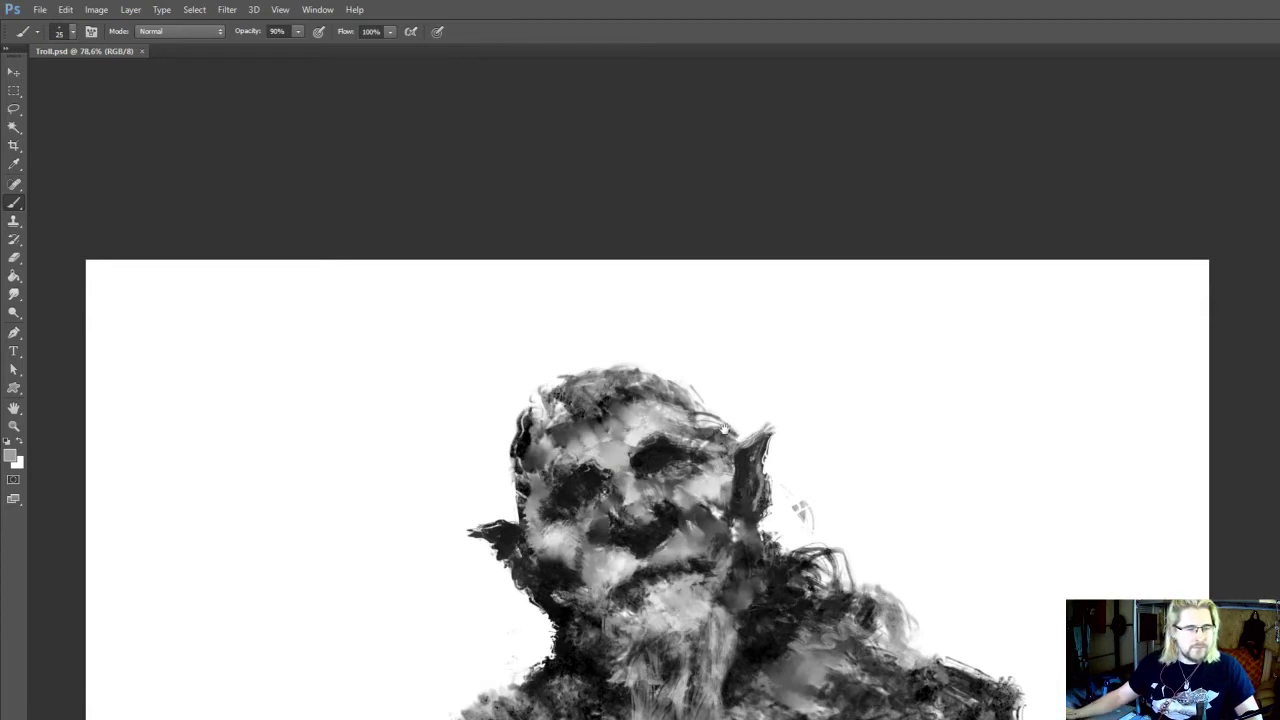
# Paint a light grey highlight along the upper edge of the left ear with the 25 px brush
pyautogui.moveTo(725, 428); pyautogui.dragTo(767, 328)
pyautogui.scroll(1, 768, 390)
pyautogui.scroll(-1, 758, 407)
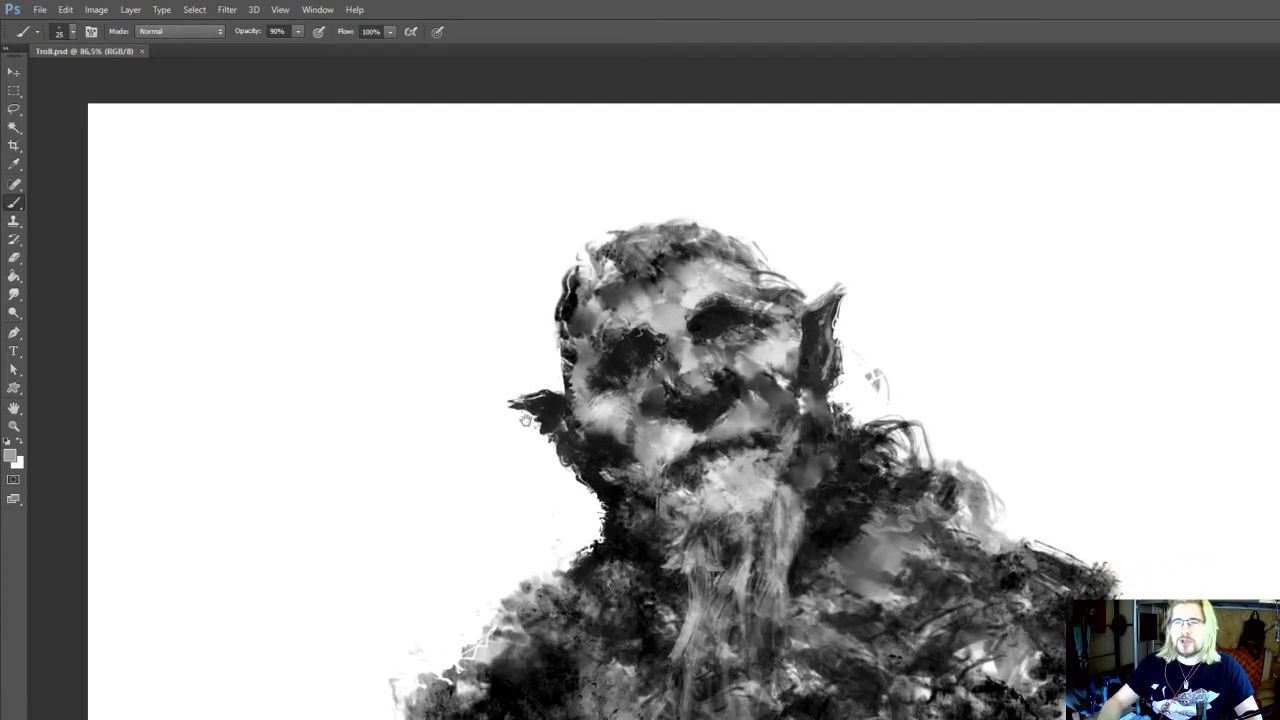
pyautogui.scroll(1, 670, 450)
pyautogui.moveTo(541, 422)
pyautogui.mouseDown()
pyautogui.moveTo(528, 426)
pyautogui.moveTo(587, 423)
pyautogui.moveTo(533, 427)
pyautogui.mouseUp()
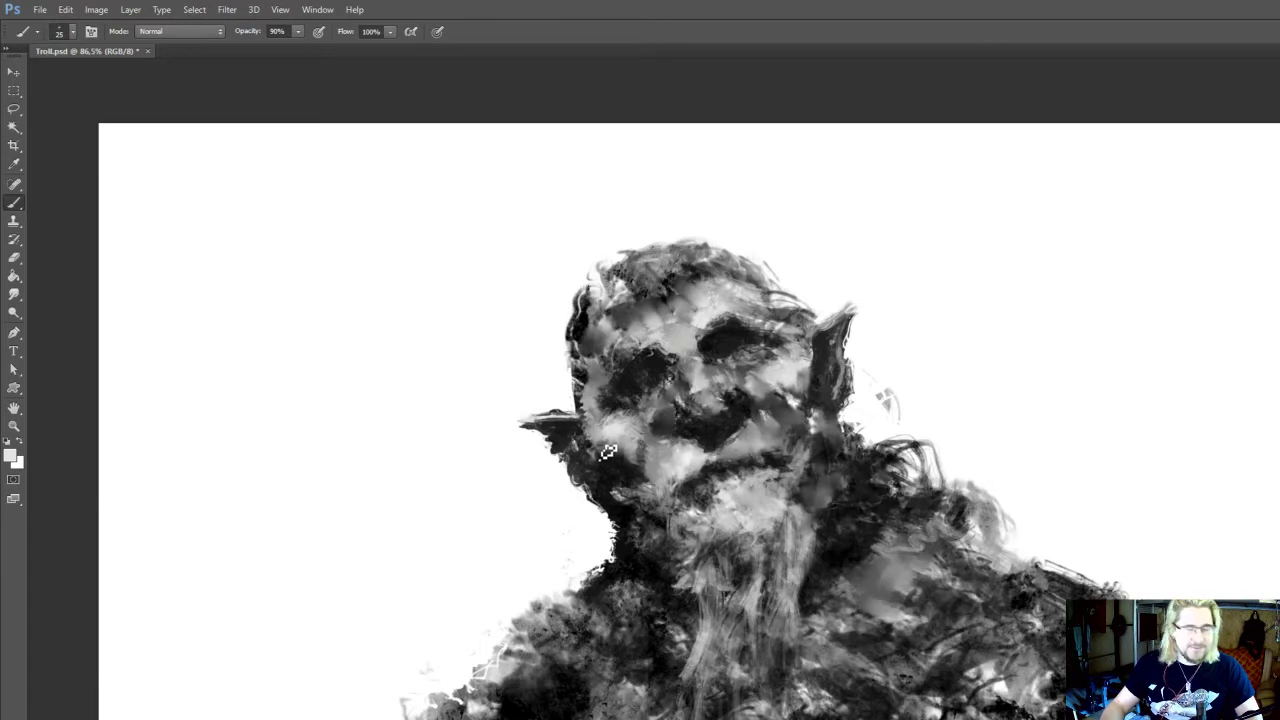
pyautogui.moveTo(608, 452)
pyautogui.mouseDown()
pyautogui.moveTo(603, 415)
pyautogui.moveTo(524, 386)
pyautogui.moveTo(552, 421)
pyautogui.moveTo(550, 465)
pyautogui.mouseUp()
pyautogui.press('r')
pyautogui.press('e')
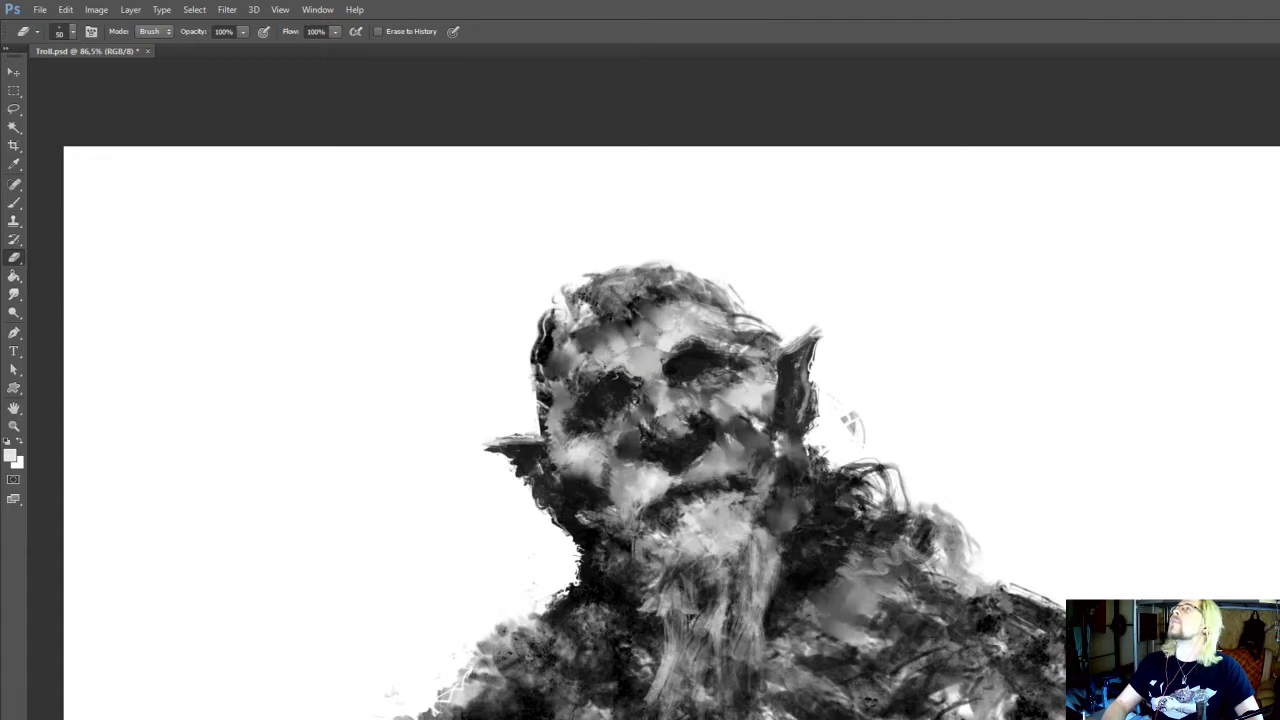
pyautogui.moveTo(626, 430); pyautogui.dragTo(622, 376)
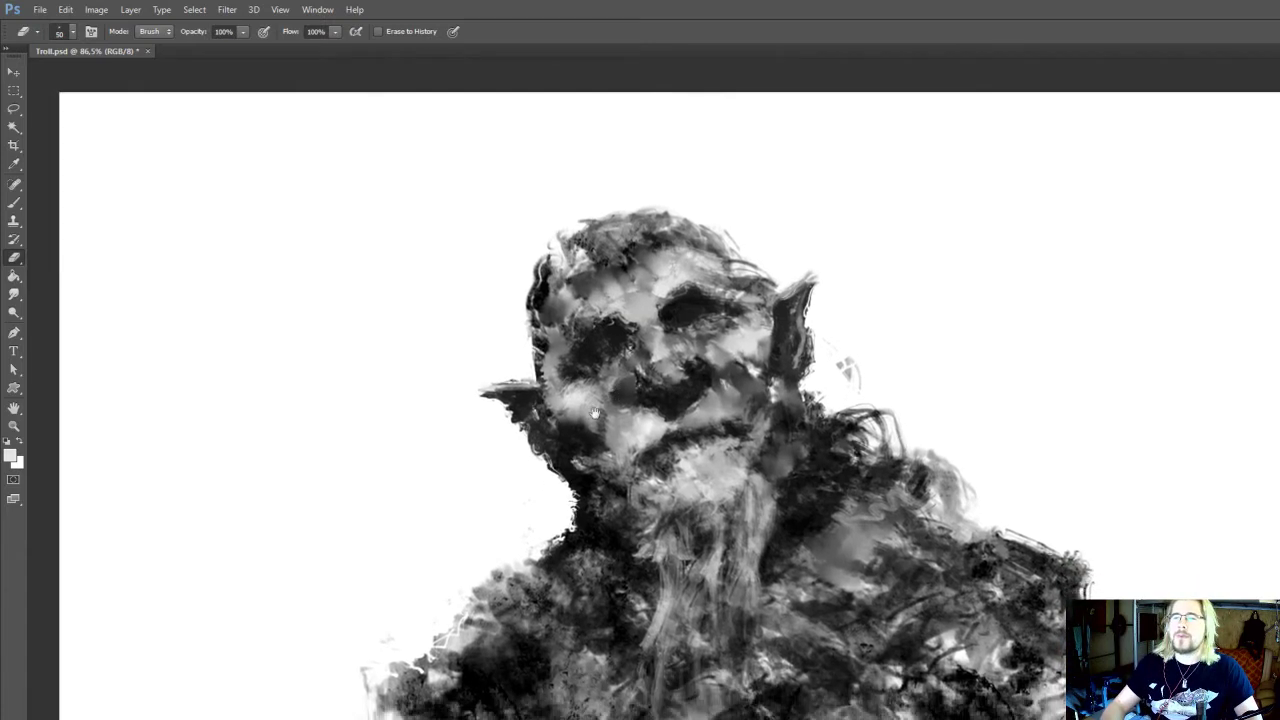
# Paint sampled tones into the left cheek and jaw with the 25 px brush at 90% opacity
pyautogui.press('b')
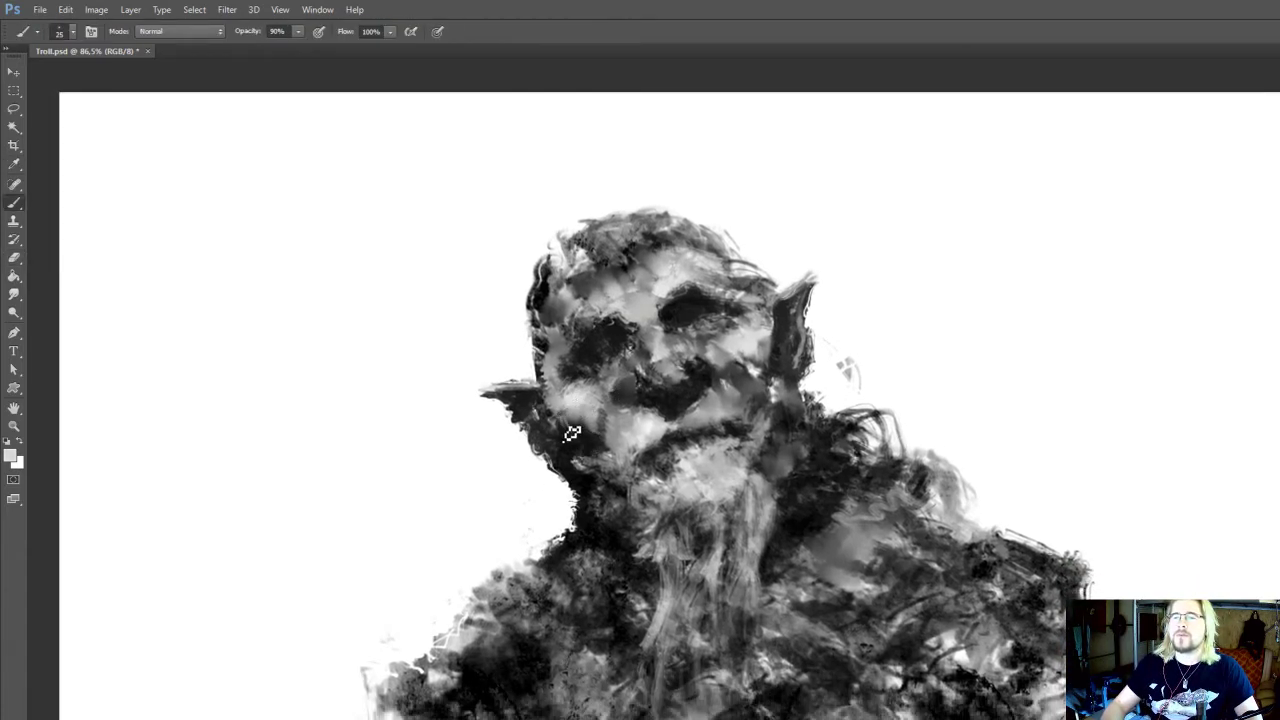
pyautogui.moveTo(600, 420); pyautogui.dragTo(576, 467)
pyautogui.moveTo(737, 426); pyautogui.dragTo(771, 394)
pyautogui.moveTo(727, 511); pyautogui.dragTo(729, 566)
pyautogui.moveTo(720, 430); pyautogui.dragTo(755, 474)
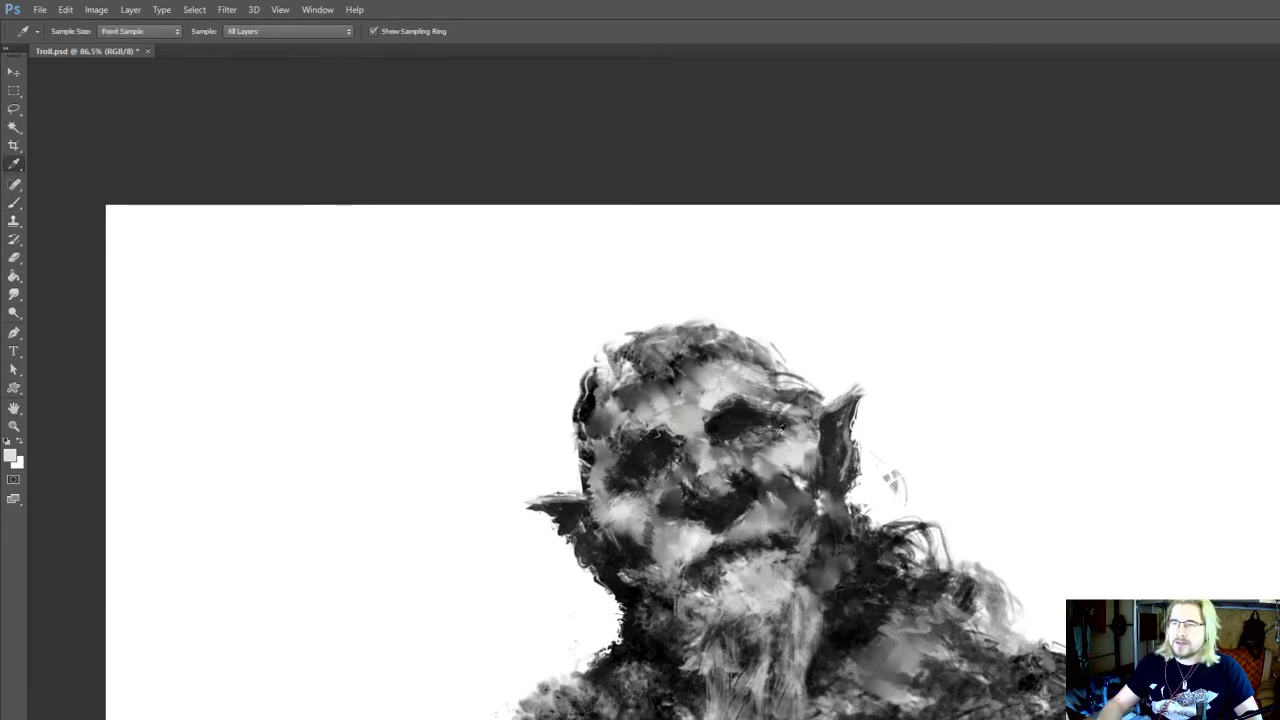
# Refine the left eye socket and nose bridge with sampled tones at 15 px and save Troll.psd
pyautogui.press('[')
pyautogui.press('[')
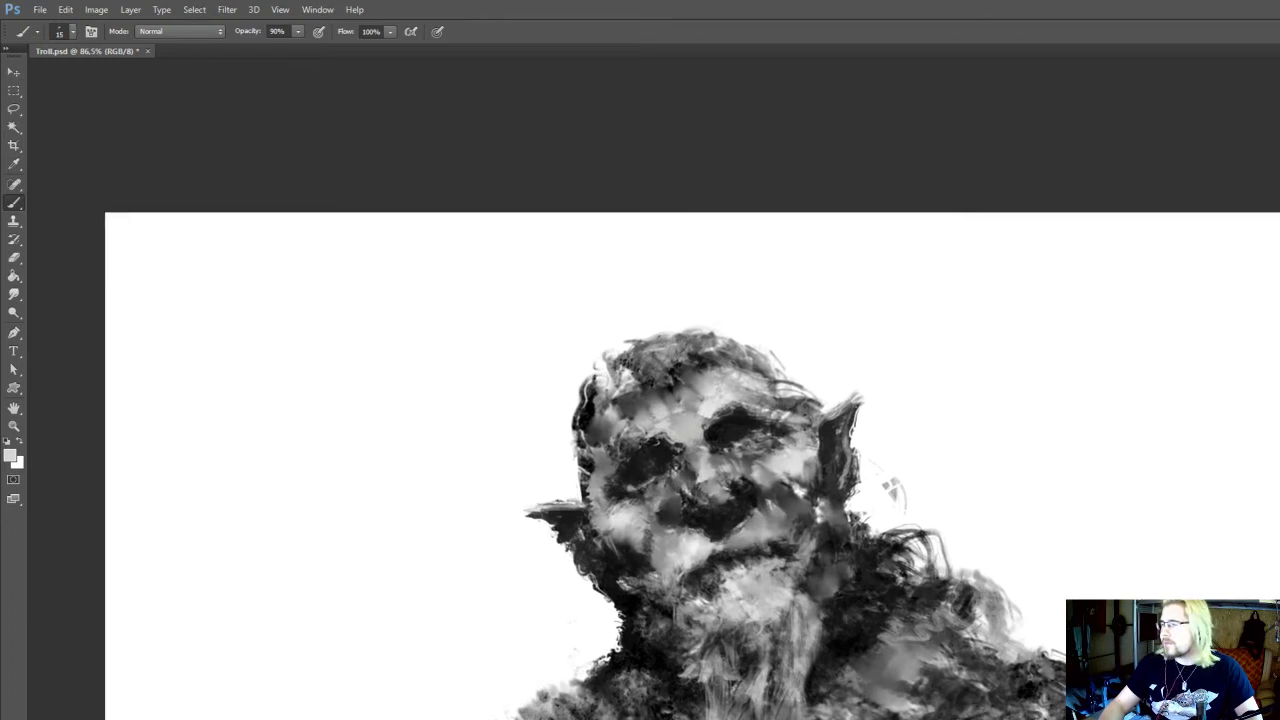
pyautogui.press('i')
pyautogui.click(679, 407)
pyautogui.press('b')
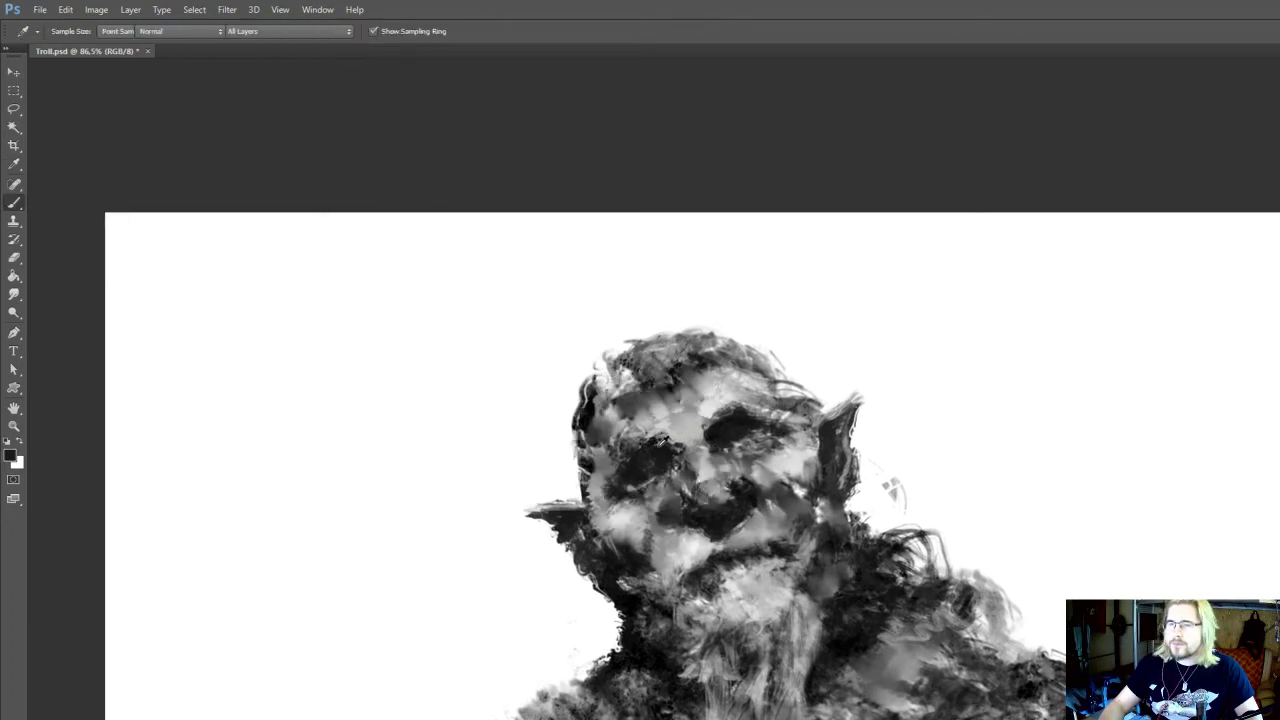
pyautogui.keyDown('alt'); pyautogui.click(681, 440); pyautogui.keyUp('alt')
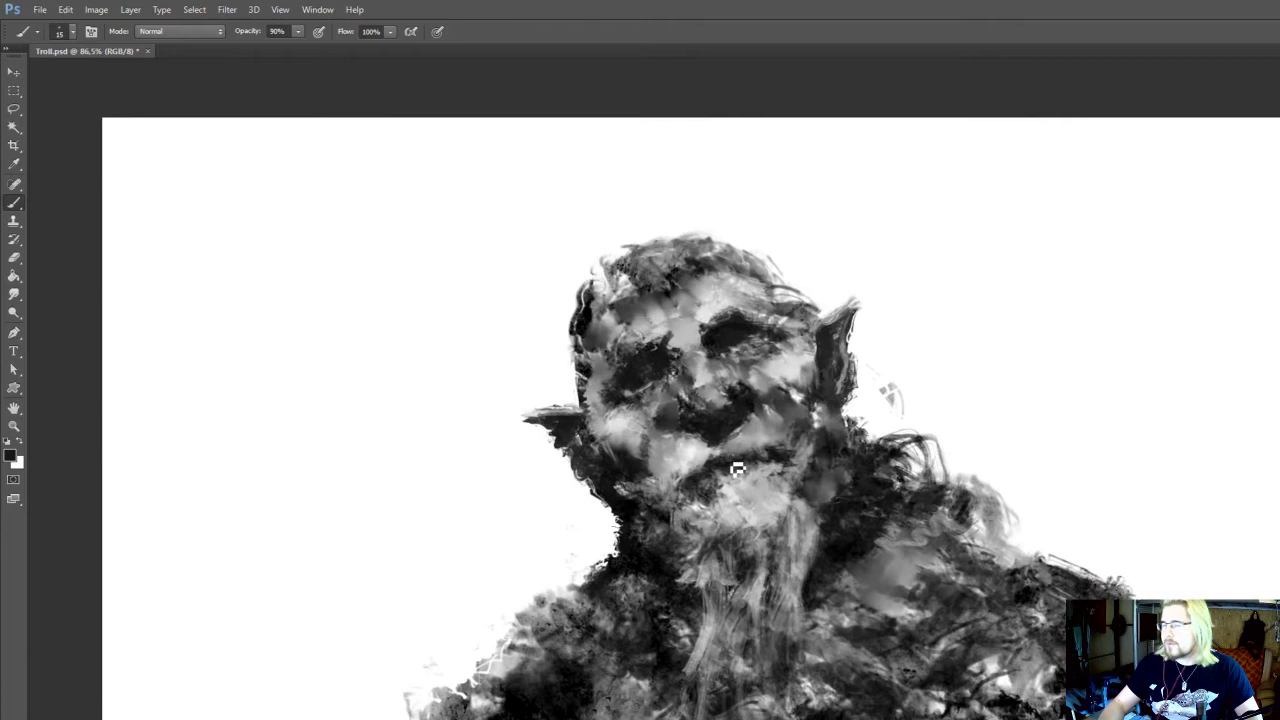
pyautogui.keyDown('alt'); pyautogui.click(737, 469); pyautogui.keyUp('alt')
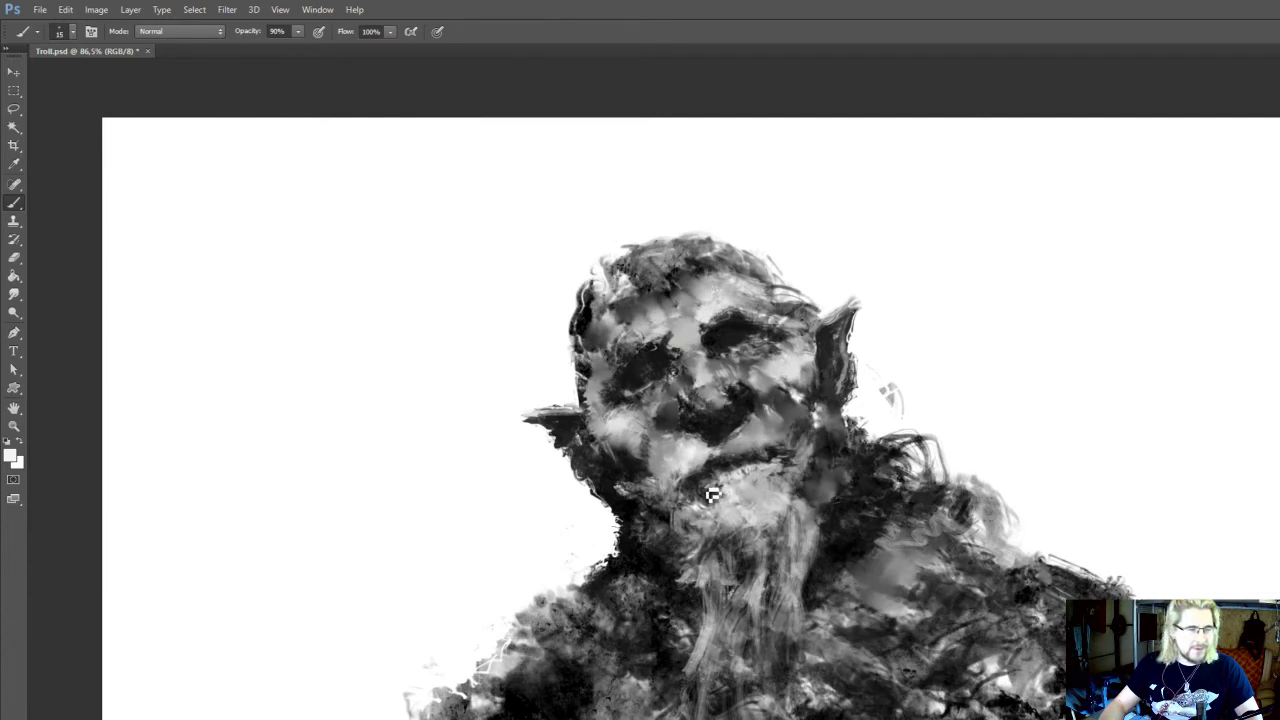
pyautogui.hotkey('ctrl', 's')
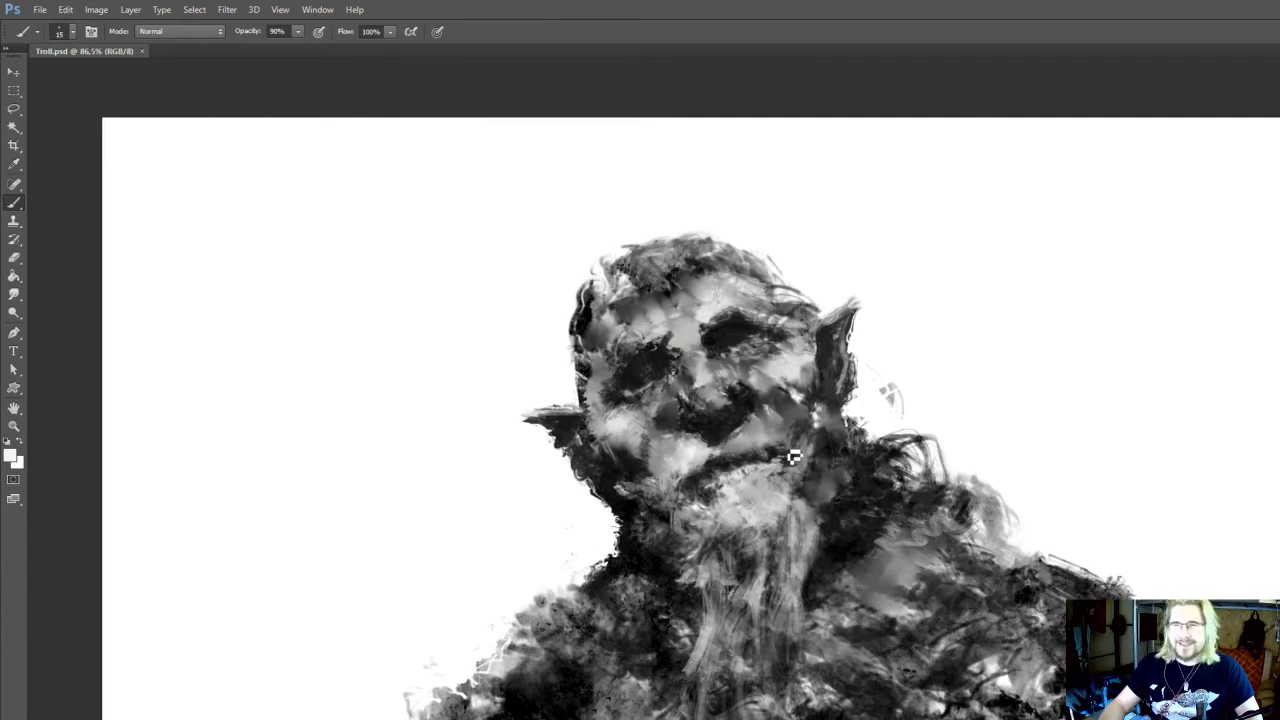
# Paint sampled mid grey along the left jaw and below the right ear with the 15 px brush
pyautogui.scroll(-1, 785, 440)
pyautogui.press('i')
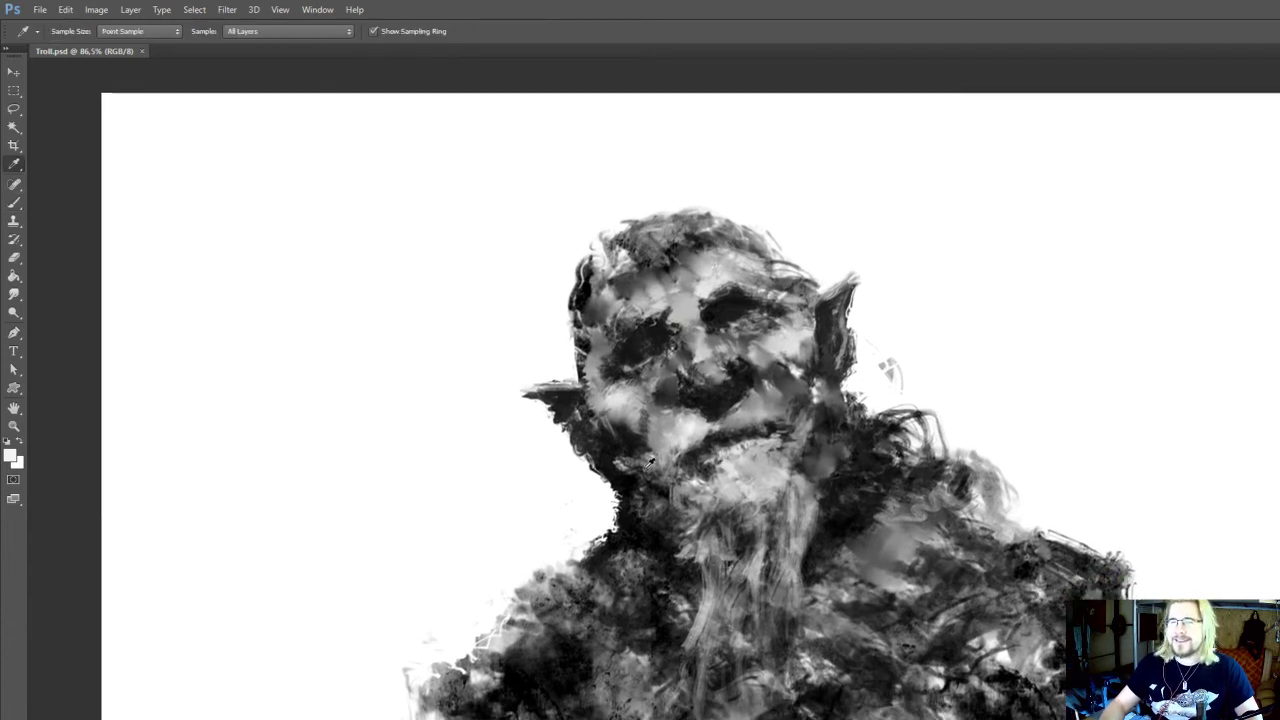
pyautogui.click(647, 468)
pyautogui.press('b')
pyautogui.moveTo(645, 465); pyautogui.dragTo(650, 485)
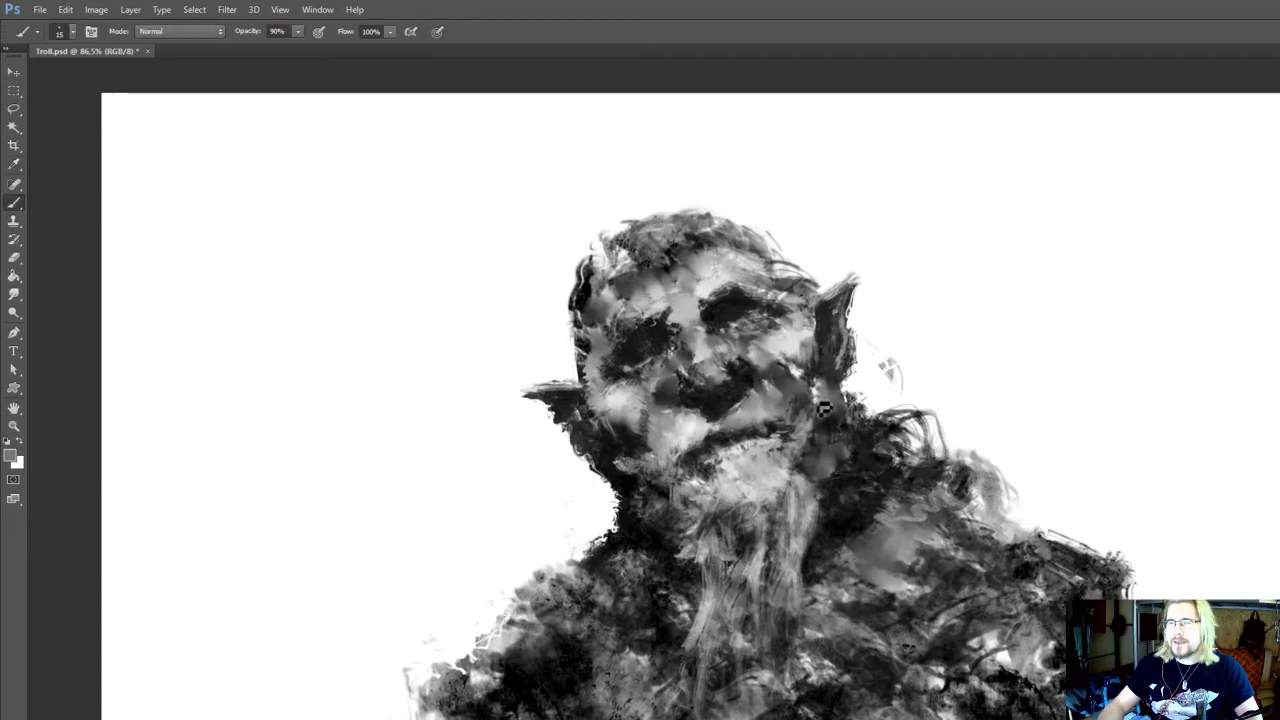
pyautogui.scroll(1, 740, 430)
pyautogui.keyDown('alt'); pyautogui.click(622, 462); pyautogui.keyUp('alt')
pyautogui.moveTo(820, 419); pyautogui.dragTo(817, 409)
# Darken the right cheek between the nose and the ear with a near-black at 25 px
pyautogui.press(']')
pyautogui.press(']')
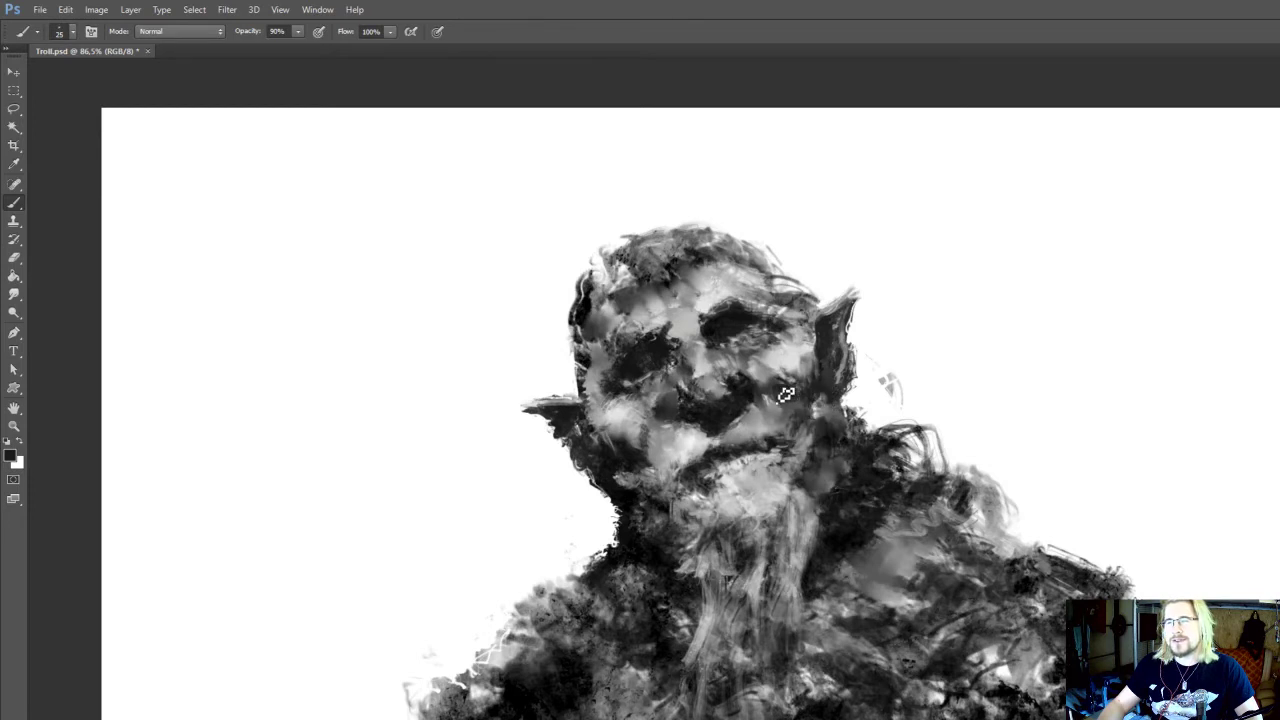
pyautogui.moveTo(786, 389); pyautogui.dragTo(774, 411)
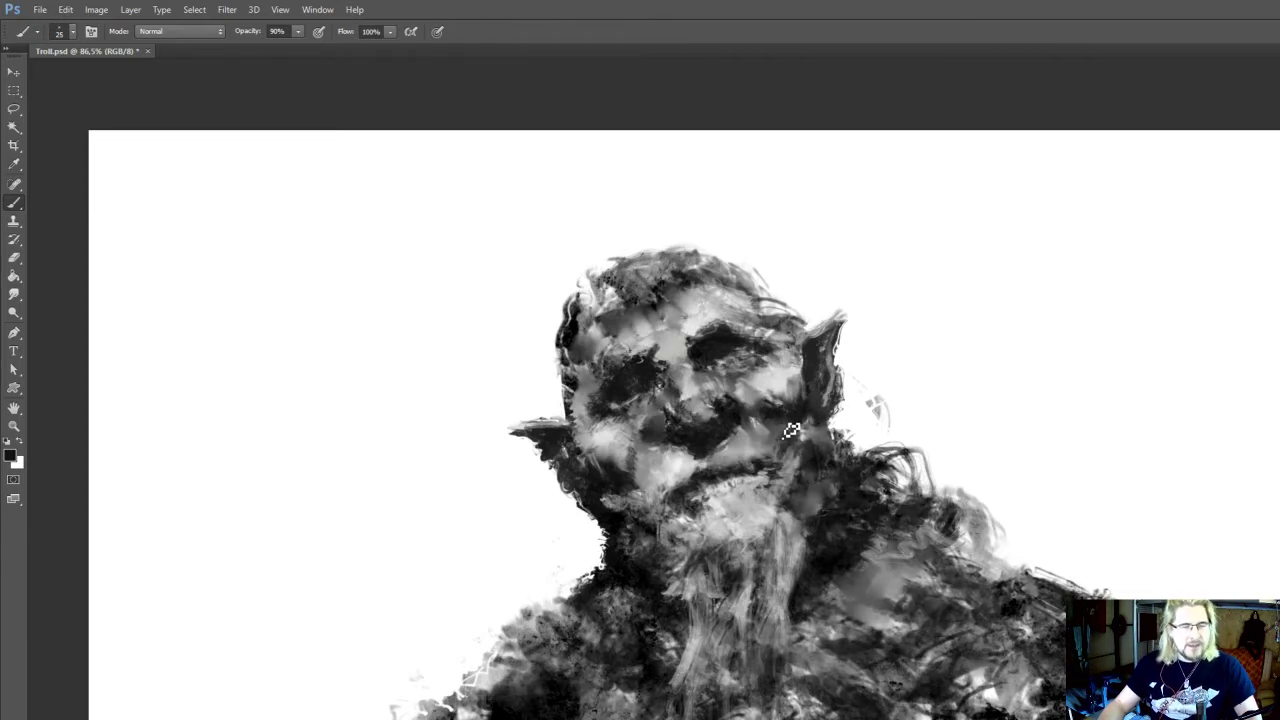
pyautogui.moveTo(774, 405); pyautogui.dragTo(765, 441)
pyautogui.keyDown('alt'); pyautogui.click(799, 449); pyautogui.keyUp('alt')
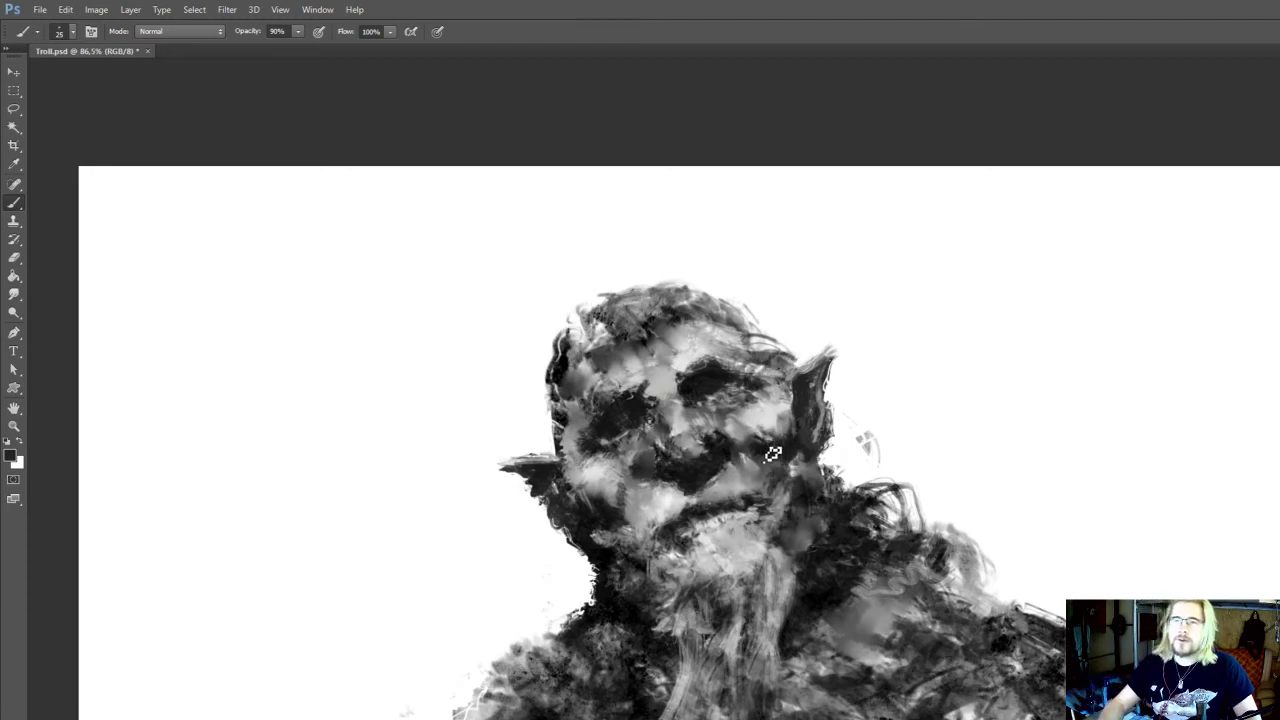
pyautogui.moveTo(712, 413); pyautogui.dragTo(753, 465)
pyautogui.keyDown('alt'); pyautogui.click(699, 444); pyautogui.keyUp('alt')
pyautogui.keyDown('alt'); pyautogui.click(733, 428); pyautogui.keyUp('alt')
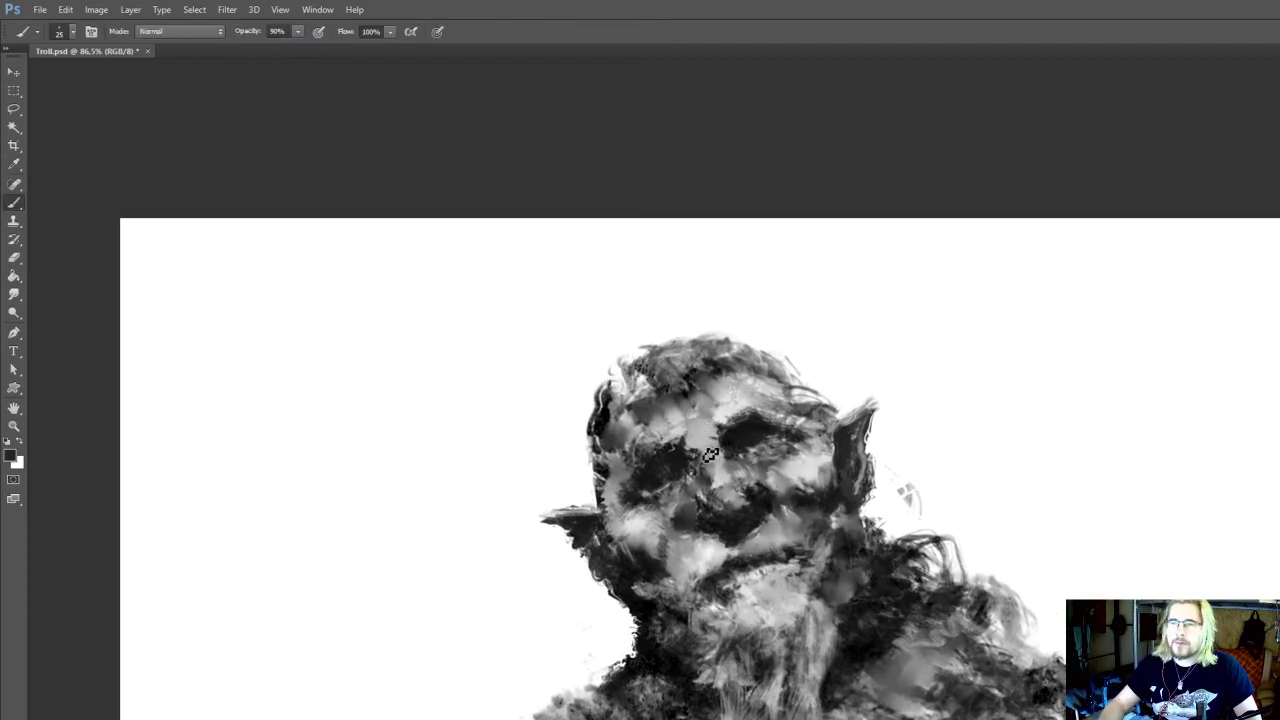
pyautogui.moveTo(796, 455); pyautogui.dragTo(782, 341)
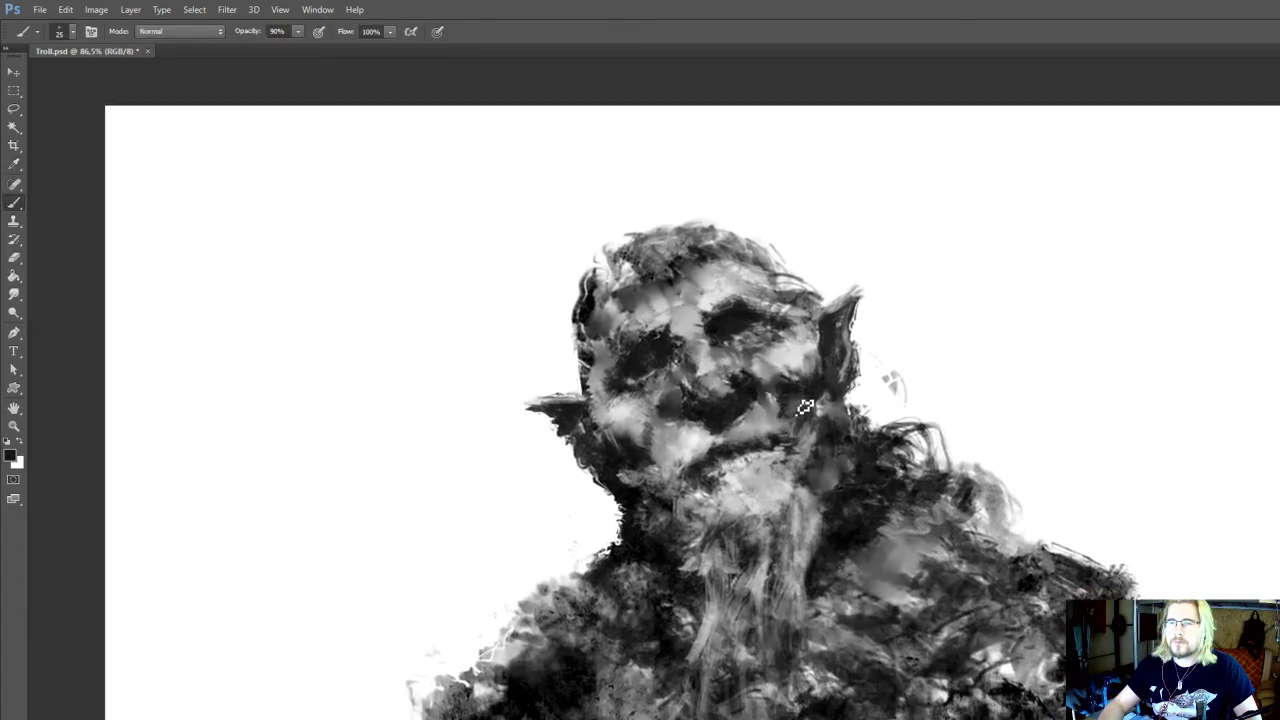
pyautogui.moveTo(806, 409); pyautogui.dragTo(795, 436)
pyautogui.moveTo(715, 477); pyautogui.dragTo(716, 478)
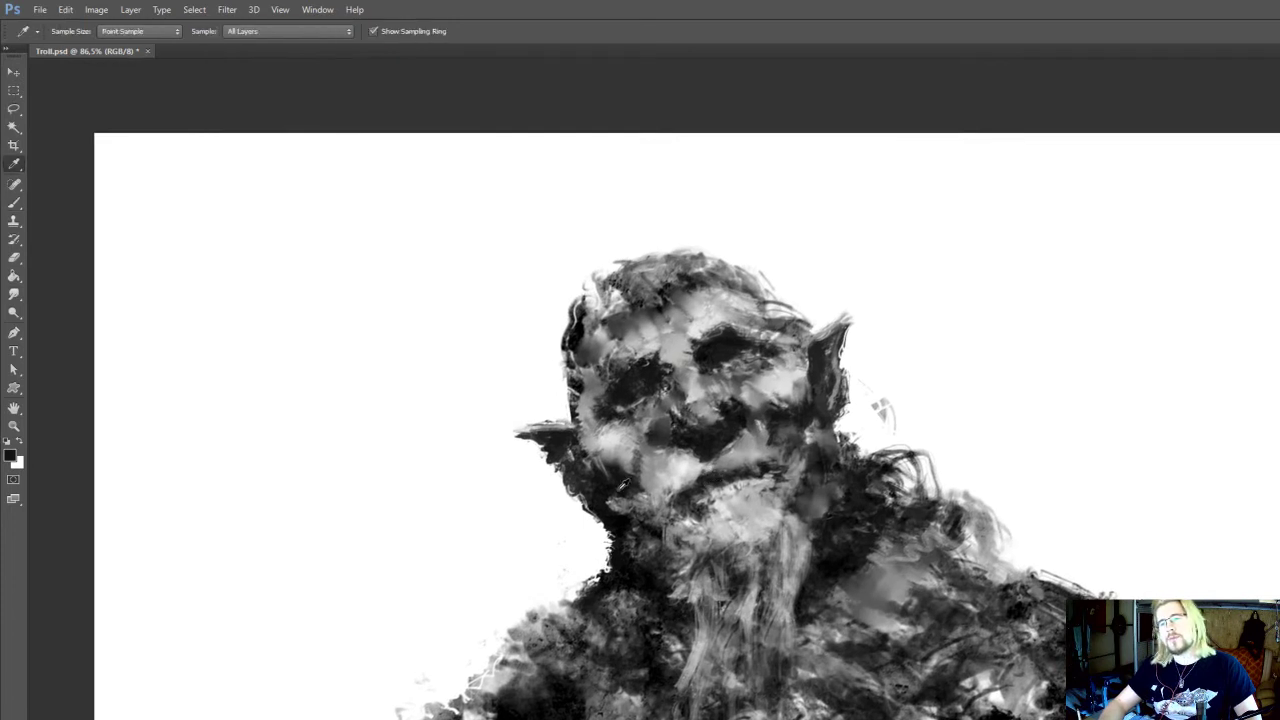
# Touch up the left jaw beside the mouth corner with sampled dark tones at 25 px
pyautogui.keyDown('alt'); pyautogui.click(646, 500); pyautogui.keyUp('alt')
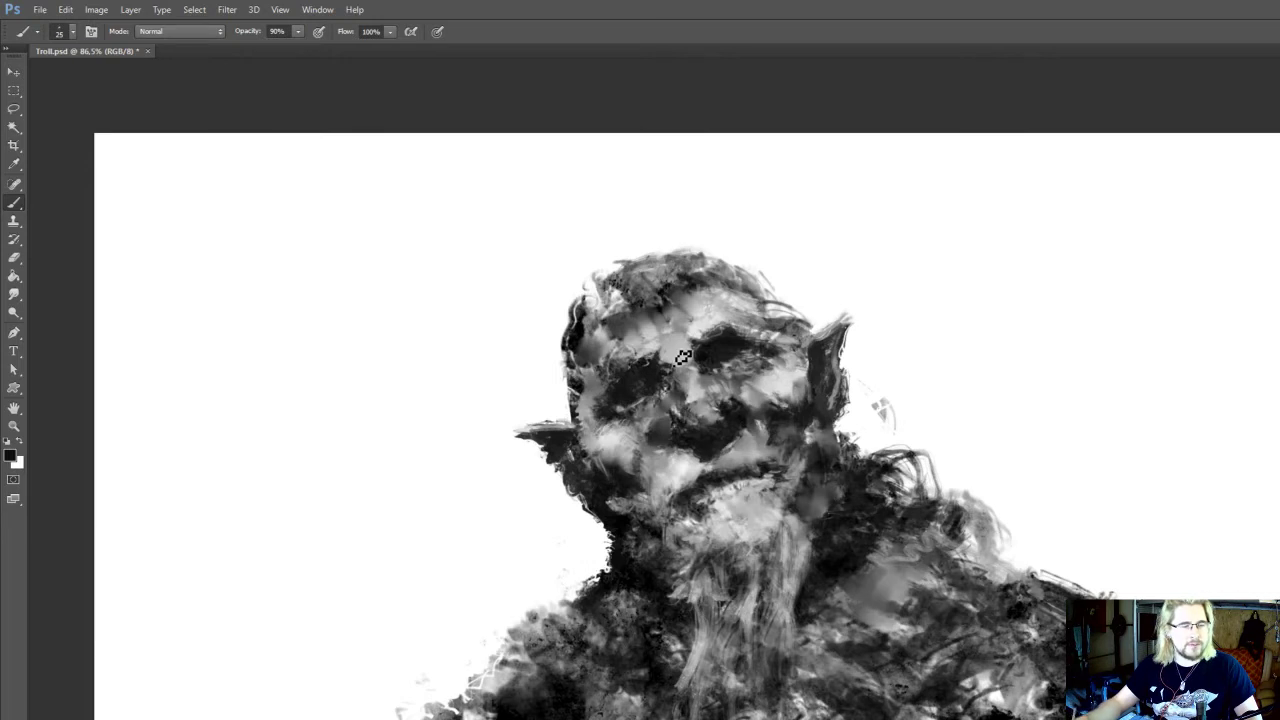
pyautogui.moveTo(659, 502); pyautogui.dragTo(649, 515)
pyautogui.keyDown('alt'); pyautogui.click(620, 495); pyautogui.keyUp('alt')
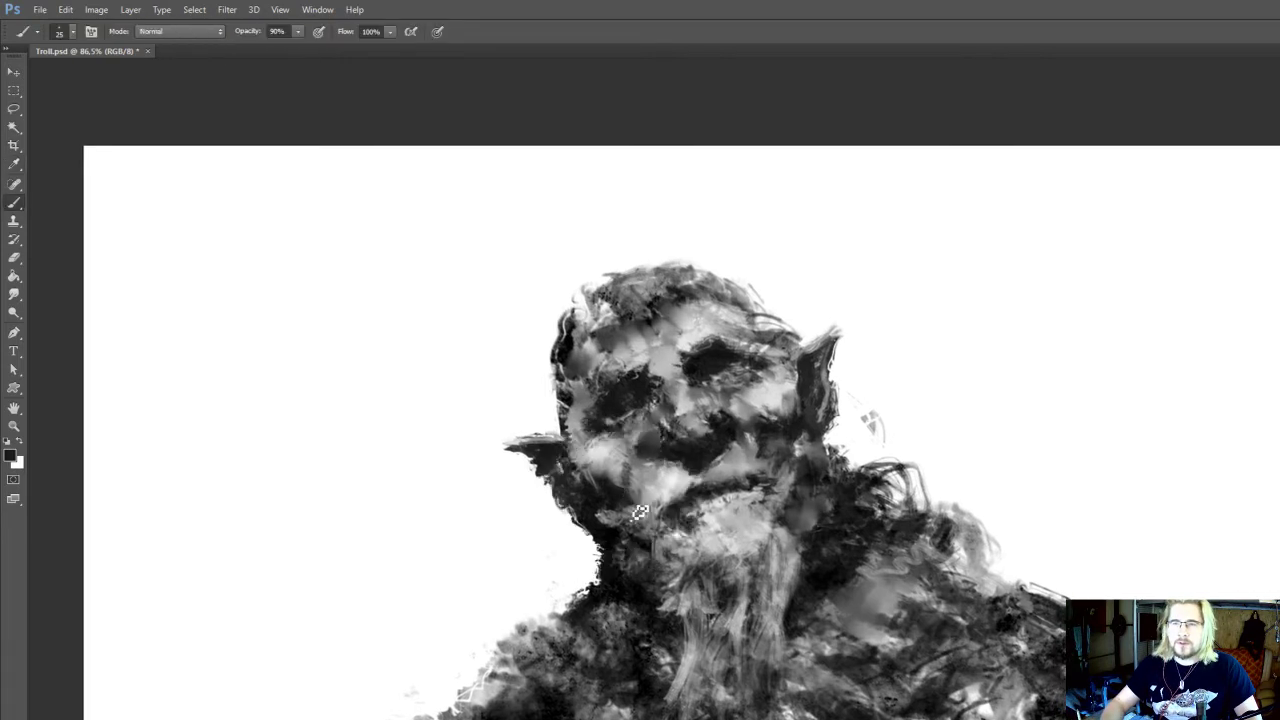
# Reshape both ends of the mouth line with sampled dark and light greys at 25 px
pyautogui.keyDown('alt'); pyautogui.click(760, 472); pyautogui.keyUp('alt')
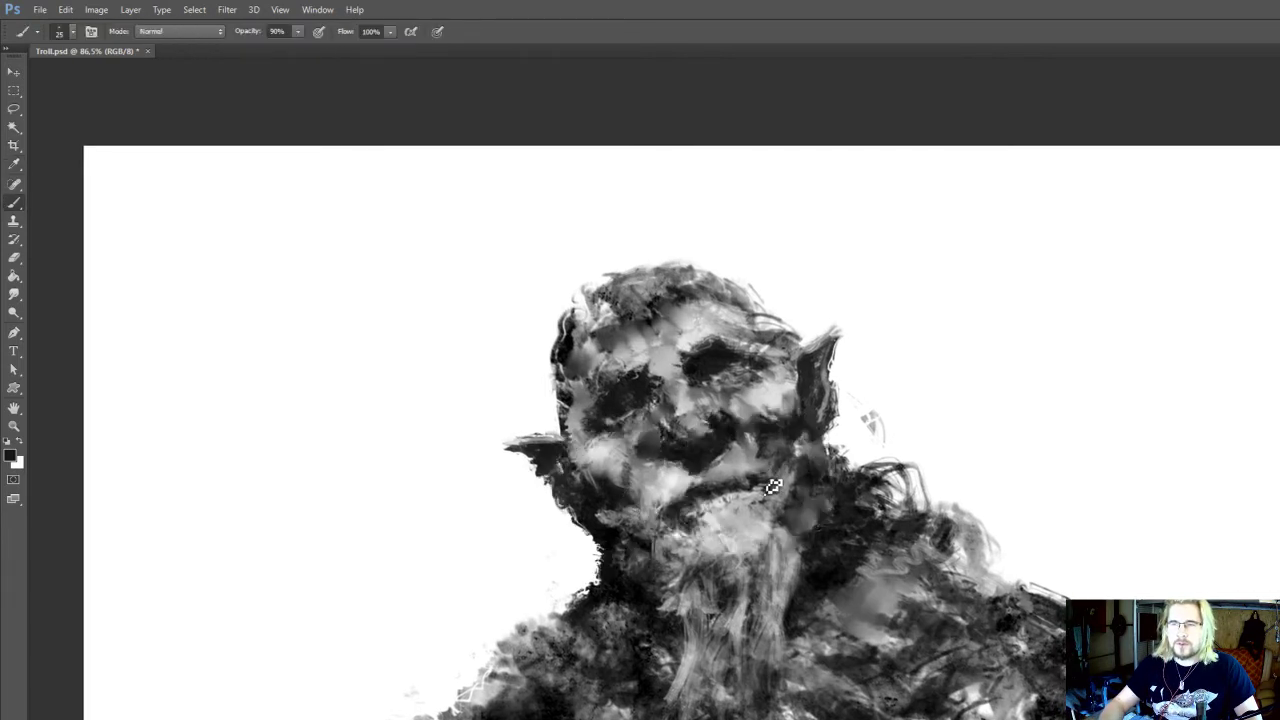
pyautogui.keyDown('alt'); pyautogui.click(738, 476); pyautogui.keyUp('alt')
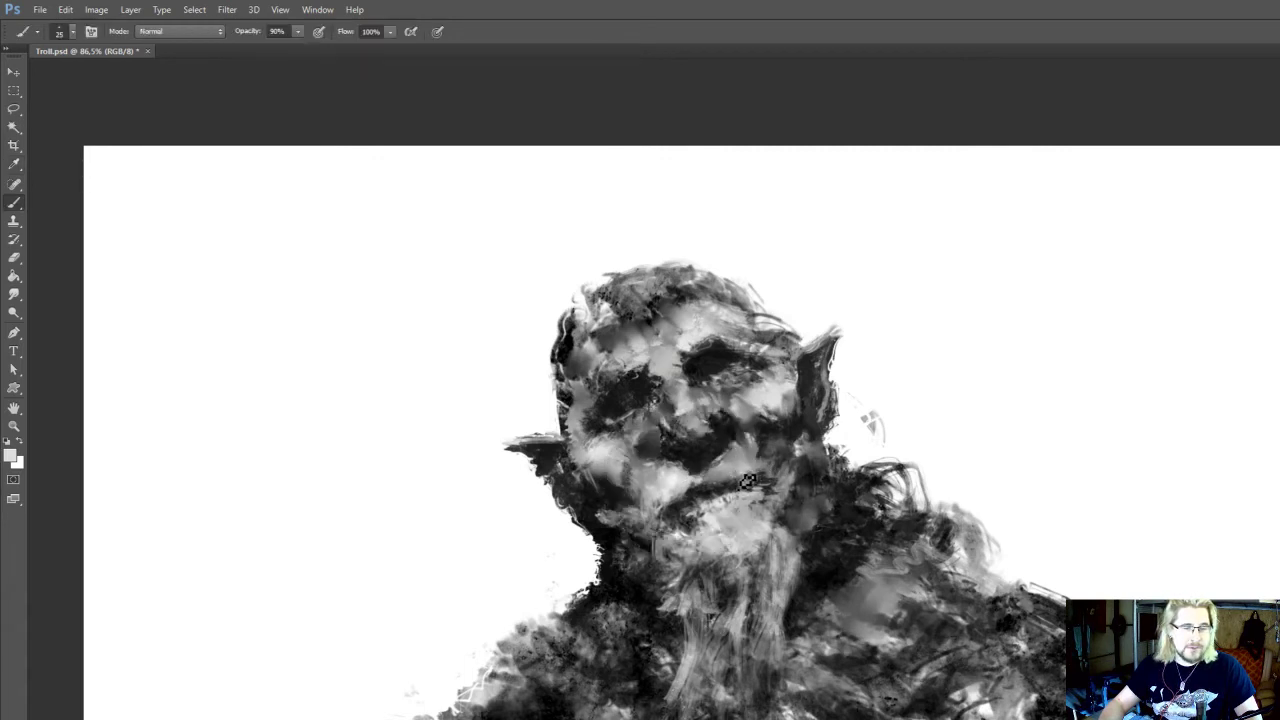
pyautogui.moveTo(738, 473)
pyautogui.mouseDown()
pyautogui.moveTo(744, 453)
pyautogui.moveTo(746, 483)
pyautogui.moveTo(762, 486)
pyautogui.mouseUp()
pyautogui.keyDown('alt'); pyautogui.click(690, 481); pyautogui.keyUp('alt')
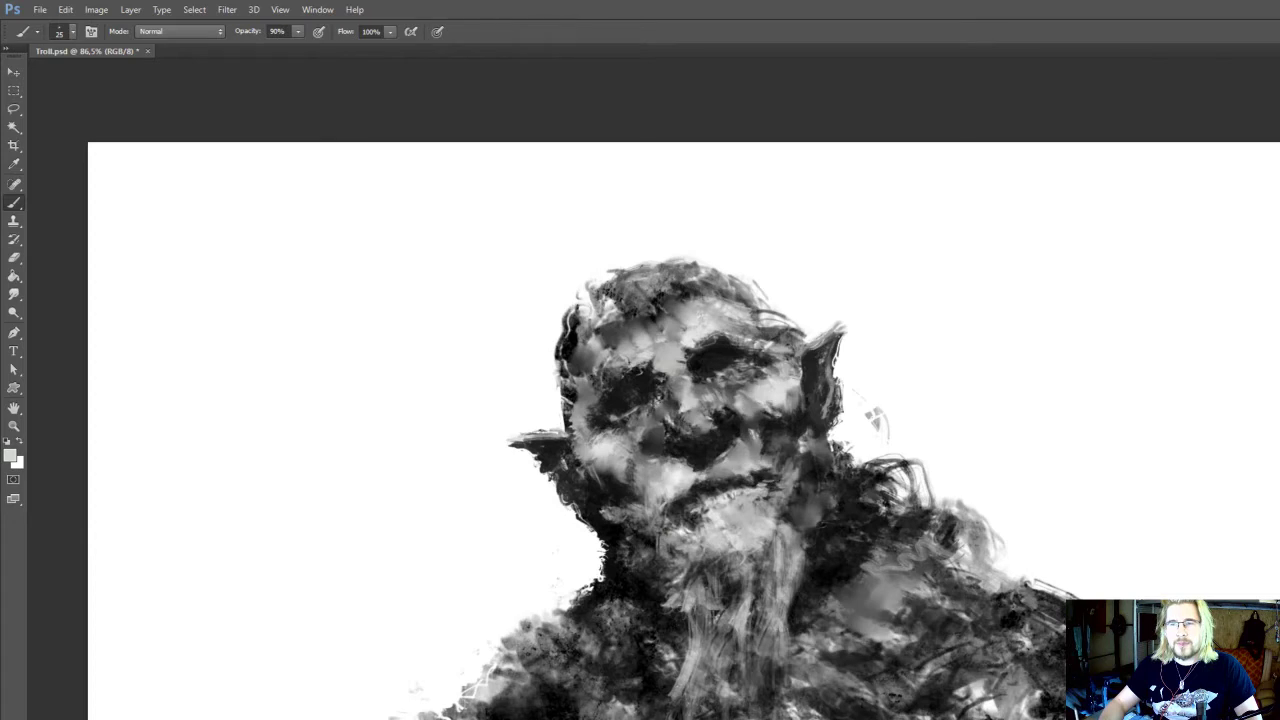
pyautogui.keyDown('alt'); pyautogui.click(700, 490); pyautogui.keyUp('alt')
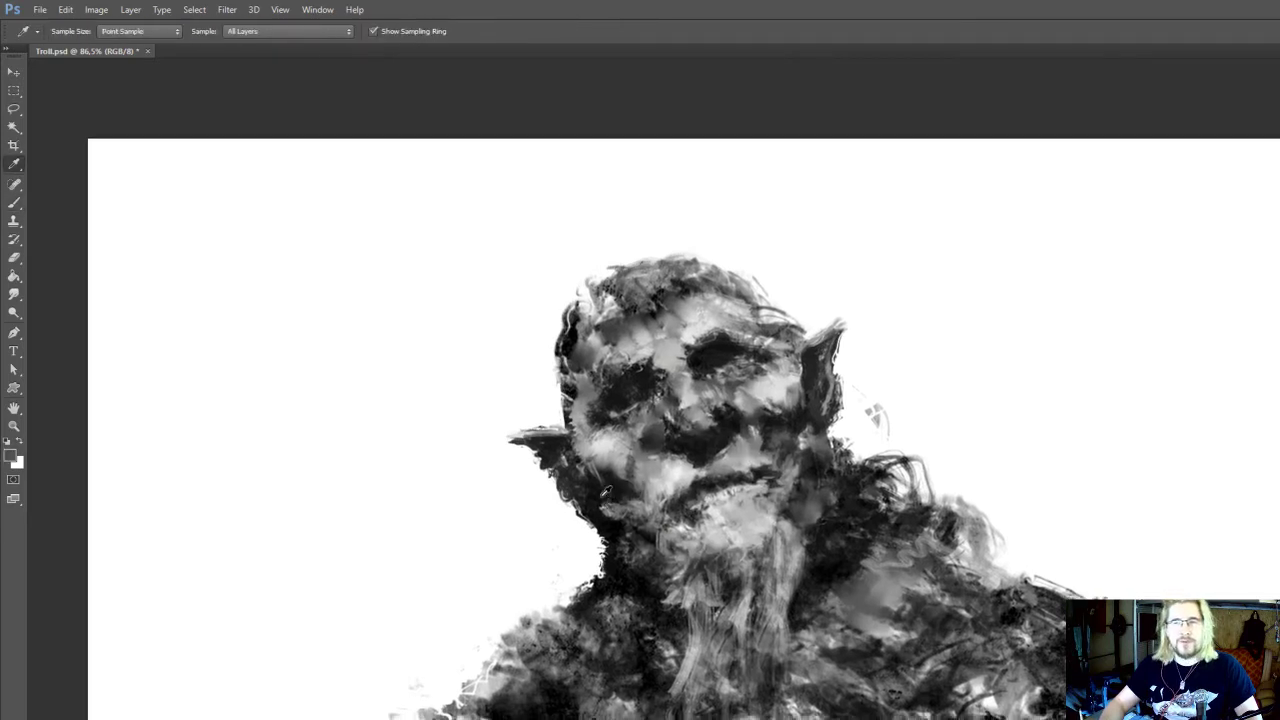
pyautogui.keyDown('alt'); pyautogui.click(611, 494); pyautogui.keyUp('alt')
pyautogui.moveTo(687, 506); pyautogui.dragTo(700, 498)
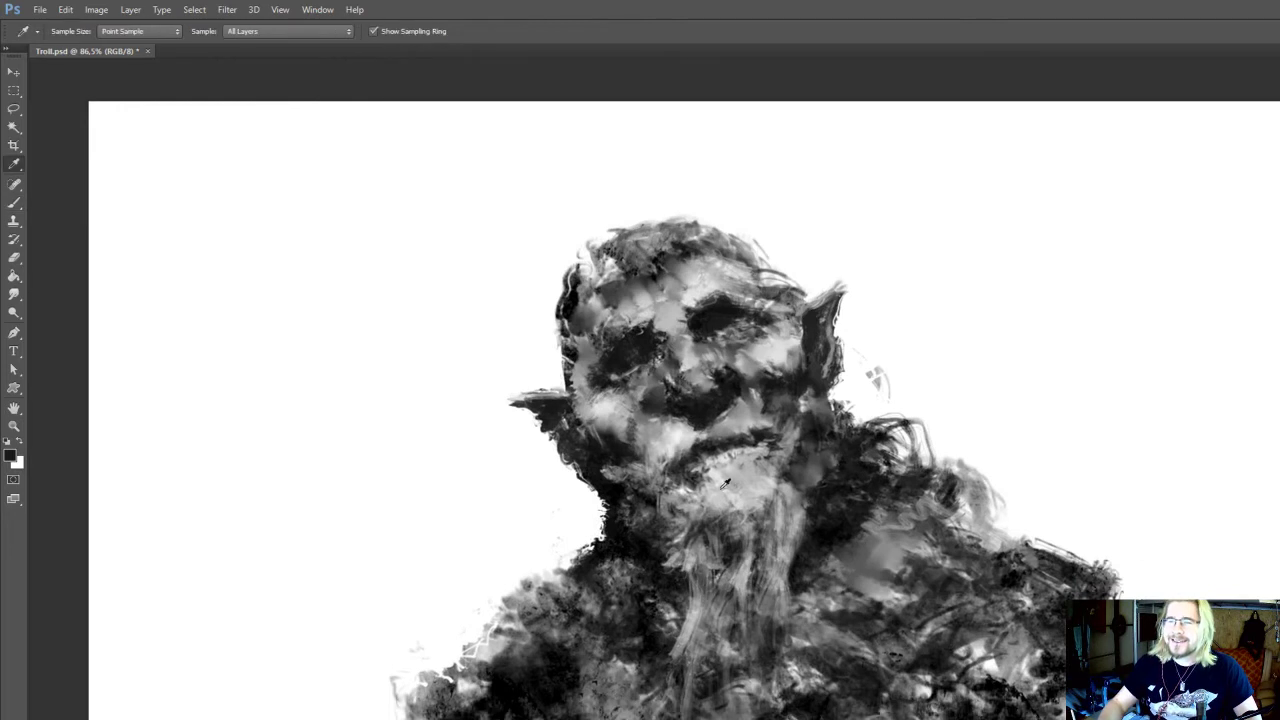
# Sample the chin's light grey for the beard, and darken the lower edge of the right ear with a sampled near-black
pyautogui.keyDown('alt'); pyautogui.click(738, 496); pyautogui.keyUp('alt')
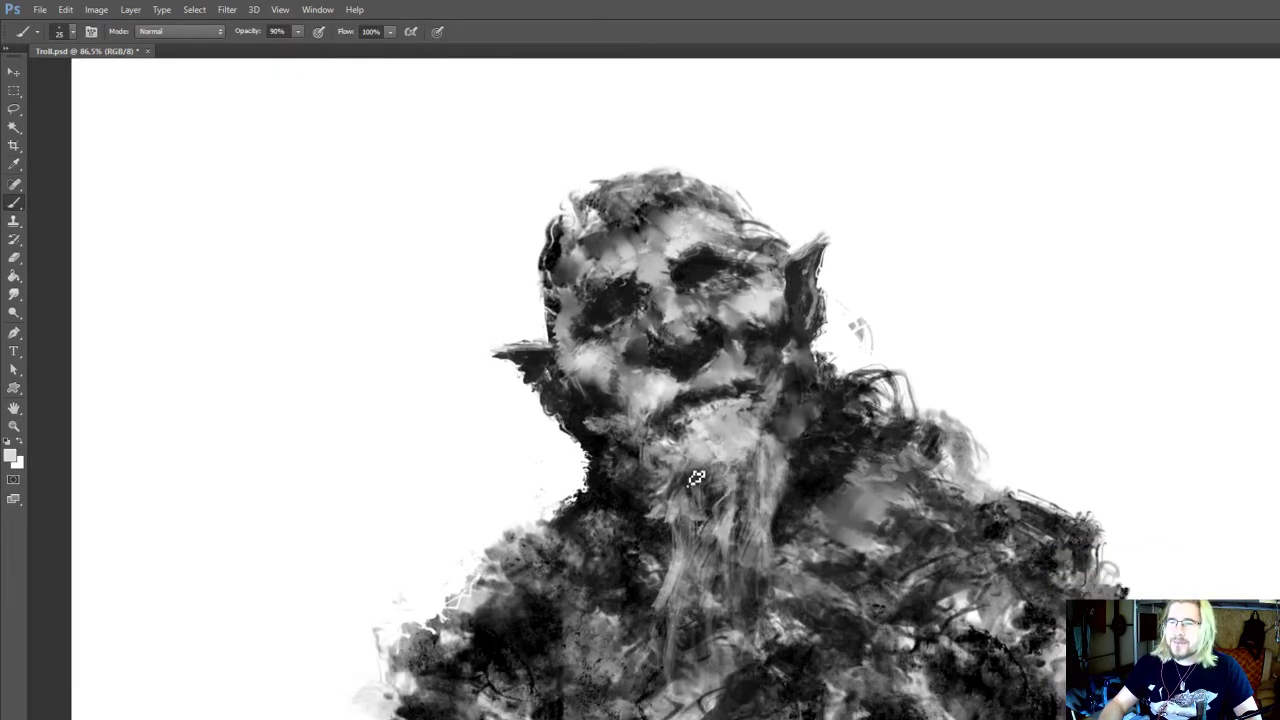
pyautogui.moveTo(692, 540); pyautogui.dragTo(665, 677)
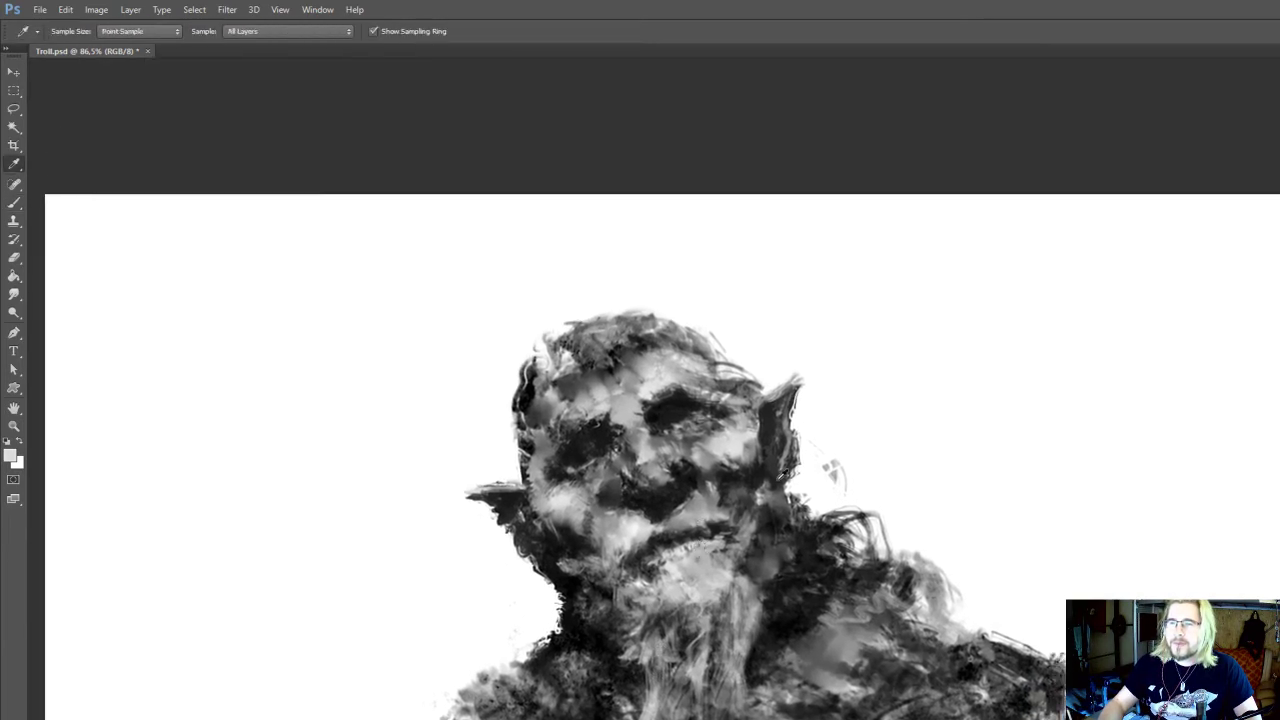
pyautogui.keyDown('alt'); pyautogui.click(777, 475); pyautogui.keyUp('alt')
pyautogui.moveTo(793, 489); pyautogui.dragTo(800, 475)
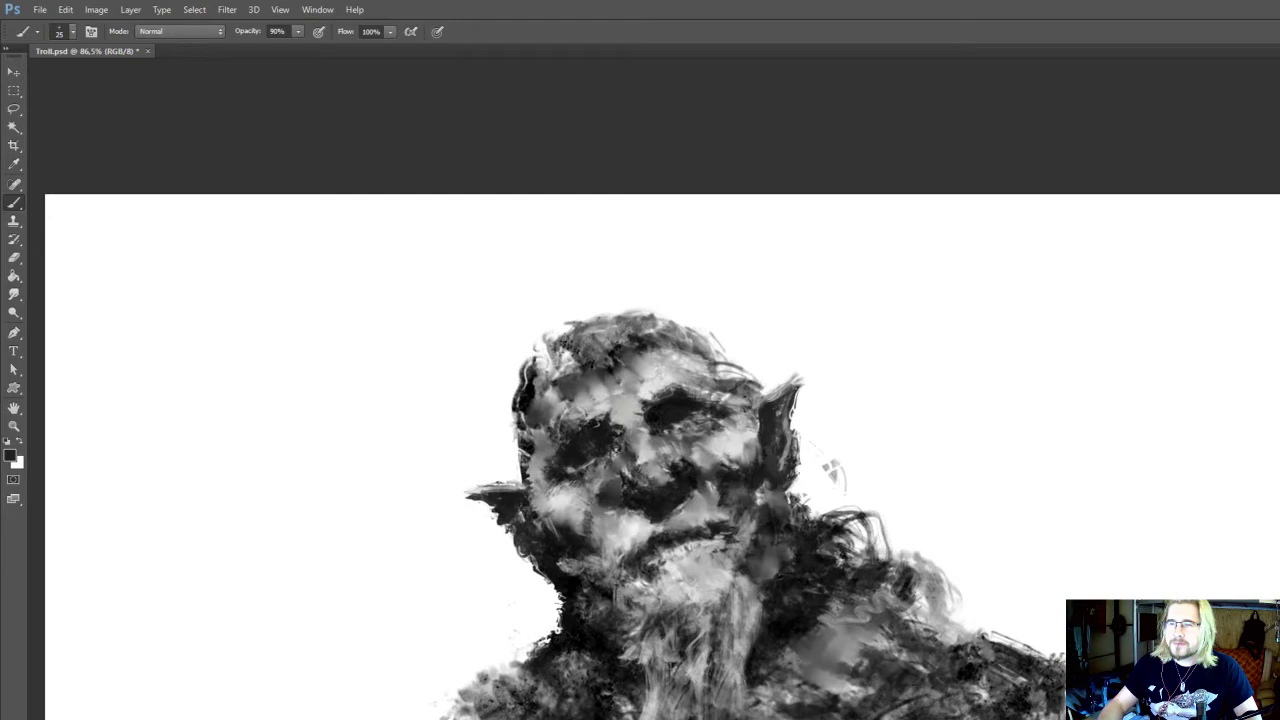
# Paint dark curled strands below the left ear along the jaw with a 15 px brush and save Troll.psd
pyautogui.keyDown('alt'); pyautogui.click(549, 574); pyautogui.keyUp('alt')
pyautogui.press('[')
pyautogui.moveTo(535, 567); pyautogui.dragTo(538, 589)
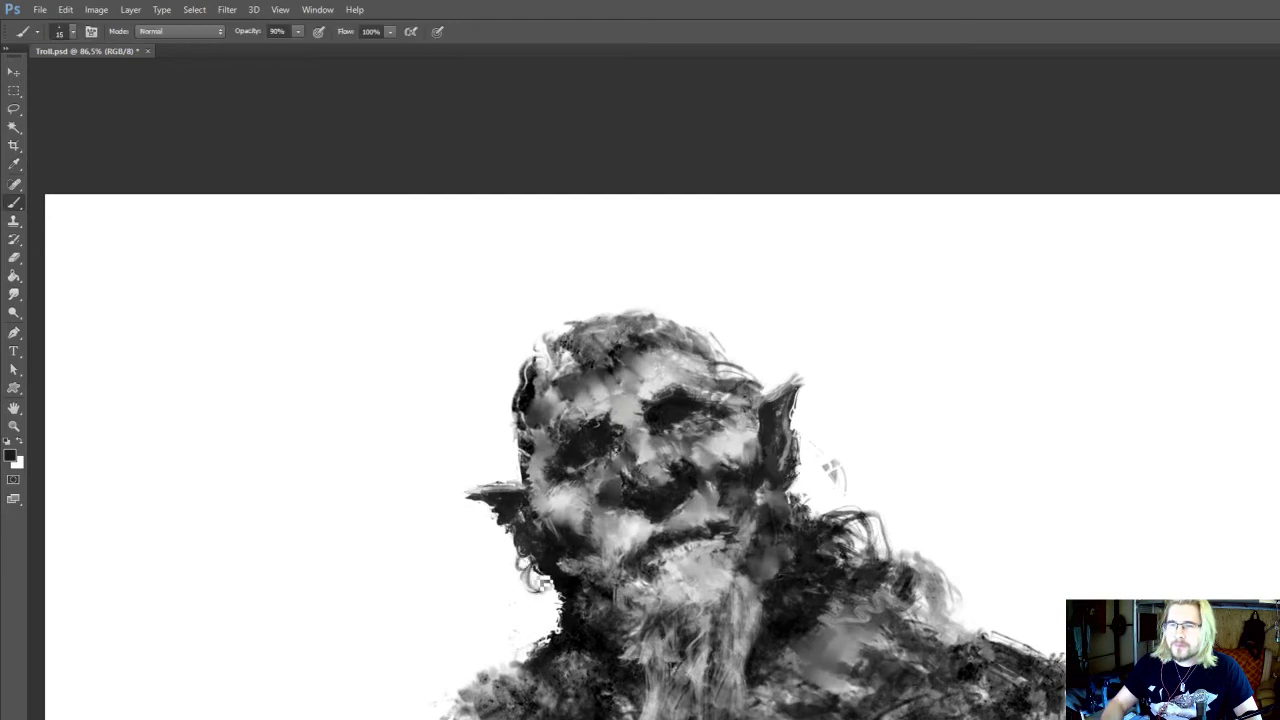
pyautogui.moveTo(780, 484)
pyautogui.mouseDown()
pyautogui.moveTo(760, 488)
pyautogui.moveTo(748, 464)
pyautogui.mouseUp()
pyautogui.hotkey('ctrl', 's')
pyautogui.scroll(-3, 800, 338)
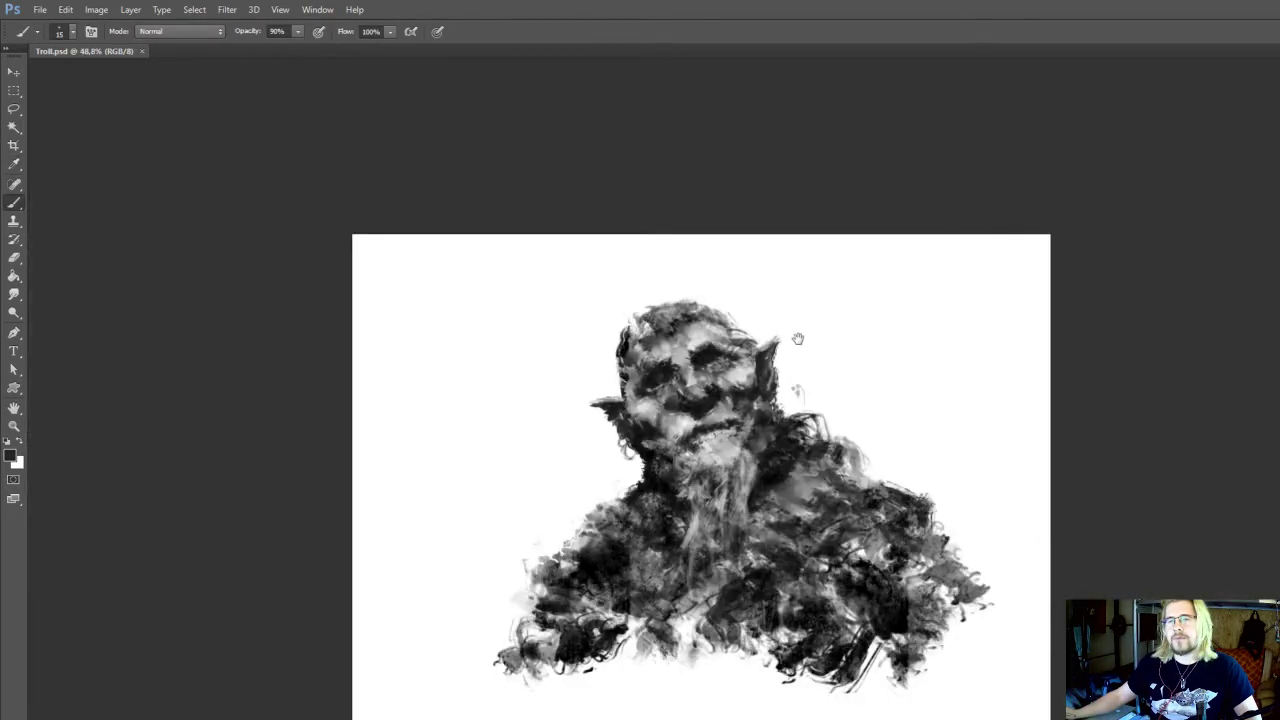
pyautogui.moveTo(800, 339); pyautogui.dragTo(809, 331)
pyautogui.scroll(2, 691, 356)
pyautogui.scroll(2, 691, 361)
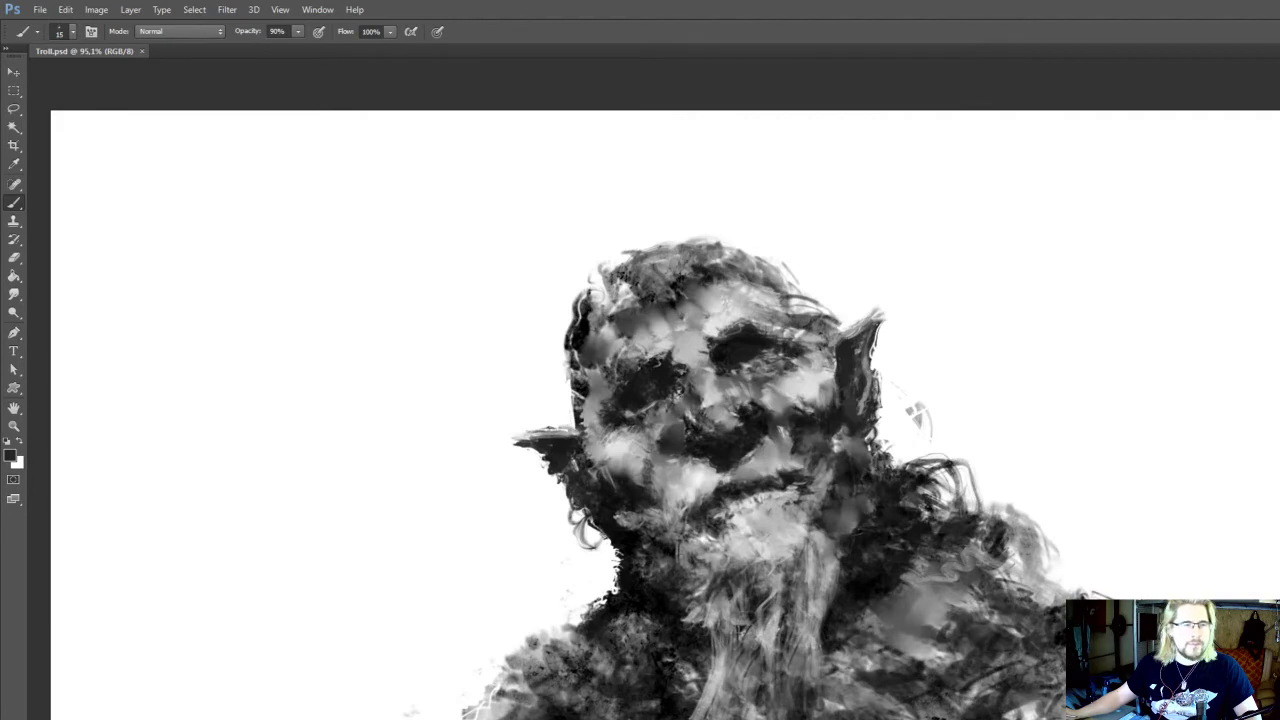
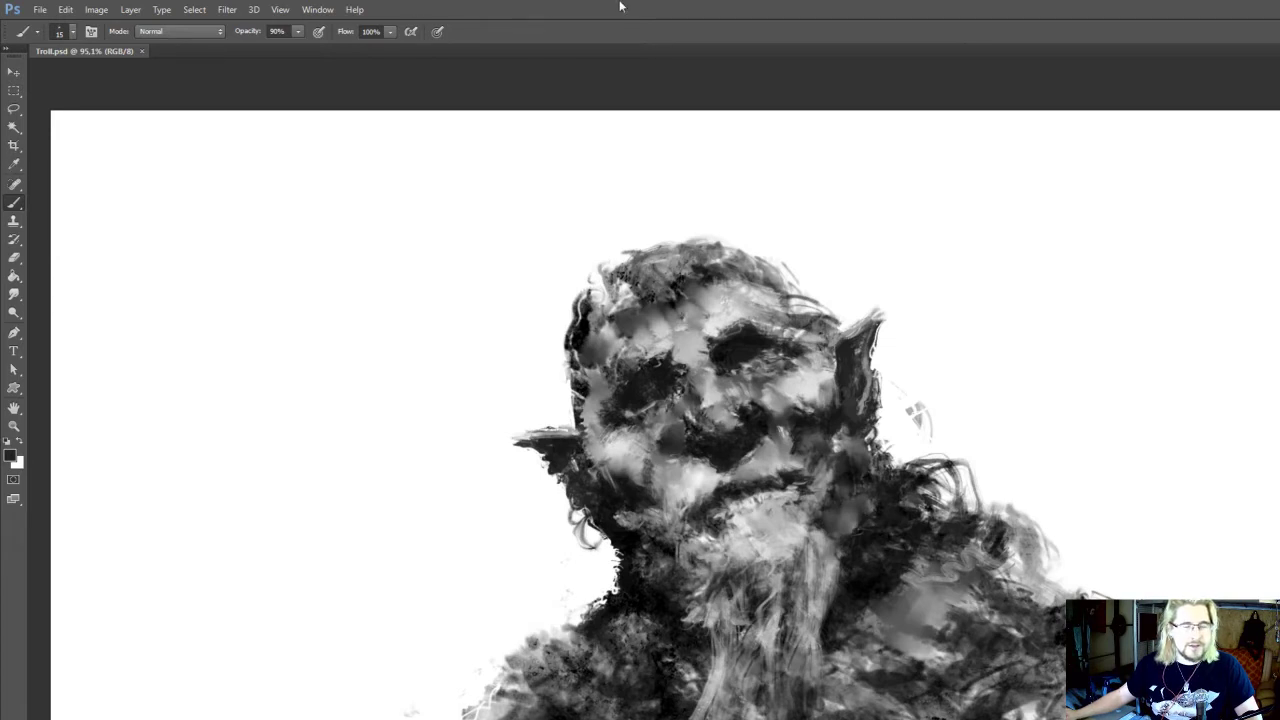
# Touch up the upper beard below the chin with a sampled light grey at 20 px
pyautogui.moveTo(744, 285); pyautogui.dragTo(771, 263)
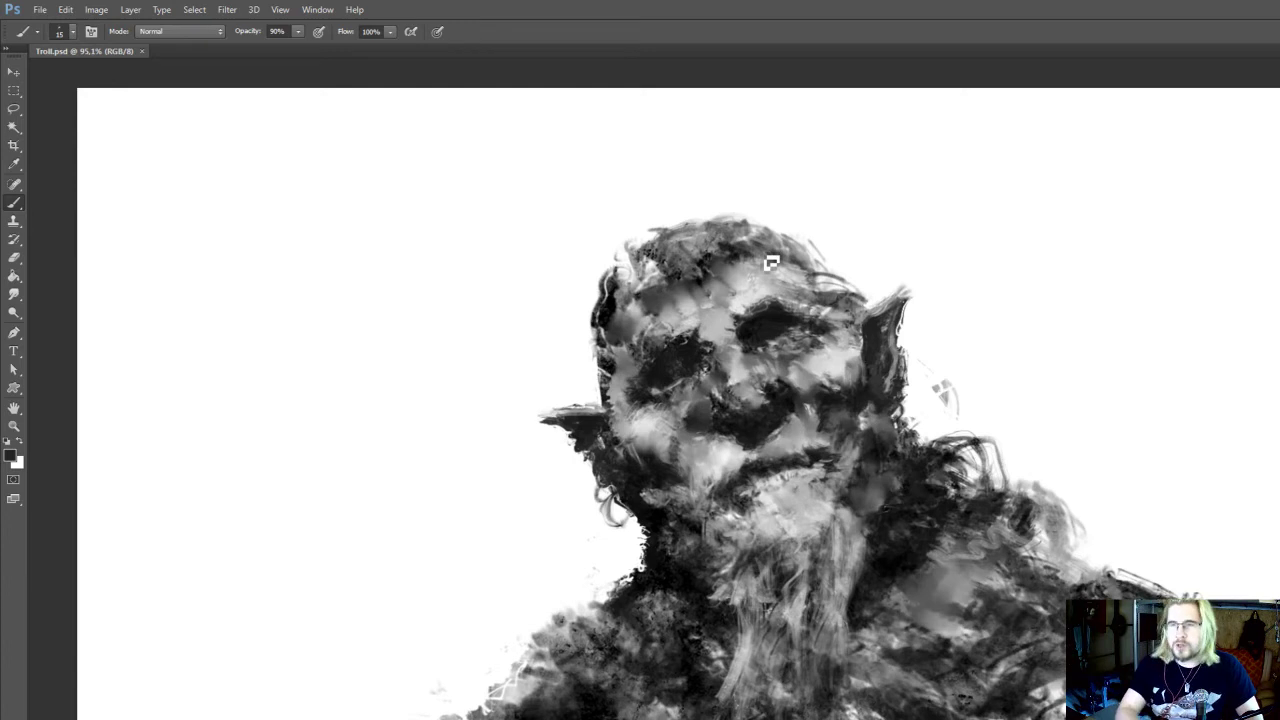
pyautogui.moveTo(781, 517); pyautogui.dragTo(770, 485)
pyautogui.keyDown('alt'); pyautogui.click(757, 460); pyautogui.keyUp('alt')
pyautogui.moveTo(748, 572); pyautogui.dragTo(746, 524)
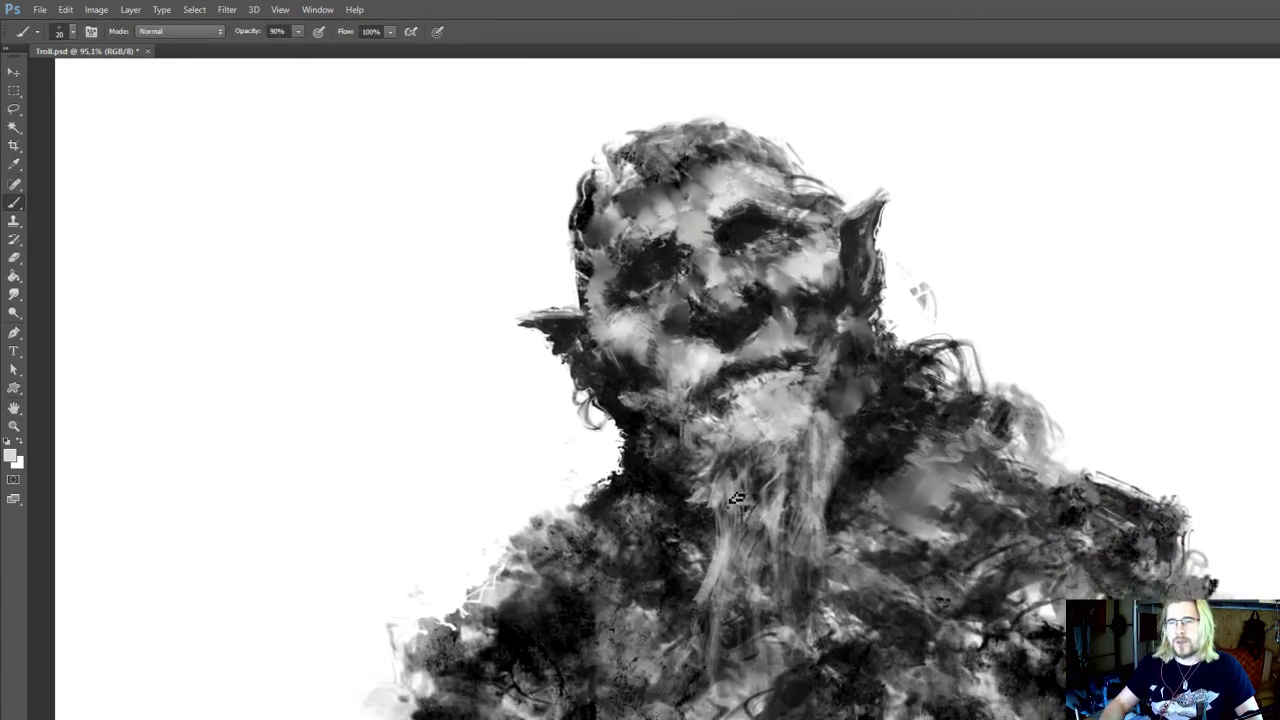
pyautogui.press(']')
pyautogui.moveTo(716, 613)
pyautogui.mouseDown()
pyautogui.moveTo(726, 594)
pyautogui.moveTo(750, 628)
pyautogui.moveTo(798, 597)
pyautogui.mouseUp()
pyautogui.moveTo(833, 482); pyautogui.dragTo(744, 577)
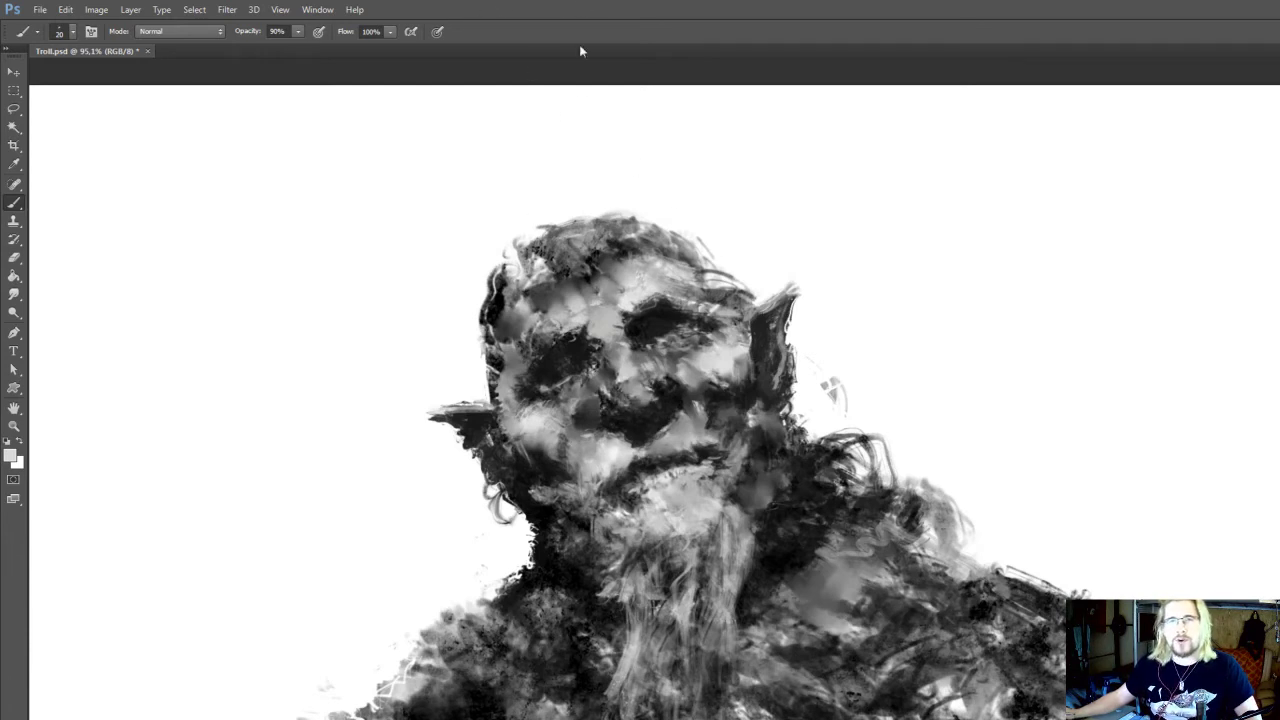
# Touch up the underside of the left ear at 15 px with a dark grey sampled from the right ear
pyautogui.moveTo(660, 383)
pyautogui.mouseDown()
pyautogui.moveTo(694, 347)
pyautogui.moveTo(720, 388)
pyautogui.mouseUp()
pyautogui.keyDown('alt'); pyautogui.click(662, 452); pyautogui.keyUp('alt')
pyautogui.press('[')
pyautogui.moveTo(570, 497); pyautogui.dragTo(556, 584)
pyautogui.press('i')
pyautogui.click(805, 458)
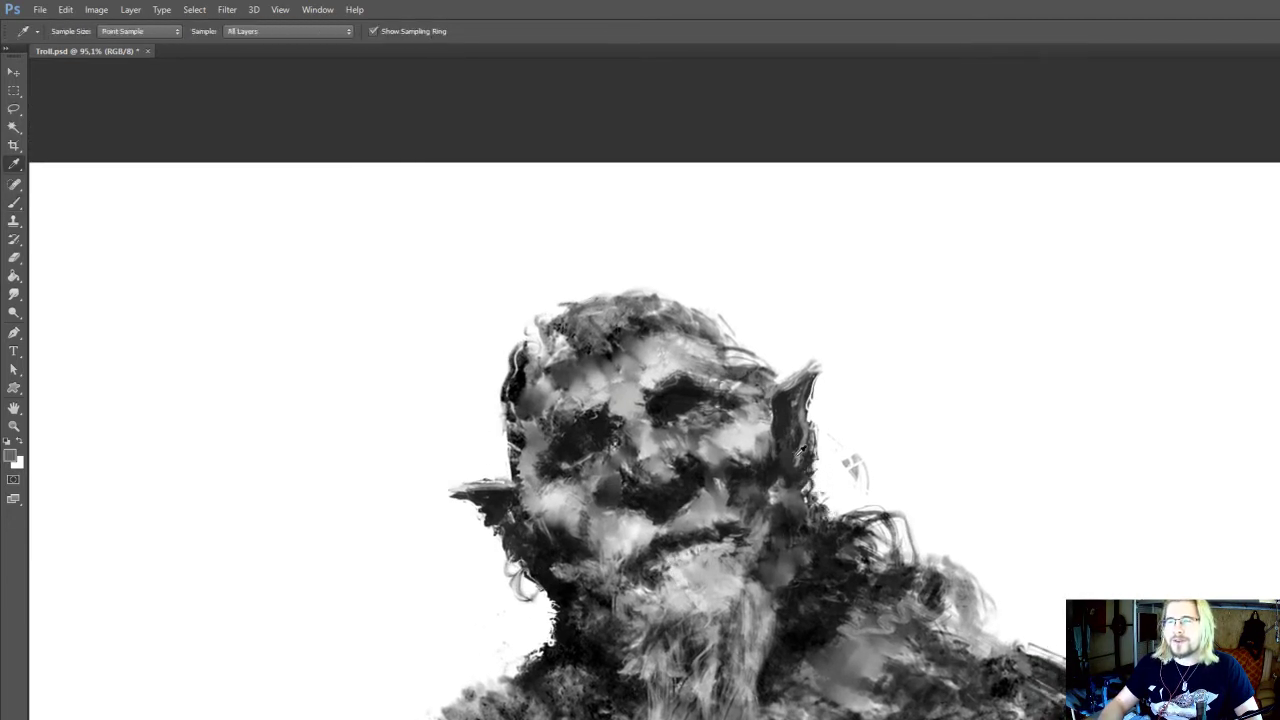
pyautogui.press('b')
pyautogui.moveTo(505, 519); pyautogui.dragTo(515, 503)
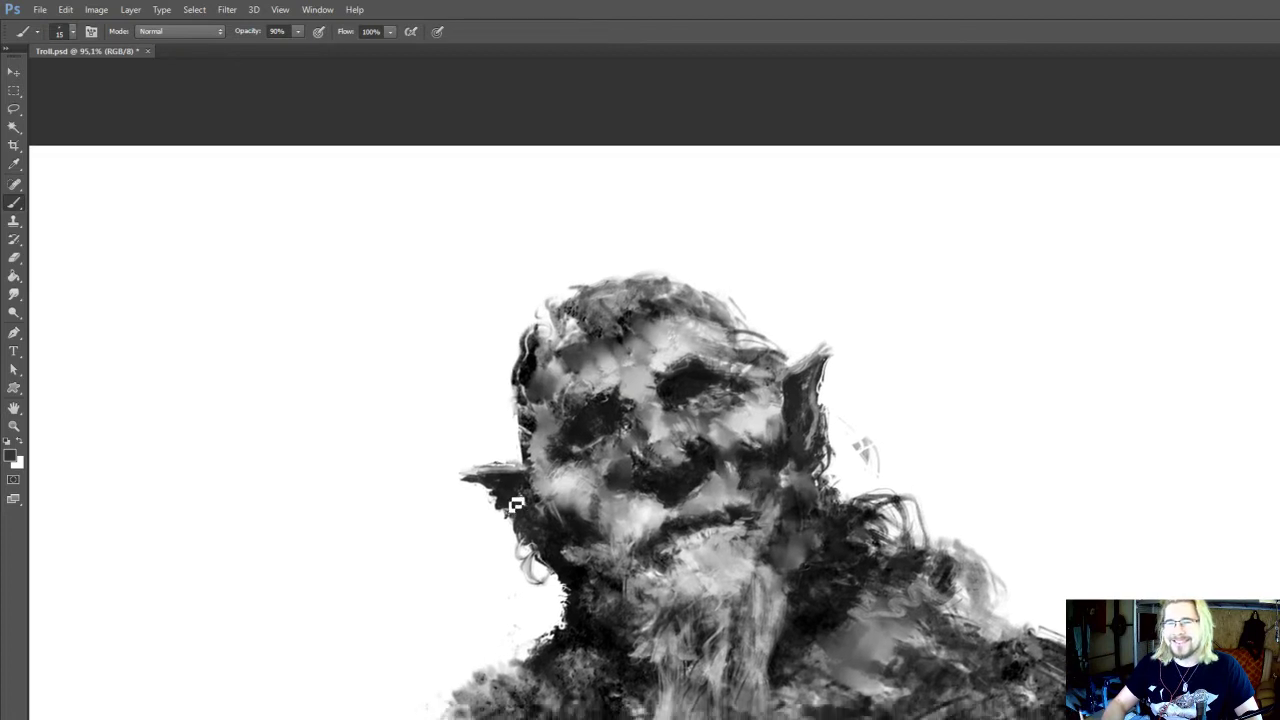
pyautogui.keyDown('alt'); pyautogui.click(497, 494); pyautogui.keyUp('alt')
pyautogui.moveTo(725, 438)
pyautogui.mouseDown()
pyautogui.moveTo(719, 426)
pyautogui.moveTo(726, 444)
pyautogui.mouseUp()
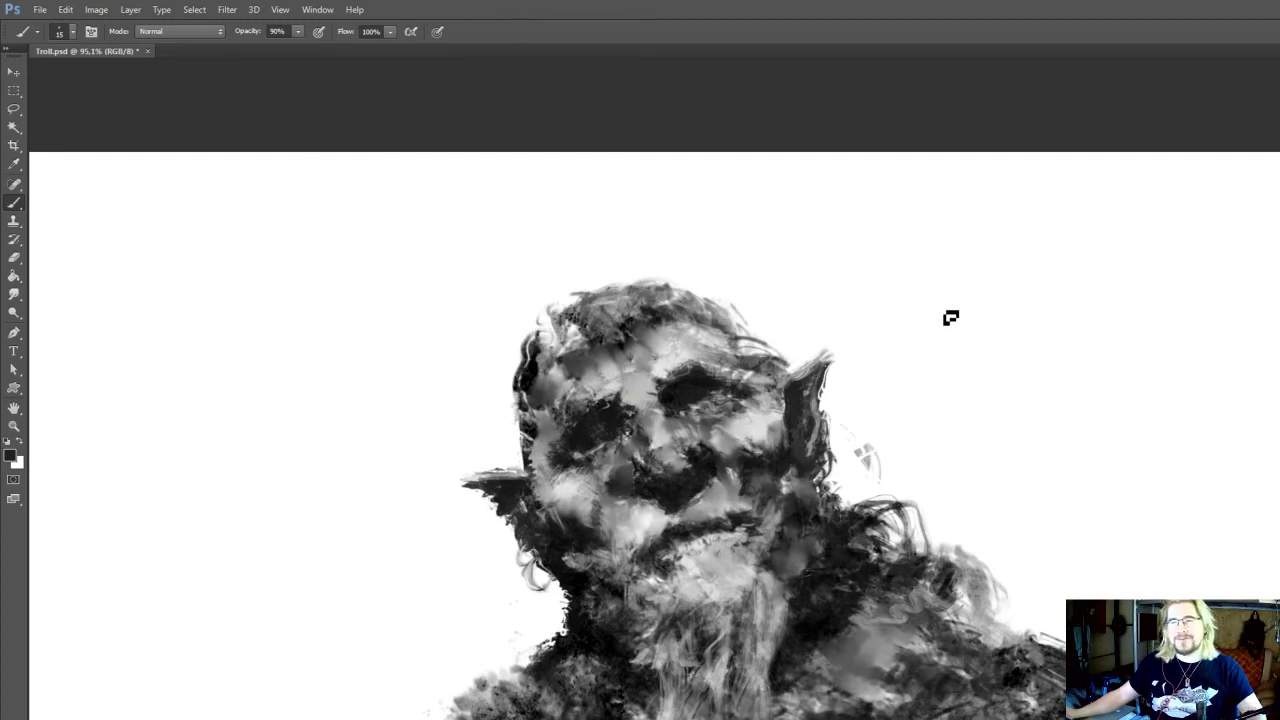
# Lighten the area around the right eye at 15 px with a light grey sampled from the cheek below it
pyautogui.moveTo(843, 323); pyautogui.dragTo(903, 314)
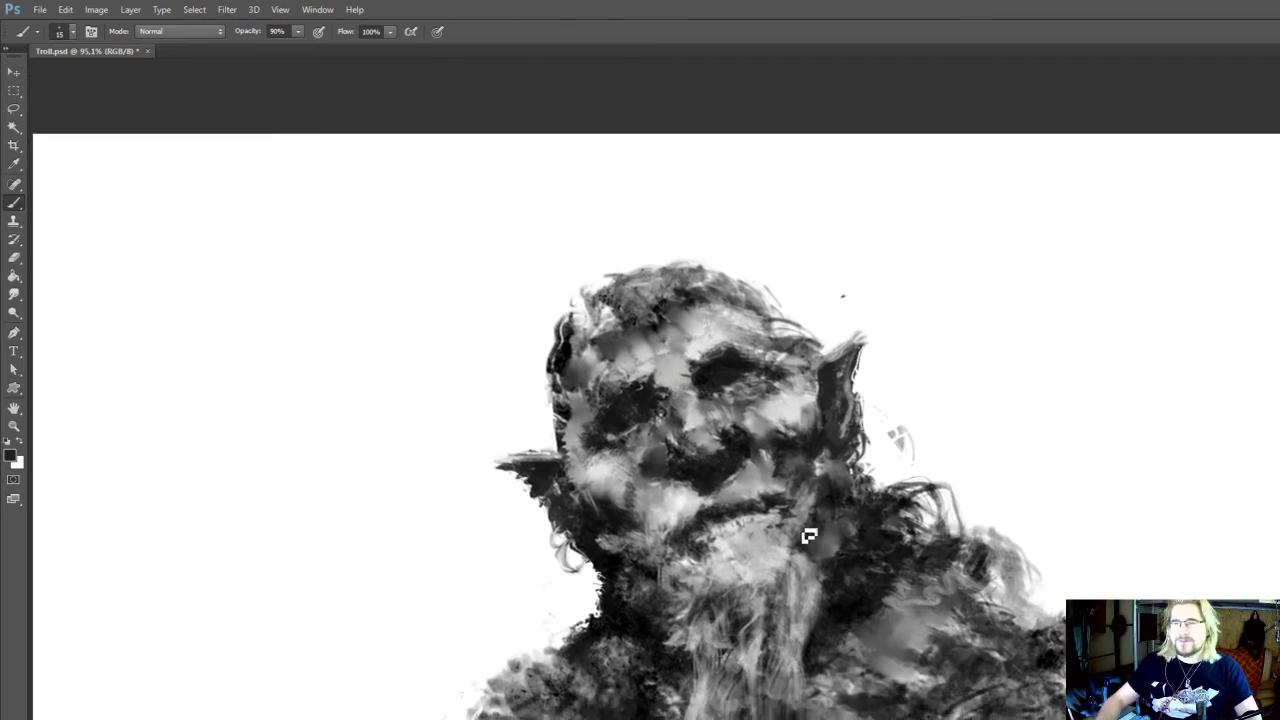
pyautogui.moveTo(809, 536); pyautogui.dragTo(808, 552)
pyautogui.keyDown('alt'); pyautogui.click(786, 406); pyautogui.keyUp('alt')
pyautogui.moveTo(741, 415); pyautogui.dragTo(745, 411)
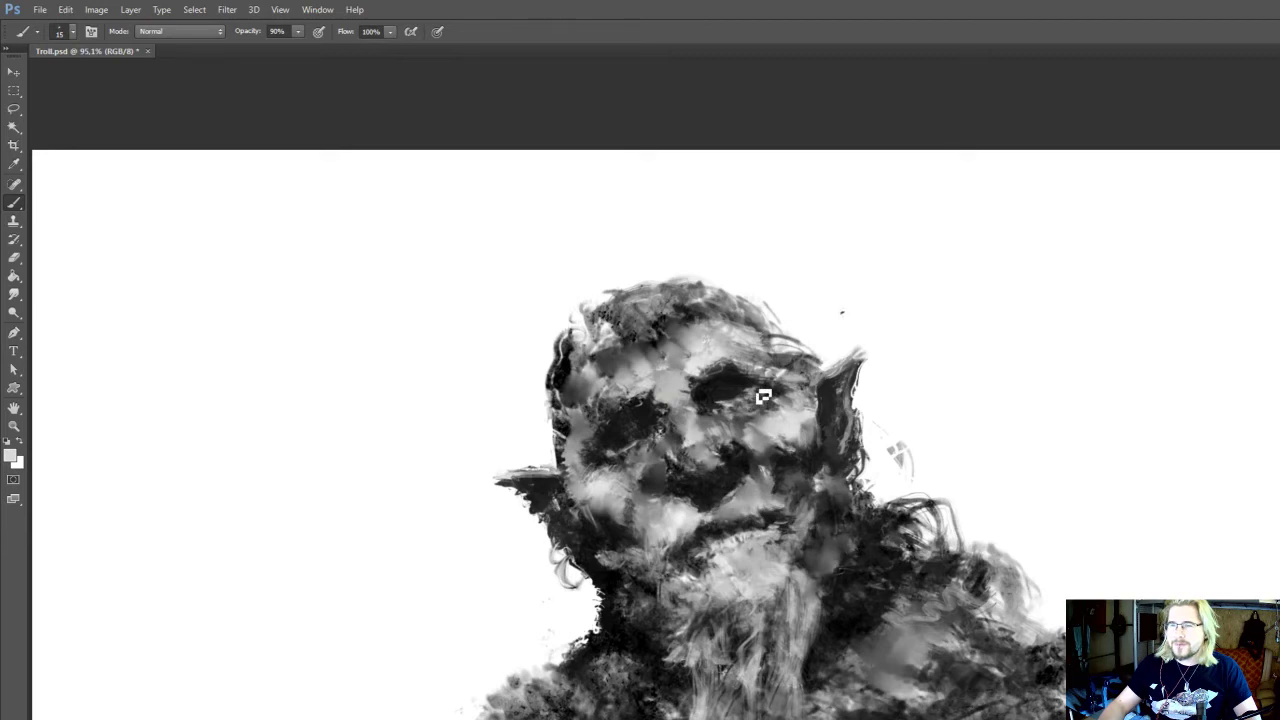
pyautogui.moveTo(656, 430)
pyautogui.mouseDown()
pyautogui.moveTo(661, 352)
pyautogui.moveTo(641, 310)
pyautogui.mouseUp()
# Smudge the grey patch on the right shoulder at 25 px and 100% strength to soften its tones
pyautogui.press('r')
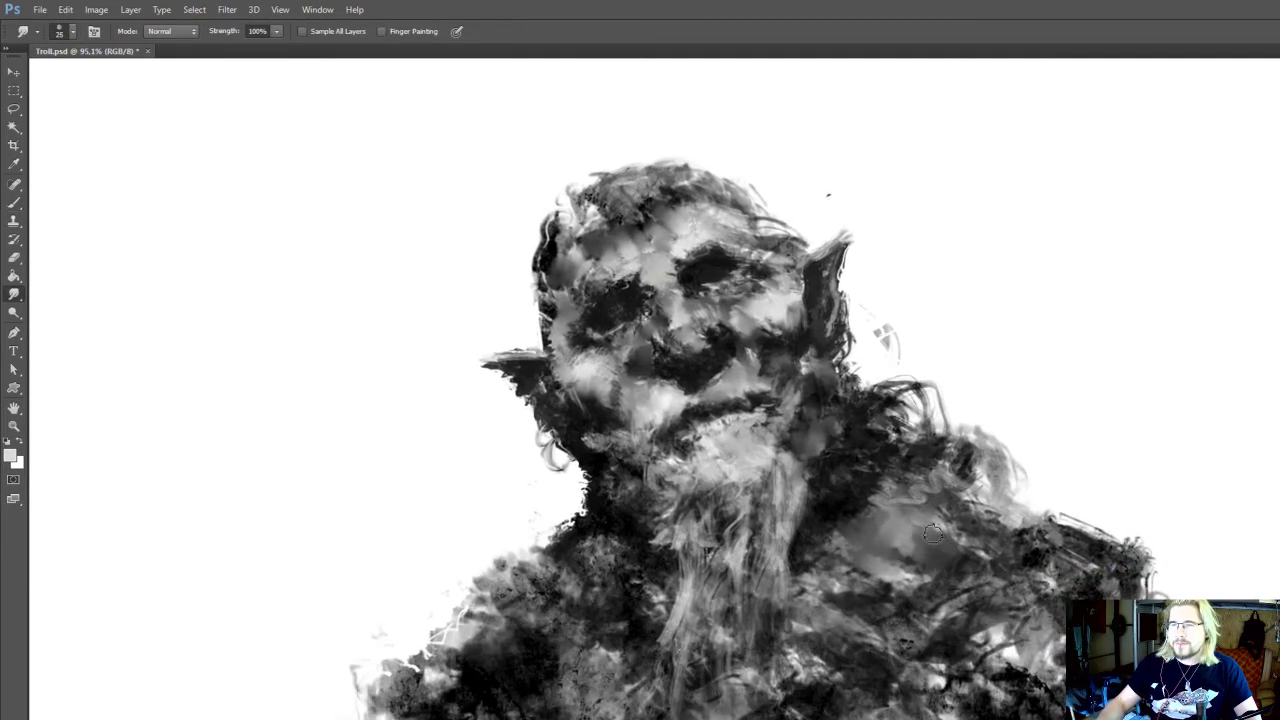
pyautogui.moveTo(933, 534)
pyautogui.mouseDown()
pyautogui.moveTo(941, 524)
pyautogui.moveTo(897, 472)
pyautogui.moveTo(926, 480)
pyautogui.mouseUp()
pyautogui.moveTo(806, 345); pyautogui.dragTo(800, 427)
# Darken the hair below the right ear and the left edge of the neck with a sampled near-black at 15 px
pyautogui.press('i')
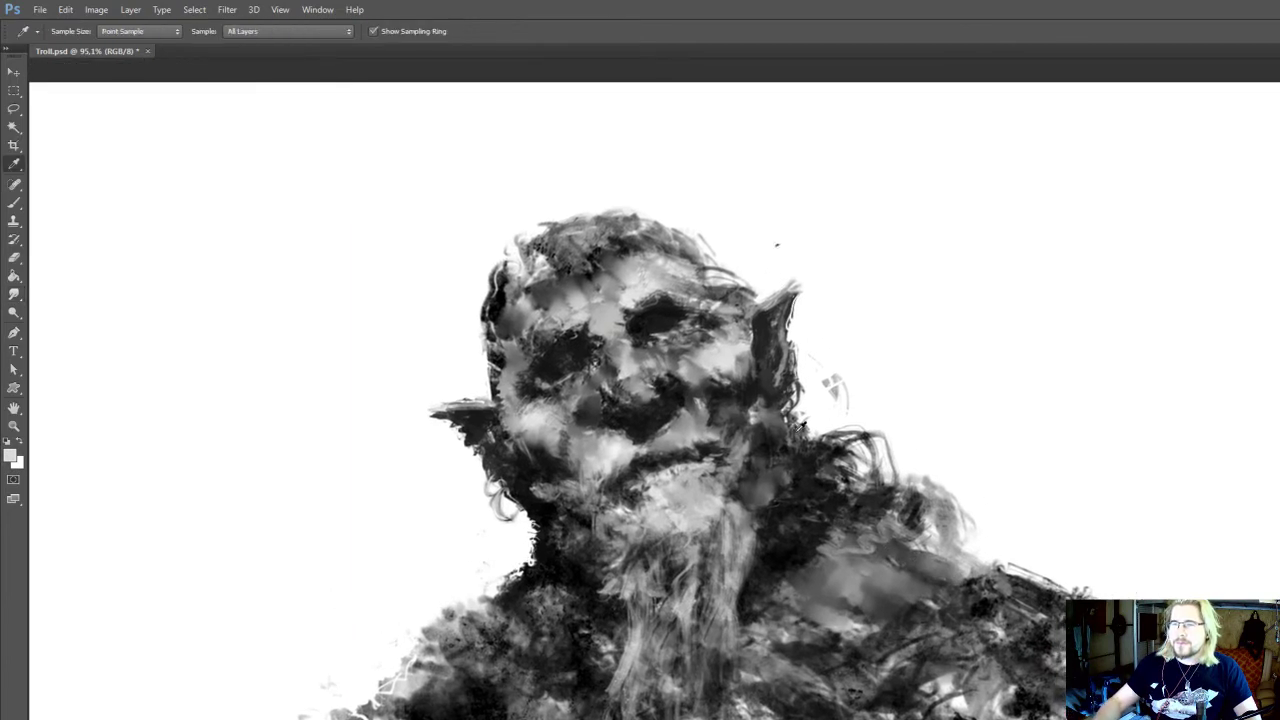
pyautogui.click(808, 453)
pyautogui.press('b')
pyautogui.moveTo(886, 444)
pyautogui.mouseDown()
pyautogui.moveTo(908, 480)
pyautogui.moveTo(836, 425)
pyautogui.mouseUp()
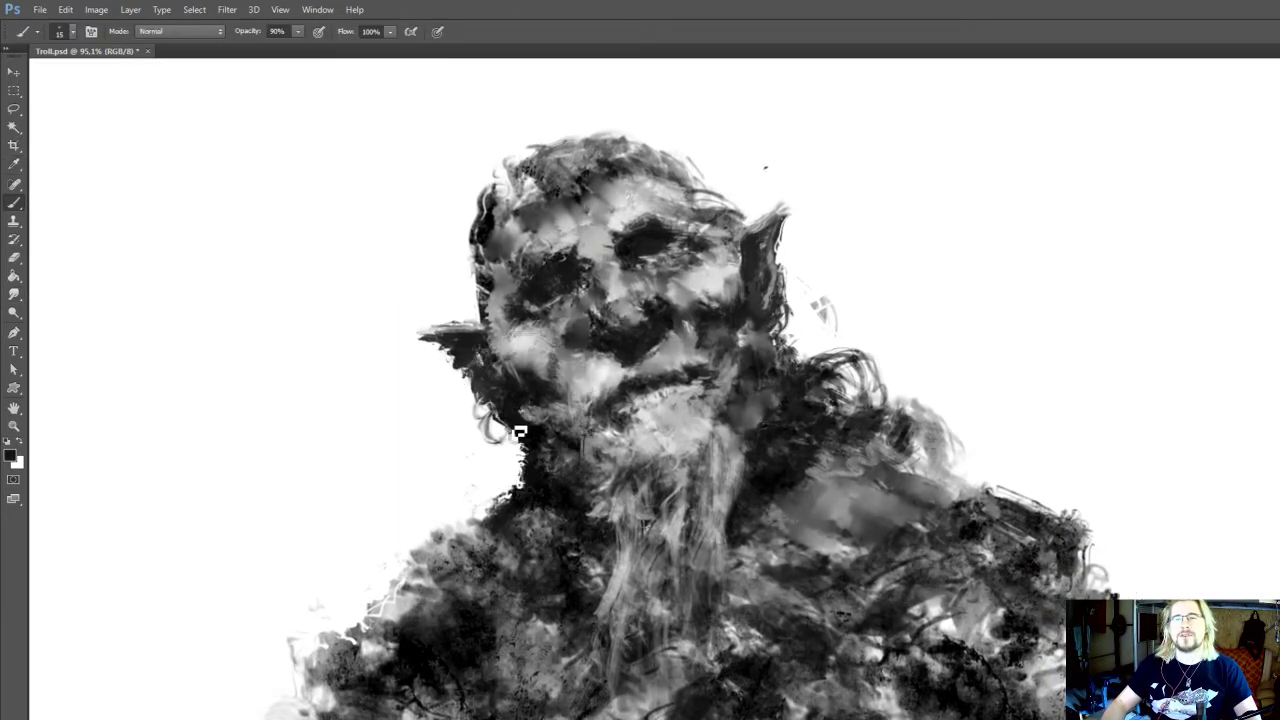
pyautogui.moveTo(532, 405); pyautogui.dragTo(530, 387)
pyautogui.moveTo(658, 310); pyautogui.dragTo(672, 318)
pyautogui.keyDown('alt'); pyautogui.click(565, 481); pyautogui.keyUp('alt')
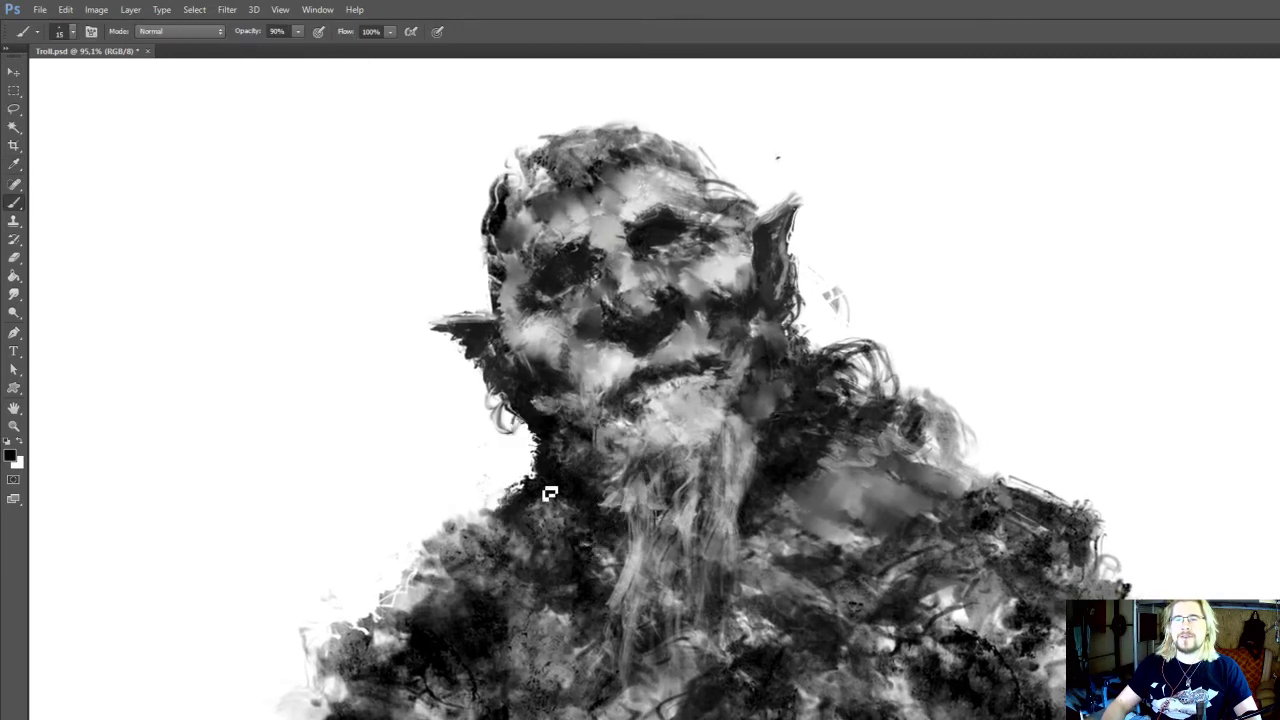
pyautogui.moveTo(549, 493); pyautogui.dragTo(582, 540)
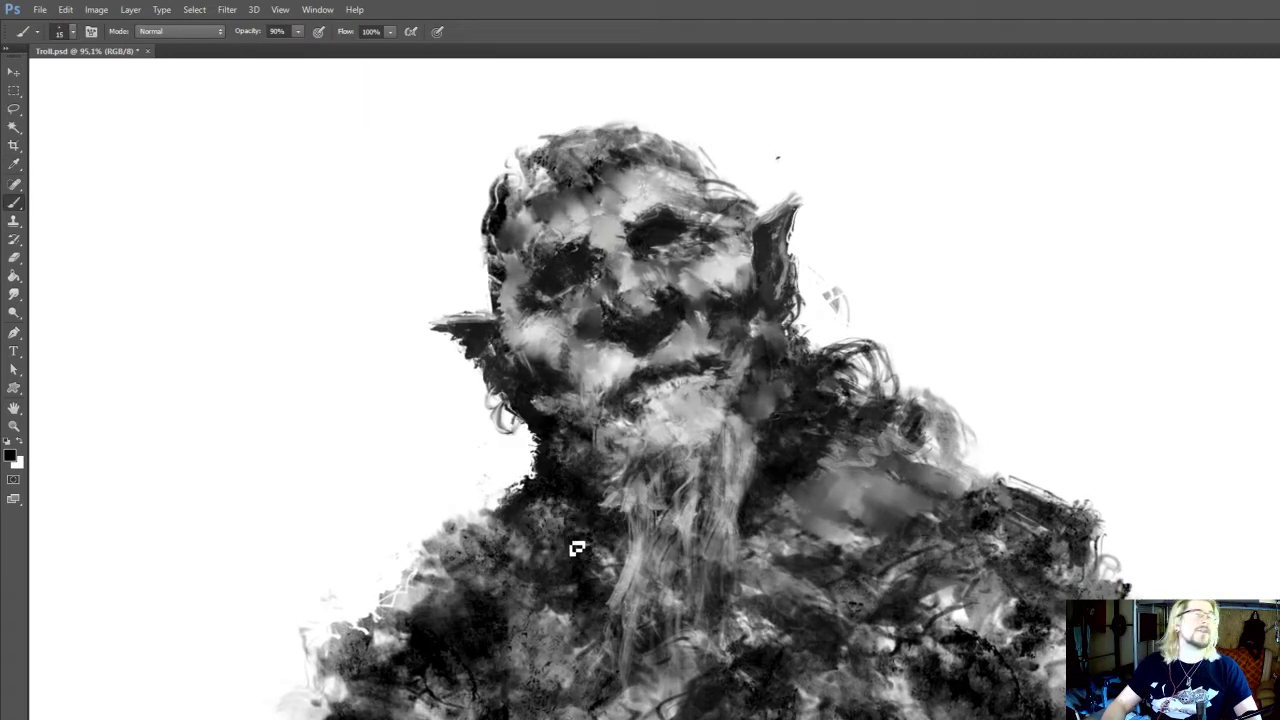
# Reshape the nose tip and nostrils with sampled mid grey and near-black at 20 px
pyautogui.scroll(3, 600, 500)
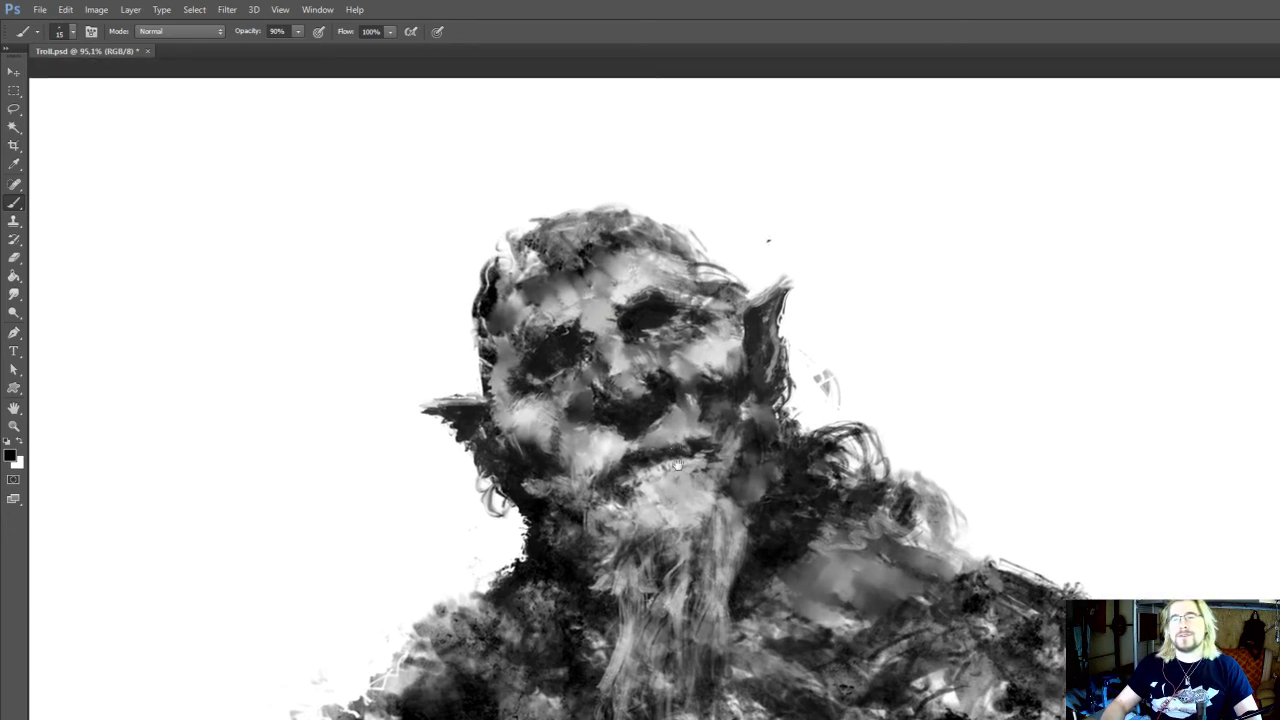
pyautogui.keyDown('alt'); pyautogui.click(684, 489); pyautogui.keyUp('alt')
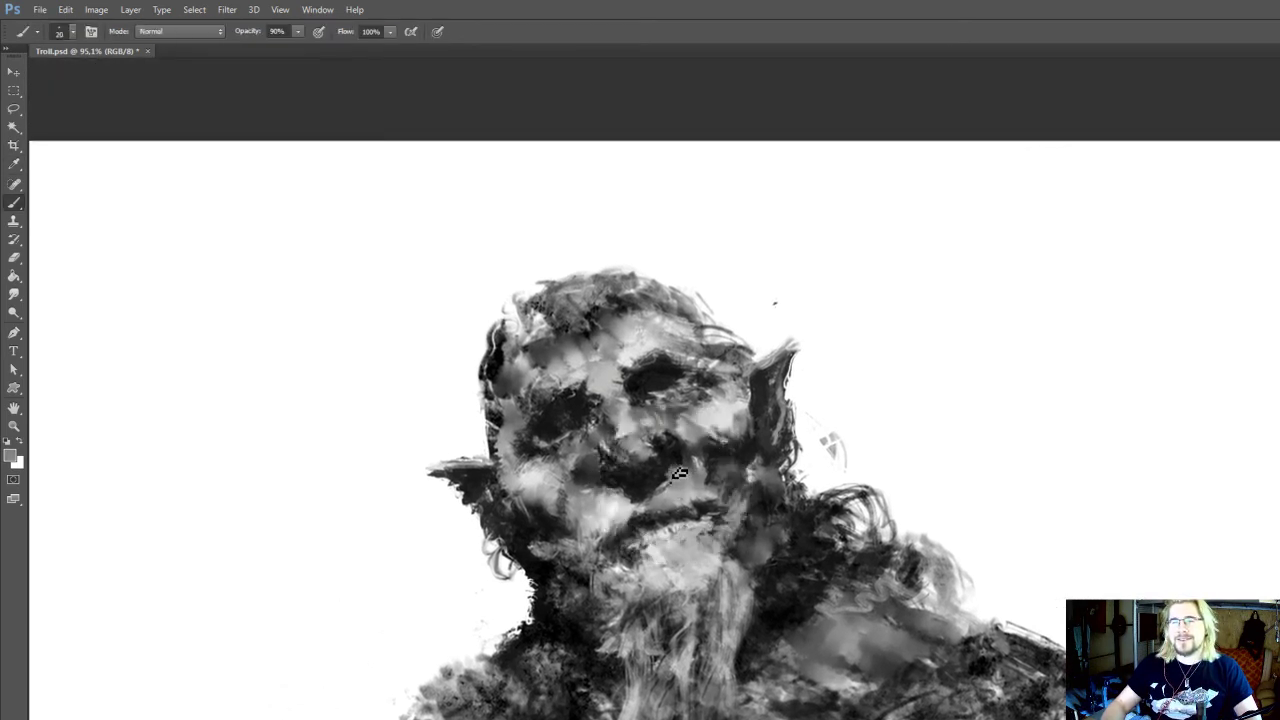
pyautogui.keyDown('alt'); pyautogui.click(638, 502); pyautogui.keyUp('alt')
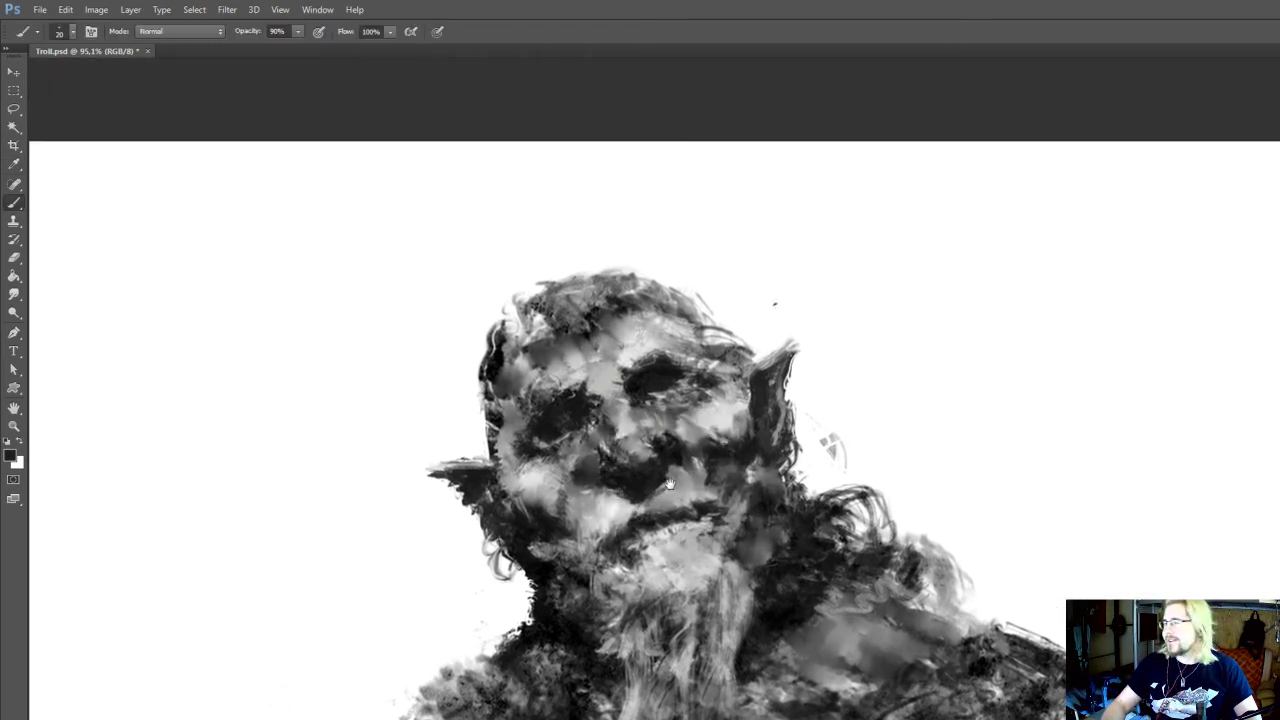
pyautogui.scroll(1, 650, 490)
pyautogui.press('i')
pyautogui.press('b')
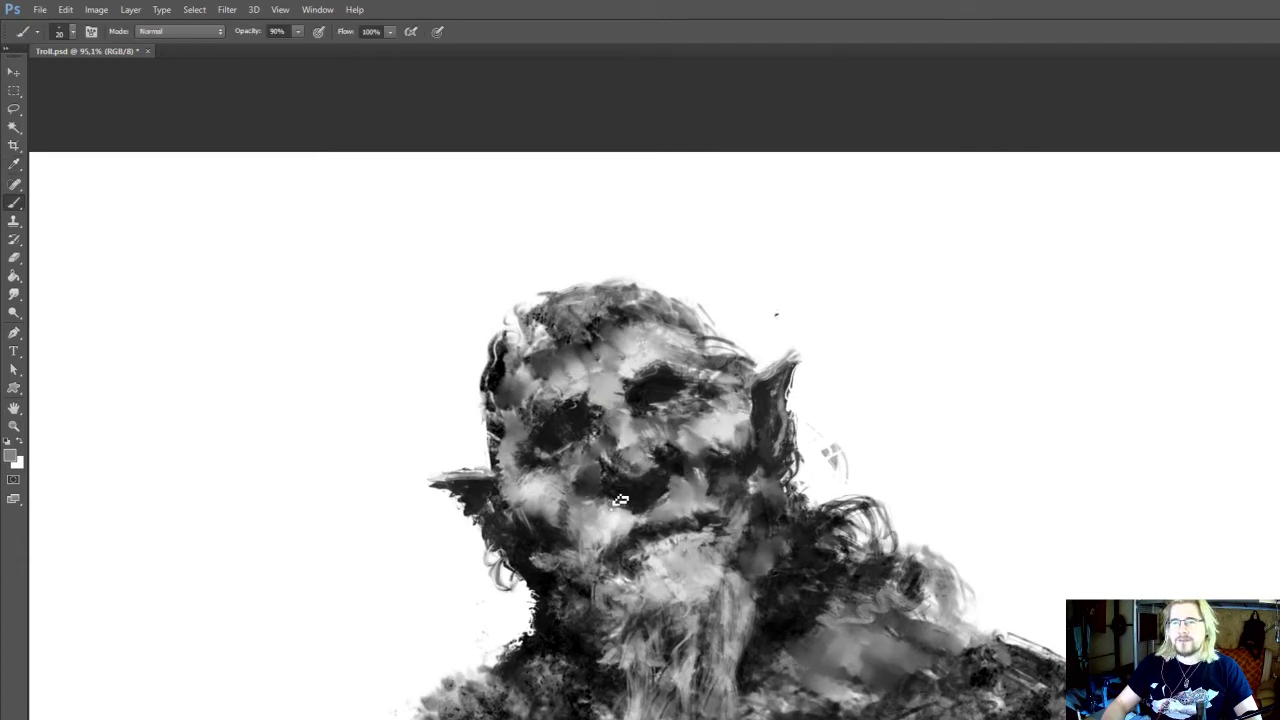
pyautogui.moveTo(601, 500); pyautogui.dragTo(647, 481)
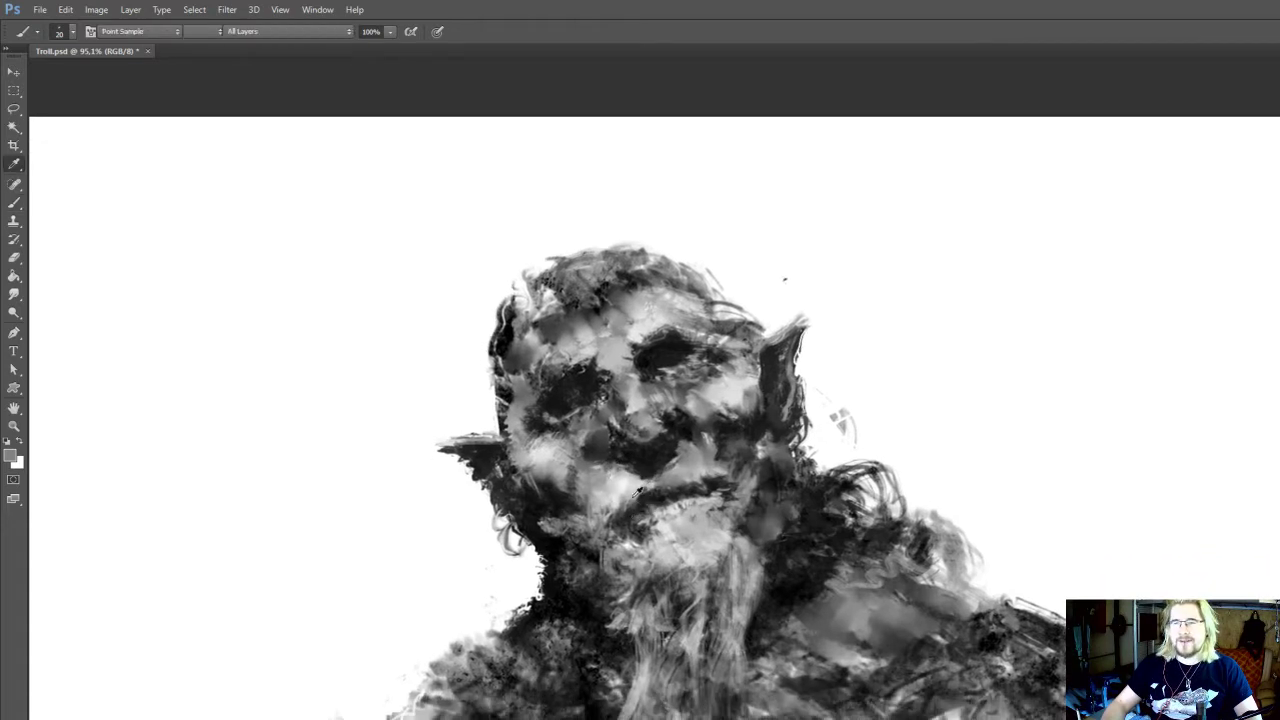
# Refine the upper lip and mouth line with sampled near-black and light grey at 20 px
pyautogui.keyDown('alt'); pyautogui.click(692, 492); pyautogui.keyUp('alt')
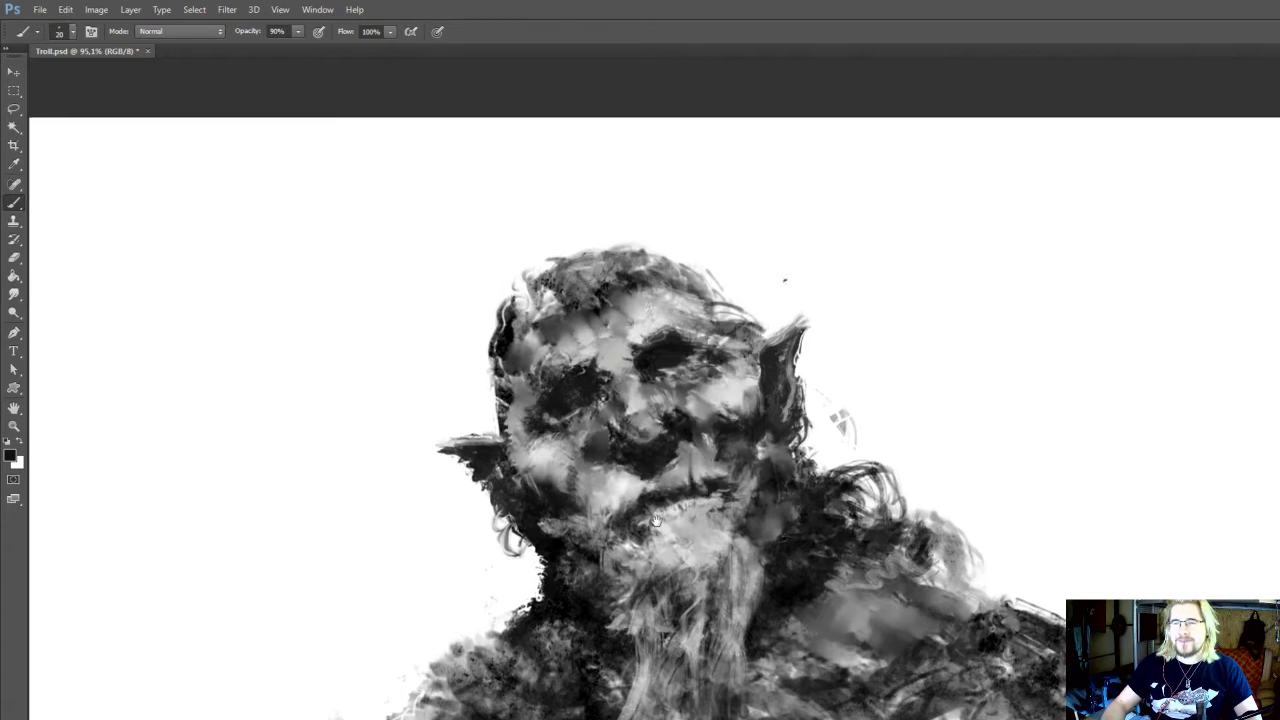
pyautogui.moveTo(656, 526); pyautogui.dragTo(655, 500)
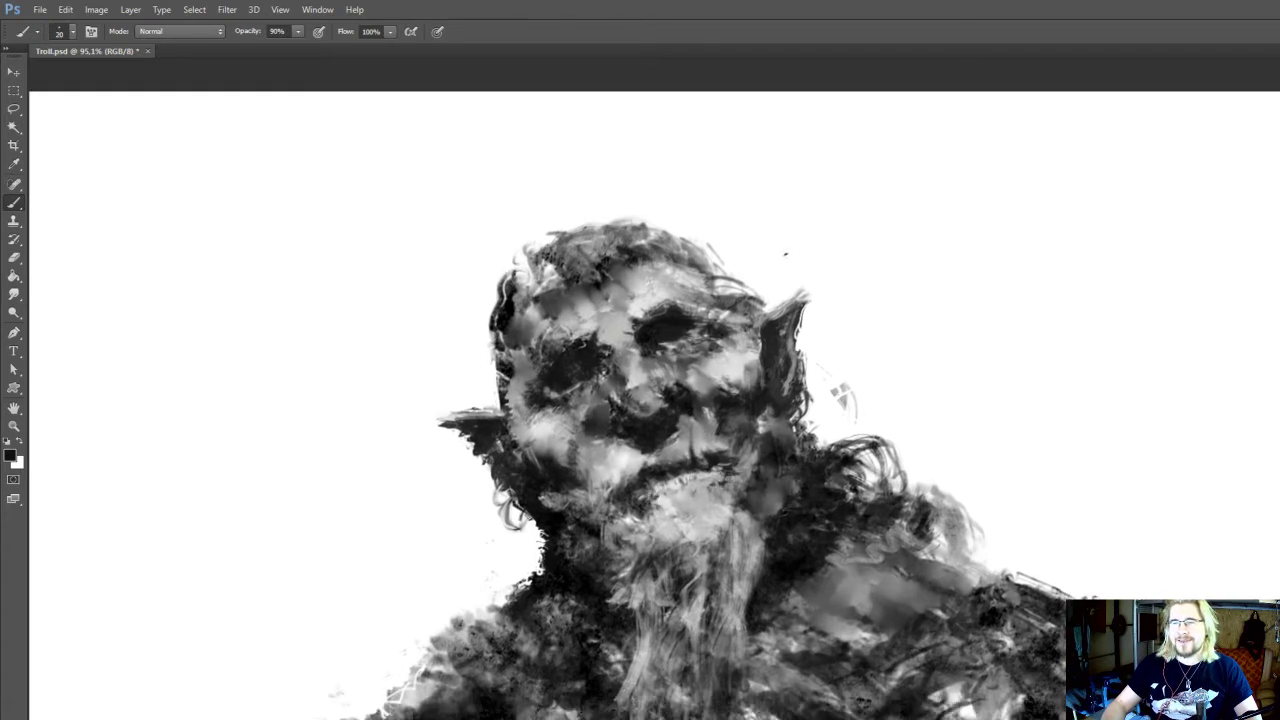
pyautogui.moveTo(700, 490)
pyautogui.mouseDown()
pyautogui.moveTo(716, 498)
pyautogui.moveTo(609, 464)
pyautogui.moveTo(625, 488)
pyautogui.moveTo(641, 464)
pyautogui.mouseUp()
pyautogui.press('i')
pyautogui.click(632, 480)
pyautogui.keyDown('alt'); pyautogui.click(645, 510); pyautogui.keyUp('alt')
pyautogui.keyDown('alt'); pyautogui.click(712, 452); pyautogui.keyUp('alt')
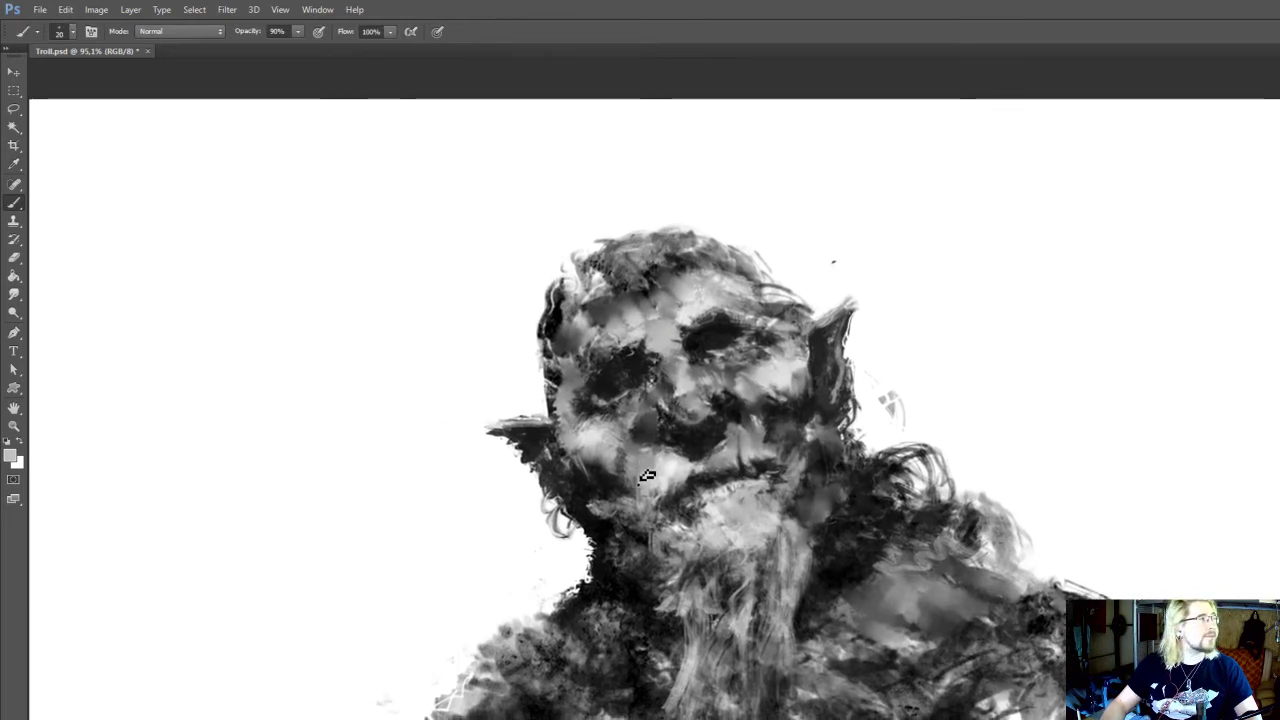
# Touch up the left cheek and the upper edge of the right ear with sampled light greys at 20 px
pyautogui.moveTo(698, 489)
pyautogui.mouseDown()
pyautogui.moveTo(673, 462)
pyautogui.moveTo(689, 468)
pyautogui.mouseUp()
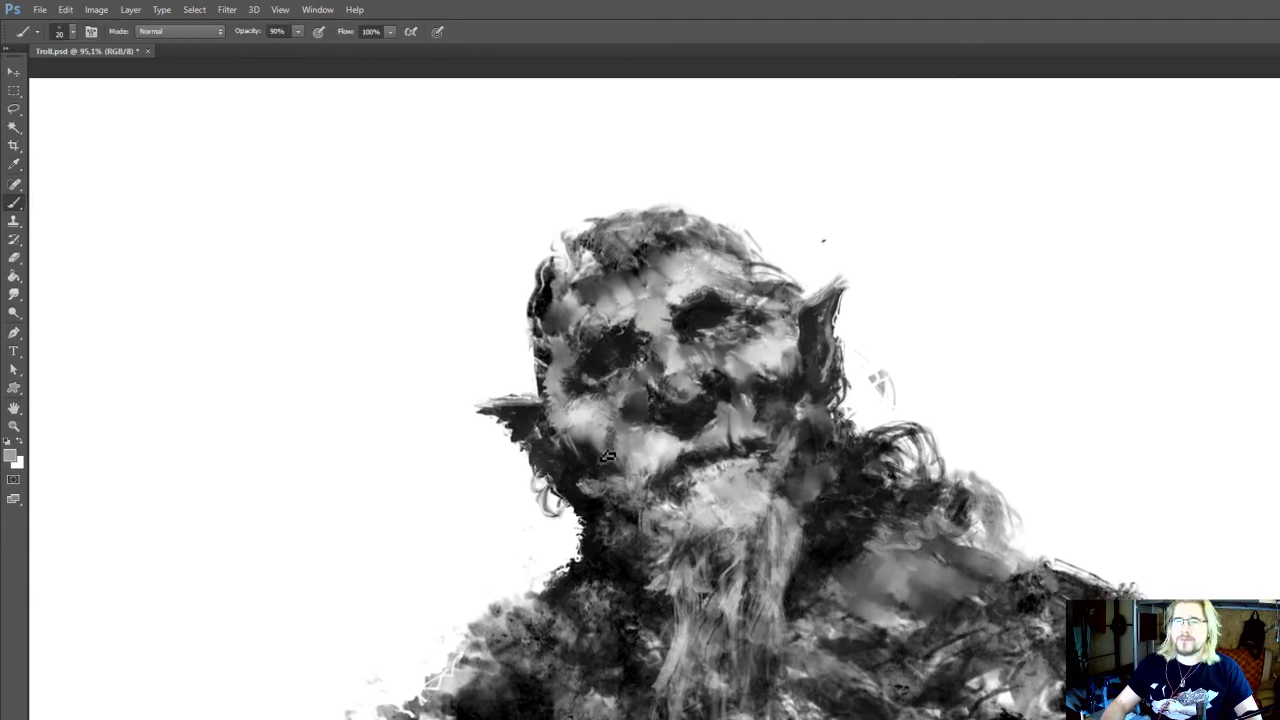
pyautogui.moveTo(741, 393)
pyautogui.mouseDown()
pyautogui.moveTo(731, 451)
pyautogui.moveTo(747, 548)
pyautogui.mouseUp()
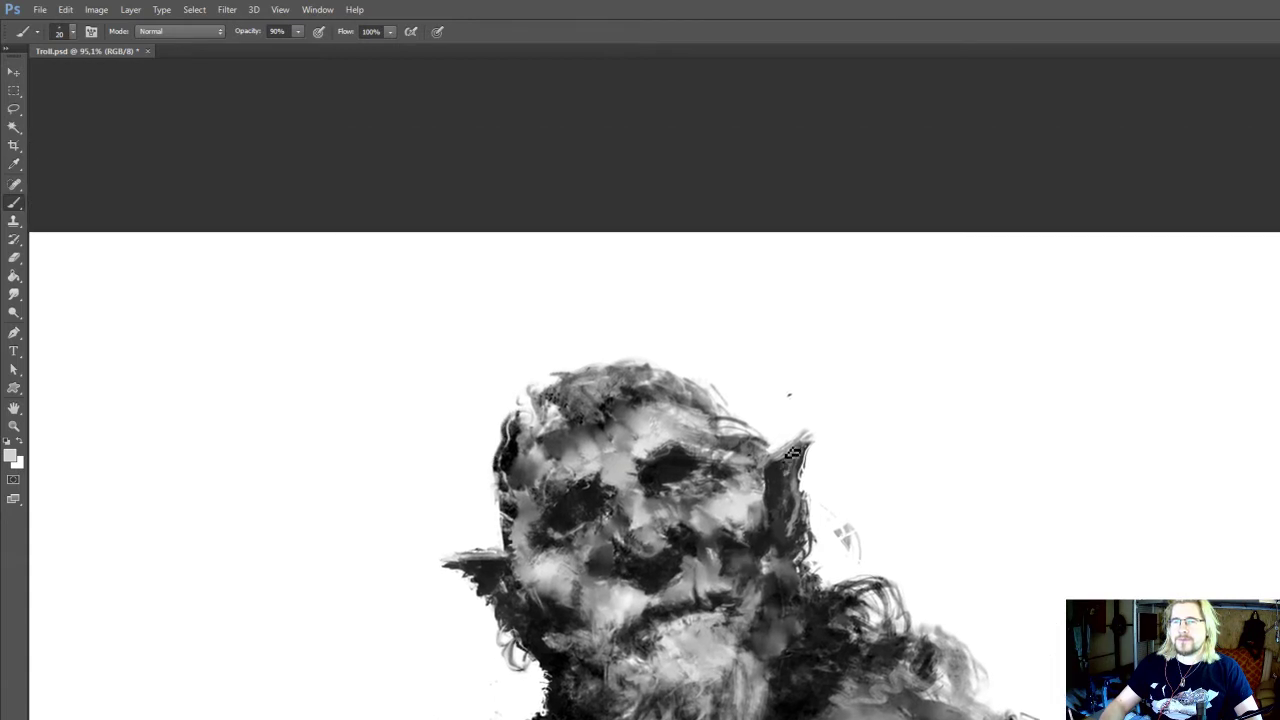
pyautogui.moveTo(818, 443)
pyautogui.mouseDown()
pyautogui.moveTo(830, 433)
pyautogui.moveTo(754, 292)
pyautogui.mouseUp()
pyautogui.keyDown('alt'); pyautogui.click(771, 423); pyautogui.keyUp('alt')
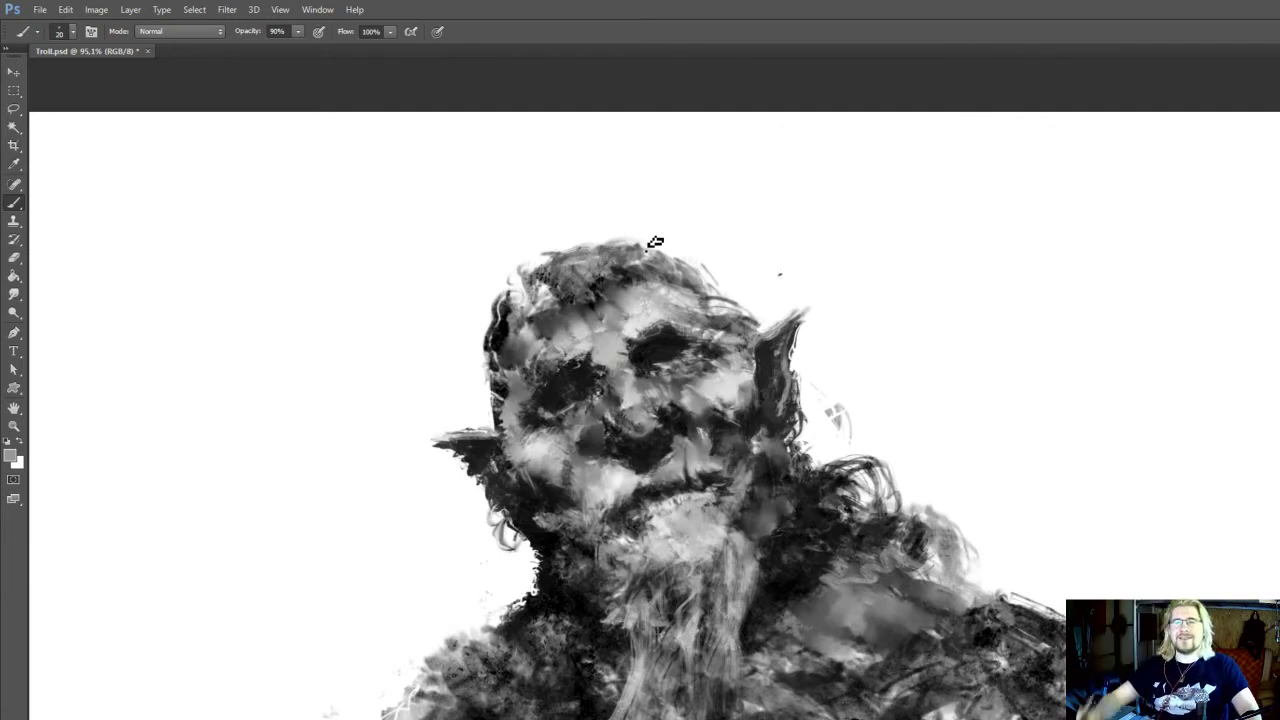
# Sample a near-black from the hairline and darken the hair above the middle of the forehead at 20 px
pyautogui.moveTo(606, 371); pyautogui.dragTo(648, 501)
pyautogui.press('alt')
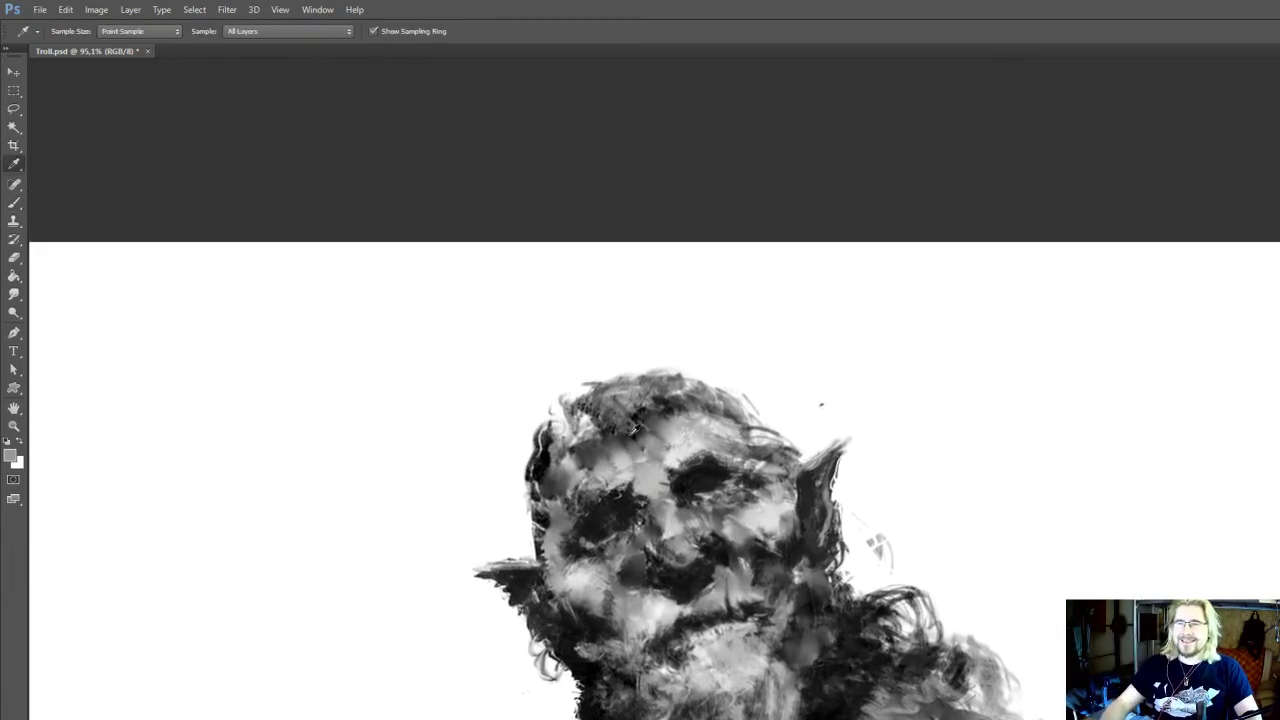
pyautogui.keyDown('alt'); pyautogui.click(634, 431); pyautogui.keyUp('alt')
pyautogui.keyDown('alt'); pyautogui.click(637, 430); pyautogui.keyUp('alt')
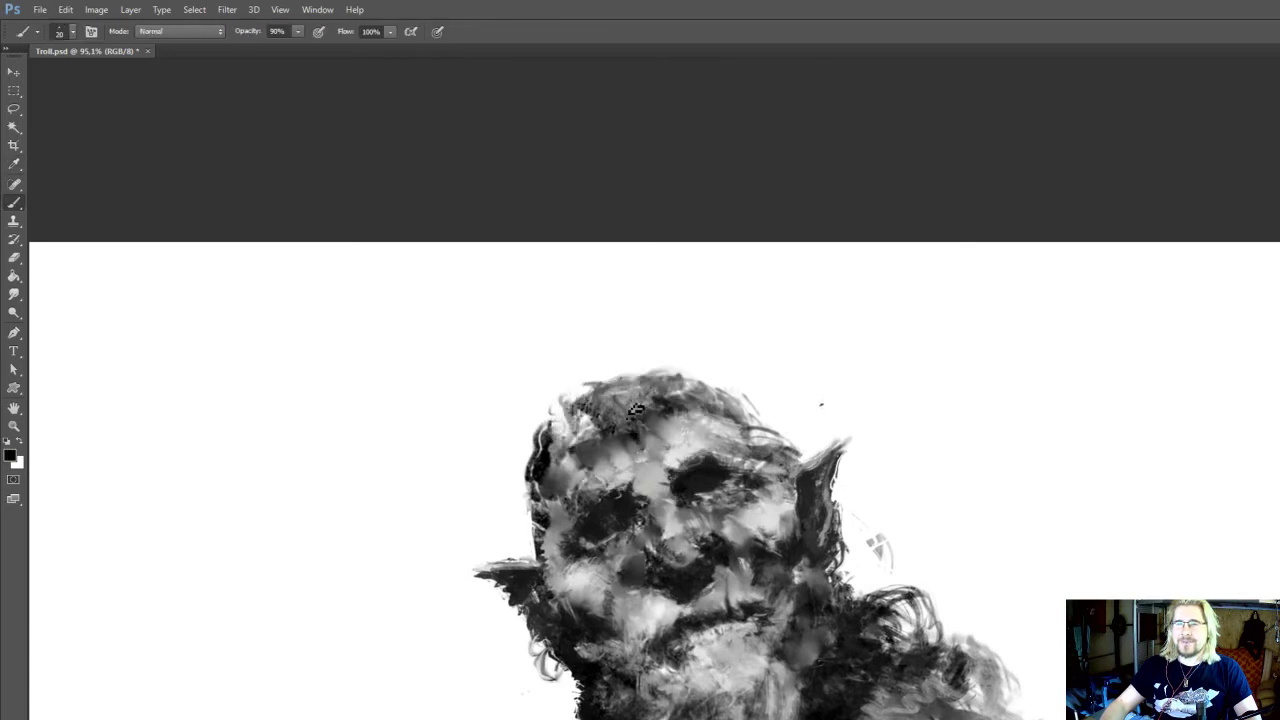
pyautogui.moveTo(648, 458); pyautogui.dragTo(680, 468)
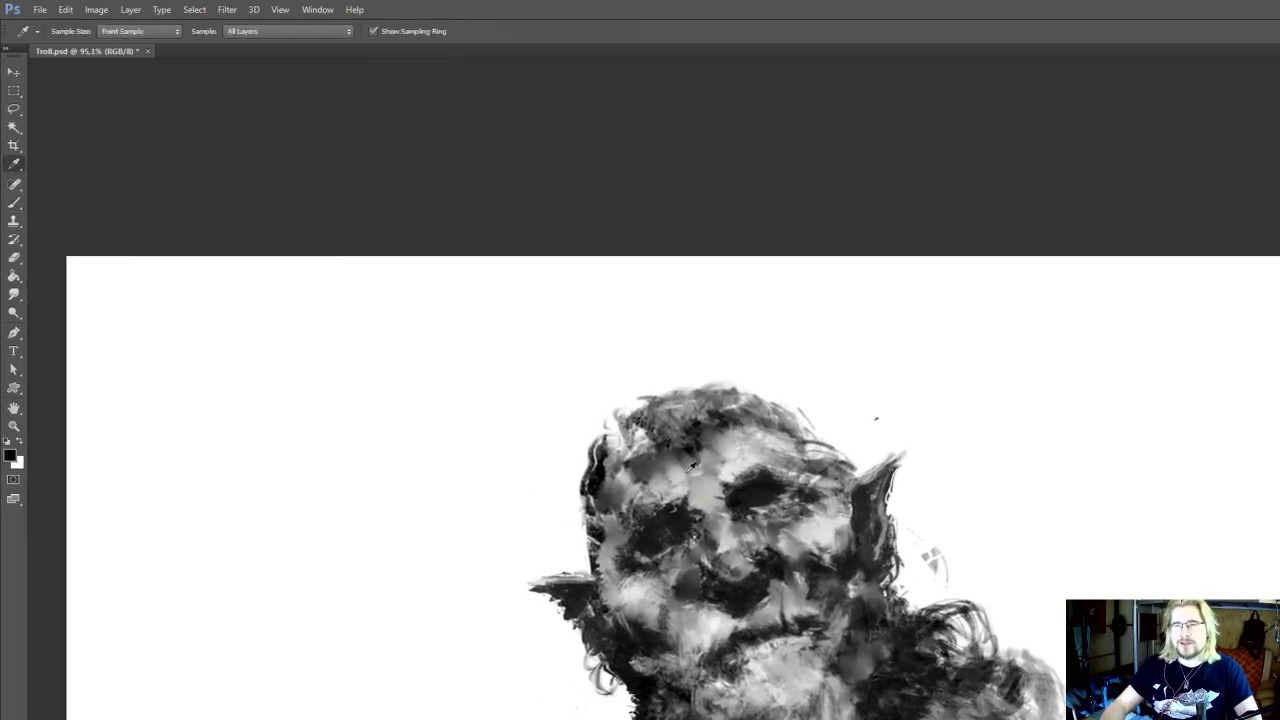
# Rework the left side of the forehead and temple with sampled light greys, enlarging the brush to 25 px
pyautogui.keyDown('alt'); pyautogui.click(688, 469); pyautogui.keyUp('alt')
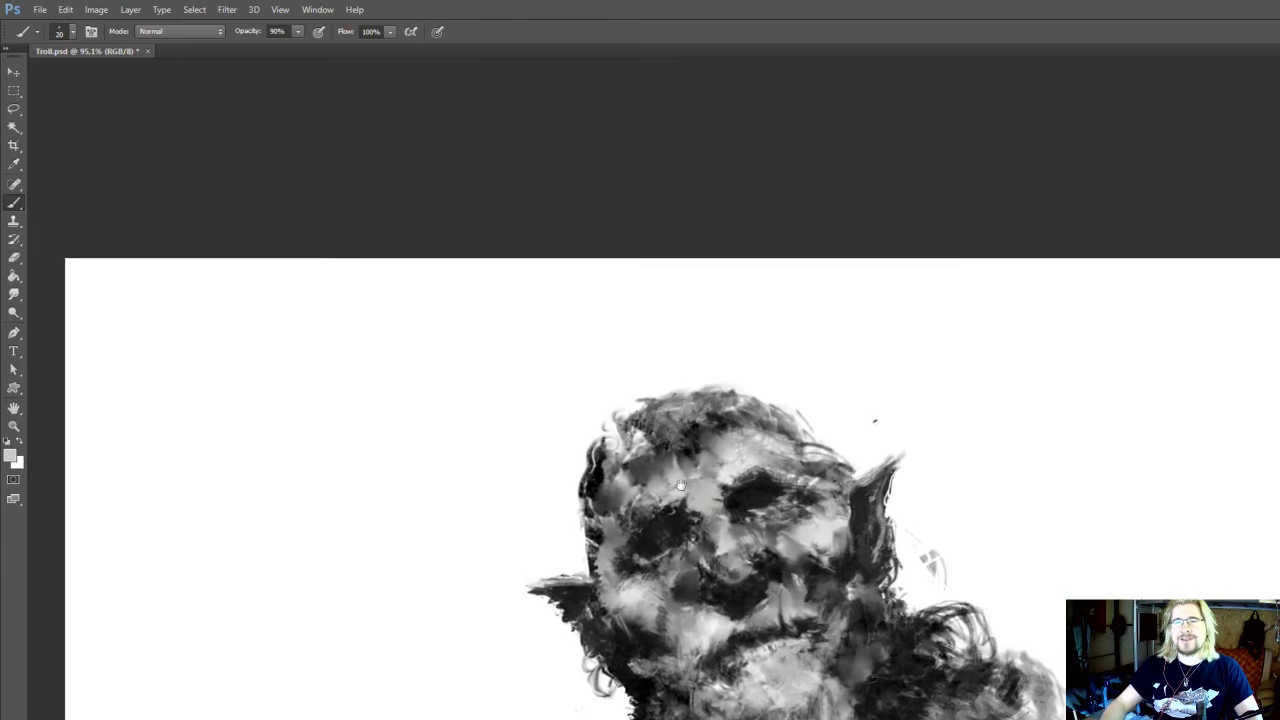
pyautogui.moveTo(604, 469)
pyautogui.mouseDown()
pyautogui.moveTo(597, 538)
pyautogui.moveTo(585, 528)
pyautogui.mouseUp()
pyautogui.keyDown('alt'); pyautogui.click(610, 481); pyautogui.keyUp('alt')
pyautogui.keyDown('alt'); pyautogui.click(692, 475); pyautogui.keyUp('alt')
pyautogui.press(']')
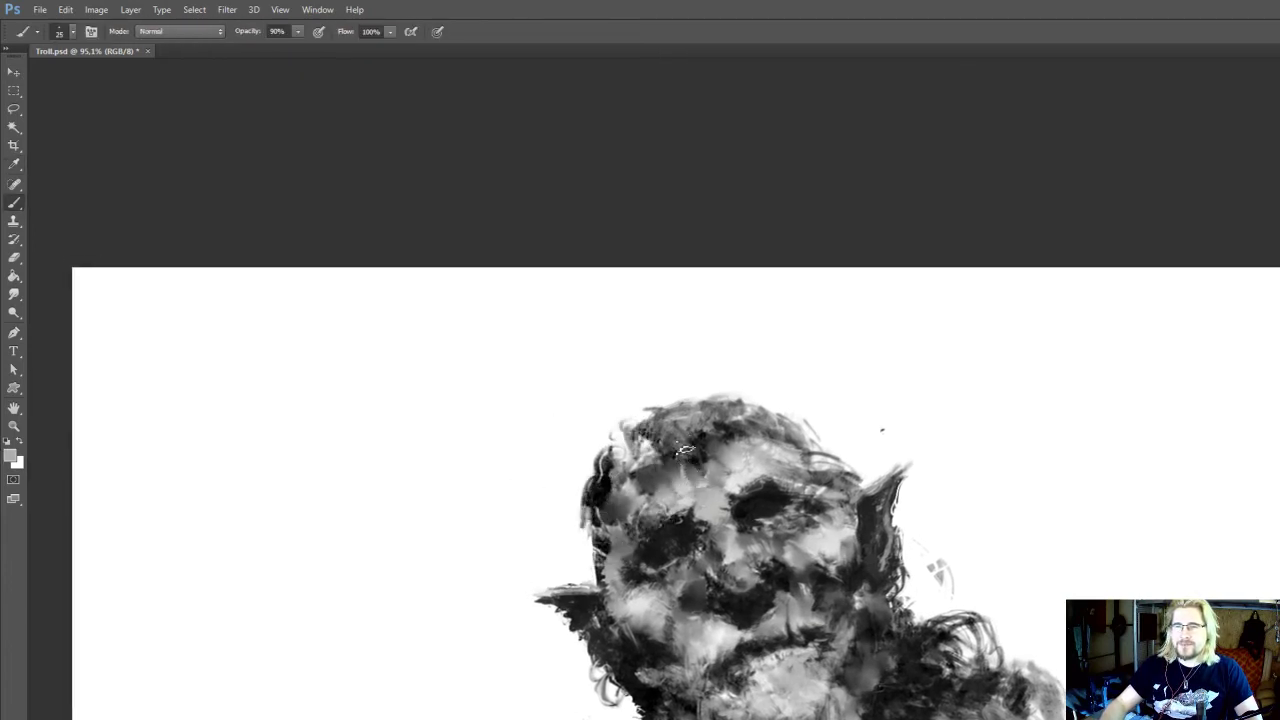
# Paint dark tones along the hairline and the left side of the head, and save Troll.psd
pyautogui.moveTo(685, 449)
pyautogui.mouseDown()
pyautogui.moveTo(698, 484)
pyautogui.moveTo(698, 454)
pyautogui.mouseUp()
pyautogui.press('r')
pyautogui.press('b')
pyautogui.keyDown('alt'); pyautogui.click(703, 441); pyautogui.keyUp('alt')
pyautogui.hotkey('ctrl', 's')
pyautogui.moveTo(735, 442)
pyautogui.mouseDown()
pyautogui.moveTo(714, 420)
pyautogui.moveTo(712, 435)
pyautogui.mouseUp()
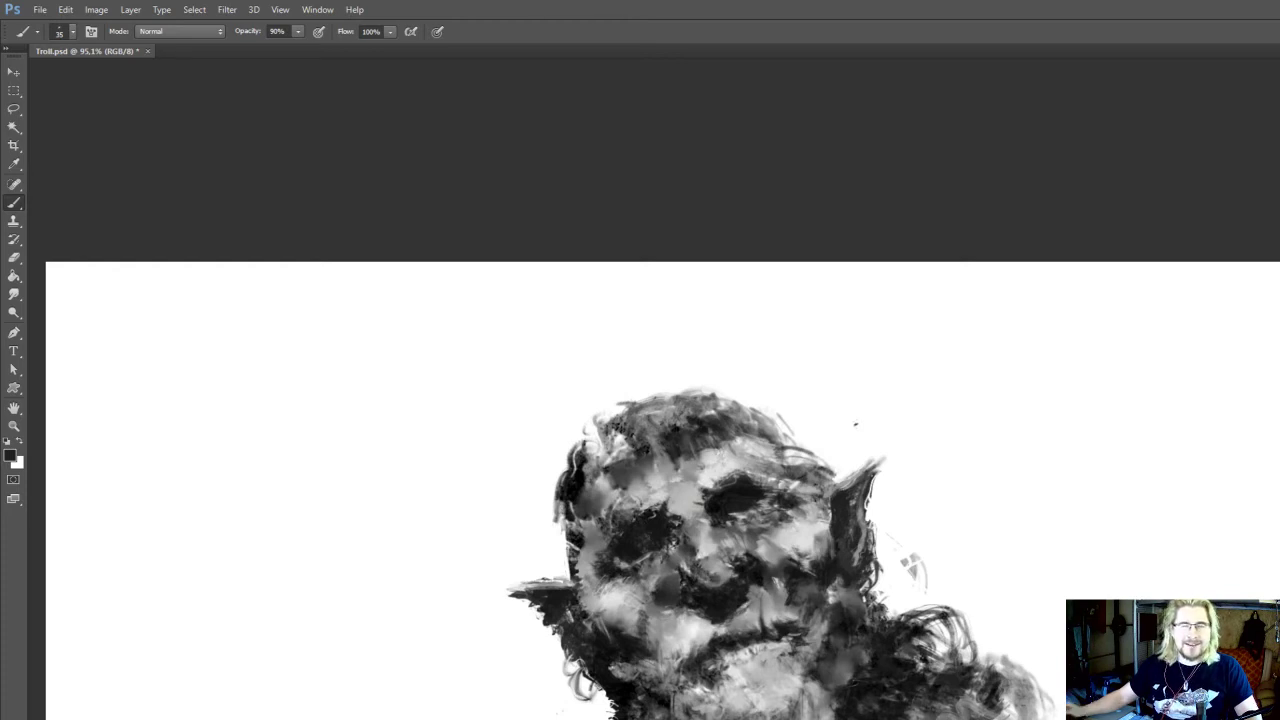
# Sample dark greys from the hairline and darken the hair above the middle of the forehead with a 25 px brush
pyautogui.moveTo(576, 499); pyautogui.dragTo(546, 465)
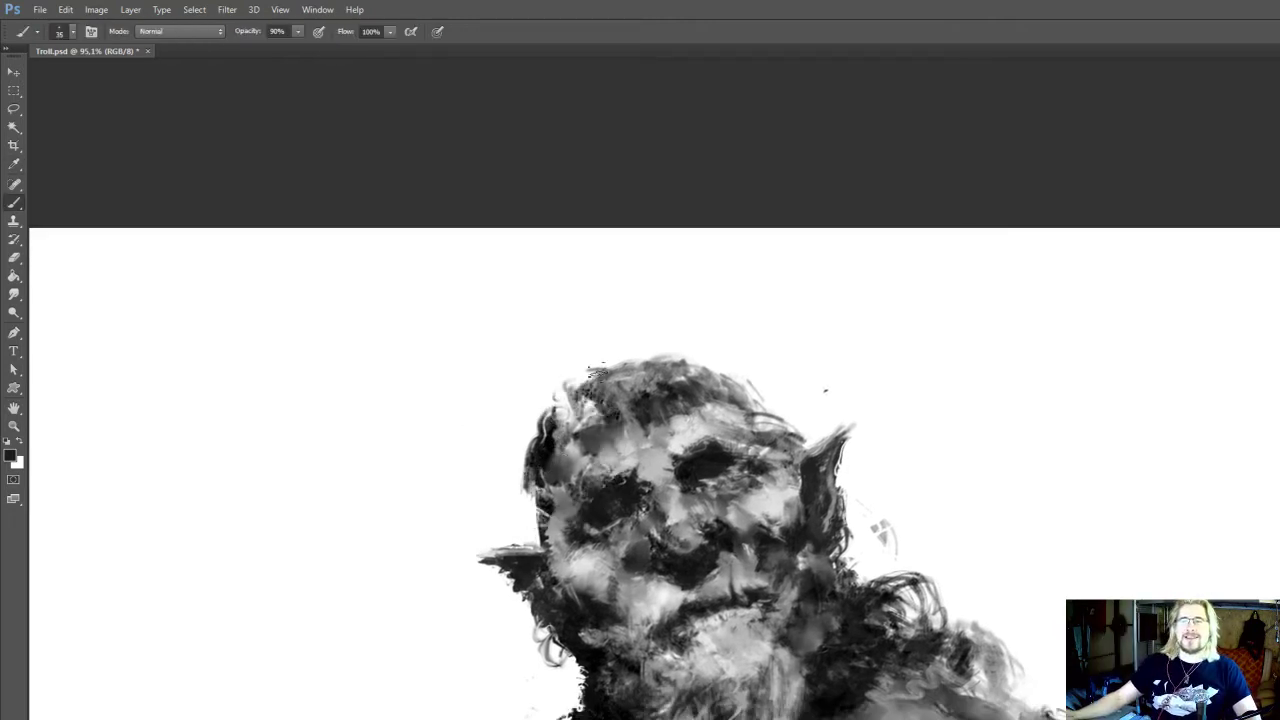
pyautogui.scroll(-2, 598, 371)
pyautogui.scroll(2, 690, 354)
pyautogui.press('alt')
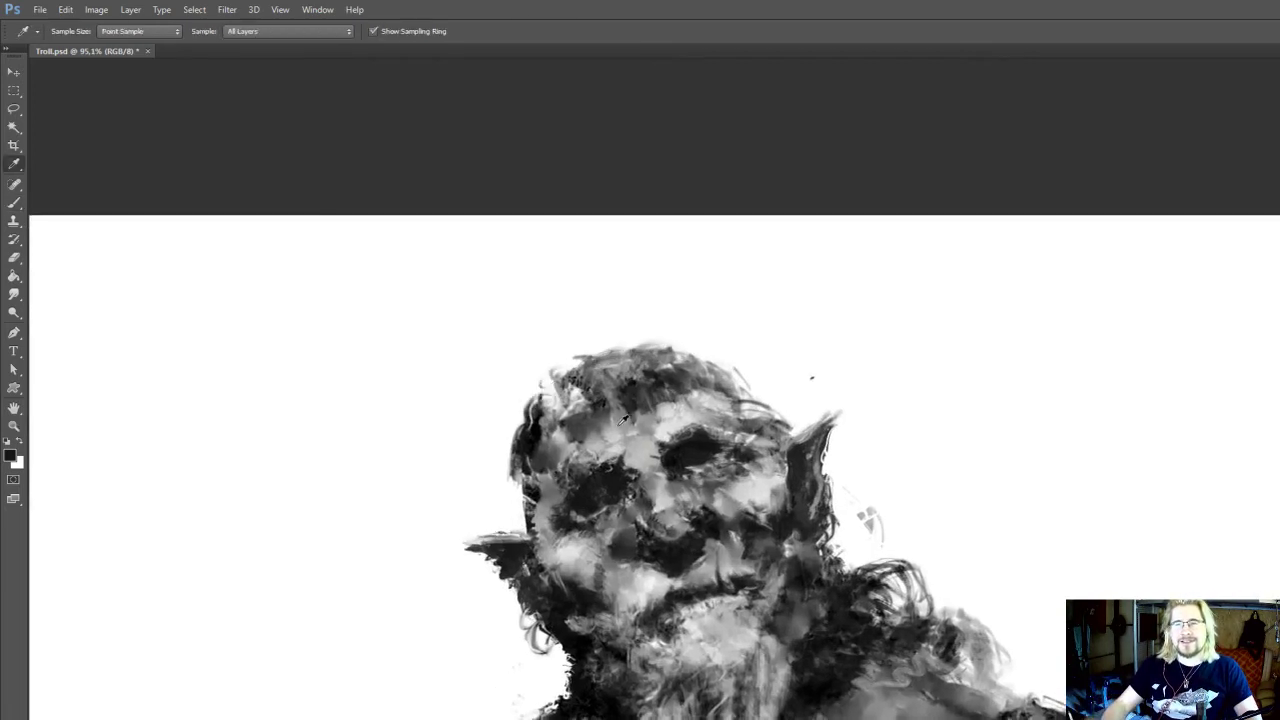
pyautogui.keyDown('alt'); pyautogui.click(636, 424); pyautogui.keyUp('alt')
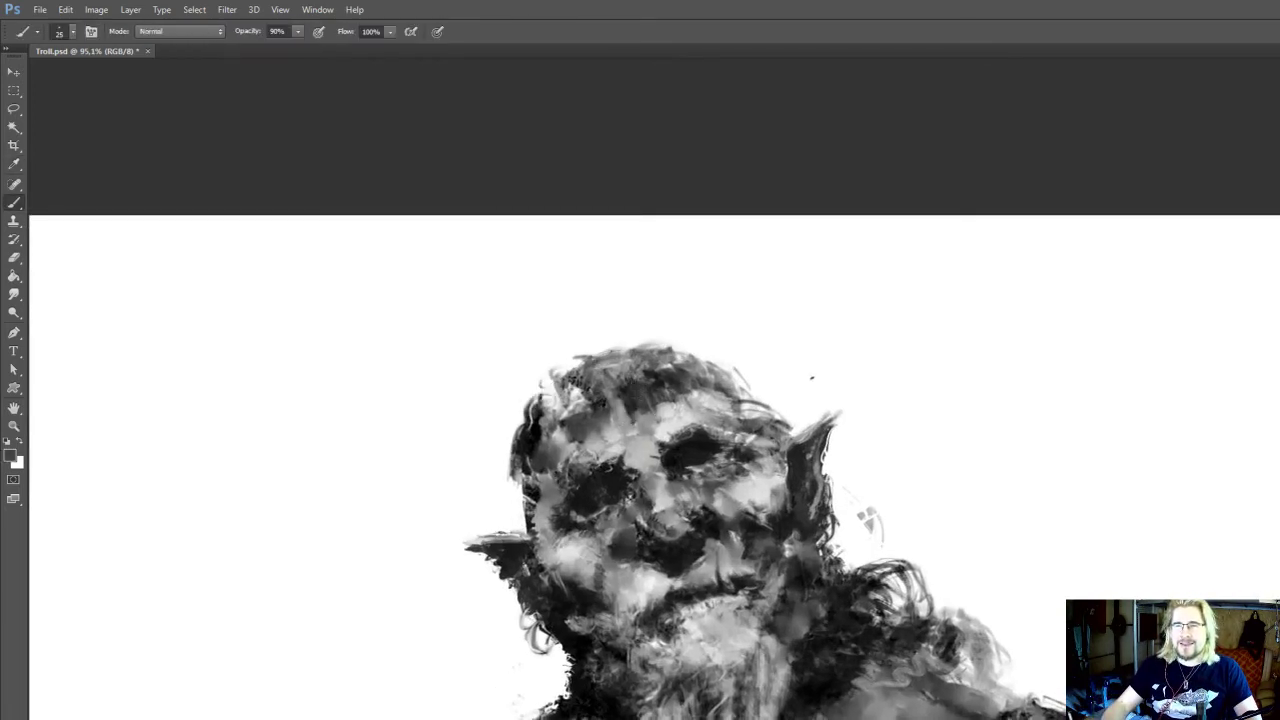
pyautogui.press('o')
pyautogui.press('b')
pyautogui.keyDown('alt'); pyautogui.click(669, 388); pyautogui.keyUp('alt')
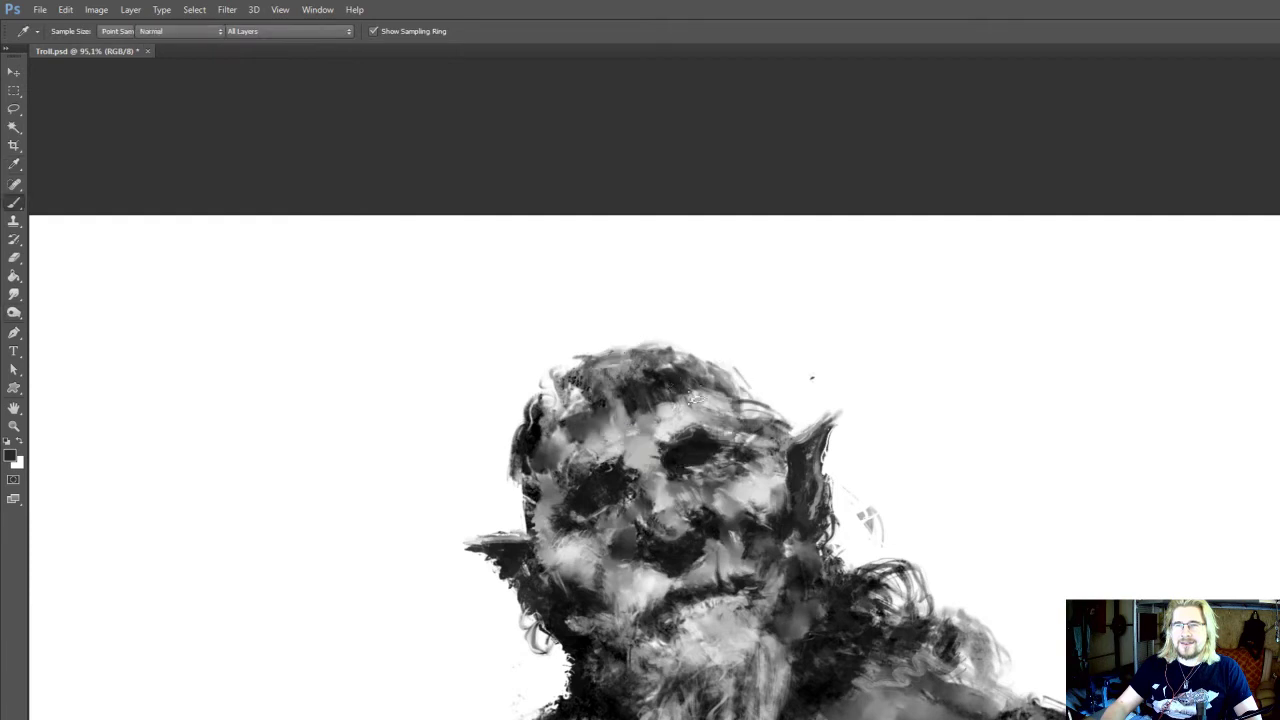
# Sample a light grey and touch up the forehead above the right eye, reducing the brush to 20 px
pyautogui.keyDown('alt'); pyautogui.click(693, 400); pyautogui.keyUp('alt')
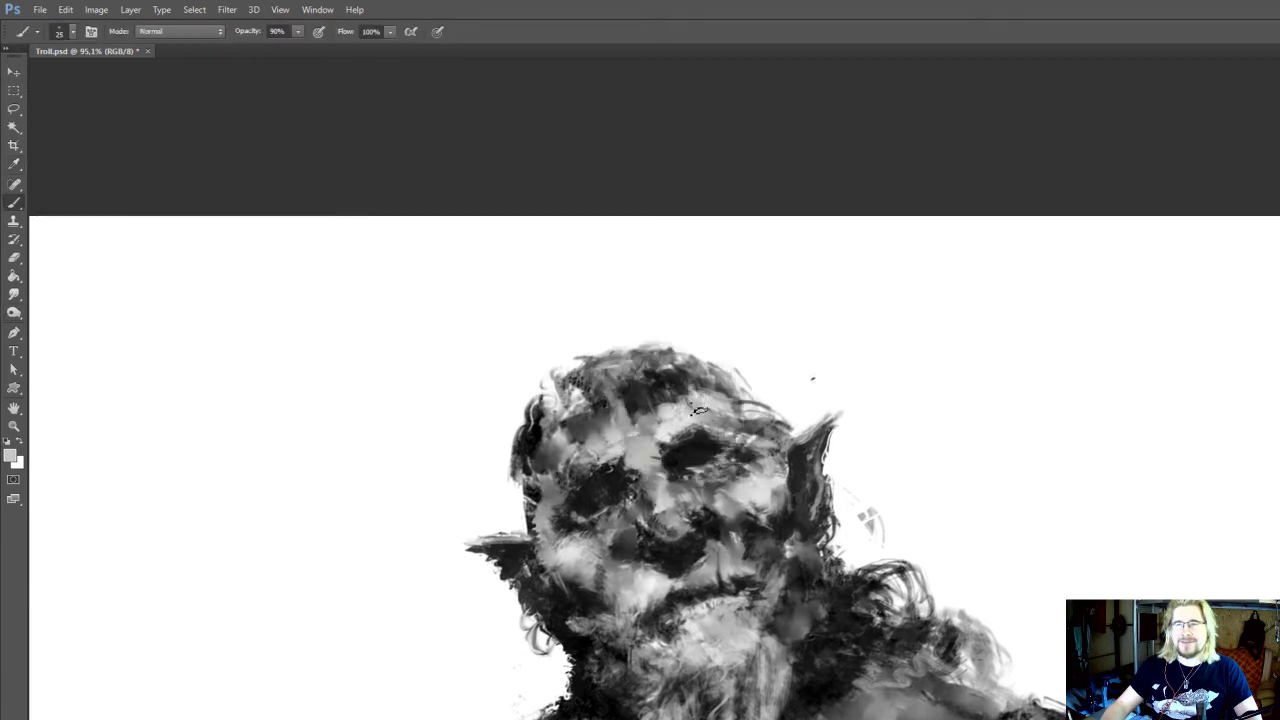
pyautogui.keyDown('alt'); pyautogui.click(694, 400); pyautogui.keyUp('alt')
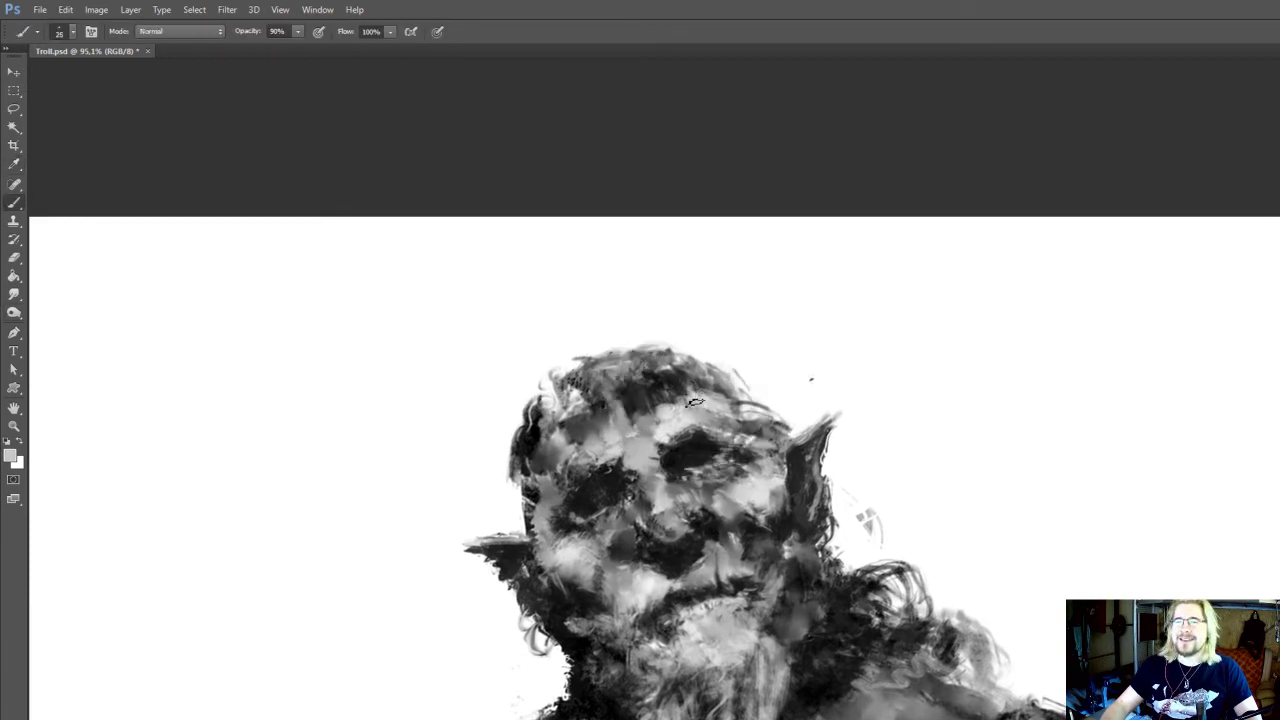
pyautogui.press('[')
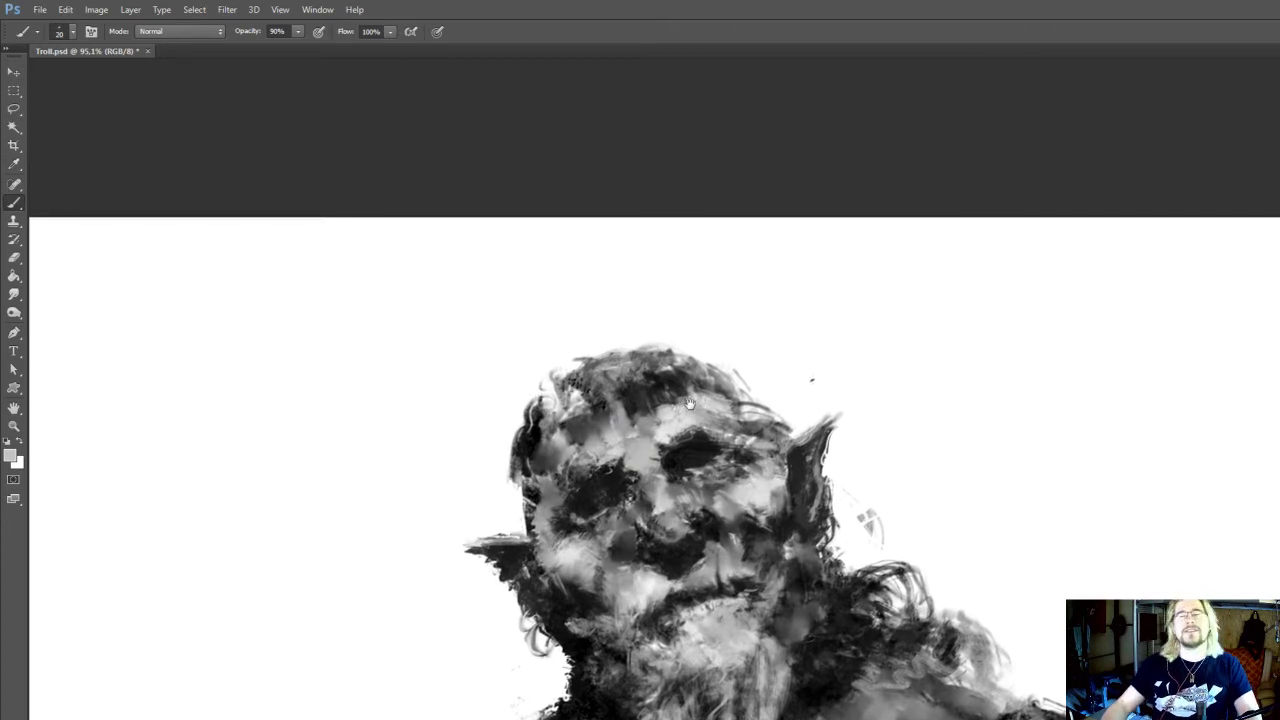
pyautogui.moveTo(698, 403); pyautogui.dragTo(693, 405)
# Enlarge the brush to 25 px and fill in the hair across the top of the head with sampled dark greys
pyautogui.keyDown('alt'); pyautogui.click(614, 381); pyautogui.keyUp('alt')
pyautogui.press(']')
pyautogui.moveTo(618, 380); pyautogui.dragTo(632, 378)
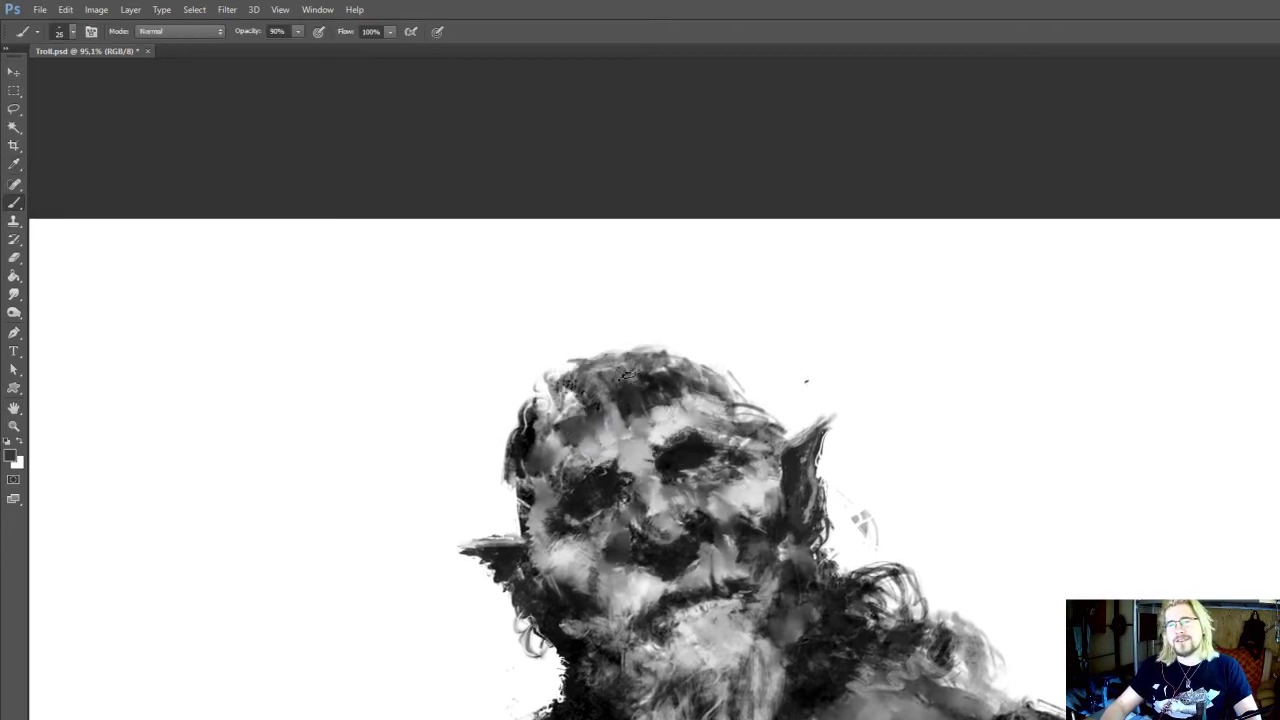
pyautogui.press('o')
pyautogui.press('i')
pyautogui.press('b')
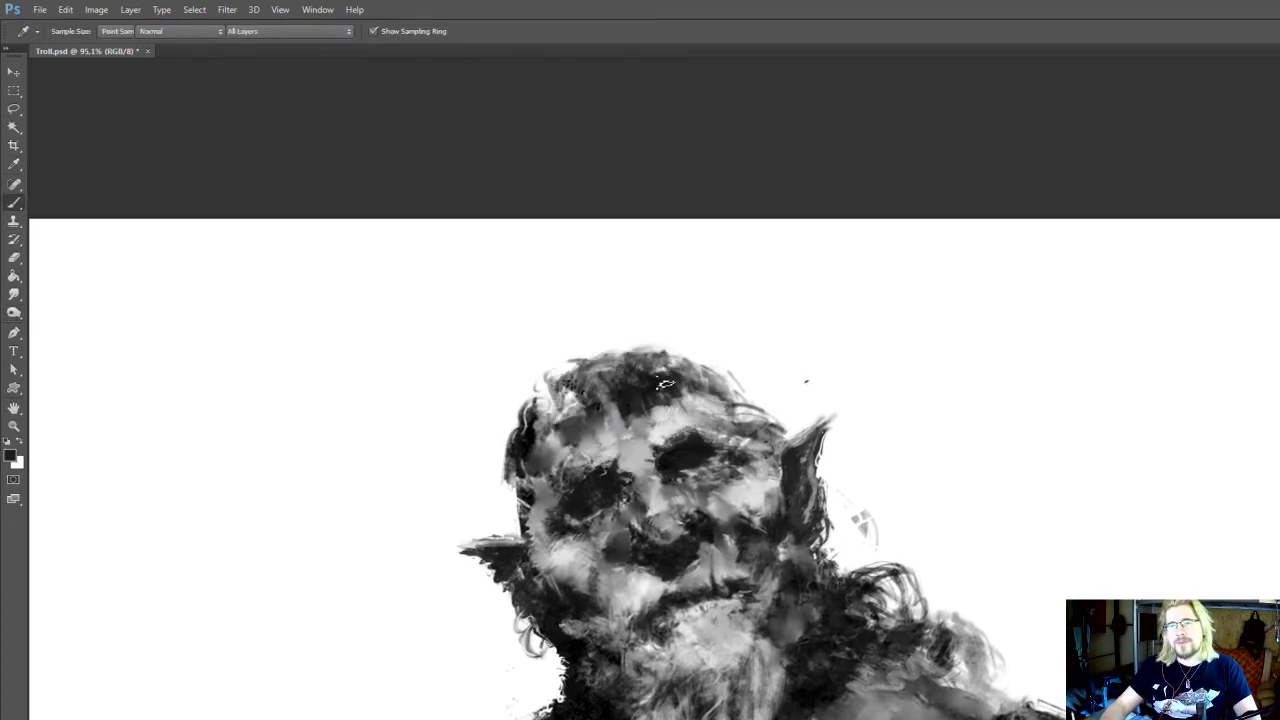
pyautogui.keyDown('alt'); pyautogui.click(663, 384); pyautogui.keyUp('alt')
pyautogui.moveTo(688, 373)
pyautogui.mouseDown()
pyautogui.moveTo(710, 394)
pyautogui.moveTo(720, 386)
pyautogui.mouseUp()
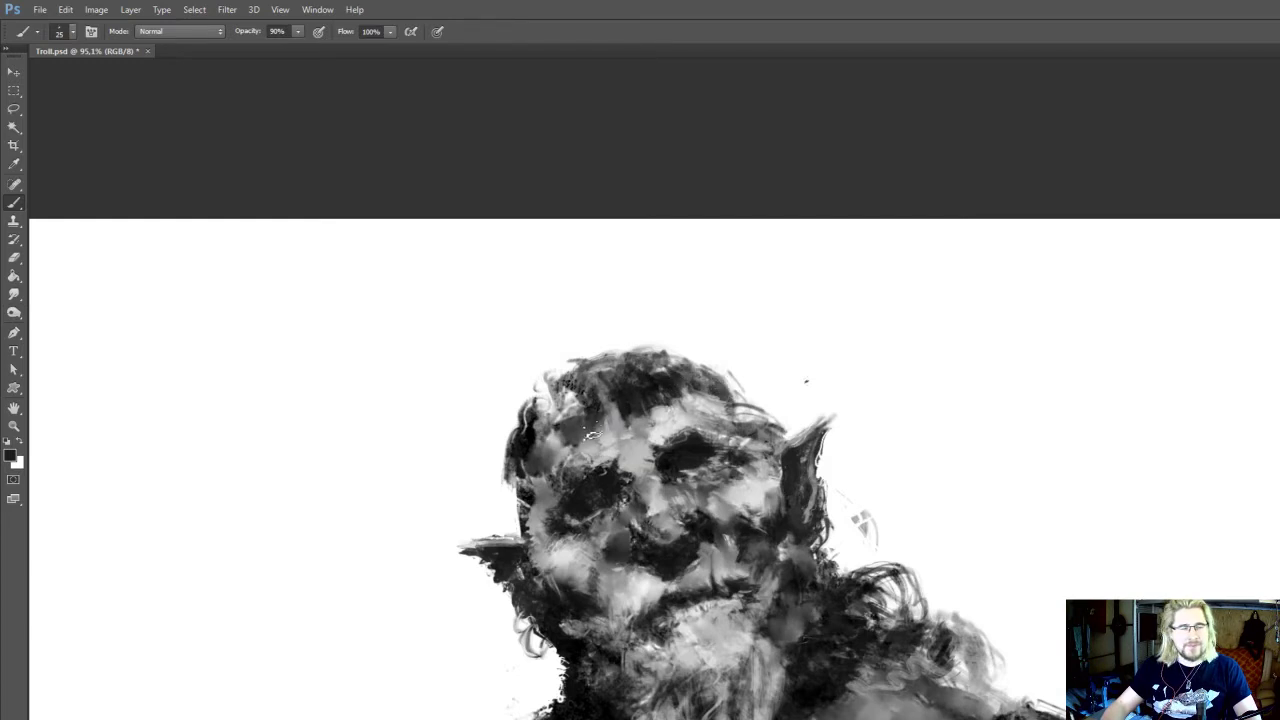
# Darken the hairline above the left temple and touch up the middle of the forehead with a sampled mid grey
pyautogui.moveTo(568, 416); pyautogui.dragTo(566, 400)
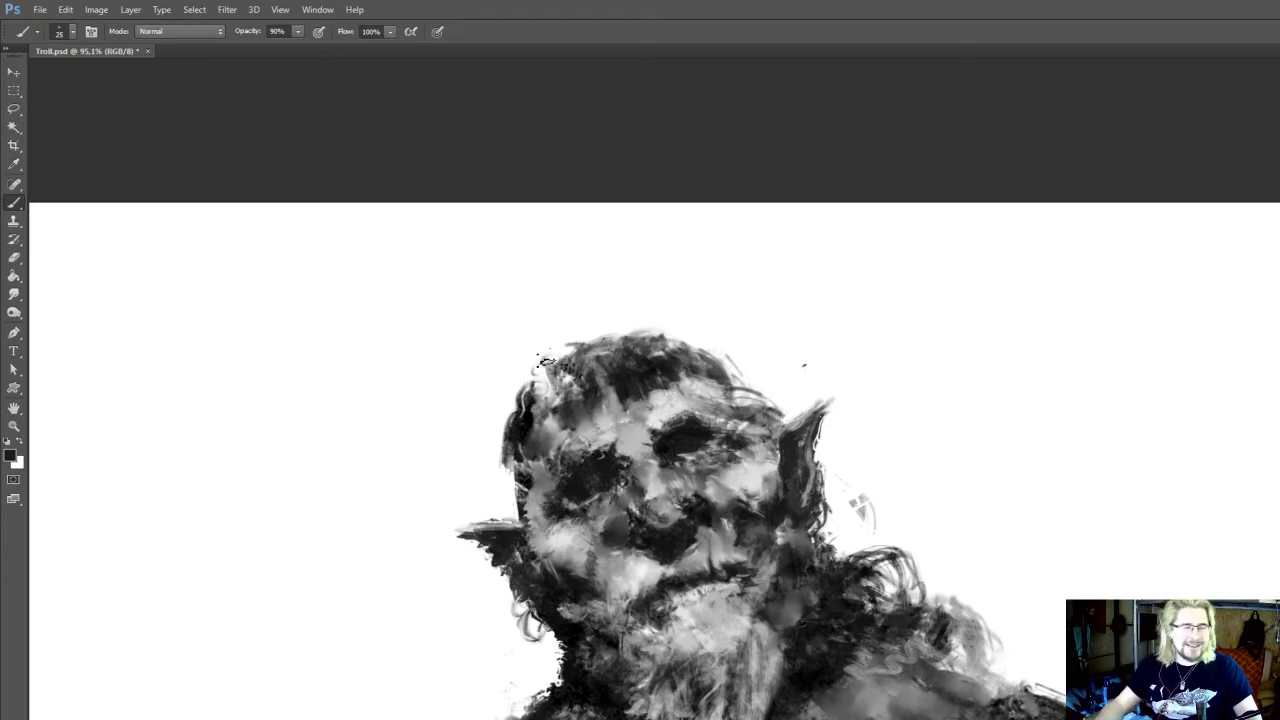
pyautogui.moveTo(623, 423); pyautogui.dragTo(623, 437)
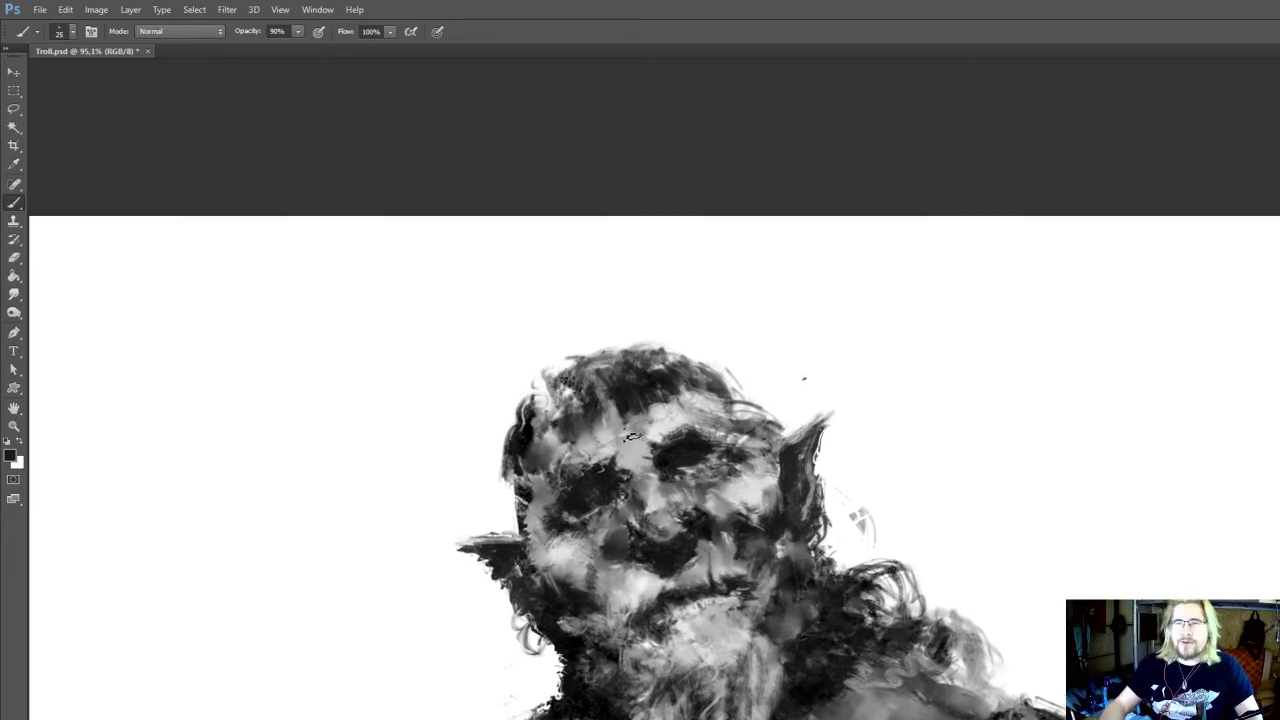
pyautogui.keyDown('alt'); pyautogui.click(622, 431); pyautogui.keyUp('alt')
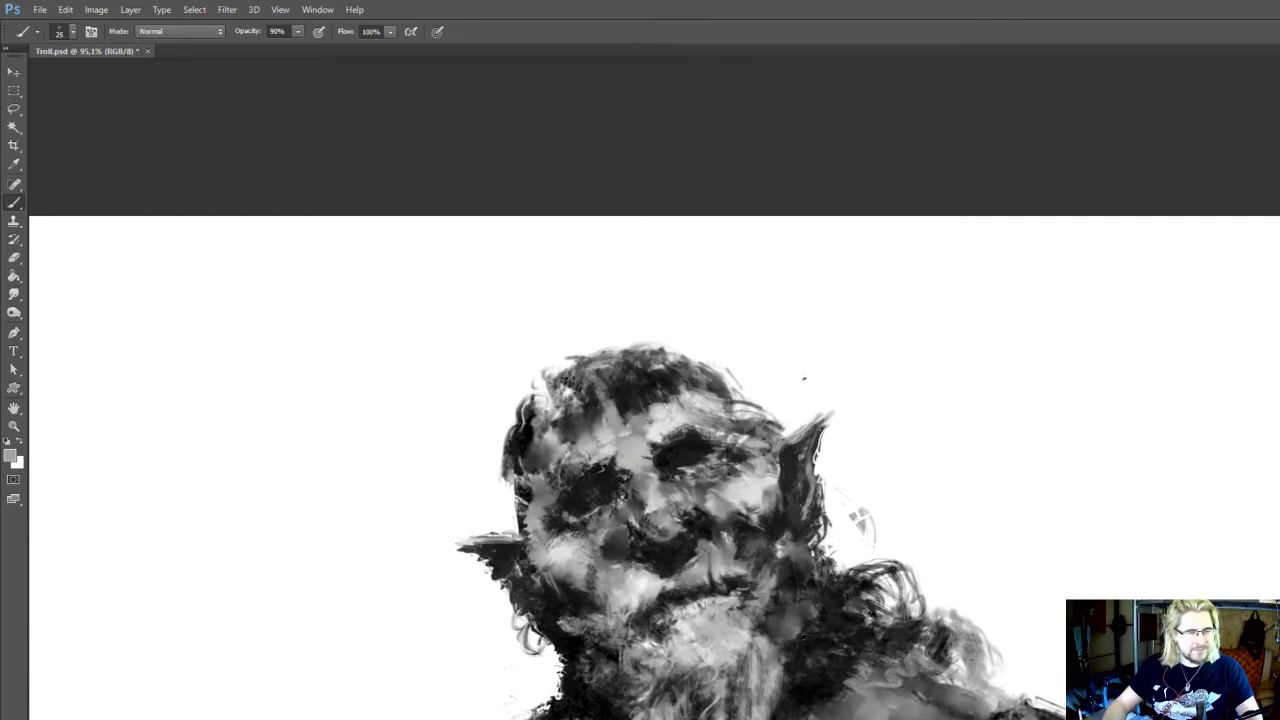
pyautogui.moveTo(703, 462)
pyautogui.mouseDown()
pyautogui.moveTo(701, 438)
pyautogui.moveTo(722, 470)
pyautogui.mouseUp()
# Sample a near-black from the hair and deepen the hairline over the left side of the forehead at 25 px
pyautogui.keyDown('alt'); pyautogui.click(643, 405); pyautogui.keyUp('alt')
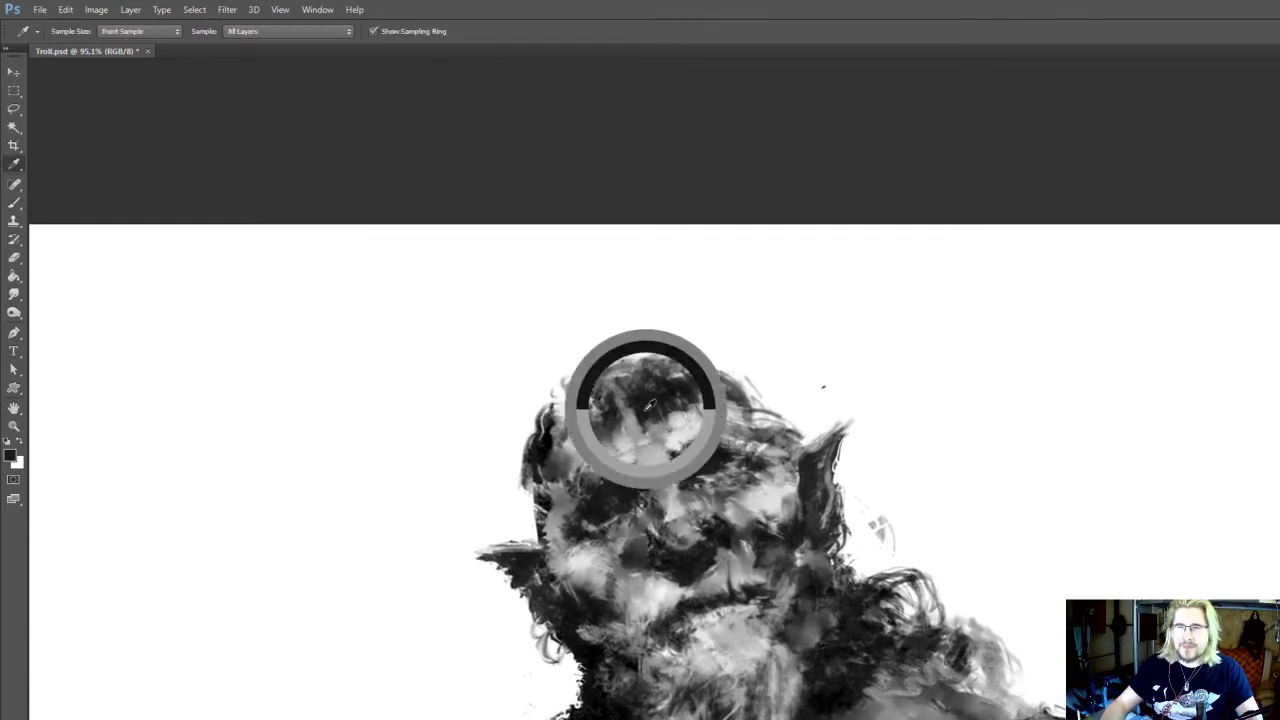
pyautogui.moveTo(609, 437); pyautogui.dragTo(630, 443)
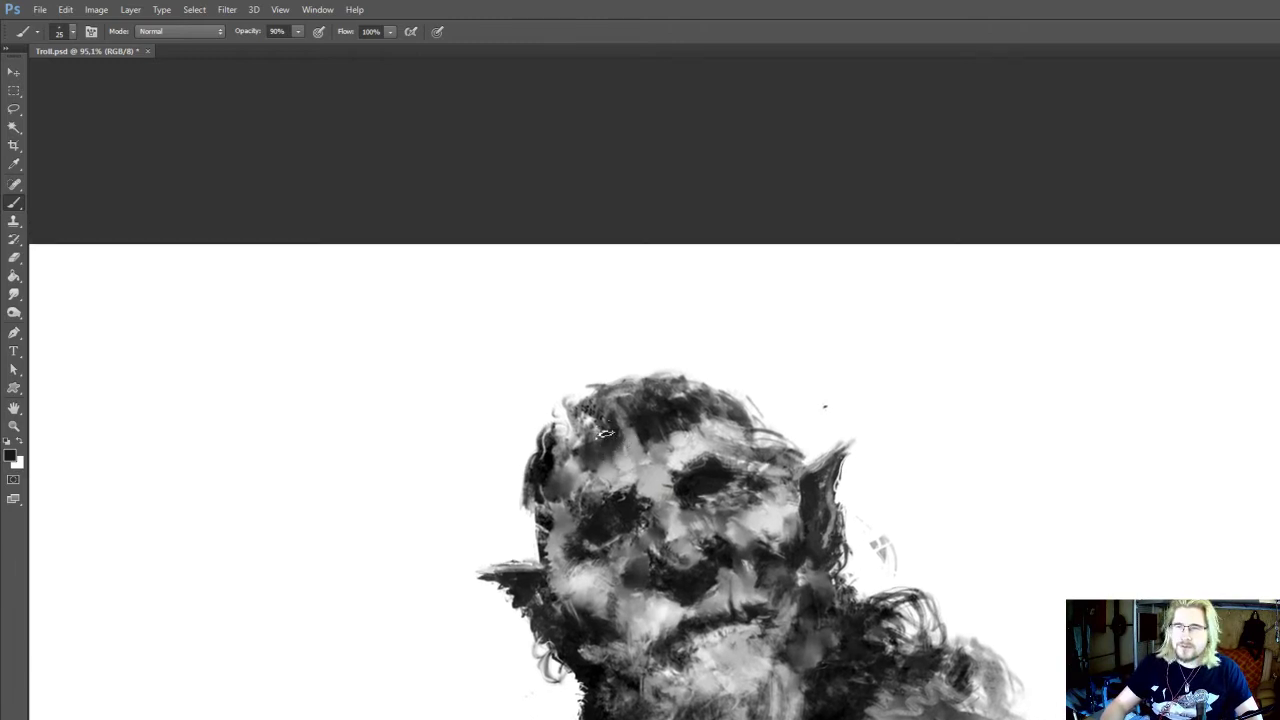
pyautogui.press('i')
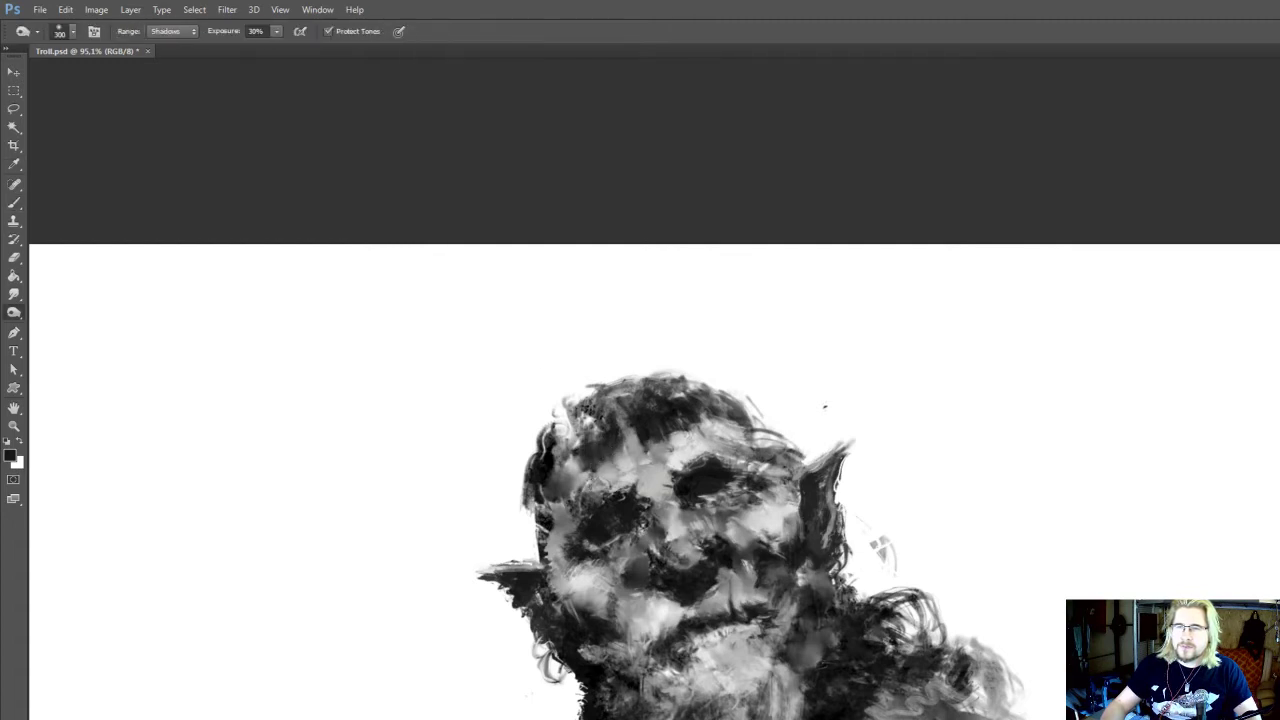
pyautogui.press('b')
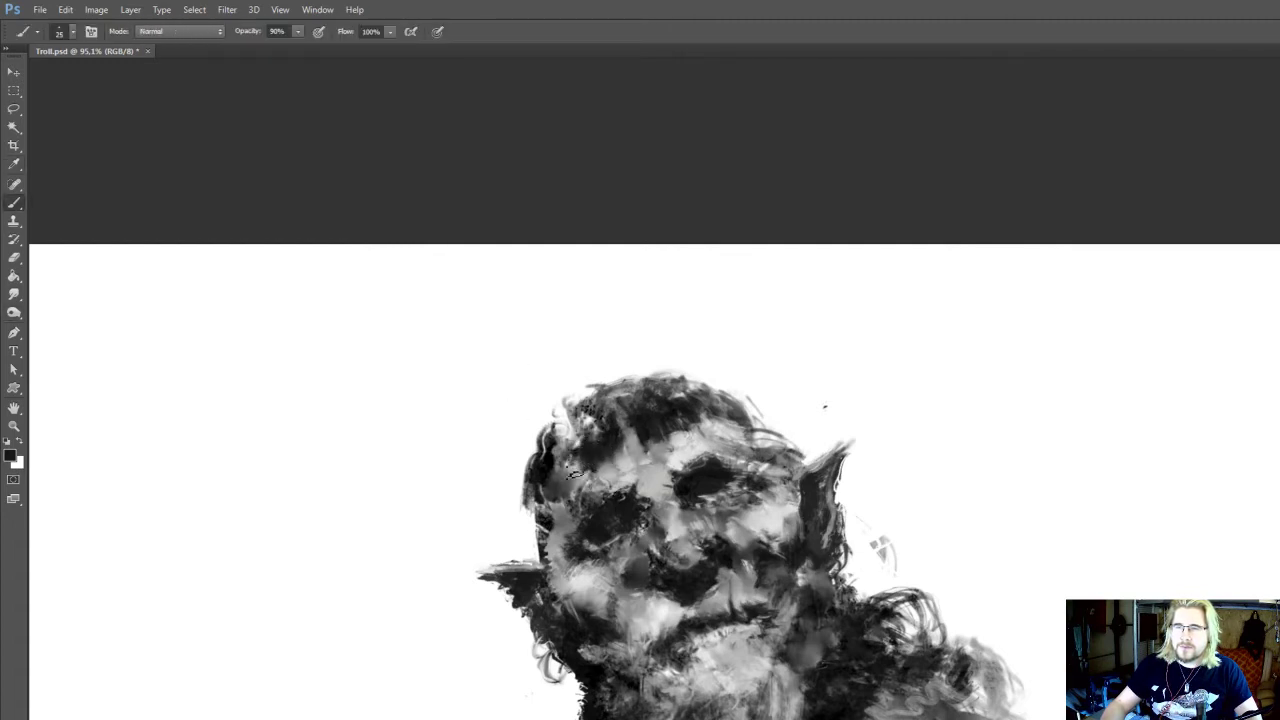
# Sample a near-black from the left side of the head and extend the sideburn down toward the left ear
pyautogui.scroll(-2, 572, 442)
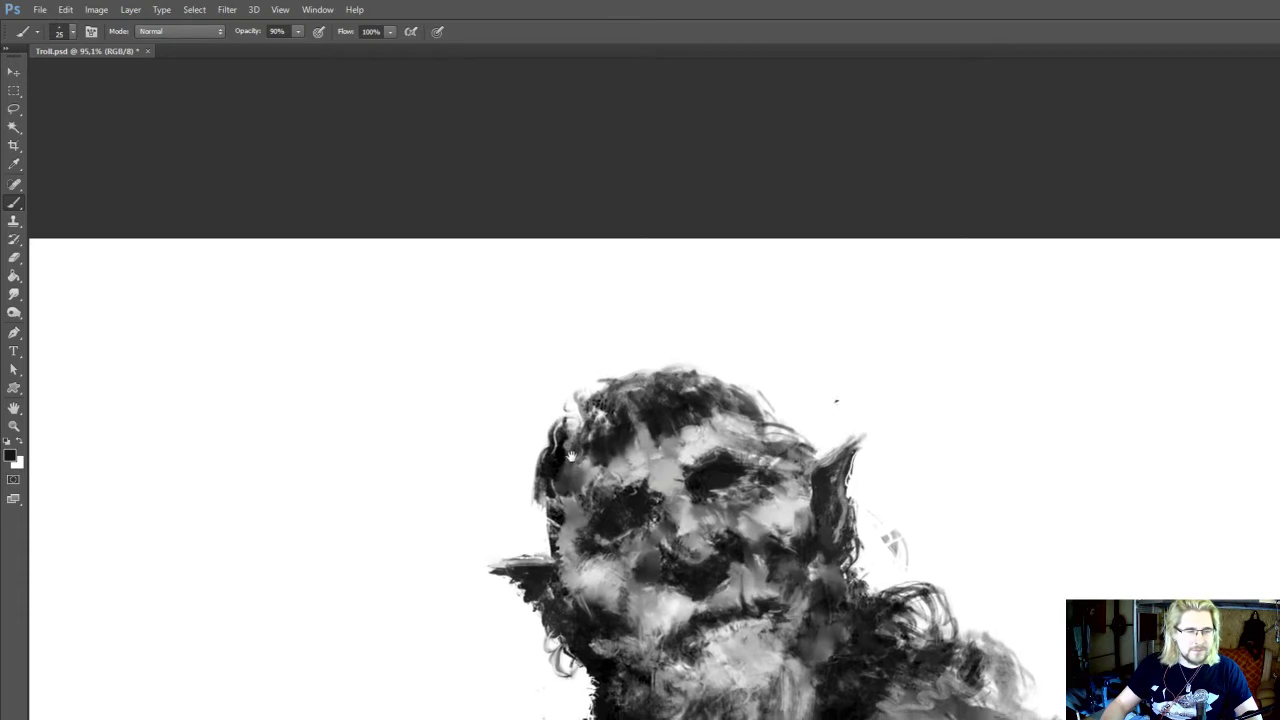
pyautogui.scroll(-2, 562, 386)
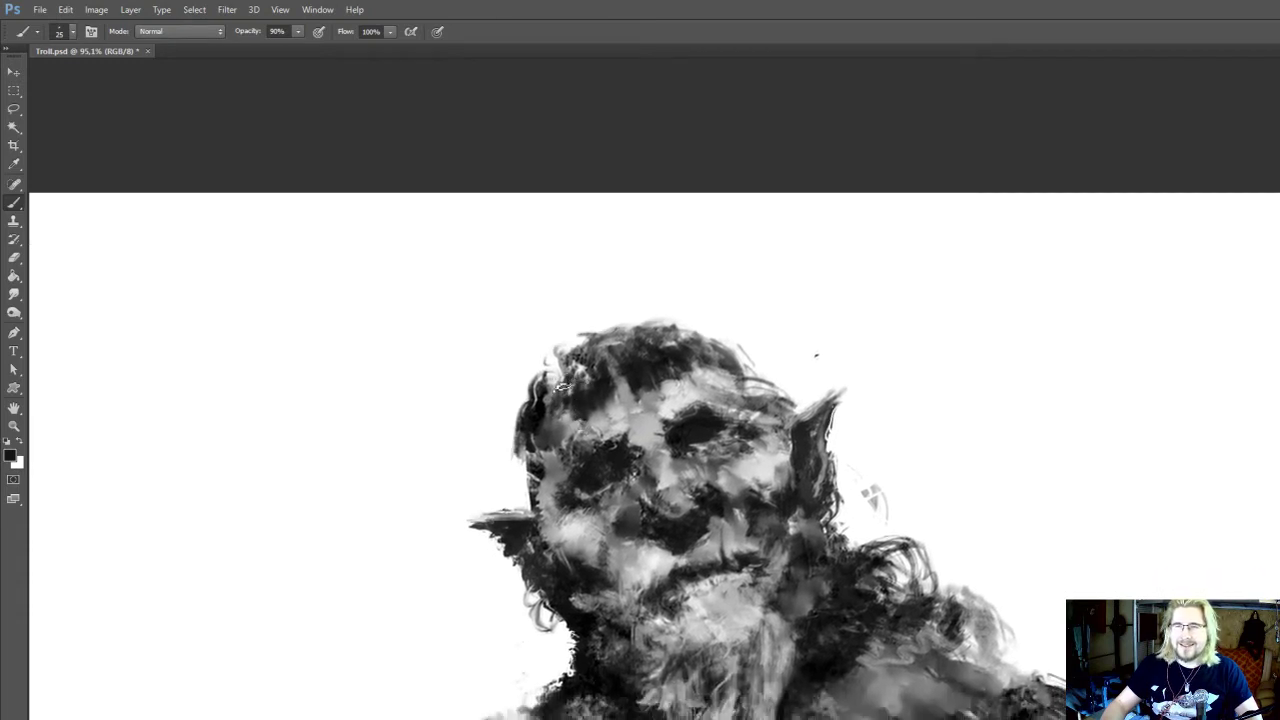
pyautogui.scroll(1, 555, 430)
pyautogui.keyDown('alt'); pyautogui.click(529, 423); pyautogui.keyUp('alt')
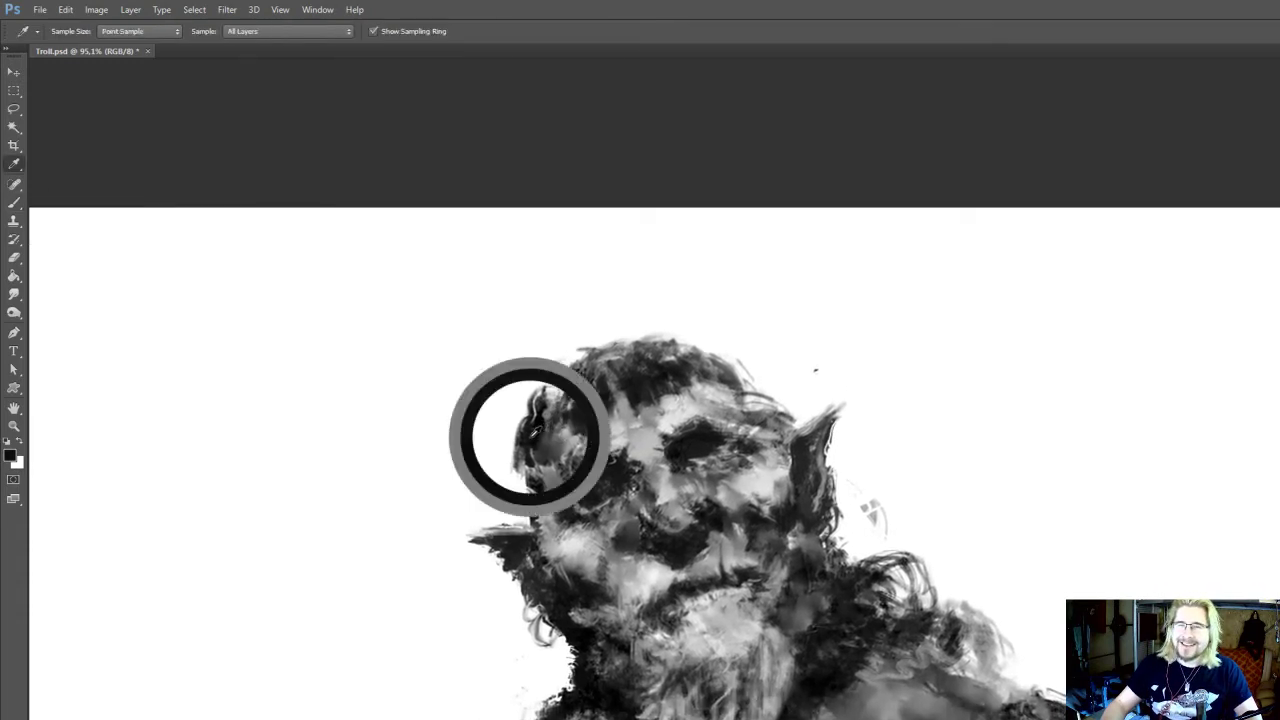
pyautogui.moveTo(533, 470)
pyautogui.mouseDown()
pyautogui.moveTo(522, 485)
pyautogui.moveTo(532, 505)
pyautogui.mouseUp()
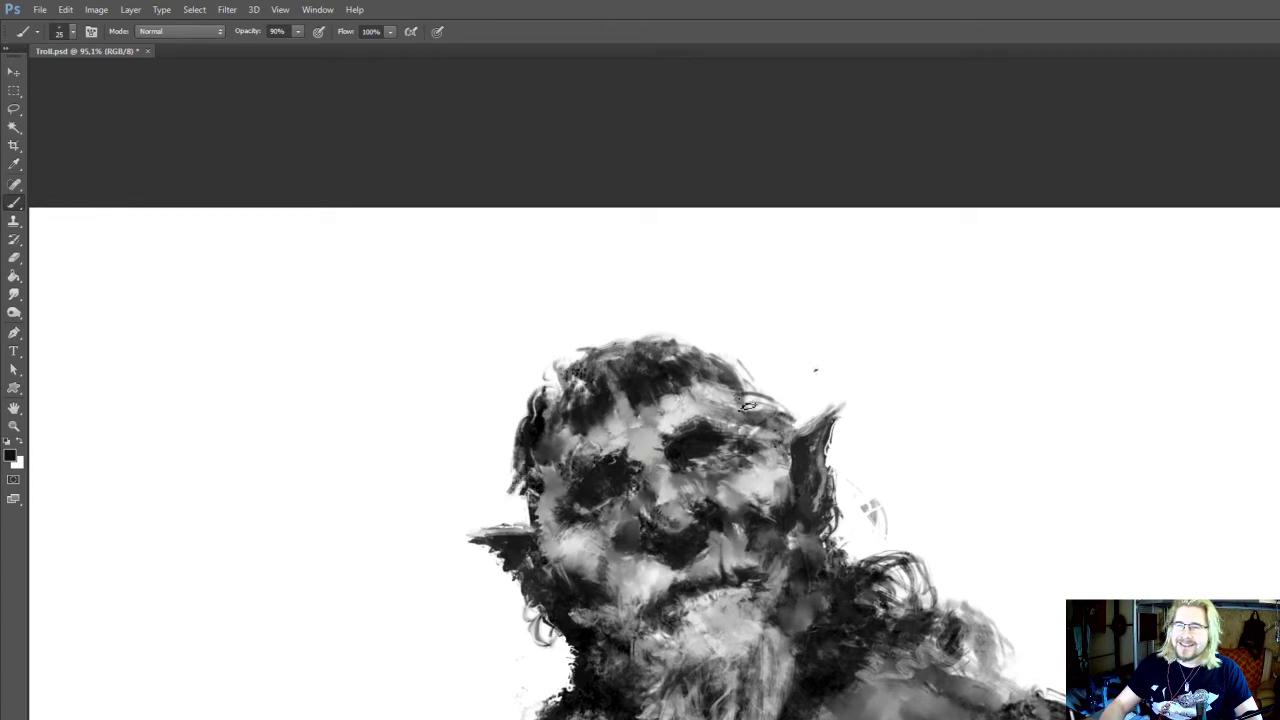
# Touch up the right side of the forehead and the left edge of the face with sampled greys, smudging beside the left eye
pyautogui.keyDown('alt'); pyautogui.click(723, 395); pyautogui.keyUp('alt')
pyautogui.moveTo(728, 405)
pyautogui.mouseDown()
pyautogui.moveTo(766, 410)
pyautogui.moveTo(720, 401)
pyautogui.mouseUp()
pyautogui.keyDown('alt'); pyautogui.click(511, 477); pyautogui.keyUp('alt')
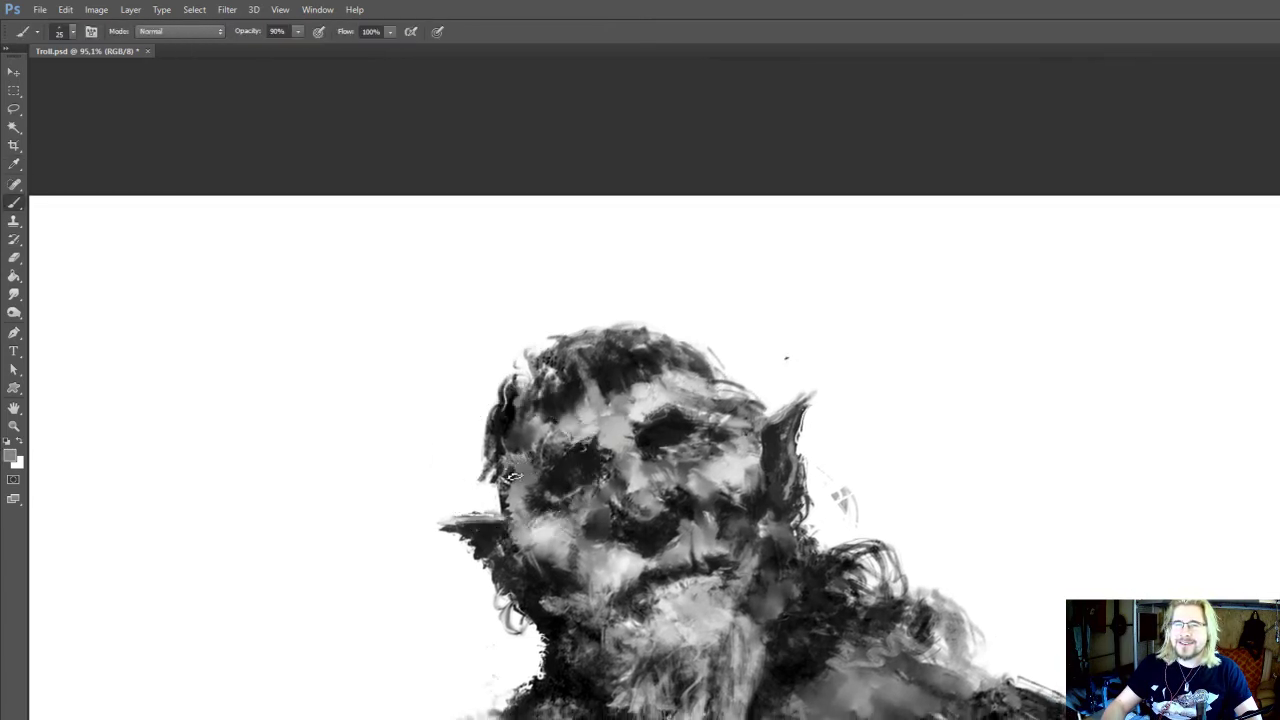
pyautogui.press('r')
pyautogui.moveTo(545, 475); pyautogui.dragTo(540, 483)
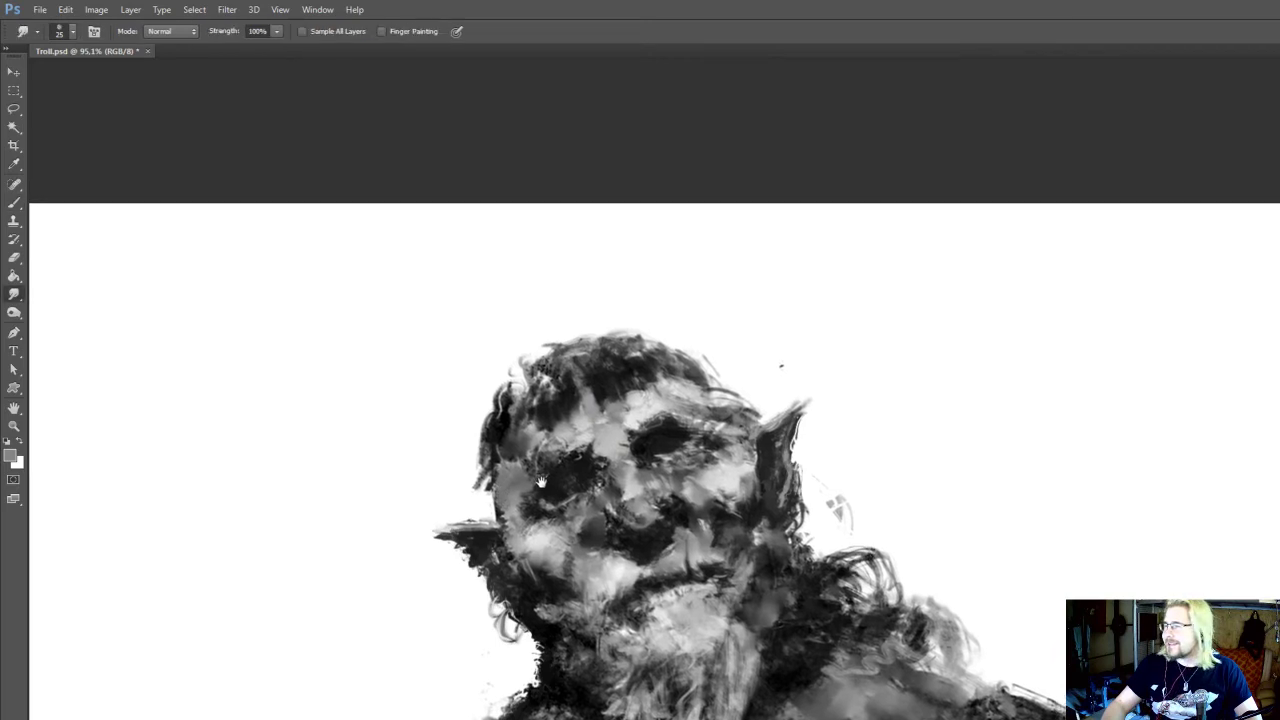
pyautogui.press('b')
pyautogui.keyDown('alt'); pyautogui.click(525, 500); pyautogui.keyUp('alt')
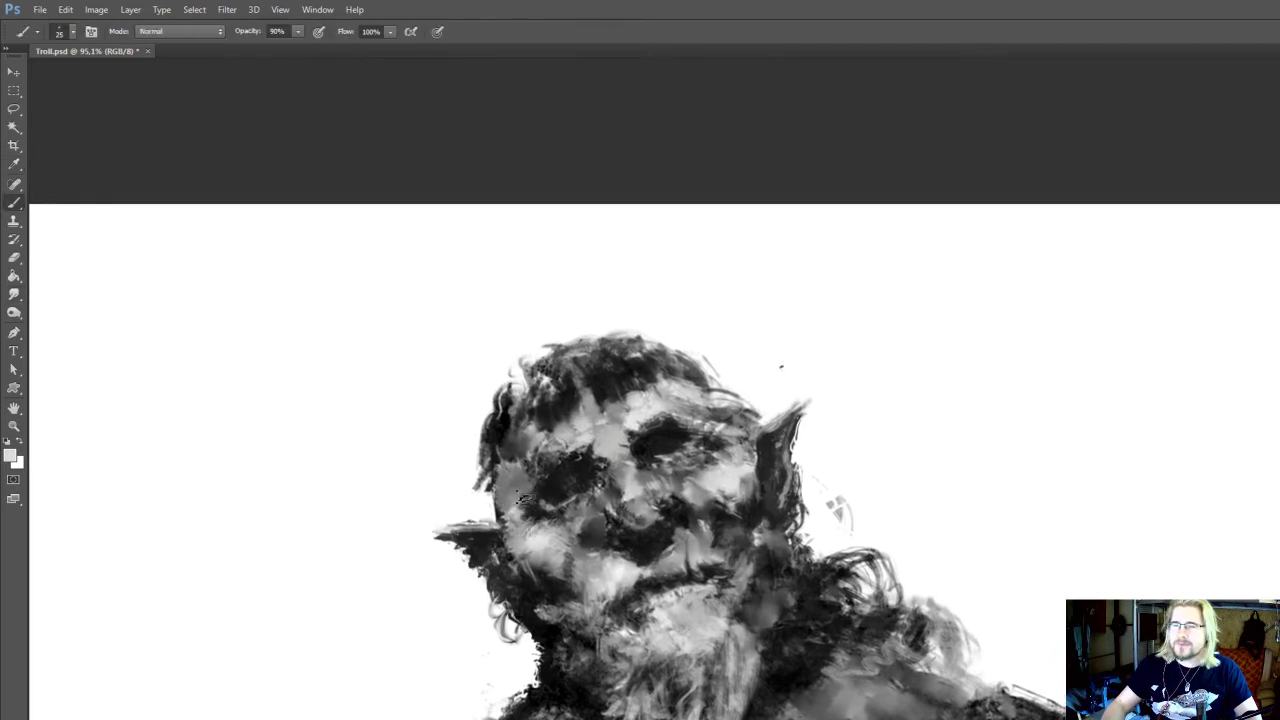
# Fill out the hair on the upper right of the head with sampled dark greys at 25 px
pyautogui.scroll(-3, 625, 377)
pyautogui.scroll(4, 669, 364)
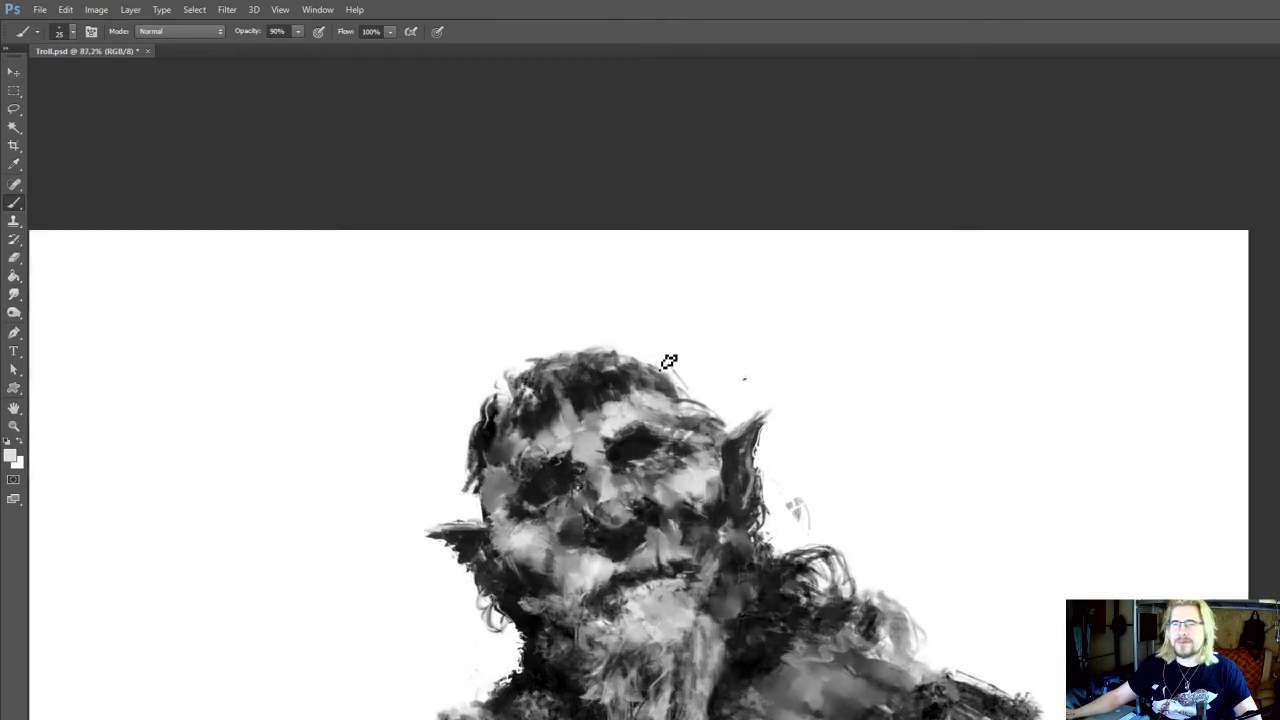
pyautogui.keyDown('alt'); pyautogui.click(645, 375); pyautogui.keyUp('alt')
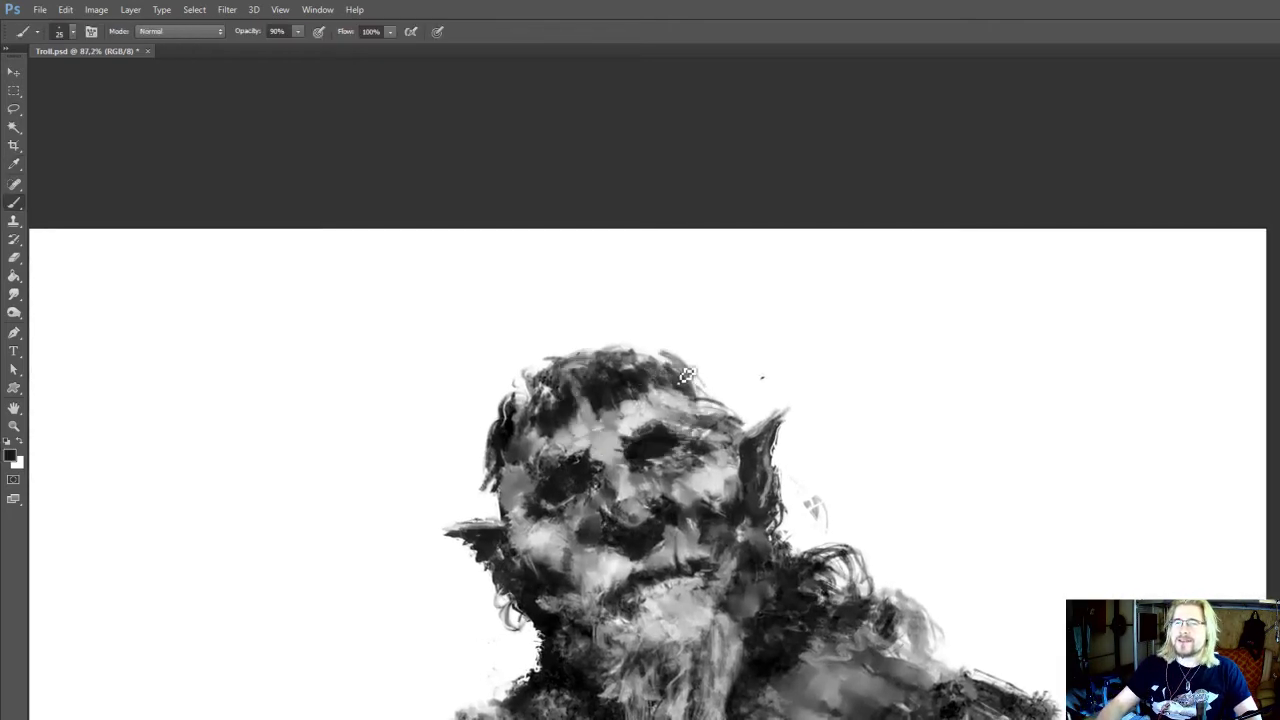
pyautogui.press('i')
pyautogui.click(716, 424)
pyautogui.press('b')
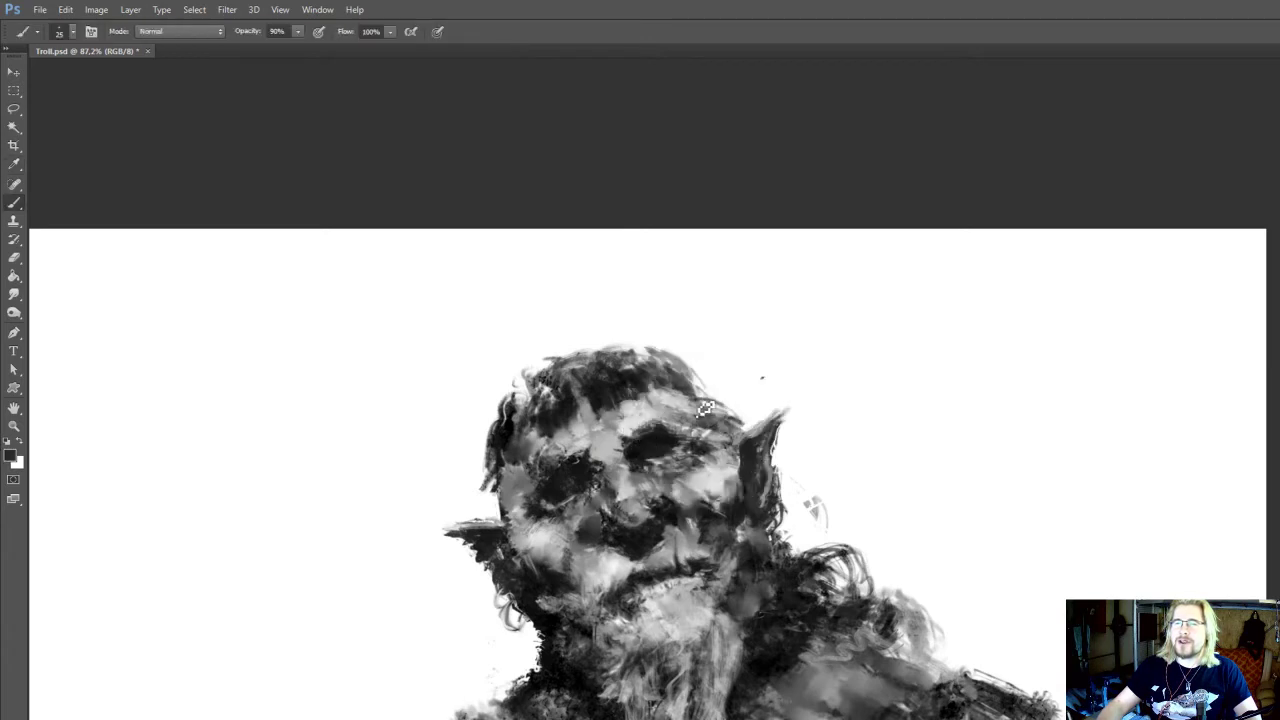
# Erase stray paint along the left edge of the face and the head outline above the right ear
pyautogui.press('e')
pyautogui.moveTo(502, 496); pyautogui.dragTo(505, 506)
pyautogui.press('[')
pyautogui.moveTo(737, 422); pyautogui.dragTo(716, 342)
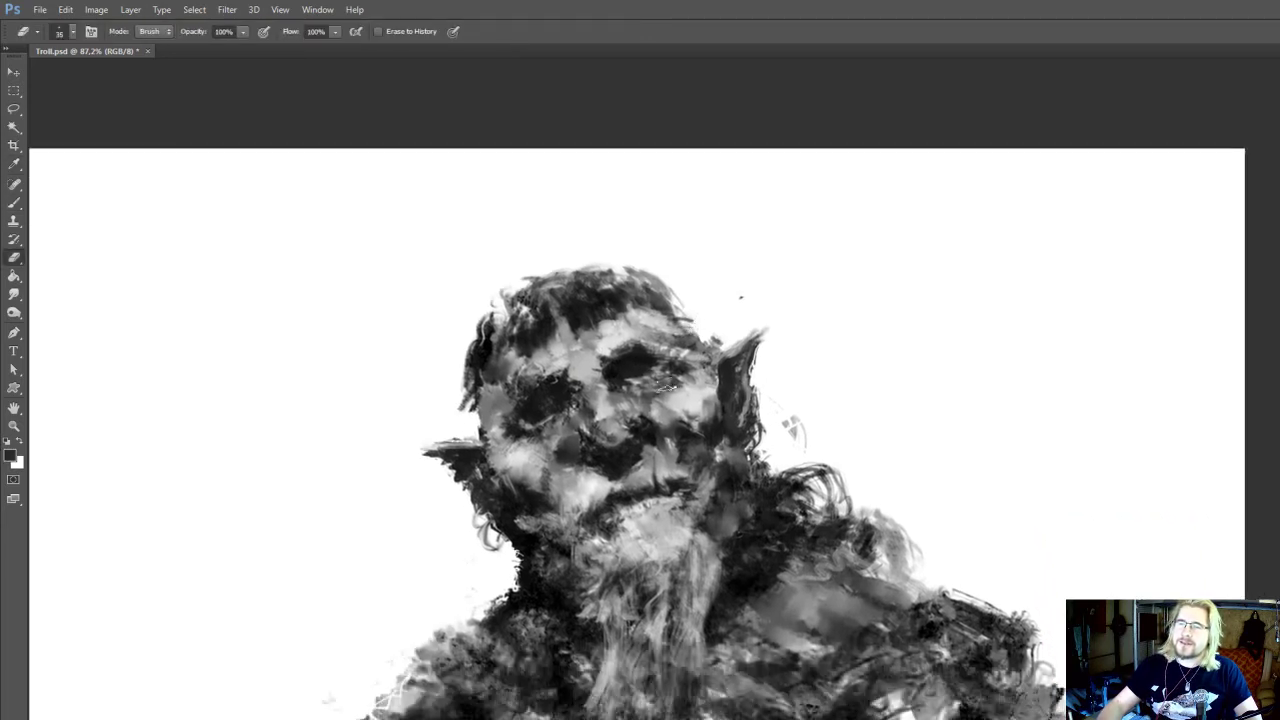
# Sample greys from the neck and above the mouth, and smudge the area beside the mouth's right corner at 100% strength
pyautogui.press('i')
pyautogui.click(734, 532)
pyautogui.press('b')
pyautogui.press('i')
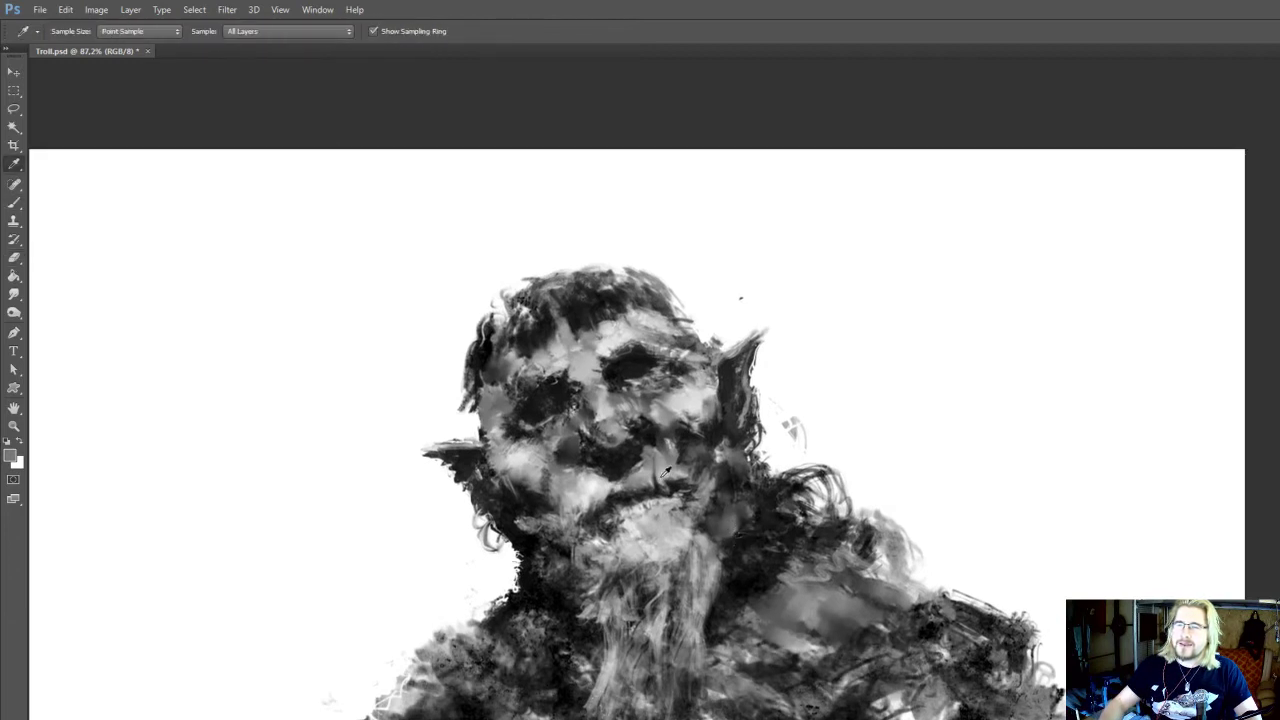
pyautogui.click(661, 475)
pyautogui.press('b')
pyautogui.press('r')
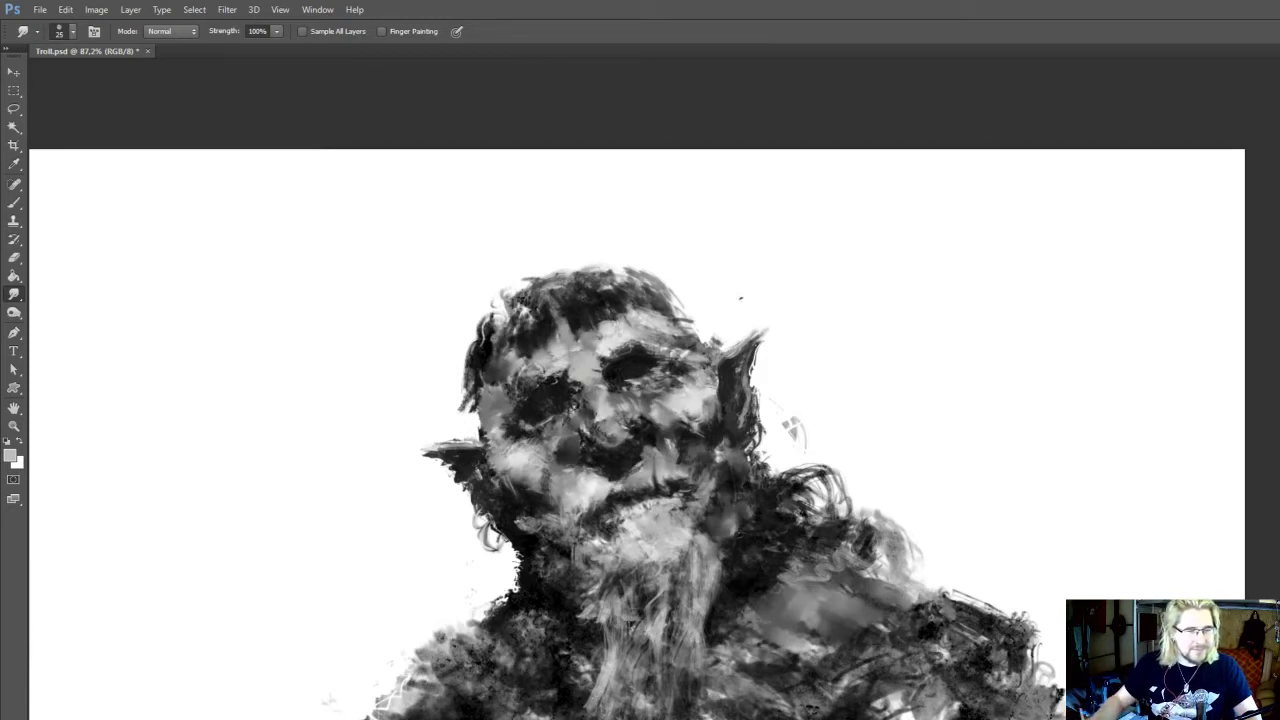
pyautogui.moveTo(694, 458)
pyautogui.mouseDown()
pyautogui.moveTo(686, 443)
pyautogui.moveTo(697, 508)
pyautogui.mouseUp()
# Sample a near-black and rework the lower end of the left sideburn, cleaning its edge with the Eraser
pyautogui.press('i')
pyautogui.click(477, 413)
pyautogui.press('b')
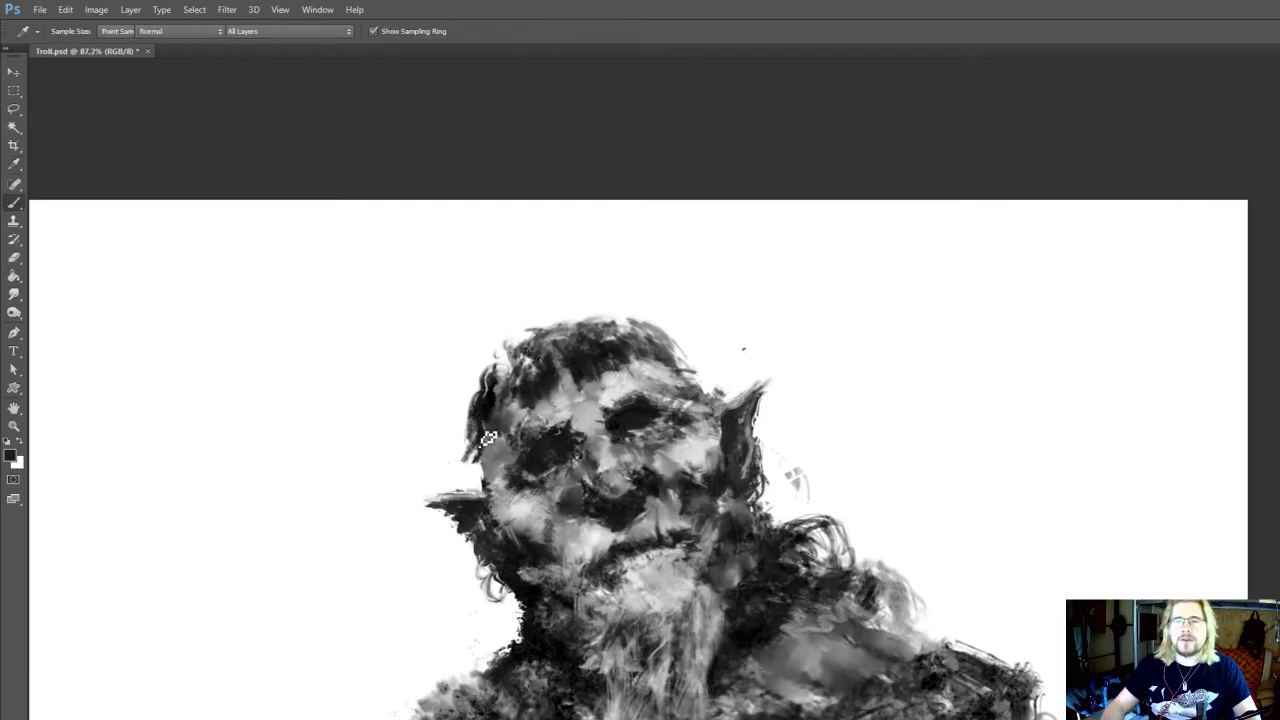
pyautogui.press('e')
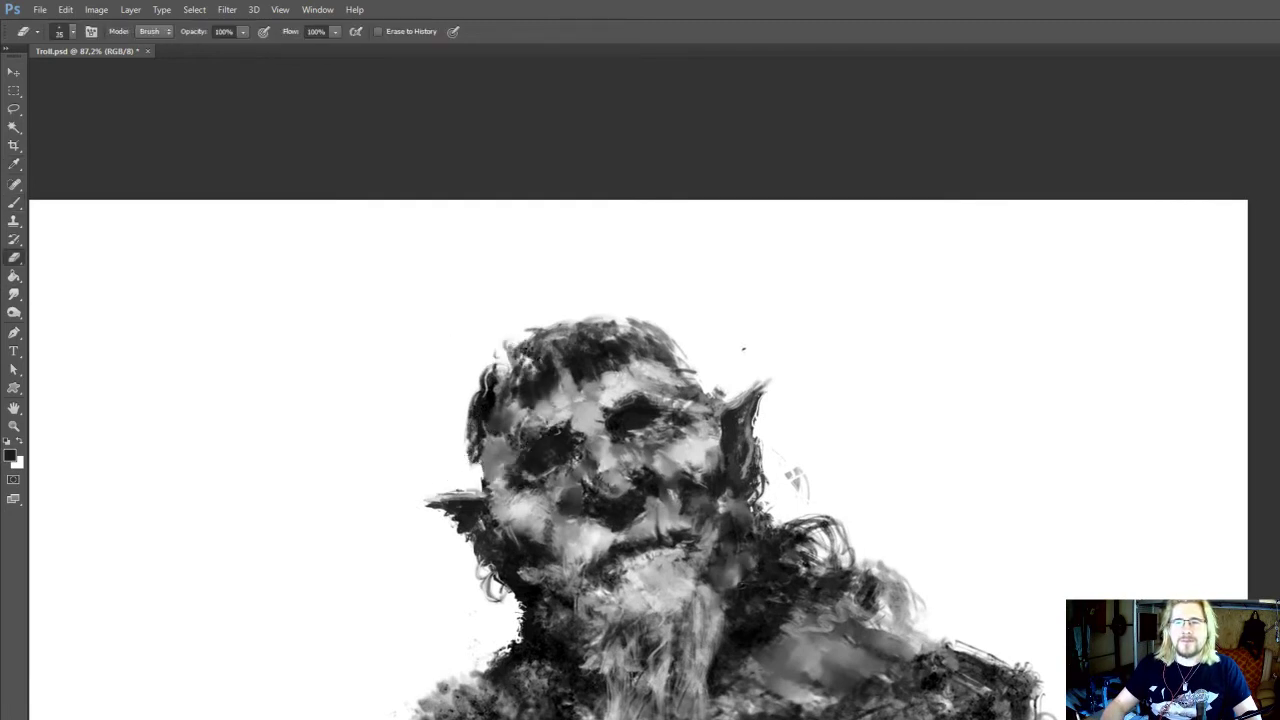
# Sample dark tones and paint the hair on the upper left of the head at 90% opacity
pyautogui.press('i')
pyautogui.moveTo(524, 385)
pyautogui.mouseDown()
pyautogui.moveTo(524, 414)
pyautogui.moveTo(524, 370)
pyautogui.moveTo(509, 407)
pyautogui.moveTo(522, 362)
pyautogui.mouseUp()
pyautogui.click(526, 397)
pyautogui.press('b')
pyautogui.press('9')
pyautogui.keyDown('alt'); pyautogui.click(522, 369); pyautogui.keyUp('alt')
# Enlarge the brush to 30 px and darken the hair down to the left temple with a sampled dark grey
pyautogui.press(']')
pyautogui.moveTo(551, 380); pyautogui.dragTo(572, 386)
pyautogui.moveTo(604, 283); pyautogui.dragTo(606, 268)
pyautogui.press('alt')
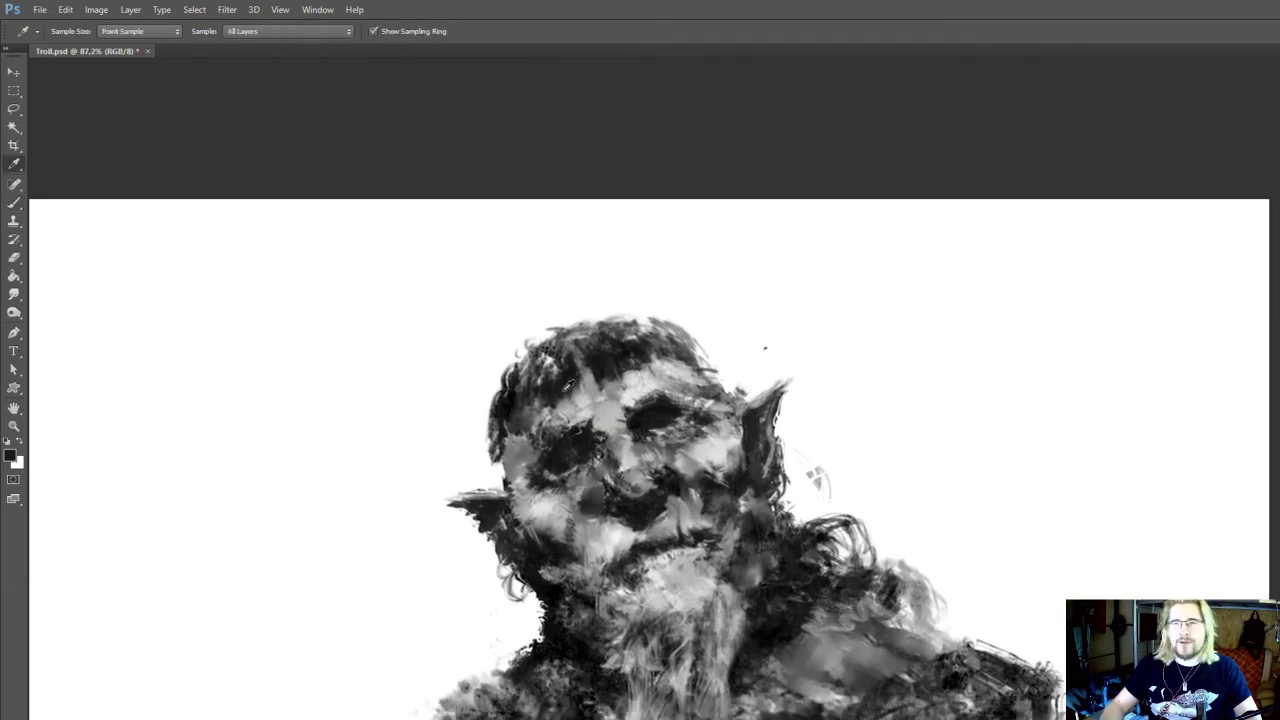
pyautogui.keyDown('alt'); pyautogui.click(567, 386); pyautogui.keyUp('alt')
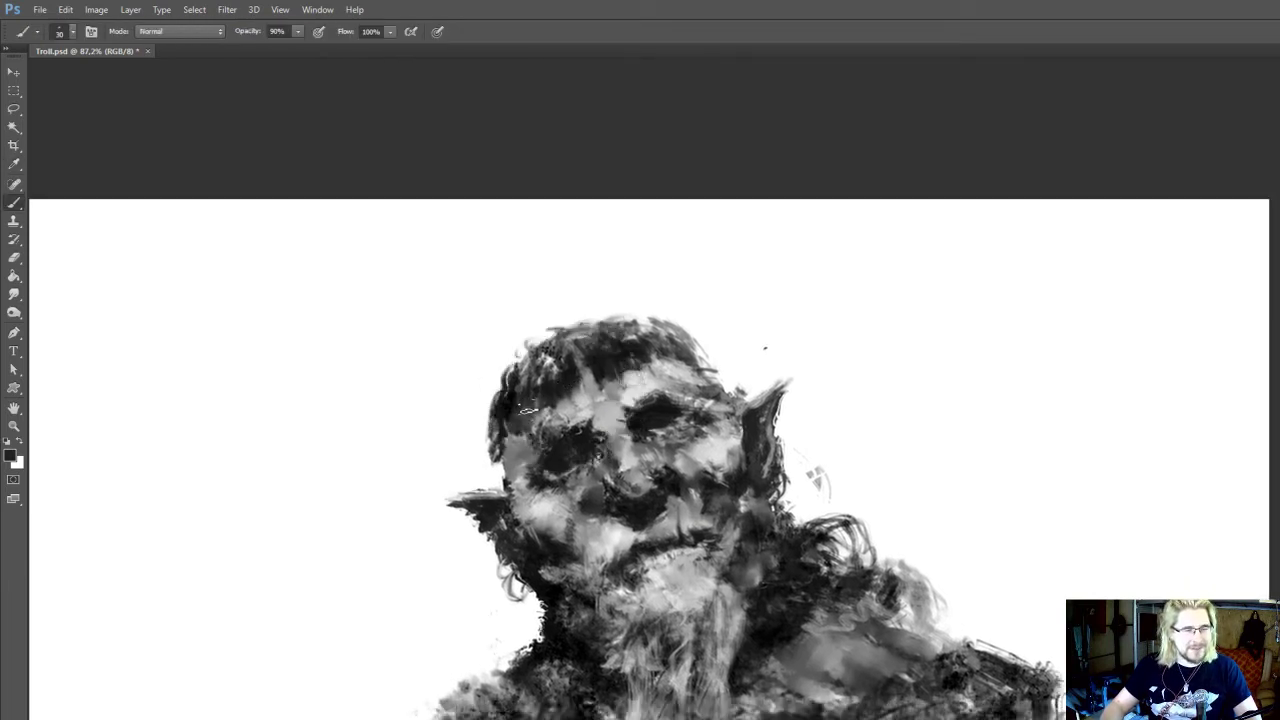
pyautogui.moveTo(534, 402); pyautogui.dragTo(530, 416)
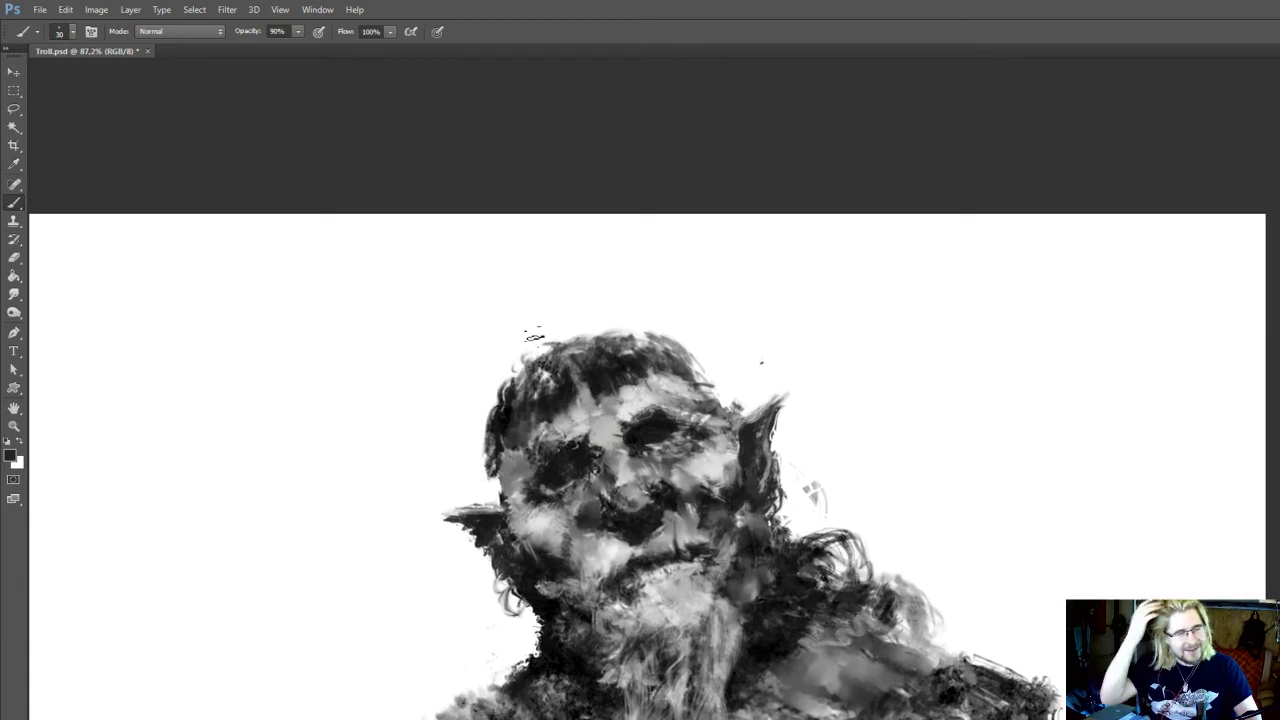
# Darken the lower edge of the hair at the left temple, trim it with the Eraser, and save the file
pyautogui.moveTo(473, 470)
pyautogui.mouseDown()
pyautogui.moveTo(482, 414)
pyautogui.moveTo(504, 439)
pyautogui.moveTo(508, 421)
pyautogui.moveTo(499, 436)
pyautogui.mouseUp()
pyautogui.hotkey('ctrl', 's')
pyautogui.press('e')
pyautogui.press('b')
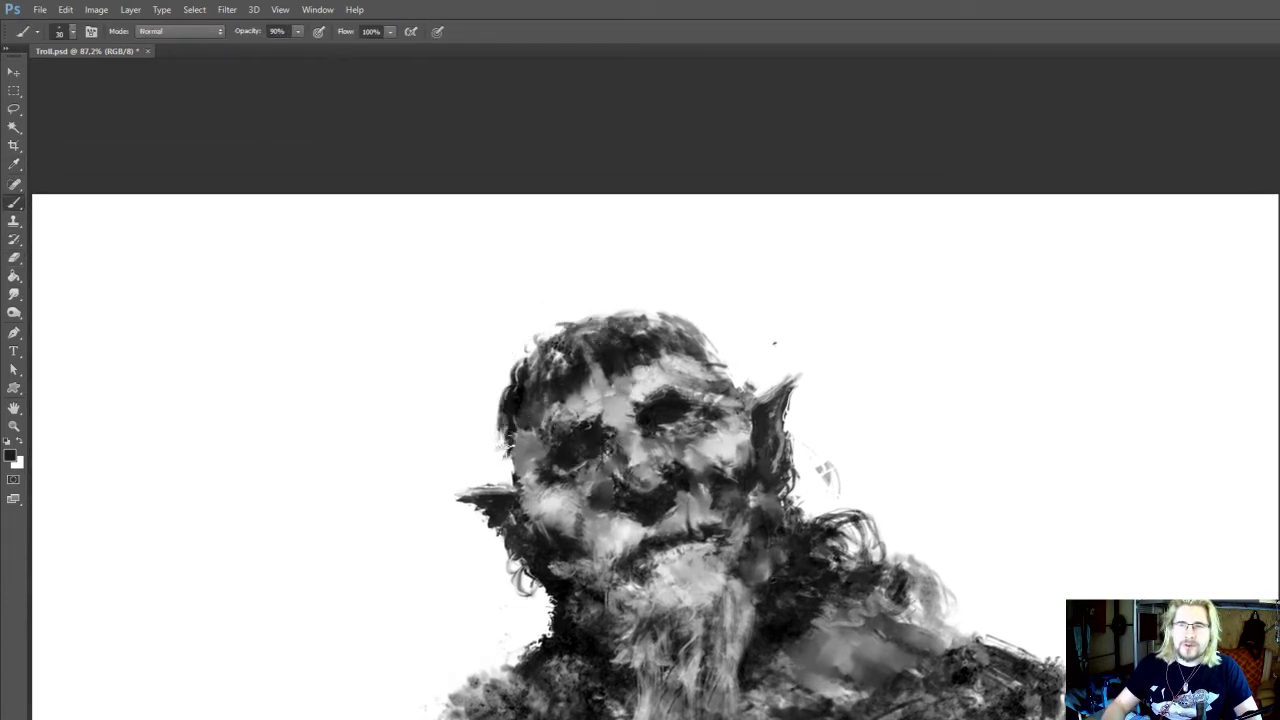
pyautogui.moveTo(497, 435); pyautogui.dragTo(500, 447)
pyautogui.press('e')
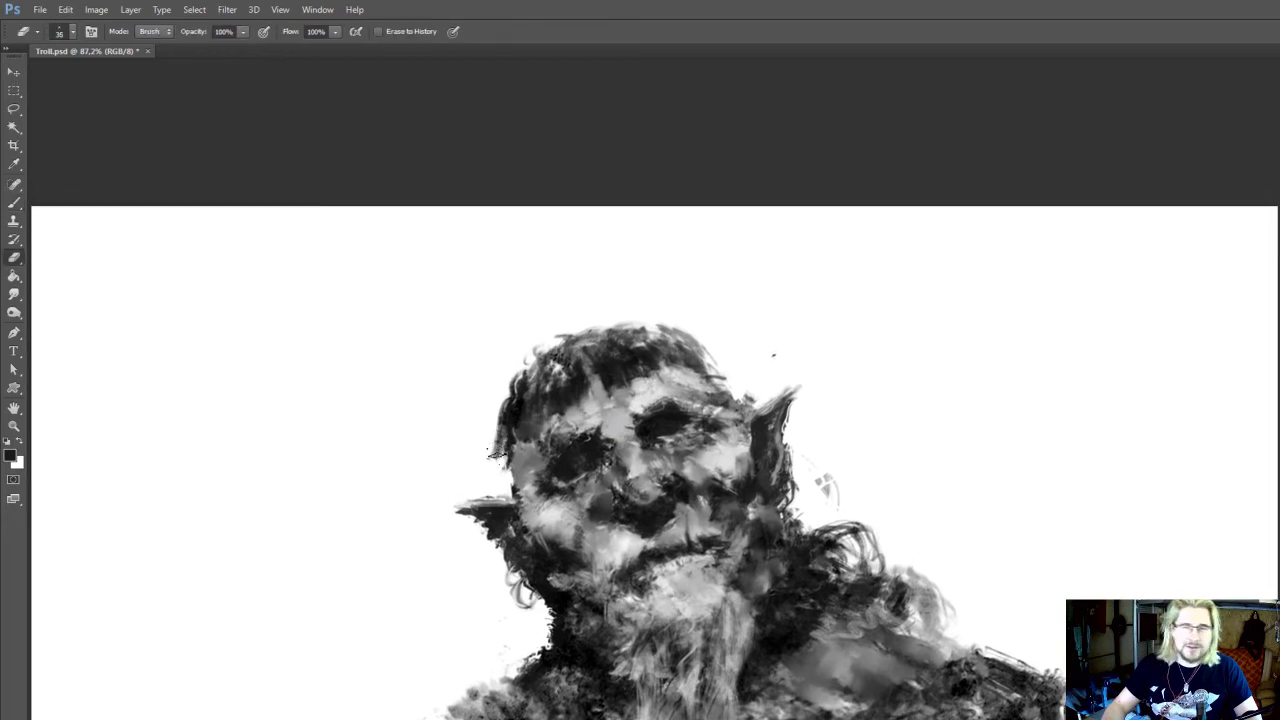
# Sample a near-black and paint the hair on the left side of the head, cleaning its outline with the Eraser
pyautogui.press('b')
pyautogui.keyDown('alt'); pyautogui.click(517, 406); pyautogui.keyUp('alt')
pyautogui.moveTo(512, 398)
pyautogui.mouseDown()
pyautogui.moveTo(498, 432)
pyautogui.moveTo(514, 398)
pyautogui.moveTo(532, 408)
pyautogui.moveTo(514, 398)
pyautogui.moveTo(490, 447)
pyautogui.moveTo(516, 400)
pyautogui.mouseUp()
pyautogui.press('e')
pyautogui.press('b')
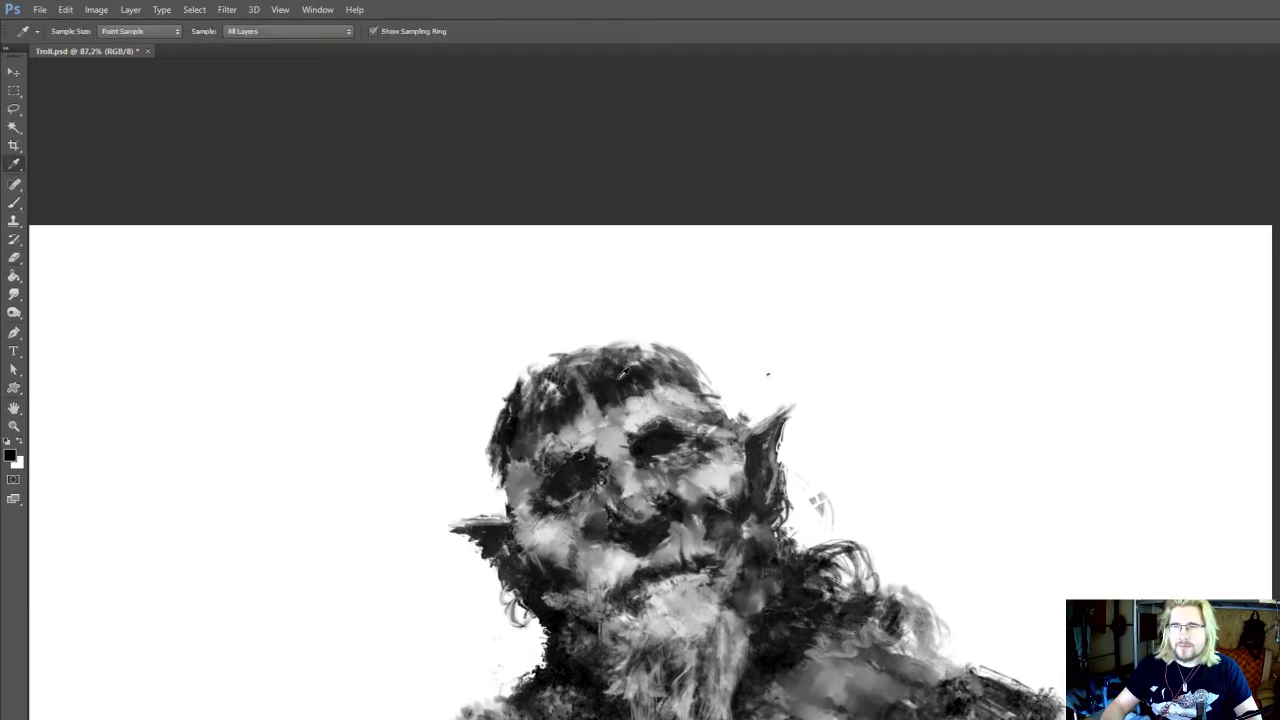
# Paint strokes along the crown with a 30 px brush at 90% opacity and smudge them into the hair
pyautogui.moveTo(613, 347); pyautogui.dragTo(660, 348)
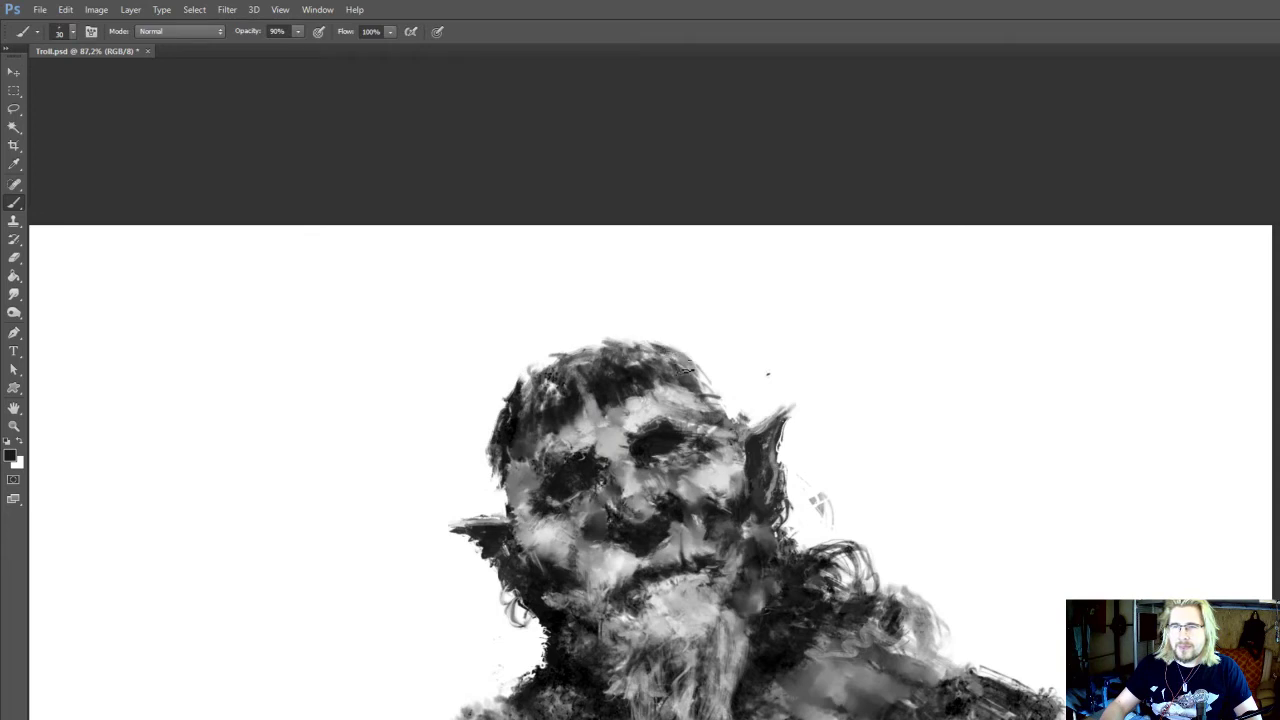
pyautogui.press('r')
pyautogui.press('b')
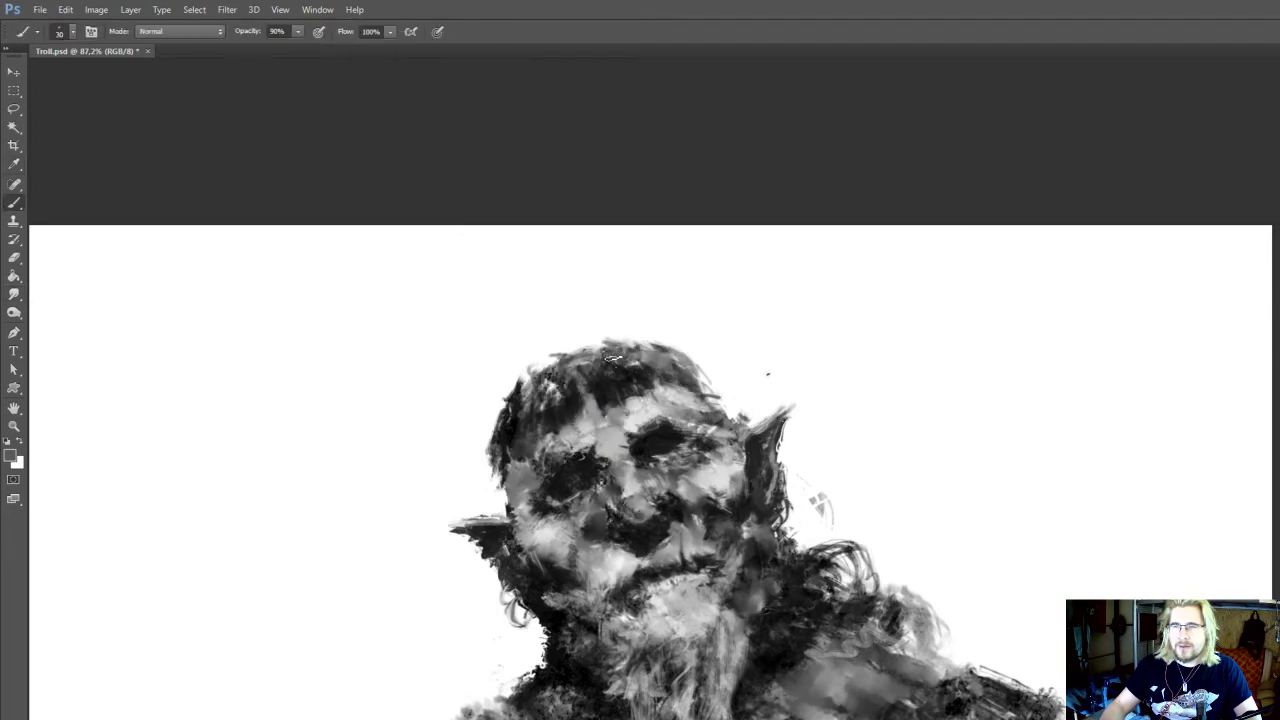
pyautogui.press('r')
pyautogui.press('b')
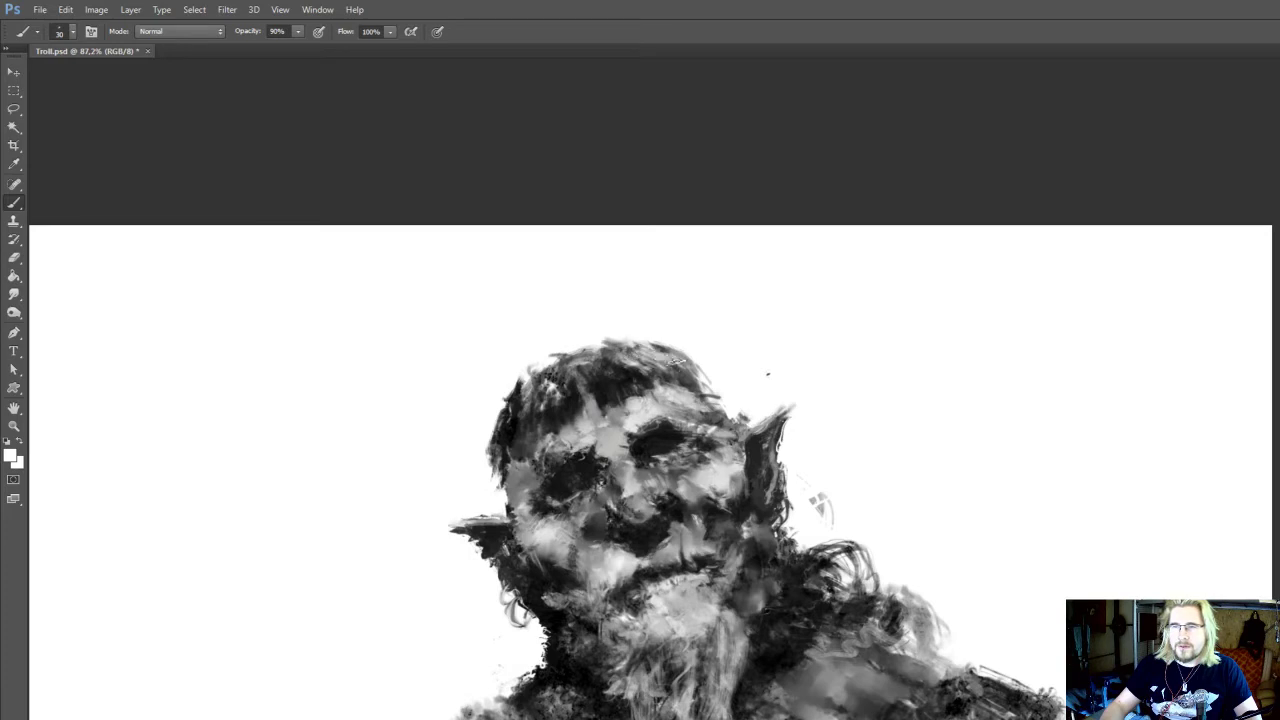
# Lighten the cheek below the right eye using Dodge on Highlights at 10% exposure and sampled light greys with a 25 px brush
pyautogui.press('o')
pyautogui.moveTo(688, 480); pyautogui.dragTo(680, 472)
pyautogui.press('i')
pyautogui.press('o')
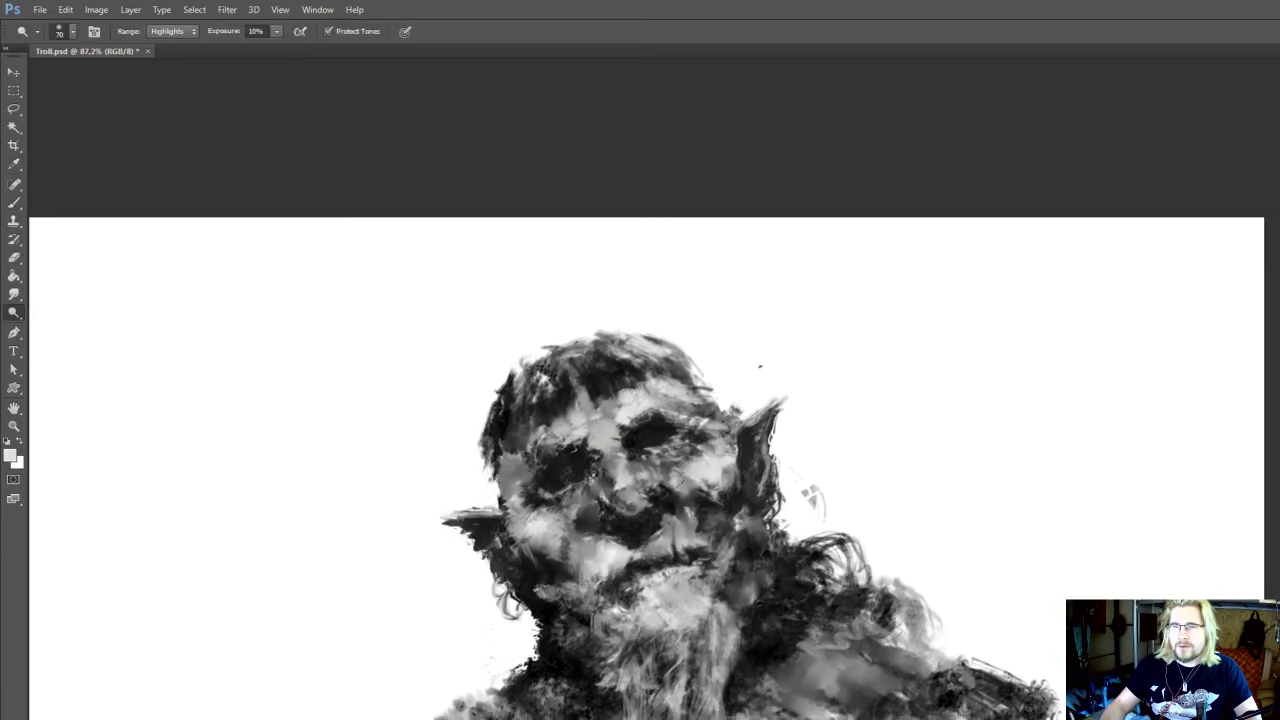
pyautogui.press('i')
pyautogui.click(710, 467)
pyautogui.press('b')
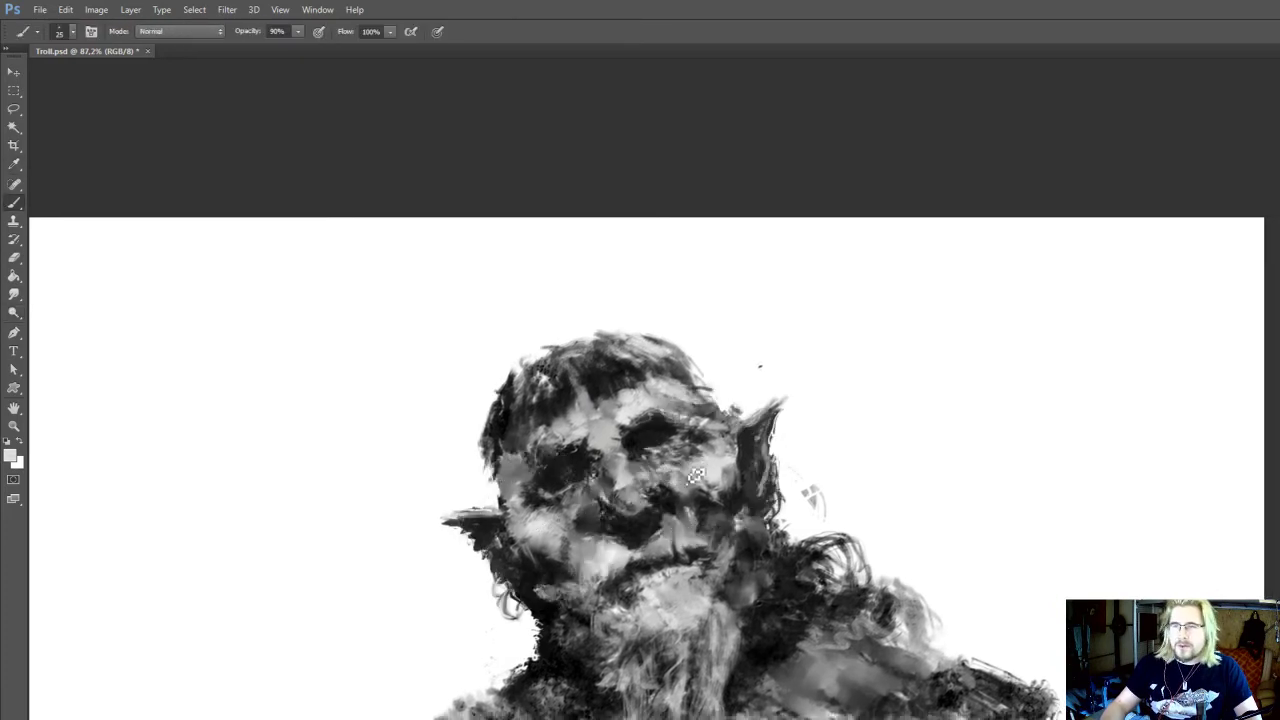
pyautogui.press('o')
pyautogui.press('i')
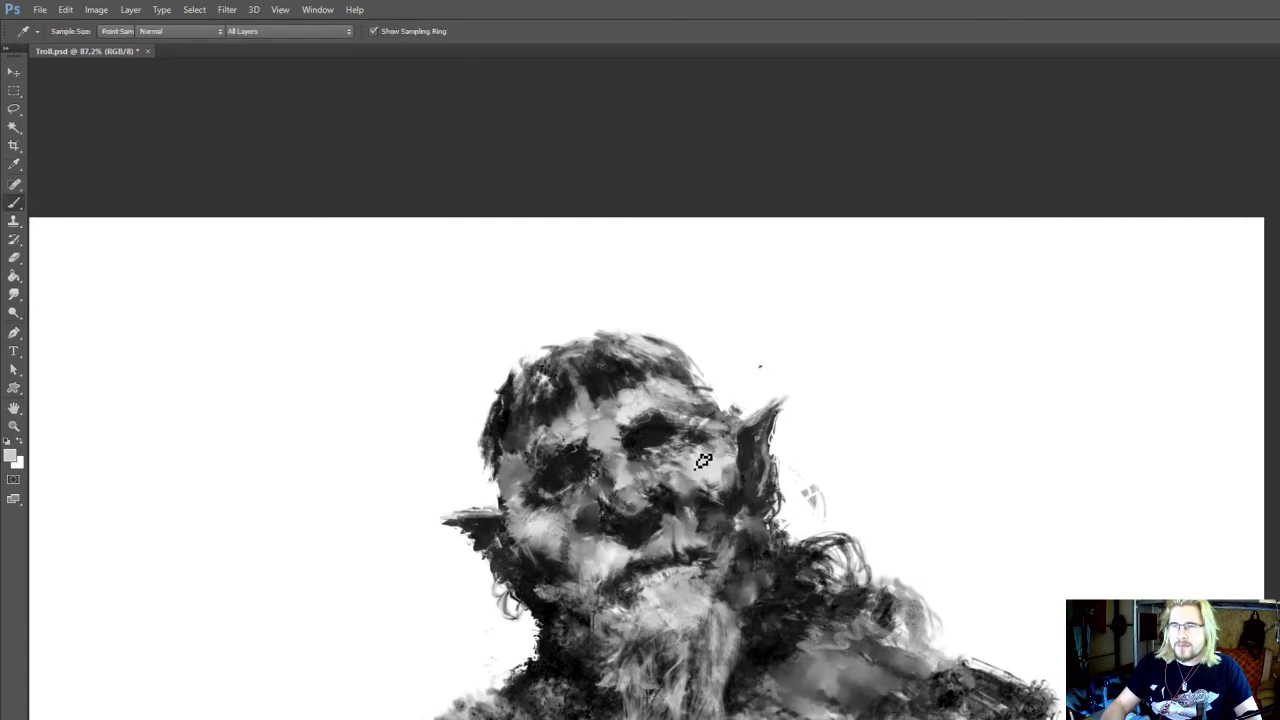
pyautogui.press('b')
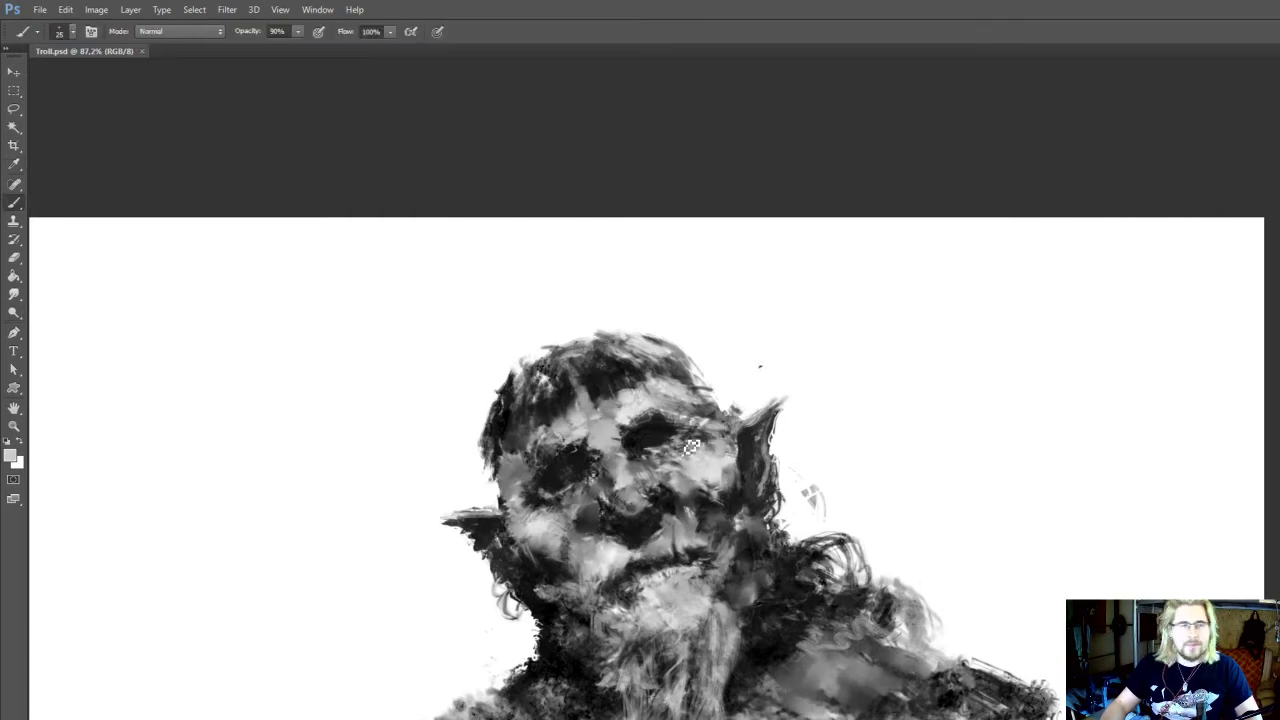
# Sample tones from the hair and chin, and paint light strands in the upper beard with a 15 px brush
pyautogui.scroll(-1, 720, 385)
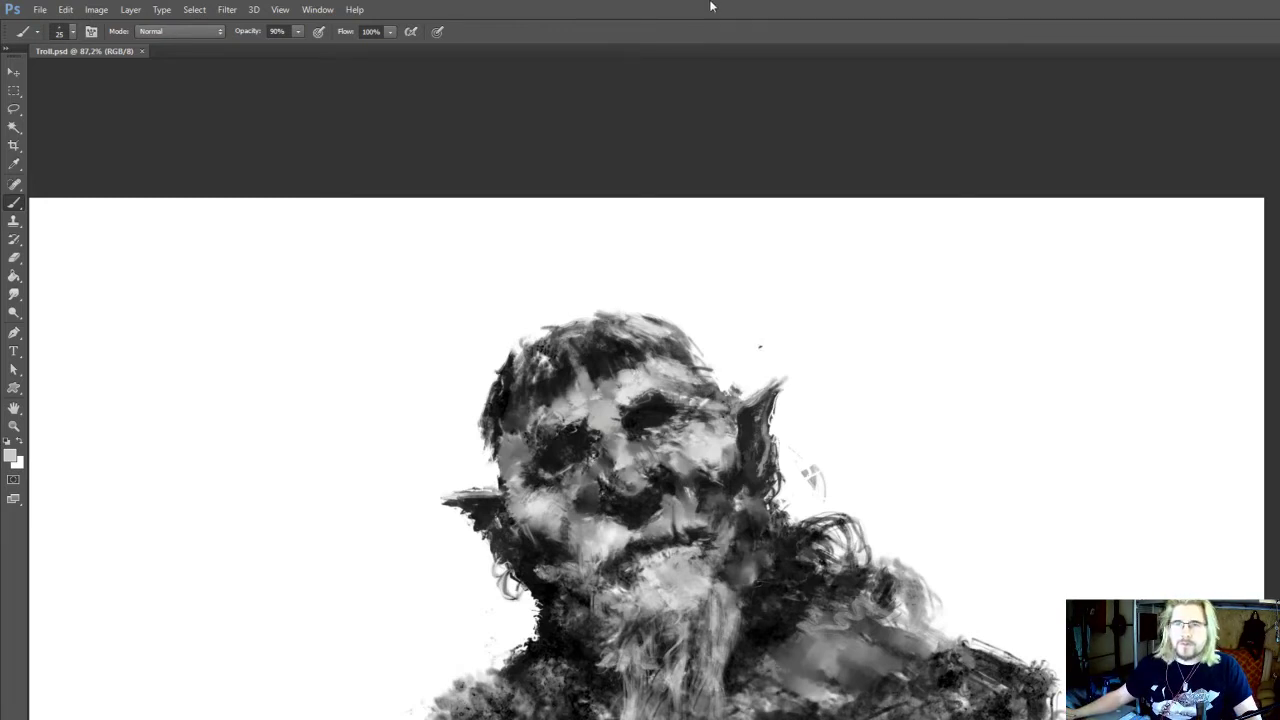
pyautogui.scroll(-2, 705, 134)
pyautogui.keyDown('alt'); pyautogui.click(594, 264); pyautogui.keyUp('alt')
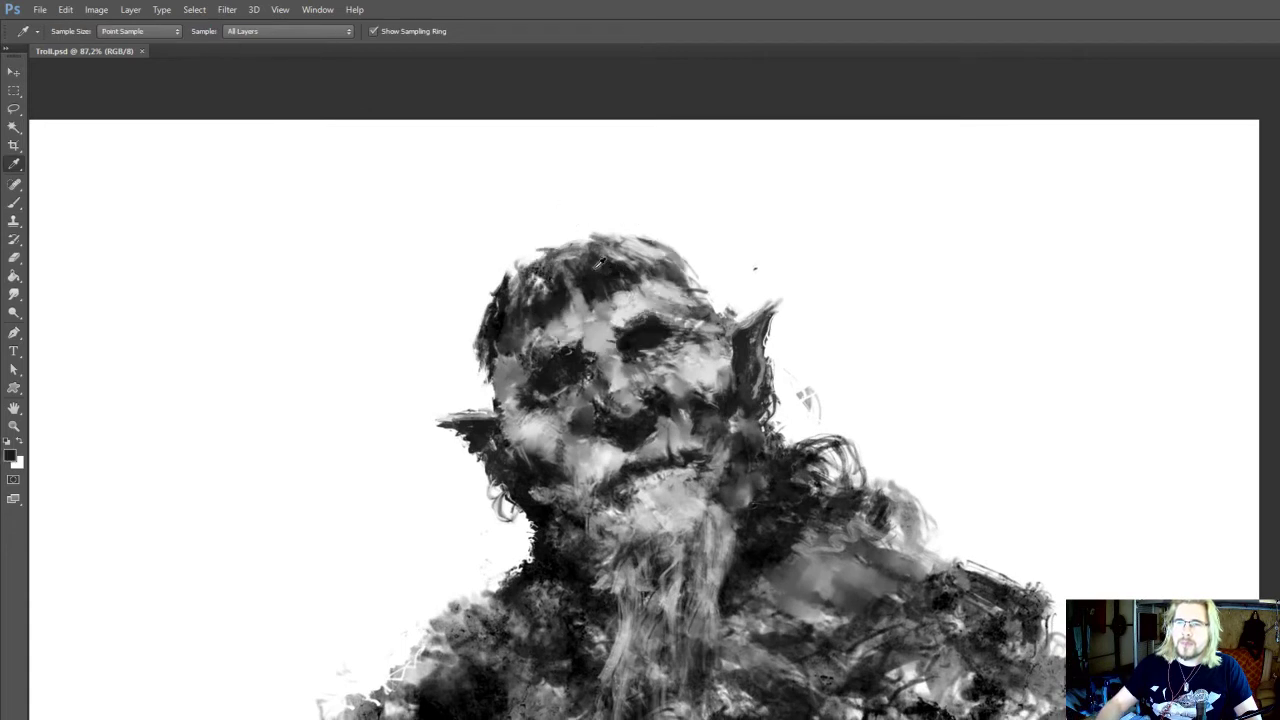
pyautogui.scroll(-2, 600, 250)
pyautogui.keyDown('alt'); pyautogui.click(676, 477); pyautogui.keyUp('alt')
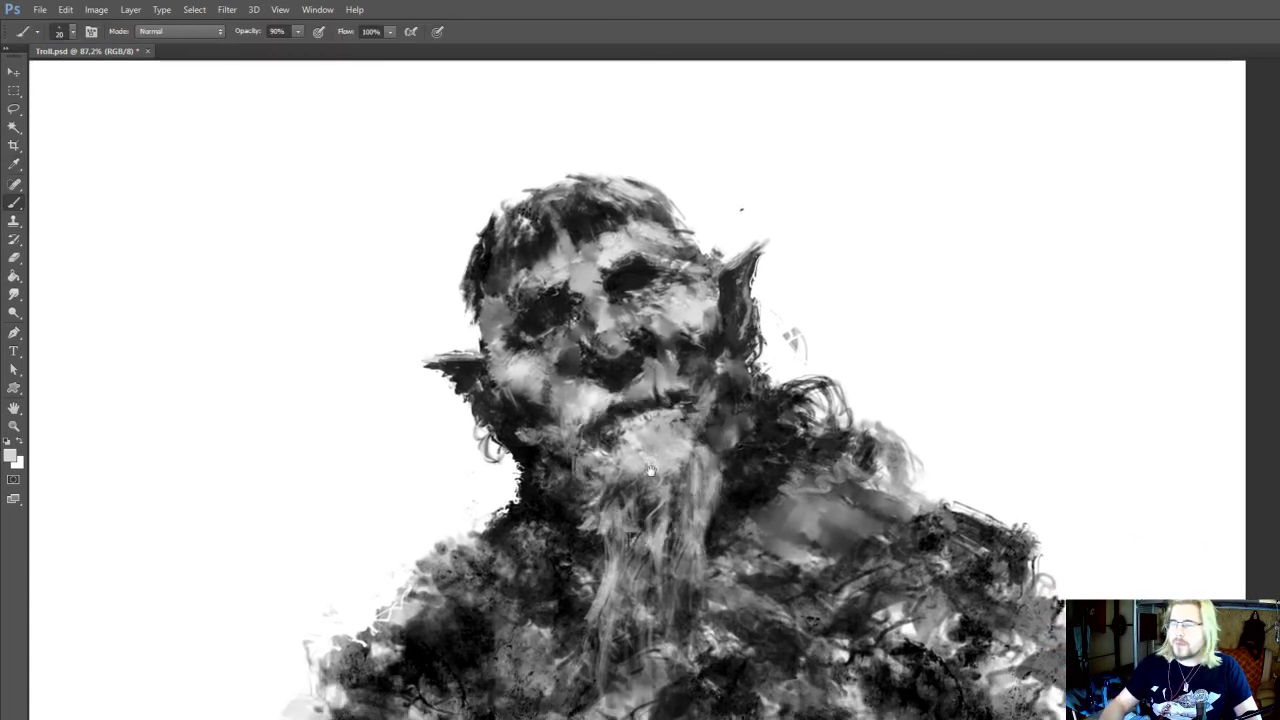
pyautogui.scroll(-2, 676, 470)
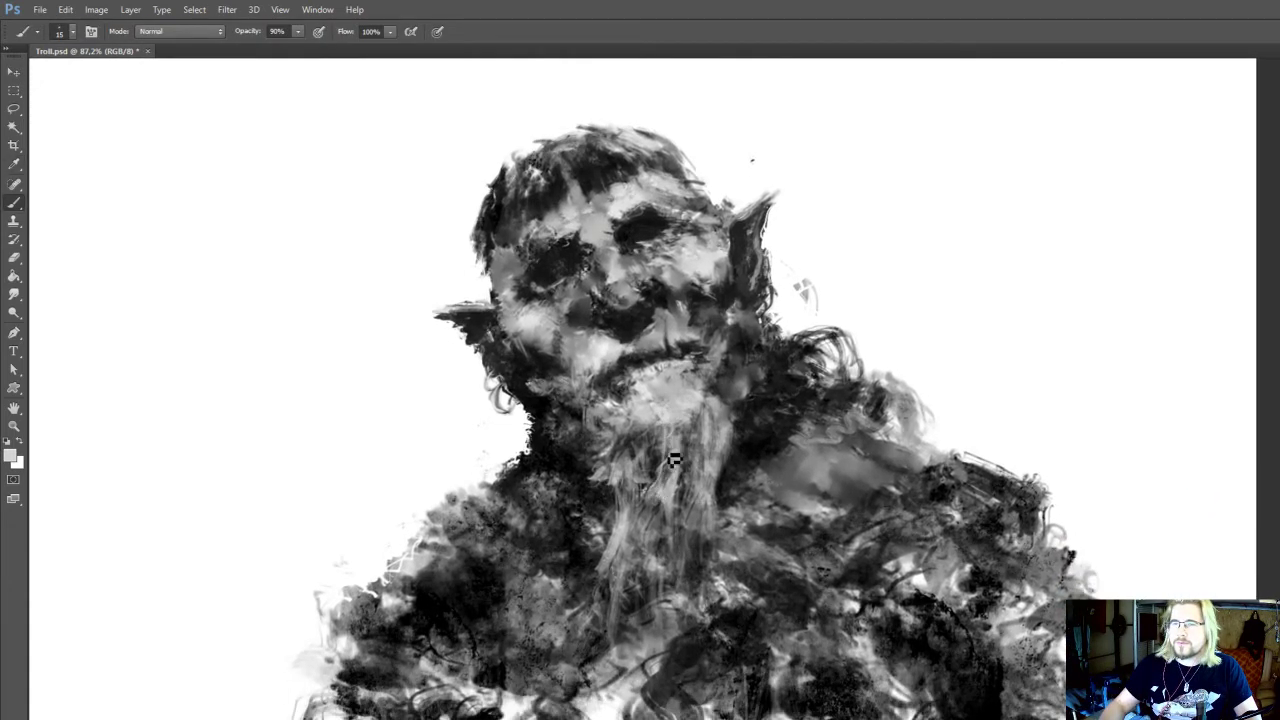
pyautogui.scroll(1, 672, 455)
pyautogui.keyDown('alt'); pyautogui.click(607, 395); pyautogui.keyUp('alt')
pyautogui.moveTo(616, 417); pyautogui.dragTo(598, 399)
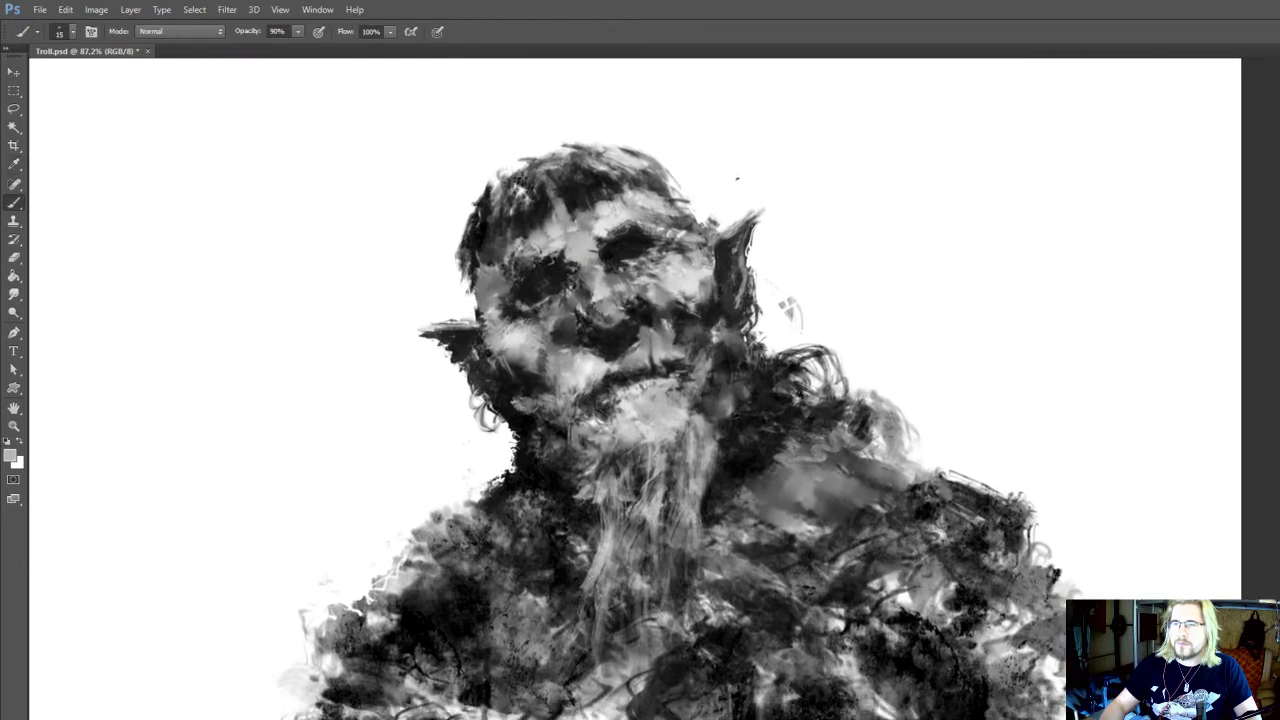
# Sample dark tones and paint the curls above the right shoulder and the hair's right edge with a 20 px brush
pyautogui.keyDown('alt'); pyautogui.click(750, 432); pyautogui.keyUp('alt')
pyautogui.moveTo(770, 360); pyautogui.dragTo(840, 378)
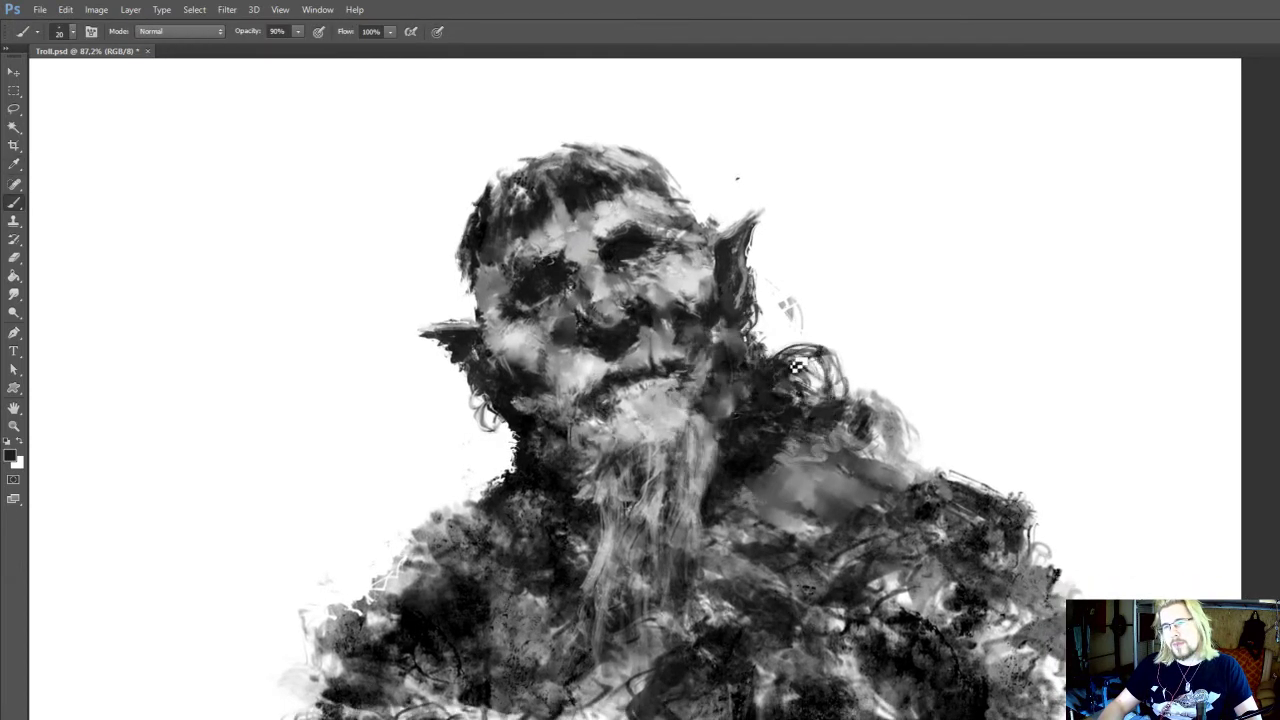
pyautogui.scroll(3, 760, 340)
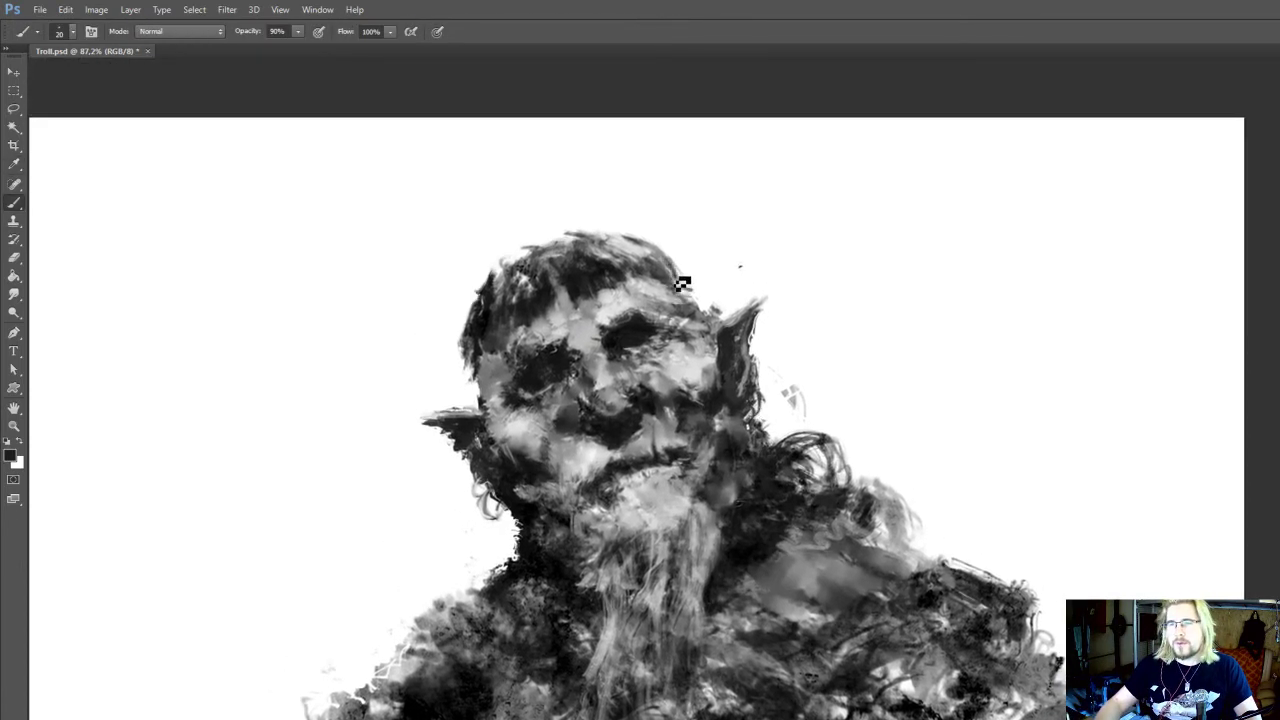
pyautogui.keyDown('alt'); pyautogui.click(672, 284); pyautogui.keyUp('alt')
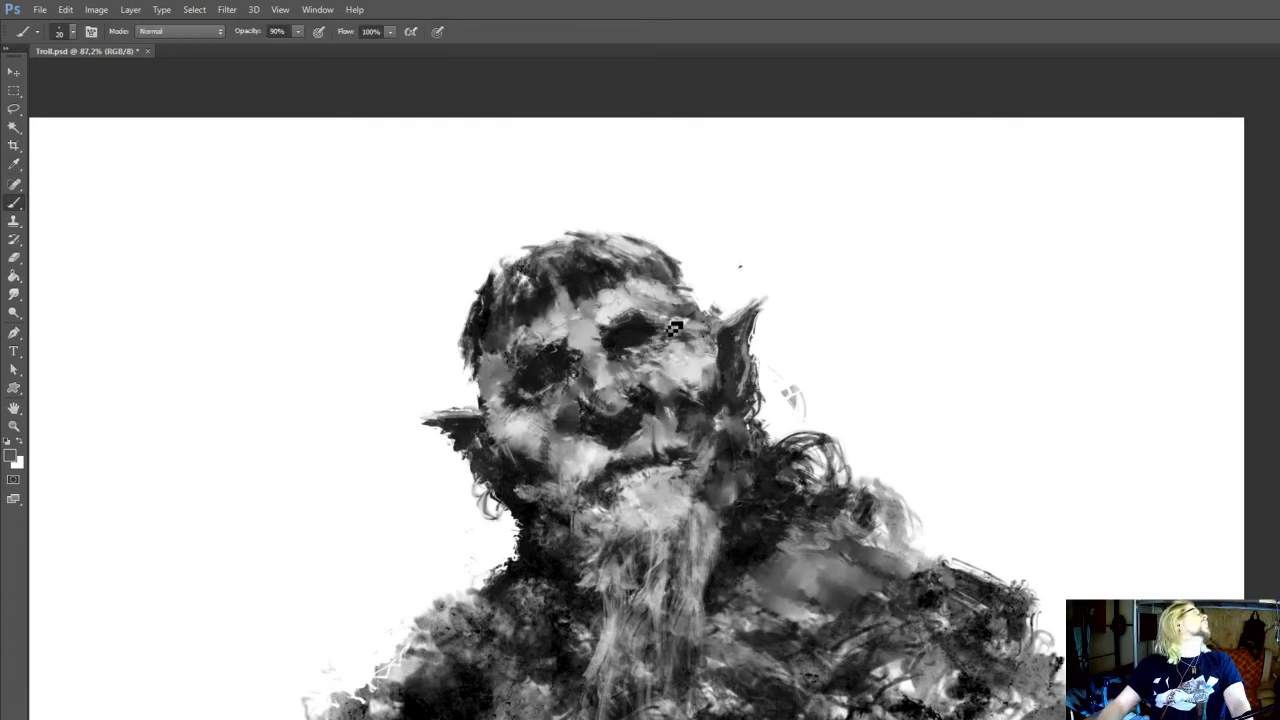
pyautogui.press('i')
pyautogui.click(497, 305)
pyautogui.press('b')
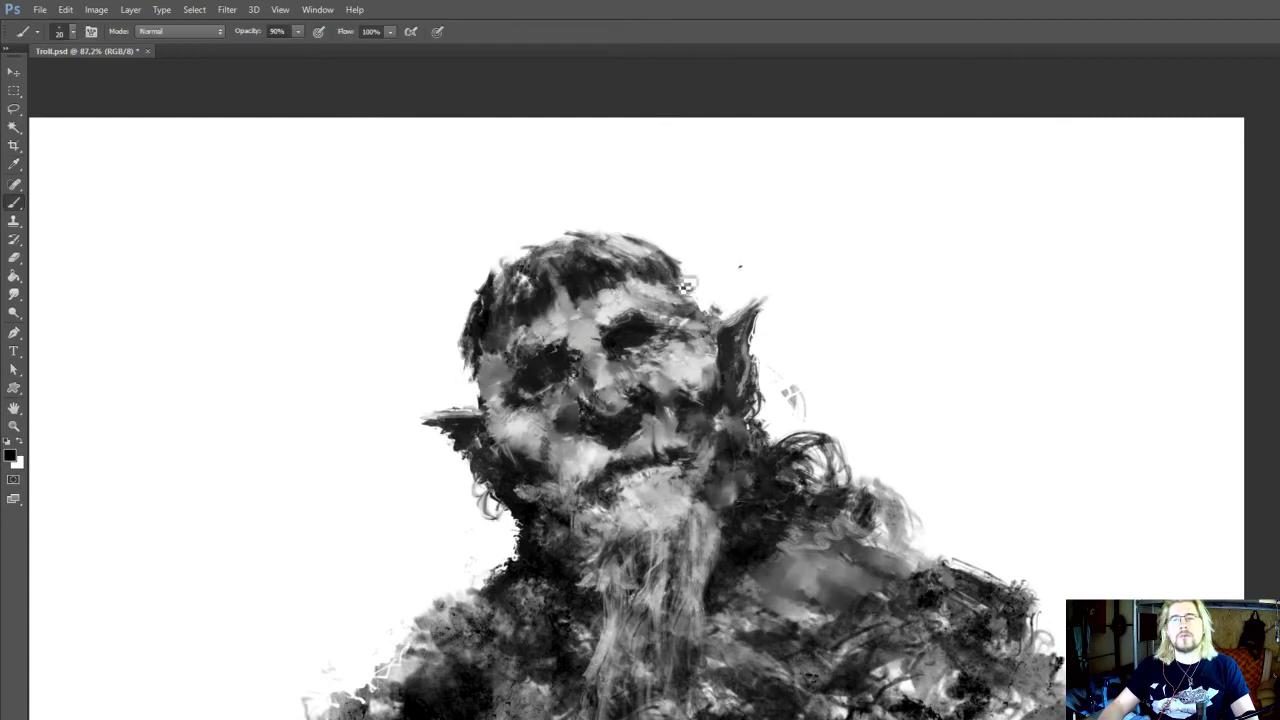
# Rework the hair's lower tips at the left temple, alternating the 35 px Eraser with near-black strokes from a 20 px brush
pyautogui.press('e')
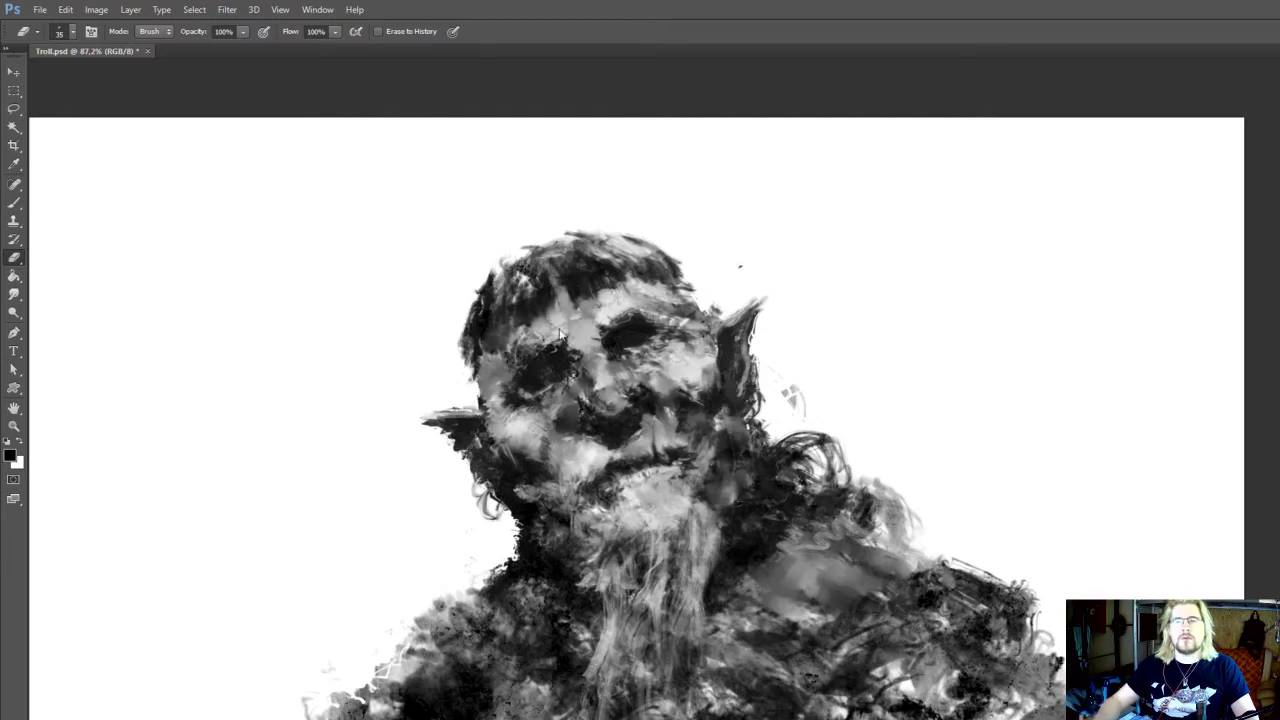
pyautogui.moveTo(530, 350)
pyautogui.mouseDown()
pyautogui.moveTo(558, 435)
pyautogui.moveTo(498, 460)
pyautogui.mouseUp()
pyautogui.press('b')
pyautogui.keyDown('alt'); pyautogui.click(541, 428); pyautogui.keyUp('alt')
pyautogui.keyDown('alt'); pyautogui.click(517, 416); pyautogui.keyUp('alt')
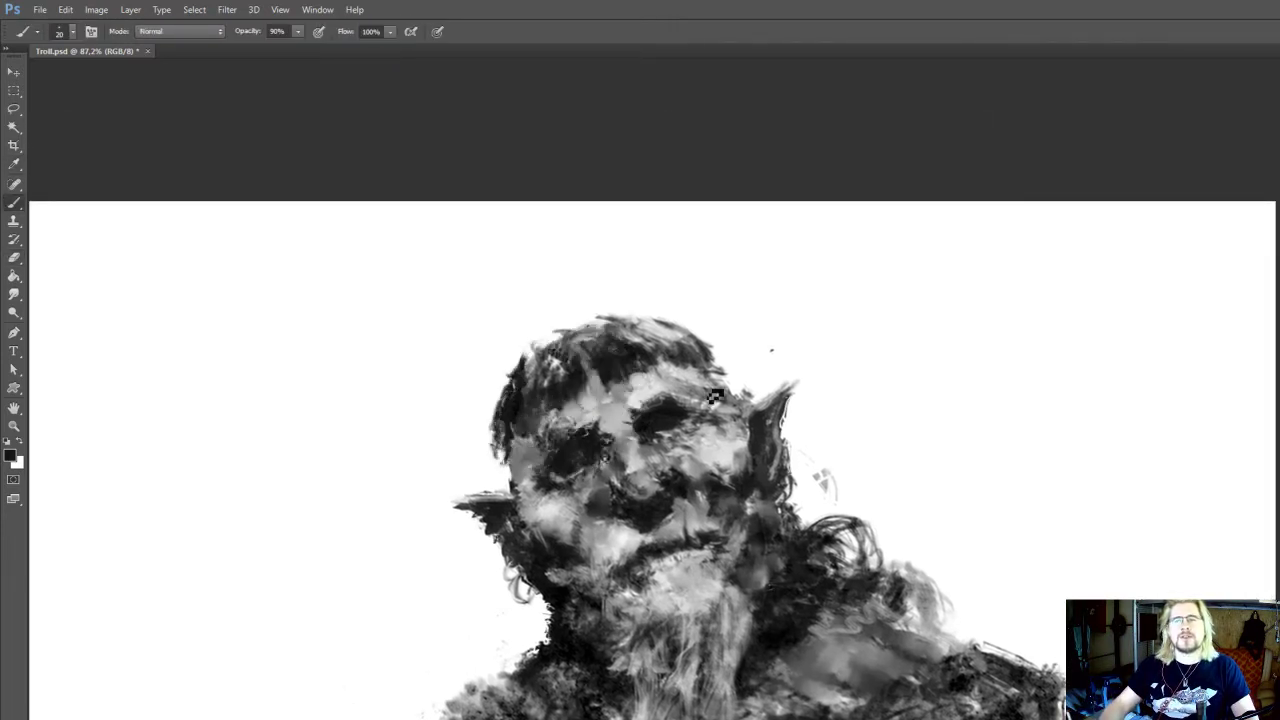
pyautogui.press('e')
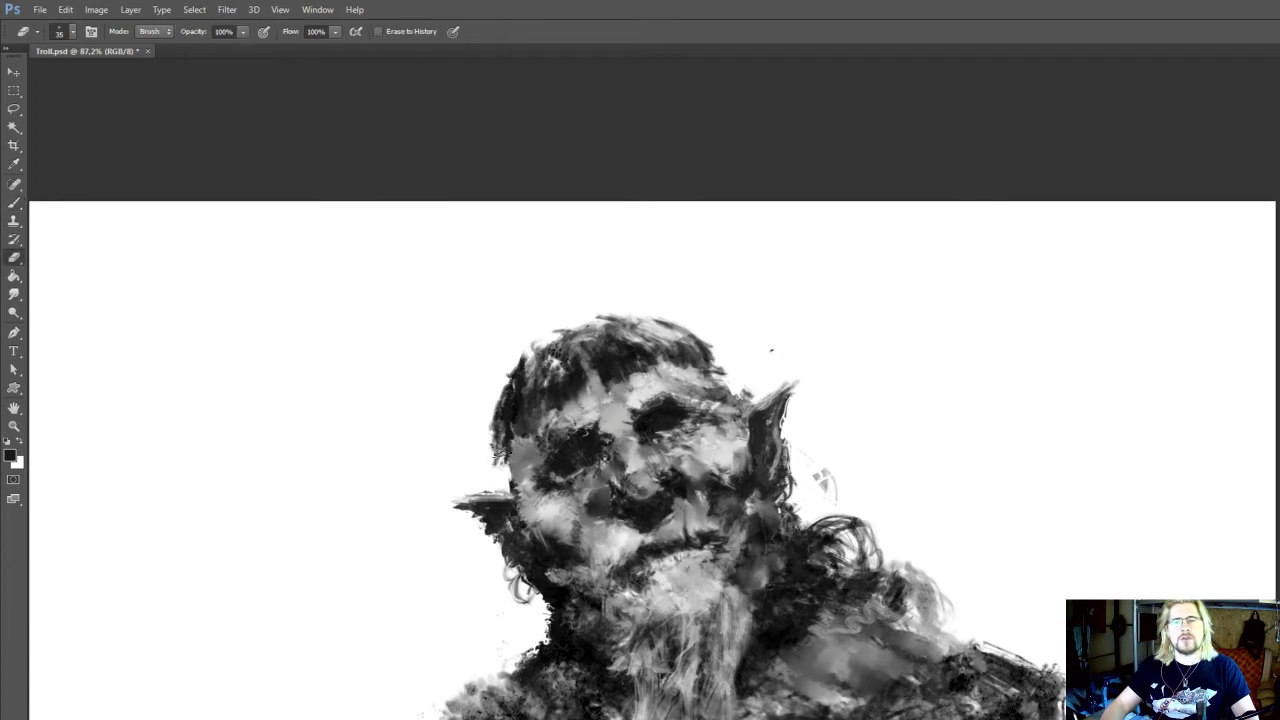
pyautogui.moveTo(502, 450); pyautogui.dragTo(498, 461)
pyautogui.press('b')
pyautogui.keyDown('alt'); pyautogui.click(505, 439); pyautogui.keyUp('alt')
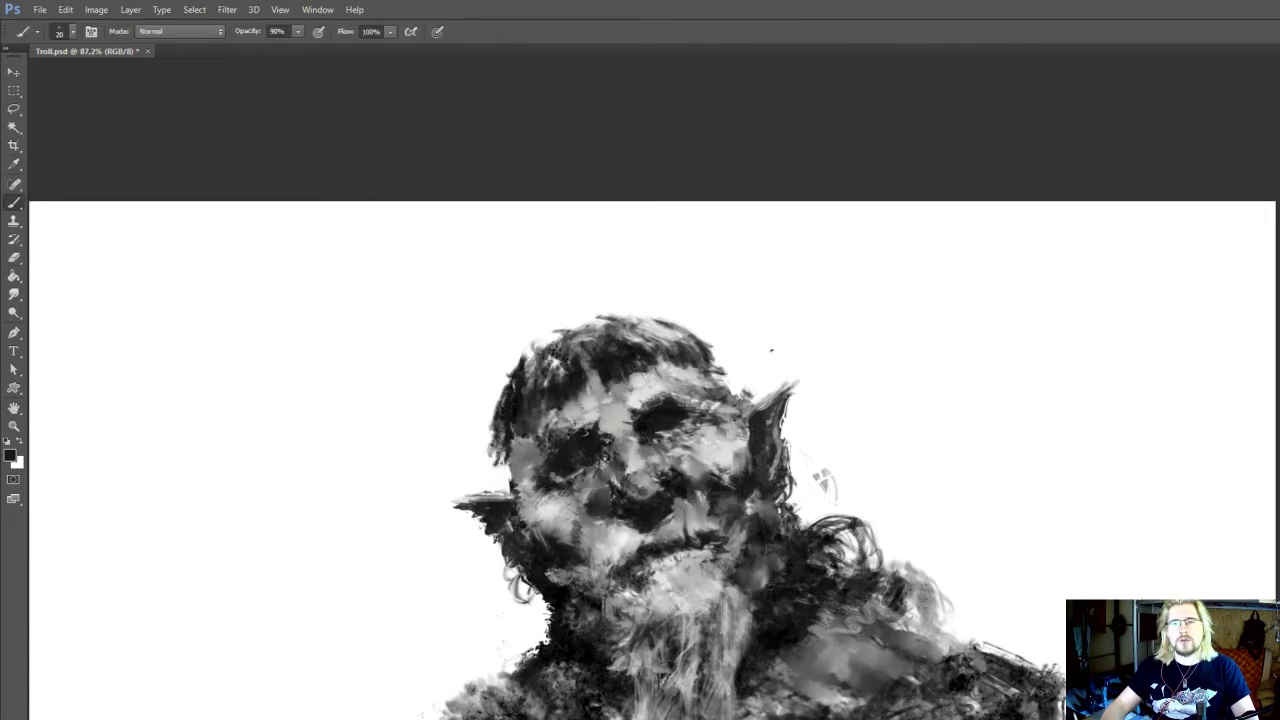
pyautogui.press('e')
pyautogui.press('b')
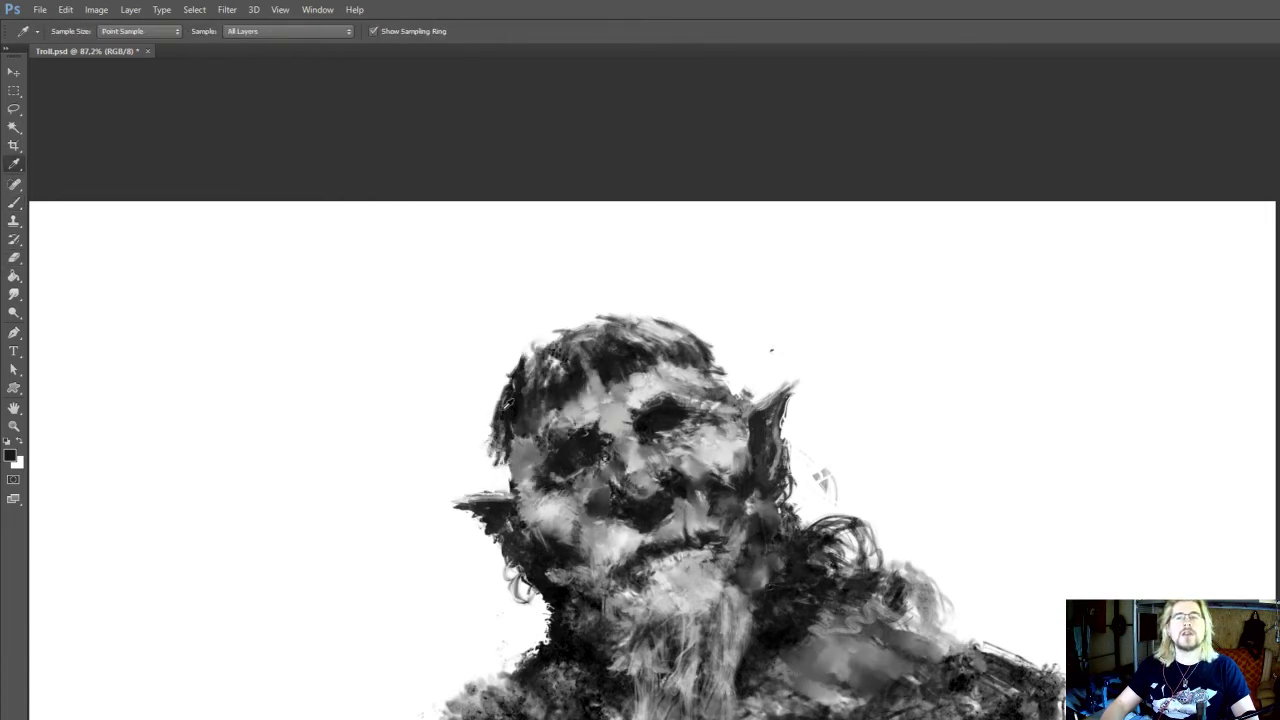
# Add sampled dark strokes along the hair's outer left edge, trim them with the Eraser, and set the brush opacity to 90%
pyautogui.press('5')
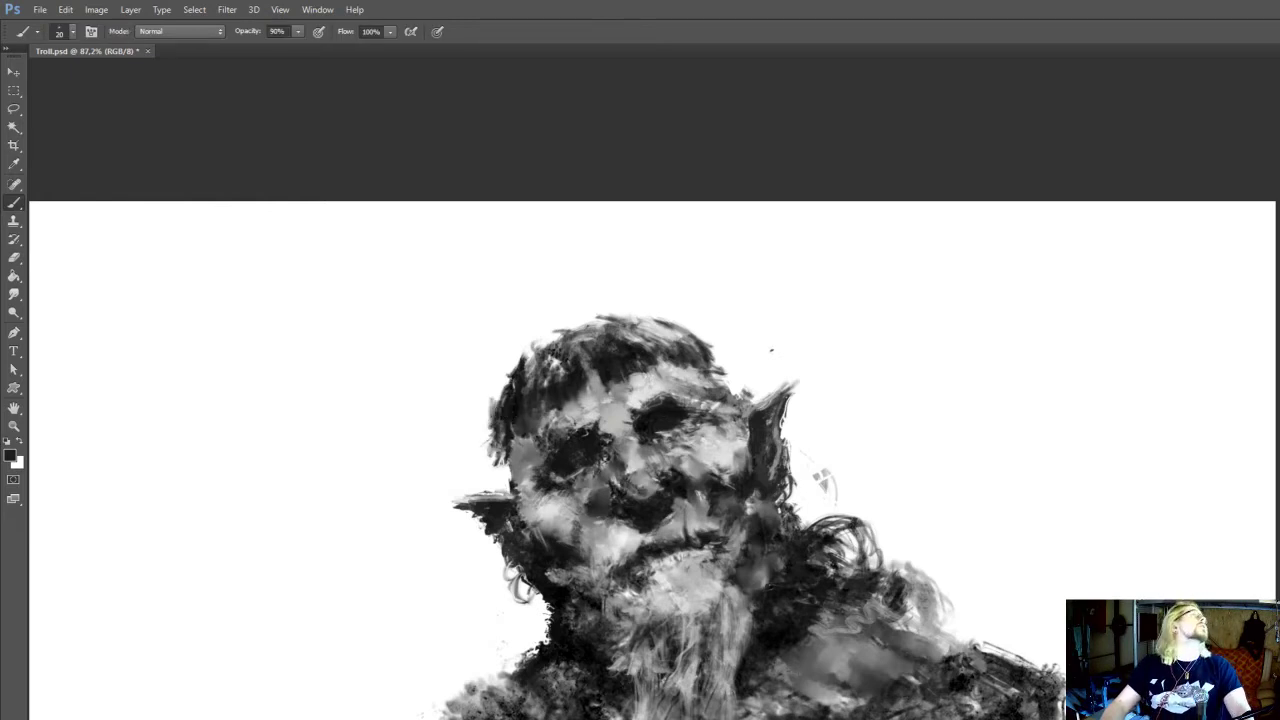
pyautogui.press('i')
pyautogui.keyDown('alt'); pyautogui.click(522, 387); pyautogui.keyUp('alt')
pyautogui.moveTo(508, 423)
pyautogui.mouseDown()
pyautogui.moveTo(514, 397)
pyautogui.moveTo(508, 438)
pyautogui.mouseUp()
pyautogui.press('e')
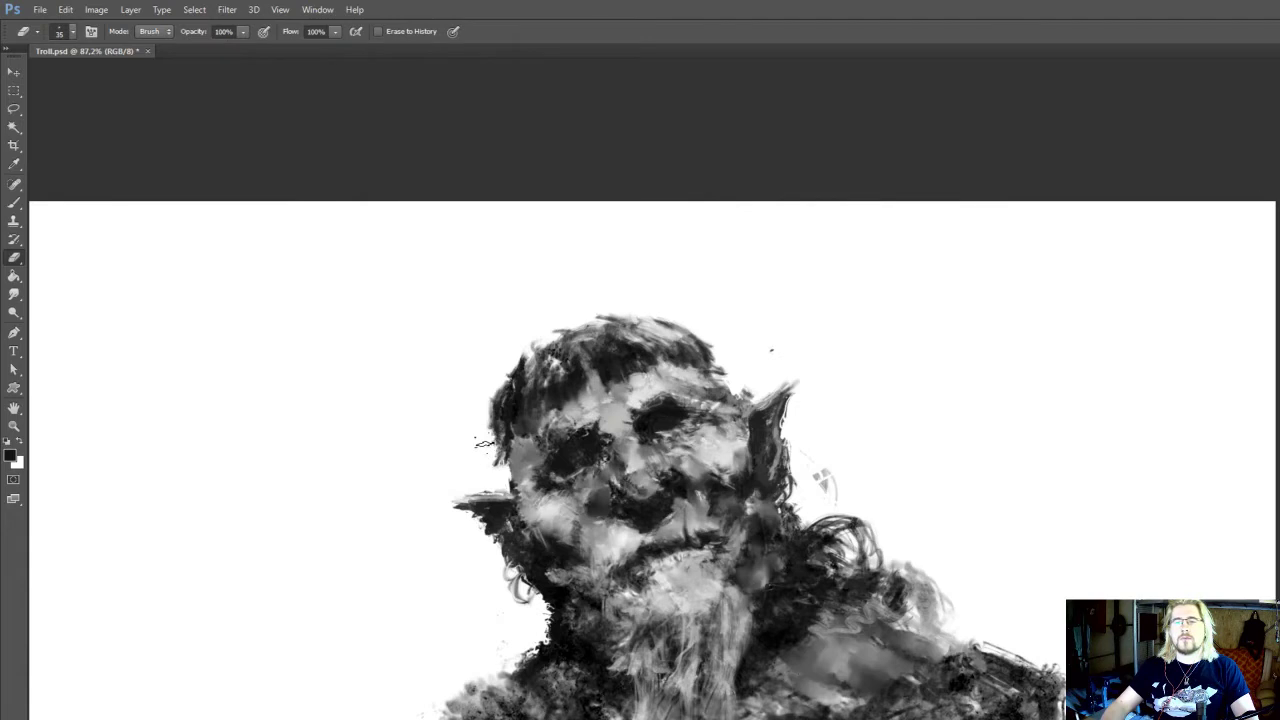
pyautogui.press('b')
pyautogui.press('9')
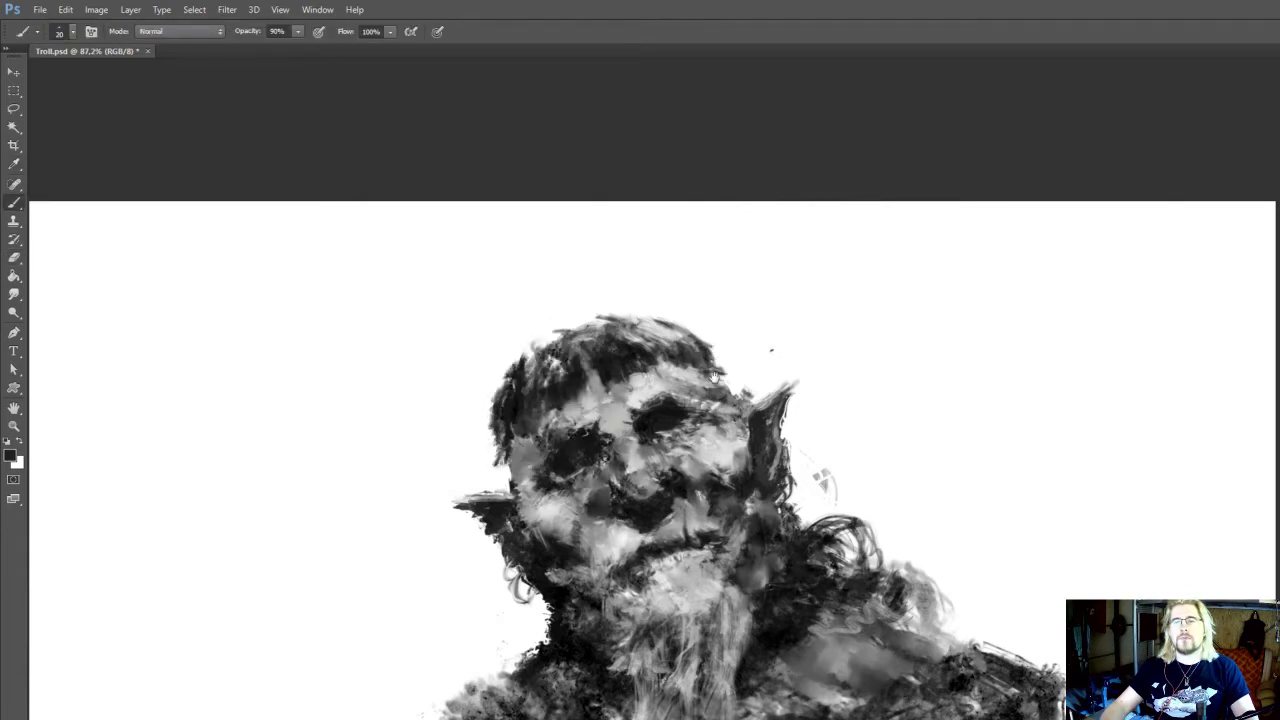
# Sample light grey from the chin to paint strands on the beard's right edge, and shade beside them with sampled dark grey
pyautogui.scroll(-1, 714, 376)
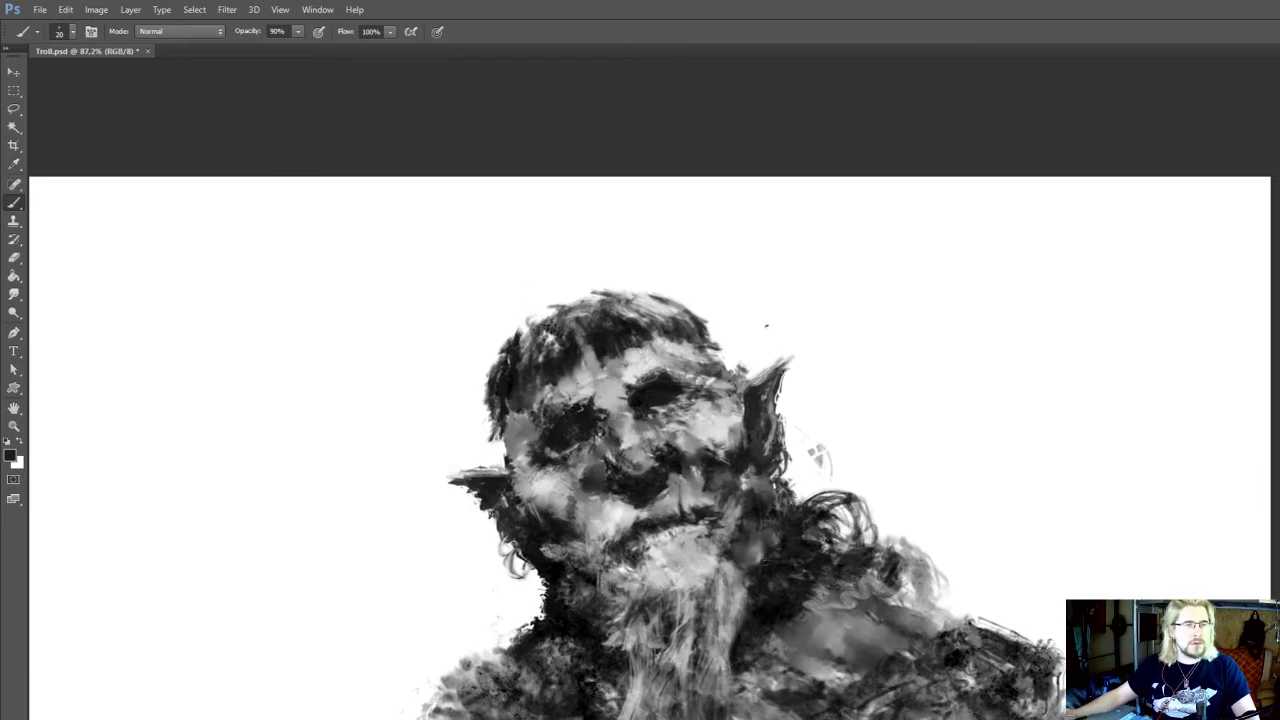
pyautogui.scroll(-4, 620, 518)
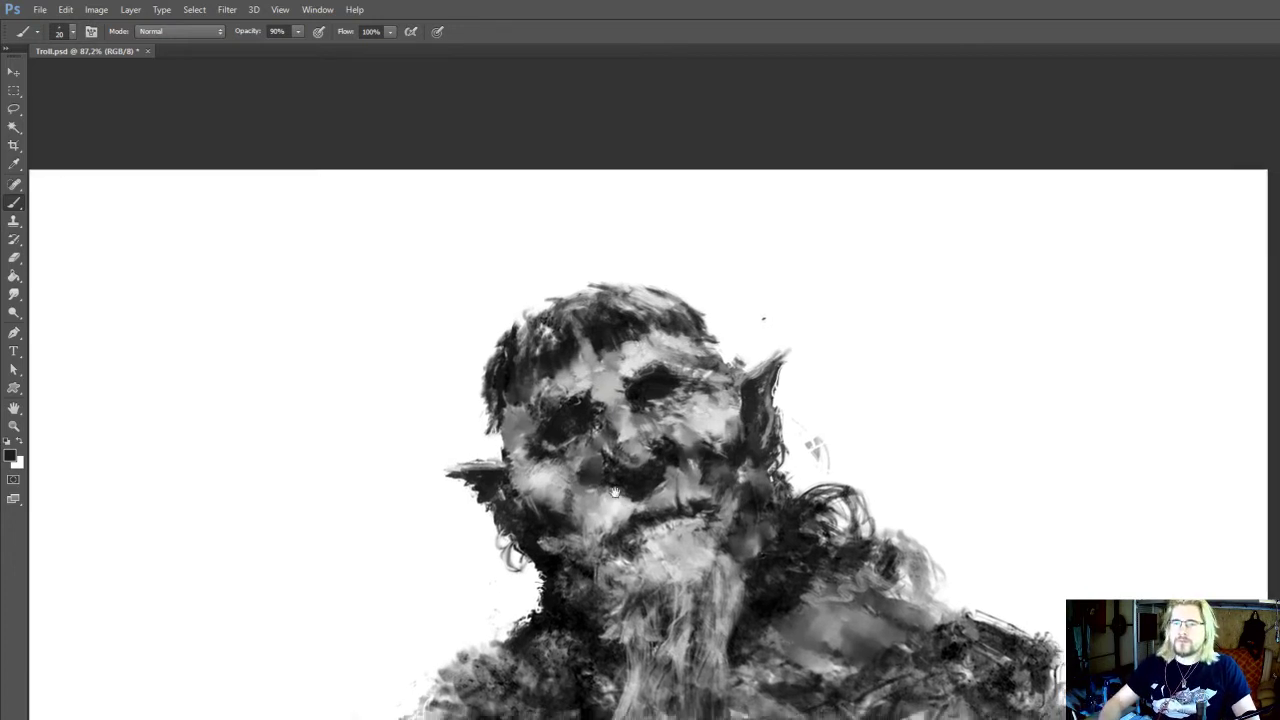
pyautogui.keyDown('alt'); pyautogui.click(643, 465); pyautogui.keyUp('alt')
pyautogui.keyDown('alt'); pyautogui.click(646, 462); pyautogui.keyUp('alt')
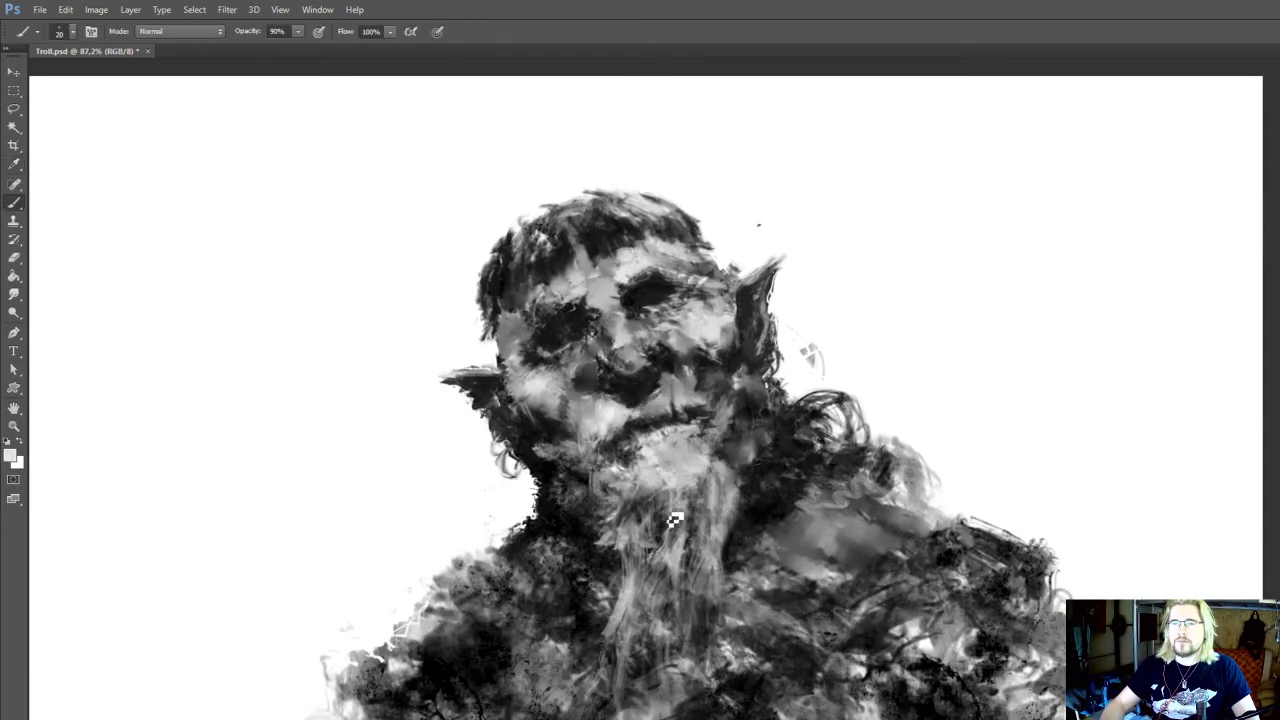
pyautogui.keyDown('alt'); pyautogui.click(698, 457); pyautogui.keyUp('alt')
pyautogui.moveTo(708, 464); pyautogui.dragTo(721, 500)
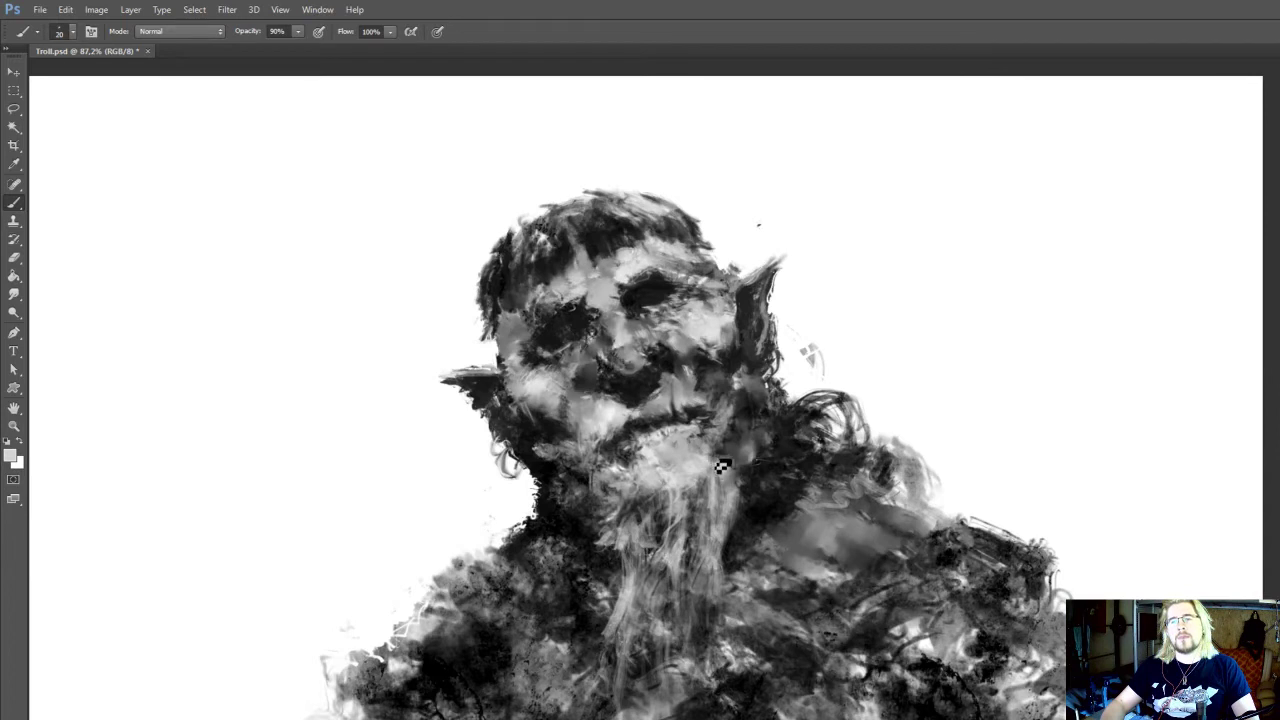
pyautogui.keyDown('alt'); pyautogui.click(705, 455); pyautogui.keyUp('alt')
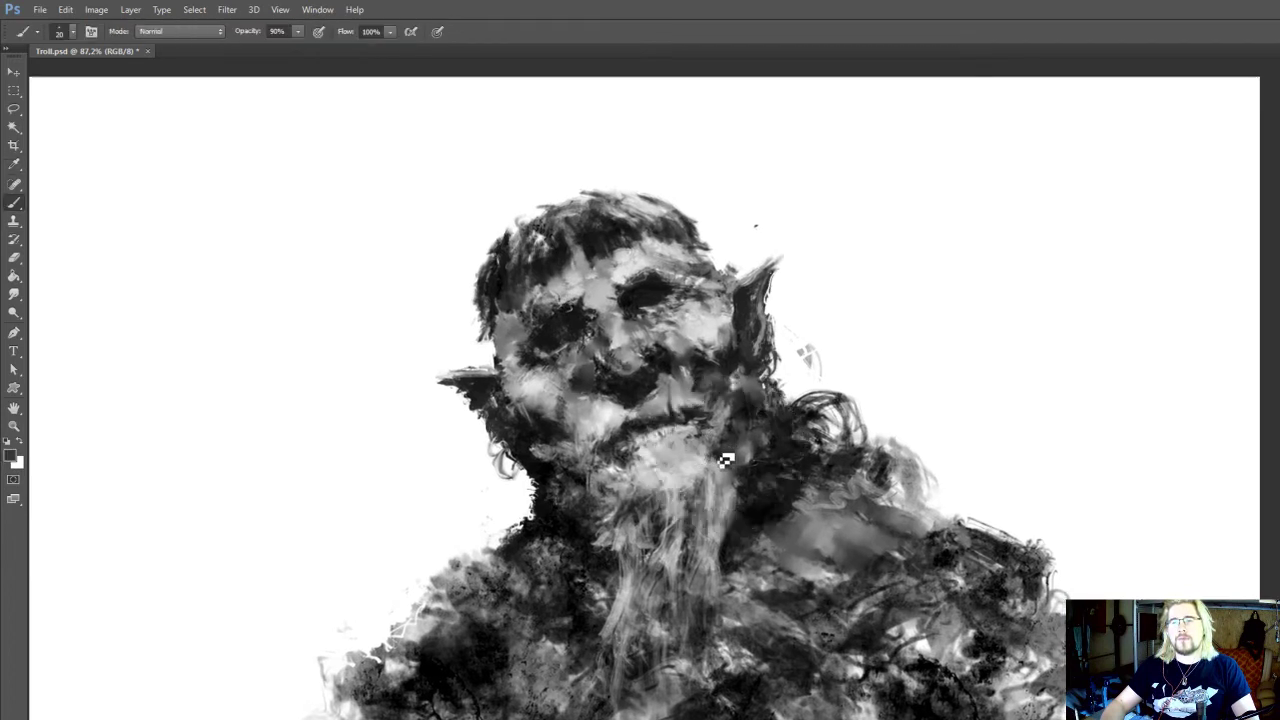
pyautogui.keyDown('alt'); pyautogui.click(720, 454); pyautogui.keyUp('alt')
# Sample more light greys and extend the beard strands below the chin, reducing the brush size for finer strokes
pyautogui.keyDown('alt'); pyautogui.click(622, 478); pyautogui.keyUp('alt')
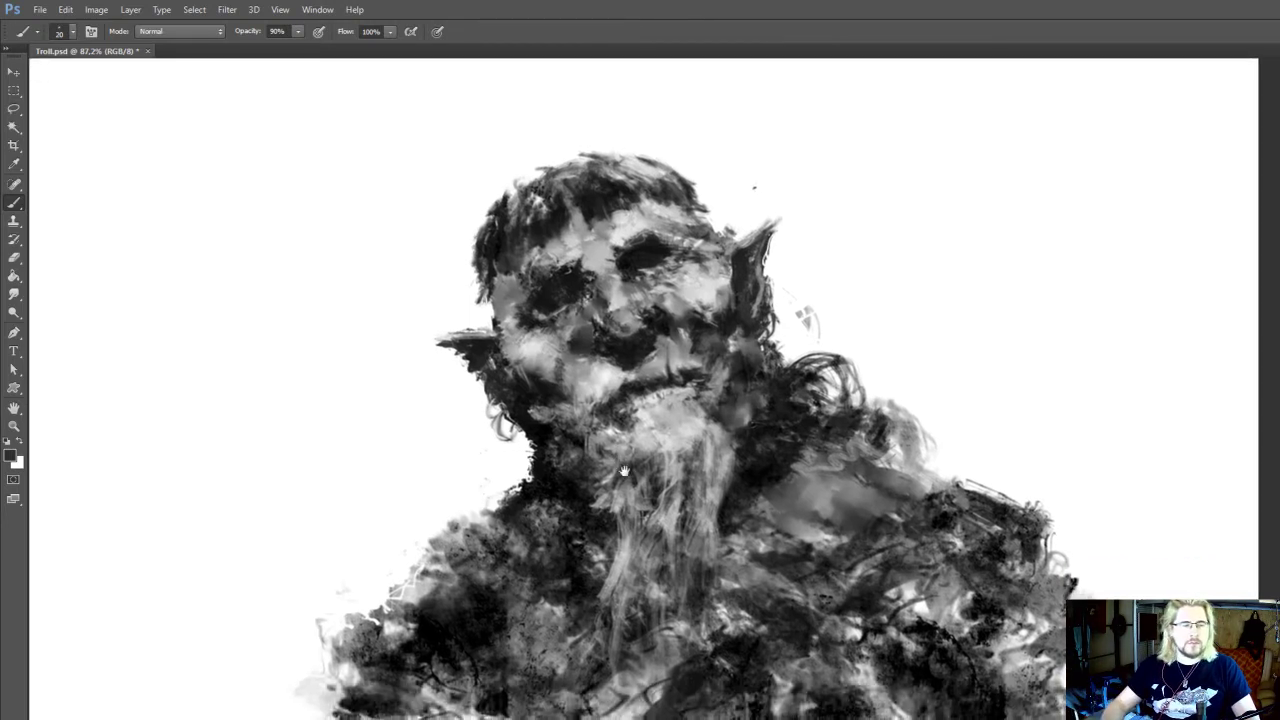
pyautogui.keyDown('alt'); pyautogui.click(656, 436); pyautogui.keyUp('alt')
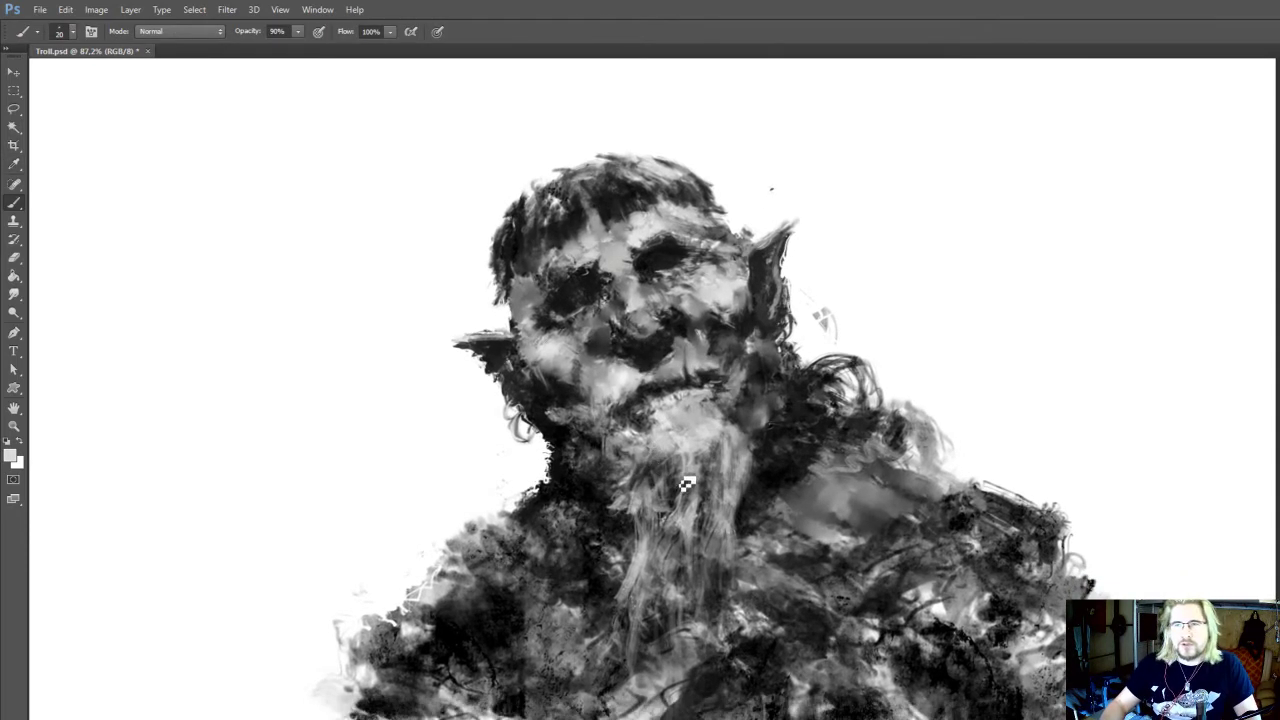
pyautogui.moveTo(696, 458)
pyautogui.mouseDown()
pyautogui.moveTo(665, 519)
pyautogui.moveTo(679, 471)
pyautogui.moveTo(694, 476)
pyautogui.mouseUp()
pyautogui.keyDown('alt'); pyautogui.click(578, 413); pyautogui.keyUp('alt')
pyautogui.press('[')
pyautogui.moveTo(547, 350)
pyautogui.mouseDown()
pyautogui.moveTo(562, 434)
pyautogui.moveTo(598, 447)
pyautogui.moveTo(571, 488)
pyautogui.mouseUp()
# Rework the grey shoulder patch beside the beard with the Eraser, a black brush stroke and the 25 px Smudge tool at 100% strength
pyautogui.press('e')
pyautogui.moveTo(760, 481)
pyautogui.mouseDown()
pyautogui.moveTo(784, 388)
pyautogui.moveTo(758, 483)
pyautogui.moveTo(795, 469)
pyautogui.moveTo(806, 446)
pyautogui.moveTo(850, 465)
pyautogui.moveTo(819, 459)
pyautogui.mouseUp()
pyautogui.press('b')
pyautogui.keyDown('alt'); pyautogui.click(775, 473); pyautogui.keyUp('alt')
pyautogui.press('r')
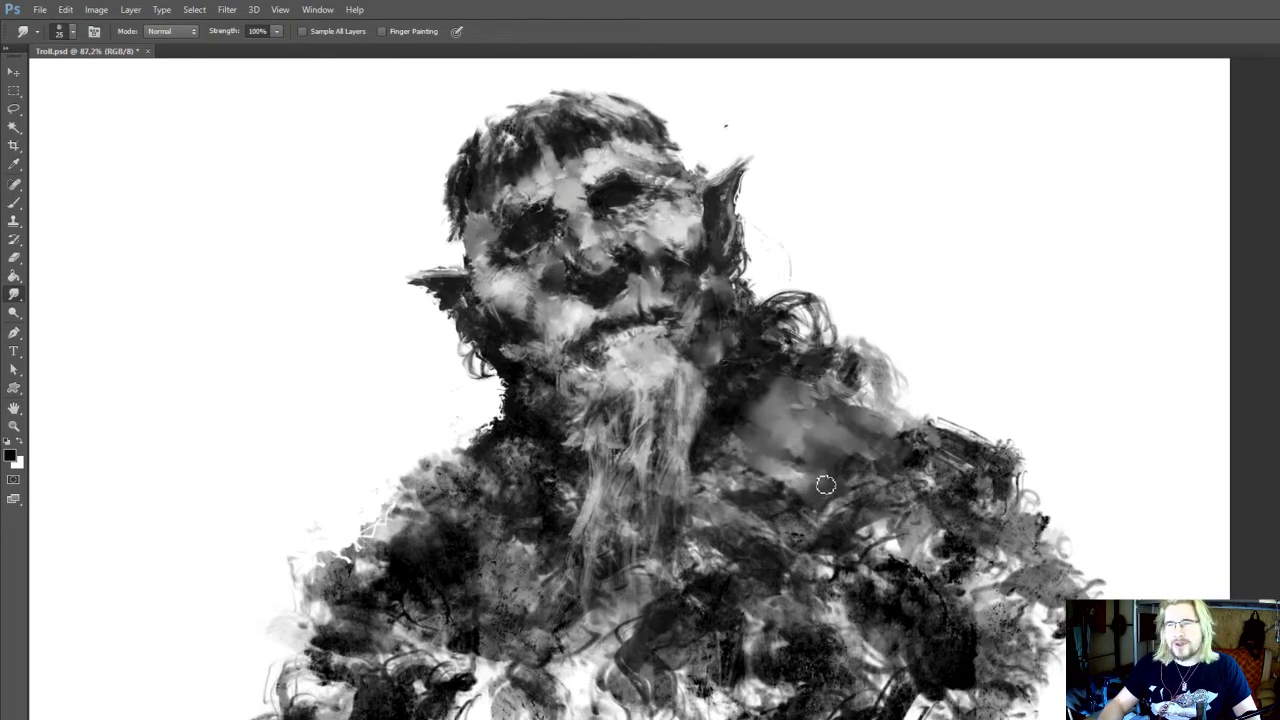
pyautogui.moveTo(826, 485); pyautogui.dragTo(821, 525)
pyautogui.press('b')
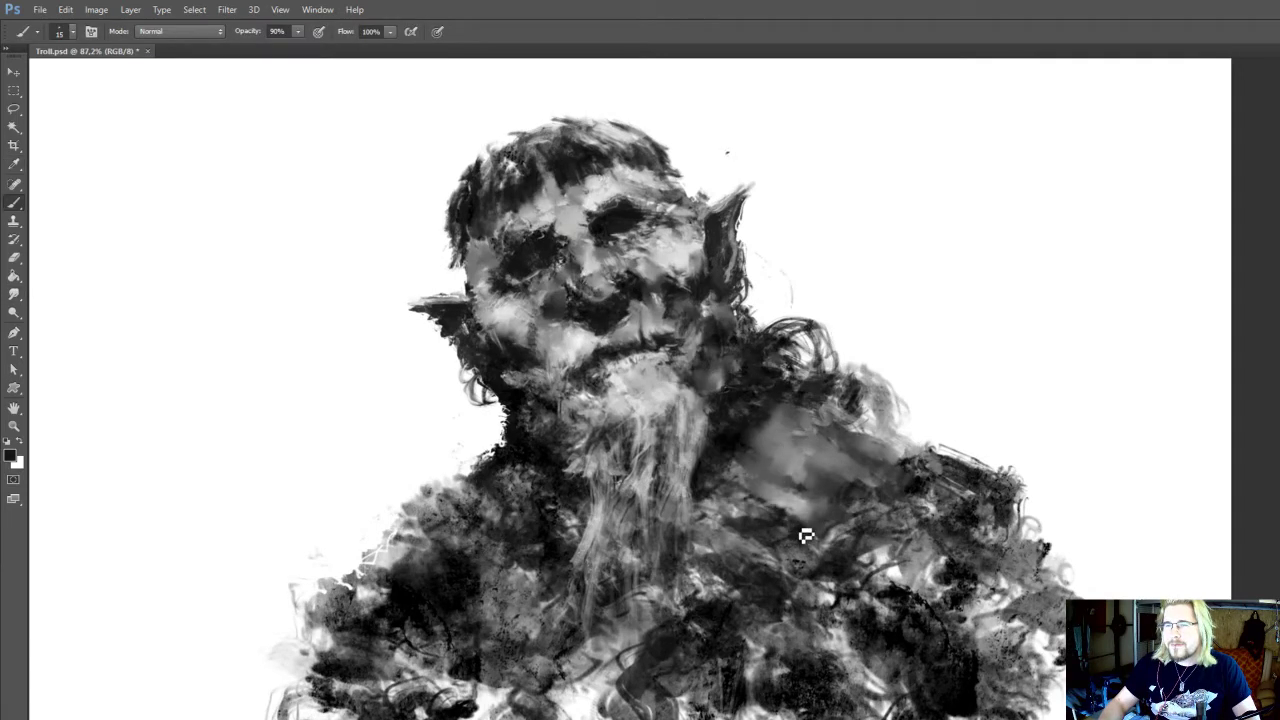
# Define the shoulder patch's lower edge with near-black strokes at 15 and 25 px, smudge it, and touch it up with sampled light grey
pyautogui.keyDown('alt'); pyautogui.click(728, 438); pyautogui.keyUp('alt')
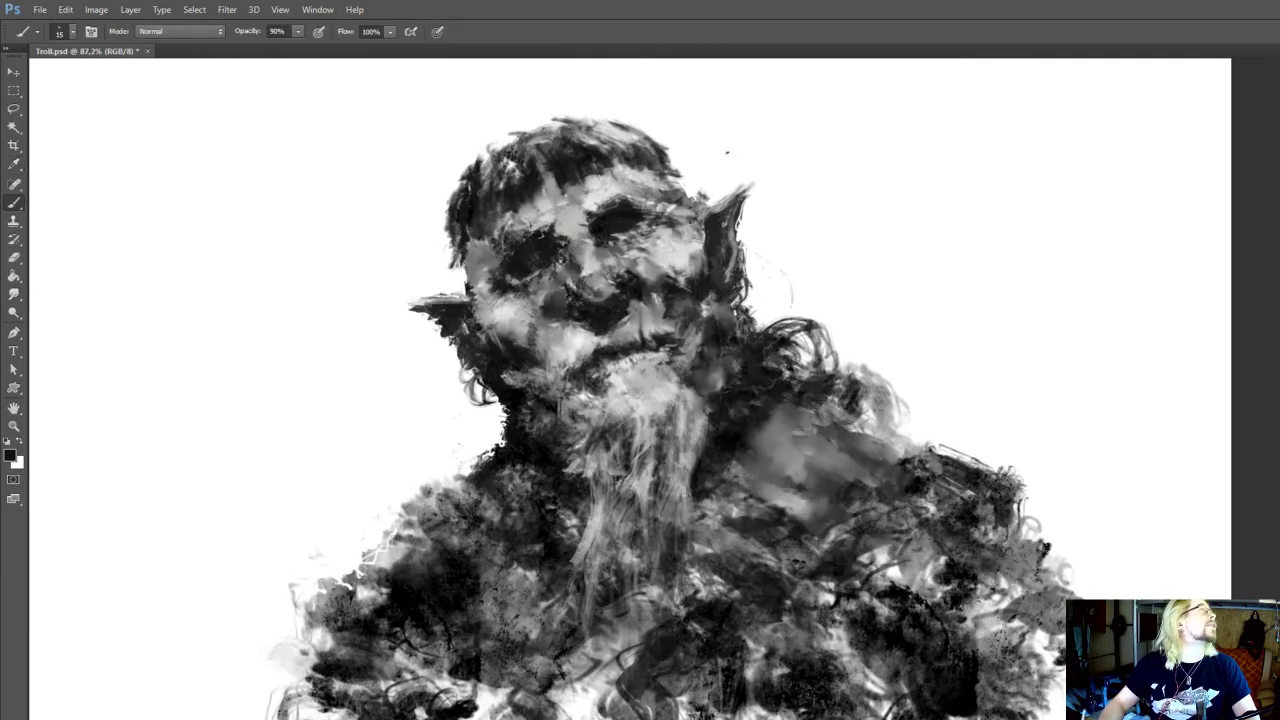
pyautogui.moveTo(769, 480)
pyautogui.mouseDown()
pyautogui.moveTo(771, 498)
pyautogui.moveTo(746, 478)
pyautogui.moveTo(770, 498)
pyautogui.mouseUp()
pyautogui.keyDown('alt'); pyautogui.click(533, 461); pyautogui.keyUp('alt')
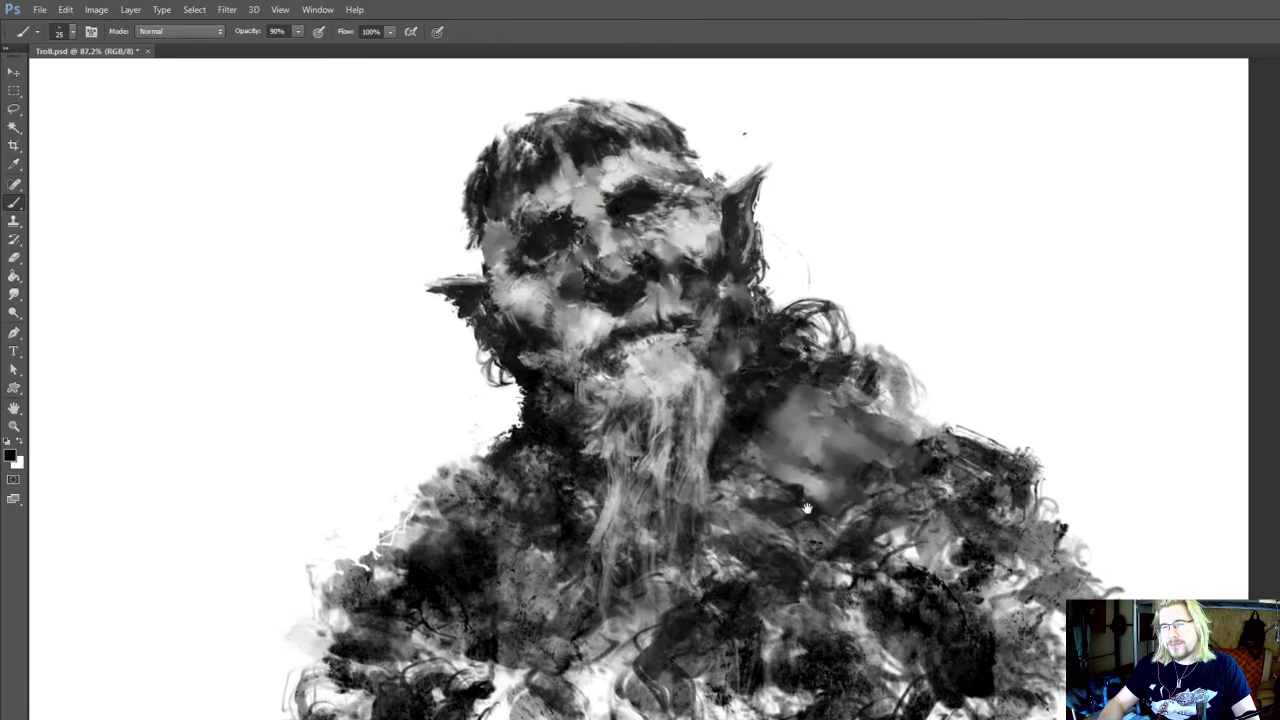
pyautogui.moveTo(811, 503); pyautogui.dragTo(806, 507)
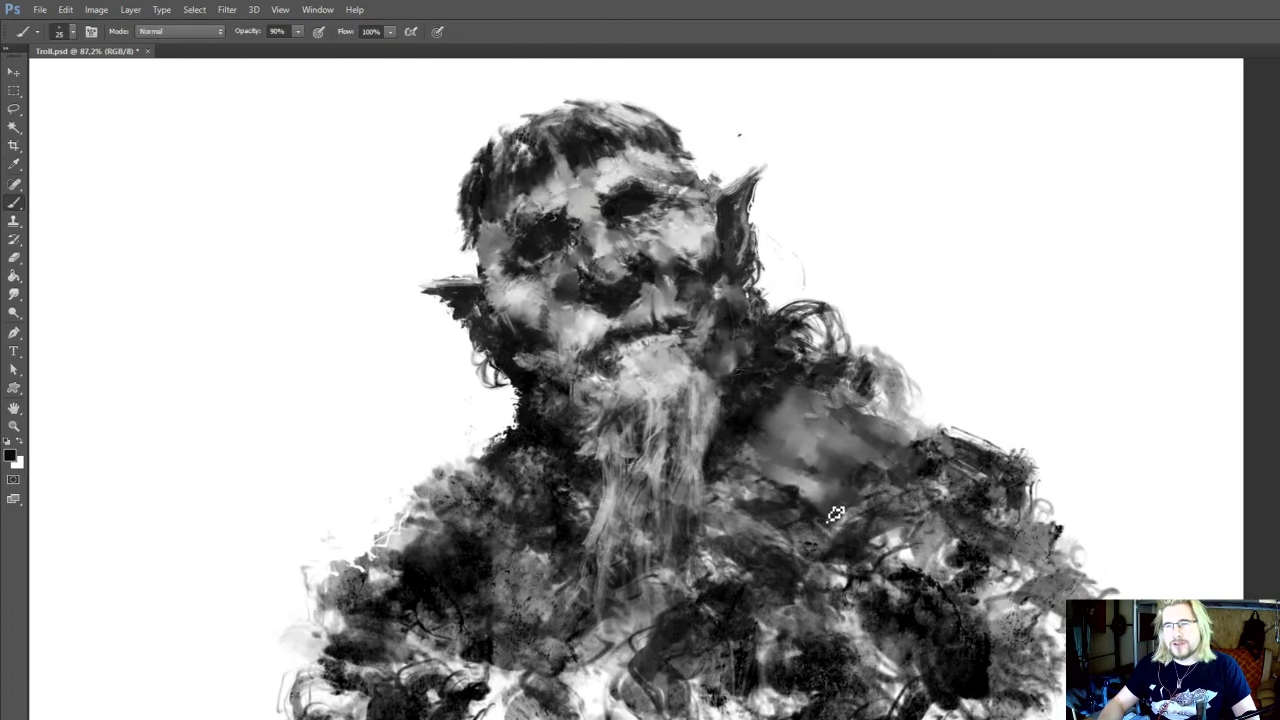
pyautogui.press('r')
pyautogui.keyDown('alt'); pyautogui.click(815, 501); pyautogui.keyUp('alt')
pyautogui.press('b')
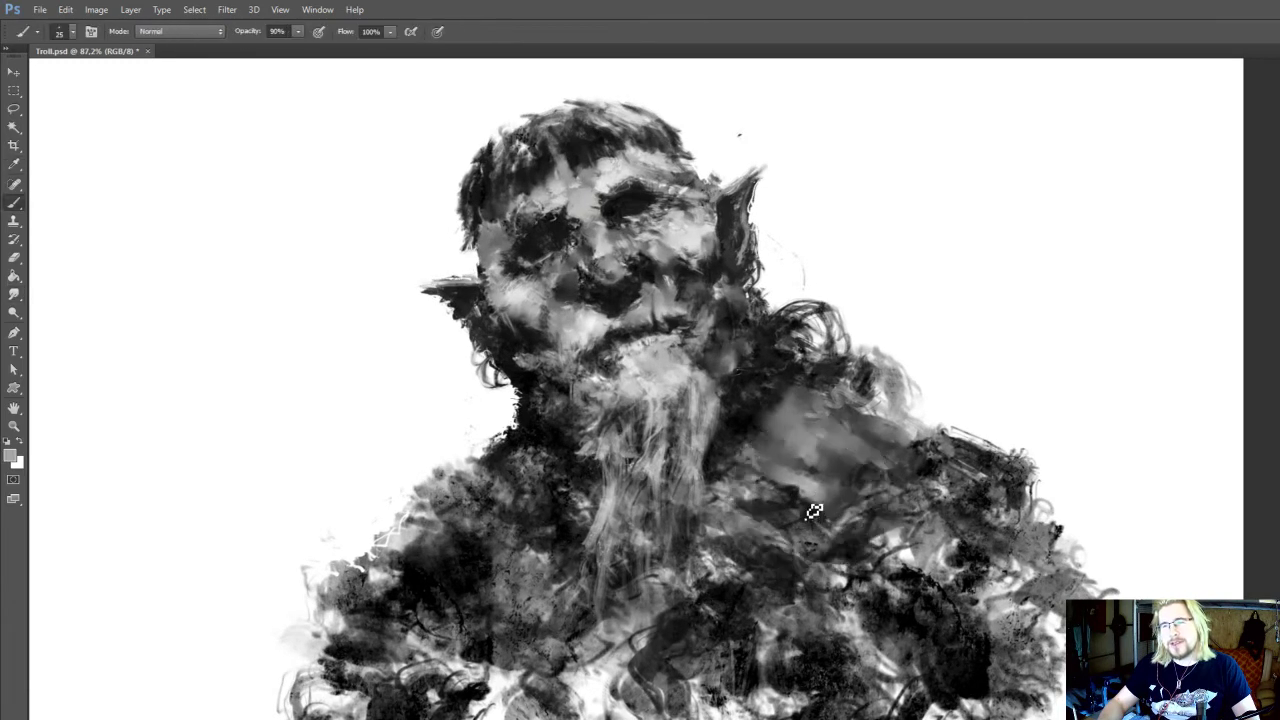
pyautogui.keyDown('alt'); pyautogui.click(810, 491); pyautogui.keyUp('alt')
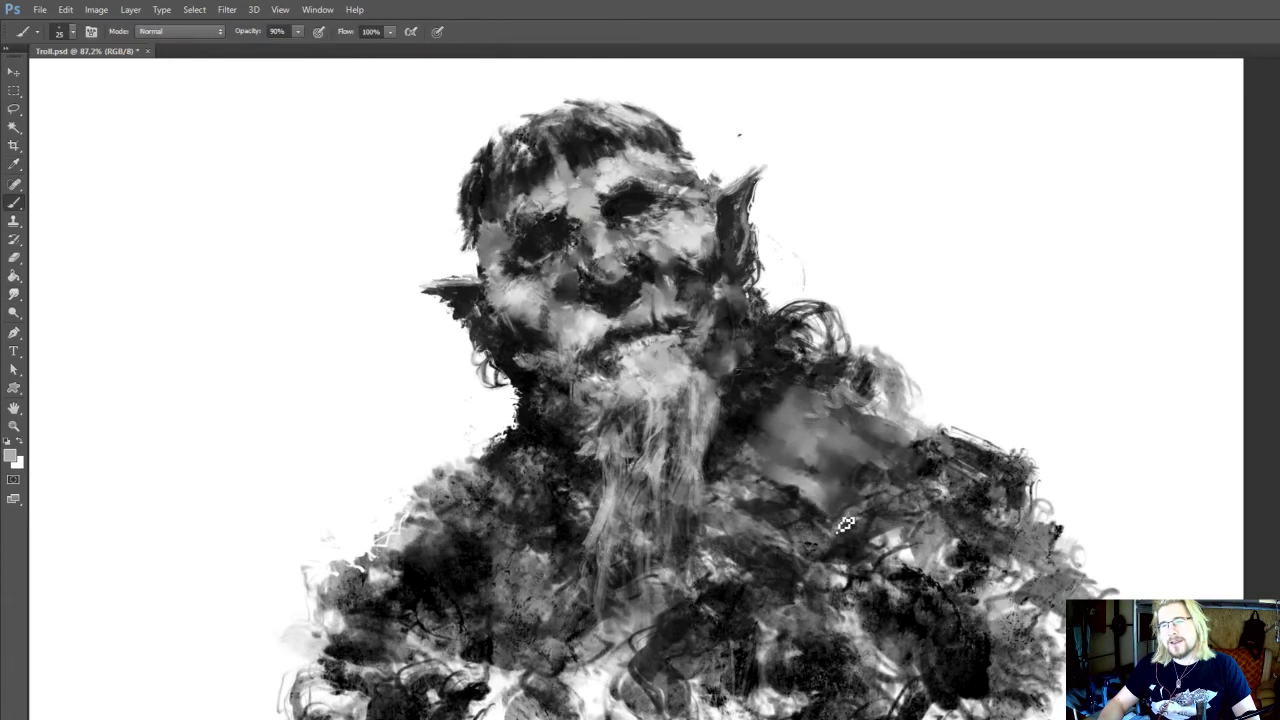
# Smudge the shadow between beard and shoulder, and paint sampled dark strokes along the patch's lower edge toward the outer shoulder
pyautogui.press('r')
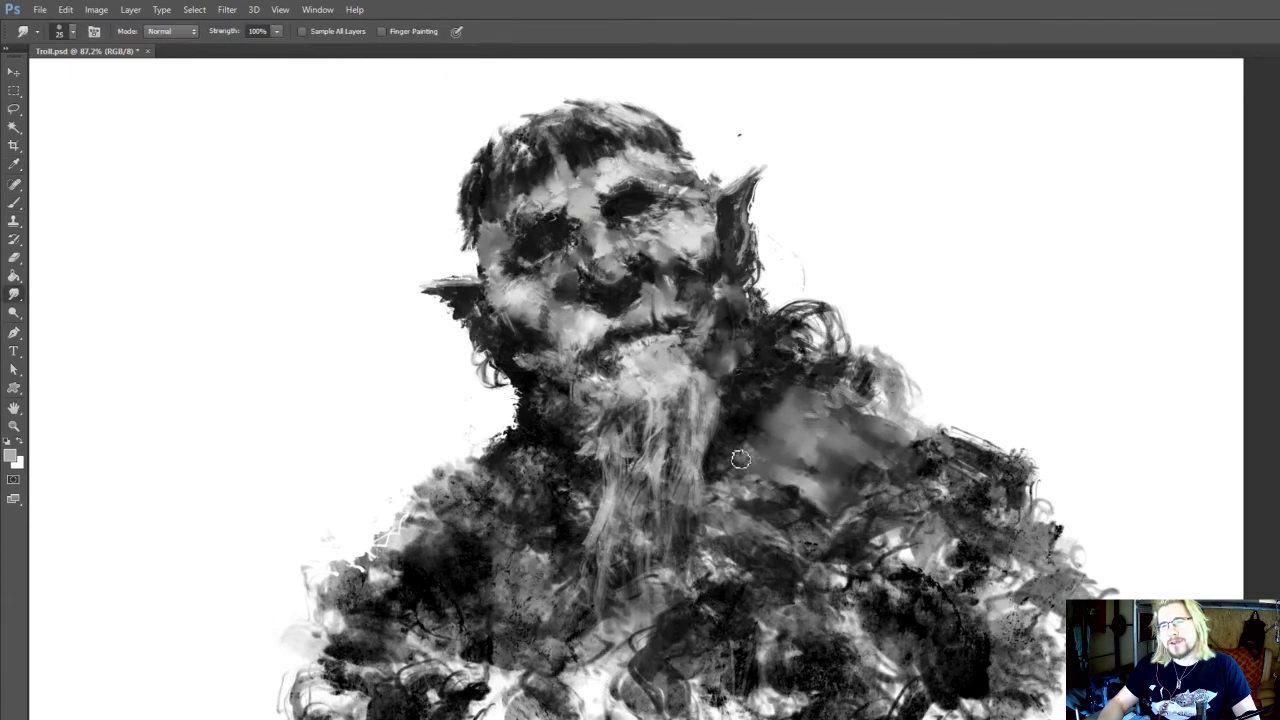
pyautogui.keyDown('alt'); pyautogui.click(775, 489); pyautogui.keyUp('alt')
pyautogui.press('b')
pyautogui.moveTo(852, 515); pyautogui.dragTo(822, 520)
pyautogui.keyDown('alt'); pyautogui.click(800, 515); pyautogui.keyUp('alt')
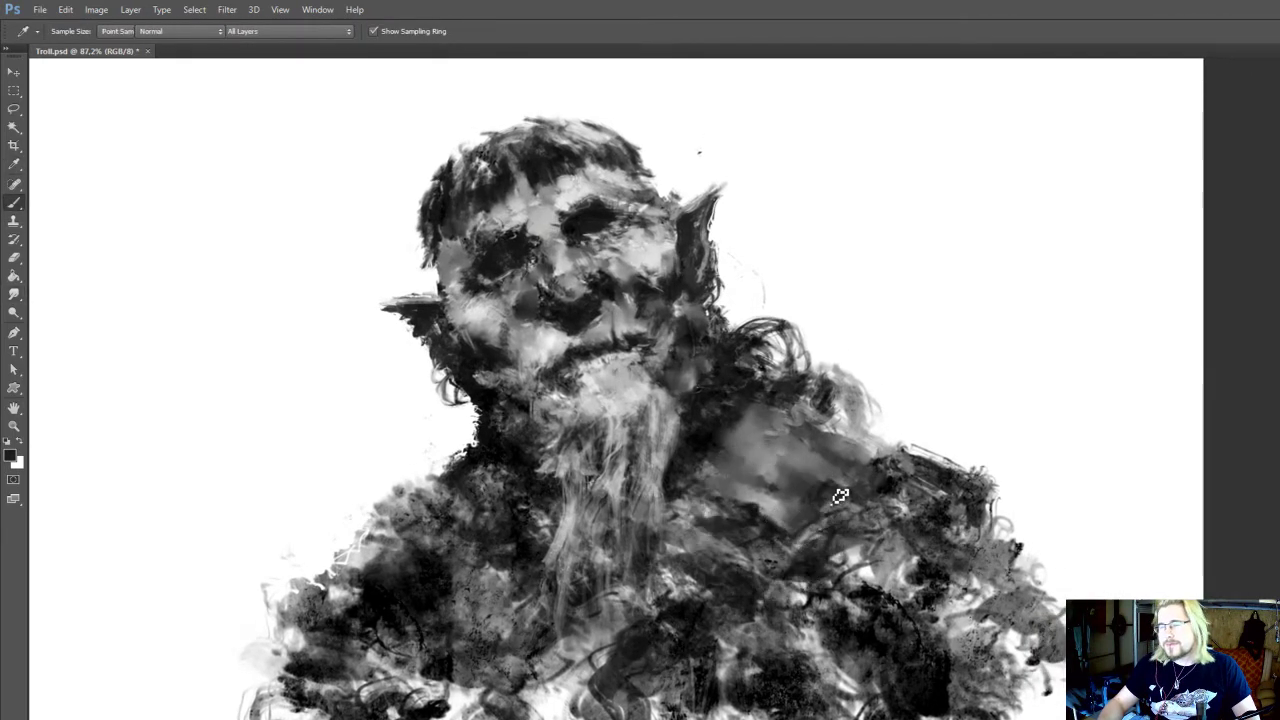
pyautogui.moveTo(848, 481); pyautogui.dragTo(888, 467)
pyautogui.keyDown('alt'); pyautogui.click(884, 468); pyautogui.keyUp('alt')
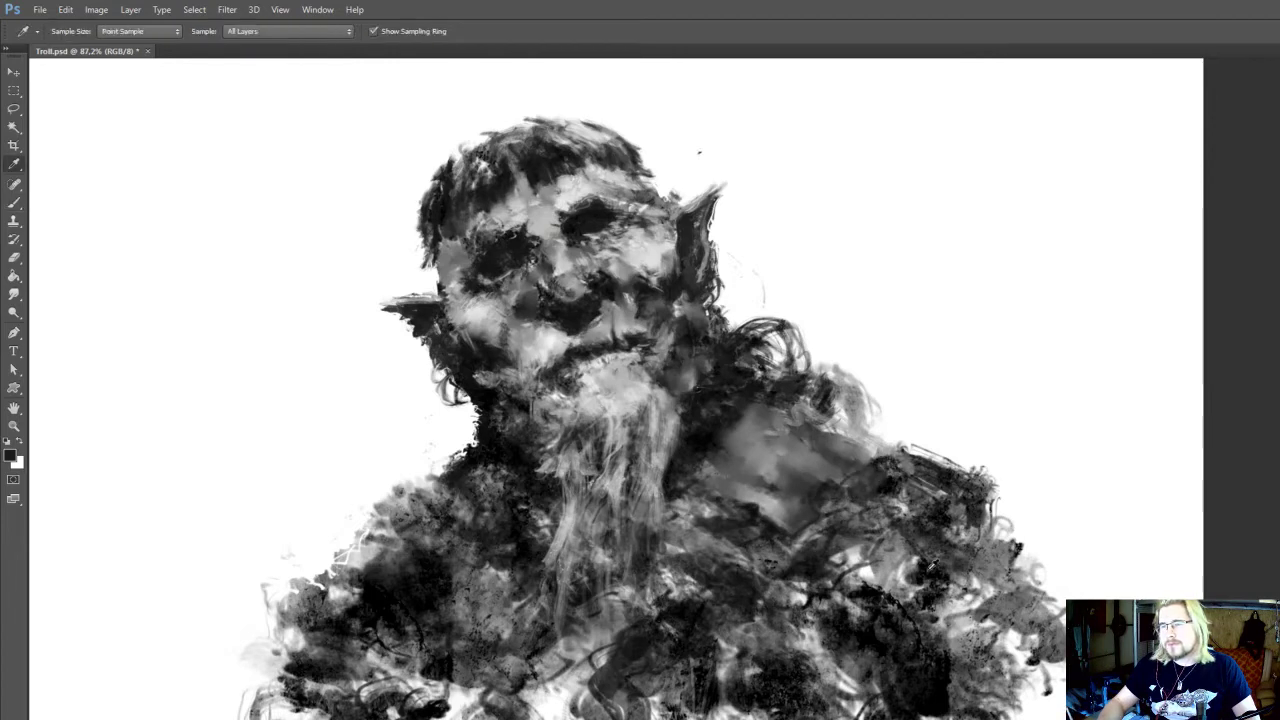
# Sample mid grey from the shoulder patch and extend the shoulder's upper edge outward with a 45 px brush
pyautogui.press('r')
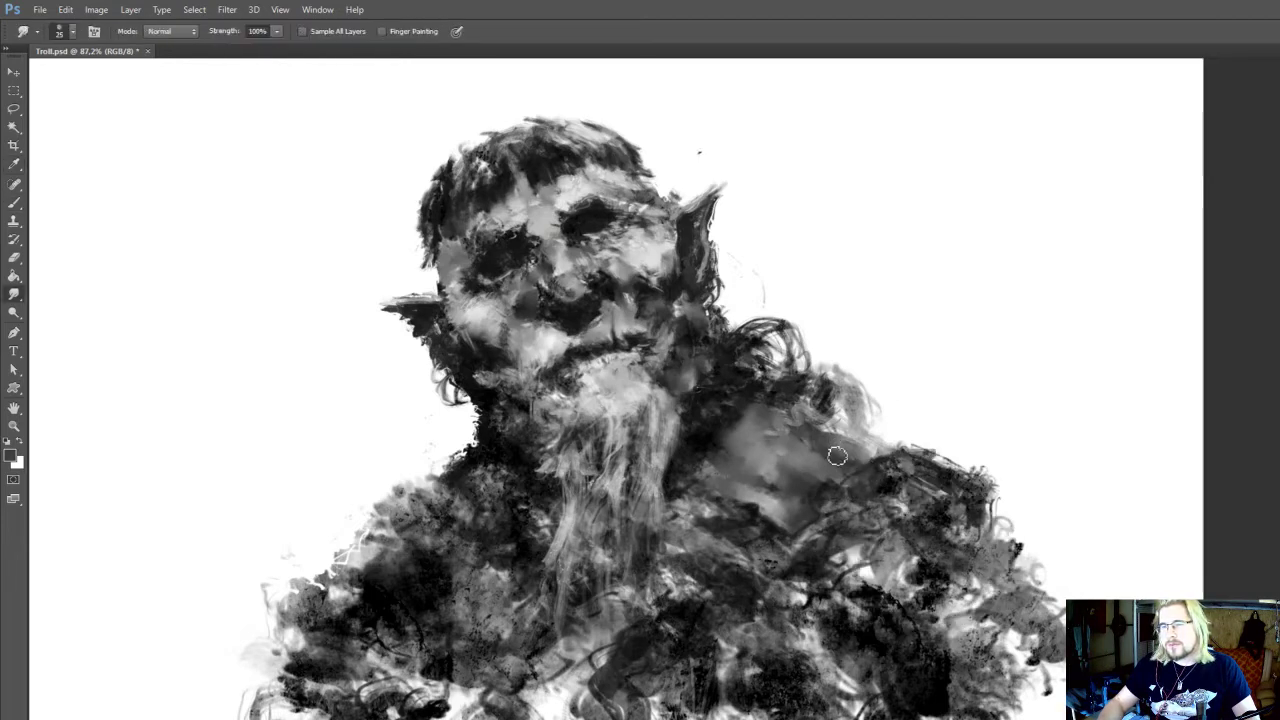
pyautogui.press('b')
pyautogui.keyDown('alt'); pyautogui.click(838, 452); pyautogui.keyUp('alt')
pyautogui.press(']')
pyautogui.press(']')
pyautogui.moveTo(864, 440); pyautogui.dragTo(896, 437)
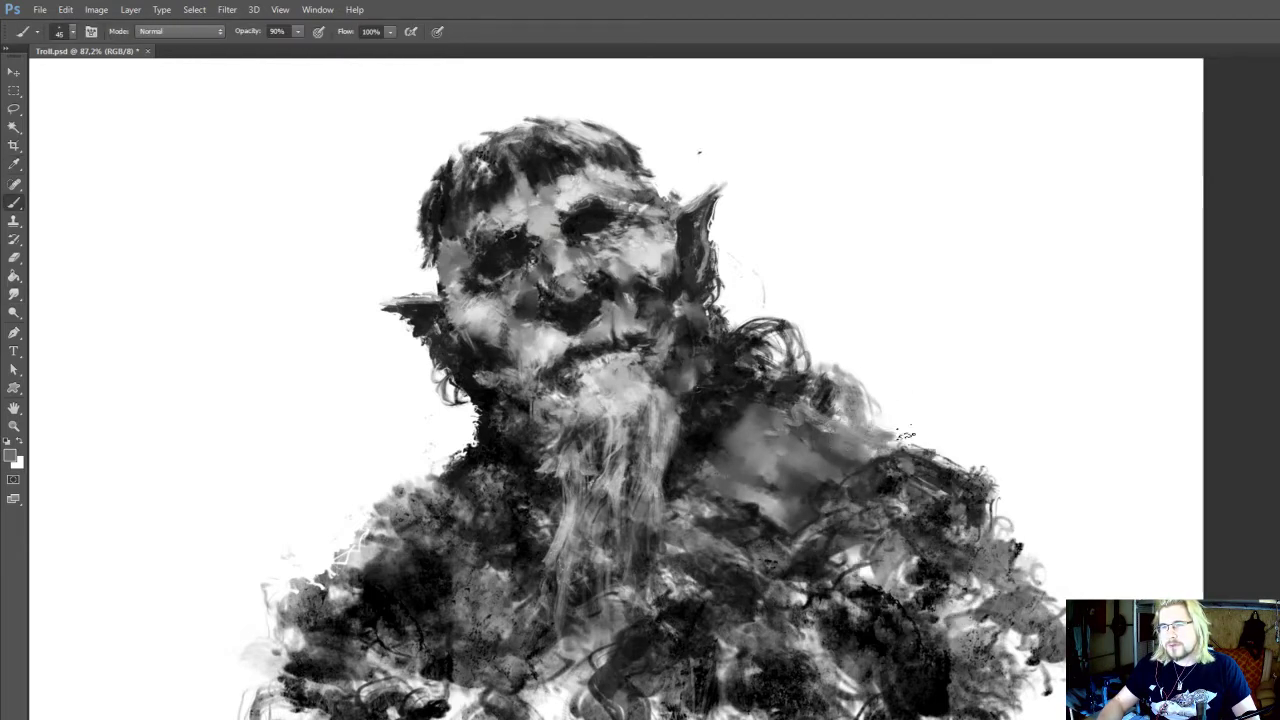
# Sample near-black from the hair and paint a pointed tuft sticking out of its left side with a 25 px brush
pyautogui.moveTo(696, 302); pyautogui.dragTo(729, 462)
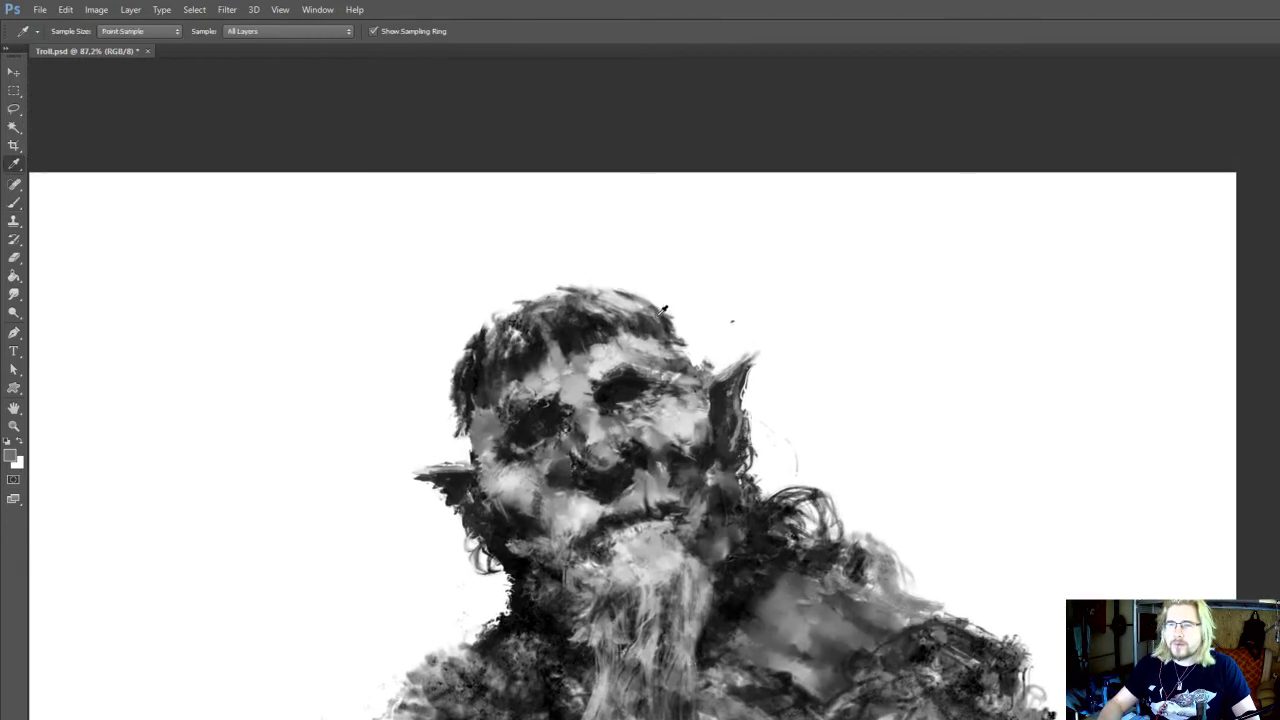
pyautogui.keyDown('alt'); pyautogui.click(590, 335); pyautogui.keyUp('alt')
pyautogui.press('[')
pyautogui.press('[')
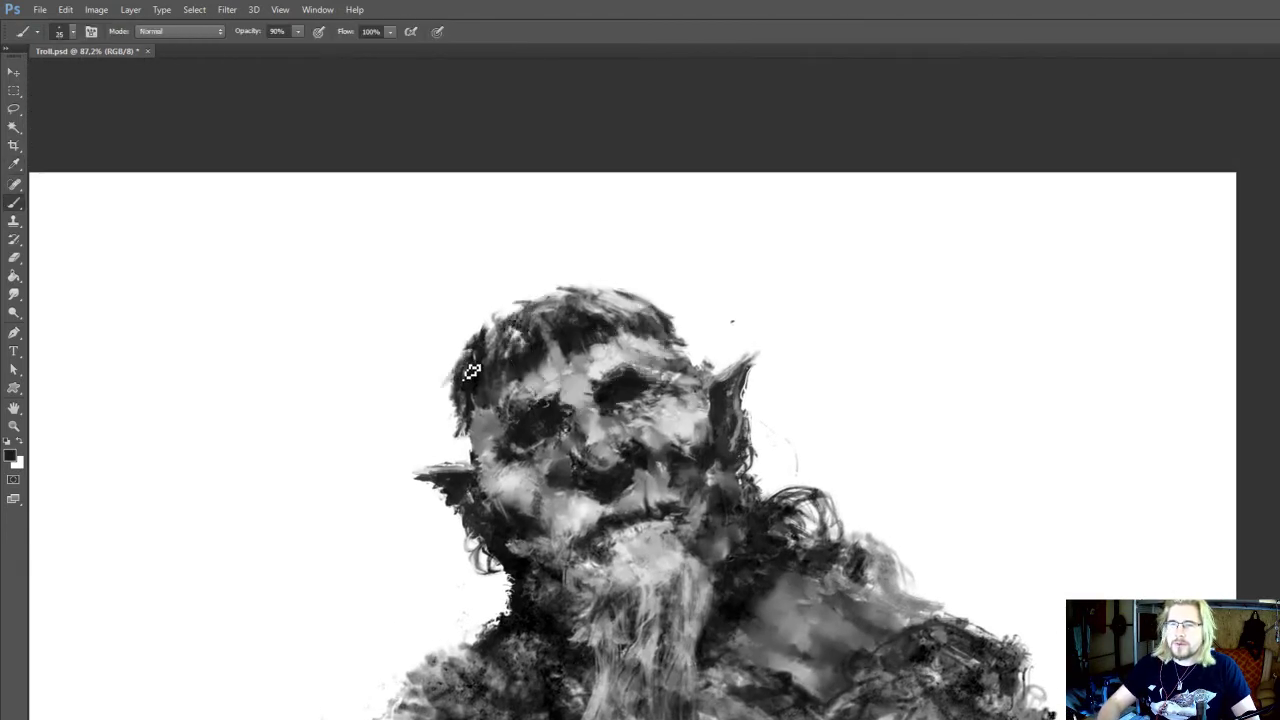
pyautogui.moveTo(471, 368); pyautogui.dragTo(434, 385)
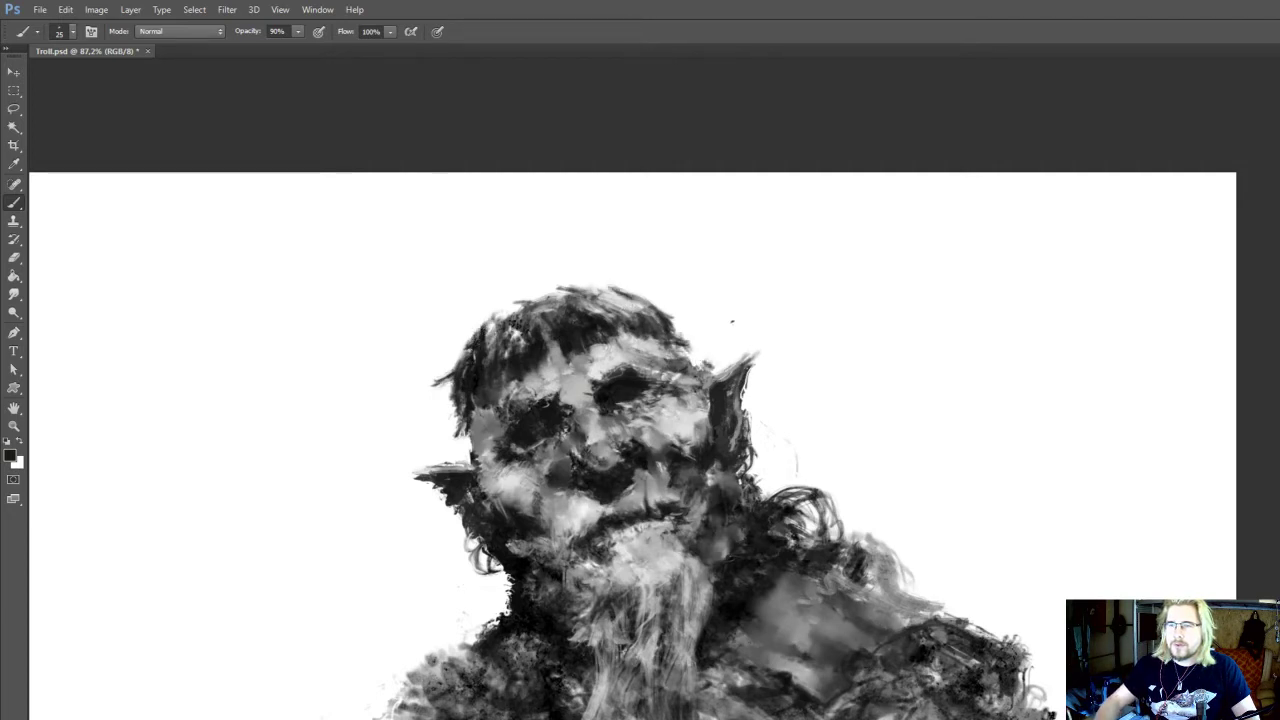
# Paint dark curling strands above the right-hand shoulder, and add 20 px dark strokes behind the ear and at the neck's left edge
pyautogui.moveTo(872, 481); pyautogui.dragTo(885, 530)
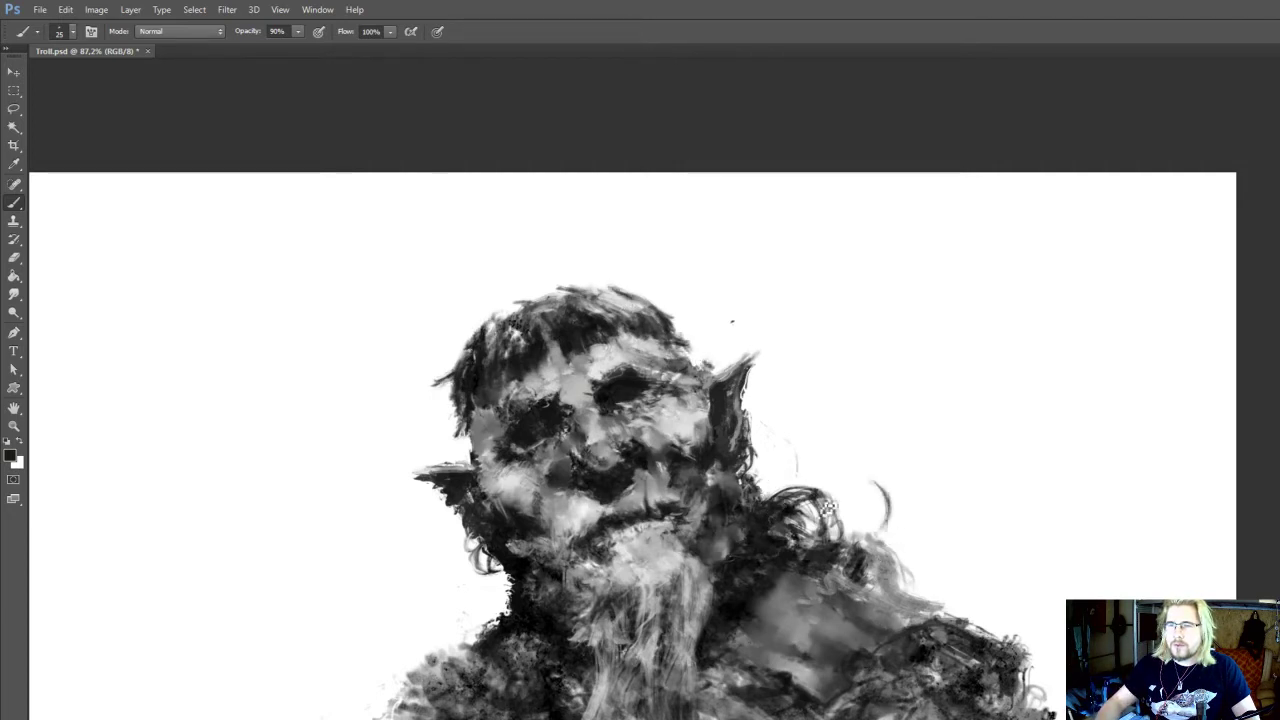
pyautogui.moveTo(826, 502)
pyautogui.mouseDown()
pyautogui.moveTo(887, 536)
pyautogui.moveTo(822, 497)
pyautogui.moveTo(822, 482)
pyautogui.moveTo(893, 512)
pyautogui.moveTo(862, 522)
pyautogui.mouseUp()
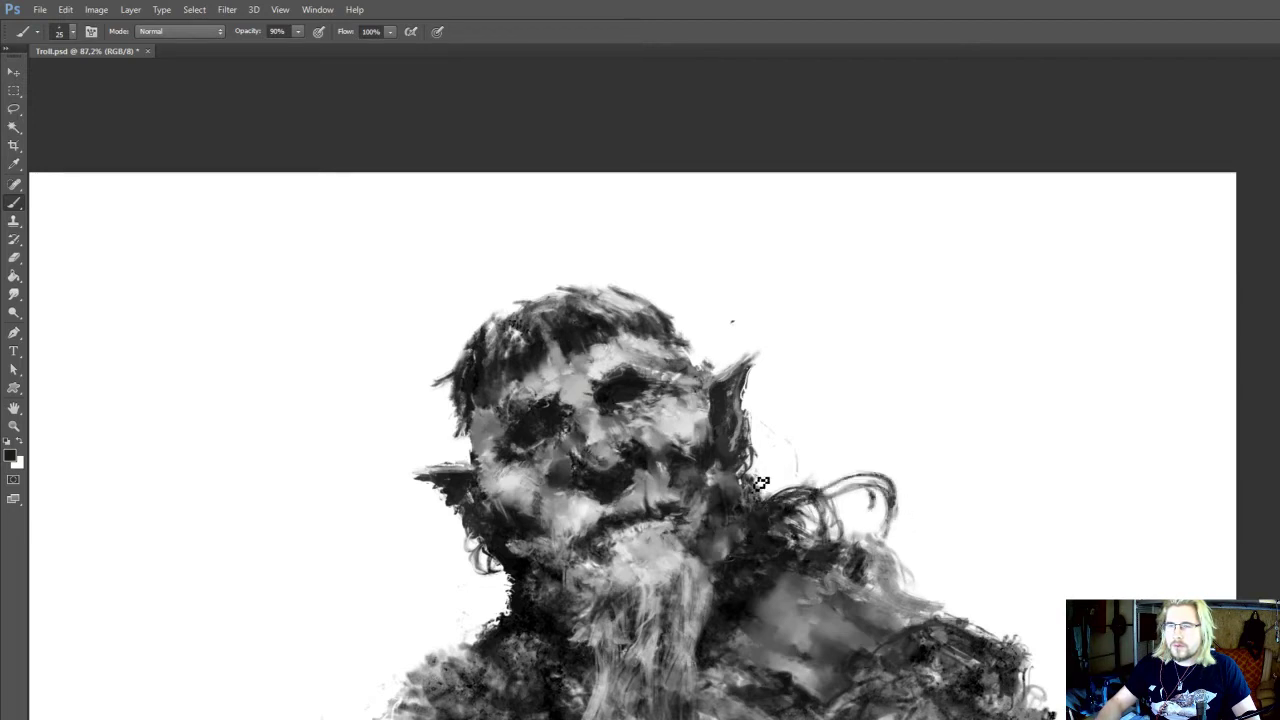
pyautogui.moveTo(752, 427); pyautogui.dragTo(754, 453)
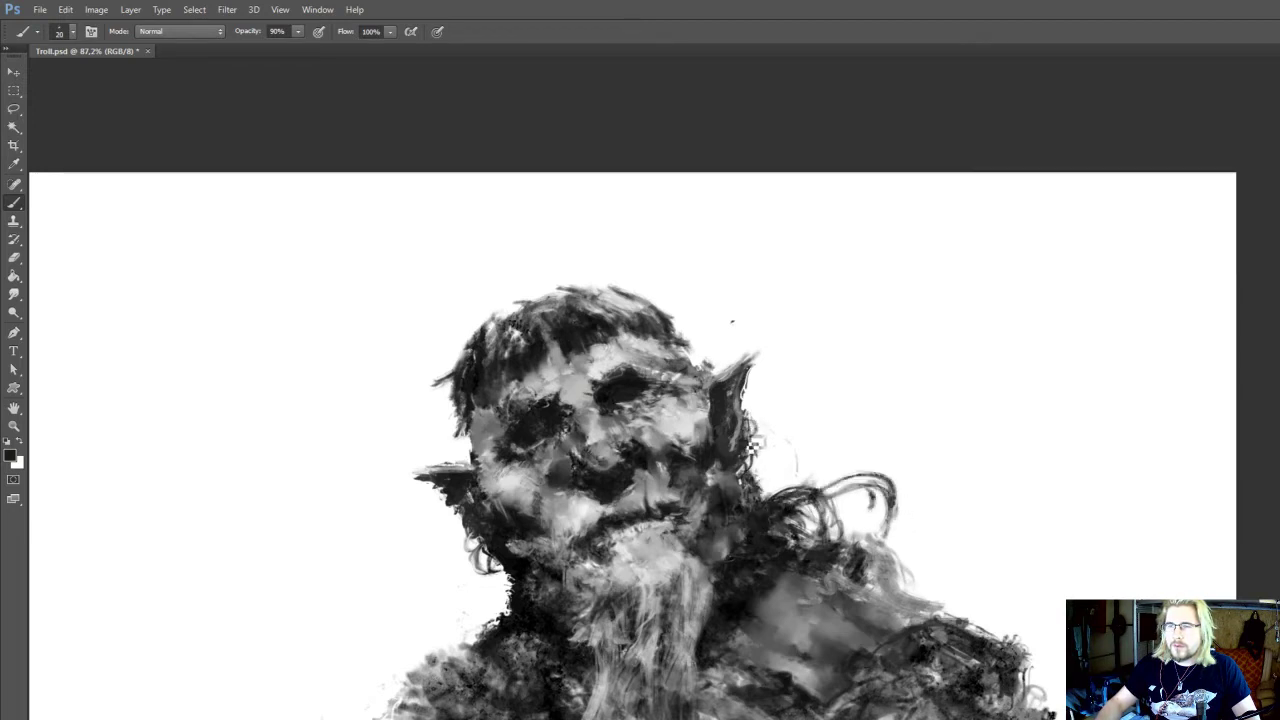
pyautogui.moveTo(458, 568)
pyautogui.mouseDown()
pyautogui.moveTo(533, 498)
pyautogui.moveTo(578, 505)
pyautogui.mouseUp()
pyautogui.moveTo(581, 574); pyautogui.dragTo(565, 534)
# Sample light grey for the face's right side and brighten the cheek below the right-hand eye with the Dodge tool
pyautogui.keyDown('alt'); pyautogui.click(706, 472); pyautogui.keyUp('alt')
pyautogui.moveTo(759, 375); pyautogui.dragTo(763, 469)
pyautogui.press('o')
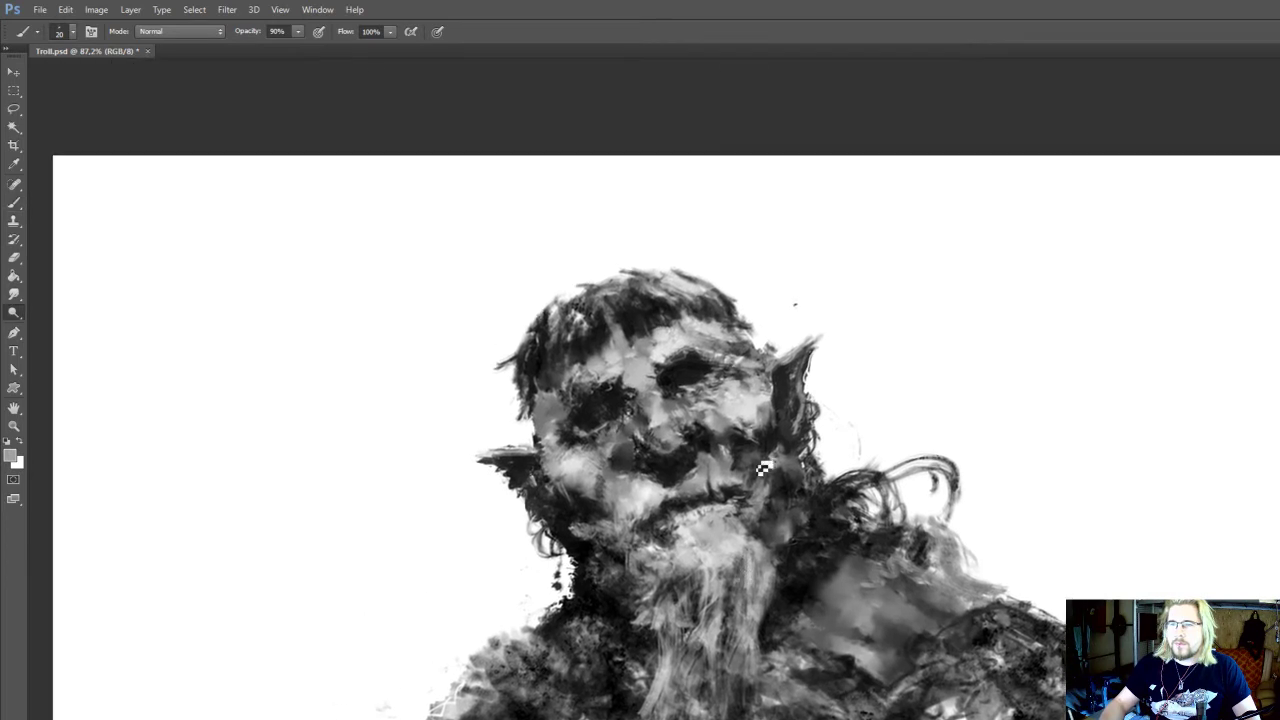
pyautogui.moveTo(738, 407); pyautogui.dragTo(726, 409)
pyautogui.moveTo(730, 410); pyautogui.dragTo(738, 512)
pyautogui.press('r')
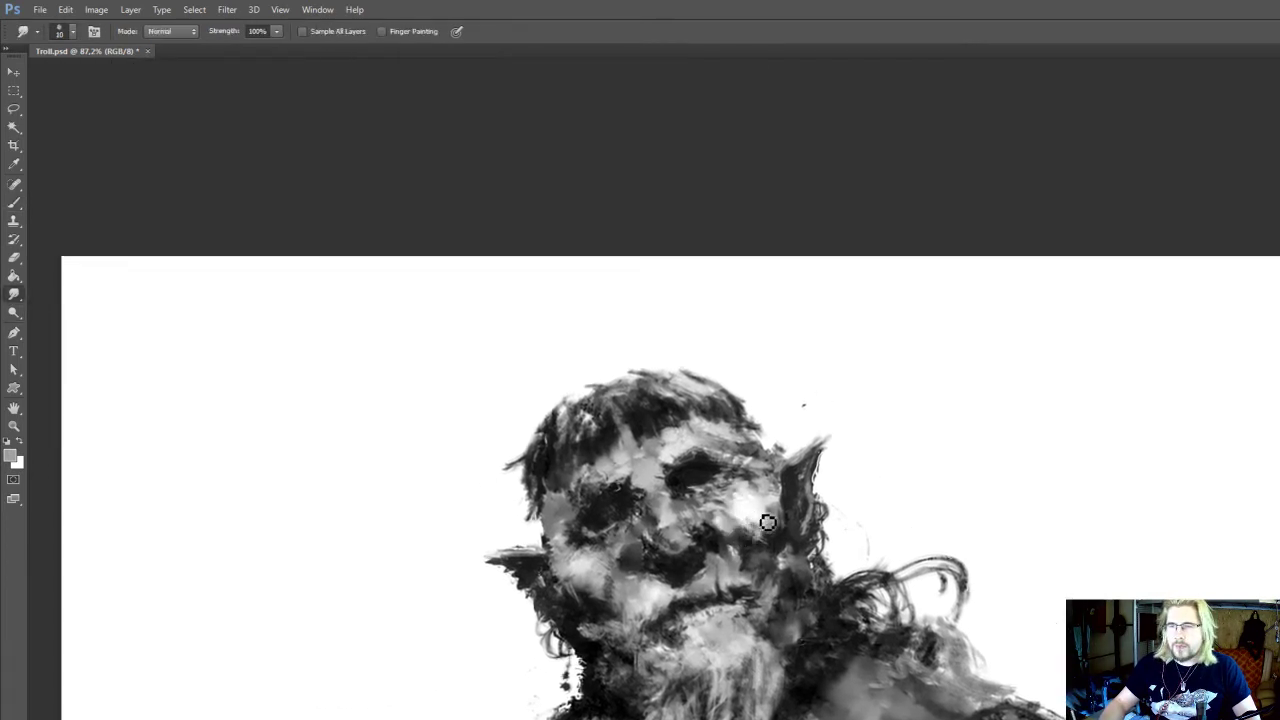
# Paint the cheek below the right-hand eye with sampled light greys and white using a 20 px brush
pyautogui.press('b')
pyautogui.keyDown('alt'); pyautogui.click(752, 493); pyautogui.keyUp('alt')
pyautogui.moveTo(762, 490)
pyautogui.mouseDown()
pyautogui.moveTo(772, 486)
pyautogui.moveTo(744, 505)
pyautogui.mouseUp()
pyautogui.keyDown('alt'); pyautogui.click(743, 519); pyautogui.keyUp('alt')
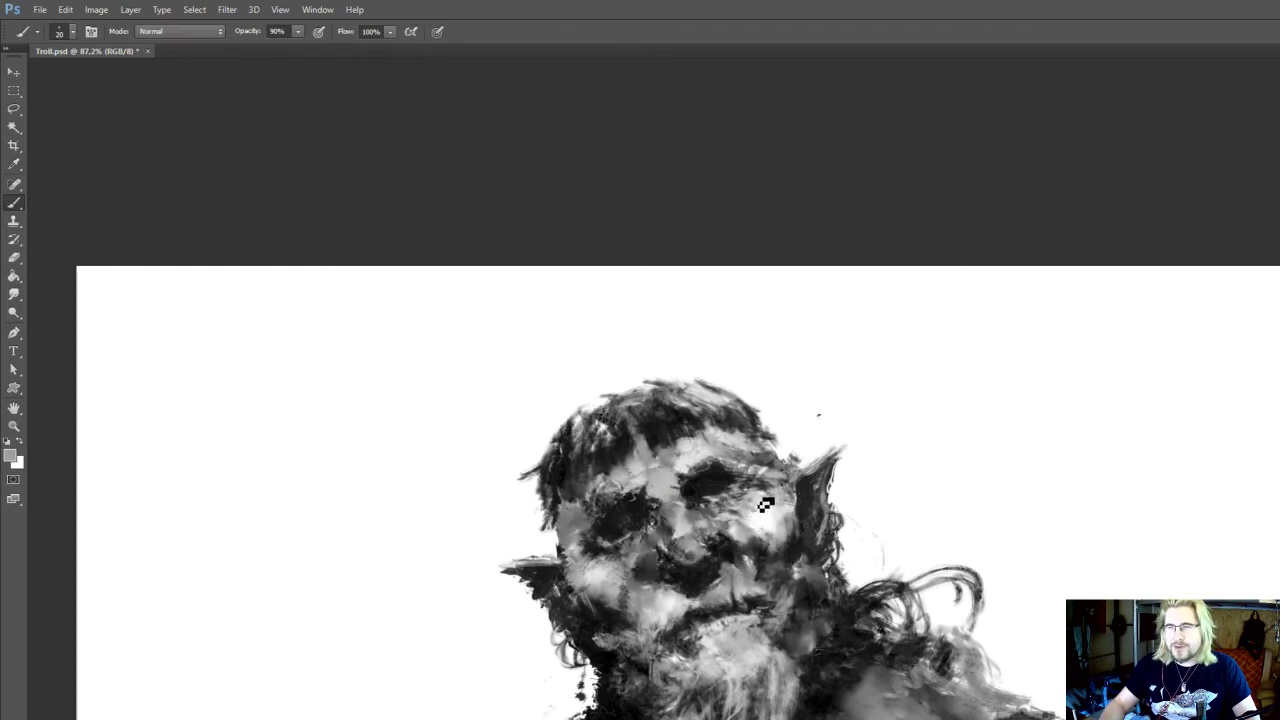
pyautogui.keyDown('alt'); pyautogui.click(768, 518); pyautogui.keyUp('alt')
pyautogui.moveTo(766, 598); pyautogui.dragTo(780, 559)
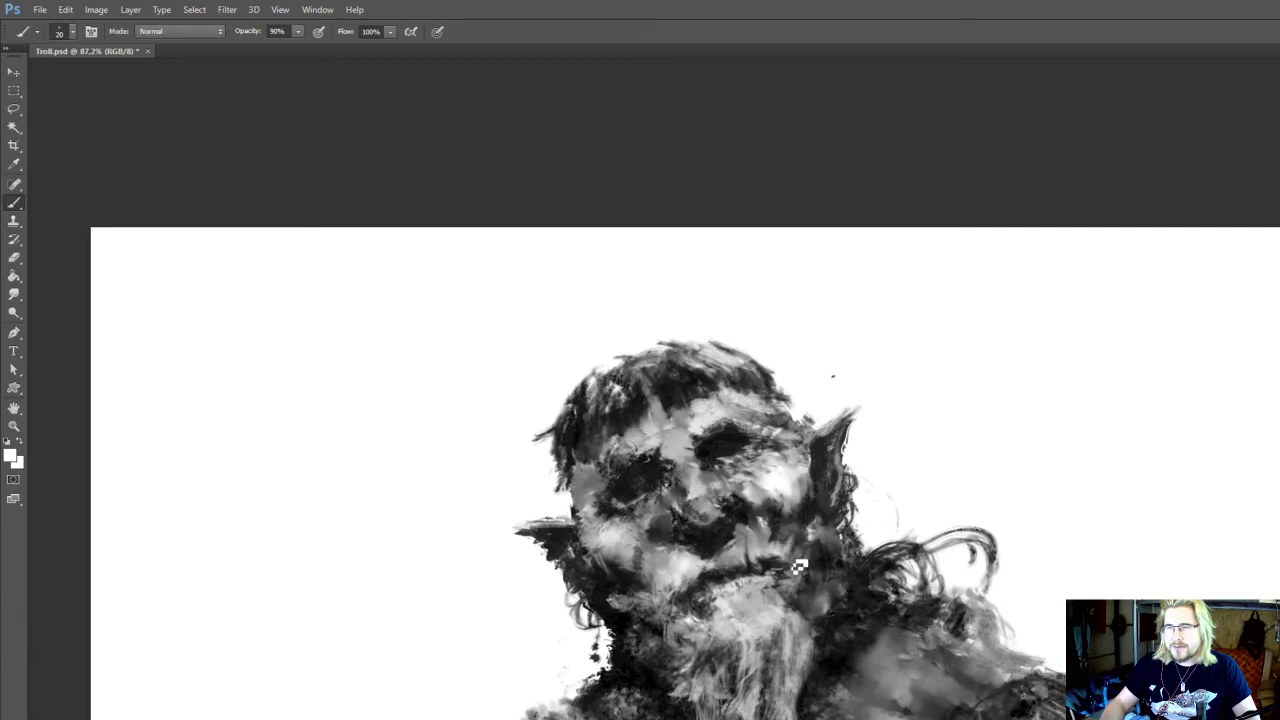
# Refine the right-hand cheek down to the mouth corner with sampled light grey and white strokes
pyautogui.press('r')
pyautogui.press('b')
pyautogui.keyDown('alt'); pyautogui.click(805, 520); pyautogui.keyUp('alt')
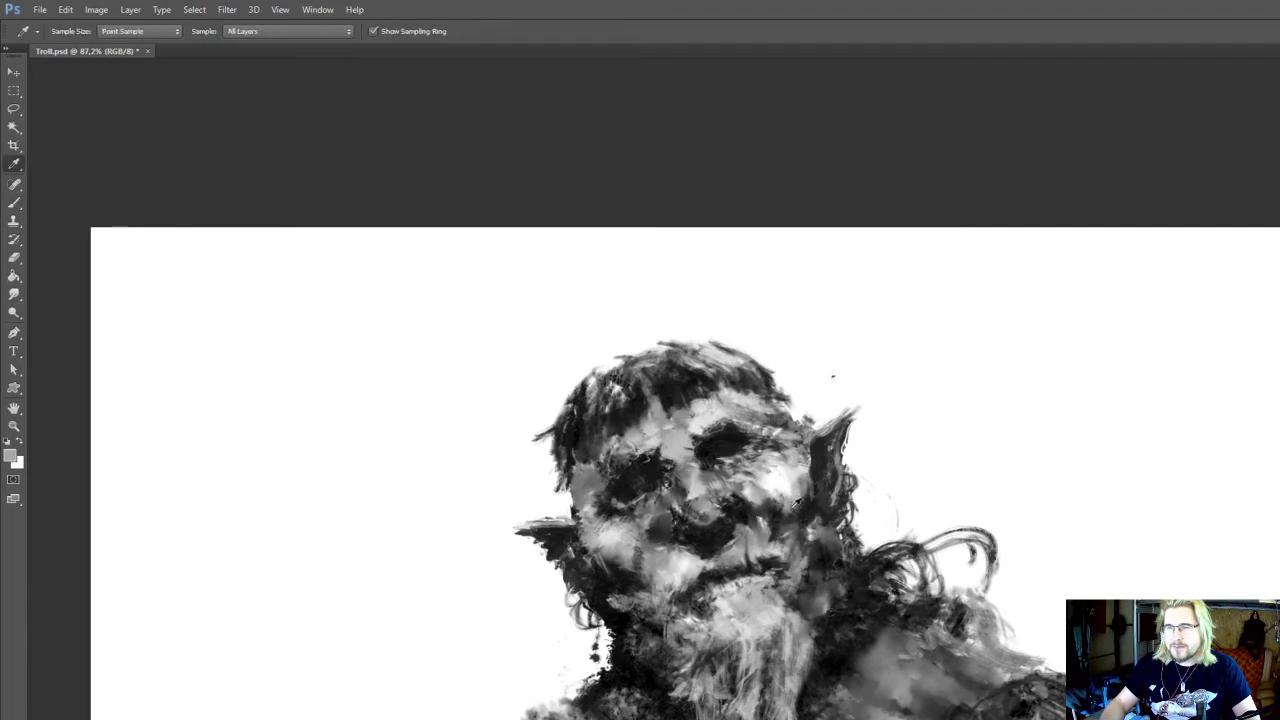
pyautogui.moveTo(812, 562); pyautogui.dragTo(812, 607)
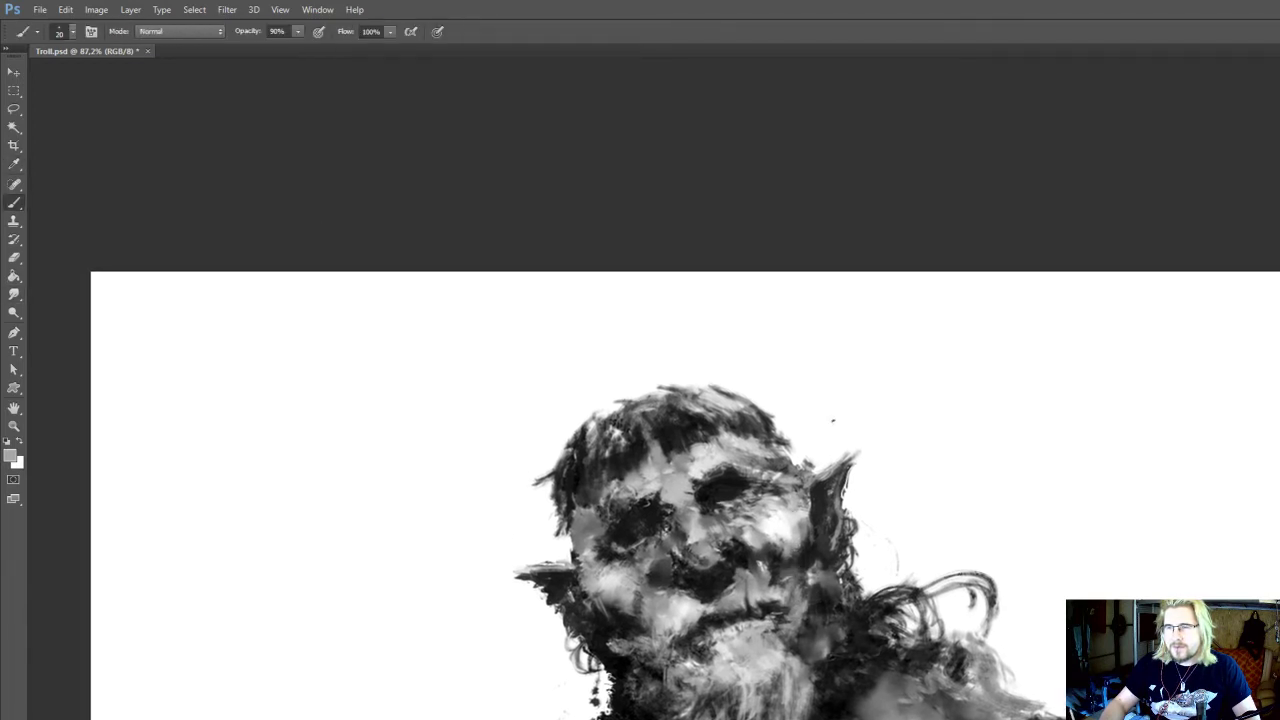
pyautogui.keyDown('alt'); pyautogui.click(786, 521); pyautogui.keyUp('alt')
pyautogui.press('r')
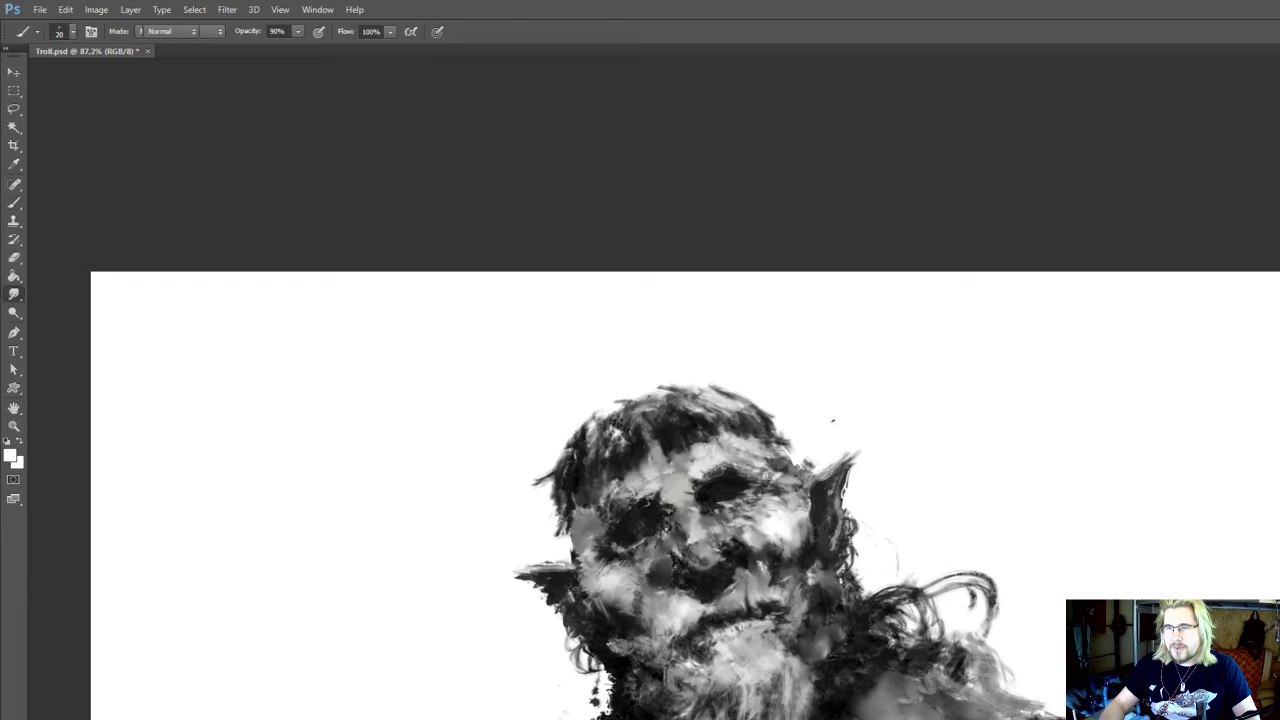
pyautogui.press('b')
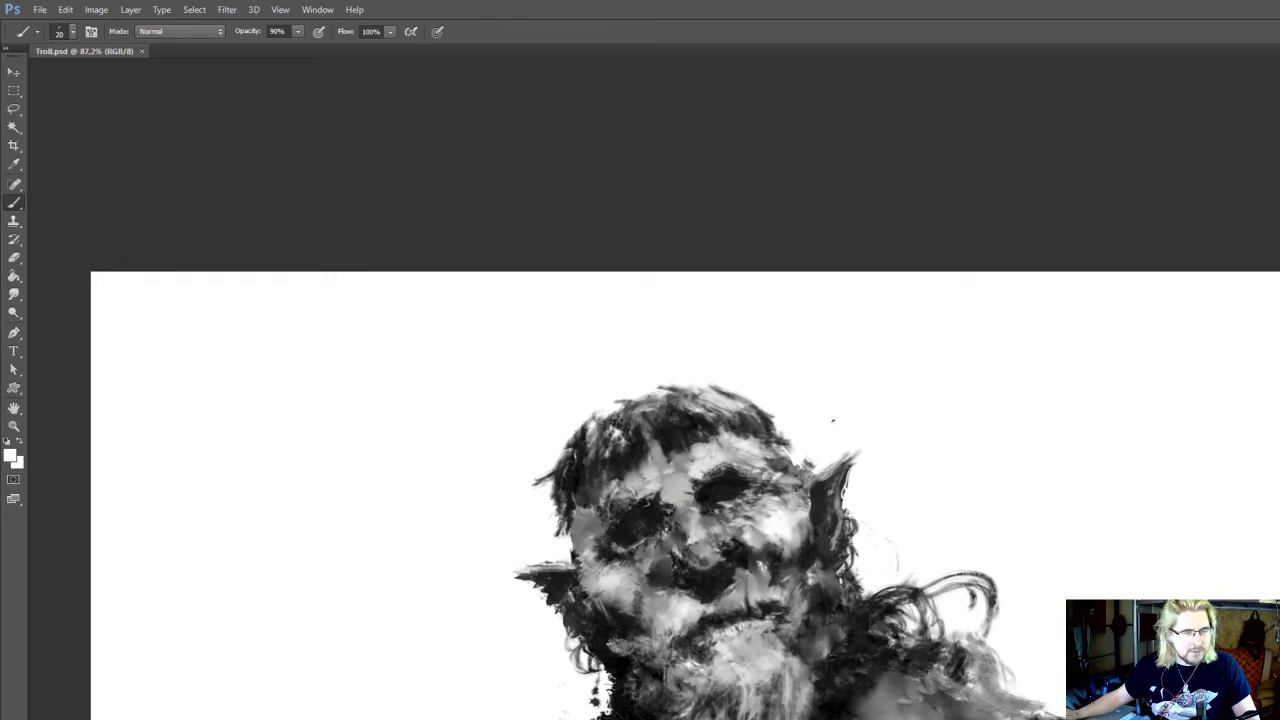
# Shade the jaw between the right-hand cheek and ear with sampled near-black and mid grey using a 20 px brush
pyautogui.moveTo(535, 459); pyautogui.dragTo(590, 366)
pyautogui.moveTo(580, 497); pyautogui.dragTo(546, 440)
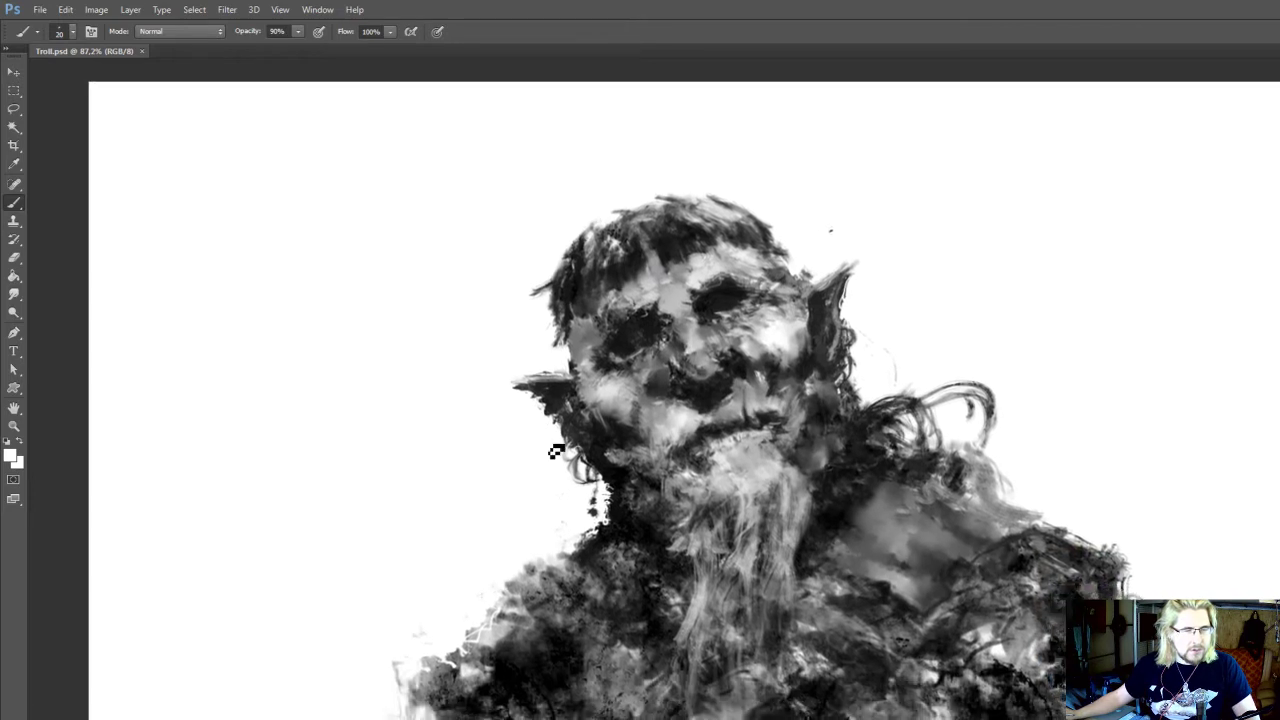
pyautogui.scroll(1, 520, 461)
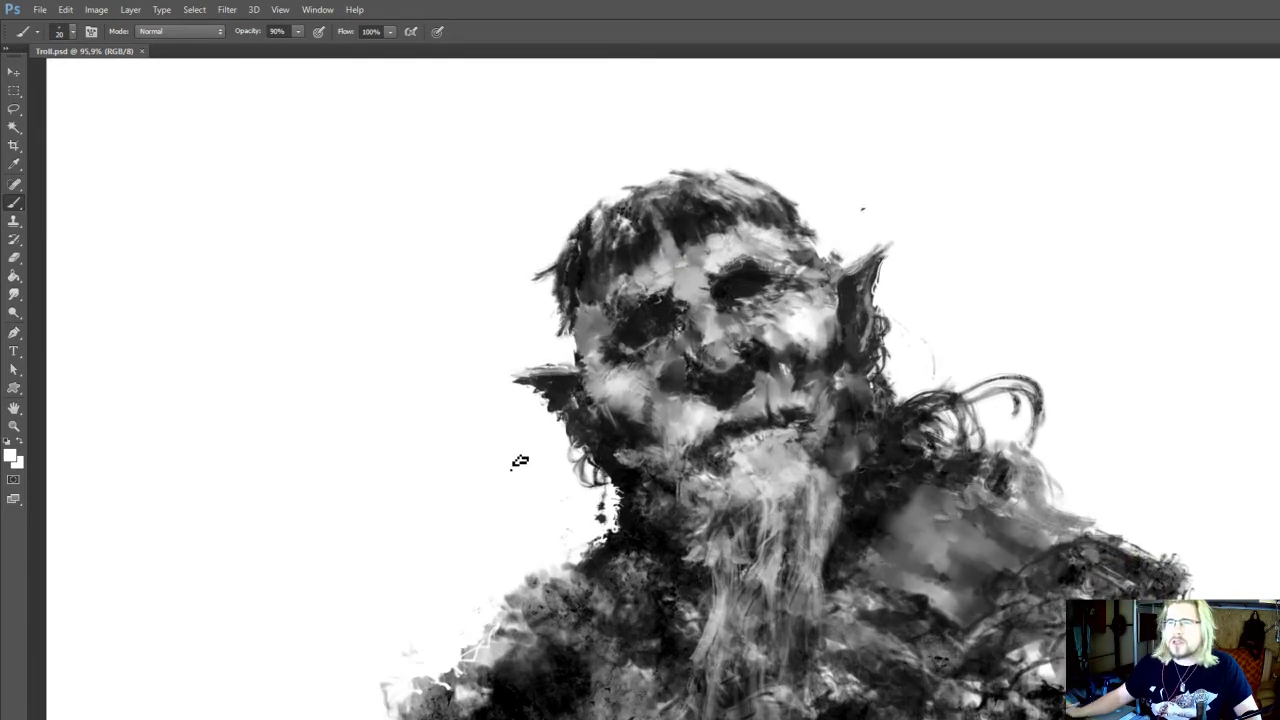
pyautogui.moveTo(737, 433); pyautogui.dragTo(729, 563)
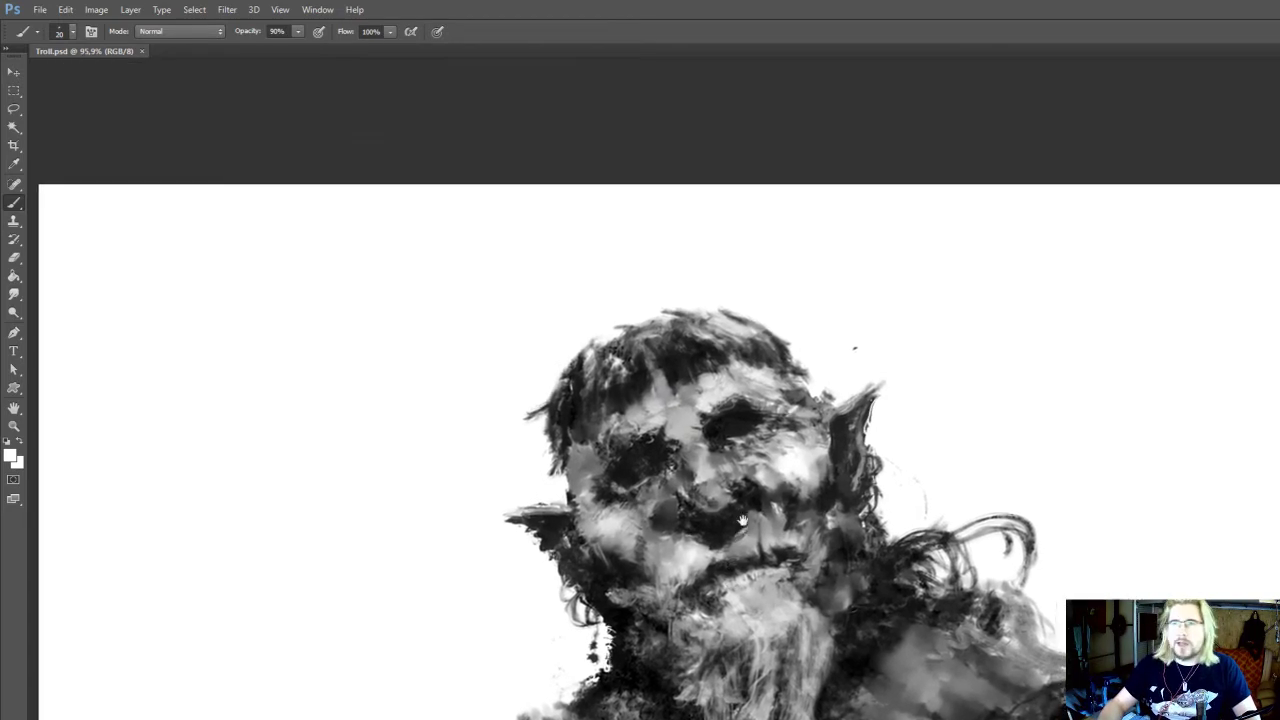
pyautogui.moveTo(820, 494)
pyautogui.mouseDown()
pyautogui.moveTo(820, 514)
pyautogui.moveTo(812, 473)
pyautogui.moveTo(839, 472)
pyautogui.moveTo(826, 452)
pyautogui.mouseUp()
pyautogui.keyDown('alt'); pyautogui.click(822, 472); pyautogui.keyUp('alt')
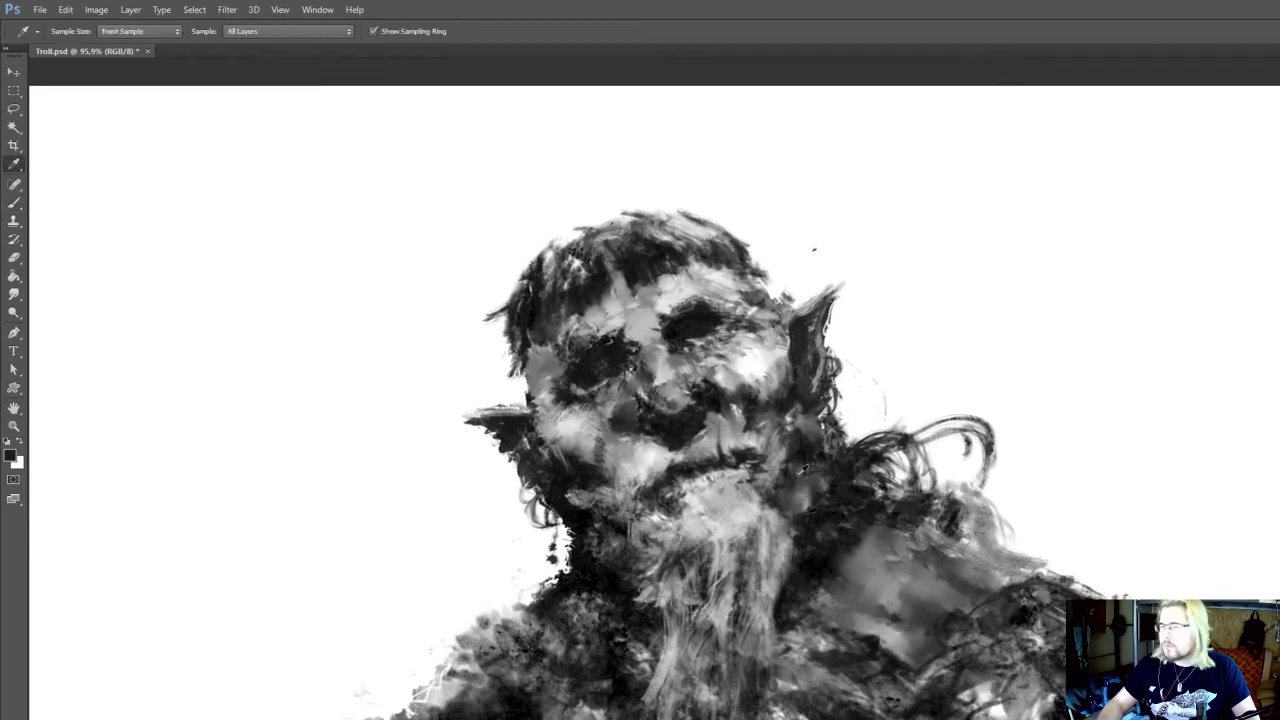
pyautogui.keyDown('alt'); pyautogui.click(784, 445); pyautogui.keyUp('alt')
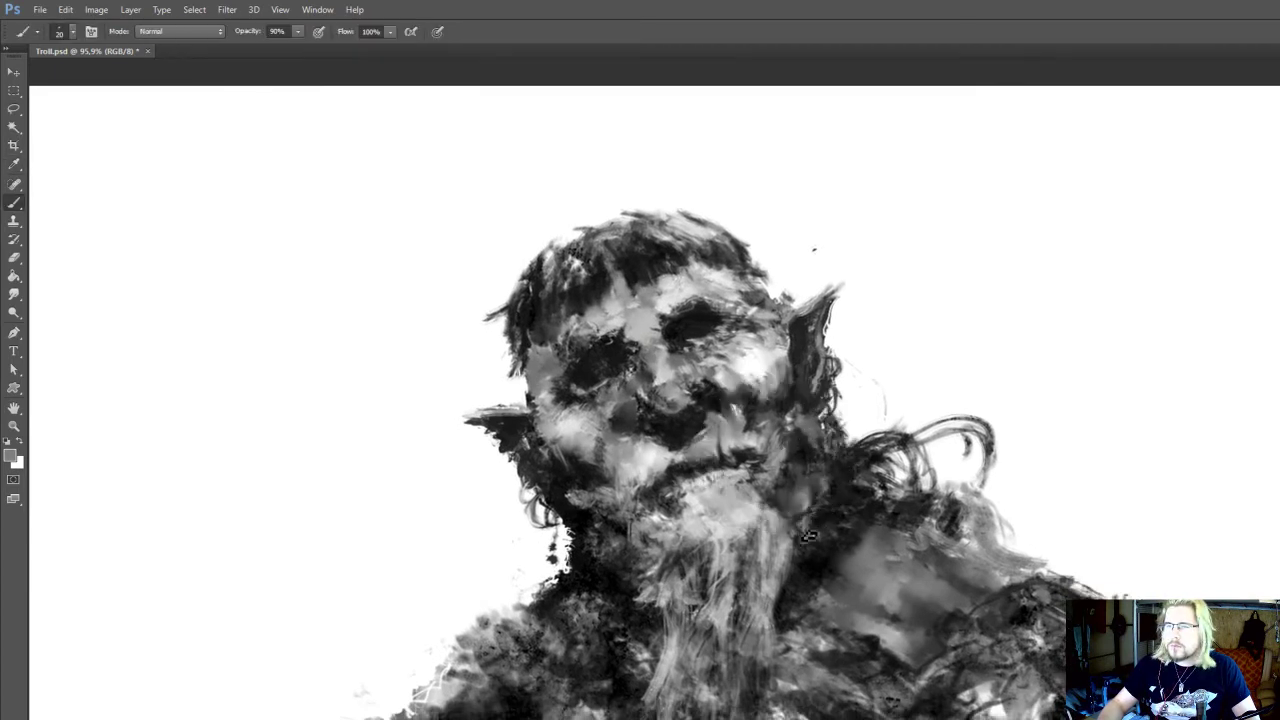
# Dodge the highlights on the jaw beside the beard's right edge, and touch up the neck area with sampled near-black
pyautogui.press('o')
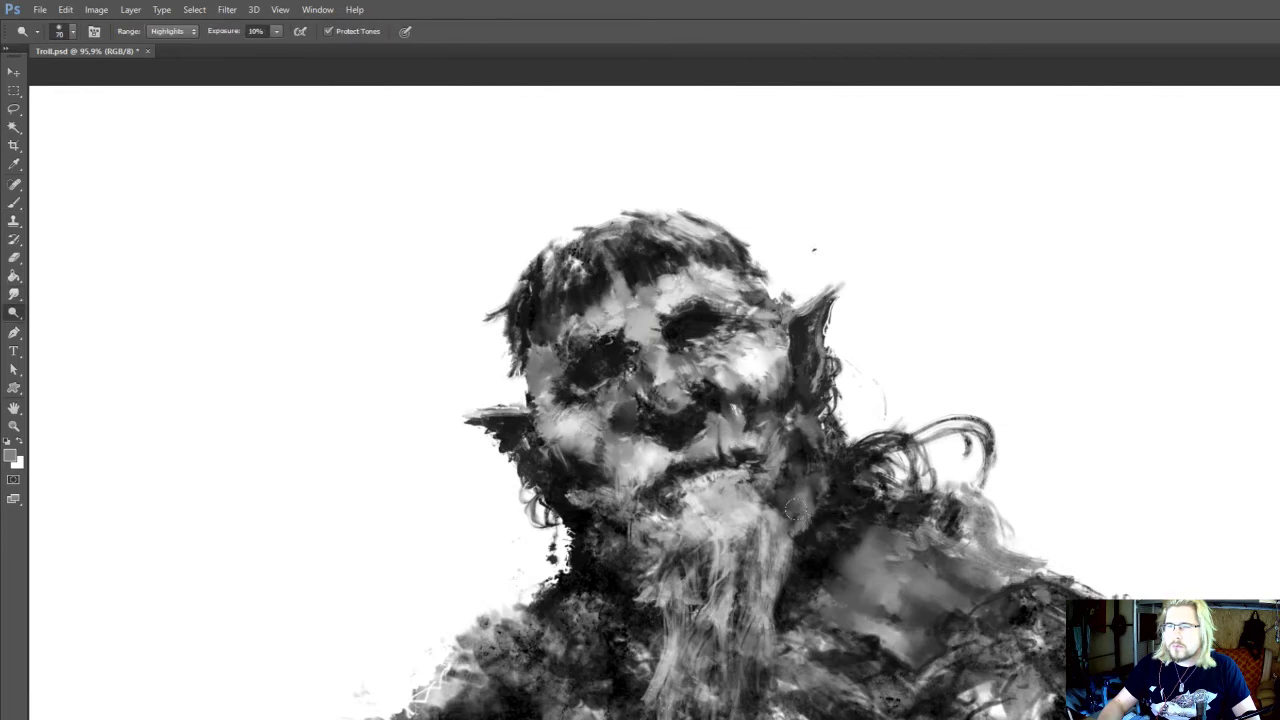
pyautogui.press('b')
pyautogui.press('alt')
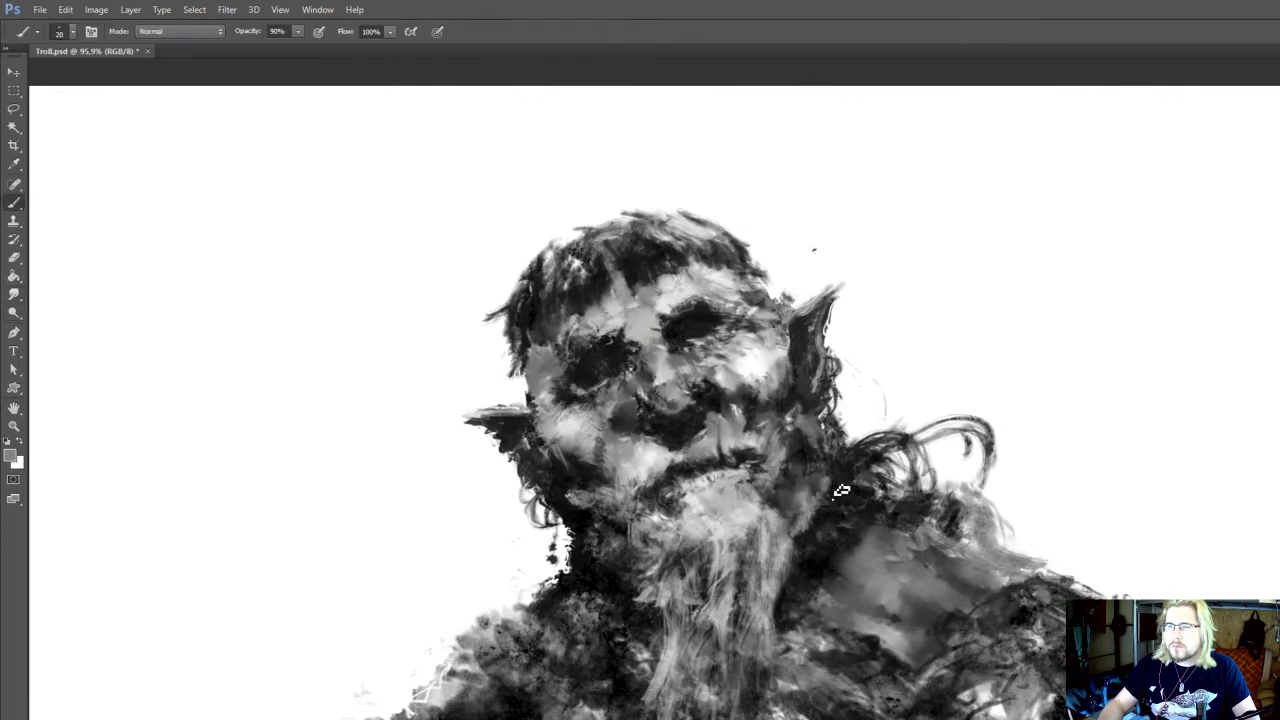
pyautogui.moveTo(619, 587); pyautogui.dragTo(605, 529)
pyautogui.keyDown('alt'); pyautogui.click(619, 543); pyautogui.keyUp('alt')
pyautogui.moveTo(926, 572); pyautogui.dragTo(883, 534)
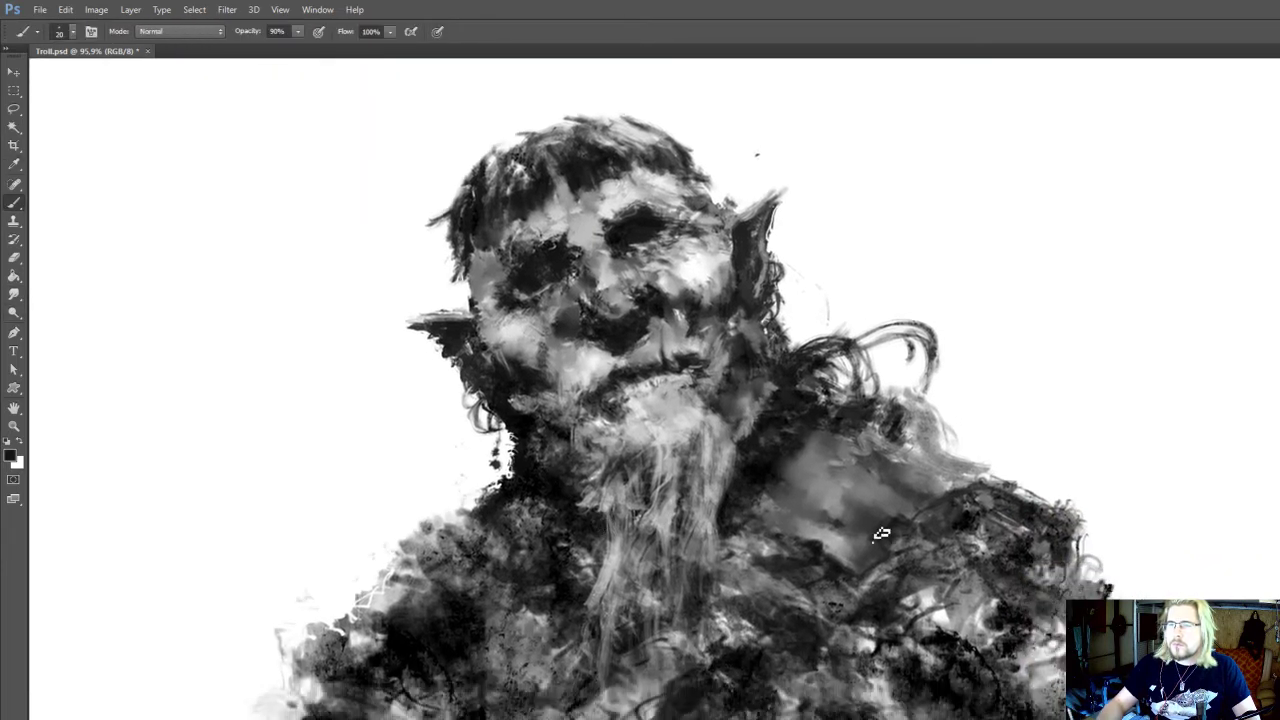
# Smudge the shoulder patch's upper area, and paint a long thin wavy strand from the hair curls with a near-black 15 px brush
pyautogui.press('r')
pyautogui.moveTo(839, 449)
pyautogui.mouseDown()
pyautogui.moveTo(818, 427)
pyautogui.moveTo(863, 449)
pyautogui.moveTo(831, 437)
pyautogui.moveTo(800, 477)
pyautogui.mouseUp()
pyautogui.press('b')
pyautogui.press('alt')
pyautogui.keyDown('alt'); pyautogui.click(756, 472); pyautogui.keyUp('alt')
pyautogui.moveTo(839, 384)
pyautogui.mouseDown()
pyautogui.moveTo(949, 434)
pyautogui.moveTo(951, 487)
pyautogui.mouseUp()
pyautogui.press('b')
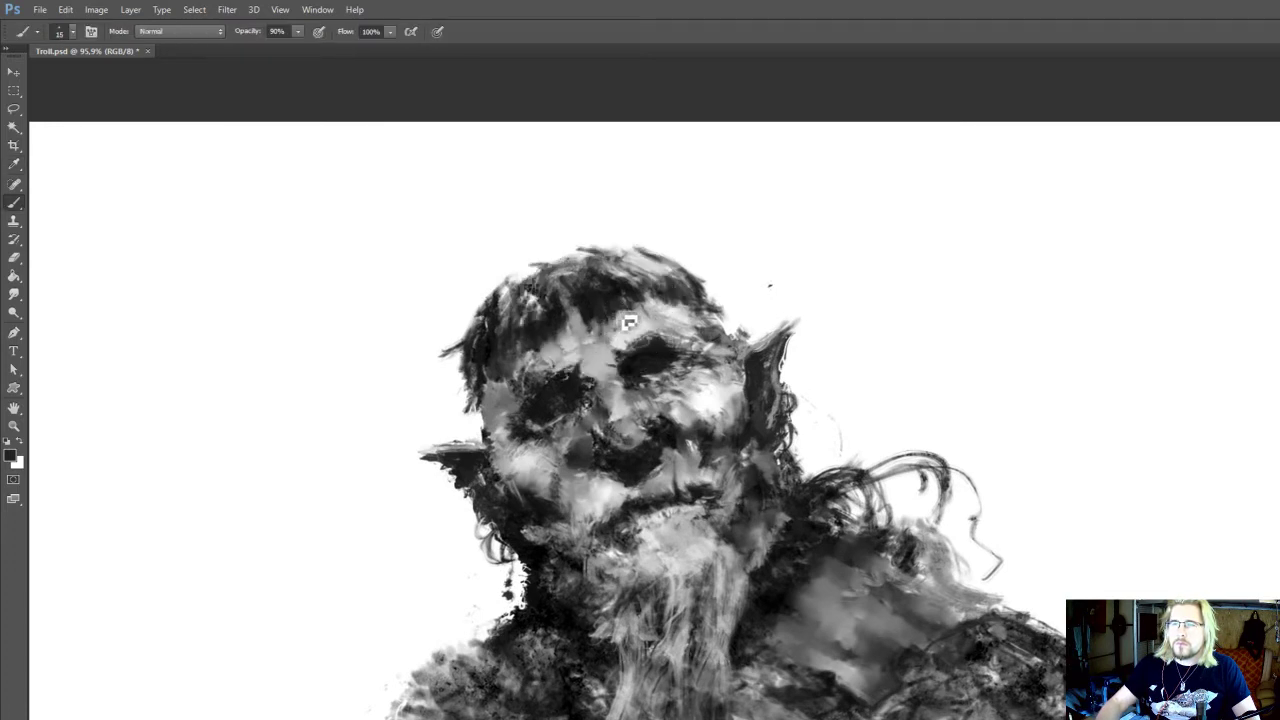
# Paint thin stray hairs sticking out along the crown of the head with the near-black 15 px brush
pyautogui.keyDown('alt'); pyautogui.click(616, 316); pyautogui.keyUp('alt')
pyautogui.moveTo(568, 391)
pyautogui.mouseDown()
pyautogui.moveTo(556, 362)
pyautogui.moveTo(562, 413)
pyautogui.mouseUp()
pyautogui.keyDown('alt'); pyautogui.click(599, 297); pyautogui.keyUp('alt')
pyautogui.keyDown('alt'); pyautogui.click(639, 294); pyautogui.keyUp('alt')
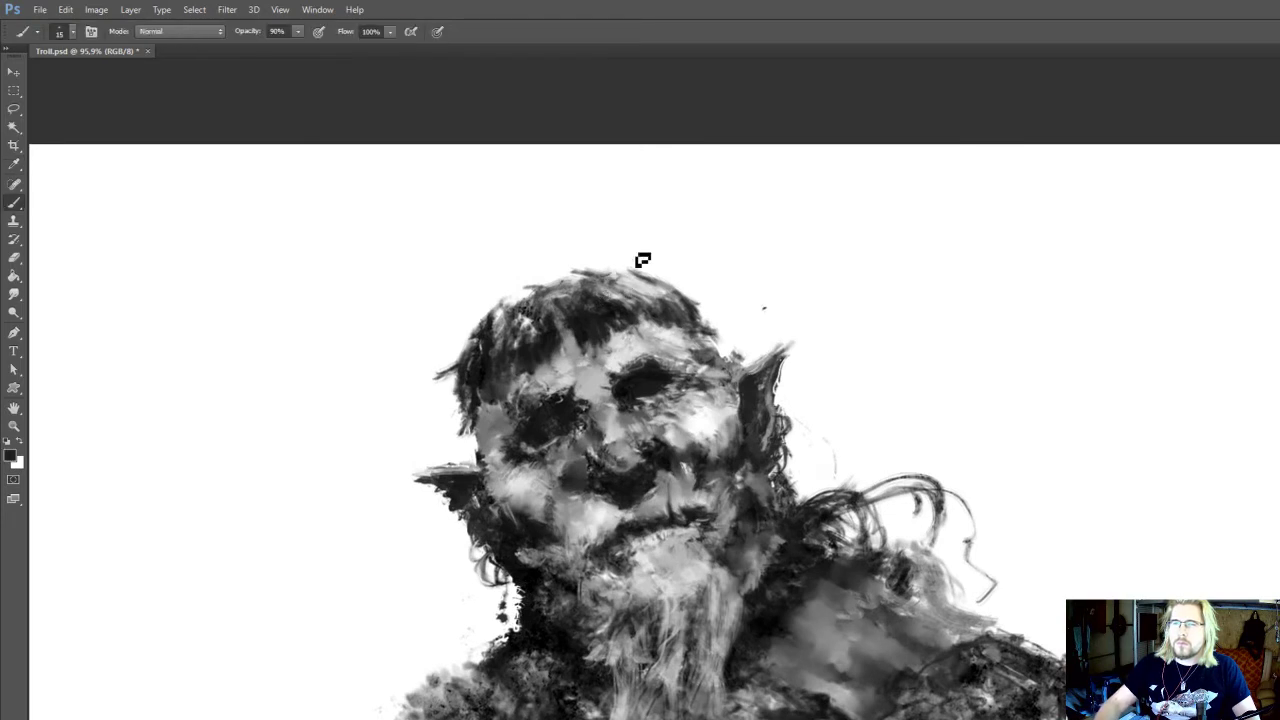
pyautogui.moveTo(606, 281); pyautogui.dragTo(622, 267)
pyautogui.moveTo(546, 298)
pyautogui.mouseDown()
pyautogui.moveTo(514, 276)
pyautogui.moveTo(492, 291)
pyautogui.moveTo(526, 306)
pyautogui.moveTo(502, 318)
pyautogui.mouseUp()
pyautogui.moveTo(699, 510); pyautogui.dragTo(692, 436)
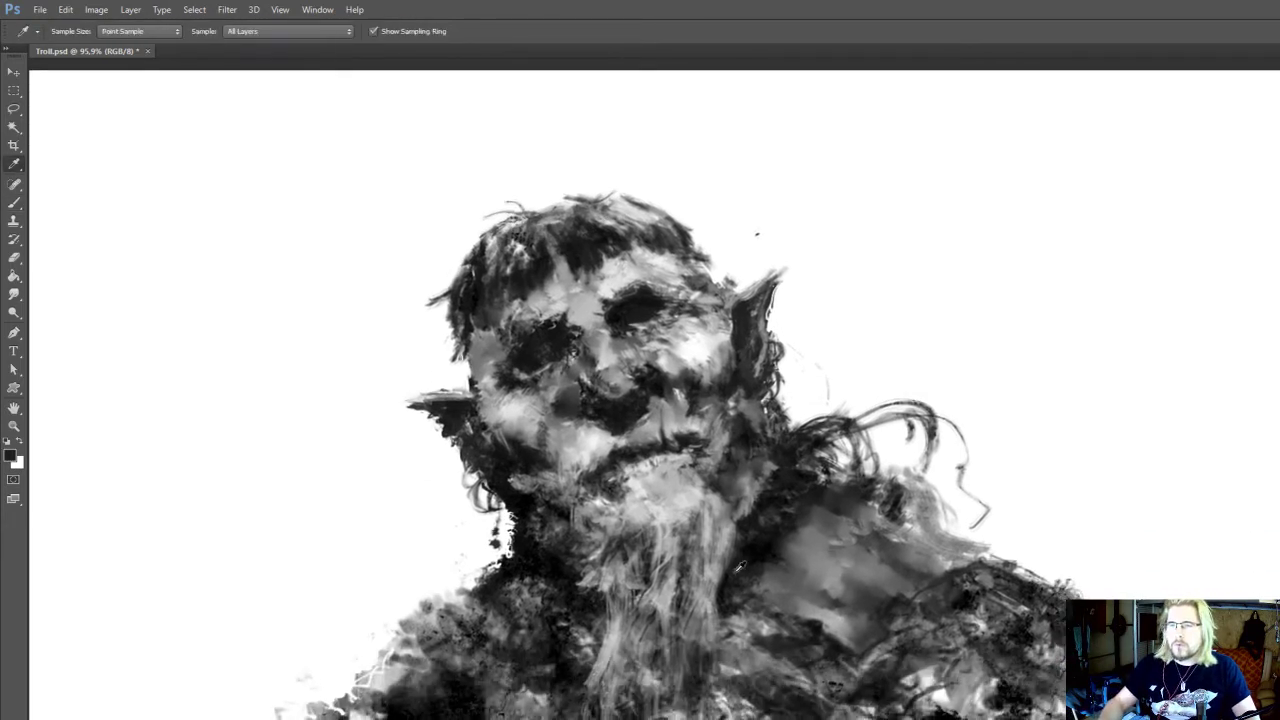
# Paint mid-grey strokes on the shoulder patch beside the neck with a brush enlarged to 30 px, and dodge the patch's centre
pyautogui.moveTo(803, 597); pyautogui.dragTo(795, 581)
pyautogui.press('r')
pyautogui.press('b')
pyautogui.keyDown('alt'); pyautogui.click(777, 541); pyautogui.keyUp('alt')
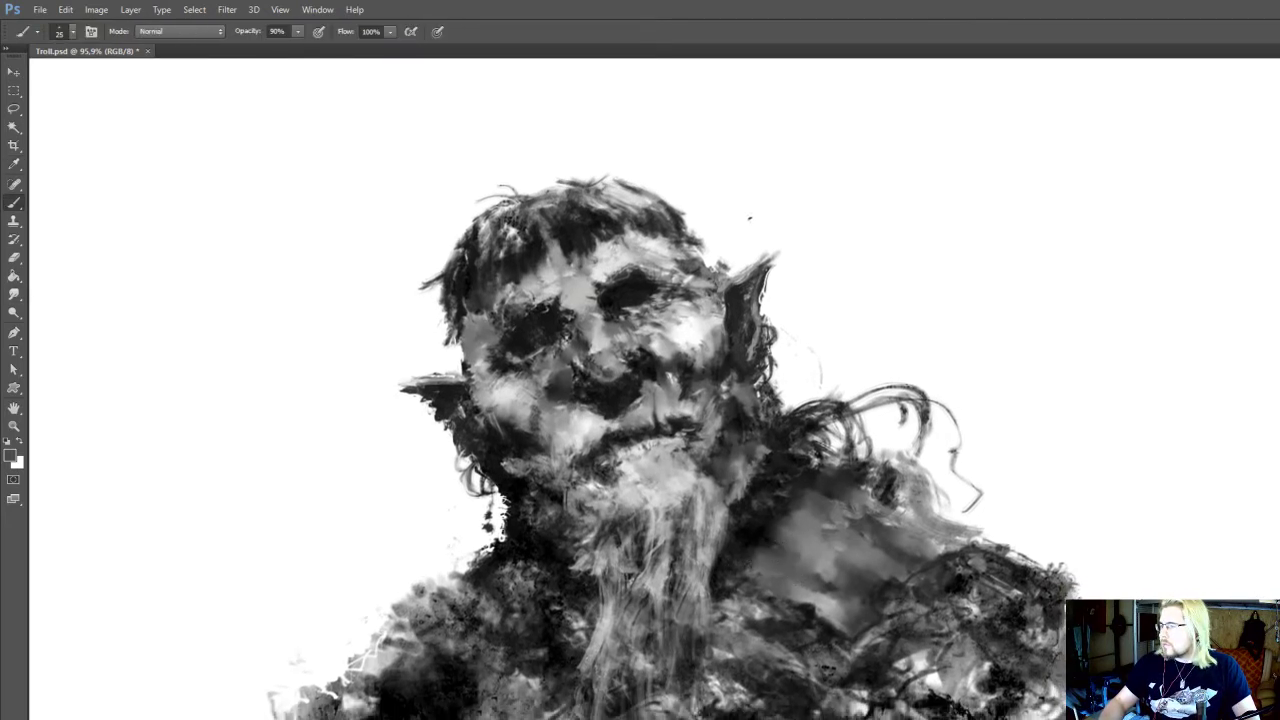
pyautogui.keyDown('alt'); pyautogui.click(782, 548); pyautogui.keyUp('alt')
pyautogui.moveTo(773, 518); pyautogui.dragTo(753, 550)
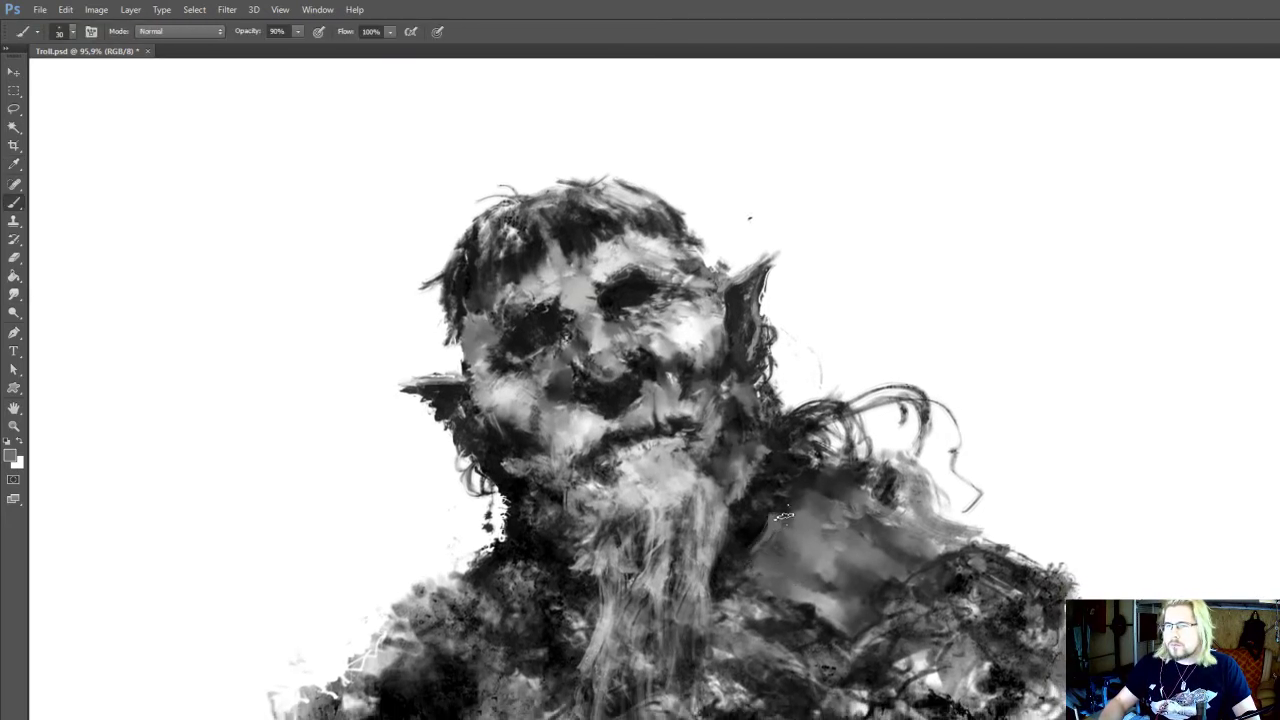
pyautogui.moveTo(810, 515)
pyautogui.mouseDown()
pyautogui.moveTo(805, 485)
pyautogui.moveTo(820, 460)
pyautogui.moveTo(840, 470)
pyautogui.moveTo(830, 490)
pyautogui.moveTo(868, 533)
pyautogui.moveTo(835, 516)
pyautogui.moveTo(826, 543)
pyautogui.moveTo(818, 529)
pyautogui.mouseUp()
pyautogui.press('o')
pyautogui.press('r')
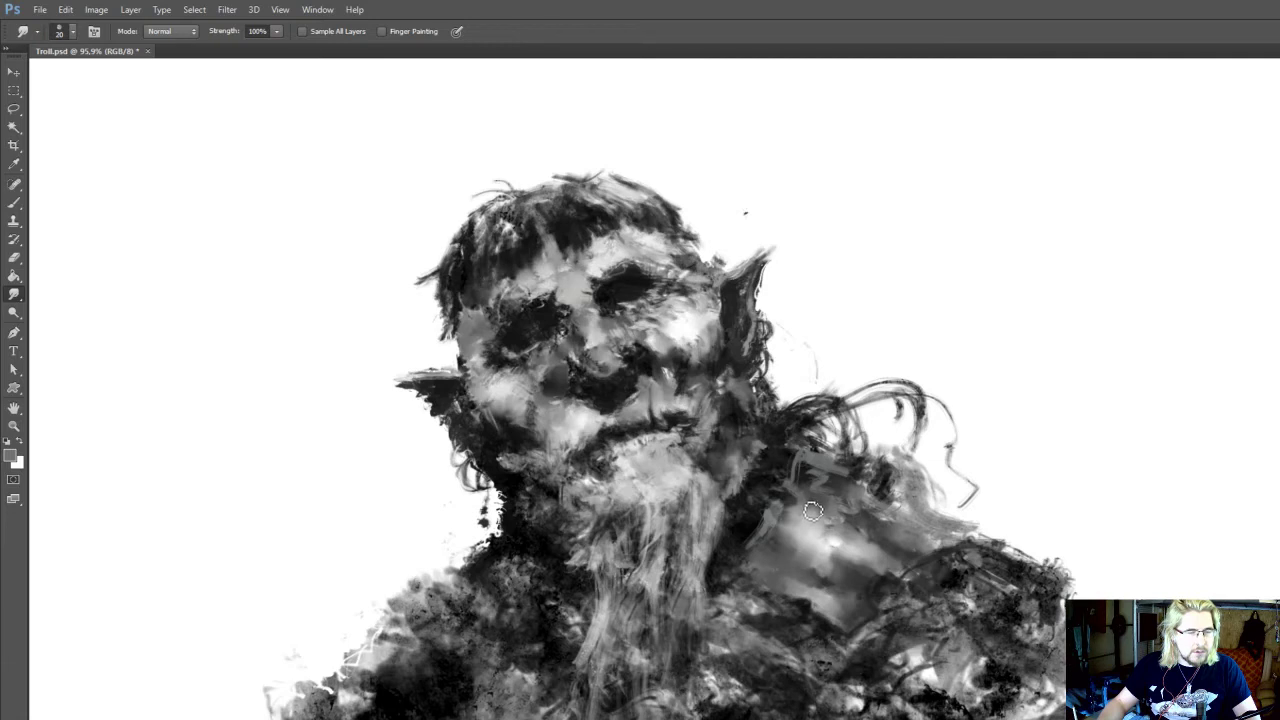
# Brighten the centre of the shoulder patch with sampled light grey and white strokes using the 30 px brush
pyautogui.moveTo(802, 526)
pyautogui.mouseDown()
pyautogui.moveTo(814, 502)
pyautogui.moveTo(796, 504)
pyautogui.mouseUp()
pyautogui.press('i')
pyautogui.click(814, 502)
pyautogui.press('b')
pyautogui.press('r')
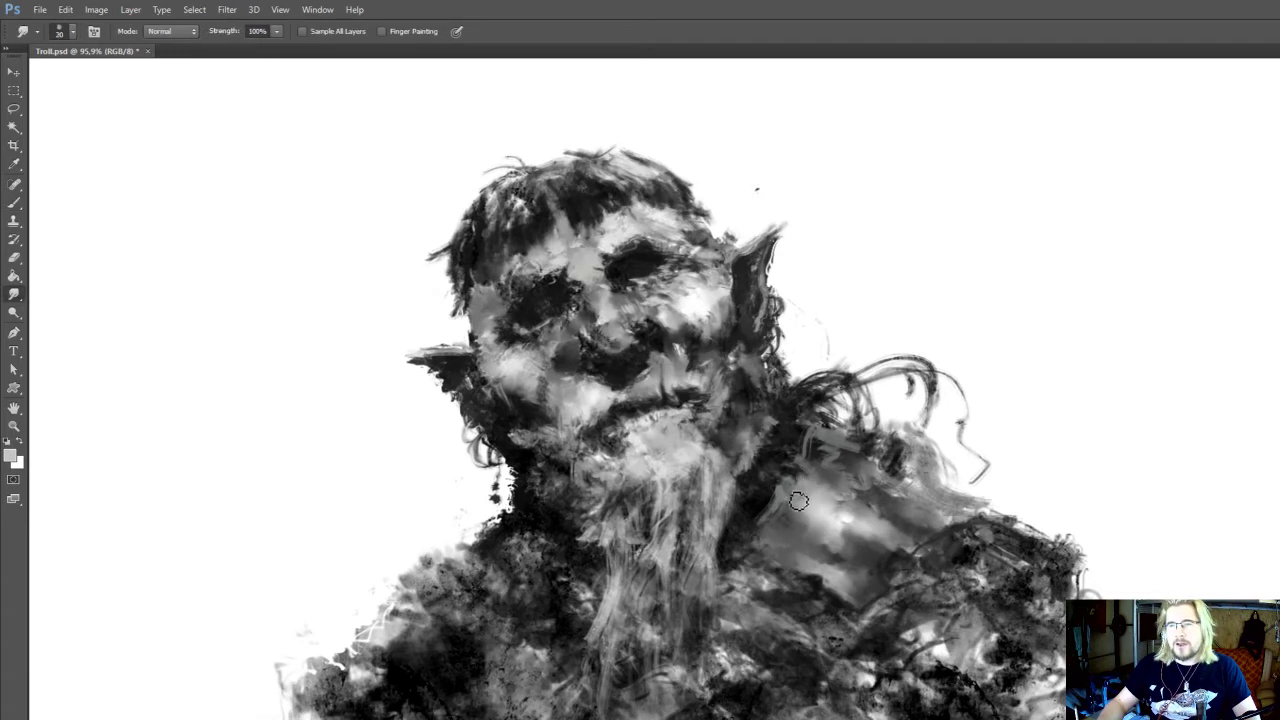
pyautogui.press('i')
pyautogui.click(837, 519)
pyautogui.press('b')
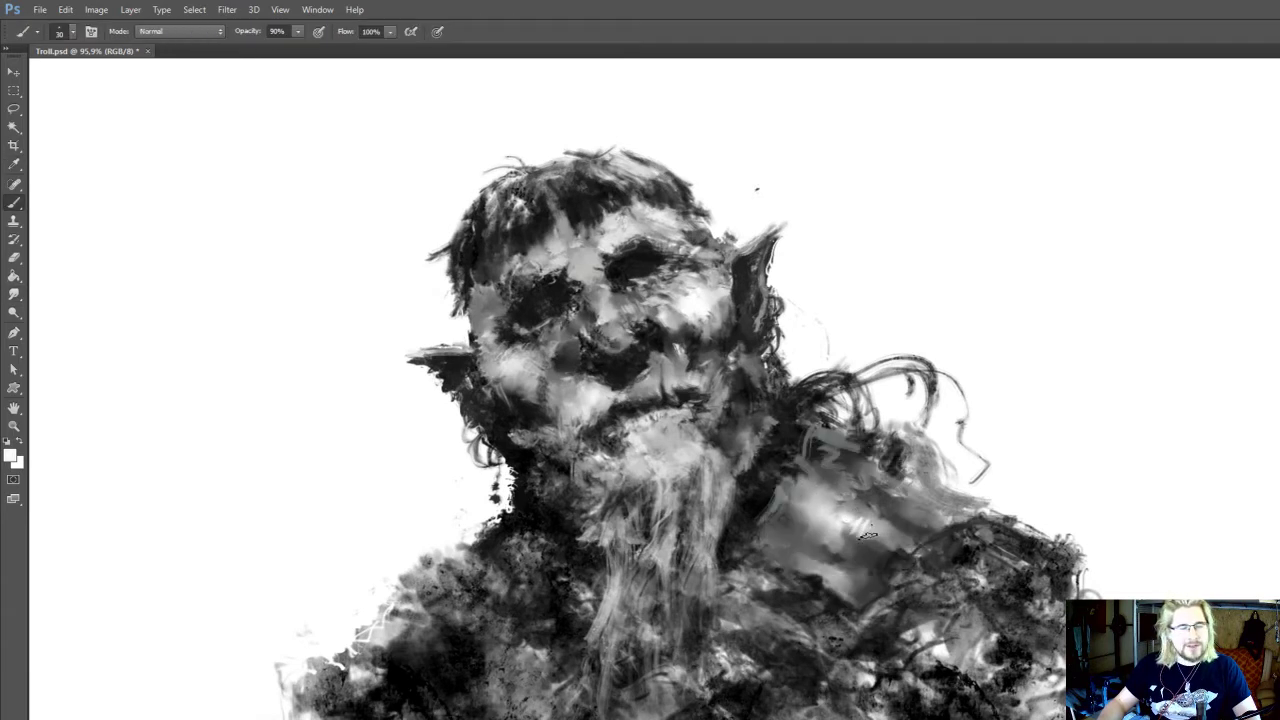
pyautogui.moveTo(860, 533); pyautogui.dragTo(869, 517)
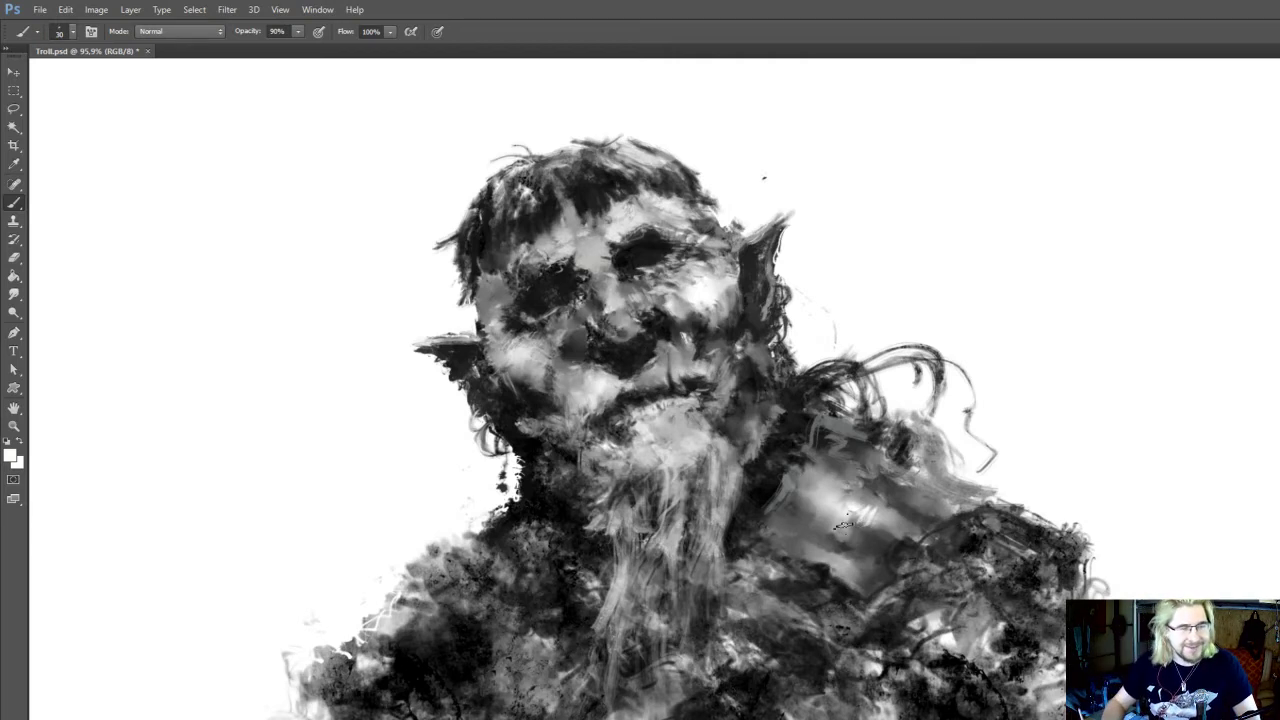
# Soften the white strokes on the shoulder patch with the 20 px Smudge tool, and add sampled light grey strokes beside them
pyautogui.moveTo(843, 524)
pyautogui.mouseDown()
pyautogui.moveTo(835, 560)
pyautogui.moveTo(905, 572)
pyautogui.moveTo(869, 569)
pyautogui.mouseUp()
pyautogui.press('i')
pyautogui.click(851, 540)
pyautogui.press('r')
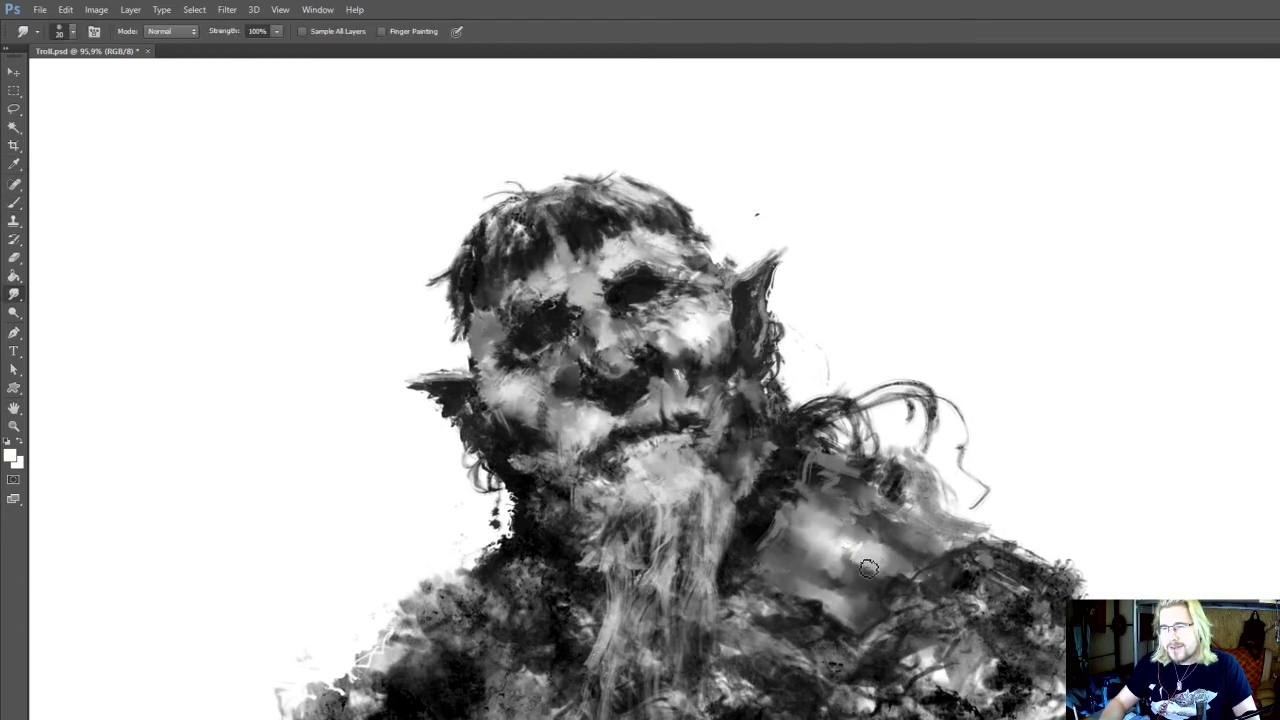
pyautogui.press('o')
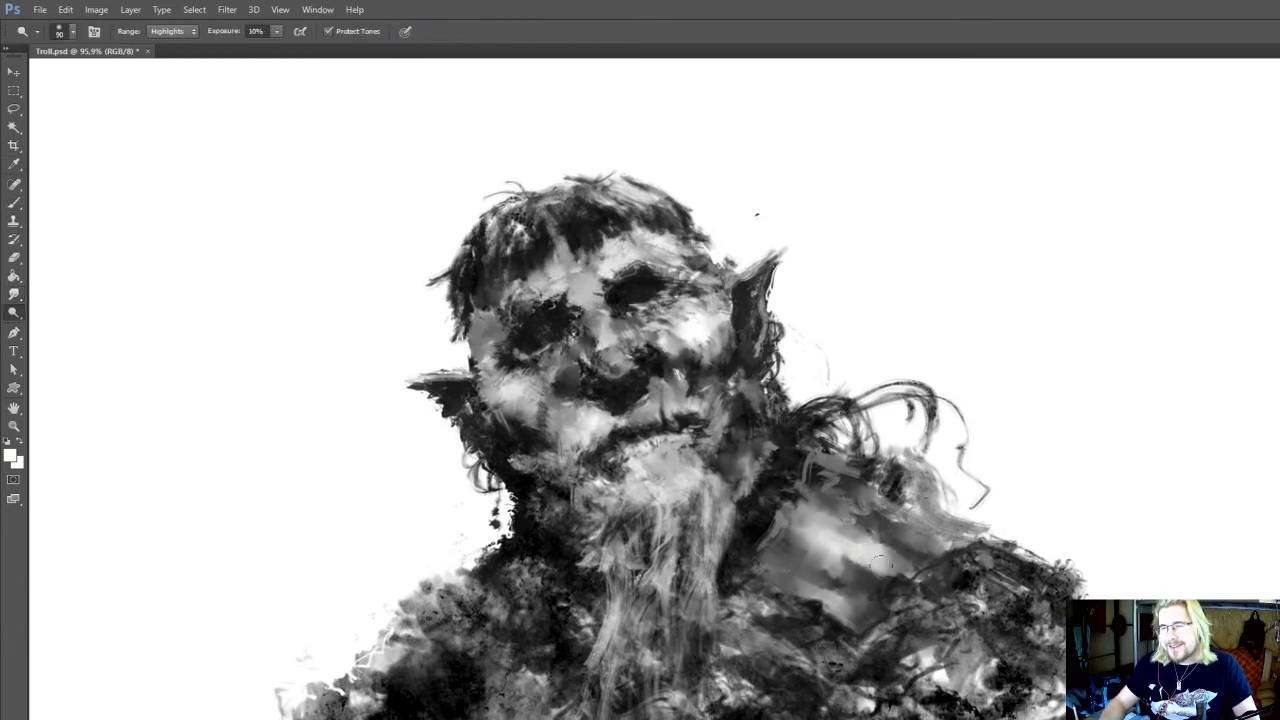
pyautogui.press('b')
pyautogui.keyDown('alt'); pyautogui.click(866, 555); pyautogui.keyUp('alt')
pyautogui.moveTo(880, 562)
pyautogui.mouseDown()
pyautogui.moveTo(920, 569)
pyautogui.moveTo(892, 543)
pyautogui.mouseUp()
pyautogui.keyDown('alt'); pyautogui.click(850, 549); pyautogui.keyUp('alt')
pyautogui.press('r')
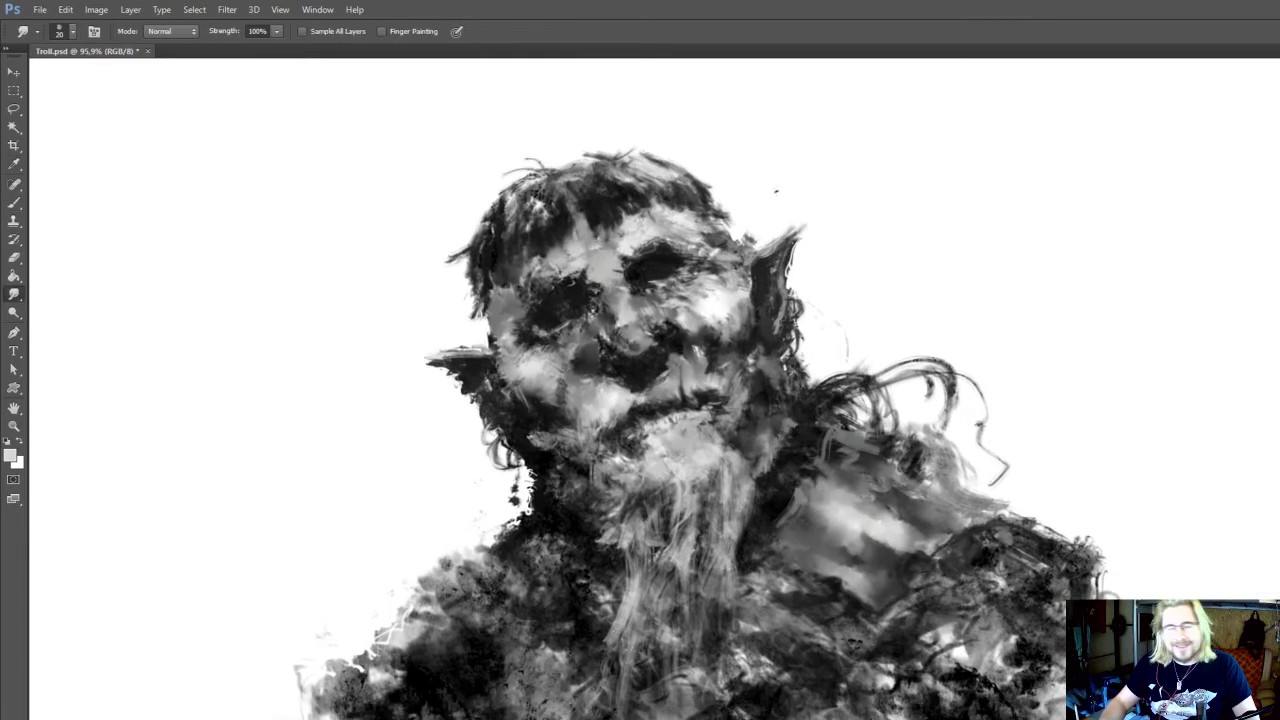
# Extend the shoulder highlight towards the outer arm with light grey strokes and smudge it into the surrounding grey
pyautogui.press('b')
pyautogui.keyDown('alt'); pyautogui.click(903, 531); pyautogui.keyUp('alt')
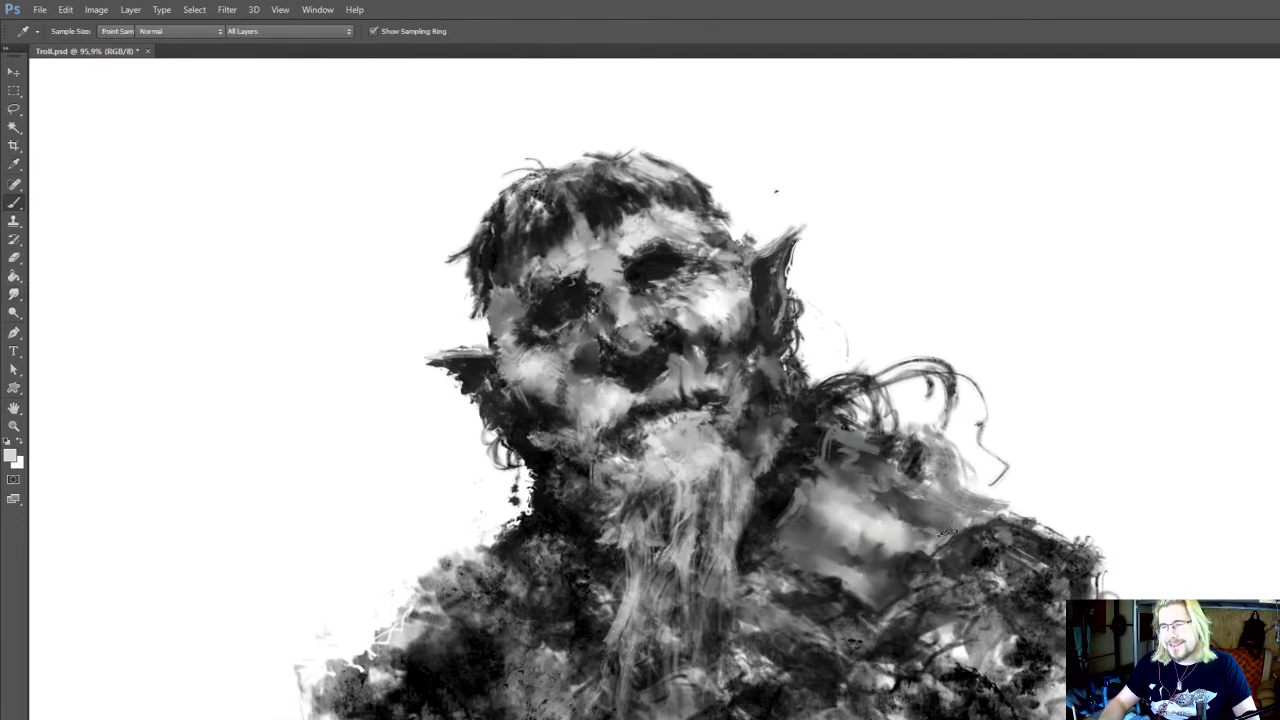
pyautogui.press('r')
pyautogui.press('i')
pyautogui.moveTo(906, 529)
pyautogui.mouseDown()
pyautogui.moveTo(890, 549)
pyautogui.moveTo(904, 563)
pyautogui.moveTo(879, 568)
pyautogui.mouseUp()
pyautogui.press('r')
pyautogui.press('b')
pyautogui.press('r')
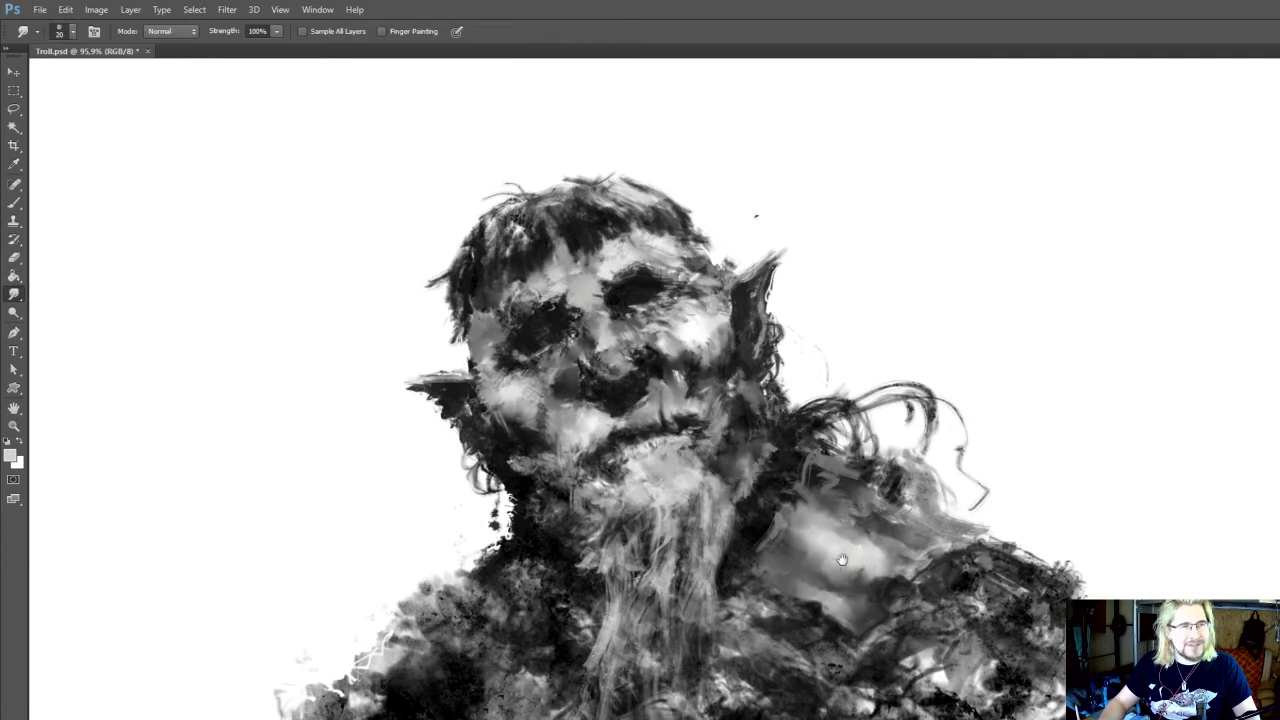
pyautogui.moveTo(826, 571); pyautogui.dragTo(816, 589)
# Rework the shoulder patch's edge beside the neck with strokes of several sampled greys using the 30 px brush
pyautogui.press('i')
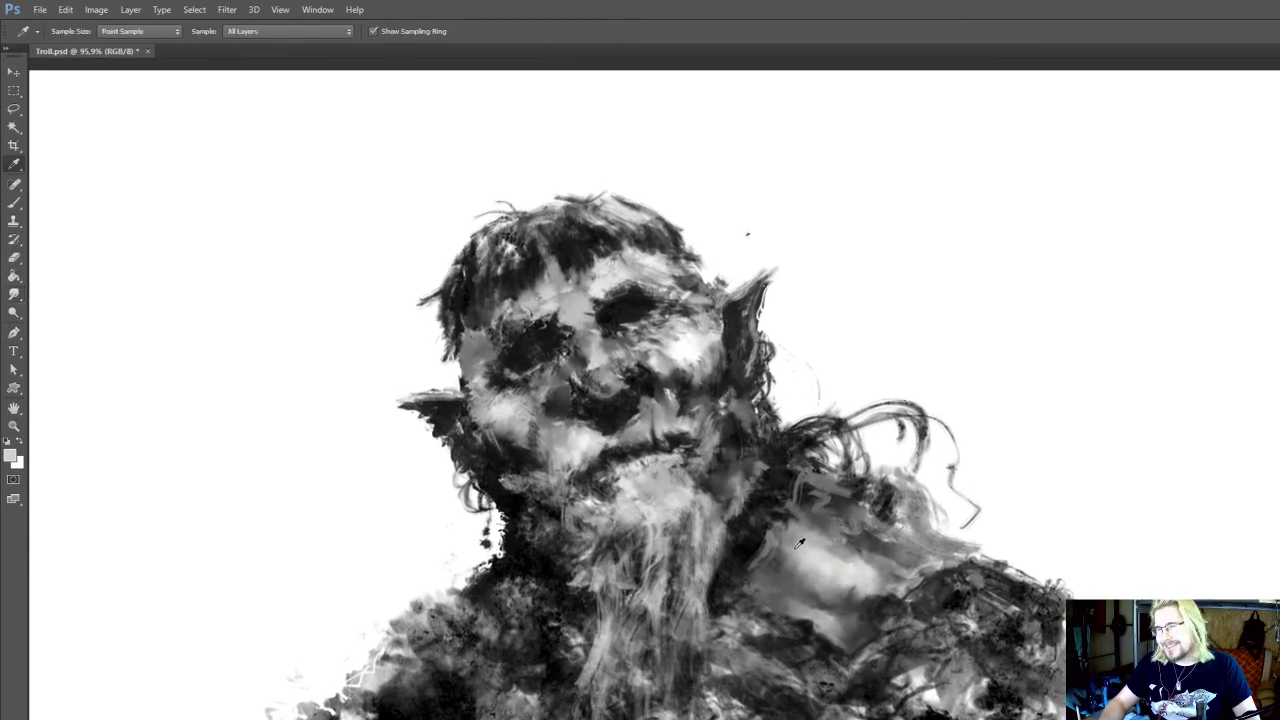
pyautogui.click(799, 544)
pyautogui.press('b')
pyautogui.press('r')
pyautogui.press('i')
pyautogui.click(765, 543)
pyautogui.press('b')
pyautogui.moveTo(790, 498)
pyautogui.mouseDown()
pyautogui.moveTo(790, 528)
pyautogui.moveTo(825, 552)
pyautogui.moveTo(793, 550)
pyautogui.mouseUp()
pyautogui.press('i')
pyautogui.click(774, 573)
pyautogui.press('b')
pyautogui.press('i')
pyautogui.click(765, 598)
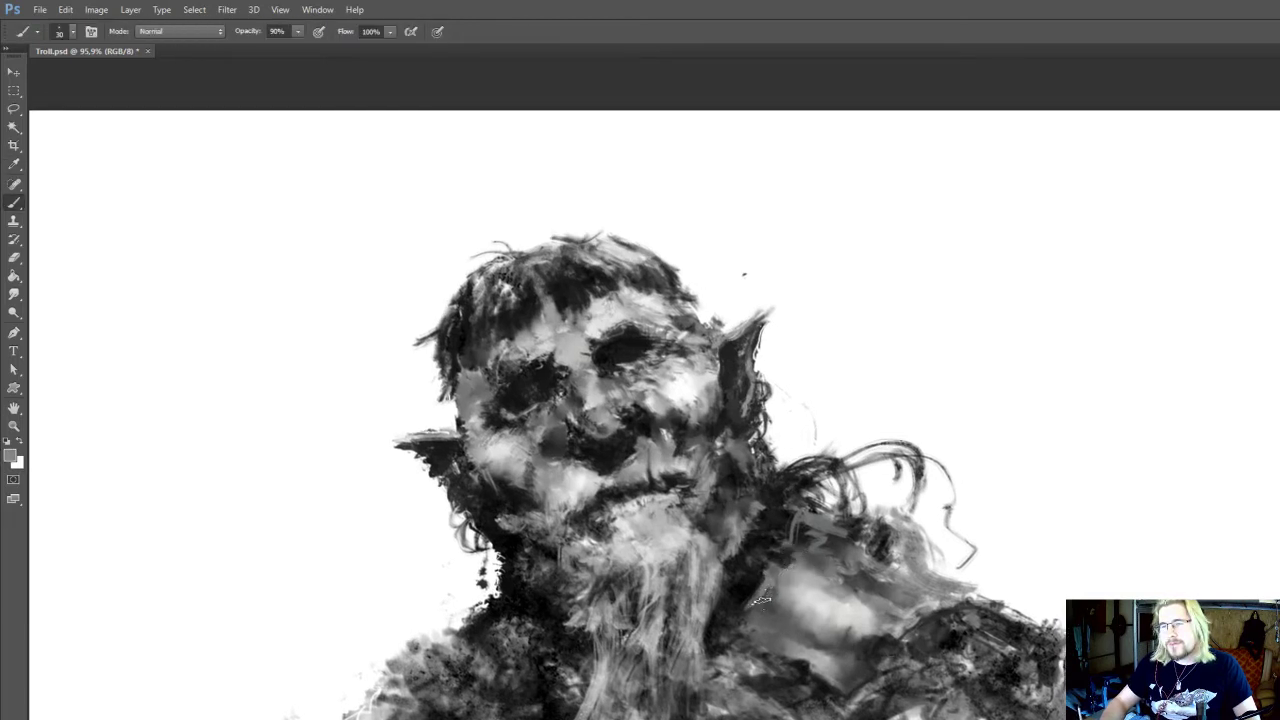
# Smudge the shoulder patch's neck-side edge, and paint sampled near-black strokes along the shoulder's outer upper contour
pyautogui.press('r')
pyautogui.moveTo(769, 613)
pyautogui.mouseDown()
pyautogui.moveTo(779, 587)
pyautogui.moveTo(792, 603)
pyautogui.mouseUp()
pyautogui.press('i')
pyautogui.click(774, 583)
pyautogui.press('b')
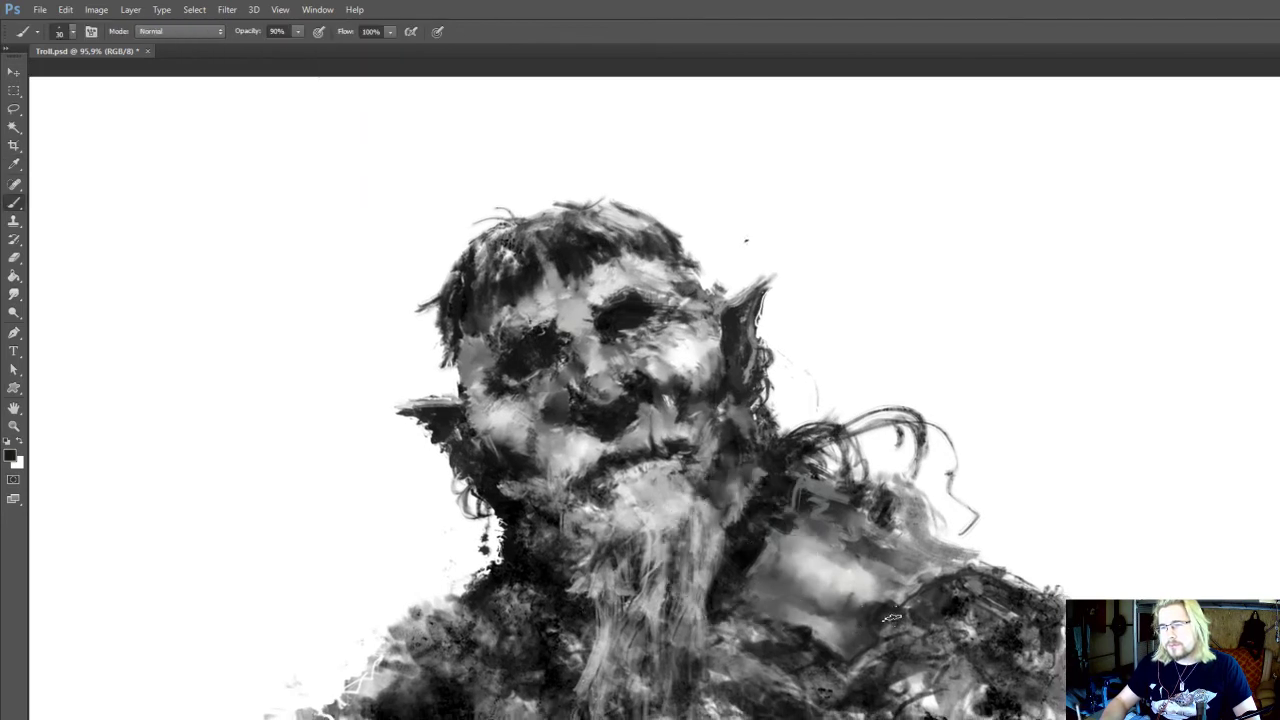
pyautogui.moveTo(938, 580)
pyautogui.mouseDown()
pyautogui.moveTo(1005, 563)
pyautogui.moveTo(980, 550)
pyautogui.moveTo(1020, 570)
pyautogui.moveTo(945, 572)
pyautogui.moveTo(1036, 555)
pyautogui.moveTo(1018, 560)
pyautogui.mouseUp()
pyautogui.press('i')
pyautogui.click(763, 538)
pyautogui.press('b')
pyautogui.press('i')
pyautogui.press('b')
pyautogui.press('i')
# Paint a sampled mid-grey ridge above the dark shoulder contour, smudge it, and trim its outer edge with the 35 px Eraser
pyautogui.scroll(1, 903, 586)
pyautogui.click(903, 586)
pyautogui.press('b')
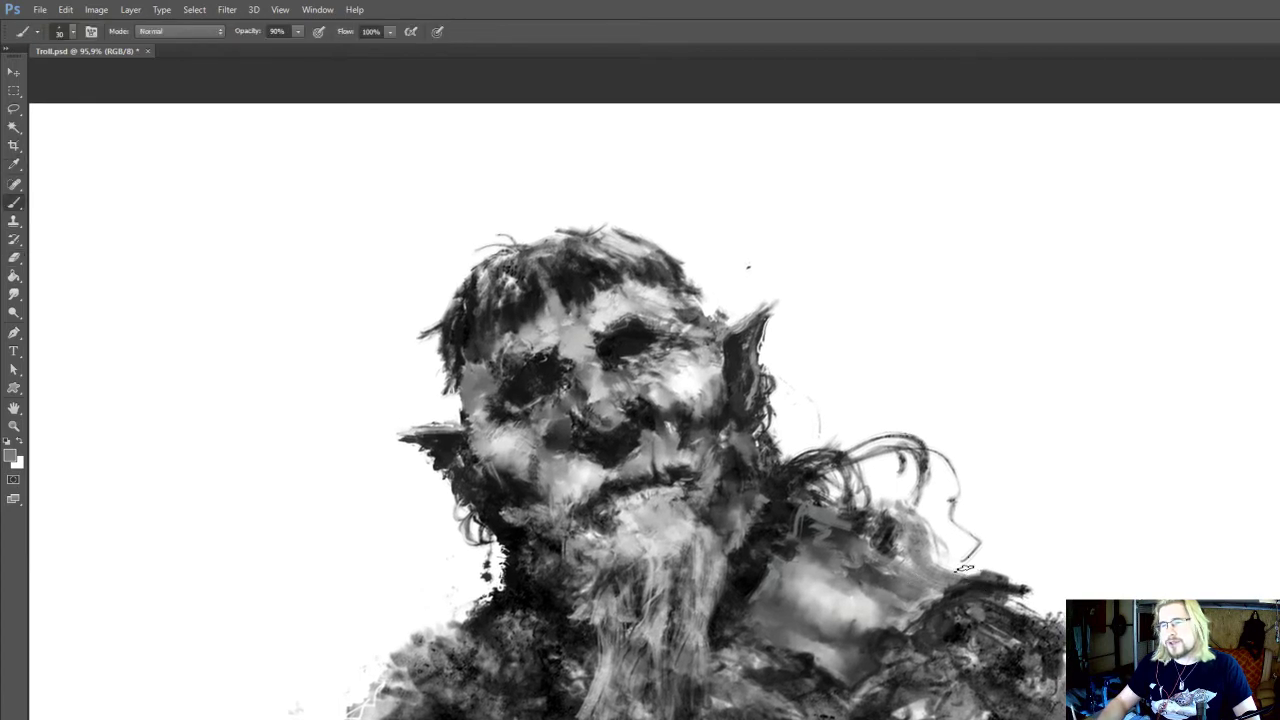
pyautogui.moveTo(922, 556)
pyautogui.mouseDown()
pyautogui.moveTo(969, 567)
pyautogui.moveTo(952, 568)
pyautogui.mouseUp()
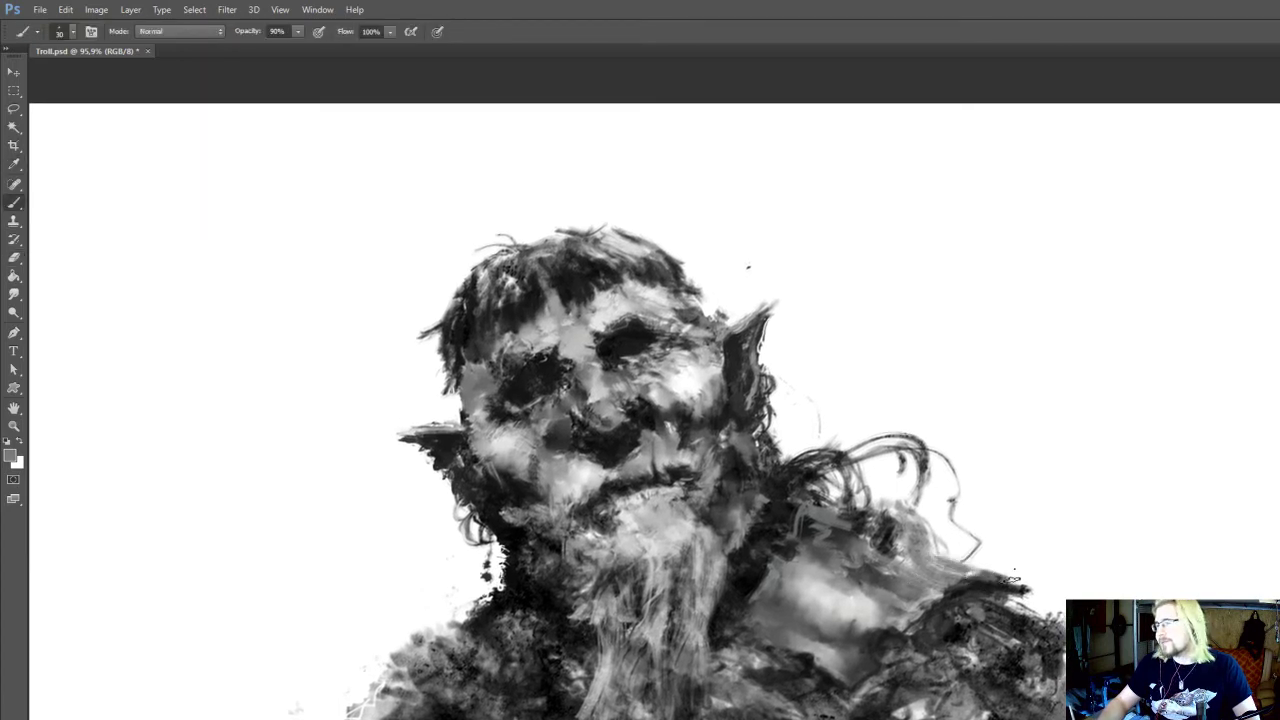
pyautogui.press('r')
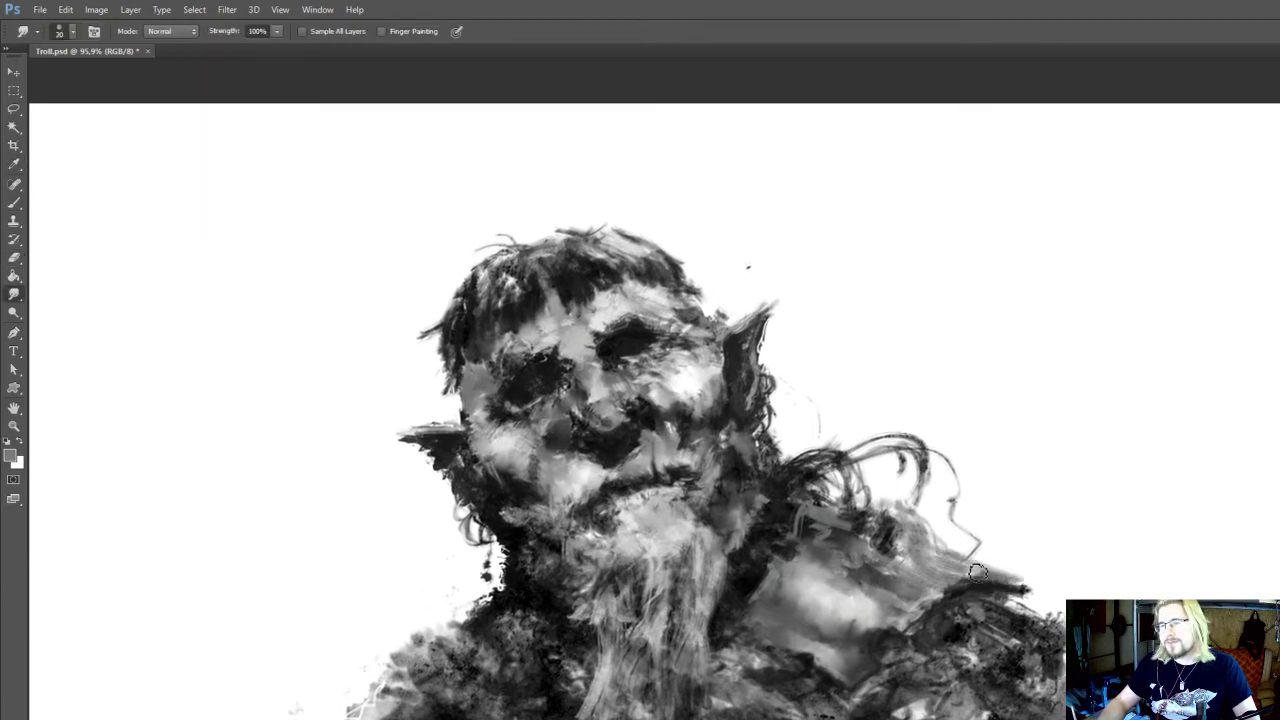
pyautogui.press('e')
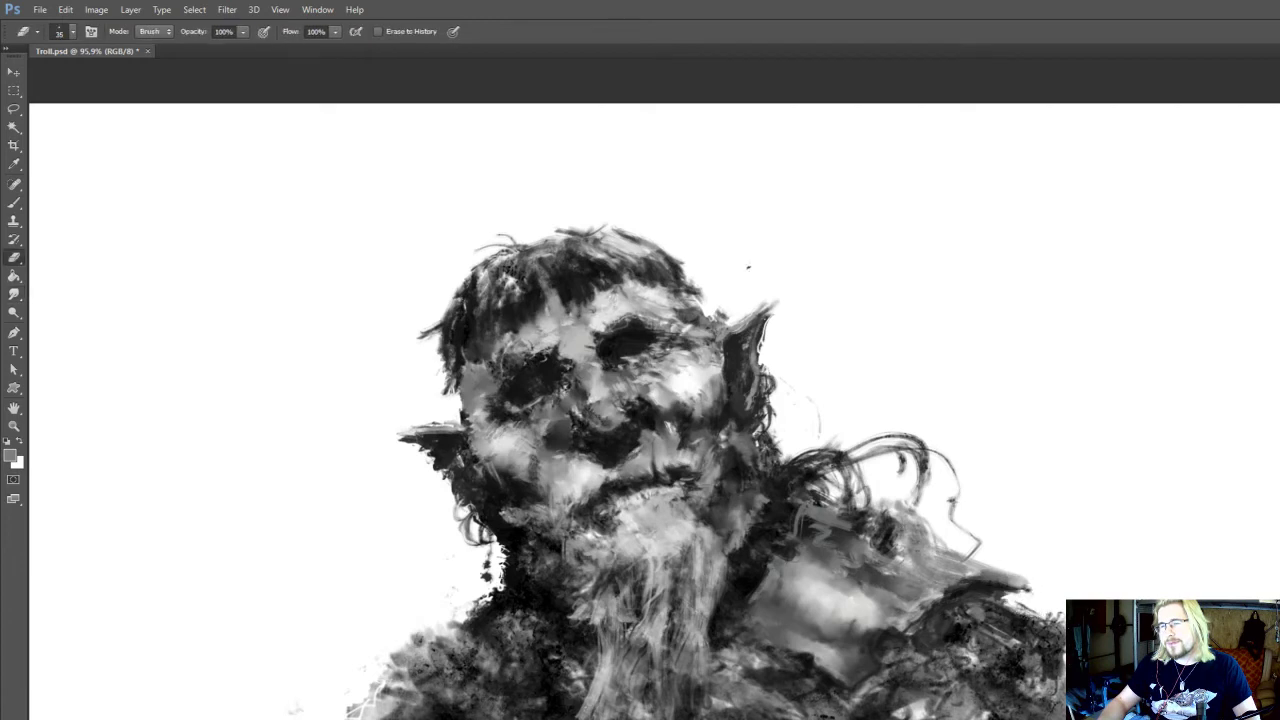
pyautogui.moveTo(899, 561); pyautogui.dragTo(909, 576)
# Touch up the shoulder's dark areas with sampled near-black, and smudge the grey strokes beneath the hair curls at 25 px
pyautogui.press('b')
pyautogui.keyDown('alt'); pyautogui.click(754, 588); pyautogui.keyUp('alt')
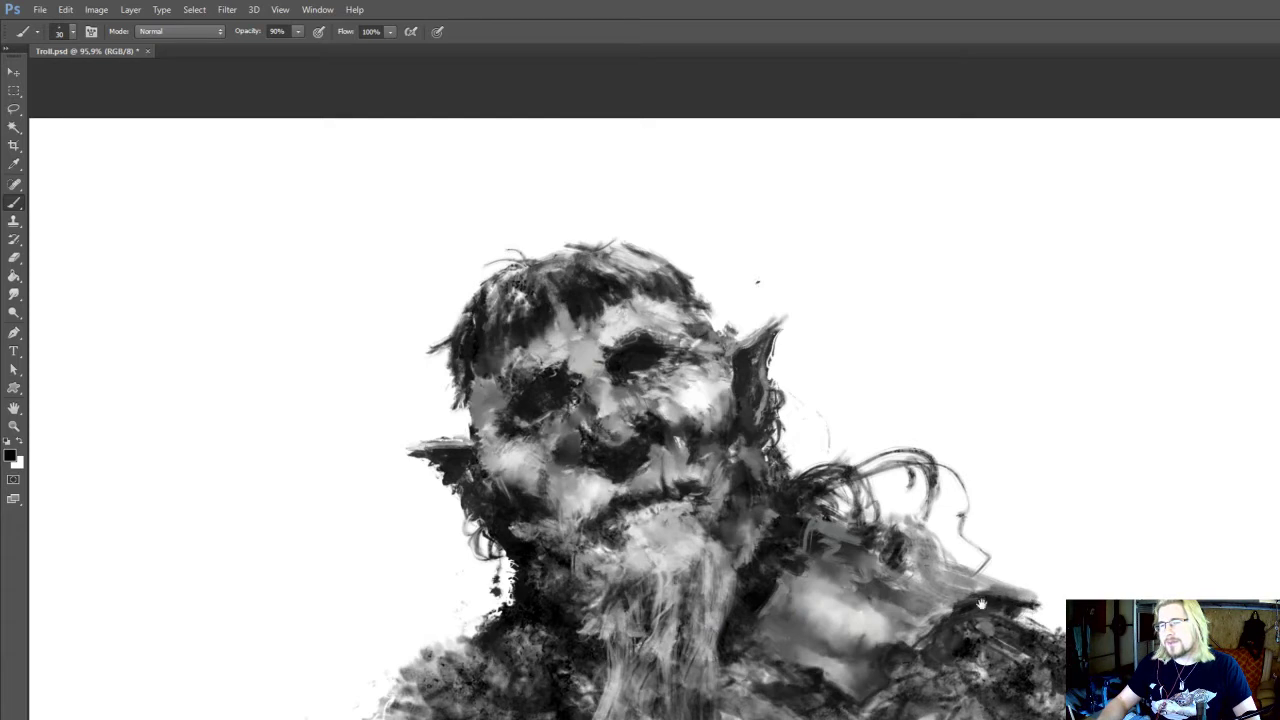
pyautogui.moveTo(910, 582)
pyautogui.mouseDown()
pyautogui.moveTo(932, 600)
pyautogui.moveTo(910, 584)
pyautogui.moveTo(910, 601)
pyautogui.mouseUp()
pyautogui.press('r')
pyautogui.press(']')
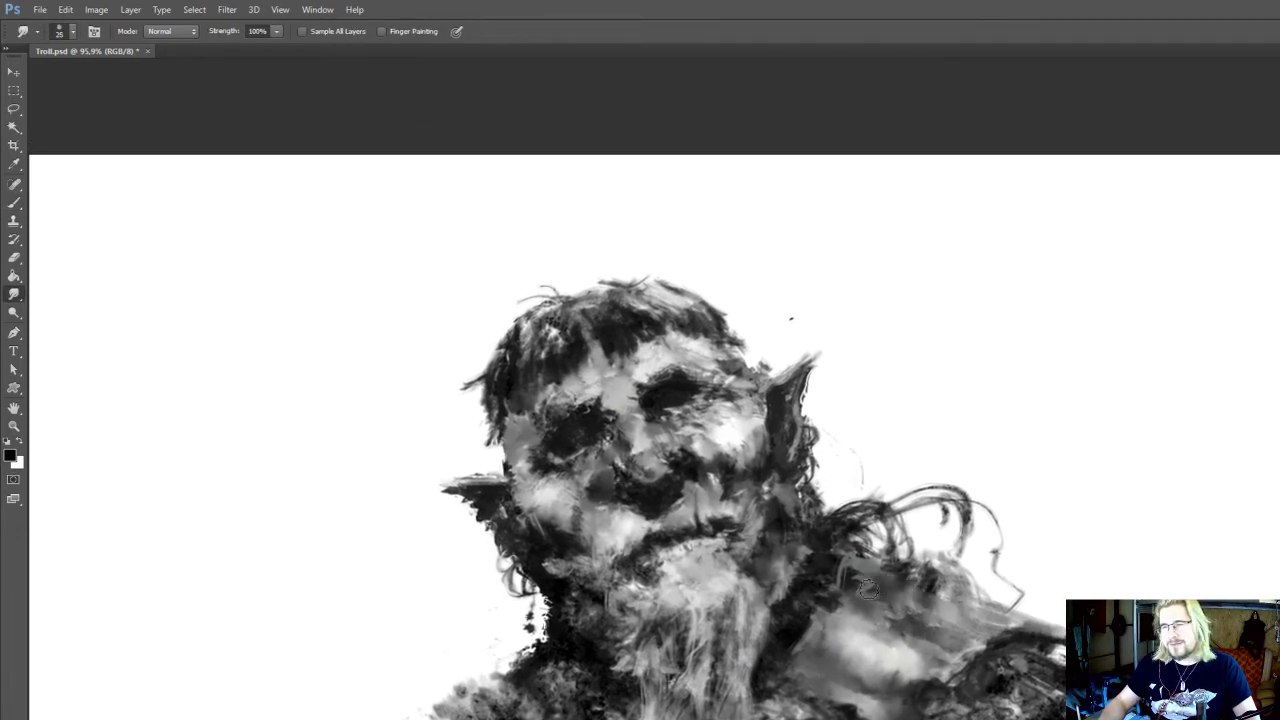
# Refine the shoulder highlight and its upper edge with sampled light grey strokes and 25 px smudging
pyautogui.press('i')
pyautogui.click(860, 625)
pyautogui.press('i')
pyautogui.click(890, 651)
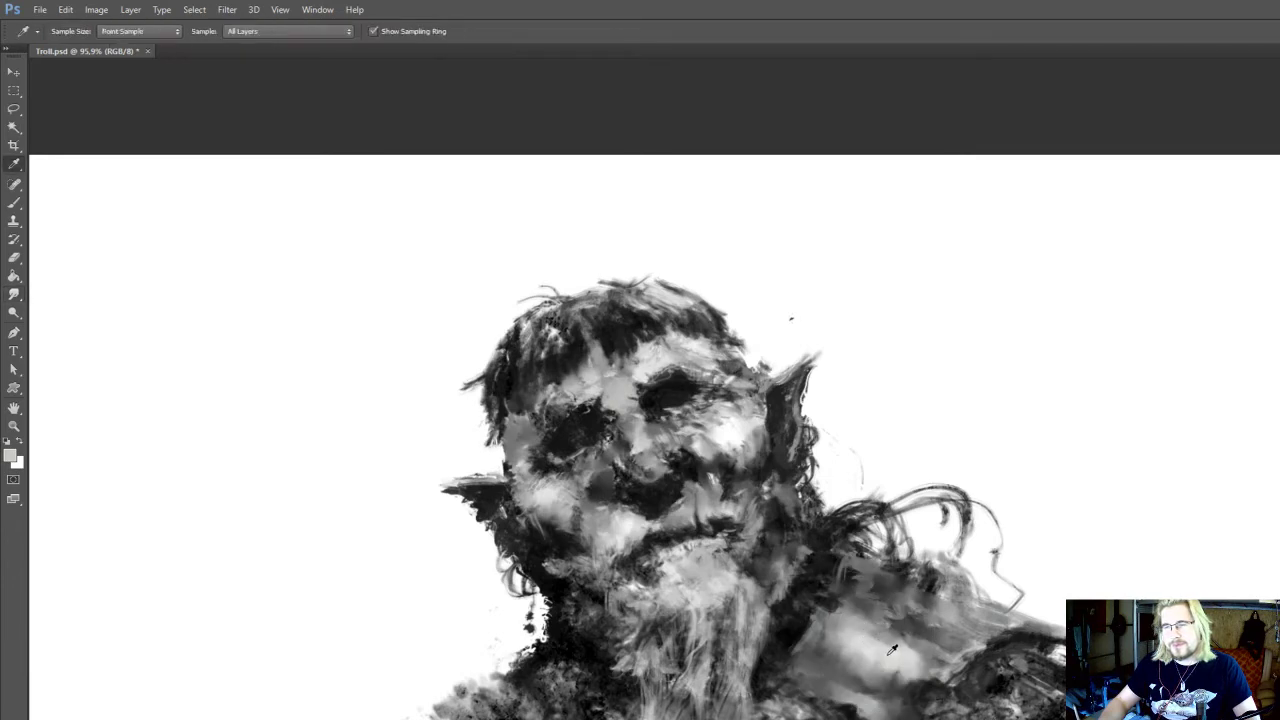
pyautogui.press('b')
pyautogui.press('r')
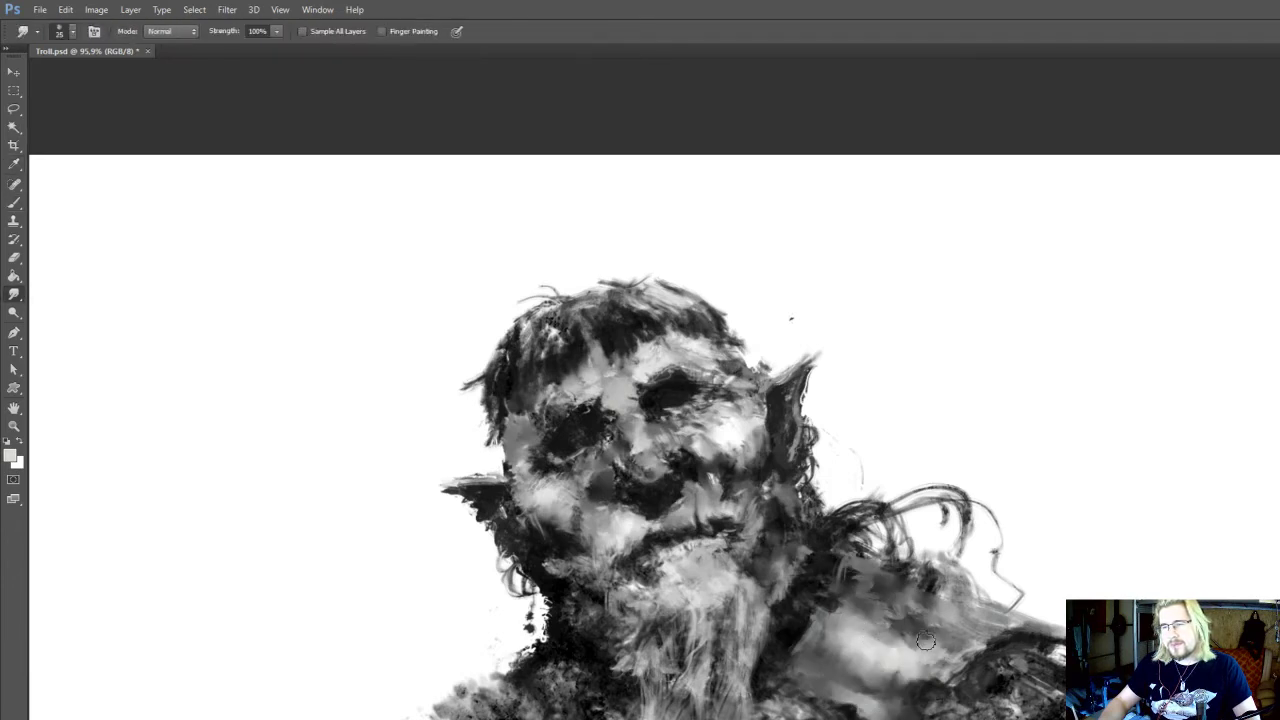
pyautogui.press('i')
pyautogui.press('b')
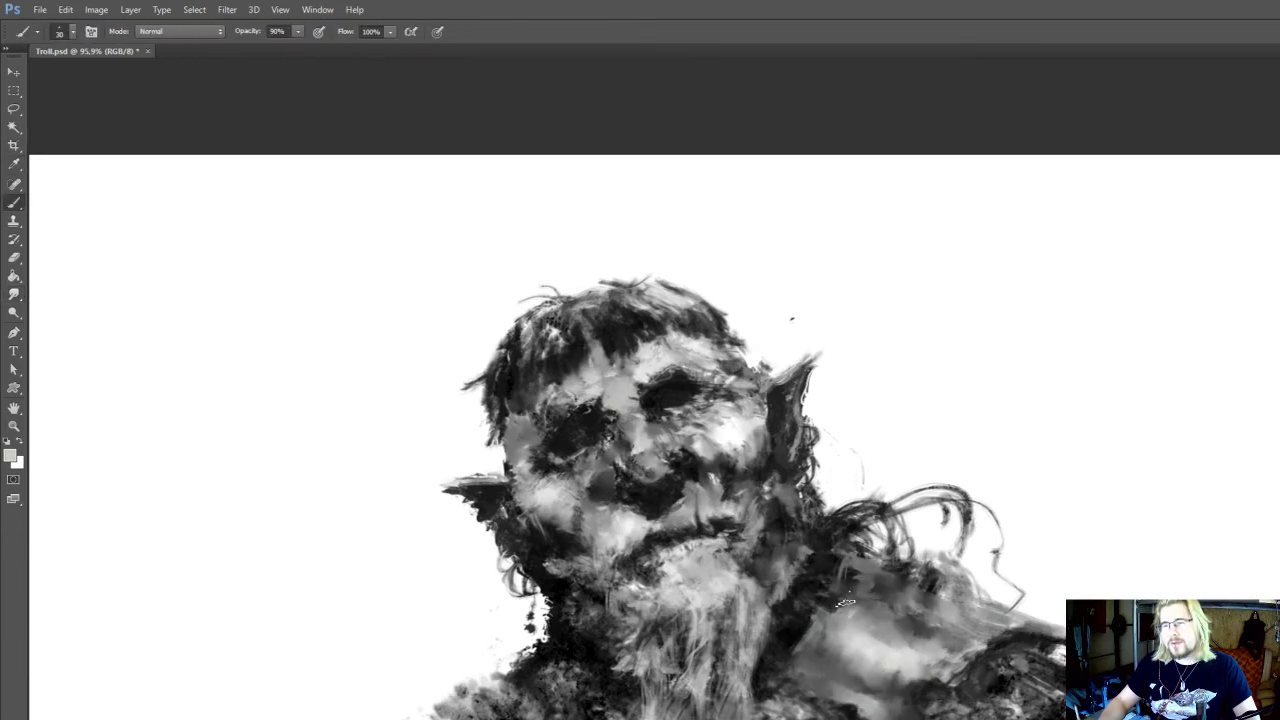
pyautogui.moveTo(930, 711); pyautogui.dragTo(936, 646)
# Deepen the shadow between the neck, the hair curls and the shoulder patch with sampled near-black 30 px strokes
pyautogui.press('o')
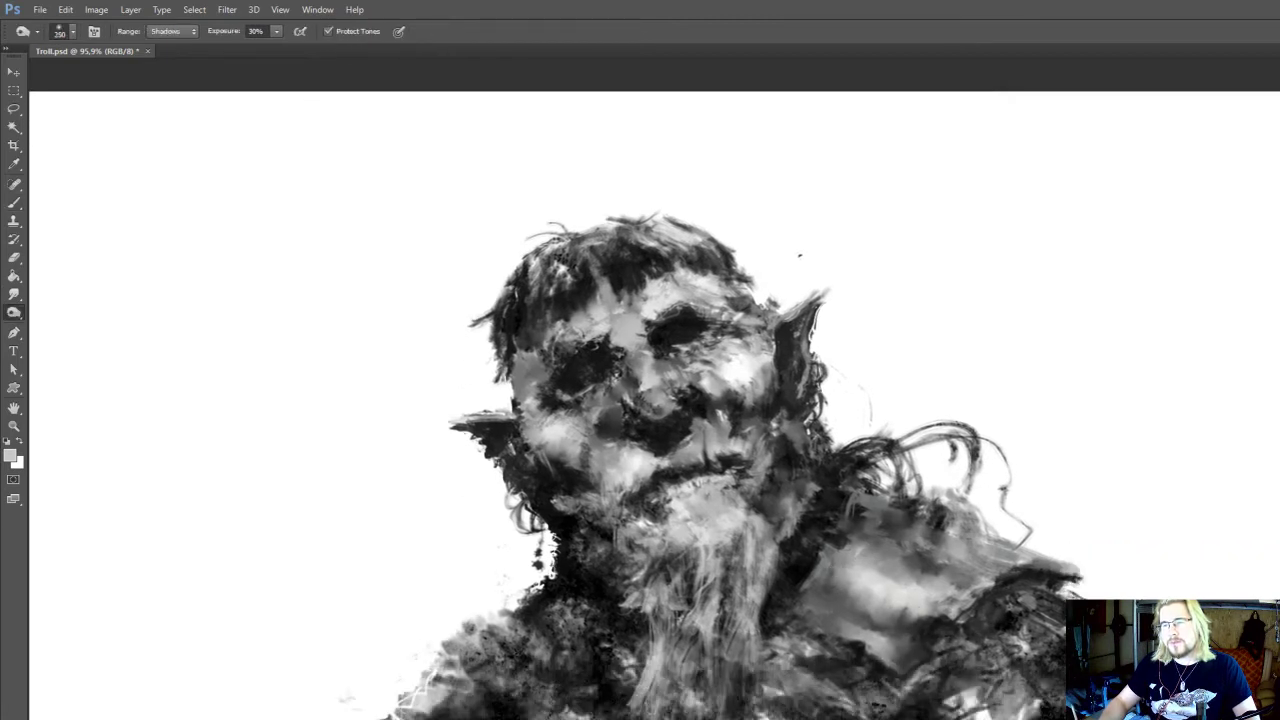
pyautogui.press('i')
pyautogui.click(942, 625)
pyautogui.press('b')
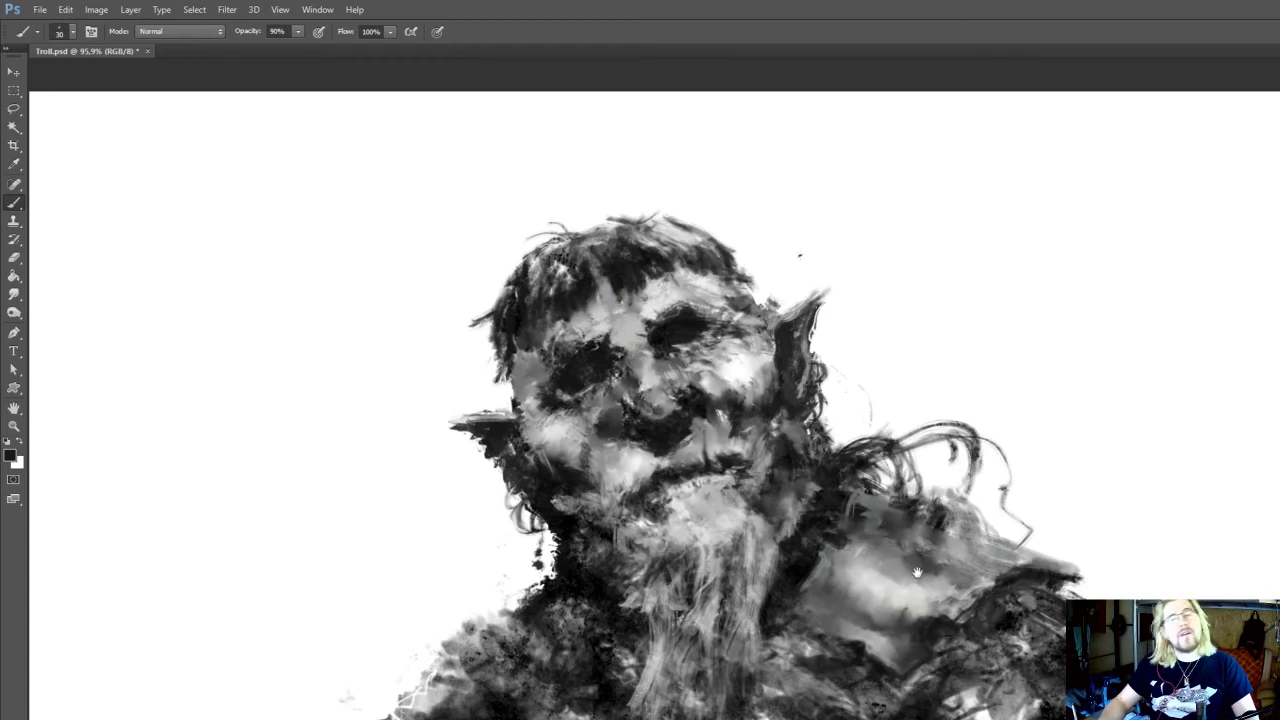
pyautogui.moveTo(902, 574); pyautogui.dragTo(917, 597)
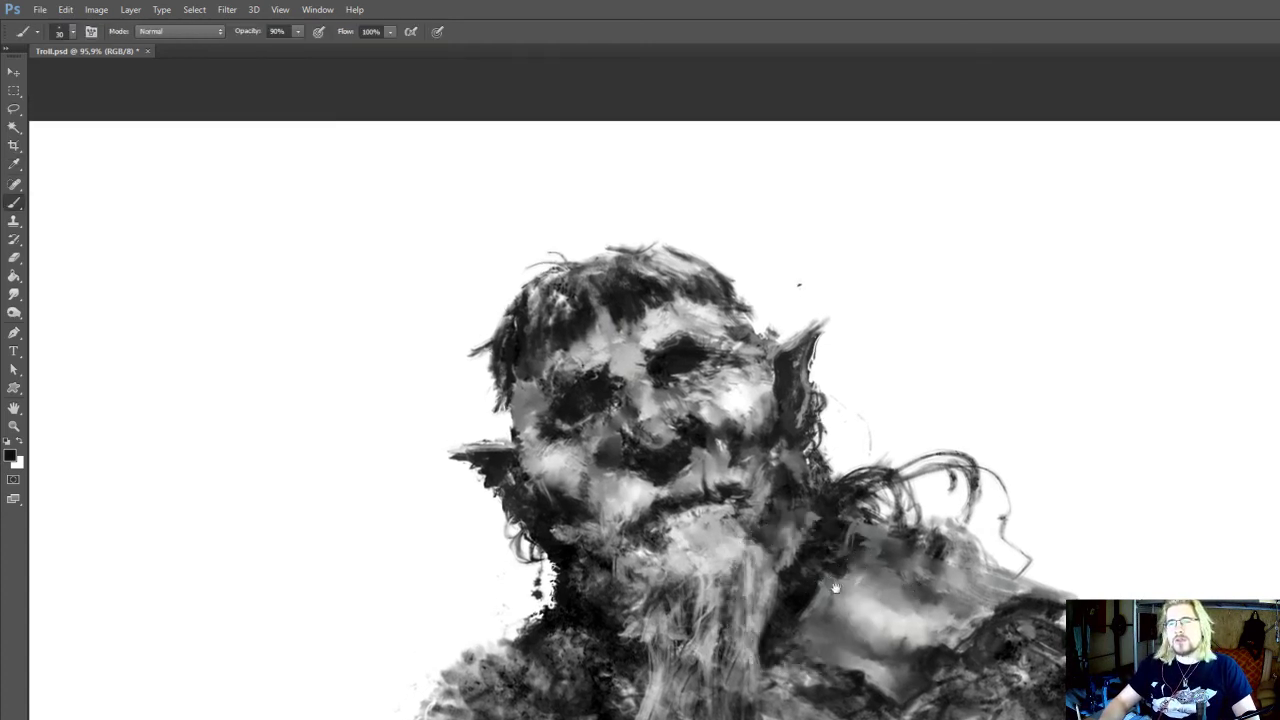
pyautogui.keyDown('alt'); pyautogui.click(808, 588); pyautogui.keyUp('alt')
pyautogui.moveTo(836, 588); pyautogui.dragTo(850, 544)
pyautogui.press('r')
pyautogui.press('b')
# Touch up the shoulder beneath the hair curls with sampled mid grey and save the document
pyautogui.keyDown('alt'); pyautogui.click(868, 562); pyautogui.keyUp('alt')
pyautogui.keyDown('alt'); pyautogui.click(963, 582); pyautogui.keyUp('alt')
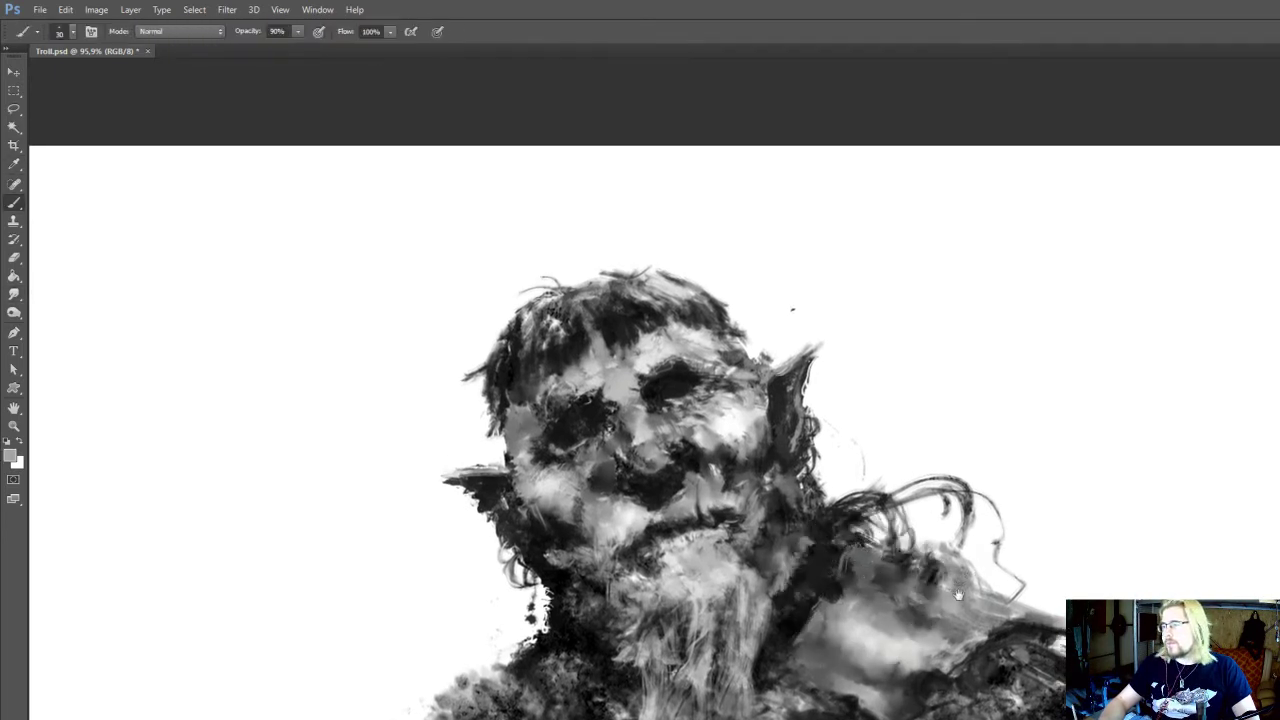
pyautogui.moveTo(958, 595); pyautogui.dragTo(918, 547)
pyautogui.press('o')
pyautogui.moveTo(1006, 598); pyautogui.dragTo(966, 584)
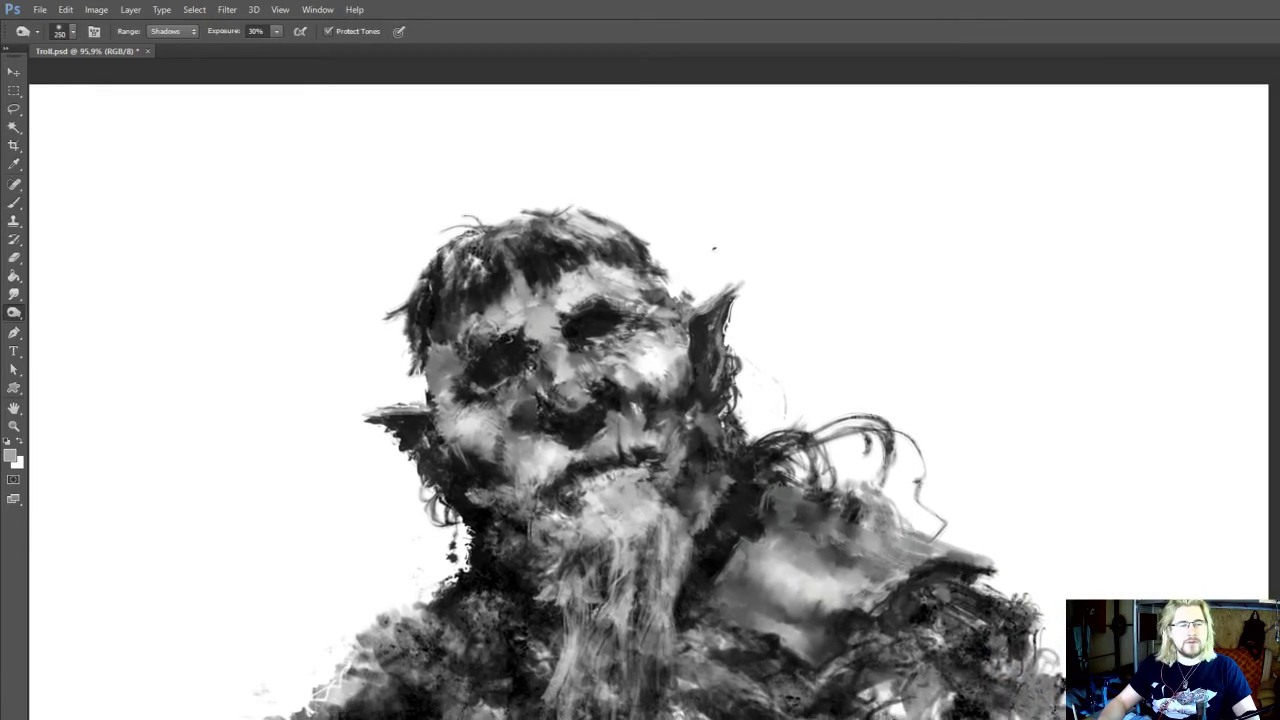
pyautogui.hotkey('ctrl', 's')
# Form a smooth grey patch on the upper arm below the shoulder contour, dodge its highlight, and sample near-black for a 25 px brush
pyautogui.moveTo(936, 637)
pyautogui.mouseDown()
pyautogui.moveTo(947, 603)
pyautogui.moveTo(980, 604)
pyautogui.moveTo(933, 605)
pyautogui.moveTo(962, 584)
pyautogui.moveTo(929, 586)
pyautogui.moveTo(952, 584)
pyautogui.moveTo(913, 609)
pyautogui.mouseUp()
pyautogui.press('r')
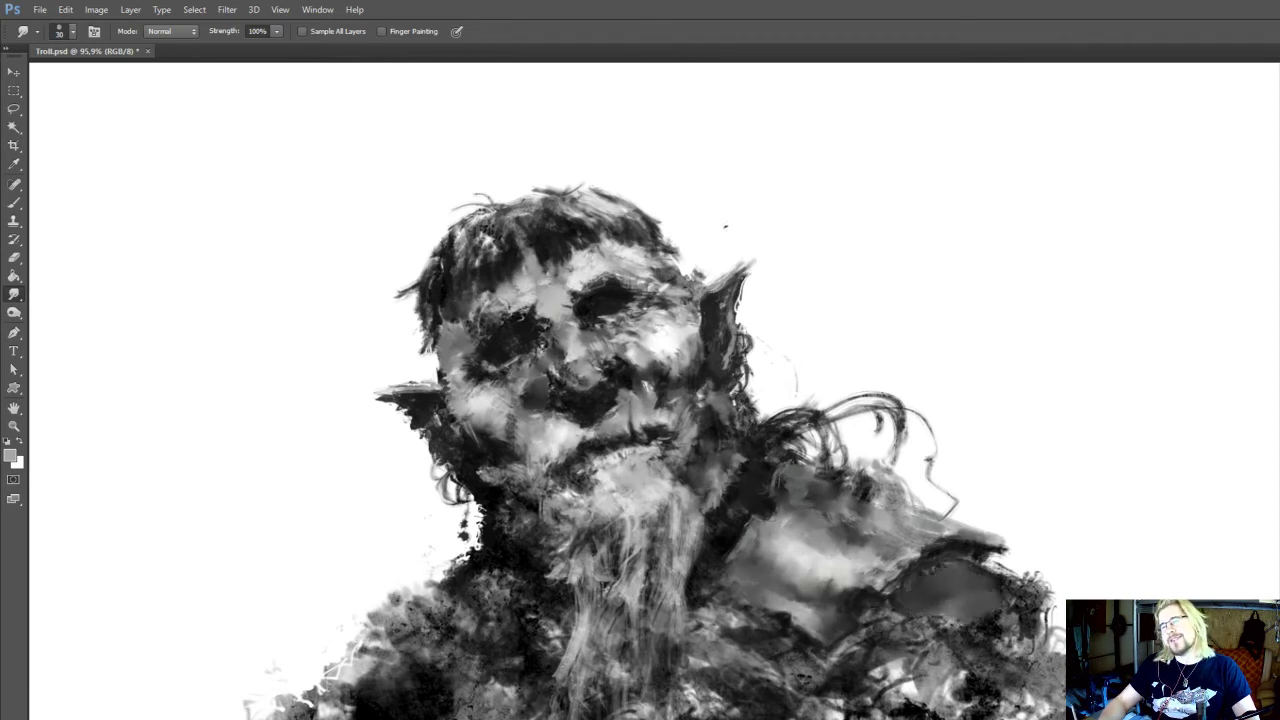
pyautogui.press('o')
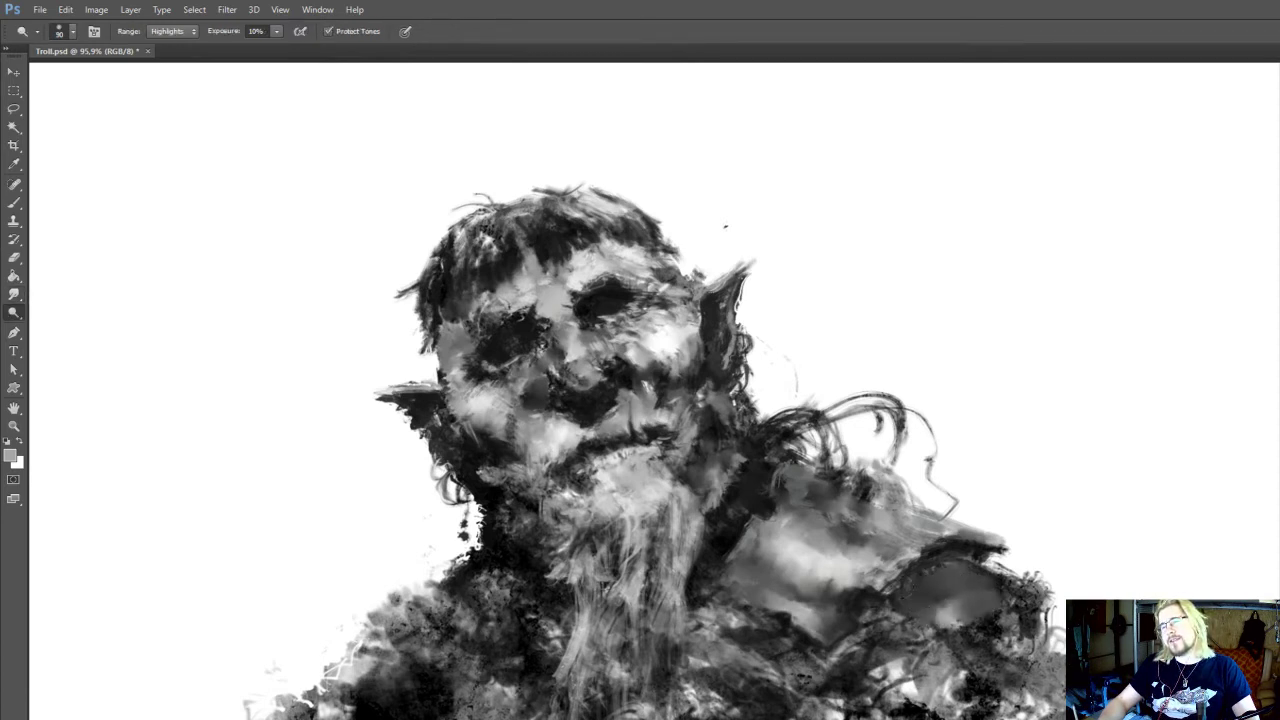
pyautogui.press('r')
pyautogui.moveTo(940, 605)
pyautogui.mouseDown()
pyautogui.moveTo(955, 608)
pyautogui.moveTo(931, 610)
pyautogui.moveTo(963, 600)
pyautogui.moveTo(942, 605)
pyautogui.mouseUp()
pyautogui.press('space')
pyautogui.press('b')
pyautogui.keyDown('alt'); pyautogui.click(860, 595); pyautogui.keyUp('alt')
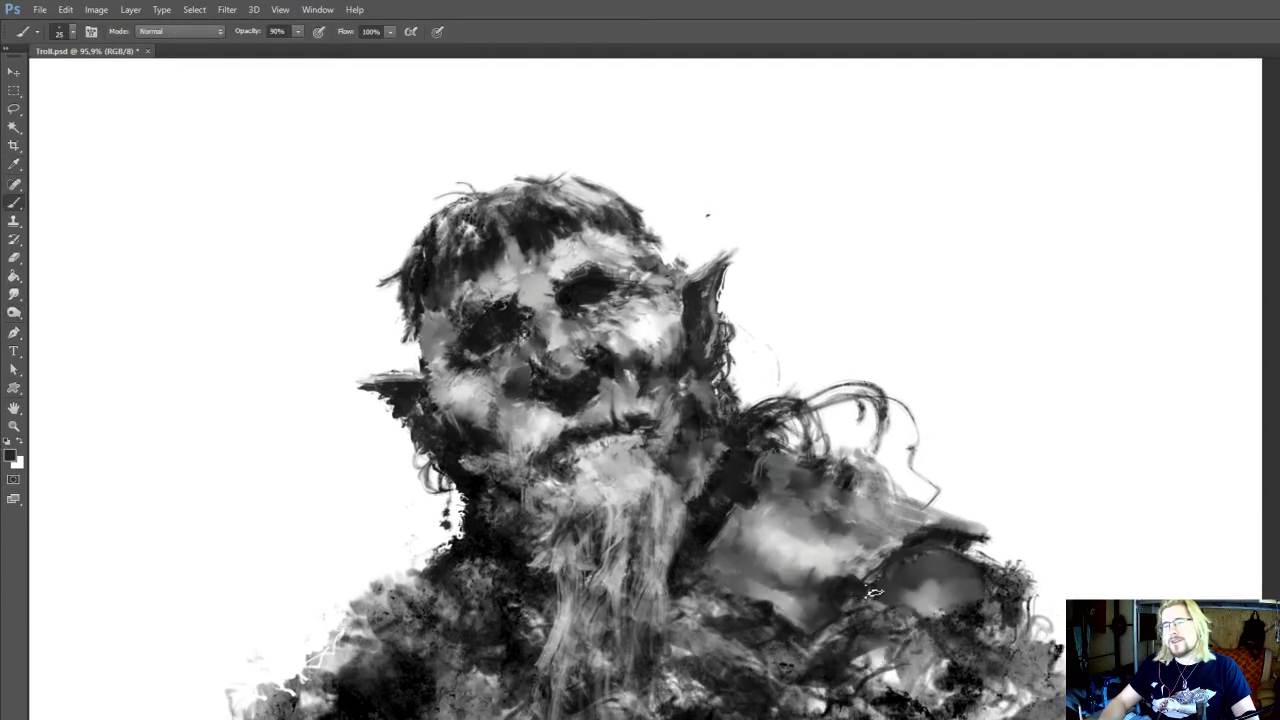
pyautogui.press('space')
pyautogui.moveTo(947, 513); pyautogui.dragTo(940, 608)
pyautogui.press('space')
pyautogui.moveTo(867, 557); pyautogui.dragTo(910, 608)
pyautogui.press('space')
pyautogui.keyDown('alt'); pyautogui.click(797, 592); pyautogui.keyUp('alt')
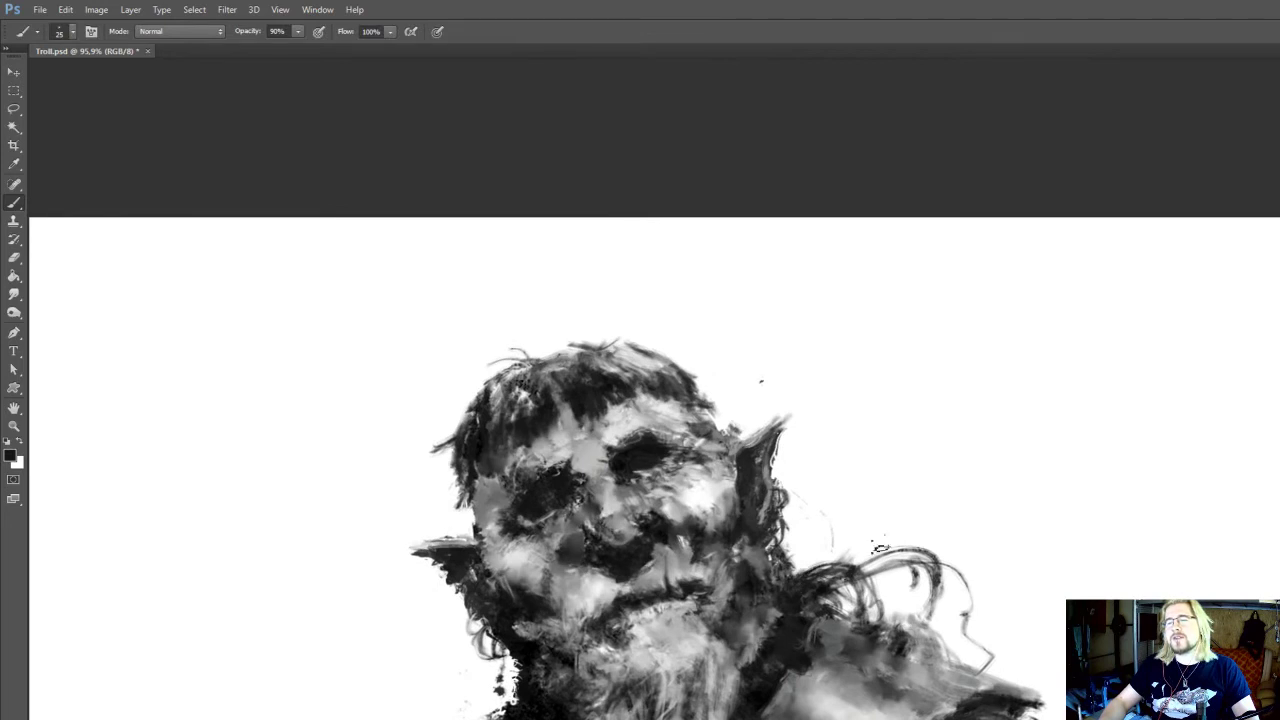
pyautogui.press('space')
pyautogui.moveTo(806, 556); pyautogui.dragTo(820, 590)
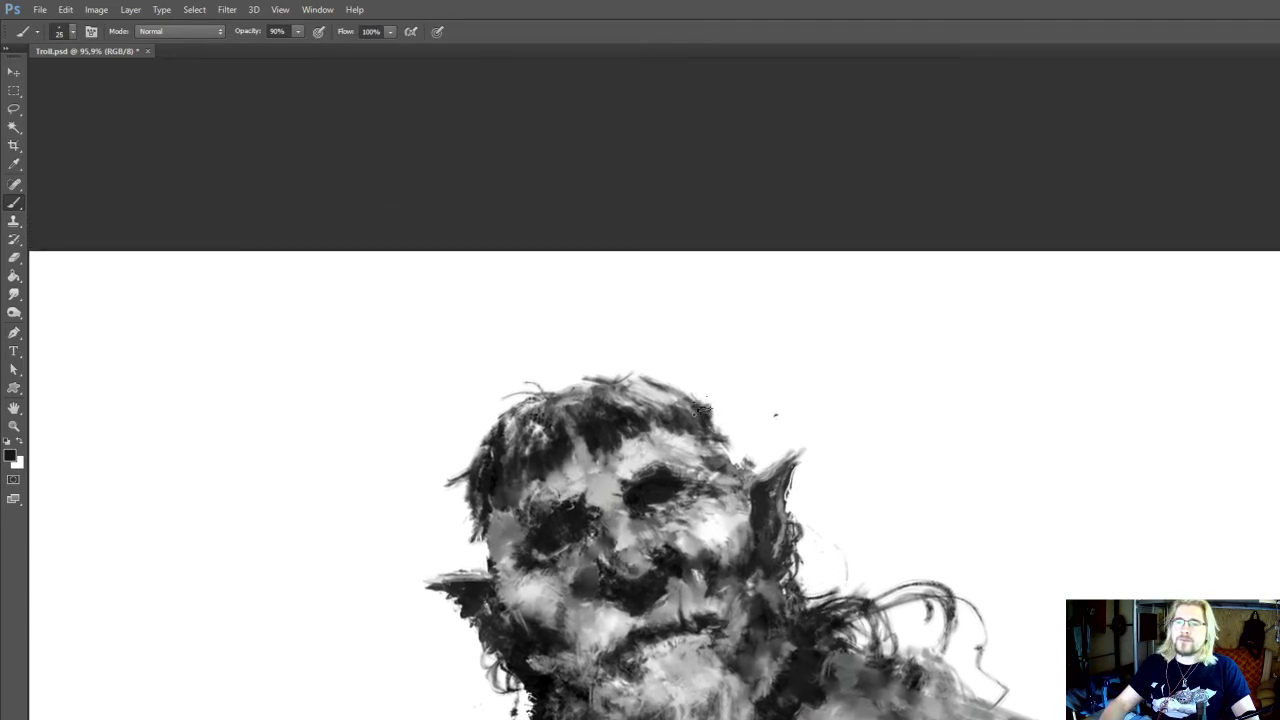
# Save the document
pyautogui.press('space')
pyautogui.moveTo(731, 405); pyautogui.dragTo(727, 391)
pyautogui.hotkey('ctrl', 's')
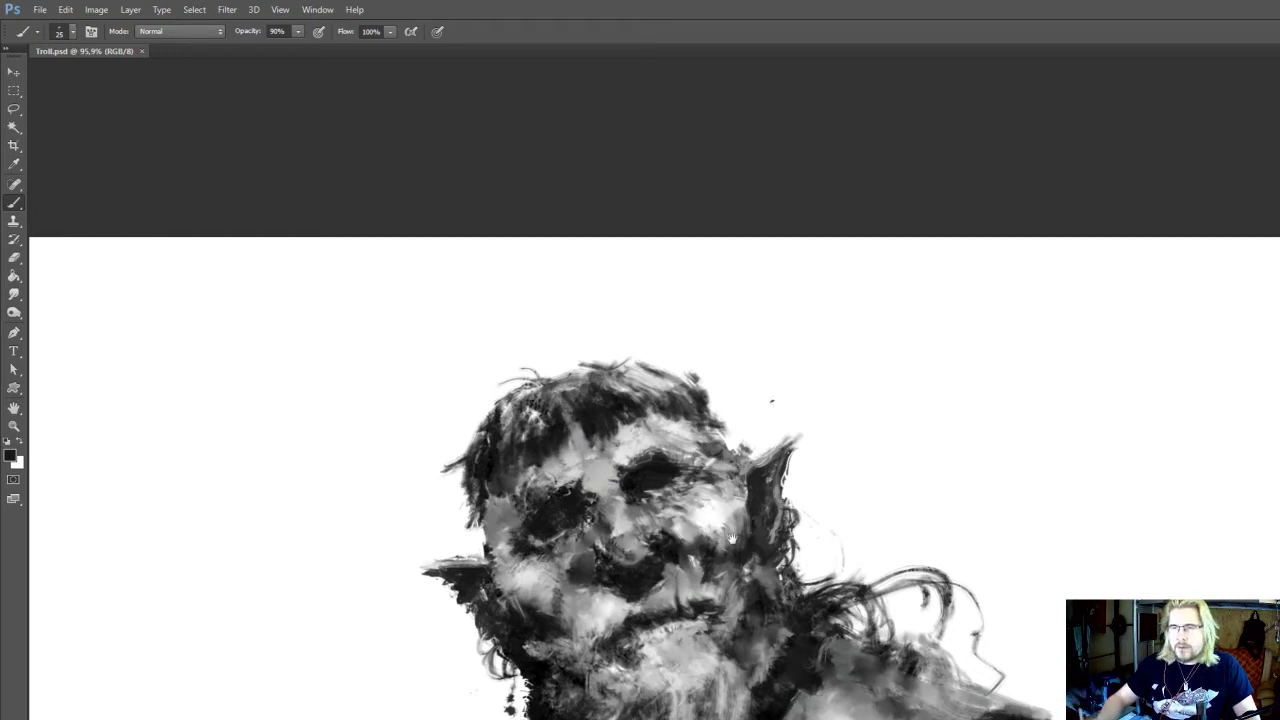
# Refine the lower edge of the shoulder patch with 20 px smudging and 20 px strokes in sampled near-black and light grey
pyautogui.moveTo(732, 538); pyautogui.dragTo(696, 384)
pyautogui.press('r')
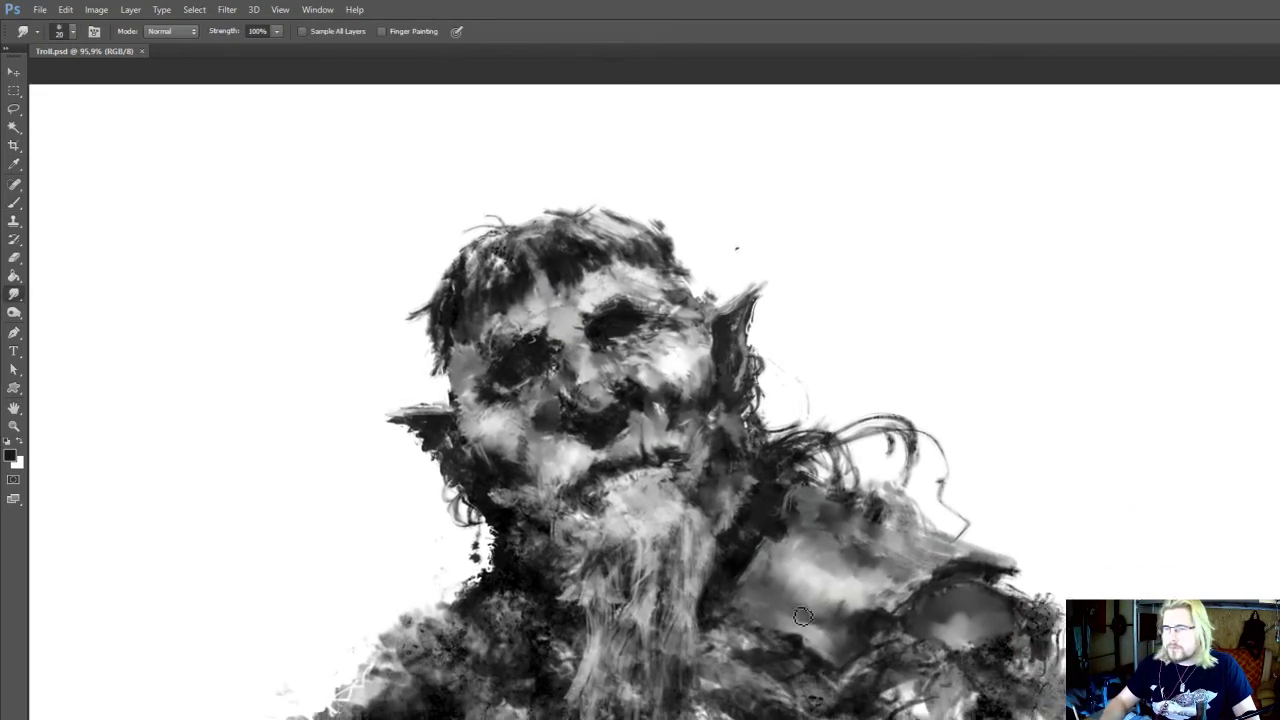
pyautogui.press('b')
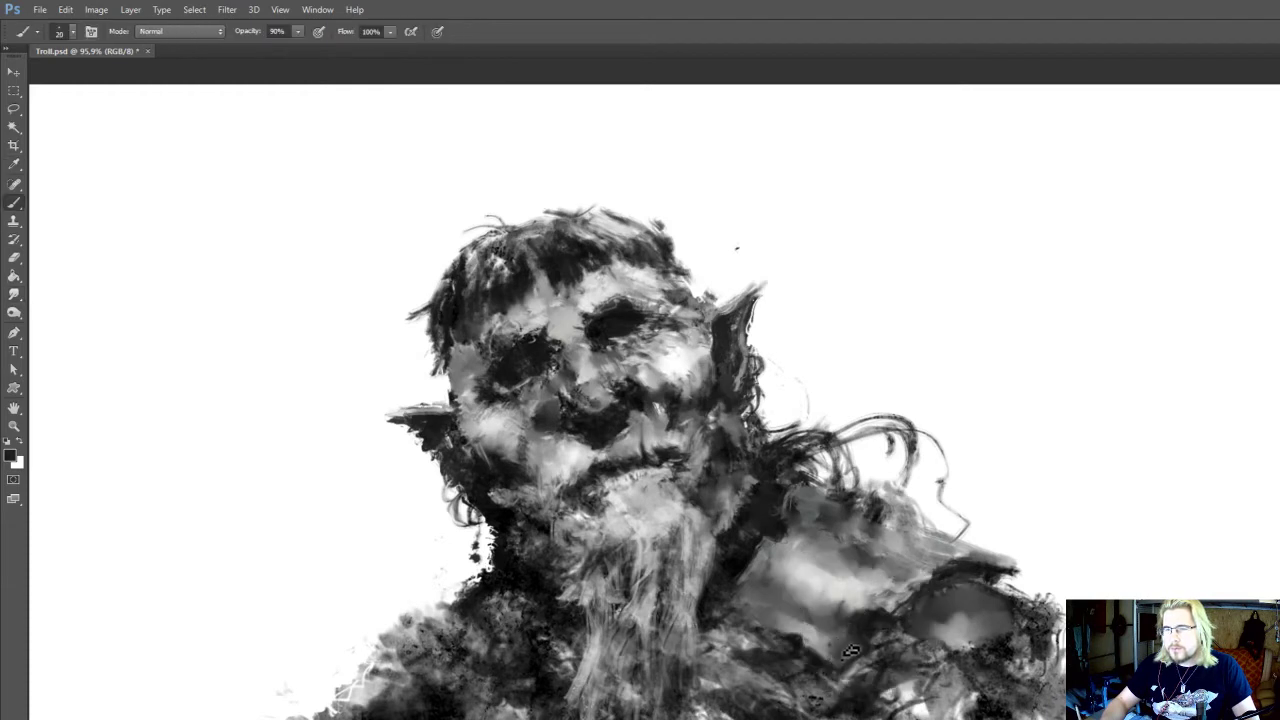
pyautogui.keyDown('alt'); pyautogui.click(838, 652); pyautogui.keyUp('alt')
pyautogui.keyDown('alt'); pyautogui.click(845, 650); pyautogui.keyUp('alt')
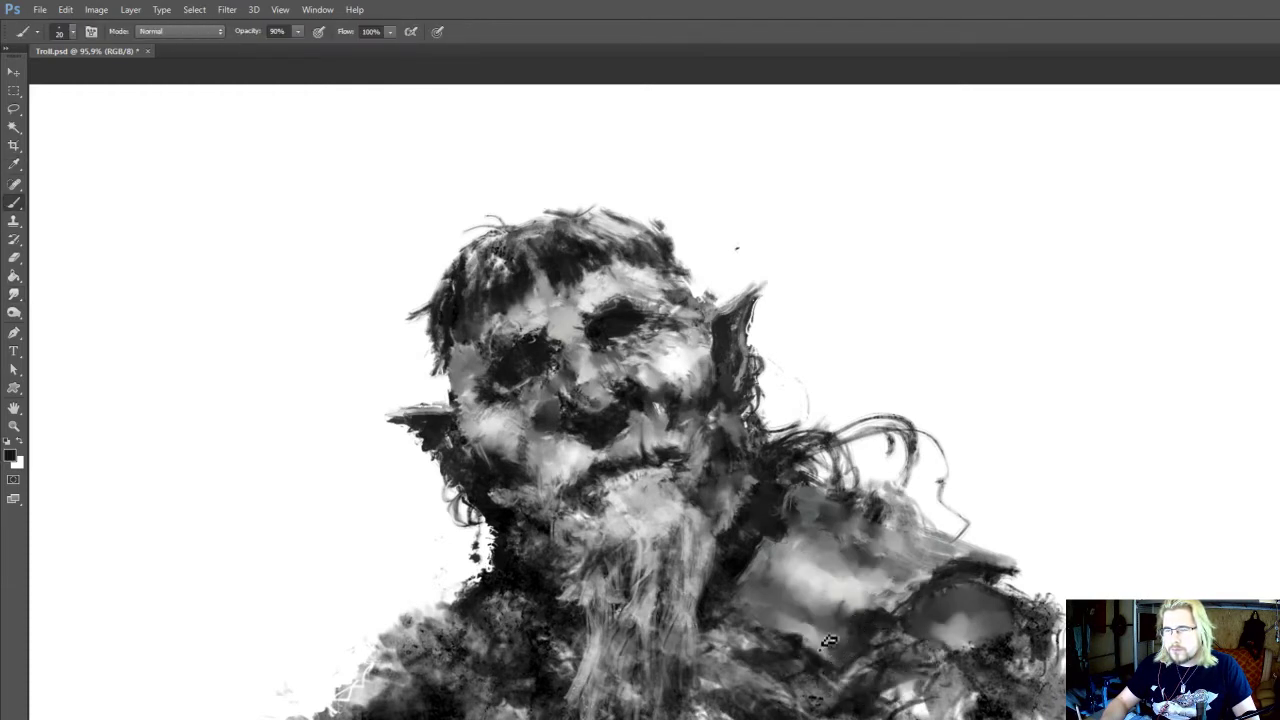
pyautogui.keyDown('alt'); pyautogui.click(762, 607); pyautogui.keyUp('alt')
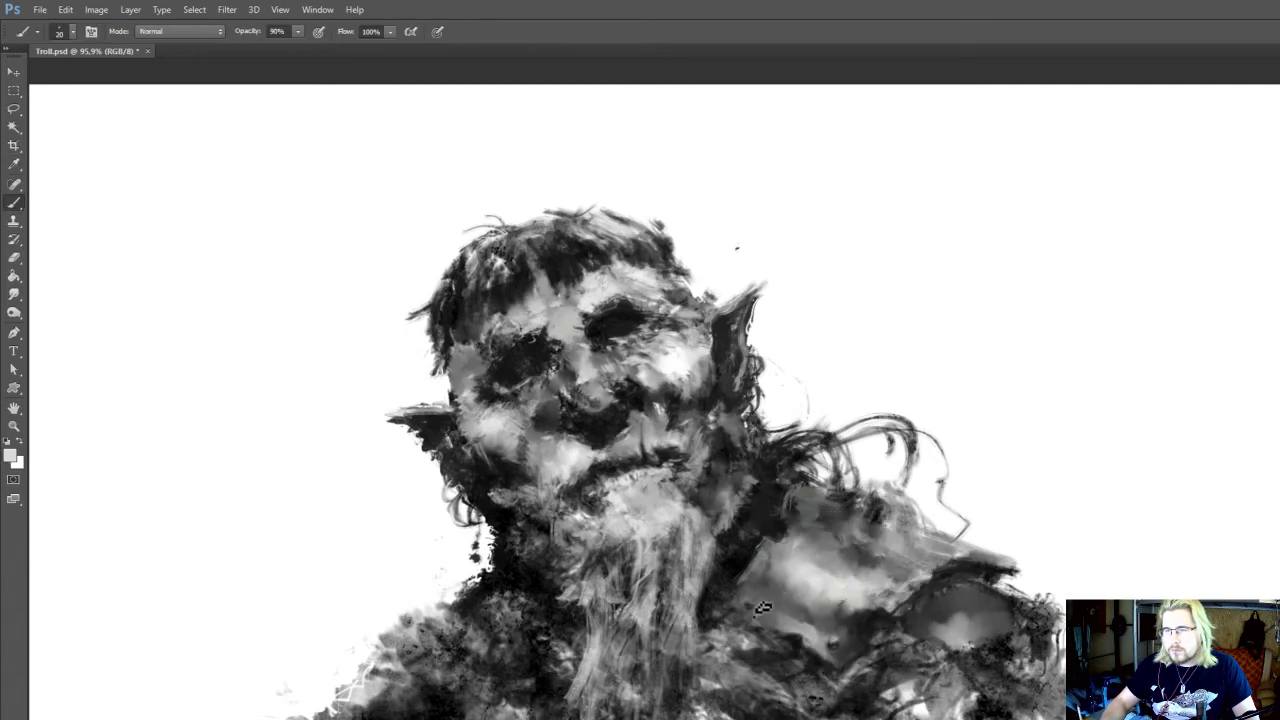
pyautogui.moveTo(793, 593)
pyautogui.mouseDown()
pyautogui.moveTo(774, 551)
pyautogui.moveTo(752, 565)
pyautogui.mouseUp()
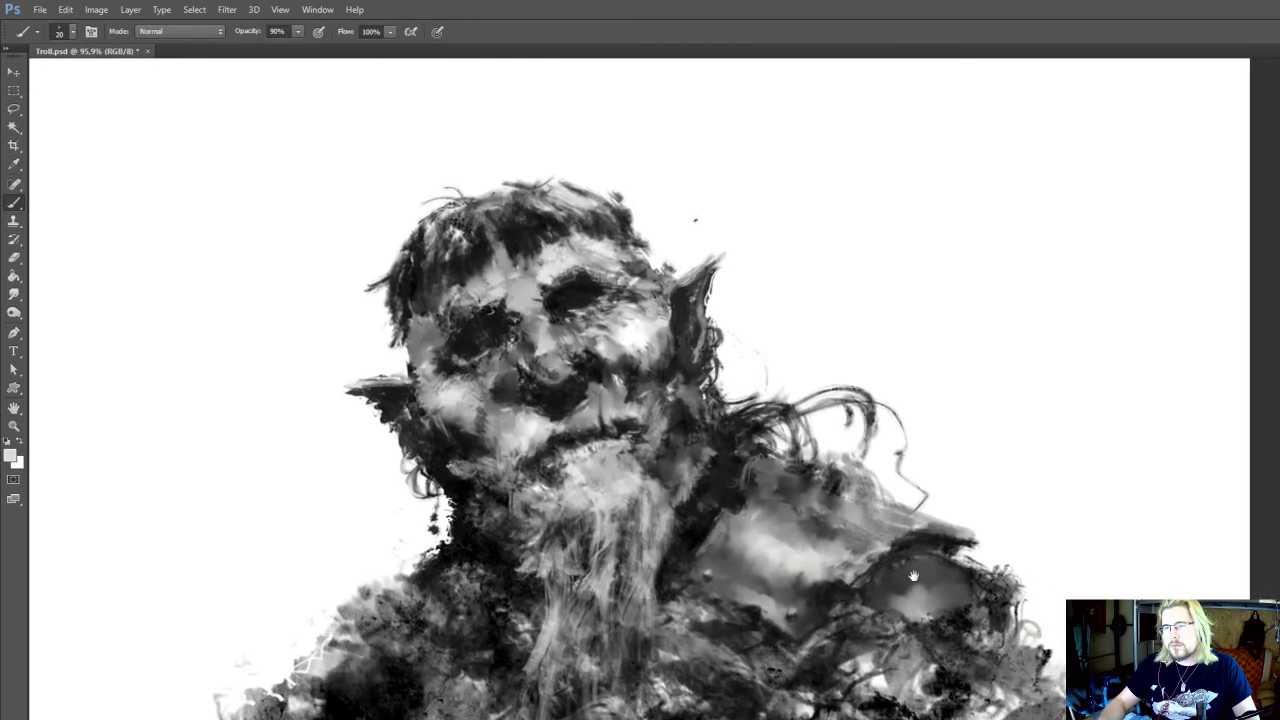
# Sharpen the contour between the shoulder and the upper arm with fine sampled near-black strokes at 15 px and 10 px
pyautogui.keyDown('alt'); pyautogui.click(922, 542); pyautogui.keyUp('alt')
pyautogui.press('[')
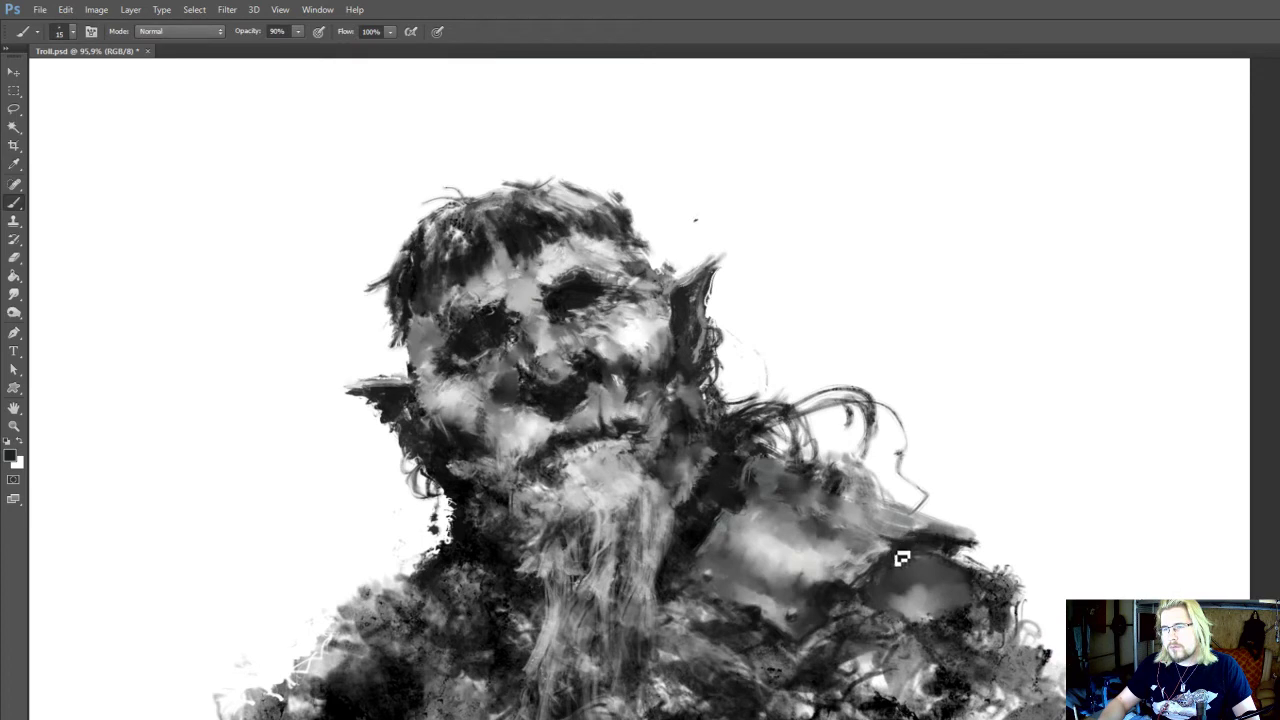
pyautogui.keyDown('alt'); pyautogui.click(900, 556); pyautogui.keyUp('alt')
pyautogui.press('[')
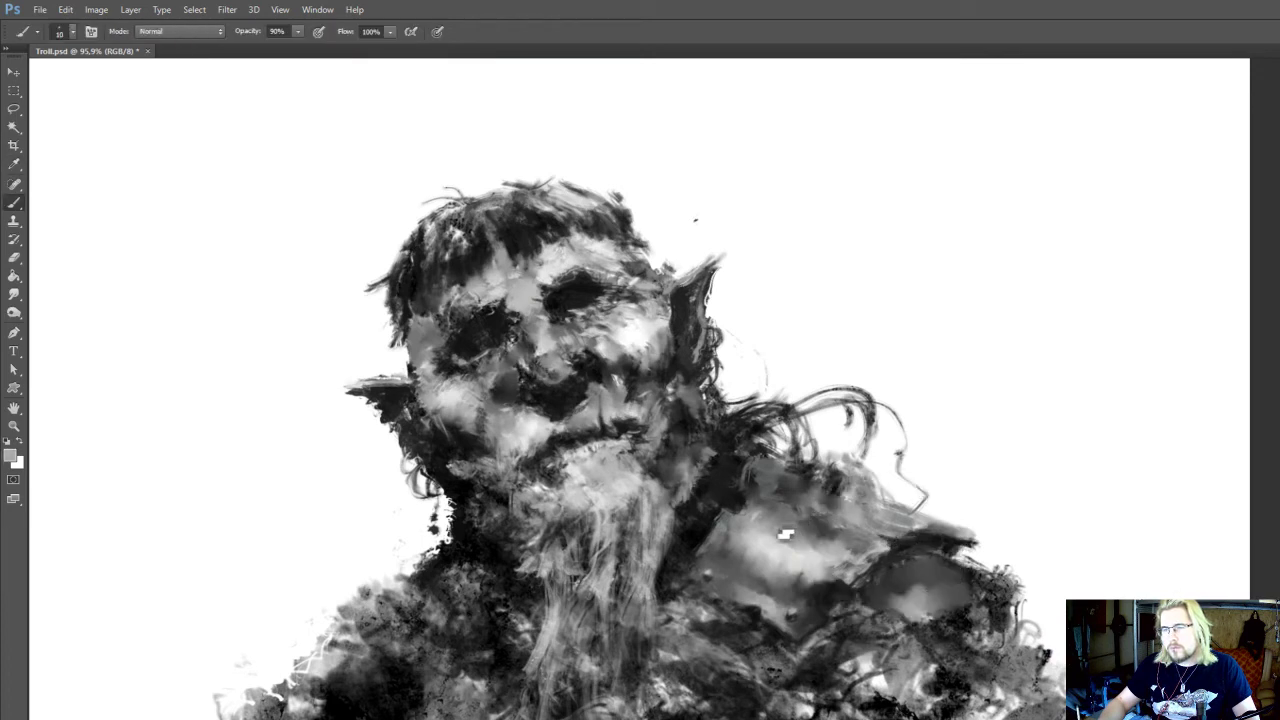
# Dodge the shoulder highlight, touch it up with a sampled mid grey and blend its lower part with 20 px smudging
pyautogui.press('o')
pyautogui.moveTo(880, 538)
pyautogui.mouseDown()
pyautogui.moveTo(864, 535)
pyautogui.moveTo(880, 532)
pyautogui.mouseUp()
pyautogui.press('b')
pyautogui.moveTo(920, 604)
pyautogui.mouseDown()
pyautogui.moveTo(860, 544)
pyautogui.moveTo(933, 616)
pyautogui.mouseUp()
pyautogui.keyDown('alt'); pyautogui.click(862, 546); pyautogui.keyUp('alt')
pyautogui.press('o')
pyautogui.press('r')
pyautogui.moveTo(797, 589); pyautogui.dragTo(819, 595)
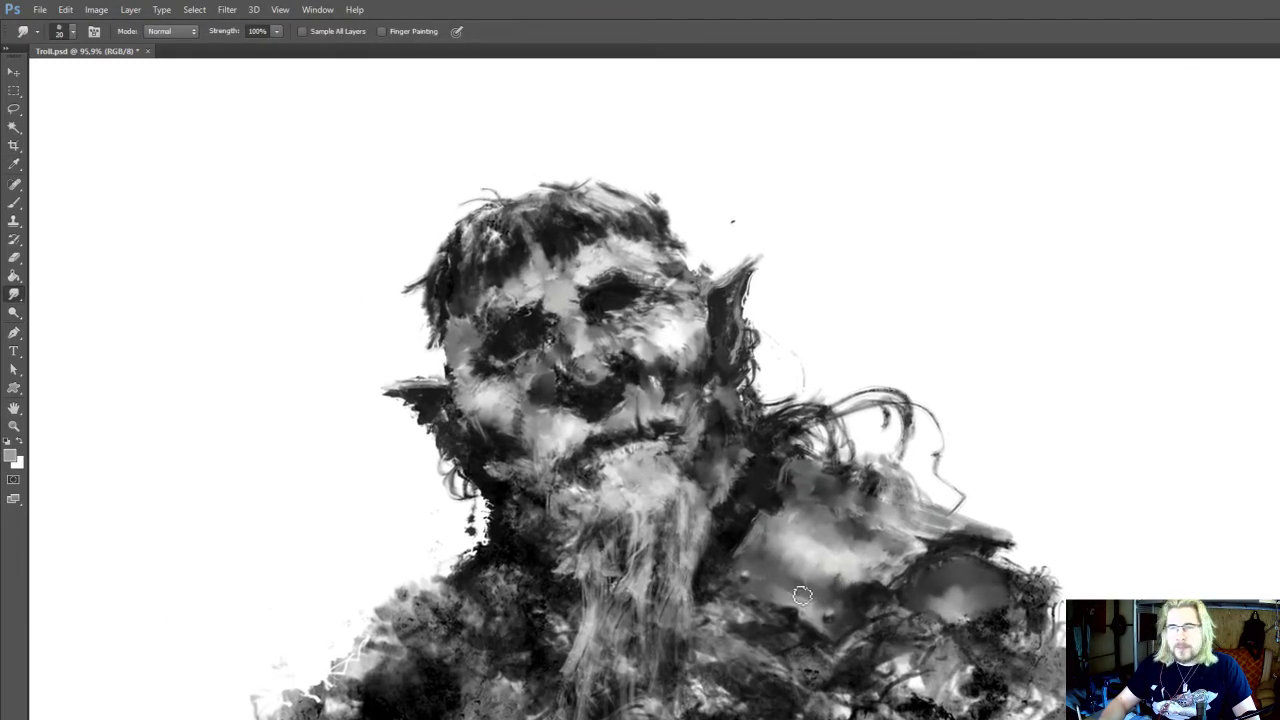
# Deepen the shadow between the beard and the shoulder by burning shadows at 30% exposure and adding 10 px strokes in sampled black
pyautogui.press('o')
pyautogui.press('b')
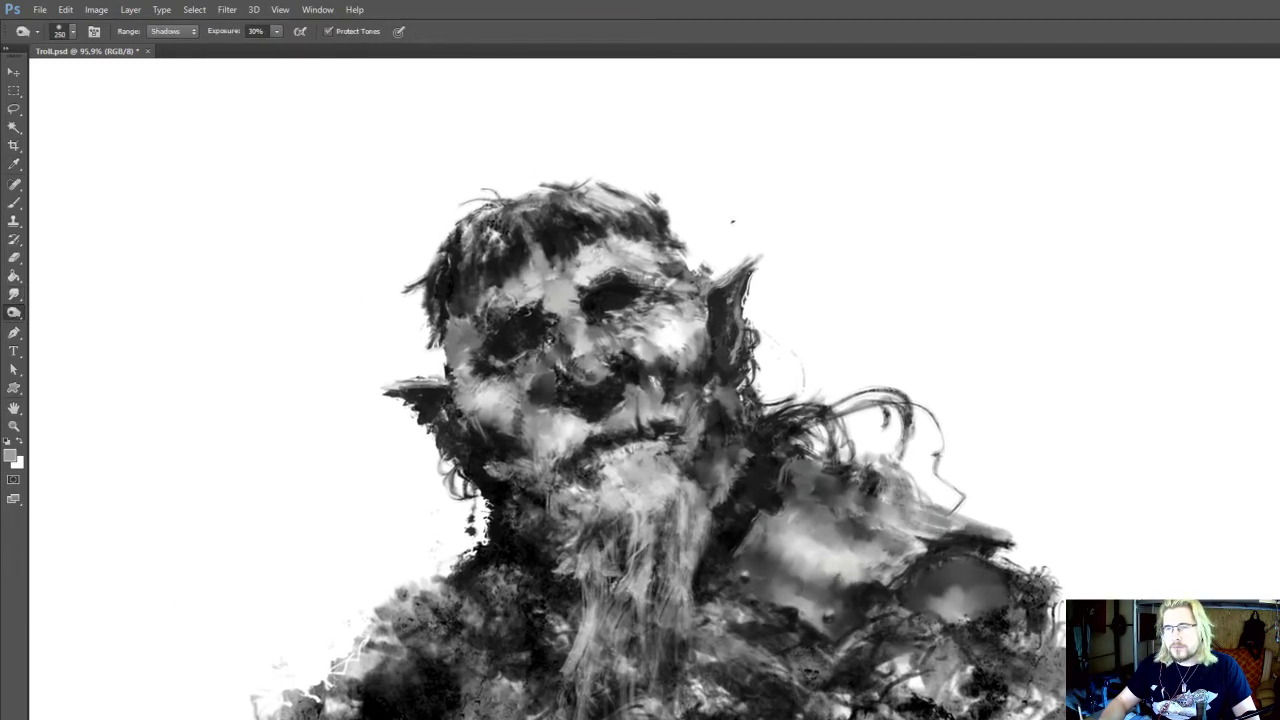
pyautogui.keyDown('alt'); pyautogui.click(737, 531); pyautogui.keyUp('alt')
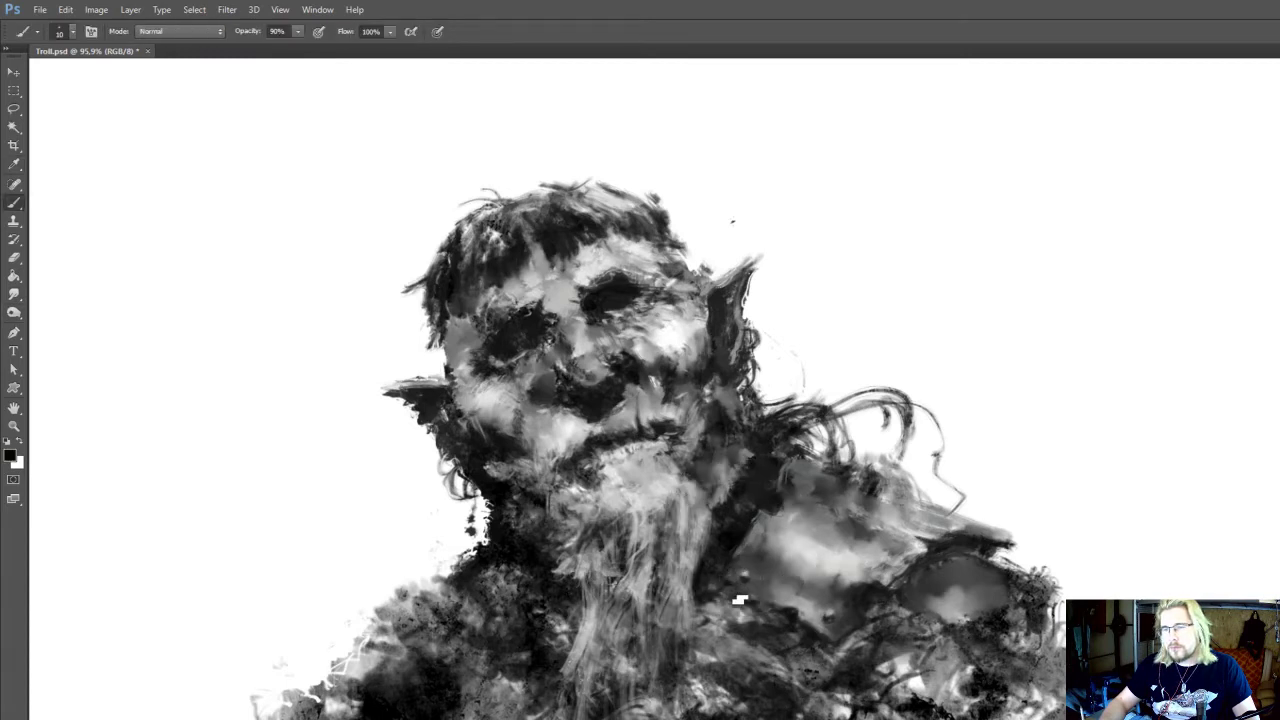
pyautogui.moveTo(768, 622); pyautogui.dragTo(760, 644)
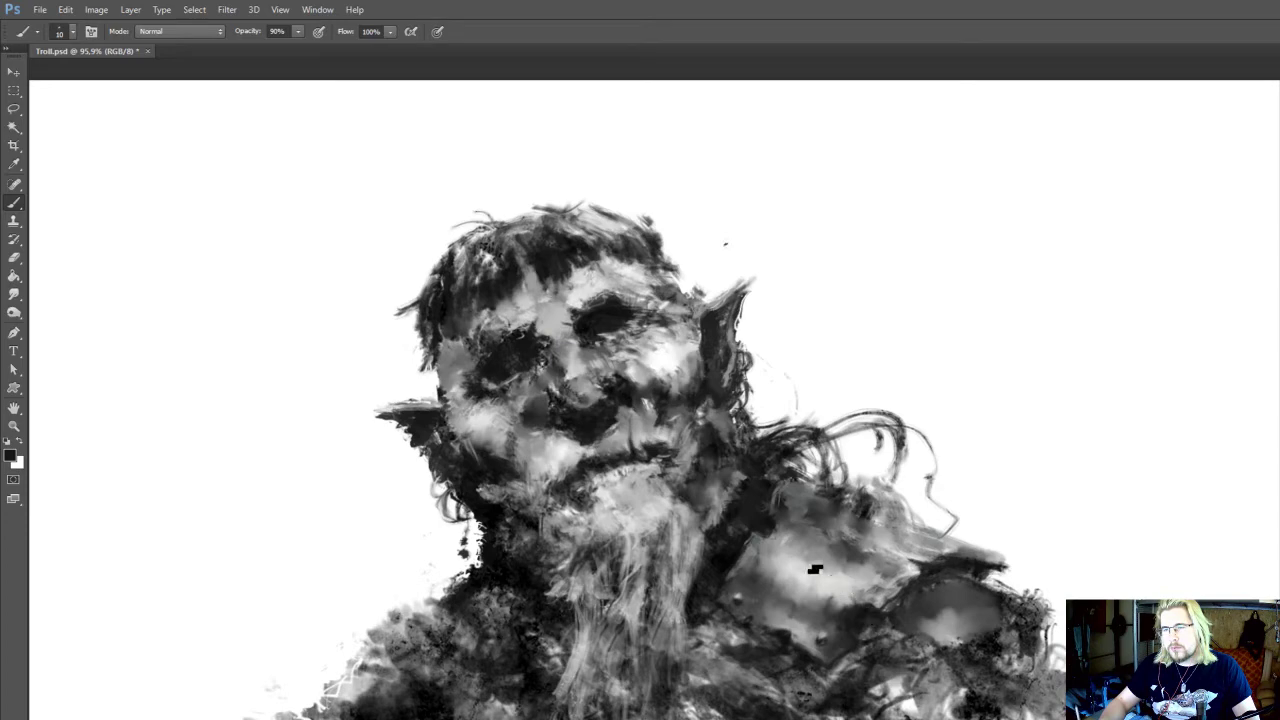
pyautogui.moveTo(750, 676)
pyautogui.mouseDown()
pyautogui.moveTo(757, 638)
pyautogui.moveTo(785, 606)
pyautogui.mouseUp()
# Smooth the cheek below the eye near the pointed ear by smudging with 20, 15 and 10 px tips
pyautogui.moveTo(837, 463); pyautogui.dragTo(722, 440)
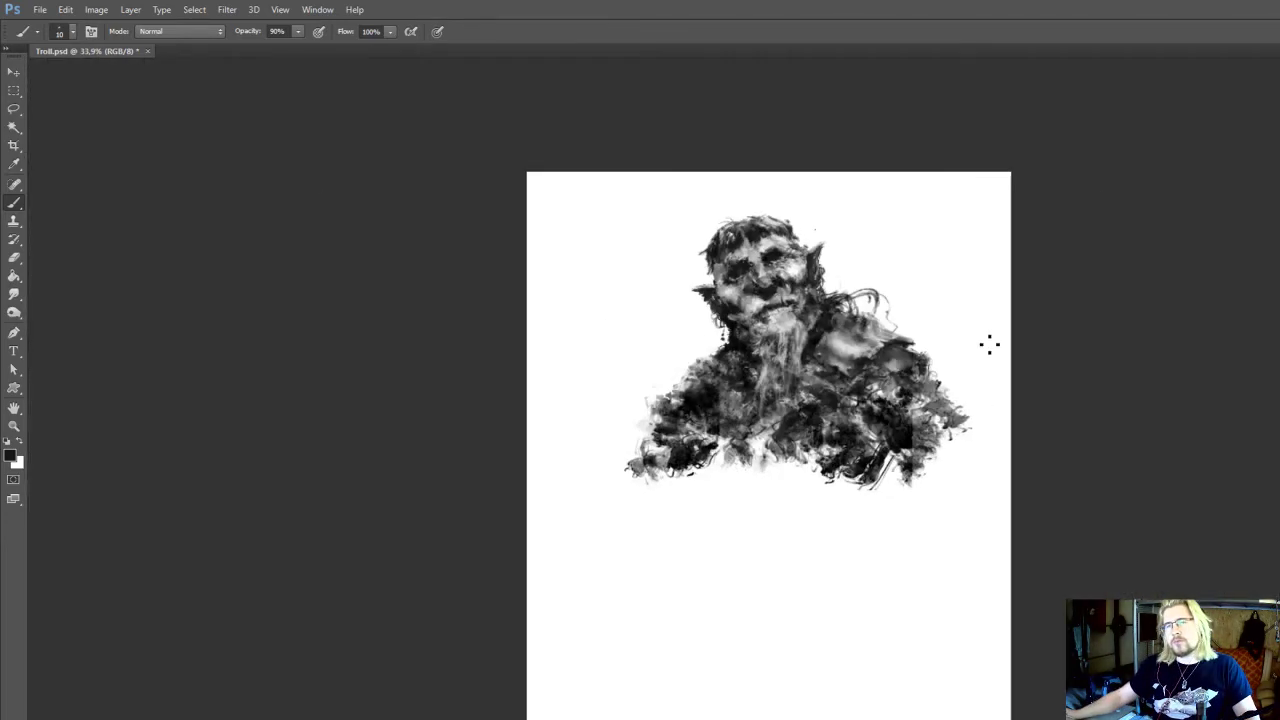
pyautogui.moveTo(797, 360); pyautogui.dragTo(893, 355)
pyautogui.moveTo(786, 245)
pyautogui.mouseDown()
pyautogui.moveTo(728, 483)
pyautogui.moveTo(746, 478)
pyautogui.moveTo(739, 590)
pyautogui.moveTo(732, 568)
pyautogui.mouseUp()
pyautogui.press('r')
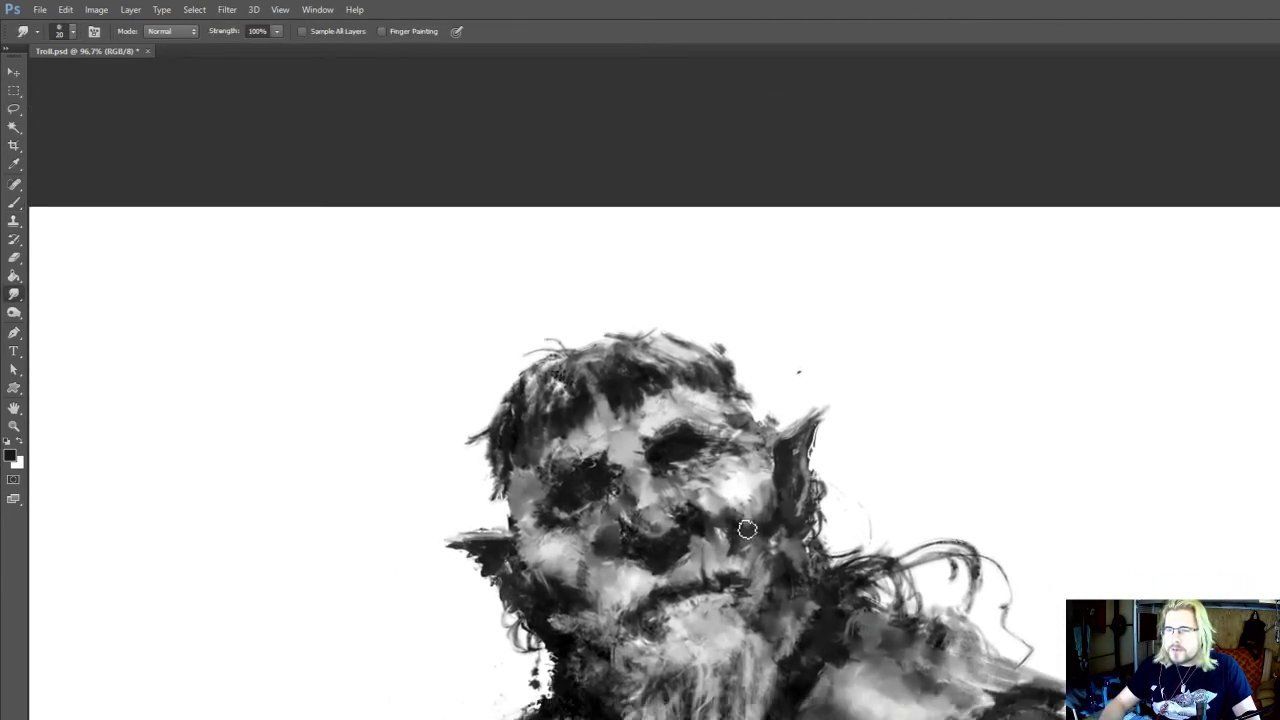
pyautogui.moveTo(745, 514)
pyautogui.mouseDown()
pyautogui.moveTo(748, 536)
pyautogui.moveTo(749, 508)
pyautogui.moveTo(717, 497)
pyautogui.moveTo(762, 479)
pyautogui.mouseUp()
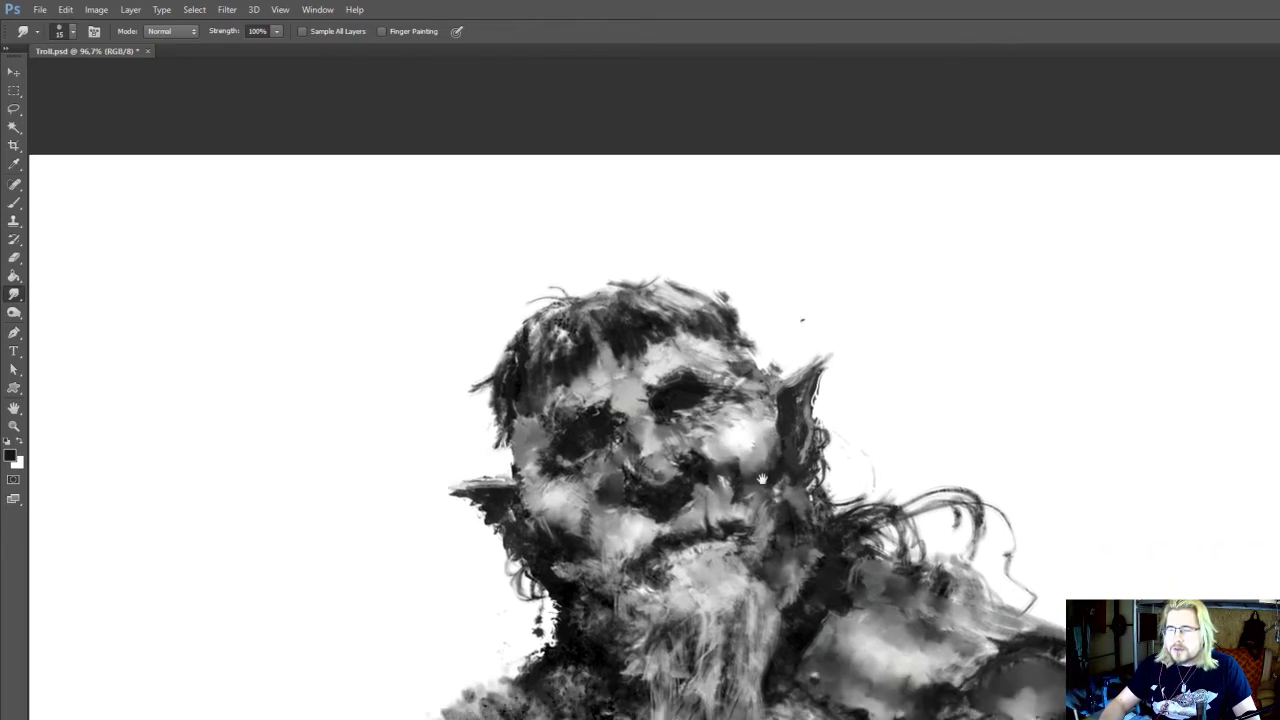
pyautogui.moveTo(839, 570); pyautogui.dragTo(859, 510)
pyautogui.moveTo(768, 484); pyautogui.dragTo(803, 580)
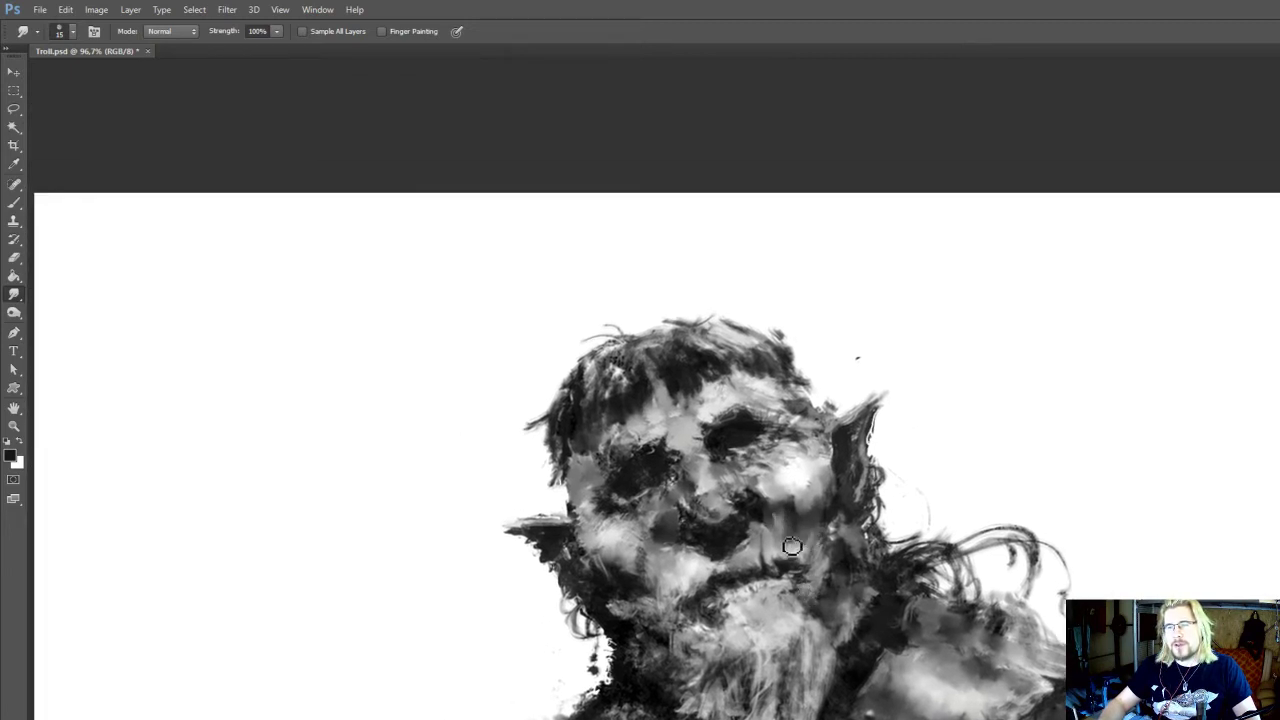
pyautogui.moveTo(811, 488); pyautogui.dragTo(820, 533)
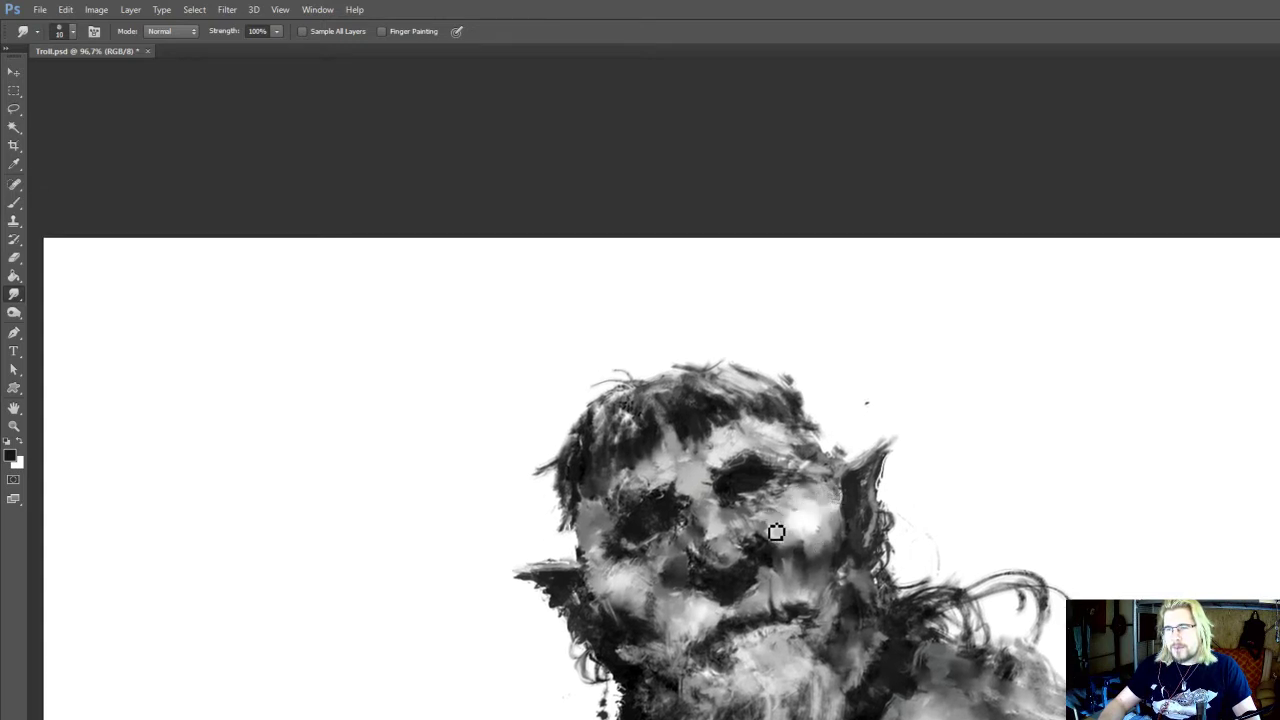
pyautogui.moveTo(754, 526)
pyautogui.mouseDown()
pyautogui.moveTo(739, 510)
pyautogui.moveTo(741, 540)
pyautogui.moveTo(684, 540)
pyautogui.moveTo(700, 552)
pyautogui.moveTo(704, 540)
pyautogui.mouseUp()
# Model the nose bridge and the skin under the adjacent eye with 15 px sampled light and mid grey strokes, smudging them at 10 px
pyautogui.press('o')
pyautogui.press('b')
pyautogui.keyDown('alt'); pyautogui.click(681, 537); pyautogui.keyUp('alt')
pyautogui.press(']')
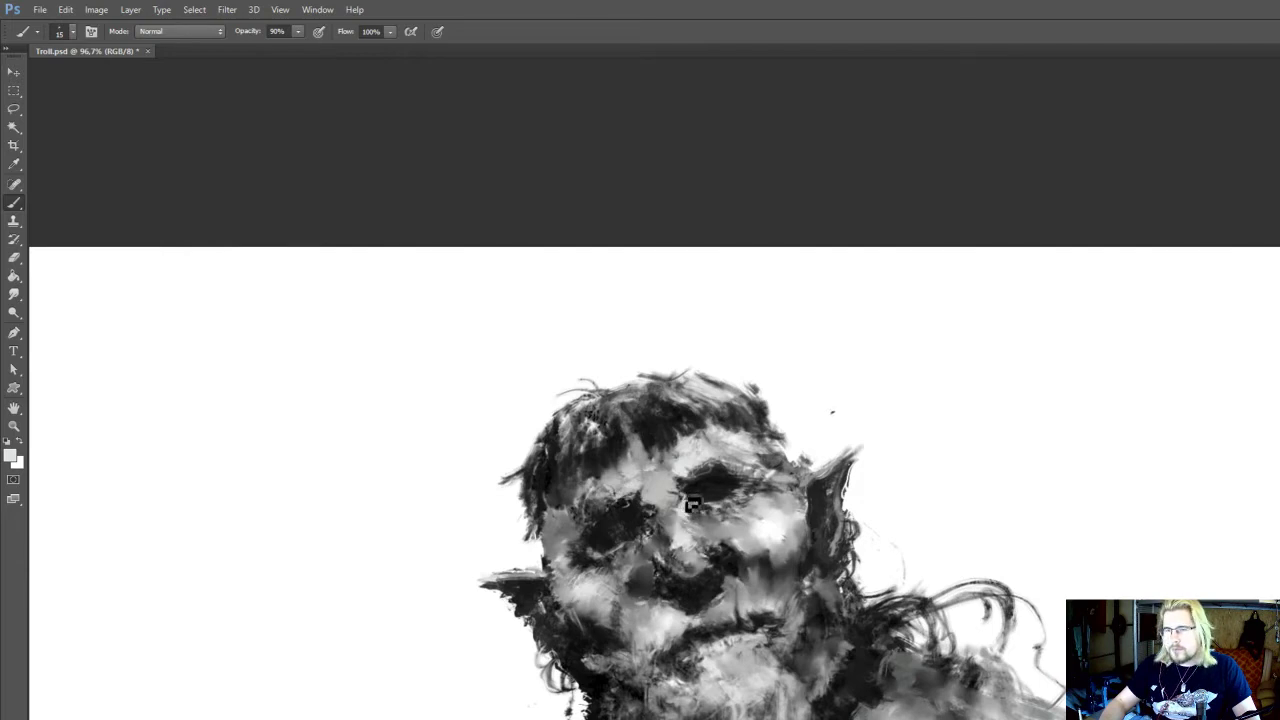
pyautogui.press('r')
pyautogui.press('b')
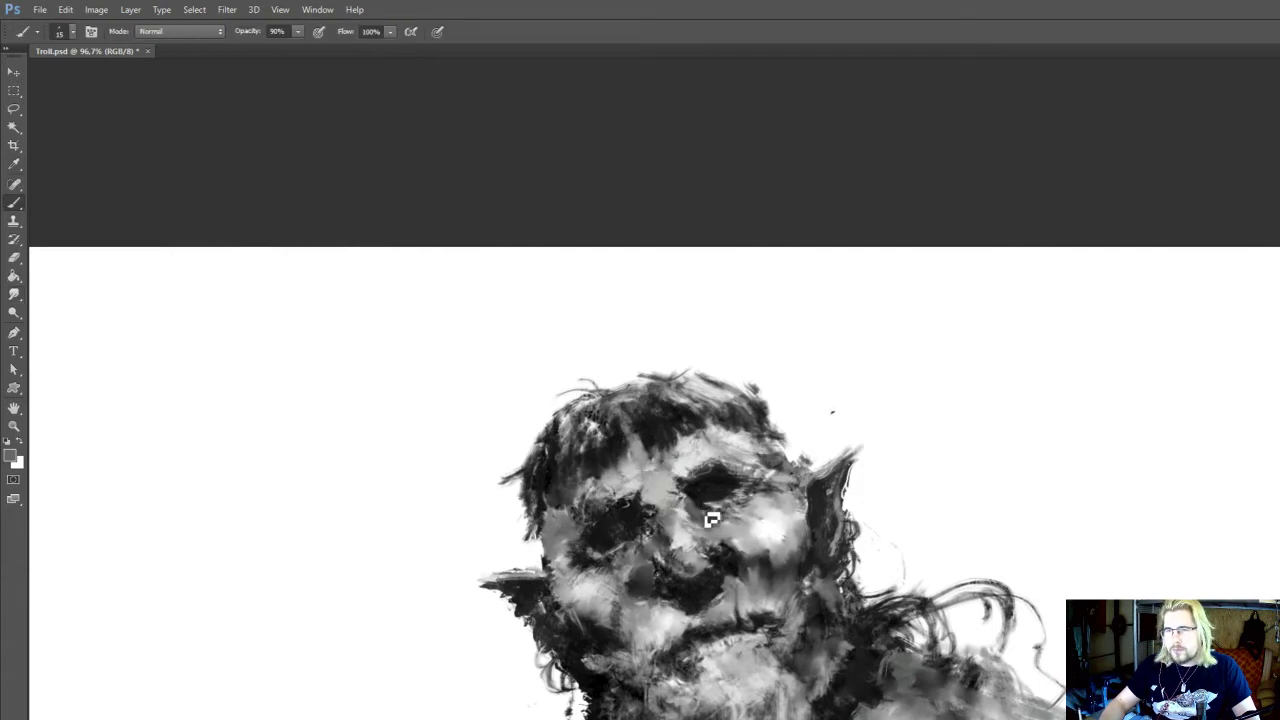
pyautogui.press('r')
pyautogui.press('b')
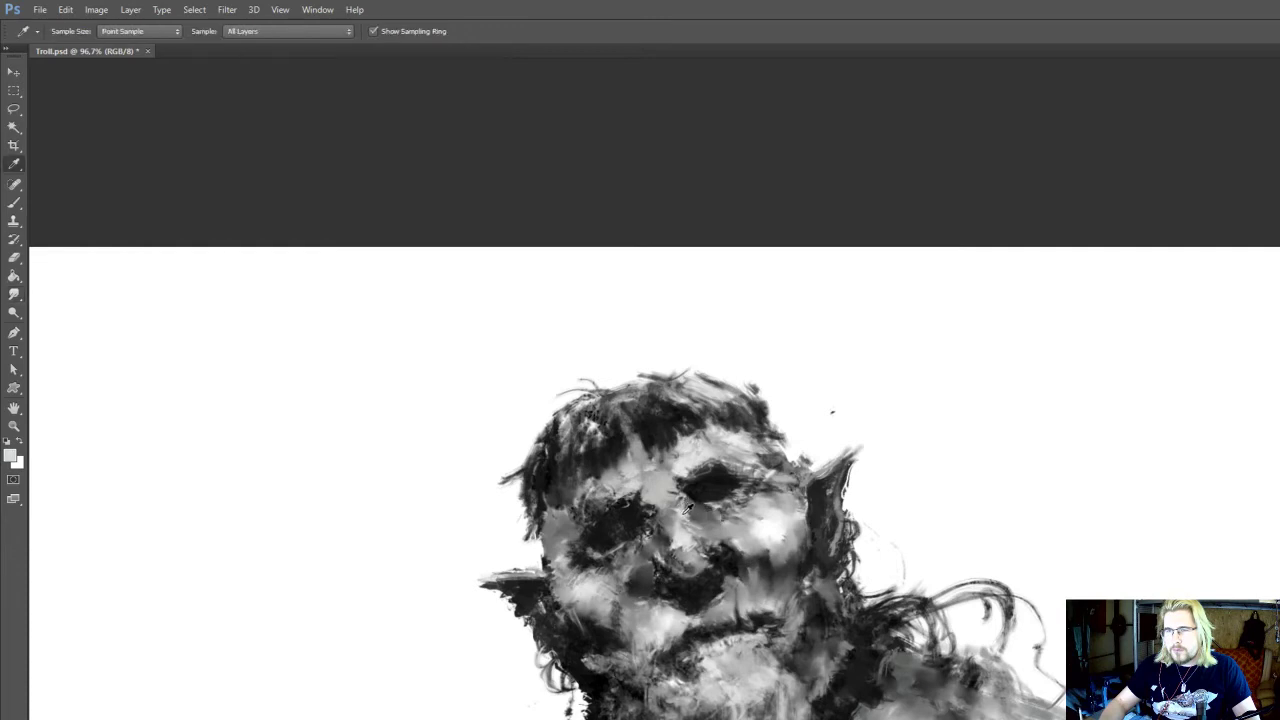
pyautogui.press('r')
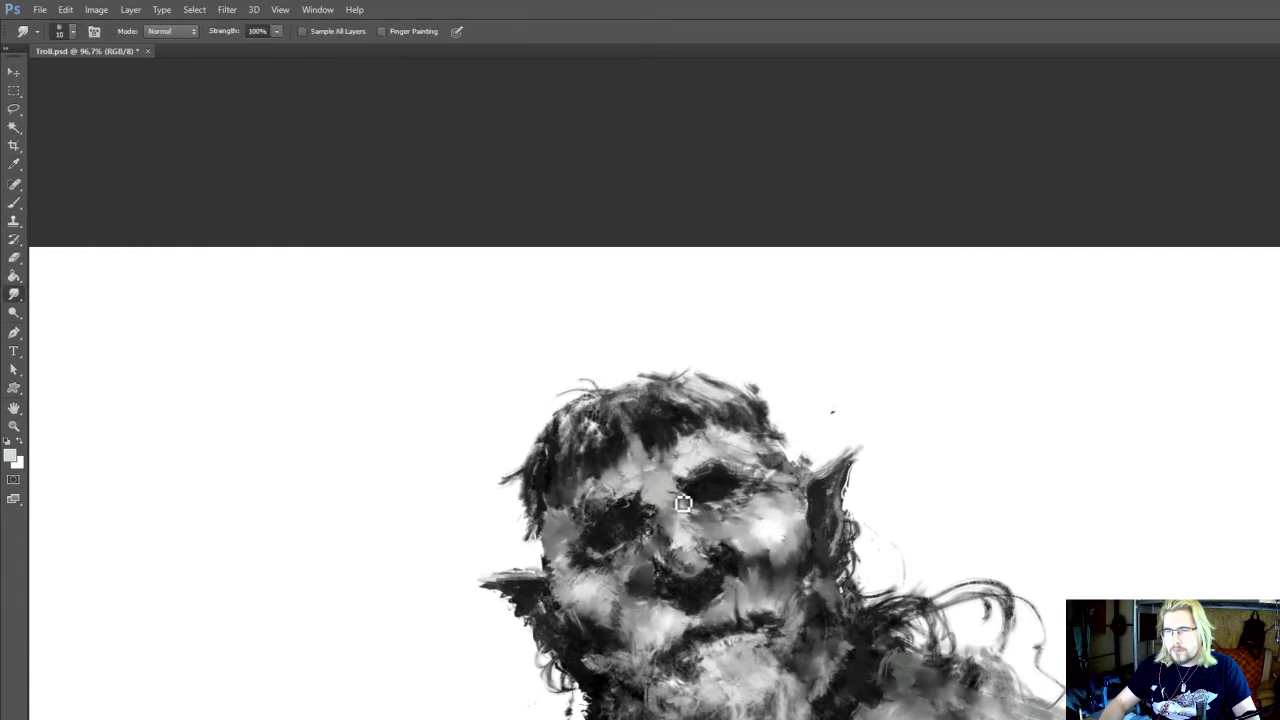
# Define the dark eye socket and its outer corner with sampled near-black 15 px strokes
pyautogui.press('b')
pyautogui.keyDown('alt'); pyautogui.click(744, 487); pyautogui.keyUp('alt')
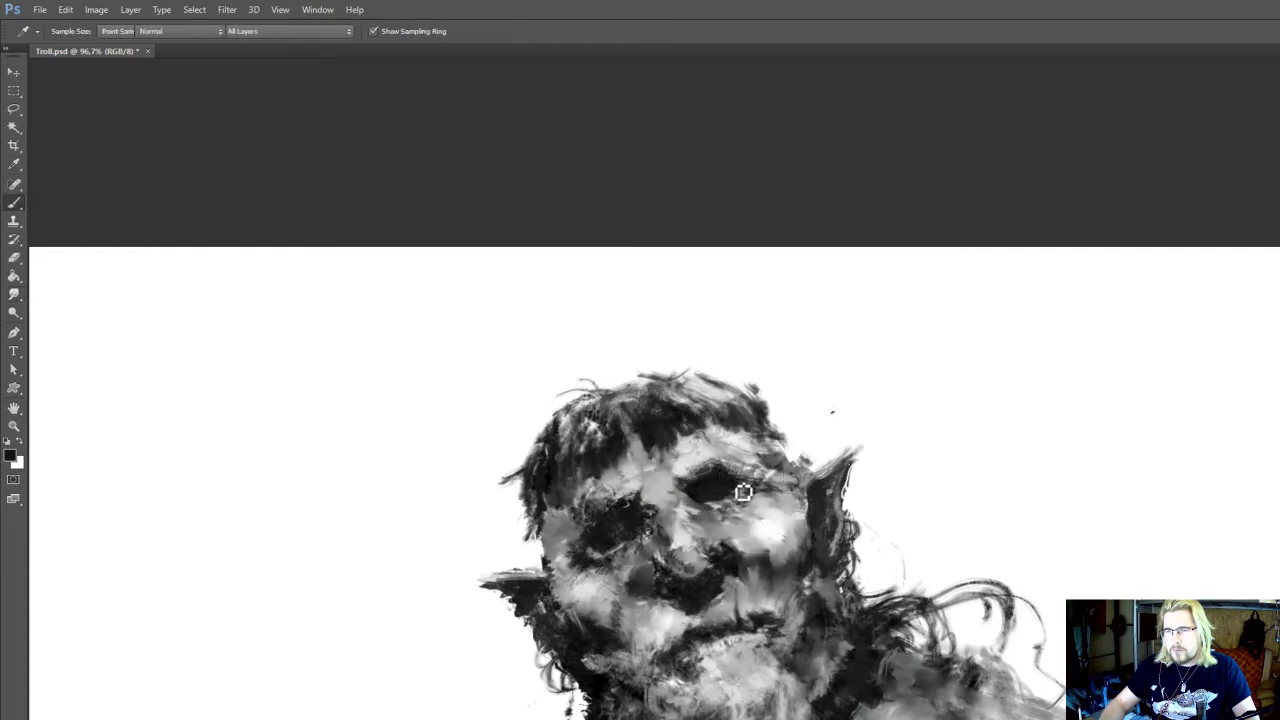
pyautogui.moveTo(762, 475)
pyautogui.mouseDown()
pyautogui.moveTo(774, 439)
pyautogui.moveTo(758, 500)
pyautogui.moveTo(775, 517)
pyautogui.moveTo(795, 445)
pyautogui.mouseUp()
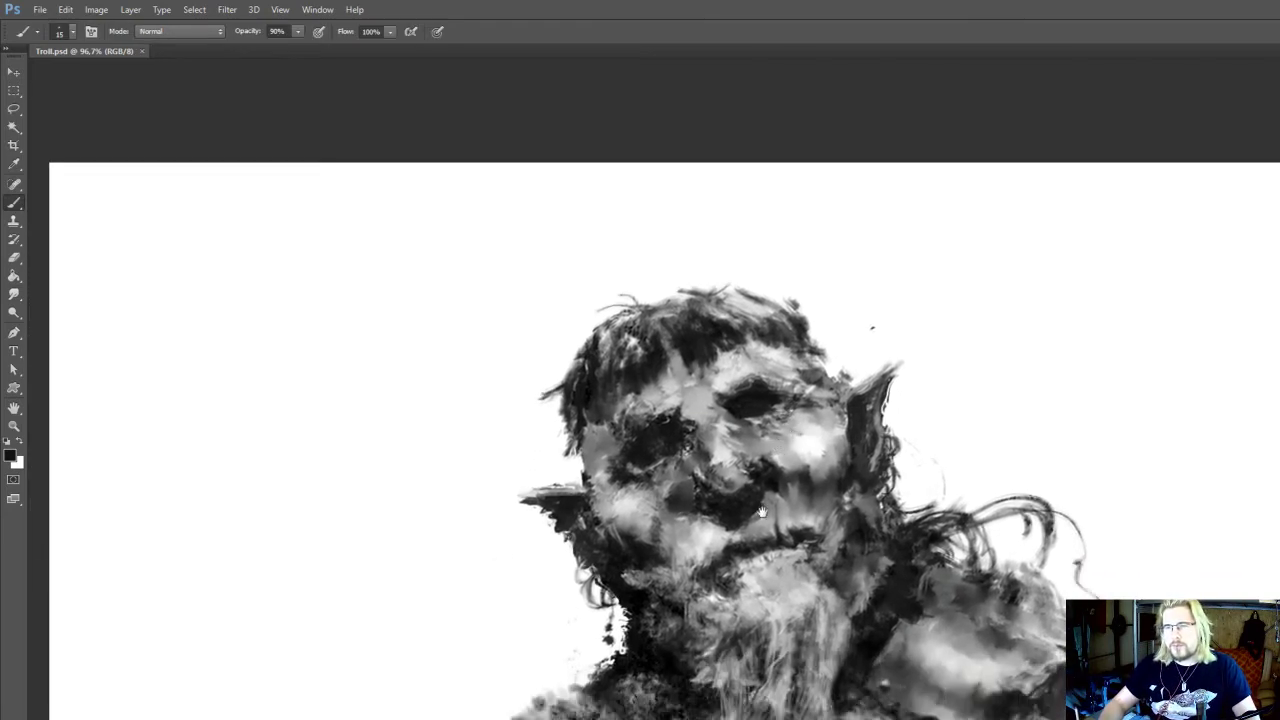
pyautogui.moveTo(758, 532); pyautogui.dragTo(742, 572)
# Paint sampled light grey between the eyes and dodge the brow highlight at 10% exposure
pyautogui.keyDown('alt'); pyautogui.click(679, 448); pyautogui.keyUp('alt')
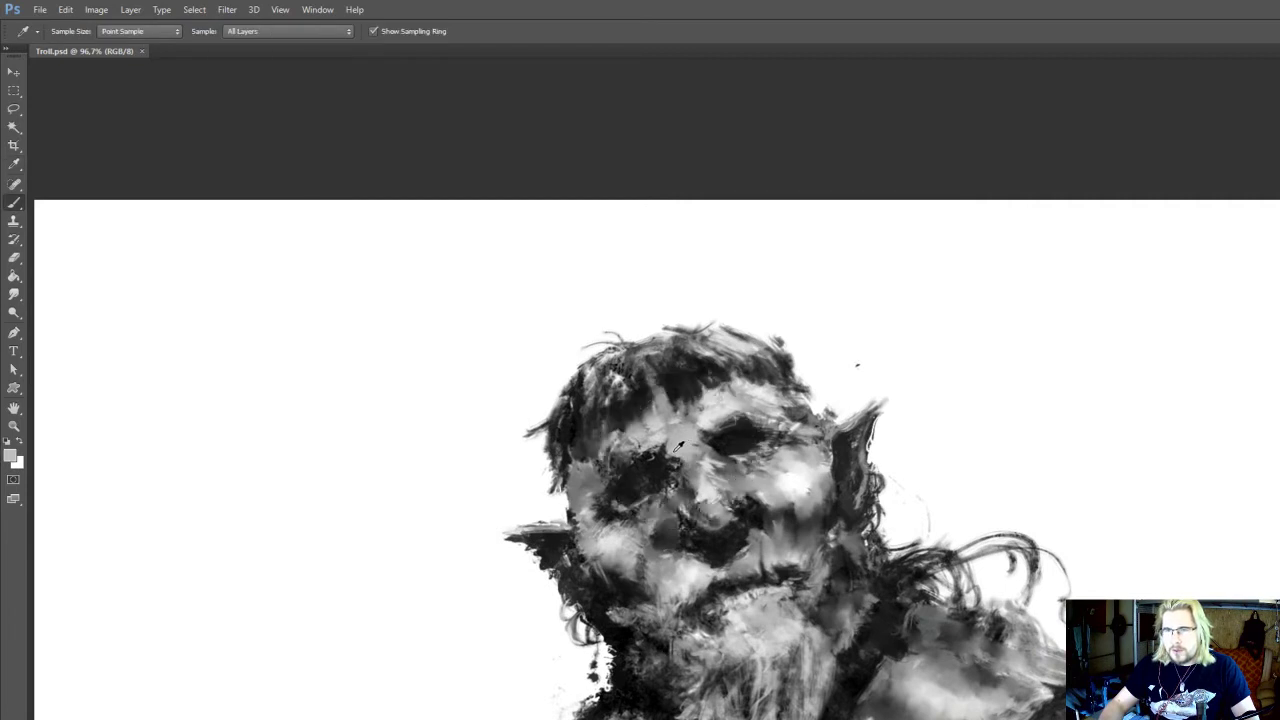
pyautogui.moveTo(677, 476); pyautogui.dragTo(681, 420)
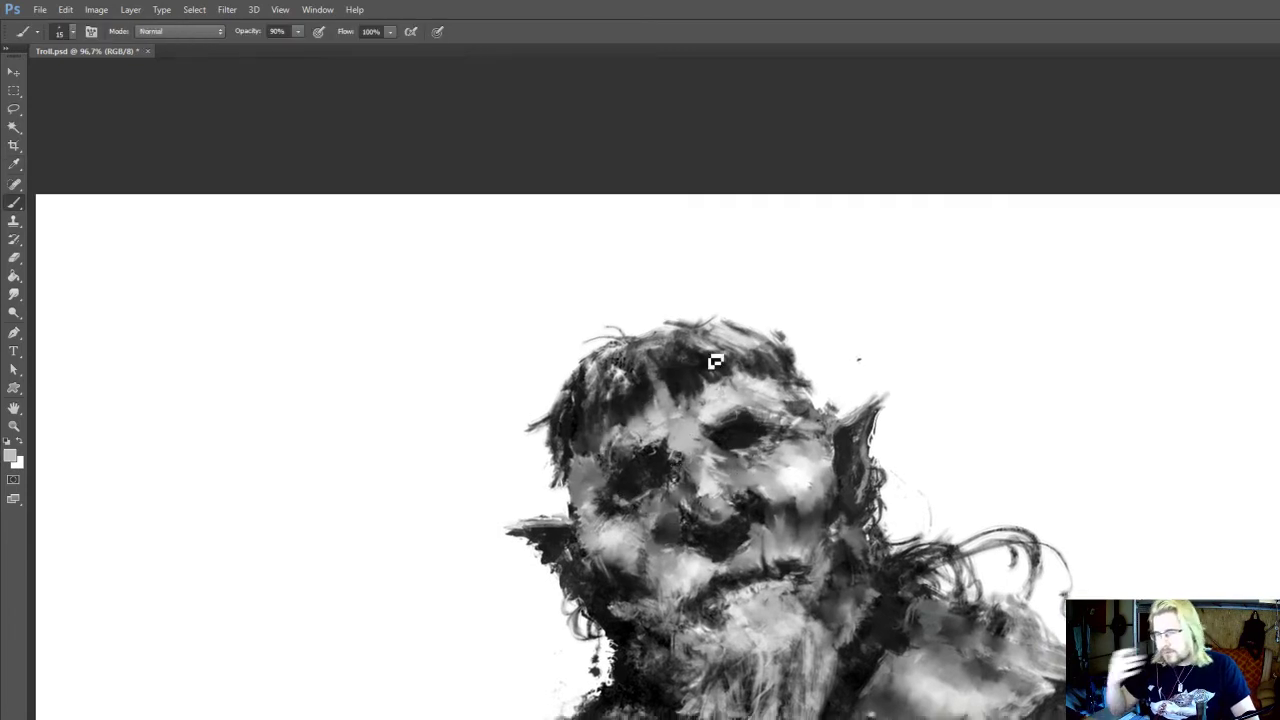
pyautogui.moveTo(706, 351); pyautogui.dragTo(695, 289)
pyautogui.moveTo(728, 451); pyautogui.dragTo(757, 548)
pyautogui.press('o')
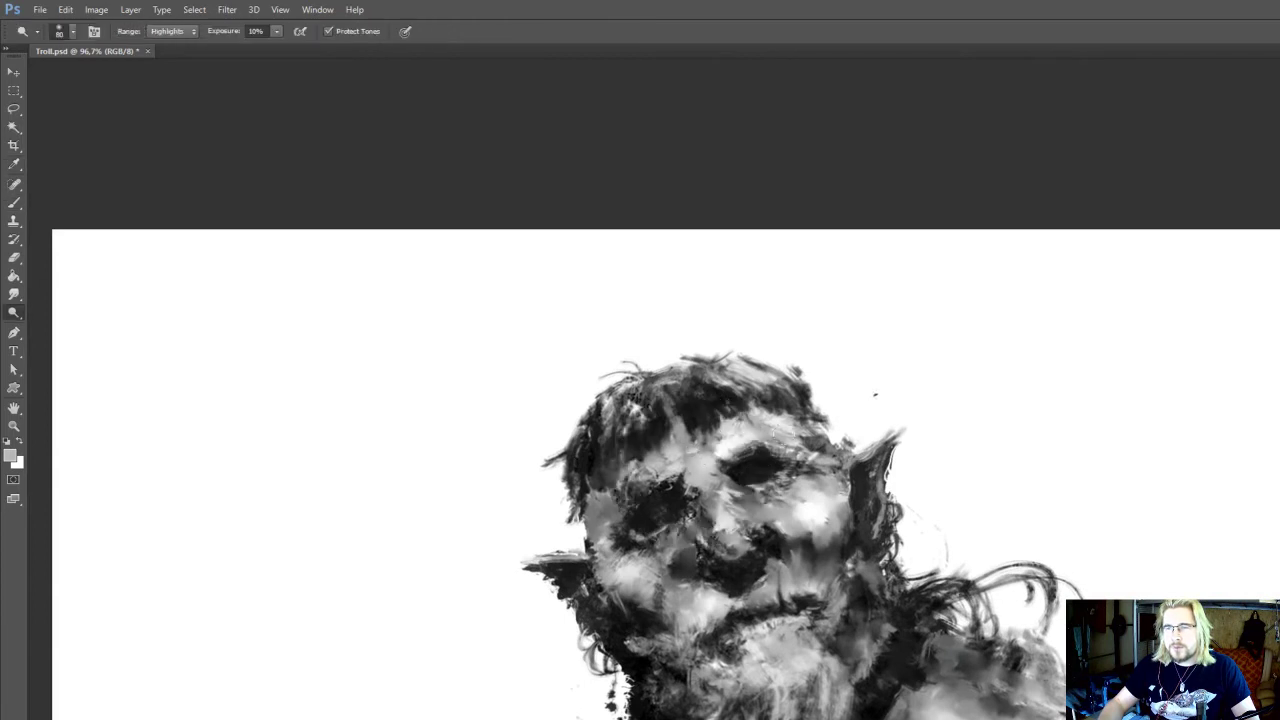
pyautogui.moveTo(751, 426); pyautogui.dragTo(745, 451)
pyautogui.moveTo(819, 351); pyautogui.dragTo(806, 323)
# Draw a small downward arrow above the head in sampled near-black to mark the light direction
pyautogui.press('b')
pyautogui.keyDown('alt'); pyautogui.click(686, 407); pyautogui.keyUp('alt')
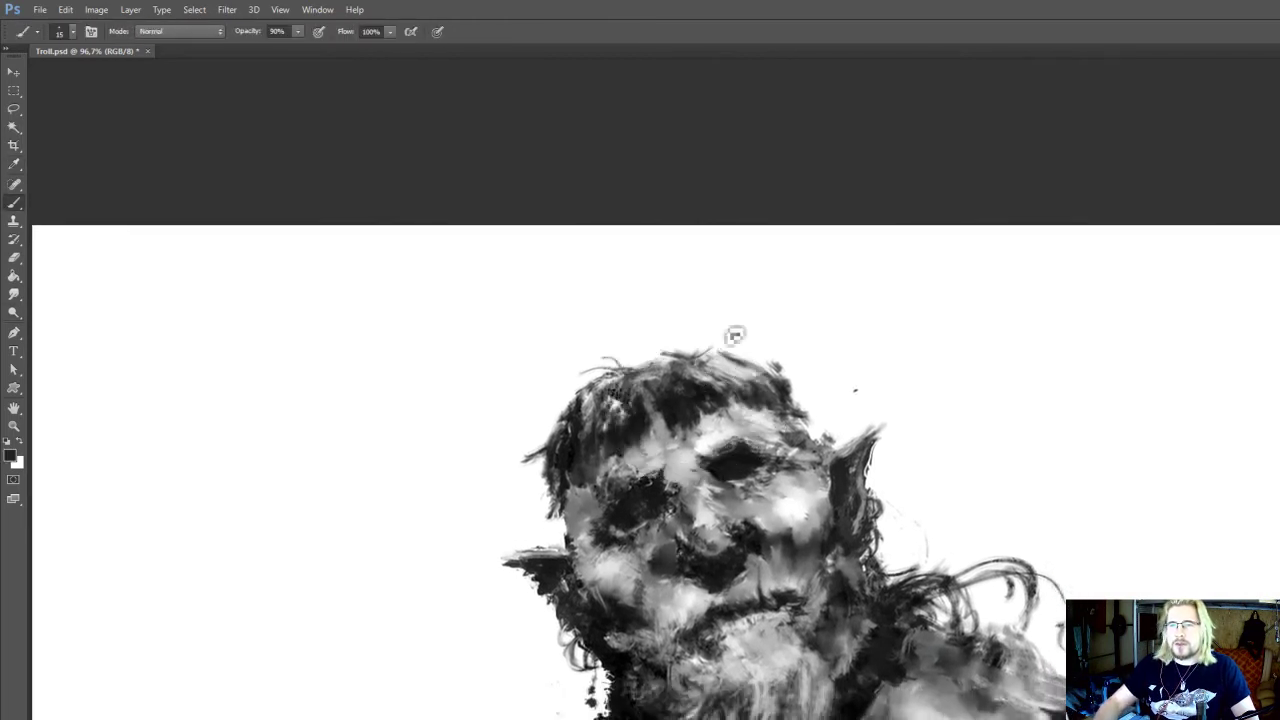
pyautogui.moveTo(738, 248); pyautogui.dragTo(730, 299)
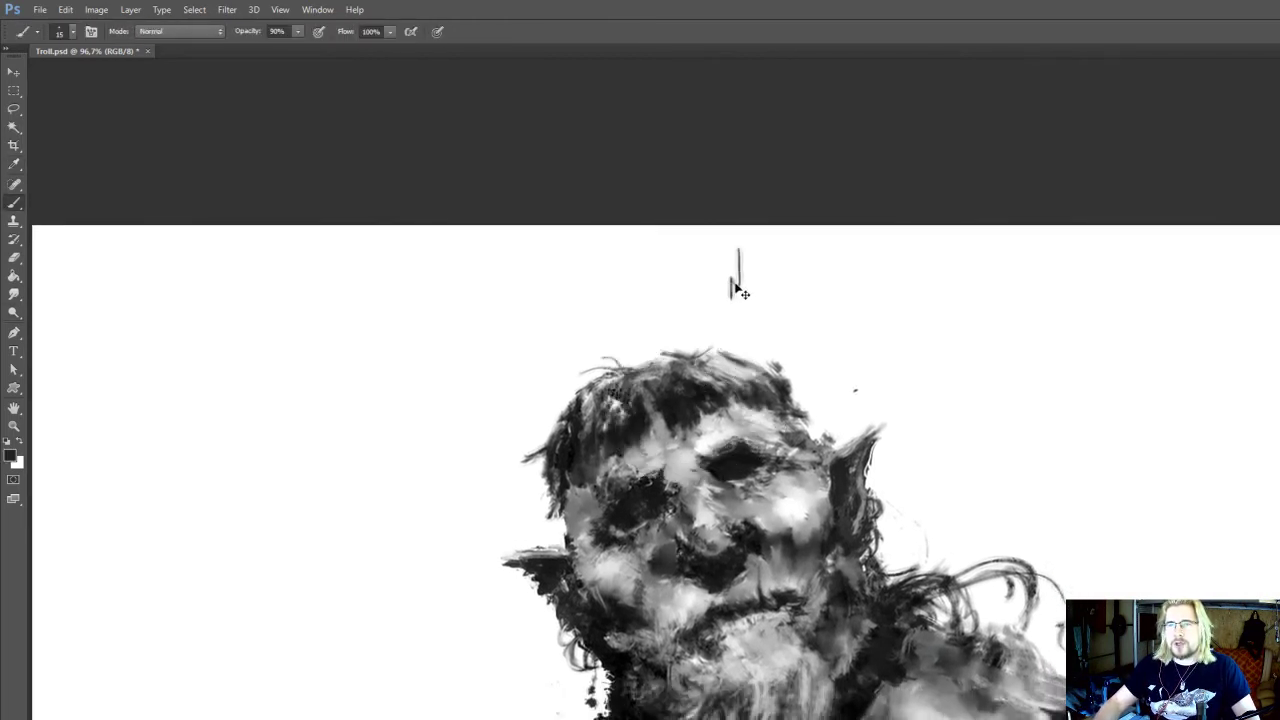
pyautogui.moveTo(734, 385); pyautogui.dragTo(740, 325)
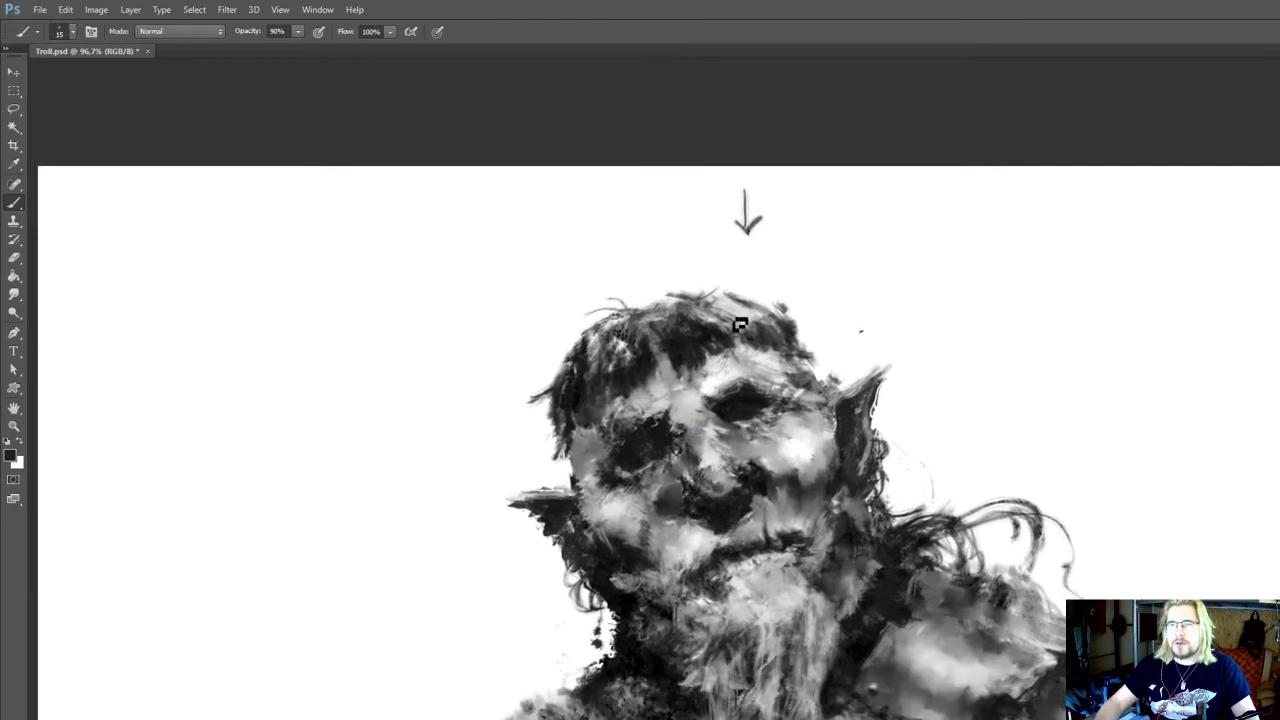
# Circle the highlights on the brow, cheek, chin, upper lip, nose and shoulder with thin near-black 15 px strokes
pyautogui.moveTo(746, 390)
pyautogui.mouseDown()
pyautogui.moveTo(745, 368)
pyautogui.moveTo(758, 368)
pyautogui.moveTo(720, 338)
pyautogui.mouseUp()
pyautogui.keyDown('alt'); pyautogui.click(739, 384); pyautogui.keyUp('alt')
pyautogui.moveTo(785, 398); pyautogui.dragTo(770, 320)
pyautogui.moveTo(745, 486); pyautogui.dragTo(742, 468)
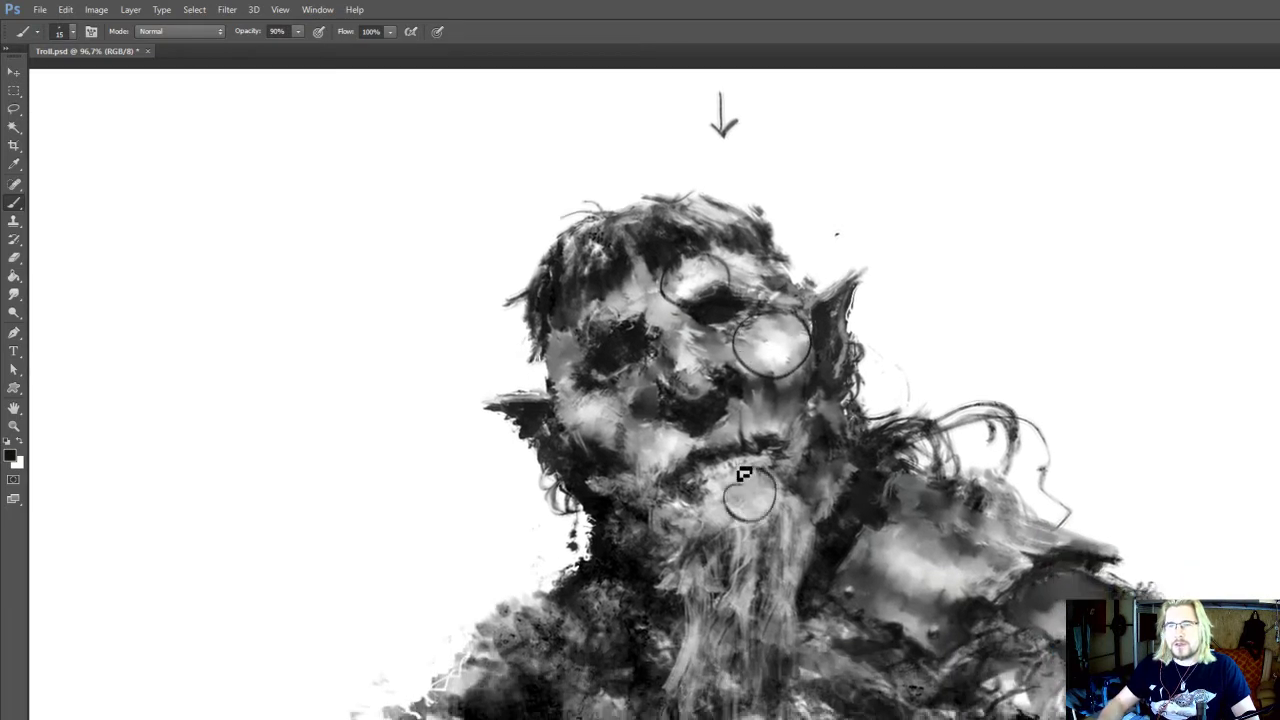
pyautogui.moveTo(740, 408)
pyautogui.mouseDown()
pyautogui.moveTo(767, 444)
pyautogui.moveTo(755, 409)
pyautogui.moveTo(725, 435)
pyautogui.moveTo(692, 408)
pyautogui.moveTo(720, 405)
pyautogui.moveTo(690, 429)
pyautogui.mouseUp()
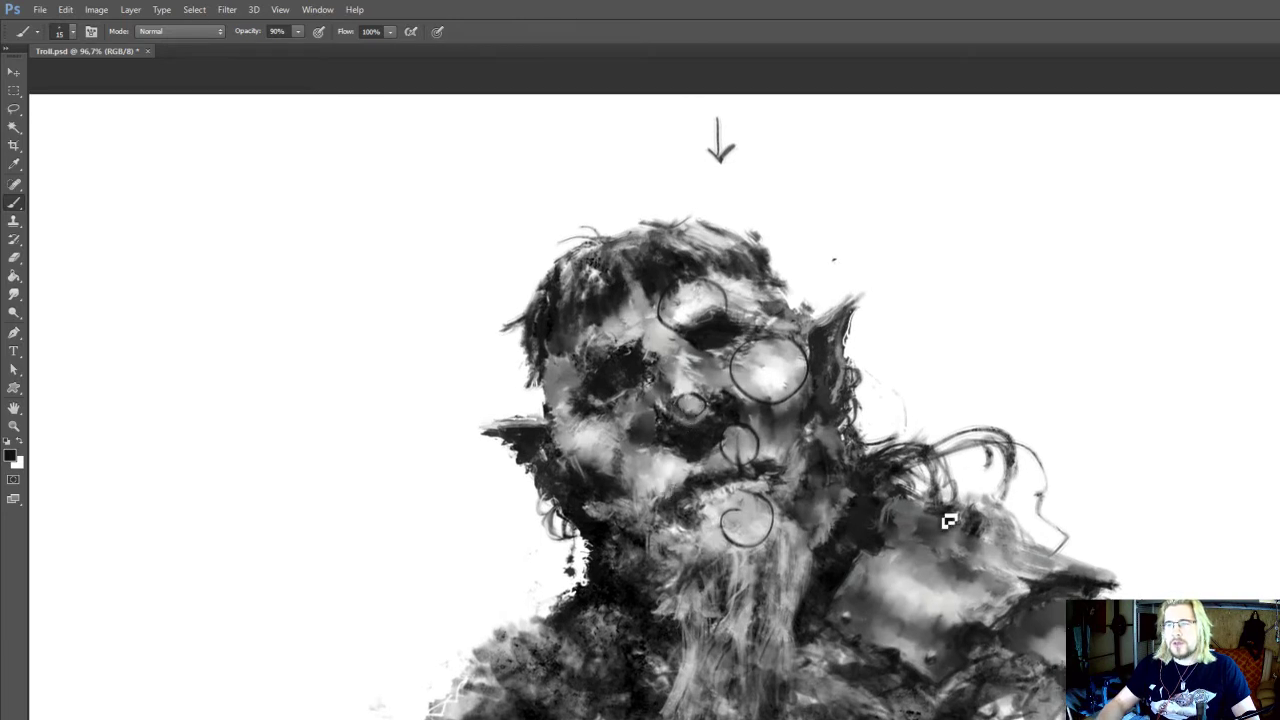
pyautogui.moveTo(886, 631); pyautogui.dragTo(888, 617)
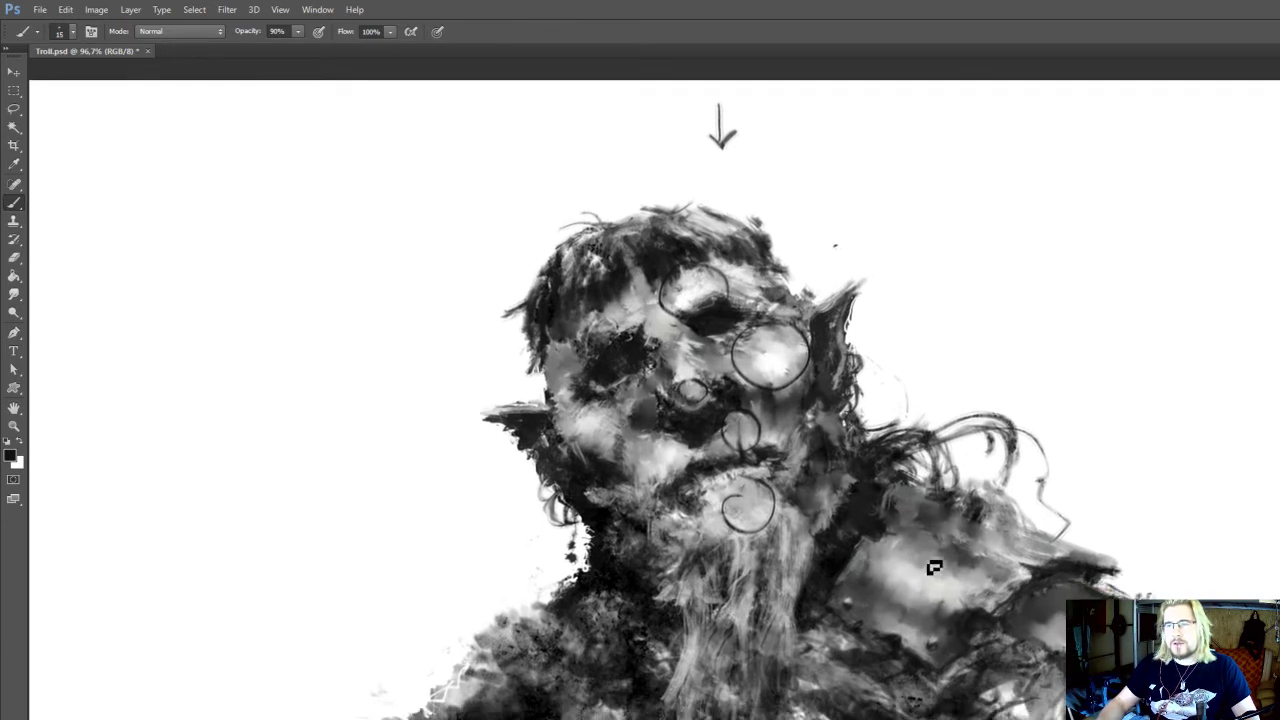
pyautogui.moveTo(872, 566)
pyautogui.mouseDown()
pyautogui.moveTo(993, 602)
pyautogui.moveTo(902, 545)
pyautogui.mouseUp()
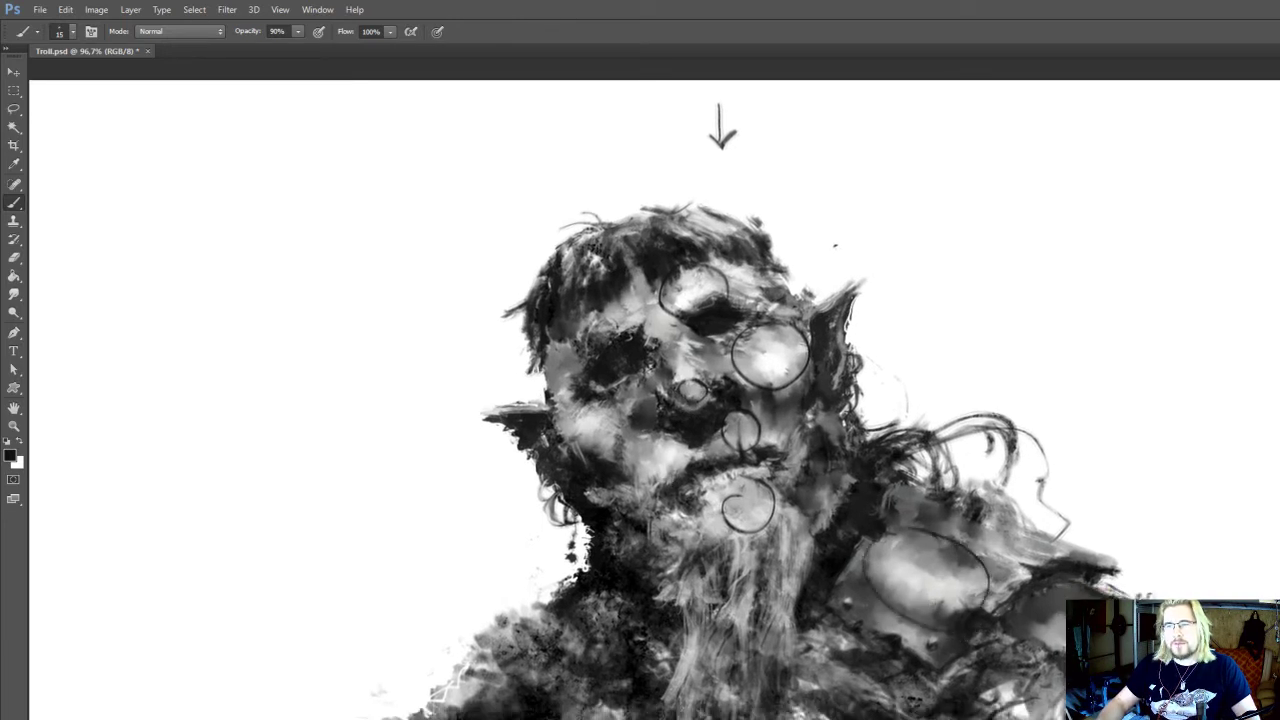
# Undo the circles drawn around the face and shoulder highlights
pyautogui.hotkey('ctrl', 'alt', 'z')
pyautogui.hotkey('ctrl', 'alt', 'z')
pyautogui.hotkey('ctrl', 'alt', 'z')
pyautogui.hotkey('ctrl', 'alt', 'z')
pyautogui.hotkey('ctrl', 'alt', 'z')
pyautogui.hotkey('ctrl', 'alt', 'z')
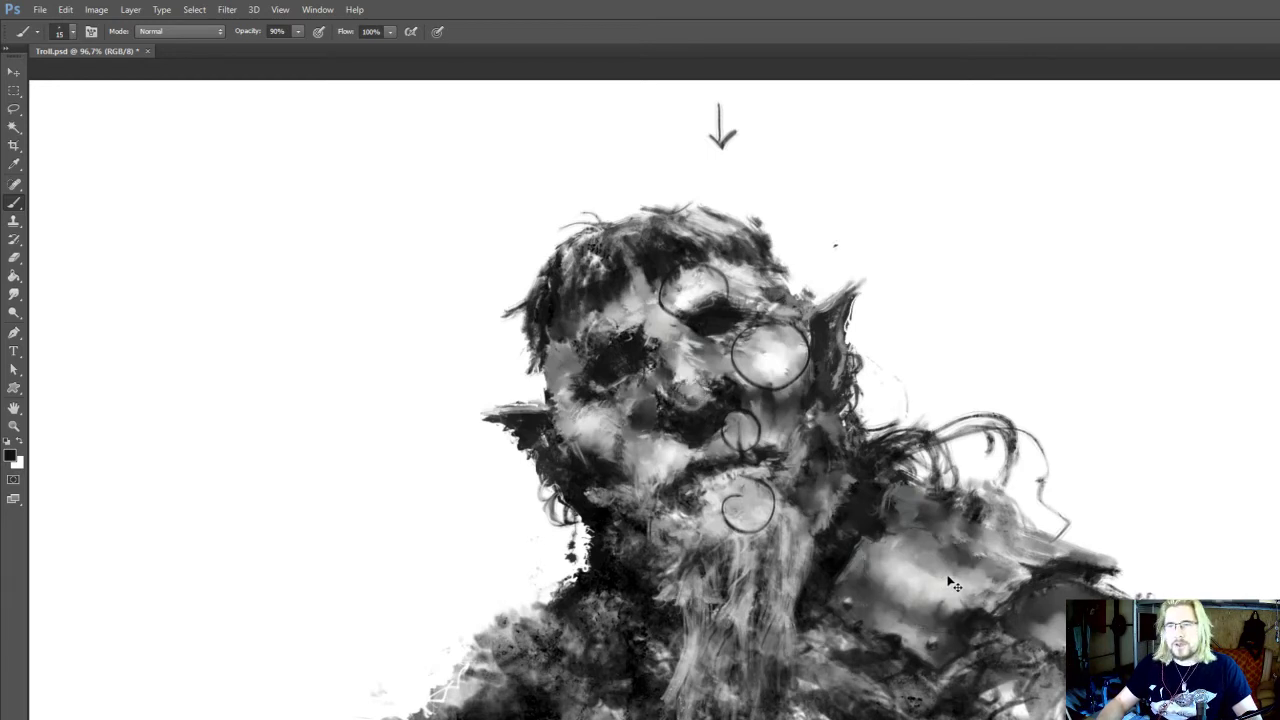
# Smudge the grey area between the nose and the left end of the mouth at 10 px
pyautogui.moveTo(721, 404); pyautogui.dragTo(765, 525)
pyautogui.keyDown('alt'); pyautogui.click(764, 567); pyautogui.keyUp('alt')
pyautogui.press(']')
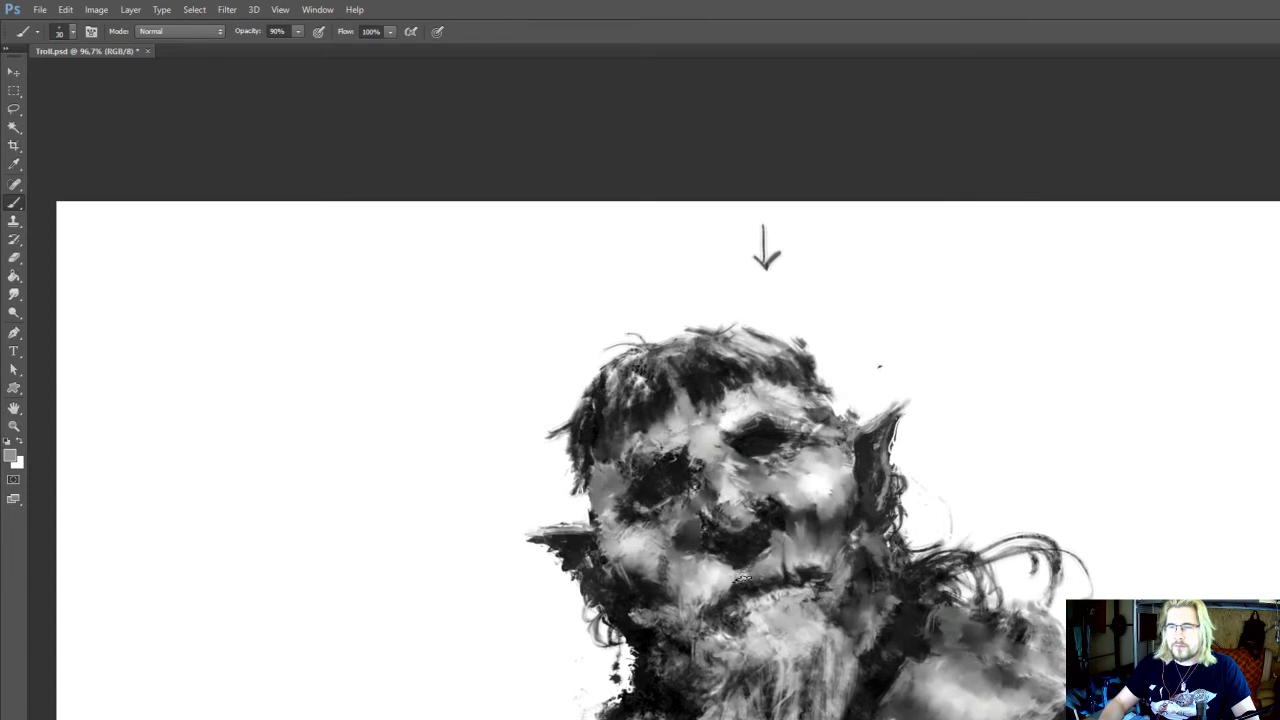
pyautogui.press('r')
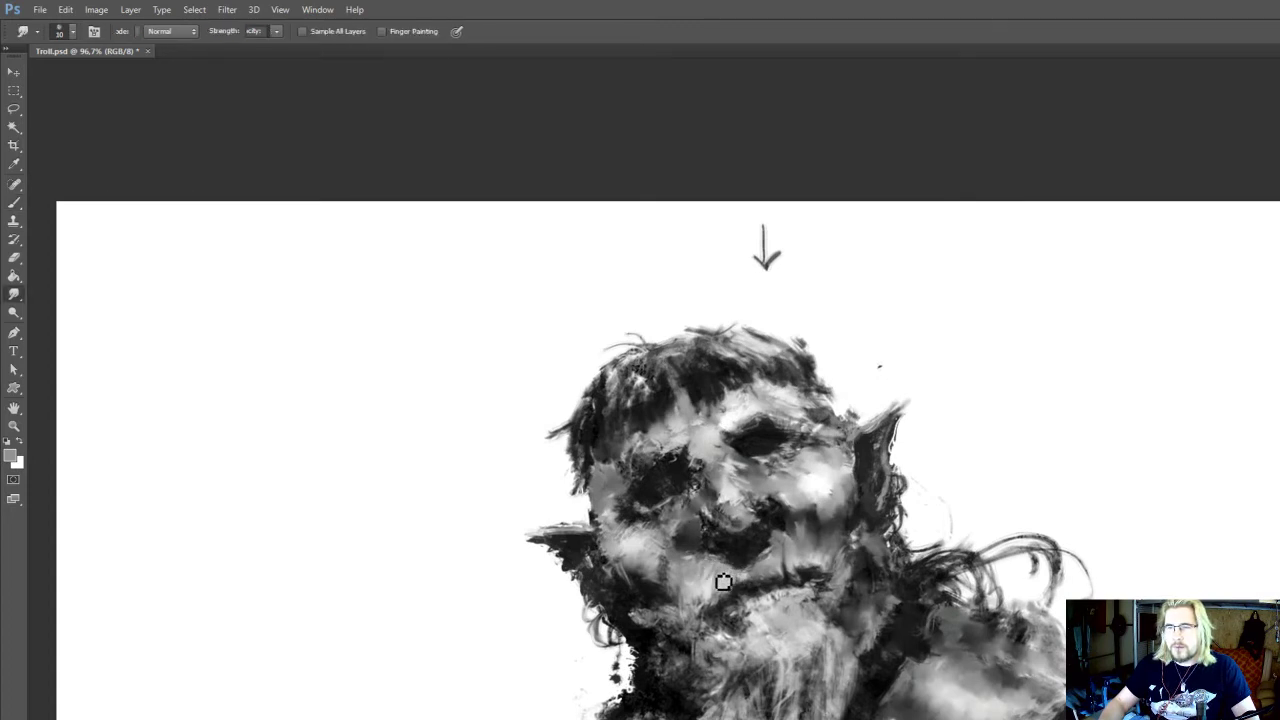
pyautogui.moveTo(725, 555); pyautogui.dragTo(694, 545)
# Paint a sampled white highlight on the upper lip with a 20 px brush at 90% opacity and blend it with Smudge
pyautogui.press('i')
pyautogui.click(794, 463)
pyautogui.moveTo(773, 429); pyautogui.dragTo(773, 416)
pyautogui.press('b')
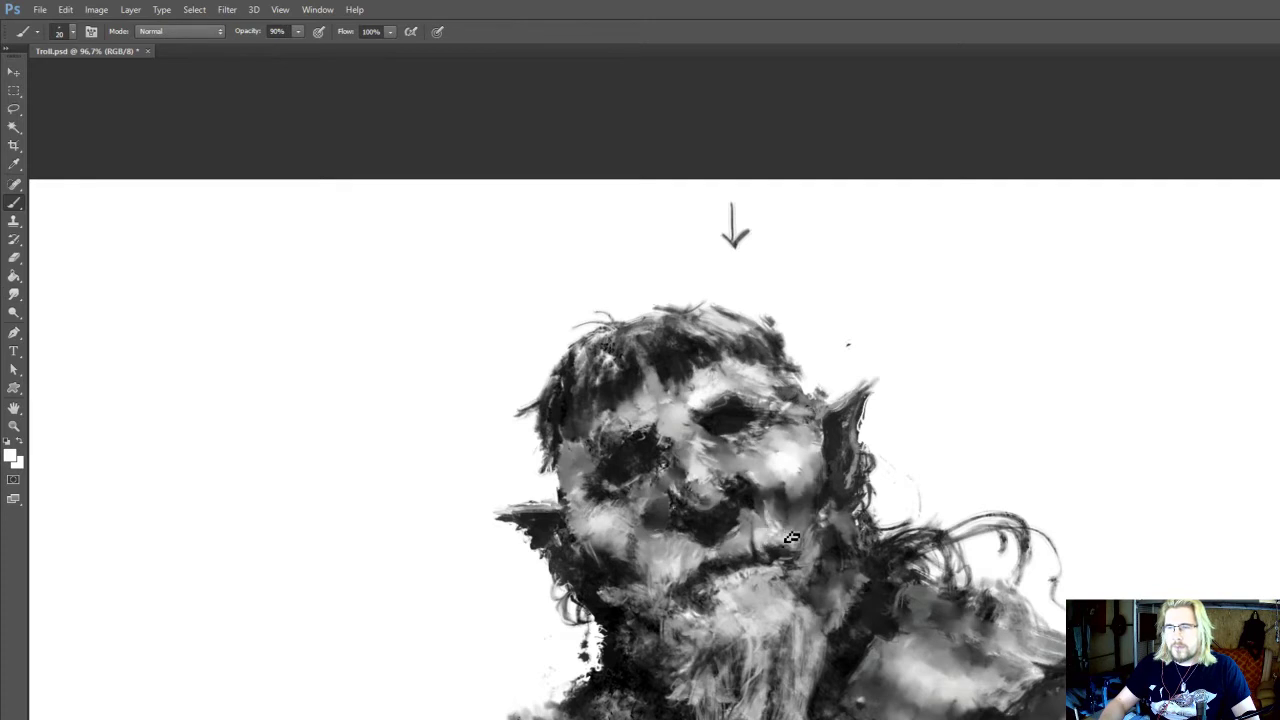
pyautogui.press('r')
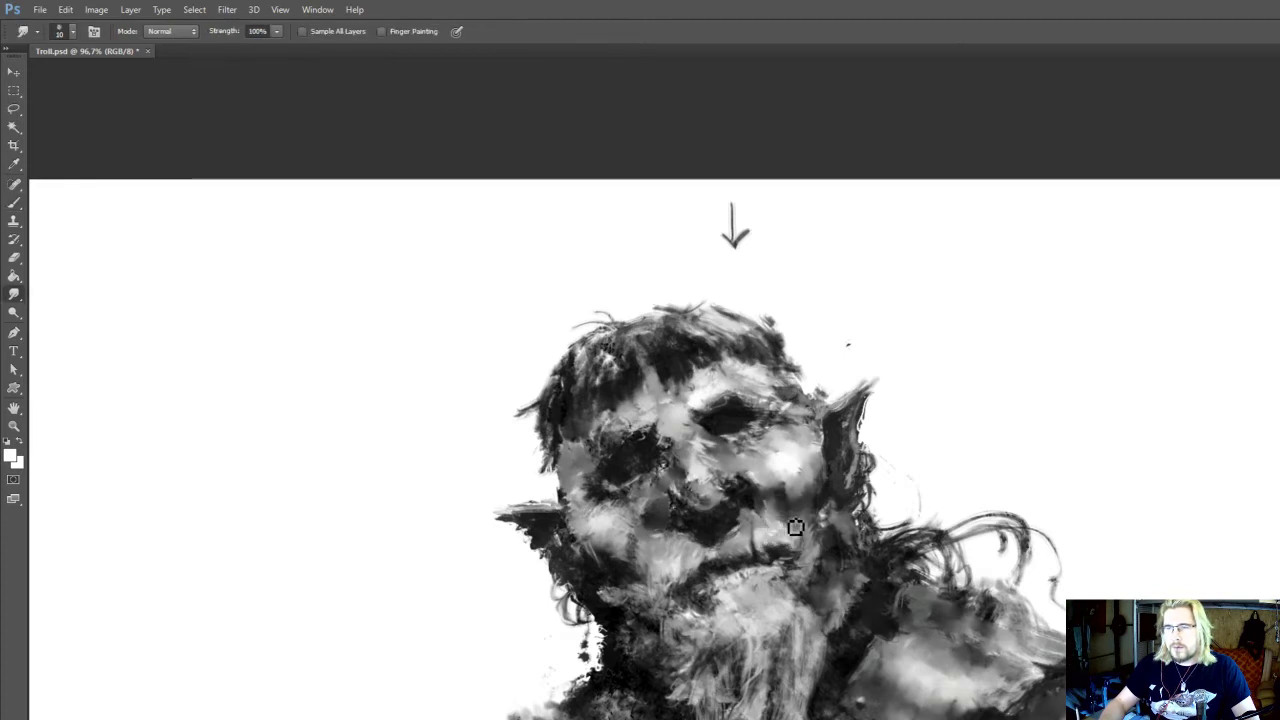
# Darken the crease beside the mouth with sampled near-black and smudge it at 100% strength
pyautogui.press('i')
pyautogui.moveTo(797, 516)
pyautogui.mouseDown()
pyautogui.moveTo(781, 526)
pyautogui.moveTo(765, 482)
pyautogui.mouseUp()
pyautogui.click(758, 512)
pyautogui.press('r')
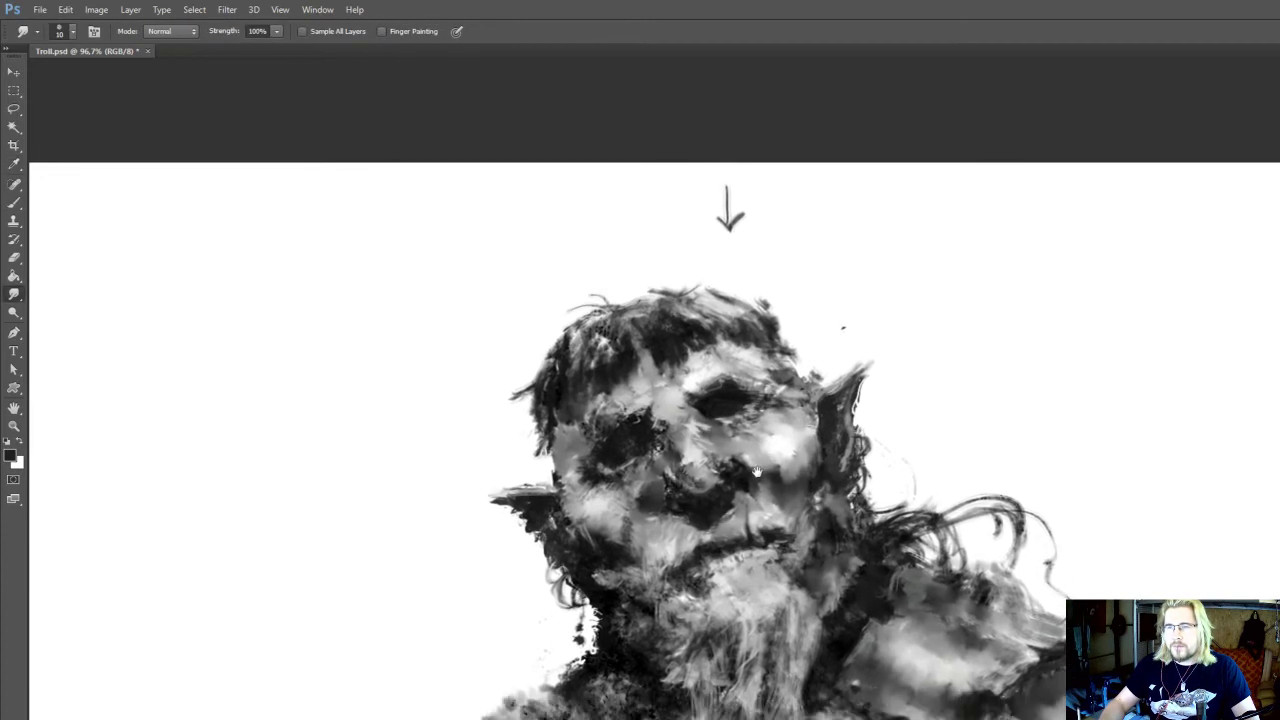
# Paint sampled dark grey between the nostril and the cheek with a 20 px brush and smudge the transition at 10 px
pyautogui.press('i')
pyautogui.click(758, 474)
pyautogui.press('b')
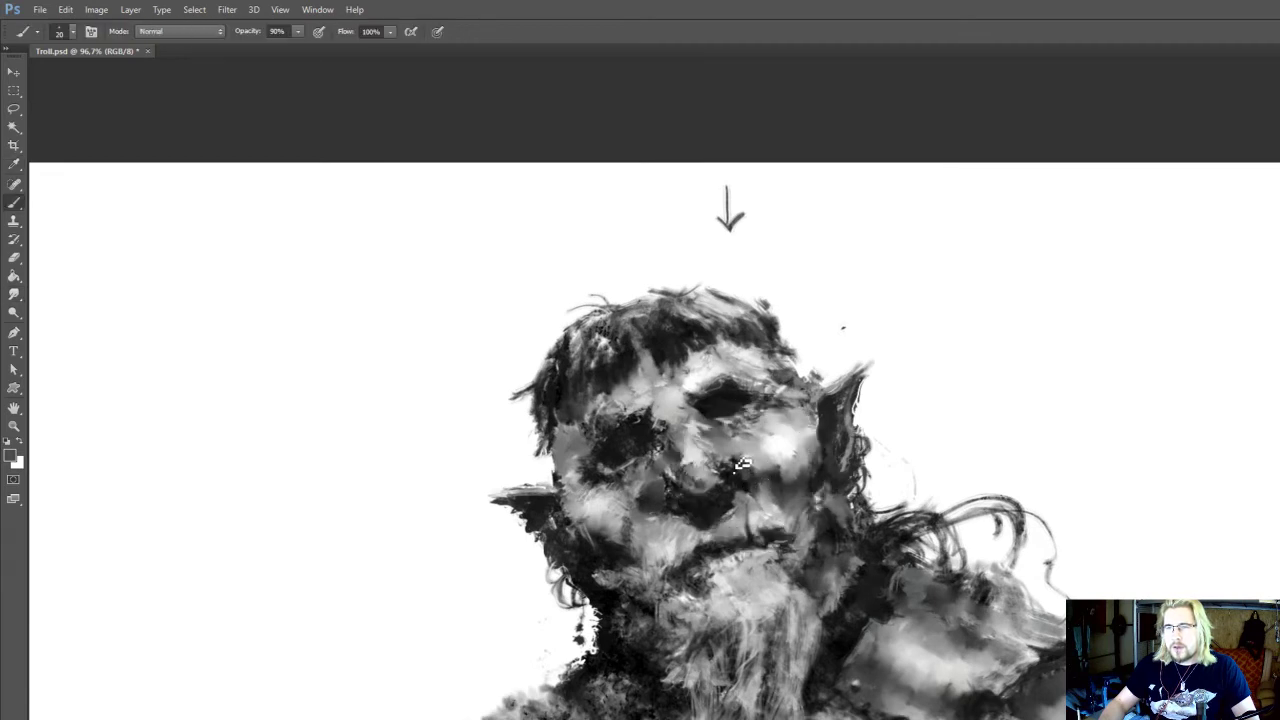
pyautogui.press('r')
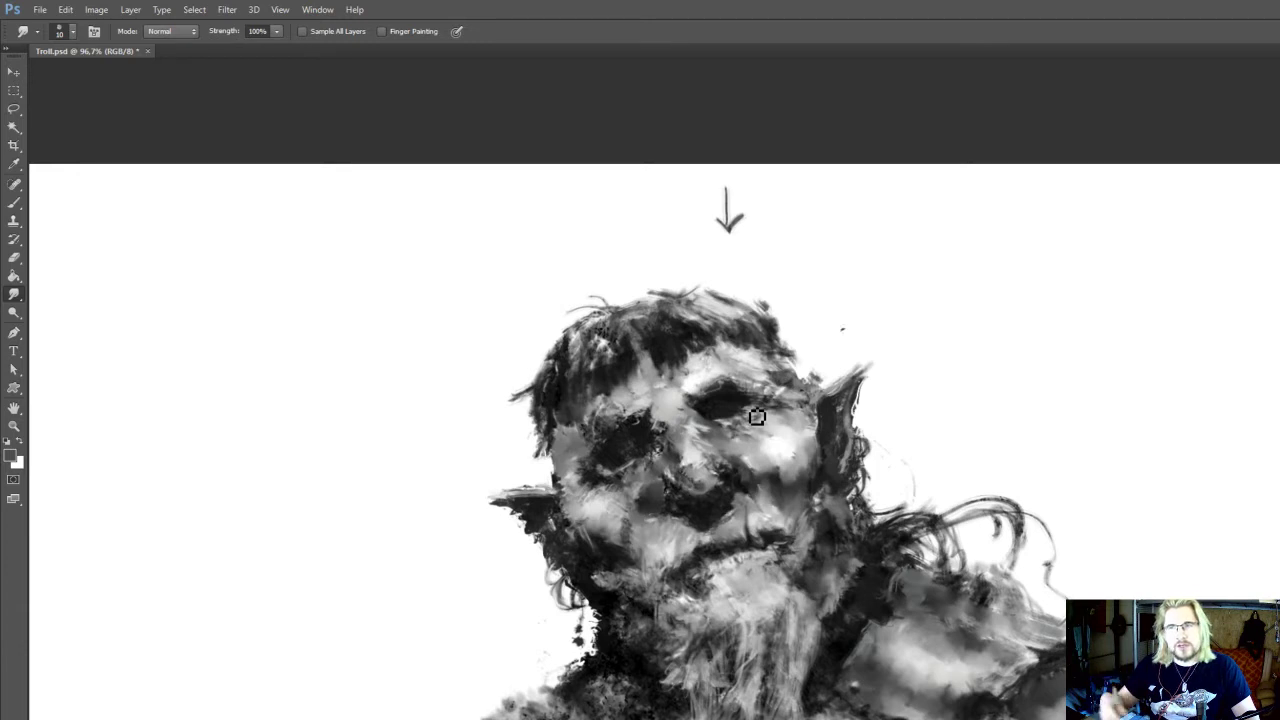
pyautogui.moveTo(789, 465); pyautogui.dragTo(757, 482)
pyautogui.moveTo(842, 427); pyautogui.dragTo(866, 597)
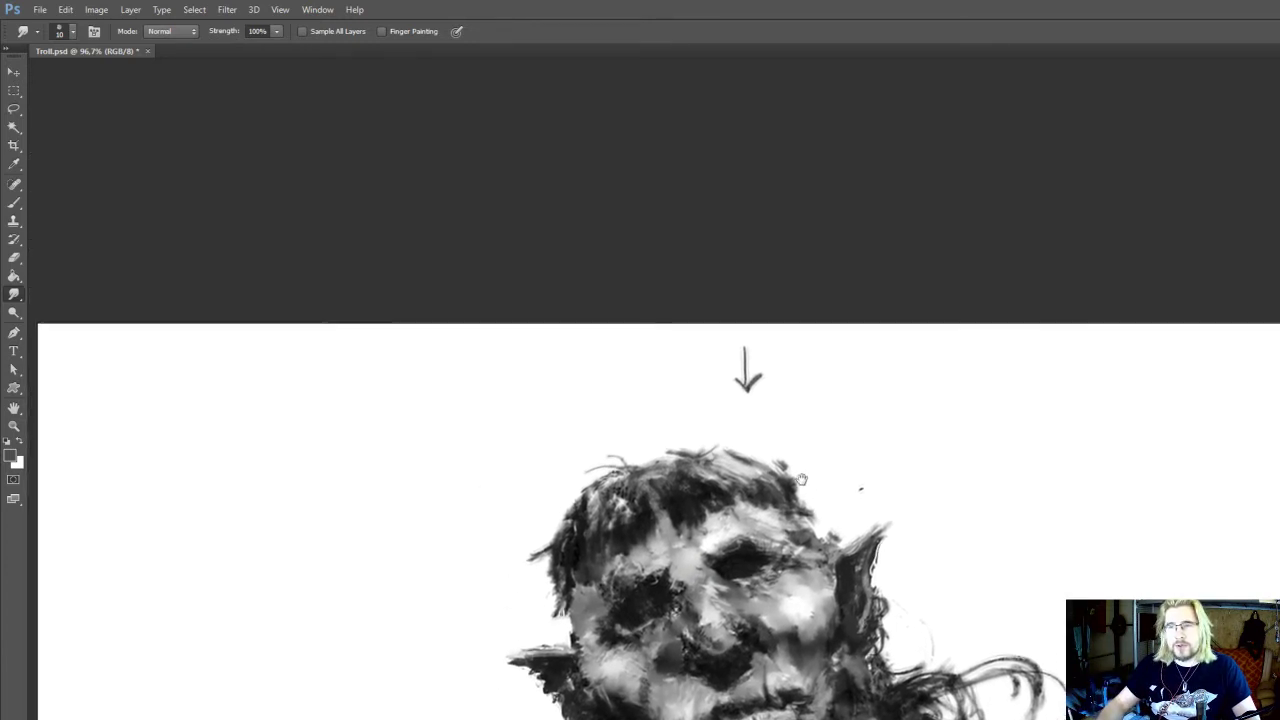
# Touch up the hairline above the right-hand brow with the 20 px dark grey brush
pyautogui.press('b')
pyautogui.keyDown('alt'); pyautogui.click(791, 491); pyautogui.keyUp('alt')
pyautogui.moveTo(767, 456)
pyautogui.mouseDown()
pyautogui.moveTo(791, 478)
pyautogui.moveTo(789, 368)
pyautogui.mouseUp()
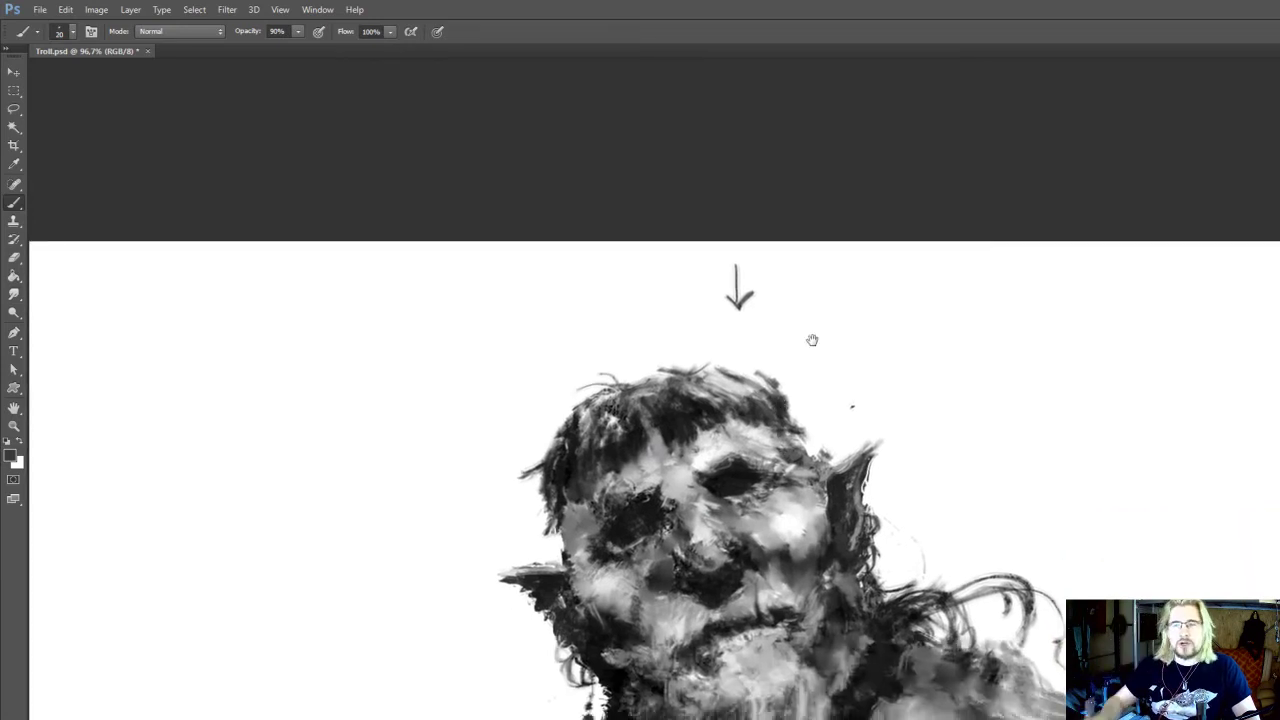
pyautogui.moveTo(812, 340); pyautogui.dragTo(779, 236)
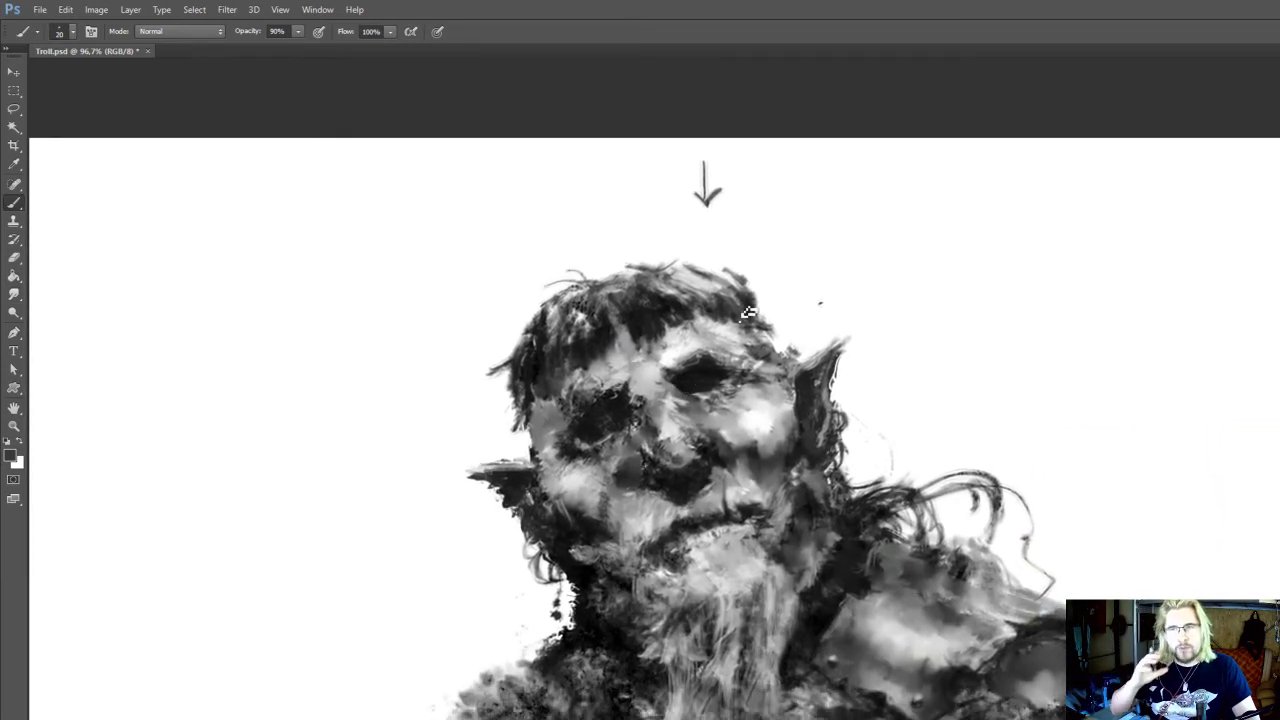
pyautogui.moveTo(748, 313); pyautogui.dragTo(775, 296)
# Paint fine wrinkles beneath the right-hand eye in sampled light and dark greys with a 15 px brush
pyautogui.moveTo(788, 435); pyautogui.dragTo(789, 470)
pyautogui.keyDown('alt'); pyautogui.click(763, 456); pyautogui.keyUp('alt')
pyautogui.press('[')
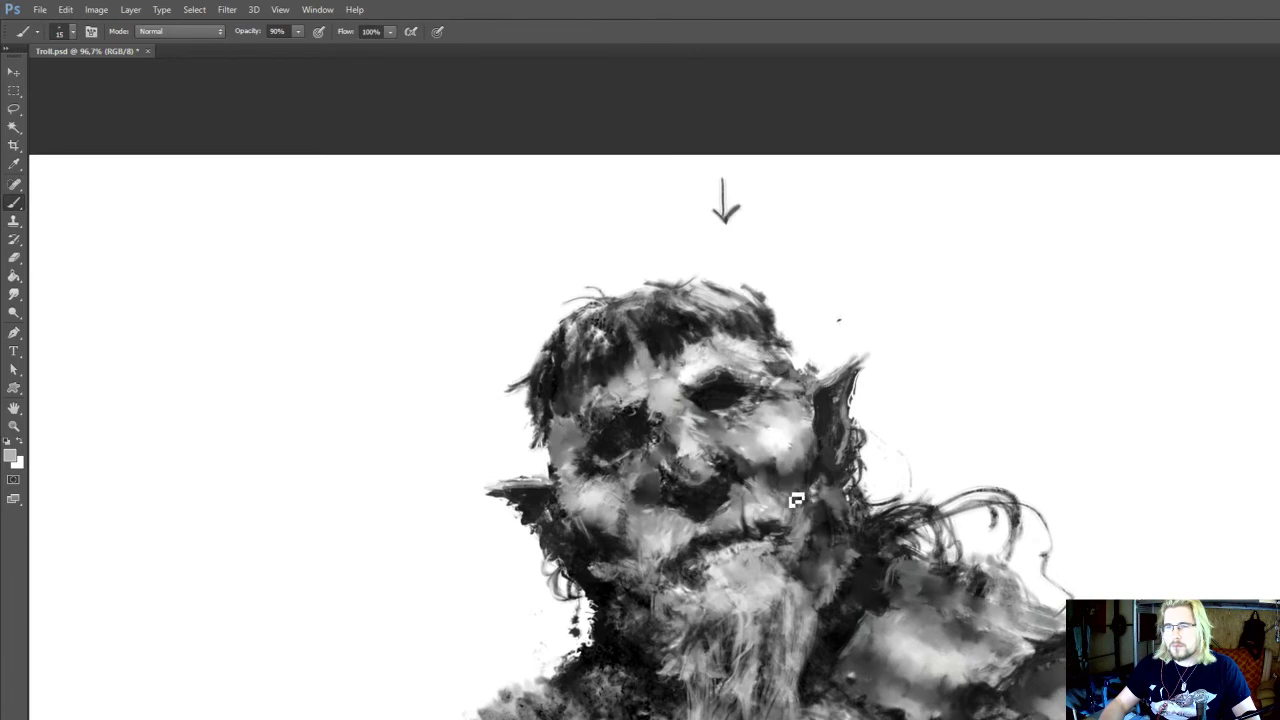
pyautogui.press('alt')
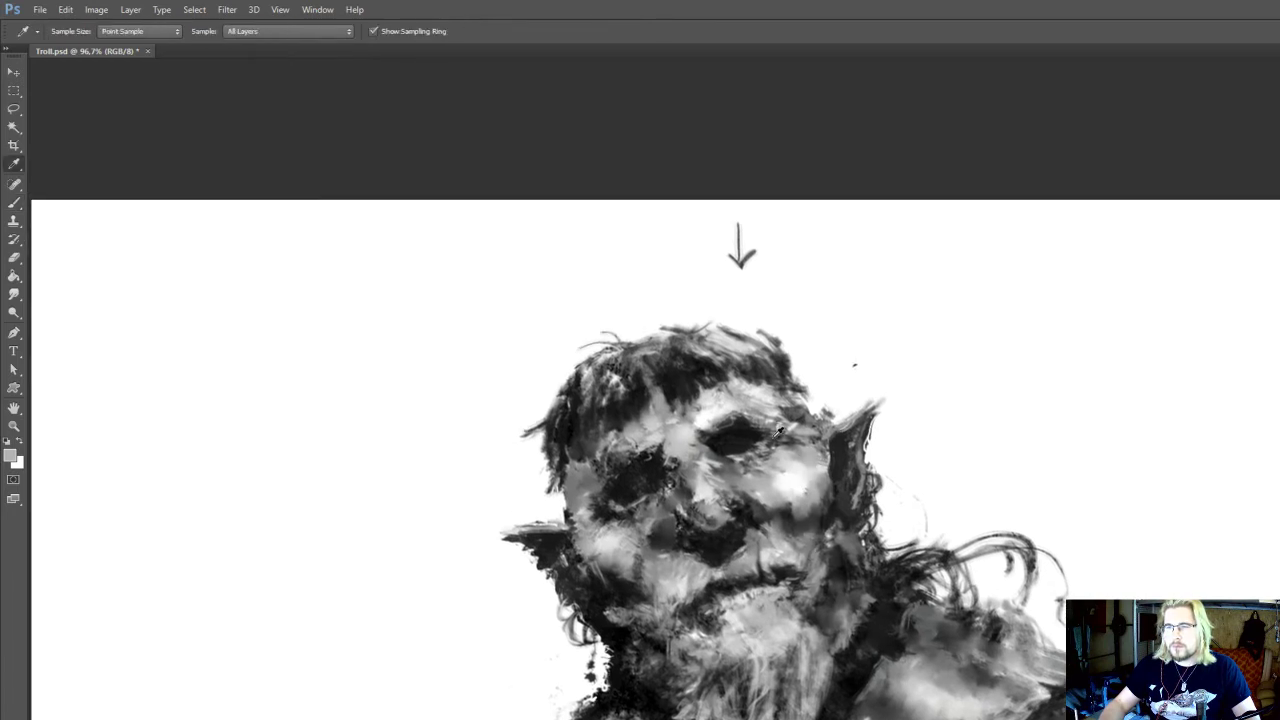
pyautogui.keyDown('alt'); pyautogui.click(774, 437); pyautogui.keyUp('alt')
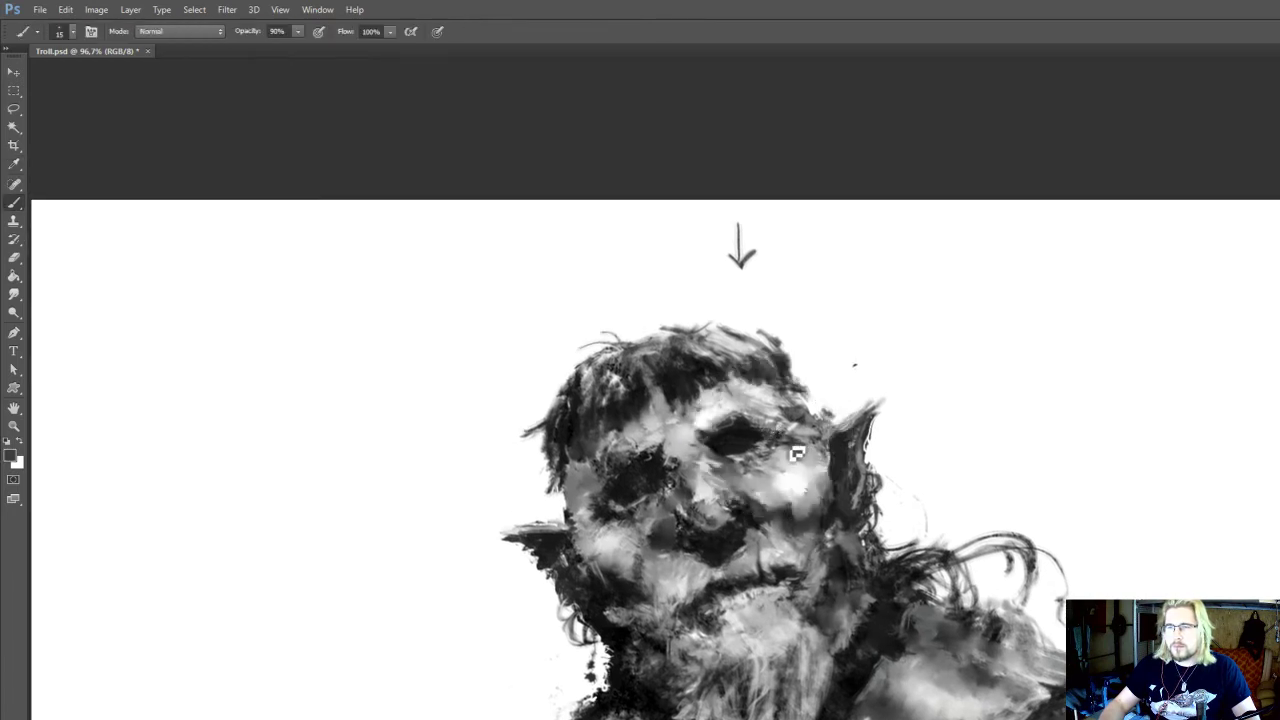
pyautogui.keyDown('alt'); pyautogui.click(772, 459); pyautogui.keyUp('alt')
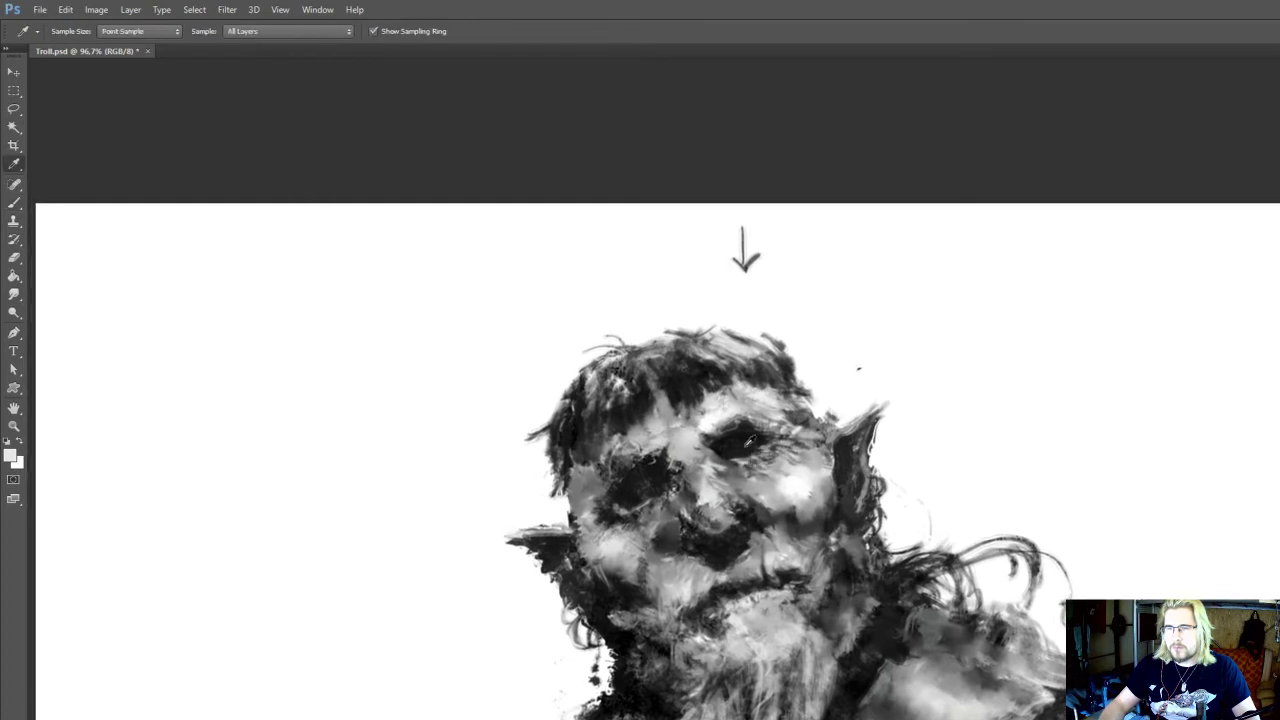
# Extend the inner corner of the right-hand eye with sampled near-black and edge it with sampled light grey
pyautogui.keyDown('alt'); pyautogui.click(720, 458); pyautogui.keyUp('alt')
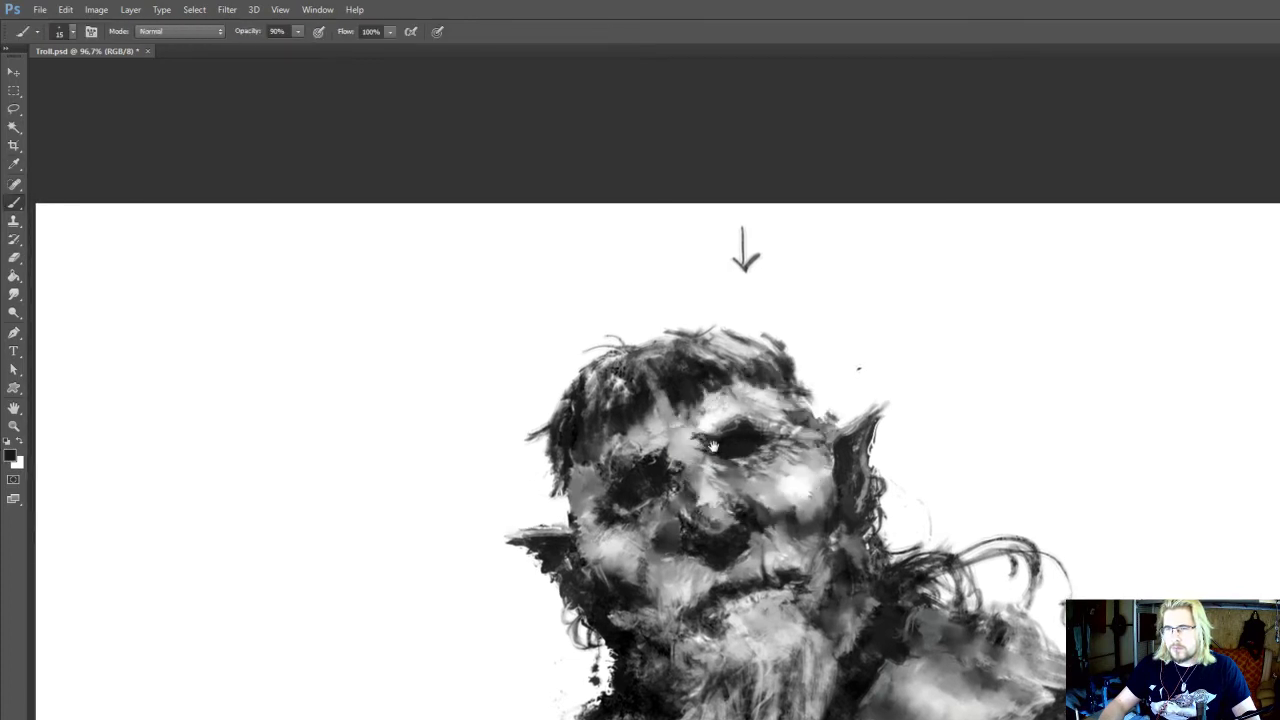
pyautogui.press('alt')
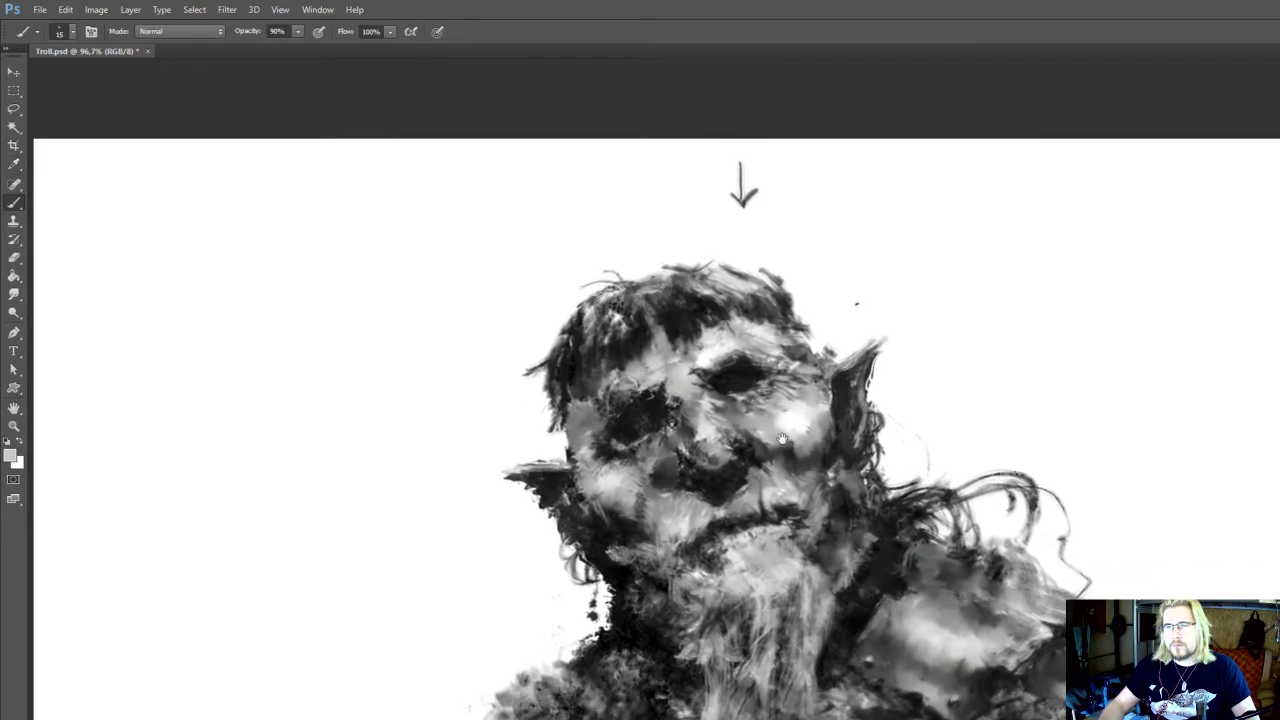
pyautogui.keyDown('alt'); pyautogui.click(756, 366); pyautogui.keyUp('alt')
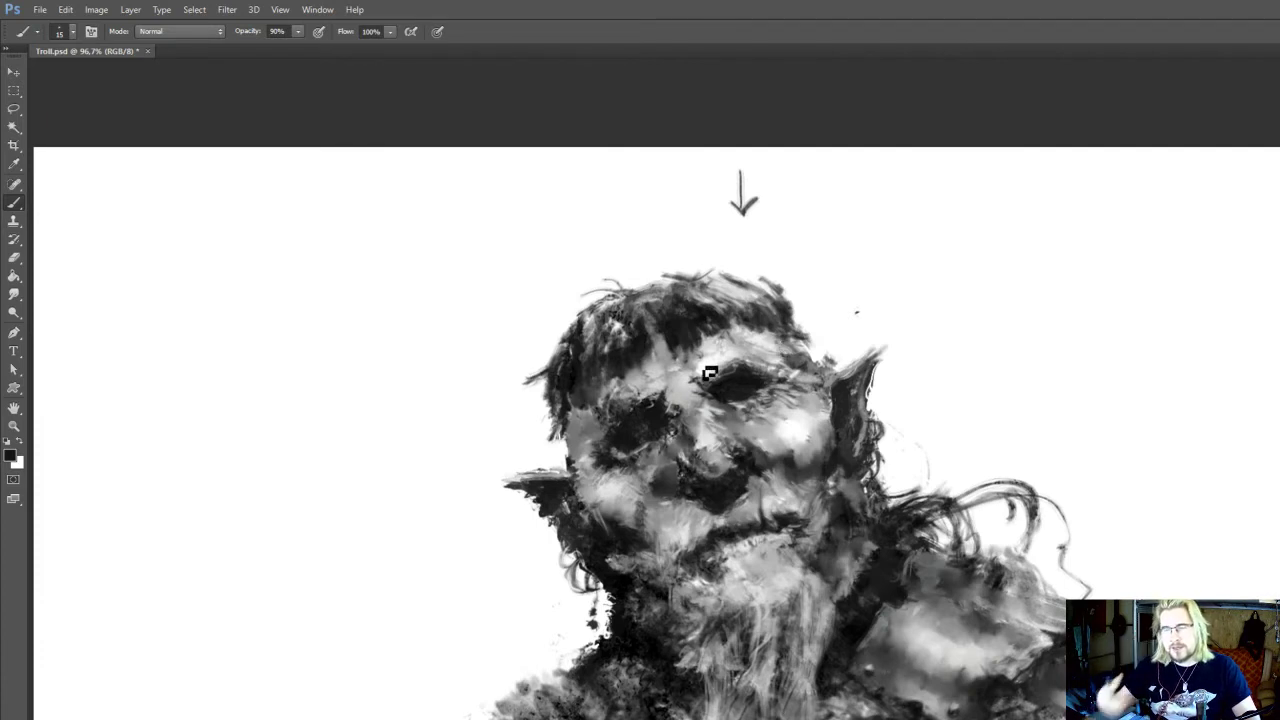
# Paint a sampled white highlight on the brow above the right-hand eye with the 15 px brush at 90% opacity
pyautogui.moveTo(735, 457); pyautogui.dragTo(787, 517)
pyautogui.keyDown('alt'); pyautogui.click(710, 434); pyautogui.keyUp('alt')
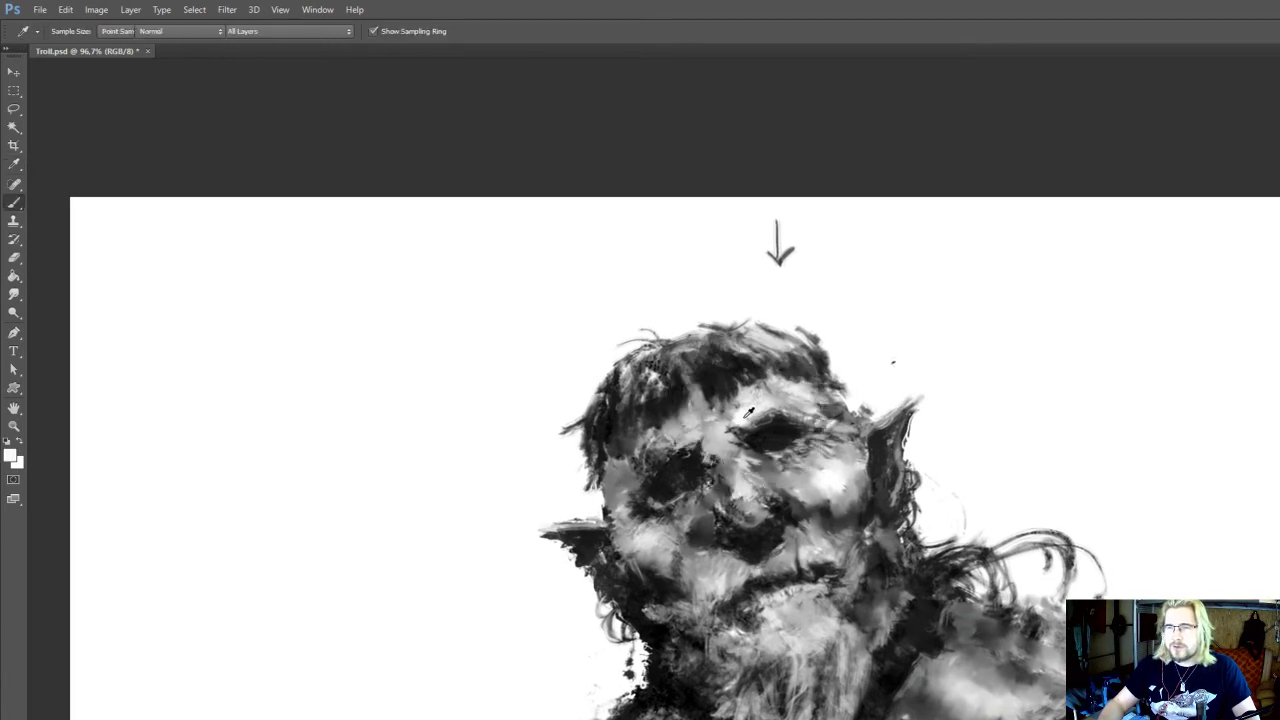
pyautogui.keyDown('alt'); pyautogui.click(741, 406); pyautogui.keyUp('alt')
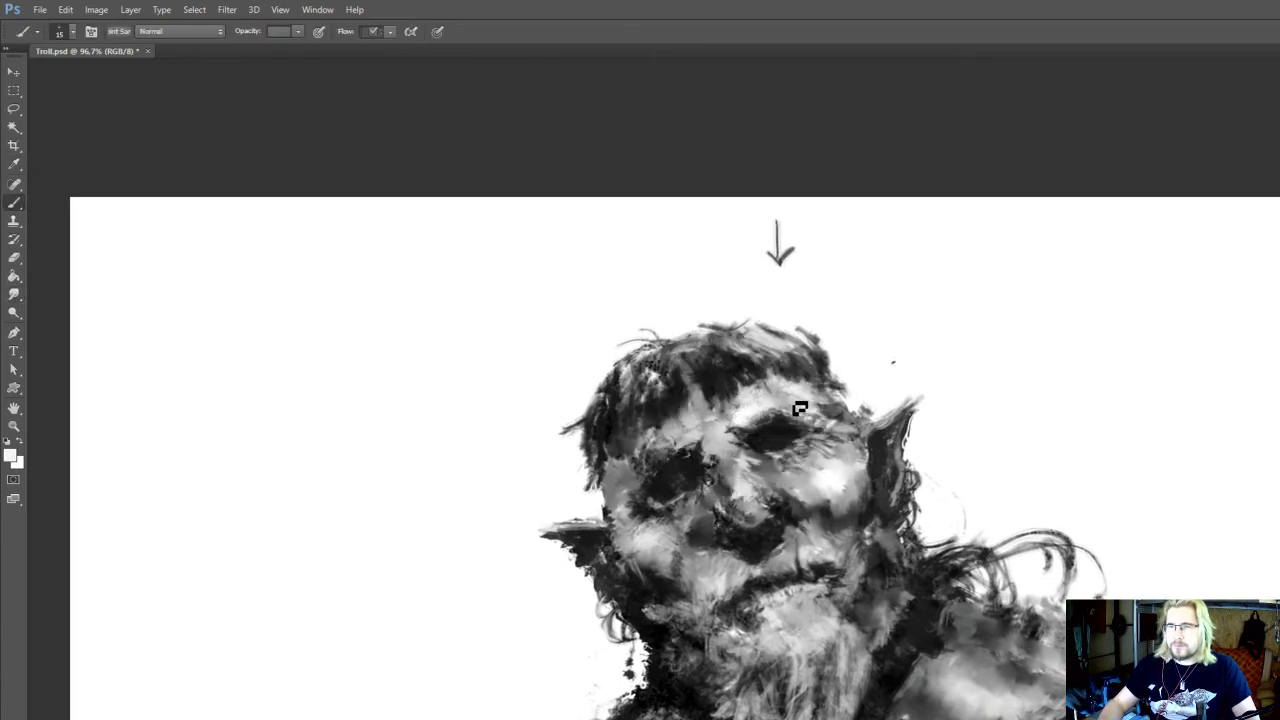
pyautogui.moveTo(800, 409); pyautogui.dragTo(815, 420)
pyautogui.press('9')
# Refine the bridge of the nose and the right-hand eye's inner corner with sampled light grey and near-black strokes
pyautogui.keyDown('alt'); pyautogui.click(730, 441); pyautogui.keyUp('alt')
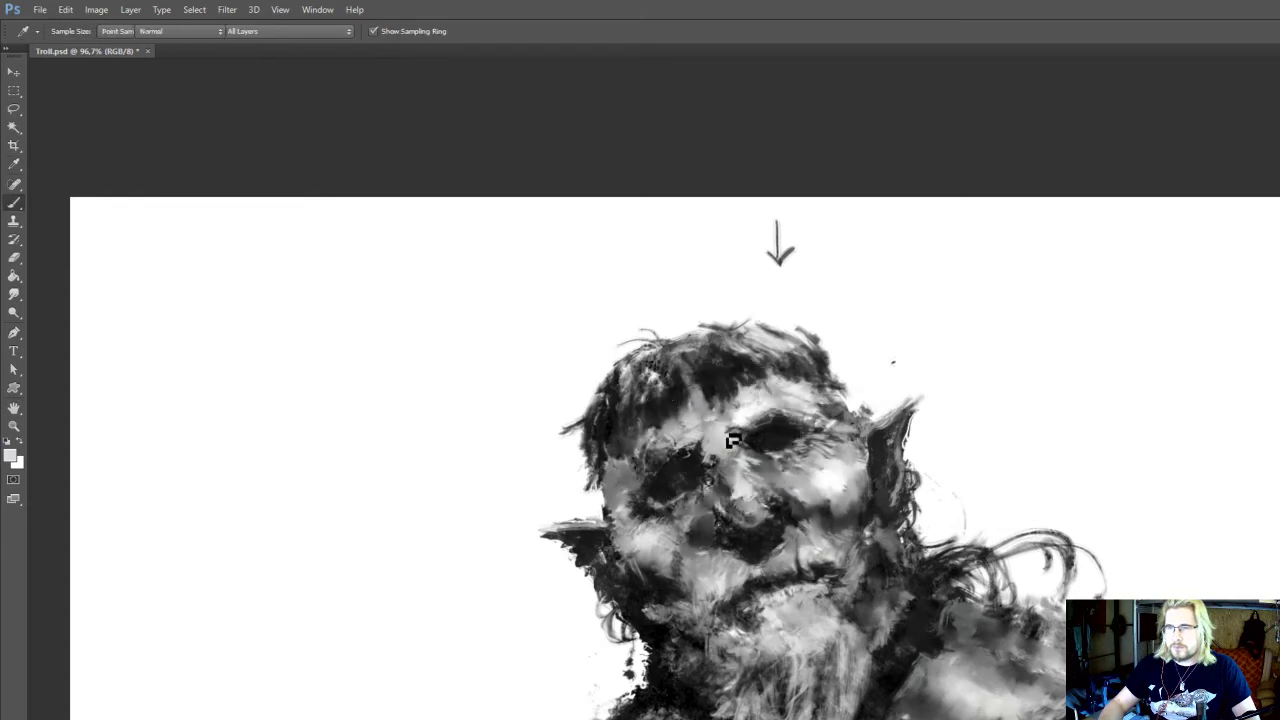
pyautogui.keyDown('alt'); pyautogui.click(747, 427); pyautogui.keyUp('alt')
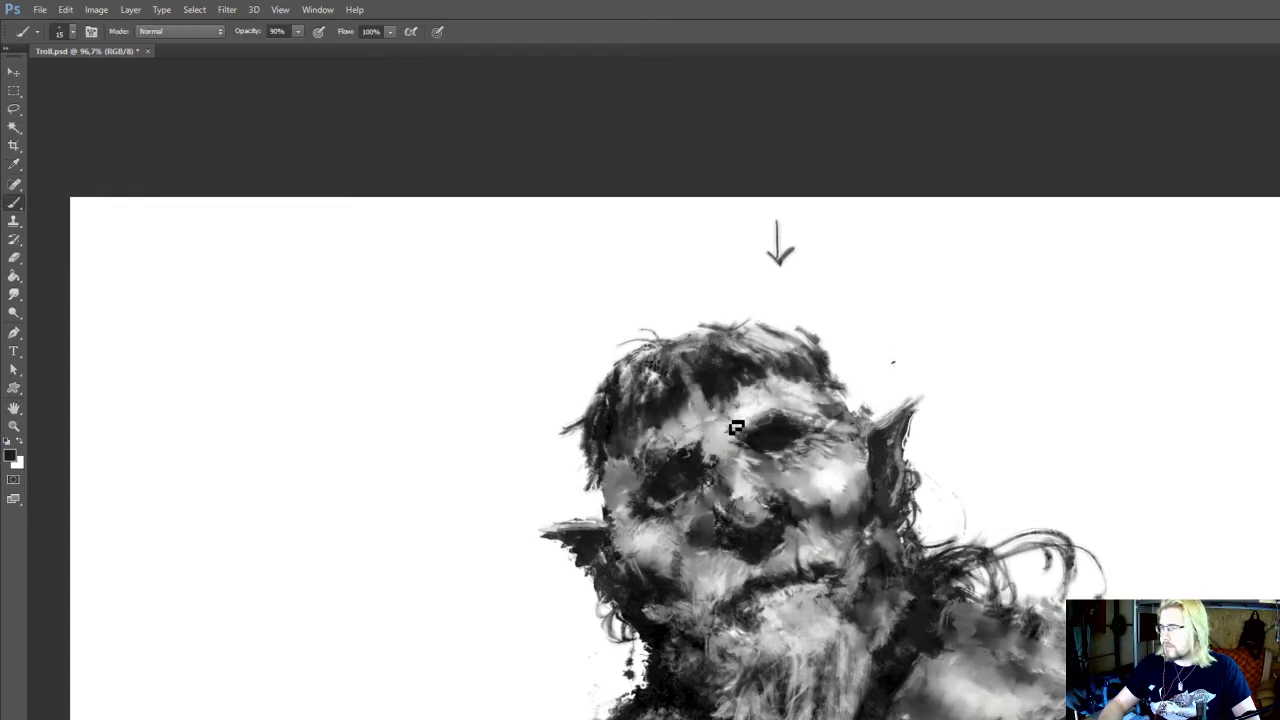
pyautogui.moveTo(740, 430)
pyautogui.mouseDown()
pyautogui.moveTo(700, 404)
pyautogui.moveTo(667, 423)
pyautogui.mouseUp()
pyautogui.press('r')
pyautogui.press('b')
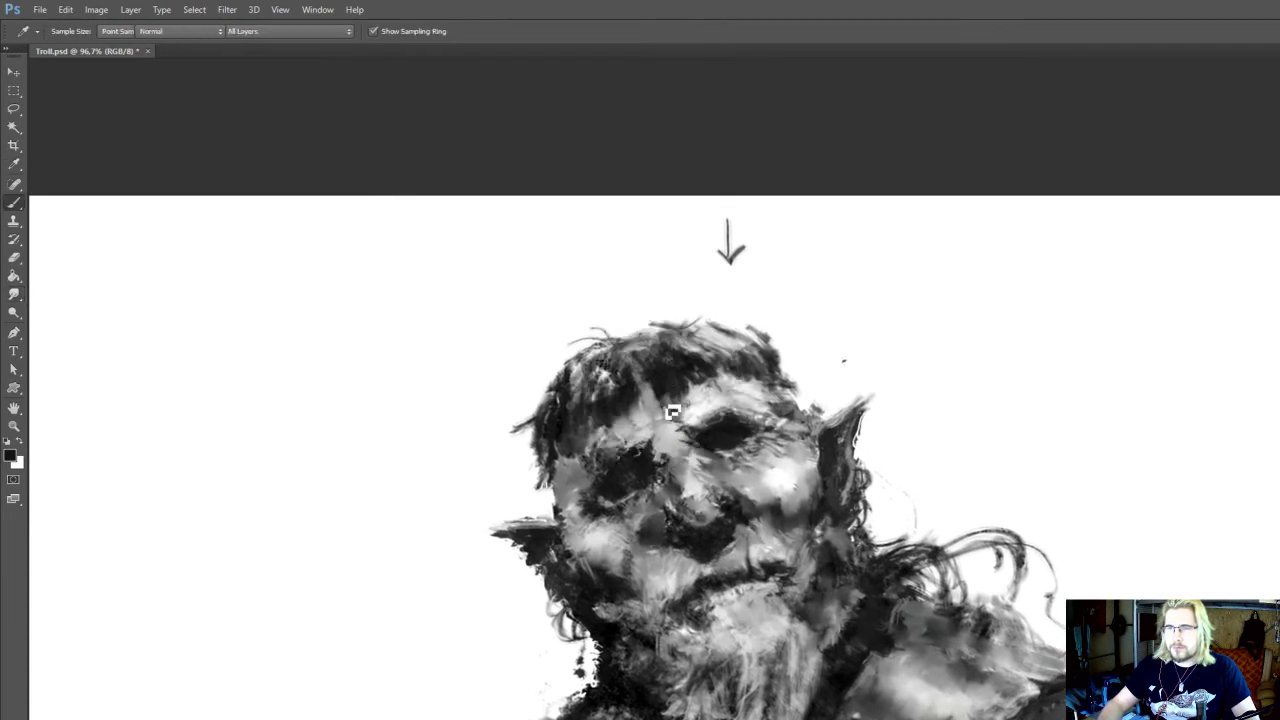
# Paint sampled light grey near the right end of the mouth and smudge it at 15 px and 100% strength
pyautogui.moveTo(739, 320); pyautogui.dragTo(735, 287)
pyautogui.moveTo(807, 599)
pyautogui.mouseDown()
pyautogui.moveTo(788, 472)
pyautogui.moveTo(792, 494)
pyautogui.mouseUp()
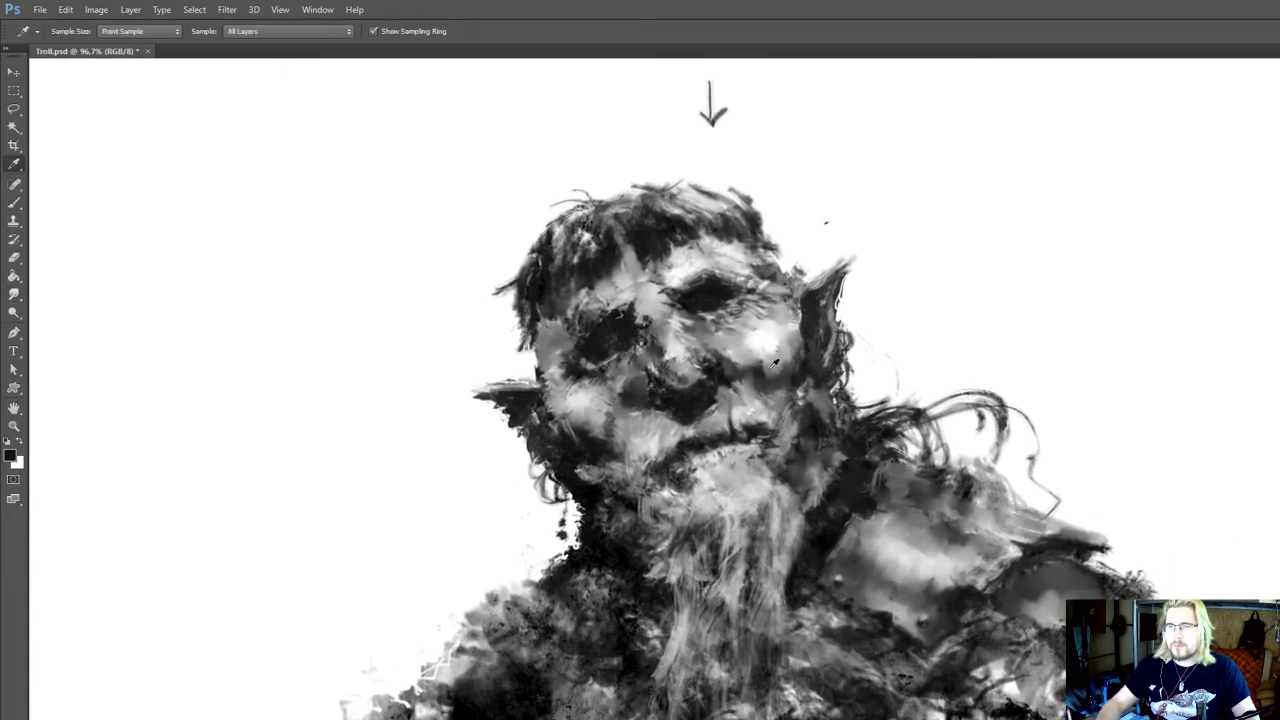
pyautogui.keyDown('alt'); pyautogui.click(752, 425); pyautogui.keyUp('alt')
pyautogui.press('r')
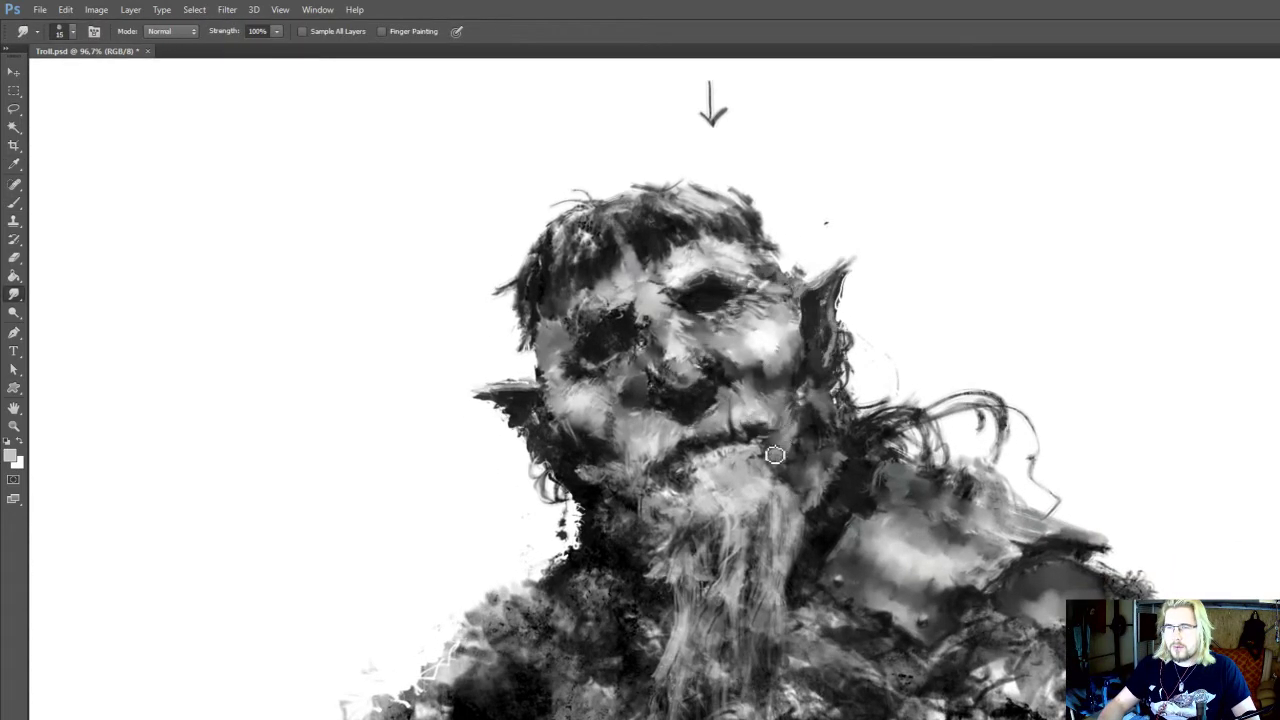
pyautogui.press('b')
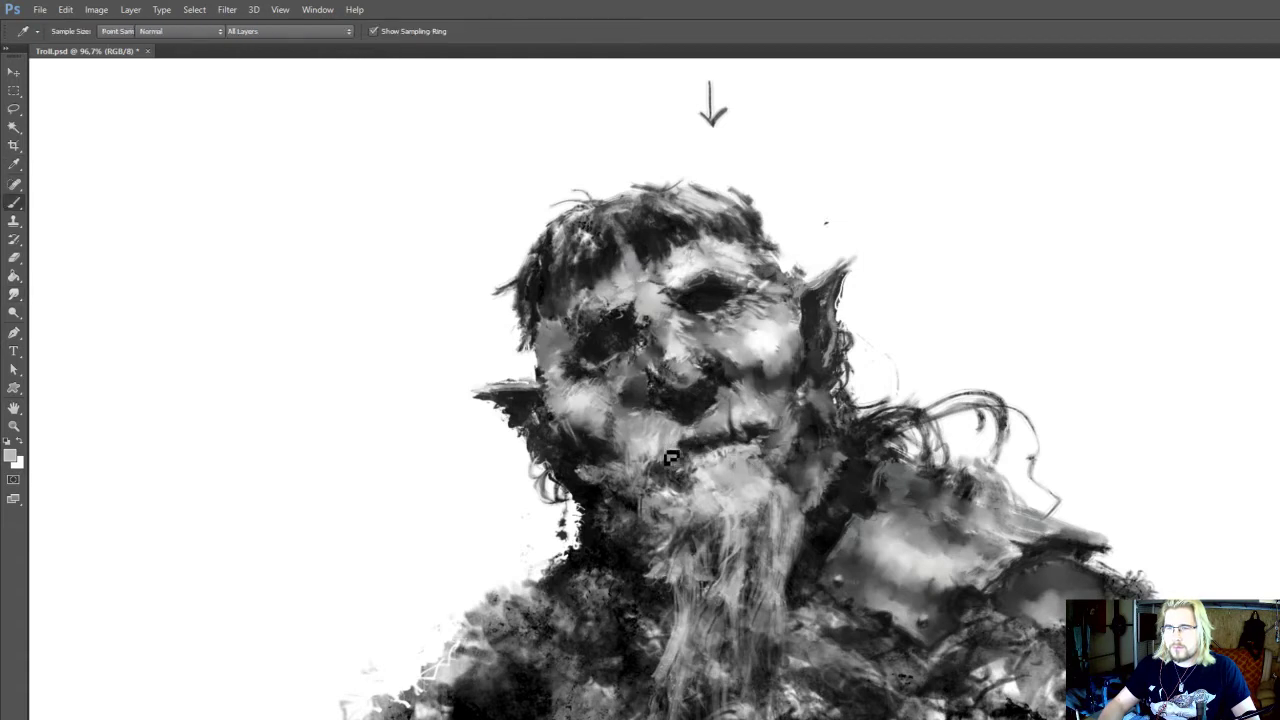
# Paint sampled dark grey strokes around the left end of the mouth and undo the last stroke
pyautogui.moveTo(675, 460)
pyautogui.mouseDown()
pyautogui.moveTo(691, 490)
pyautogui.moveTo(676, 470)
pyautogui.mouseUp()
pyautogui.keyDown('alt'); pyautogui.click(705, 484); pyautogui.keyUp('alt')
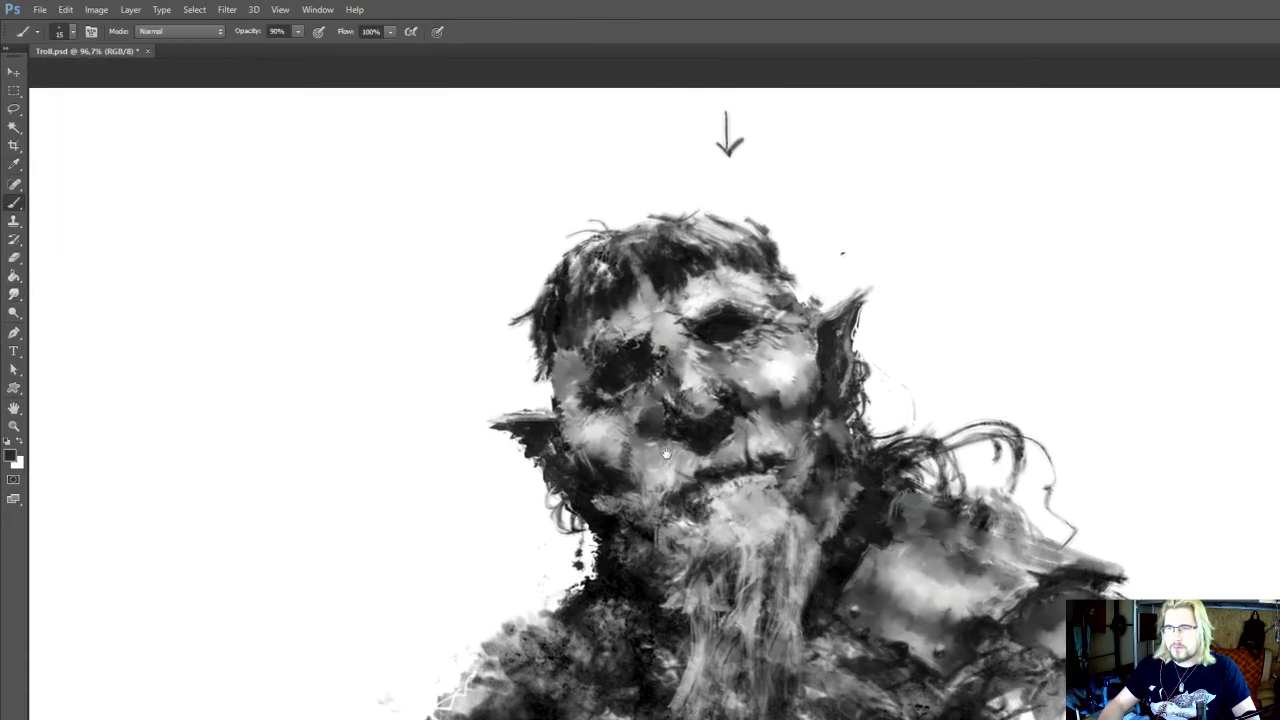
pyautogui.moveTo(766, 459); pyautogui.dragTo(780, 477)
pyautogui.hotkey('ctrl', 'z')
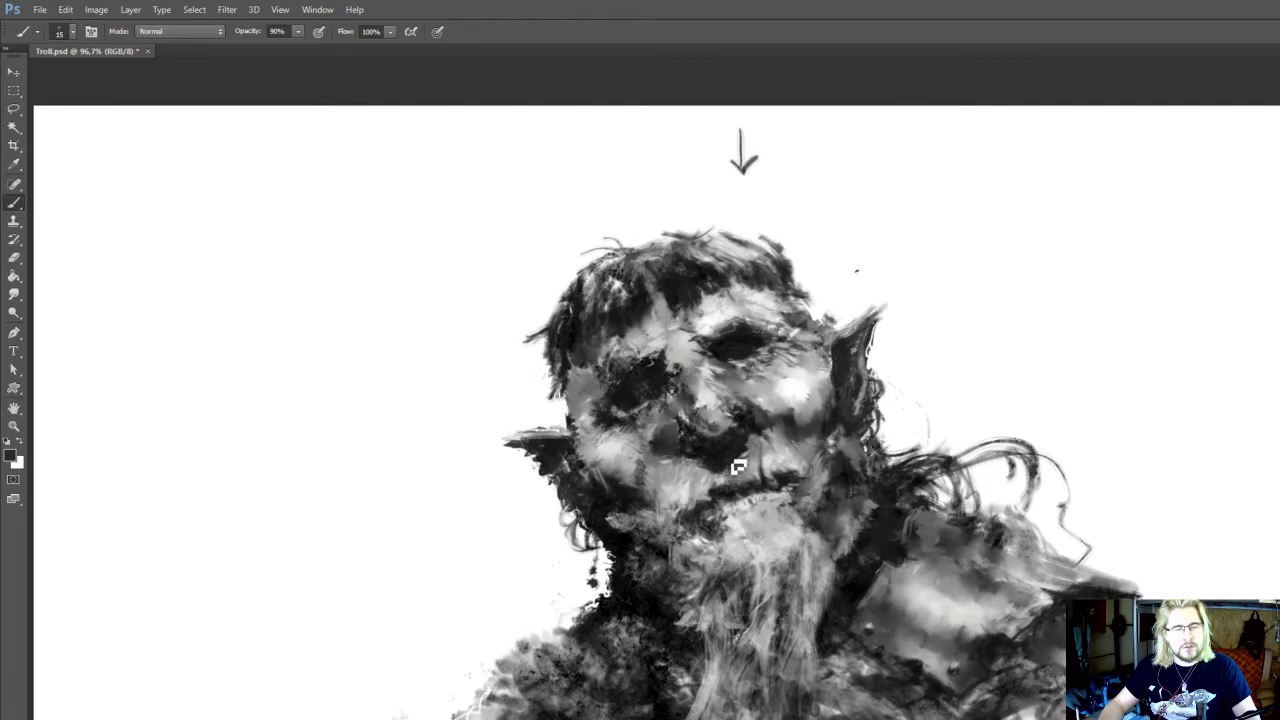
# Shape the upper lip beneath the nostril with sampled light grey strokes using the 15 px brush
pyautogui.moveTo(750, 477); pyautogui.dragTo(780, 499)
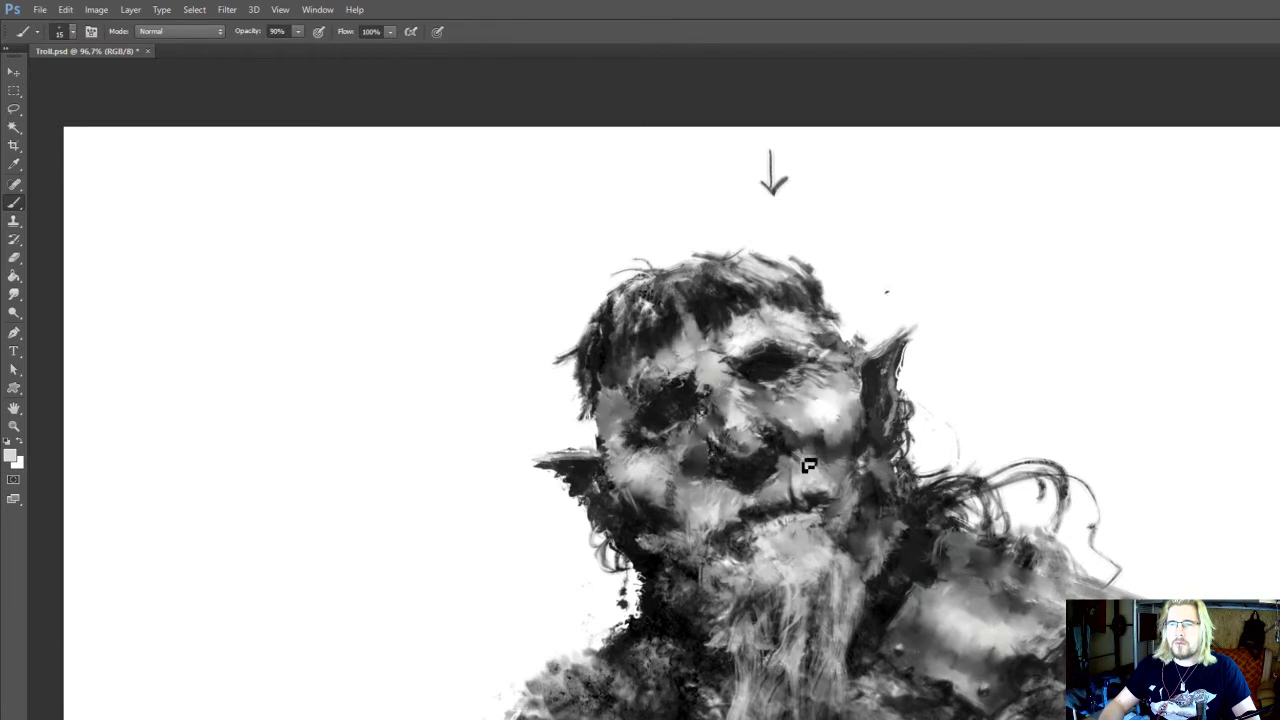
pyautogui.moveTo(786, 454); pyautogui.dragTo(792, 432)
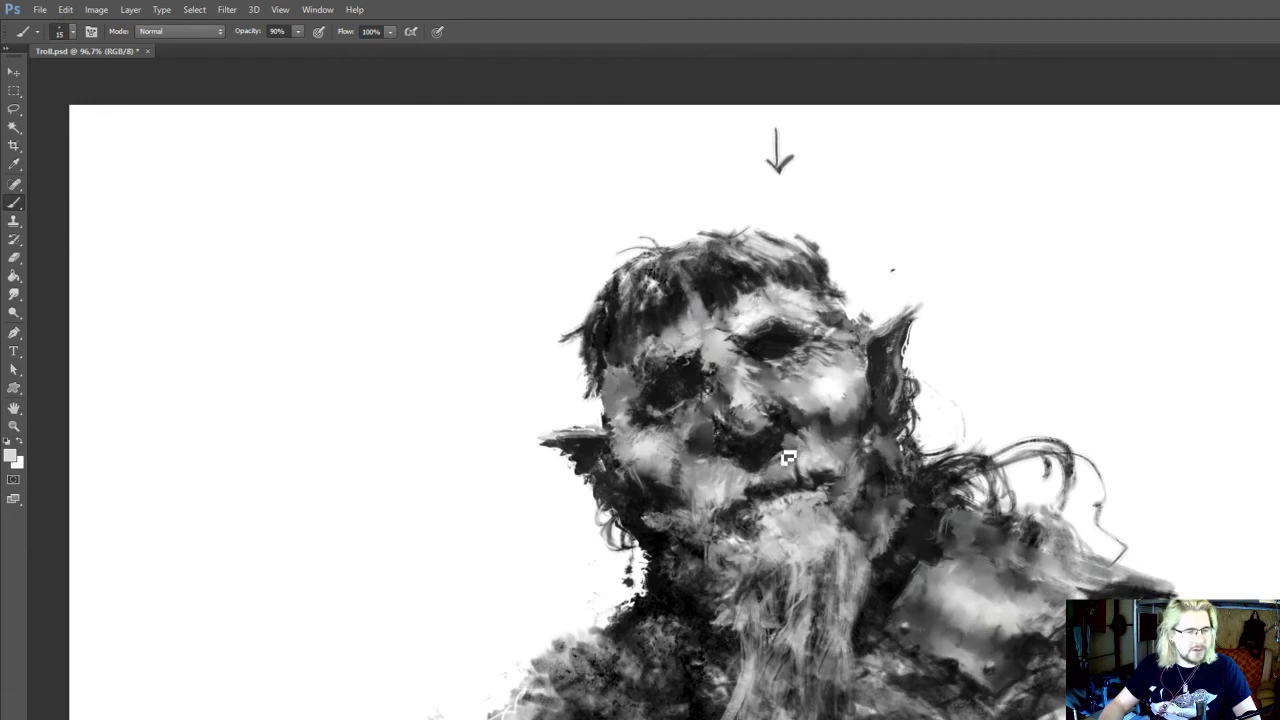
pyautogui.moveTo(786, 458)
pyautogui.mouseDown()
pyautogui.moveTo(802, 430)
pyautogui.moveTo(760, 487)
pyautogui.moveTo(758, 465)
pyautogui.moveTo(771, 478)
pyautogui.mouseUp()
pyautogui.keyDown('alt'); pyautogui.click(743, 483); pyautogui.keyUp('alt')
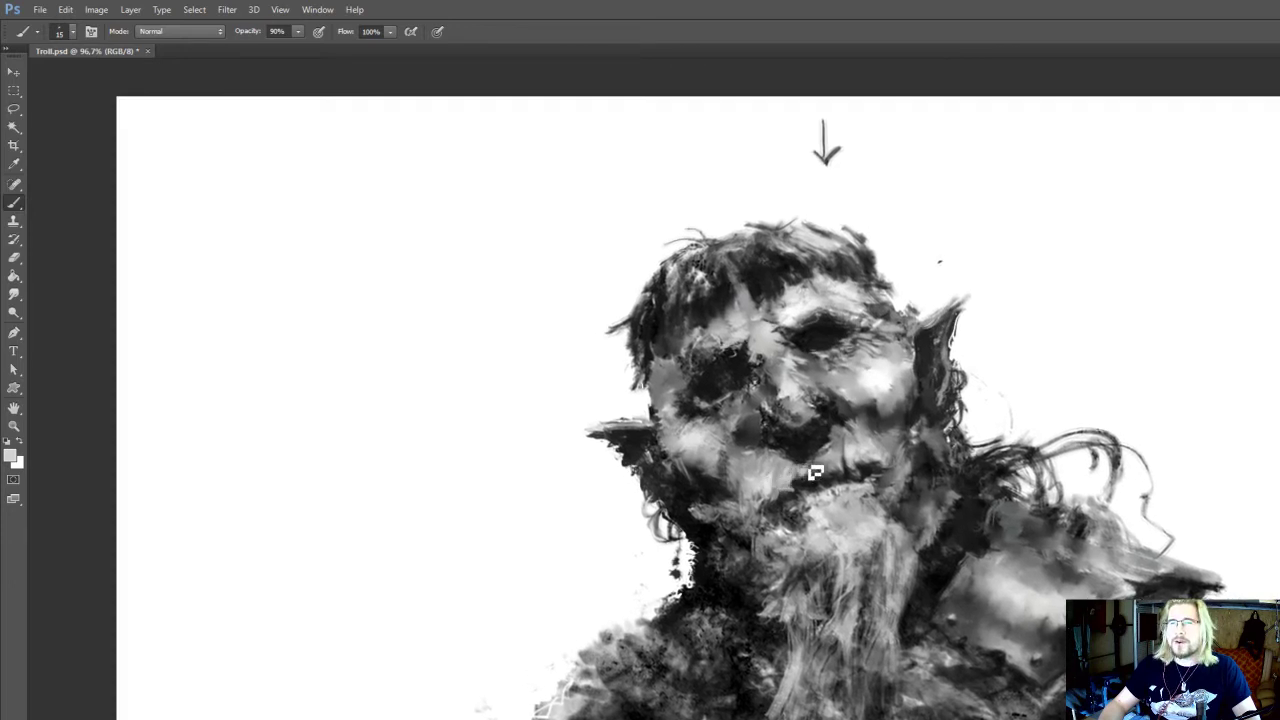
# Rework the left side of the upper lip and nose with sampled near-black and mid-grey strokes
pyautogui.keyDown('alt'); pyautogui.click(800, 456); pyautogui.keyUp('alt')
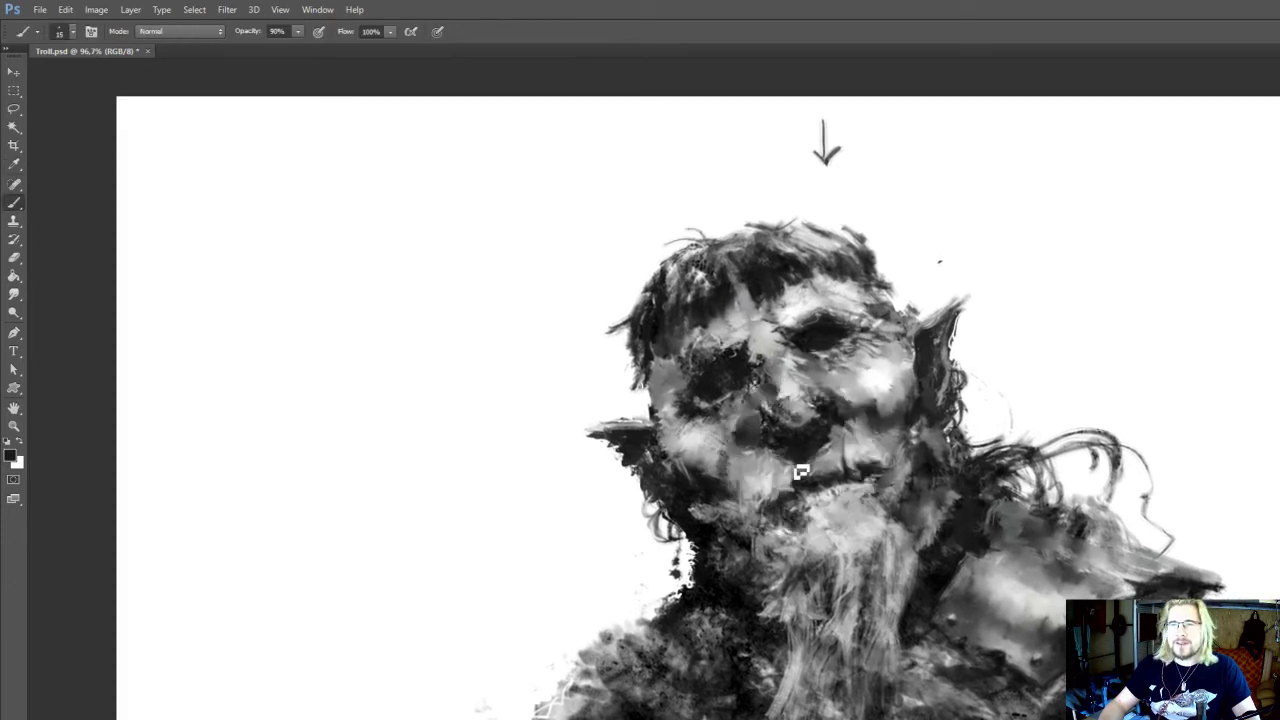
pyautogui.moveTo(801, 472)
pyautogui.mouseDown()
pyautogui.moveTo(810, 516)
pyautogui.moveTo(809, 480)
pyautogui.moveTo(782, 442)
pyautogui.mouseUp()
pyautogui.keyDown('alt'); pyautogui.click(815, 472); pyautogui.keyUp('alt')
pyautogui.keyDown('alt'); pyautogui.click(766, 457); pyautogui.keyUp('alt')
pyautogui.keyDown('alt'); pyautogui.click(789, 451); pyautogui.keyUp('alt')
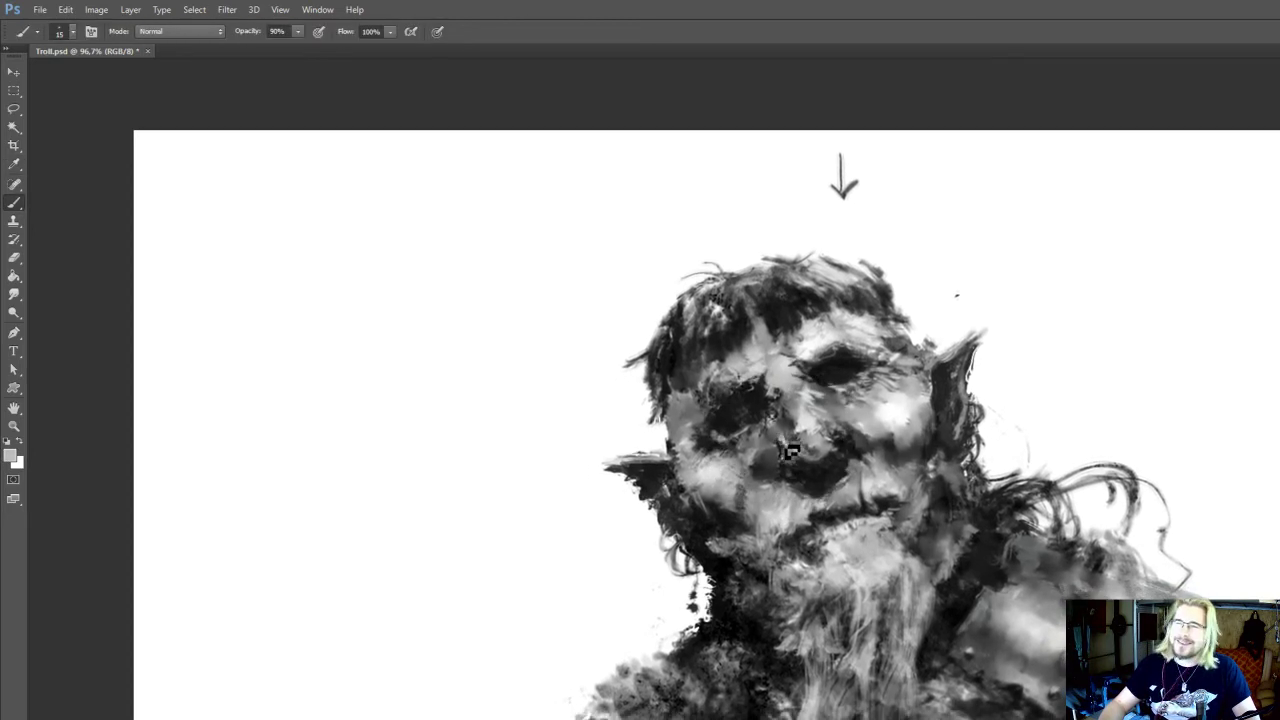
# Define the nostril and the crease beside the cheek with sampled near-black, light grey and dark grey strokes
pyautogui.keyDown('alt'); pyautogui.click(787, 468); pyautogui.keyUp('alt')
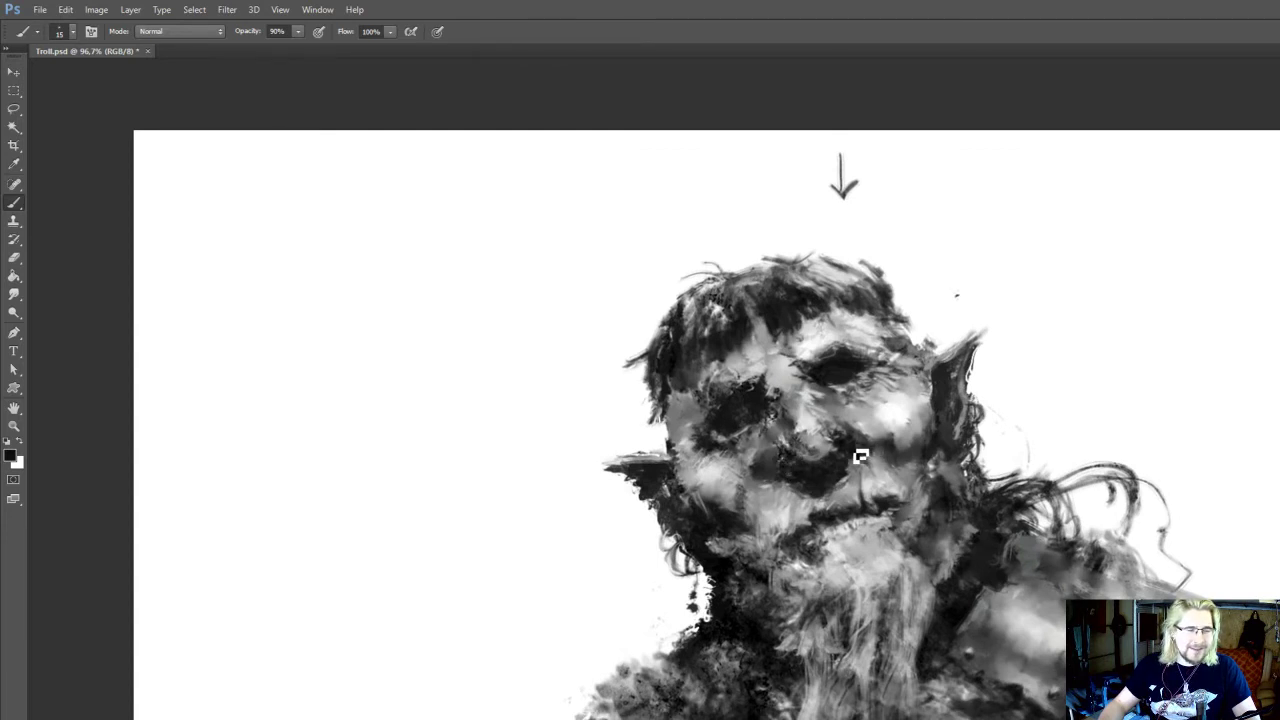
pyautogui.moveTo(849, 451); pyautogui.dragTo(848, 439)
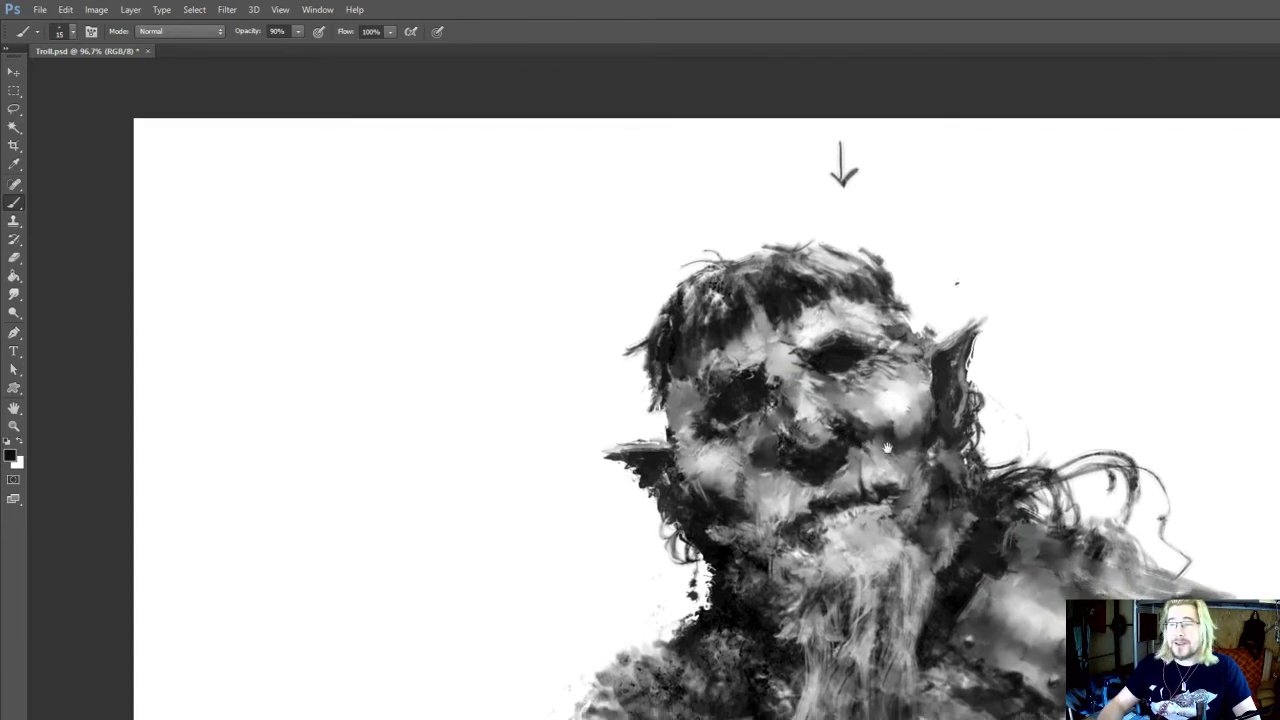
pyautogui.keyDown('alt'); pyautogui.click(877, 417); pyautogui.keyUp('alt')
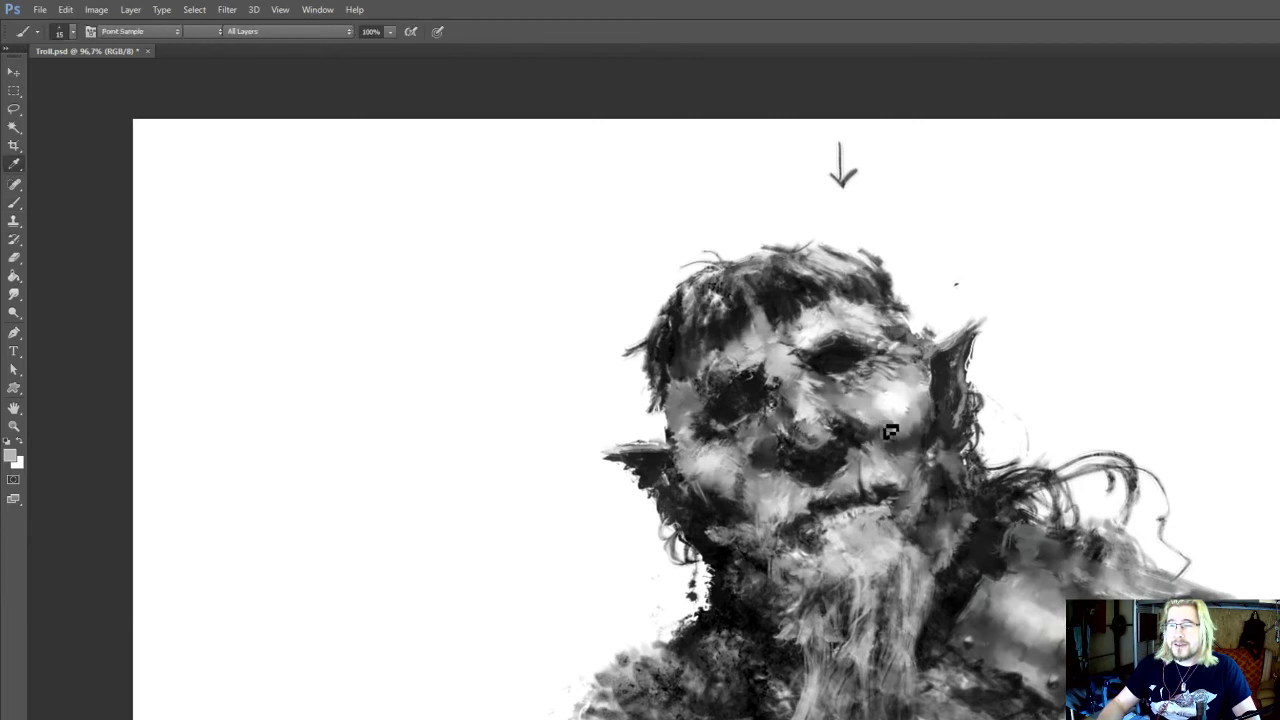
pyautogui.keyDown('alt'); pyautogui.click(881, 428); pyautogui.keyUp('alt')
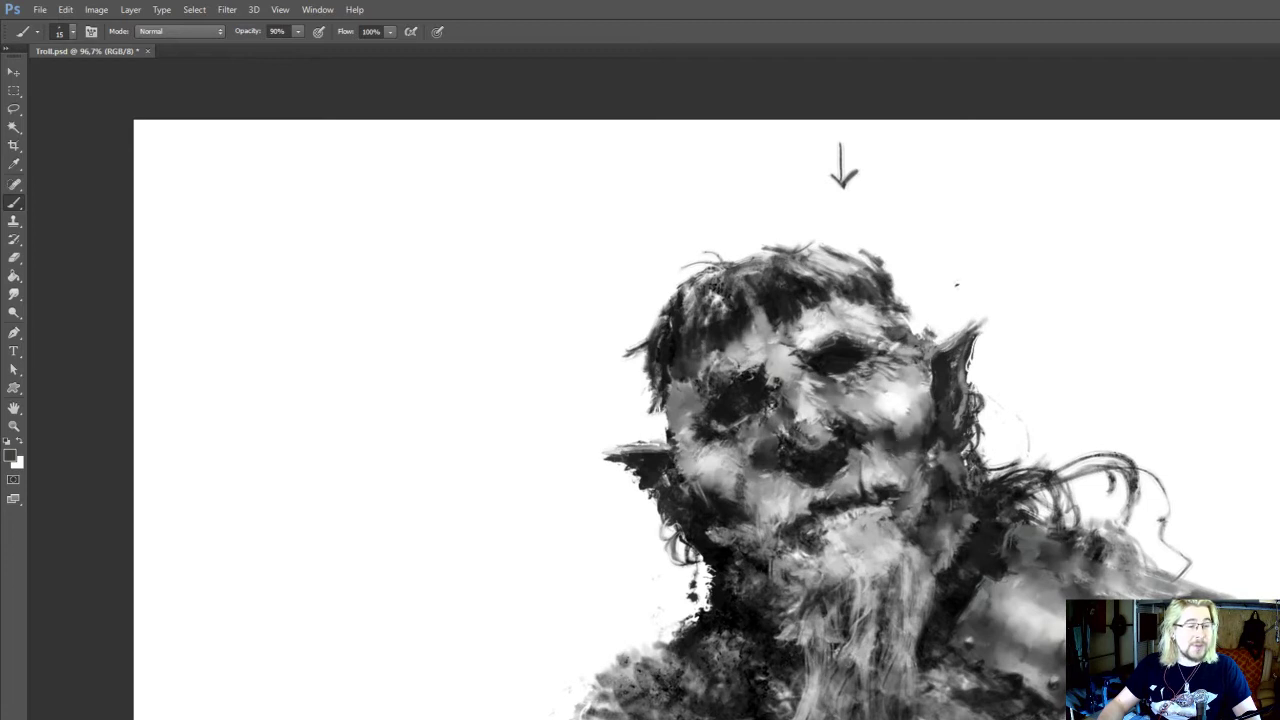
pyautogui.moveTo(857, 439); pyautogui.dragTo(851, 456)
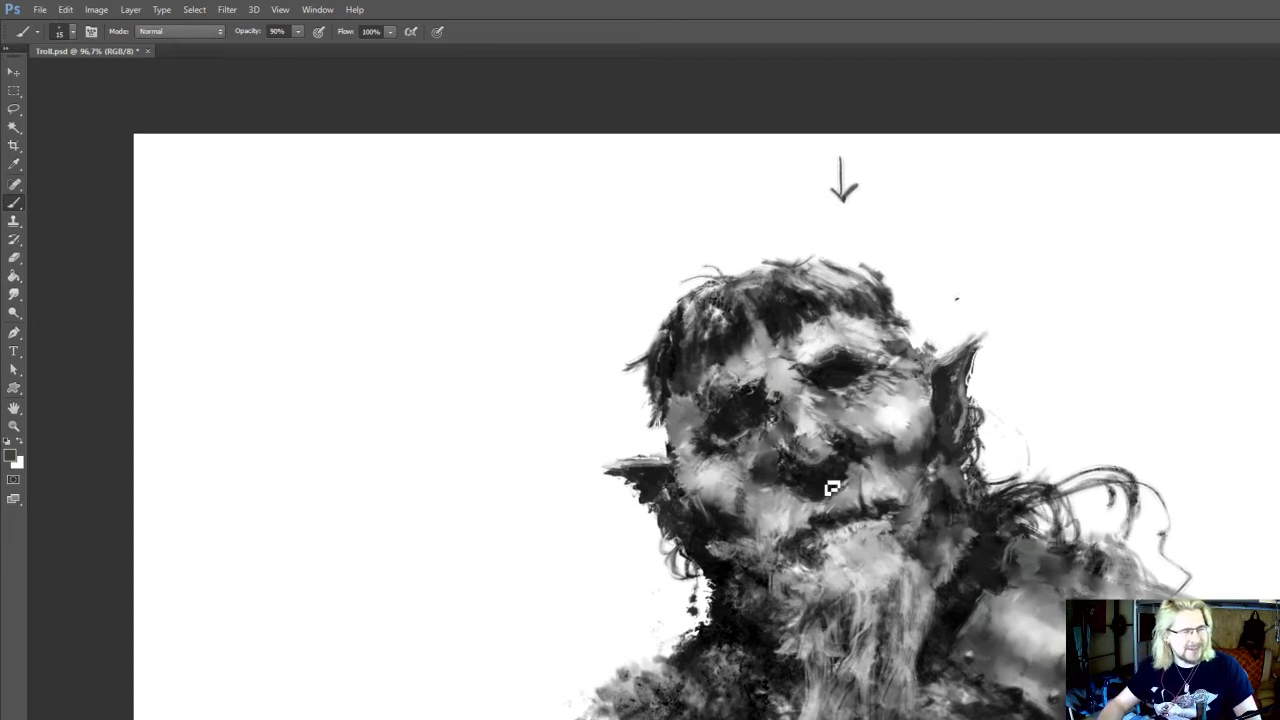
# Paint sampled mid-grey along the nose's lower edge and the upper lip with the 15 px brush
pyautogui.moveTo(831, 488)
pyautogui.mouseDown()
pyautogui.moveTo(839, 472)
pyautogui.moveTo(838, 490)
pyautogui.mouseUp()
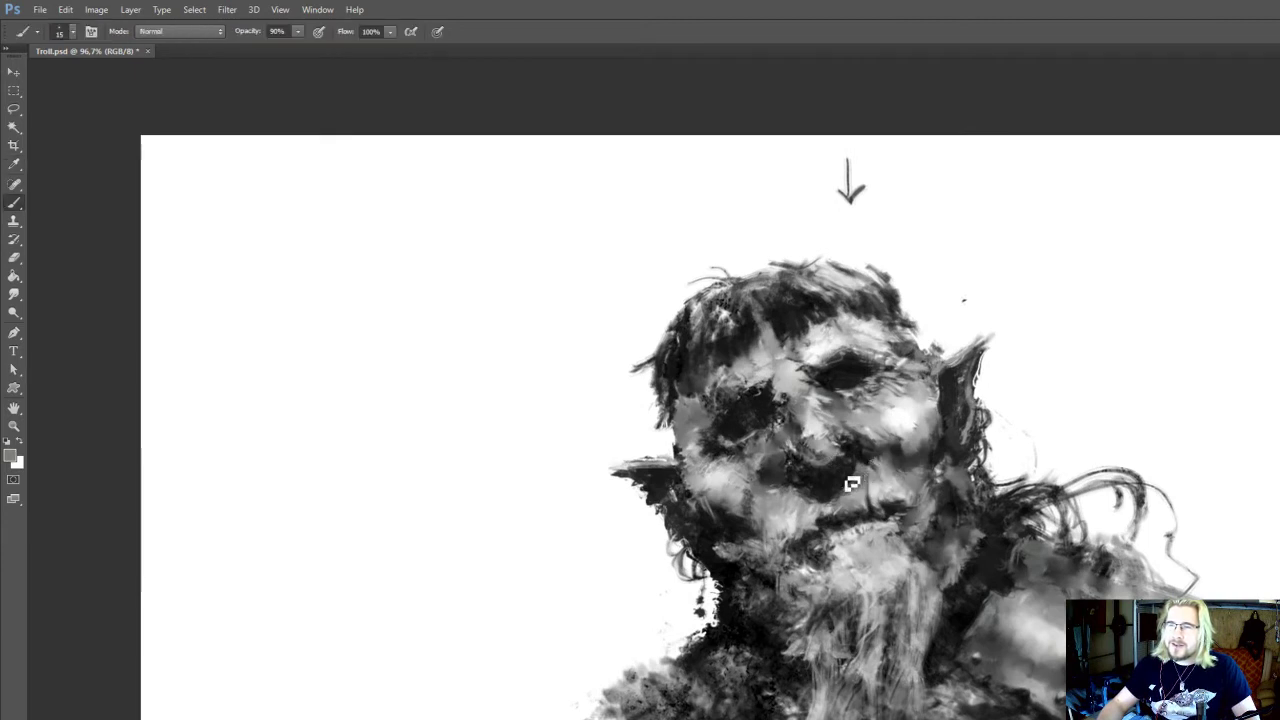
pyautogui.keyDown('alt'); pyautogui.click(851, 485); pyautogui.keyUp('alt')
pyautogui.press('alt')
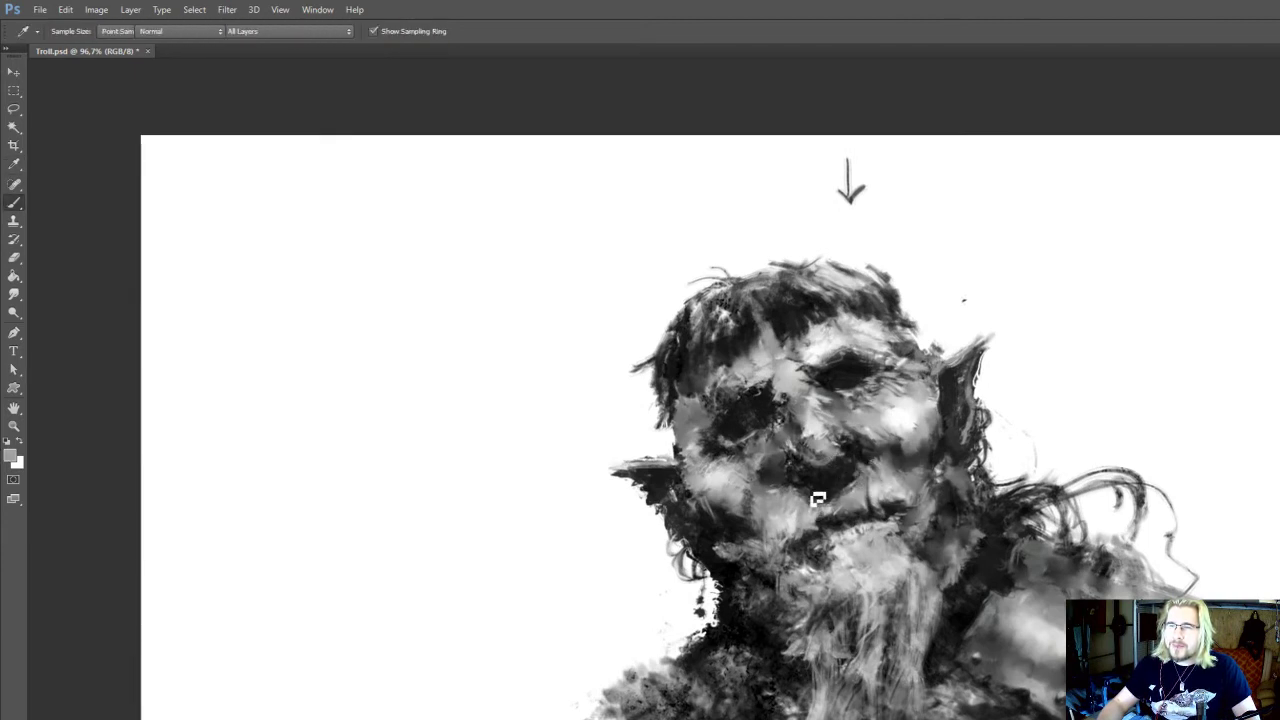
pyautogui.moveTo(818, 499); pyautogui.dragTo(813, 508)
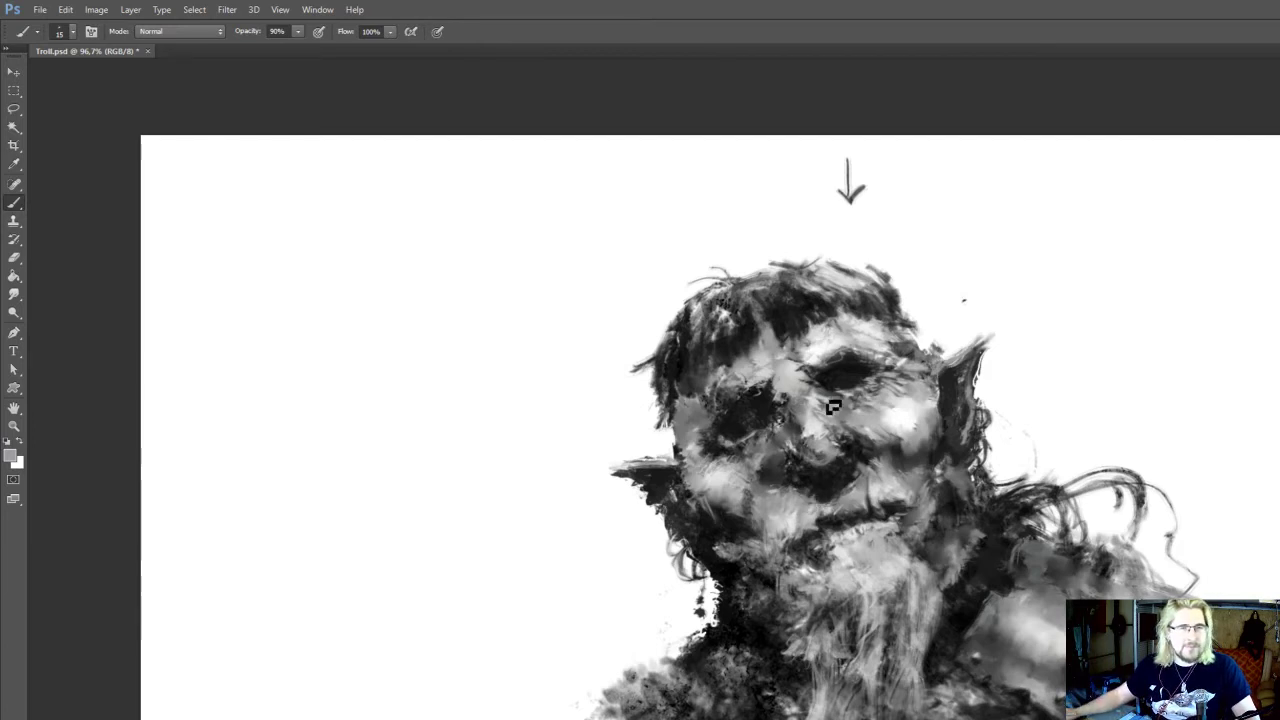
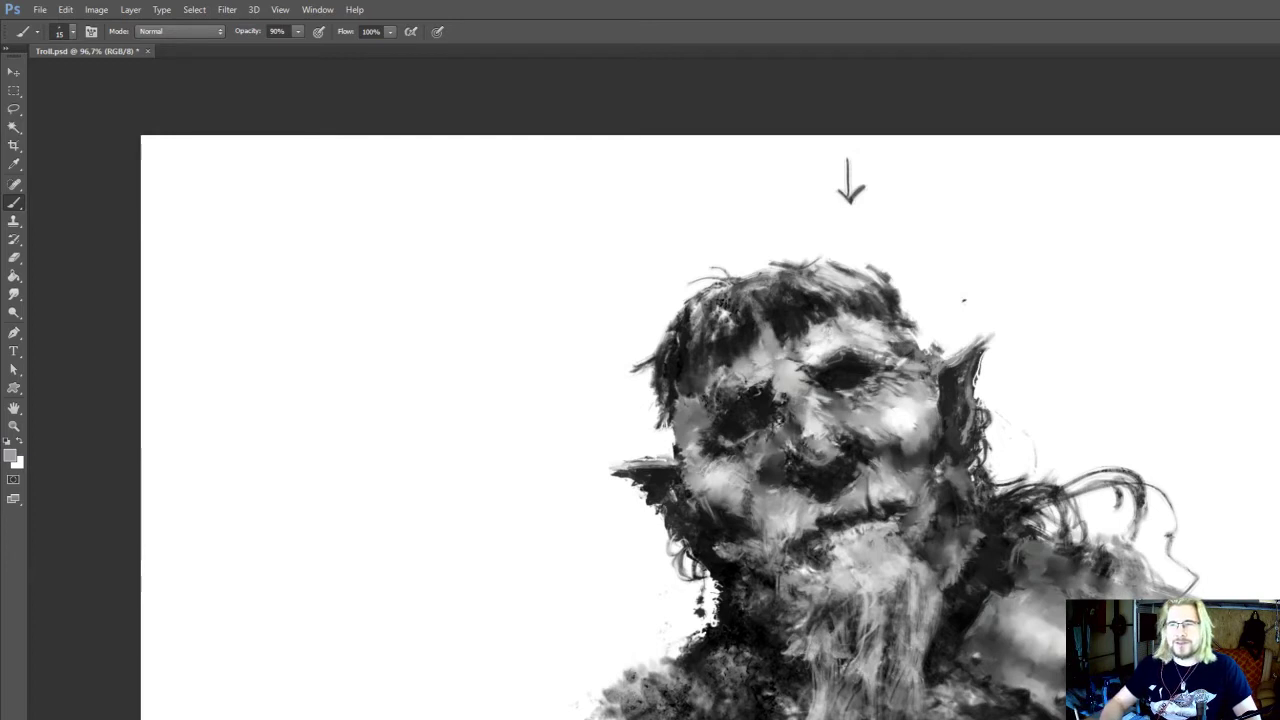
# Smudge the left cheek beside the nose and retouch it with the 15 px brush
pyautogui.moveTo(769, 446); pyautogui.dragTo(730, 486)
pyautogui.keyDown('alt'); pyautogui.click(730, 486); pyautogui.keyUp('alt')
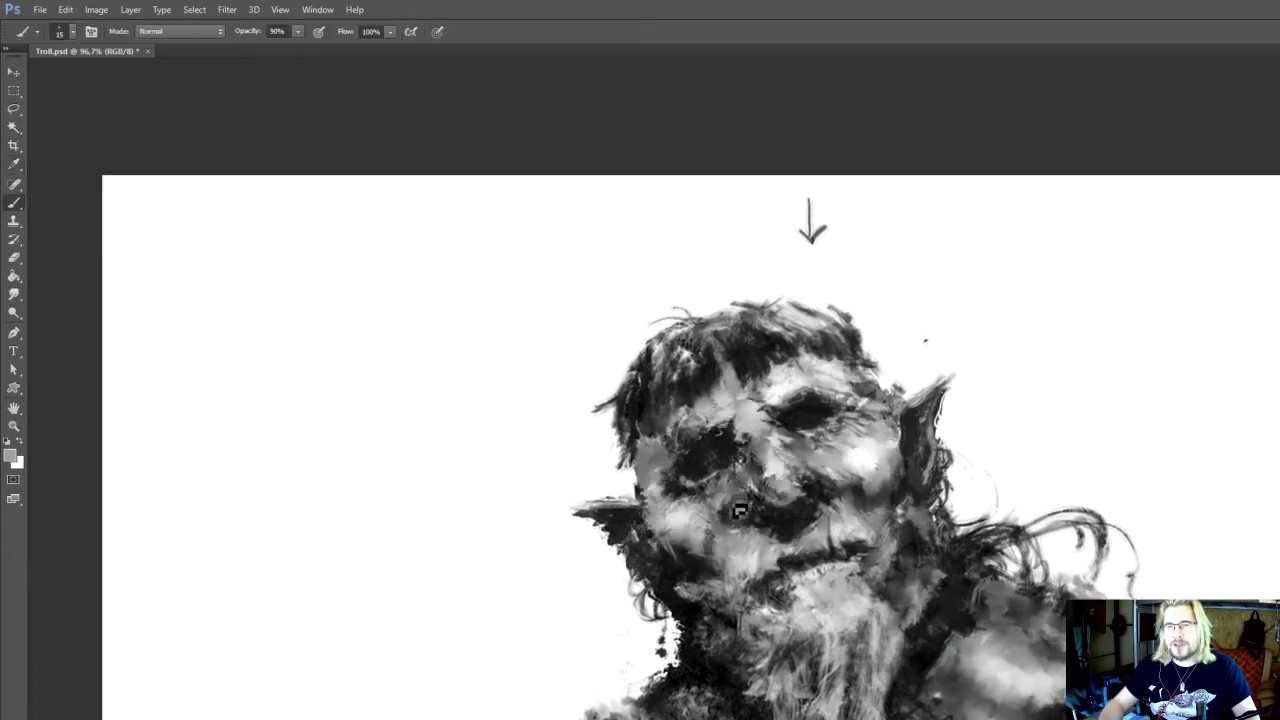
pyautogui.press('r')
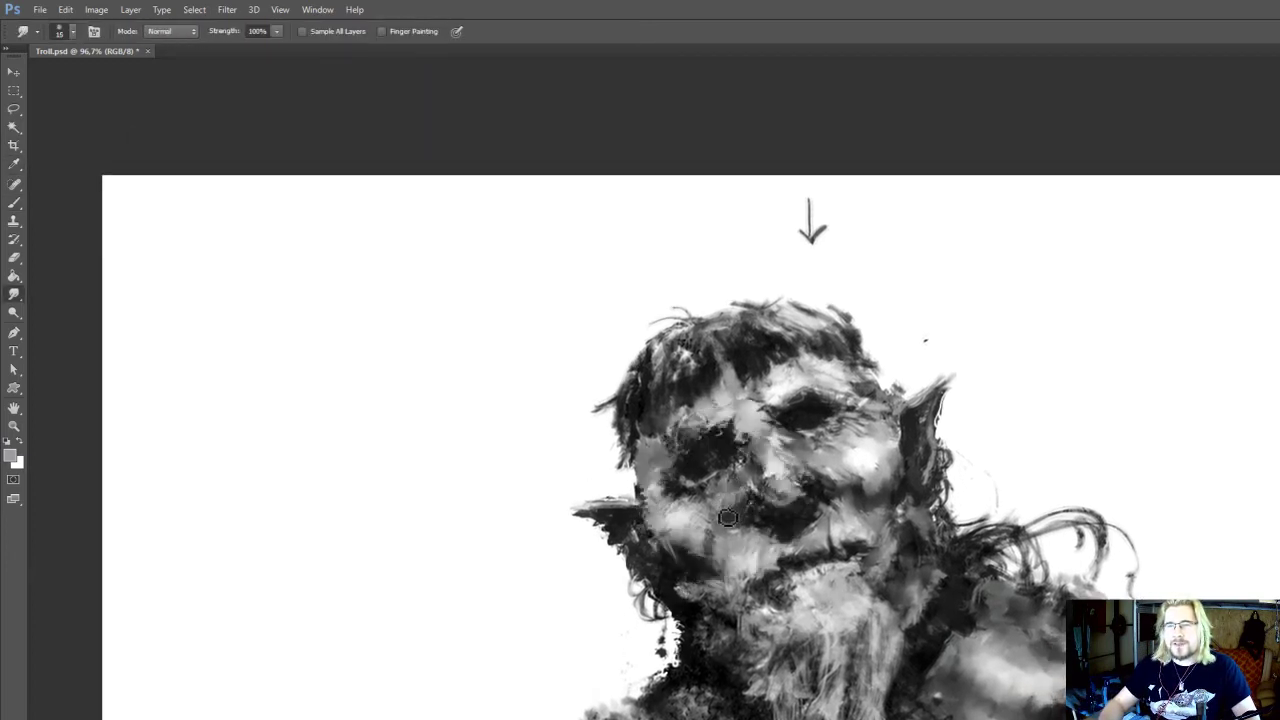
pyautogui.moveTo(708, 530)
pyautogui.mouseDown()
pyautogui.moveTo(695, 518)
pyautogui.moveTo(724, 496)
pyautogui.moveTo(700, 455)
pyautogui.moveTo(713, 507)
pyautogui.moveTo(695, 487)
pyautogui.mouseUp()
pyautogui.press('b')
pyautogui.keyDown('alt'); pyautogui.click(675, 498); pyautogui.keyUp('alt')
# Blend the lower left cheek and deepen its shadow with sampled near-black
pyautogui.press('r')
pyautogui.press('i')
pyautogui.press('b')
pyautogui.keyDown('alt'); pyautogui.click(700, 456); pyautogui.keyUp('alt')
pyautogui.press('r')
pyautogui.press('b')
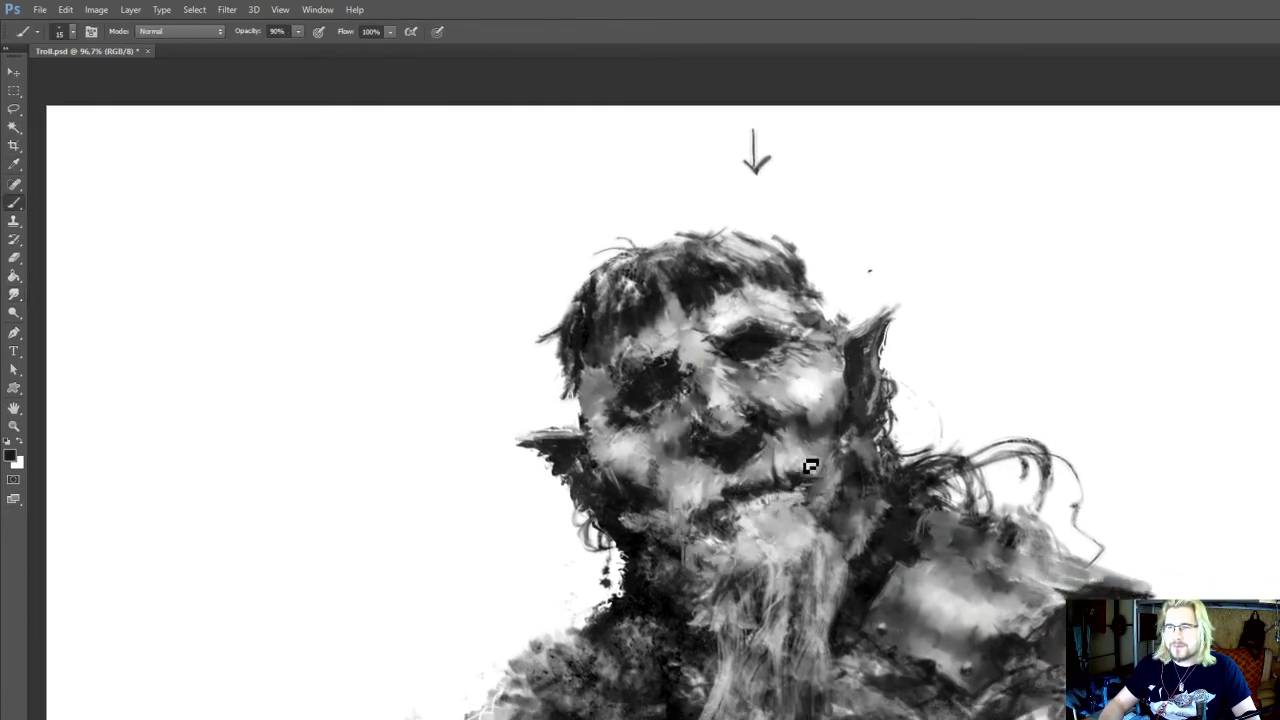
# Retouch the right mouth corner and adjoining cheek with sampled tones from the 15 px brush
pyautogui.moveTo(803, 516)
pyautogui.mouseDown()
pyautogui.moveTo(817, 464)
pyautogui.moveTo(825, 488)
pyautogui.moveTo(765, 416)
pyautogui.mouseUp()
pyautogui.keyDown('alt'); pyautogui.click(814, 451); pyautogui.keyUp('alt')
pyautogui.keyDown('alt'); pyautogui.click(830, 457); pyautogui.keyUp('alt')
pyautogui.moveTo(925, 522); pyautogui.dragTo(918, 515)
pyautogui.press('r')
pyautogui.press('b')
# Paint and smudge sampled dark tones on the right shoulder beneath the hair strands
pyautogui.keyDown('alt'); pyautogui.click(1018, 515); pyautogui.keyUp('alt')
pyautogui.press('r')
pyautogui.moveTo(1026, 514)
pyautogui.mouseDown()
pyautogui.moveTo(1012, 501)
pyautogui.moveTo(1040, 503)
pyautogui.moveTo(1032, 496)
pyautogui.mouseUp()
pyautogui.press('b')
pyautogui.keyDown('alt'); pyautogui.click(1017, 495); pyautogui.keyUp('alt')
pyautogui.press('r')
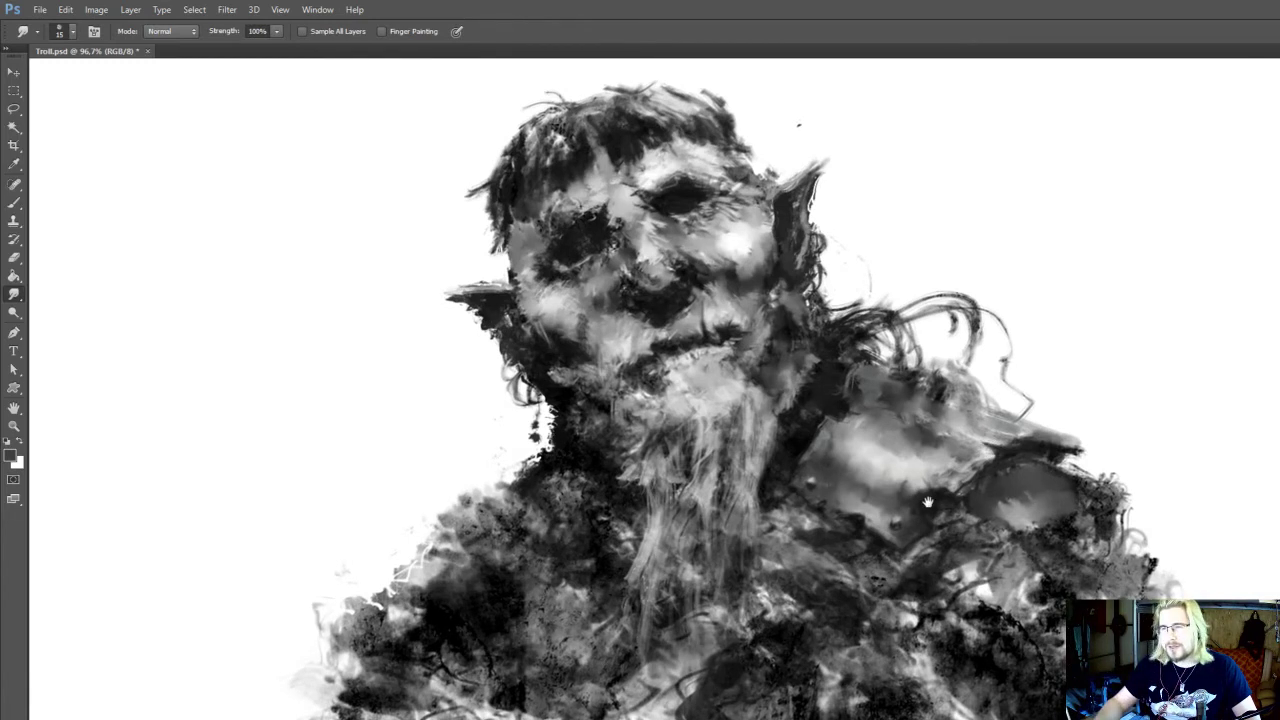
# Darken the lower edge of the large shoulder plate with near-black strokes, enlarging the brush from 20 to 25 px
pyautogui.moveTo(928, 502); pyautogui.dragTo(928, 508)
pyautogui.press('b')
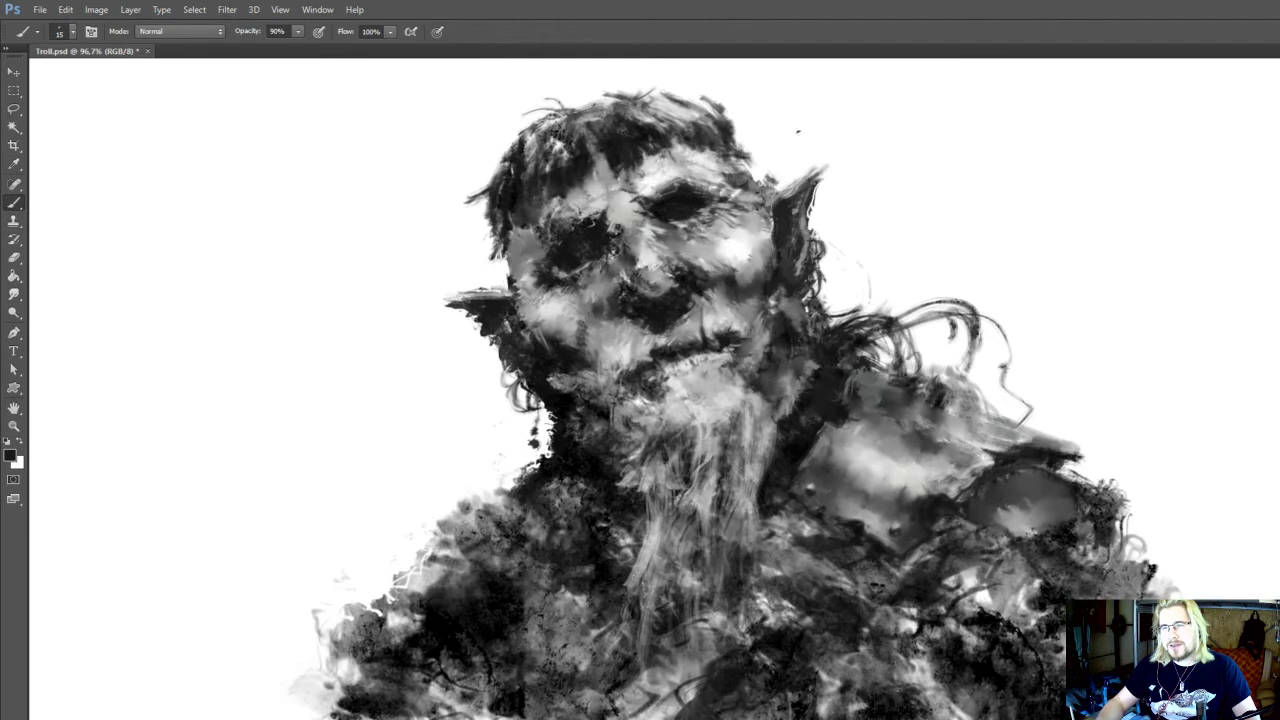
pyautogui.press(']')
pyautogui.moveTo(989, 528); pyautogui.dragTo(975, 547)
pyautogui.keyDown('alt'); pyautogui.click(936, 548); pyautogui.keyUp('alt')
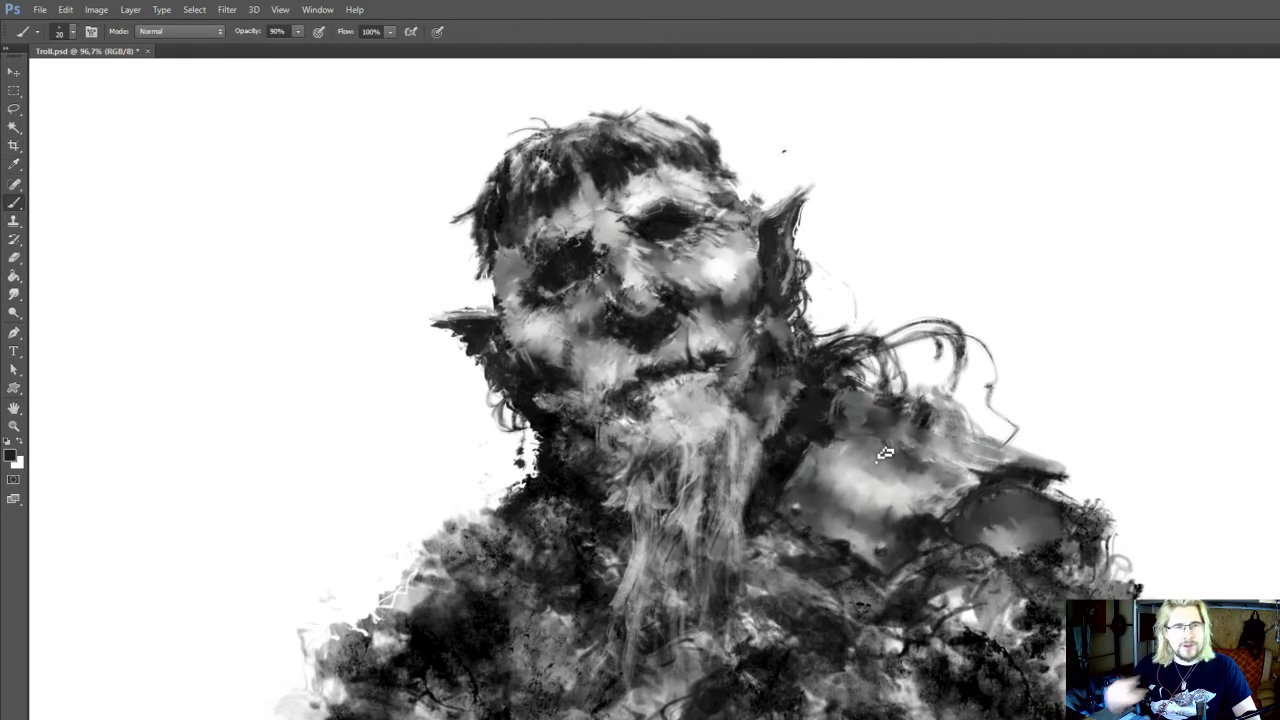
pyautogui.moveTo(875, 445); pyautogui.dragTo(864, 437)
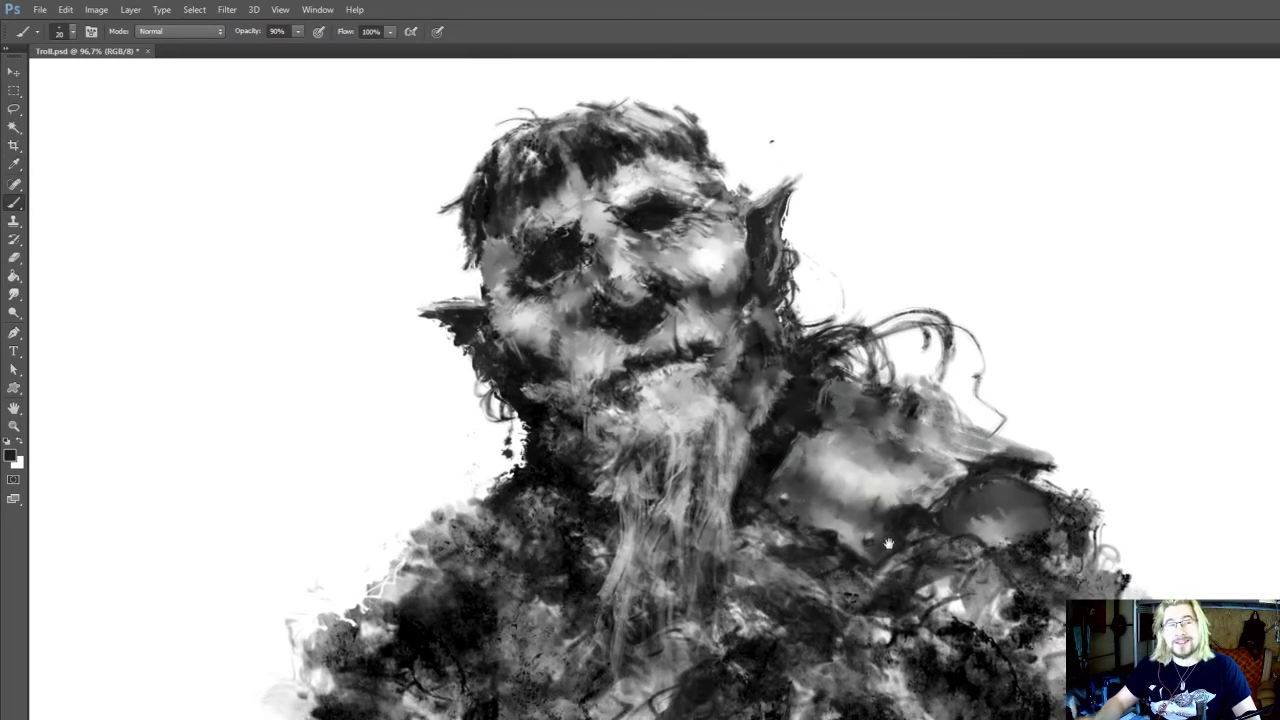
pyautogui.moveTo(901, 499); pyautogui.dragTo(917, 475)
pyautogui.keyDown('alt'); pyautogui.click(792, 422); pyautogui.keyUp('alt')
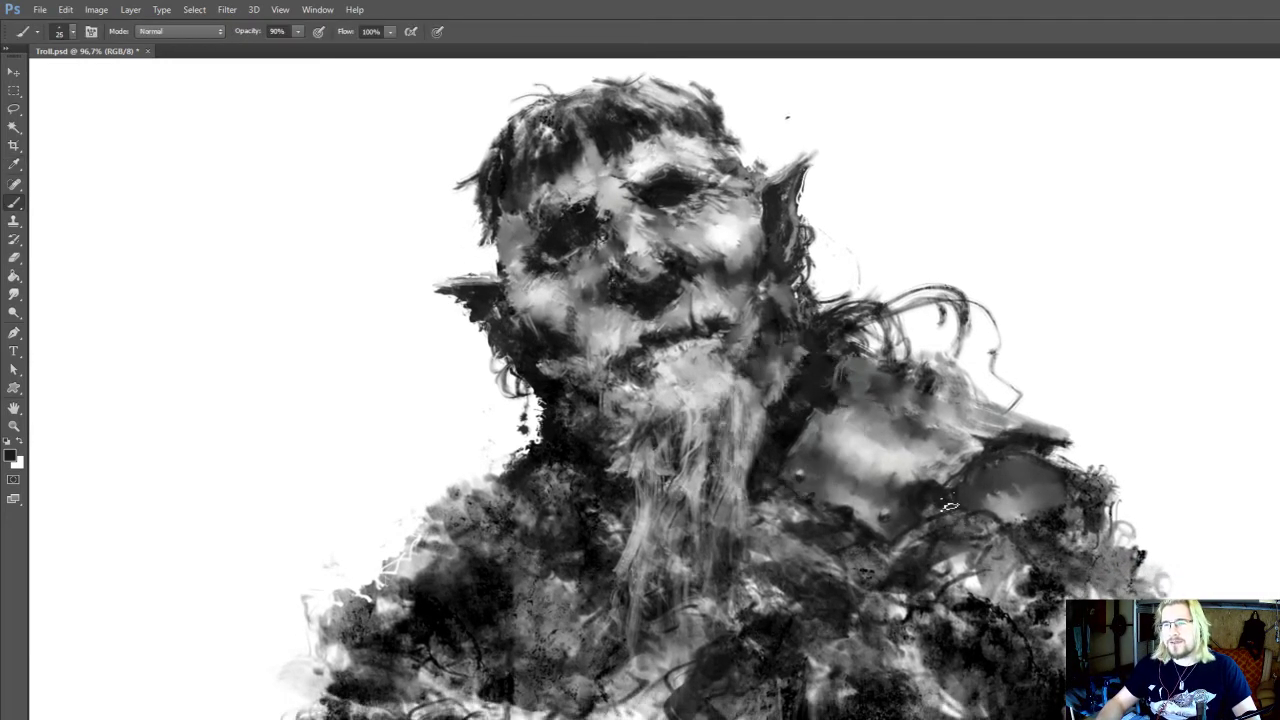
# Define the outer shoulder plate's lower rim with sampled light grey and near-black 15 px strokes, smudging between them
pyautogui.moveTo(981, 519); pyautogui.dragTo(965, 531)
pyautogui.keyDown('alt'); pyautogui.click(1013, 535); pyautogui.keyUp('alt')
pyautogui.press('[')
pyautogui.press('[')
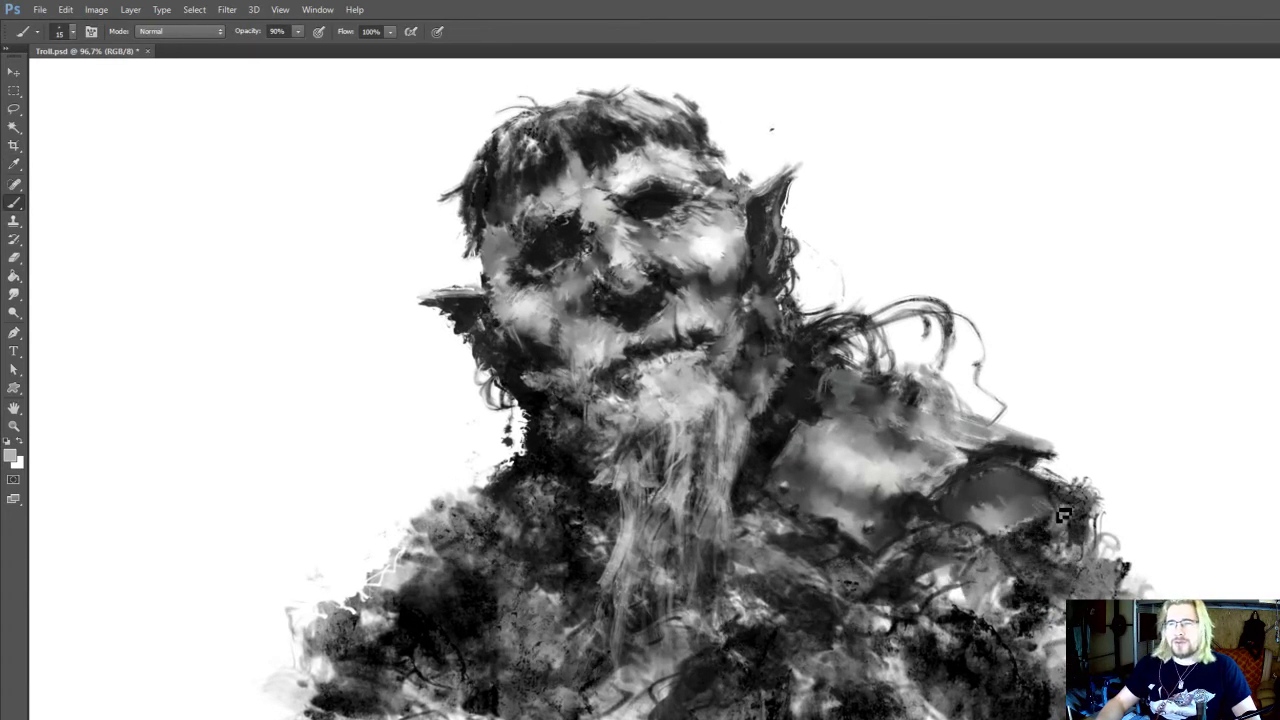
pyautogui.press('r')
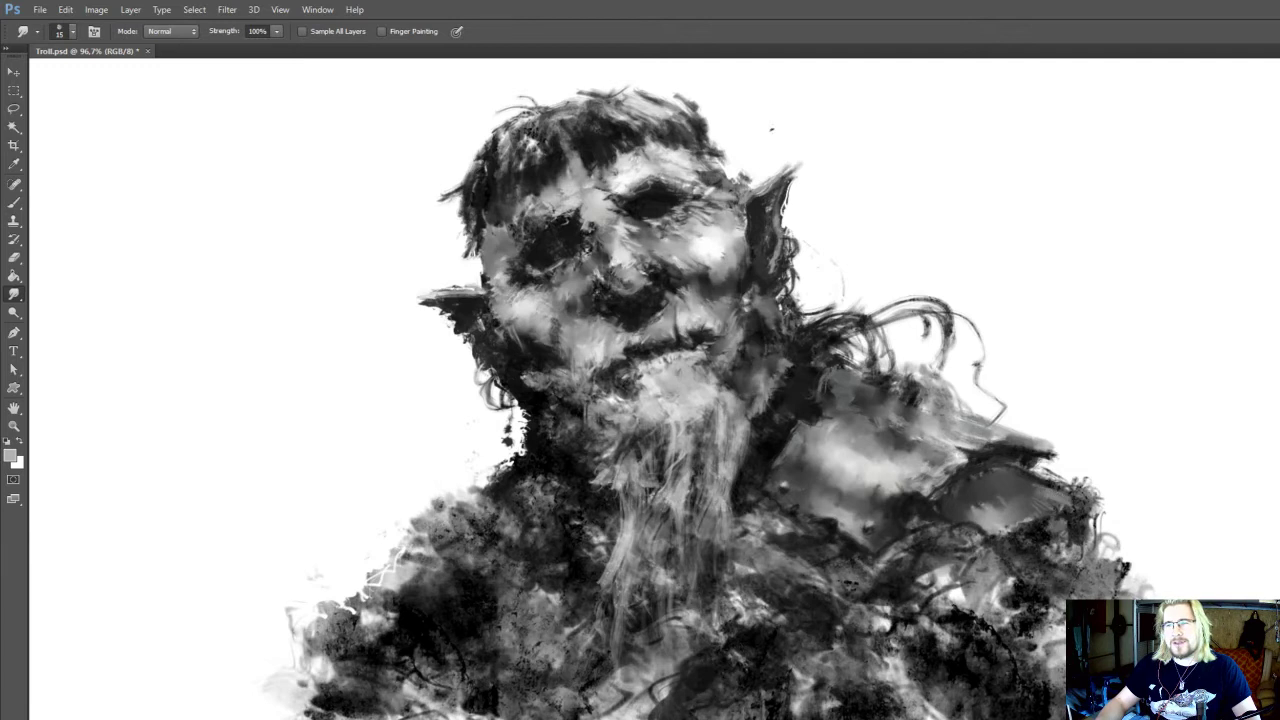
pyautogui.press('b')
pyautogui.keyDown('alt'); pyautogui.click(1023, 540); pyautogui.keyUp('alt')
pyautogui.moveTo(986, 545); pyautogui.dragTo(992, 533)
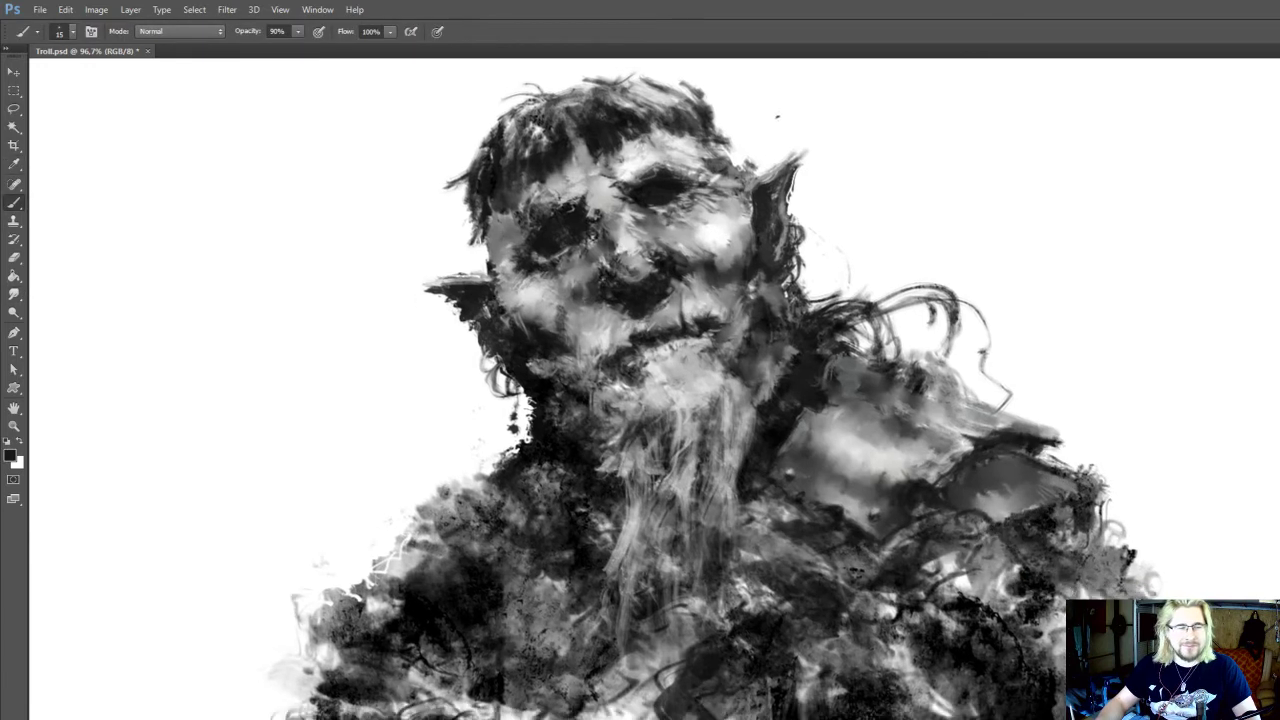
# Erase the stray marks along the outer shoulder's edge and tidy the contour with the near-black brush
pyautogui.press('r')
pyautogui.press('i')
pyautogui.press('b')
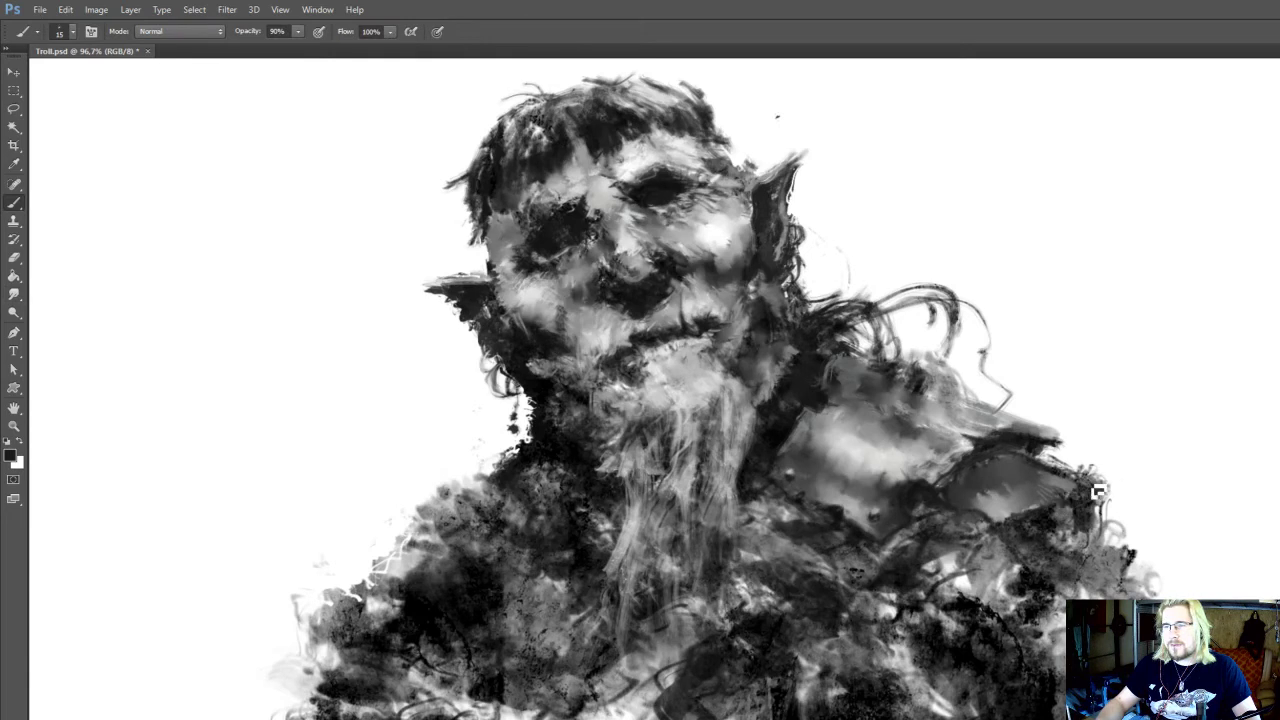
pyautogui.press('e')
pyautogui.press('i')
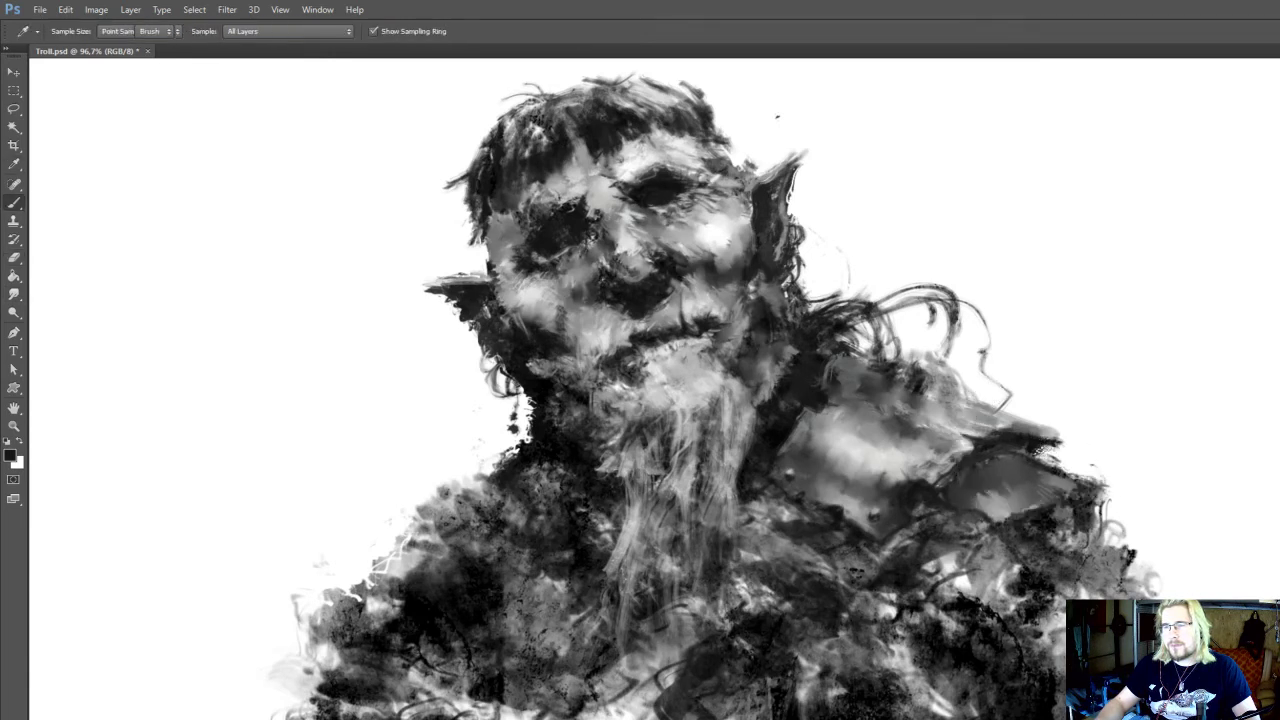
pyautogui.press('b')
pyautogui.moveTo(961, 552); pyautogui.dragTo(996, 507)
# Add sampled light grey accents to the lower edge of the large shoulder plate with a 10 px brush
pyautogui.press('i')
pyautogui.moveTo(963, 429); pyautogui.dragTo(920, 437)
pyautogui.press('b')
pyautogui.press('[')
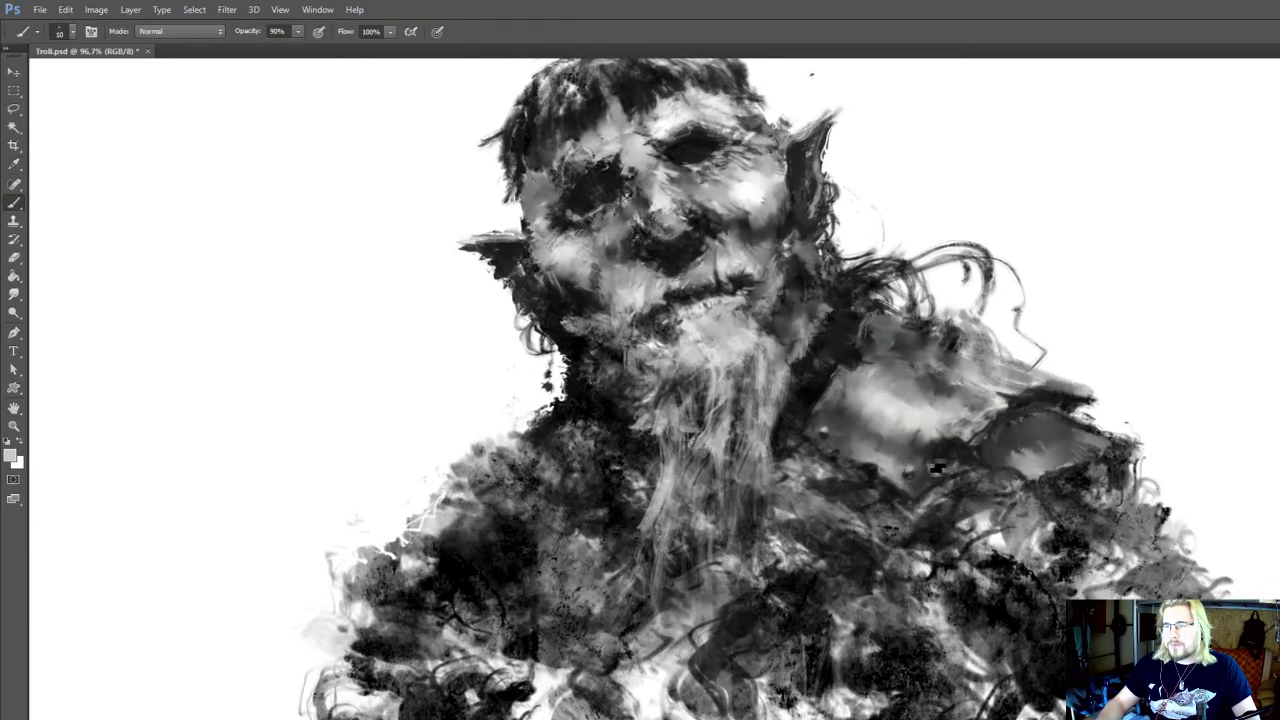
pyautogui.moveTo(947, 491)
pyautogui.mouseDown()
pyautogui.moveTo(983, 493)
pyautogui.moveTo(960, 530)
pyautogui.mouseUp()
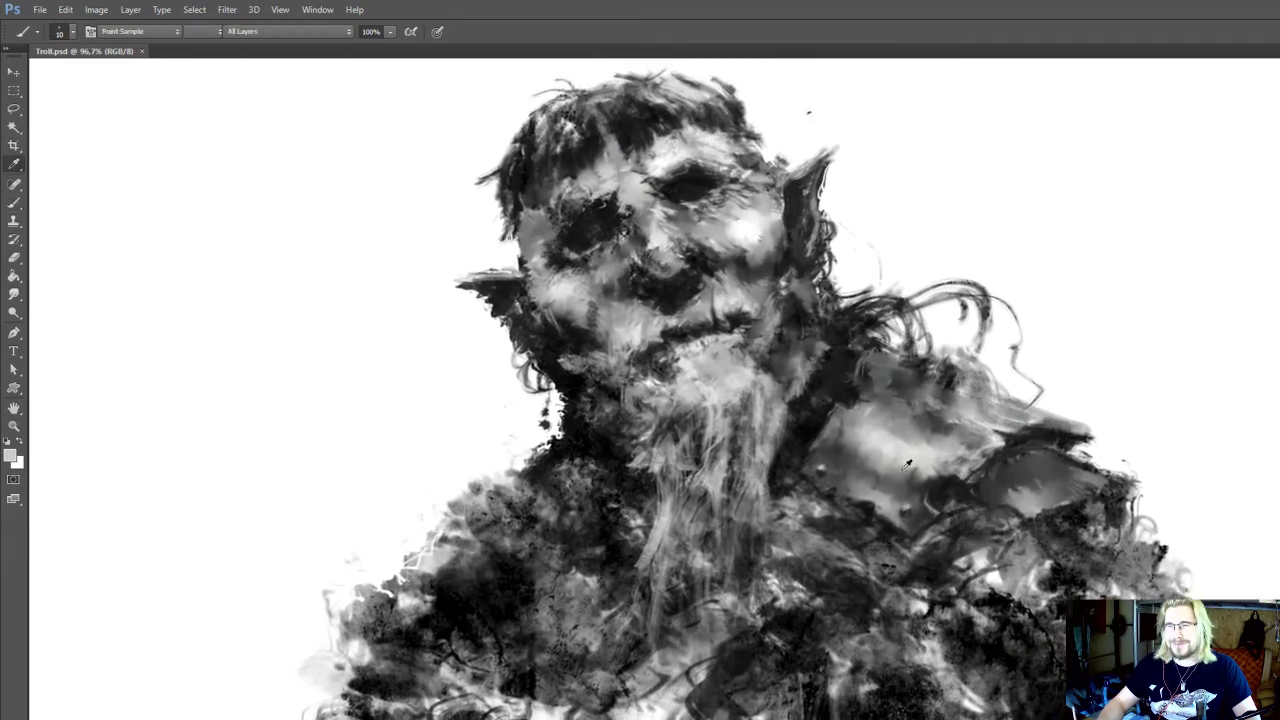
pyautogui.moveTo(839, 499)
pyautogui.mouseDown()
pyautogui.moveTo(884, 506)
pyautogui.moveTo(870, 513)
pyautogui.mouseUp()
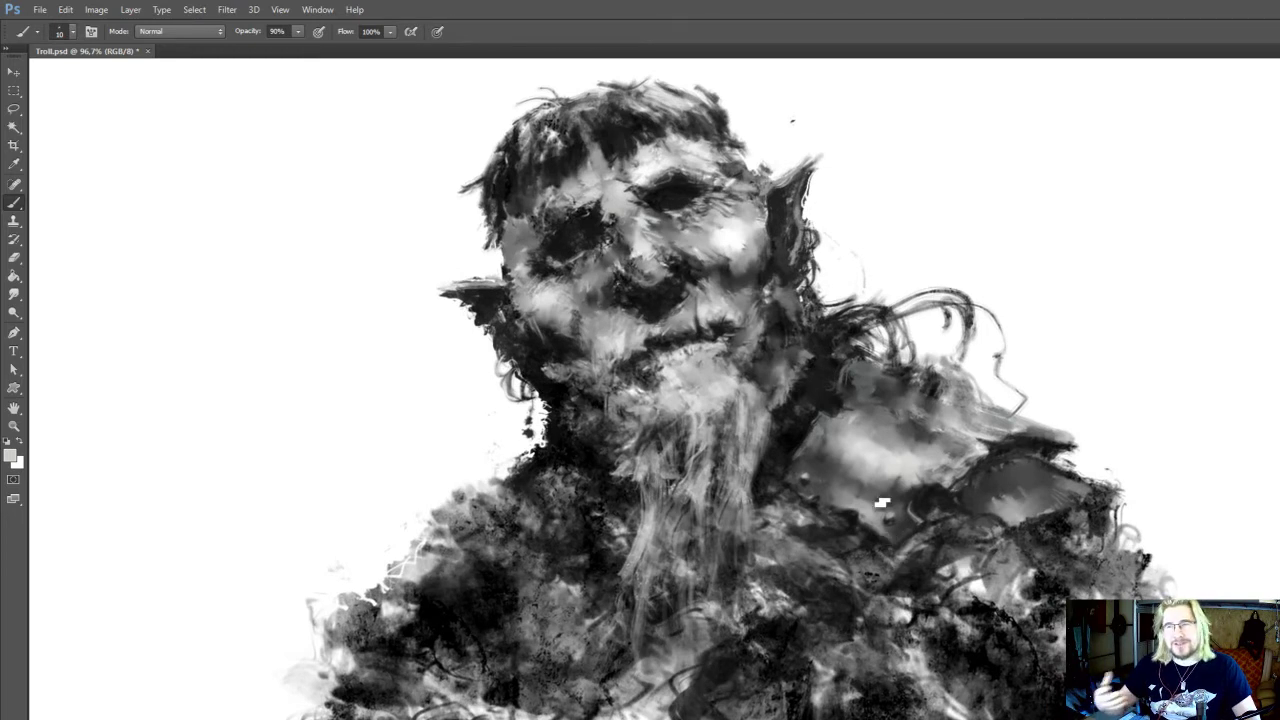
# Paint a light grey plate beneath the outer shoulder plate and smooth it with a 25 px smudge
pyautogui.press('o')
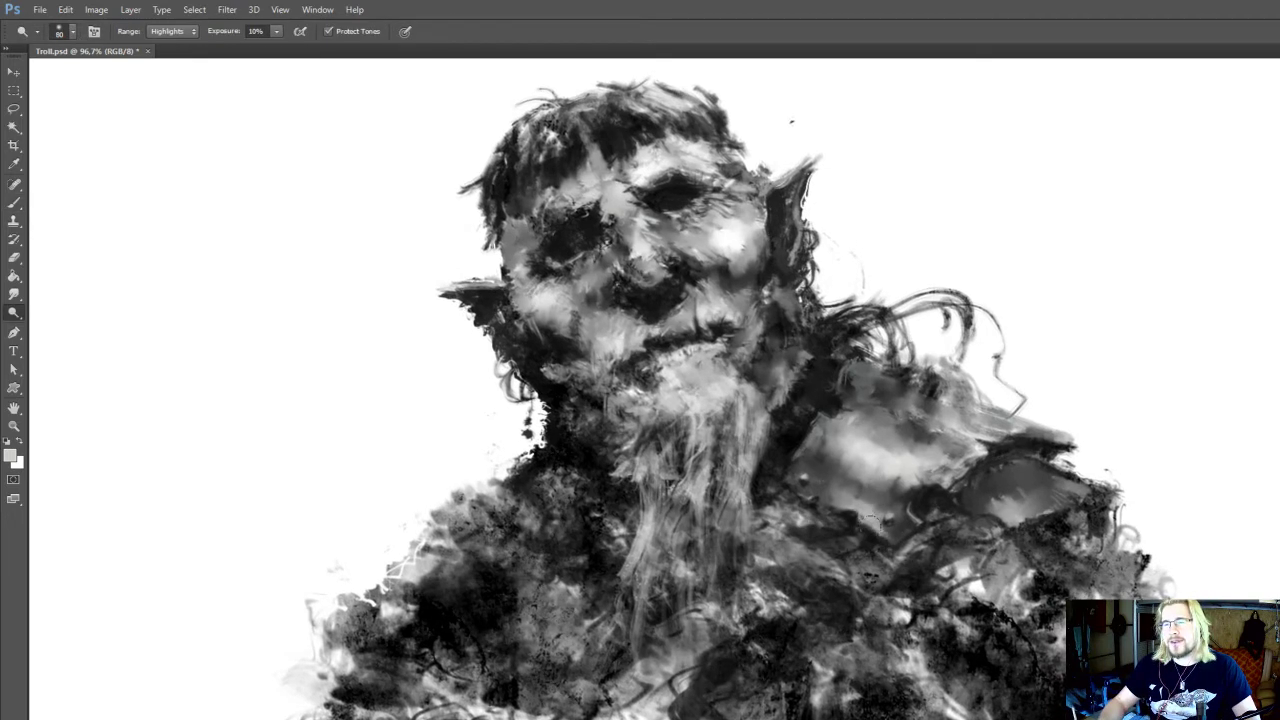
pyautogui.press('b')
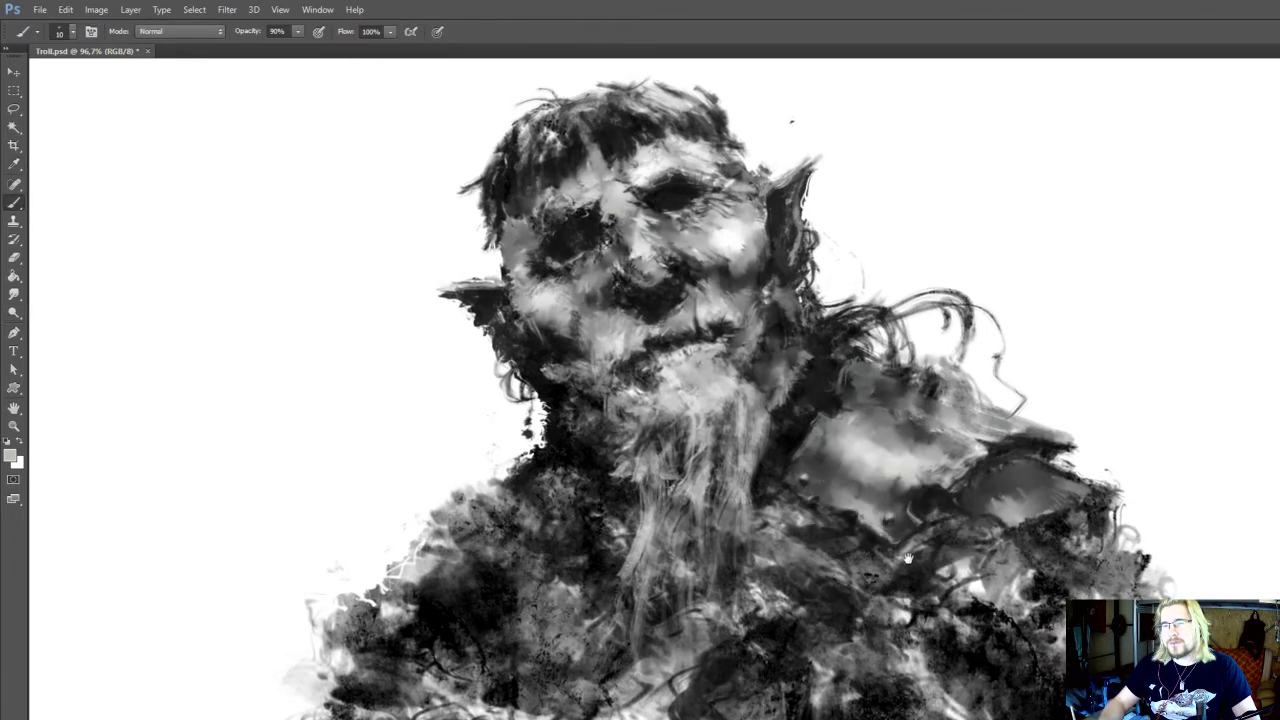
pyautogui.moveTo(908, 558)
pyautogui.mouseDown()
pyautogui.moveTo(893, 575)
pyautogui.moveTo(995, 602)
pyautogui.moveTo(970, 558)
pyautogui.moveTo(928, 563)
pyautogui.moveTo(948, 556)
pyautogui.moveTo(988, 574)
pyautogui.mouseUp()
pyautogui.press('r')
pyautogui.moveTo(1081, 355); pyautogui.dragTo(1074, 348)
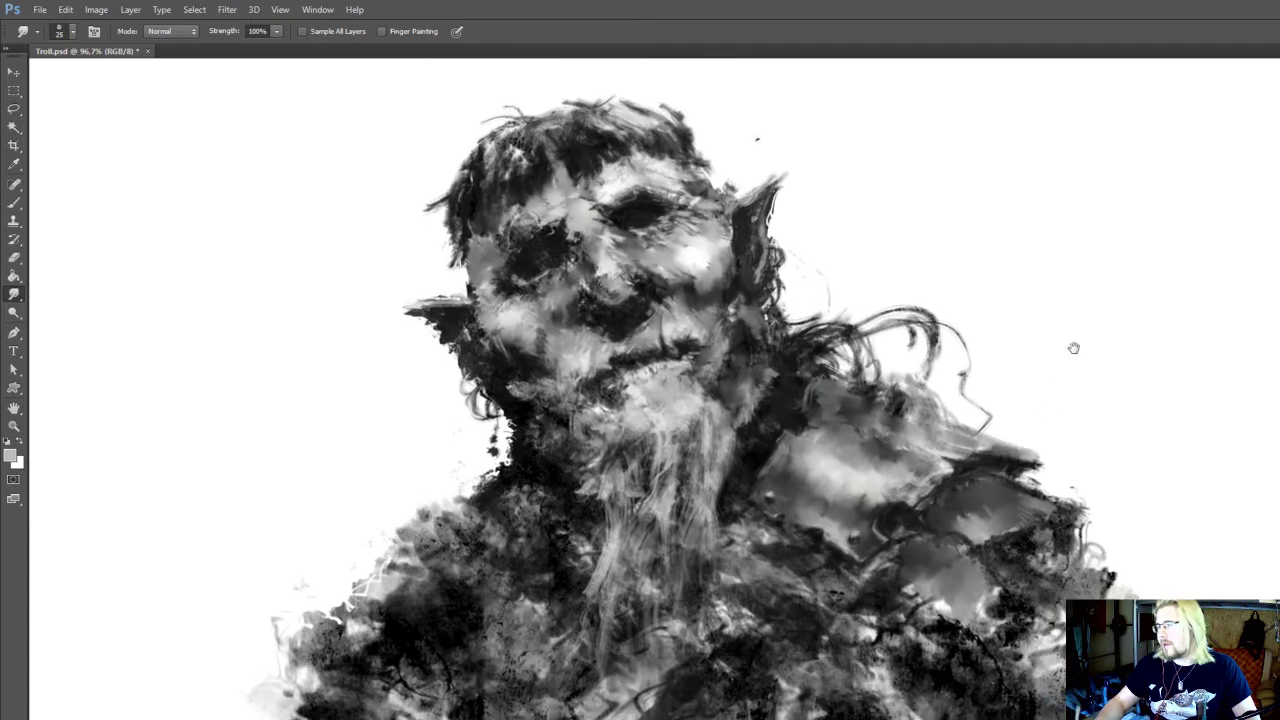
# Shade the upper part of the newly painted lower plate with near-black using a 25 px brush
pyautogui.press('b')
pyautogui.keyDown('alt'); pyautogui.click(929, 533); pyautogui.keyUp('alt')
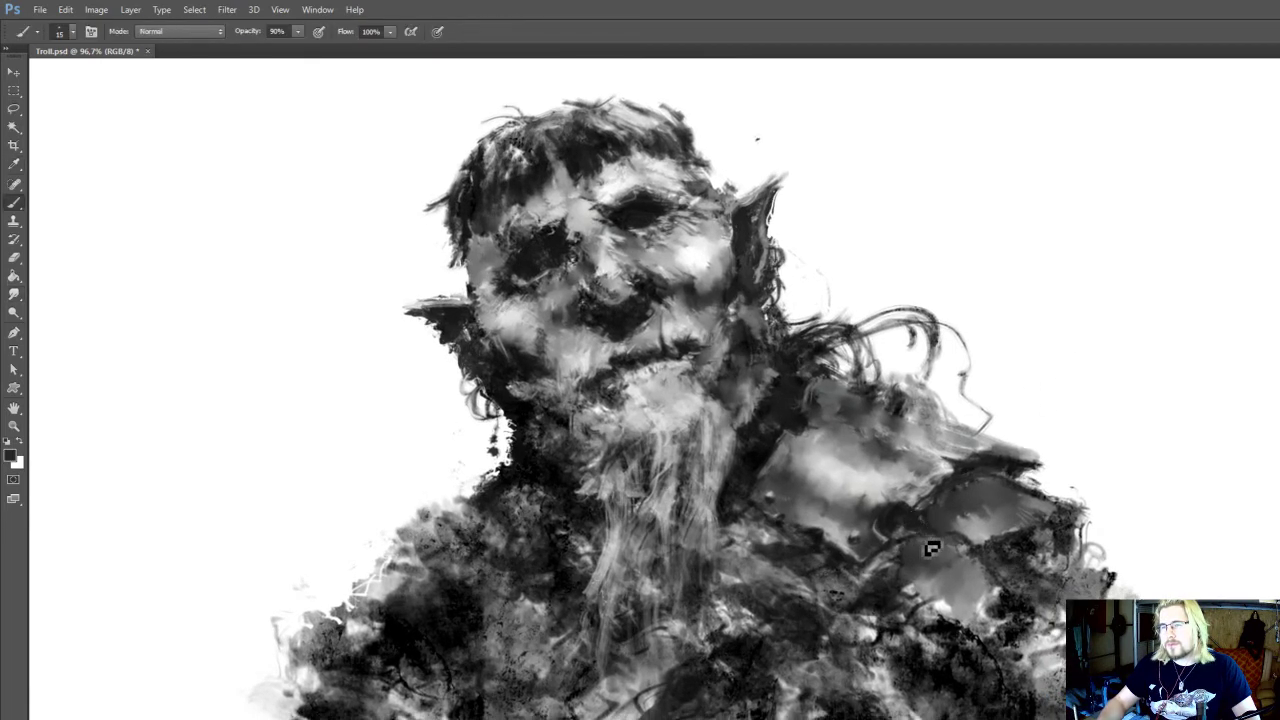
pyautogui.keyDown('alt'); pyautogui.click(992, 682); pyautogui.keyUp('alt')
pyautogui.press(']')
pyautogui.press(']')
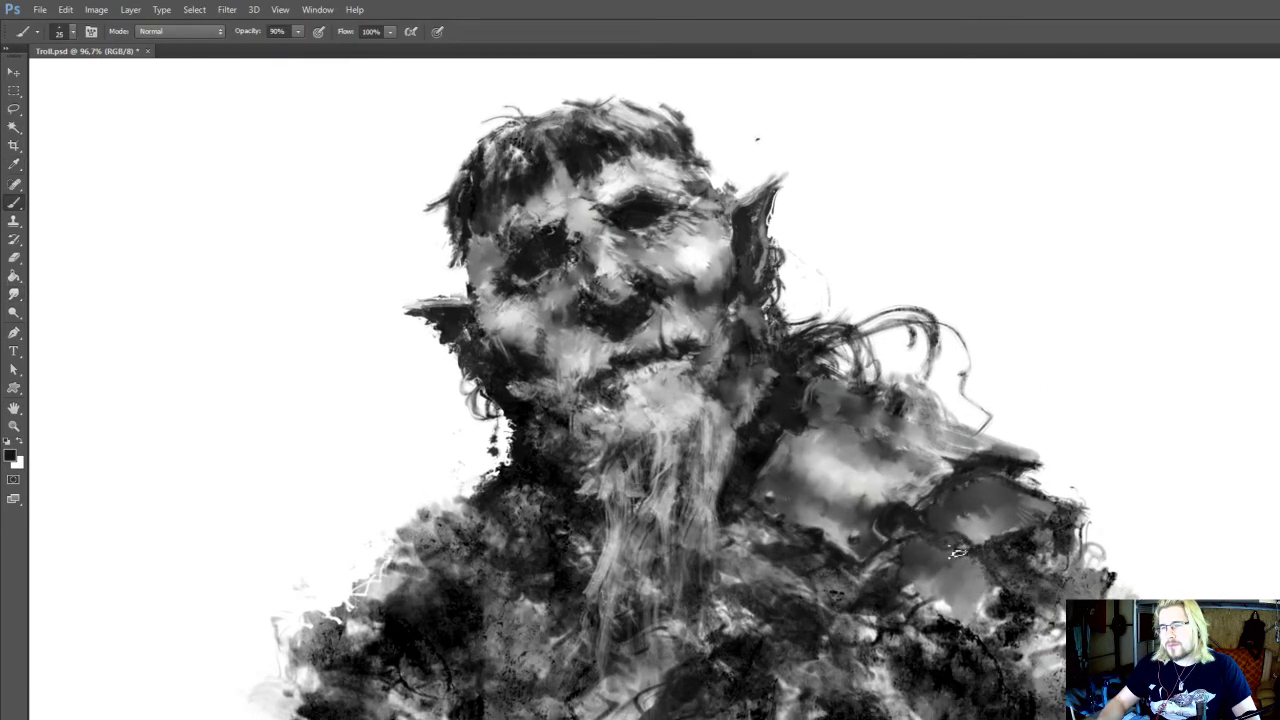
pyautogui.moveTo(944, 546)
pyautogui.mouseDown()
pyautogui.moveTo(912, 539)
pyautogui.moveTo(936, 550)
pyautogui.moveTo(897, 556)
pyautogui.moveTo(955, 566)
pyautogui.mouseUp()
# Blend the lower plate's shading and burn its upper part
pyautogui.press('r')
pyautogui.press('o')
pyautogui.click(920, 537)
pyautogui.press('i')
pyautogui.press('b')
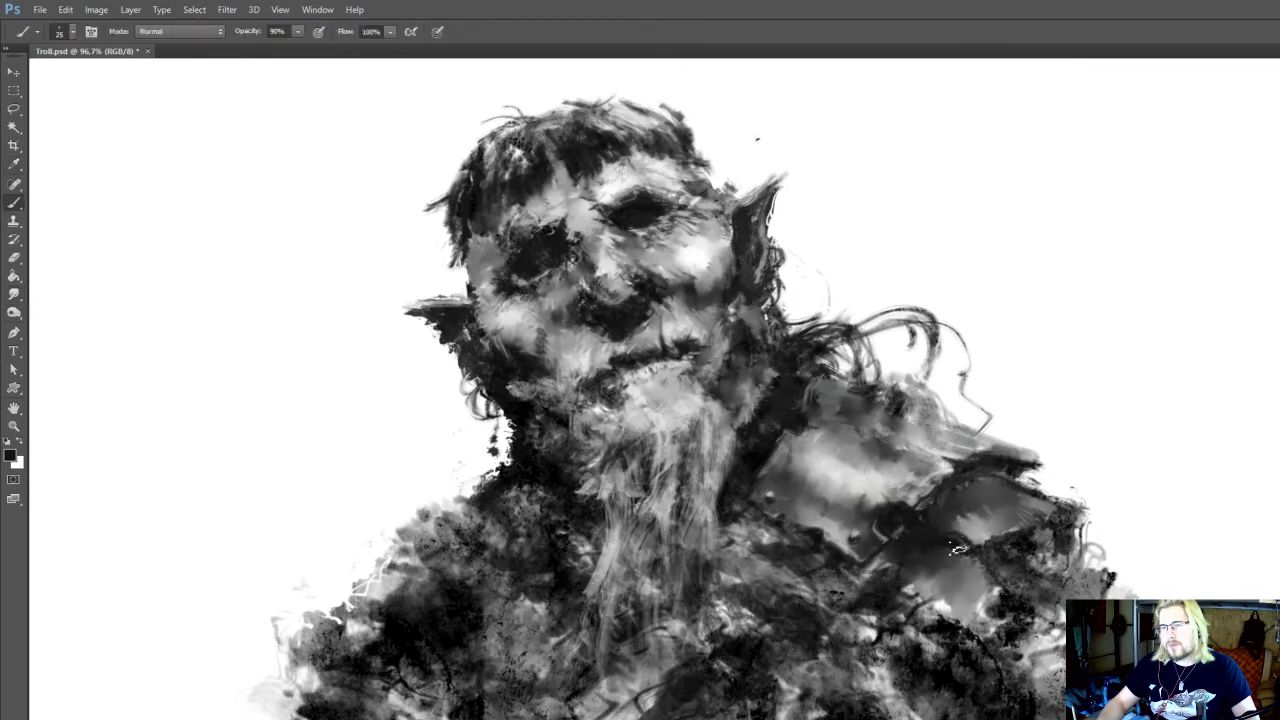
# Touch up the lower plate with sampled light grey at 15 px and burn its shadows at 30% exposure
pyautogui.keyDown('alt'); pyautogui.click(948, 605); pyautogui.keyUp('alt')
pyautogui.scroll(1, 950, 632)
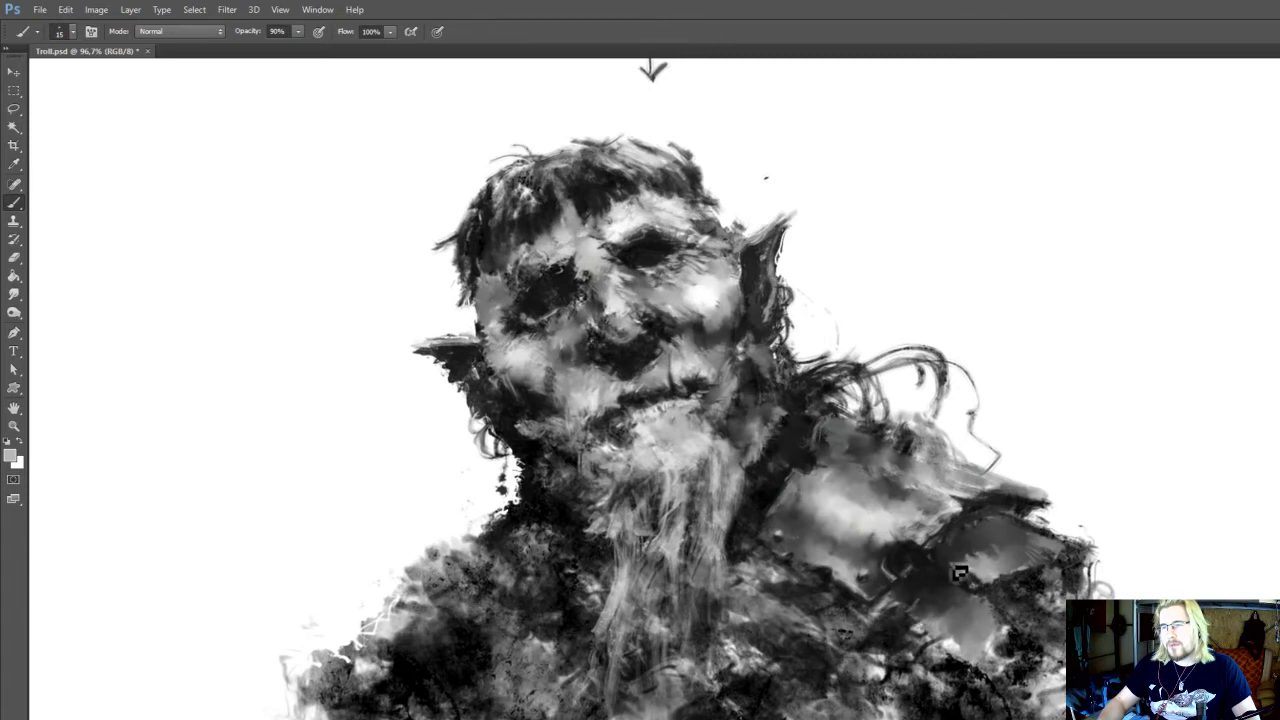
pyautogui.scroll(1, 980, 580)
pyautogui.press('o')
pyautogui.moveTo(966, 552); pyautogui.dragTo(980, 540)
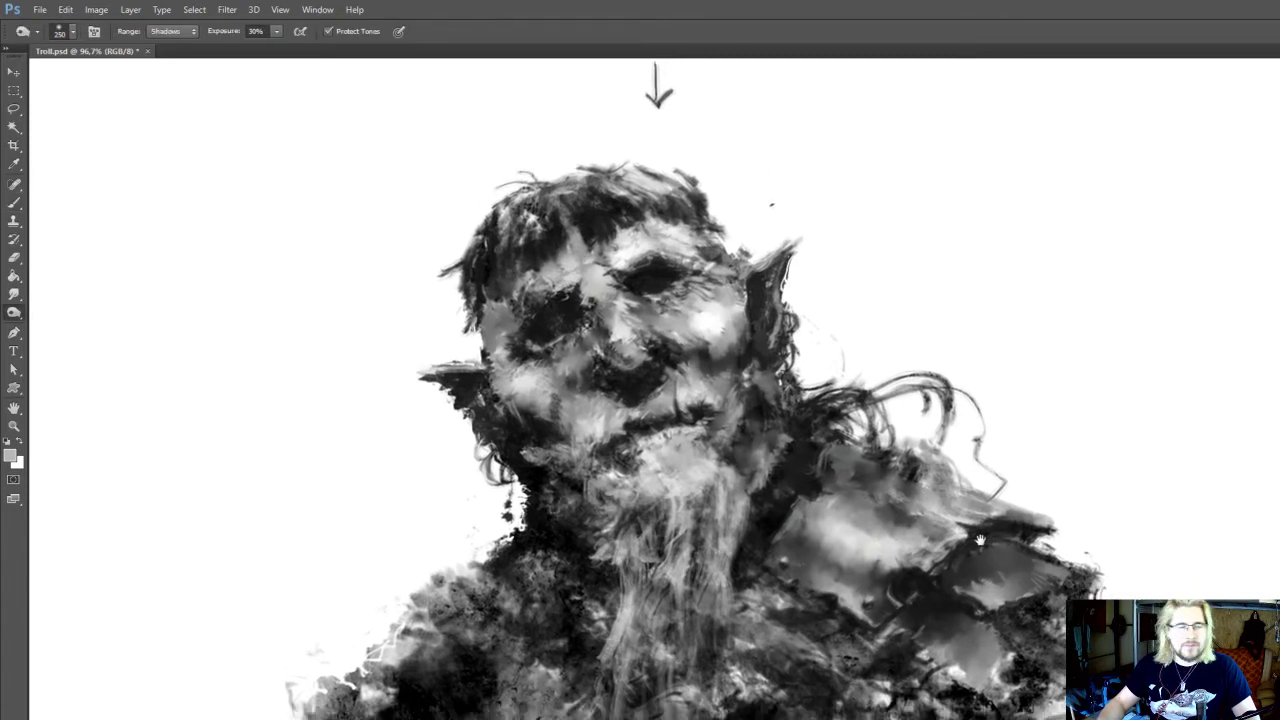
# Refine the inner side of the large shoulder plate with sampled grey and dark strokes
pyautogui.press('i')
pyautogui.moveTo(816, 480)
pyautogui.mouseDown()
pyautogui.moveTo(830, 492)
pyautogui.moveTo(860, 483)
pyautogui.moveTo(833, 474)
pyautogui.mouseUp()
pyautogui.click(843, 508)
pyautogui.press('b')
pyautogui.keyDown('alt'); pyautogui.click(846, 541); pyautogui.keyUp('alt')
pyautogui.moveTo(860, 458); pyautogui.dragTo(878, 515)
pyautogui.keyDown('alt'); pyautogui.click(878, 497); pyautogui.keyUp('alt')
pyautogui.moveTo(933, 566)
pyautogui.mouseDown()
pyautogui.moveTo(928, 597)
pyautogui.moveTo(988, 377)
pyautogui.moveTo(973, 347)
pyautogui.mouseUp()
# Smooth the neck beneath the left jaw with a 25 px smudge and add sampled mid-grey at 10 px
pyautogui.press('r')
pyautogui.moveTo(1113, 555); pyautogui.dragTo(1129, 539)
pyautogui.moveTo(668, 308); pyautogui.dragTo(744, 502)
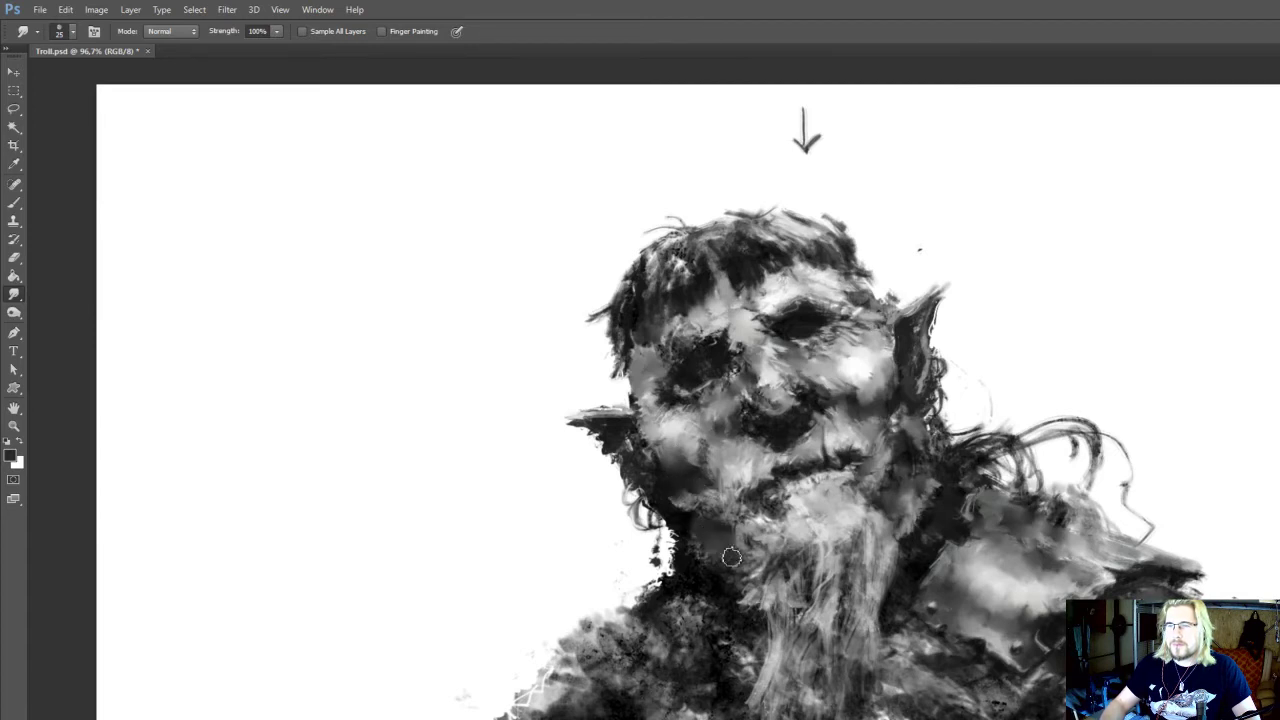
pyautogui.press('i')
pyautogui.click(750, 600)
pyautogui.press('b')
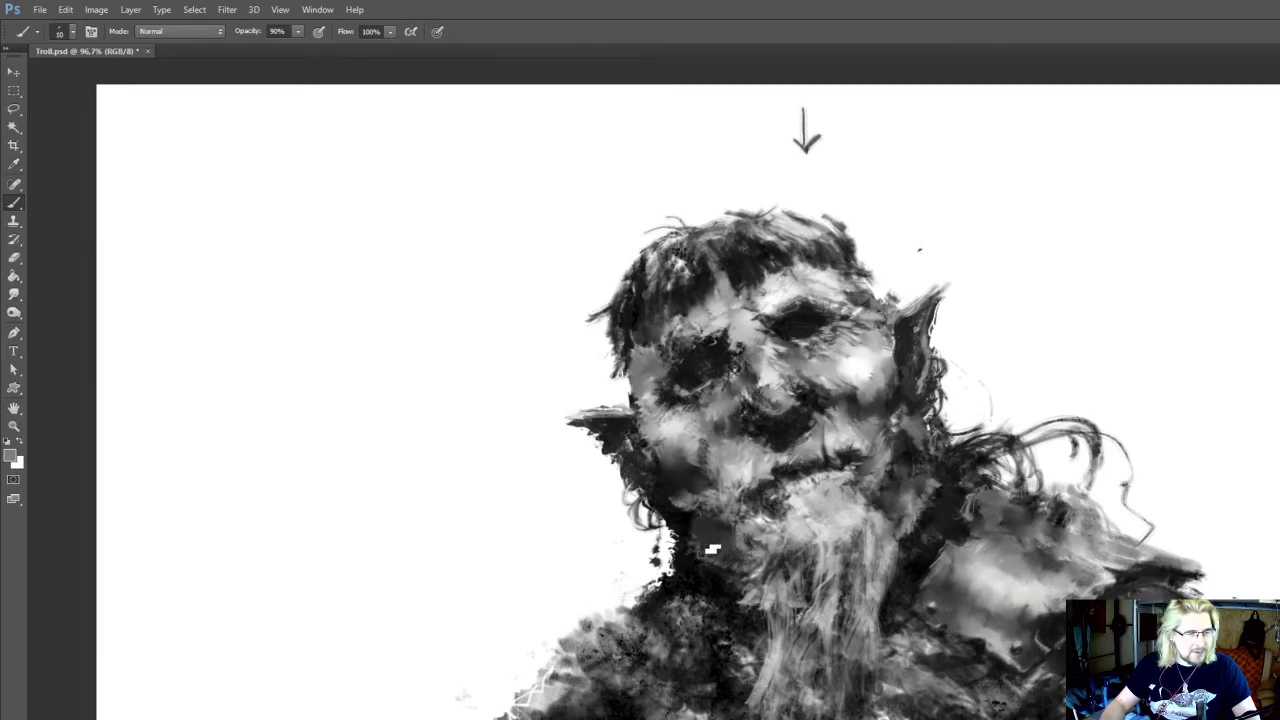
pyautogui.moveTo(749, 517); pyautogui.dragTo(745, 544)
# Refine the neck and left cheek with near-black and light grey 10 px strokes, and sample white from the right cheek
pyautogui.press('b')
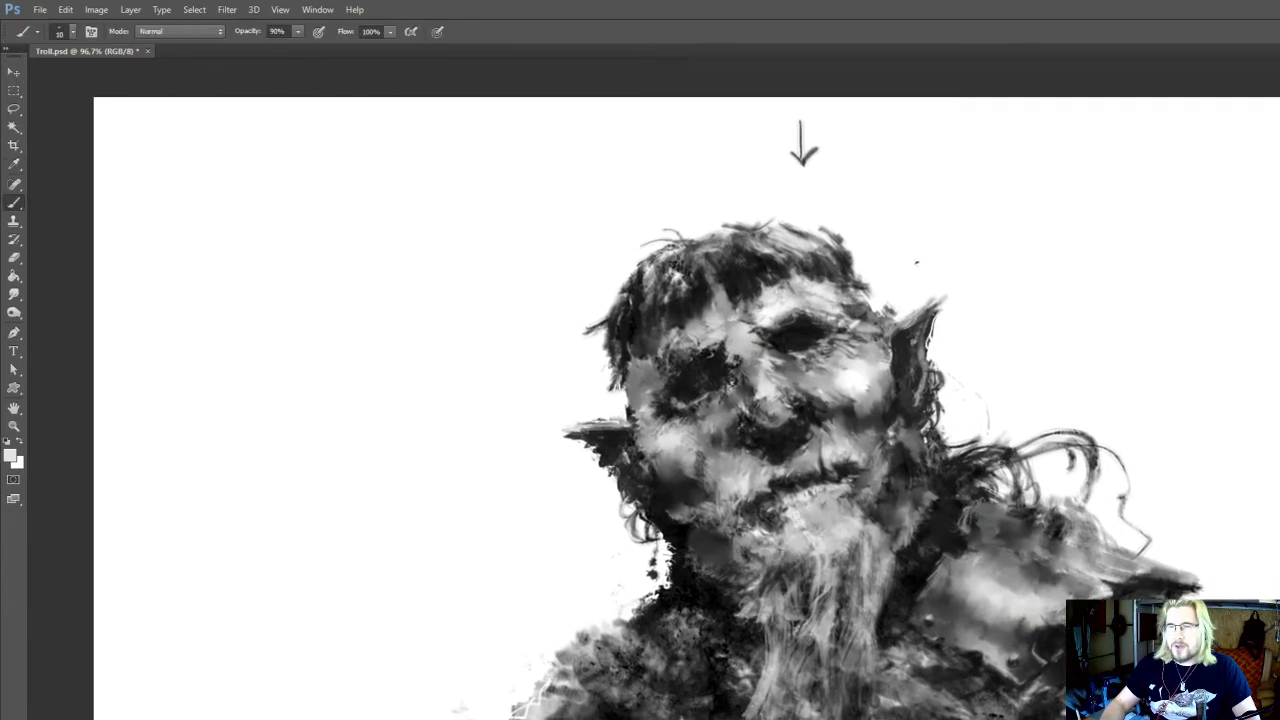
pyautogui.keyDown('alt'); pyautogui.click(705, 578); pyautogui.keyUp('alt')
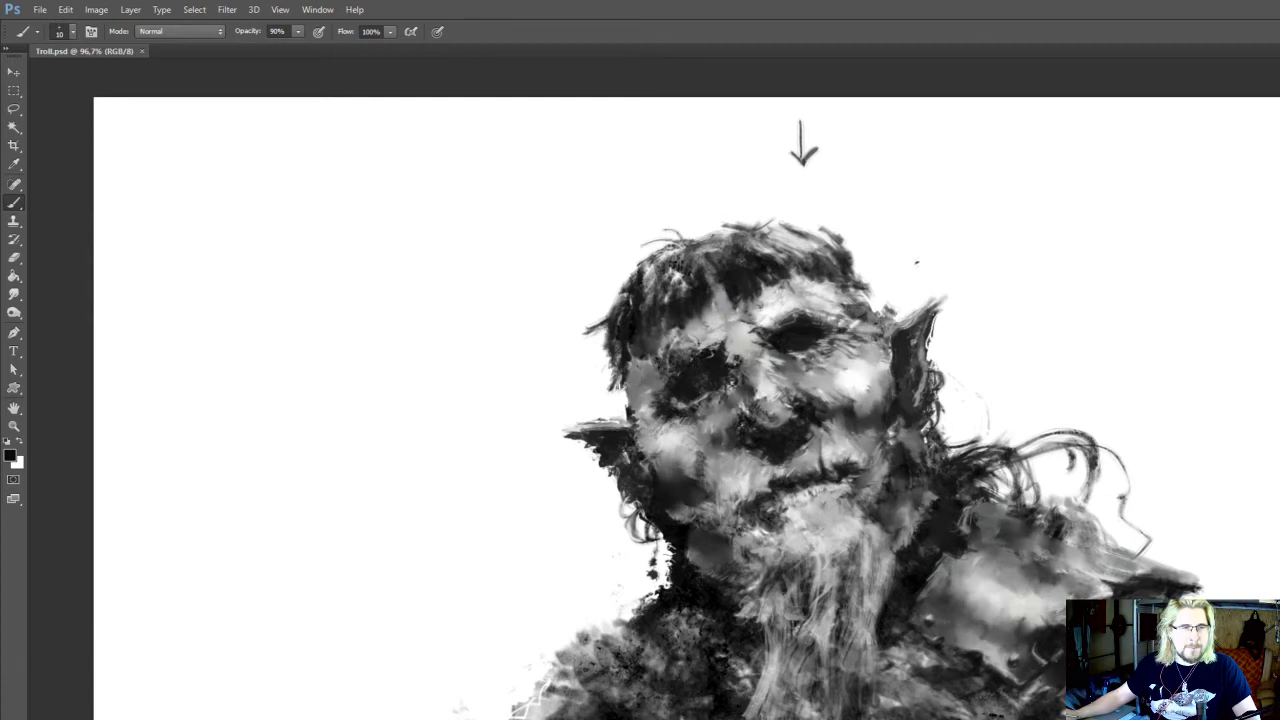
pyautogui.moveTo(674, 431); pyautogui.dragTo(683, 490)
pyautogui.keyDown('alt'); pyautogui.click(660, 455); pyautogui.keyUp('alt')
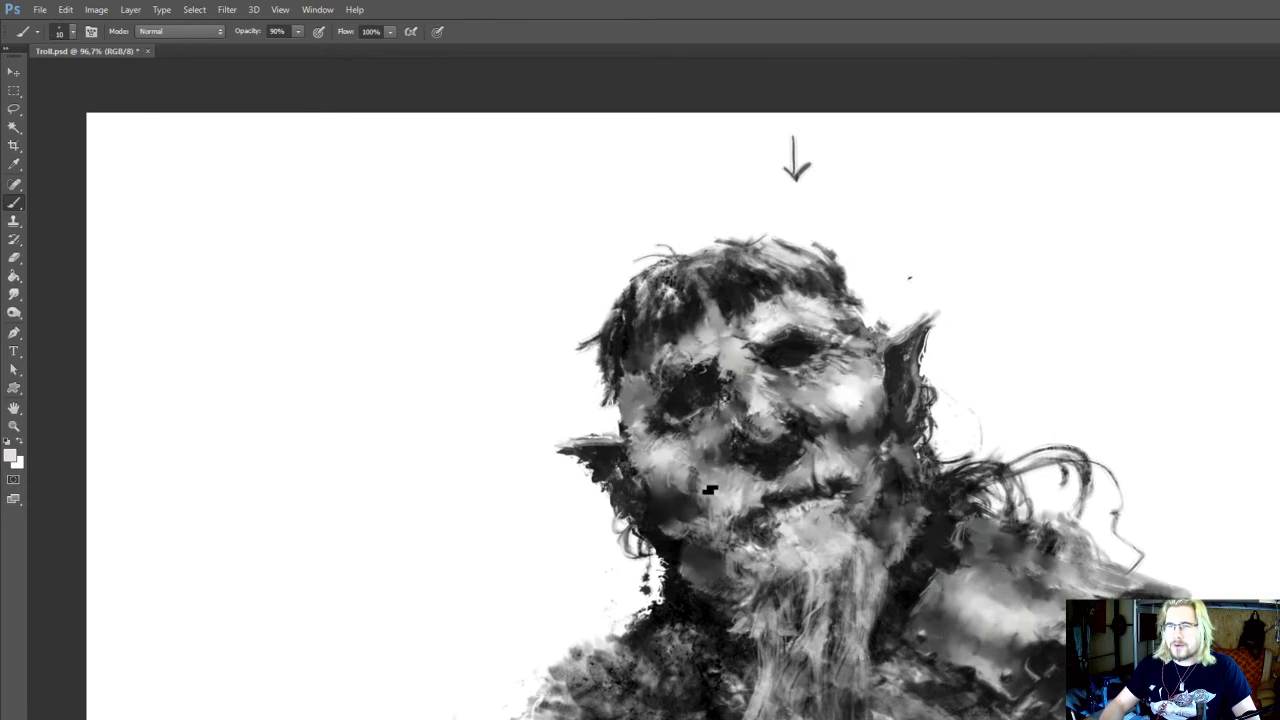
pyautogui.keyDown('alt'); pyautogui.click(853, 399); pyautogui.keyUp('alt')
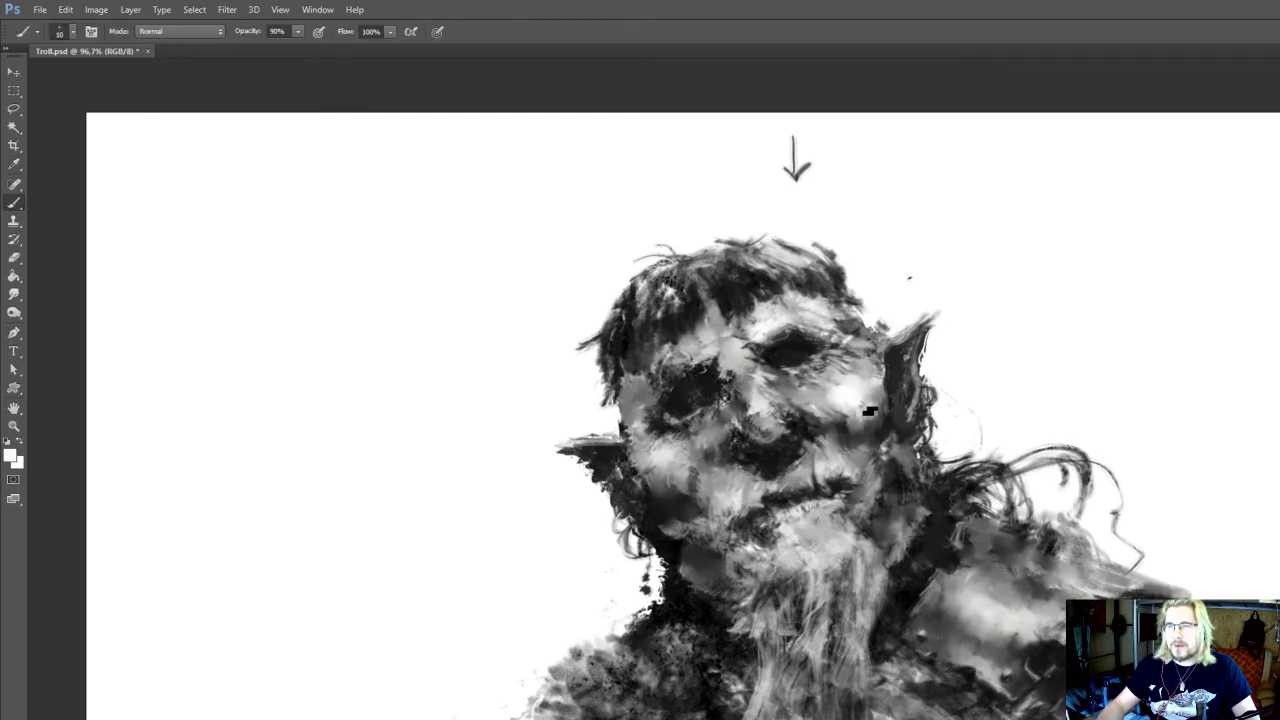
# Retouch the left ear with sampled light grey using the 10 px brush
pyautogui.press('r')
pyautogui.press('i')
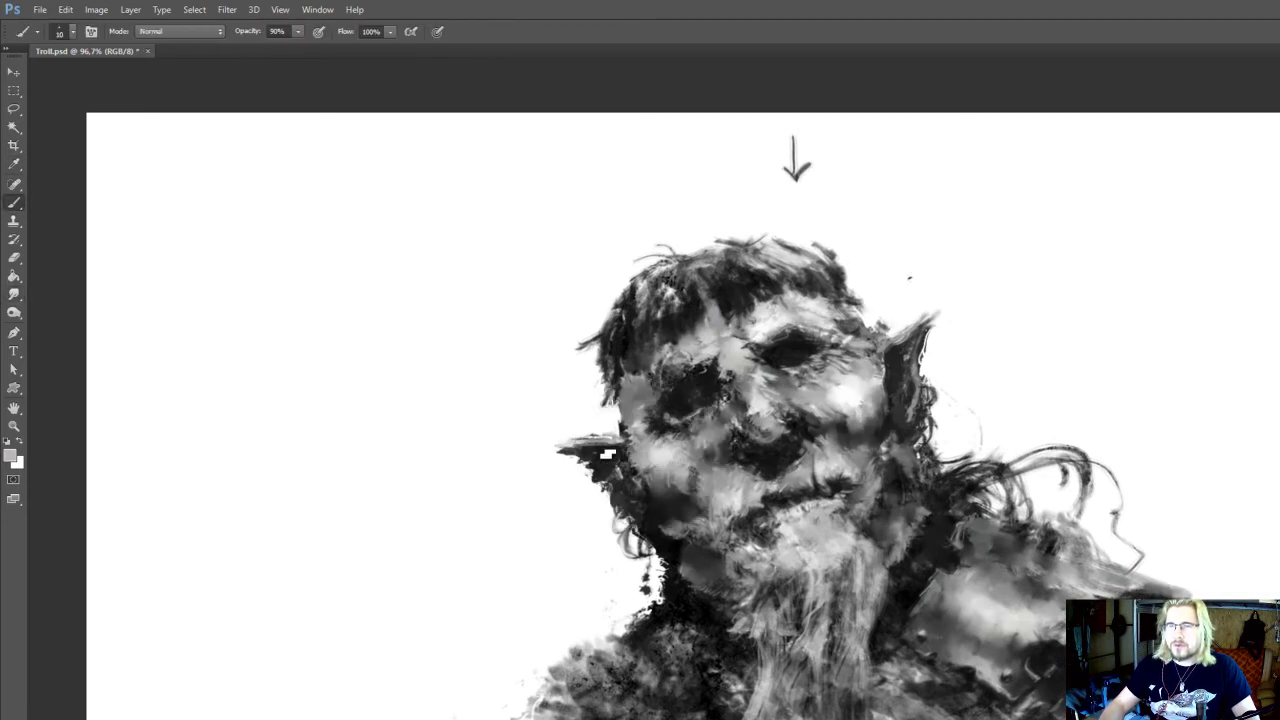
pyautogui.moveTo(590, 452); pyautogui.dragTo(506, 375)
pyautogui.click(868, 502)
pyautogui.press('b')
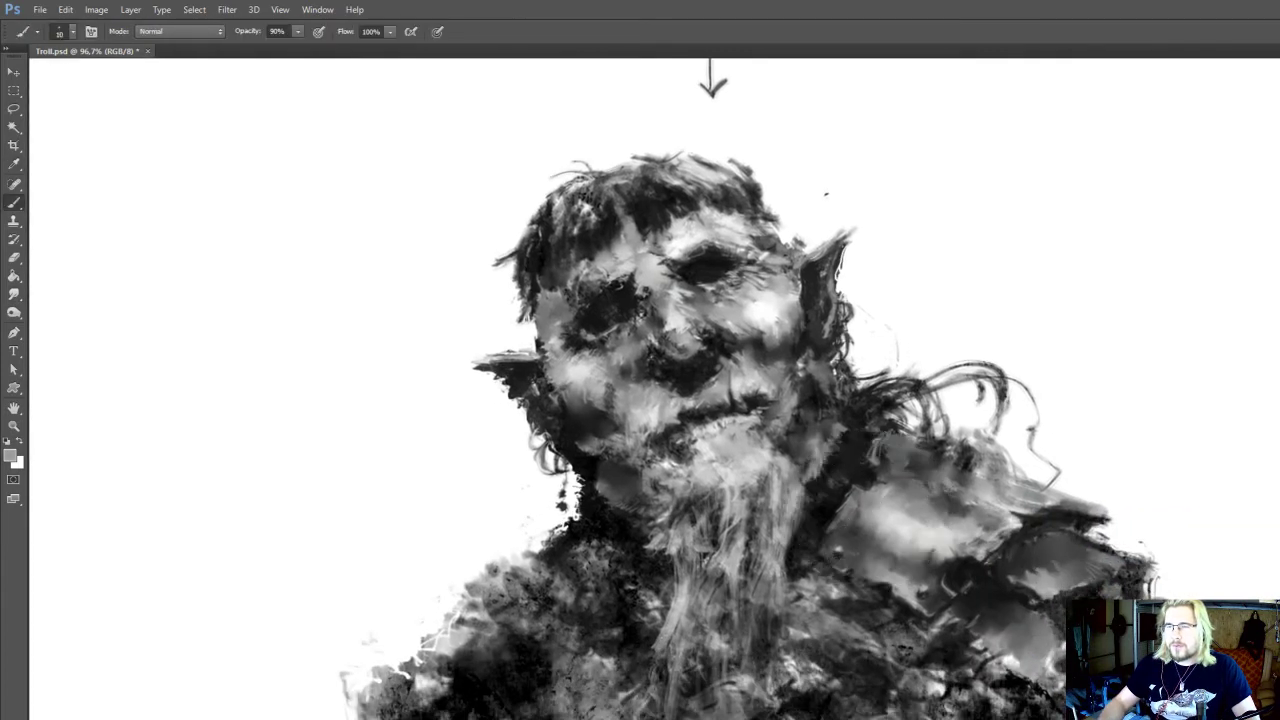
# Paint a sampled mid-grey patch on the chest left of the beard at 15 px and smudge it at 25 px
pyautogui.press('i')
pyautogui.moveTo(834, 549); pyautogui.dragTo(837, 541)
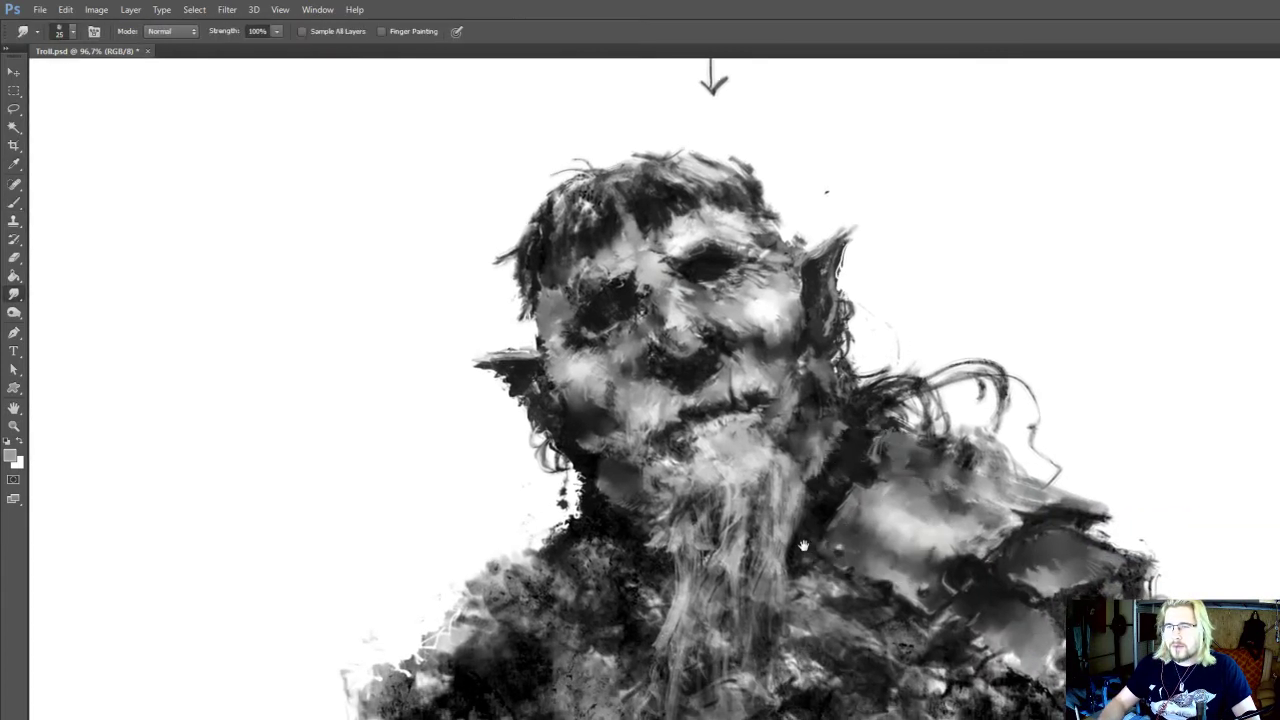
pyautogui.click(735, 445)
pyautogui.press('b')
pyautogui.moveTo(648, 582); pyautogui.dragTo(666, 600)
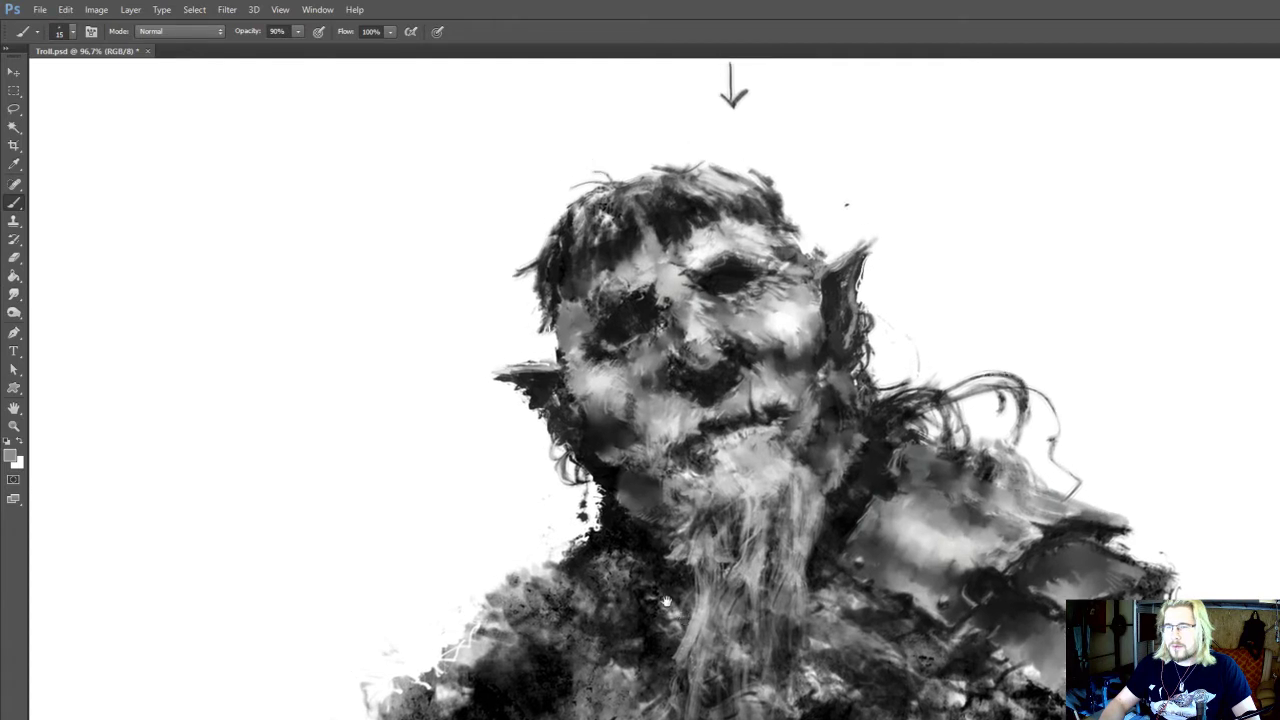
pyautogui.press('r')
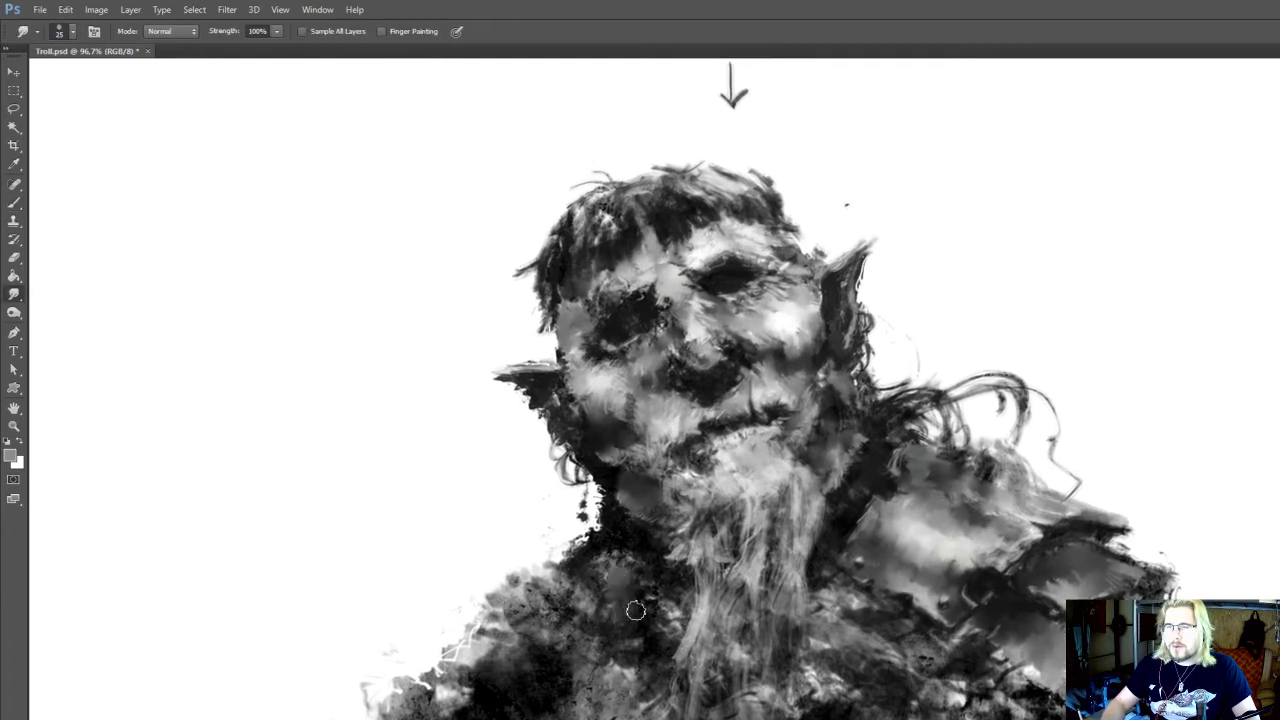
pyautogui.moveTo(615, 660)
pyautogui.mouseDown()
pyautogui.moveTo(612, 600)
pyautogui.moveTo(580, 564)
pyautogui.mouseUp()
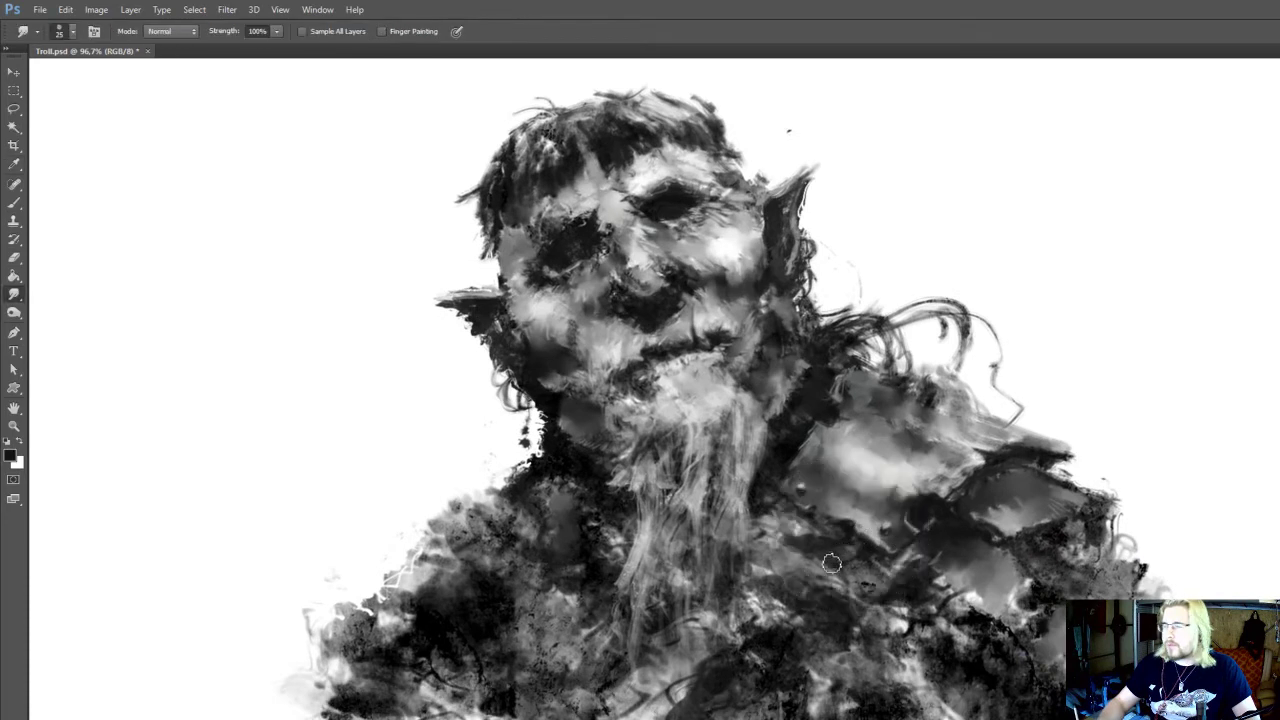
# Smudge the small plate right of the beard at 25 px and sample a dark grey beneath the large shoulder plate
pyautogui.press('i')
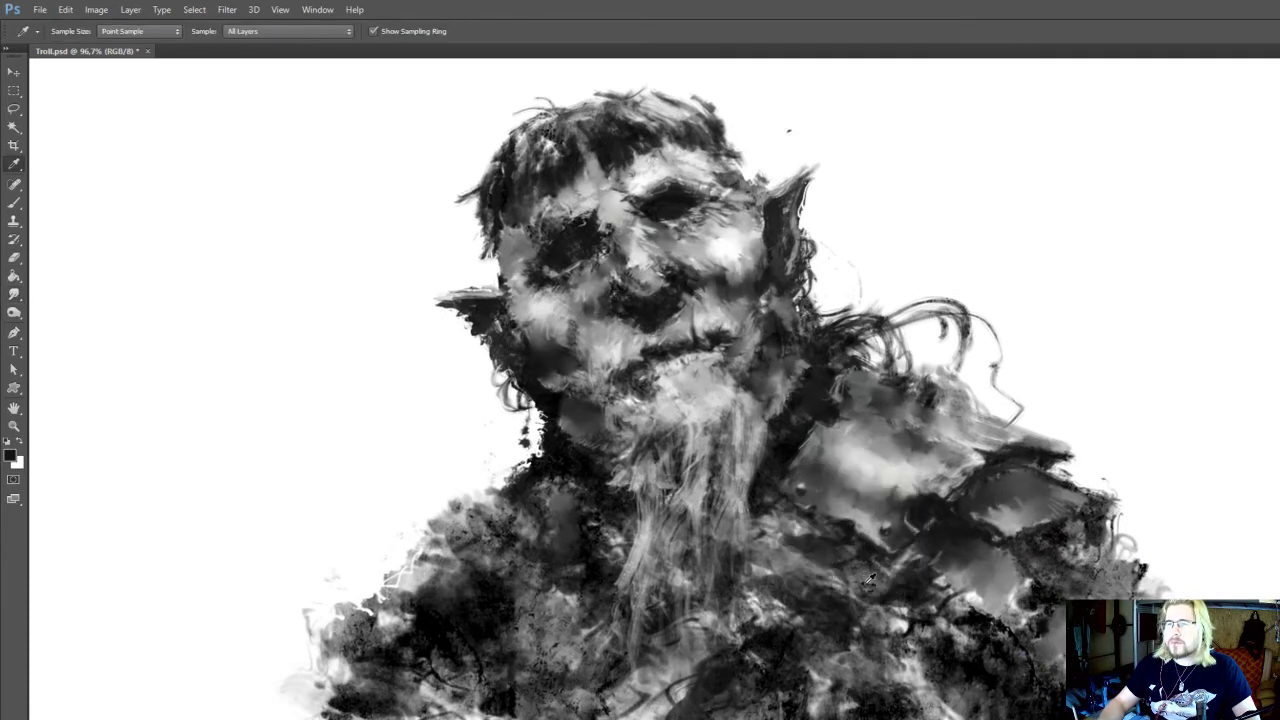
pyautogui.press('r')
pyautogui.moveTo(880, 587)
pyautogui.mouseDown()
pyautogui.moveTo(873, 601)
pyautogui.moveTo(851, 566)
pyautogui.moveTo(790, 537)
pyautogui.mouseUp()
pyautogui.press('i')
pyautogui.click(945, 558)
pyautogui.press('b')
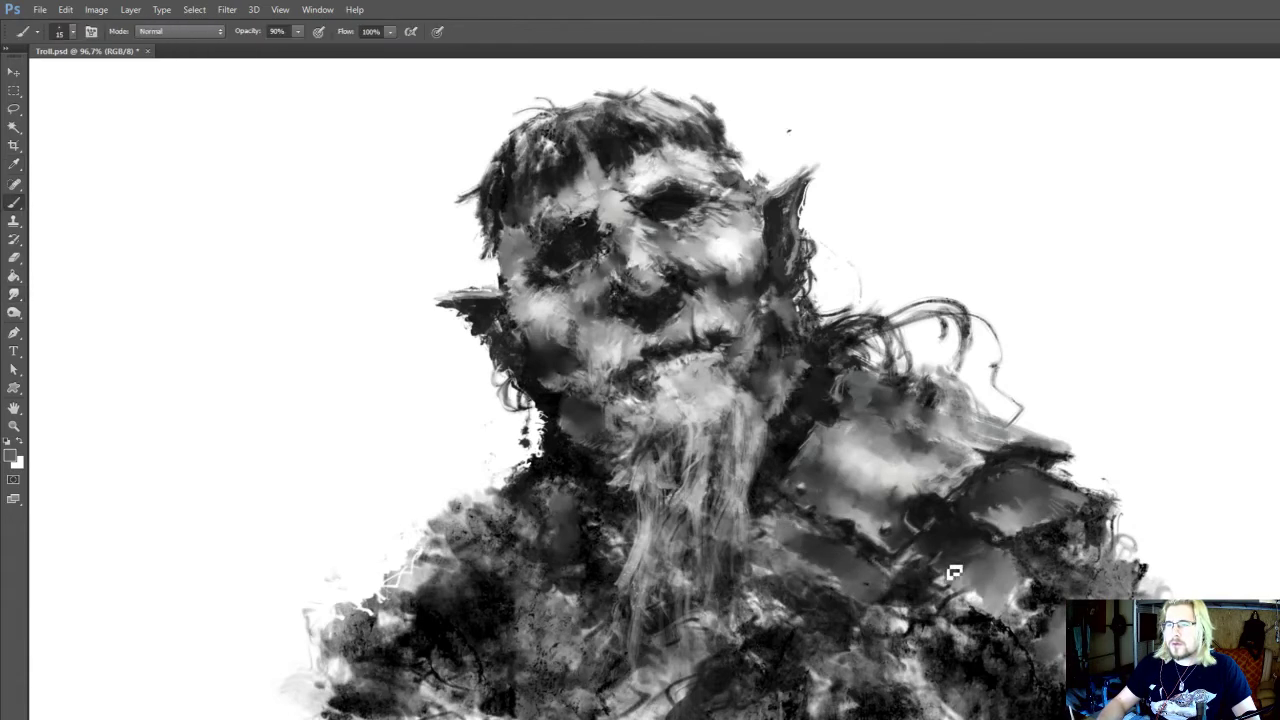
# Shape the small plate below the shoulder armour with sampled grey strokes using the 10 px brush
pyautogui.press('i')
pyautogui.click(980, 556)
pyautogui.press('b')
pyautogui.press('[')
pyautogui.moveTo(976, 601); pyautogui.dragTo(972, 602)
pyautogui.moveTo(857, 549)
pyautogui.mouseDown()
pyautogui.moveTo(889, 523)
pyautogui.moveTo(914, 628)
pyautogui.mouseUp()
# Pick up mid-grey beside the small plate and paint its upper edge near the beard at 10 px
pyautogui.press('i')
pyautogui.click(929, 547)
pyautogui.press('b')
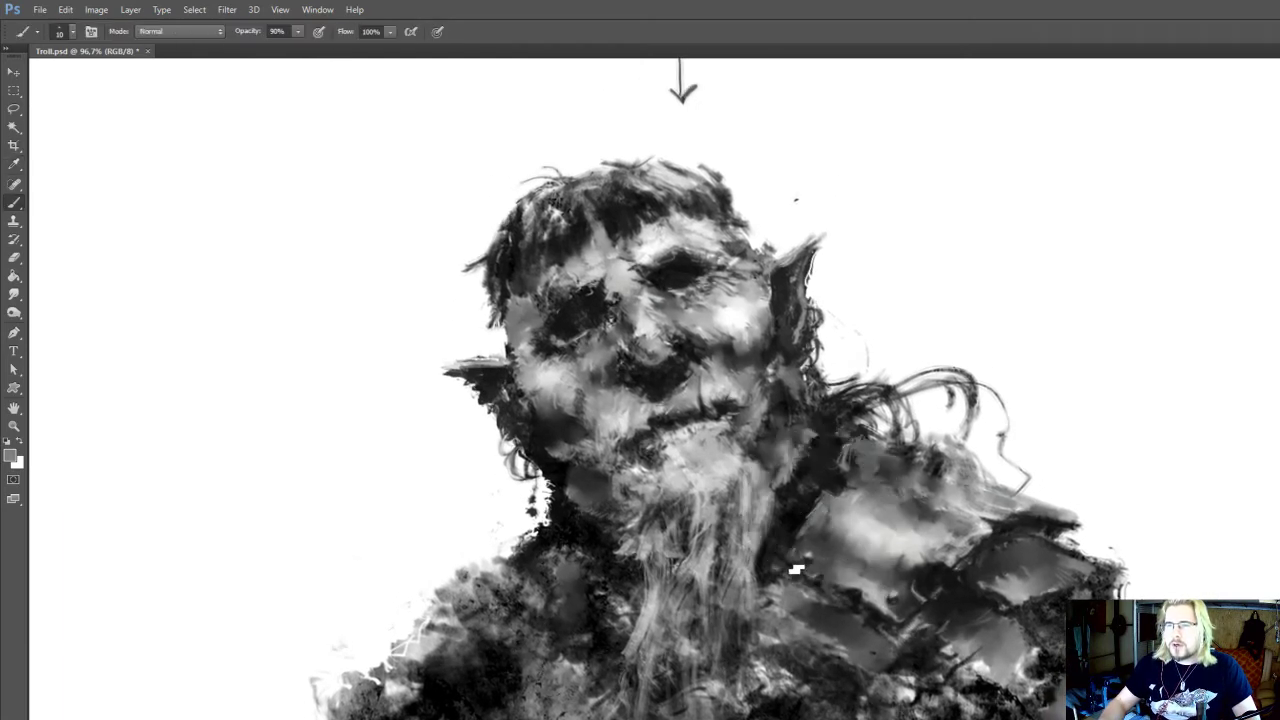
pyautogui.moveTo(875, 551); pyautogui.dragTo(900, 501)
pyautogui.moveTo(822, 449); pyautogui.dragTo(825, 466)
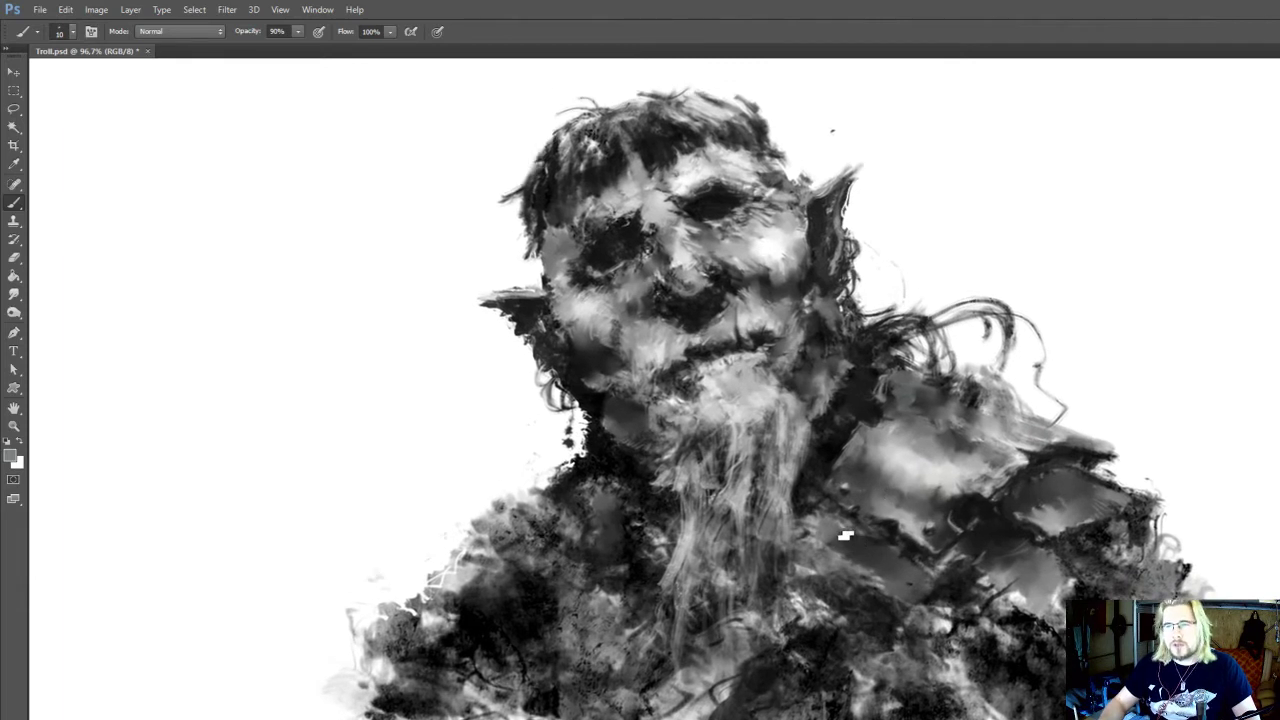
pyautogui.moveTo(831, 527)
pyautogui.mouseDown()
pyautogui.moveTo(845, 556)
pyautogui.moveTo(871, 552)
pyautogui.moveTo(867, 576)
pyautogui.moveTo(859, 563)
pyautogui.mouseUp()
# Sample near-black and strengthen the small plate's dark outlines beside the beard with the 15 px brush
pyautogui.press('r')
pyautogui.press('i')
pyautogui.click(951, 542)
pyautogui.press('b')
pyautogui.press('r')
pyautogui.press('b')
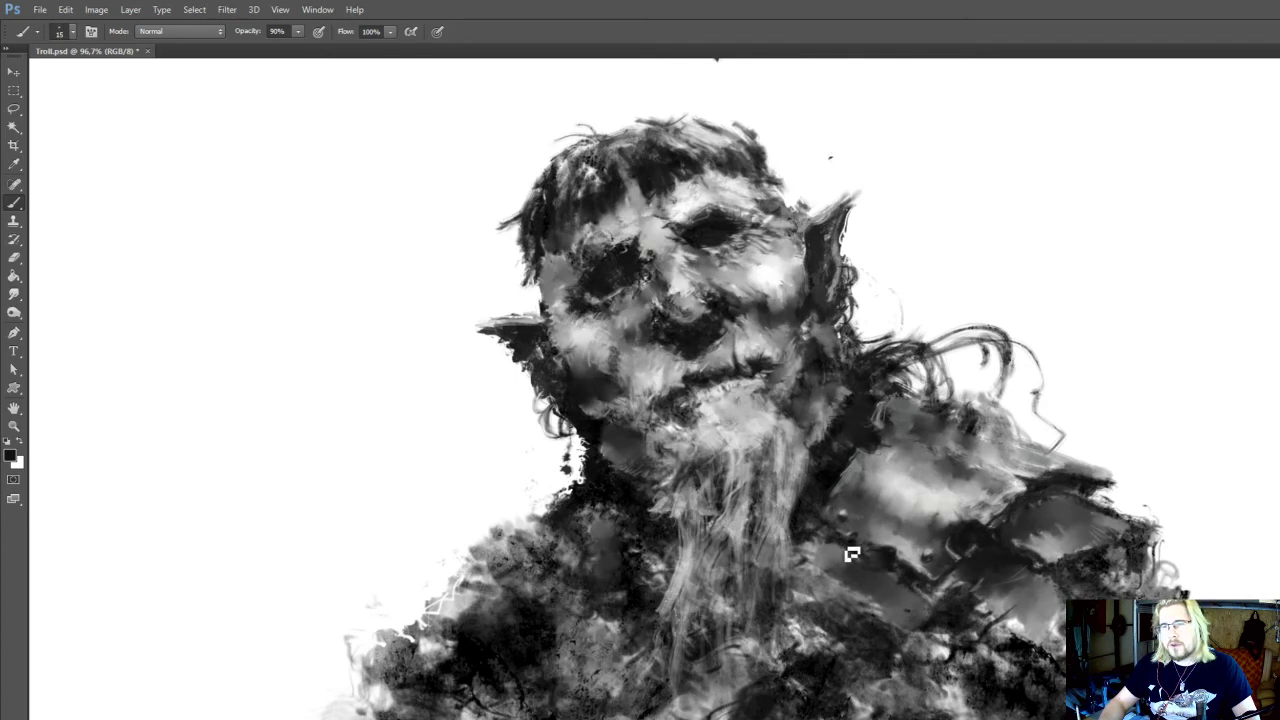
pyautogui.moveTo(884, 573); pyautogui.dragTo(882, 539)
pyautogui.keyDown('alt'); pyautogui.click(880, 529); pyautogui.keyUp('alt')
pyautogui.moveTo(821, 590); pyautogui.dragTo(834, 554)
pyautogui.press('r')
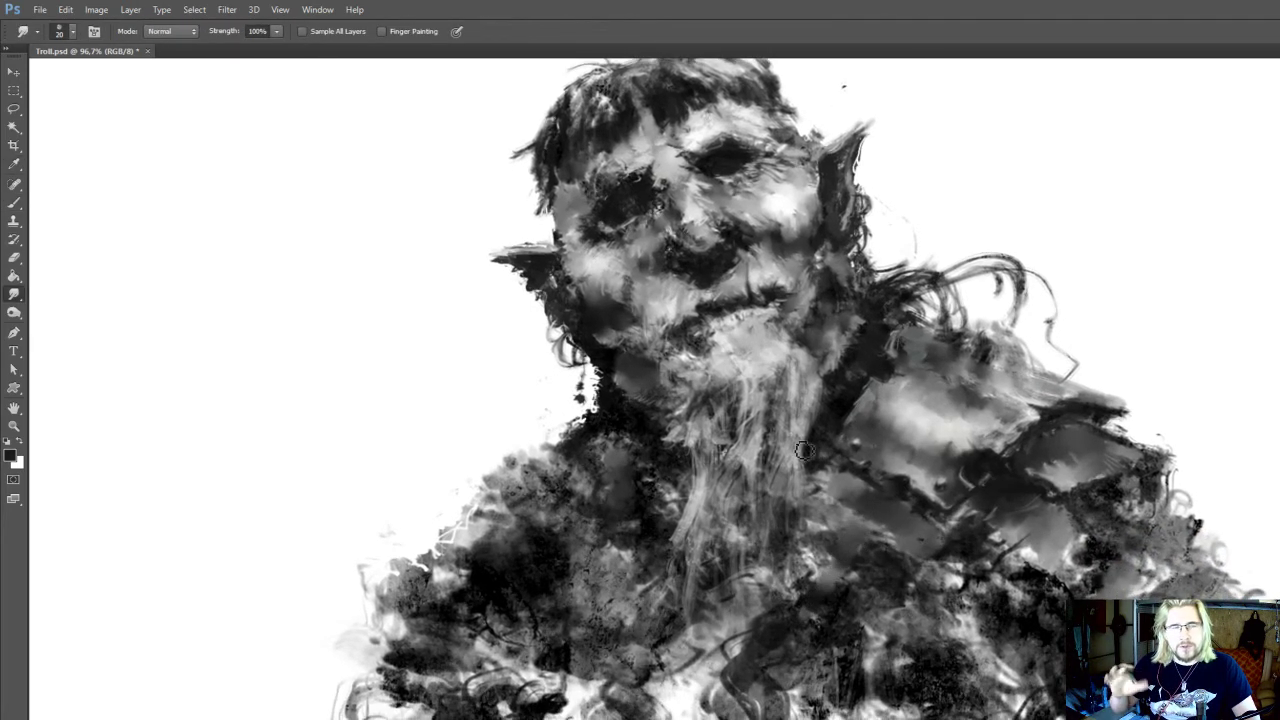
# Smudge a broad diagonal strap across the chest below the small plate, enlarging the smudge tip to 25 px
pyautogui.moveTo(915, 465)
pyautogui.mouseDown()
pyautogui.moveTo(919, 519)
pyautogui.moveTo(957, 447)
pyautogui.mouseUp()
pyautogui.press('o')
pyautogui.press('r')
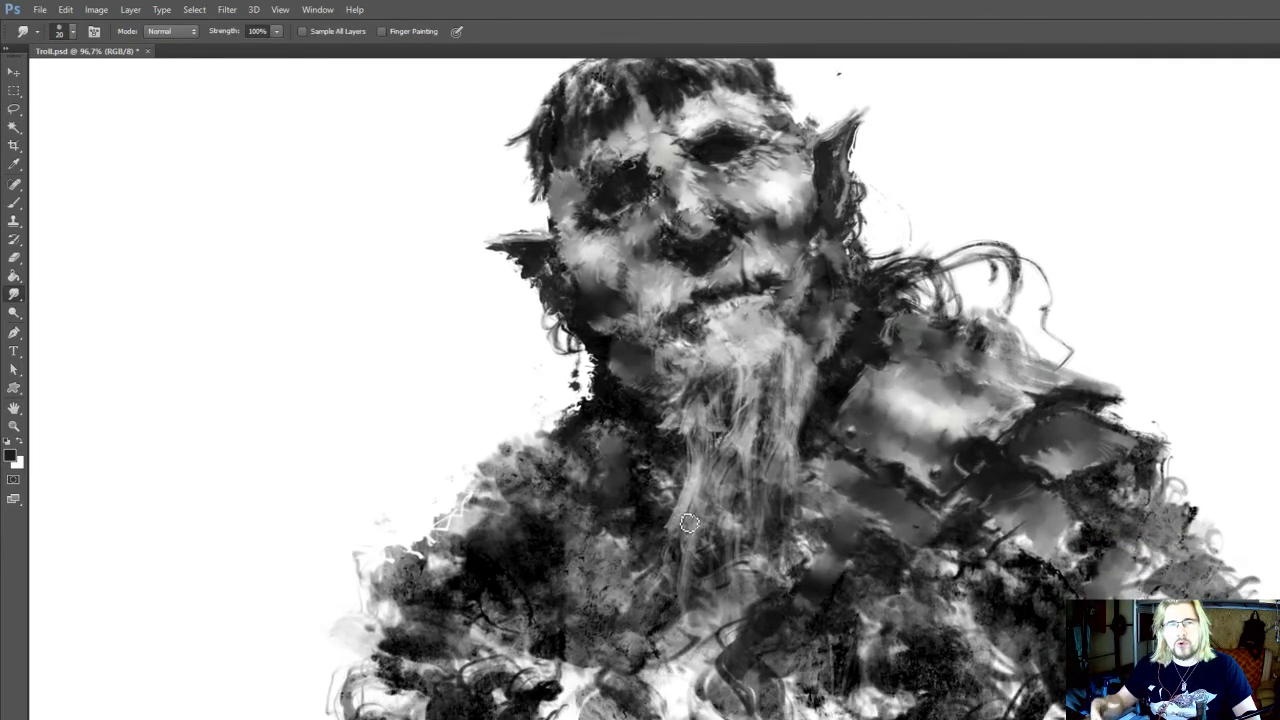
pyautogui.moveTo(683, 517); pyautogui.dragTo(691, 527)
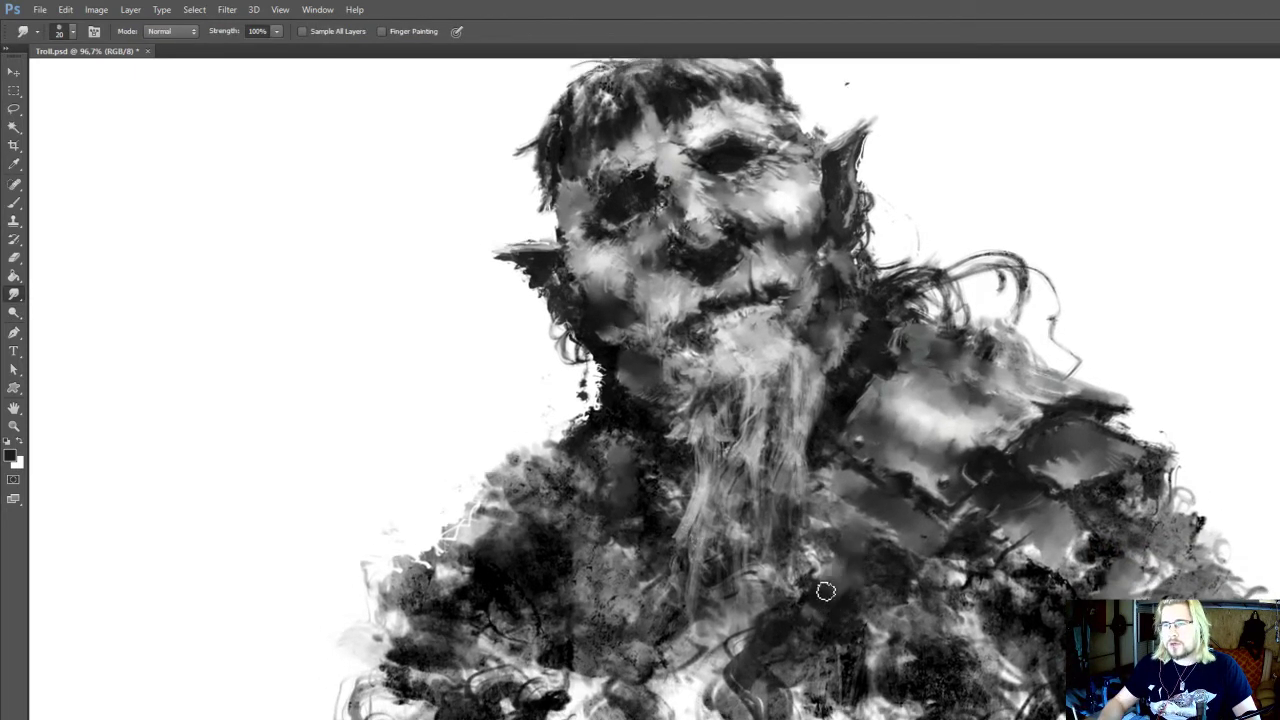
pyautogui.press(']')
pyautogui.moveTo(837, 575)
pyautogui.mouseDown()
pyautogui.moveTo(758, 706)
pyautogui.moveTo(827, 579)
pyautogui.moveTo(745, 683)
pyautogui.moveTo(830, 589)
pyautogui.moveTo(770, 718)
pyautogui.mouseUp()
pyautogui.moveTo(773, 691); pyautogui.dragTo(767, 651)
pyautogui.moveTo(803, 583); pyautogui.dragTo(802, 579)
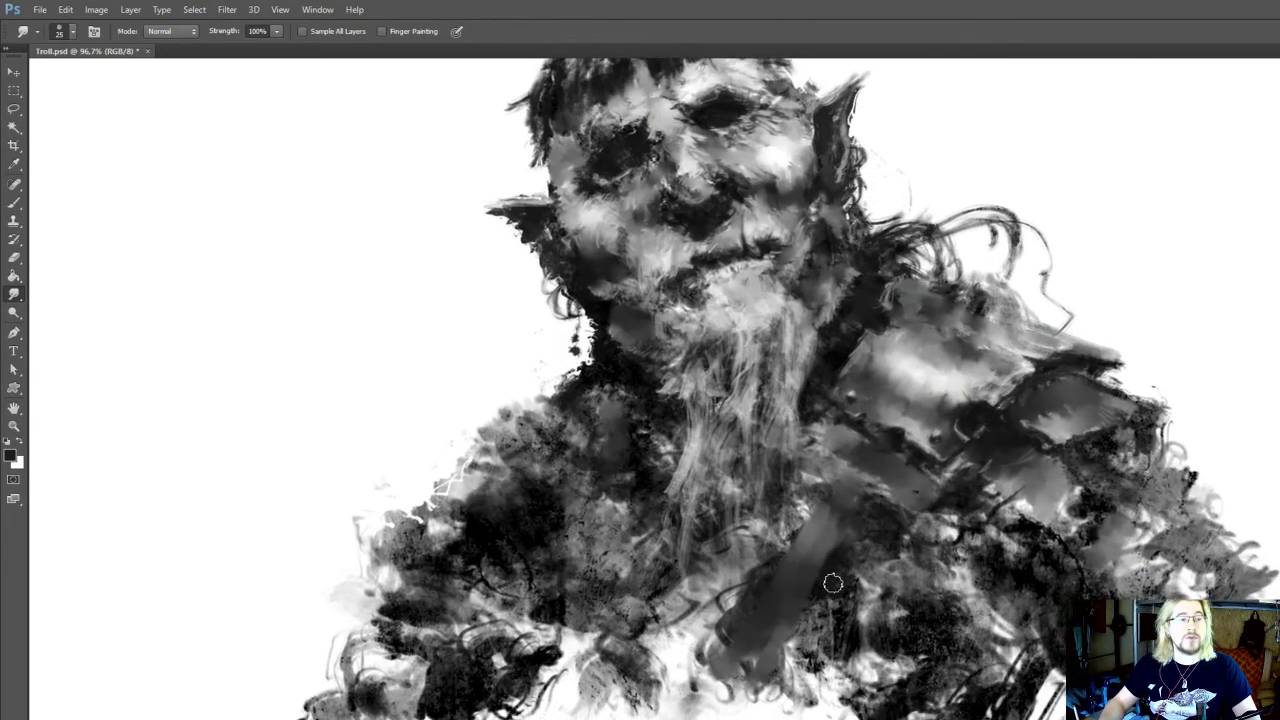
# Extend and even out the dark chest strap with repeated 25 px diagonal smudge strokes toward the lower left
pyautogui.press('i')
pyautogui.press('b')
pyautogui.press('r')
pyautogui.press(']')
pyautogui.moveTo(850, 543); pyautogui.dragTo(788, 670)
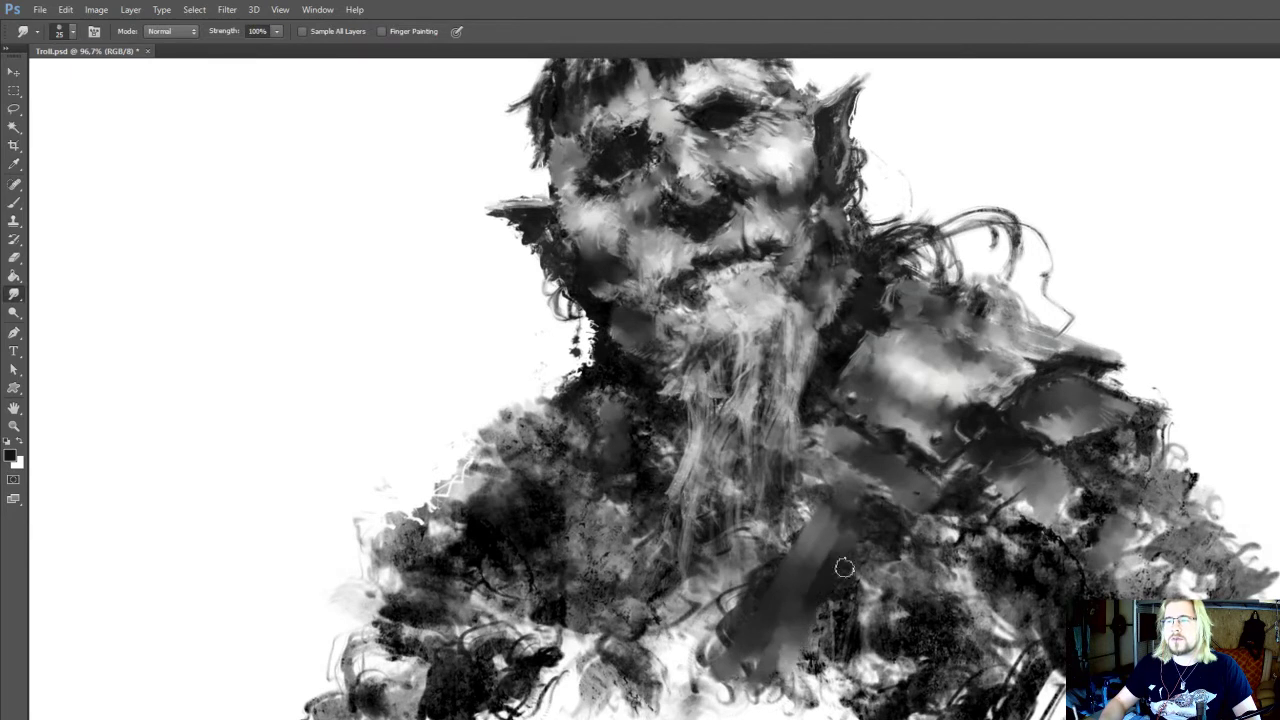
pyautogui.moveTo(845, 566); pyautogui.dragTo(763, 713)
pyautogui.moveTo(822, 595); pyautogui.dragTo(757, 713)
pyautogui.moveTo(785, 625); pyautogui.dragTo(726, 713)
pyautogui.moveTo(791, 591); pyautogui.dragTo(699, 712)
pyautogui.moveTo(853, 534)
pyautogui.mouseDown()
pyautogui.moveTo(768, 709)
pyautogui.moveTo(886, 526)
pyautogui.moveTo(858, 565)
pyautogui.mouseUp()
pyautogui.moveTo(802, 635)
pyautogui.mouseDown()
pyautogui.moveTo(751, 698)
pyautogui.moveTo(725, 708)
pyautogui.mouseUp()
# Sample mid-grey beside the chest strap and smudge the strap's right edge at 25 px
pyautogui.press('i')
pyautogui.moveTo(878, 592)
pyautogui.mouseDown()
pyautogui.moveTo(793, 566)
pyautogui.moveTo(847, 601)
pyautogui.moveTo(777, 551)
pyautogui.mouseUp()
pyautogui.click(870, 598)
pyautogui.press('b')
pyautogui.press('r')
pyautogui.moveTo(849, 597); pyautogui.dragTo(800, 655)
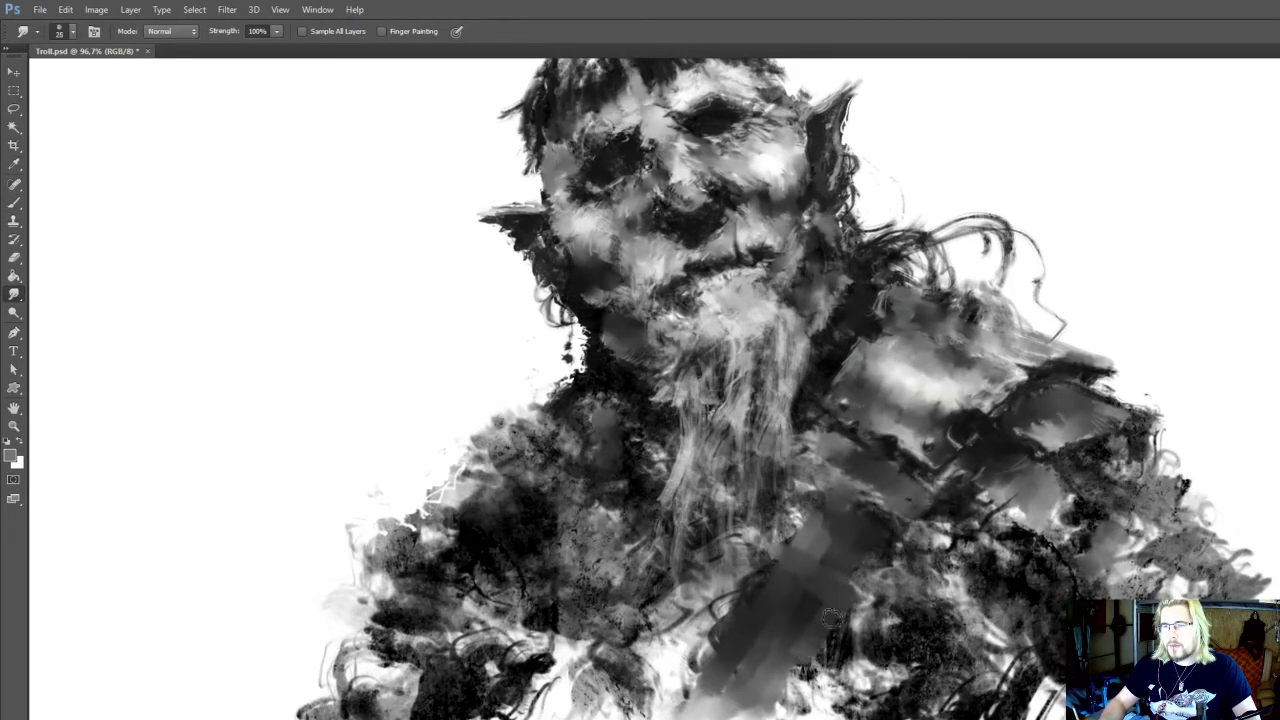
# Darken the top of the chest strap under the small plate with near-black, reducing the brush from 40 to 25 px
pyautogui.moveTo(880, 564); pyautogui.dragTo(858, 620)
pyautogui.press('b')
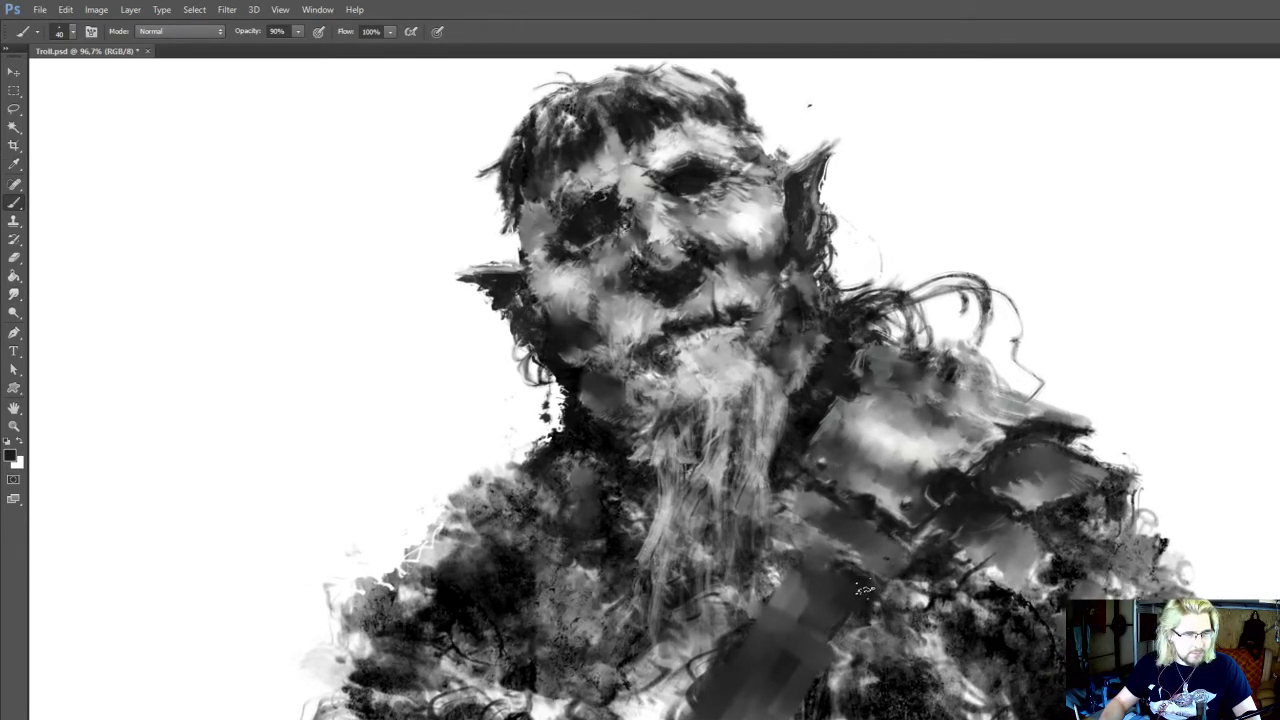
pyautogui.moveTo(861, 536)
pyautogui.mouseDown()
pyautogui.moveTo(862, 581)
pyautogui.moveTo(881, 524)
pyautogui.moveTo(872, 559)
pyautogui.mouseUp()
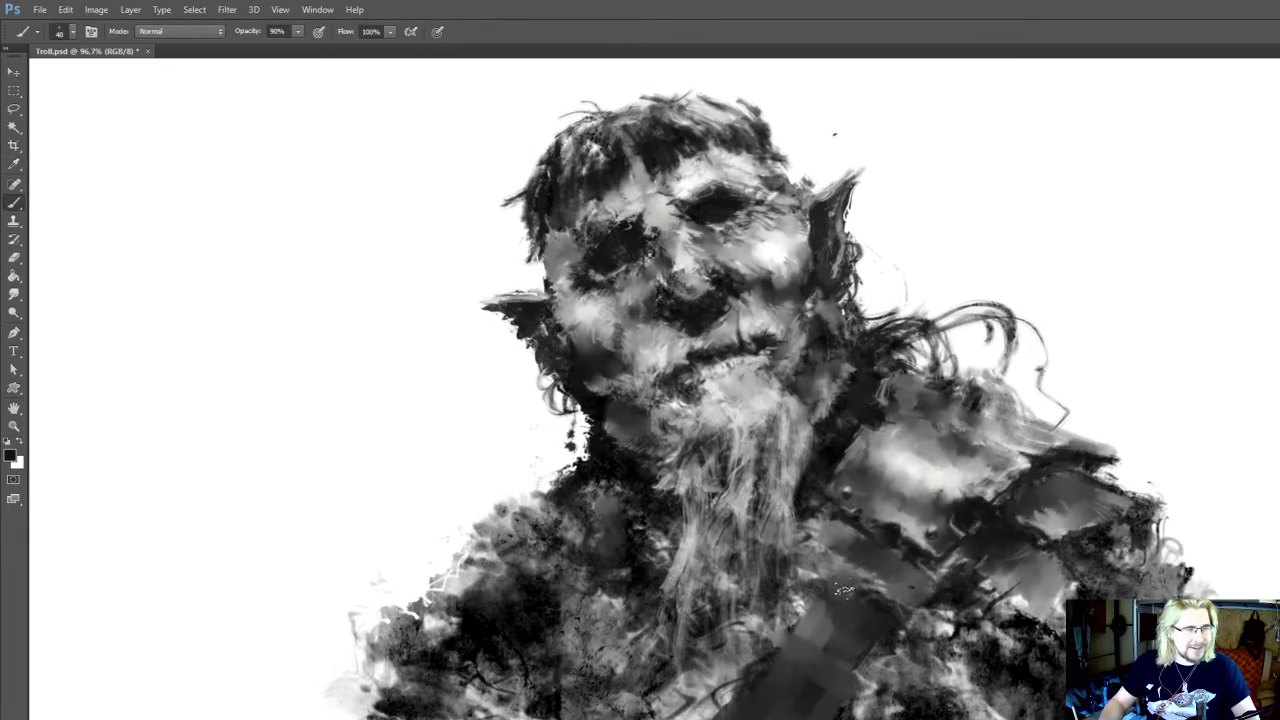
pyautogui.moveTo(843, 590); pyautogui.dragTo(868, 601)
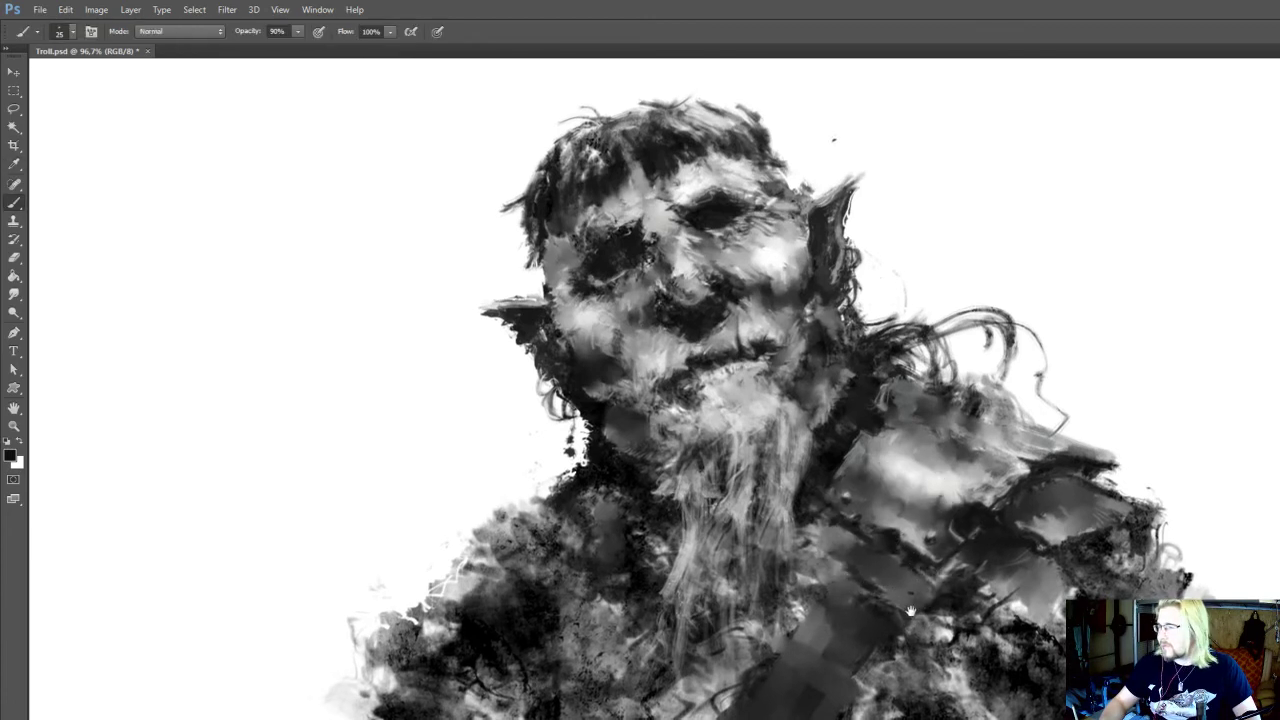
pyautogui.moveTo(908, 598); pyautogui.dragTo(910, 599)
# Add a rivet at the small plate's lower corner with sampled light grey and near-black, using 20 and 15 px brushes
pyautogui.keyDown('alt'); pyautogui.click(926, 512); pyautogui.keyUp('alt')
pyautogui.press('[')
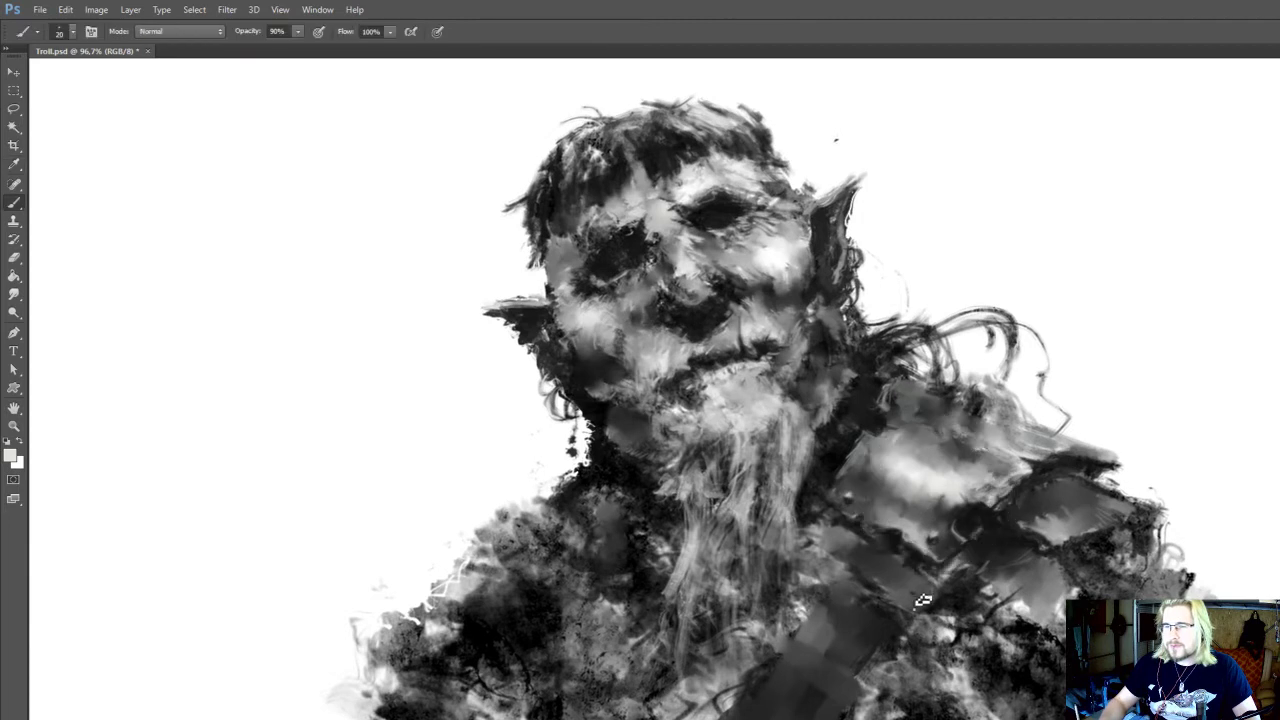
pyautogui.keyDown('alt'); pyautogui.click(916, 599); pyautogui.keyUp('alt')
pyautogui.press('[')
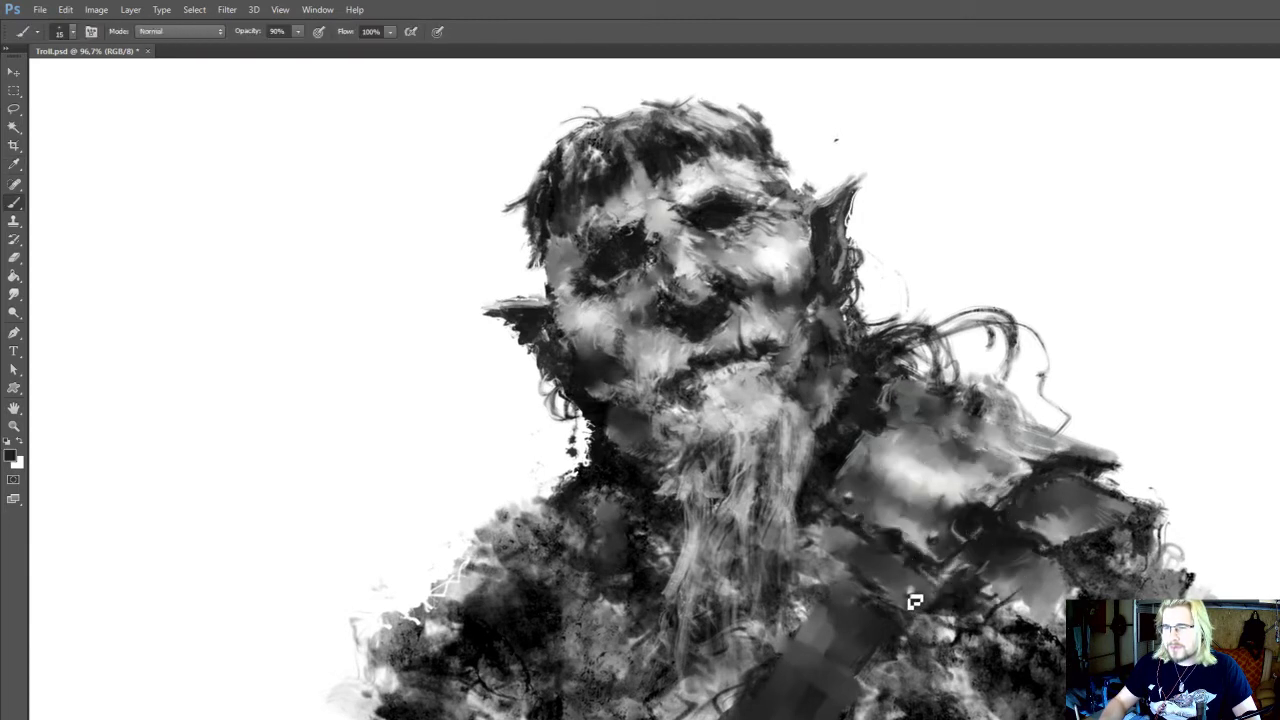
pyautogui.keyDown('alt'); pyautogui.click(840, 556); pyautogui.keyUp('alt')
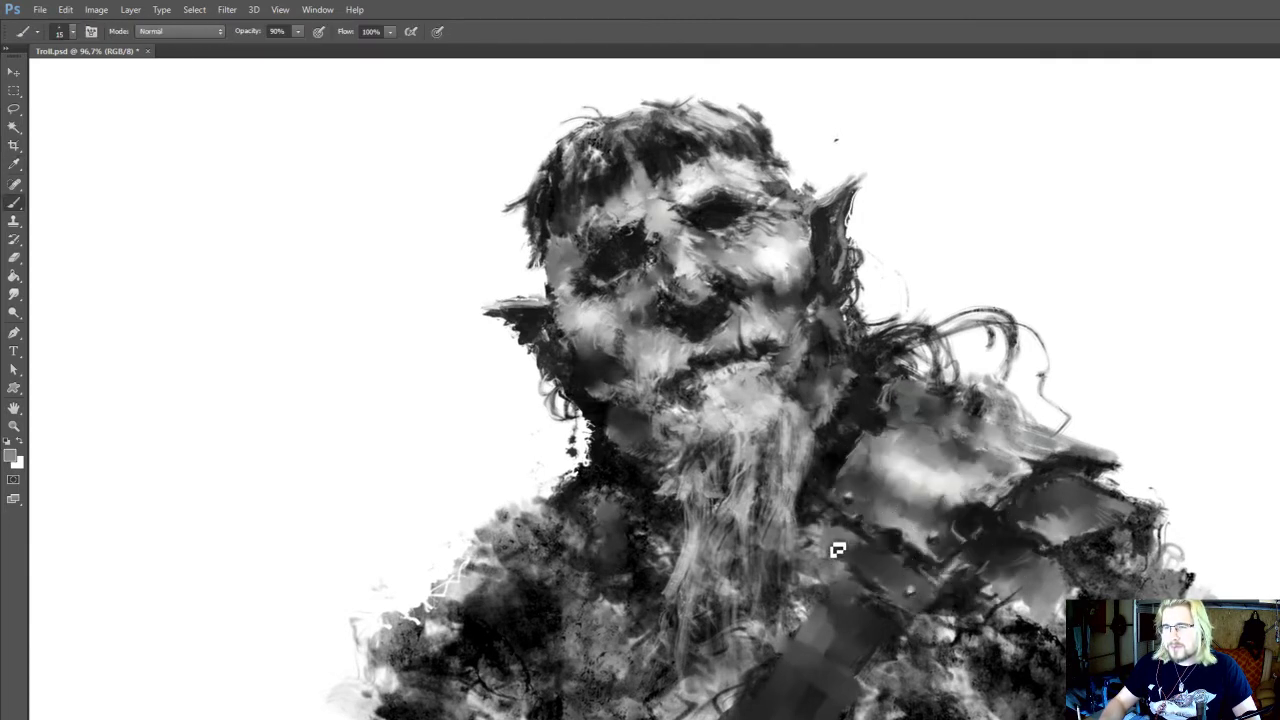
pyautogui.keyDown('alt'); pyautogui.click(890, 552); pyautogui.keyUp('alt')
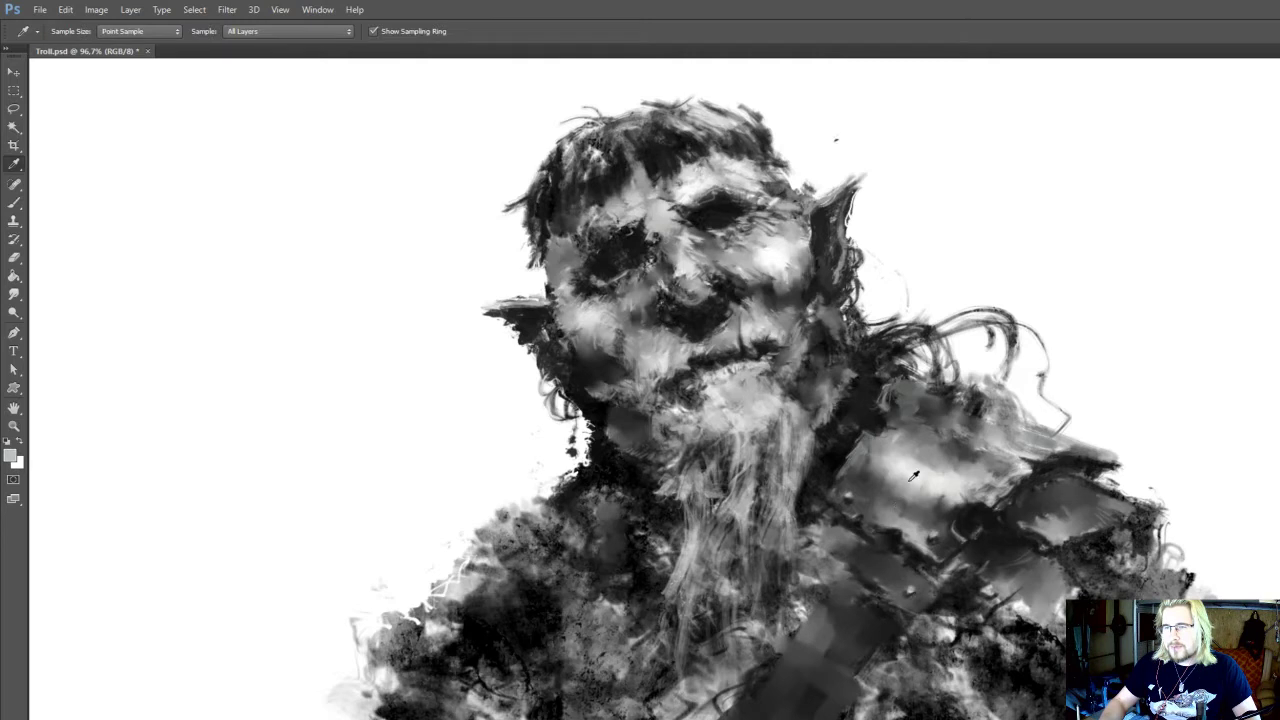
pyautogui.keyDown('alt'); pyautogui.click(843, 548); pyautogui.keyUp('alt')
# Deepen the shadow between the small plate and the chest strap with near-black at 20 px
pyautogui.press(']')
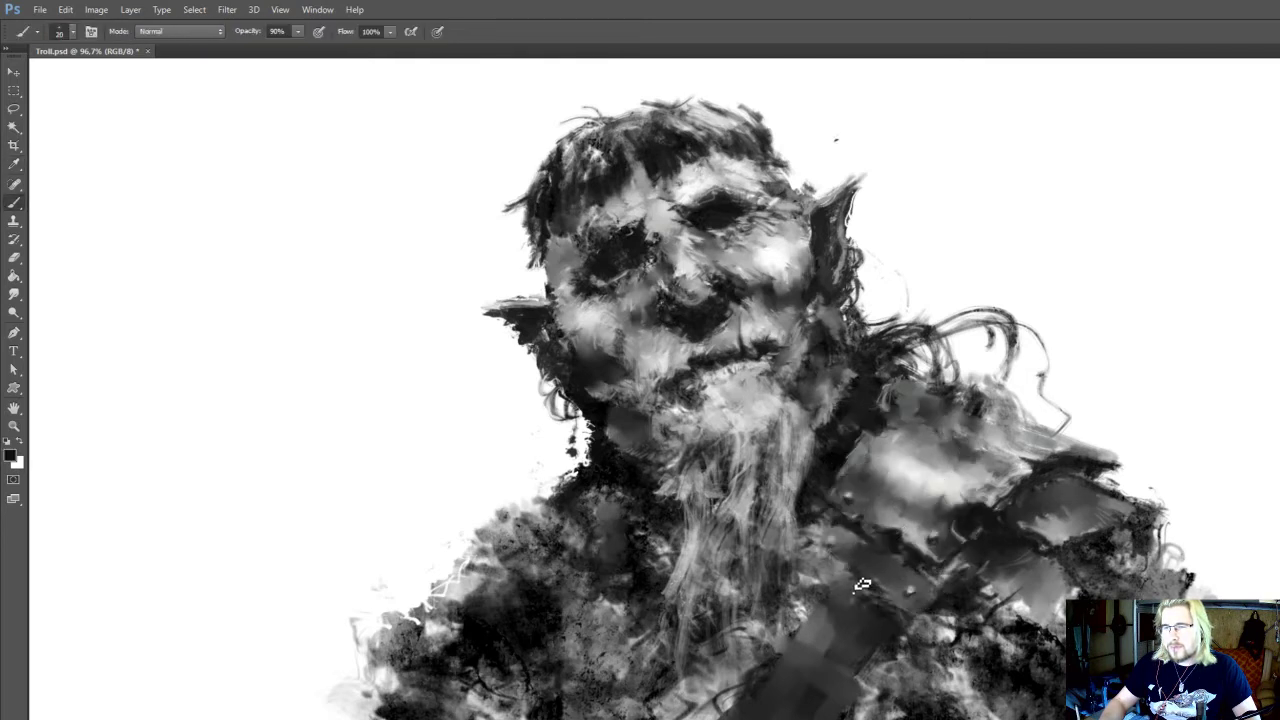
pyautogui.press('r')
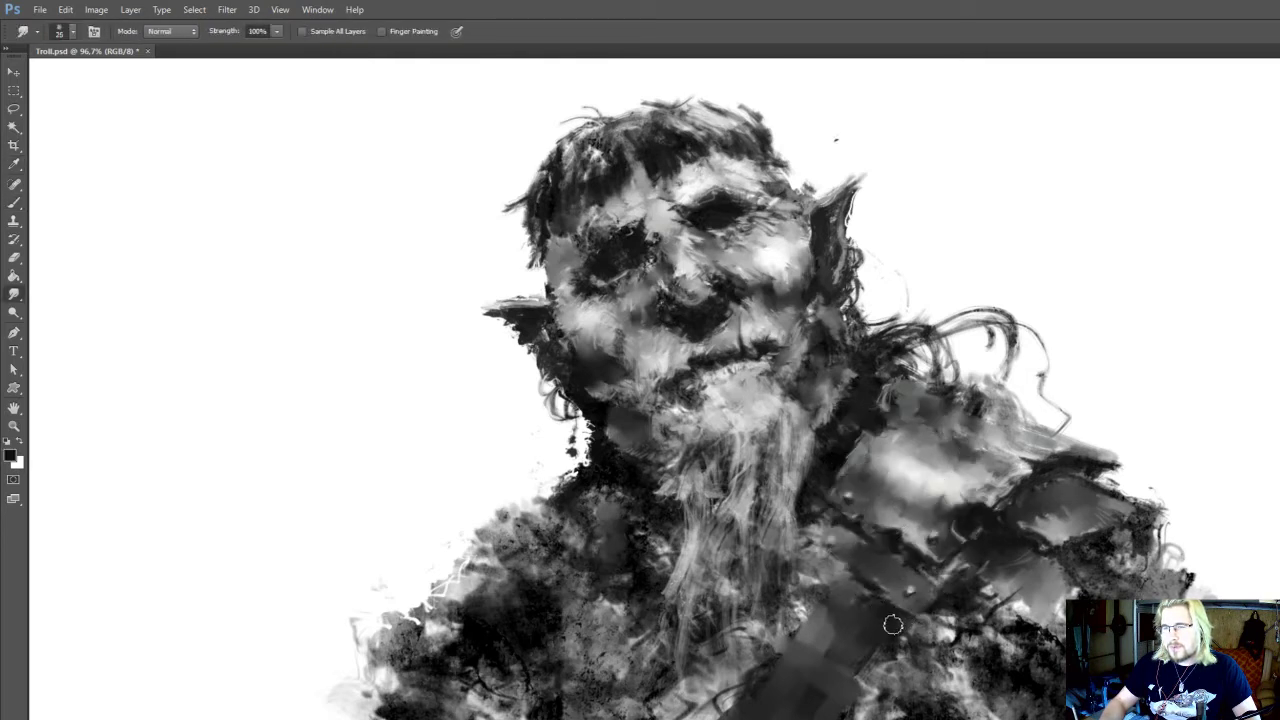
pyautogui.press('b')
pyautogui.keyDown('alt'); pyautogui.click(862, 583); pyautogui.keyUp('alt')
pyautogui.keyDown('alt'); pyautogui.click(864, 583); pyautogui.keyUp('alt')
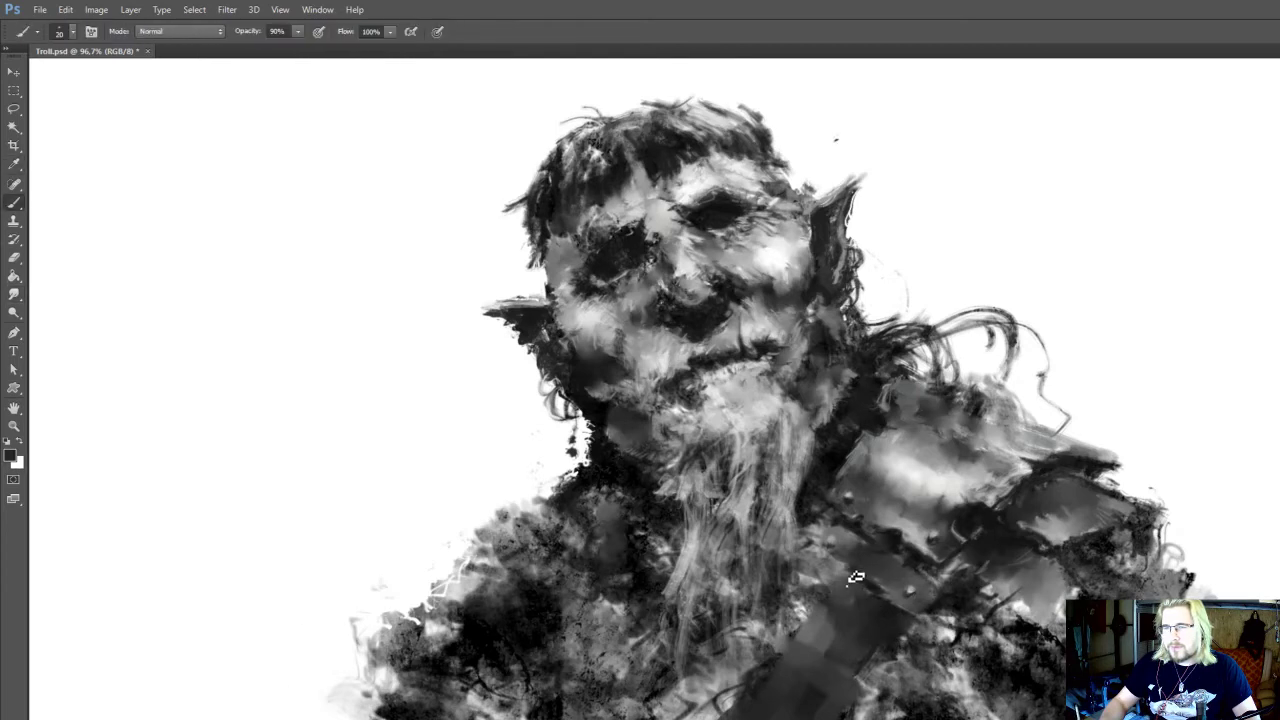
pyautogui.press('i')
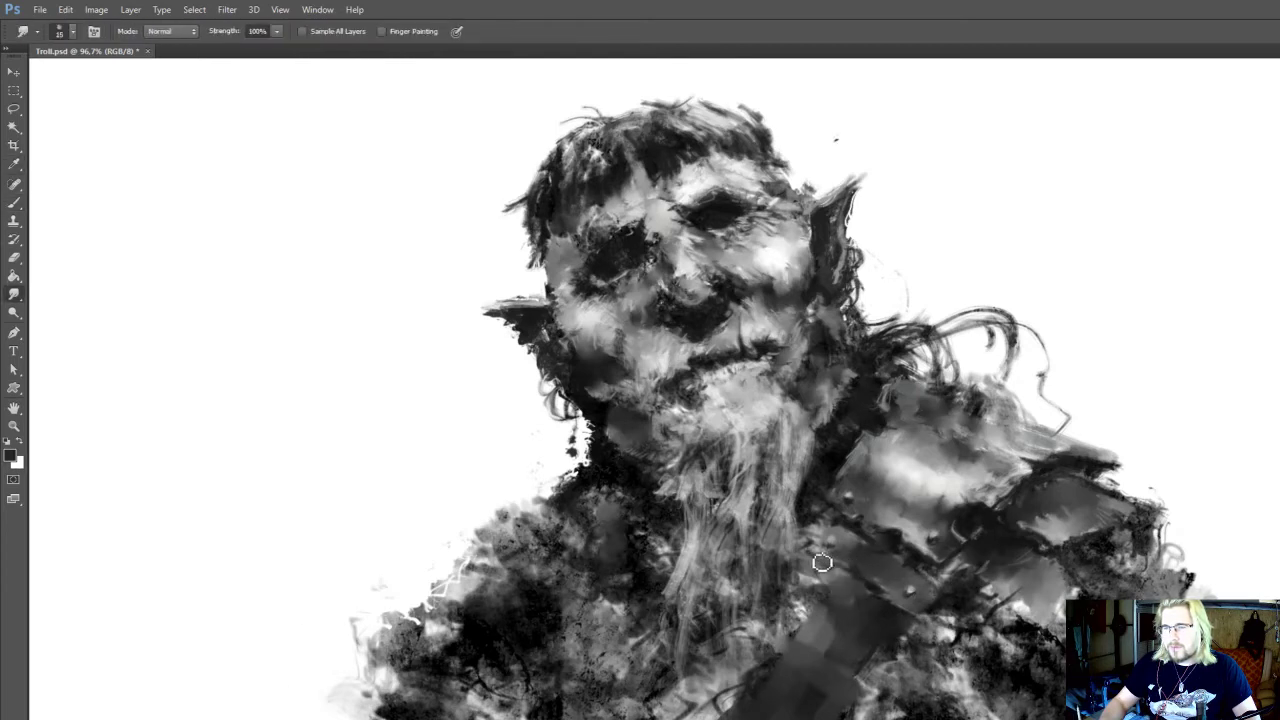
pyautogui.press('b')
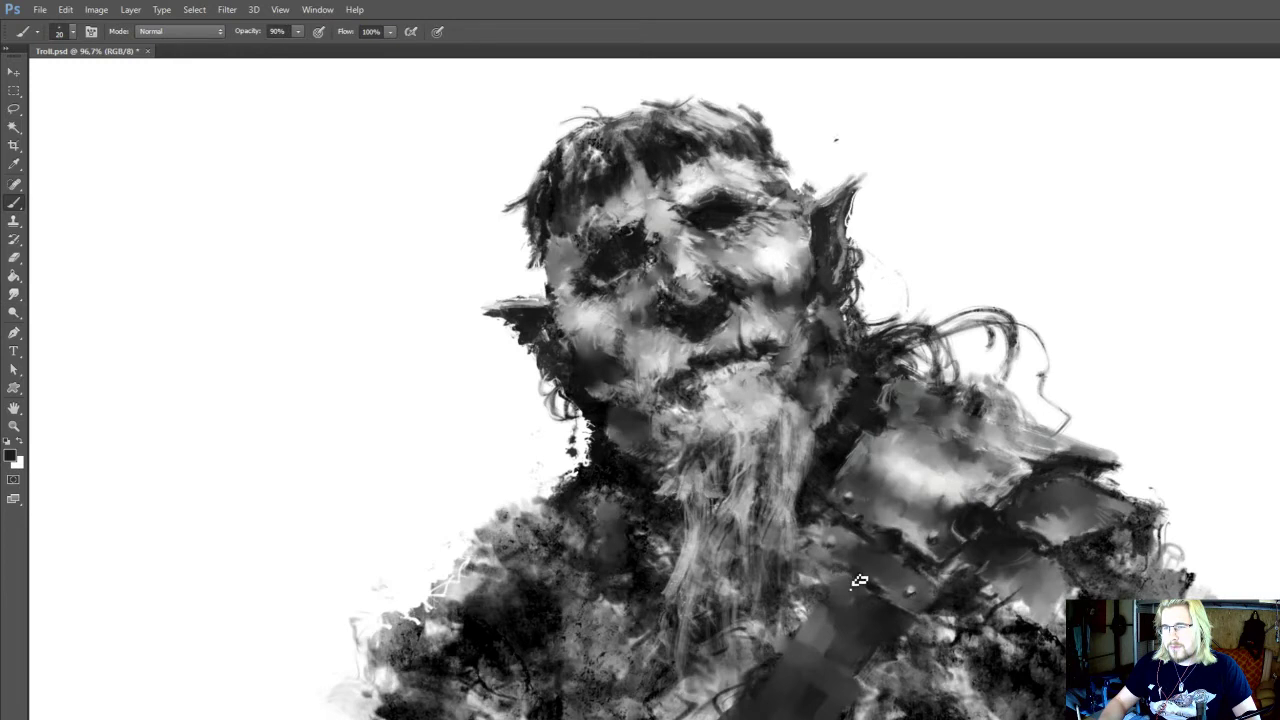
pyautogui.moveTo(838, 581)
pyautogui.mouseDown()
pyautogui.moveTo(829, 545)
pyautogui.moveTo(888, 573)
pyautogui.mouseUp()
# Highlight the small plate's lower rim with sampled light grey and blend it with a 15 px smudge
pyautogui.press('o')
pyautogui.press('b')
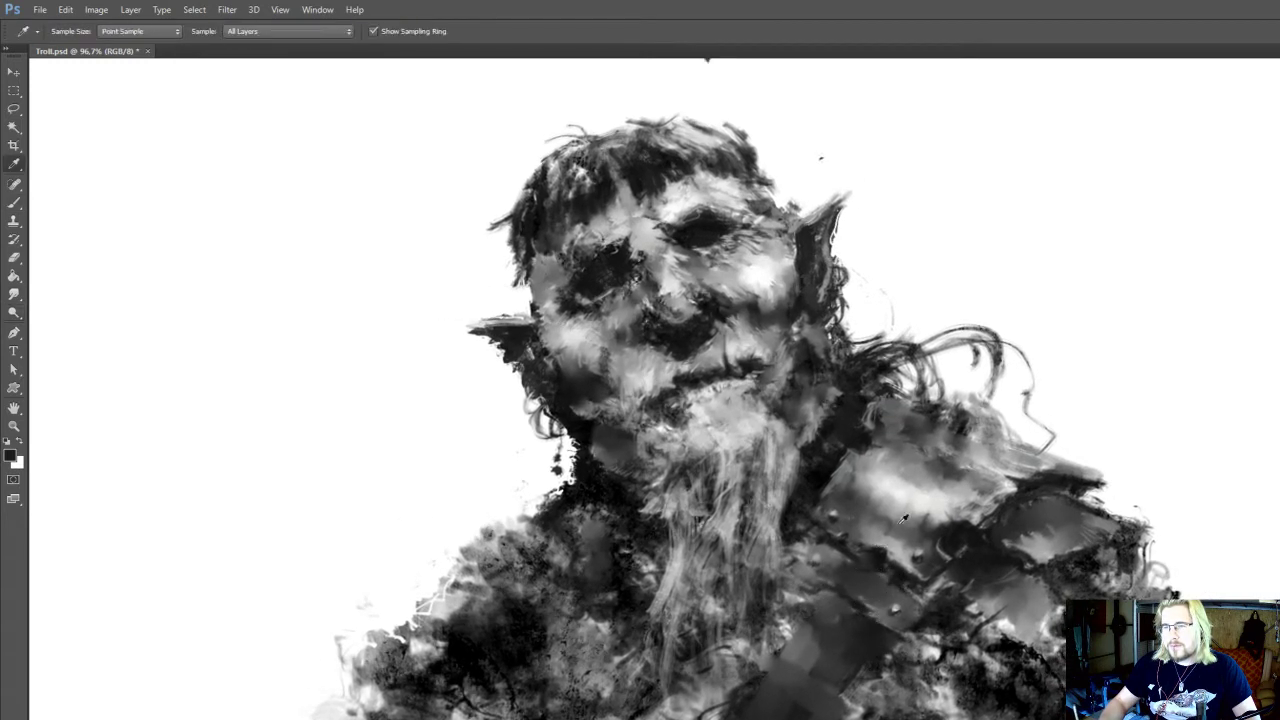
pyautogui.keyDown('alt'); pyautogui.click(888, 606); pyautogui.keyUp('alt')
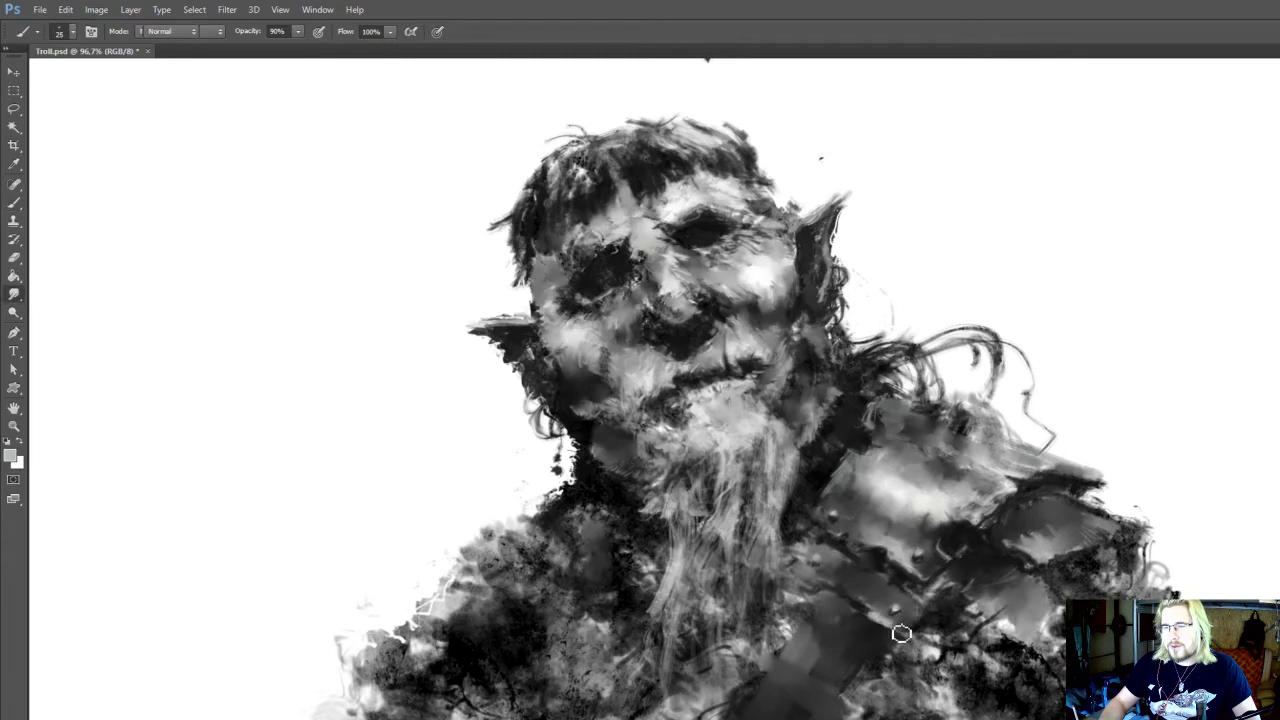
pyautogui.keyDown('alt'); pyautogui.click(893, 617); pyautogui.keyUp('alt')
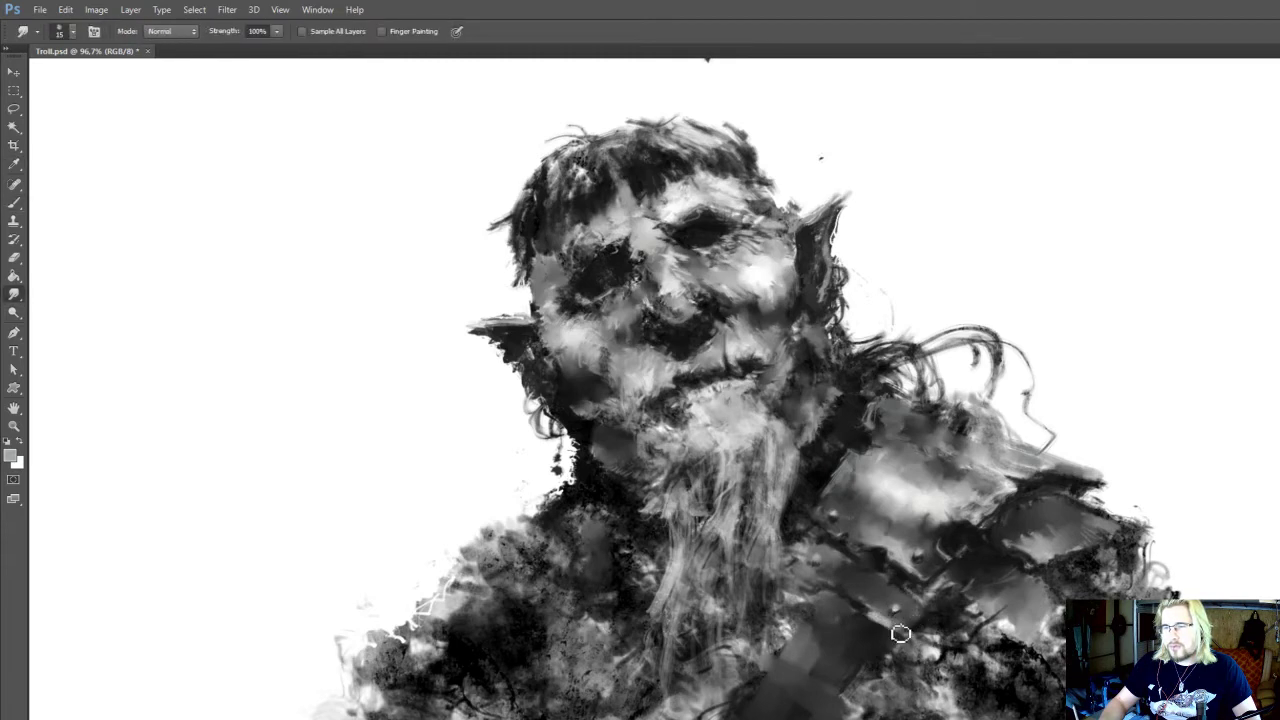
pyautogui.press('o')
pyautogui.press('r')
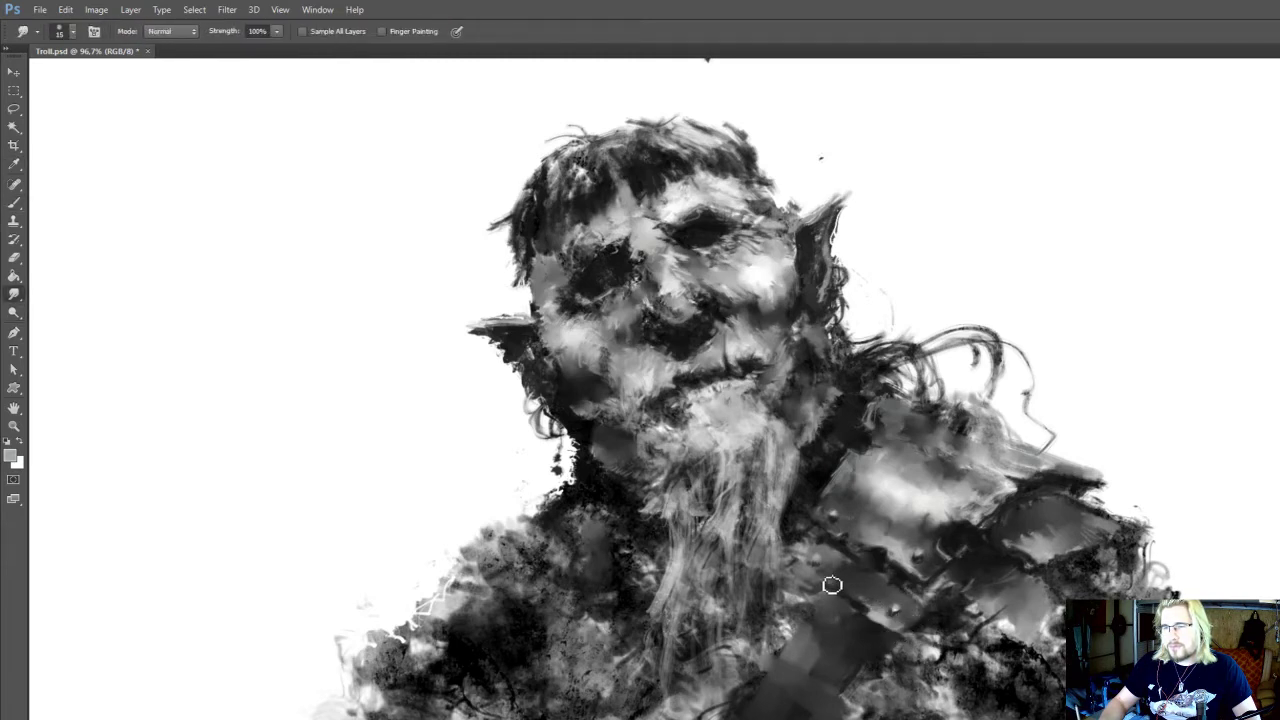
pyautogui.moveTo(886, 588); pyautogui.dragTo(868, 590)
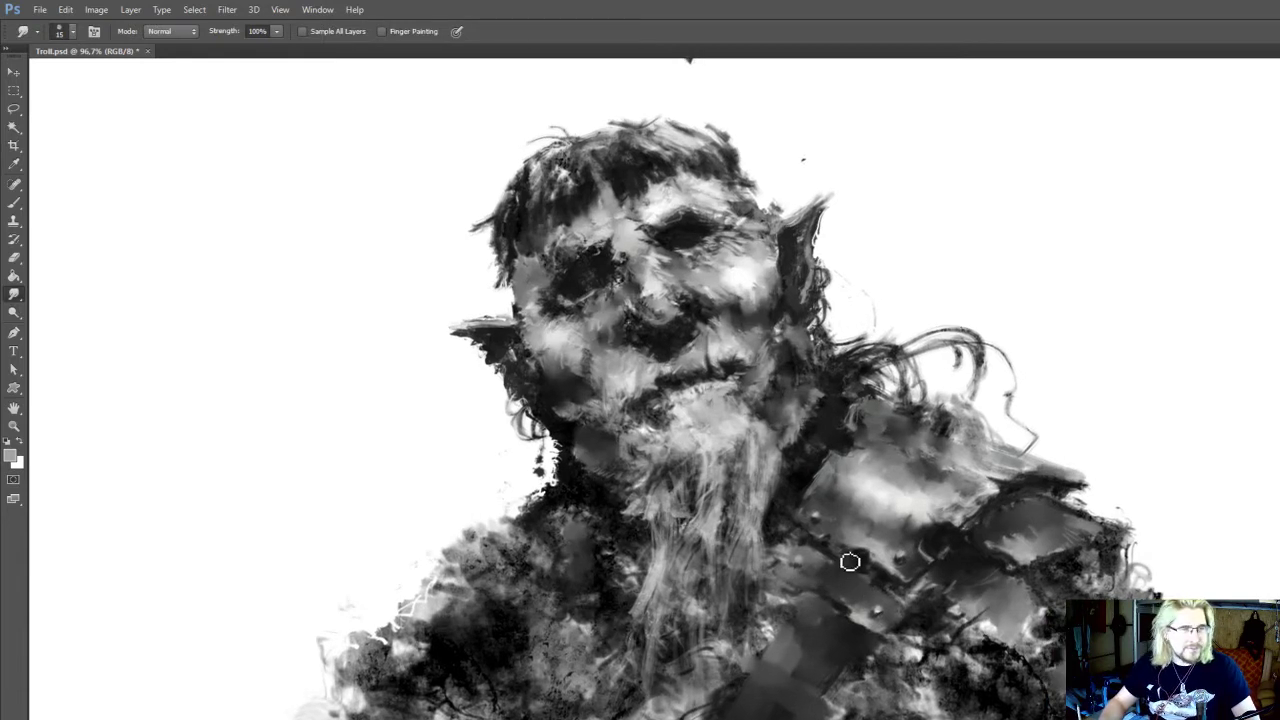
# Smudge the seam between the small plate and chest strap at 15 px, and sample light grey from the large shoulder plate
pyautogui.moveTo(834, 582); pyautogui.dragTo(915, 575)
pyautogui.keyDown('alt'); pyautogui.click(932, 604); pyautogui.keyUp('alt')
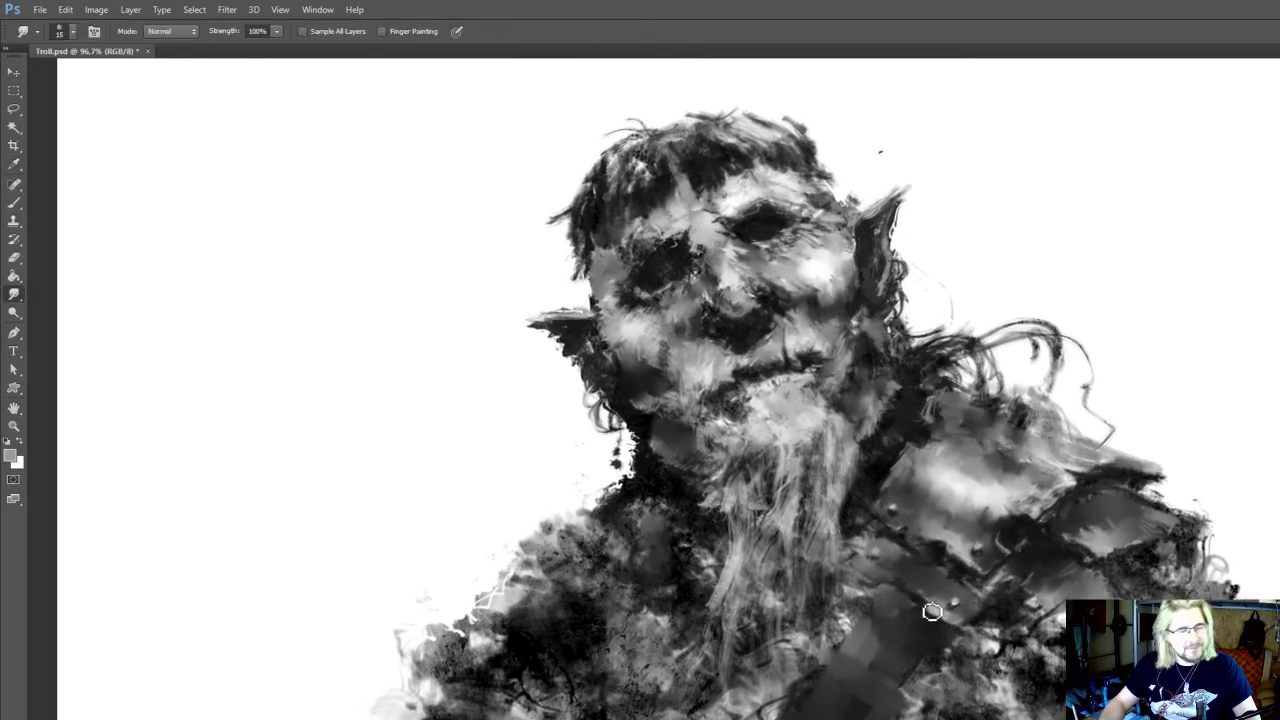
pyautogui.moveTo(906, 595); pyautogui.dragTo(923, 586)
pyautogui.press('b')
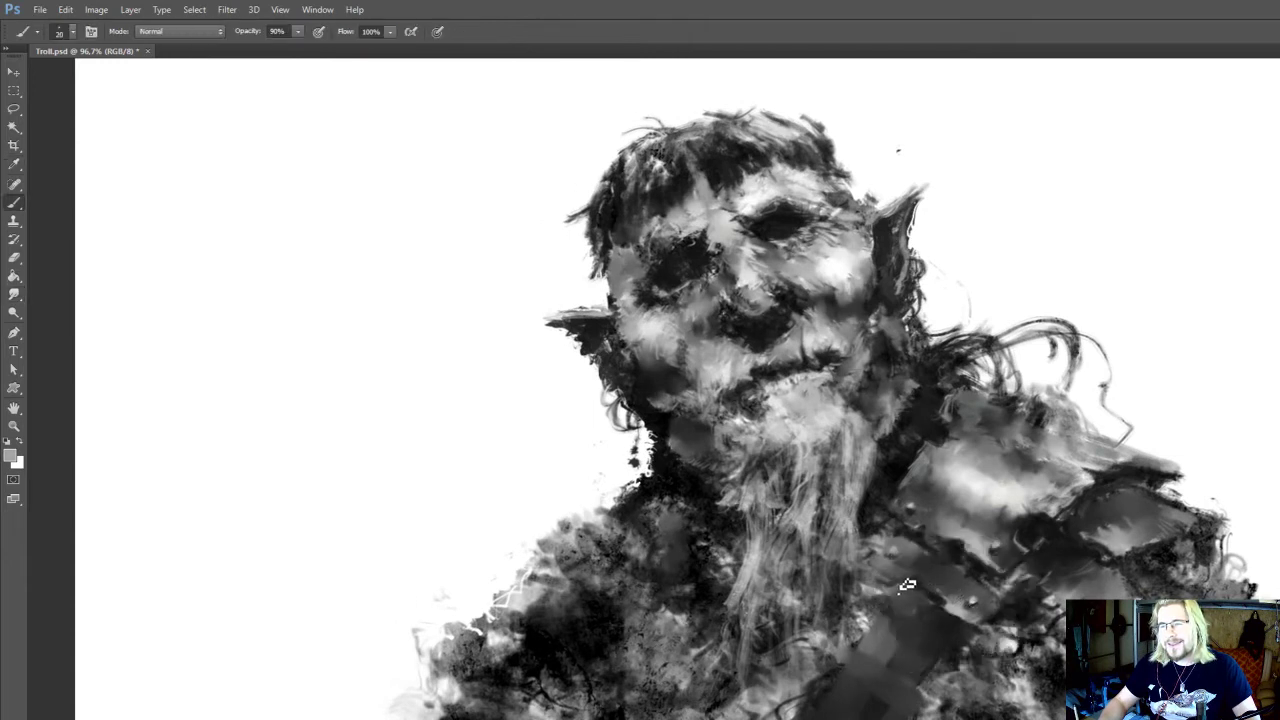
pyautogui.press('r')
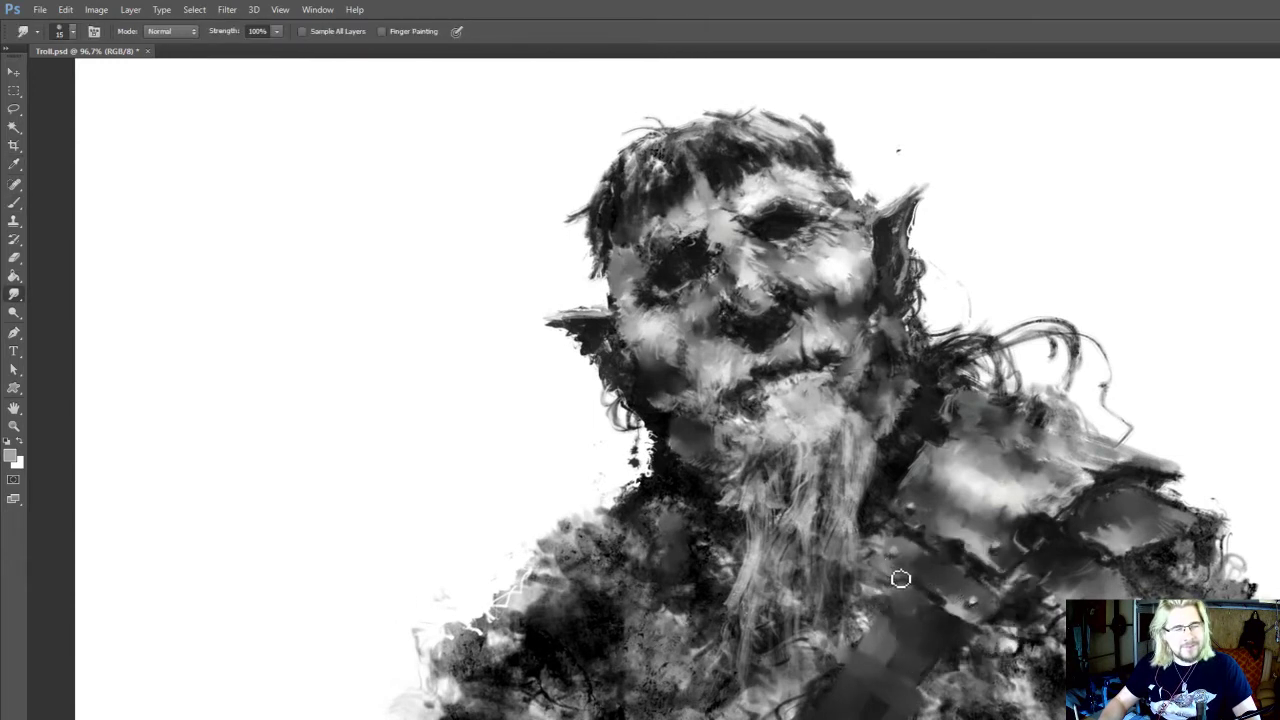
pyautogui.moveTo(920, 580); pyautogui.dragTo(932, 580)
pyautogui.press('i')
pyautogui.moveTo(981, 541); pyautogui.dragTo(1021, 495)
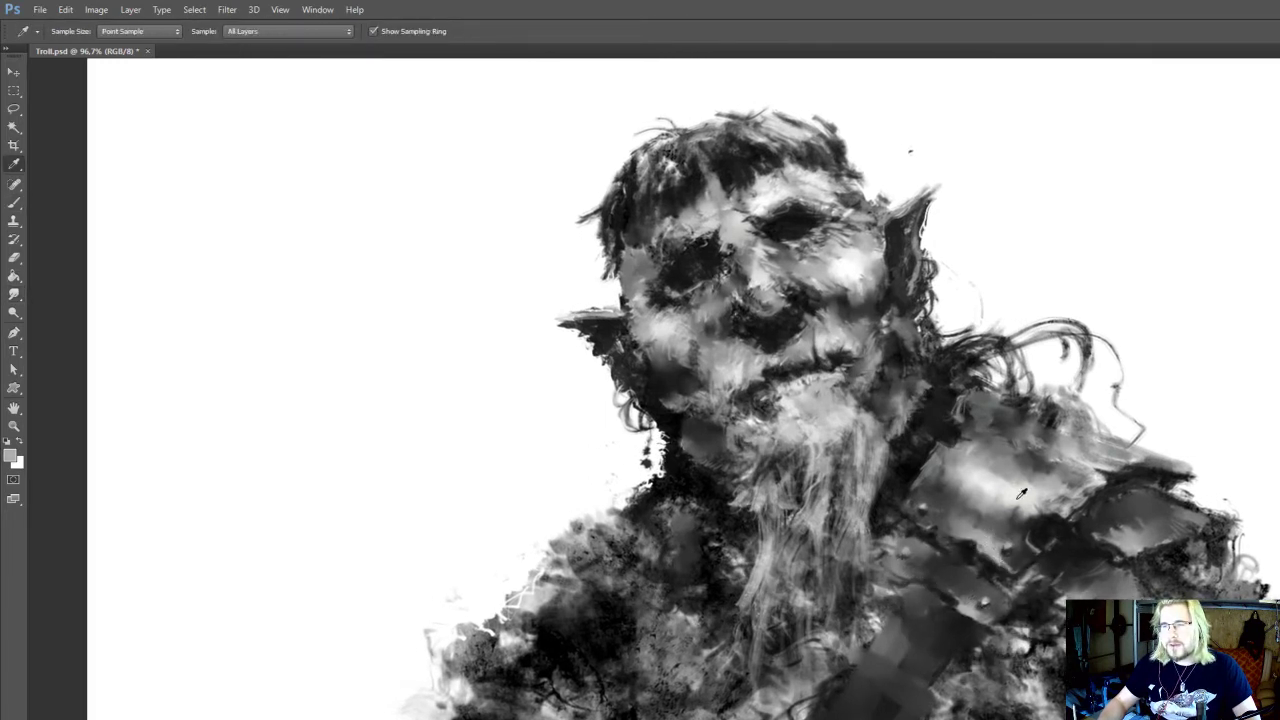
# Paint near-black edge lines and a crack along the large shoulder plate's lower rim at 15 px
pyautogui.press('b')
pyautogui.keyDown('alt'); pyautogui.click(977, 560); pyautogui.keyUp('alt')
pyautogui.press('[')
pyautogui.moveTo(976, 556); pyautogui.dragTo(986, 522)
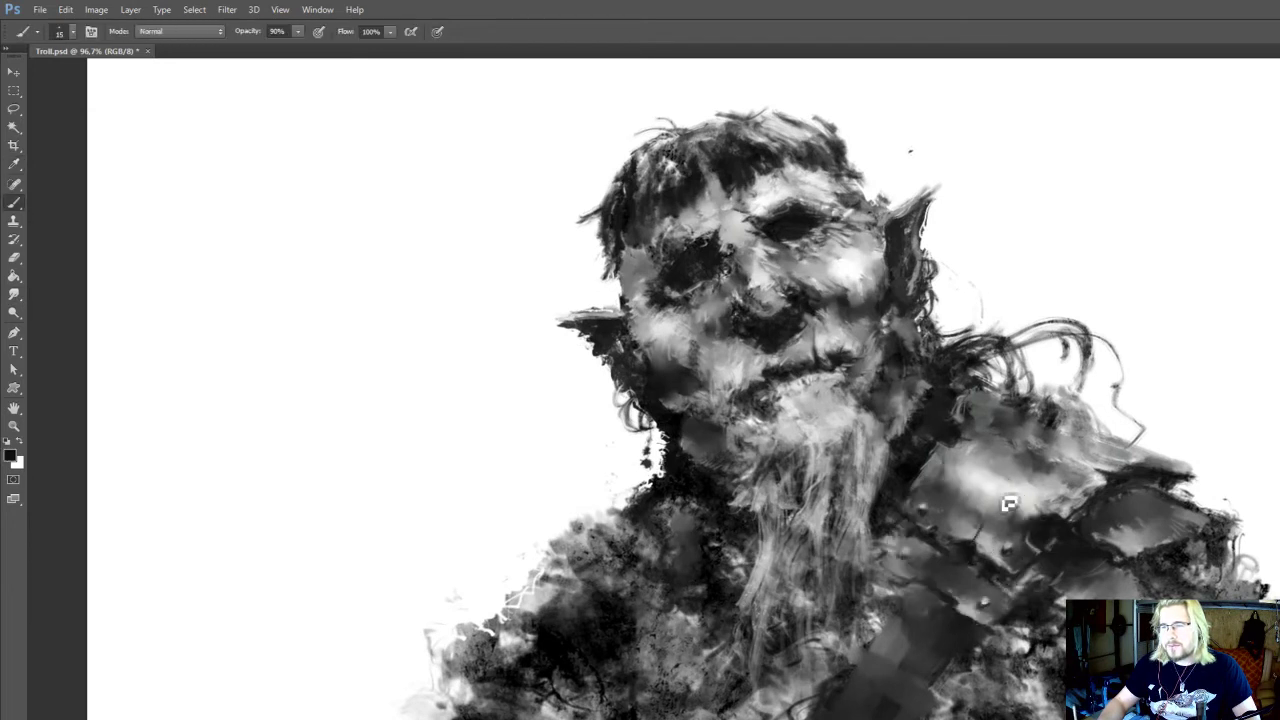
pyautogui.moveTo(987, 579); pyautogui.dragTo(1017, 518)
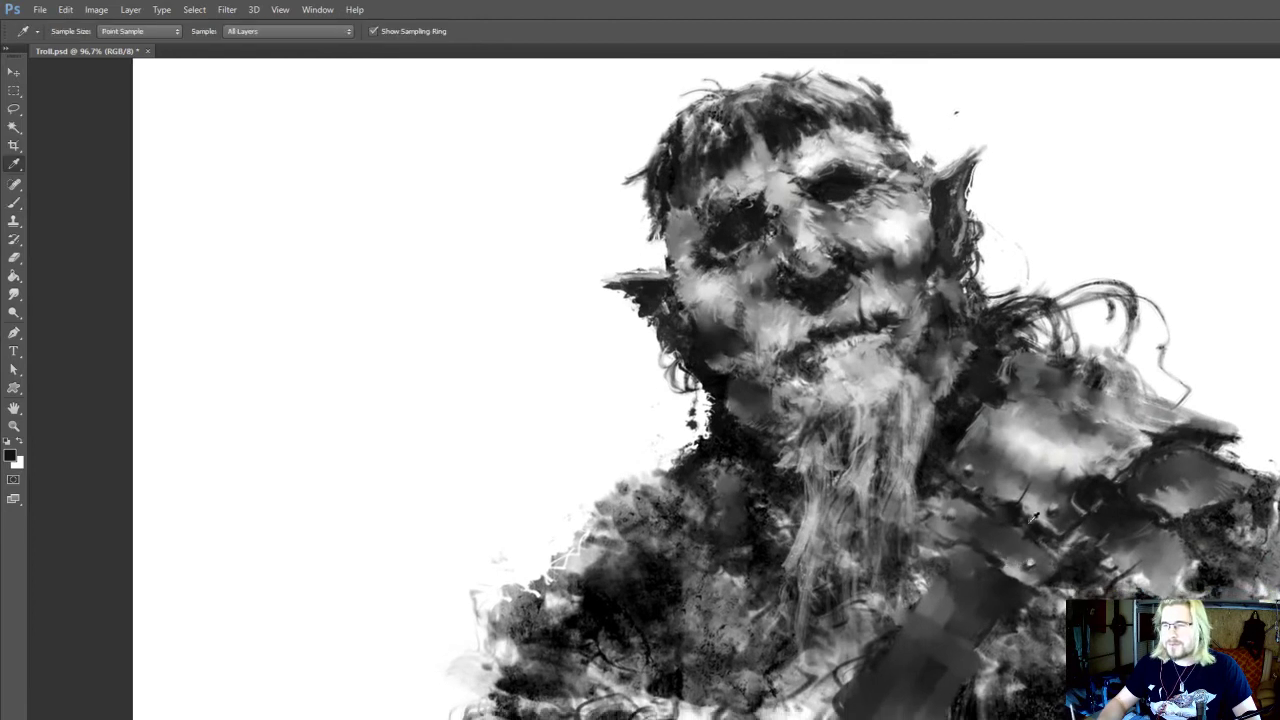
# Refine the small riveted plate's edges with sampled light grey and near-black at 15 px
pyautogui.press('alt')
pyautogui.keyDown('alt'); pyautogui.click(1014, 571); pyautogui.keyUp('alt')
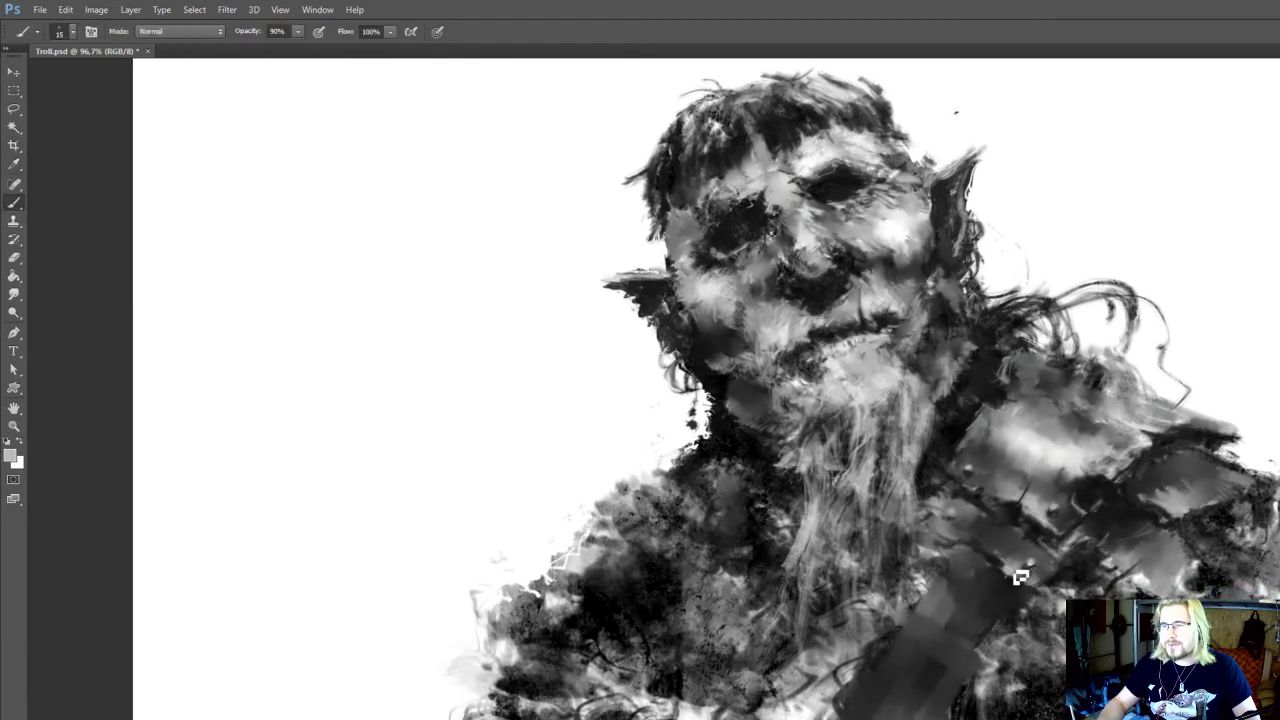
pyautogui.moveTo(1038, 554); pyautogui.dragTo(989, 607)
pyautogui.keyDown('alt'); pyautogui.click(1051, 544); pyautogui.keyUp('alt')
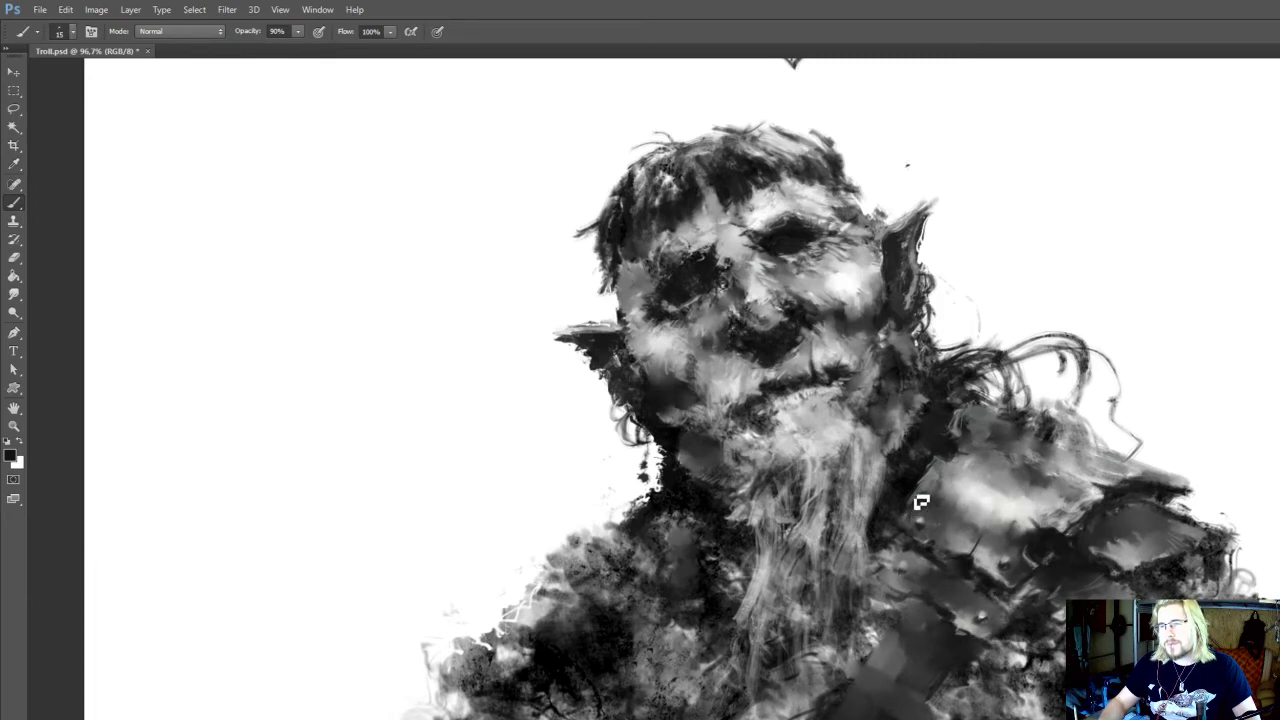
# Darken the large shoulder plate's inner edge beside the neck with near-black and smudge it at 15 px
pyautogui.moveTo(929, 508); pyautogui.dragTo(933, 500)
pyautogui.moveTo(982, 449); pyautogui.dragTo(948, 602)
pyautogui.press('r')
pyautogui.moveTo(815, 484)
pyautogui.mouseDown()
pyautogui.moveTo(837, 507)
pyautogui.moveTo(835, 540)
pyautogui.moveTo(850, 515)
pyautogui.moveTo(840, 550)
pyautogui.moveTo(867, 492)
pyautogui.moveTo(869, 513)
pyautogui.moveTo(870, 479)
pyautogui.moveTo(860, 514)
pyautogui.moveTo(871, 491)
pyautogui.moveTo(882, 519)
pyautogui.mouseUp()
pyautogui.press('o')
pyautogui.press('r')
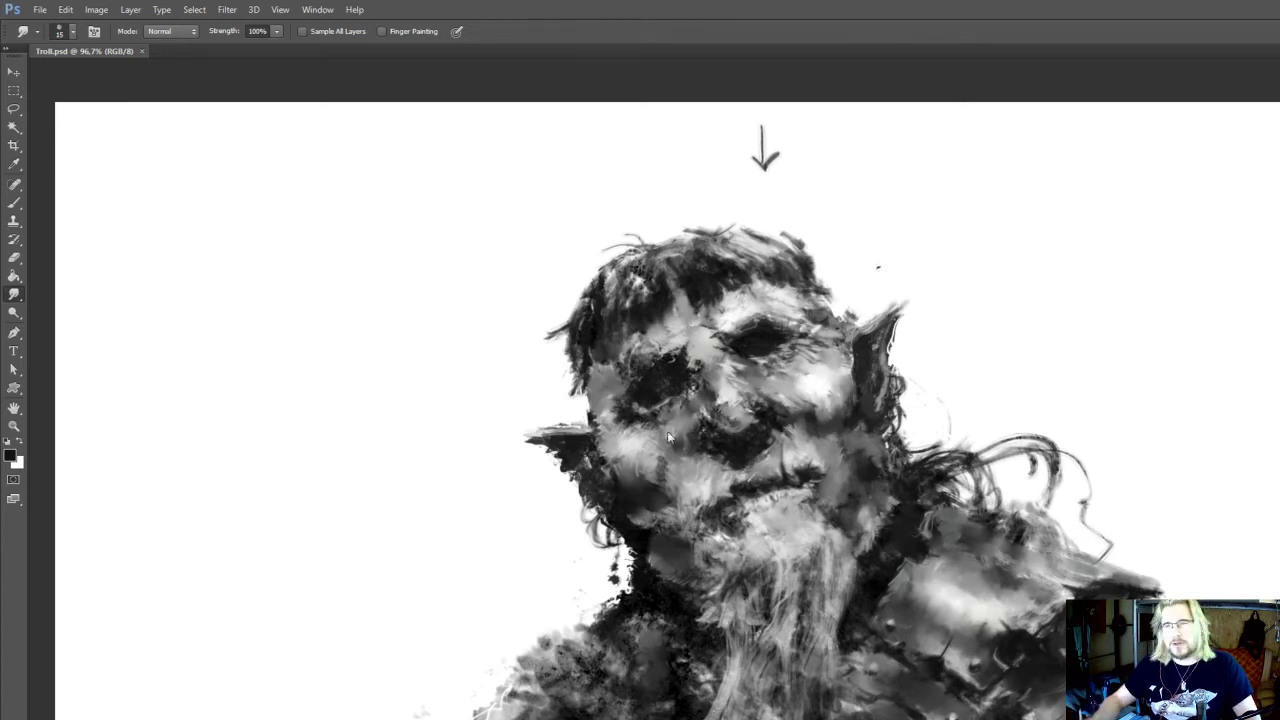
# Sample light grey from the chin and paint lighter strands into the upper beard at 15 px
pyautogui.moveTo(706, 582); pyautogui.dragTo(735, 502)
pyautogui.moveTo(817, 526); pyautogui.dragTo(809, 548)
pyautogui.press('i')
pyautogui.click(786, 474)
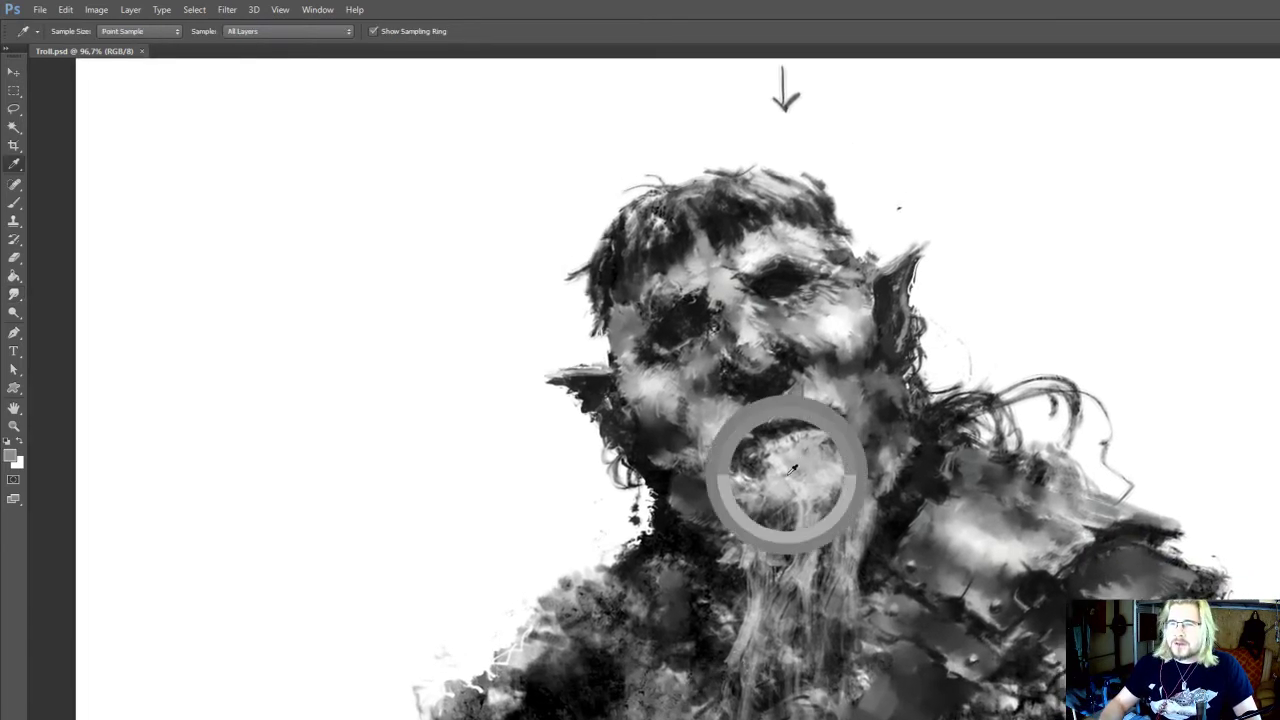
pyautogui.moveTo(788, 492); pyautogui.dragTo(797, 481)
pyautogui.press('b')
pyautogui.moveTo(802, 567); pyautogui.dragTo(830, 528)
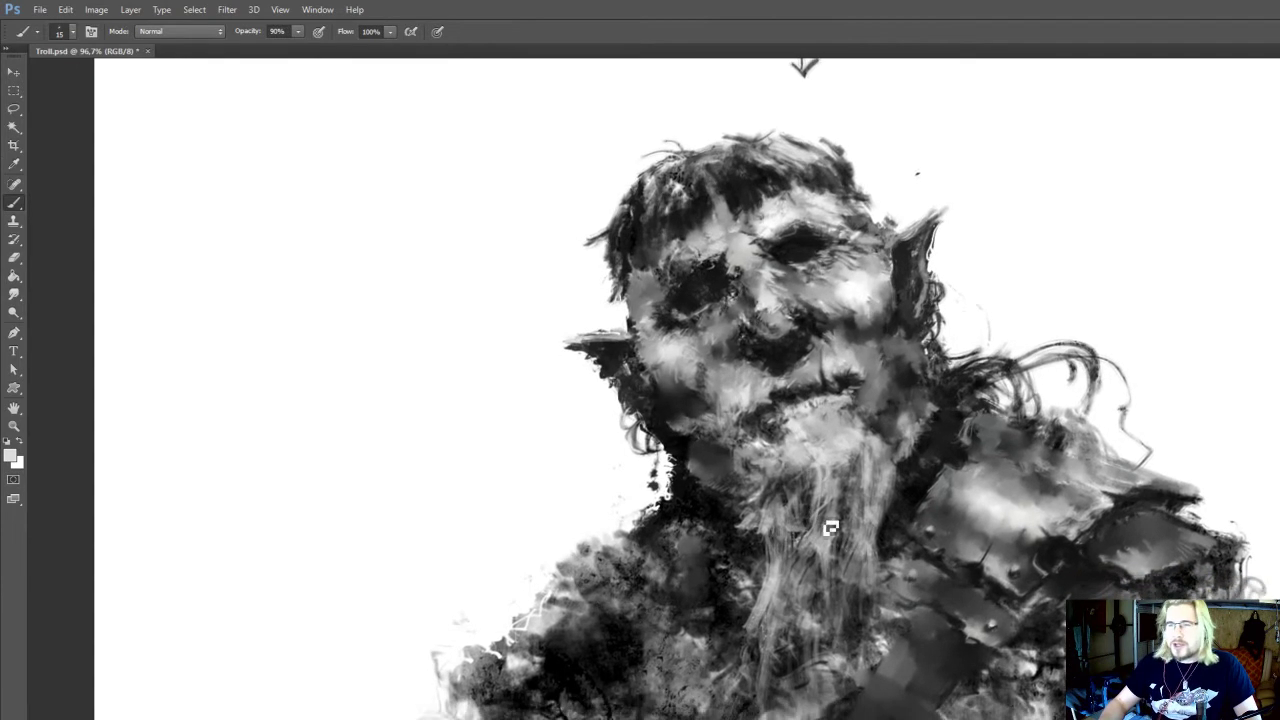
# Touch up the large shoulder plate's lower rim and rivets with light grey and near-black at 15 px
pyautogui.moveTo(927, 568)
pyautogui.mouseDown()
pyautogui.moveTo(907, 560)
pyautogui.moveTo(950, 488)
pyautogui.mouseUp()
pyautogui.press('o')
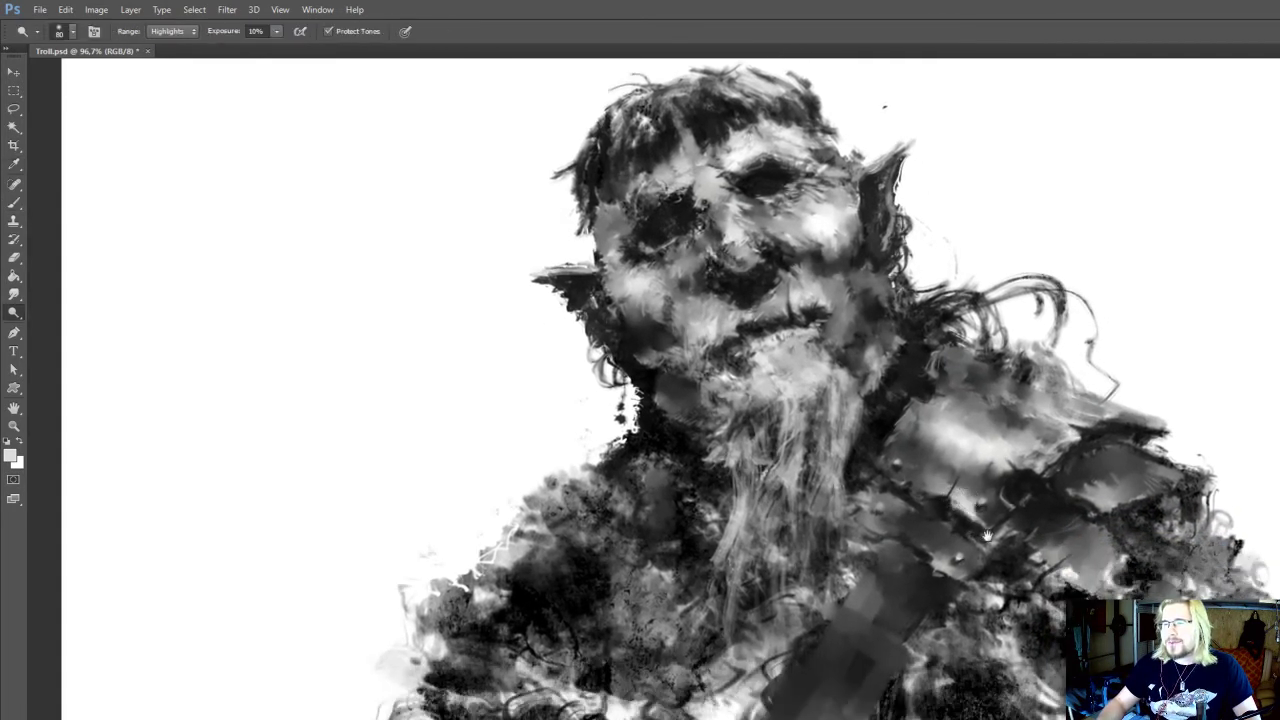
pyautogui.press('b')
pyautogui.keyDown('alt'); pyautogui.click(963, 486); pyautogui.keyUp('alt')
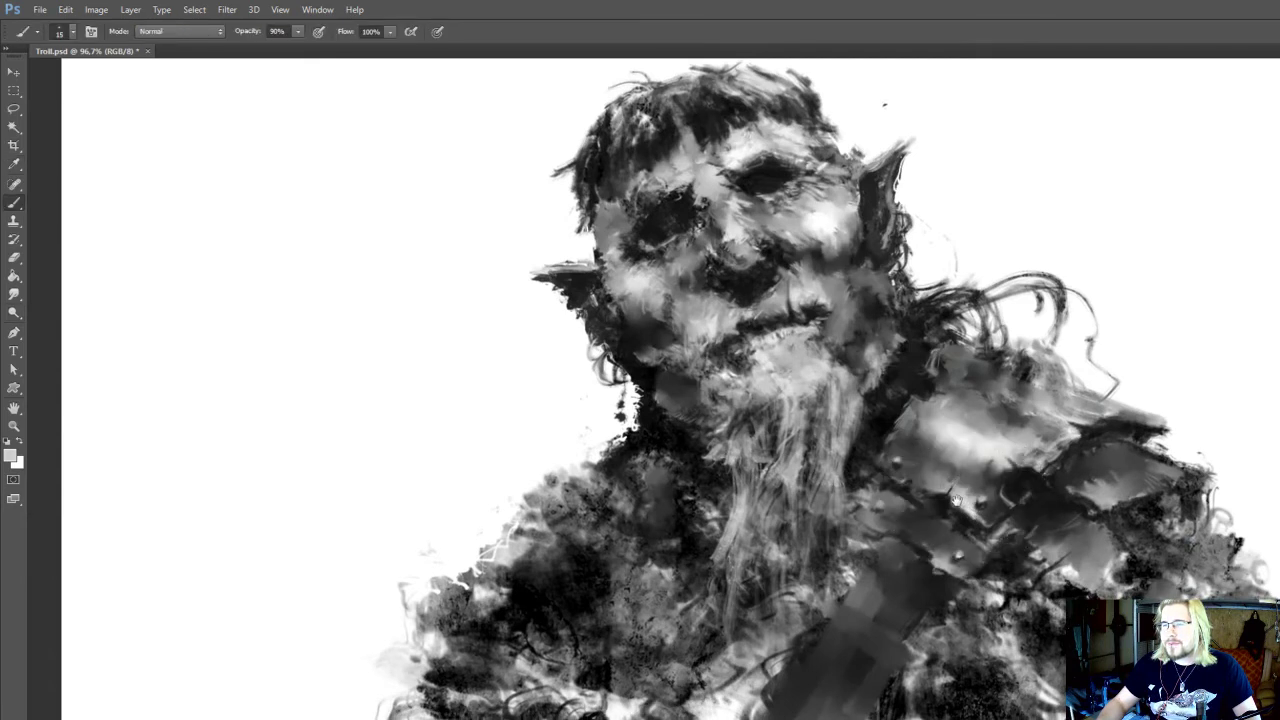
pyautogui.moveTo(962, 493); pyautogui.dragTo(970, 471)
pyautogui.keyDown('alt'); pyautogui.click(1028, 465); pyautogui.keyUp('alt')
pyautogui.moveTo(1104, 561); pyautogui.dragTo(1076, 509)
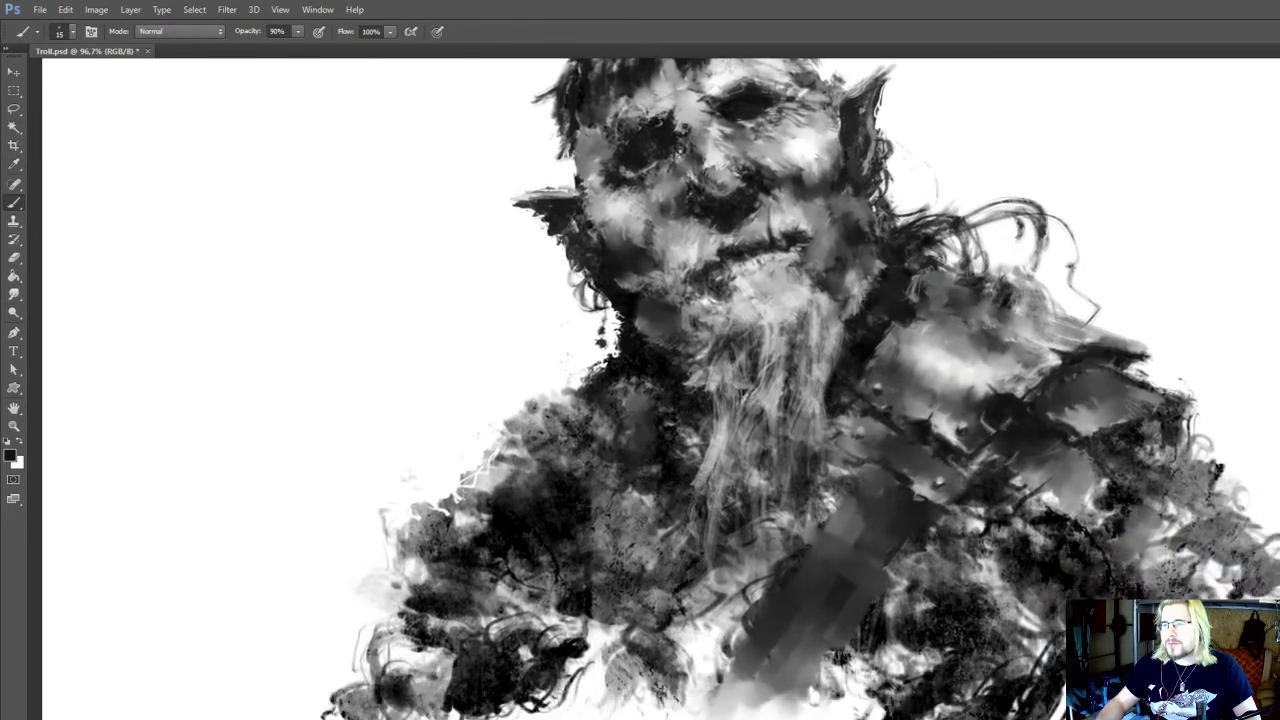
# Darken the edge of the lower shoulder plate with near-black and smudge the shoulder armour at 15 px
pyautogui.press('r')
pyautogui.press('b')
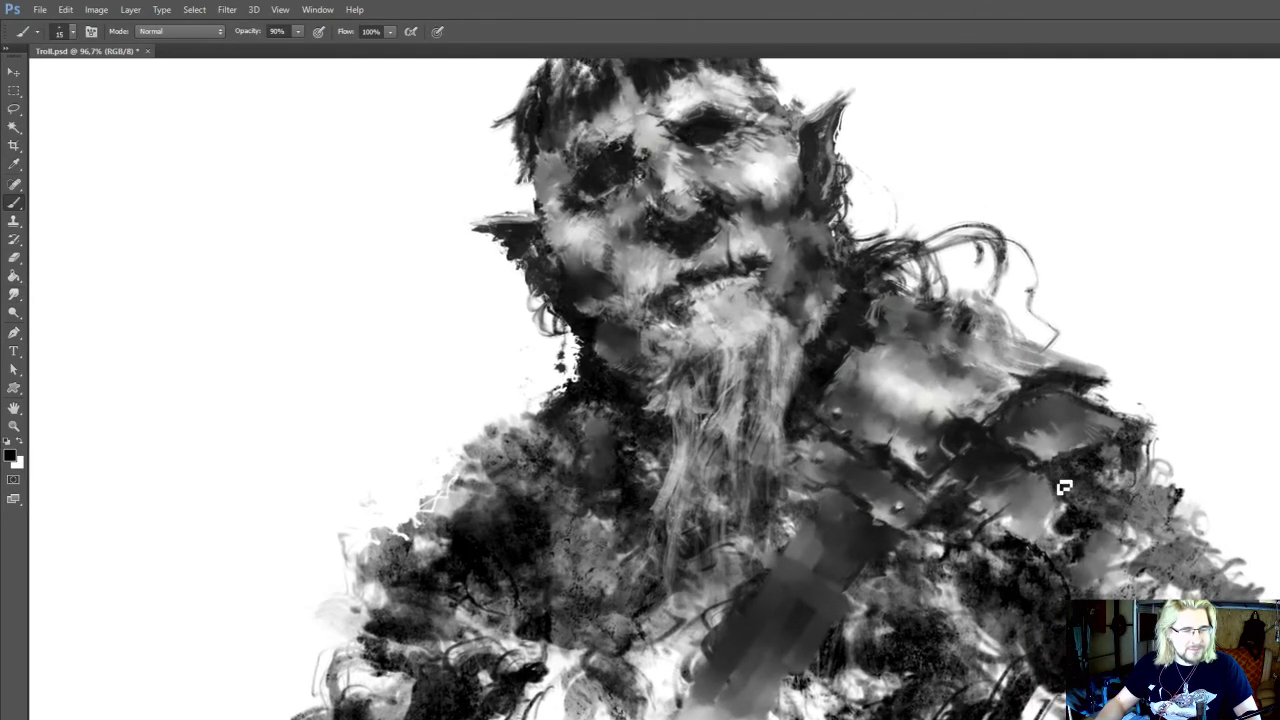
pyautogui.moveTo(1063, 491)
pyautogui.mouseDown()
pyautogui.moveTo(990, 473)
pyautogui.moveTo(956, 529)
pyautogui.mouseUp()
pyautogui.press('r')
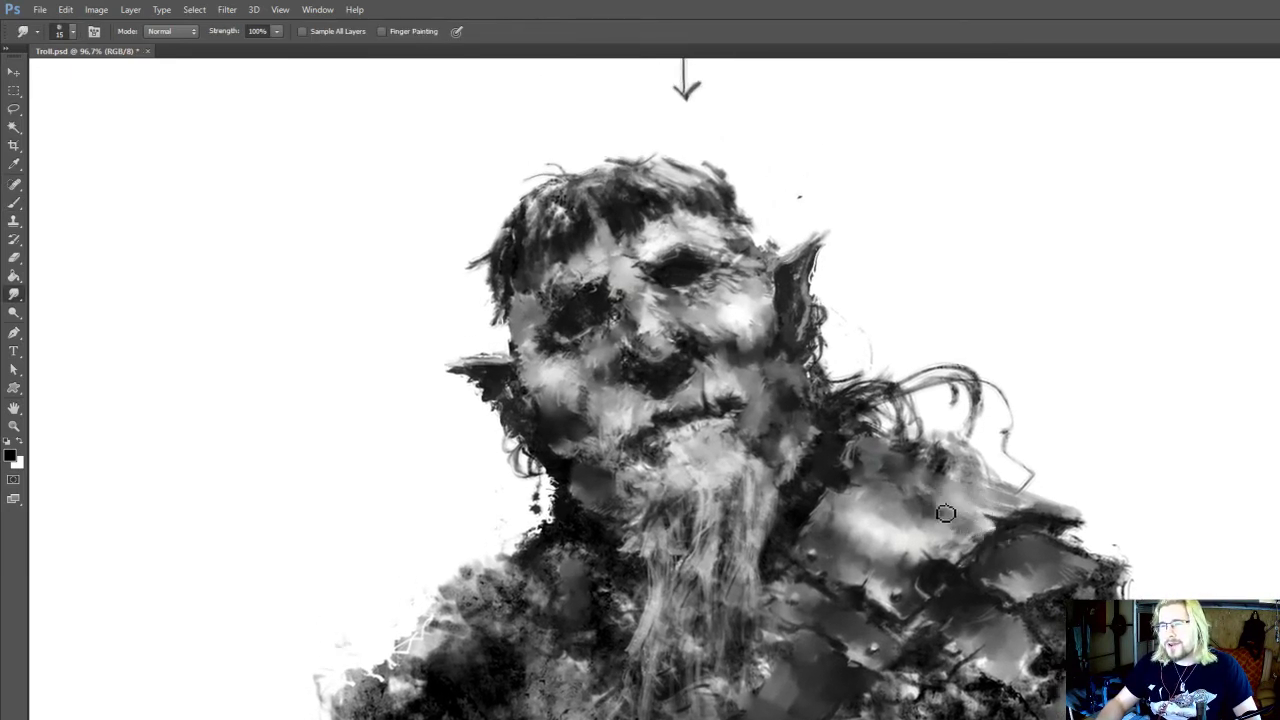
pyautogui.moveTo(939, 470); pyautogui.dragTo(955, 500)
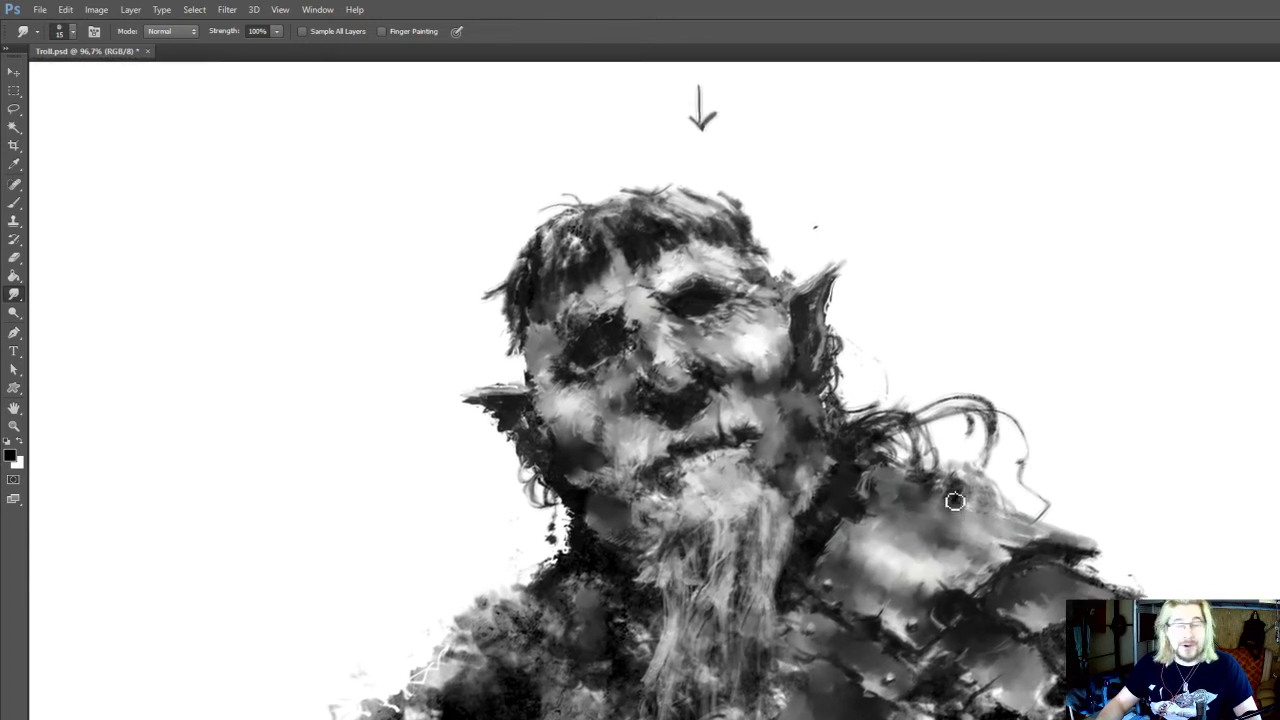
pyautogui.moveTo(1015, 541); pyautogui.dragTo(1019, 528)
# Sharpen the large shoulder plate's pointed outer tip with sampled near-black, reducing the brush to 10 px
pyautogui.press('b')
pyautogui.keyDown('alt'); pyautogui.click(1043, 543); pyautogui.keyUp('alt')
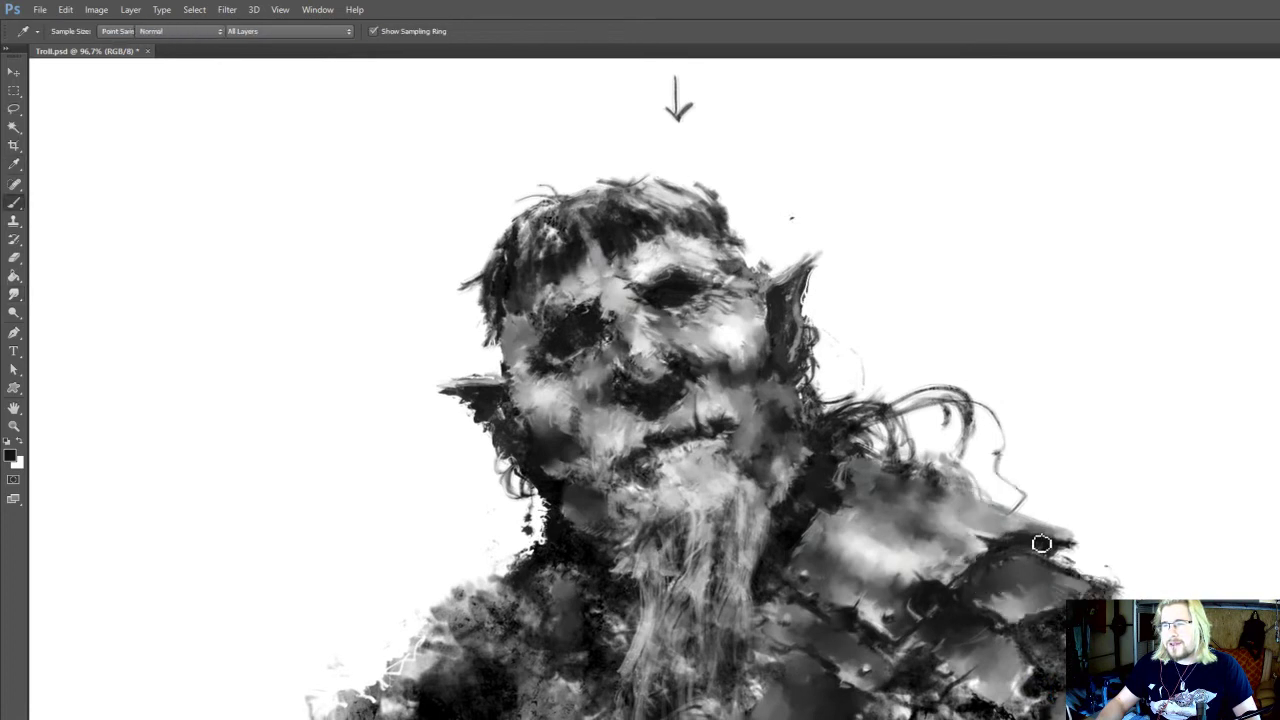
pyautogui.moveTo(919, 505)
pyautogui.mouseDown()
pyautogui.moveTo(940, 523)
pyautogui.moveTo(911, 520)
pyautogui.moveTo(867, 484)
pyautogui.mouseUp()
pyautogui.press('r')
pyautogui.press('b')
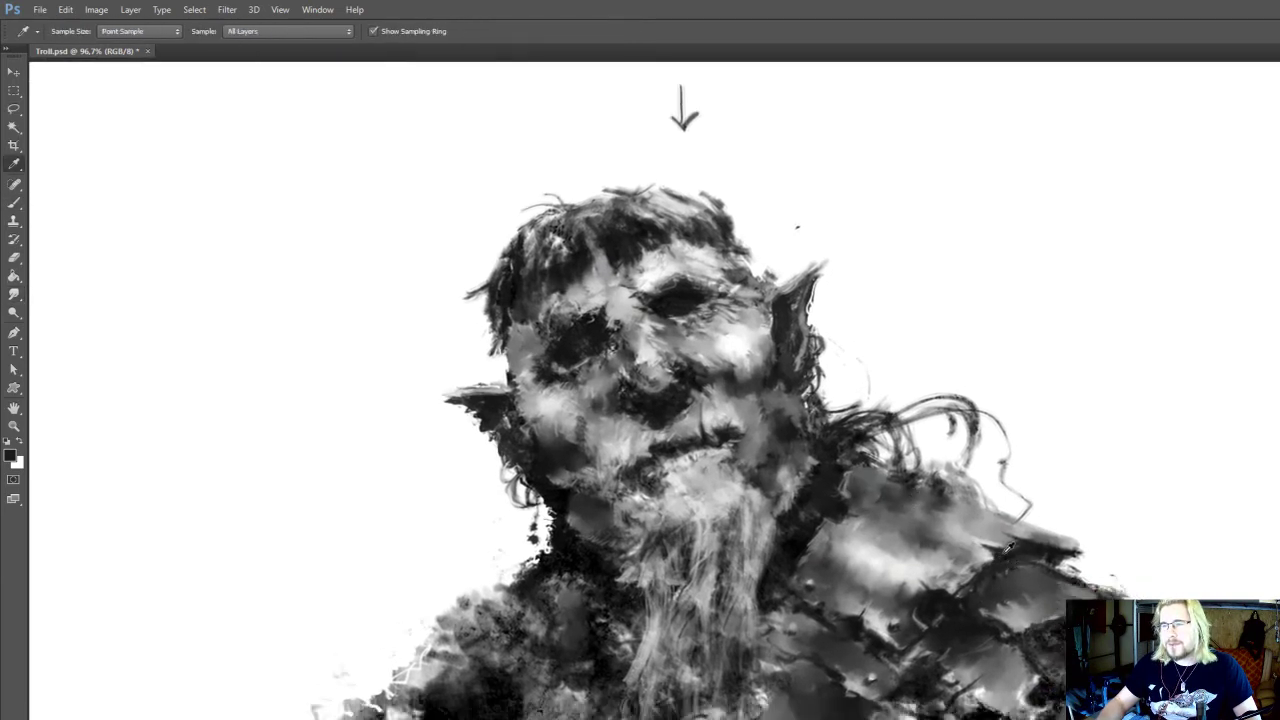
pyautogui.moveTo(1000, 530); pyautogui.dragTo(986, 476)
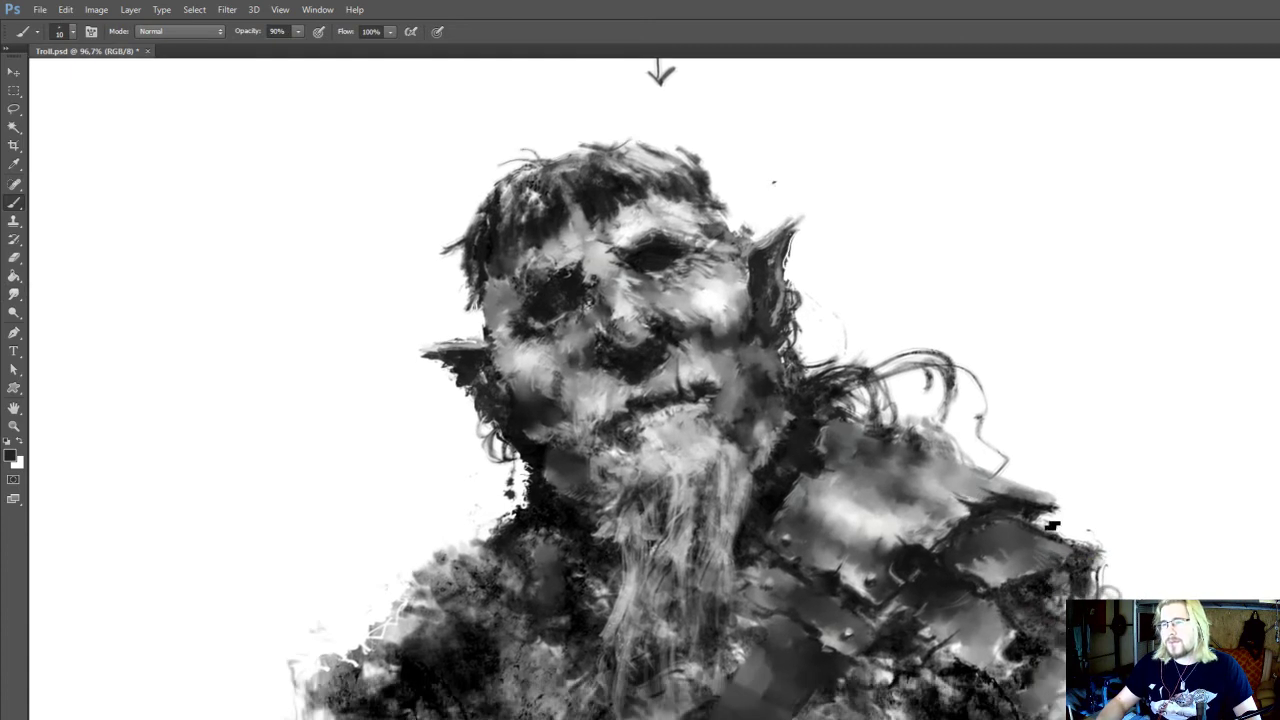
# Burn the large shoulder plate's upper edge with a 125 px brush, Shadows range and 30% exposure
pyautogui.press('e')
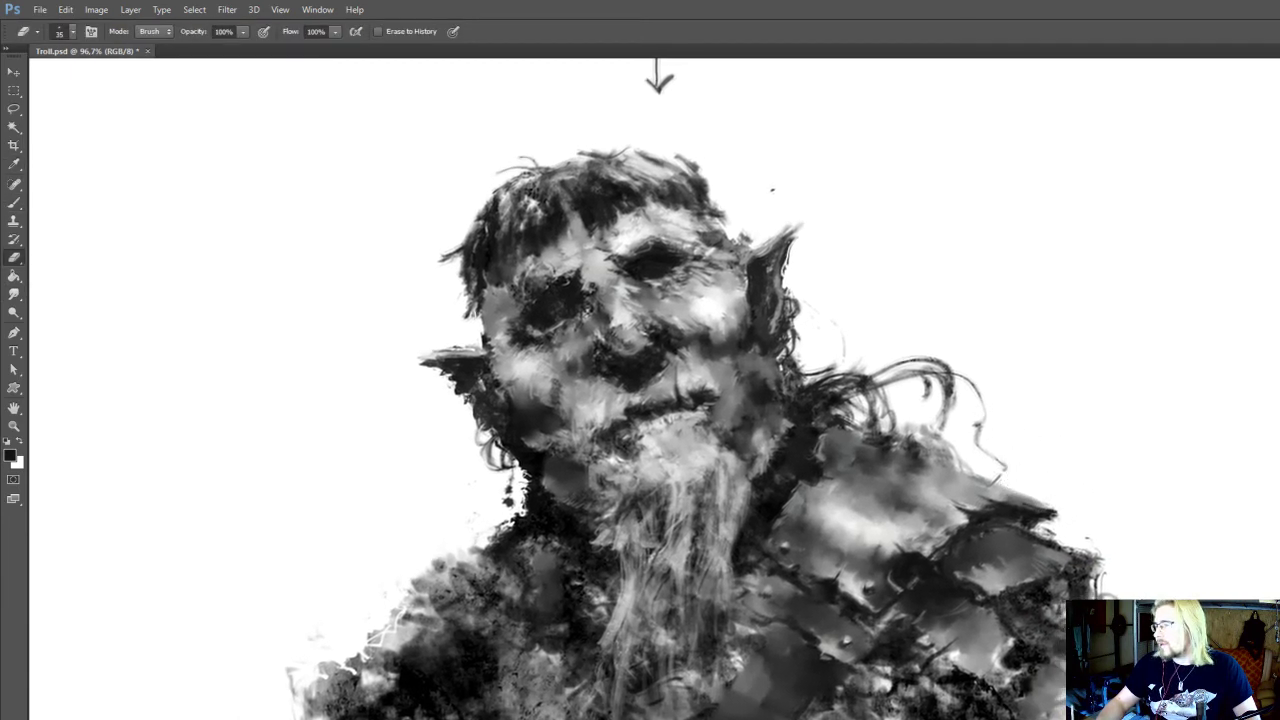
pyautogui.press('o')
pyautogui.moveTo(914, 446); pyautogui.dragTo(1046, 511)
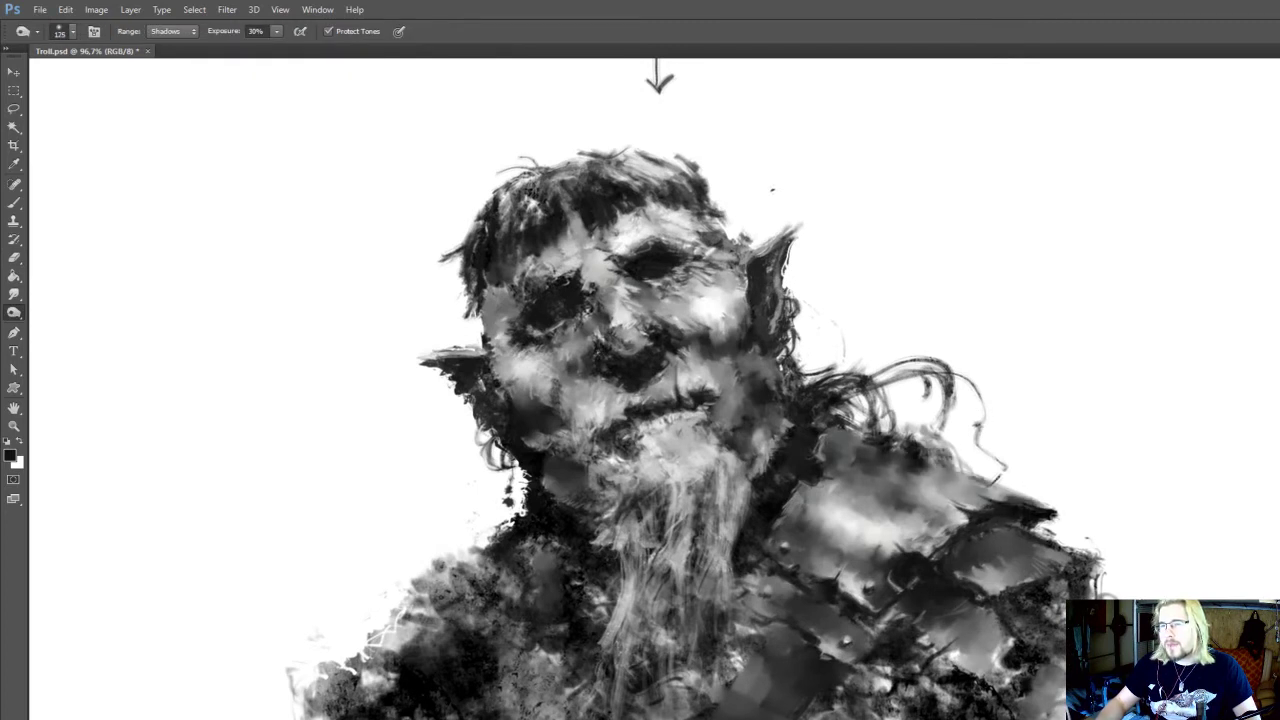
pyautogui.moveTo(980, 484); pyautogui.dragTo(1030, 504)
pyautogui.moveTo(912, 454)
pyautogui.mouseDown()
pyautogui.moveTo(962, 480)
pyautogui.moveTo(988, 409)
pyautogui.mouseUp()
# Smudge the burned tones and edges of the shoulder plates at 20 px
pyautogui.press('r')
pyautogui.moveTo(929, 522); pyautogui.dragTo(929, 556)
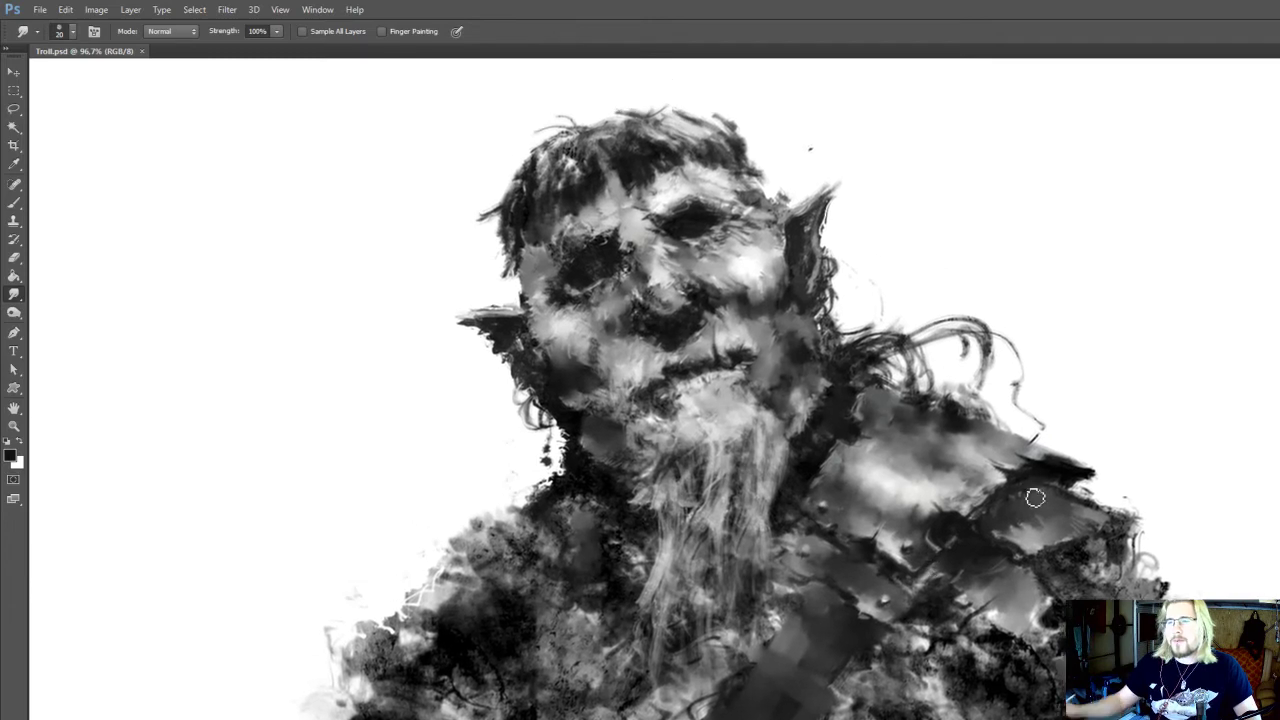
pyautogui.scroll(-4, 1034, 497)
pyautogui.scroll(-3, 1086, 520)
pyautogui.moveTo(1036, 500)
pyautogui.mouseDown()
pyautogui.moveTo(1079, 514)
pyautogui.moveTo(1058, 497)
pyautogui.mouseUp()
pyautogui.scroll(5, 1058, 497)
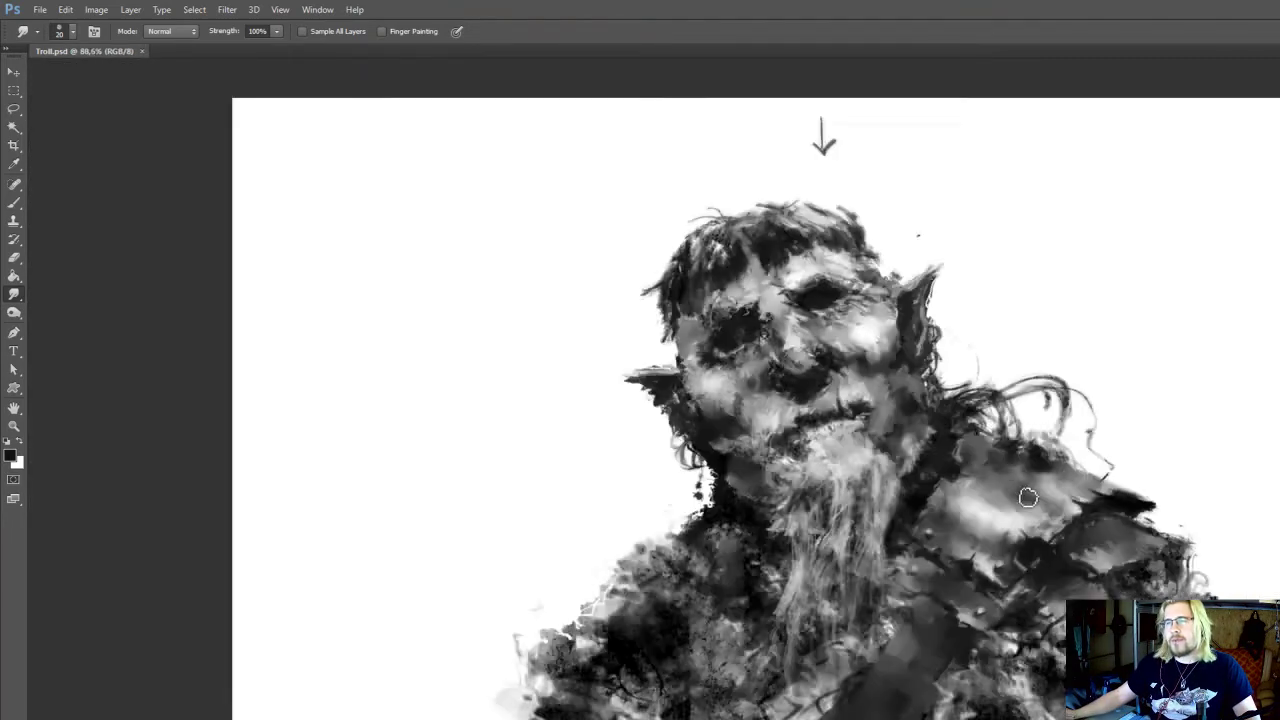
# Sample light grey below the chin and paint fine beard strands, reducing the brush to 9 px
pyautogui.moveTo(801, 561); pyautogui.dragTo(805, 519)
pyautogui.press('b')
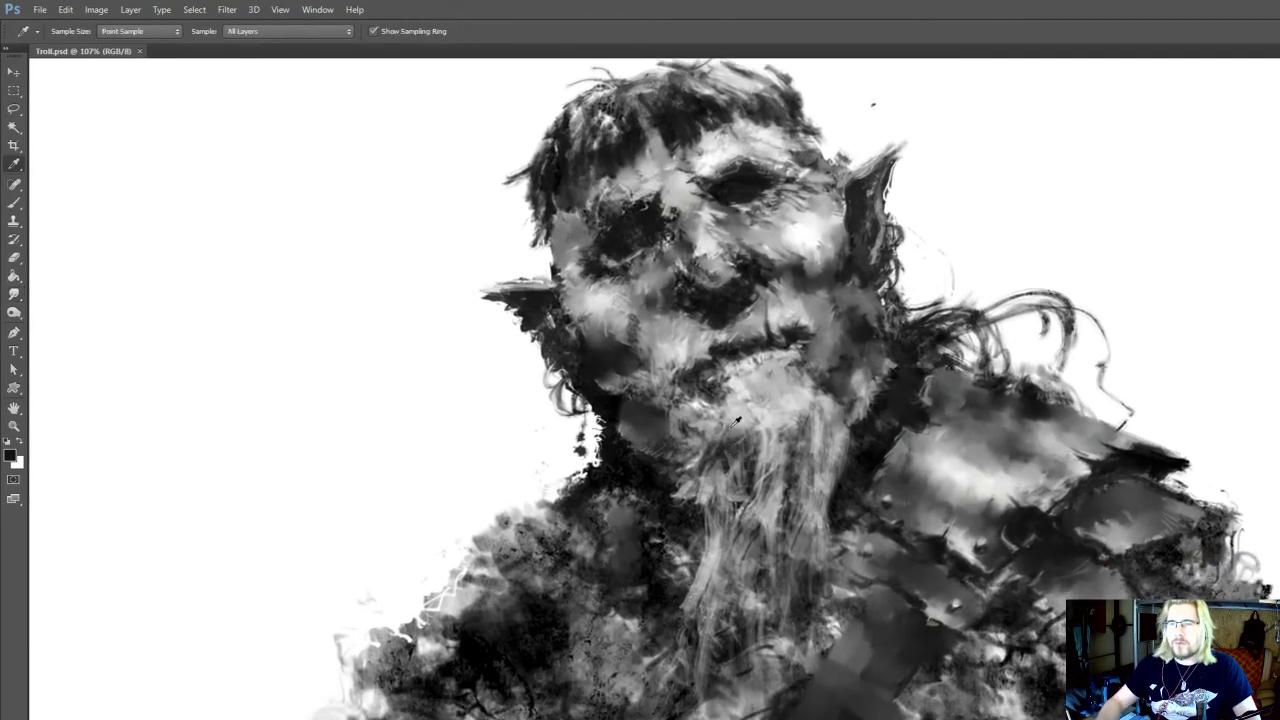
pyautogui.keyDown('alt'); pyautogui.click(763, 428); pyautogui.keyUp('alt')
pyautogui.moveTo(734, 540)
pyautogui.mouseDown()
pyautogui.moveTo(697, 526)
pyautogui.moveTo(695, 537)
pyautogui.moveTo(751, 465)
pyautogui.mouseUp()
pyautogui.press('[')
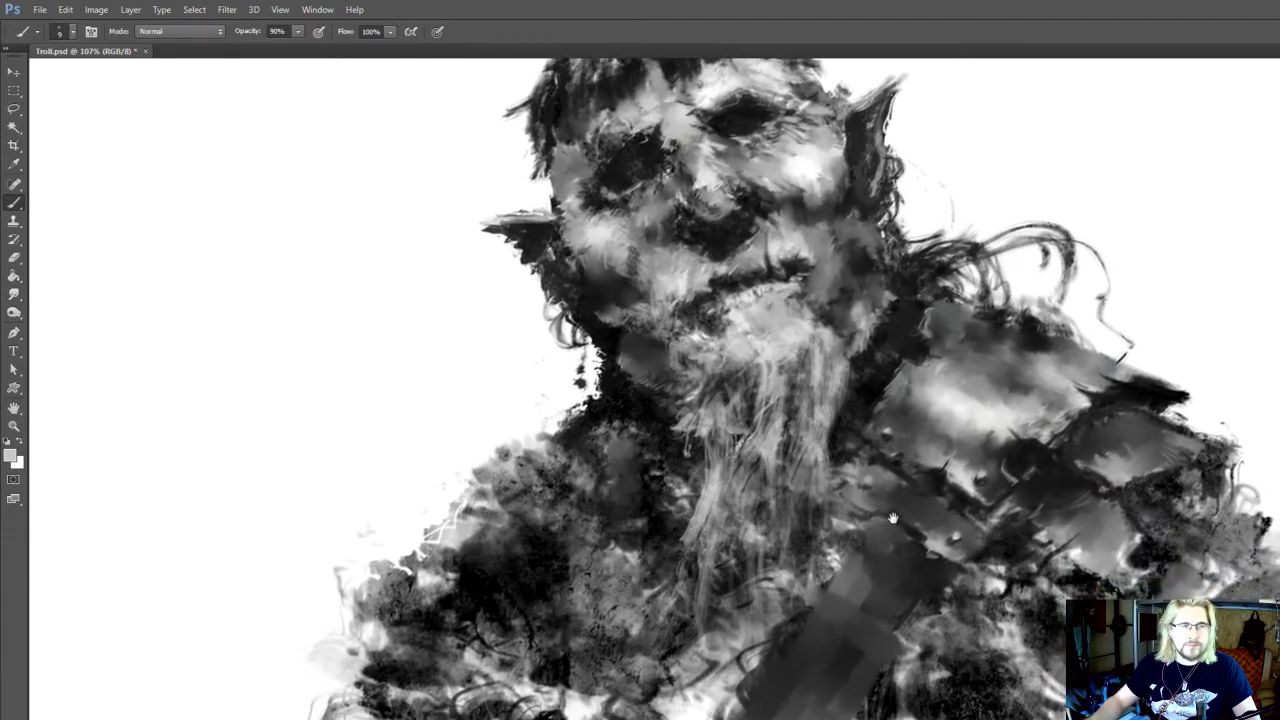
# Darken the top of the chest strap with near-black at 35 to 45 px and smudge the neighbouring plate at 20 px
pyautogui.moveTo(975, 560); pyautogui.dragTo(968, 553)
pyautogui.keyDown('alt'); pyautogui.click(948, 580); pyautogui.keyUp('alt')
pyautogui.press(']')
pyautogui.press(']')
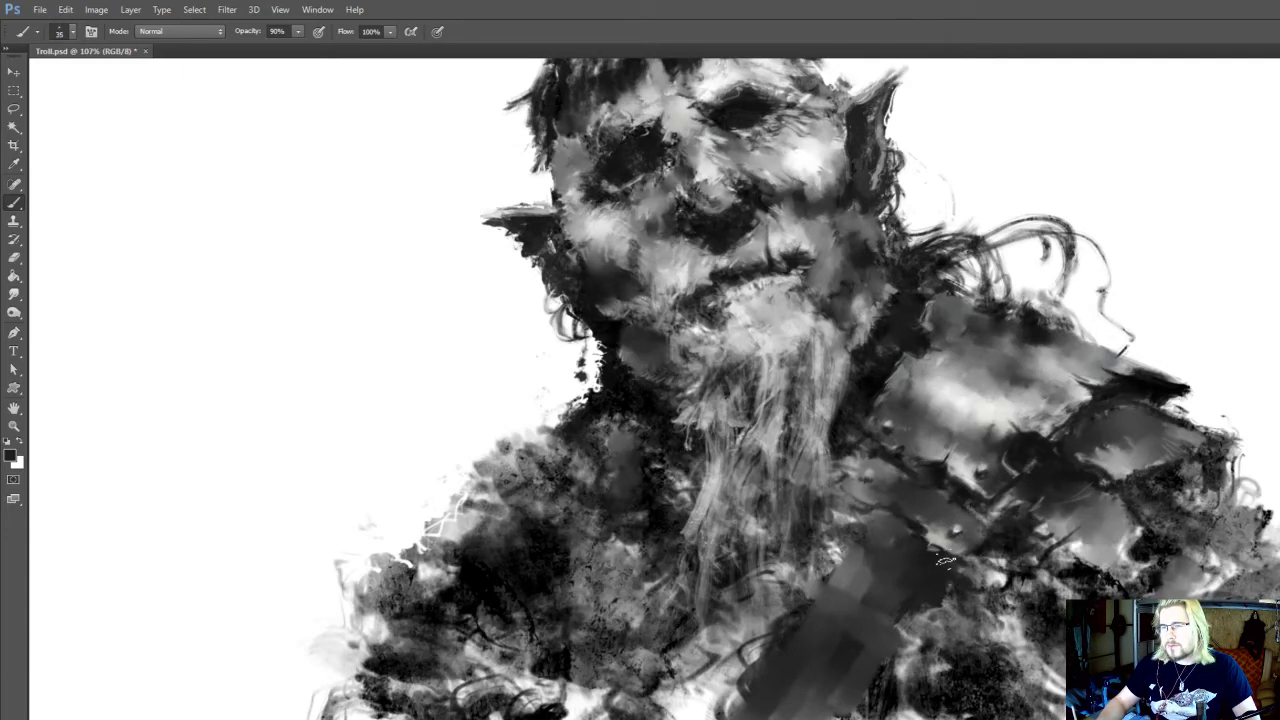
pyautogui.press(']')
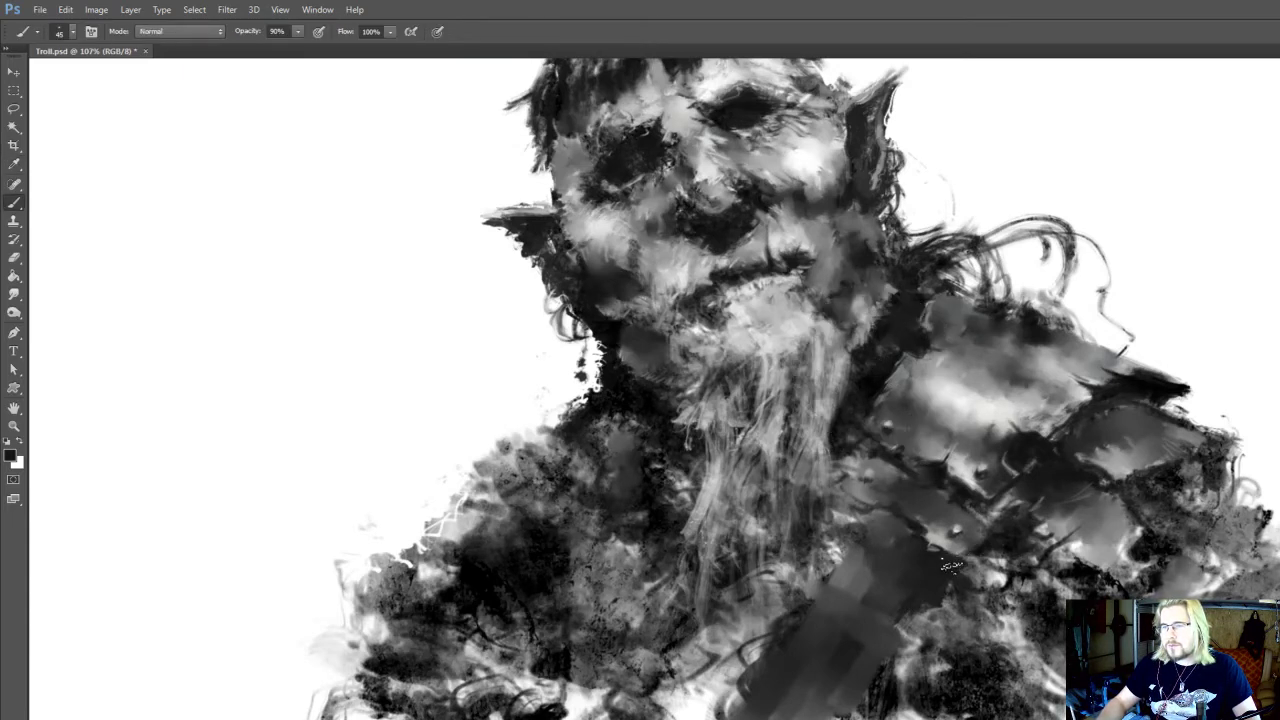
pyautogui.press('r')
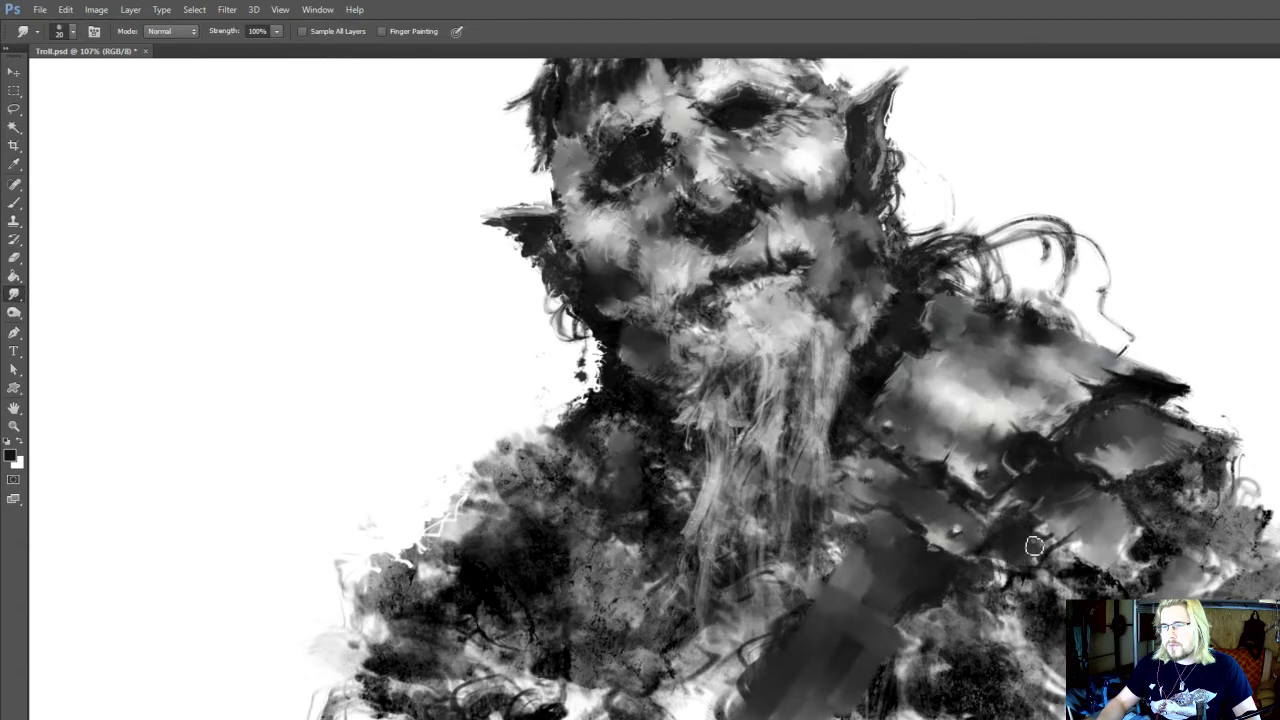
pyautogui.moveTo(1034, 546)
pyautogui.mouseDown()
pyautogui.moveTo(1020, 529)
pyautogui.moveTo(1006, 537)
pyautogui.moveTo(1020, 549)
pyautogui.mouseUp()
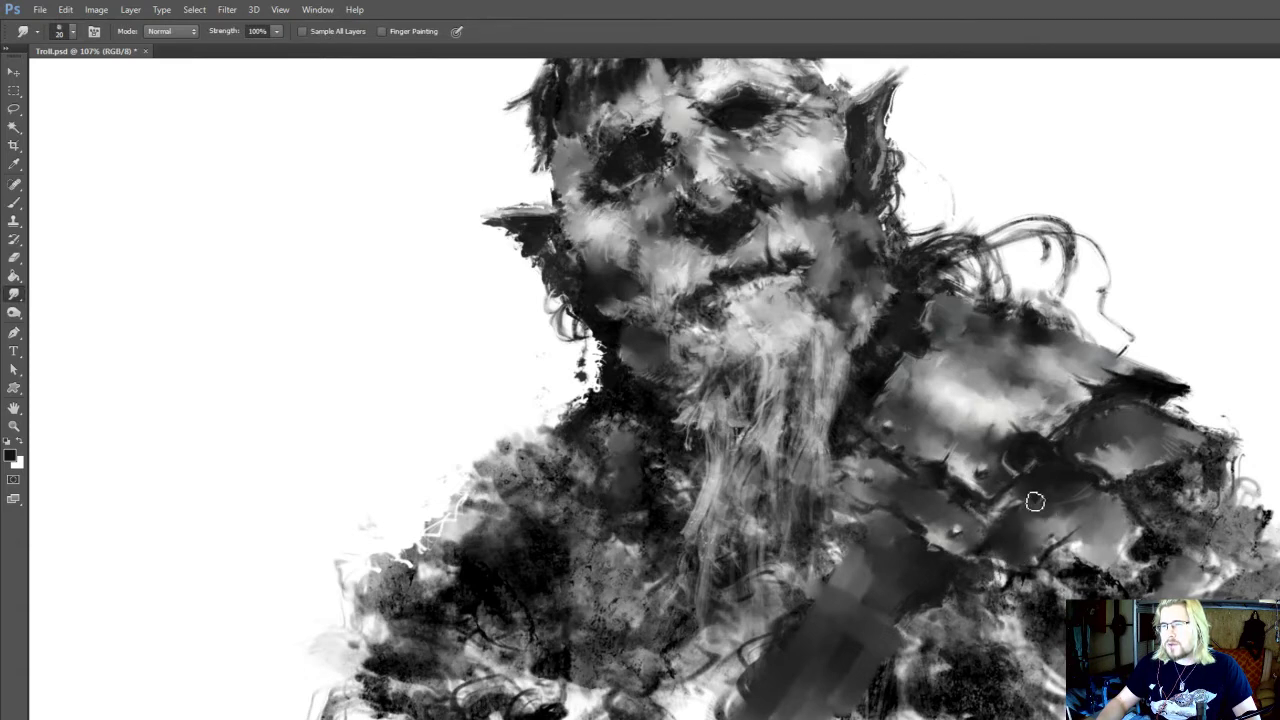
# Shade the lower shoulder plate with sampled near-black and grey, and blend its surface with a 20 px smudge
pyautogui.press('b')
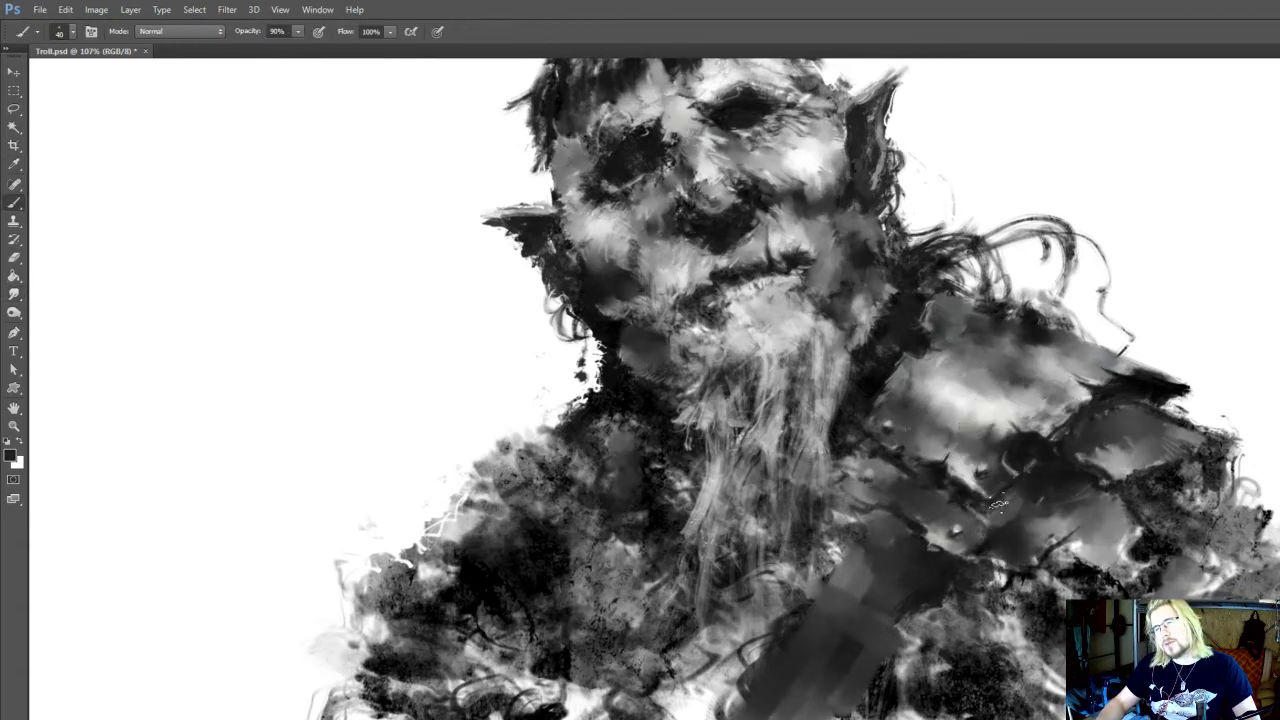
pyautogui.keyDown('alt'); pyautogui.click(1020, 446); pyautogui.keyUp('alt')
pyautogui.press('[')
pyautogui.moveTo(1027, 481)
pyautogui.mouseDown()
pyautogui.moveTo(967, 558)
pyautogui.moveTo(1070, 565)
pyautogui.mouseUp()
pyautogui.press('i')
pyautogui.click(1086, 561)
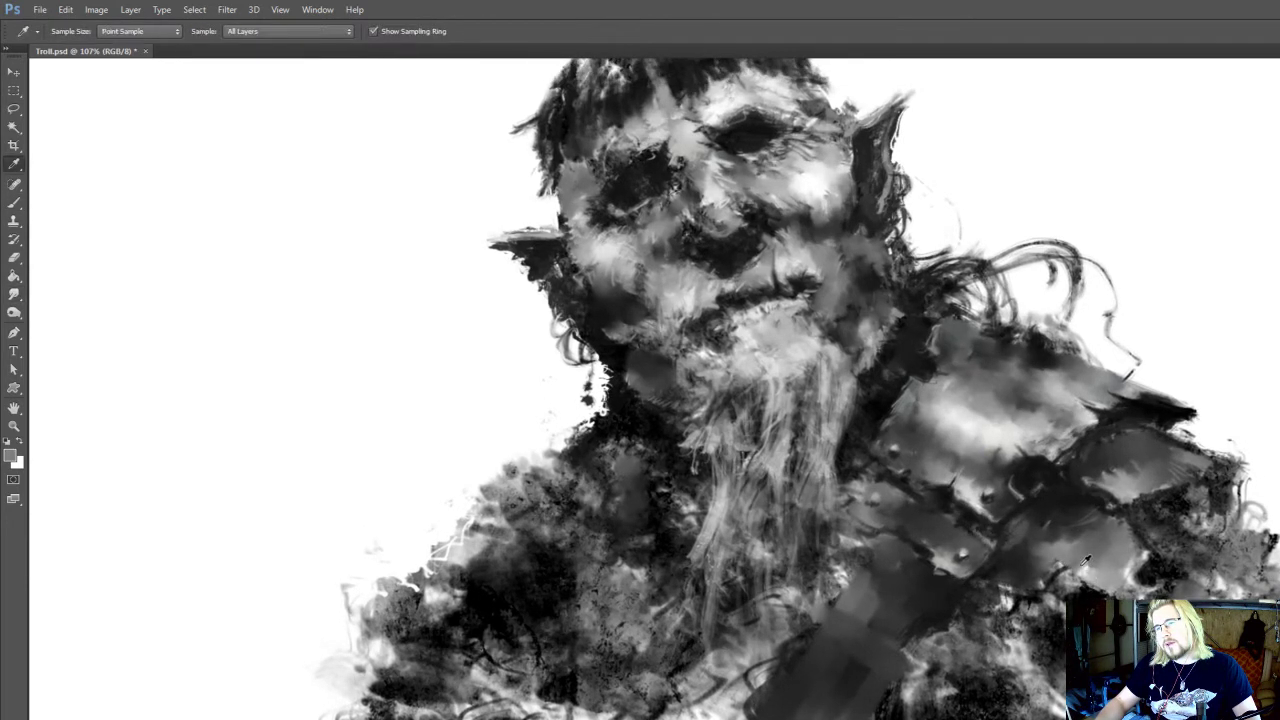
pyautogui.press('r')
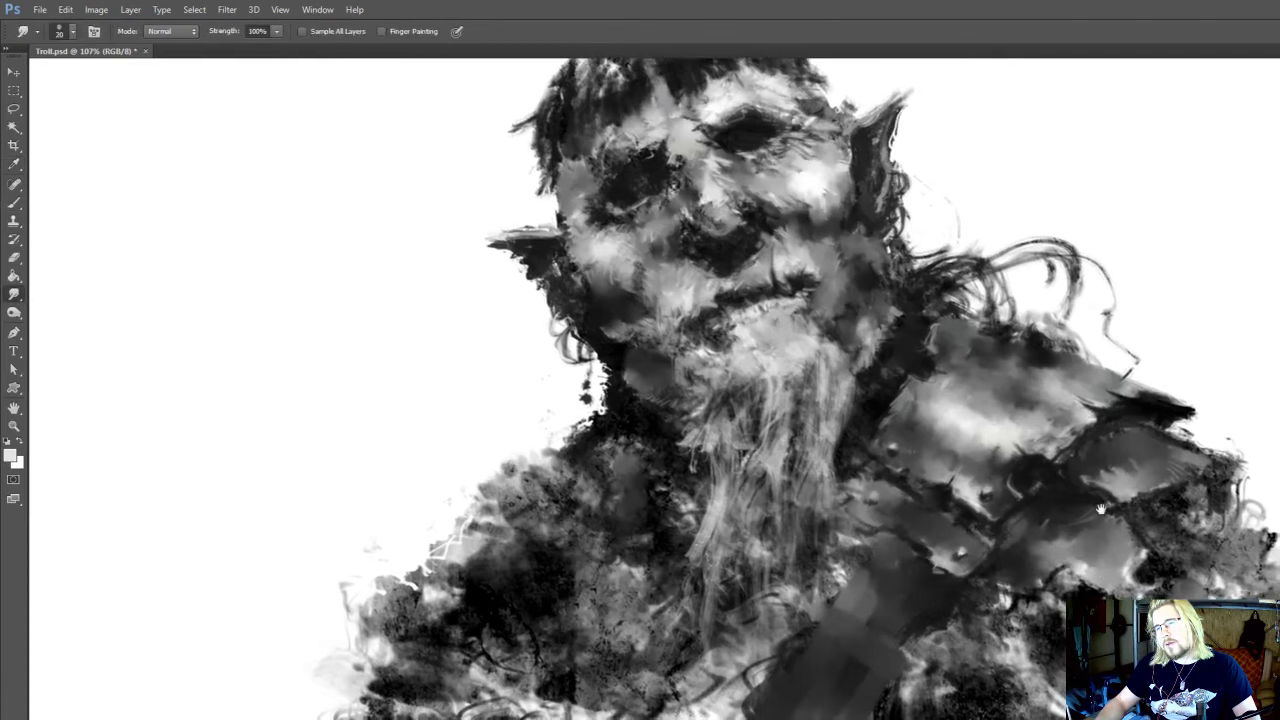
pyautogui.moveTo(1101, 509)
pyautogui.mouseDown()
pyautogui.moveTo(1096, 470)
pyautogui.moveTo(1185, 540)
pyautogui.moveTo(1205, 522)
pyautogui.moveTo(1139, 530)
pyautogui.mouseUp()
# Sample a tone at the outer shoulder plate, darken its outer edge and smudge it at 20 px
pyautogui.press('i')
pyautogui.click(1172, 470)
pyautogui.press('r')
pyautogui.press('b')
pyautogui.press('r')
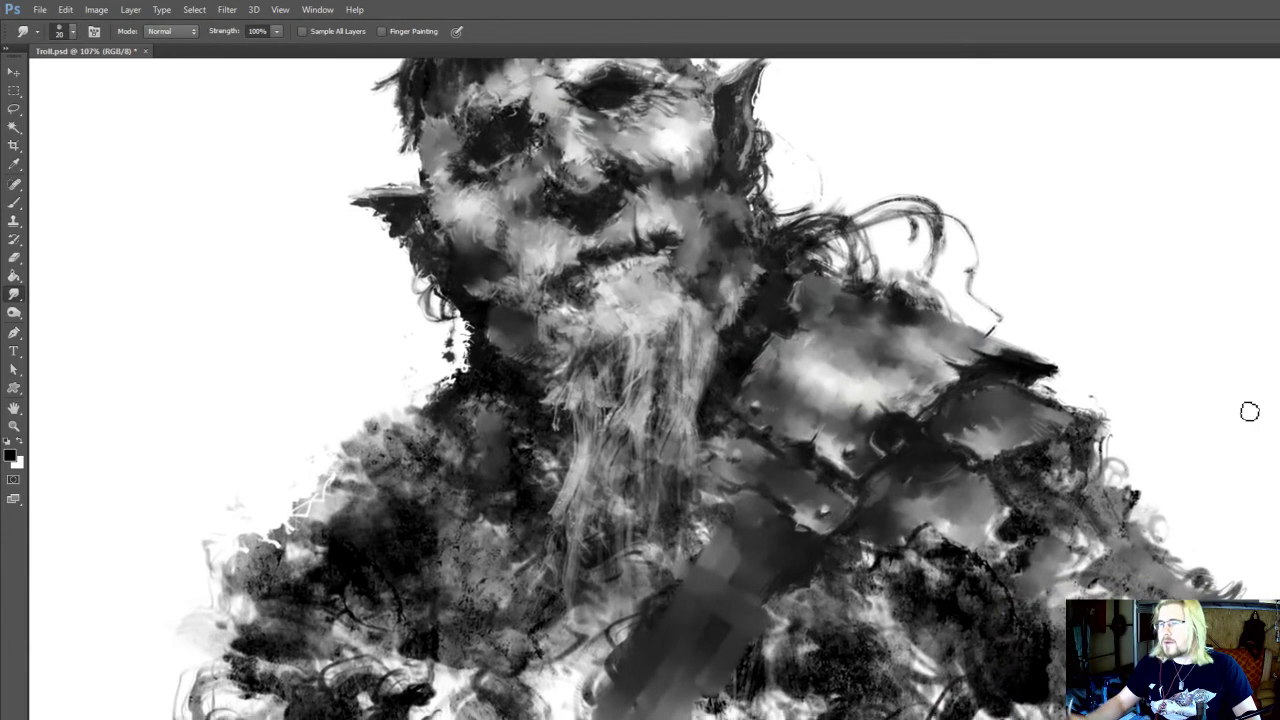
pyautogui.moveTo(1246, 412)
pyautogui.mouseDown()
pyautogui.moveTo(1120, 431)
pyautogui.moveTo(1100, 466)
pyautogui.mouseUp()
# Paint the upper arm below the outer shoulder plate with near-black at 35 px and smudge the strokes
pyautogui.press('b')
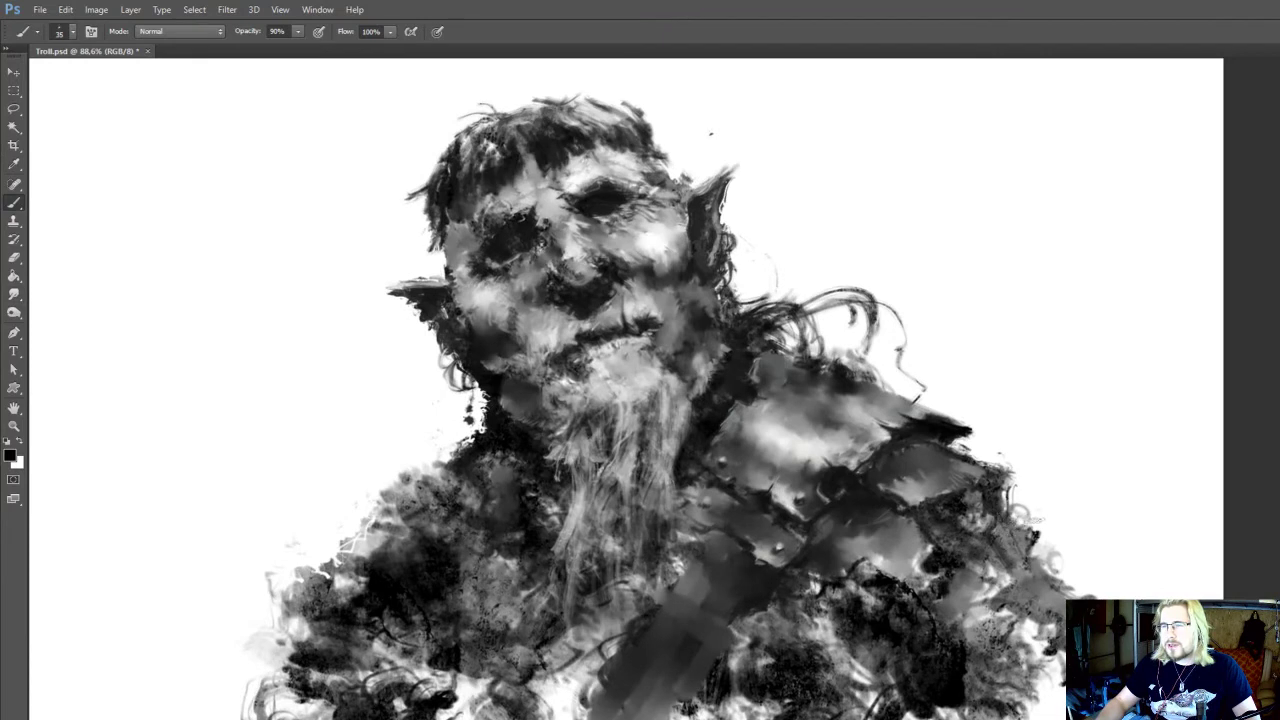
pyautogui.press('r')
pyautogui.press('b')
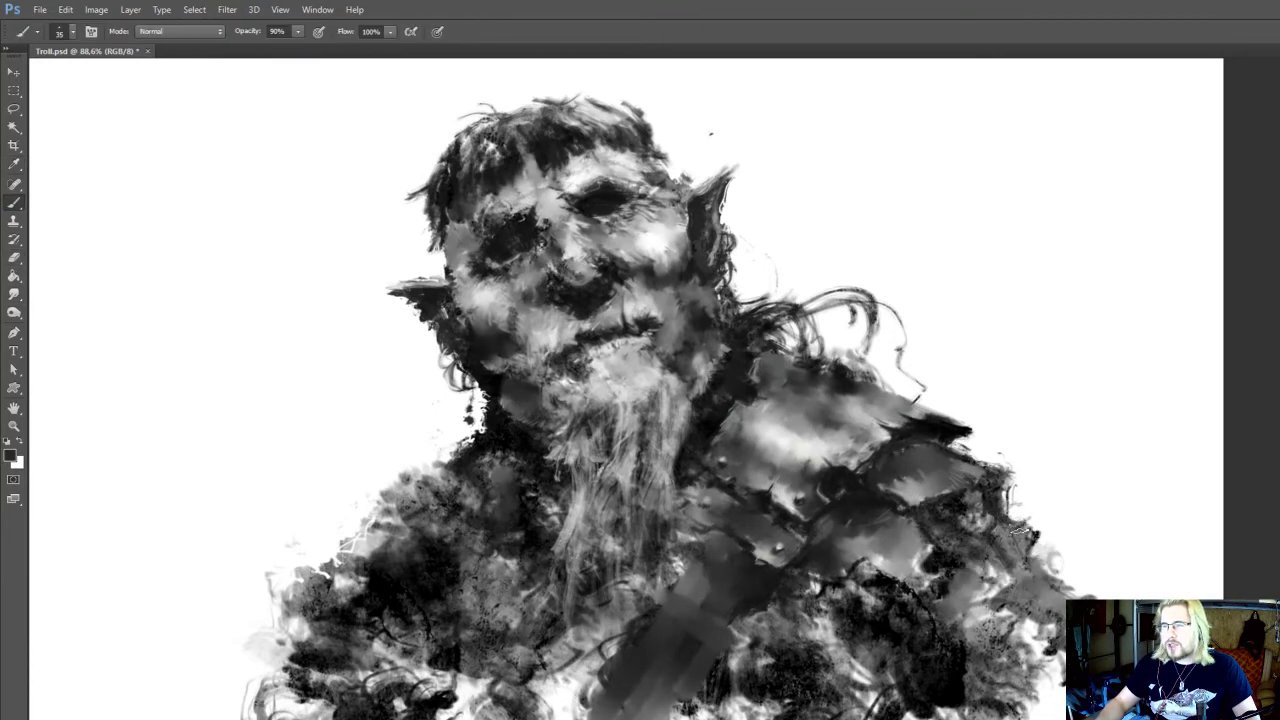
pyautogui.moveTo(1020, 537); pyautogui.dragTo(1010, 501)
pyautogui.press('r')
pyautogui.press('b')
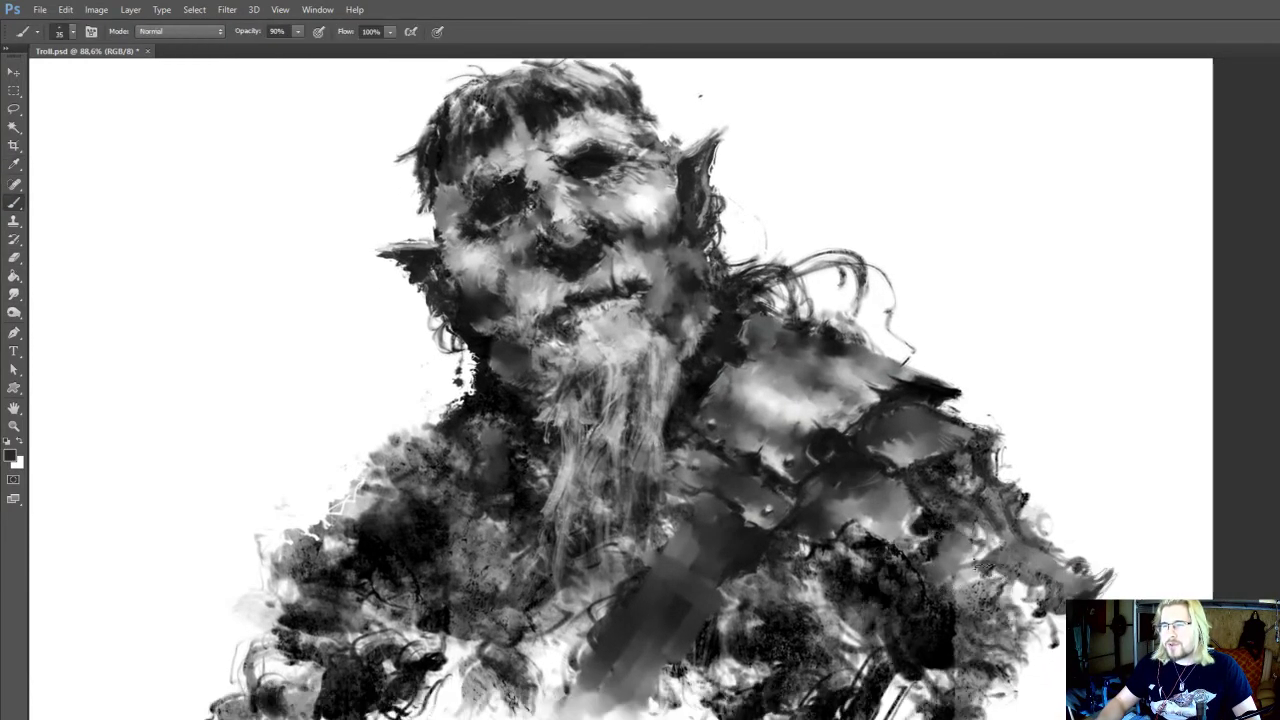
# Darken the upper arm beneath the shoulder plates with near-black brush strokes at 45 px
pyautogui.moveTo(983, 567)
pyautogui.mouseDown()
pyautogui.moveTo(1000, 577)
pyautogui.moveTo(962, 552)
pyautogui.moveTo(998, 575)
pyautogui.moveTo(1001, 561)
pyautogui.mouseUp()
pyautogui.press(']')
pyautogui.press(']')
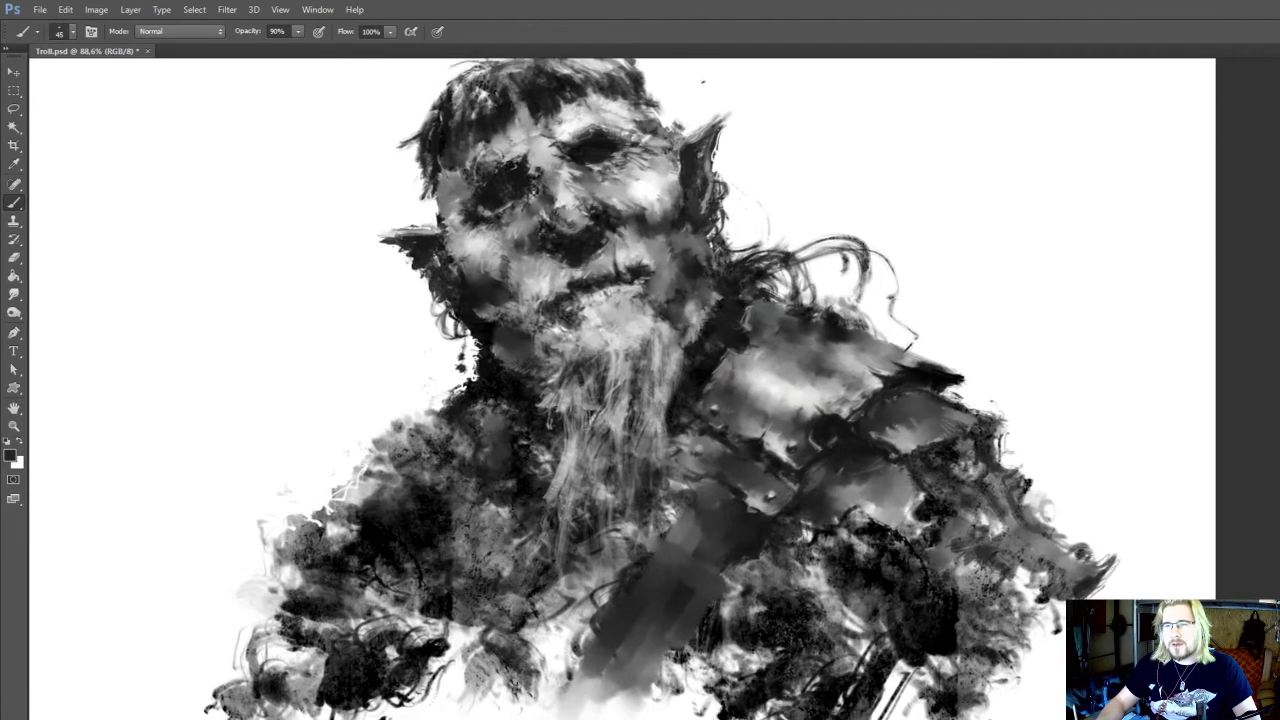
pyautogui.keyDown('alt'); pyautogui.click(857, 520); pyautogui.keyUp('alt')
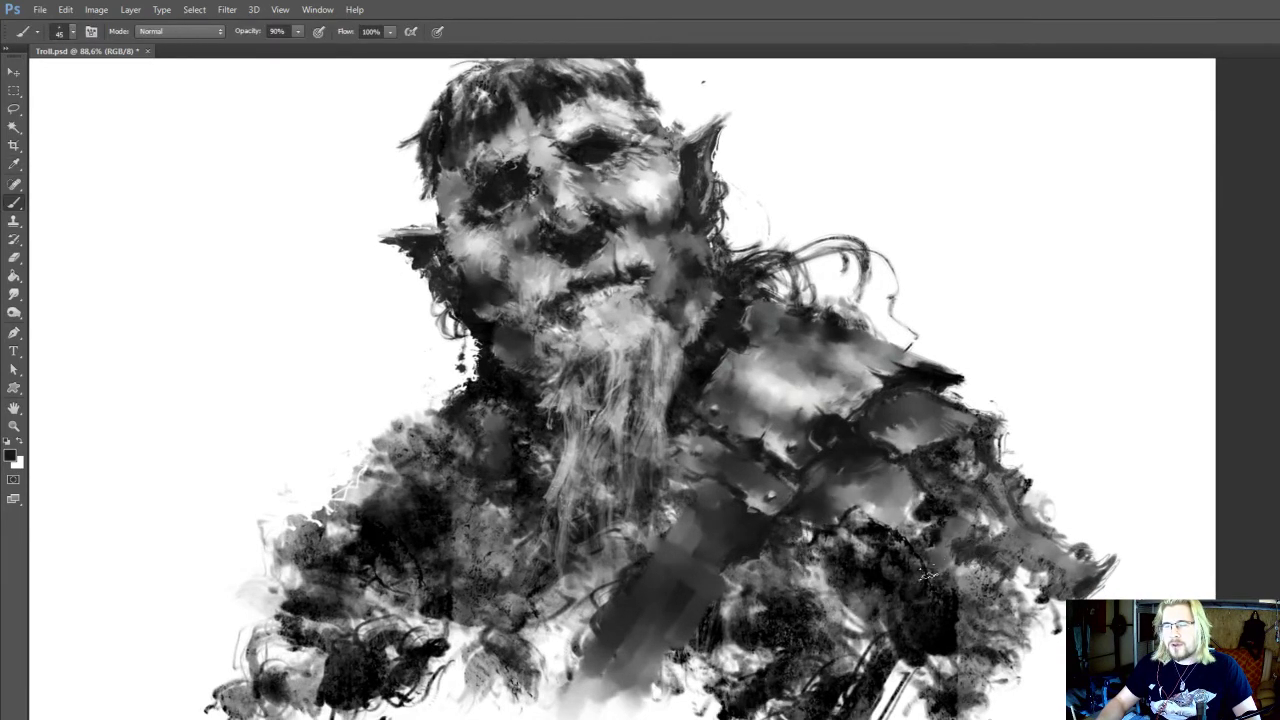
pyautogui.moveTo(838, 453); pyautogui.dragTo(856, 515)
pyautogui.keyDown('alt'); pyautogui.click(715, 434); pyautogui.keyUp('alt')
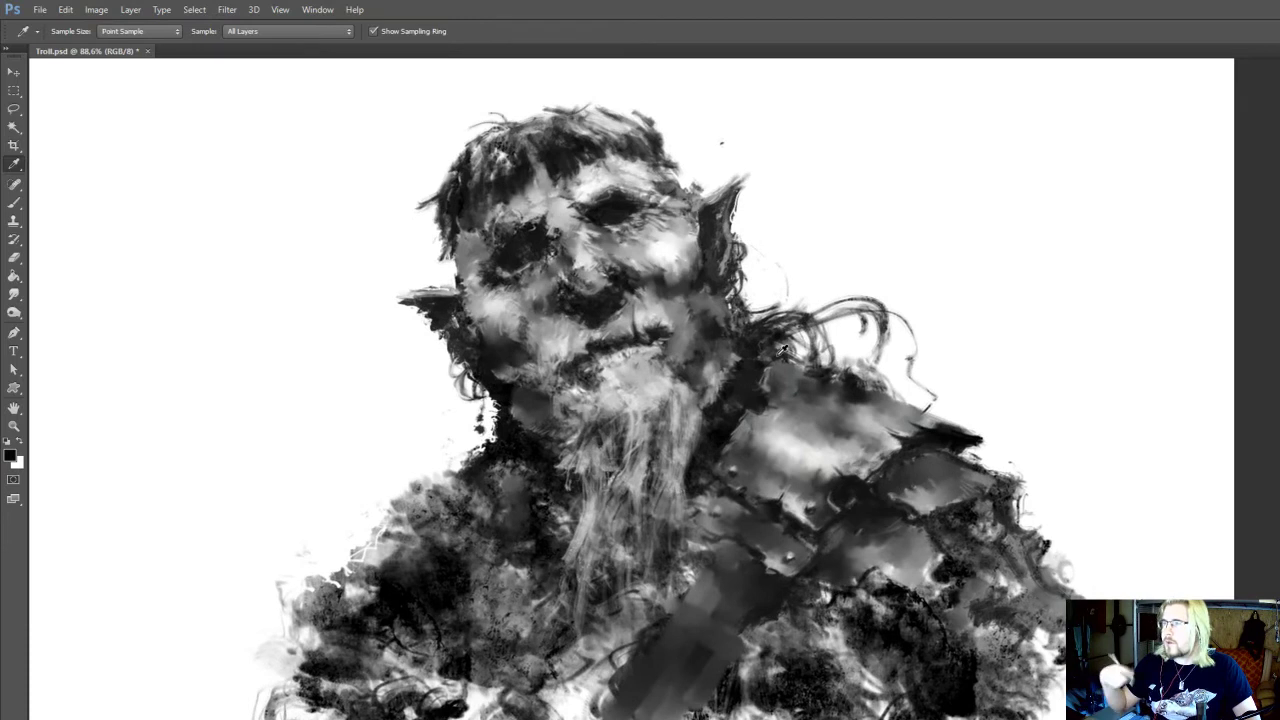
# Sample black and paint the shadowed outer part of the upper arm at 50 px
pyautogui.moveTo(959, 484); pyautogui.dragTo(954, 466)
pyautogui.press('b')
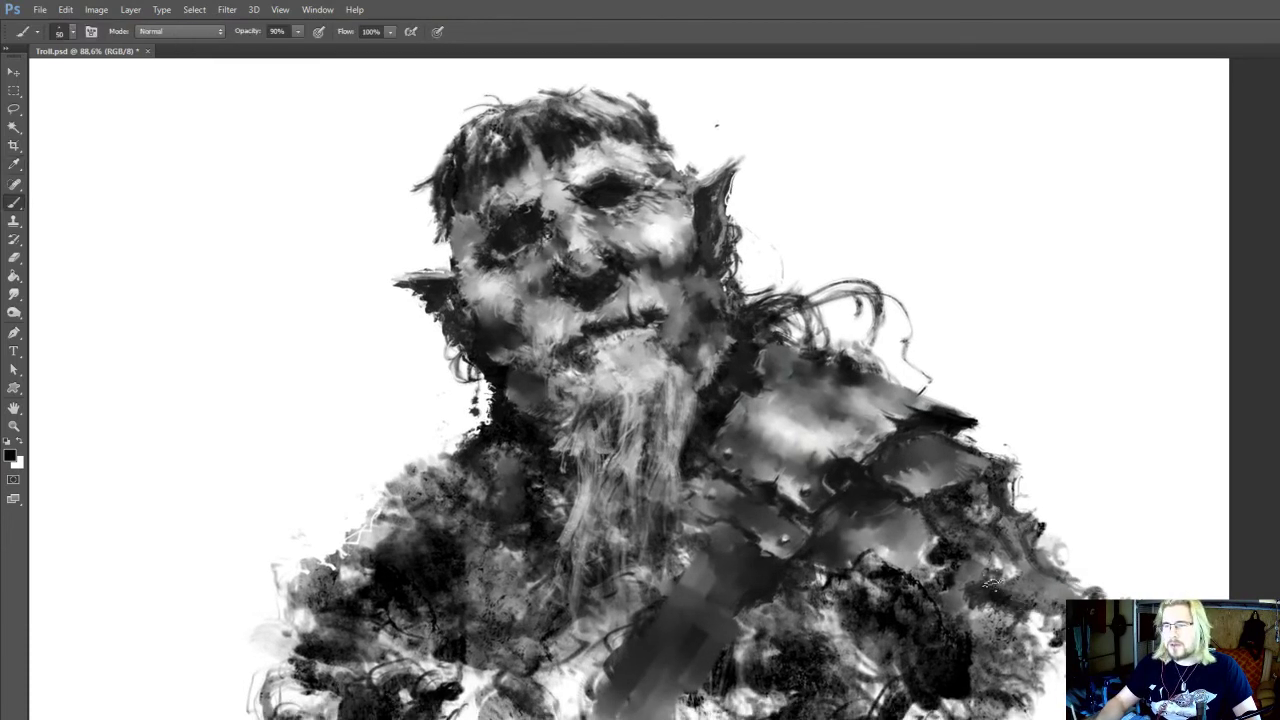
pyautogui.keyDown('alt'); pyautogui.click(996, 608); pyautogui.keyUp('alt')
pyautogui.moveTo(1004, 616); pyautogui.dragTo(1056, 665)
pyautogui.moveTo(1040, 620); pyautogui.dragTo(1028, 645)
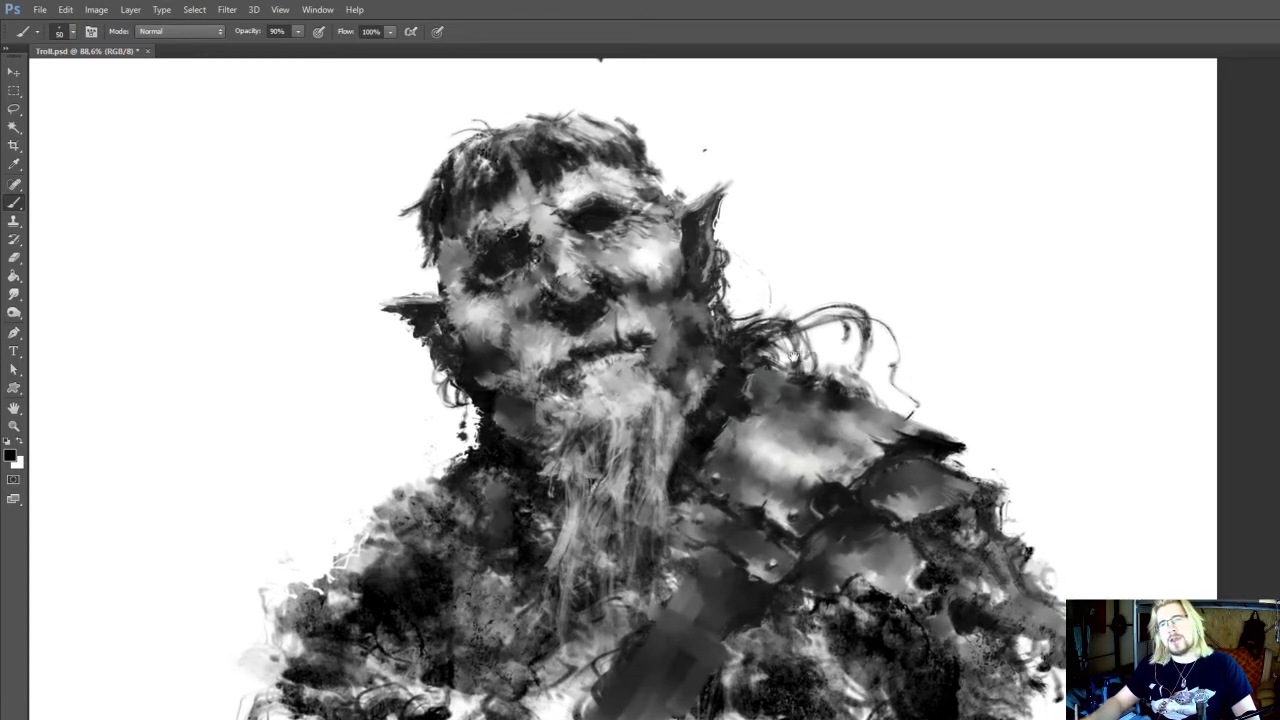
# Refine the outer arm with black at 35 px and cut light gaps into it with a 35 px eraser
pyautogui.press('[')
pyautogui.moveTo(600, 56)
pyautogui.mouseDown()
pyautogui.moveTo(596, 68)
pyautogui.moveTo(637, 37)
pyautogui.mouseUp()
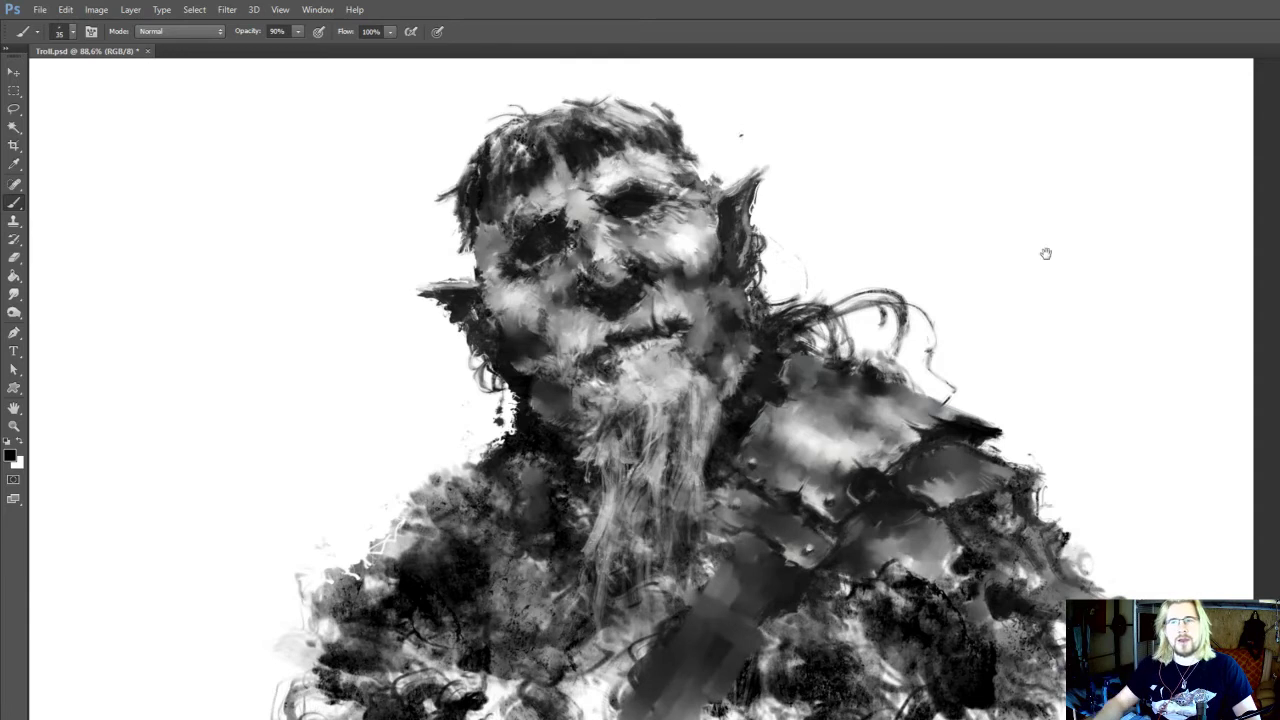
pyautogui.moveTo(1046, 251); pyautogui.dragTo(1046, 195)
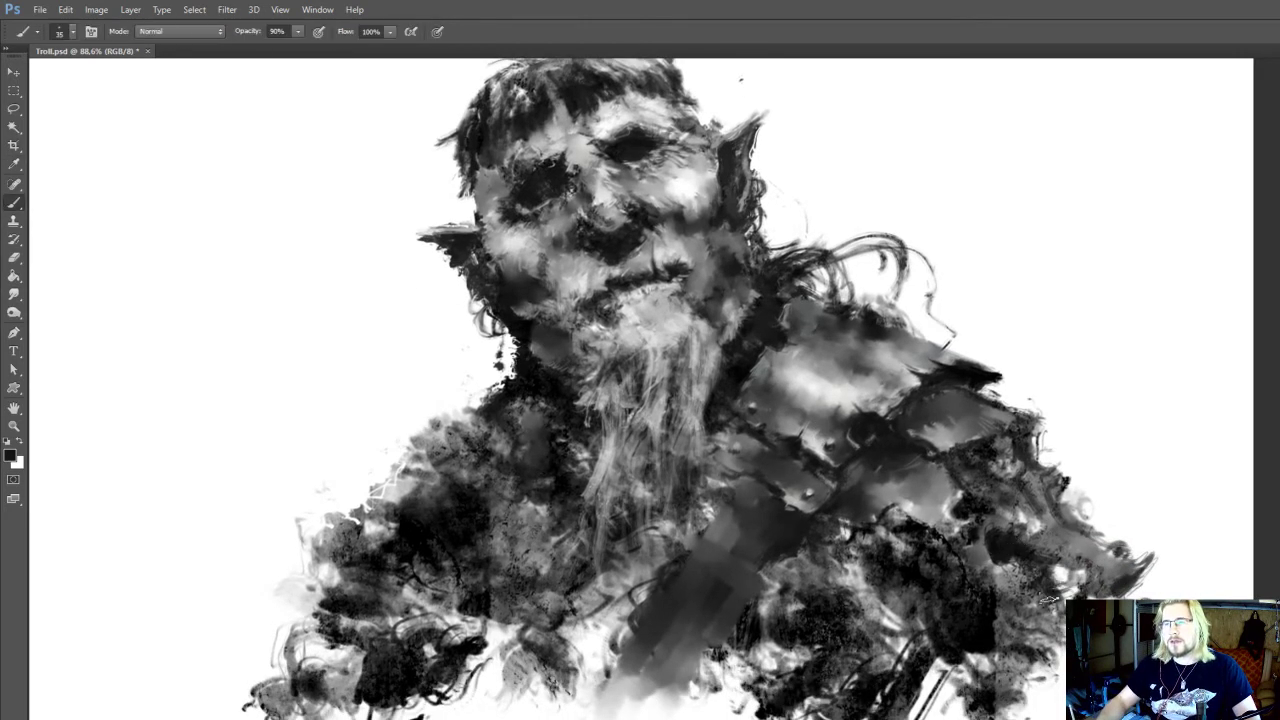
pyautogui.moveTo(1046, 604); pyautogui.dragTo(1028, 634)
pyautogui.press('e')
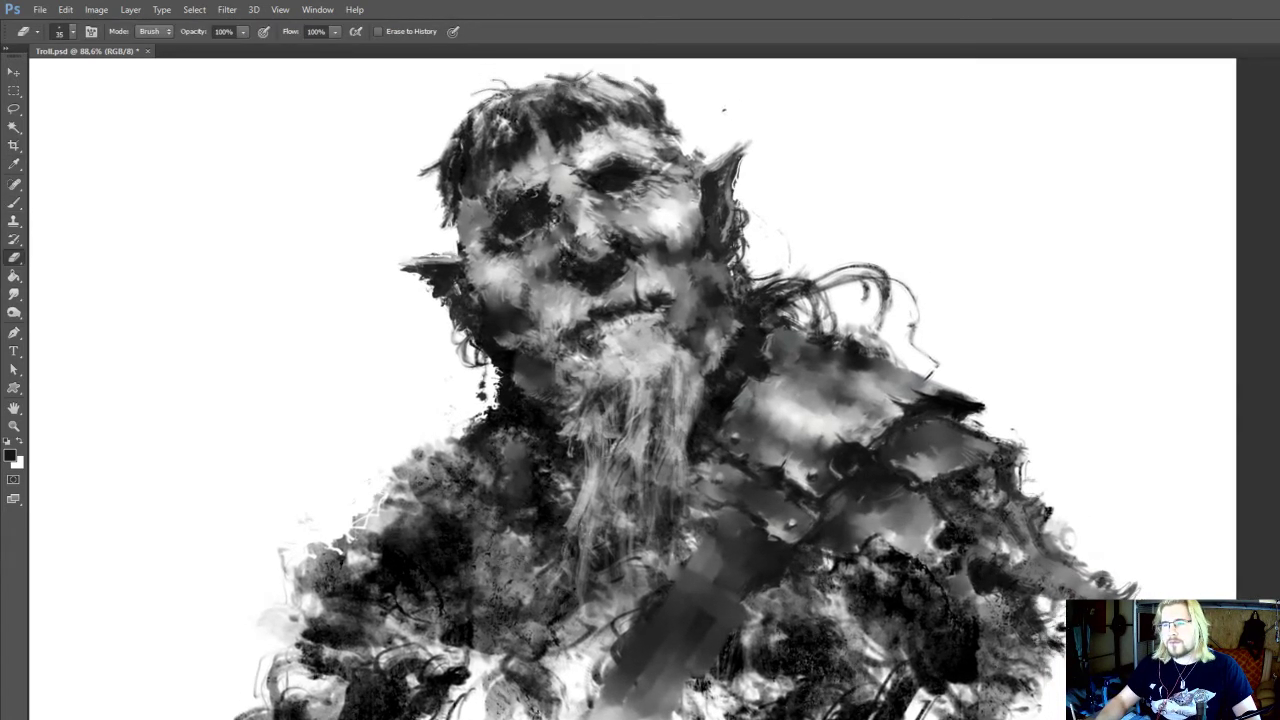
pyautogui.moveTo(984, 570); pyautogui.dragTo(1045, 585)
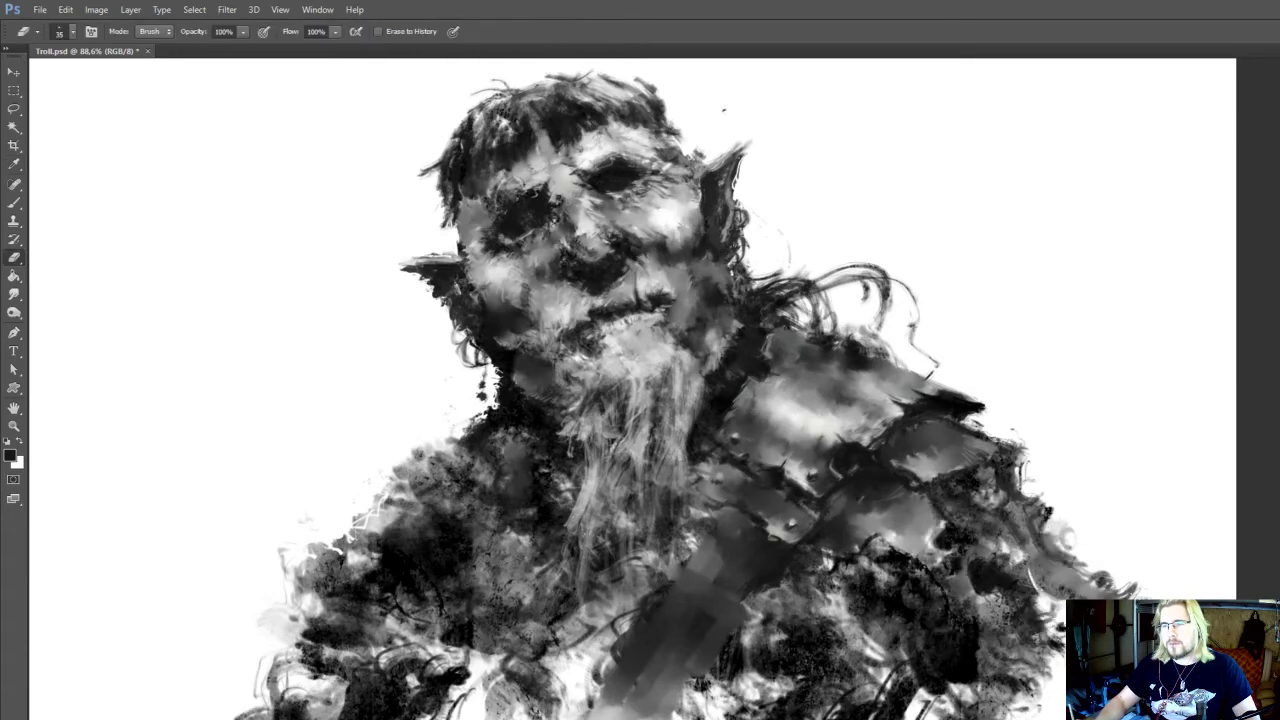
# Sample a dark tone and paint curled strands and the pointed tip along the outer arm at 35 px
pyautogui.press('b')
pyautogui.press('alt')
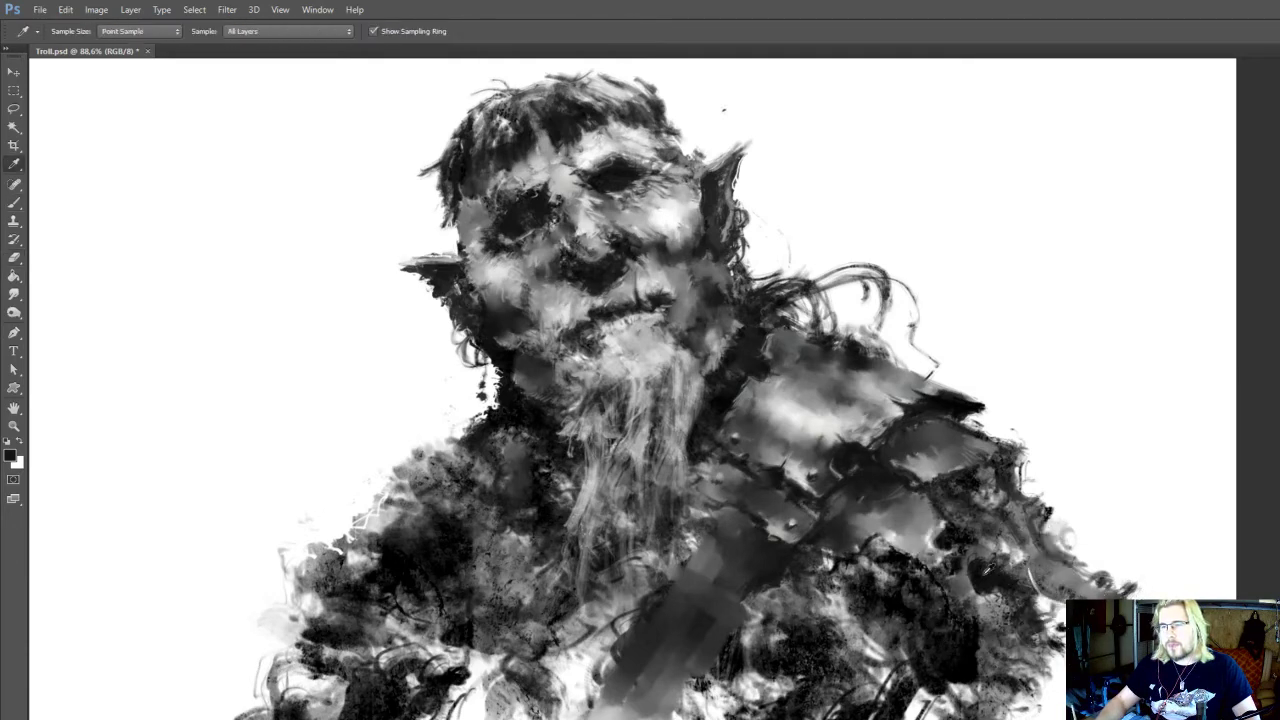
pyautogui.moveTo(1118, 592)
pyautogui.mouseDown()
pyautogui.moveTo(1144, 575)
pyautogui.moveTo(1100, 556)
pyautogui.moveTo(1116, 552)
pyautogui.mouseUp()
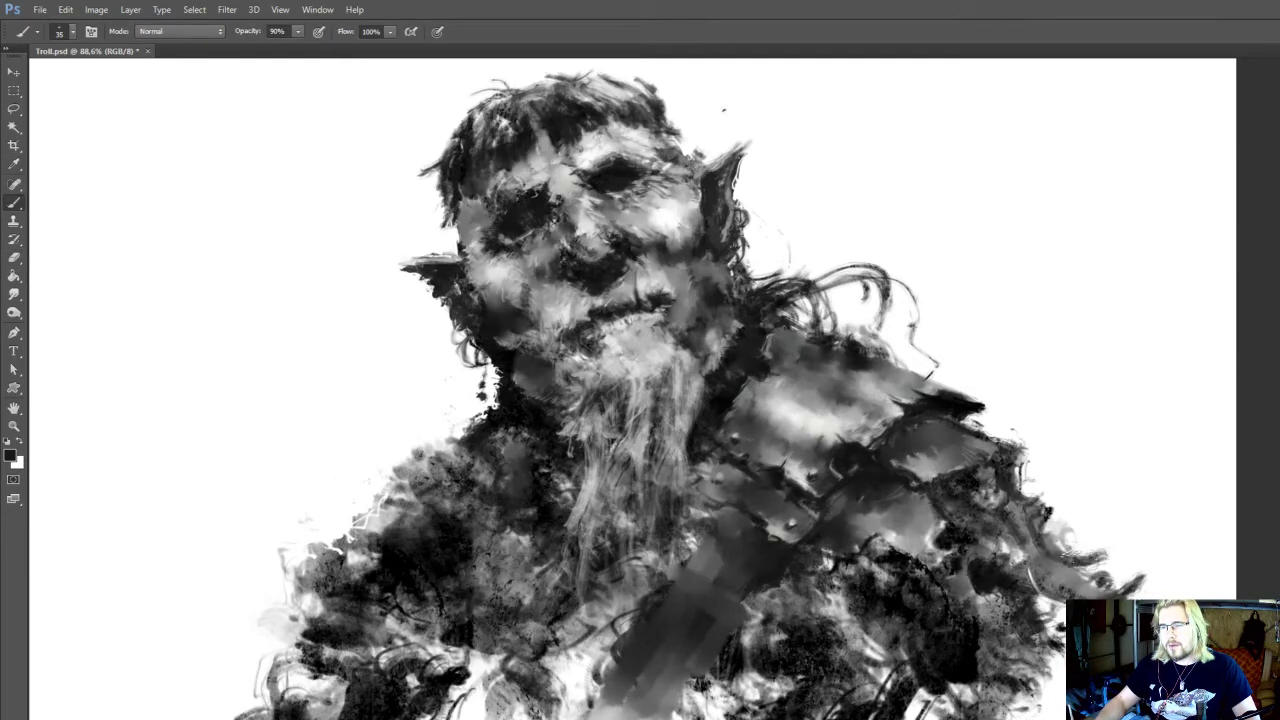
pyautogui.moveTo(1052, 642); pyautogui.dragTo(1064, 668)
pyautogui.moveTo(1062, 660); pyautogui.dragTo(1028, 698)
pyautogui.press('space')
pyautogui.moveTo(1035, 690)
pyautogui.mouseDown()
pyautogui.moveTo(1033, 658)
pyautogui.moveTo(1040, 673)
pyautogui.mouseUp()
pyautogui.press('r')
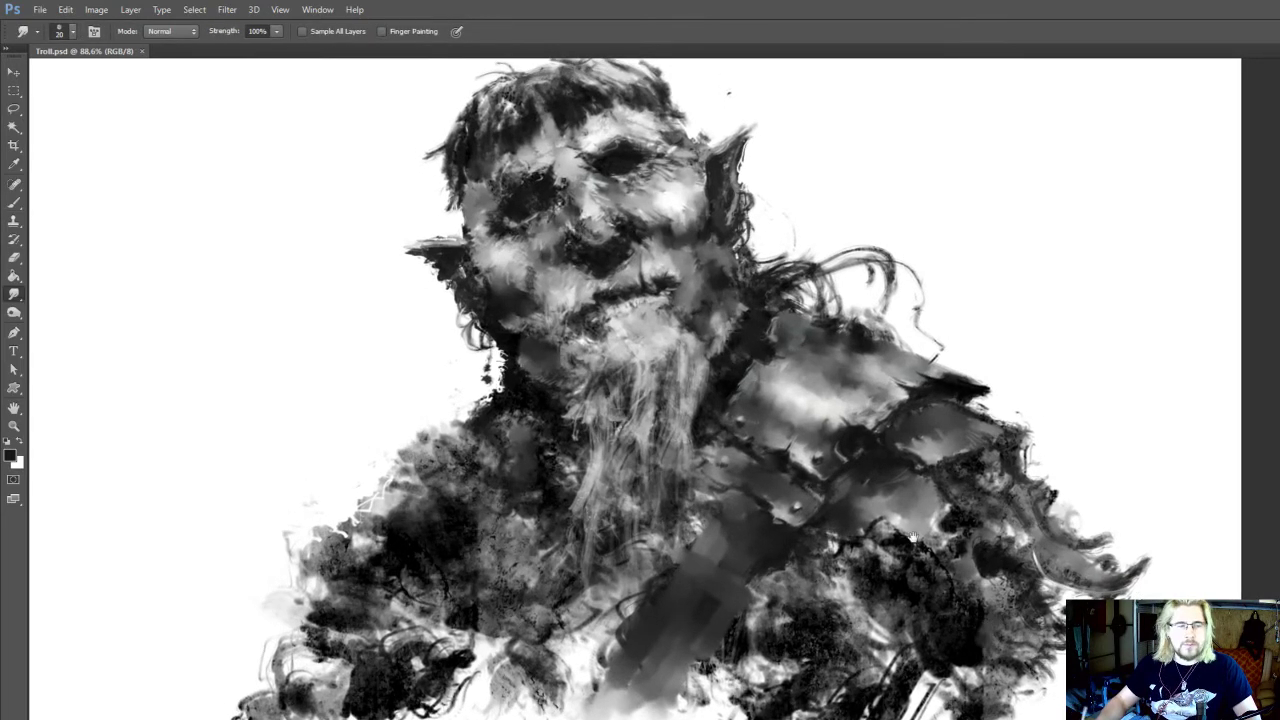
# Touch up the upper arm with a sampled dark grey, and pick up a light grey from the painting
pyautogui.press('space')
pyautogui.moveTo(913, 537); pyautogui.dragTo(999, 555)
pyautogui.press('i')
pyautogui.click(1068, 640)
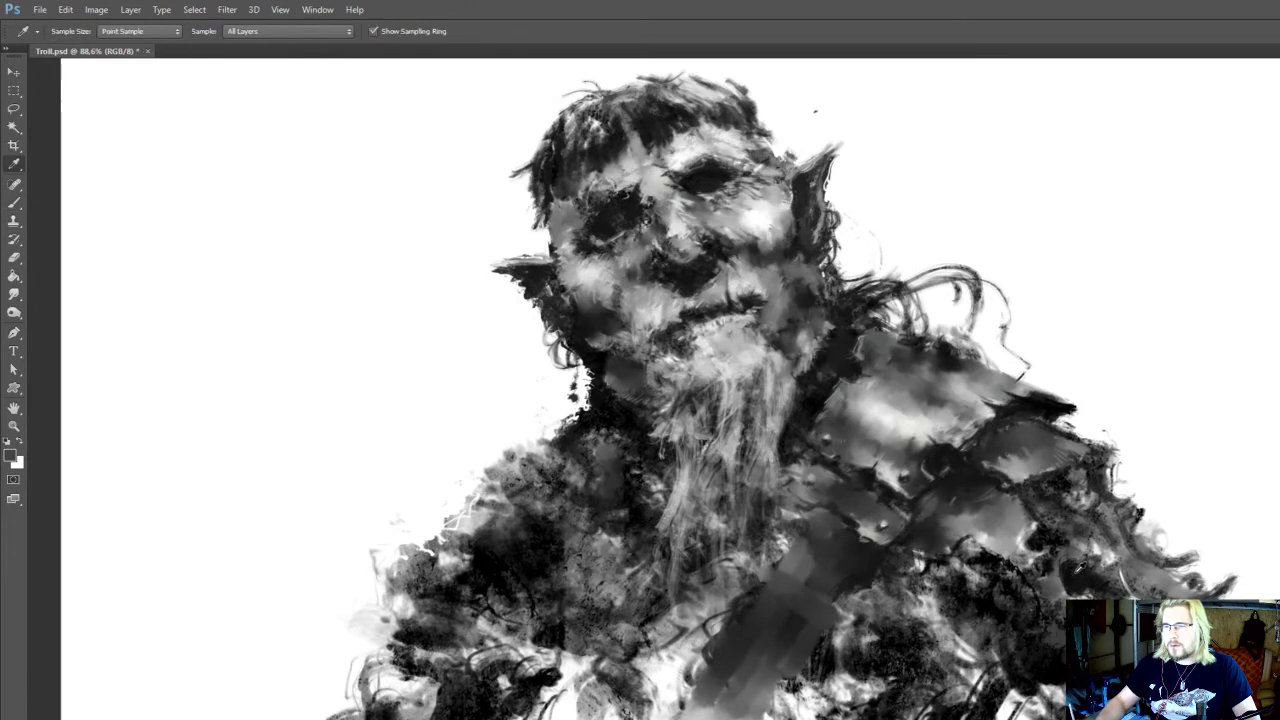
pyautogui.press('r')
pyautogui.press('b')
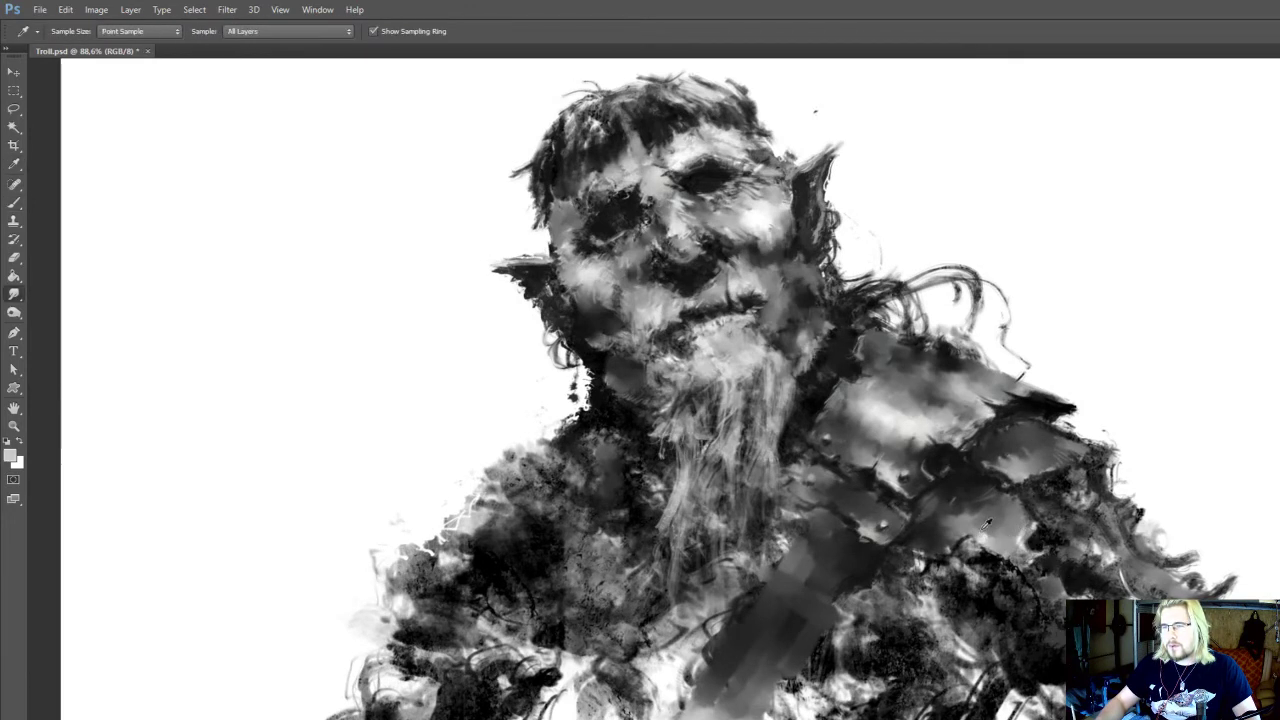
# Brighten the outer shoulder plate using Dodge on Highlights at 10% exposure, and smudge it at 20 px
pyautogui.press('space')
pyautogui.moveTo(1034, 485); pyautogui.dragTo(1036, 535)
pyautogui.press('r')
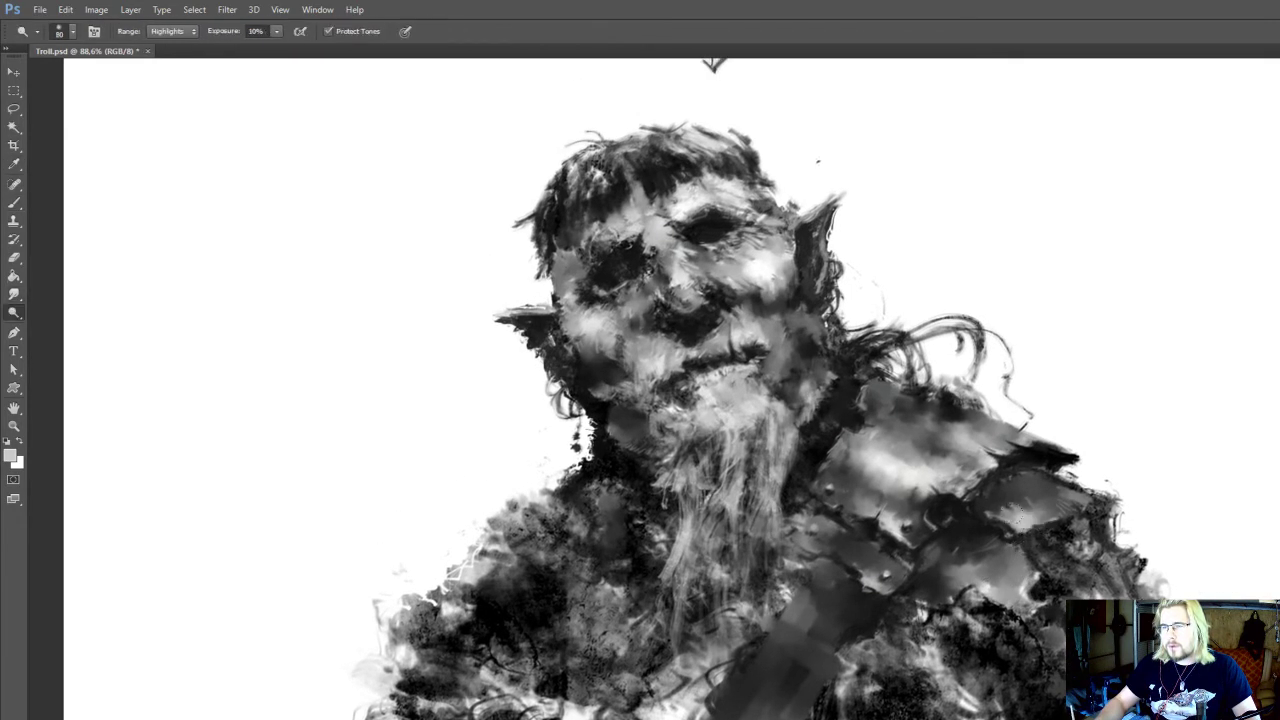
pyautogui.press('[')
pyautogui.moveTo(1030, 519); pyautogui.dragTo(1054, 511)
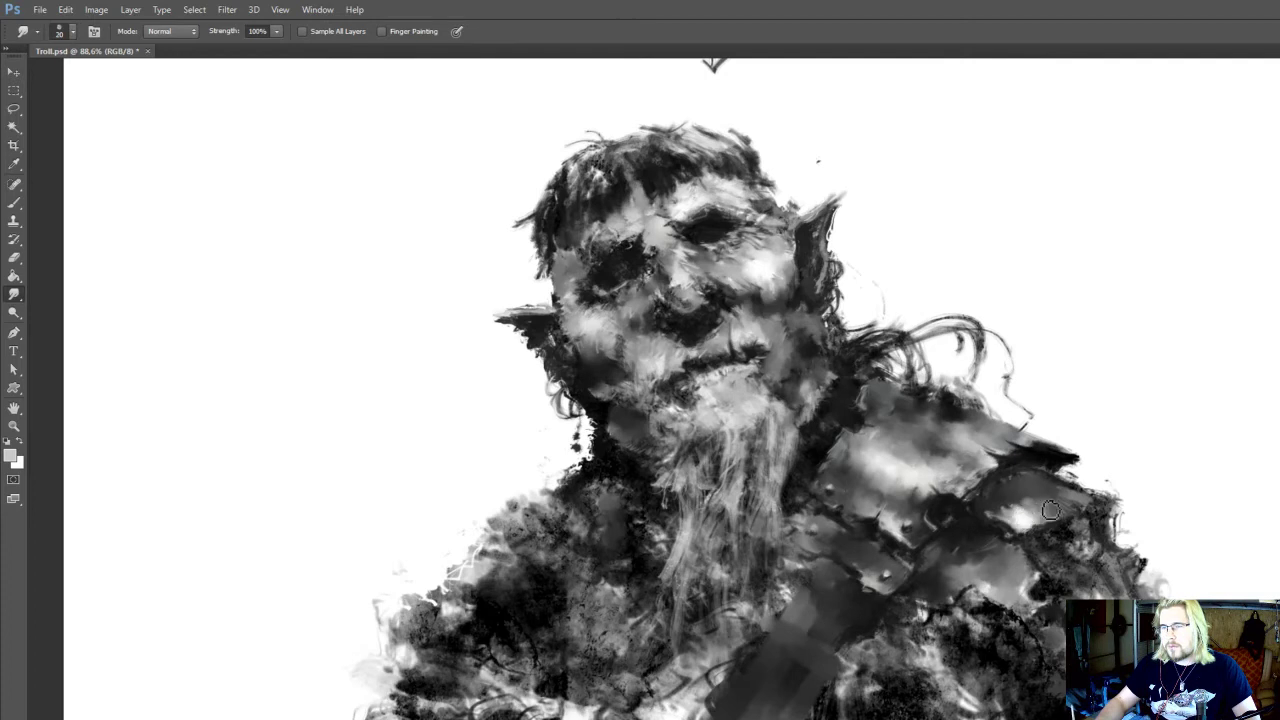
# Add a white highlight to the lower edge of the outer shoulder plate at 25 px and smudge it
pyautogui.press('b')
pyautogui.keyDown('alt'); pyautogui.click(1024, 517); pyautogui.keyUp('alt')
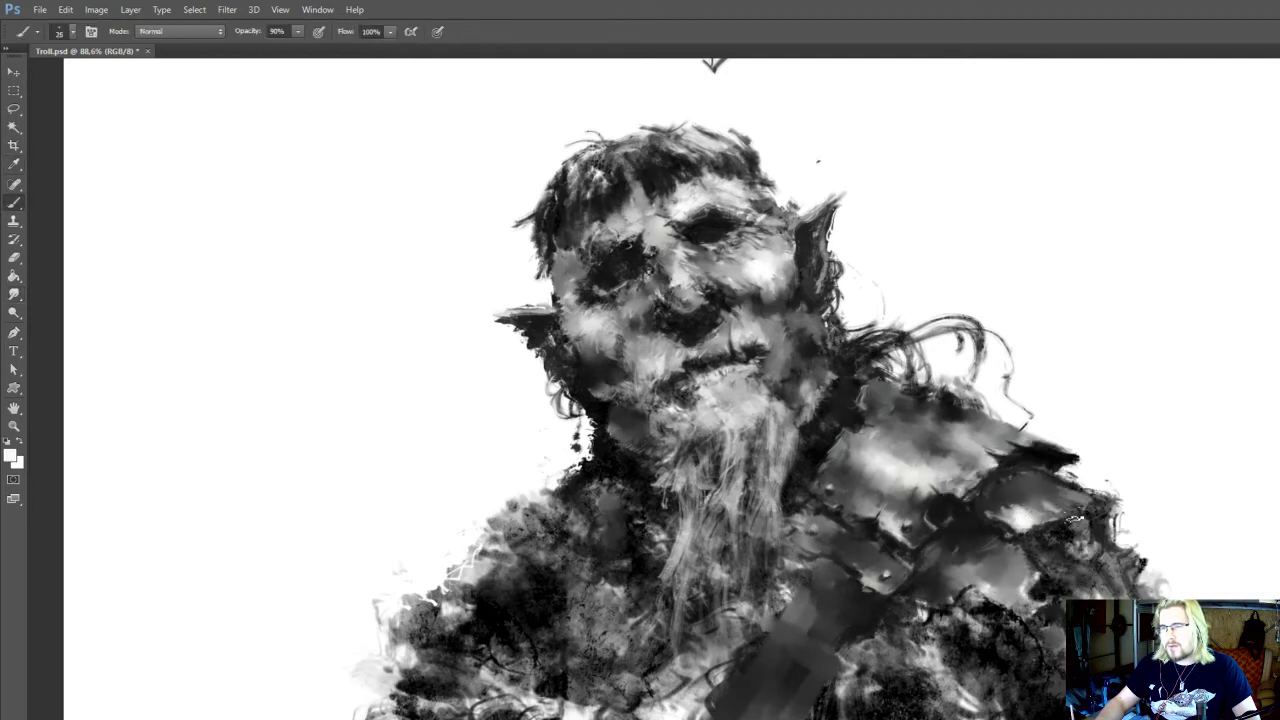
pyautogui.press('r')
pyautogui.moveTo(1048, 510); pyautogui.dragTo(1032, 500)
# Define the outer shoulder plate's lower edge and tip with black at 10 px, and clean up outside it with the Eraser
pyautogui.press('b')
pyautogui.keyDown('alt'); pyautogui.click(1075, 519); pyautogui.keyUp('alt')
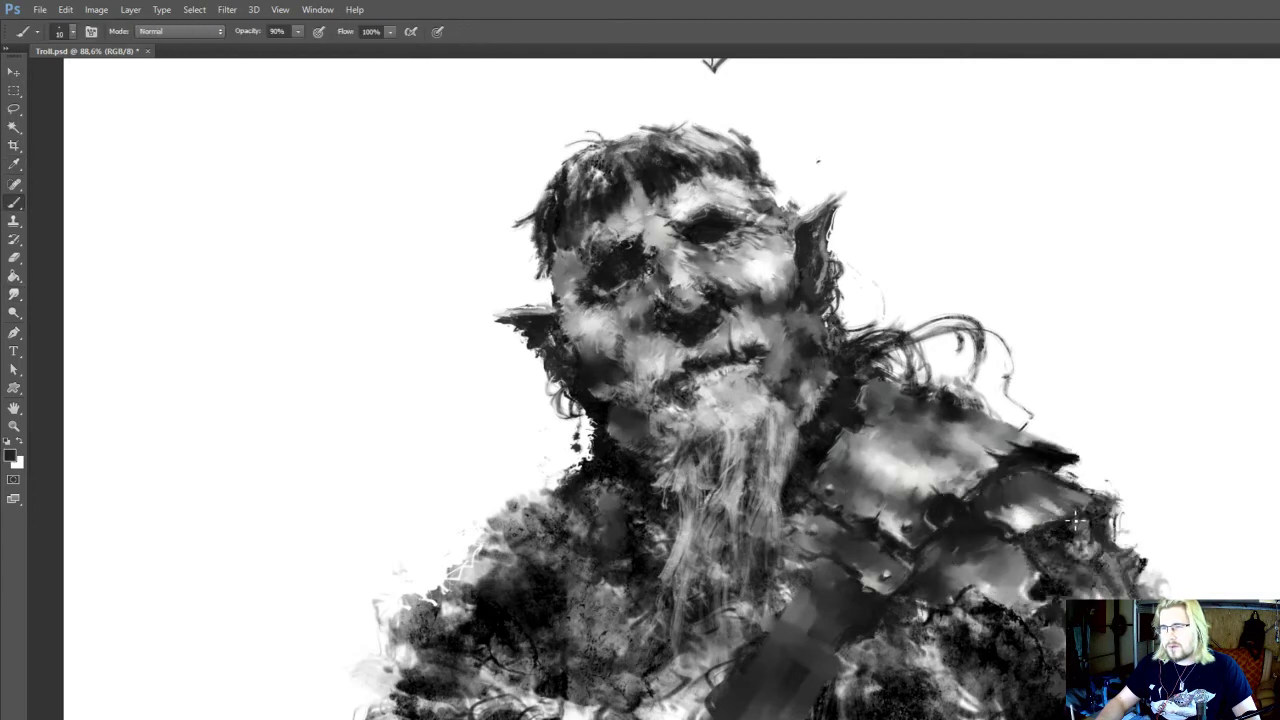
pyautogui.press('r')
pyautogui.press('b')
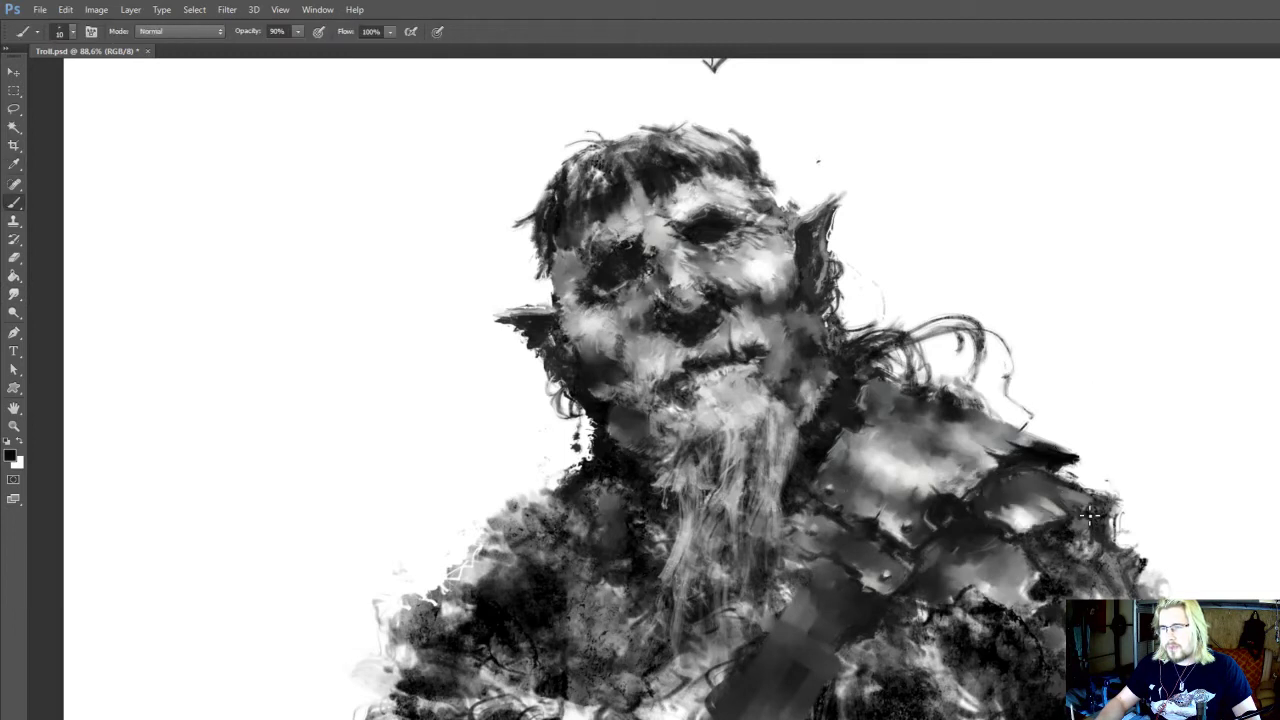
pyautogui.press('e')
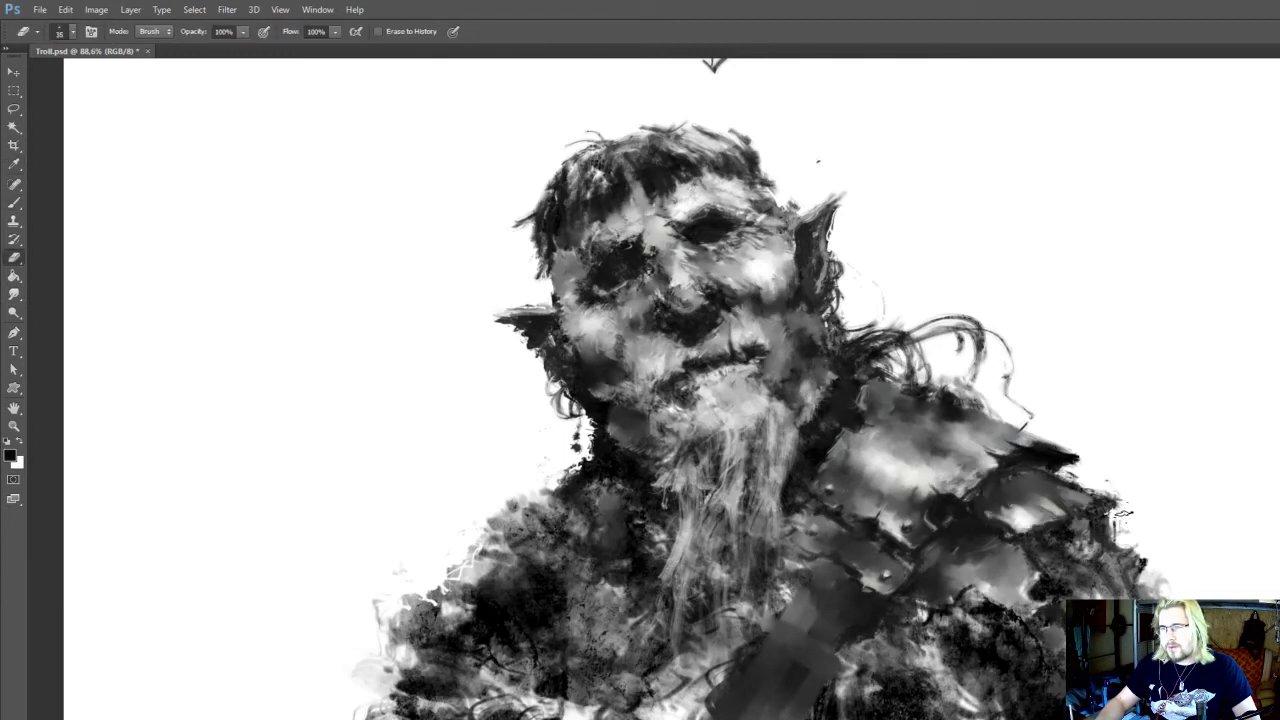
# Blend the highlight on the outer shoulder plate with a 15 px smudge and save the file
pyautogui.press('r')
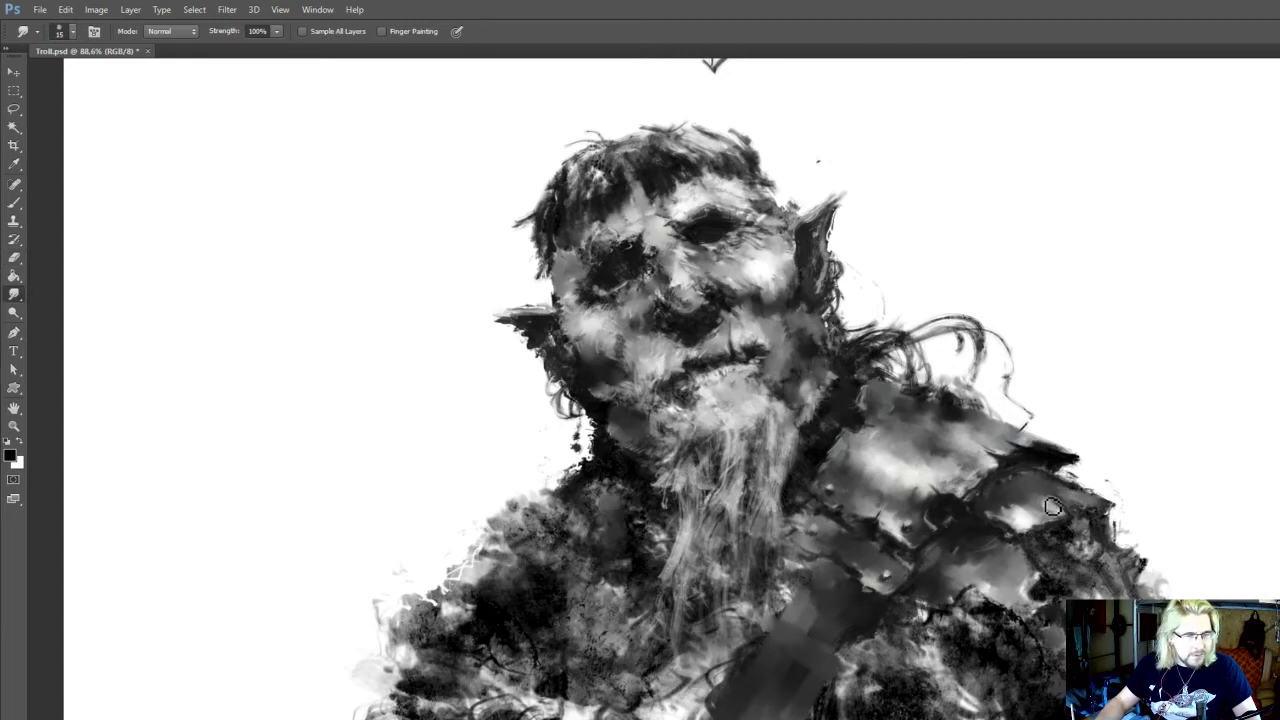
pyautogui.moveTo(1029, 505)
pyautogui.mouseDown()
pyautogui.moveTo(1061, 497)
pyautogui.moveTo(1041, 515)
pyautogui.mouseUp()
pyautogui.hotkey('ctrl', 's')
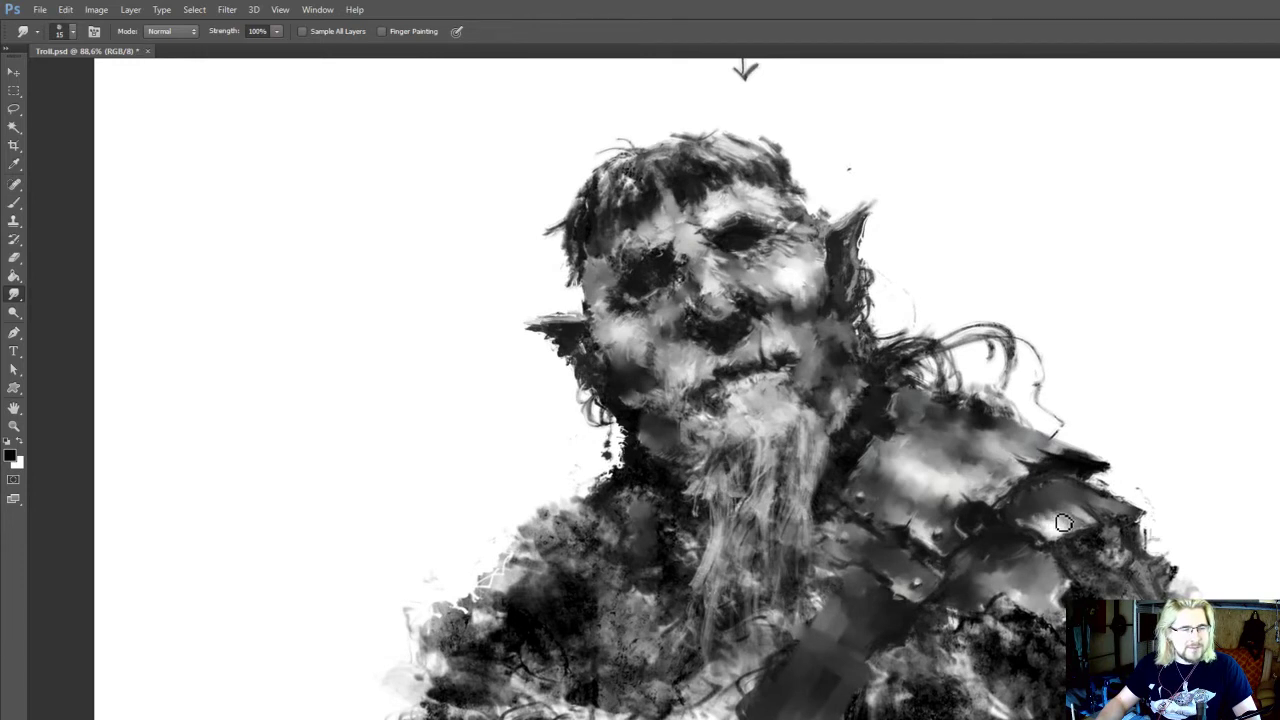
pyautogui.moveTo(1048, 519); pyautogui.dragTo(1046, 525)
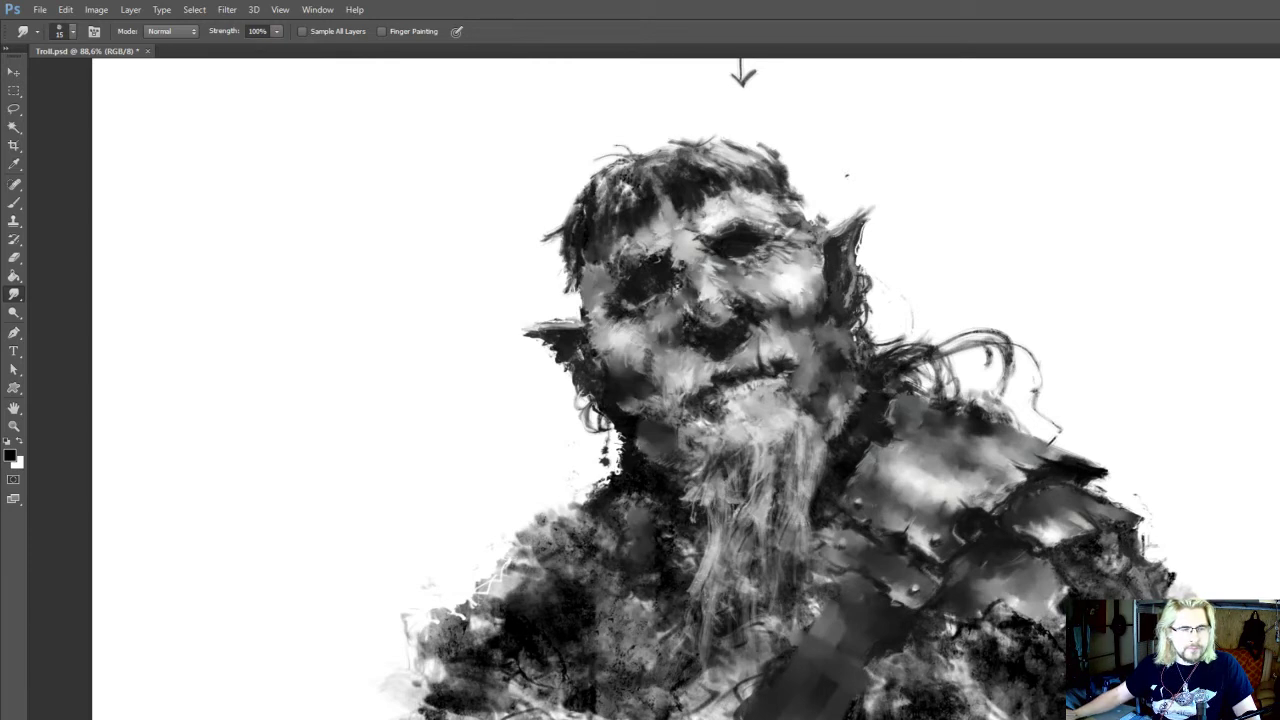
# Sample near-black beside the chest strap and blend the lower shoulder plate with a 15 px smudge
pyautogui.moveTo(957, 582); pyautogui.dragTo(857, 640)
pyautogui.press('i')
pyautogui.click(868, 583)
pyautogui.press('r')
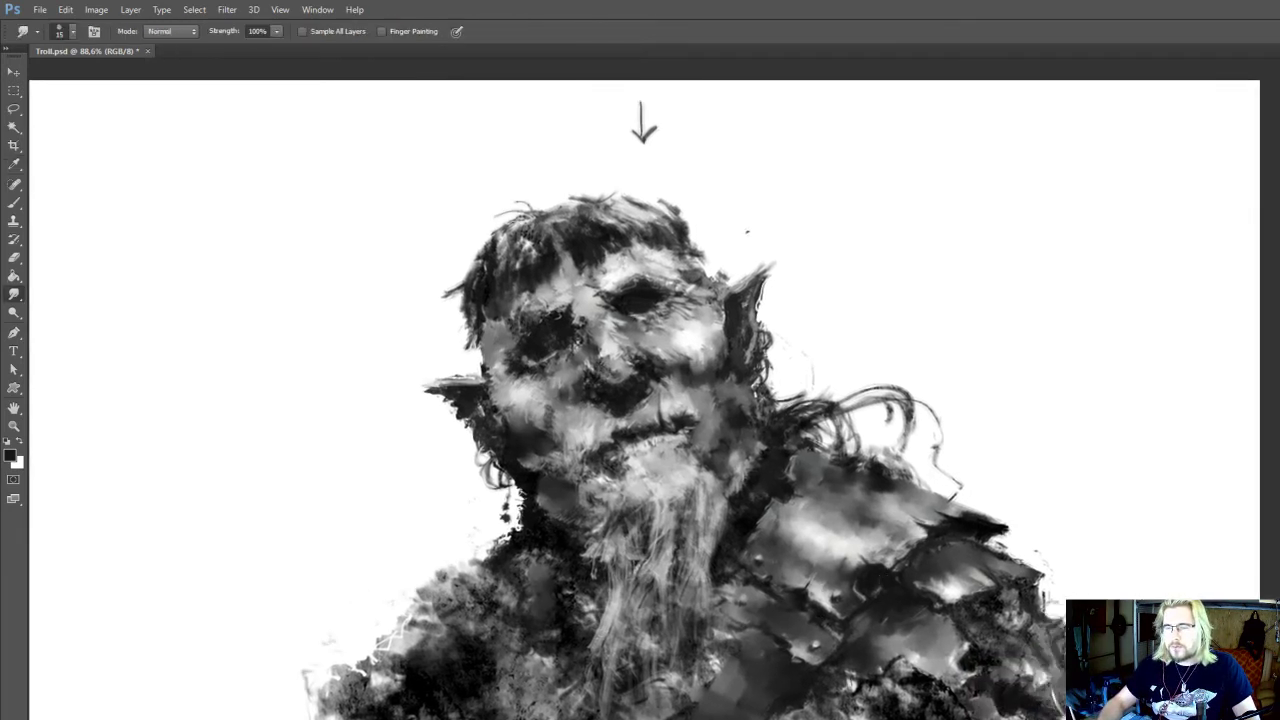
pyautogui.moveTo(894, 585)
pyautogui.mouseDown()
pyautogui.moveTo(893, 511)
pyautogui.moveTo(916, 545)
pyautogui.moveTo(917, 531)
pyautogui.mouseUp()
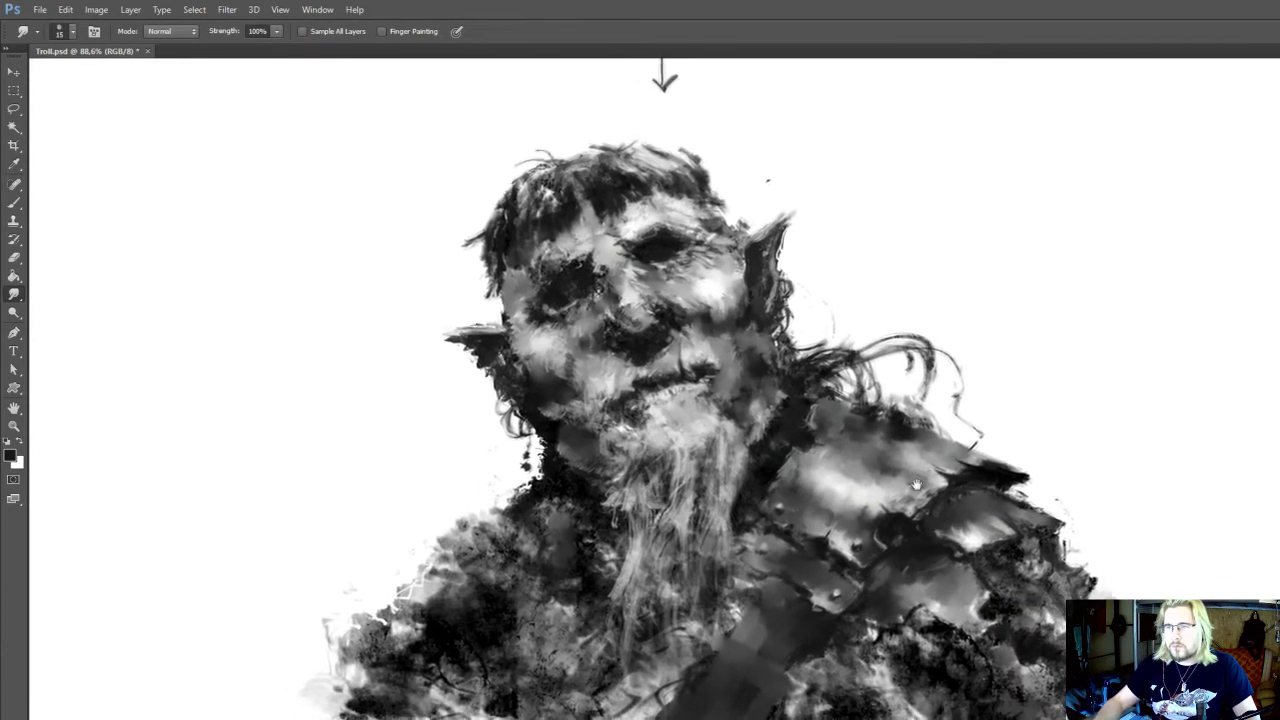
# Sample a light grey, highlight the bottom edge of the lower shoulder plate and smudge it at 15 px
pyautogui.moveTo(942, 620); pyautogui.dragTo(950, 502)
pyautogui.press('i')
pyautogui.click(945, 486)
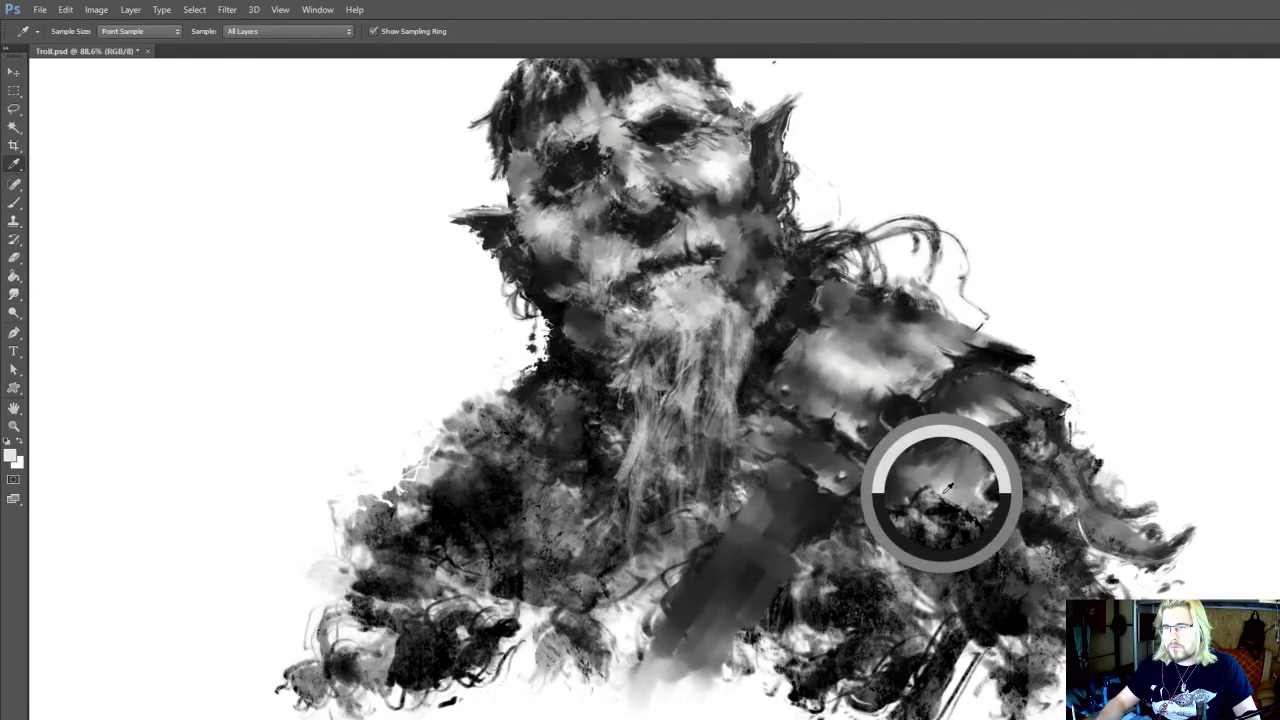
pyautogui.press('b')
pyautogui.press('r')
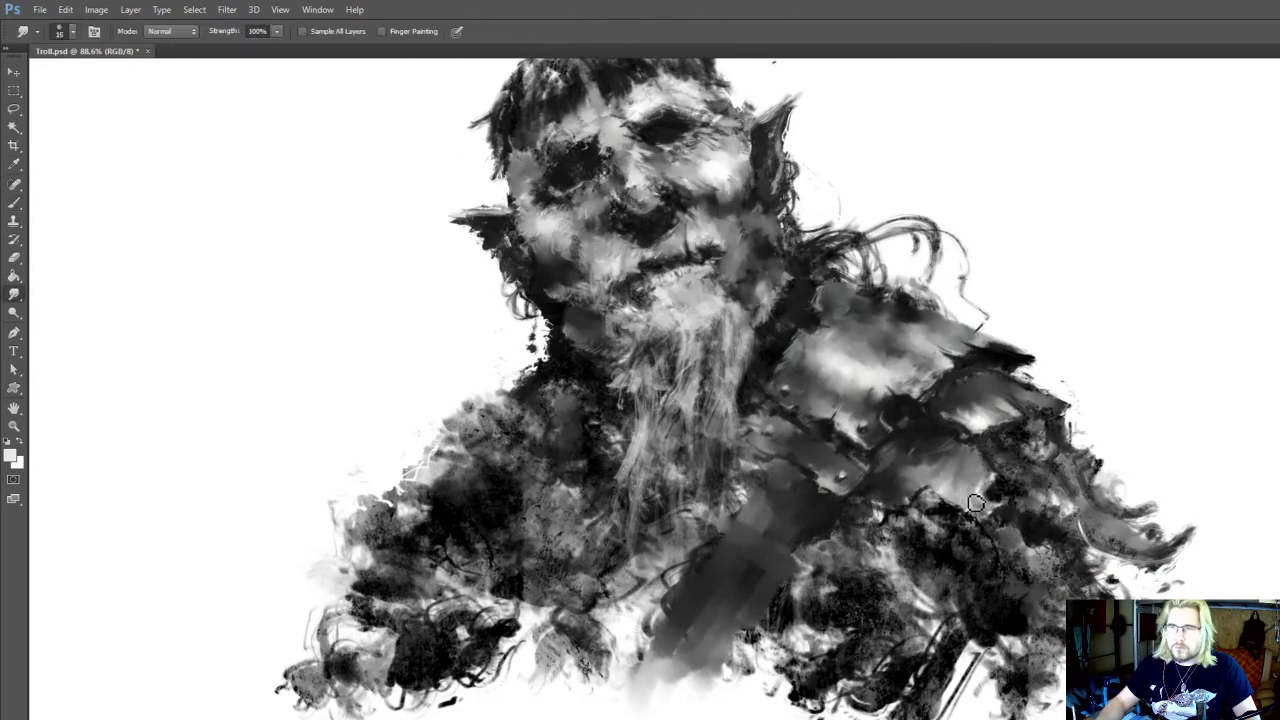
# Darken the gap between the outer and lower shoulder plates with sampled black, smudge it at 15 px and save
pyautogui.scroll(3, 1012, 535)
pyautogui.press('i')
pyautogui.click(1000, 520)
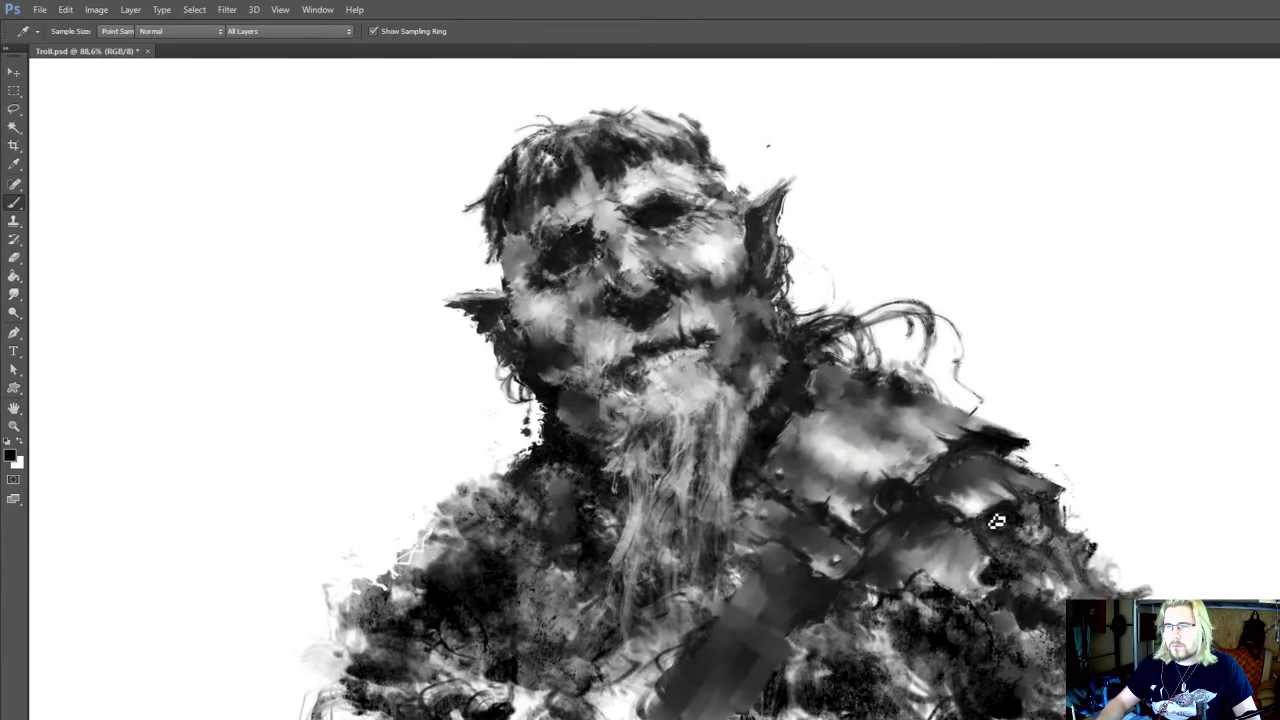
pyautogui.press('r')
pyautogui.moveTo(979, 533); pyautogui.dragTo(997, 491)
pyautogui.hotkey('ctrl', 's')
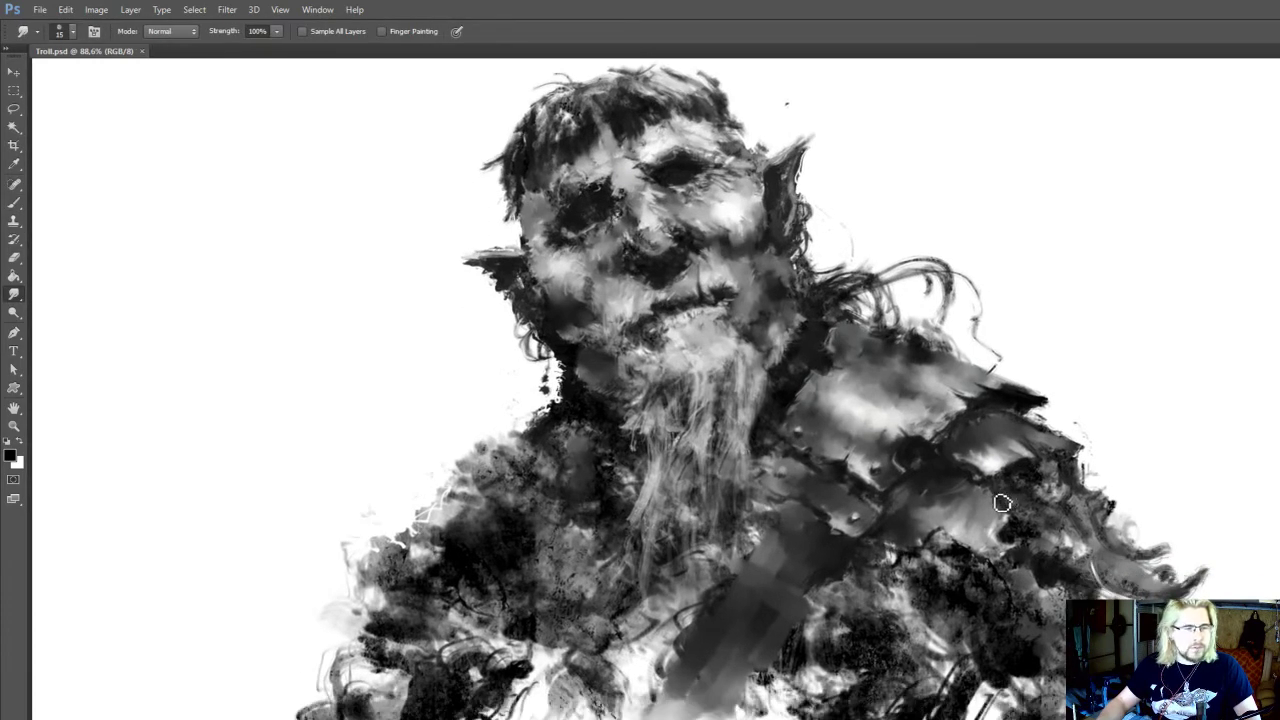
# Paint black shadow under the lower shoulder plate at 20 px and smudge the chest area below it at 15 px
pyautogui.moveTo(937, 565)
pyautogui.mouseDown()
pyautogui.moveTo(963, 529)
pyautogui.moveTo(928, 594)
pyautogui.moveTo(935, 552)
pyautogui.moveTo(931, 568)
pyautogui.mouseUp()
pyautogui.press('b')
pyautogui.keyDown('alt'); pyautogui.click(938, 570); pyautogui.keyUp('alt')
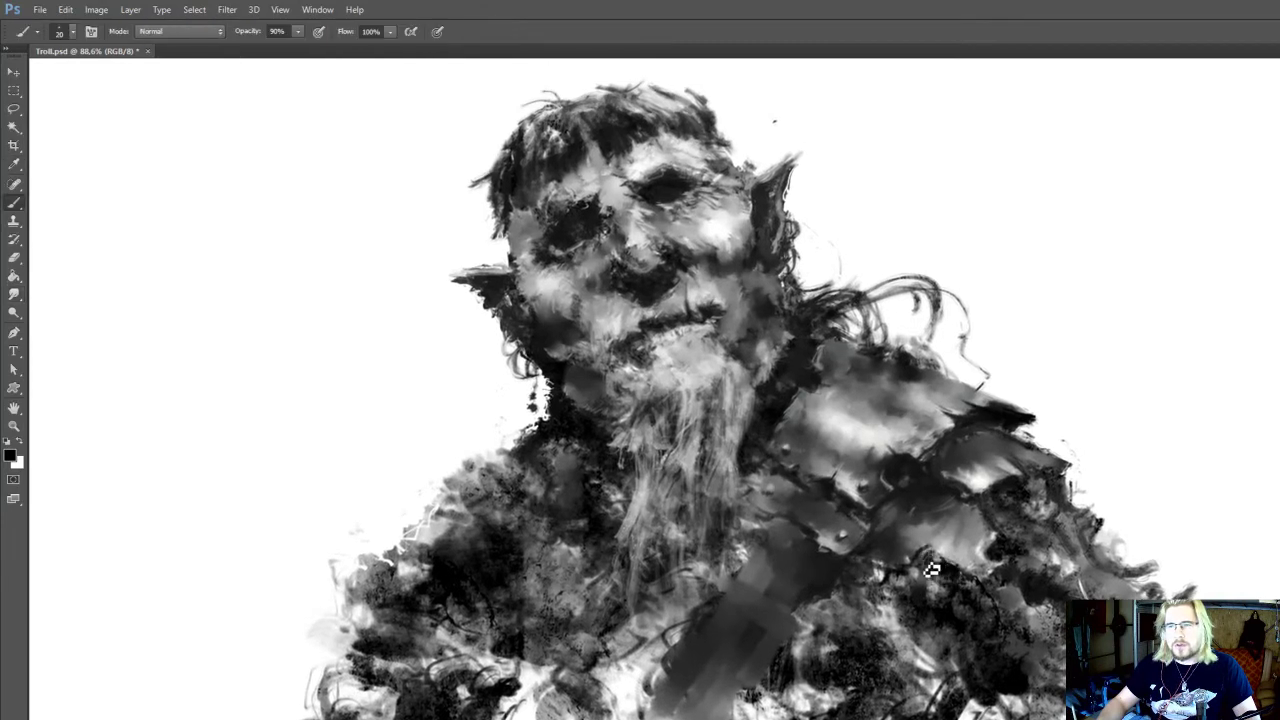
pyautogui.press('r')
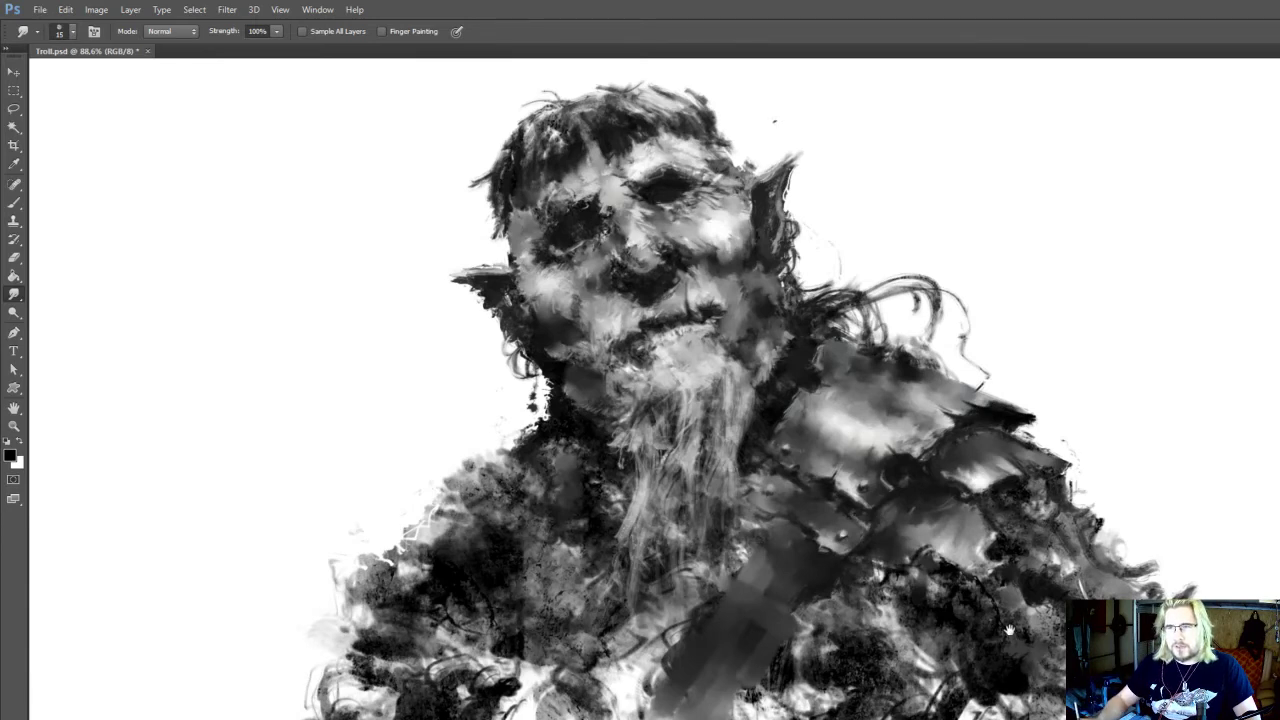
pyautogui.moveTo(1009, 630); pyautogui.dragTo(1011, 633)
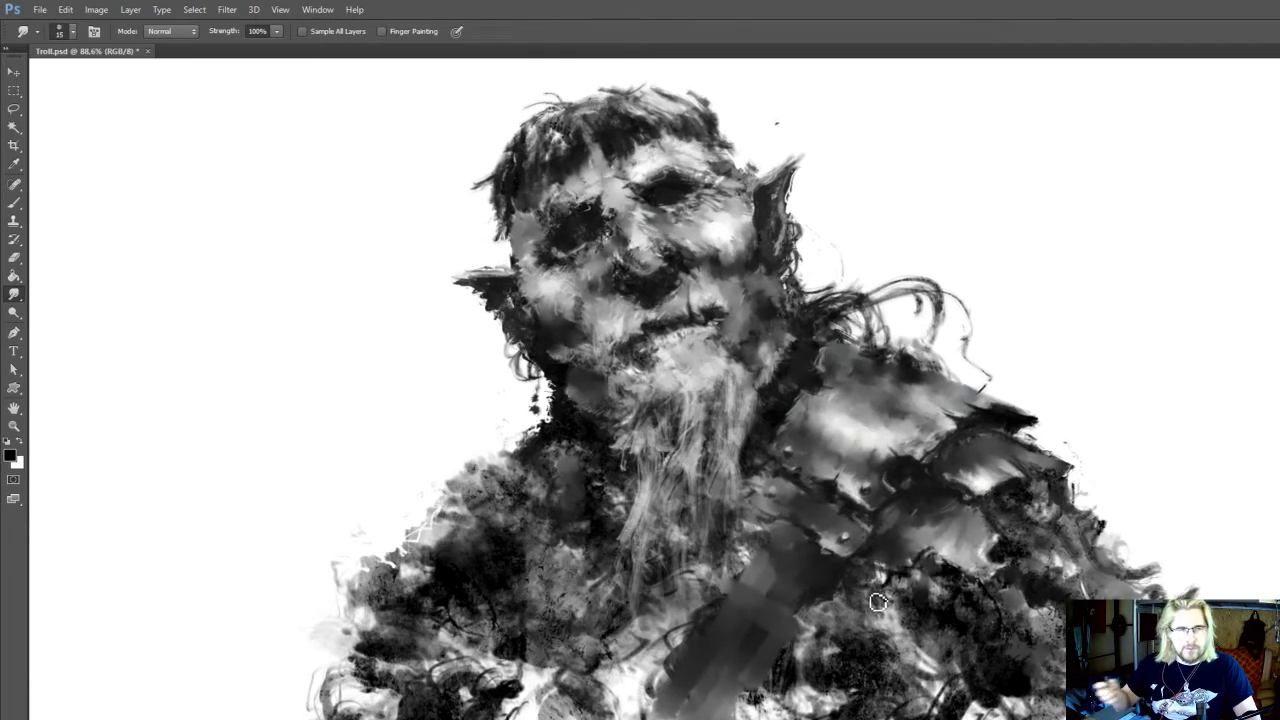
pyautogui.moveTo(871, 595); pyautogui.dragTo(865, 613)
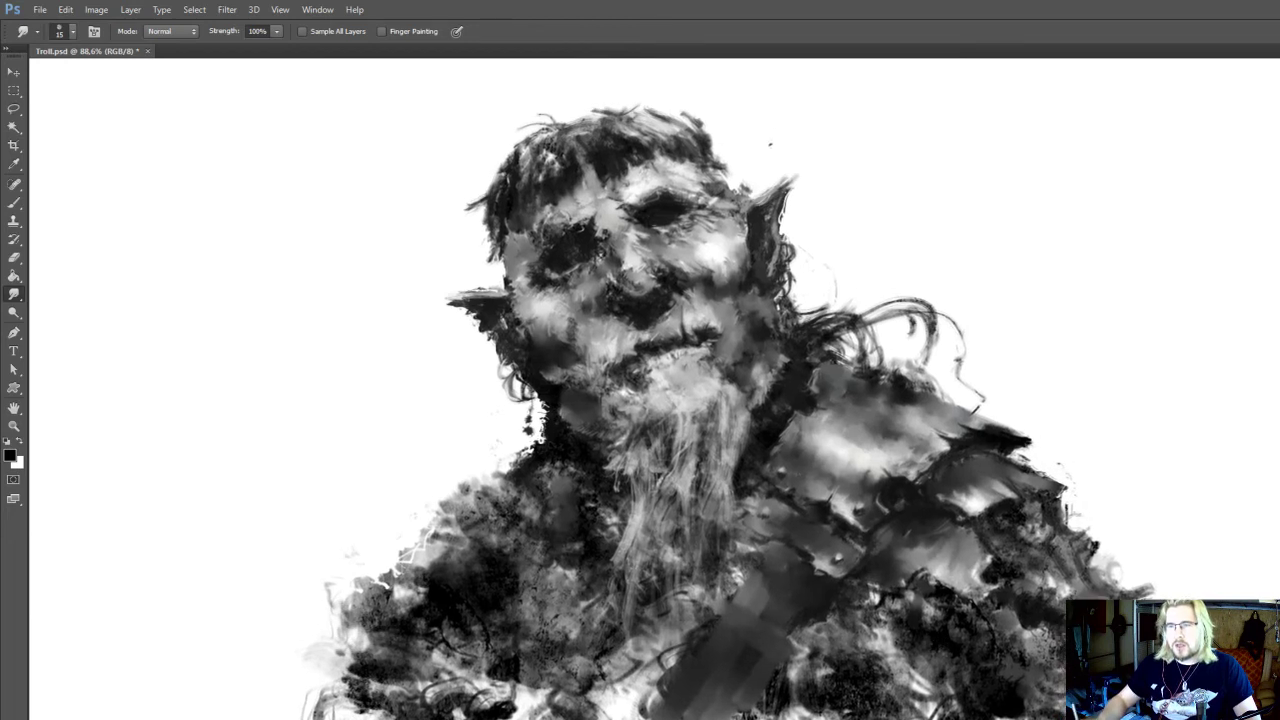
# Darken the chest strap's upper edge beside the beard with black at 20 px and smudge the area under the lower shoulder plate at 15 px
pyautogui.press('b')
pyautogui.moveTo(929, 589); pyautogui.dragTo(919, 595)
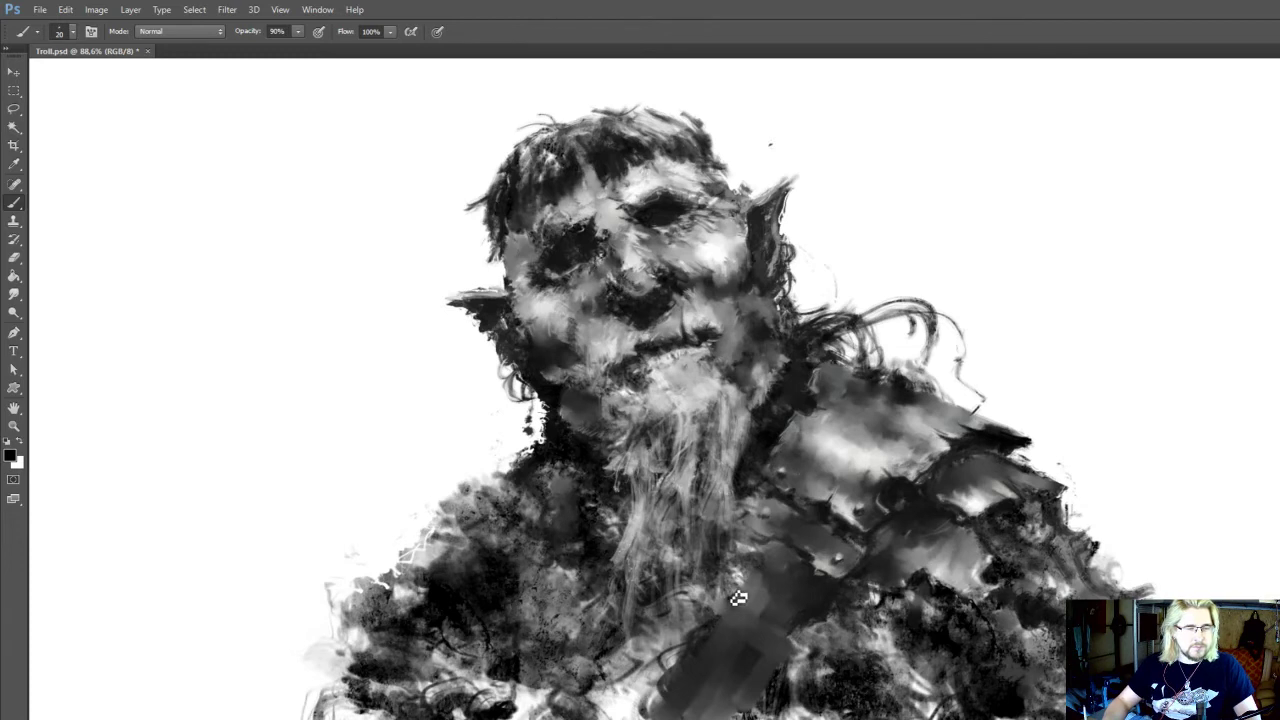
pyautogui.moveTo(737, 598)
pyautogui.mouseDown()
pyautogui.moveTo(757, 550)
pyautogui.moveTo(692, 618)
pyautogui.mouseUp()
pyautogui.press('r')
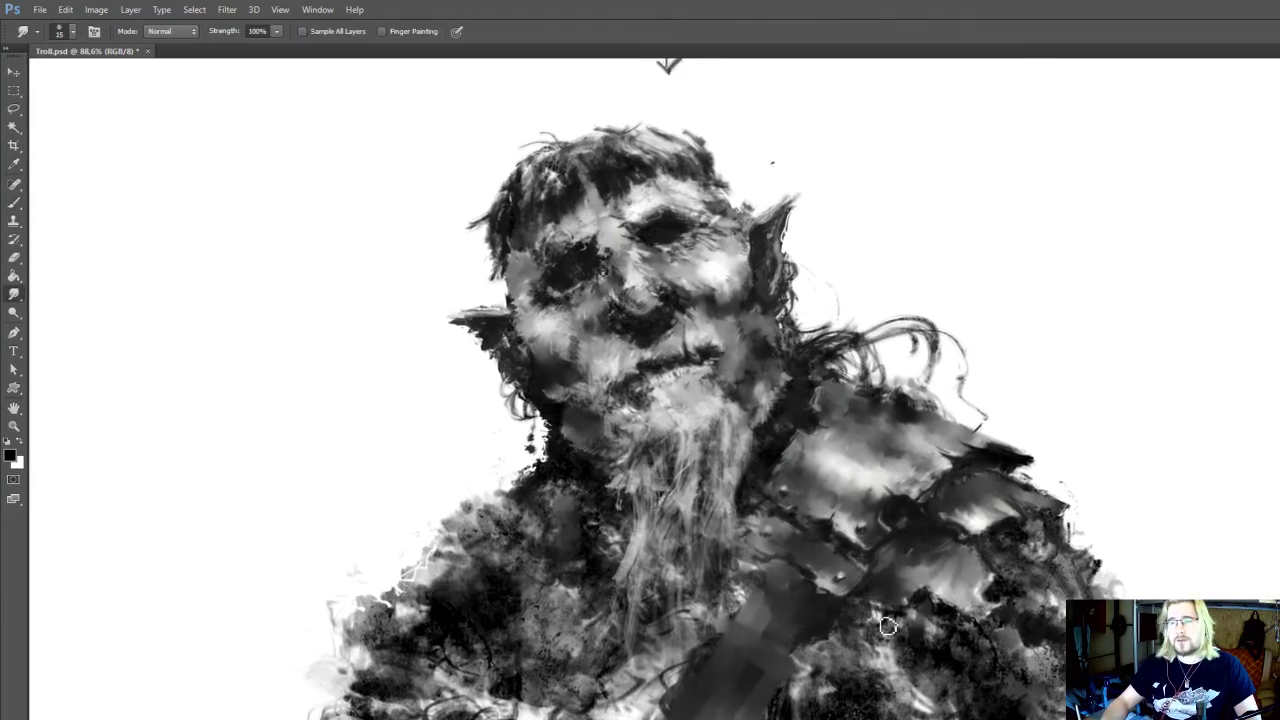
pyautogui.moveTo(888, 624)
pyautogui.mouseDown()
pyautogui.moveTo(869, 617)
pyautogui.moveTo(874, 627)
pyautogui.mouseUp()
# Paint small light rivets with dark shading along the shoulder plates, alternating sampled light and near-black tones at 15 px
pyautogui.press('b')
pyautogui.keyDown('alt'); pyautogui.click(884, 630); pyautogui.keyUp('alt')
pyautogui.keyDown('alt'); pyautogui.click(965, 482); pyautogui.keyUp('alt')
pyautogui.moveTo(974, 477); pyautogui.dragTo(957, 492)
pyautogui.moveTo(955, 489); pyautogui.dragTo(961, 495)
pyautogui.press('[')
pyautogui.moveTo(943, 638); pyautogui.dragTo(953, 642)
pyautogui.keyDown('alt'); pyautogui.click(979, 628); pyautogui.keyUp('alt')
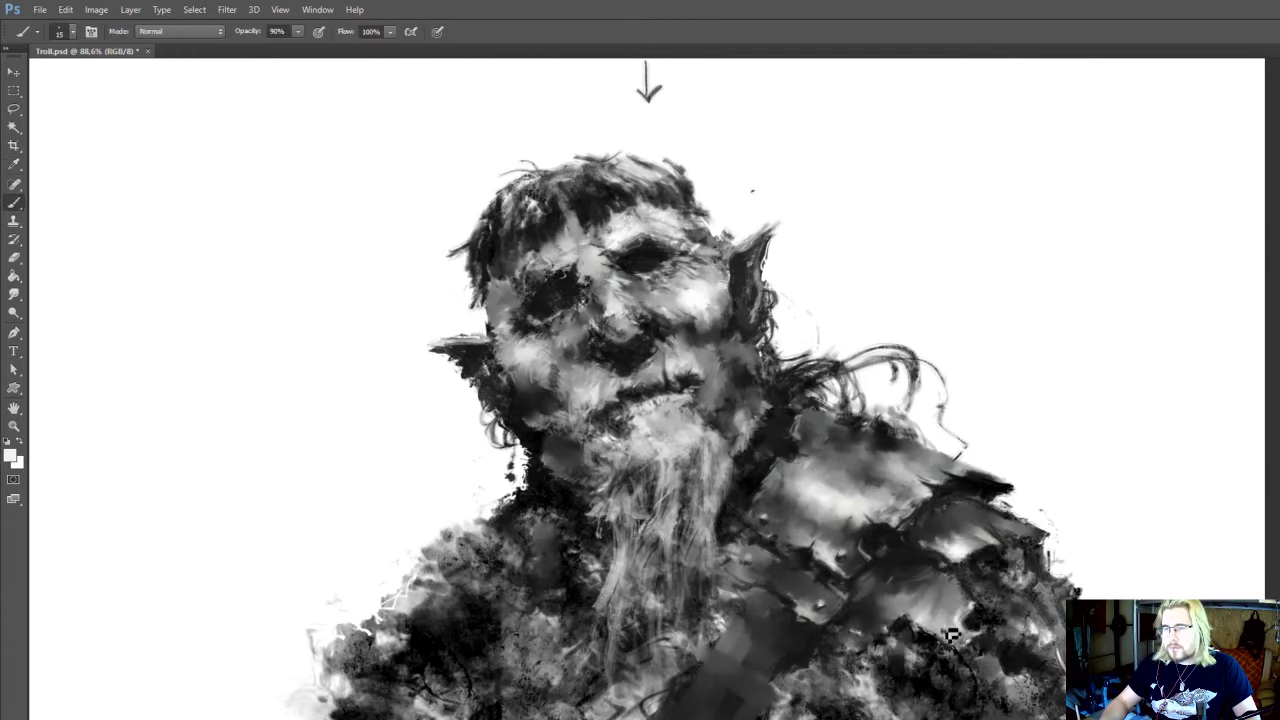
pyautogui.keyDown('alt'); pyautogui.click(886, 635); pyautogui.keyUp('alt')
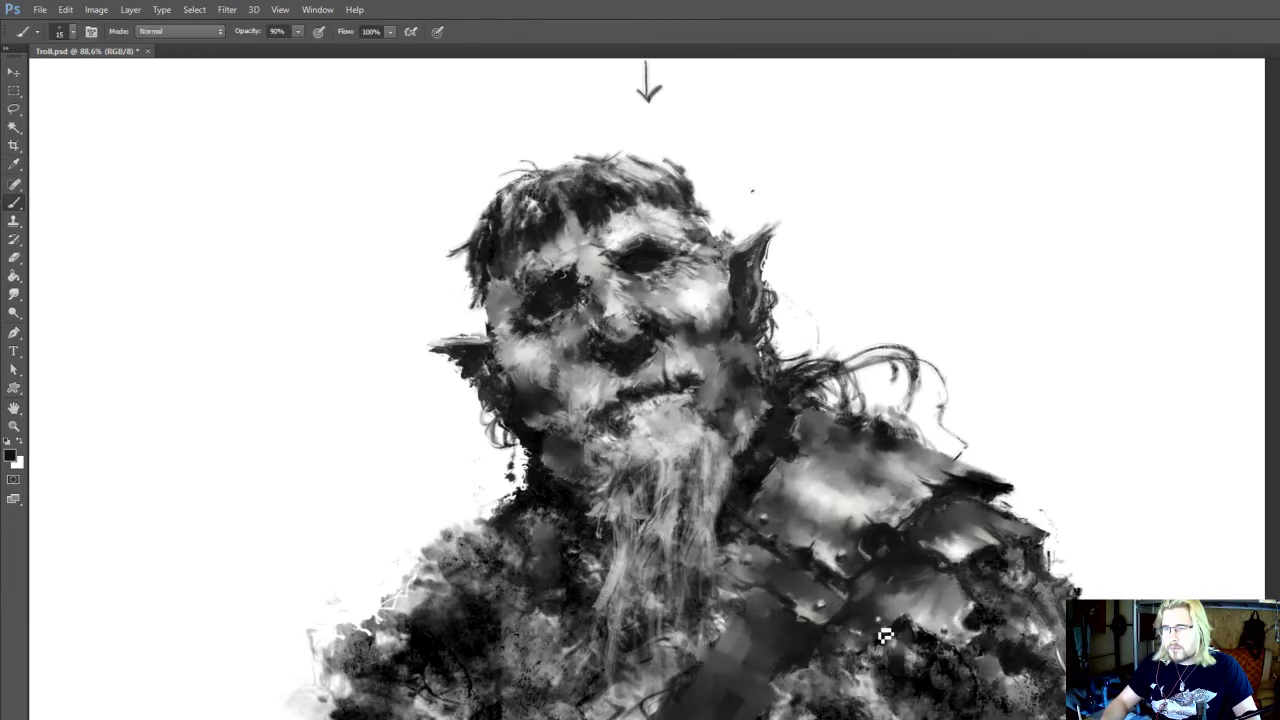
pyautogui.keyDown('alt'); pyautogui.click(946, 592); pyautogui.keyUp('alt')
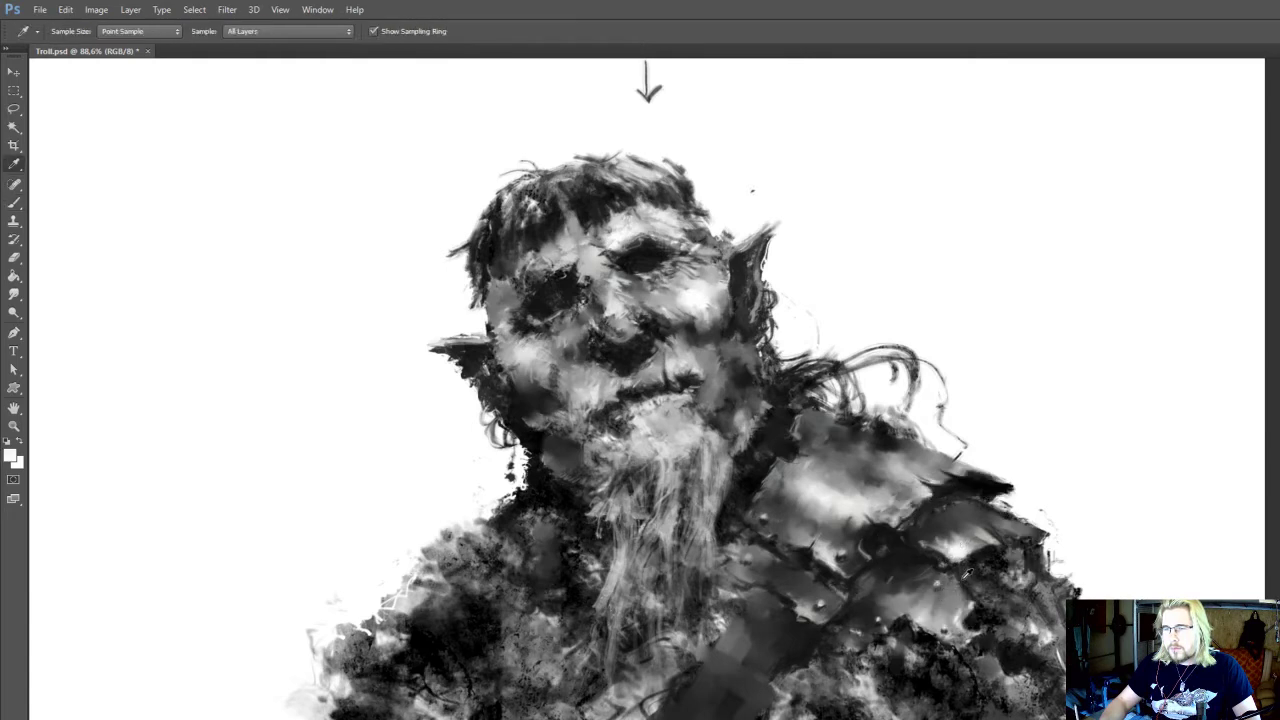
pyautogui.keyDown('alt'); pyautogui.click(941, 594); pyautogui.keyUp('alt')
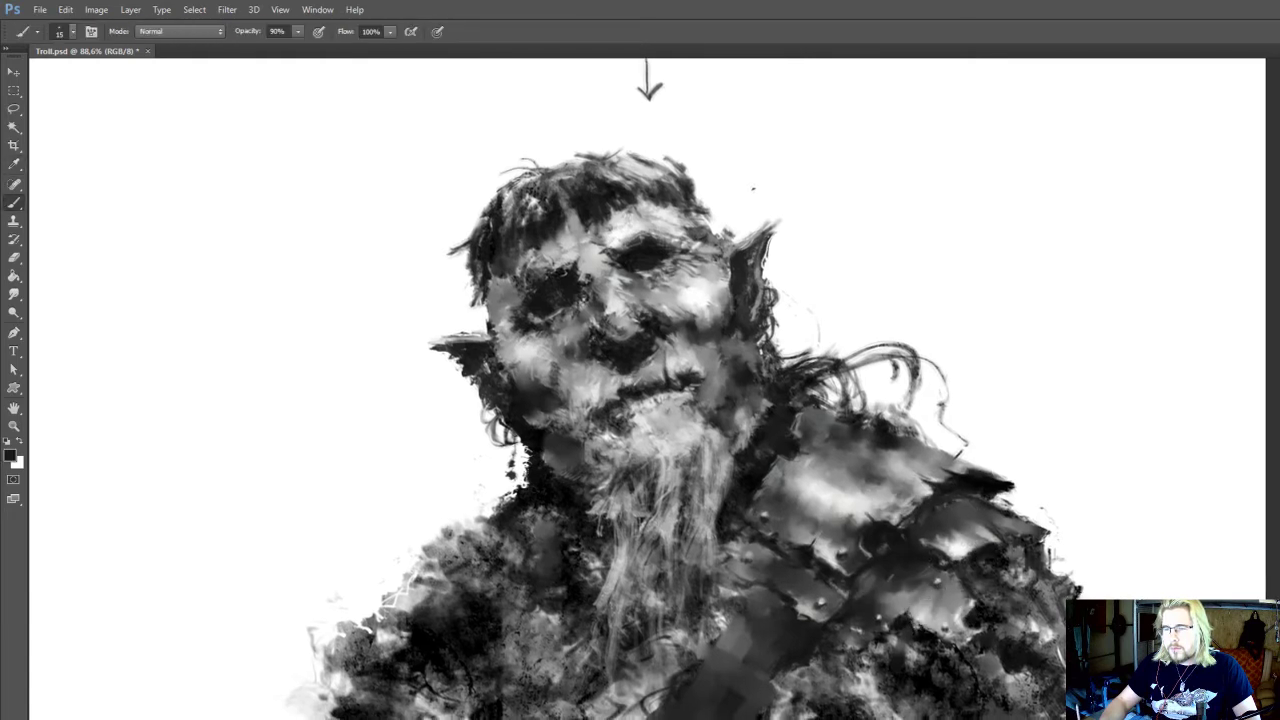
pyautogui.moveTo(924, 626); pyautogui.dragTo(916, 644)
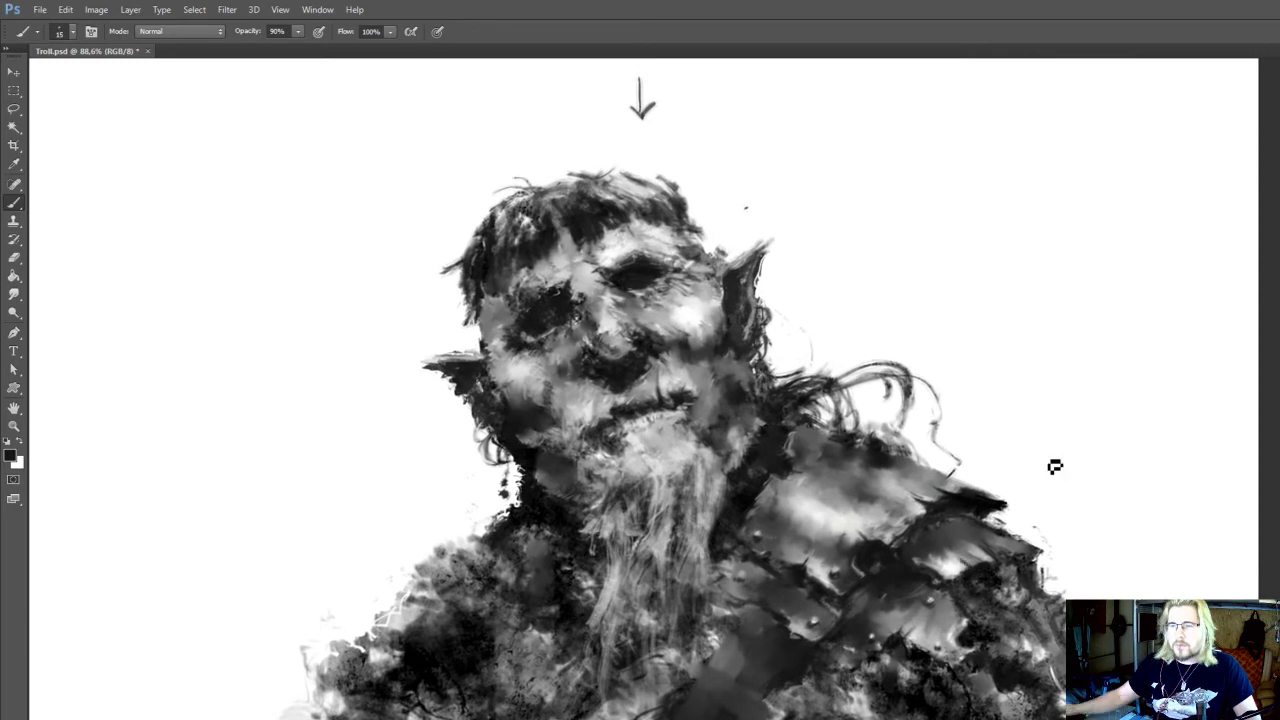
pyautogui.scroll(-3, 1045, 455)
pyautogui.scroll(-1, 1033, 445)
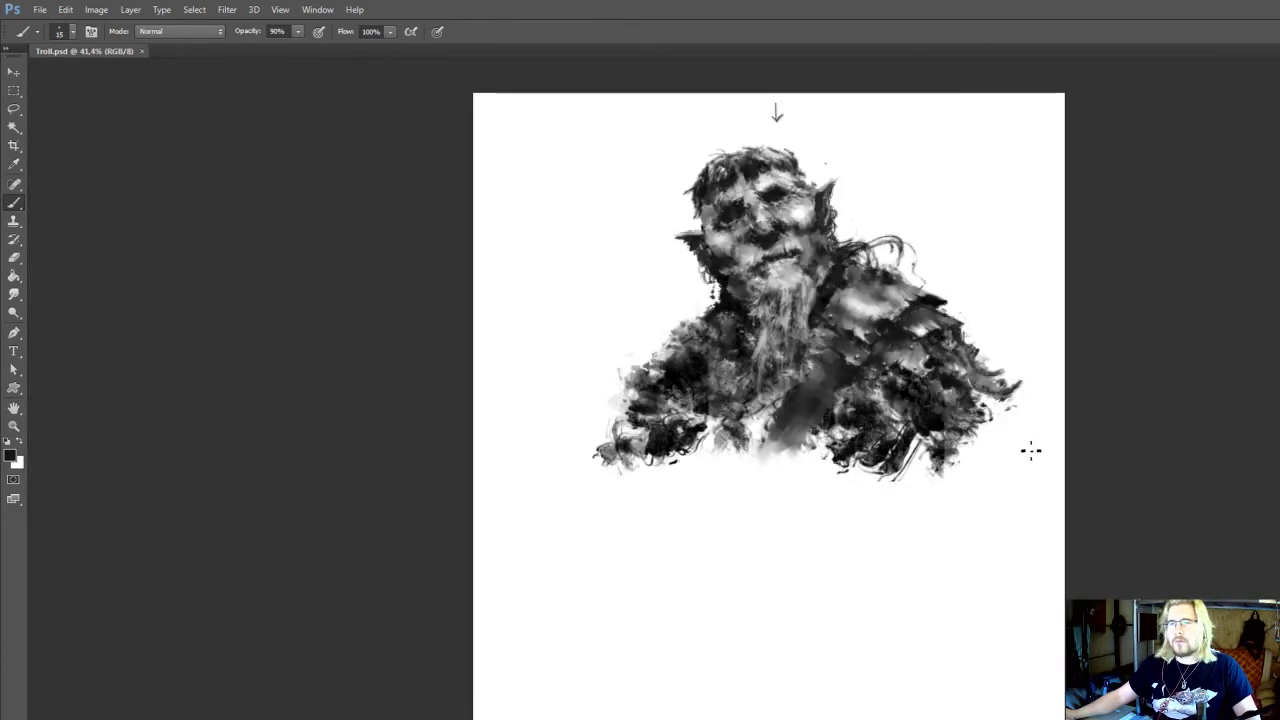
# Paint near-black shadow between the chest strap's upper end and the lower shoulder plate with a 30 px brush
pyautogui.scroll(8, 790, 292)
pyautogui.scroll(1, 836, 470)
pyautogui.moveTo(840, 290); pyautogui.dragTo(791, 453)
pyautogui.scroll(1, 836, 470)
pyautogui.moveTo(771, 664); pyautogui.dragTo(790, 589)
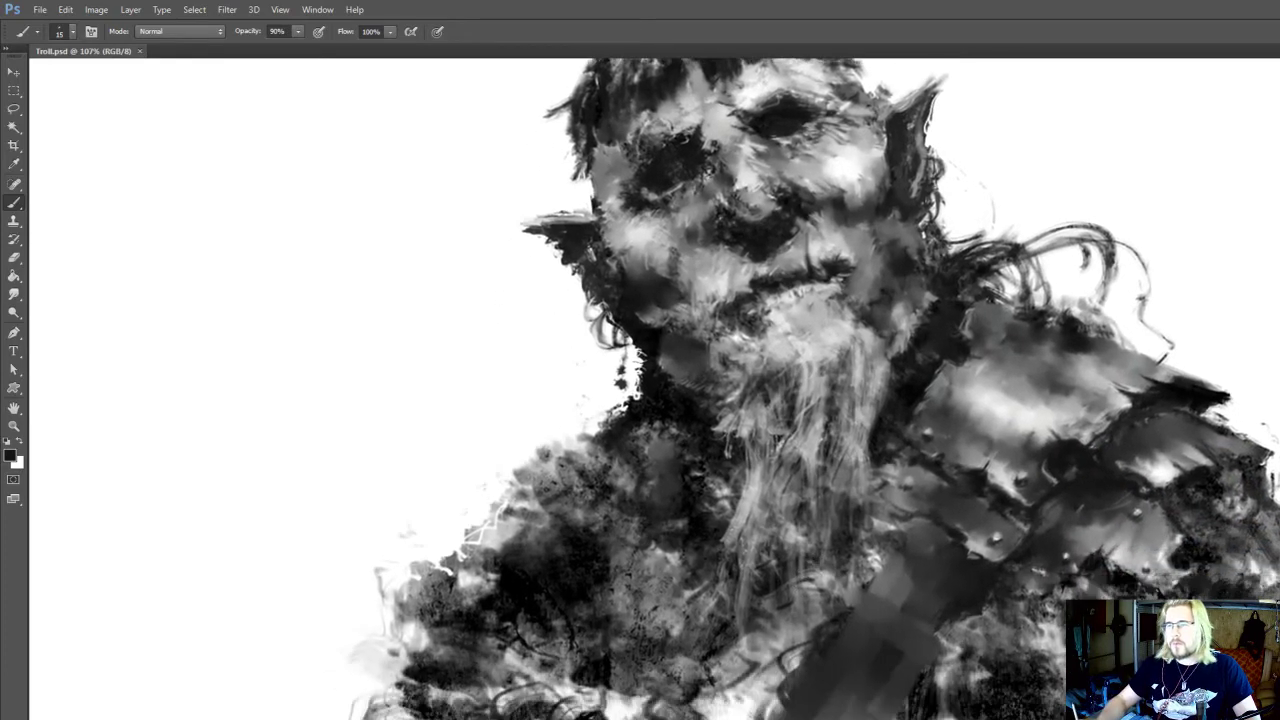
pyautogui.press(']')
pyautogui.press(']')
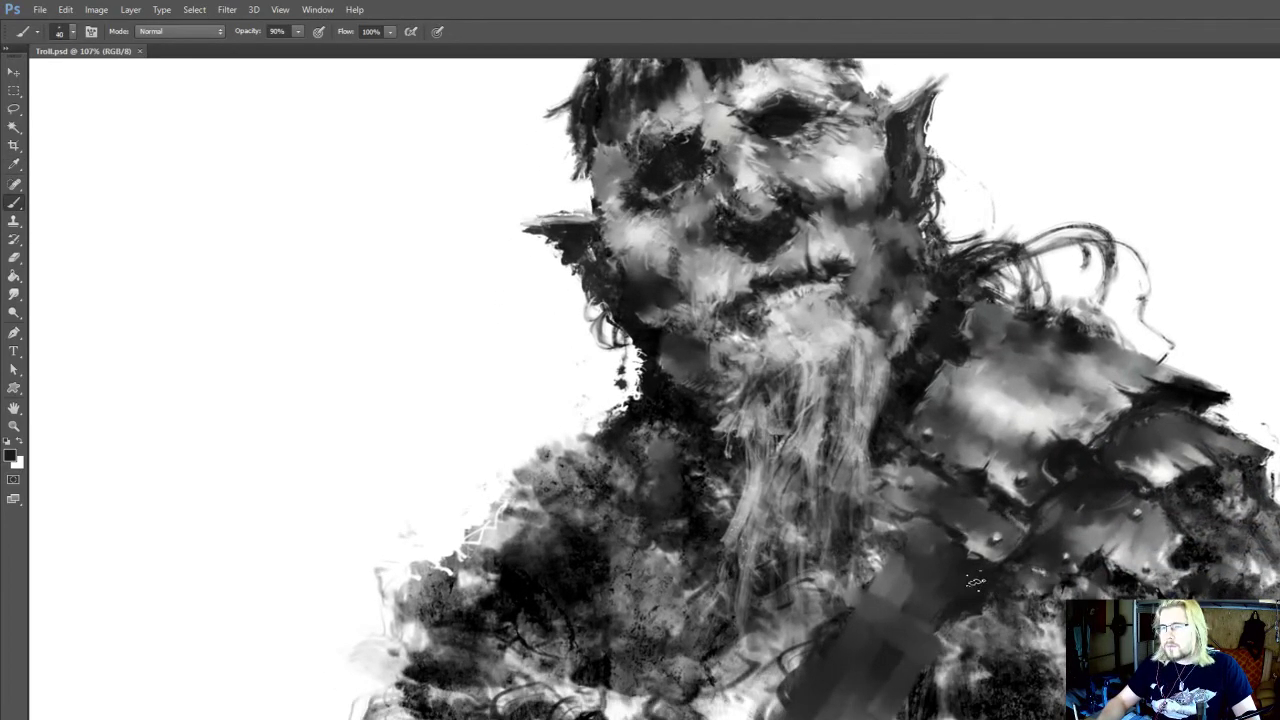
pyautogui.press('[')
pyautogui.press('[')
pyautogui.moveTo(980, 578); pyautogui.dragTo(1031, 585)
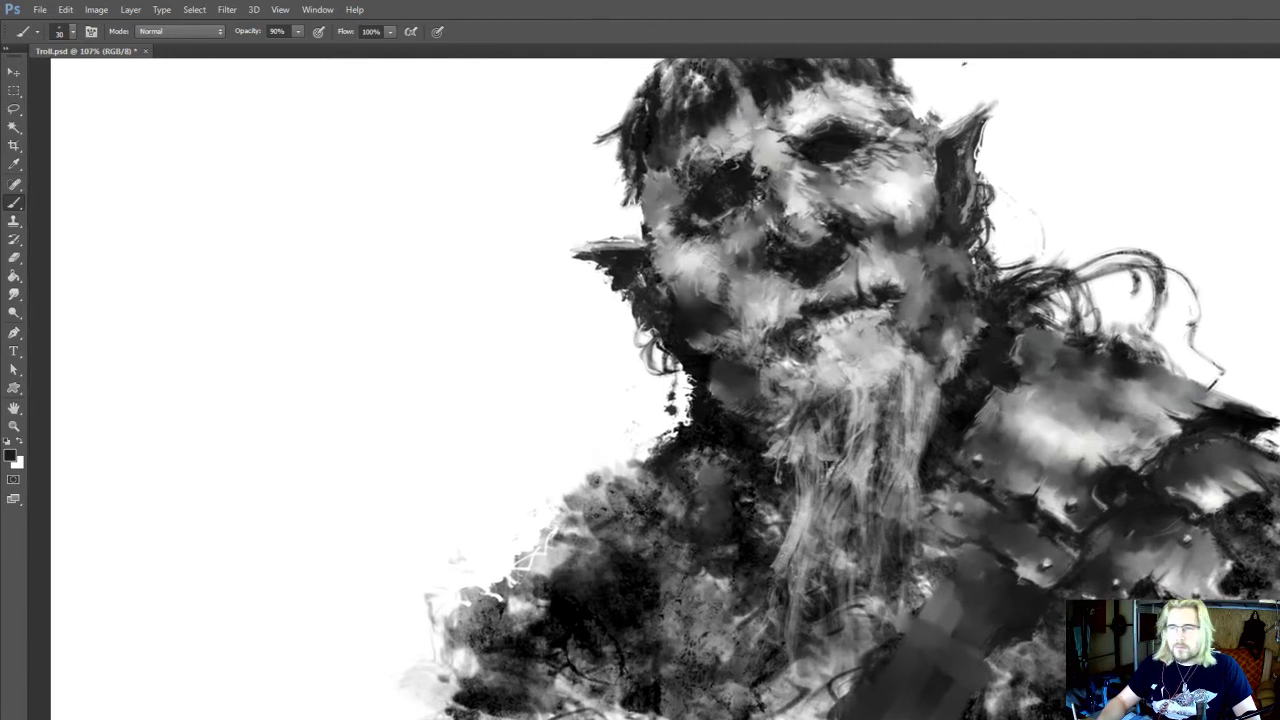
pyautogui.keyDown('alt'); pyautogui.click(1033, 561); pyautogui.keyUp('alt')
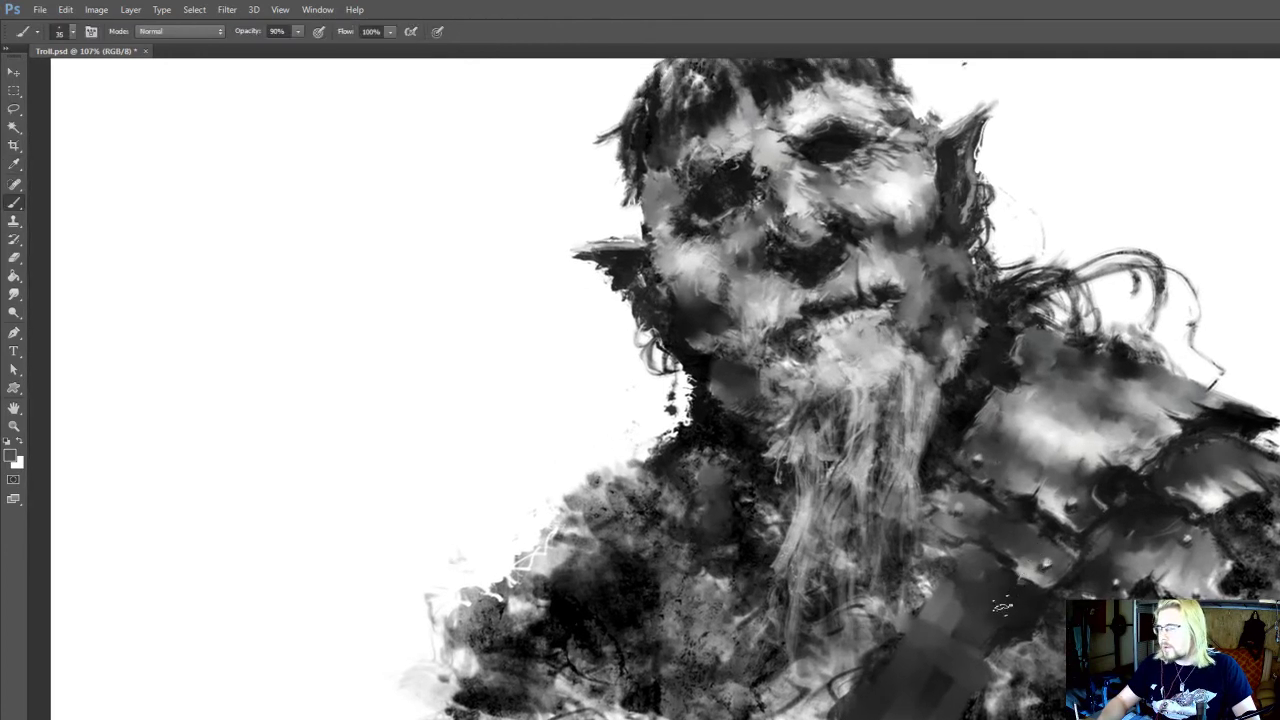
# Paint sampled mid-grey over the chest strap's upper end at 40 px and blend it with a 20 px smudge
pyautogui.press('r')
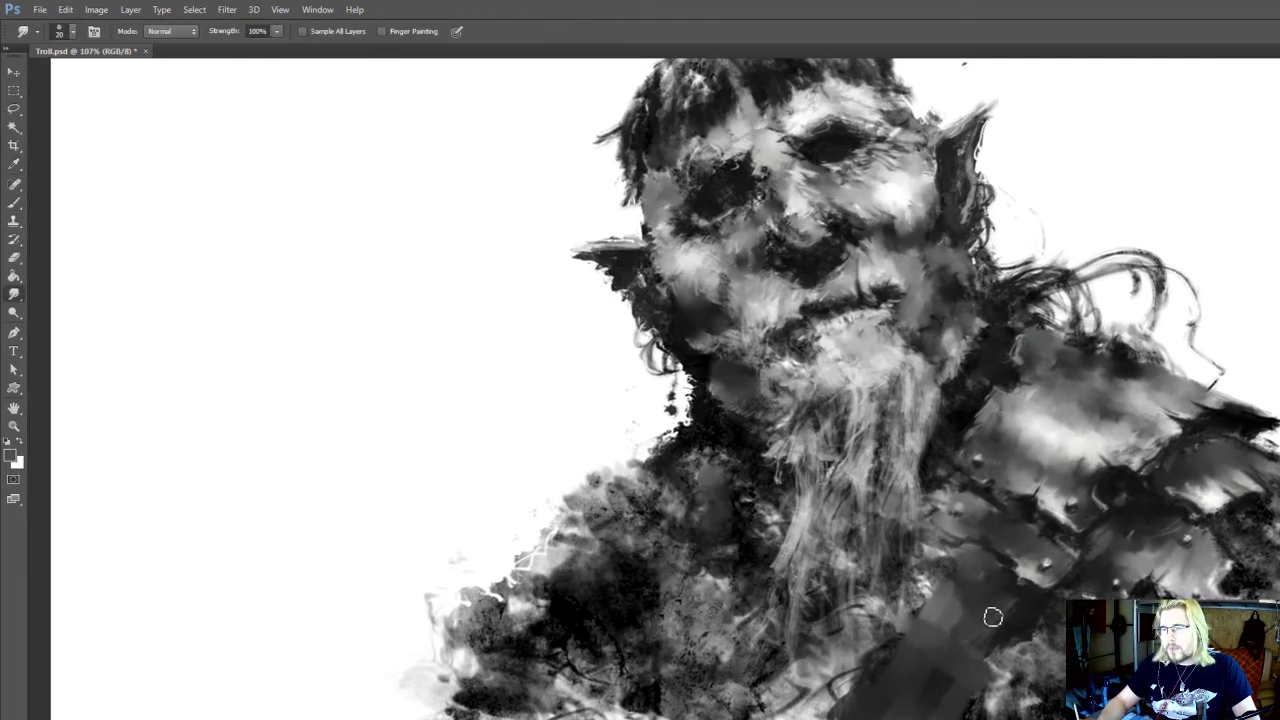
pyautogui.press('b')
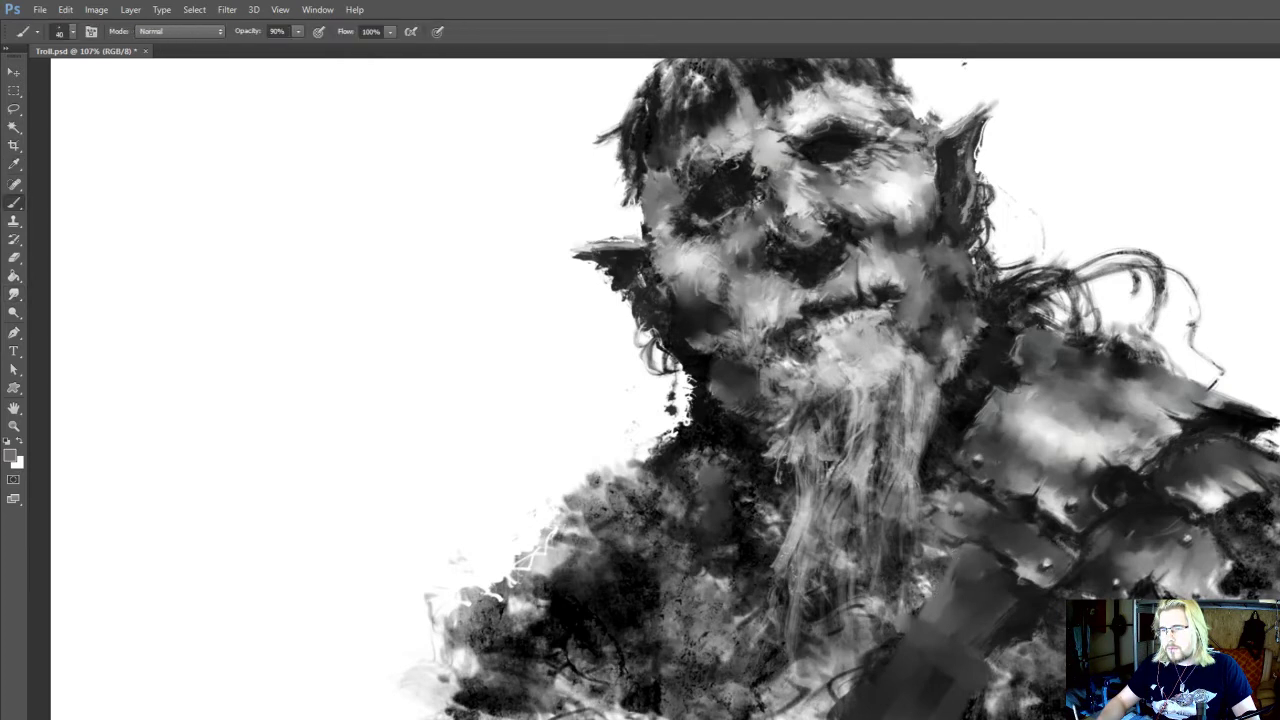
pyautogui.press('r')
pyautogui.press('b')
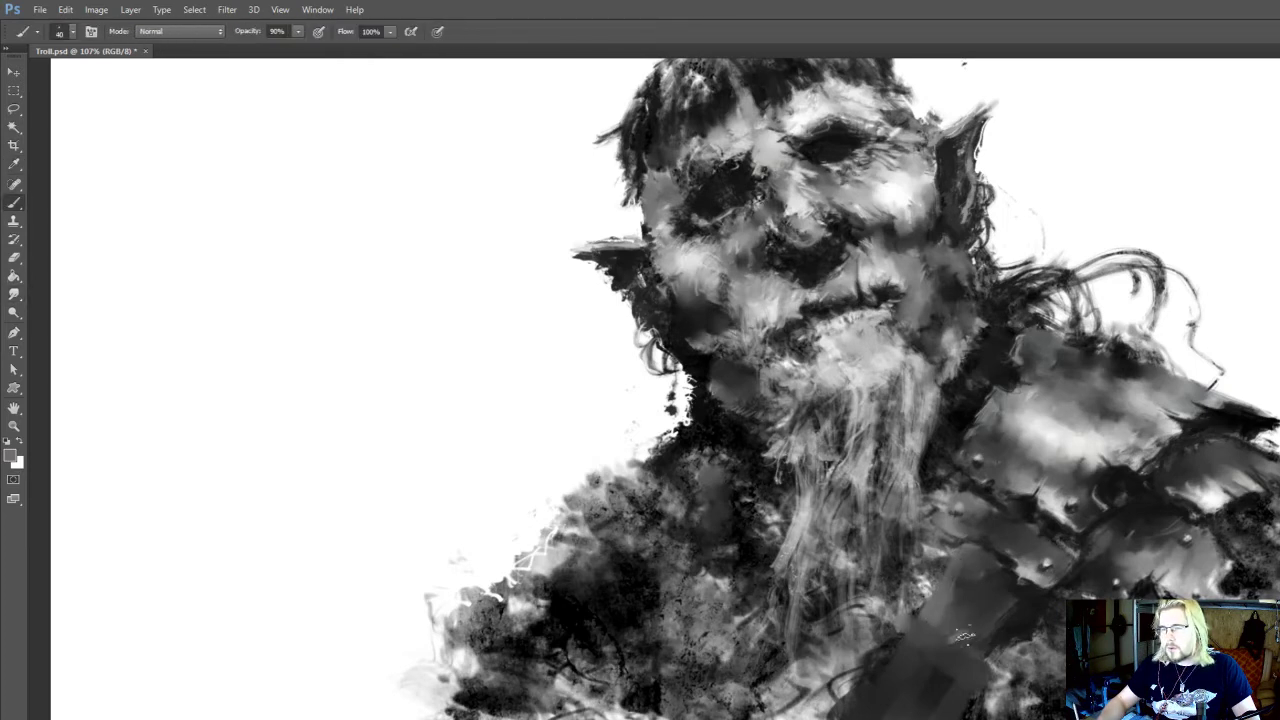
pyautogui.press('r')
# Draw a dark curved edge across the chest strap to shape its upper end into a plate, using sampled black at 30 down to 15 px
pyautogui.press('b')
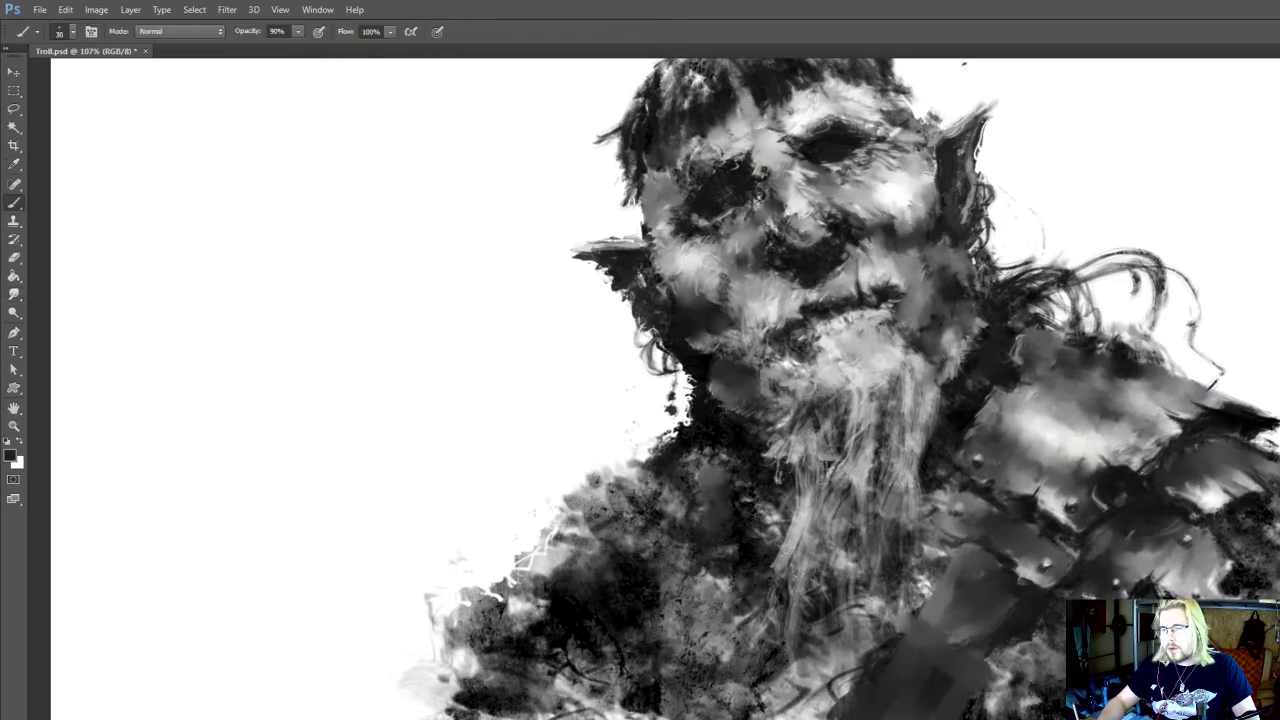
pyautogui.press('r')
pyautogui.press('b')
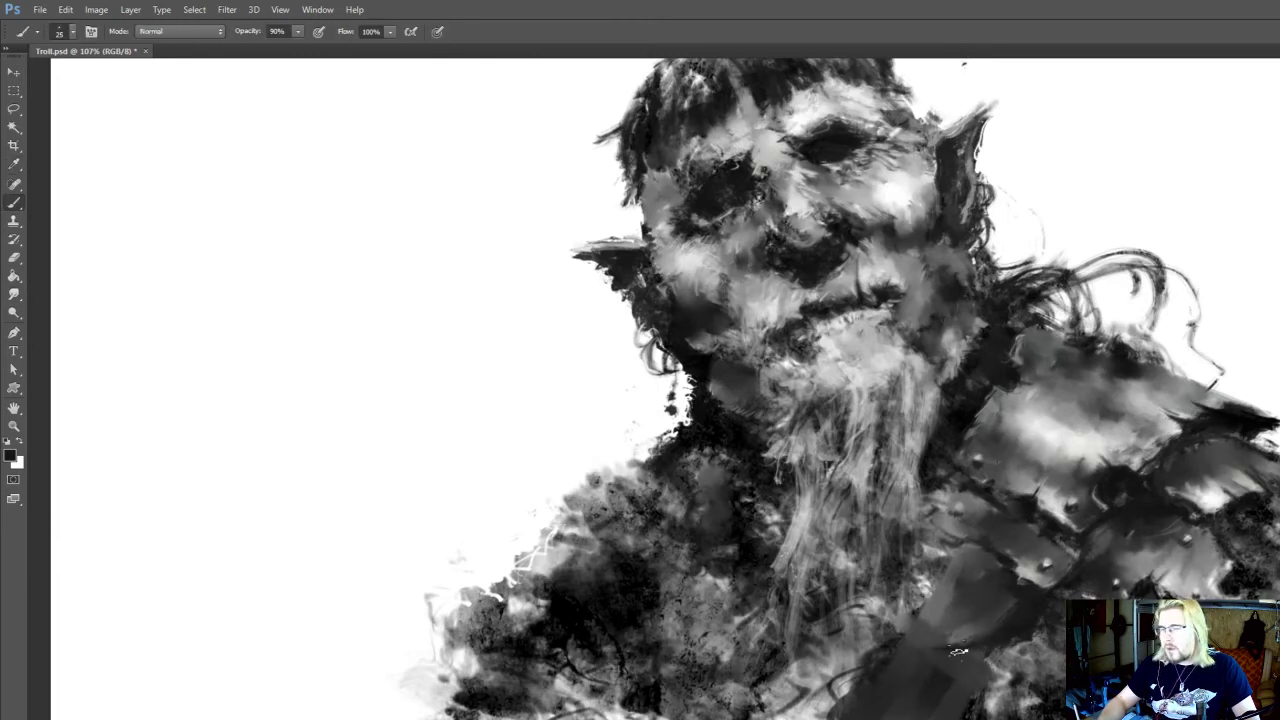
pyautogui.press('r')
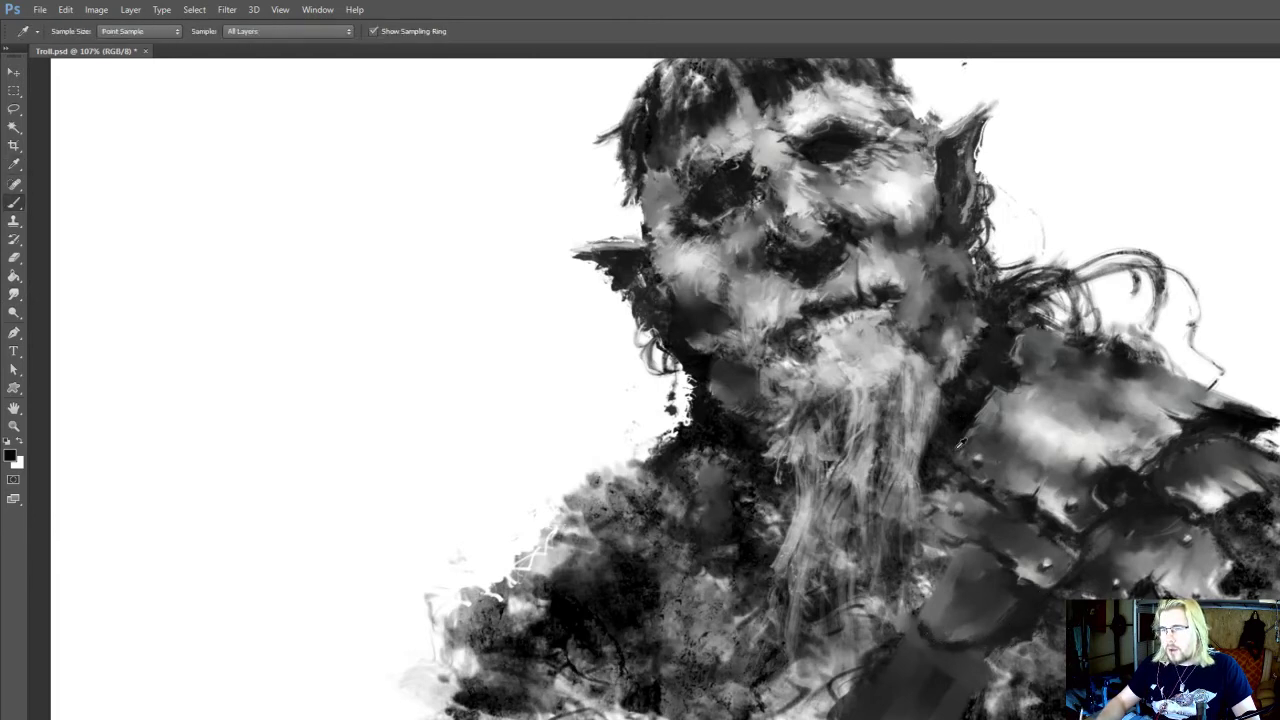
pyautogui.press('b')
pyautogui.moveTo(963, 557); pyautogui.dragTo(973, 559)
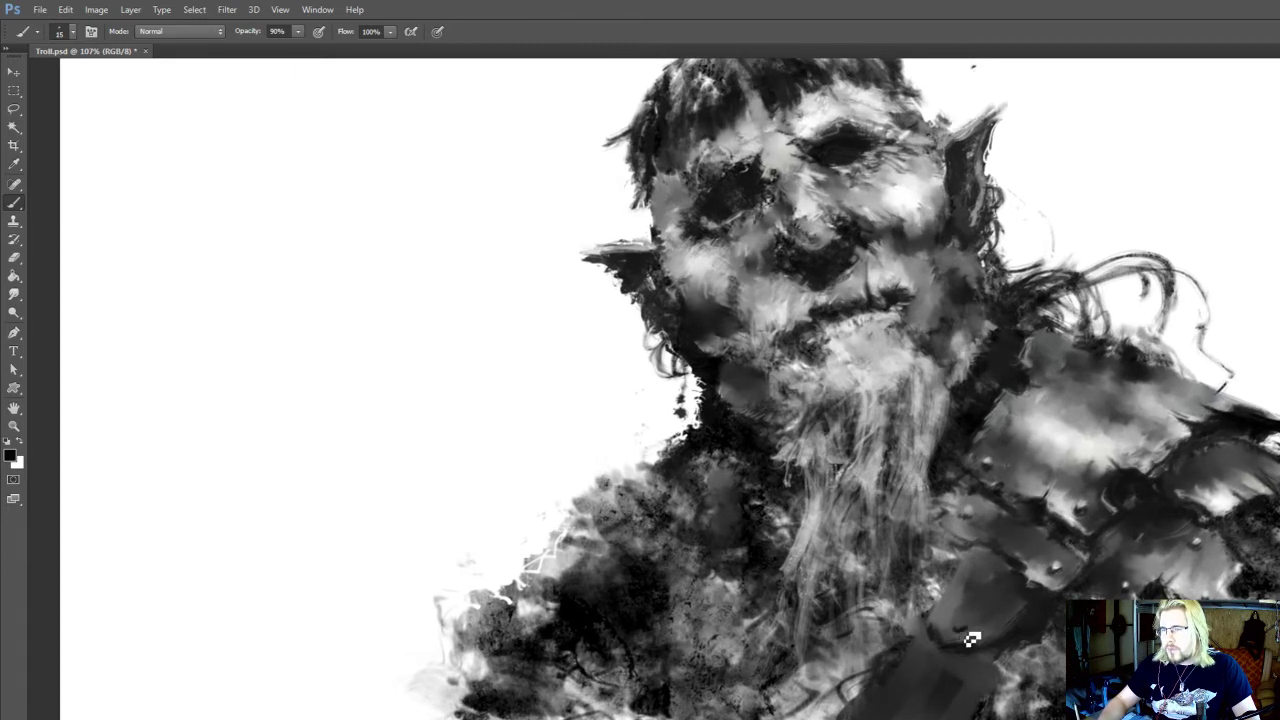
# Add a light grey rivet and bottom-edge highlight to the strap's upper plate, dodging and smudging them at 10 to 15 px
pyautogui.keyDown('alt'); pyautogui.click(1040, 576); pyautogui.keyUp('alt')
pyautogui.press('r')
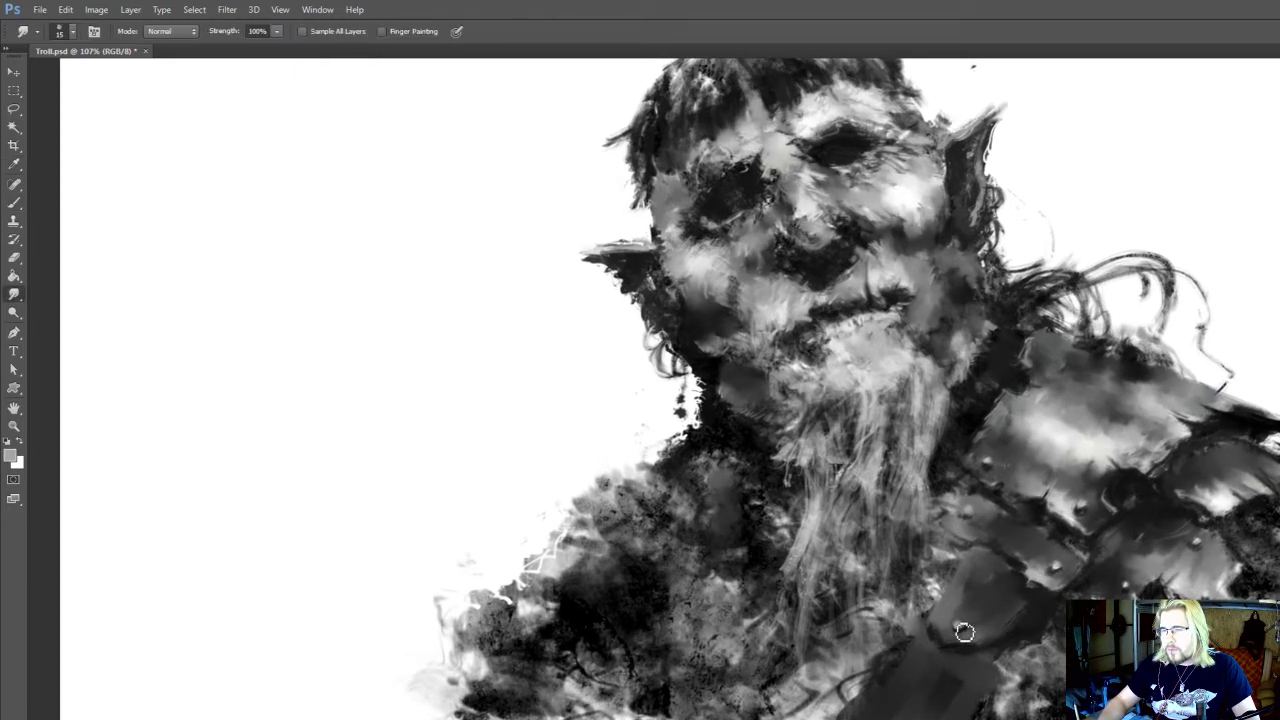
pyautogui.moveTo(967, 620); pyautogui.dragTo(965, 632)
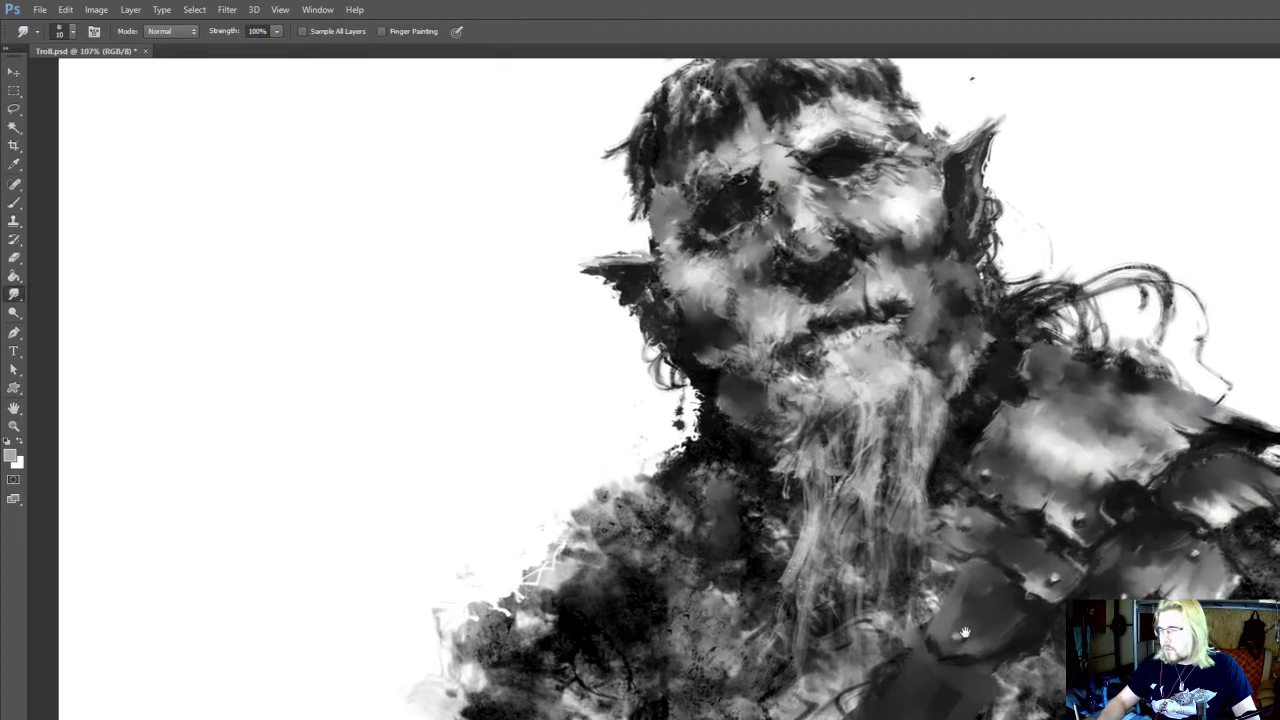
pyautogui.press('b')
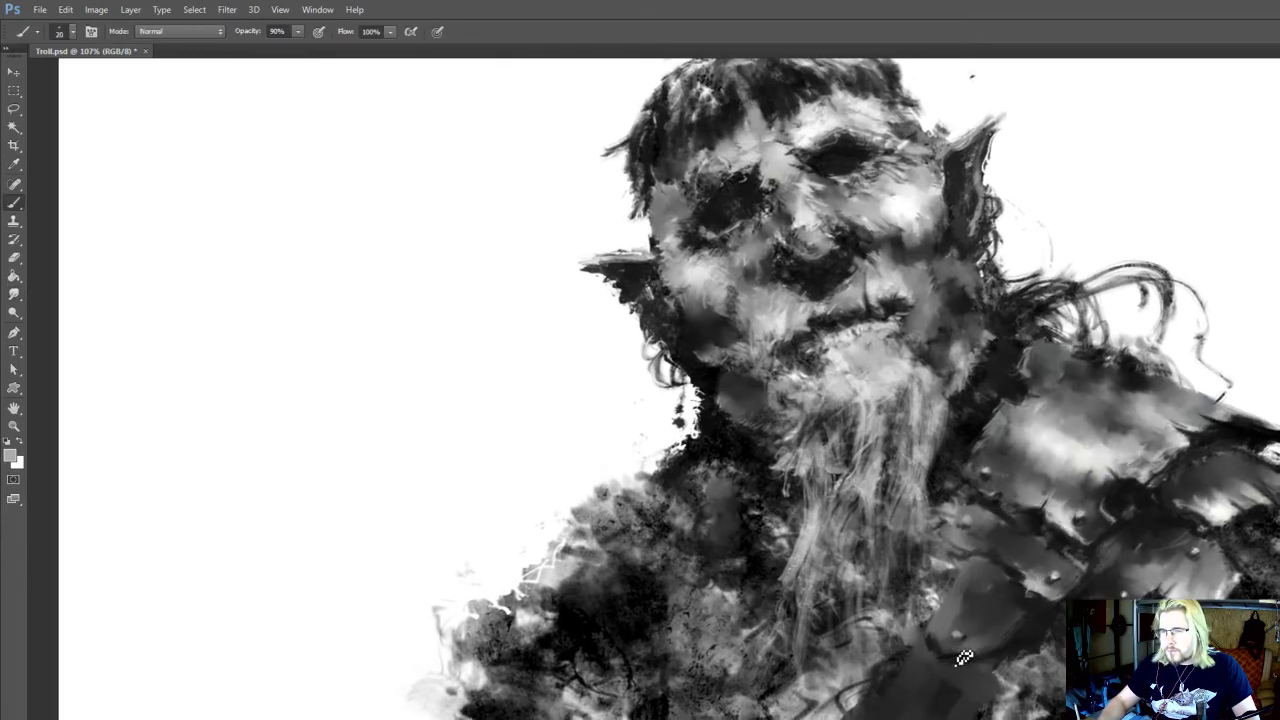
pyautogui.press('r')
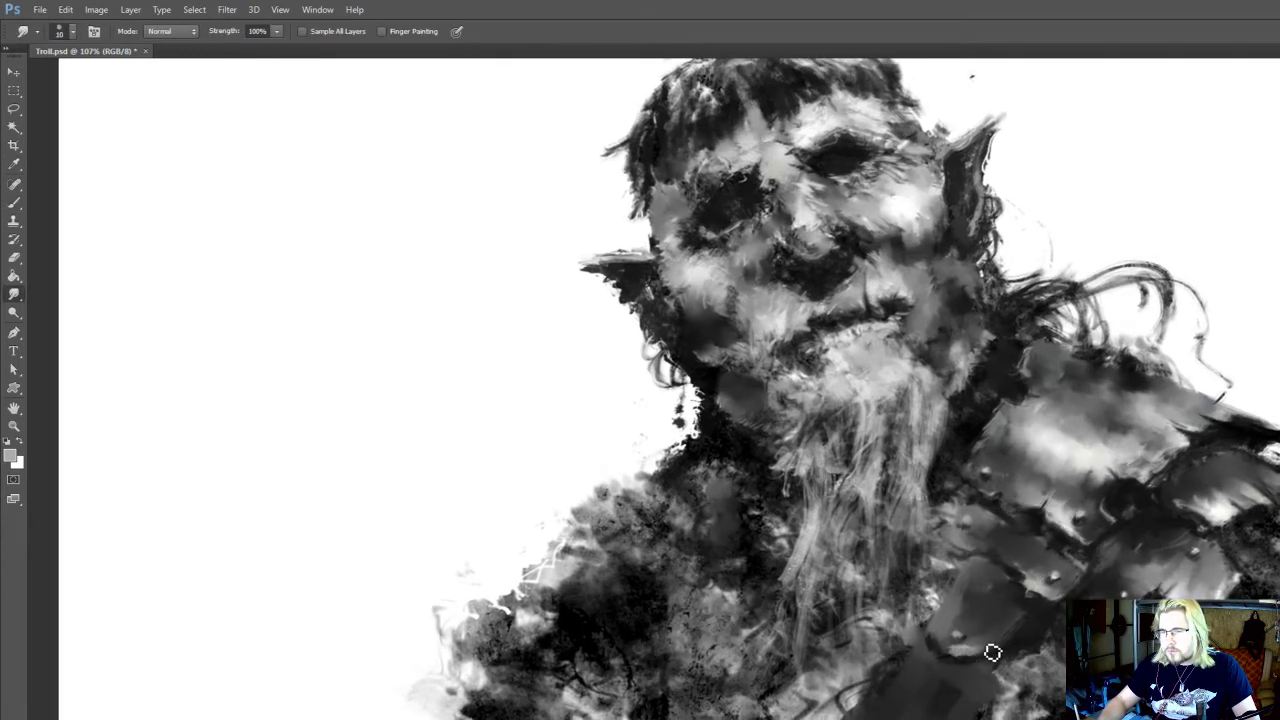
pyautogui.press(']')
pyautogui.moveTo(969, 650)
pyautogui.mouseDown()
pyautogui.moveTo(991, 631)
pyautogui.moveTo(993, 643)
pyautogui.moveTo(969, 633)
pyautogui.moveTo(971, 620)
pyautogui.mouseUp()
pyautogui.press('o')
pyautogui.press('r')
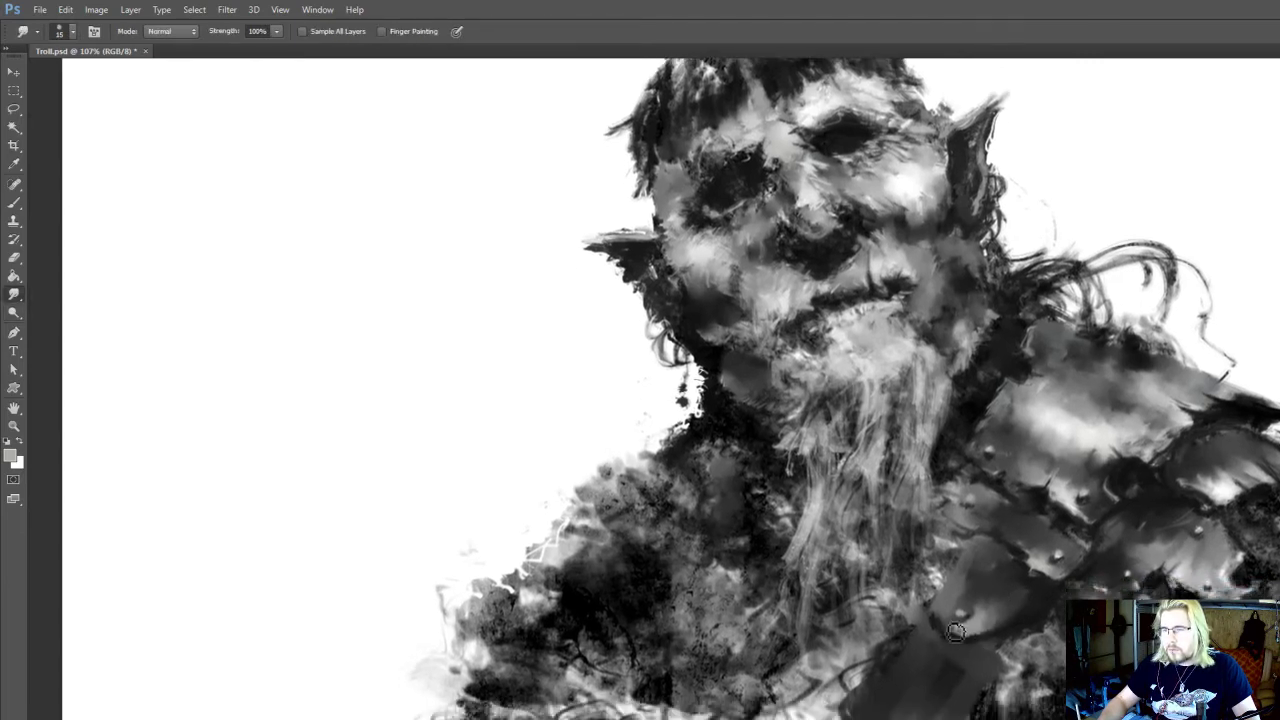
# Refine the strap plate's edge beside the beard with 9 px light grey and 15 px near-black strokes, smudging at 15 px
pyautogui.scroll(-7, 1045, 515)
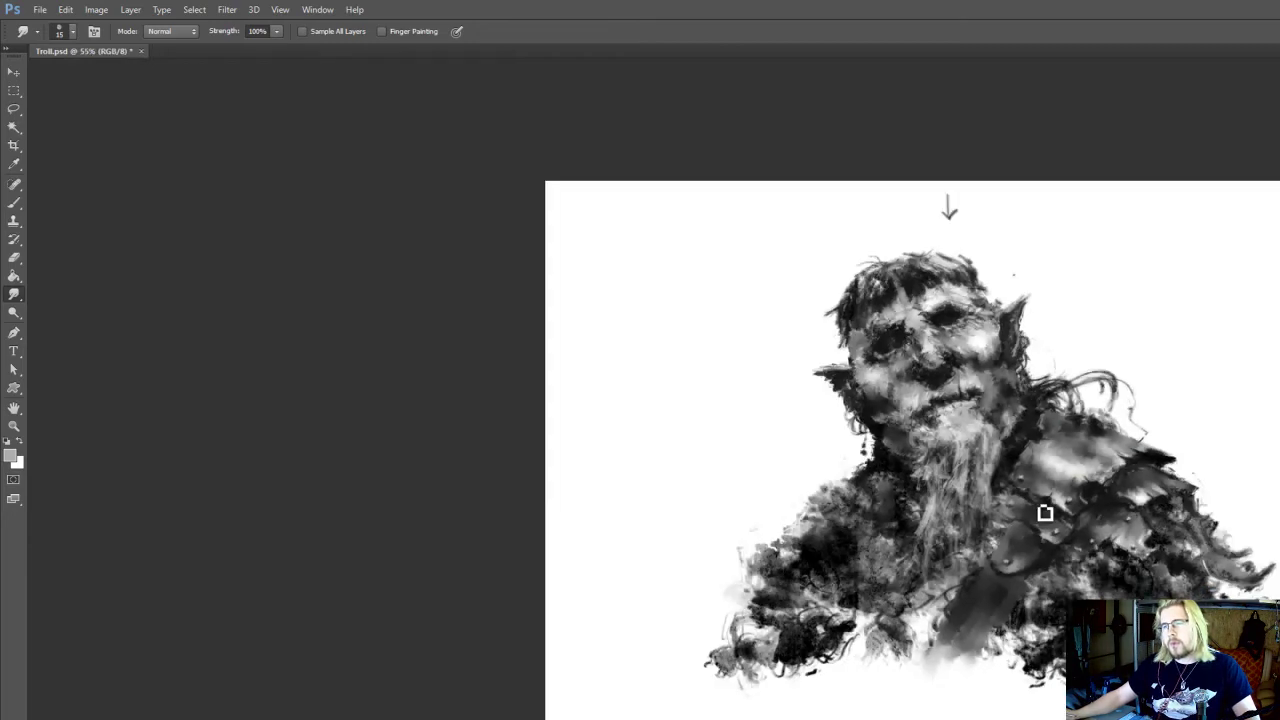
pyautogui.scroll(7, 1040, 525)
pyautogui.press('i')
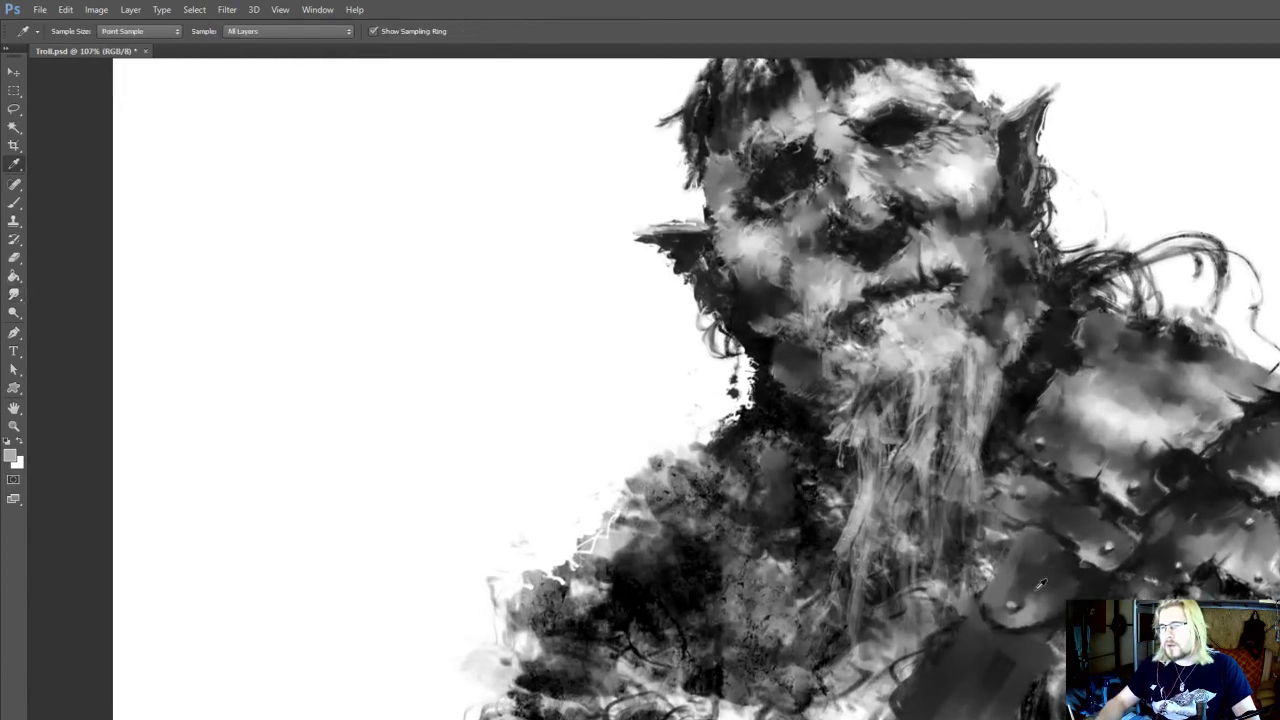
pyautogui.click(1110, 462)
pyautogui.press('b')
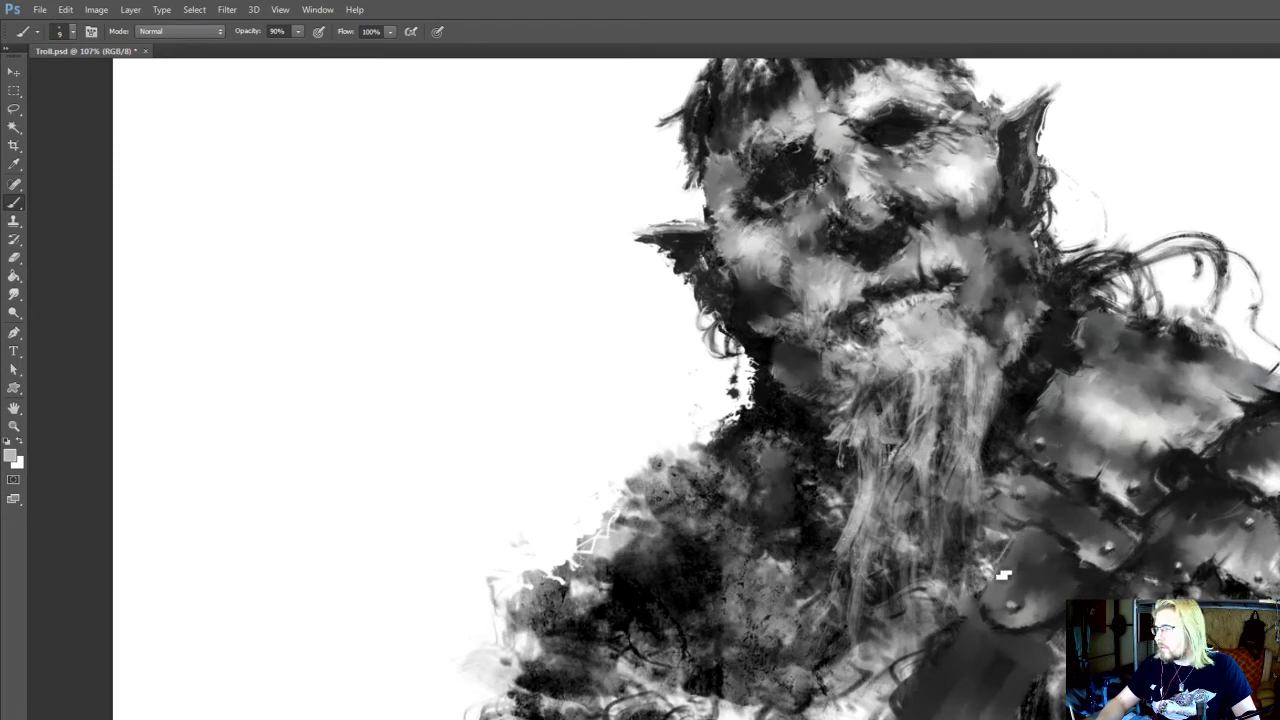
pyautogui.keyDown('alt'); pyautogui.click(1005, 577); pyautogui.keyUp('alt')
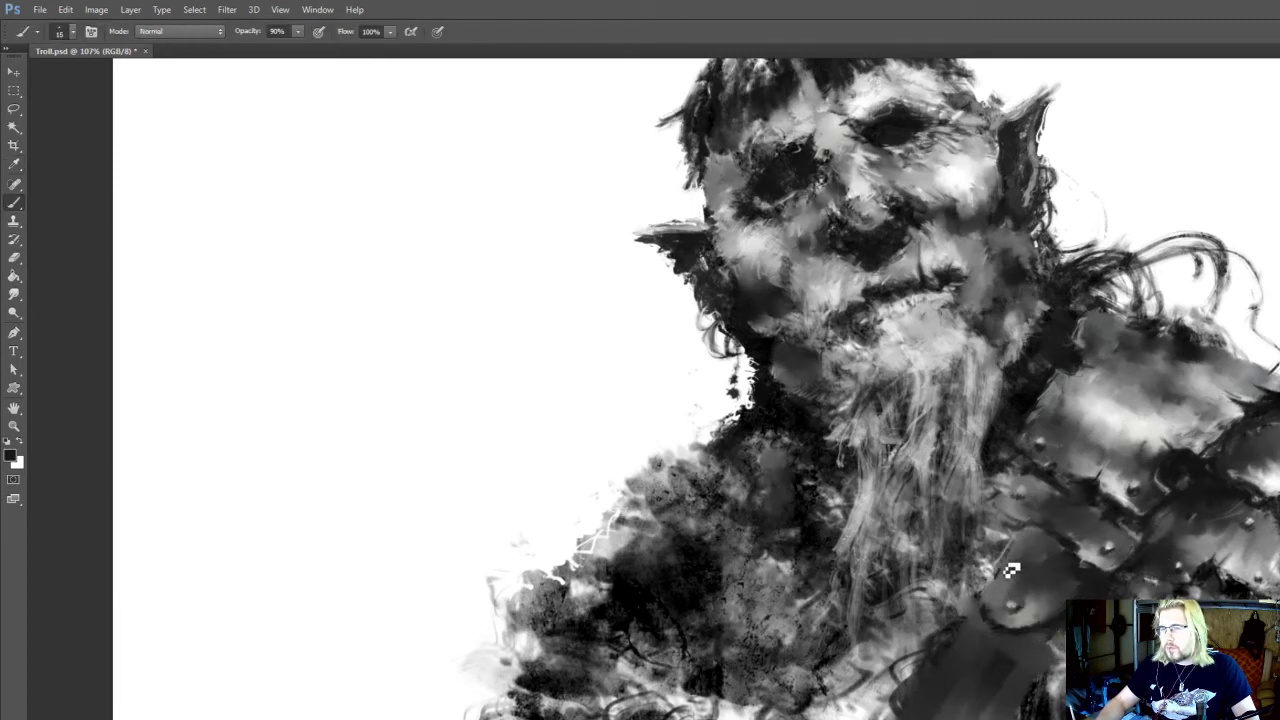
pyautogui.press('r')
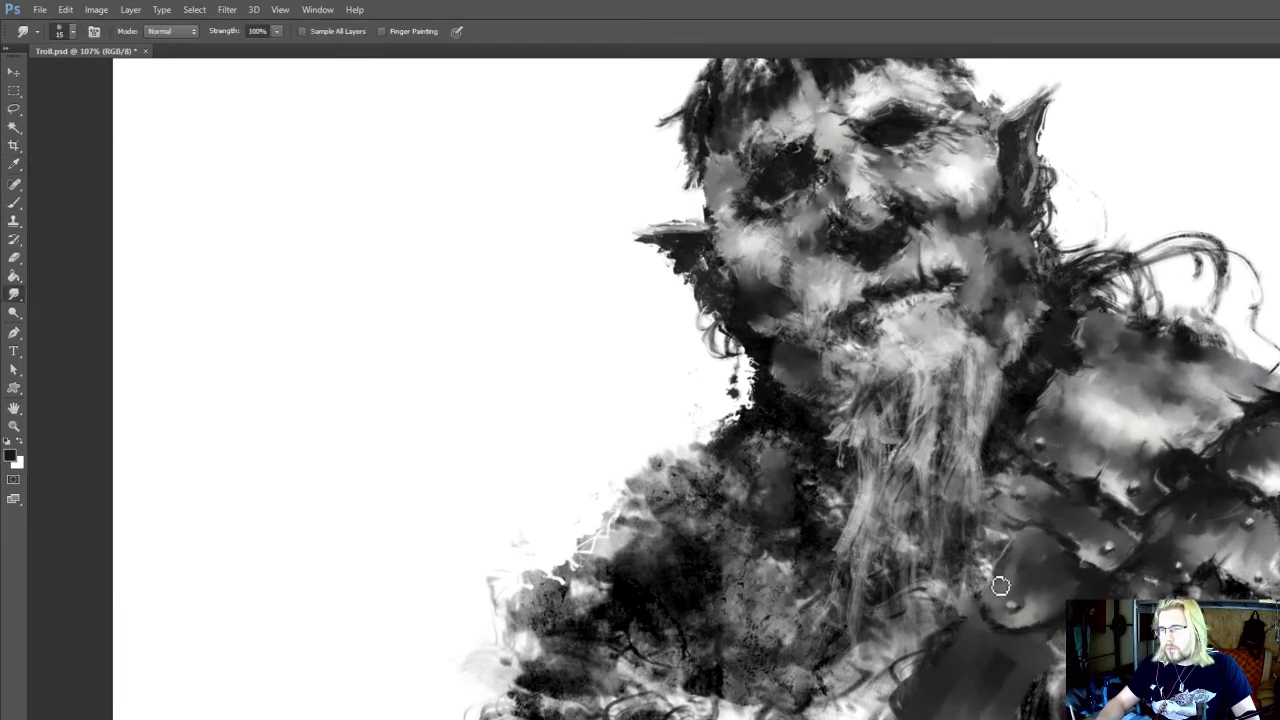
# Darken the gap above the strap plate with sampled black at 25 and 15 px, smudge its end and save the document
pyautogui.press('b')
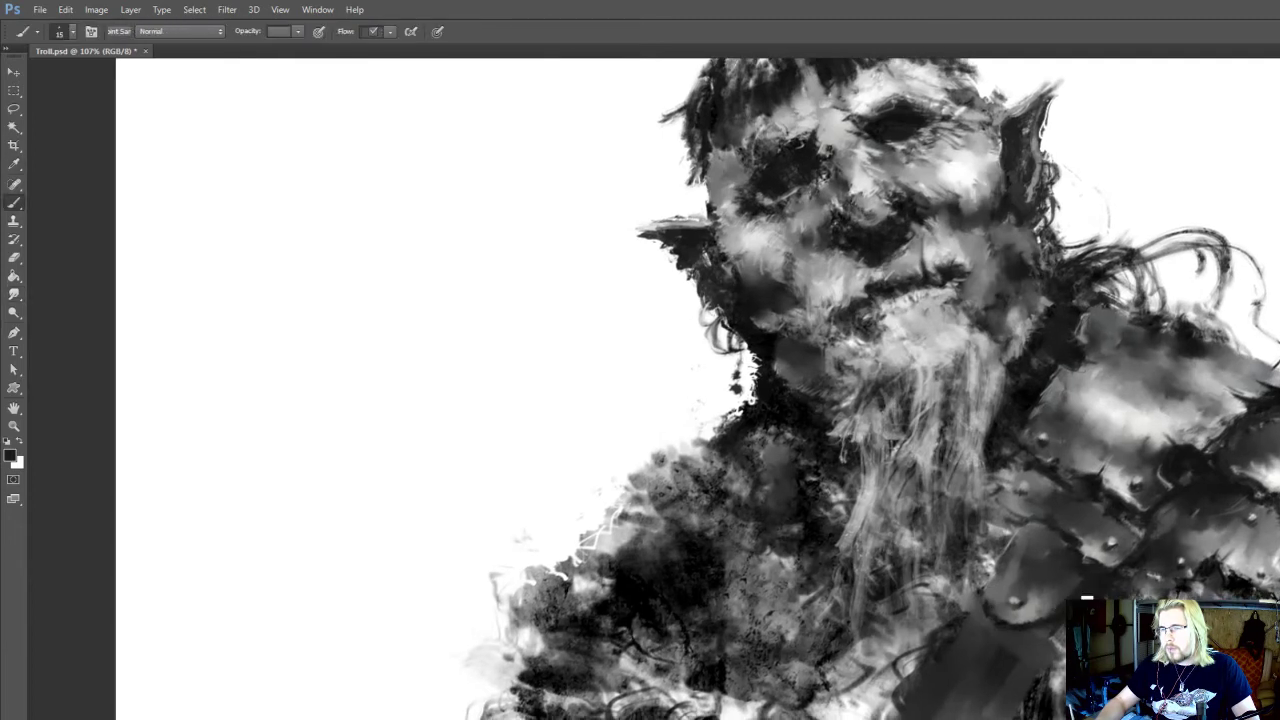
pyautogui.keyDown('alt'); pyautogui.click(1044, 524); pyautogui.keyUp('alt')
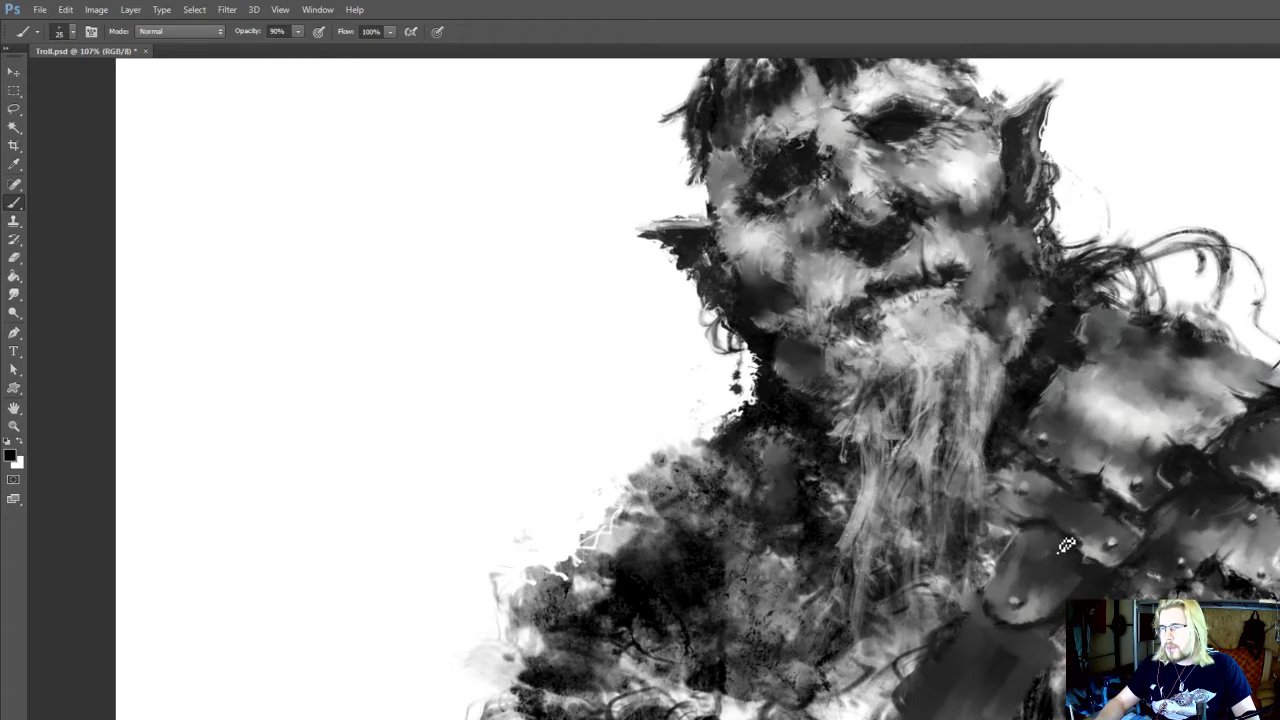
pyautogui.press('[')
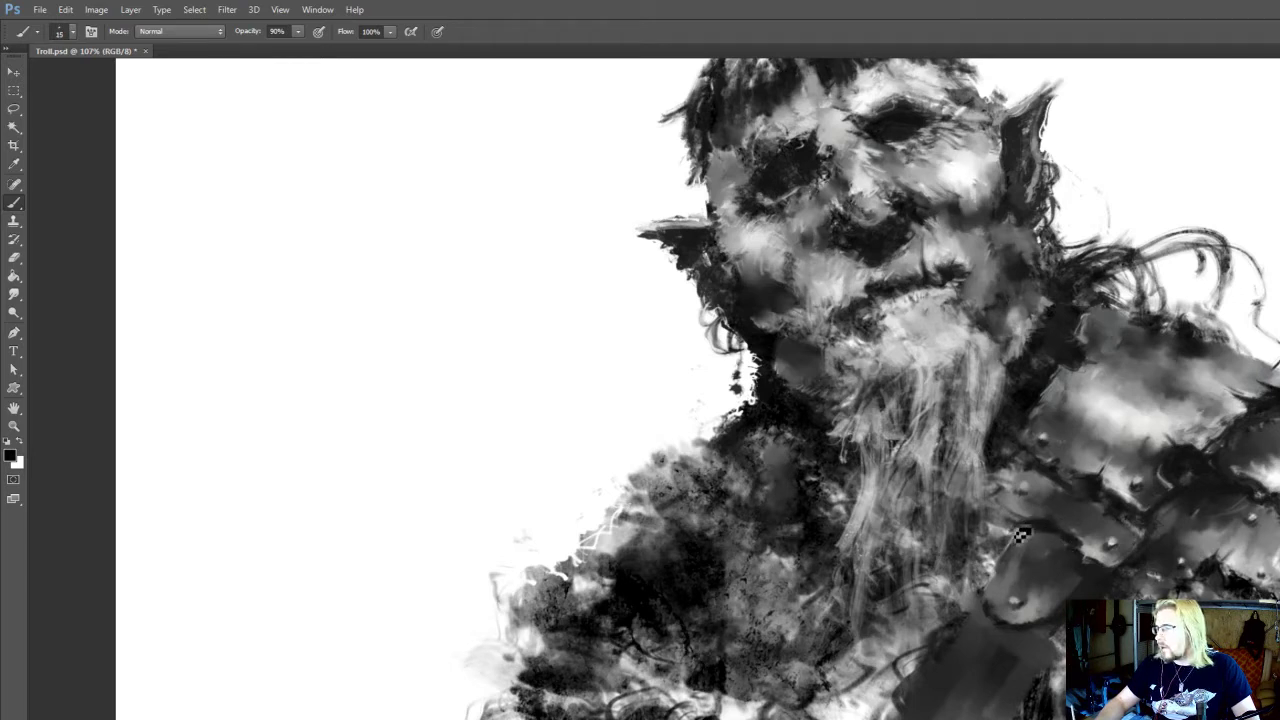
pyautogui.keyDown('alt'); pyautogui.click(1010, 526); pyautogui.keyUp('alt')
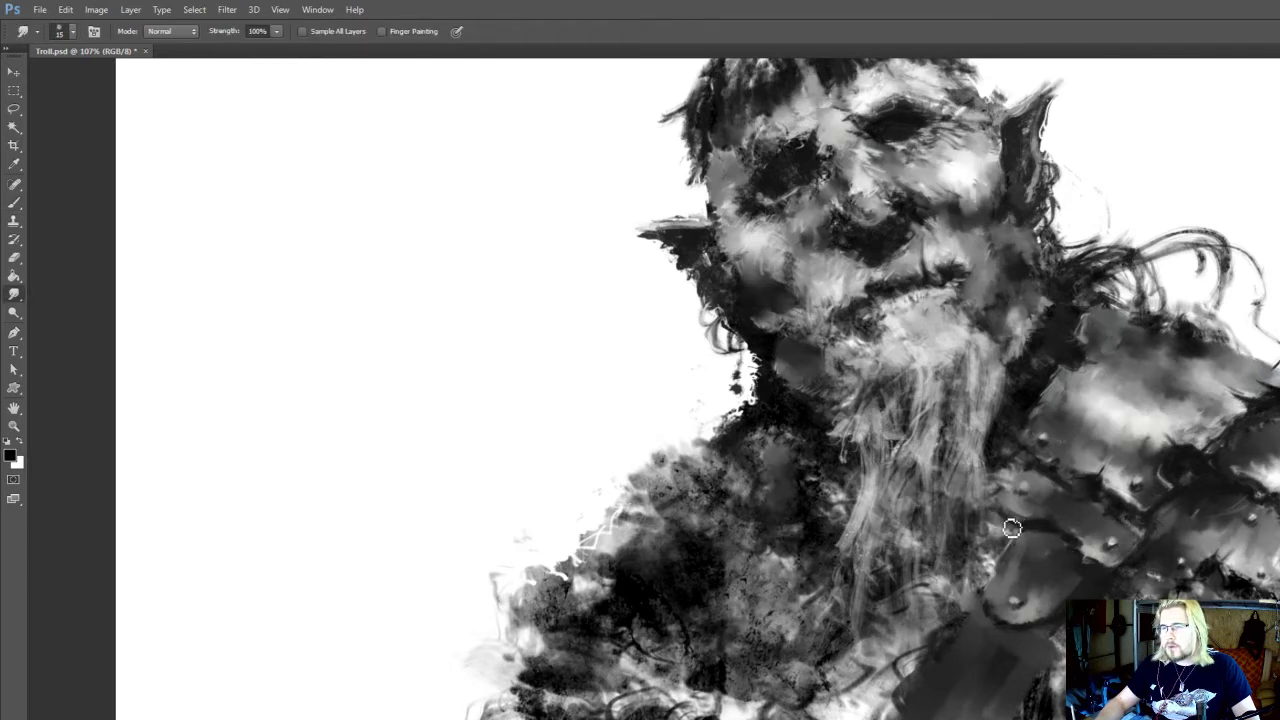
pyautogui.press('[')
pyautogui.hotkey('ctrl', 's')
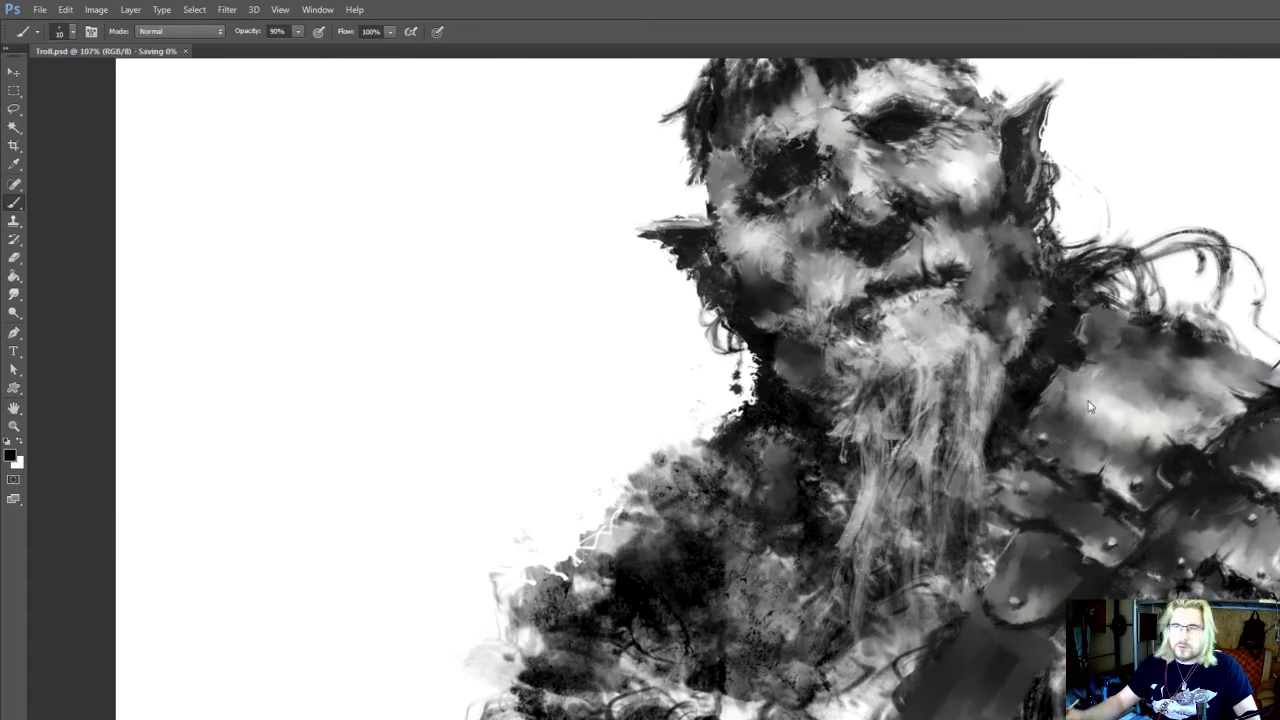
pyautogui.moveTo(1018, 329)
pyautogui.mouseDown()
pyautogui.moveTo(1000, 328)
pyautogui.moveTo(1033, 328)
pyautogui.mouseUp()
pyautogui.moveTo(1033, 328)
pyautogui.mouseDown()
pyautogui.moveTo(852, 555)
pyautogui.moveTo(955, 466)
pyautogui.mouseUp()
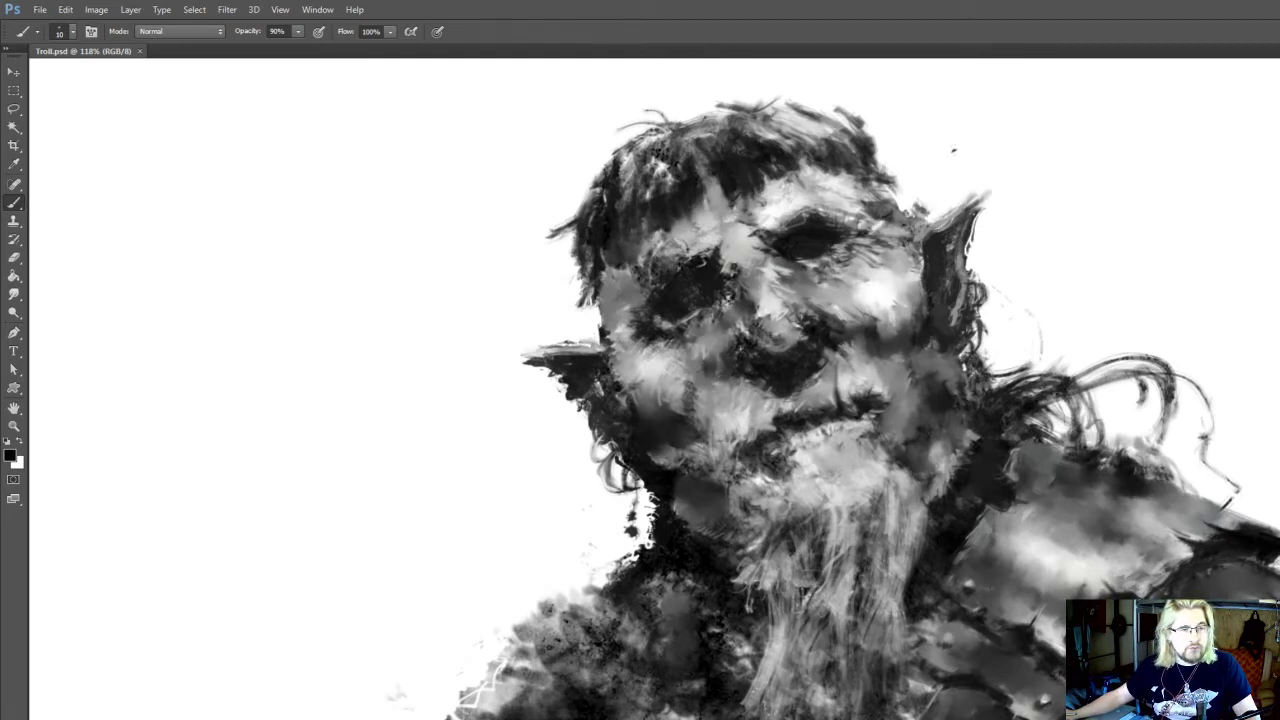
# Dodge the lower edge of the chest strap's upper plate around its rivet, using the Highlights range at 10% exposure
pyautogui.moveTo(797, 444); pyautogui.dragTo(817, 318)
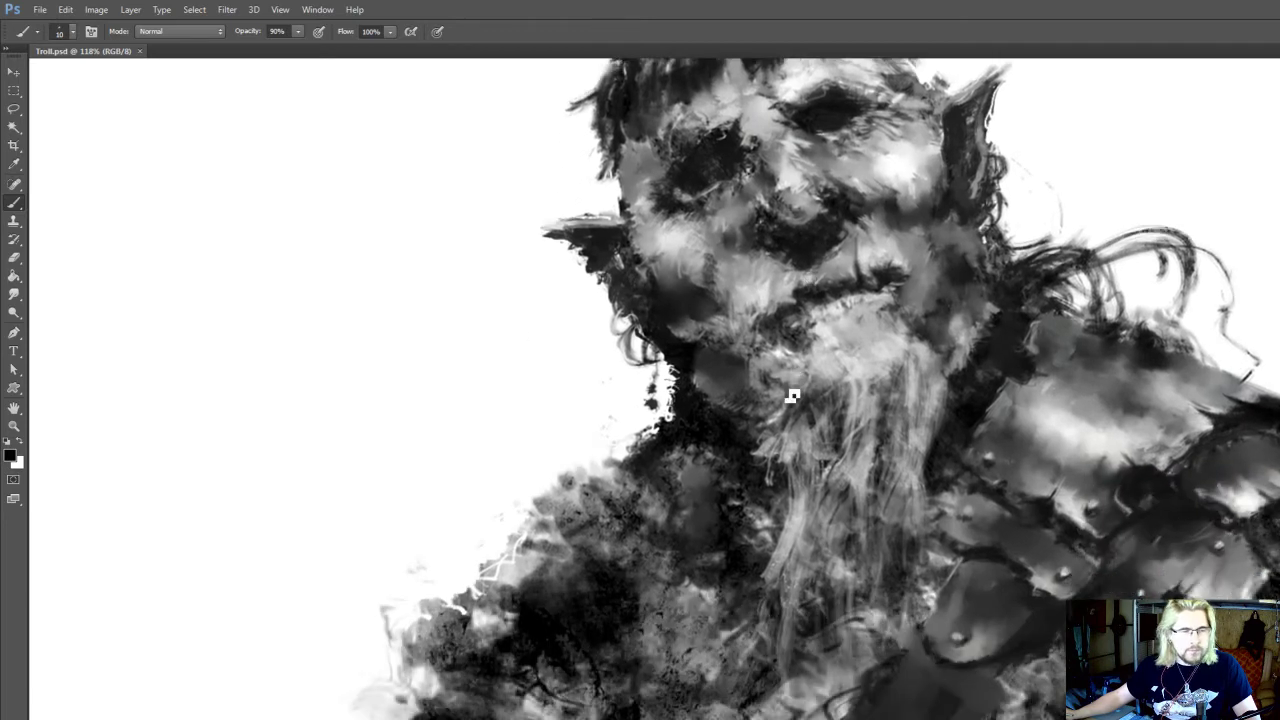
pyautogui.scroll(2, 749, 409)
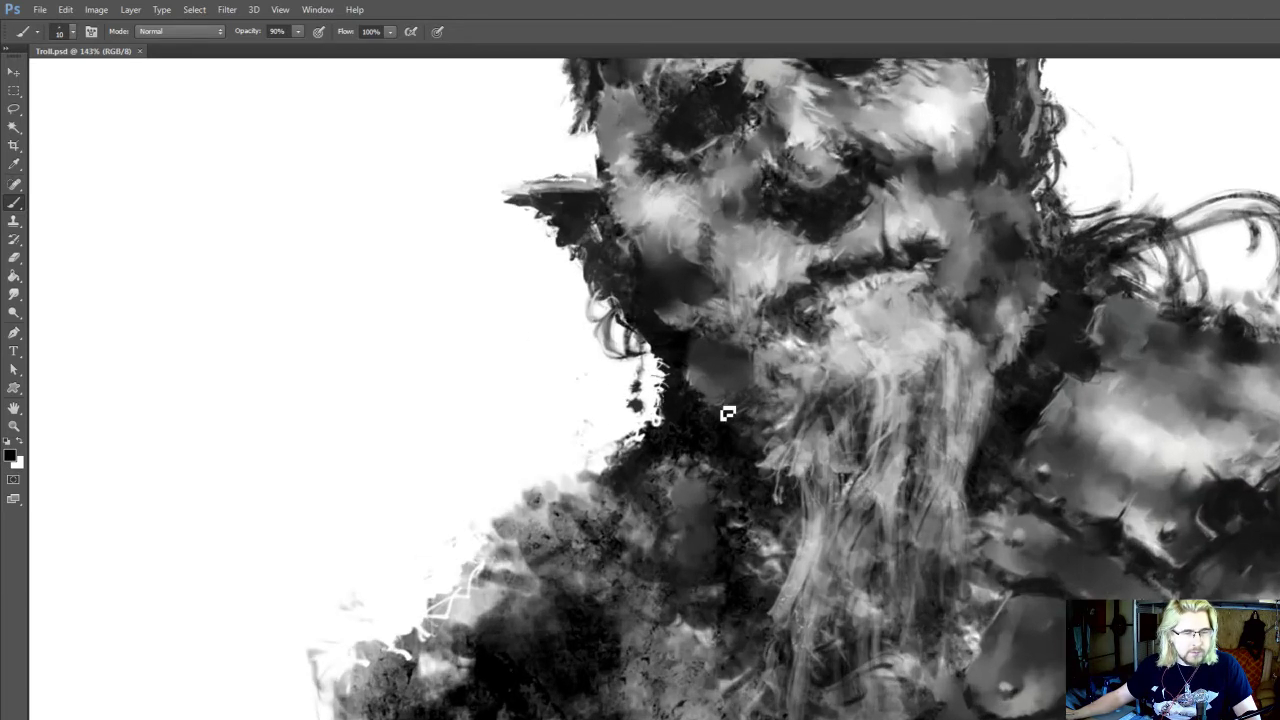
pyautogui.moveTo(726, 414); pyautogui.dragTo(611, 338)
pyautogui.scroll(-1, 630, 344)
pyautogui.scroll(-1, 866, 593)
pyautogui.press('o')
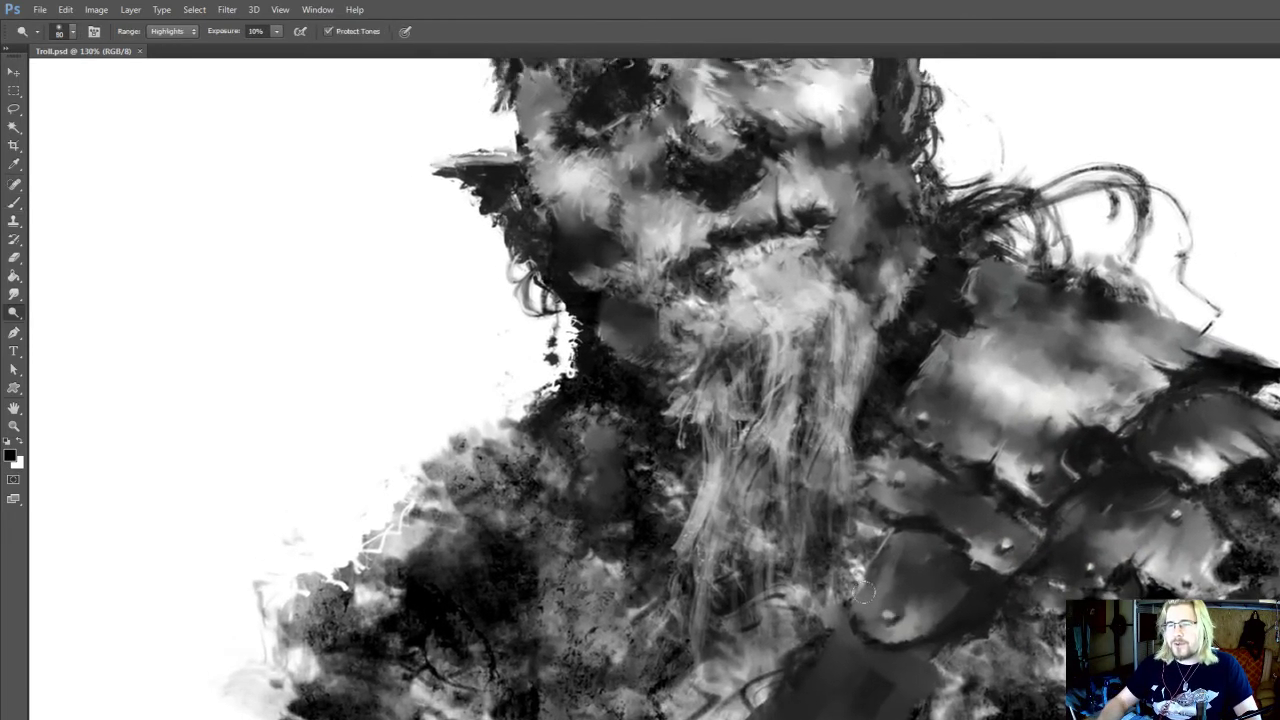
pyautogui.moveTo(862, 623); pyautogui.dragTo(912, 629)
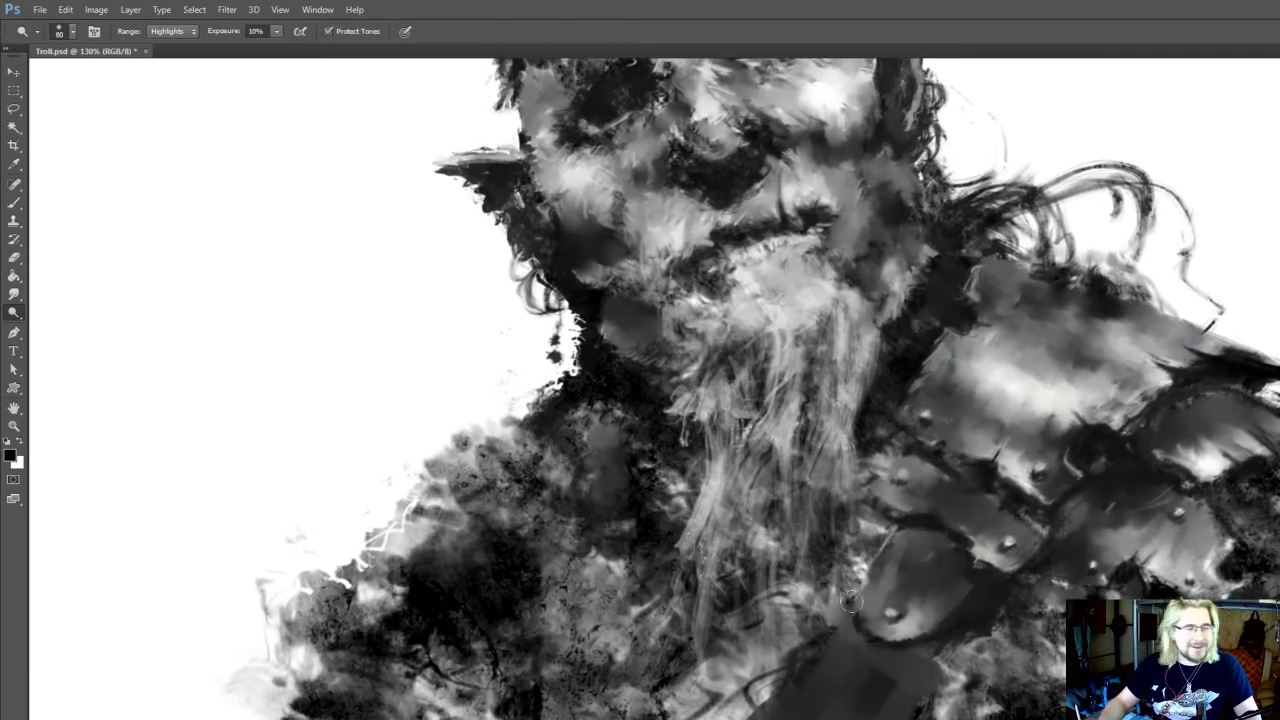
# Brush sampled light grey touches onto the strap plate's lower rim and face at 10 and 20 px
pyautogui.press('b')
pyautogui.keyDown('alt'); pyautogui.click(910, 628); pyautogui.keyUp('alt')
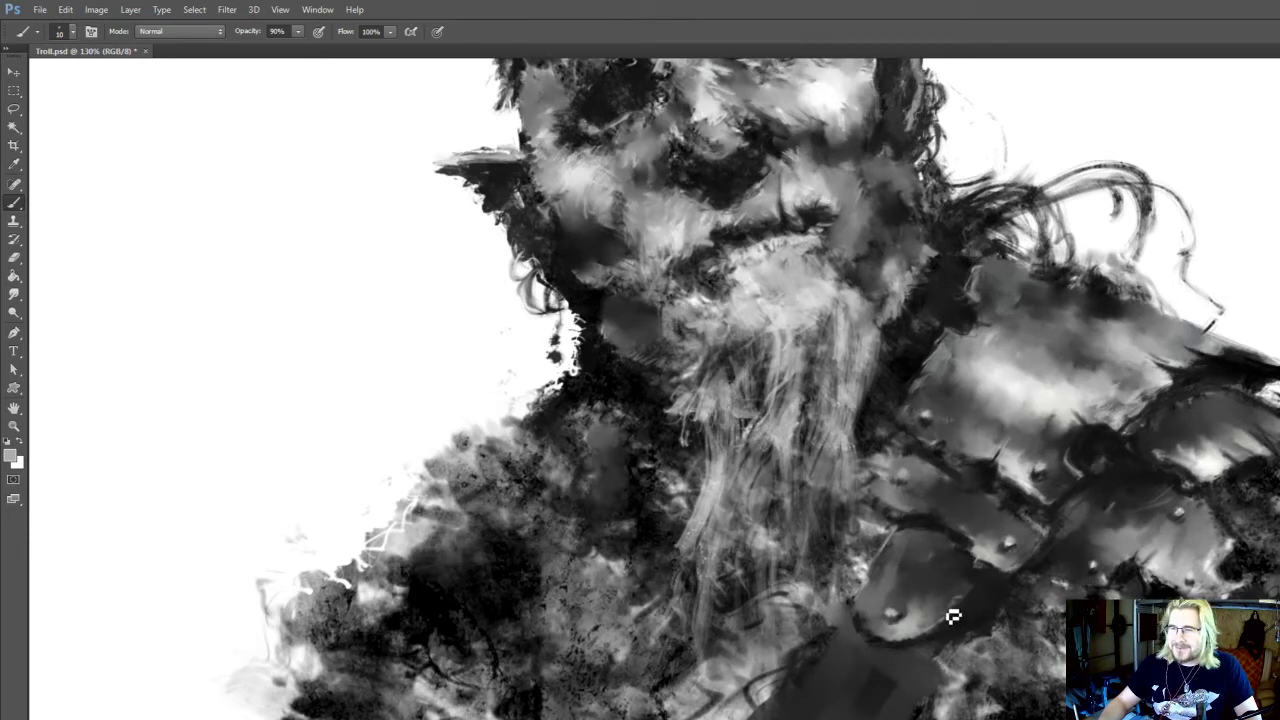
pyautogui.moveTo(931, 608); pyautogui.dragTo(935, 611)
pyautogui.press(']')
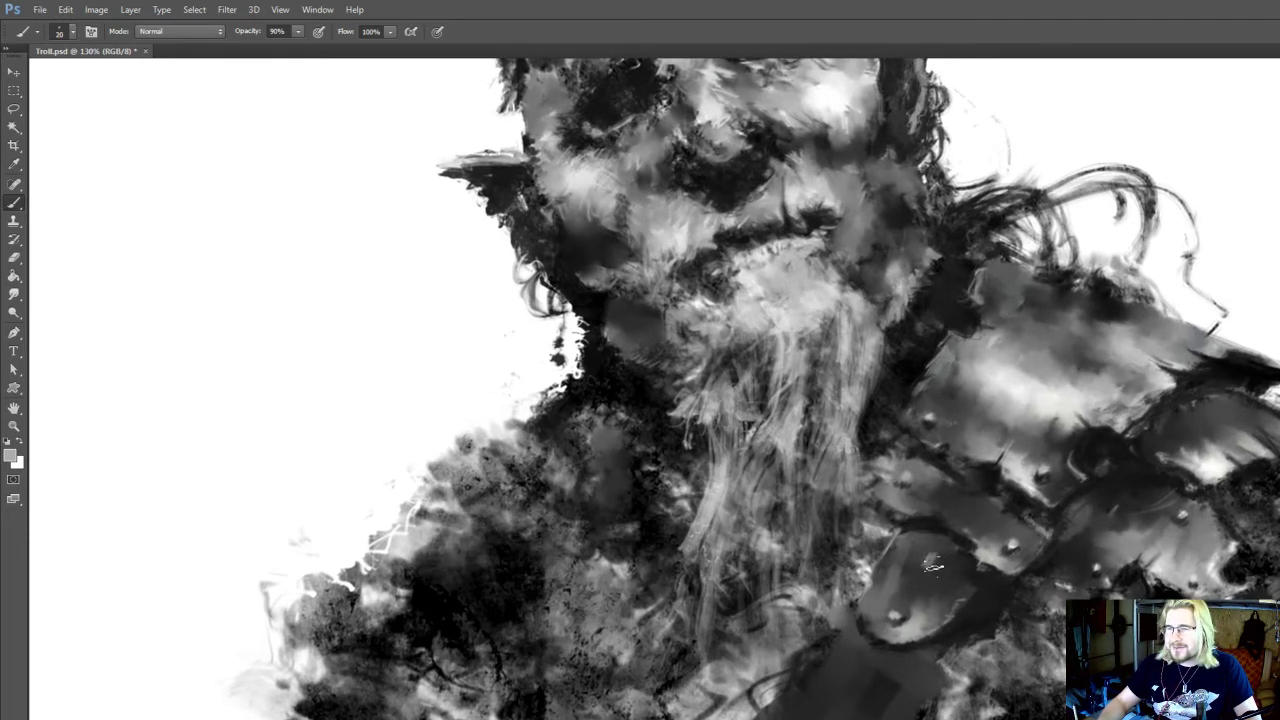
pyautogui.keyDown('alt'); pyautogui.click(988, 559); pyautogui.keyUp('alt')
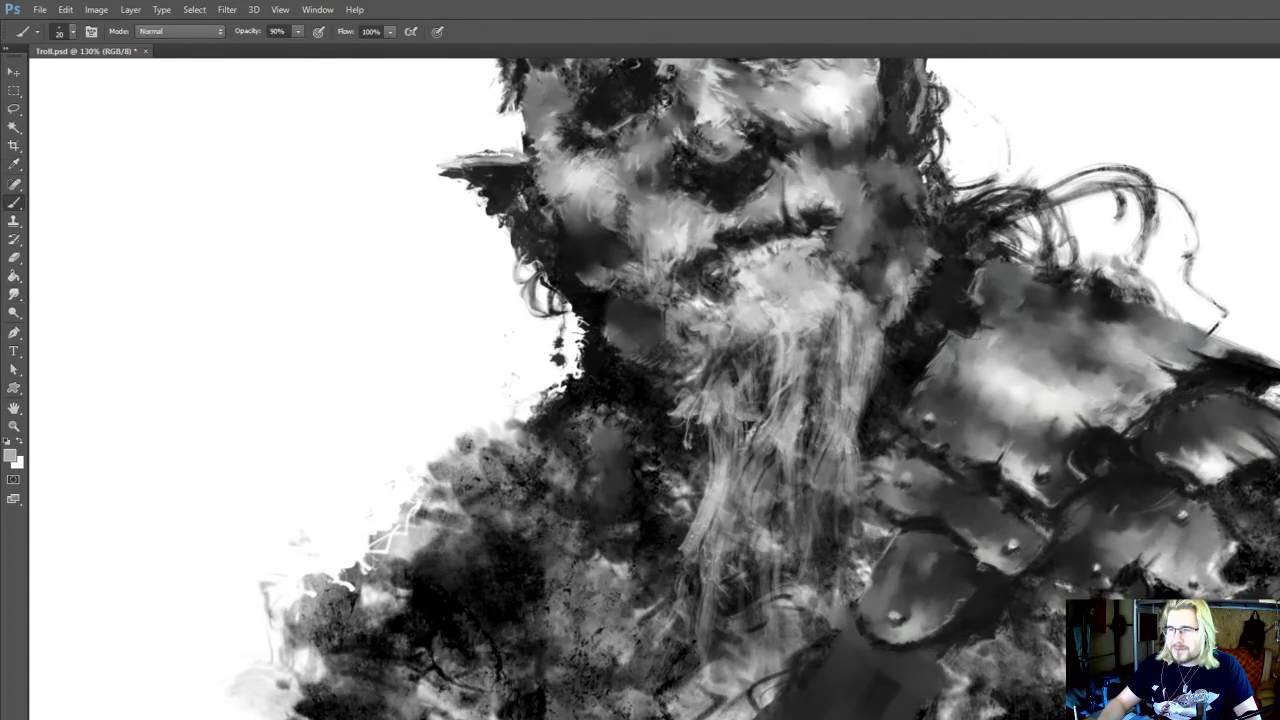
pyautogui.moveTo(884, 511); pyautogui.dragTo(900, 559)
# Darken the seam between the riveted shoulder plates with a sampled near-black tone and smudge it
pyautogui.keyDown('alt'); pyautogui.click(994, 523); pyautogui.keyUp('alt')
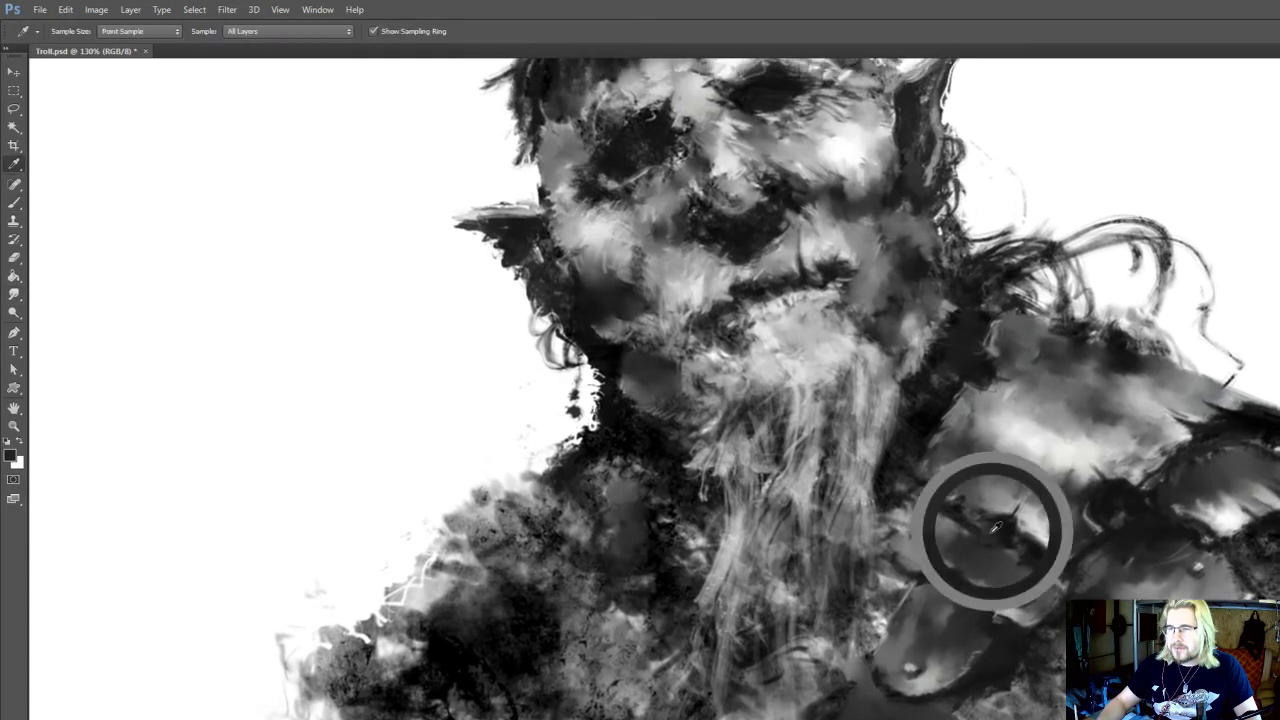
pyautogui.moveTo(1014, 540); pyautogui.dragTo(1002, 566)
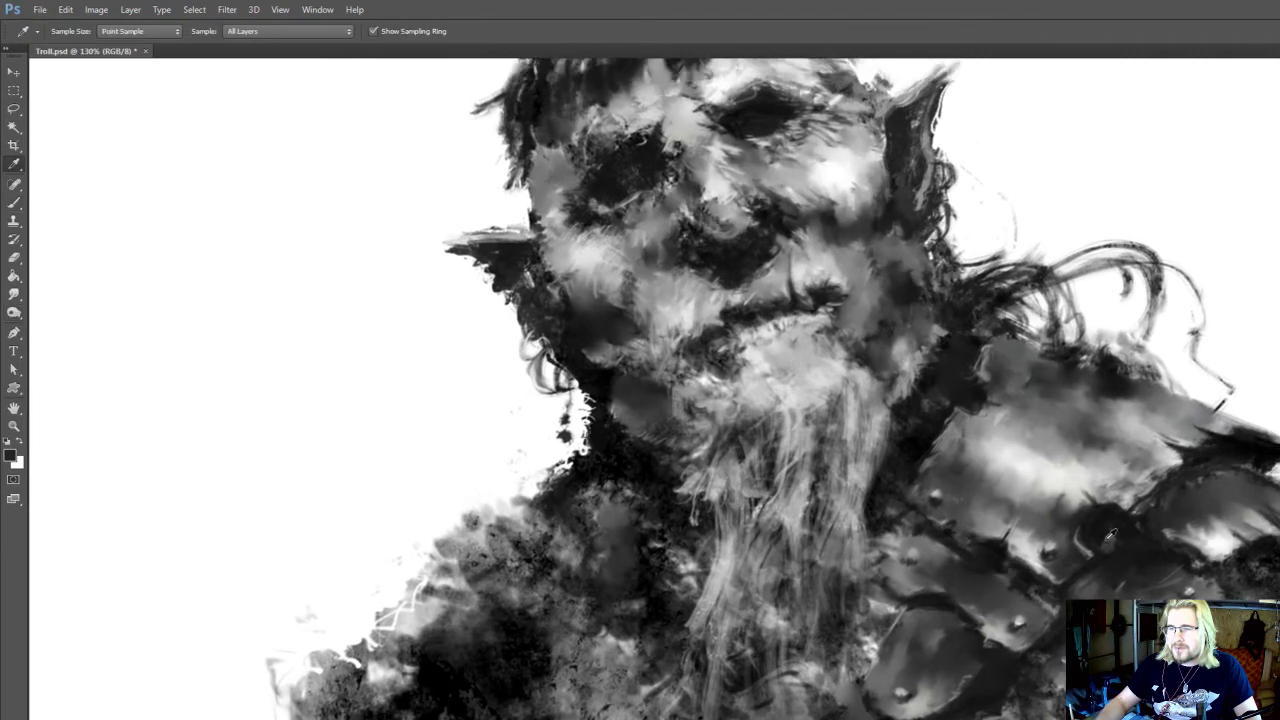
pyautogui.press('r')
pyautogui.press('i')
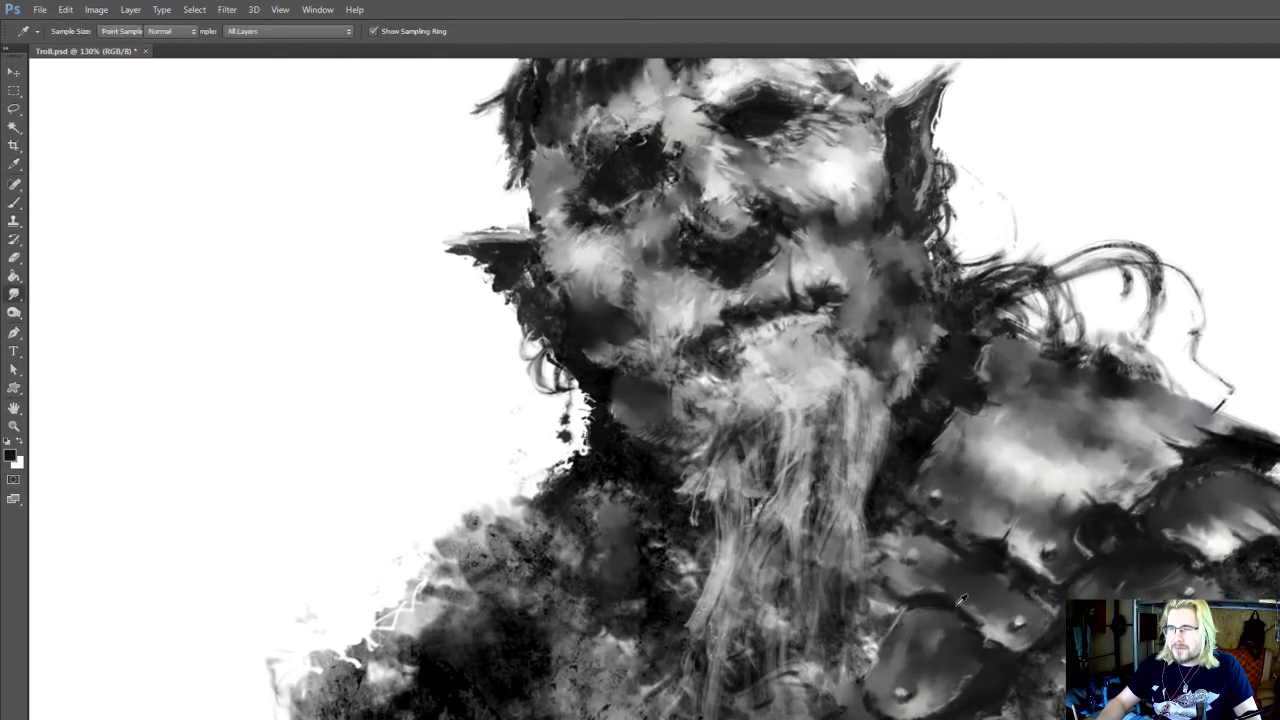
# Paint thin sampled grey edge lines and a scratch on the riveted plate above the strap plate at 9 px
pyautogui.press('b')
pyautogui.press('[')
pyautogui.press('[')
pyautogui.keyDown('alt'); pyautogui.click(968, 616); pyautogui.keyUp('alt')
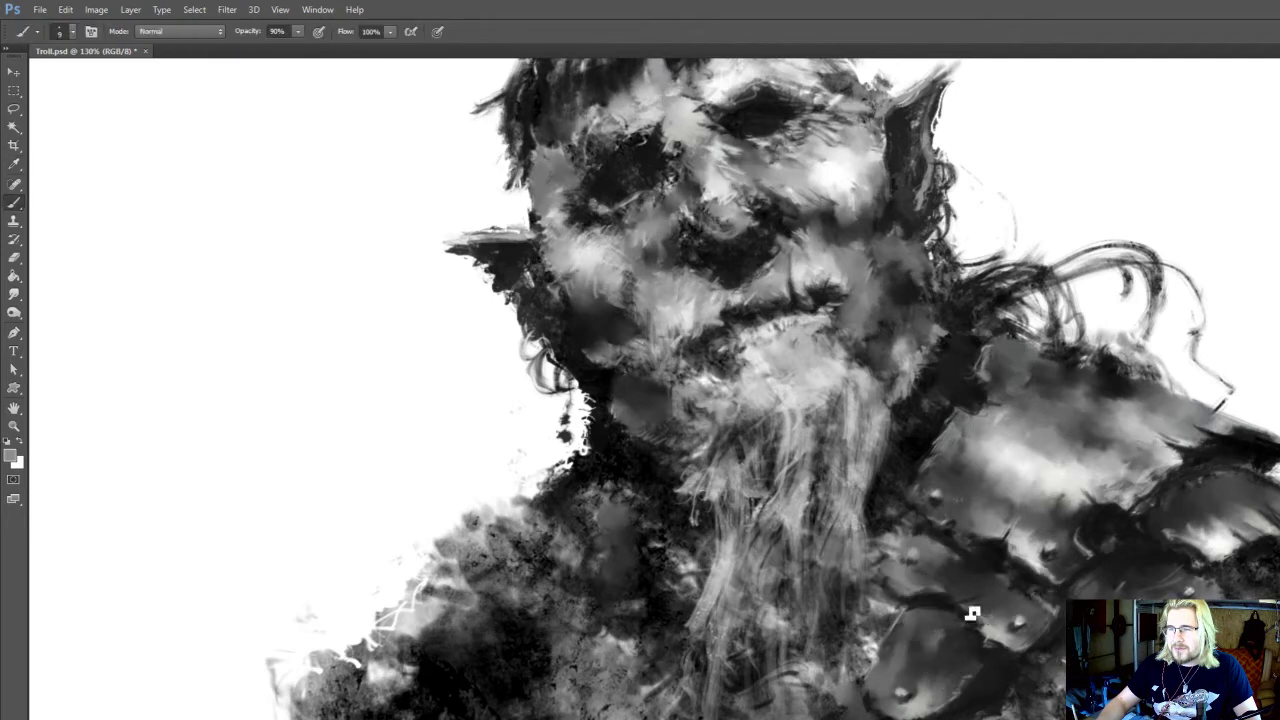
pyautogui.moveTo(966, 615); pyautogui.dragTo(1022, 559)
pyautogui.press('i')
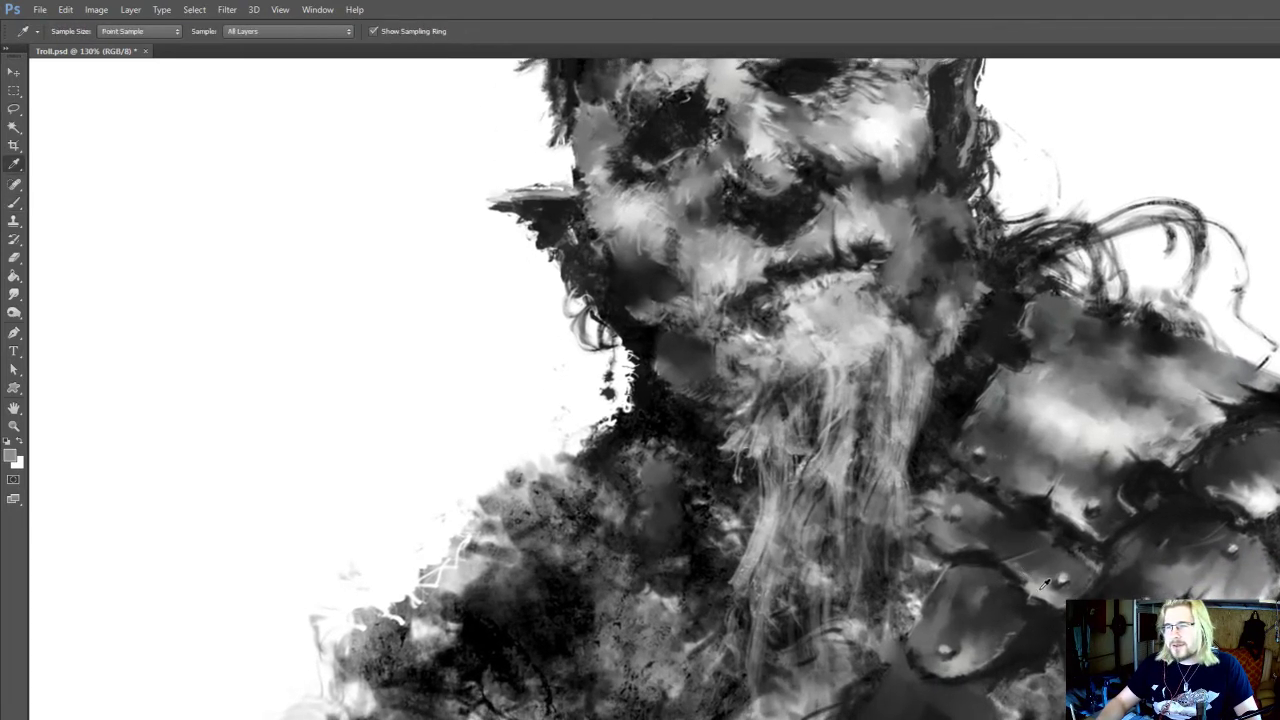
# Dodge the highlight along the lower rim of the scratched plate, near its rivet
pyautogui.press('o')
pyautogui.moveTo(1042, 605); pyautogui.dragTo(1054, 613)
pyautogui.press('i')
pyautogui.press('o')
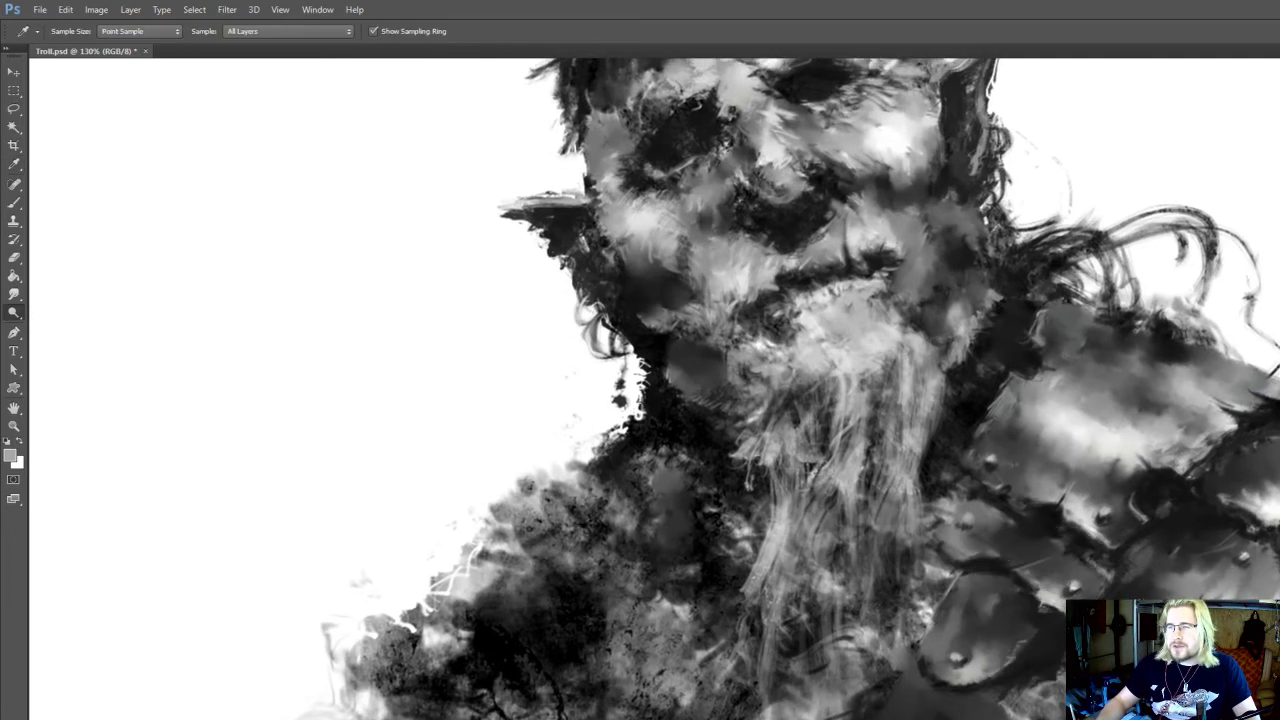
pyautogui.press('b')
pyautogui.press('r')
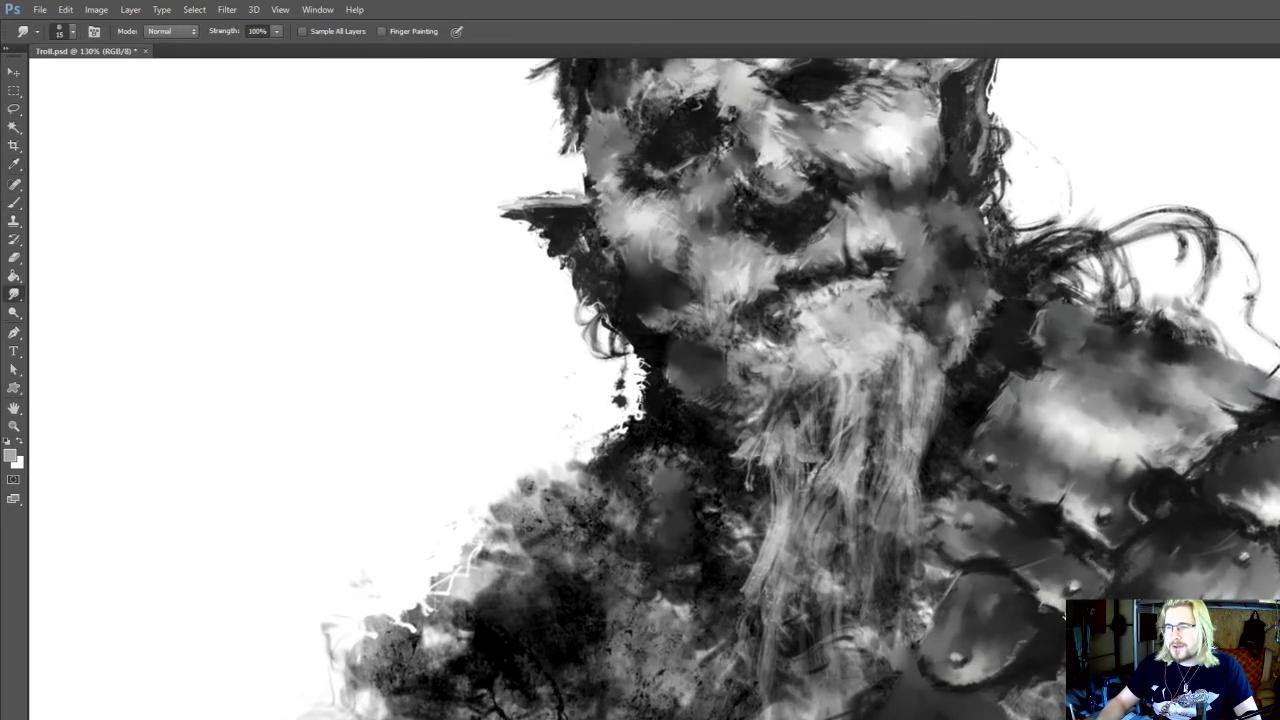
# Define the dark edge between the scratched plate and the strap plate with sampled near-black strokes at 9 px
pyautogui.press('i')
pyautogui.click(982, 572)
pyautogui.press('b')
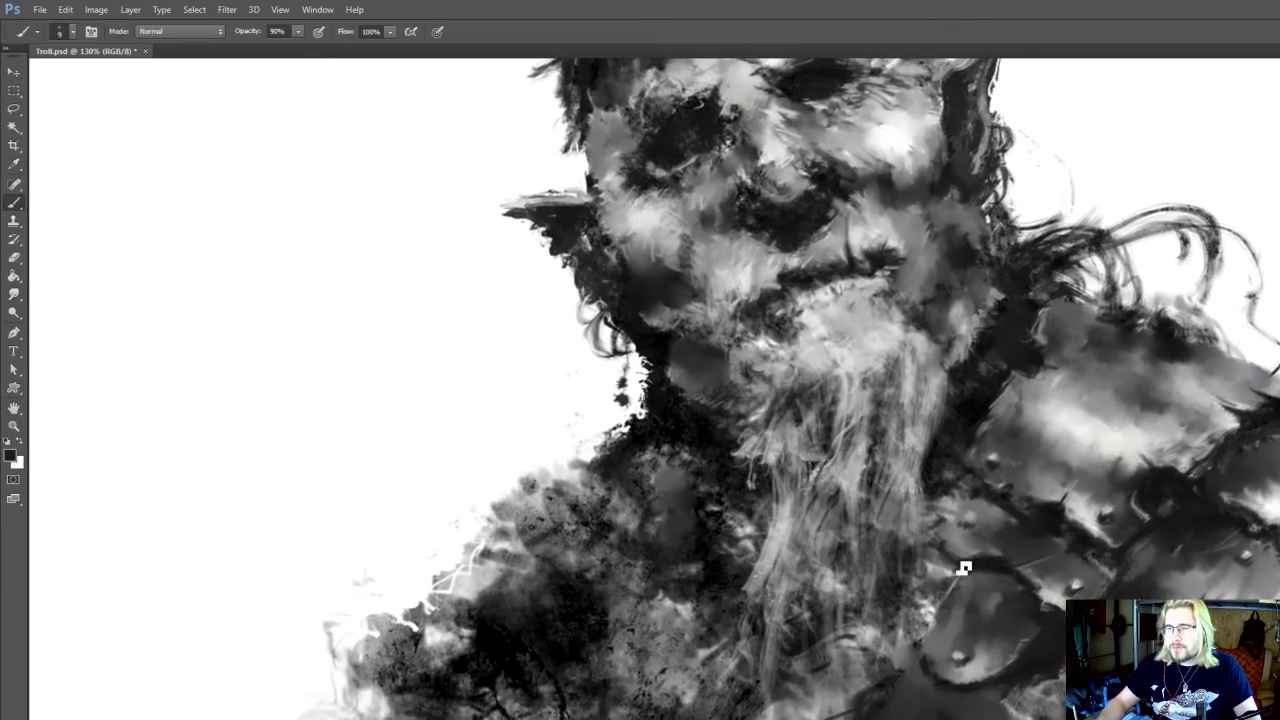
pyautogui.moveTo(963, 568); pyautogui.dragTo(984, 594)
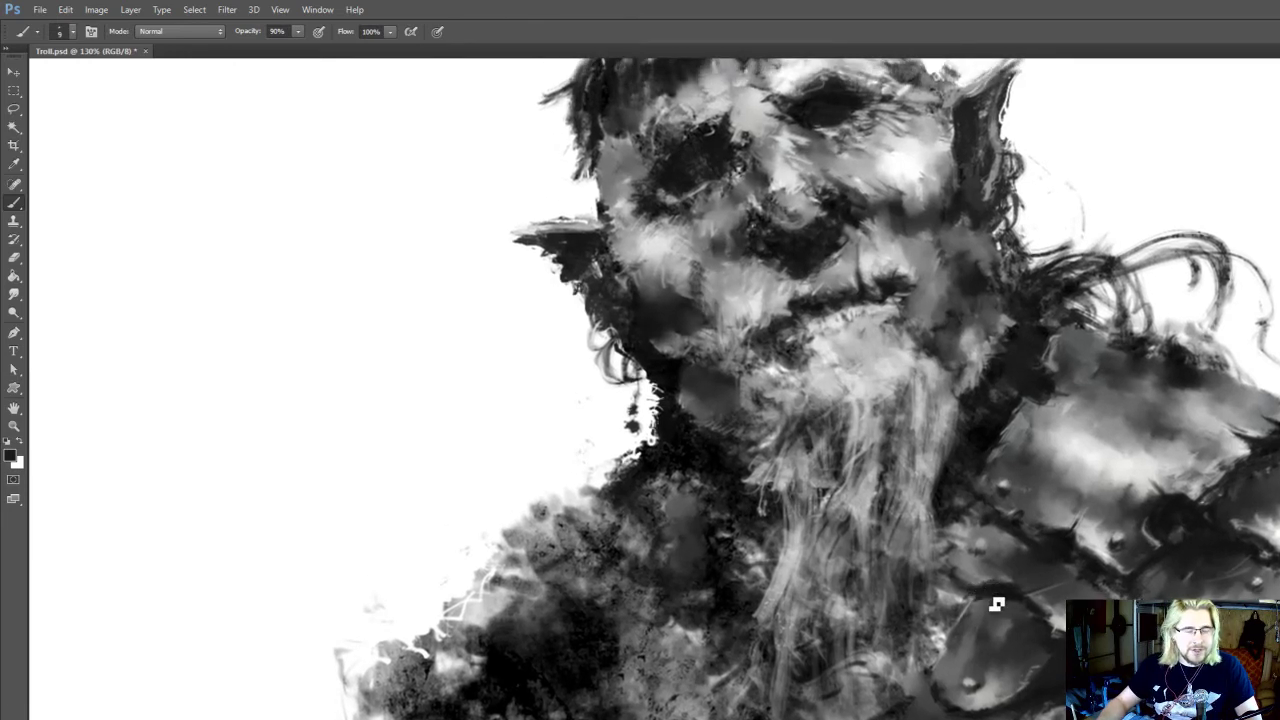
pyautogui.moveTo(990, 610)
pyautogui.mouseDown()
pyautogui.moveTo(996, 601)
pyautogui.moveTo(984, 635)
pyautogui.mouseUp()
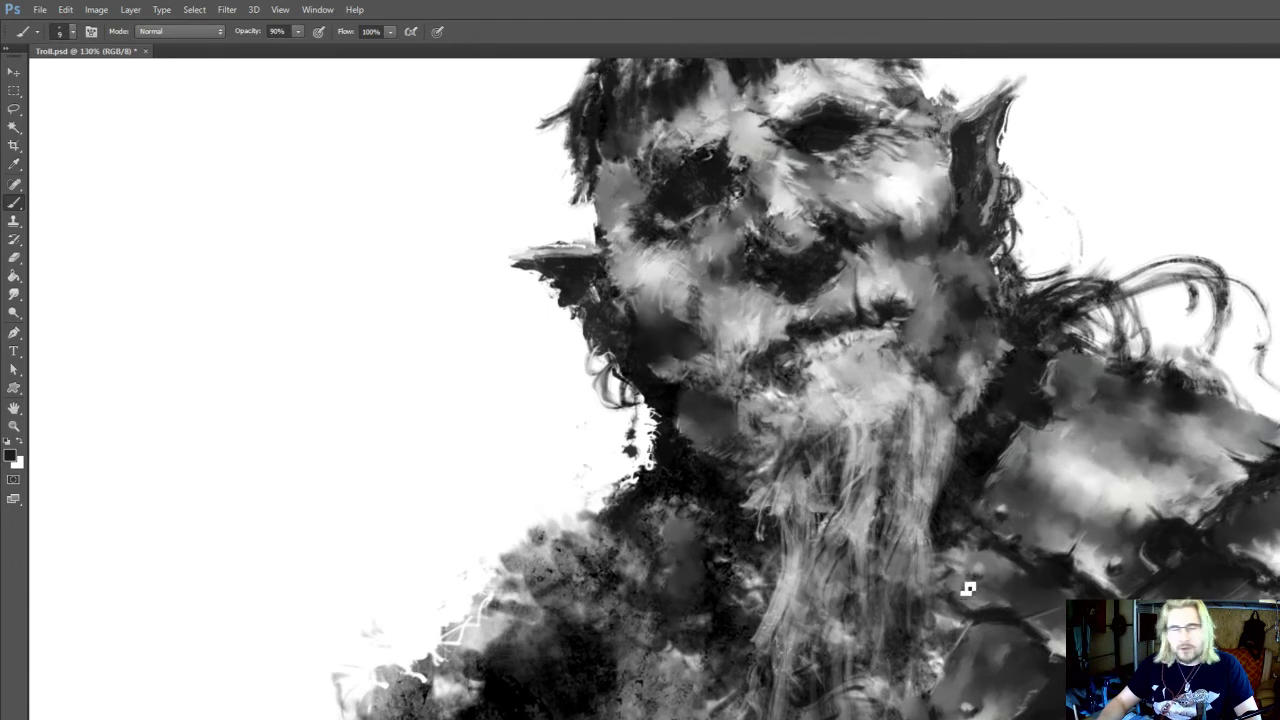
pyautogui.moveTo(985, 624); pyautogui.dragTo(987, 624)
# Smudge the scratched plate's edge and surface at 15 px and 100% strength, then save the document
pyautogui.press('o')
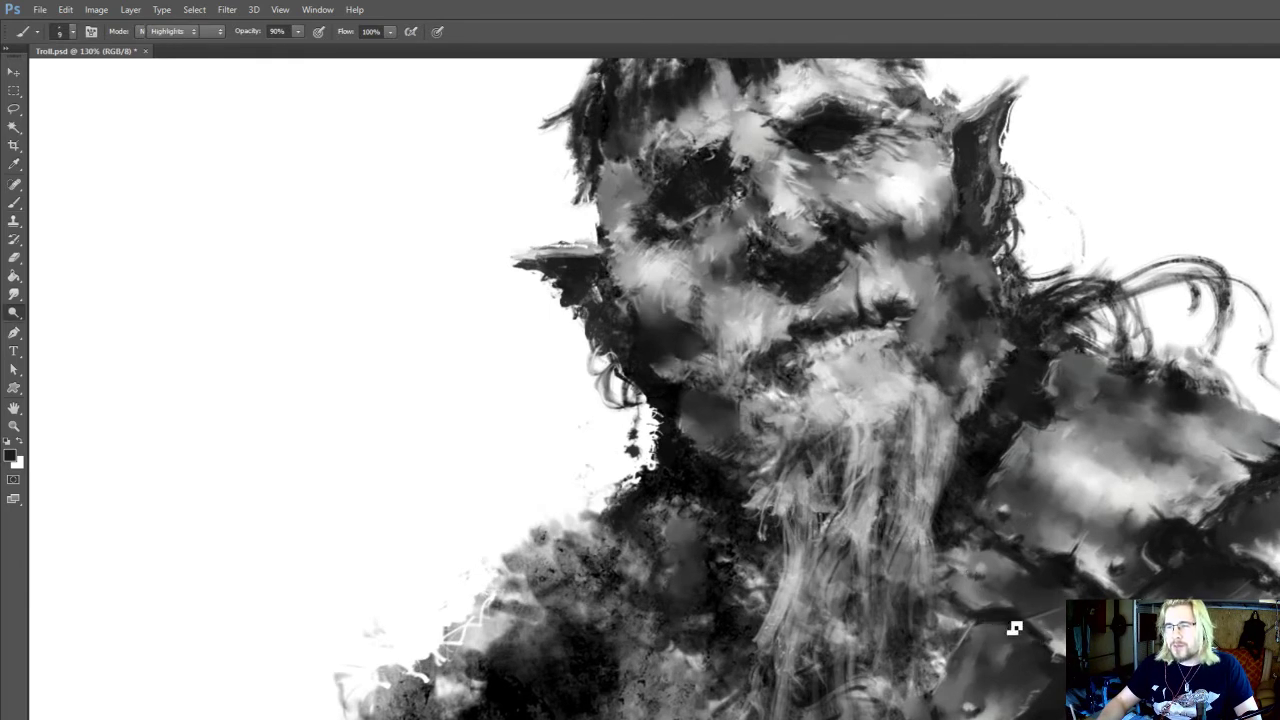
pyautogui.press('r')
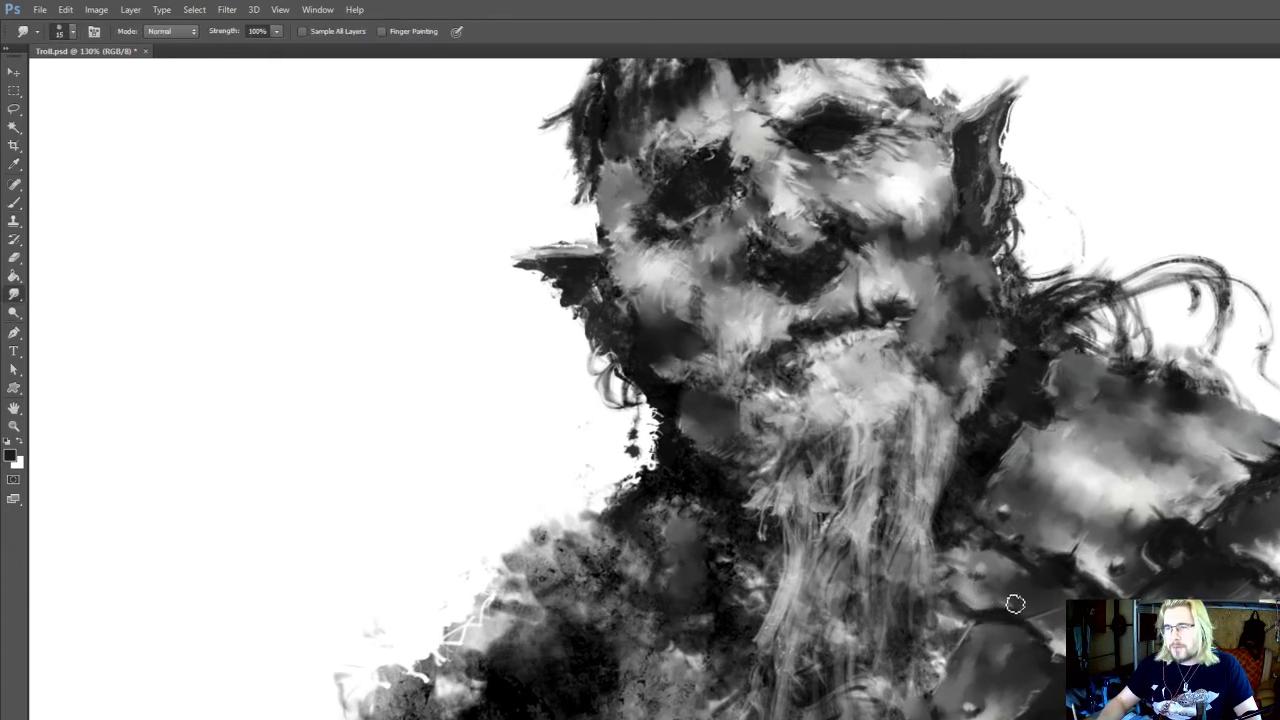
pyautogui.hotkey('shift', 'r')
pyautogui.hotkey('shift', 'r')
pyautogui.moveTo(1035, 608); pyautogui.dragTo(1039, 586)
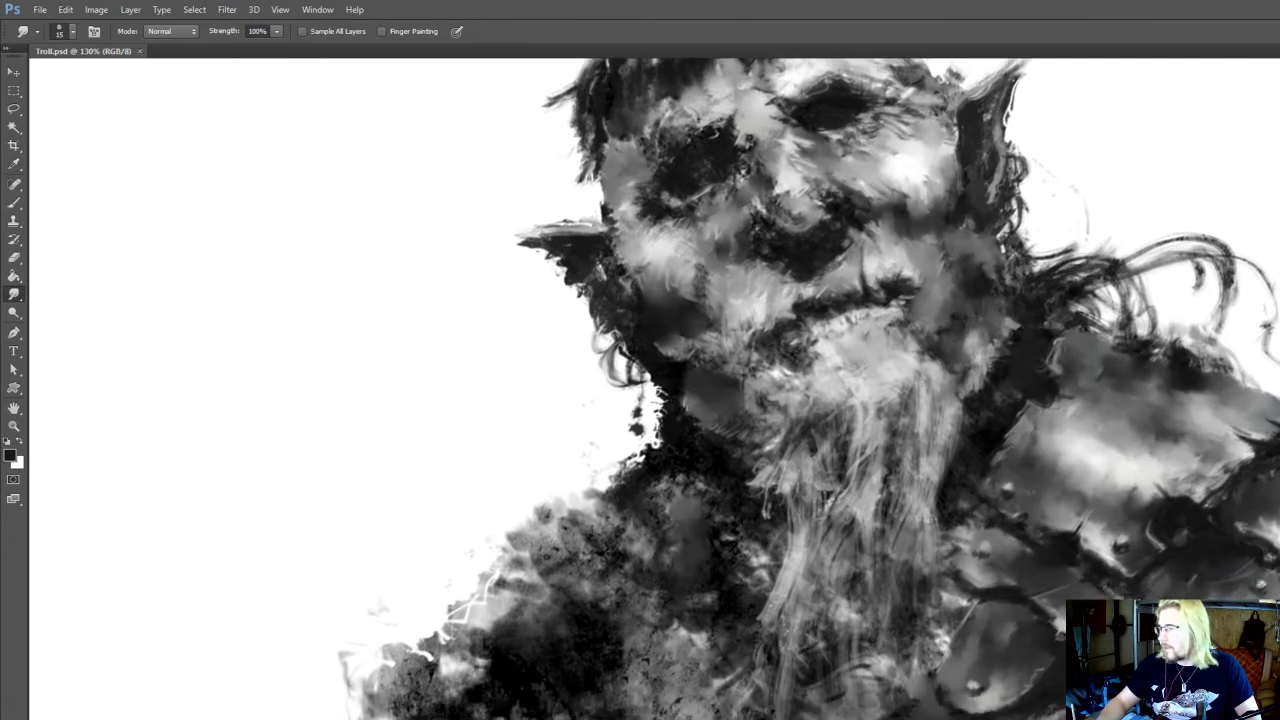
# Deepen the shadow gaps between the shoulder plates with sampled near-black at 10 px and smudge them at 15 px
pyautogui.press('b')
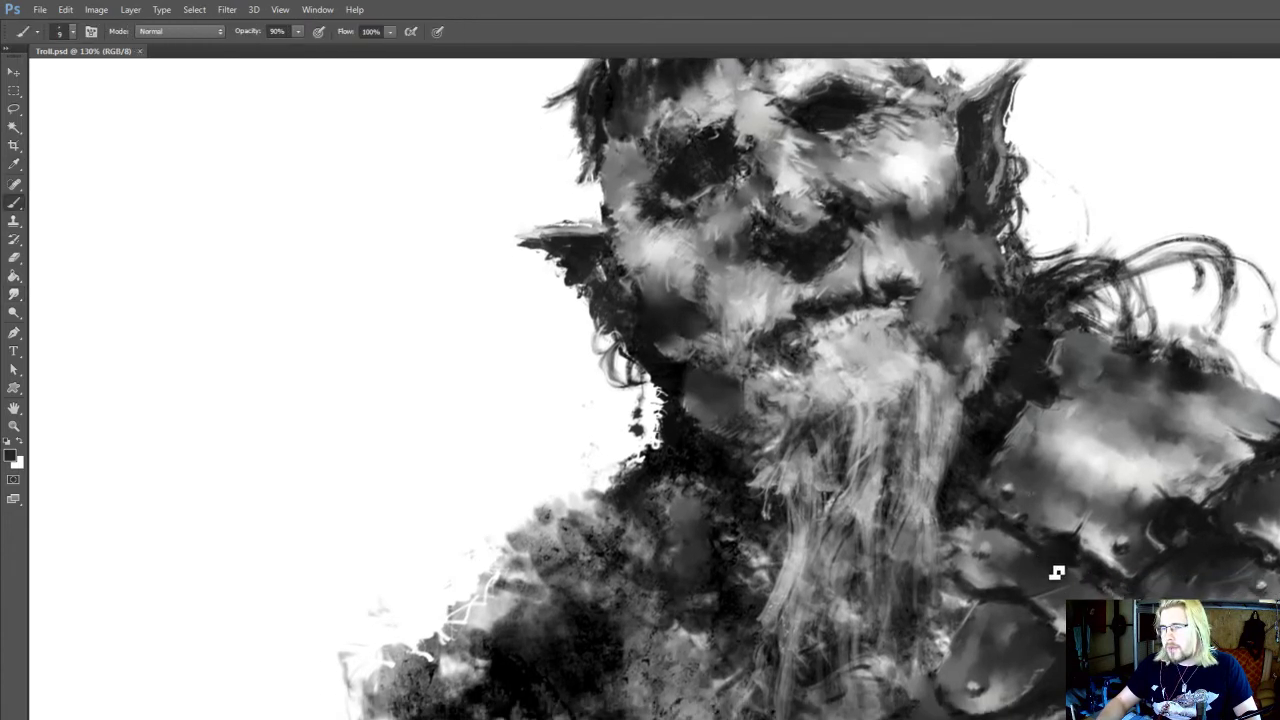
pyautogui.press('i')
pyautogui.click(1087, 575)
pyautogui.keyDown('alt'); pyautogui.click(1063, 556); pyautogui.keyUp('alt')
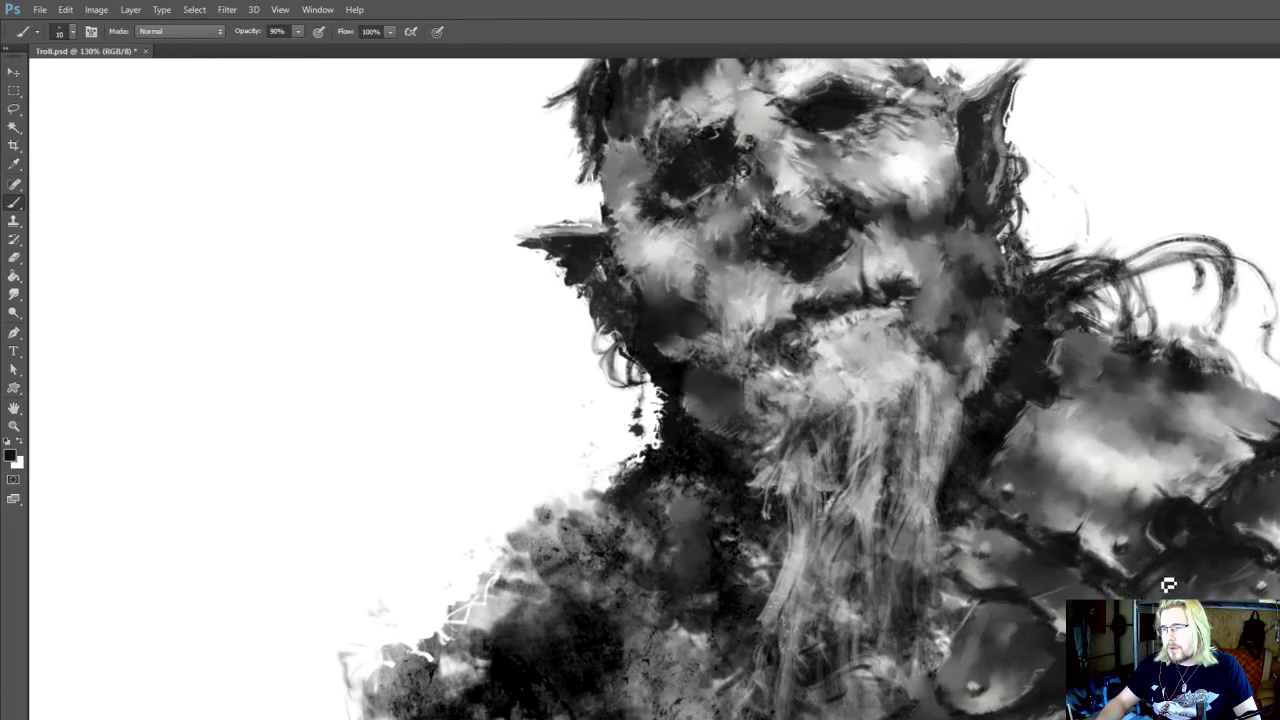
pyautogui.moveTo(1167, 577)
pyautogui.mouseDown()
pyautogui.moveTo(1113, 502)
pyautogui.moveTo(1061, 468)
pyautogui.moveTo(982, 466)
pyautogui.mouseUp()
pyautogui.press('r')
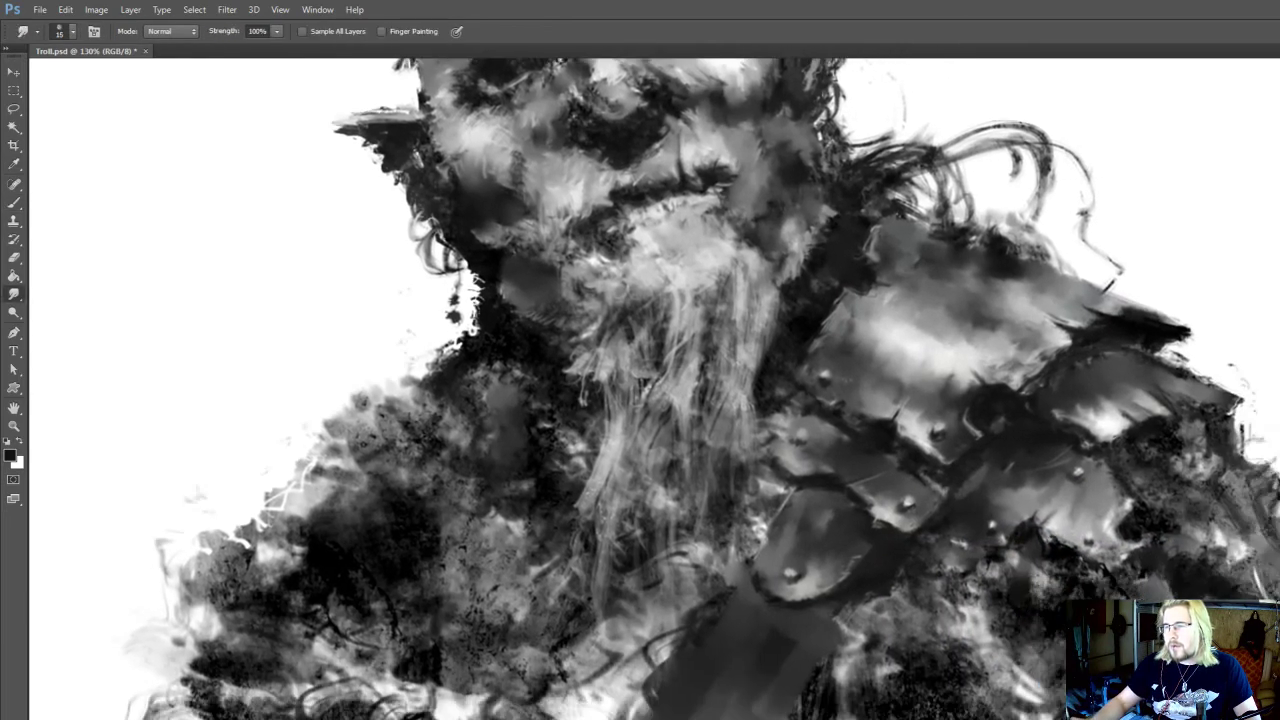
pyautogui.moveTo(1158, 518)
pyautogui.mouseDown()
pyautogui.moveTo(1116, 451)
pyautogui.moveTo(1171, 456)
pyautogui.moveTo(1155, 516)
pyautogui.mouseUp()
# Touch up the lower edge of the arm beneath the shoulder plates with sampled grey at 10 px, smudging at 15 px
pyautogui.scroll(1, 1155, 520)
pyautogui.press('b')
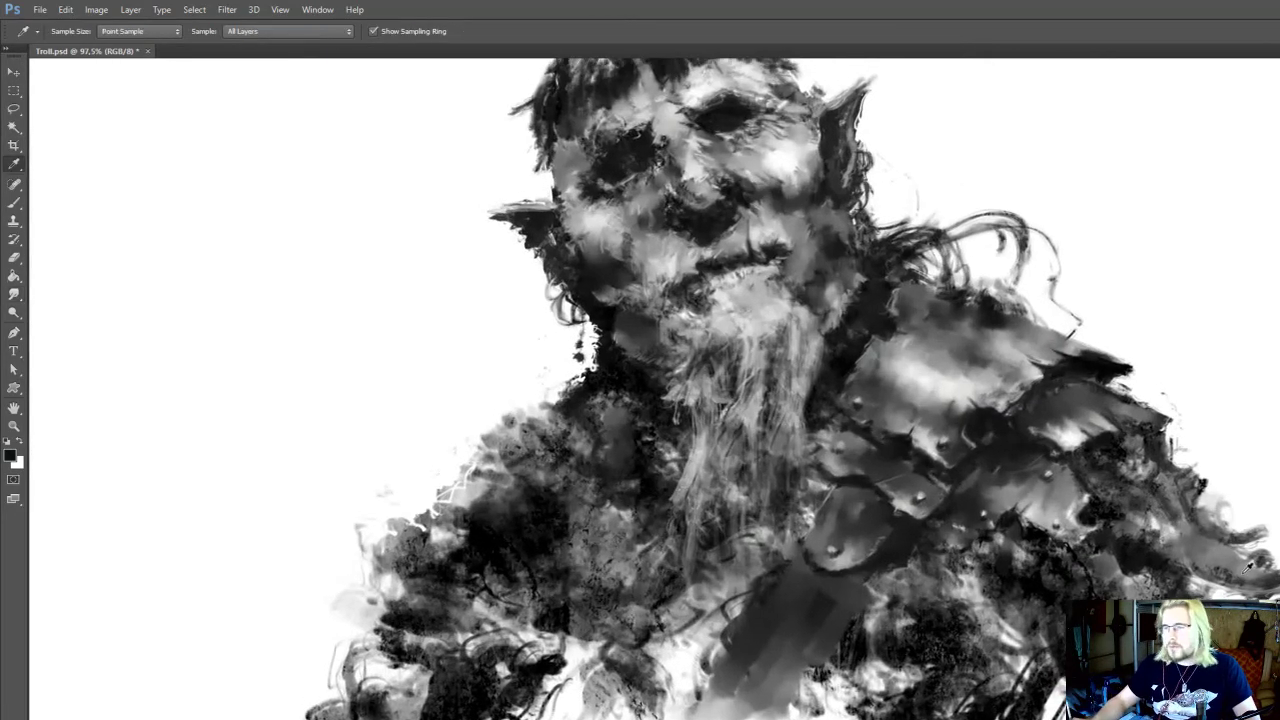
pyautogui.keyDown('alt'); pyautogui.click(1254, 570); pyautogui.keyUp('alt')
pyautogui.press('r')
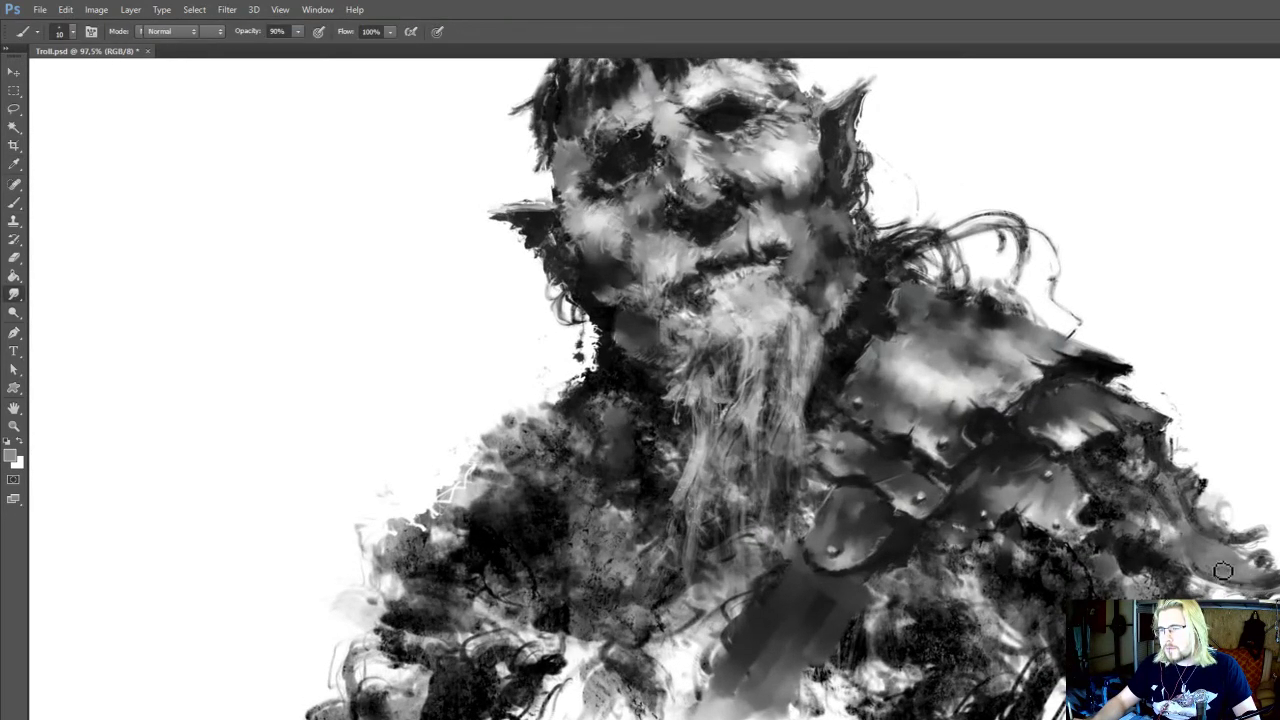
pyautogui.press('o')
pyautogui.press('r')
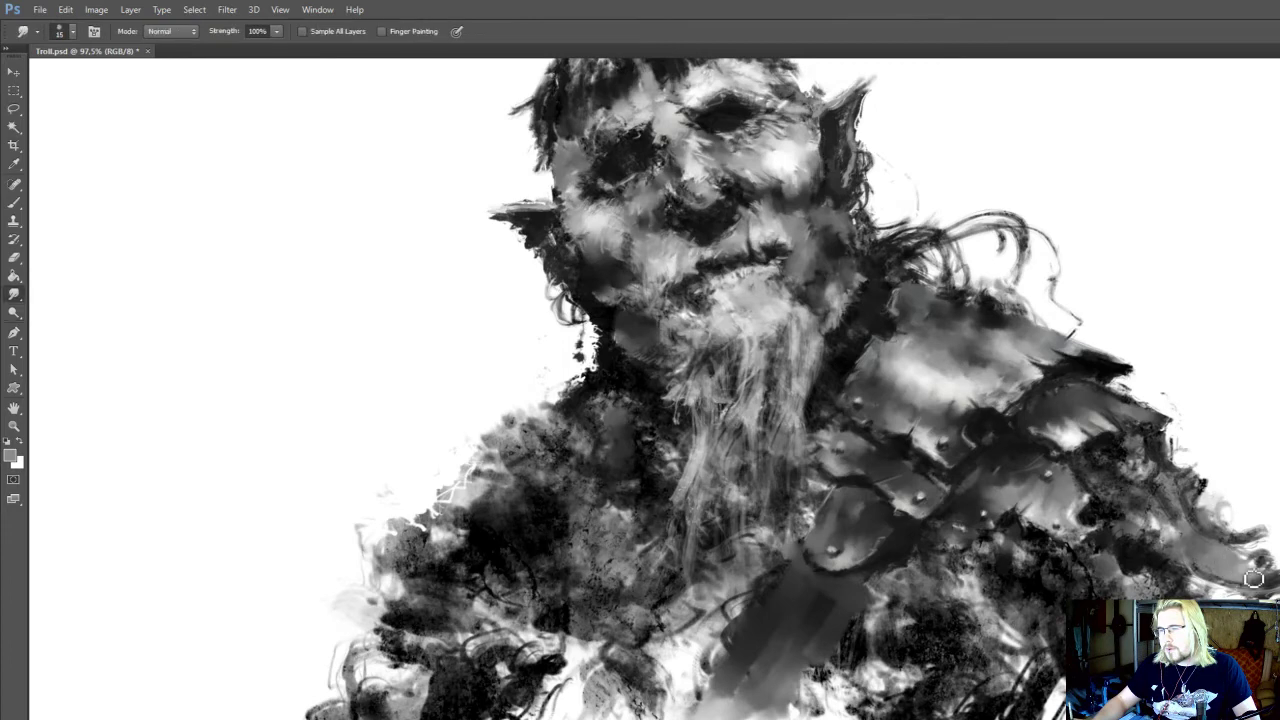
# Rework the arm's outer edge with sampled dark tones at 15 px, a 25 px eraser and 15 px smudging
pyautogui.press('b')
pyautogui.keyDown('alt'); pyautogui.click(1153, 541); pyautogui.keyUp('alt')
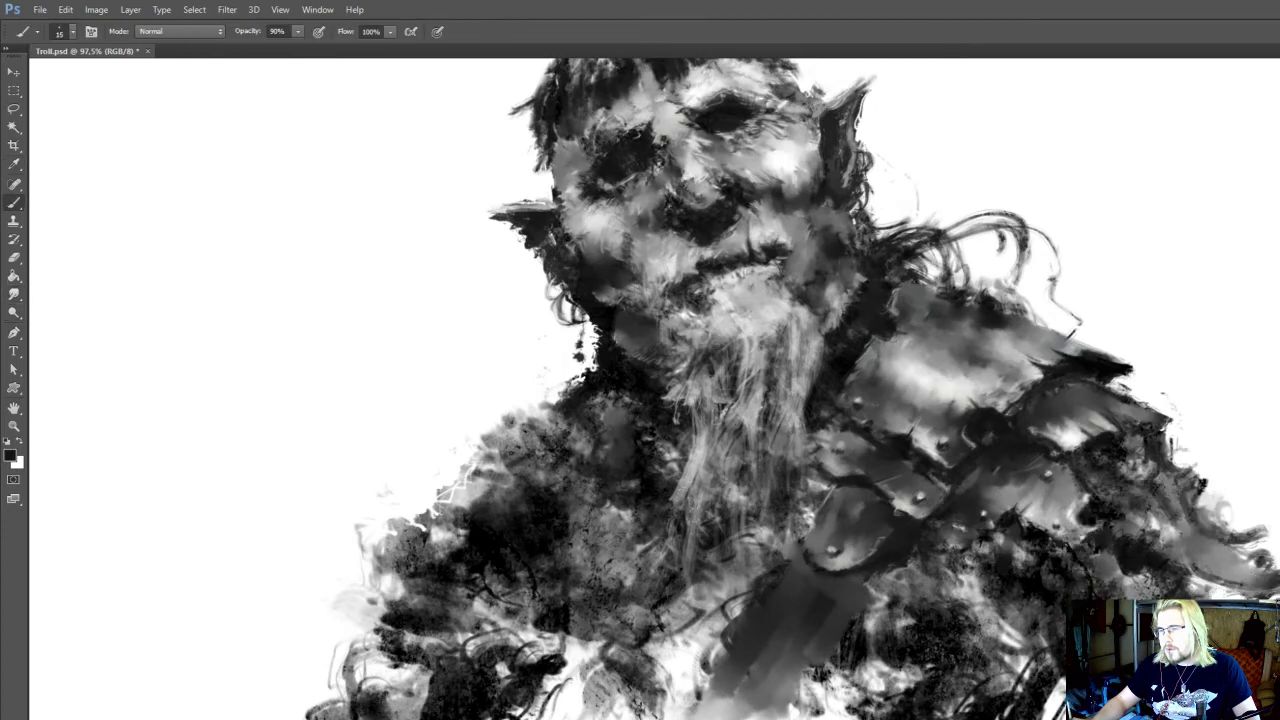
pyautogui.press('e')
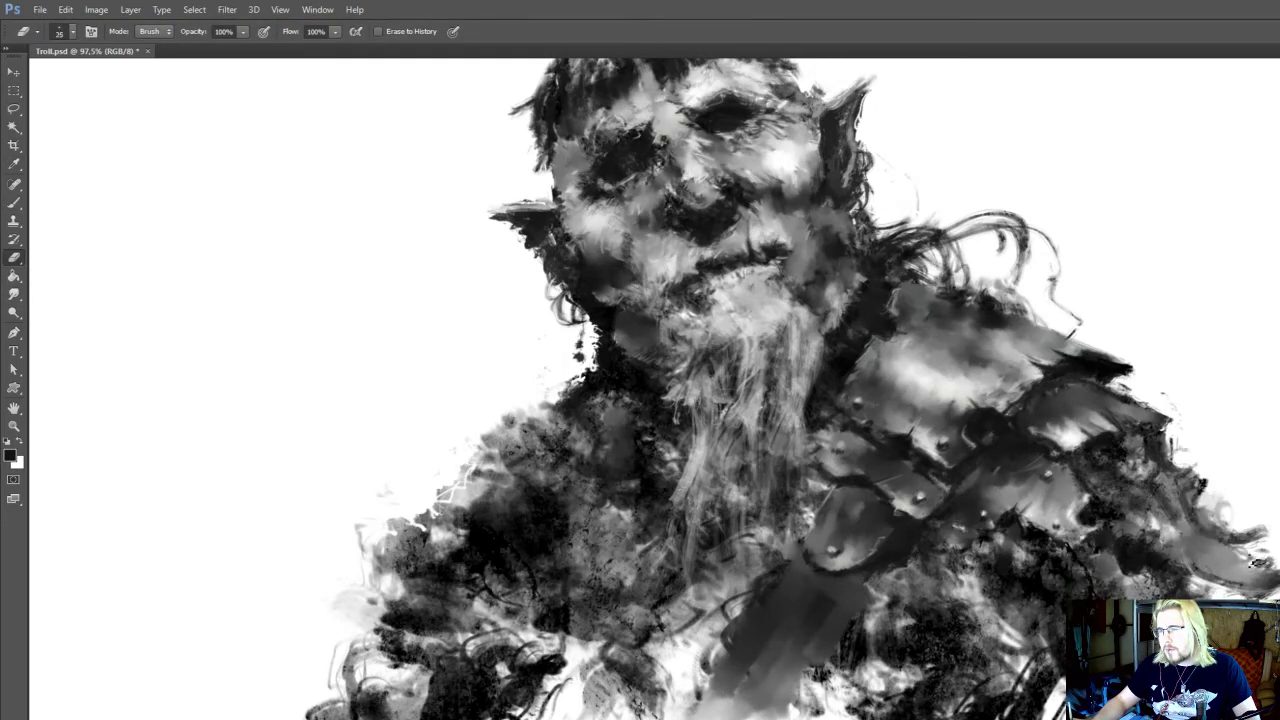
pyautogui.press('b')
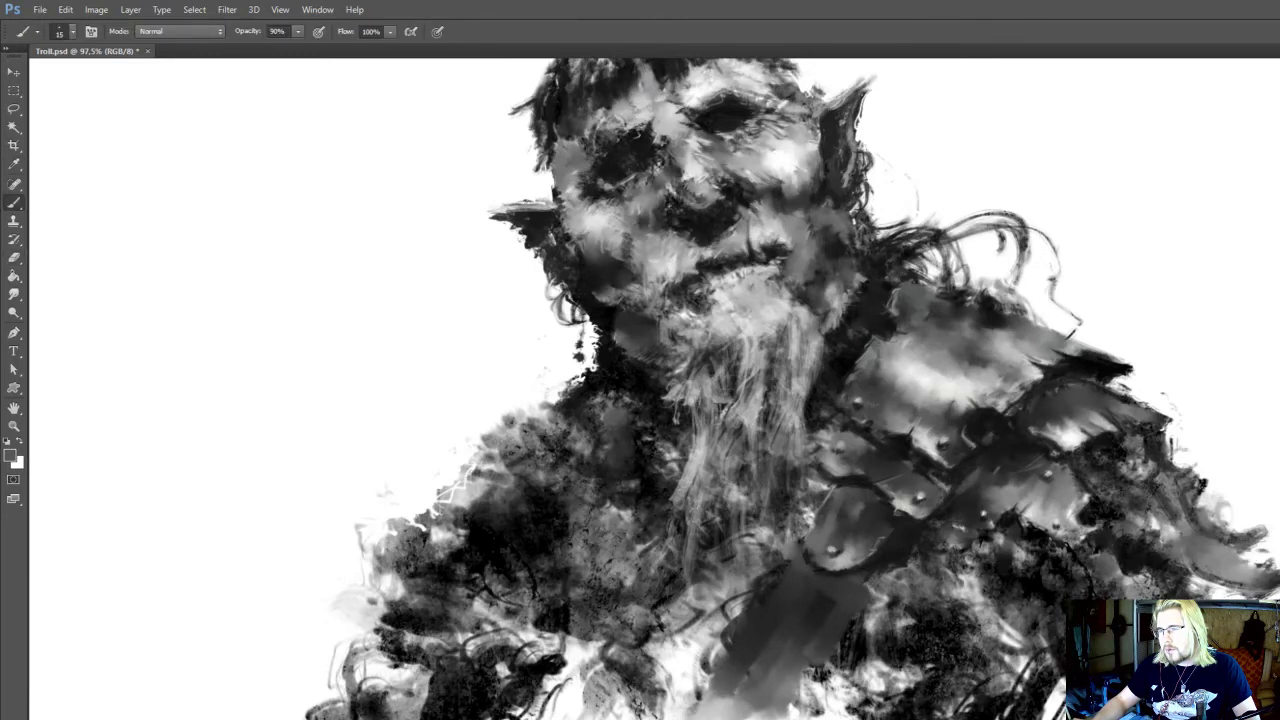
pyautogui.press('o')
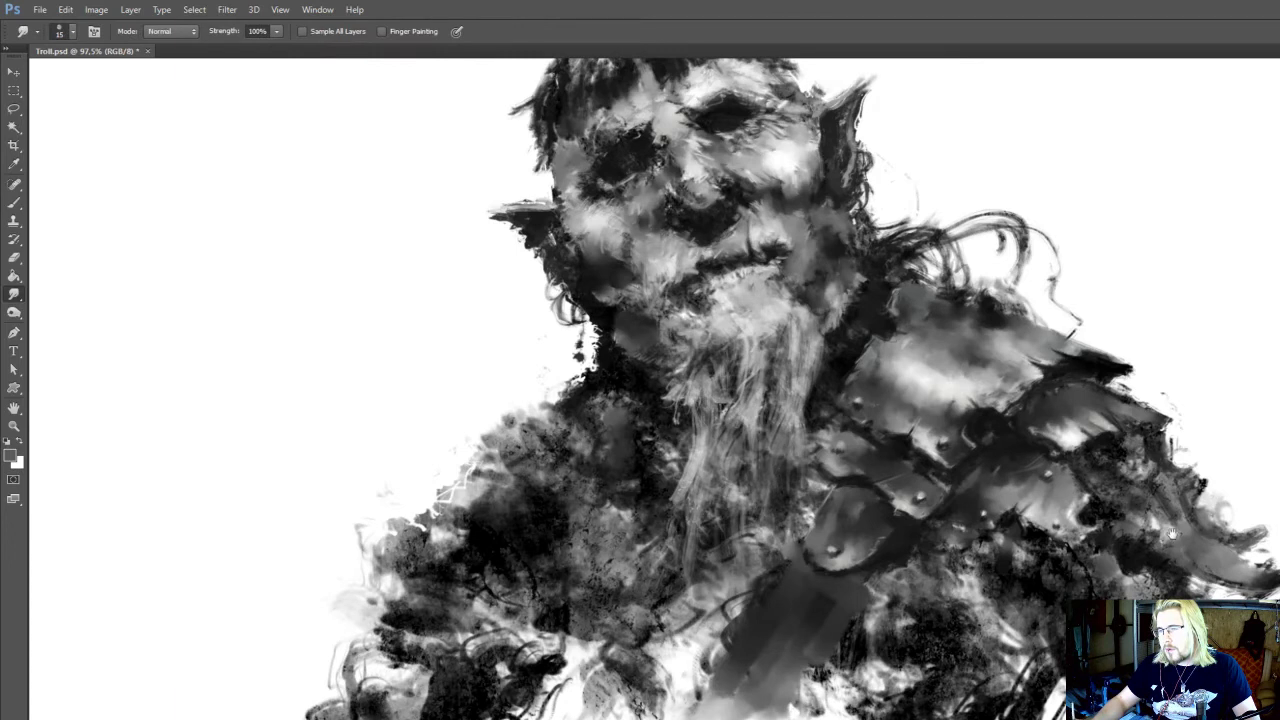
pyautogui.moveTo(1173, 534); pyautogui.dragTo(1170, 592)
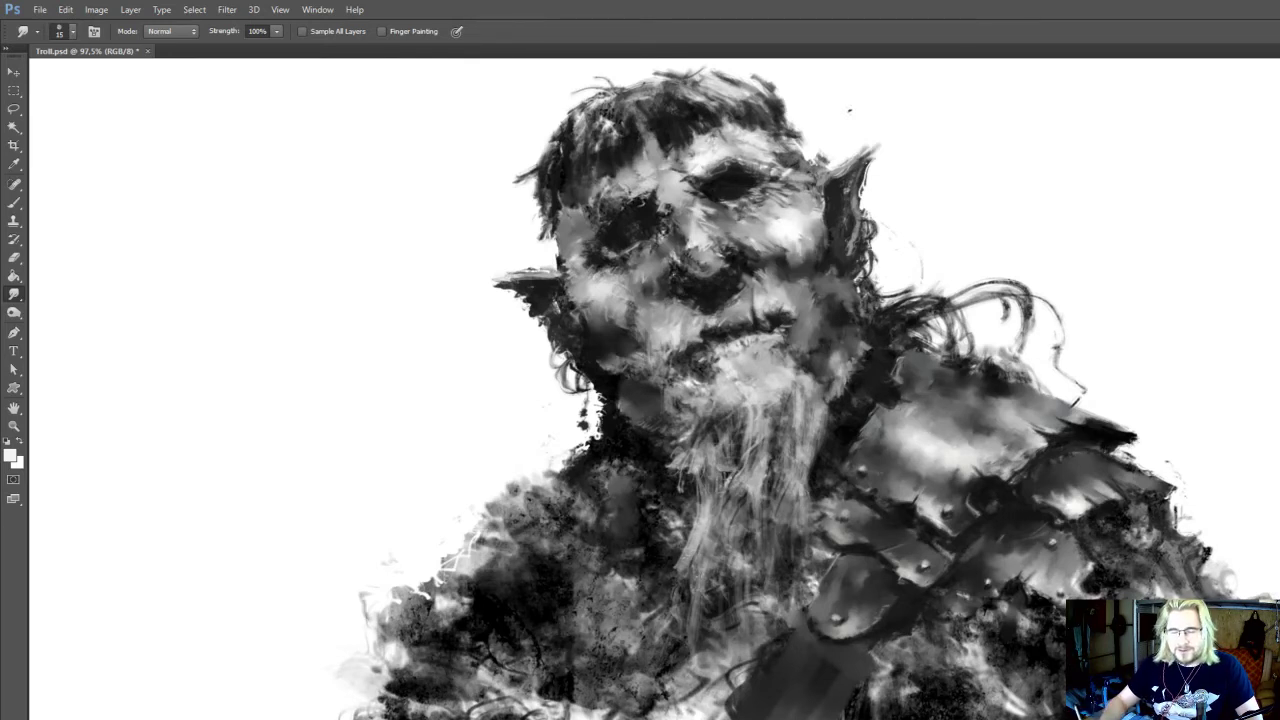
pyautogui.moveTo(922, 548); pyautogui.dragTo(909, 571)
pyautogui.moveTo(858, 482); pyautogui.dragTo(864, 560)
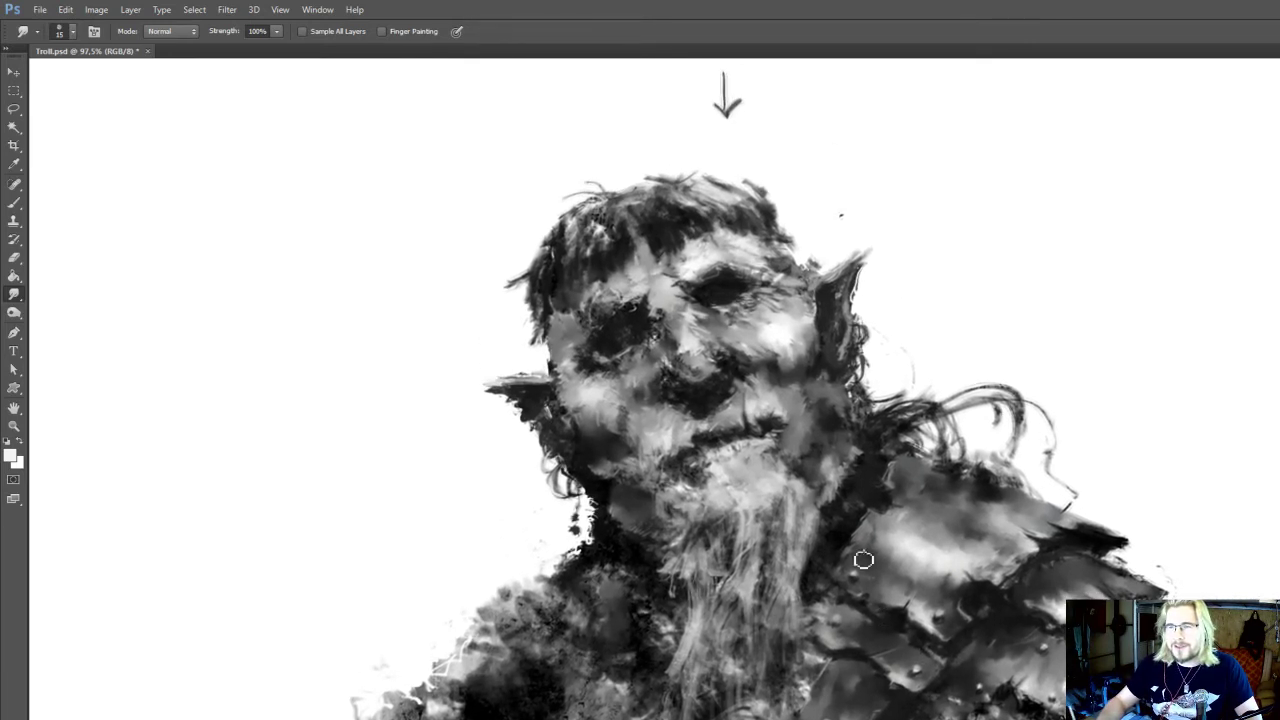
pyautogui.moveTo(866, 510); pyautogui.dragTo(861, 516)
pyautogui.press('b')
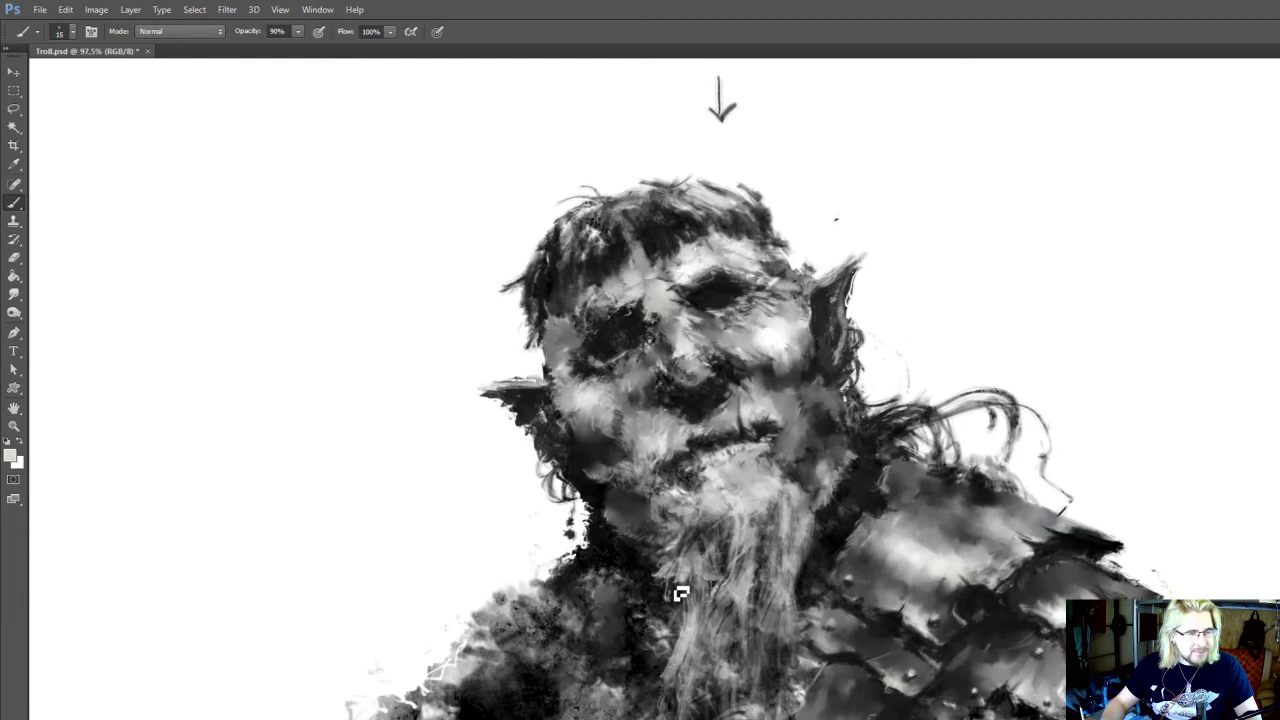
pyautogui.moveTo(780, 585); pyautogui.dragTo(772, 575)
# Move the Wacom tablet properties window clear of the troll's face and review the Funktionen and Grip Pen entries
pyautogui.keyDown('alt'); pyautogui.click(877, 535); pyautogui.keyUp('alt')
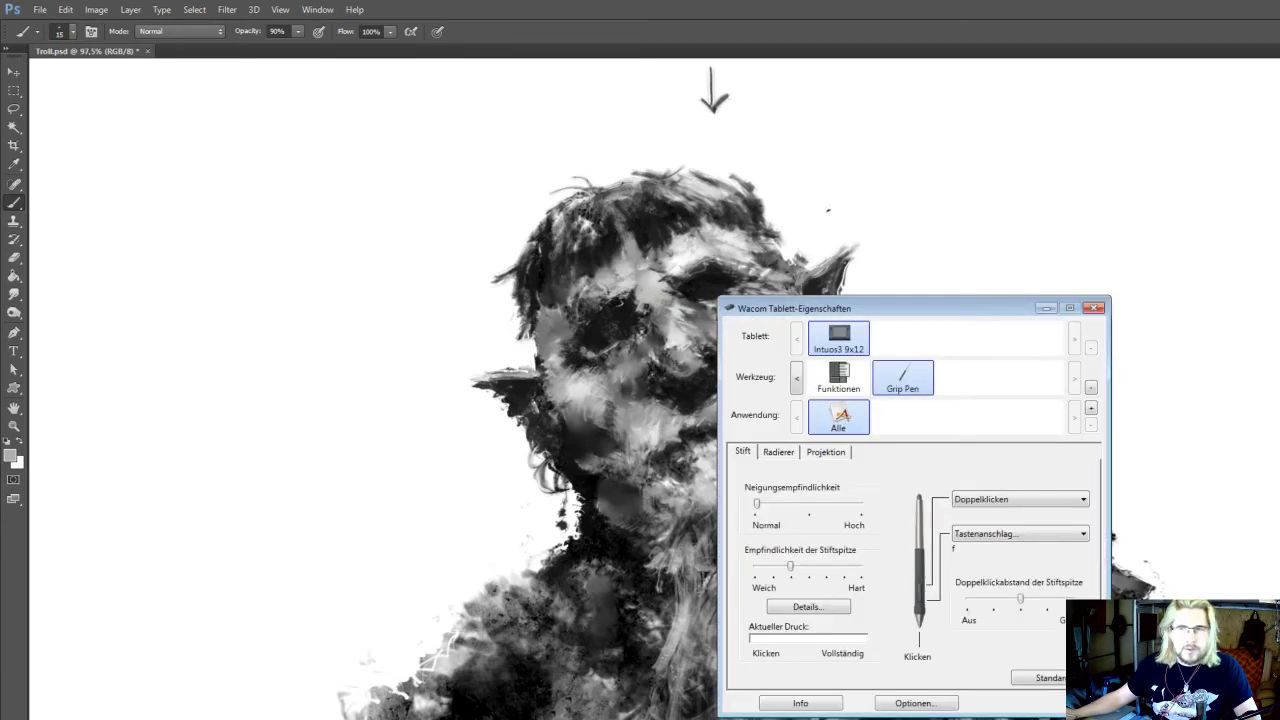
pyautogui.moveTo(893, 308); pyautogui.dragTo(583, 230)
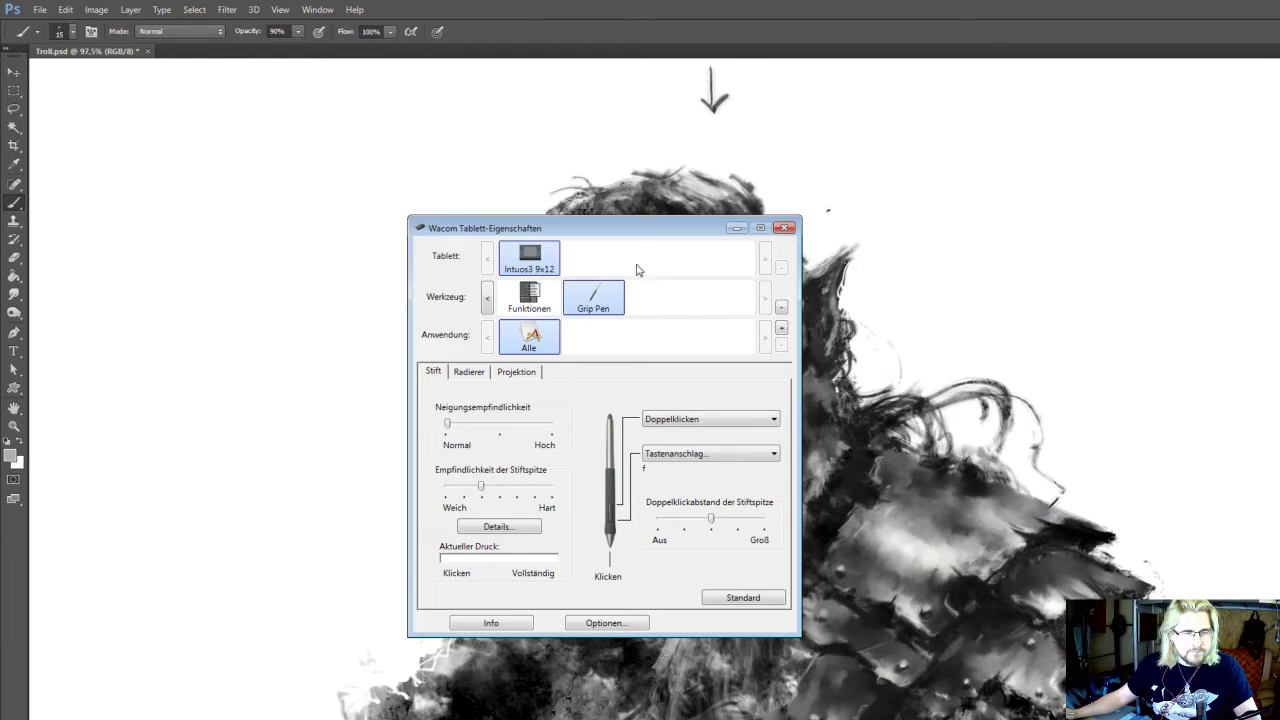
pyautogui.moveTo(668, 232); pyautogui.dragTo(1107, 198)
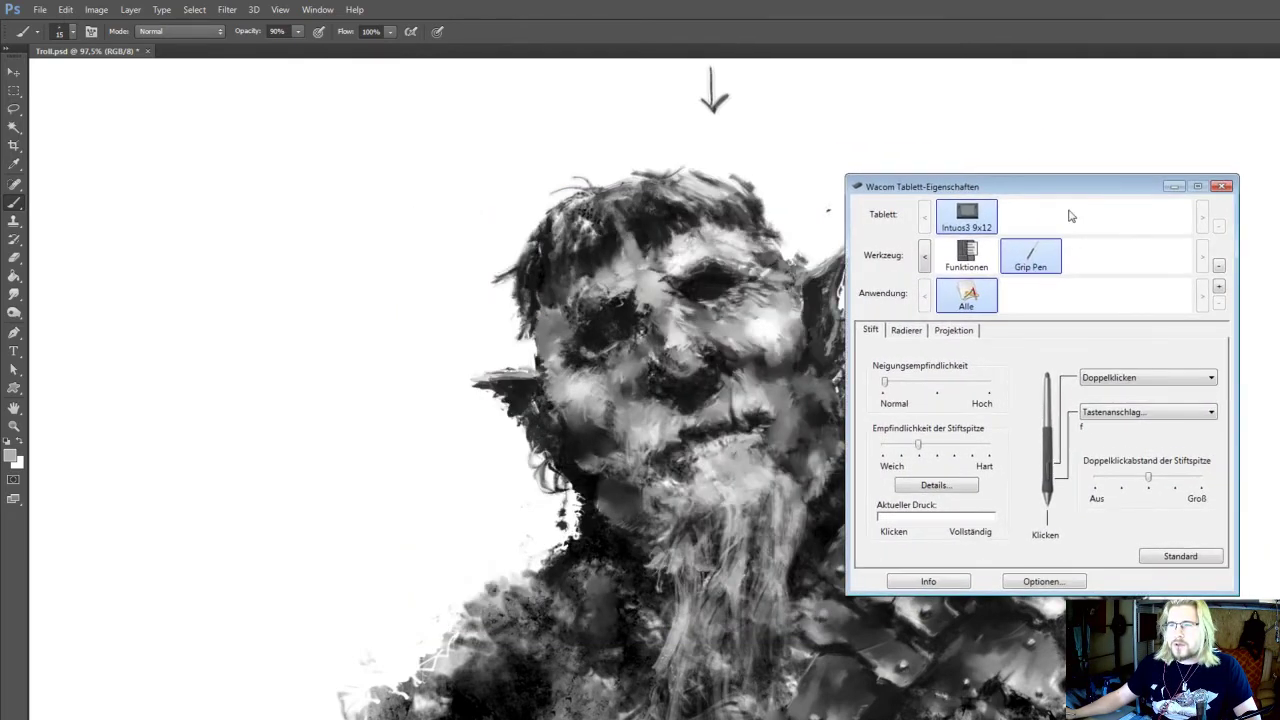
pyautogui.click(959, 253)
pyautogui.click(1033, 264)
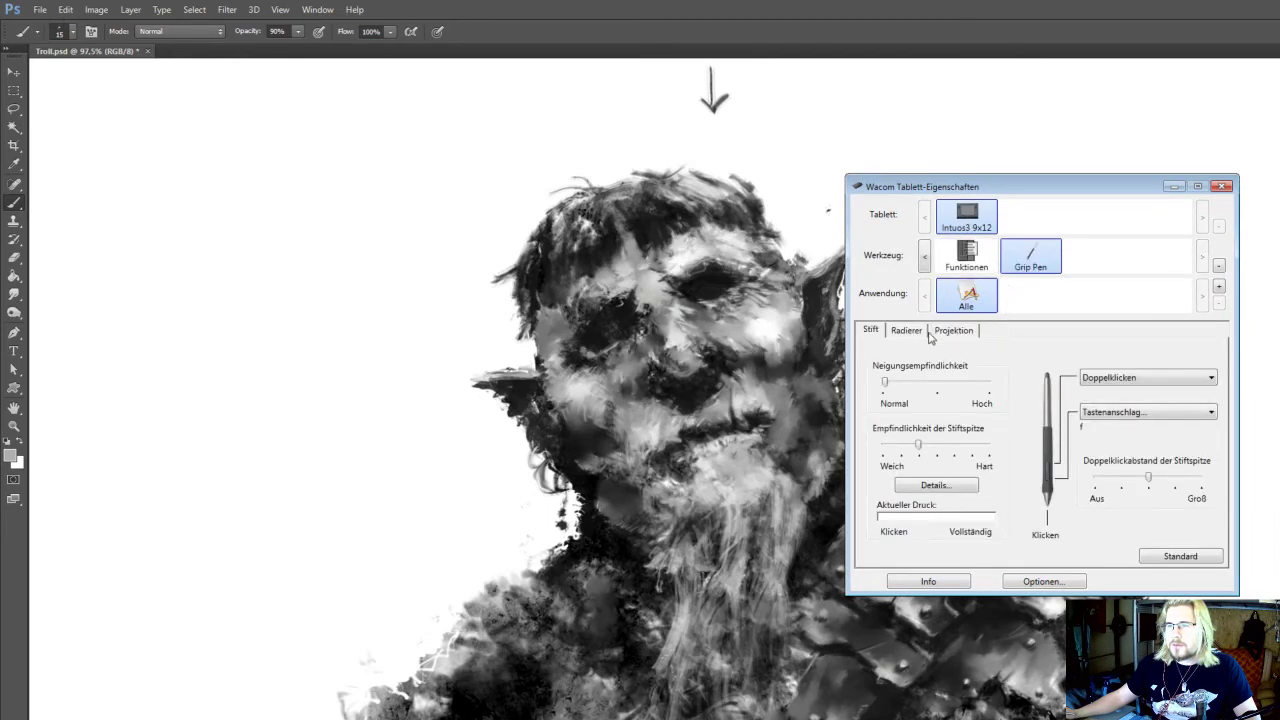
pyautogui.moveTo(1013, 179); pyautogui.dragTo(1068, 162)
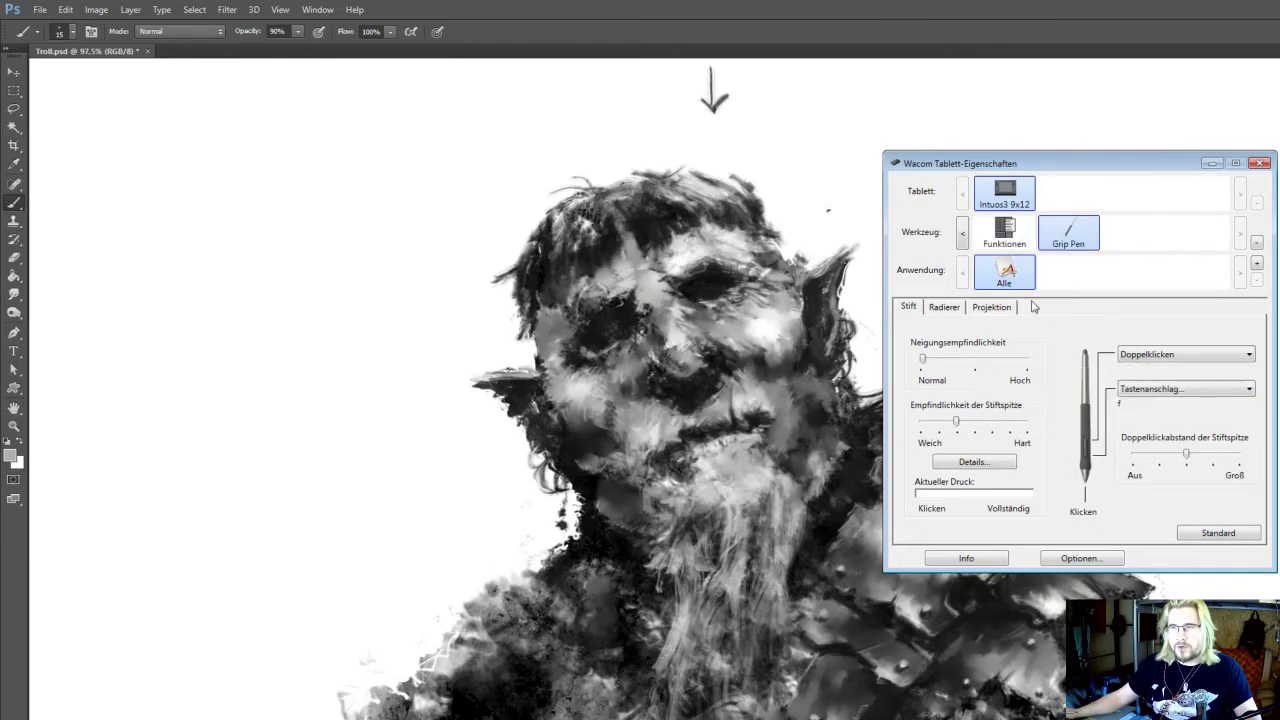
# Demonstrate the Grip Pen's Proportionen erzwingen mapping option for Bildschirm 1 by toggling it, leaving it off
pyautogui.click(991, 311)
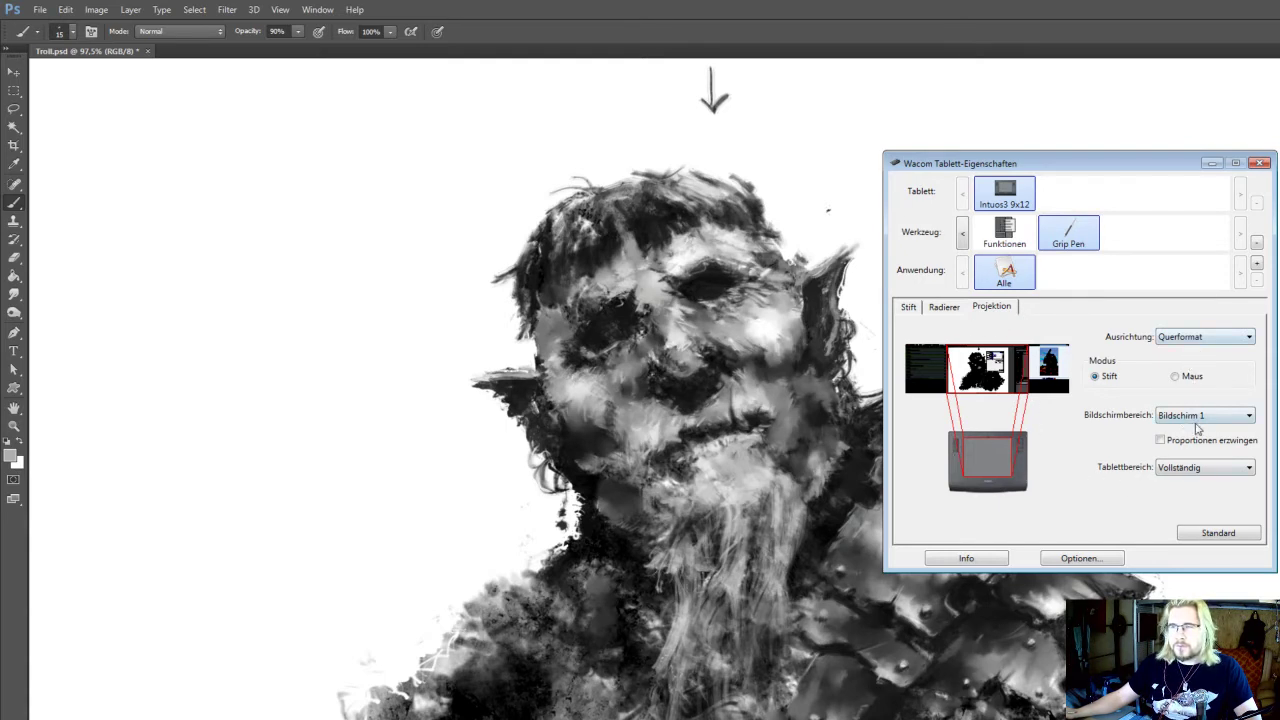
pyautogui.click(1162, 442)
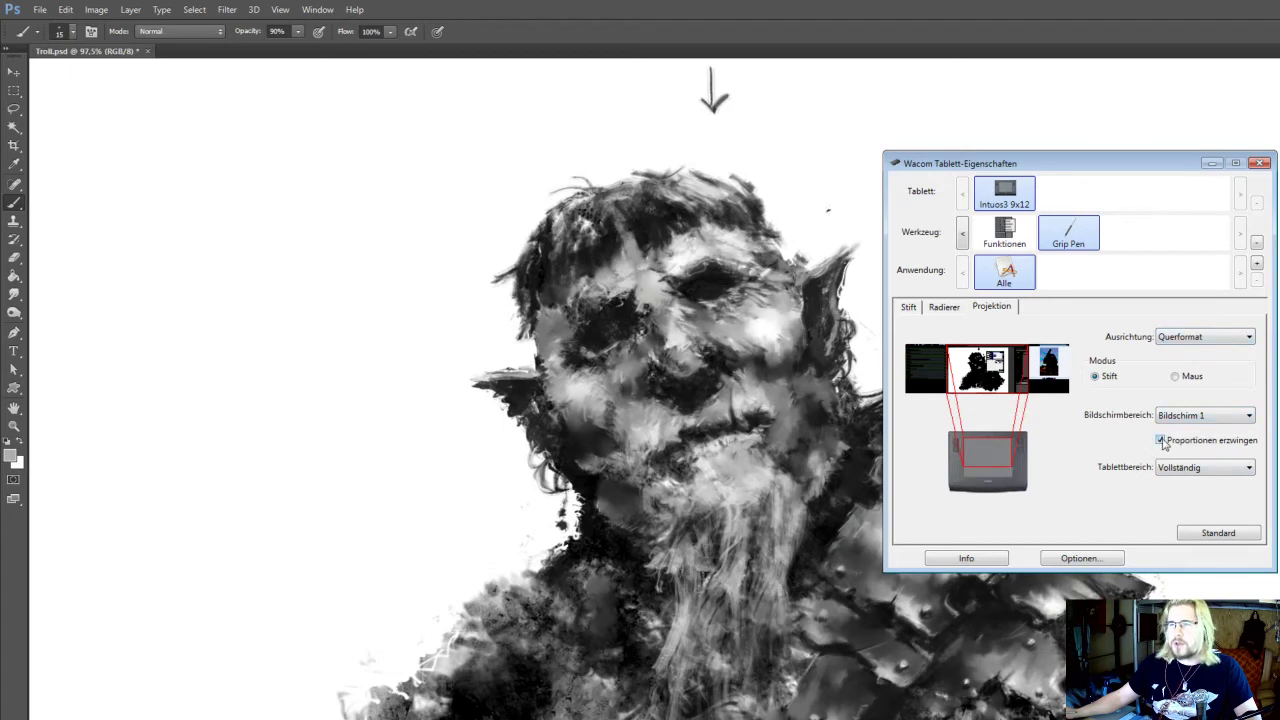
pyautogui.click(1162, 442)
pyautogui.click(1162, 442)
pyautogui.click(1162, 442)
pyautogui.click(1162, 442)
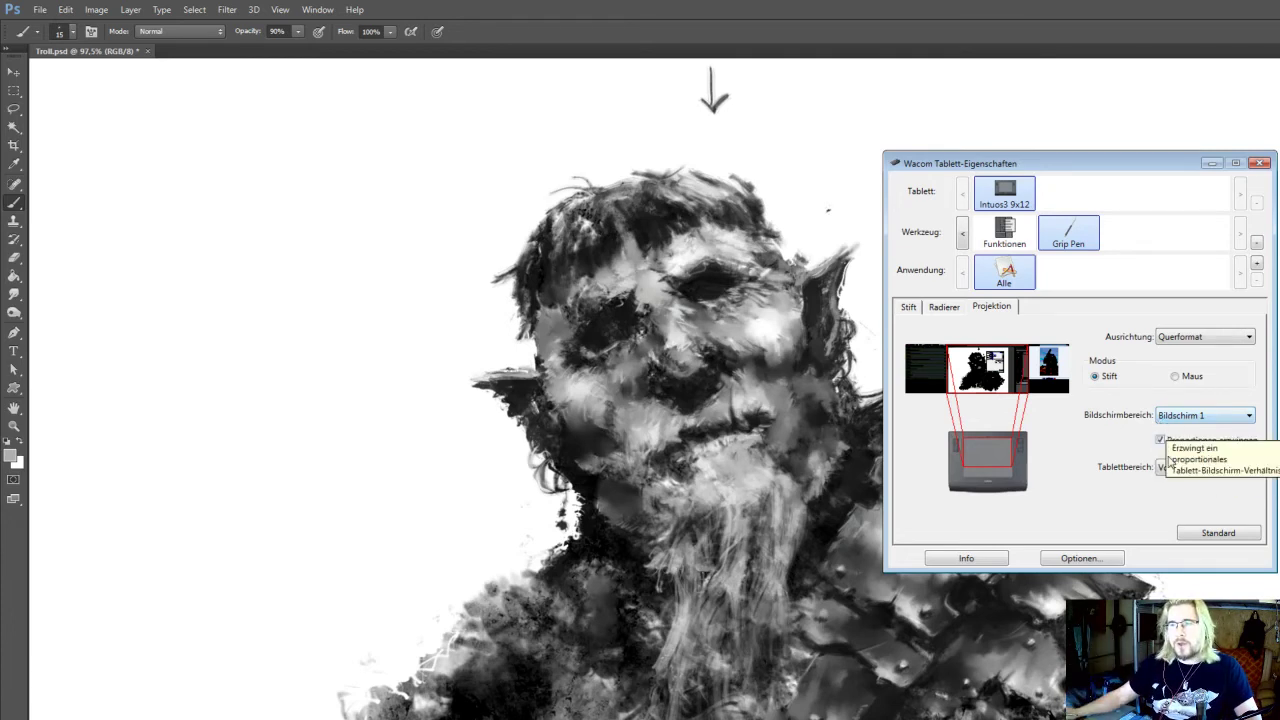
pyautogui.click(1159, 441)
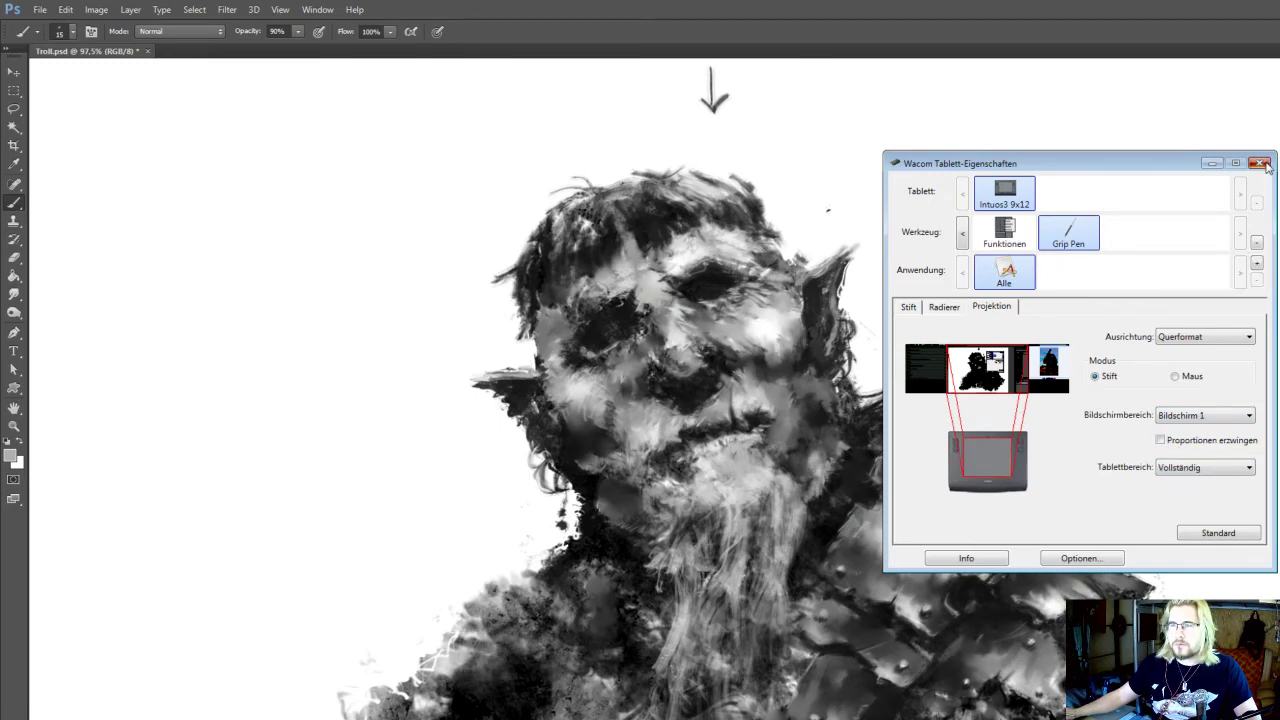
# Review the Grip Pen's pen and eraser settings and put the tablet properties window away
pyautogui.click(944, 310)
pyautogui.click(913, 309)
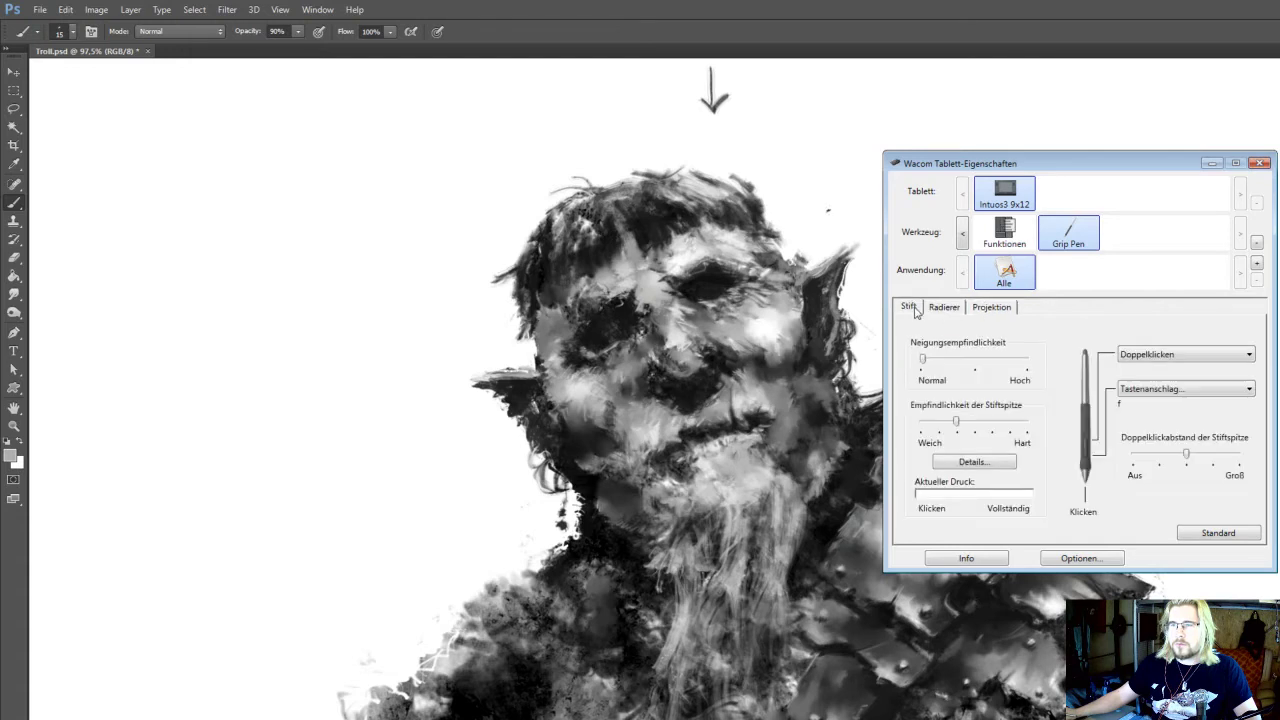
pyautogui.click(952, 310)
pyautogui.click(1211, 162)
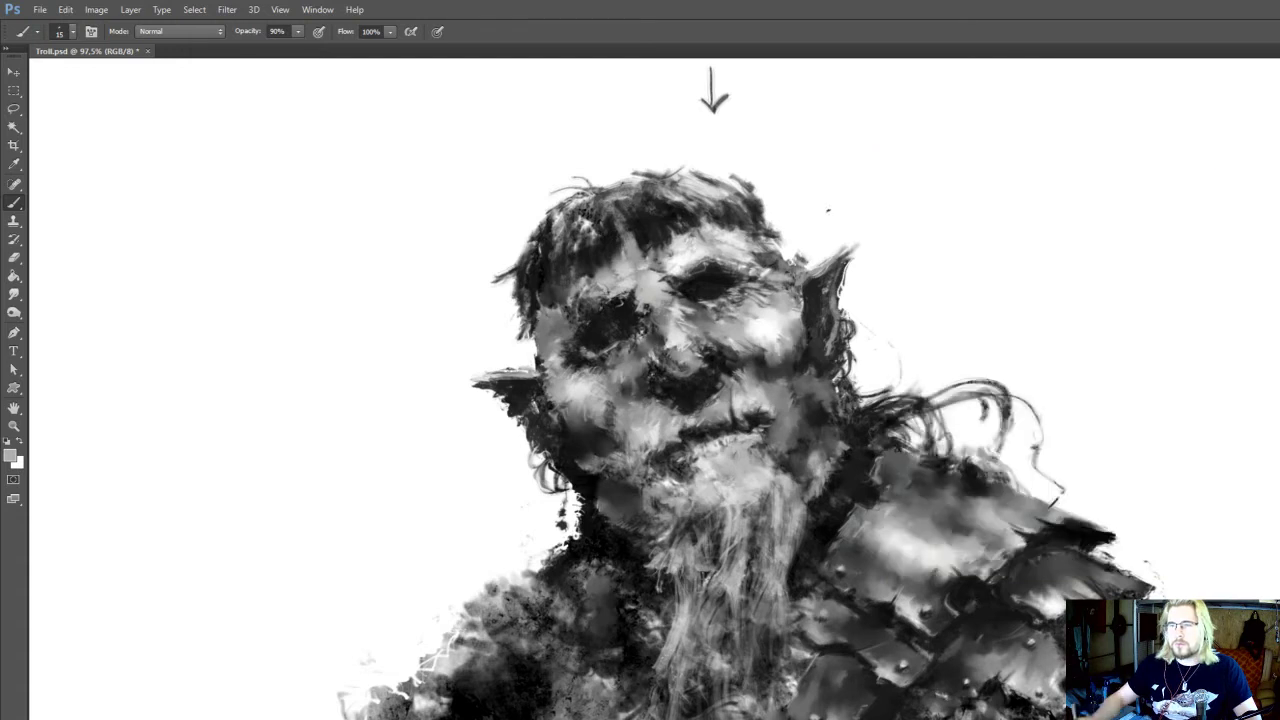
# Paint a dark scratch on the lower part of the uppermost shoulder plate with sampled near-black at 9 px
pyautogui.moveTo(960, 591)
pyautogui.mouseDown()
pyautogui.moveTo(977, 577)
pyautogui.moveTo(948, 573)
pyautogui.mouseUp()
pyautogui.moveTo(982, 526)
pyautogui.mouseDown()
pyautogui.moveTo(993, 538)
pyautogui.moveTo(942, 550)
pyautogui.mouseUp()
pyautogui.press('alt')
pyautogui.keyDown('alt'); pyautogui.click(880, 491); pyautogui.keyUp('alt')
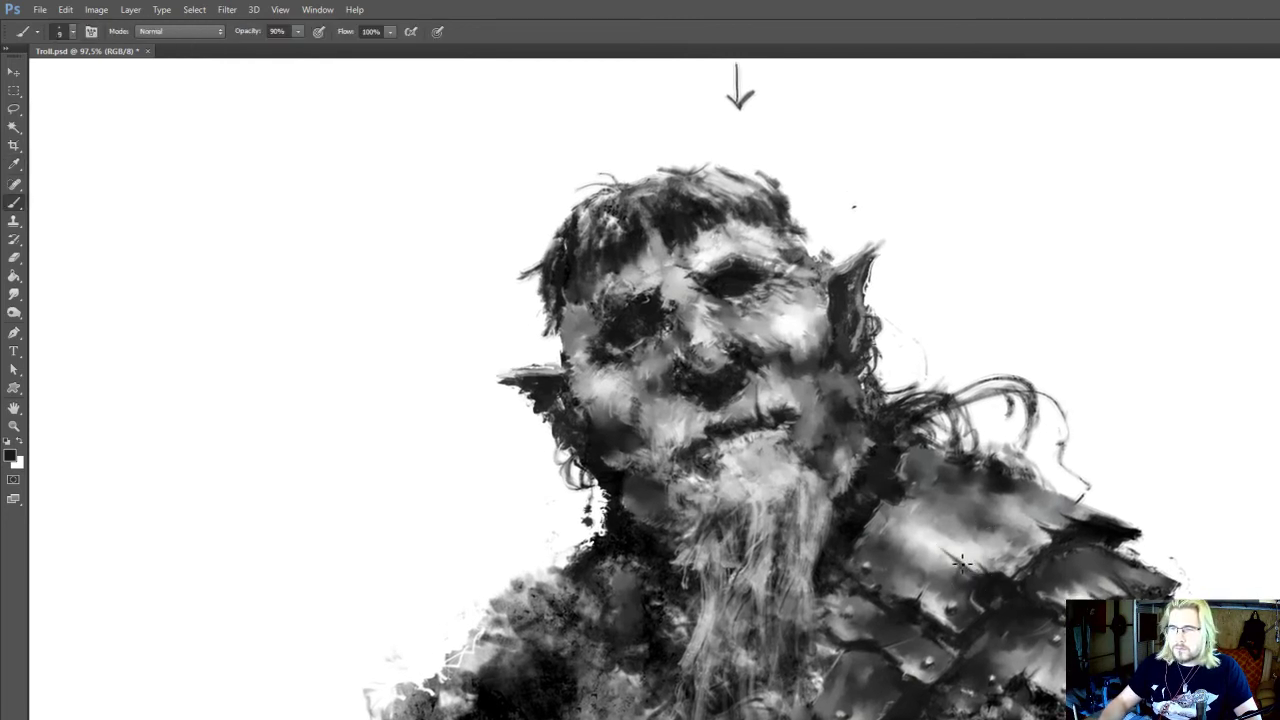
pyautogui.keyDown('alt'); pyautogui.click(962, 565); pyautogui.keyUp('alt')
pyautogui.moveTo(968, 598); pyautogui.dragTo(958, 485)
# Clean up the arm's outer edge beneath the shoulder plates with a 25 px eraser at 100% opacity
pyautogui.press('r')
pyautogui.press('o')
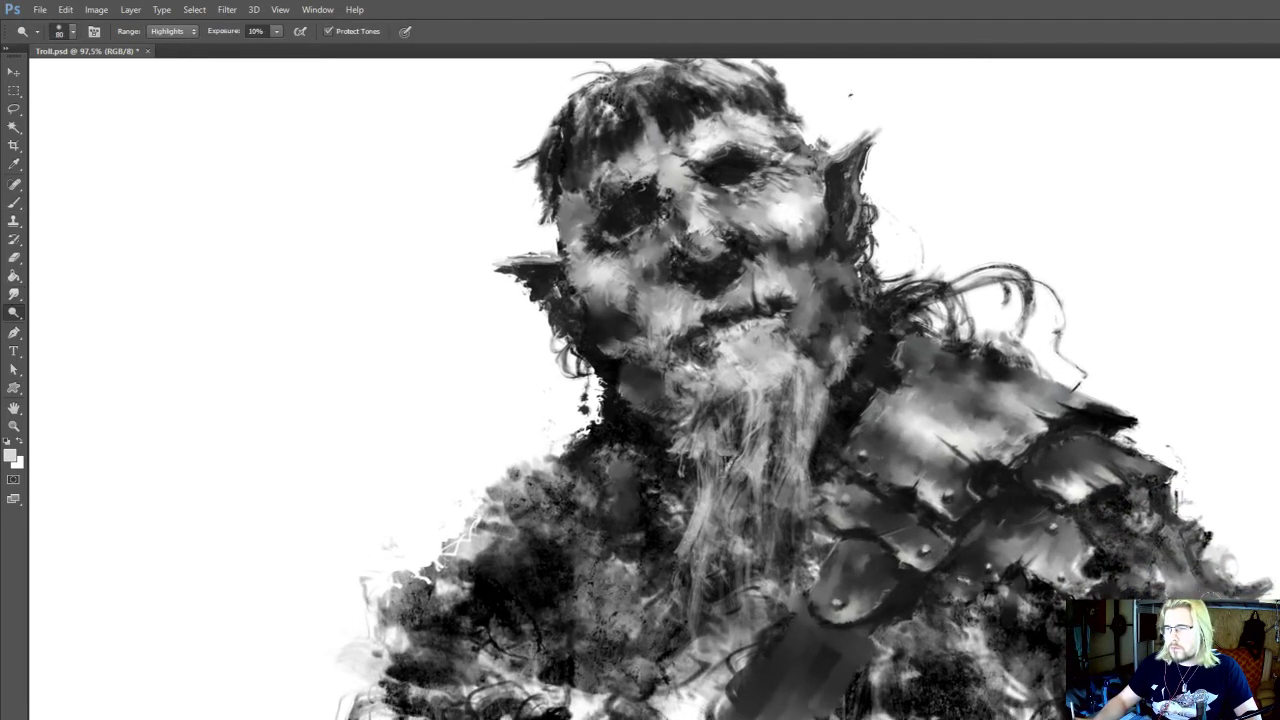
pyautogui.press('r')
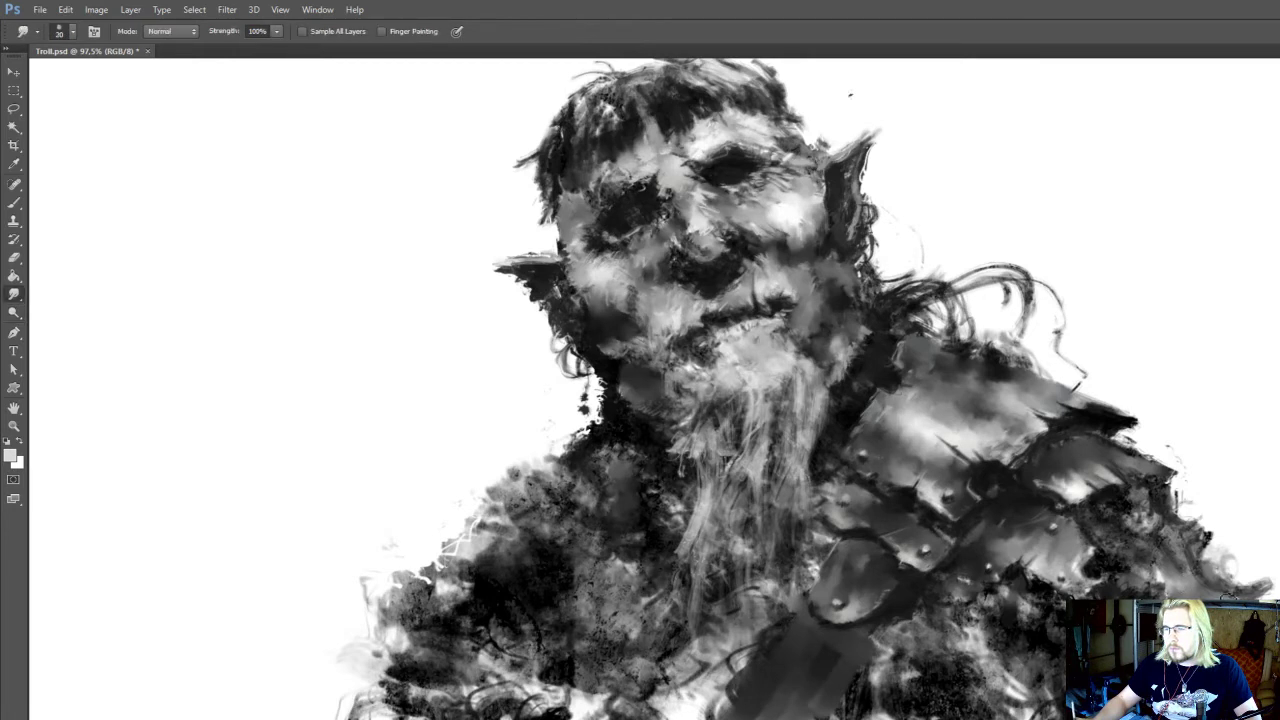
pyautogui.press('e')
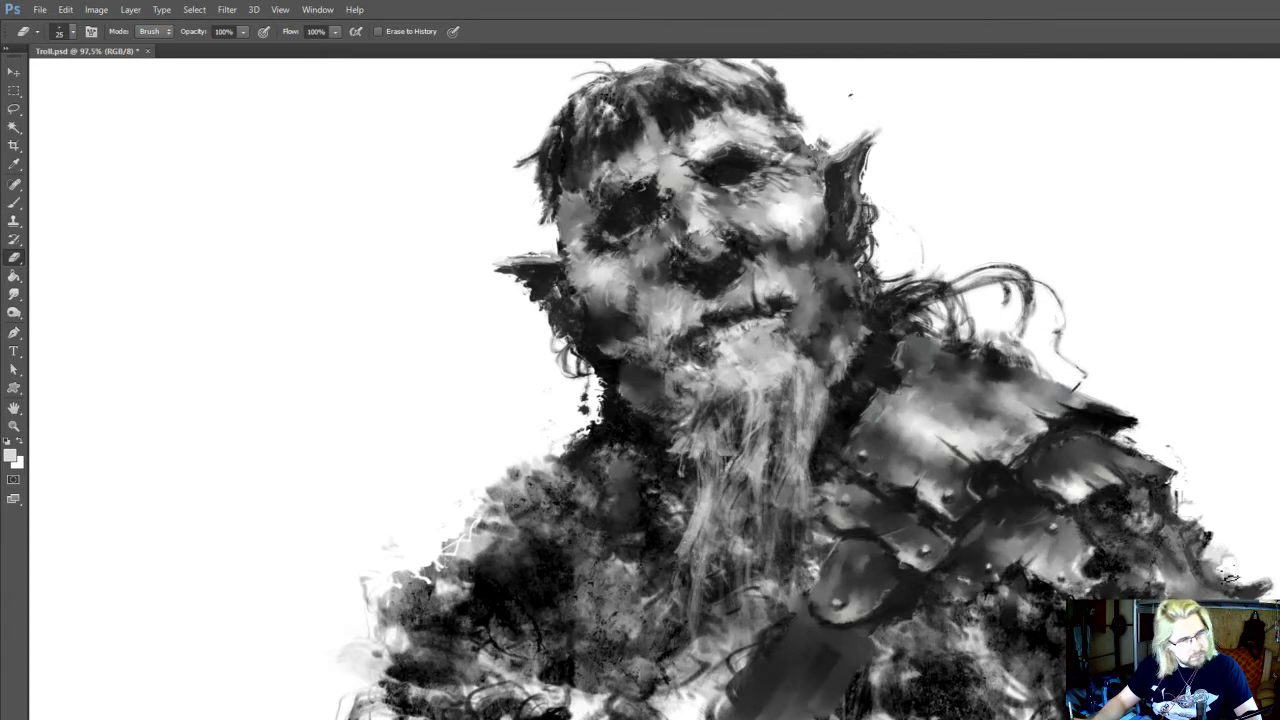
pyautogui.moveTo(1228, 572); pyautogui.dragTo(1234, 580)
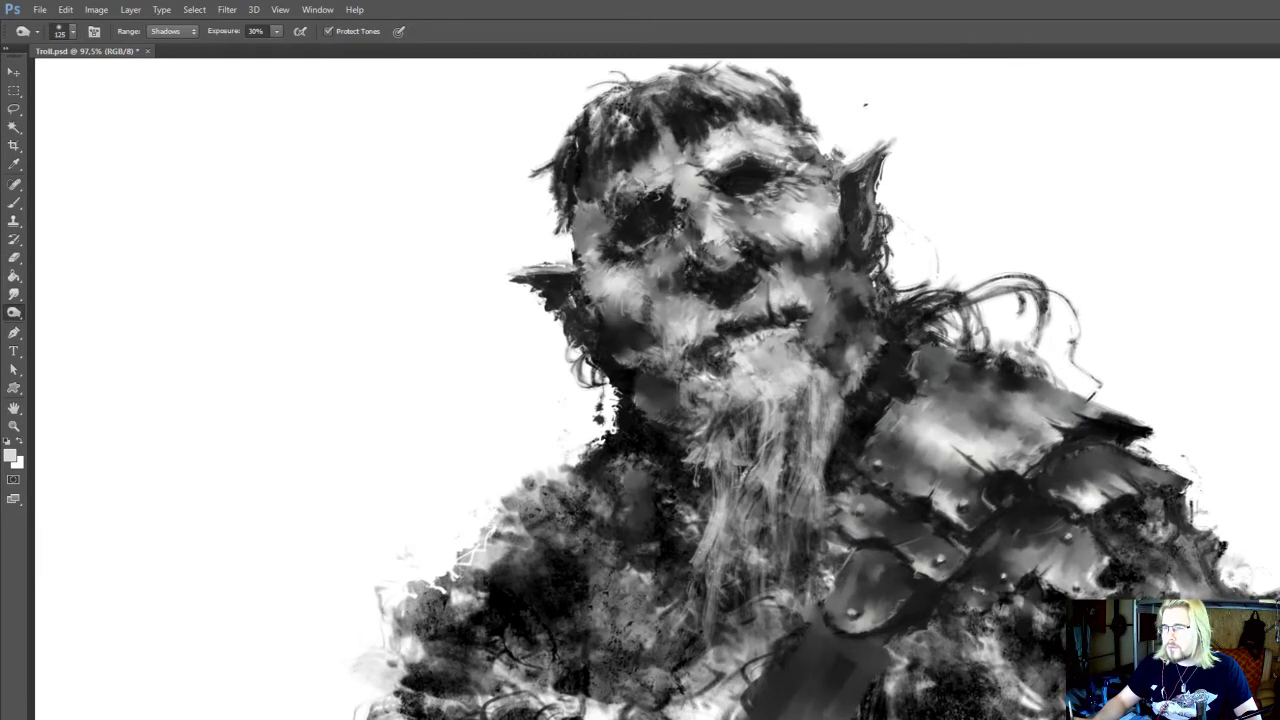
pyautogui.moveTo(1184, 622); pyautogui.dragTo(1208, 580)
# Rework the arm beneath the shoulder plates with sampled grey at 9 px and near-black at 10 px, smudging at 20 px
pyautogui.press('b')
pyautogui.keyDown('alt'); pyautogui.click(1220, 590); pyautogui.keyUp('alt')
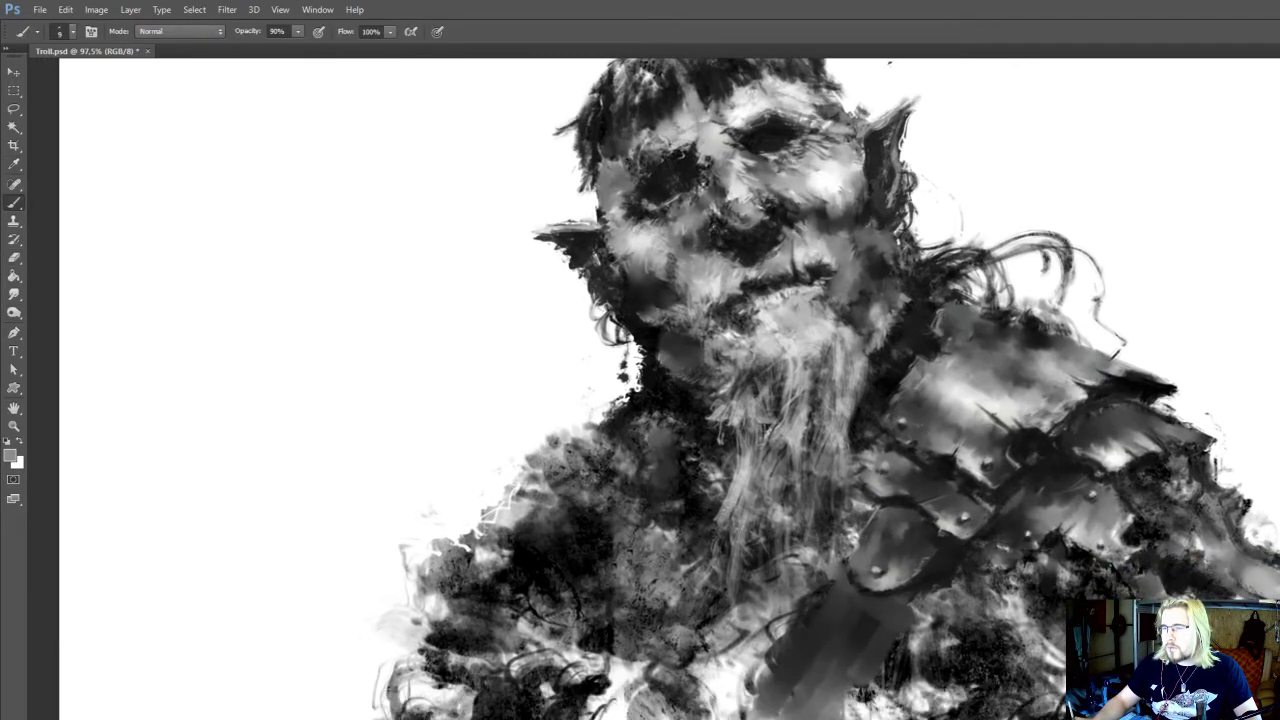
pyautogui.press('r')
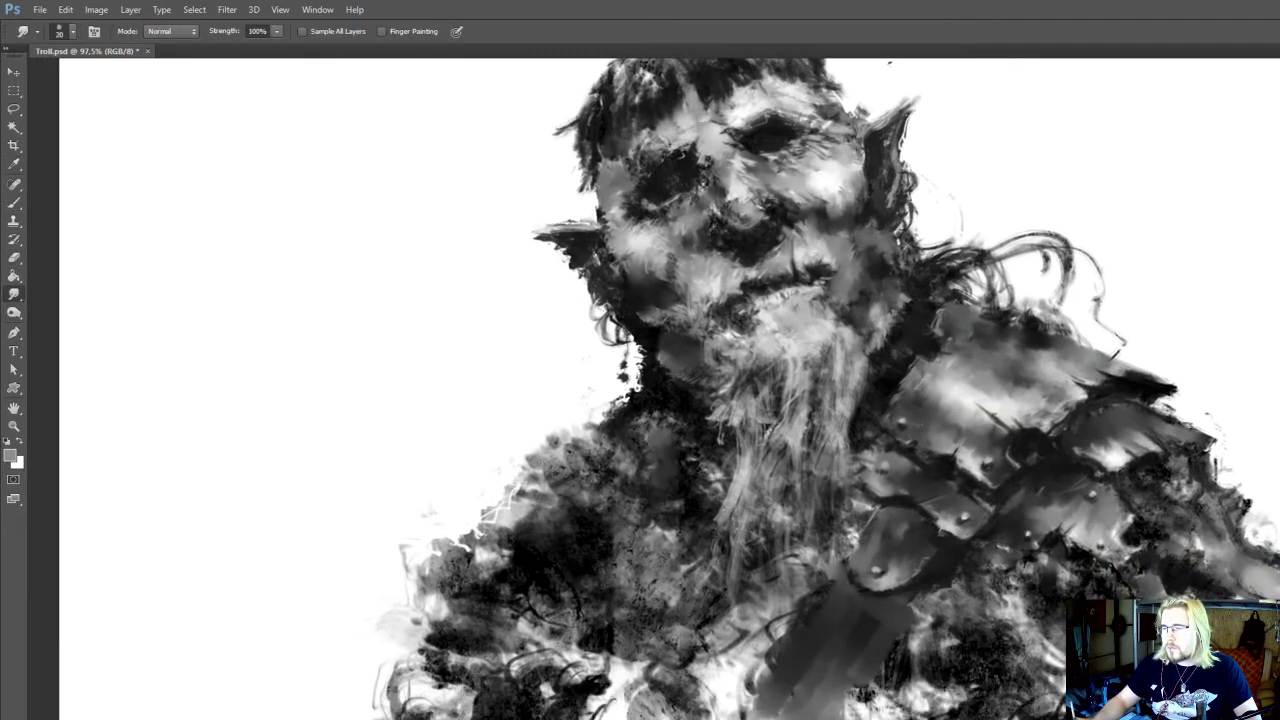
pyautogui.press('i')
pyautogui.click(1180, 568)
pyautogui.press('b')
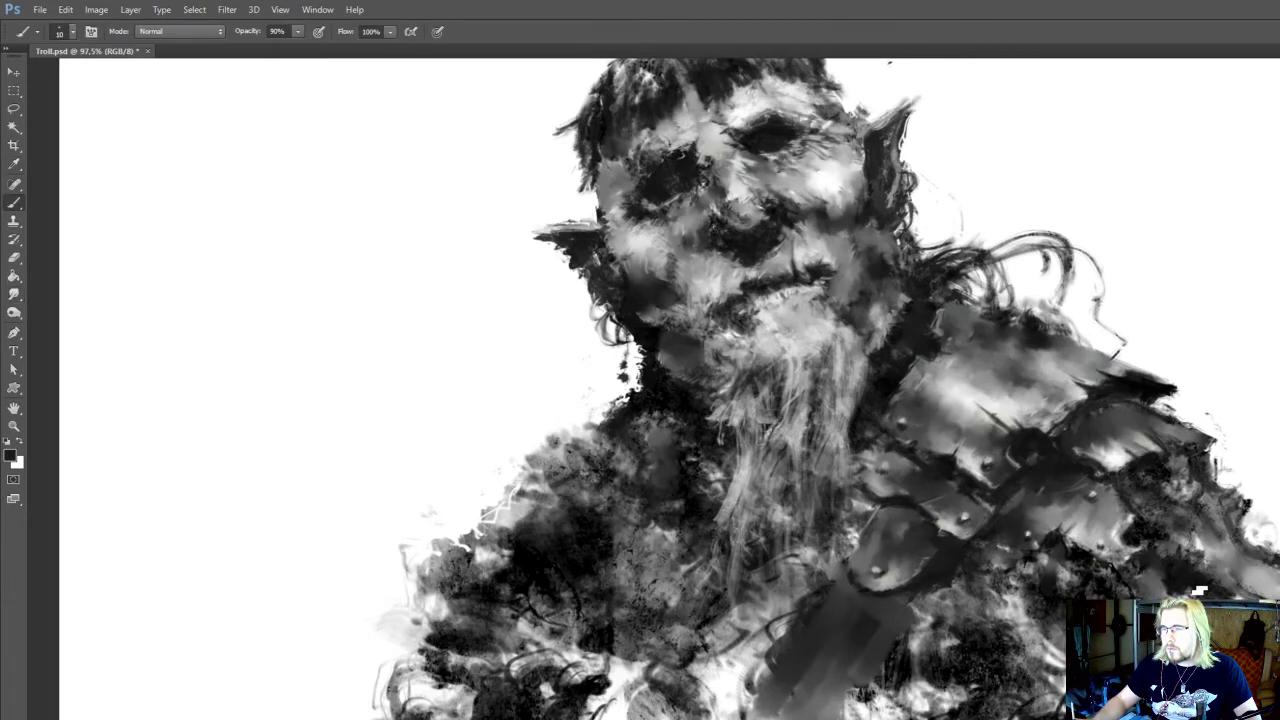
pyautogui.press('r')
# Paint shadow along the outer edge of the chest strap below the riveted plate with sampled black at 20 px
pyautogui.moveTo(1142, 492)
pyautogui.mouseDown()
pyautogui.moveTo(1206, 590)
pyautogui.moveTo(1266, 519)
pyautogui.moveTo(1240, 533)
pyautogui.mouseUp()
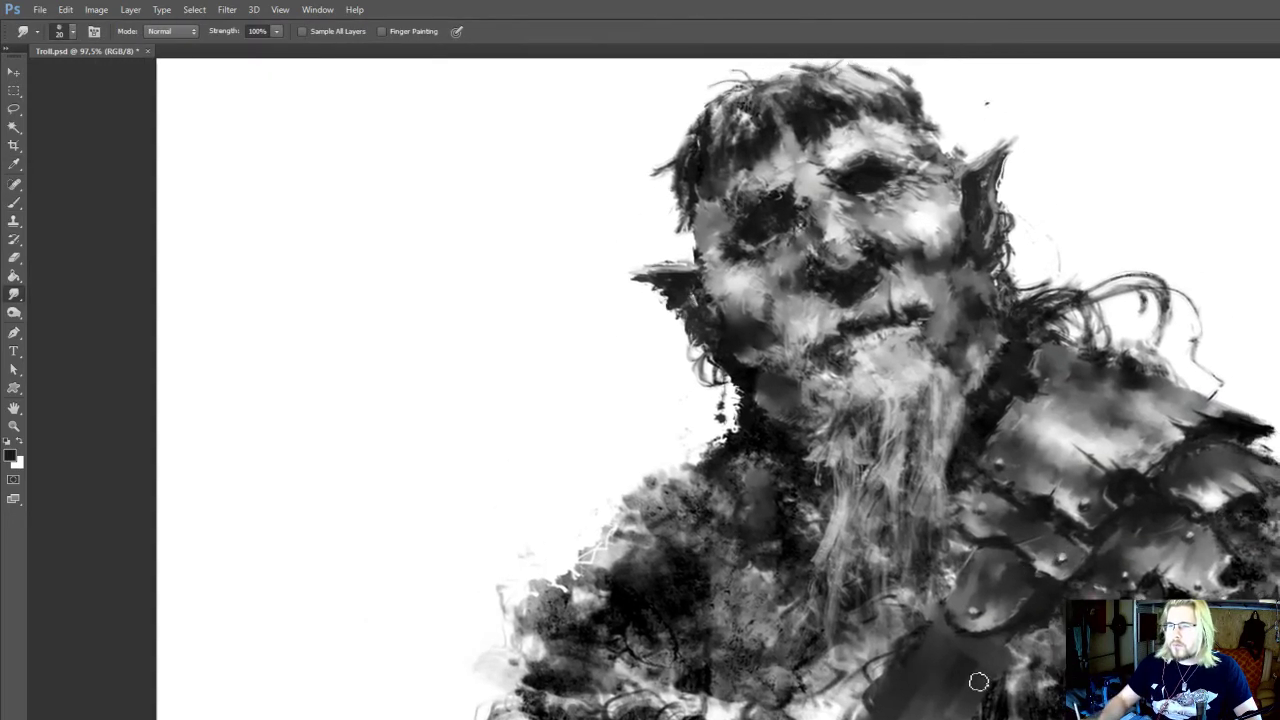
pyautogui.press('b')
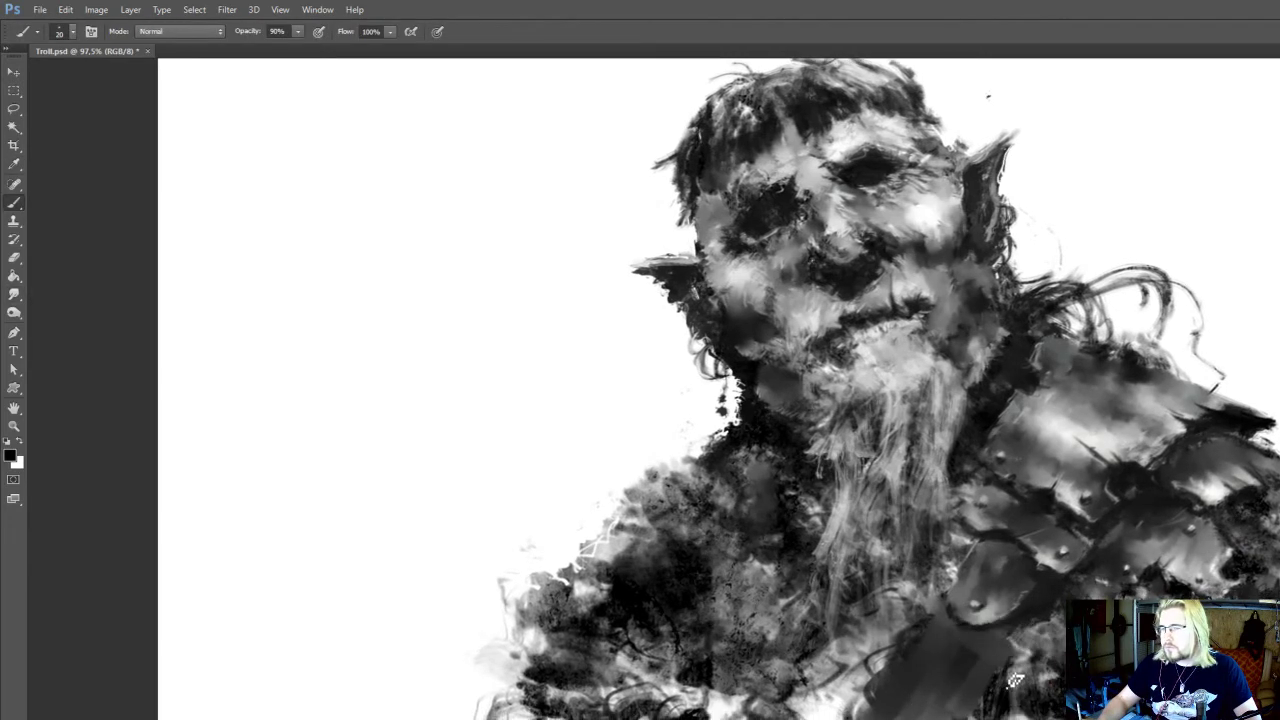
pyautogui.moveTo(1015, 680); pyautogui.dragTo(980, 692)
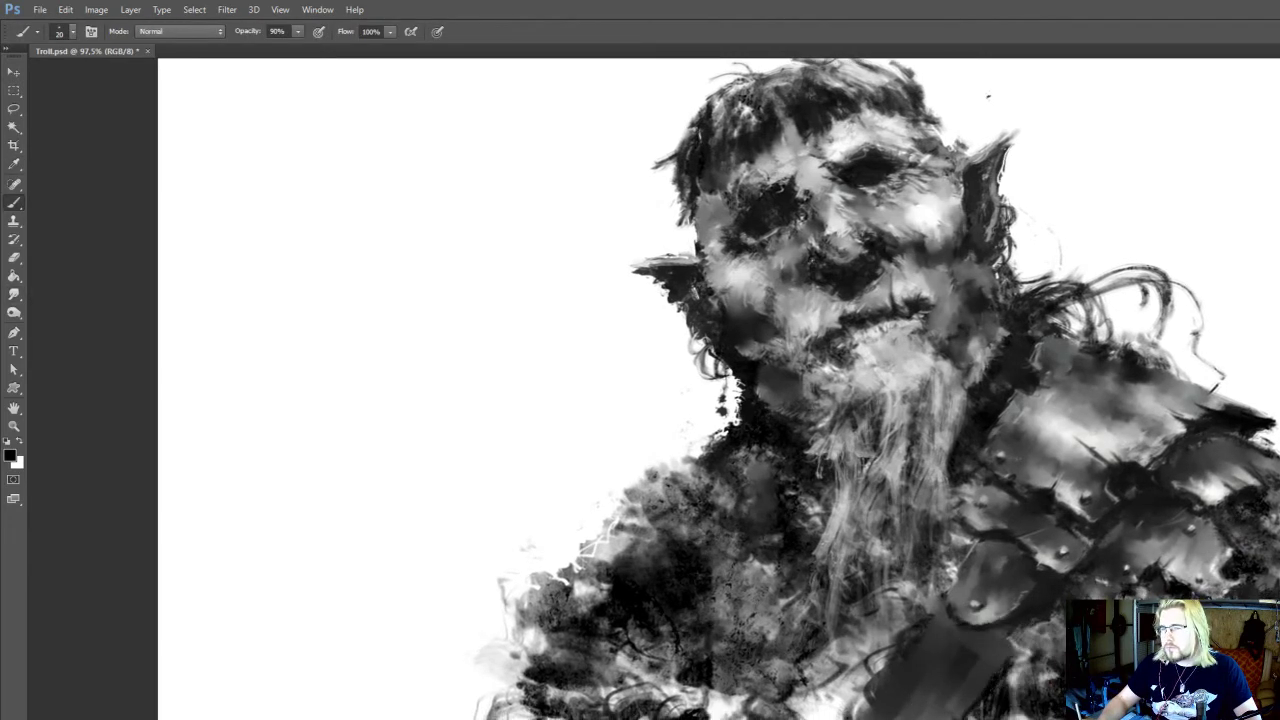
pyautogui.moveTo(1022, 632); pyautogui.dragTo(1018, 650)
pyautogui.keyDown('alt'); pyautogui.click(1032, 615); pyautogui.keyUp('alt')
# Add scratches to the riveted plate above the chest strap with sampled tones at 10 px, using the Smudge tool at 20 px
pyautogui.press('[')
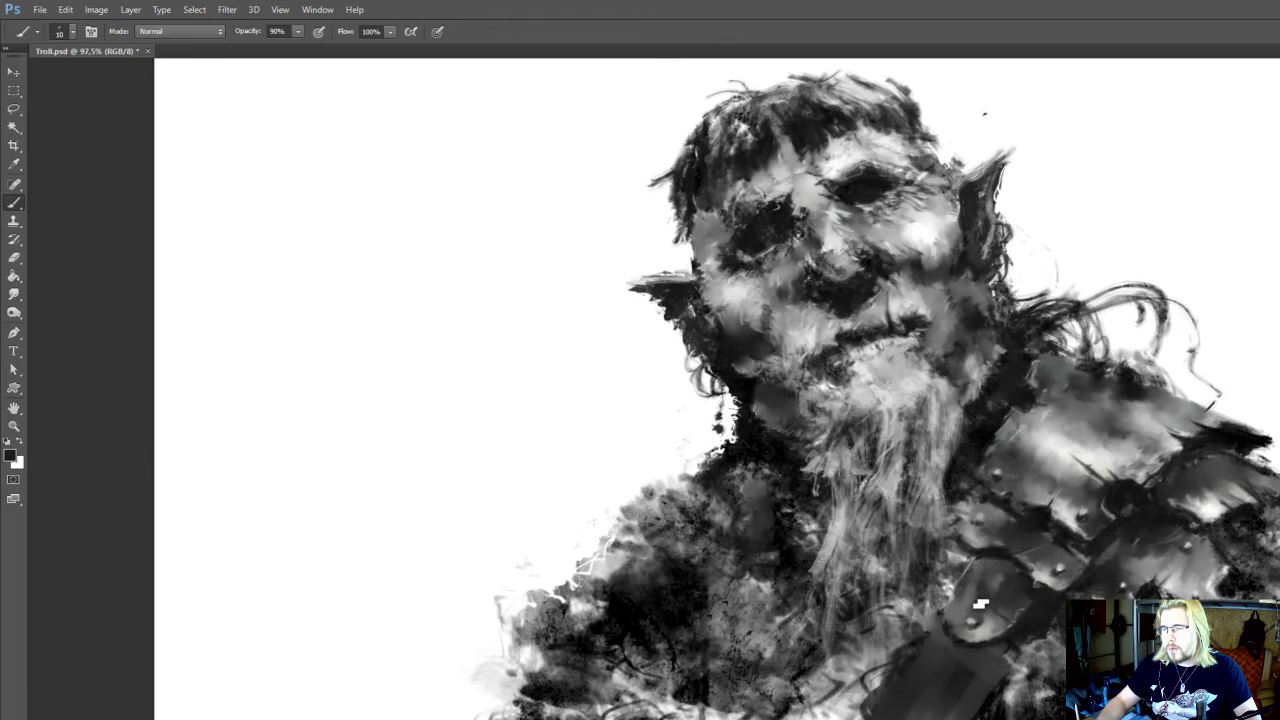
pyautogui.keyDown('alt'); pyautogui.click(972, 603); pyautogui.keyUp('alt')
pyautogui.moveTo(986, 608)
pyautogui.mouseDown()
pyautogui.moveTo(1028, 624)
pyautogui.moveTo(1024, 606)
pyautogui.mouseUp()
pyautogui.press('r')
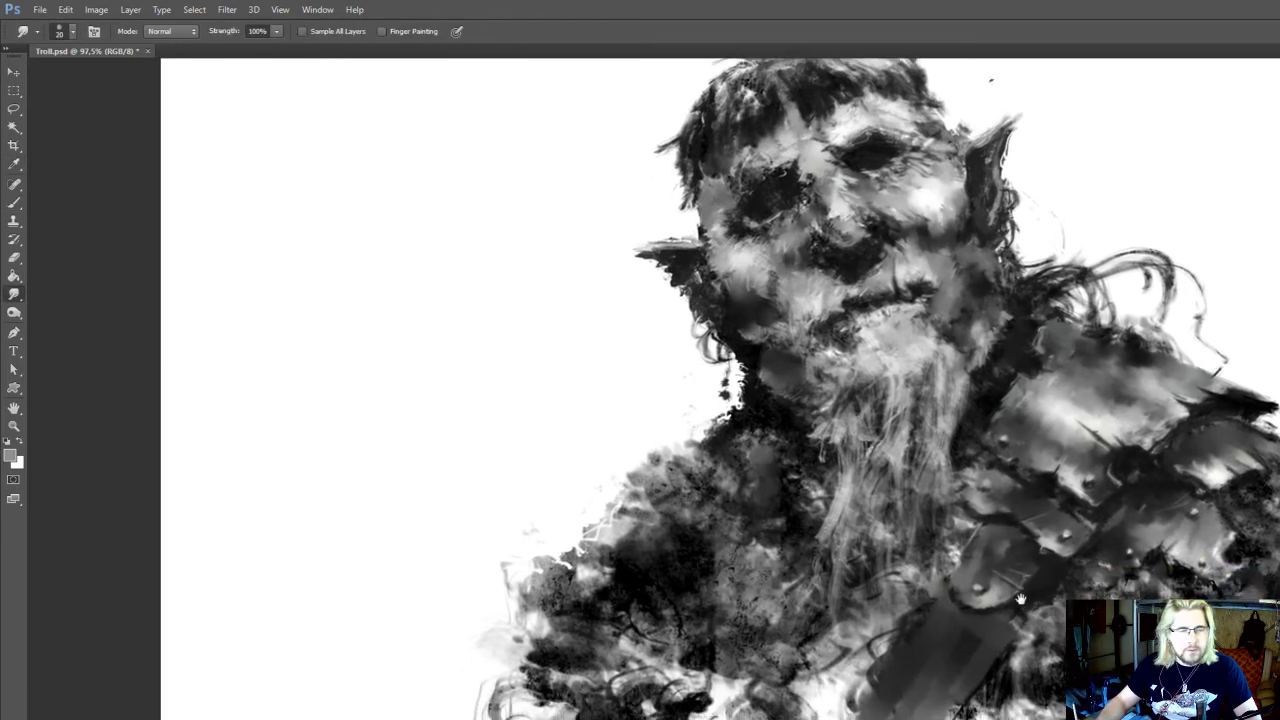
pyautogui.press('b')
pyautogui.keyDown('alt'); pyautogui.click(1022, 606); pyautogui.keyUp('alt')
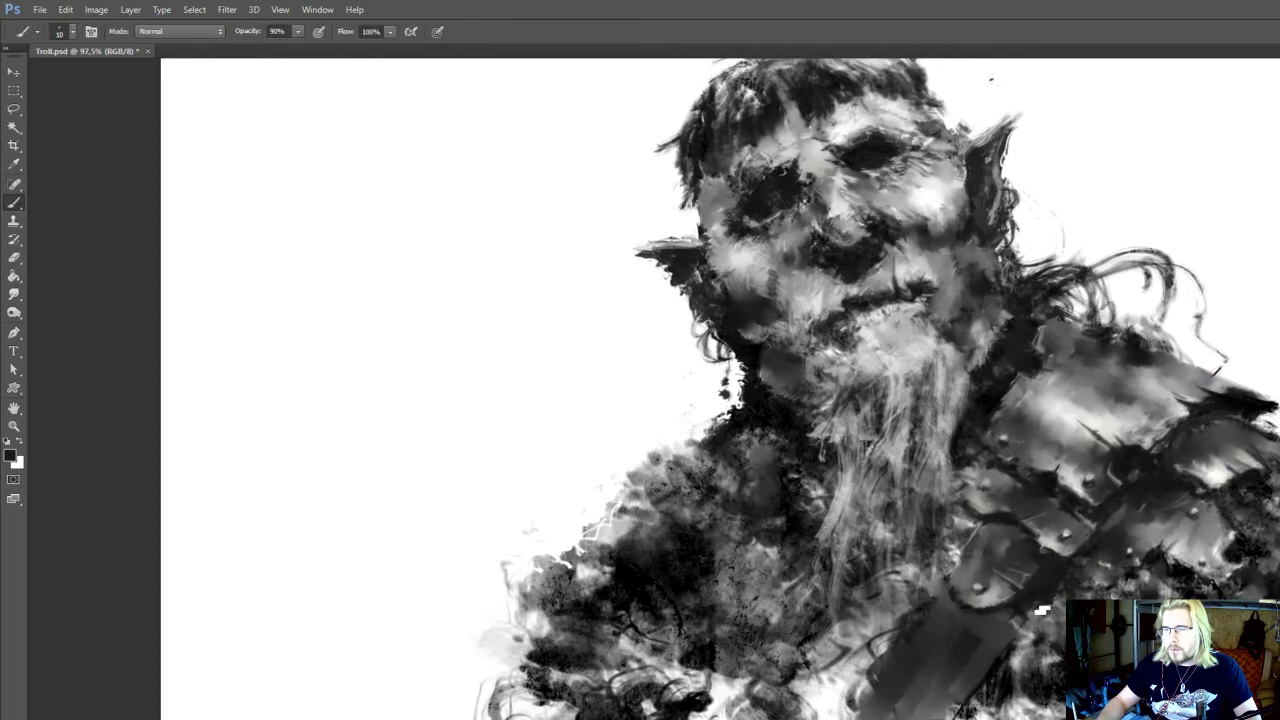
# Darken the area beside the chest strap's outer edge with sampled black at 20 px and smudge it at 20 px
pyautogui.moveTo(1028, 608); pyautogui.dragTo(1066, 499)
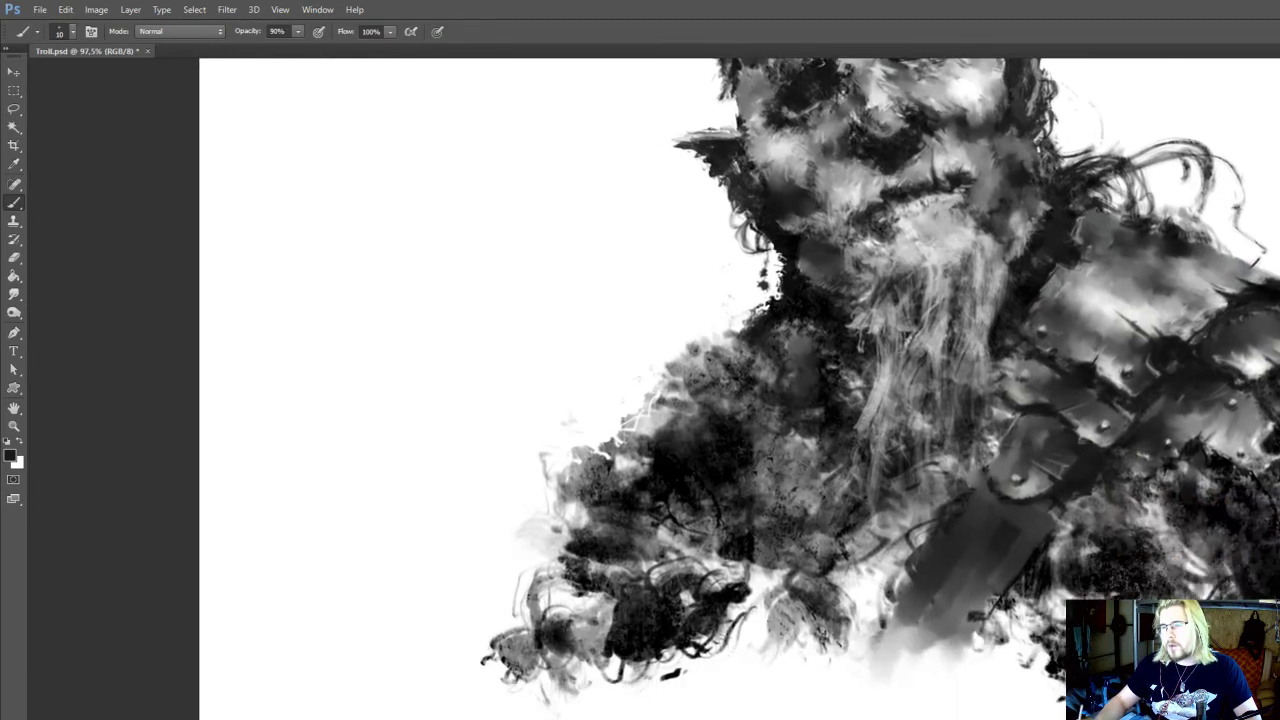
pyautogui.keyDown('alt'); pyautogui.click(1037, 564); pyautogui.keyUp('alt')
pyautogui.press(']')
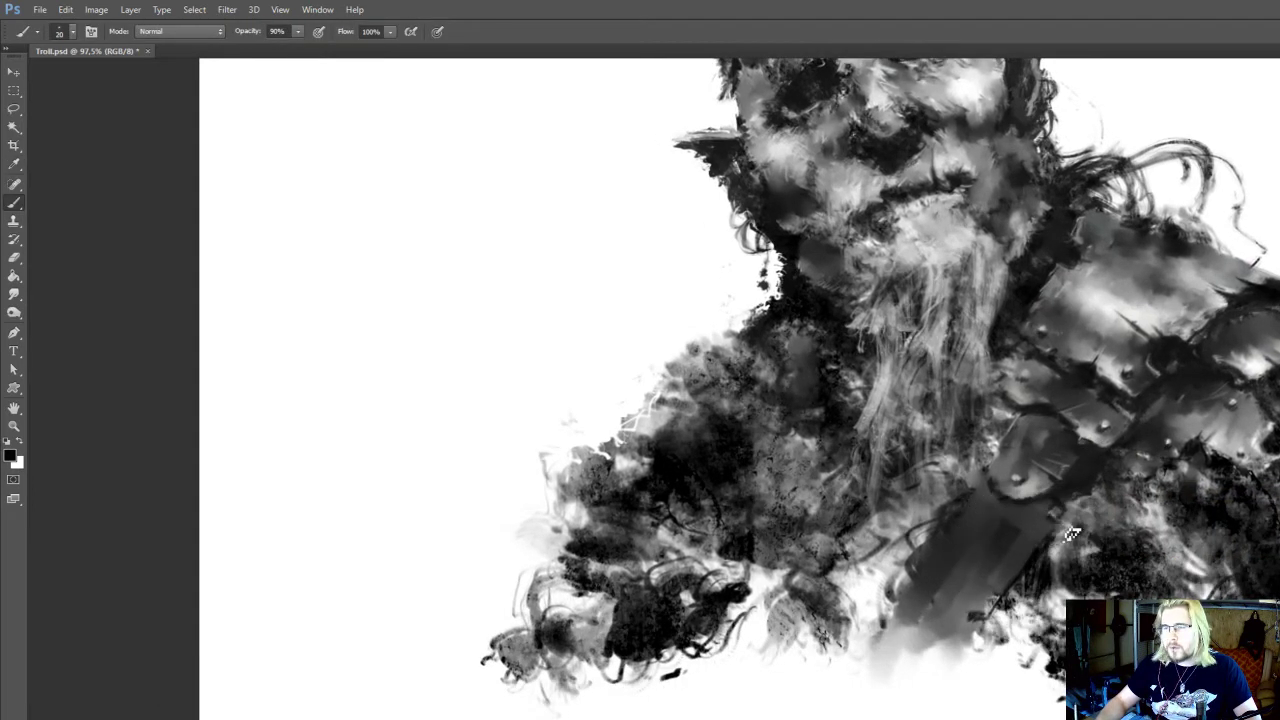
pyautogui.moveTo(1069, 528)
pyautogui.mouseDown()
pyautogui.moveTo(1034, 569)
pyautogui.moveTo(1019, 617)
pyautogui.mouseUp()
pyautogui.press('r')
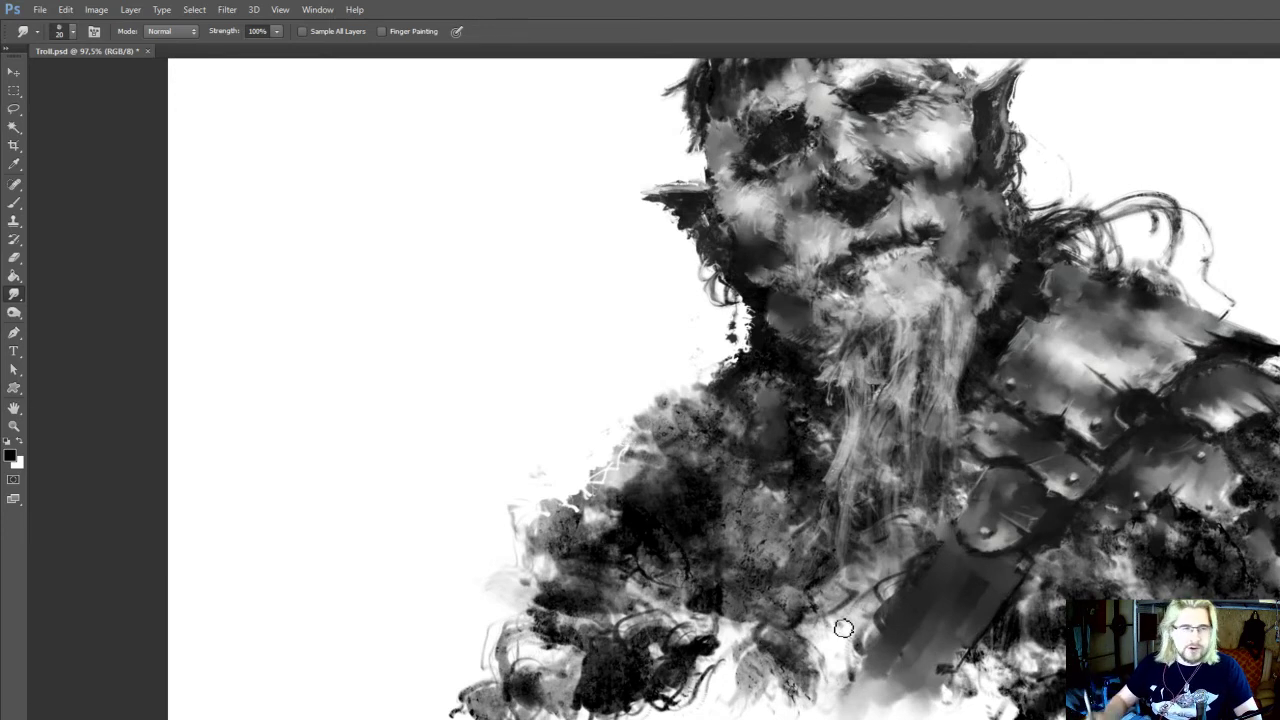
# Define the strap's upper end below the riveted plate with sampled near-black at 20 px, smudging at 20 px and 100% strength
pyautogui.moveTo(952, 610); pyautogui.dragTo(918, 645)
pyautogui.press('i')
pyautogui.press('b')
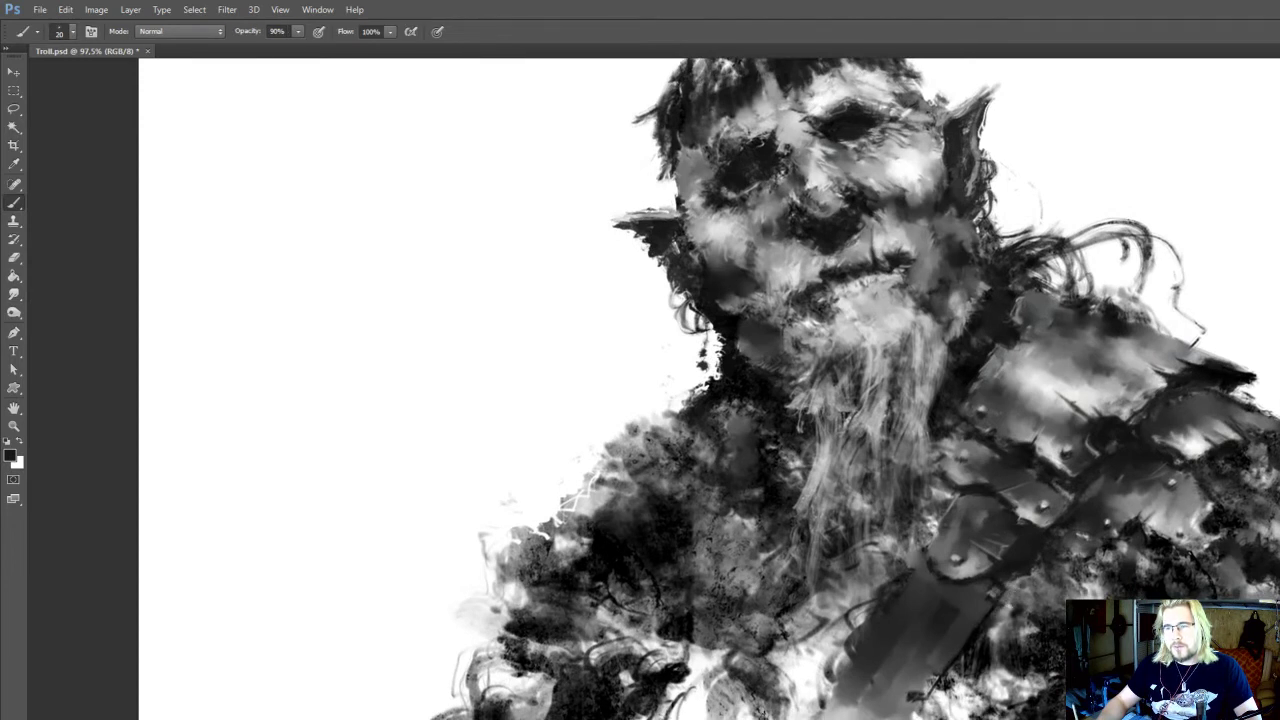
pyautogui.press('r')
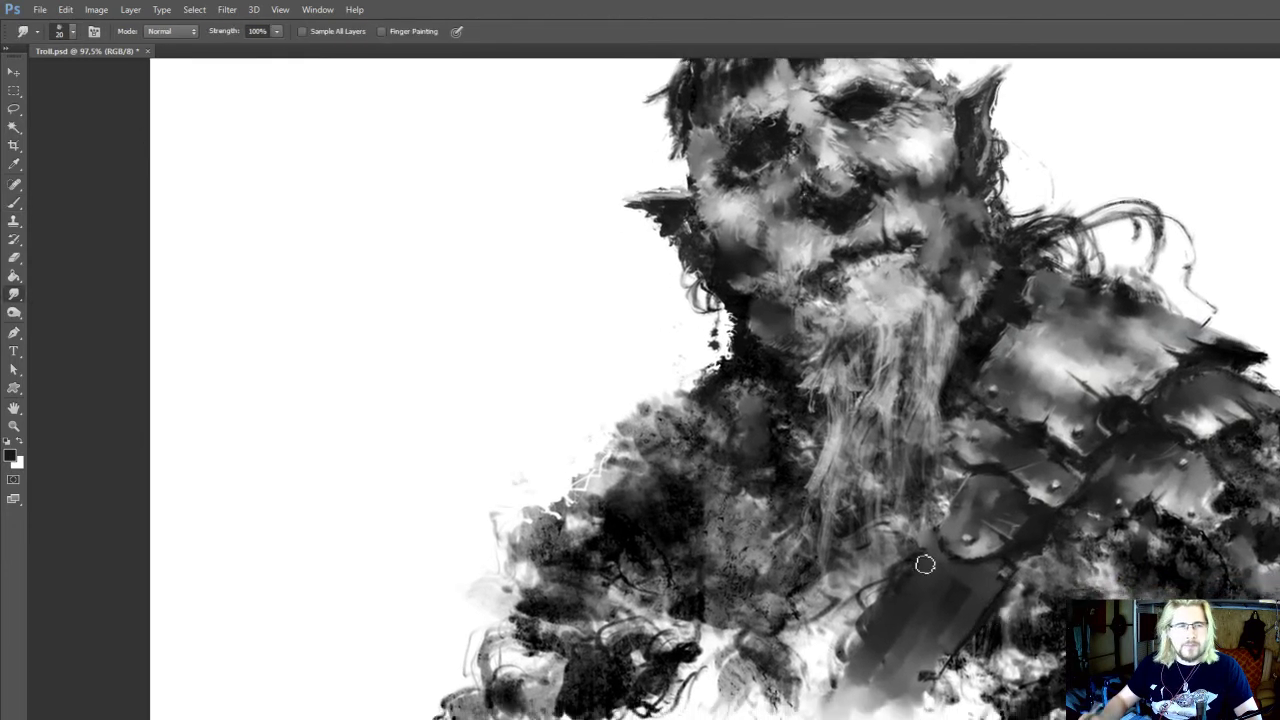
pyautogui.moveTo(1020, 591); pyautogui.dragTo(1022, 579)
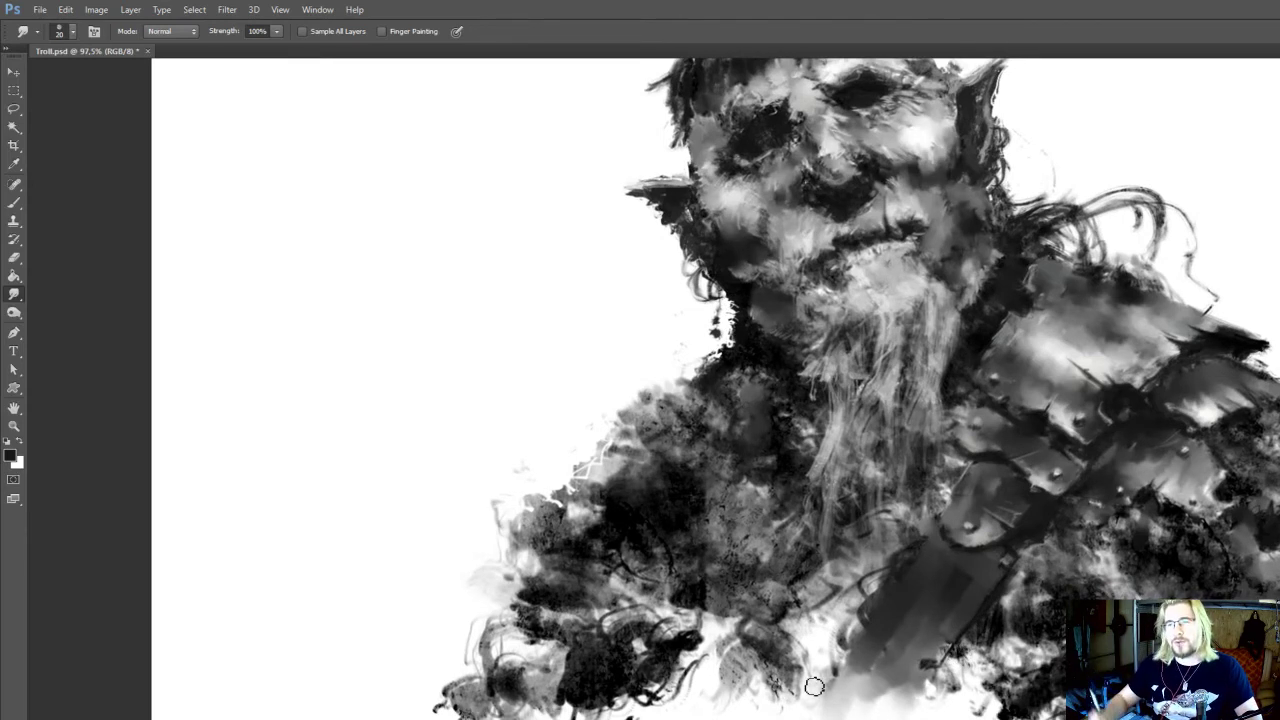
pyautogui.moveTo(947, 585); pyautogui.dragTo(948, 603)
# Paint lighter edges along the chest strap with sampled greys at up to 25 px and smudge them at 20 px
pyautogui.press('b')
pyautogui.keyDown('alt'); pyautogui.click(1021, 597); pyautogui.keyUp('alt')
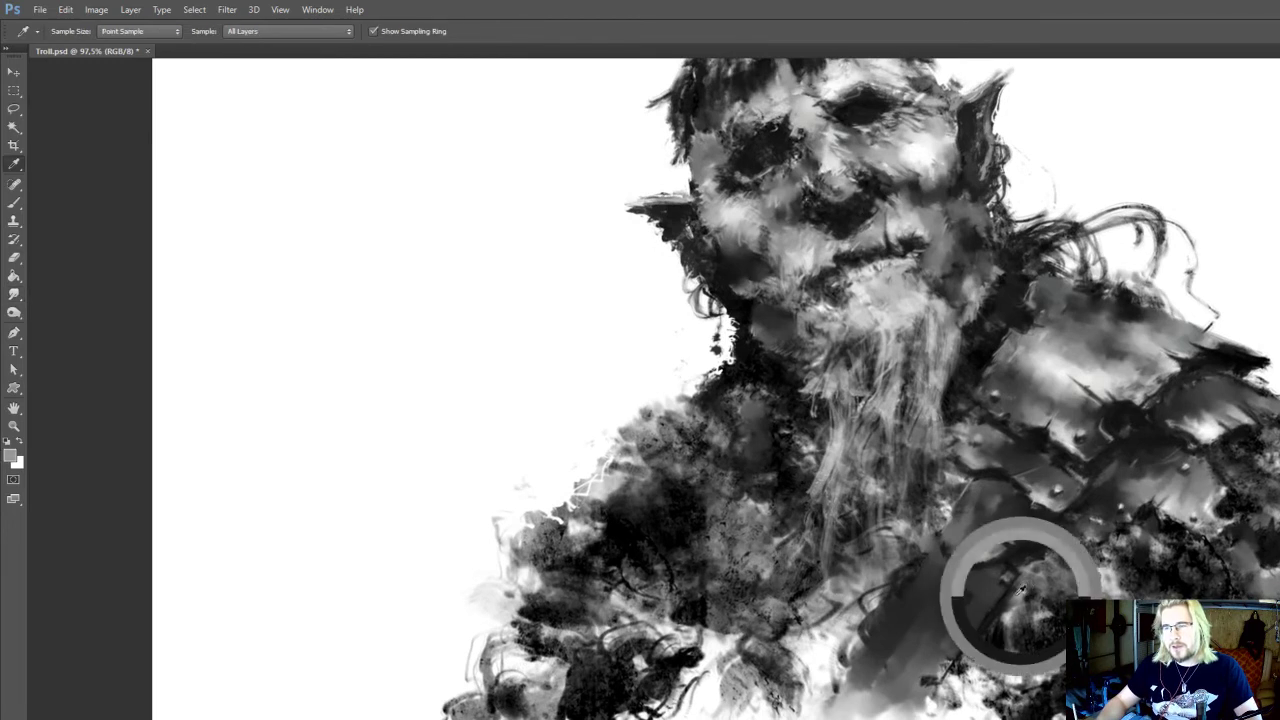
pyautogui.press('r')
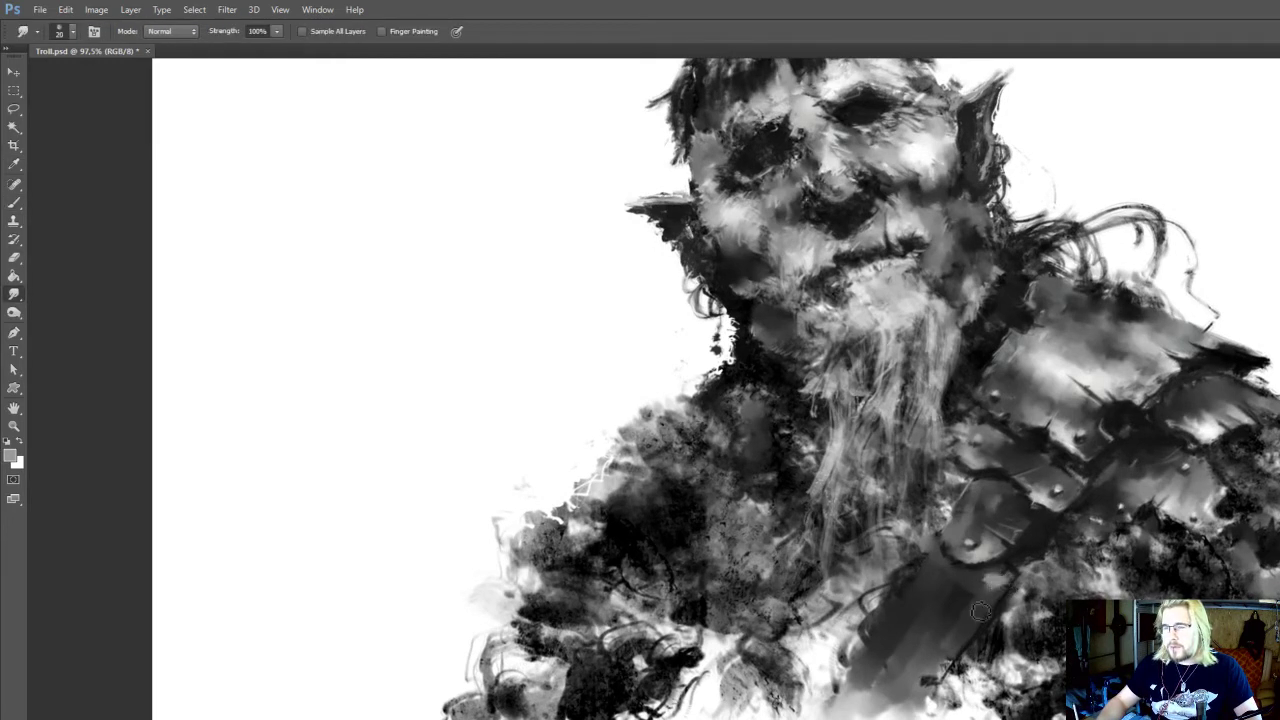
pyautogui.press('b')
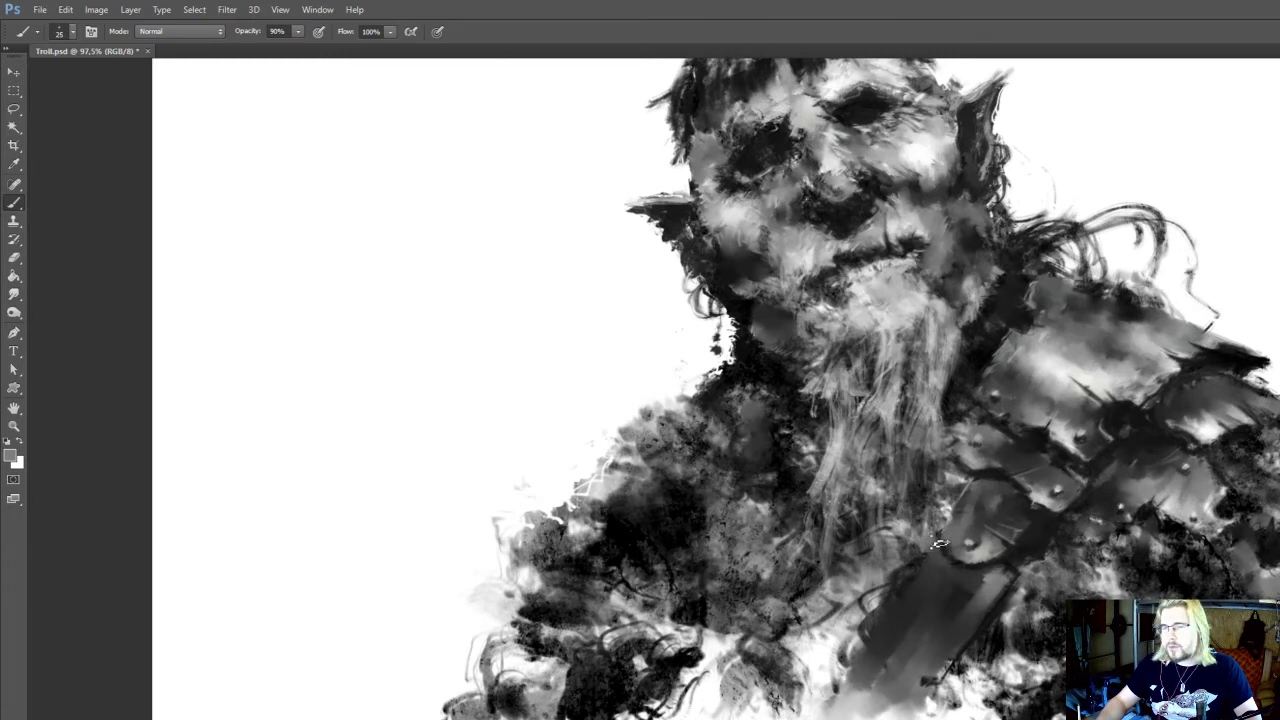
pyautogui.moveTo(937, 550); pyautogui.dragTo(969, 556)
pyautogui.press('r')
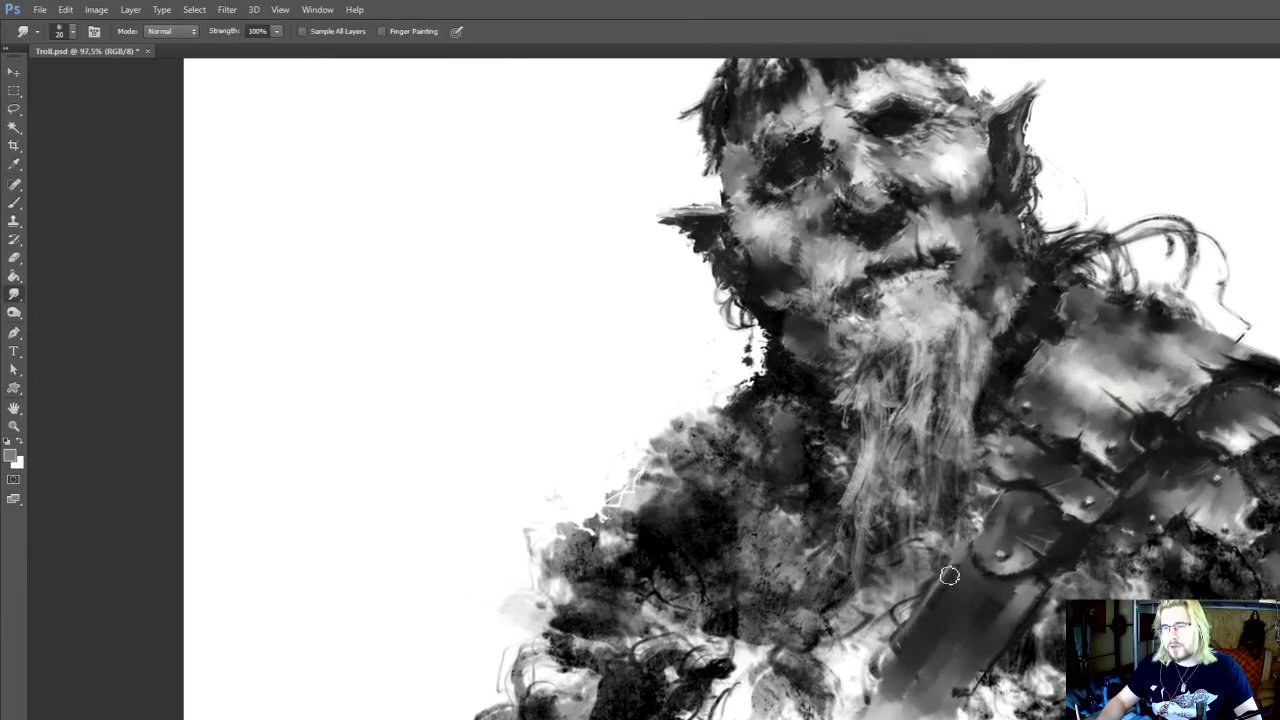
pyautogui.moveTo(1007, 621); pyautogui.dragTo(1034, 580)
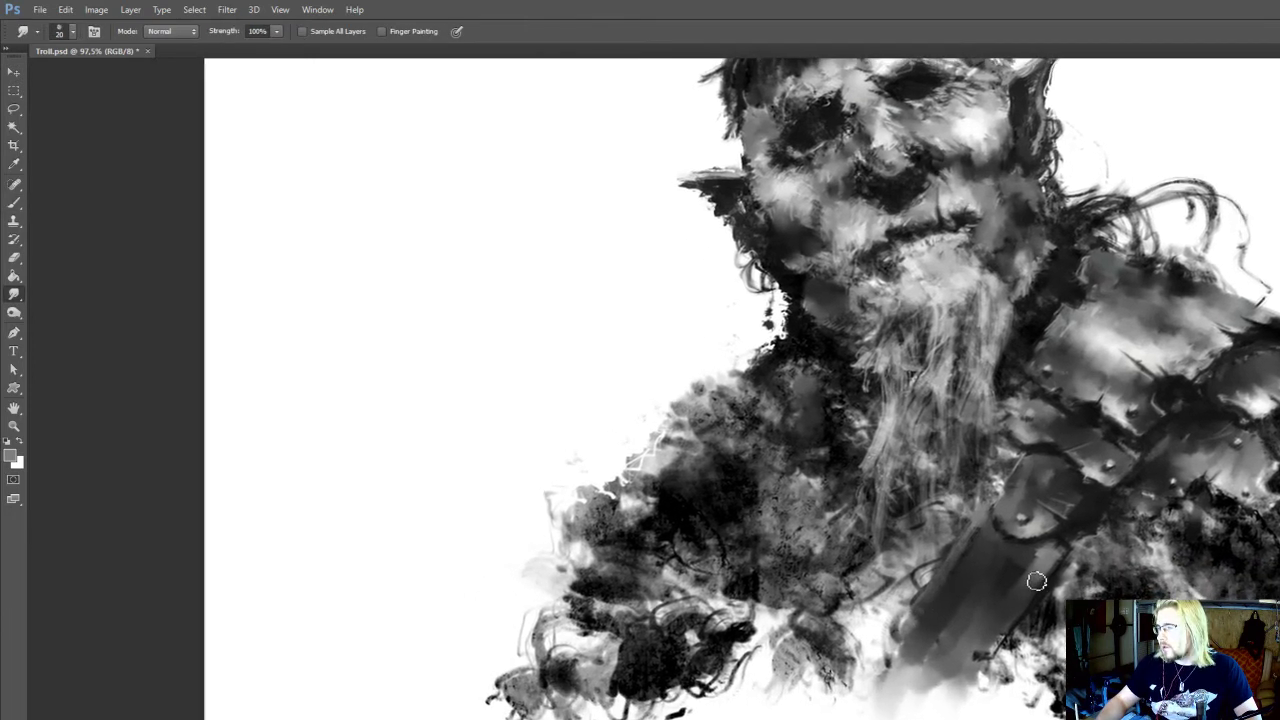
# Paint a dark groove along the chest strap's outer side with sampled tones at 20 to 25 px, smudge it at 20 px and save the document
pyautogui.press('i')
pyautogui.press('b')
pyautogui.press(']')
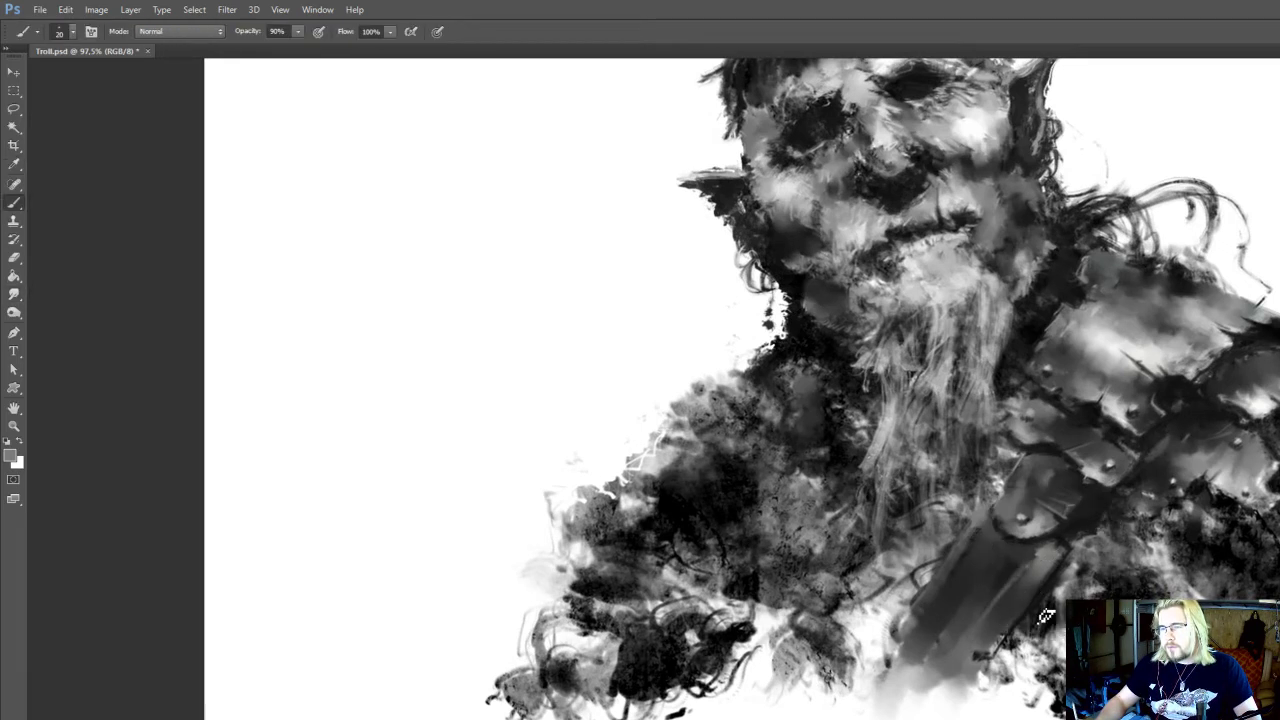
pyautogui.keyDown('alt'); pyautogui.click(1031, 584); pyautogui.keyUp('alt')
pyautogui.moveTo(1026, 575); pyautogui.dragTo(970, 666)
pyautogui.moveTo(1021, 597); pyautogui.dragTo(960, 662)
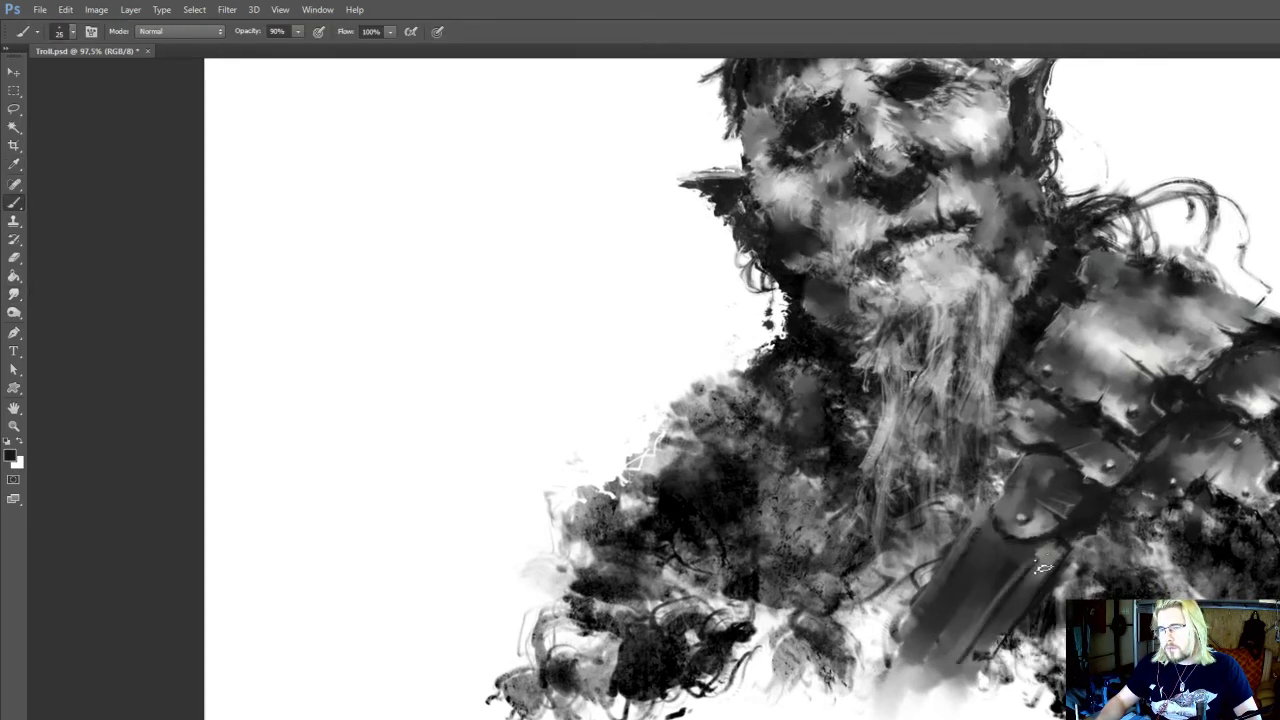
pyautogui.press('r')
pyautogui.moveTo(1044, 565); pyautogui.dragTo(942, 685)
pyautogui.moveTo(958, 674); pyautogui.dragTo(949, 525)
pyautogui.hotkey('ctrl', 's')
pyautogui.moveTo(1046, 493); pyautogui.dragTo(1090, 517)
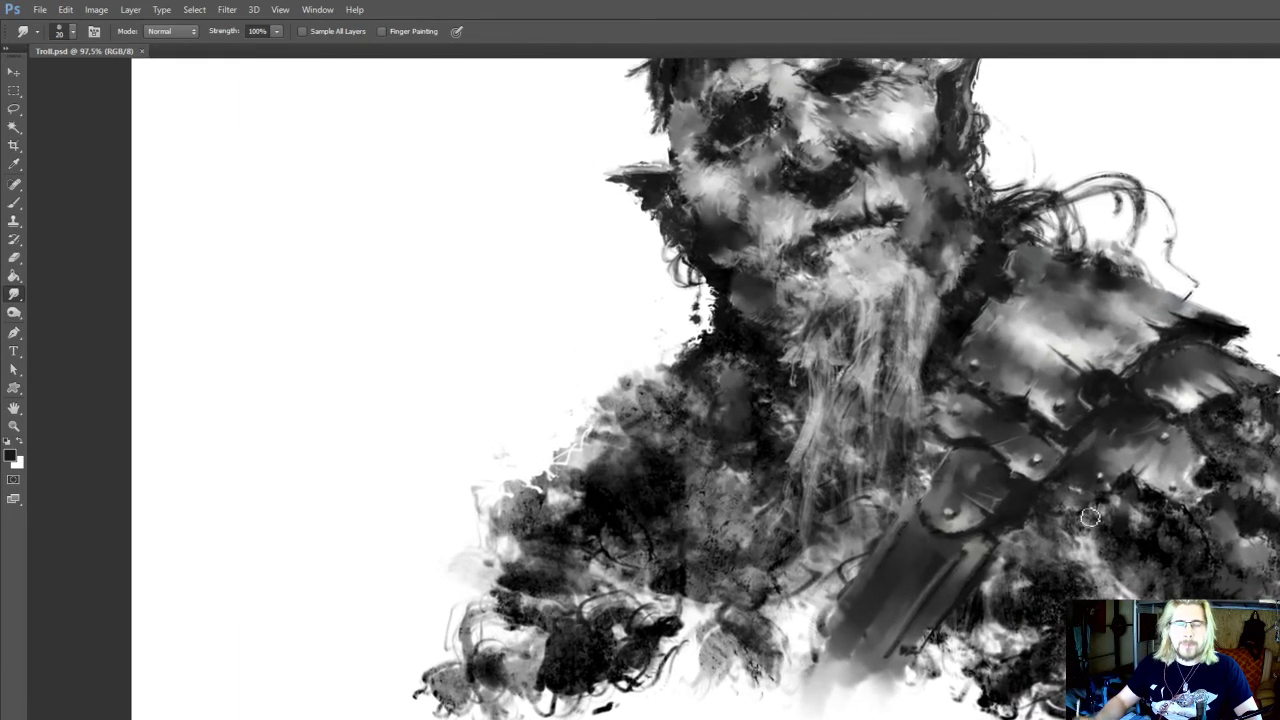
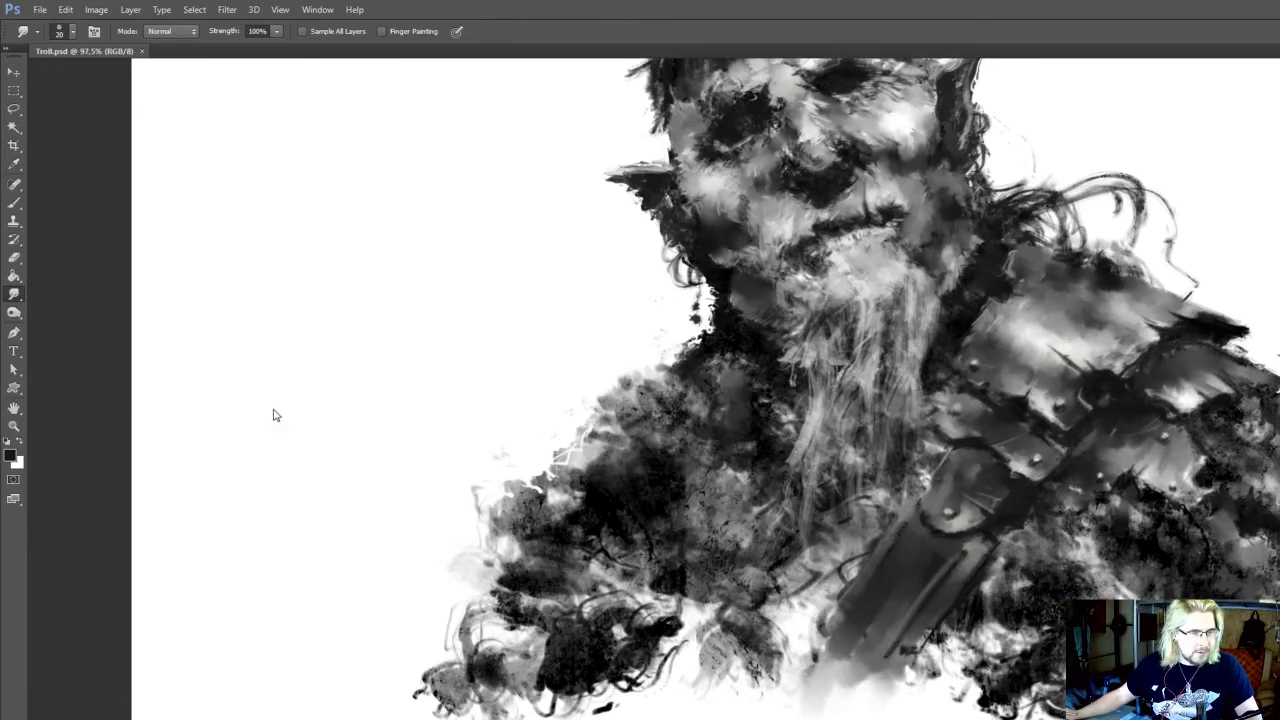
# Refine the chest strap's upper outer corner with sampled grey and near-black at 20 px, smudging at 20 px and 100% strength
pyautogui.moveTo(945, 614)
pyautogui.mouseDown()
pyautogui.moveTo(939, 582)
pyautogui.moveTo(898, 573)
pyautogui.mouseUp()
pyautogui.press('b')
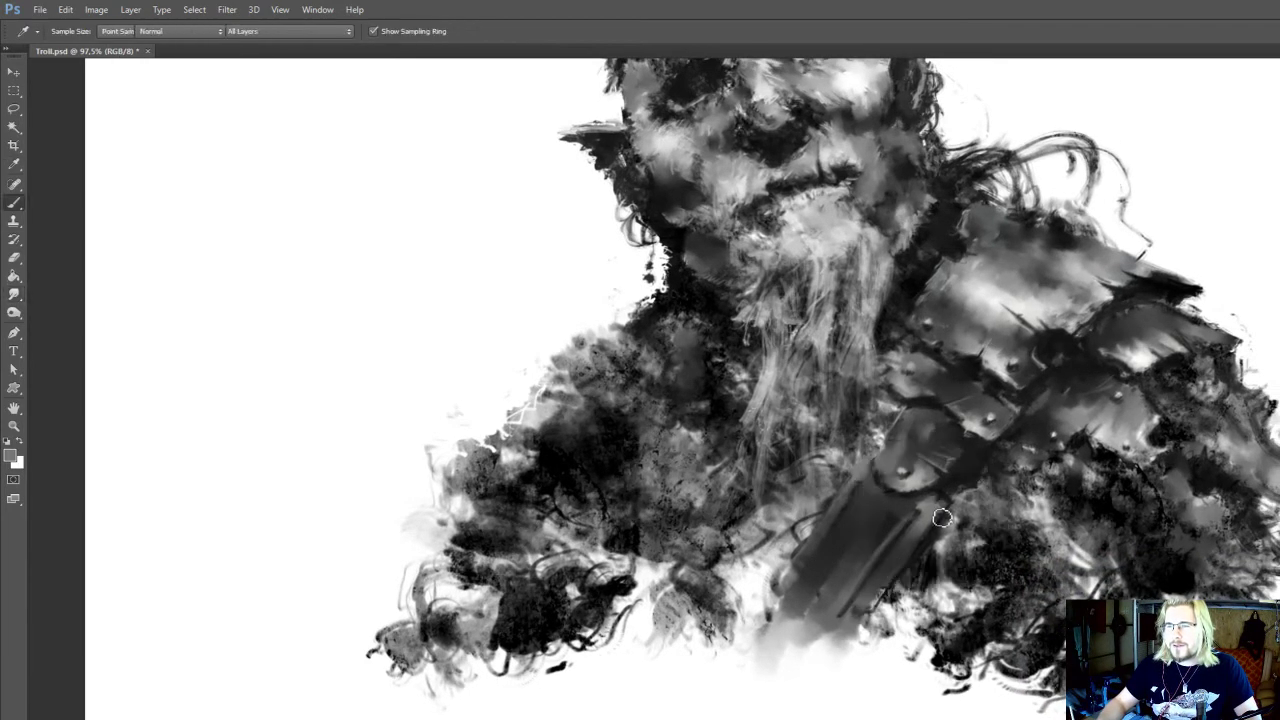
pyautogui.press('o')
pyautogui.press('r')
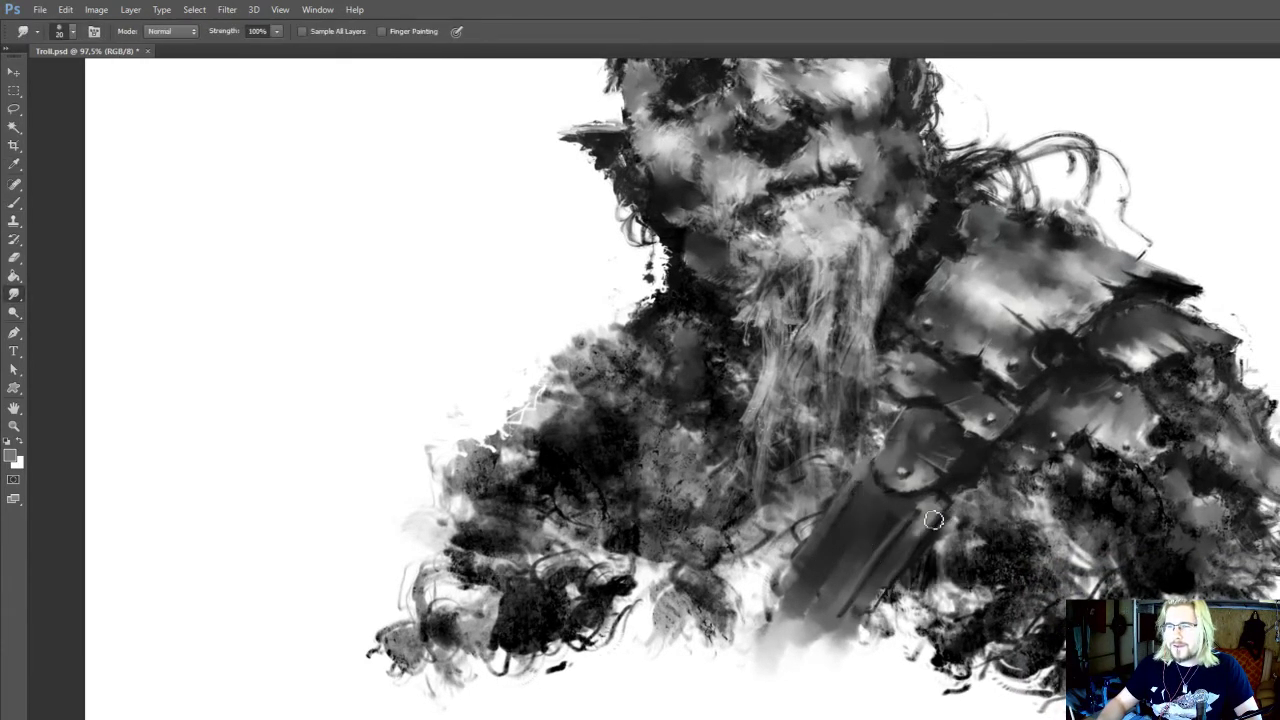
pyautogui.press('b')
pyautogui.keyDown('alt'); pyautogui.click(930, 503); pyautogui.keyUp('alt')
pyautogui.press('r')
pyautogui.press('b')
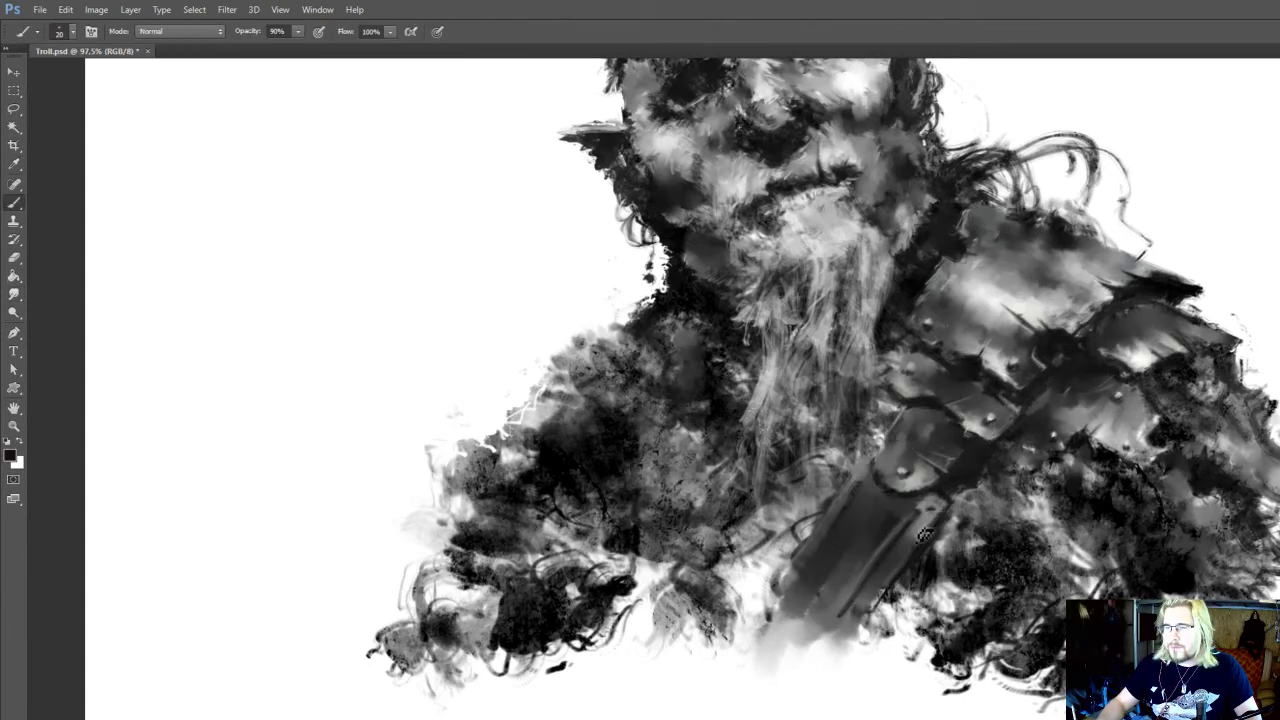
pyautogui.keyDown('alt'); pyautogui.click(940, 541); pyautogui.keyUp('alt')
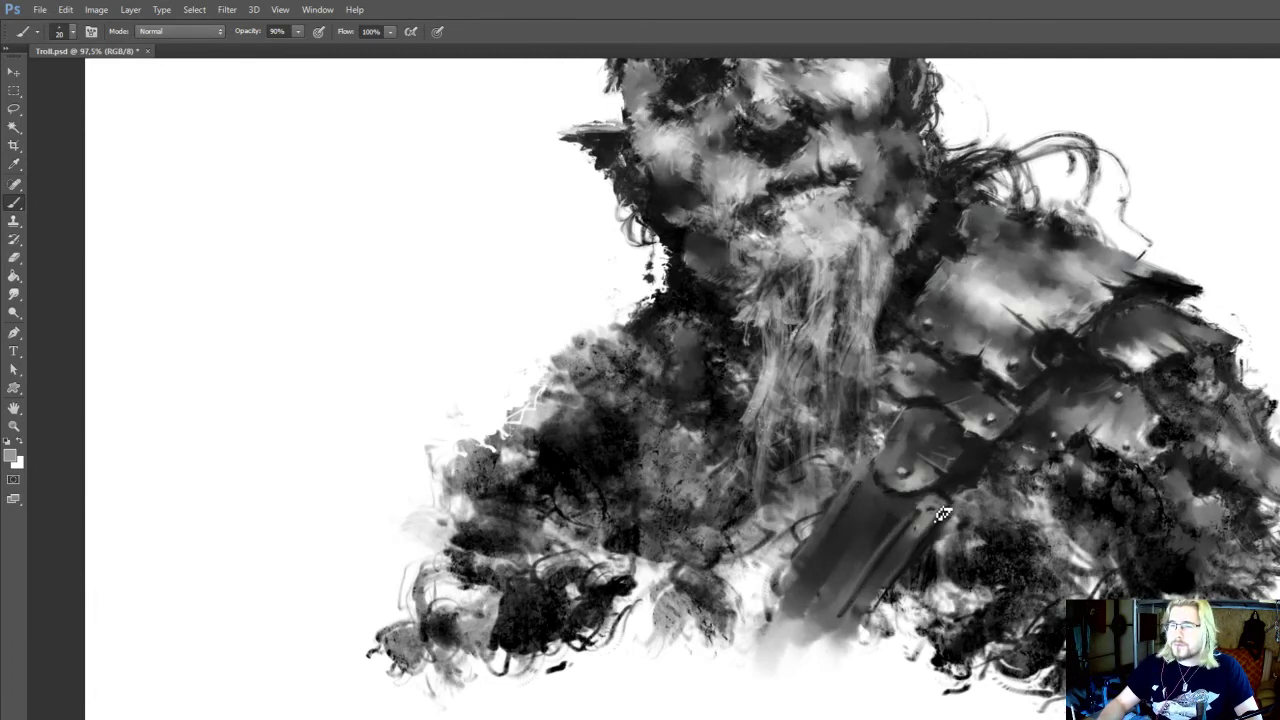
# Dot small light rivets down the chest strap's outer edge with sampled light grey at 20 to 25 px and save the document
pyautogui.press('alt')
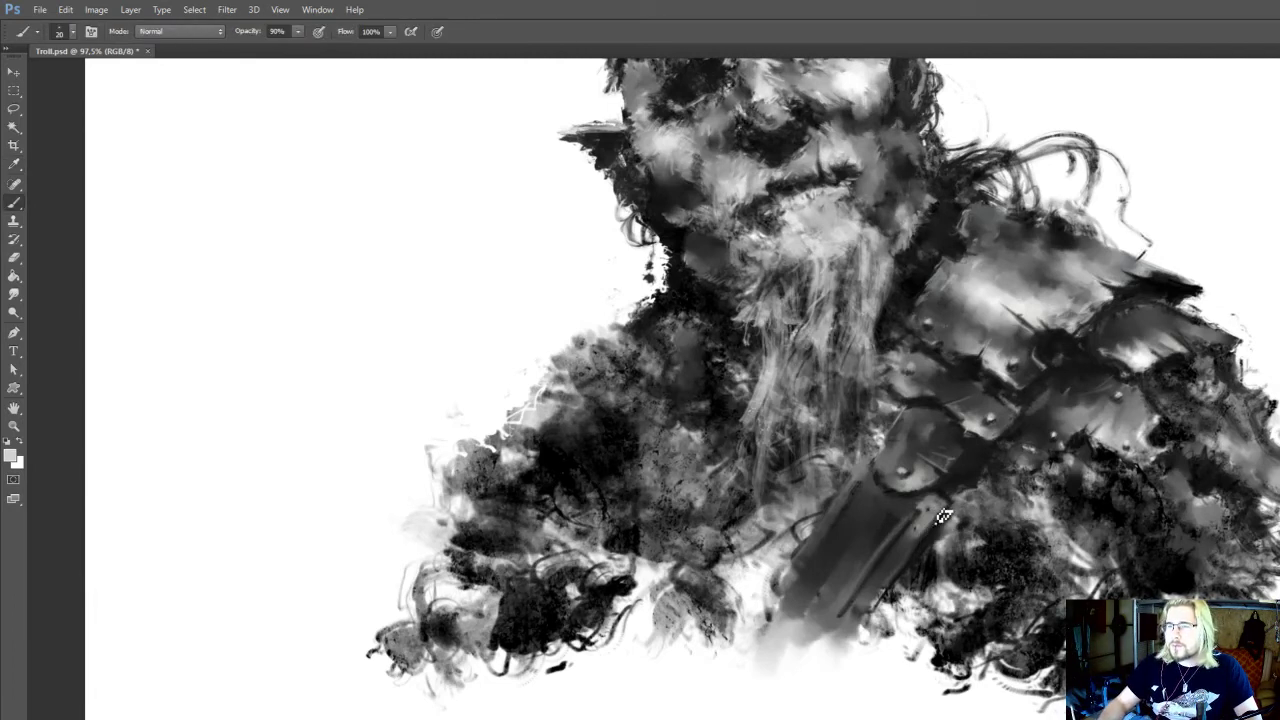
pyautogui.click(918, 531)
pyautogui.click(904, 547)
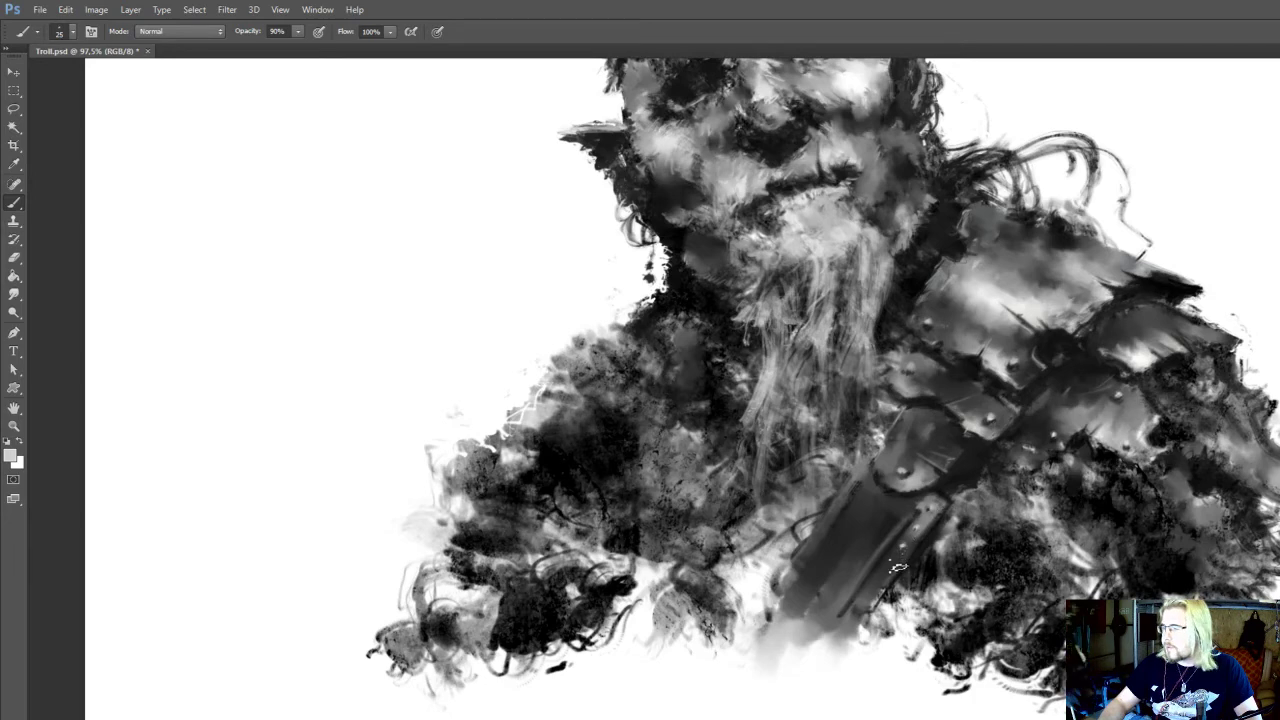
pyautogui.click(890, 562)
pyautogui.press(']')
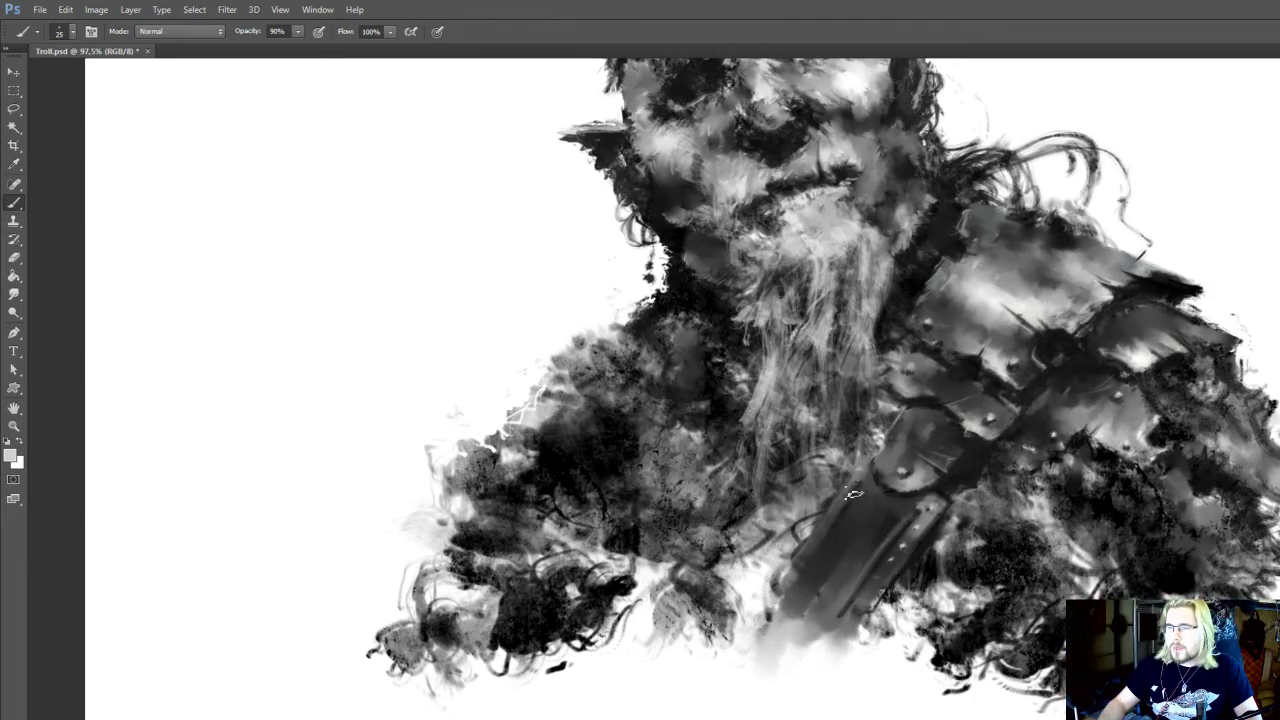
pyautogui.moveTo(829, 533); pyautogui.dragTo(764, 719)
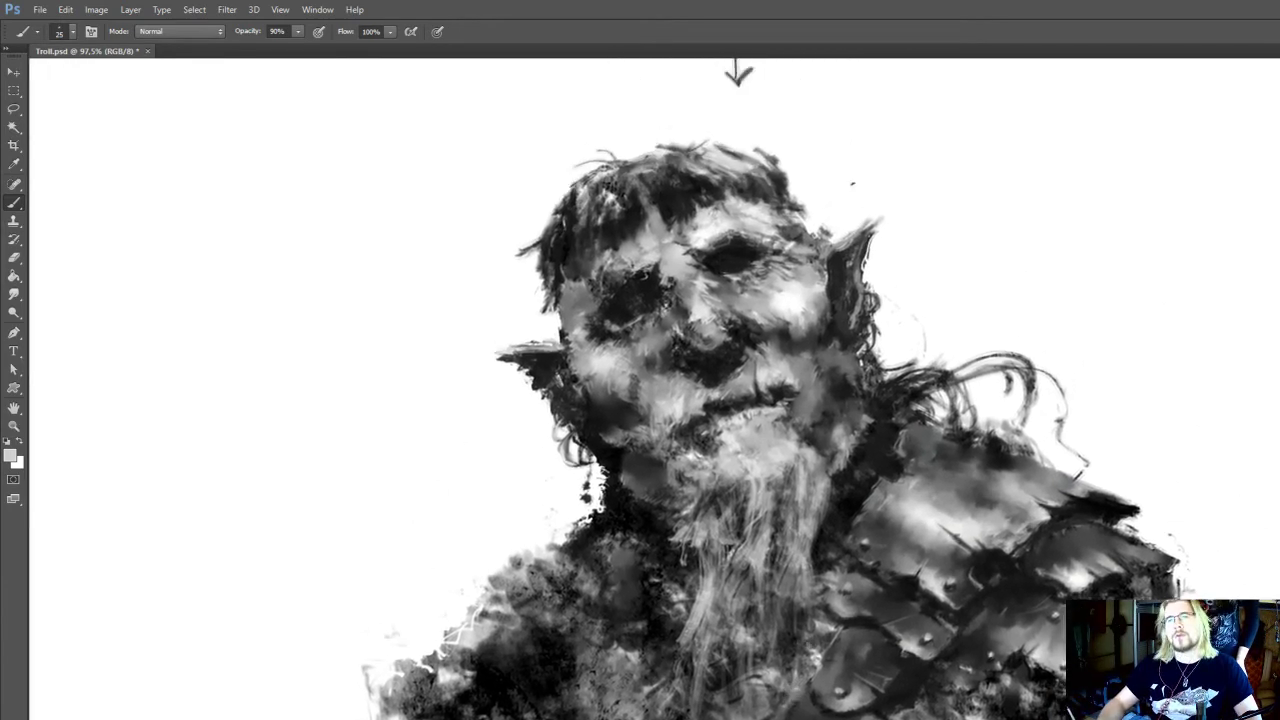
pyautogui.hotkey('ctrl', 's')
# Touch up the troll's hair and outer brow with a dark tone sampled from the hair at 25 px
pyautogui.moveTo(820, 568); pyautogui.dragTo(845, 661)
pyautogui.keyDown('alt'); pyautogui.click(701, 314); pyautogui.keyUp('alt')
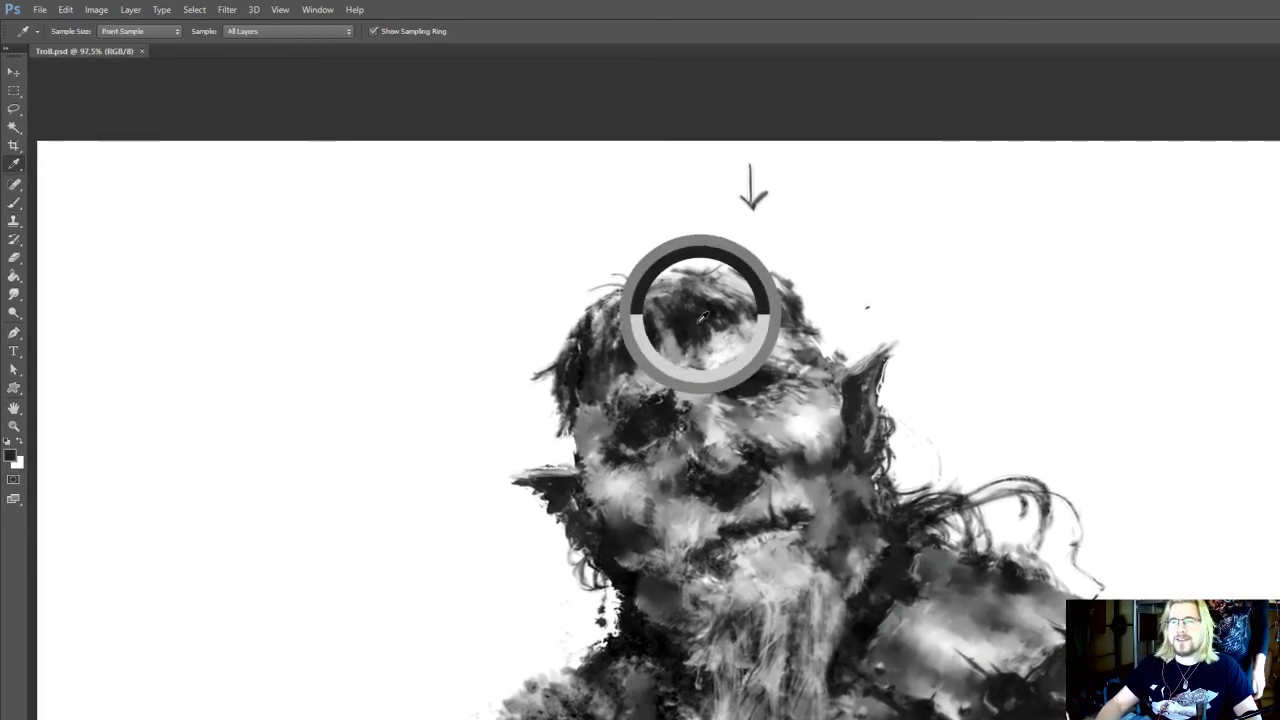
pyautogui.moveTo(795, 314); pyautogui.dragTo(803, 300)
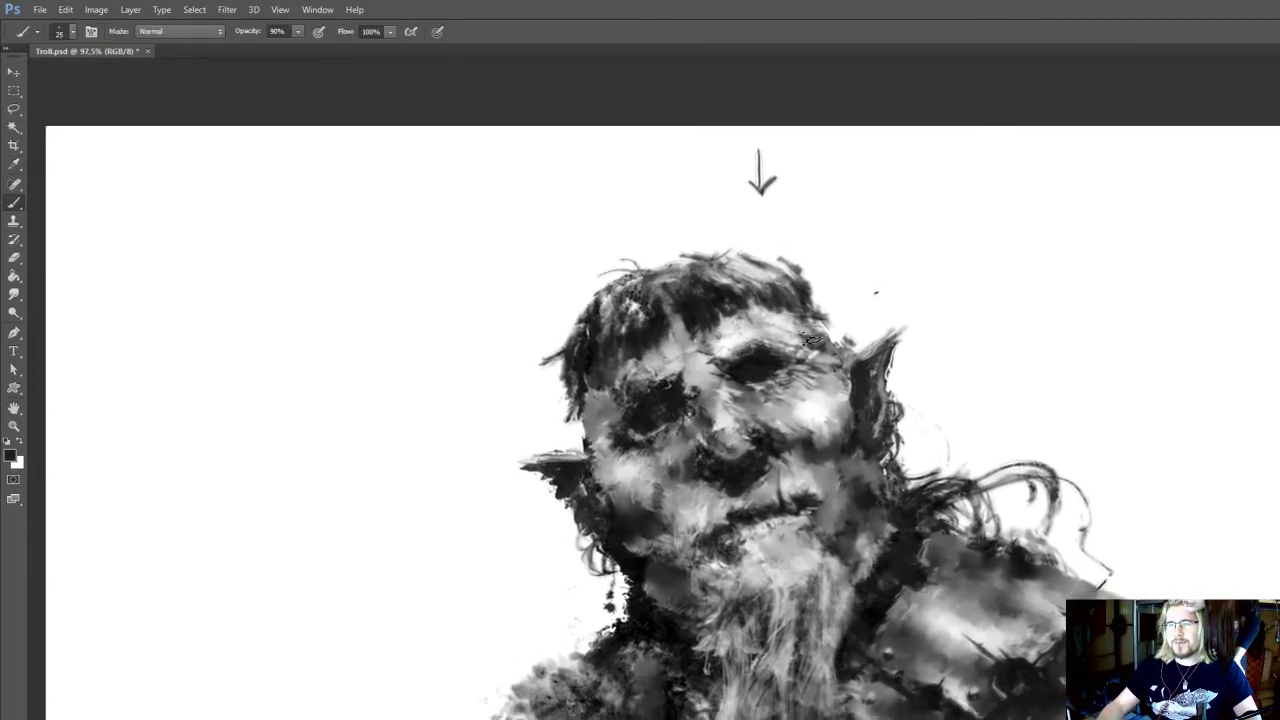
pyautogui.moveTo(817, 399); pyautogui.dragTo(940, 250)
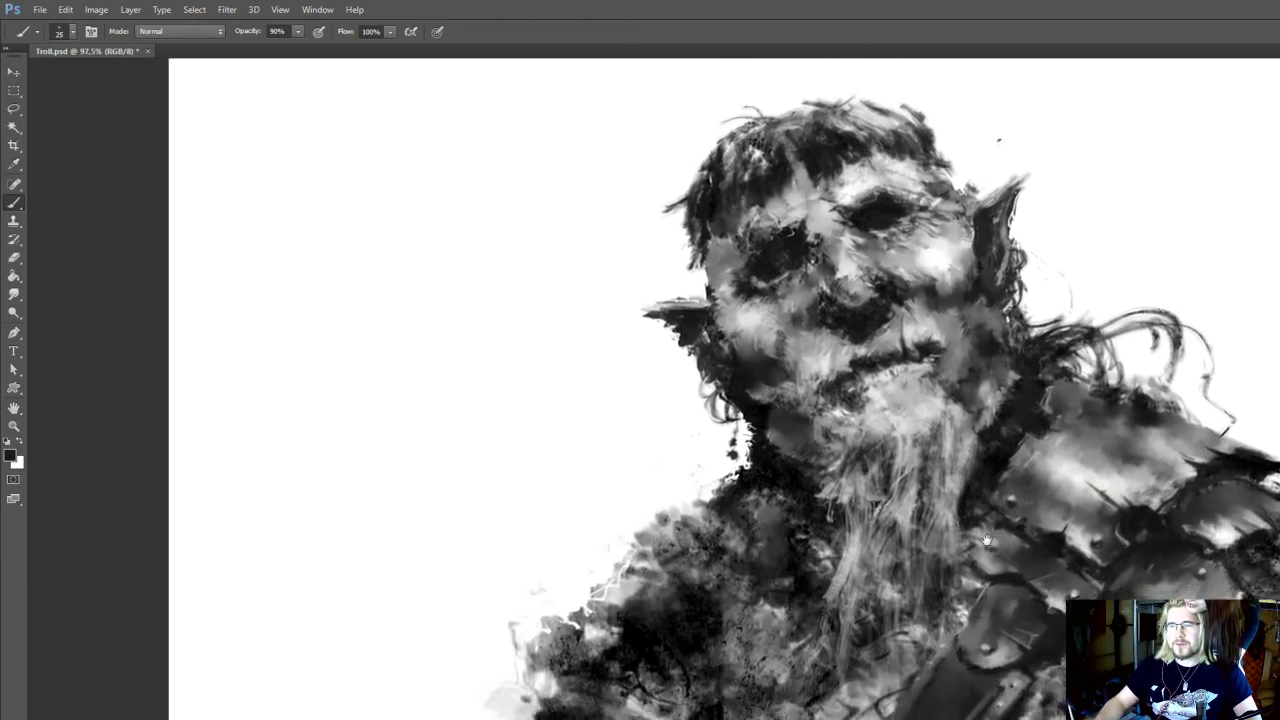
# Paint lighter strands in the beard with sampled greys at 25 px and 90% opacity
pyautogui.keyDown('alt'); pyautogui.click(951, 531); pyautogui.keyUp('alt')
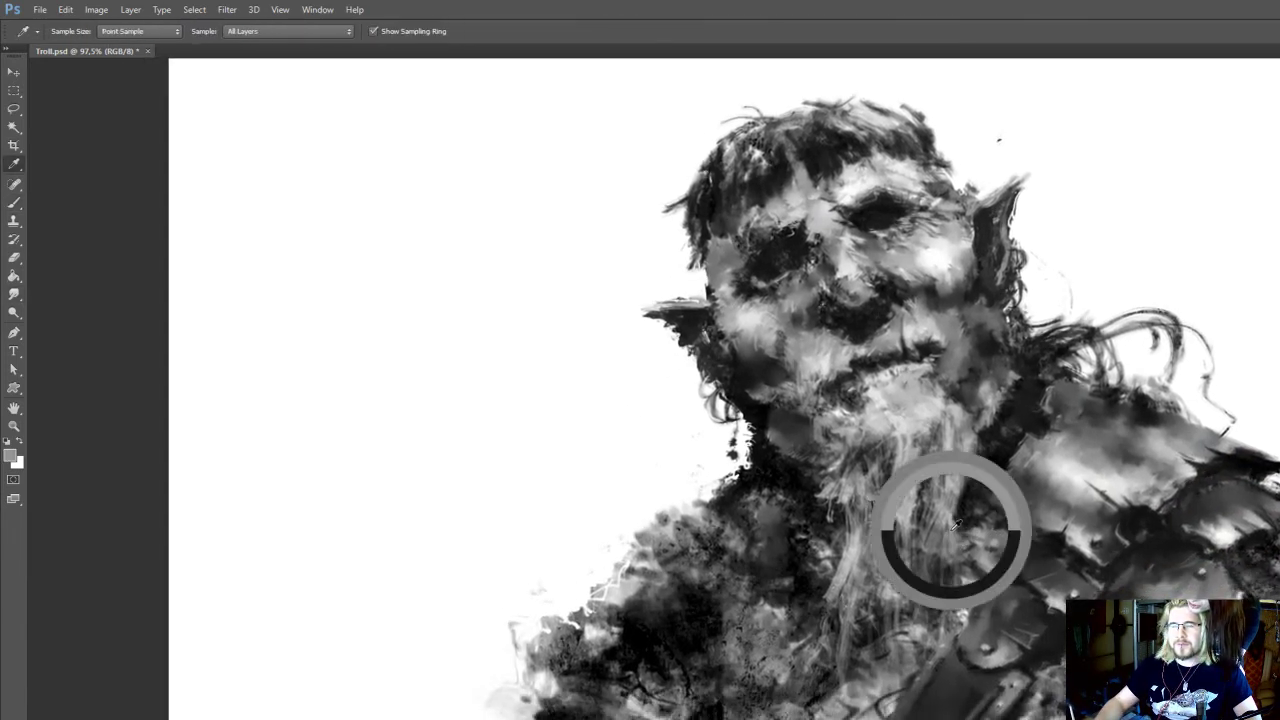
pyautogui.moveTo(951, 558)
pyautogui.mouseDown()
pyautogui.moveTo(935, 592)
pyautogui.moveTo(931, 572)
pyautogui.mouseUp()
pyautogui.moveTo(942, 485); pyautogui.dragTo(966, 625)
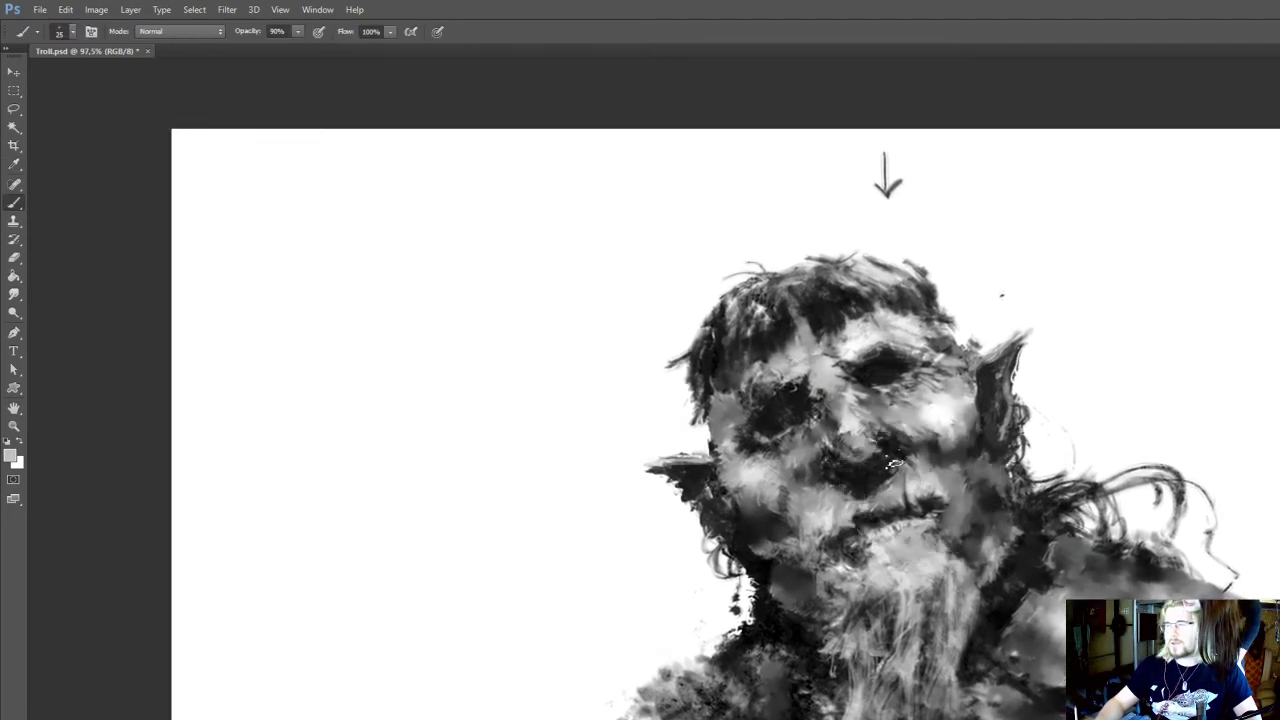
pyautogui.moveTo(890, 457); pyautogui.dragTo(834, 200)
# Darken the fur beside the chest strap's outer edge with sampled near-black and smudge it at 20 px
pyautogui.press('i')
pyautogui.click(996, 645)
pyautogui.press('b')
pyautogui.press('r')
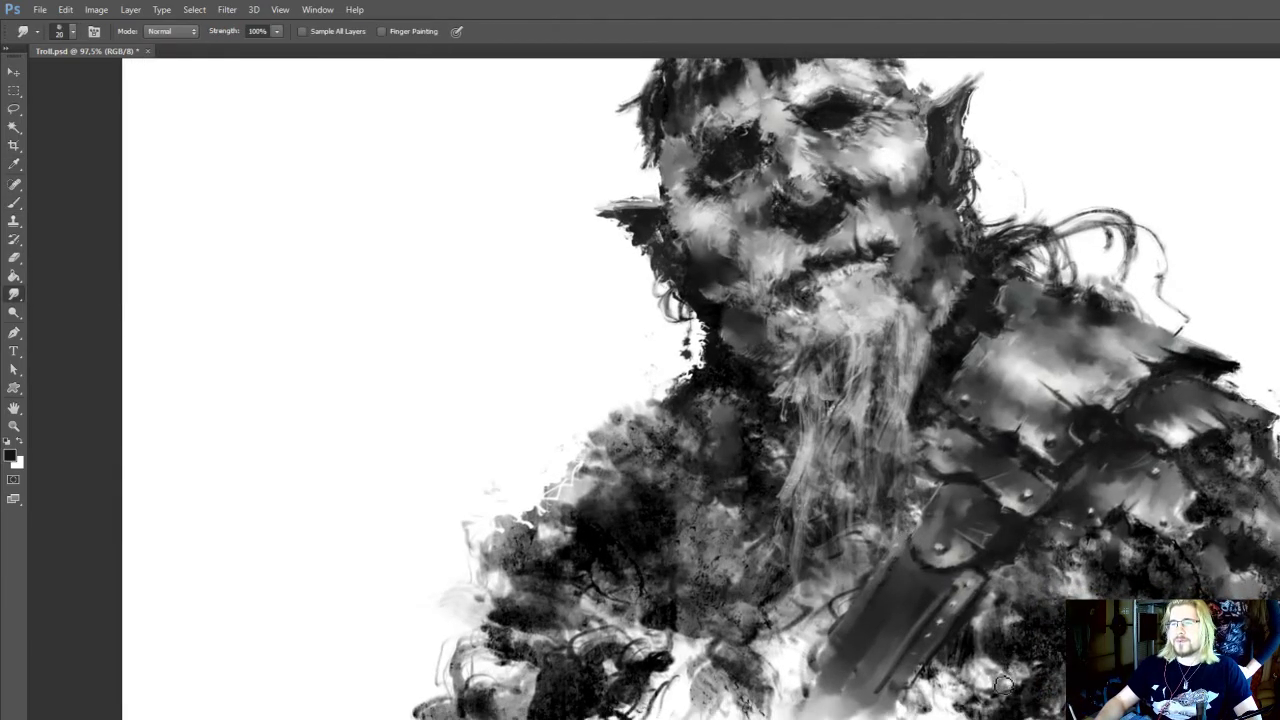
pyautogui.moveTo(1079, 549)
pyautogui.mouseDown()
pyautogui.moveTo(1026, 613)
pyautogui.moveTo(1085, 678)
pyautogui.mouseUp()
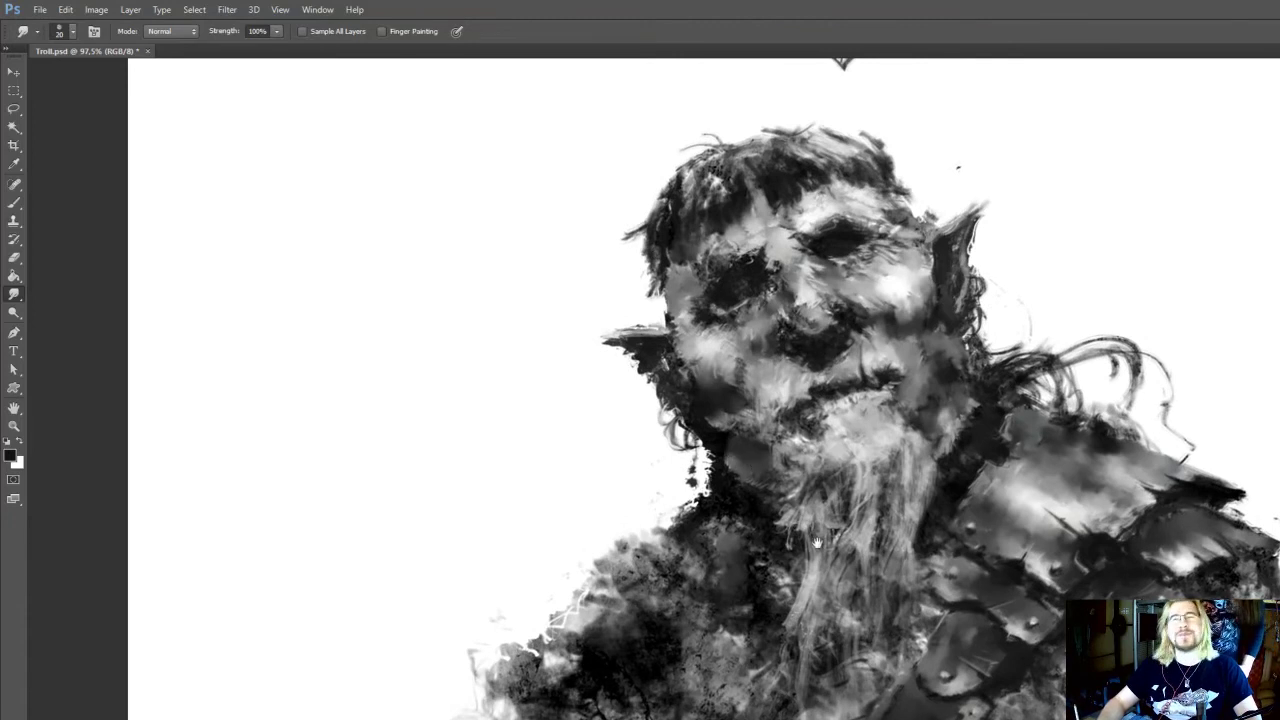
# Rework the hairline over the forehead with a dark grey sampled from the hair at 25 px
pyautogui.moveTo(818, 543)
pyautogui.mouseDown()
pyautogui.moveTo(825, 520)
pyautogui.moveTo(815, 563)
pyautogui.mouseUp()
pyautogui.press('i')
pyautogui.click(727, 219)
pyautogui.press('b')
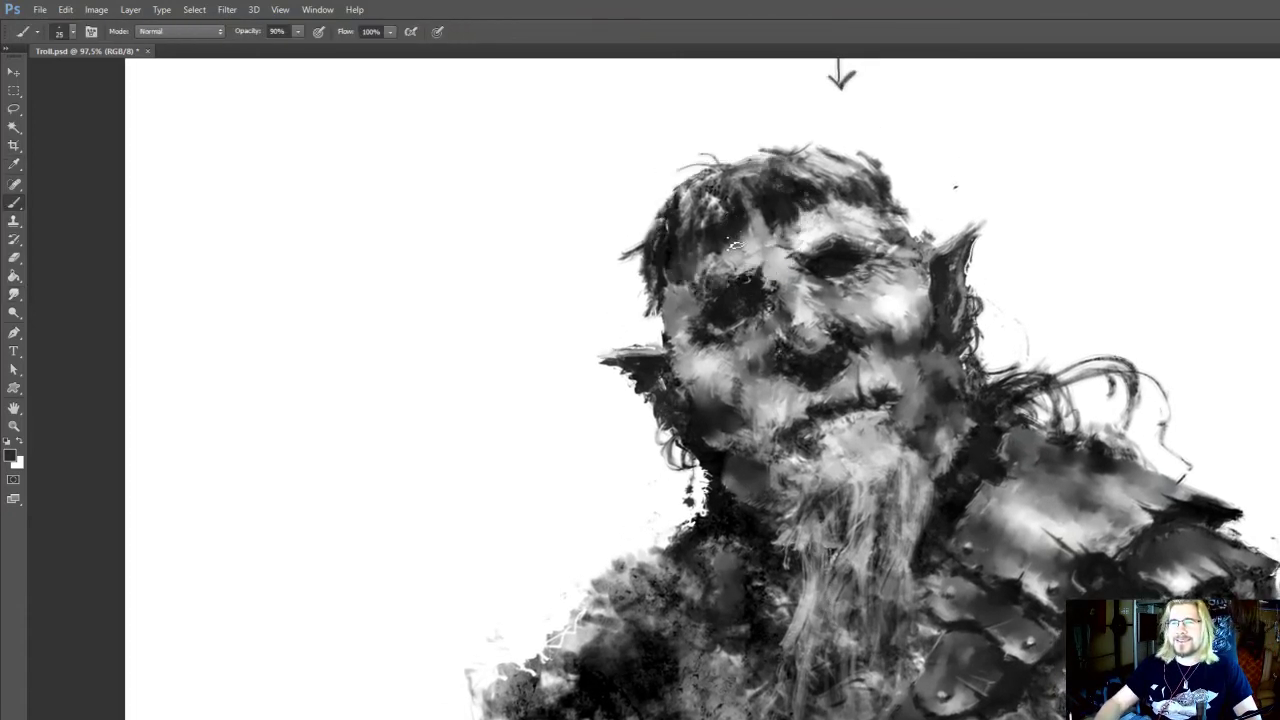
pyautogui.moveTo(803, 506); pyautogui.dragTo(806, 481)
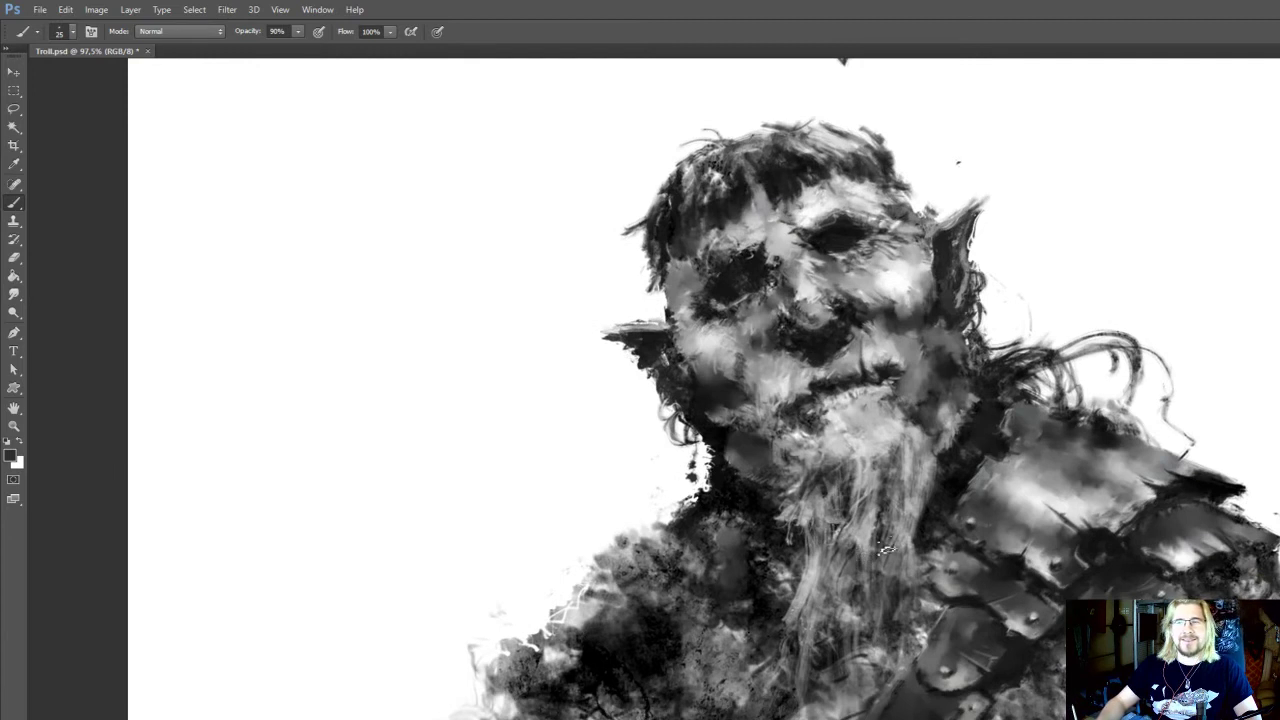
# Darken the gap between the beard and the shoulder plate with near-black sampled beside the jaw at 25 px
pyautogui.moveTo(886, 548)
pyautogui.mouseDown()
pyautogui.moveTo(888, 537)
pyautogui.moveTo(871, 571)
pyautogui.mouseUp()
pyautogui.keyDown('alt'); pyautogui.click(962, 398); pyautogui.keyUp('alt')
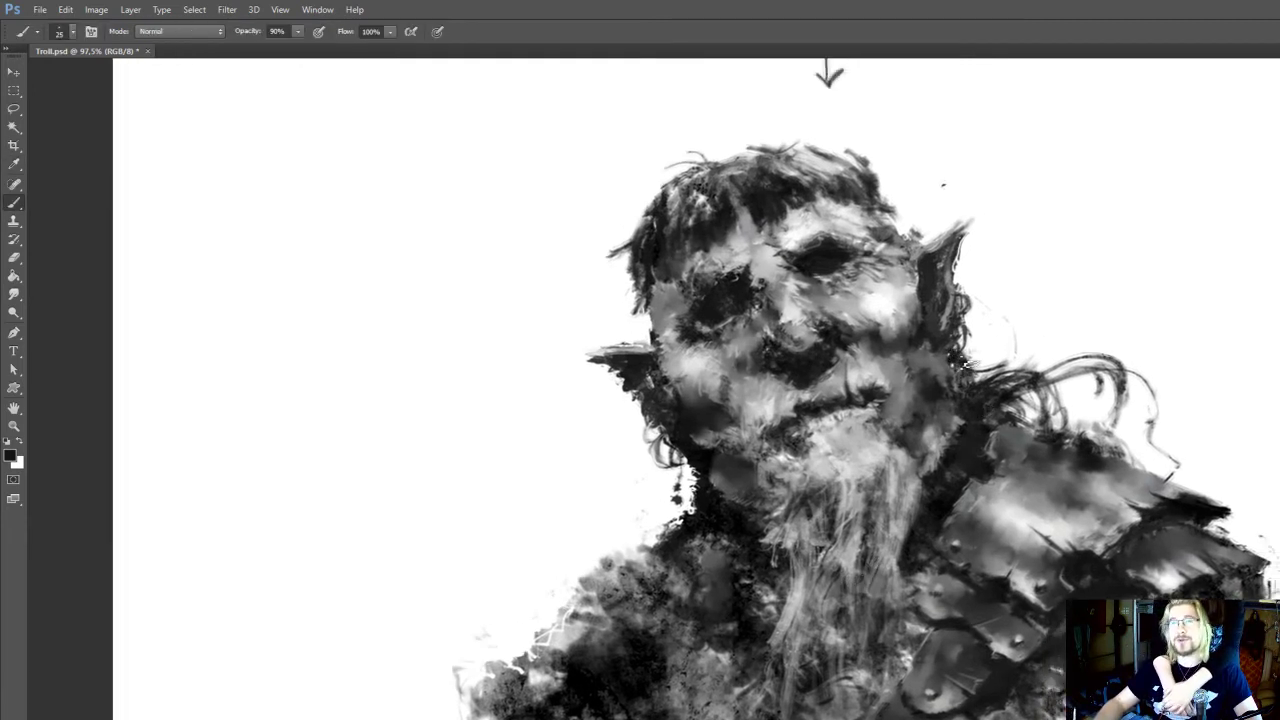
pyautogui.moveTo(949, 468); pyautogui.dragTo(969, 452)
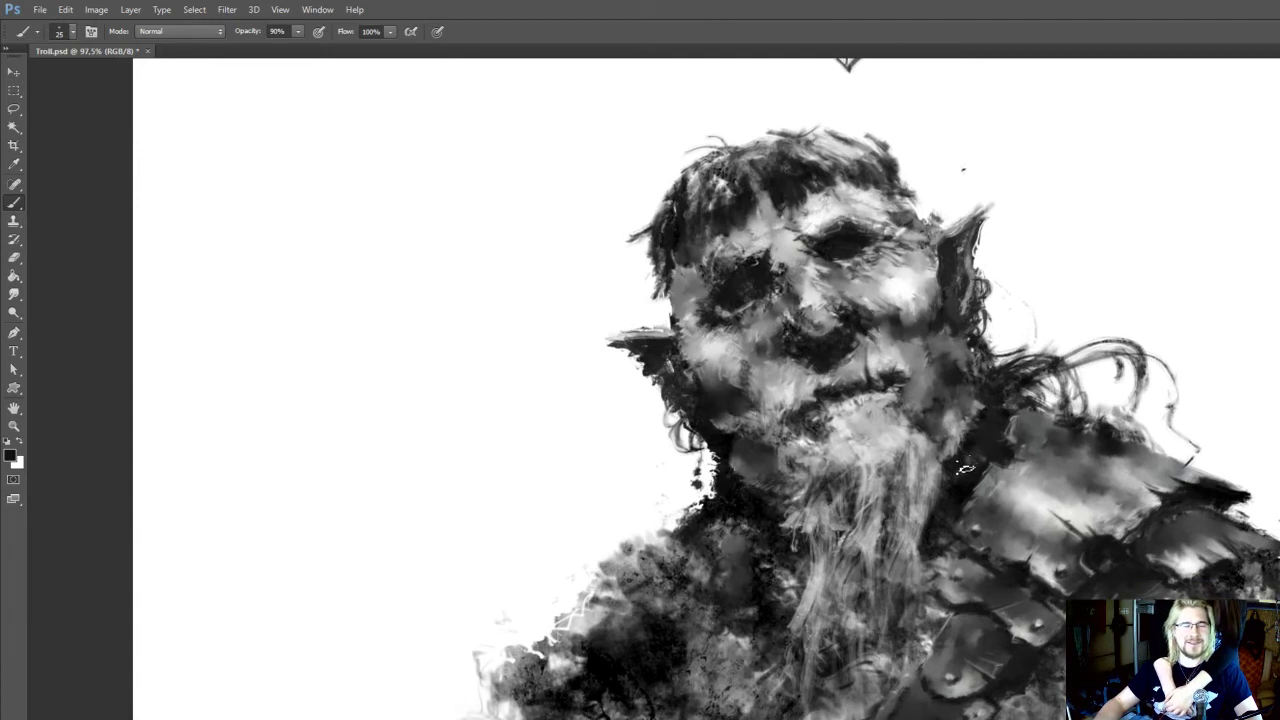
pyautogui.moveTo(943, 496); pyautogui.dragTo(955, 484)
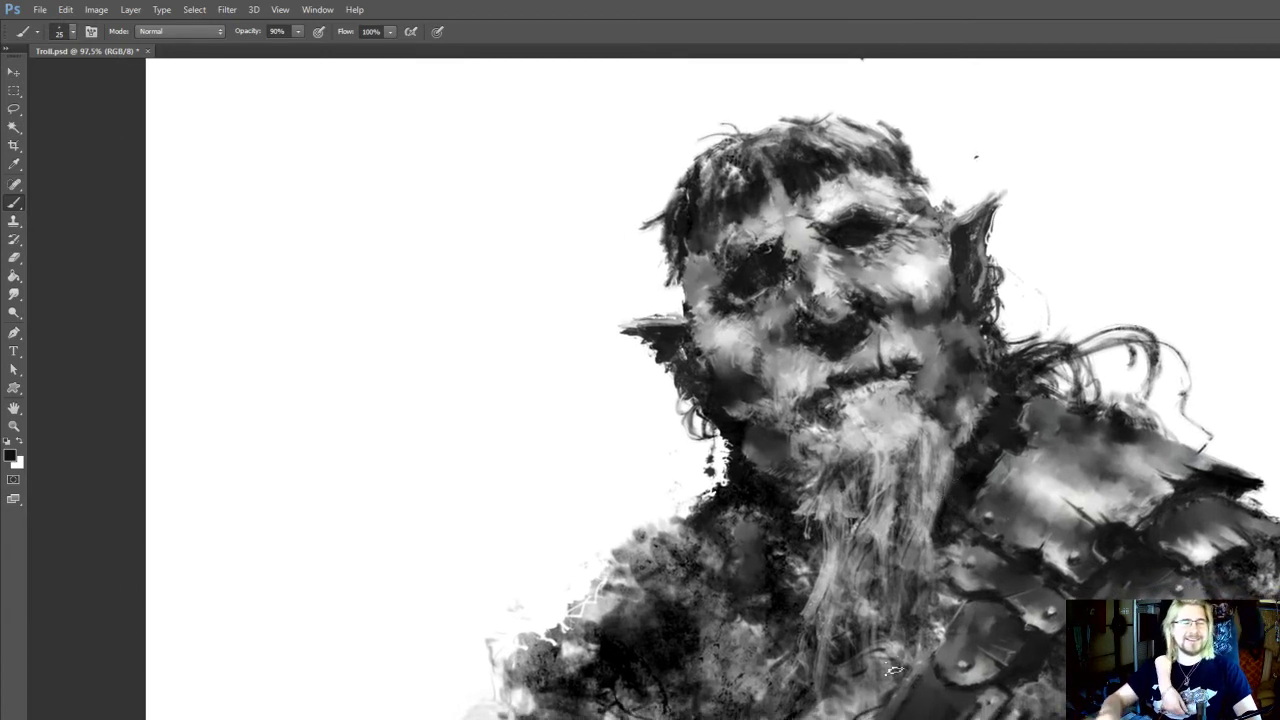
pyautogui.moveTo(907, 541); pyautogui.dragTo(930, 579)
pyautogui.press('e')
pyautogui.moveTo(769, 529)
pyautogui.mouseDown()
pyautogui.moveTo(806, 559)
pyautogui.moveTo(748, 518)
pyautogui.moveTo(828, 490)
pyautogui.mouseUp()
pyautogui.press('i')
pyautogui.click(776, 545)
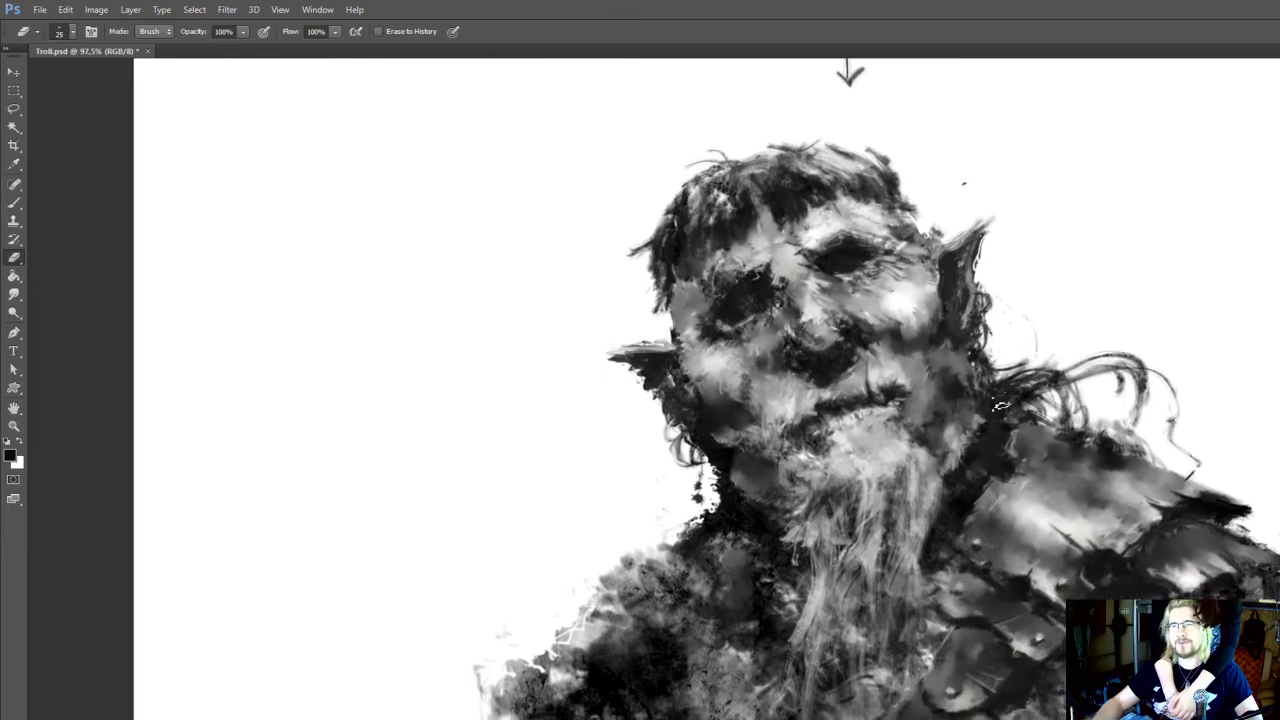
pyautogui.moveTo(951, 513); pyautogui.dragTo(944, 460)
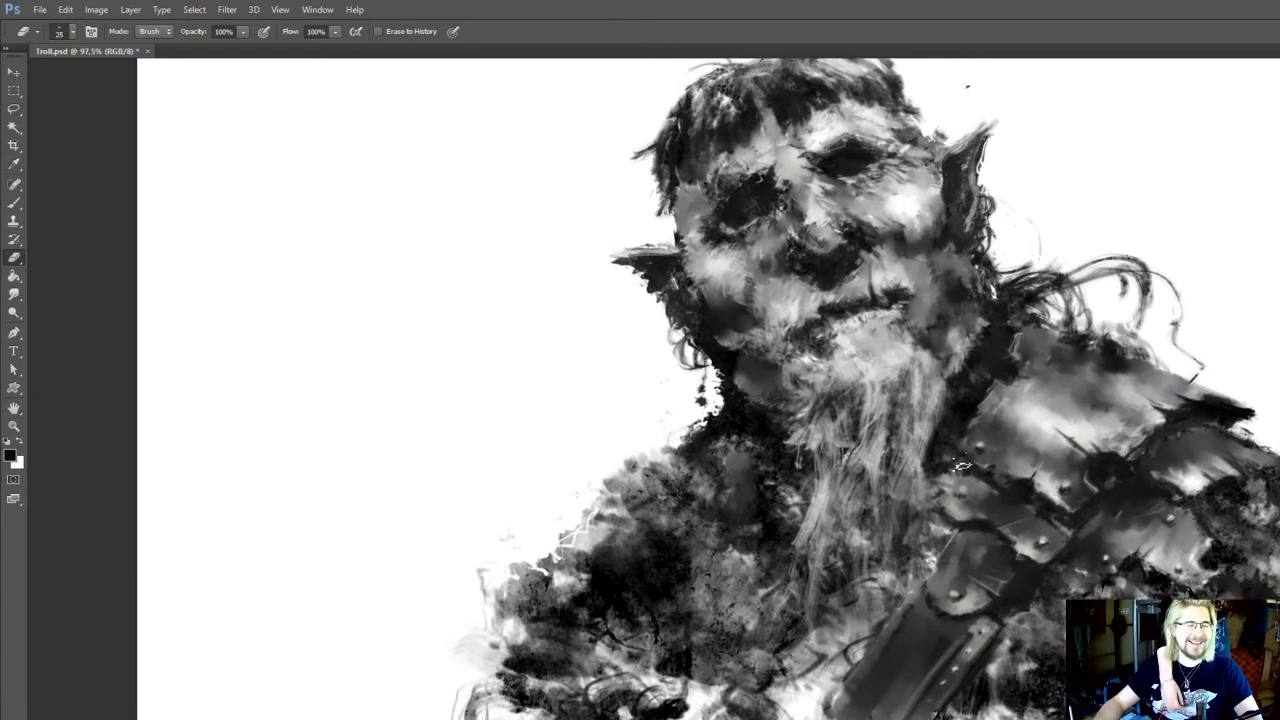
pyautogui.moveTo(972, 463); pyautogui.dragTo(990, 481)
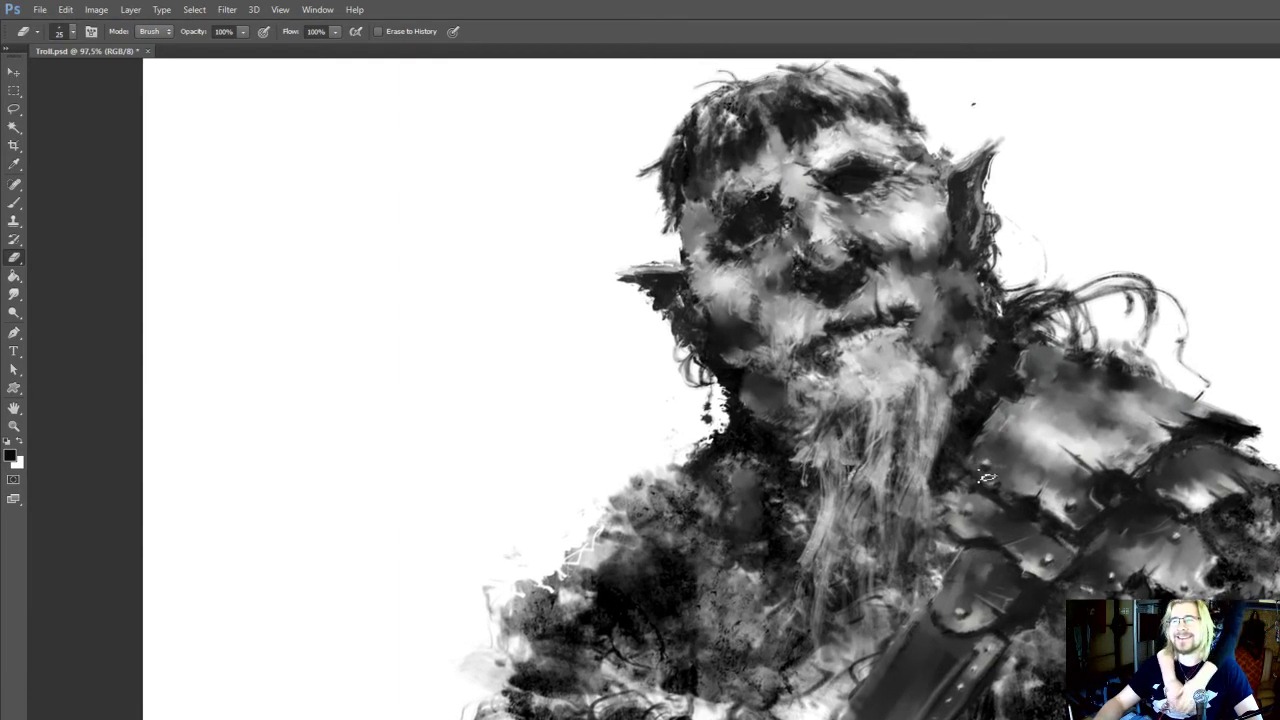
pyautogui.moveTo(835, 560); pyautogui.dragTo(808, 510)
pyautogui.moveTo(838, 567)
pyautogui.mouseDown()
pyautogui.moveTo(825, 542)
pyautogui.moveTo(760, 554)
pyautogui.mouseUp()
# Paint over the speckled shoulder beside the neck with sampled dark and mid greys at 20 px and 90% opacity
pyautogui.press('b')
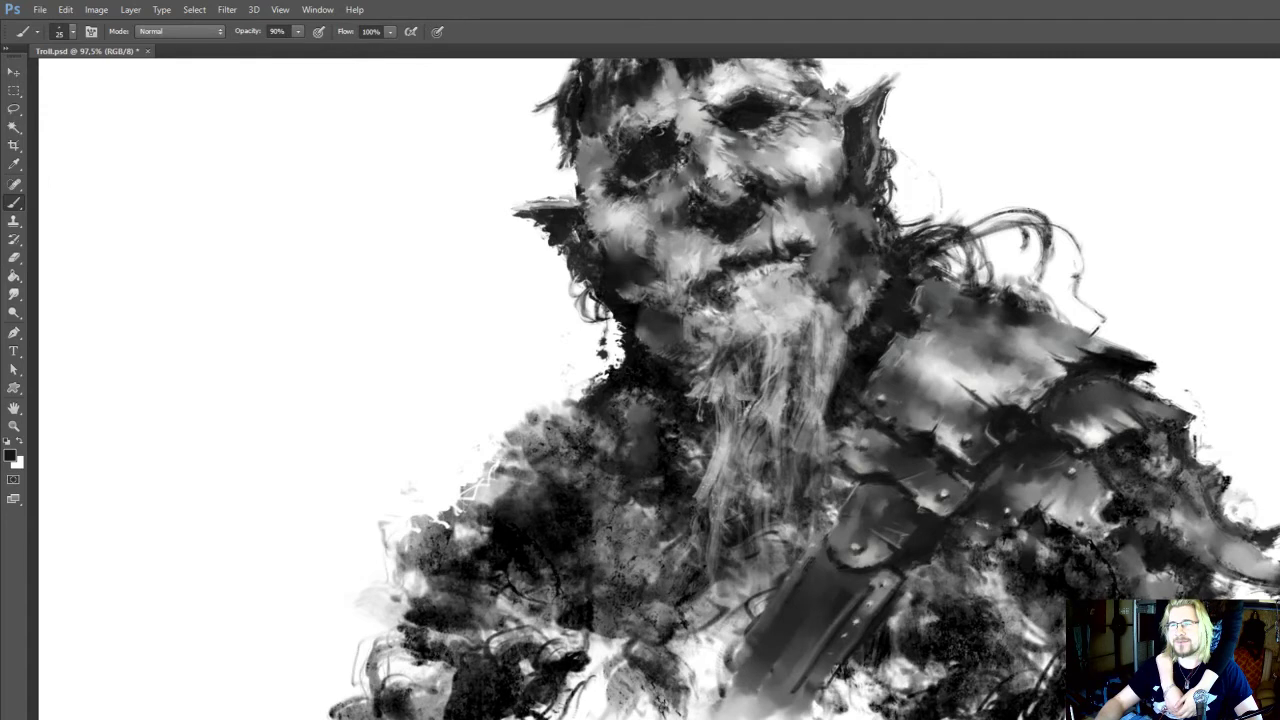
pyautogui.moveTo(665, 423); pyautogui.dragTo(745, 558)
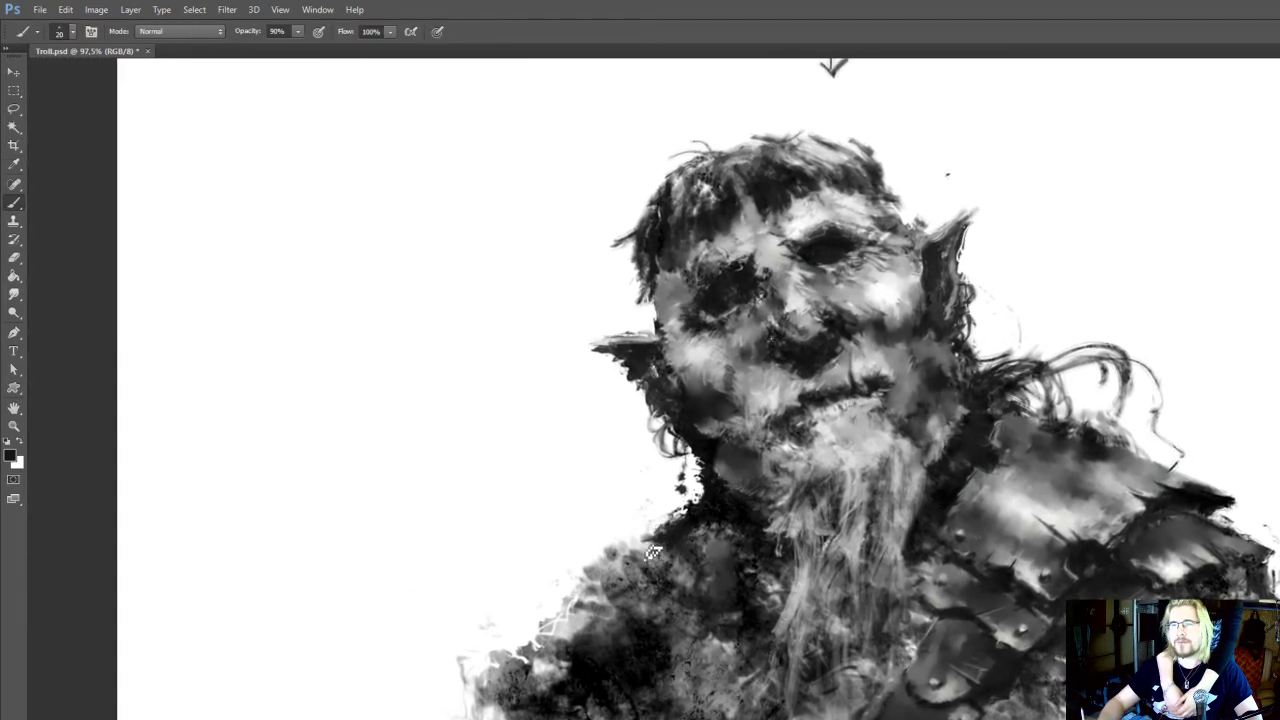
pyautogui.press('r')
pyautogui.press('b')
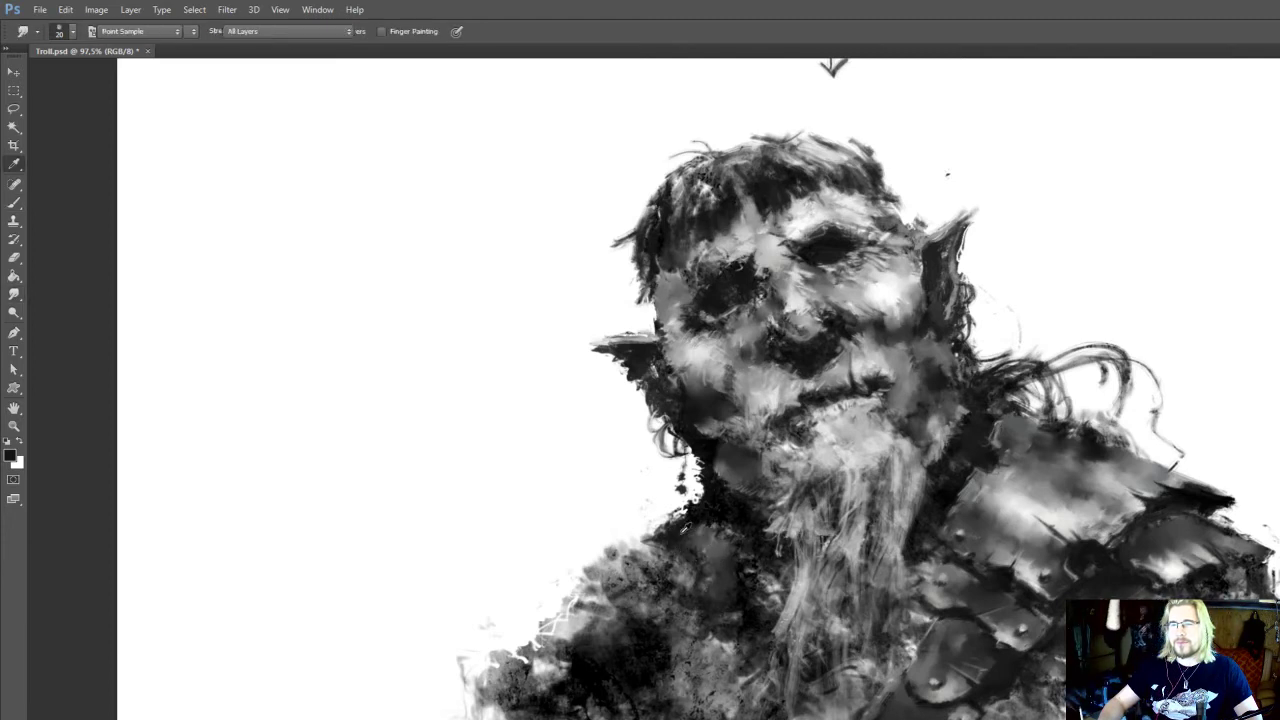
pyautogui.moveTo(666, 557); pyautogui.dragTo(677, 519)
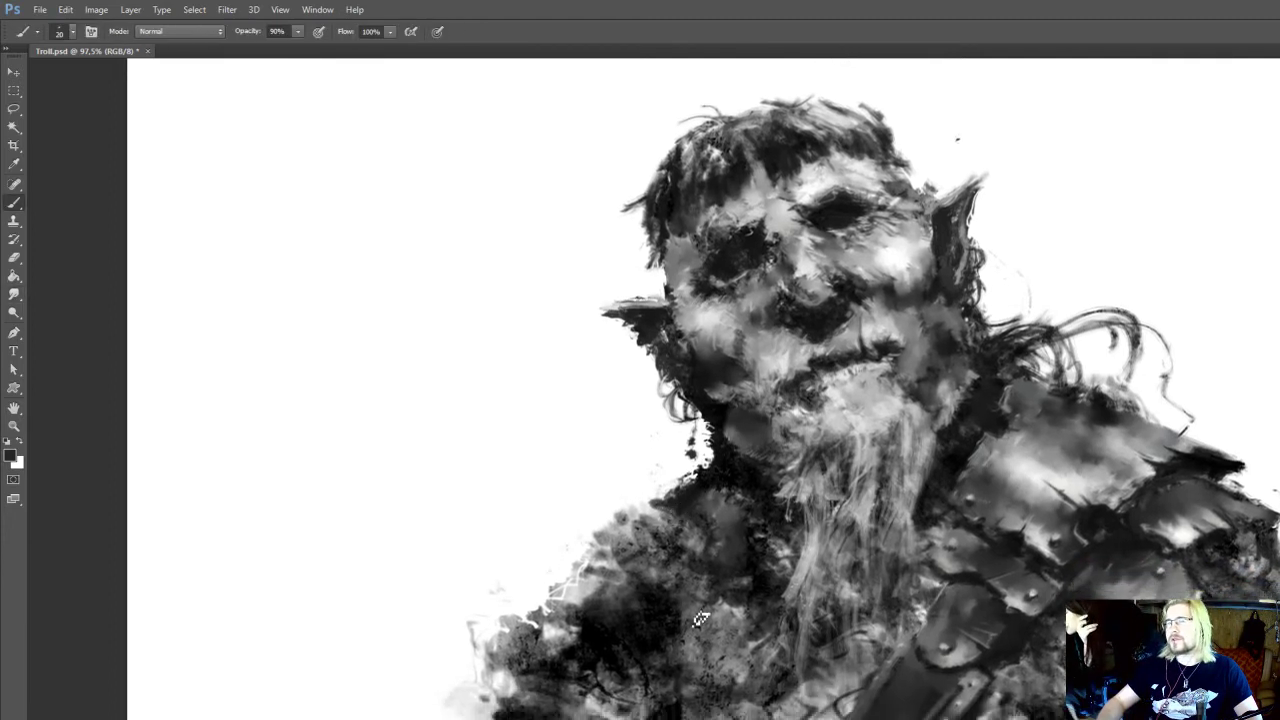
pyautogui.moveTo(742, 469); pyautogui.dragTo(738, 493)
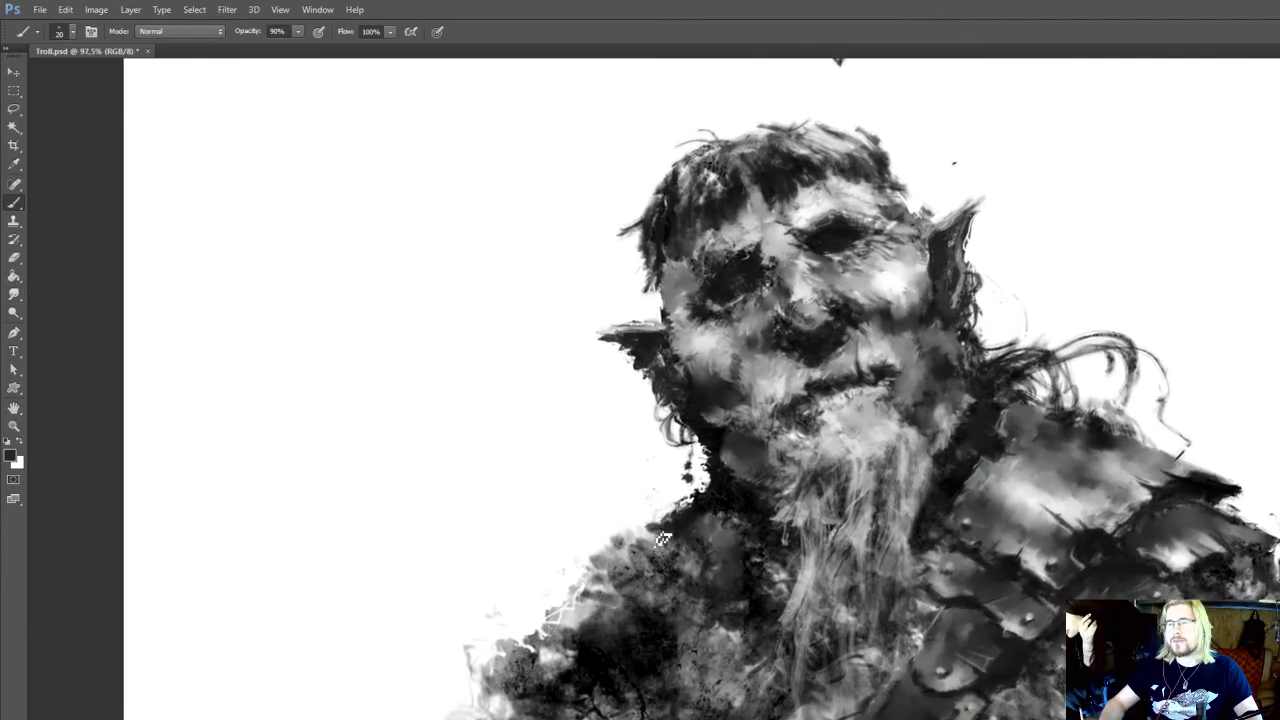
pyautogui.keyDown('alt'); pyautogui.click(652, 532); pyautogui.keyUp('alt')
# Smudge the shoulder's speckled texture beside the neck into smooth grey forms at 30 px and 100% strength
pyautogui.press('r')
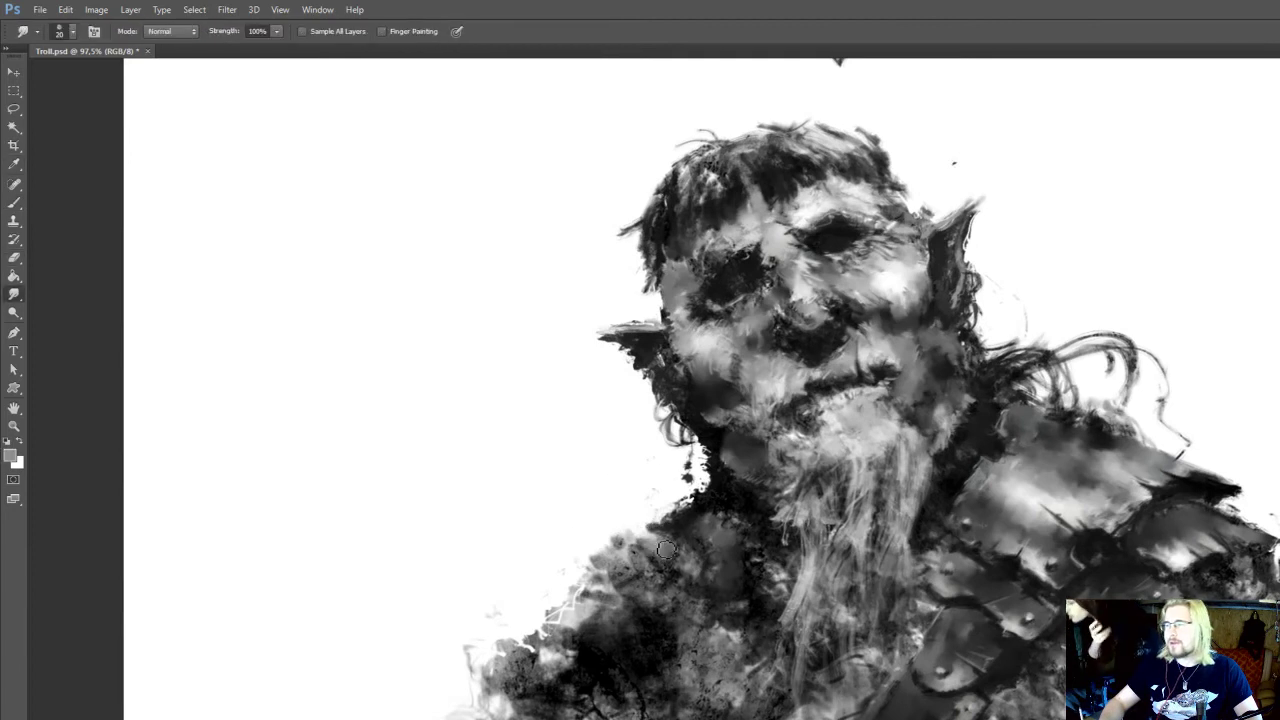
pyautogui.press(']')
pyautogui.moveTo(668, 576)
pyautogui.mouseDown()
pyautogui.moveTo(622, 558)
pyautogui.moveTo(659, 579)
pyautogui.moveTo(683, 575)
pyautogui.moveTo(671, 558)
pyautogui.moveTo(700, 581)
pyautogui.moveTo(707, 550)
pyautogui.moveTo(731, 584)
pyautogui.moveTo(728, 532)
pyautogui.moveTo(777, 511)
pyautogui.mouseUp()
# Deepen the shadow between the smoothed shoulder and the beard with sampled black at 20 px
pyautogui.press('i')
pyautogui.click(727, 517)
pyautogui.press('b')
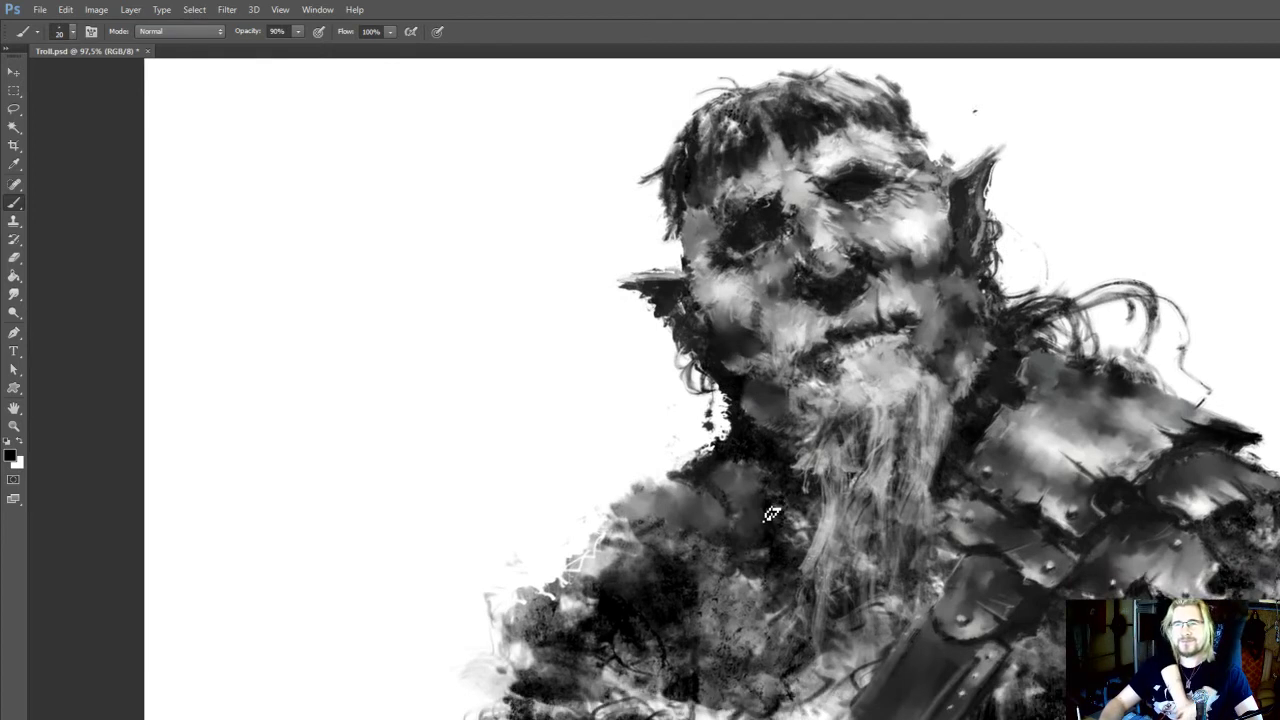
pyautogui.moveTo(765, 457); pyautogui.dragTo(765, 495)
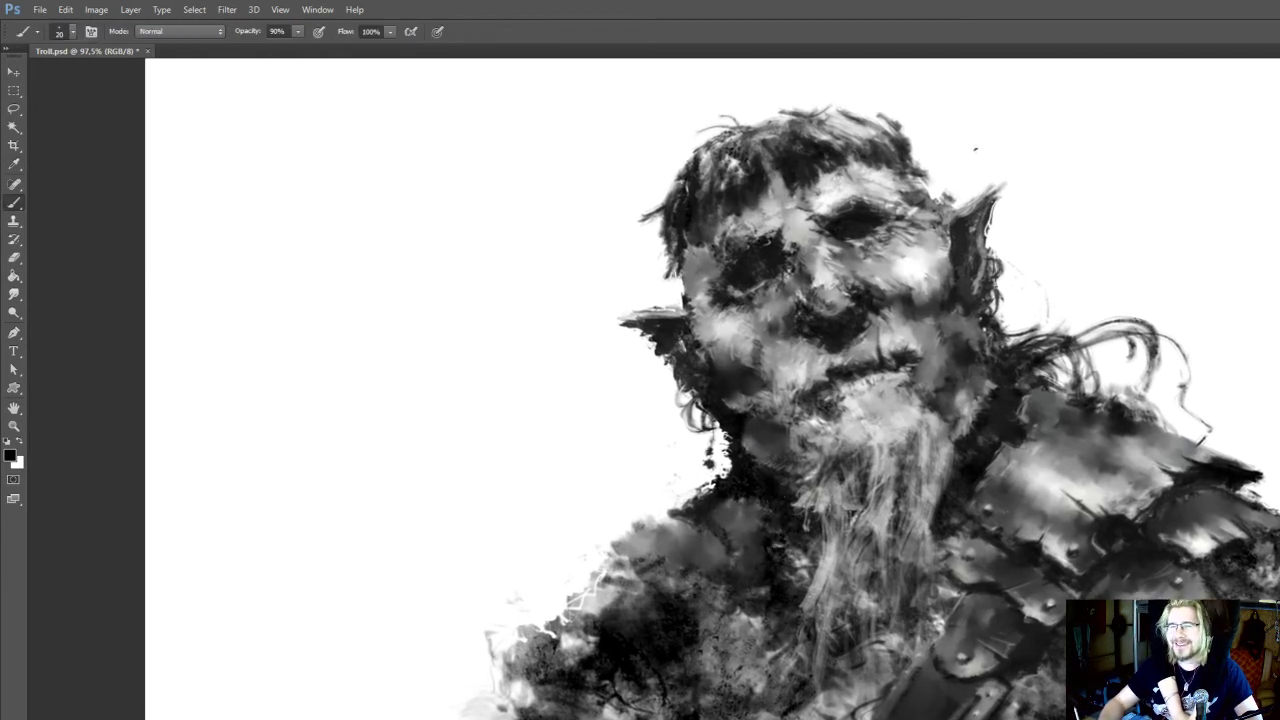
pyautogui.moveTo(777, 634); pyautogui.dragTo(754, 587)
# Smudge the chest area between the beard's tip and the strap at 30 px and 100% strength
pyautogui.press('r')
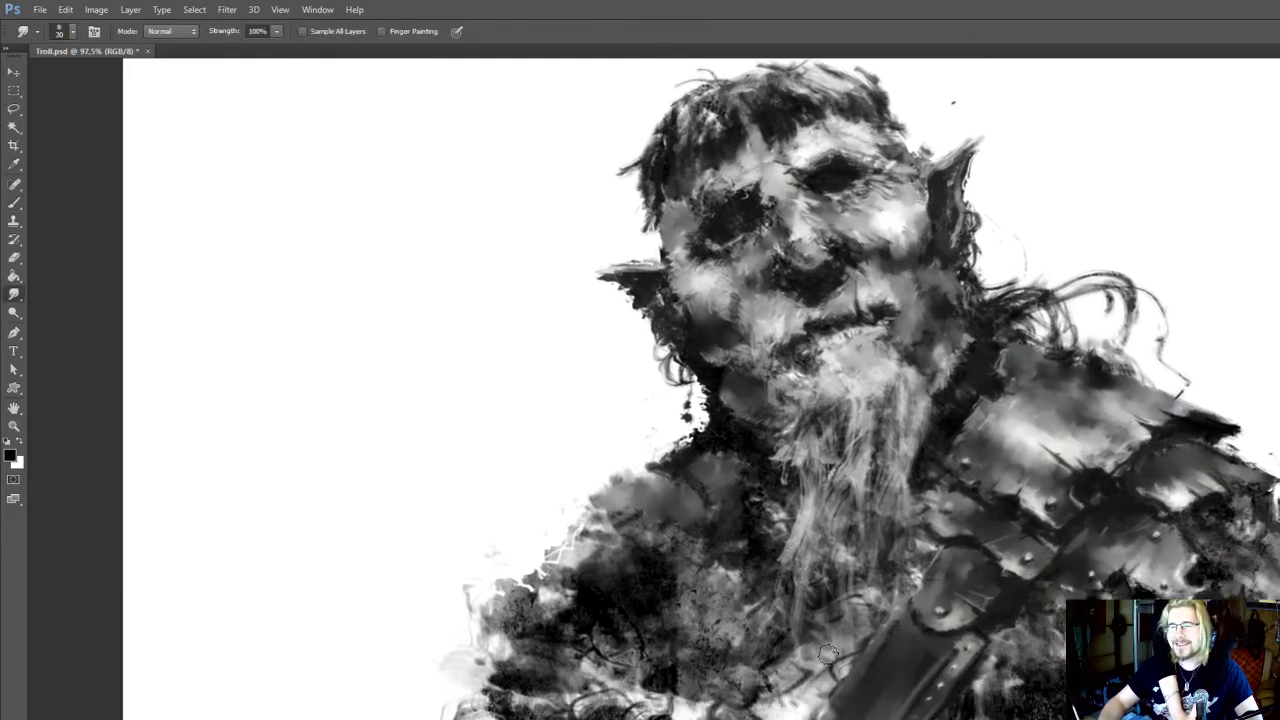
pyautogui.moveTo(837, 656); pyautogui.dragTo(811, 703)
pyautogui.moveTo(906, 666); pyautogui.dragTo(900, 660)
# Paint sampled dark tones along the chest strap's riveted edge at 20 px and 90% opacity, smudging between strokes at 100% strength
pyautogui.press('b')
pyautogui.keyDown('alt'); pyautogui.click(958, 684); pyautogui.keyUp('alt')
pyautogui.press('r')
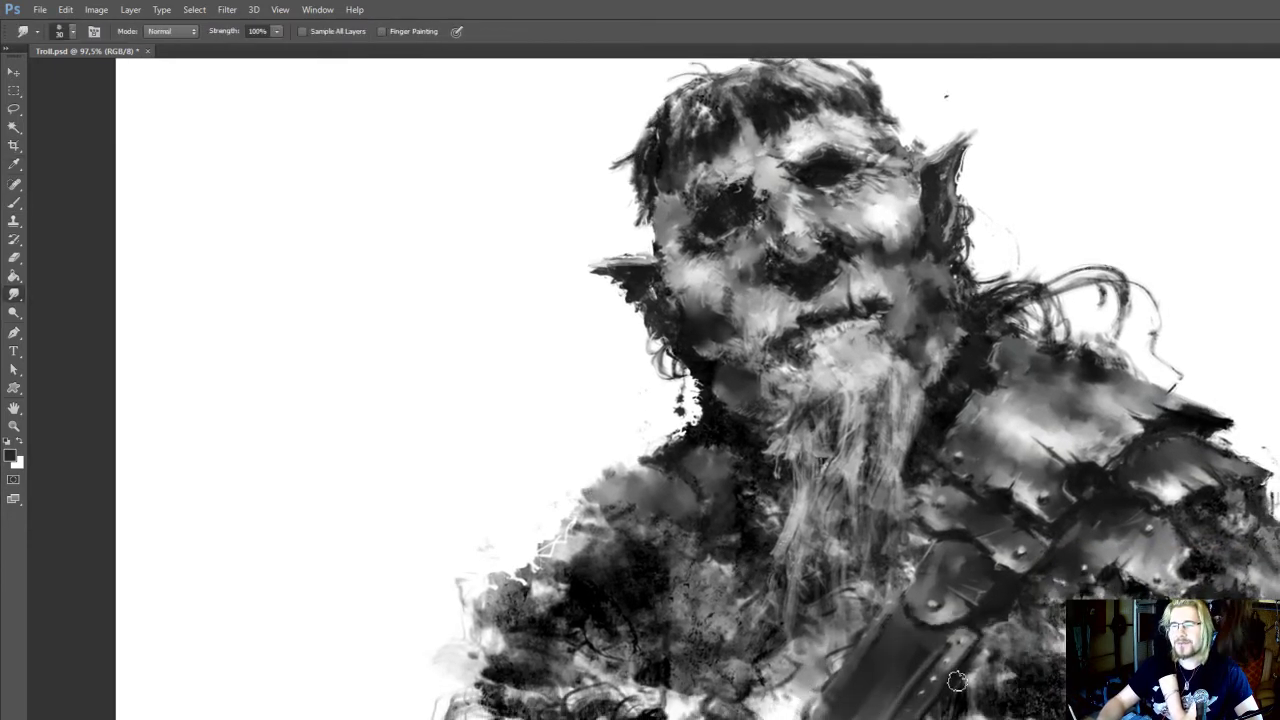
pyautogui.press('b')
pyautogui.keyDown('alt'); pyautogui.click(970, 682); pyautogui.keyUp('alt')
pyautogui.press('9')
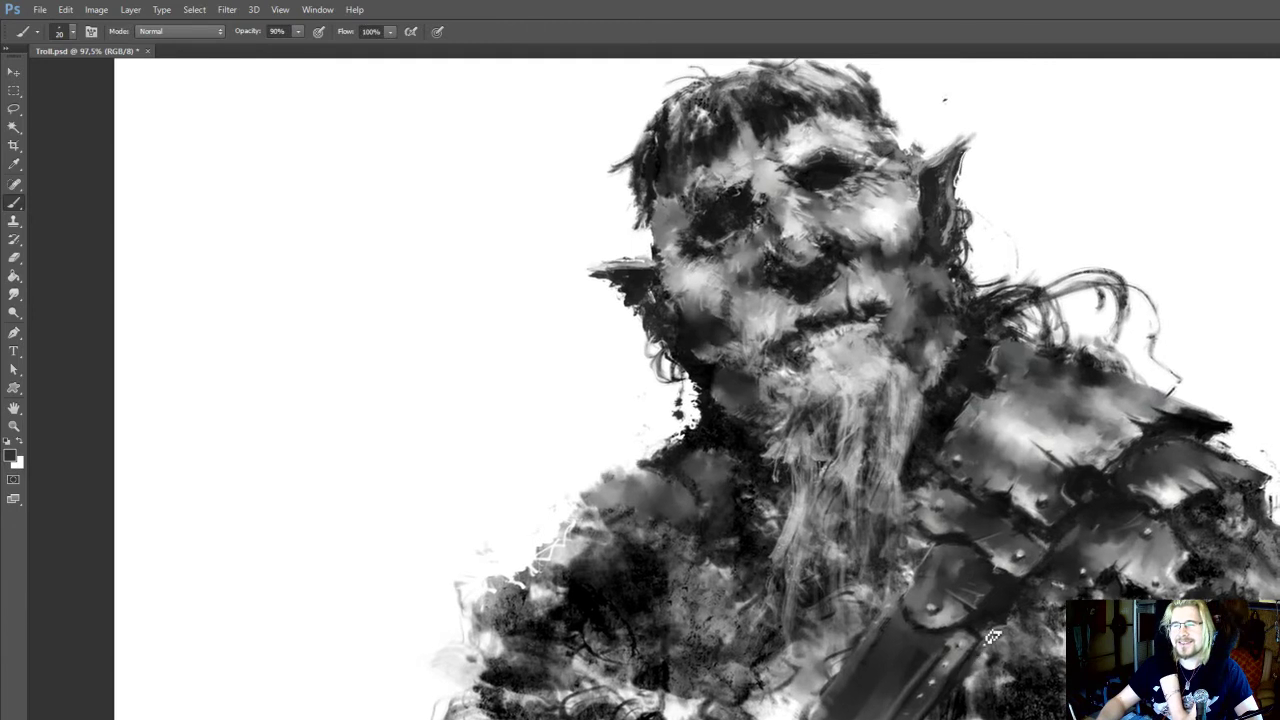
pyautogui.keyDown('alt'); pyautogui.click(977, 657); pyautogui.keyUp('alt')
pyautogui.moveTo(978, 669); pyautogui.dragTo(977, 663)
# Lighten the strap's edge nearest the beard with sampled light grey and smudge it at 25 px and 100% strength
pyautogui.keyDown('alt'); pyautogui.click(905, 578); pyautogui.keyUp('alt')
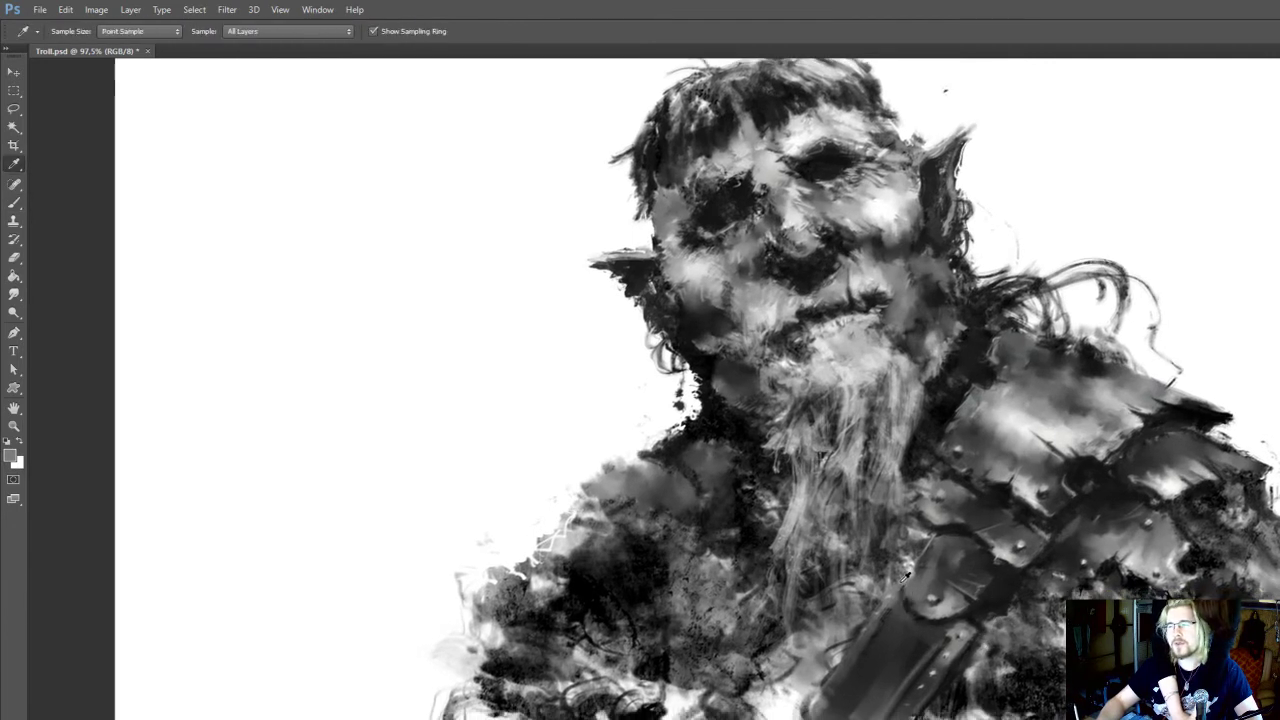
pyautogui.moveTo(902, 592); pyautogui.dragTo(896, 578)
pyautogui.press('r')
pyautogui.press('[')
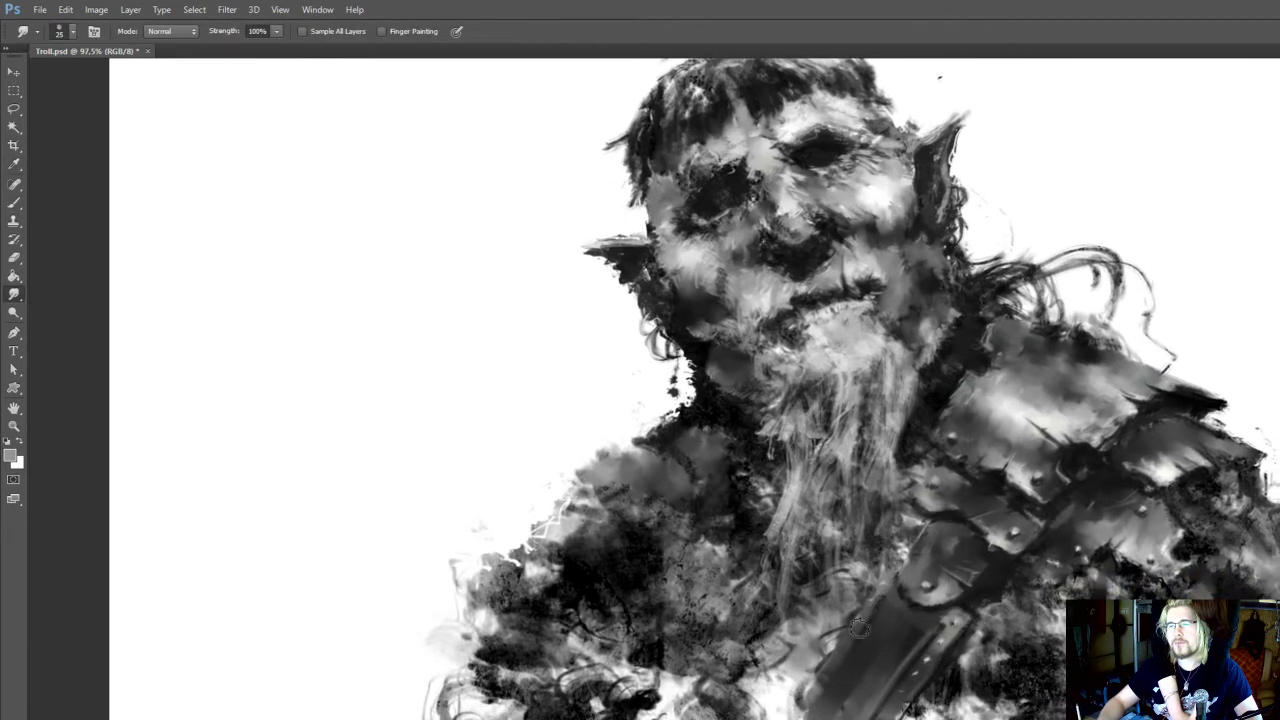
pyautogui.press('o')
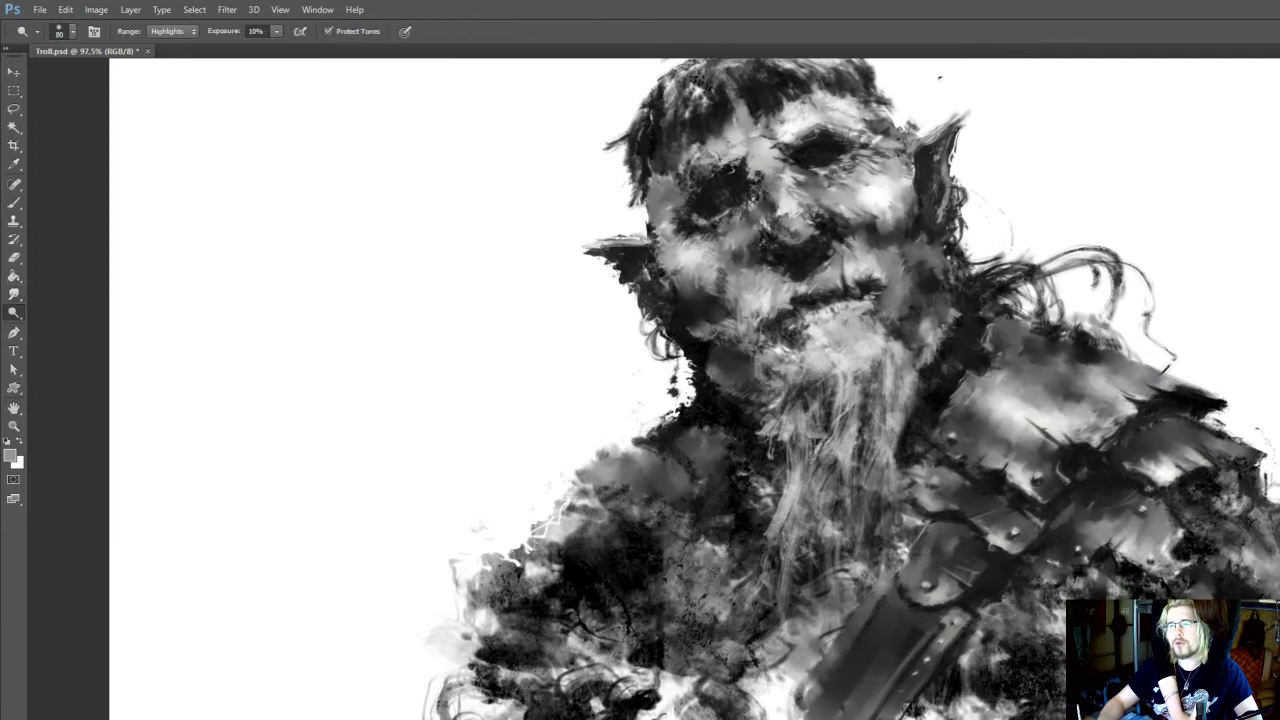
pyautogui.press('r')
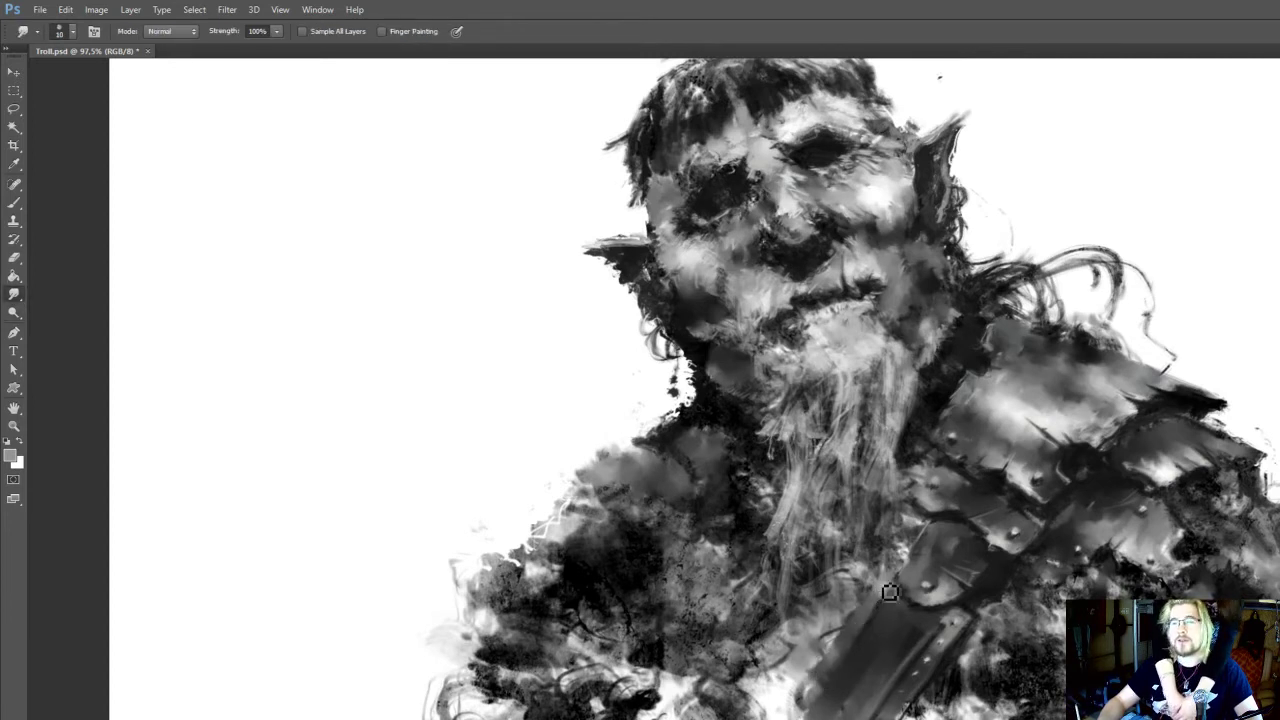
# Sample a dark tone for a 15 px brush and smudge the strap's inner edge below the round plate at 10 px
pyautogui.press('i')
pyautogui.click(988, 600)
pyautogui.press('b')
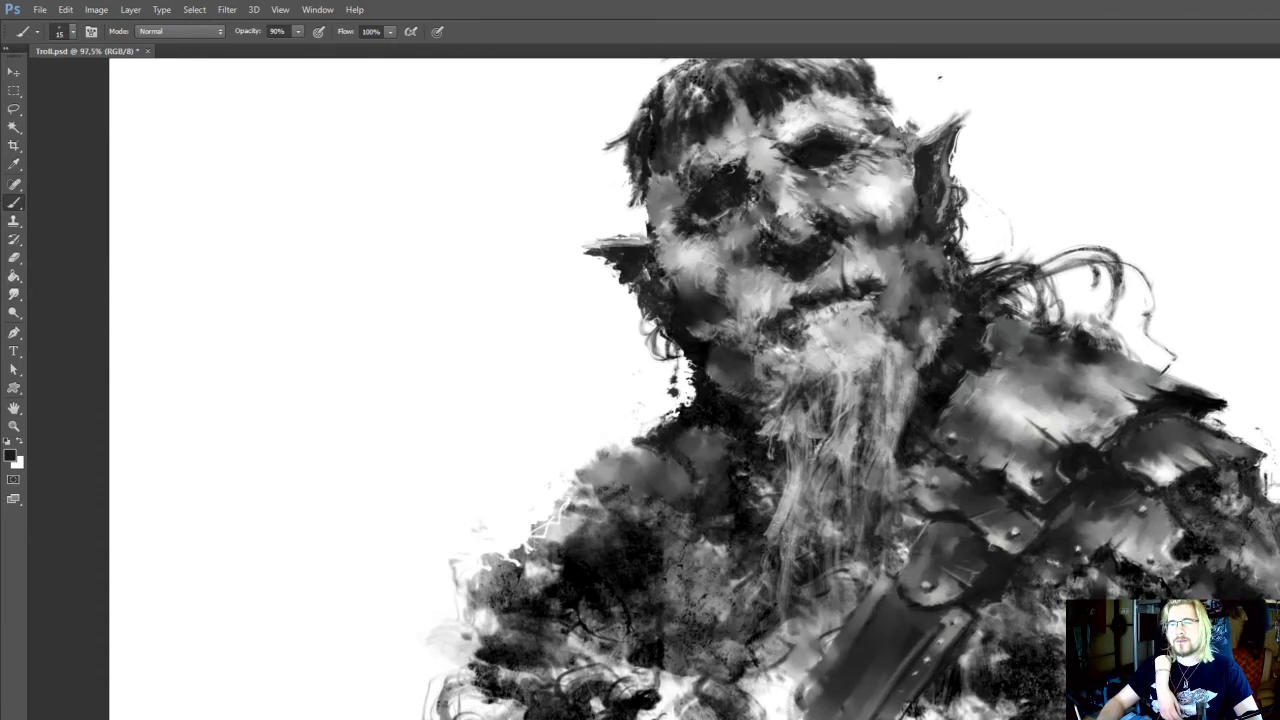
pyautogui.scroll(-1, 860, 649)
pyautogui.press('r')
pyautogui.moveTo(851, 640); pyautogui.dragTo(857, 624)
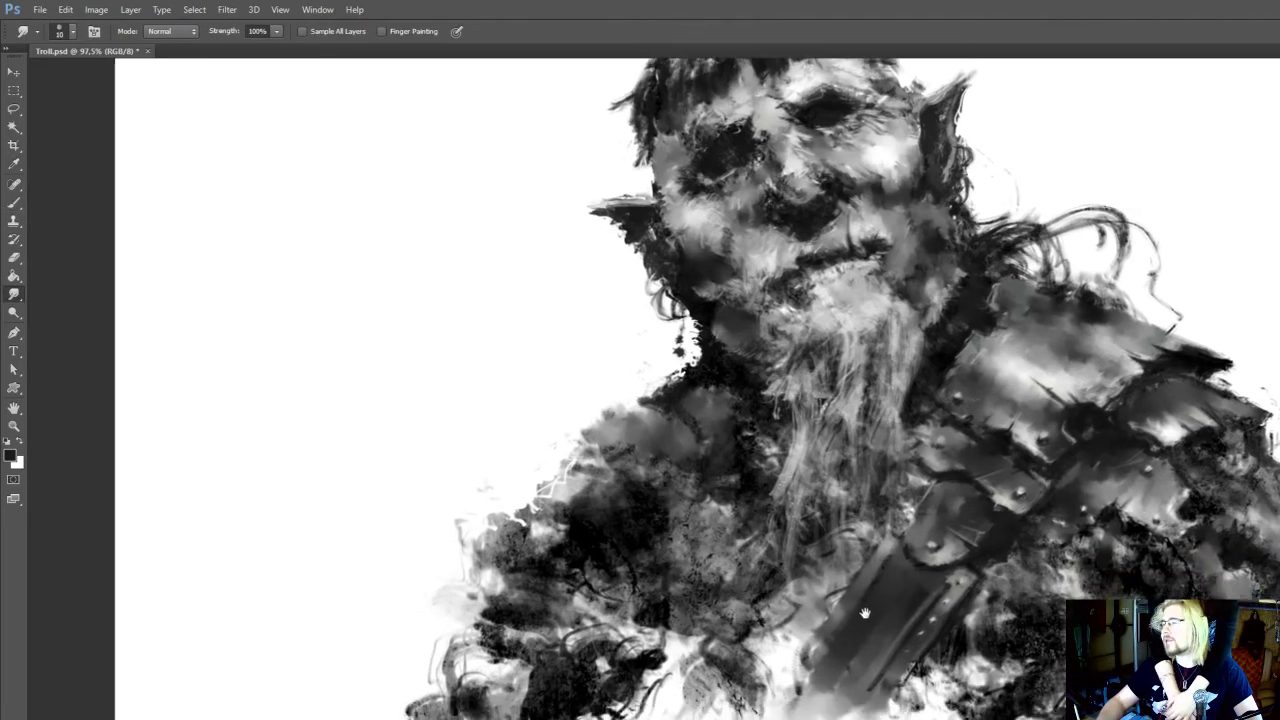
# Paint dark marks down the middle of the strap with a 25 px brush at 90% opacity
pyautogui.press('b')
pyautogui.press(']')
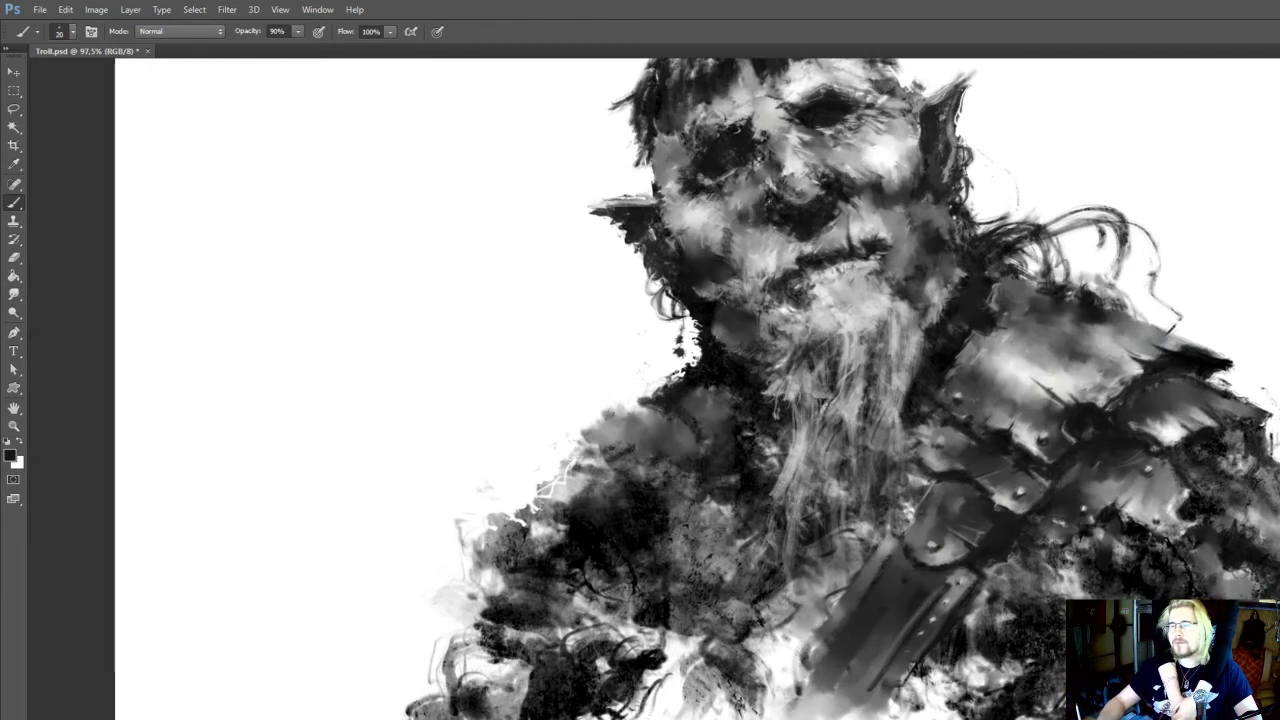
pyautogui.press(']')
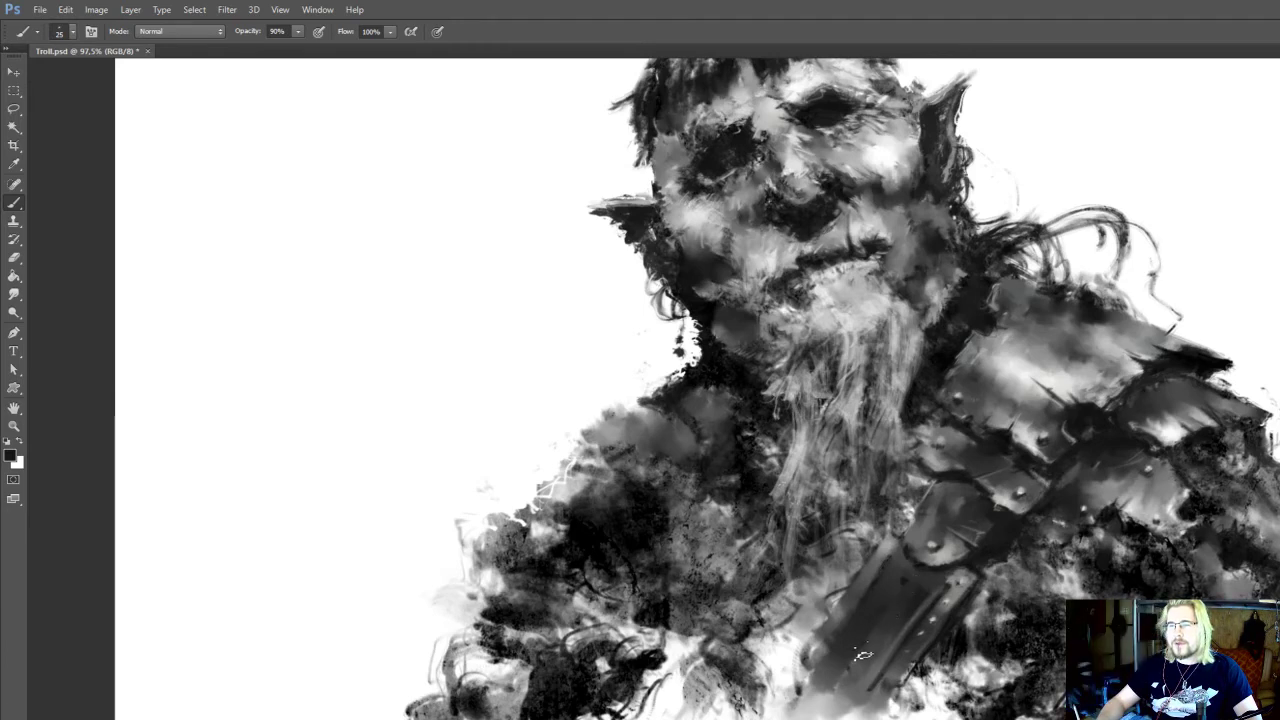
pyautogui.moveTo(847, 687)
pyautogui.mouseDown()
pyautogui.moveTo(900, 573)
pyautogui.moveTo(888, 583)
pyautogui.moveTo(900, 591)
pyautogui.mouseUp()
pyautogui.press('r')
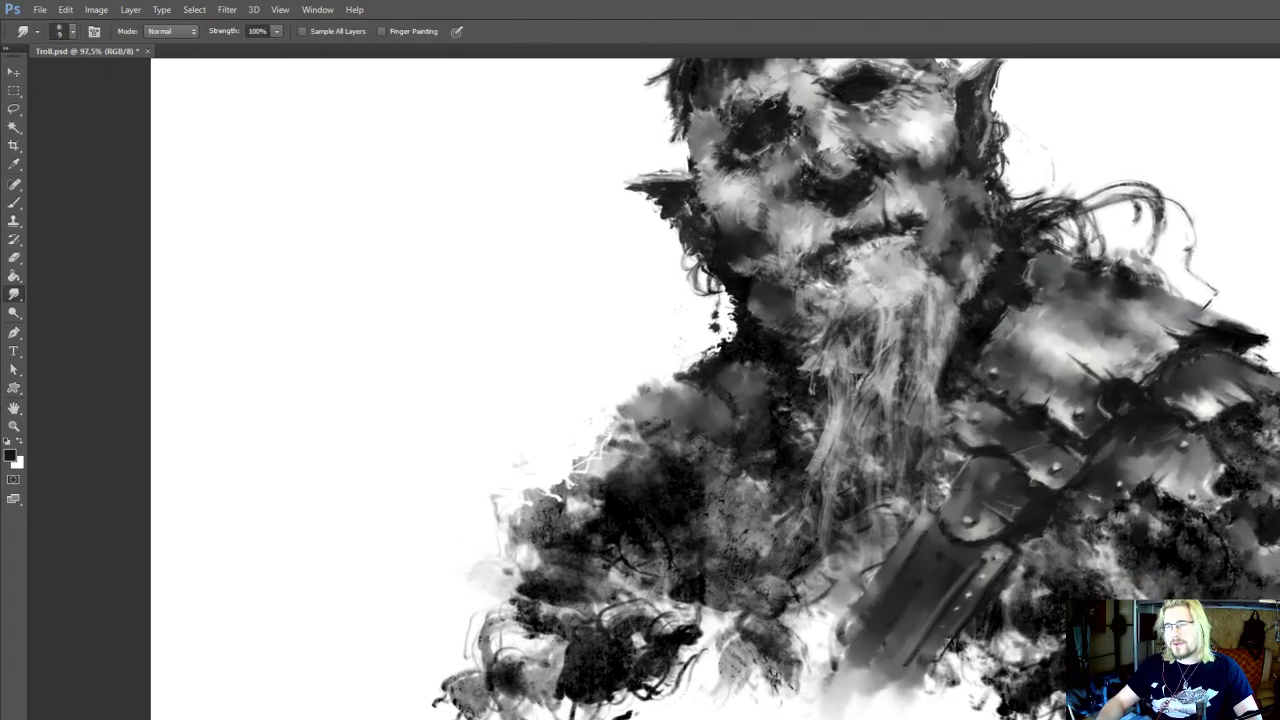
# Darken the strap's outer edge with brush strokes and smudge its rivets into the leather at 30 px and 100% strength
pyautogui.press('b')
pyautogui.moveTo(998, 614)
pyautogui.mouseDown()
pyautogui.moveTo(1007, 566)
pyautogui.moveTo(1000, 538)
pyautogui.moveTo(987, 542)
pyautogui.mouseUp()
pyautogui.press('r')
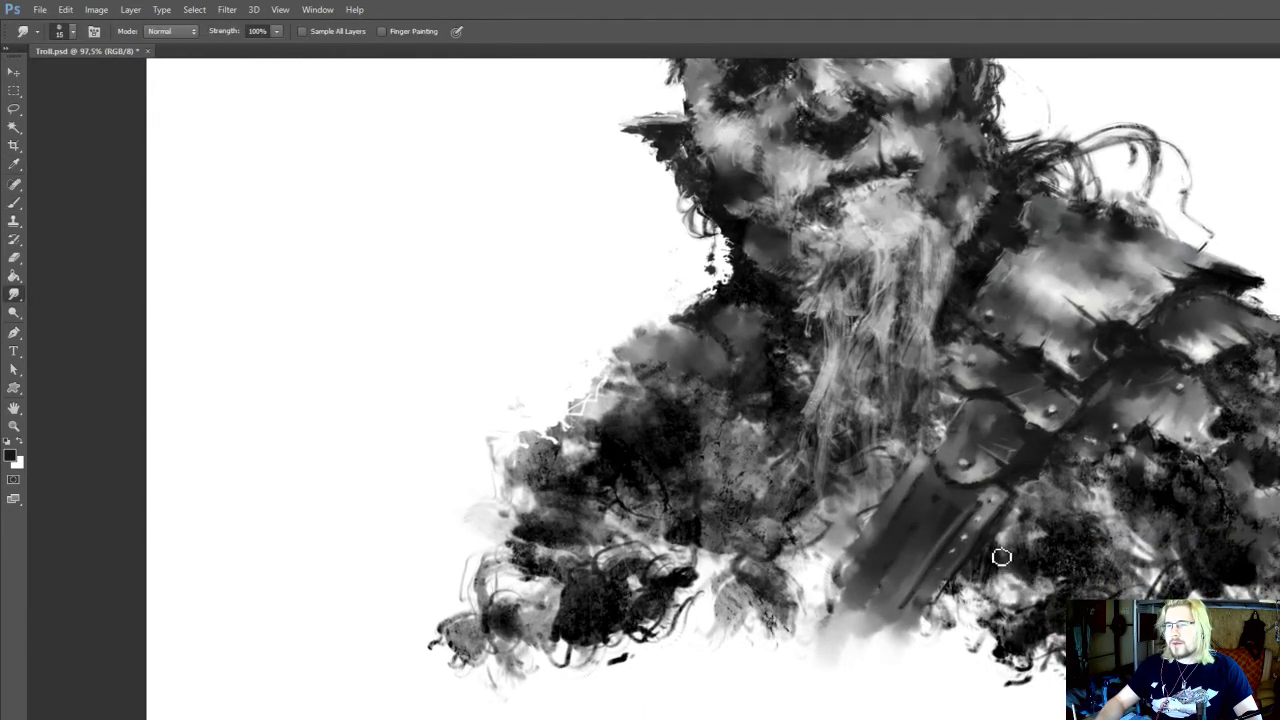
pyautogui.press('i')
pyautogui.click(980, 565)
pyautogui.press('r')
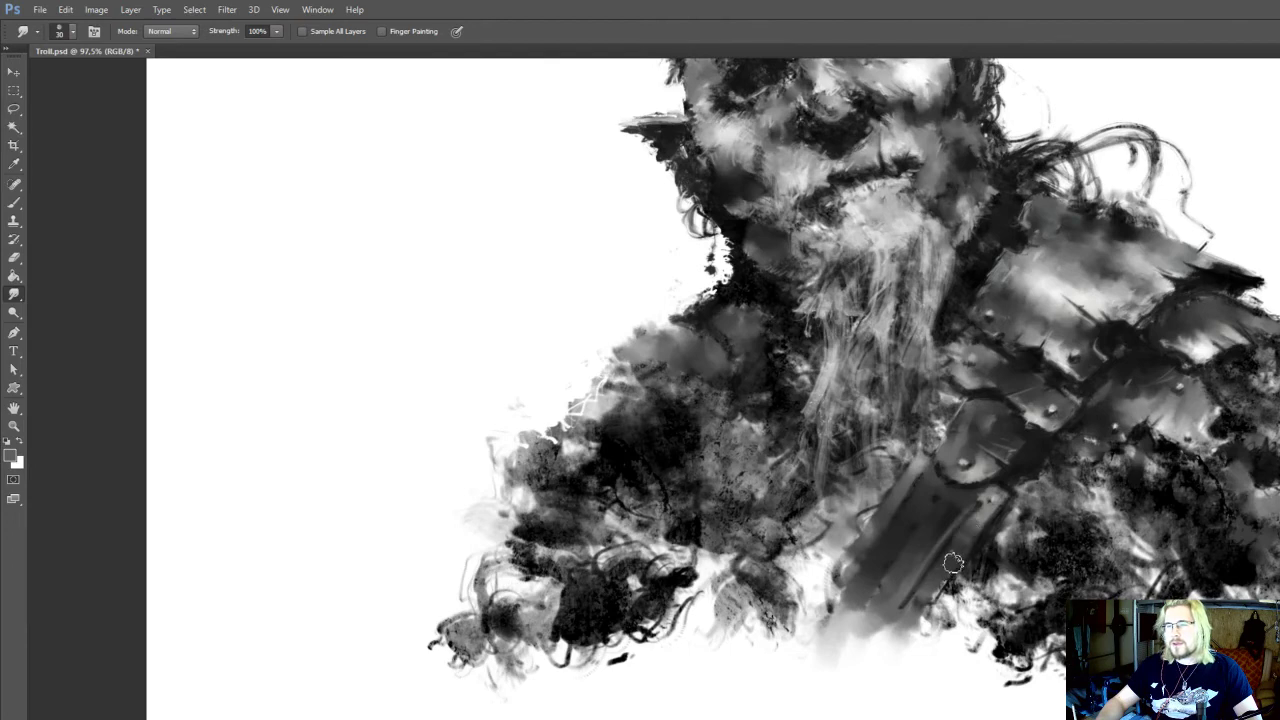
# Texture the lower strap with sampled dark grey at 70 px and 90% opacity, and smudge its surface at 100% strength
pyautogui.press('b')
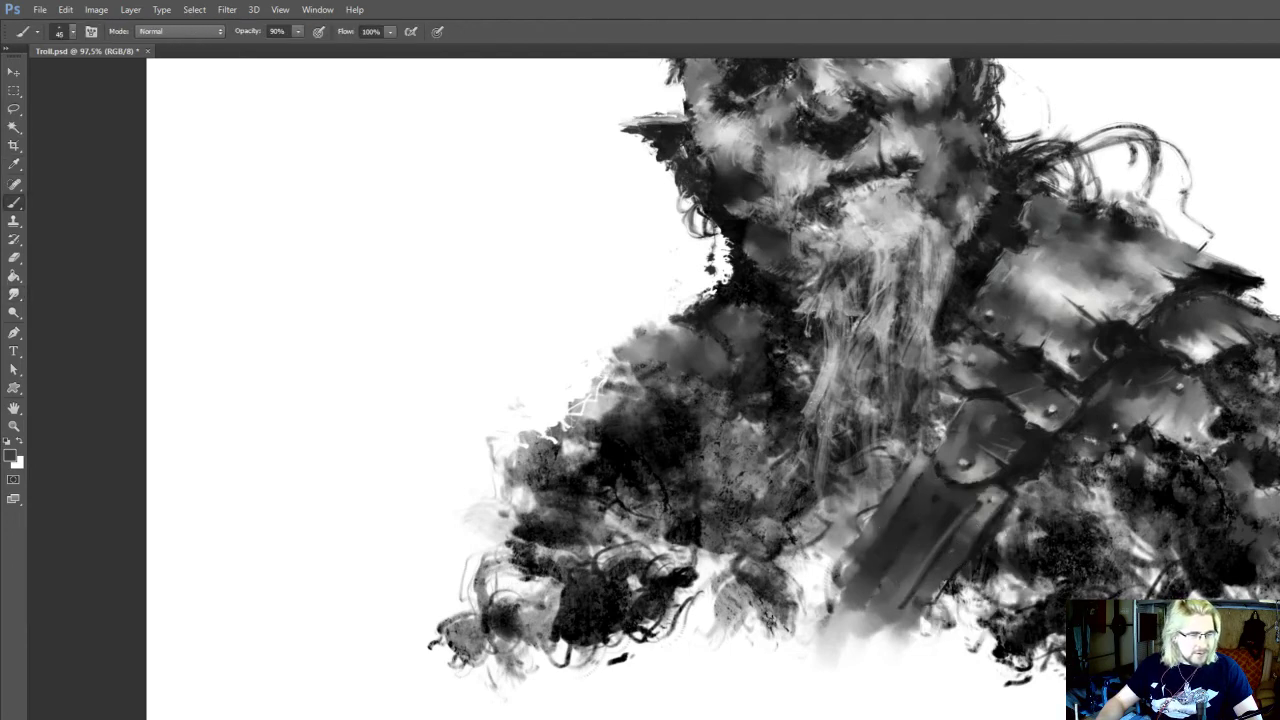
pyautogui.moveTo(950, 552); pyautogui.dragTo(937, 580)
pyautogui.press(']')
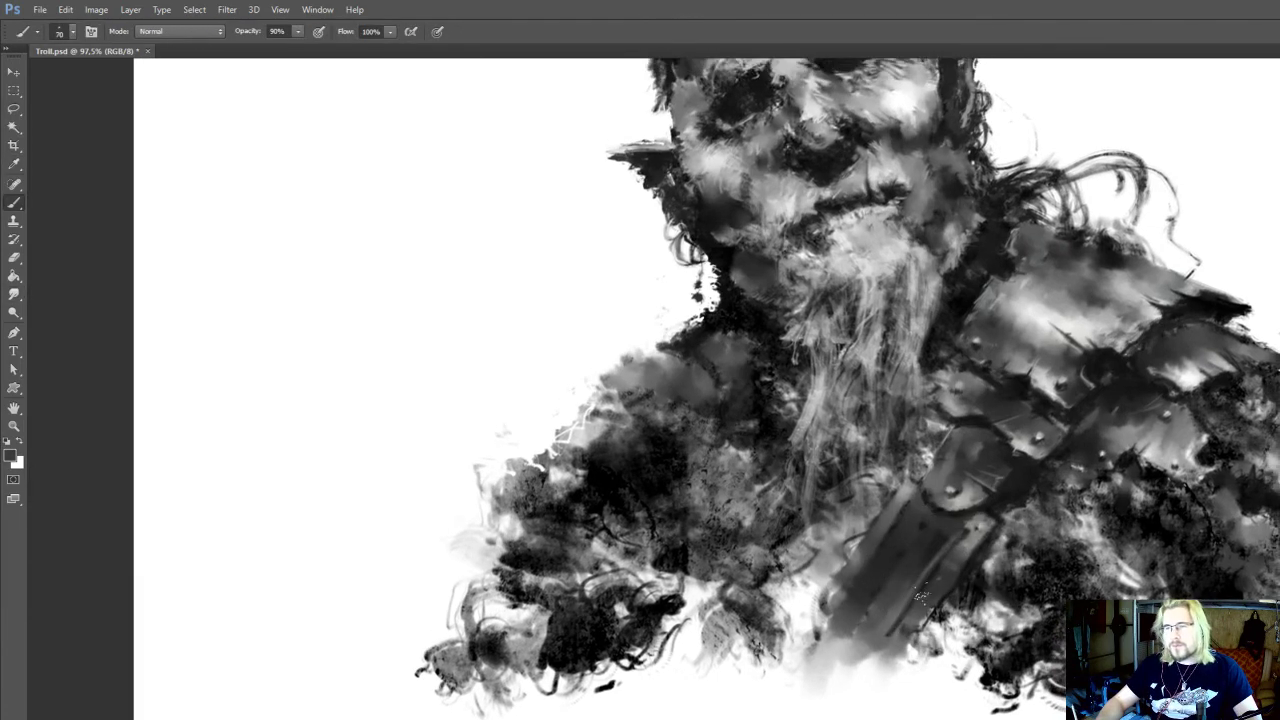
pyautogui.keyDown('alt'); pyautogui.click(928, 586); pyautogui.keyUp('alt')
pyautogui.keyDown('alt'); pyautogui.click(928, 590); pyautogui.keyUp('alt')
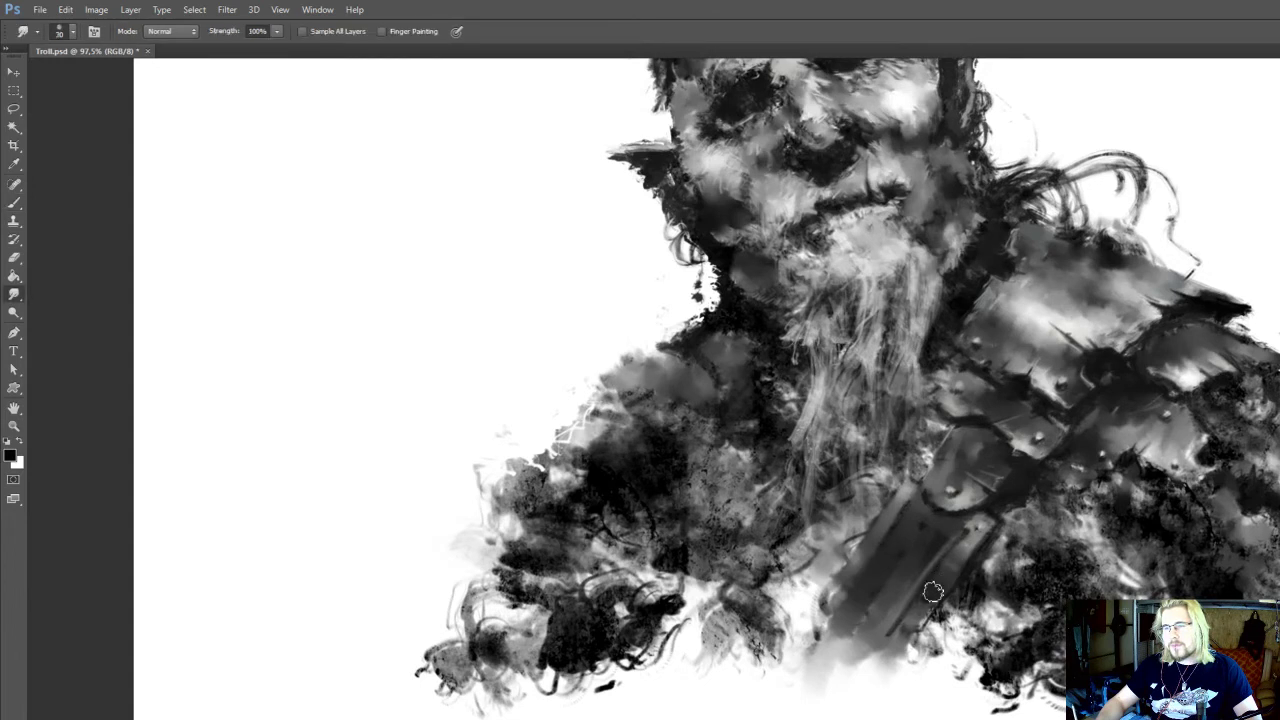
pyautogui.moveTo(866, 535)
pyautogui.mouseDown()
pyautogui.moveTo(859, 553)
pyautogui.moveTo(874, 544)
pyautogui.moveTo(878, 555)
pyautogui.mouseUp()
pyautogui.press('r')
pyautogui.press('b')
# Add sampled light grey texture to the strap below the round plate at 60 to 70 px and 90% opacity
pyautogui.keyDown('alt'); pyautogui.click(974, 564); pyautogui.keyUp('alt')
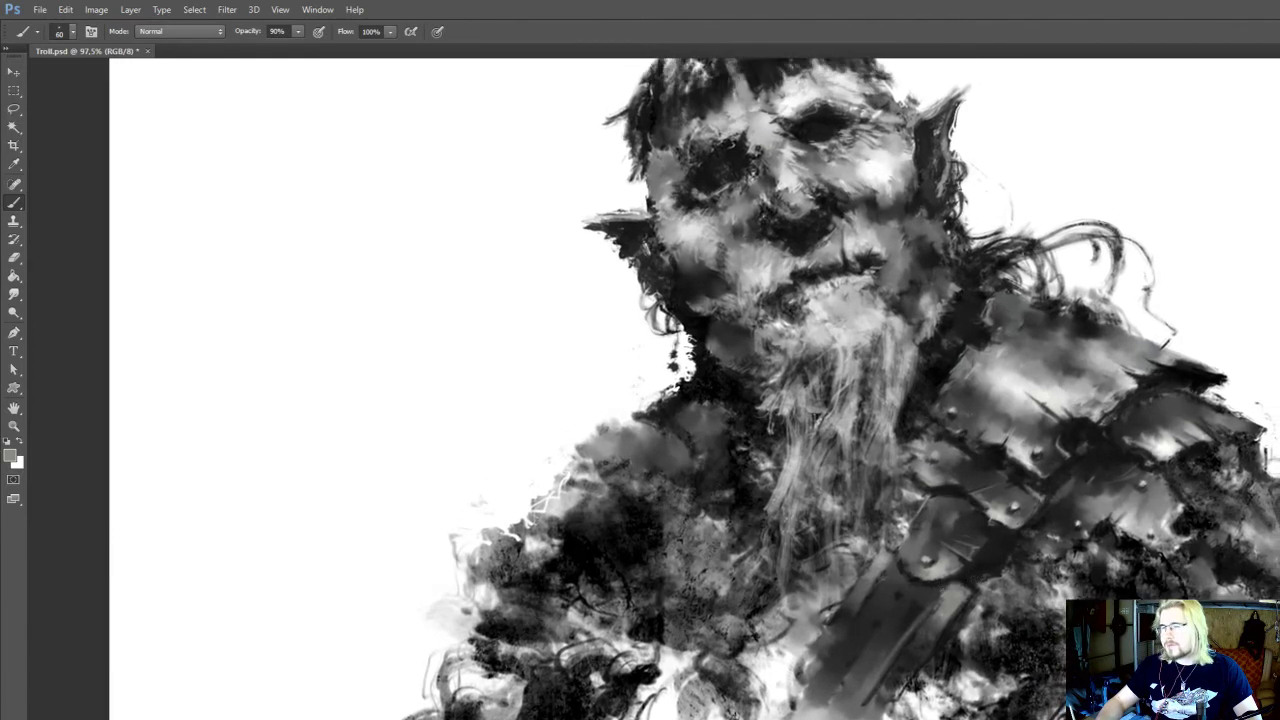
pyautogui.keyDown('alt'); pyautogui.click(944, 565); pyautogui.keyUp('alt')
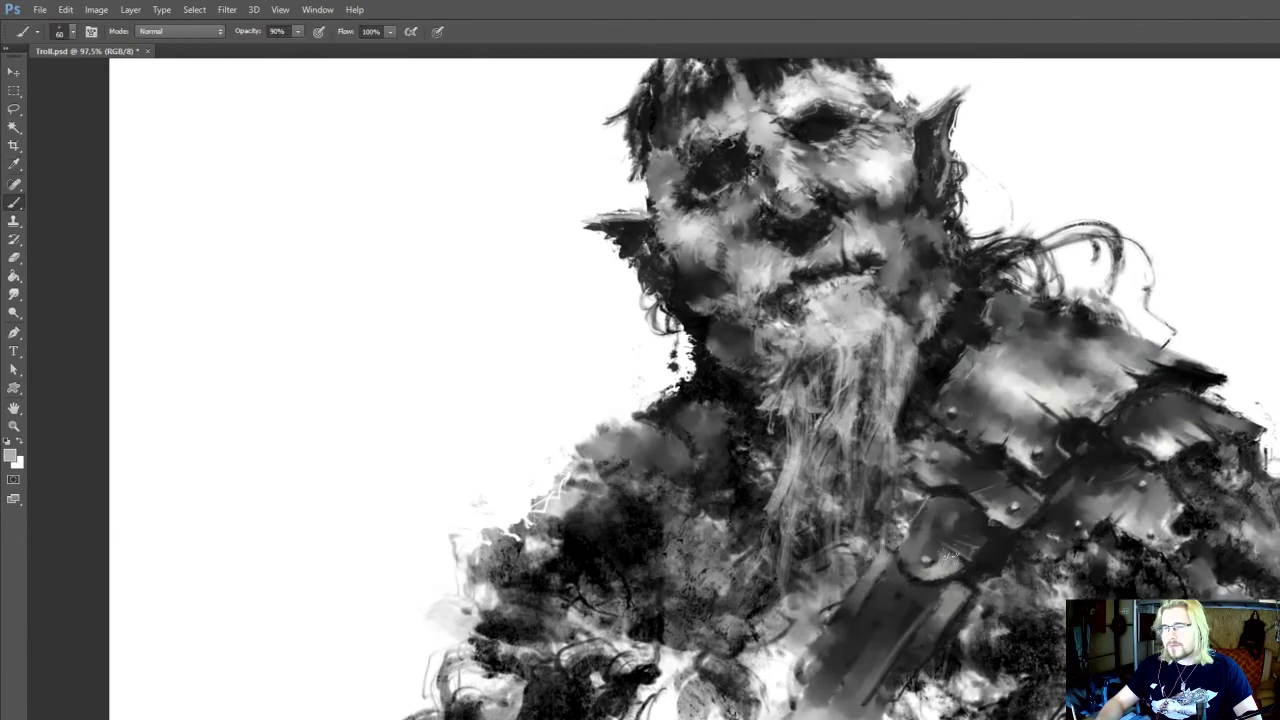
pyautogui.moveTo(915, 558); pyautogui.dragTo(916, 528)
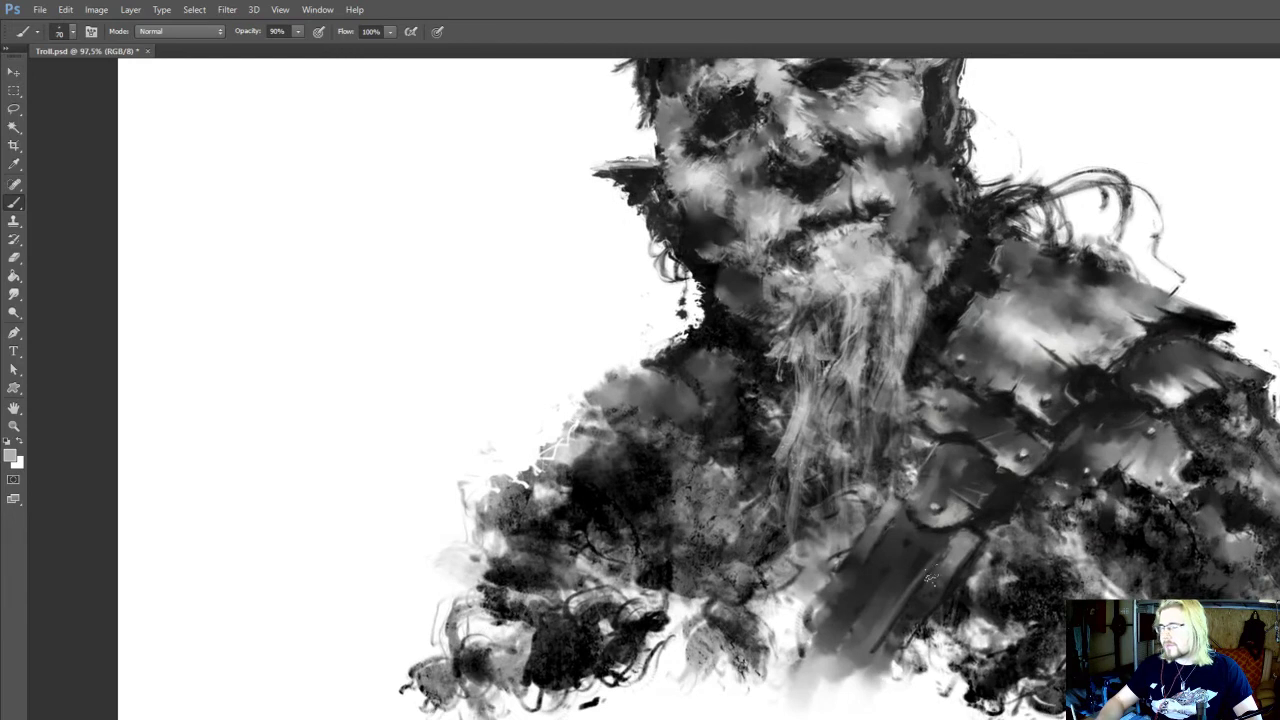
pyautogui.keyDown('alt'); pyautogui.click(930, 578); pyautogui.keyUp('alt')
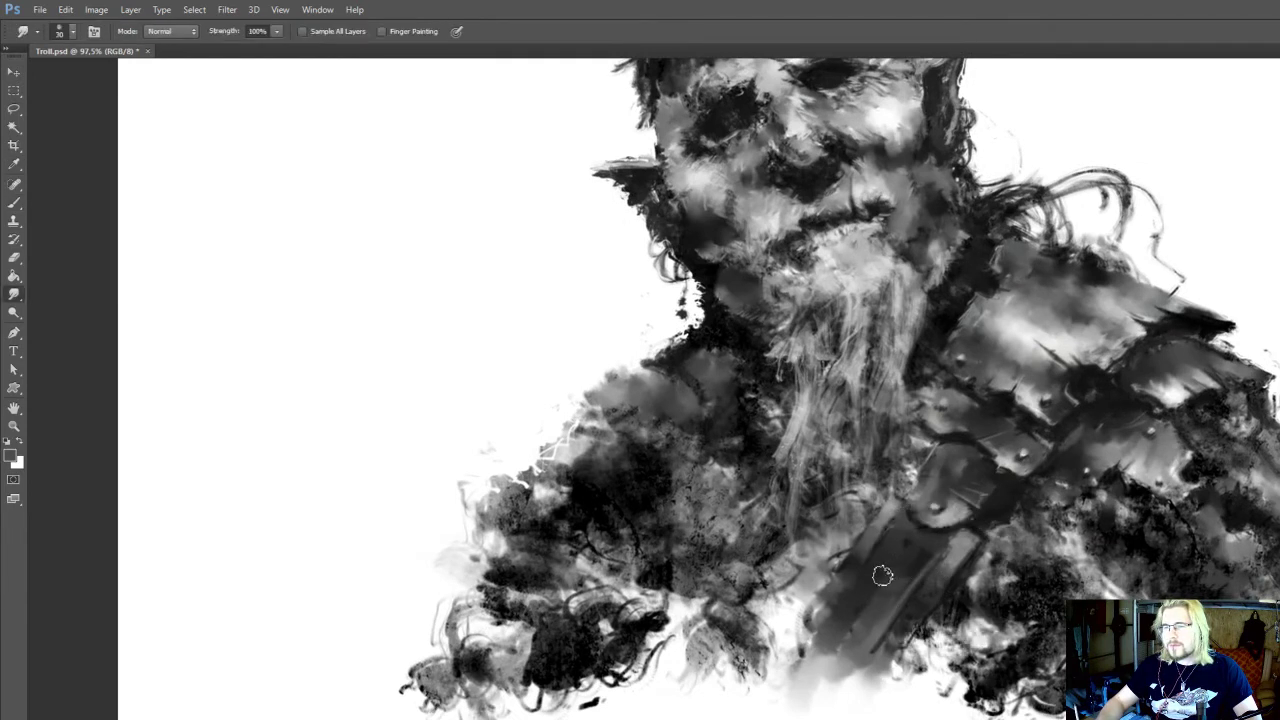
# Shade the strap's outer edge with sampled dark grey at 70 px and 90% opacity, and smudge it at 30 px
pyautogui.keyDown('alt'); pyautogui.click(975, 552); pyautogui.keyUp('alt')
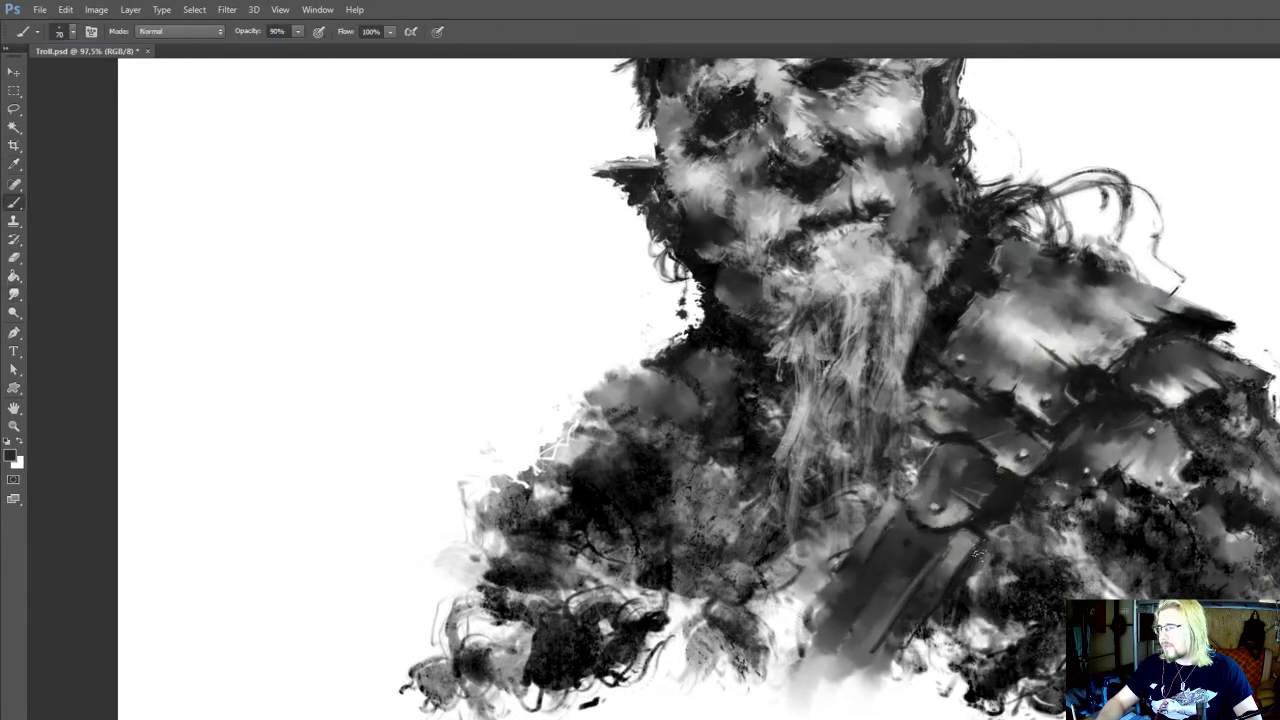
pyautogui.moveTo(978, 552); pyautogui.dragTo(963, 582)
pyautogui.press('r')
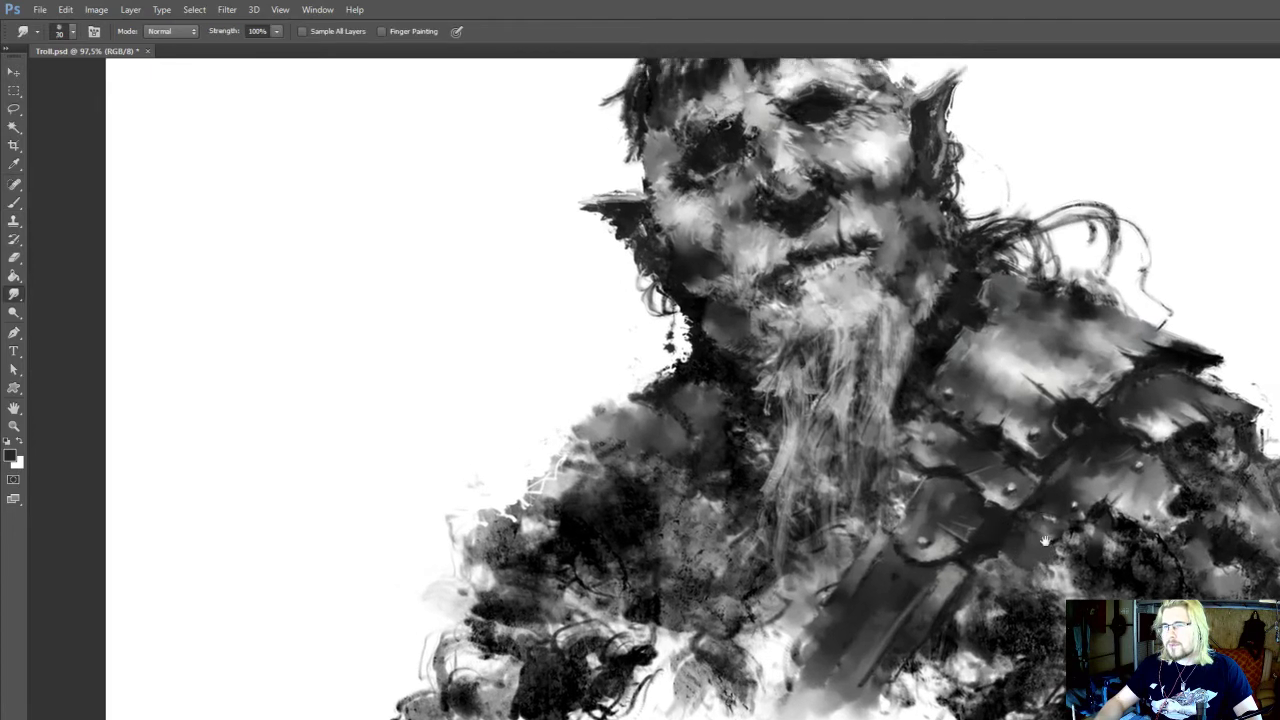
pyautogui.scroll(-2, 1045, 541)
pyautogui.scroll(-5, 1098, 433)
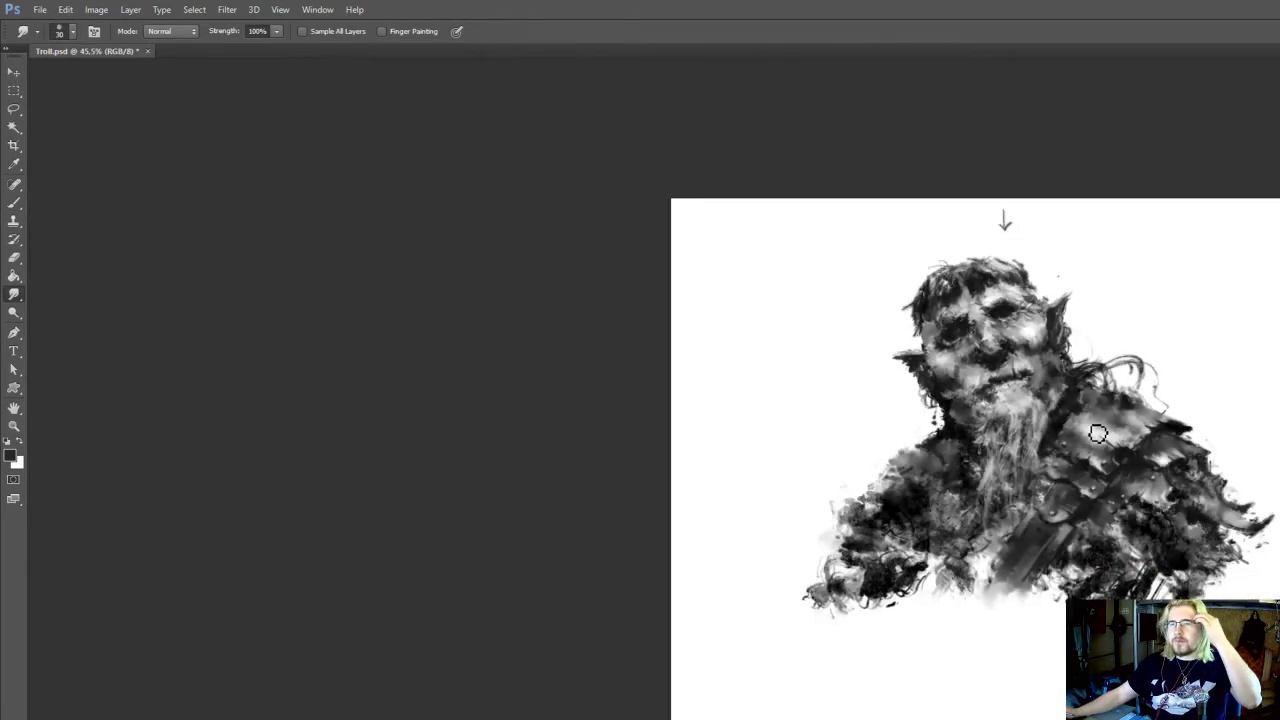
# Deepen the shadow around the beard's tip above the strap with black at 80 px and 90% opacity
pyautogui.scroll(6, 991, 443)
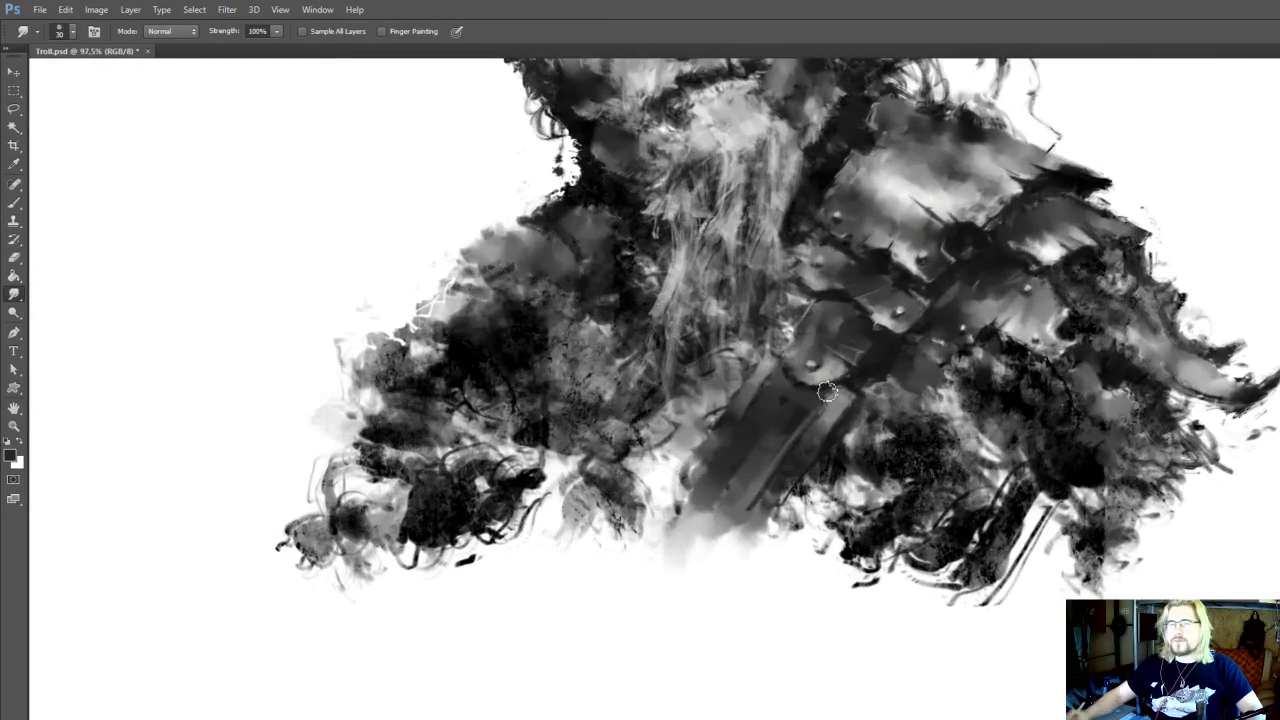
pyautogui.moveTo(826, 390); pyautogui.dragTo(879, 574)
pyautogui.press('b')
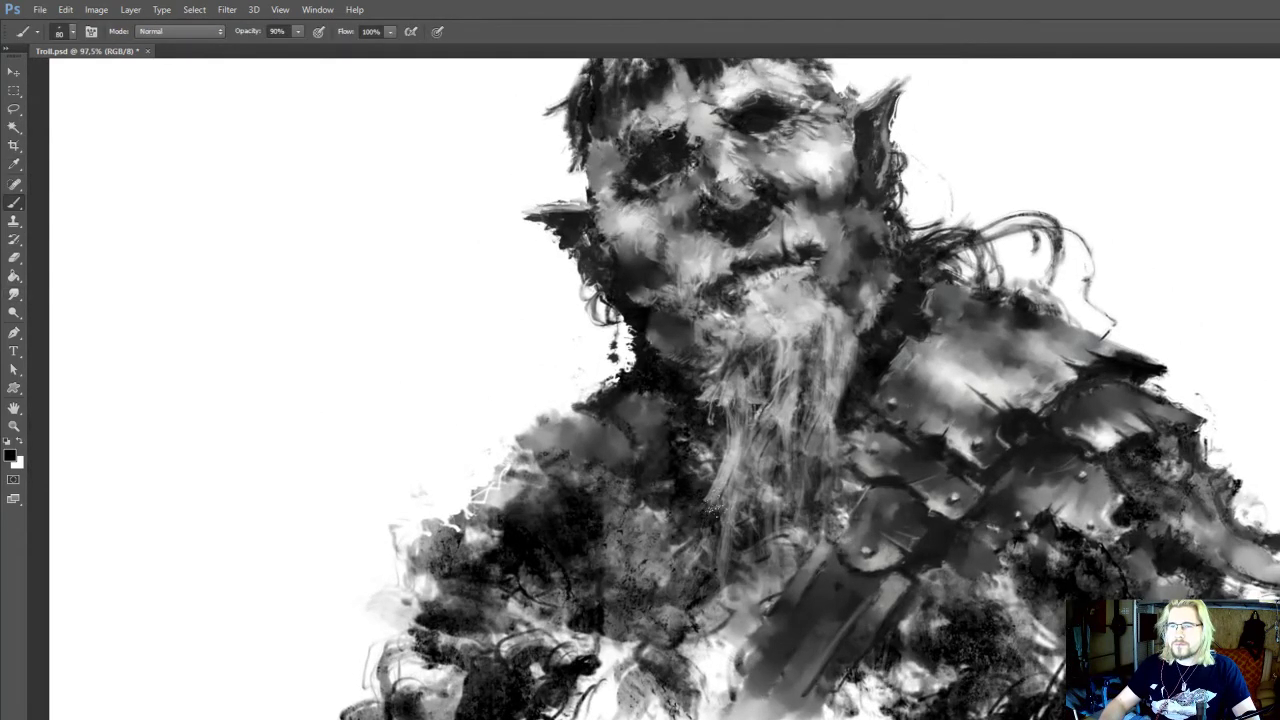
pyautogui.moveTo(712, 518)
pyautogui.mouseDown()
pyautogui.moveTo(730, 550)
pyautogui.moveTo(775, 560)
pyautogui.moveTo(857, 484)
pyautogui.moveTo(843, 430)
pyautogui.moveTo(852, 482)
pyautogui.mouseUp()
pyautogui.press('[')
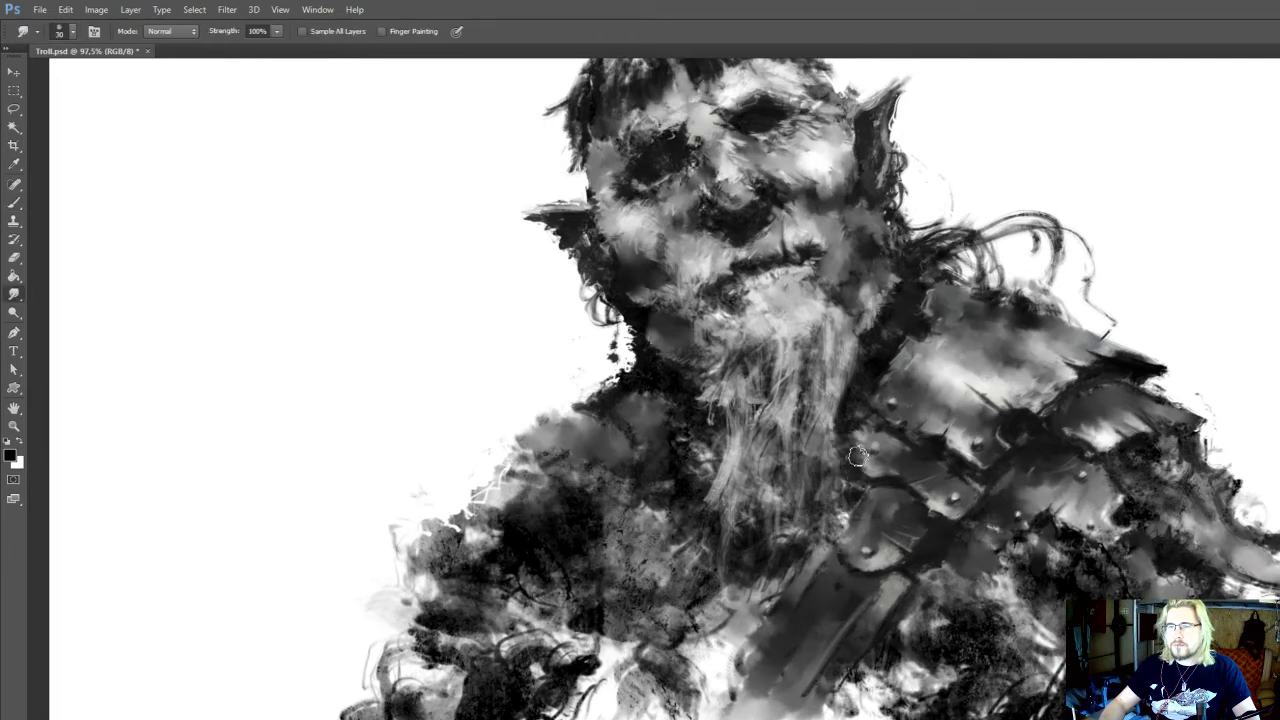
# Paint sampled near-black shadow along the beard's side next to the shoulder armour and across the chest below its tip
pyautogui.press('i')
pyautogui.keyDown('alt'); pyautogui.click(866, 353); pyautogui.keyUp('alt')
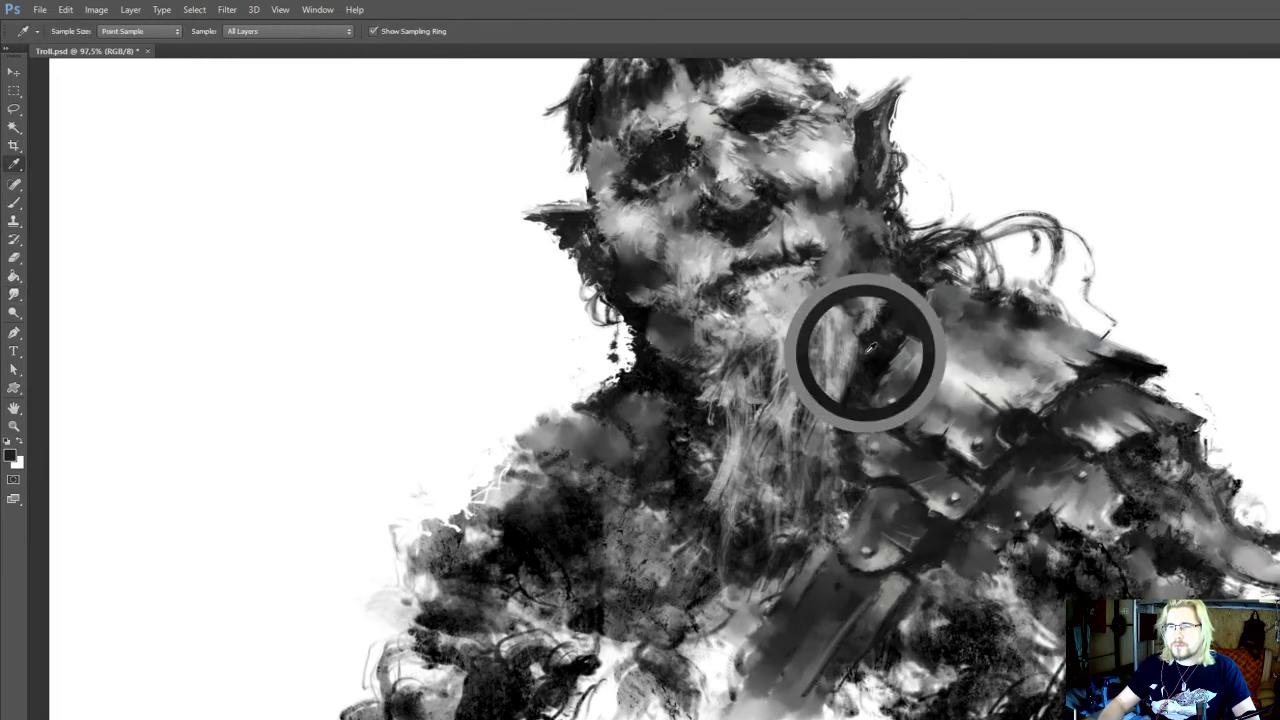
pyautogui.moveTo(848, 440); pyautogui.dragTo(852, 490)
pyautogui.moveTo(827, 572)
pyautogui.mouseDown()
pyautogui.moveTo(811, 608)
pyautogui.moveTo(775, 634)
pyautogui.moveTo(692, 646)
pyautogui.mouseUp()
pyautogui.moveTo(662, 555); pyautogui.dragTo(648, 511)
pyautogui.moveTo(870, 426)
pyautogui.mouseDown()
pyautogui.moveTo(856, 430)
pyautogui.moveTo(821, 319)
pyautogui.mouseUp()
pyautogui.keyDown('alt'); pyautogui.click(856, 430); pyautogui.keyUp('alt')
# Touch up the ragged outer edge below the shoulder armour with near-black at 40 px and 90% opacity
pyautogui.press('[')
pyautogui.press('[')
pyautogui.press('[')
pyautogui.keyDown('alt'); pyautogui.click(1162, 520); pyautogui.keyUp('alt')
pyautogui.press('[')
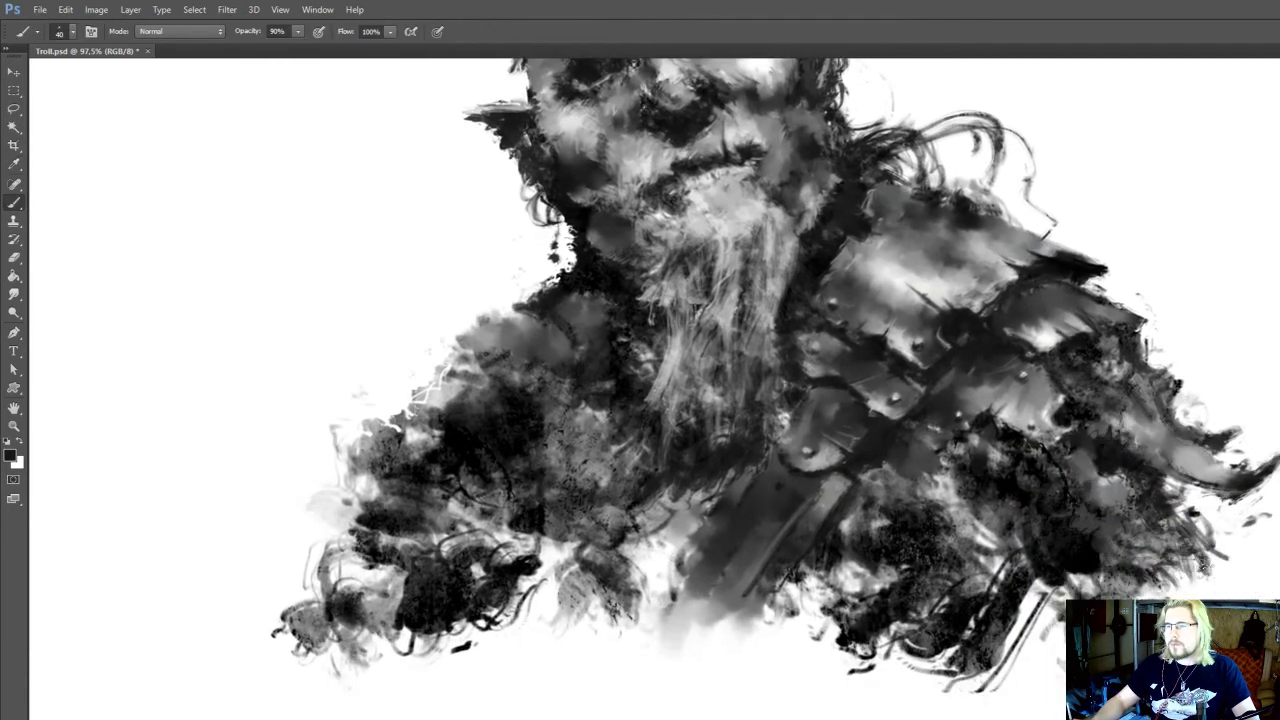
pyautogui.moveTo(1060, 604); pyautogui.dragTo(1052, 705)
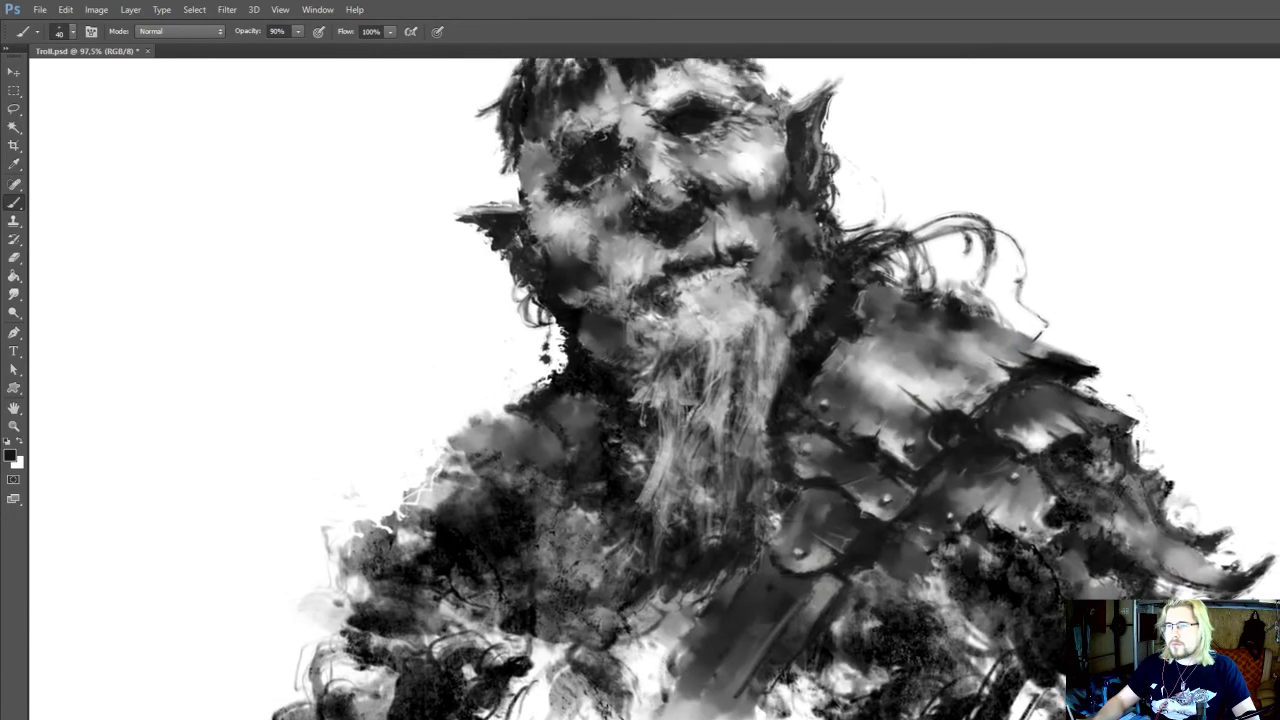
pyautogui.moveTo(976, 582); pyautogui.dragTo(1016, 595)
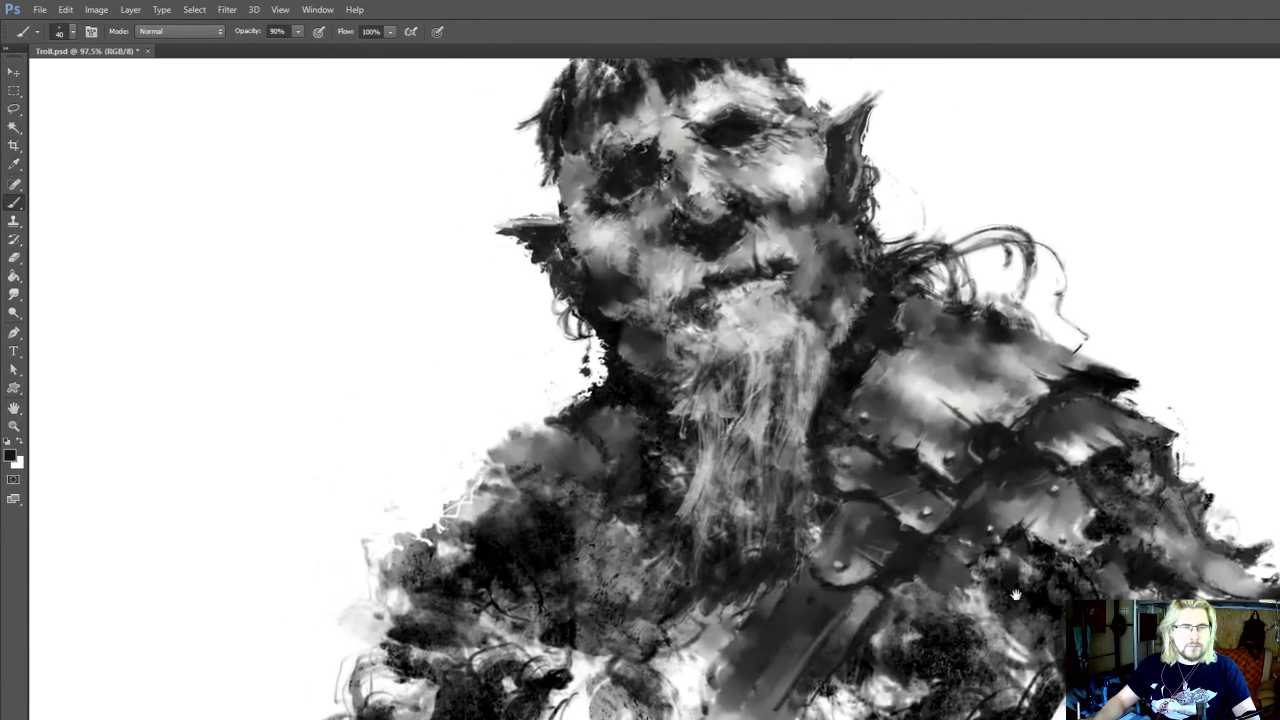
pyautogui.moveTo(925, 633); pyautogui.dragTo(958, 615)
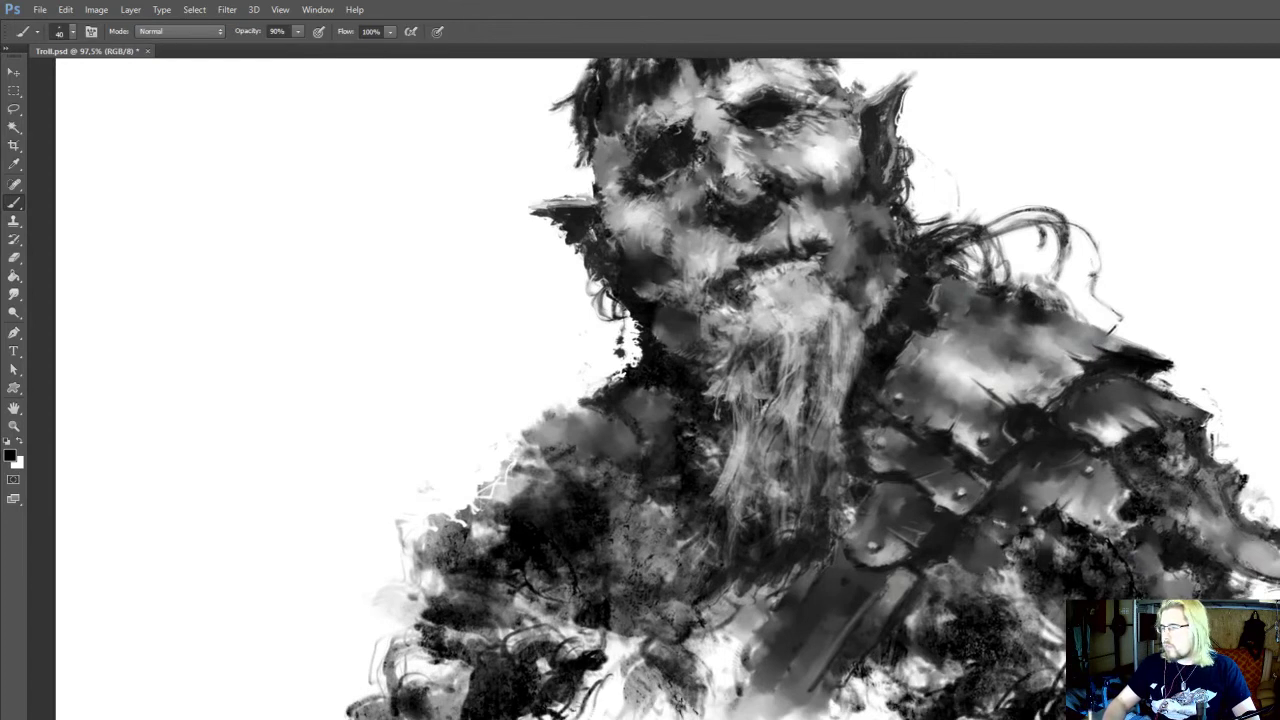
# Strengthen the outline of the forearm below the unarmoured shoulder with black strokes at 30 px and 90% opacity
pyautogui.moveTo(442, 610)
pyautogui.mouseDown()
pyautogui.moveTo(417, 664)
pyautogui.moveTo(445, 622)
pyautogui.moveTo(422, 644)
pyautogui.moveTo(416, 716)
pyautogui.mouseUp()
pyautogui.press('[')
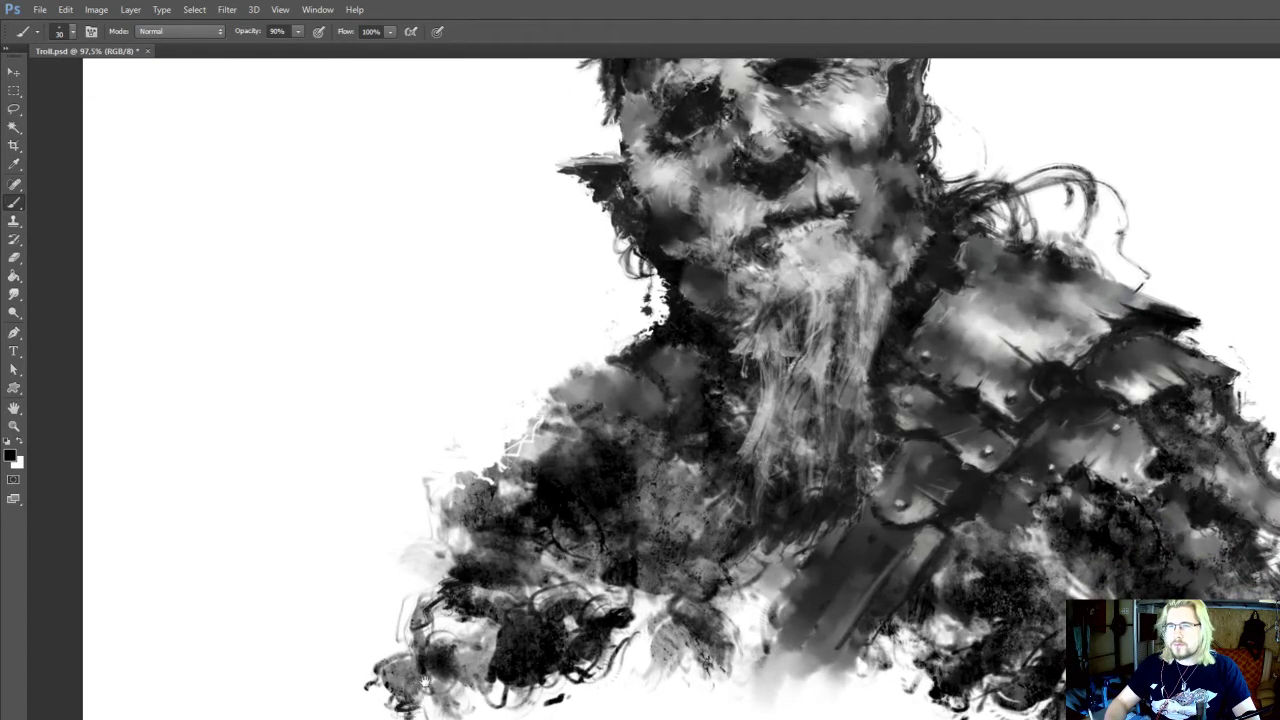
pyautogui.moveTo(441, 636); pyautogui.dragTo(467, 702)
pyautogui.moveTo(474, 614); pyautogui.dragTo(484, 704)
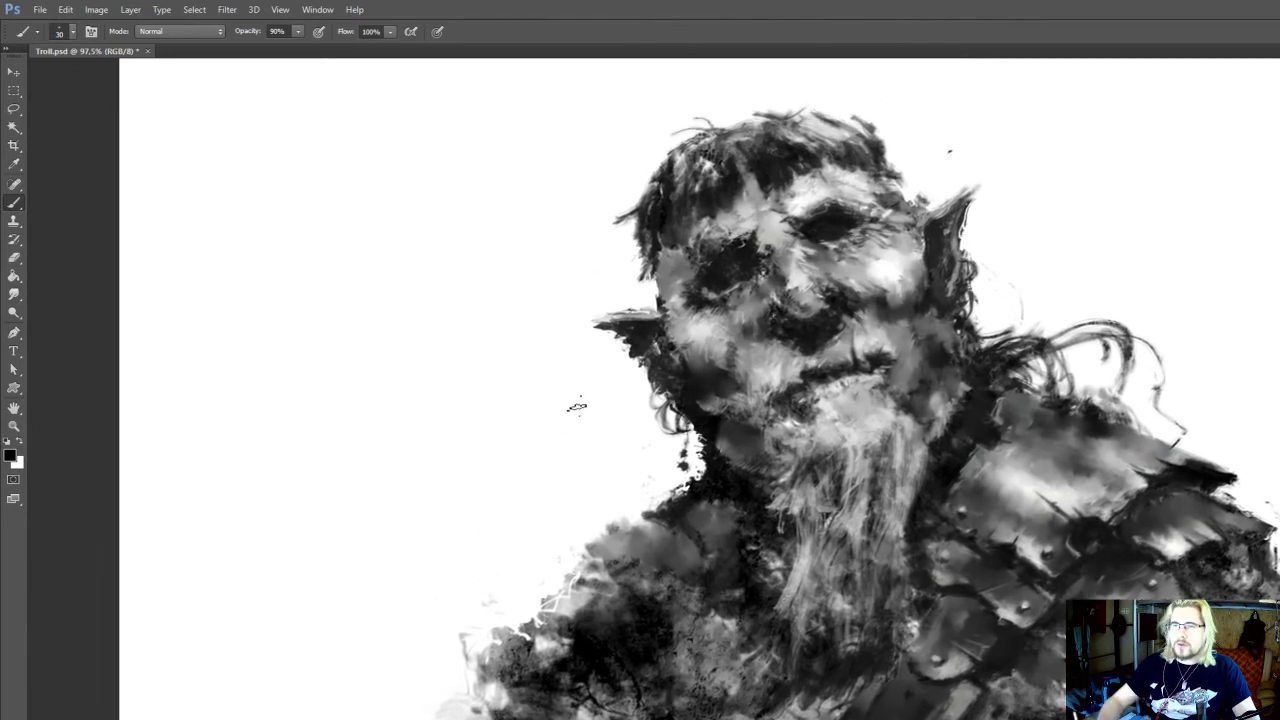
# Sketch a hooked curve and an angular zigzag line in the white space beside the unarmoured arm with black
pyautogui.moveTo(589, 419)
pyautogui.mouseDown()
pyautogui.moveTo(401, 508)
pyautogui.moveTo(414, 568)
pyautogui.moveTo(353, 560)
pyautogui.moveTo(396, 471)
pyautogui.moveTo(380, 477)
pyautogui.moveTo(461, 679)
pyautogui.moveTo(433, 559)
pyautogui.mouseUp()
pyautogui.moveTo(382, 495); pyautogui.dragTo(460, 563)
pyautogui.moveTo(358, 603)
pyautogui.mouseDown()
pyautogui.moveTo(396, 558)
pyautogui.moveTo(513, 581)
pyautogui.moveTo(515, 563)
pyautogui.moveTo(509, 612)
pyautogui.mouseUp()
pyautogui.press('e')
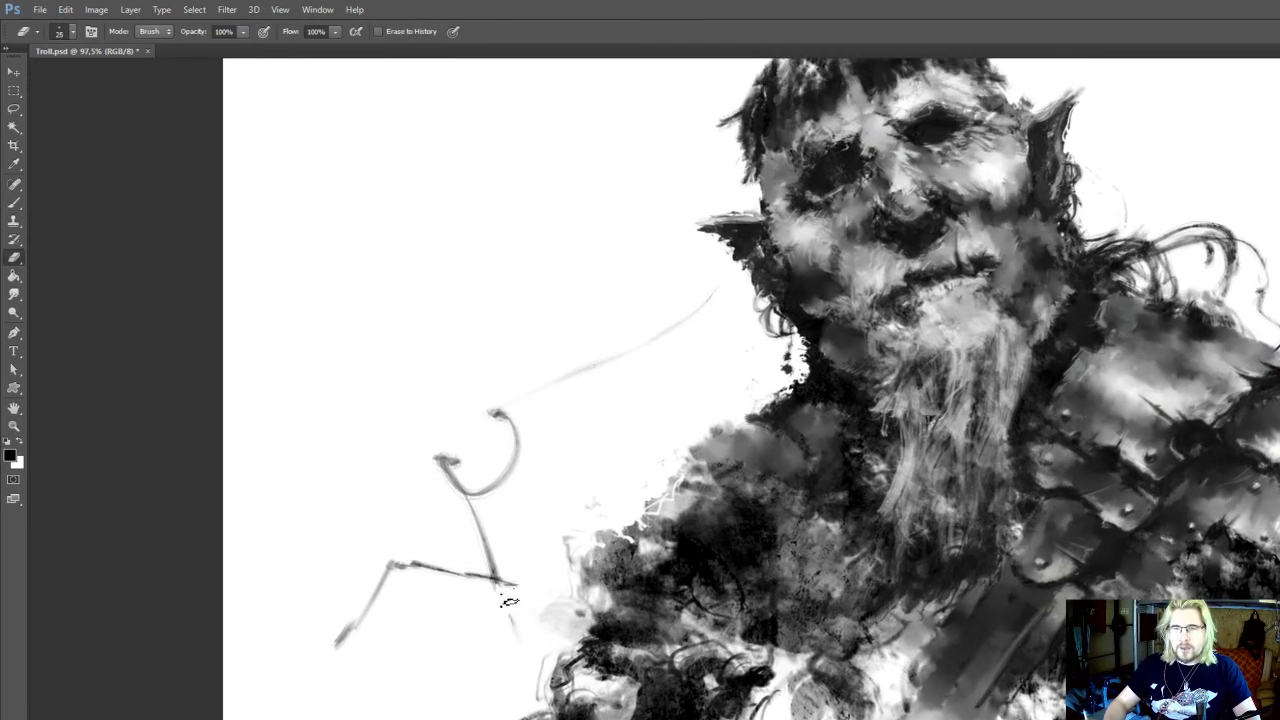
# Extend the sketched lines down to the unarmoured arm with black strokes at 20 px and 90% opacity
pyautogui.press('b')
pyautogui.press('i')
pyautogui.moveTo(514, 586)
pyautogui.mouseDown()
pyautogui.moveTo(533, 626)
pyautogui.moveTo(560, 613)
pyautogui.moveTo(530, 623)
pyautogui.moveTo(566, 649)
pyautogui.moveTo(561, 662)
pyautogui.moveTo(550, 627)
pyautogui.moveTo(578, 636)
pyautogui.moveTo(559, 635)
pyautogui.moveTo(593, 630)
pyautogui.mouseUp()
pyautogui.press('b')
pyautogui.press('e')
pyautogui.press('b')
pyautogui.moveTo(563, 585)
pyautogui.mouseDown()
pyautogui.moveTo(545, 648)
pyautogui.moveTo(596, 657)
pyautogui.moveTo(574, 599)
pyautogui.moveTo(606, 603)
pyautogui.mouseUp()
pyautogui.moveTo(523, 616); pyautogui.dragTo(531, 610)
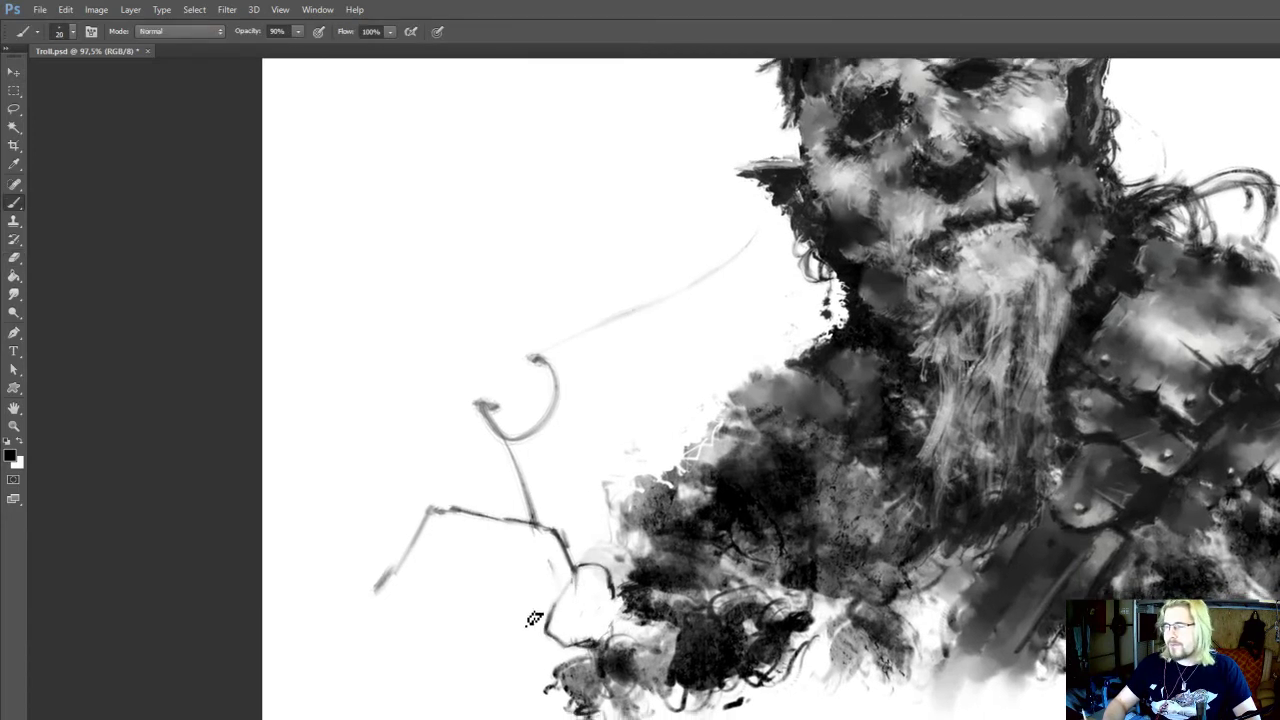
# Sketch a small zigzag beside the hooked curve and diagonal guide lines around the head in black at 20 px and 90% opacity
pyautogui.moveTo(467, 565); pyautogui.dragTo(493, 624)
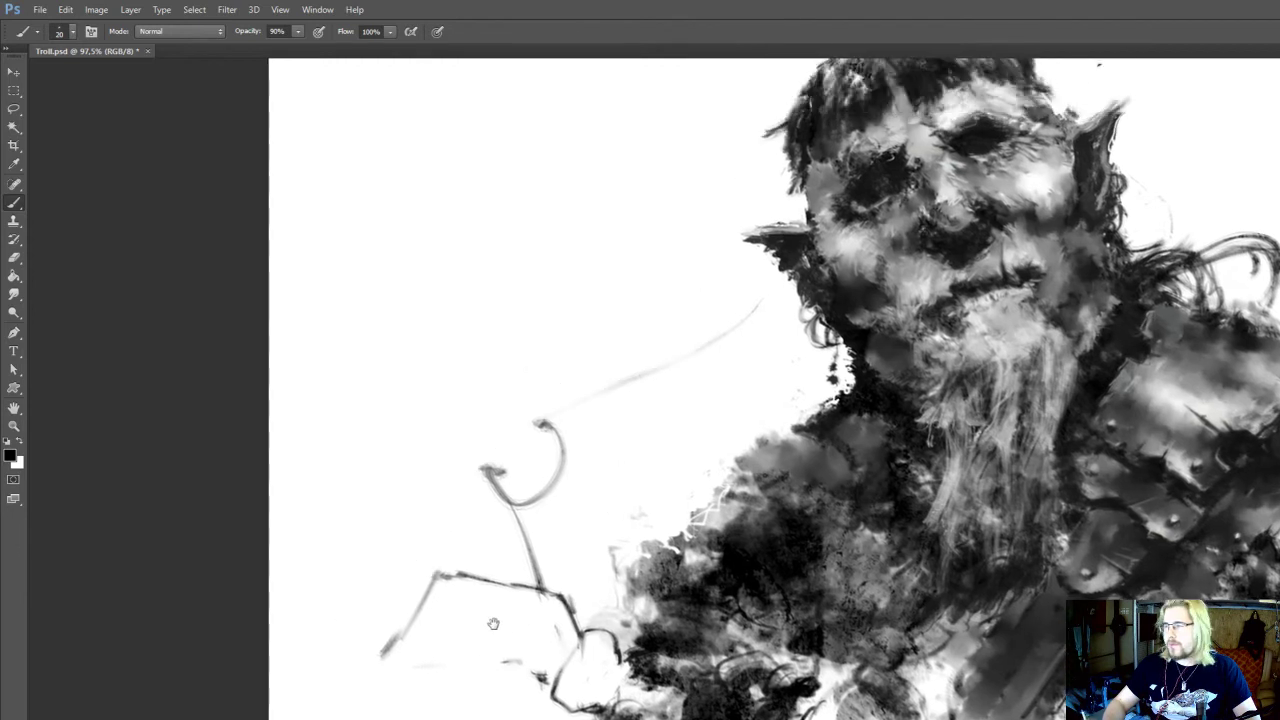
pyautogui.moveTo(499, 572)
pyautogui.mouseDown()
pyautogui.moveTo(514, 538)
pyautogui.moveTo(495, 444)
pyautogui.moveTo(519, 551)
pyautogui.mouseUp()
pyautogui.moveTo(649, 498); pyautogui.dragTo(467, 648)
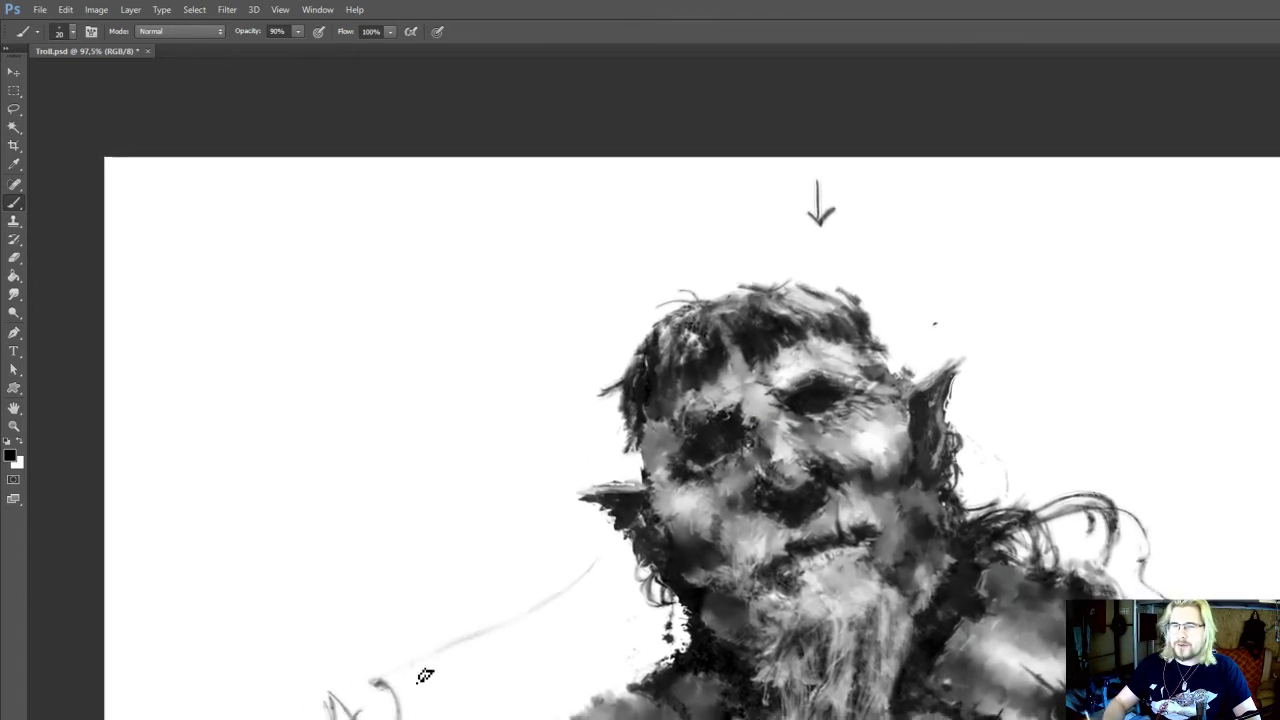
pyautogui.moveTo(386, 656); pyautogui.dragTo(460, 615)
pyautogui.moveTo(915, 330)
pyautogui.mouseDown()
pyautogui.moveTo(971, 306)
pyautogui.moveTo(1035, 245)
pyautogui.mouseUp()
pyautogui.moveTo(1105, 176)
pyautogui.mouseDown()
pyautogui.moveTo(1094, 219)
pyautogui.moveTo(1178, 171)
pyautogui.moveTo(1215, 188)
pyautogui.moveTo(1152, 356)
pyautogui.moveTo(1163, 311)
pyautogui.mouseUp()
pyautogui.moveTo(911, 488); pyautogui.dragTo(952, 373)
pyautogui.moveTo(540, 667)
pyautogui.mouseDown()
pyautogui.moveTo(579, 579)
pyautogui.moveTo(548, 654)
pyautogui.mouseUp()
# Trim the ragged outer edge of the unarmoured shoulder into a straight slope with the Eraser at 35 px and 100% opacity
pyautogui.press('e')
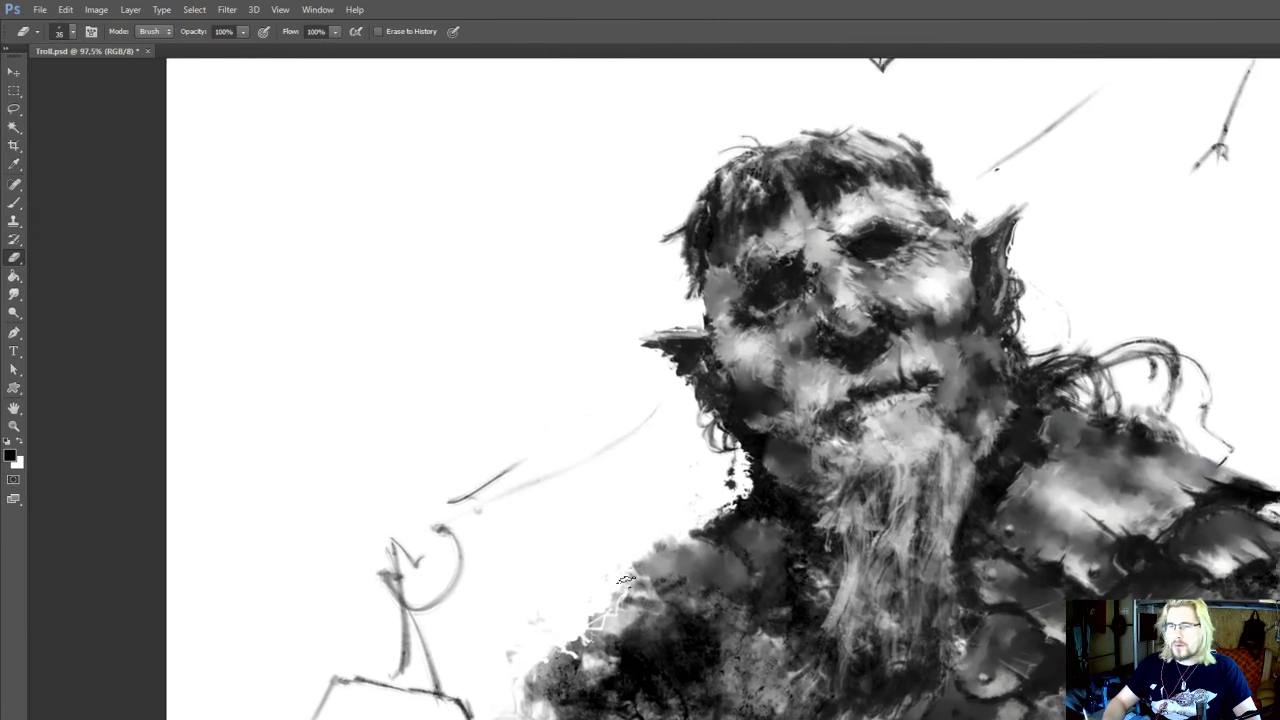
pyautogui.moveTo(625, 578)
pyautogui.mouseDown()
pyautogui.moveTo(543, 663)
pyautogui.moveTo(651, 562)
pyautogui.moveTo(528, 679)
pyautogui.moveTo(693, 519)
pyautogui.moveTo(543, 663)
pyautogui.moveTo(663, 559)
pyautogui.moveTo(596, 628)
pyautogui.moveTo(675, 575)
pyautogui.moveTo(515, 704)
pyautogui.mouseUp()
pyautogui.press('b')
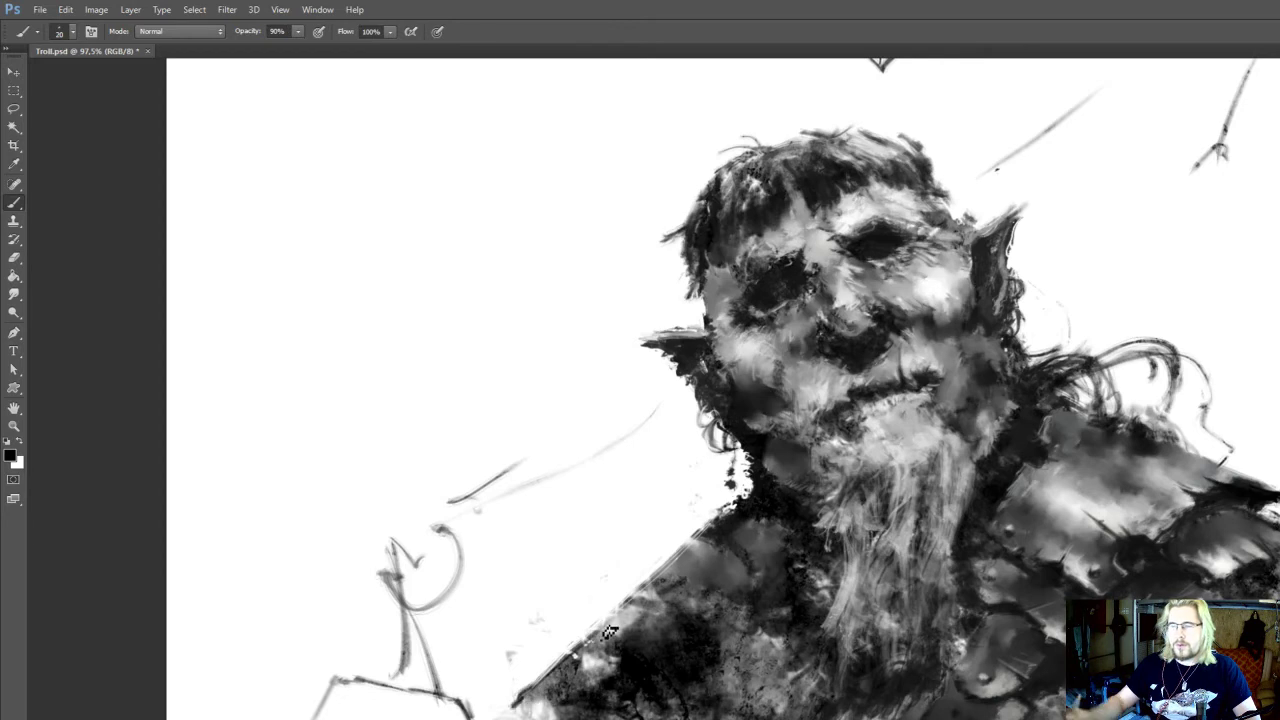
pyautogui.scroll(-3, 673, 622)
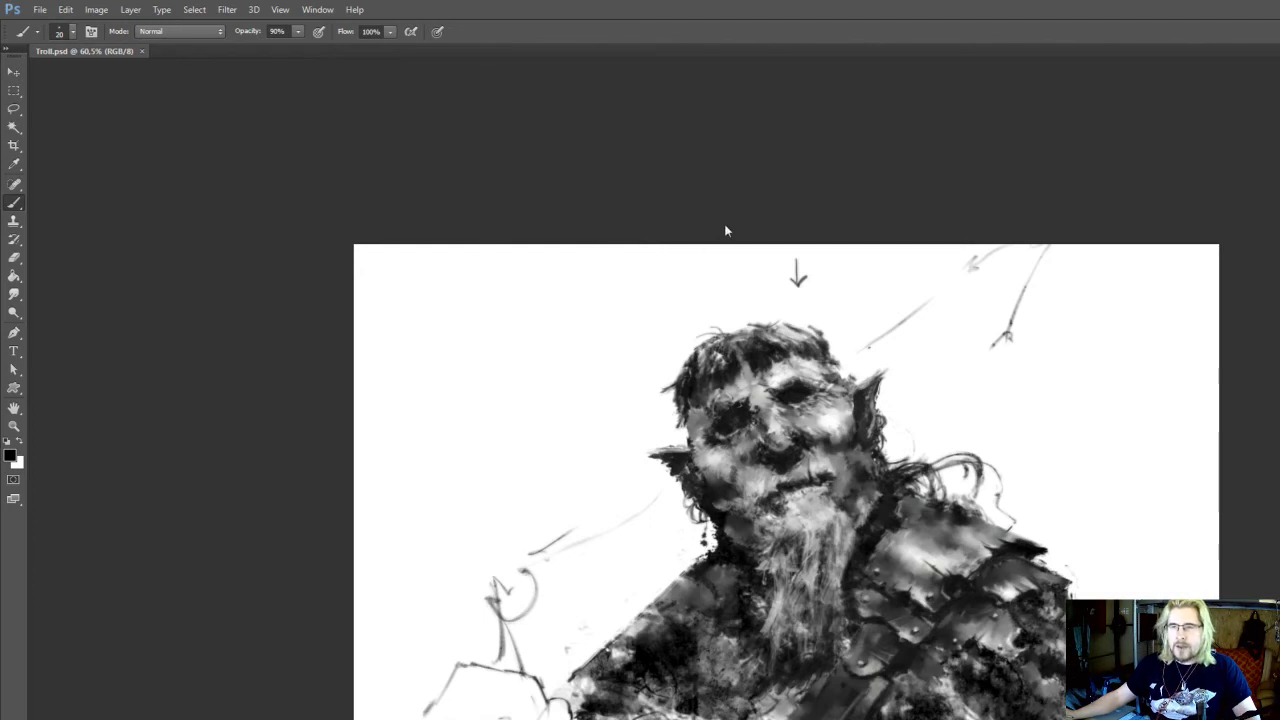
# Erase the slanted leg of the stem sketched below the hooked curve and thicken its upright line with black
pyautogui.moveTo(677, 279); pyautogui.dragTo(763, 219)
pyautogui.scroll(2, 716, 238)
pyautogui.press('e')
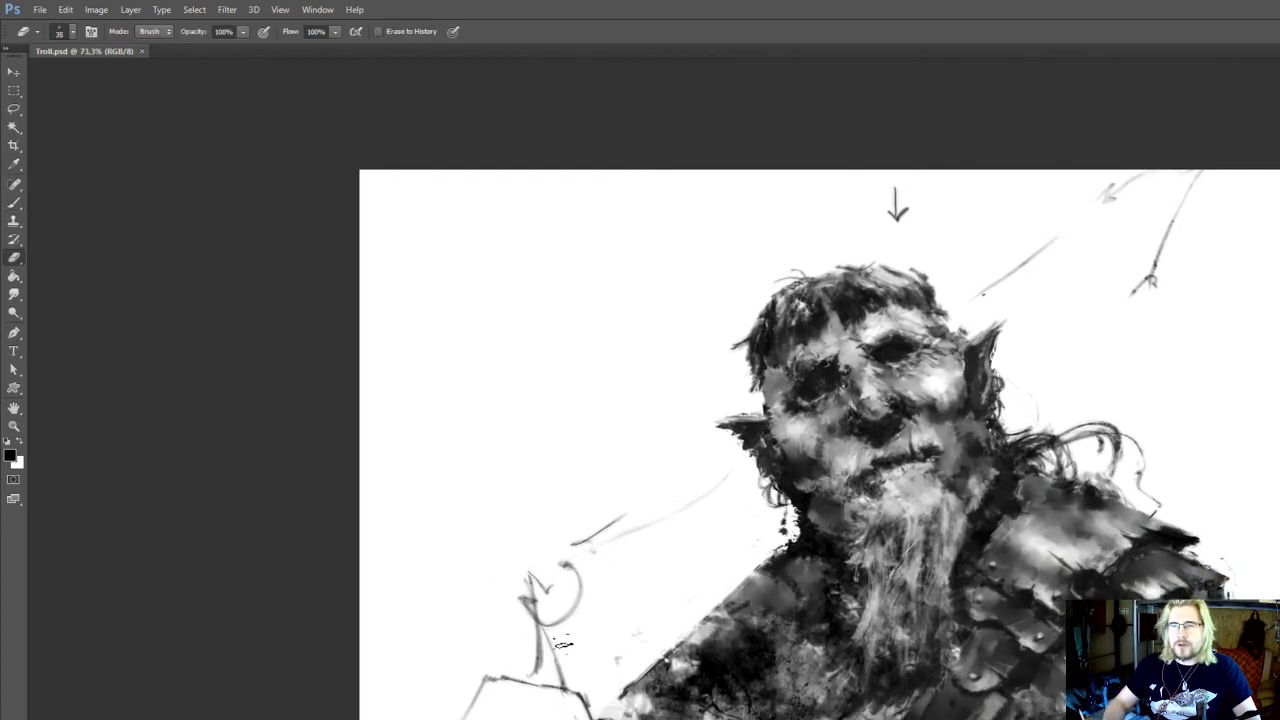
pyautogui.moveTo(537, 592); pyautogui.dragTo(545, 618)
pyautogui.press('b')
pyautogui.moveTo(536, 671); pyautogui.dragTo(532, 590)
pyautogui.press('e')
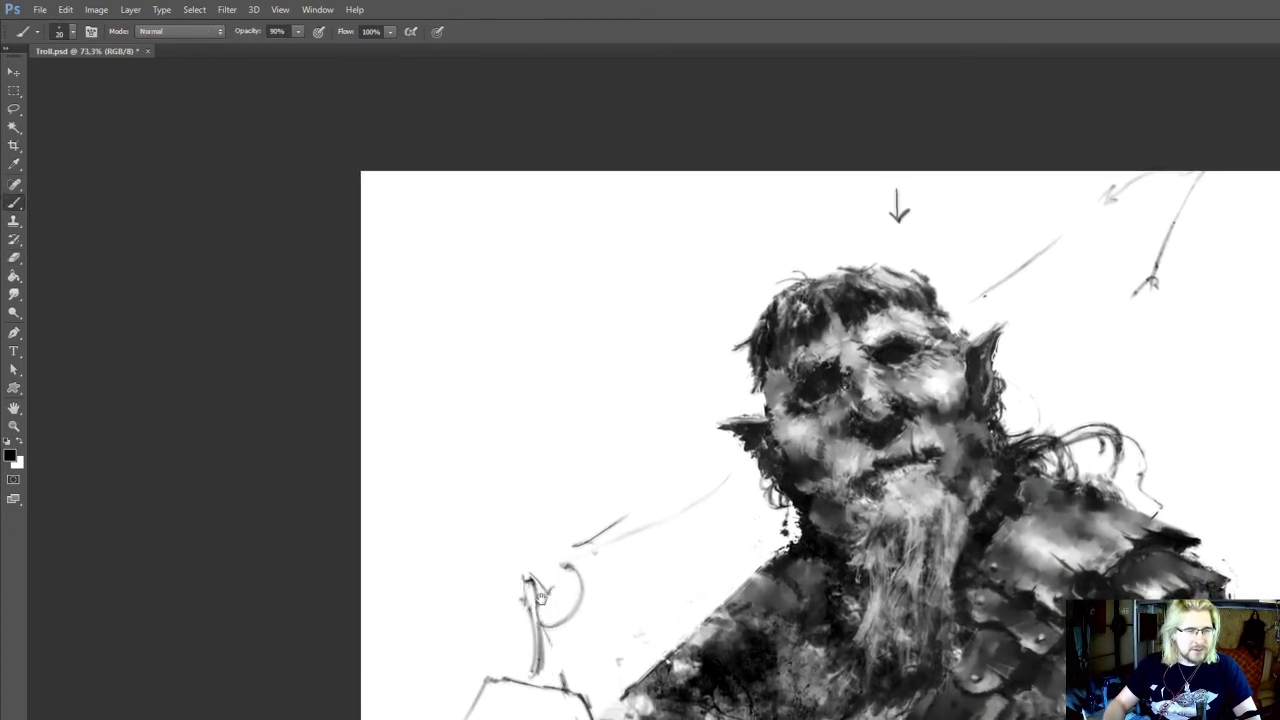
# Connect the small zigzag to the hooked curve with black strokes at 20 px and 90% opacity
pyautogui.press('b')
pyautogui.moveTo(555, 612); pyautogui.dragTo(586, 591)
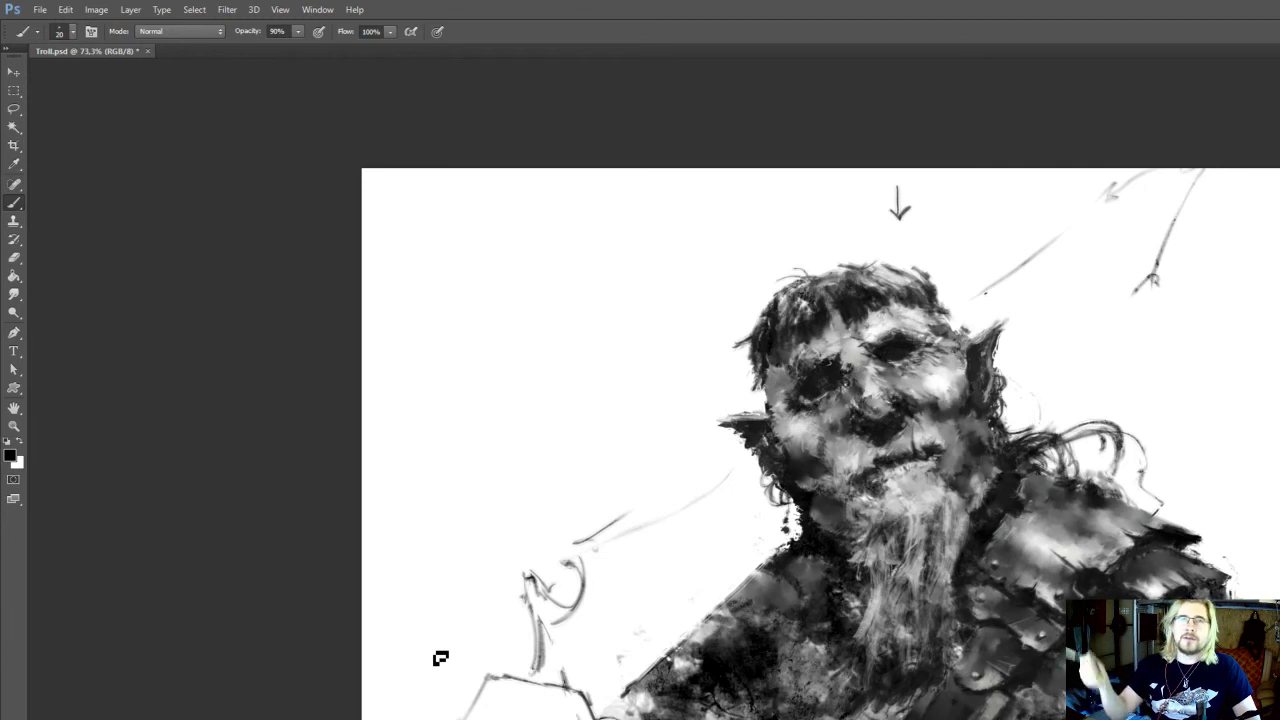
pyautogui.moveTo(518, 539); pyautogui.dragTo(533, 544)
pyautogui.press('e')
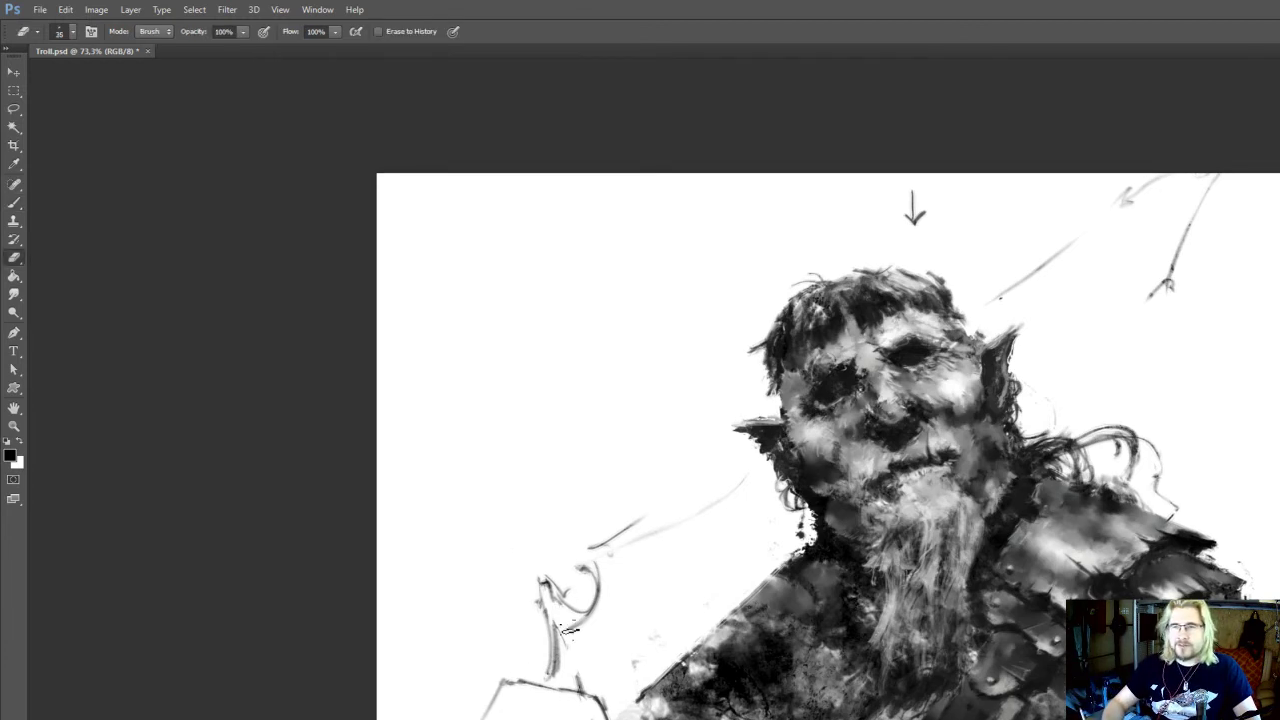
# Darken the tip of the stem and reinforce the diagonal guide lines above the hooked curve and beside the head with black
pyautogui.press('b')
pyautogui.moveTo(543, 596)
pyautogui.mouseDown()
pyautogui.moveTo(515, 658)
pyautogui.moveTo(646, 564)
pyautogui.mouseUp()
pyautogui.moveTo(902, 404); pyautogui.dragTo(869, 450)
pyautogui.moveTo(966, 388); pyautogui.dragTo(1082, 305)
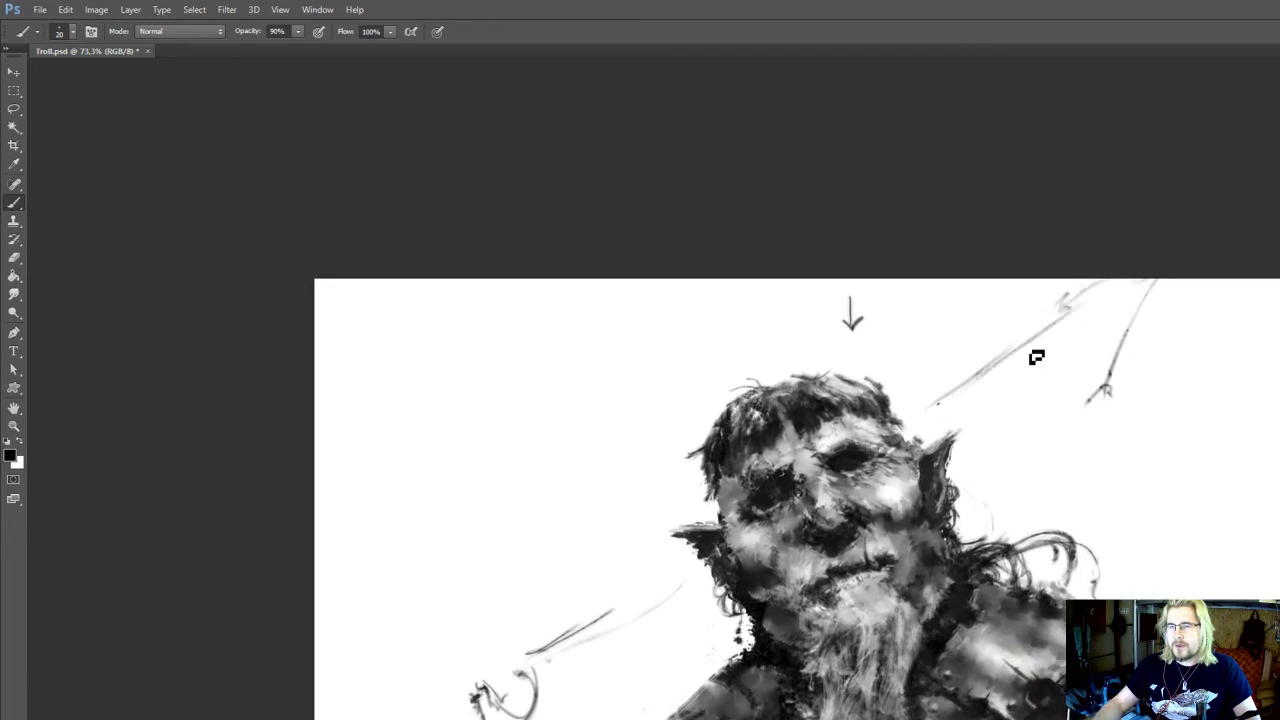
pyautogui.moveTo(624, 584); pyautogui.dragTo(671, 398)
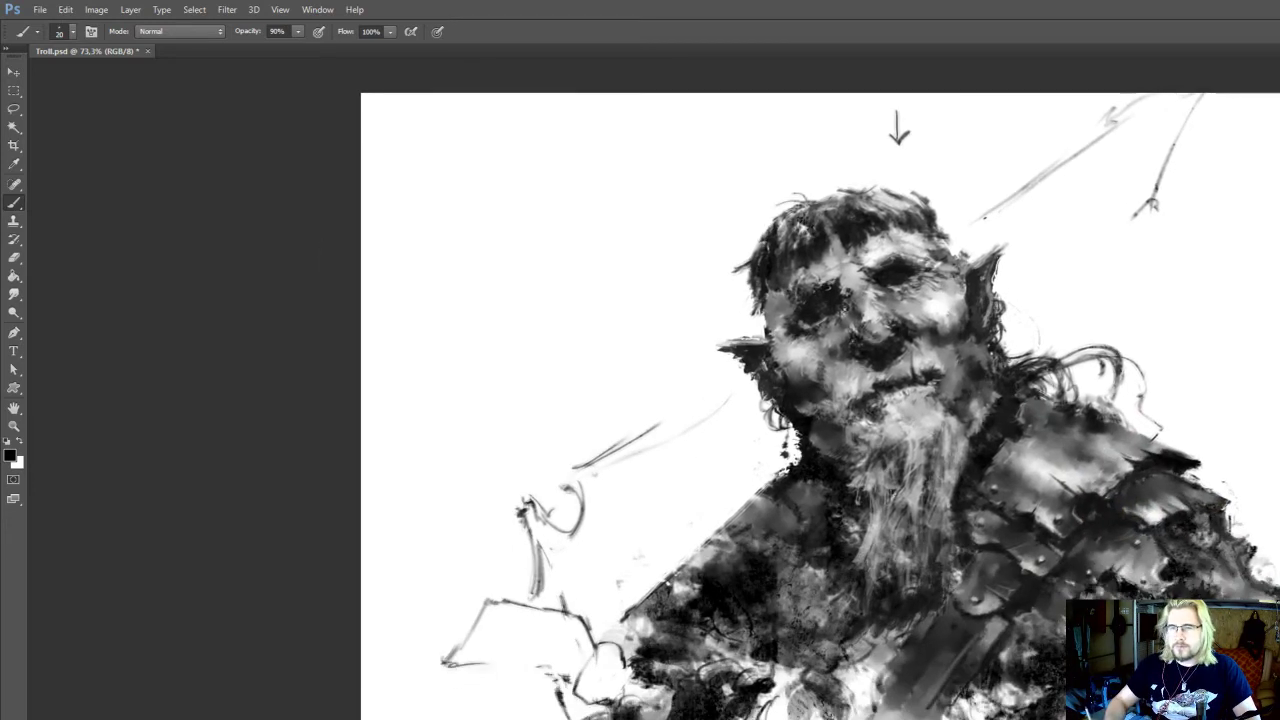
# Extend the angular outline beside the unarmoured arm downward with a black side edge and short inner strokes at 20 px
pyautogui.press('e')
pyautogui.moveTo(568, 704); pyautogui.dragTo(572, 718)
pyautogui.press('b')
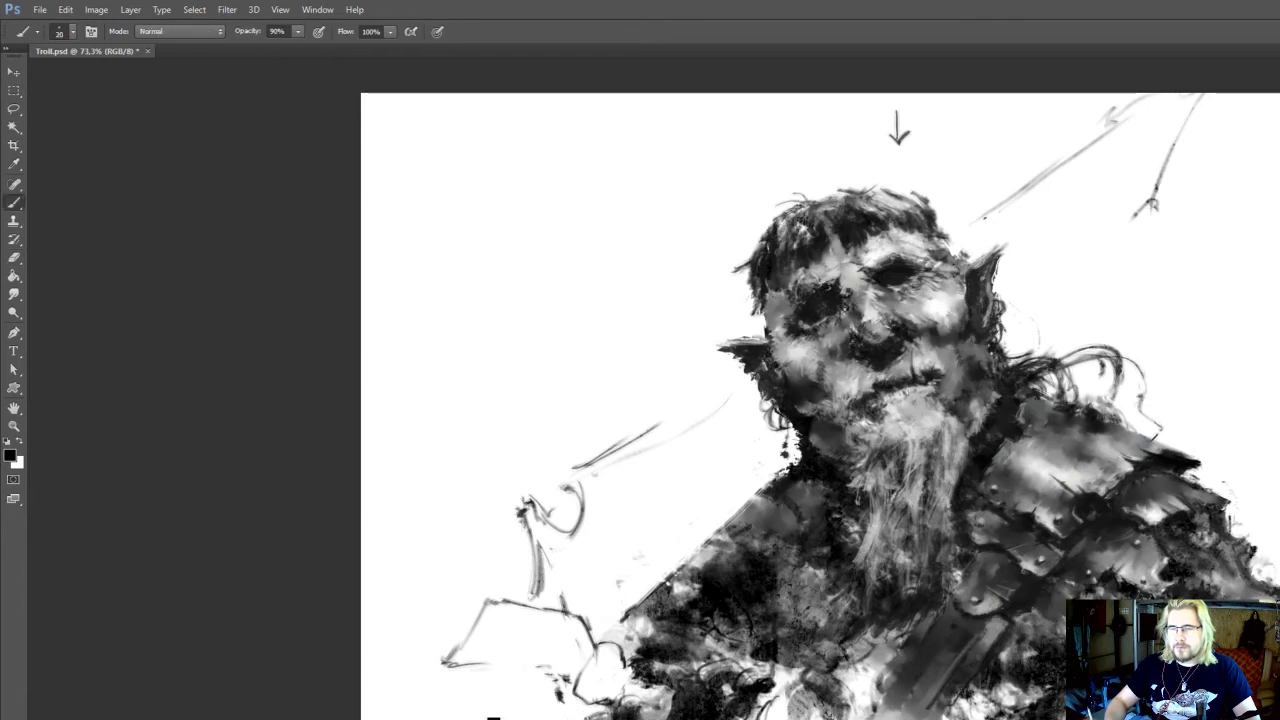
pyautogui.moveTo(492, 718); pyautogui.dragTo(504, 702)
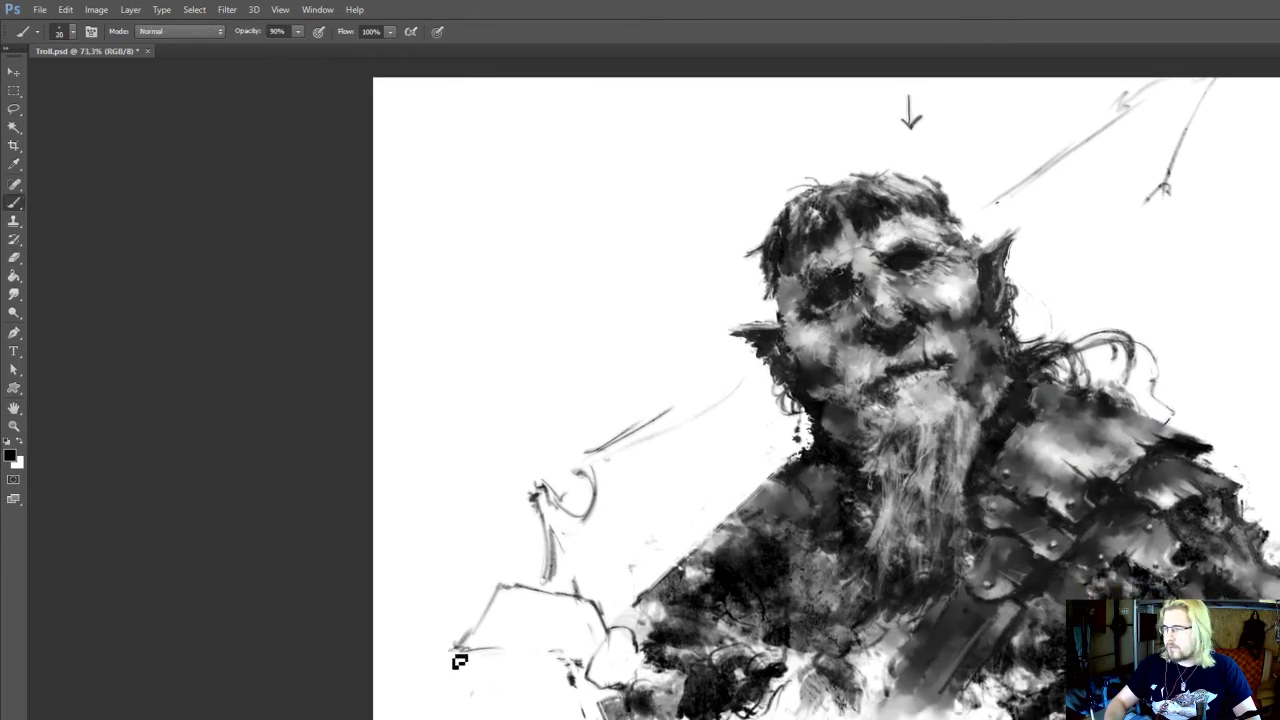
pyautogui.moveTo(449, 660); pyautogui.dragTo(451, 712)
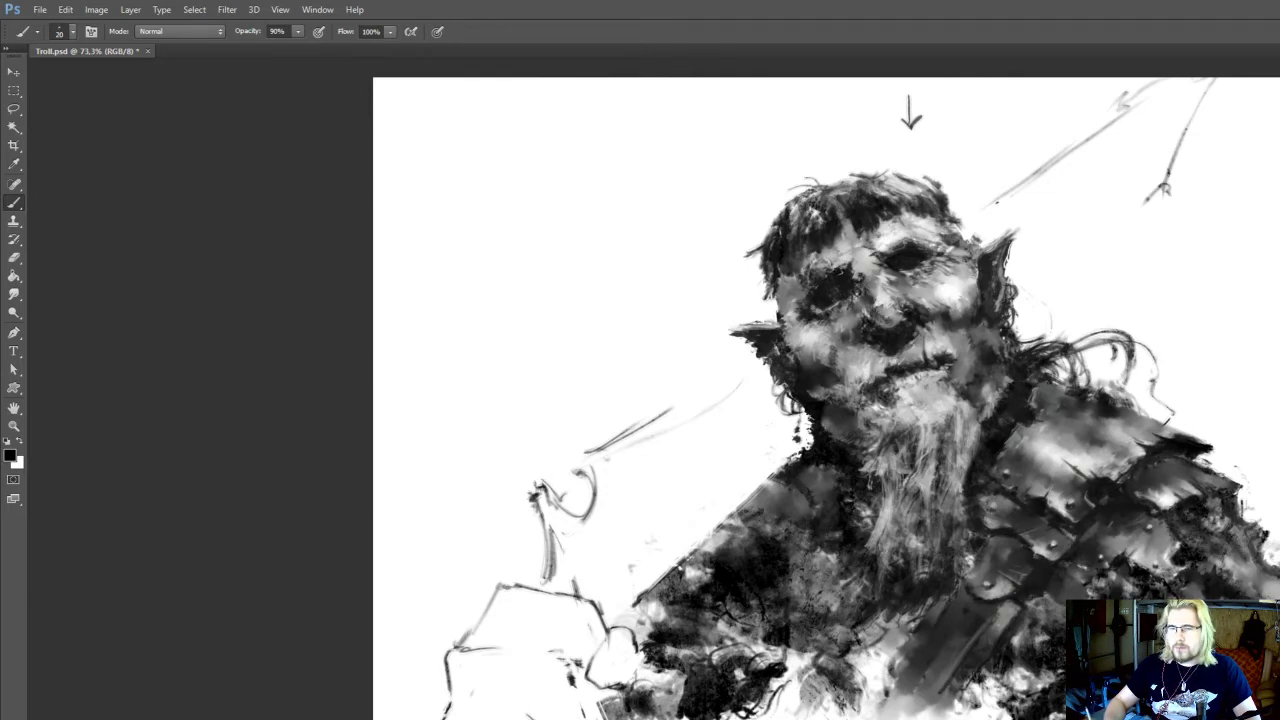
pyautogui.press('e')
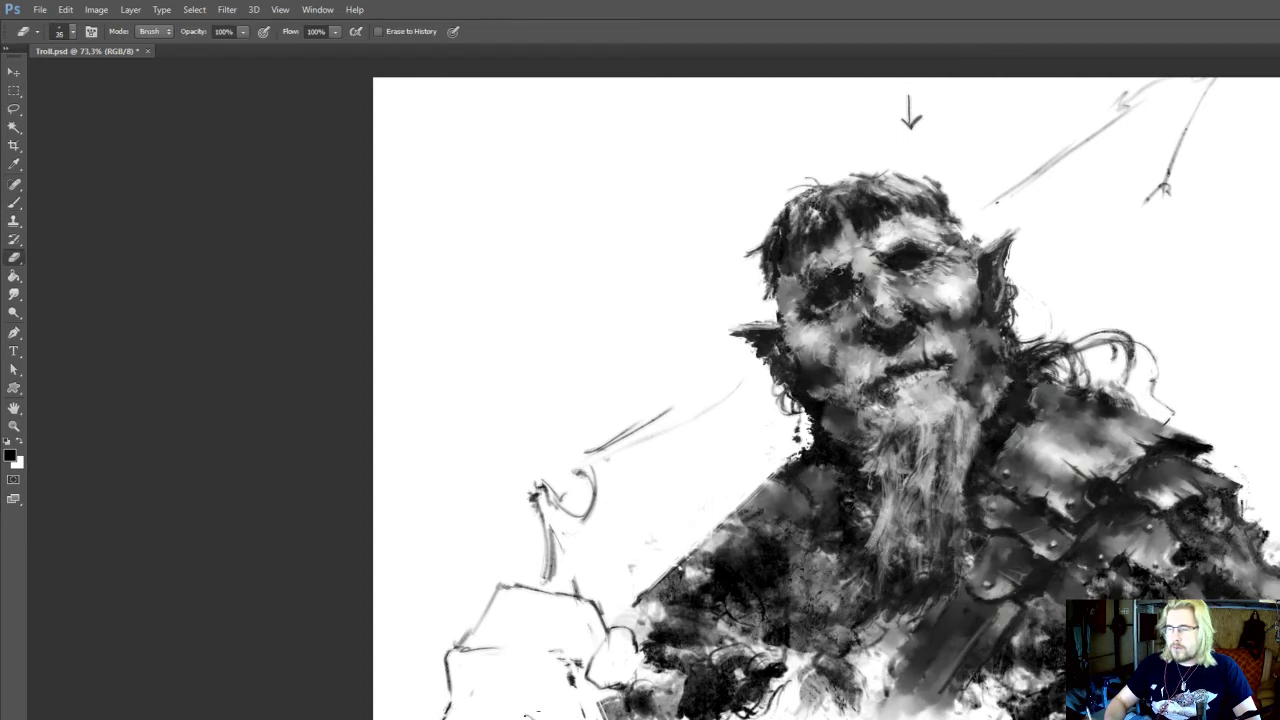
pyautogui.press('b')
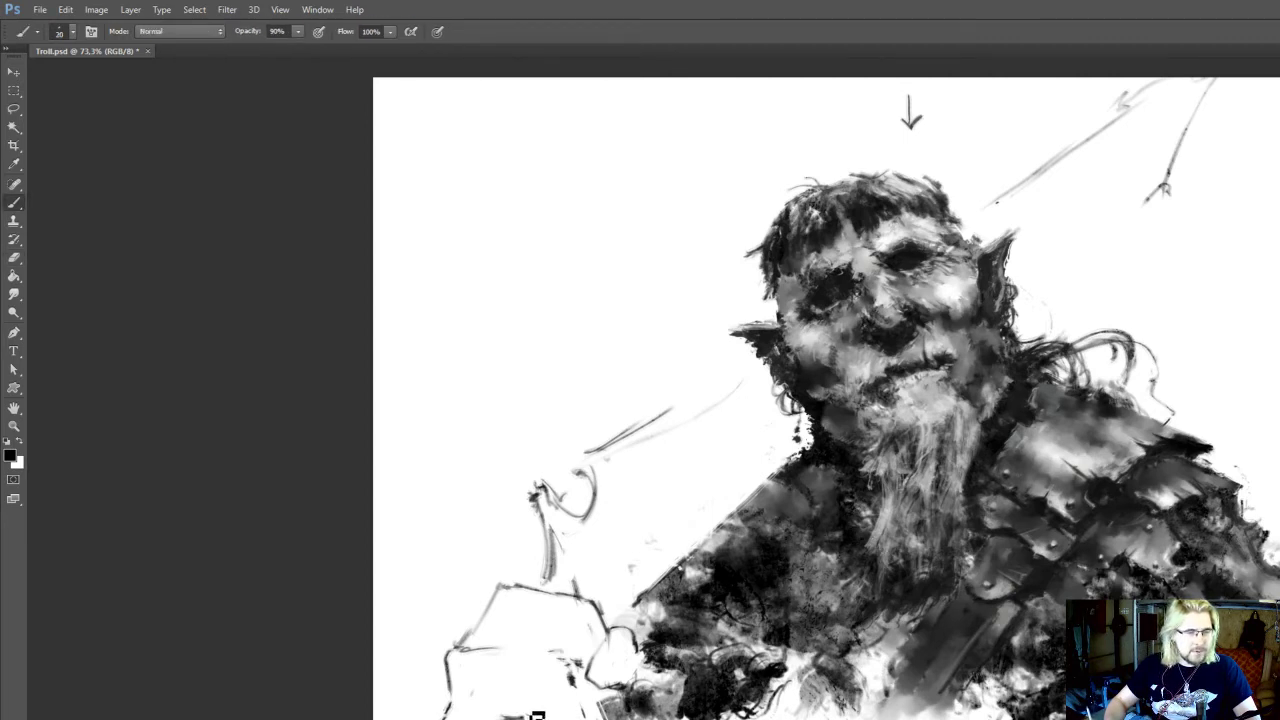
pyautogui.moveTo(537, 714); pyautogui.dragTo(545, 695)
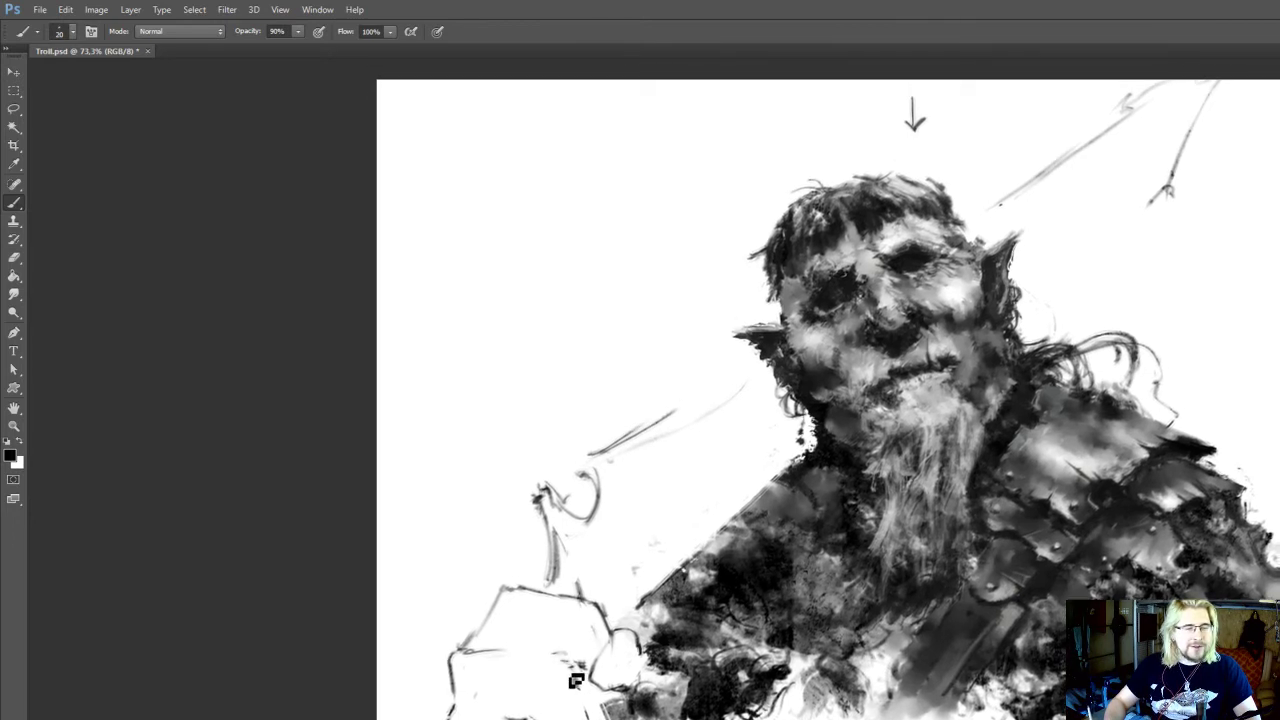
pyautogui.moveTo(558, 683); pyautogui.dragTo(552, 682)
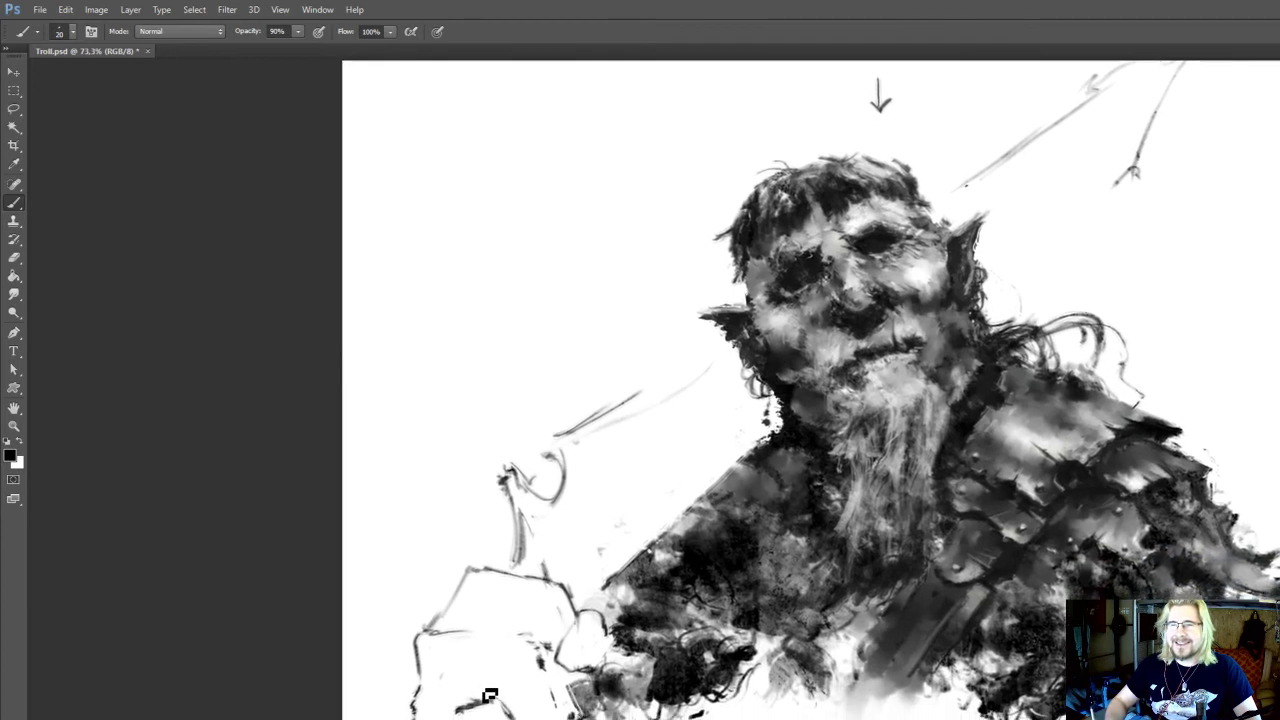
# Lasso the short dark strokes inside the angular outline, delete them and clear the selection
pyautogui.press('l')
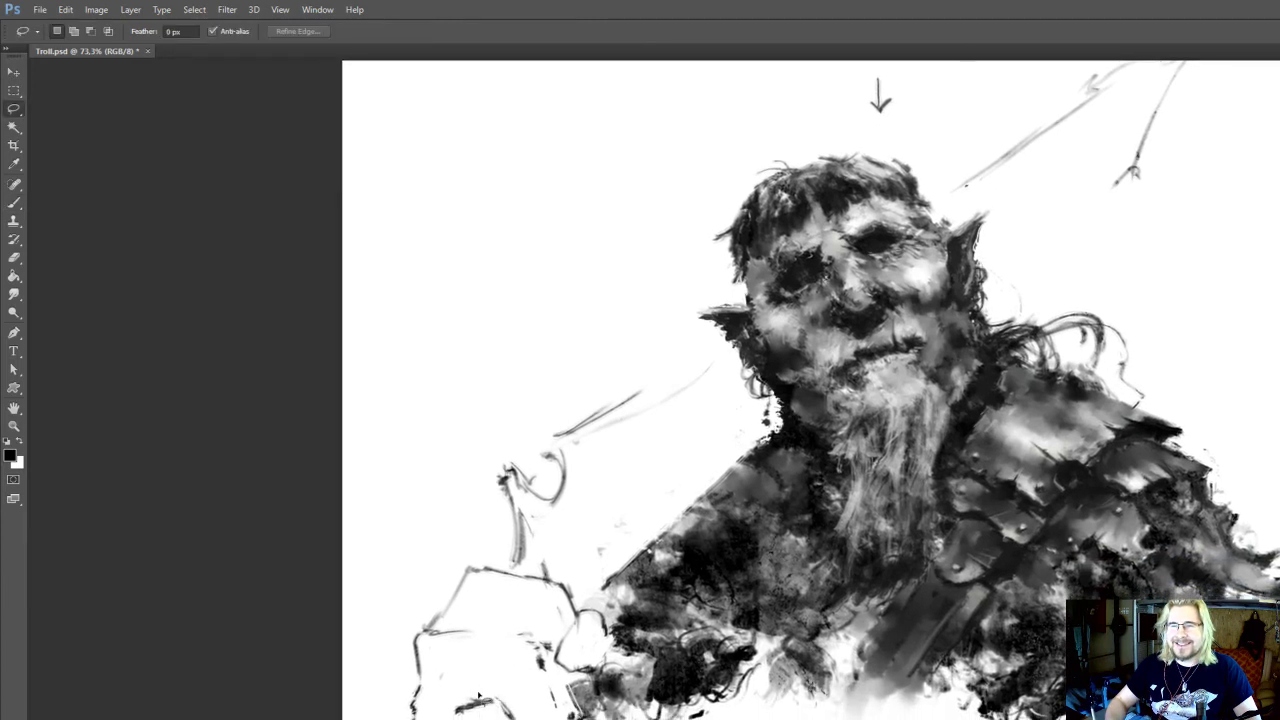
pyautogui.moveTo(478, 690); pyautogui.dragTo(514, 718)
pyautogui.press('Delete')
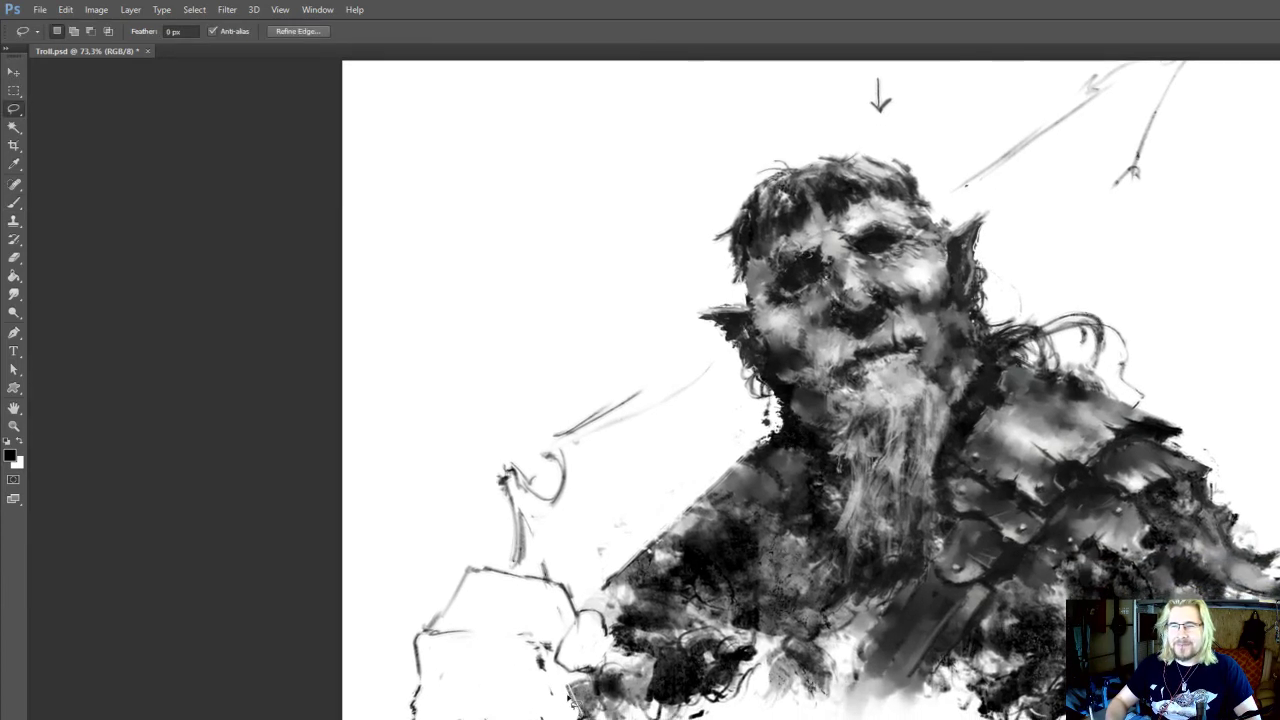
pyautogui.hotkey('ctrl', 'd')
# Redraw the inner contour lines of the angular outline with black strokes at 20 px and 90% opacity
pyautogui.press('b')
pyautogui.moveTo(546, 670)
pyautogui.mouseDown()
pyautogui.moveTo(541, 711)
pyautogui.moveTo(578, 673)
pyautogui.mouseUp()
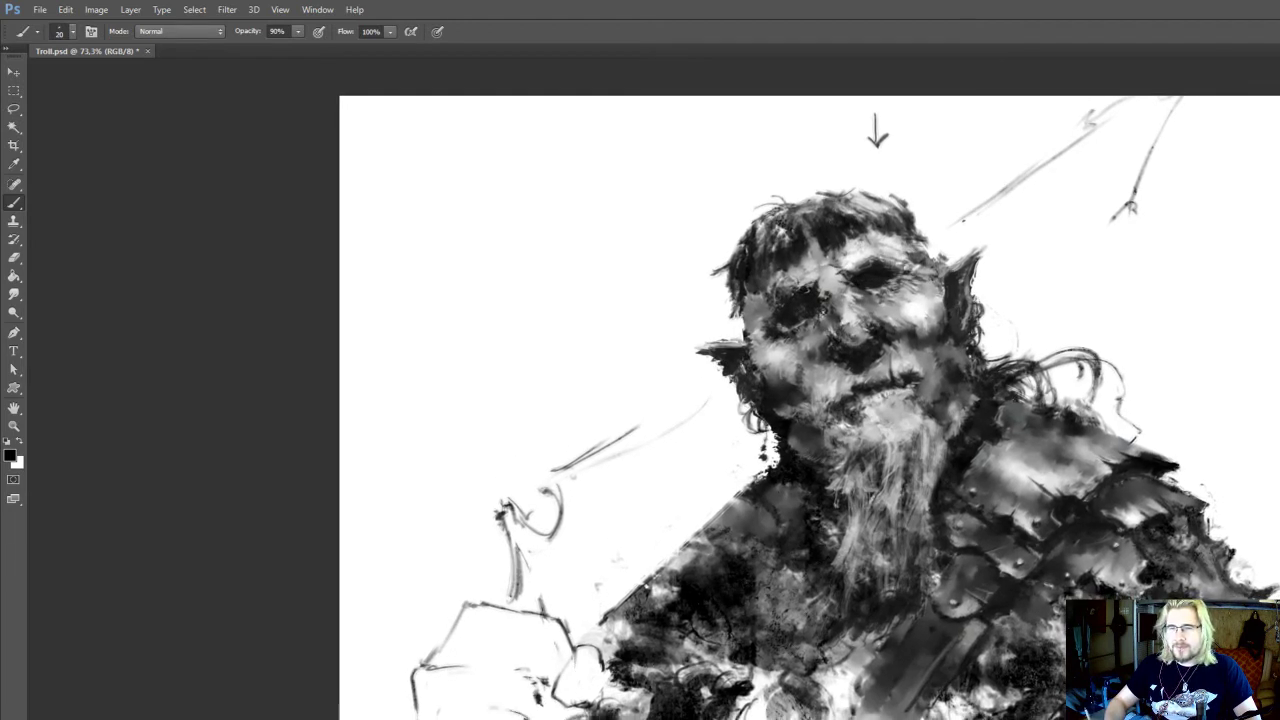
pyautogui.moveTo(578, 690); pyautogui.dragTo(595, 664)
pyautogui.press('e')
pyautogui.press('b')
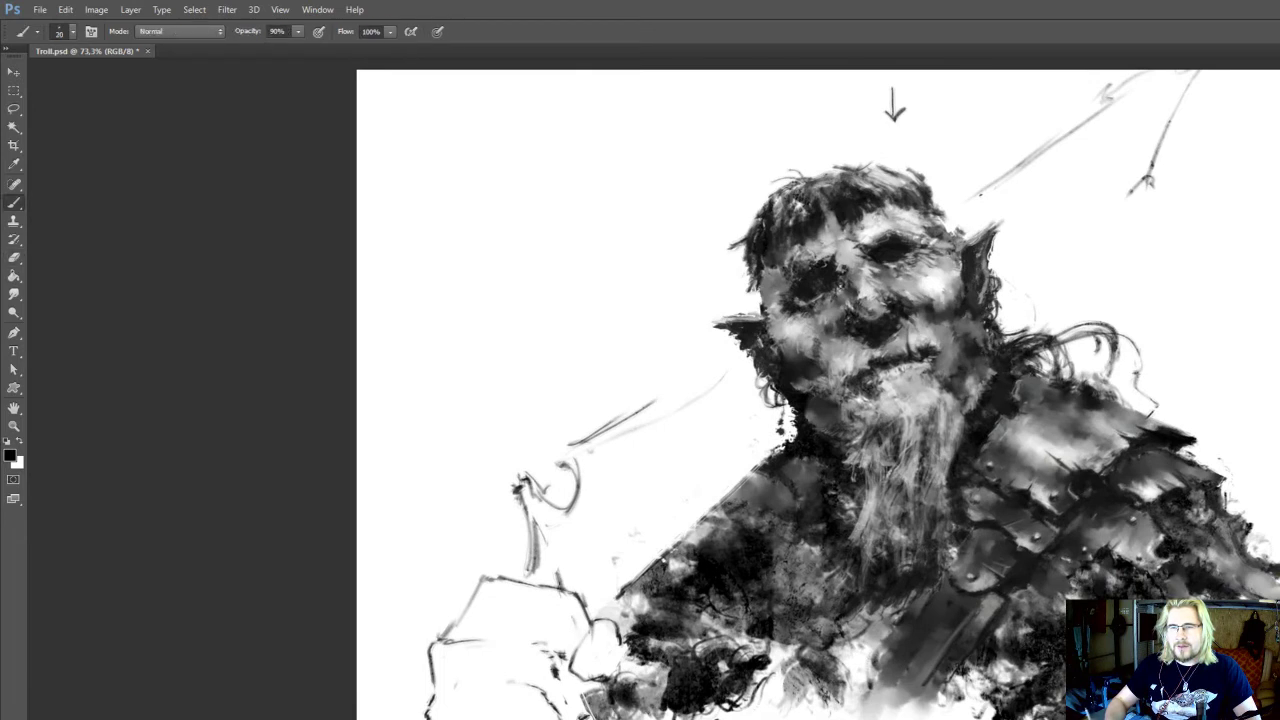
pyautogui.press('e')
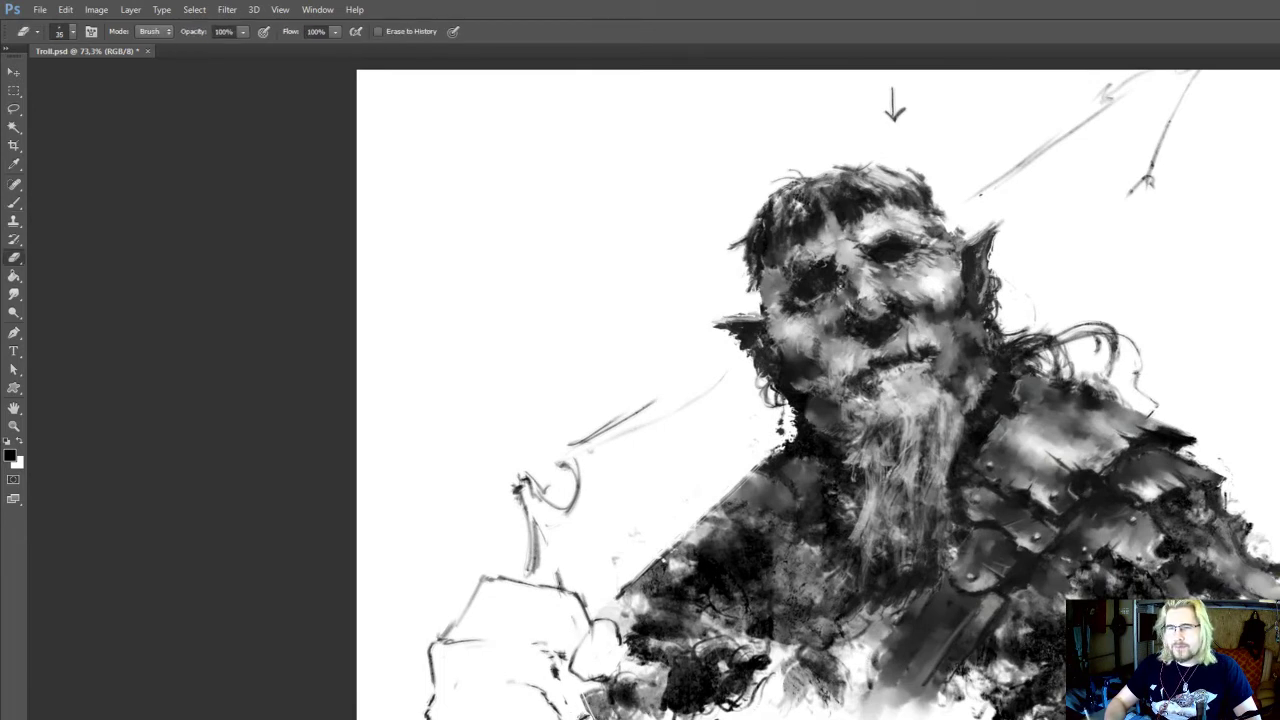
pyautogui.press('b')
pyautogui.press('e')
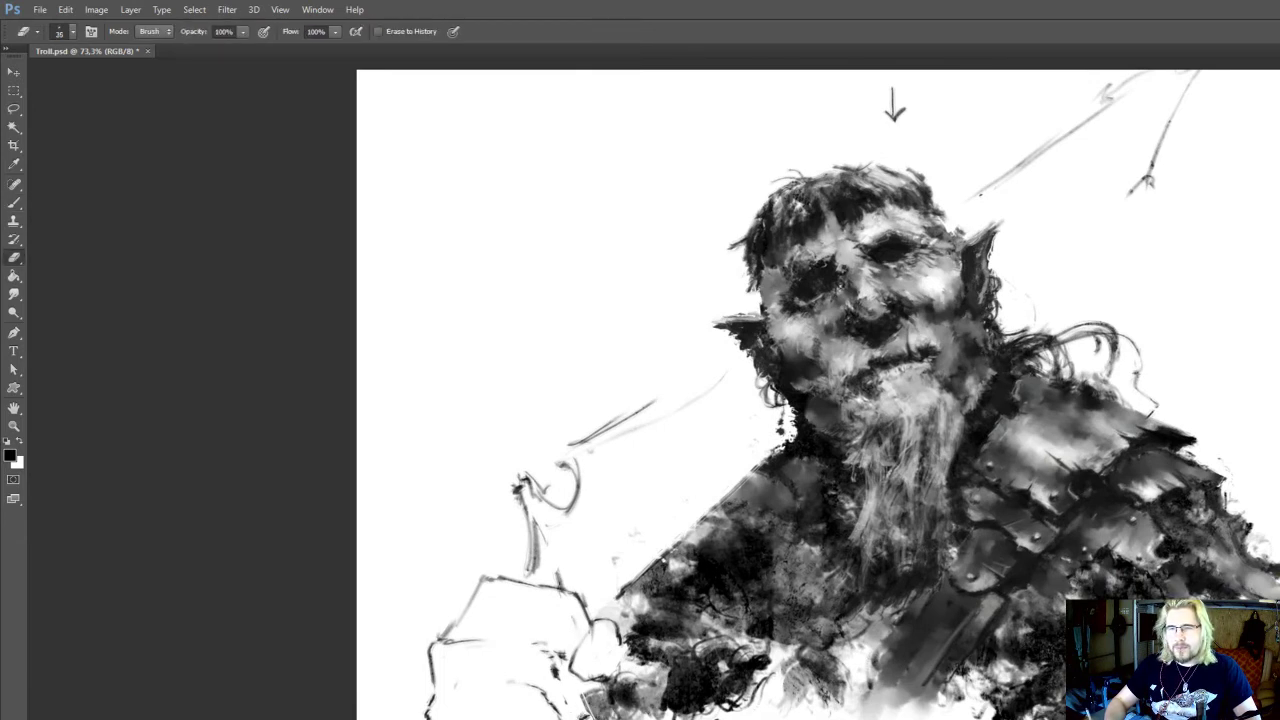
pyautogui.press('b')
pyautogui.moveTo(473, 647)
pyautogui.mouseDown()
pyautogui.moveTo(520, 708)
pyautogui.moveTo(535, 665)
pyautogui.mouseUp()
# Lasso the angular outline, rotate it 12.61°, move it up and away from the body, and clear the selection
pyautogui.press('l')
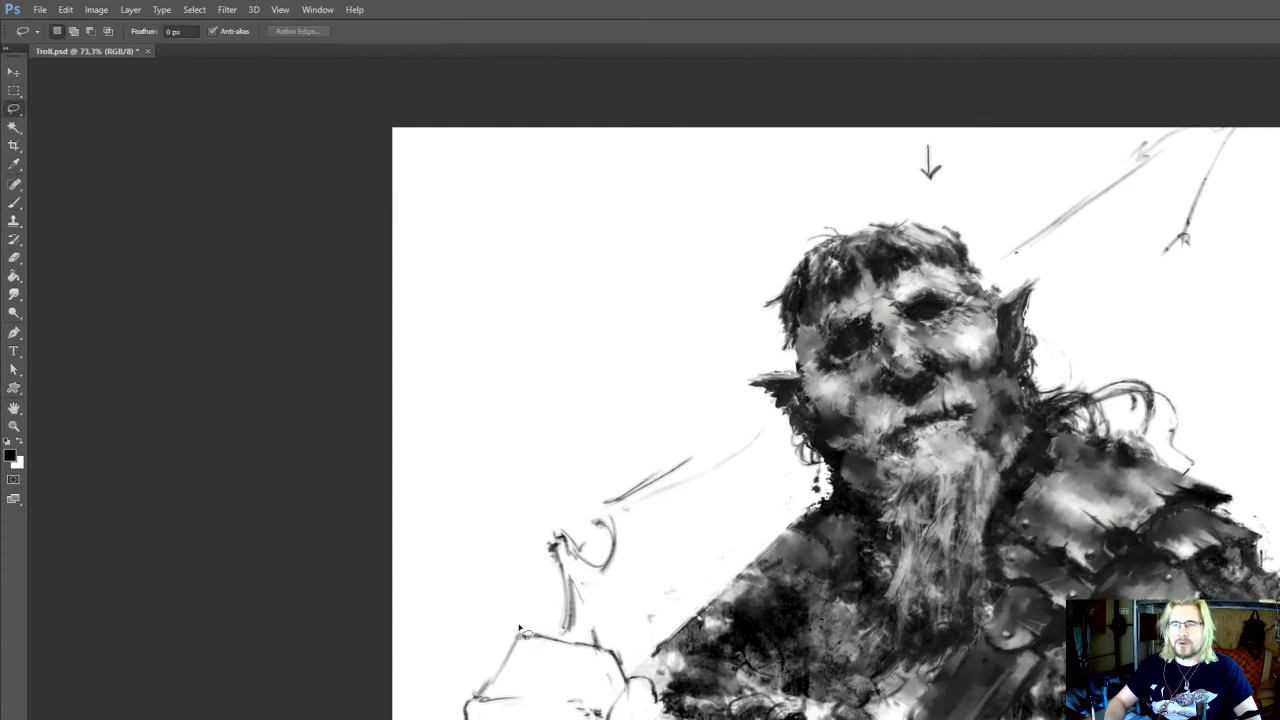
pyautogui.moveTo(513, 622); pyautogui.dragTo(435, 719)
pyautogui.moveTo(645, 656); pyautogui.dragTo(617, 629)
pyautogui.hotkey('ctrl', 't')
pyautogui.moveTo(692, 640); pyautogui.dragTo(712, 673)
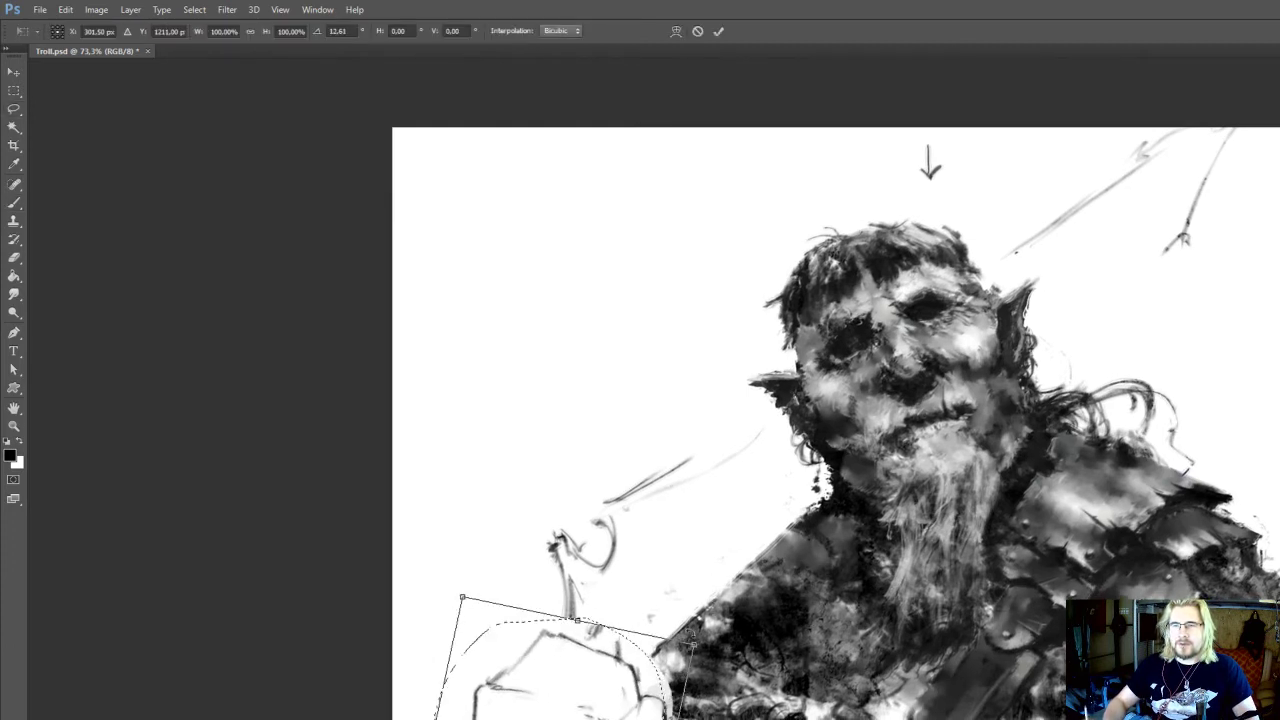
pyautogui.moveTo(616, 699); pyautogui.dragTo(581, 681)
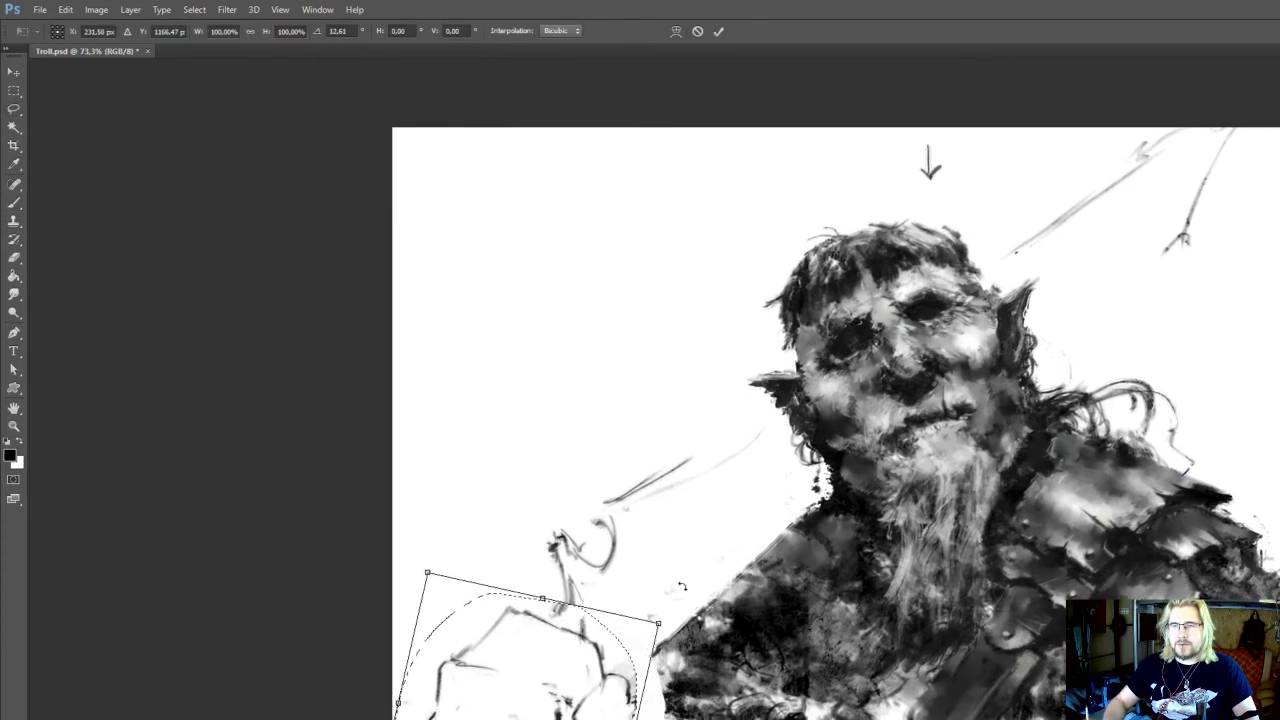
pyautogui.press('Return')
pyautogui.hotkey('ctrl', 'd')
# Add black strokes around the gap between the moved outline and the unarmoured arm at 60 px and 90% opacity
pyautogui.moveTo(713, 646); pyautogui.dragTo(749, 574)
pyautogui.press('b')
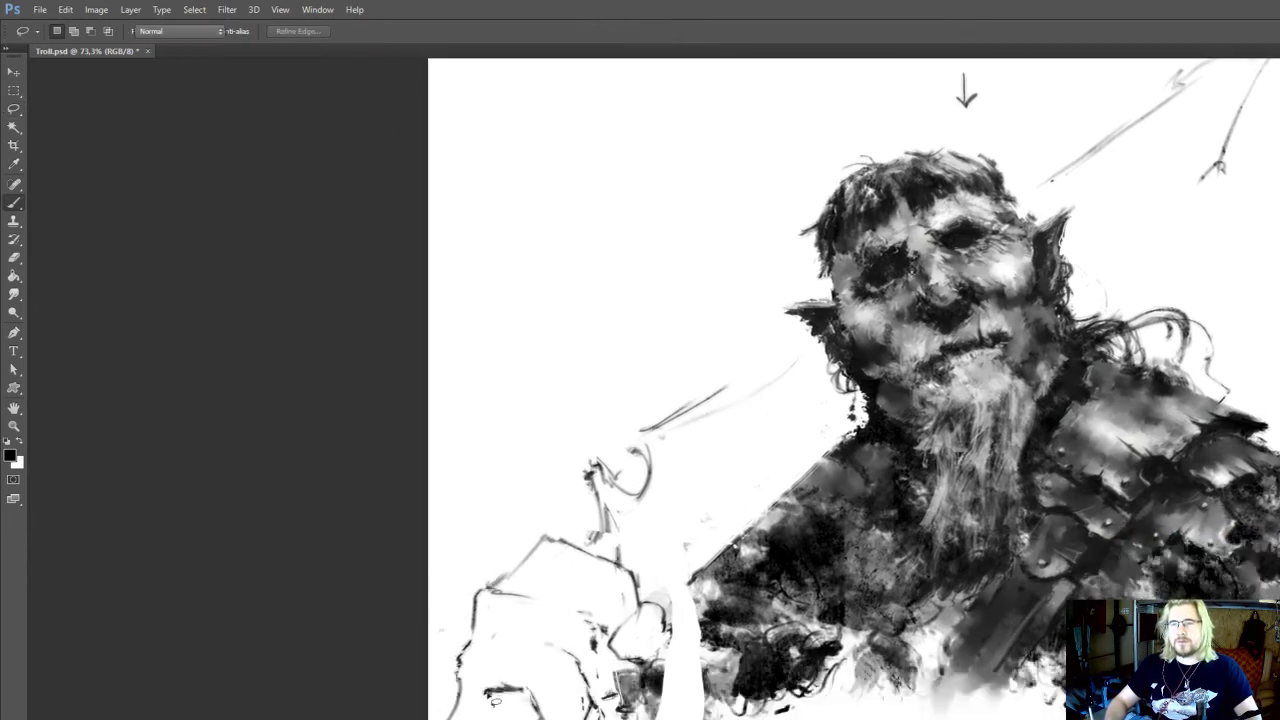
pyautogui.moveTo(509, 698); pyautogui.dragTo(400, 719)
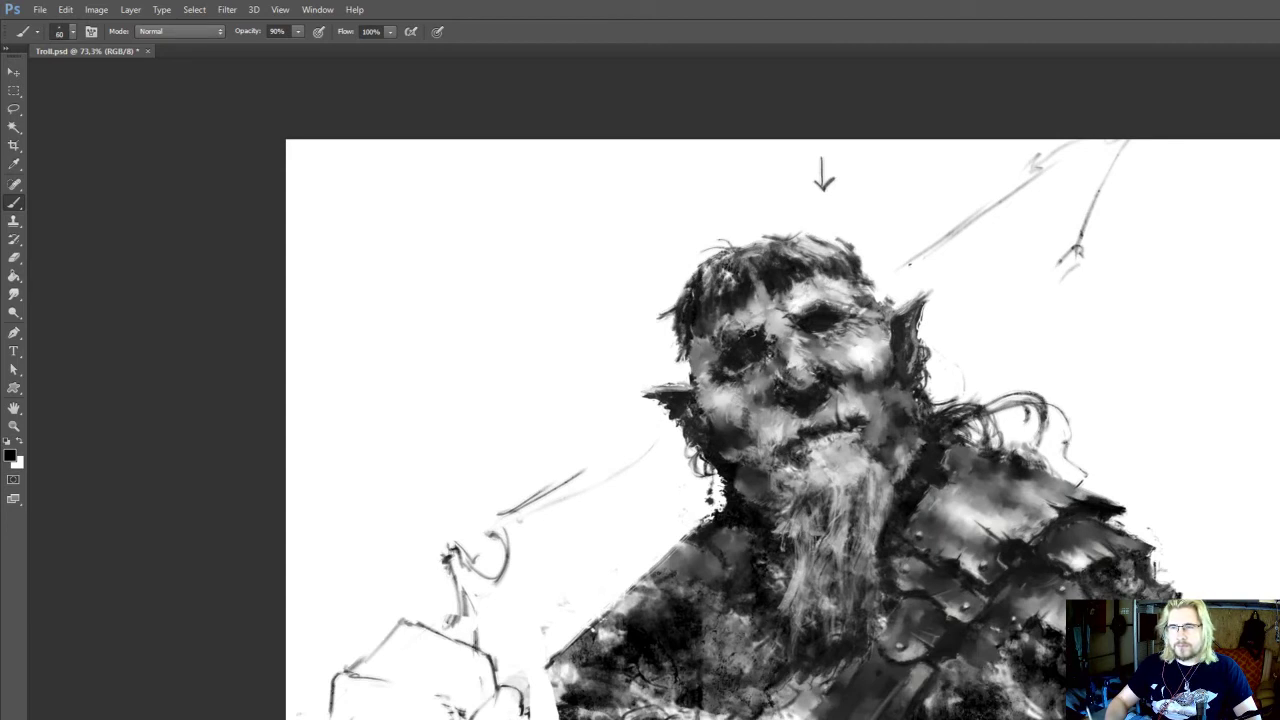
pyautogui.moveTo(560, 716)
pyautogui.mouseDown()
pyautogui.moveTo(547, 702)
pyautogui.moveTo(486, 716)
pyautogui.mouseUp()
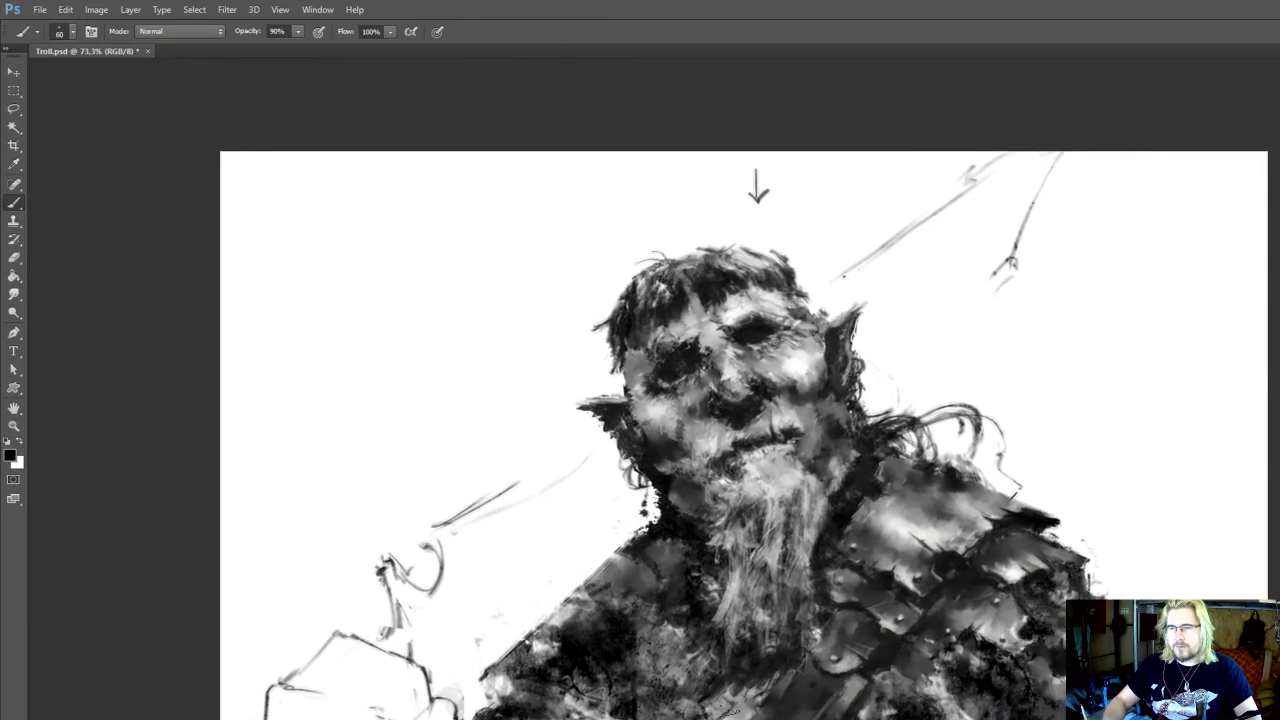
# Paint sampled grey tones onto the chest between the beard and the unarmoured shoulder at 60 px and 90% opacity
pyautogui.press('alt')
pyautogui.keyDown('alt'); pyautogui.click(744, 708); pyautogui.keyUp('alt')
pyautogui.moveTo(736, 708); pyautogui.dragTo(718, 718)
pyautogui.moveTo(686, 677)
pyautogui.mouseDown()
pyautogui.moveTo(664, 702)
pyautogui.moveTo(680, 665)
pyautogui.mouseUp()
pyautogui.press('alt')
pyautogui.keyDown('alt'); pyautogui.click(676, 668); pyautogui.keyUp('alt')
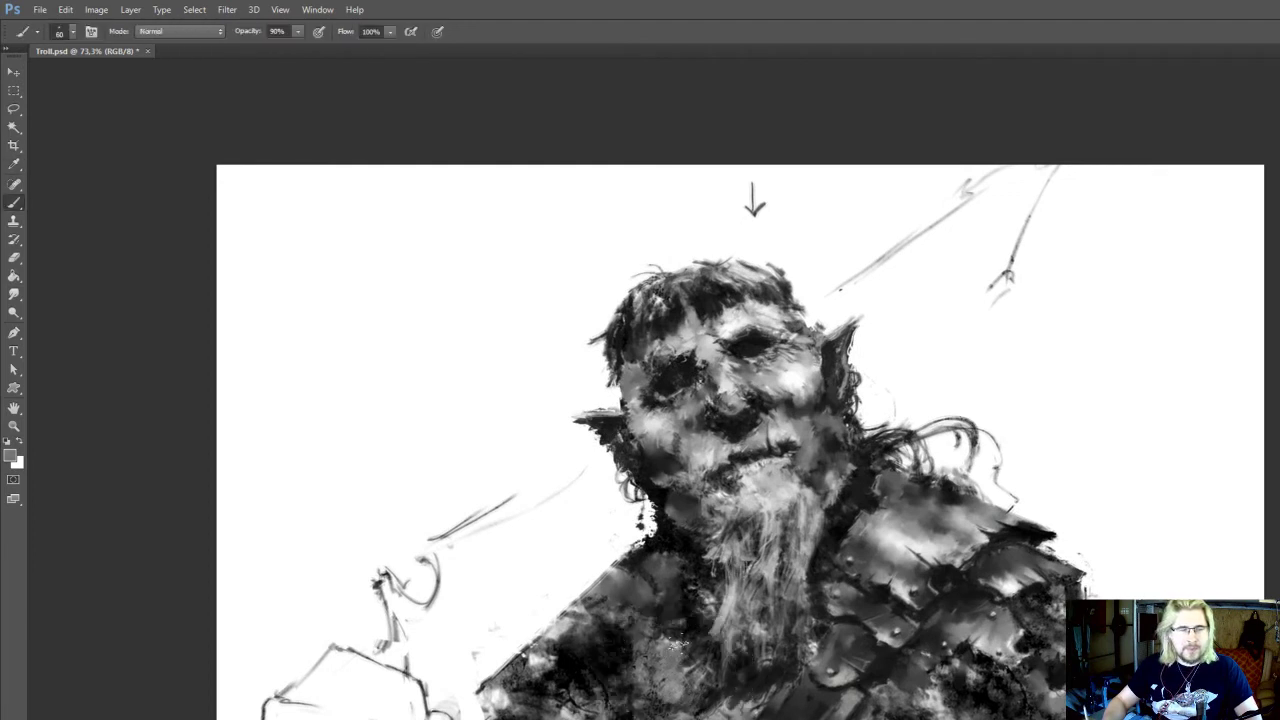
pyautogui.moveTo(685, 608); pyautogui.dragTo(677, 651)
pyautogui.moveTo(662, 695); pyautogui.dragTo(634, 708)
pyautogui.keyDown('alt'); pyautogui.click(648, 690); pyautogui.keyUp('alt')
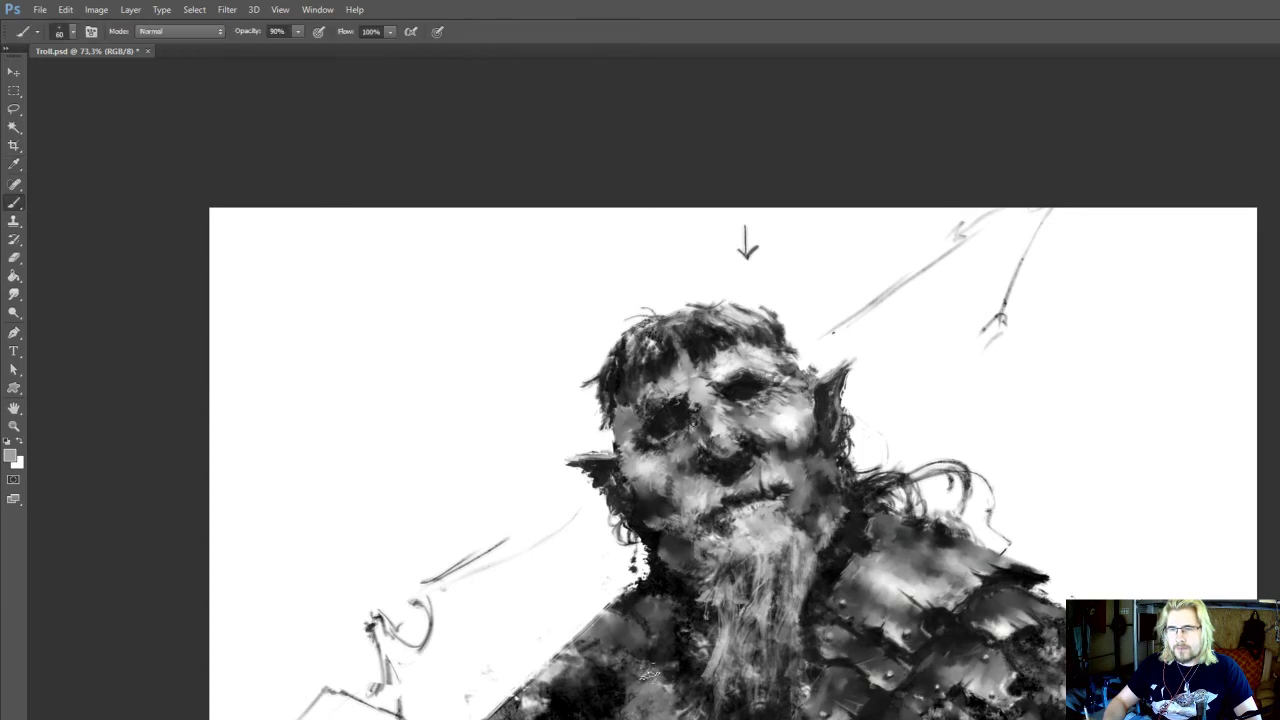
pyautogui.moveTo(660, 654)
pyautogui.mouseDown()
pyautogui.moveTo(643, 626)
pyautogui.moveTo(678, 651)
pyautogui.moveTo(640, 628)
pyautogui.mouseUp()
# Touch up the loose line ends above the armoured shoulder with sampled near-black at 25 px and 90% opacity
pyautogui.moveTo(858, 623); pyautogui.dragTo(838, 646)
pyautogui.keyDown('alt'); pyautogui.click(816, 530); pyautogui.keyUp('alt')
pyautogui.press('[')
pyautogui.press('[')
pyautogui.press('[')
pyautogui.press('[')
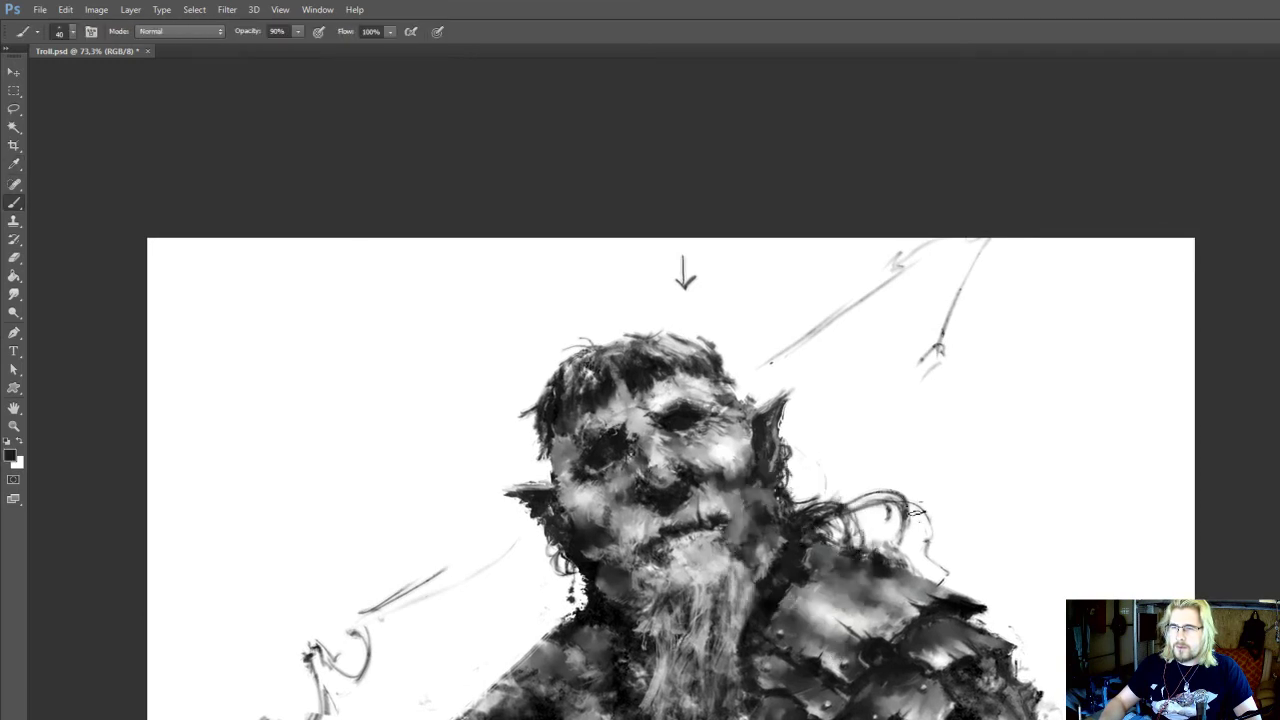
pyautogui.press('[')
pyautogui.press('[')
pyautogui.moveTo(942, 573); pyautogui.dragTo(909, 546)
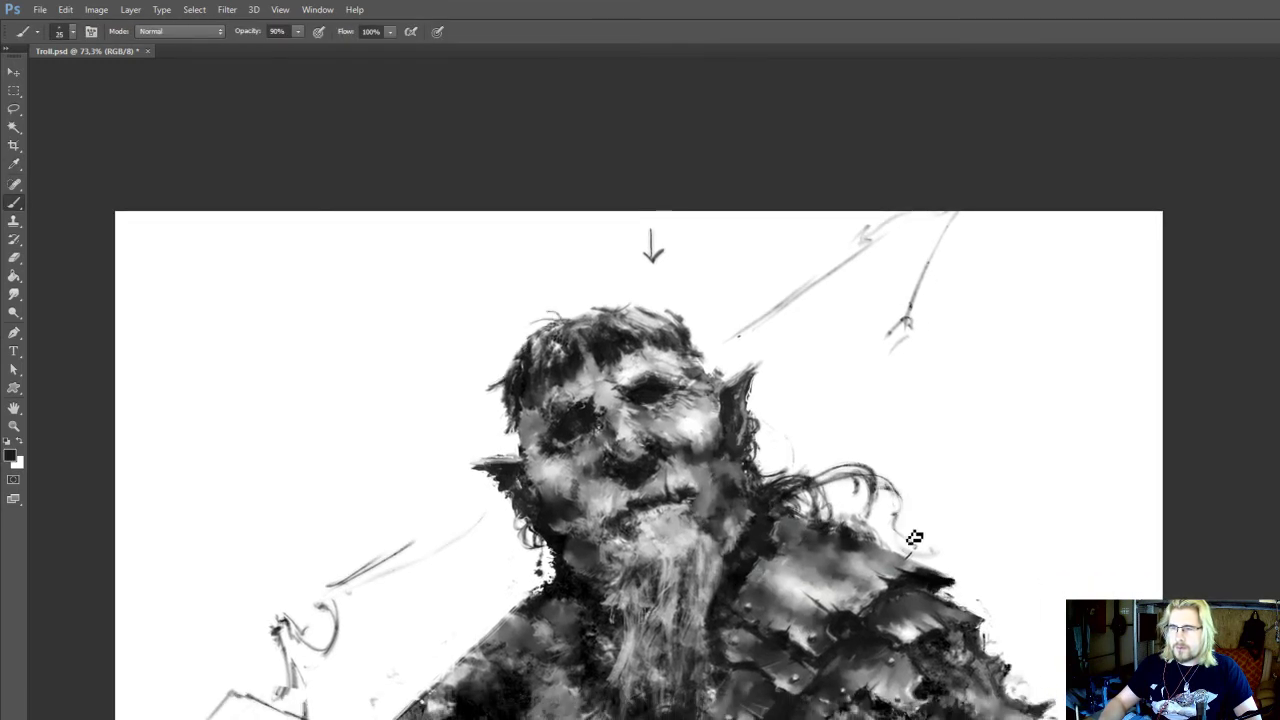
pyautogui.moveTo(928, 667); pyautogui.dragTo(878, 526)
pyautogui.keyDown('alt'); pyautogui.click(902, 592); pyautogui.keyUp('alt')
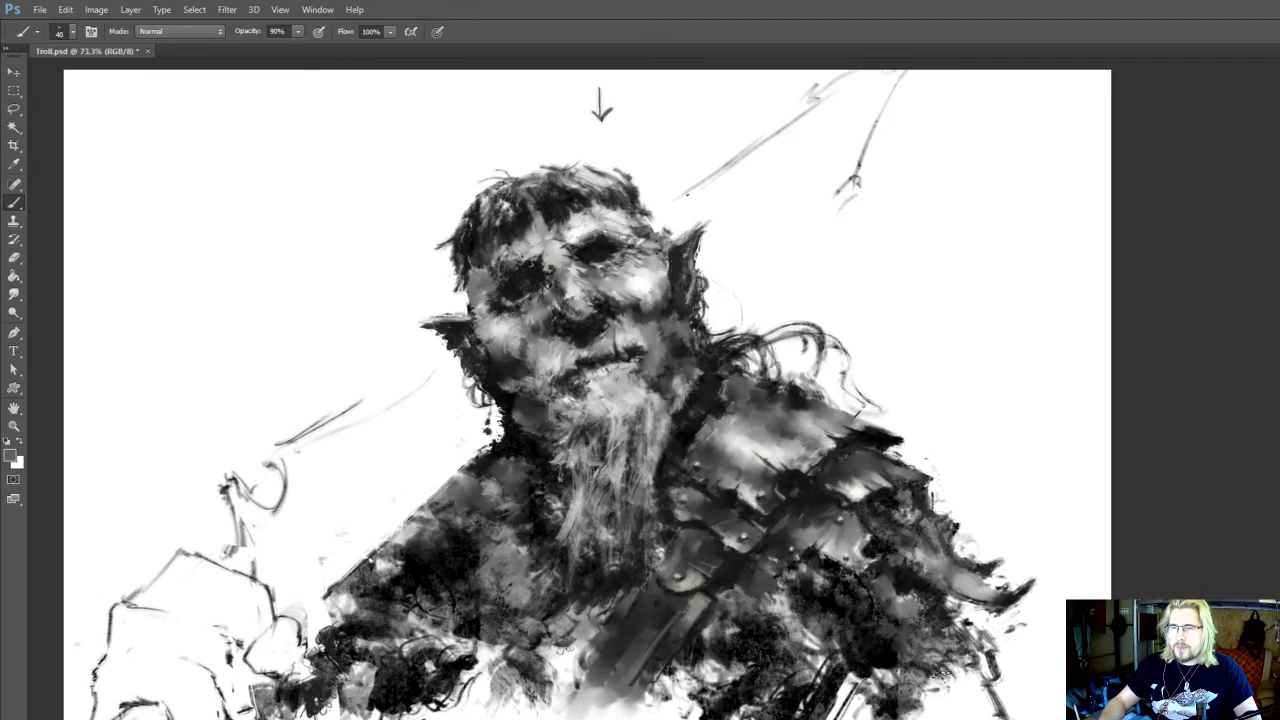
# Touch up the ragged lower chest beside the strap with black at 50 px and the Eraser at 35 px
pyautogui.keyDown('alt'); pyautogui.click(883, 650); pyautogui.keyUp('alt')
pyautogui.moveTo(890, 671); pyautogui.dragTo(970, 704)
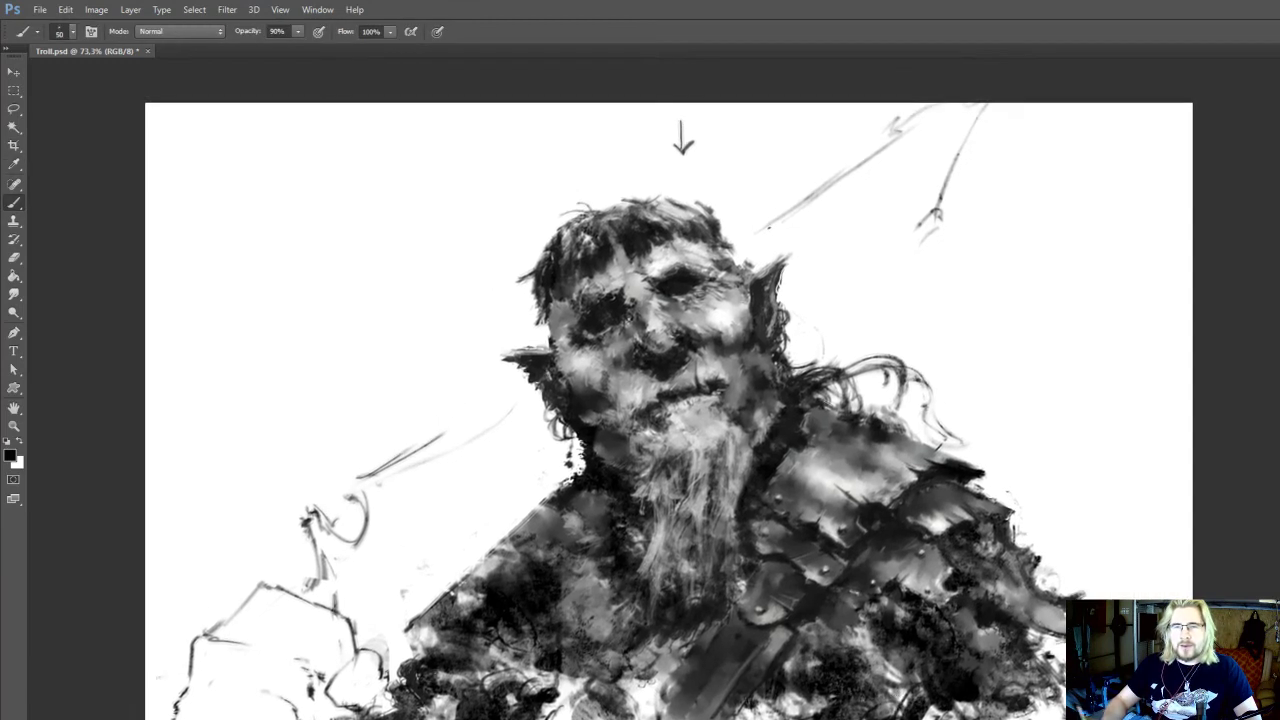
pyautogui.press('b')
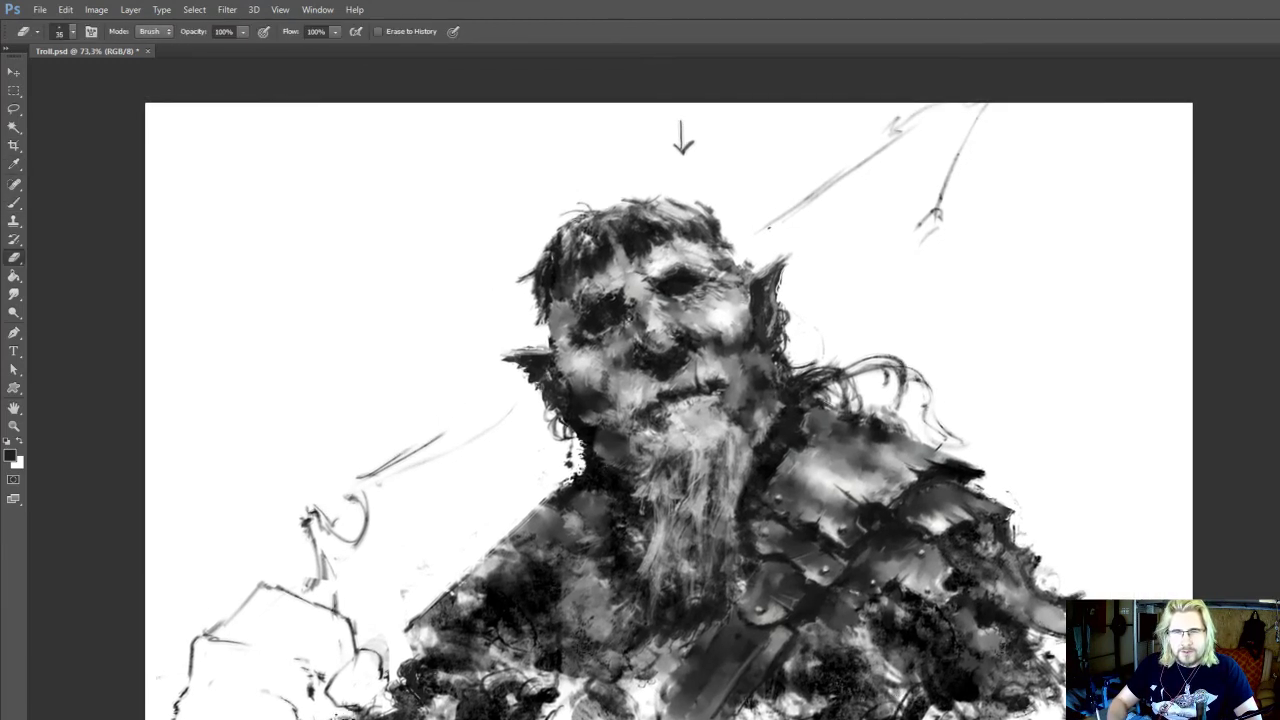
pyautogui.press('i')
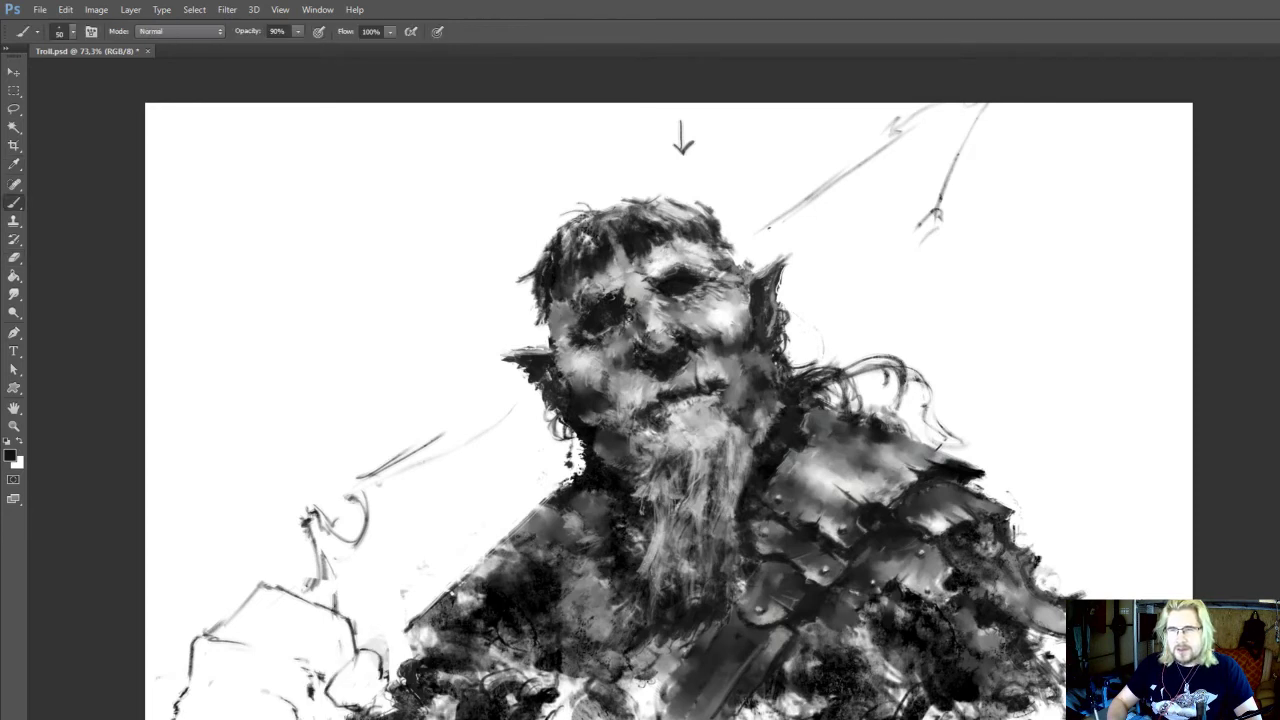
pyautogui.press('e')
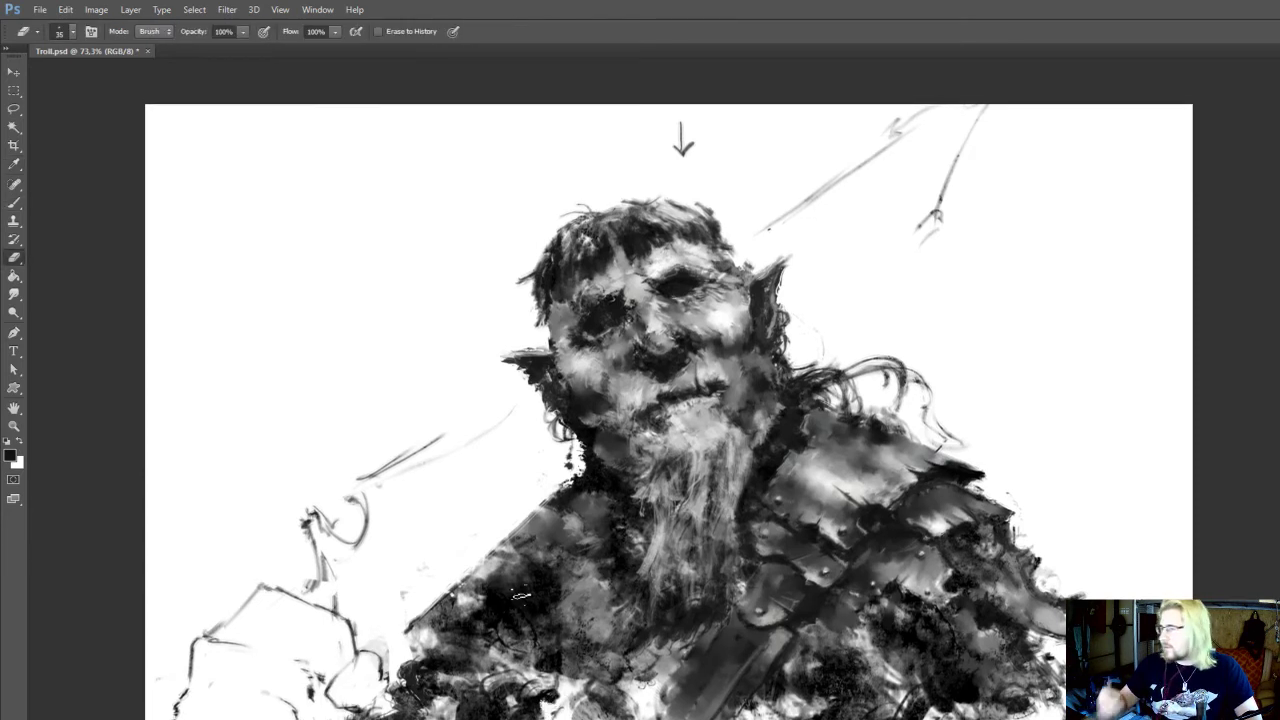
pyautogui.moveTo(598, 652)
pyautogui.mouseDown()
pyautogui.moveTo(606, 668)
pyautogui.moveTo(604, 654)
pyautogui.mouseUp()
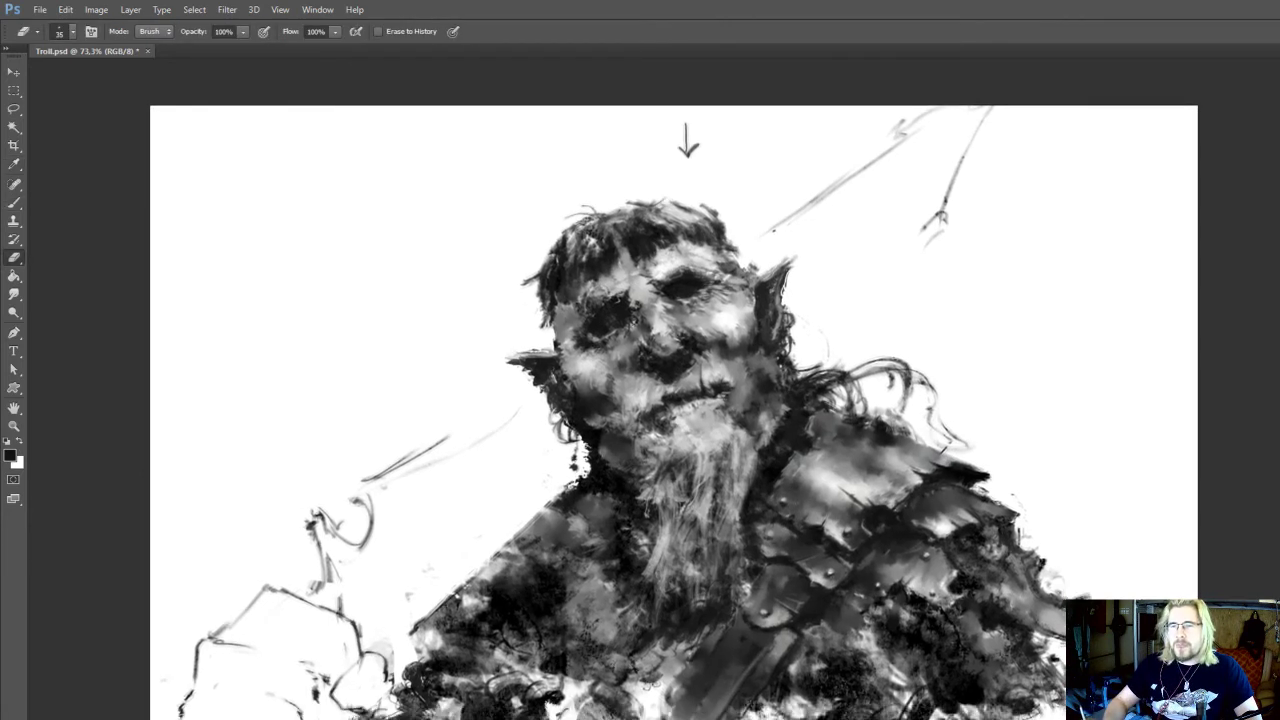
# Paint sampled near-black along the diagonal strap and the shoulder plate edges at 80 px and 90% opacity
pyautogui.press('i')
pyautogui.click(693, 642)
pyautogui.press('b')
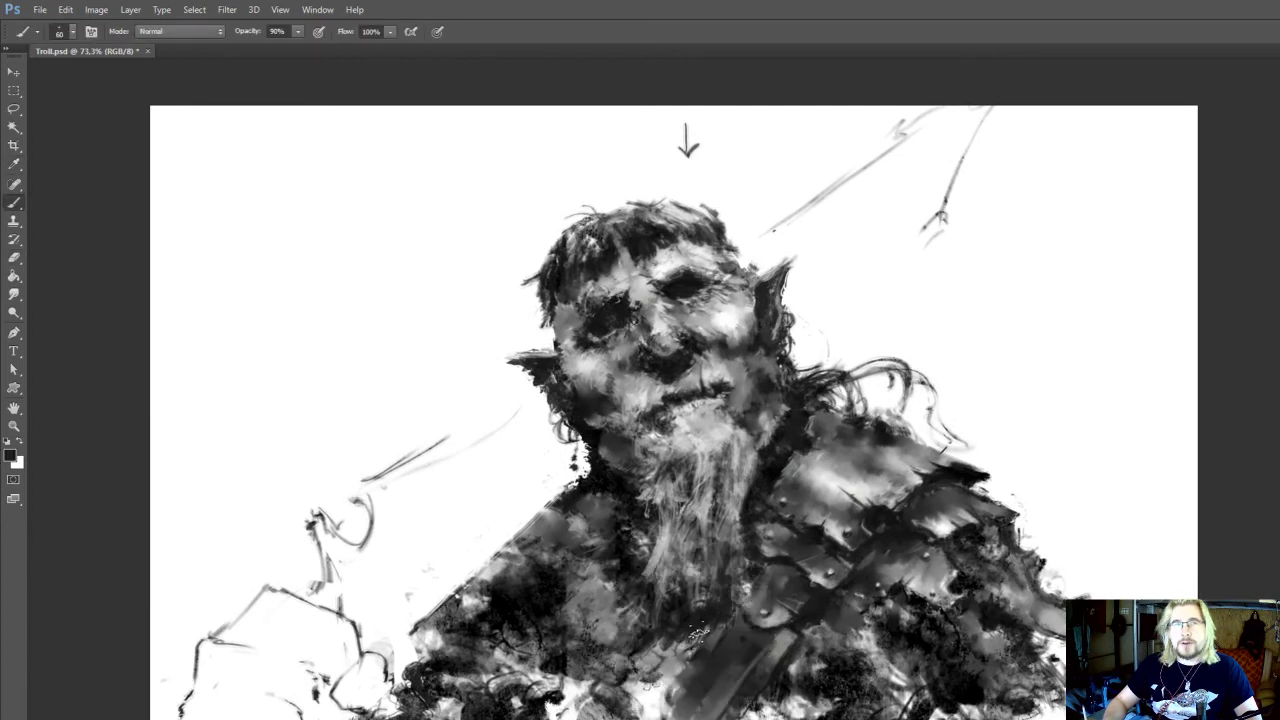
pyautogui.press(']')
pyautogui.press(']')
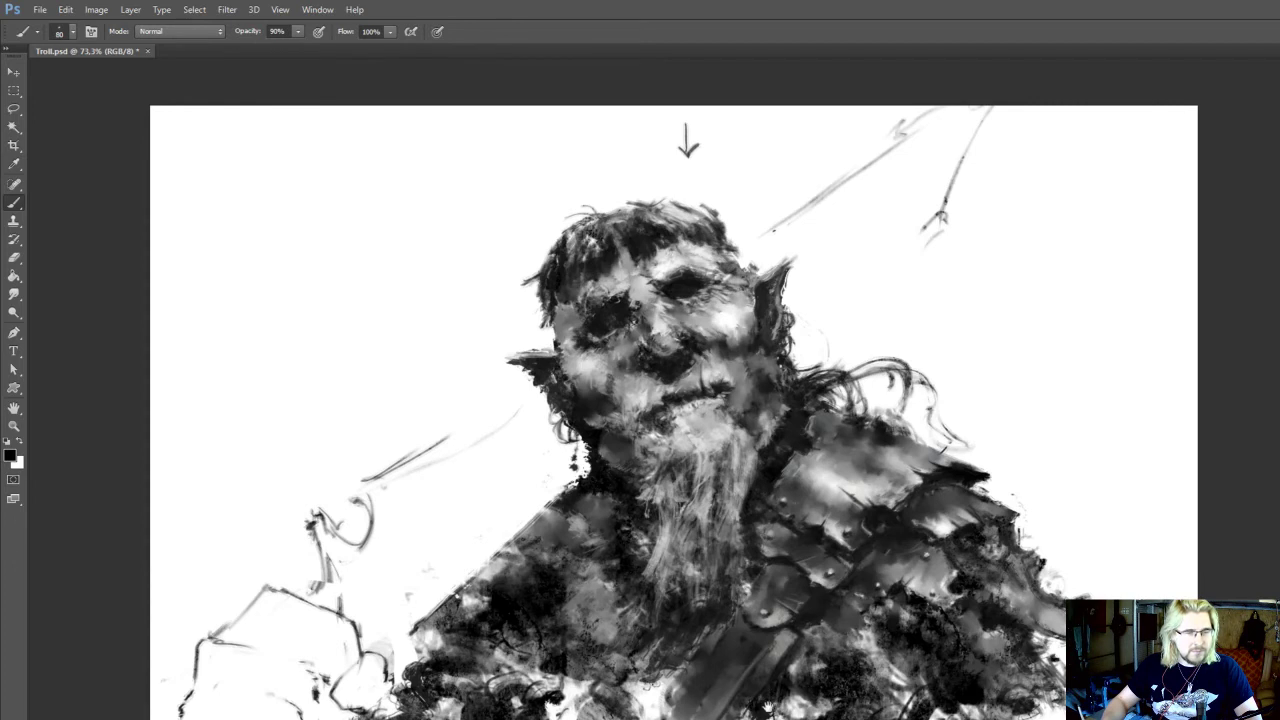
pyautogui.moveTo(768, 705); pyautogui.dragTo(797, 688)
pyautogui.moveTo(681, 673); pyautogui.dragTo(715, 689)
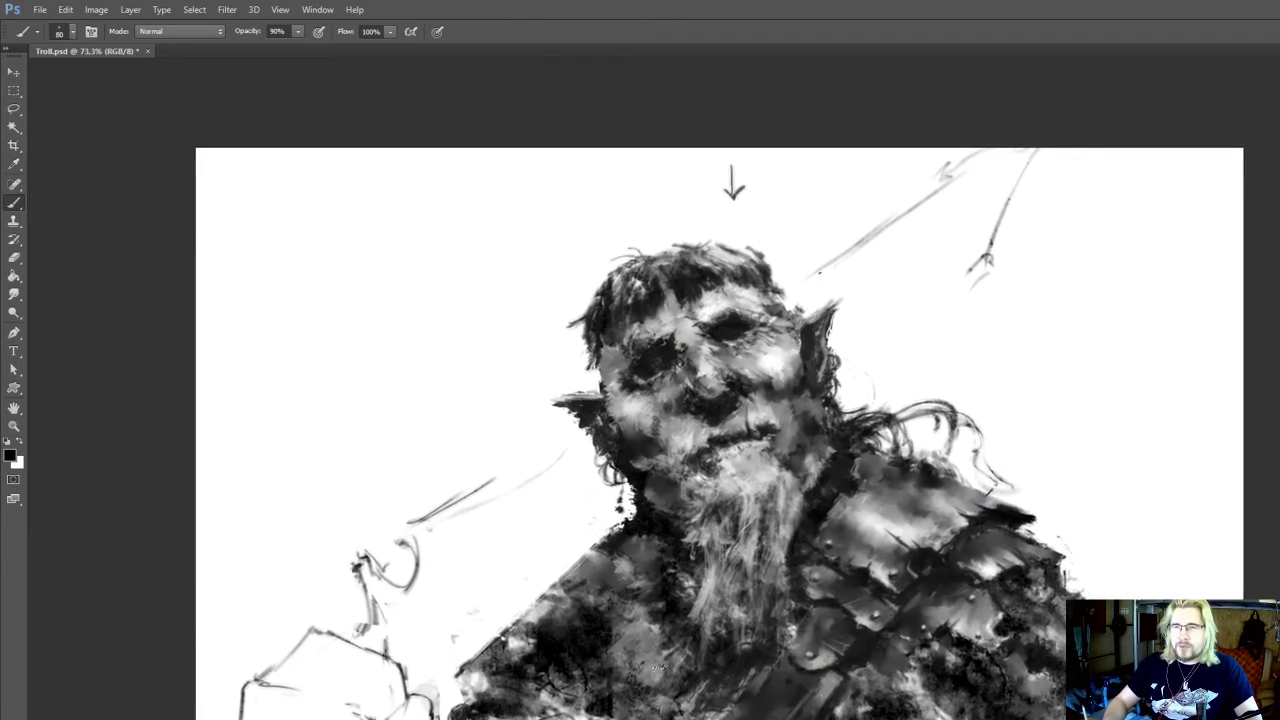
# Paint sampled grey and near-black tones around the strap on the lower chest at 50 to 80 px and 90% opacity
pyautogui.moveTo(616, 688)
pyautogui.mouseDown()
pyautogui.moveTo(620, 703)
pyautogui.moveTo(614, 688)
pyautogui.mouseUp()
pyautogui.press('r')
pyautogui.press('b')
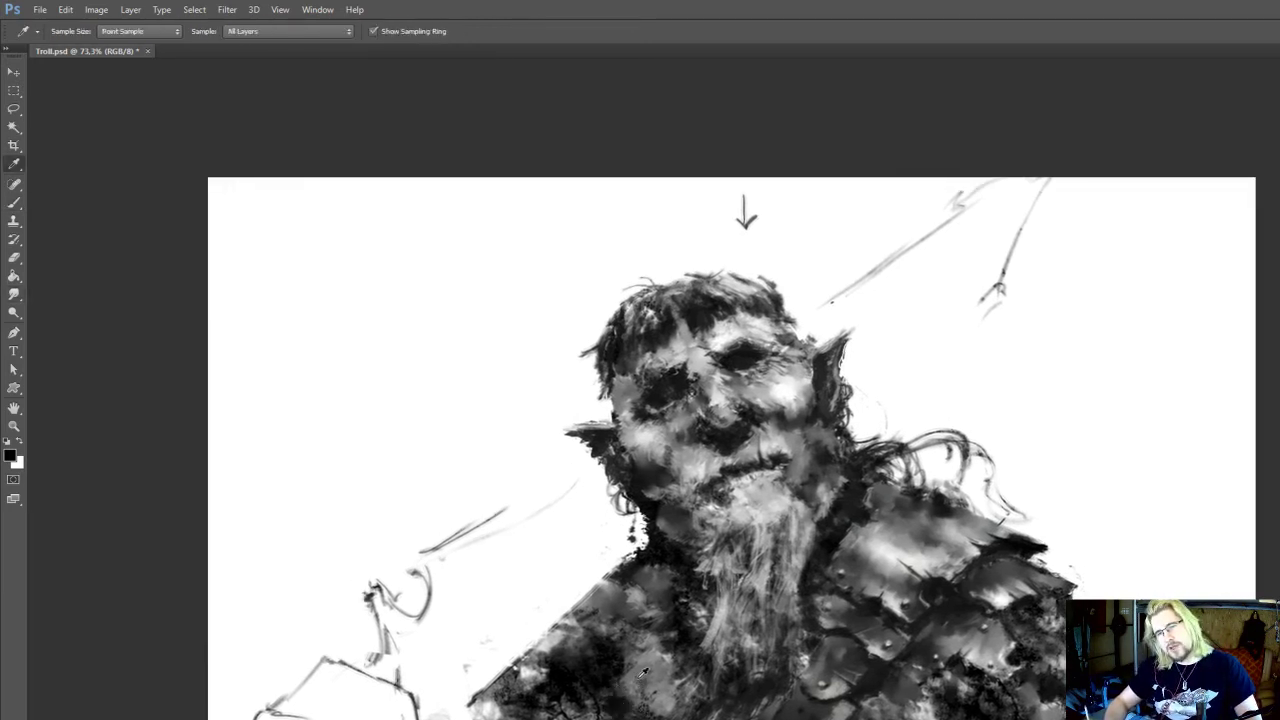
pyautogui.keyDown('alt'); pyautogui.click(631, 688); pyautogui.keyUp('alt')
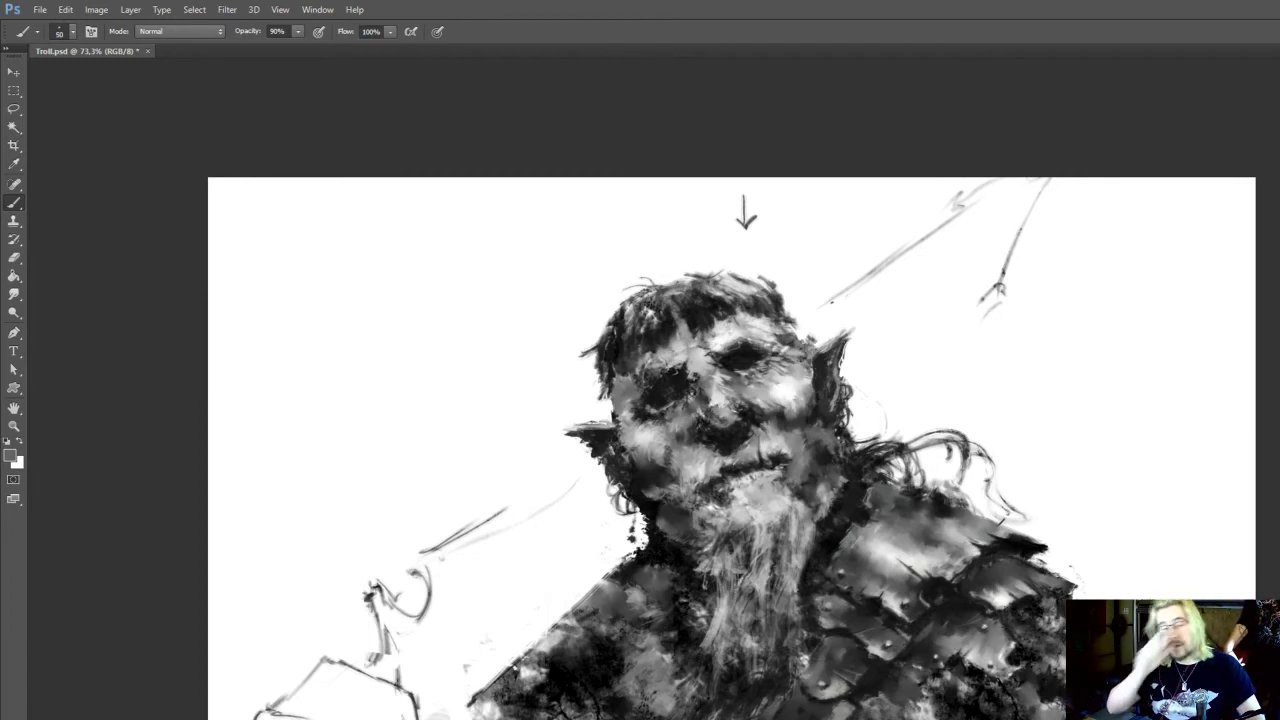
pyautogui.moveTo(904, 660); pyautogui.dragTo(878, 576)
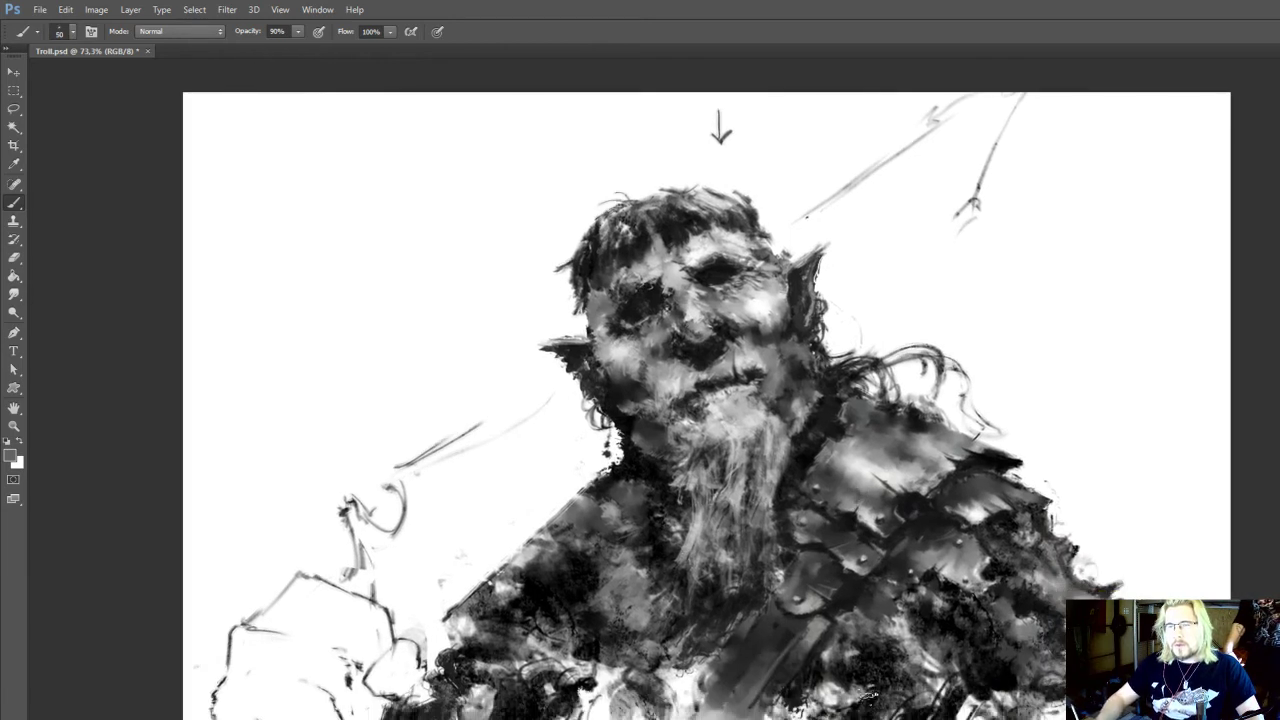
pyautogui.press('r')
pyautogui.press('b')
pyautogui.keyDown('alt'); pyautogui.click(838, 704); pyautogui.keyUp('alt')
pyautogui.moveTo(848, 706)
pyautogui.mouseDown()
pyautogui.moveTo(809, 680)
pyautogui.moveTo(795, 718)
pyautogui.mouseUp()
pyautogui.keyDown('alt'); pyautogui.click(807, 688); pyautogui.keyUp('alt')
pyautogui.keyDown('alt'); pyautogui.click(798, 699); pyautogui.keyUp('alt')
pyautogui.press(']')
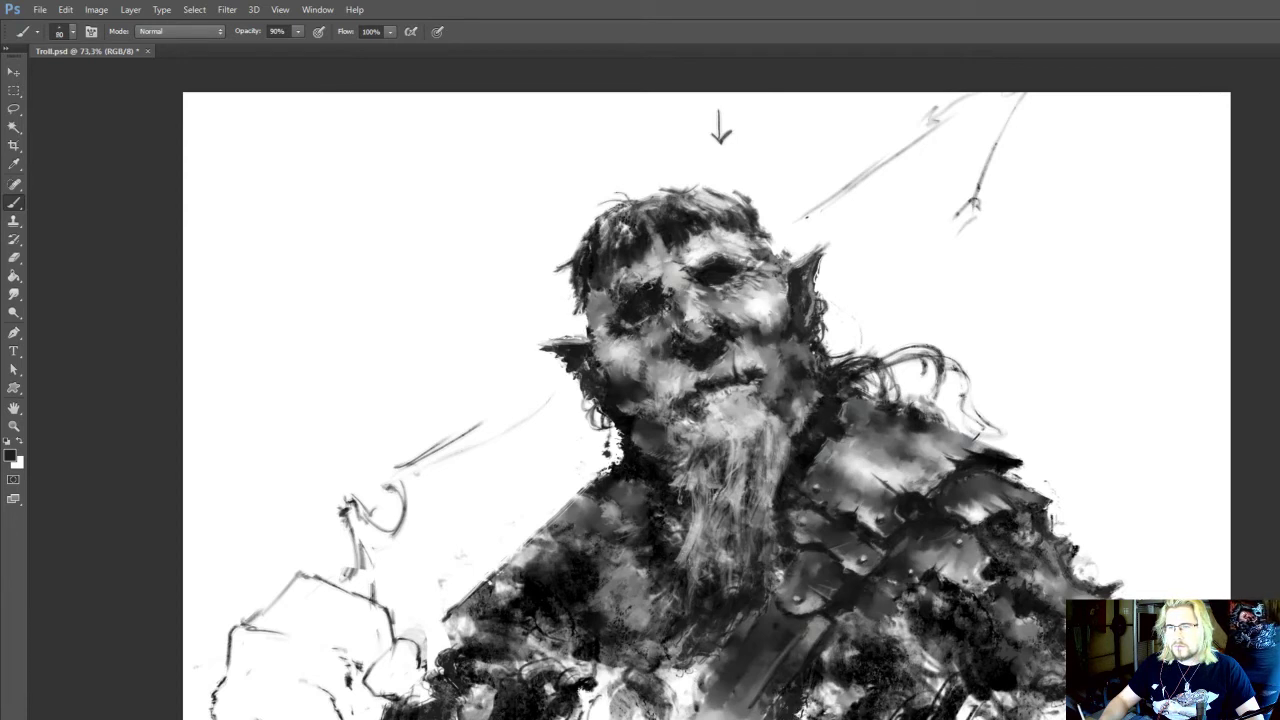
# Partly erase the curved outline above the loose hand sketch beside the unarmoured arm
pyautogui.moveTo(740, 400); pyautogui.dragTo(765, 506)
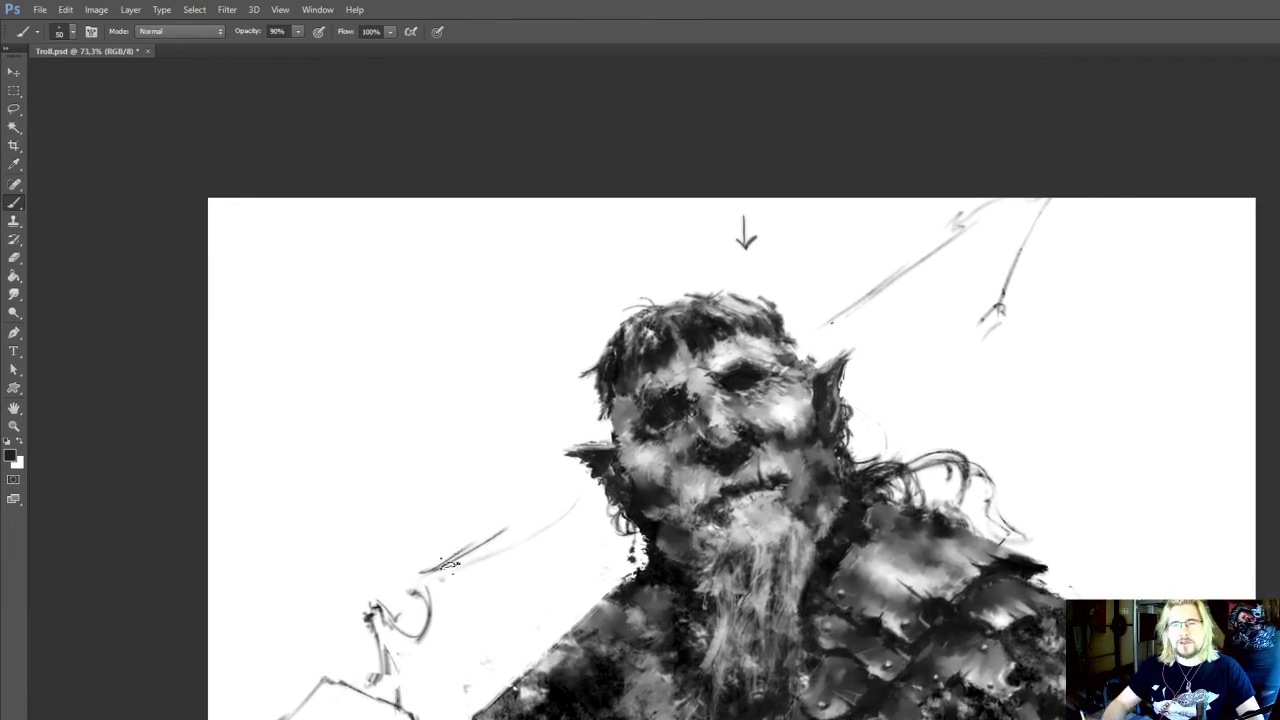
pyautogui.press('e')
pyautogui.moveTo(440, 598)
pyautogui.mouseDown()
pyautogui.moveTo(408, 634)
pyautogui.moveTo(441, 575)
pyautogui.moveTo(427, 588)
pyautogui.mouseUp()
pyautogui.press('b')
pyautogui.press('e')
pyautogui.press('b')
# Add short near-black strokes to the straight diagonal lines on both sides of the head at 35 px and 90% opacity
pyautogui.moveTo(539, 503); pyautogui.dragTo(567, 486)
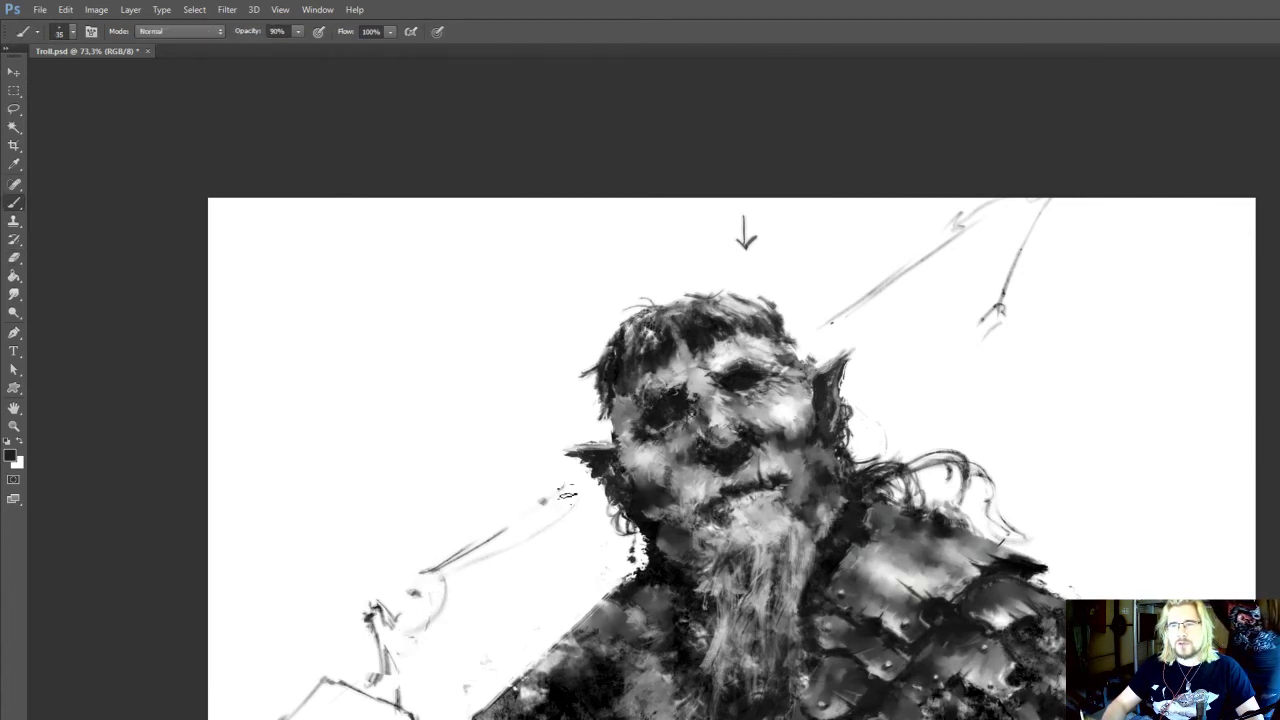
pyautogui.moveTo(665, 390); pyautogui.dragTo(617, 469)
pyautogui.moveTo(760, 415); pyautogui.dragTo(786, 400)
# Erase the steep loose line and its small hook above the armoured shoulder with the Eraser at 45 to 60 px
pyautogui.moveTo(954, 409)
pyautogui.mouseDown()
pyautogui.moveTo(965, 390)
pyautogui.moveTo(941, 409)
pyautogui.mouseUp()
pyautogui.moveTo(893, 457)
pyautogui.mouseDown()
pyautogui.moveTo(917, 423)
pyautogui.moveTo(882, 482)
pyautogui.mouseUp()
pyautogui.press('e')
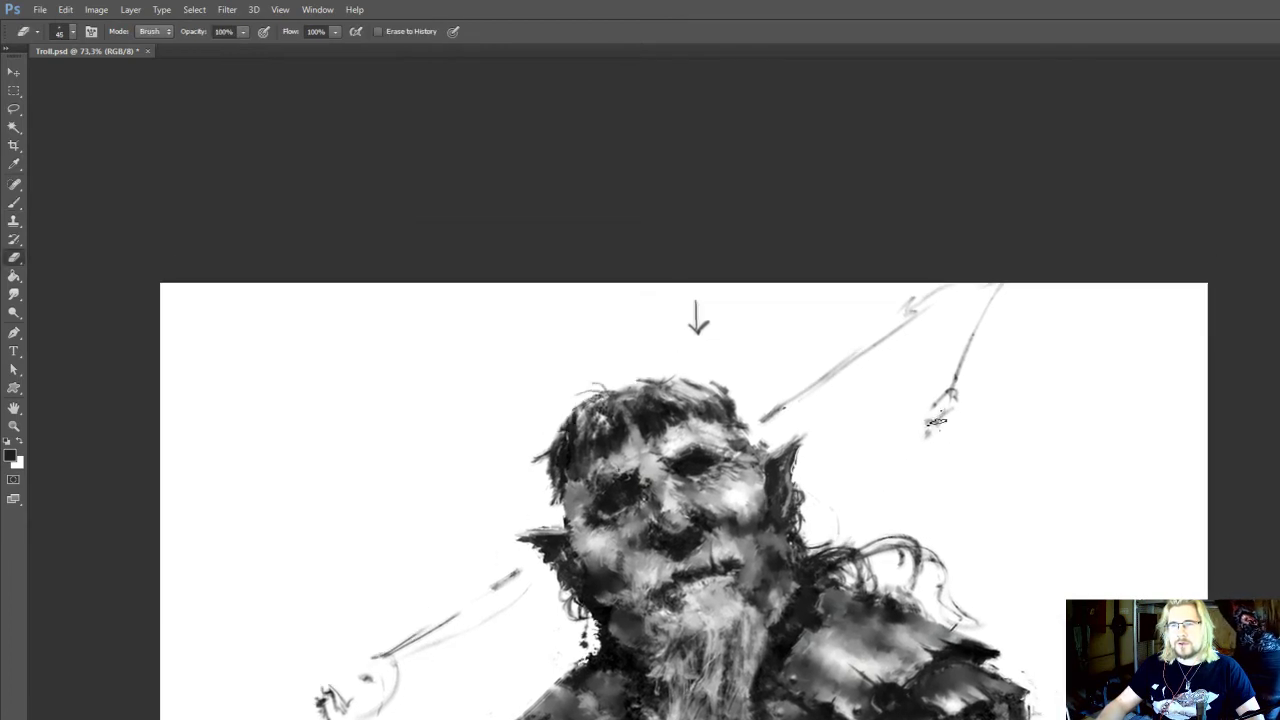
pyautogui.moveTo(964, 356)
pyautogui.mouseDown()
pyautogui.moveTo(950, 404)
pyautogui.moveTo(995, 327)
pyautogui.mouseUp()
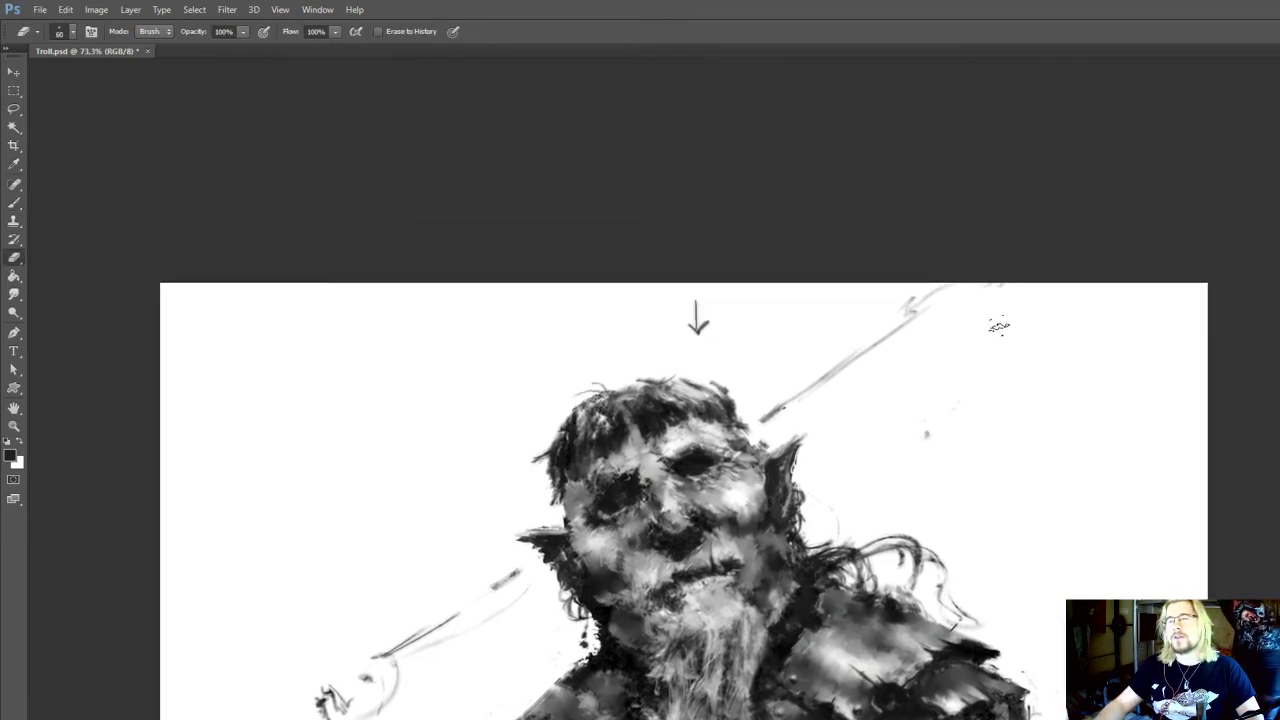
# Sketch a second diagonal line rising from behind the neck over the armoured shoulder at 35 px, add a short end mark, and undo the last stroke
pyautogui.press('b')
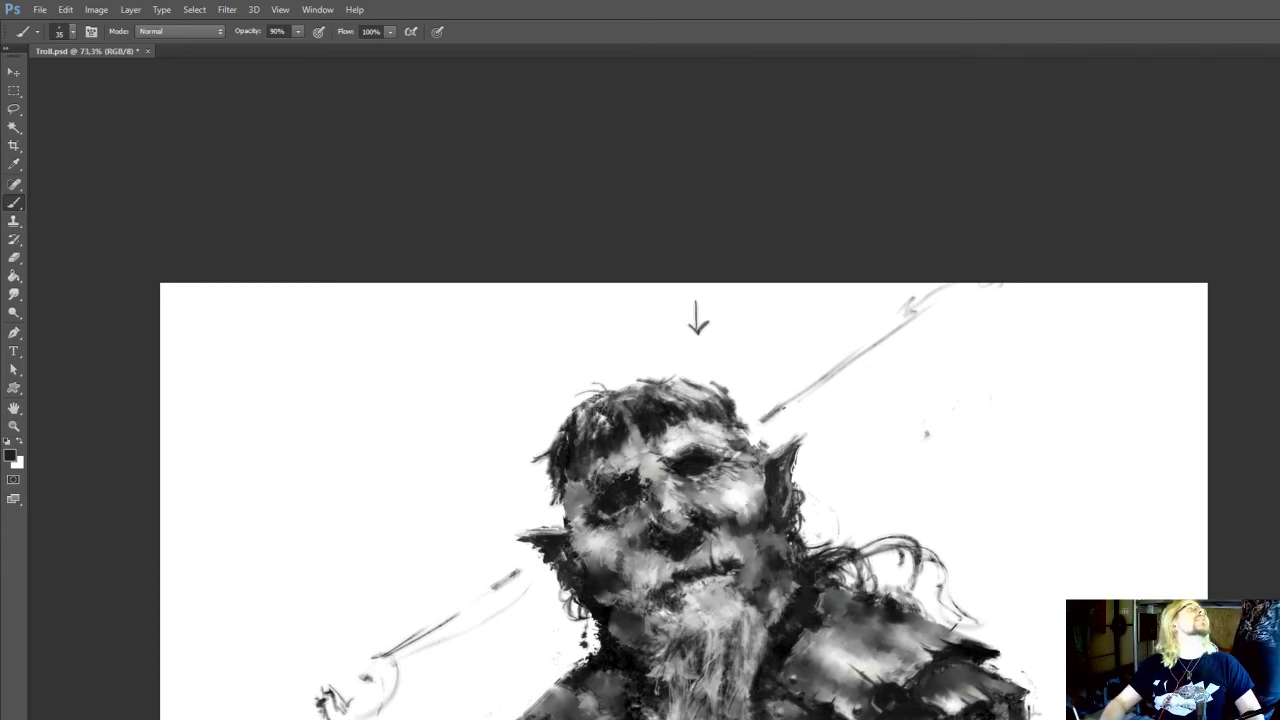
pyautogui.moveTo(887, 524); pyautogui.dragTo(879, 546)
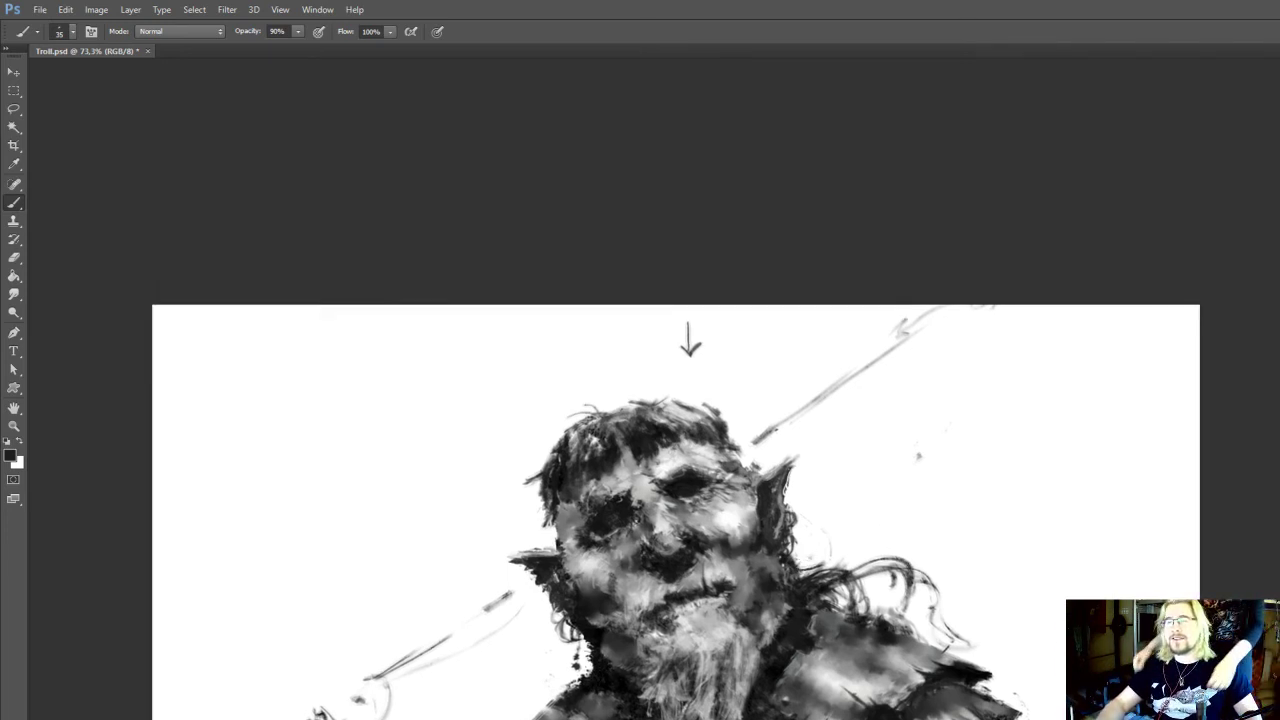
pyautogui.moveTo(984, 398); pyautogui.dragTo(812, 566)
pyautogui.moveTo(992, 405)
pyautogui.mouseDown()
pyautogui.moveTo(946, 436)
pyautogui.moveTo(835, 537)
pyautogui.mouseUp()
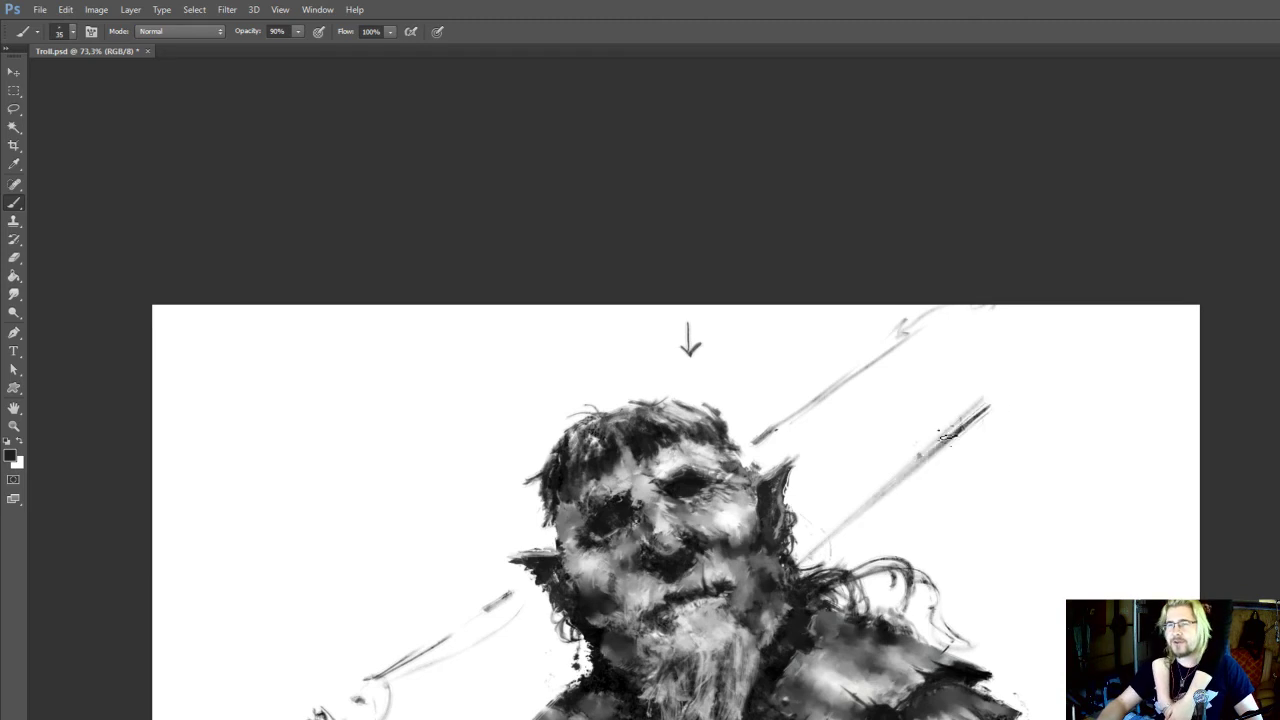
pyautogui.moveTo(888, 486); pyautogui.dragTo(798, 557)
pyautogui.moveTo(1040, 399)
pyautogui.mouseDown()
pyautogui.moveTo(1010, 438)
pyautogui.moveTo(972, 452)
pyautogui.moveTo(1001, 373)
pyautogui.mouseUp()
pyautogui.moveTo(963, 417); pyautogui.dragTo(993, 357)
pyautogui.hotkey('ctrl', 'z')
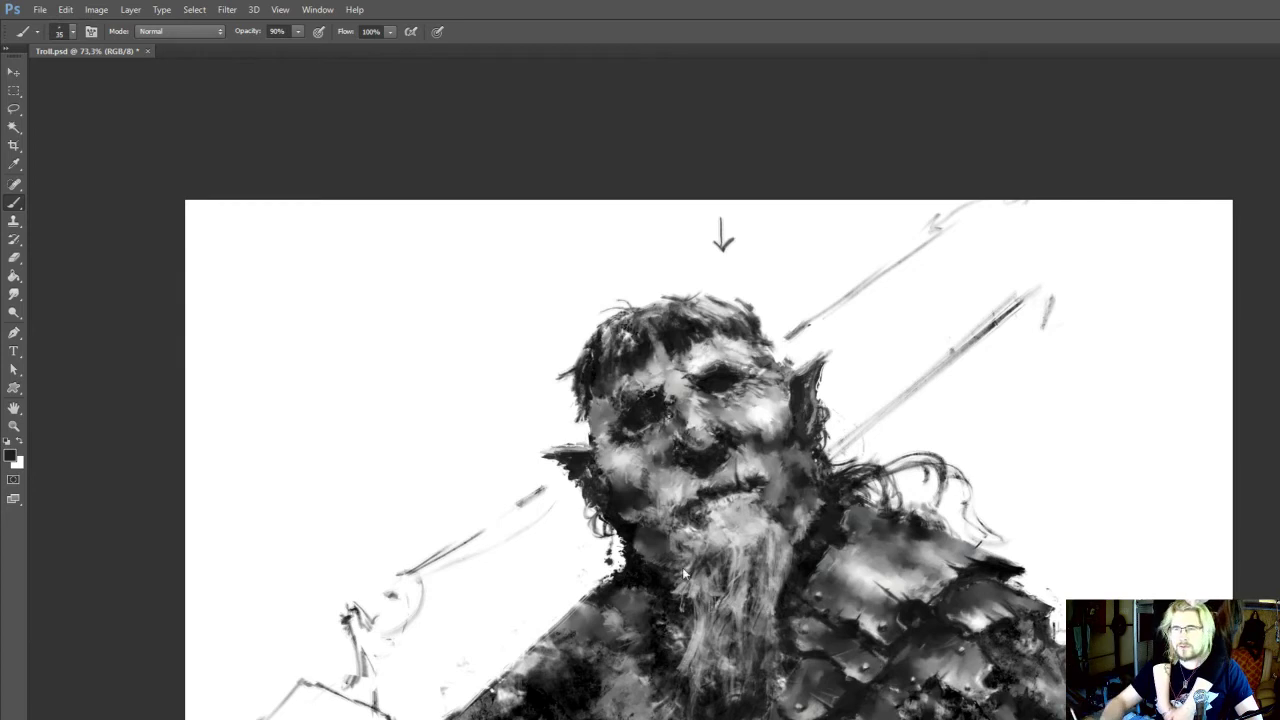
# Touch up the unarmoured shoulder beside the neck with sampled grey tones at 25 px and 90% opacity
pyautogui.moveTo(684, 572); pyautogui.dragTo(710, 594)
pyautogui.press('e')
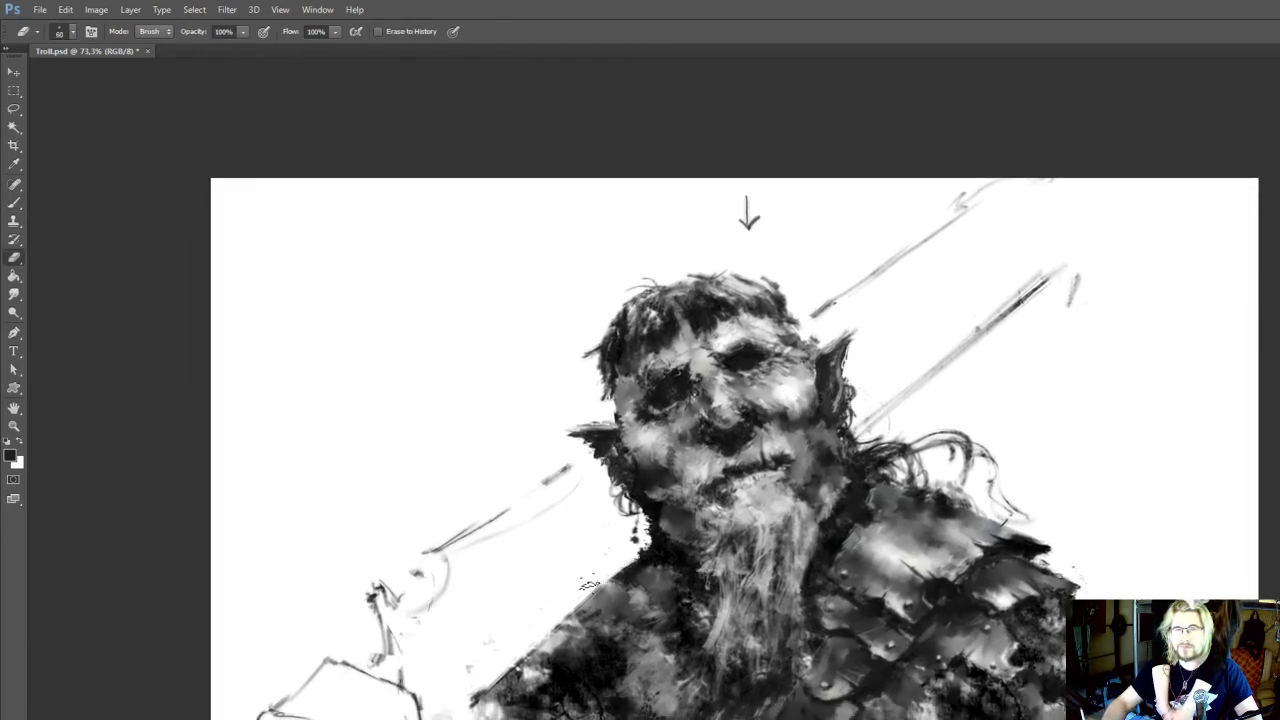
pyautogui.moveTo(598, 589)
pyautogui.mouseDown()
pyautogui.moveTo(592, 599)
pyautogui.moveTo(589, 564)
pyautogui.mouseUp()
pyautogui.press('i')
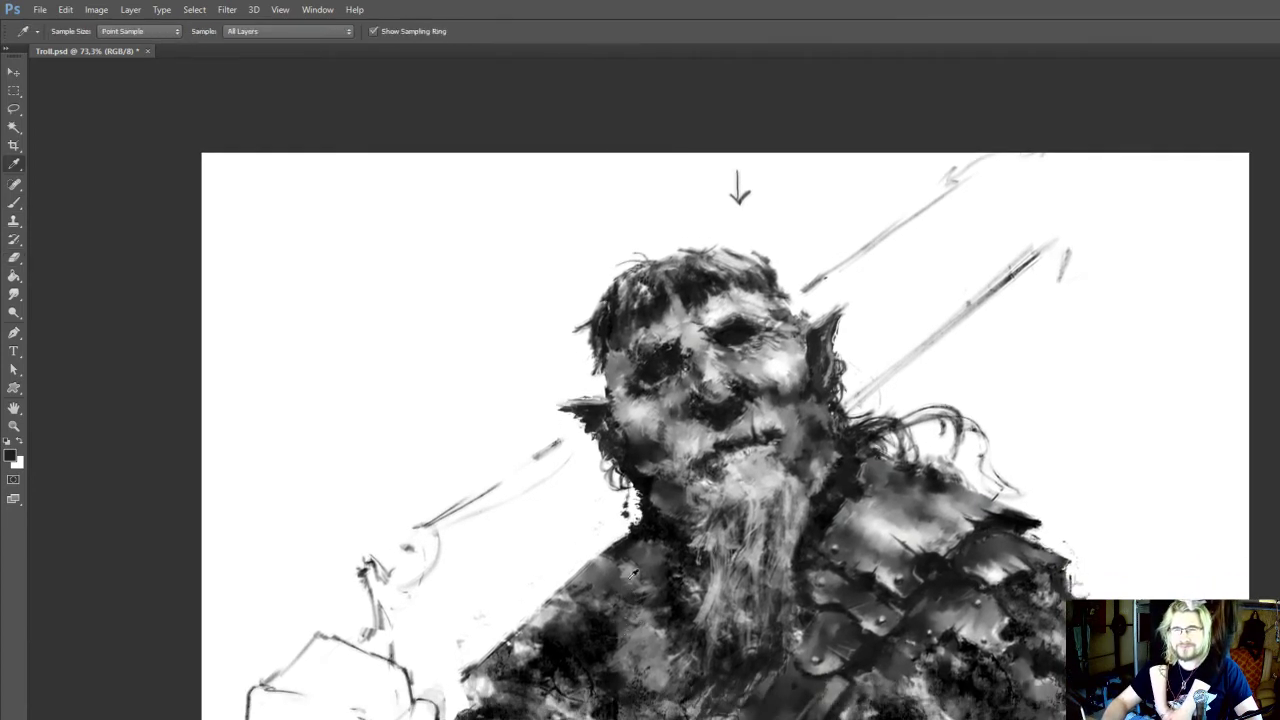
pyautogui.press('b')
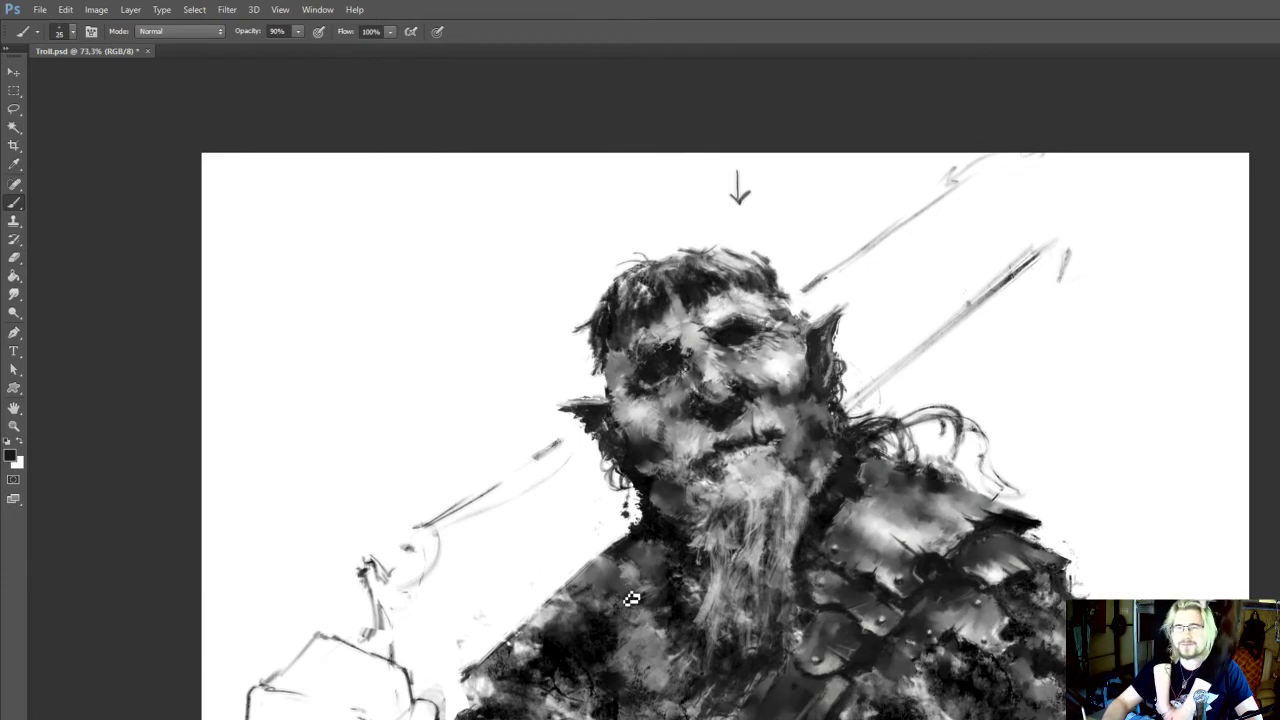
pyautogui.press('r')
pyautogui.press('i')
pyautogui.click(630, 583)
pyautogui.press('b')
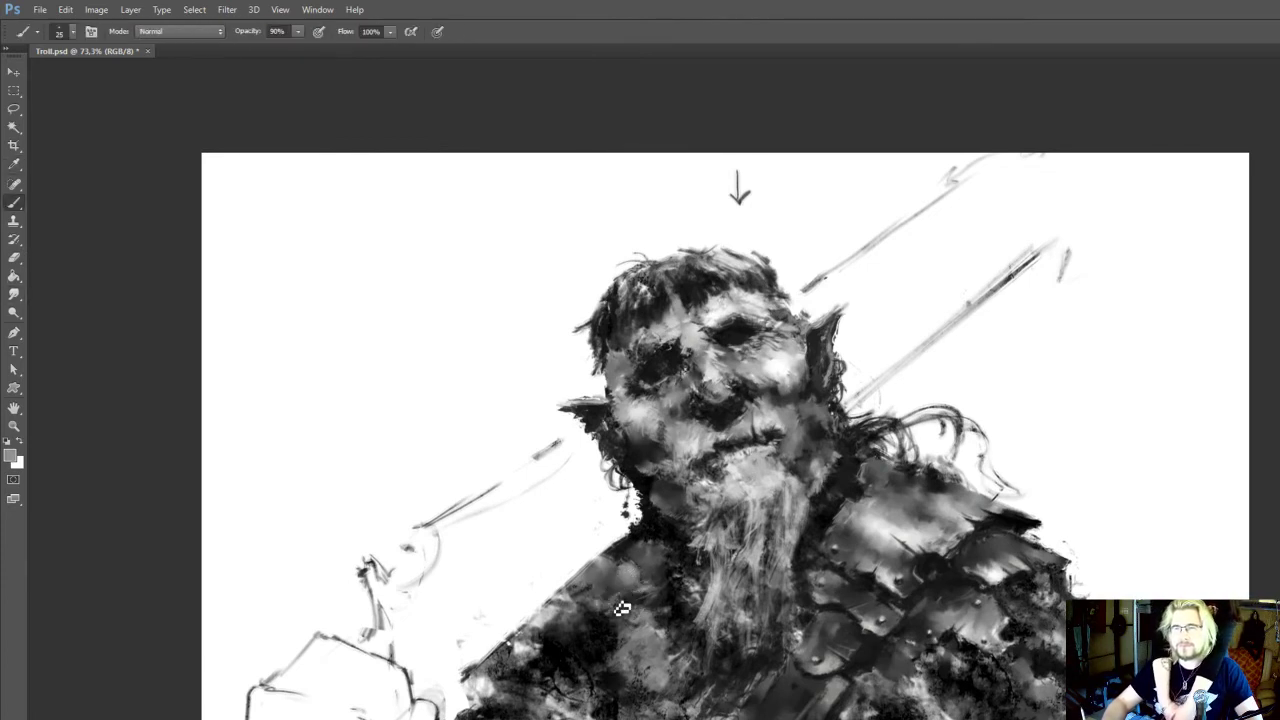
# Paint sampled near-black tones below the beard and on the shoulder armour's outer edge at 45 to 50 px and 90% opacity
pyautogui.press('i')
pyautogui.click(676, 712)
pyautogui.press('b')
pyautogui.press(']')
pyautogui.press(']')
pyautogui.press(']')
pyautogui.press(']')
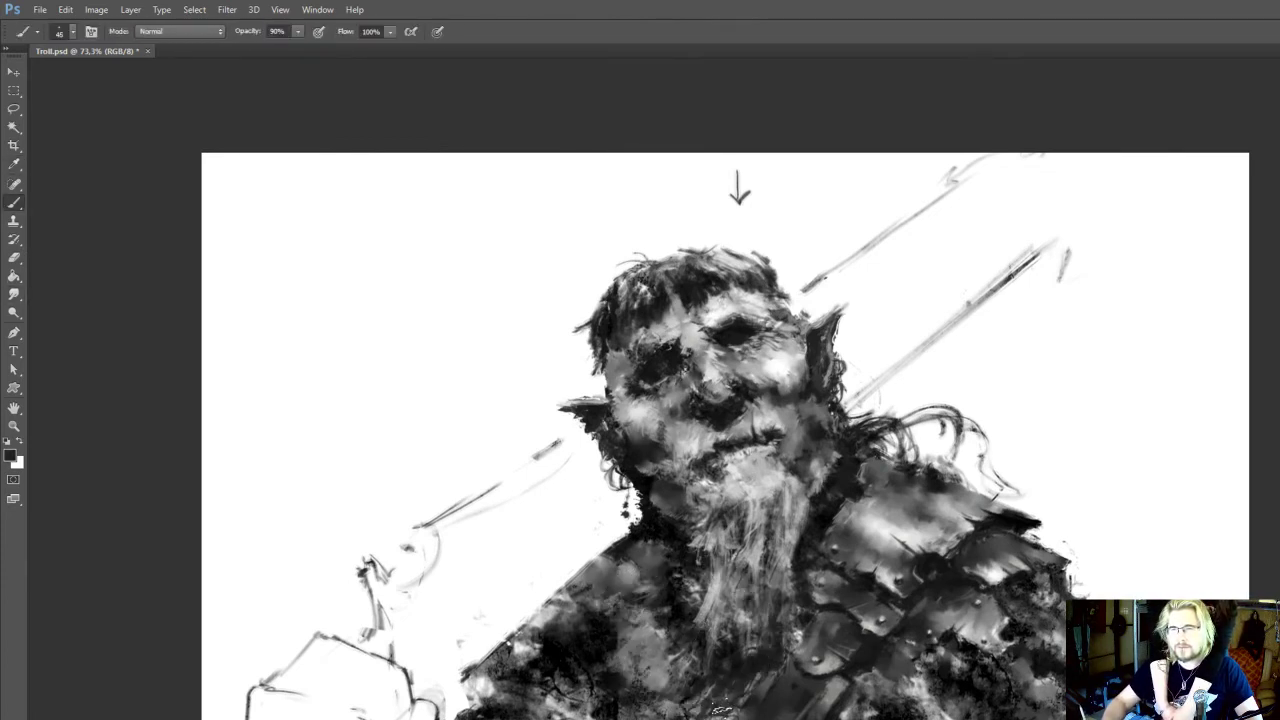
pyautogui.press('i')
pyautogui.click(806, 522)
pyautogui.press('b')
pyautogui.press(']')
pyautogui.moveTo(792, 609); pyautogui.dragTo(780, 599)
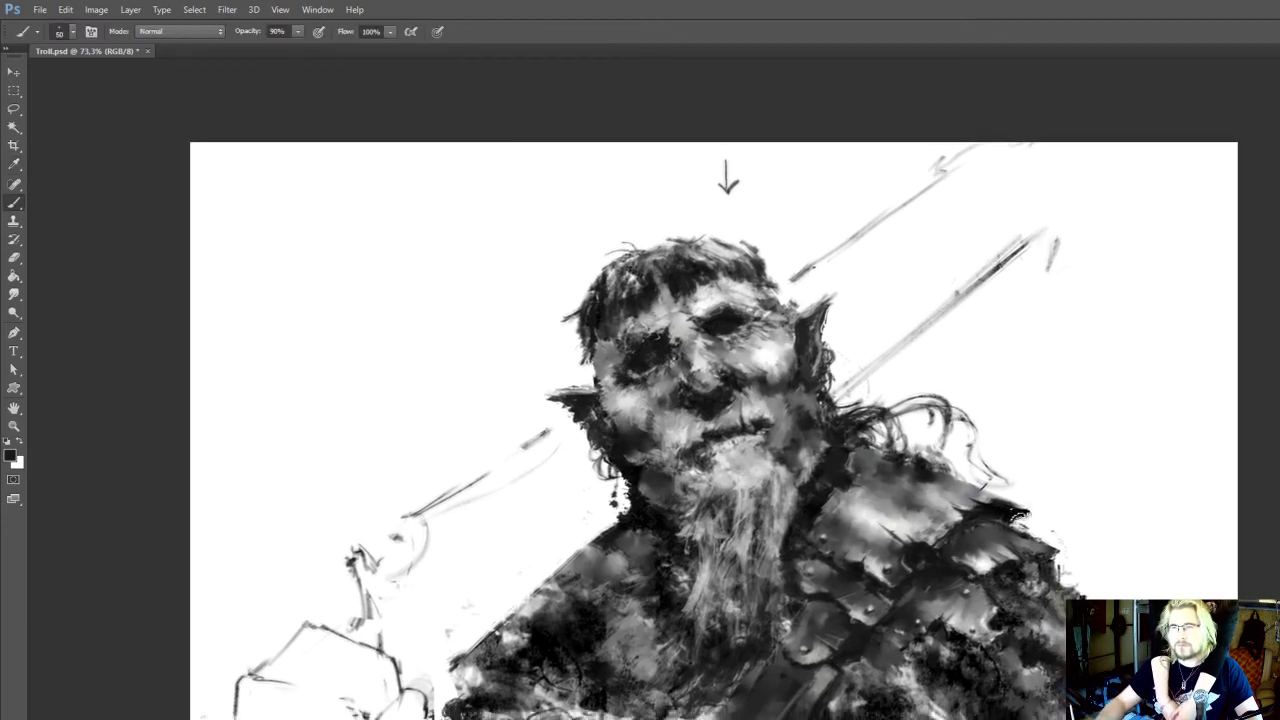
pyautogui.moveTo(1020, 518); pyautogui.dragTo(1018, 521)
# Darken the ragged lower chest between the beard and the strap with near-black at 70 to 90 px and 90% opacity
pyautogui.moveTo(852, 640); pyautogui.dragTo(845, 569)
pyautogui.press(']')
pyautogui.press(']')
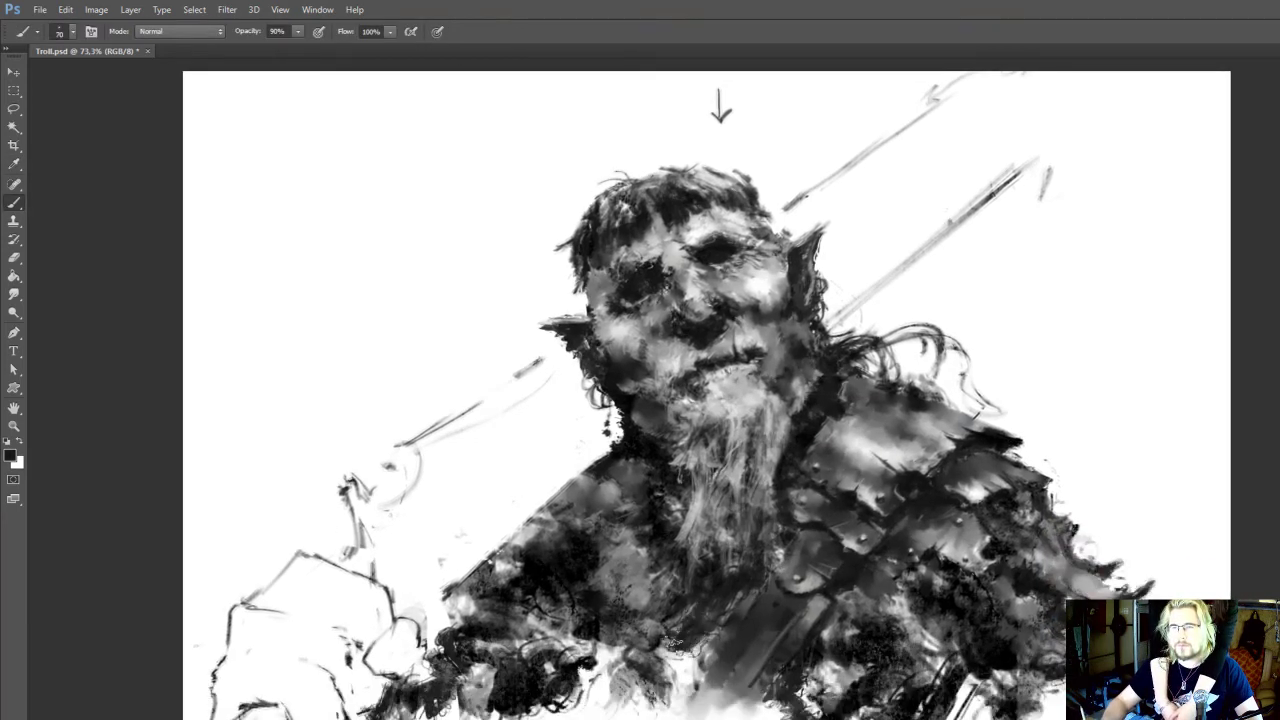
pyautogui.moveTo(672, 642); pyautogui.dragTo(660, 662)
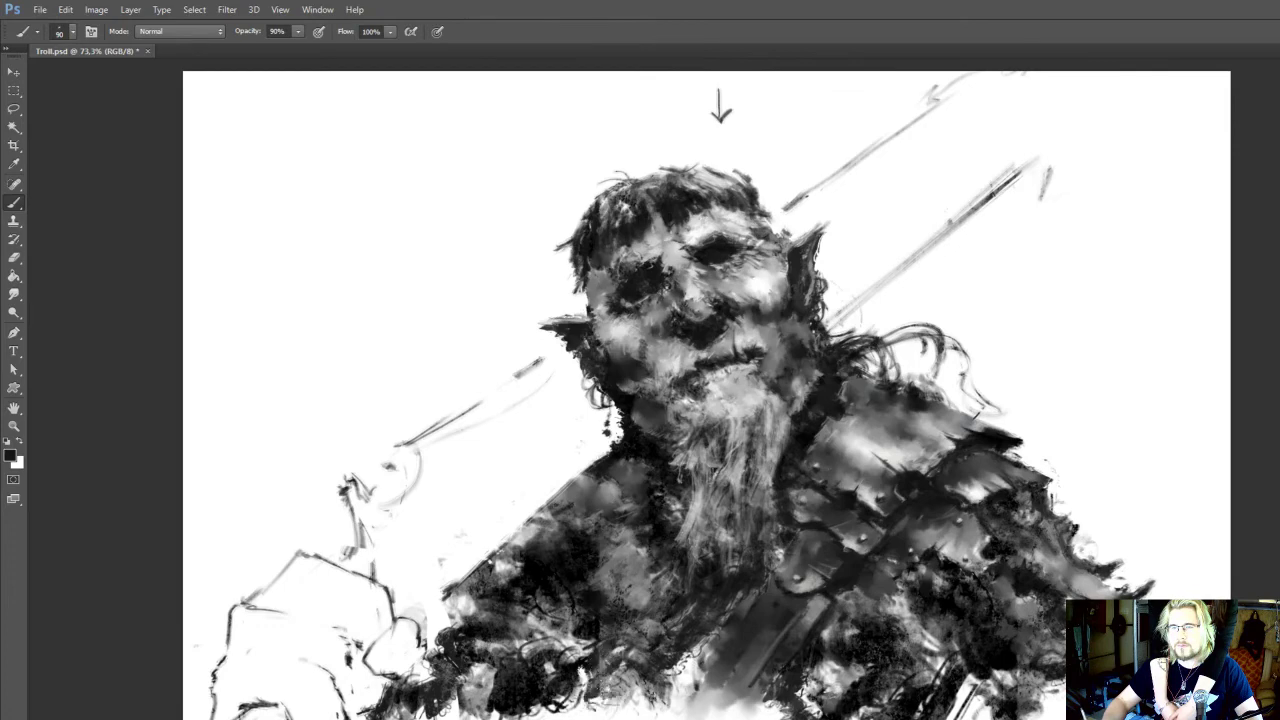
pyautogui.moveTo(645, 581); pyautogui.dragTo(621, 541)
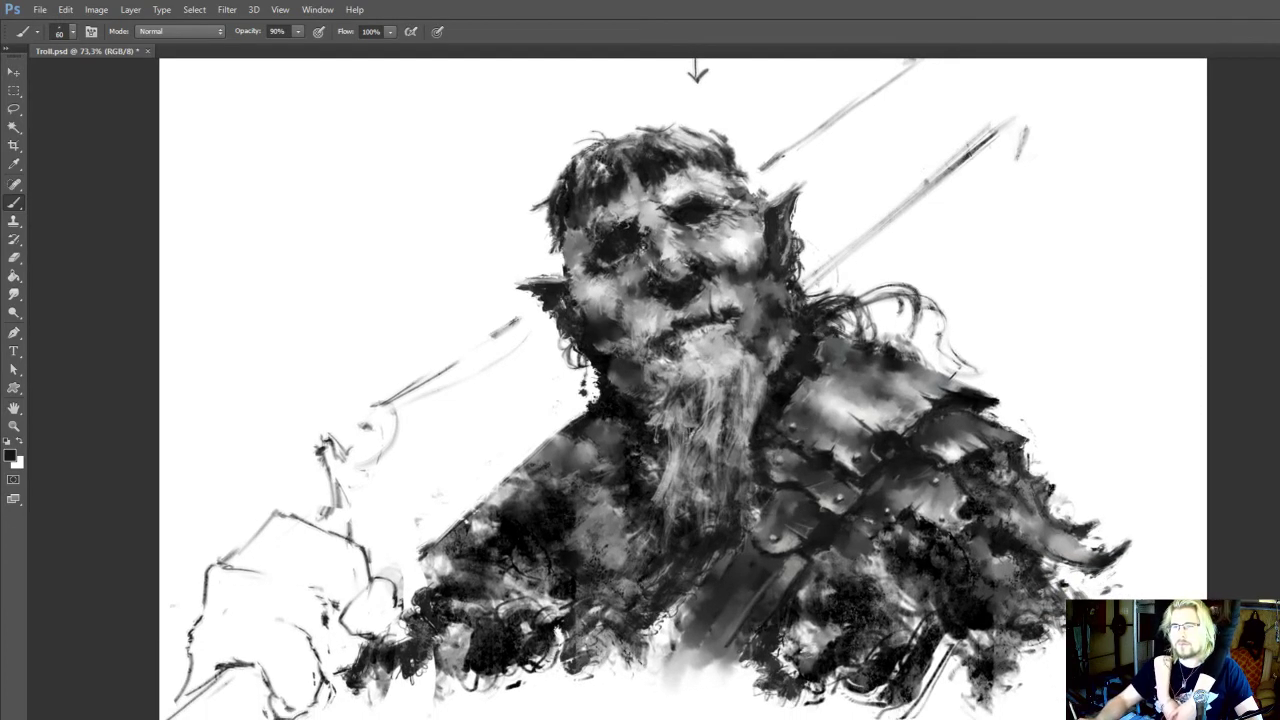
# Add black strokes to the ragged underside of the armoured arm at 45 px and 90% opacity
pyautogui.moveTo(970, 623); pyautogui.dragTo(994, 561)
pyautogui.keyDown('alt'); pyautogui.click(994, 561); pyautogui.keyUp('alt')
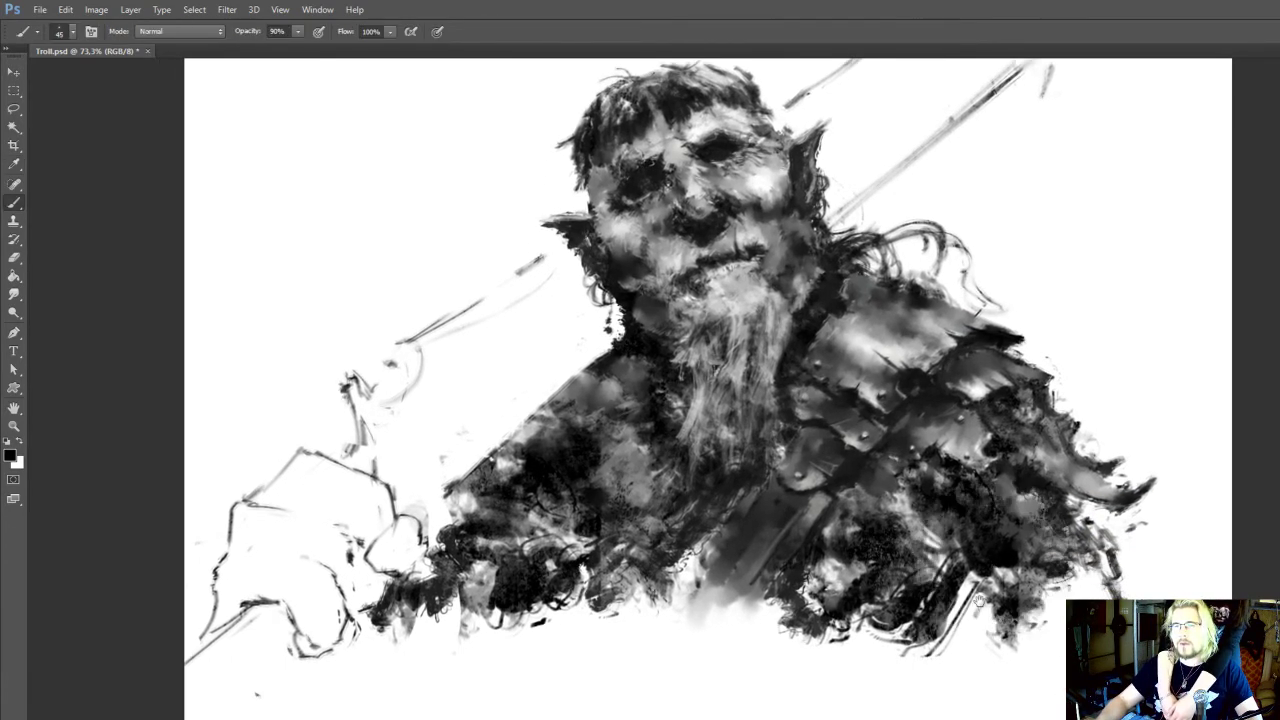
pyautogui.moveTo(977, 631); pyautogui.dragTo(978, 662)
pyautogui.moveTo(974, 600)
pyautogui.mouseDown()
pyautogui.moveTo(962, 628)
pyautogui.moveTo(973, 658)
pyautogui.mouseUp()
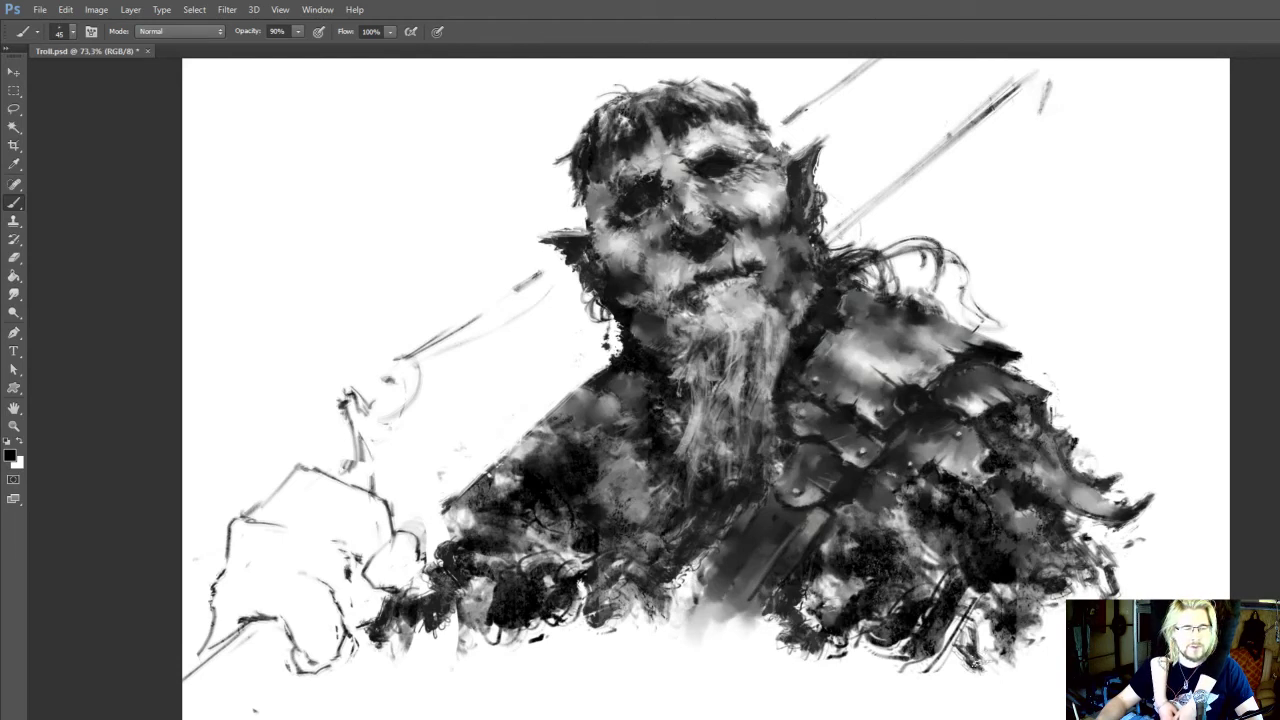
pyautogui.moveTo(979, 672); pyautogui.dragTo(986, 667)
pyautogui.keyDown('alt'); pyautogui.click(1000, 560); pyautogui.keyUp('alt')
pyautogui.press(']')
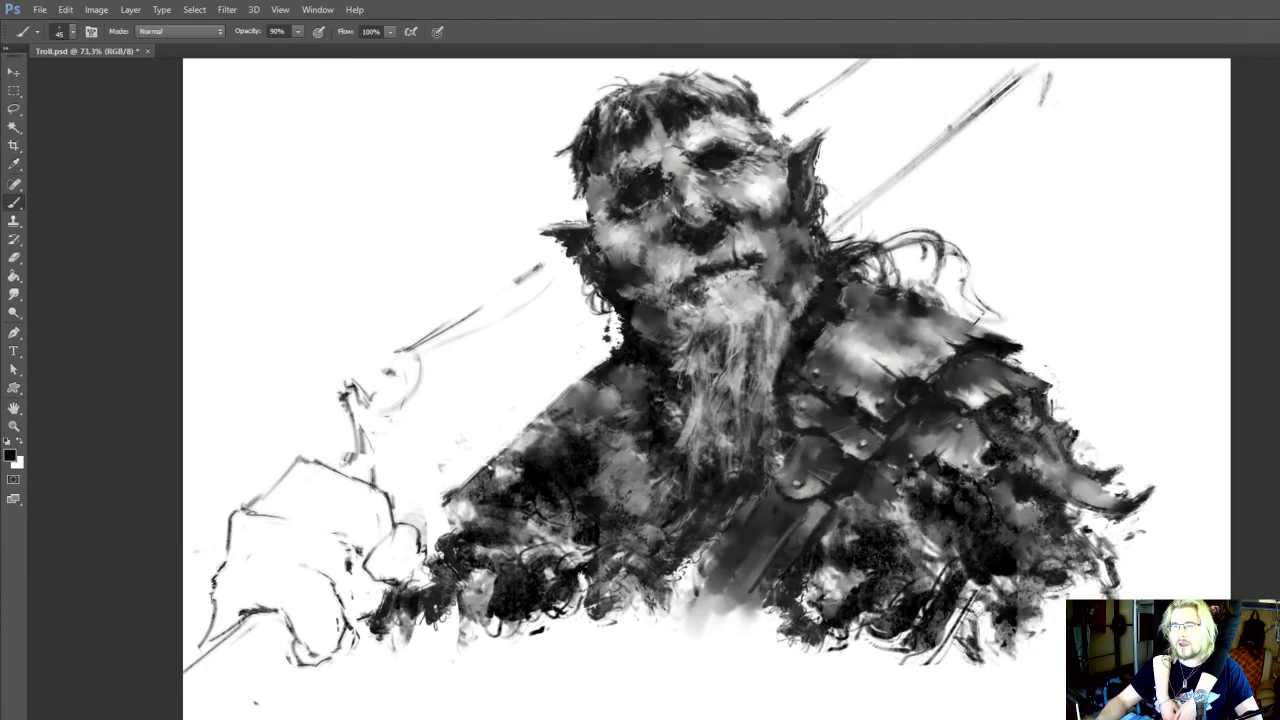
# Sketch dark strokes extending down from beneath the armoured arm, reducing the brush to 35 px at 90% opacity
pyautogui.moveTo(979, 594)
pyautogui.mouseDown()
pyautogui.moveTo(952, 630)
pyautogui.moveTo(990, 702)
pyautogui.moveTo(993, 675)
pyautogui.moveTo(972, 698)
pyautogui.mouseUp()
pyautogui.press('[')
pyautogui.press('[')
pyautogui.press('[')
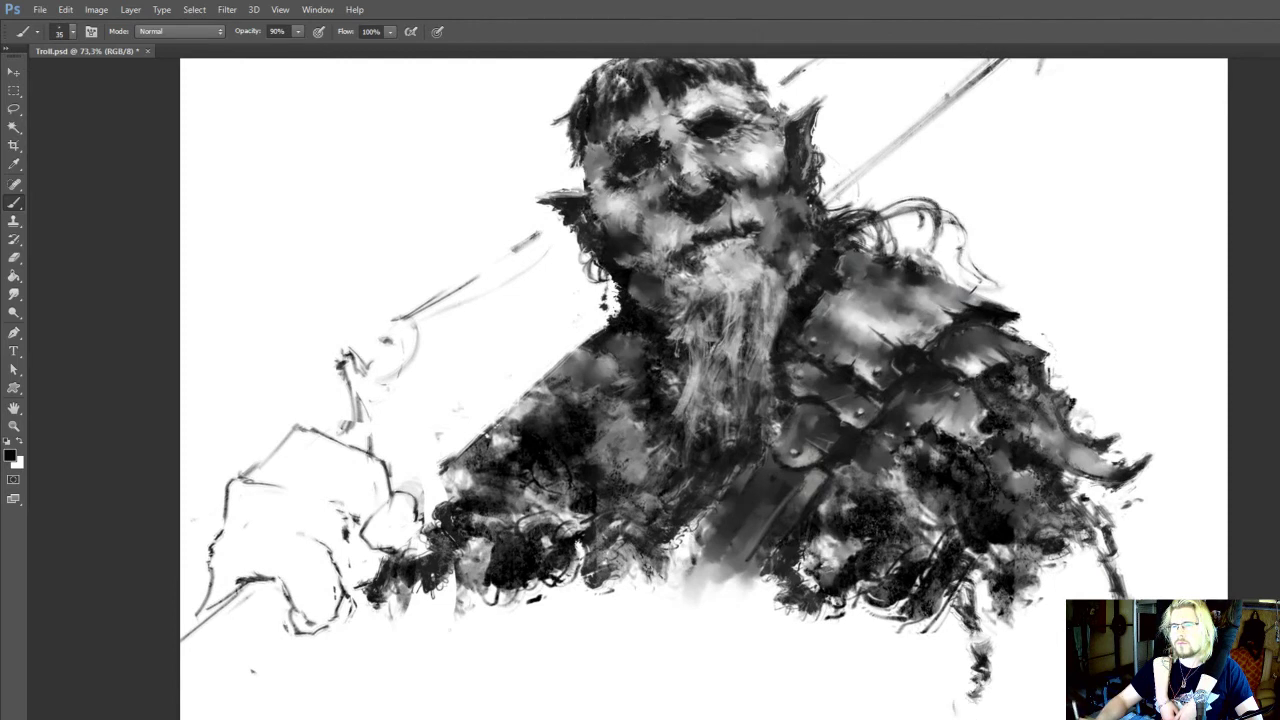
pyautogui.moveTo(980, 636)
pyautogui.mouseDown()
pyautogui.moveTo(957, 616)
pyautogui.moveTo(942, 621)
pyautogui.moveTo(982, 646)
pyautogui.moveTo(987, 628)
pyautogui.moveTo(972, 616)
pyautogui.moveTo(946, 644)
pyautogui.mouseUp()
pyautogui.press('e')
pyautogui.press('b')
pyautogui.moveTo(944, 650); pyautogui.dragTo(1034, 719)
# Draw a slanting torso line down from the lower chest edge on the unarmoured side at 35 px, replacing the first attempt
pyautogui.moveTo(636, 648); pyautogui.dragTo(588, 718)
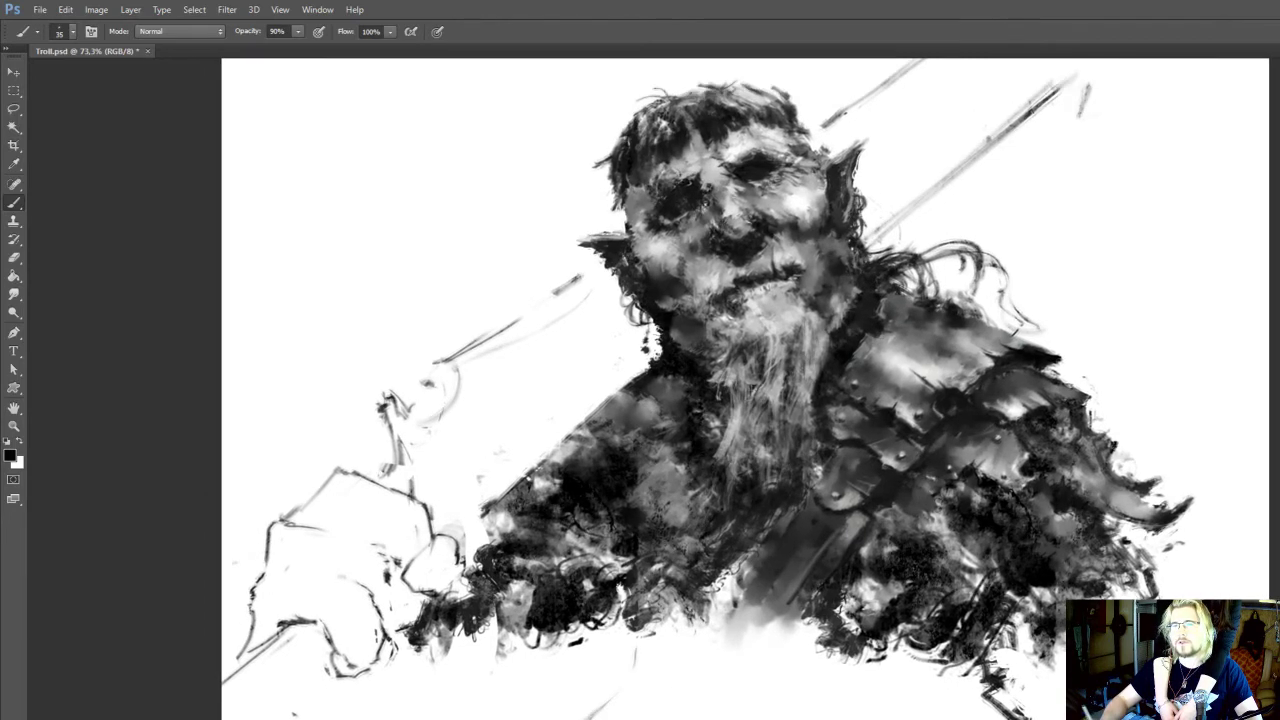
pyautogui.hotkey('ctrl', 'z')
pyautogui.moveTo(645, 640)
pyautogui.mouseDown()
pyautogui.moveTo(568, 719)
pyautogui.moveTo(641, 656)
pyautogui.moveTo(650, 610)
pyautogui.moveTo(643, 628)
pyautogui.mouseUp()
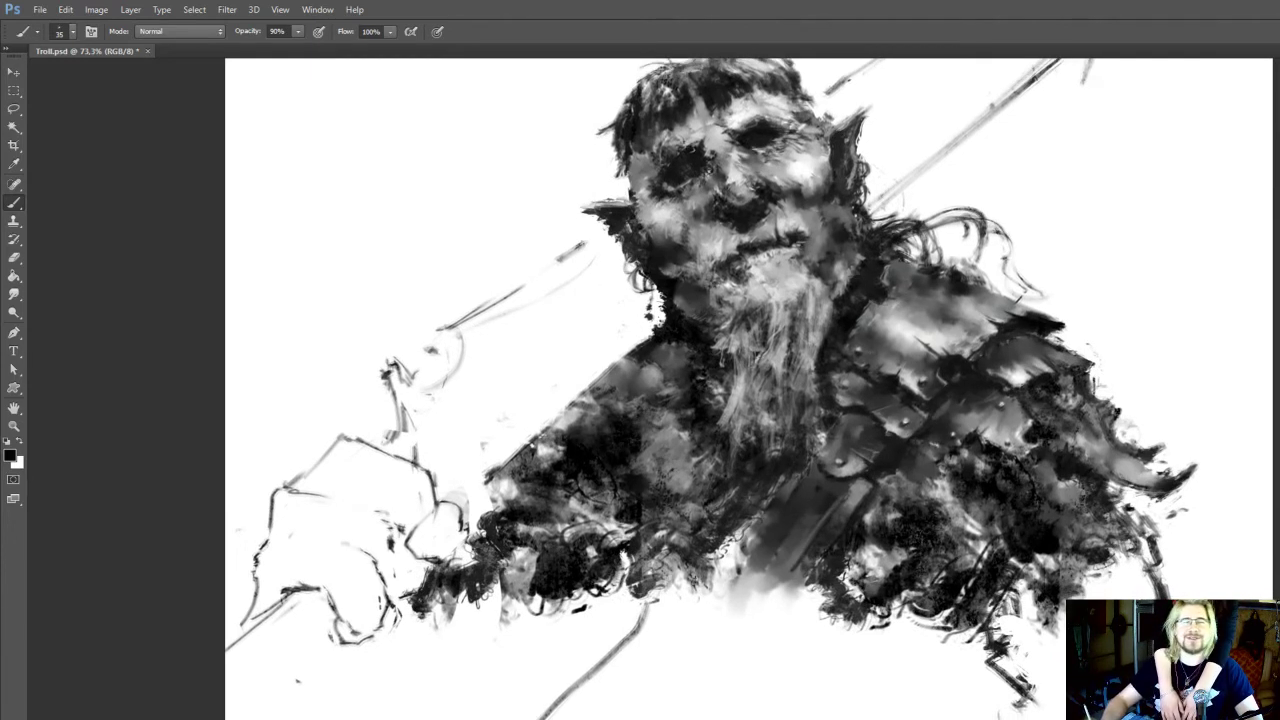
# Erase the slanting torso line below the chest edge on the unarmoured side with an 80 px eraser
pyautogui.moveTo(643, 628); pyautogui.dragTo(650, 599)
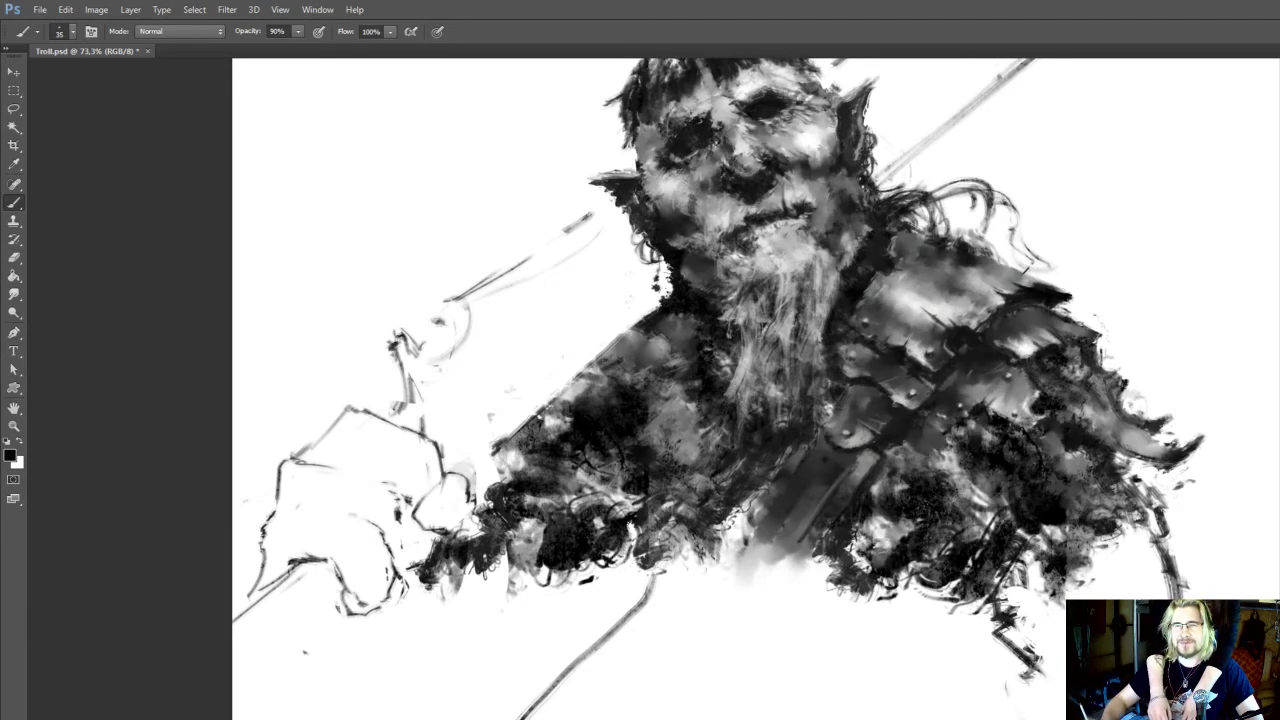
pyautogui.press('e')
pyautogui.press('b')
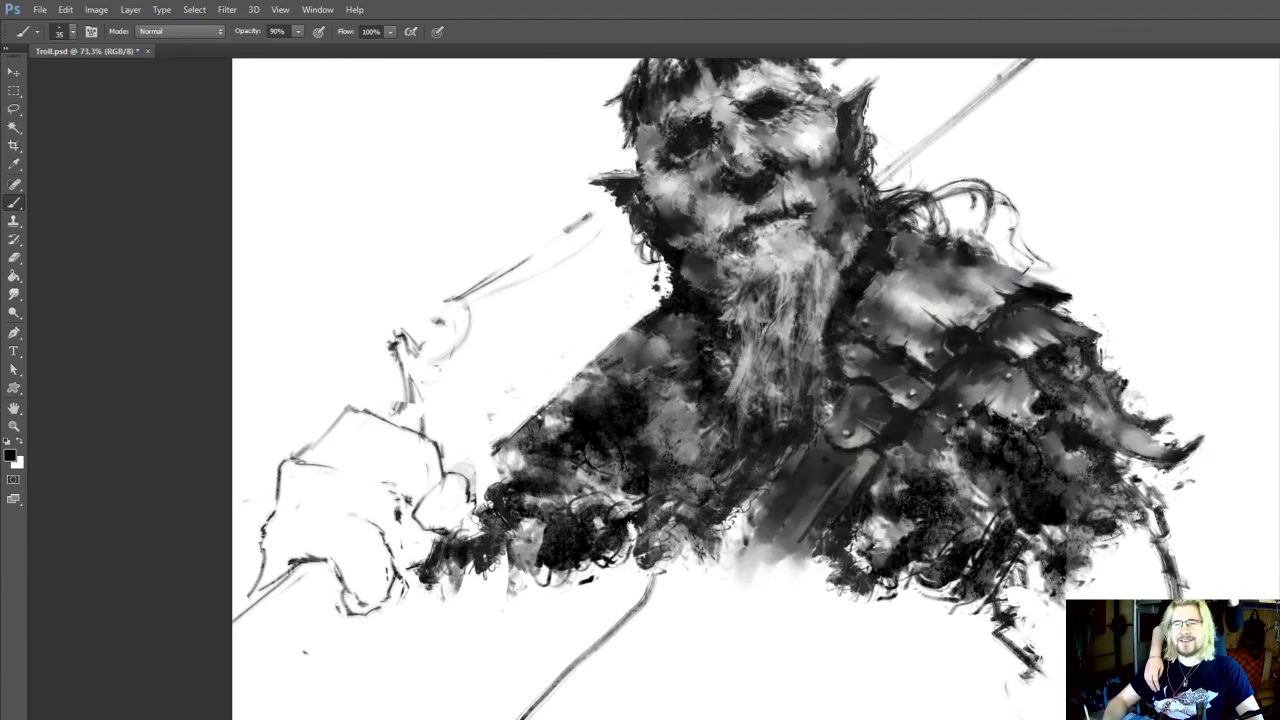
pyautogui.click(699, 690)
pyautogui.click(898, 376)
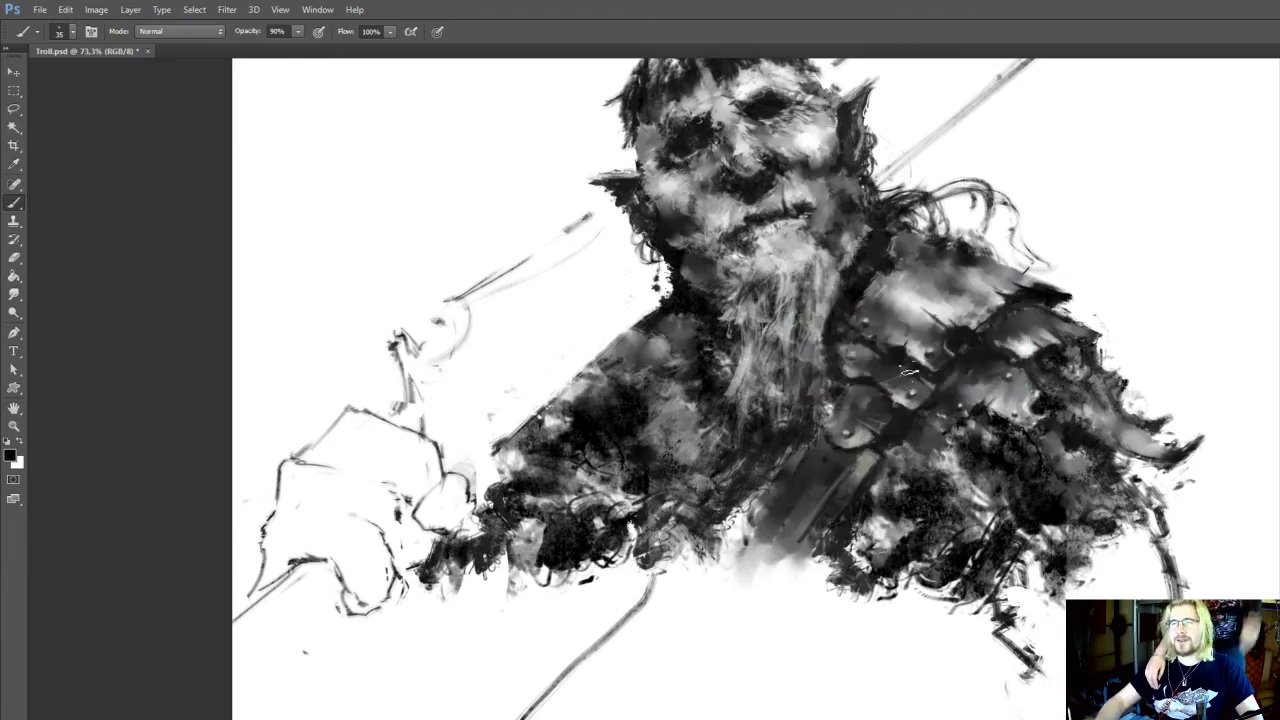
pyautogui.press('e')
pyautogui.moveTo(650, 582); pyautogui.dragTo(518, 718)
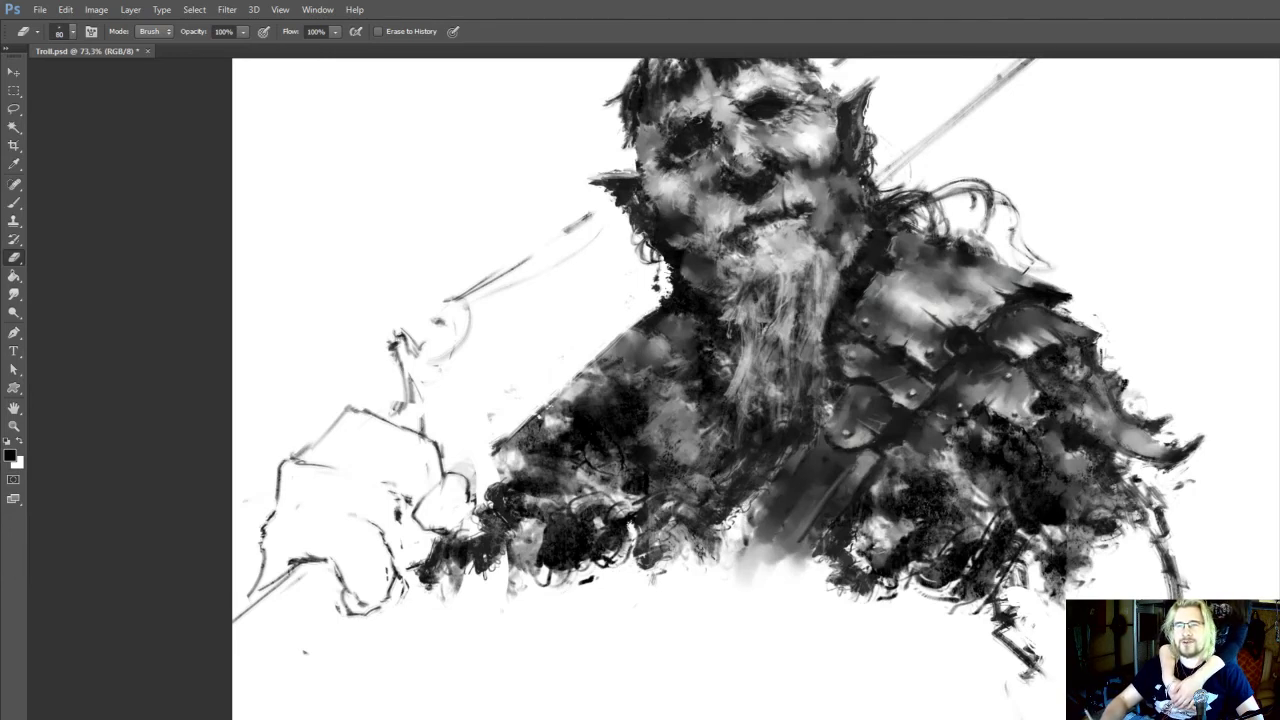
# Touch up the ragged lower chest edge on the unarmoured side with near-black at 30 px and 90% opacity
pyautogui.moveTo(640, 360)
pyautogui.mouseDown()
pyautogui.moveTo(685, 468)
pyautogui.moveTo(648, 367)
pyautogui.mouseUp()
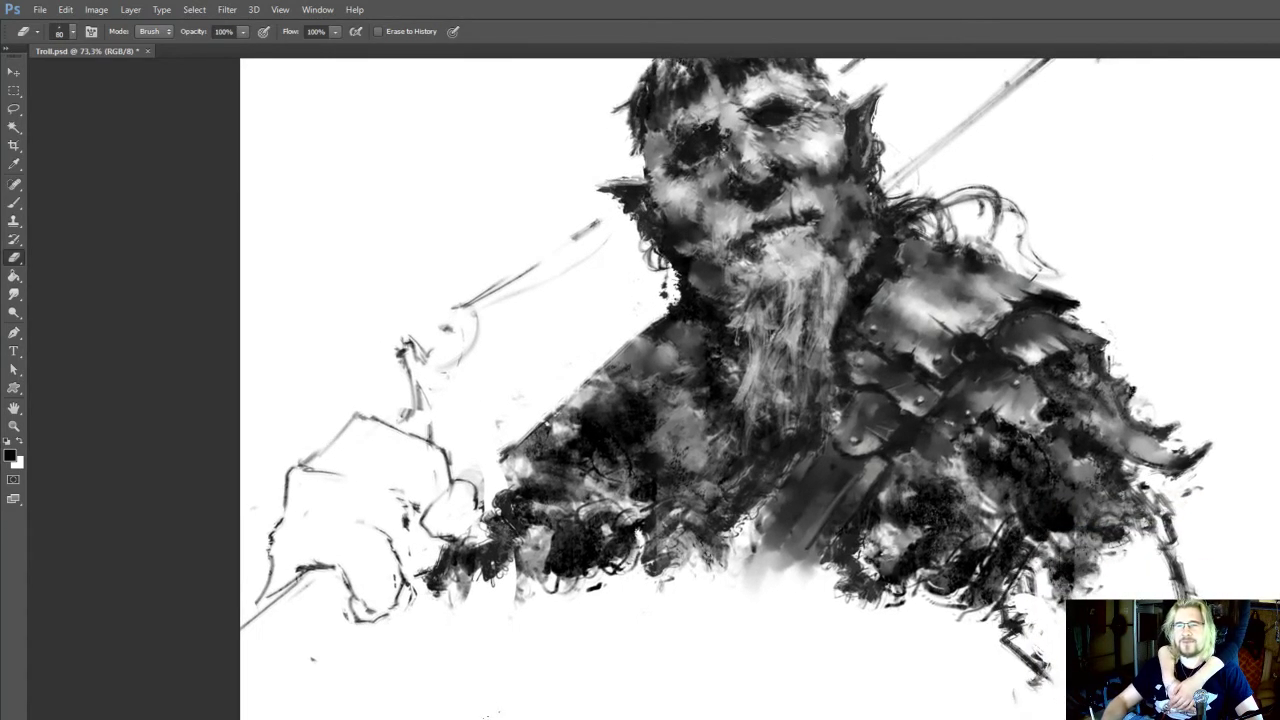
pyautogui.scroll(1, 575, 690)
pyautogui.press('b')
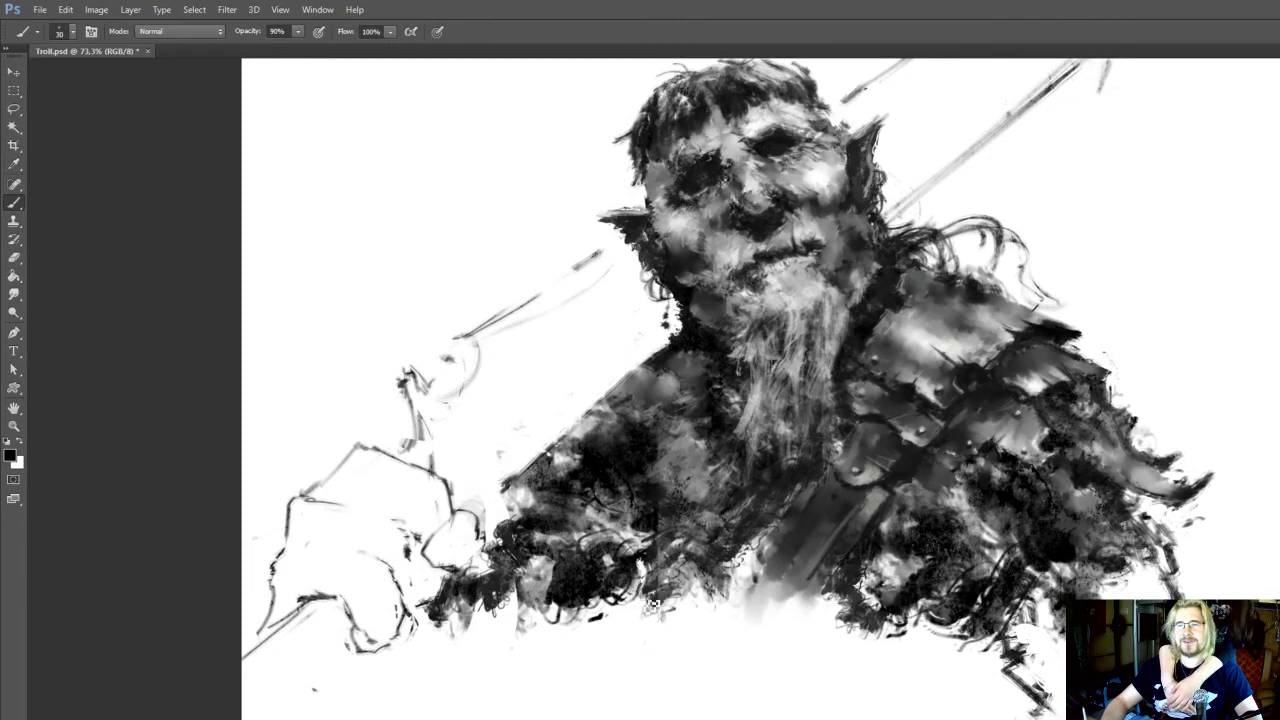
pyautogui.scroll(1, 665, 600)
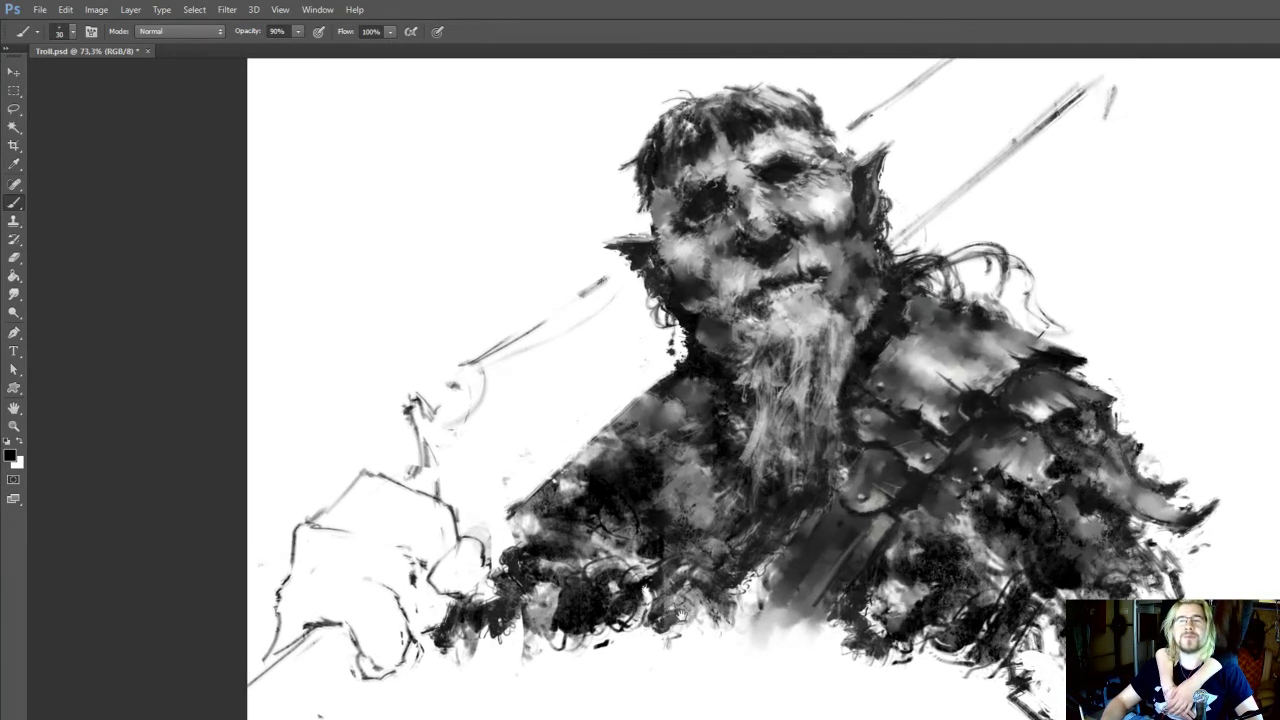
pyautogui.moveTo(681, 616); pyautogui.dragTo(687, 634)
pyautogui.keyDown('alt'); pyautogui.click(664, 556); pyautogui.keyUp('alt')
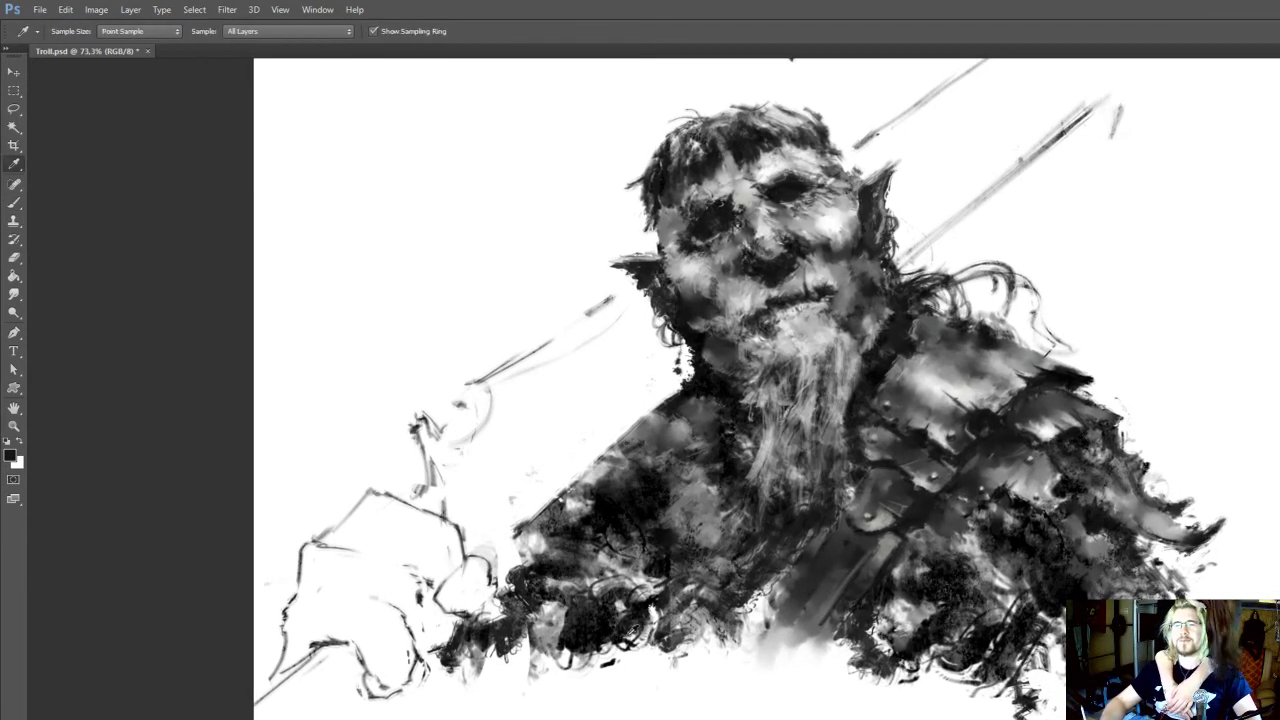
pyautogui.keyDown('alt'); pyautogui.click(597, 637); pyautogui.keyUp('alt')
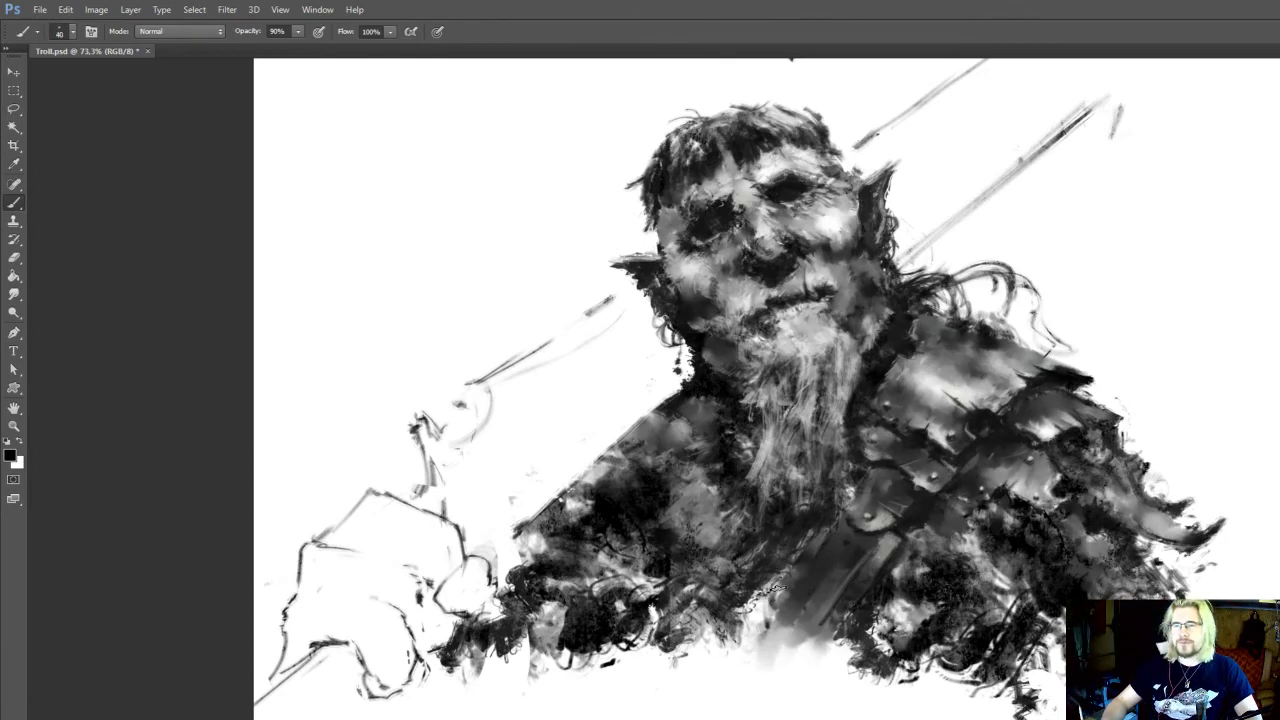
# Darken the chest right beside the diagonal strap with dark strokes at 40 px and 90% opacity
pyautogui.press(']')
pyautogui.moveTo(767, 596); pyautogui.dragTo(772, 616)
pyautogui.press('i')
pyautogui.press('b')
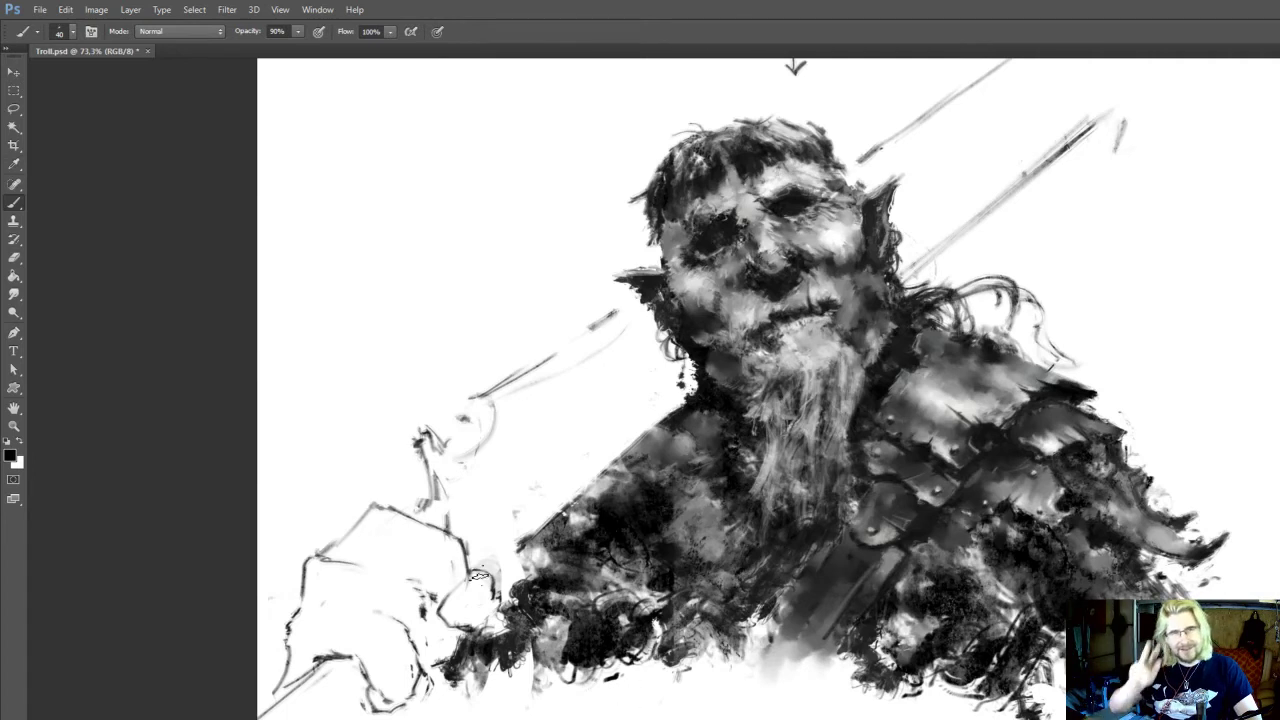
pyautogui.moveTo(816, 552); pyautogui.dragTo(830, 560)
pyautogui.keyDown('alt'); pyautogui.click(830, 560); pyautogui.keyUp('alt')
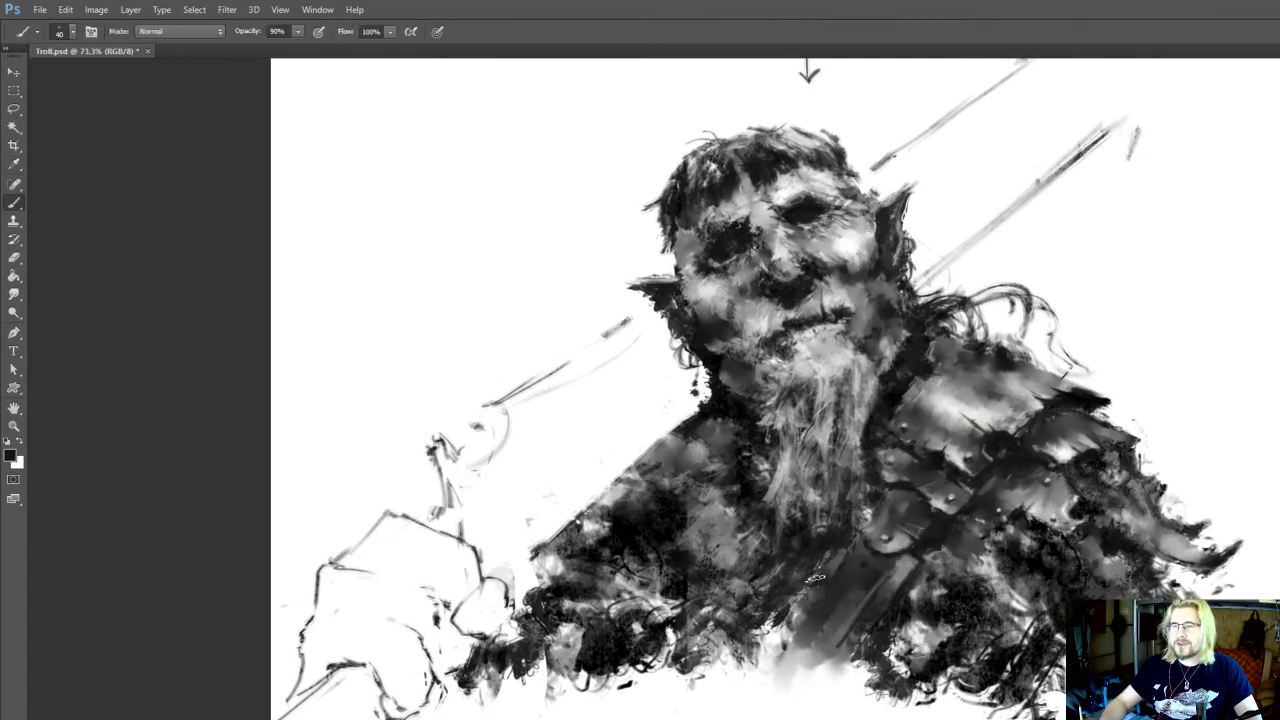
# Sample light grey and add fine hair strokes around the beard and jaw at 25 px and 90% opacity
pyautogui.keyDown('alt'); pyautogui.click(877, 421); pyautogui.keyUp('alt')
pyautogui.moveTo(874, 405); pyautogui.dragTo(878, 563)
pyautogui.keyDown('alt'); pyautogui.click(868, 478); pyautogui.keyUp('alt')
pyautogui.press('[')
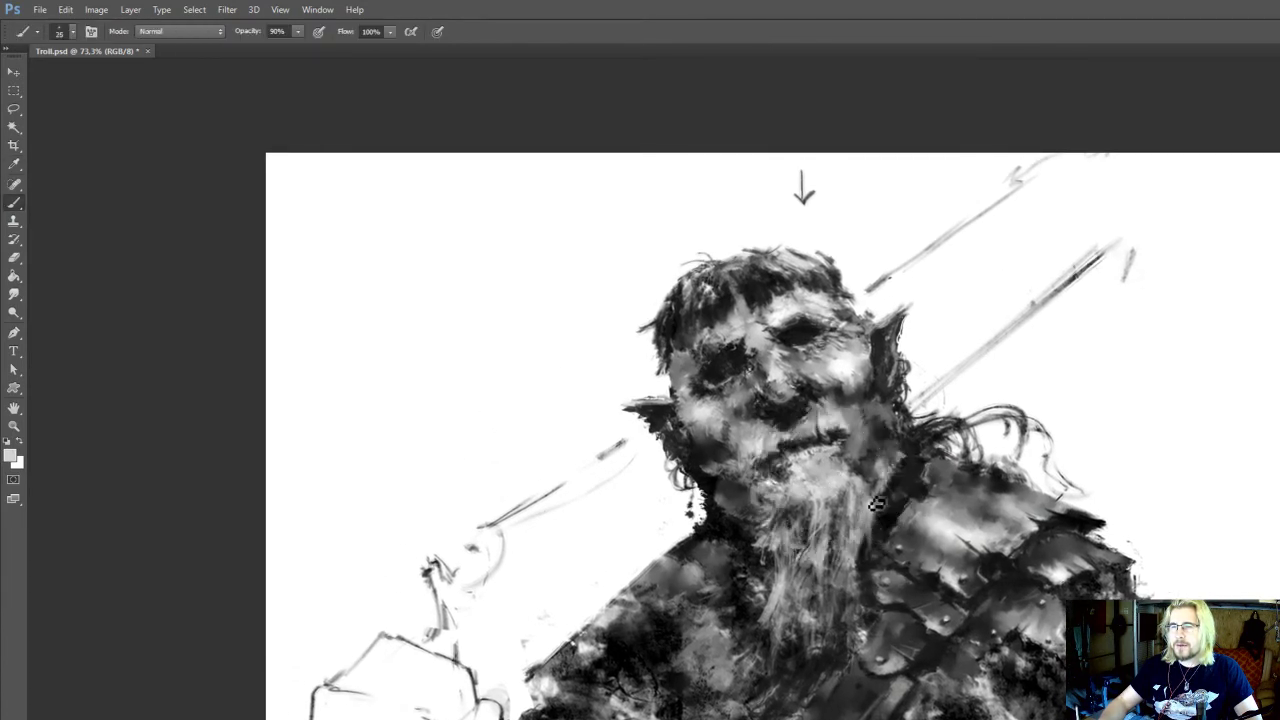
pyautogui.moveTo(883, 503); pyautogui.dragTo(887, 523)
pyautogui.keyDown('alt'); pyautogui.click(795, 507); pyautogui.keyUp('alt')
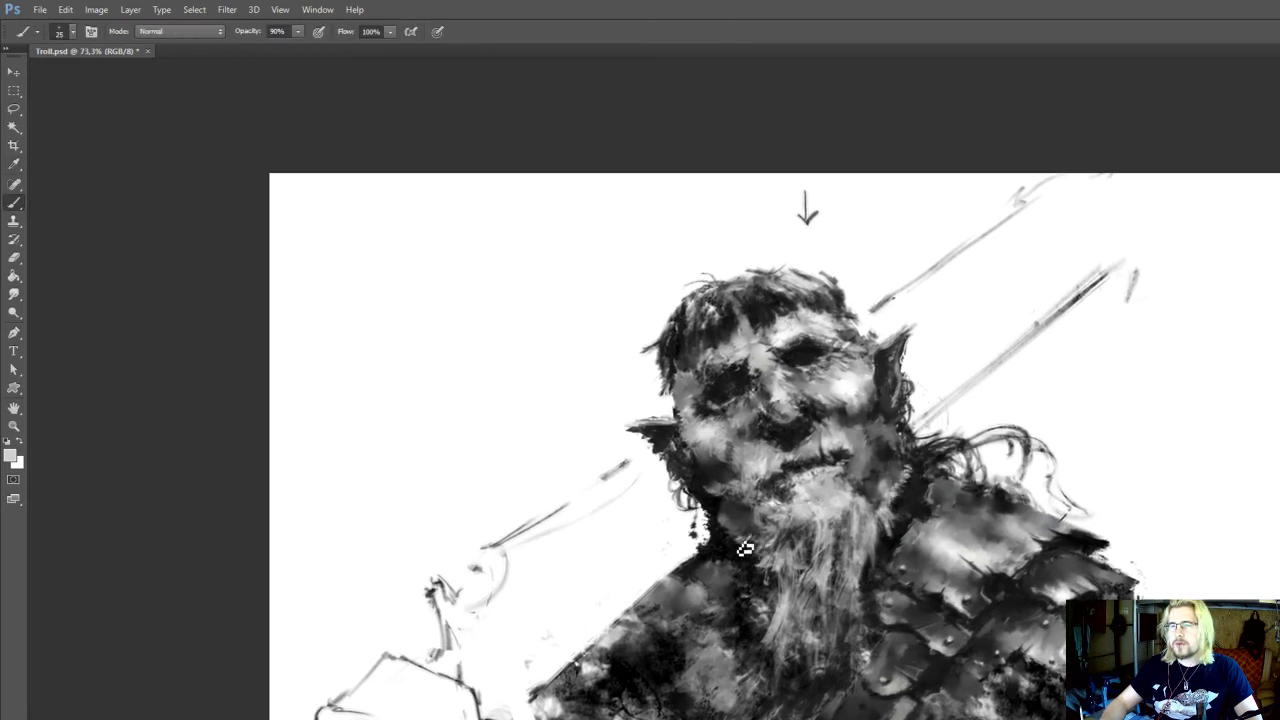
pyautogui.moveTo(790, 464); pyautogui.dragTo(774, 458)
pyautogui.keyDown('alt'); pyautogui.click(918, 543); pyautogui.keyUp('alt')
pyautogui.moveTo(848, 575); pyautogui.dragTo(850, 548)
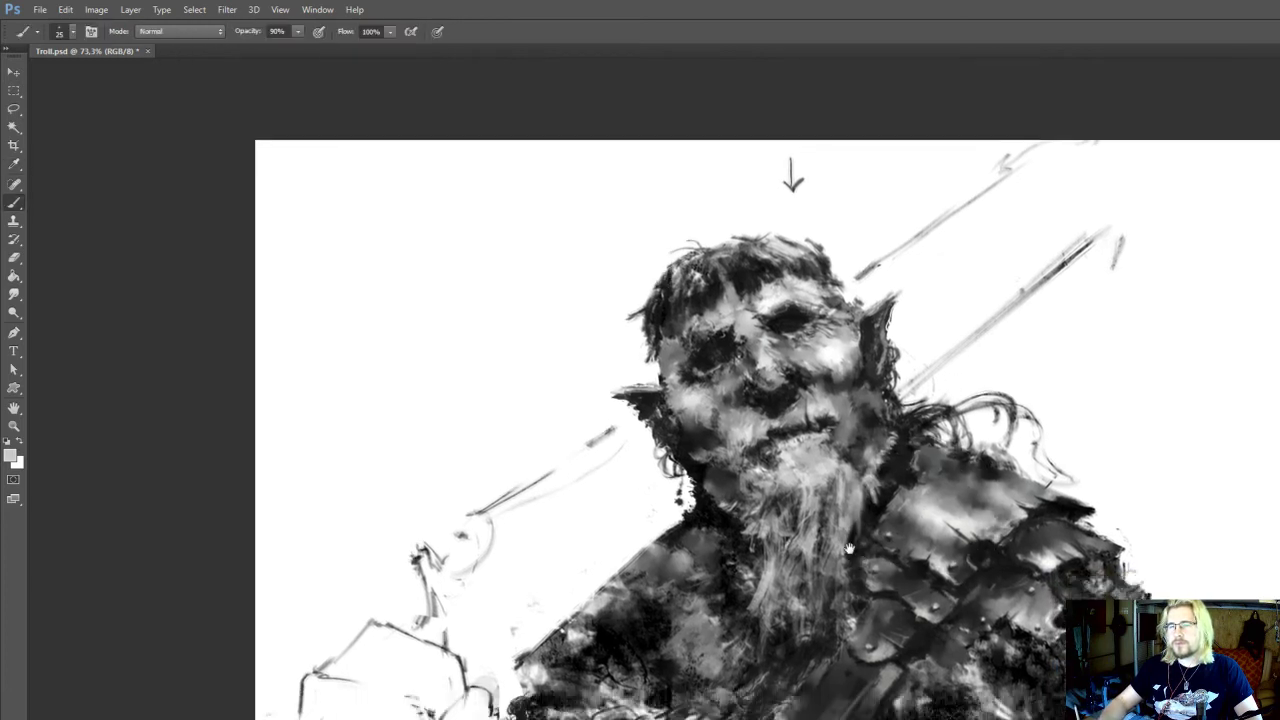
# Clean up the unarmoured shoulder's upper outline with the eraser and darken it with near-black at 50 px and 90% opacity
pyautogui.press('e')
pyautogui.moveTo(660, 542); pyautogui.dragTo(611, 581)
pyautogui.press('b')
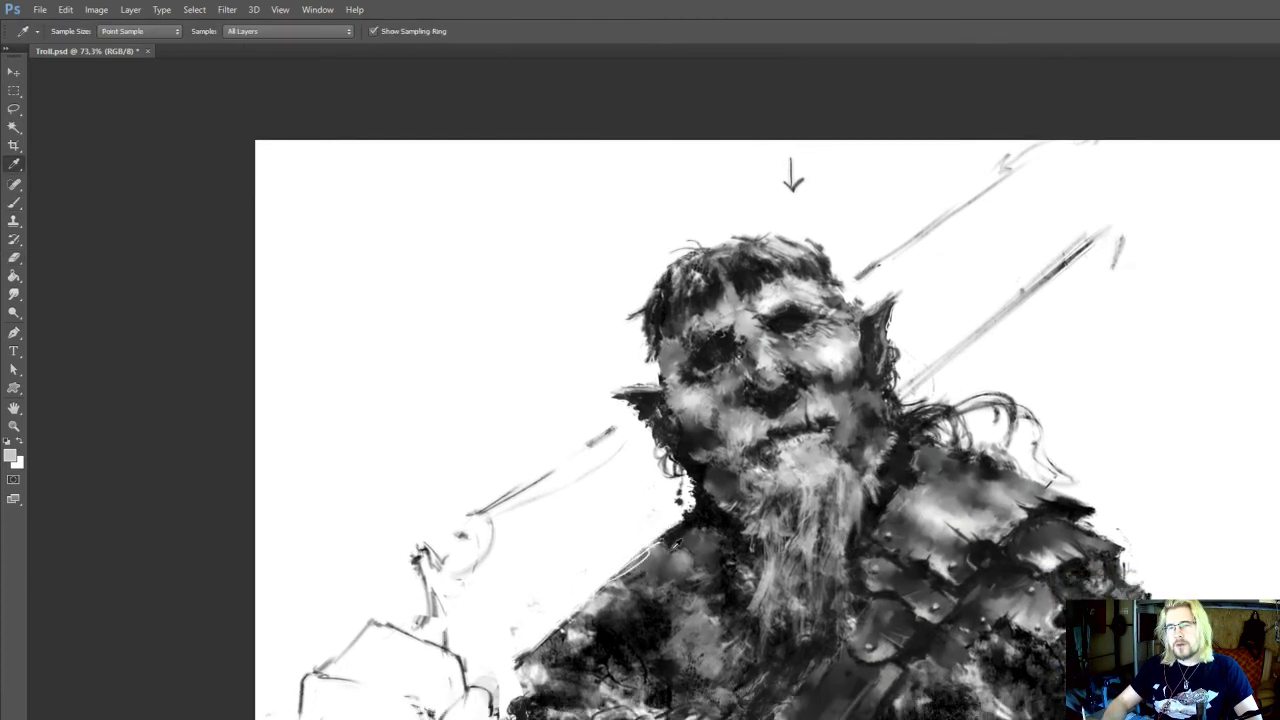
pyautogui.keyDown('alt'); pyautogui.click(680, 534); pyautogui.keyUp('alt')
pyautogui.moveTo(663, 543)
pyautogui.mouseDown()
pyautogui.moveTo(606, 604)
pyautogui.moveTo(700, 523)
pyautogui.moveTo(565, 645)
pyautogui.mouseUp()
pyautogui.press(']')
pyautogui.keyDown('alt'); pyautogui.click(663, 623); pyautogui.keyUp('alt')
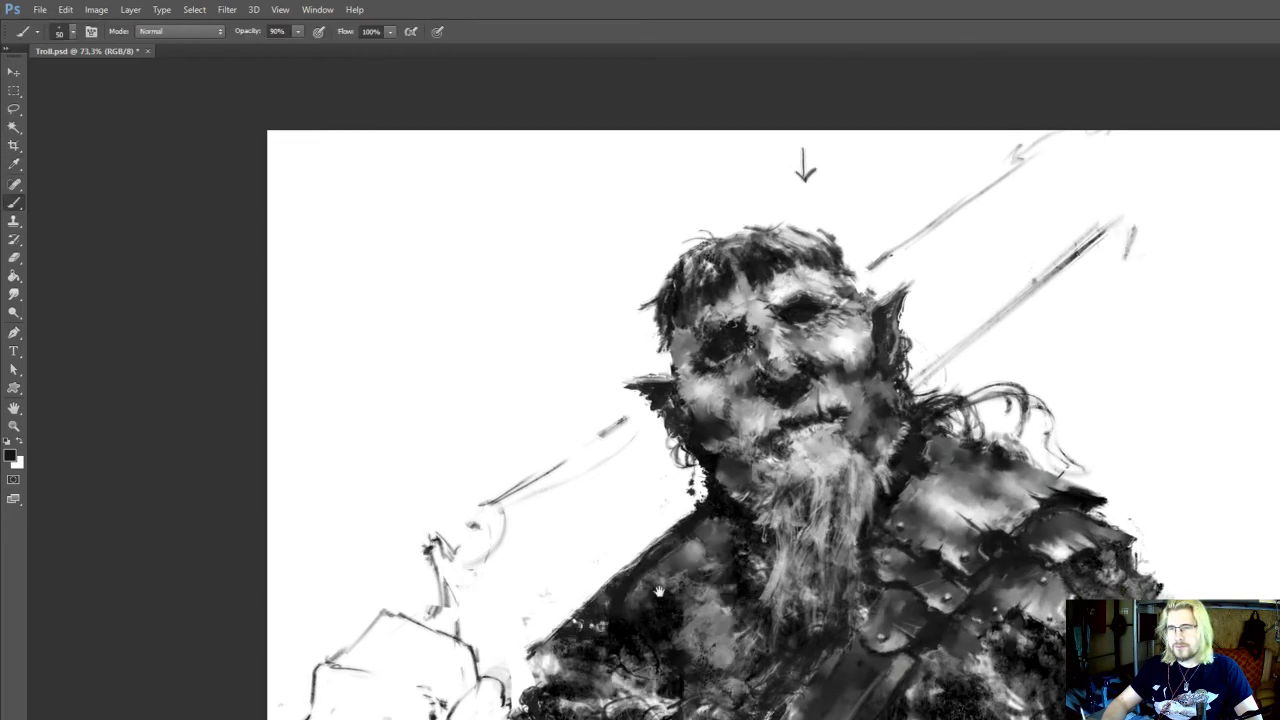
# Touch up the looping strands behind the armoured shoulder with a dark 35 px brush at 90% opacity
pyautogui.moveTo(659, 592); pyautogui.dragTo(565, 686)
pyautogui.keyDown('alt'); pyautogui.click(814, 514); pyautogui.keyUp('alt')
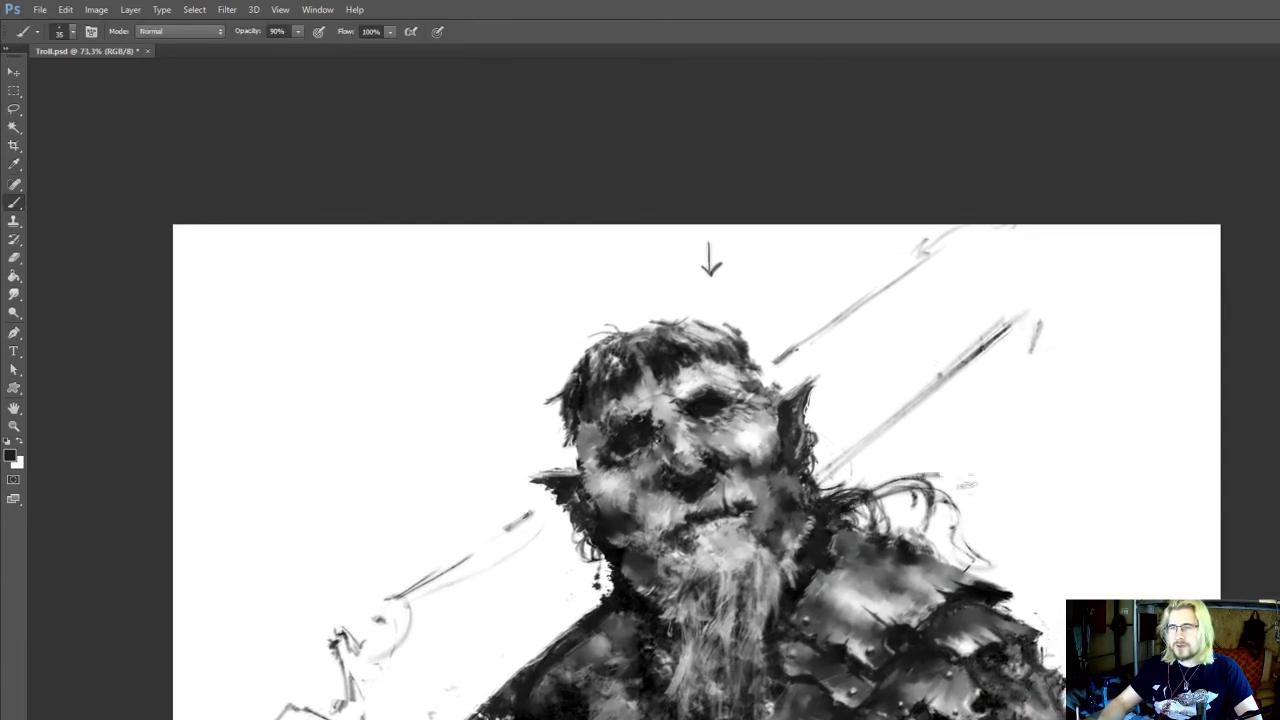
pyautogui.moveTo(967, 484); pyautogui.dragTo(972, 514)
# Paint sampled dark tones in diagonal strokes on the chest between the beard tip and the strap at 45 px
pyautogui.moveTo(848, 645); pyautogui.dragTo(855, 557)
pyautogui.keyDown('alt'); pyautogui.click(704, 683); pyautogui.keyUp('alt')
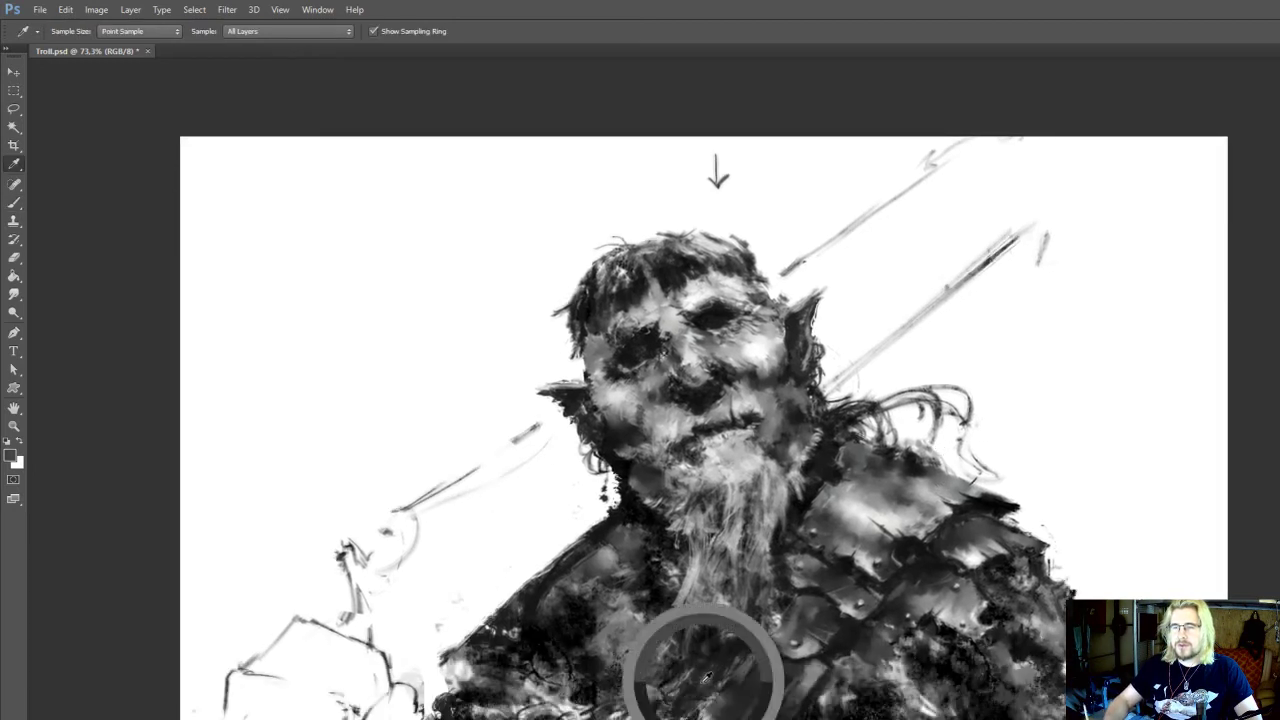
pyautogui.moveTo(710, 682); pyautogui.dragTo(686, 718)
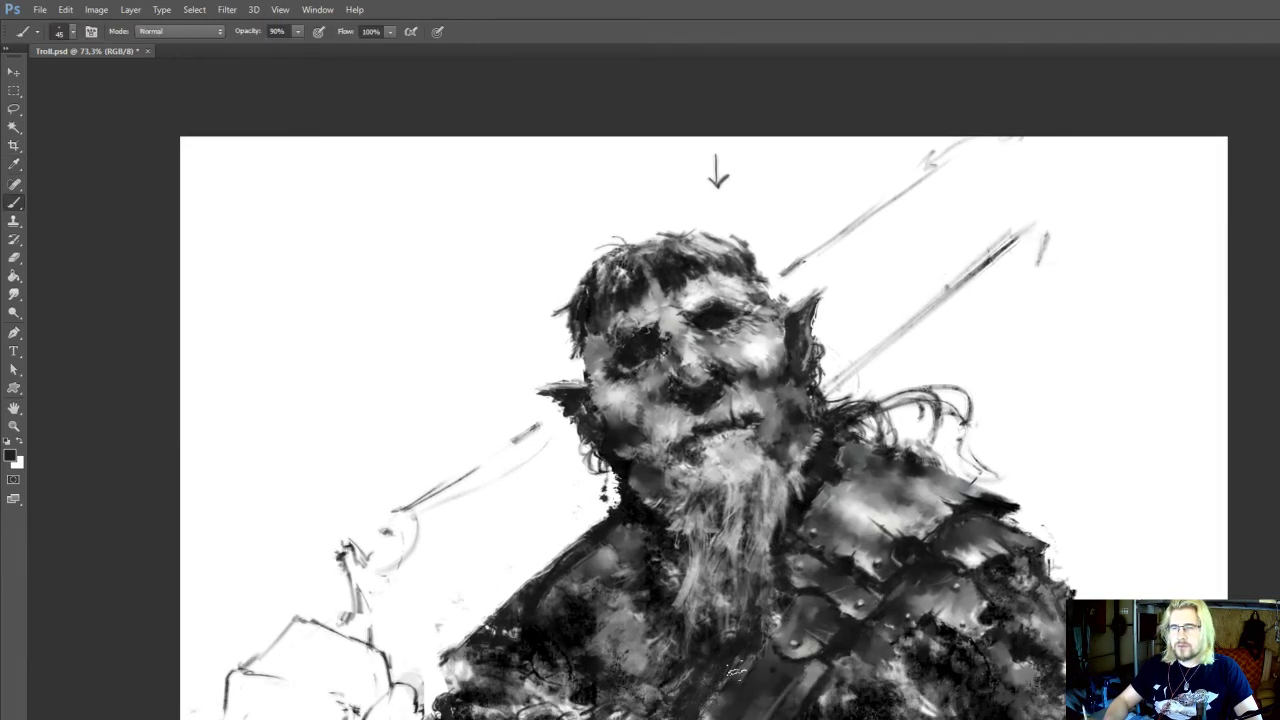
pyautogui.moveTo(742, 668); pyautogui.dragTo(701, 718)
pyautogui.keyDown('alt'); pyautogui.click(828, 712); pyautogui.keyUp('alt')
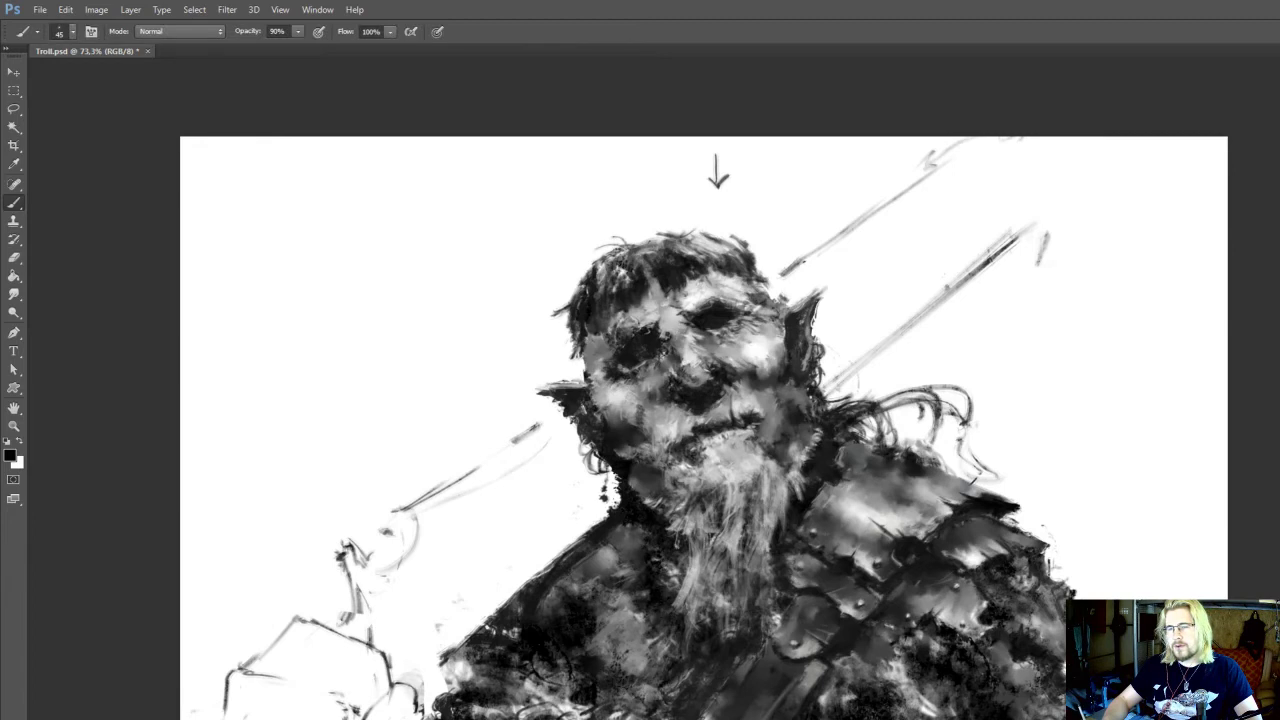
pyautogui.moveTo(828, 680); pyautogui.dragTo(828, 656)
# Darken the chest on the unarmoured side beside the beard with sampled near-black at 60 to 70 px
pyautogui.press('r')
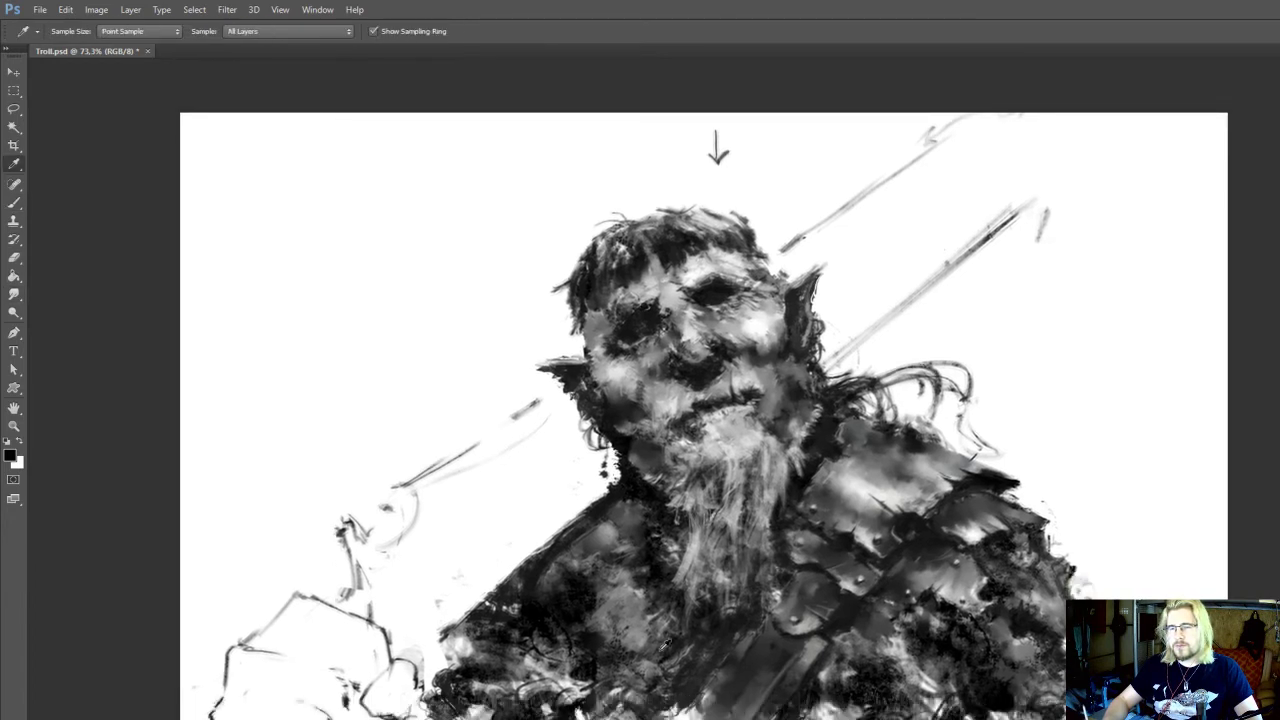
pyautogui.keyDown('alt'); pyautogui.click(591, 662); pyautogui.keyUp('alt')
pyautogui.press('b')
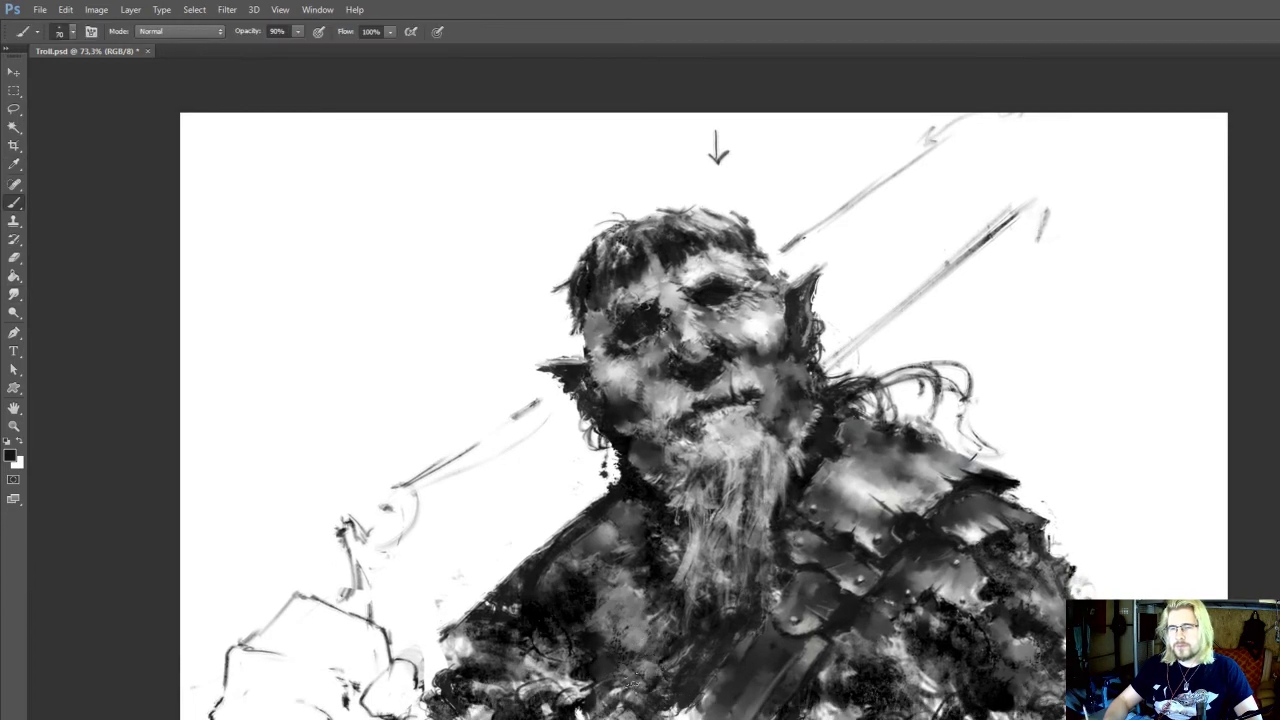
pyautogui.keyDown('alt'); pyautogui.click(592, 650); pyautogui.keyUp('alt')
pyautogui.moveTo(648, 608)
pyautogui.mouseDown()
pyautogui.moveTo(648, 654)
pyautogui.moveTo(684, 657)
pyautogui.mouseUp()
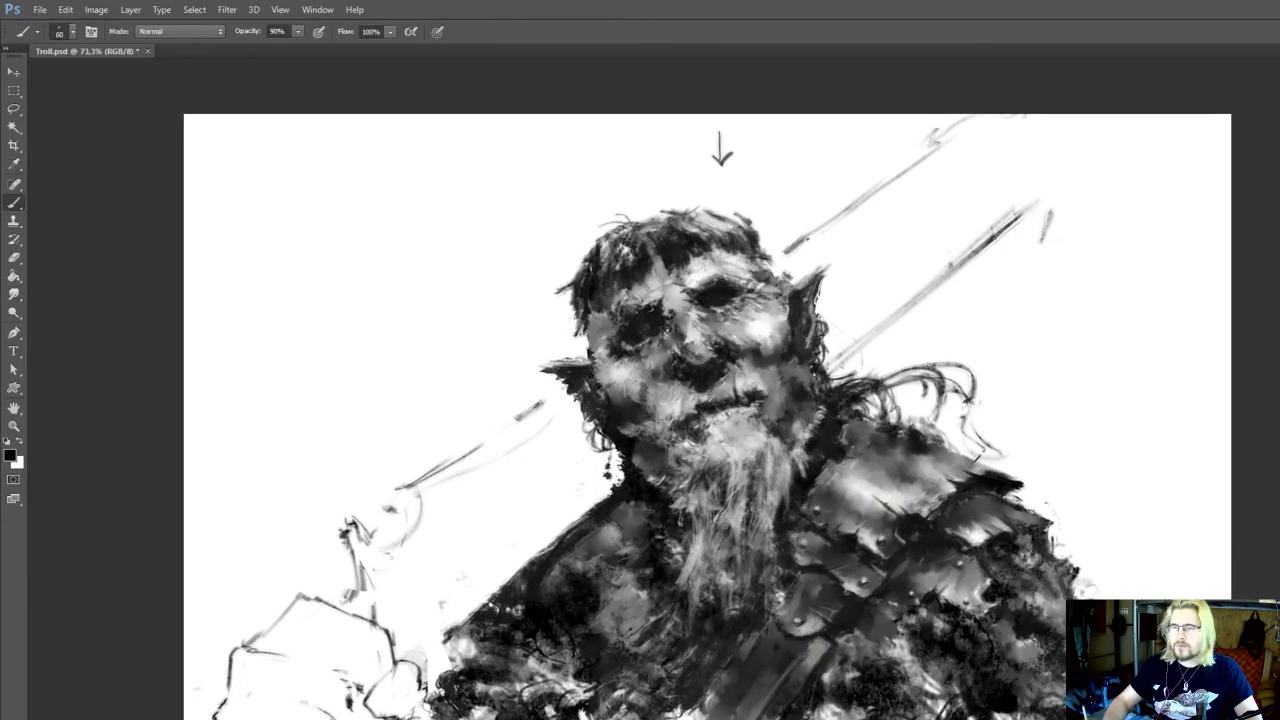
pyautogui.moveTo(590, 610); pyautogui.dragTo(615, 715)
pyautogui.press('r')
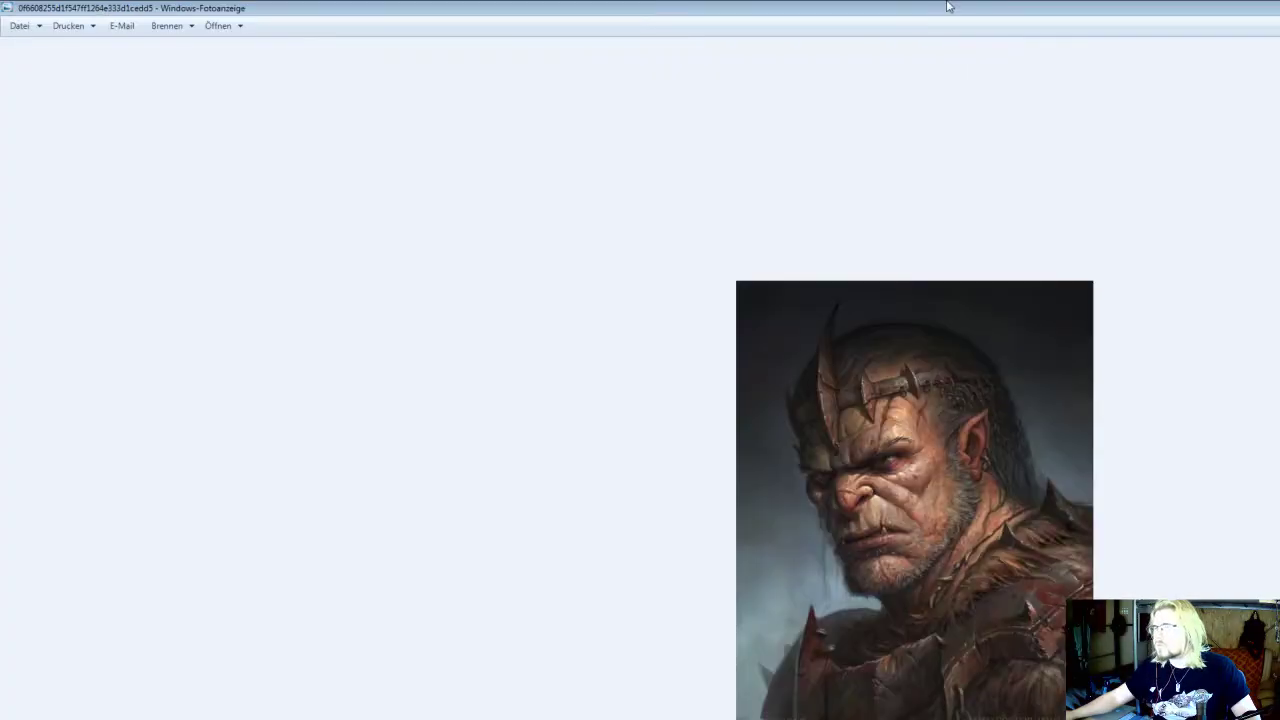
# Move the photo viewer window with the orc portrait reference aside and return to the troll painting in Photoshop
pyautogui.moveTo(948, 6); pyautogui.dragTo(1279, 60)
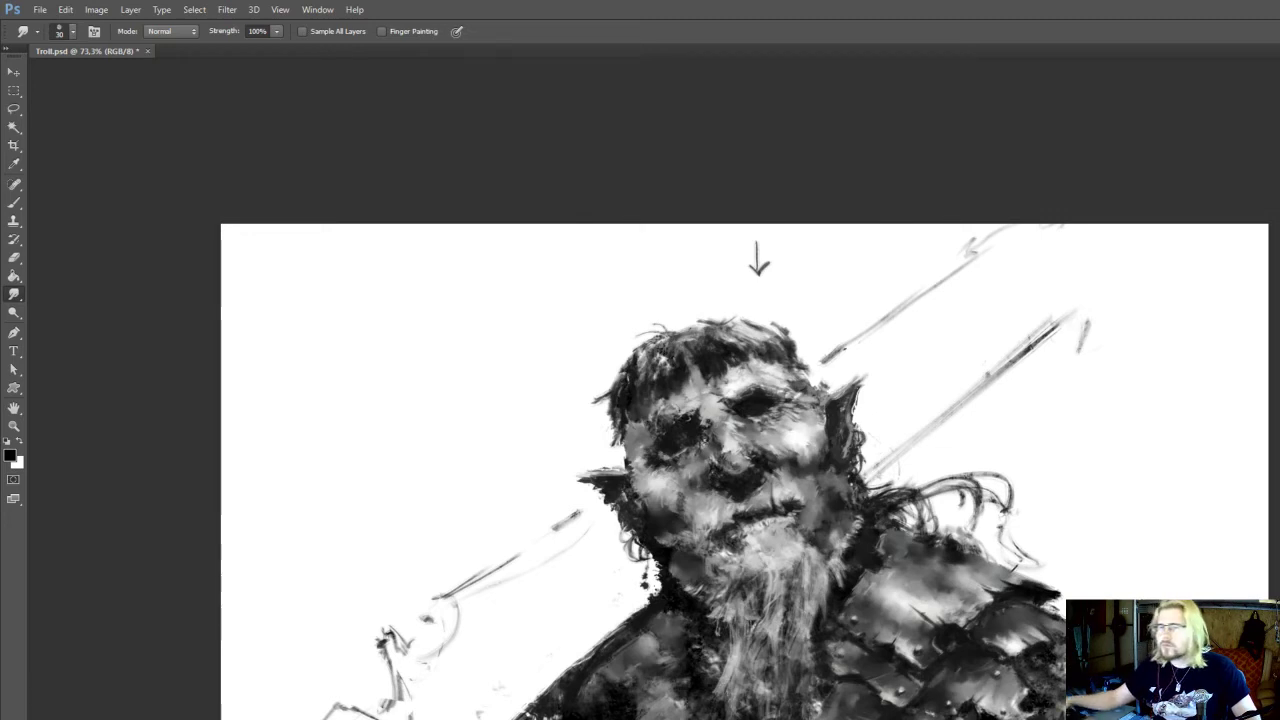
pyautogui.moveTo(700, 525)
pyautogui.mouseDown()
pyautogui.moveTo(713, 579)
pyautogui.moveTo(705, 570)
pyautogui.mouseUp()
pyautogui.press('i')
# Sample a dark tone from the hair and add tufts along the top of the head at 50 px
pyautogui.moveTo(972, 599); pyautogui.dragTo(966, 595)
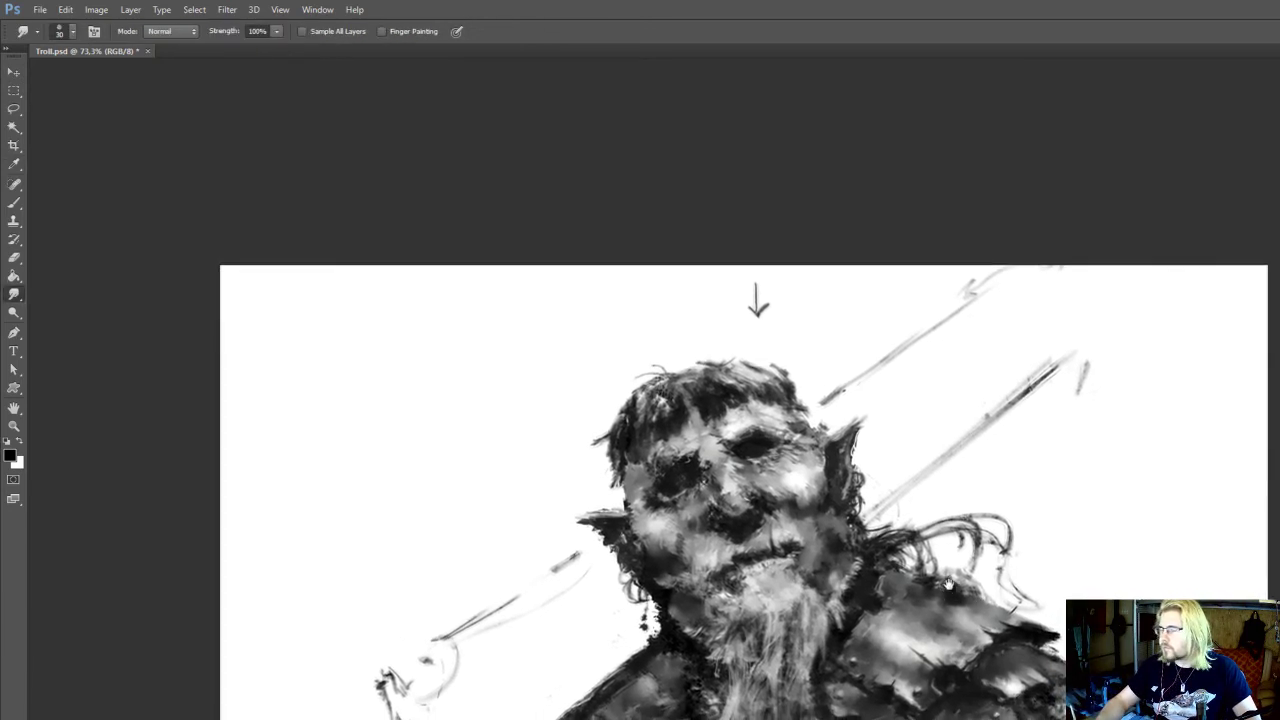
pyautogui.moveTo(780, 472); pyautogui.dragTo(804, 424)
pyautogui.press('b')
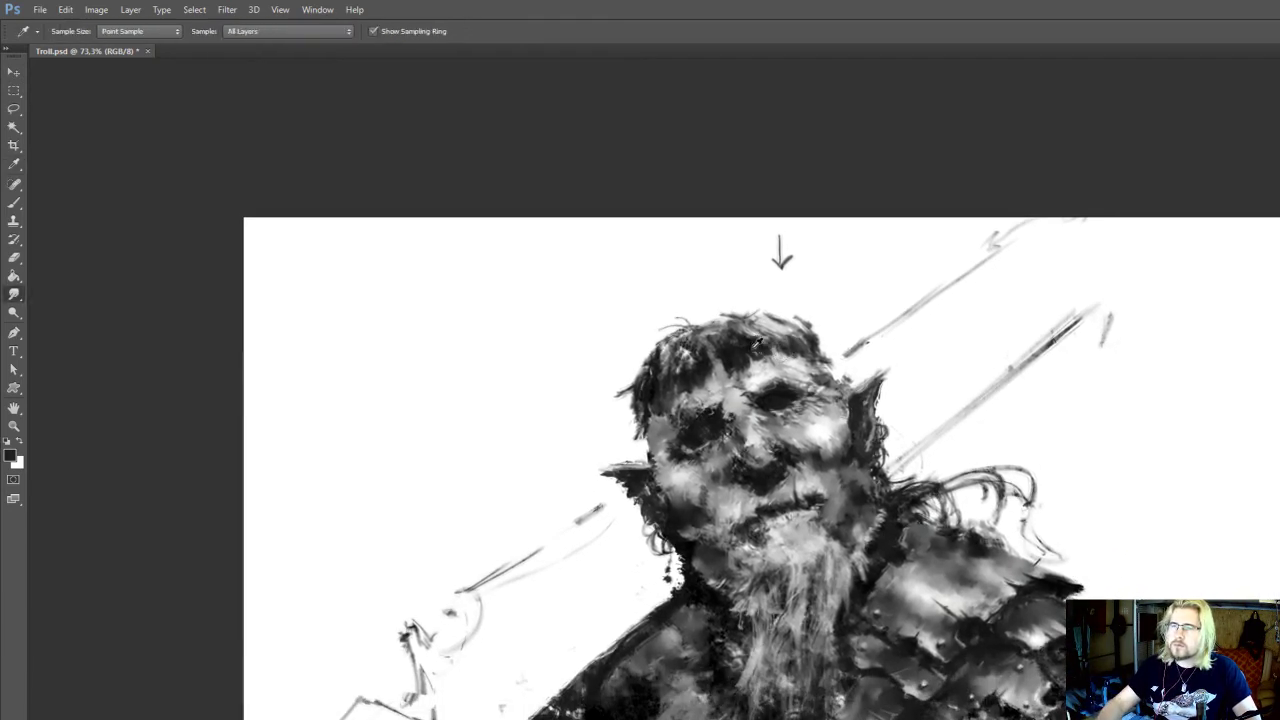
pyautogui.keyDown('alt'); pyautogui.click(768, 348); pyautogui.keyUp('alt')
pyautogui.moveTo(748, 316)
pyautogui.mouseDown()
pyautogui.moveTo(712, 316)
pyautogui.moveTo(726, 316)
pyautogui.mouseUp()
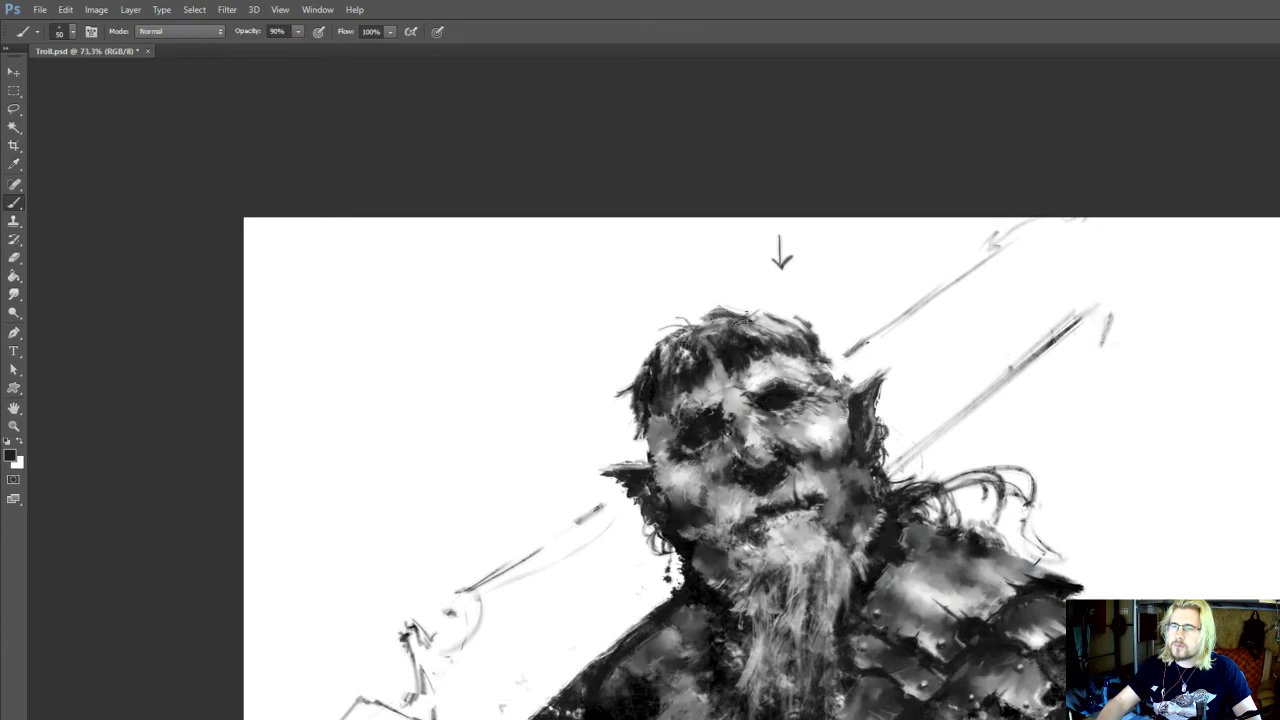
# Reinforce the sloping edge of the unarmoured shoulder with a sampled dark tone at 45 px and 90% opacity
pyautogui.moveTo(702, 364); pyautogui.dragTo(726, 289)
pyautogui.keyDown('alt'); pyautogui.click(618, 636); pyautogui.keyUp('alt')
pyautogui.press('[')
pyautogui.moveTo(598, 631); pyautogui.dragTo(540, 664)
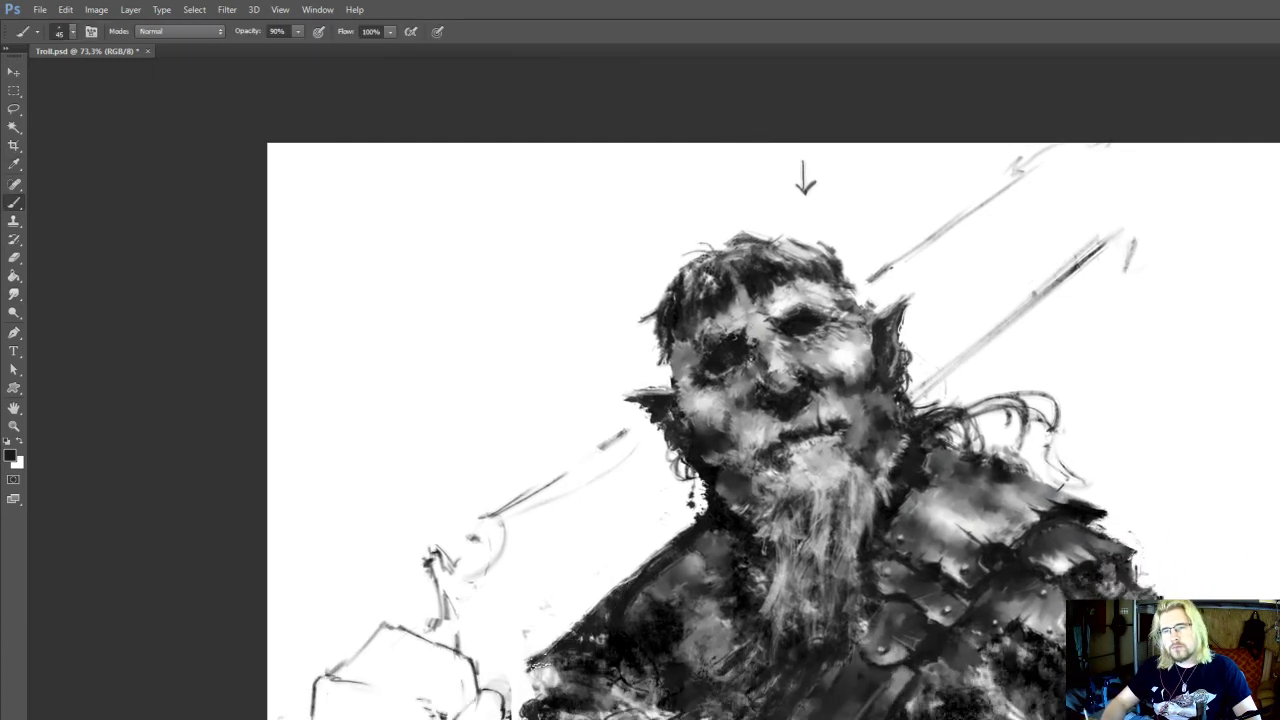
# Sample chest tones and darken the lower chest on the unarmoured side at 70 px and 90% opacity
pyautogui.keyDown('alt'); pyautogui.click(745, 682); pyautogui.keyUp('alt')
pyautogui.press('r')
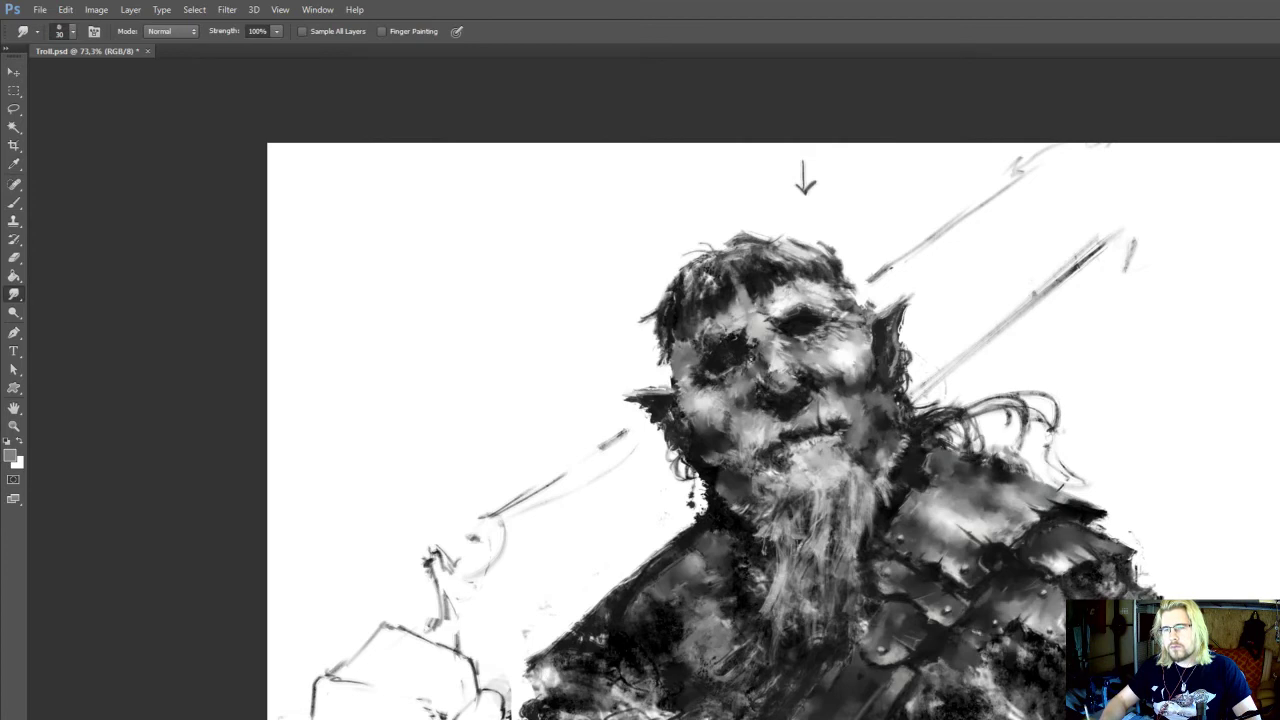
pyautogui.press('b')
pyautogui.keyDown('alt'); pyautogui.click(676, 710); pyautogui.keyUp('alt')
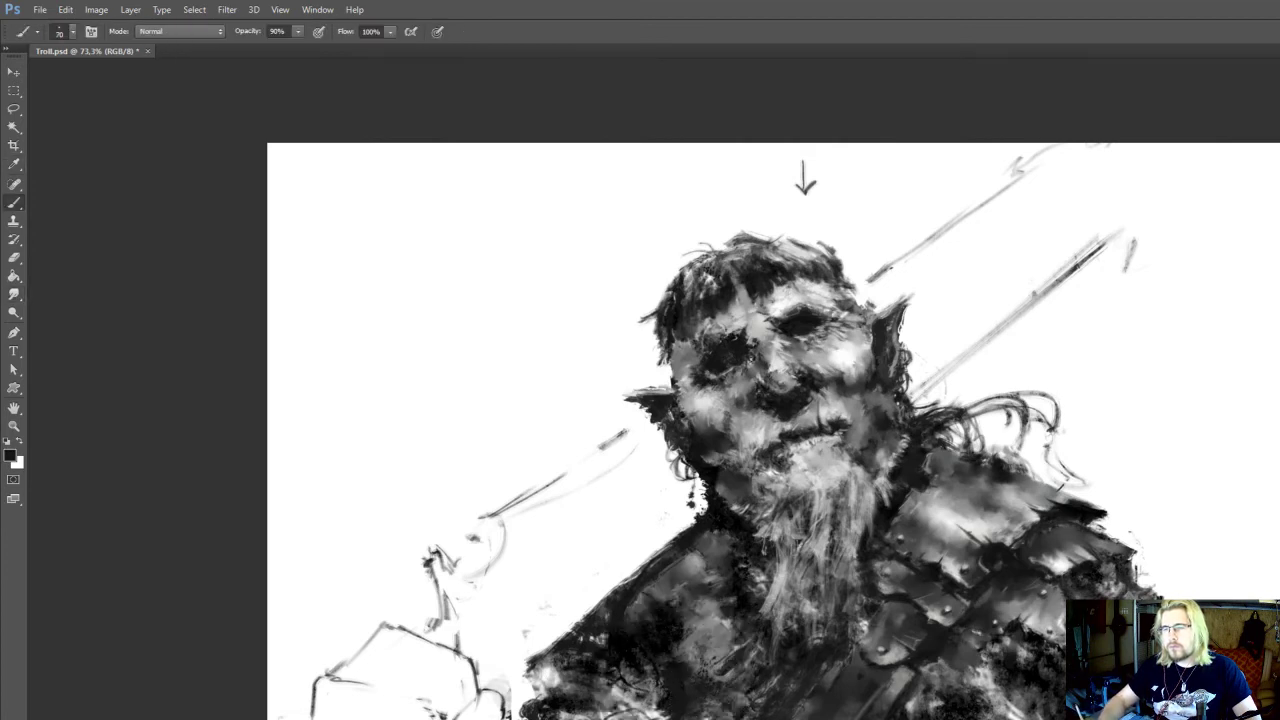
pyautogui.moveTo(612, 434); pyautogui.dragTo(579, 340)
# Touch up the dark area below the shoulder armour in black and blend it with the Smudge tool at 30 px and 100% strength
pyautogui.press('e')
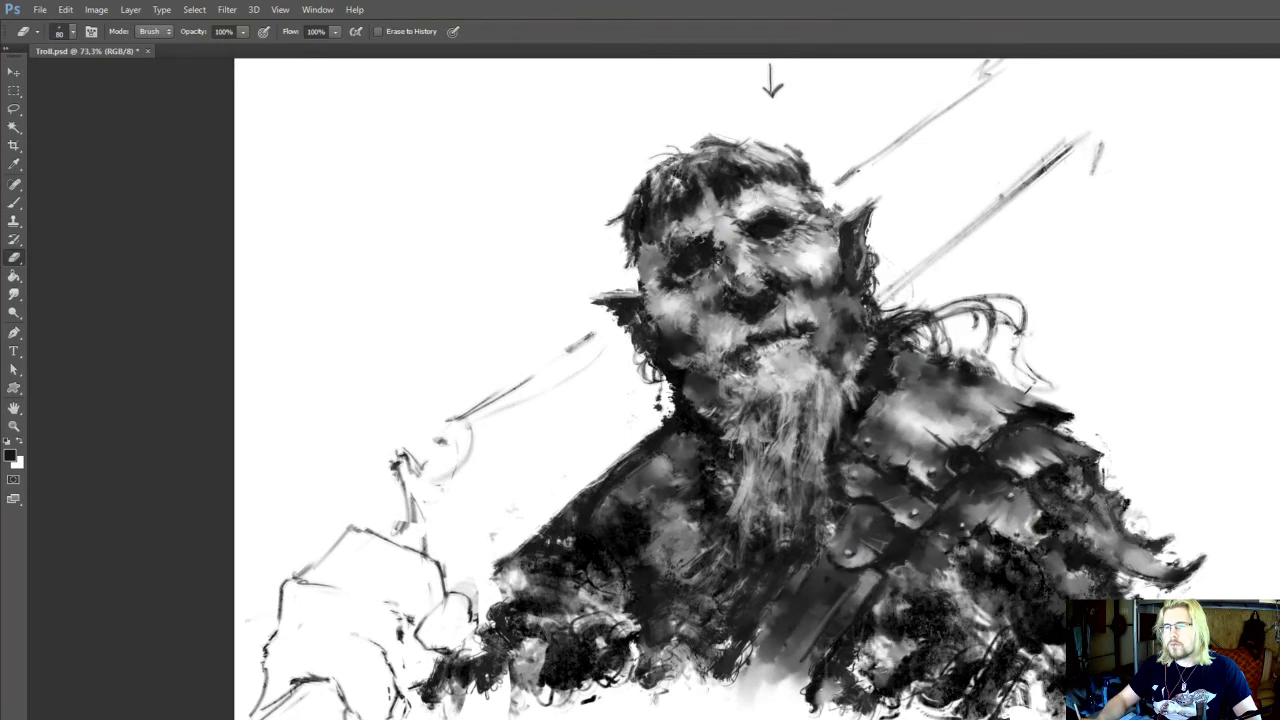
pyautogui.press('b')
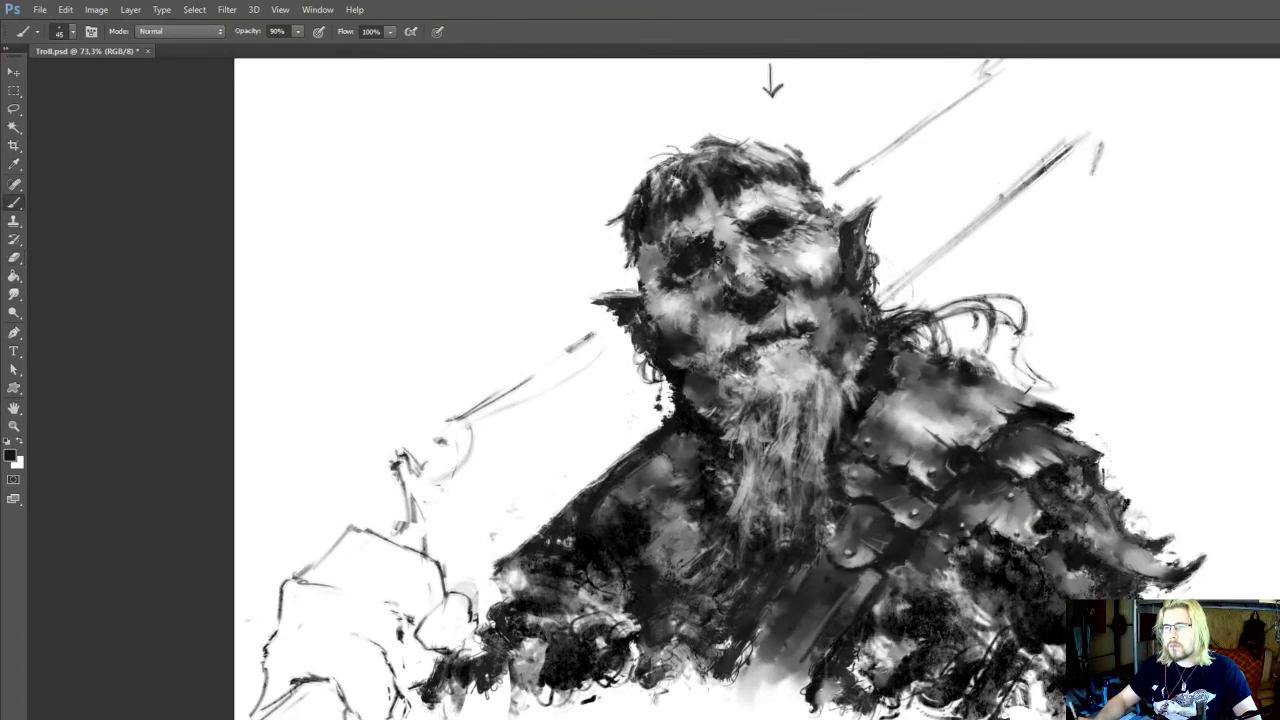
pyautogui.keyDown('alt'); pyautogui.click(1043, 600); pyautogui.keyUp('alt')
pyautogui.press(']')
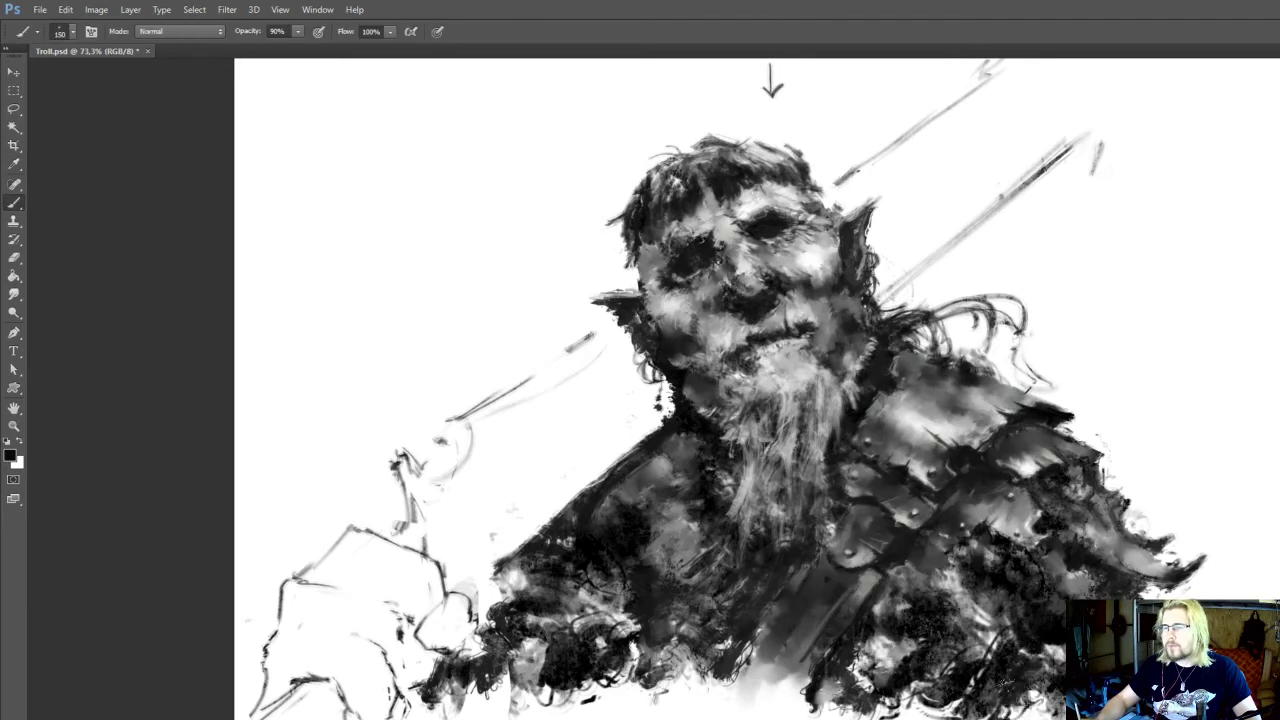
pyautogui.press('r')
pyautogui.moveTo(992, 634); pyautogui.dragTo(1000, 624)
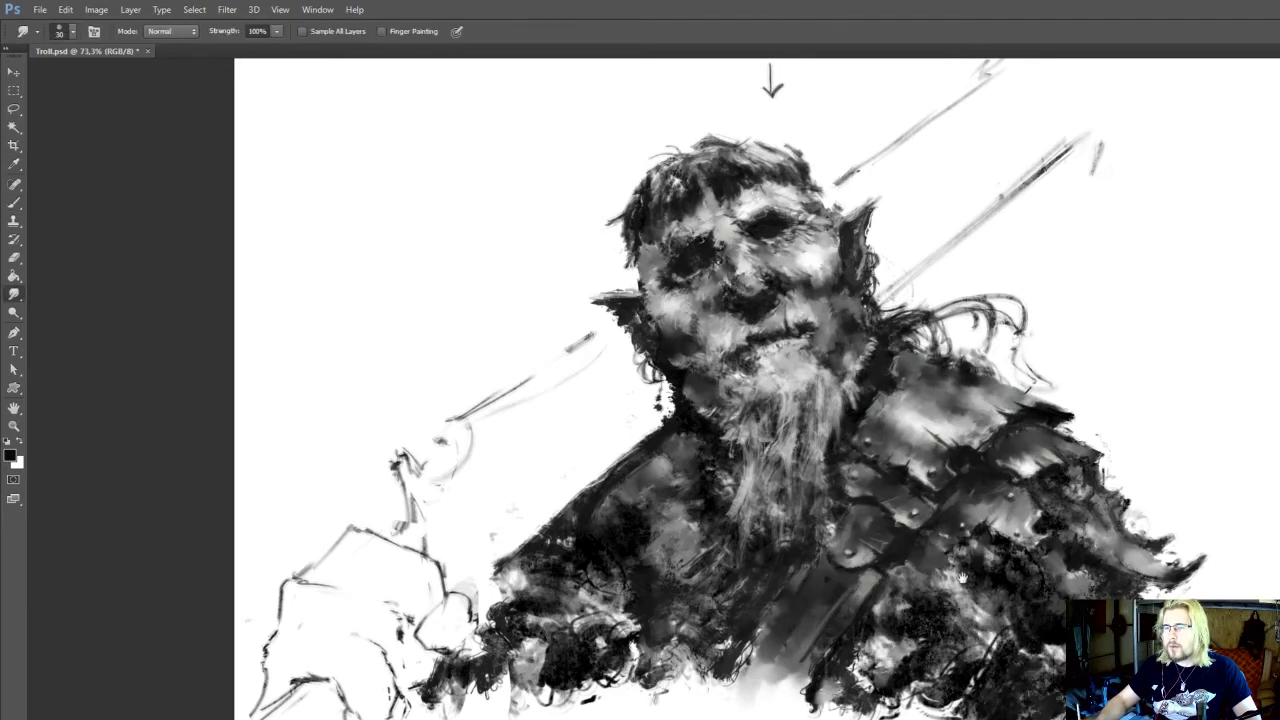
# Define the underside of the lowest shoulder plates with sampled light and dark tones at 70 and 40 px, 90% opacity
pyautogui.moveTo(962, 578); pyautogui.dragTo(979, 650)
pyautogui.press('b')
pyautogui.keyDown('alt'); pyautogui.click(997, 611); pyautogui.keyUp('alt')
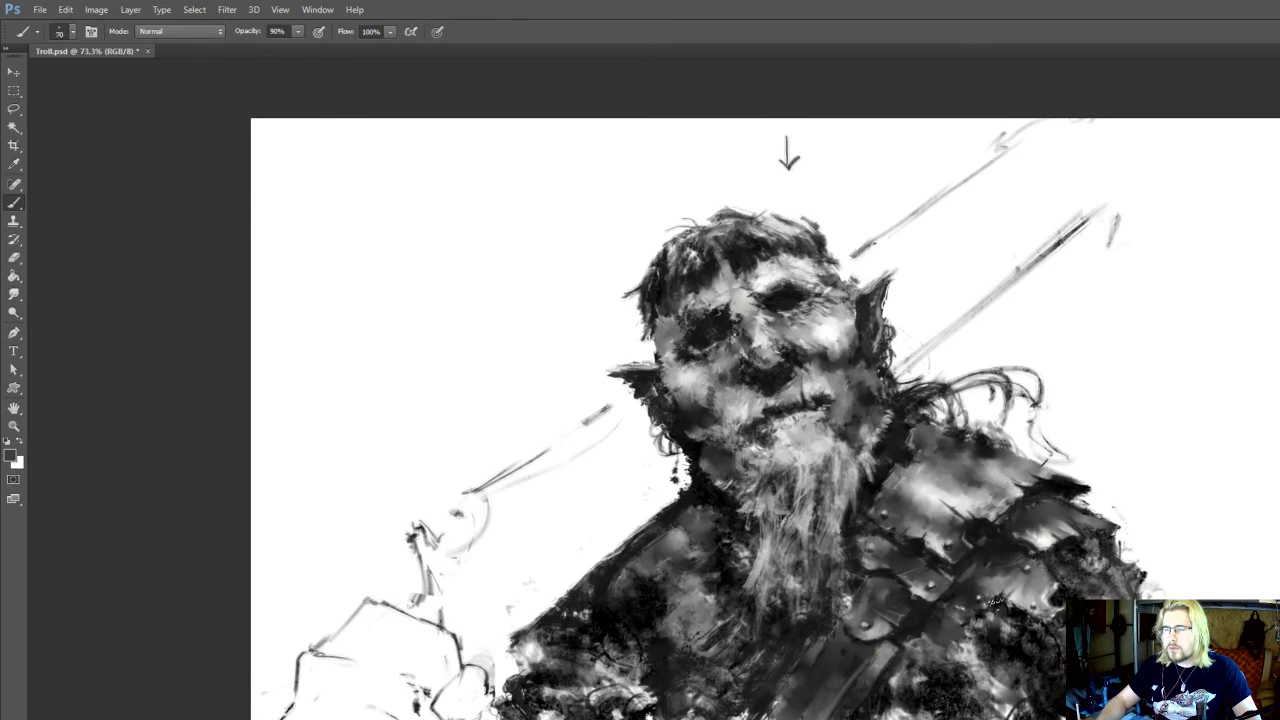
pyautogui.keyDown('alt'); pyautogui.click(992, 606); pyautogui.keyUp('alt')
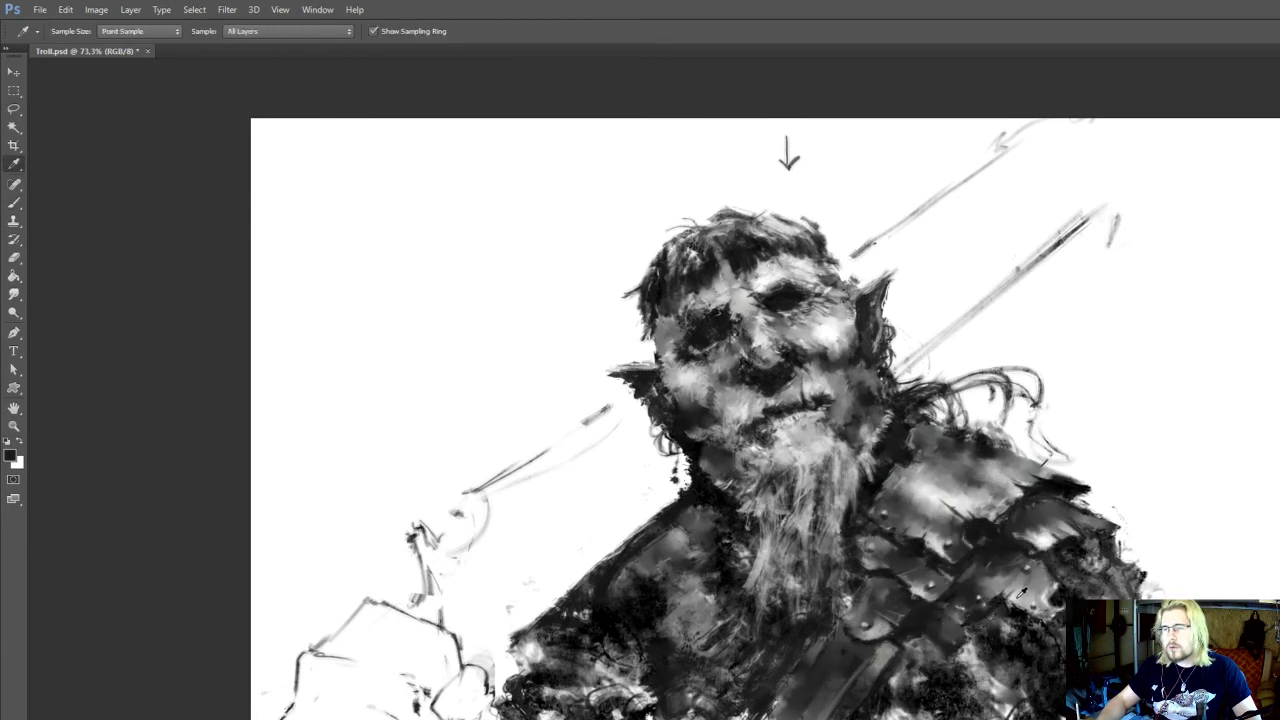
pyautogui.press('r')
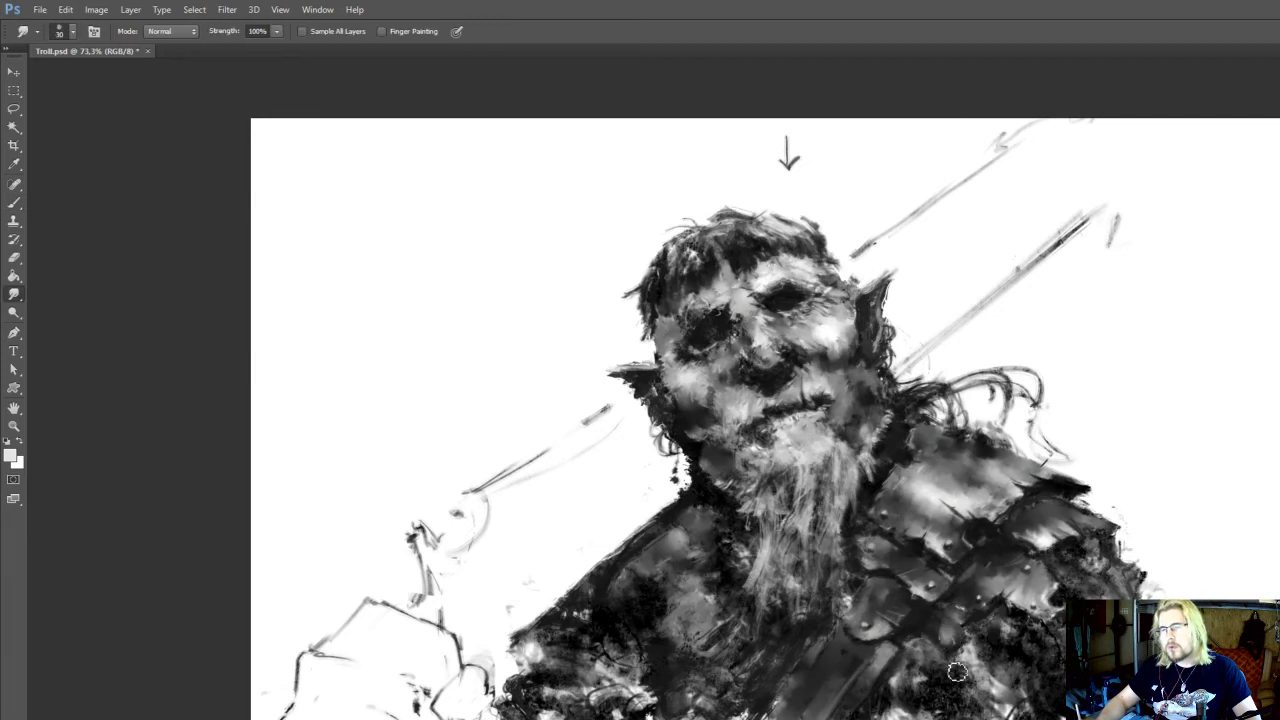
pyautogui.press('b')
pyautogui.keyDown('alt'); pyautogui.click(970, 650); pyautogui.keyUp('alt')
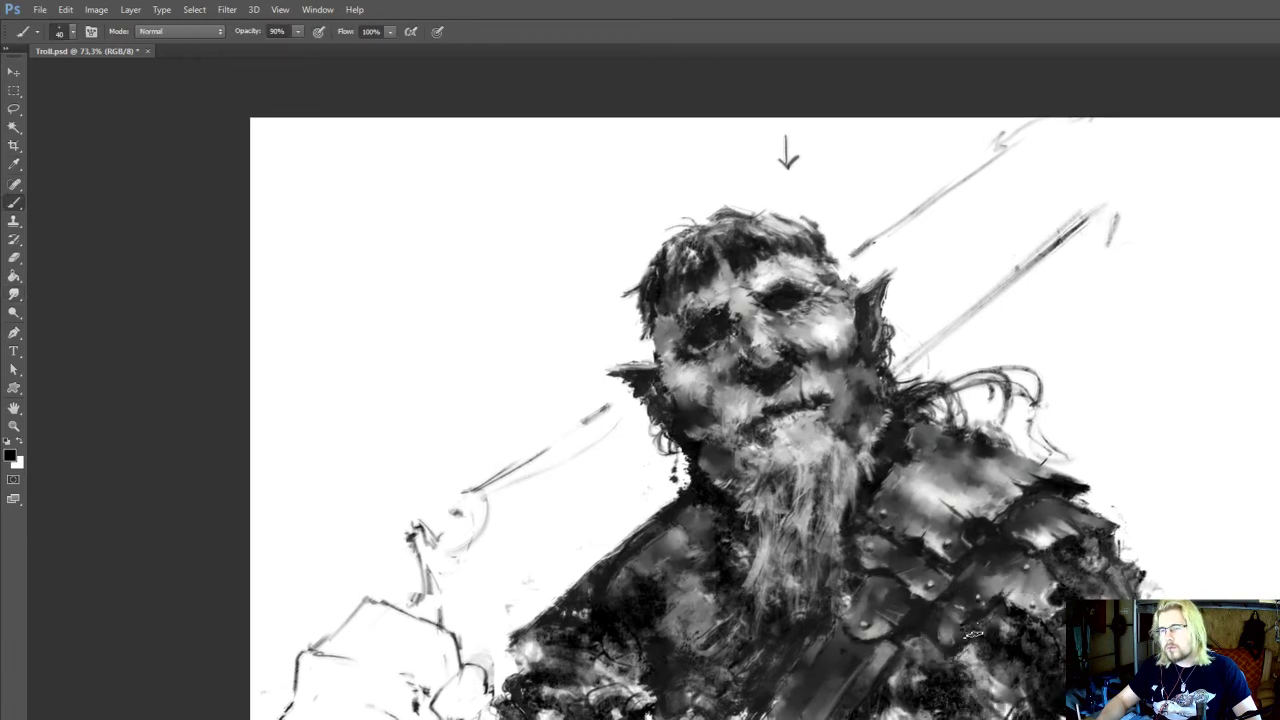
# Rework the mottled patch on the armoured side below the plates with sampled greys at 40 to 50 px, blending with a 30 px Smudge tool
pyautogui.press('r')
pyautogui.keyDown('alt'); pyautogui.click(1040, 681); pyautogui.keyUp('alt')
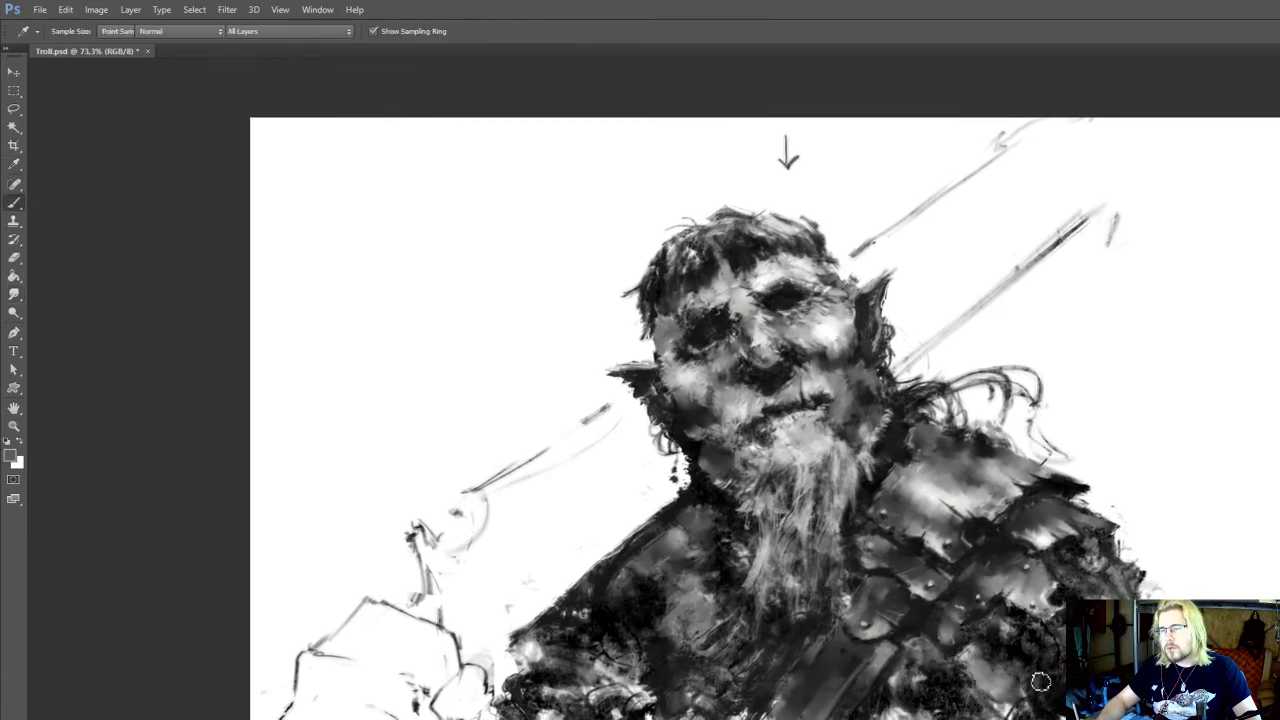
pyautogui.moveTo(1028, 660); pyautogui.dragTo(1053, 670)
pyautogui.keyDown('alt'); pyautogui.click(1054, 672); pyautogui.keyUp('alt')
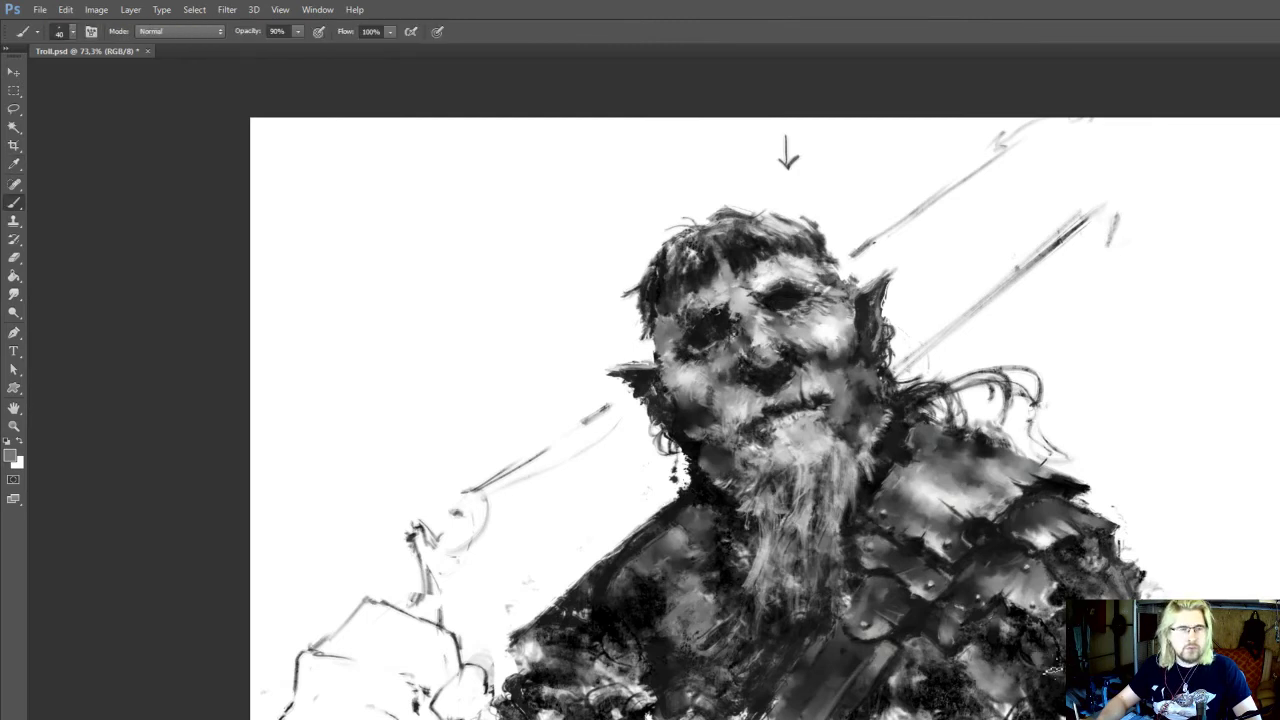
pyautogui.press('r')
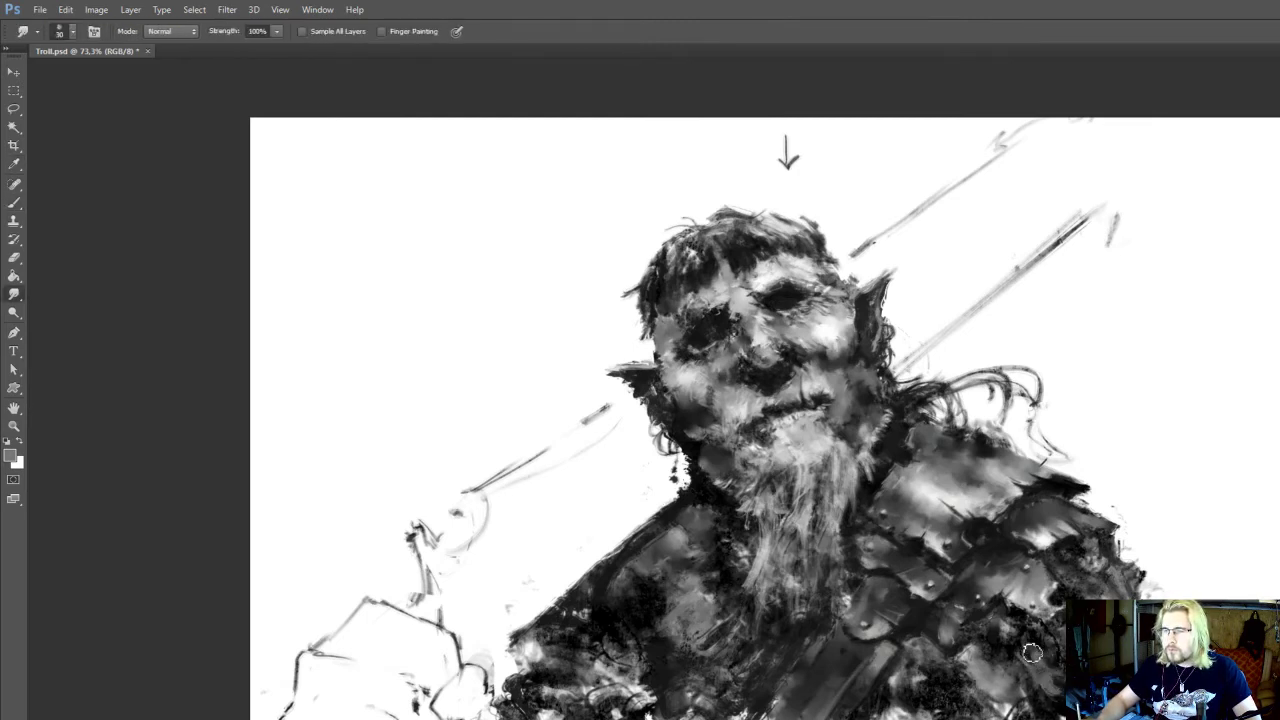
pyautogui.press('b')
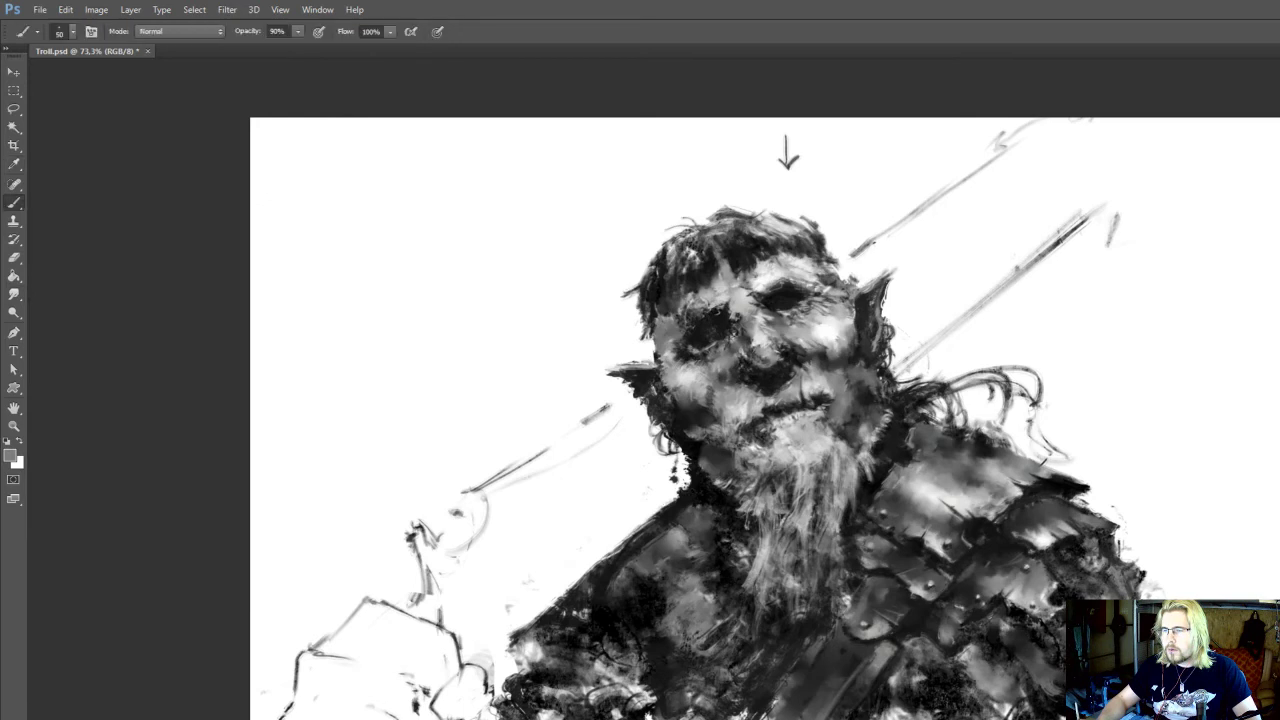
pyautogui.keyDown('alt'); pyautogui.click(1080, 609); pyautogui.keyUp('alt')
pyautogui.press('r')
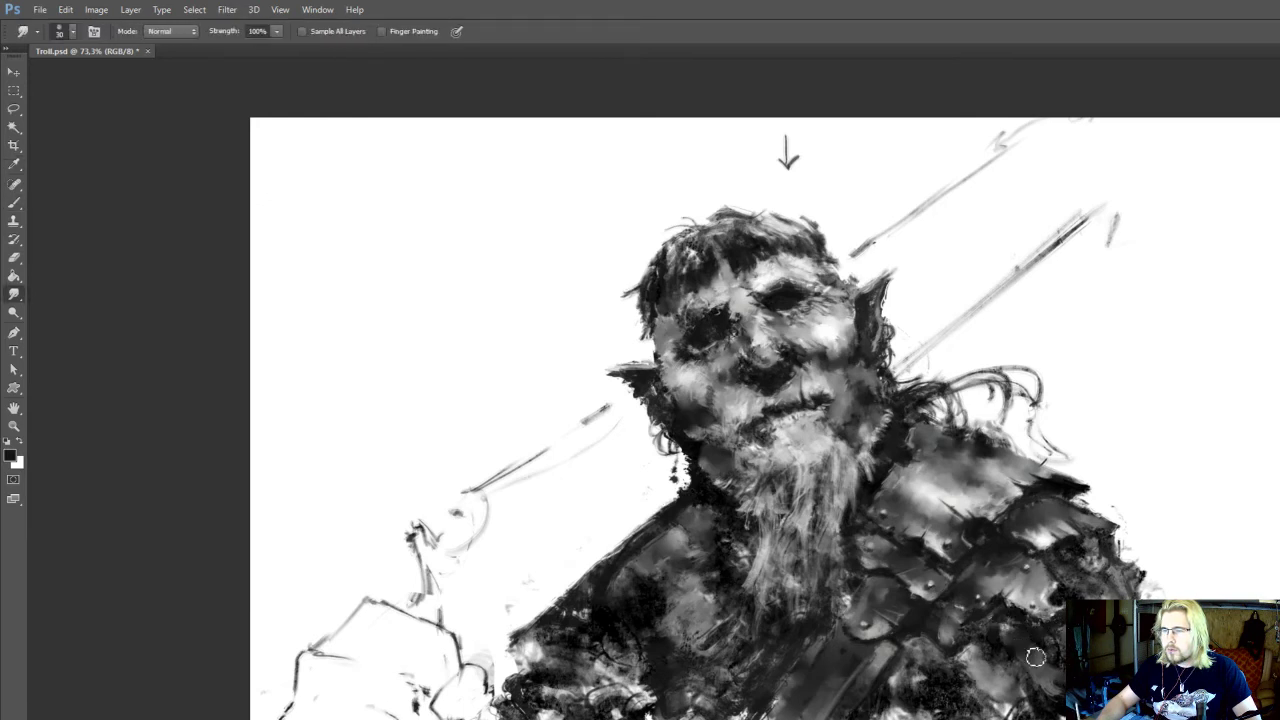
# Build up the armoured side beneath the plates with sampled grey and black tones at 50 to 60 px, smudging between colours
pyautogui.press('b')
pyautogui.keyDown('alt'); pyautogui.click(1048, 684); pyautogui.keyUp('alt')
pyautogui.press('r')
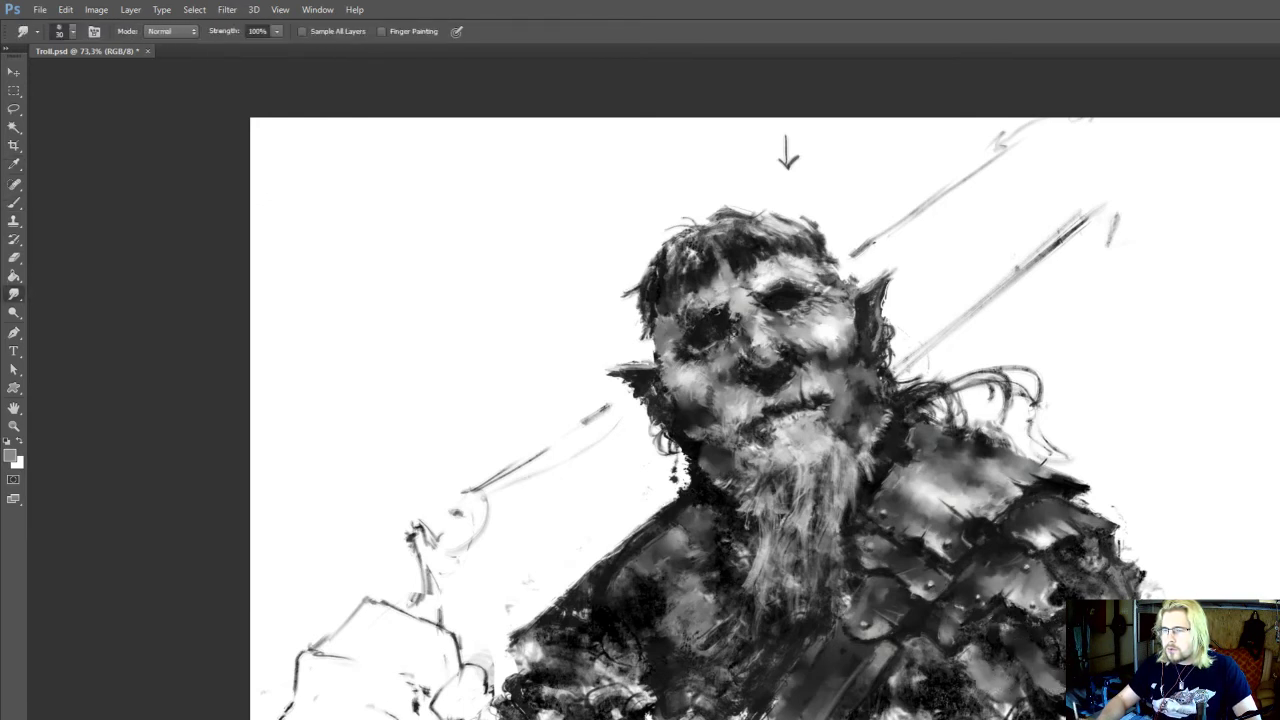
pyautogui.press('i')
pyautogui.click(1082, 620)
pyautogui.press('b')
pyautogui.moveTo(760, 420); pyautogui.dragTo(806, 430)
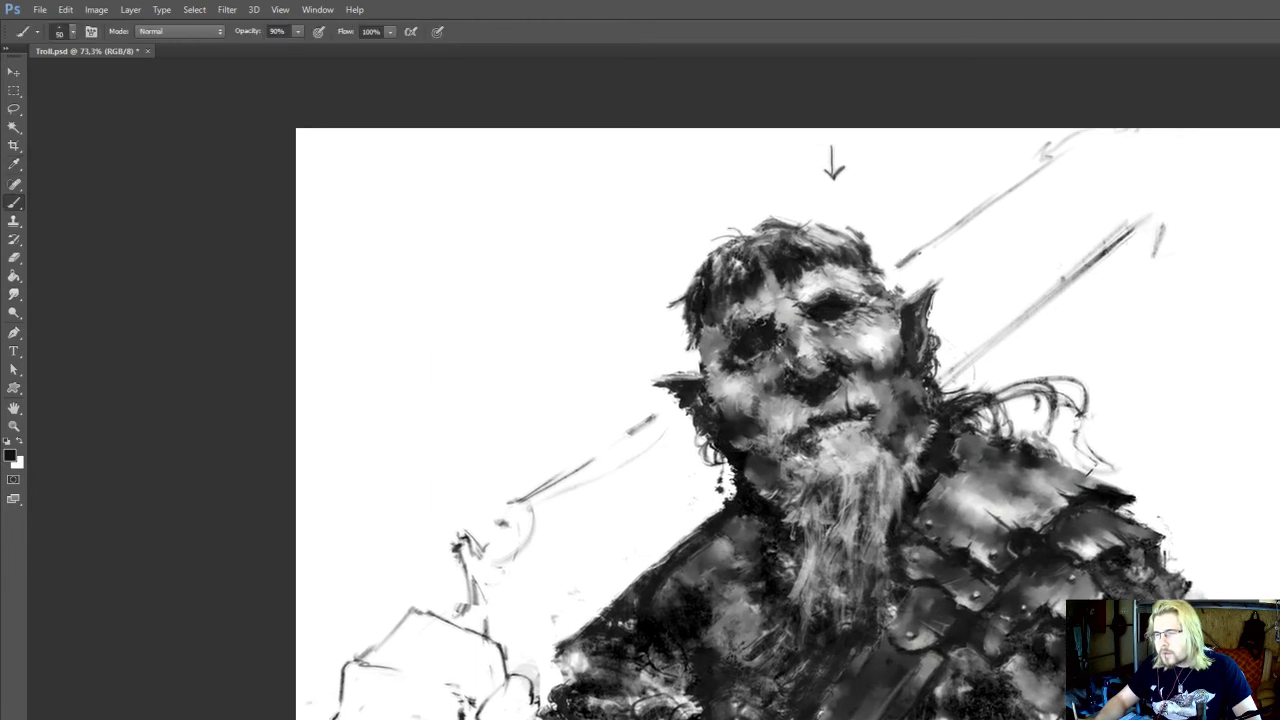
pyautogui.press('r')
pyautogui.press('i')
pyautogui.press('b')
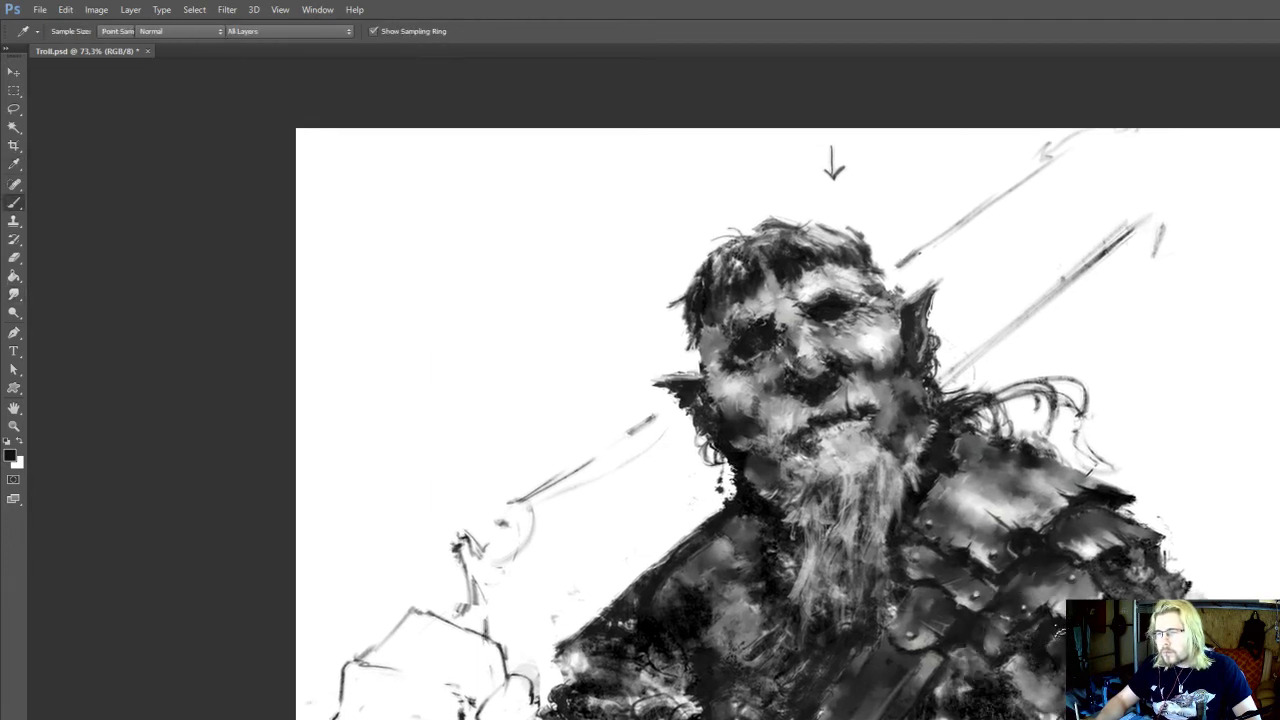
pyautogui.moveTo(1001, 657); pyautogui.dragTo(1019, 653)
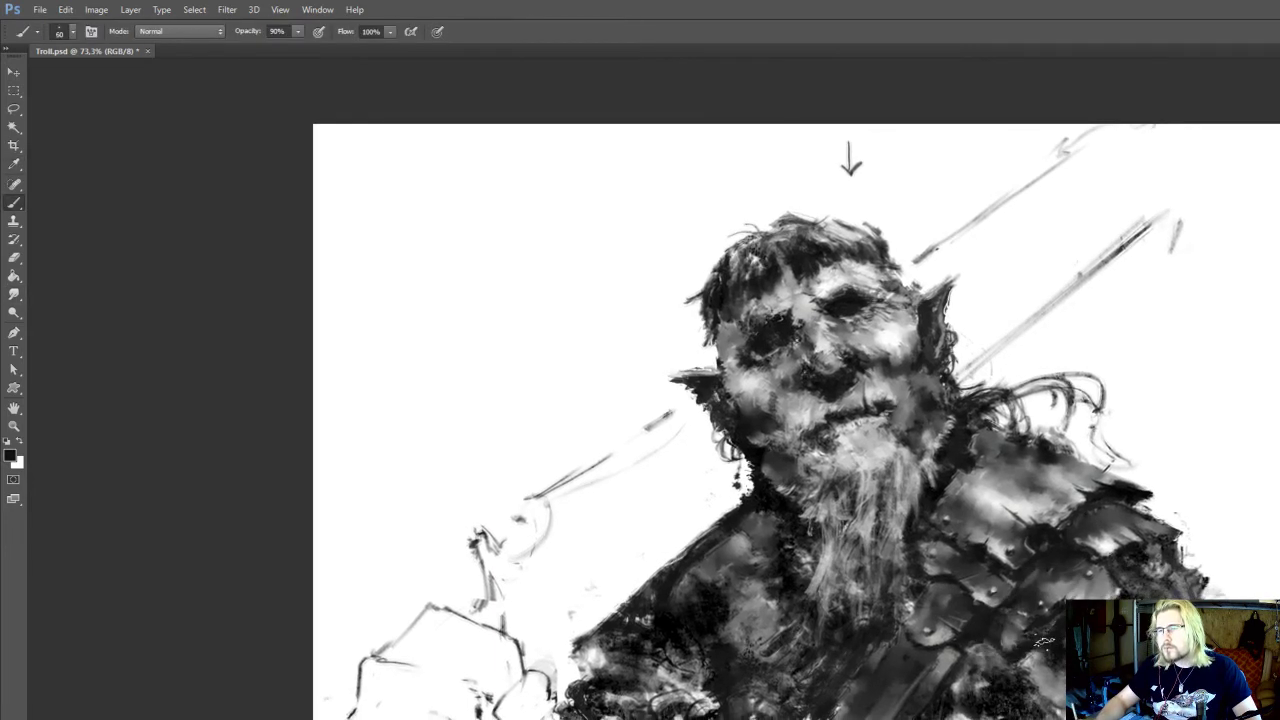
# Lighten the chest area beside the bottom rivet plate with sampled greys at 60 px and blend it with the Smudge tool at 30 px
pyautogui.press('i')
pyautogui.click(1002, 640)
pyautogui.press('r')
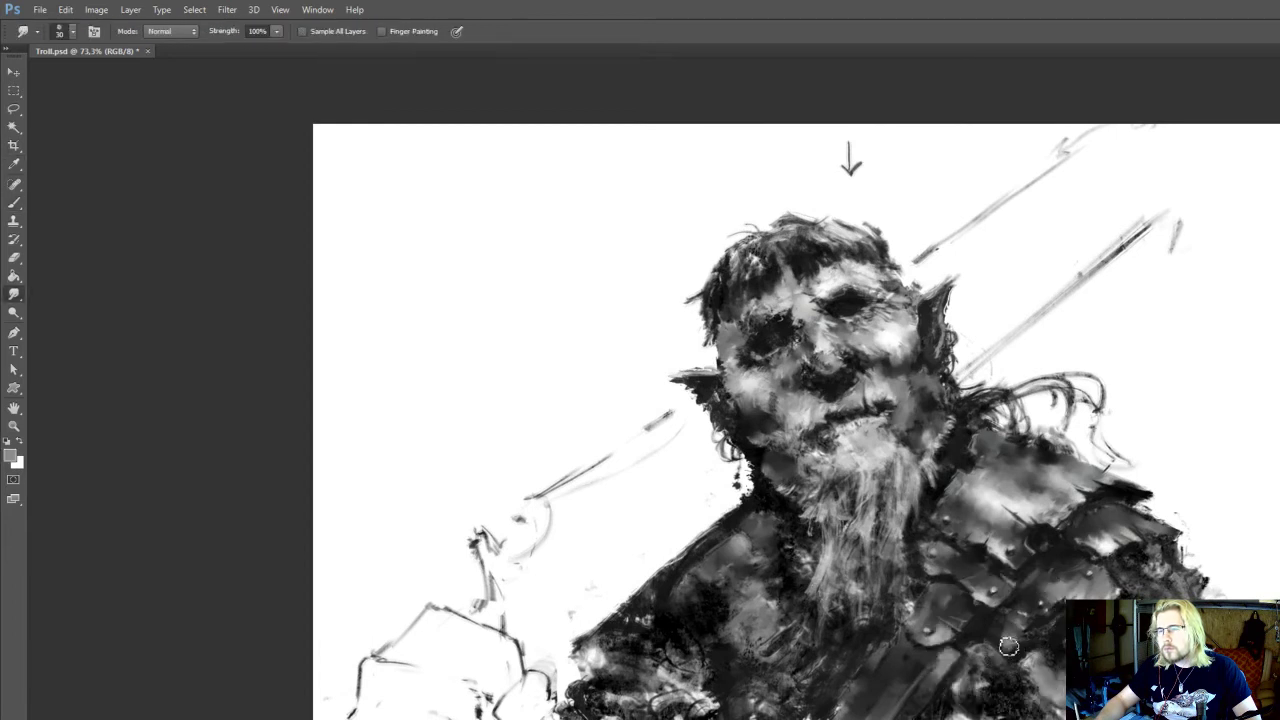
pyautogui.press('b')
pyautogui.keyDown('alt'); pyautogui.click(1033, 656); pyautogui.keyUp('alt')
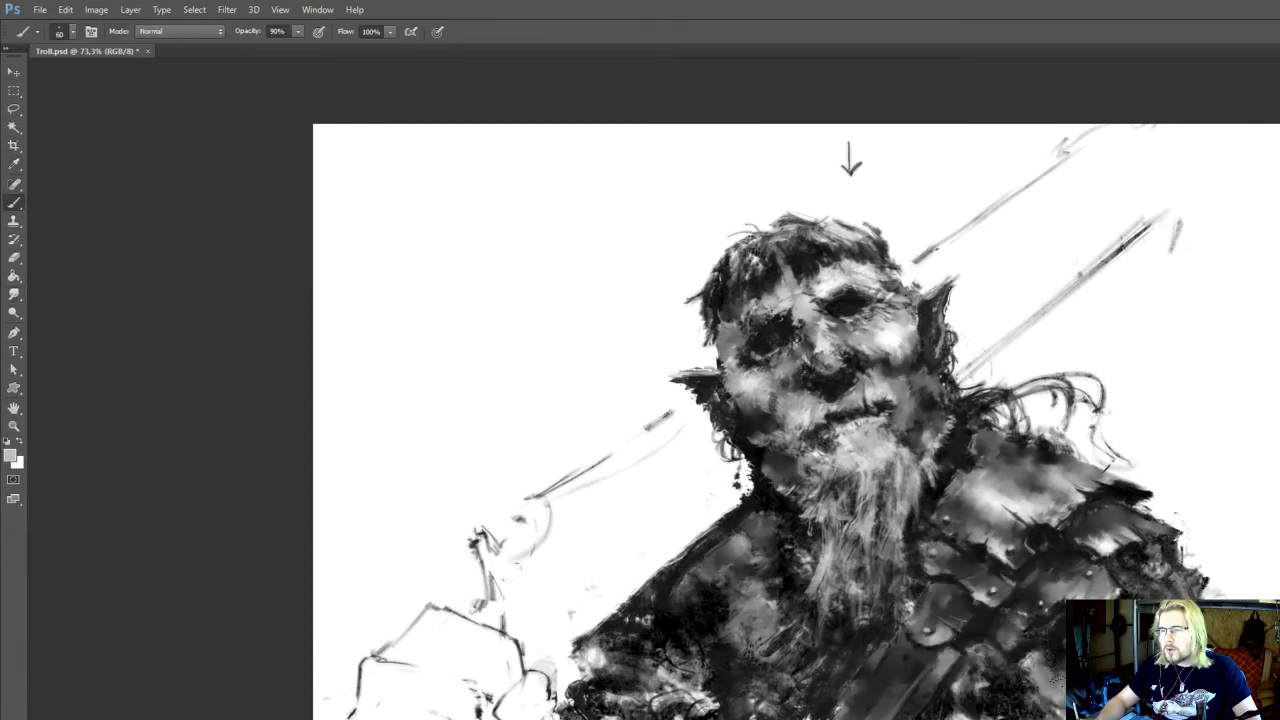
pyautogui.press('r')
# Darken the gaps beneath the lowest armour plates with a sampled black and soften them with the Smudge tool at 25 px
pyautogui.moveTo(1102, 499)
pyautogui.mouseDown()
pyautogui.moveTo(1163, 546)
pyautogui.moveTo(1102, 545)
pyautogui.mouseUp()
pyautogui.scroll(2, 1163, 546)
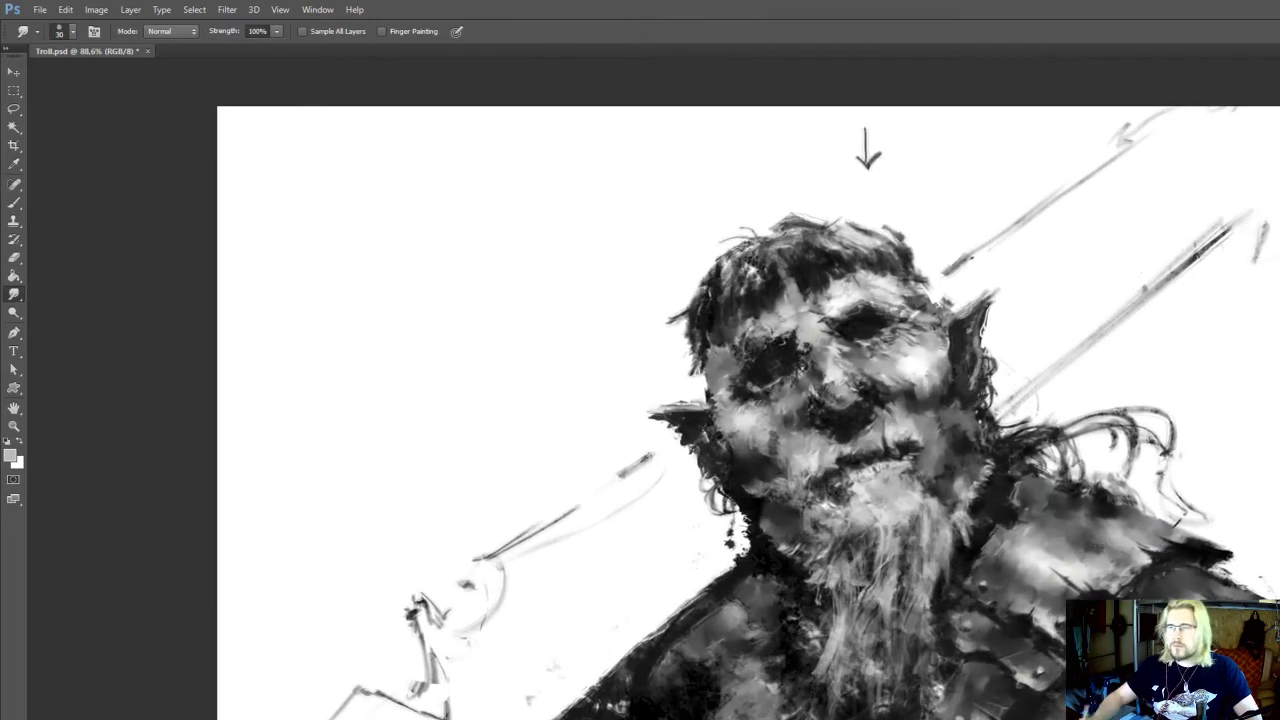
pyautogui.press('[')
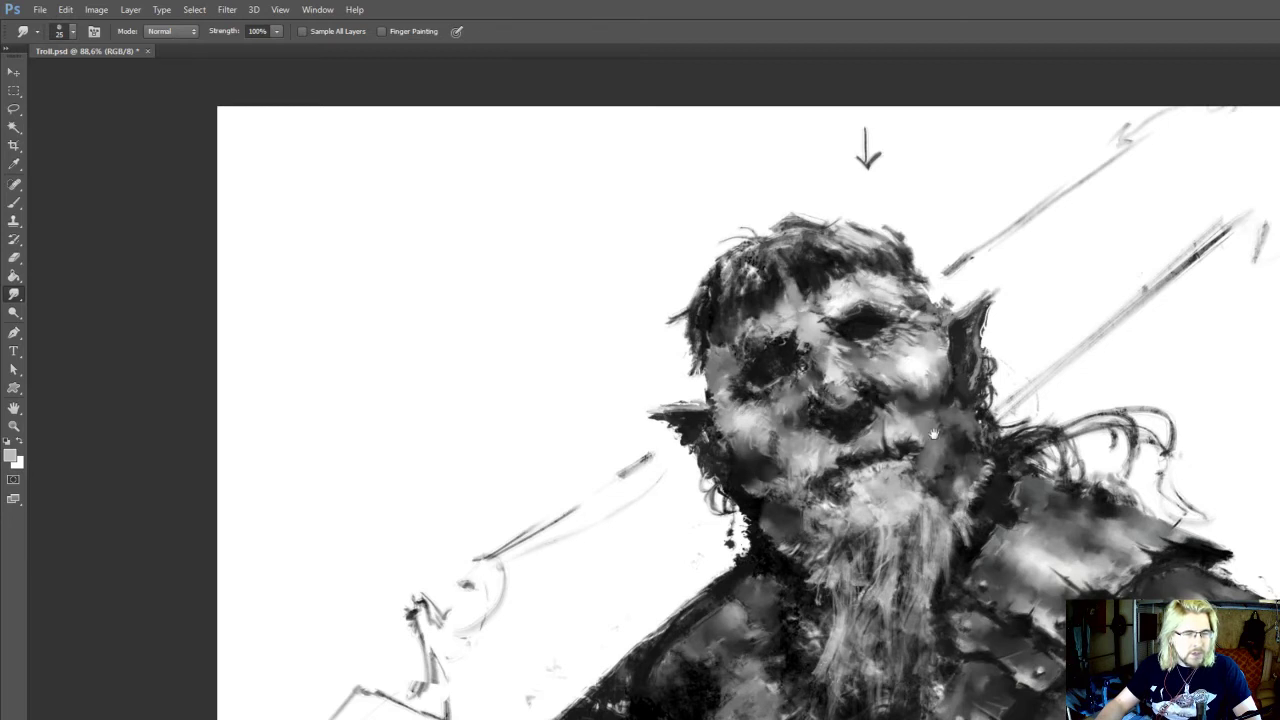
pyautogui.moveTo(933, 451); pyautogui.dragTo(959, 368)
pyautogui.moveTo(972, 462); pyautogui.dragTo(960, 404)
pyautogui.press('i')
pyautogui.click(961, 406)
pyautogui.press('b')
pyautogui.press('r')
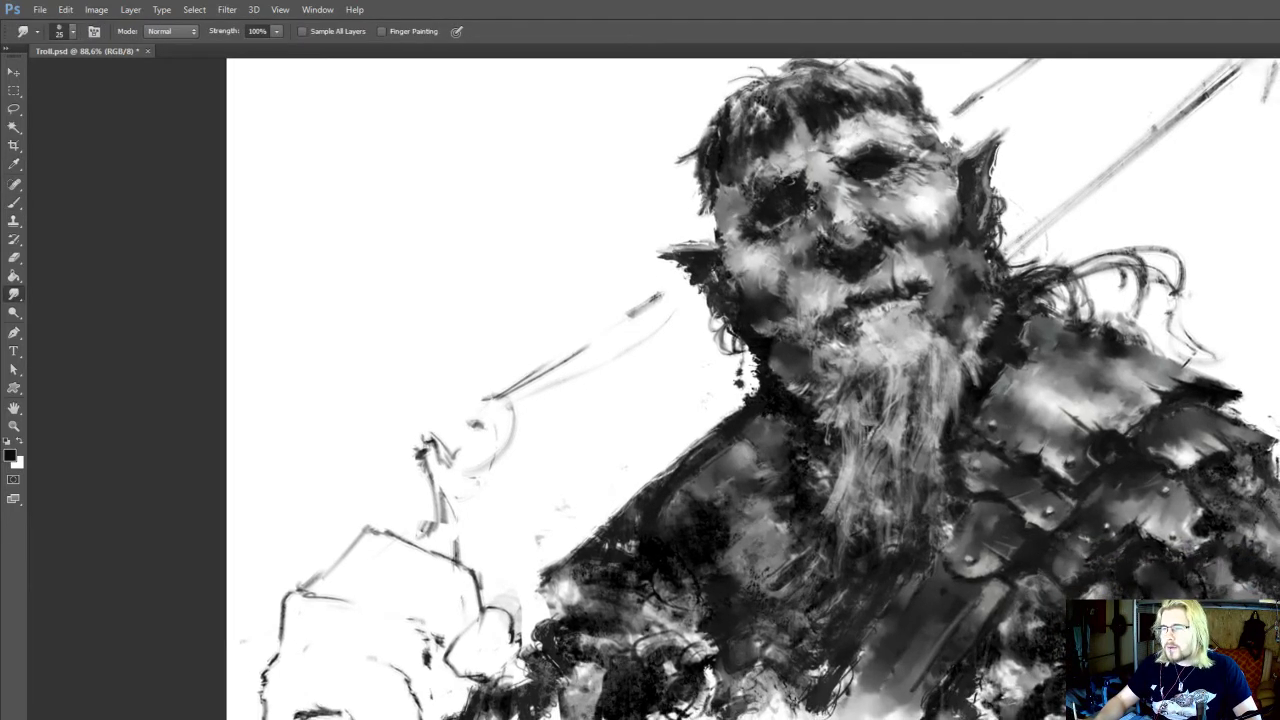
pyautogui.press('b')
pyautogui.keyDown('alt'); pyautogui.click(1100, 590); pyautogui.keyUp('alt')
pyautogui.press('r')
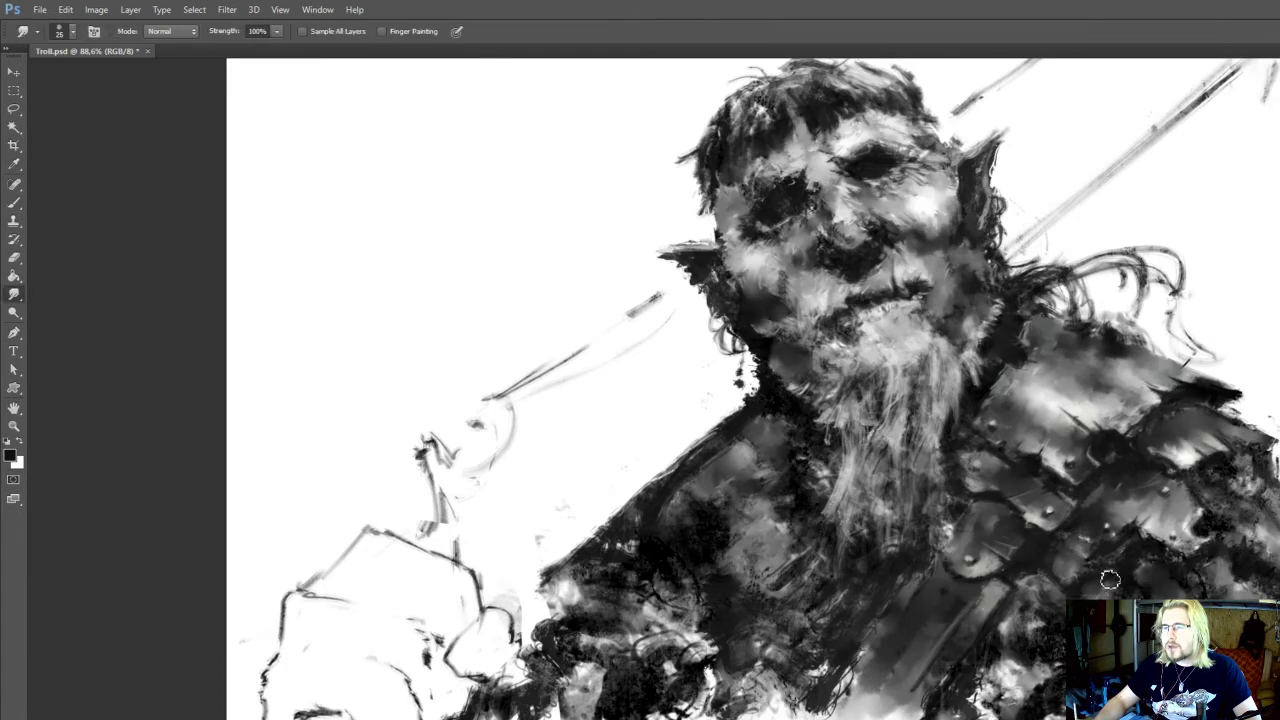
pyautogui.moveTo(1108, 580); pyautogui.dragTo(1095, 618)
# Darken the chest alongside the diagonal strap below the beard with a sampled dark tone at 60 px and 90% opacity
pyautogui.moveTo(933, 616); pyautogui.dragTo(977, 586)
pyautogui.press('b')
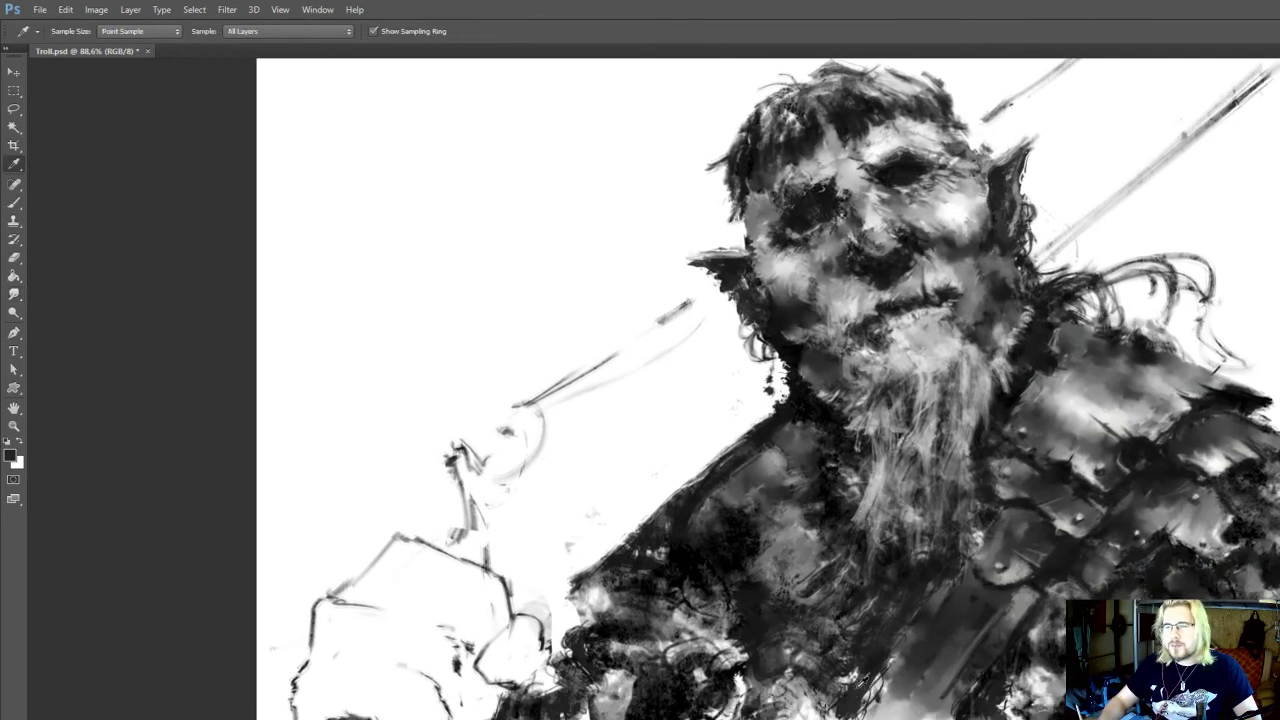
pyautogui.keyDown('alt'); pyautogui.click(866, 684); pyautogui.keyUp('alt')
pyautogui.keyDown('alt'); pyautogui.click(1054, 568); pyautogui.keyUp('alt')
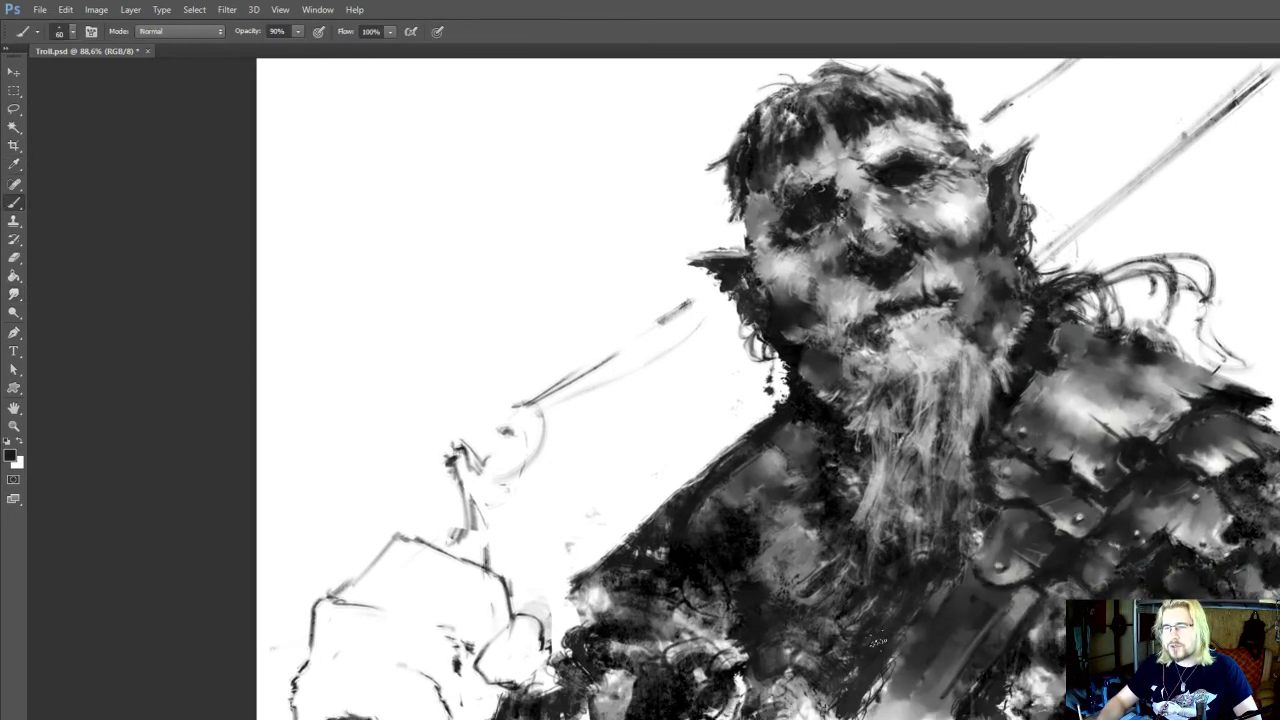
pyautogui.moveTo(860, 648)
pyautogui.mouseDown()
pyautogui.moveTo(830, 682)
pyautogui.moveTo(840, 654)
pyautogui.mouseUp()
pyautogui.moveTo(866, 646)
pyautogui.mouseDown()
pyautogui.moveTo(869, 692)
pyautogui.moveTo(896, 715)
pyautogui.mouseUp()
pyautogui.keyDown('alt'); pyautogui.click(870, 692); pyautogui.keyUp('alt')
# Blend the tones of the diagonal chest strap with the Smudge tool at 25 px and 100% strength
pyautogui.press('r')
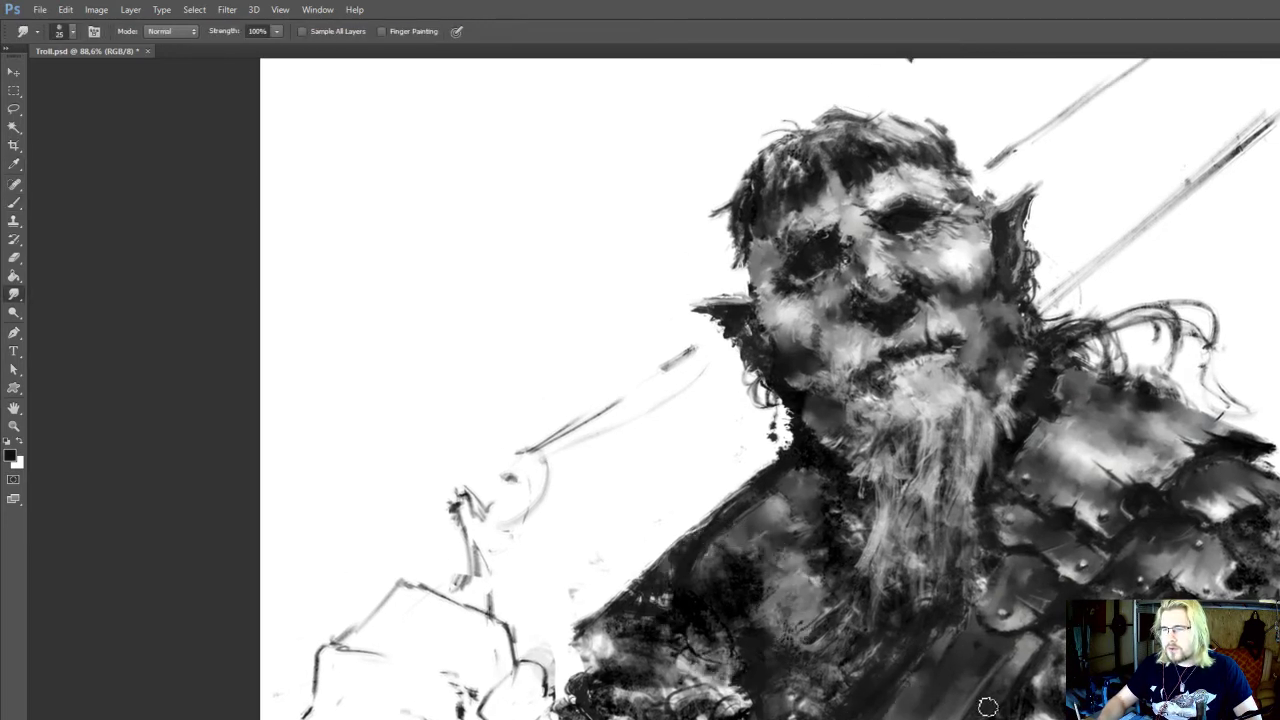
pyautogui.moveTo(982, 707)
pyautogui.mouseDown()
pyautogui.moveTo(964, 716)
pyautogui.moveTo(1018, 668)
pyautogui.moveTo(978, 719)
pyautogui.mouseUp()
pyautogui.press('i')
pyautogui.press('b')
pyautogui.press('r')
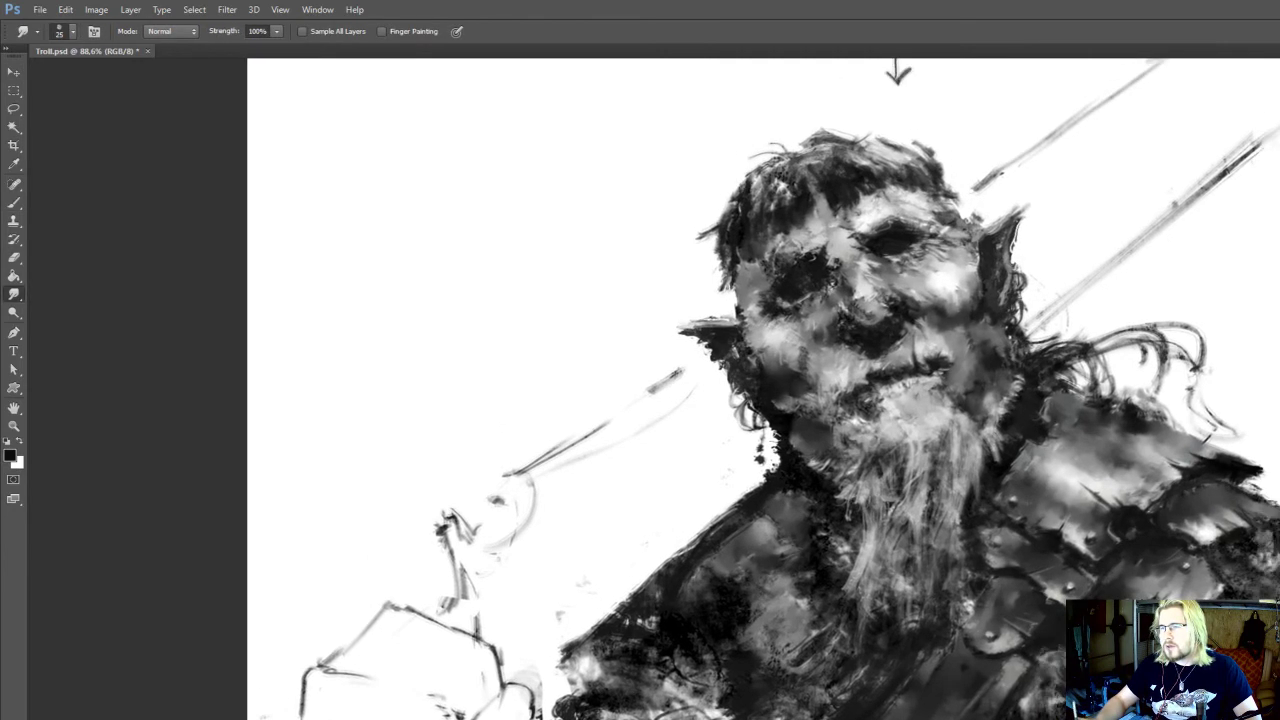
# Refine the upper edge of the nostril with sampled light and dark greys at 15 px and 90% opacity, and save the document
pyautogui.moveTo(1217, 504); pyautogui.dragTo(1213, 596)
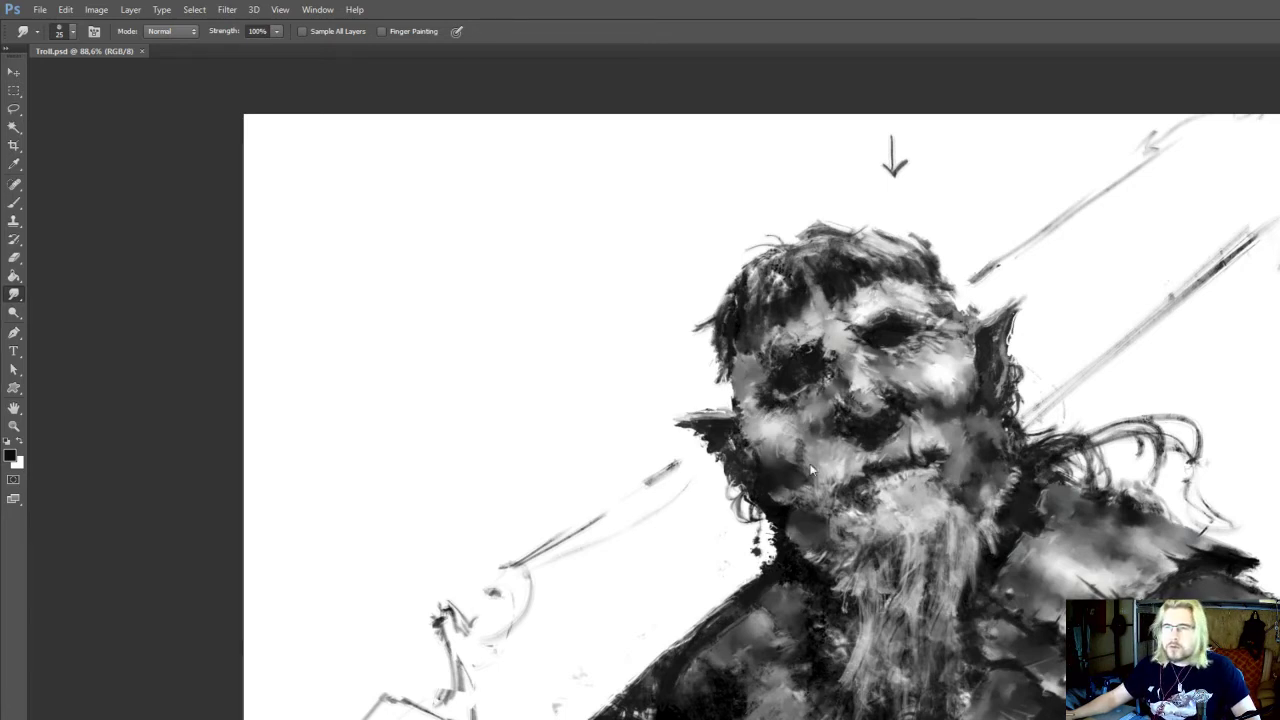
pyautogui.scroll(3, 812, 470)
pyautogui.scroll(2, 840, 430)
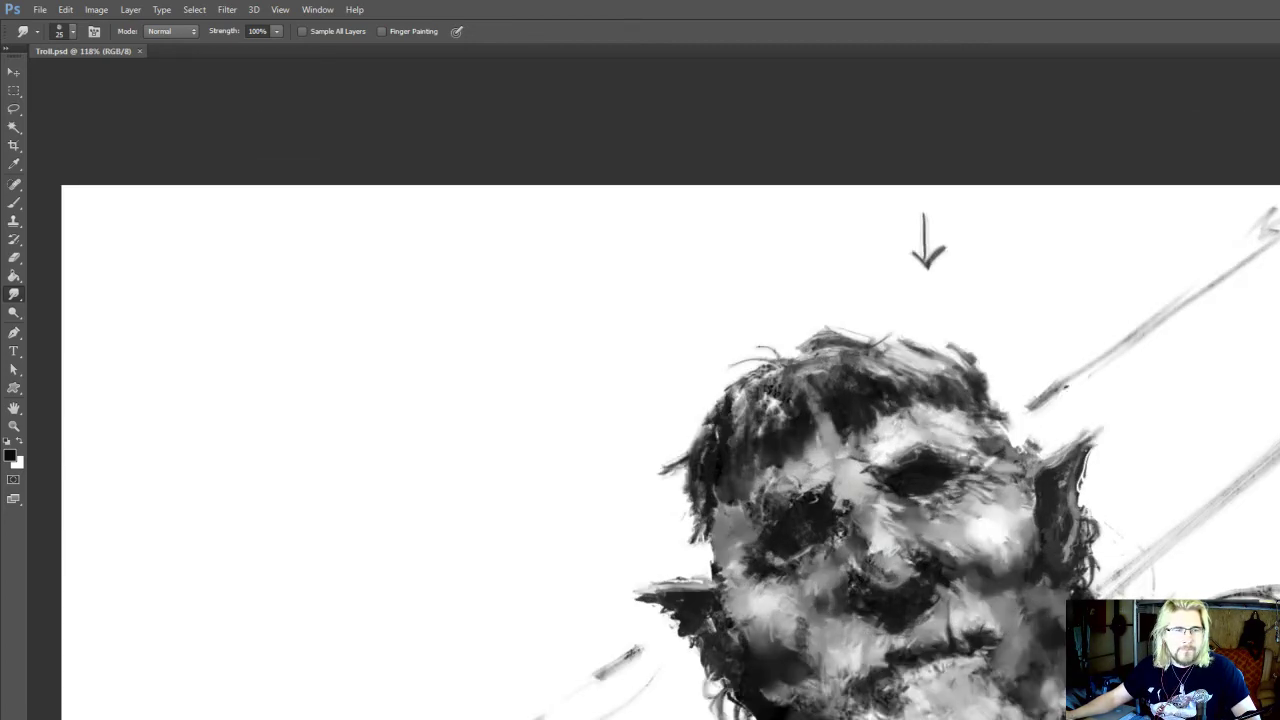
pyautogui.scroll(2, 880, 277)
pyautogui.scroll(3, 857, 356)
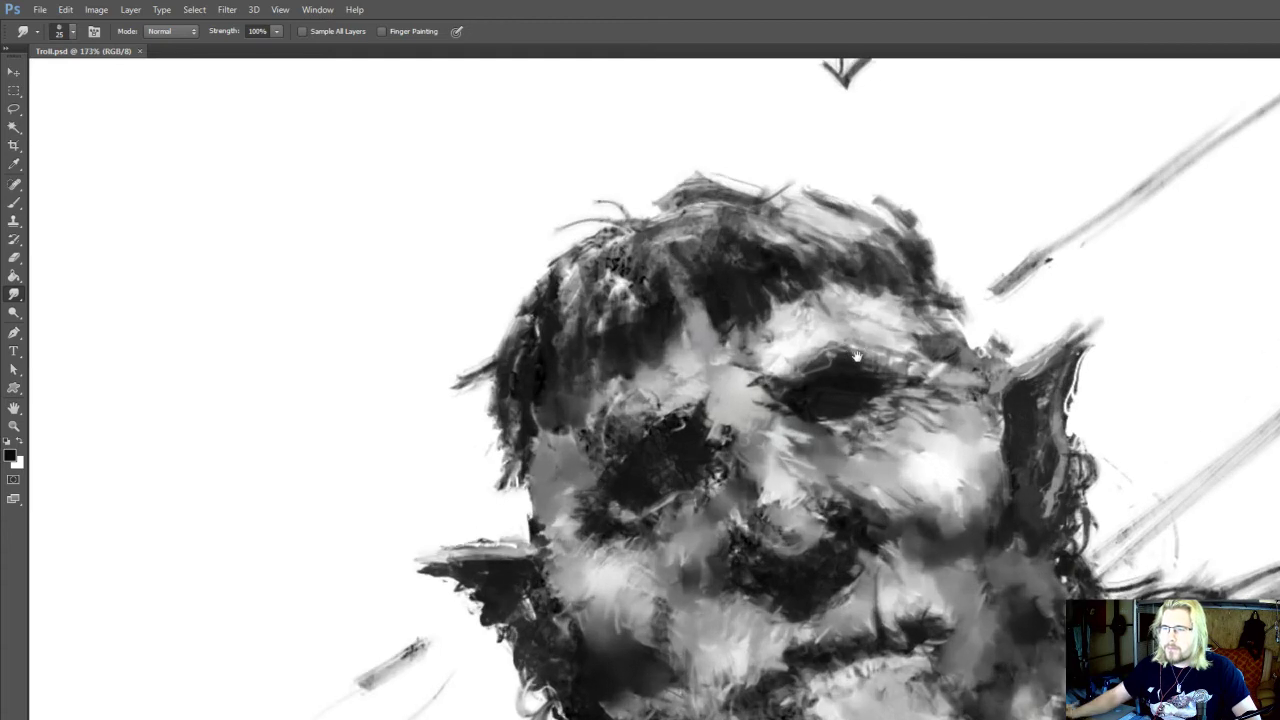
pyautogui.press('b')
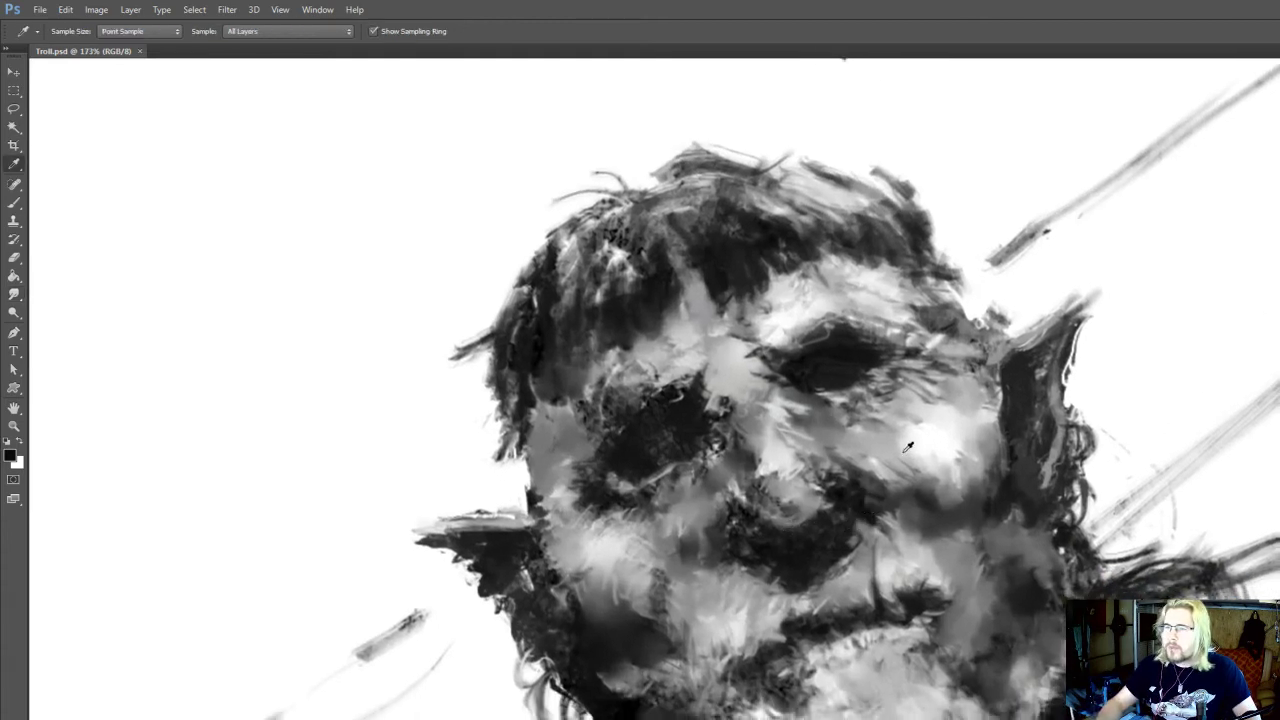
pyautogui.keyDown('alt'); pyautogui.click(908, 447); pyautogui.keyUp('alt')
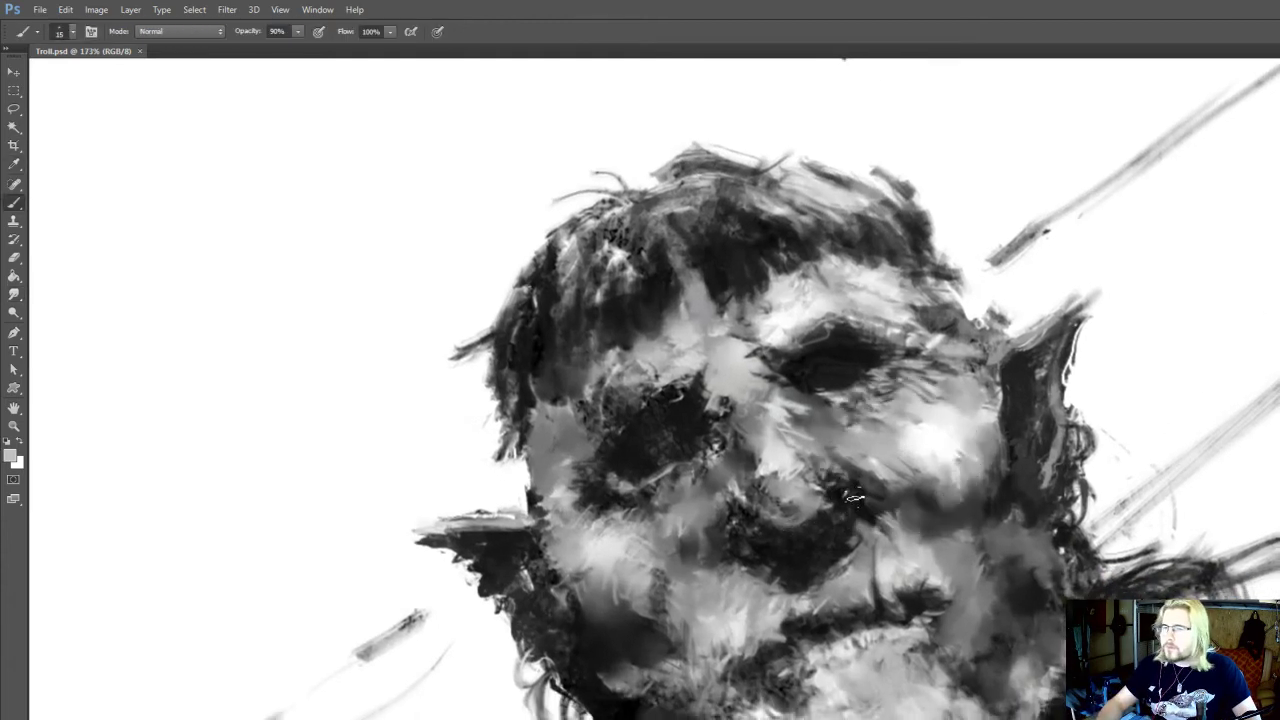
pyautogui.moveTo(855, 498); pyautogui.dragTo(838, 479)
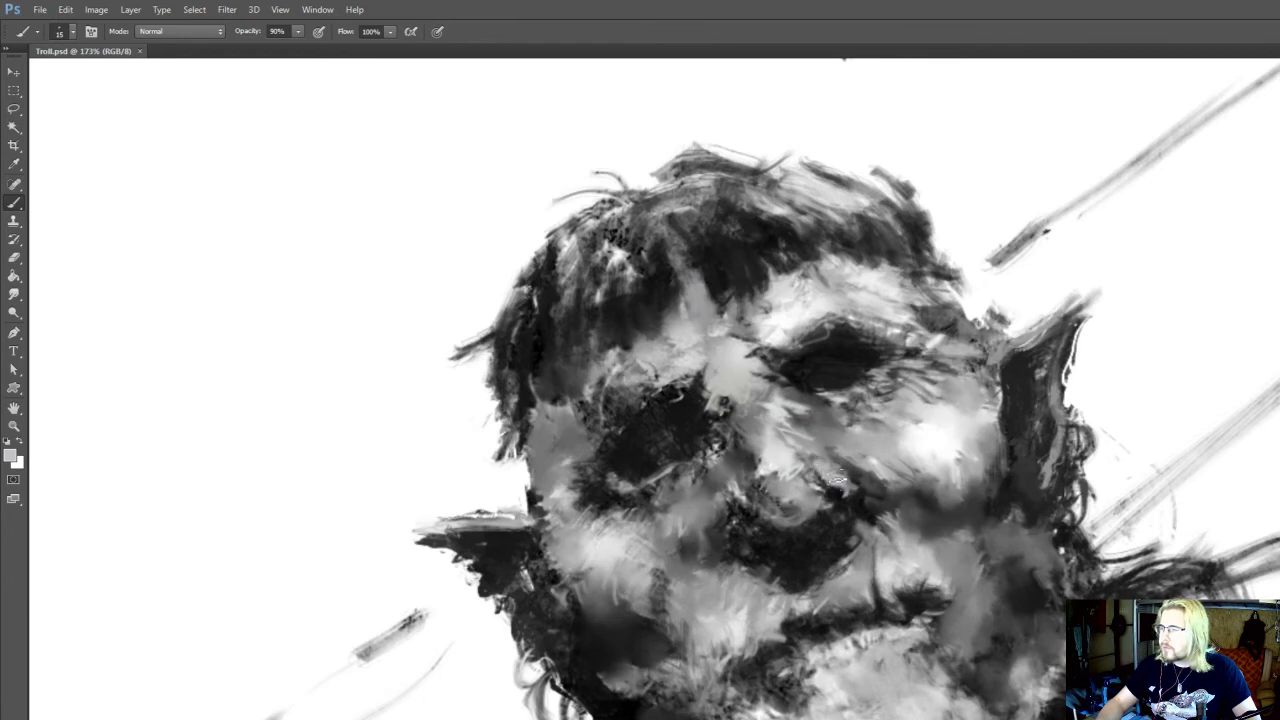
pyautogui.keyDown('alt'); pyautogui.click(836, 508); pyautogui.keyUp('alt')
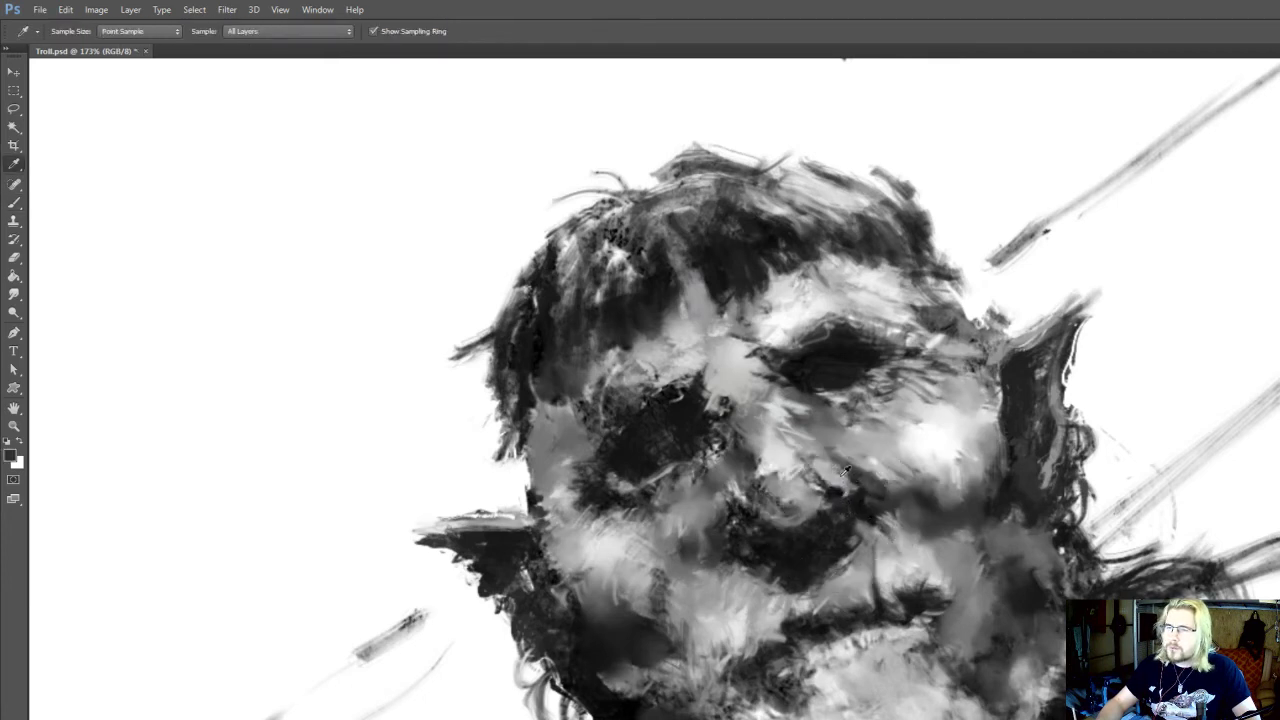
pyautogui.keyDown('alt'); pyautogui.click(852, 478); pyautogui.keyUp('alt')
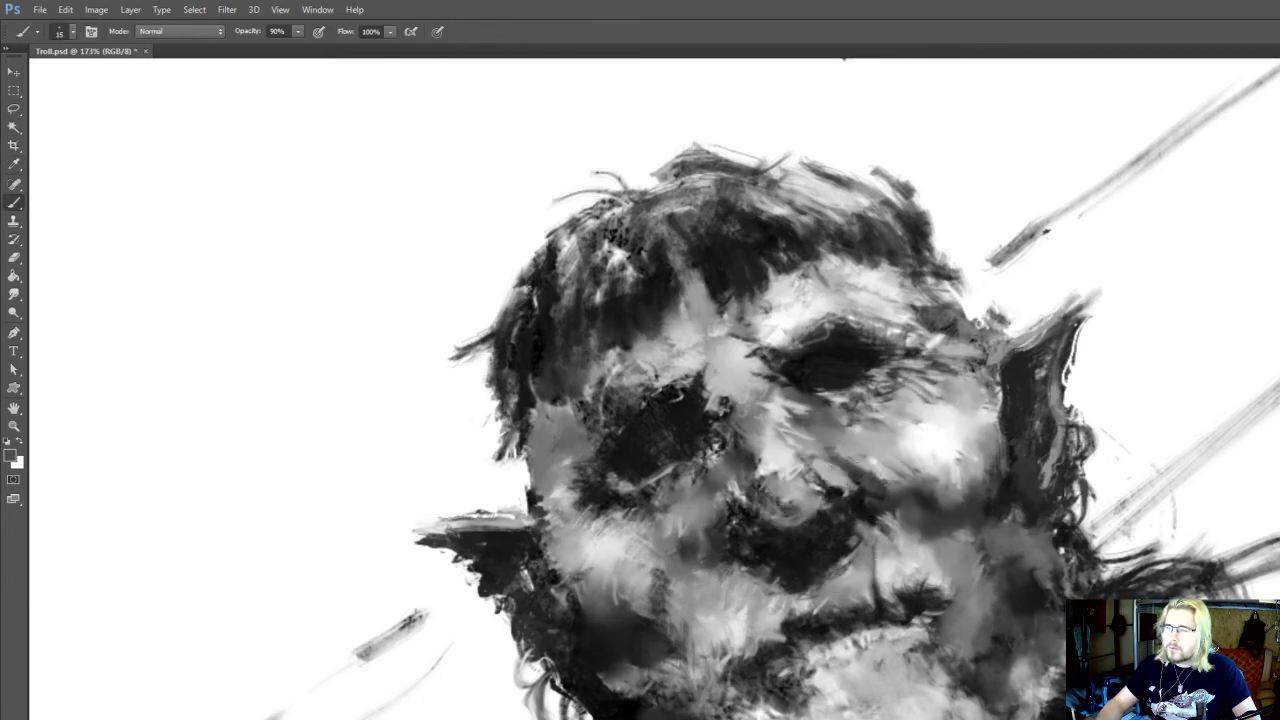
pyautogui.hotkey('ctrl', 's')
# Define the fold between the nostril and the brightly lit cheek with sampled light and dark greys at 15 px
pyautogui.scroll(1, 854, 475)
pyautogui.keyDown('alt'); pyautogui.click(882, 481); pyautogui.keyUp('alt')
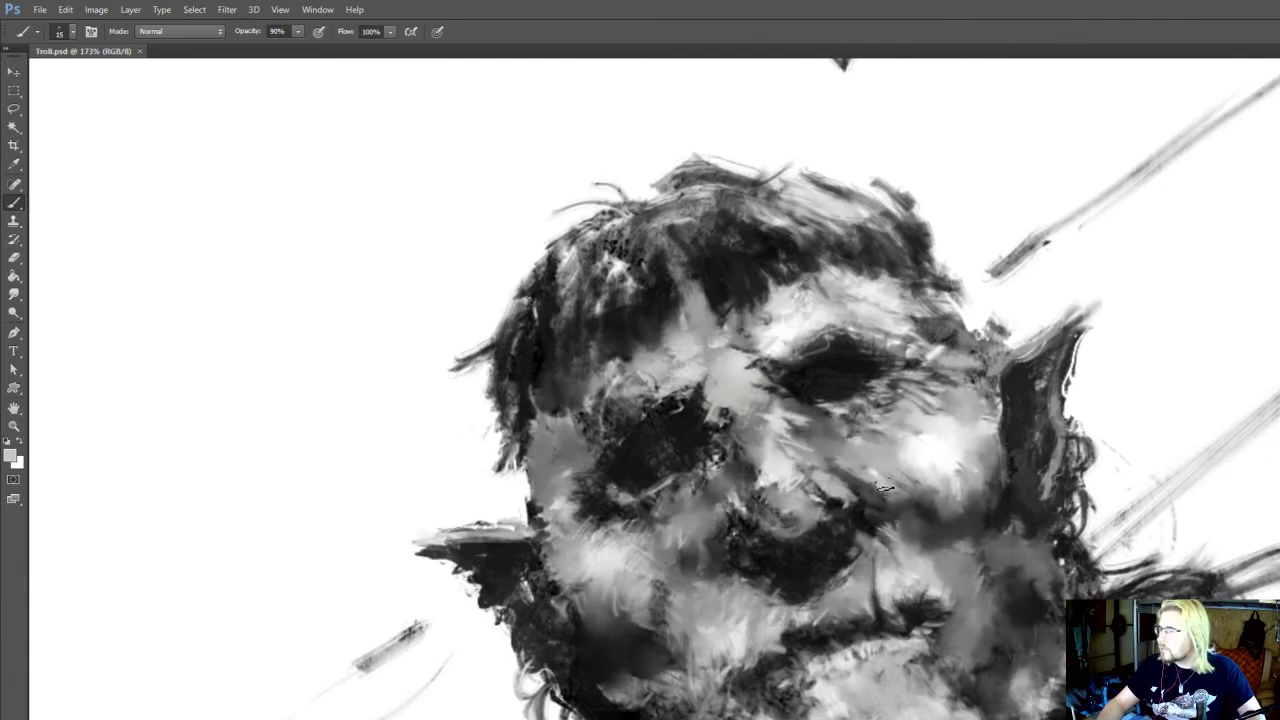
pyautogui.scroll(1, 884, 488)
pyautogui.keyDown('alt'); pyautogui.click(884, 484); pyautogui.keyUp('alt')
pyautogui.scroll(2, 870, 482)
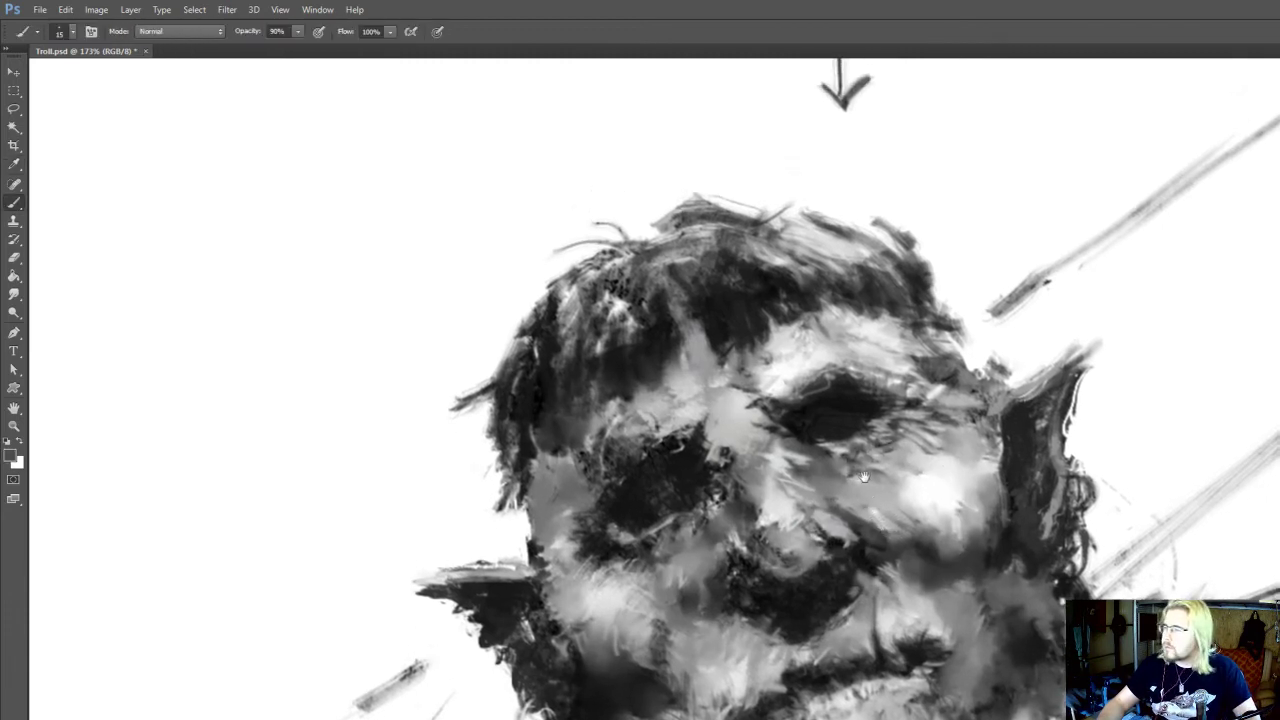
pyautogui.scroll(1, 864, 477)
pyautogui.keyDown('alt'); pyautogui.click(832, 478); pyautogui.keyUp('alt')
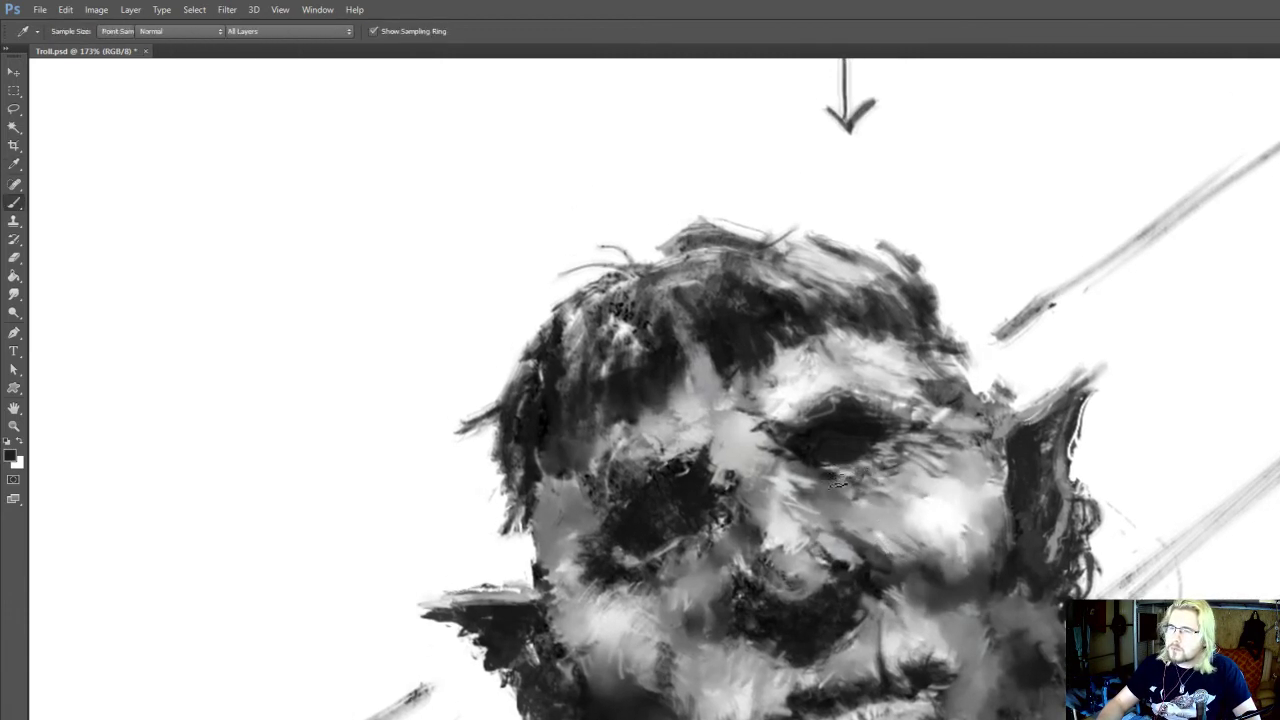
# Paint dark wrinkle lines below the eye and curving around the lit cheekbone with a sampled near-black at 90% opacity
pyautogui.moveTo(838, 489)
pyautogui.mouseDown()
pyautogui.moveTo(903, 490)
pyautogui.moveTo(888, 494)
pyautogui.moveTo(968, 524)
pyautogui.mouseUp()
pyautogui.press('[')
pyautogui.moveTo(982, 567); pyautogui.dragTo(970, 527)
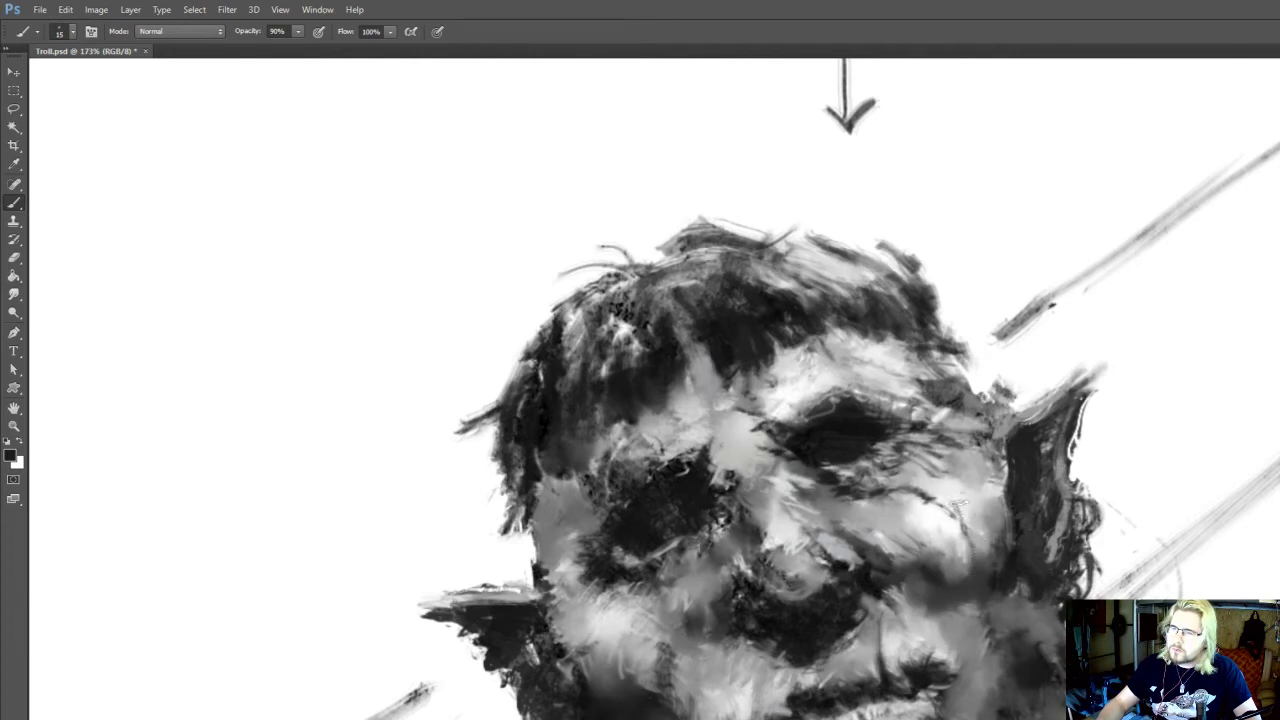
pyautogui.moveTo(706, 541); pyautogui.dragTo(711, 536)
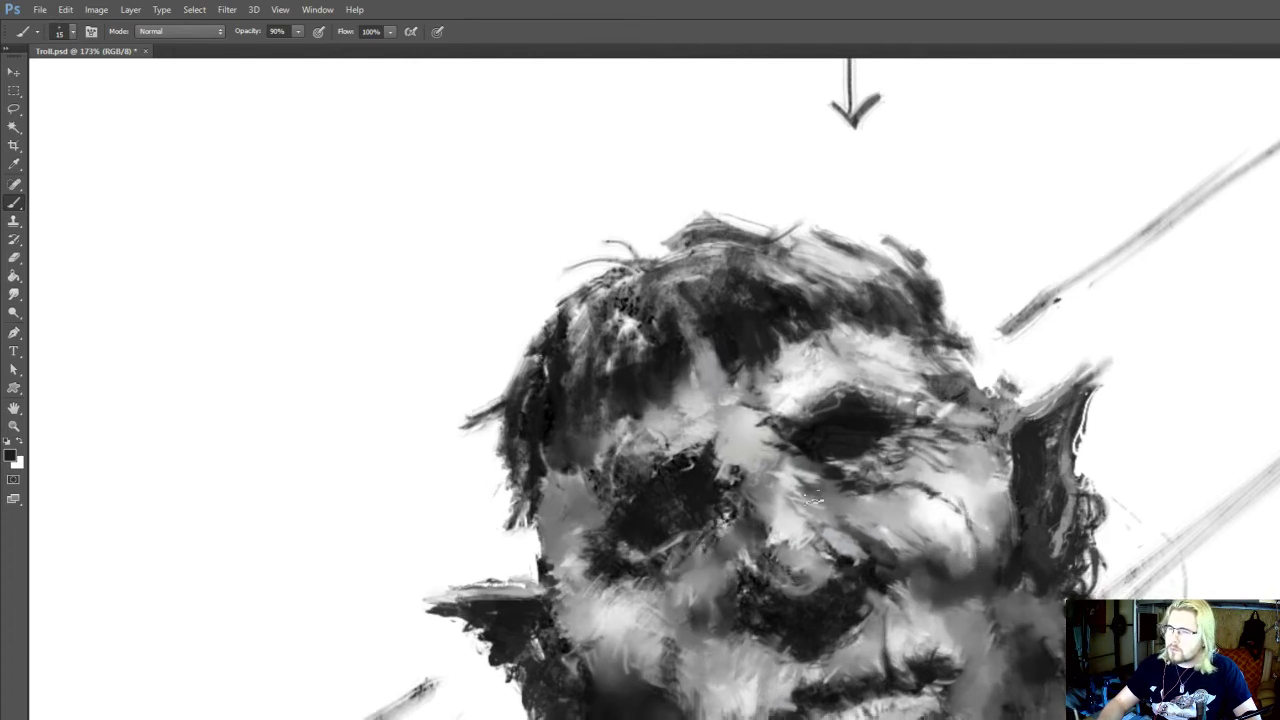
# Rework the wrinkles at the outer corner of the eye with sampled light and mid greys and a smaller Smudge brush
pyautogui.moveTo(956, 446); pyautogui.dragTo(961, 456)
pyautogui.keyDown('alt'); pyautogui.click(926, 451); pyautogui.keyUp('alt')
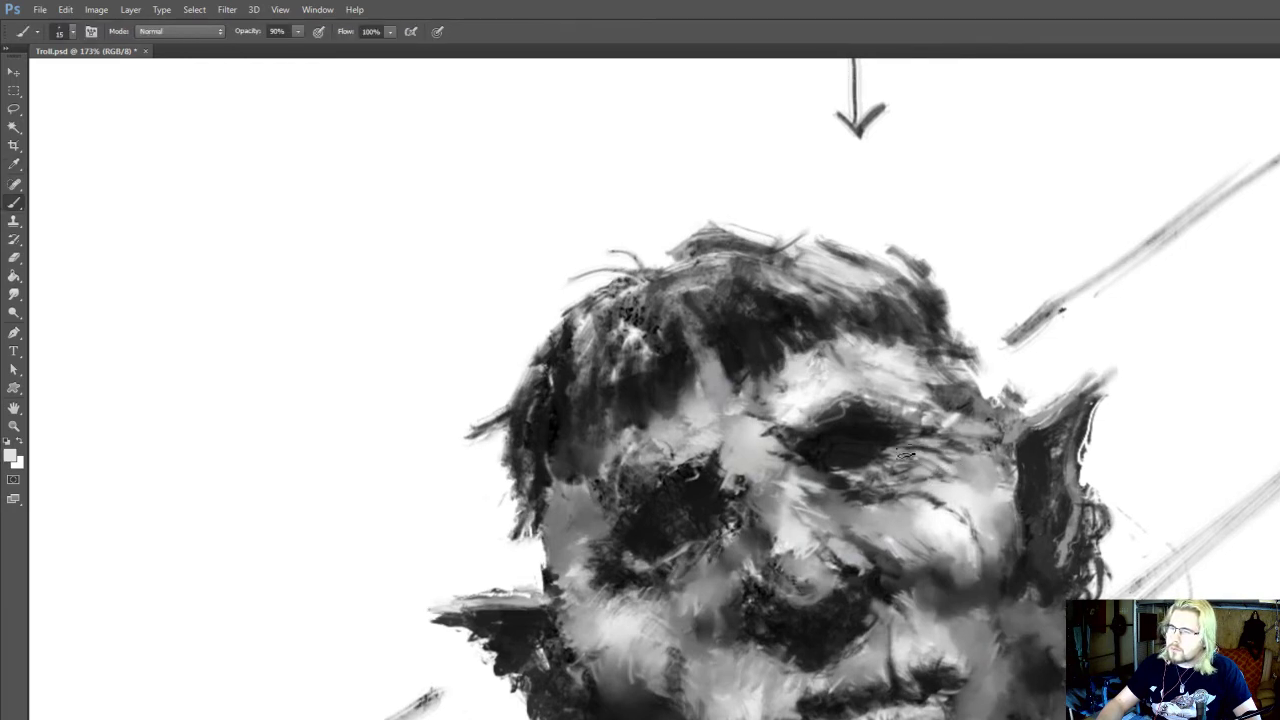
pyautogui.press('r')
pyautogui.press('[')
pyautogui.press('[')
pyautogui.press('[')
pyautogui.press('[')
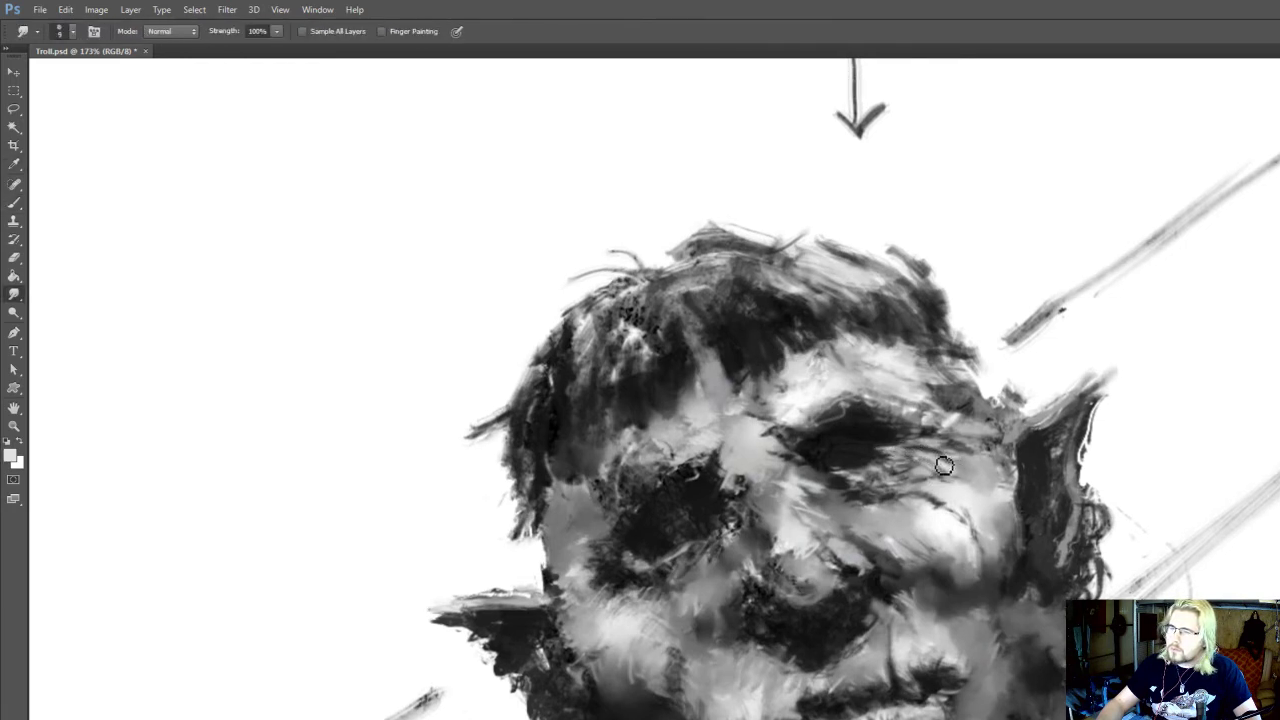
pyautogui.keyDown('alt'); pyautogui.click(892, 455); pyautogui.keyUp('alt')
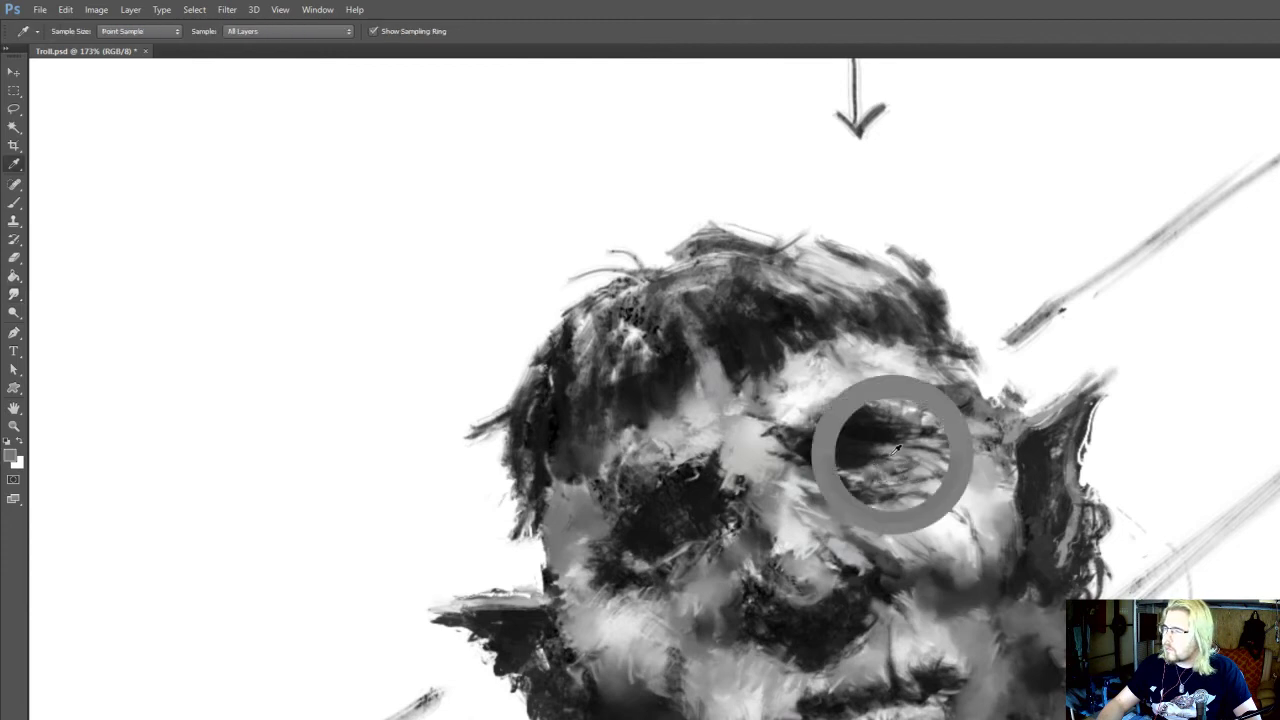
pyautogui.moveTo(892, 455)
pyautogui.mouseDown()
pyautogui.moveTo(896, 471)
pyautogui.moveTo(843, 486)
pyautogui.moveTo(868, 478)
pyautogui.mouseUp()
pyautogui.keyDown('alt'); pyautogui.click(897, 468); pyautogui.keyUp('alt')
# Model the lower eyelid with sampled greys at 10 px, alternating the Brush with the Smudge tool at 100% strength
pyautogui.press('r')
pyautogui.press('b')
pyautogui.press('r')
pyautogui.press('b')
pyautogui.keyDown('alt'); pyautogui.click(872, 478); pyautogui.keyUp('alt')
pyautogui.press('r')
pyautogui.press('b')
pyautogui.keyDown('alt'); pyautogui.click(870, 498); pyautogui.keyUp('alt')
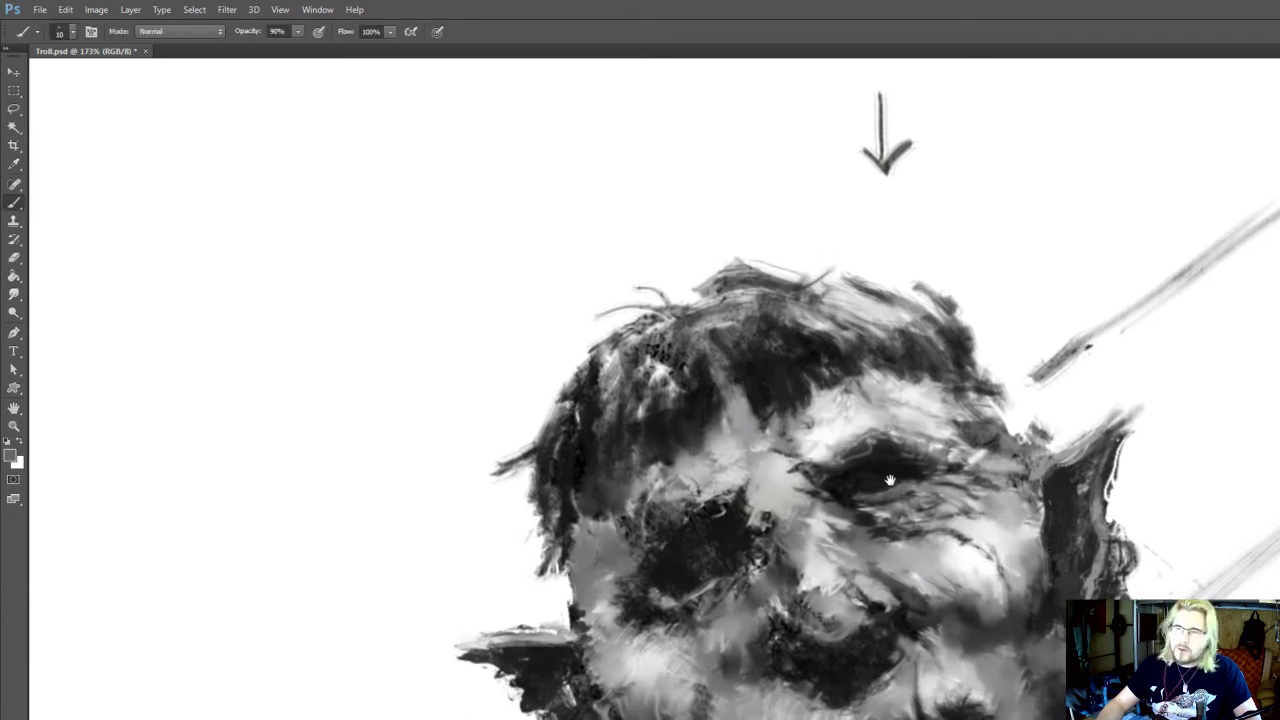
# Add light grey accents among the folds beneath the lower eyelid at 10 px and 90% opacity
pyautogui.moveTo(888, 482); pyautogui.dragTo(896, 460)
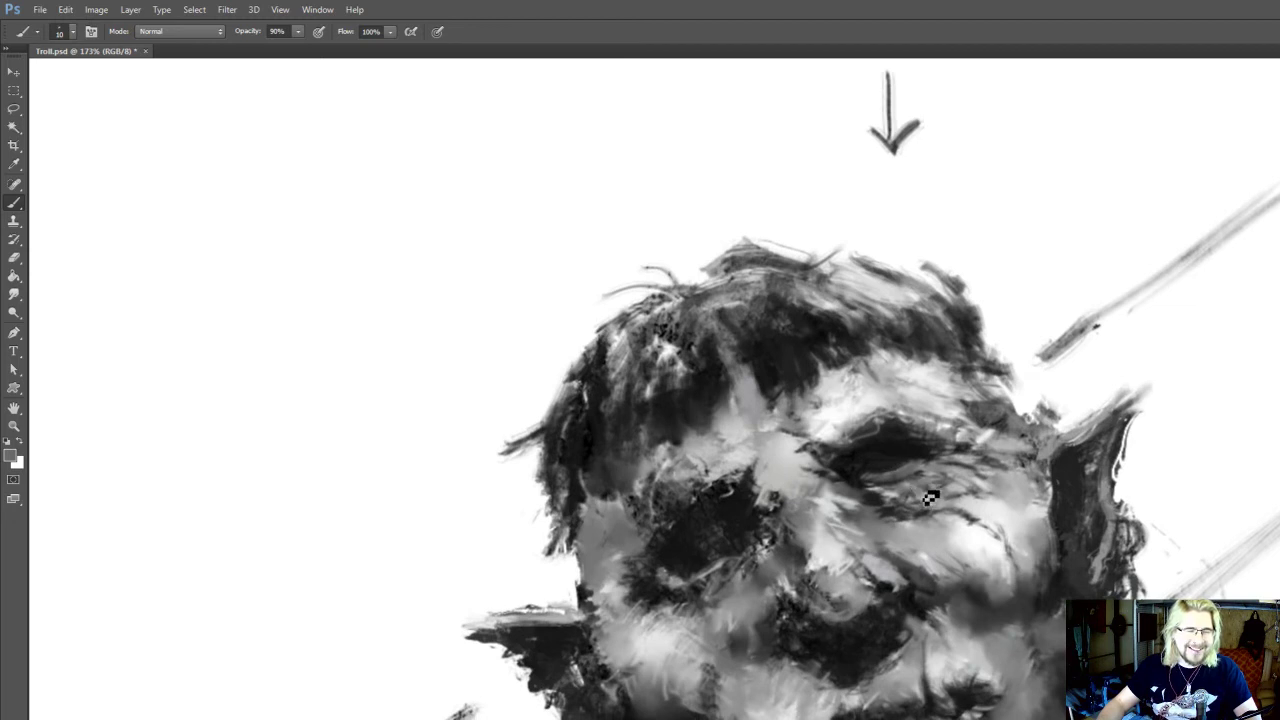
pyautogui.moveTo(930, 495); pyautogui.dragTo(935, 480)
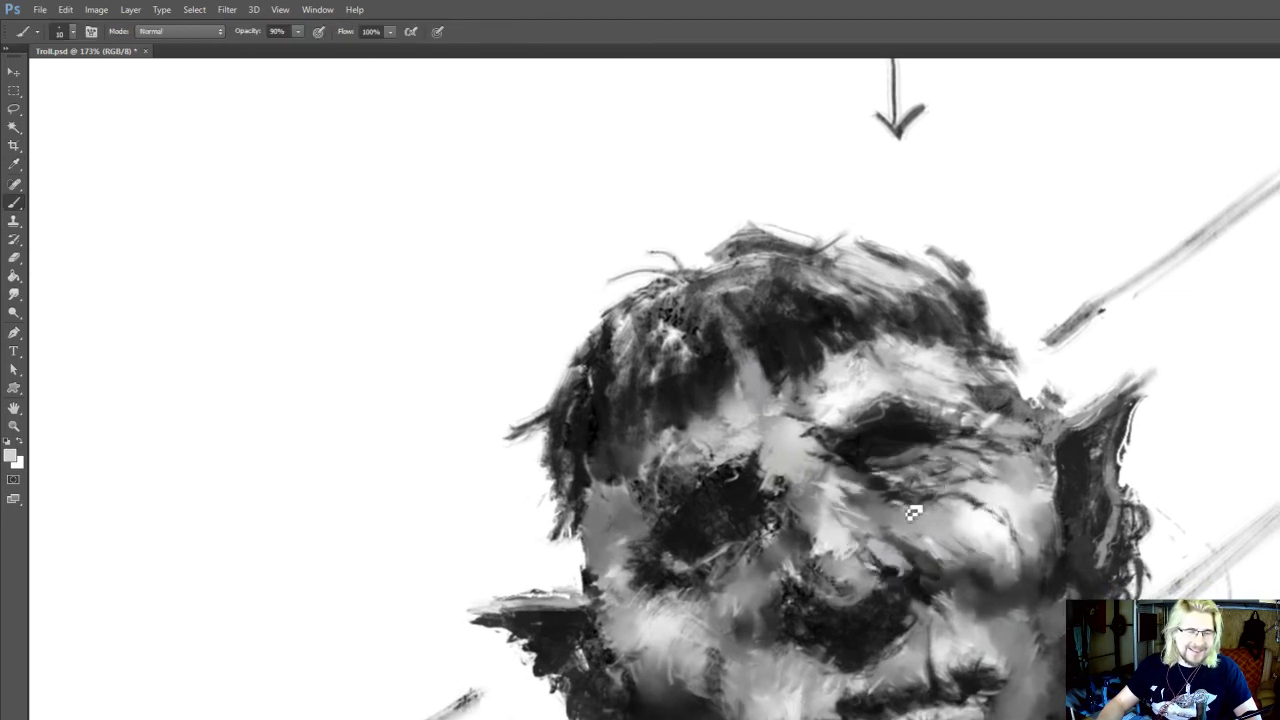
pyautogui.moveTo(901, 512); pyautogui.dragTo(893, 498)
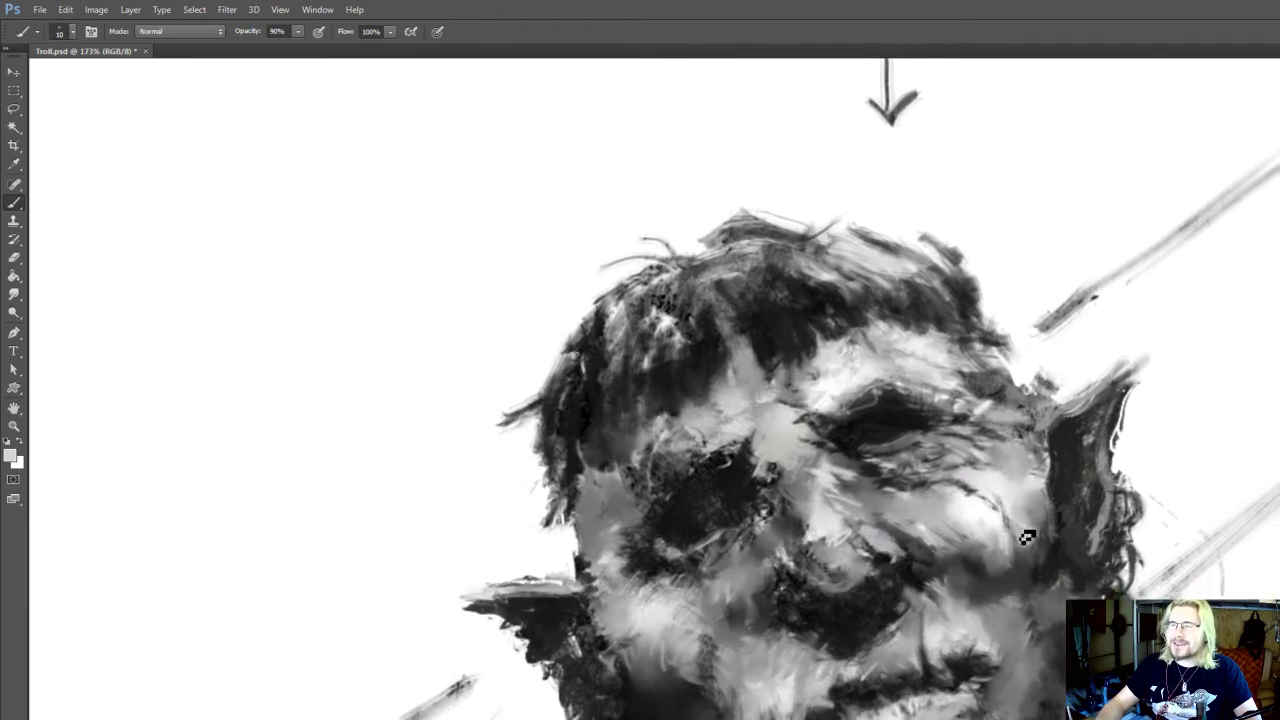
# Refine the curved cheekbone wrinkle with sampled dark and light greys and soften it with the Smudge tool at 7 px
pyautogui.press('i')
pyautogui.click(1052, 563)
pyautogui.press('b')
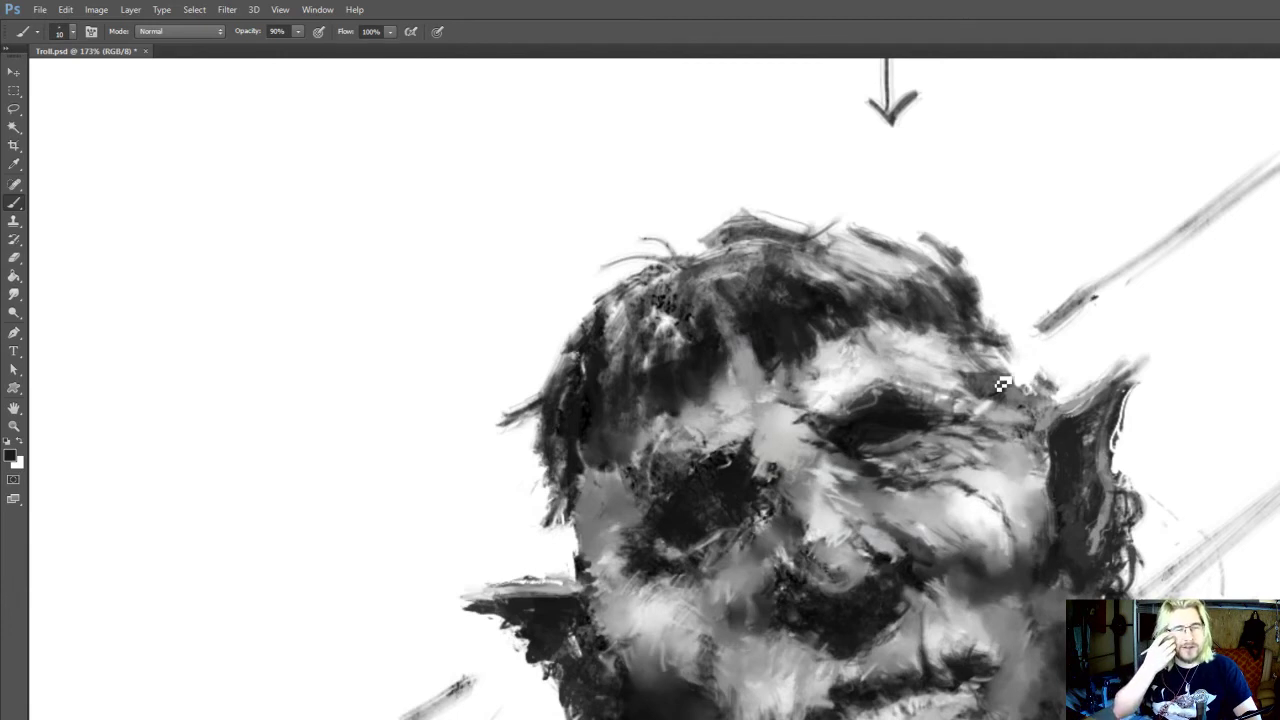
pyautogui.moveTo(951, 487); pyautogui.dragTo(953, 501)
pyautogui.press('i')
pyautogui.click(953, 500)
pyautogui.press('b')
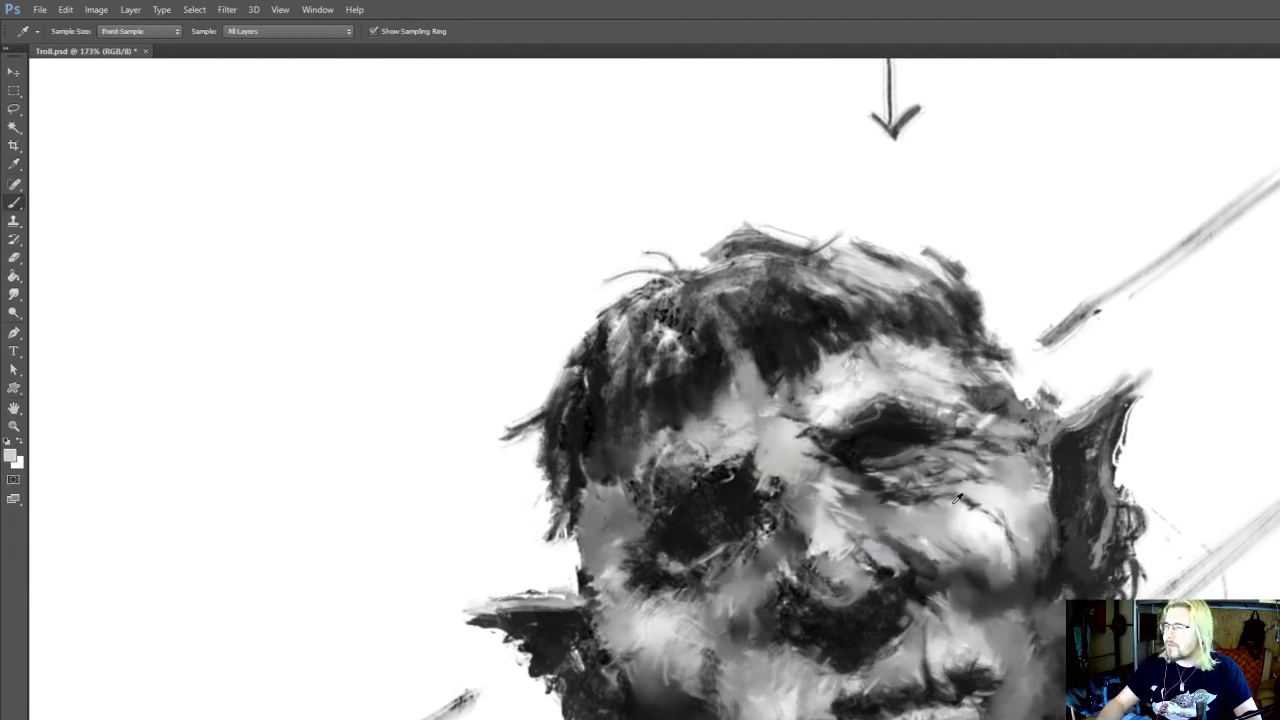
pyautogui.press('r')
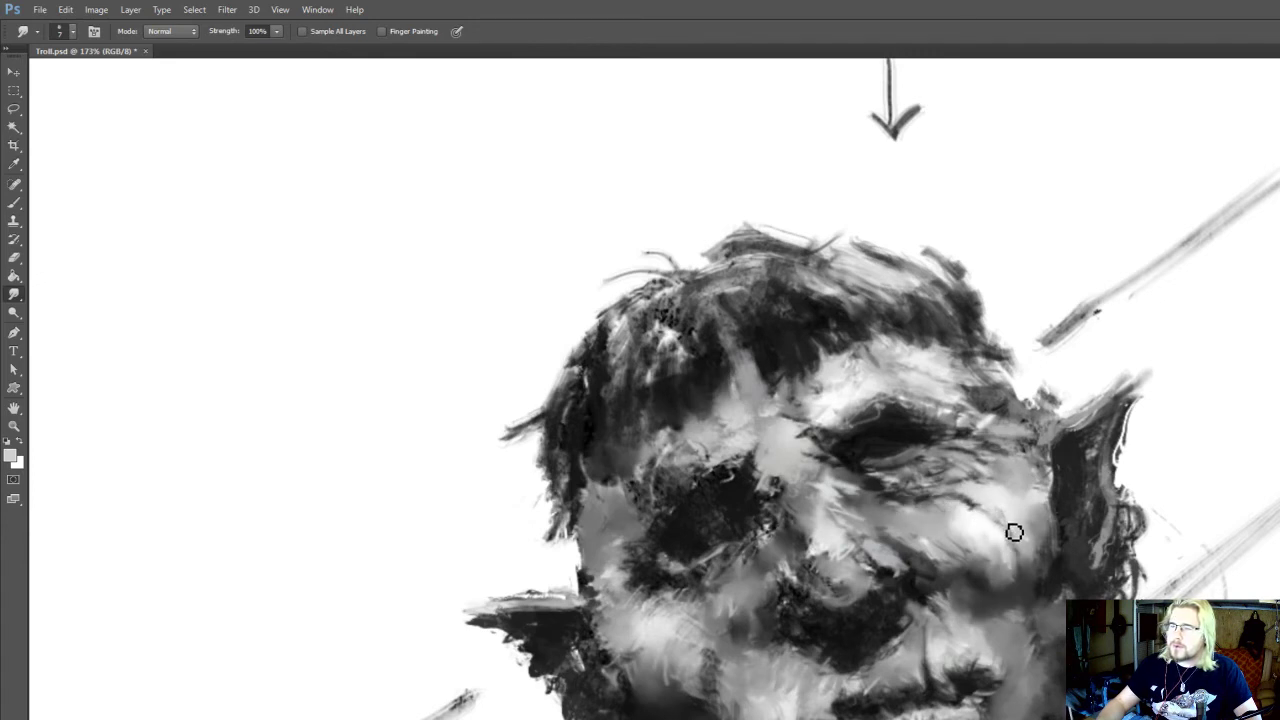
# Accent the lower end of the cheekbone wrinkle and the adjoining cheek with a sampled dark grey and near-white at 10 px
pyautogui.press('b')
pyautogui.keyDown('alt'); pyautogui.click(1000, 557); pyautogui.keyUp('alt')
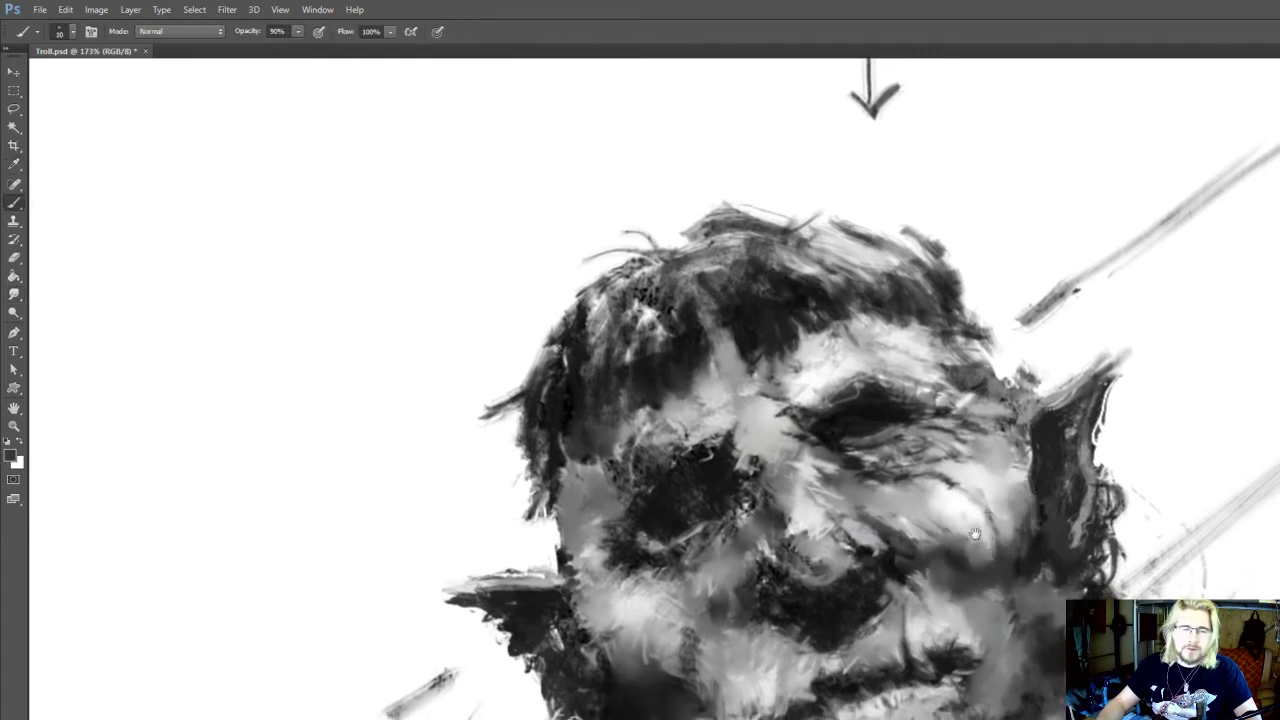
pyautogui.keyDown('alt'); pyautogui.click(1005, 561); pyautogui.keyUp('alt')
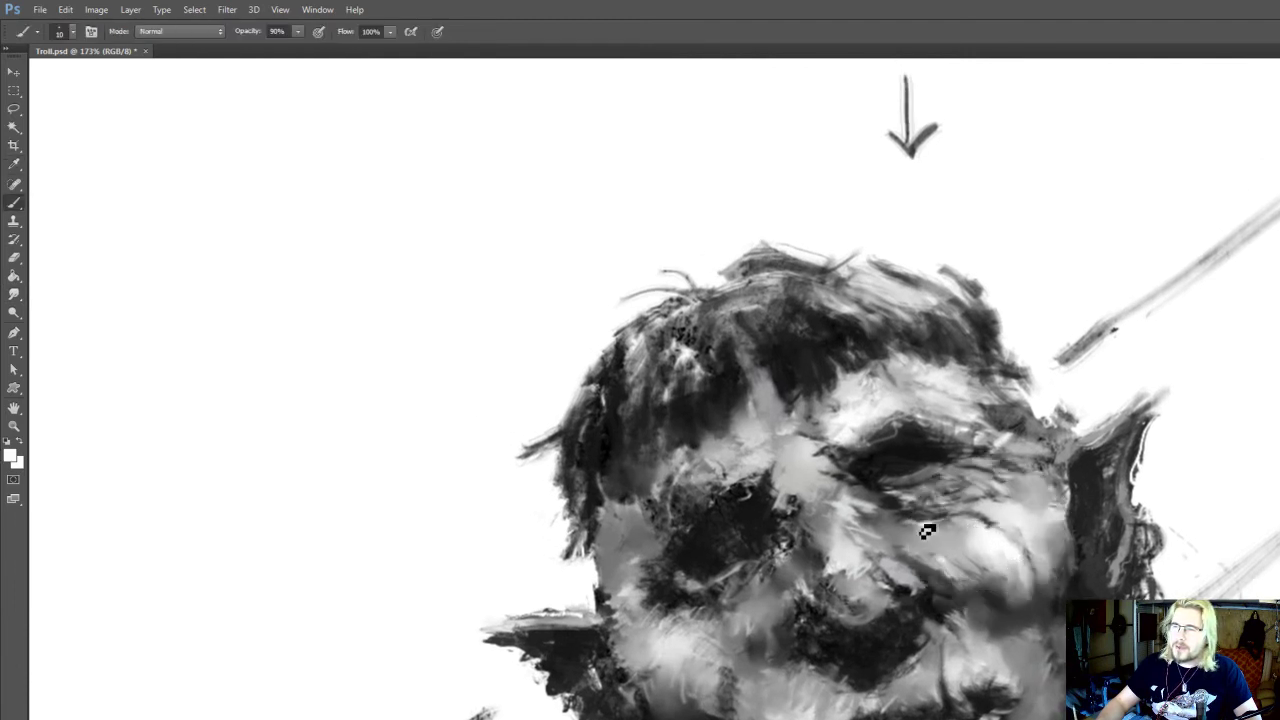
pyautogui.moveTo(895, 515); pyautogui.dragTo(910, 554)
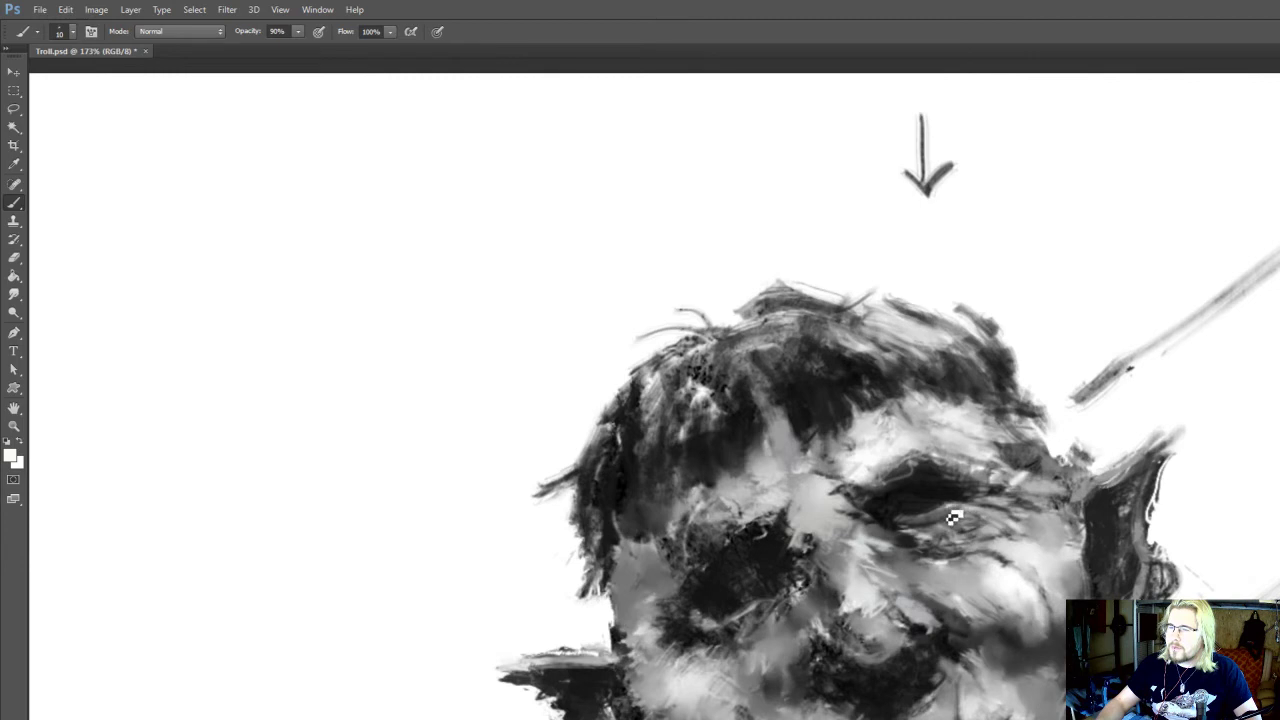
# Shape the dark eye opening and its outer corner with sampled grey and black, blending with the Smudge tool at 7 px
pyautogui.keyDown('alt'); pyautogui.click(956, 512); pyautogui.keyUp('alt')
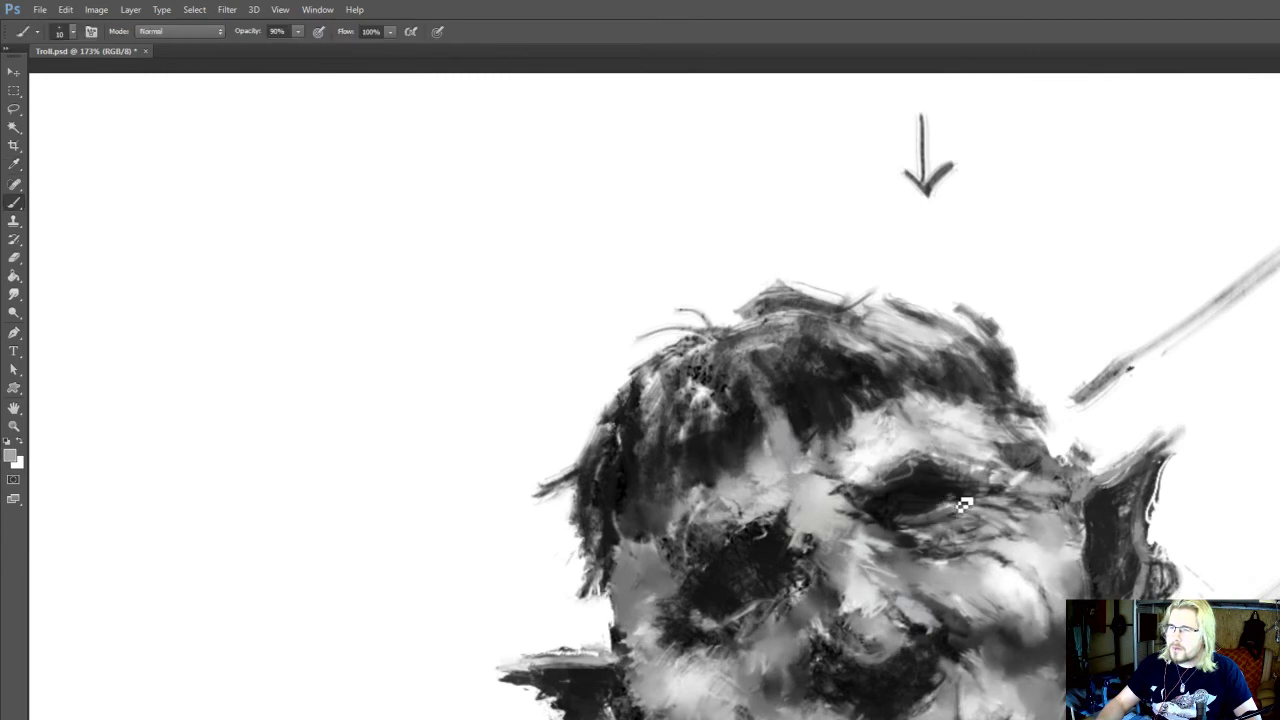
pyautogui.keyDown('alt'); pyautogui.click(966, 502); pyautogui.keyUp('alt')
pyautogui.press('r')
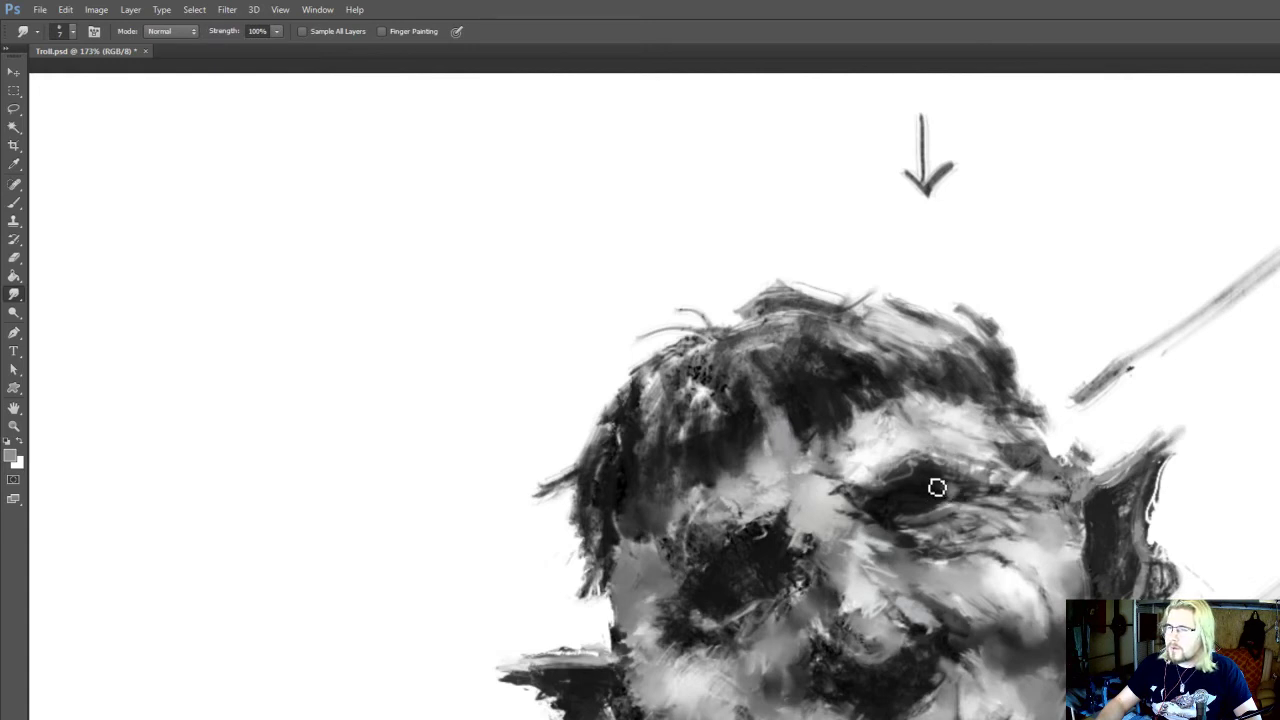
pyautogui.press('b')
pyautogui.keyDown('alt'); pyautogui.click(950, 489); pyautogui.keyUp('alt')
pyautogui.moveTo(934, 496); pyautogui.dragTo(950, 488)
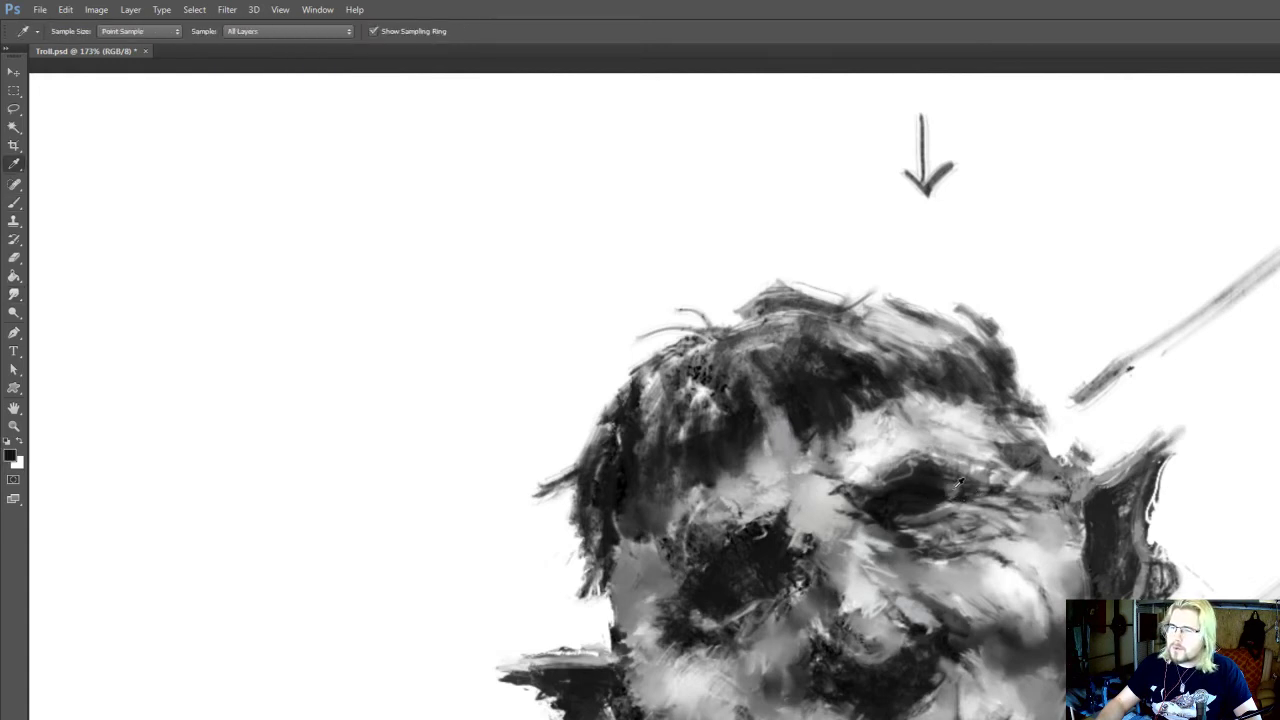
pyautogui.keyDown('alt'); pyautogui.click(956, 490); pyautogui.keyUp('alt')
pyautogui.press('r')
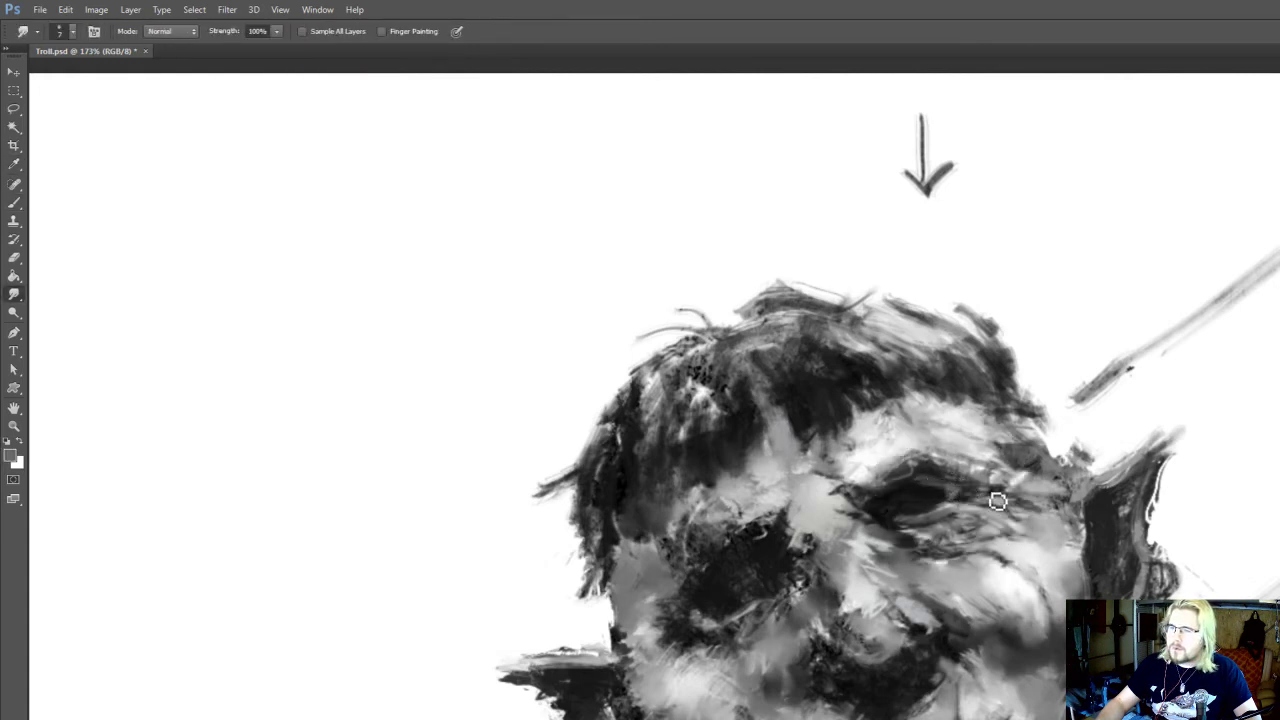
pyautogui.moveTo(997, 505)
pyautogui.mouseDown()
pyautogui.moveTo(971, 483)
pyautogui.moveTo(1006, 490)
pyautogui.moveTo(917, 400)
pyautogui.moveTo(897, 457)
pyautogui.mouseUp()
# Add a dark grey accent beneath the inner part of the lower eyelid at 15 px and 90% opacity, blending it with the Smudge tool at 7 px
pyautogui.press('b')
pyautogui.keyDown('alt'); pyautogui.click(1037, 540); pyautogui.keyUp('alt')
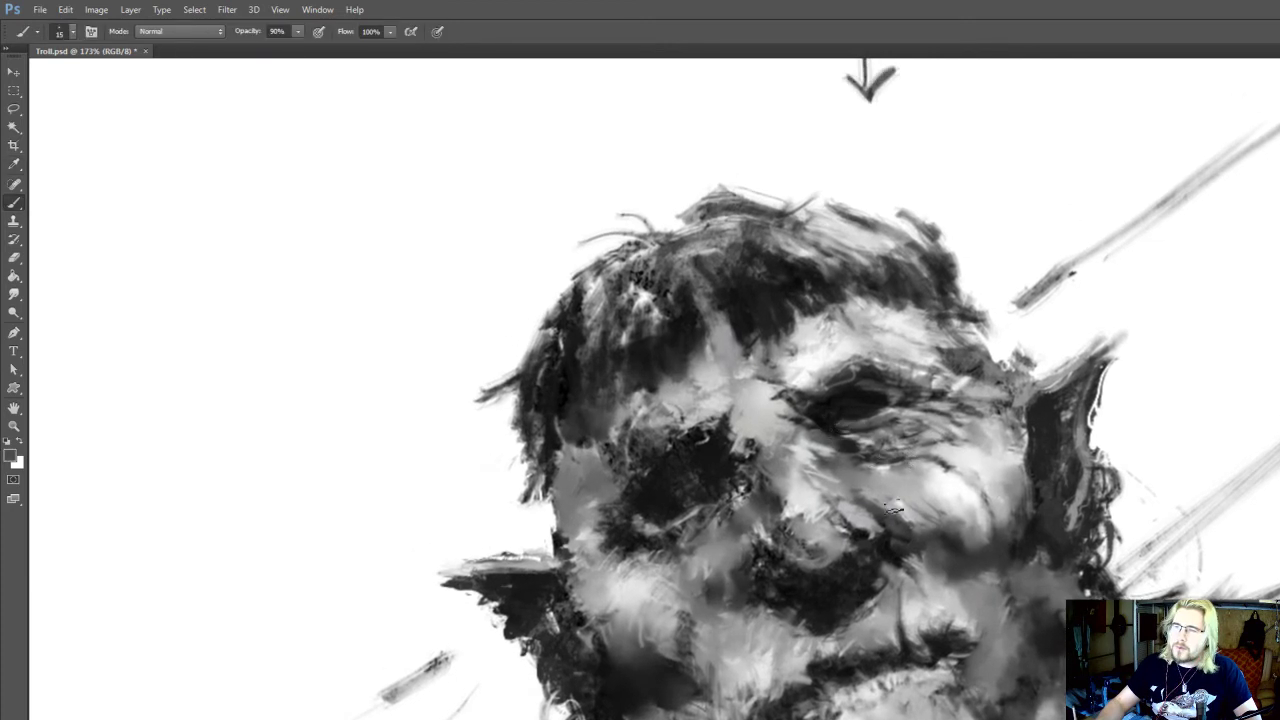
pyautogui.moveTo(826, 556); pyautogui.dragTo(885, 527)
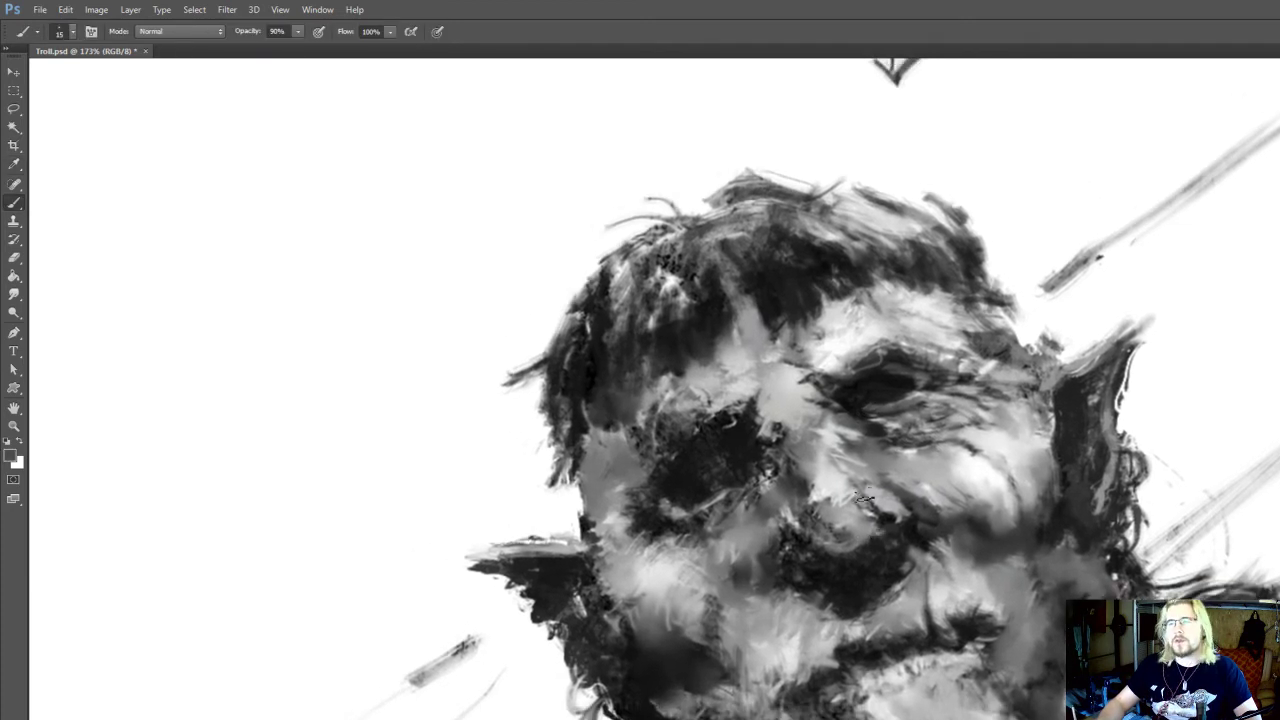
pyautogui.moveTo(766, 514); pyautogui.dragTo(790, 508)
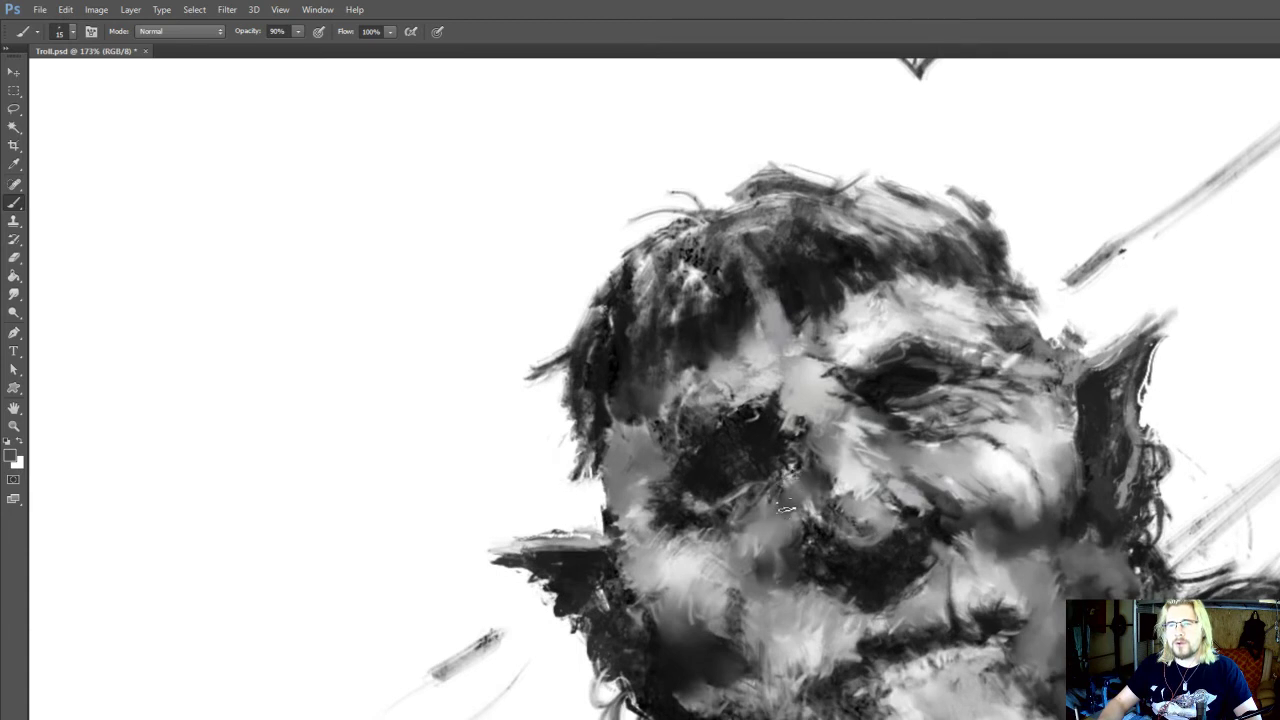
pyautogui.moveTo(753, 609); pyautogui.dragTo(676, 698)
pyautogui.press('r')
pyautogui.keyDown('alt'); pyautogui.click(838, 508); pyautogui.keyUp('alt')
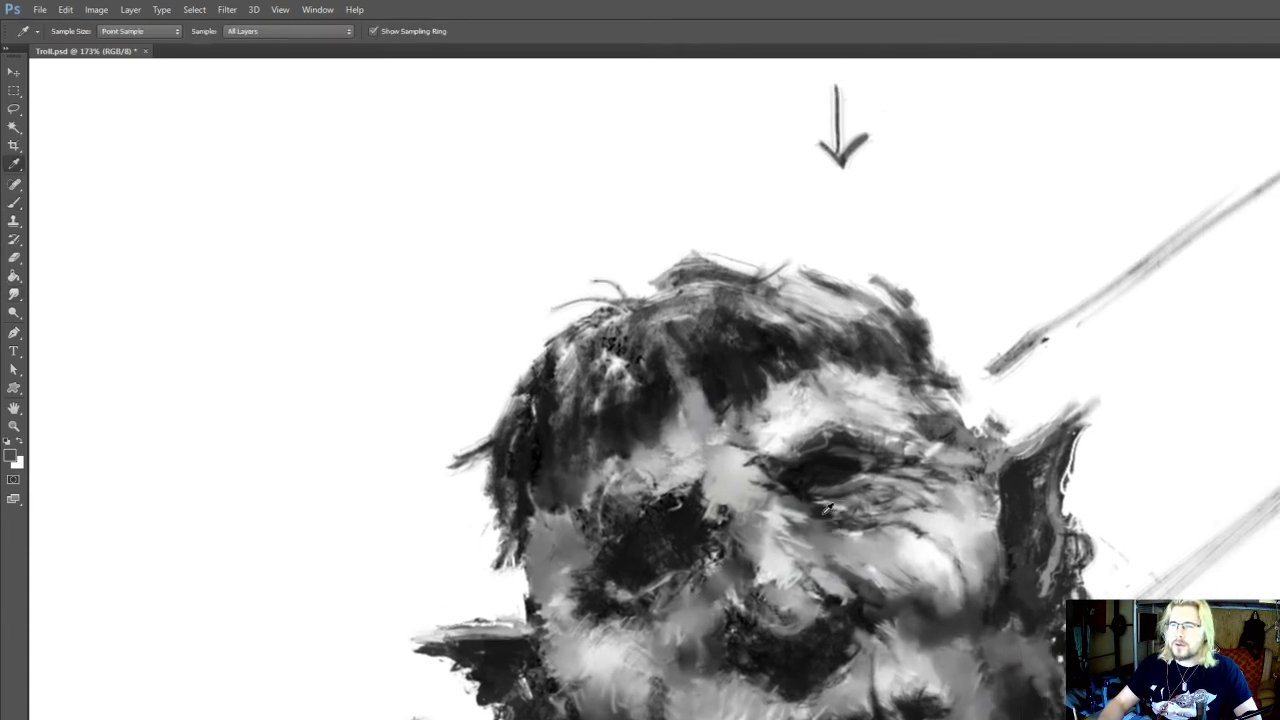
pyautogui.press('b')
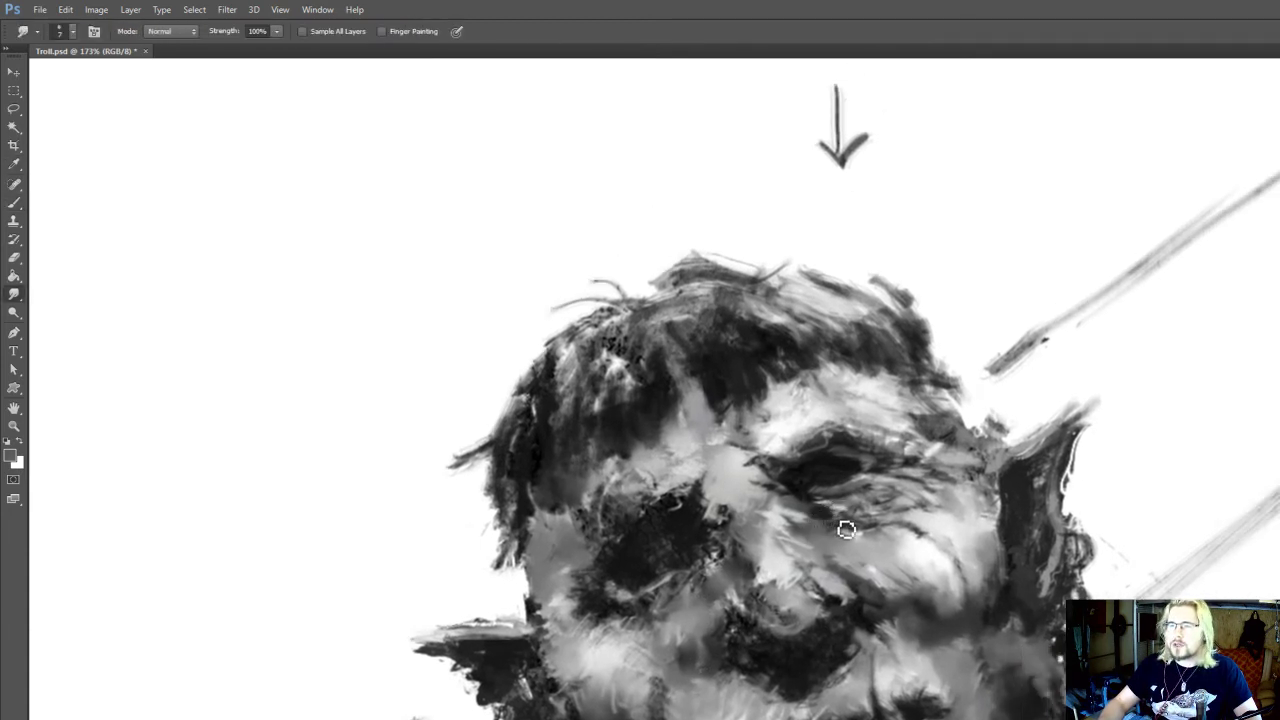
pyautogui.keyDown('alt'); pyautogui.click(821, 531); pyautogui.keyUp('alt')
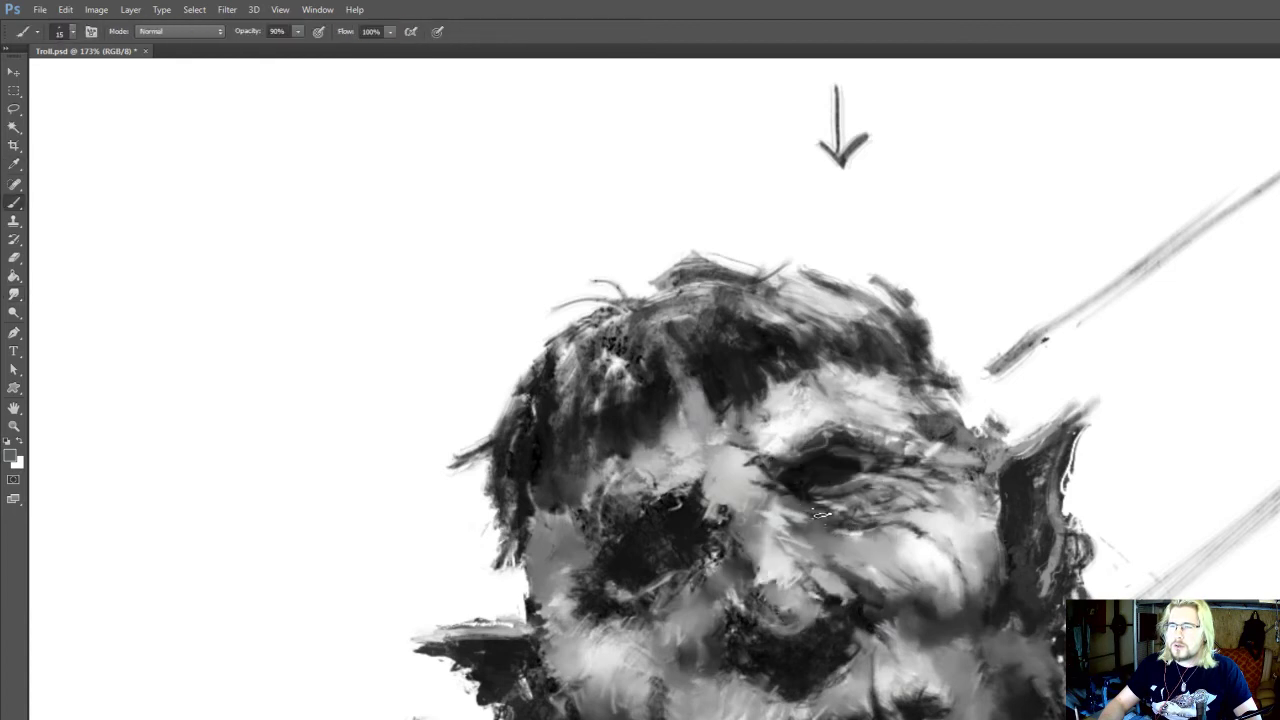
# Touch up the fold beneath the inner eye corner and the lower eyelid with sampled light and mid greys at 15 px
pyautogui.moveTo(796, 508); pyautogui.dragTo(832, 513)
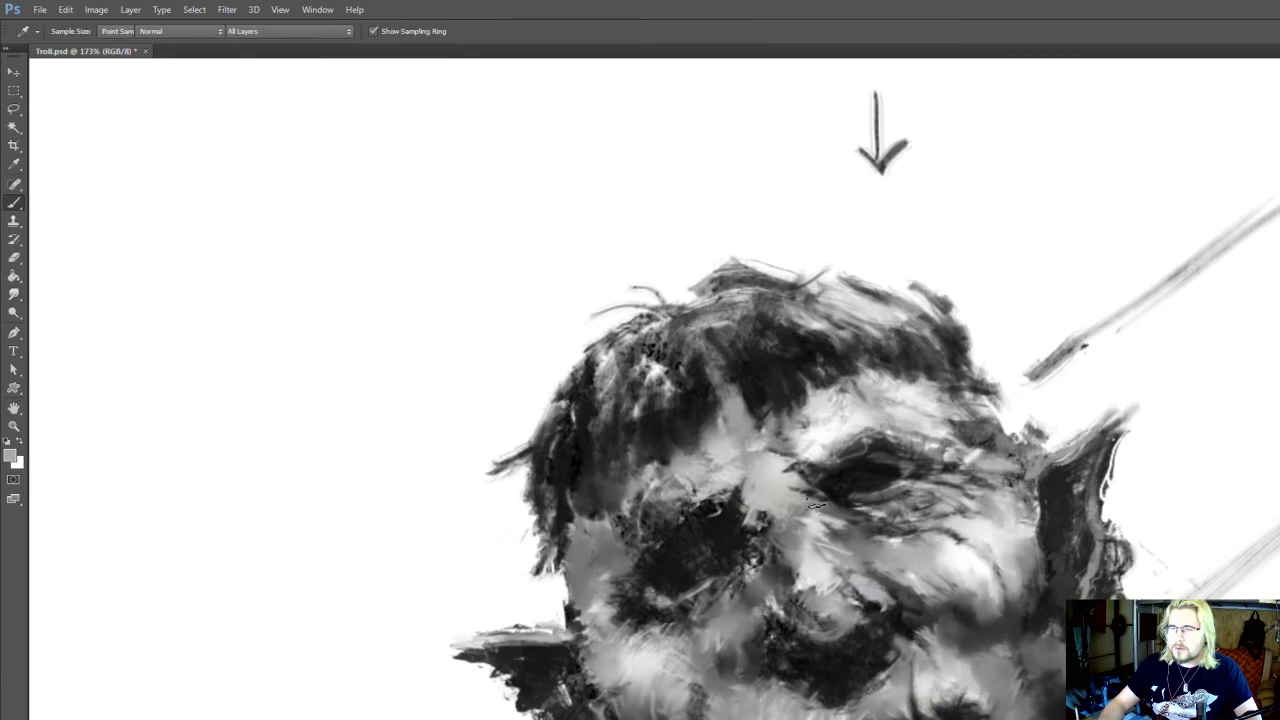
pyautogui.keyDown('alt'); pyautogui.click(823, 492); pyautogui.keyUp('alt')
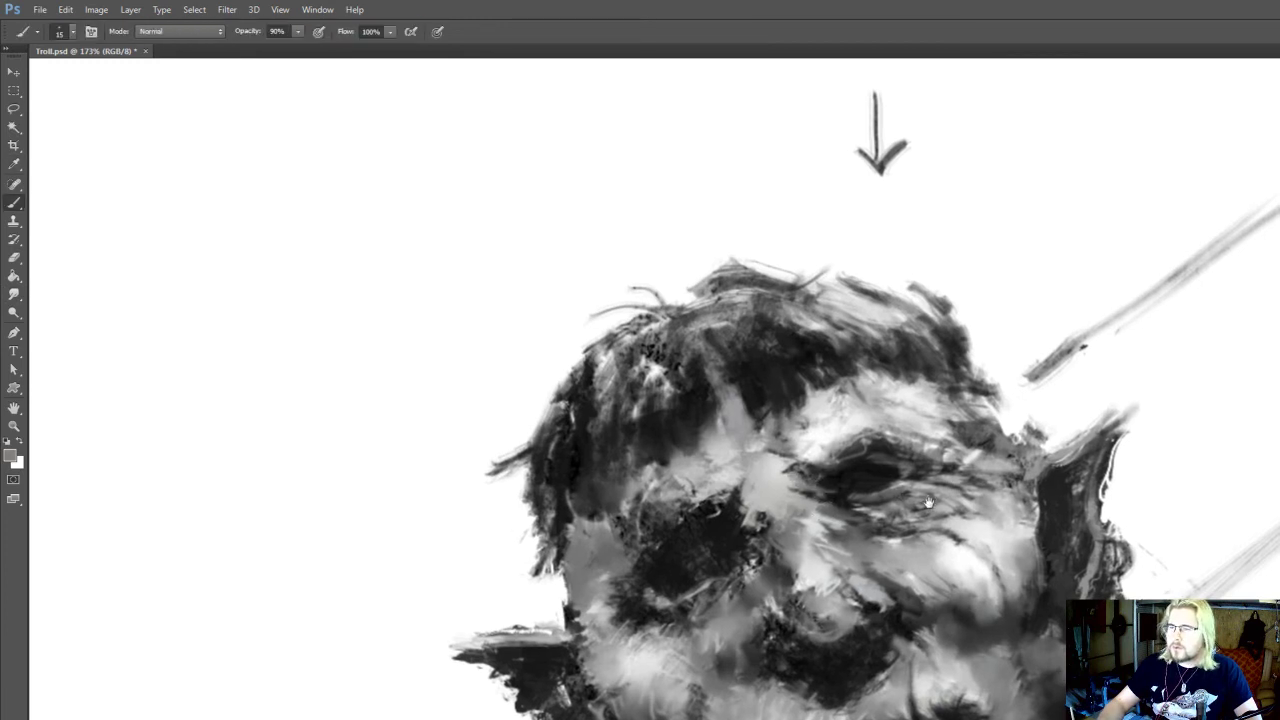
pyautogui.moveTo(932, 483); pyautogui.dragTo(938, 440)
pyautogui.keyDown('alt'); pyautogui.click(892, 445); pyautogui.keyUp('alt')
# Rework the shading below the cheekbone with sampled light and dark greys at 15 px, and smudge it toward the jaw at 9 px
pyautogui.press('r')
pyautogui.press('i')
pyautogui.click(948, 640)
pyautogui.press('b')
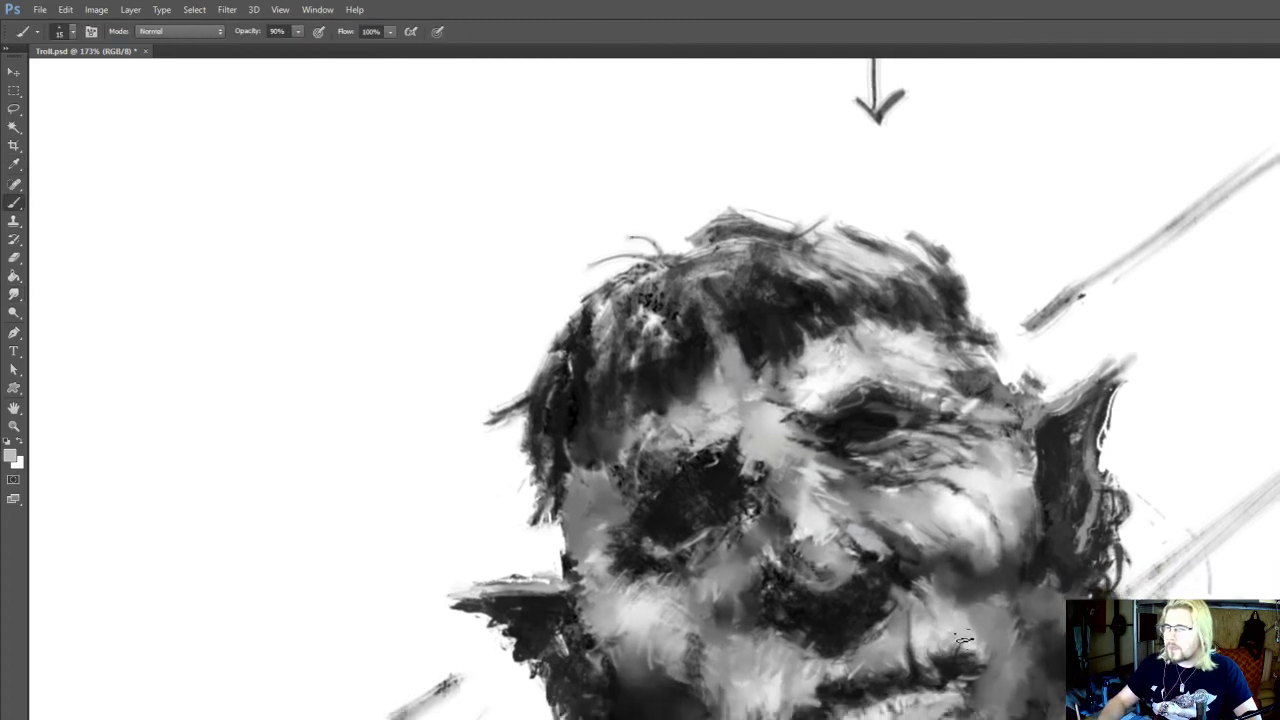
pyautogui.keyDown('alt'); pyautogui.click(914, 563); pyautogui.keyUp('alt')
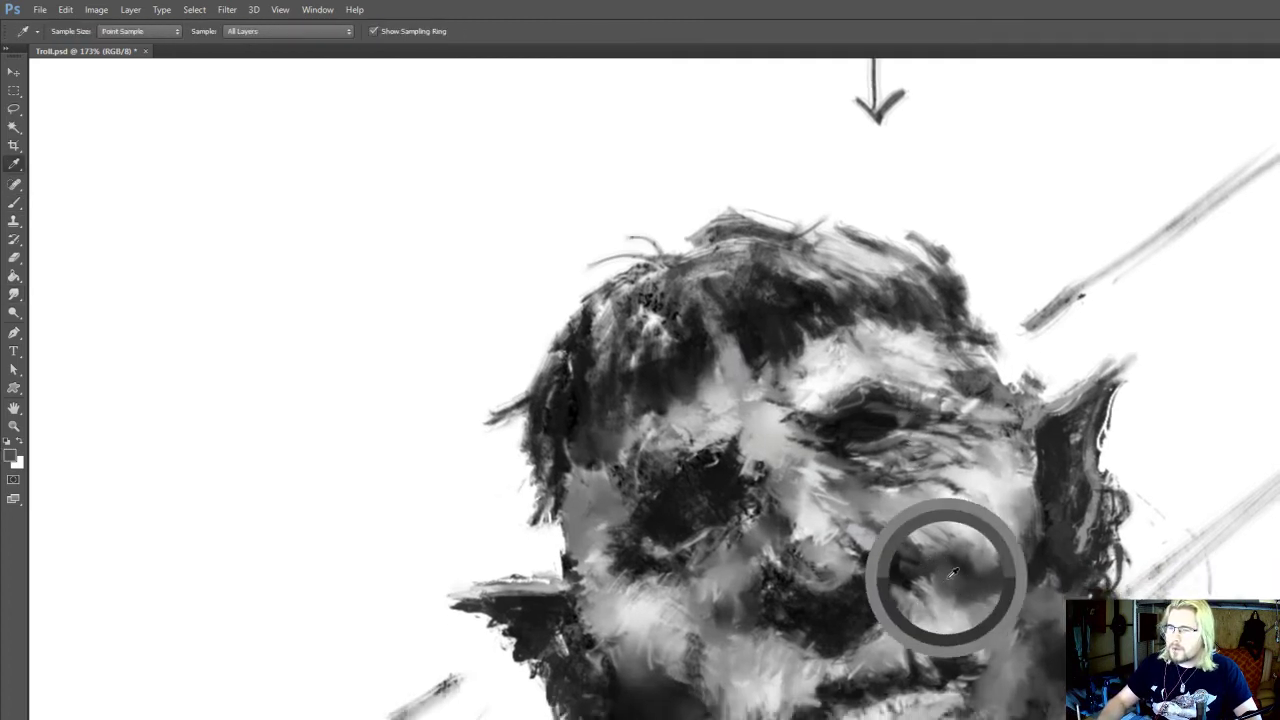
pyautogui.press('r')
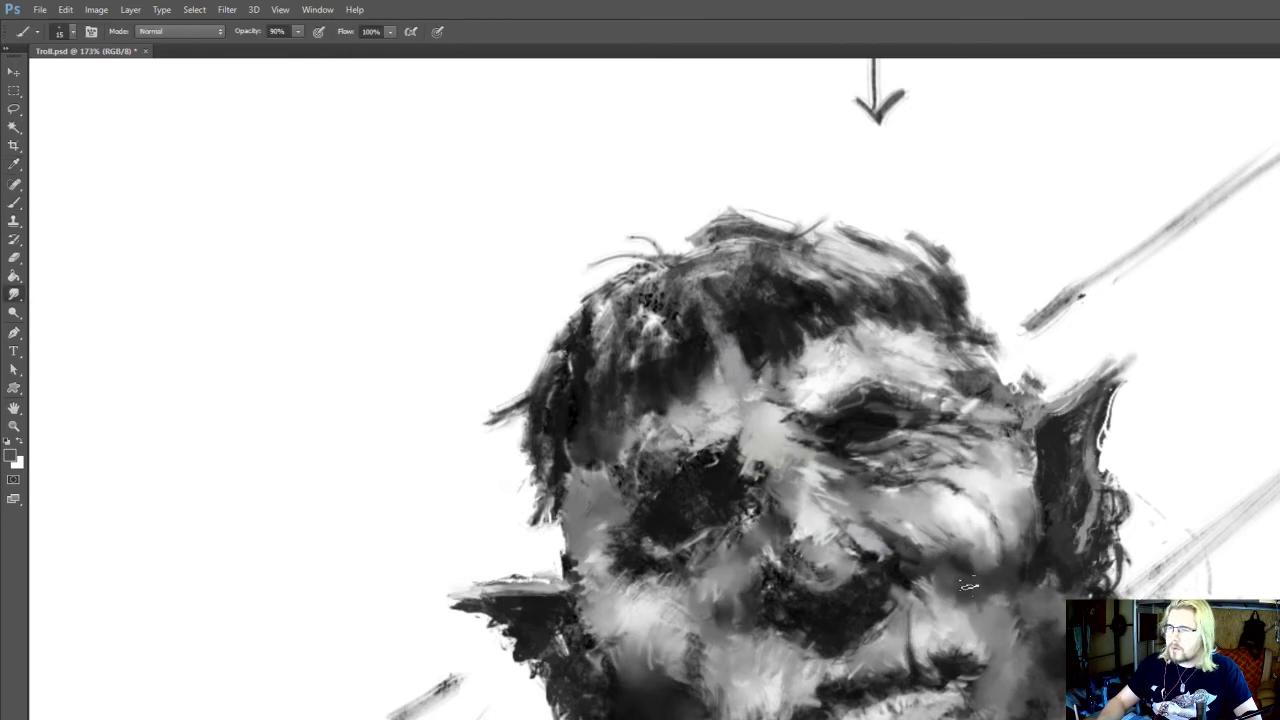
pyautogui.moveTo(975, 629)
pyautogui.mouseDown()
pyautogui.moveTo(991, 600)
pyautogui.moveTo(992, 629)
pyautogui.mouseUp()
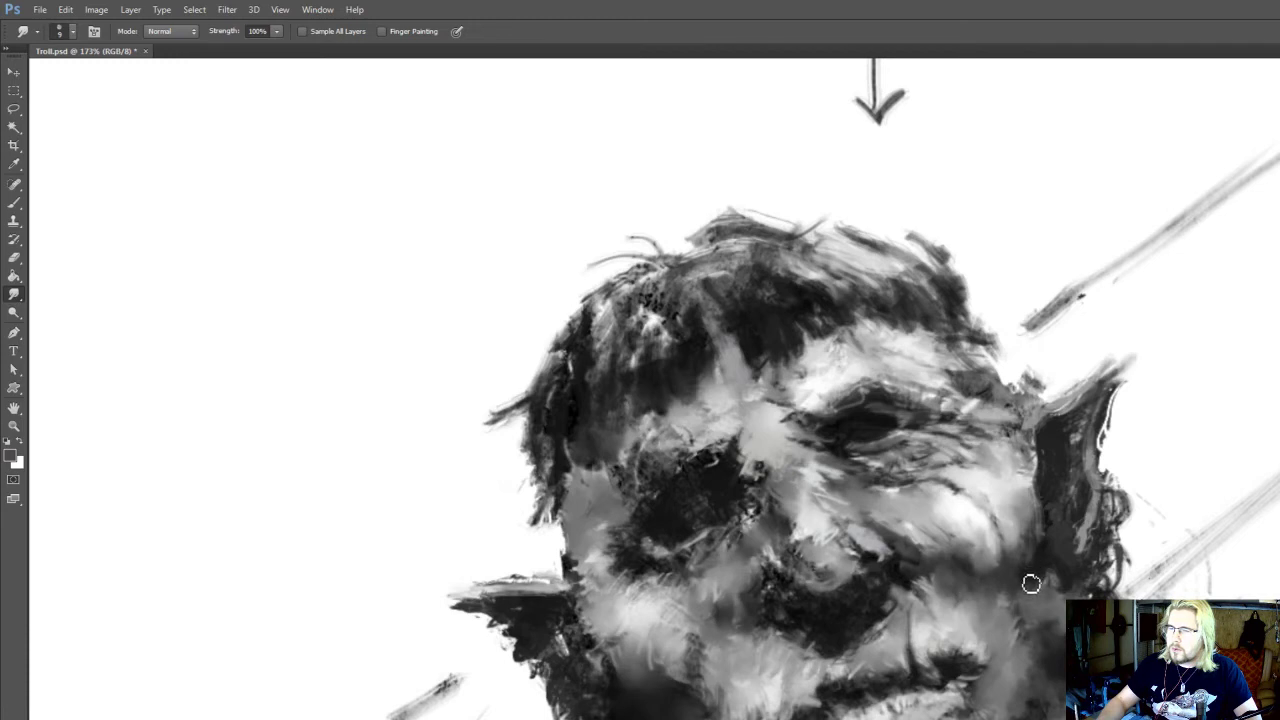
pyautogui.moveTo(1031, 583); pyautogui.dragTo(1021, 547)
# Define the corner of the mouth with sampled light and dark greys at 15 px, and soften its edge with the Smudge tool at 9 px
pyautogui.press('b')
pyautogui.keyDown('alt'); pyautogui.click(952, 643); pyautogui.keyUp('alt')
pyautogui.keyDown('alt'); pyautogui.click(943, 602); pyautogui.keyUp('alt')
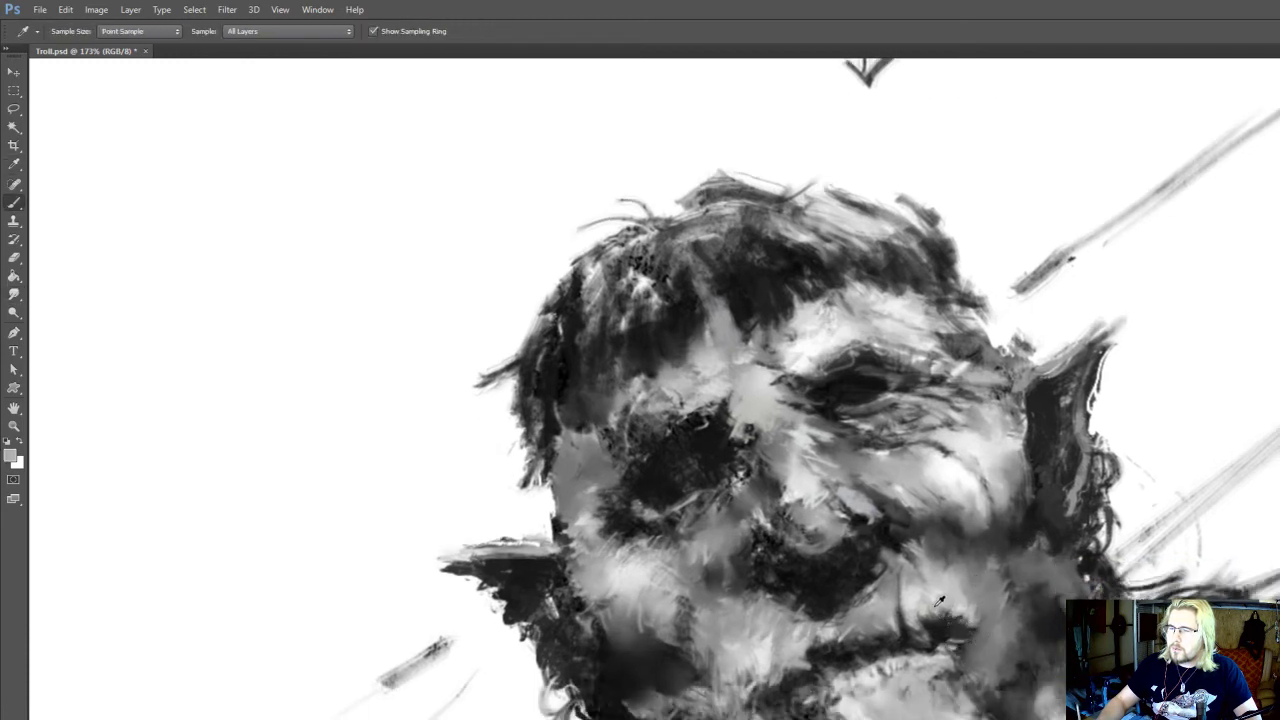
pyautogui.moveTo(948, 632); pyautogui.dragTo(940, 614)
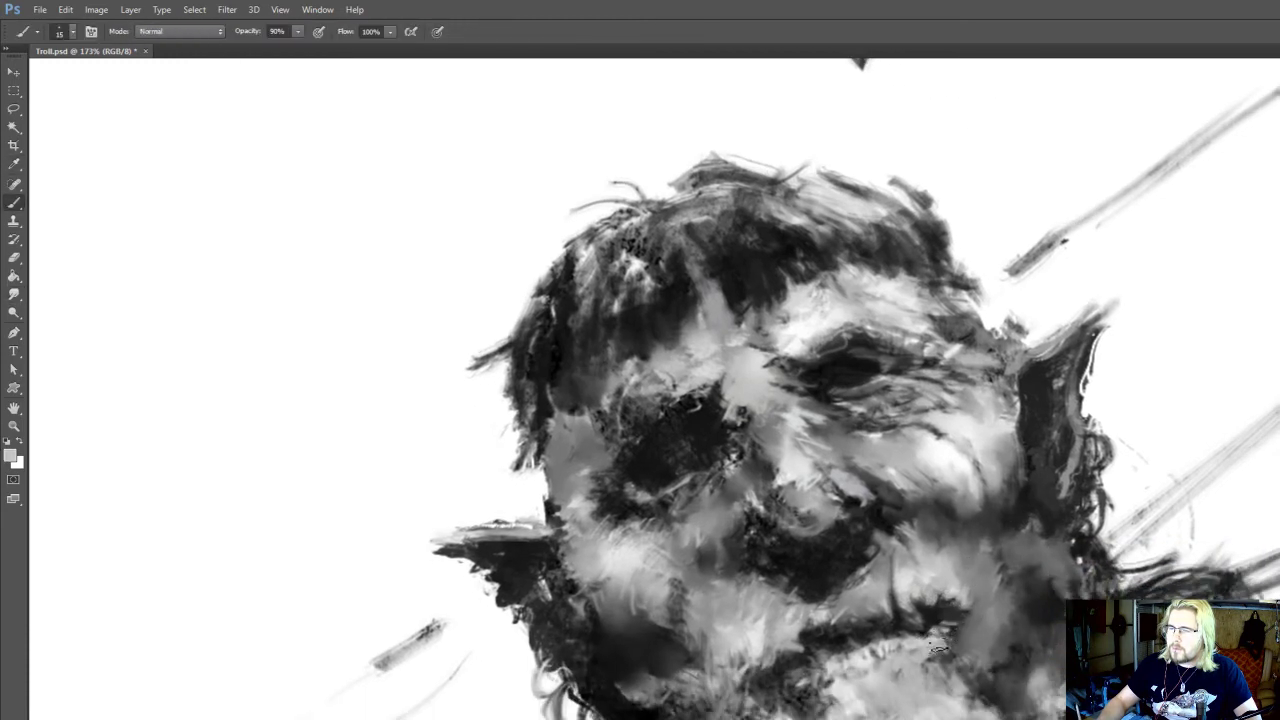
pyautogui.press('r')
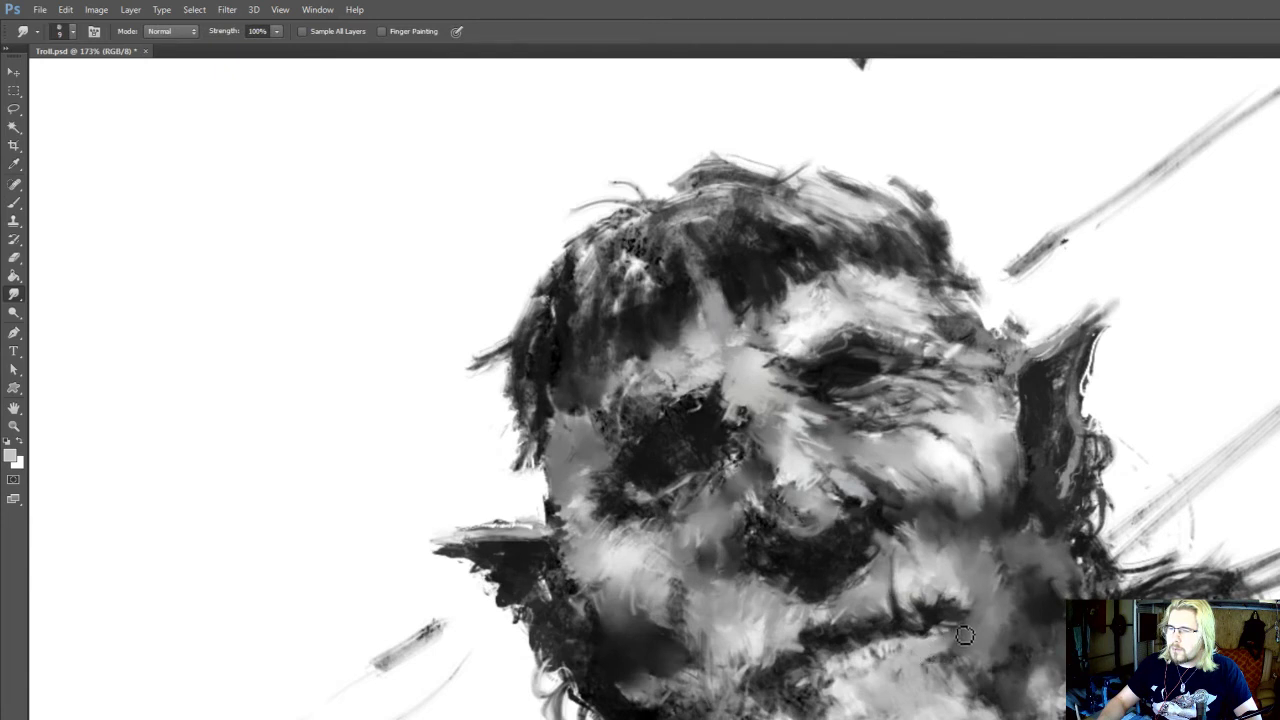
pyautogui.press('b')
pyautogui.keyDown('alt'); pyautogui.click(967, 638); pyautogui.keyUp('alt')
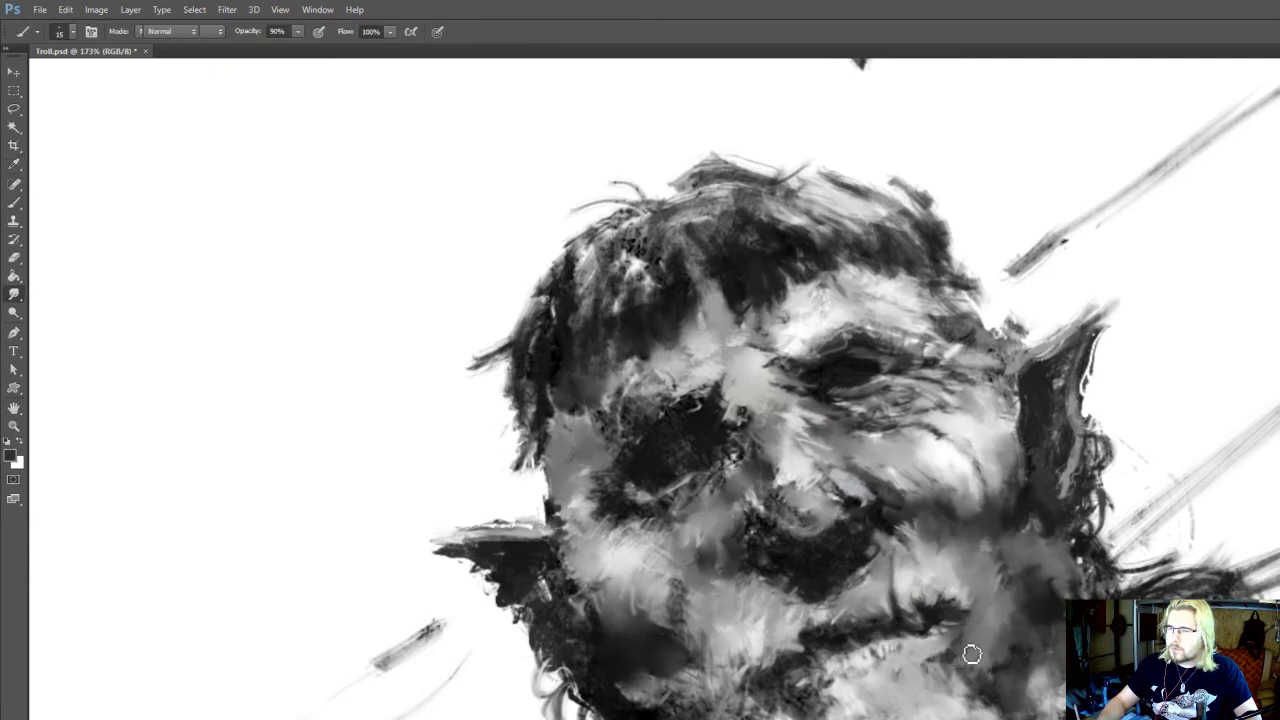
pyautogui.press('r')
pyautogui.moveTo(1004, 639); pyautogui.dragTo(974, 643)
# Add light grey beside and below the mouth corner at 25 px and 90% opacity, and blend it with the Smudge tool at 10 px
pyautogui.press('b')
pyautogui.keyDown('alt'); pyautogui.click(914, 587); pyautogui.keyUp('alt')
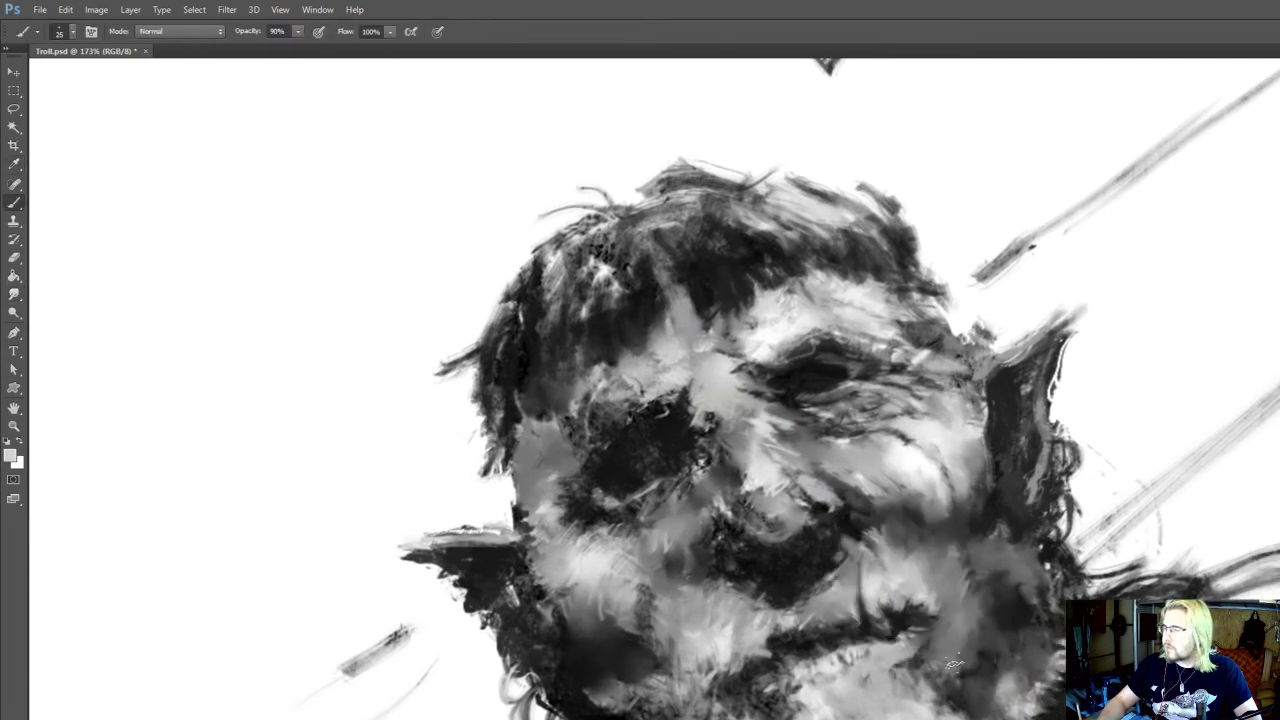
pyautogui.press('r')
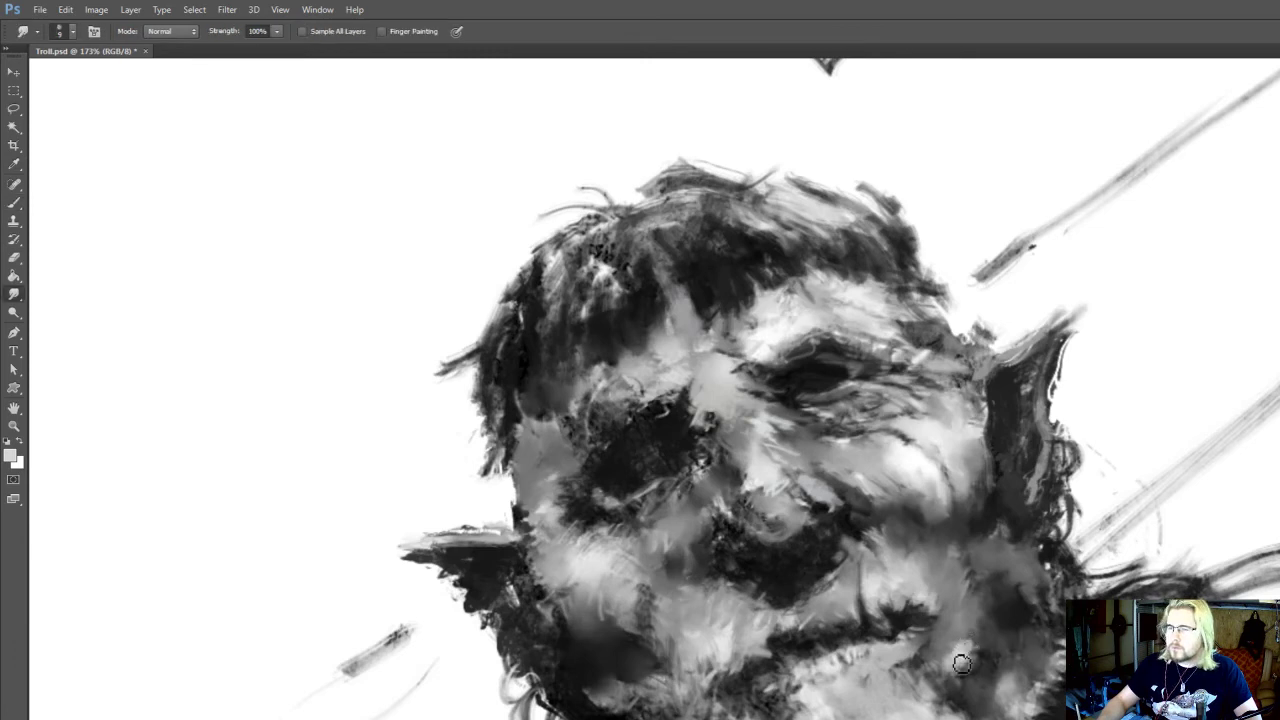
pyautogui.press(']')
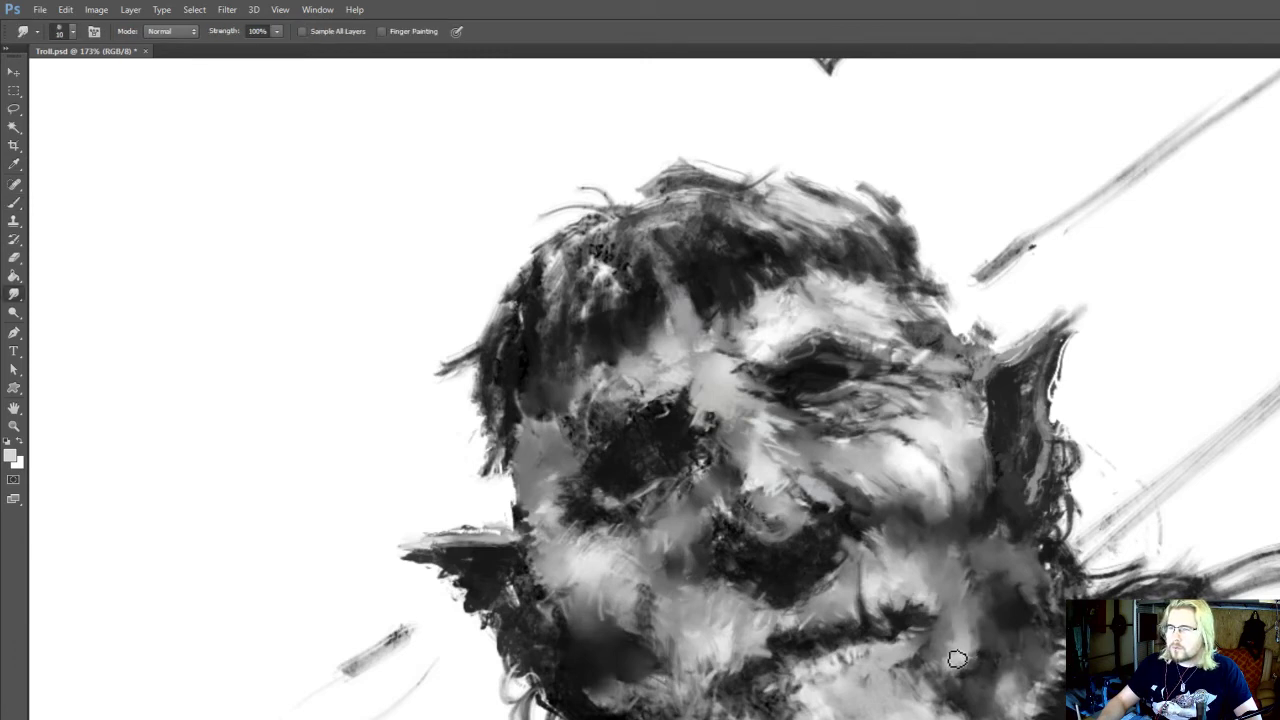
pyautogui.scroll(-5, 968, 486)
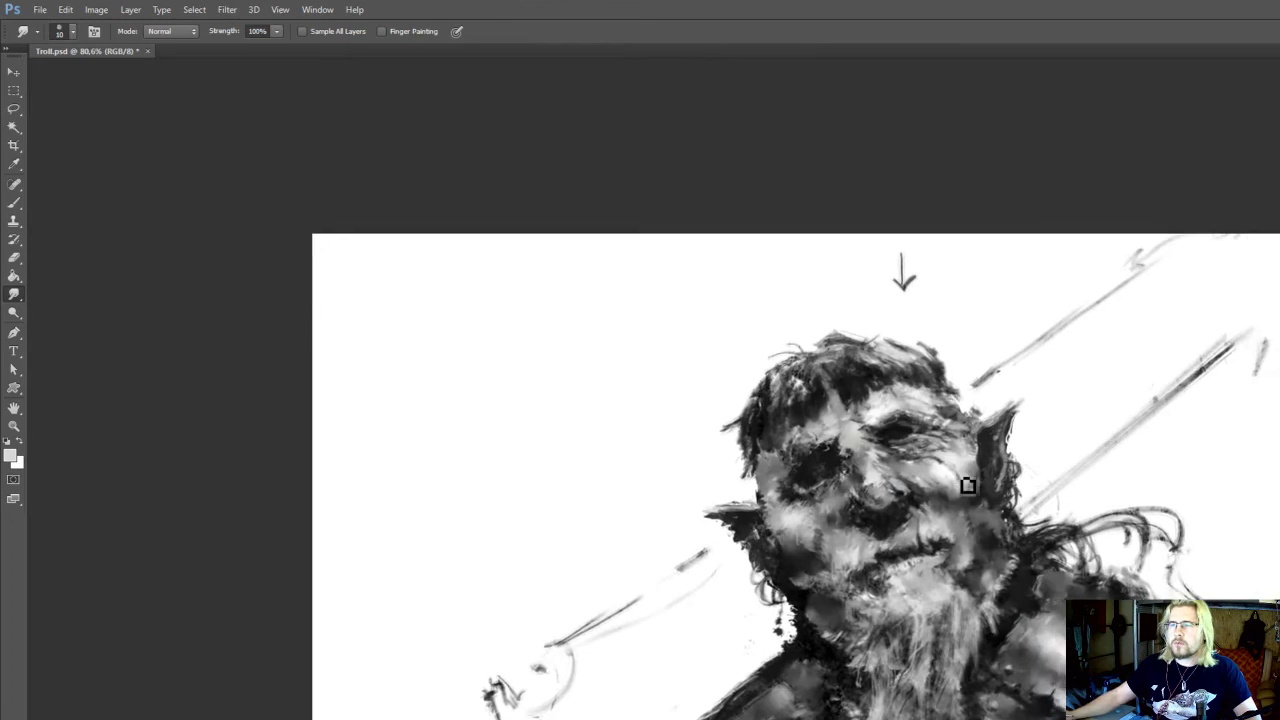
pyautogui.scroll(5, 960, 508)
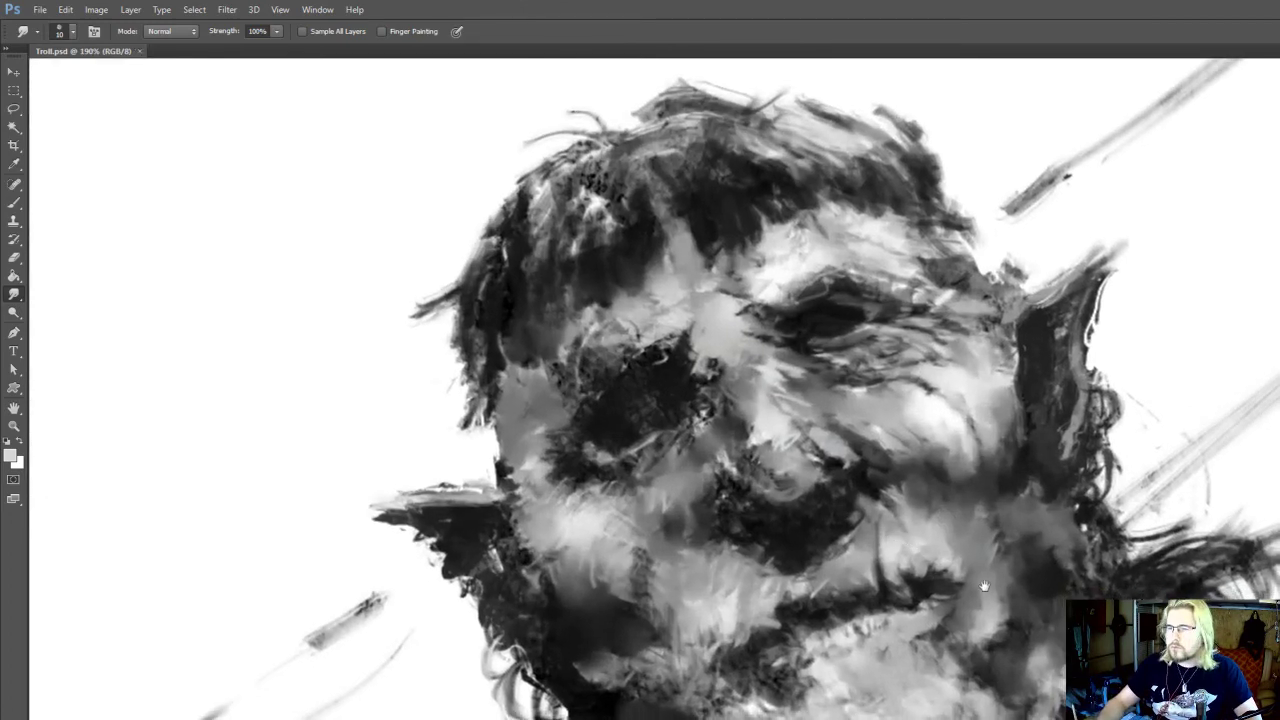
# Darken the jaw beside the mouth corner with a sampled dark grey, and sample near-white for the cheek with the 25 px brush
pyautogui.press('i')
pyautogui.click(1020, 615)
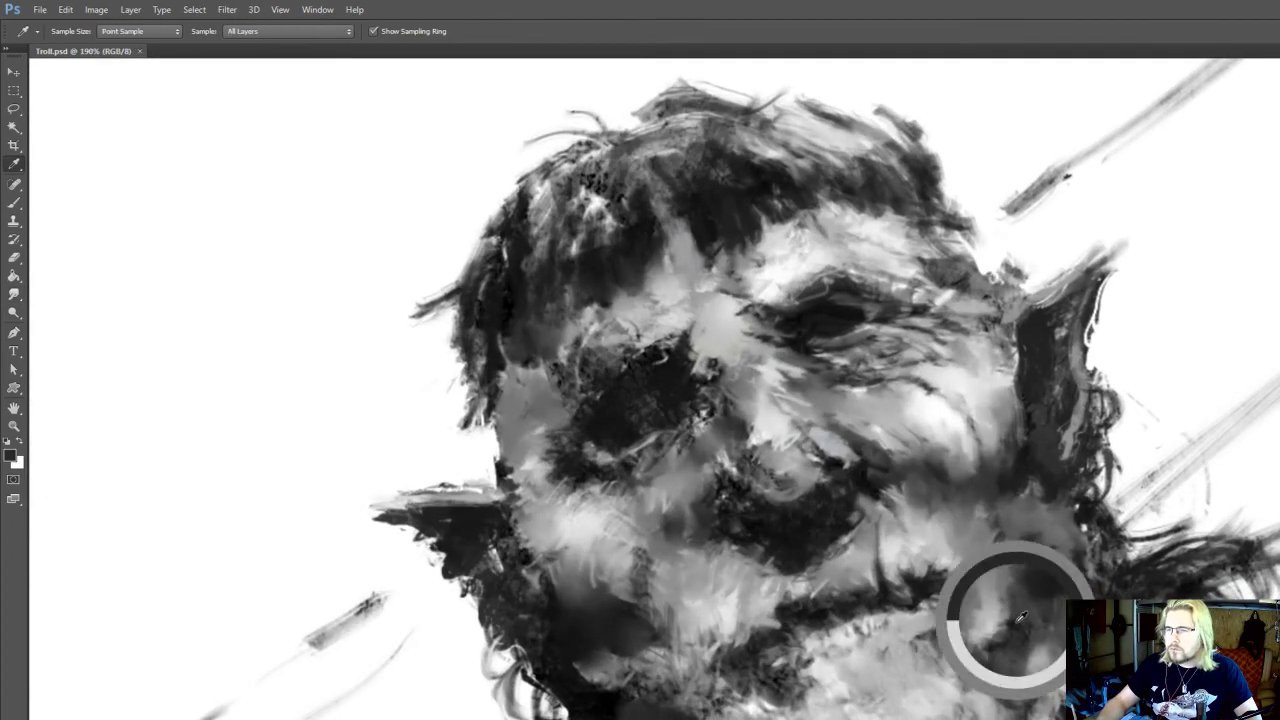
pyautogui.moveTo(1028, 613); pyautogui.dragTo(1010, 623)
pyautogui.moveTo(1021, 614); pyautogui.dragTo(1009, 674)
pyautogui.keyDown('alt'); pyautogui.click(968, 502); pyautogui.keyUp('alt')
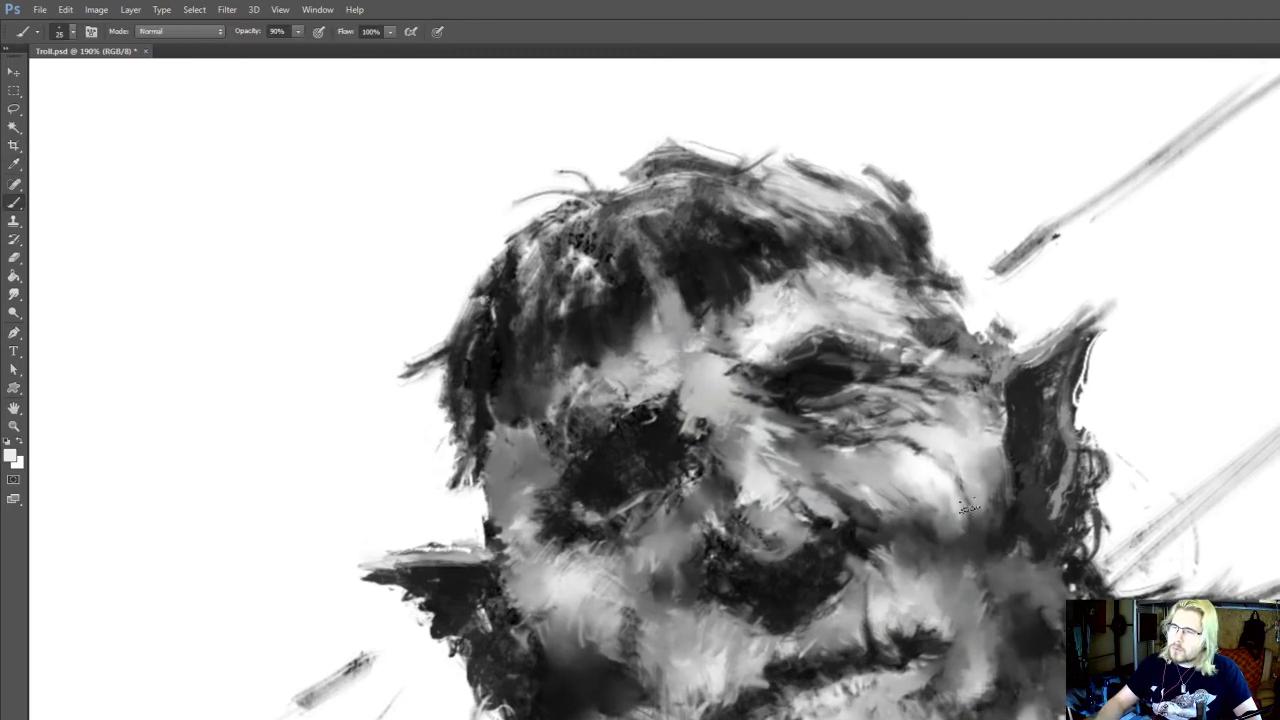
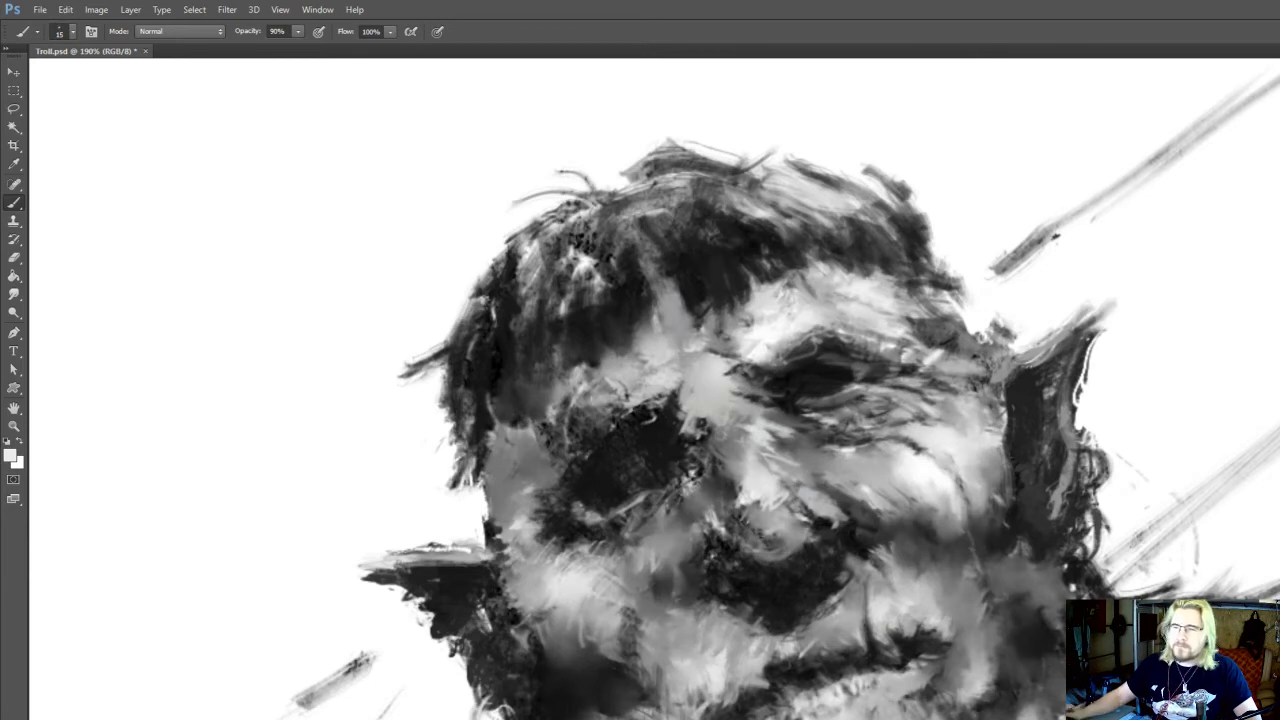
# Sample grey and dark tones from the troll's face and brush them around the nostril and the adjoining cheek fold
pyautogui.moveTo(873, 669)
pyautogui.mouseDown()
pyautogui.moveTo(889, 623)
pyautogui.moveTo(965, 591)
pyautogui.mouseUp()
pyautogui.keyDown('alt'); pyautogui.click(898, 635); pyautogui.keyUp('alt')
pyautogui.moveTo(878, 599)
pyautogui.mouseDown()
pyautogui.moveTo(903, 560)
pyautogui.moveTo(900, 574)
pyautogui.moveTo(940, 573)
pyautogui.moveTo(893, 564)
pyautogui.mouseUp()
pyautogui.keyDown('alt'); pyautogui.click(925, 562); pyautogui.keyUp('alt')
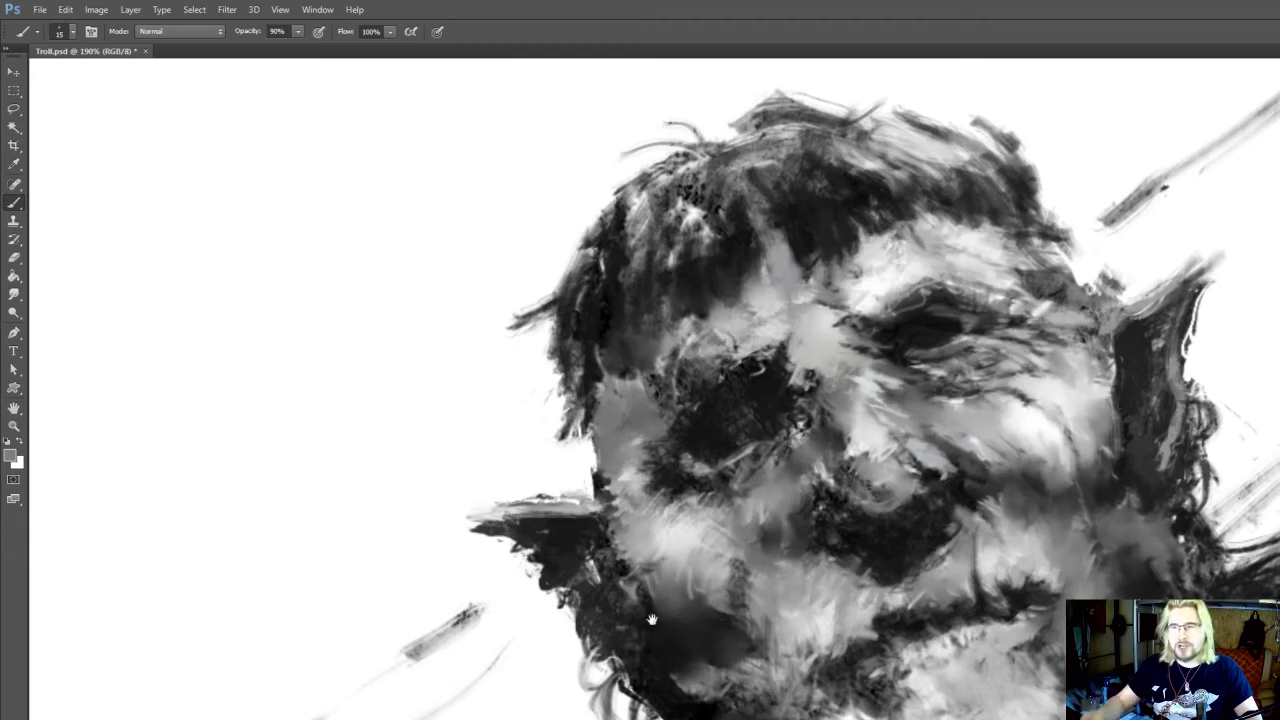
pyautogui.moveTo(651, 620); pyautogui.dragTo(641, 646)
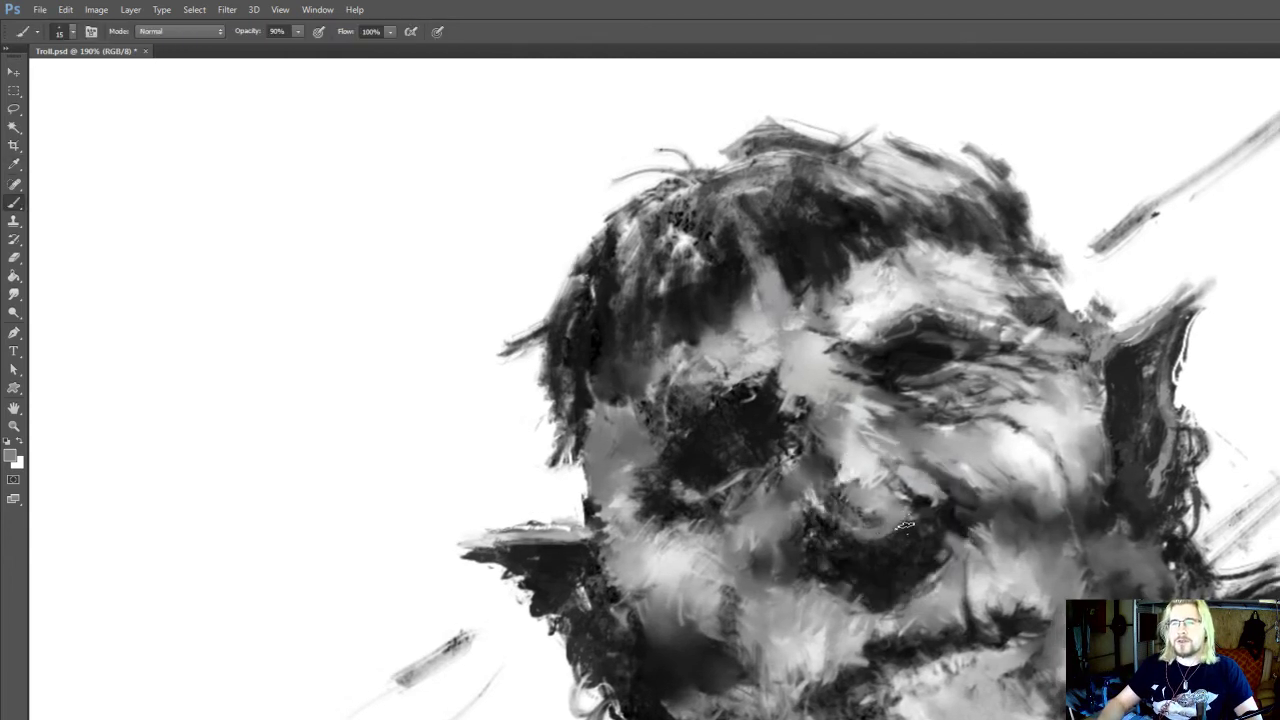
pyautogui.moveTo(887, 533); pyautogui.dragTo(882, 550)
pyautogui.keyDown('alt'); pyautogui.click(919, 528); pyautogui.keyUp('alt')
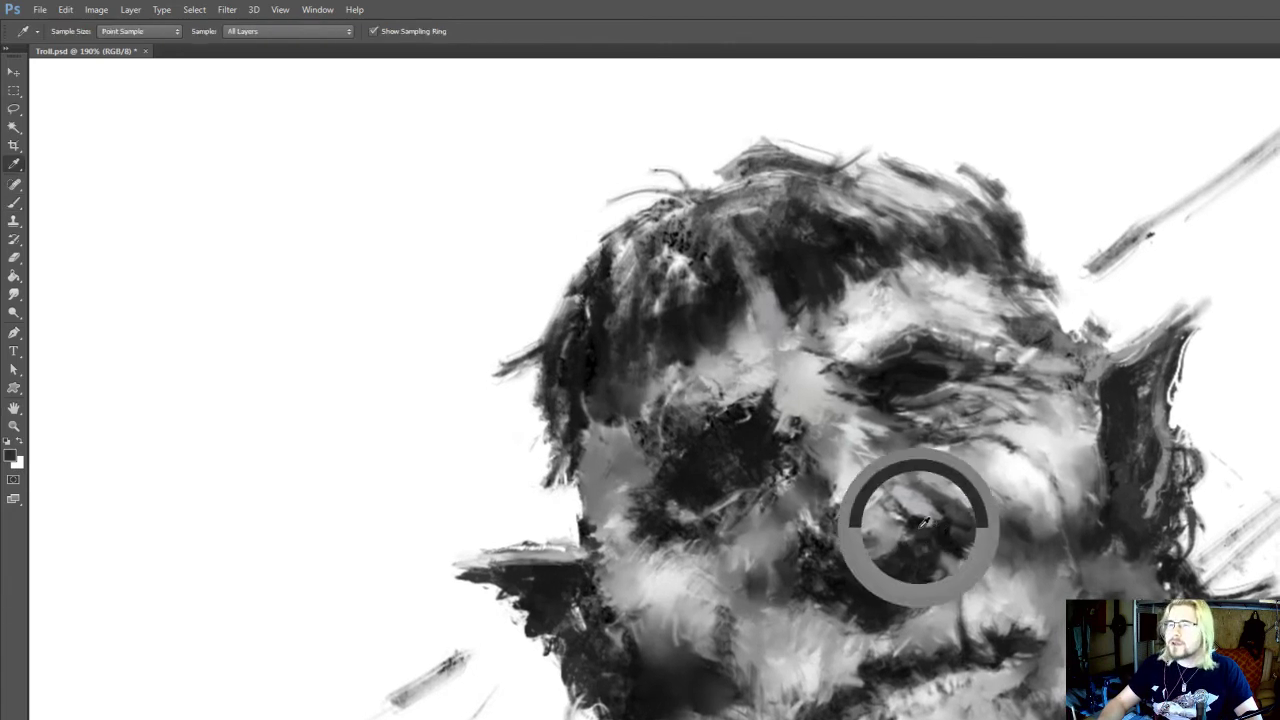
pyautogui.keyDown('alt'); pyautogui.click(932, 513); pyautogui.keyUp('alt')
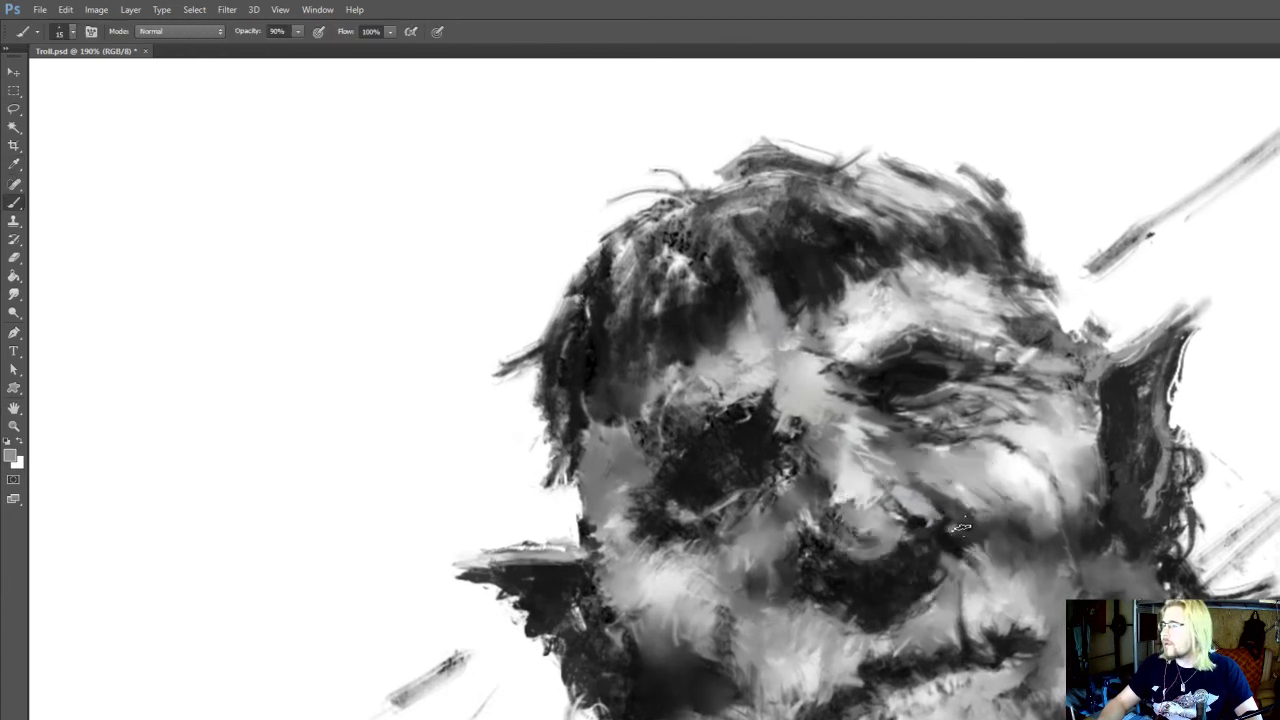
pyautogui.keyDown('alt'); pyautogui.click(1005, 484); pyautogui.keyUp('alt')
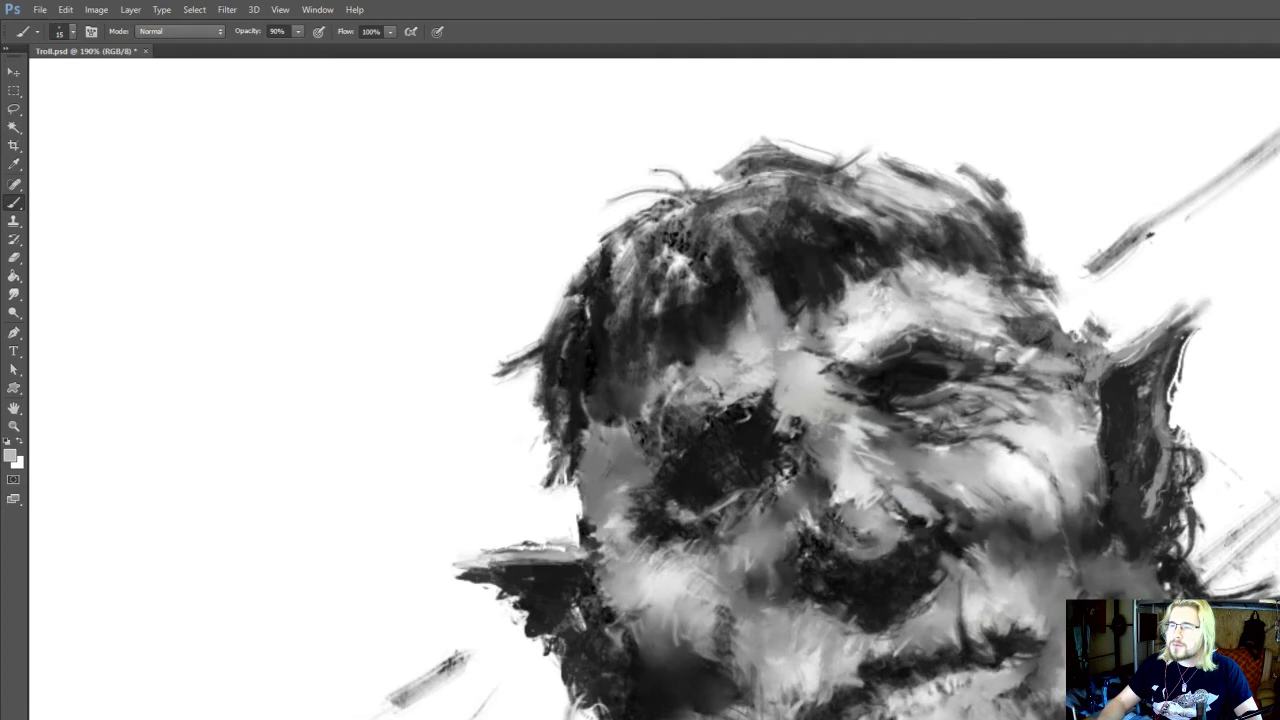
# Brush white highlights onto the nose and smudge them into the surrounding grey at 100% strength
pyautogui.press('r')
pyautogui.moveTo(898, 483); pyautogui.dragTo(896, 494)
pyautogui.press('b')
pyautogui.keyDown('alt'); pyautogui.click(875, 492); pyautogui.keyUp('alt')
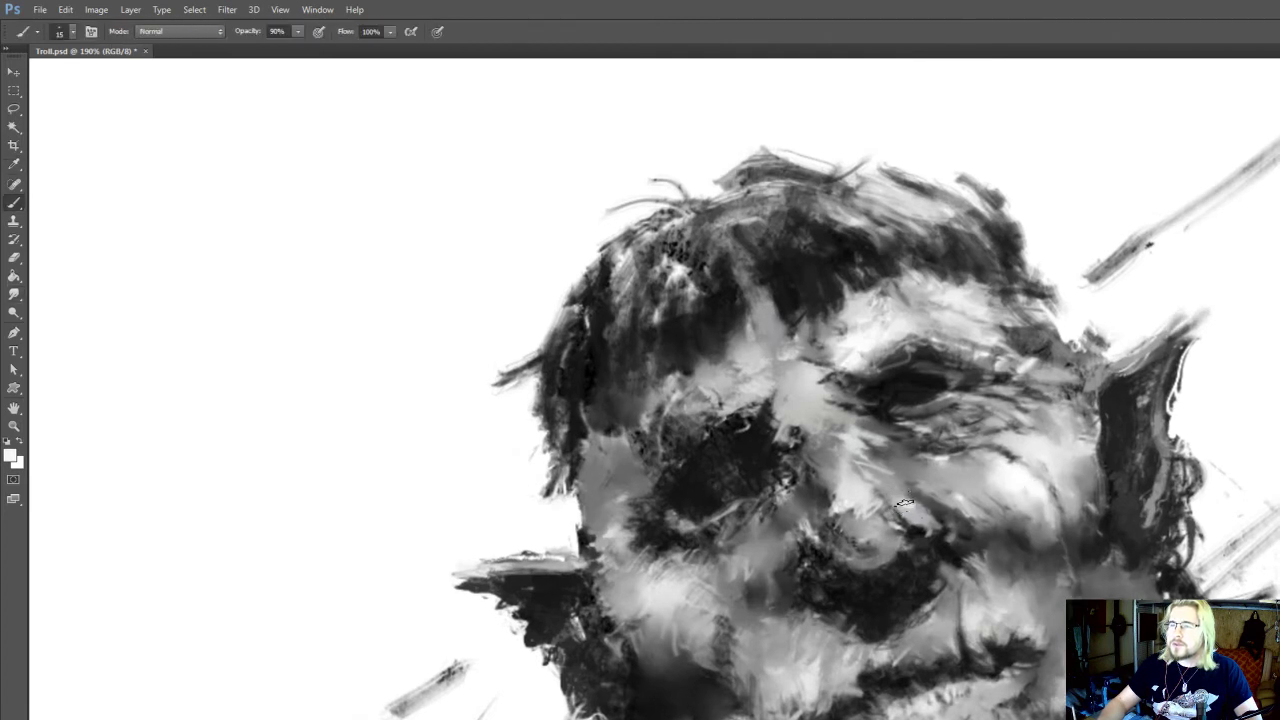
pyautogui.press('r')
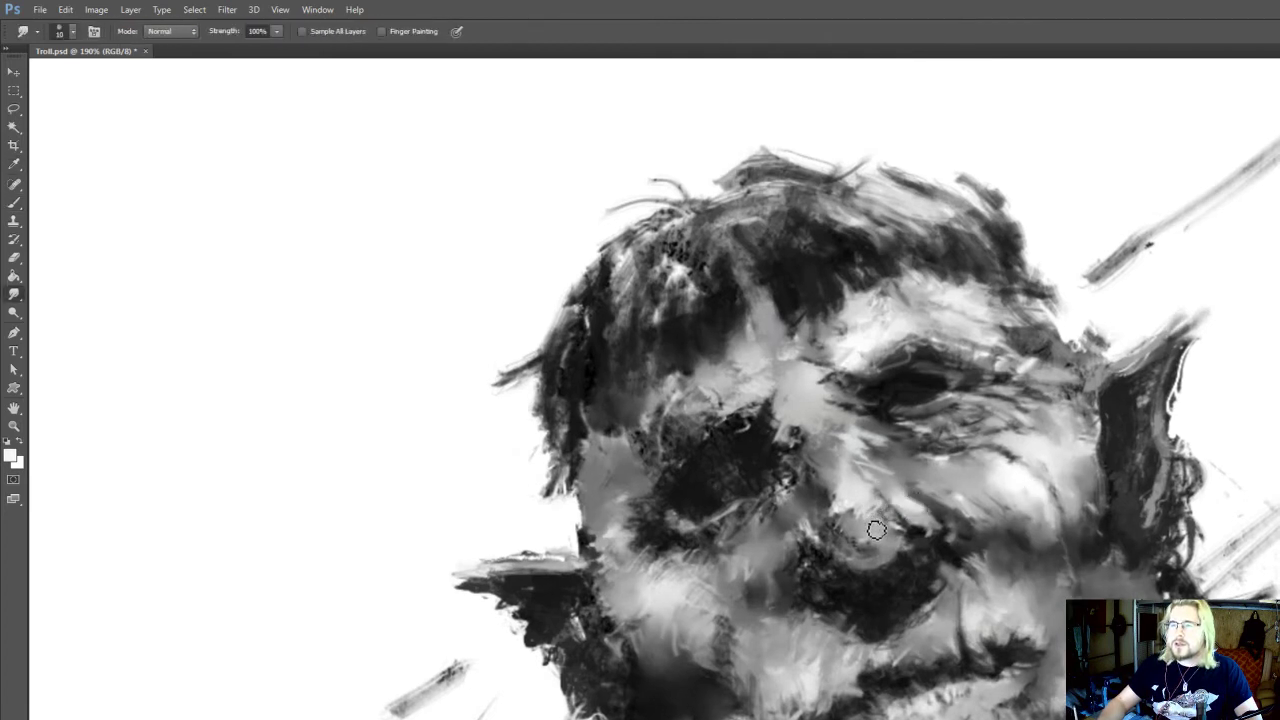
pyautogui.moveTo(876, 530); pyautogui.dragTo(852, 534)
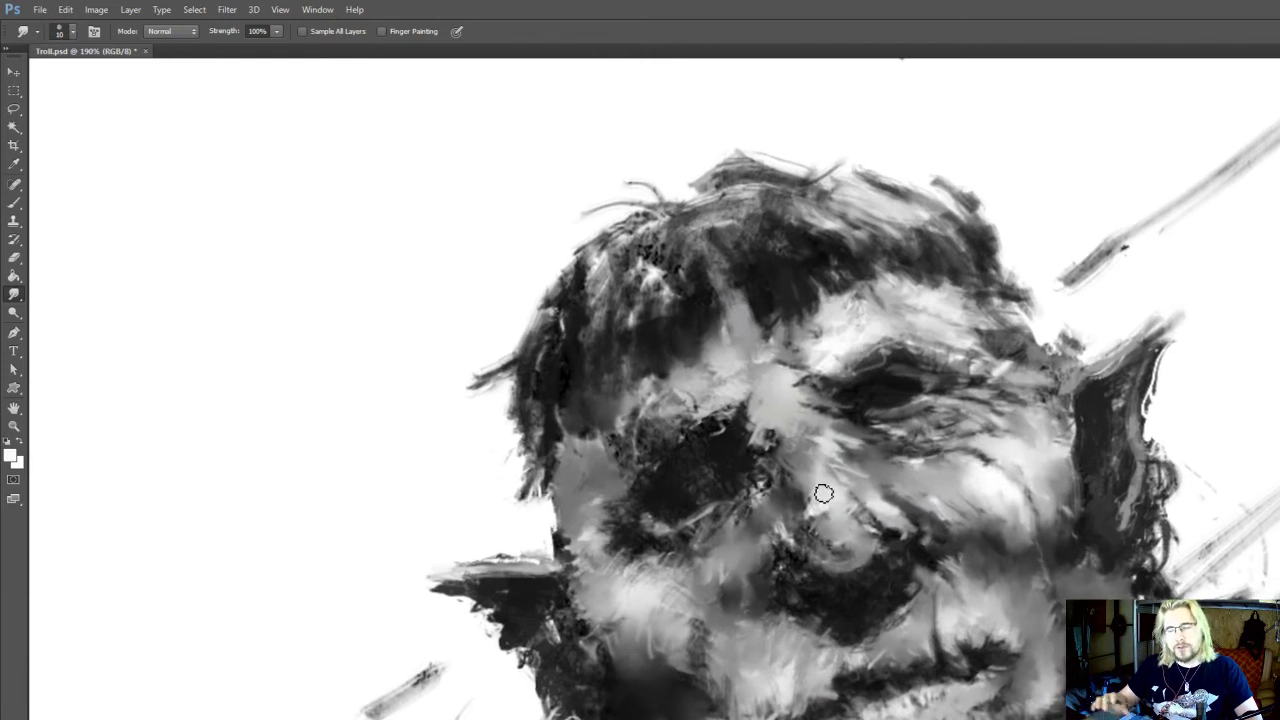
pyautogui.moveTo(845, 545); pyautogui.dragTo(848, 533)
# Brush mid-grey under the tip of the nose and smudge the edge of the nose shadow
pyautogui.press('b')
pyautogui.keyDown('alt'); pyautogui.click(867, 560); pyautogui.keyUp('alt')
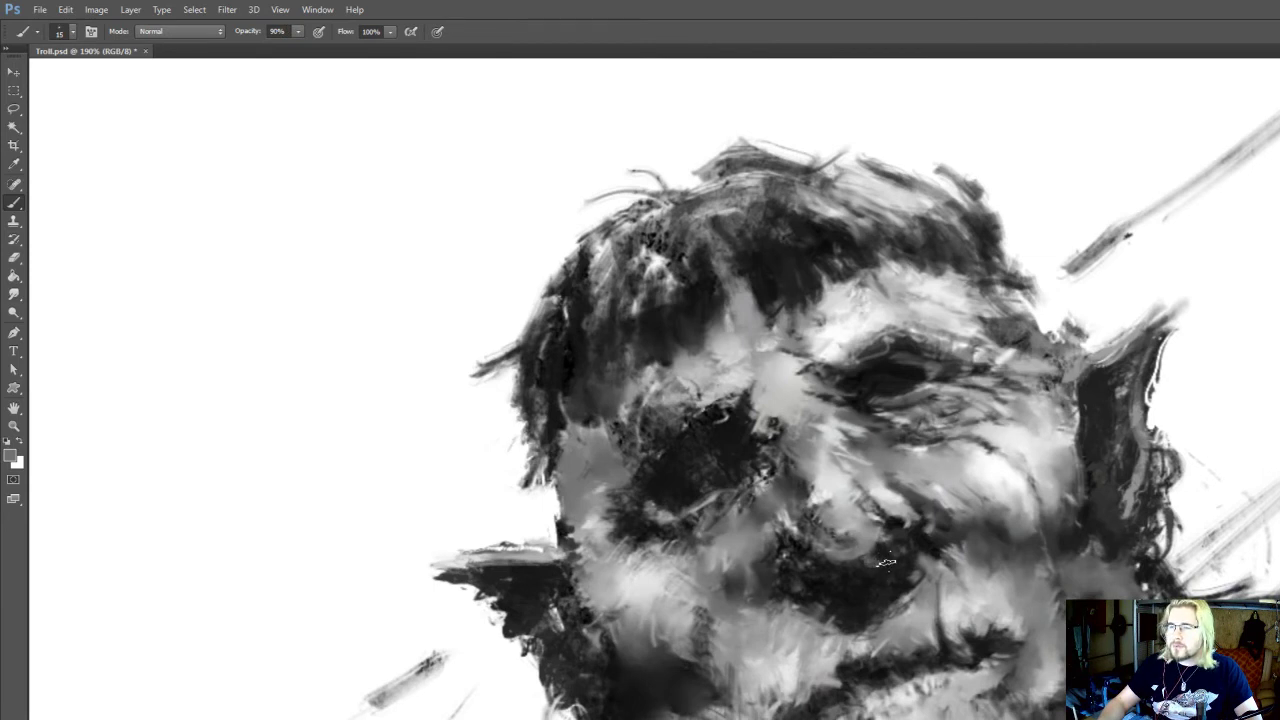
pyautogui.press('r')
pyautogui.moveTo(914, 575); pyautogui.dragTo(924, 578)
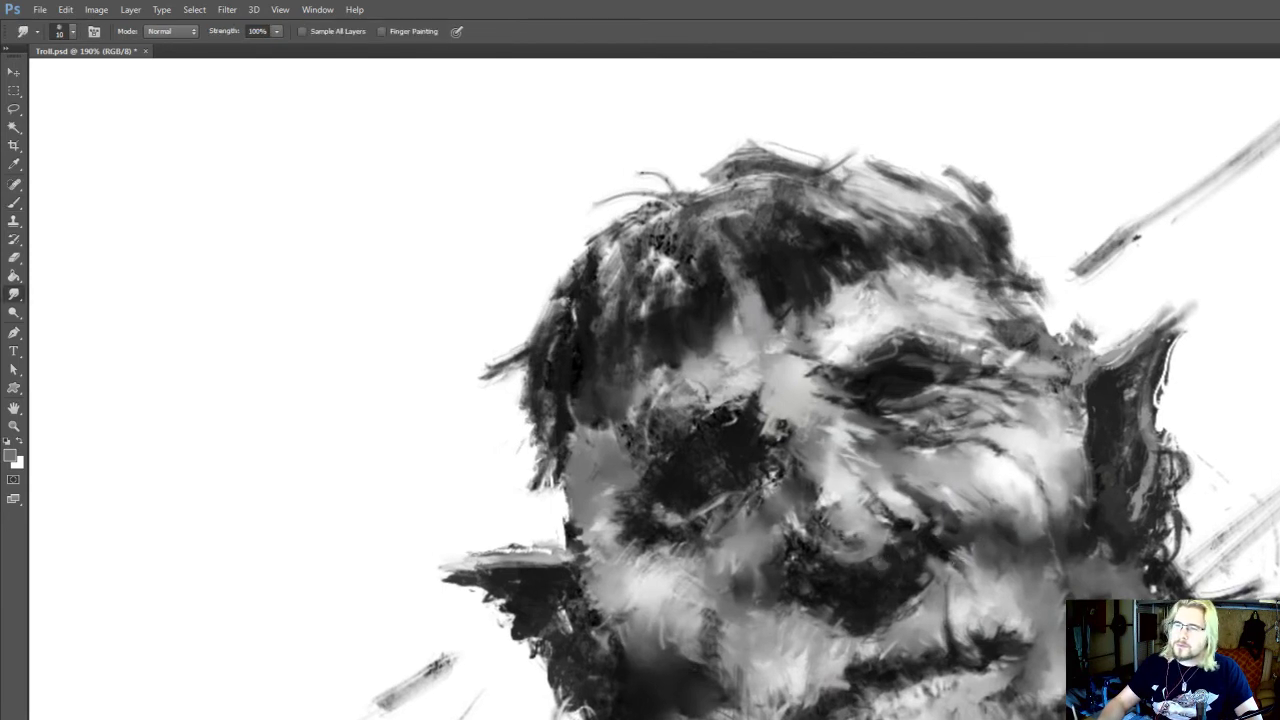
# Paint dark and light grey strokes across the upper lip between the nose shadow and the mouth at 90% opacity
pyautogui.press('b')
pyautogui.keyDown('alt'); pyautogui.click(884, 617); pyautogui.keyUp('alt')
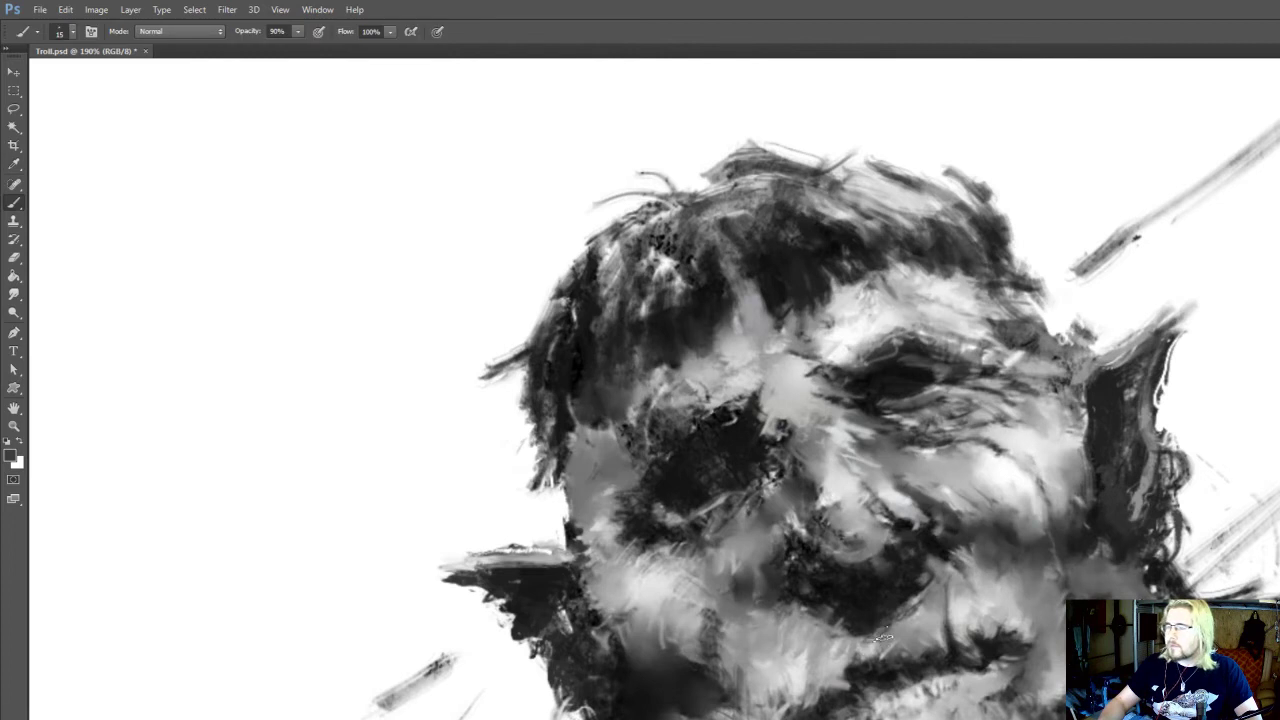
pyautogui.moveTo(898, 618); pyautogui.dragTo(890, 655)
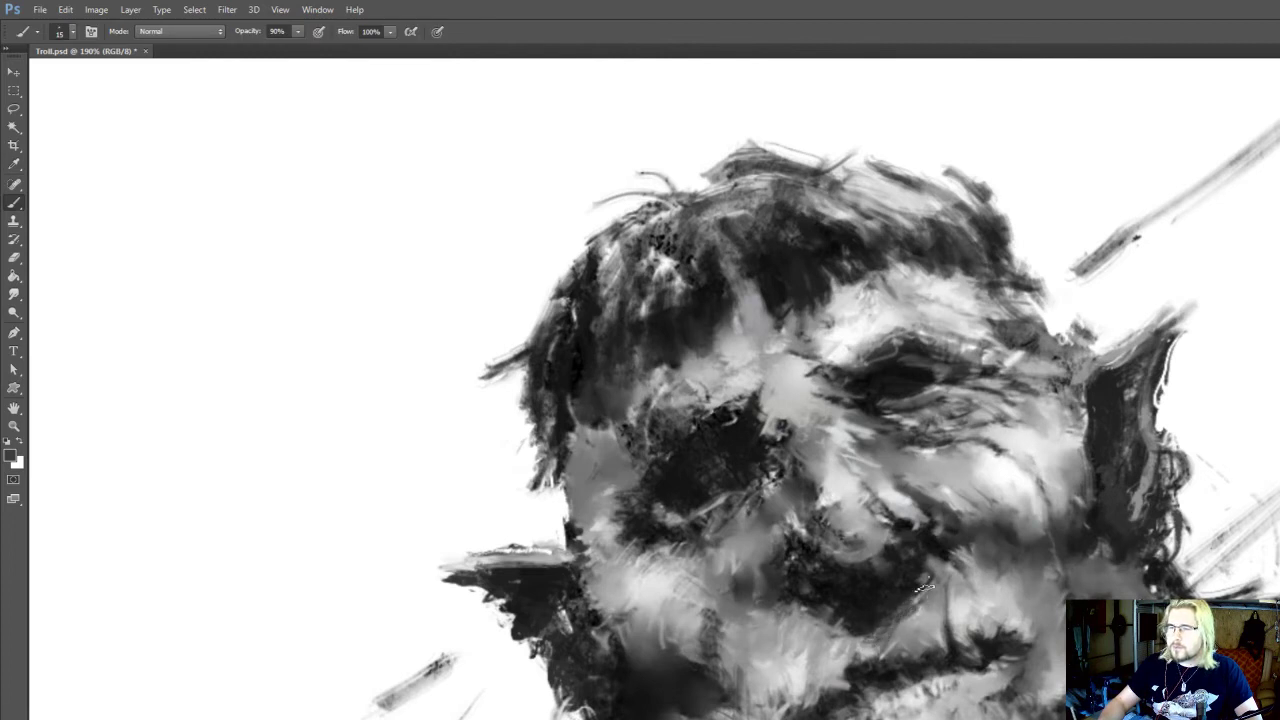
pyautogui.moveTo(918, 598)
pyautogui.mouseDown()
pyautogui.moveTo(902, 630)
pyautogui.moveTo(848, 651)
pyautogui.mouseUp()
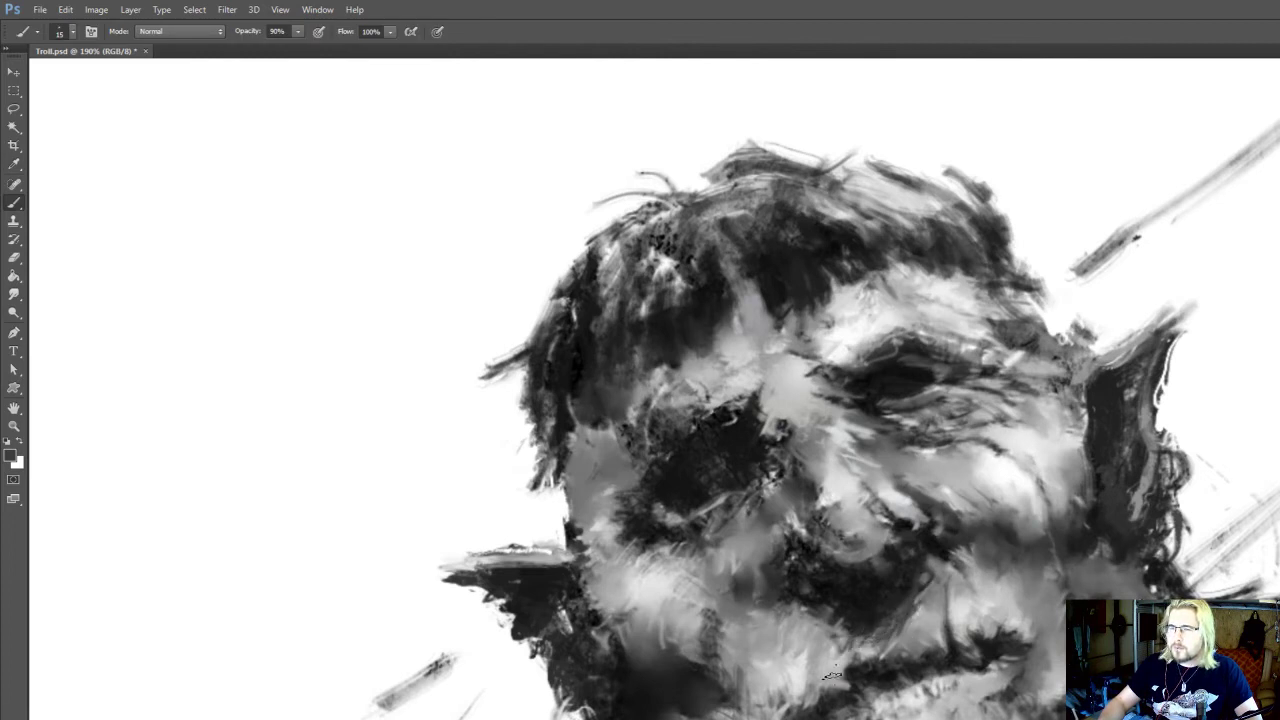
pyautogui.keyDown('alt'); pyautogui.click(867, 679); pyautogui.keyUp('alt')
pyautogui.keyDown('alt'); pyautogui.click(843, 688); pyautogui.keyUp('alt')
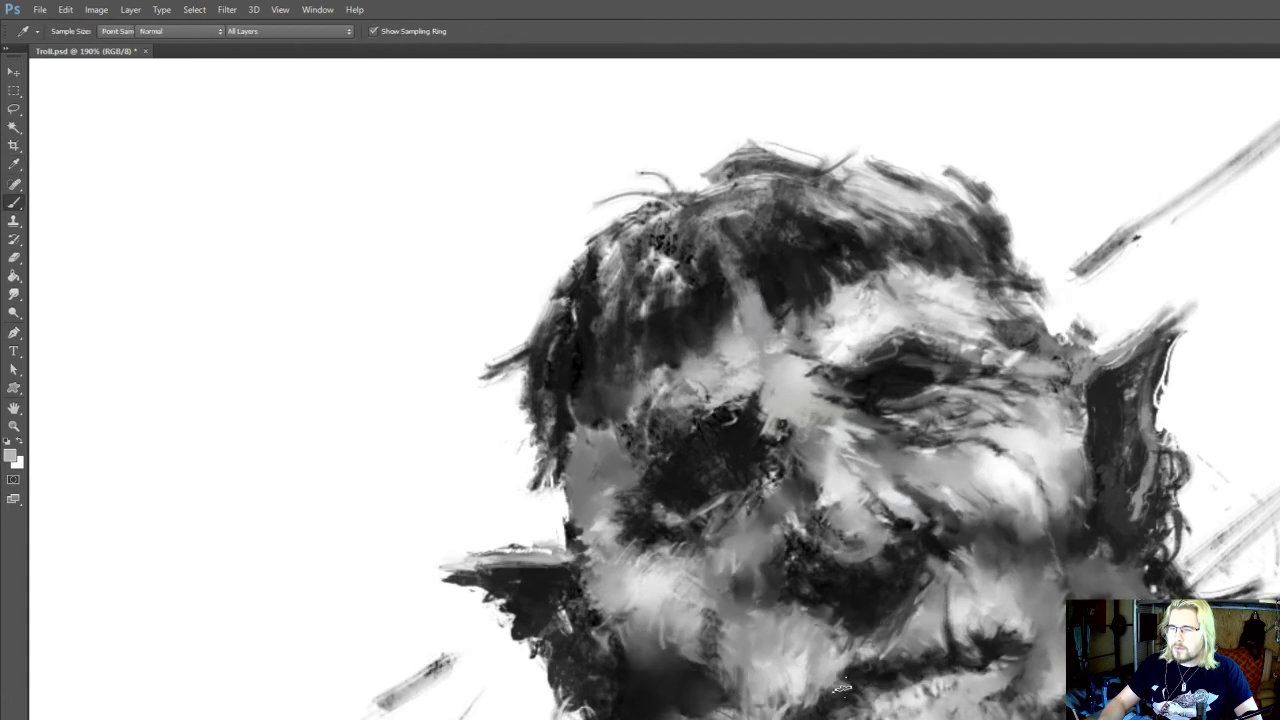
pyautogui.moveTo(862, 684); pyautogui.dragTo(852, 655)
pyautogui.keyDown('alt'); pyautogui.click(821, 637); pyautogui.keyUp('alt')
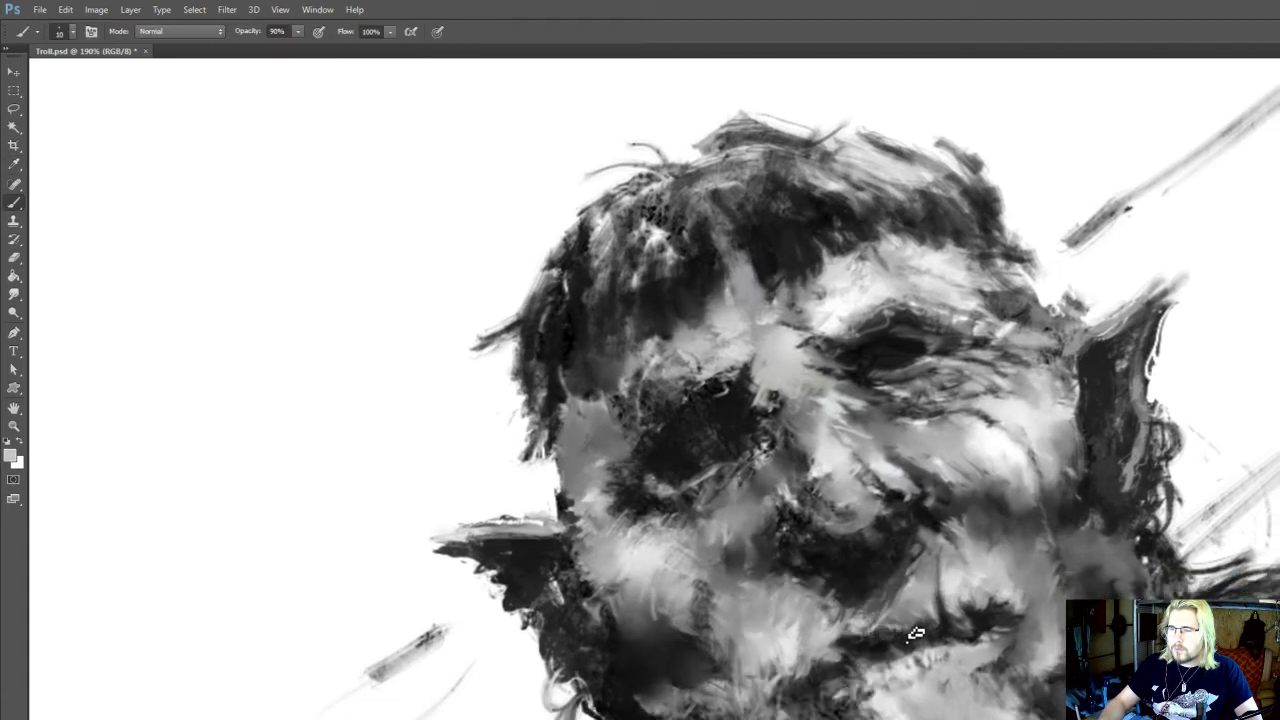
# Define the line of the mouth with near-black brush strokes and touch up the upper lip above it
pyautogui.scroll(-5, 985, 538)
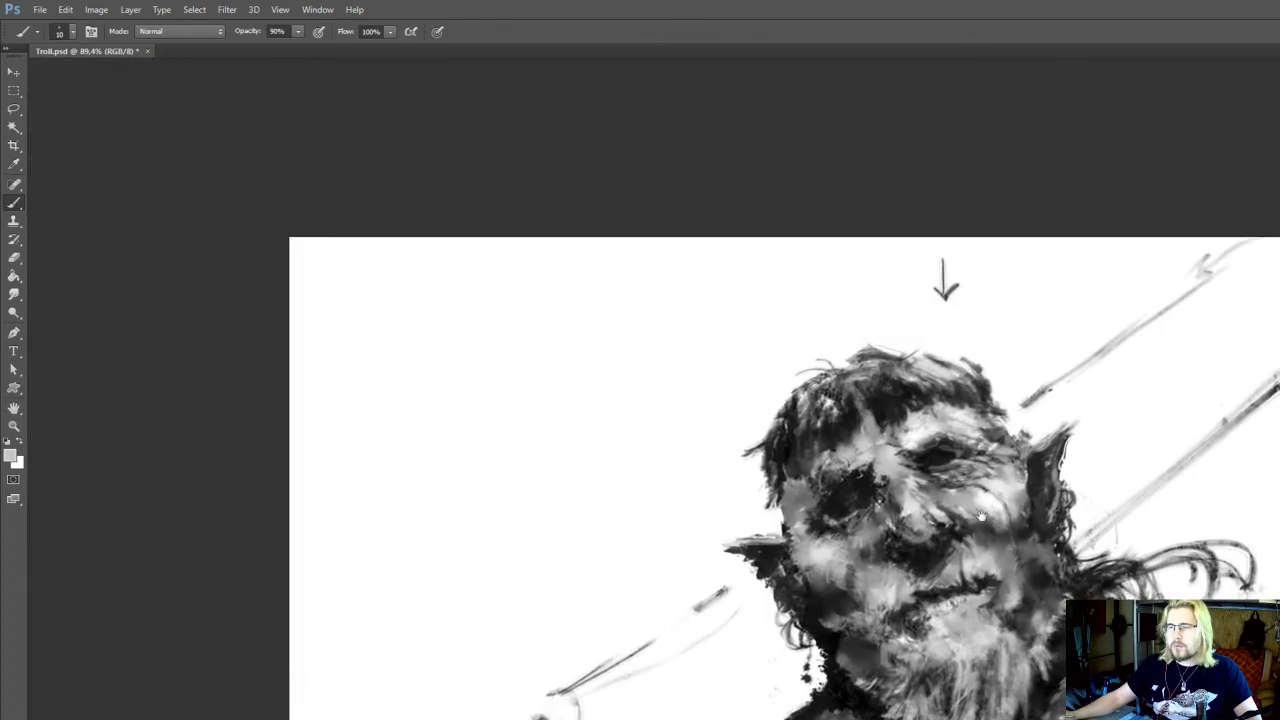
pyautogui.scroll(-1, 986, 518)
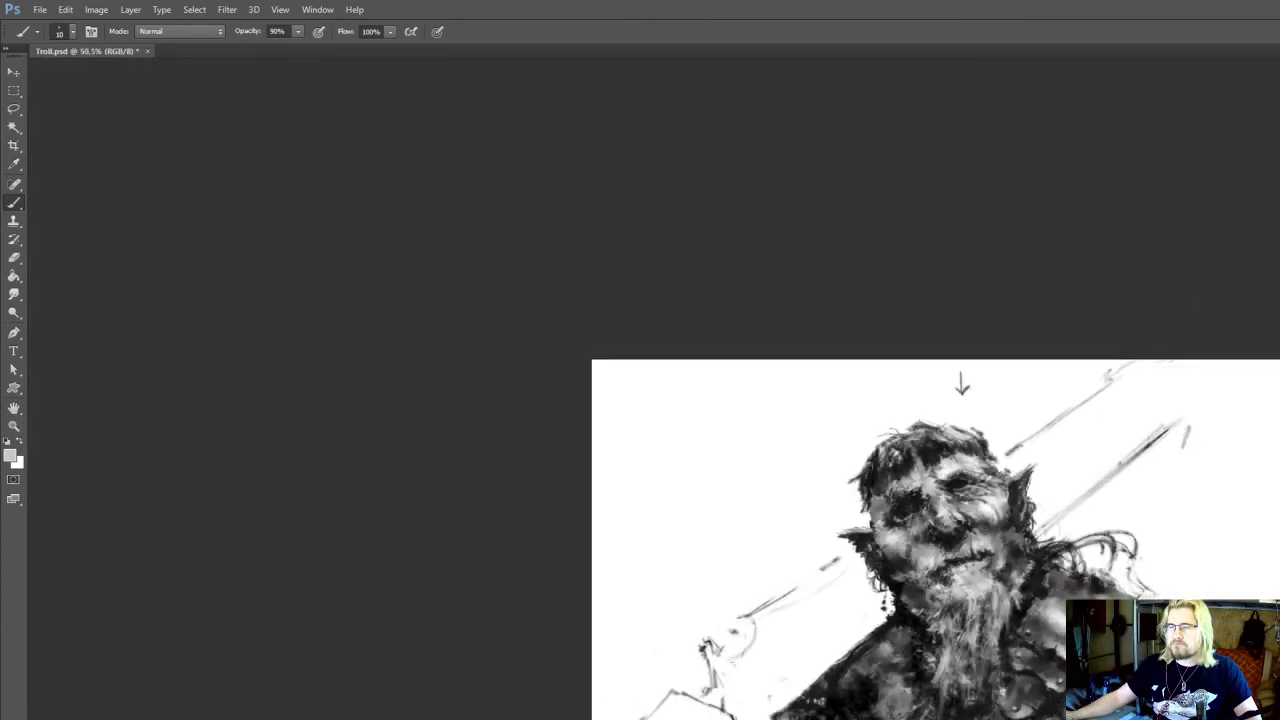
pyautogui.scroll(5, 955, 549)
pyautogui.press('r')
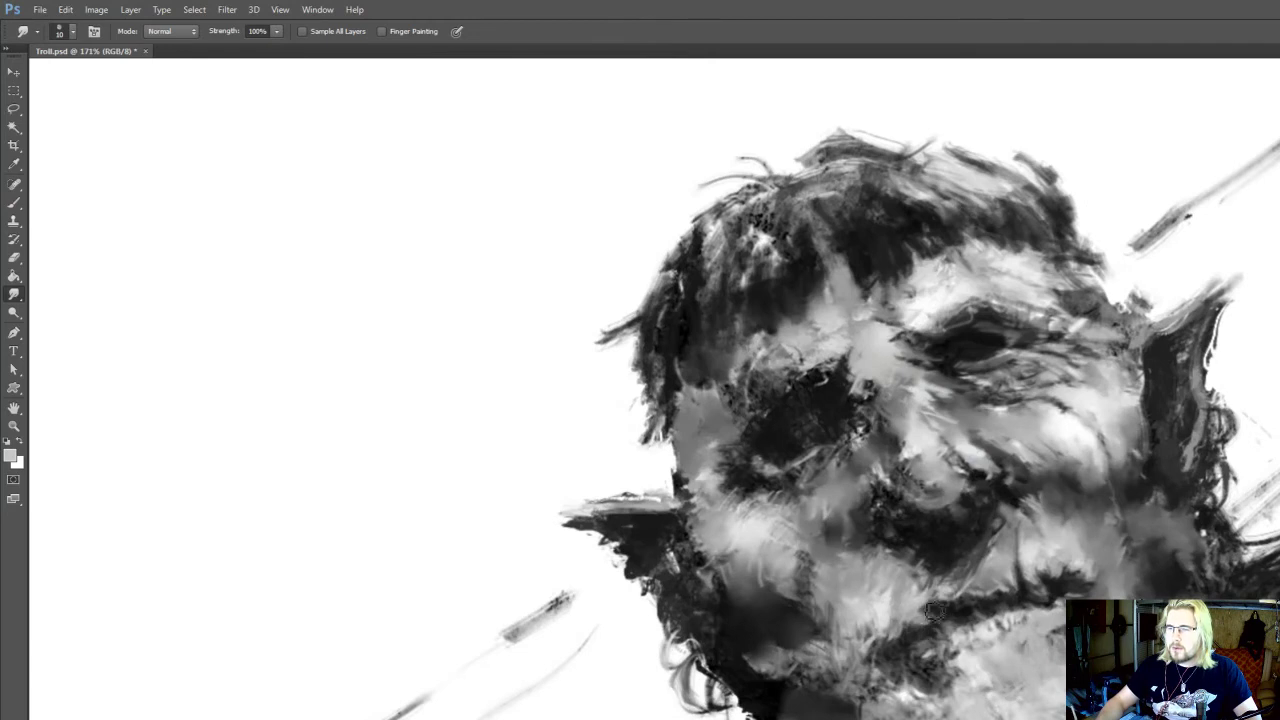
pyautogui.press('b')
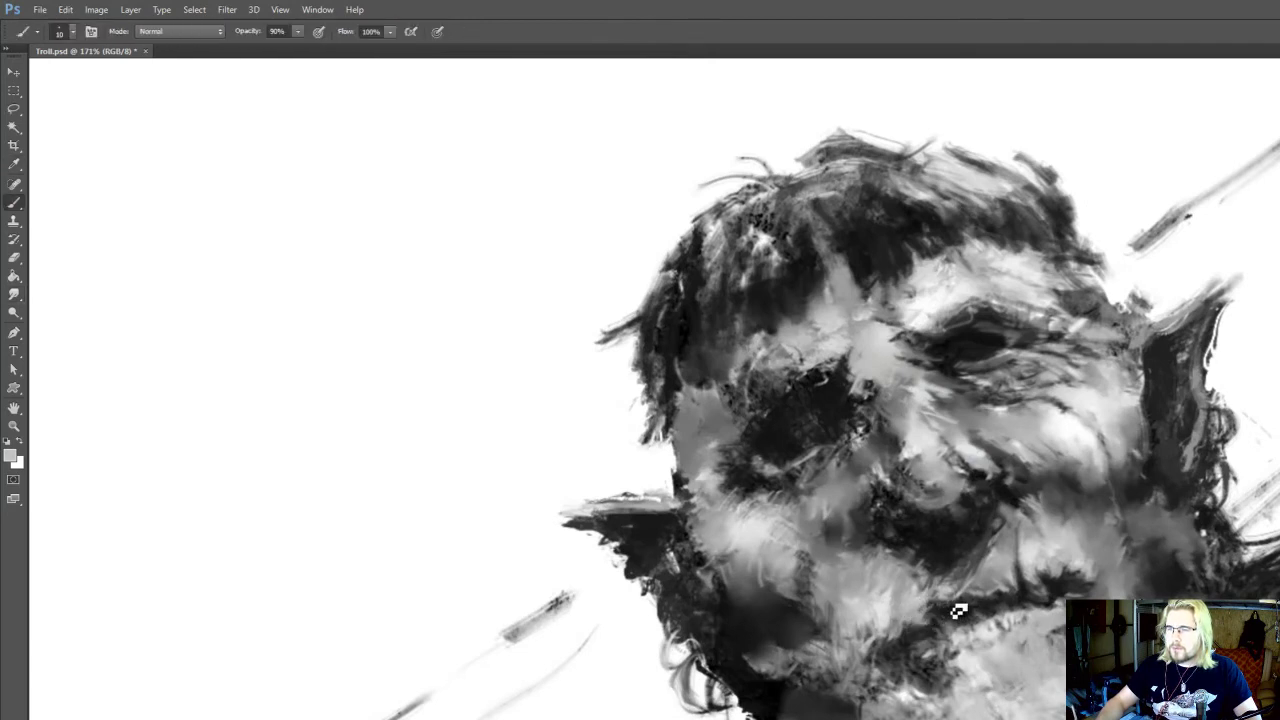
pyautogui.press('r')
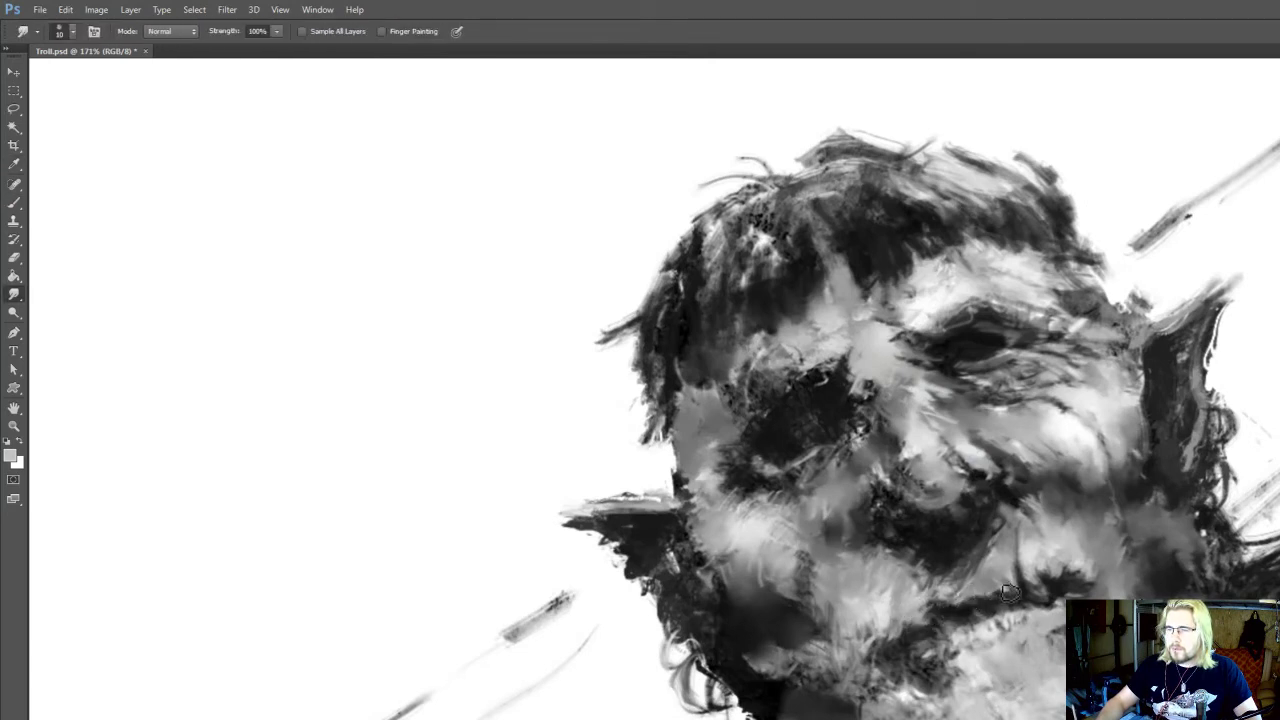
pyautogui.press('i')
pyautogui.press('b')
pyautogui.keyDown('alt'); pyautogui.click(1012, 605); pyautogui.keyUp('alt')
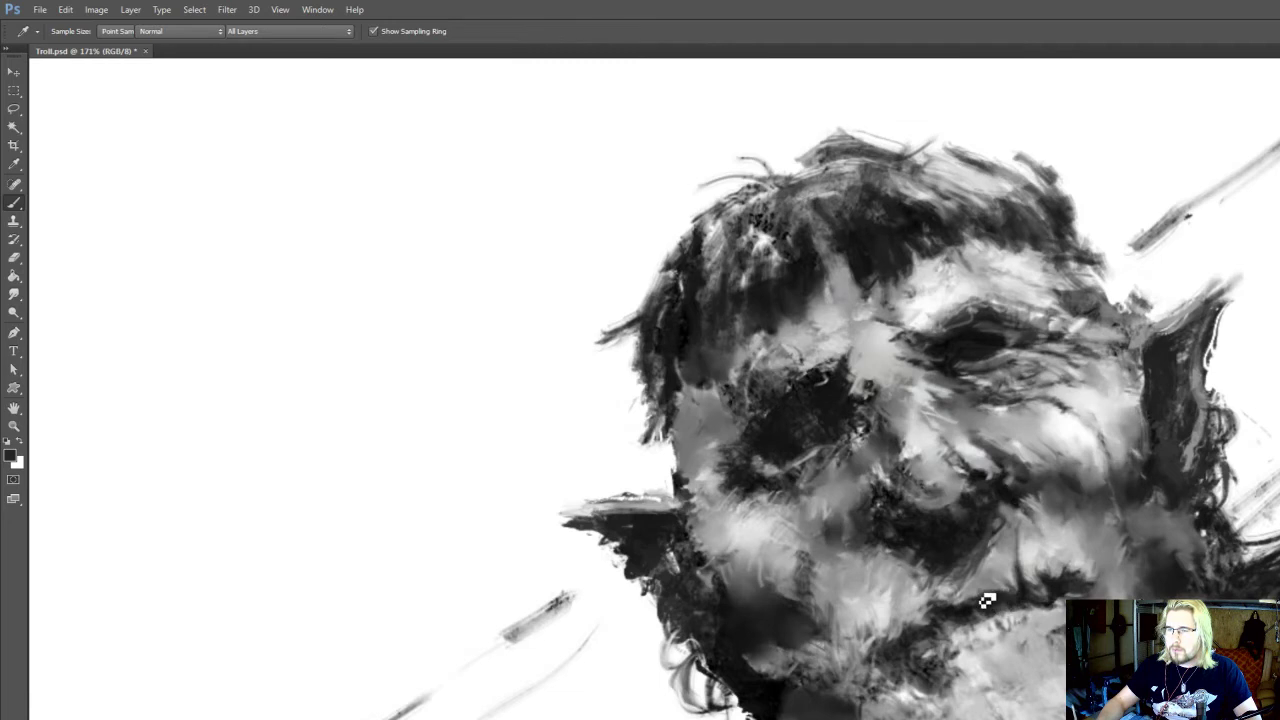
pyautogui.keyDown('alt'); pyautogui.click(982, 602); pyautogui.keyUp('alt')
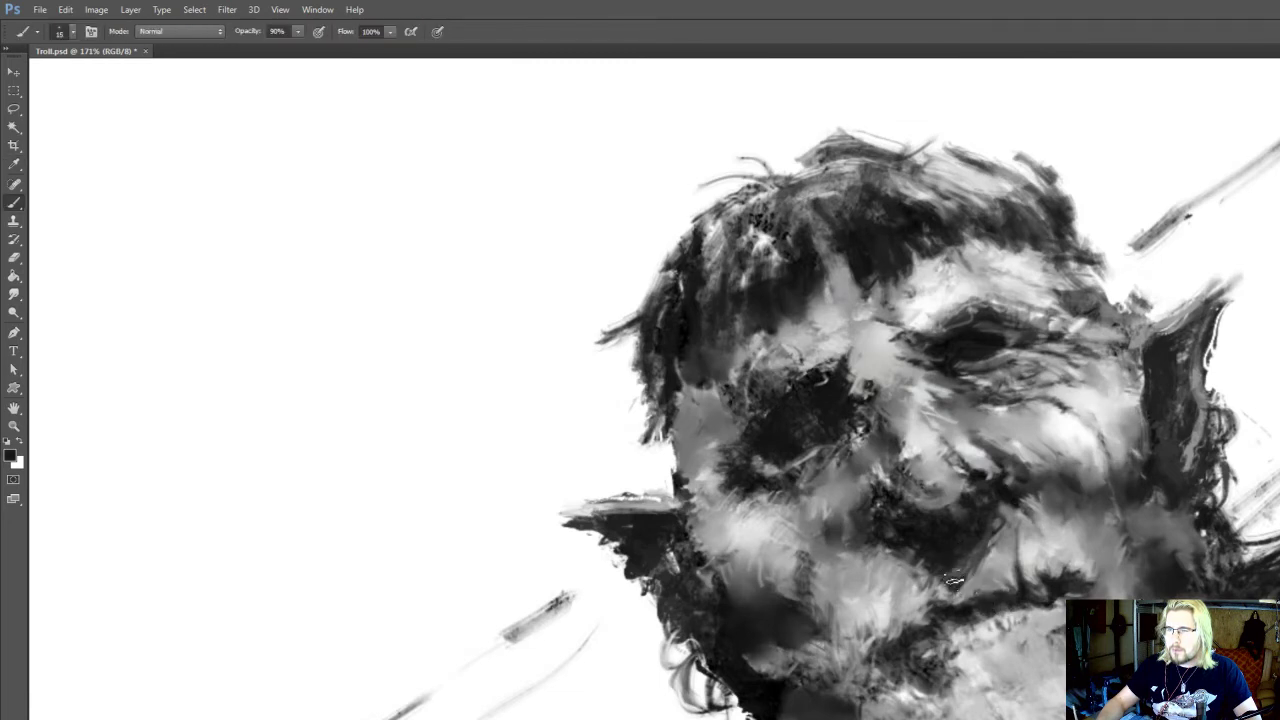
pyautogui.keyDown('alt'); pyautogui.click(948, 592); pyautogui.keyUp('alt')
pyautogui.moveTo(948, 592); pyautogui.dragTo(922, 594)
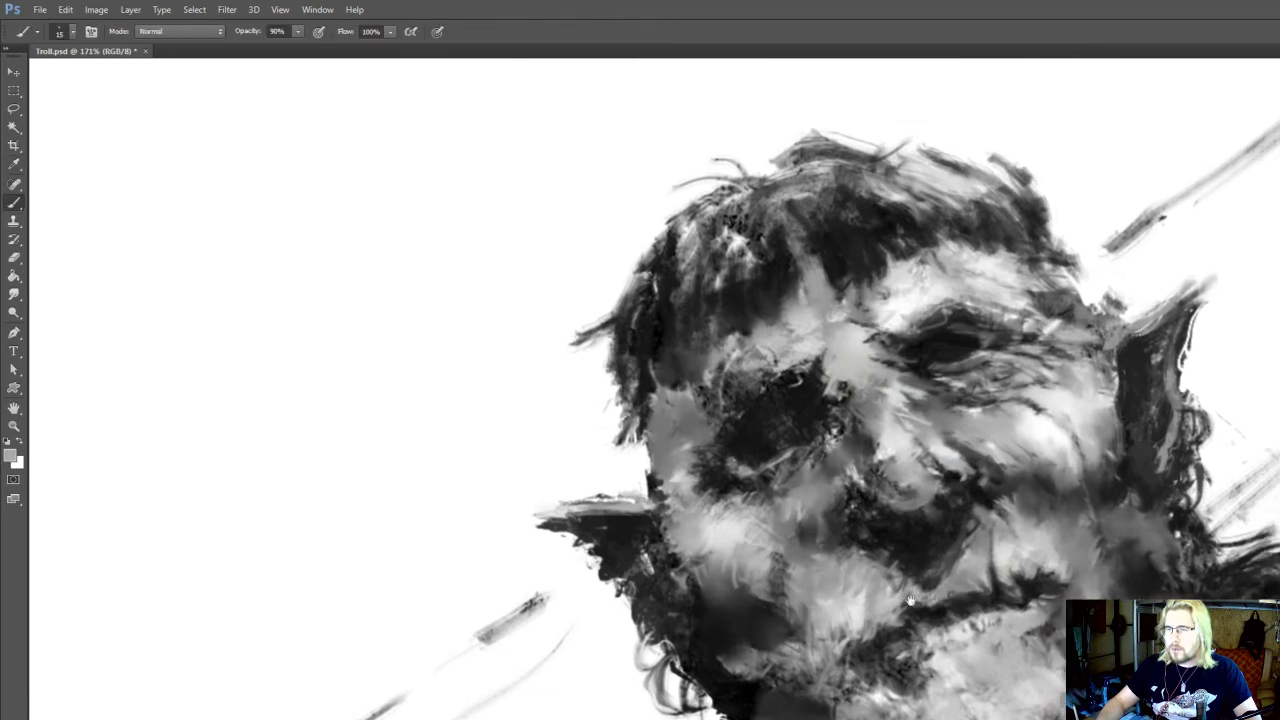
# Lighten the cheek above the mouth corner with the Dodge tool, using the Highlights range at 10% exposure
pyautogui.press('o')
pyautogui.moveTo(1030, 519); pyautogui.dragTo(1040, 564)
pyautogui.moveTo(1040, 568); pyautogui.dragTo(1020, 587)
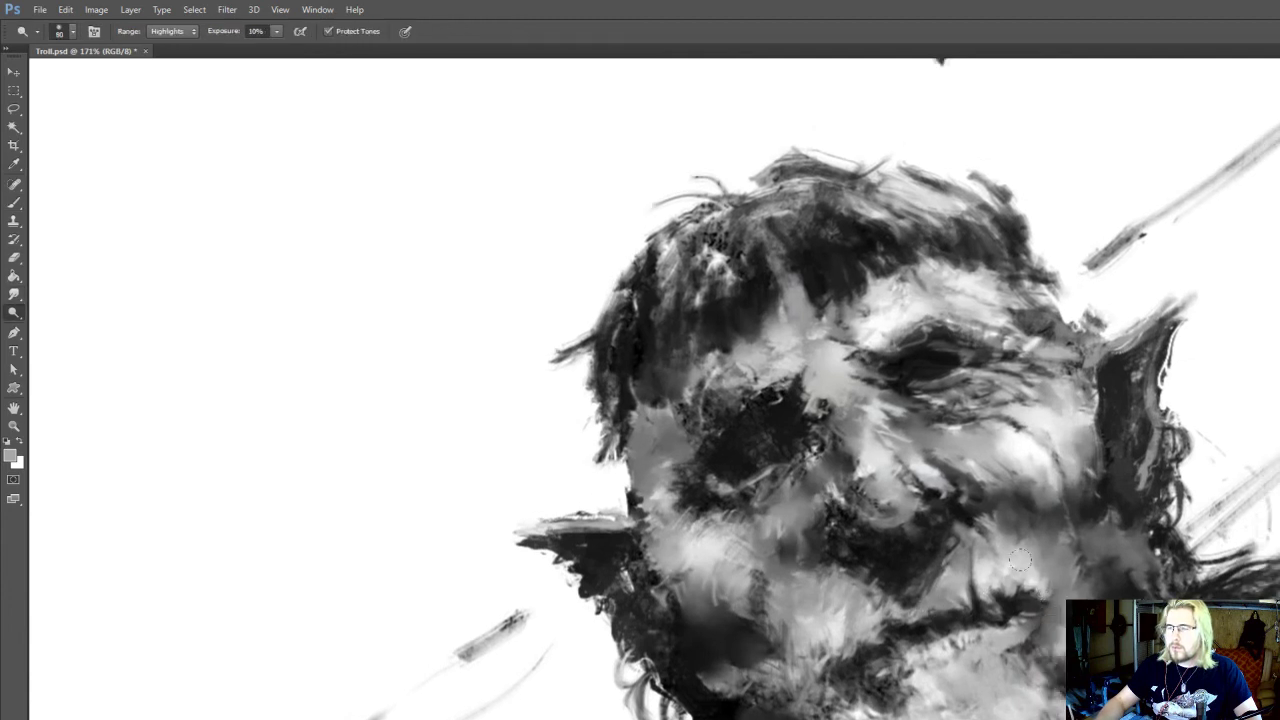
# Extend the dark corner of the mouth toward the cheek with a size 7 brush
pyautogui.press('b')
pyautogui.keyDown('alt'); pyautogui.click(1016, 604); pyautogui.keyUp('alt')
pyautogui.press(']')
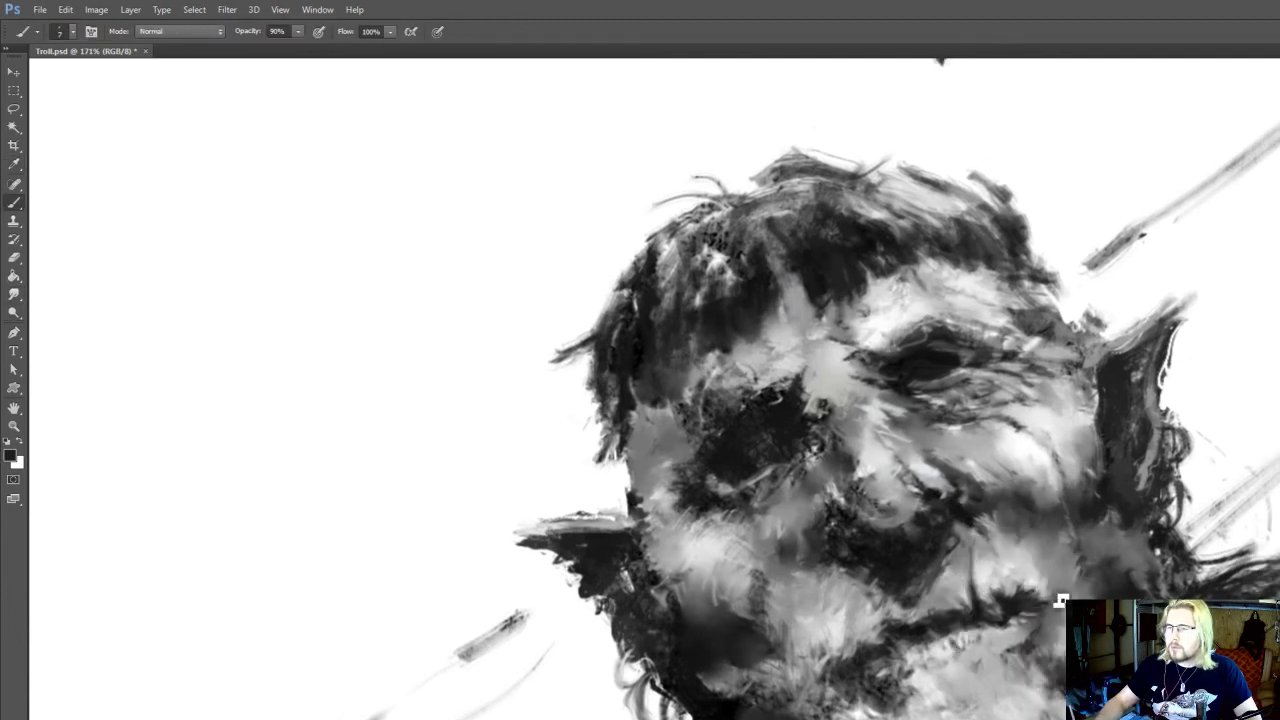
pyautogui.moveTo(1040, 604)
pyautogui.mouseDown()
pyautogui.moveTo(1064, 593)
pyautogui.moveTo(980, 581)
pyautogui.mouseUp()
# Sample grey tones below the mouth corner and smudge the edge of the lower lip
pyautogui.keyDown('alt'); pyautogui.click(981, 618); pyautogui.keyUp('alt')
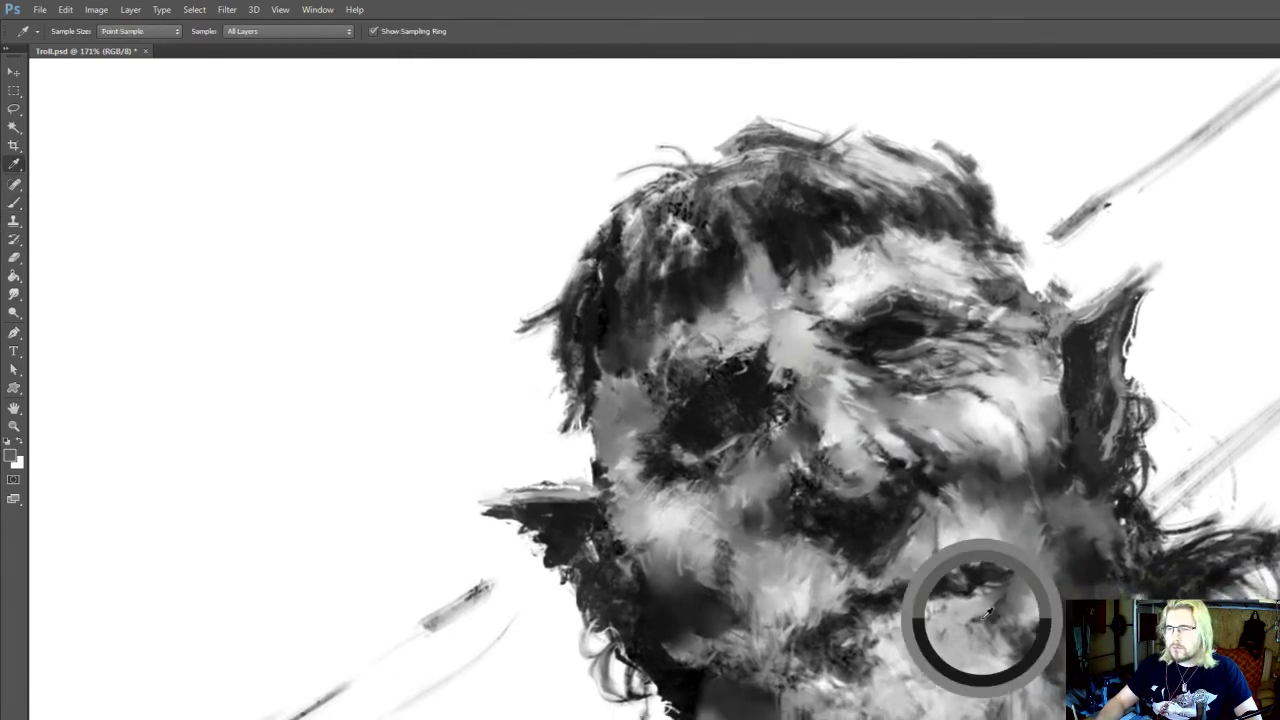
pyautogui.press('r')
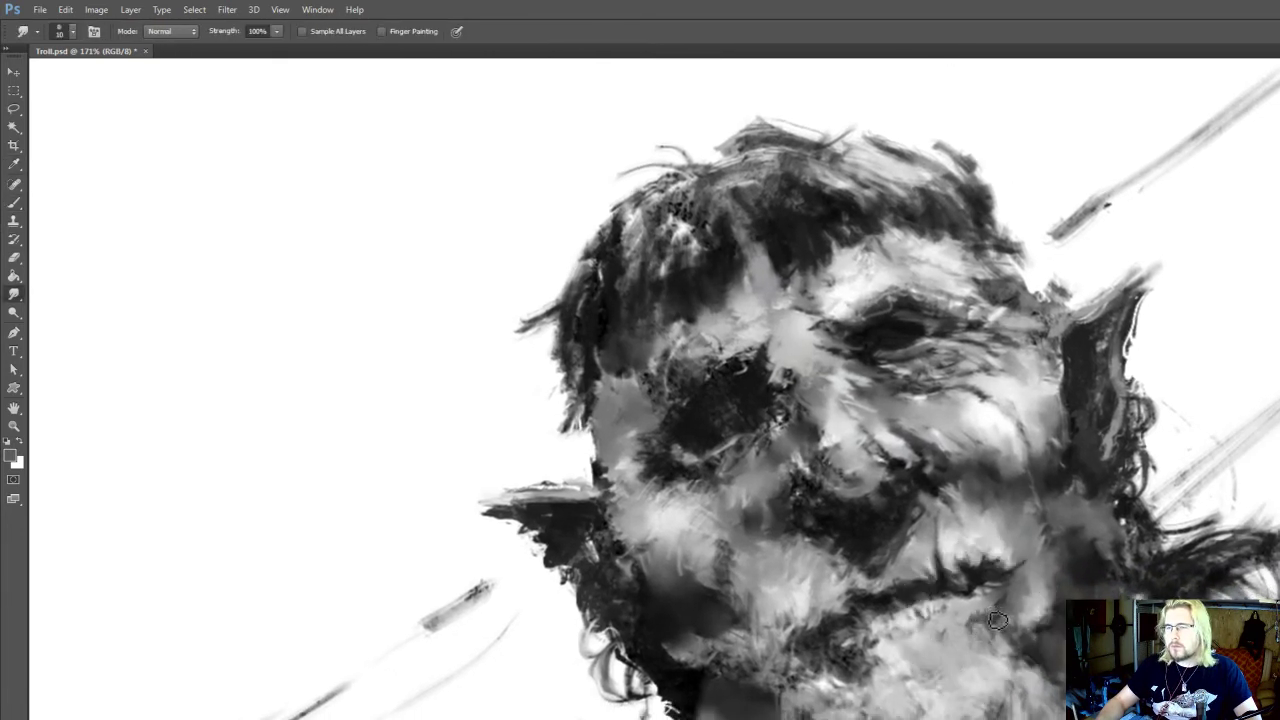
pyautogui.moveTo(992, 604); pyautogui.dragTo(972, 636)
pyautogui.press('b')
pyautogui.keyDown('alt'); pyautogui.click(1031, 627); pyautogui.keyUp('alt')
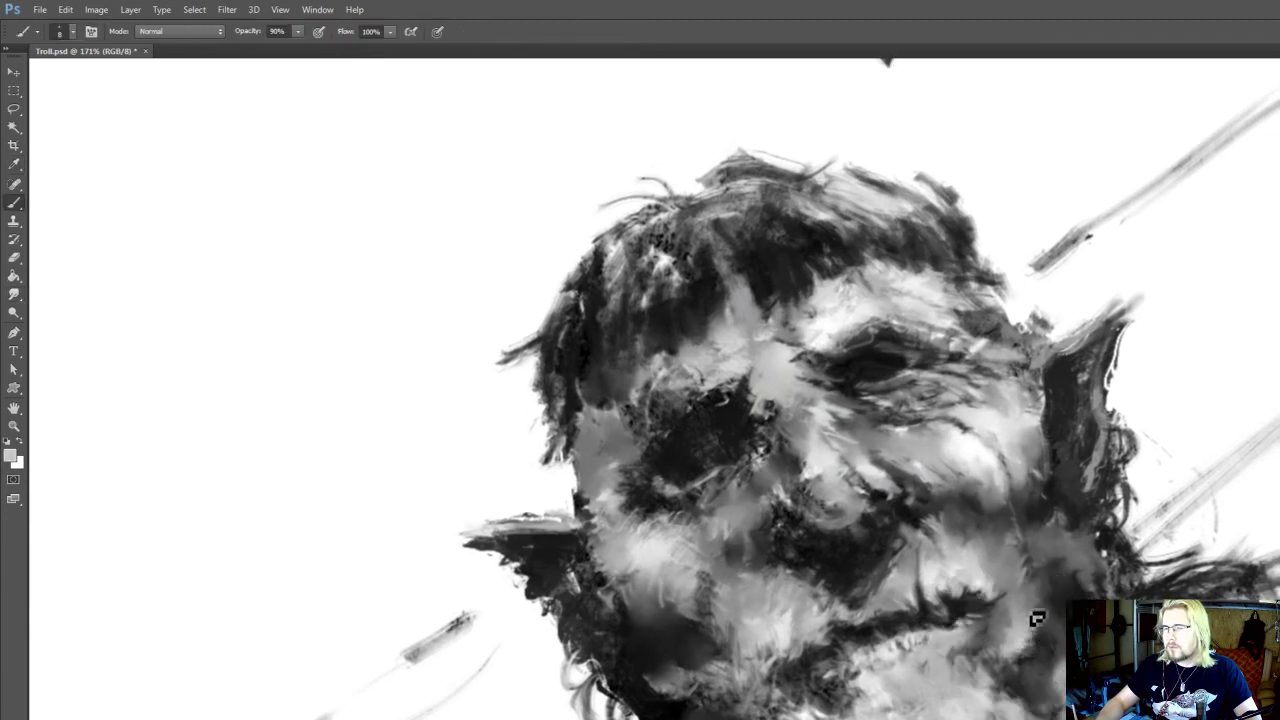
# Brush light strokes onto the cheek fold below the eye wrinkles and smudge them into the darker tone
pyautogui.scroll(2, 1035, 612)
pyautogui.press('r')
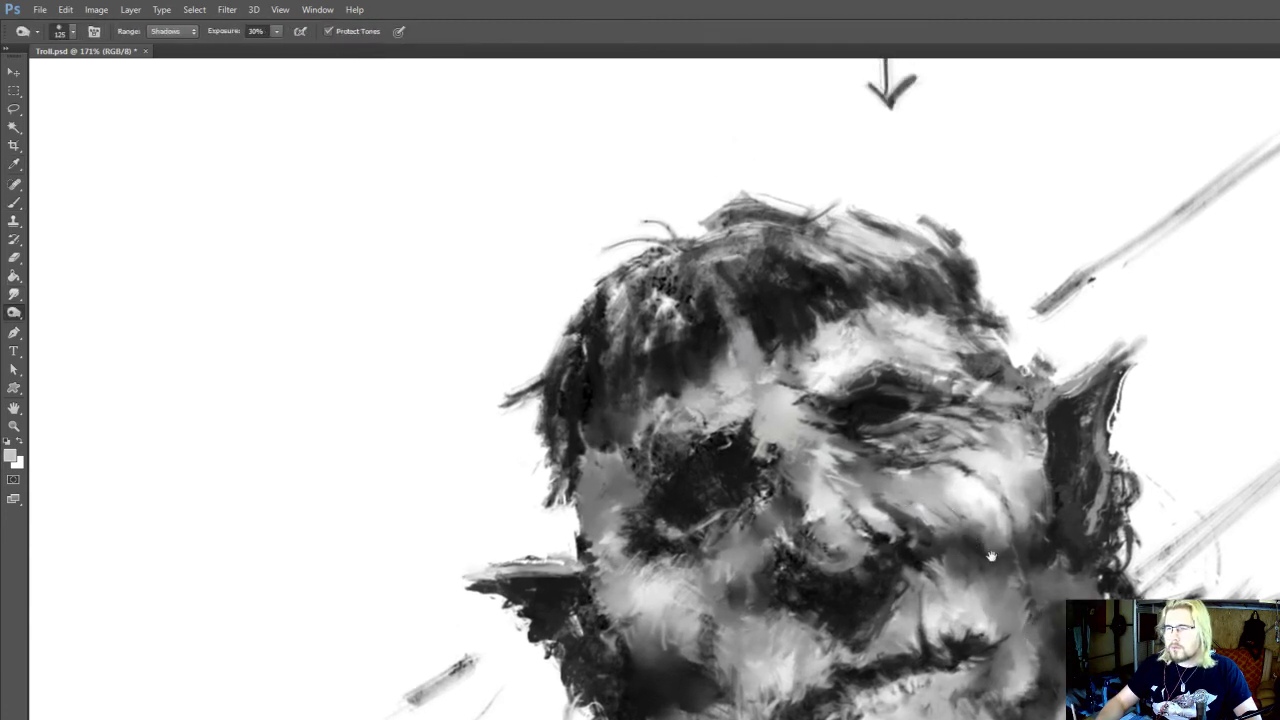
pyautogui.scroll(2, 967, 547)
pyautogui.press('b')
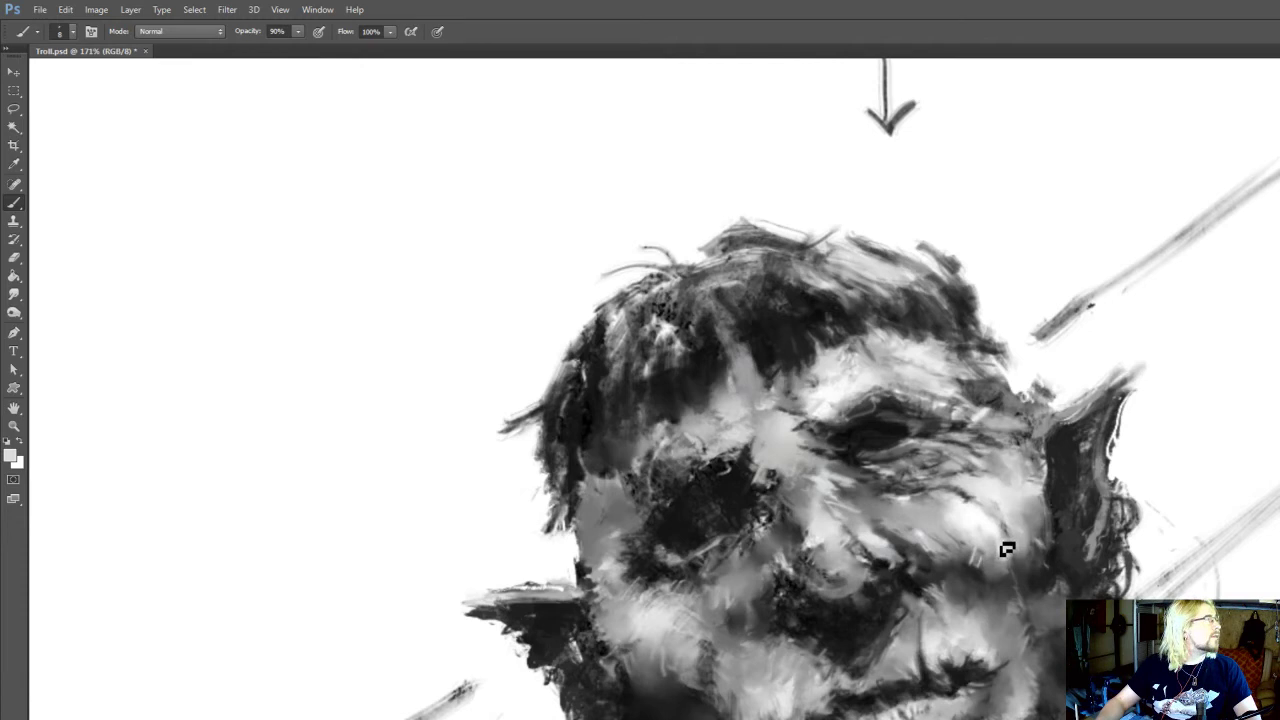
pyautogui.scroll(1, 1000, 560)
pyautogui.press('r')
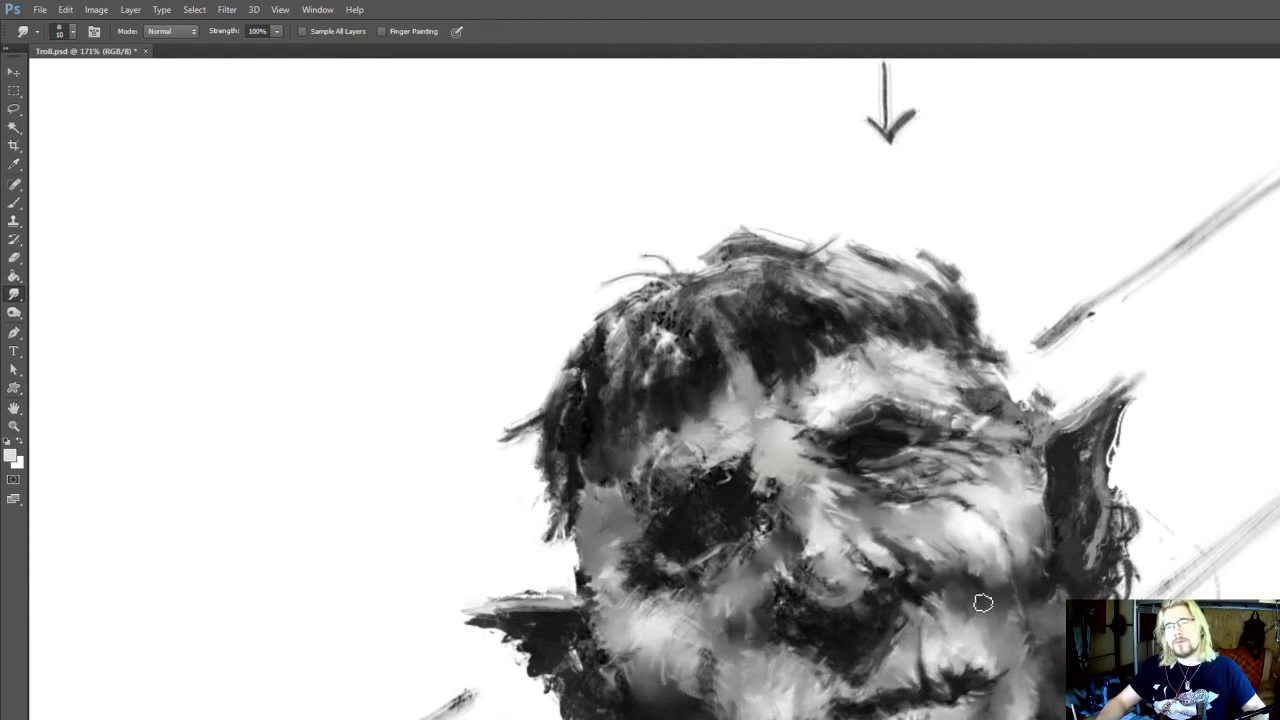
pyautogui.moveTo(986, 572)
pyautogui.mouseDown()
pyautogui.moveTo(996, 538)
pyautogui.moveTo(1020, 564)
pyautogui.mouseUp()
# Paint near-black strokes into the shadow of the jaw beside the mouth corner
pyautogui.press('b')
pyautogui.keyDown('alt'); pyautogui.click(991, 537); pyautogui.keyUp('alt')
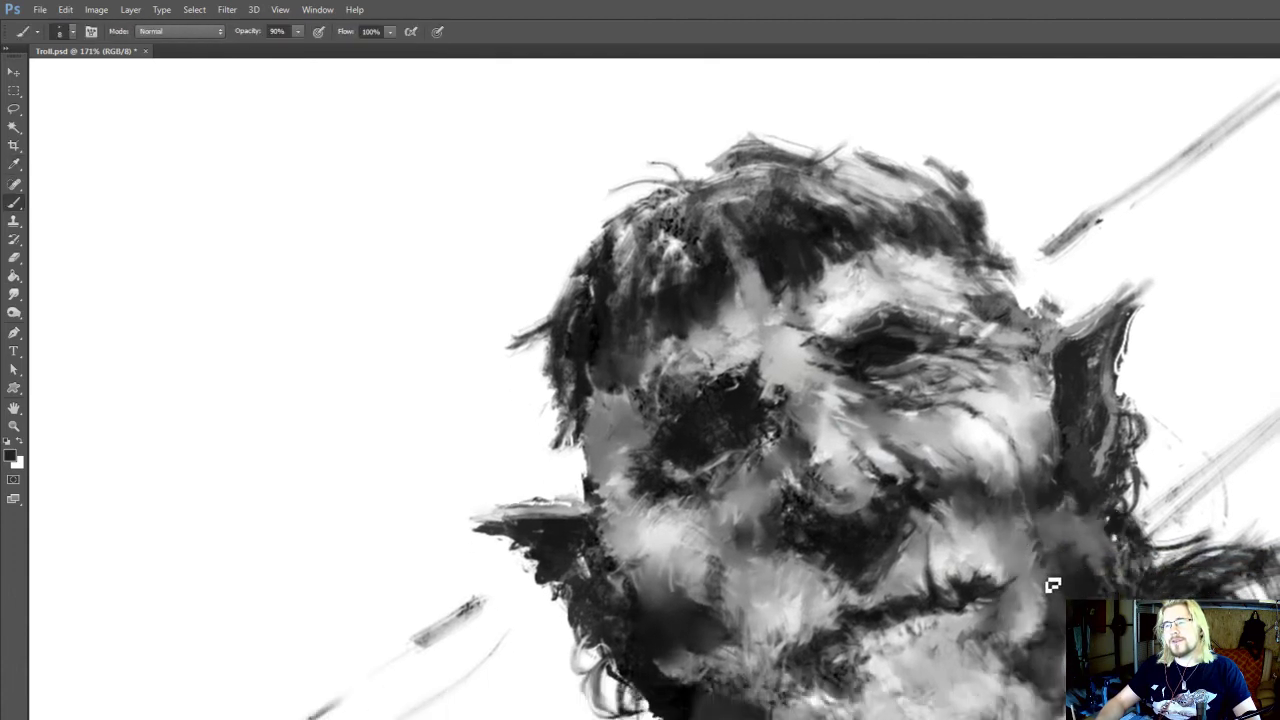
pyautogui.moveTo(1040, 645); pyautogui.dragTo(1062, 576)
pyautogui.keyDown('alt'); pyautogui.click(1052, 597); pyautogui.keyUp('alt')
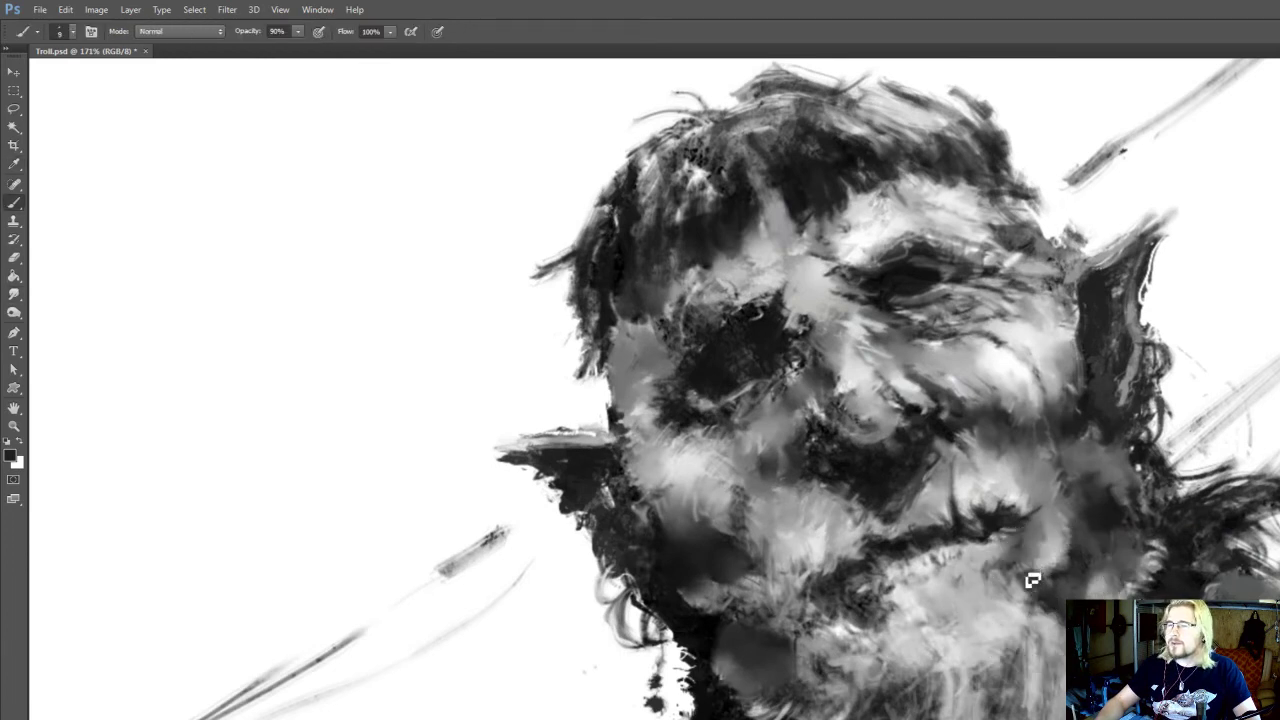
# Dab near-black paint onto the outer corner of the mouth
pyautogui.press('r')
pyautogui.press('b')
pyautogui.keyDown('alt'); pyautogui.click(1004, 518); pyautogui.keyUp('alt')
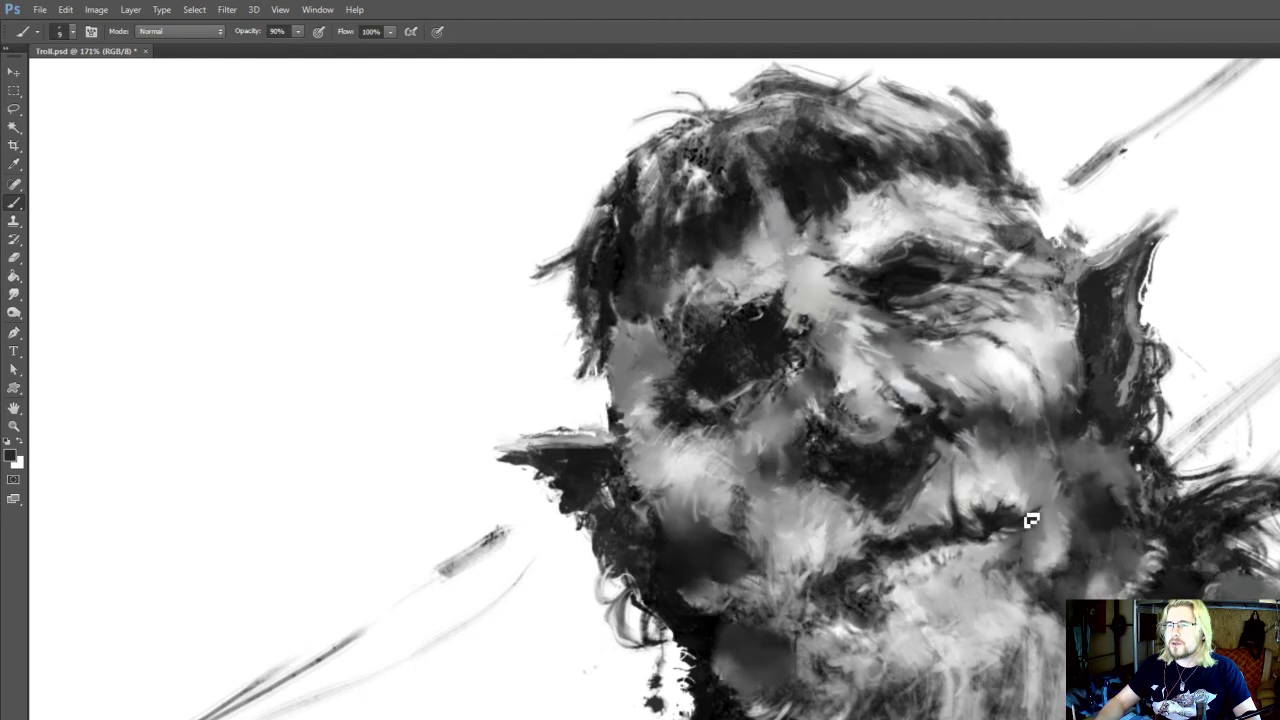
pyautogui.press('alt')
# Smudge the dark shadow beneath the nose with the Smudge tool at size 15
pyautogui.press('r')
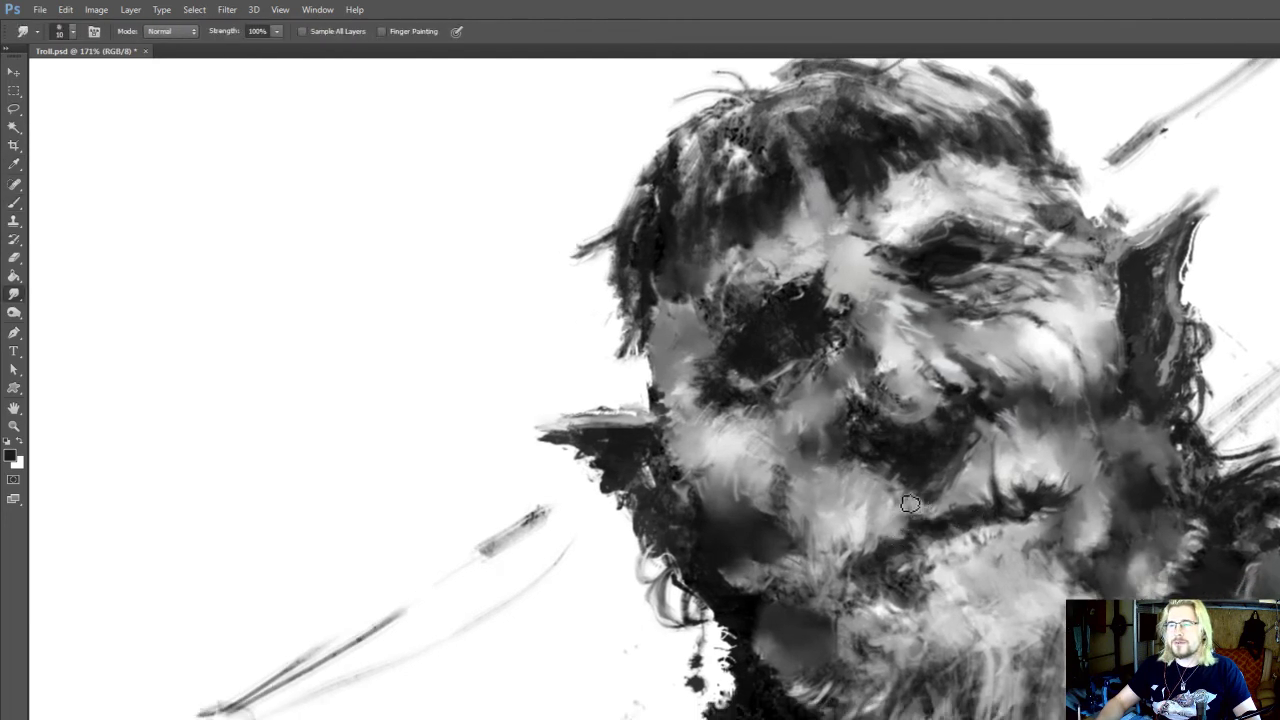
pyautogui.keyDown('space'); pyautogui.moveTo(889, 503); pyautogui.dragTo(901, 549); pyautogui.keyUp('space')
pyautogui.press(']')
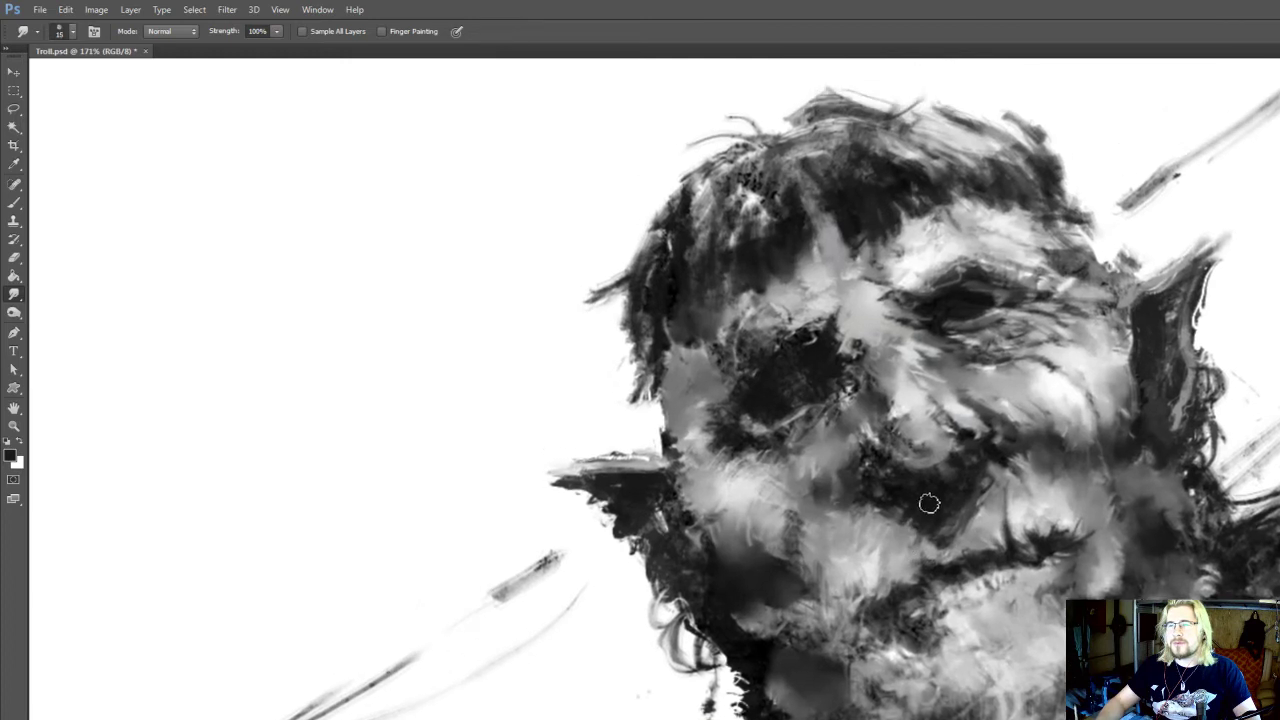
pyautogui.moveTo(929, 503); pyautogui.dragTo(934, 528)
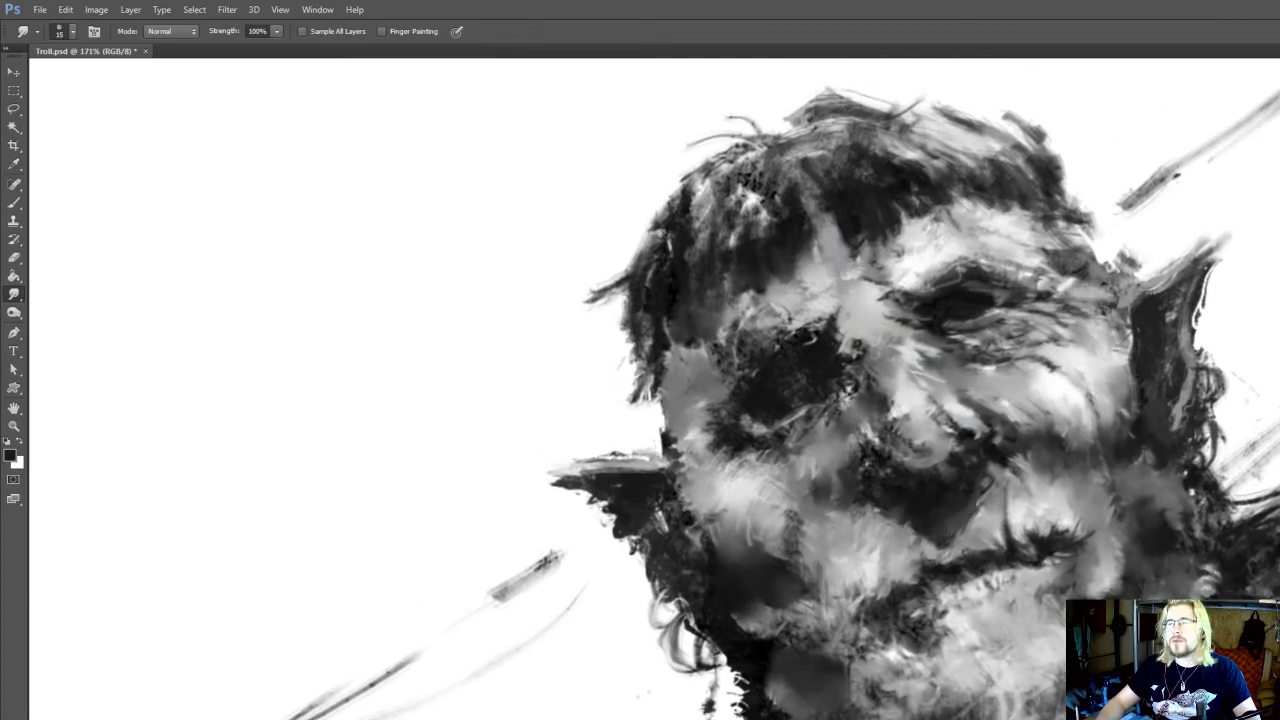
# Sample a grey tone above the upper lip and smudge the lower part of the nose shadow
pyautogui.press('i')
pyautogui.click(977, 530)
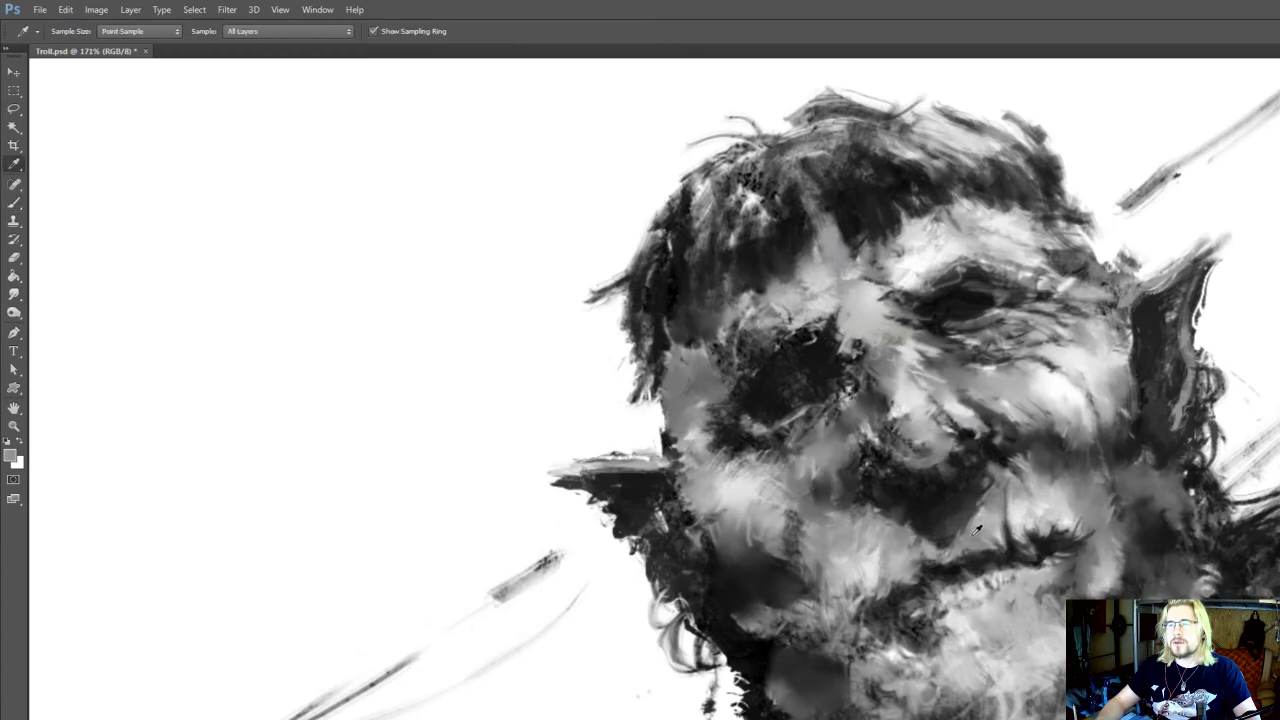
pyautogui.press('r')
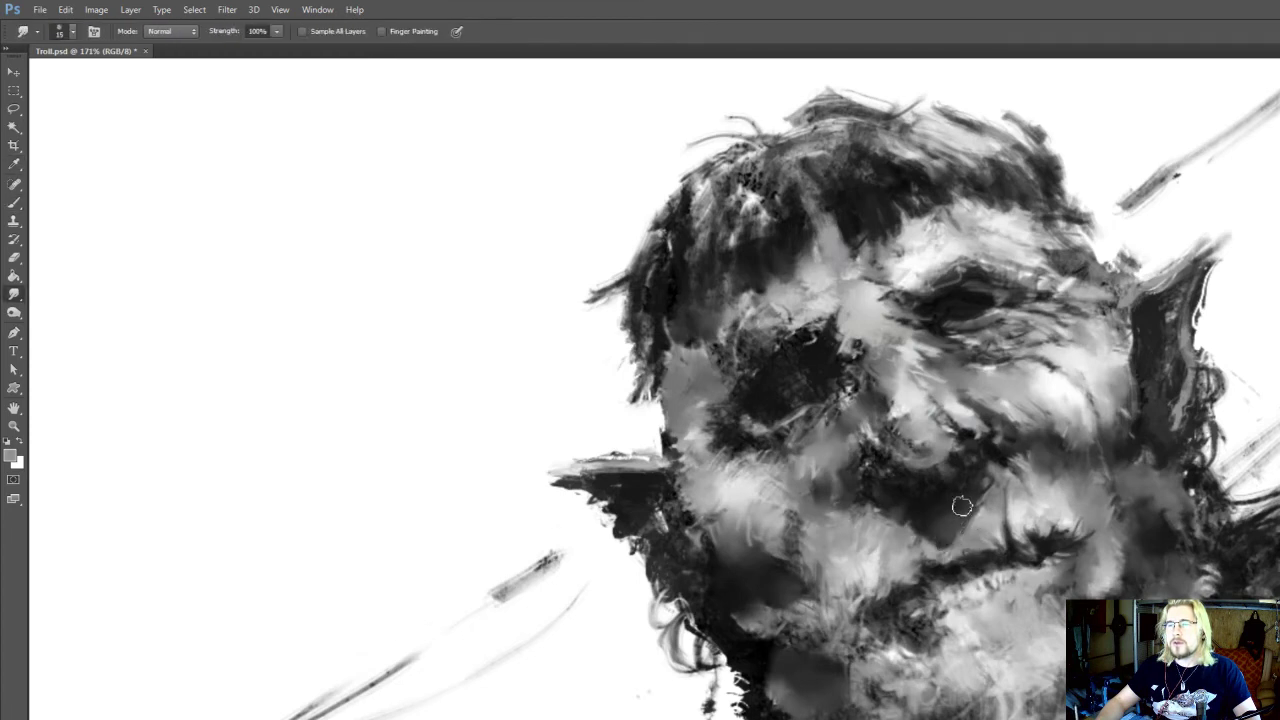
pyautogui.moveTo(955, 486); pyautogui.dragTo(955, 524)
# Paint dark grey and near-black strokes along the underside of the nose with a size 15 brush
pyautogui.press('b')
pyautogui.keyDown('alt'); pyautogui.click(925, 482); pyautogui.keyUp('alt')
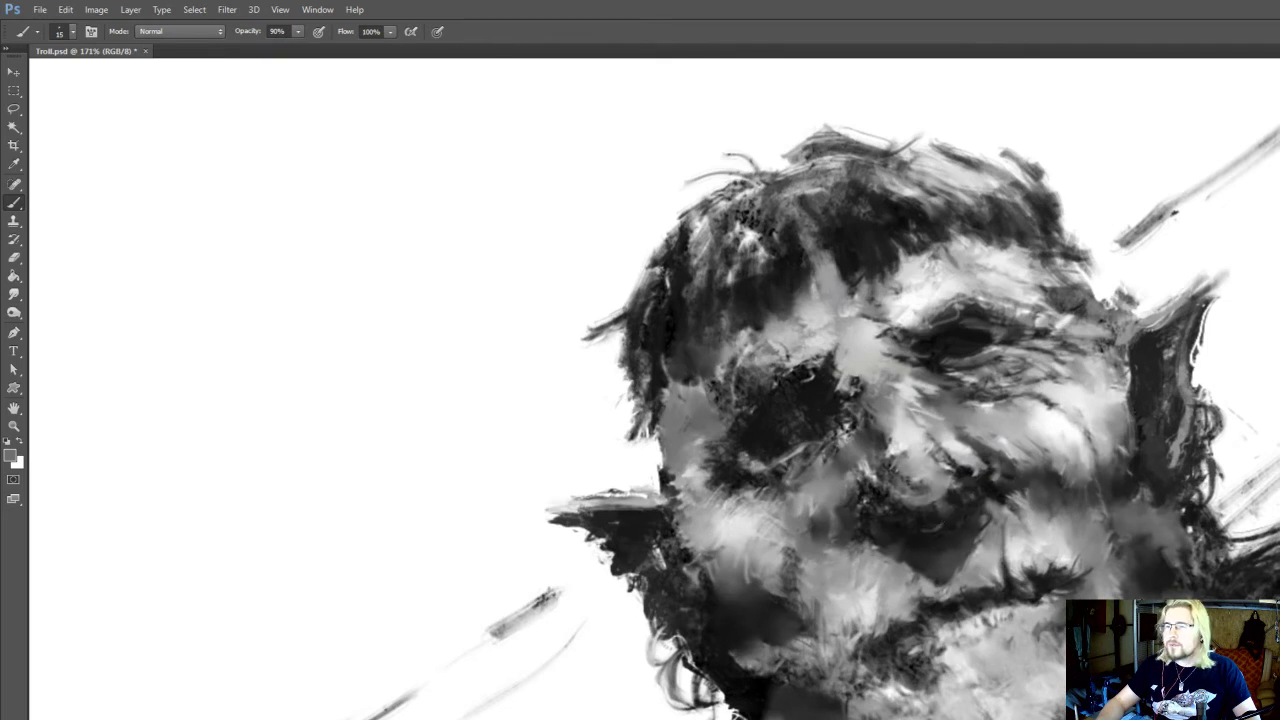
pyautogui.press('r')
pyautogui.press('b')
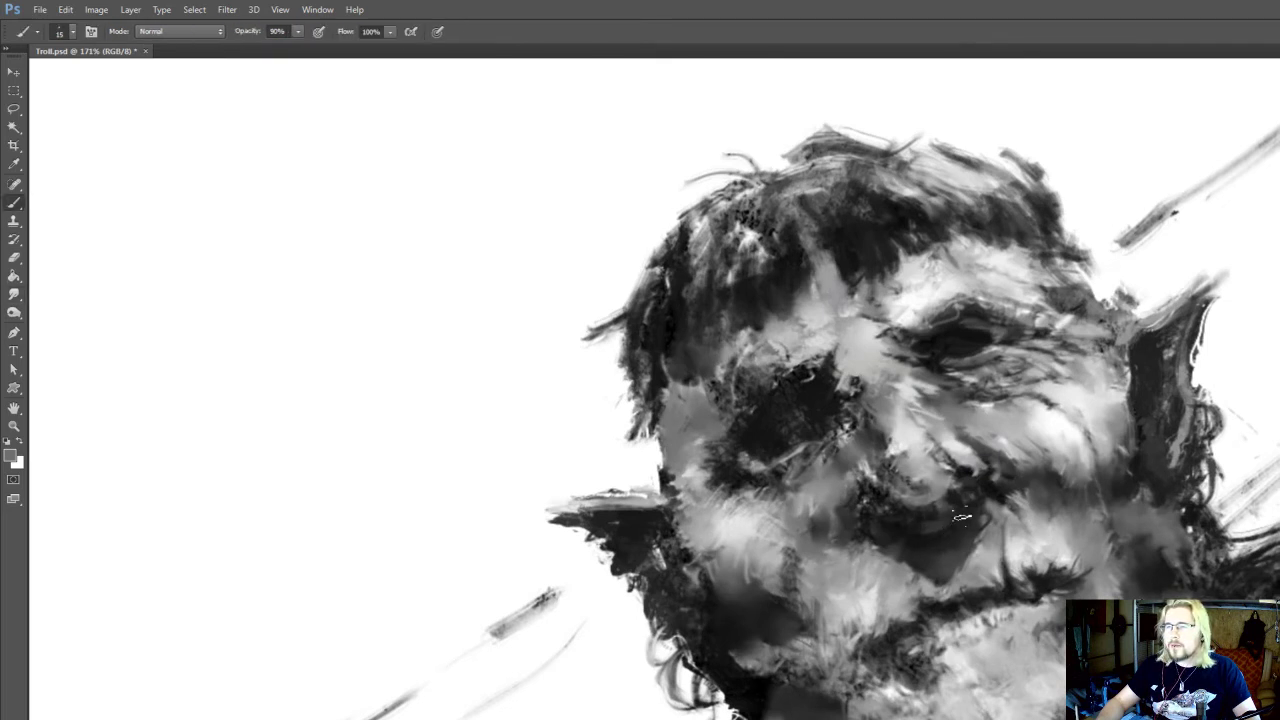
pyautogui.press('r')
pyautogui.press('b')
pyautogui.keyDown('alt'); pyautogui.click(966, 514); pyautogui.keyUp('alt')
pyautogui.press('r')
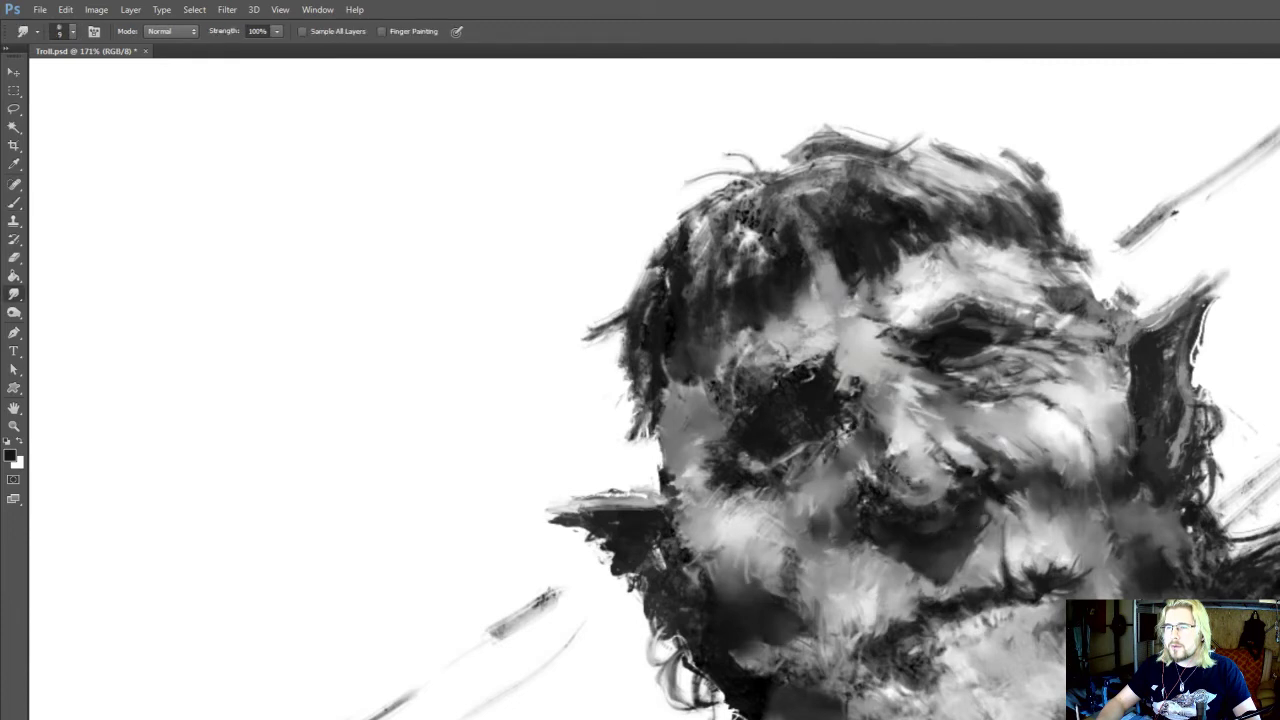
# Dab mid-grey tones into the shadow below the nose tip and smudge its edge toward the cheek
pyautogui.press('b')
pyautogui.keyDown('alt'); pyautogui.click(911, 534); pyautogui.keyUp('alt')
pyautogui.keyDown('alt'); pyautogui.click(914, 523); pyautogui.keyUp('alt')
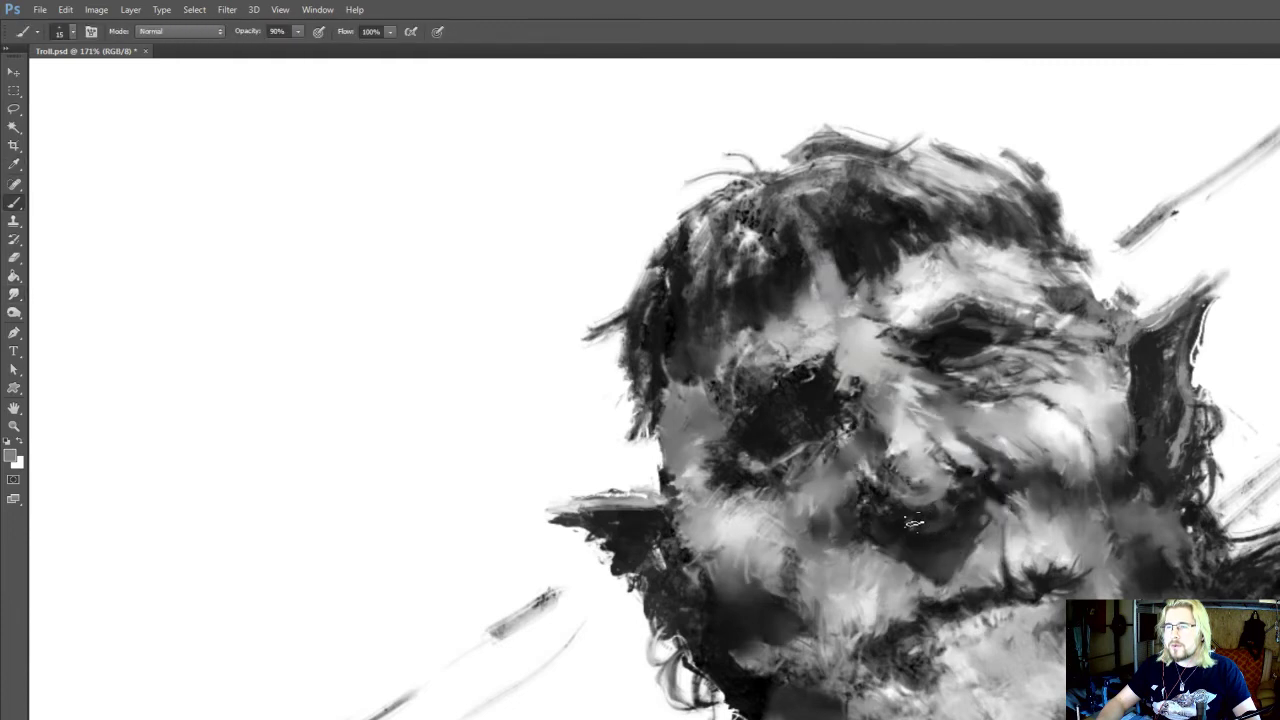
pyautogui.press('r')
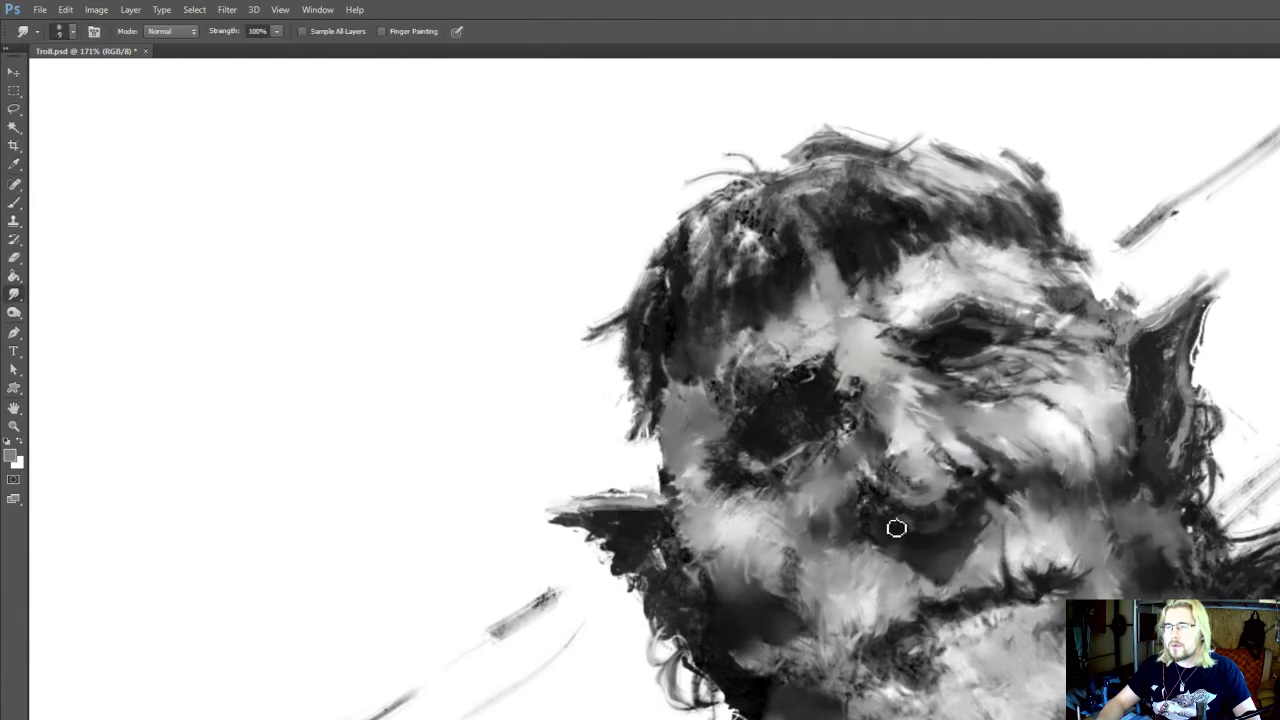
pyautogui.keyDown('alt'); pyautogui.click(977, 516); pyautogui.keyUp('alt')
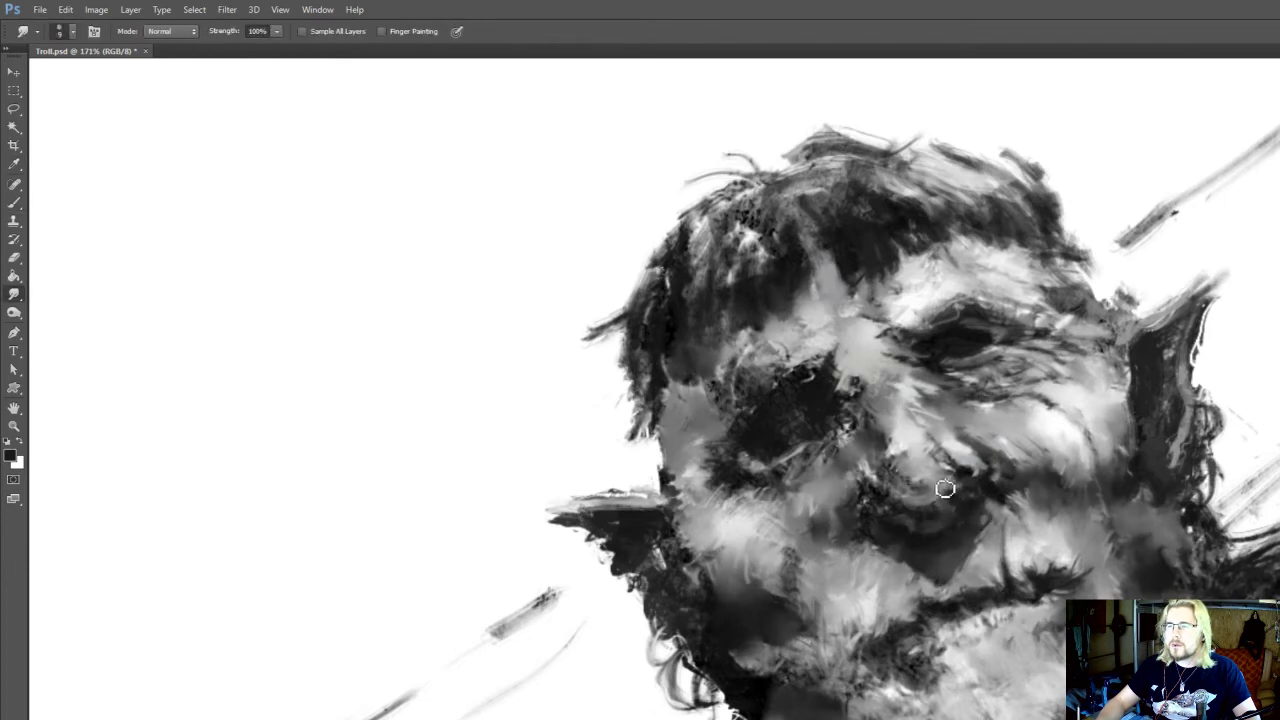
# Paint light grey strokes down the nose tip and smudge them into the shadow underneath
pyautogui.press('i')
pyautogui.click(955, 492)
pyautogui.moveTo(952, 505); pyautogui.dragTo(956, 562)
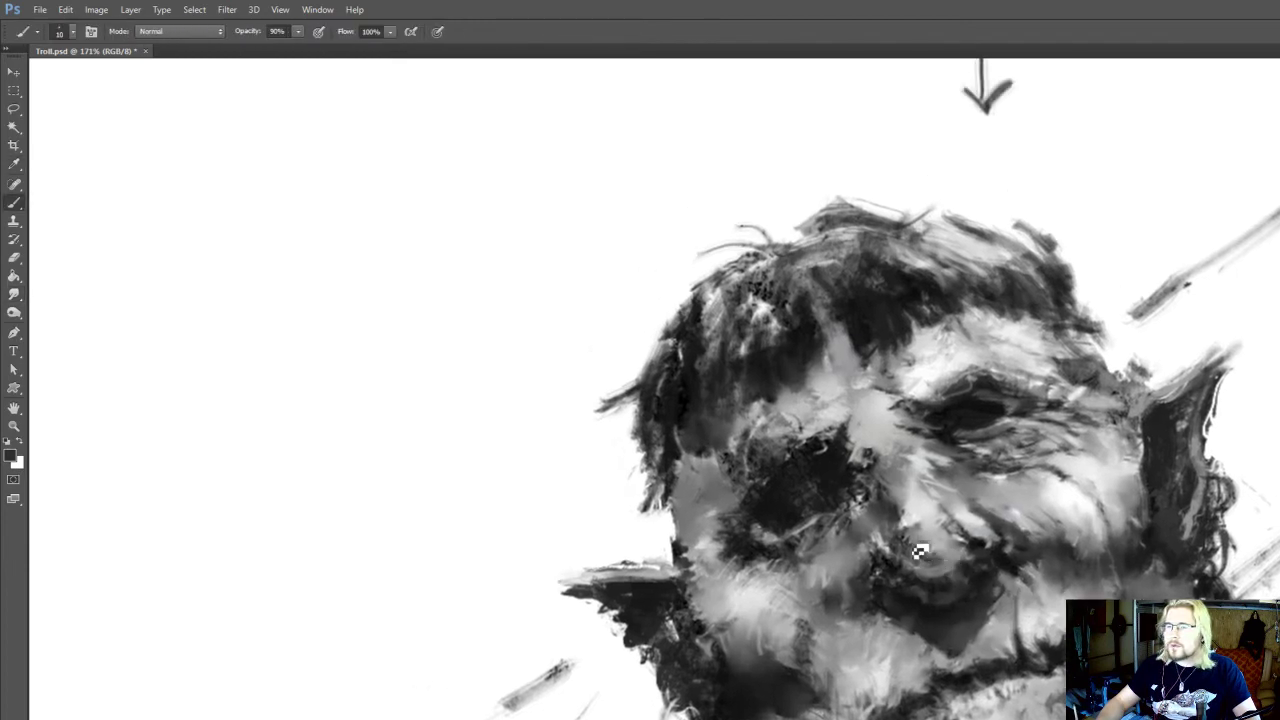
pyautogui.press('r')
pyautogui.press('b')
pyautogui.keyDown('alt'); pyautogui.click(911, 512); pyautogui.keyUp('alt')
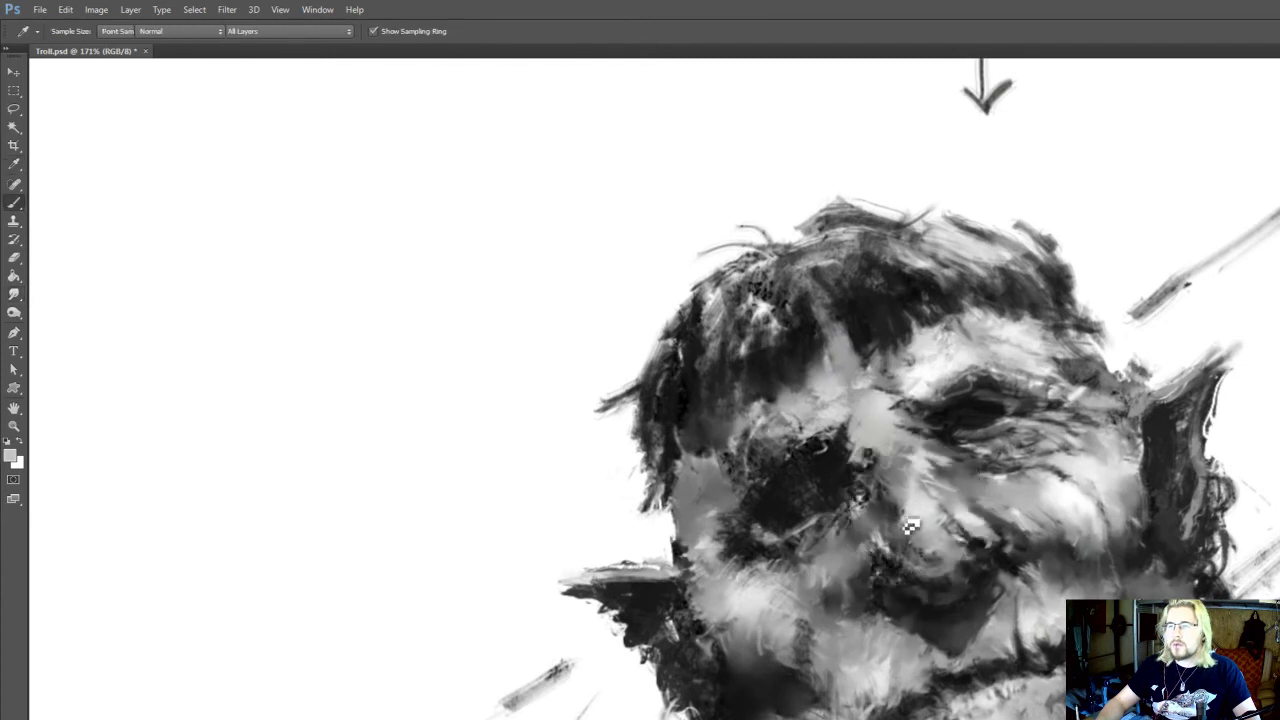
pyautogui.moveTo(906, 502); pyautogui.dragTo(904, 527)
pyautogui.moveTo(904, 524); pyautogui.dragTo(908, 536)
pyautogui.press('r')
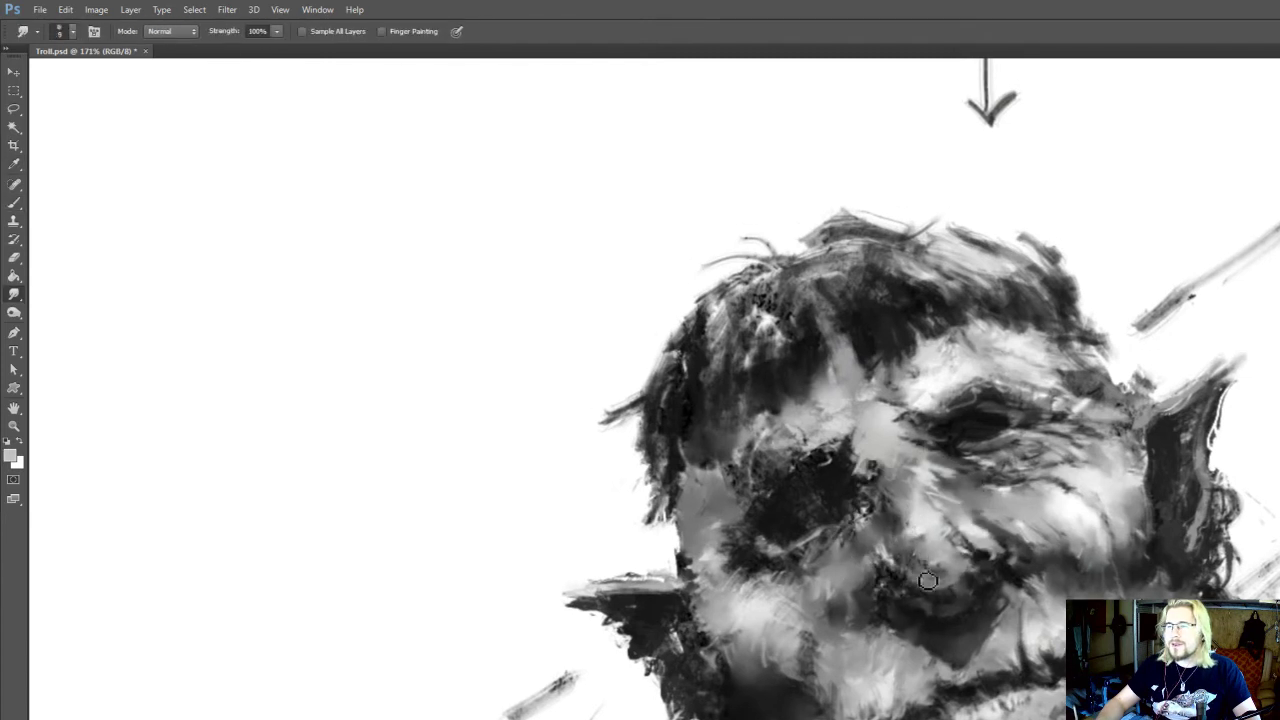
pyautogui.moveTo(945, 590); pyautogui.dragTo(946, 597)
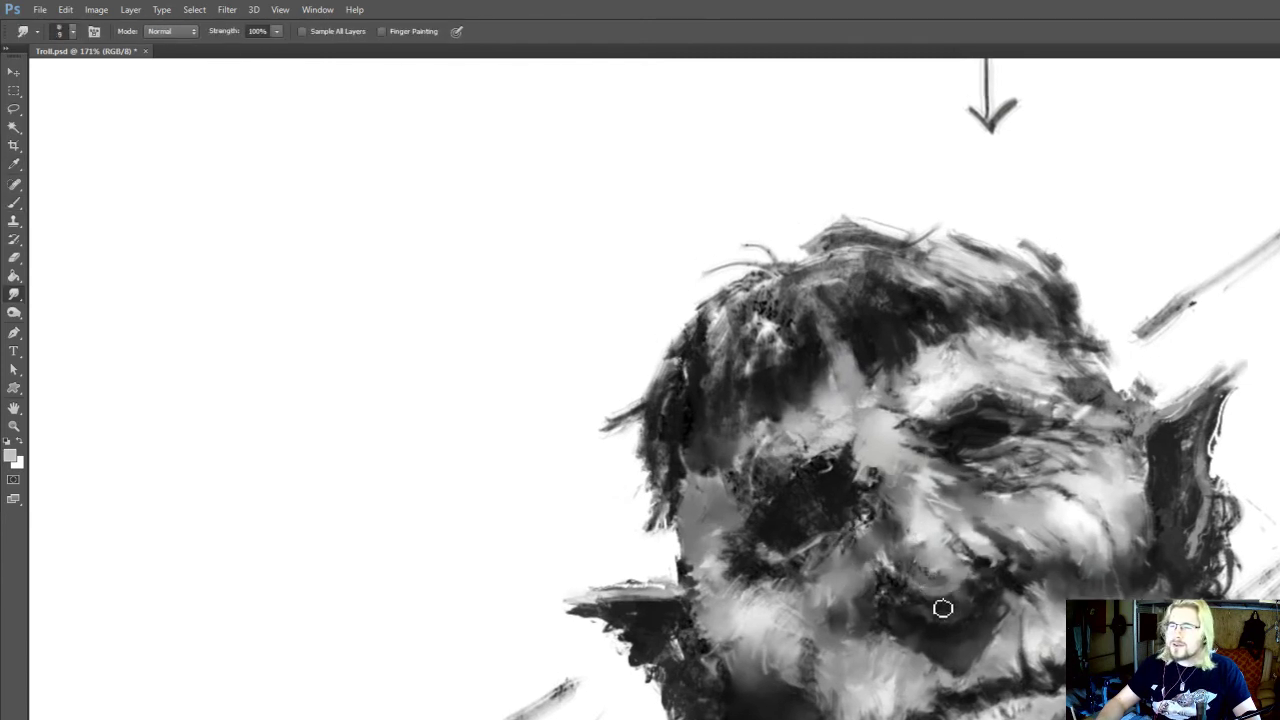
# Add mid-grey strokes to the shadow between the nose and cheek fold, smudging them along the nose's underside
pyautogui.press('b')
pyautogui.keyDown('alt'); pyautogui.click(965, 608); pyautogui.keyUp('alt')
pyautogui.press('r')
pyautogui.press('b')
pyautogui.press('r')
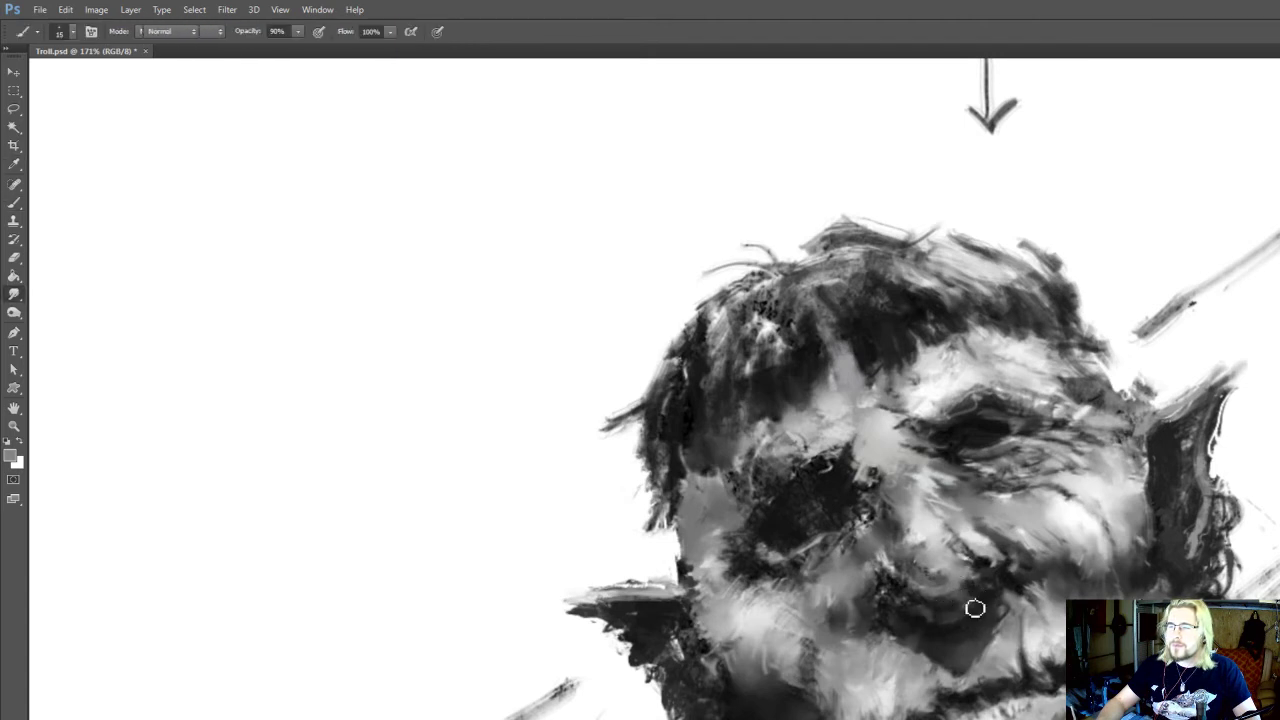
pyautogui.press('b')
pyautogui.press('r')
pyautogui.press('b')
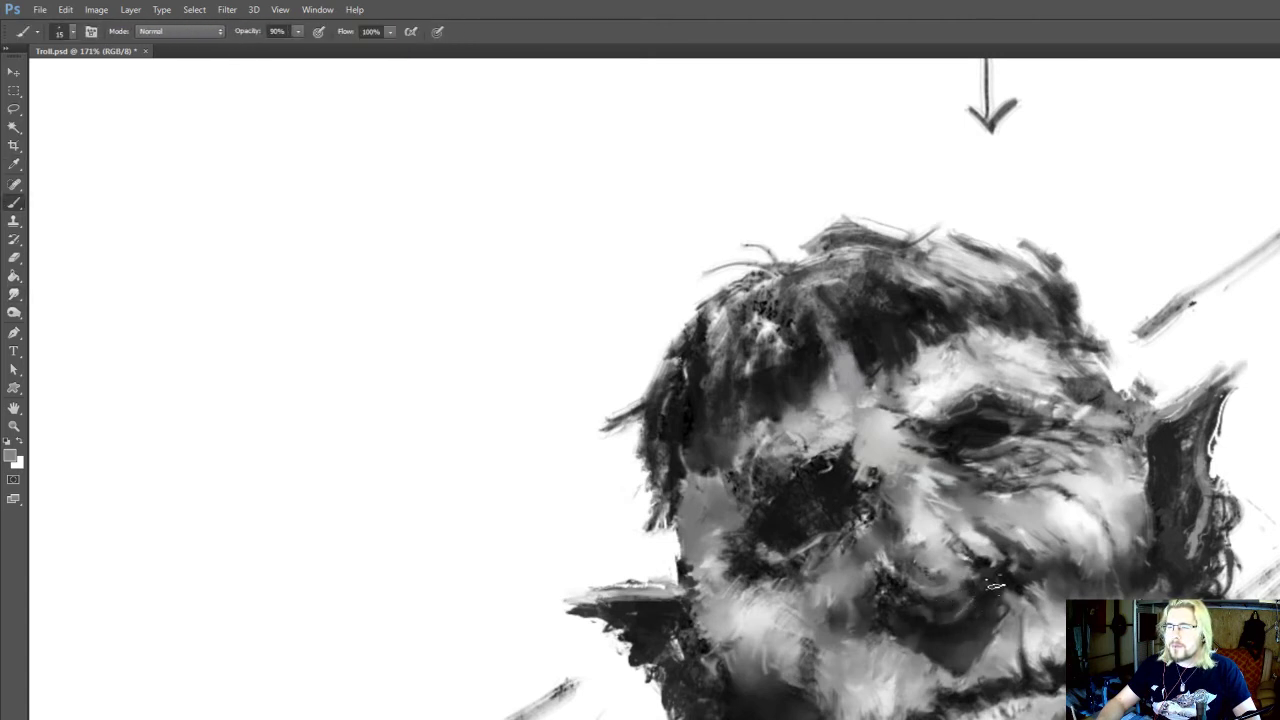
pyautogui.press('r')
pyautogui.moveTo(940, 621)
pyautogui.mouseDown()
pyautogui.moveTo(946, 607)
pyautogui.moveTo(913, 590)
pyautogui.mouseUp()
# Paint near-black accents into the nostril shadow and smudge the surrounding tones
pyautogui.press('b')
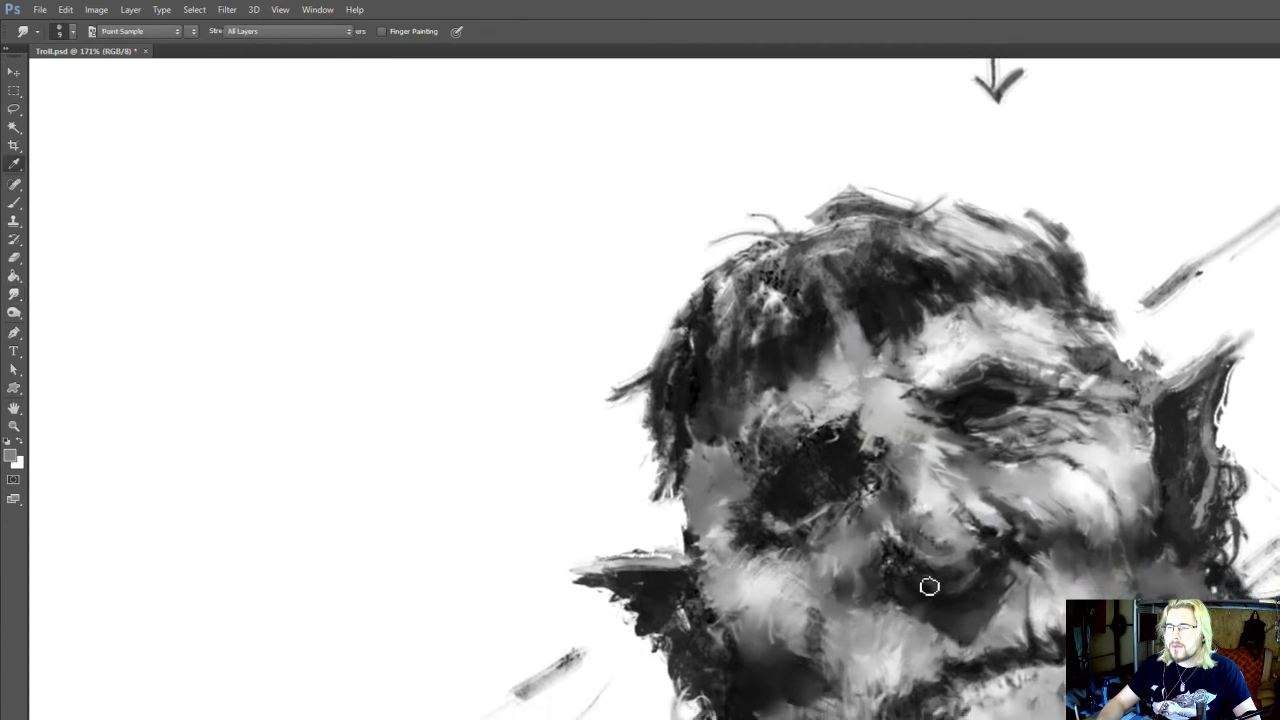
pyautogui.keyDown('alt'); pyautogui.click(930, 590); pyautogui.keyUp('alt')
pyautogui.press('r')
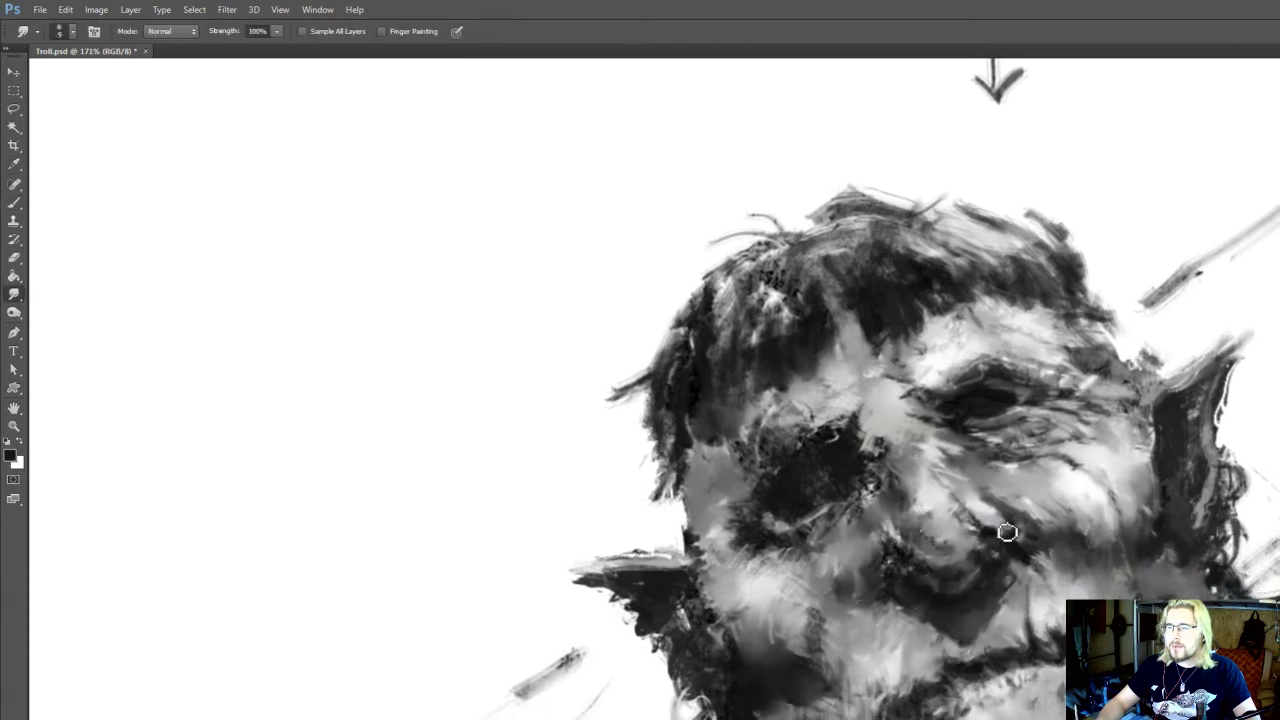
pyautogui.moveTo(1035, 395); pyautogui.dragTo(1034, 383)
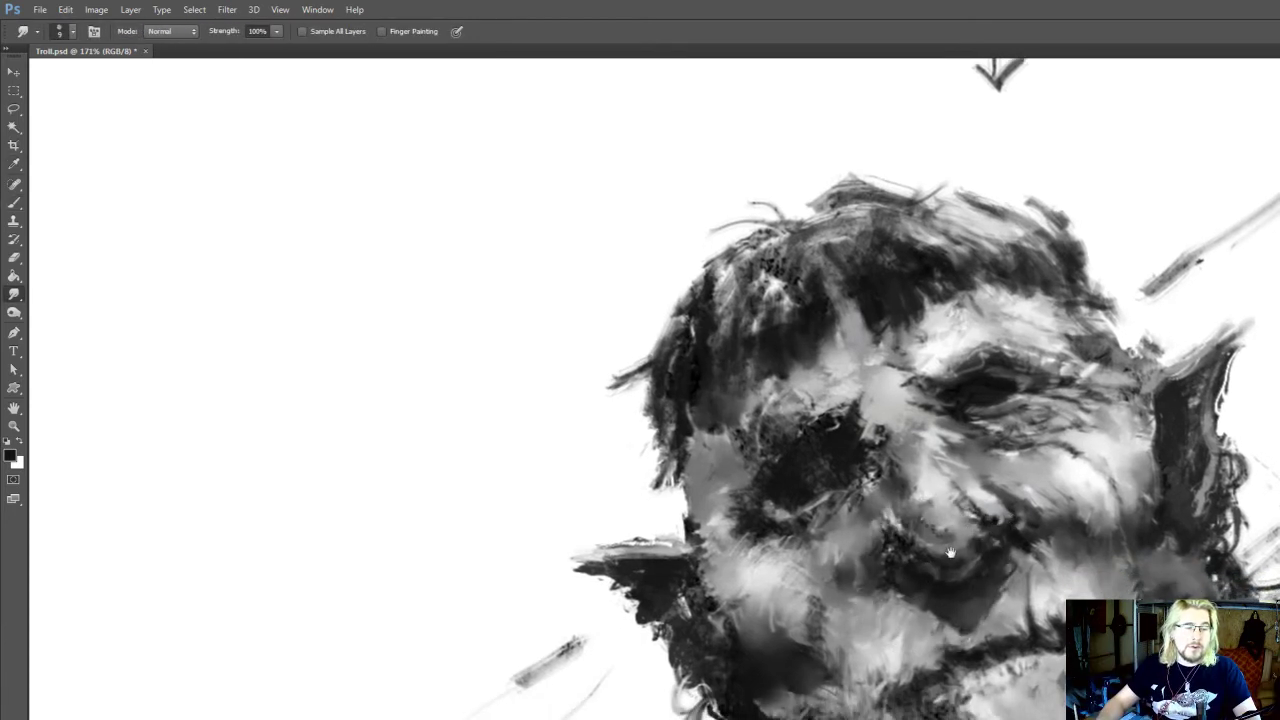
pyautogui.moveTo(950, 552)
pyautogui.mouseDown()
pyautogui.moveTo(958, 536)
pyautogui.moveTo(945, 555)
pyautogui.mouseUp()
# Sample a darker grey from the underside of the nose tip for the Brush tool
pyautogui.press('i')
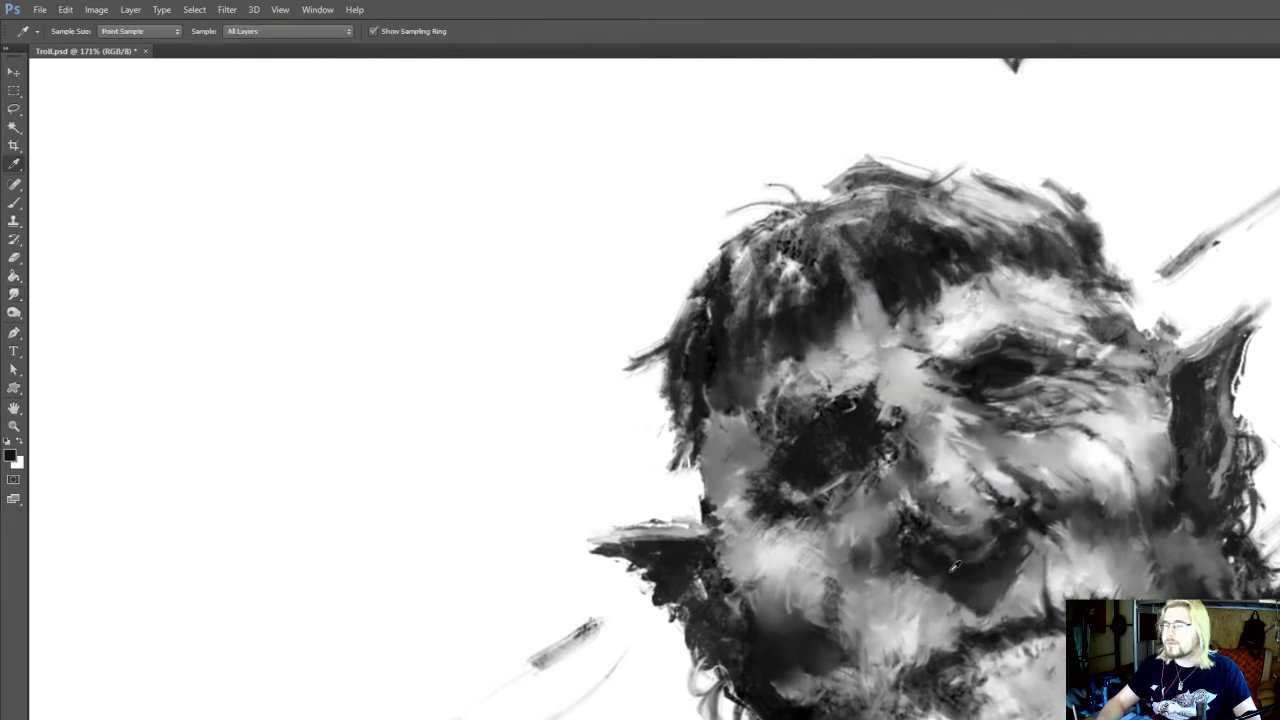
pyautogui.press('b')
pyautogui.keyDown('alt'); pyautogui.click(966, 531); pyautogui.keyUp('alt')
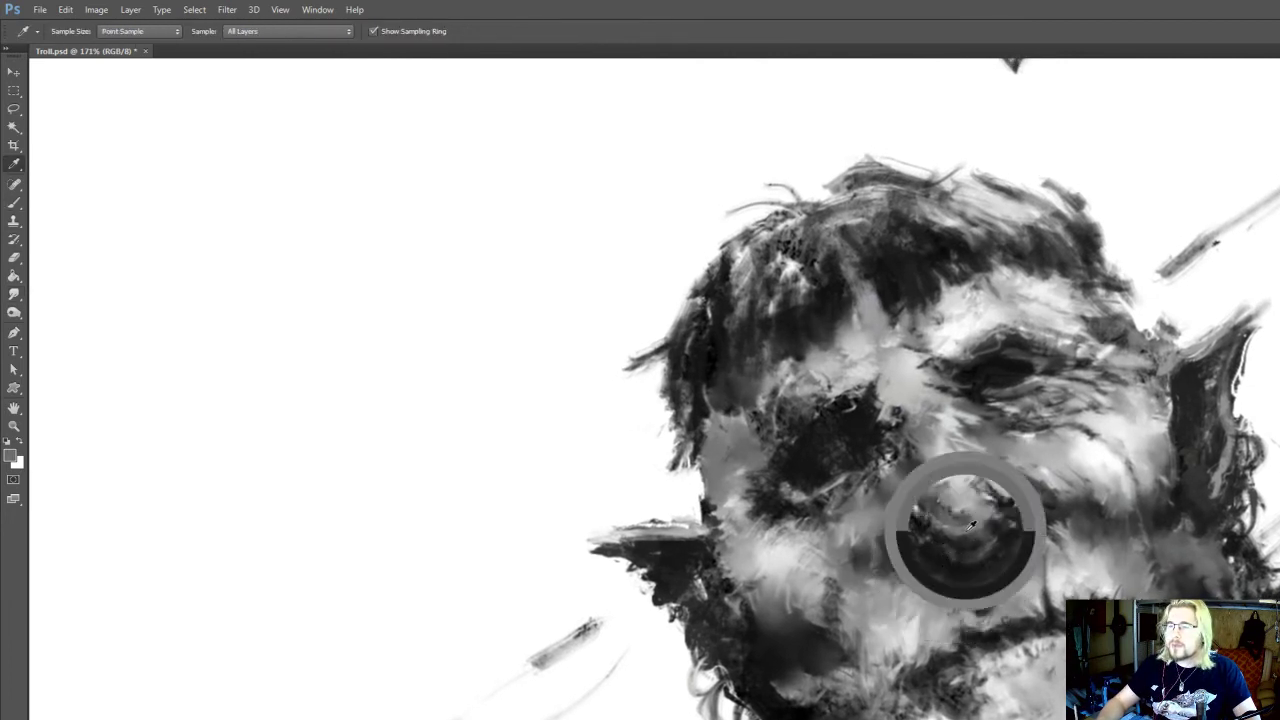
pyautogui.press('r')
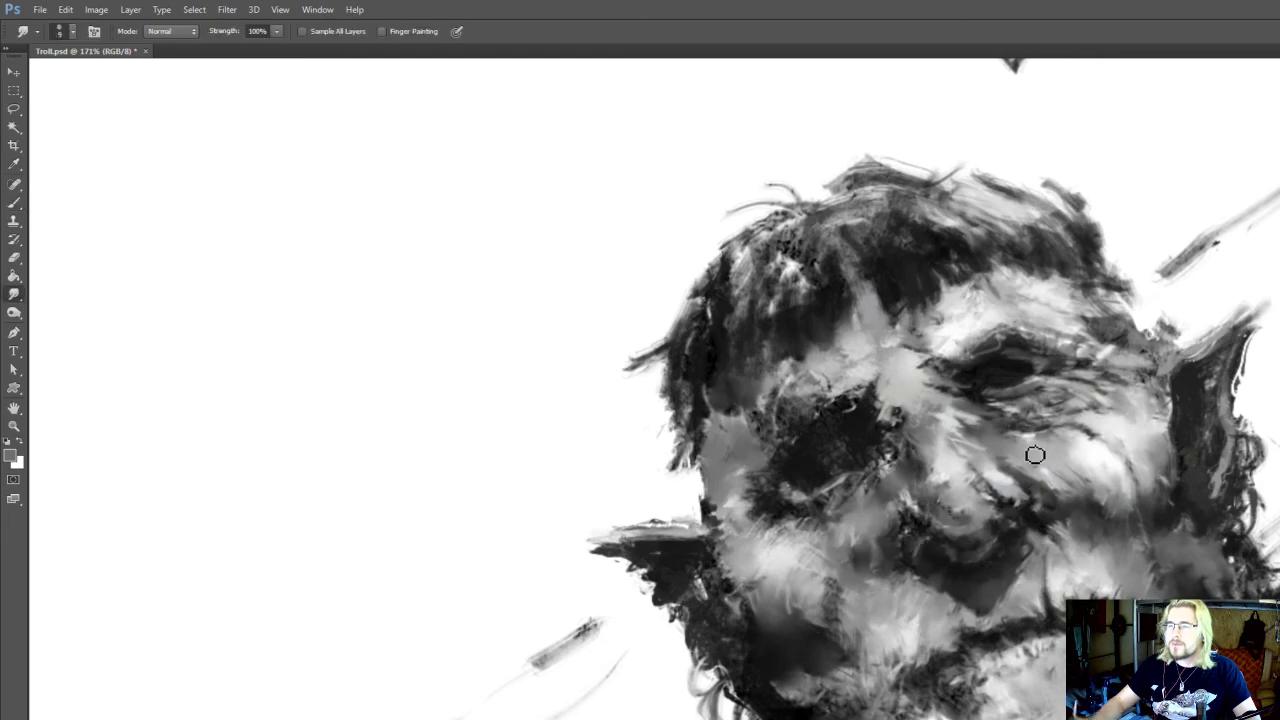
# Smudge the light cheek area below the eye wrinkles toward the side of the nose
pyautogui.moveTo(1033, 449); pyautogui.dragTo(997, 445)
pyautogui.moveTo(997, 445)
pyautogui.mouseDown()
pyautogui.moveTo(951, 431)
pyautogui.moveTo(968, 424)
pyautogui.mouseUp()
pyautogui.scroll(-1, 951, 431)
pyautogui.scroll(3, 975, 428)
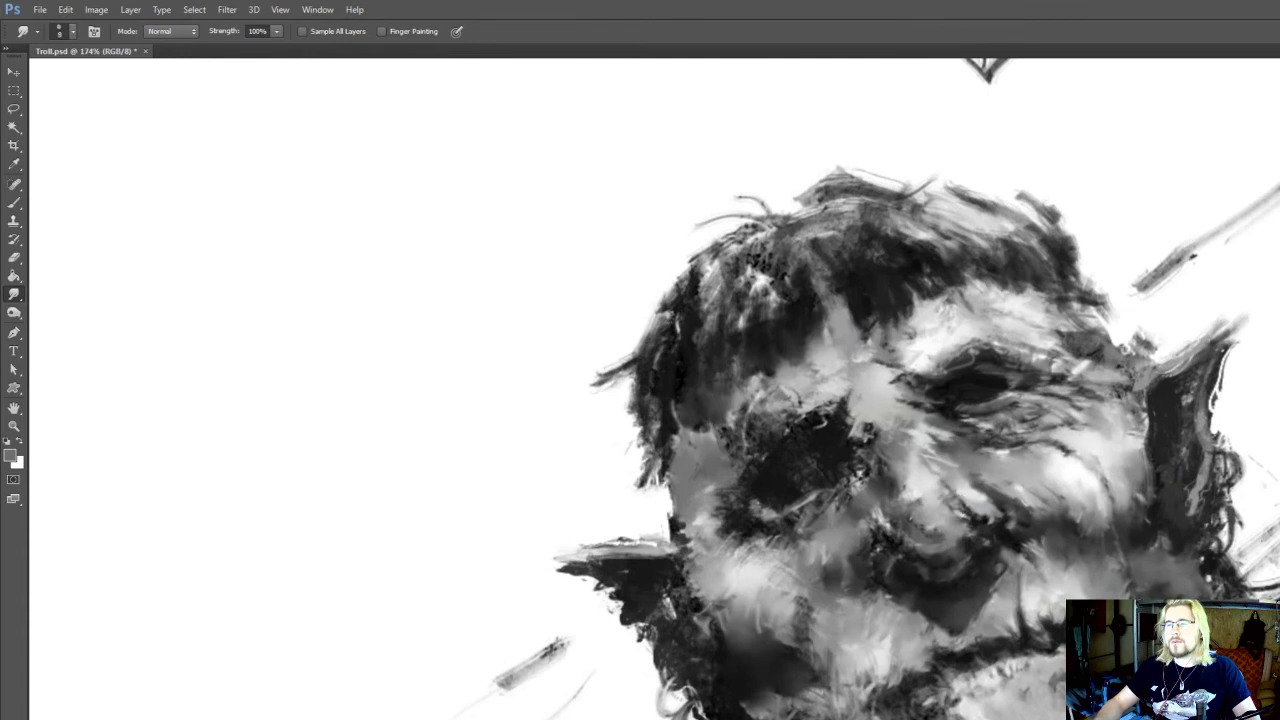
# Brush light grey onto the nose bridge beside the dark eye socket and smudge the socket's inner edge at size 8
pyautogui.press('[')
pyautogui.moveTo(928, 494)
pyautogui.mouseDown()
pyautogui.moveTo(919, 513)
pyautogui.moveTo(880, 508)
pyautogui.mouseUp()
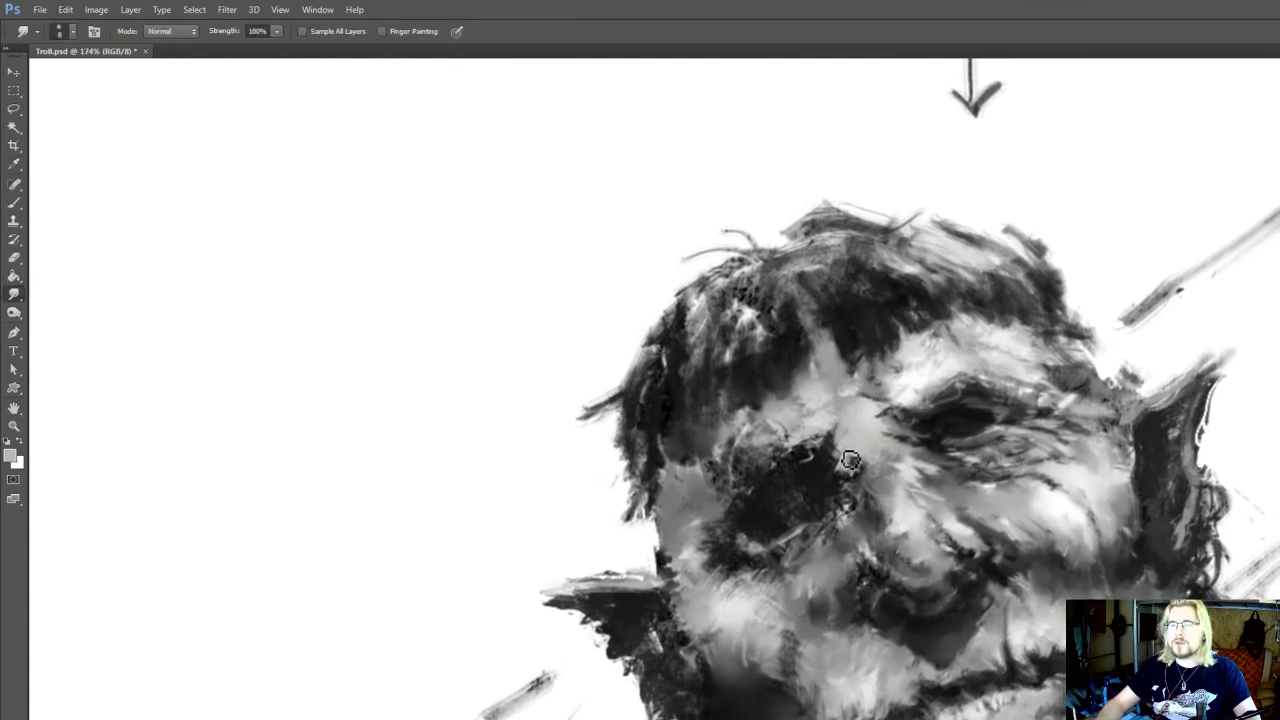
pyautogui.press('b')
pyautogui.moveTo(854, 453); pyautogui.dragTo(853, 469)
pyautogui.press('r')
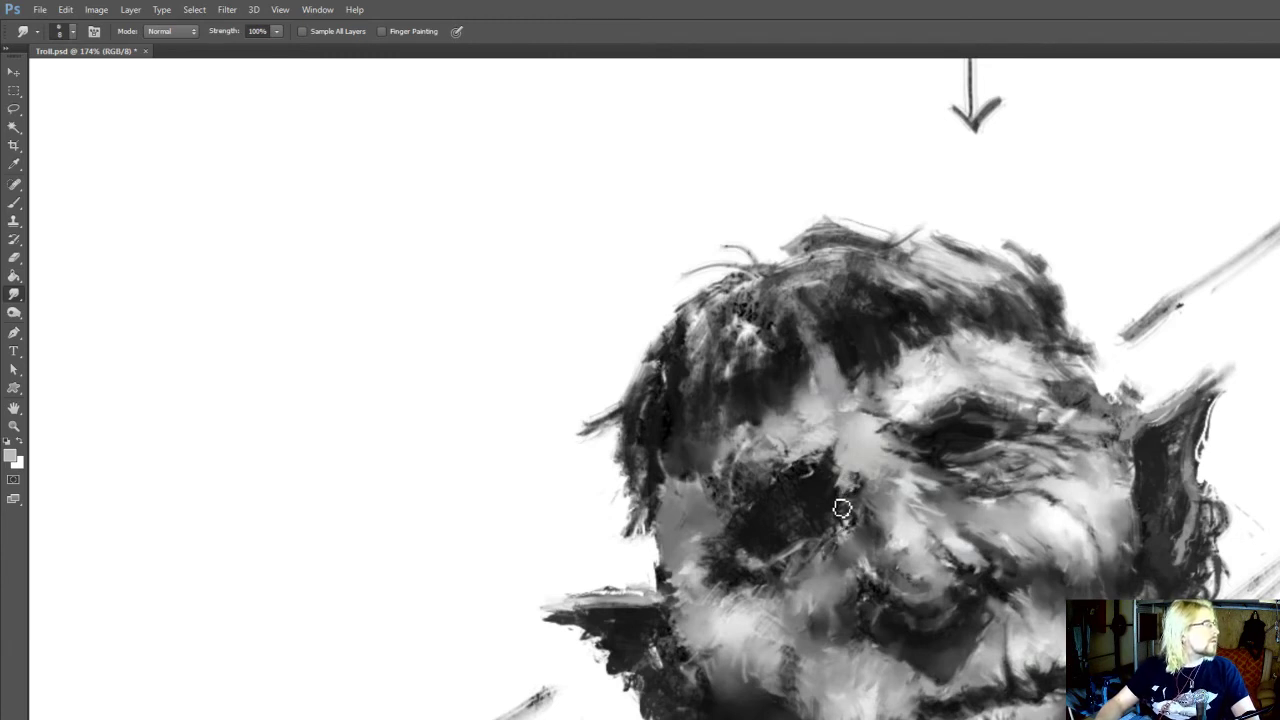
pyautogui.moveTo(825, 505); pyautogui.dragTo(836, 495)
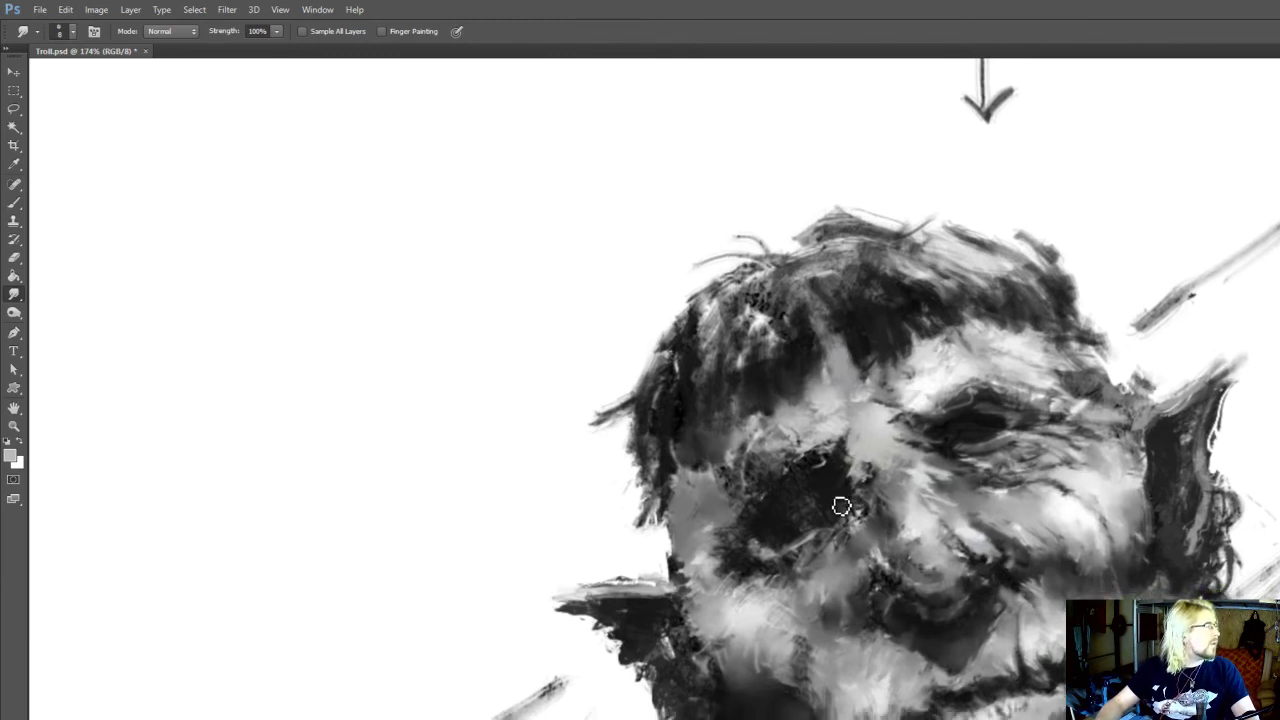
pyautogui.moveTo(843, 497); pyautogui.dragTo(853, 517)
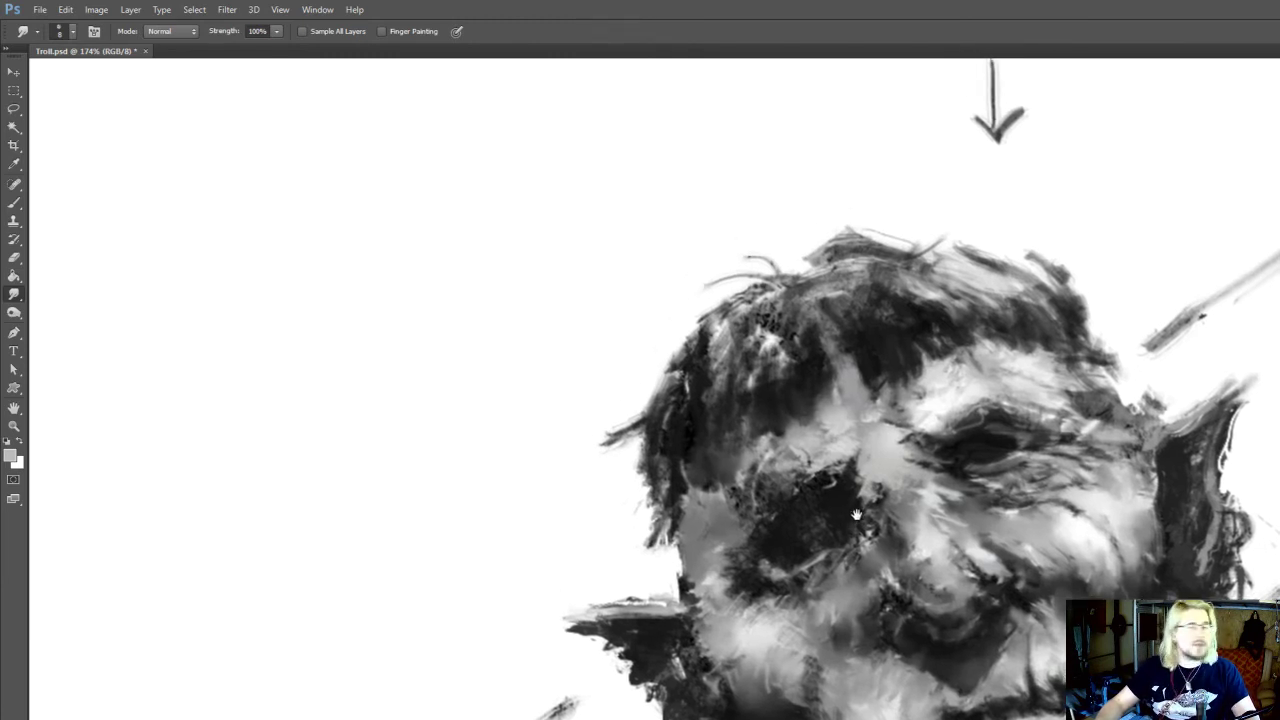
# Sample near-black tones from the open eye and brush them into its outer corner at size 15
pyautogui.moveTo(1013, 461); pyautogui.dragTo(999, 481)
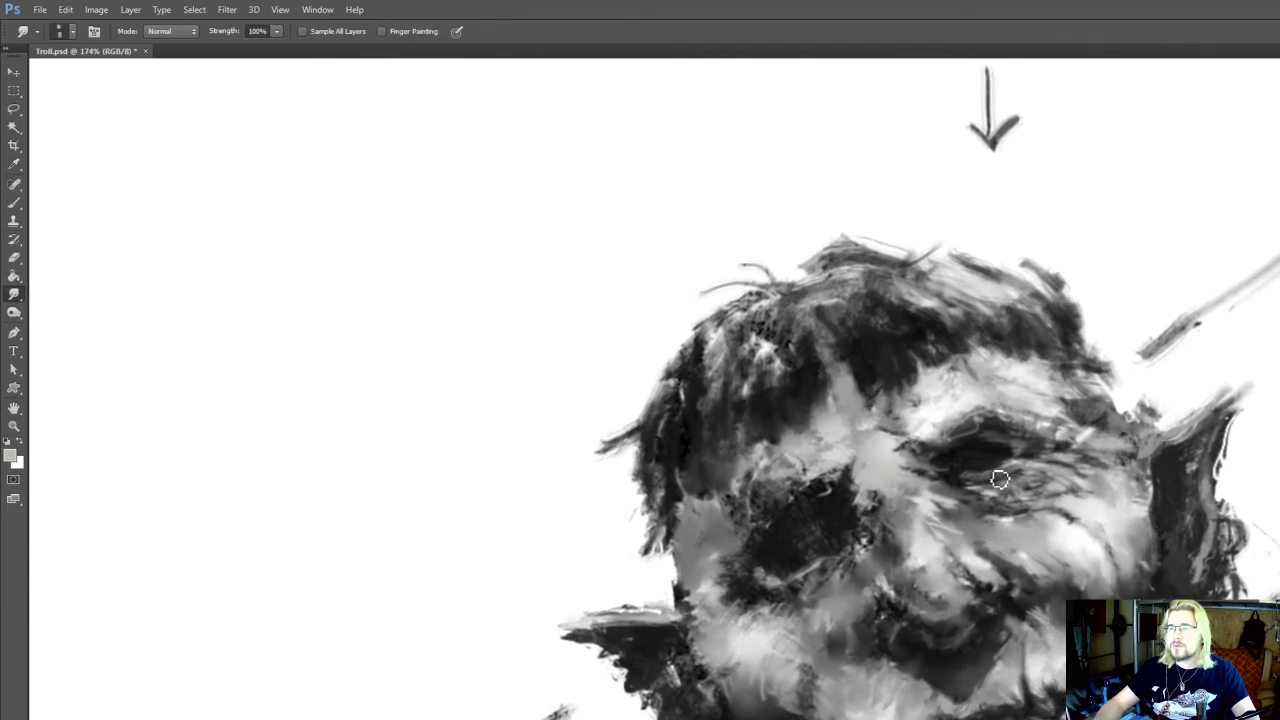
pyautogui.scroll(2, 1059, 408)
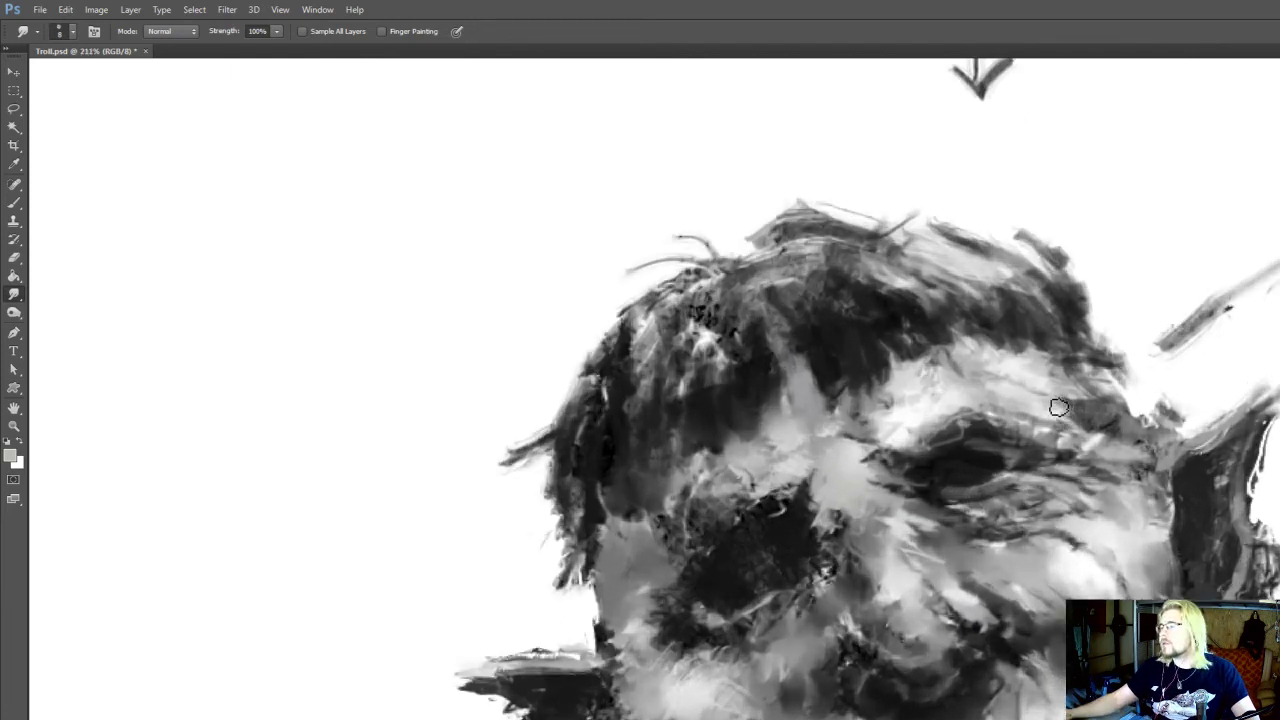
pyautogui.press('b')
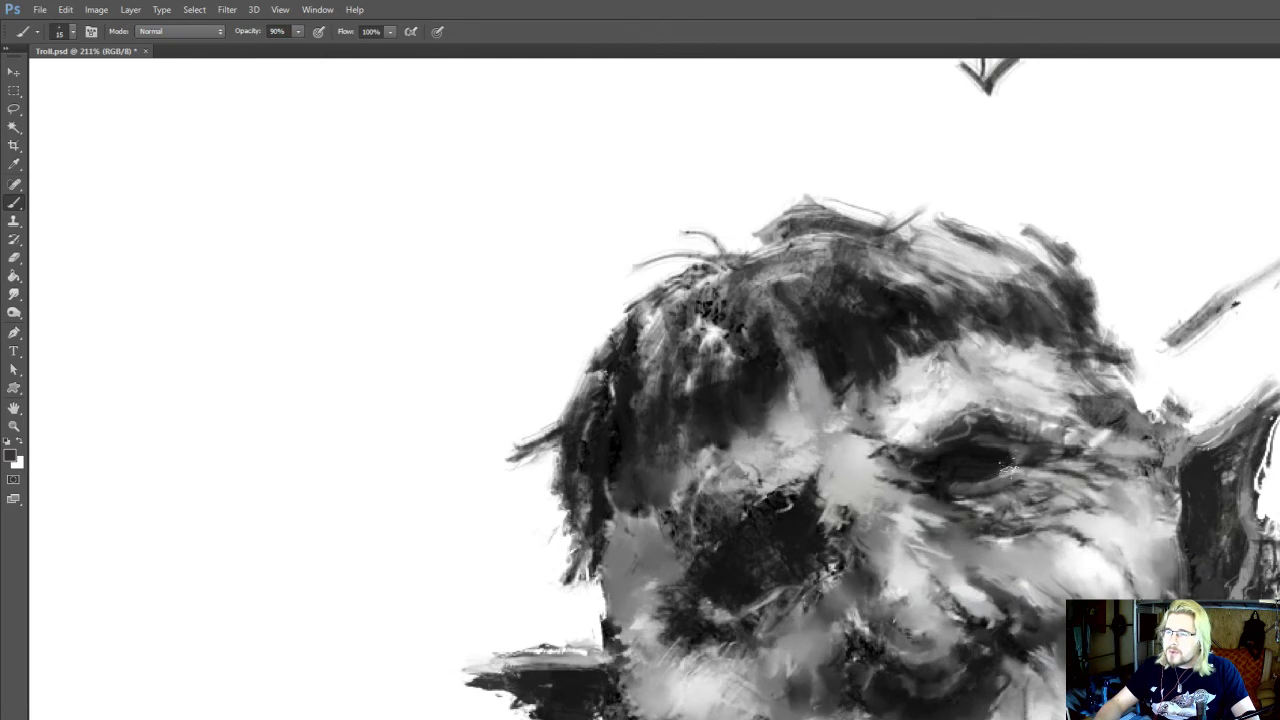
pyautogui.keyDown('alt'); pyautogui.click(1004, 463); pyautogui.keyUp('alt')
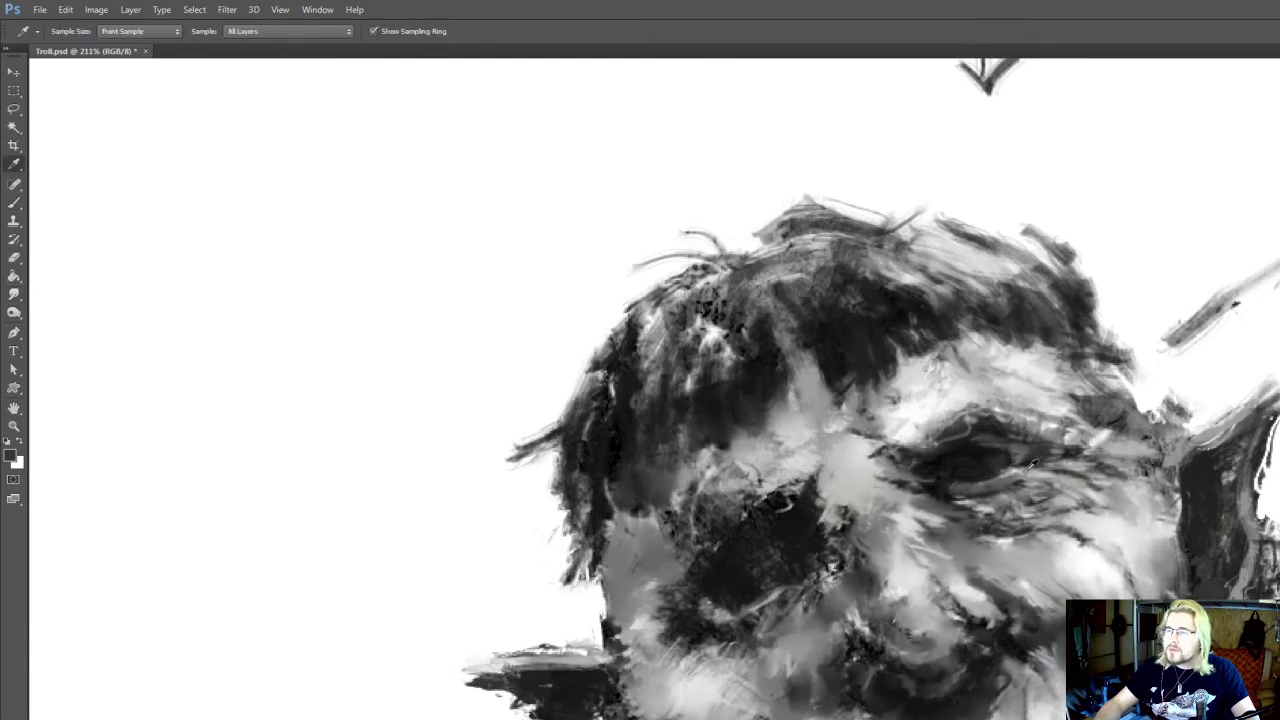
pyautogui.keyDown('alt'); pyautogui.click(1000, 460); pyautogui.keyUp('alt')
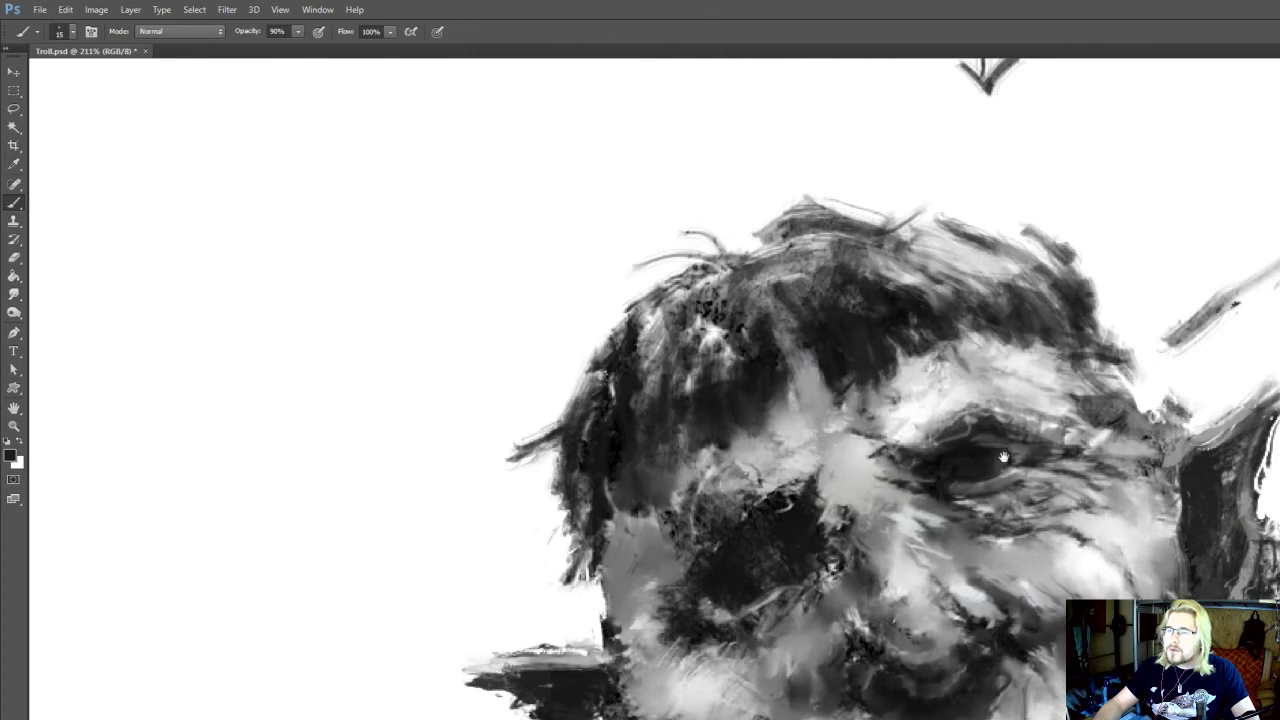
# Smudge the dark tones inside the eye and brush dark accents along the upper eyelid at size 10
pyautogui.moveTo(1004, 458); pyautogui.dragTo(984, 418)
pyautogui.press('r')
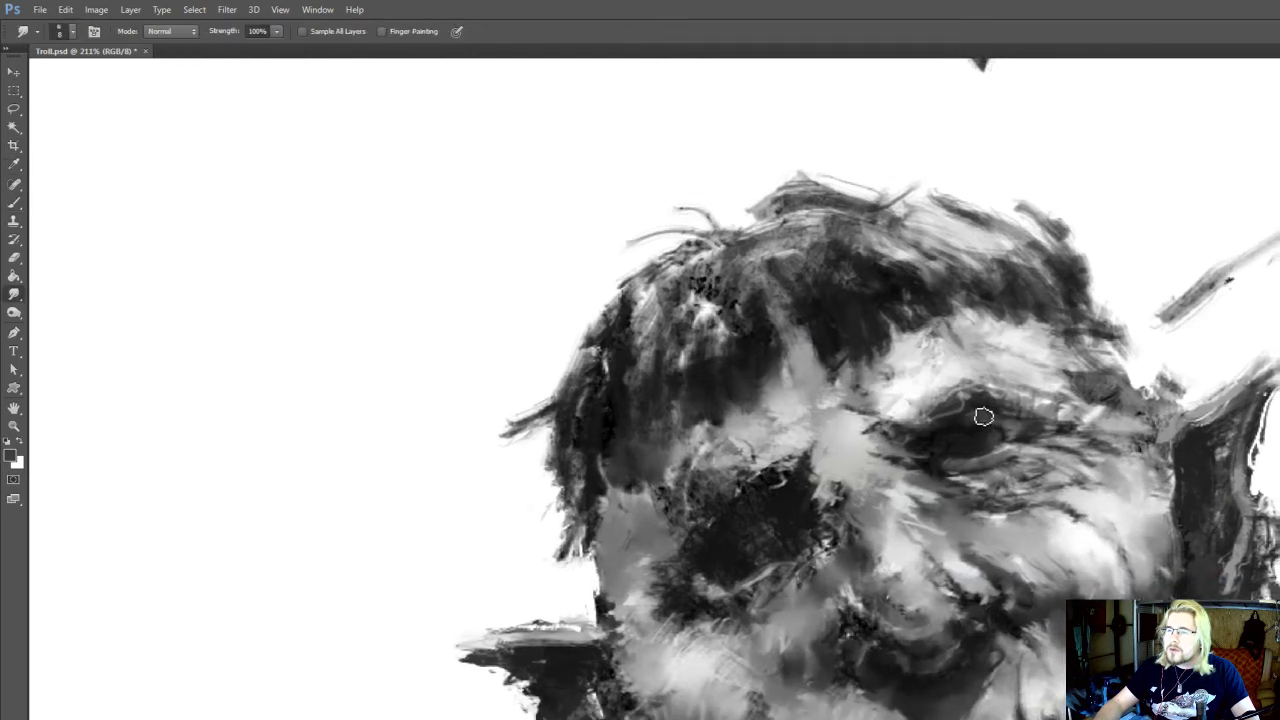
pyautogui.press('b')
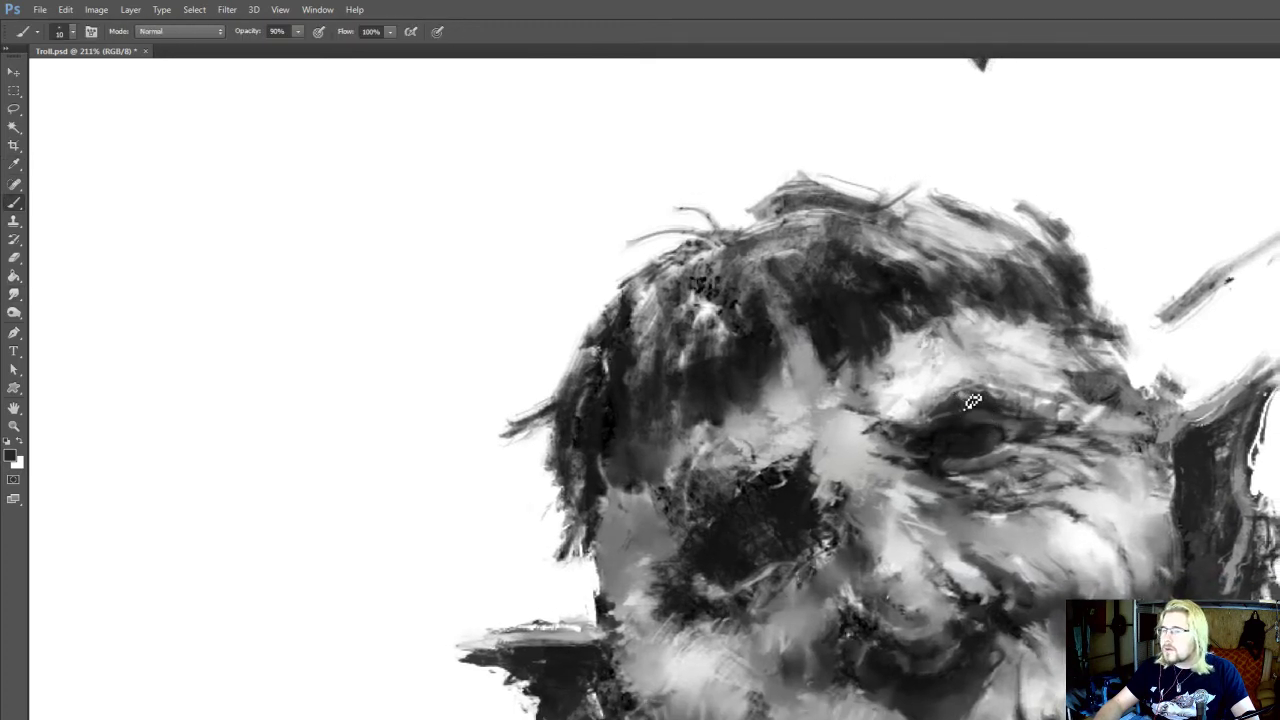
pyautogui.moveTo(1005, 390); pyautogui.dragTo(945, 332)
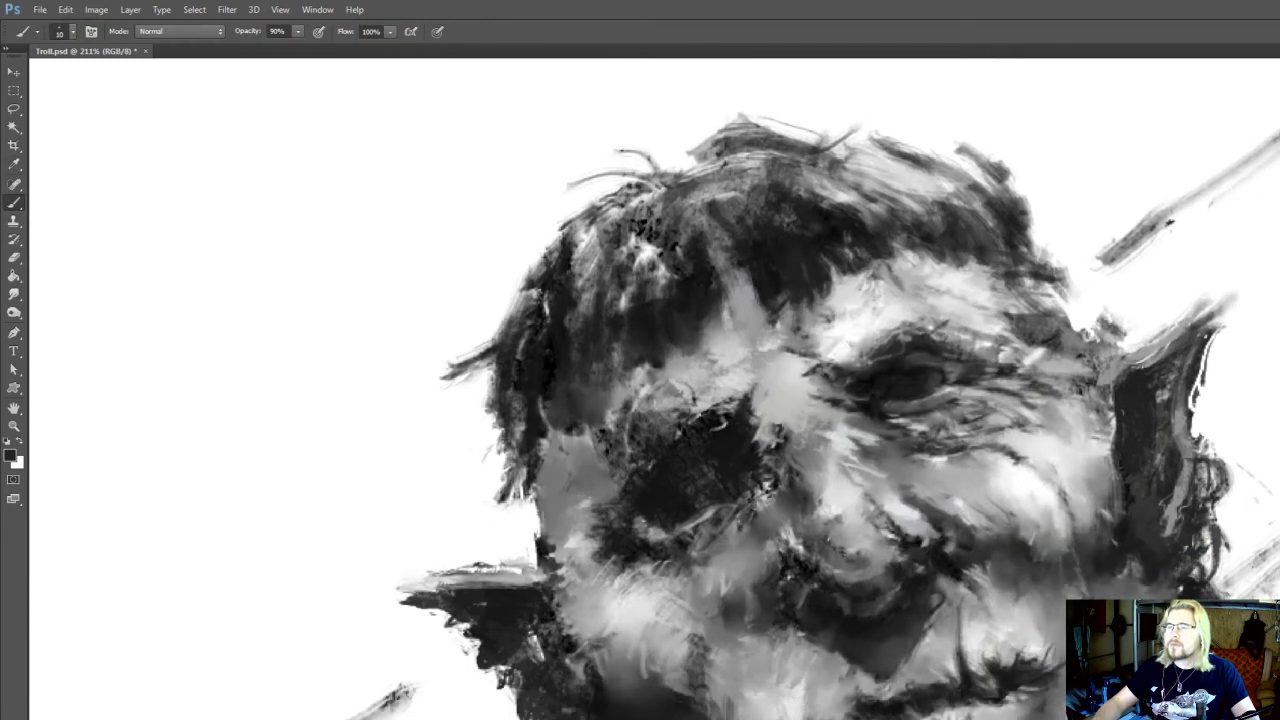
# Brush dark grey into the cheek shadow between the nostril and the mouth corner at size 15
pyautogui.keyDown('alt'); pyautogui.click(1057, 548); pyautogui.keyUp('alt')
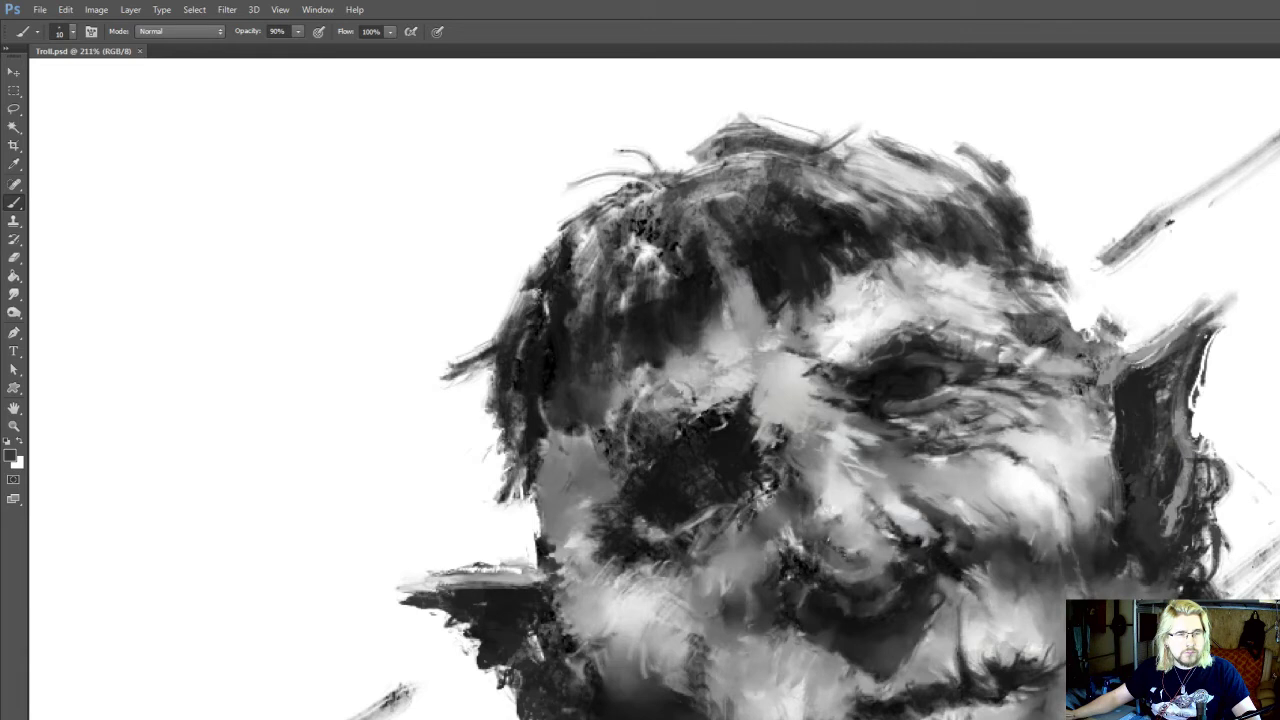
pyautogui.moveTo(950, 558); pyautogui.dragTo(884, 567)
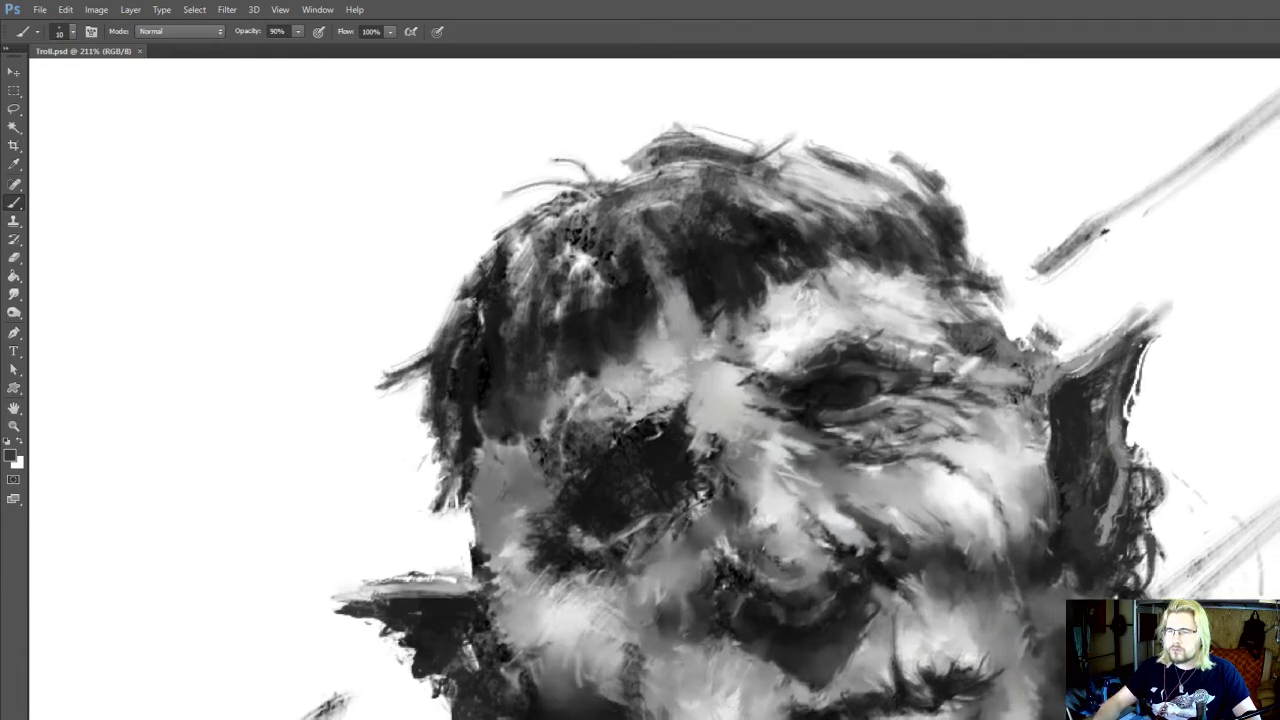
pyautogui.keyDown('alt'); pyautogui.click(884, 567); pyautogui.keyUp('alt')
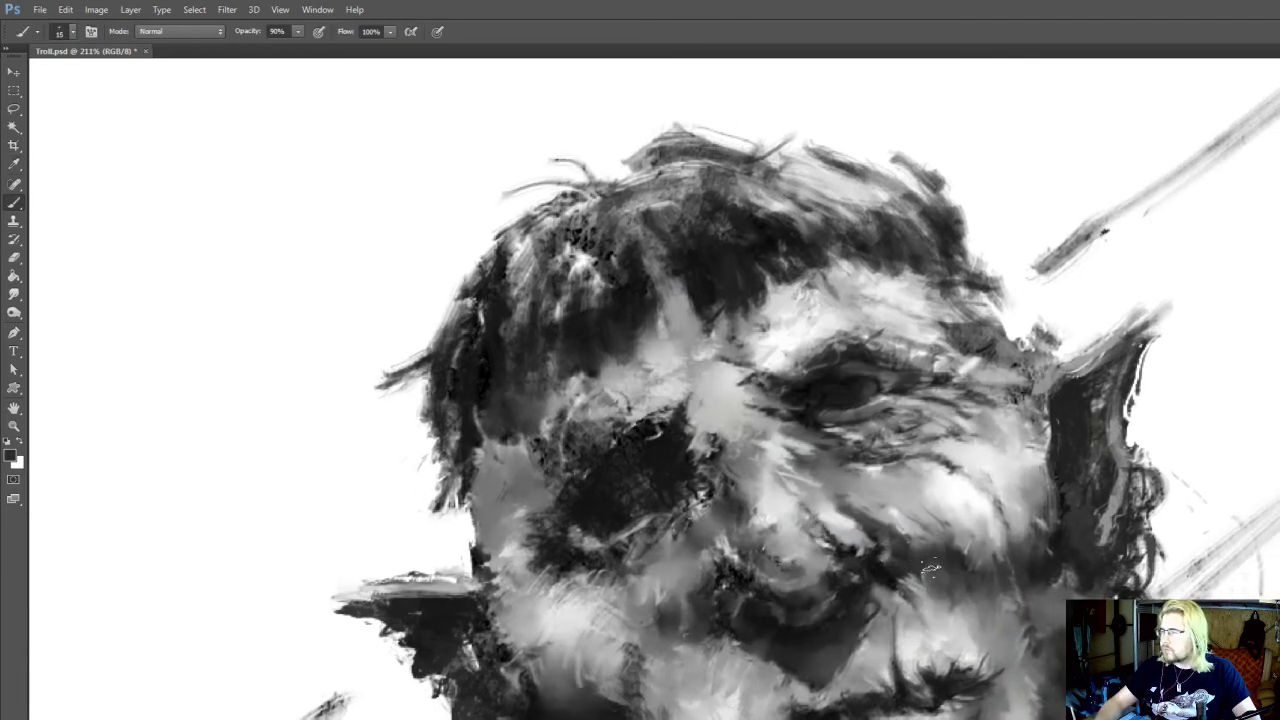
pyautogui.moveTo(949, 578)
pyautogui.mouseDown()
pyautogui.moveTo(955, 615)
pyautogui.moveTo(943, 528)
pyautogui.moveTo(919, 592)
pyautogui.mouseUp()
pyautogui.keyDown('alt'); pyautogui.click(949, 550); pyautogui.keyUp('alt')
pyautogui.keyDown('alt'); pyautogui.click(940, 548); pyautogui.keyUp('alt')
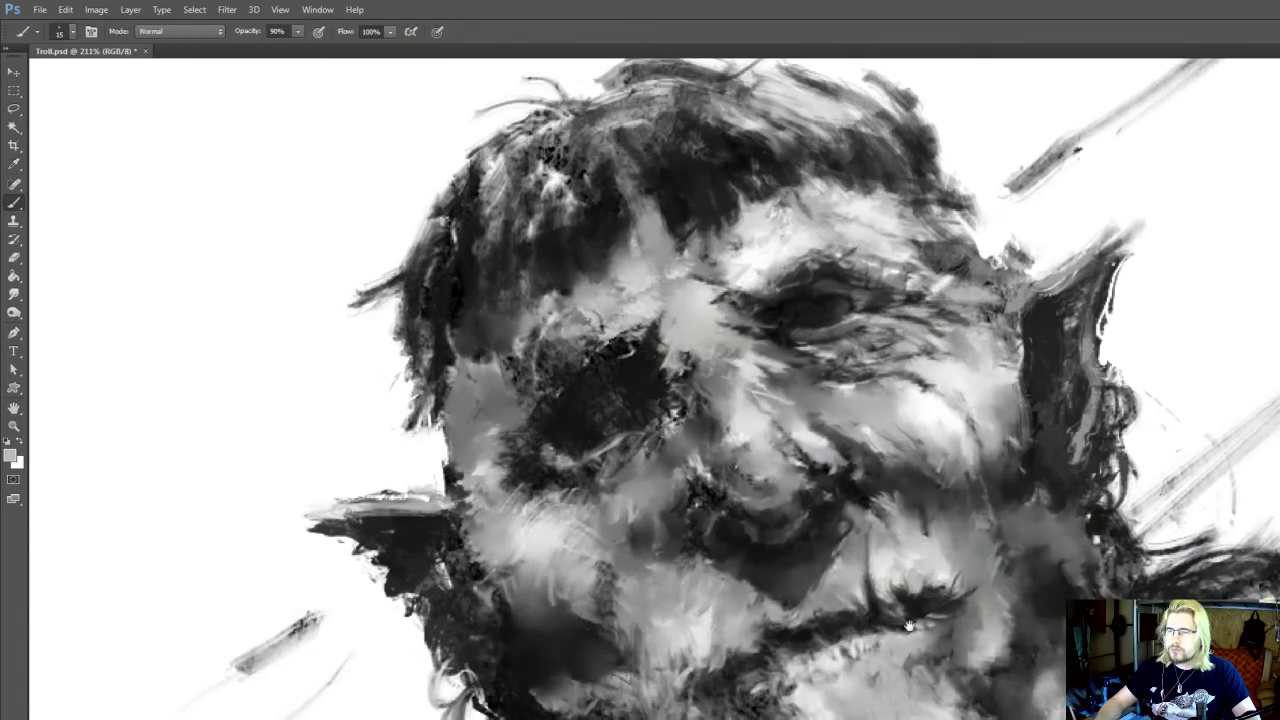
# Sample a near-black tone from the mouth corner for the Brush tool and smudge the skin just below it
pyautogui.moveTo(888, 638); pyautogui.dragTo(885, 612)
pyautogui.keyDown('alt'); pyautogui.click(856, 621); pyautogui.keyUp('alt')
pyautogui.keyDown('alt'); pyautogui.click(937, 580); pyautogui.keyUp('alt')
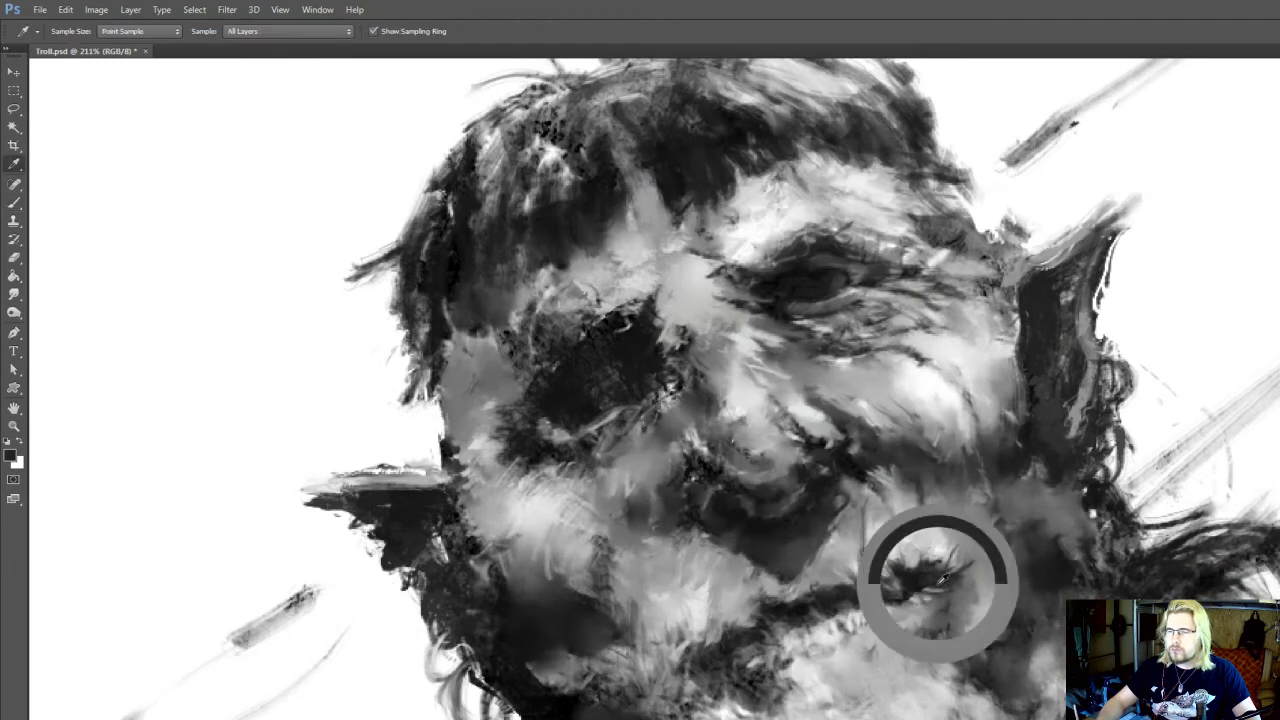
pyautogui.press('r')
pyautogui.moveTo(947, 630); pyautogui.dragTo(950, 616)
pyautogui.moveTo(964, 612); pyautogui.dragTo(927, 648)
# Brush dark tones onto the shaded jaw between the mouth corner and the upright ear, and blend them
pyautogui.press('b')
pyautogui.keyDown('alt'); pyautogui.click(1006, 534); pyautogui.keyUp('alt')
pyautogui.moveTo(997, 552)
pyautogui.mouseDown()
pyautogui.moveTo(997, 579)
pyautogui.moveTo(1022, 609)
pyautogui.moveTo(990, 505)
pyautogui.mouseUp()
pyautogui.press('r')
pyautogui.press('o')
pyautogui.press('b')
# Sample light grey from the beard and brush short whiskers along the jaw edge below the upright ear at size 10
pyautogui.keyDown('alt'); pyautogui.click(982, 697); pyautogui.keyUp('alt')
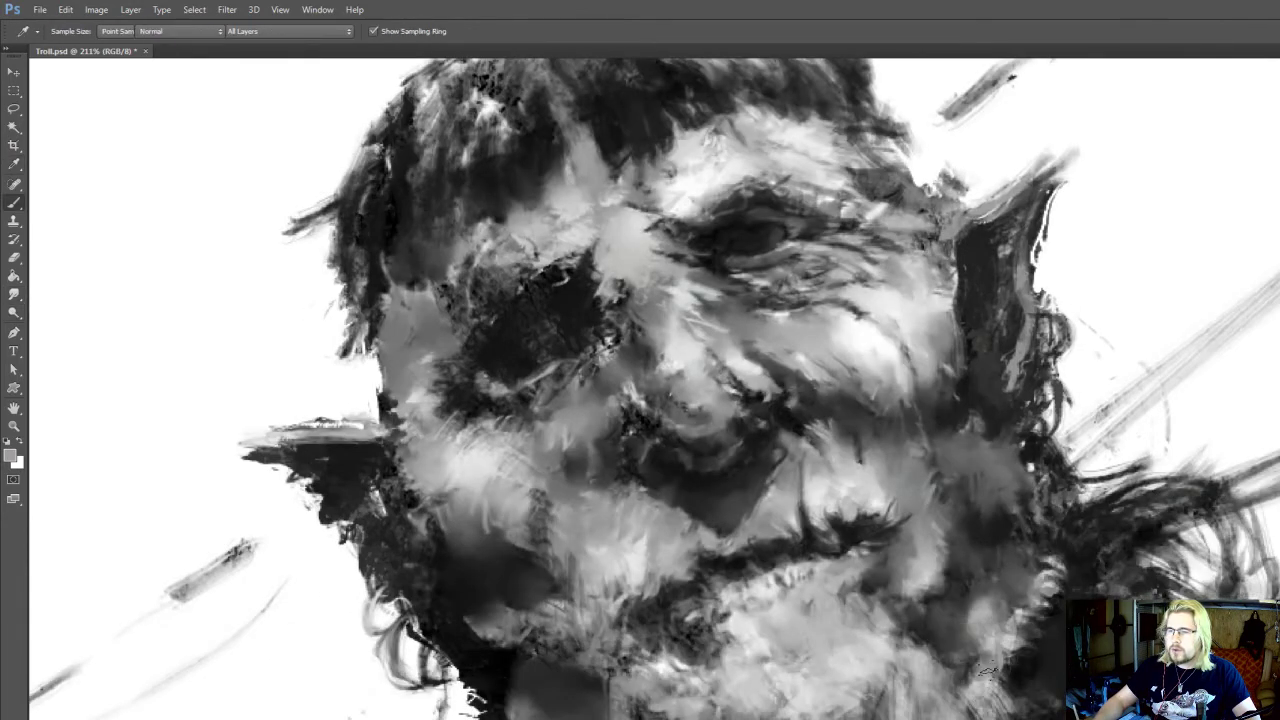
pyautogui.moveTo(1022, 597); pyautogui.dragTo(1052, 631)
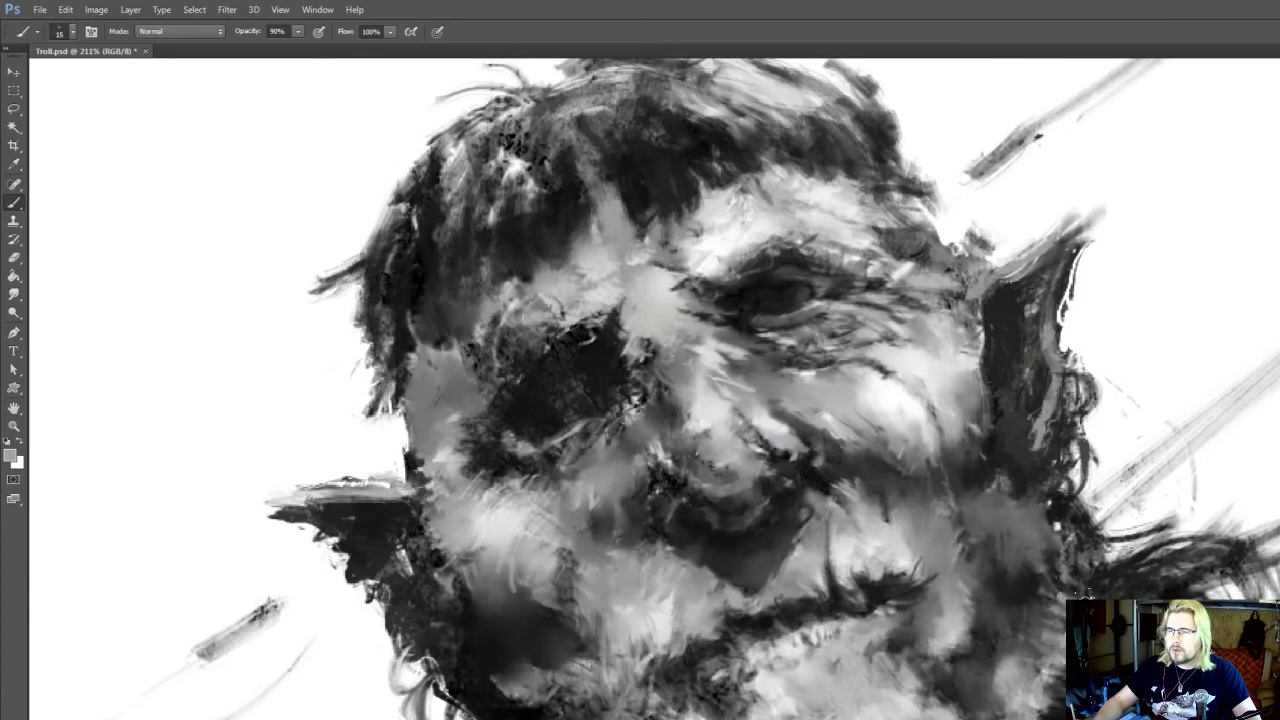
pyautogui.moveTo(1016, 577); pyautogui.dragTo(930, 572)
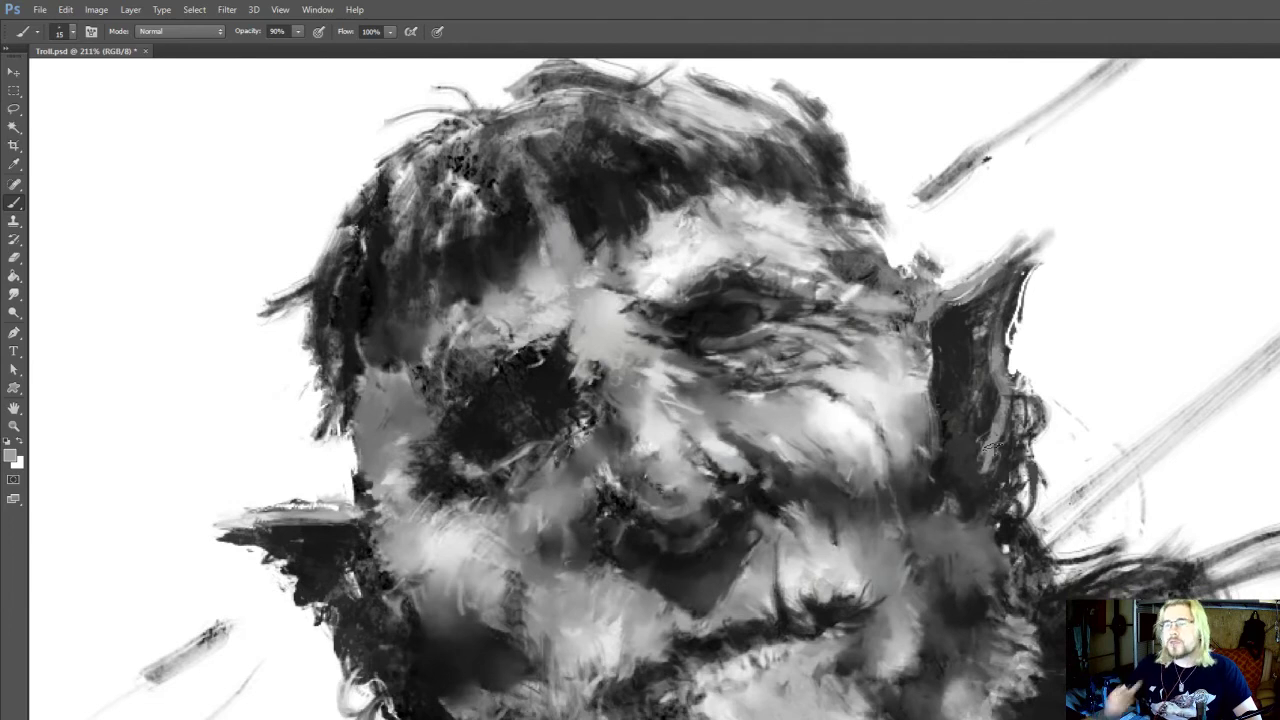
pyautogui.moveTo(886, 511); pyautogui.dragTo(901, 406)
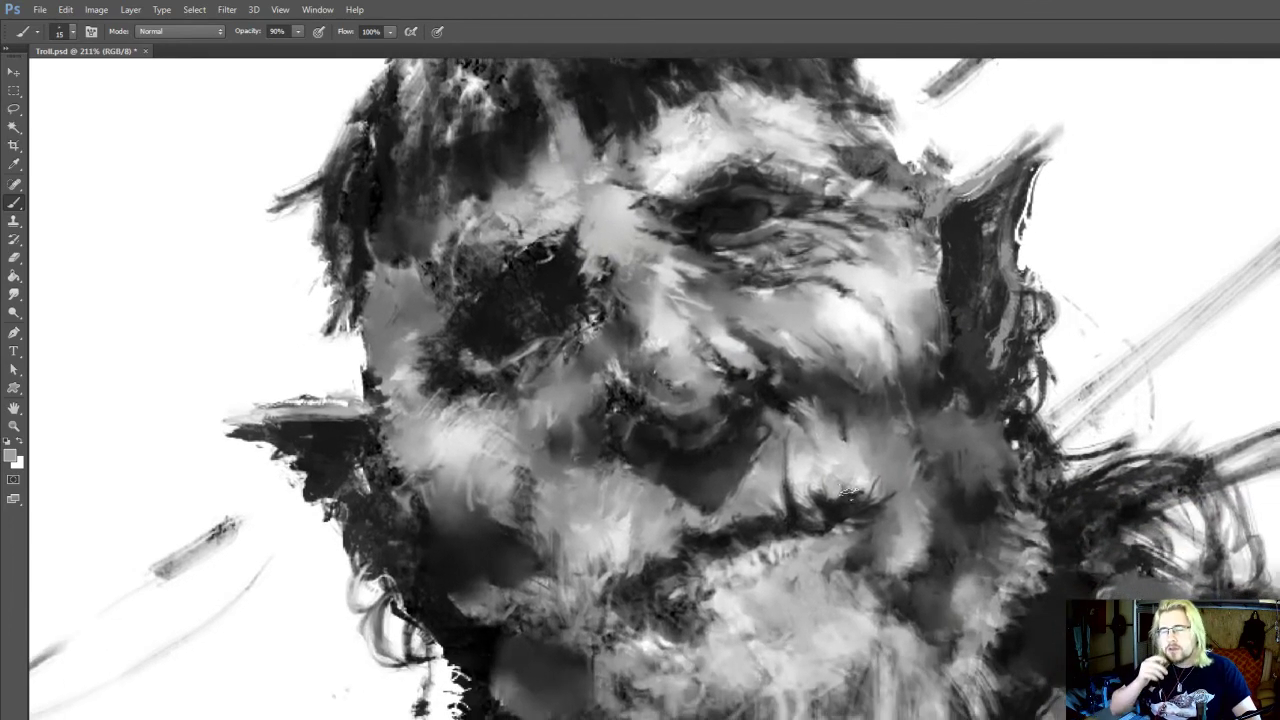
pyautogui.moveTo(841, 490); pyautogui.dragTo(837, 518)
pyautogui.keyDown('alt'); pyautogui.click(850, 648); pyautogui.keyUp('alt')
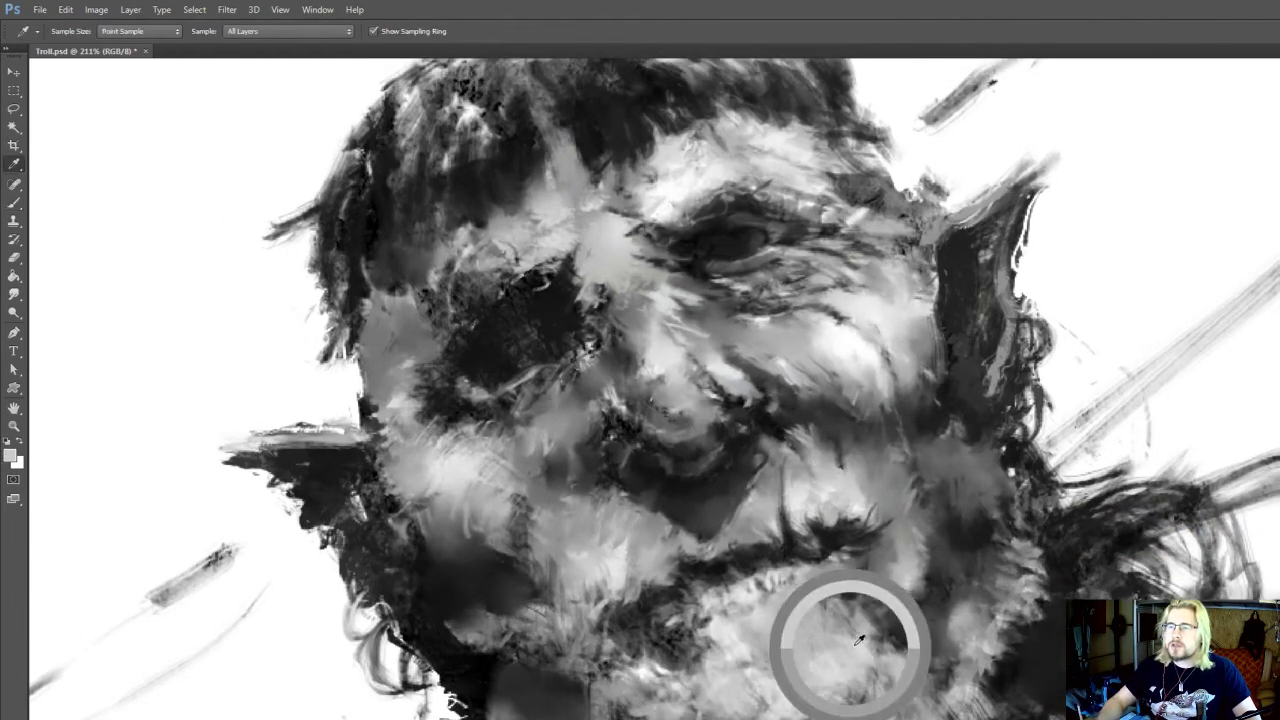
pyautogui.press('[')
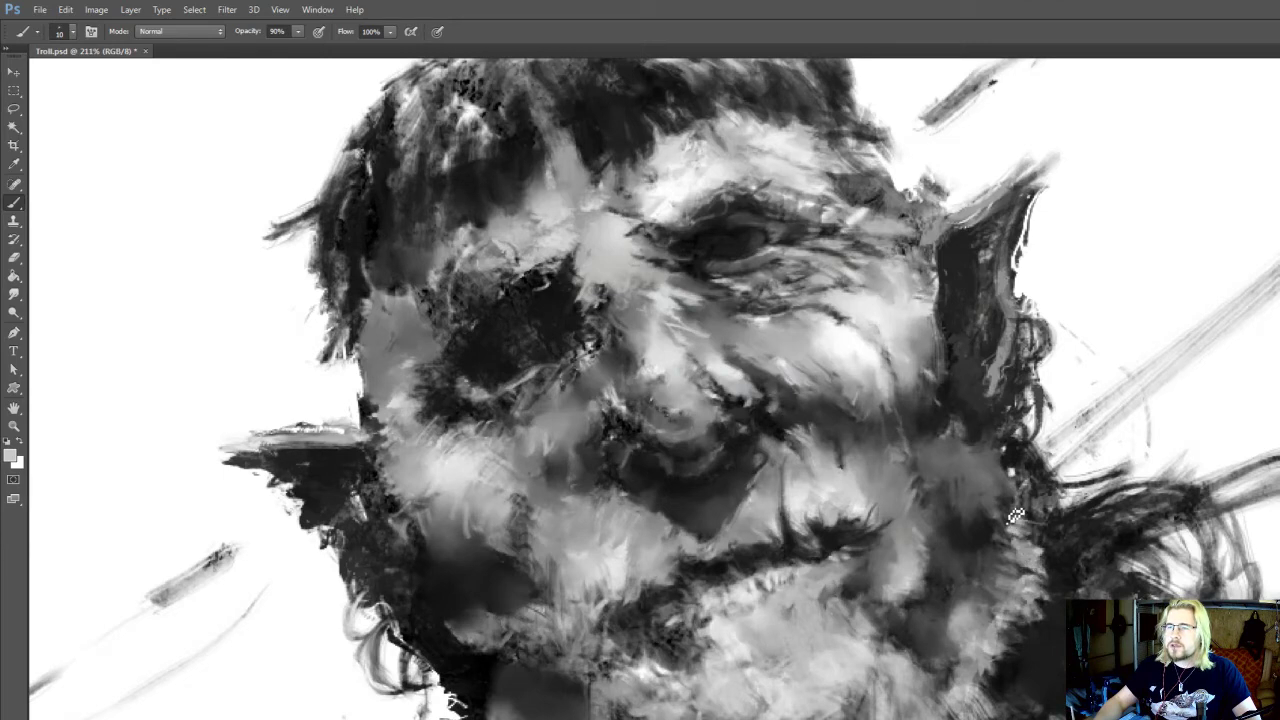
pyautogui.moveTo(743, 591); pyautogui.dragTo(779, 529)
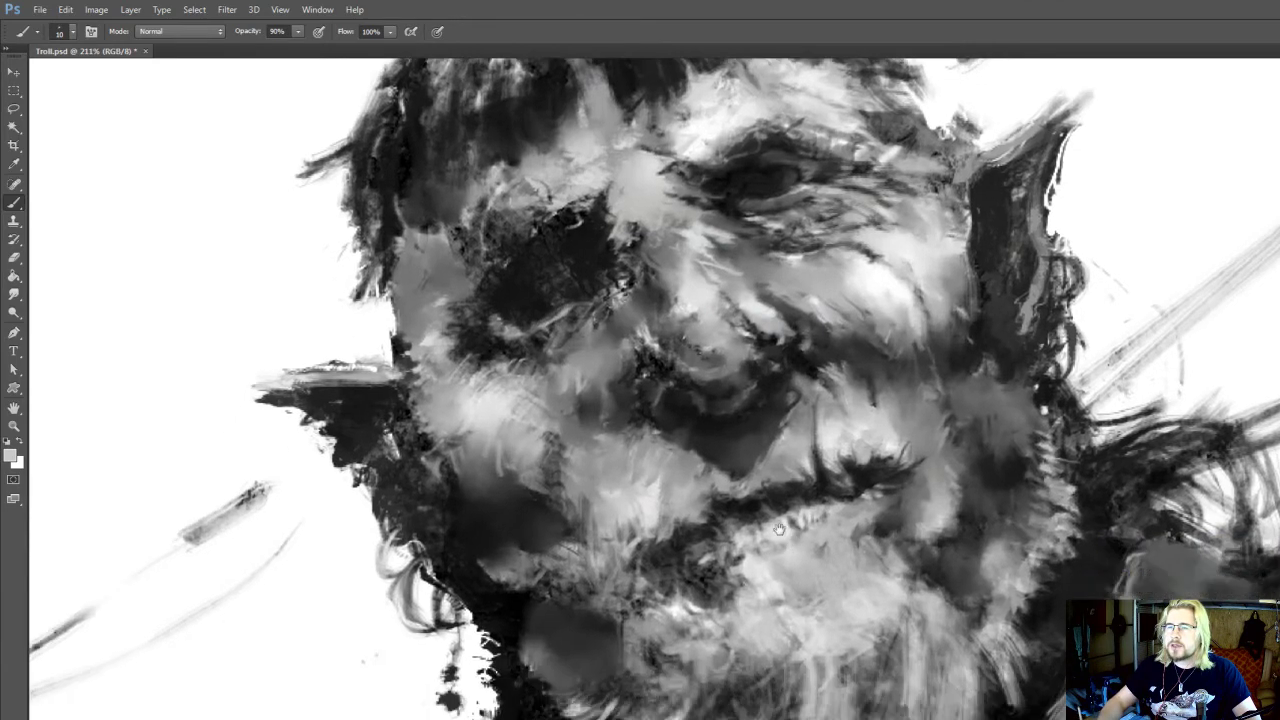
pyautogui.moveTo(821, 610); pyautogui.dragTo(837, 572)
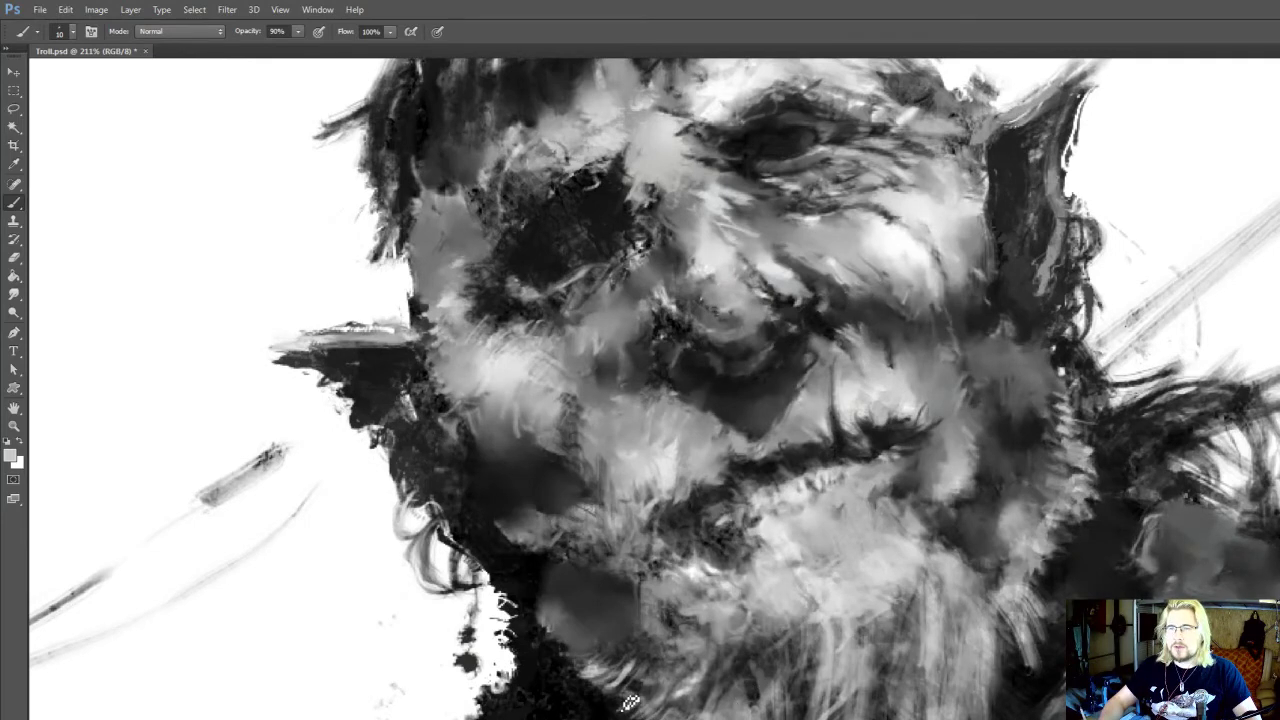
# Brush light whisker strokes along the opposite jaw edge, below the horizontal ear, at size 10
pyautogui.moveTo(713, 562); pyautogui.dragTo(711, 592)
pyautogui.scroll(-6, 711, 592)
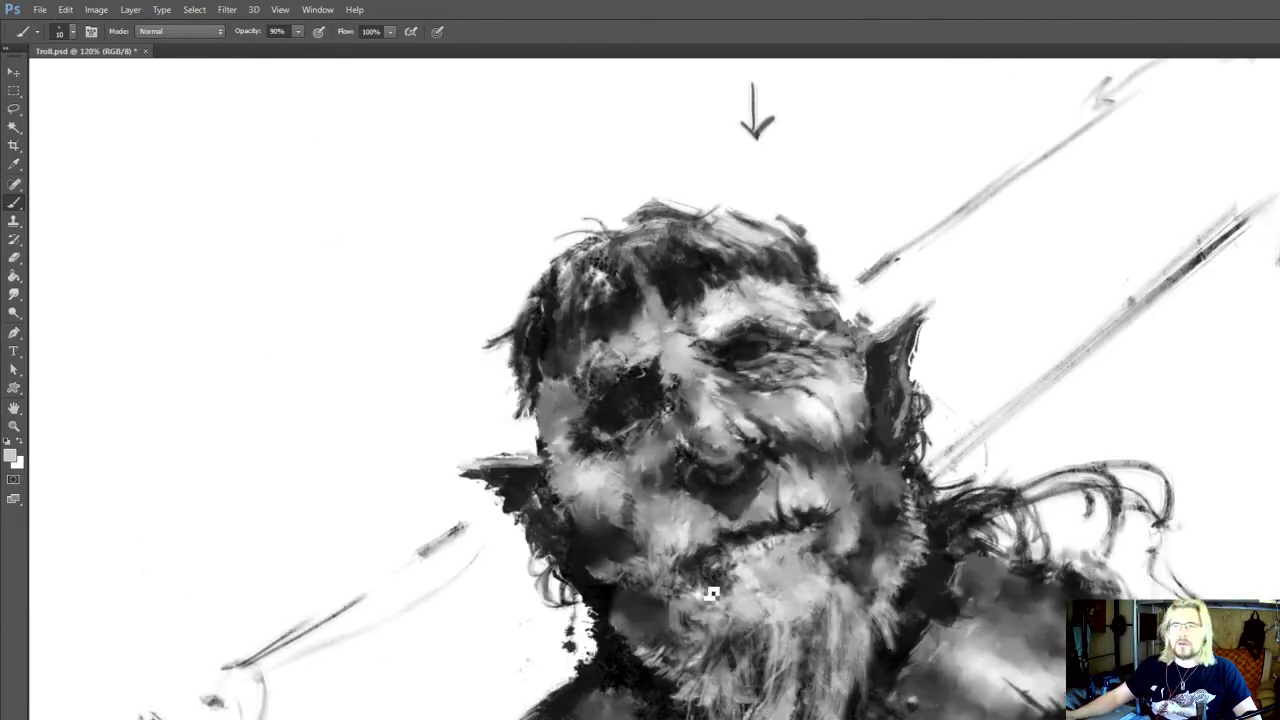
pyautogui.scroll(6, 686, 628)
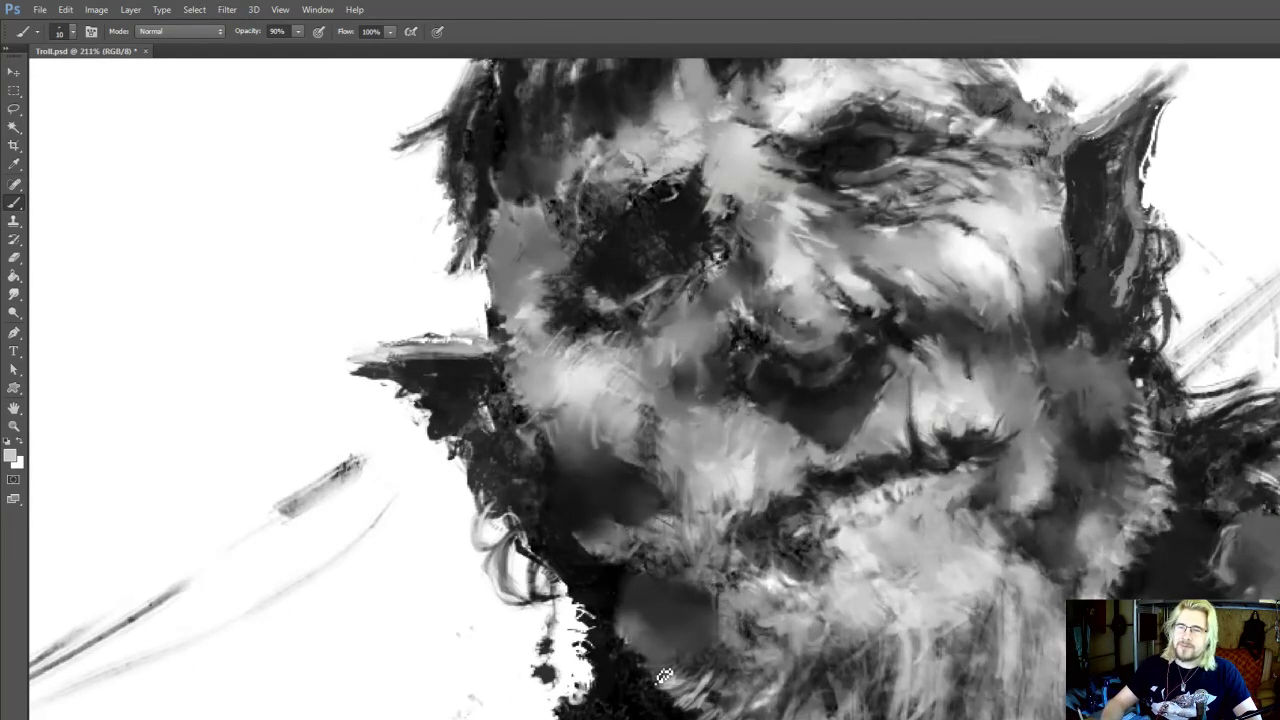
pyautogui.moveTo(664, 677); pyautogui.dragTo(624, 642)
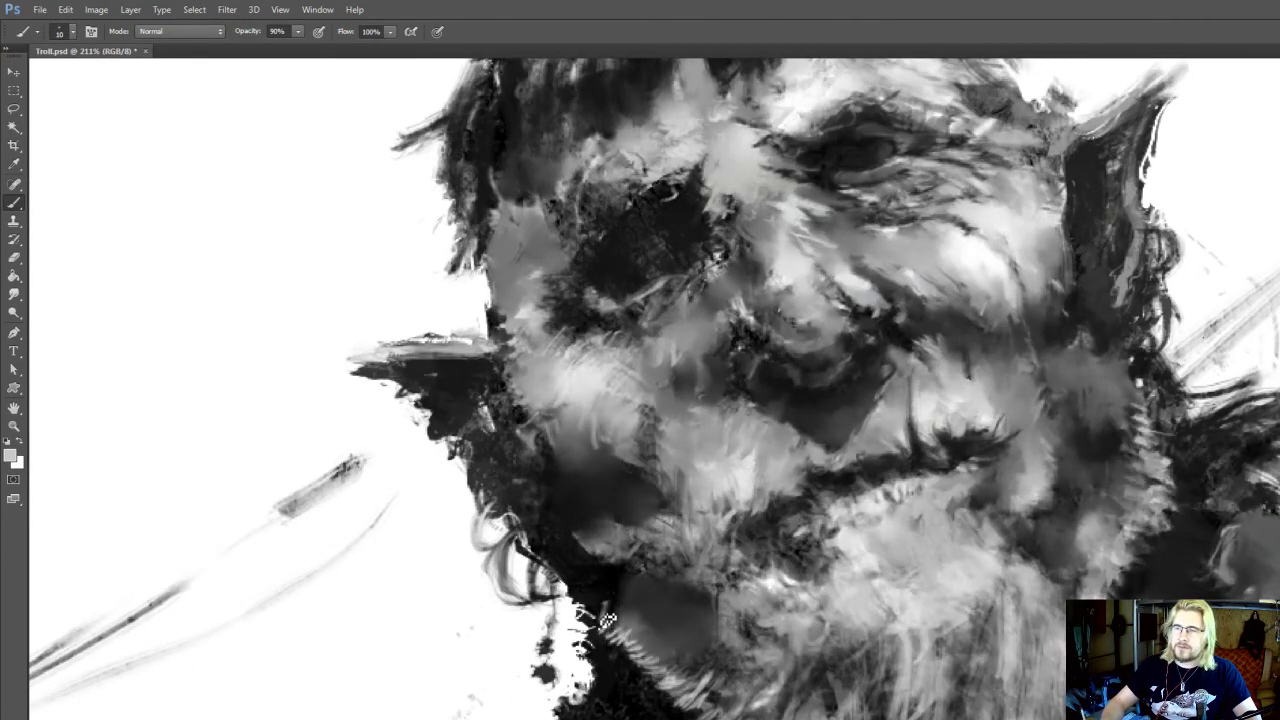
pyautogui.scroll(2, 621, 640)
# Smudge the whiskers beside the chin and set the Dodge tool to size 80 for highlights at 10% exposure
pyautogui.press('o')
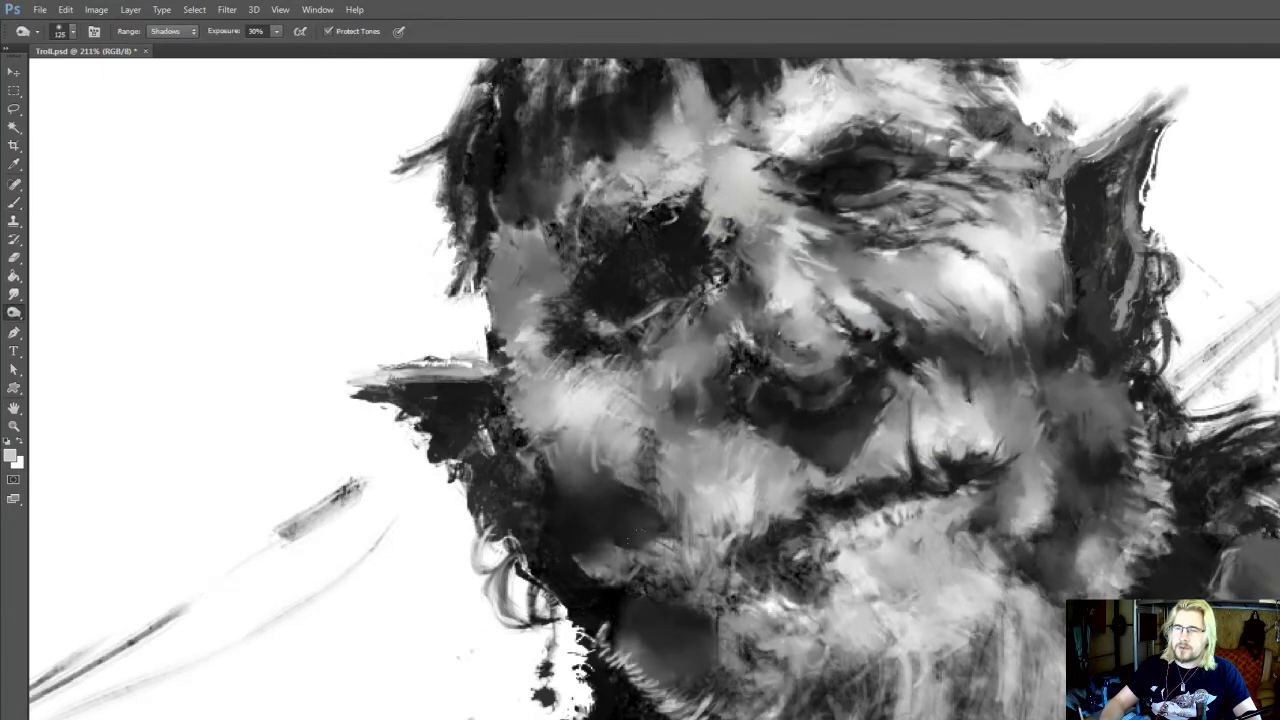
pyautogui.press('r')
pyautogui.moveTo(671, 580)
pyautogui.mouseDown()
pyautogui.moveTo(630, 565)
pyautogui.moveTo(735, 522)
pyautogui.moveTo(725, 490)
pyautogui.moveTo(725, 566)
pyautogui.moveTo(766, 586)
pyautogui.moveTo(734, 622)
pyautogui.mouseUp()
pyautogui.press(']')
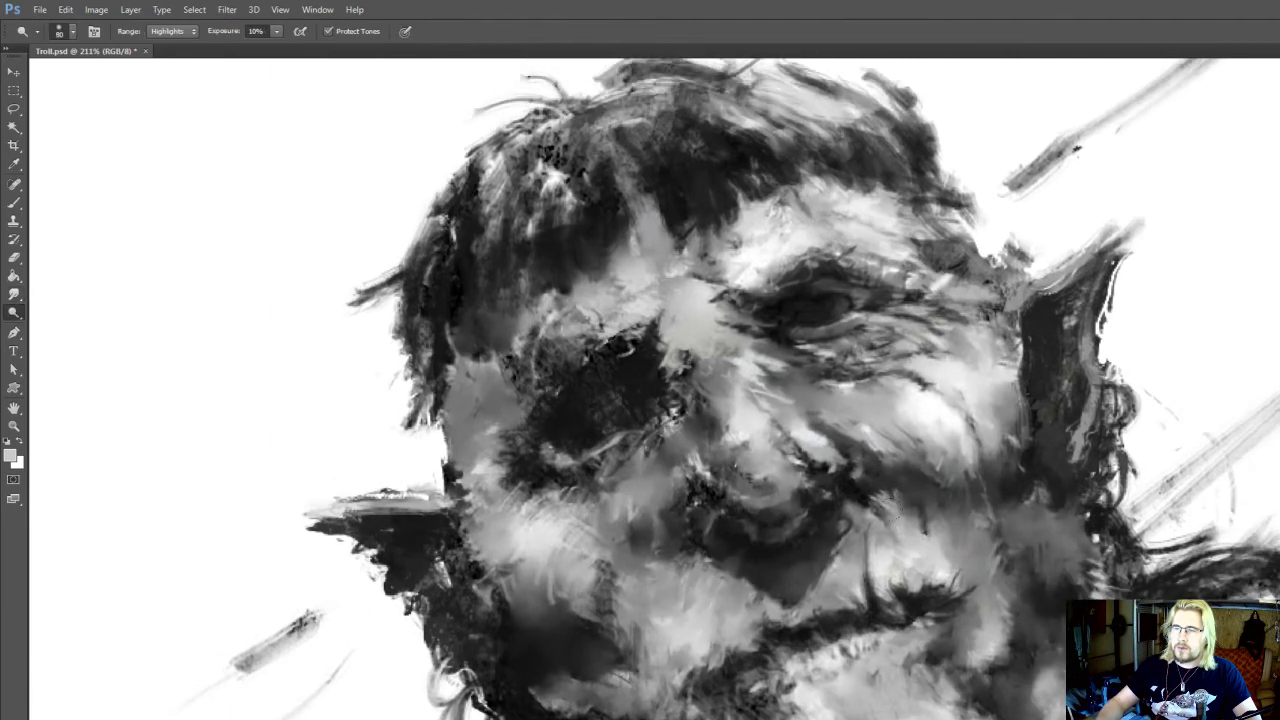
# Brush white highlights onto the wrinkles under the open eye and smudge them at size 7
pyautogui.moveTo(897, 410); pyautogui.dragTo(885, 510)
pyautogui.press('b')
pyautogui.press('r')
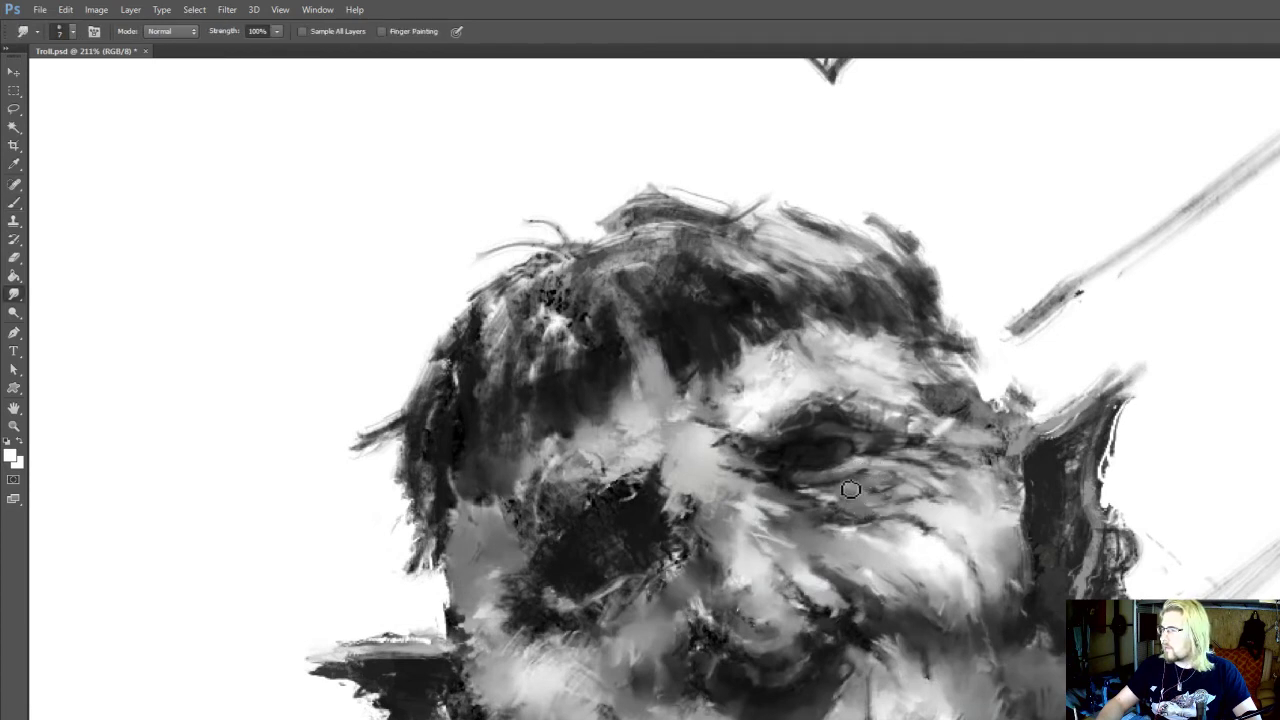
# Sample a dark grey from below the open eye and darken the eye and its upper lid at size 15
pyautogui.press('b')
pyautogui.keyDown('alt'); pyautogui.click(832, 484); pyautogui.keyUp('alt')
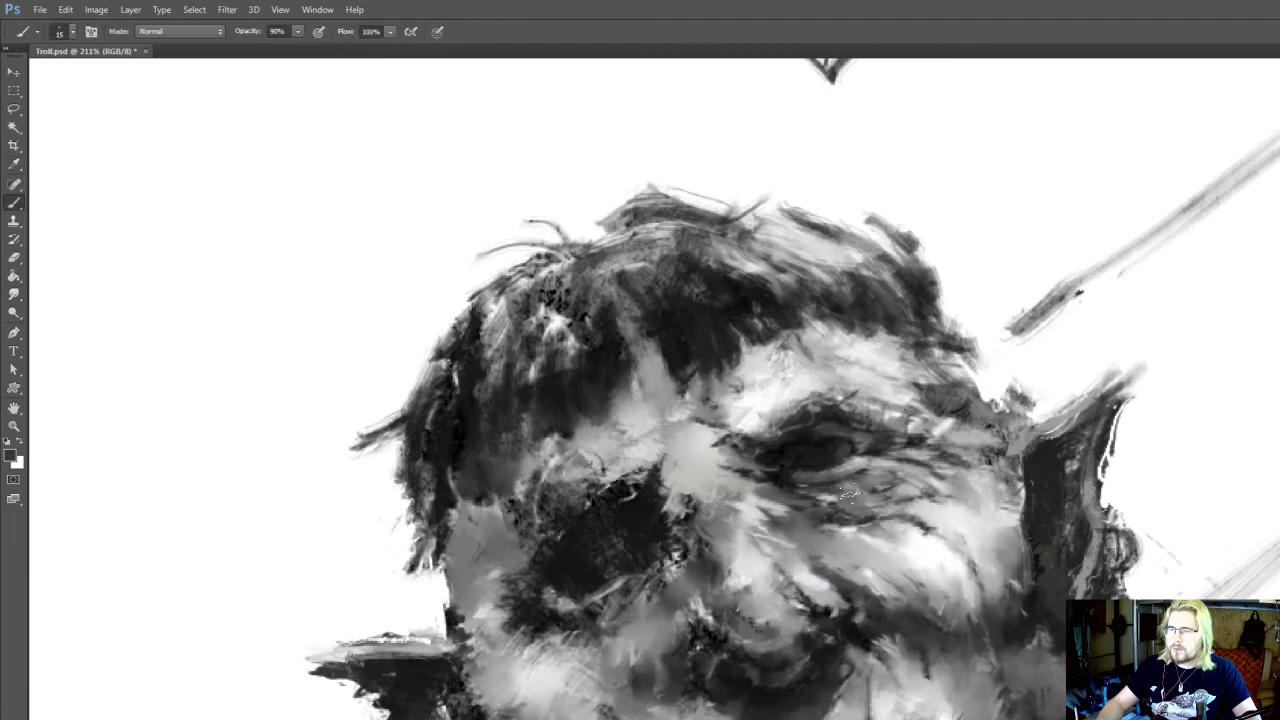
pyautogui.scroll(-1, 848, 500)
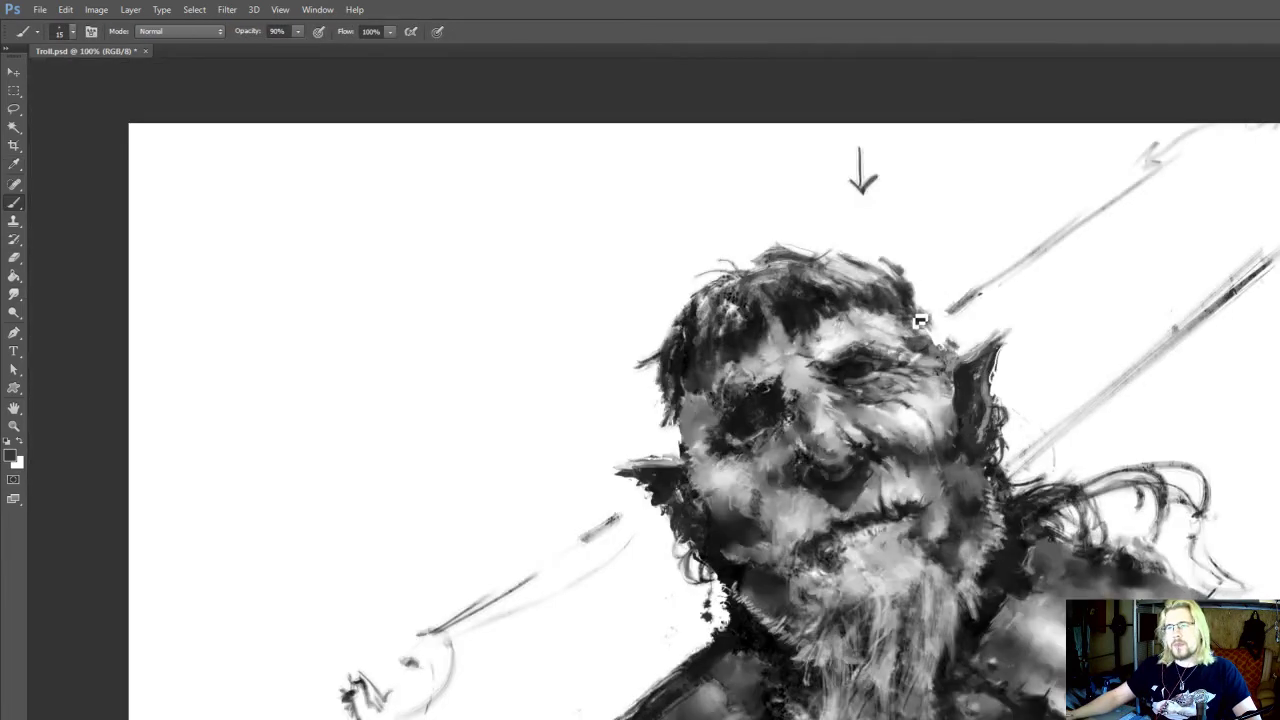
pyautogui.scroll(-4, 914, 325)
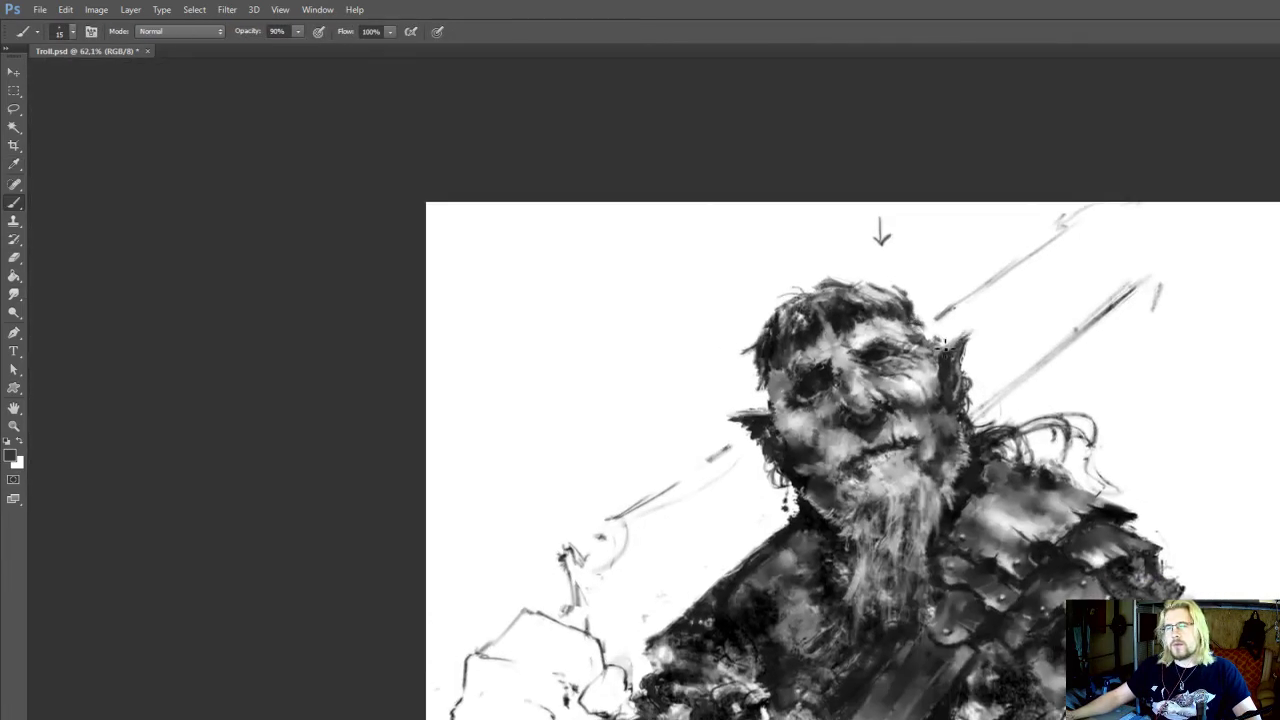
pyautogui.scroll(6, 900, 360)
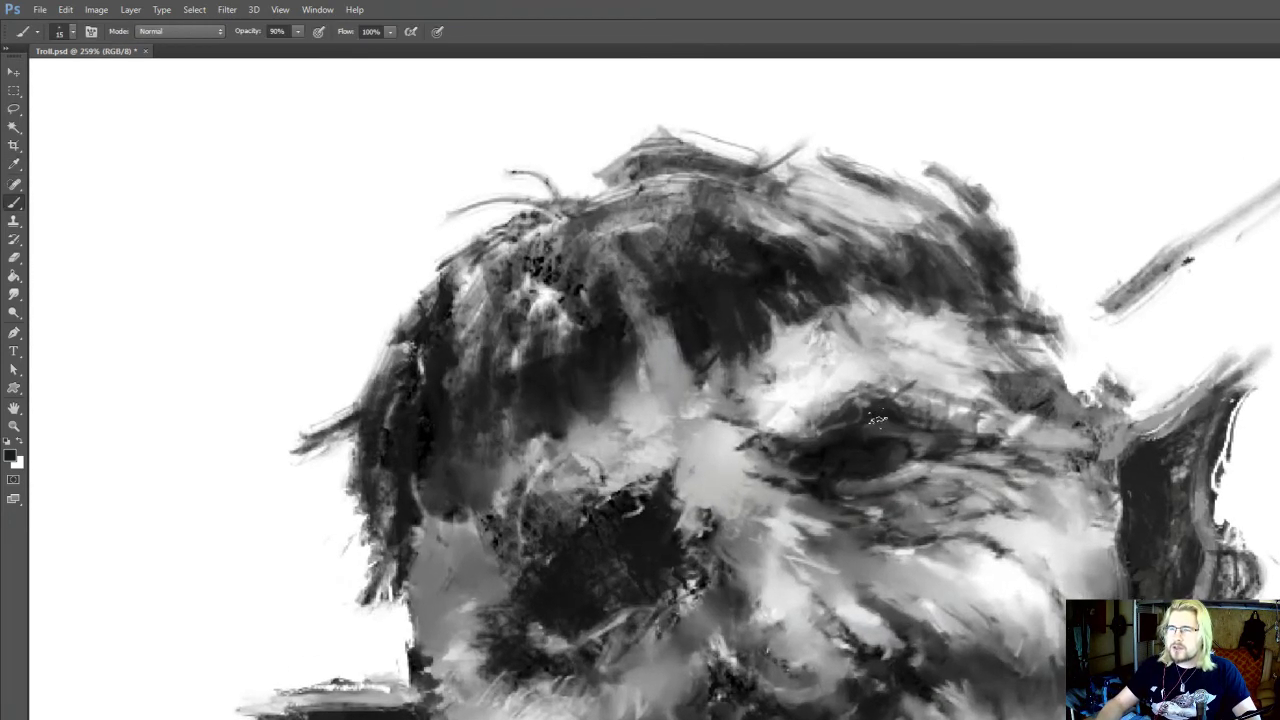
pyautogui.moveTo(879, 450); pyautogui.dragTo(883, 426)
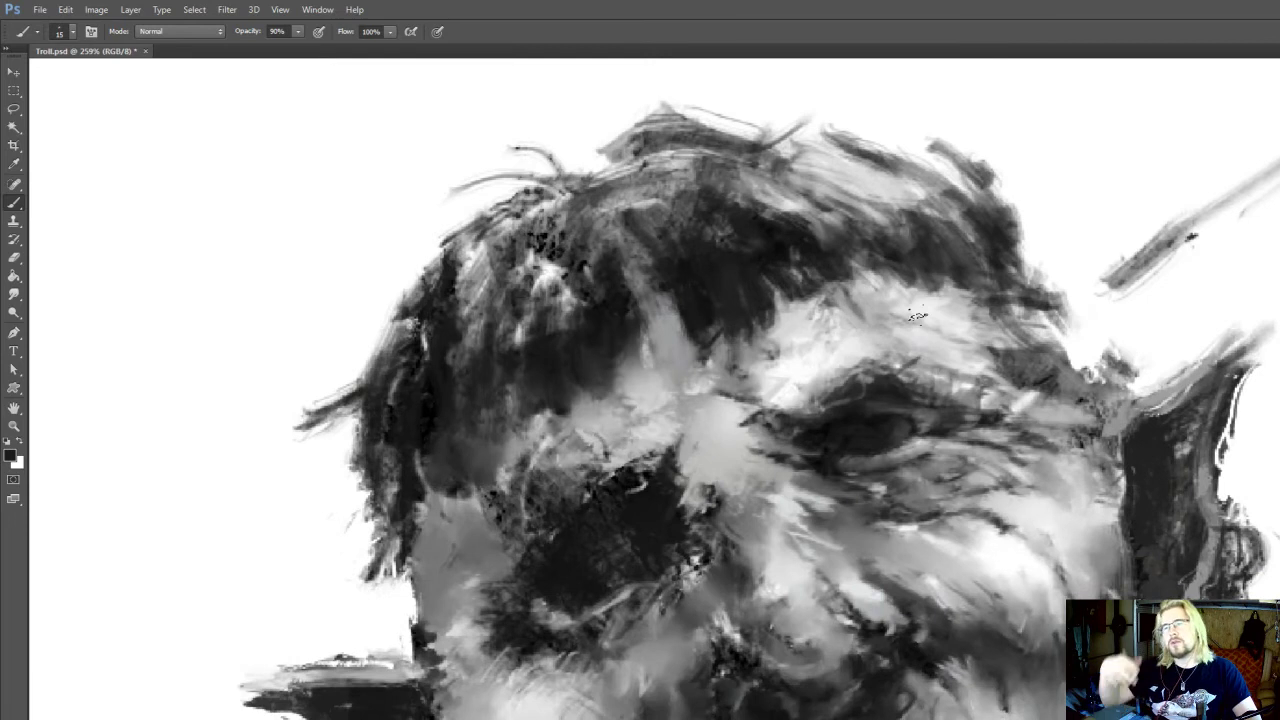
pyautogui.moveTo(912, 318); pyautogui.dragTo(917, 325)
# Smudge the rim under the open eye at size 7 and rework the iris with sampled dark greys at brush size 9
pyautogui.press('[')
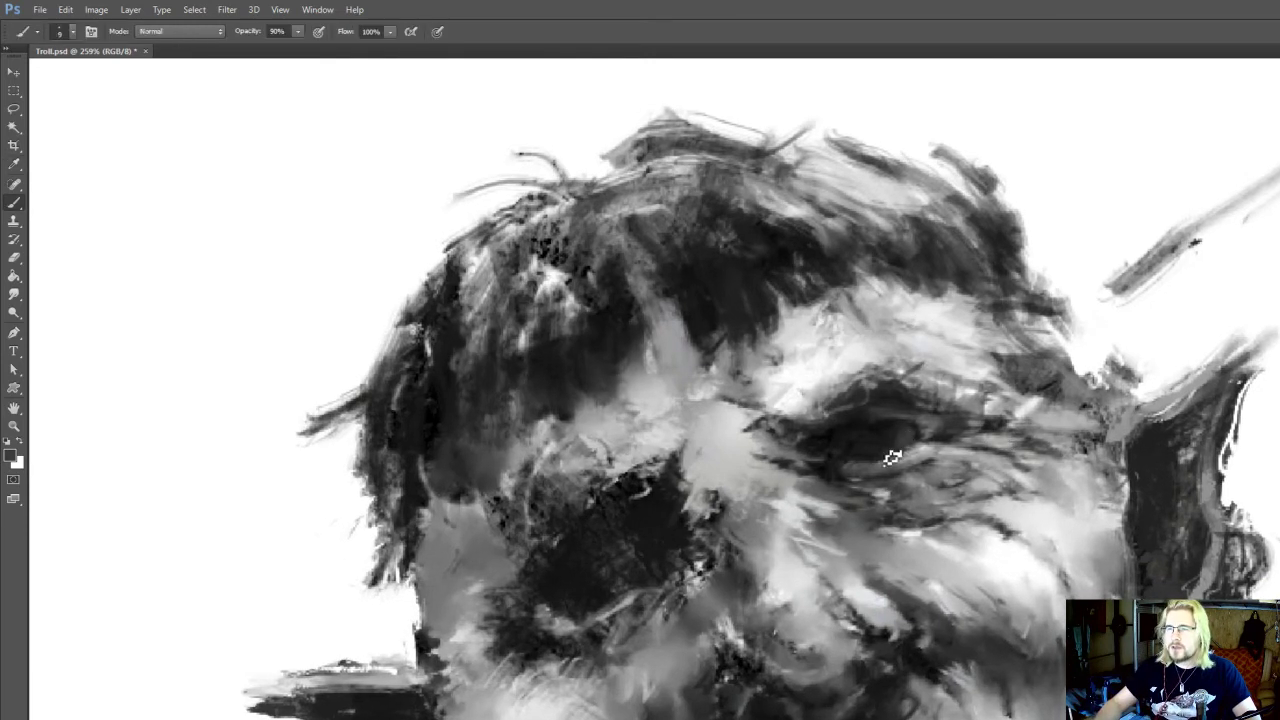
pyautogui.press('r')
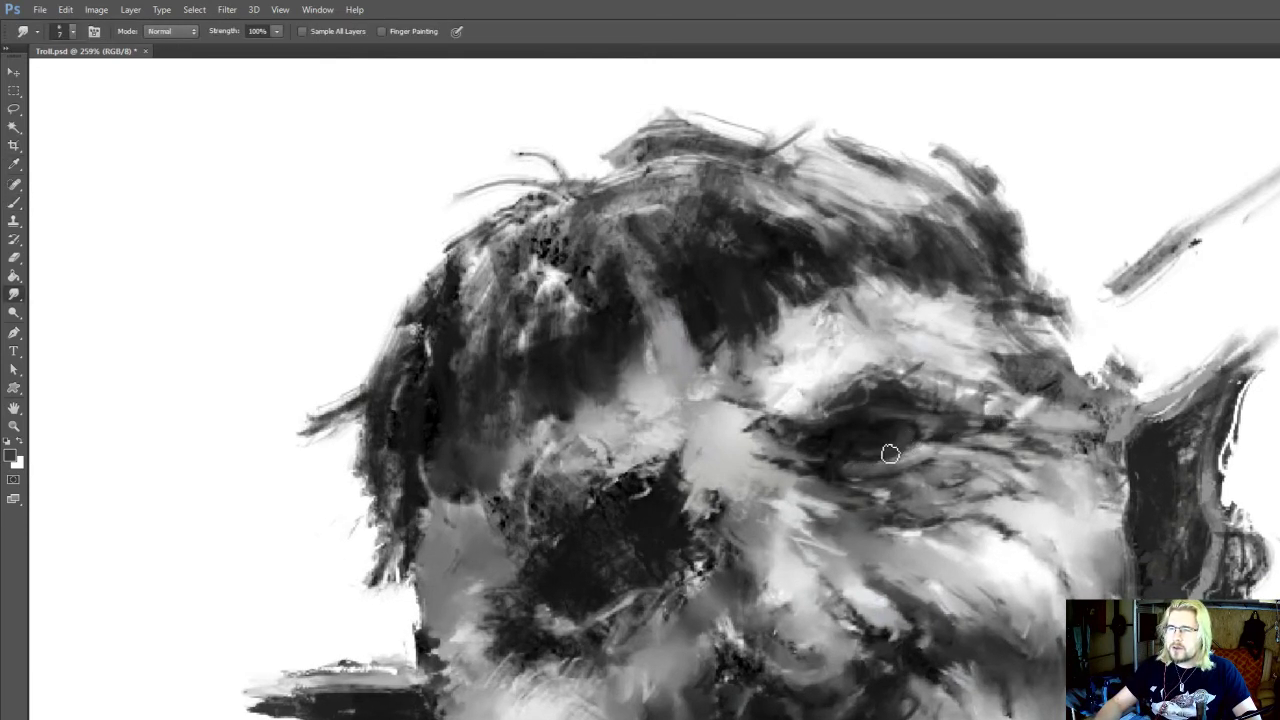
pyautogui.moveTo(935, 475)
pyautogui.mouseDown()
pyautogui.moveTo(958, 439)
pyautogui.moveTo(952, 481)
pyautogui.mouseUp()
pyautogui.press('i')
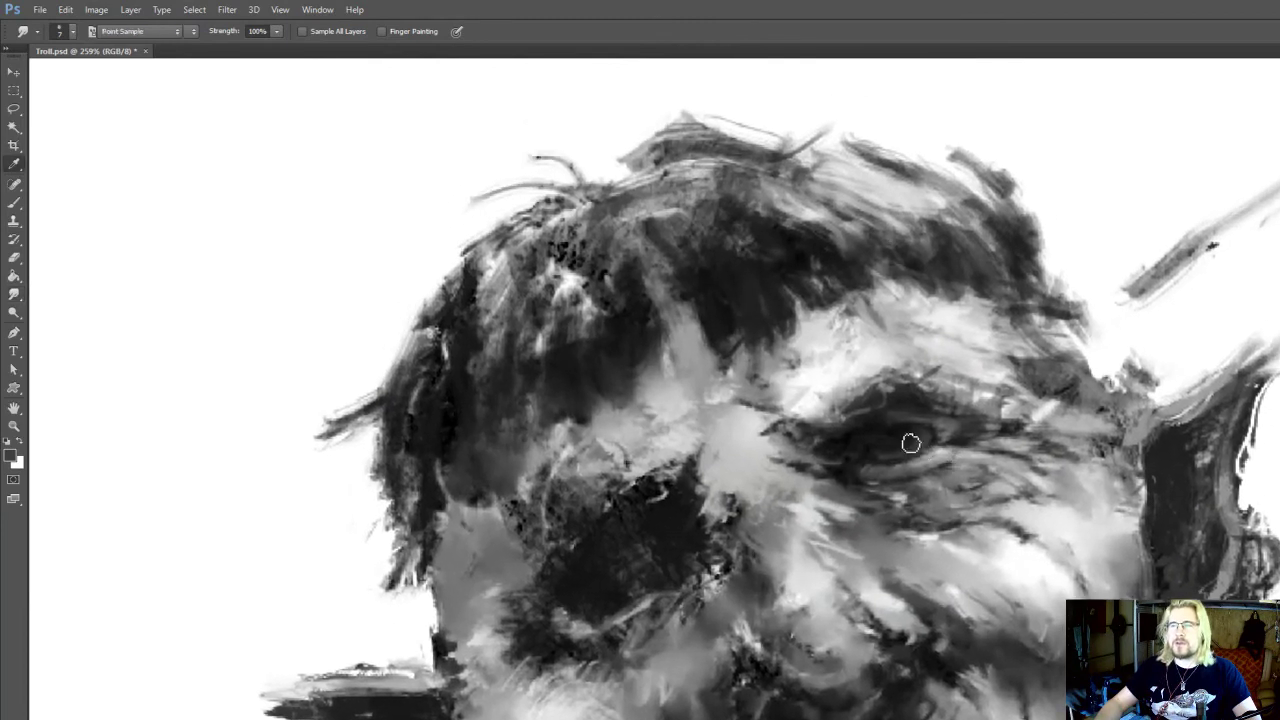
pyautogui.click(911, 443)
pyautogui.press('b')
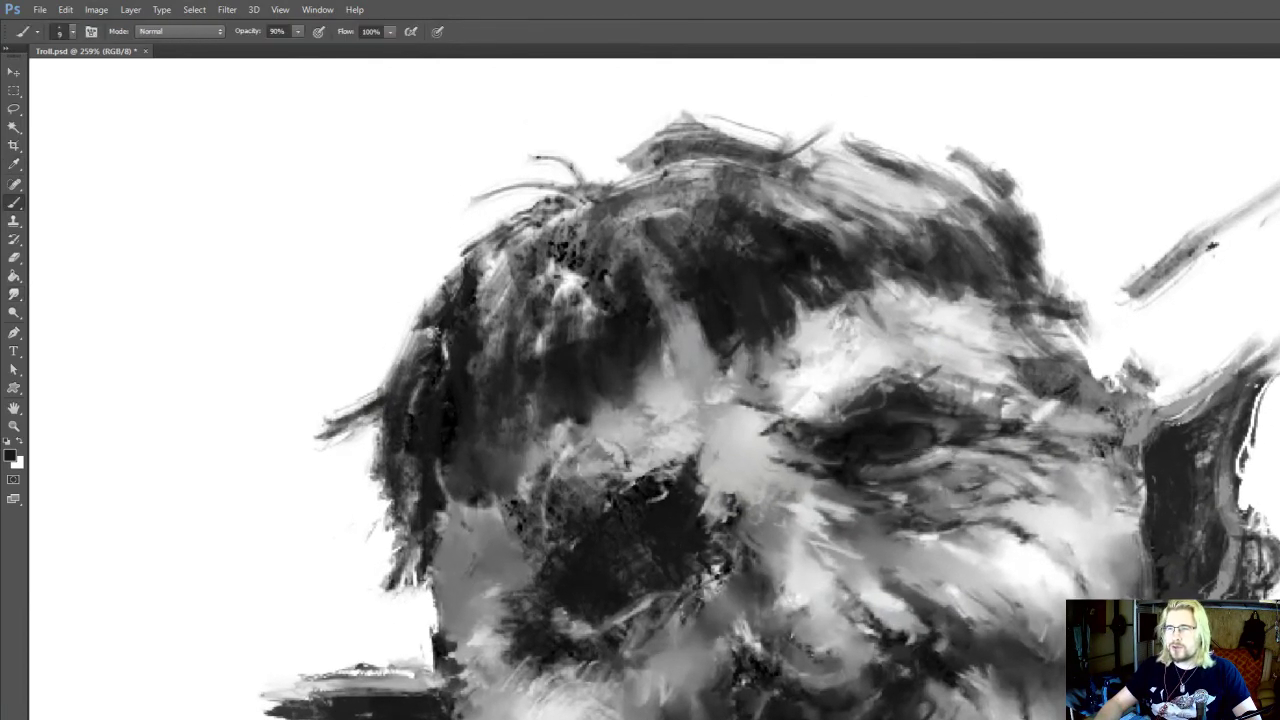
pyautogui.press('i')
pyautogui.click(922, 441)
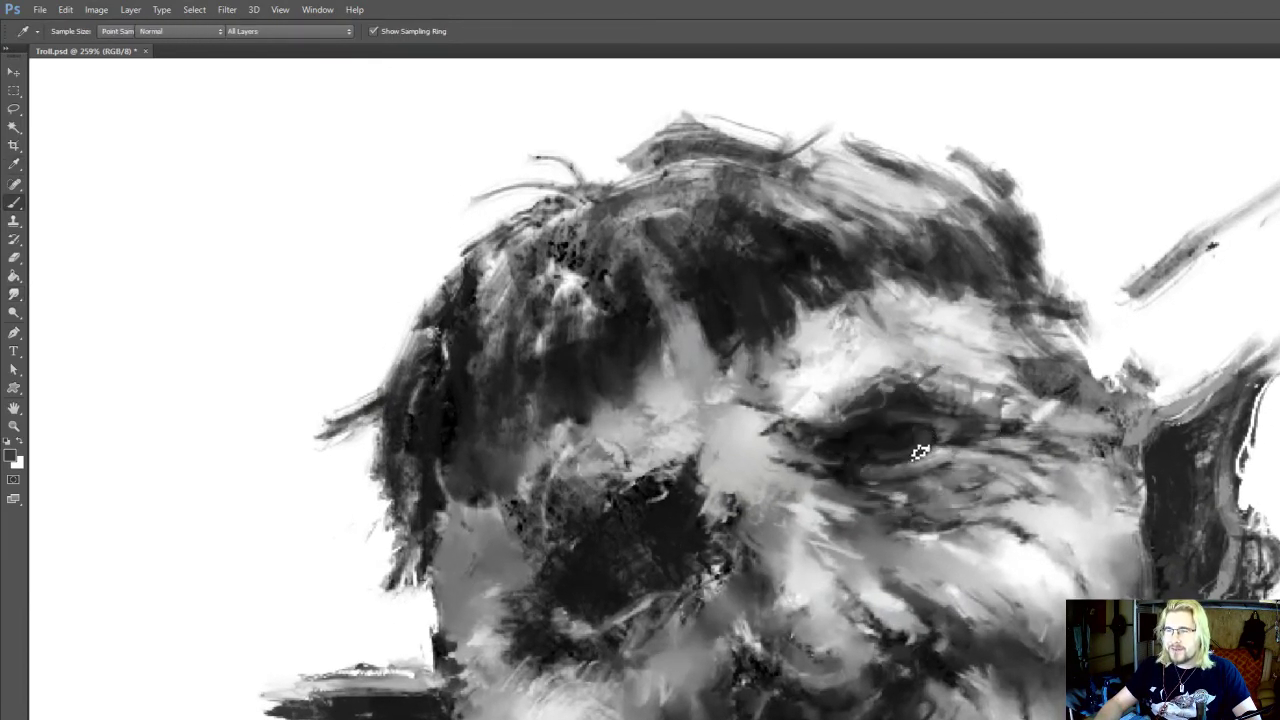
pyautogui.press('b')
# Paint a small light grey highlight into the open eye at brush size 7 and brighten it with the Dodge tool
pyautogui.scroll(-5, 920, 452)
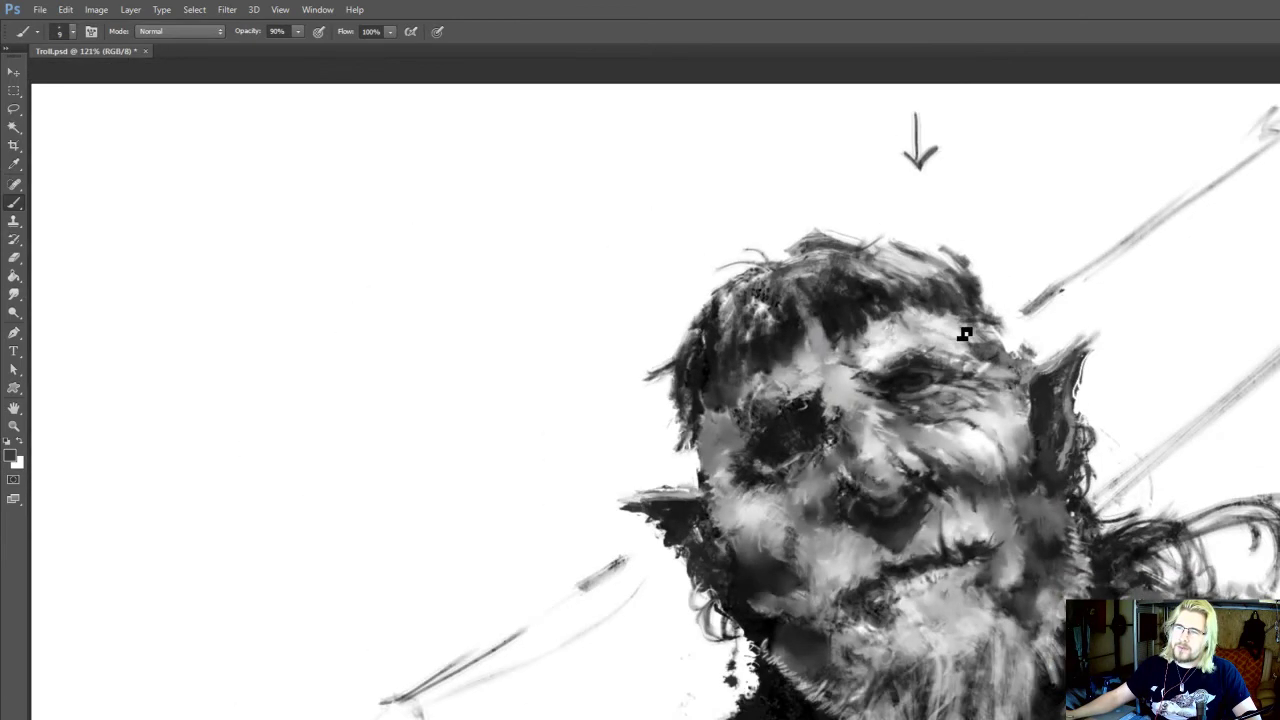
pyautogui.scroll(-1, 965, 333)
pyautogui.scroll(5, 903, 340)
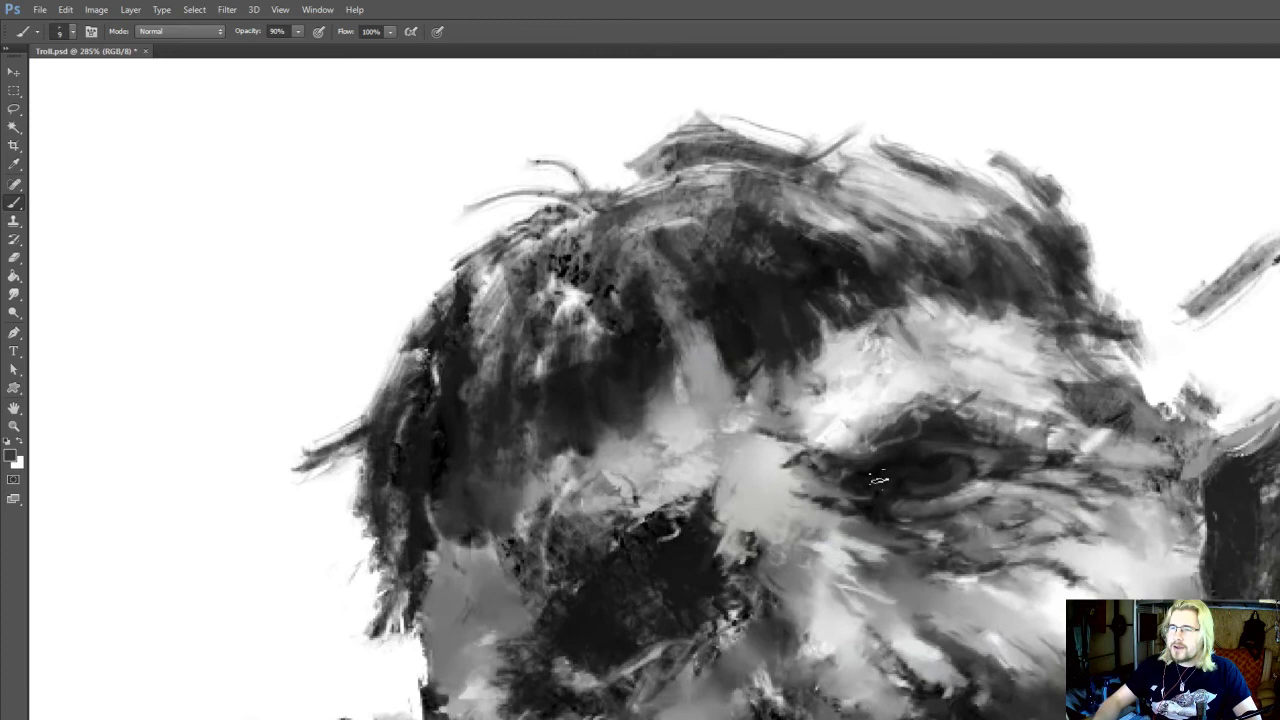
pyautogui.keyDown('alt'); pyautogui.click(958, 486); pyautogui.keyUp('alt')
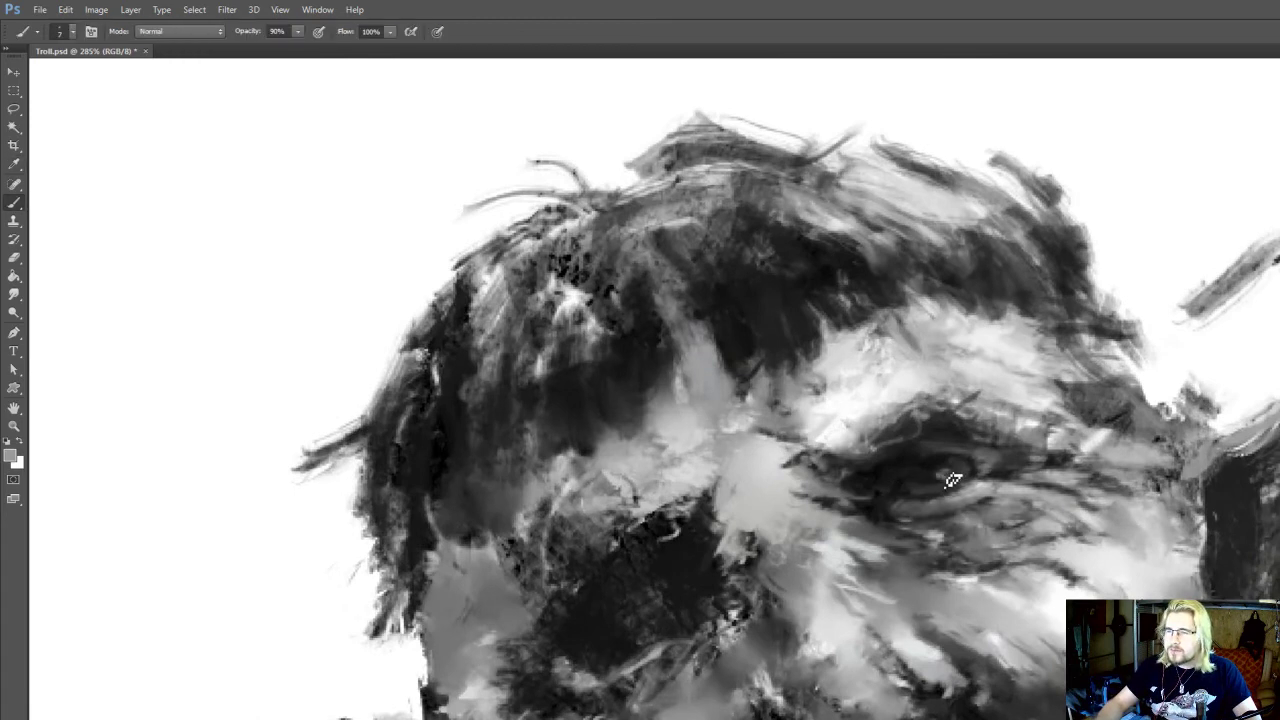
pyautogui.scroll(-5, 1030, 425)
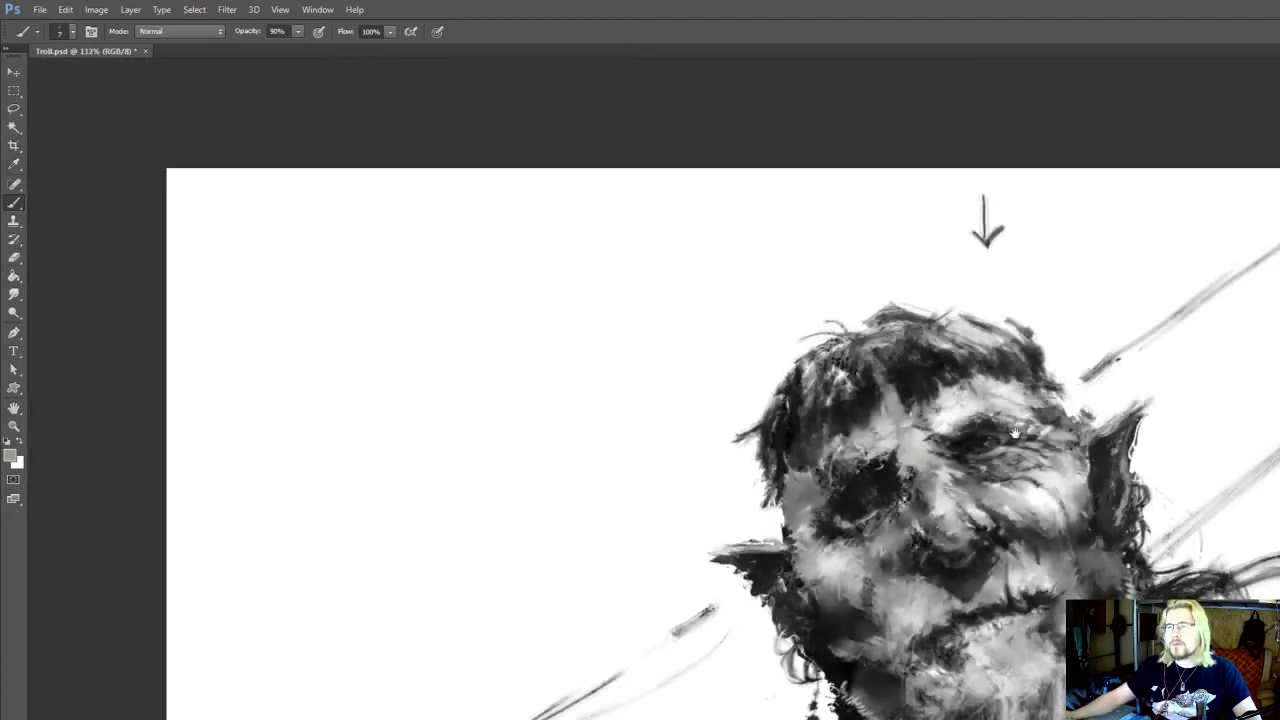
pyautogui.scroll(6, 1012, 432)
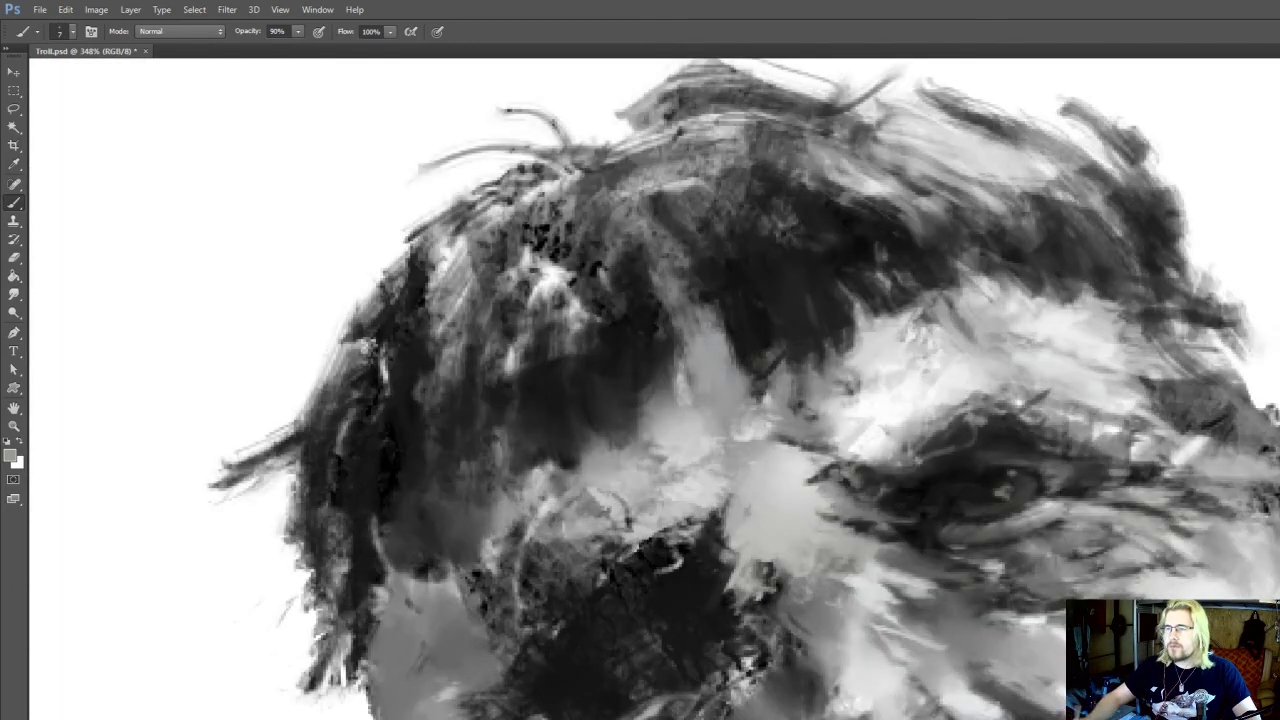
pyautogui.press('o')
pyautogui.moveTo(998, 492); pyautogui.dragTo(980, 480)
pyautogui.press('i')
pyautogui.press('b')
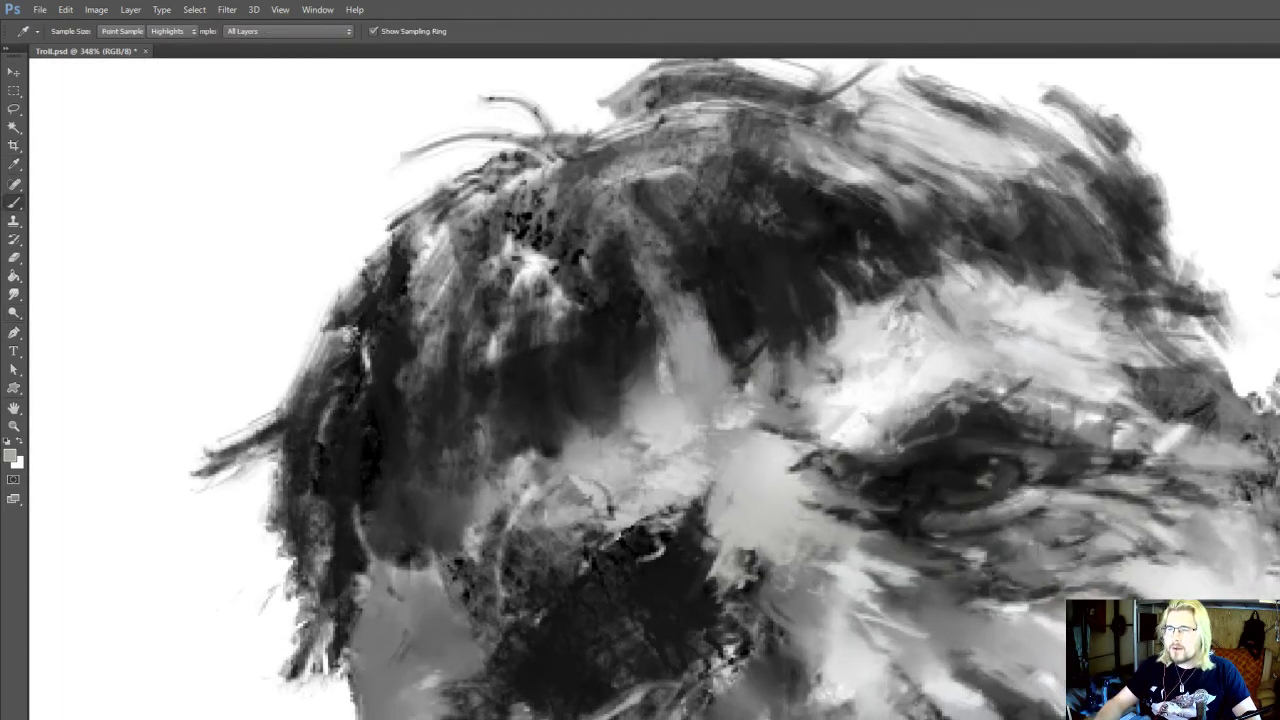
# Sample a dark grey and brush darker strokes along the open eye's inner corner and upper lid
pyautogui.press('r')
pyautogui.press('i')
pyautogui.click(867, 523)
pyautogui.press('b')
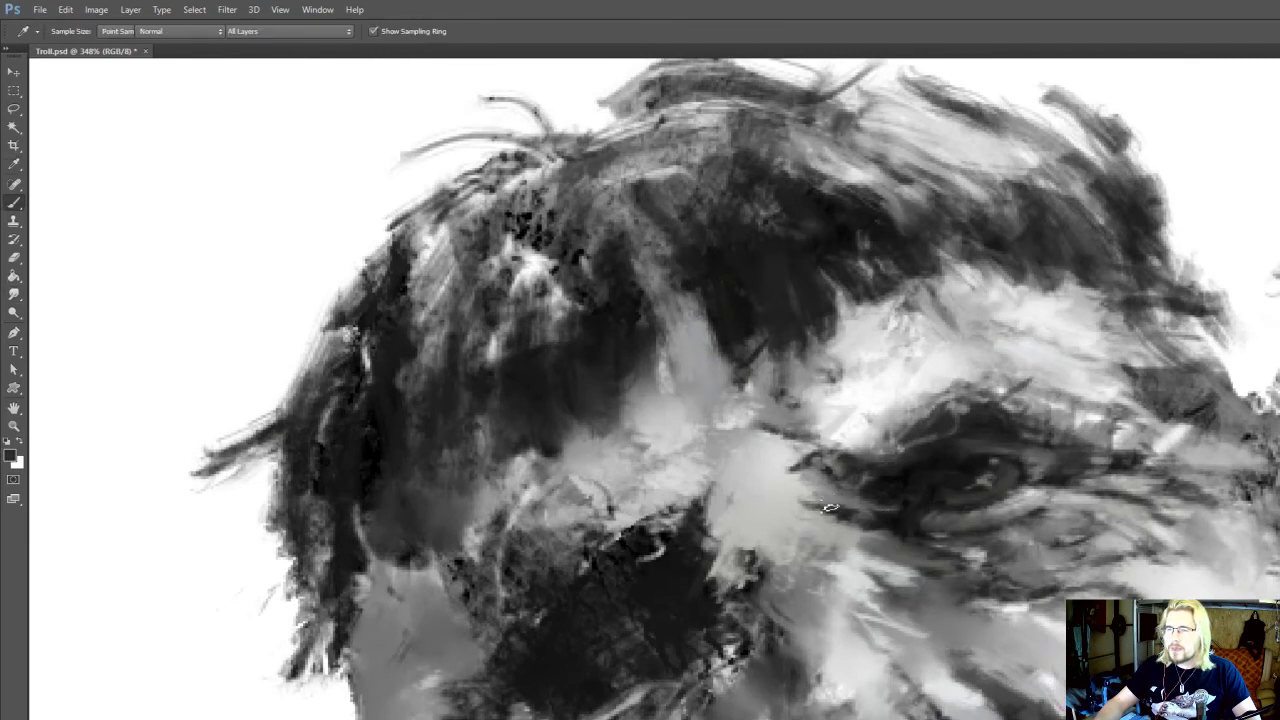
pyautogui.moveTo(900, 489); pyautogui.dragTo(879, 491)
pyautogui.keyDown('alt'); pyautogui.click(958, 445); pyautogui.keyUp('alt')
pyautogui.moveTo(956, 382)
pyautogui.mouseDown()
pyautogui.moveTo(961, 402)
pyautogui.moveTo(1000, 408)
pyautogui.mouseUp()
pyautogui.press('r')
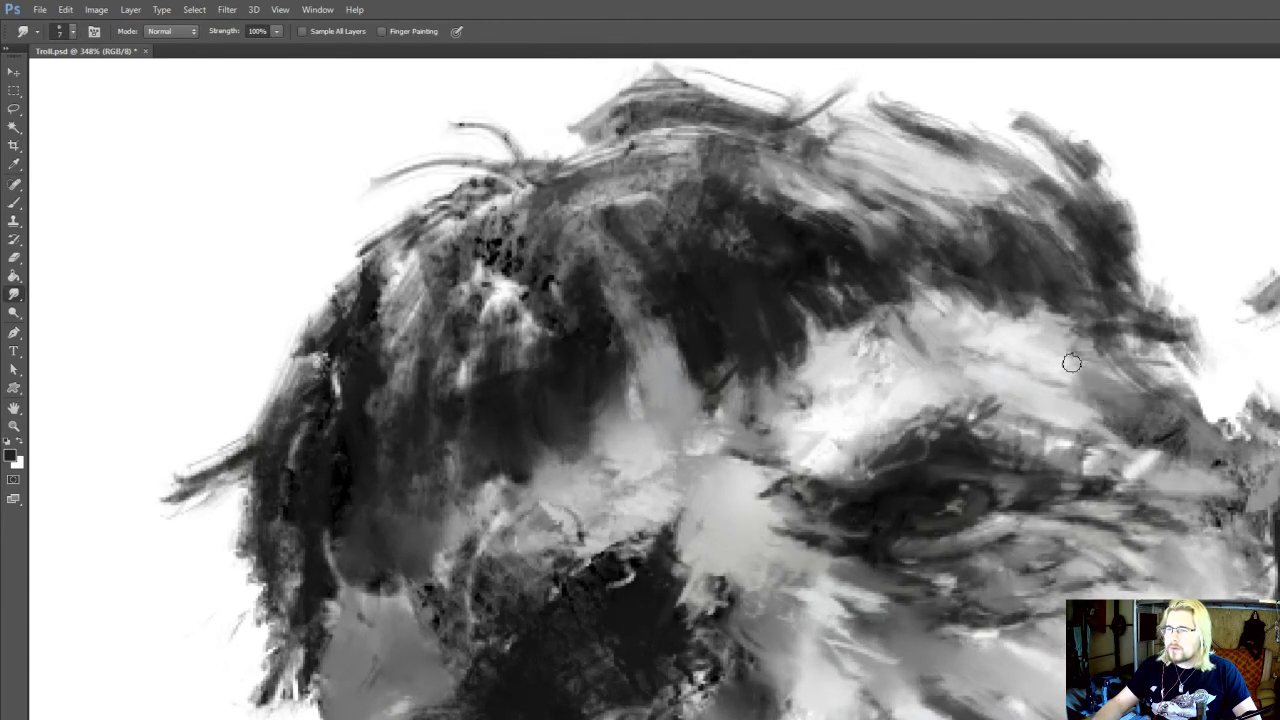
pyautogui.scroll(-5, 1163, 427)
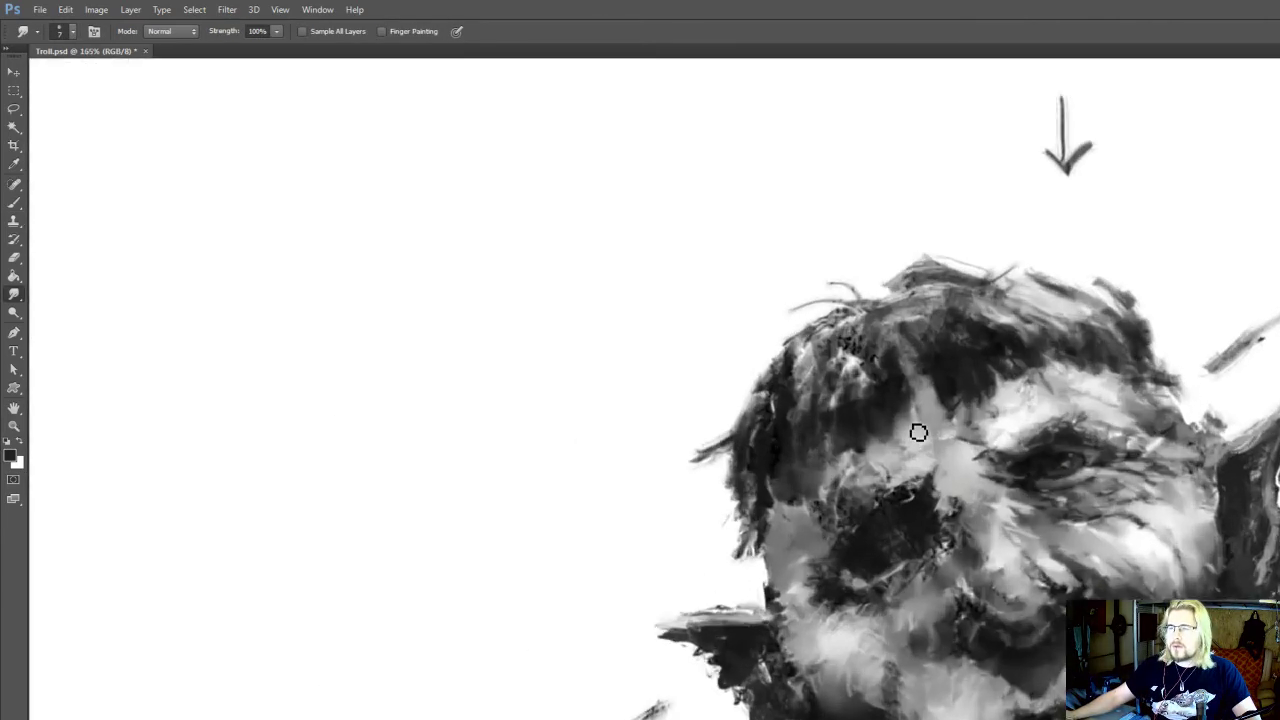
# Smudge the dark socket of the other eye into a smooth shadow at size 7 and save the document
pyautogui.keyDown('alt'); pyautogui.click(916, 516); pyautogui.keyUp('alt')
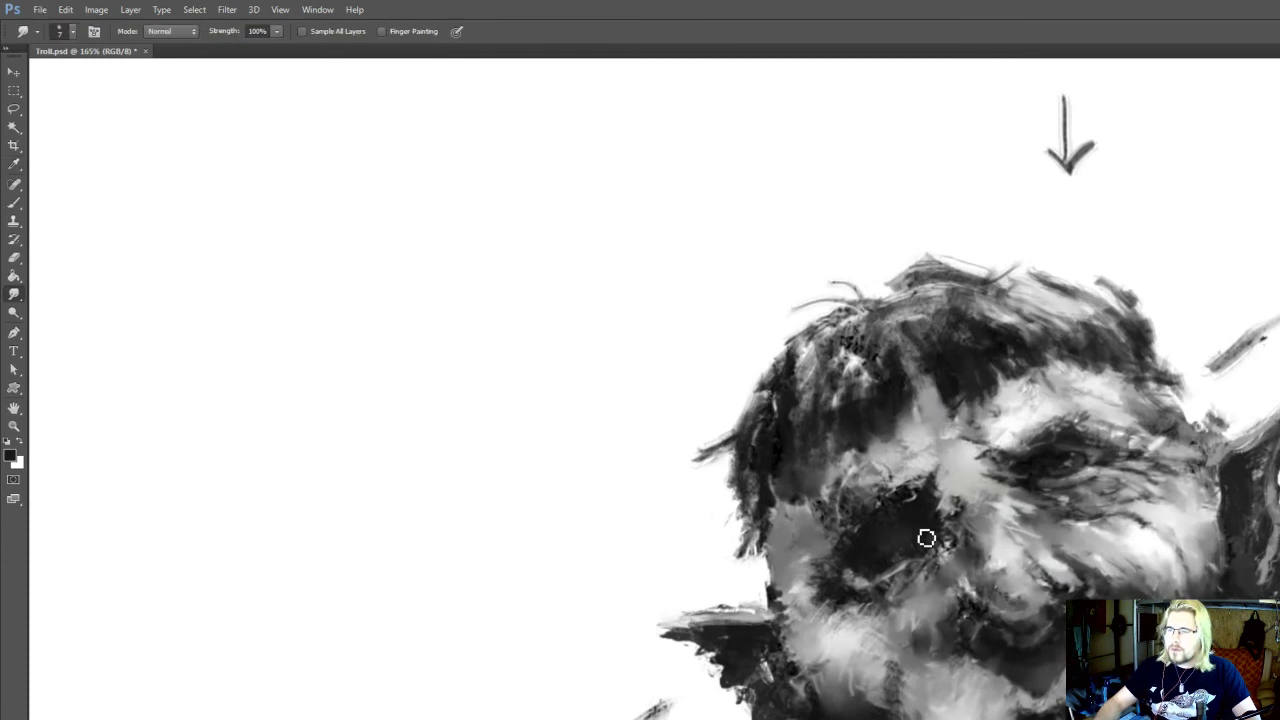
pyautogui.moveTo(905, 525); pyautogui.dragTo(883, 543)
pyautogui.press('b')
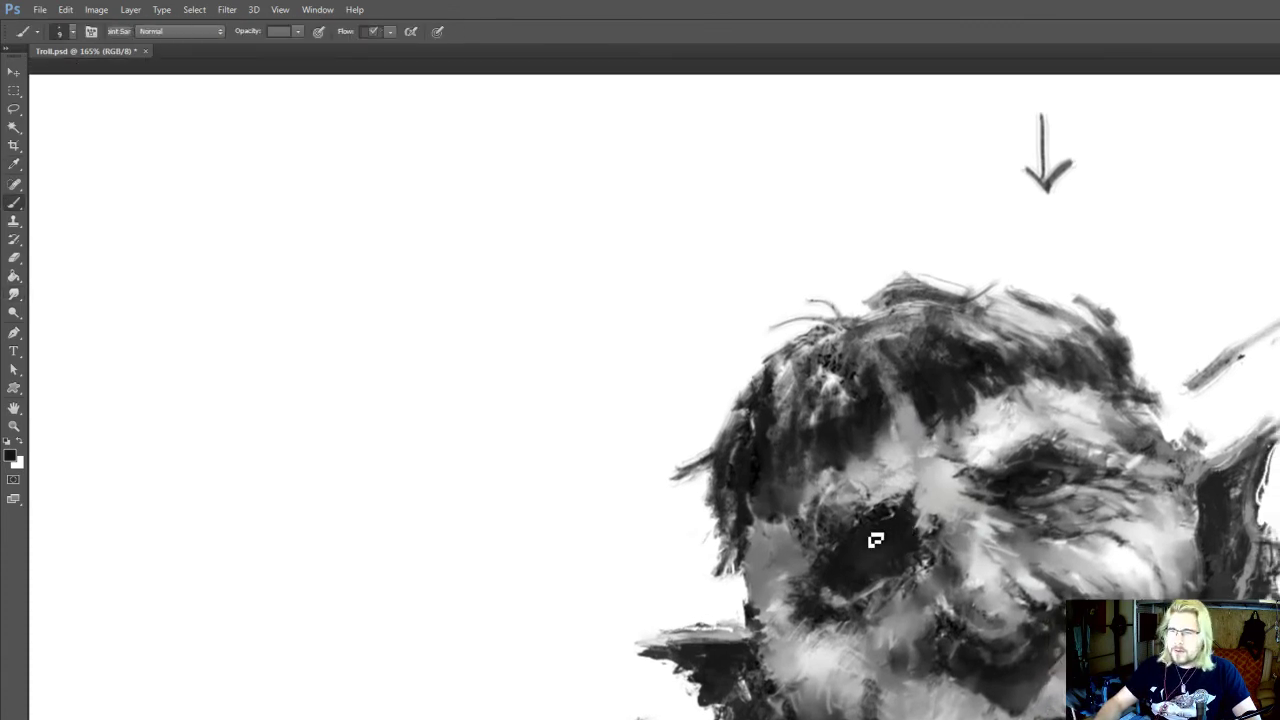
pyautogui.hotkey('ctrl', 's')
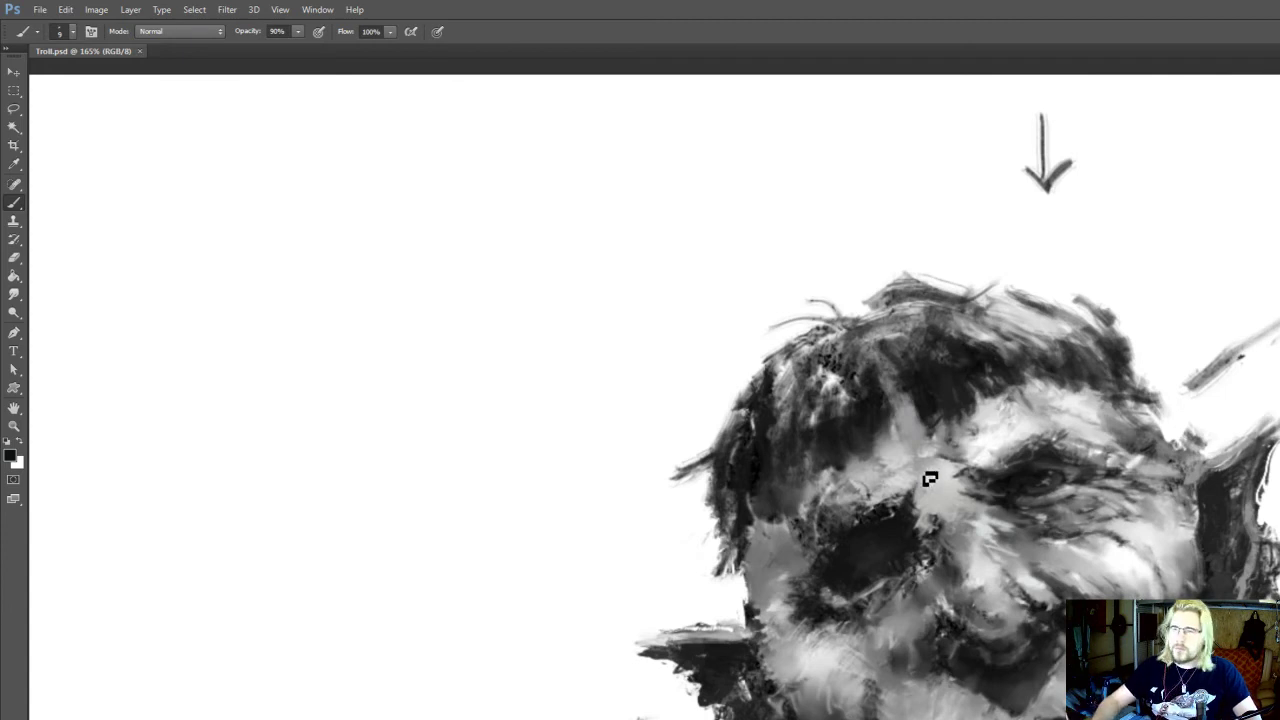
# Brighten the wrinkles beneath the open eye with the Dodge tool at size 80, Highlights range and 10% exposure
pyautogui.scroll(-1, 929, 477)
pyautogui.press('o')
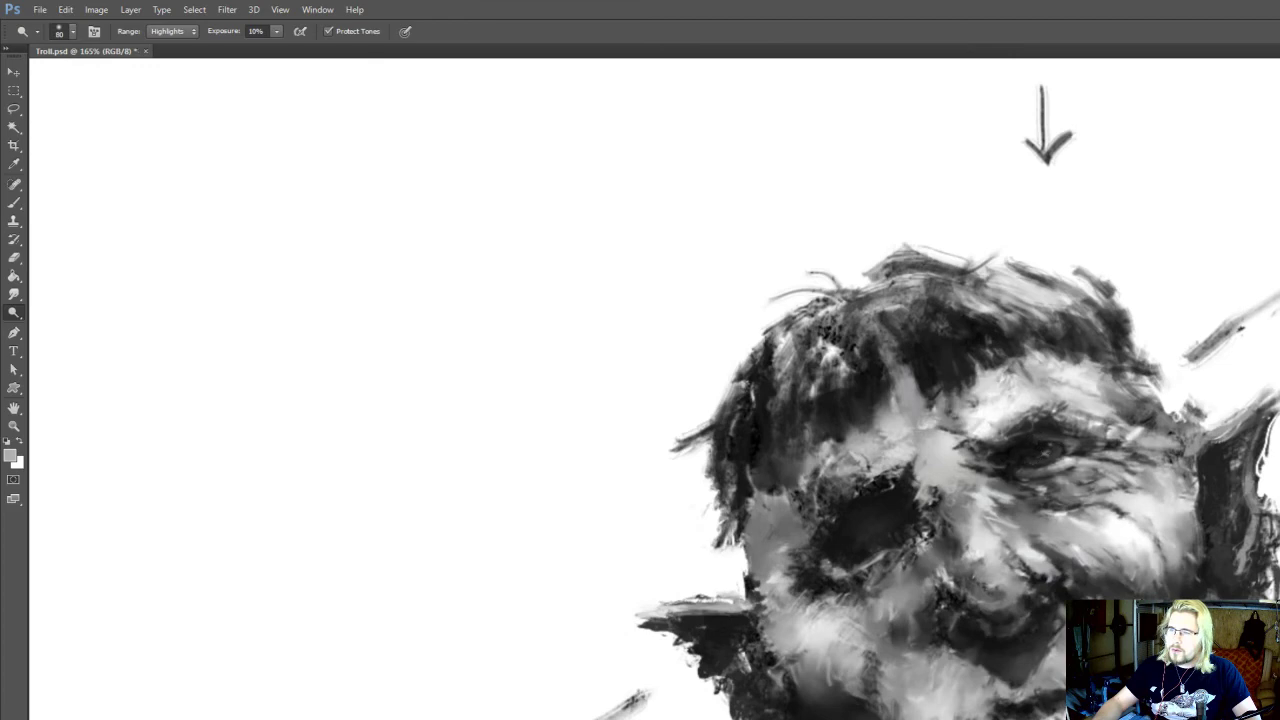
pyautogui.keyDown('alt'); pyautogui.scroll(-2, 1040, 420); pyautogui.keyUp('alt')
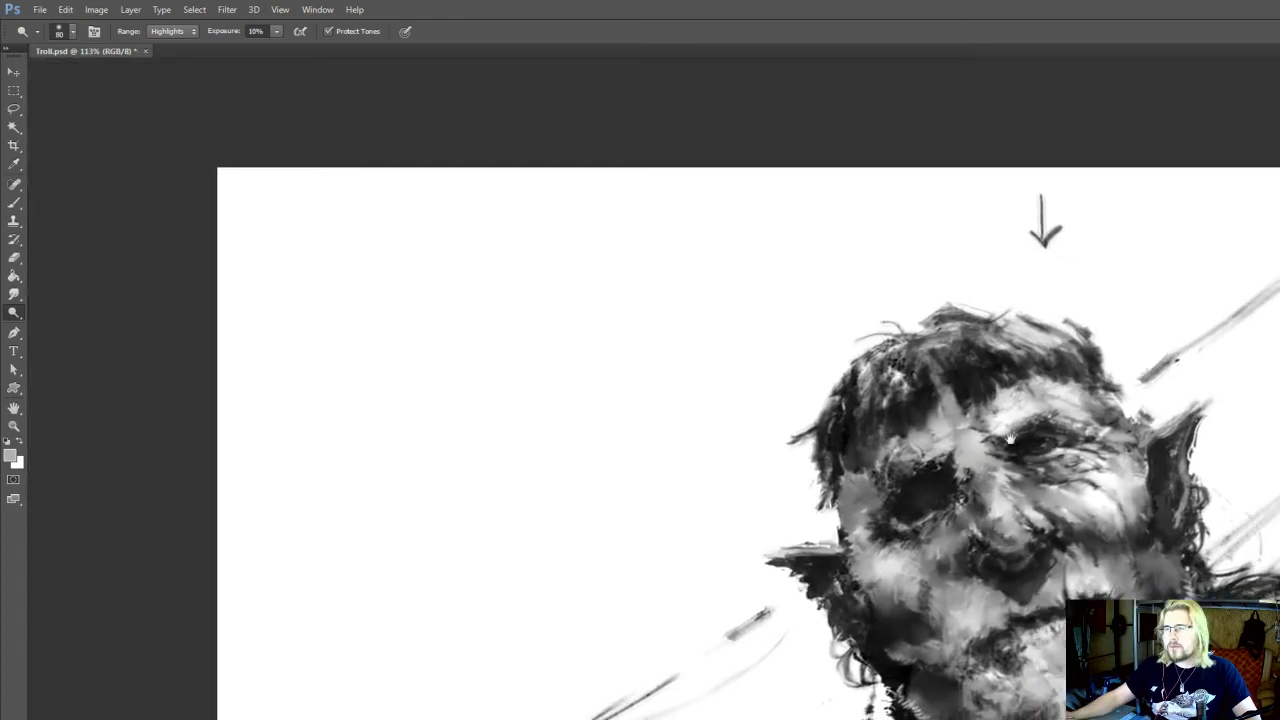
pyautogui.keyDown('alt'); pyautogui.scroll(-2, 1010, 438); pyautogui.keyUp('alt')
pyautogui.keyDown('alt'); pyautogui.scroll(3, 1044, 393); pyautogui.keyUp('alt')
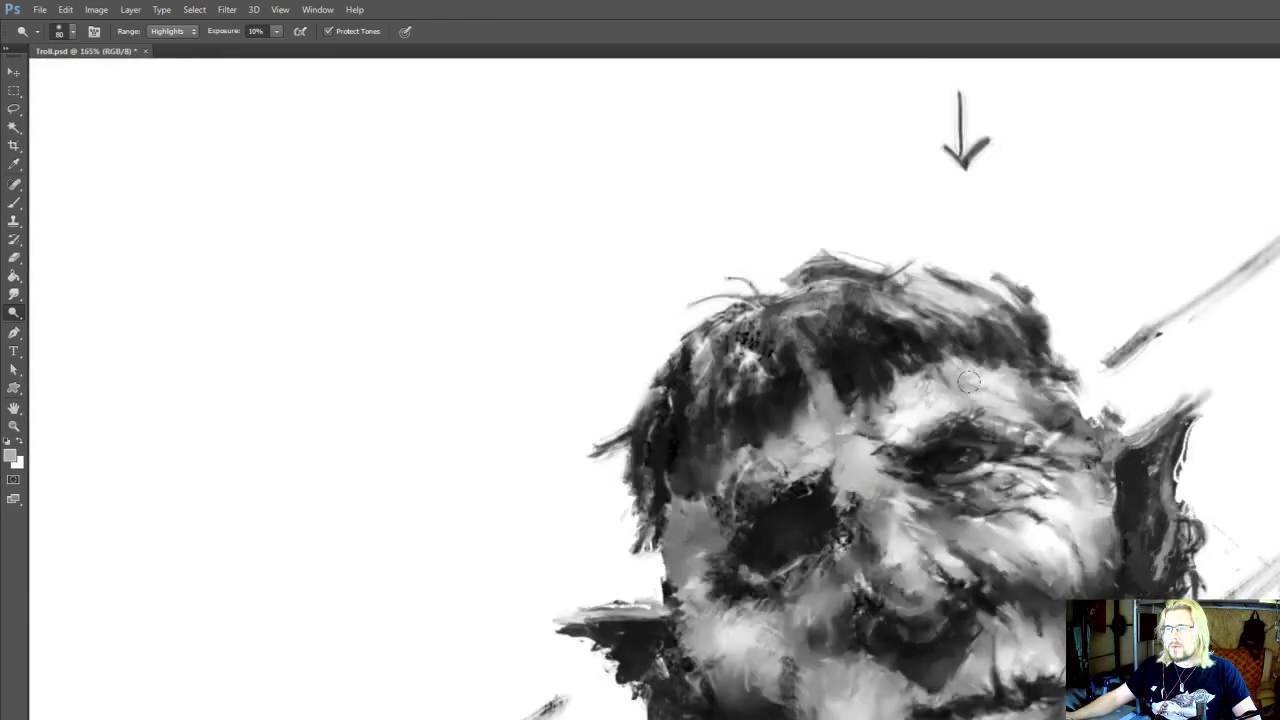
pyautogui.keyDown('alt'); pyautogui.scroll(2, 975, 392); pyautogui.keyUp('alt')
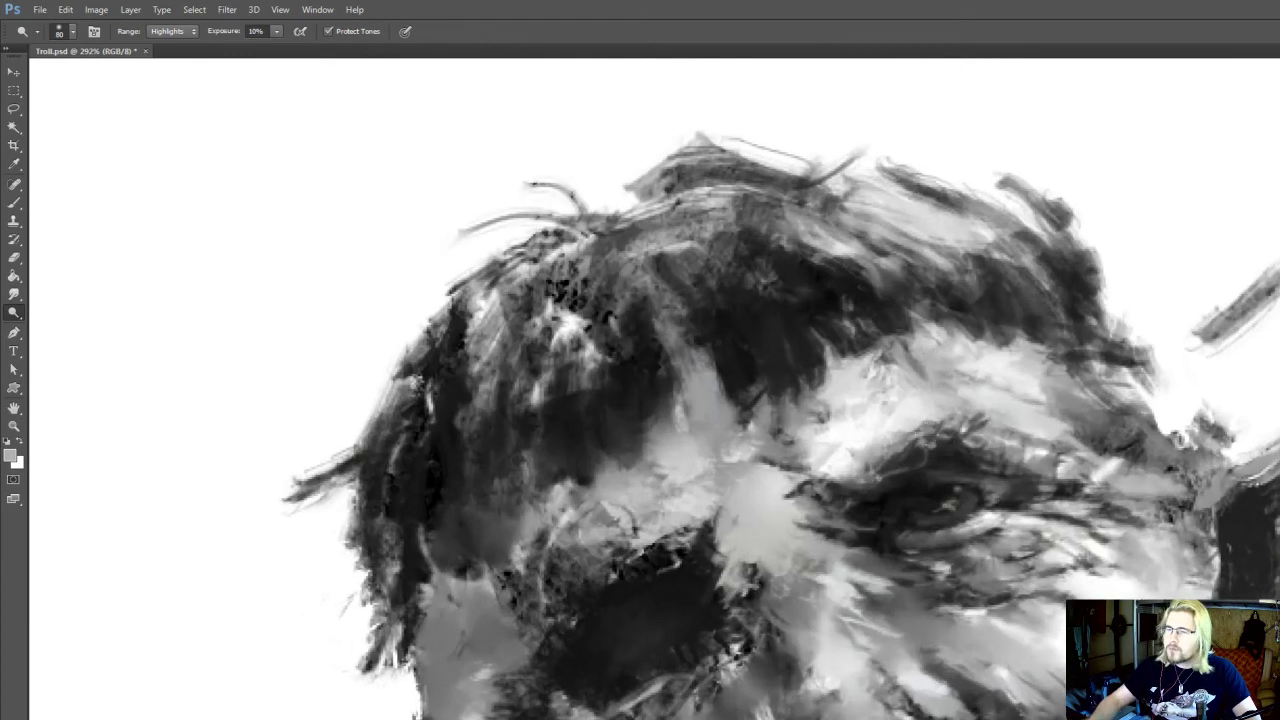
# Darken the iris of the open eye with a sampled dark tone at brush size 9 and refine its highlight
pyautogui.press('r')
pyautogui.press('i')
pyautogui.keyDown('alt'); pyautogui.click(940, 495); pyautogui.keyUp('alt')
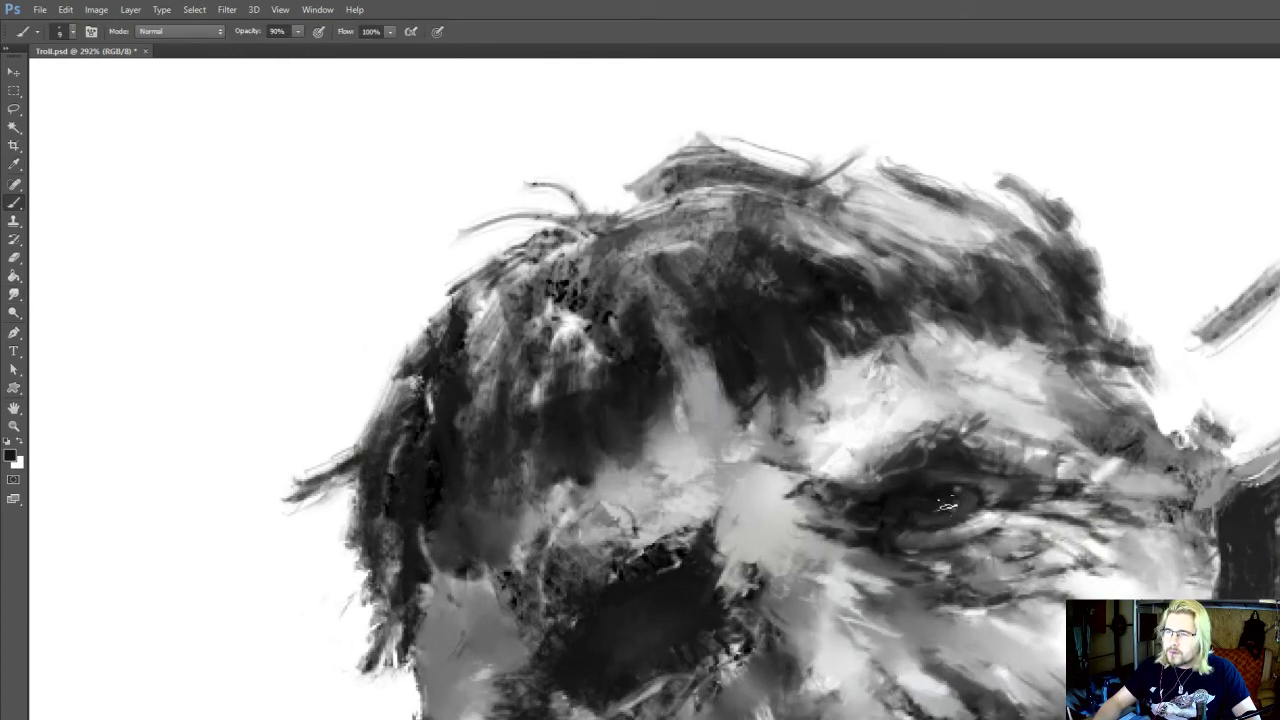
pyautogui.press('r')
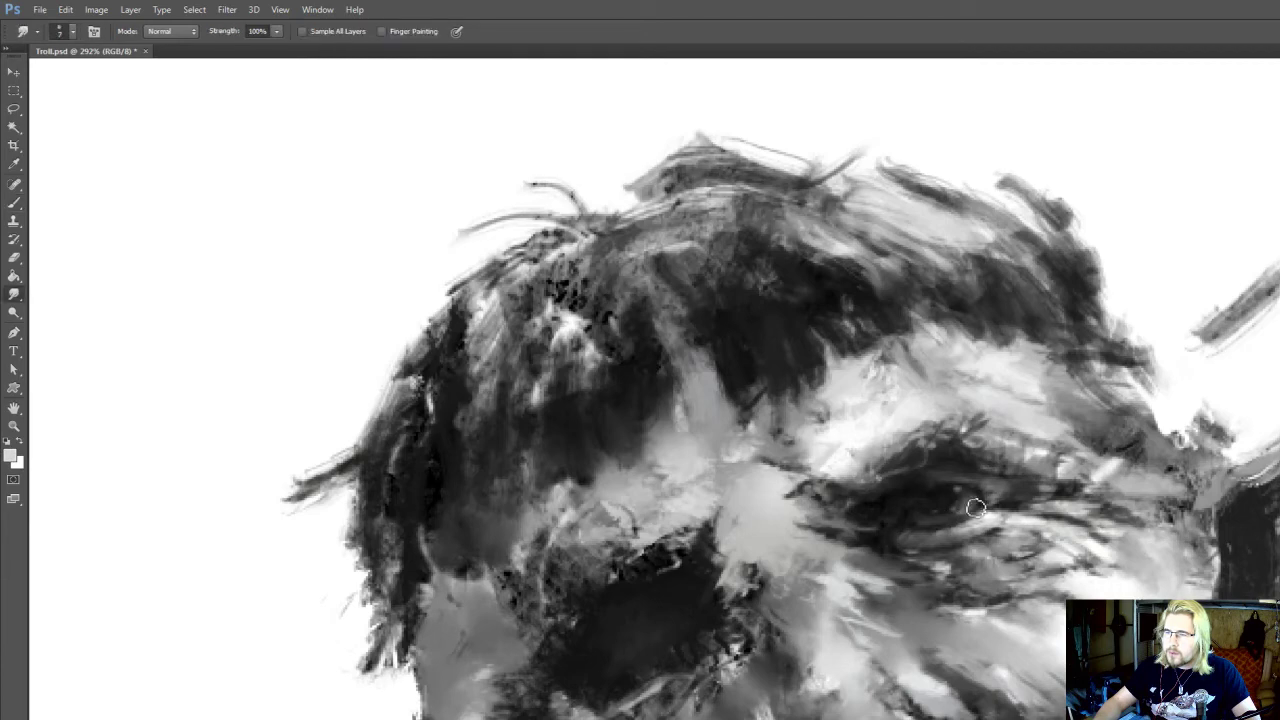
pyautogui.press('b')
pyautogui.press('r')
pyautogui.scroll(-6, 1004, 484)
pyautogui.scroll(-1, 1028, 415)
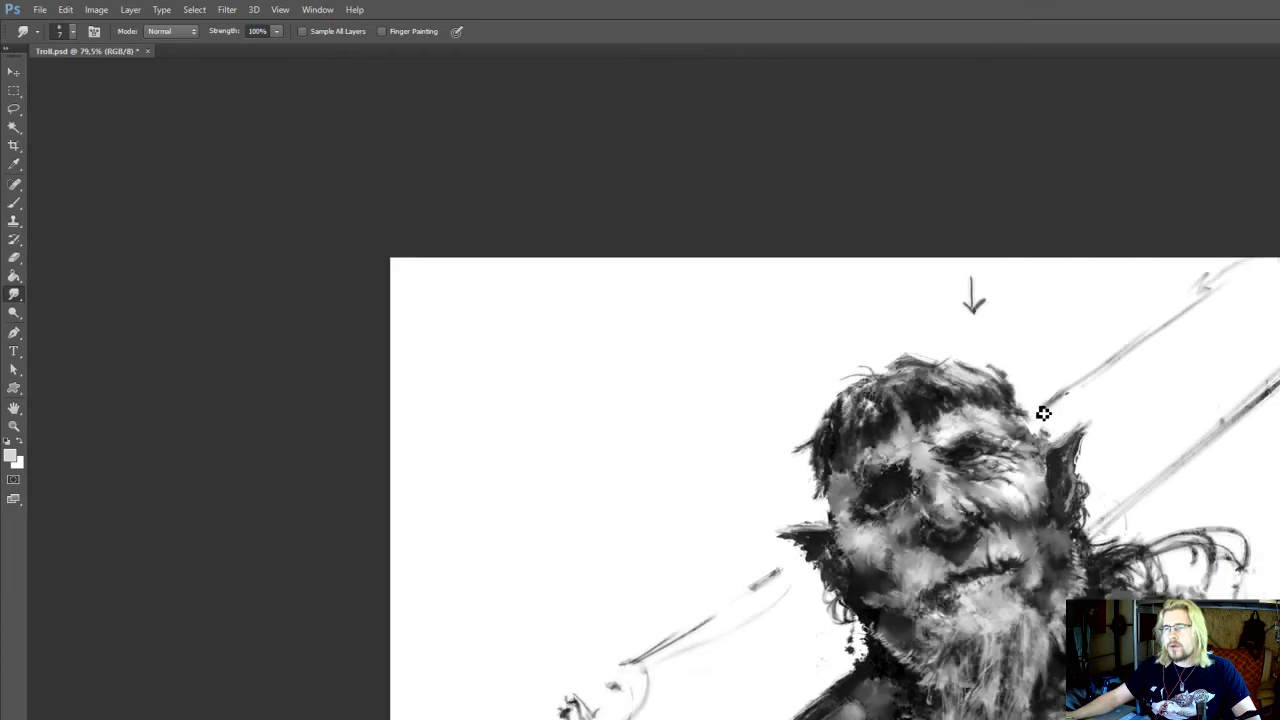
# Sample dark tones around the open eye and brush fine dark brow hairs above its upper lid at size 7
pyautogui.scroll(5, 990, 445)
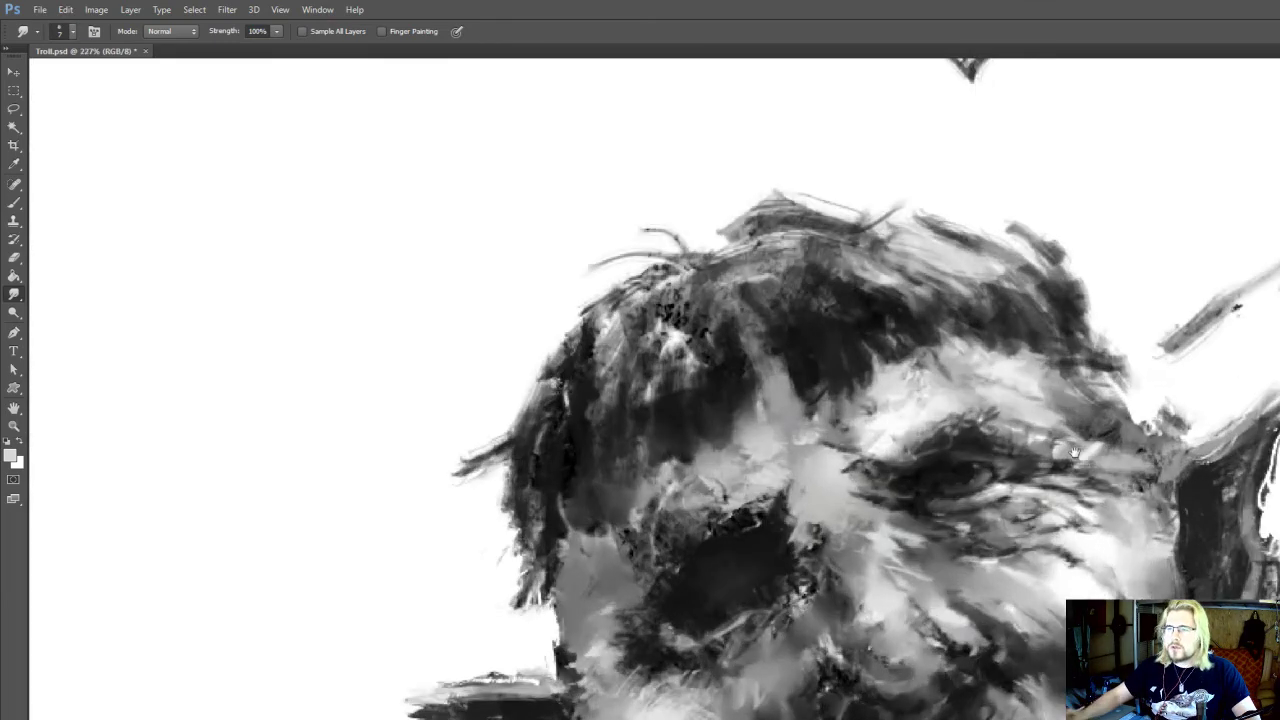
pyautogui.click(992, 489)
pyautogui.press('r')
pyautogui.press('b')
pyautogui.keyDown('alt'); pyautogui.click(936, 485); pyautogui.keyUp('alt')
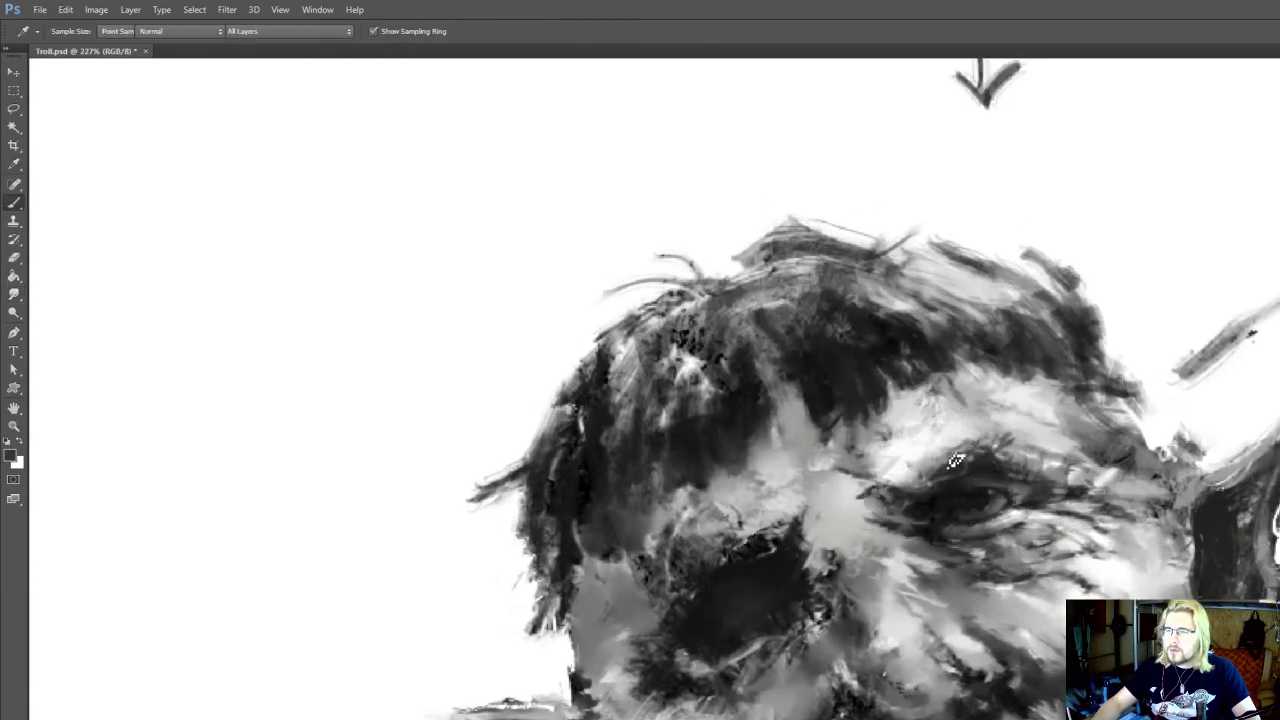
pyautogui.moveTo(1047, 282); pyautogui.dragTo(1044, 289)
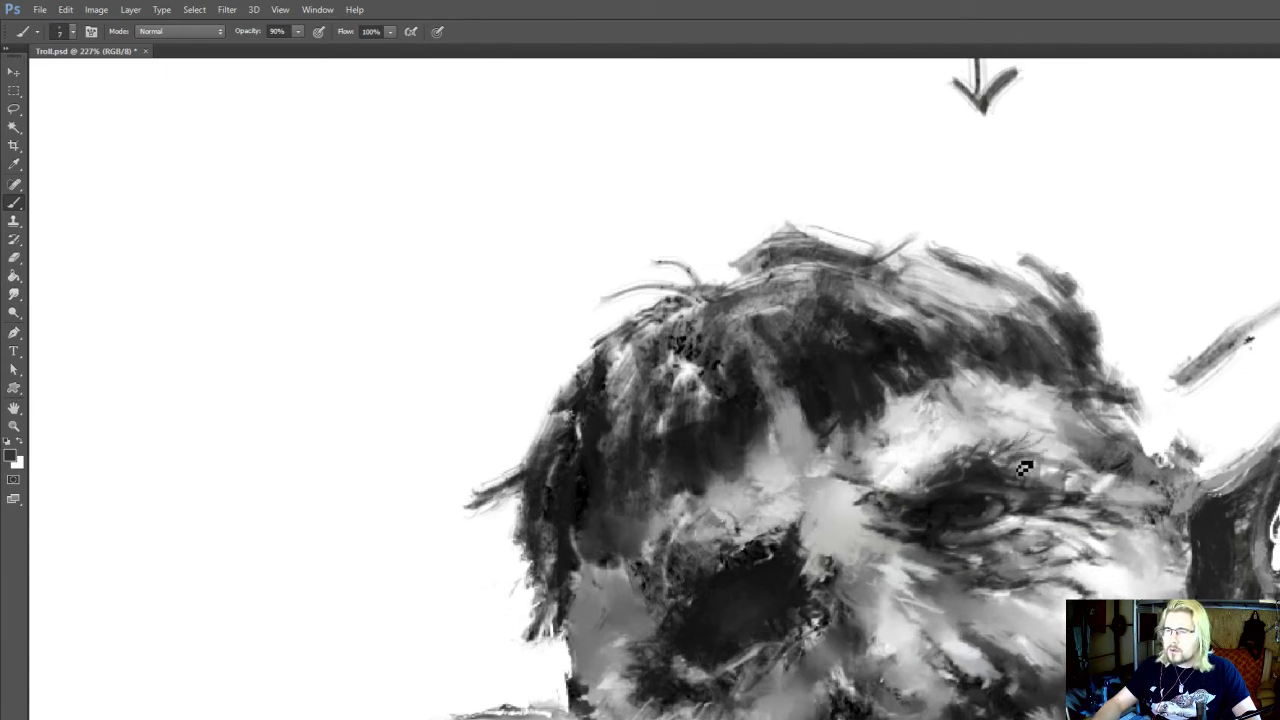
pyautogui.press('alt')
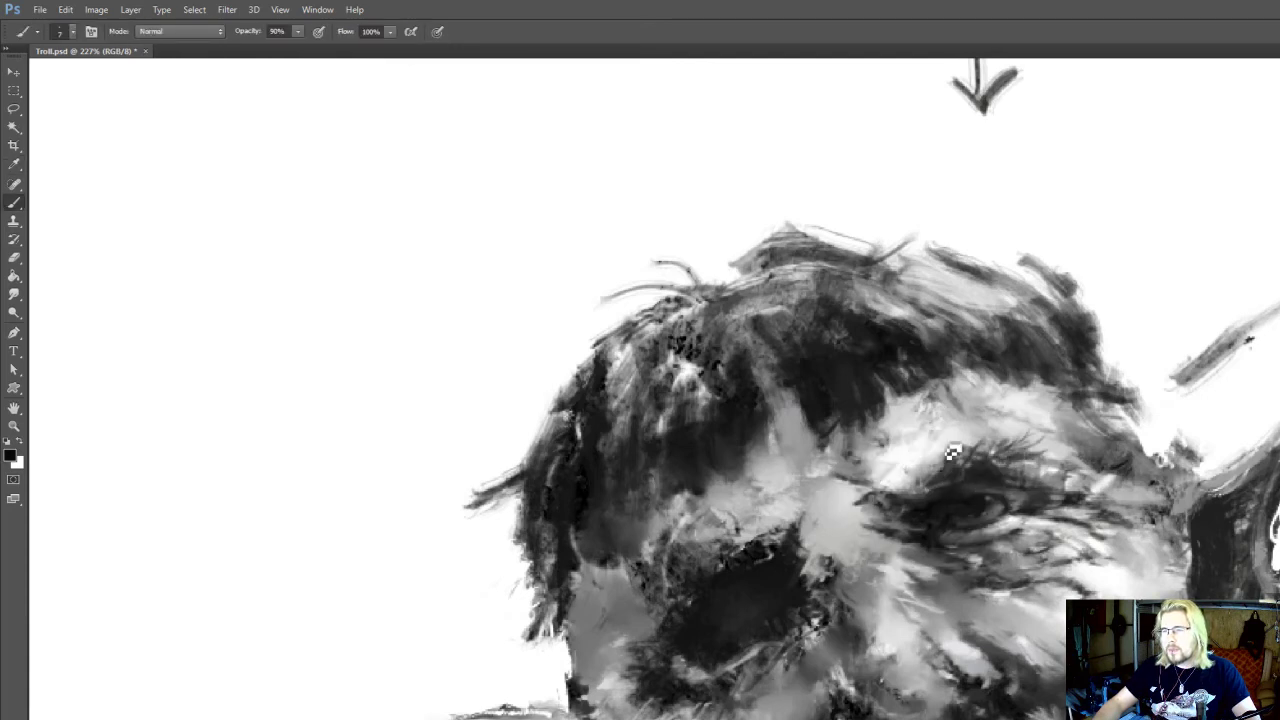
pyautogui.moveTo(944, 478); pyautogui.dragTo(914, 430)
# Smudge the dark cheek fold beside the nose and brush sampled light grey strokes over it at size 7
pyautogui.press('r')
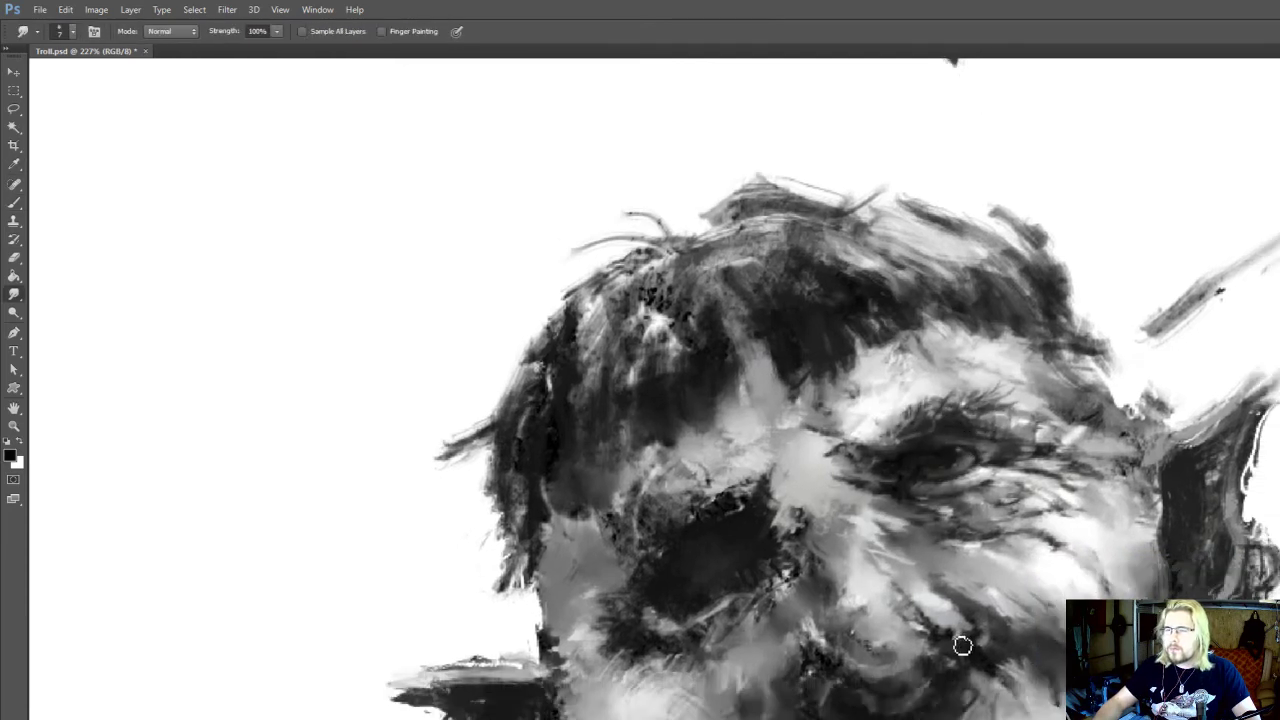
pyautogui.moveTo(963, 645); pyautogui.dragTo(968, 652)
pyautogui.press('b')
pyautogui.keyDown('alt'); pyautogui.click(972, 614); pyautogui.keyUp('alt')
pyautogui.keyDown('alt'); pyautogui.click(981, 582); pyautogui.keyUp('alt')
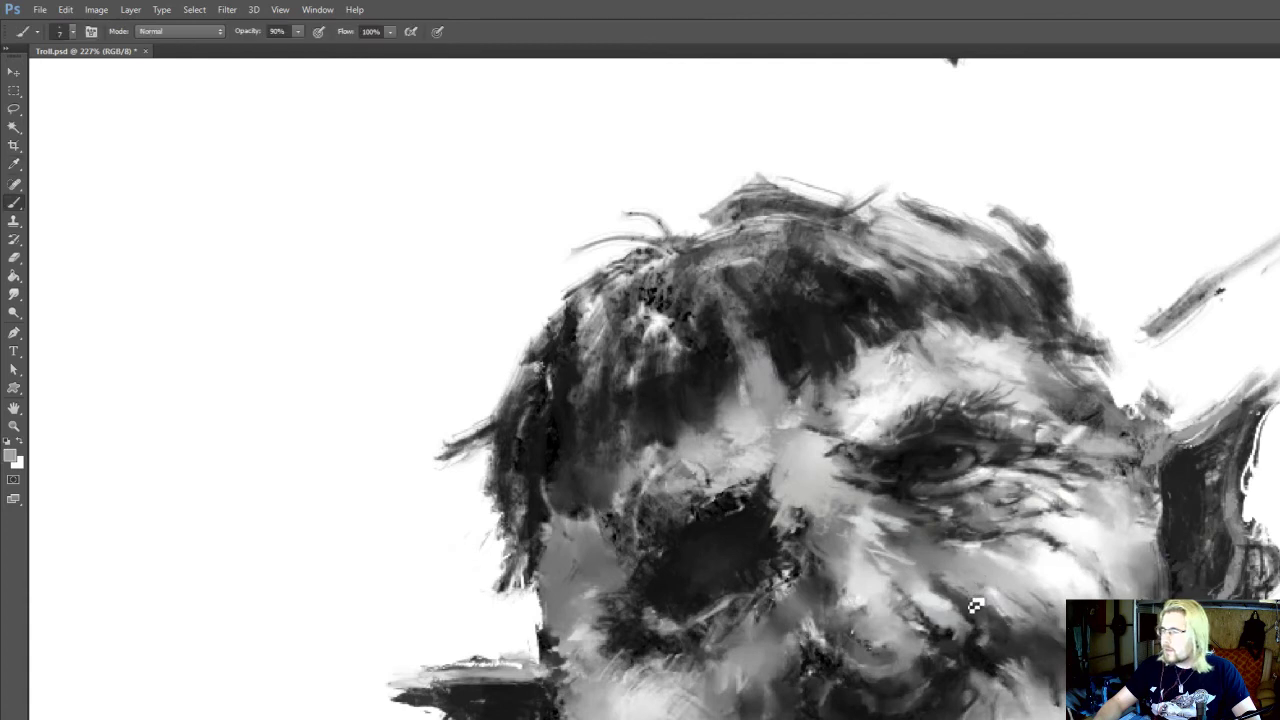
pyautogui.moveTo(974, 603); pyautogui.dragTo(974, 594)
# Sample a dark grey under the open eye and brush thin dark wrinkle lines across the upper cheek at size 7
pyautogui.keyDown('alt'); pyautogui.click(960, 536); pyautogui.keyUp('alt')
pyautogui.moveTo(970, 549); pyautogui.dragTo(996, 600)
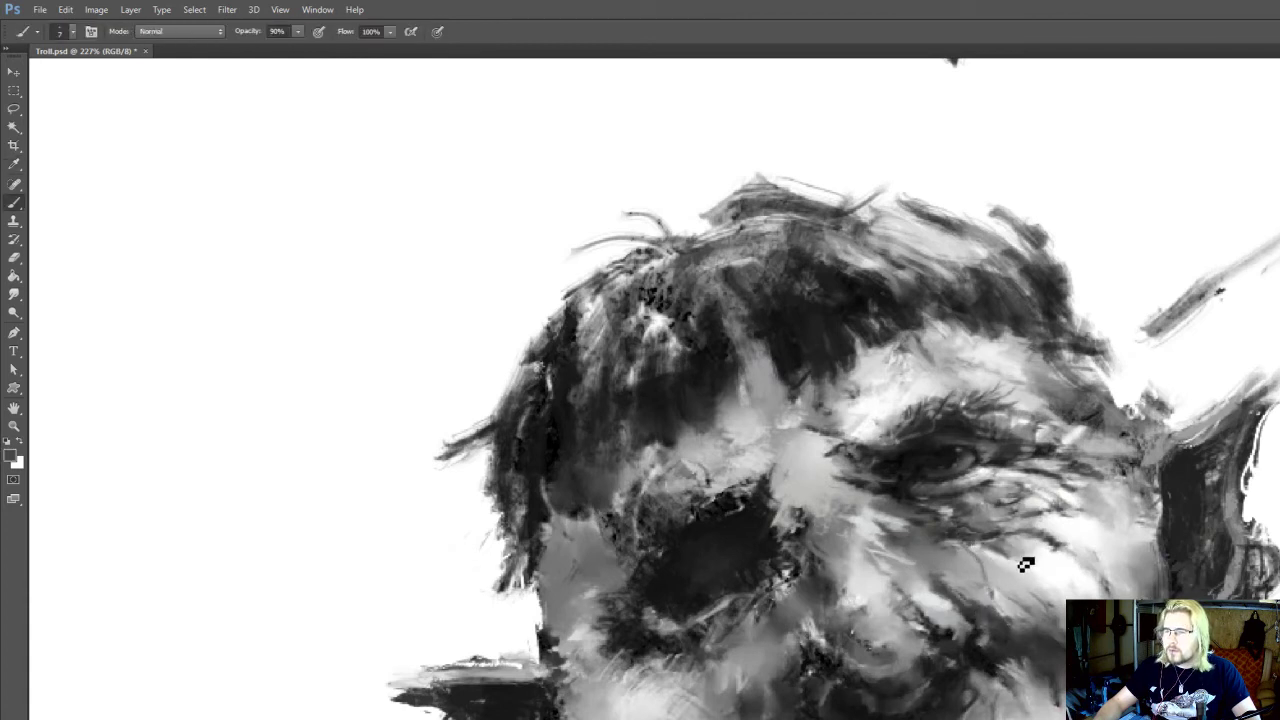
pyautogui.moveTo(1054, 591); pyautogui.dragTo(1046, 529)
pyautogui.moveTo(950, 516); pyautogui.dragTo(944, 494)
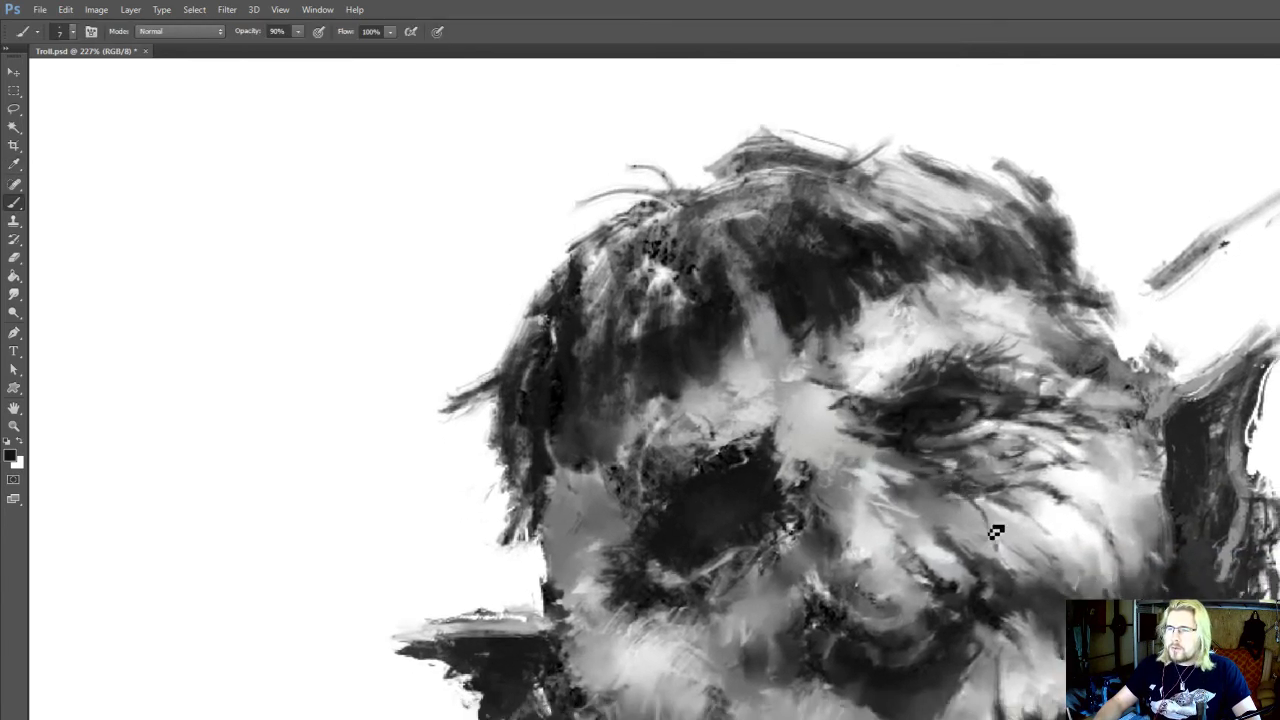
pyautogui.moveTo(1063, 495); pyautogui.dragTo(1098, 519)
pyautogui.moveTo(971, 482); pyautogui.dragTo(1003, 500)
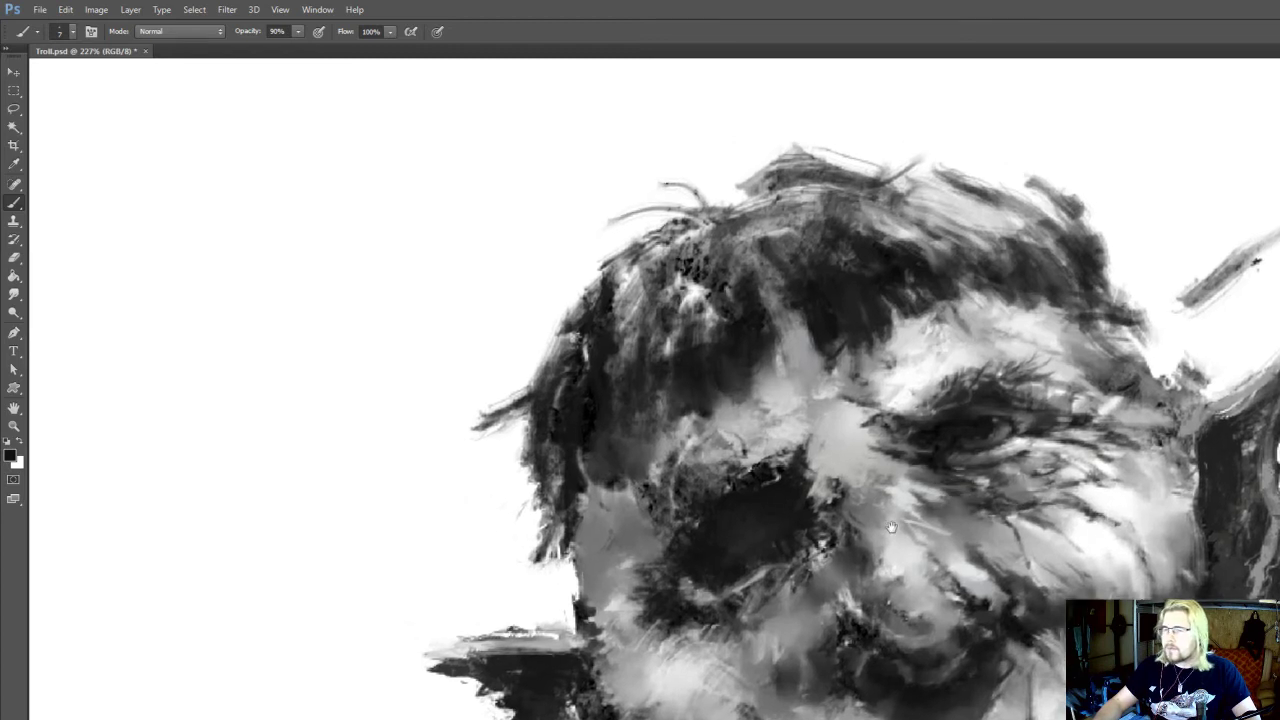
# Smudge the cheek wrinkles above the corner of the mouth at size 7, touching the area up with the brush
pyautogui.moveTo(892, 527); pyautogui.dragTo(890, 511)
pyautogui.press('r')
pyautogui.moveTo(1013, 541); pyautogui.dragTo(931, 479)
pyautogui.moveTo(1032, 598); pyautogui.dragTo(989, 598)
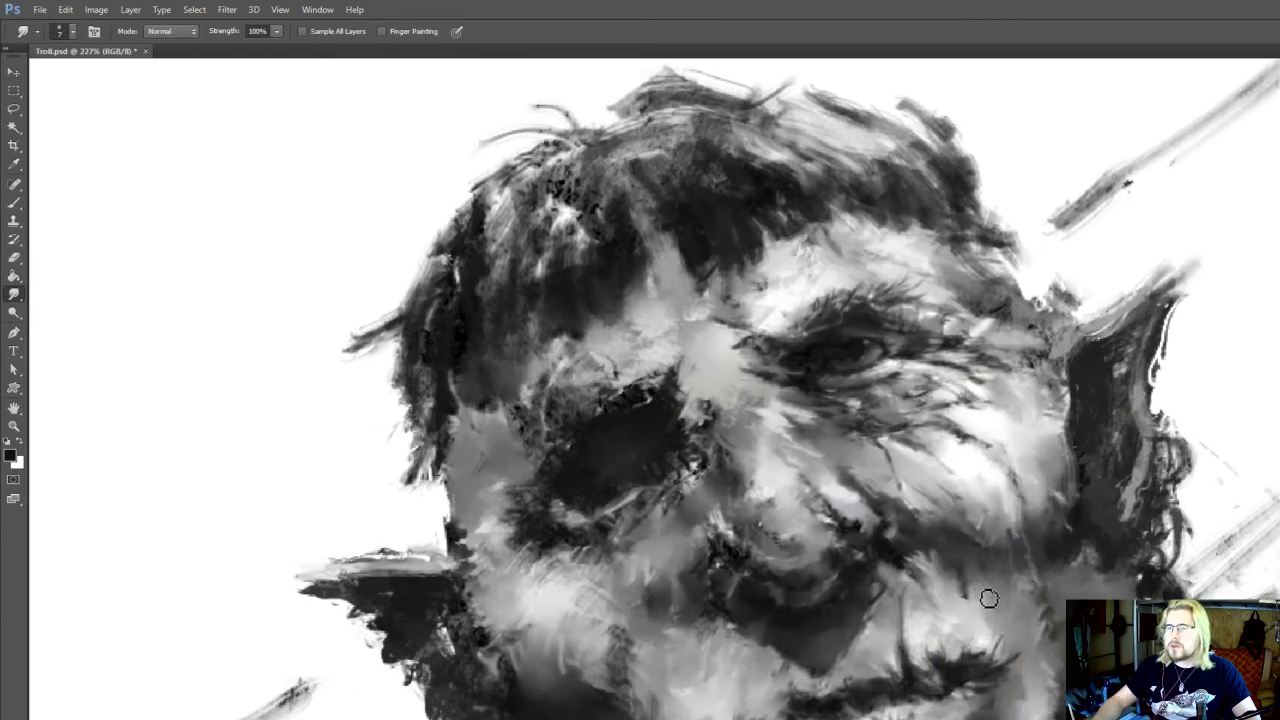
pyautogui.press('b')
pyautogui.keyDown('alt'); pyautogui.click(917, 679); pyautogui.keyUp('alt')
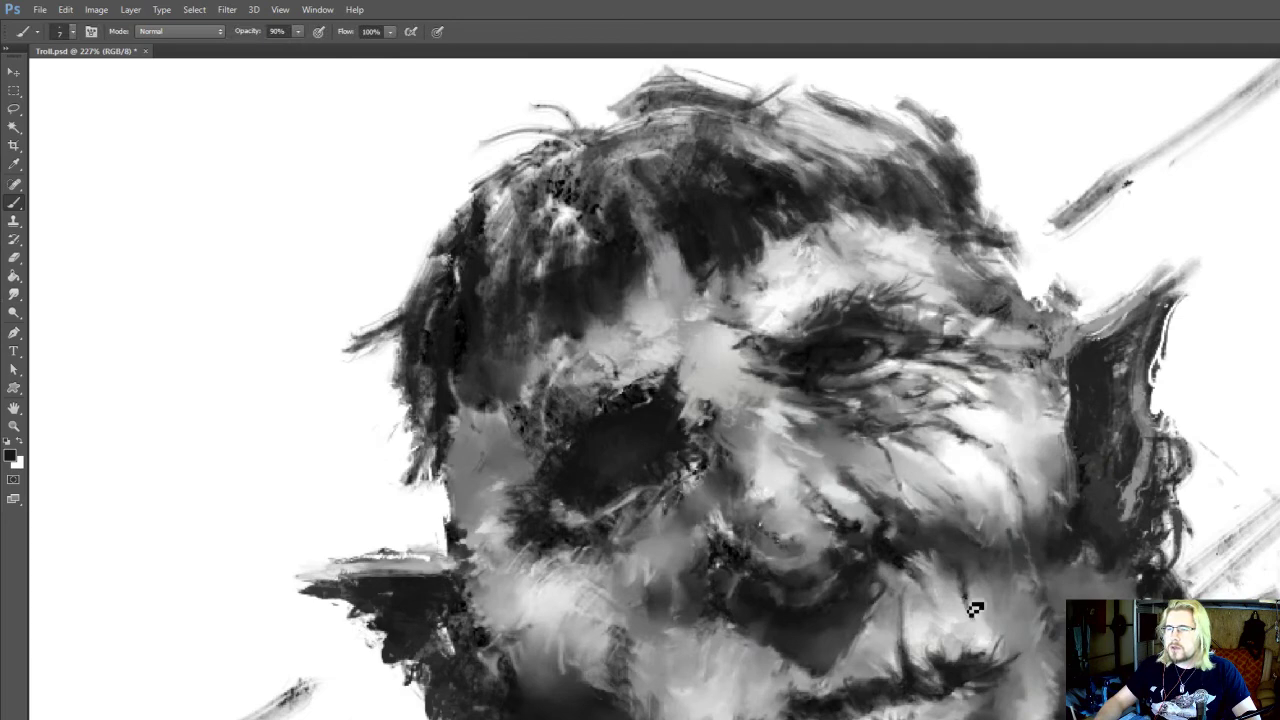
pyautogui.press('r')
pyautogui.moveTo(980, 496); pyautogui.dragTo(989, 520)
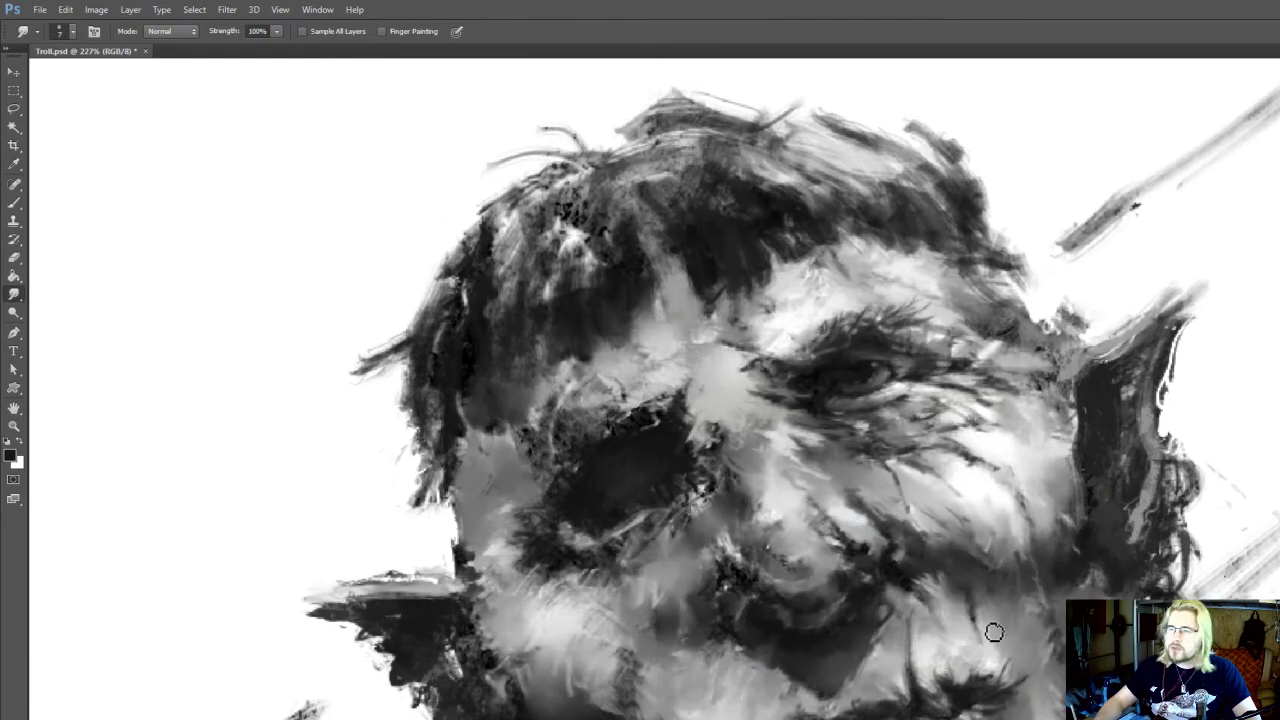
pyautogui.scroll(3, 980, 632)
pyautogui.moveTo(971, 585); pyautogui.dragTo(979, 613)
# Sample a dark tone below the open eye, then brush and smudge the wrinkle lines on the upper cheek at size 7
pyautogui.press('i')
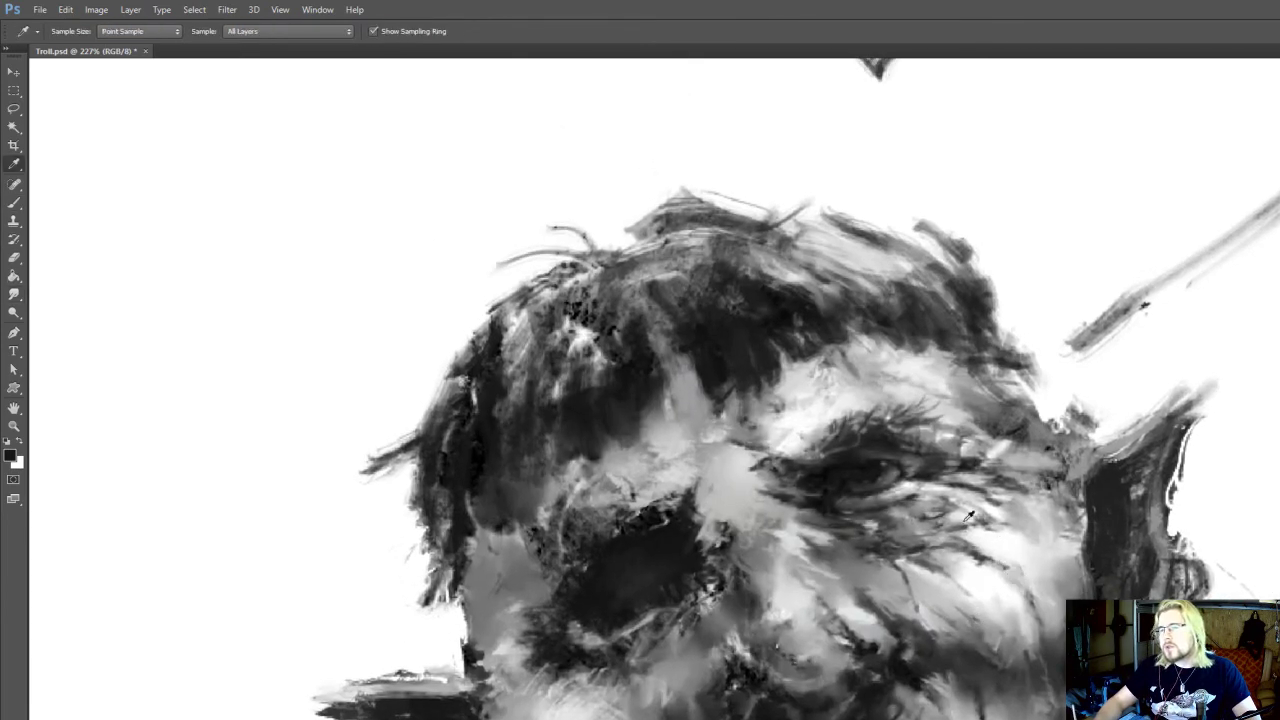
pyautogui.click(921, 545)
pyautogui.press('r')
pyautogui.moveTo(959, 561)
pyautogui.mouseDown()
pyautogui.moveTo(1060, 546)
pyautogui.moveTo(1020, 534)
pyautogui.moveTo(1048, 560)
pyautogui.mouseUp()
pyautogui.press('b')
pyautogui.moveTo(911, 505); pyautogui.dragTo(946, 537)
pyautogui.keyDown('alt'); pyautogui.click(865, 563); pyautogui.keyUp('alt')
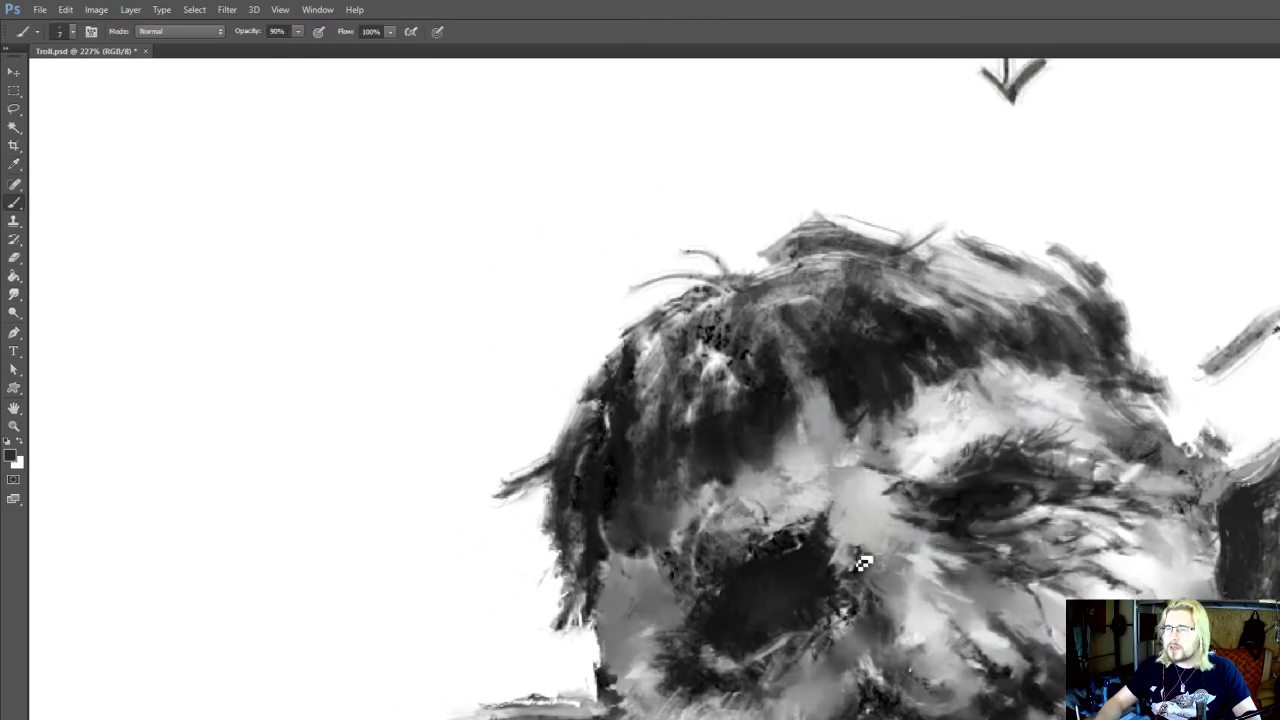
# Check the cheek and mouth area of the portrait and save Troll.psd
pyautogui.moveTo(865, 563)
pyautogui.mouseDown()
pyautogui.moveTo(856, 571)
pyautogui.moveTo(900, 566)
pyautogui.moveTo(907, 534)
pyautogui.mouseUp()
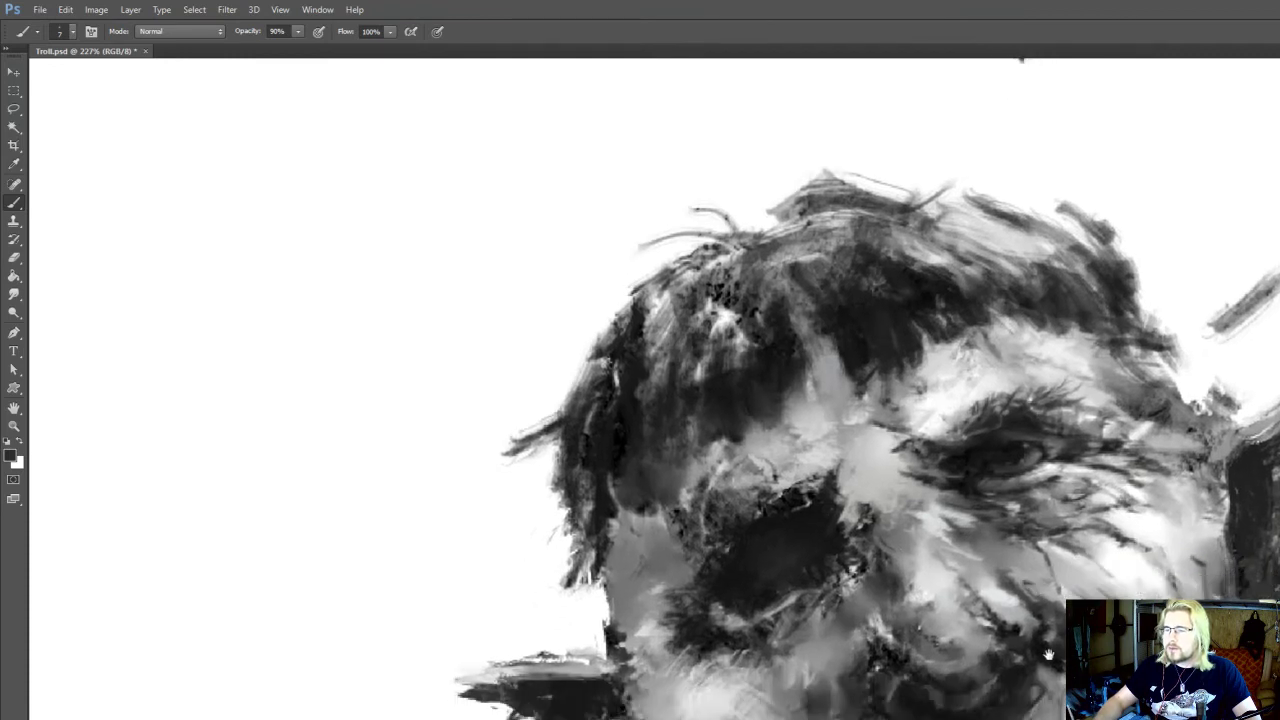
pyautogui.moveTo(1048, 655); pyautogui.dragTo(995, 549)
pyautogui.moveTo(1005, 686); pyautogui.dragTo(934, 623)
pyautogui.moveTo(1078, 655); pyautogui.dragTo(1060, 635)
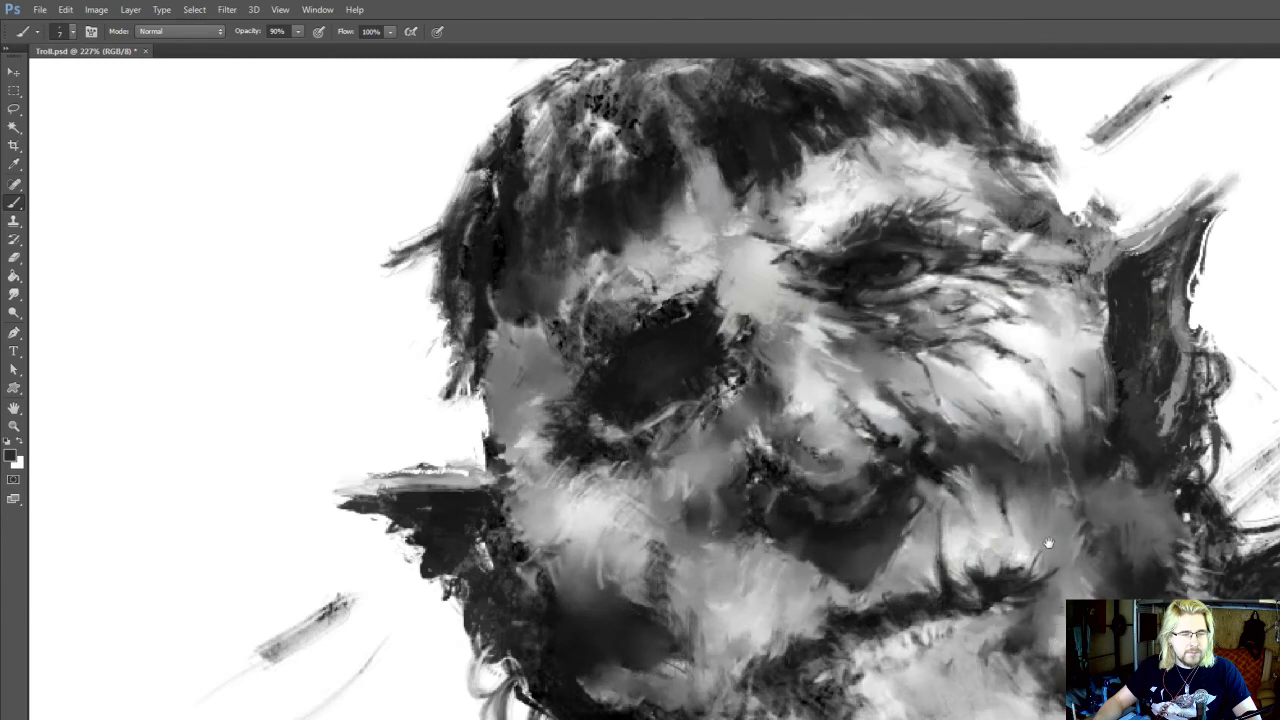
pyautogui.moveTo(1048, 543); pyautogui.dragTo(1054, 600)
pyautogui.moveTo(982, 541); pyautogui.dragTo(1008, 596)
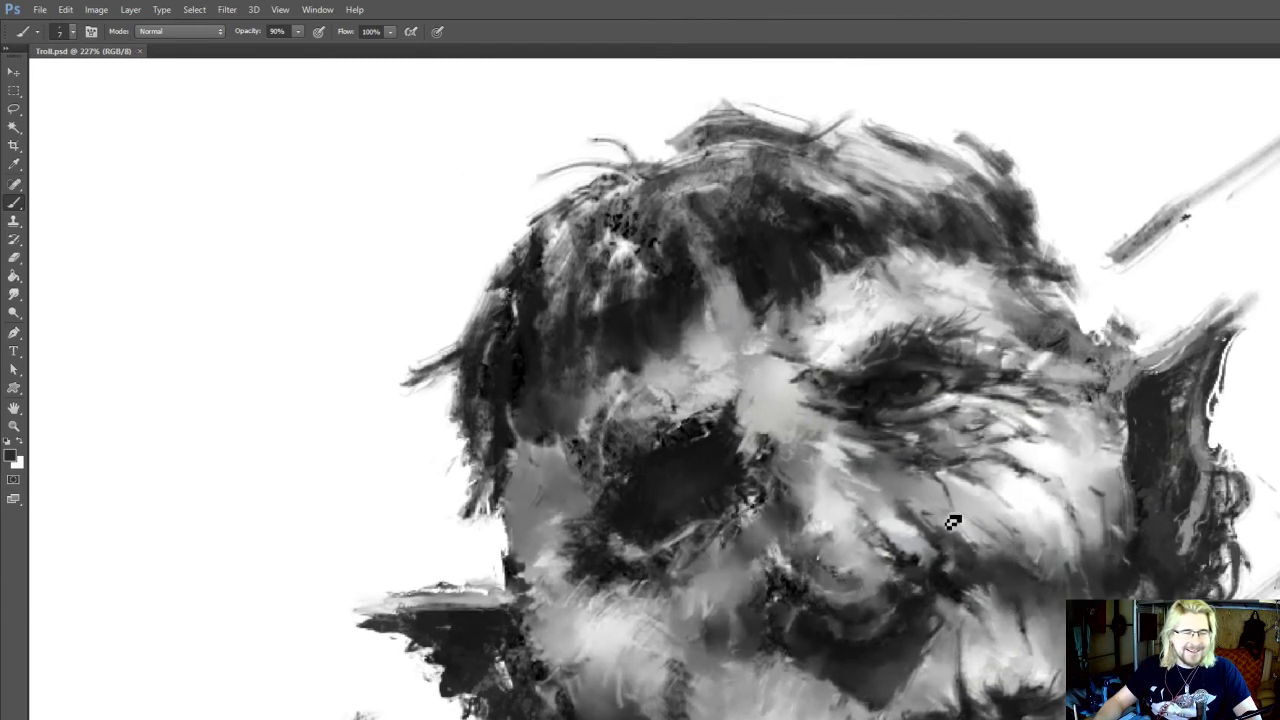
# Sample dark tones and brush over the inner edge of the dark eye socket beside the nose bridge at size 9
pyautogui.moveTo(906, 469); pyautogui.dragTo(892, 539)
pyautogui.keyDown('alt'); pyautogui.click(704, 514); pyautogui.keyUp('alt')
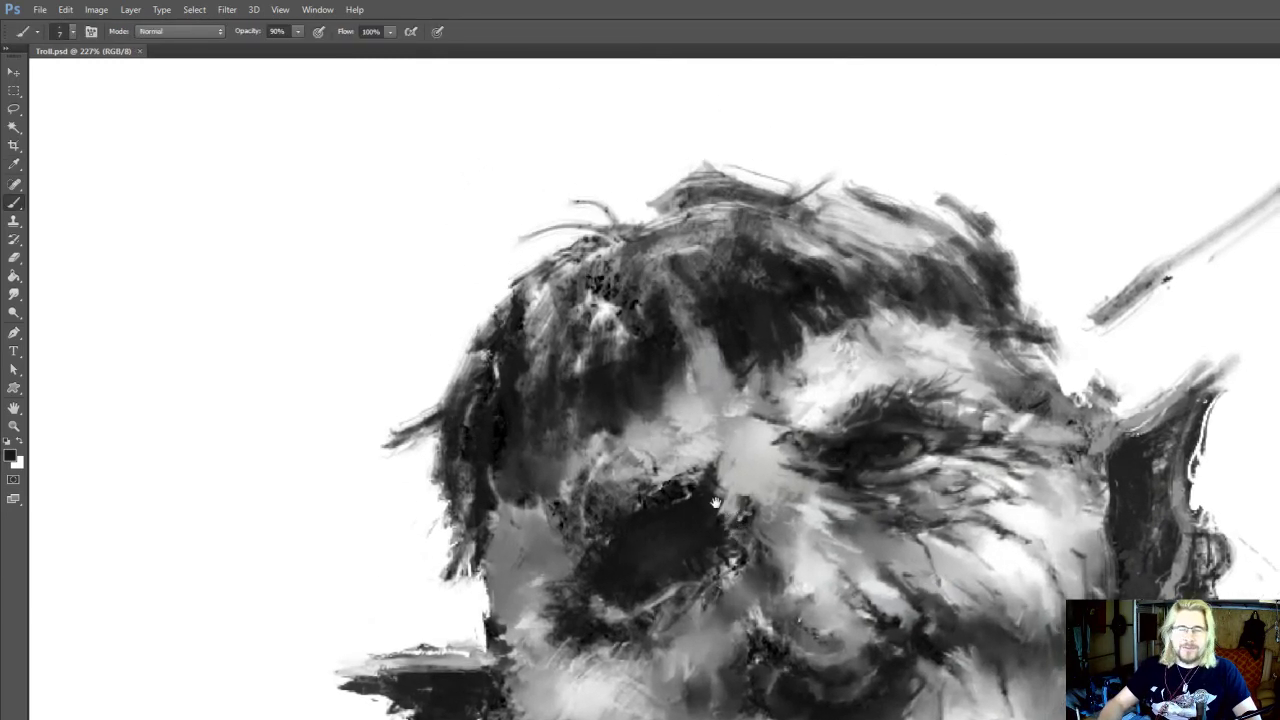
pyautogui.moveTo(716, 503)
pyautogui.mouseDown()
pyautogui.moveTo(772, 556)
pyautogui.moveTo(761, 538)
pyautogui.mouseUp()
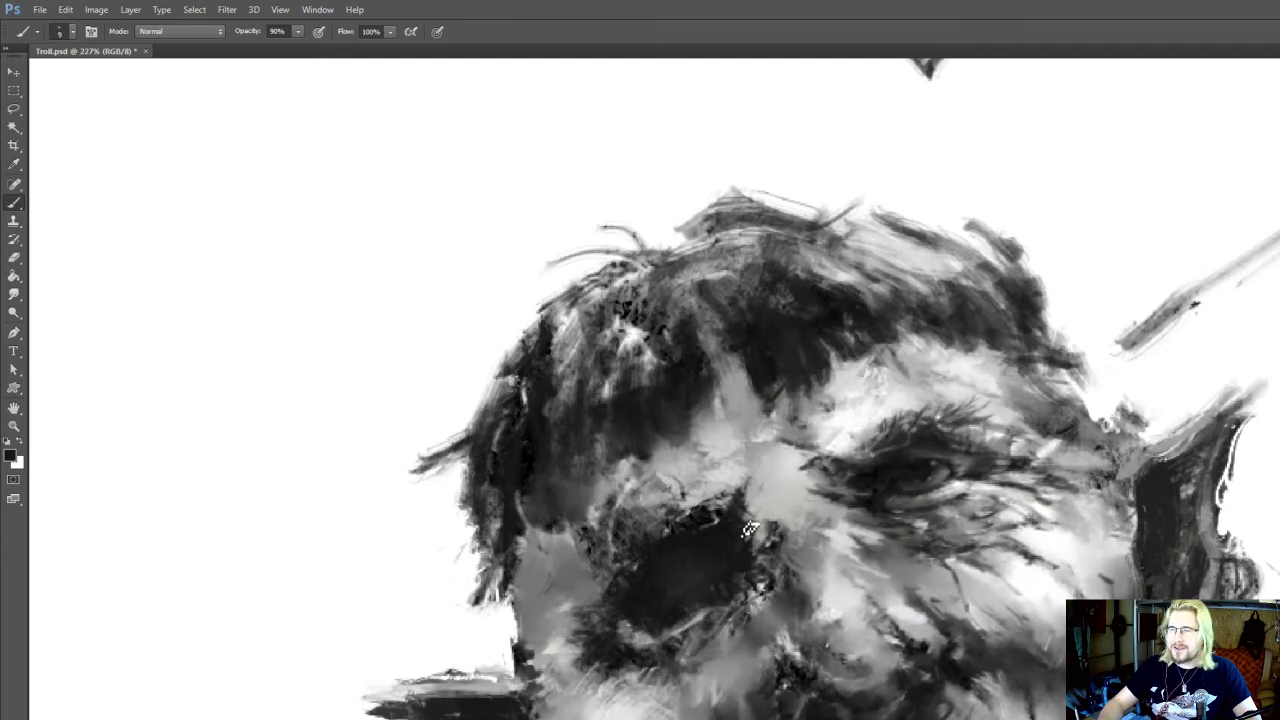
pyautogui.moveTo(811, 505); pyautogui.dragTo(816, 510)
pyautogui.keyDown('alt'); pyautogui.click(827, 494); pyautogui.keyUp('alt')
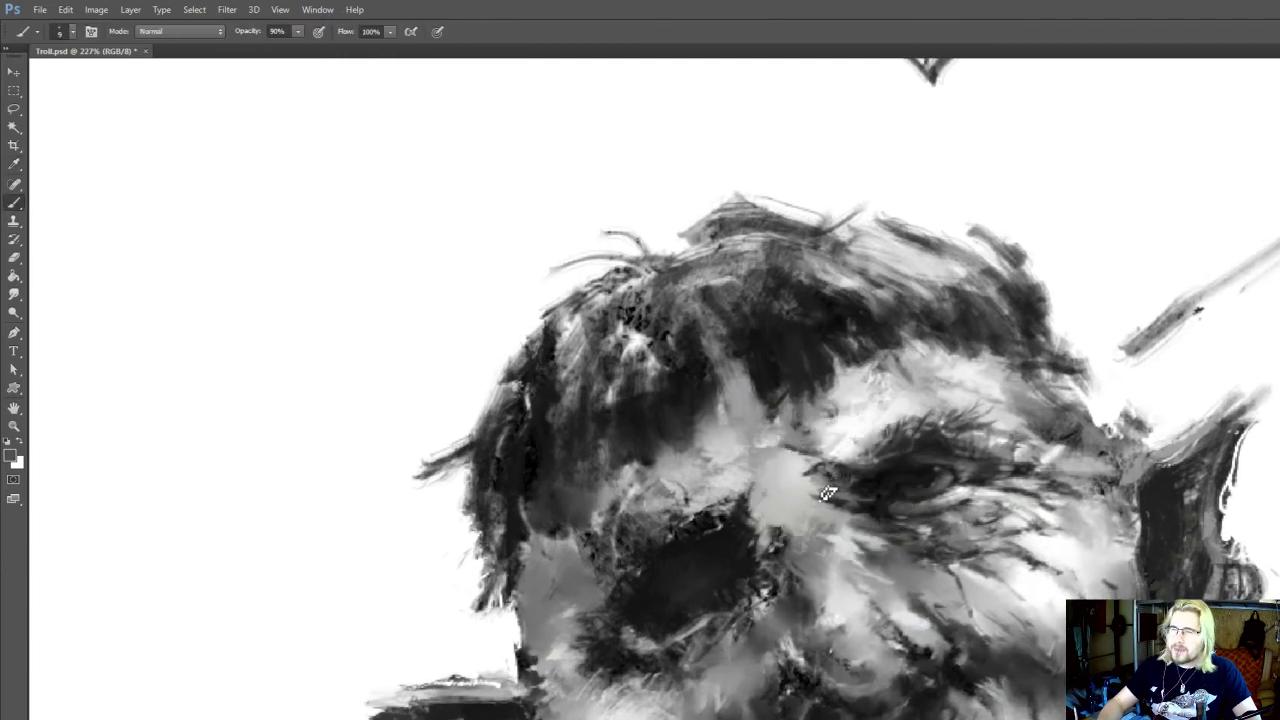
pyautogui.keyDown('alt'); pyautogui.click(757, 540); pyautogui.keyUp('alt')
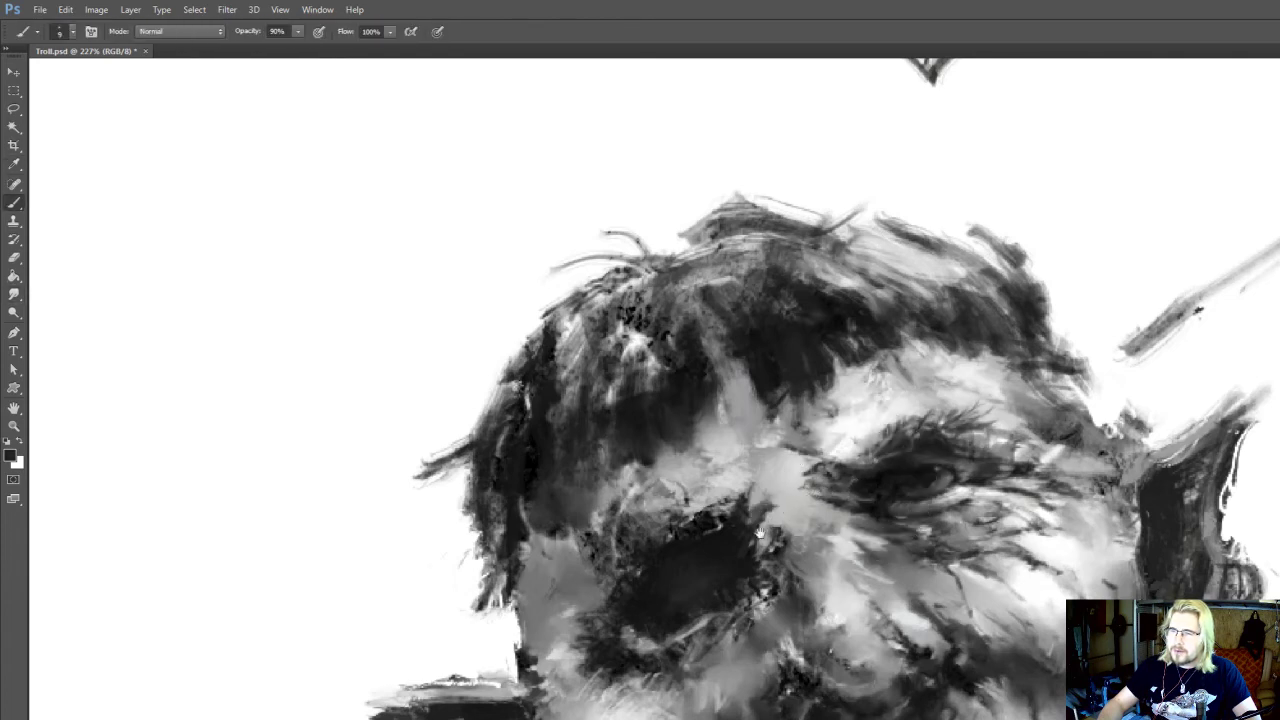
pyautogui.moveTo(750, 588)
pyautogui.mouseDown()
pyautogui.moveTo(749, 500)
pyautogui.moveTo(734, 471)
pyautogui.mouseUp()
# Dodge the lower cheek above the mouth using the Highlights range at 10% exposure and brush size 80
pyautogui.press('o')
pyautogui.moveTo(937, 643)
pyautogui.mouseDown()
pyautogui.moveTo(936, 658)
pyautogui.moveTo(984, 645)
pyautogui.mouseUp()
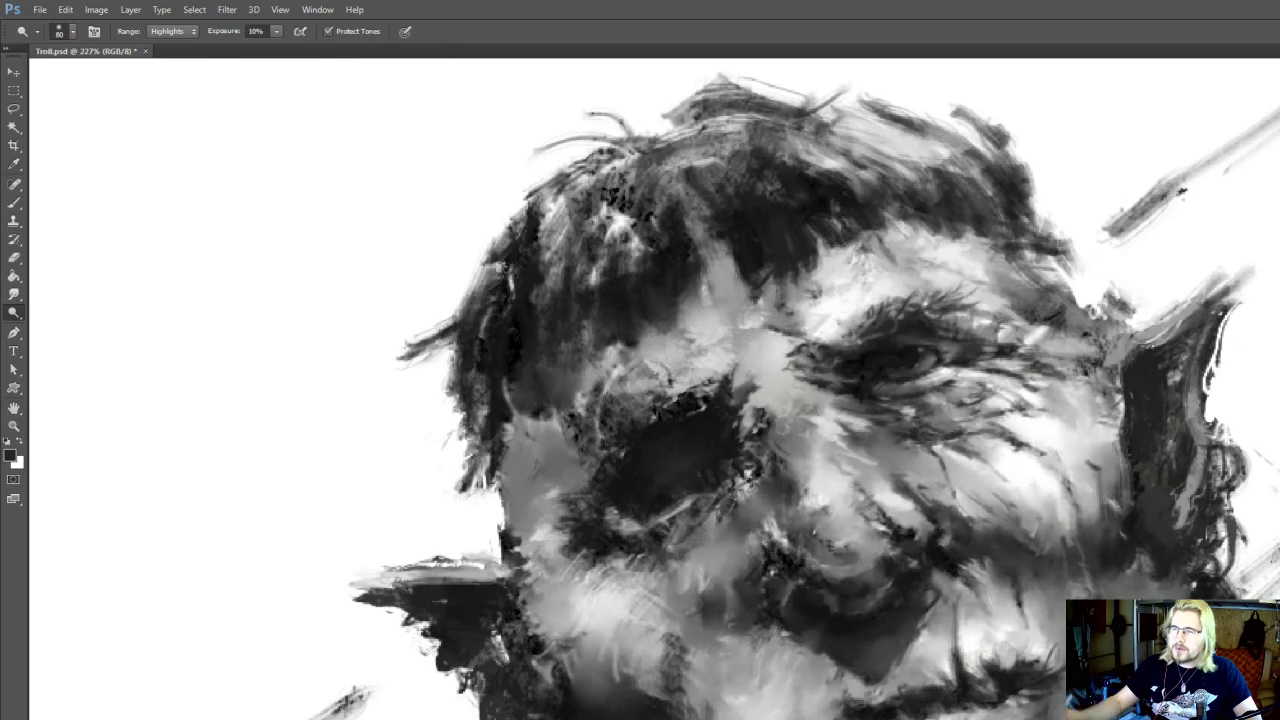
pyautogui.scroll(-10, 765, 590)
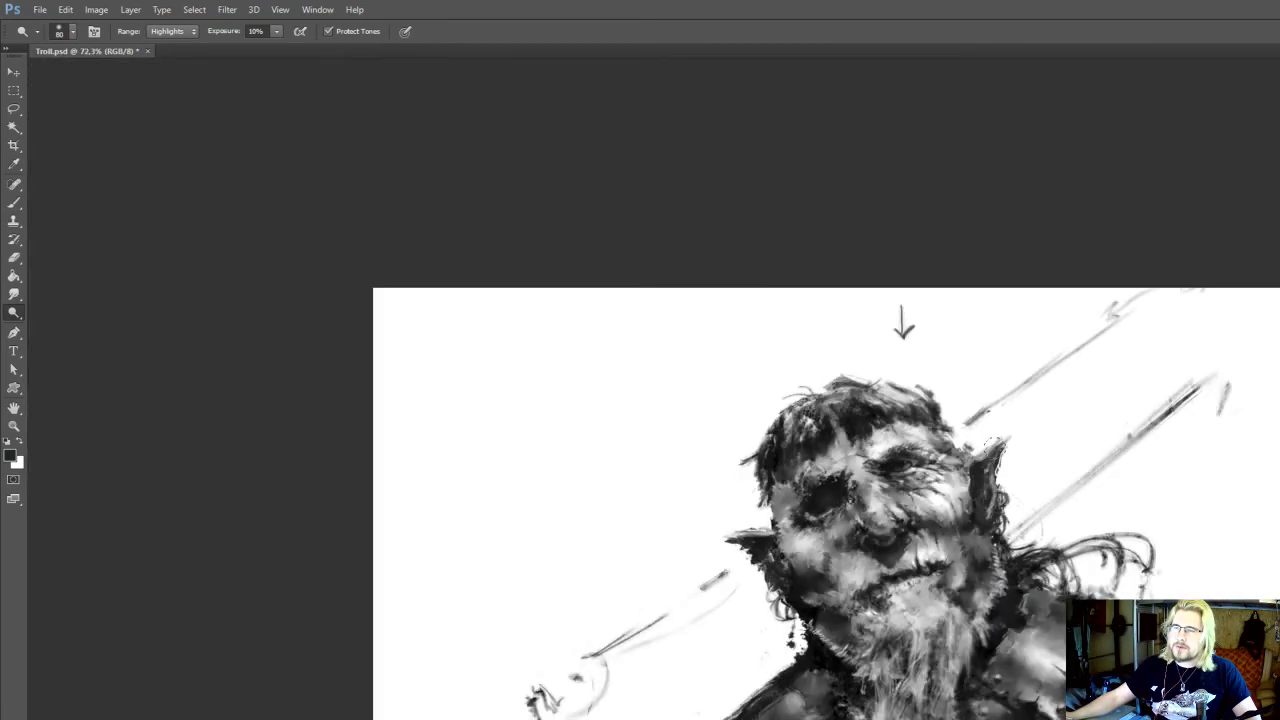
pyautogui.scroll(-1, 1009, 452)
pyautogui.scroll(8, 850, 500)
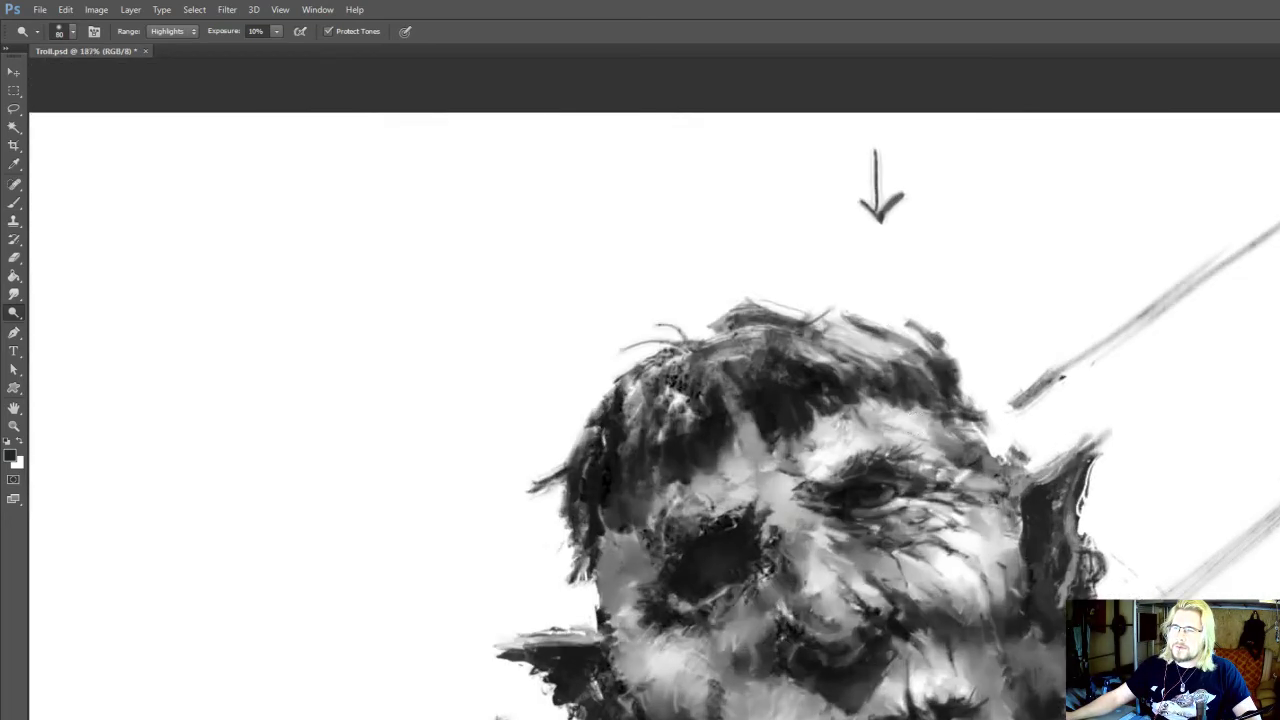
# Sample a near-white tone, dab a light accent at the outer corner of the open eye at size 9 and smudge it
pyautogui.press('r')
pyautogui.press('b')
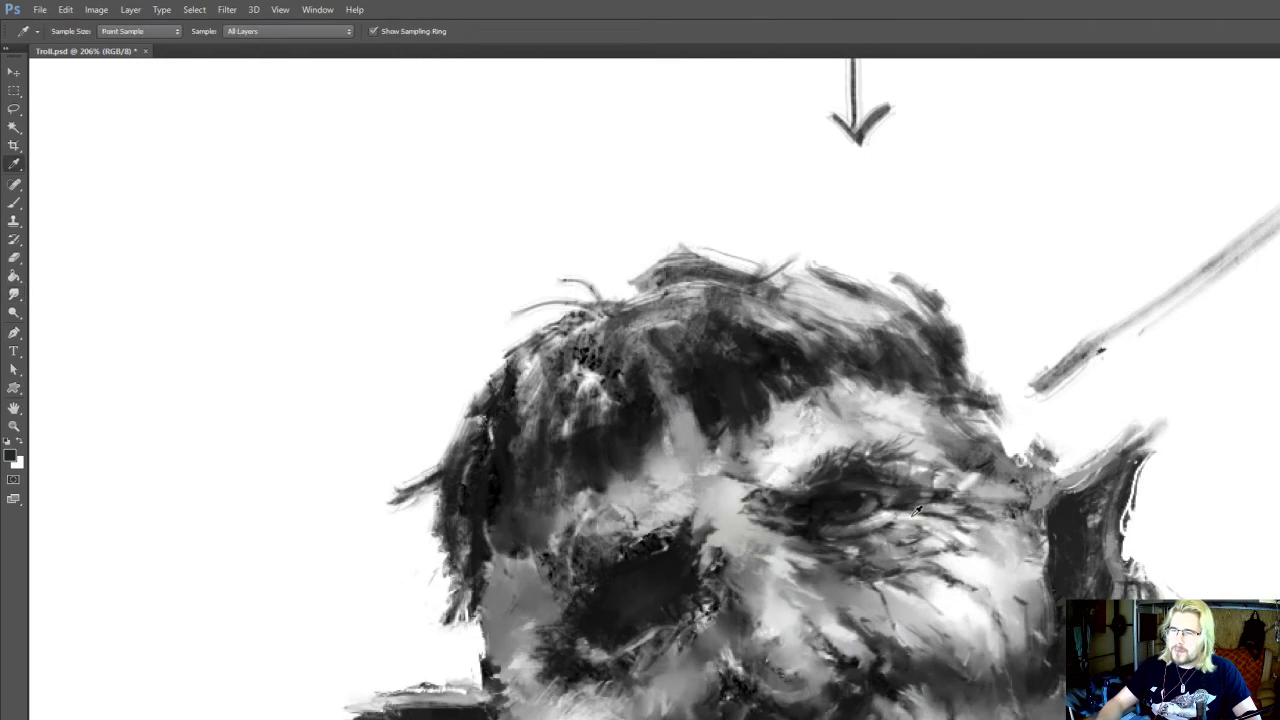
pyautogui.keyDown('alt'); pyautogui.click(896, 506); pyautogui.keyUp('alt')
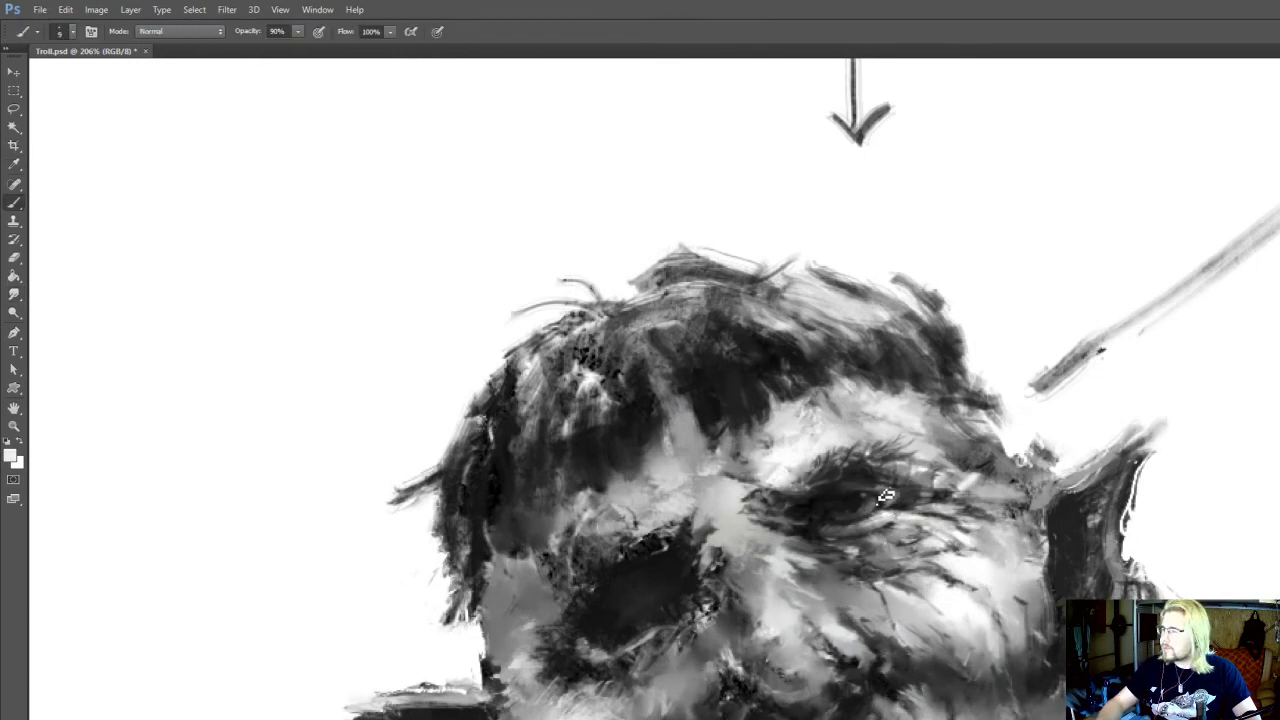
pyautogui.press('r')
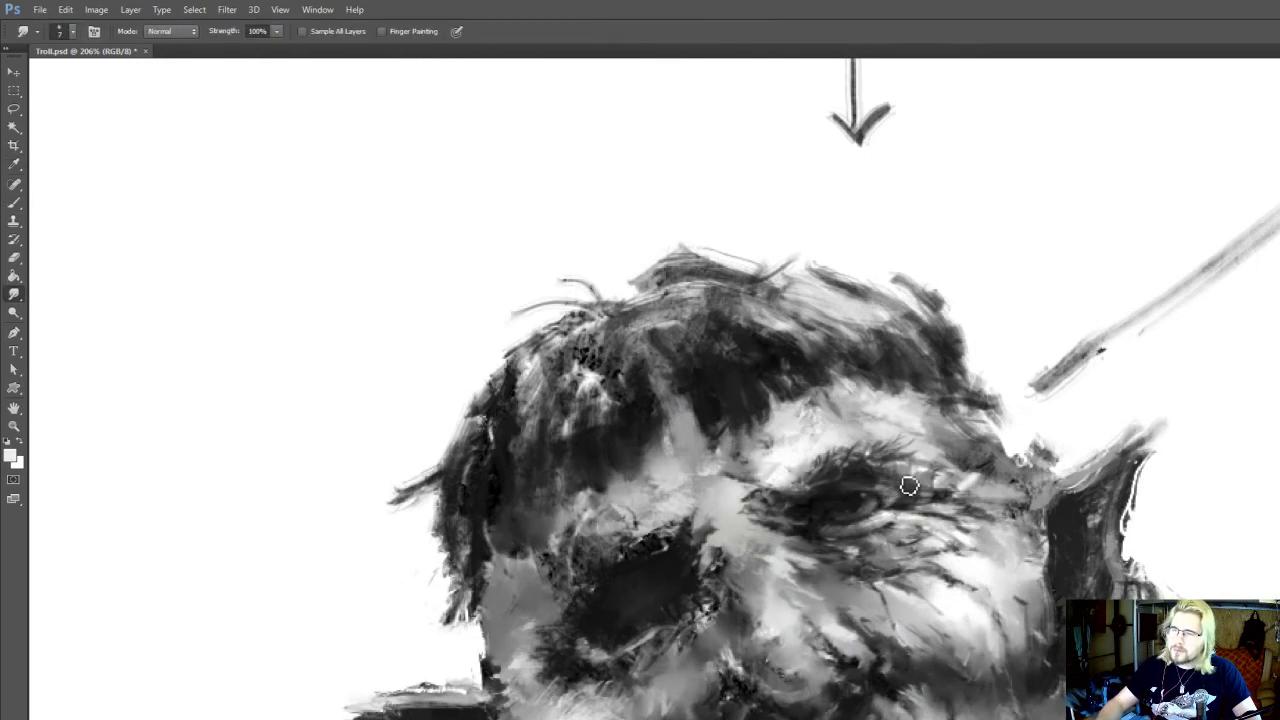
pyautogui.moveTo(1012, 405); pyautogui.dragTo(902, 348)
# Burn the shadows around the open eye at 30% exposure with brush size 90
pyautogui.scroll(-6, 986, 376)
pyautogui.scroll(-5, 902, 348)
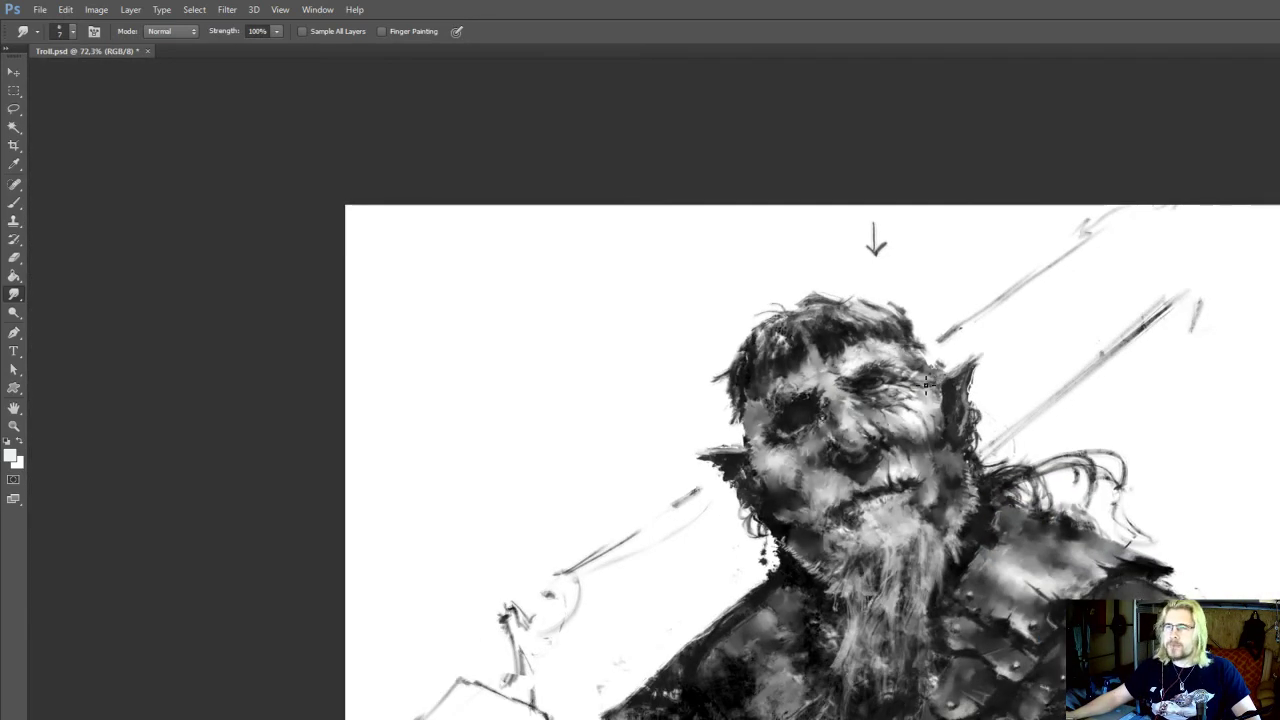
pyautogui.scroll(5, 926, 383)
pyautogui.press('o')
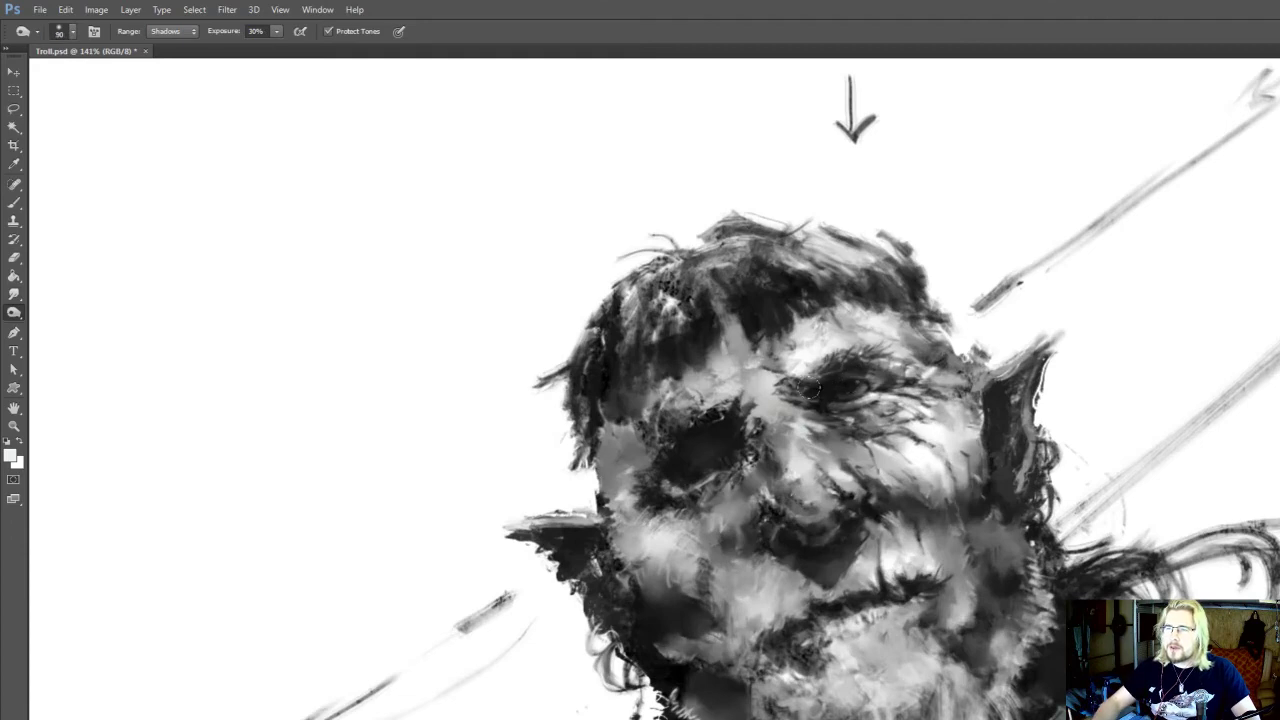
pyautogui.moveTo(812, 388); pyautogui.dragTo(850, 420)
pyautogui.scroll(-3, 980, 345)
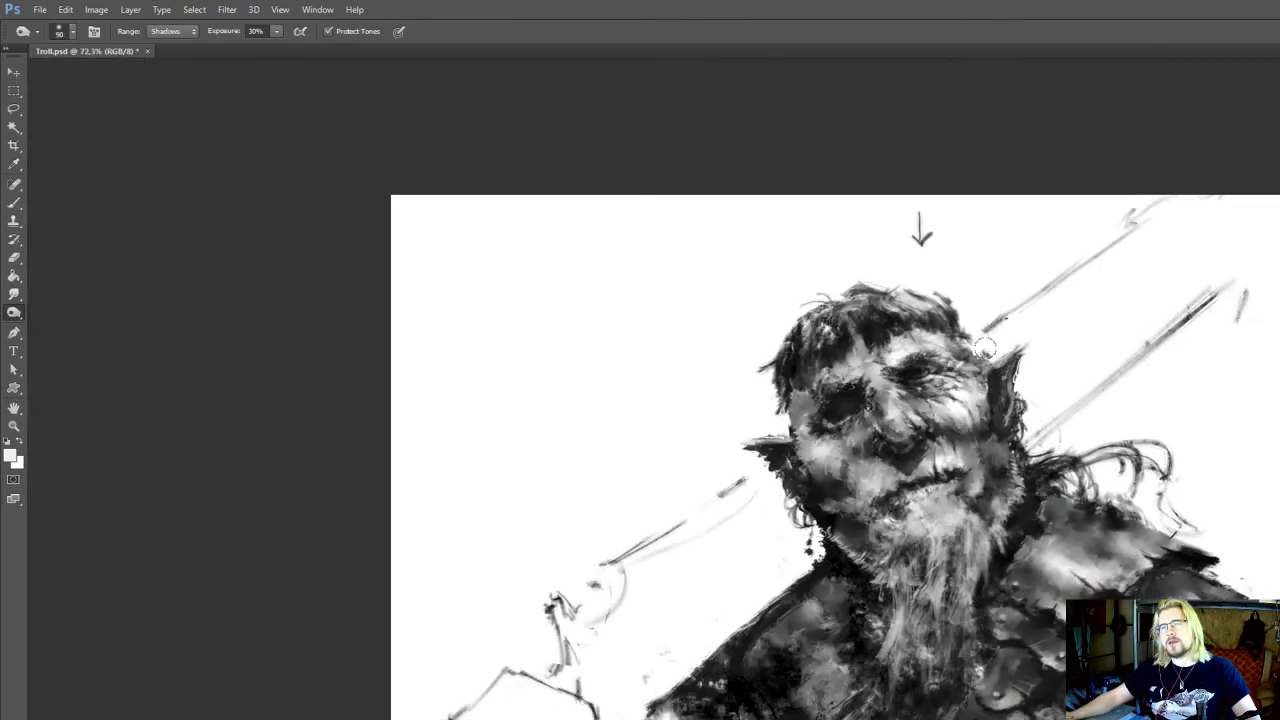
pyautogui.scroll(1, 996, 365)
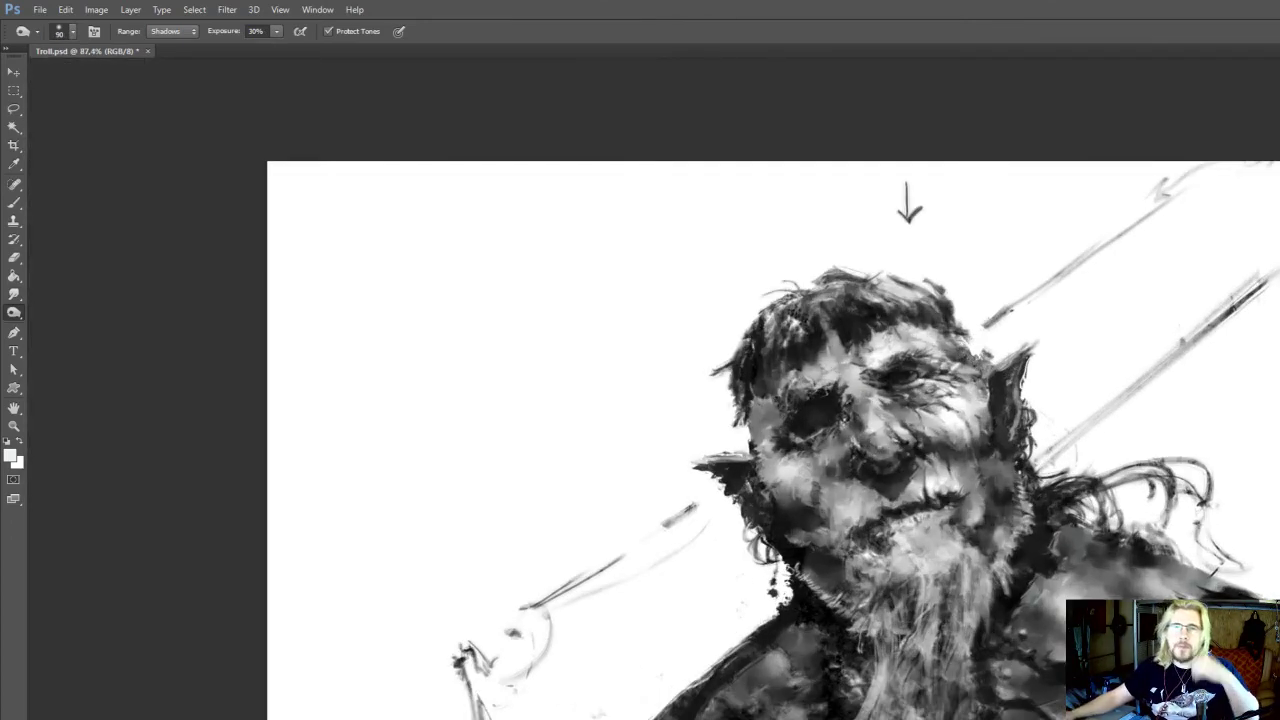
# Open the Liquify filter for the troll painting
pyautogui.click(96, 10)
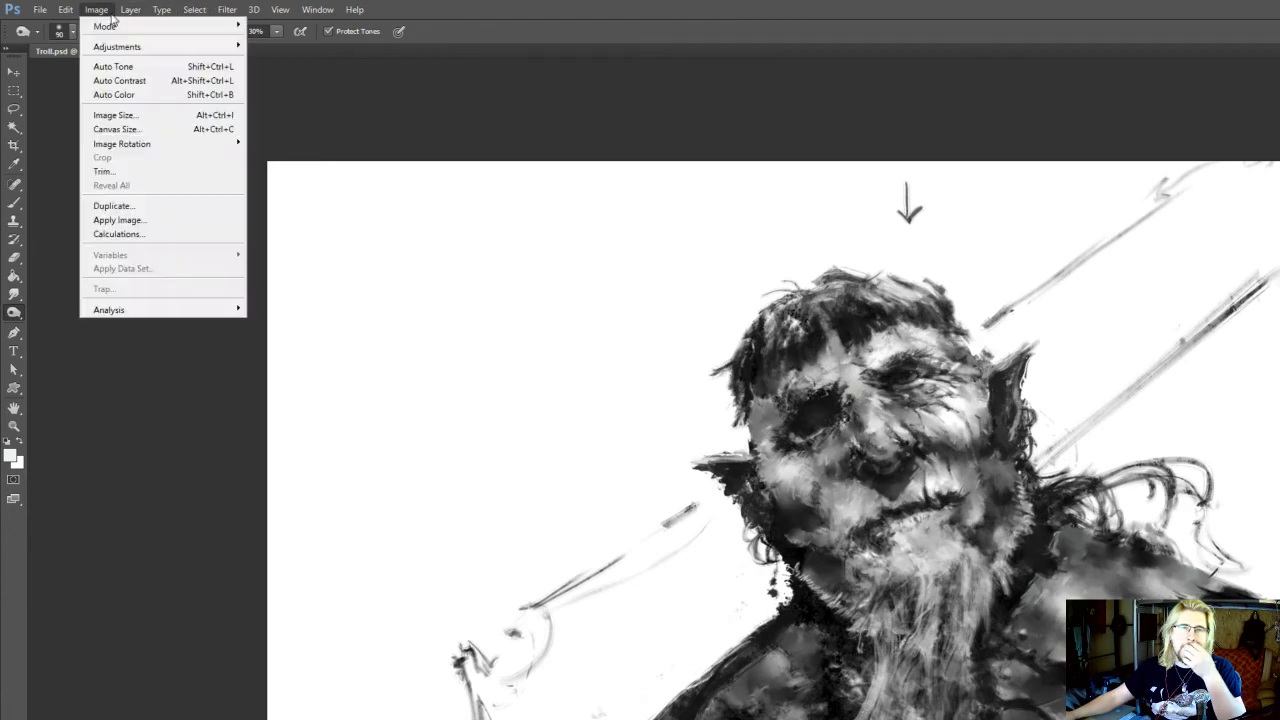
pyautogui.moveTo(227, 12)
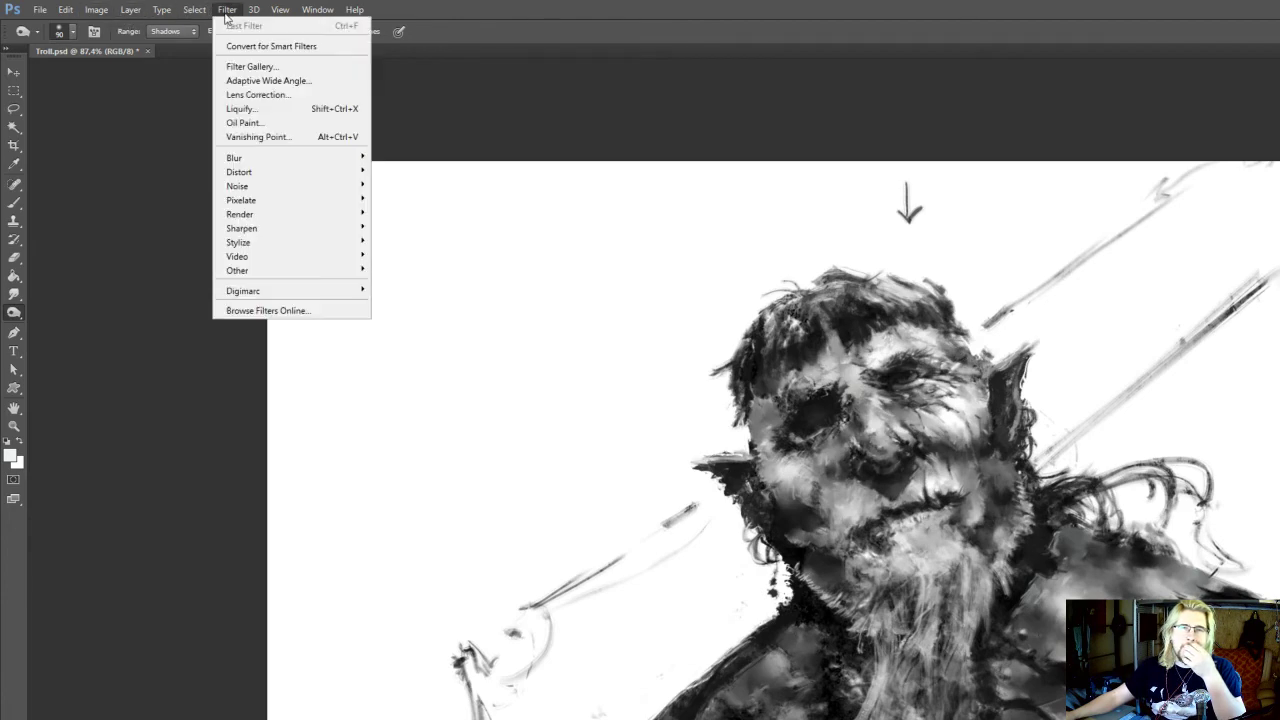
pyautogui.click(240, 108)
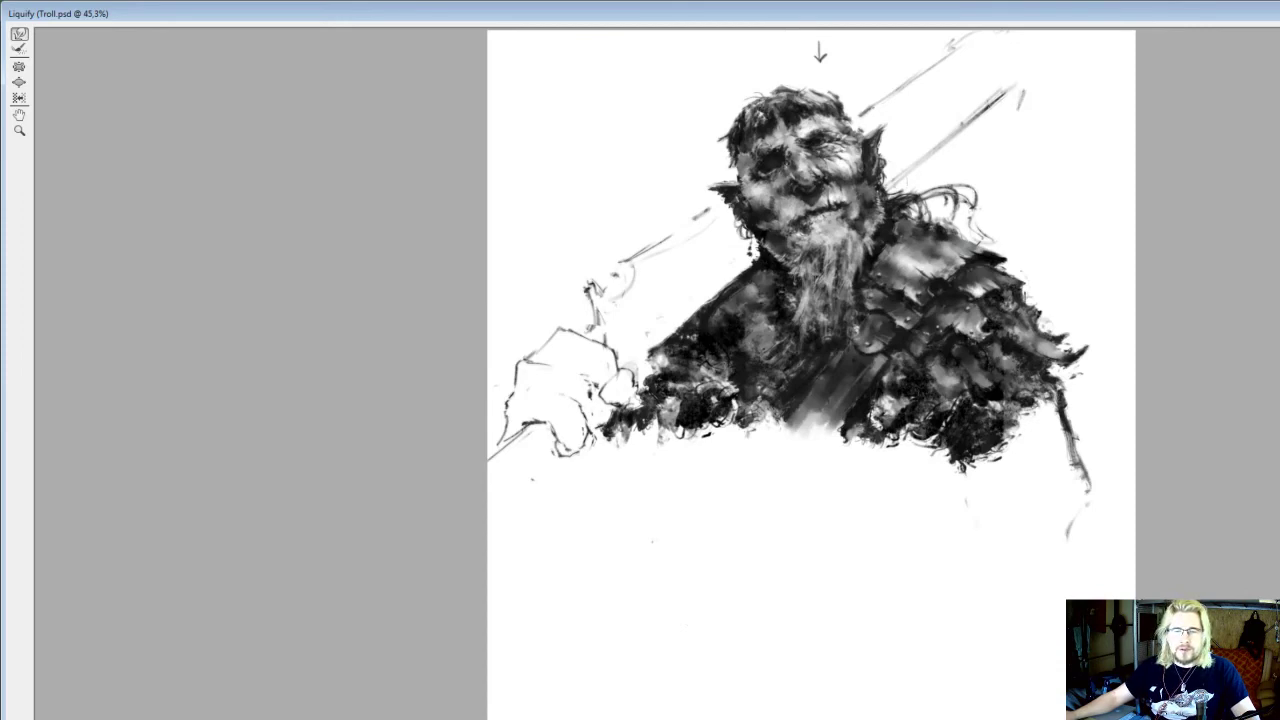
# Enlarge the open eye slightly with the Bloat tool, undoing the first attempt and applying a shorter one
pyautogui.hotkey('ctrl', '+')
pyautogui.hotkey('ctrl', '+')
pyautogui.hotkey('ctrl', '+')
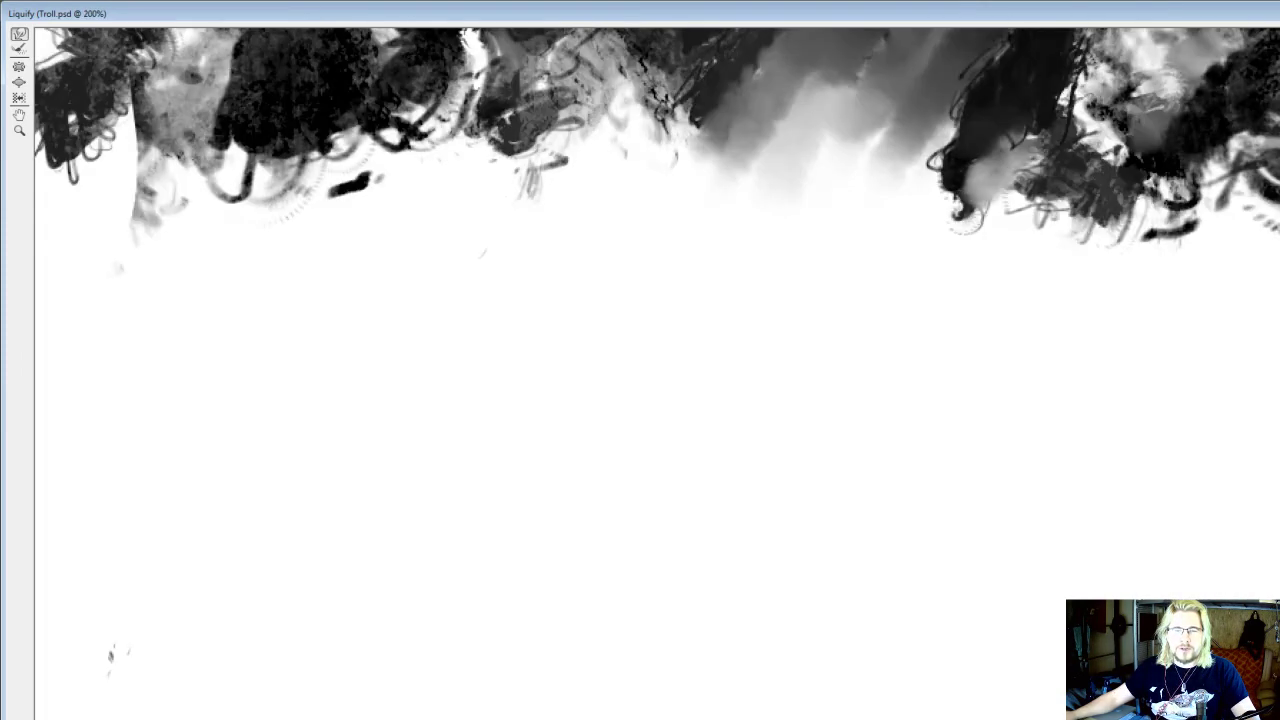
pyautogui.hotkey('ctrl', '-')
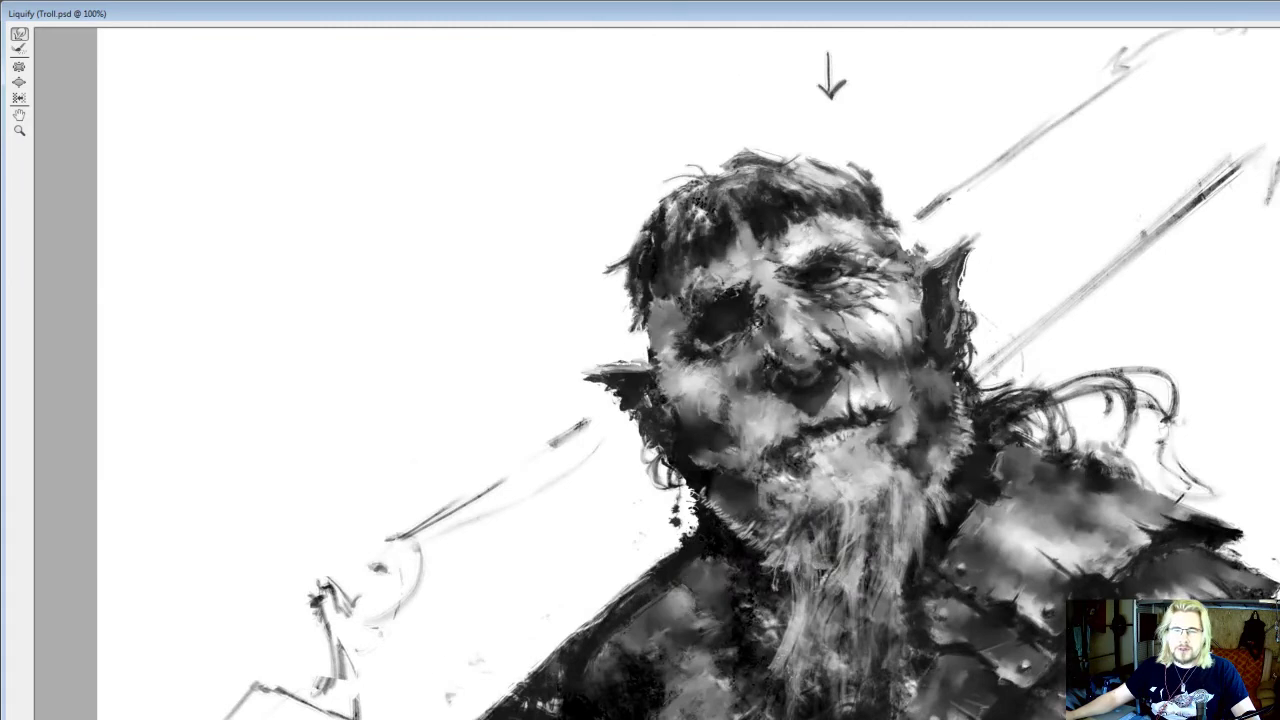
pyautogui.hotkey('ctrl', '+')
pyautogui.moveTo(757, 350); pyautogui.dragTo(796, 641)
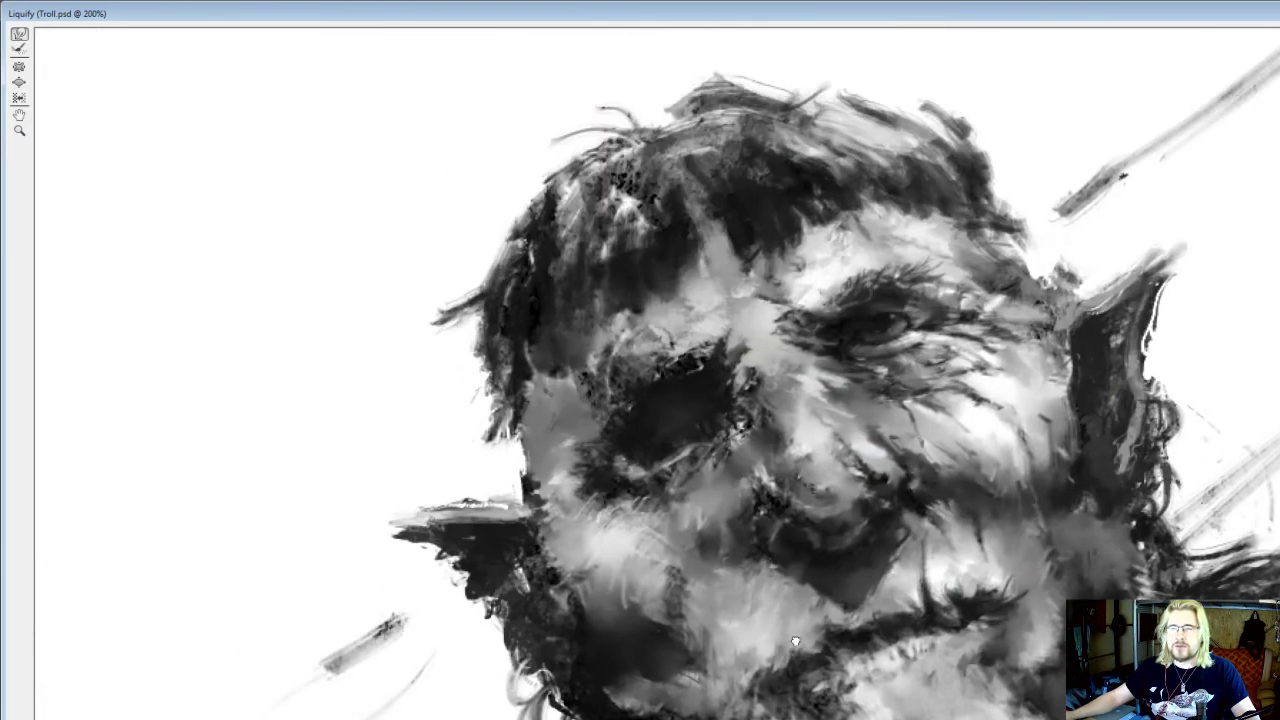
pyautogui.moveTo(795, 500); pyautogui.dragTo(820, 575)
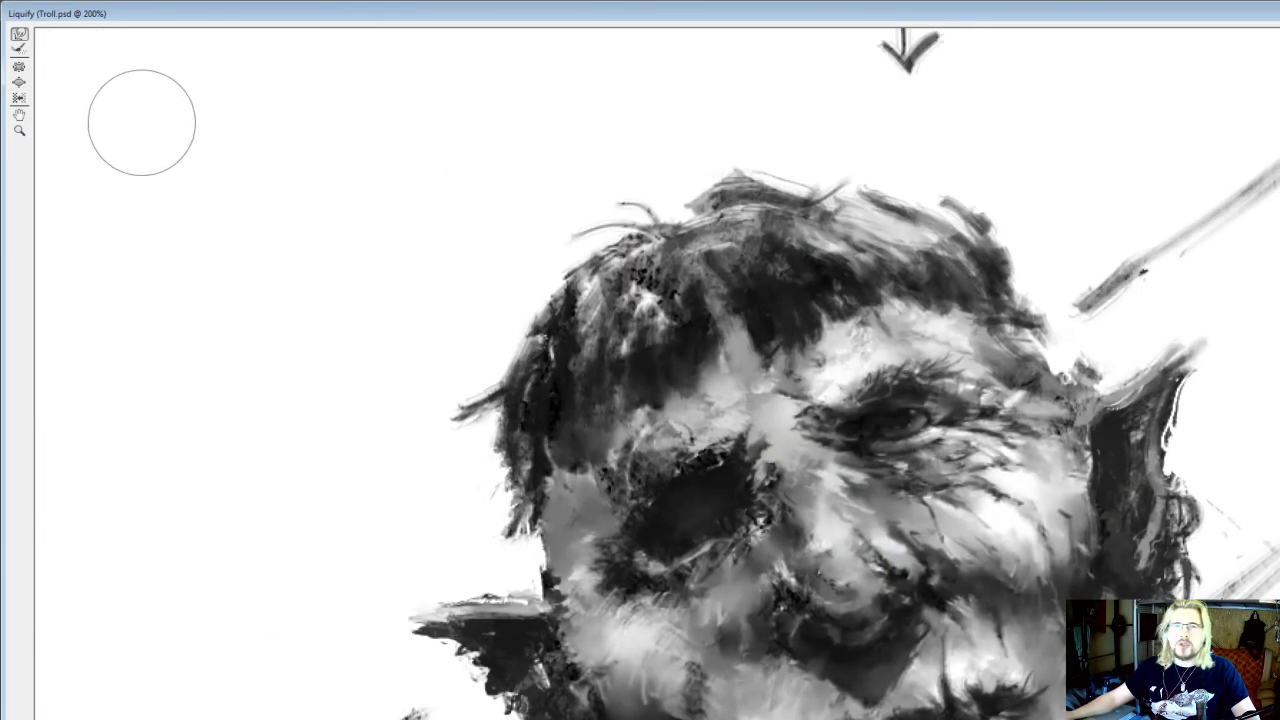
pyautogui.click(19, 84)
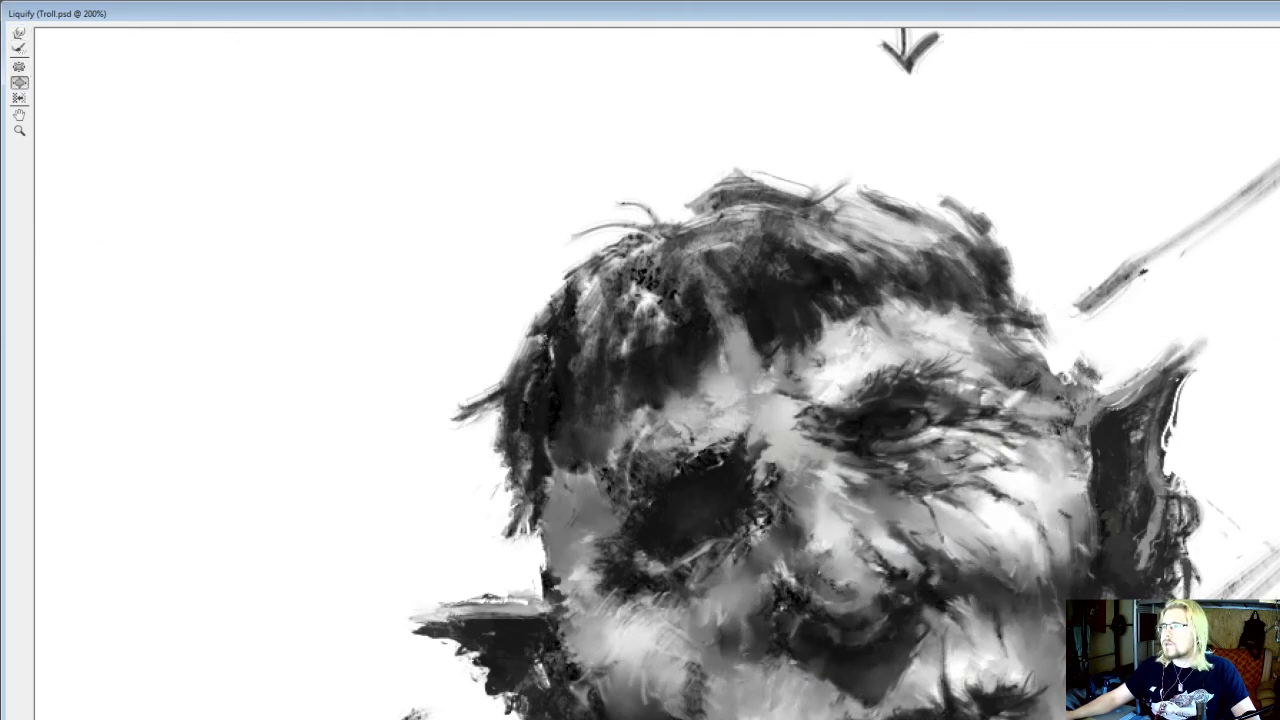
pyautogui.click(951, 451)
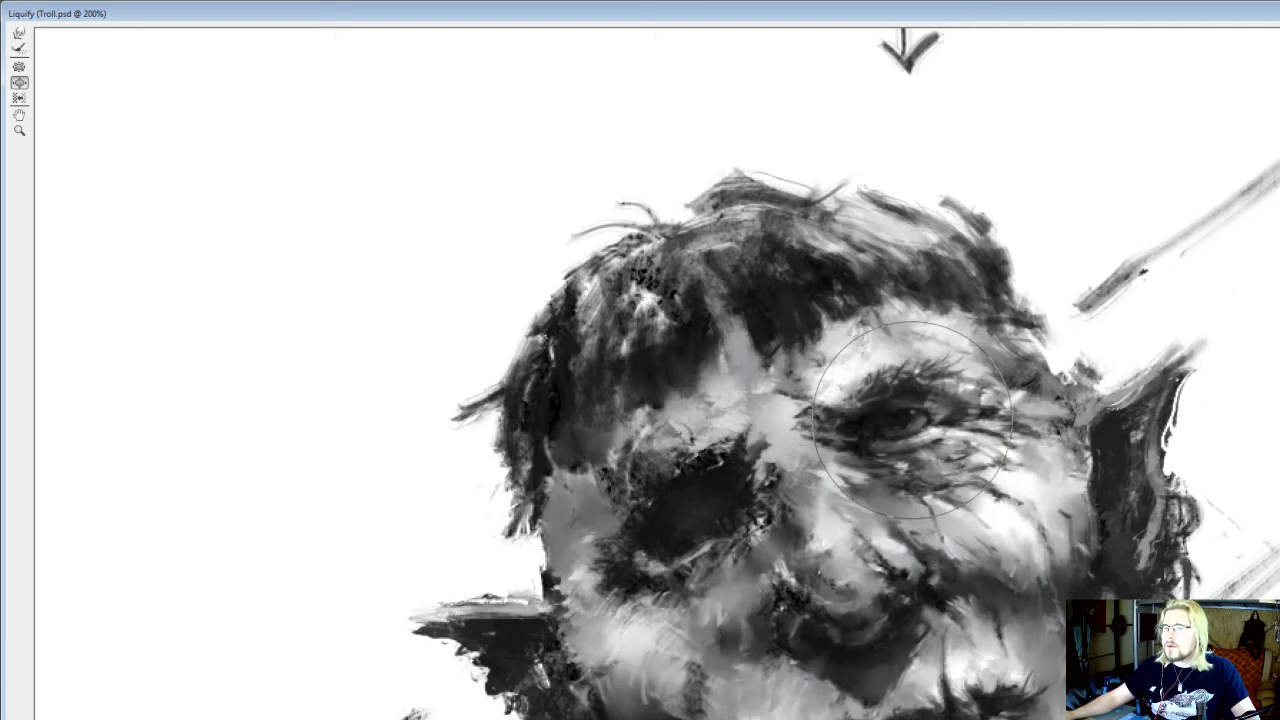
pyautogui.moveTo(916, 418); pyautogui.dragTo(925, 427)
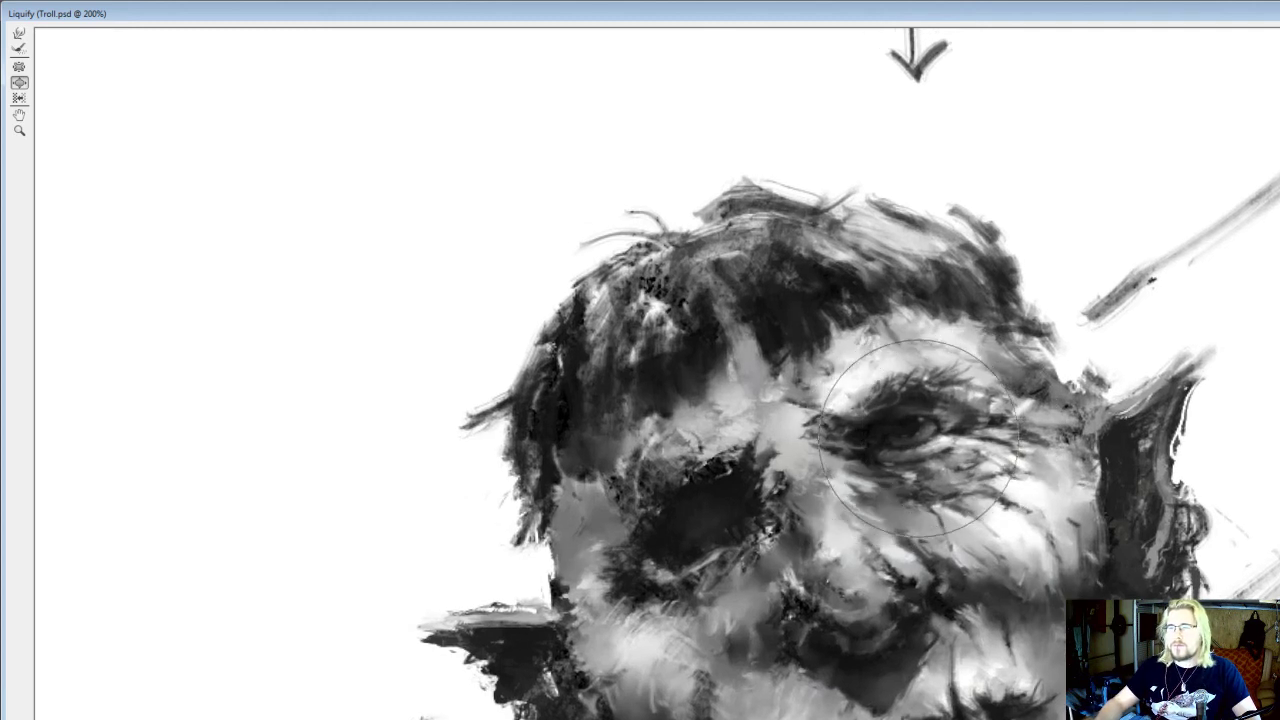
pyautogui.moveTo(908, 430); pyautogui.dragTo(898, 440)
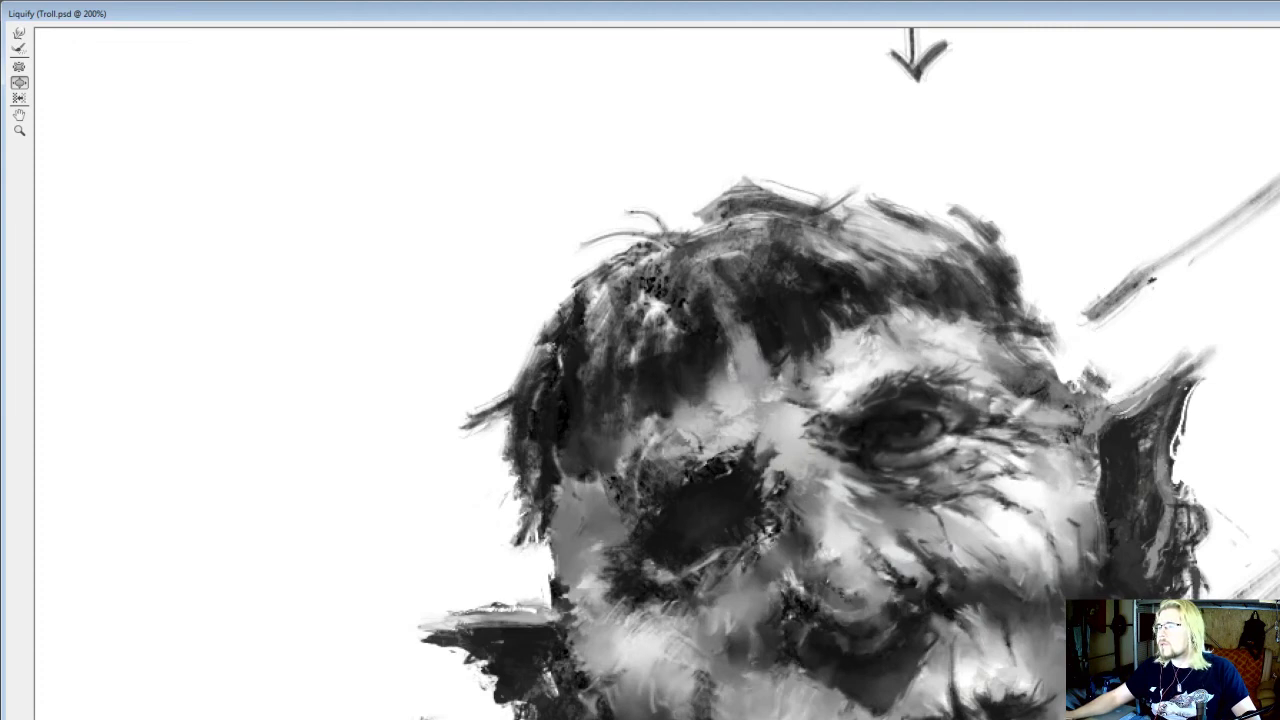
pyautogui.hotkey('ctrl', 'z')
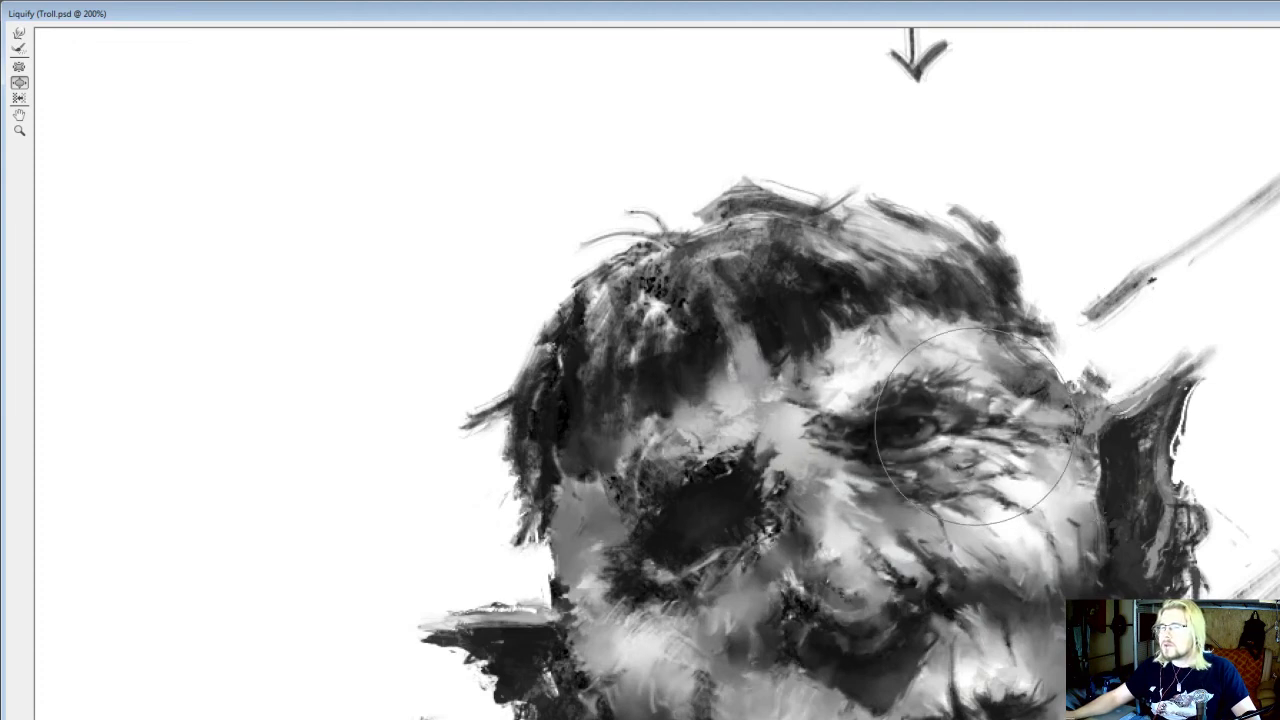
pyautogui.click(902, 438)
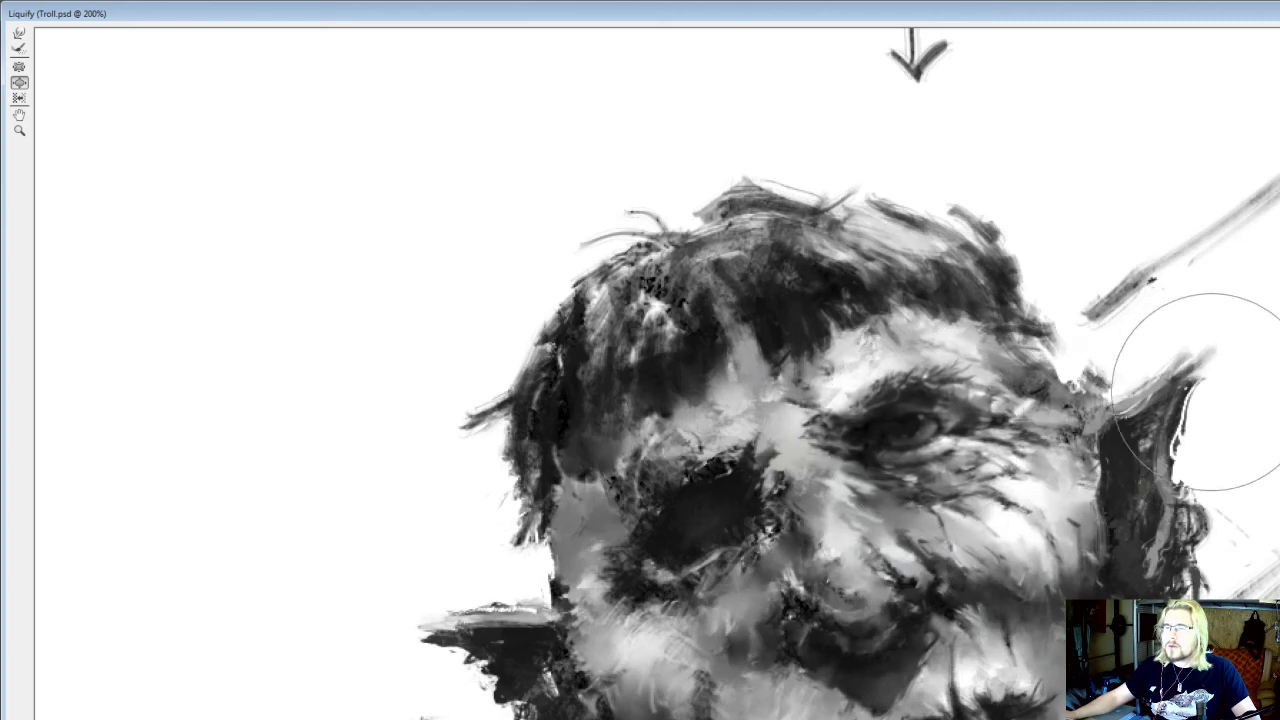
# Apply the Liquify adjustment to the troll painting
pyautogui.scroll(-2, 1250, 340)
pyautogui.scroll(1, 1270, 350)
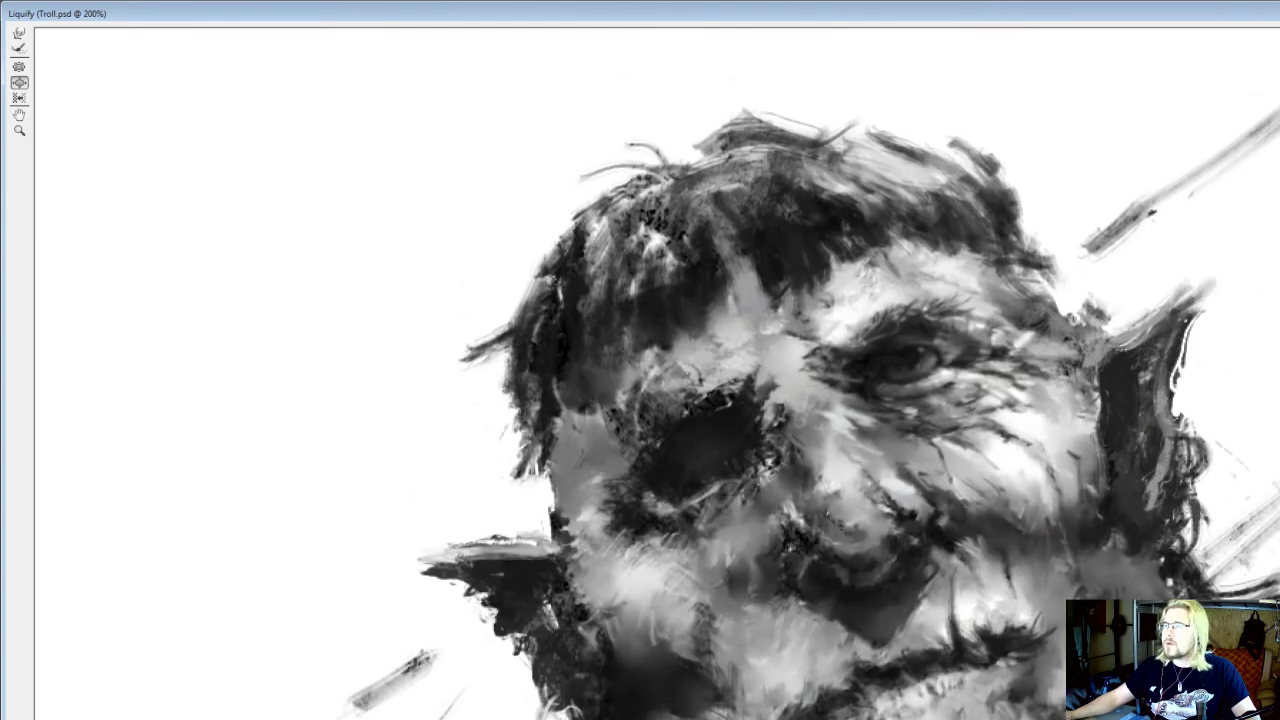
pyautogui.press('Return')
pyautogui.scroll(-7, 890, 400)
pyautogui.scroll(5, 1000, 320)
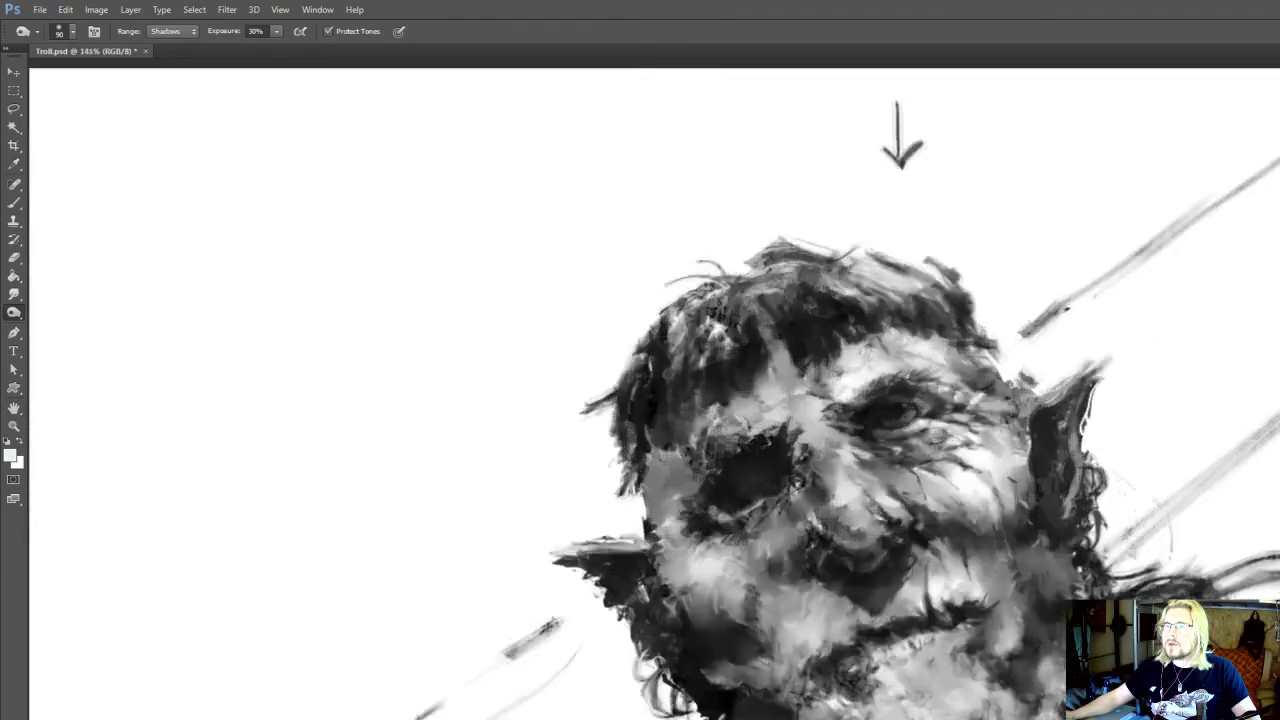
pyautogui.scroll(1, 890, 405)
# Set the lasso feather to 4 px, outline the open eye and copy it to a new layer
pyautogui.press('l')
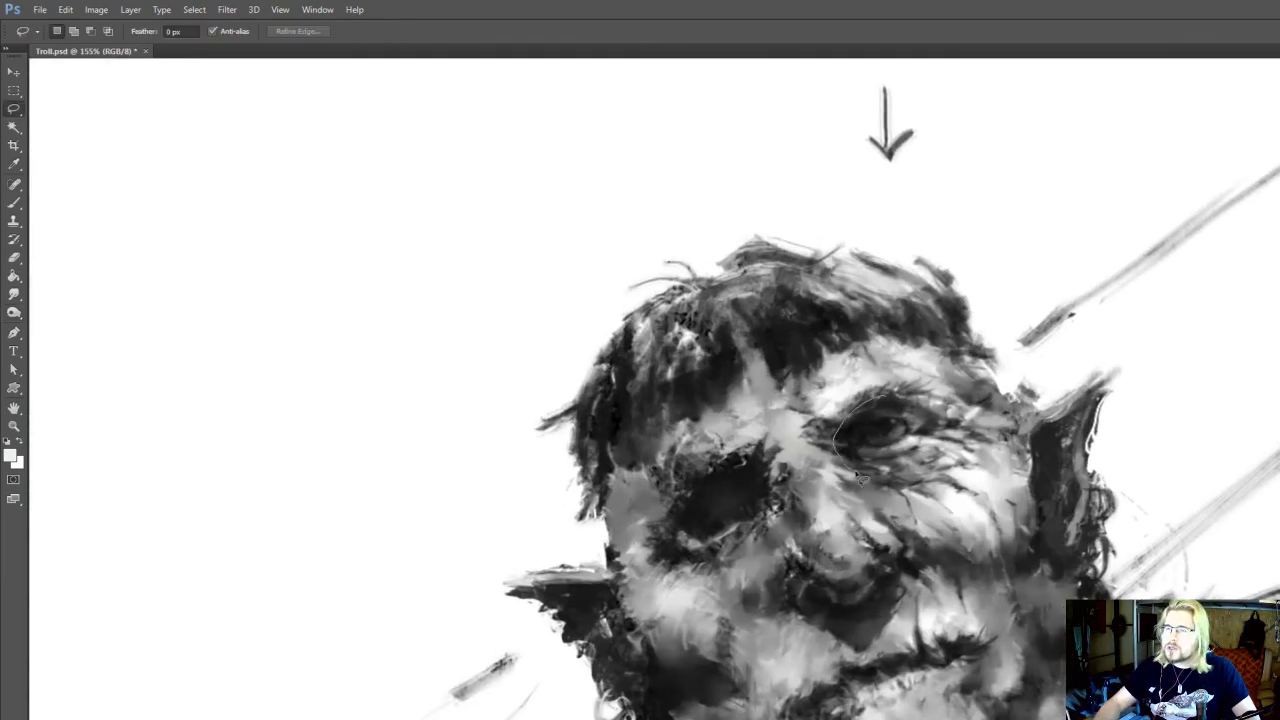
pyautogui.moveTo(948, 420); pyautogui.dragTo(936, 426)
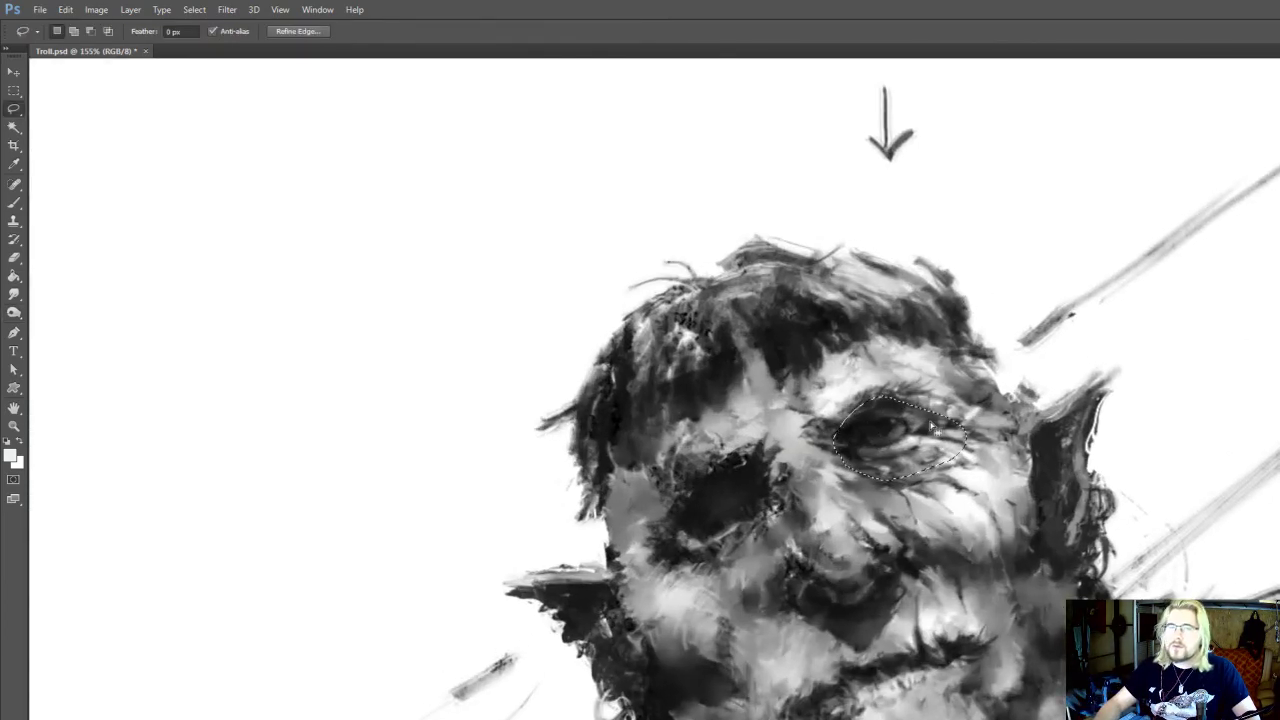
pyautogui.click(170, 32)
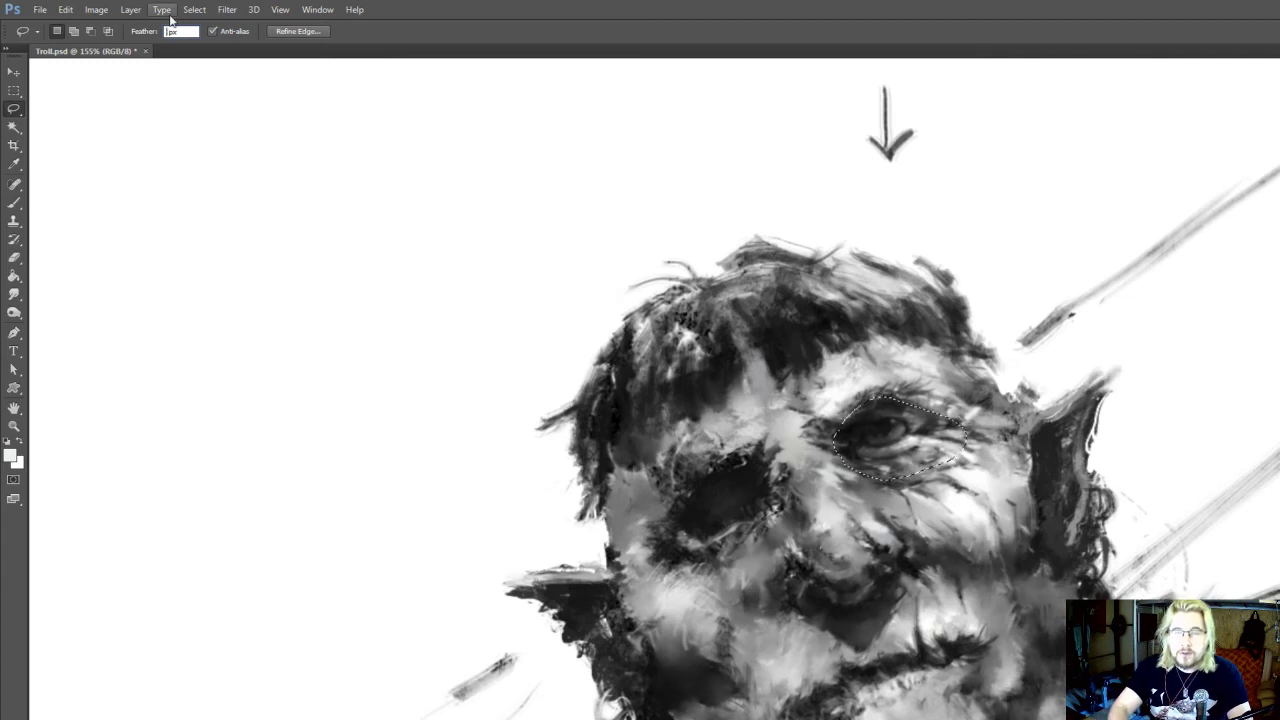
pyautogui.write('4')
pyautogui.click(962, 389)
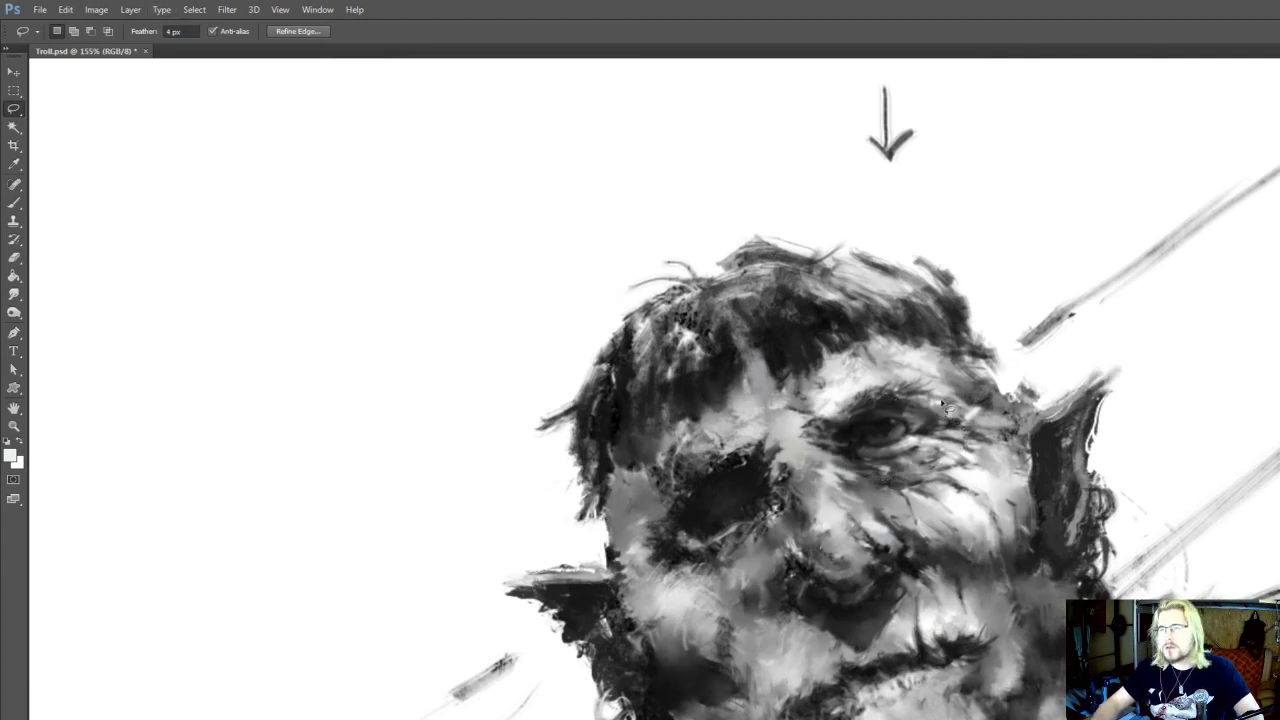
pyautogui.moveTo(912, 403)
pyautogui.mouseDown()
pyautogui.moveTo(869, 412)
pyautogui.moveTo(841, 459)
pyautogui.moveTo(913, 485)
pyautogui.moveTo(969, 442)
pyautogui.moveTo(914, 410)
pyautogui.mouseUp()
pyautogui.hotkey('ctrl', 'j')
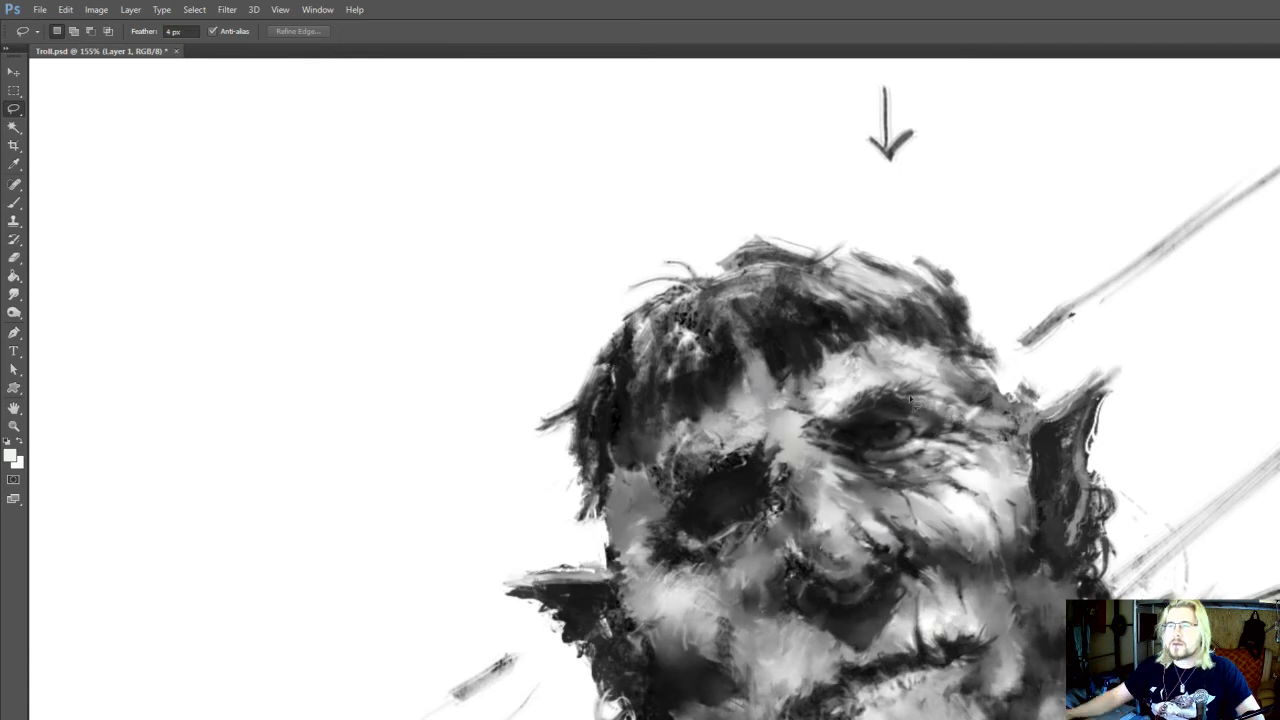
pyautogui.scroll(-5, 917, 403)
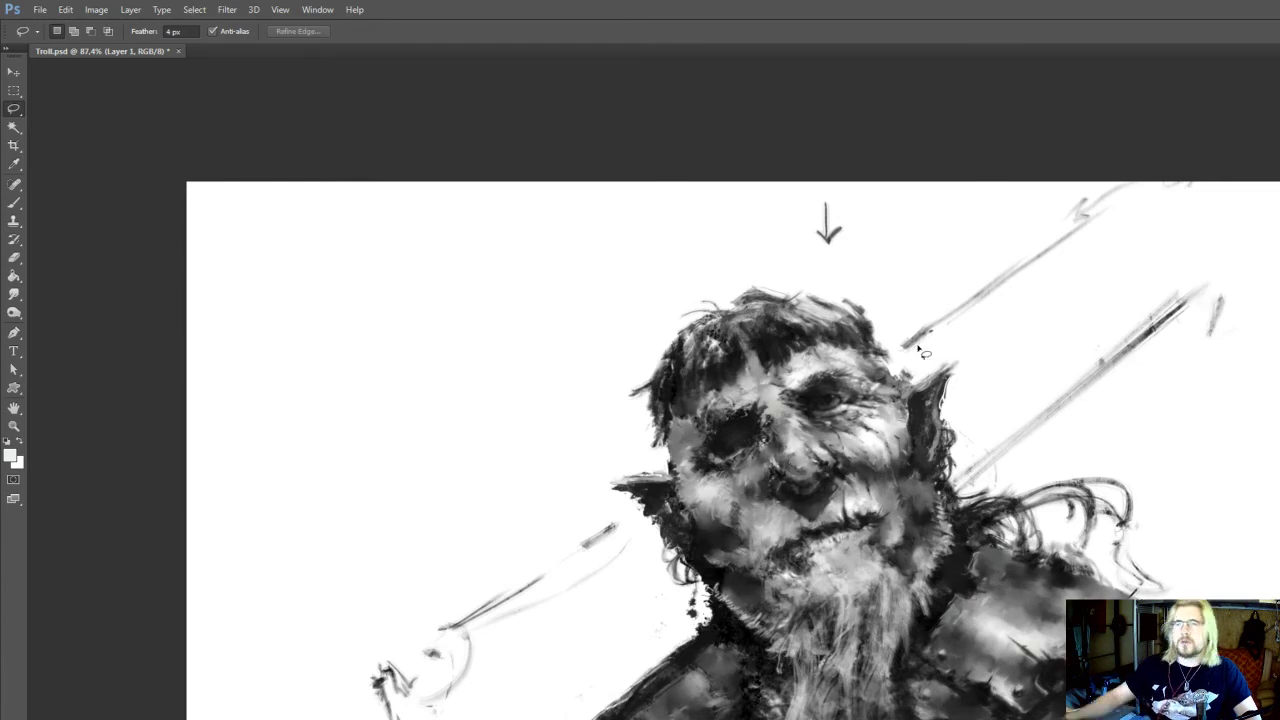
pyautogui.scroll(-2, 921, 352)
pyautogui.scroll(6, 792, 370)
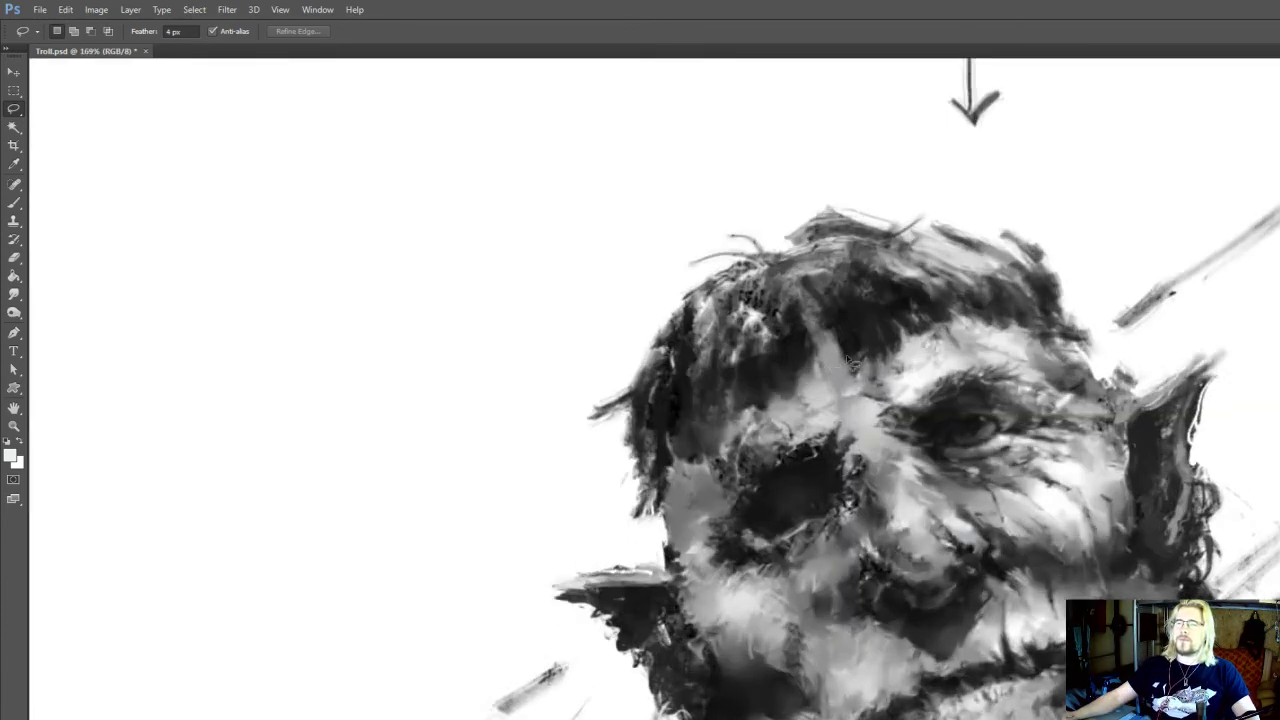
# Sample a light grey and paint accents at the outer corner of the open eye with brush size 8
pyautogui.moveTo(1029, 420); pyautogui.dragTo(958, 463)
pyautogui.press('i')
pyautogui.click(982, 484)
pyautogui.press('b')
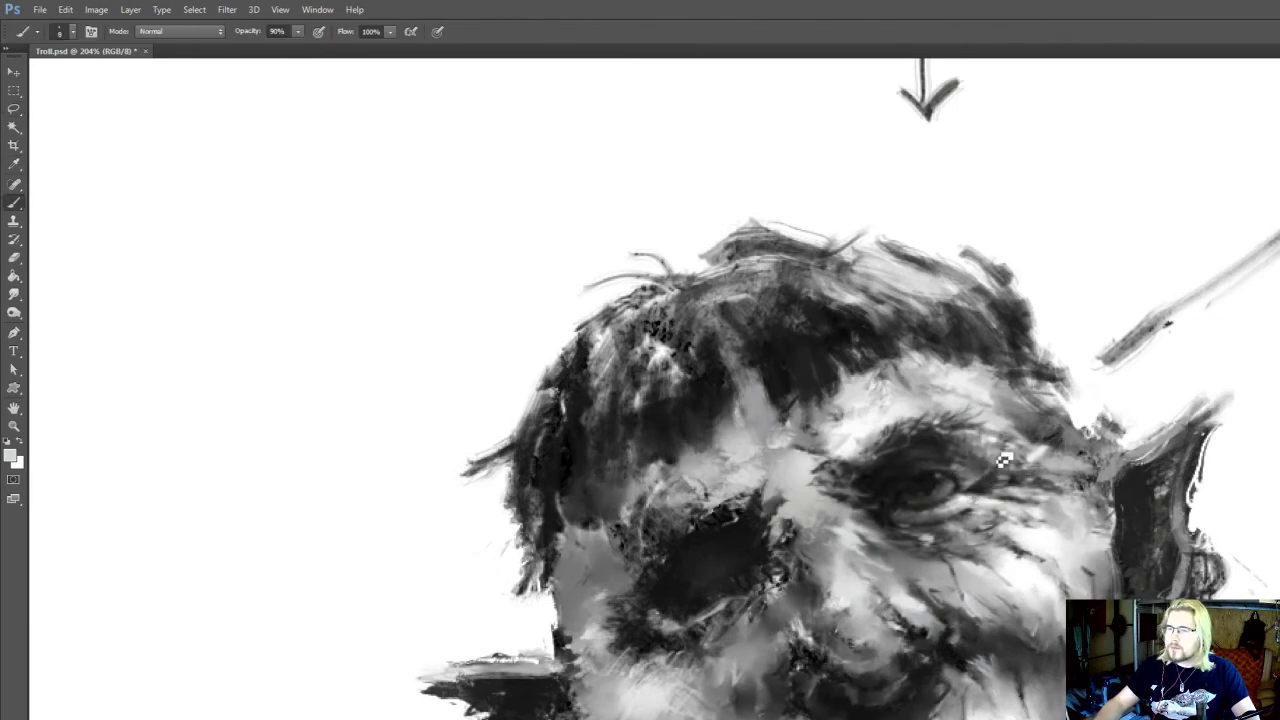
pyautogui.moveTo(994, 462)
pyautogui.mouseDown()
pyautogui.moveTo(980, 486)
pyautogui.moveTo(983, 466)
pyautogui.moveTo(952, 476)
pyautogui.mouseUp()
# Sample a dark tone and redefine the lids and iris of the open eye with brush size 7
pyautogui.press('[')
pyautogui.press('i')
pyautogui.click(952, 476)
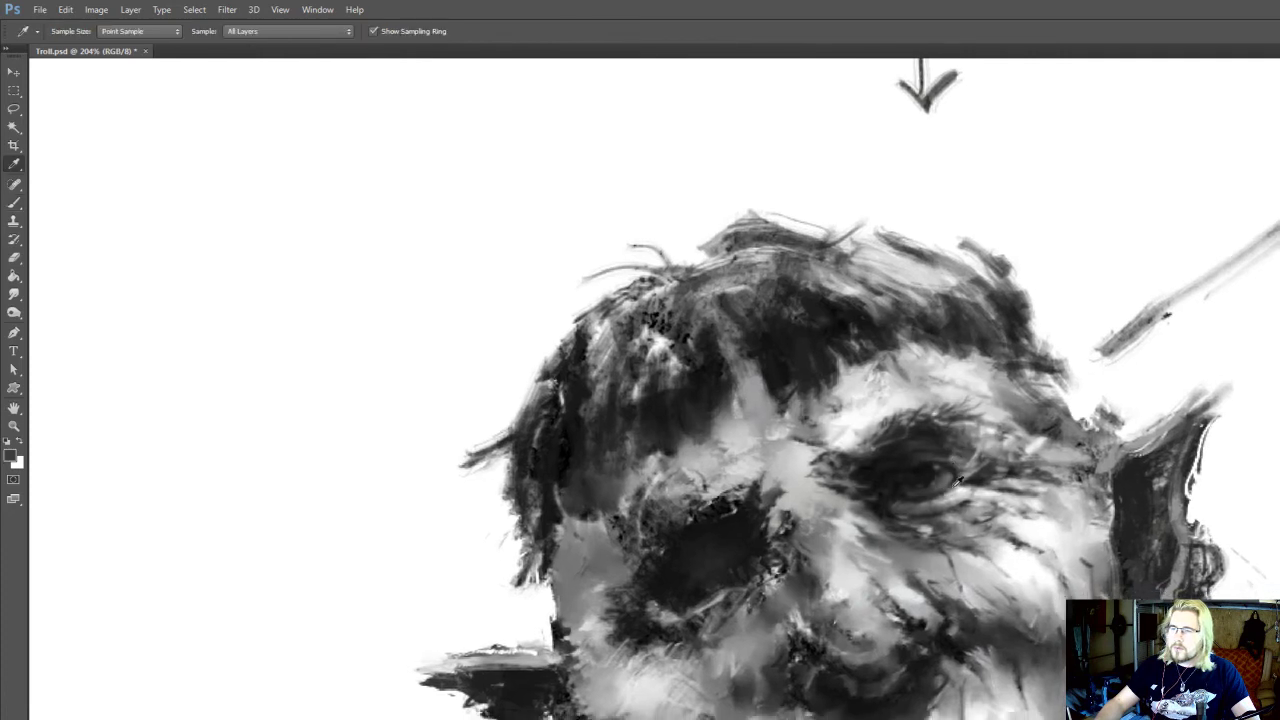
pyautogui.press('b')
pyautogui.press('[')
pyautogui.moveTo(948, 484)
pyautogui.mouseDown()
pyautogui.moveTo(905, 511)
pyautogui.moveTo(917, 500)
pyautogui.moveTo(874, 498)
pyautogui.moveTo(903, 367)
pyautogui.moveTo(888, 486)
pyautogui.mouseUp()
pyautogui.keyDown('alt'); pyautogui.click(874, 504); pyautogui.keyUp('alt')
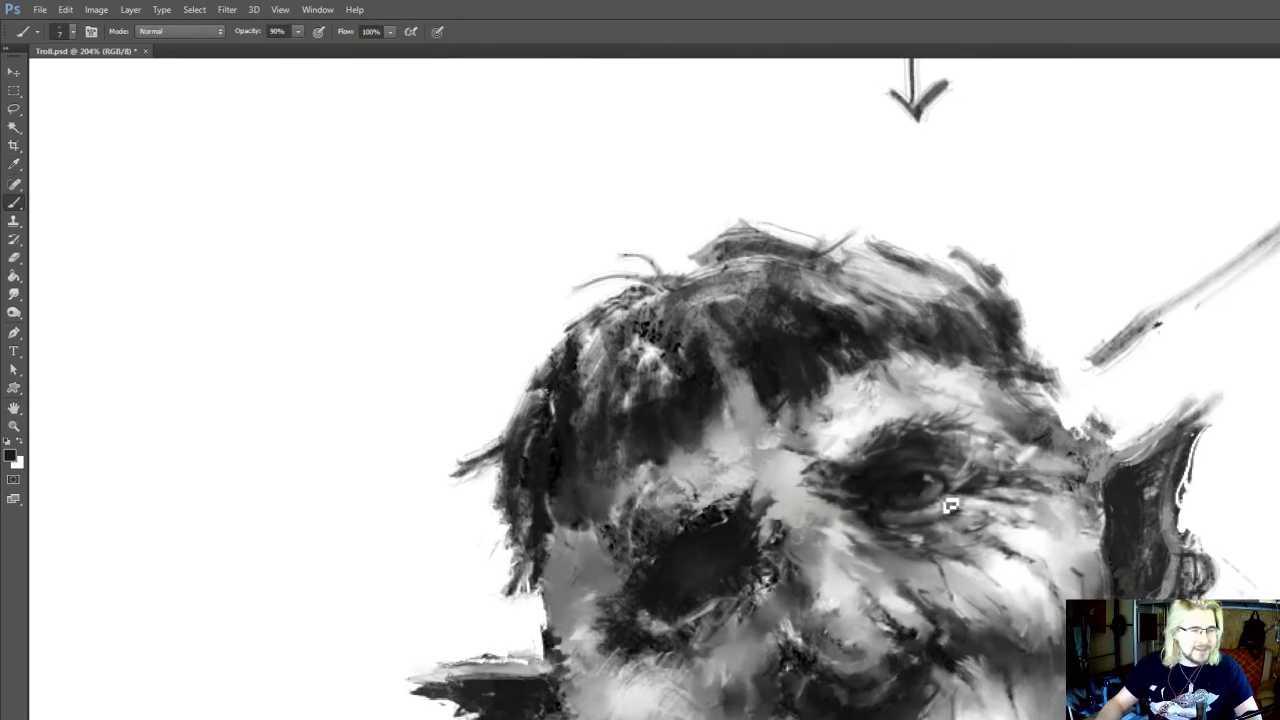
pyautogui.moveTo(918, 496)
pyautogui.mouseDown()
pyautogui.moveTo(930, 477)
pyautogui.moveTo(930, 489)
pyautogui.mouseUp()
pyautogui.keyDown('alt'); pyautogui.click(950, 488); pyautogui.keyUp('alt')
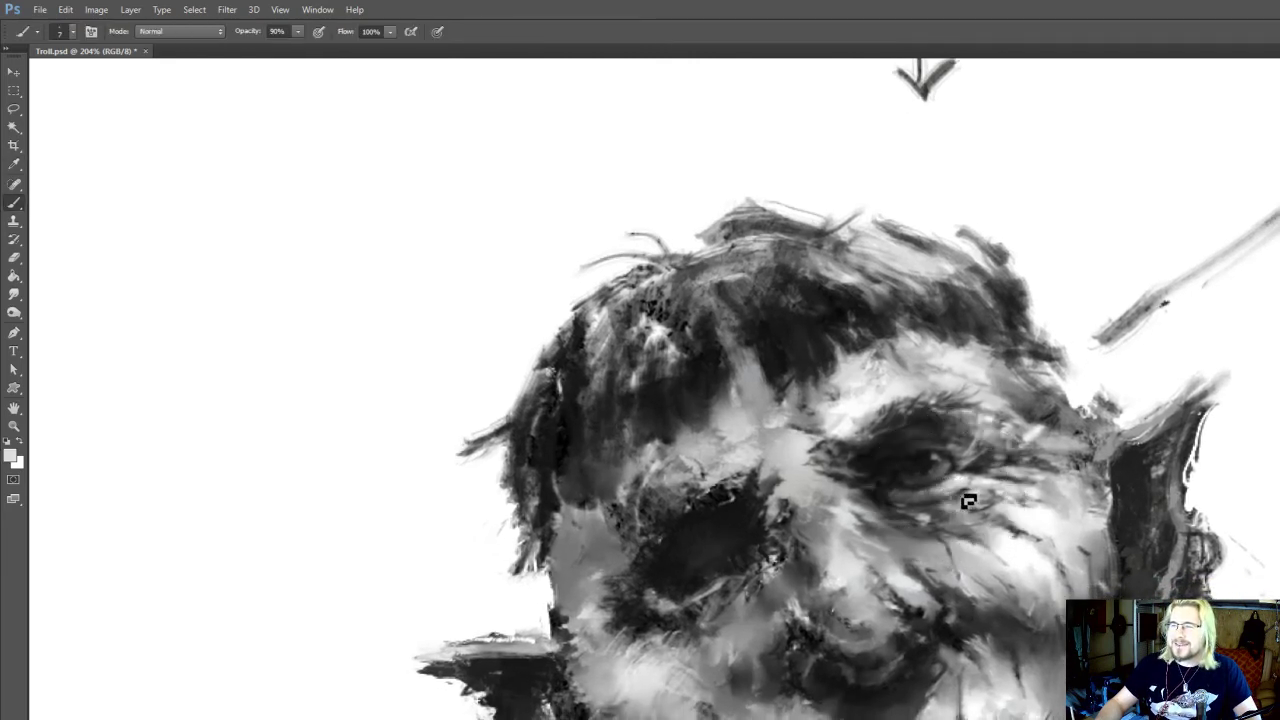
# Smudge the inner brow of the shadowed eye, sample a mid-grey and paint along the eye's lower inner edge
pyautogui.press('r')
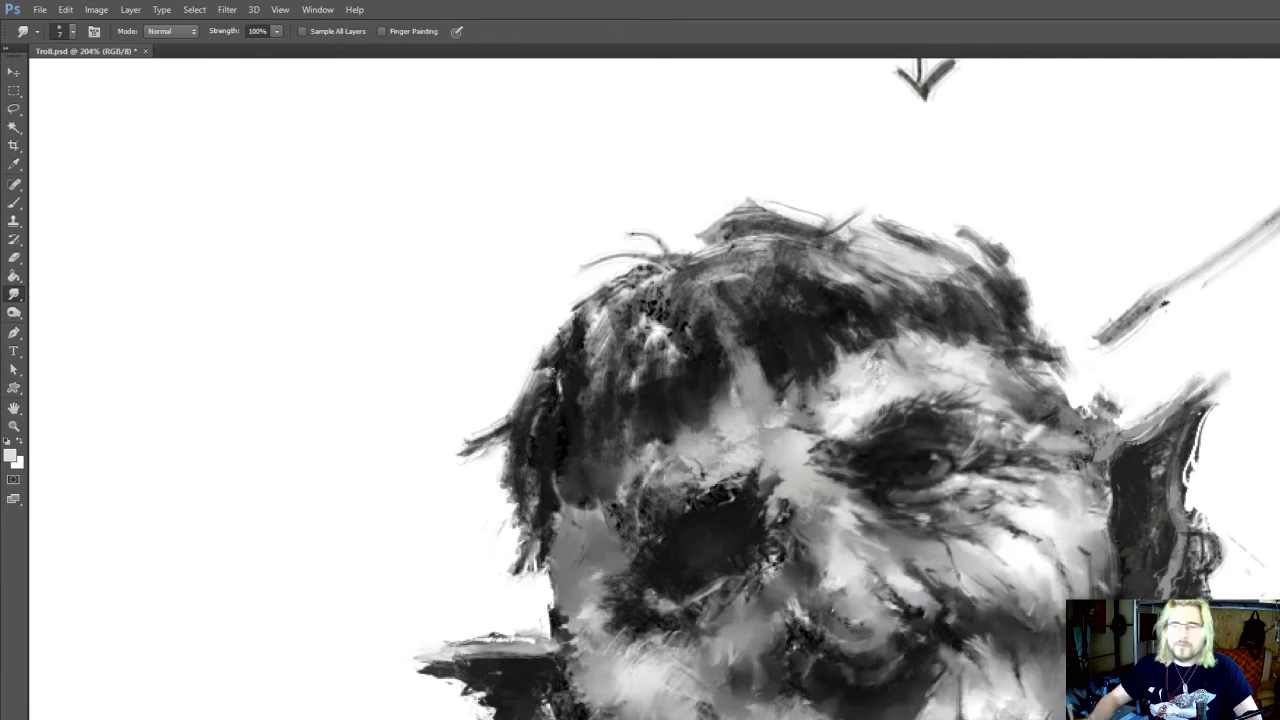
pyautogui.moveTo(776, 461); pyautogui.dragTo(766, 441)
pyautogui.press('i')
pyautogui.click(820, 469)
pyautogui.press('b')
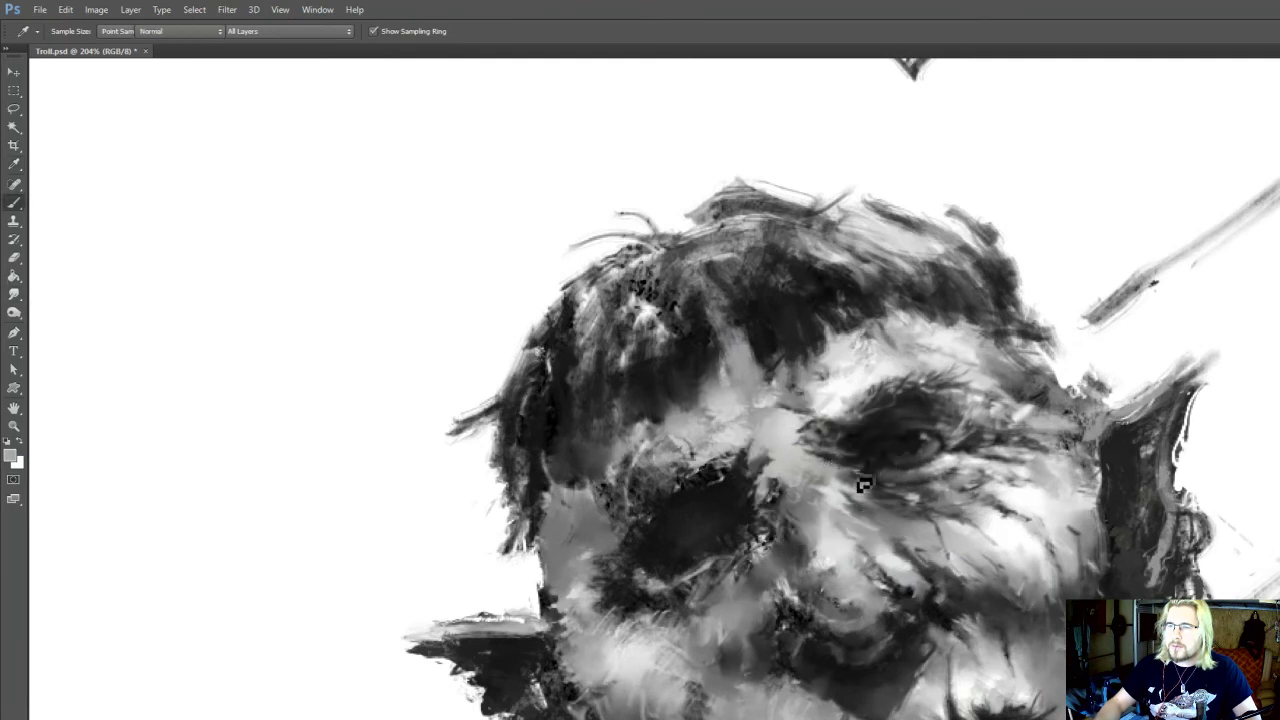
pyautogui.moveTo(790, 511)
pyautogui.mouseDown()
pyautogui.moveTo(798, 486)
pyautogui.moveTo(756, 462)
pyautogui.moveTo(728, 514)
pyautogui.moveTo(757, 484)
pyautogui.mouseUp()
pyautogui.keyDown('alt'); pyautogui.click(744, 482); pyautogui.keyUp('alt')
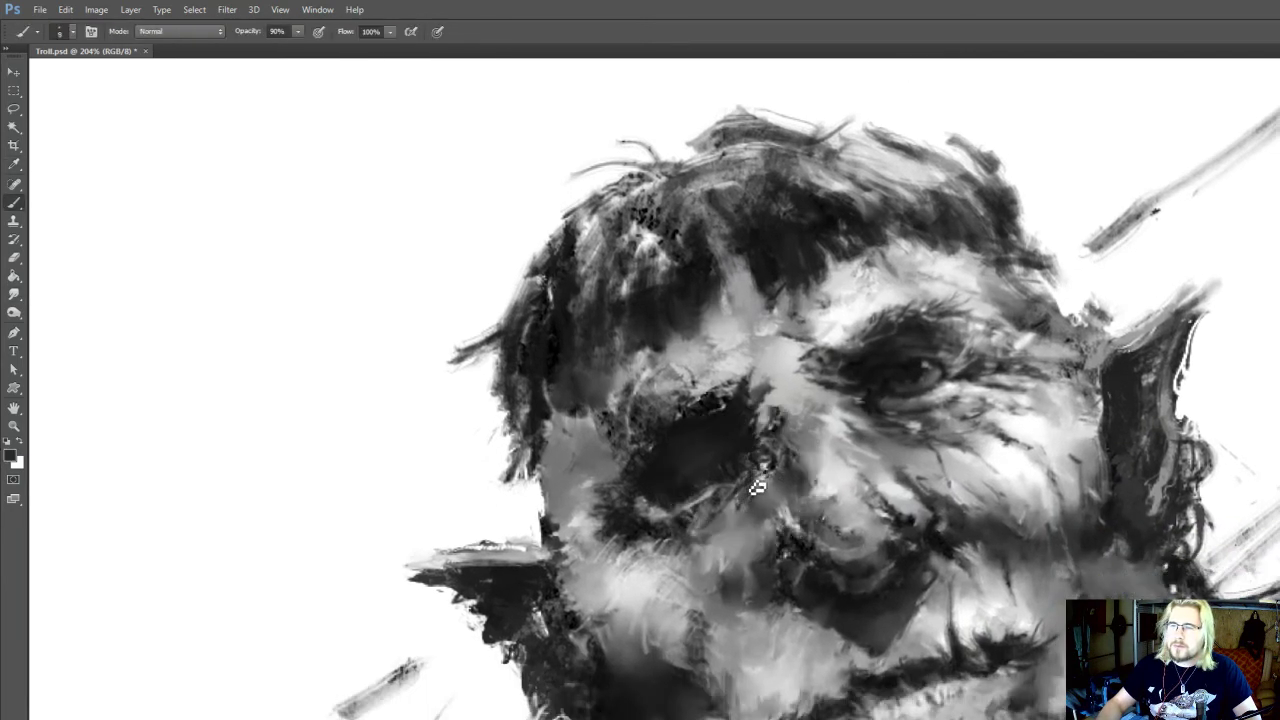
# Add sampled grey touches inside the shadowed eye's lower lid and blend them with the Smudge tool at size 7
pyautogui.keyDown('alt'); pyautogui.click(948, 380); pyautogui.keyUp('alt')
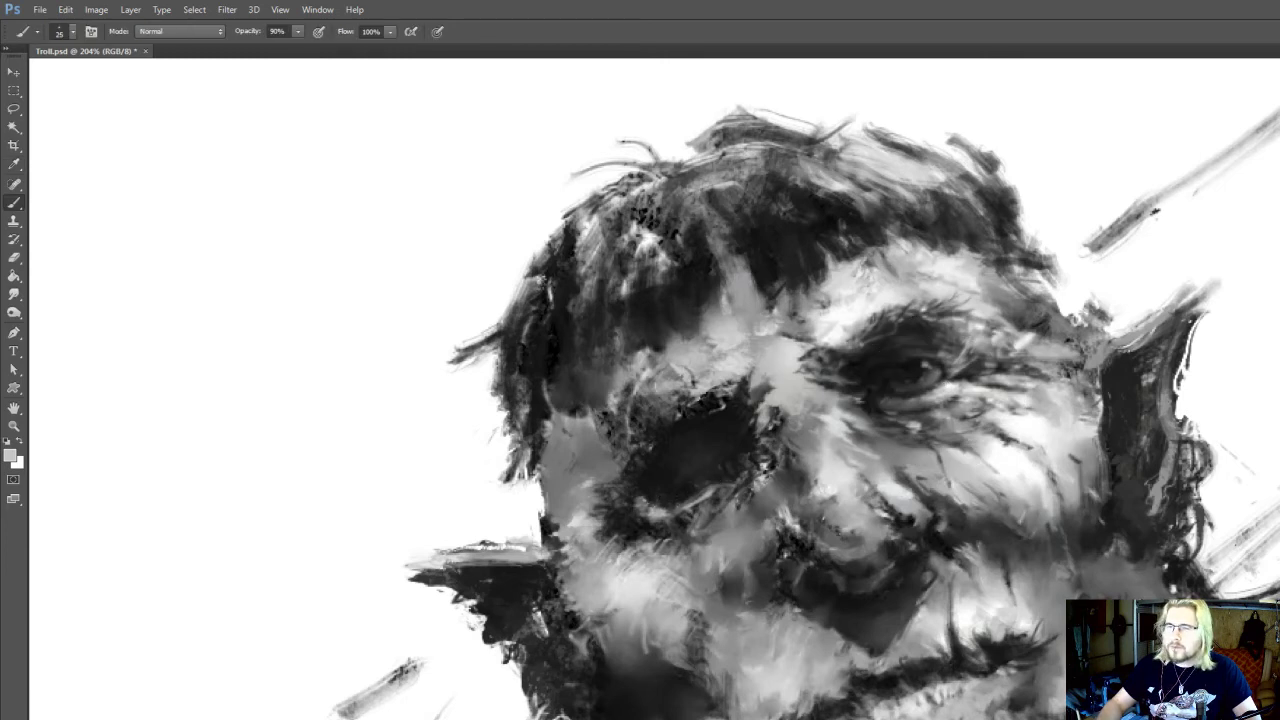
pyautogui.press('r')
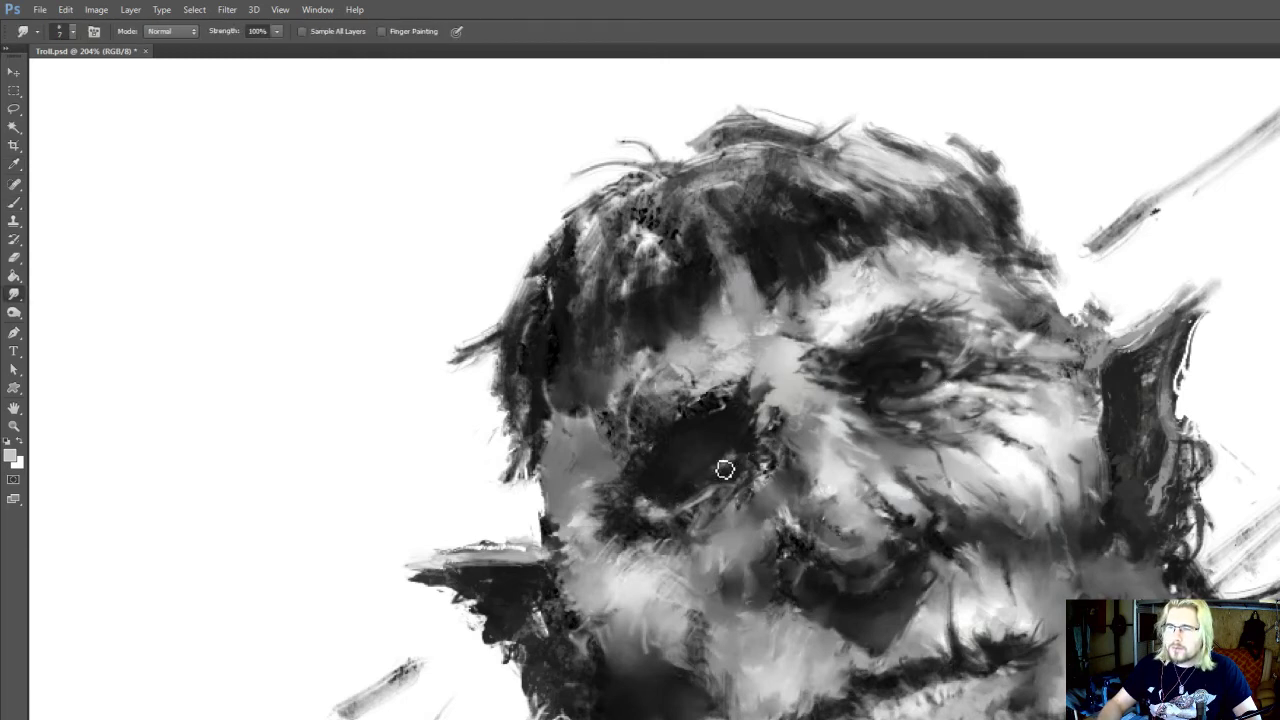
pyautogui.press('b')
pyautogui.keyDown('alt'); pyautogui.click(741, 476); pyautogui.keyUp('alt')
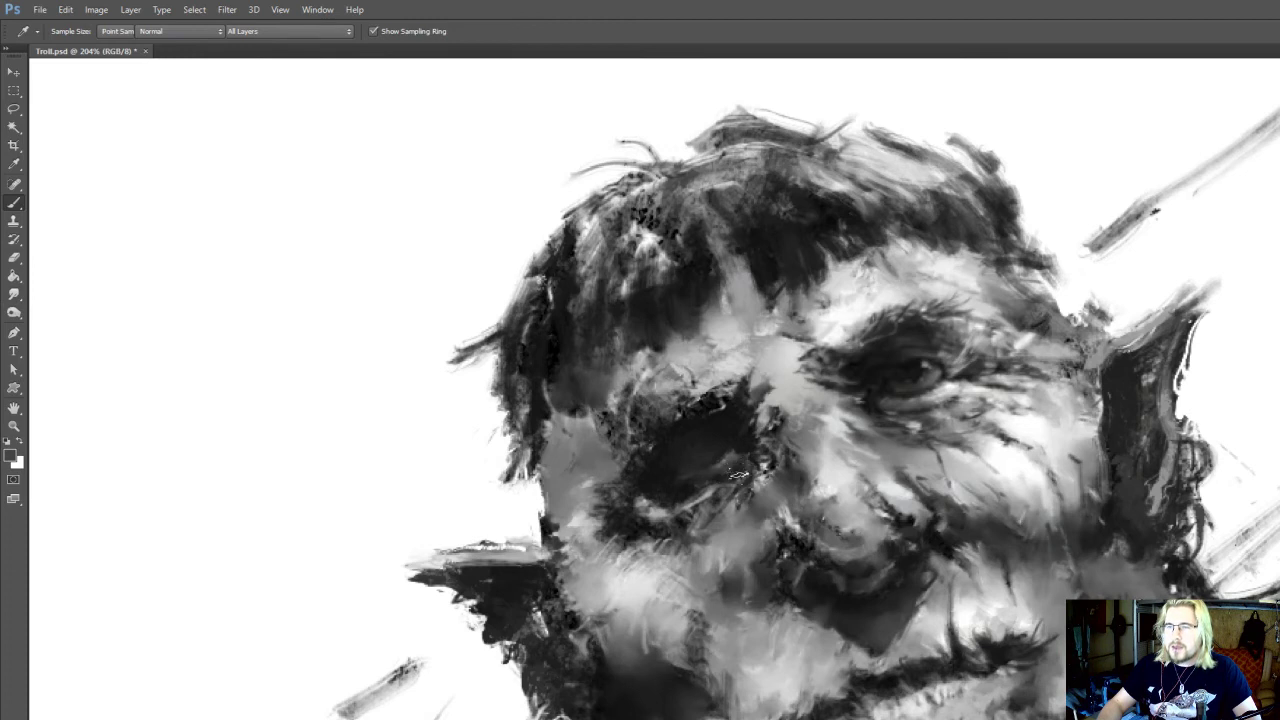
pyautogui.press('r')
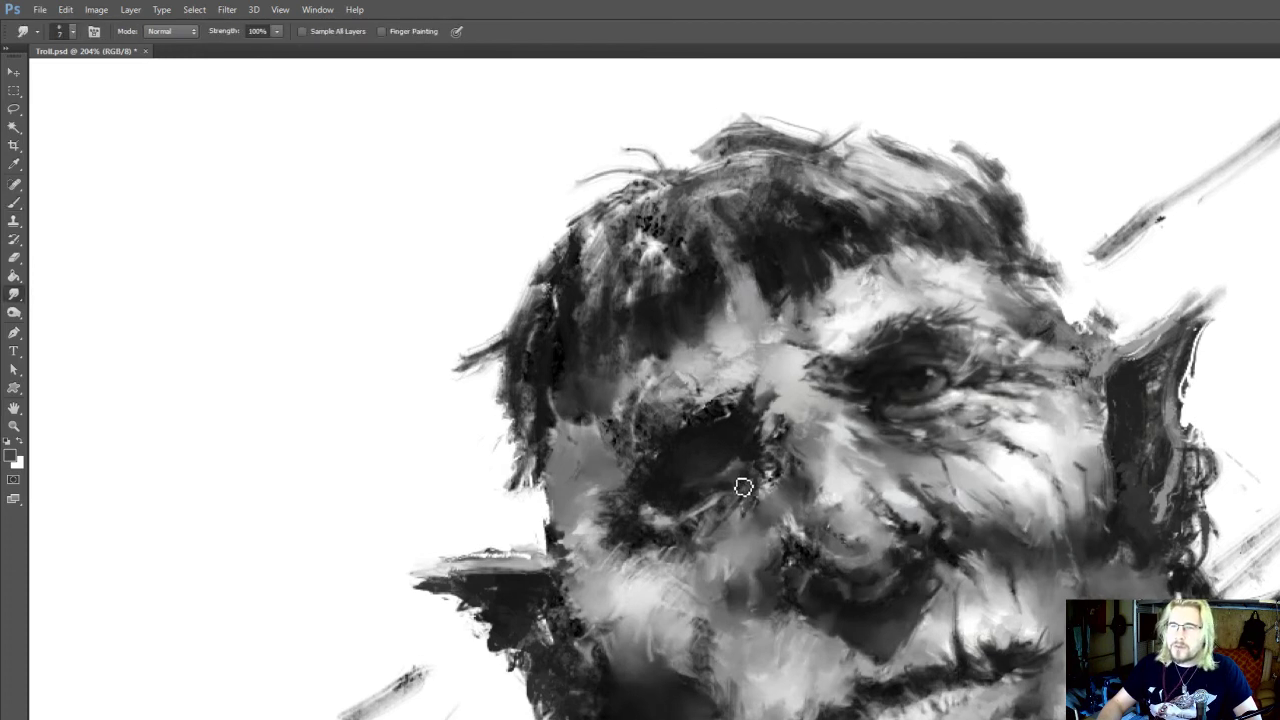
# Shape the eyeball and lower lid of the shadowed eye with sampled dark tones at brush size 15
pyautogui.press('b')
pyautogui.keyDown('alt'); pyautogui.click(746, 463); pyautogui.keyUp('alt')
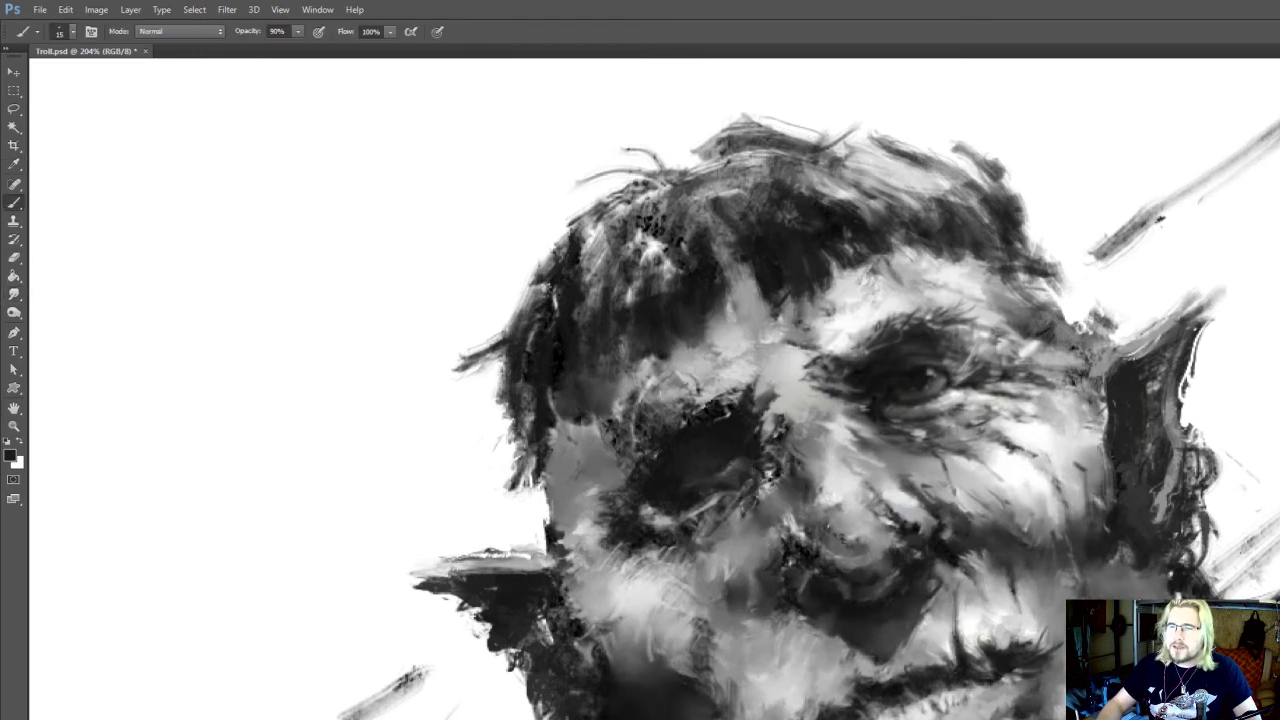
pyautogui.moveTo(709, 473); pyautogui.dragTo(717, 479)
pyautogui.keyDown('alt'); pyautogui.click(730, 477); pyautogui.keyUp('alt')
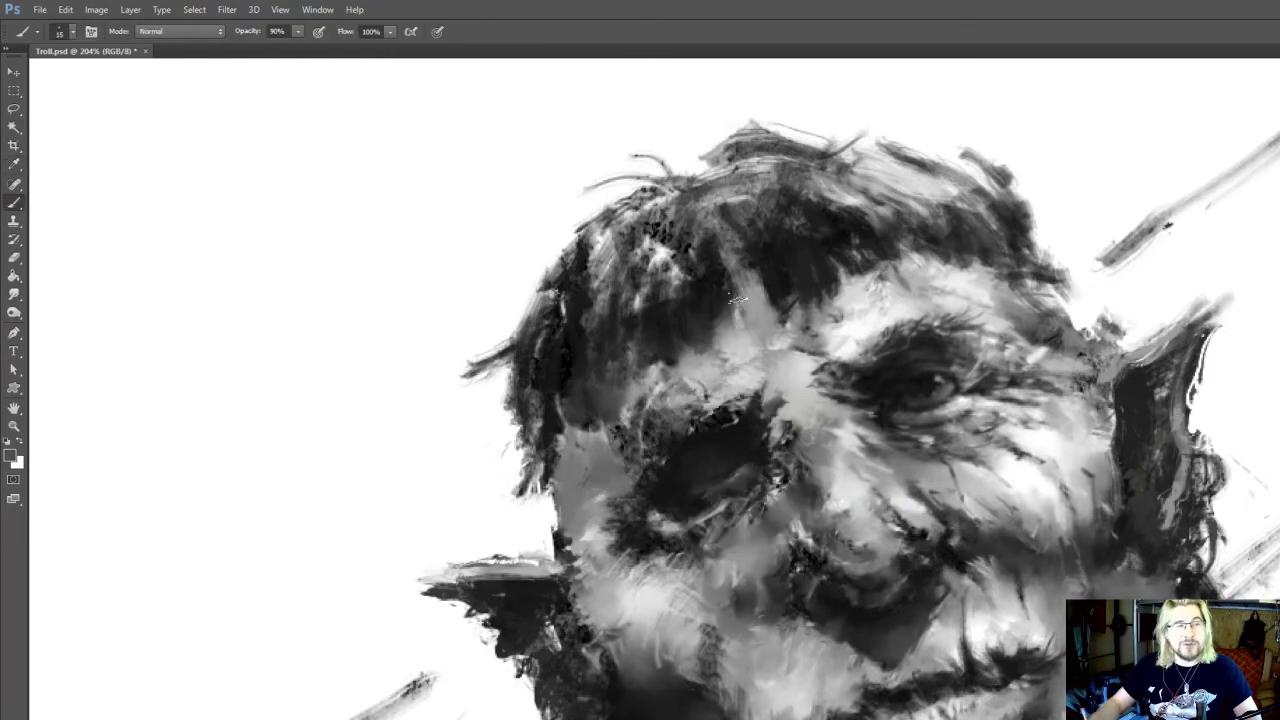
pyautogui.moveTo(699, 485)
pyautogui.mouseDown()
pyautogui.moveTo(734, 484)
pyautogui.moveTo(716, 494)
pyautogui.mouseUp()
# Sample a near-white tone and smudge the inner corner of the shadowed eye at 100% strength
pyautogui.keyDown('alt'); pyautogui.click(967, 397); pyautogui.keyUp('alt')
pyautogui.press('r')
pyautogui.moveTo(789, 478); pyautogui.dragTo(791, 449)
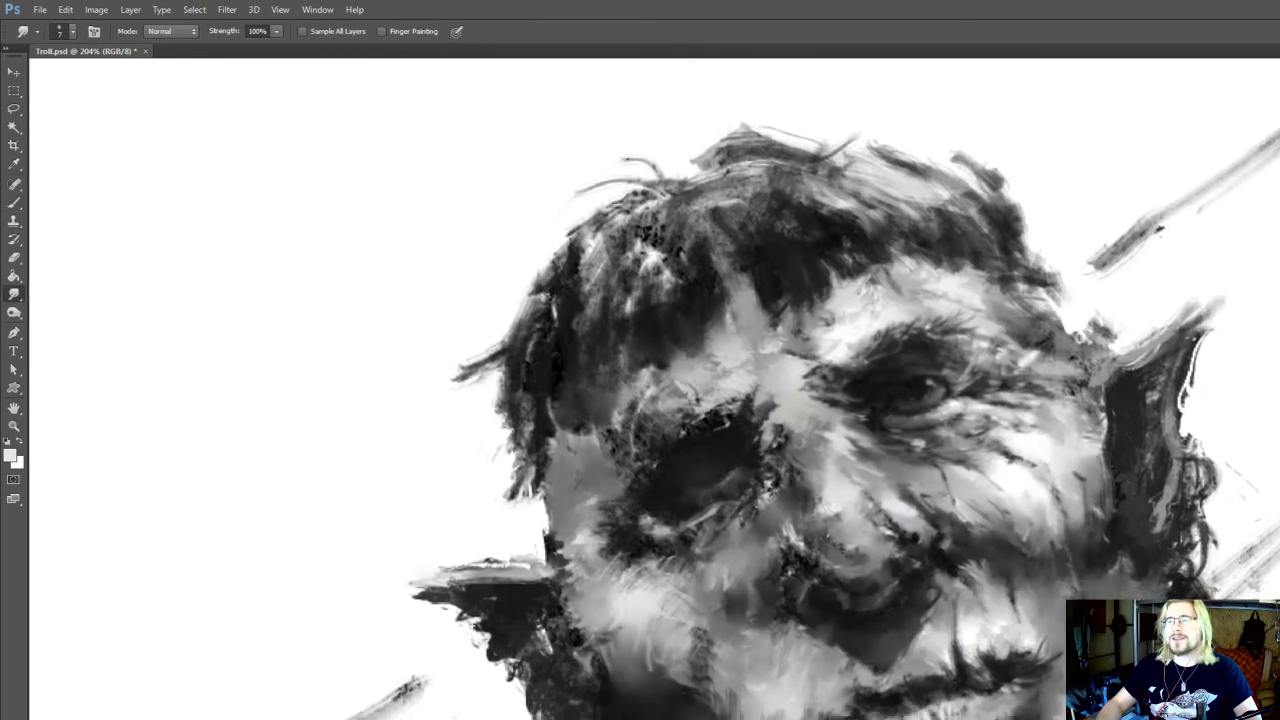
# Sample a near-black tone and darken the upper outer edge of the shadowed eye socket with brush size 10
pyautogui.press('b')
pyautogui.keyDown('alt'); pyautogui.click(697, 497); pyautogui.keyUp('alt')
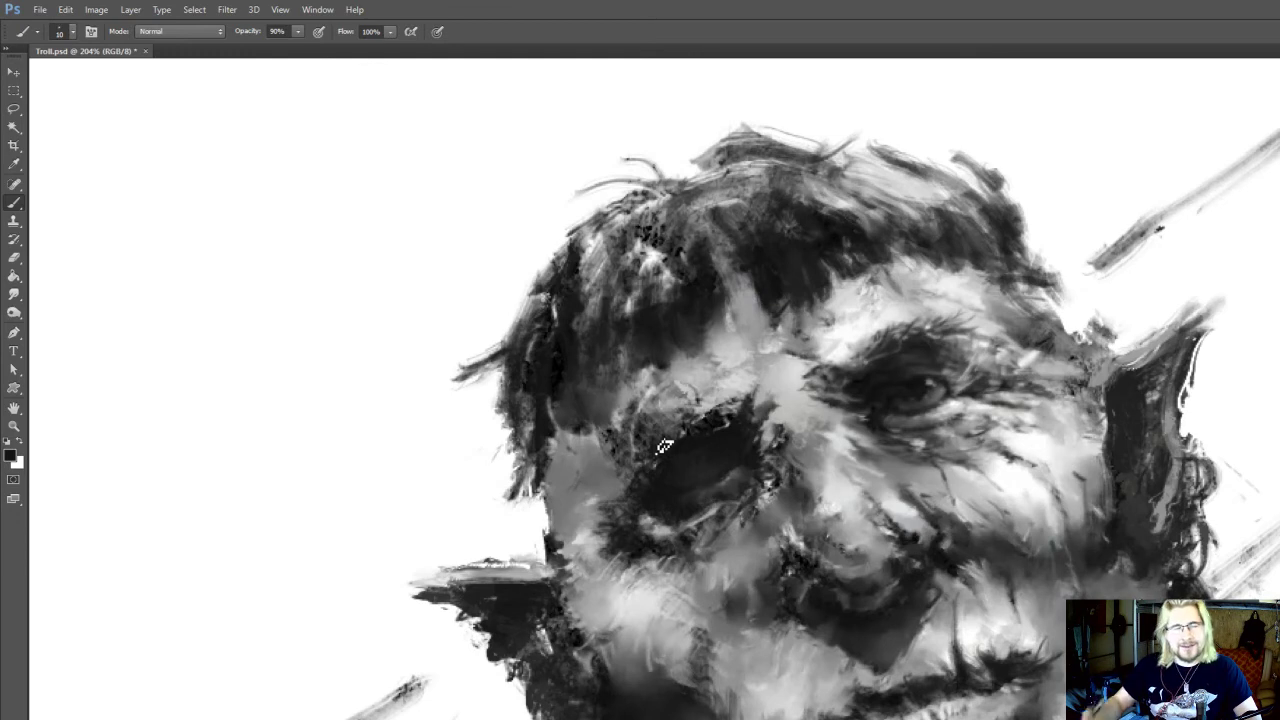
pyautogui.moveTo(655, 437); pyautogui.dragTo(657, 437)
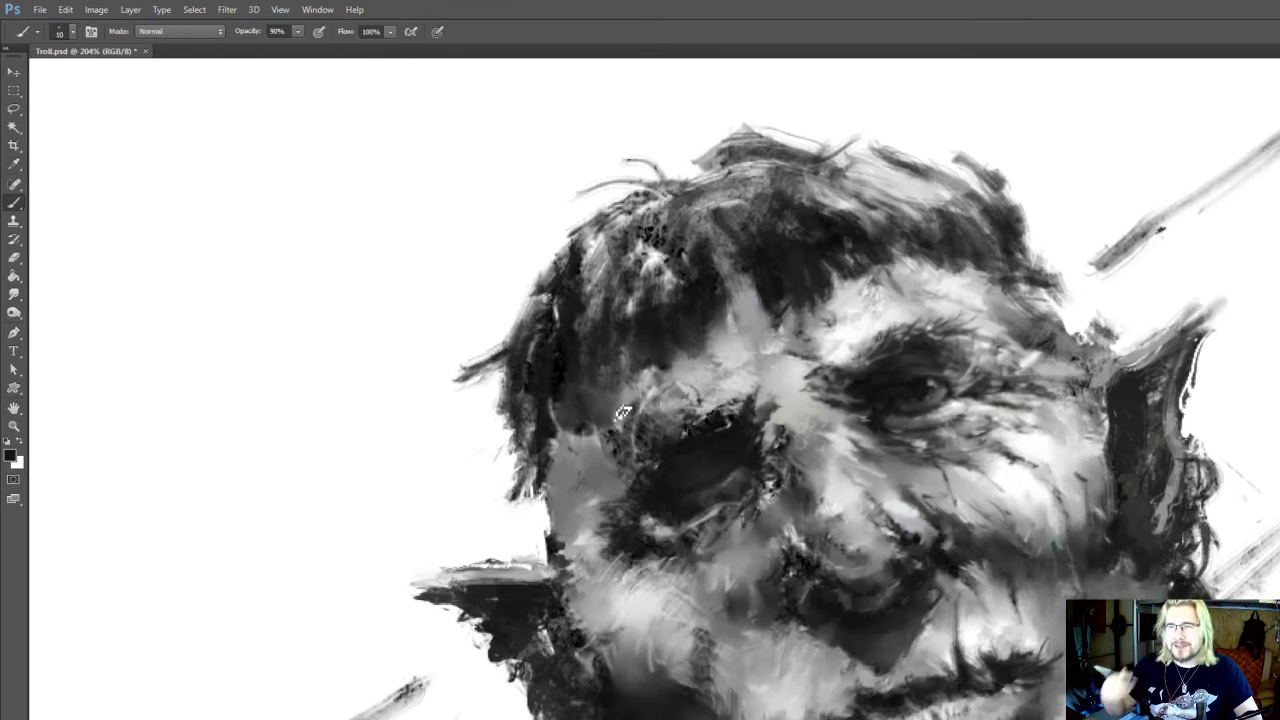
pyautogui.moveTo(665, 464); pyautogui.dragTo(673, 463)
# Darken and smudge the light rim along the lower lid of the shadowed eye
pyautogui.press('r')
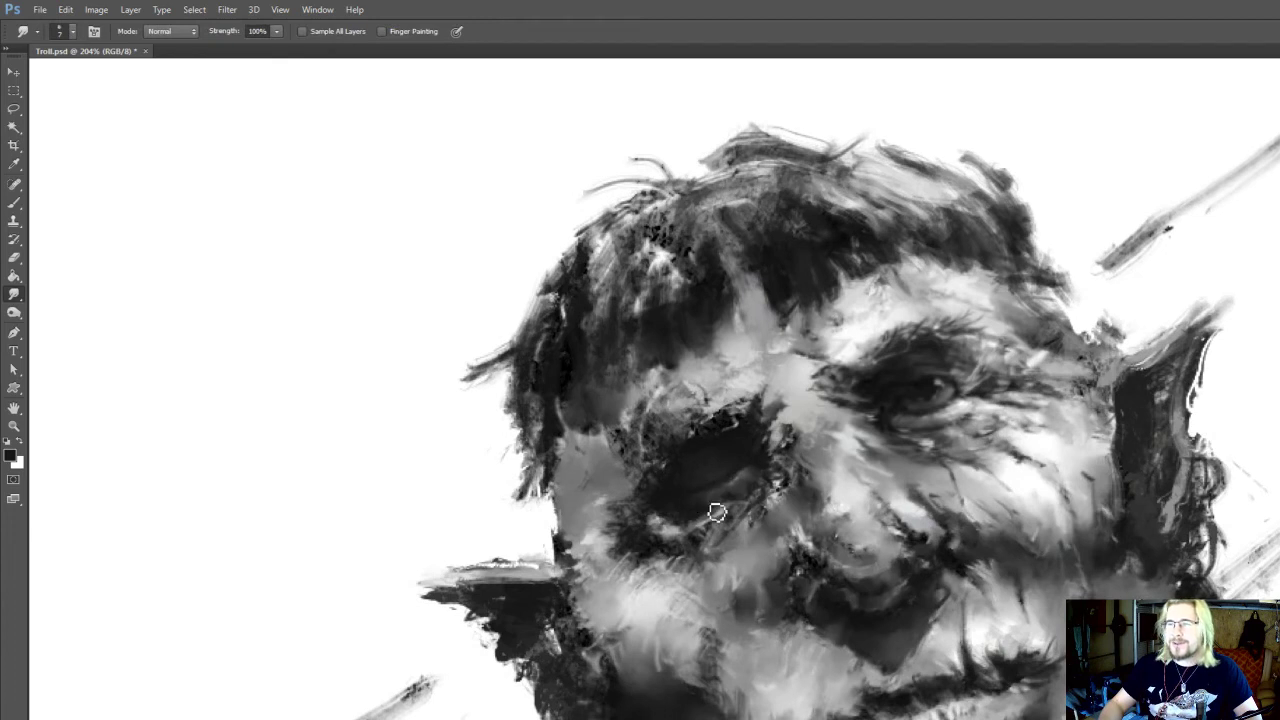
pyautogui.press('b')
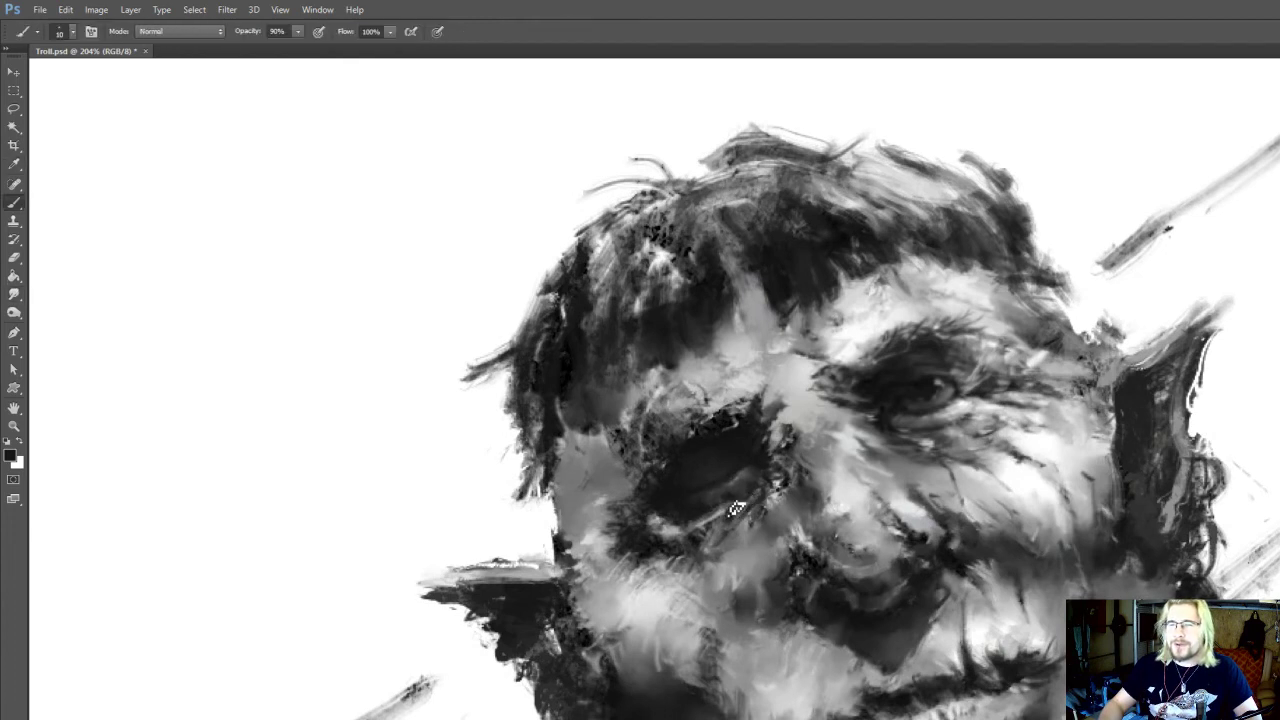
pyautogui.press('r')
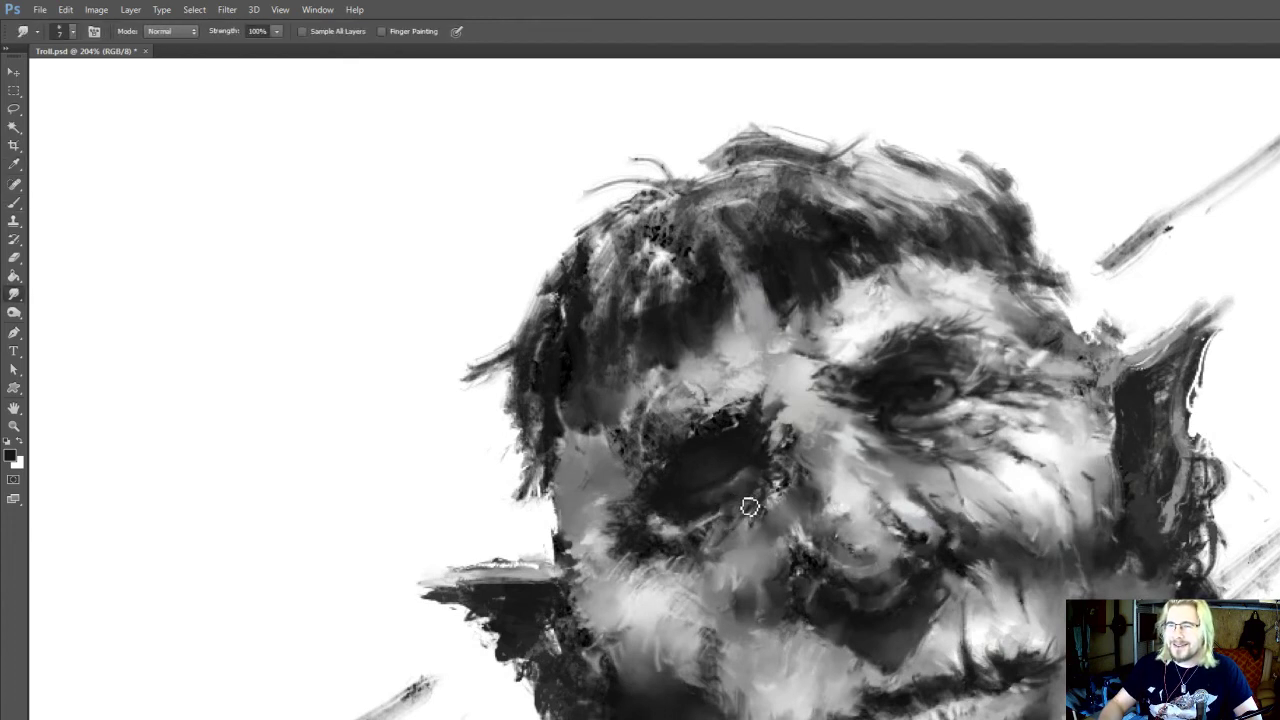
pyautogui.moveTo(722, 524); pyautogui.dragTo(706, 538)
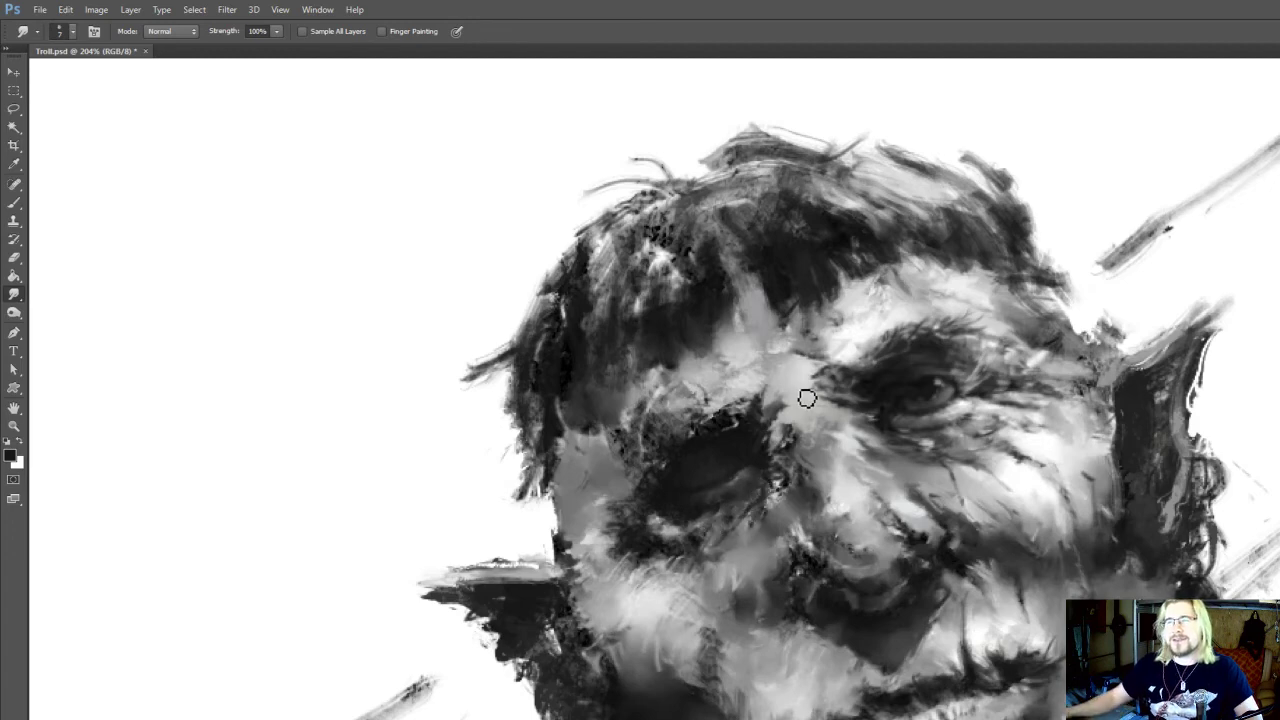
# Sample a dark grey and paint inside the shadowed eye socket with brush size 10
pyautogui.scroll(-5, 807, 398)
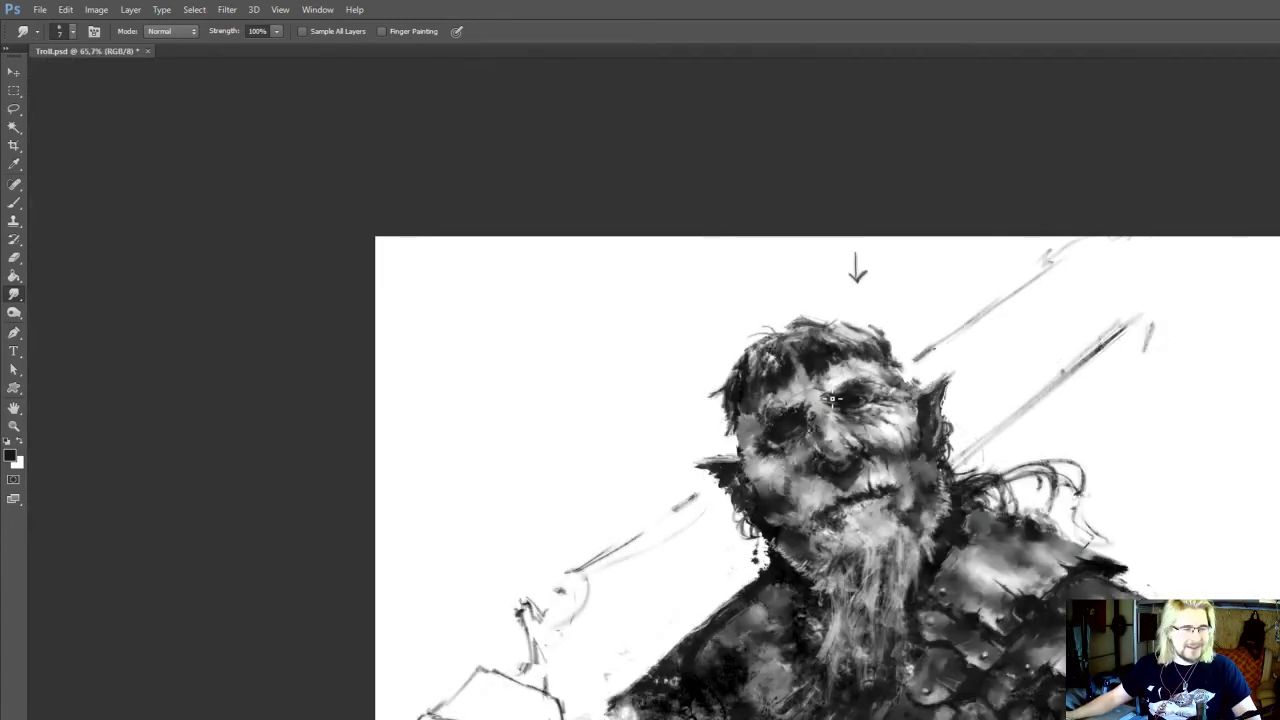
pyautogui.scroll(5, 815, 398)
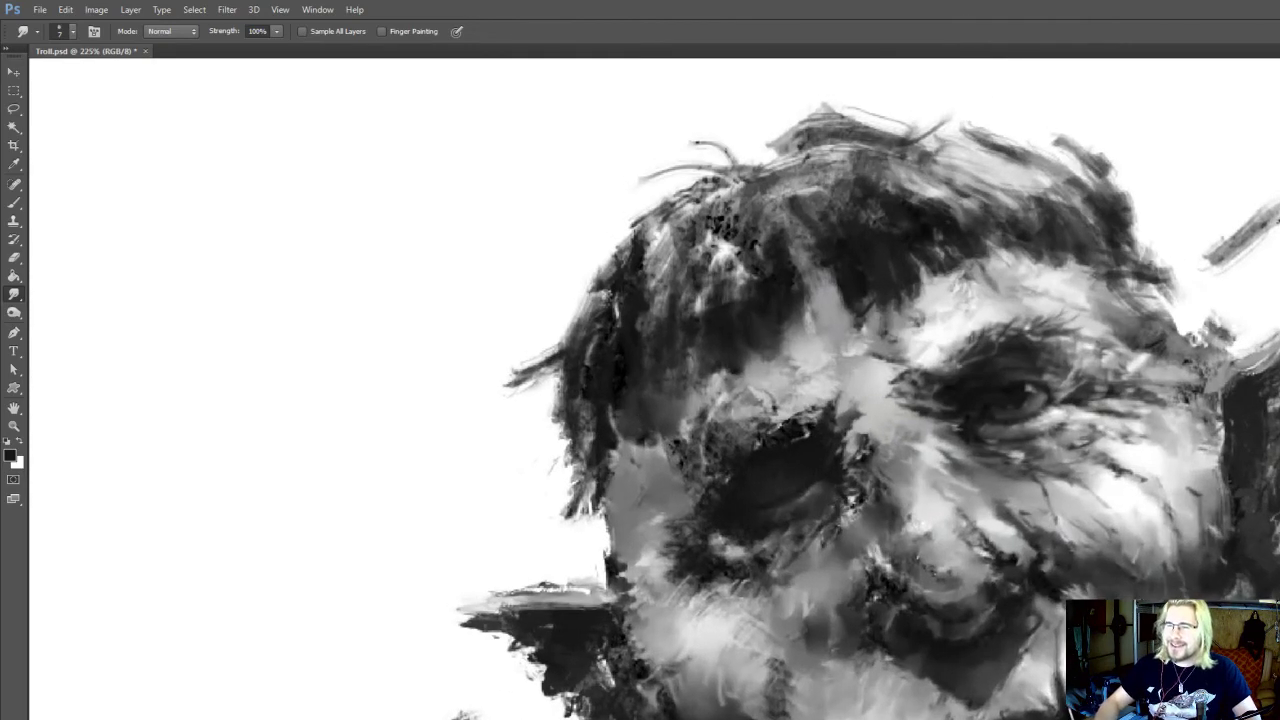
pyautogui.press('i')
pyautogui.press('b')
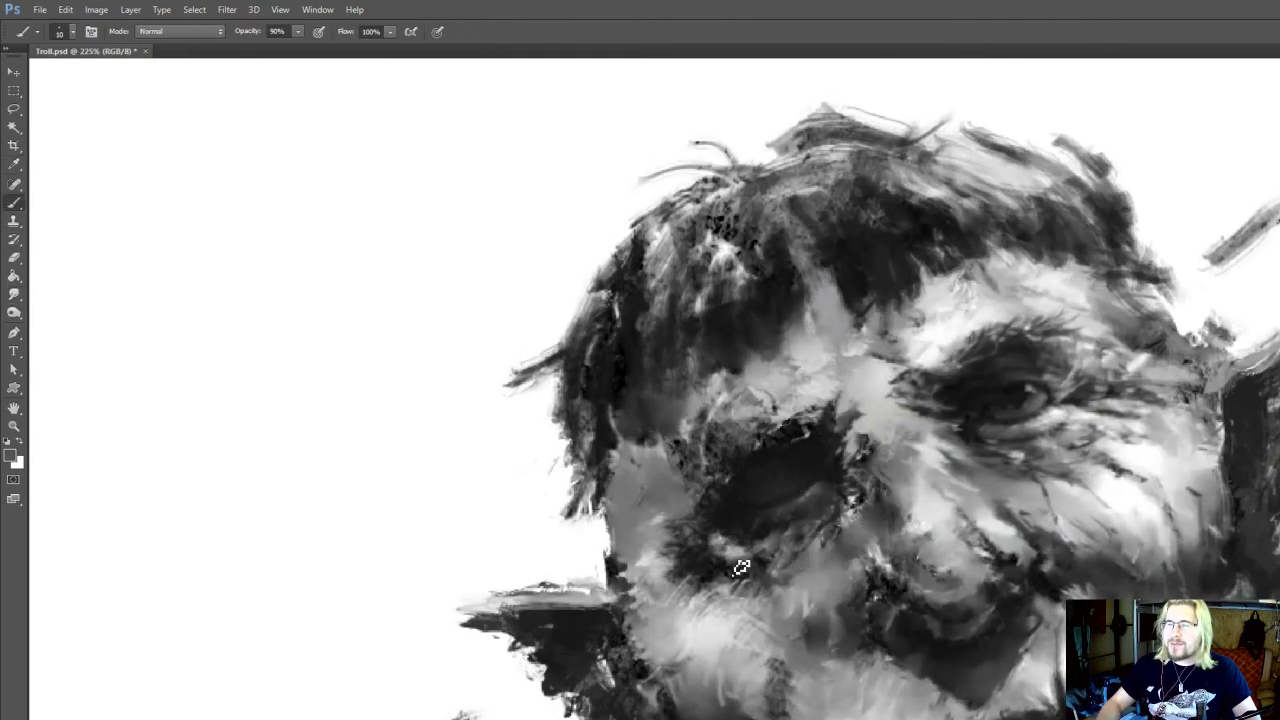
pyautogui.moveTo(774, 457); pyautogui.dragTo(772, 447)
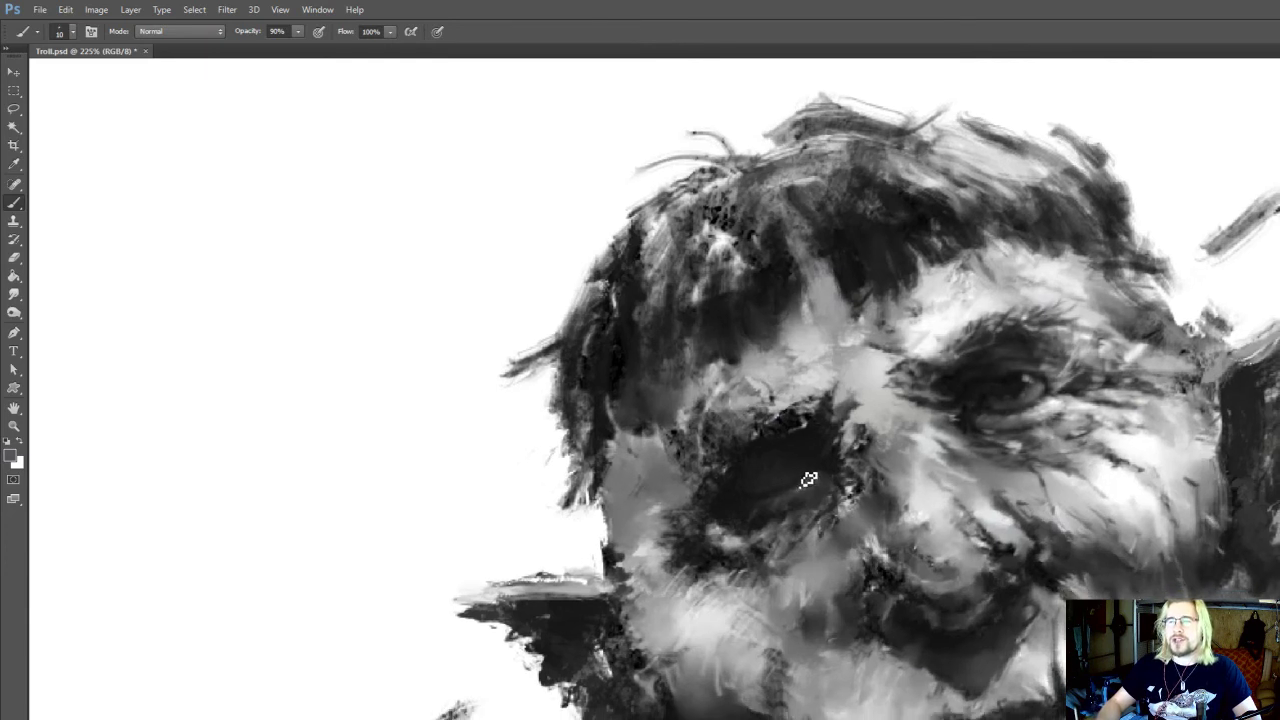
# Sample a light grey from beside the open eye, dab a highlight into the shadowed eye with brush size 15 and smudge it
pyautogui.keyDown('alt'); pyautogui.click(810, 479); pyautogui.keyUp('alt')
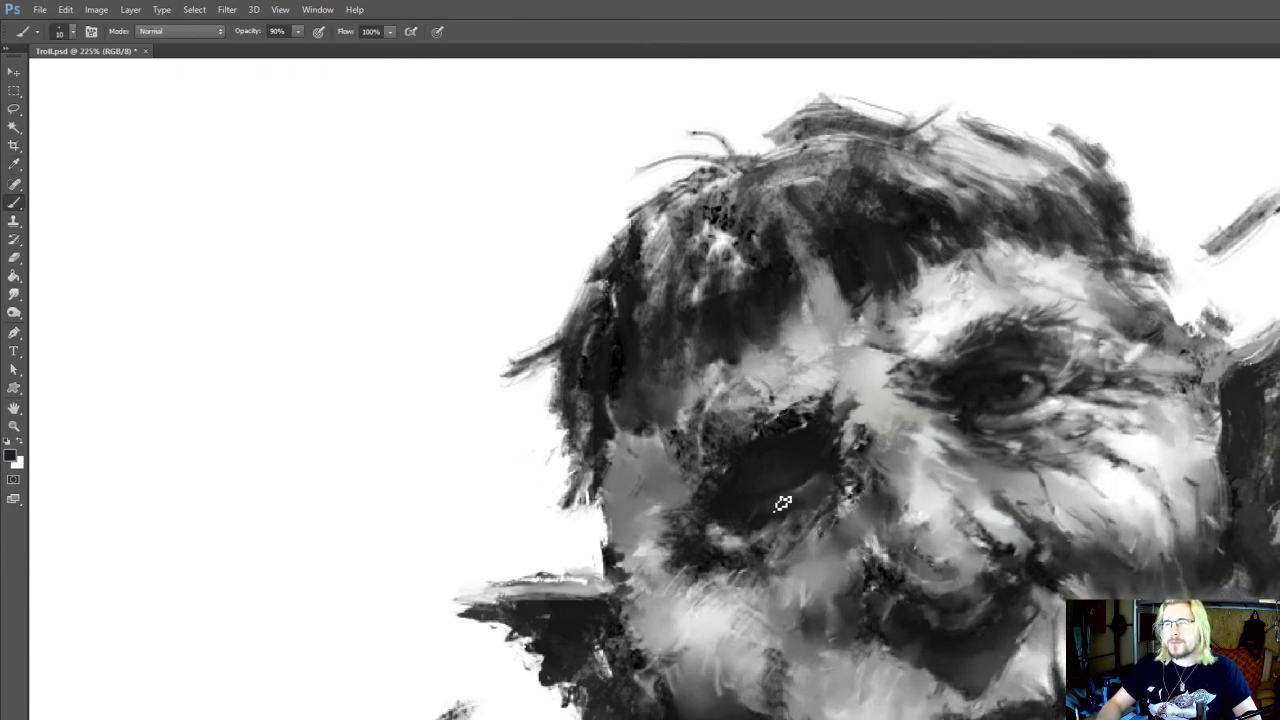
pyautogui.keyDown('alt'); pyautogui.click(1043, 410); pyautogui.keyUp('alt')
pyautogui.press(']')
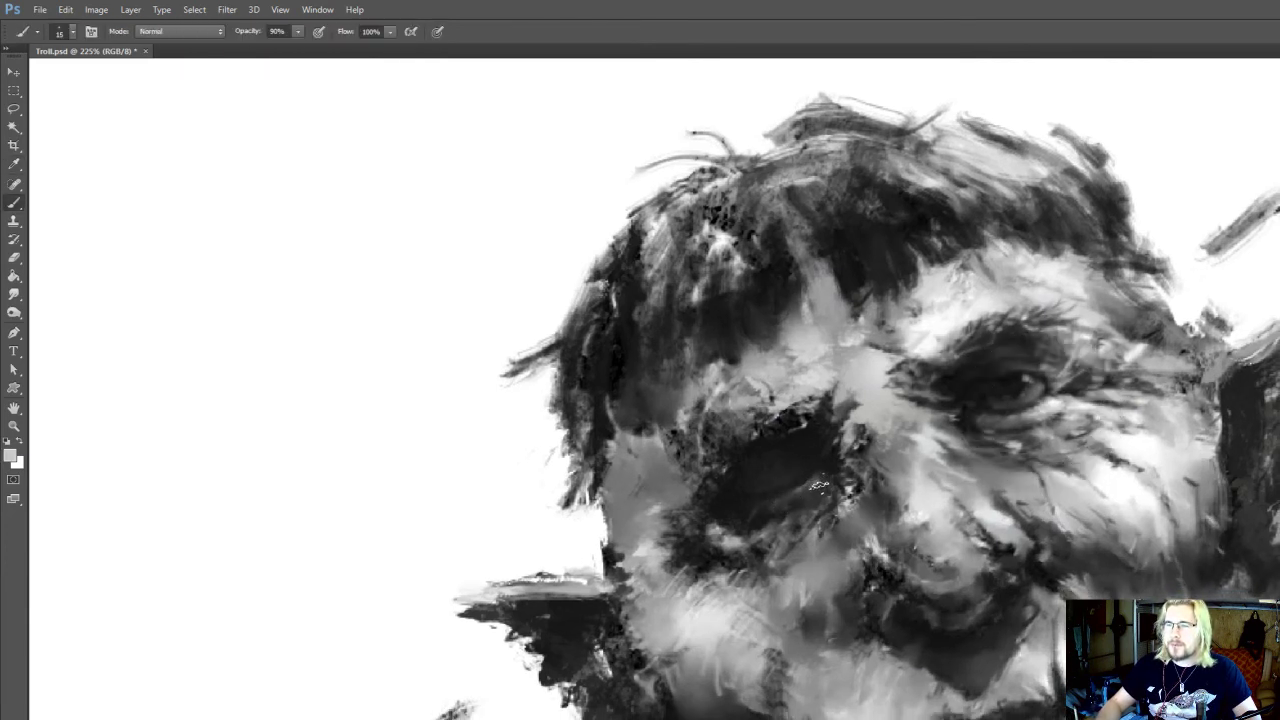
pyautogui.press('r')
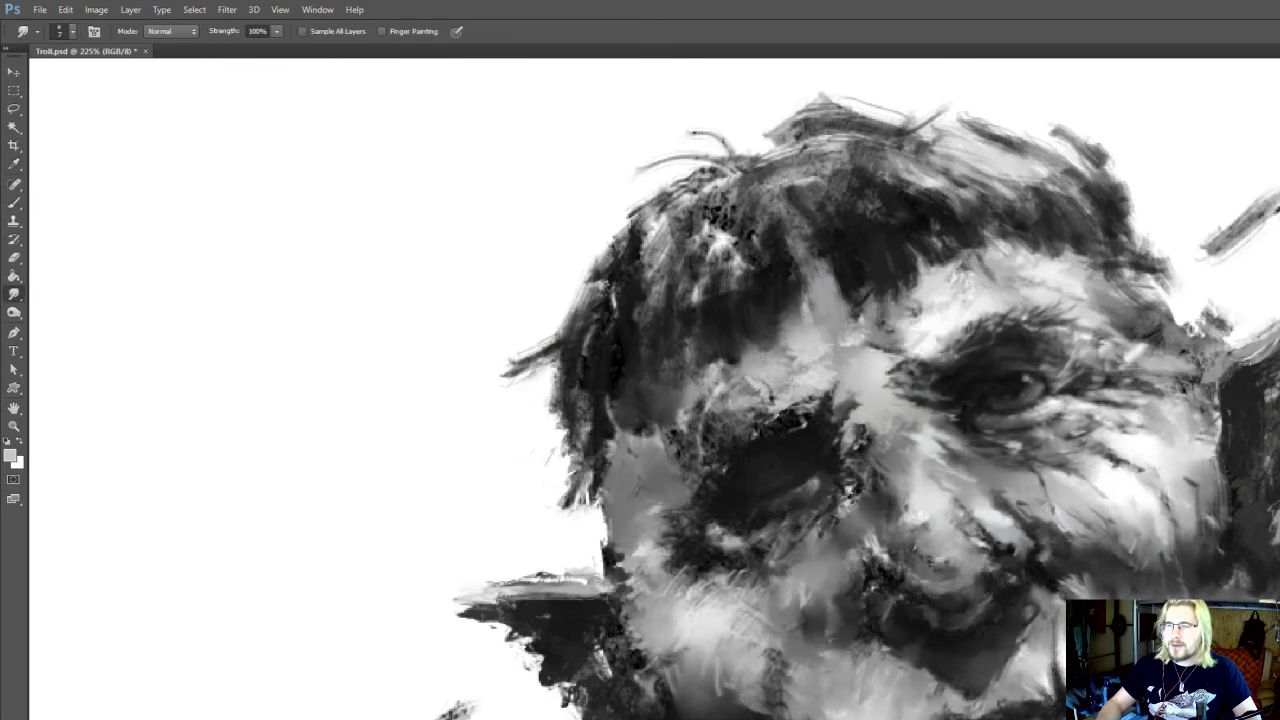
pyautogui.press('b')
pyautogui.press('alt')
pyautogui.press('r')
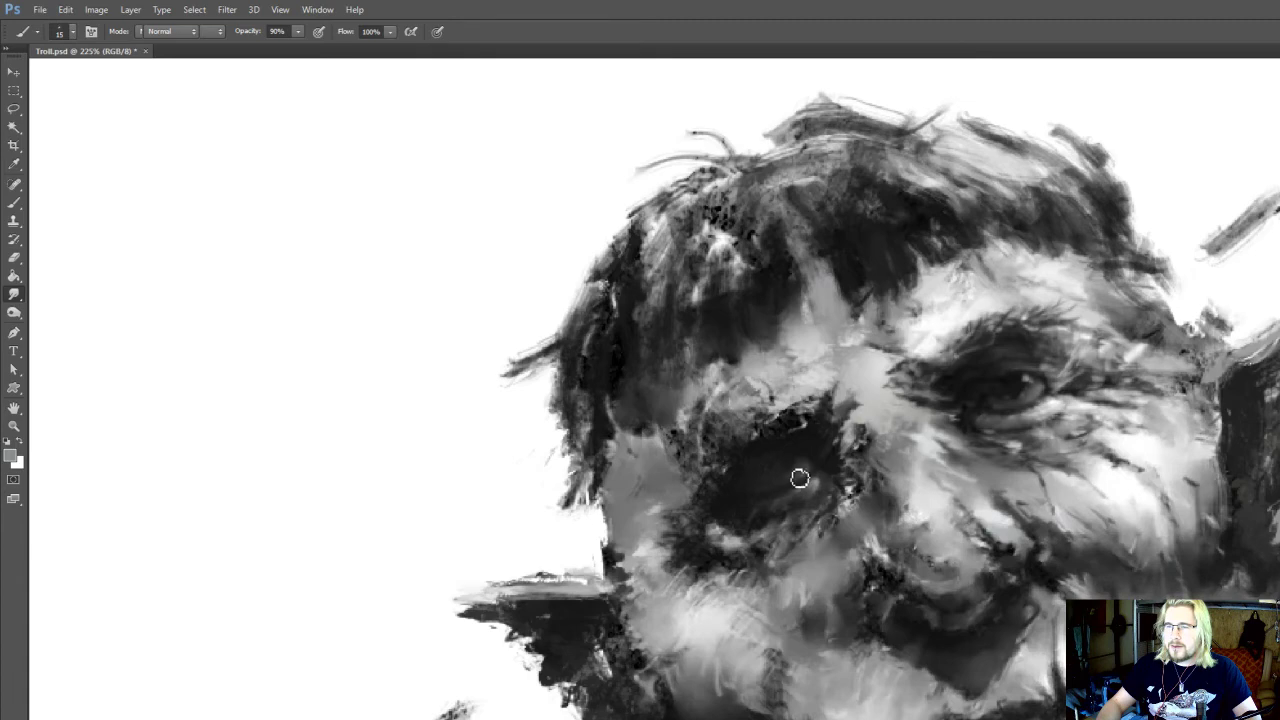
# Sample a near-black from the open eye and darken the inside of the shadowed eye with brush size 10
pyautogui.press('b')
pyautogui.keyDown('alt'); pyautogui.click(997, 389); pyautogui.keyUp('alt')
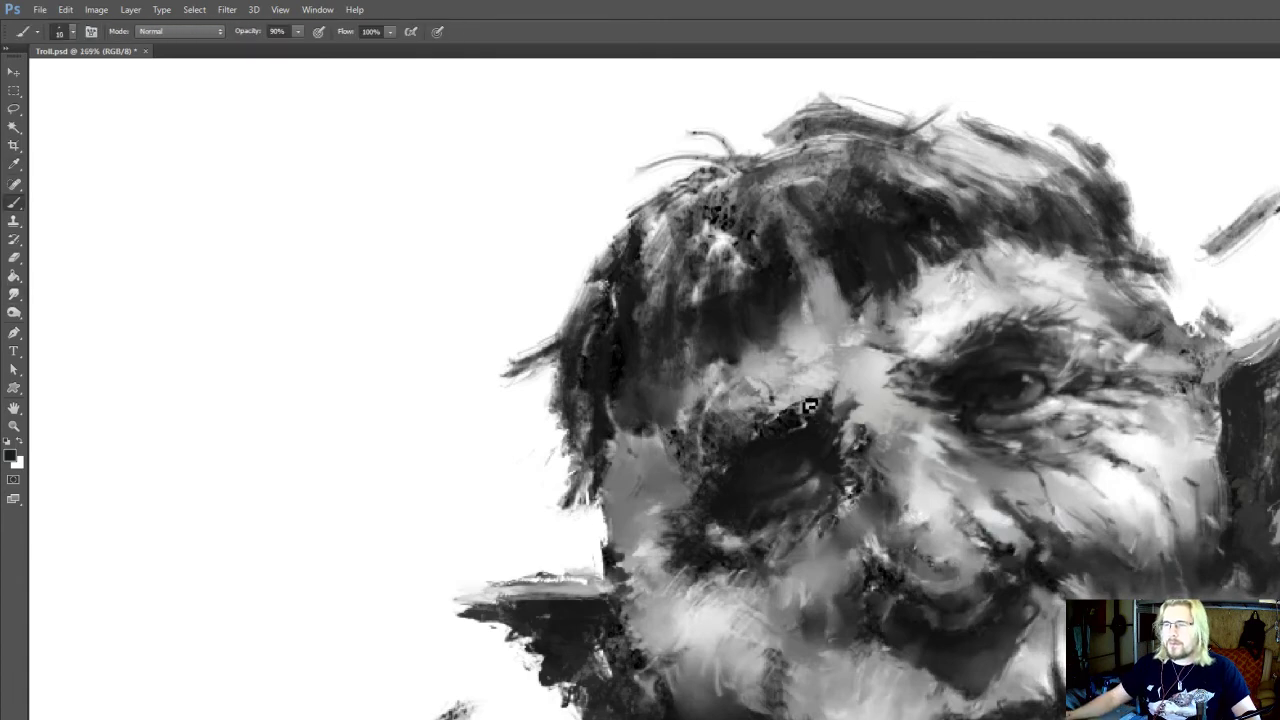
pyautogui.scroll(-5, 812, 400)
pyautogui.scroll(3, 832, 379)
pyautogui.scroll(1, 832, 379)
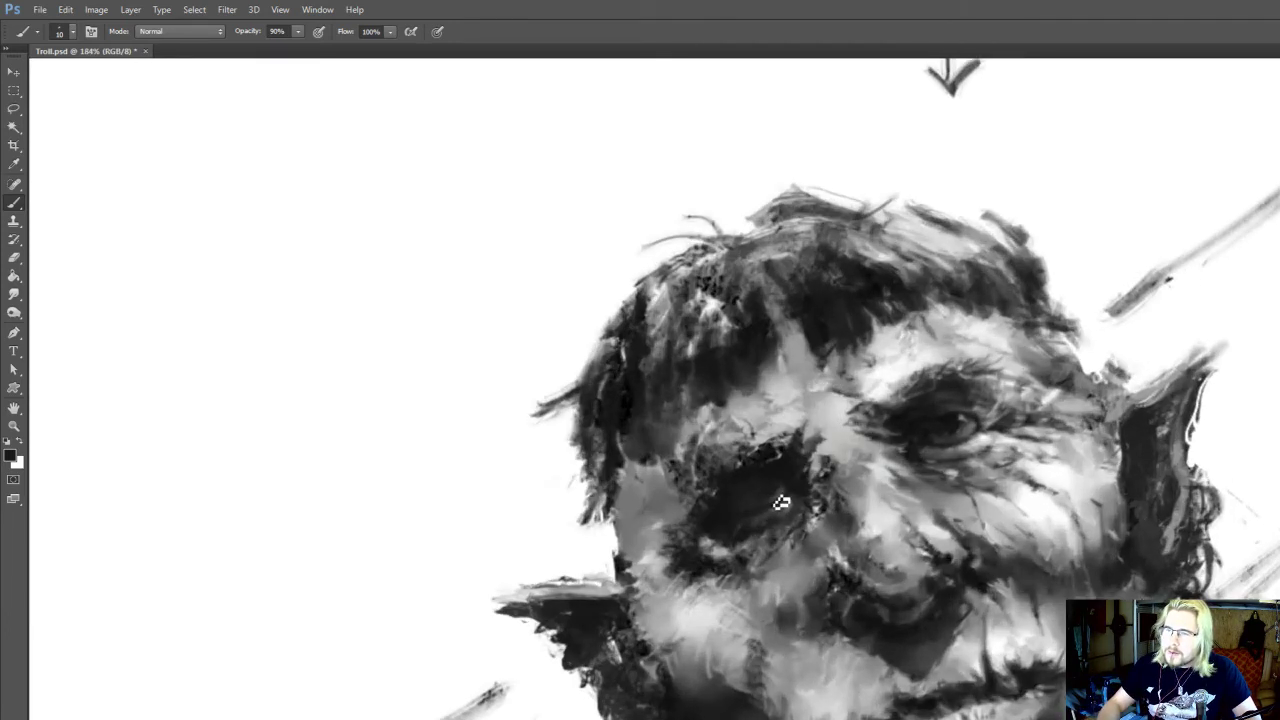
# Sample a light grey from the open eye, add a small highlight in the shadowed eye and smudge it at 100% strength
pyautogui.keyDown('alt'); pyautogui.click(990, 437); pyautogui.keyUp('alt')
pyautogui.scroll(-10, 934, 420)
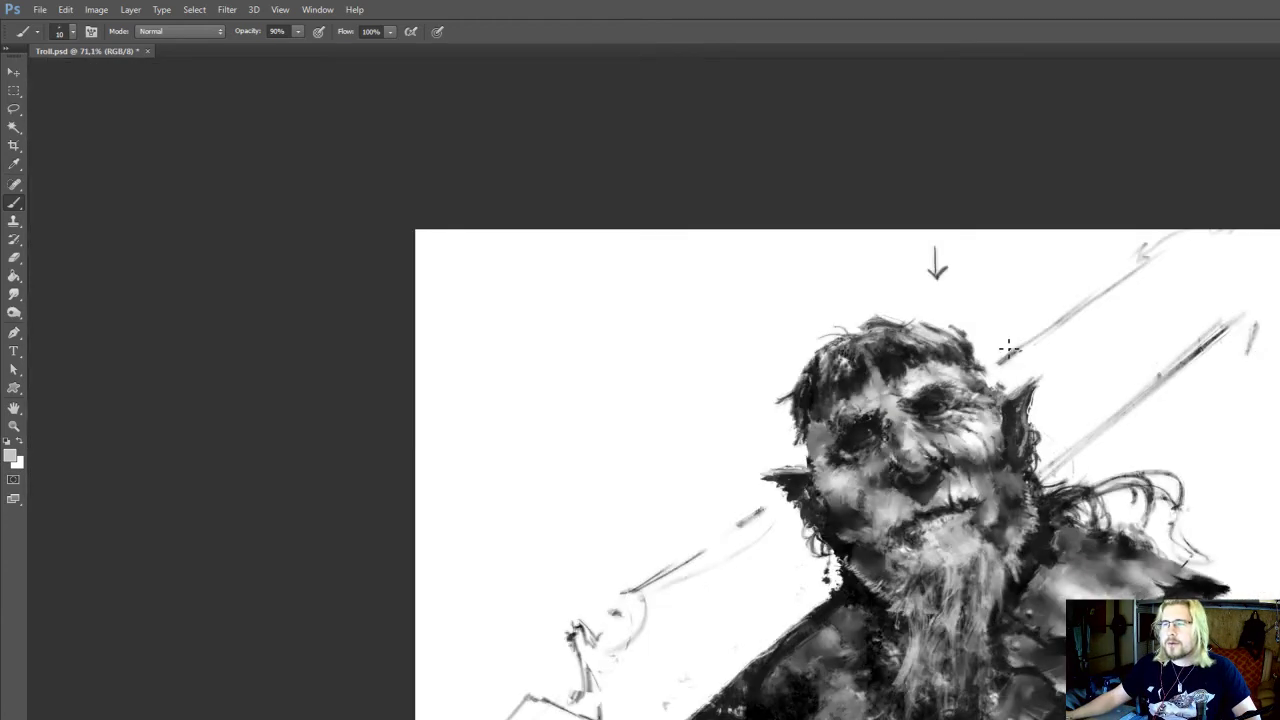
pyautogui.scroll(-1, 1074, 323)
pyautogui.scroll(13, 957, 370)
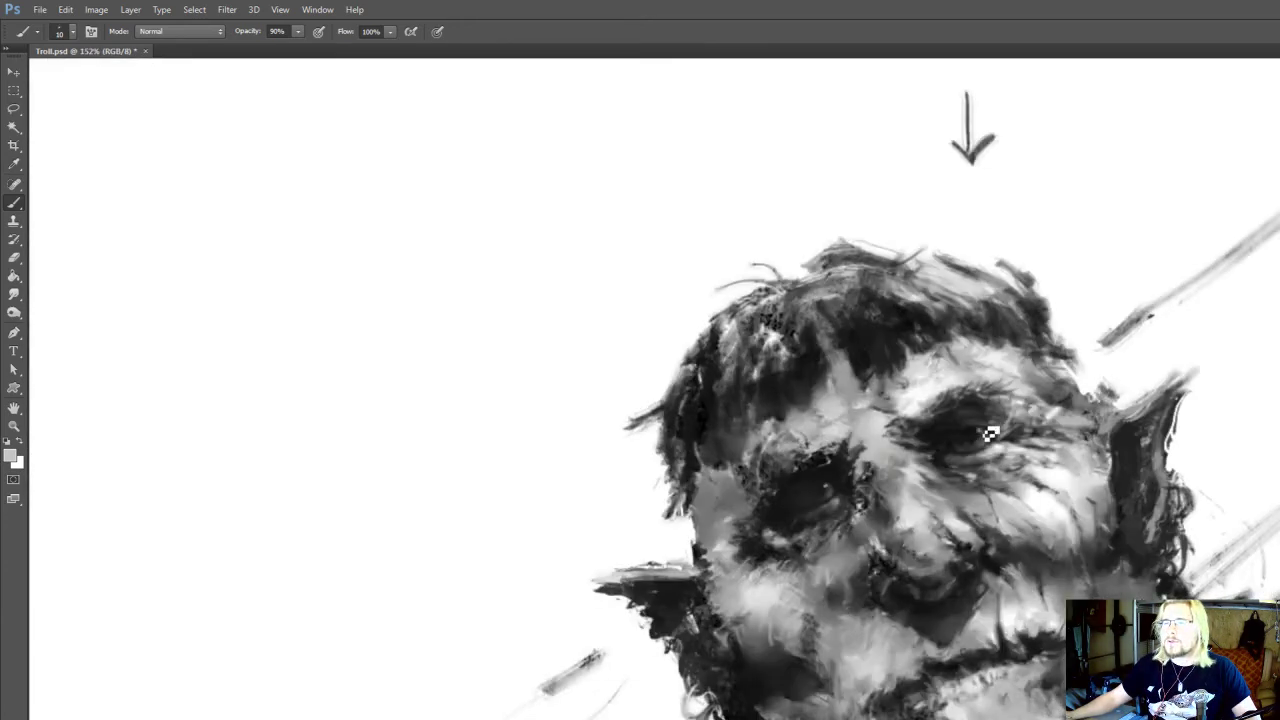
pyautogui.press('r')
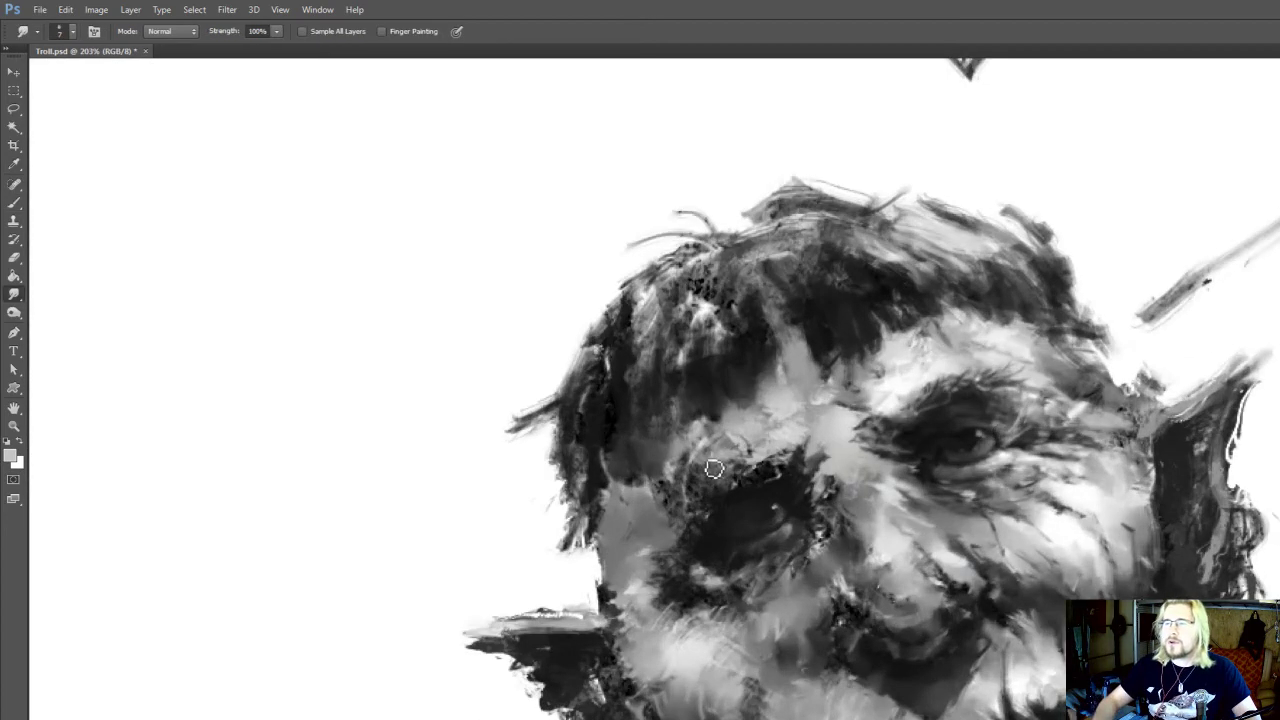
# Shape the shadowed eye's eyeball and lower lid with sampled dark and mid grey tones at brush size 10
pyautogui.press('b')
pyautogui.keyDown('alt'); pyautogui.click(781, 505); pyautogui.keyUp('alt')
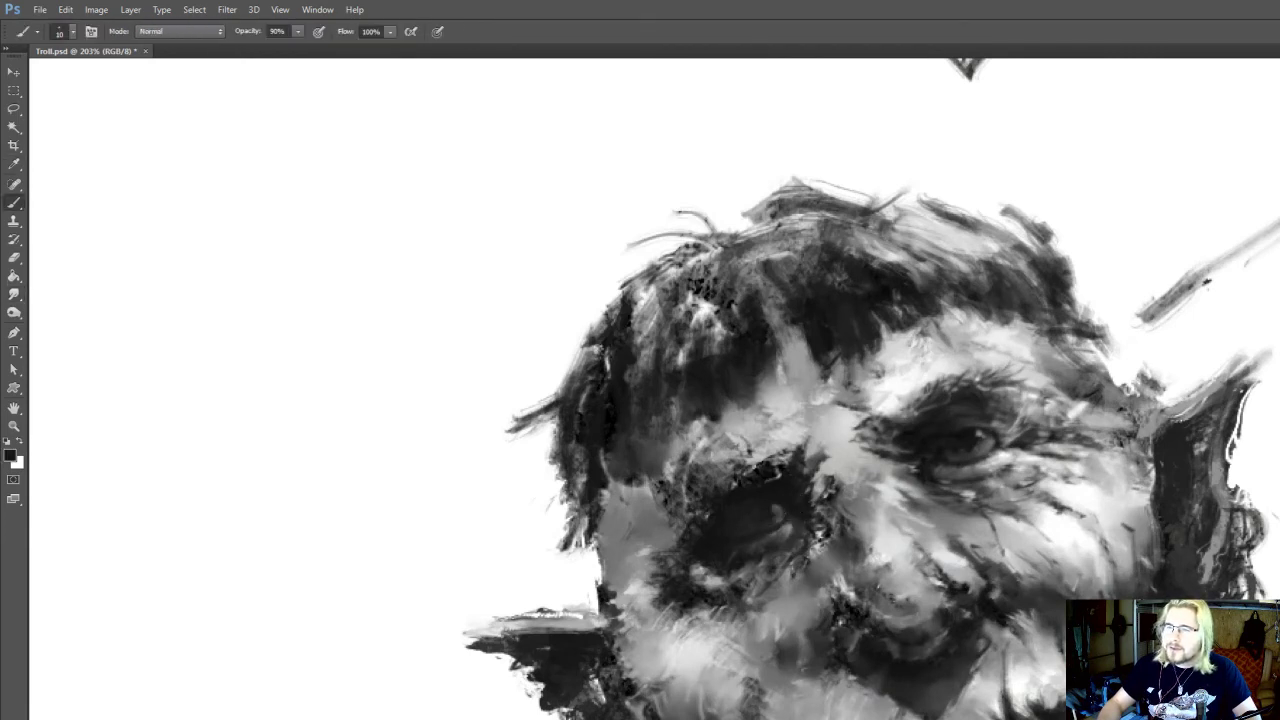
pyautogui.keyDown('alt'); pyautogui.click(782, 509); pyautogui.keyUp('alt')
pyautogui.moveTo(782, 509)
pyautogui.mouseDown()
pyautogui.moveTo(766, 531)
pyautogui.moveTo(780, 517)
pyautogui.moveTo(798, 524)
pyautogui.mouseUp()
pyautogui.keyDown('alt'); pyautogui.click(798, 524); pyautogui.keyUp('alt')
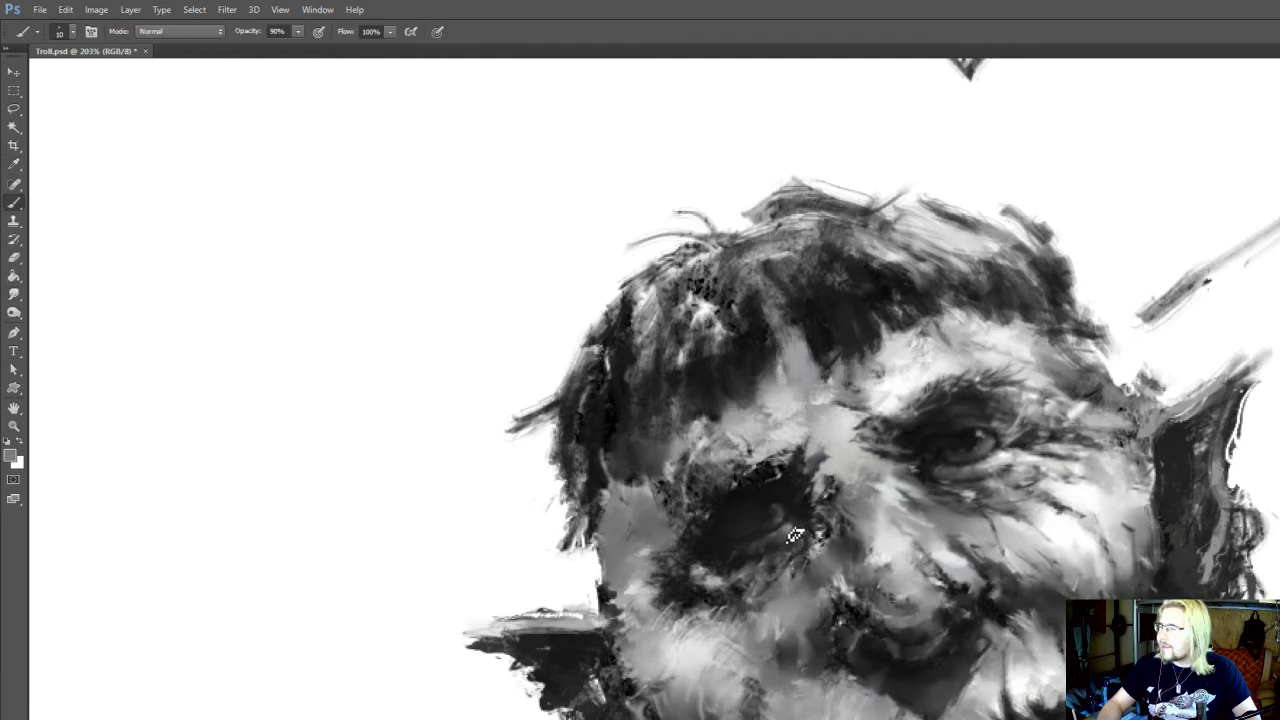
pyautogui.keyDown('alt'); pyautogui.click(724, 586); pyautogui.keyUp('alt')
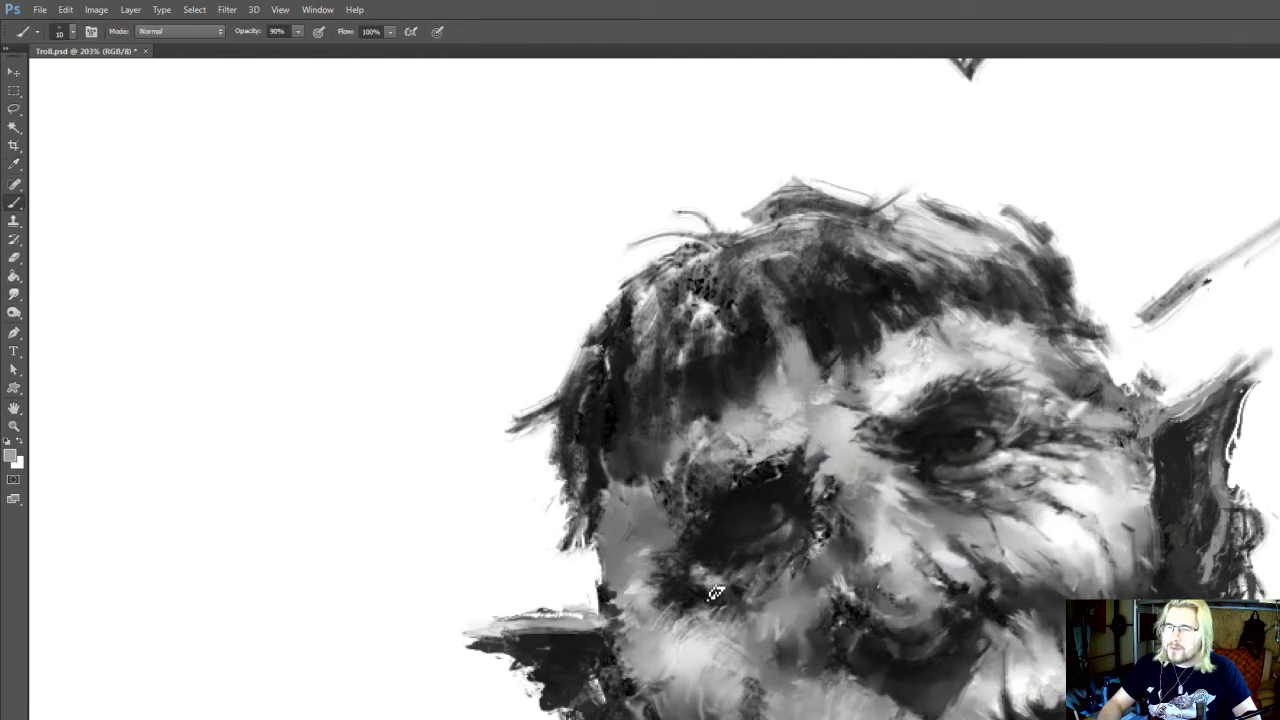
pyautogui.keyDown('alt'); pyautogui.click(745, 553); pyautogui.keyUp('alt')
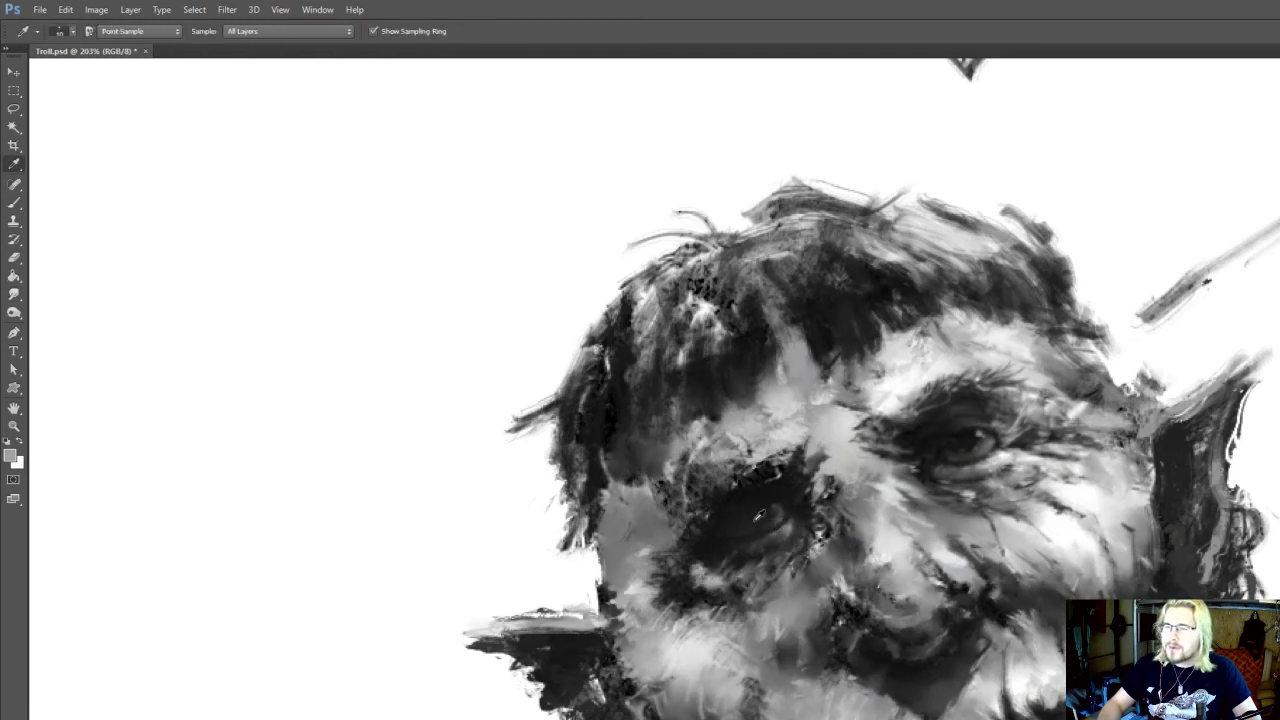
# Deepen the shadowed eye with the Burn tool set to Shadows at 30% exposure
pyautogui.press('o')
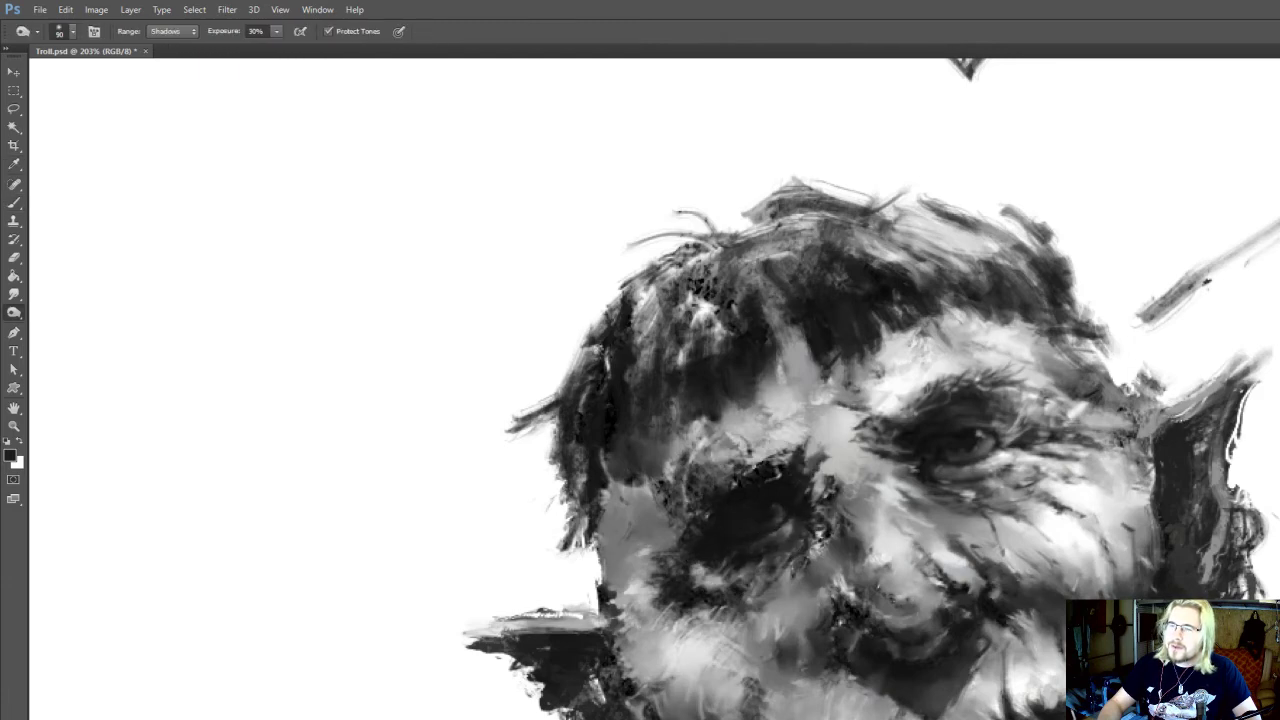
pyautogui.scroll(-5, 818, 435)
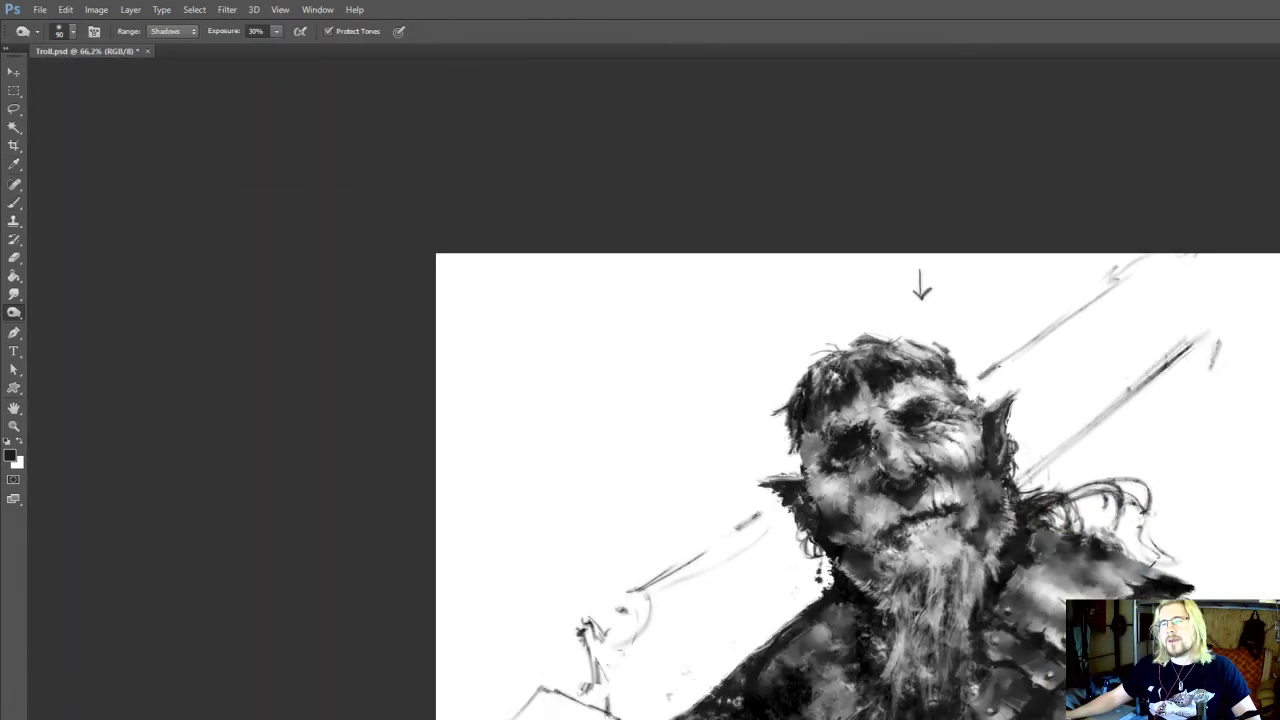
pyautogui.scroll(3, 710, 450)
# Paint near-black over the shadowed eye and toward its outer corner, reducing the brush size from 10 to 9
pyautogui.press('b')
pyautogui.keyDown('alt'); pyautogui.click(865, 493); pyautogui.keyUp('alt')
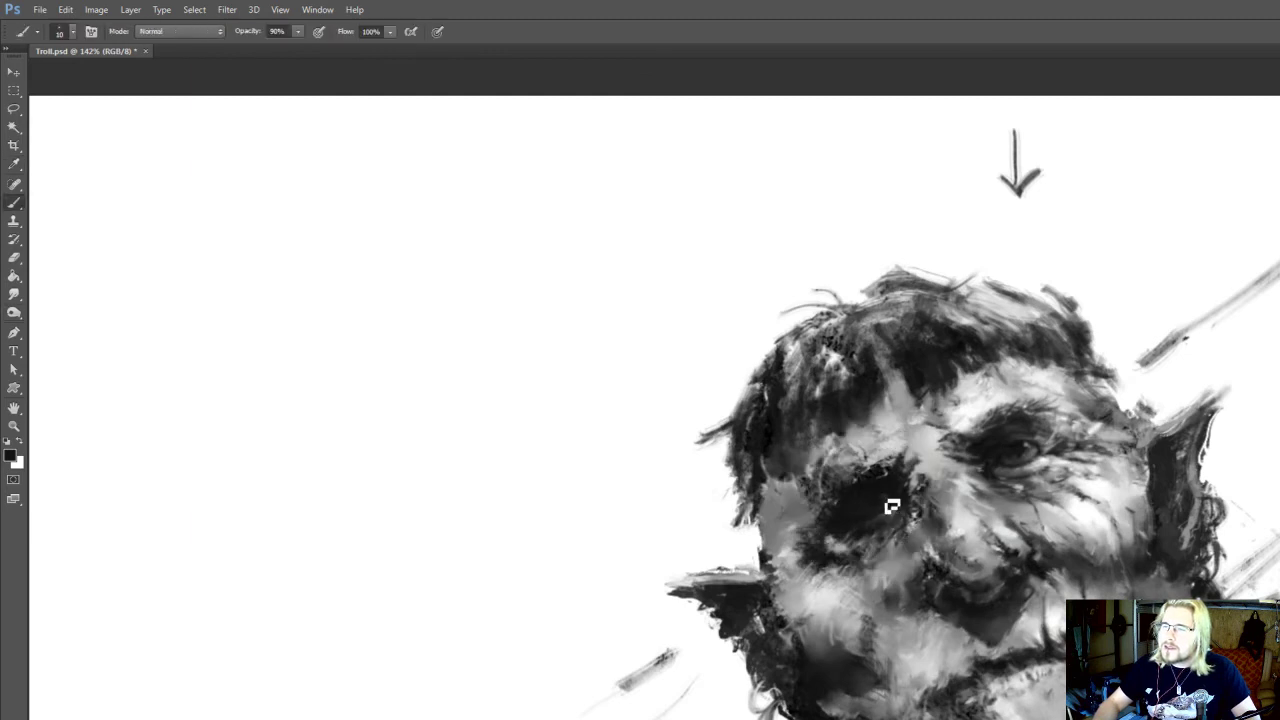
pyautogui.moveTo(857, 501); pyautogui.dragTo(828, 508)
pyautogui.keyDown('alt'); pyautogui.click(843, 491); pyautogui.keyUp('alt')
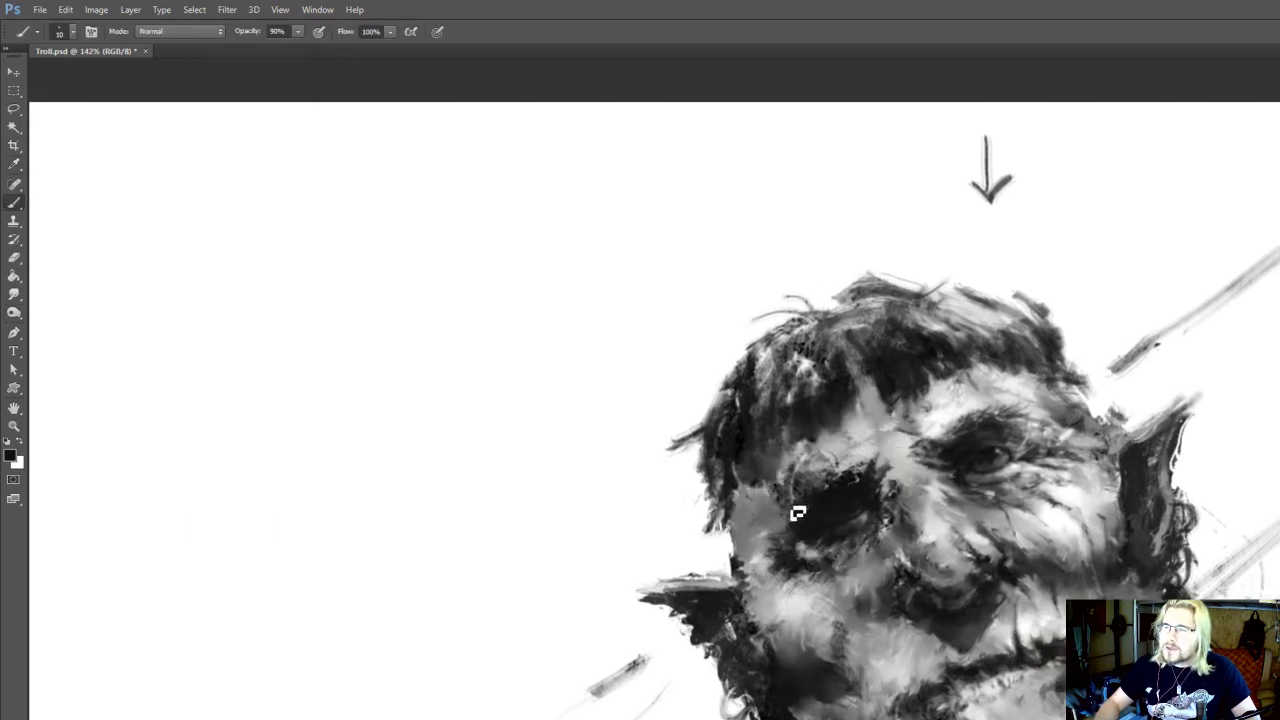
pyautogui.keyDown('alt'); pyautogui.click(817, 512); pyautogui.keyUp('alt')
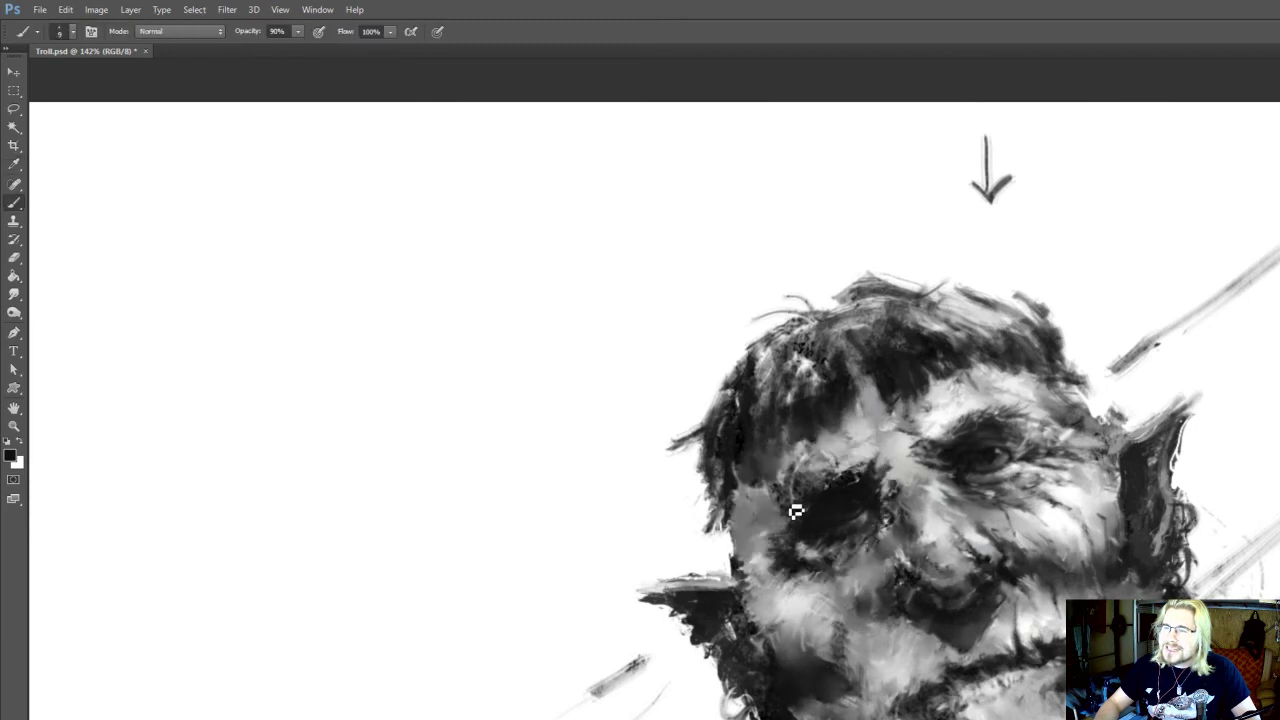
# Darken the upper lid, lower rim and inner corner of the shadowed eye with near-black strokes at brush size 9
pyautogui.keyDown('alt'); pyautogui.click(850, 490); pyautogui.keyUp('alt')
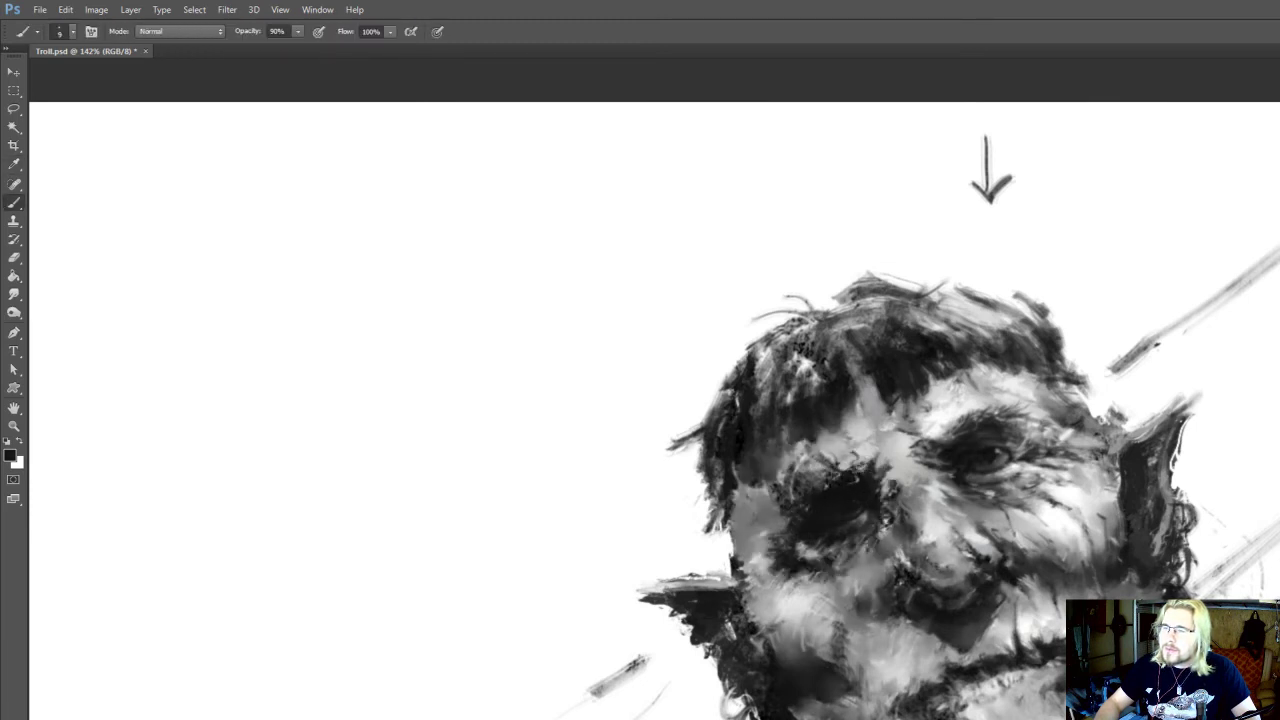
pyautogui.keyDown('alt'); pyautogui.click(845, 535); pyautogui.keyUp('alt')
pyautogui.moveTo(845, 535); pyautogui.dragTo(835, 495)
pyautogui.keyDown('alt'); pyautogui.click(850, 522); pyautogui.keyUp('alt')
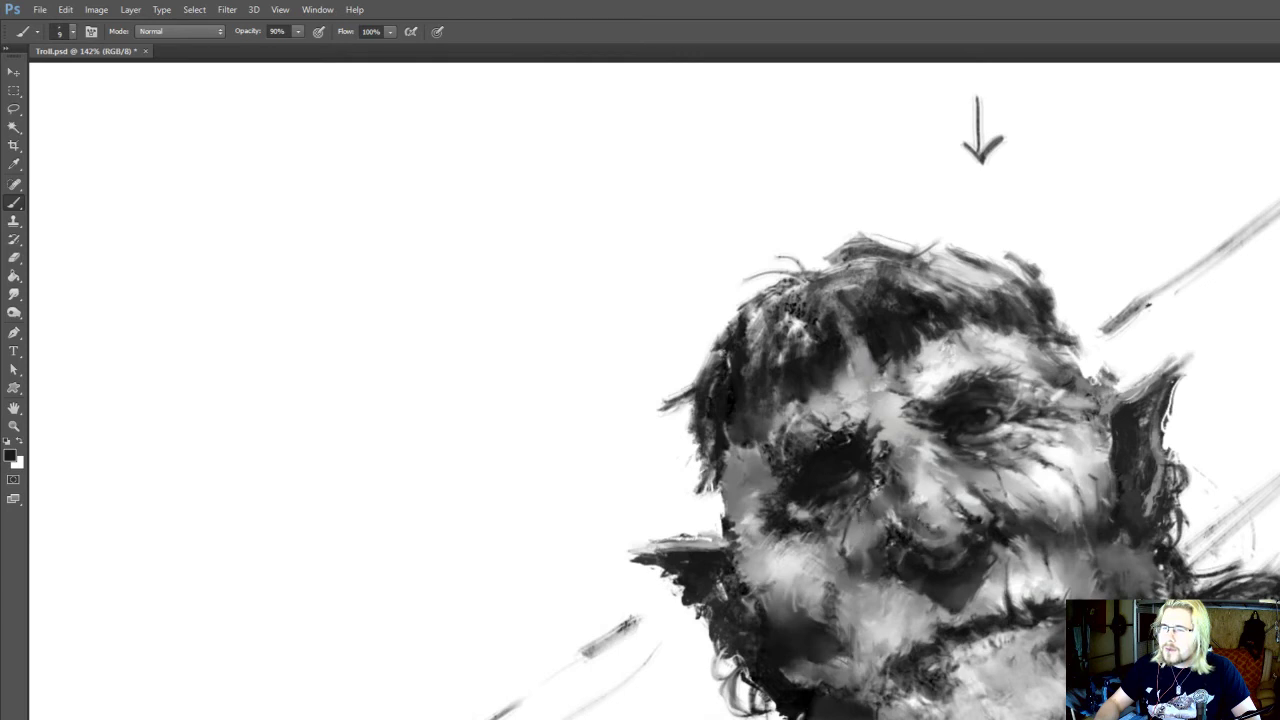
pyautogui.moveTo(868, 474)
pyautogui.mouseDown()
pyautogui.moveTo(868, 449)
pyautogui.moveTo(853, 462)
pyautogui.moveTo(872, 427)
pyautogui.moveTo(876, 455)
pyautogui.moveTo(840, 449)
pyautogui.moveTo(873, 434)
pyautogui.mouseUp()
# Paint the crease between the eyebrows with sampled dark and light greys and smudge it at 100% strength
pyautogui.press('r')
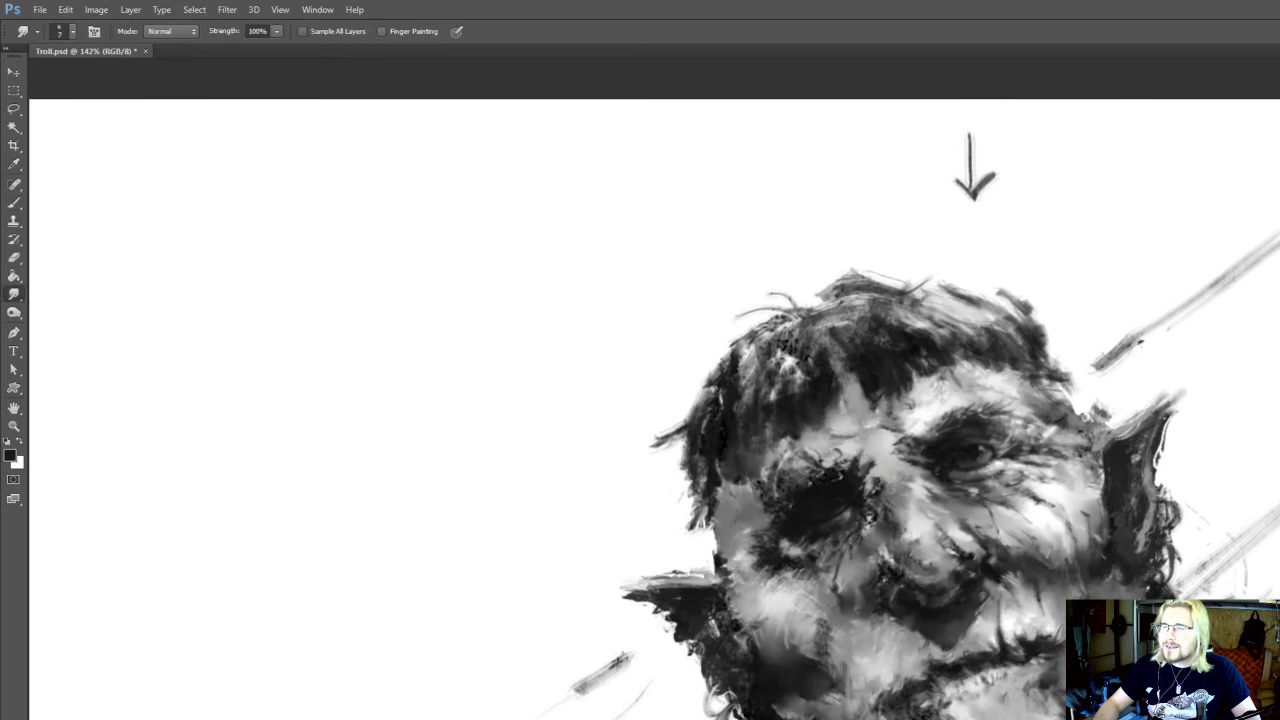
pyautogui.press('b')
pyautogui.keyDown('alt'); pyautogui.click(911, 415); pyautogui.keyUp('alt')
pyautogui.press('r')
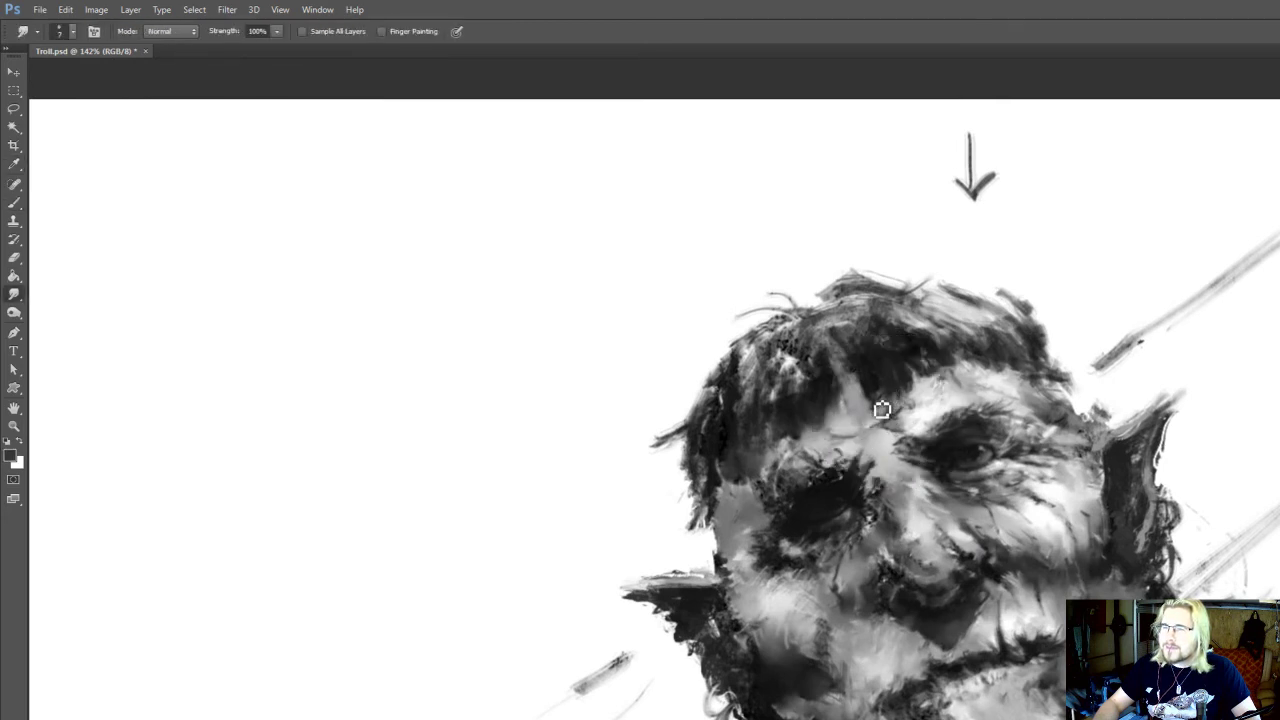
pyautogui.press('b')
pyautogui.keyDown('alt'); pyautogui.click(874, 420); pyautogui.keyUp('alt')
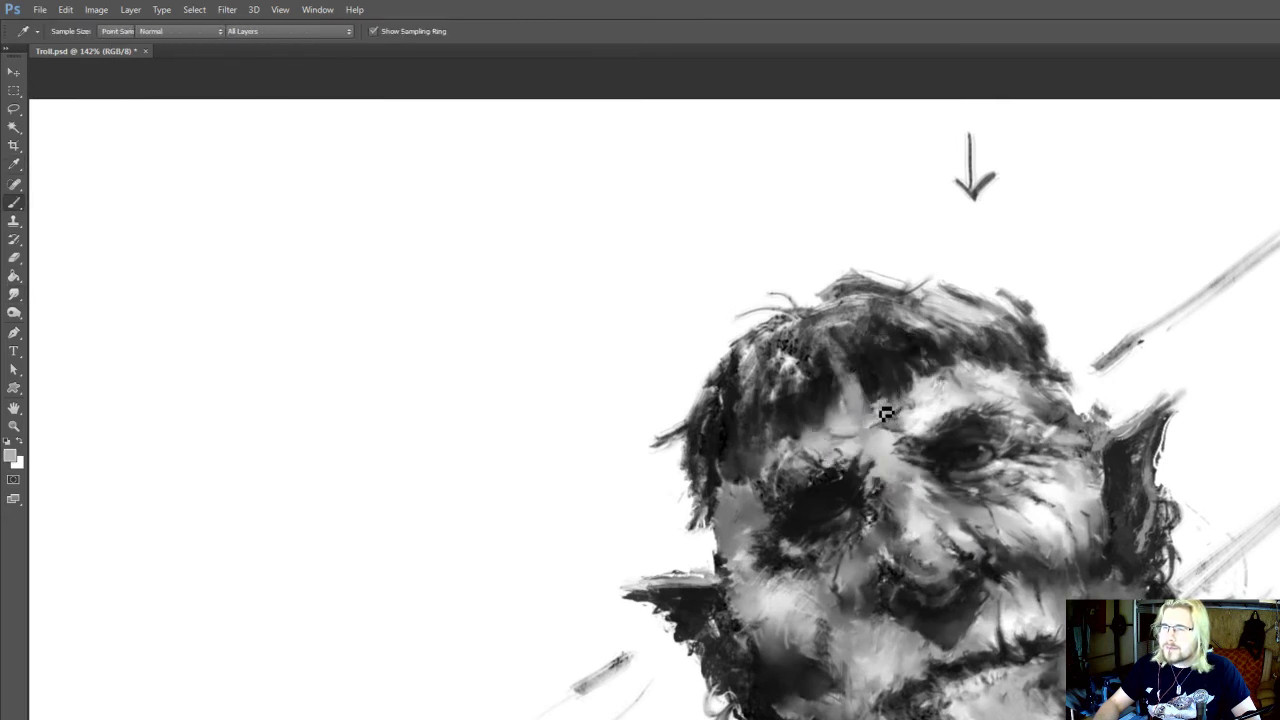
pyautogui.moveTo(884, 421); pyautogui.dragTo(868, 430)
pyautogui.keyDown('alt'); pyautogui.click(890, 414); pyautogui.keyUp('alt')
pyautogui.press('r')
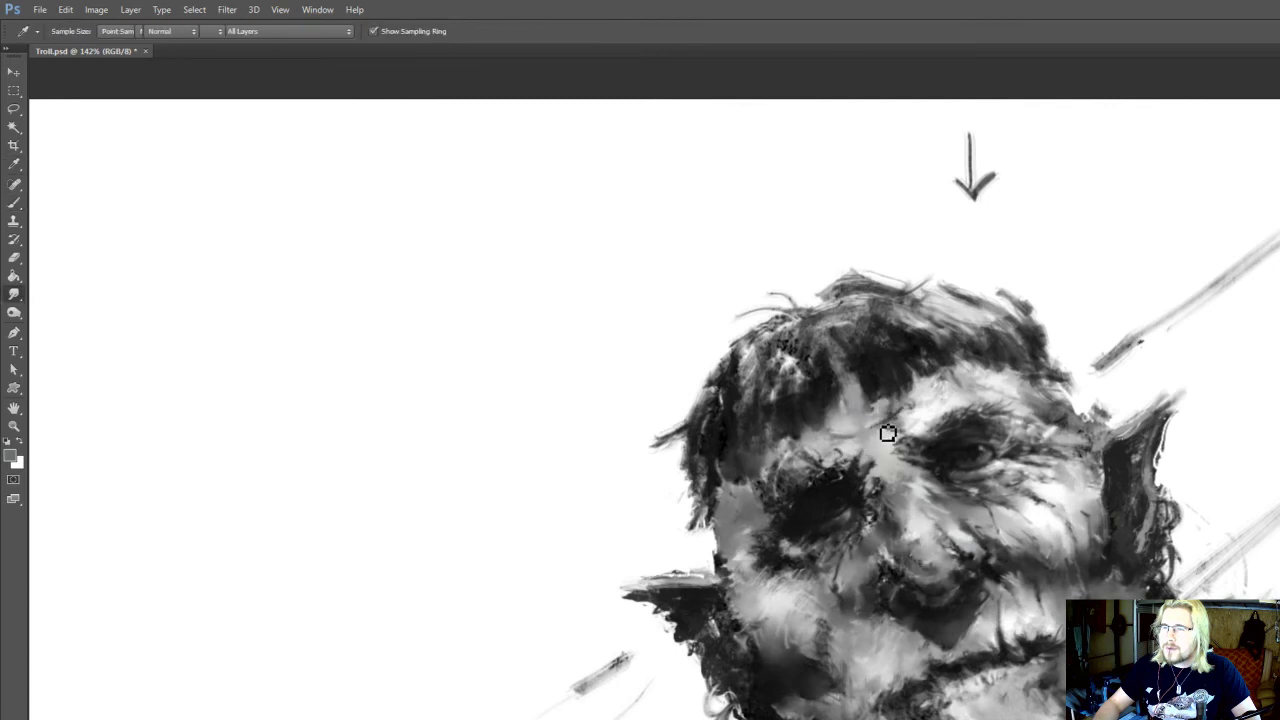
# Sample a near-black from the open eye and paint over the inner part of the shadowed eye
pyautogui.press('b')
pyautogui.keyDown('alt'); pyautogui.click(972, 453); pyautogui.keyUp('alt')
pyautogui.moveTo(843, 511)
pyautogui.mouseDown()
pyautogui.moveTo(832, 486)
pyautogui.moveTo(828, 530)
pyautogui.moveTo(856, 478)
pyautogui.mouseUp()
# Lasso the shadowed eye with a 4 px feather, copy it to a new layer and merge that layer down
pyautogui.press('l')
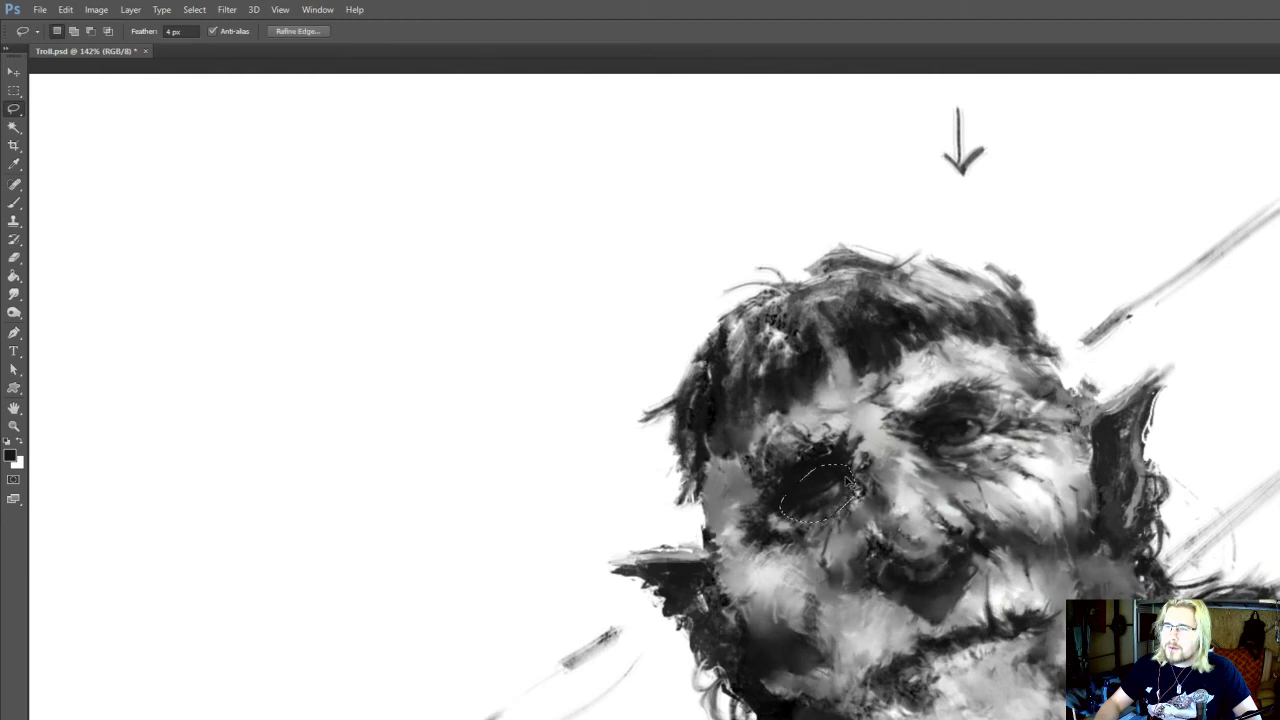
pyautogui.hotkey('ctrl', 'j')
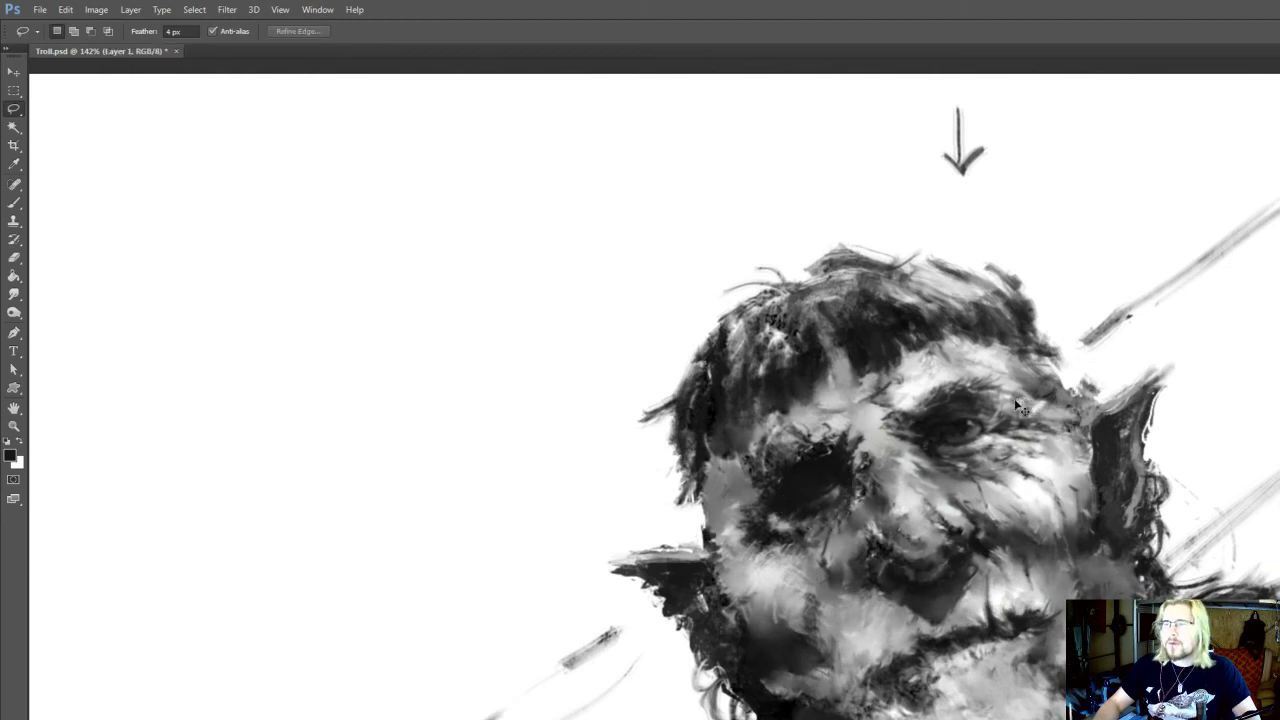
pyautogui.hotkey('ctrl', 'e')
pyautogui.moveTo(931, 281); pyautogui.dragTo(842, 286)
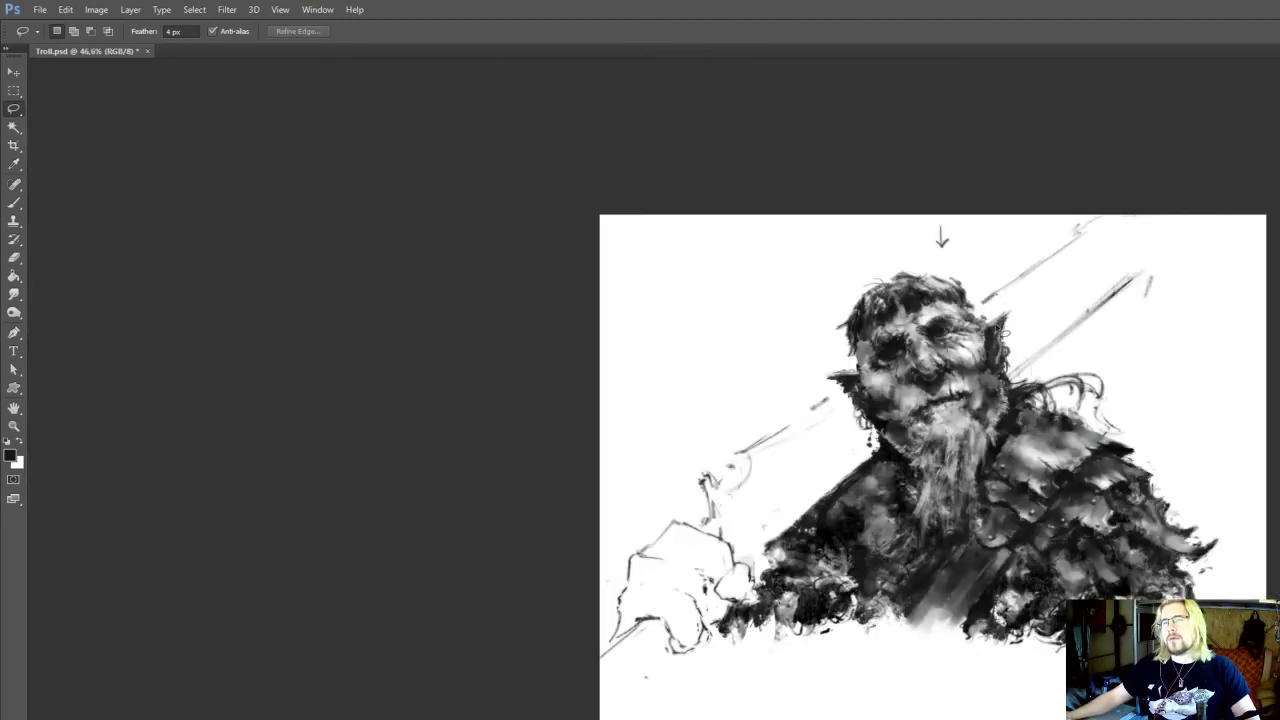
# Darken the outer and lower edge of the shadowed eye socket with near-black at brush size 25
pyautogui.scroll(10, 921, 346)
pyautogui.press('b')
pyautogui.keyDown('alt'); pyautogui.click(845, 373); pyautogui.keyUp('alt')
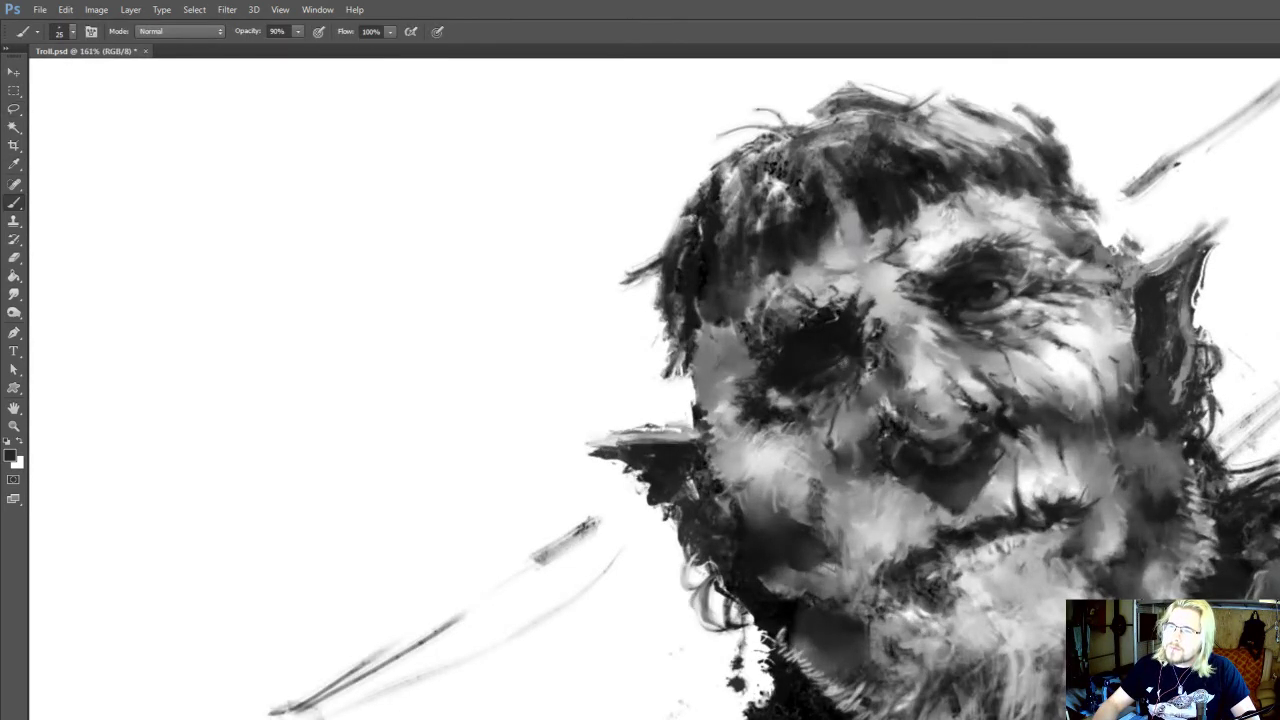
pyautogui.keyDown('alt'); pyautogui.click(790, 377); pyautogui.keyUp('alt')
pyautogui.moveTo(792, 366); pyautogui.dragTo(772, 415)
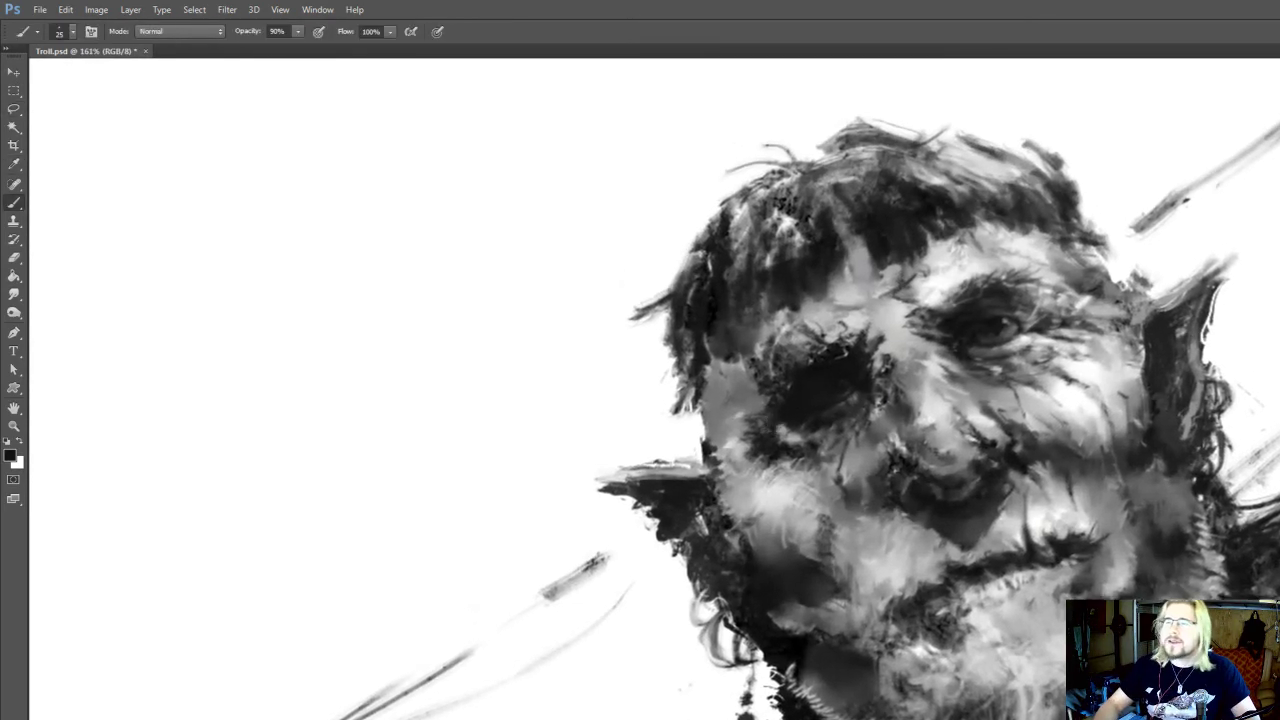
pyautogui.press('[')
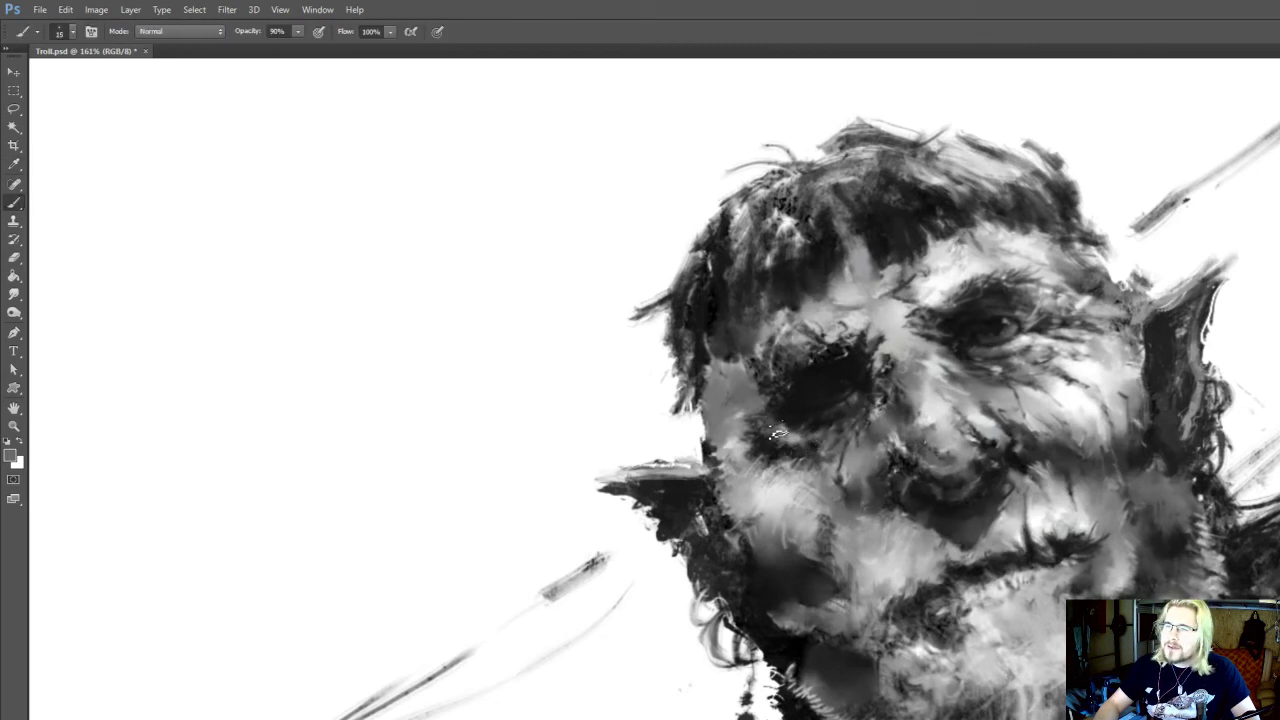
# Paint the outer edge and brow of the shadowed eye socket with sampled dark and light greys at brush size 25
pyautogui.press('alt')
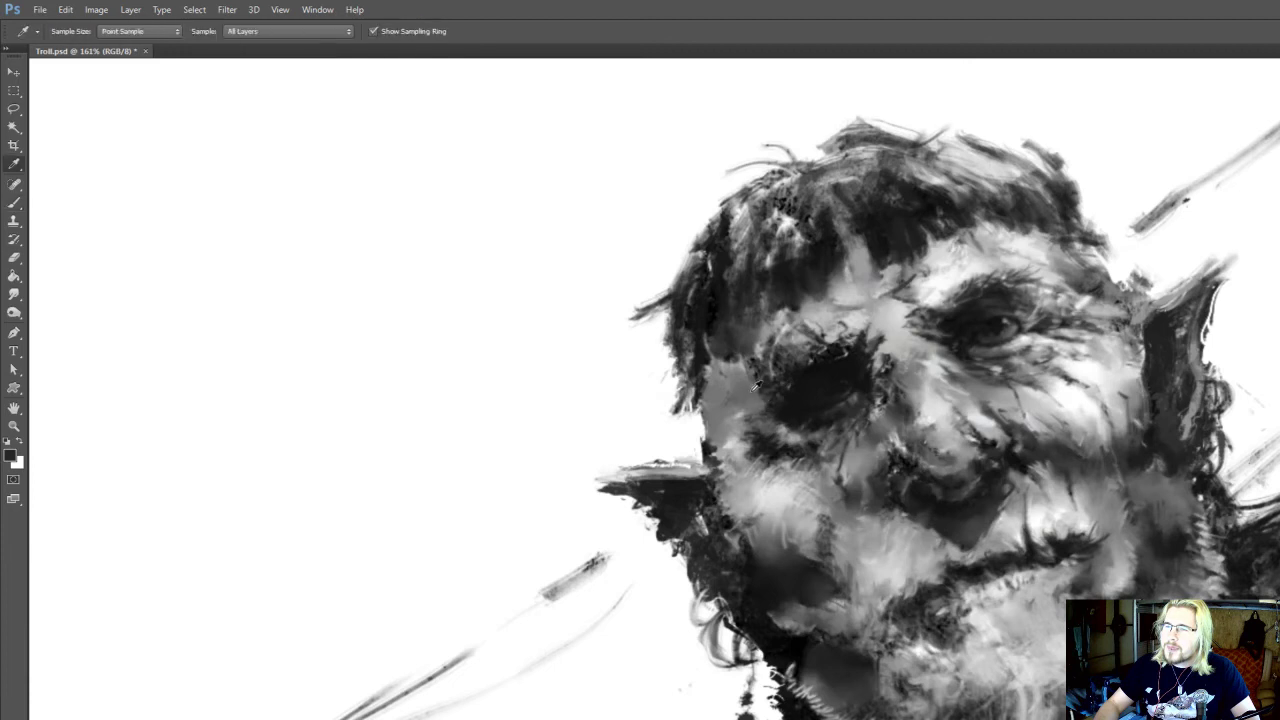
pyautogui.keyDown('alt'); pyautogui.click(762, 404); pyautogui.keyUp('alt')
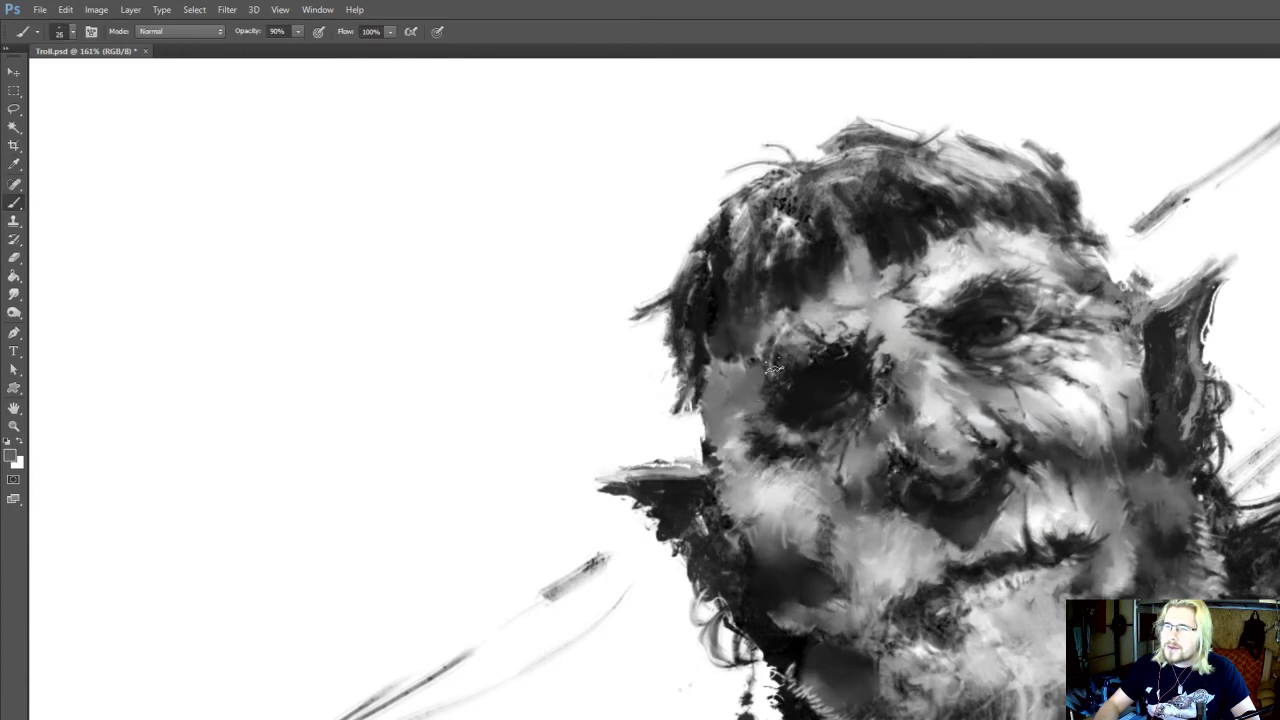
pyautogui.moveTo(781, 360); pyautogui.dragTo(773, 390)
pyautogui.keyDown('alt'); pyautogui.click(821, 367); pyautogui.keyUp('alt')
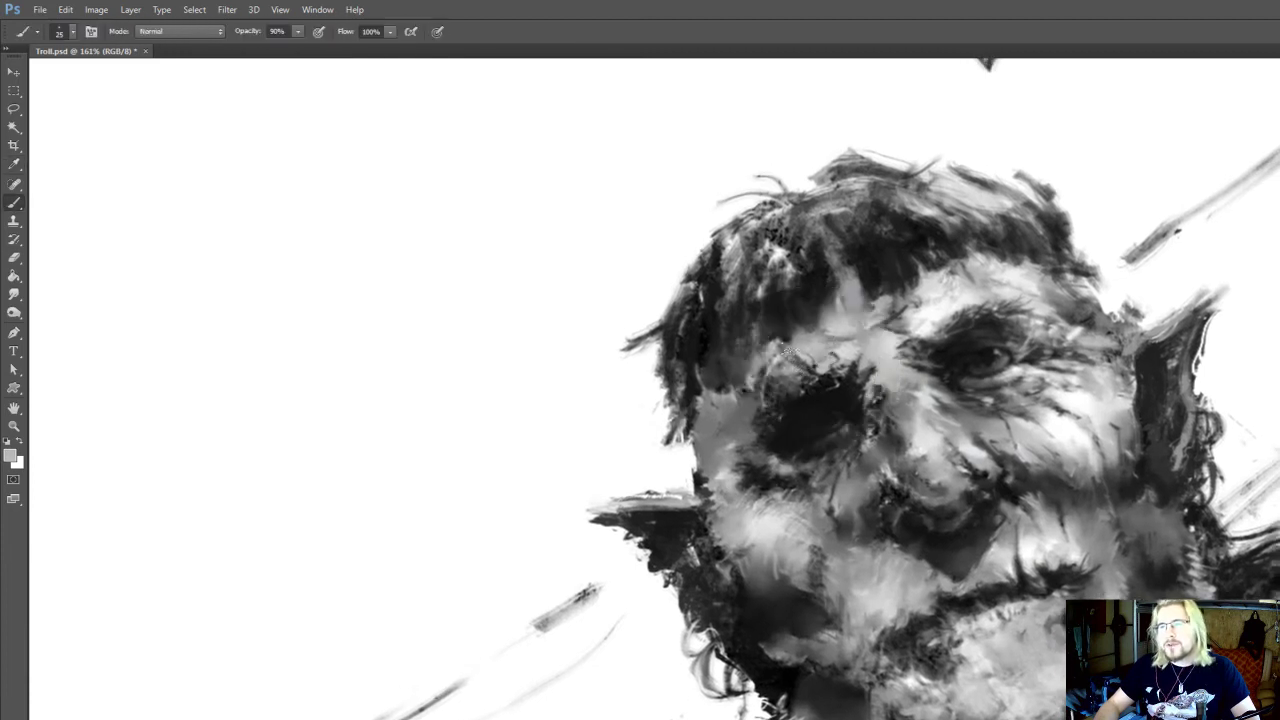
pyautogui.moveTo(746, 385)
pyautogui.mouseDown()
pyautogui.moveTo(734, 415)
pyautogui.moveTo(781, 418)
pyautogui.mouseUp()
# Dab light grey onto the temple beside the shadowed eye at 90% brush opacity
pyautogui.press('r')
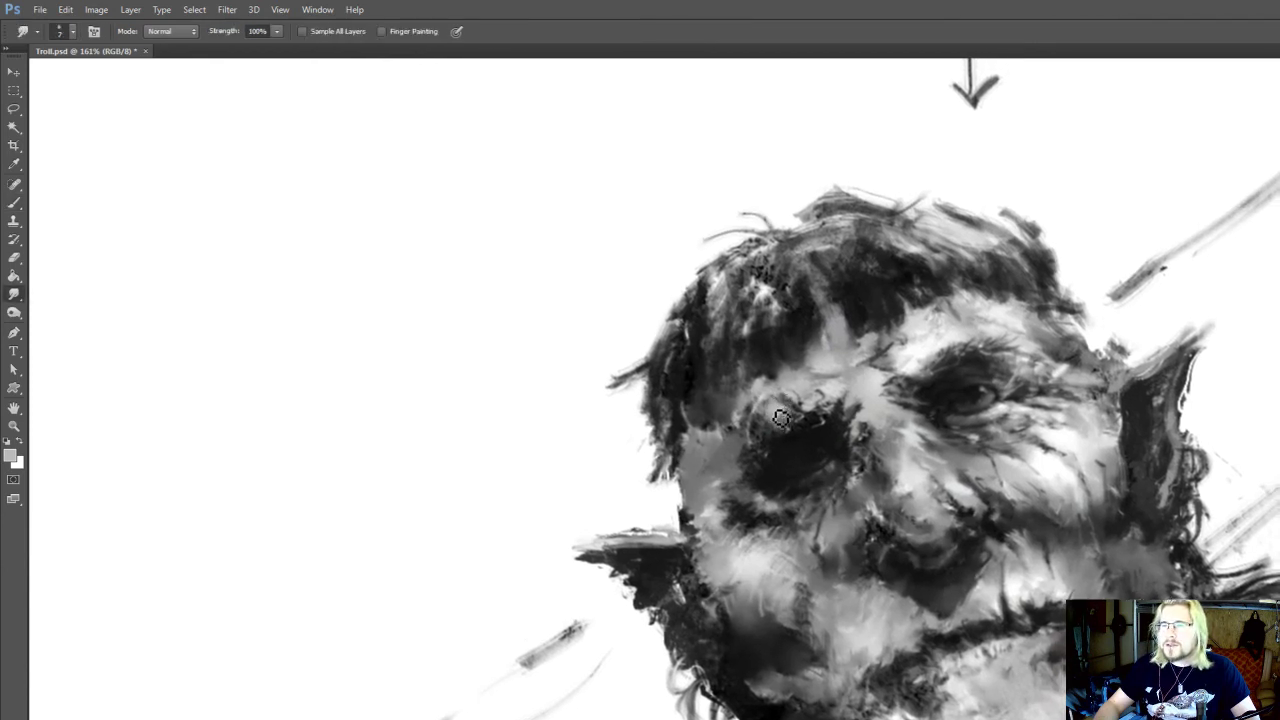
pyautogui.press('b')
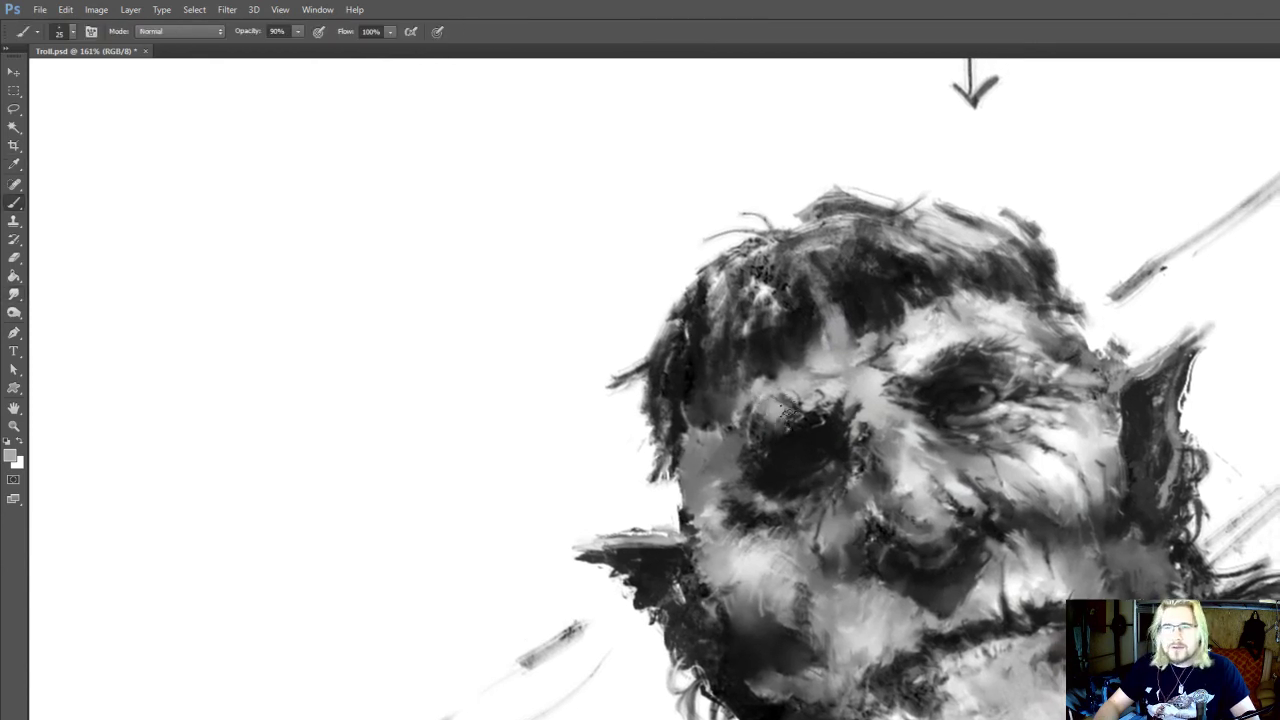
pyautogui.keyDown('alt'); pyautogui.click(717, 431); pyautogui.keyUp('alt')
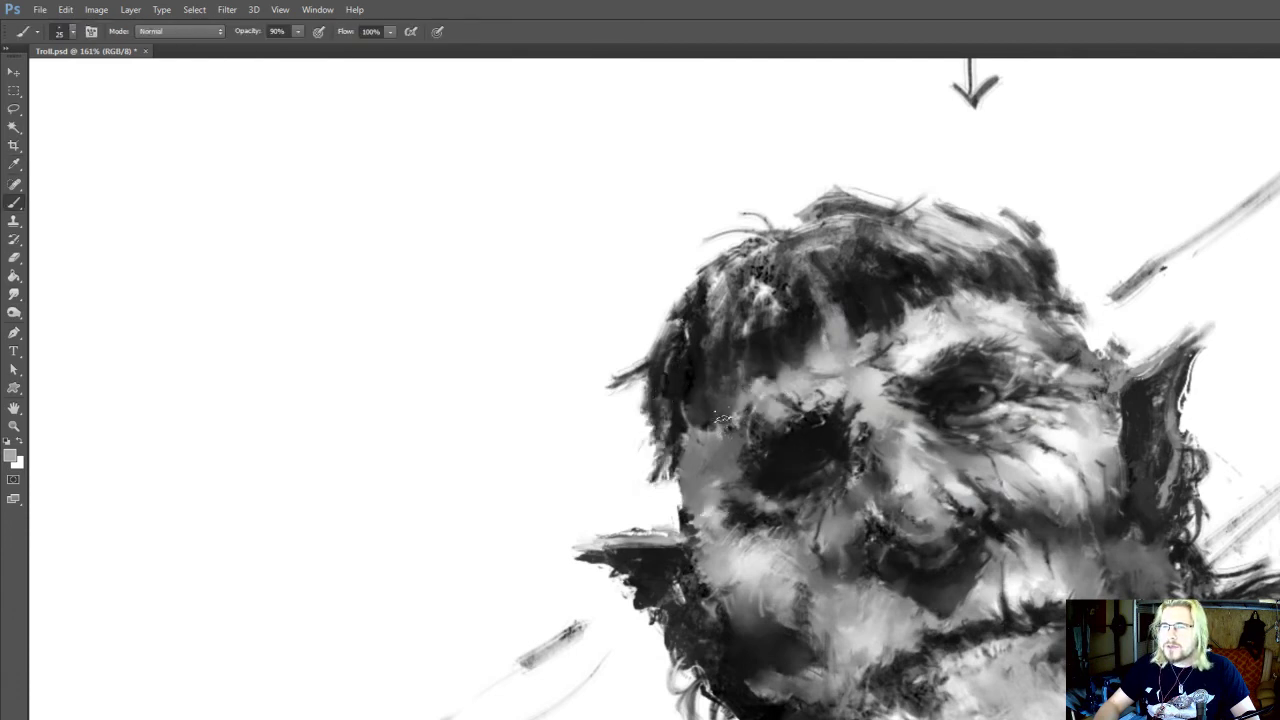
pyautogui.press('r')
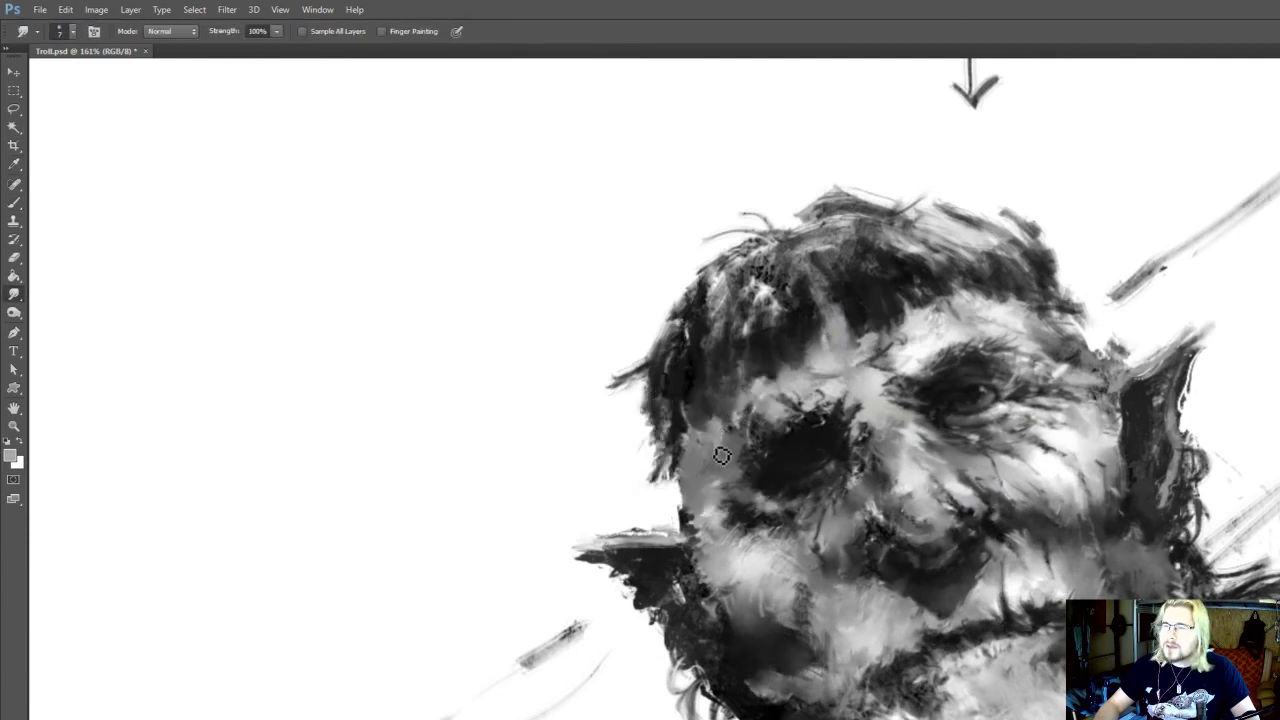
# Burn the temple and outer cheek beside the shadowed eye with the range on Shadows and 30% exposure
pyautogui.press('o')
pyautogui.moveTo(701, 474)
pyautogui.mouseDown()
pyautogui.moveTo(678, 377)
pyautogui.moveTo(693, 460)
pyautogui.moveTo(667, 388)
pyautogui.moveTo(690, 456)
pyautogui.moveTo(683, 441)
pyautogui.moveTo(739, 527)
pyautogui.moveTo(751, 524)
pyautogui.moveTo(731, 480)
pyautogui.mouseUp()
pyautogui.press('r')
# Sample a dark grey from the cheek and rework the area below the shadowed eye, reducing the brush size to 20
pyautogui.press('b')
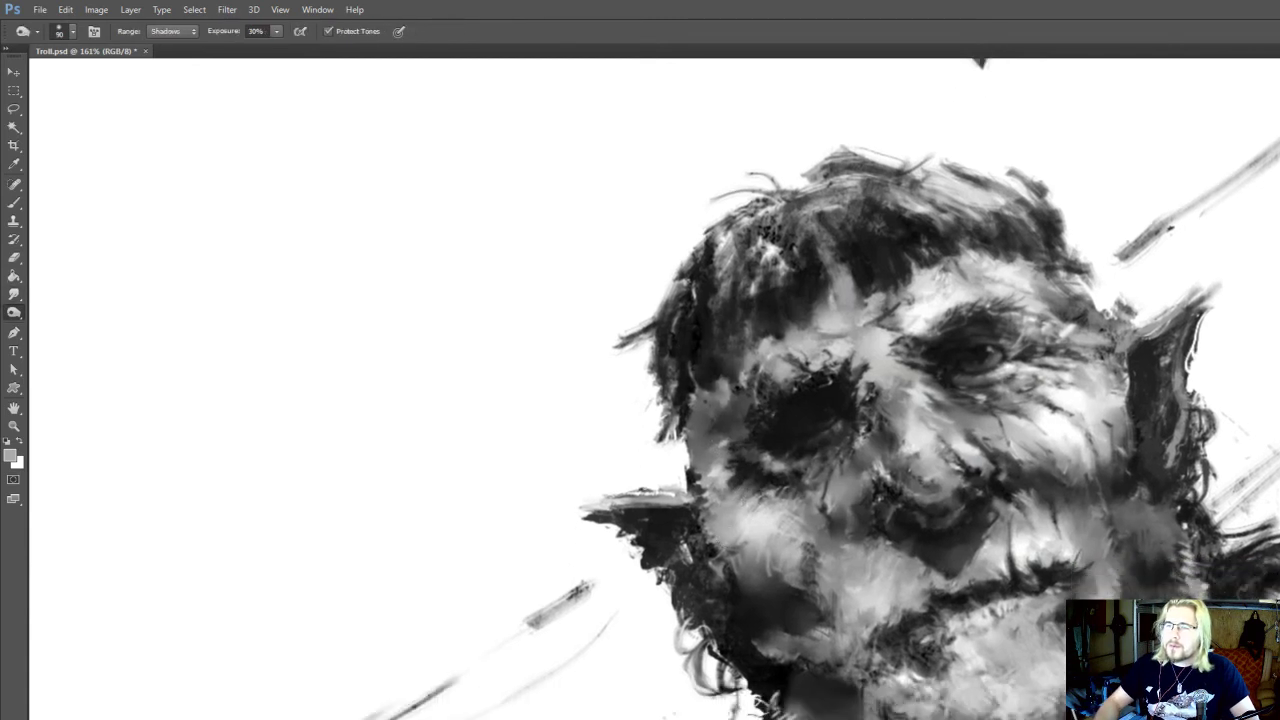
pyautogui.keyDown('alt'); pyautogui.click(758, 562); pyautogui.keyUp('alt')
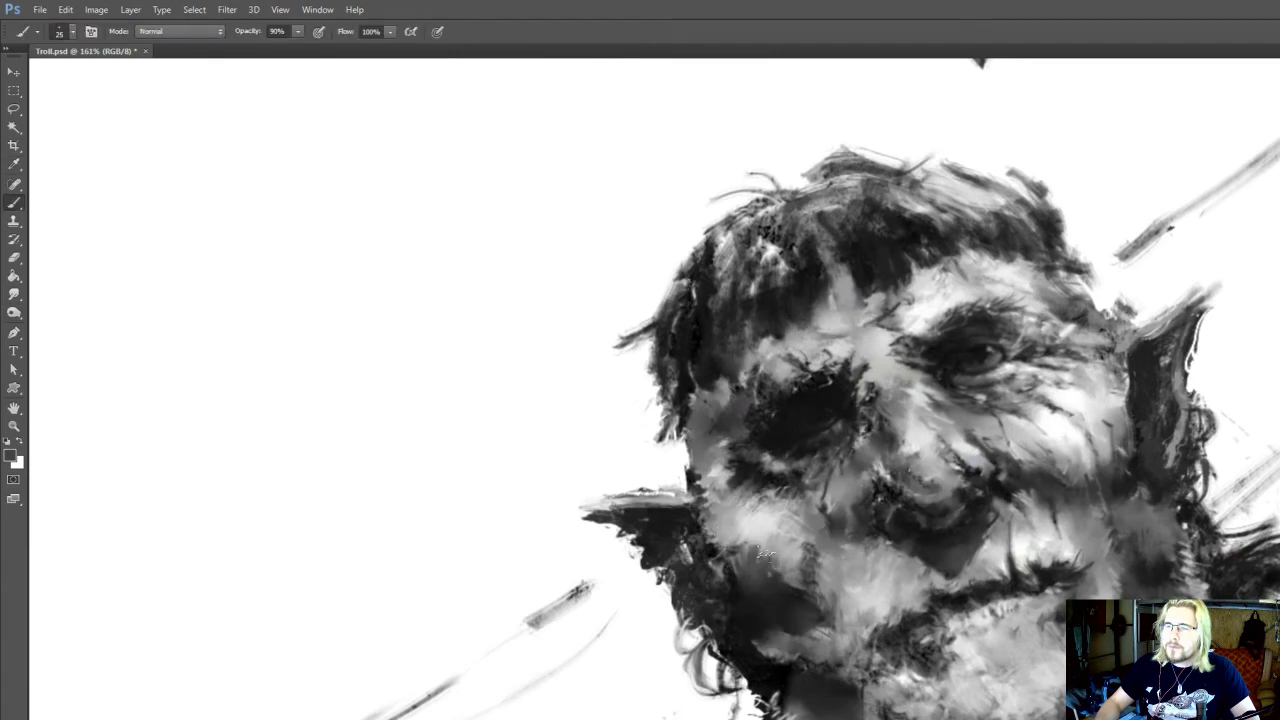
pyautogui.press('r')
pyautogui.press('i')
pyautogui.press('r')
pyautogui.press('b')
pyautogui.press('r')
pyautogui.press('b')
pyautogui.keyDown('alt'); pyautogui.click(747, 470); pyautogui.keyUp('alt')
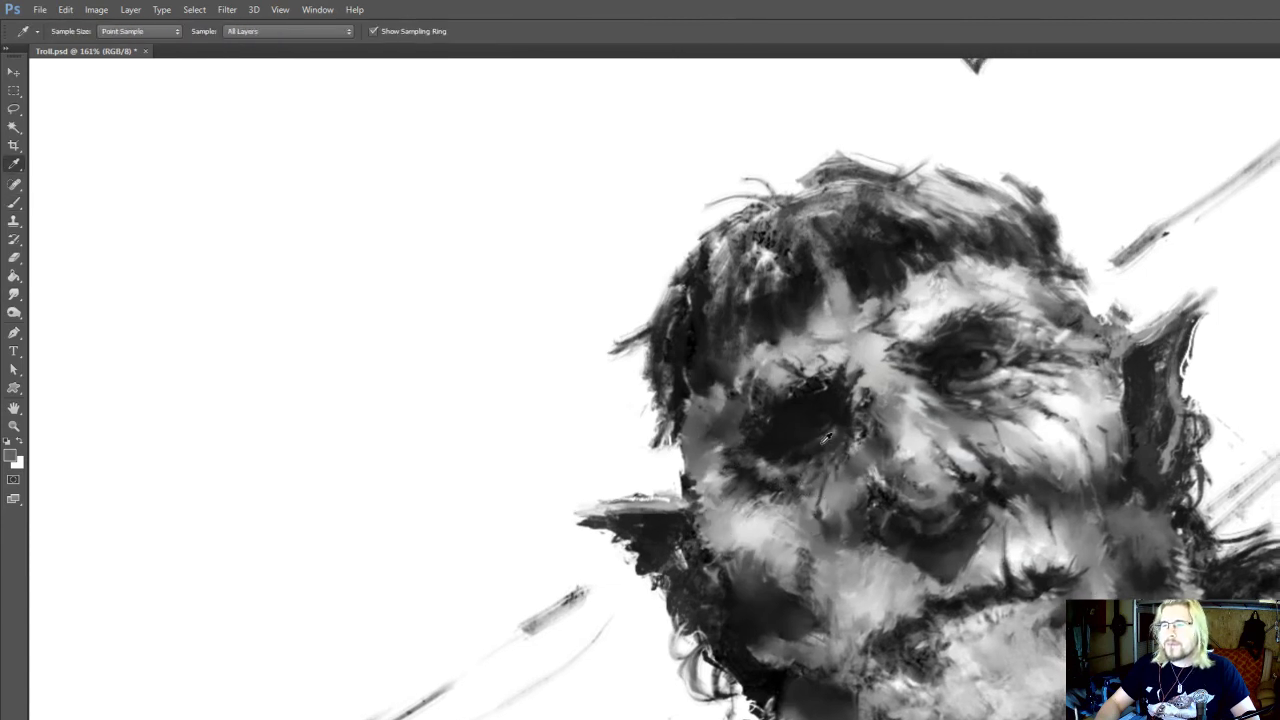
# Sample near-black from the shadowed eye and draw thin creases down the cheek beside the nose at brush size 10
pyautogui.keyDown('alt'); pyautogui.click(812, 418); pyautogui.keyUp('alt')
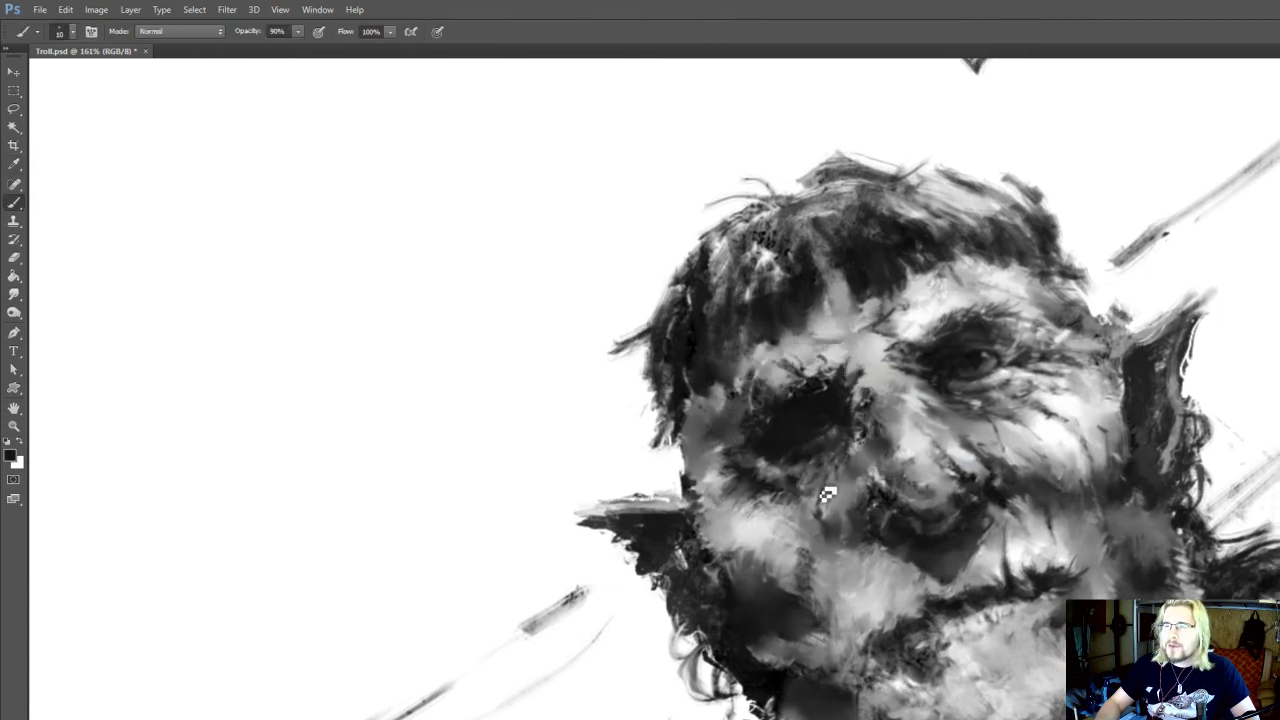
pyautogui.moveTo(833, 537); pyautogui.dragTo(852, 556)
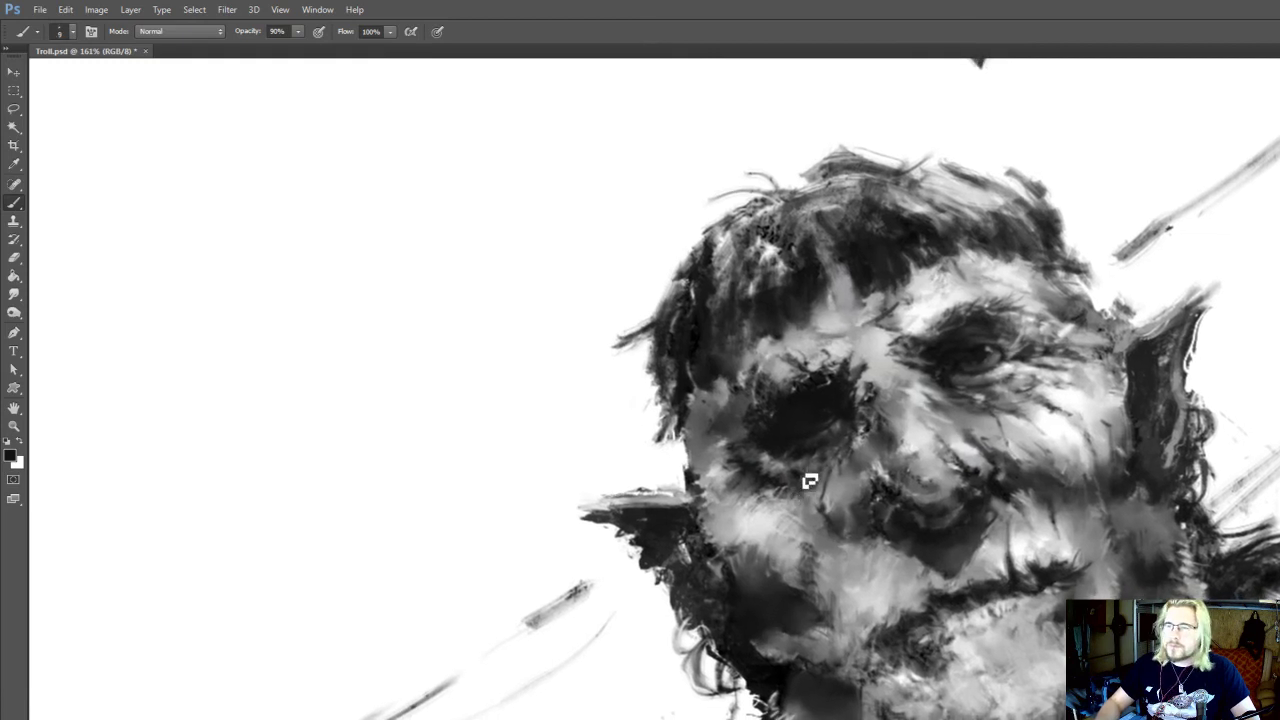
pyautogui.moveTo(810, 481)
pyautogui.mouseDown()
pyautogui.moveTo(794, 542)
pyautogui.moveTo(823, 646)
pyautogui.moveTo(853, 684)
pyautogui.mouseUp()
pyautogui.keyDown('alt'); pyautogui.click(801, 576); pyautogui.keyUp('alt')
pyautogui.keyDown('alt'); pyautogui.click(787, 597); pyautogui.keyUp('alt')
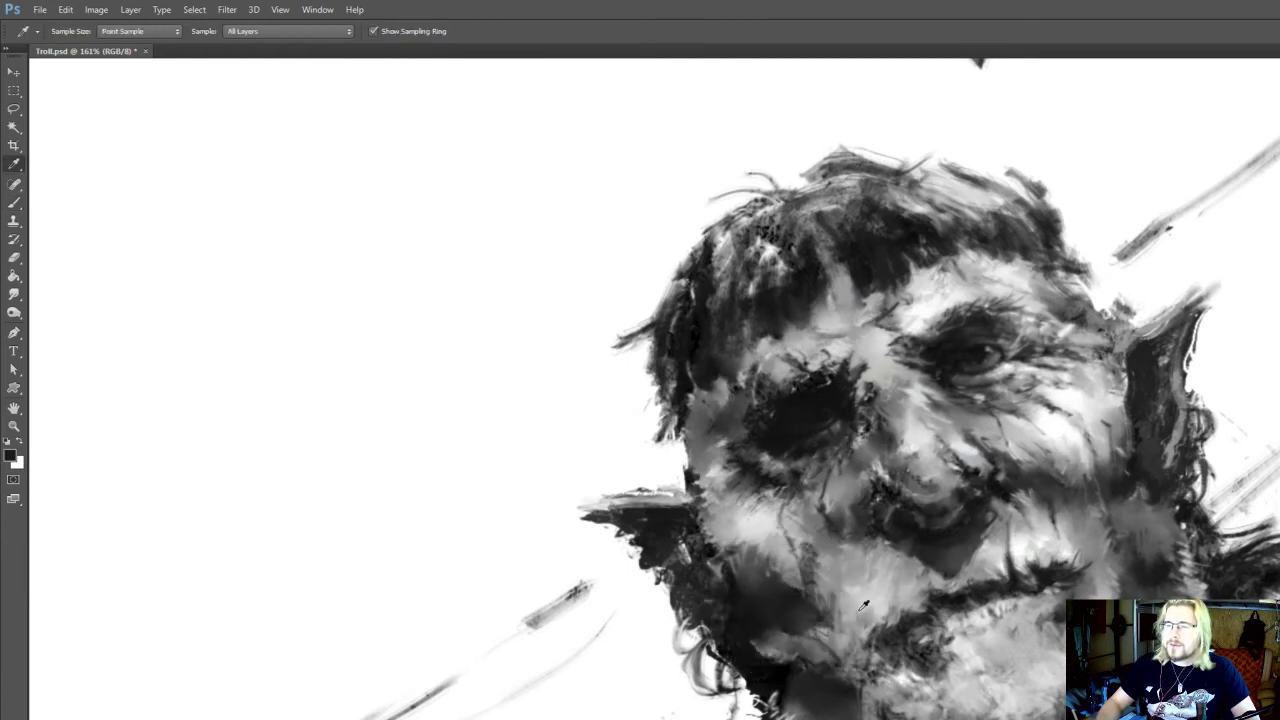
# Sample a dark grey from the mouth and paint the lip line and shadowed mouth corner at brush size 9
pyautogui.keyDown('alt'); pyautogui.click(928, 608); pyautogui.keyUp('alt')
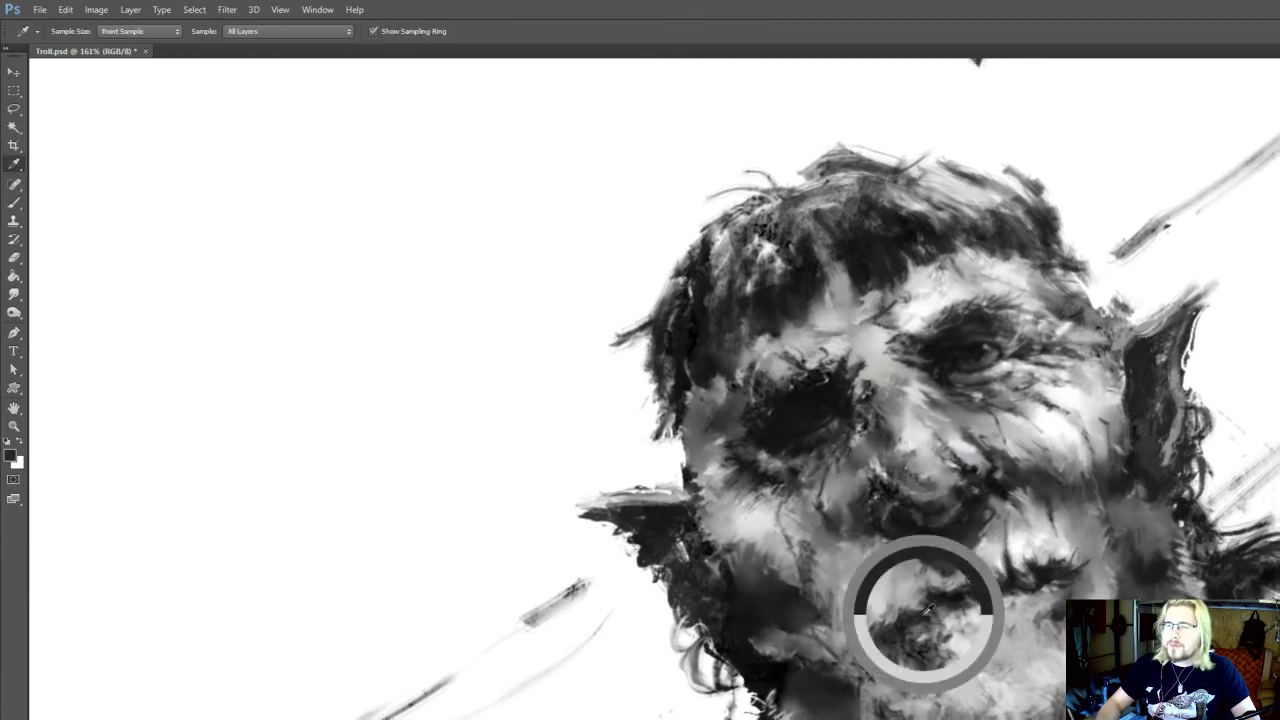
pyautogui.moveTo(900, 609); pyautogui.dragTo(878, 569)
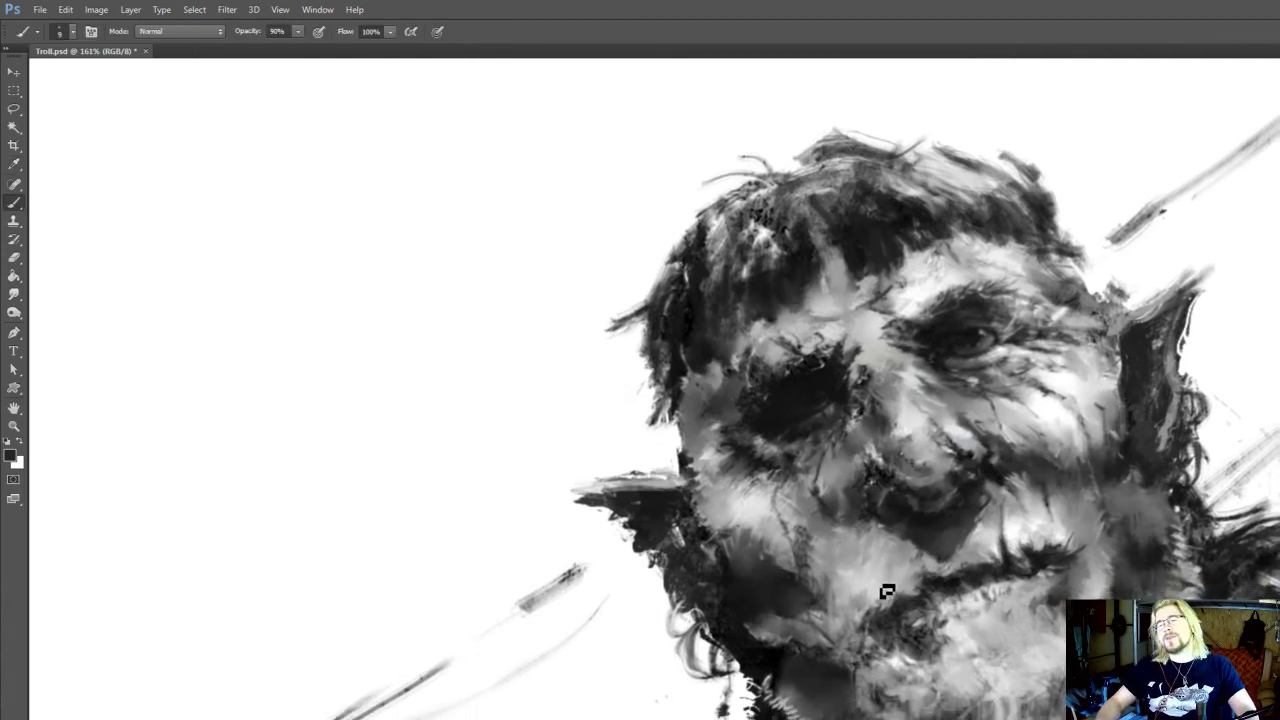
pyautogui.keyDown('alt'); pyautogui.click(875, 591); pyautogui.keyUp('alt')
pyautogui.keyDown('alt'); pyautogui.click(914, 607); pyautogui.keyUp('alt')
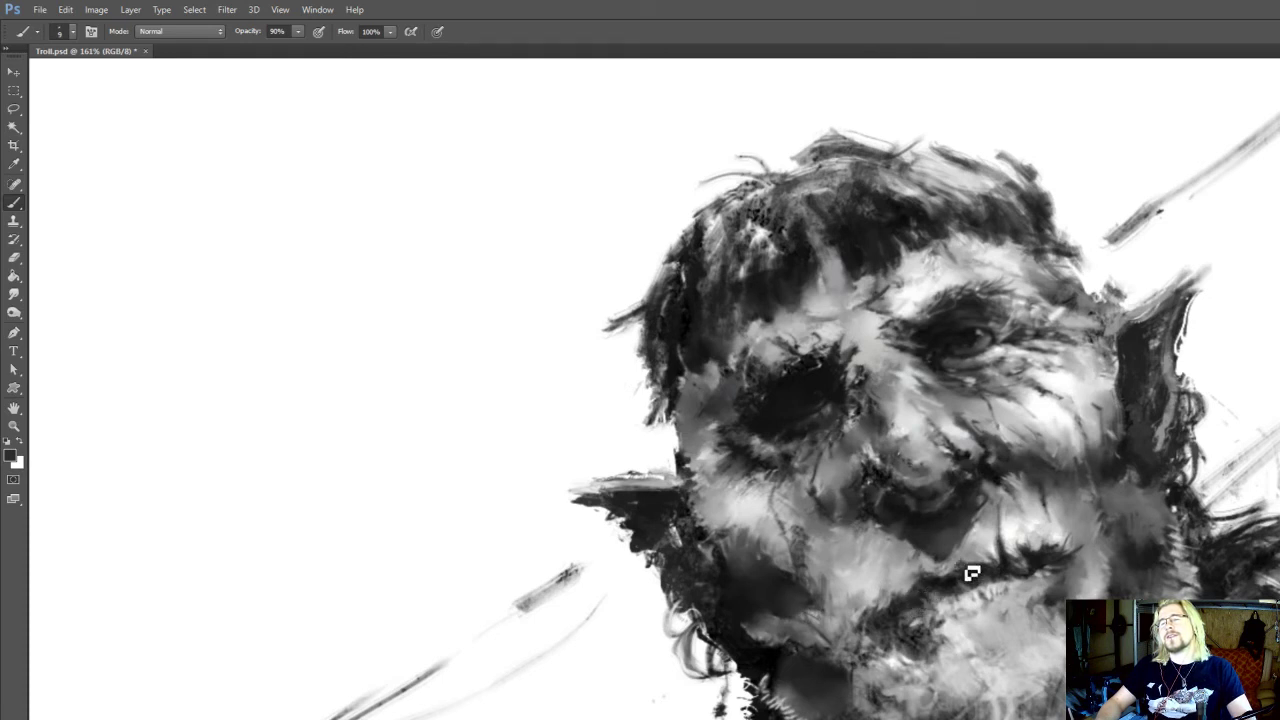
pyautogui.moveTo(953, 586)
pyautogui.mouseDown()
pyautogui.moveTo(940, 578)
pyautogui.moveTo(930, 595)
pyautogui.mouseUp()
pyautogui.keyDown('alt'); pyautogui.click(913, 600); pyautogui.keyUp('alt')
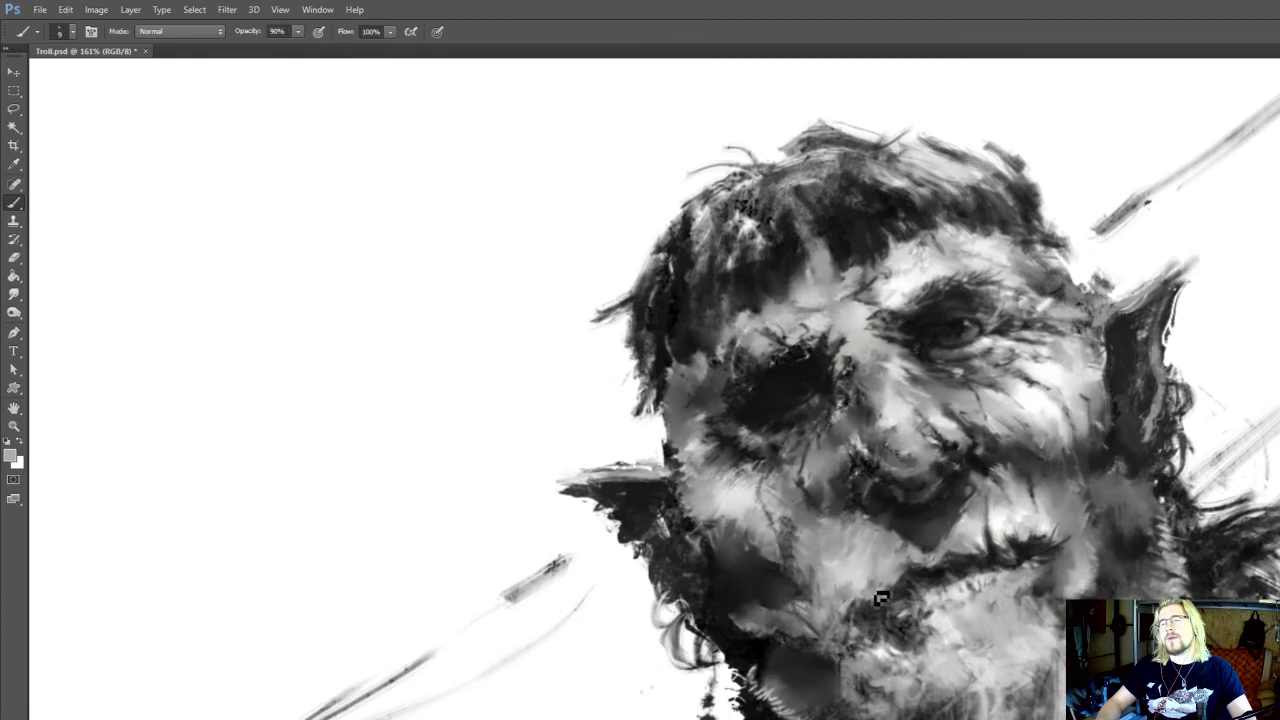
# Sample a dark grey and a near-white around the mouth corner for the brush and save the document
pyautogui.press('o')
pyautogui.press('r')
pyautogui.press('i')
pyautogui.click(903, 590)
pyautogui.press('o')
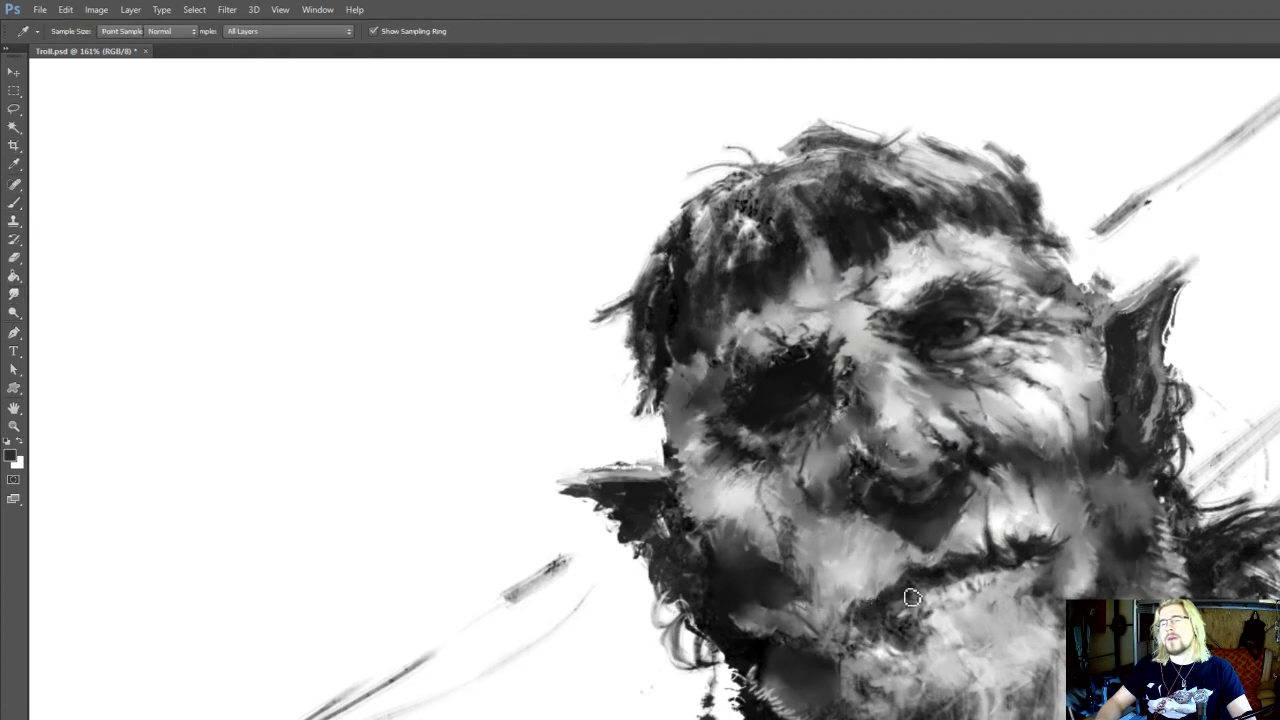
pyautogui.moveTo(1059, 525); pyautogui.dragTo(1028, 513)
pyautogui.press('i')
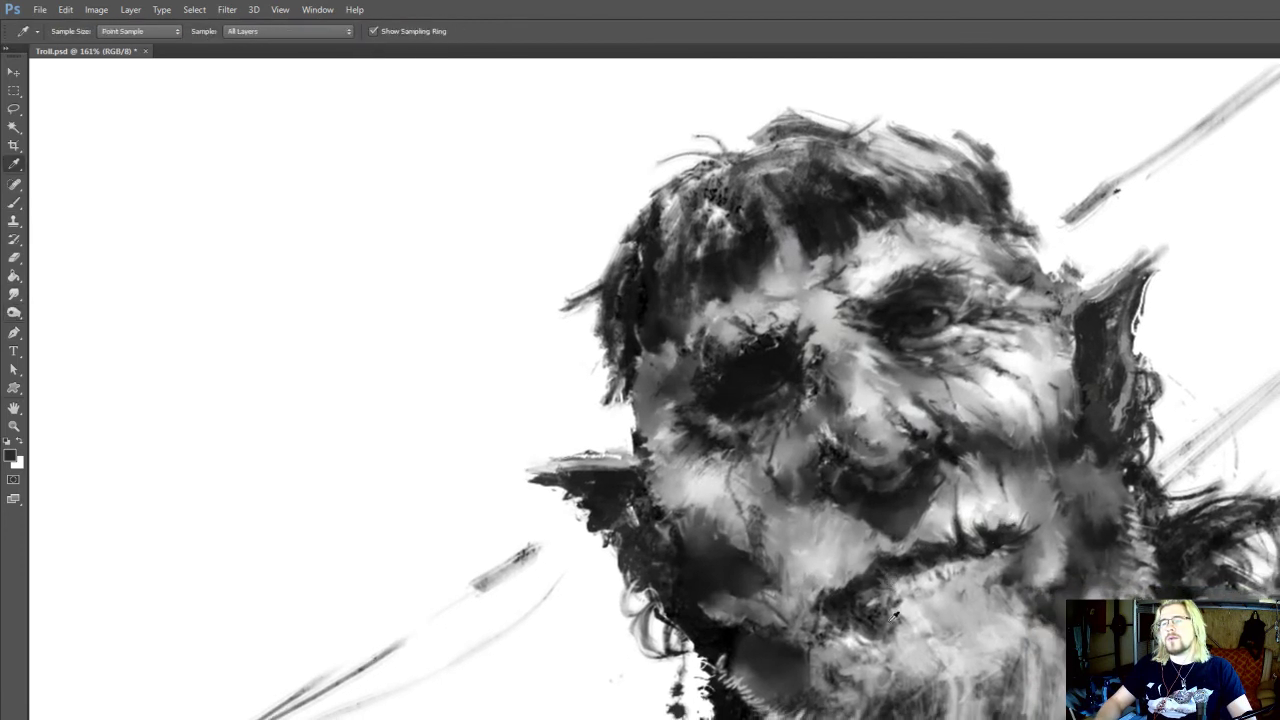
pyautogui.click(888, 624)
pyautogui.press('b')
pyautogui.hotkey('ctrl', 's')
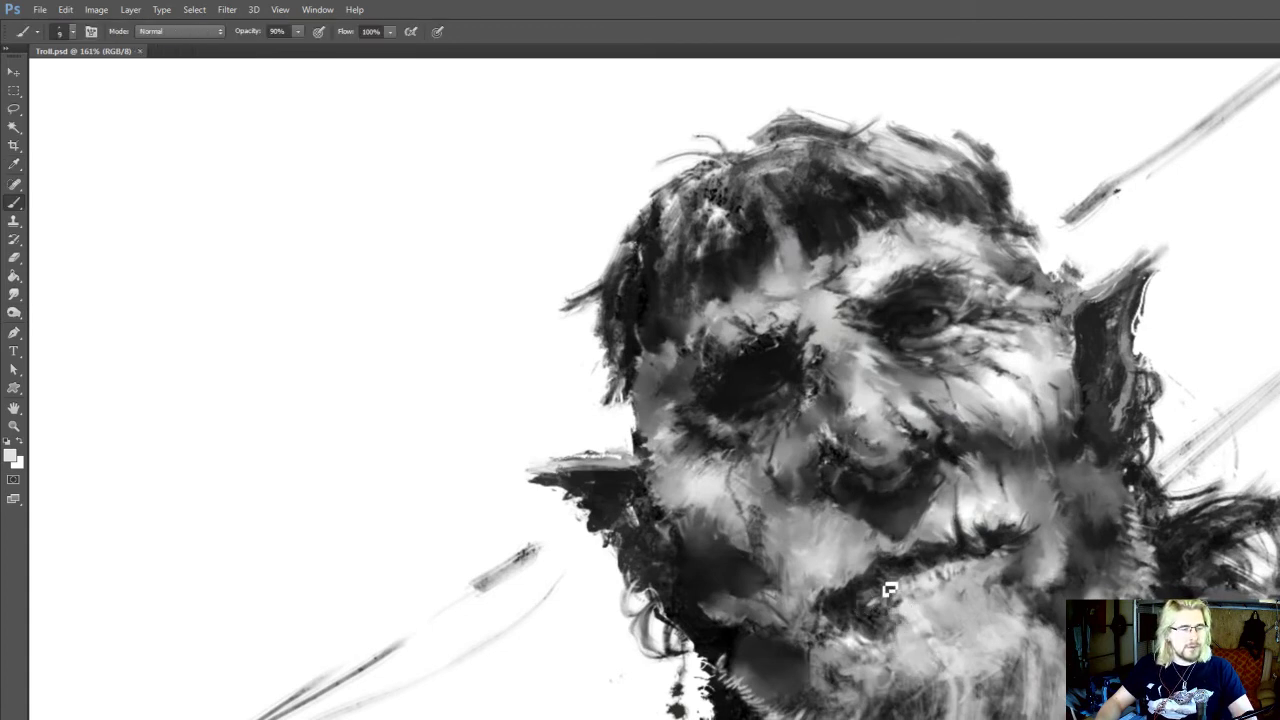
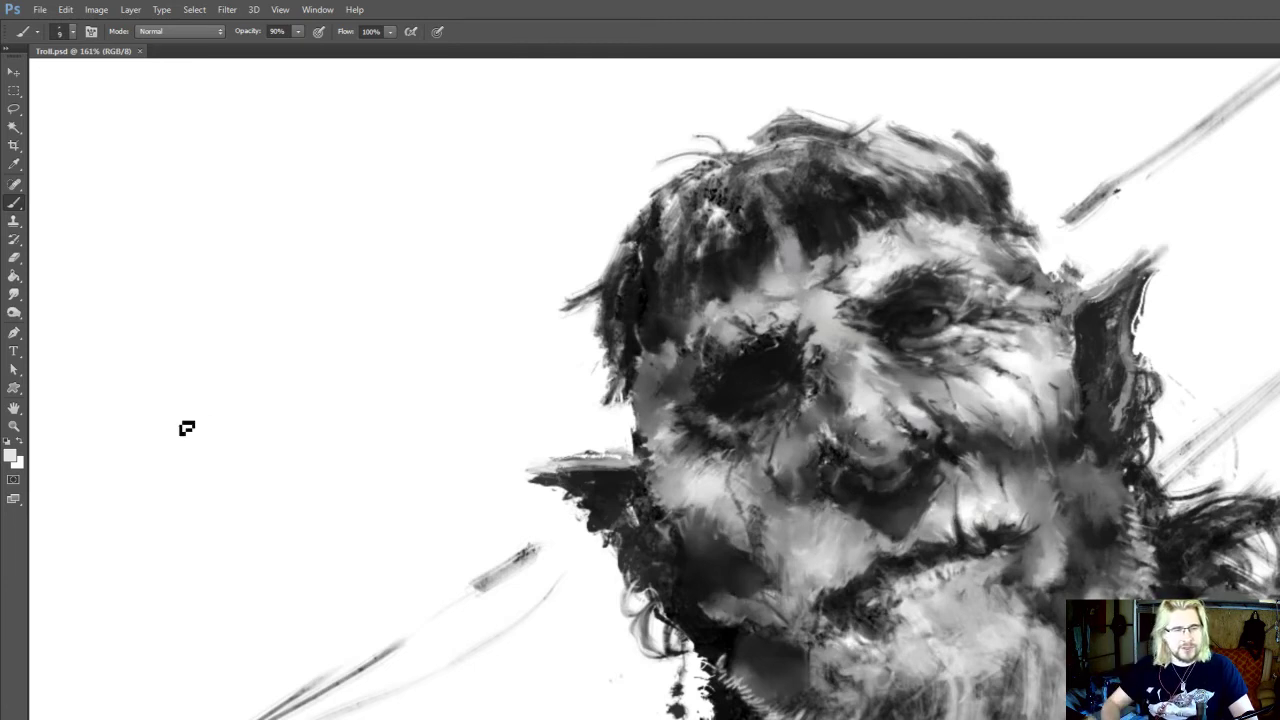
# Sample near-black from the shadowed side of the mouth and darken the lip line with short creases at brush size 9
pyautogui.moveTo(750, 394); pyautogui.dragTo(732, 387)
pyautogui.keyDown('alt'); pyautogui.click(806, 573); pyautogui.keyUp('alt')
pyautogui.moveTo(811, 602)
pyautogui.mouseDown()
pyautogui.moveTo(818, 590)
pyautogui.moveTo(806, 610)
pyautogui.mouseUp()
pyautogui.keyDown('alt'); pyautogui.click(812, 602); pyautogui.keyUp('alt')
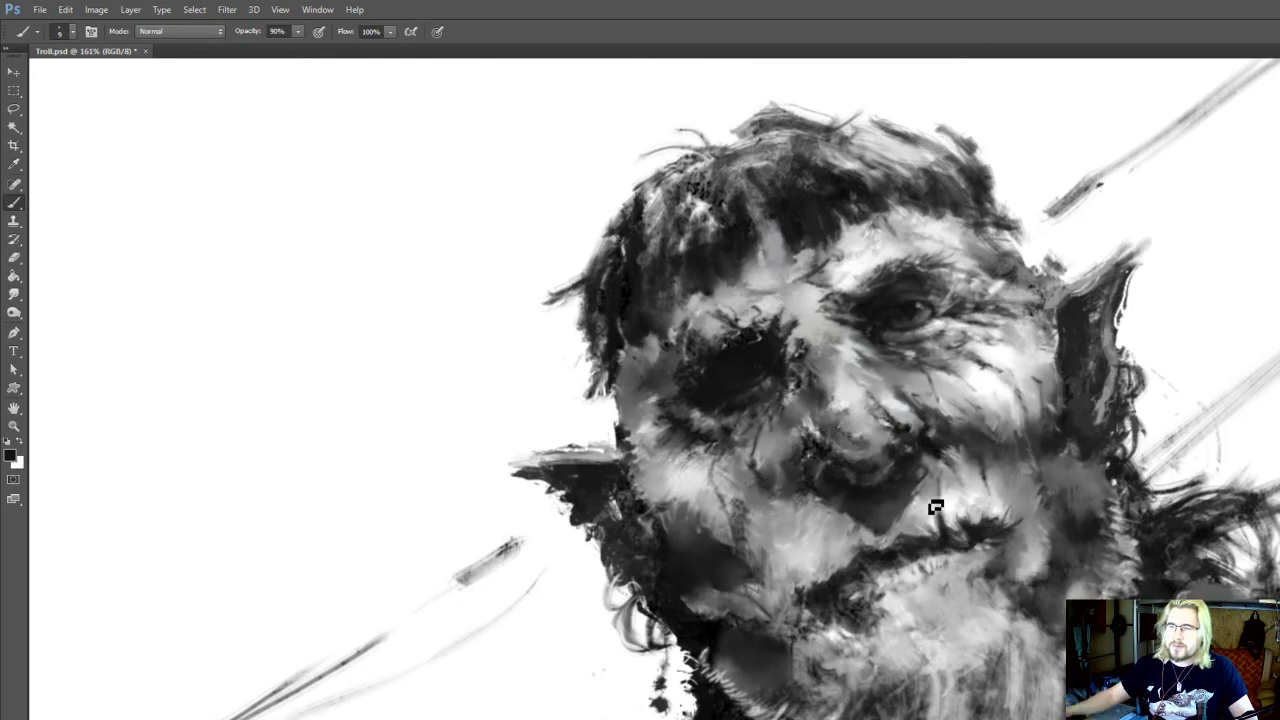
# Sample a light grey below the mouth and dodge the highlights of the open eye at 10% exposure
pyautogui.scroll(-5, 935, 507)
pyautogui.scroll(4, 951, 508)
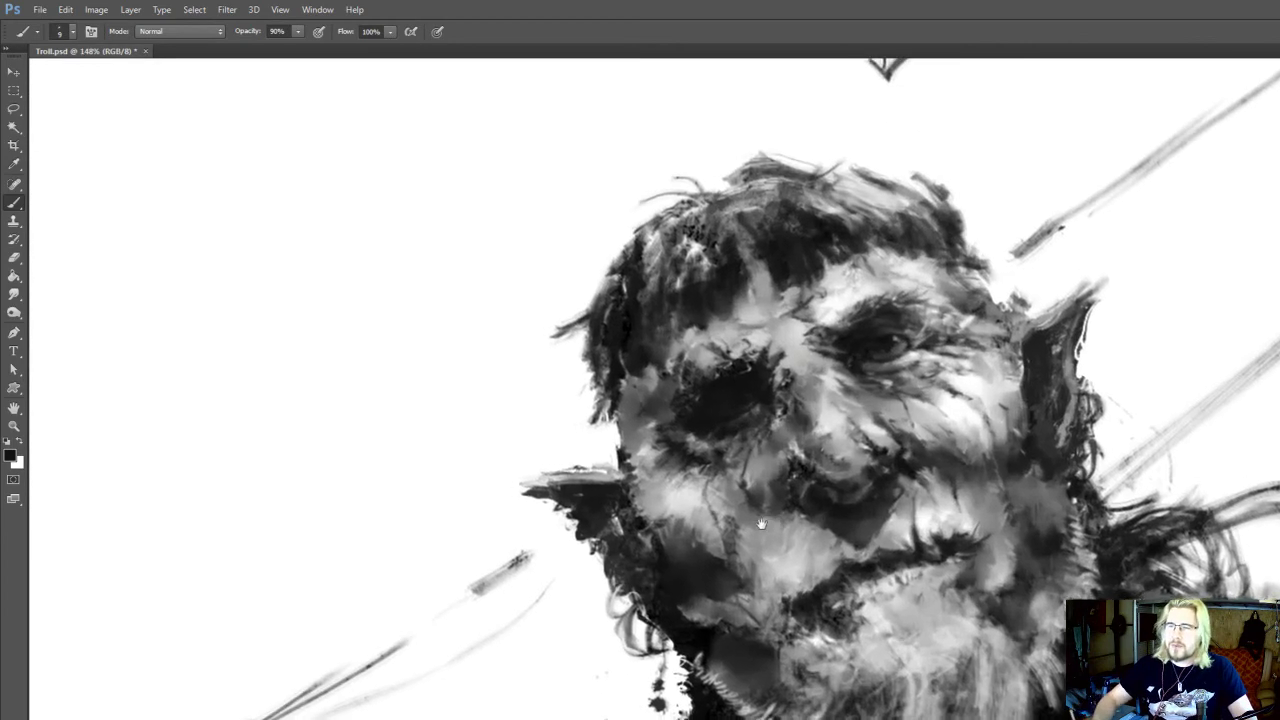
pyautogui.keyDown('alt'); pyautogui.click(790, 610); pyautogui.keyUp('alt')
pyautogui.moveTo(852, 277); pyautogui.dragTo(850, 301)
pyautogui.press('o')
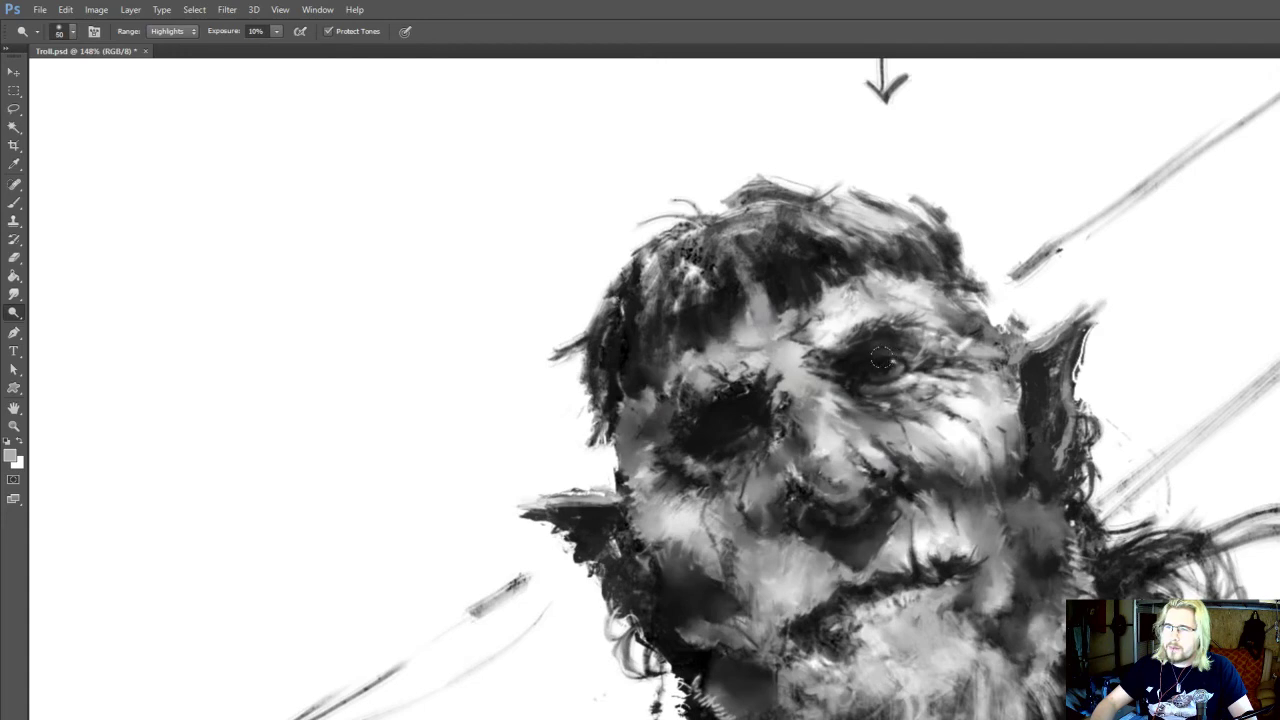
pyautogui.scroll(-5, 990, 305)
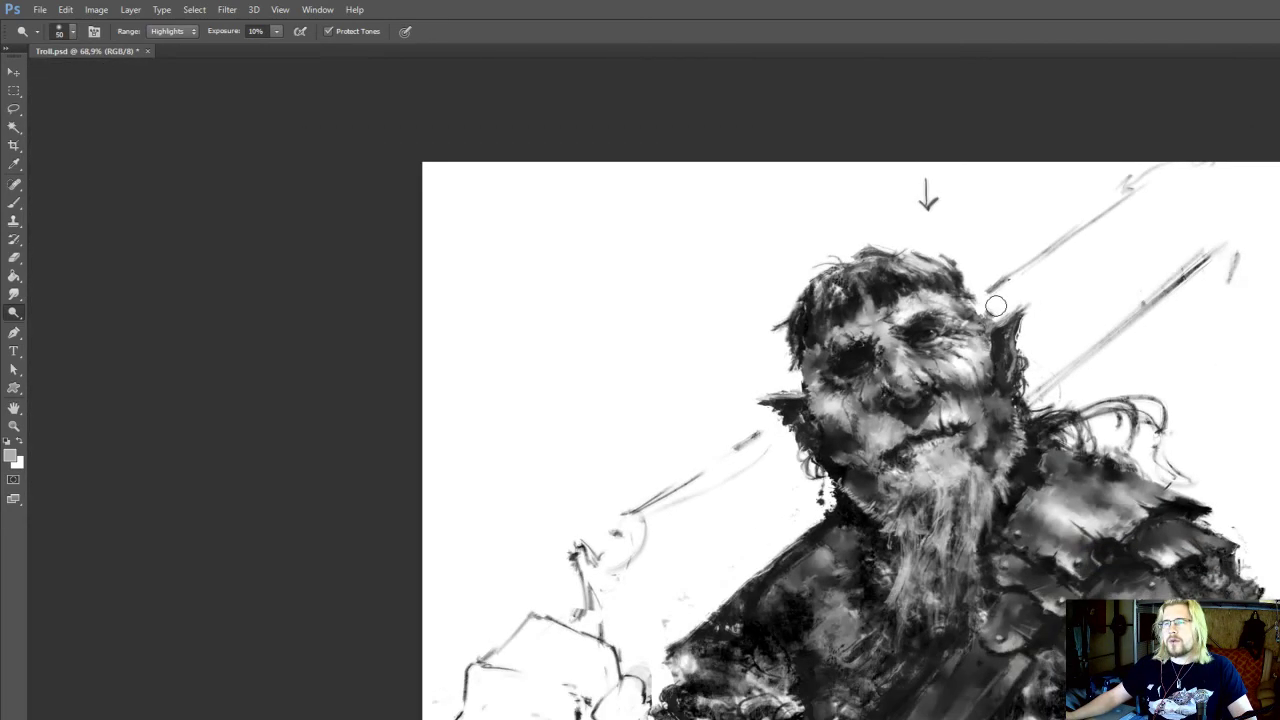
pyautogui.scroll(-1, 930, 487)
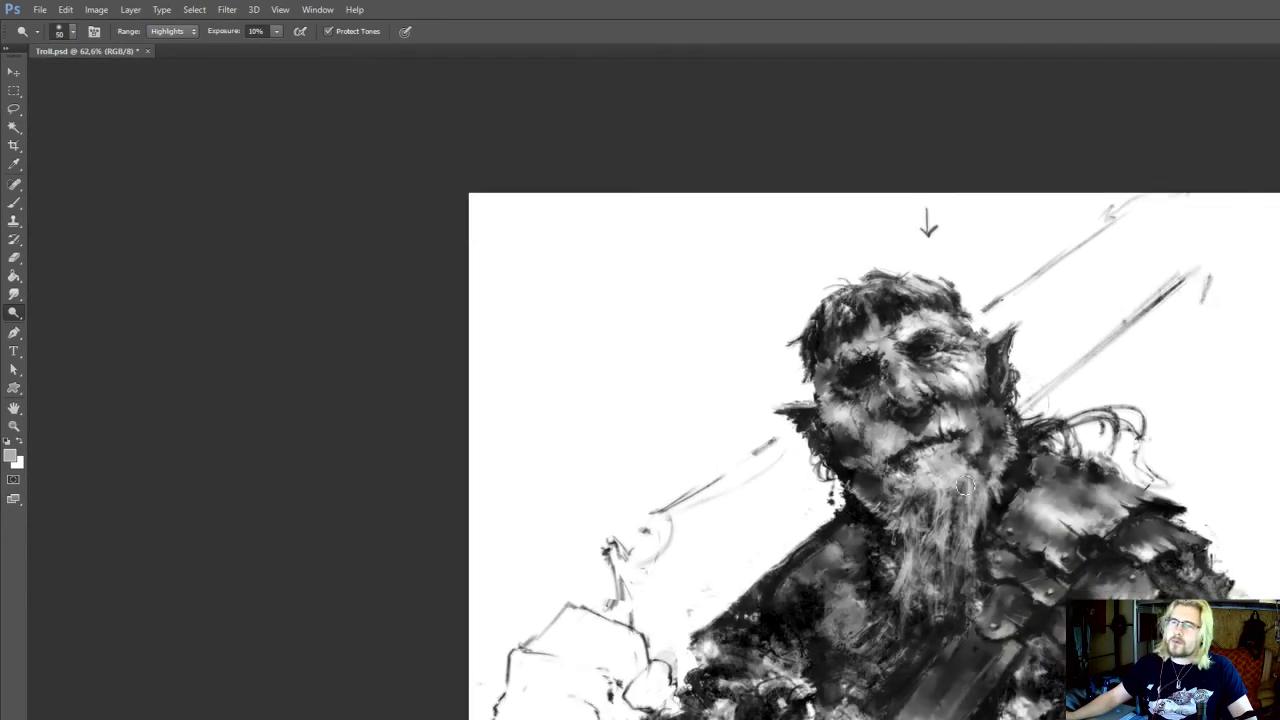
# Sample several greys from the face and rework the lit cheek's edge beside the ear at brush size 9
pyautogui.scroll(6, 965, 487)
pyautogui.press('b')
pyautogui.keyDown('alt'); pyautogui.click(700, 429); pyautogui.keyUp('alt')
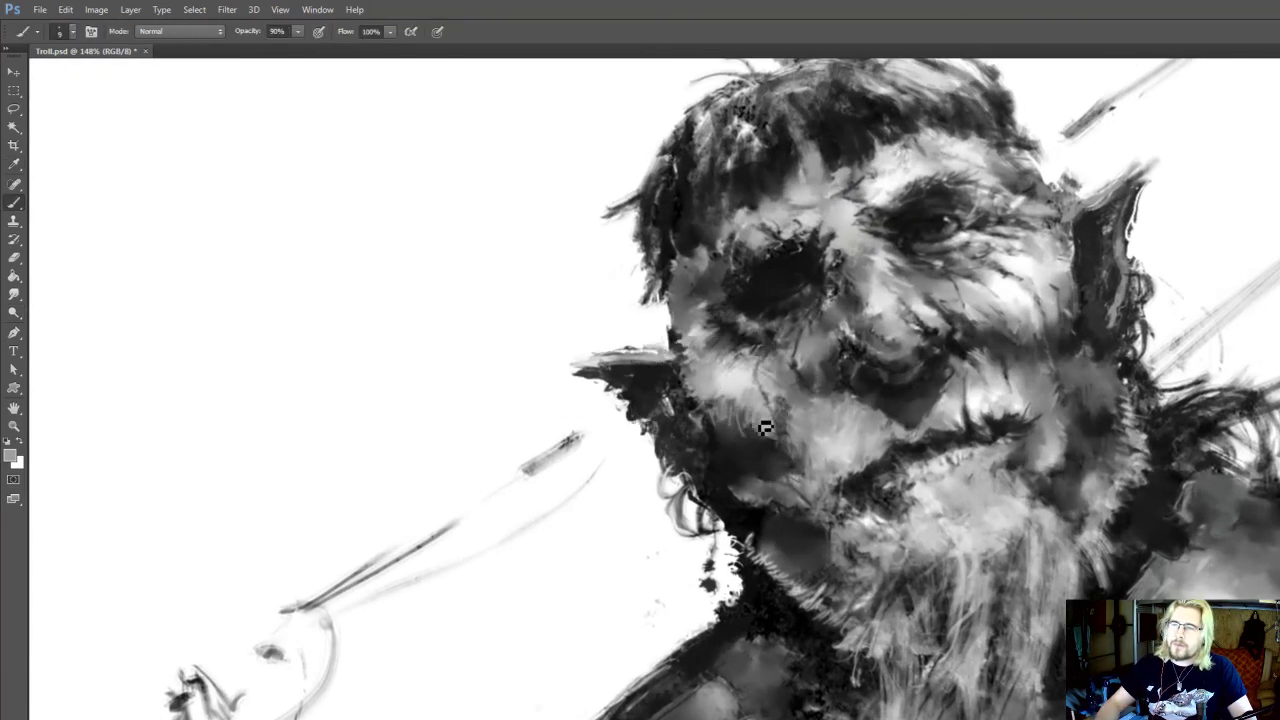
pyautogui.moveTo(890, 405); pyautogui.dragTo(880, 451)
pyautogui.keyDown('alt'); pyautogui.click(1040, 360); pyautogui.keyUp('alt')
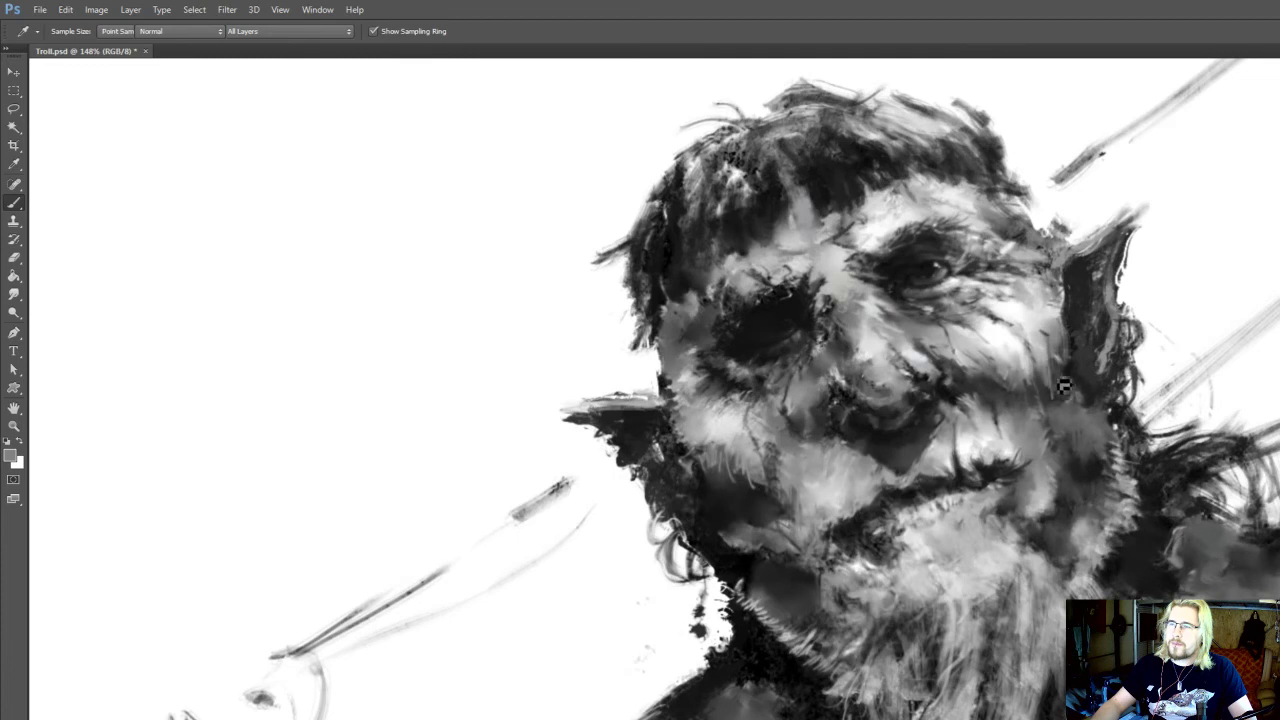
pyautogui.moveTo(1069, 368); pyautogui.dragTo(1065, 396)
pyautogui.keyDown('alt'); pyautogui.click(1066, 393); pyautogui.keyUp('alt')
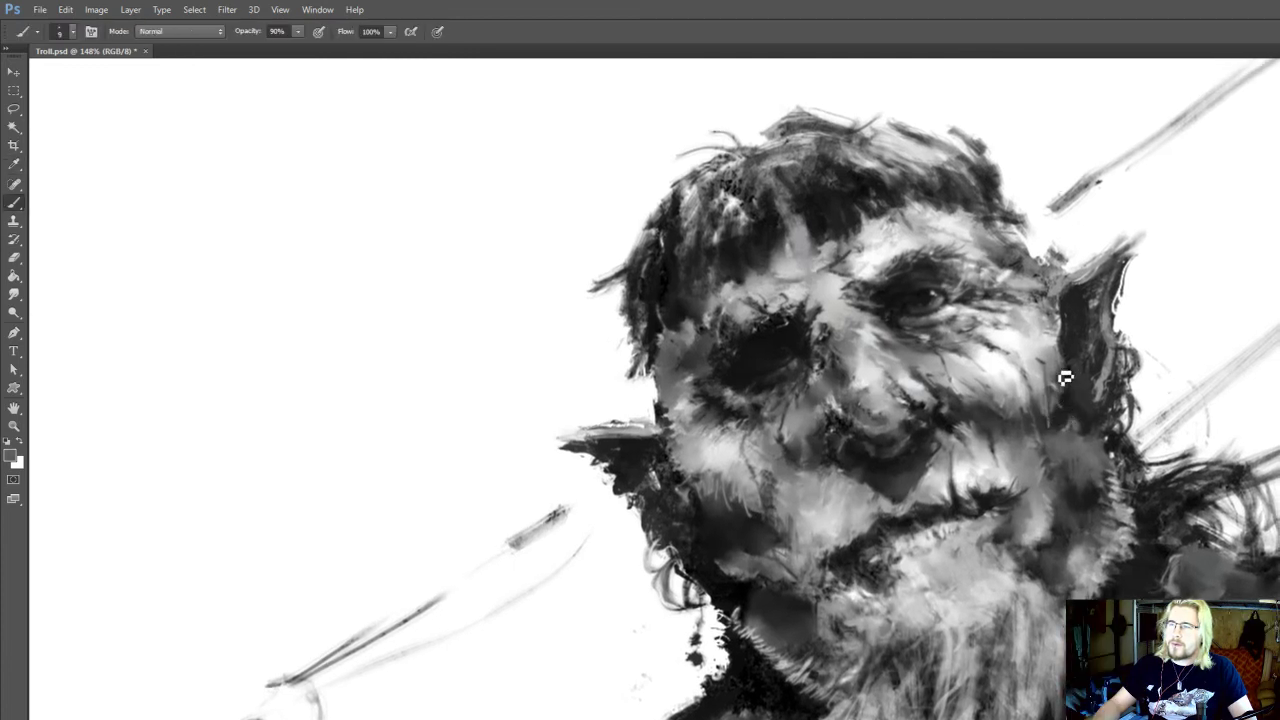
pyautogui.keyDown('alt'); pyautogui.click(1062, 366); pyautogui.keyUp('alt')
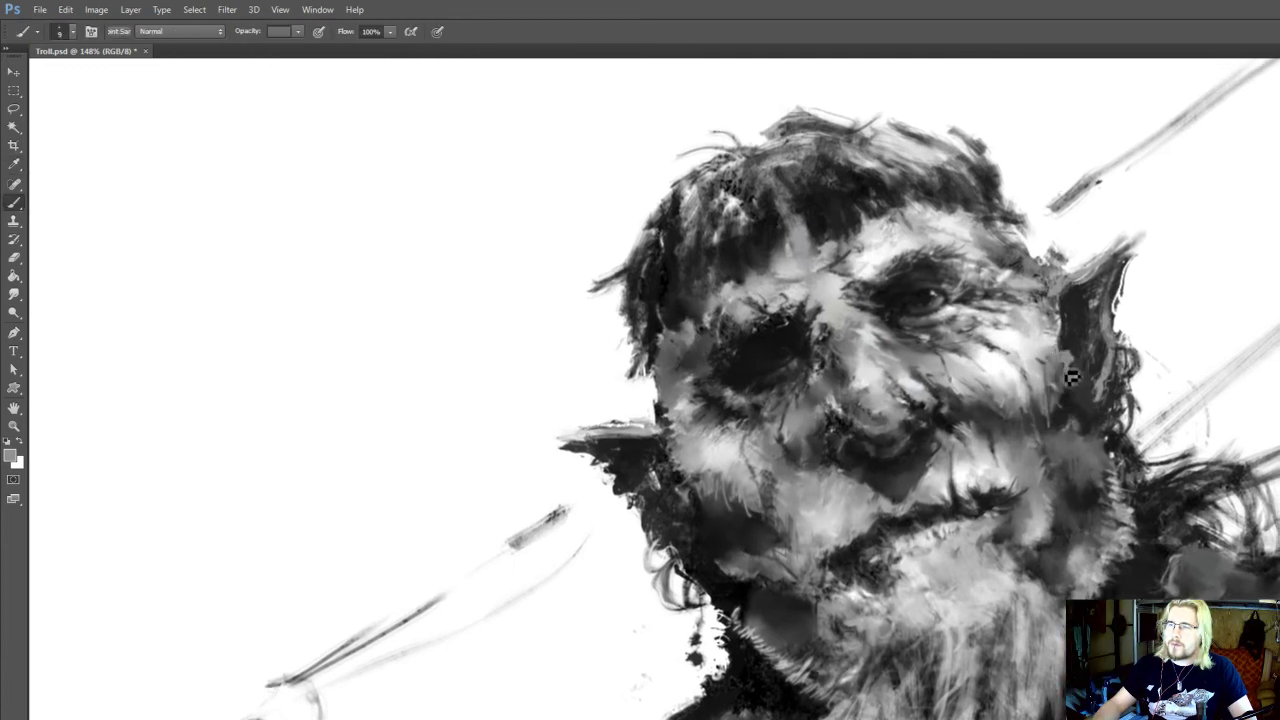
pyautogui.press('r')
pyautogui.moveTo(861, 445); pyautogui.dragTo(873, 427)
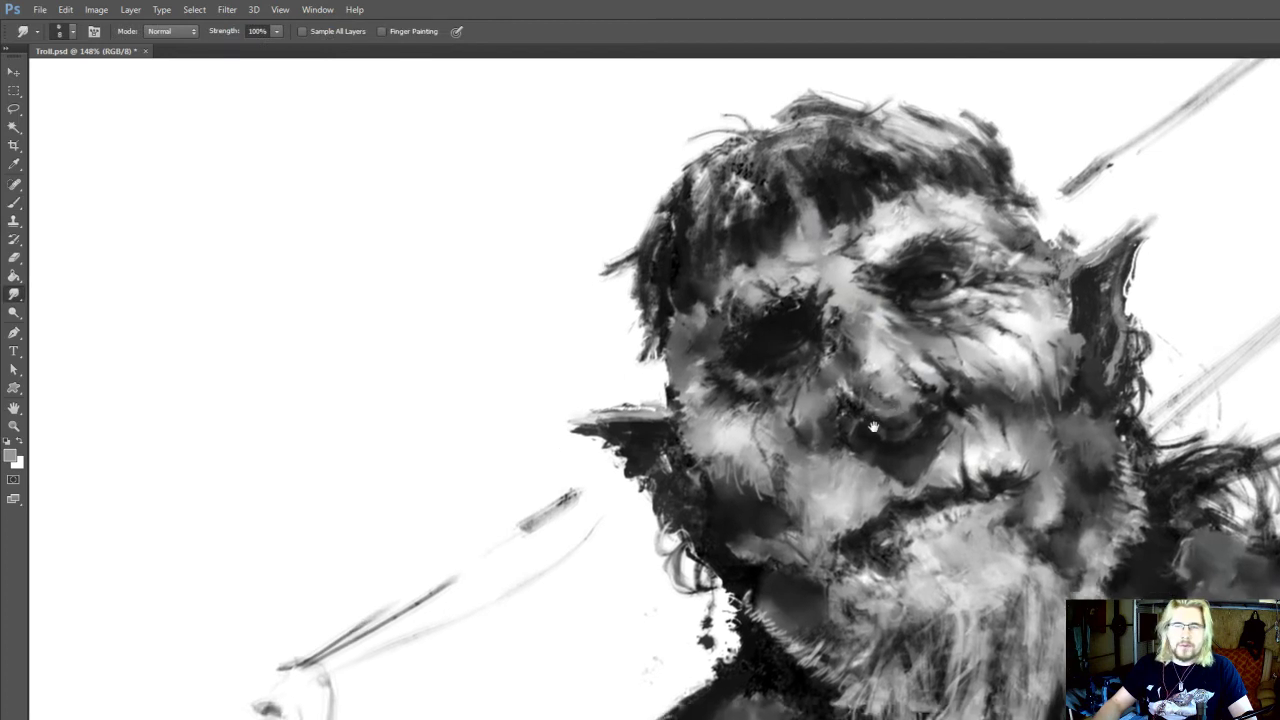
# Sample dark greys and near-black to paint the shadowed face edge where it meets the ear
pyautogui.press('b')
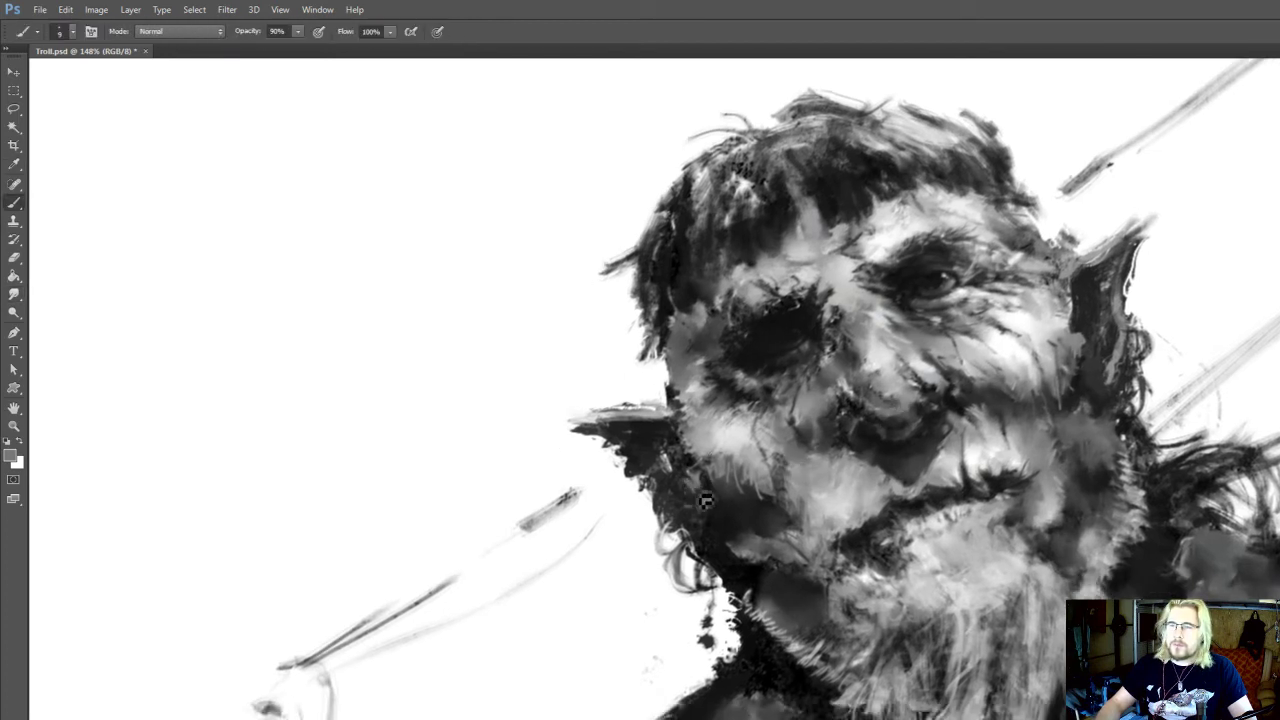
pyautogui.press('alt')
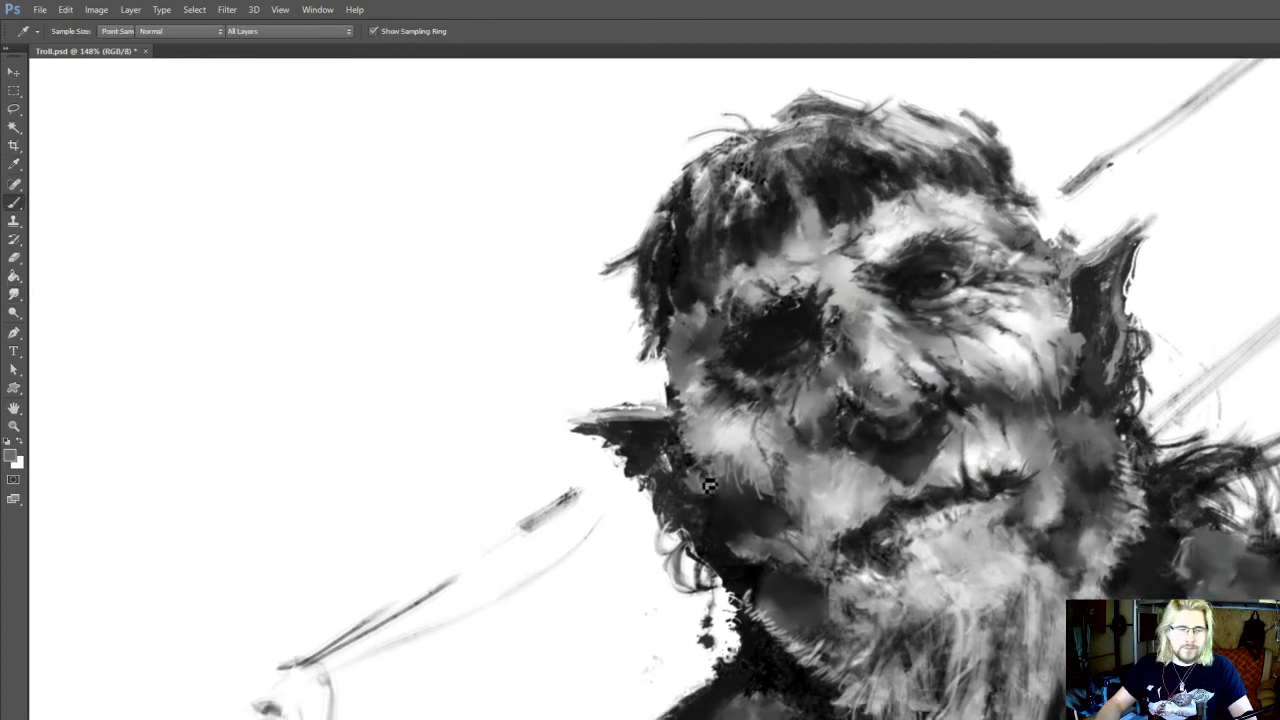
pyautogui.scroll(1, 705, 468)
pyautogui.keyDown('alt'); pyautogui.click(688, 486); pyautogui.keyUp('alt')
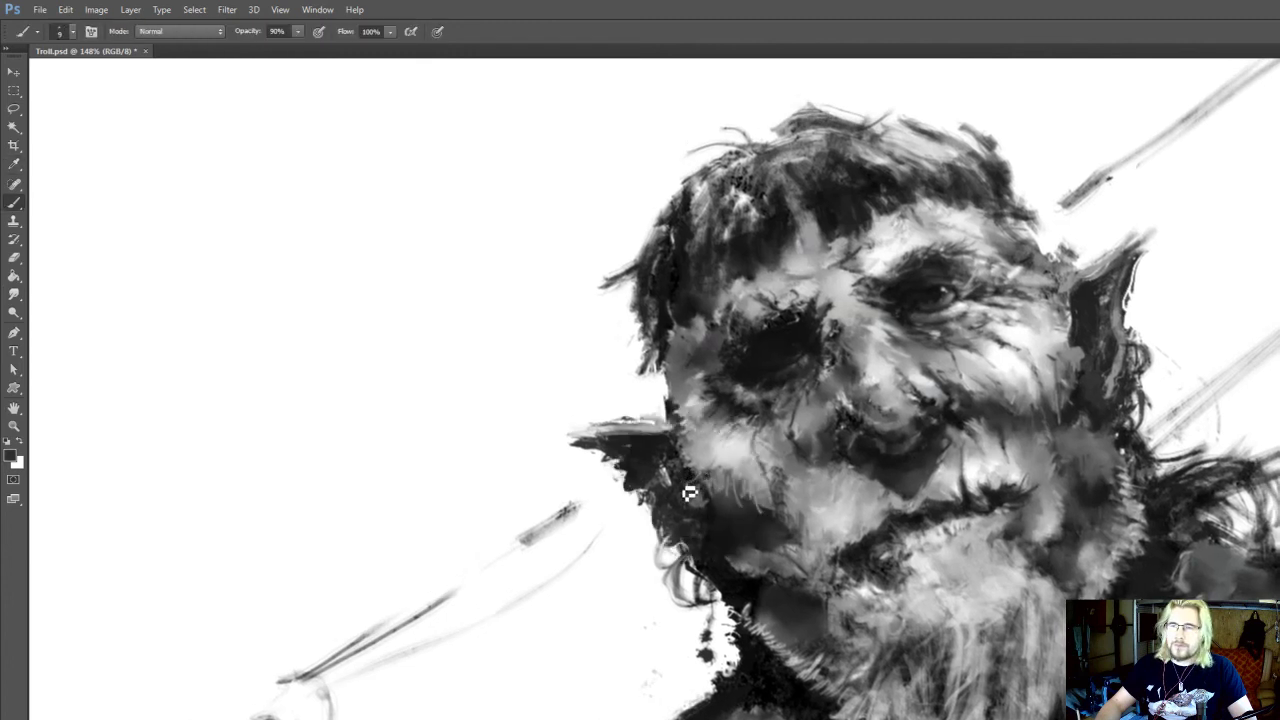
pyautogui.scroll(3, 676, 476)
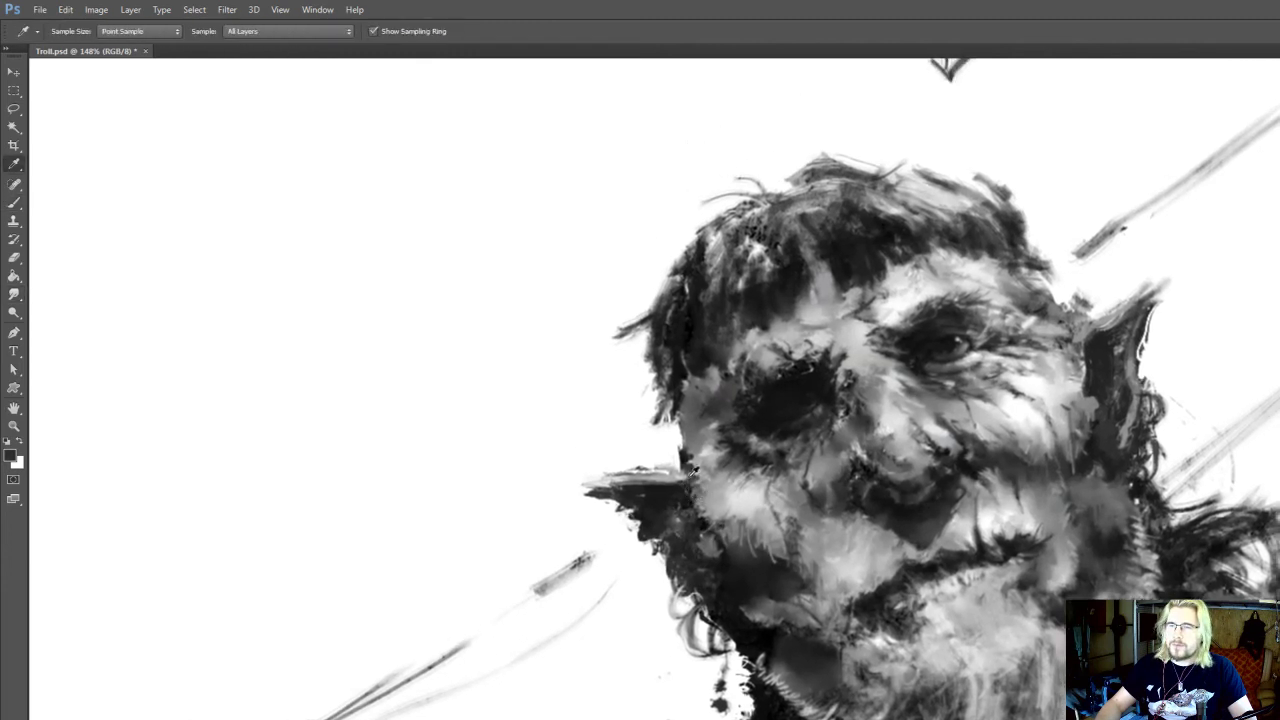
pyautogui.keyDown('alt'); pyautogui.click(682, 456); pyautogui.keyUp('alt')
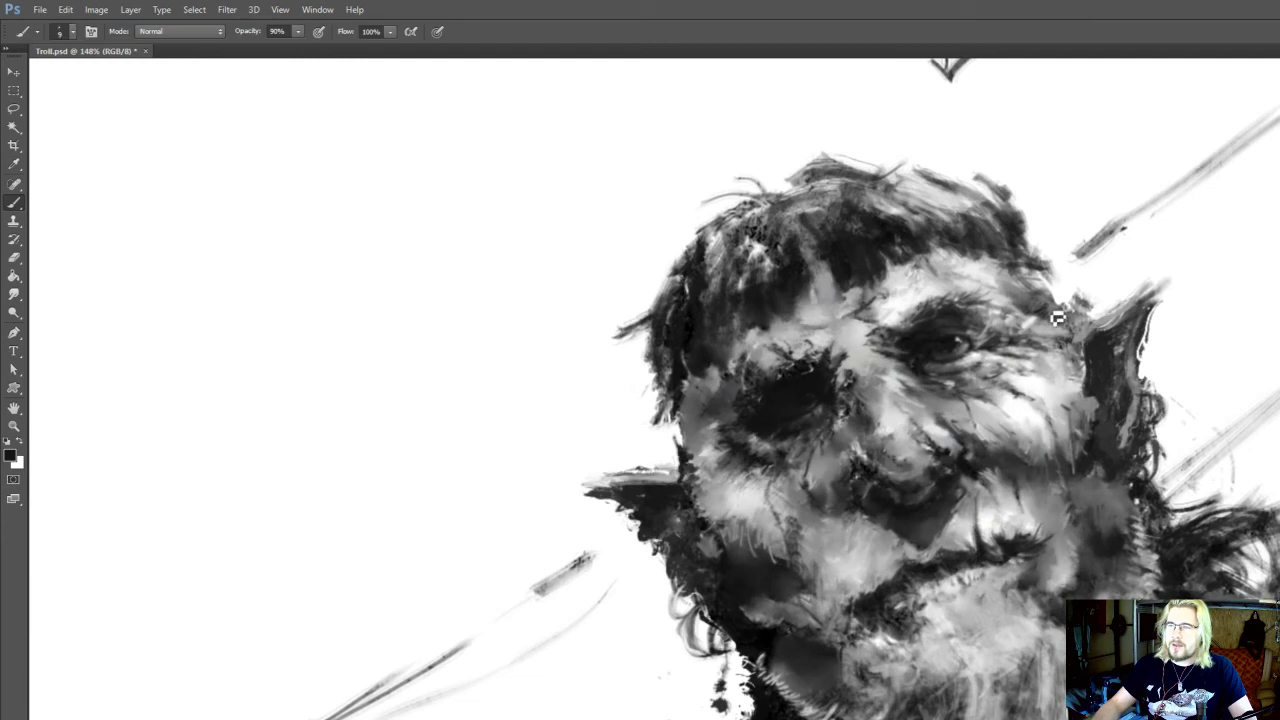
# Draw near-black hair strands at the shadowed temple and extend the hair above the lit temple at brush size 15
pyautogui.scroll(2, 837, 348)
pyautogui.press('alt')
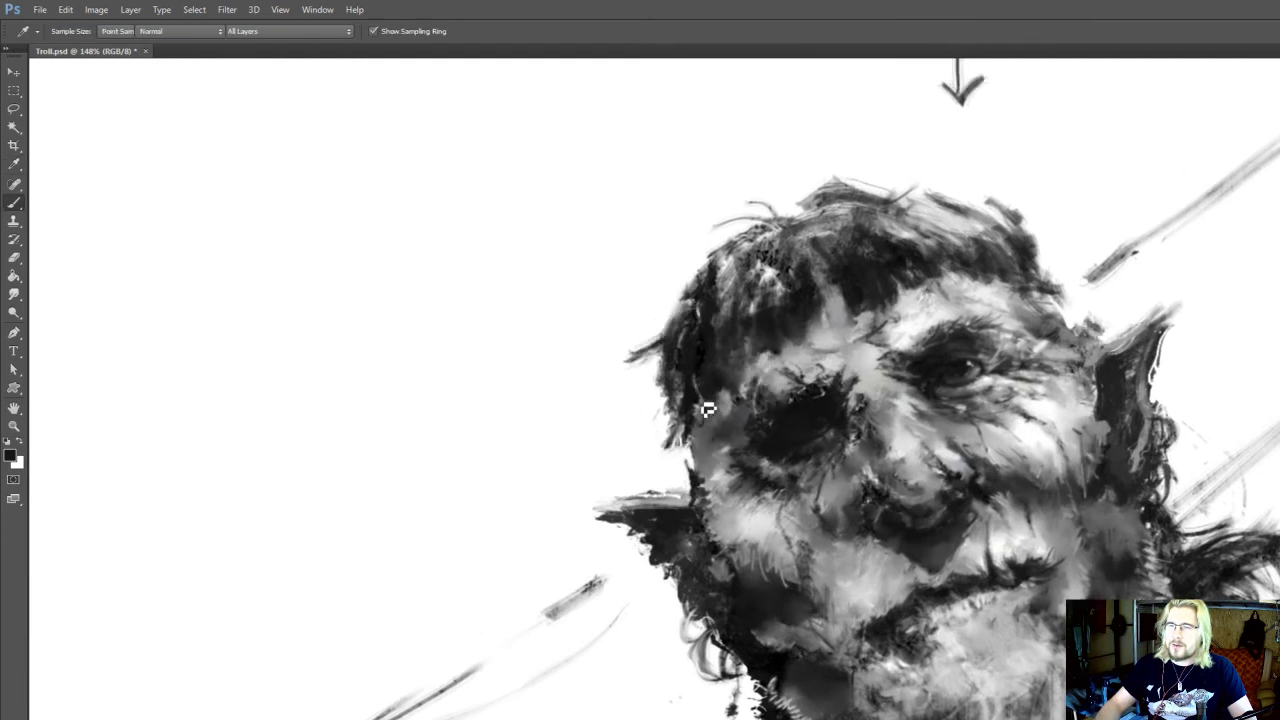
pyautogui.moveTo(685, 411)
pyautogui.mouseDown()
pyautogui.moveTo(675, 444)
pyautogui.moveTo(690, 447)
pyautogui.moveTo(694, 470)
pyautogui.moveTo(690, 452)
pyautogui.moveTo(671, 468)
pyautogui.moveTo(669, 434)
pyautogui.mouseUp()
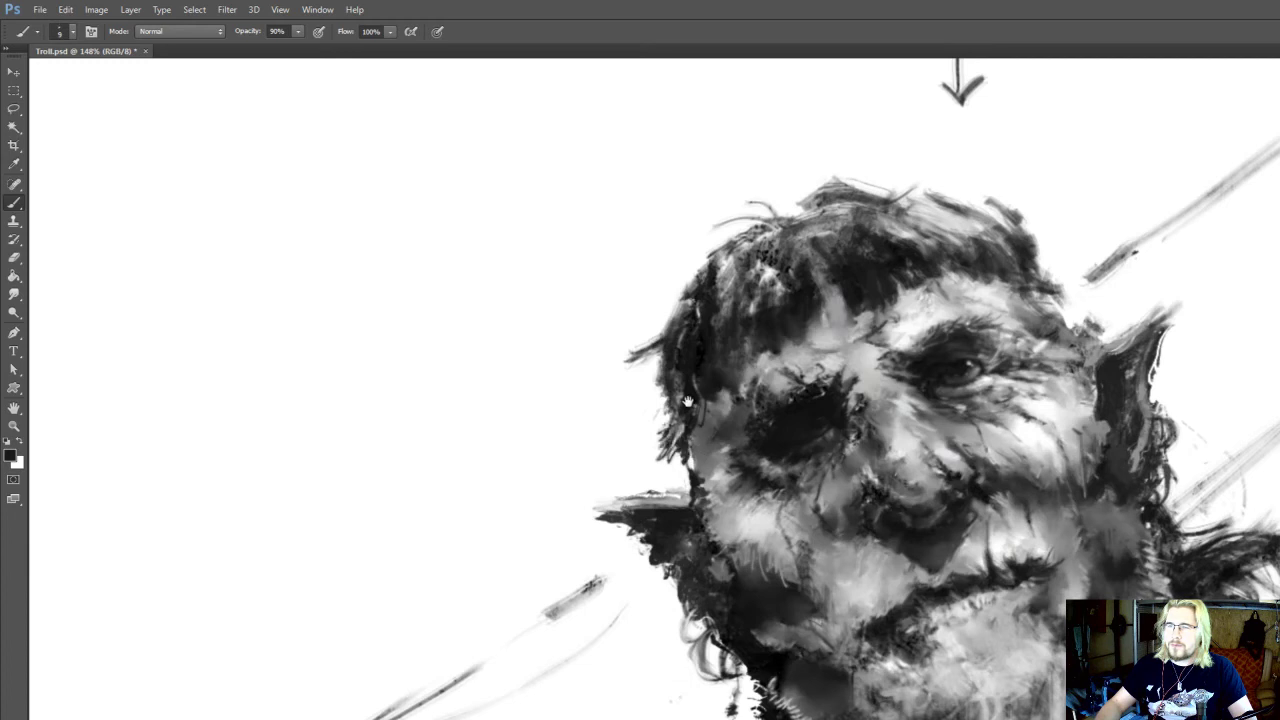
pyautogui.moveTo(996, 258)
pyautogui.mouseDown()
pyautogui.moveTo(981, 327)
pyautogui.moveTo(1055, 368)
pyautogui.moveTo(1041, 366)
pyautogui.moveTo(1064, 352)
pyautogui.moveTo(1040, 347)
pyautogui.moveTo(1053, 347)
pyautogui.mouseUp()
pyautogui.press(']')
pyautogui.hotkey('ctrl', 'z')
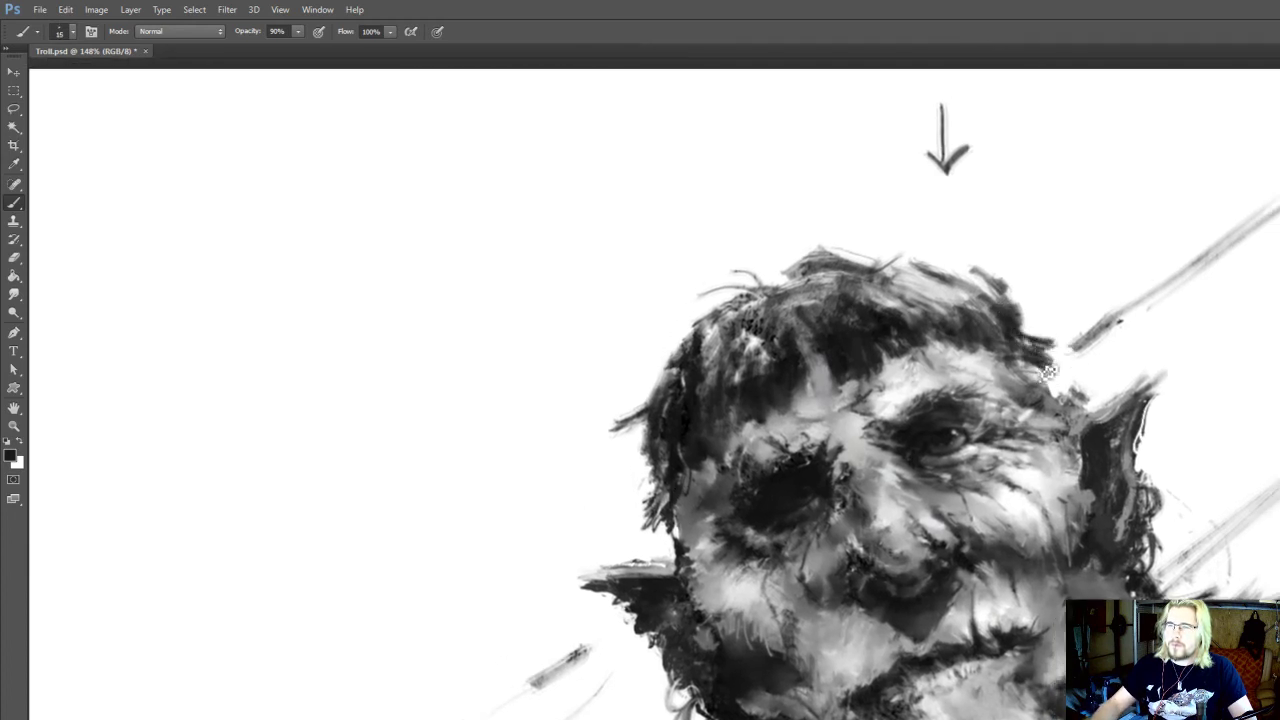
# Trim the loose strands at the shadowed temple with the Eraser at size 45 and repaint the hair edge toward the ear
pyautogui.press('e')
pyautogui.moveTo(636, 484); pyautogui.dragTo(645, 512)
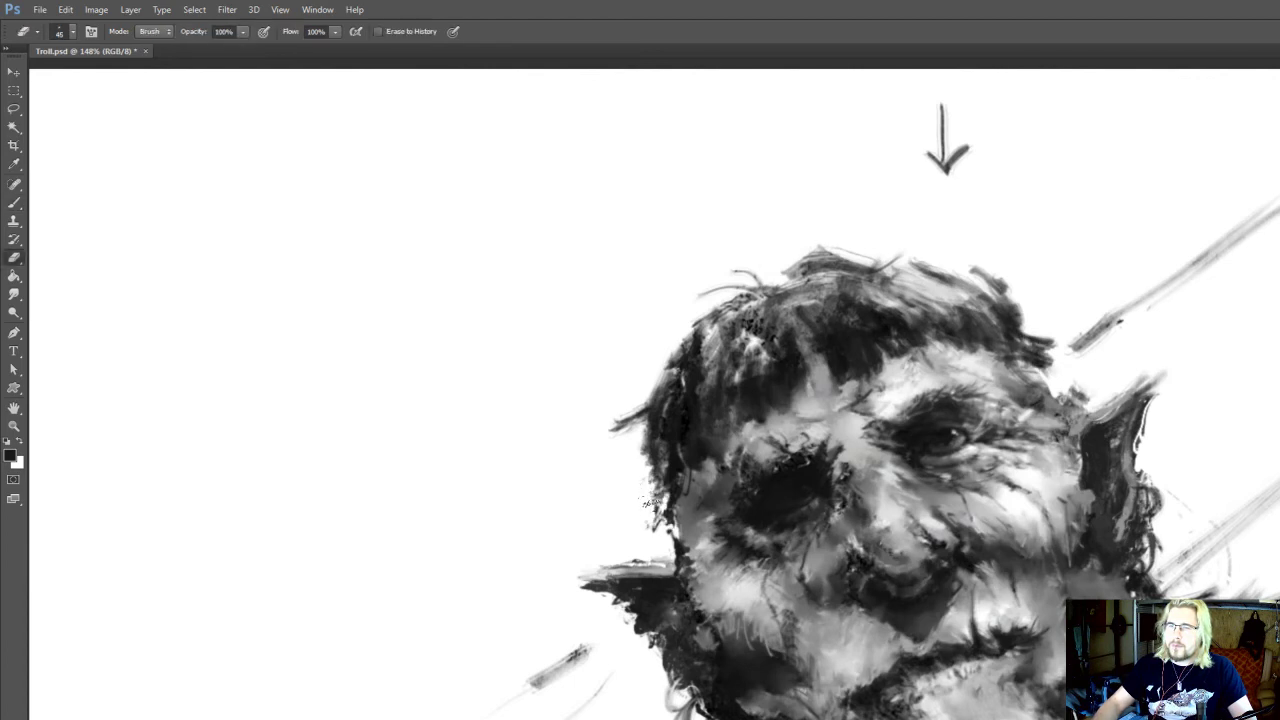
pyautogui.press('b')
pyautogui.keyDown('alt'); pyautogui.click(674, 541); pyautogui.keyUp('alt')
pyautogui.moveTo(672, 516); pyautogui.dragTo(680, 552)
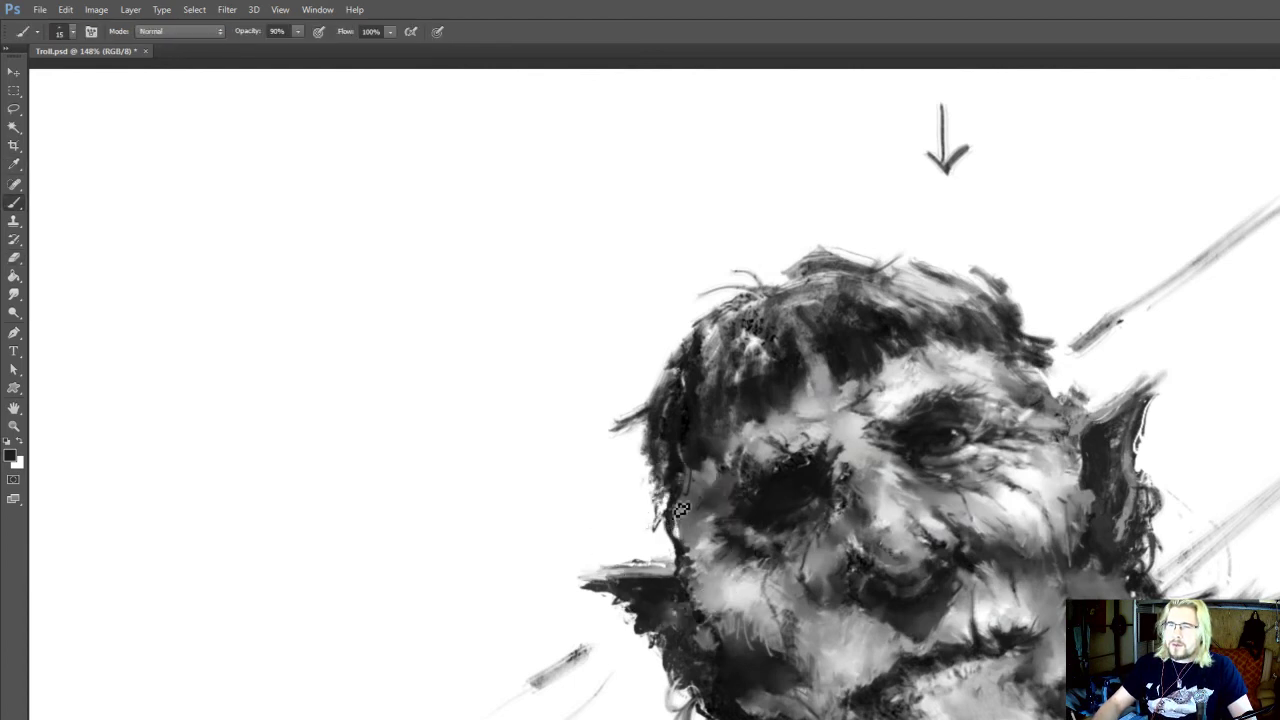
# Thicken the dark hair above the lit temple at brush size 20 and trim its outline with the Eraser at size 40
pyautogui.moveTo(883, 346); pyautogui.dragTo(885, 374)
pyautogui.keyDown('alt'); pyautogui.click(881, 376); pyautogui.keyUp('alt')
pyautogui.moveTo(1020, 372); pyautogui.dragTo(1074, 420)
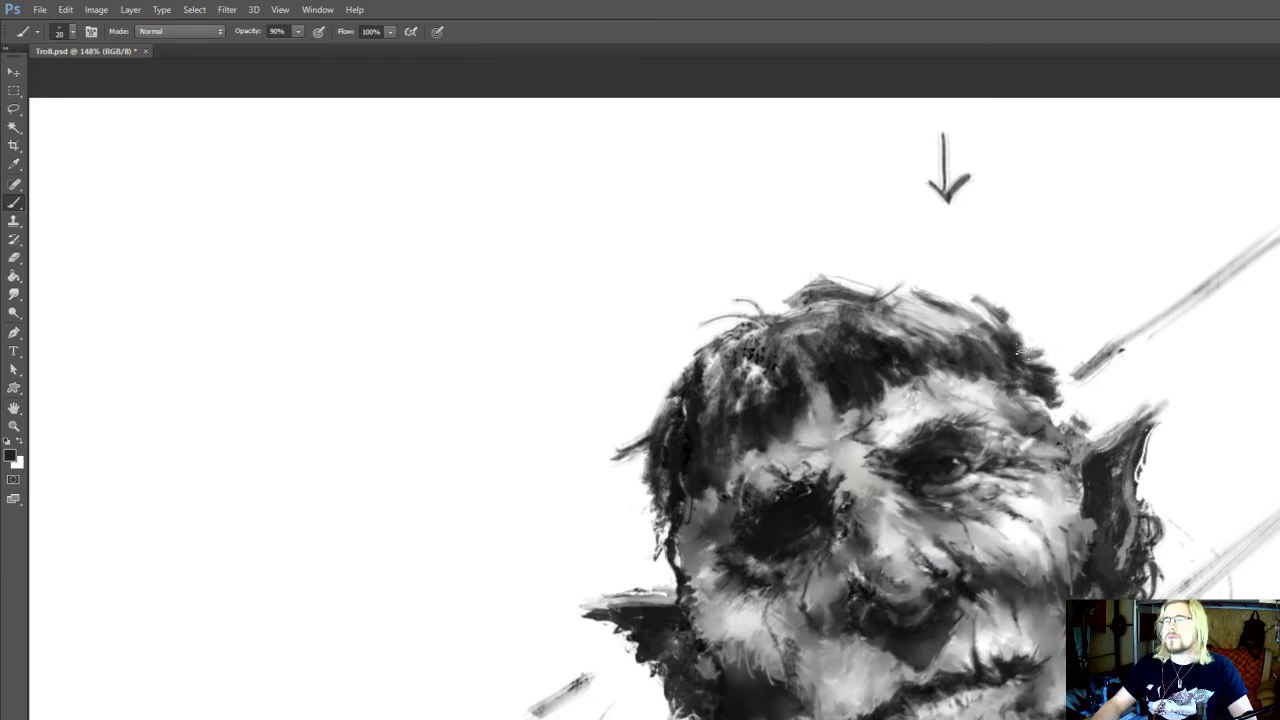
pyautogui.press('e')
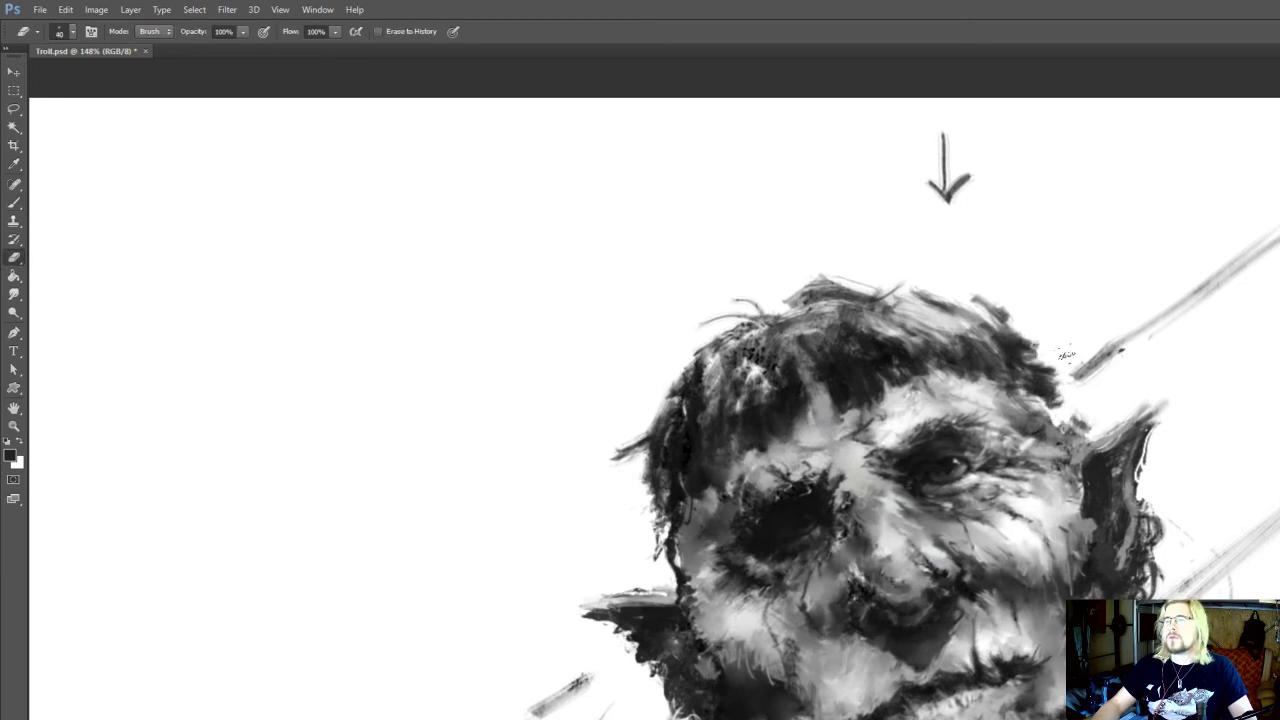
pyautogui.press('b')
pyautogui.keyDown('alt'); pyautogui.click(1028, 388); pyautogui.keyUp('alt')
# Burn the hair shadows above the lit temple at 30% exposure and refine the hairline with near-white and near-black at brush size 15
pyautogui.press('o')
pyautogui.moveTo(1028, 386); pyautogui.dragTo(1000, 362)
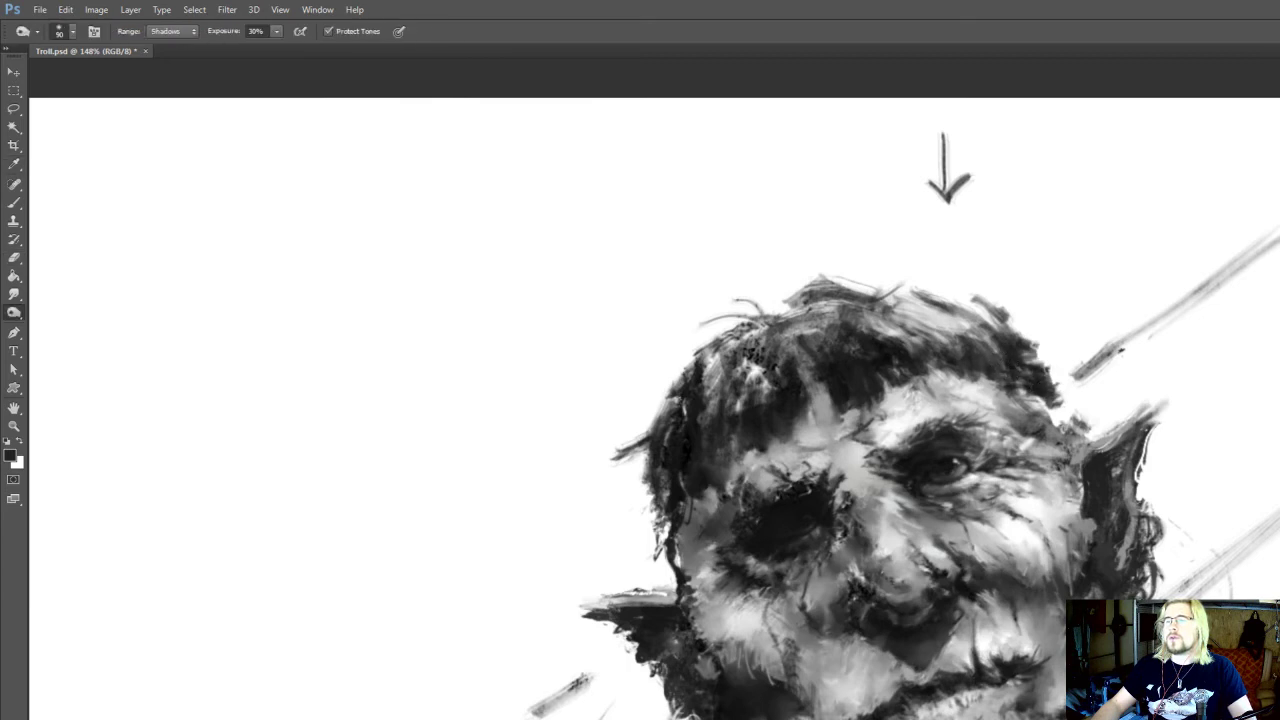
pyautogui.press('b')
pyautogui.keyDown('alt'); pyautogui.click(1002, 362); pyautogui.keyUp('alt')
pyautogui.press('[')
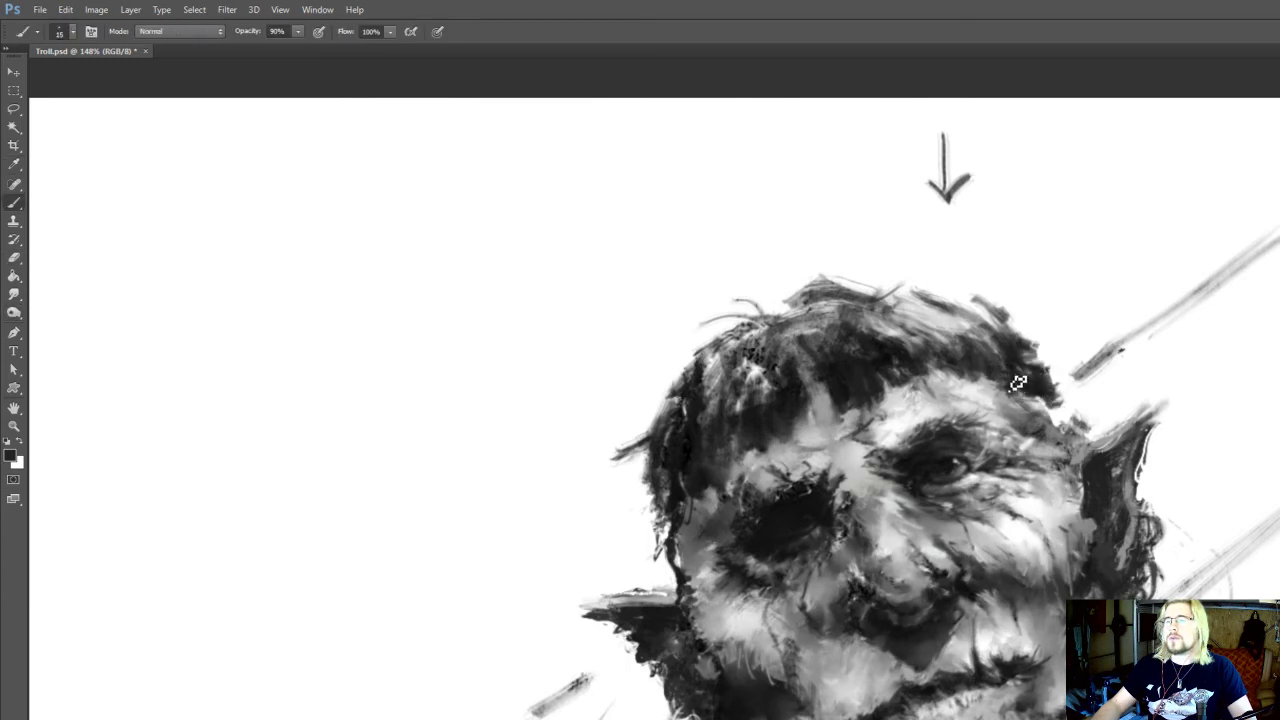
pyautogui.keyDown('alt'); pyautogui.click(968, 388); pyautogui.keyUp('alt')
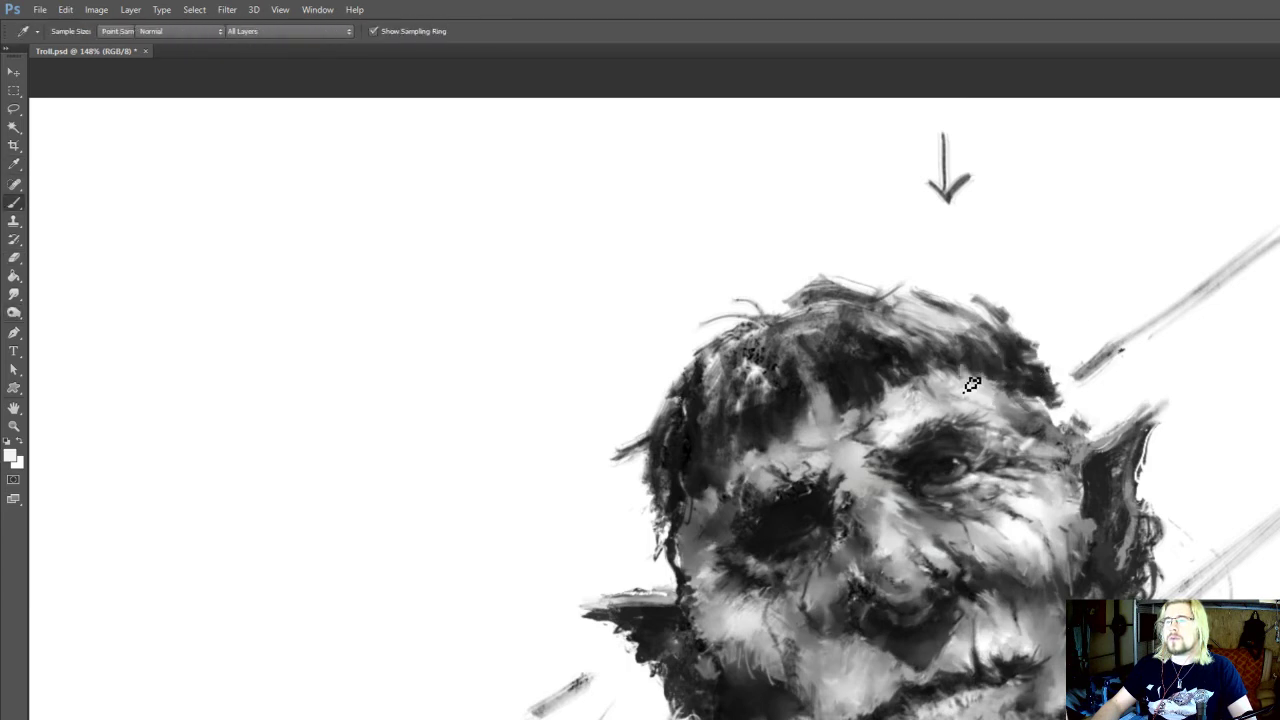
pyautogui.keyDown('alt'); pyautogui.click(878, 346); pyautogui.keyUp('alt')
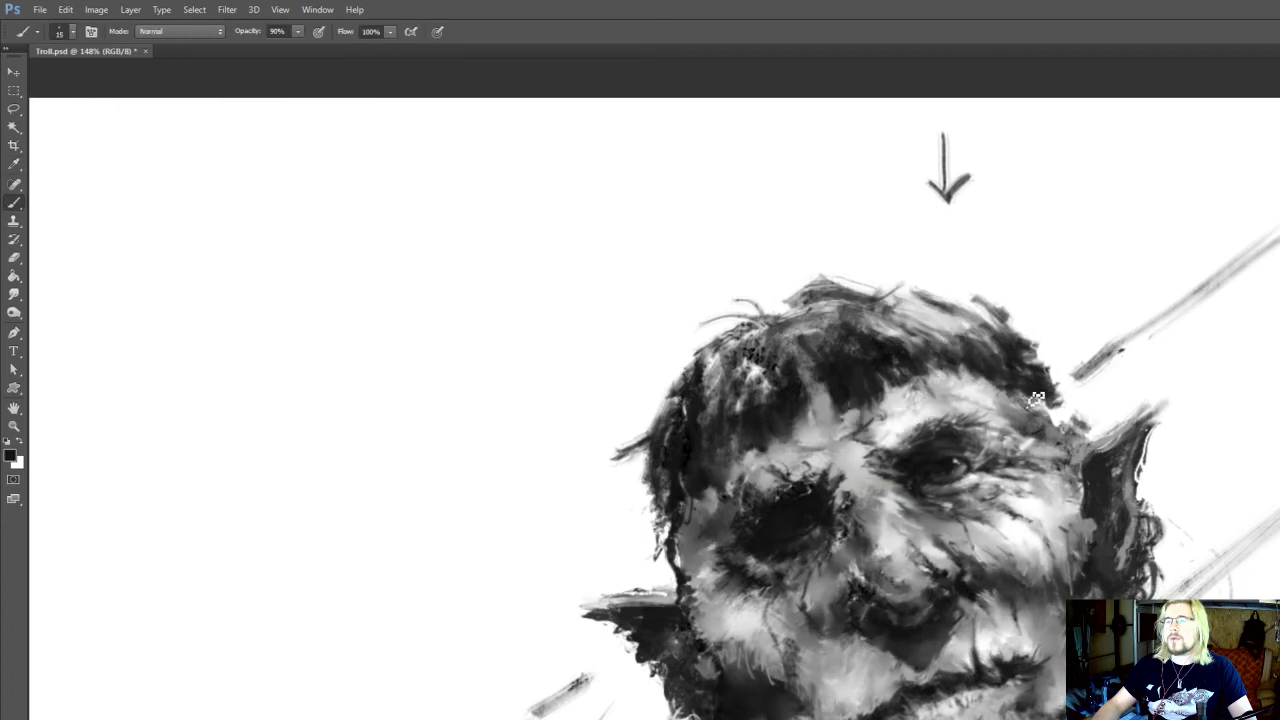
# Clean up the hair outline at the lit temple with the Eraser at size 25 and paint dark grey toward the ear
pyautogui.press('e')
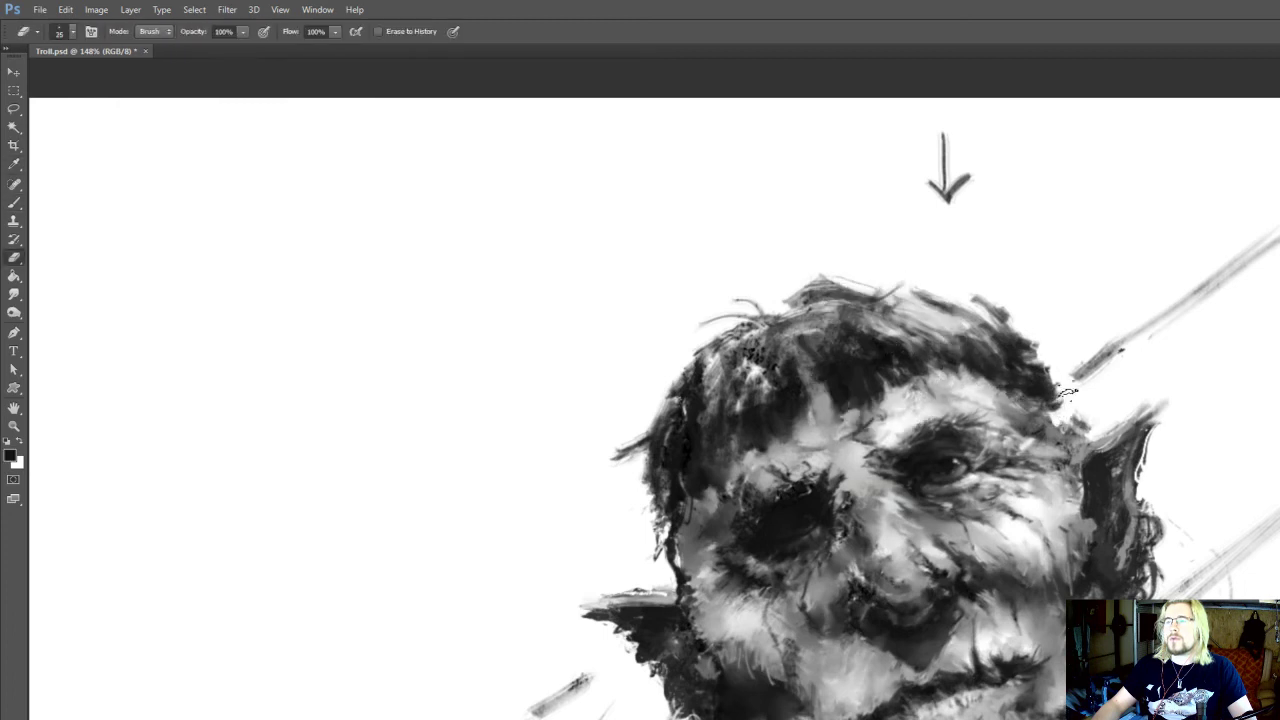
pyautogui.moveTo(1063, 376); pyautogui.dragTo(1057, 382)
pyautogui.press('b')
pyautogui.keyDown('alt'); pyautogui.click(1044, 407); pyautogui.keyUp('alt')
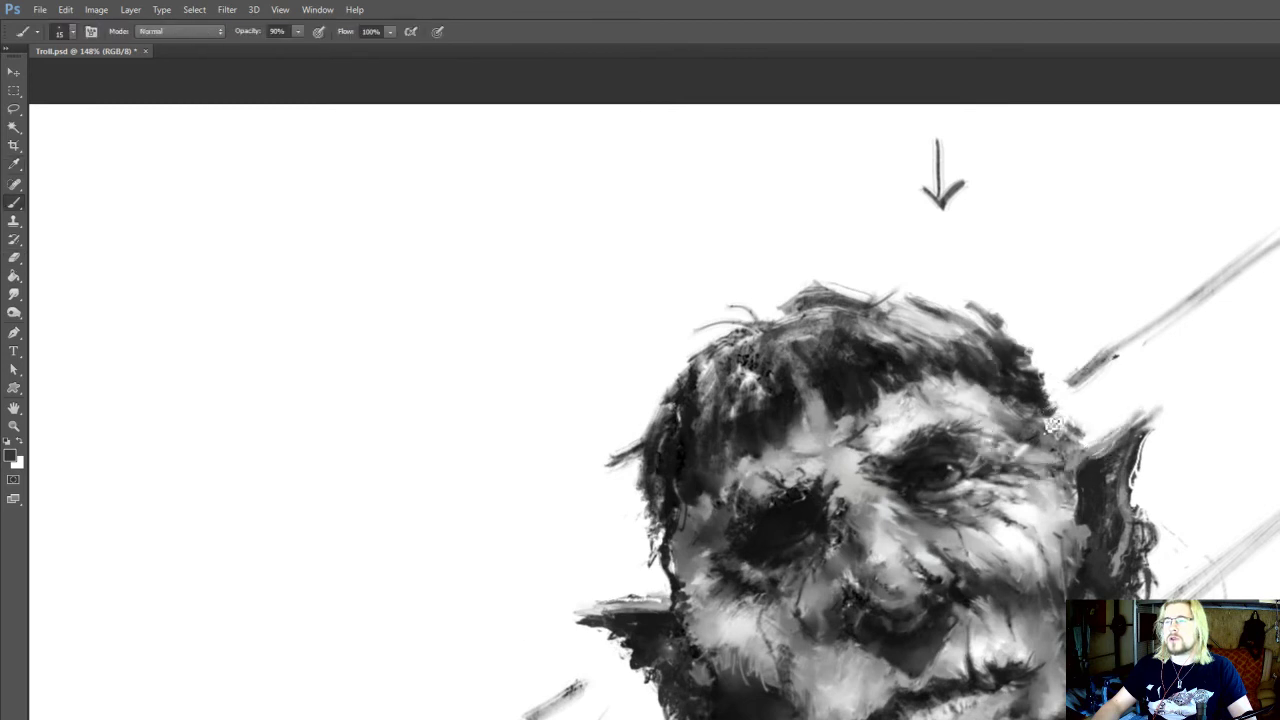
pyautogui.keyDown('alt'); pyautogui.click(1089, 490); pyautogui.keyUp('alt')
pyautogui.moveTo(1035, 319); pyautogui.dragTo(1036, 322)
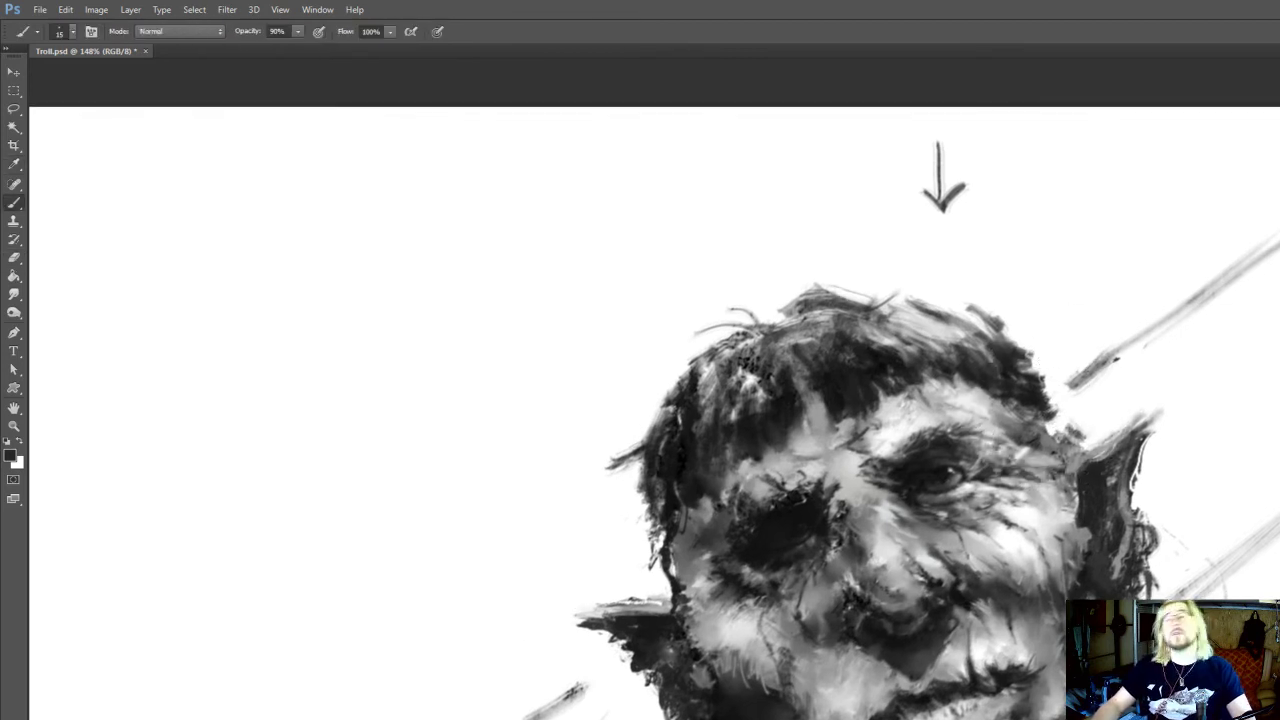
# Sample near-white from the forehead and touch up the lit skin below the hairline at brush size 10
pyautogui.moveTo(1046, 420); pyautogui.dragTo(1040, 444)
pyautogui.keyDown('alt'); pyautogui.click(992, 432); pyautogui.keyUp('alt')
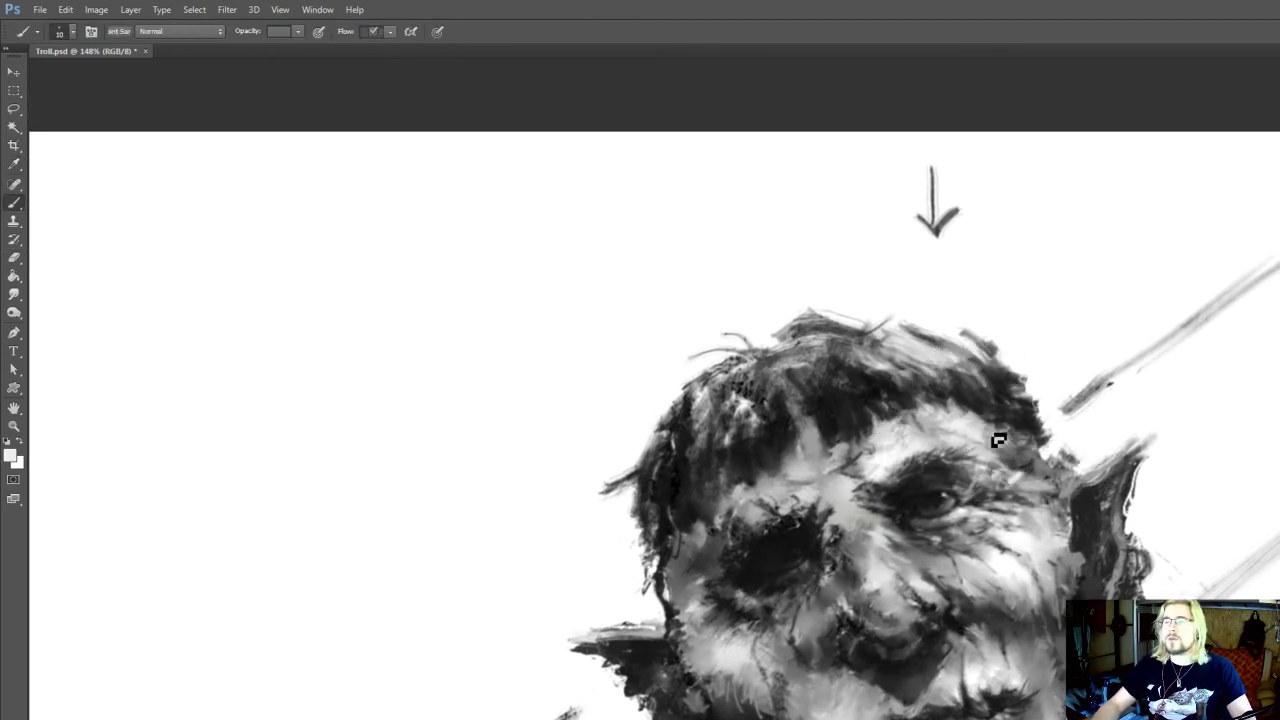
pyautogui.moveTo(944, 383); pyautogui.dragTo(948, 401)
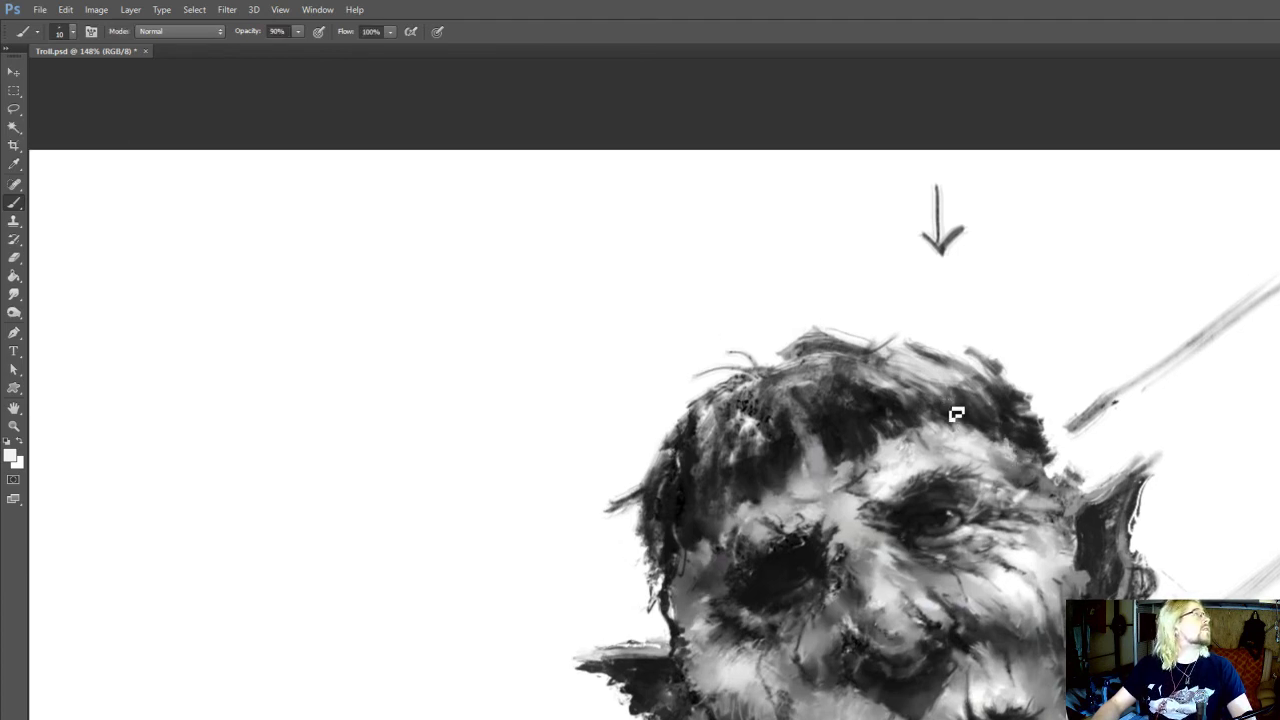
pyautogui.moveTo(933, 413); pyautogui.dragTo(929, 437)
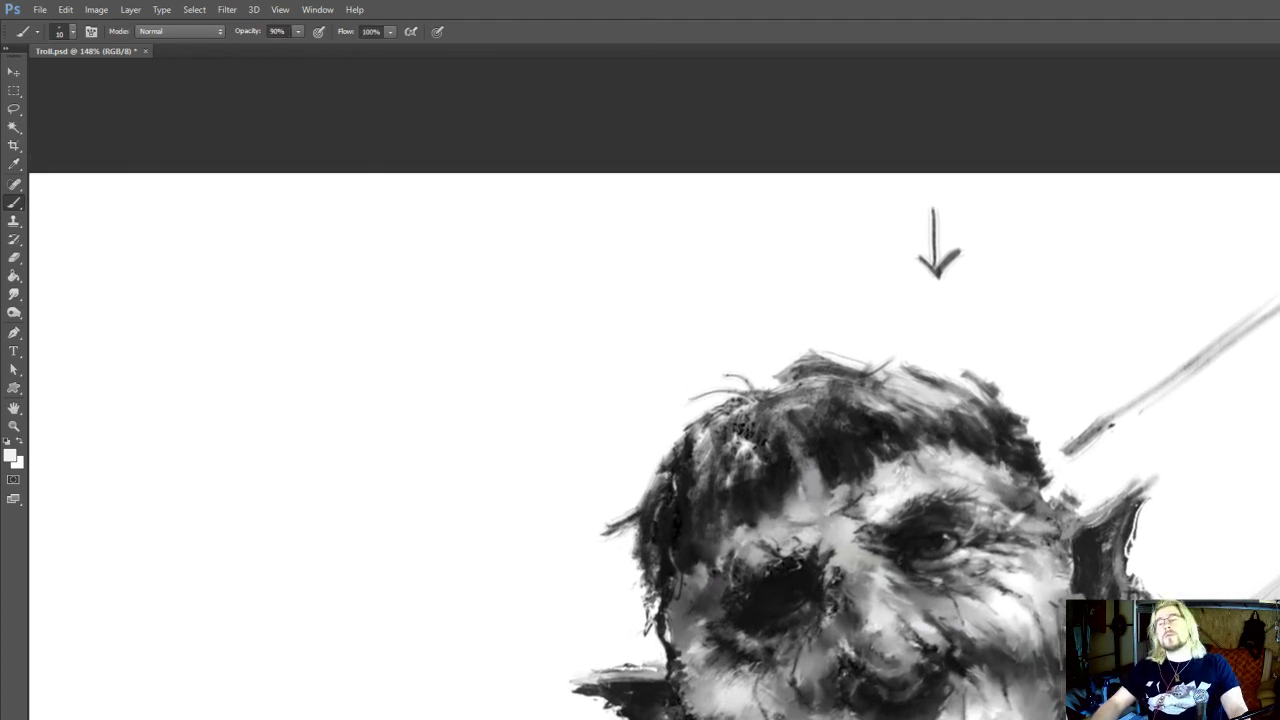
# Paint near-black strokes into the hair above the lit forehead at brush size 25 and sample a light grey near the shadowed brow
pyautogui.keyDown('alt'); pyautogui.click(928, 433); pyautogui.keyUp('alt')
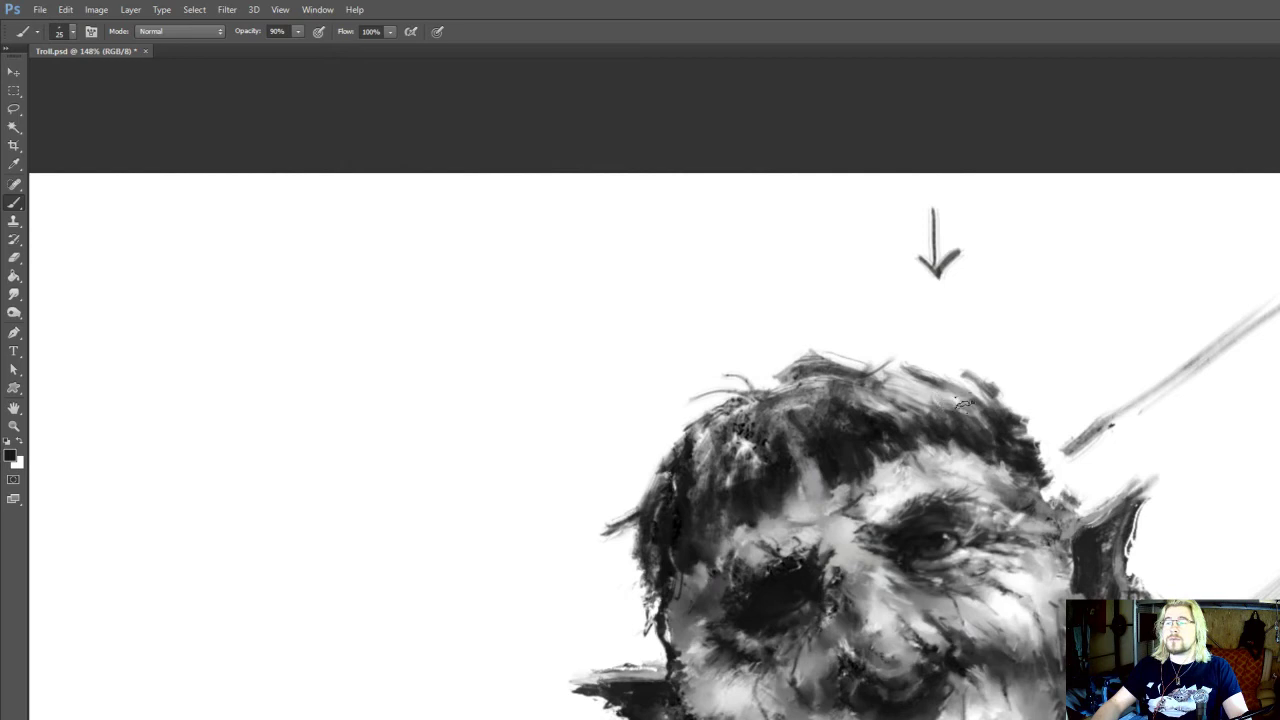
pyautogui.moveTo(979, 427); pyautogui.dragTo(953, 385)
pyautogui.moveTo(1021, 437); pyautogui.dragTo(1007, 370)
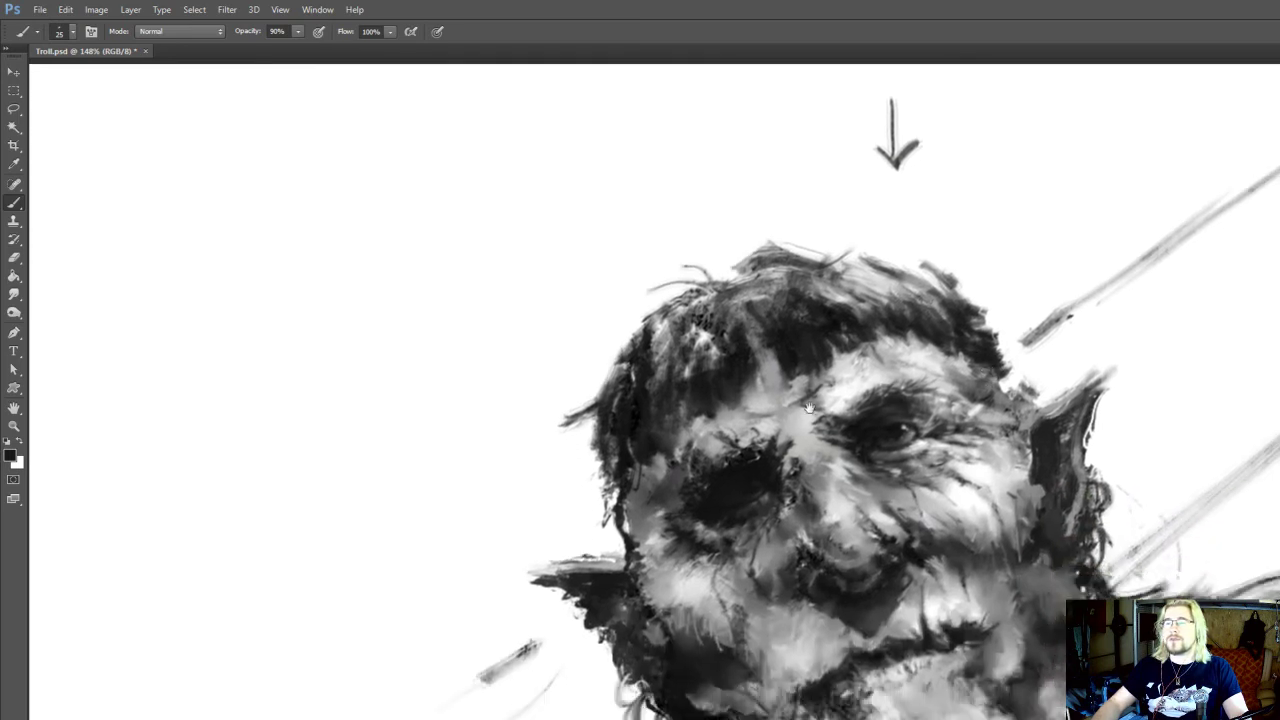
pyautogui.keyDown('alt'); pyautogui.click(730, 414); pyautogui.keyUp('alt')
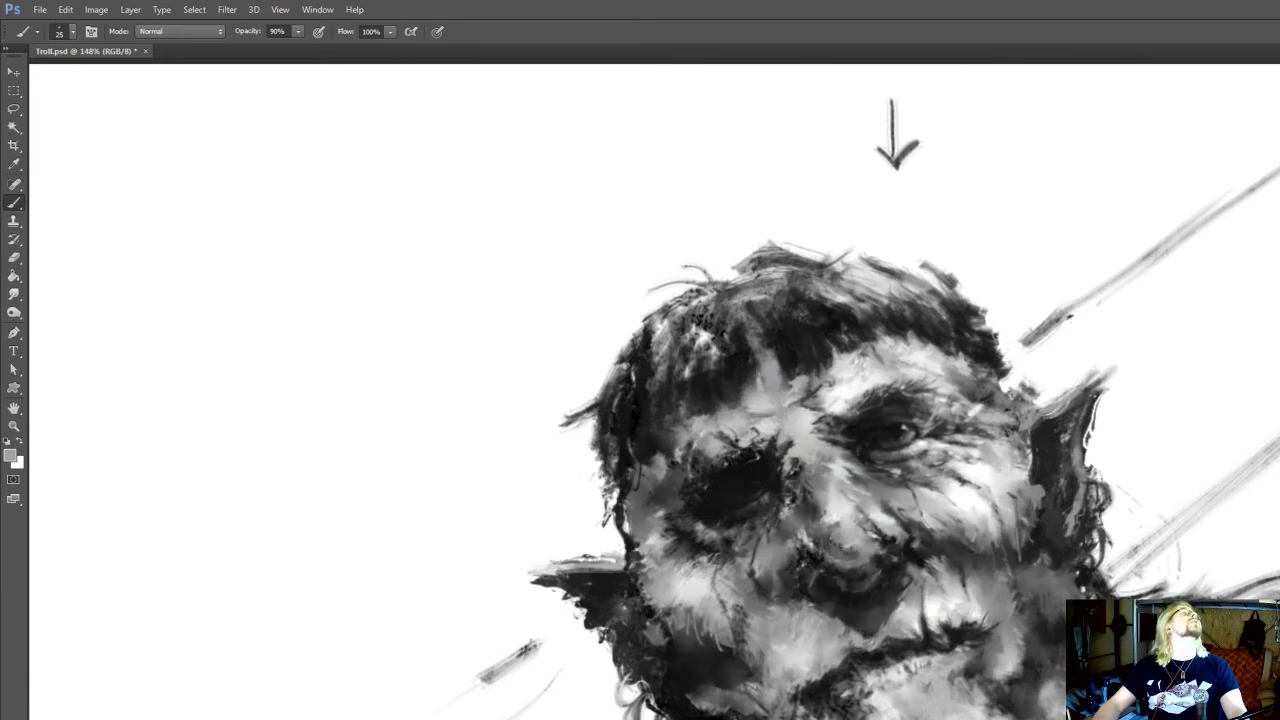
# Rework the fringe above the forehead with near-black and mid-grey strokes sampled from the painting at brush size 25
pyautogui.moveTo(700, 420)
pyautogui.mouseDown()
pyautogui.moveTo(696, 402)
pyautogui.moveTo(701, 432)
pyautogui.mouseUp()
pyautogui.keyDown('alt'); pyautogui.click(677, 442); pyautogui.keyUp('alt')
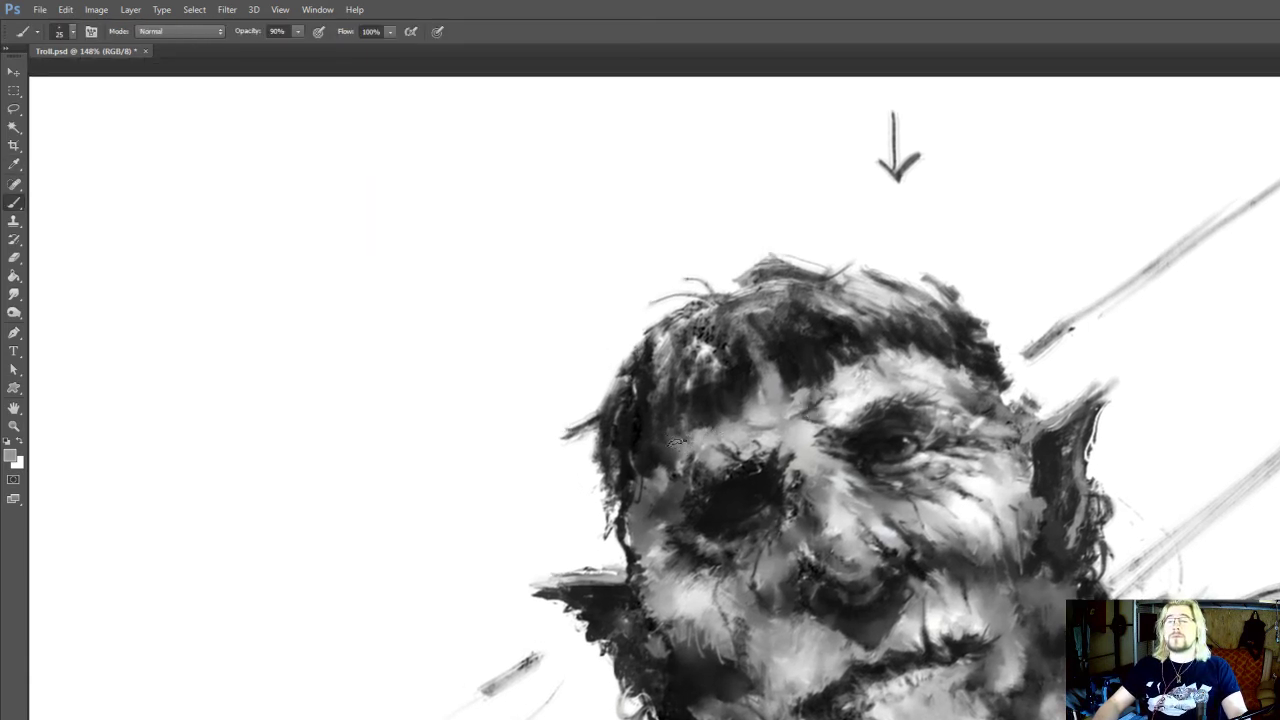
pyautogui.keyDown('alt'); pyautogui.click(743, 360); pyautogui.keyUp('alt')
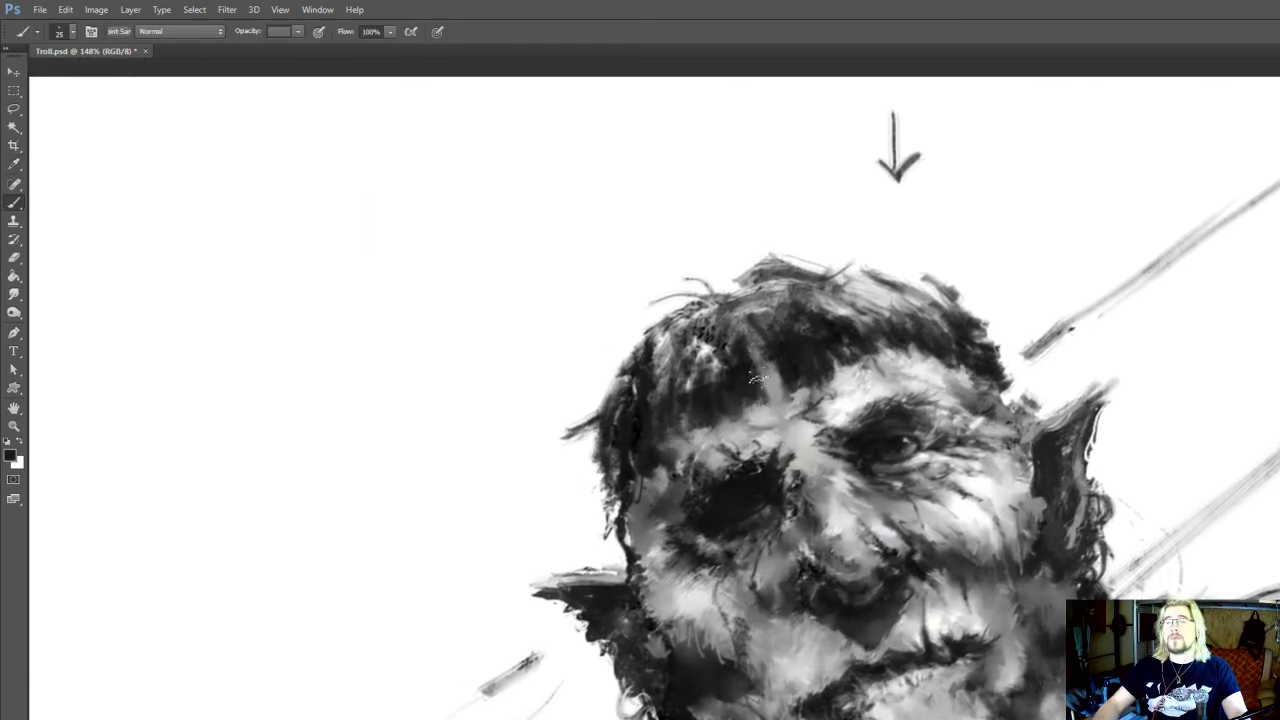
pyautogui.keyDown('alt'); pyautogui.click(766, 398); pyautogui.keyUp('alt')
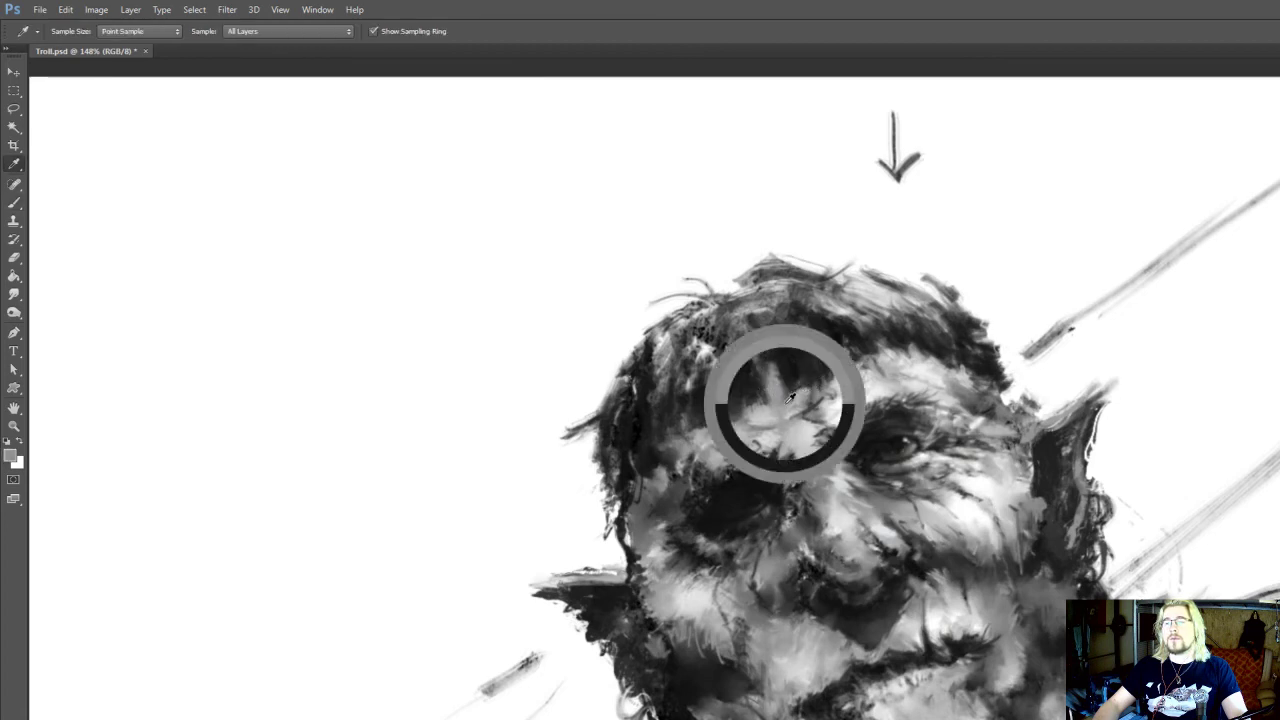
pyautogui.moveTo(823, 376); pyautogui.dragTo(847, 364)
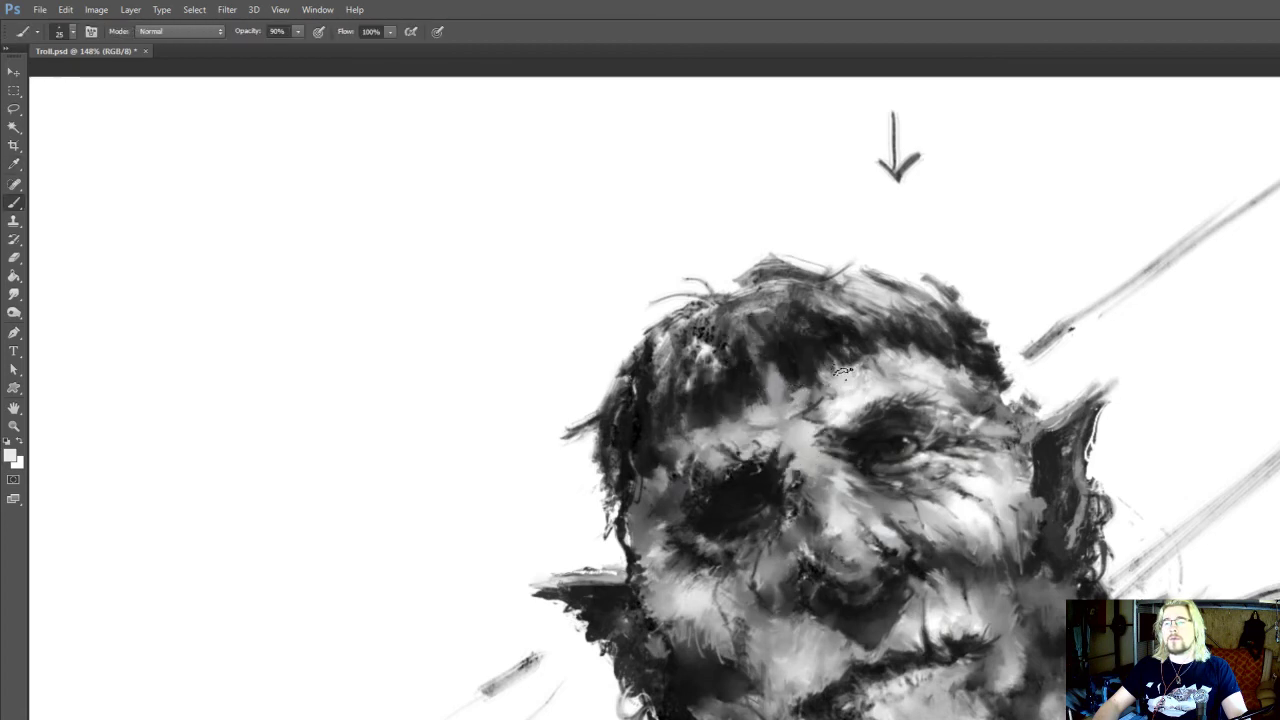
# Blend the lower edge of the fringe into the forehead between the brows with sampled dark, light grey and near-white tones
pyautogui.keyDown('alt'); pyautogui.click(779, 362); pyautogui.keyUp('alt')
pyautogui.scroll(1, 843, 405)
pyautogui.press('r')
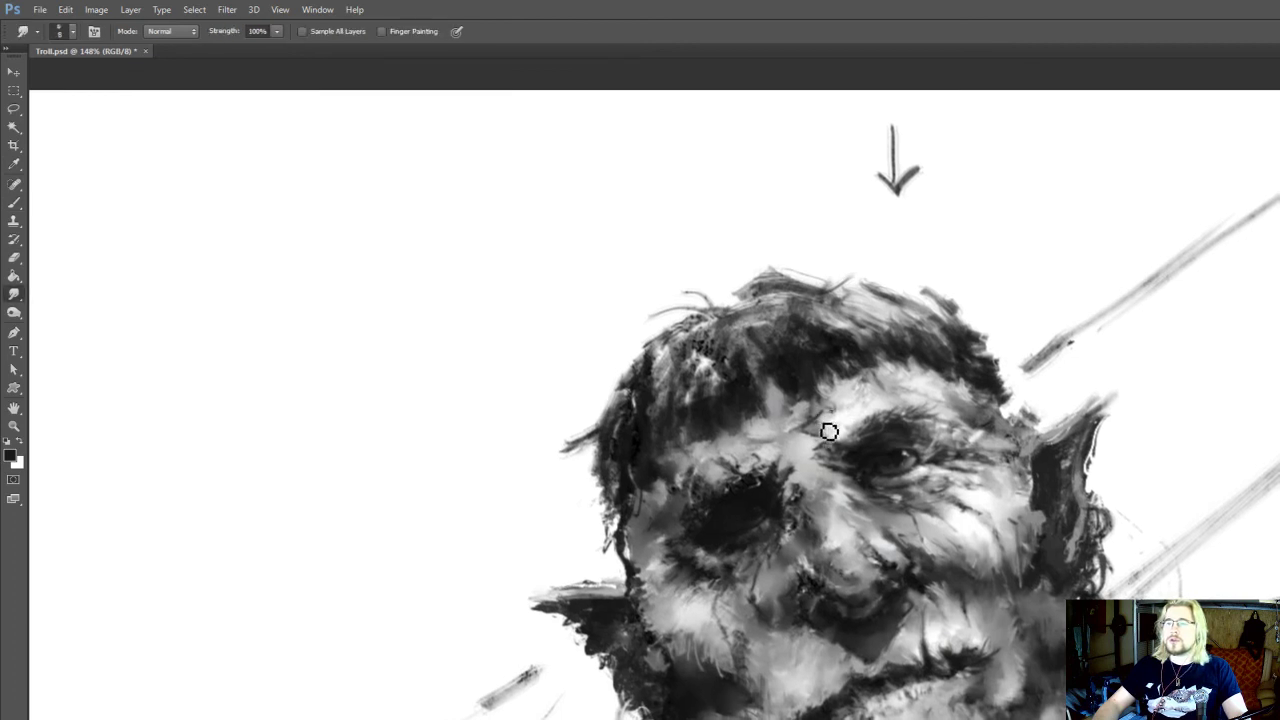
pyautogui.press('b')
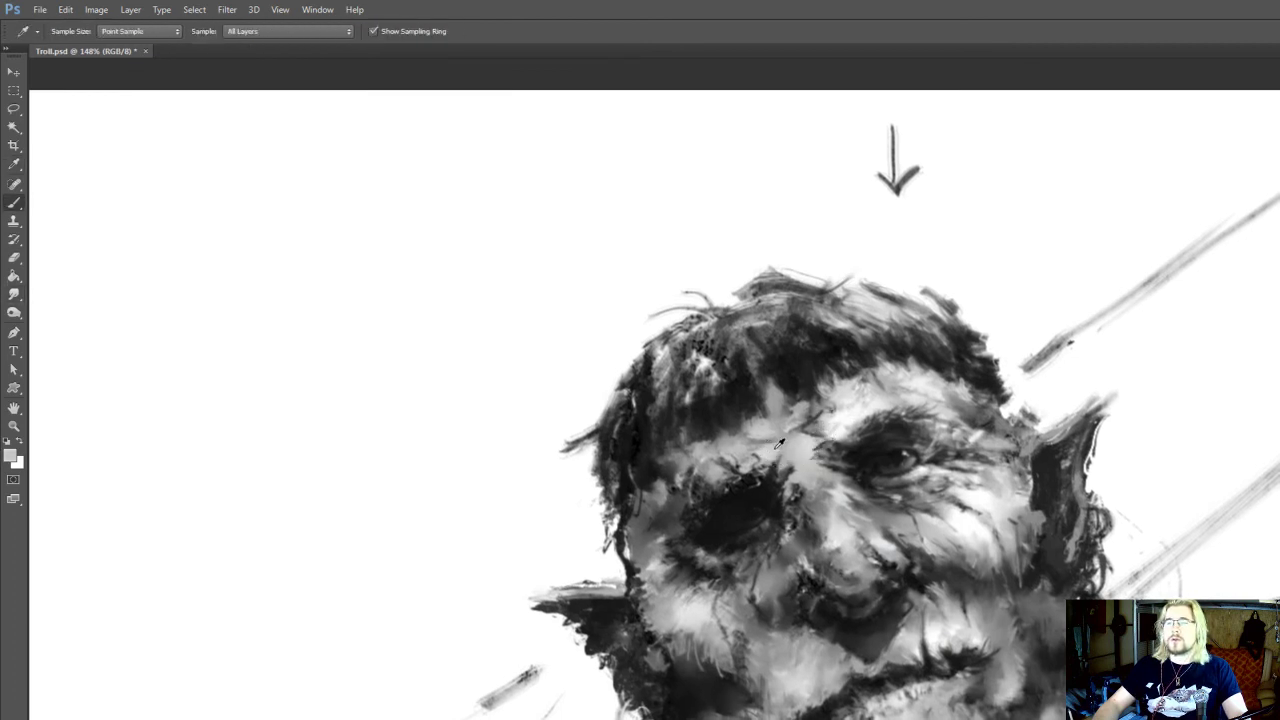
pyautogui.keyDown('alt'); pyautogui.click(829, 422); pyautogui.keyUp('alt')
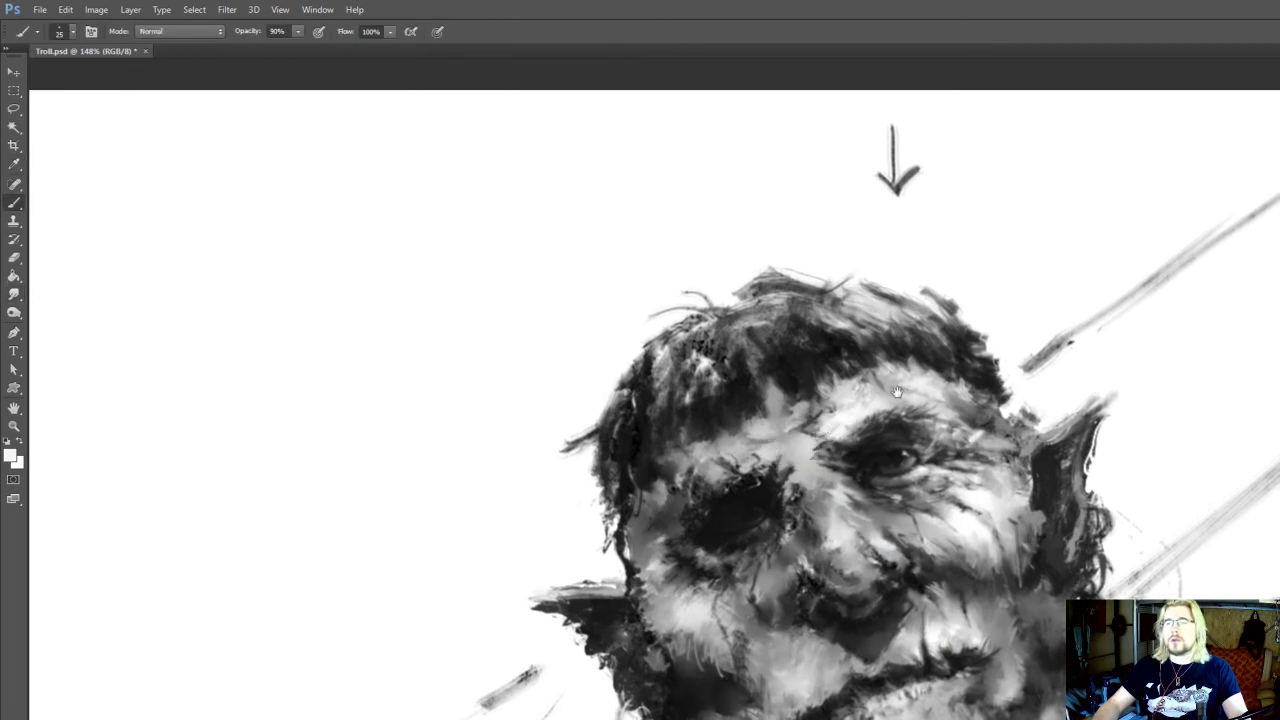
pyautogui.moveTo(897, 392); pyautogui.dragTo(887, 404)
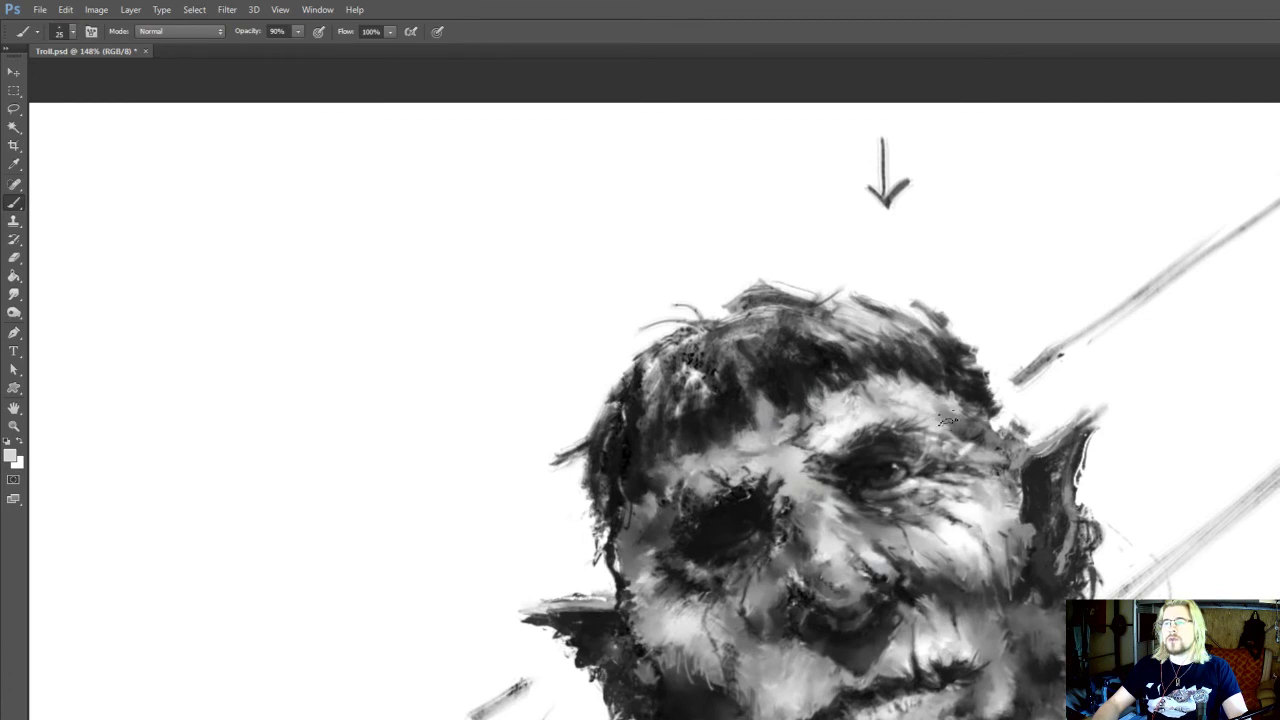
# Sample light grey from the lit forehead and paint over the skin at the lit temple at brush size 25
pyautogui.press('alt')
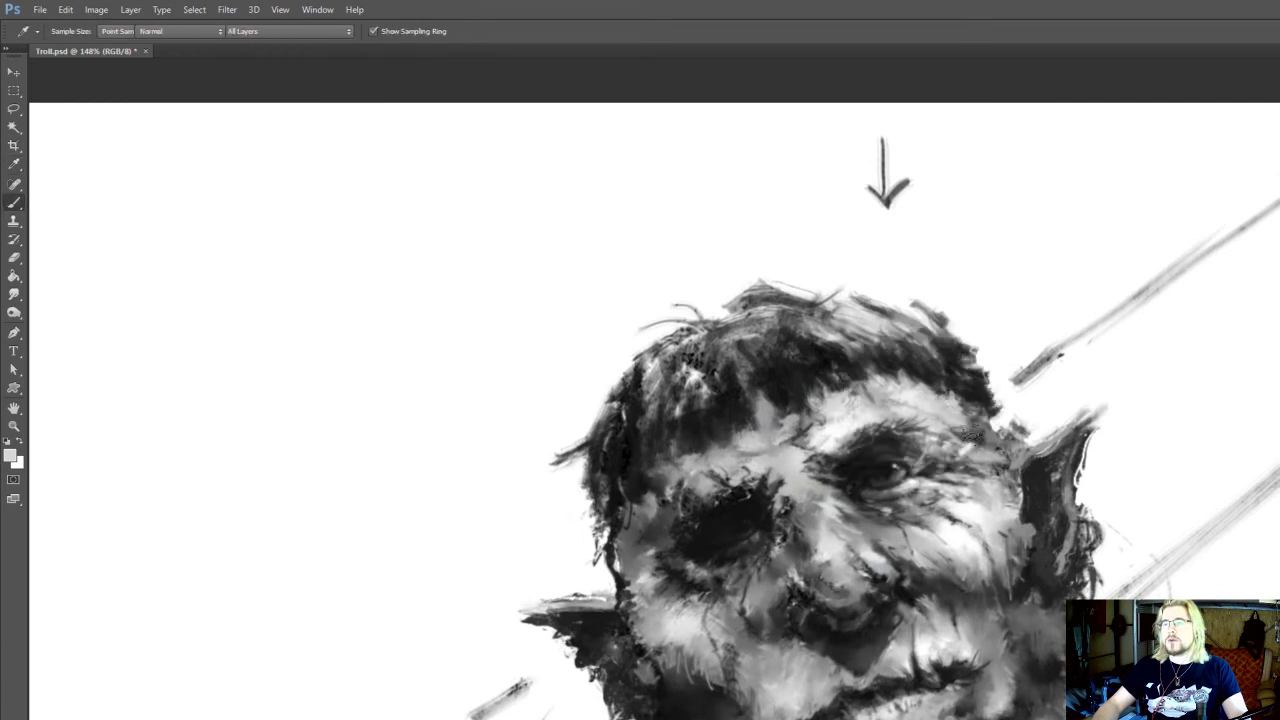
pyautogui.moveTo(973, 436); pyautogui.dragTo(950, 419)
pyautogui.press('r')
pyautogui.press('o')
pyautogui.press('b')
pyautogui.press('alt')
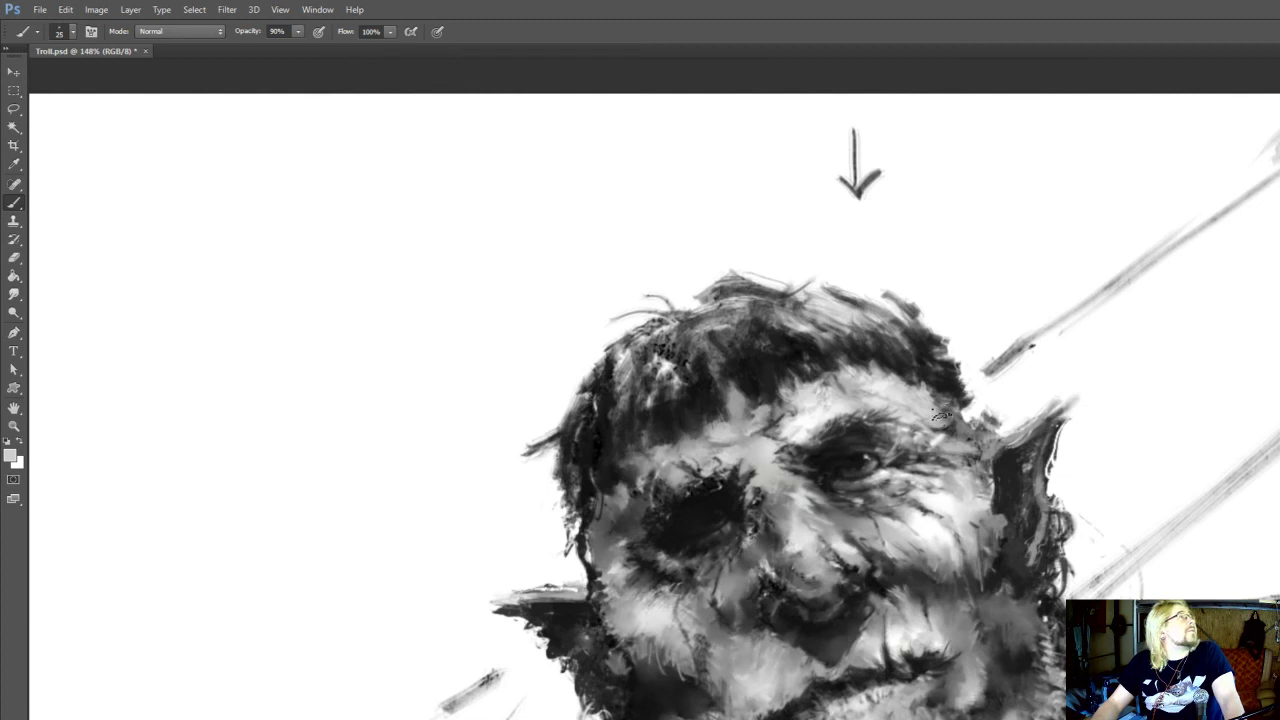
pyautogui.moveTo(931, 399); pyautogui.dragTo(932, 384)
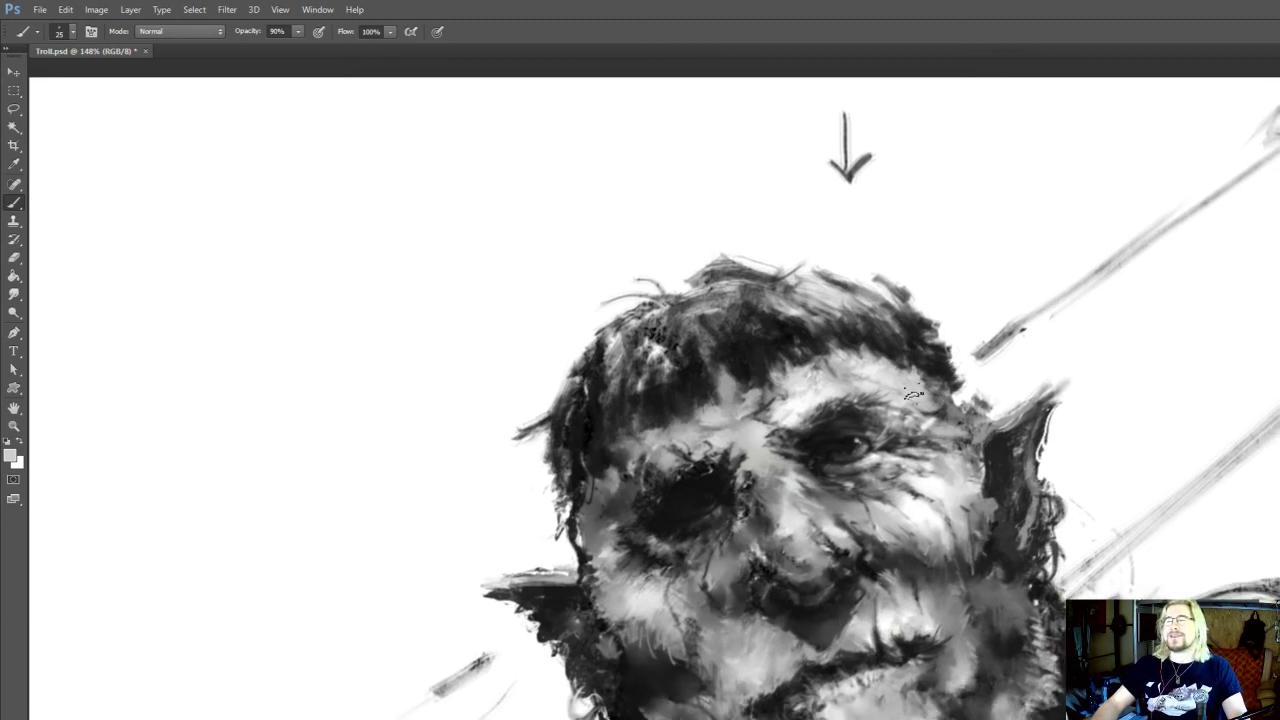
# Reduce the brush to size 10 and add near-black strokes to the eyebrow over the lit eye
pyautogui.press('o')
pyautogui.moveTo(987, 290); pyautogui.dragTo(1029, 261)
pyautogui.scroll(-8, 1028, 212)
pyautogui.scroll(9, 929, 217)
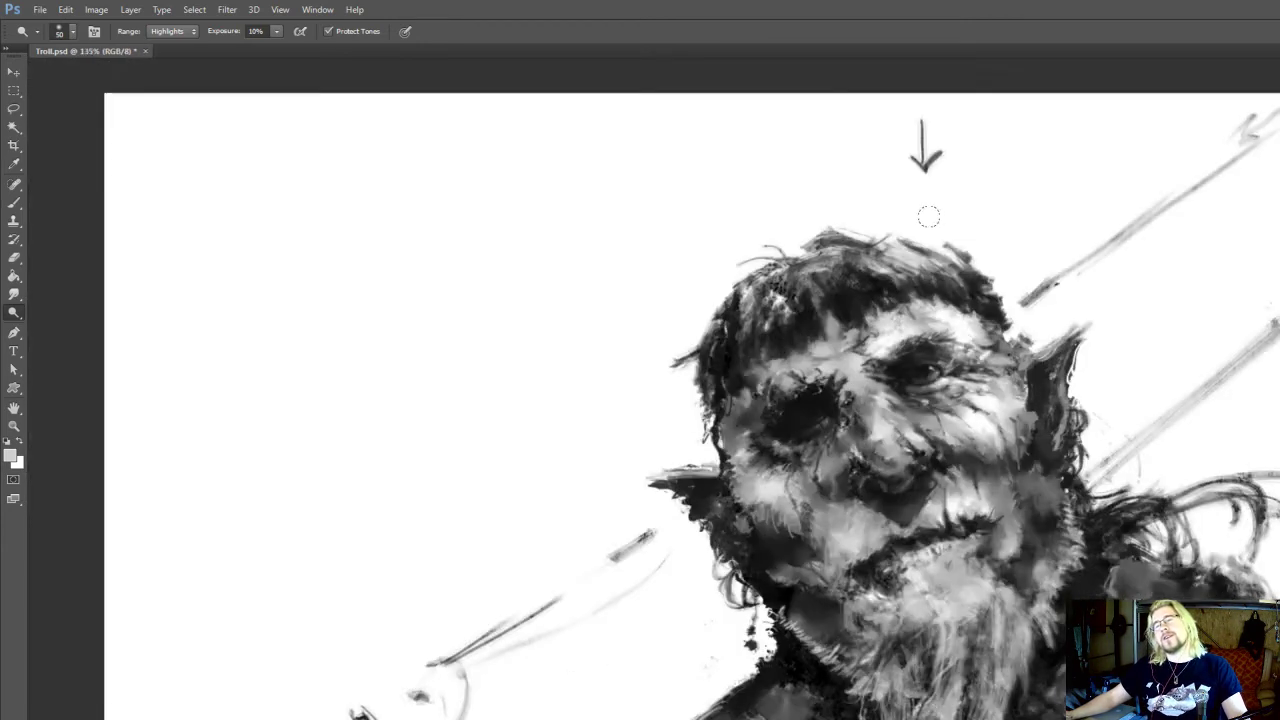
pyautogui.moveTo(951, 412); pyautogui.dragTo(935, 418)
pyautogui.press('b')
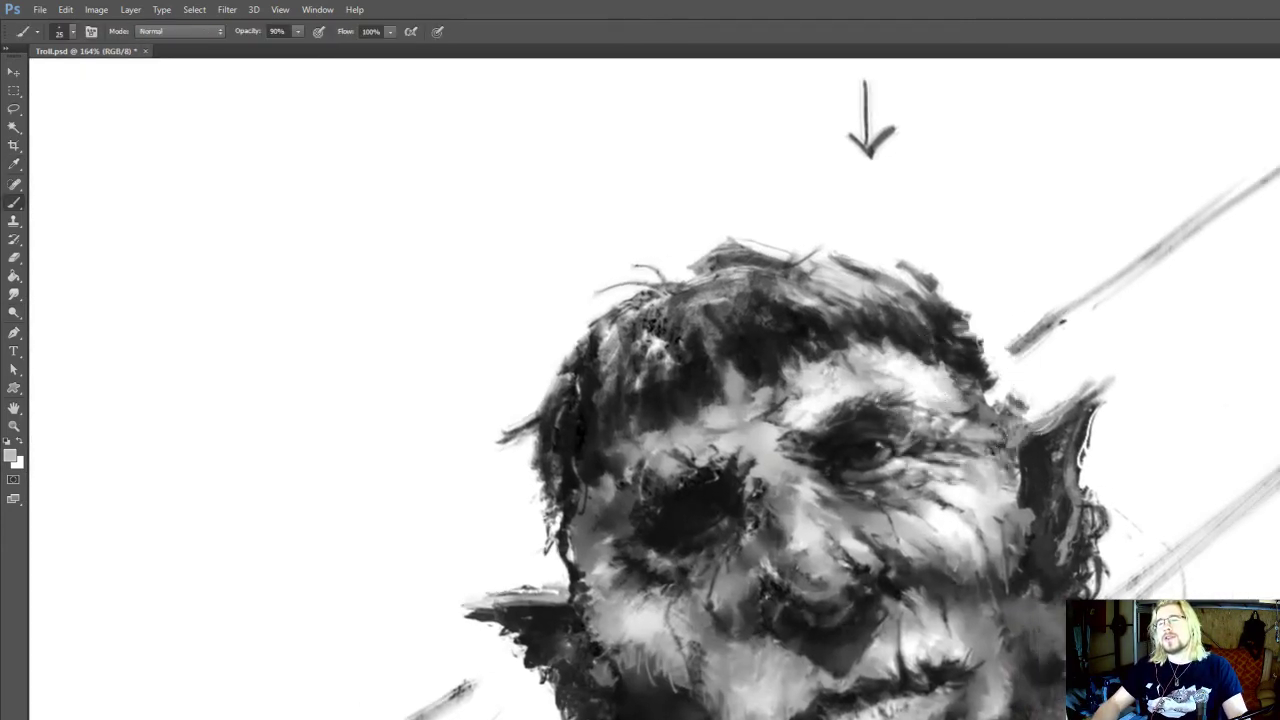
pyautogui.moveTo(881, 410); pyautogui.dragTo(881, 420)
pyautogui.press('[')
pyautogui.keyDown('alt'); pyautogui.click(881, 420); pyautogui.keyUp('alt')
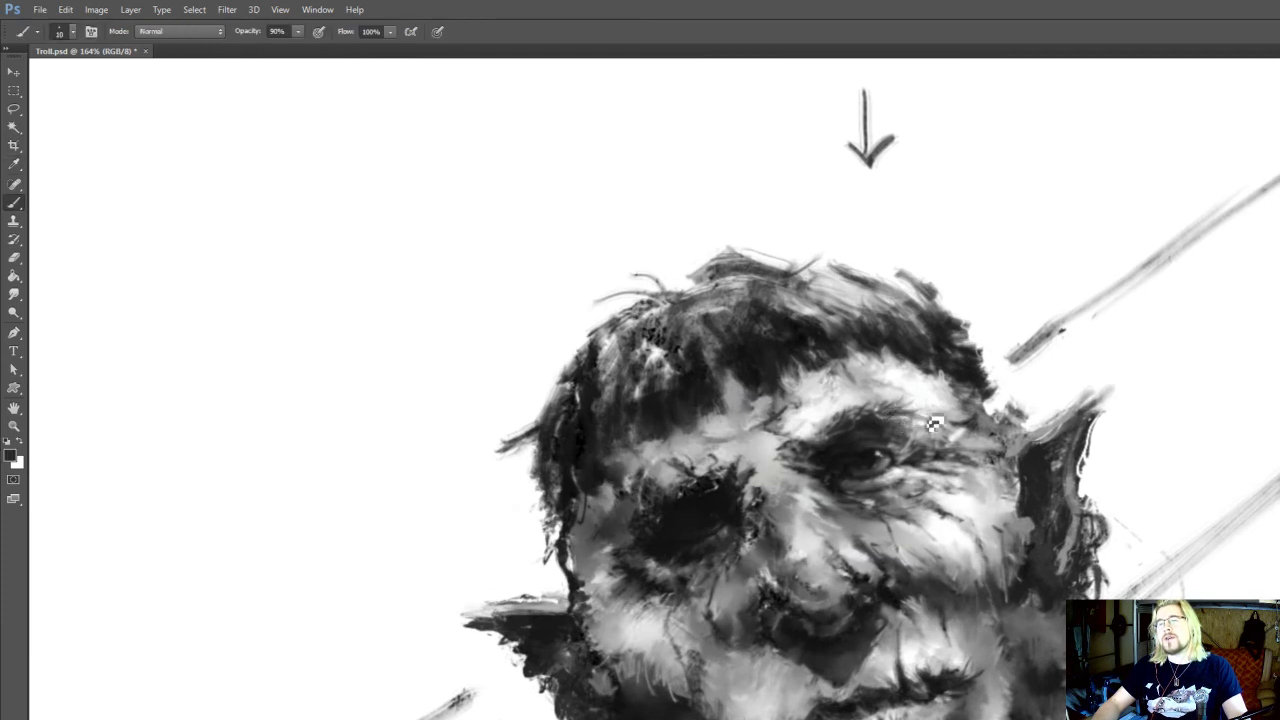
# Sample near-black from the hair at the lit temple and paint fine hairline strokes at brush size 10
pyautogui.moveTo(840, 420); pyautogui.dragTo(806, 435)
pyautogui.keyDown('alt'); pyautogui.click(828, 413); pyautogui.keyUp('alt')
pyautogui.keyDown('alt'); pyautogui.click(934, 391); pyautogui.keyUp('alt')
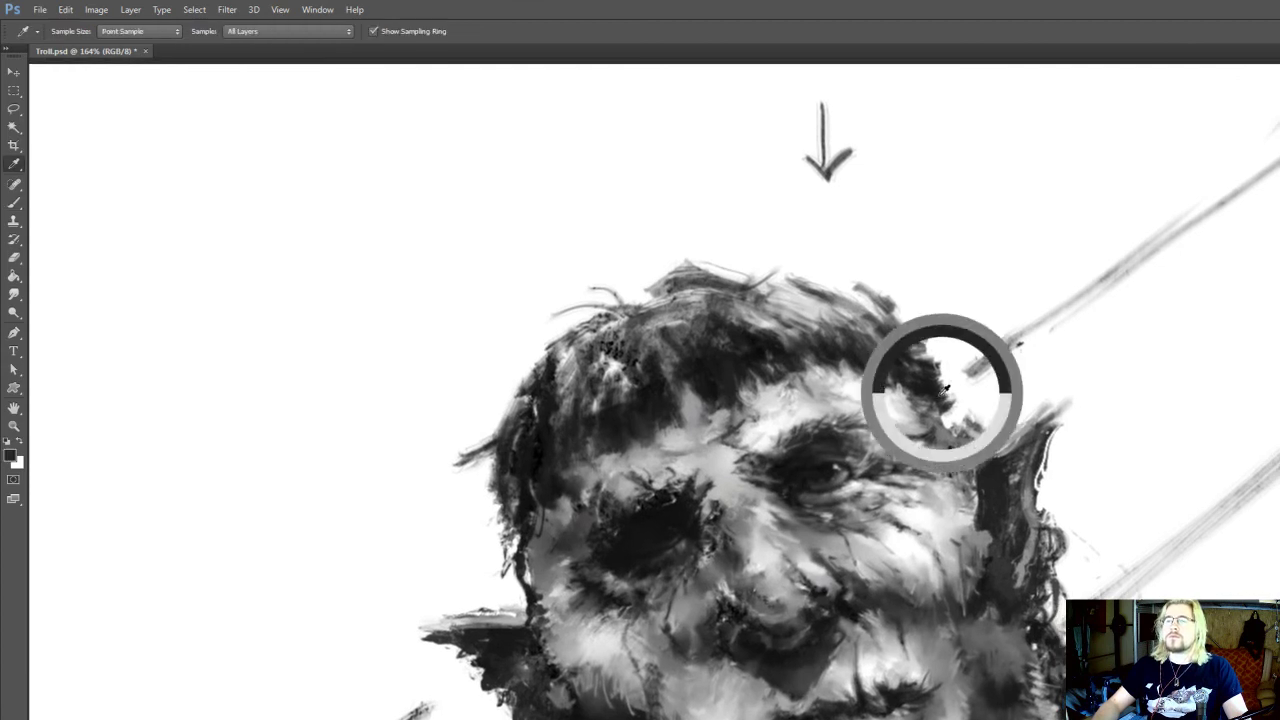
pyautogui.keyDown('alt'); pyautogui.click(924, 386); pyautogui.keyUp('alt')
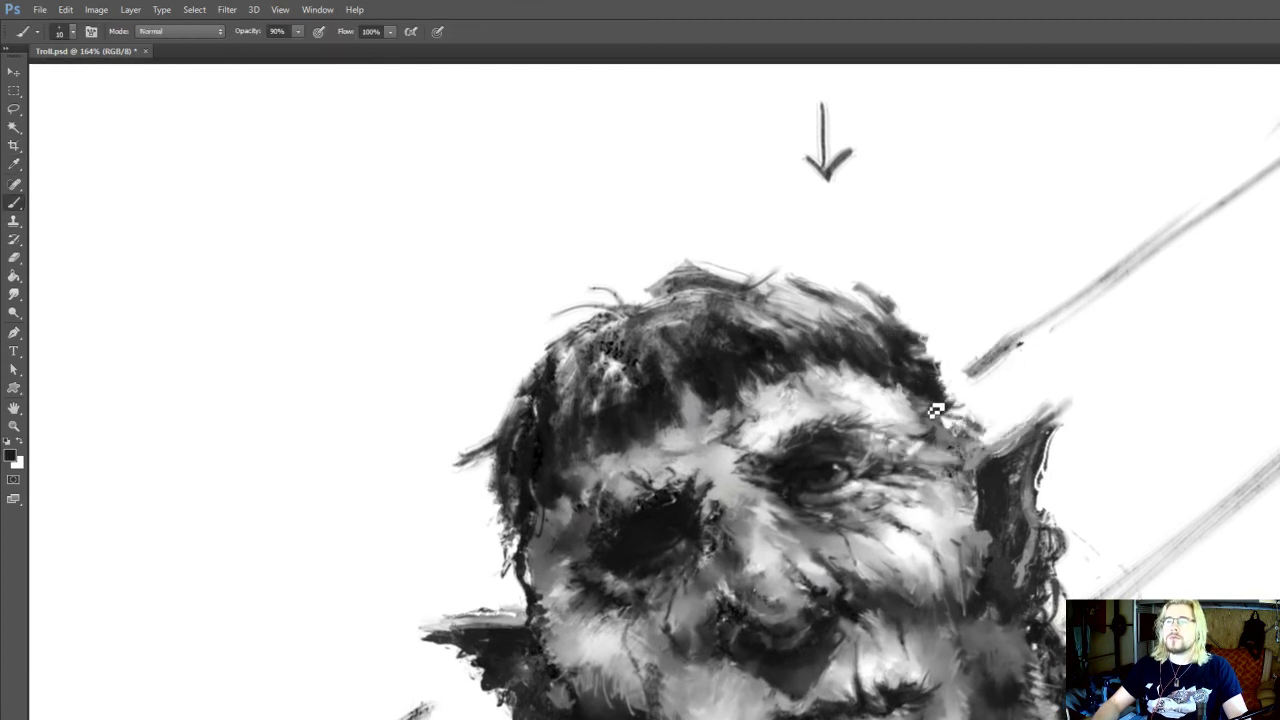
pyautogui.moveTo(836, 398); pyautogui.dragTo(852, 424)
# Enlarge the brush to size 15 and refine the hairline above the lit brow with sampled mid-grey and dark grey
pyautogui.keyDown('alt'); pyautogui.click(706, 431); pyautogui.keyUp('alt')
pyautogui.press(']')
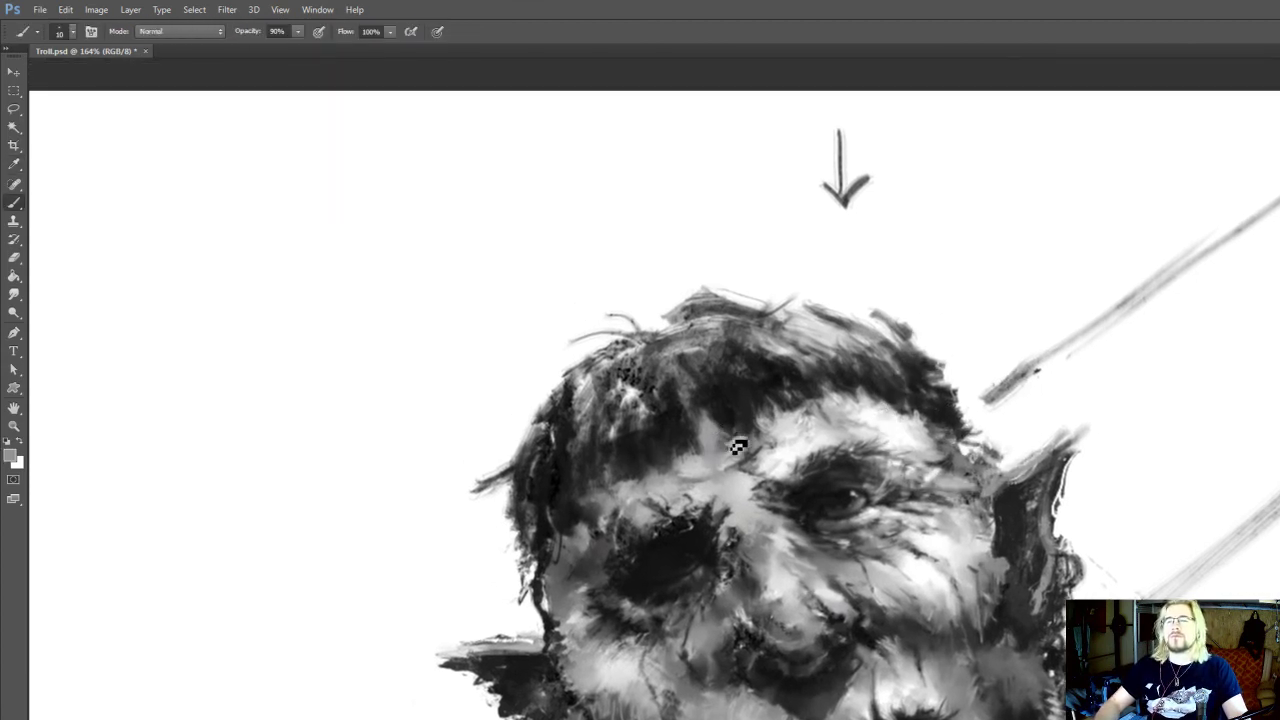
pyautogui.keyDown('alt'); pyautogui.click(798, 417); pyautogui.keyUp('alt')
pyautogui.moveTo(803, 407); pyautogui.dragTo(811, 419)
pyautogui.keyDown('alt'); pyautogui.click(806, 412); pyautogui.keyUp('alt')
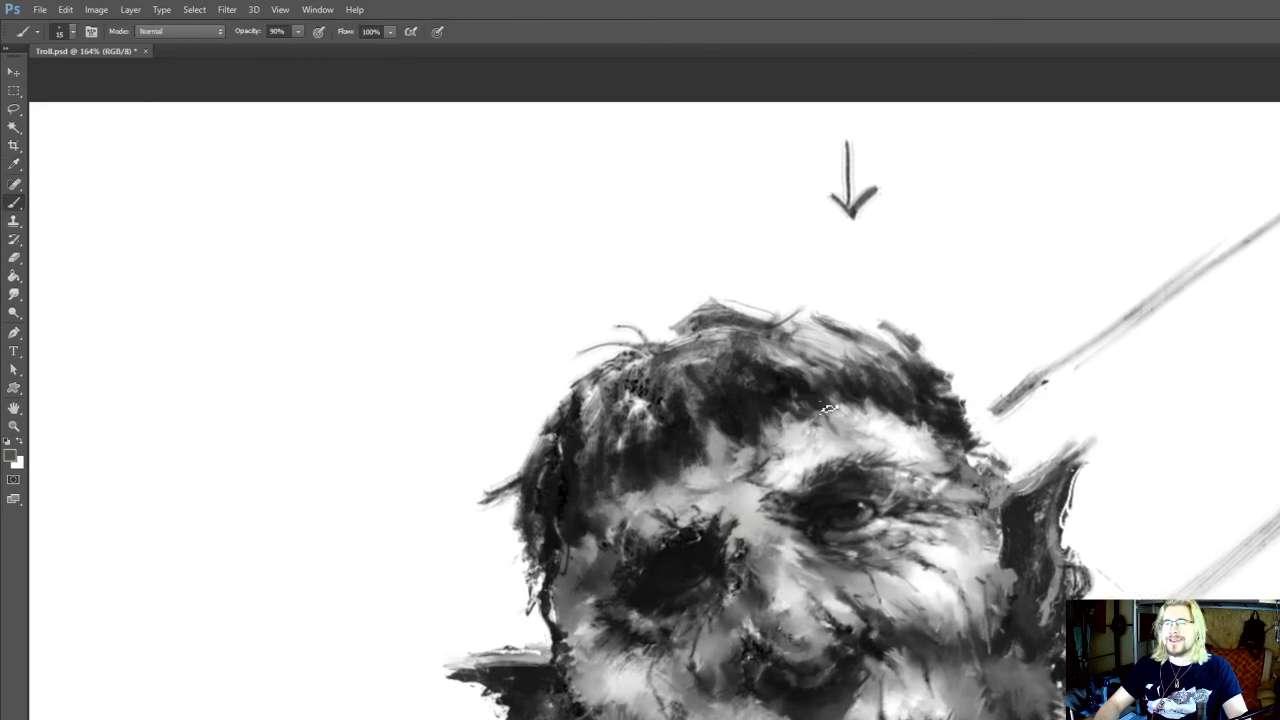
pyautogui.keyDown('alt'); pyautogui.click(859, 392); pyautogui.keyUp('alt')
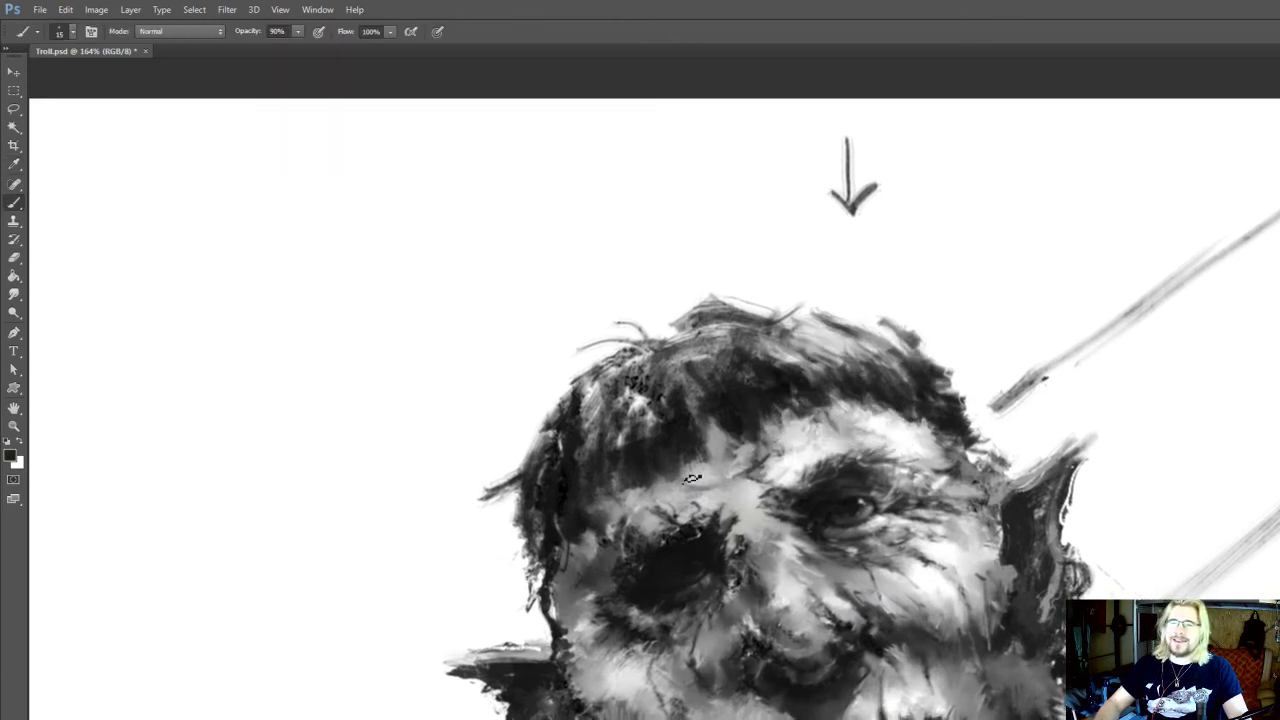
# Touch up the forehead below the fringe with a sampled light grey and save the file
pyautogui.keyDown('alt'); pyautogui.click(693, 479); pyautogui.keyUp('alt')
pyautogui.moveTo(778, 420); pyautogui.dragTo(778, 412)
pyautogui.hotkey('ctrl', 's')
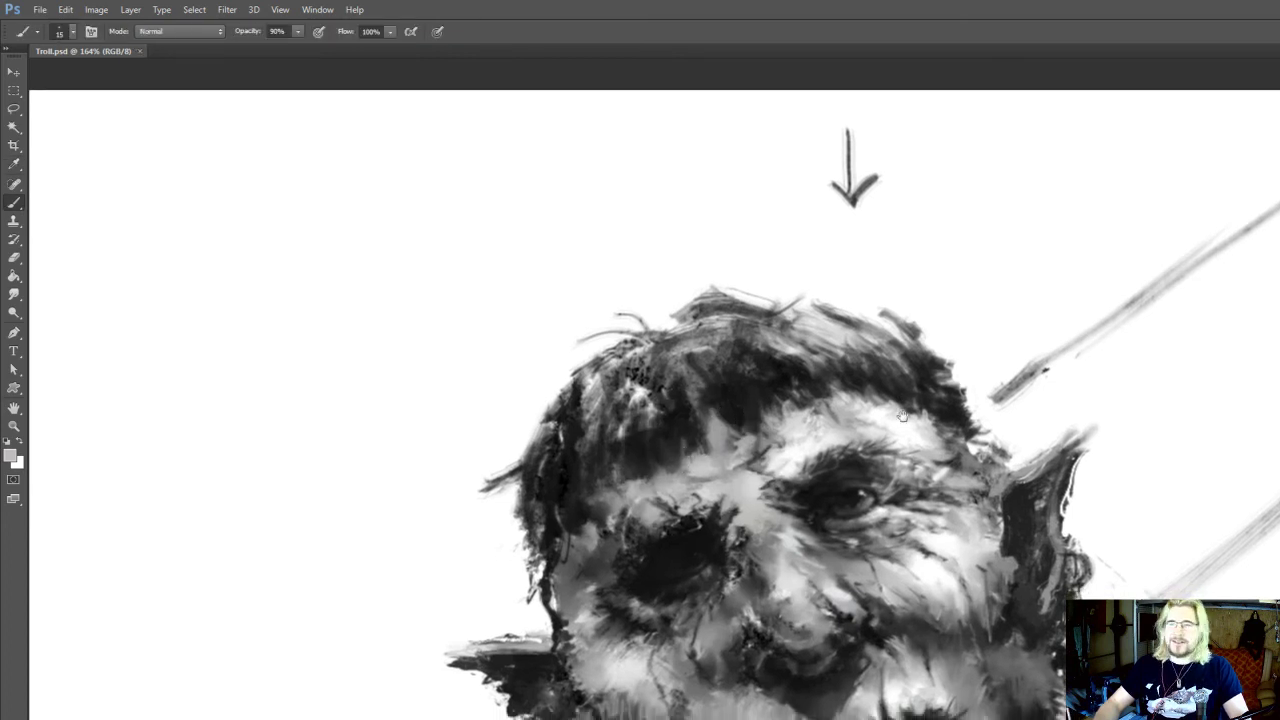
# Paint near-black hair strands into the tuft at the crown of the head at brush size 15
pyautogui.moveTo(896, 428); pyautogui.dragTo(857, 527)
pyautogui.keyDown('alt'); pyautogui.click(679, 423); pyautogui.keyUp('alt')
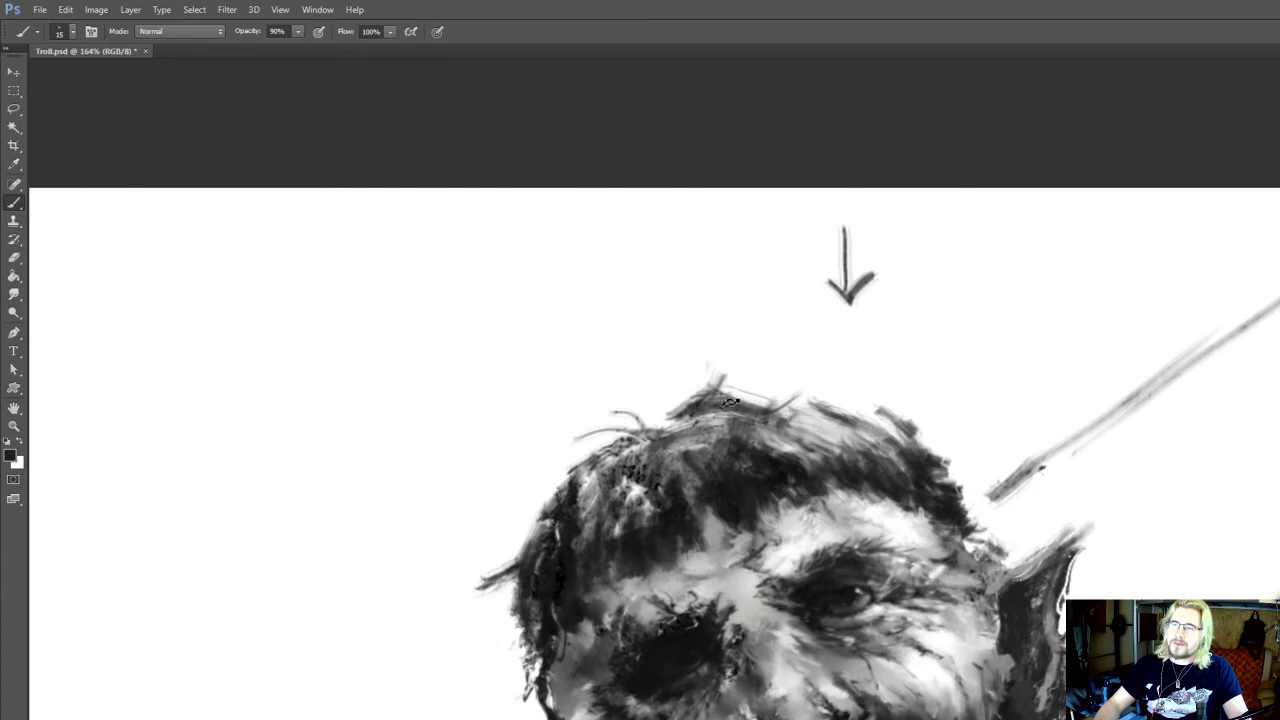
pyautogui.press('e')
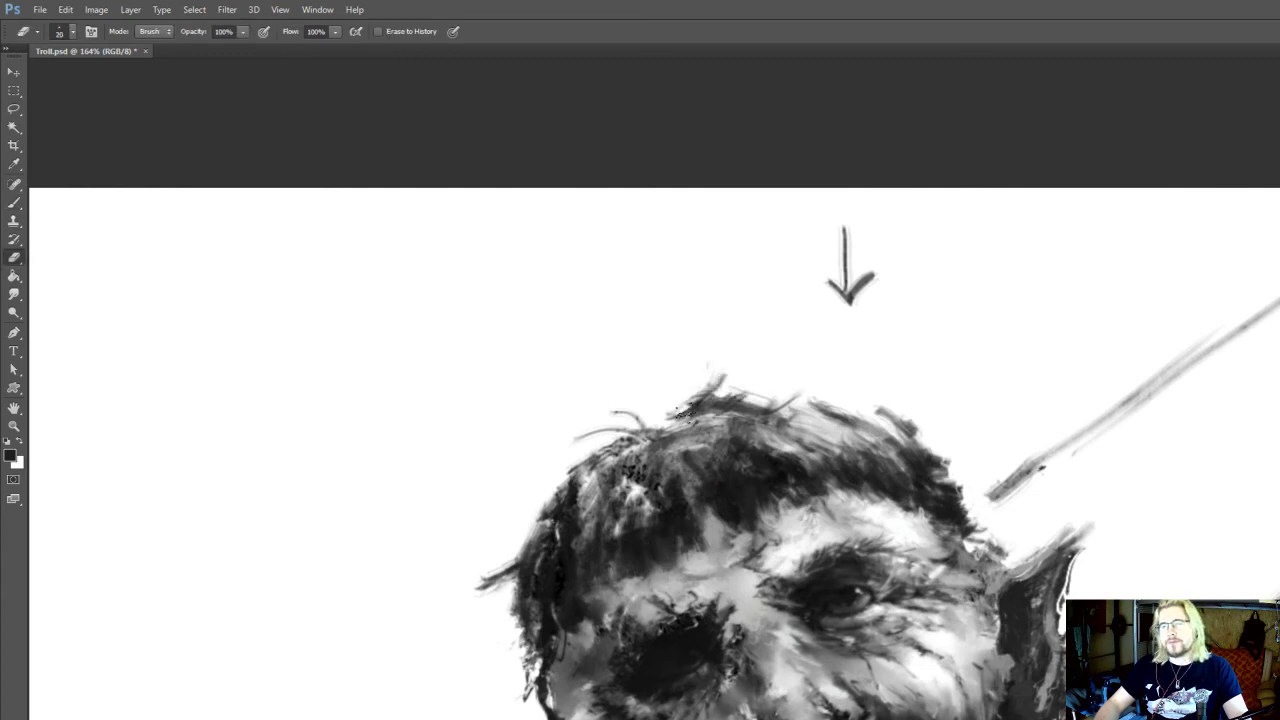
pyautogui.press('b')
pyautogui.keyDown('alt'); pyautogui.click(739, 445); pyautogui.keyUp('alt')
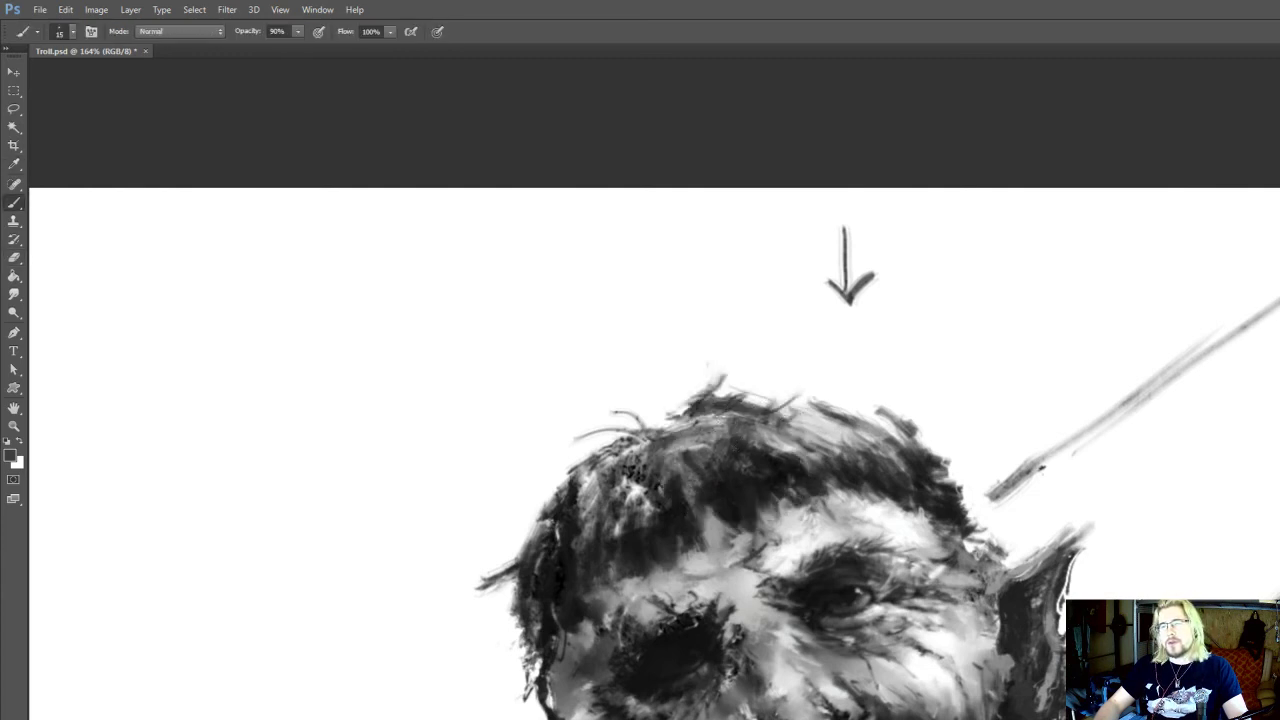
# Smudge the stray strand at the crown and paint dark grey strokes along the hair's upper outline on the lit side
pyautogui.moveTo(826, 404); pyautogui.dragTo(816, 388)
pyautogui.press('i')
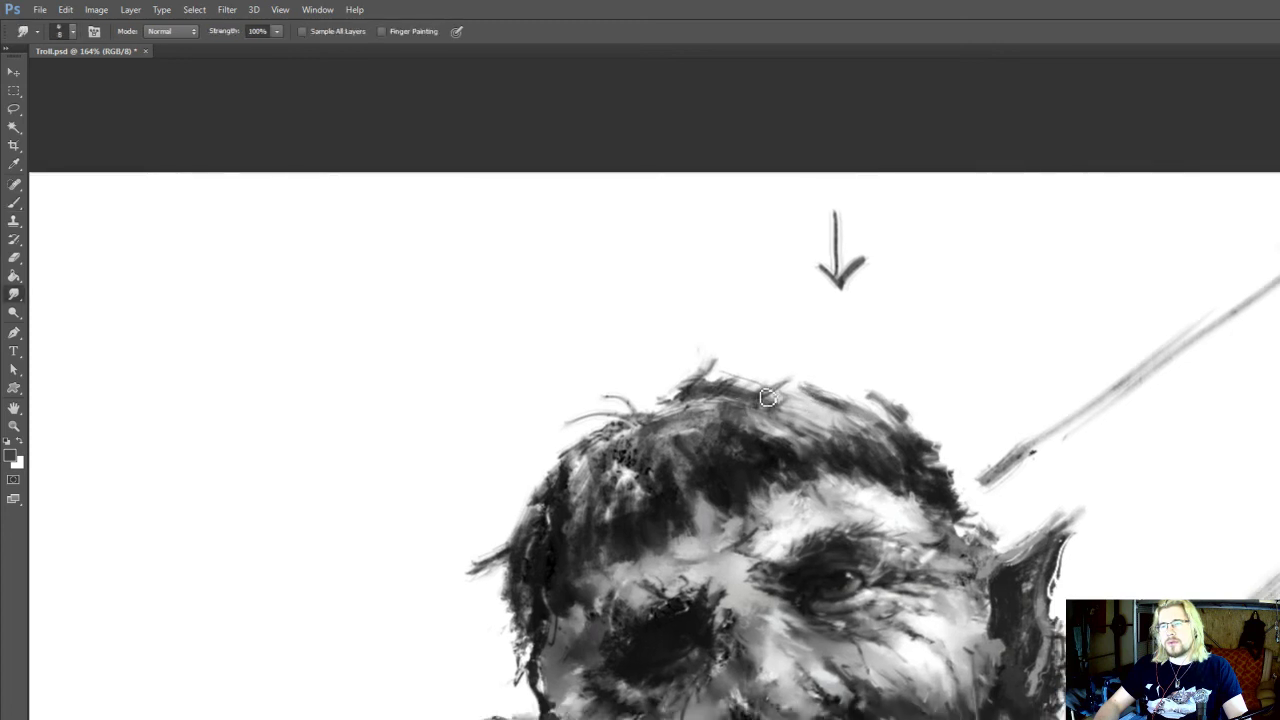
pyautogui.press('b')
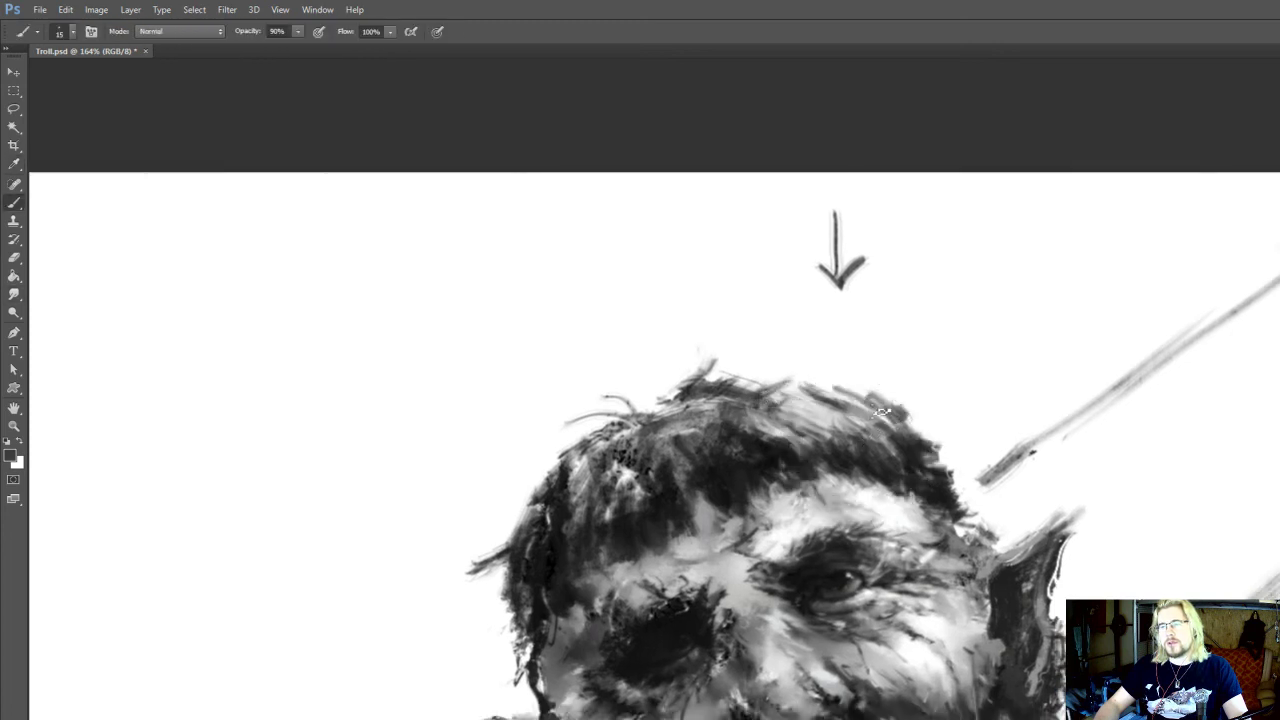
pyautogui.moveTo(882, 430); pyautogui.dragTo(830, 372)
pyautogui.moveTo(899, 413); pyautogui.dragTo(877, 334)
pyautogui.moveTo(900, 518); pyautogui.dragTo(902, 420)
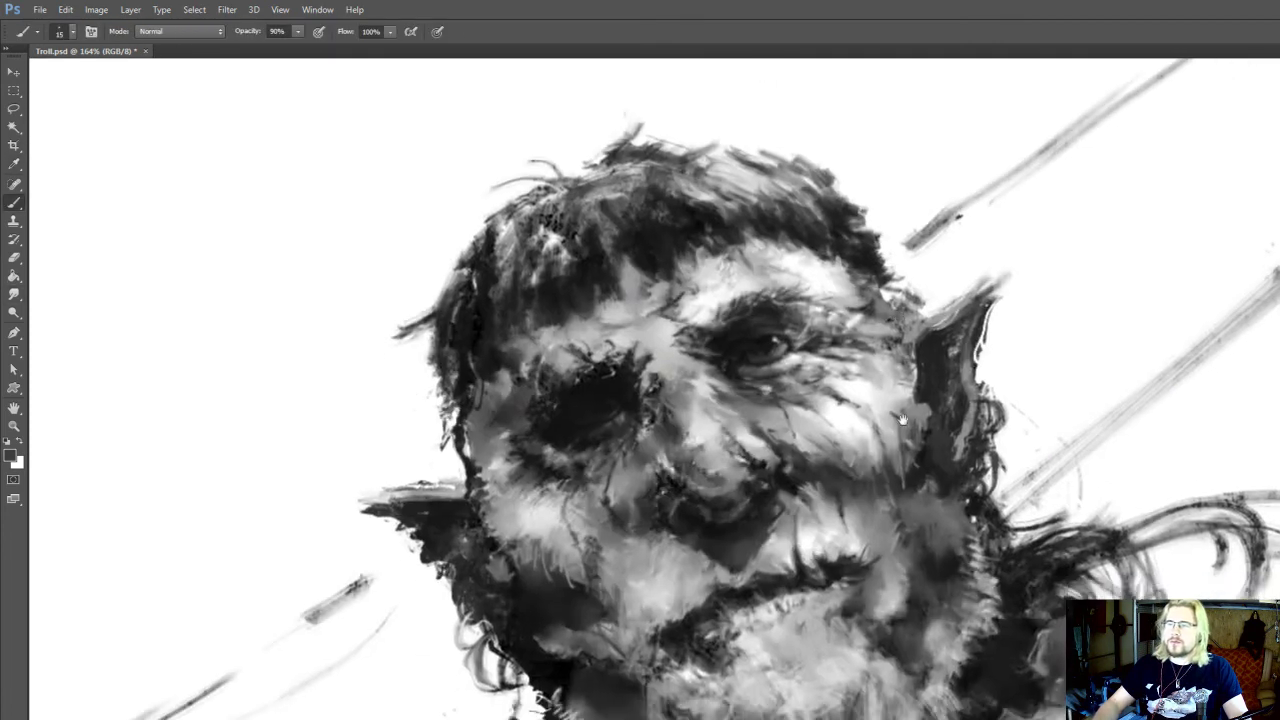
# Darken the long diagonal shaft behind the shoulder with near-black strokes down to the neck at brush size 15
pyautogui.moveTo(1017, 494)
pyautogui.mouseDown()
pyautogui.moveTo(967, 526)
pyautogui.moveTo(988, 530)
pyautogui.moveTo(936, 589)
pyautogui.moveTo(1278, 306)
pyautogui.mouseUp()
pyautogui.keyDown('alt'); pyautogui.click(970, 560); pyautogui.keyUp('alt')
pyautogui.moveTo(947, 513); pyautogui.dragTo(975, 473)
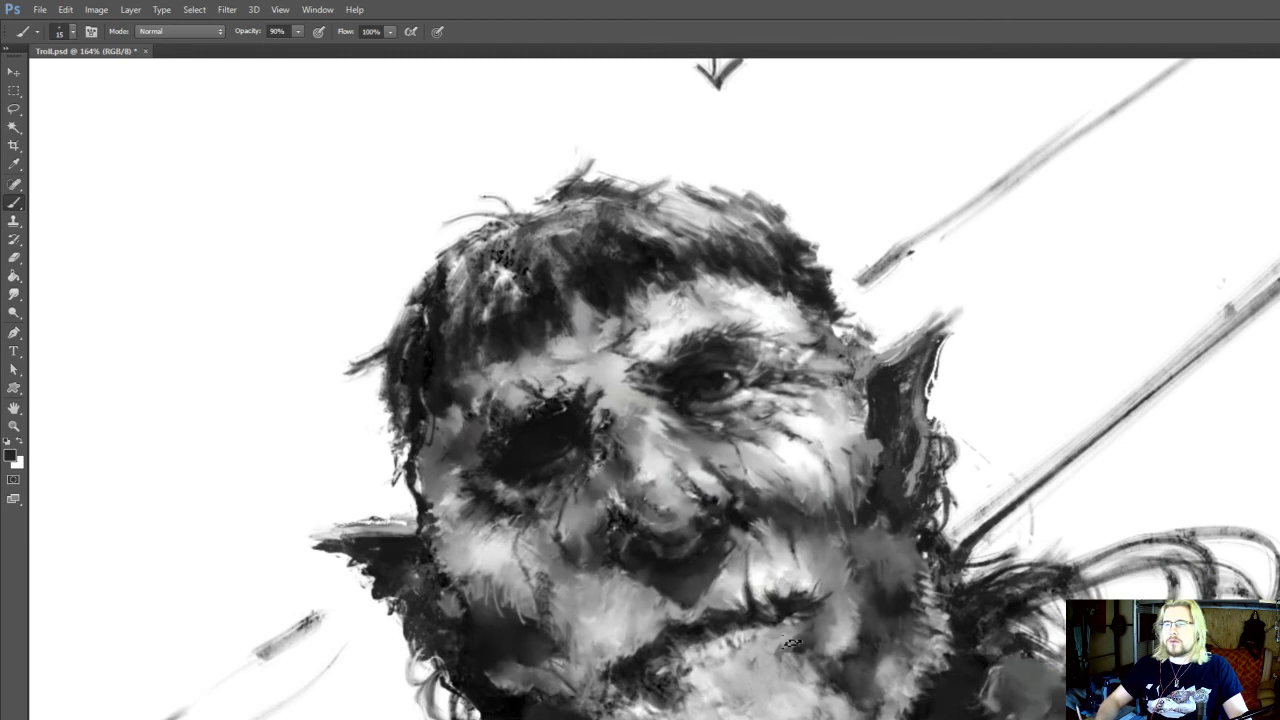
# Sample light grey and paint fine beard hairs along the jaw edge below the lit ear at brush size 10
pyautogui.moveTo(790, 642); pyautogui.dragTo(830, 557)
pyautogui.press('alt')
pyautogui.keyDown('alt'); pyautogui.click(898, 648); pyautogui.keyUp('alt')
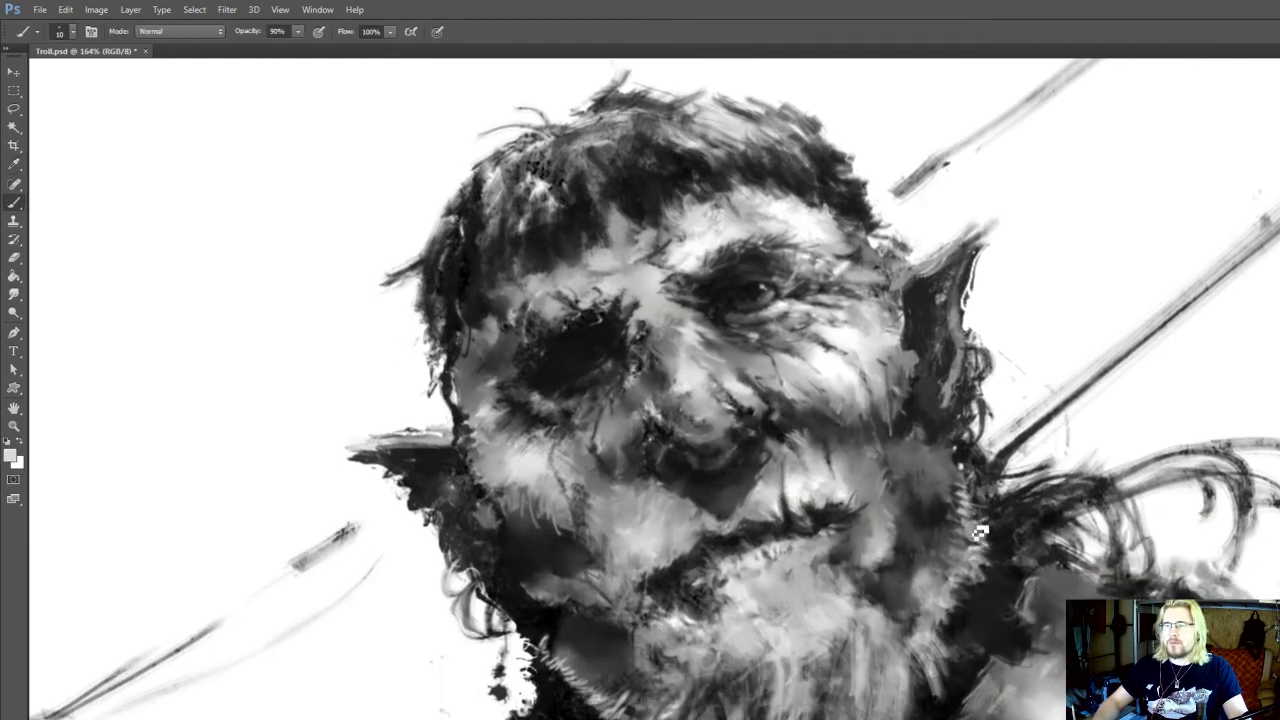
pyautogui.moveTo(967, 501)
pyautogui.mouseDown()
pyautogui.moveTo(987, 535)
pyautogui.moveTo(980, 592)
pyautogui.mouseUp()
# Erase around the ring and curls below the lit ear with the Eraser, reducing it to size 15
pyautogui.press('e')
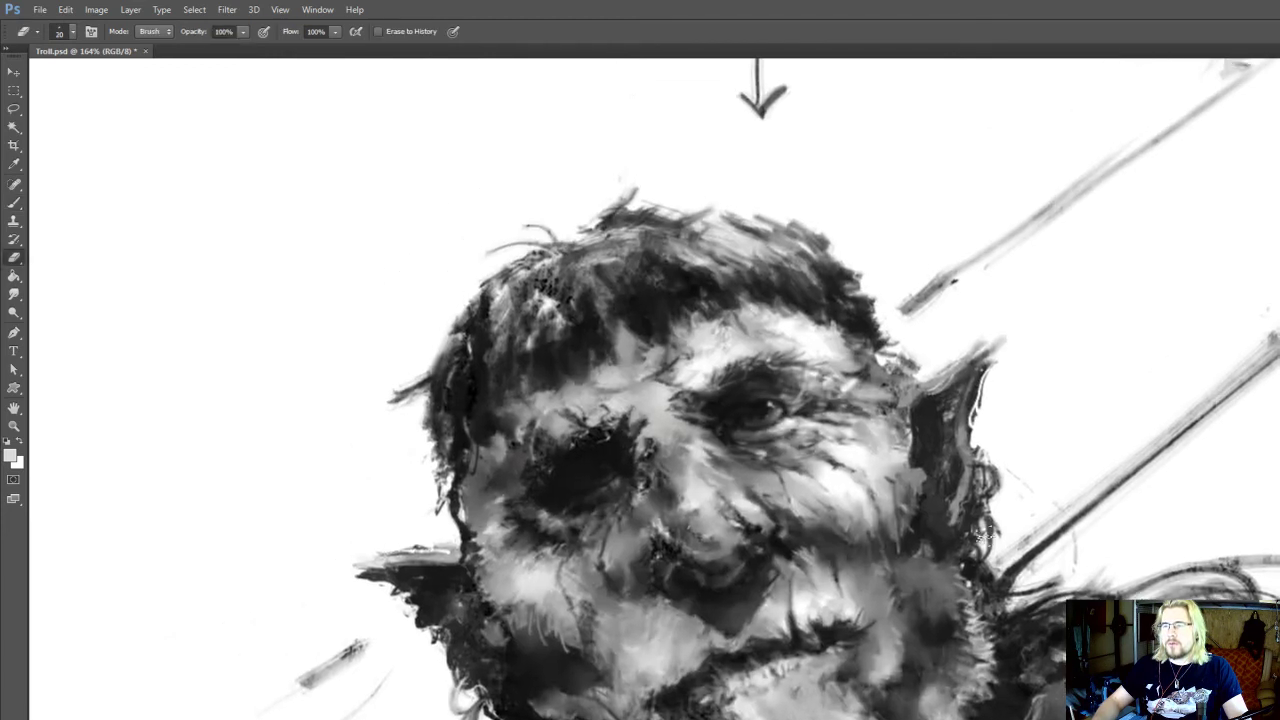
pyautogui.press('i')
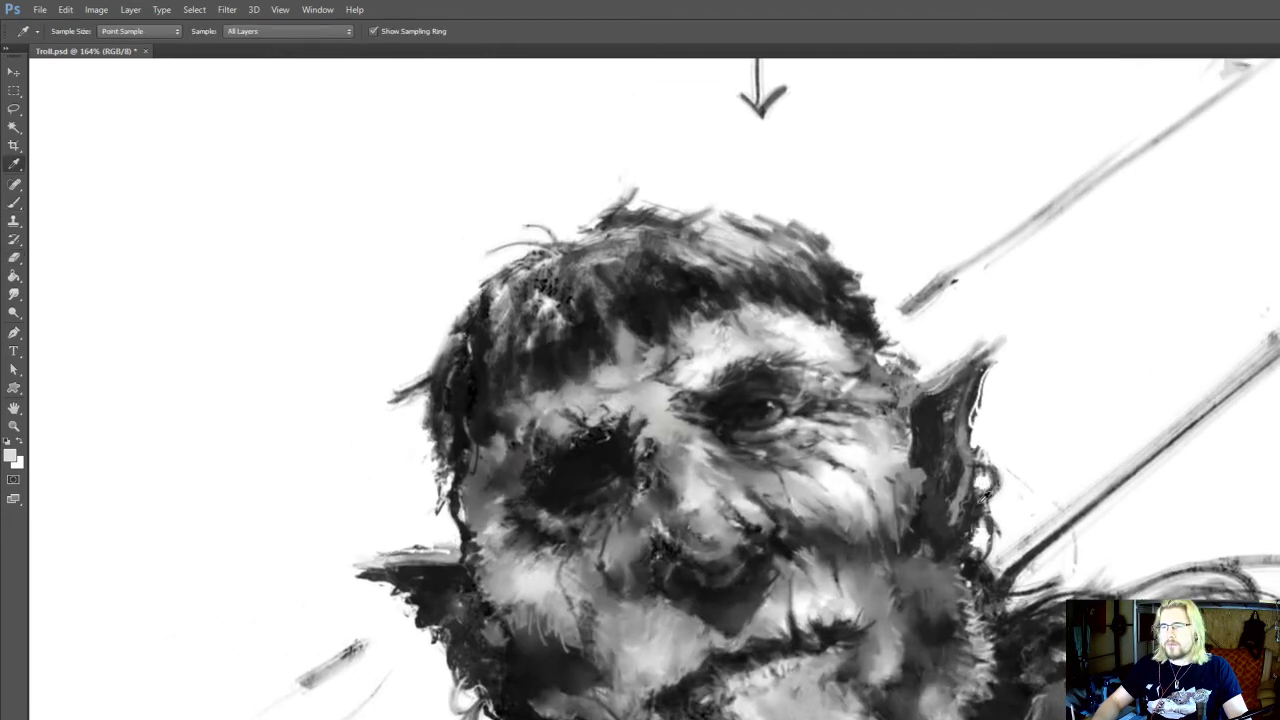
pyautogui.press('e')
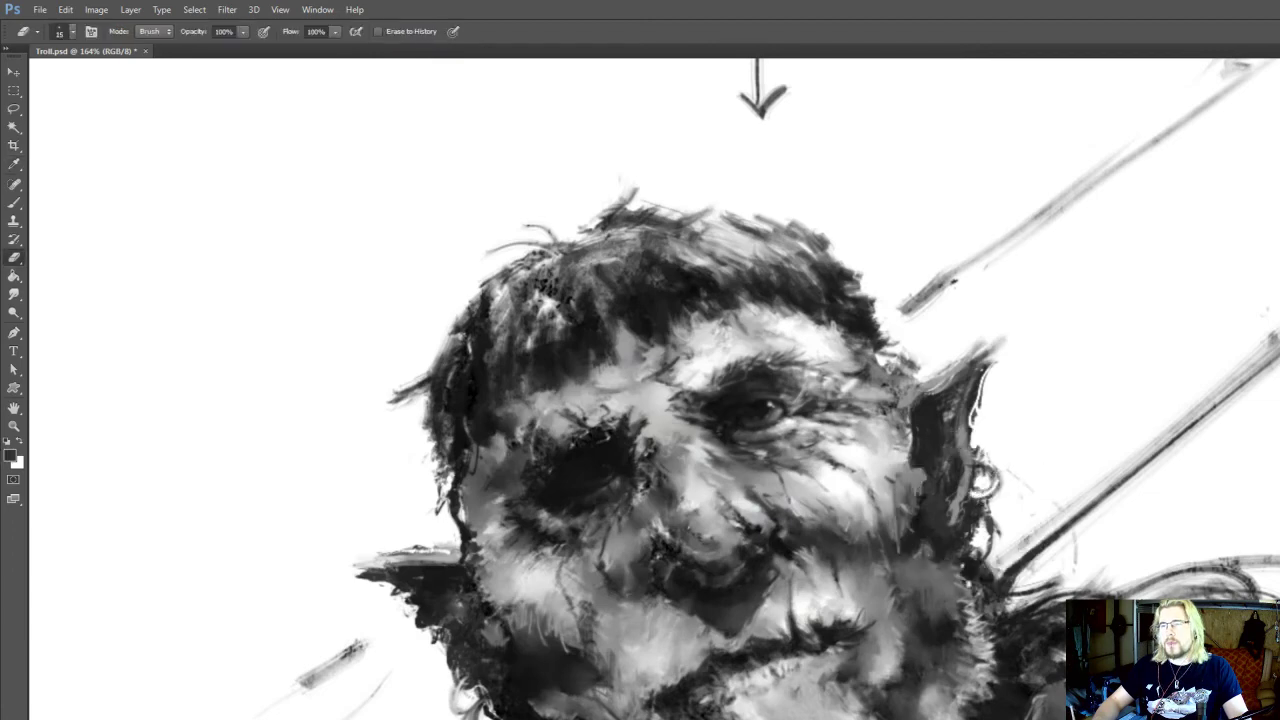
# Outline the lit eye and its surrounding wrinkles with the Lasso at 4 px feather and copy them to a new layer
pyautogui.scroll(-4, 1065, 420)
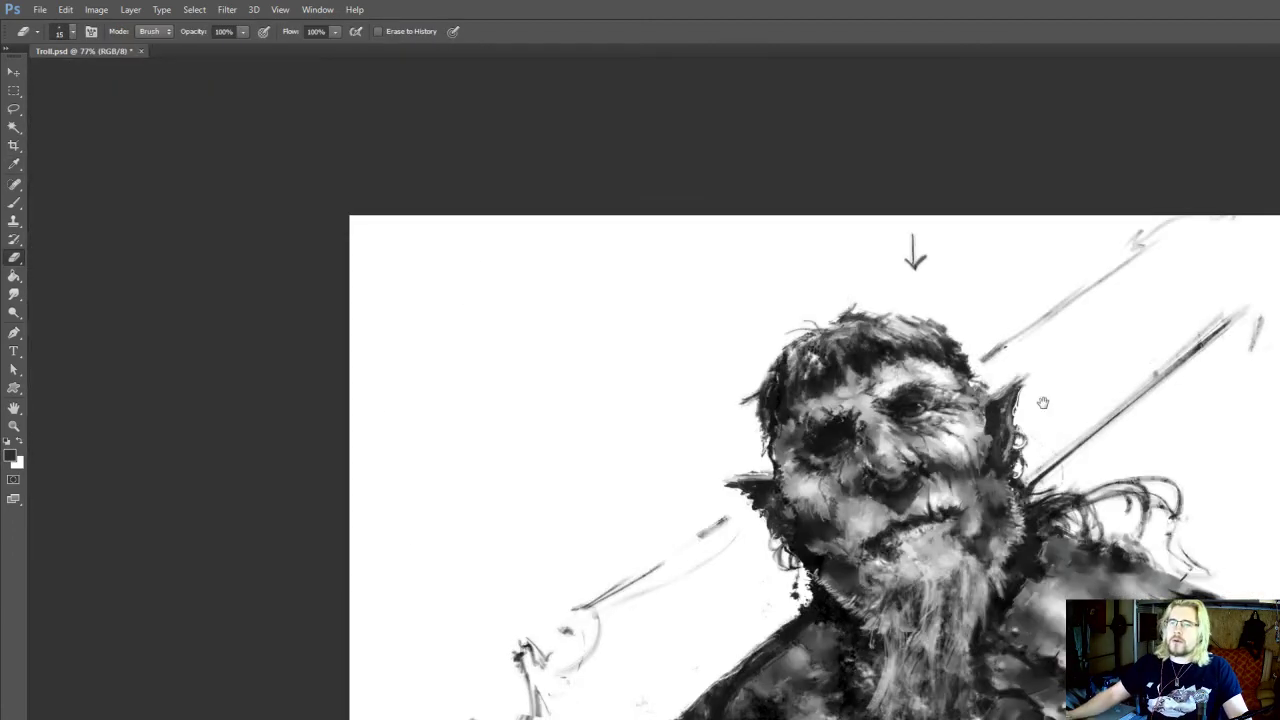
pyautogui.moveTo(1037, 407); pyautogui.dragTo(1007, 375)
pyautogui.scroll(-1, 1007, 388)
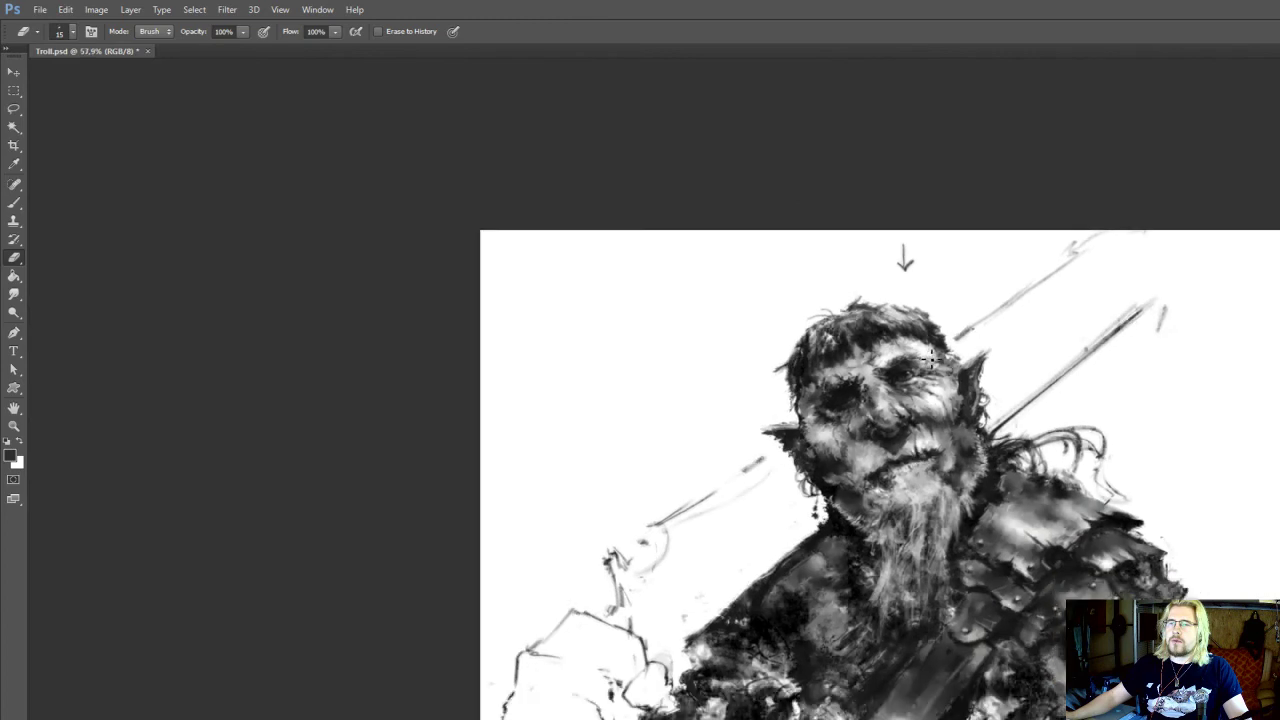
pyautogui.scroll(7, 932, 366)
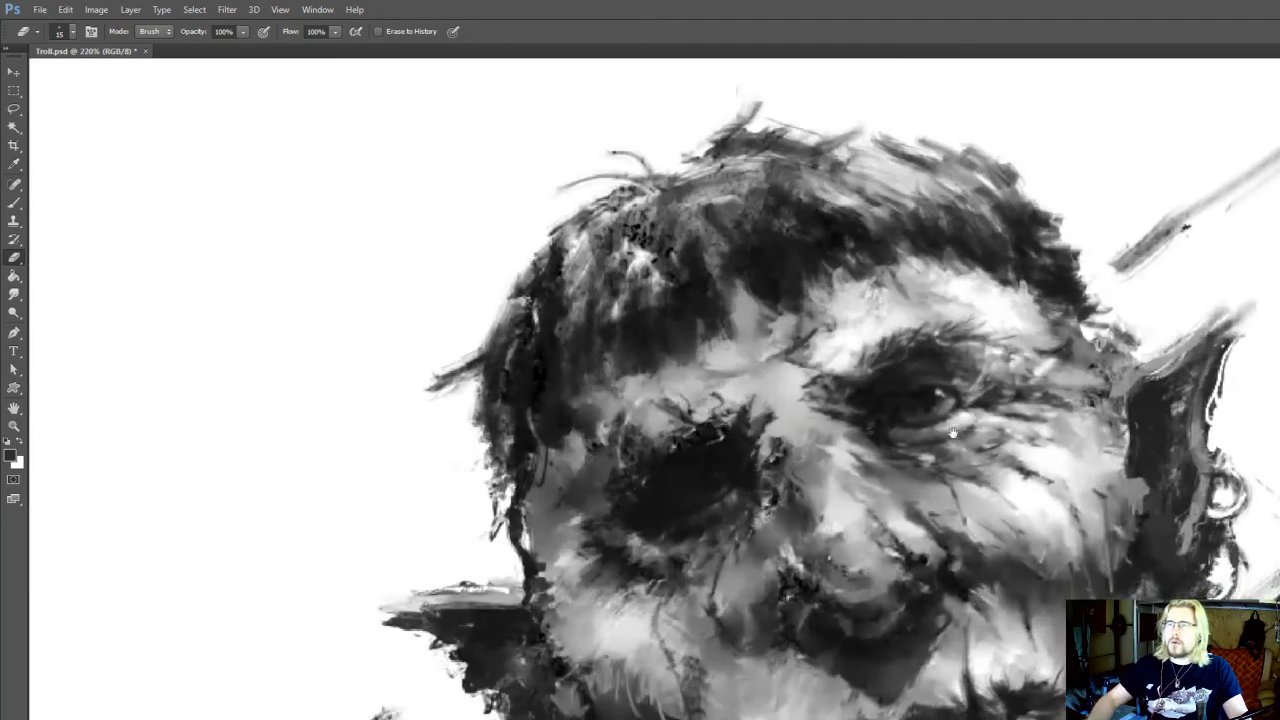
pyautogui.moveTo(954, 421); pyautogui.dragTo(941, 388)
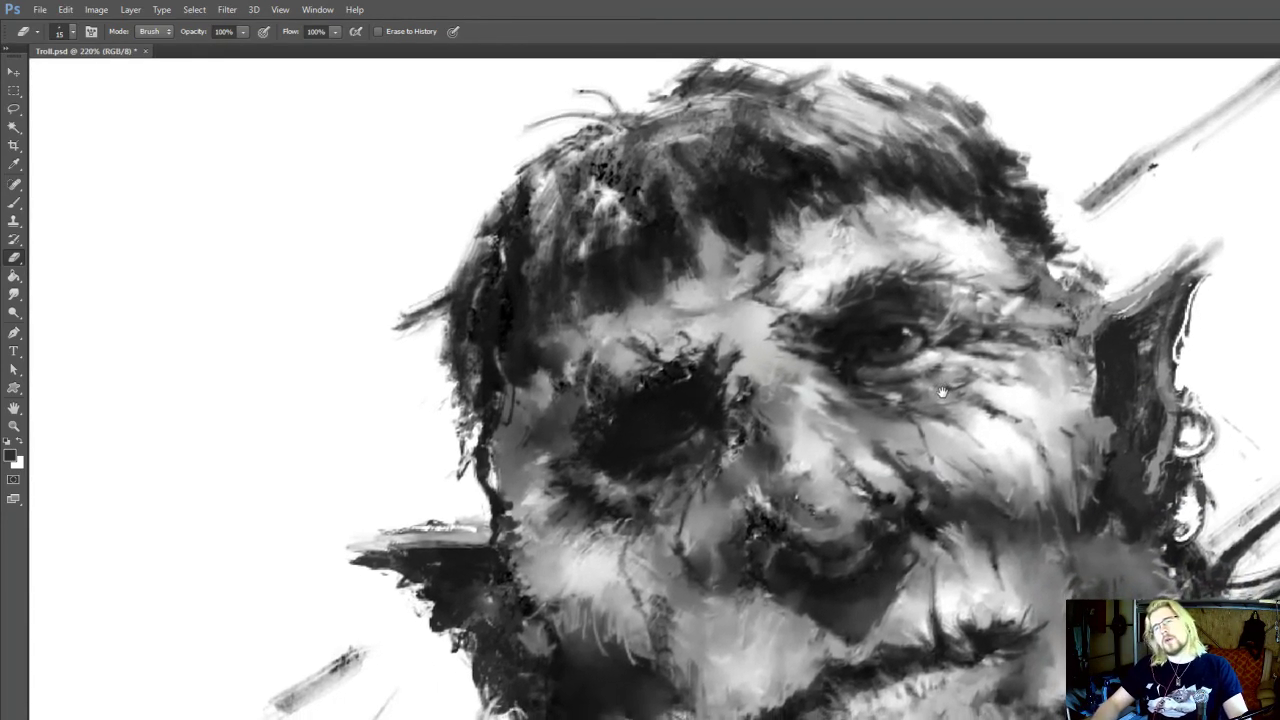
pyautogui.press('l')
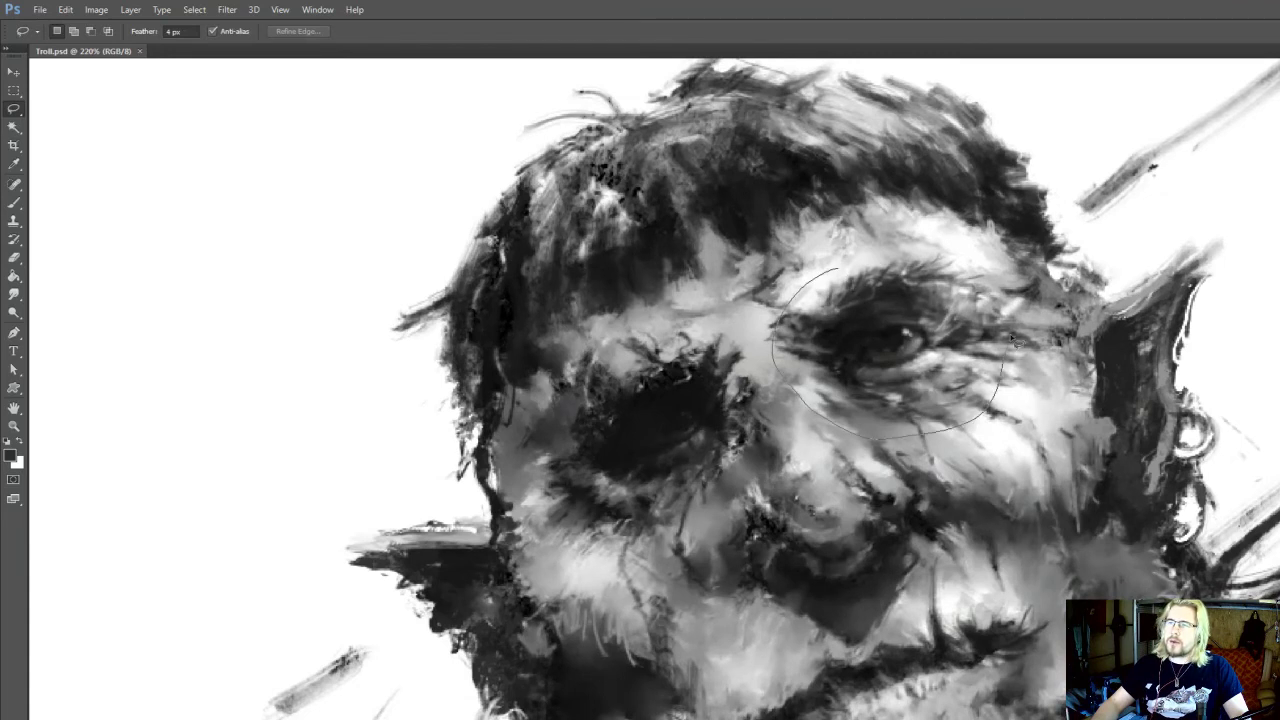
pyautogui.moveTo(1013, 340)
pyautogui.mouseDown()
pyautogui.moveTo(977, 264)
pyautogui.moveTo(842, 266)
pyautogui.mouseUp()
pyautogui.moveTo(1008, 450); pyautogui.dragTo(1044, 344)
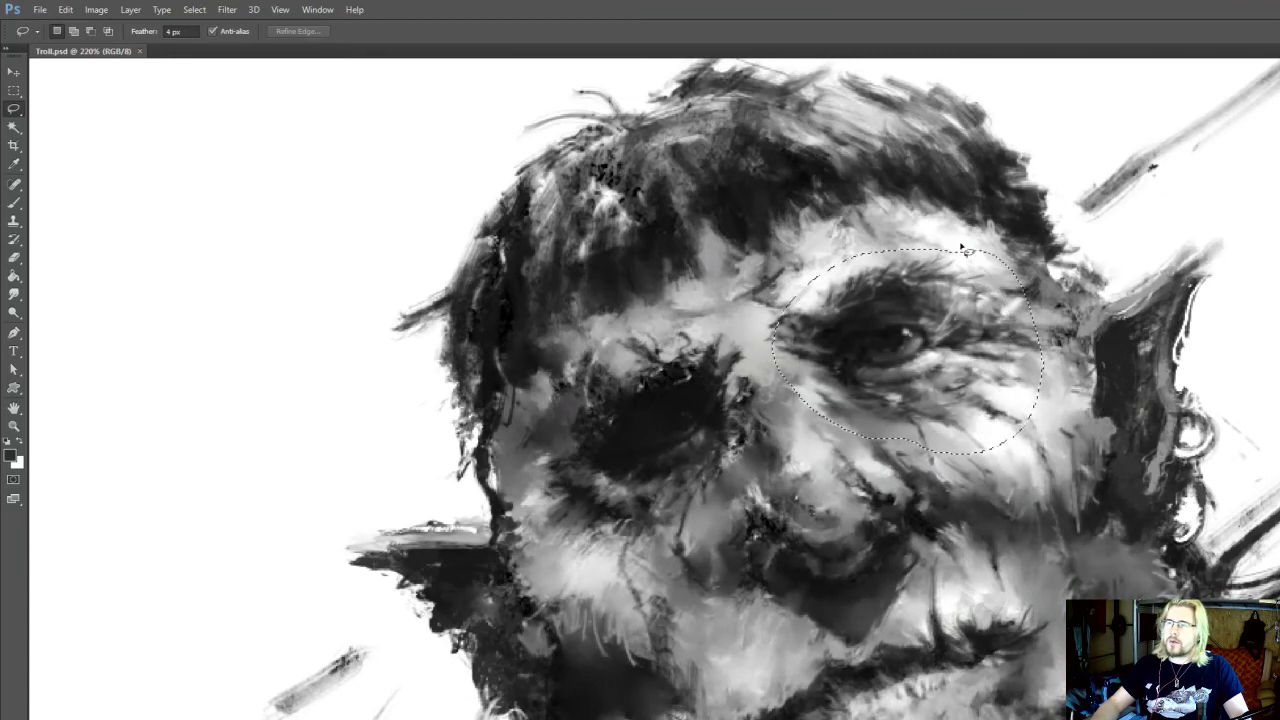
pyautogui.hotkey('ctrl', 'j')
# Enlarge the copied lit eye to about 111%, shift it slightly outward, and merge it into the painting
pyautogui.hotkey('ctrl', 't')
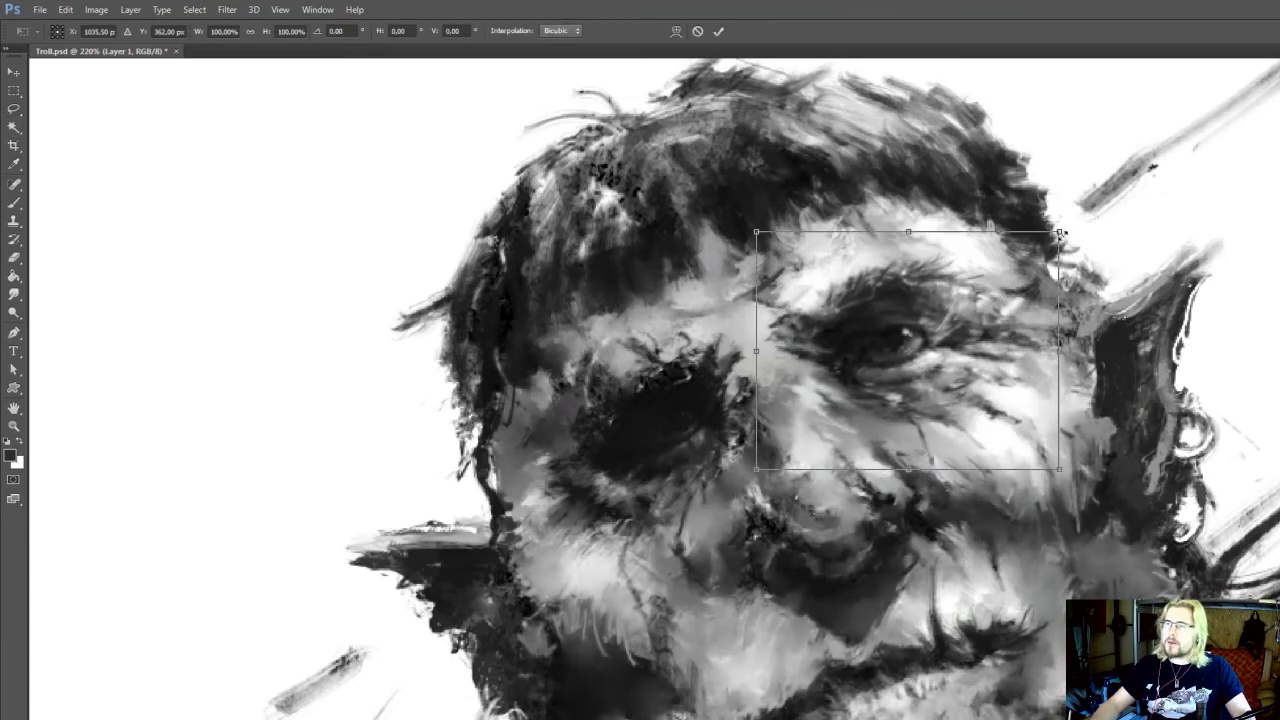
pyautogui.moveTo(1062, 234); pyautogui.dragTo(1079, 219)
pyautogui.moveTo(990, 312); pyautogui.dragTo(1001, 316)
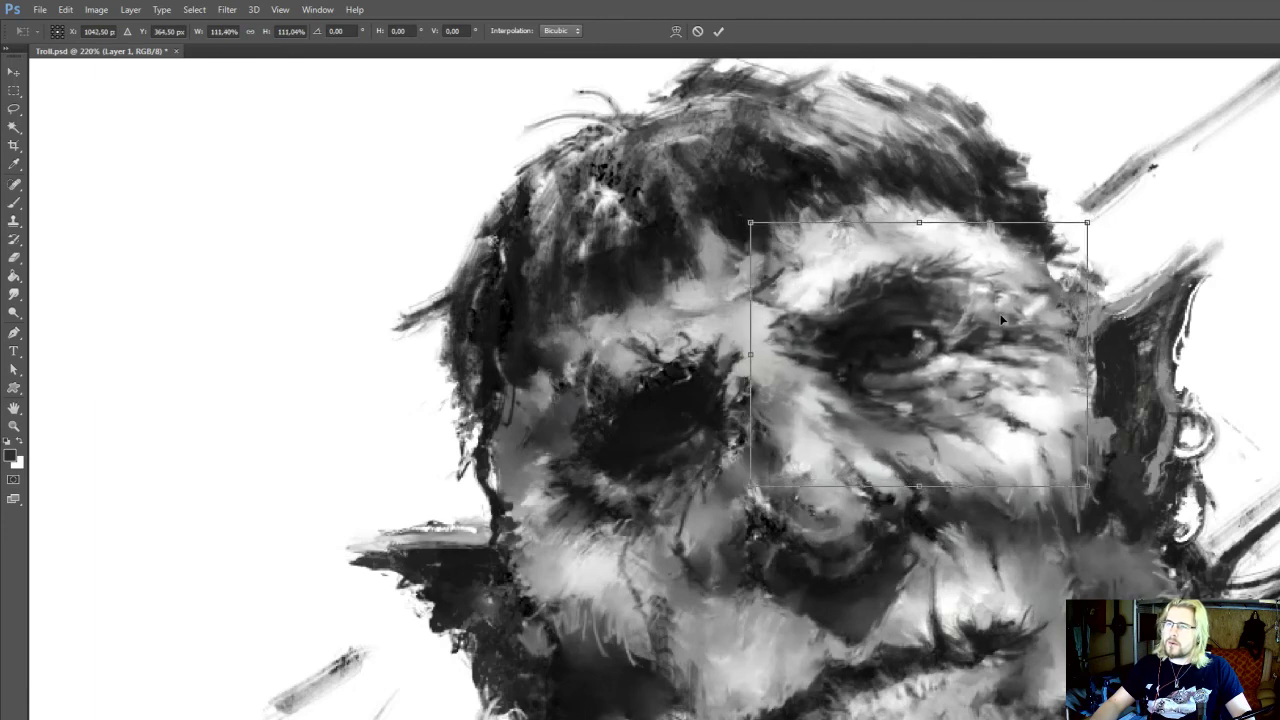
pyautogui.press('Return')
pyautogui.scroll(-5, 998, 258)
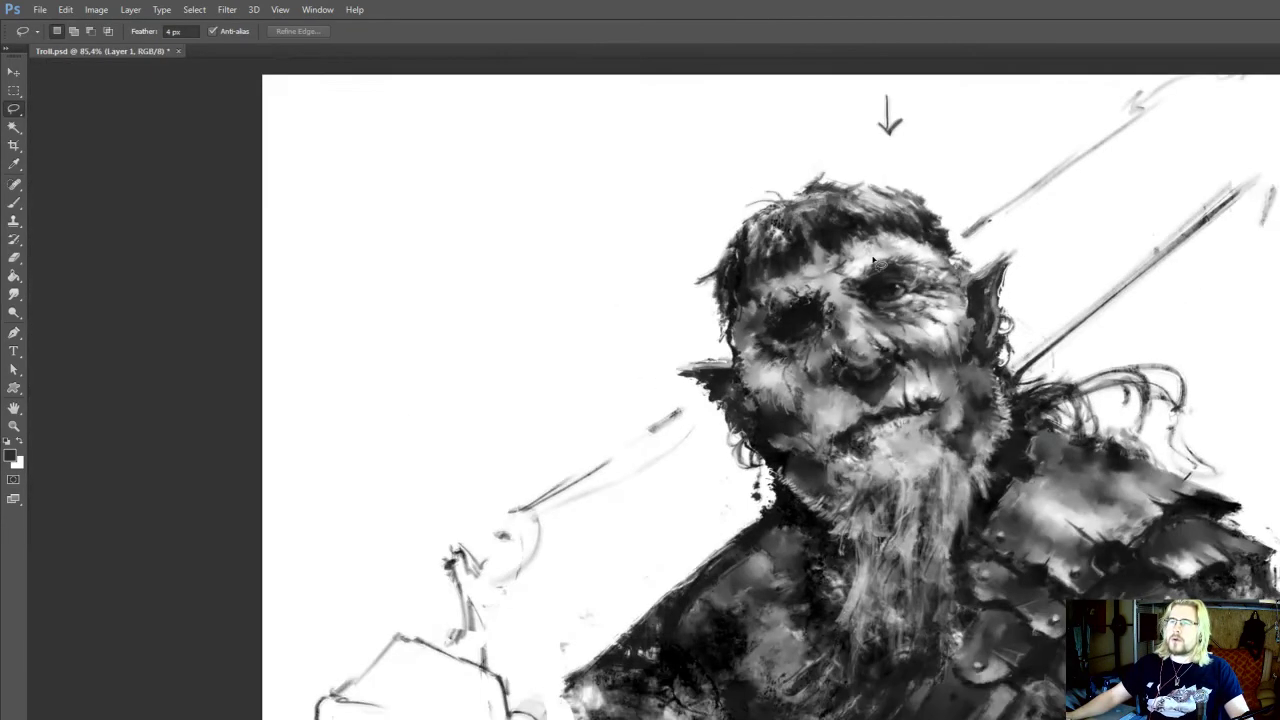
pyautogui.scroll(-1, 873, 259)
pyautogui.scroll(3, 819, 267)
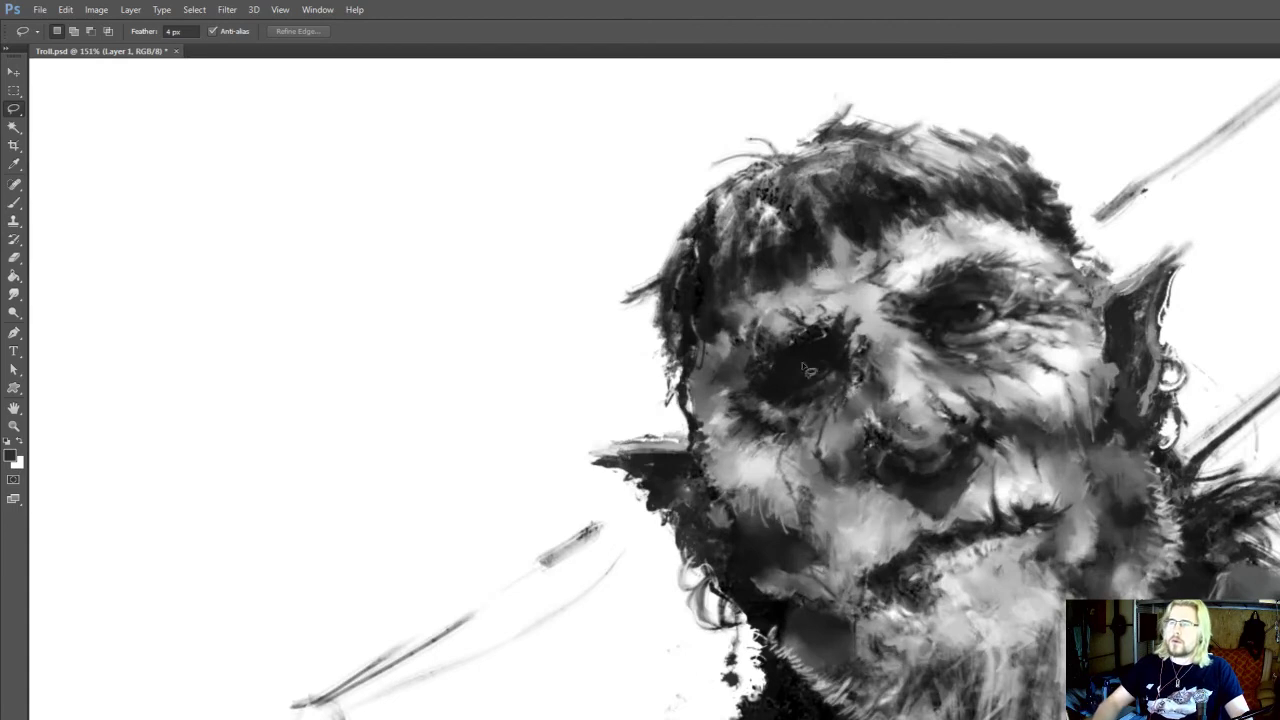
pyautogui.hotkey('ctrl', 'e')
# Copy the lassoed shadowed eye to a new layer, enlarge it to about 109% rotated -1.41°, and merge it down
pyautogui.moveTo(885, 378); pyautogui.dragTo(855, 432)
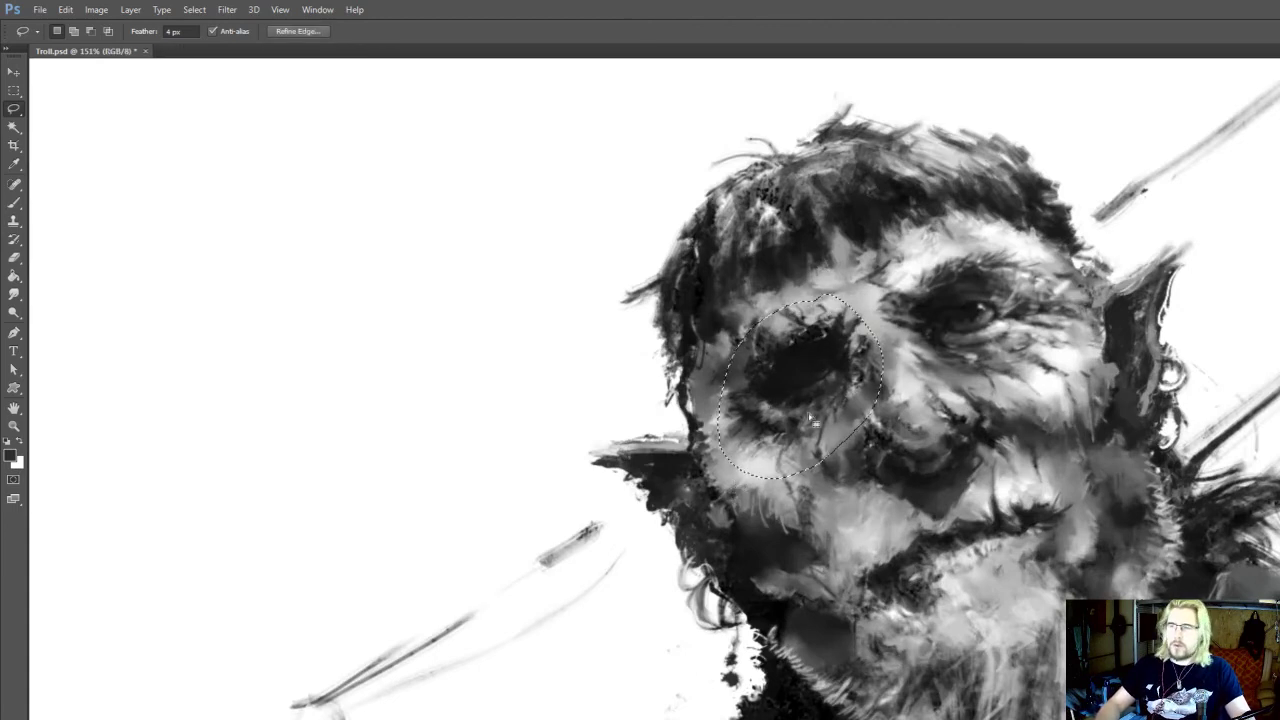
pyautogui.hotkey('ctrl', 'j')
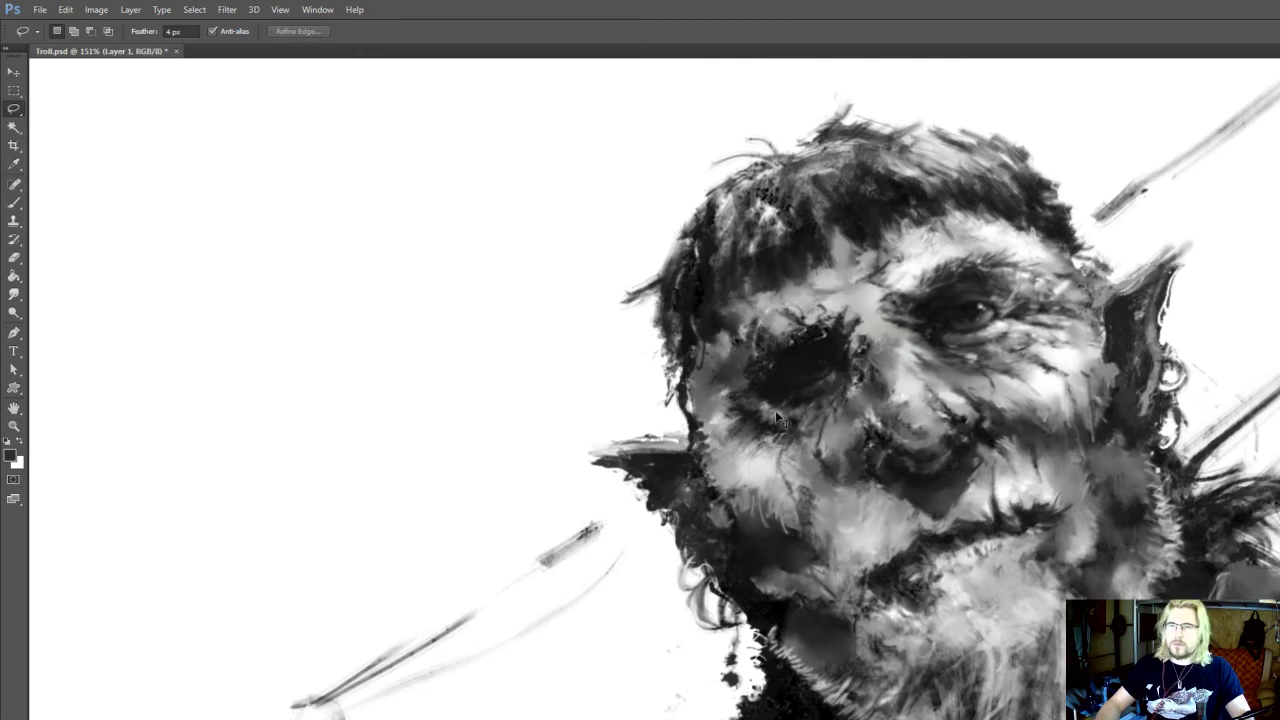
pyautogui.hotkey('ctrl', 't')
pyautogui.moveTo(778, 418); pyautogui.dragTo(772, 428)
pyautogui.moveTo(705, 492); pyautogui.dragTo(687, 511)
pyautogui.moveTo(844, 397); pyautogui.dragTo(838, 393)
pyautogui.press('Return')
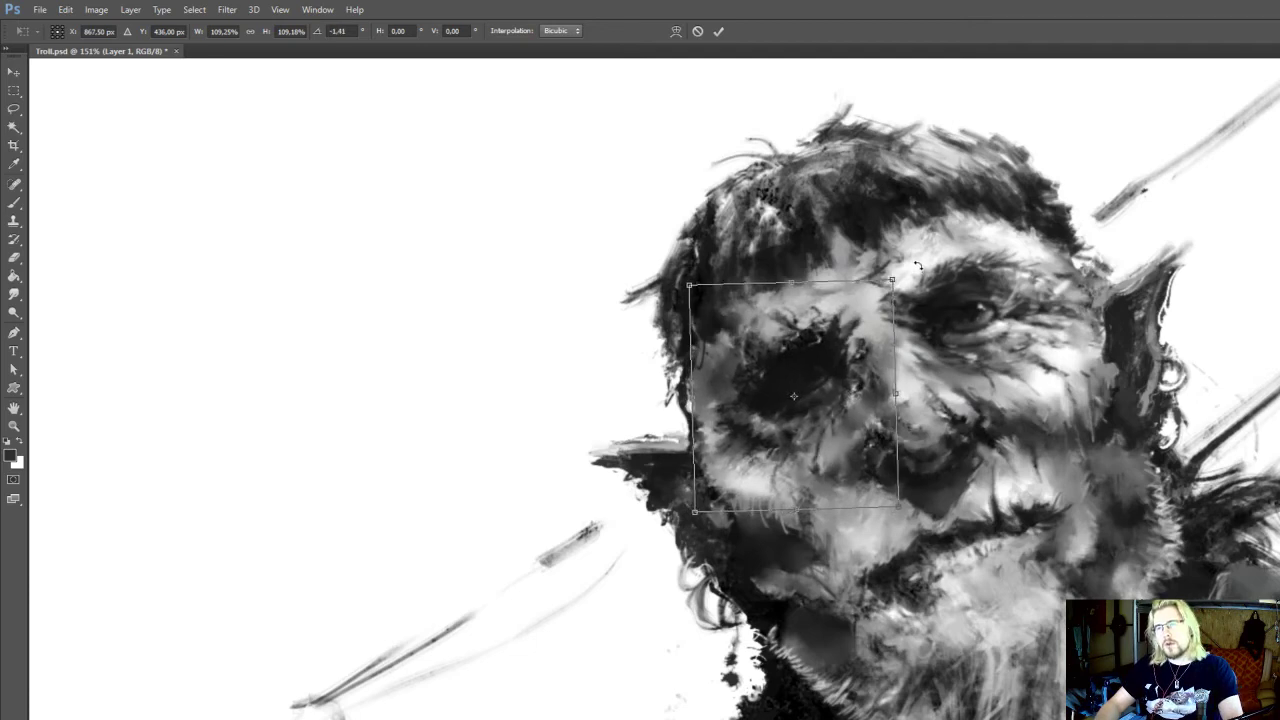
pyautogui.press('l')
pyautogui.scroll(-5, 1025, 235)
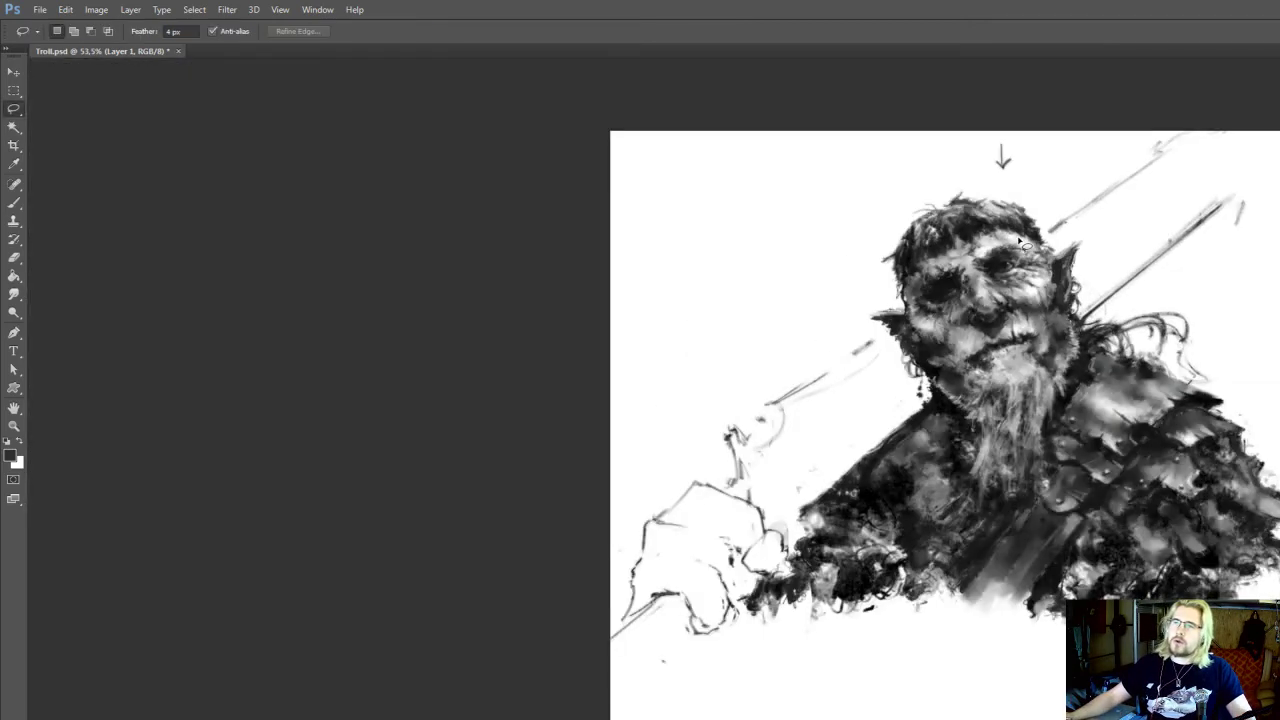
pyautogui.scroll(5, 1045, 198)
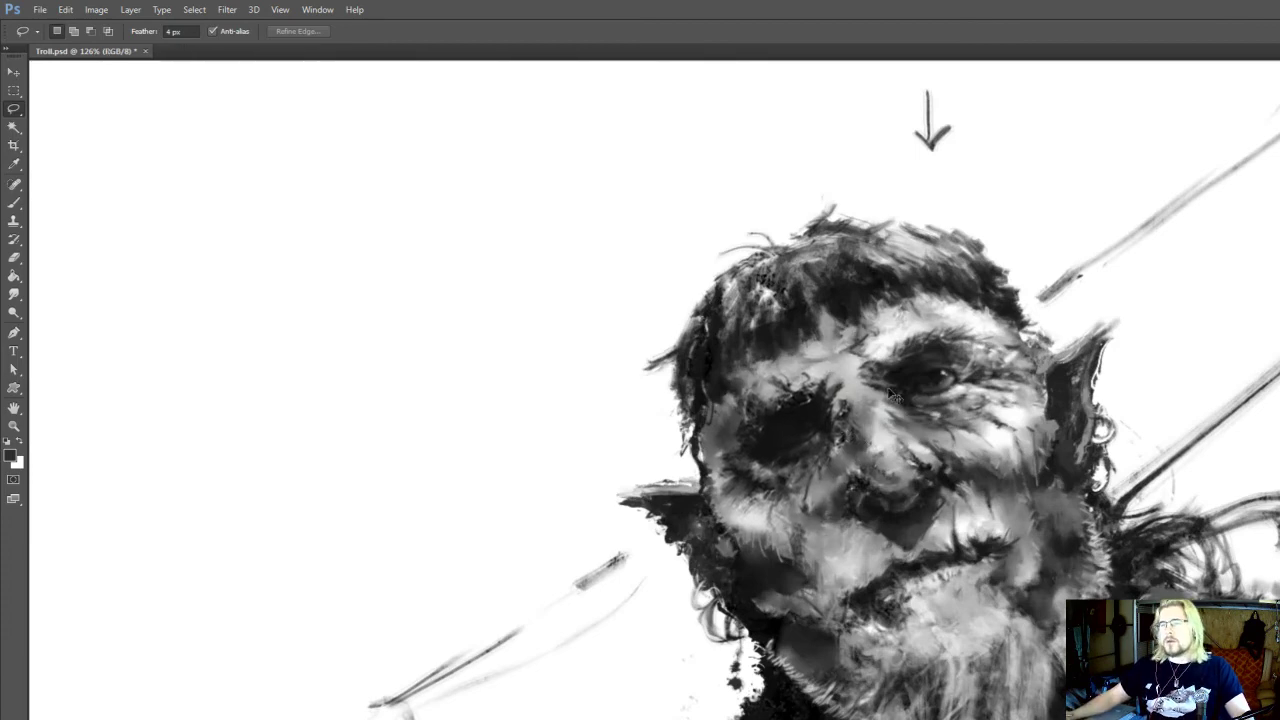
# Paint sampled mid and light greys beneath the shadowed eye with a small brush and smudge the lower socket edge
pyautogui.scroll(-4, 892, 393)
pyautogui.scroll(5, 899, 383)
pyautogui.scroll(-1, 899, 383)
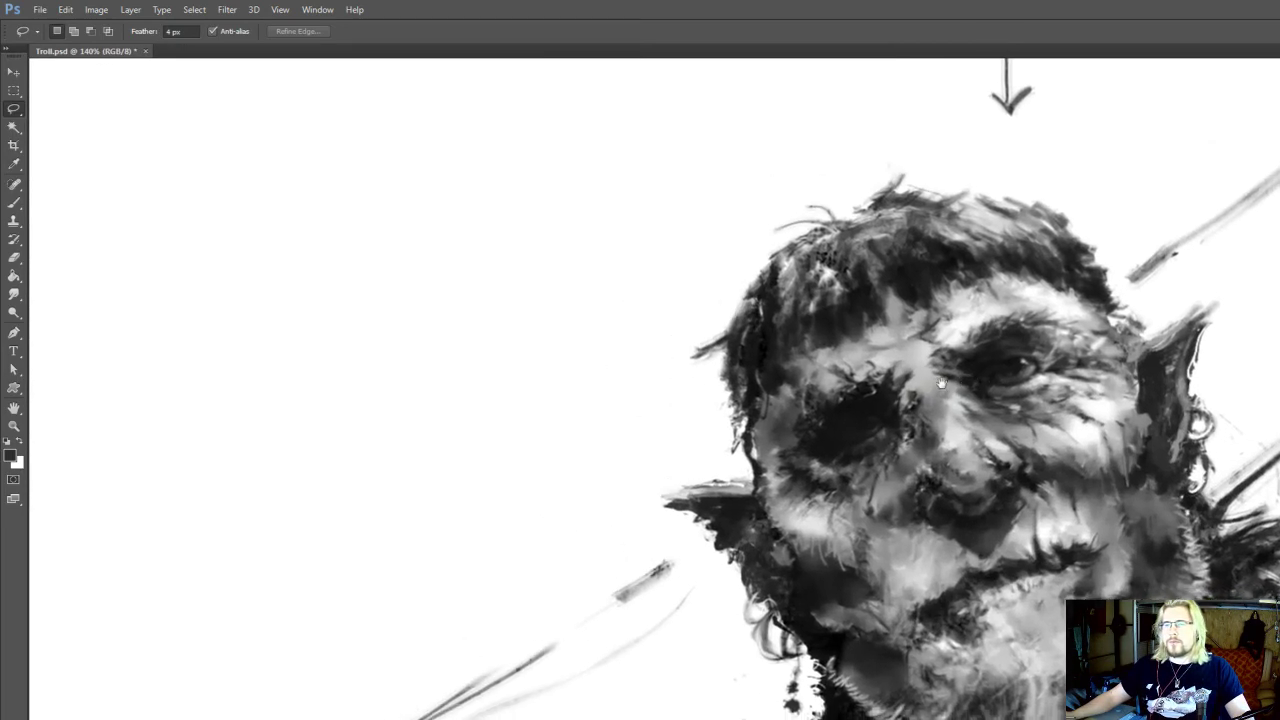
pyautogui.scroll(3, 880, 450)
pyautogui.press('i')
pyautogui.press('b')
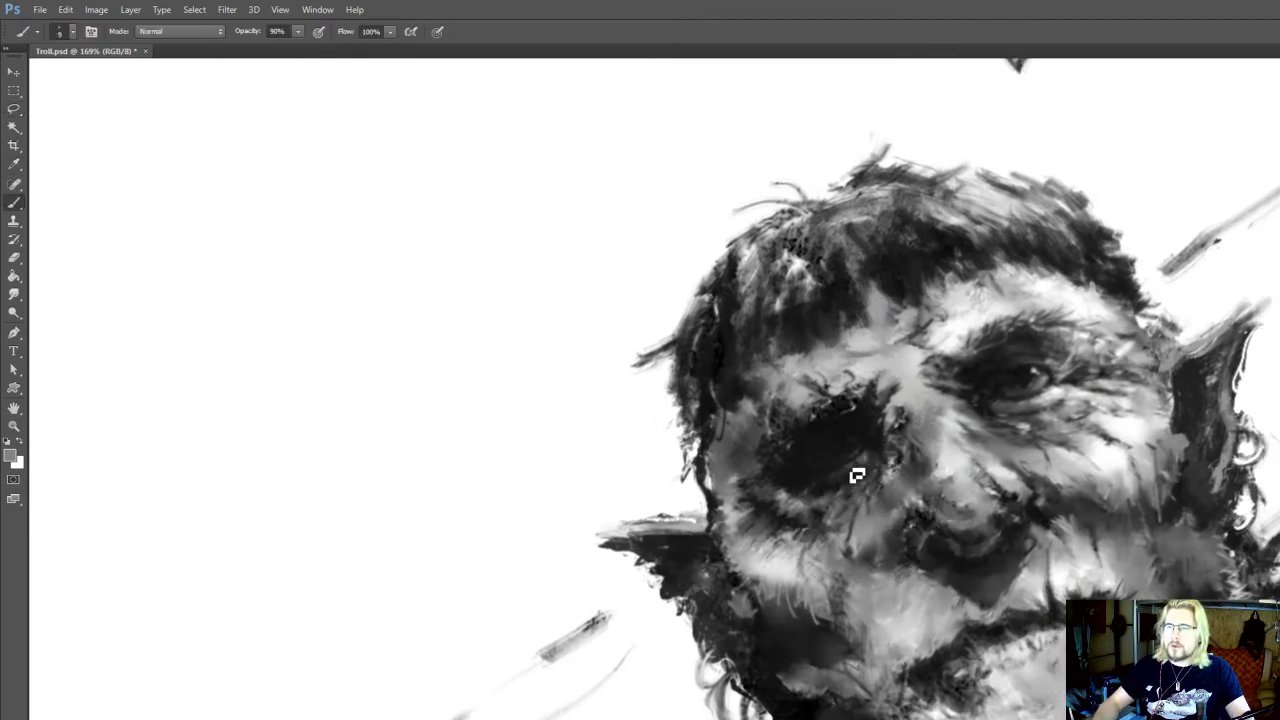
pyautogui.press('r')
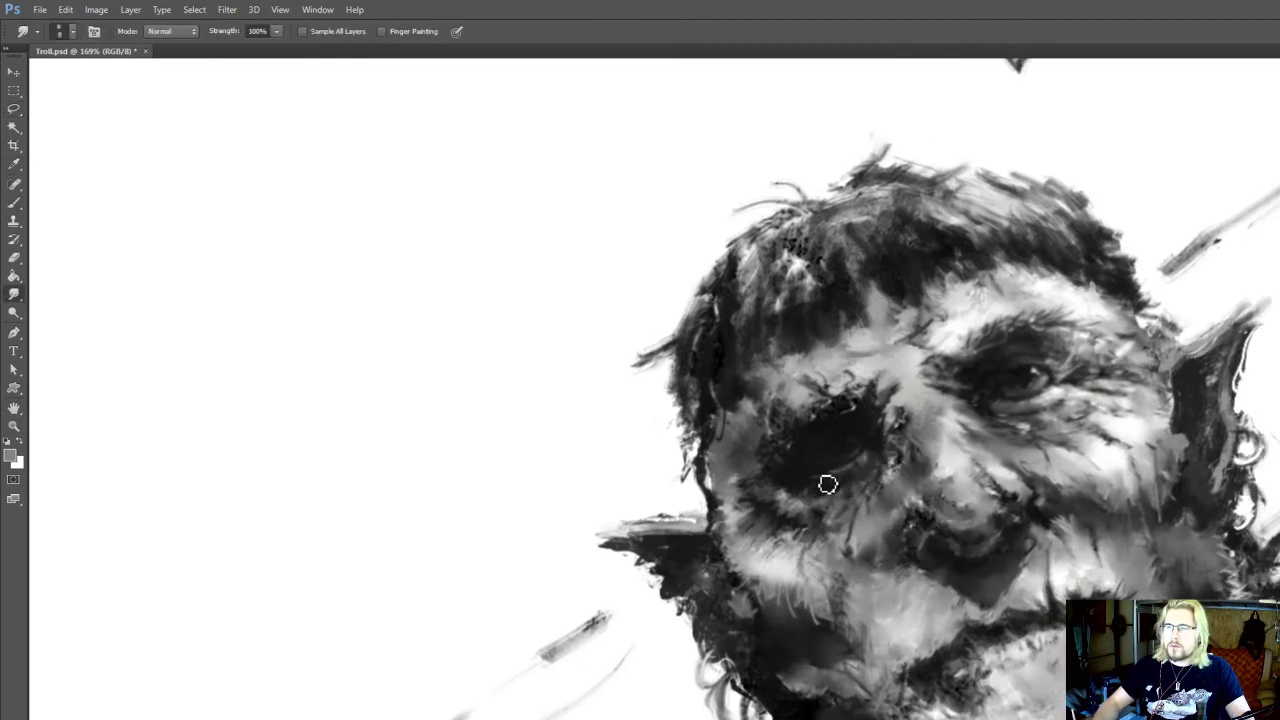
pyautogui.moveTo(801, 487)
pyautogui.mouseDown()
pyautogui.moveTo(818, 499)
pyautogui.moveTo(810, 523)
pyautogui.moveTo(811, 509)
pyautogui.mouseUp()
pyautogui.press('b')
pyautogui.keyDown('alt'); pyautogui.click(796, 548); pyautogui.keyUp('alt')
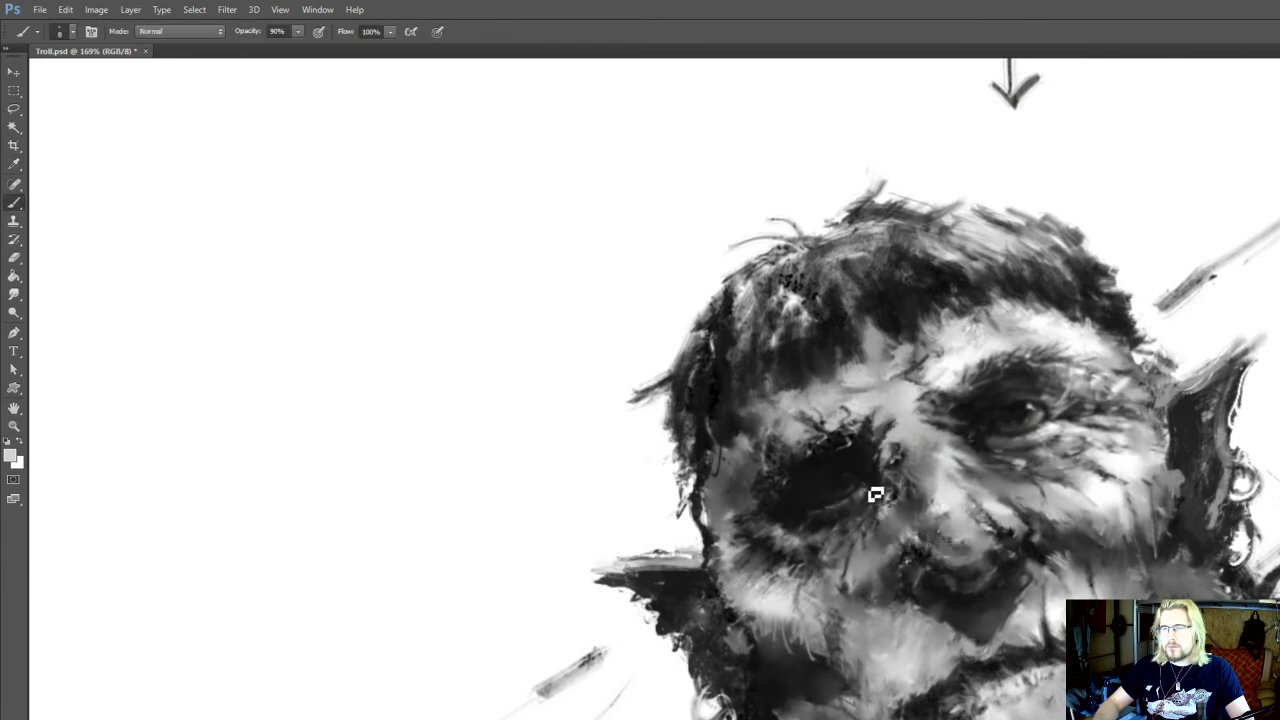
pyautogui.moveTo(851, 517); pyautogui.dragTo(833, 541)
# Darken the inner socket of the lit eye with near-black at brush size 8 and save the document
pyautogui.keyDown('alt'); pyautogui.click(977, 477); pyautogui.keyUp('alt')
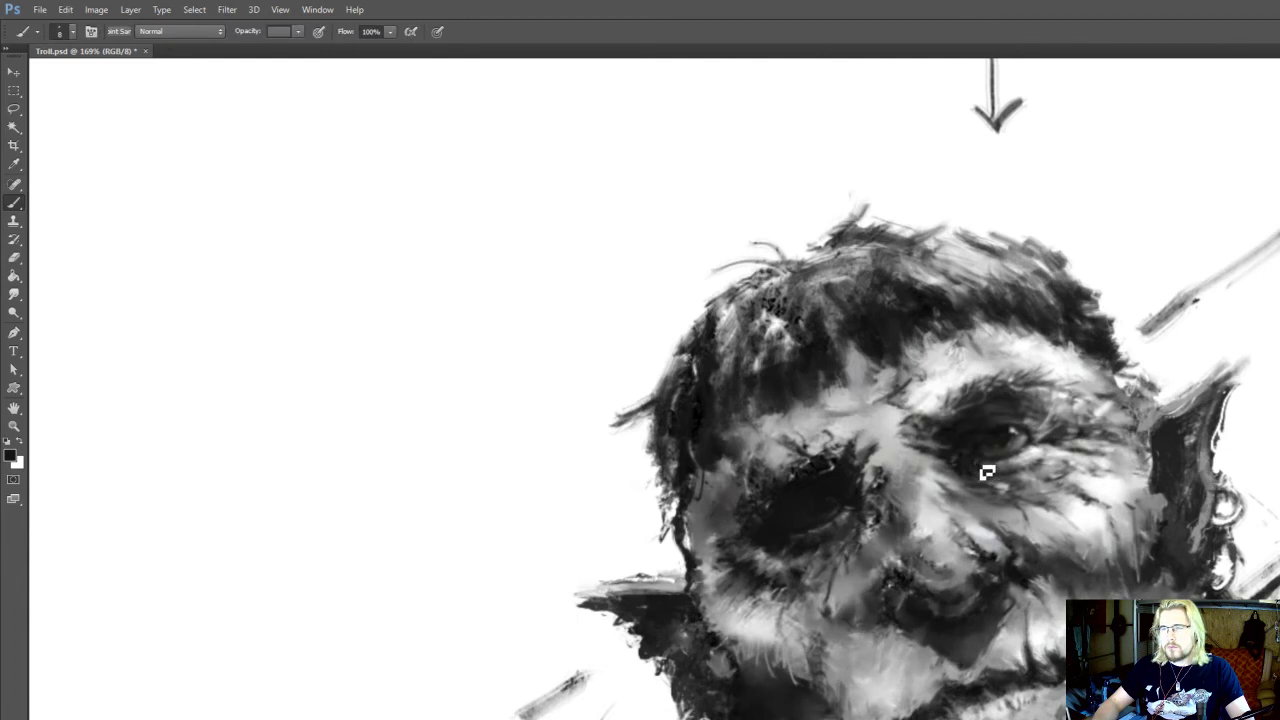
pyautogui.moveTo(967, 450); pyautogui.dragTo(951, 448)
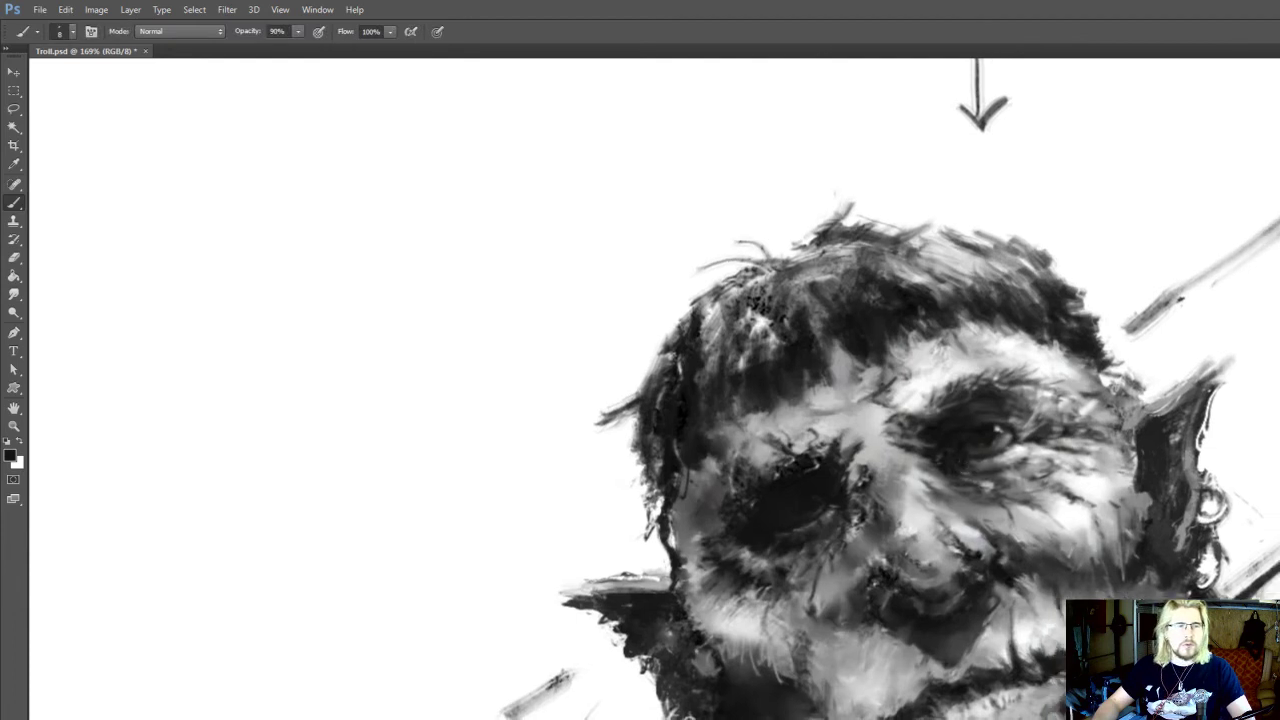
pyautogui.hotkey('ctrl', 's')
# Paint fine light and dark grey strokes on the chin and upper beard just below the mouth
pyautogui.moveTo(1005, 580)
pyautogui.mouseDown()
pyautogui.moveTo(974, 454)
pyautogui.moveTo(948, 411)
pyautogui.mouseUp()
pyautogui.keyDown('alt'); pyautogui.click(906, 570); pyautogui.keyUp('alt')
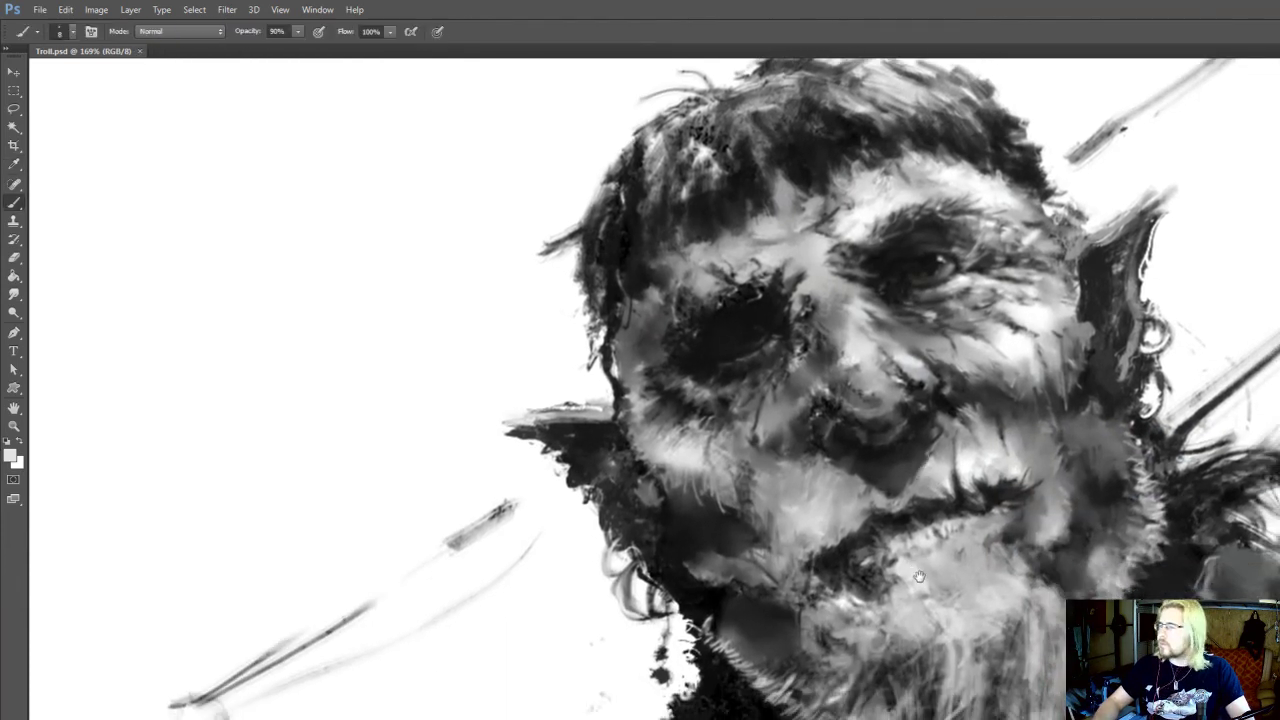
pyautogui.moveTo(934, 584)
pyautogui.mouseDown()
pyautogui.moveTo(922, 542)
pyautogui.moveTo(983, 526)
pyautogui.moveTo(969, 512)
pyautogui.moveTo(1000, 523)
pyautogui.moveTo(1006, 537)
pyautogui.moveTo(986, 550)
pyautogui.mouseUp()
pyautogui.keyDown('alt'); pyautogui.click(971, 474); pyautogui.keyUp('alt')
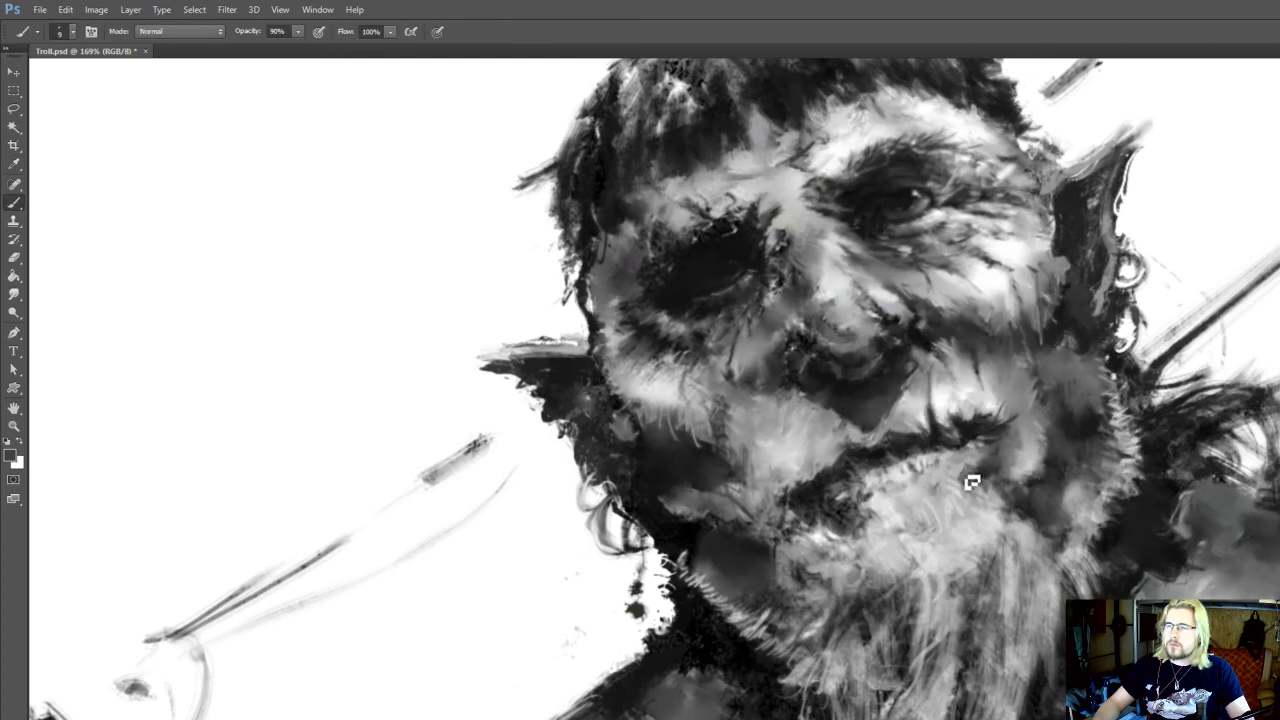
pyautogui.moveTo(979, 476); pyautogui.dragTo(1001, 480)
pyautogui.keyDown('alt'); pyautogui.click(878, 522); pyautogui.keyUp('alt')
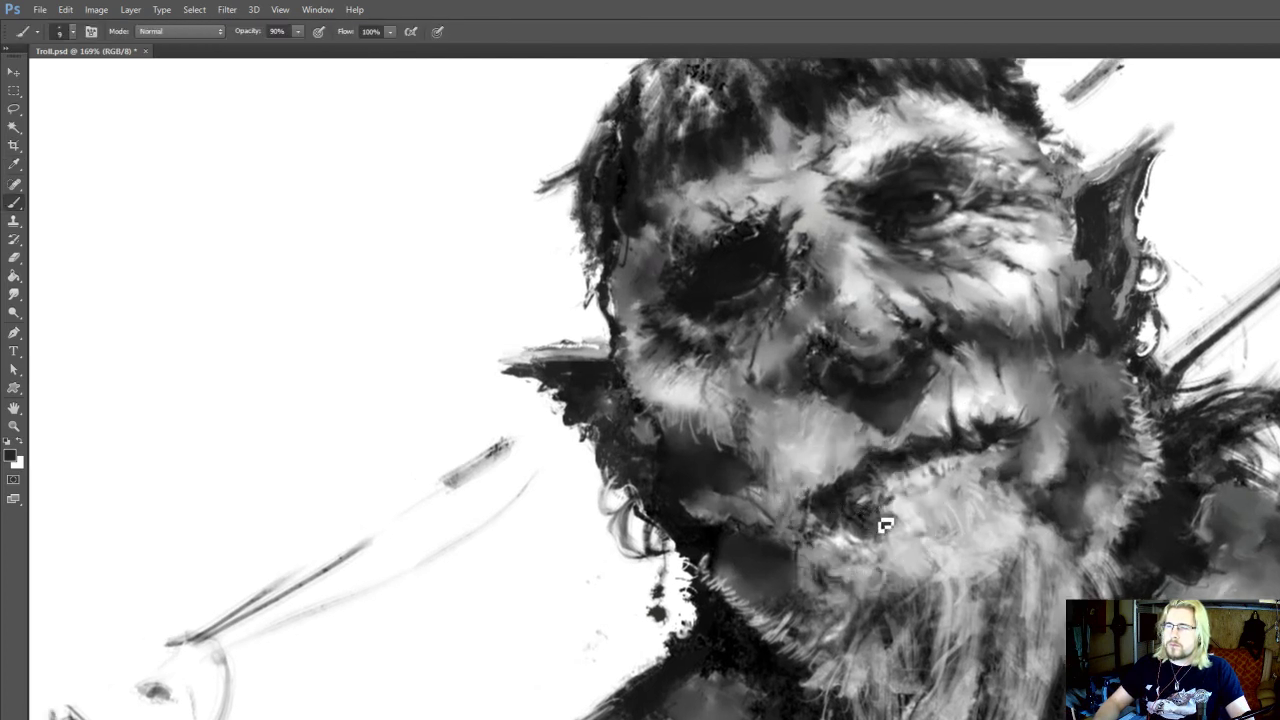
# Paint sampled mid grey onto the lit-side cheek beside the mouth corner and smudge it into the surrounding shadow
pyautogui.keyDown('alt'); pyautogui.click(838, 472); pyautogui.keyUp('alt')
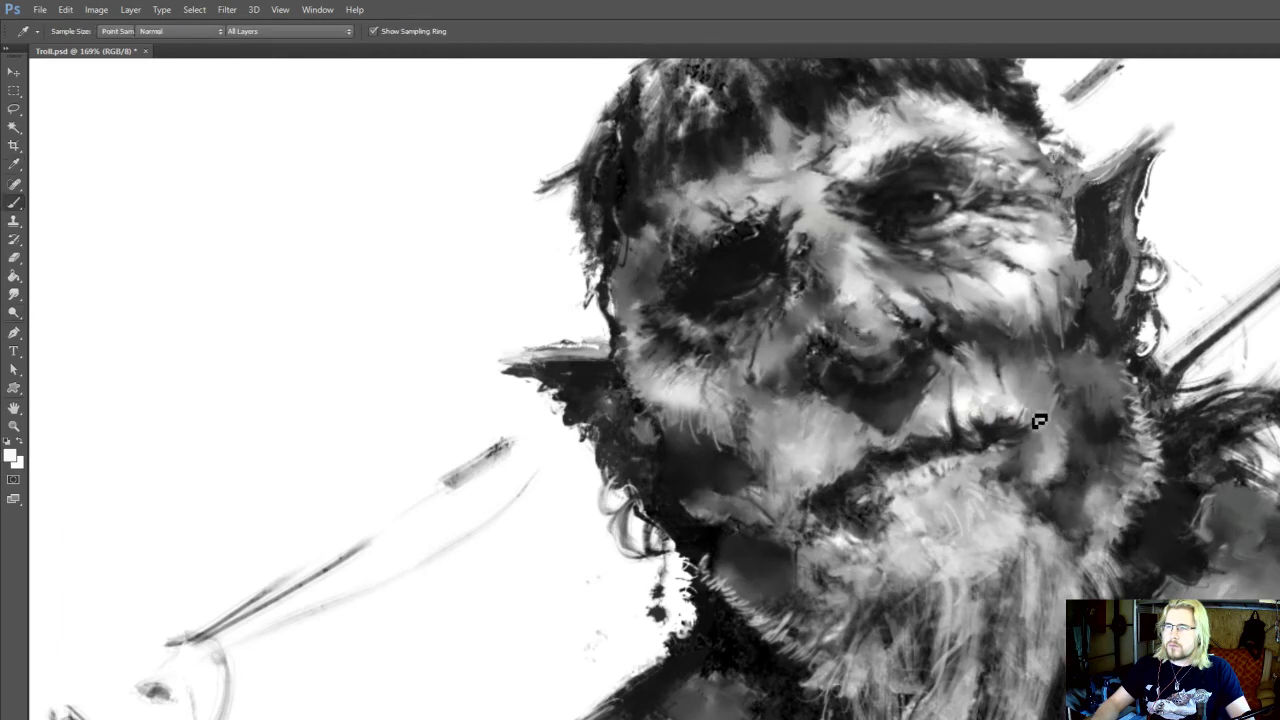
pyautogui.keyDown('alt'); pyautogui.click(1073, 450); pyautogui.keyUp('alt')
pyautogui.press('r')
pyautogui.moveTo(1069, 389); pyautogui.dragTo(1024, 464)
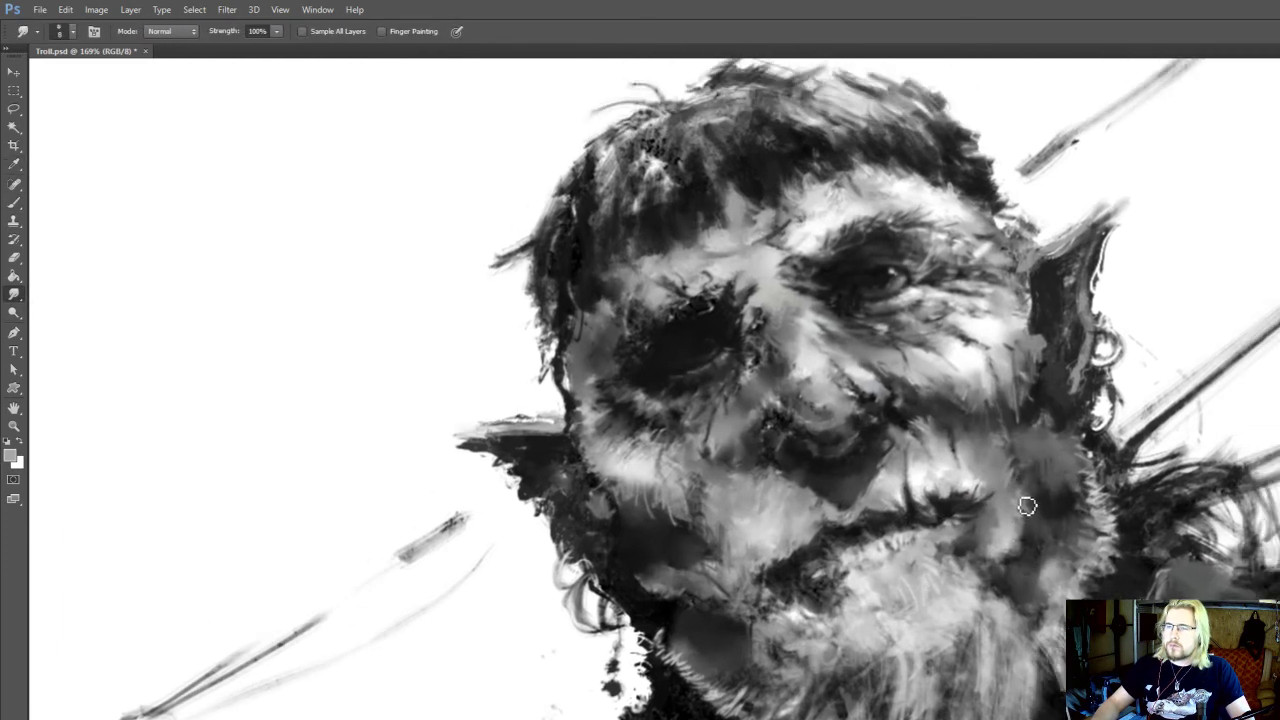
pyautogui.press('b')
pyautogui.keyDown('alt'); pyautogui.click(1014, 502); pyautogui.keyUp('alt')
pyautogui.press('r')
pyautogui.press('i')
pyautogui.press('b')
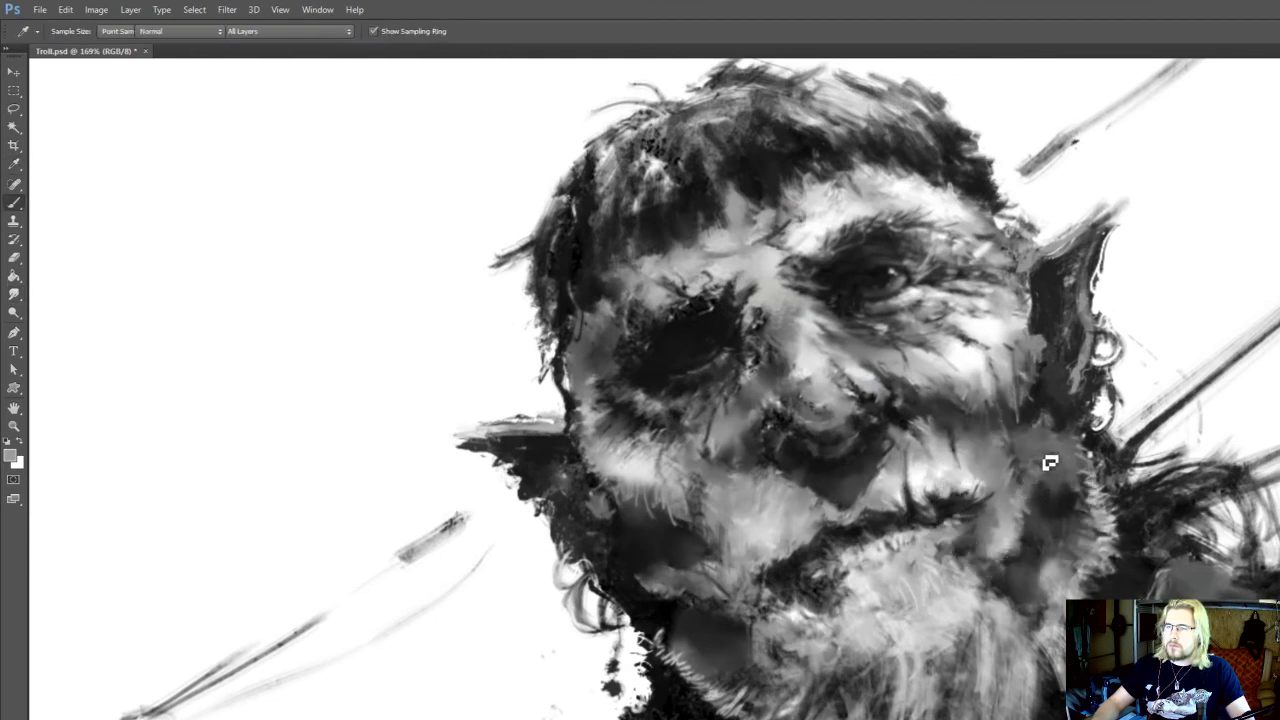
pyautogui.press('r')
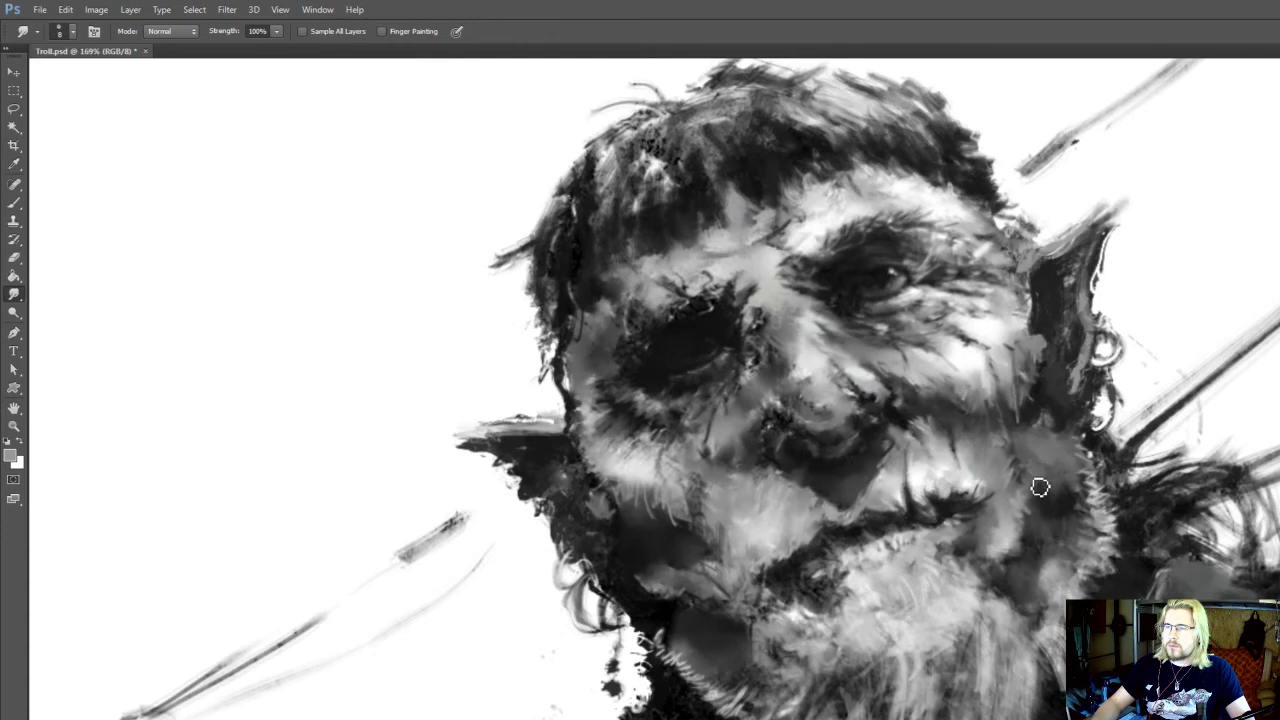
pyautogui.moveTo(980, 530); pyautogui.dragTo(958, 506)
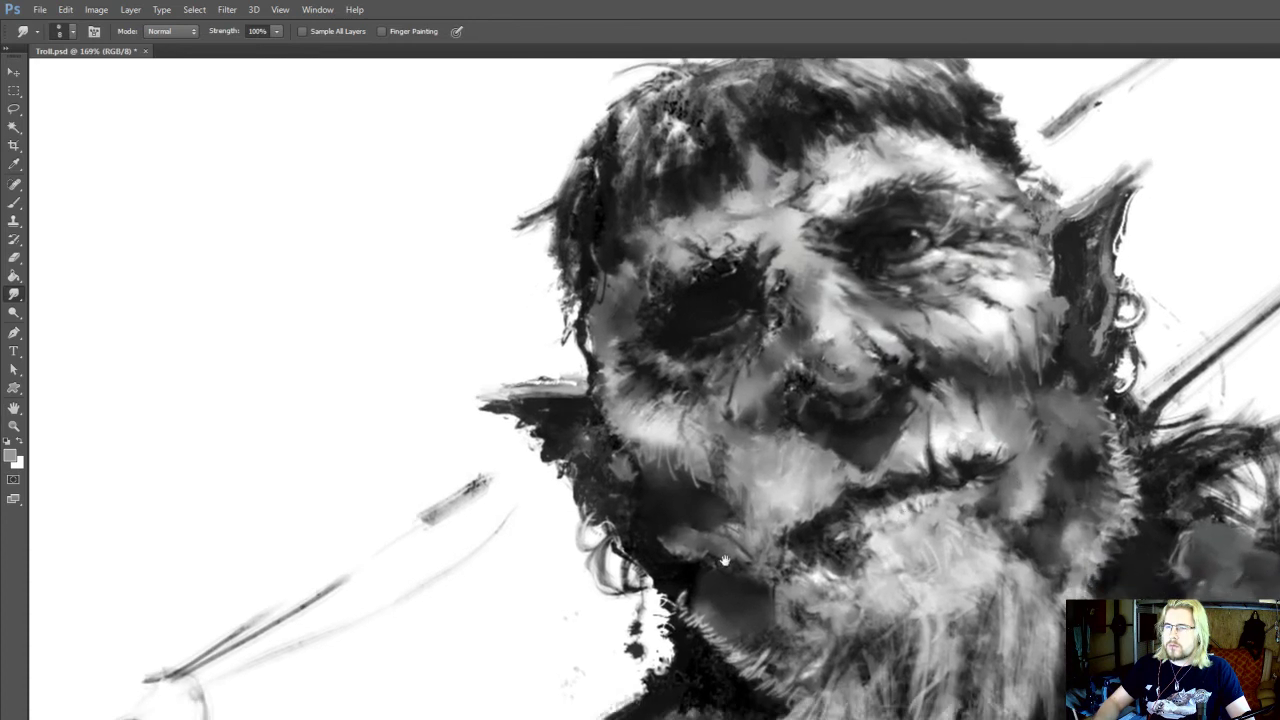
# Sample a dark tone and paint along the cheek edge in front of the lit ear at brush size 10
pyautogui.press('i')
pyautogui.click(722, 520)
pyautogui.press('i')
pyautogui.moveTo(1060, 383); pyautogui.dragTo(1030, 439)
pyautogui.click(1022, 424)
pyautogui.press('b')
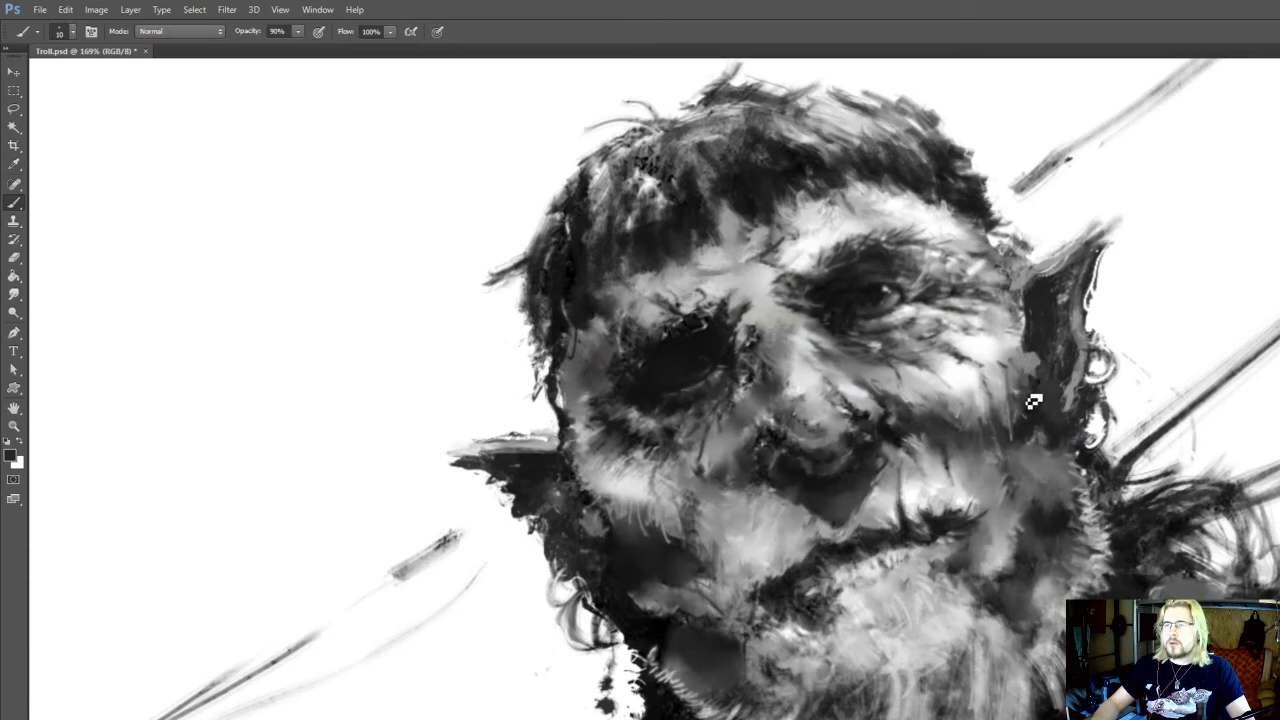
pyautogui.moveTo(1037, 370); pyautogui.dragTo(1039, 394)
# Dab sampled greys on the shadow-side cheek edge below the ear, and smudge there and along the lit cheek's wrinkles
pyautogui.keyDown('alt'); pyautogui.click(603, 536); pyautogui.keyUp('alt')
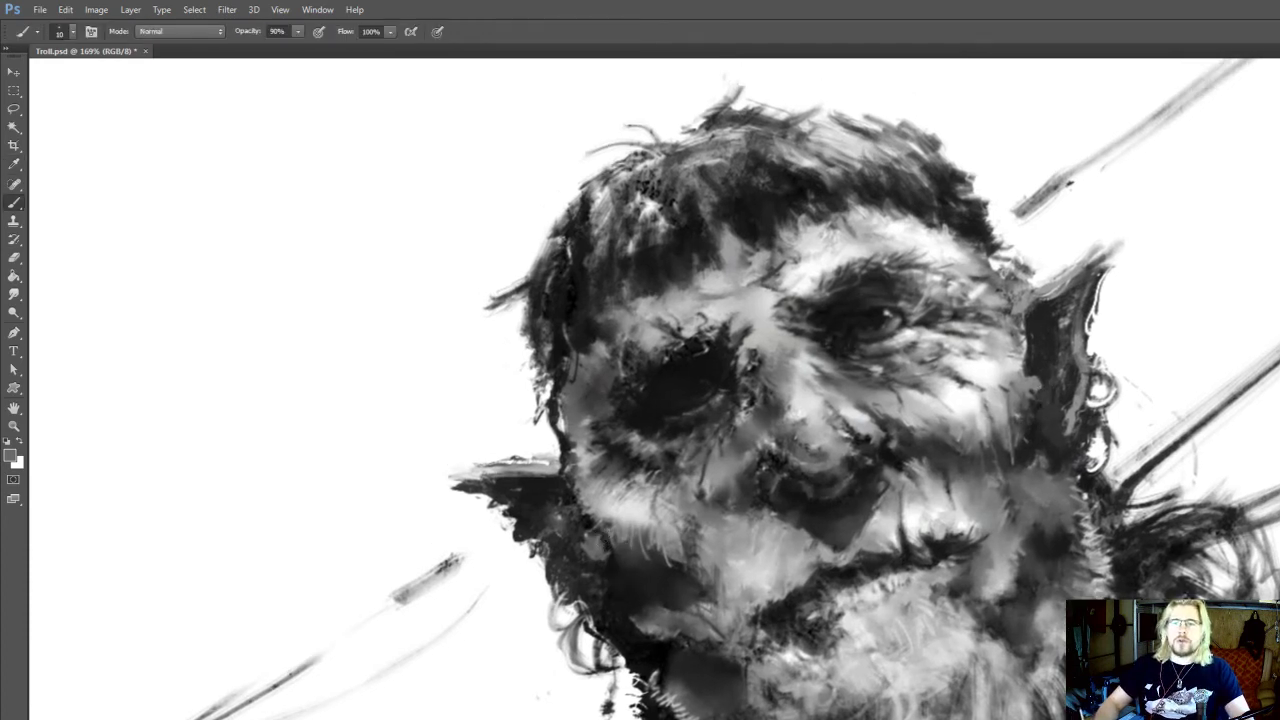
pyautogui.keyDown('alt'); pyautogui.click(608, 570); pyautogui.keyUp('alt')
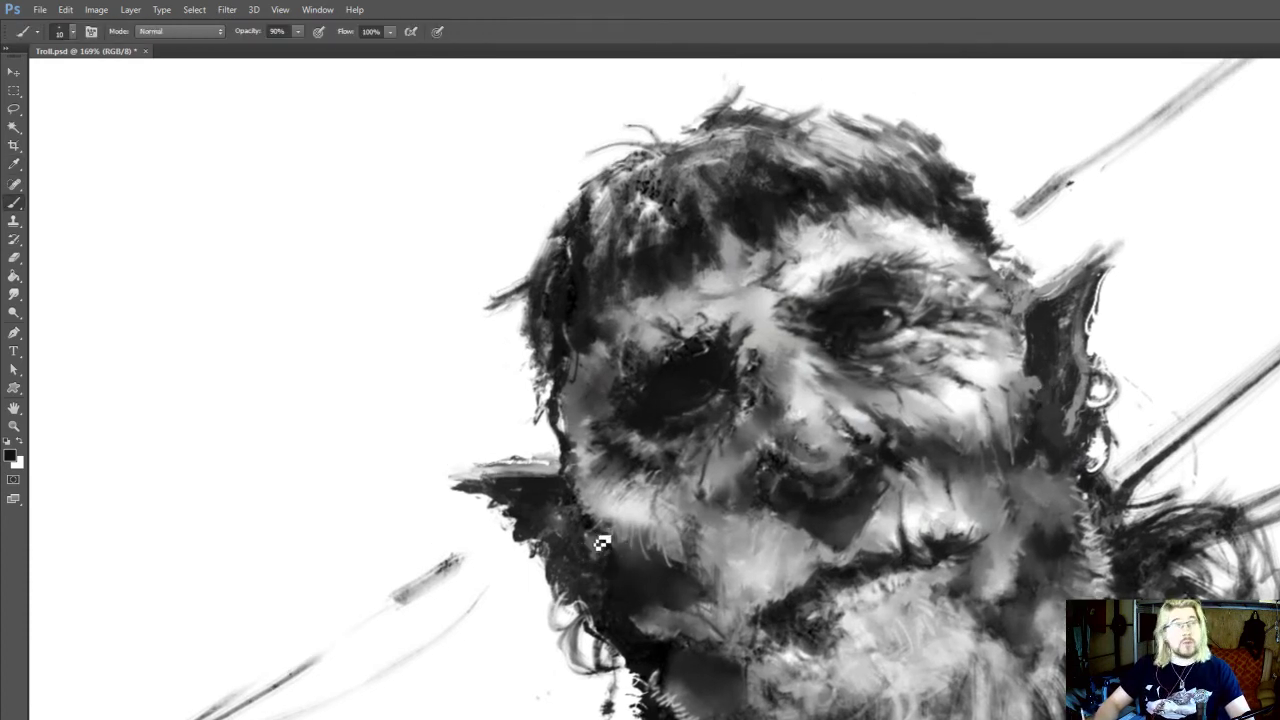
pyautogui.press('r')
pyautogui.keyDown('alt'); pyautogui.click(597, 540); pyautogui.keyUp('alt')
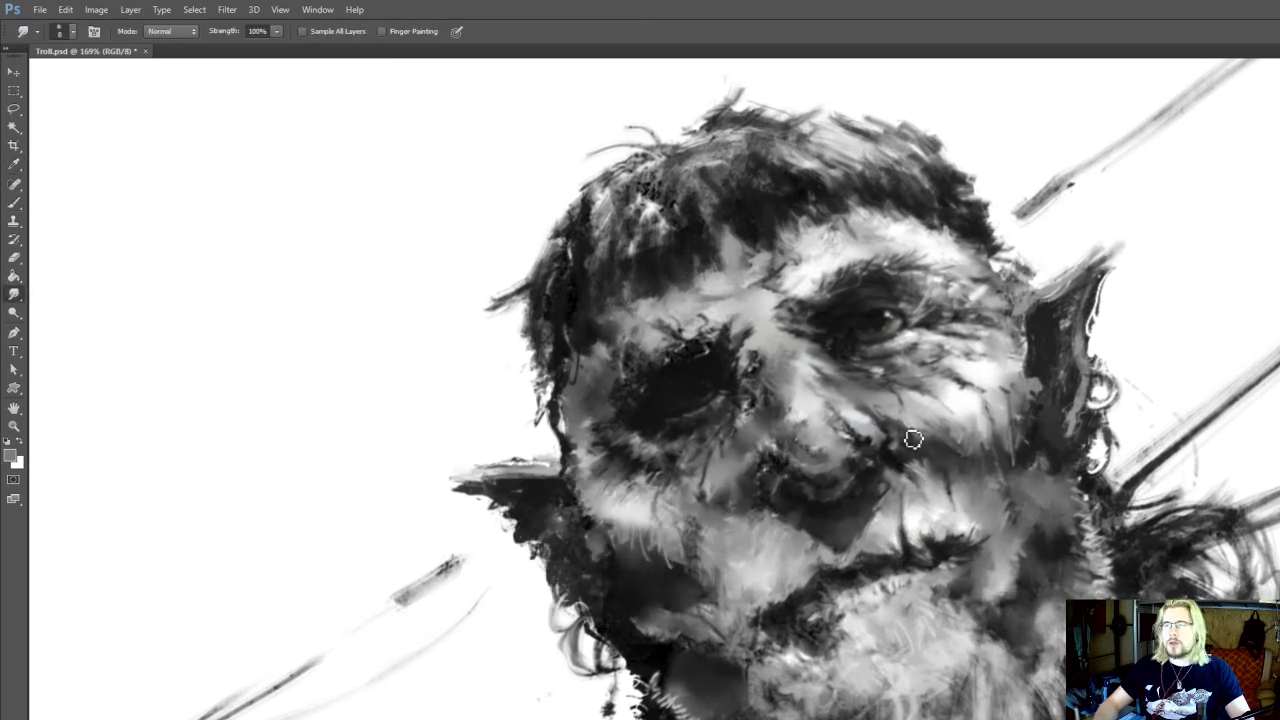
pyautogui.moveTo(958, 409); pyautogui.dragTo(966, 425)
# Sample a light and a dark grey, paint the cheek edge beside the shadow-side ear, and clean up the ear's lower edge
pyautogui.press('b')
pyautogui.keyDown('alt'); pyautogui.click(608, 539); pyautogui.keyUp('alt')
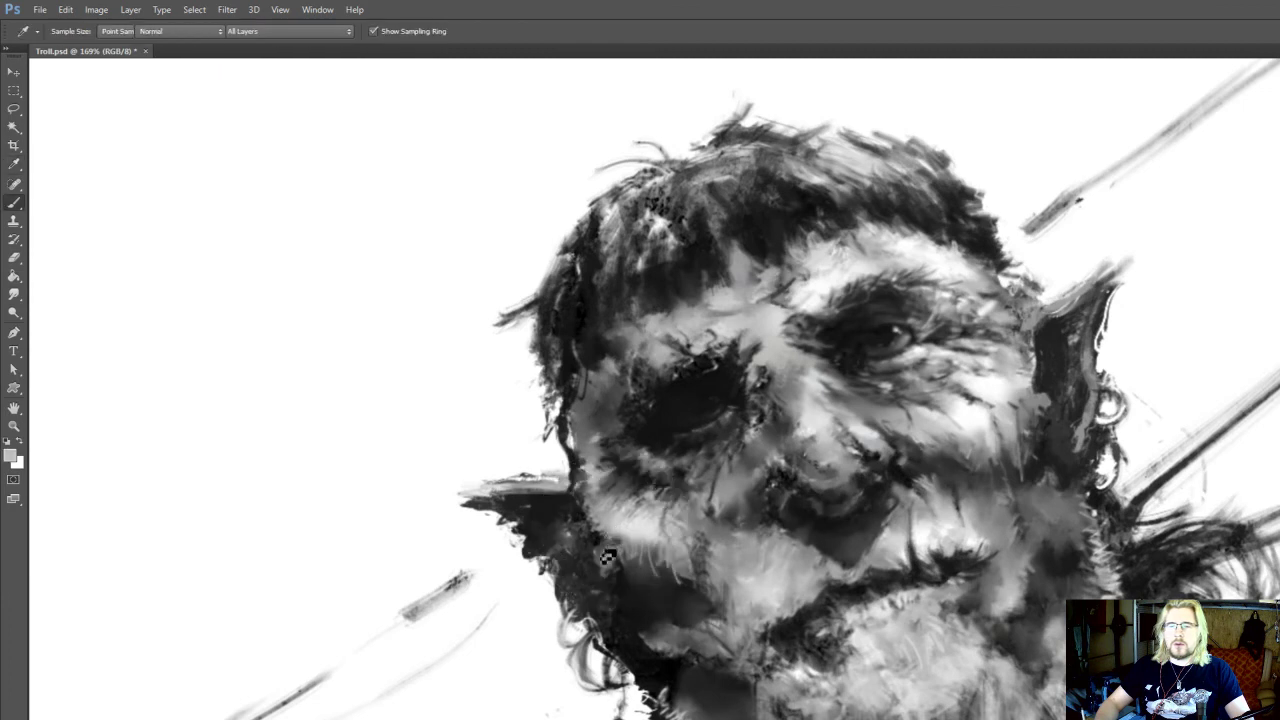
pyautogui.moveTo(602, 562); pyautogui.dragTo(604, 550)
pyautogui.keyDown('alt'); pyautogui.click(596, 583); pyautogui.keyUp('alt')
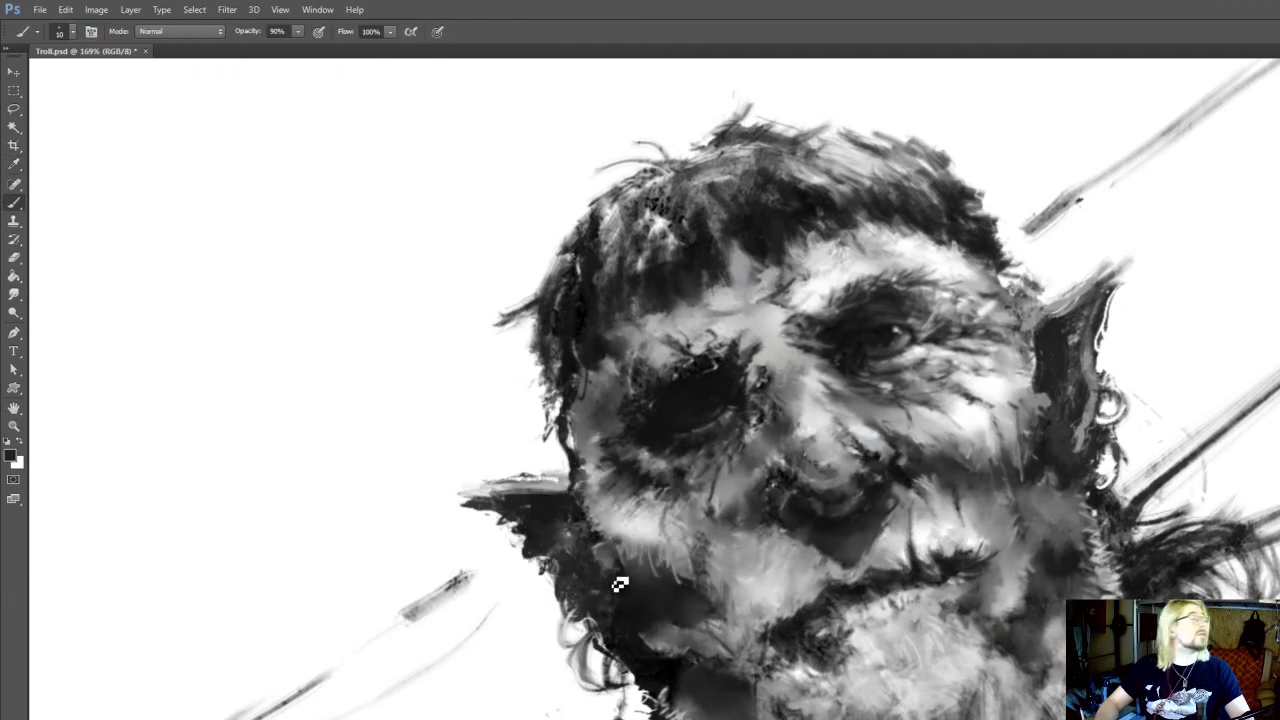
pyautogui.moveTo(642, 582)
pyautogui.mouseDown()
pyautogui.moveTo(662, 517)
pyautogui.moveTo(663, 563)
pyautogui.moveTo(636, 602)
pyautogui.mouseUp()
pyautogui.press('e')
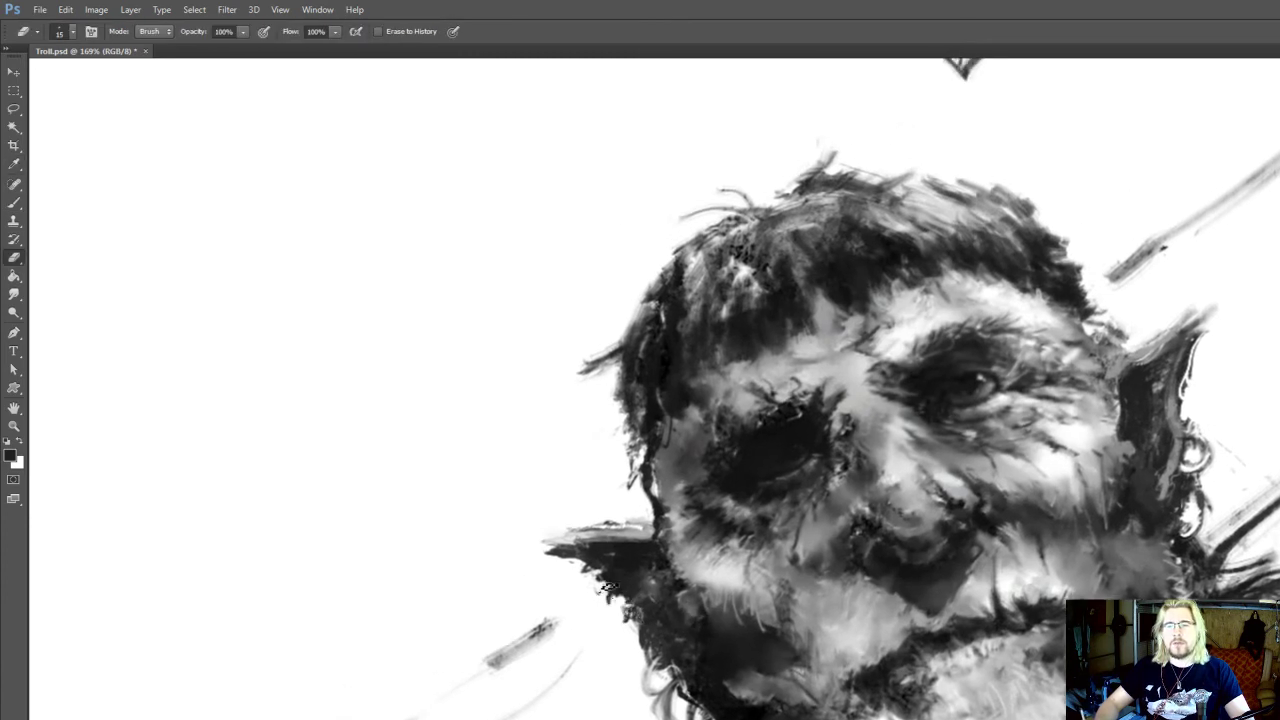
# Touch up the outer edge of the lit ear near its tip with the dark tone at brush size 10
pyautogui.moveTo(1196, 388)
pyautogui.mouseDown()
pyautogui.moveTo(1162, 381)
pyautogui.moveTo(1123, 408)
pyautogui.moveTo(1111, 444)
pyautogui.mouseUp()
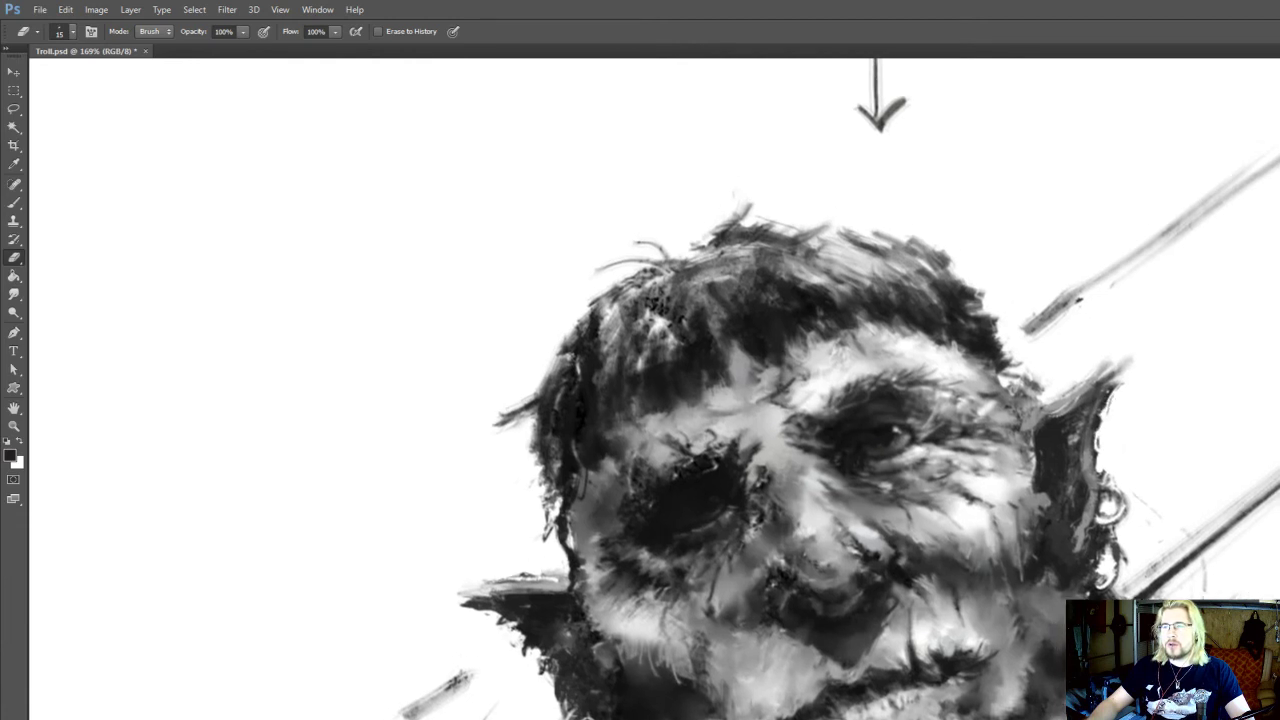
pyautogui.press('b')
pyautogui.moveTo(1113, 392); pyautogui.dragTo(1122, 388)
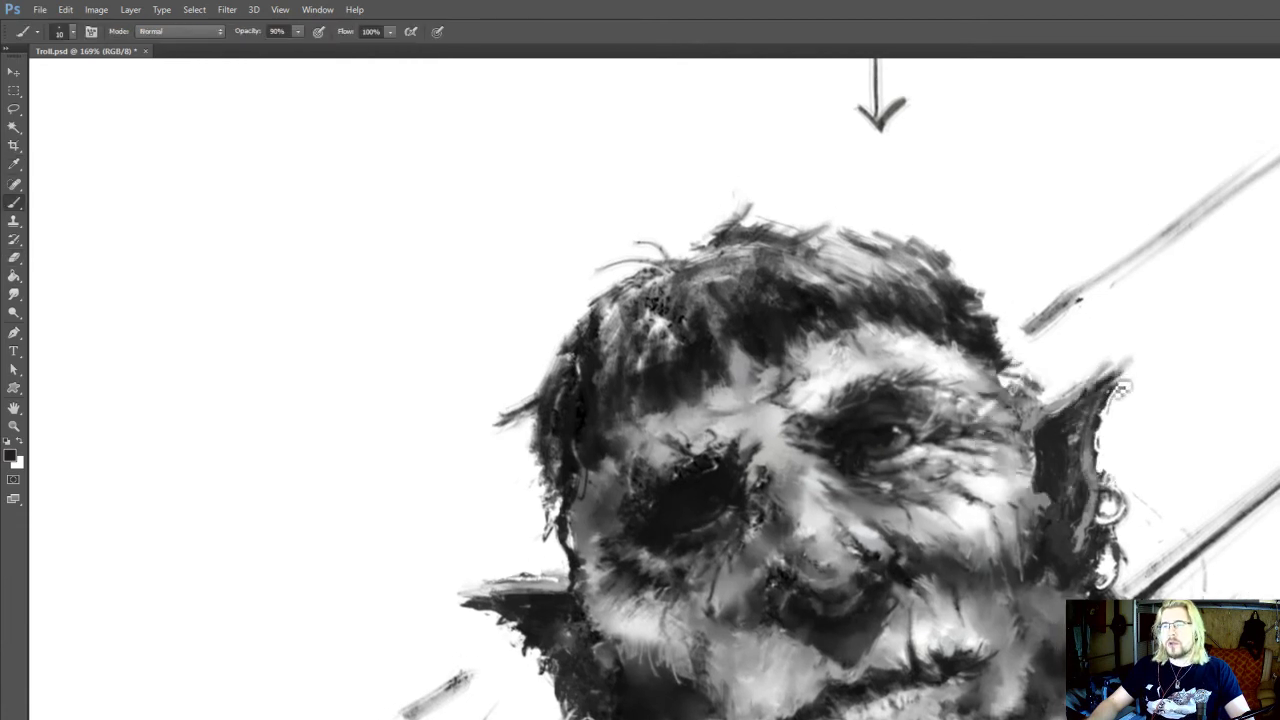
# Erase along the upper edge of the shadow-side ear and dab a sampled light grey there
pyautogui.moveTo(734, 548); pyautogui.dragTo(752, 534)
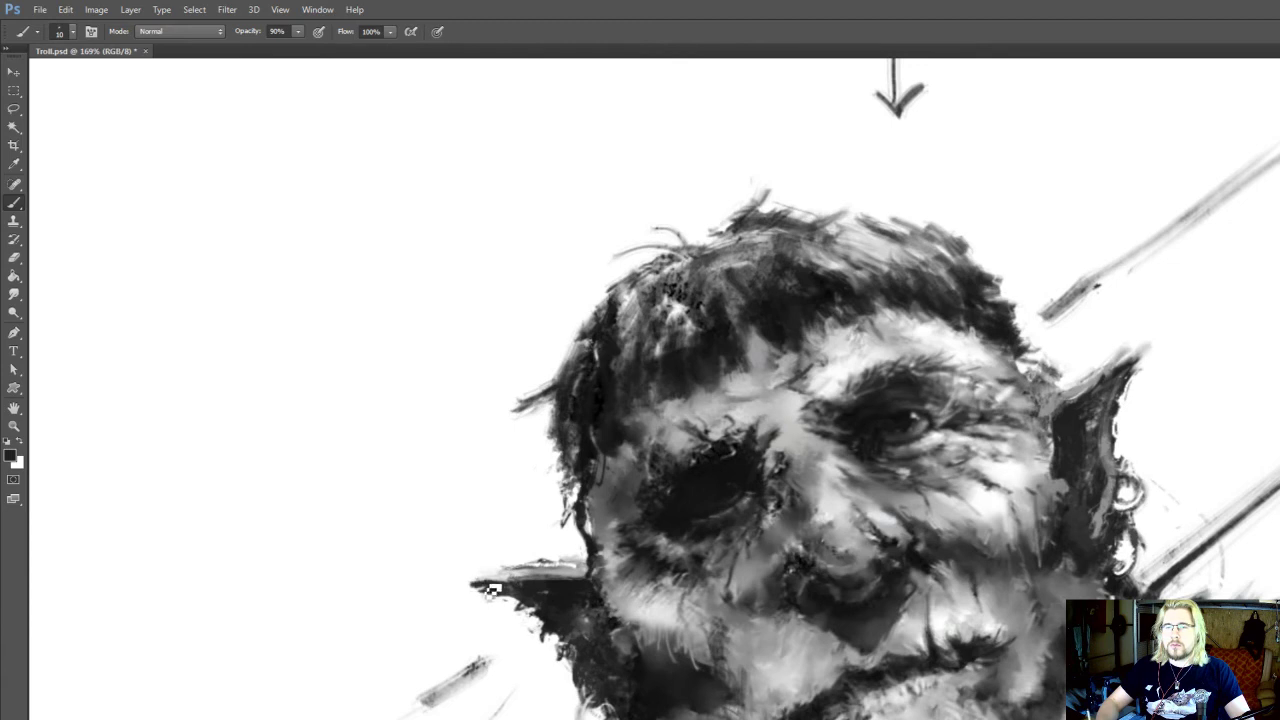
pyautogui.press('e')
pyautogui.moveTo(576, 561)
pyautogui.mouseDown()
pyautogui.moveTo(548, 549)
pyautogui.moveTo(562, 553)
pyautogui.mouseUp()
pyautogui.press('b')
pyautogui.keyDown('alt'); pyautogui.click(546, 558); pyautogui.keyUp('alt')
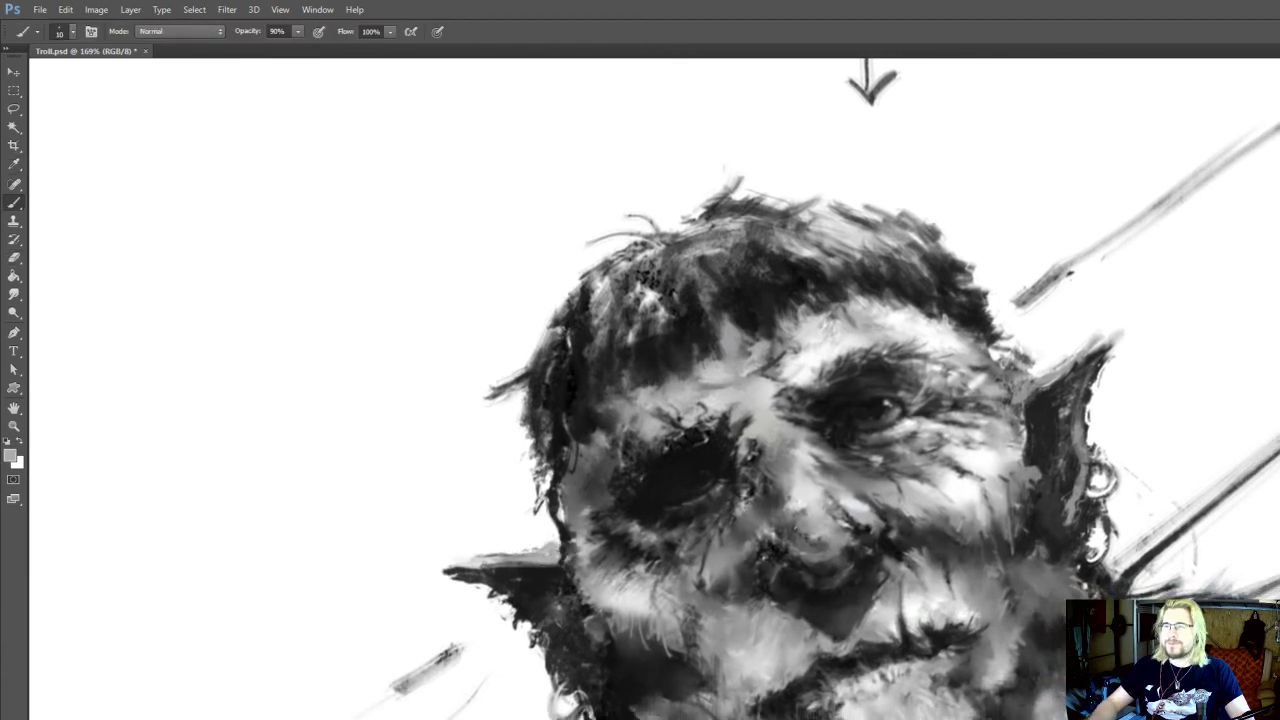
# Erase stray marks outside the sideburn above the shadow-side ear
pyautogui.moveTo(1040, 370)
pyautogui.mouseDown()
pyautogui.moveTo(1003, 453)
pyautogui.moveTo(1005, 486)
pyautogui.moveTo(1015, 482)
pyautogui.mouseUp()
pyautogui.press('e')
pyautogui.press('b')
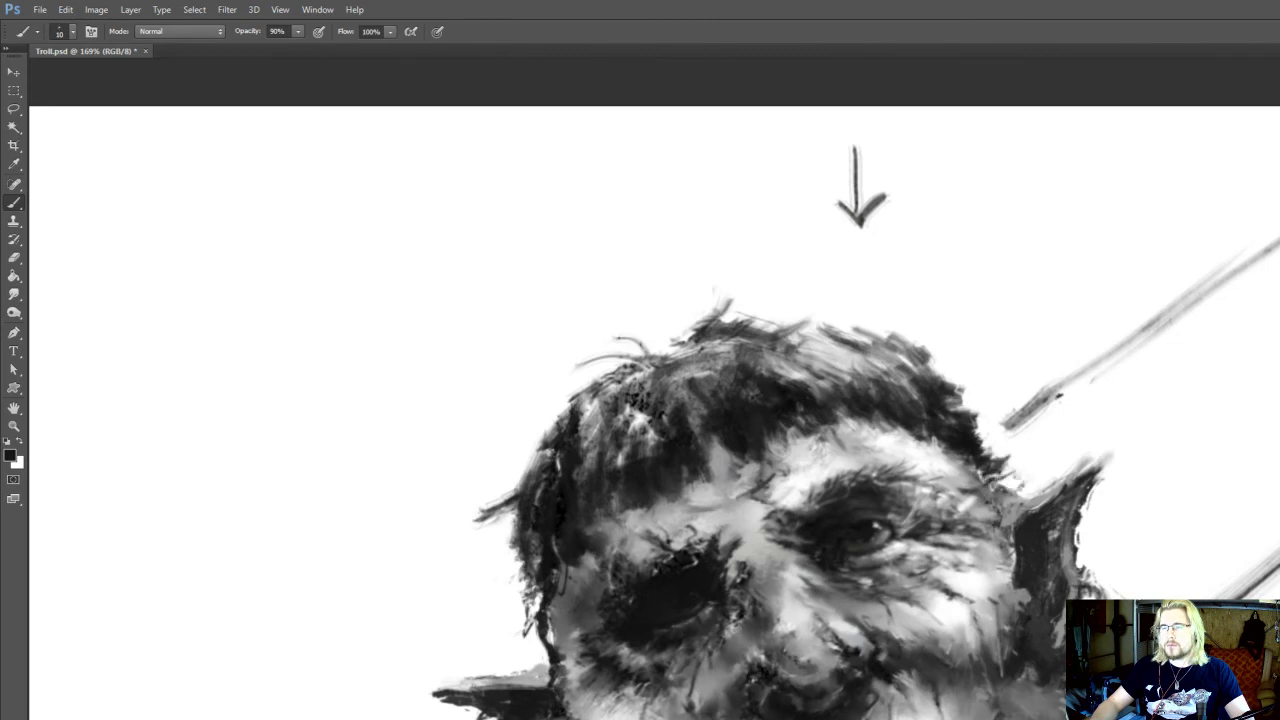
pyautogui.press('e')
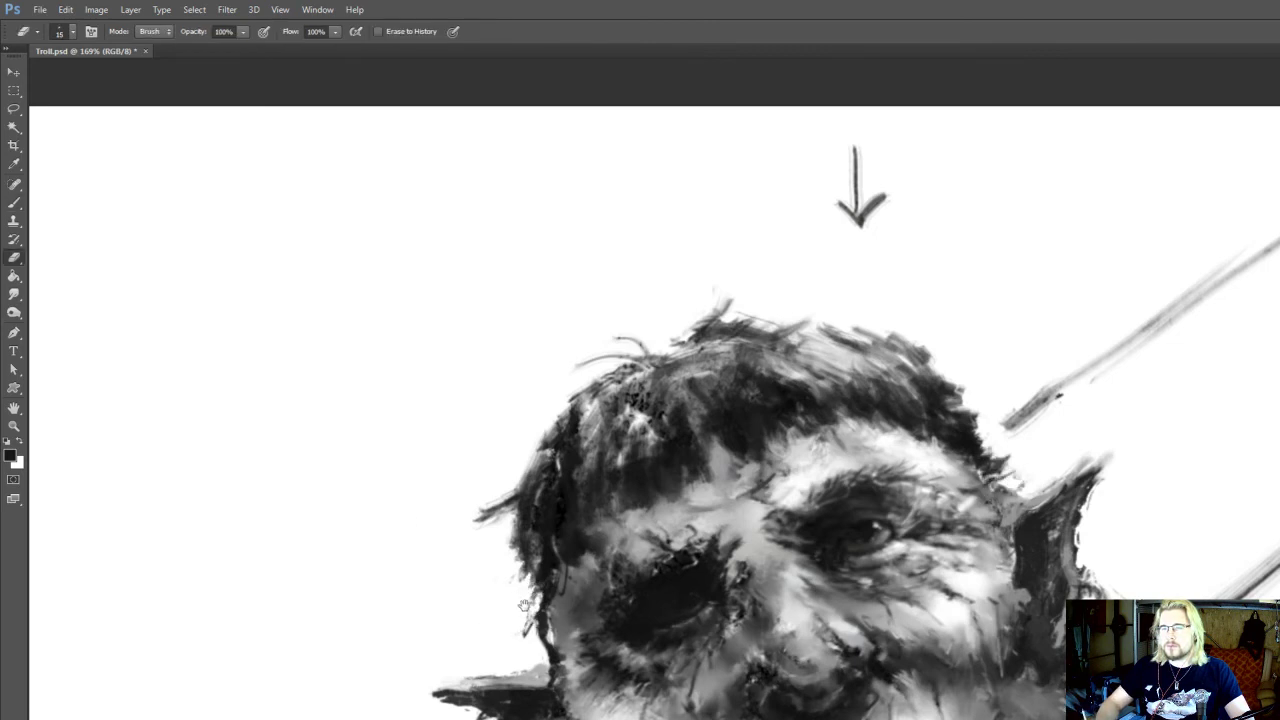
pyautogui.moveTo(524, 606); pyautogui.dragTo(510, 604)
# Paint dark hair strokes at the temple above the lit ear and along the shadow-side sideburn
pyautogui.press('b')
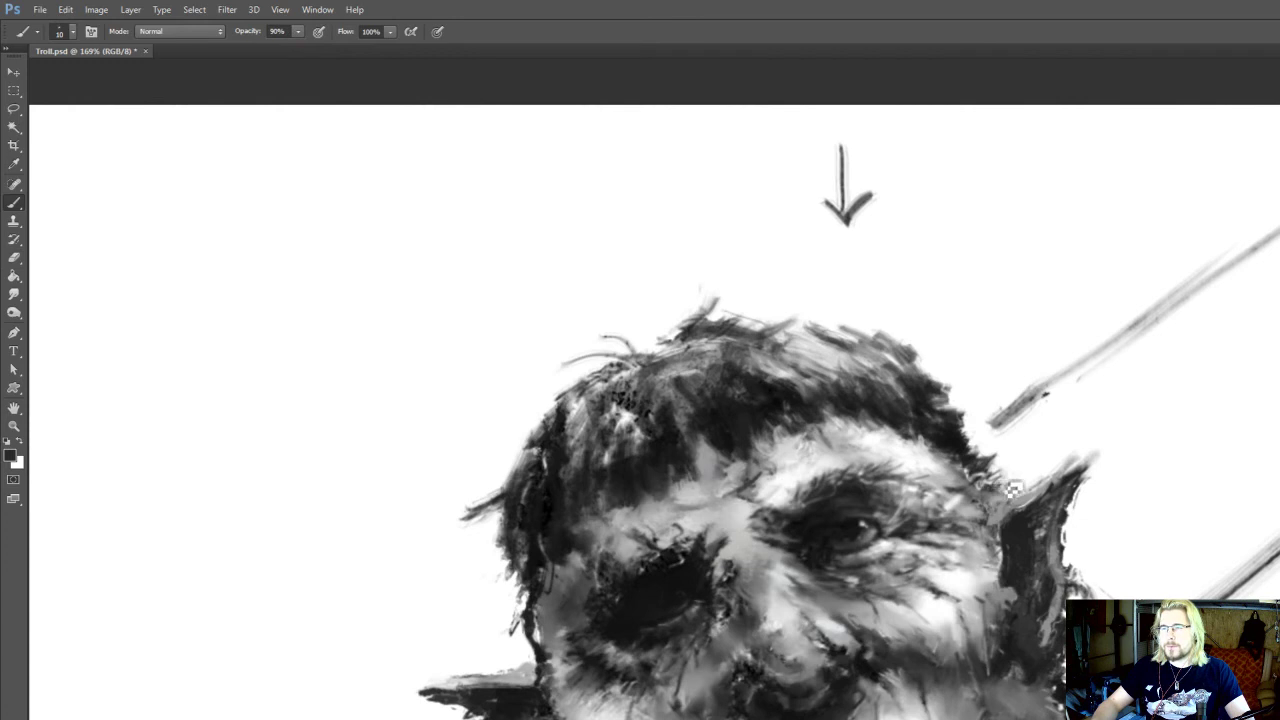
pyautogui.moveTo(988, 484)
pyautogui.mouseDown()
pyautogui.moveTo(1018, 492)
pyautogui.moveTo(954, 454)
pyautogui.mouseUp()
pyautogui.keyDown('alt'); pyautogui.click(546, 562); pyautogui.keyUp('alt')
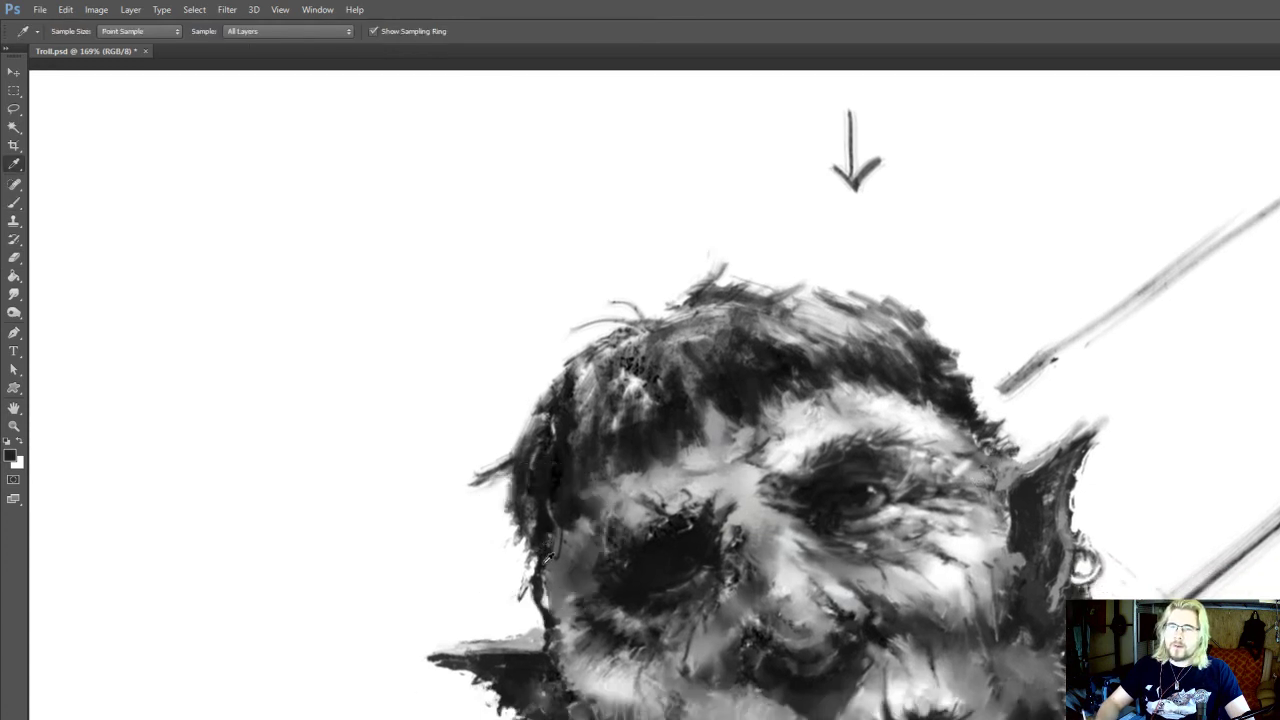
pyautogui.moveTo(551, 600); pyautogui.dragTo(539, 540)
# Paint sampled light and mid greys onto the lower part of the lit cheek and smudge them into the surrounding tones
pyautogui.moveTo(734, 529); pyautogui.dragTo(681, 464)
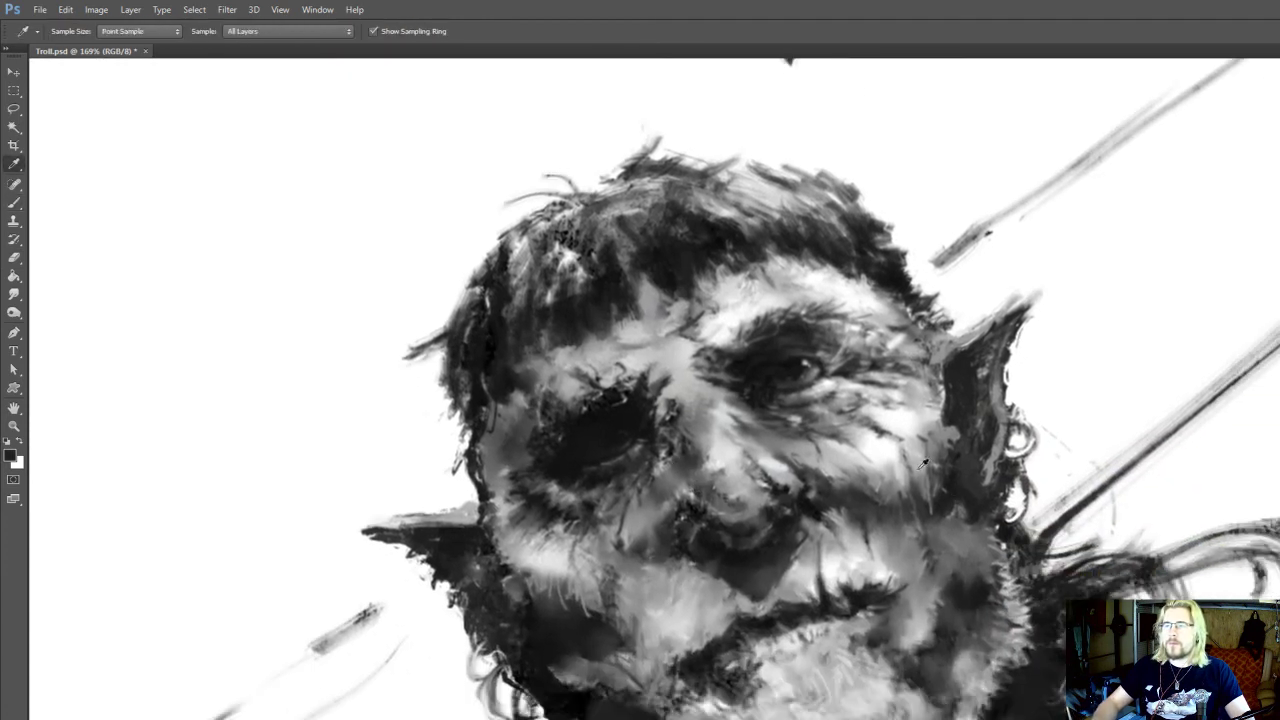
pyautogui.keyDown('alt'); pyautogui.click(920, 466); pyautogui.keyUp('alt')
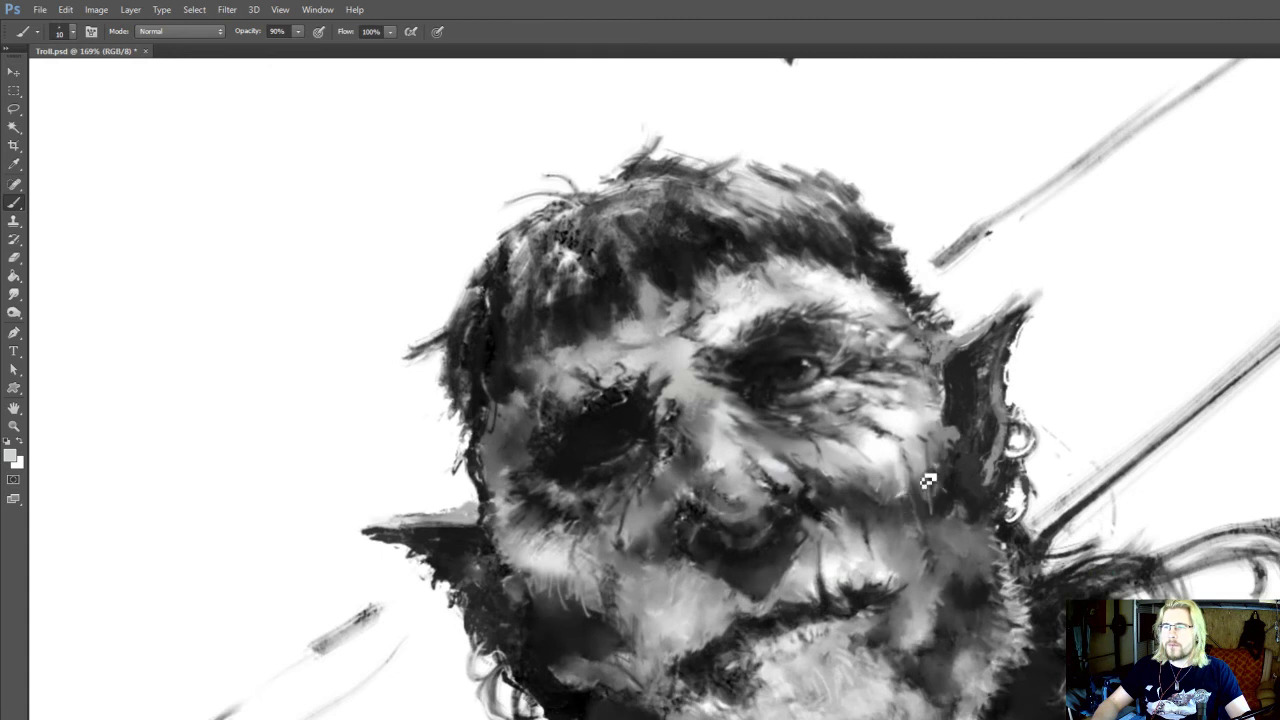
pyautogui.press('r')
pyautogui.press('b')
pyautogui.keyDown('alt'); pyautogui.click(892, 457); pyautogui.keyUp('alt')
pyautogui.moveTo(900, 482); pyautogui.dragTo(911, 506)
pyautogui.press('r')
pyautogui.press('b')
pyautogui.keyDown('alt'); pyautogui.click(897, 487); pyautogui.keyUp('alt')
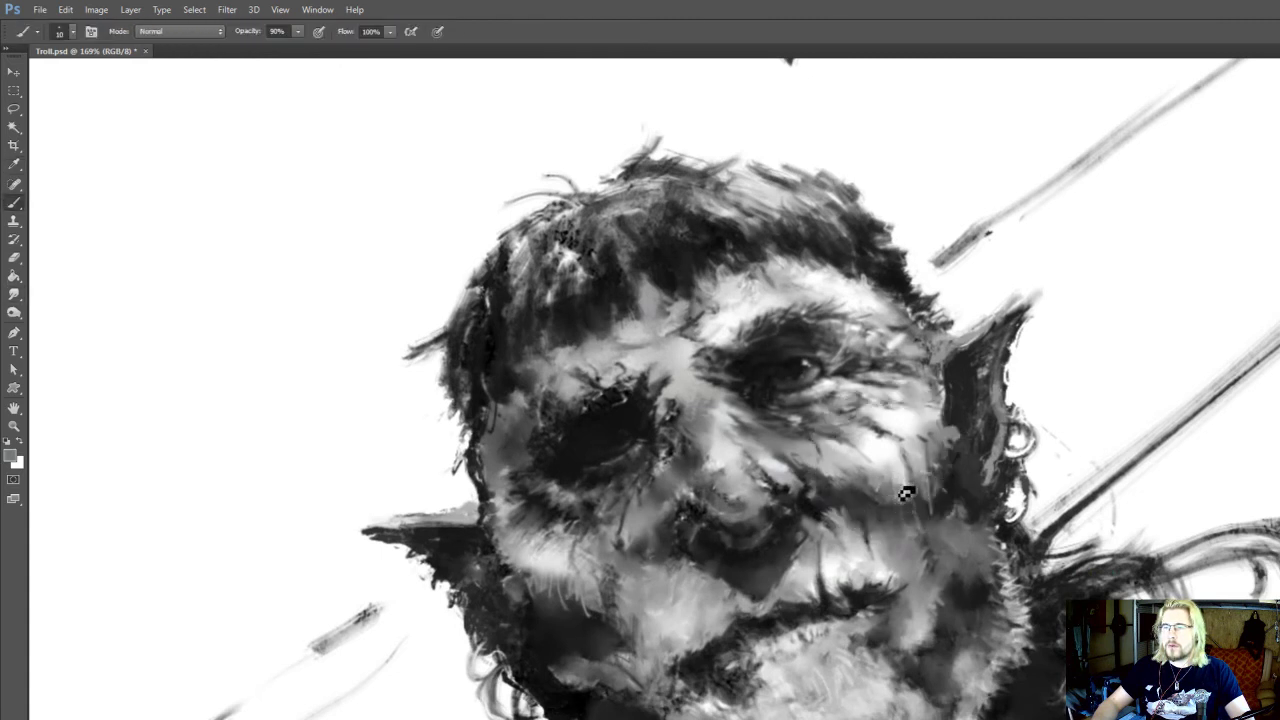
pyautogui.press('r')
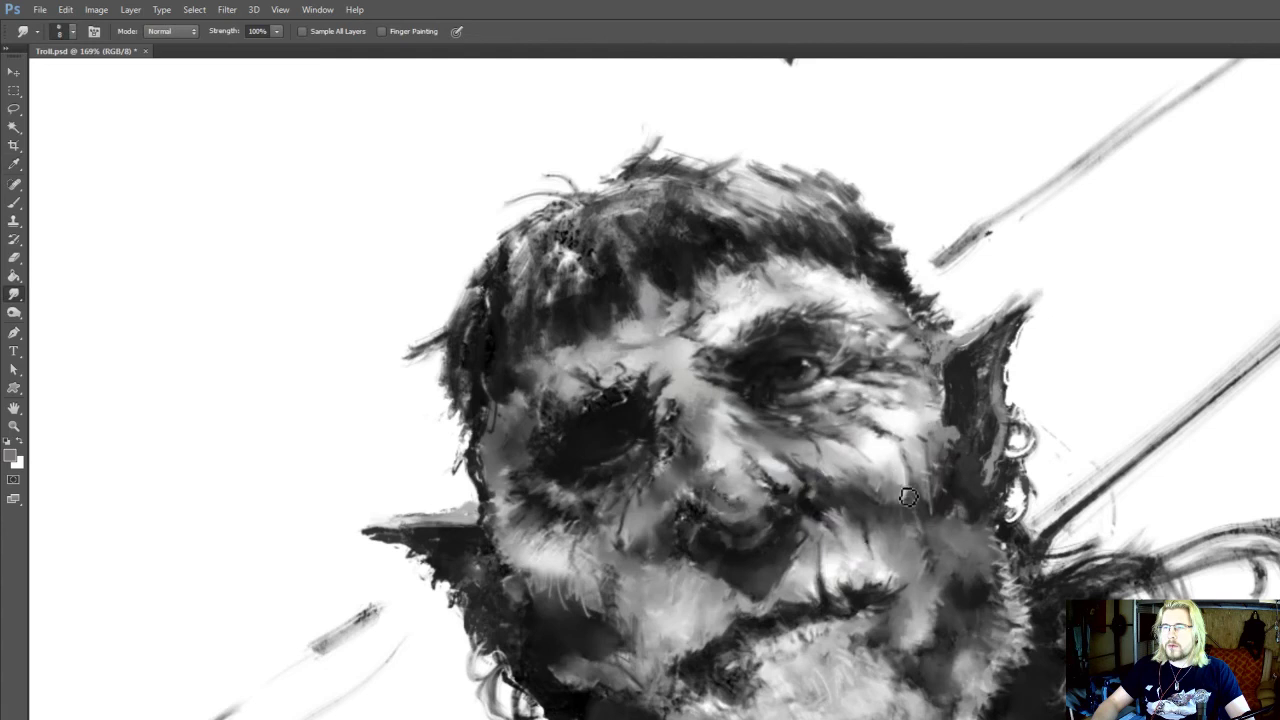
# Sample a dark tone, paint it along the cheek edge in front of the lit ear, and smudge the cheek beside it
pyautogui.press('b')
pyautogui.keyDown('alt'); pyautogui.click(935, 450); pyautogui.keyUp('alt')
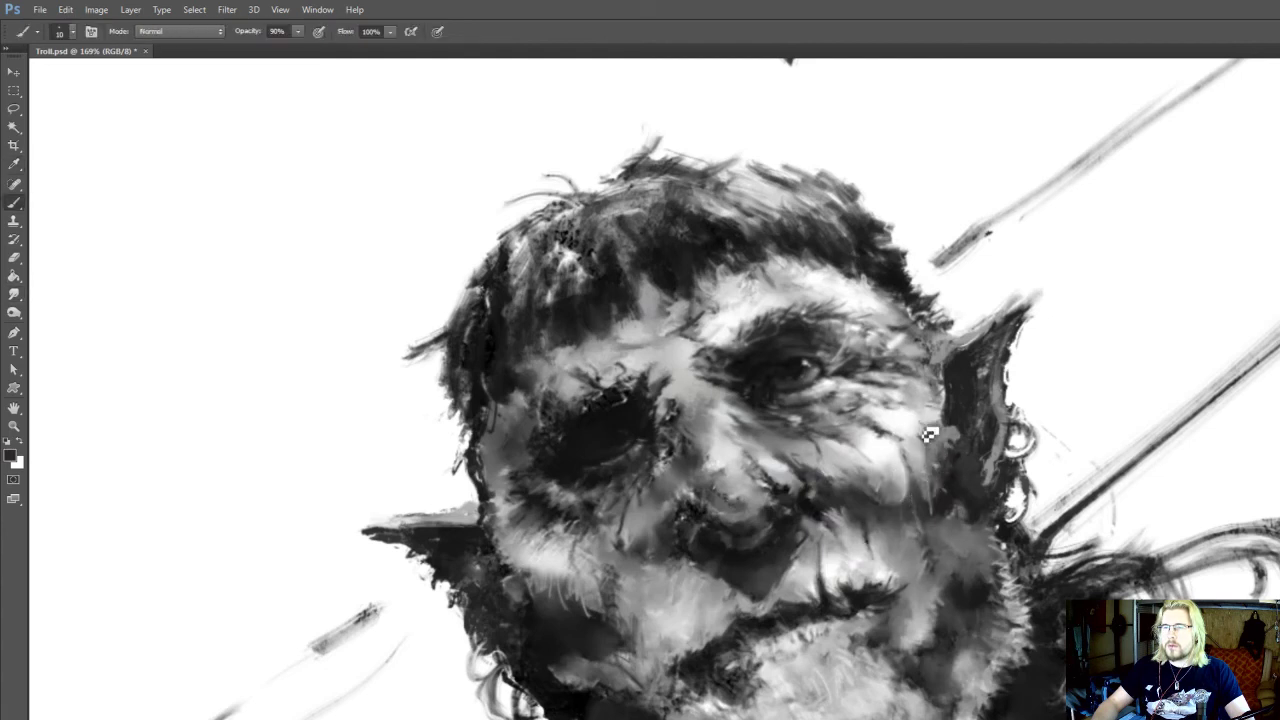
pyautogui.moveTo(964, 453); pyautogui.dragTo(948, 441)
pyautogui.moveTo(942, 454)
pyautogui.mouseDown()
pyautogui.moveTo(936, 440)
pyautogui.moveTo(874, 508)
pyautogui.moveTo(880, 534)
pyautogui.moveTo(911, 469)
pyautogui.moveTo(901, 504)
pyautogui.moveTo(952, 523)
pyautogui.mouseUp()
pyautogui.keyDown('alt'); pyautogui.click(880, 435); pyautogui.keyUp('alt')
pyautogui.press('r')
pyautogui.press('b')
pyautogui.press('i')
pyautogui.press('o')
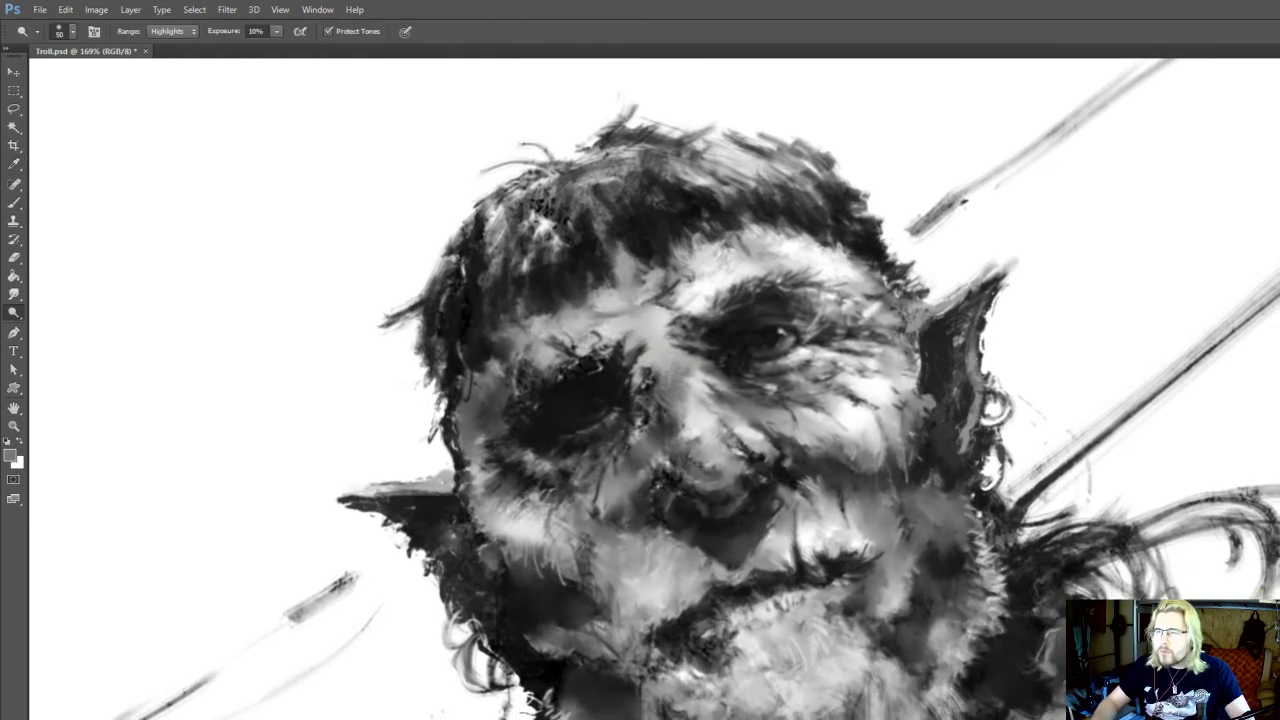
pyautogui.press('r')
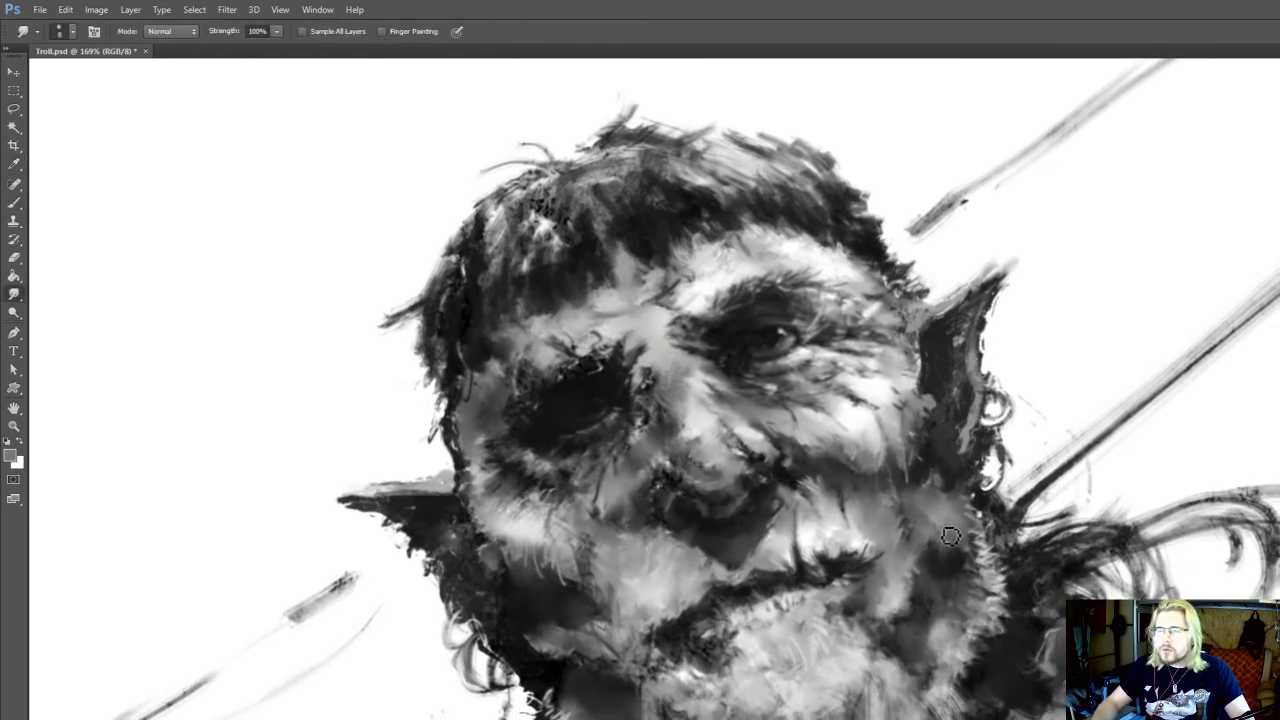
# Sample a near-white tone beside the mouth and paint highlights on the lit-side jaw at brush size 25
pyautogui.press('b')
pyautogui.keyDown('alt'); pyautogui.click(860, 545); pyautogui.keyUp('alt')
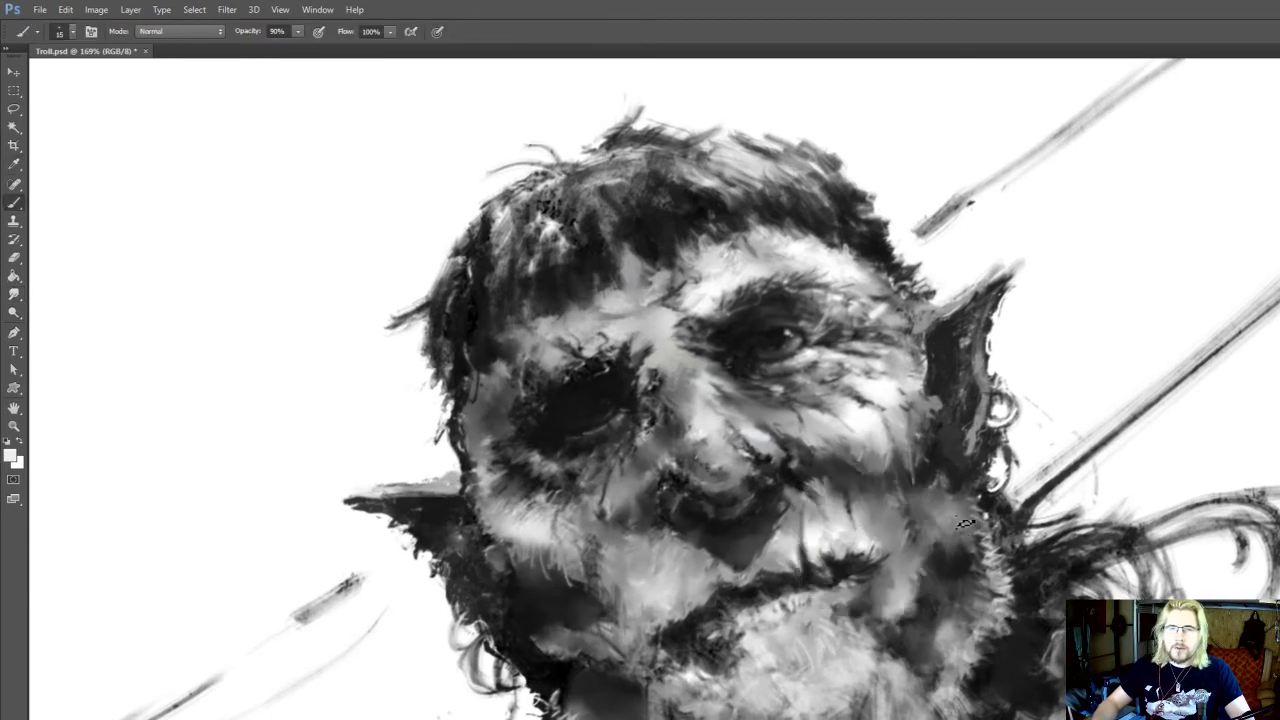
pyautogui.press('r')
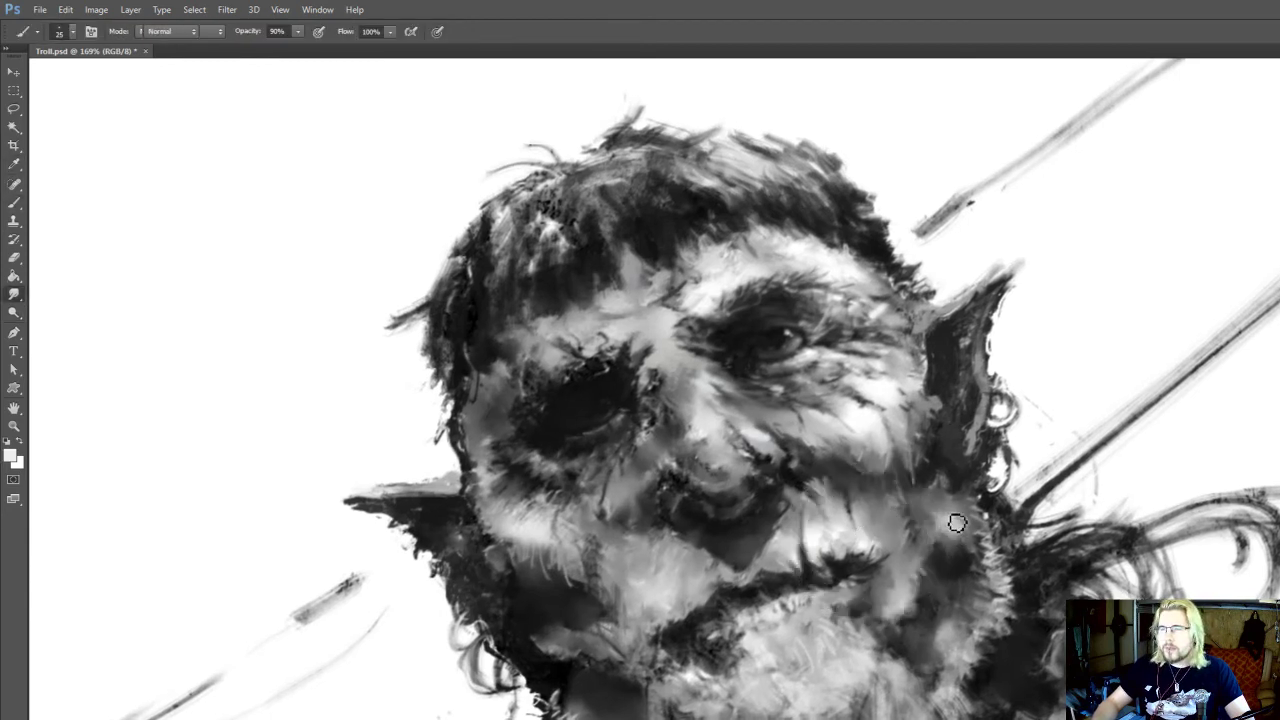
pyautogui.press('b')
pyautogui.moveTo(972, 616)
pyautogui.mouseDown()
pyautogui.moveTo(960, 590)
pyautogui.moveTo(972, 584)
pyautogui.mouseUp()
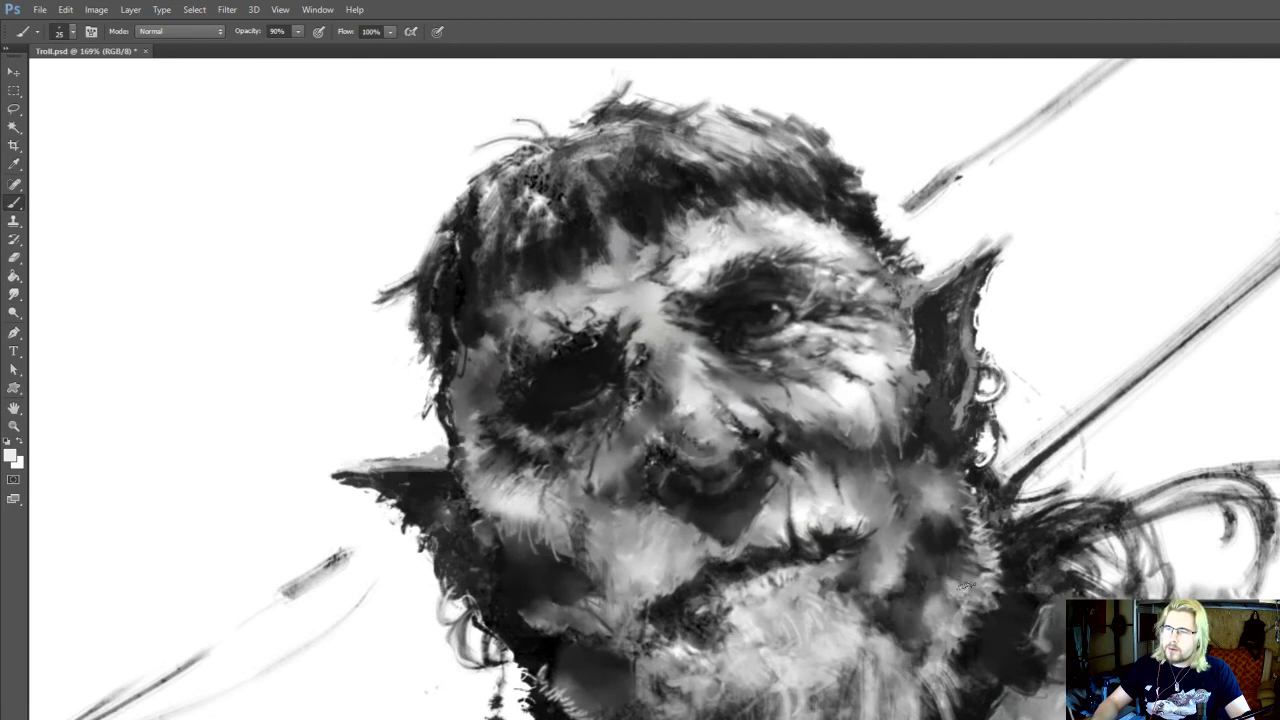
# Smudge the lit cheek's edge and the bright patch on the jaw below the ear, then sample a mid grey beside it
pyautogui.press('r')
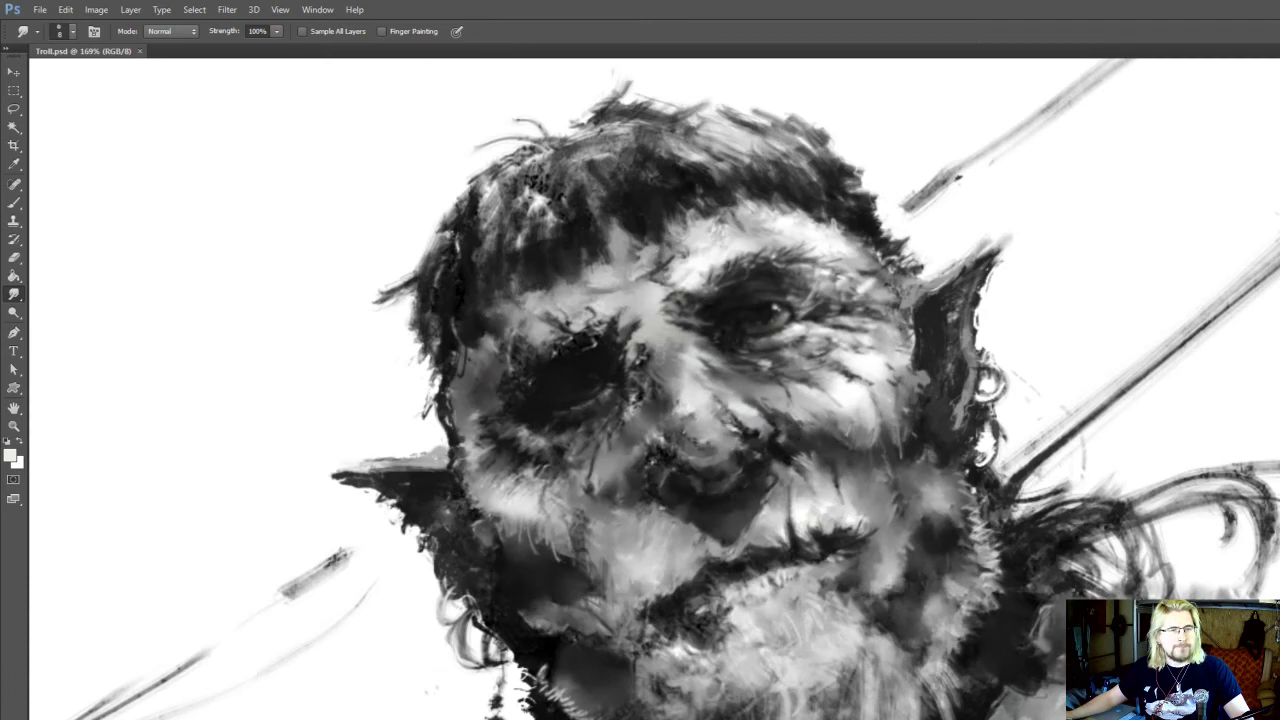
pyautogui.moveTo(909, 414); pyautogui.dragTo(929, 457)
pyautogui.press('b')
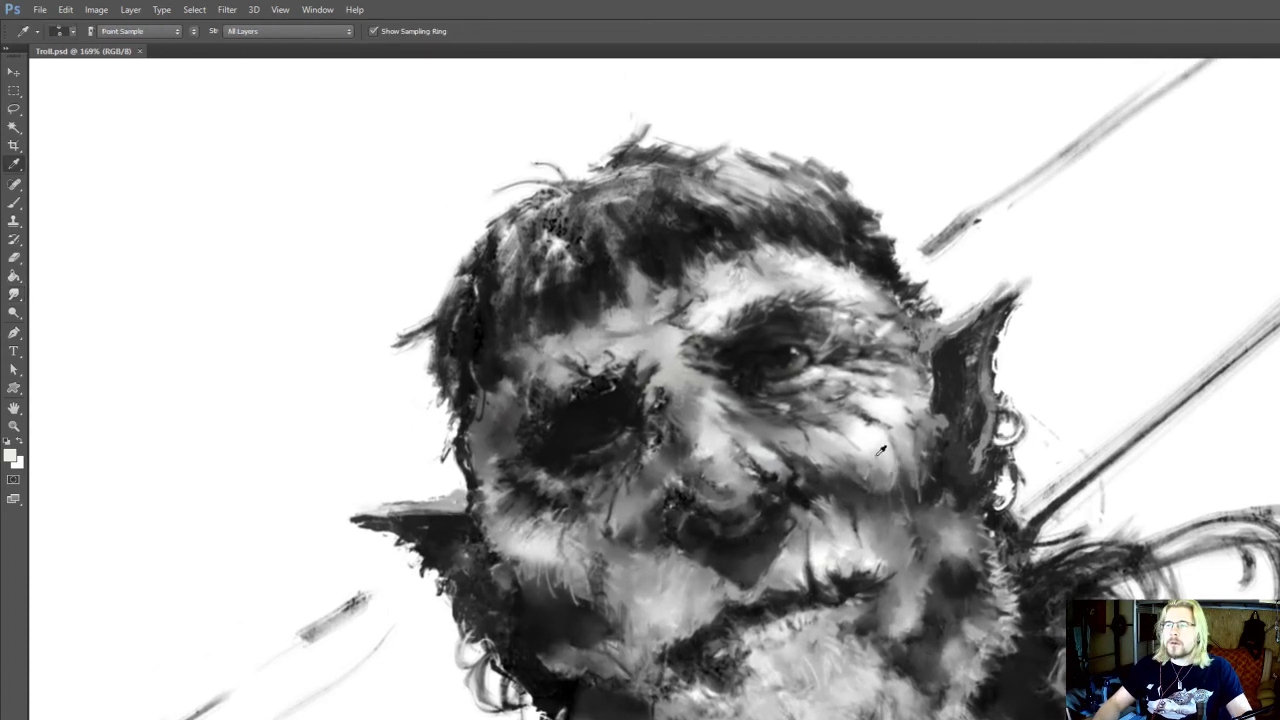
pyautogui.press('r')
pyautogui.moveTo(957, 534)
pyautogui.mouseDown()
pyautogui.moveTo(946, 523)
pyautogui.moveTo(954, 534)
pyautogui.mouseUp()
pyautogui.press('i')
pyautogui.click(962, 511)
pyautogui.press('b')
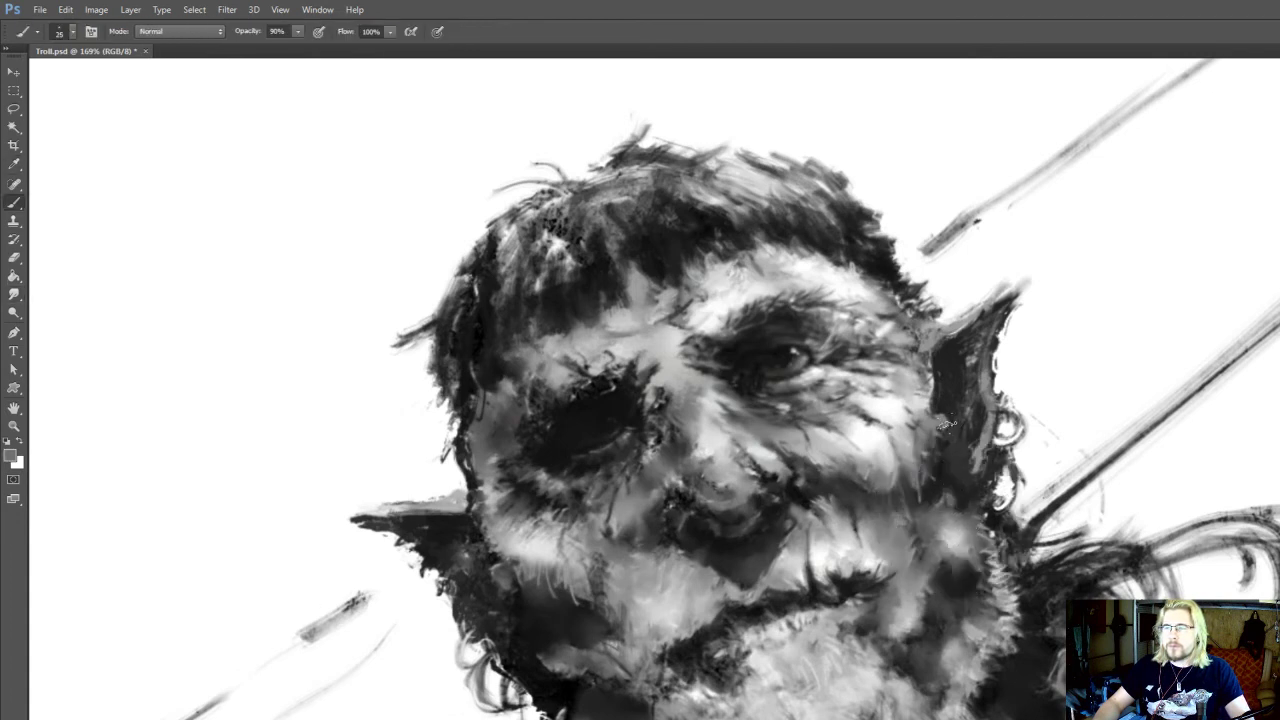
# Sample a light tone from the cheek, paint it along the cheek edge in front of the lit ear, and smudge it
pyautogui.press('i')
pyautogui.press('r')
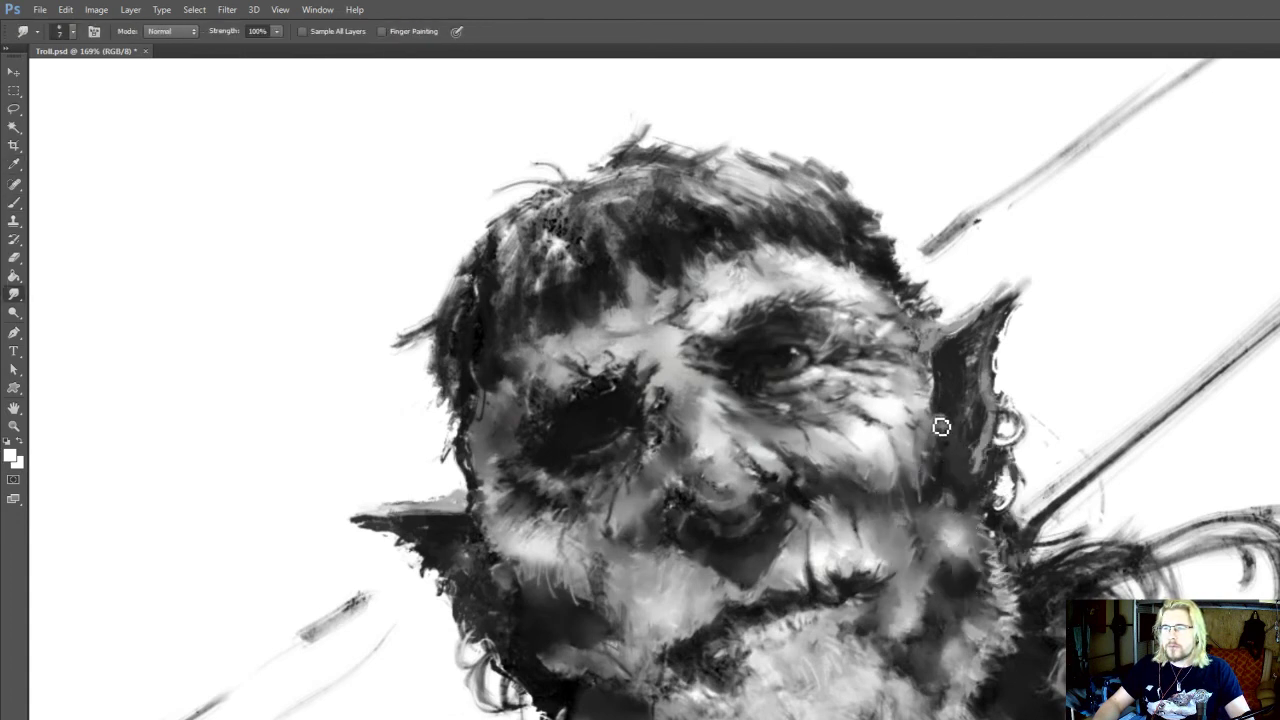
pyautogui.press('i')
pyautogui.click(903, 404)
pyautogui.press('b')
pyautogui.moveTo(931, 413)
pyautogui.mouseDown()
pyautogui.moveTo(939, 462)
pyautogui.moveTo(940, 450)
pyautogui.mouseUp()
pyautogui.press('r')
pyautogui.press('i')
# Sample a dark tone and paint the inner base of the lit ear, reducing the brush size to 15
pyautogui.click(942, 416)
pyautogui.press('b')
pyautogui.scroll(1, 943, 430)
pyautogui.press('r')
pyautogui.press('b')
pyautogui.keyDown('alt'); pyautogui.click(930, 440); pyautogui.keyUp('alt')
pyautogui.keyDown('alt'); pyautogui.click(945, 440); pyautogui.keyUp('alt')
pyautogui.press('[')
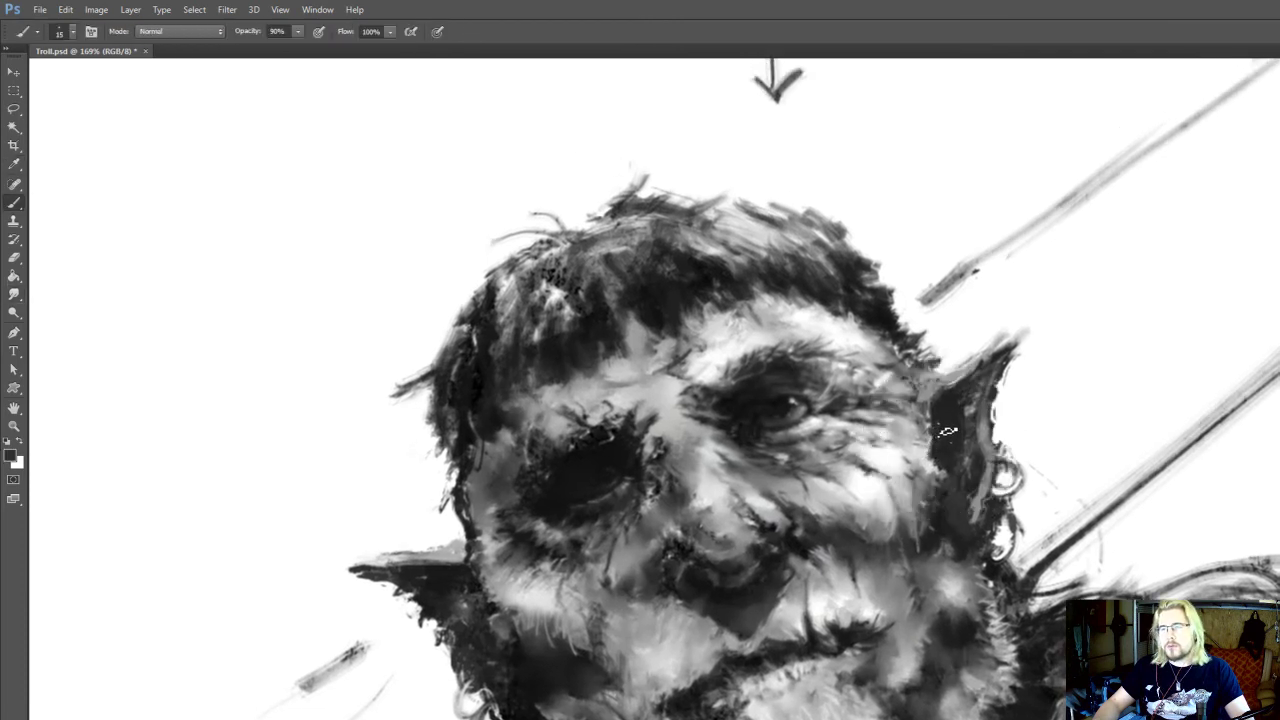
# Paint and smudge dark tones into the upper inside of the lit ear
pyautogui.scroll(2, 962, 422)
pyautogui.press('i')
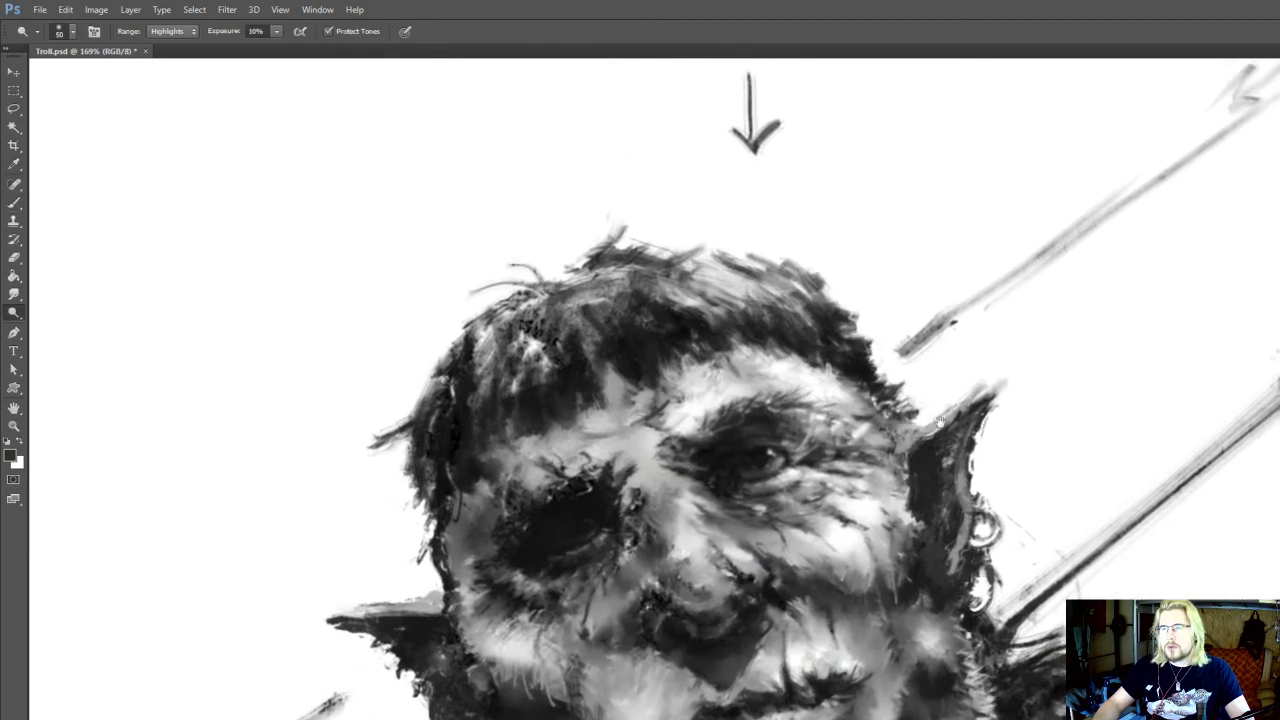
pyautogui.scroll(1, 940, 425)
pyautogui.click(926, 446)
pyautogui.moveTo(936, 448)
pyautogui.mouseDown()
pyautogui.moveTo(918, 472)
pyautogui.moveTo(915, 451)
pyautogui.mouseUp()
pyautogui.keyDown('alt'); pyautogui.click(942, 442); pyautogui.keyUp('alt')
pyautogui.press('i')
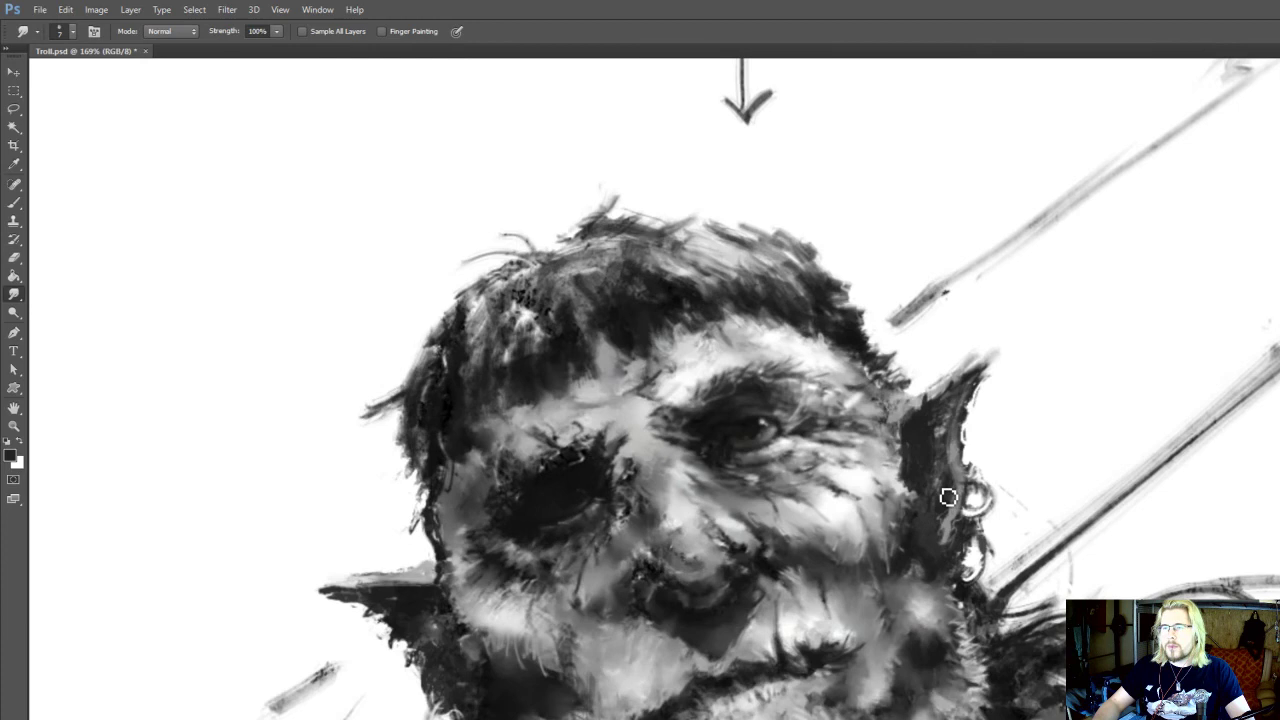
pyautogui.click(922, 443)
pyautogui.press('b')
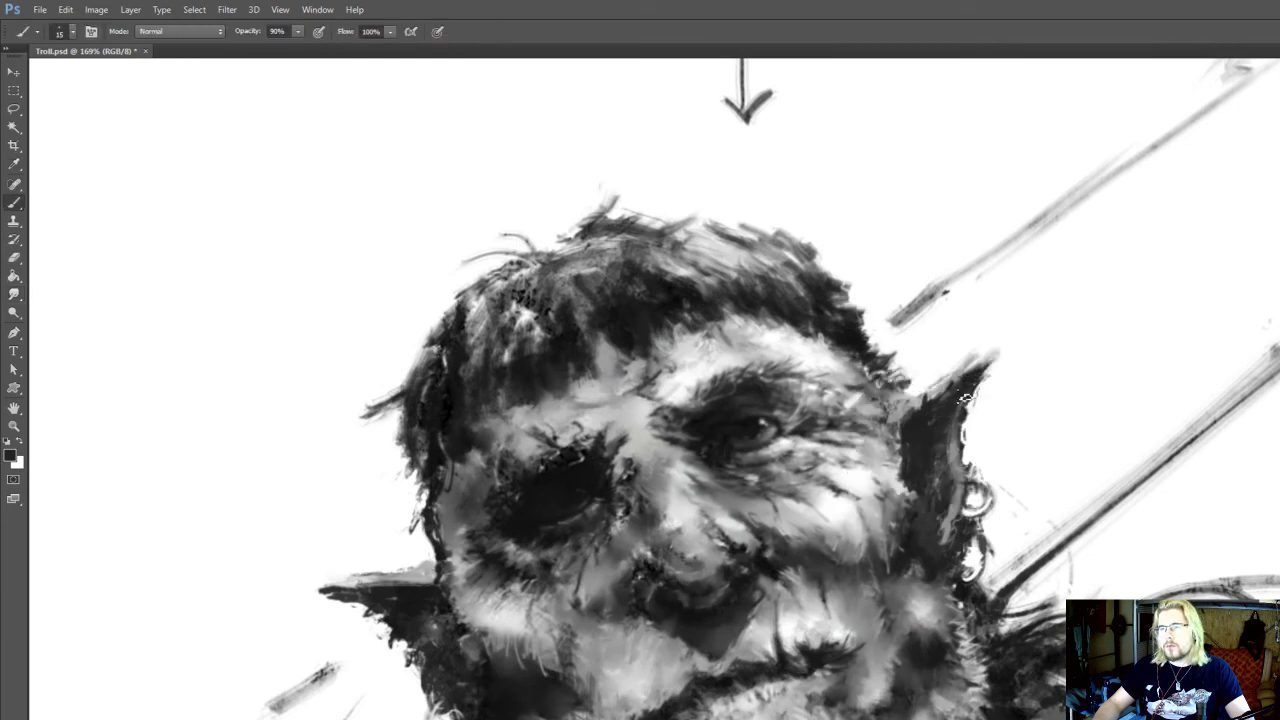
# Erase rough edges along the lit ear's outer rim and the top of the shadow-side ear at eraser size 15
pyautogui.press('e')
pyautogui.moveTo(533, 556)
pyautogui.mouseDown()
pyautogui.moveTo(544, 537)
pyautogui.moveTo(685, 496)
pyautogui.mouseUp()
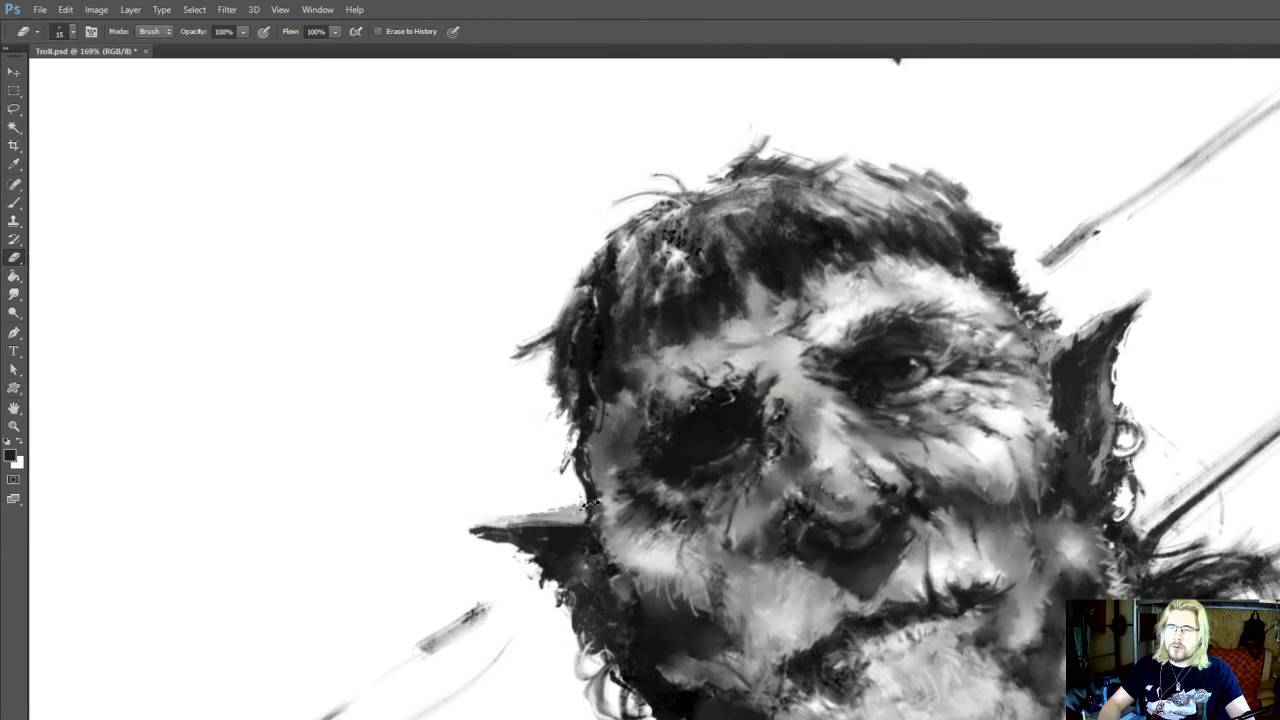
pyautogui.press('i')
# Paint a sampled grey where the lit ear's upper edge meets the temple and smudge it into the skin
pyautogui.moveTo(682, 495); pyautogui.dragTo(589, 489)
pyautogui.moveTo(973, 373)
pyautogui.mouseDown()
pyautogui.moveTo(931, 421)
pyautogui.moveTo(905, 386)
pyautogui.moveTo(924, 388)
pyautogui.mouseUp()
pyautogui.click(906, 411)
pyautogui.press('r')
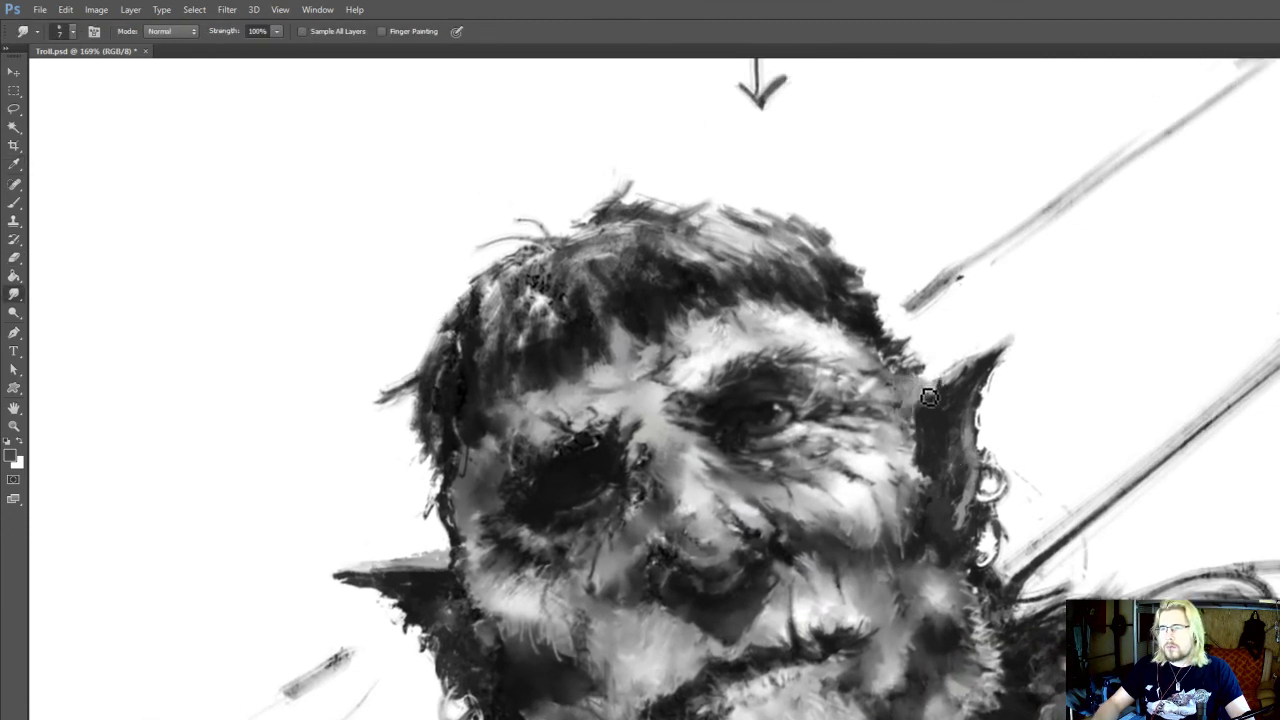
# Dodge the upper edge of the lit ear using the Highlights range at 10% exposure
pyautogui.press('o')
pyautogui.moveTo(1003, 345); pyautogui.dragTo(932, 382)
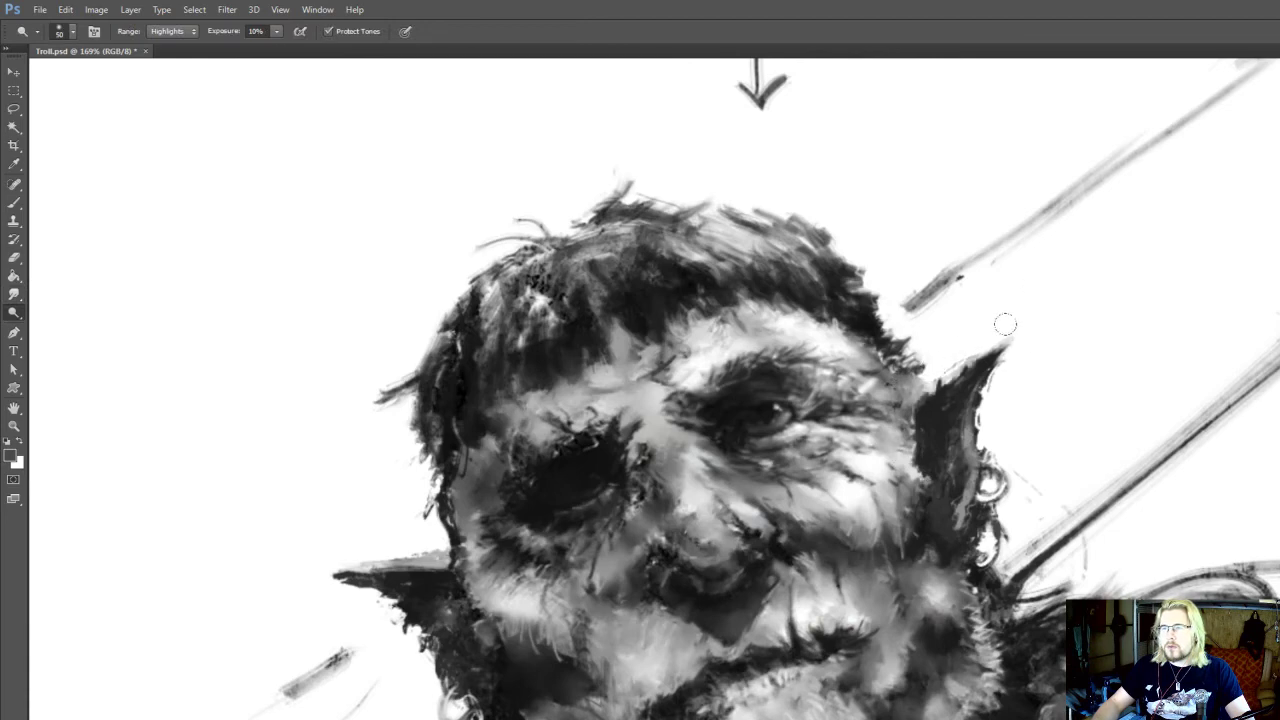
pyautogui.moveTo(1028, 297); pyautogui.dragTo(1007, 295)
# Smudge the skin where the temple meets the lit ear and touch up the edge with sampled tones at brush size 9
pyautogui.scroll(-3, 1029, 285)
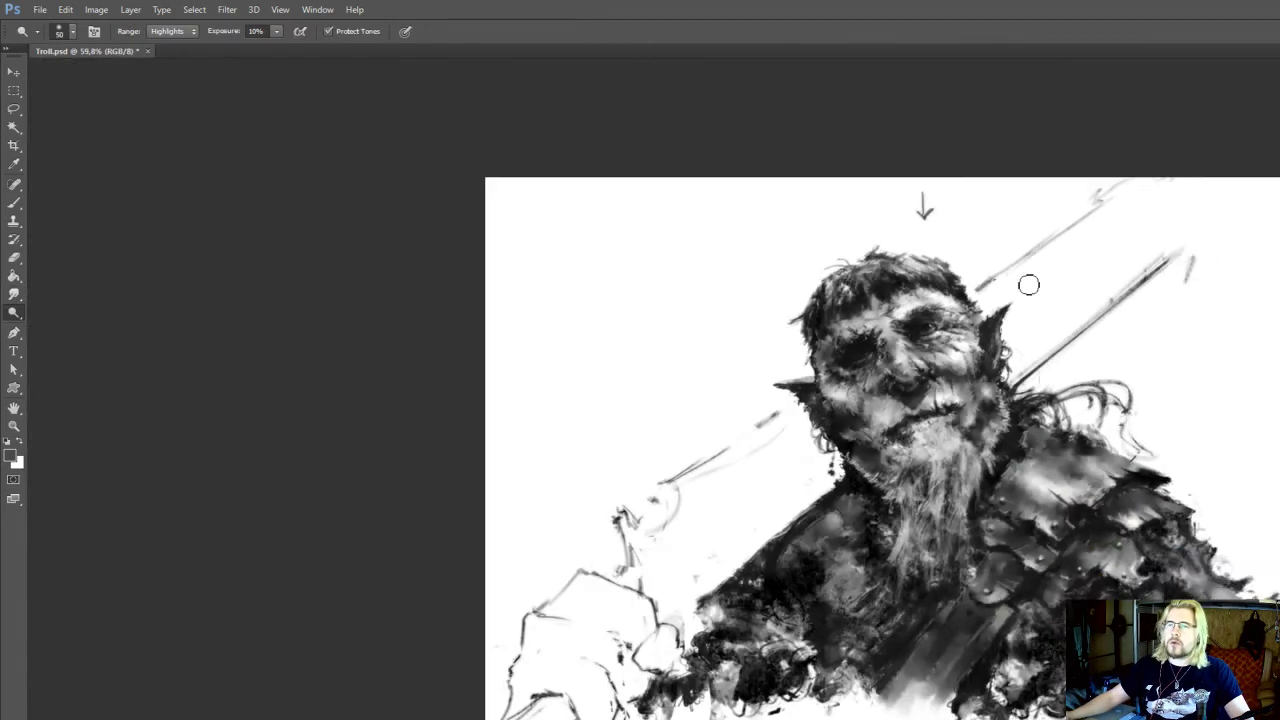
pyautogui.scroll(4, 1023, 295)
pyautogui.press('r')
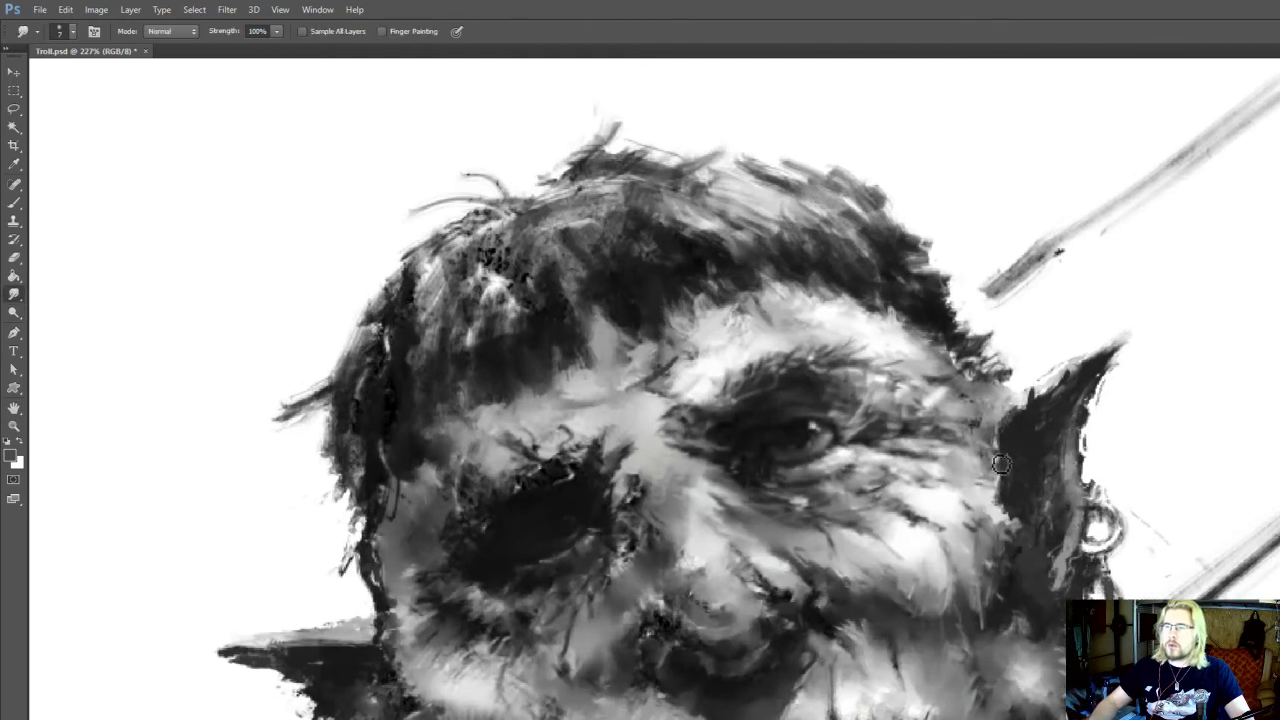
pyautogui.moveTo(994, 457); pyautogui.dragTo(1002, 461)
pyautogui.press('b')
pyautogui.keyDown('alt'); pyautogui.click(1014, 457); pyautogui.keyUp('alt')
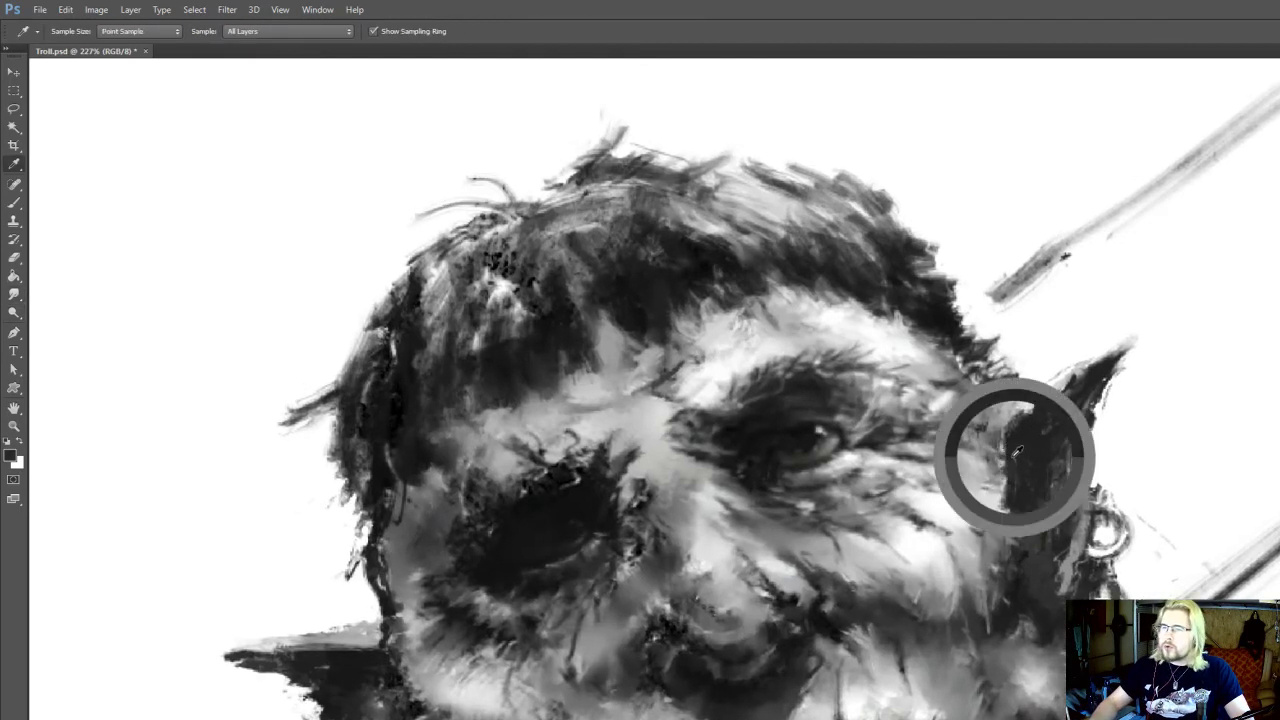
pyautogui.press('[')
pyautogui.press('[')
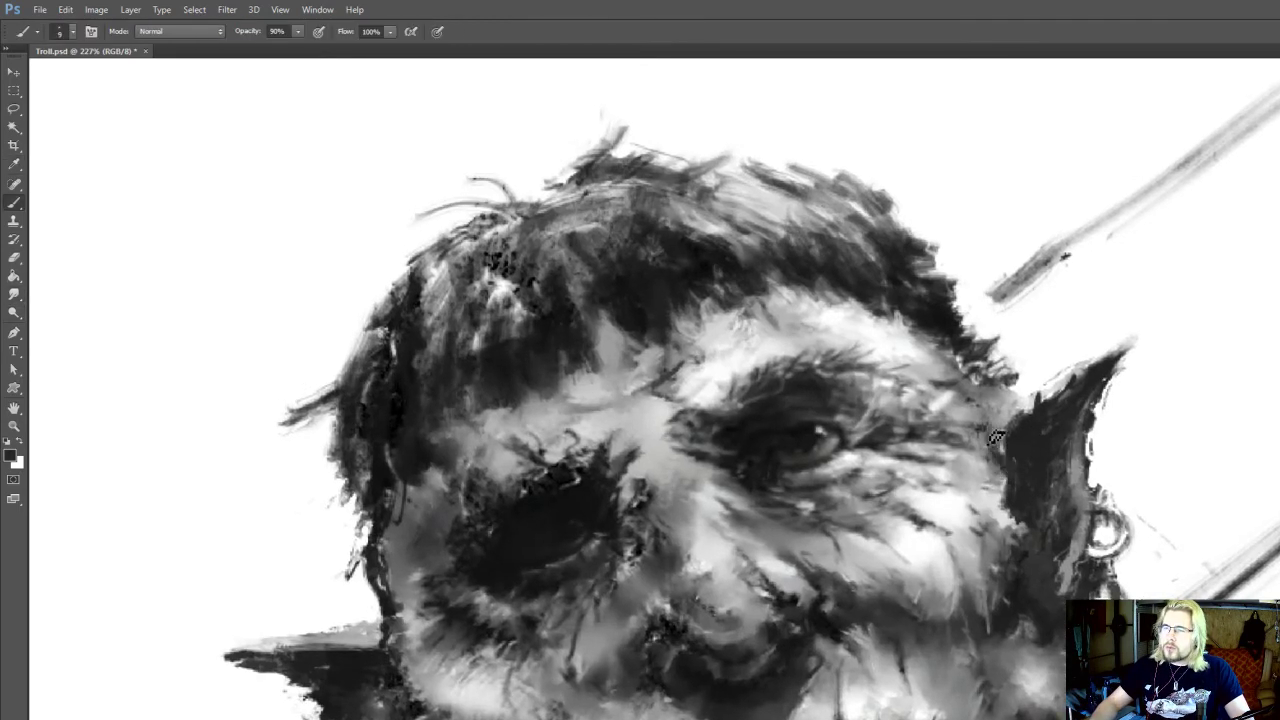
pyautogui.press('i')
pyautogui.press('b')
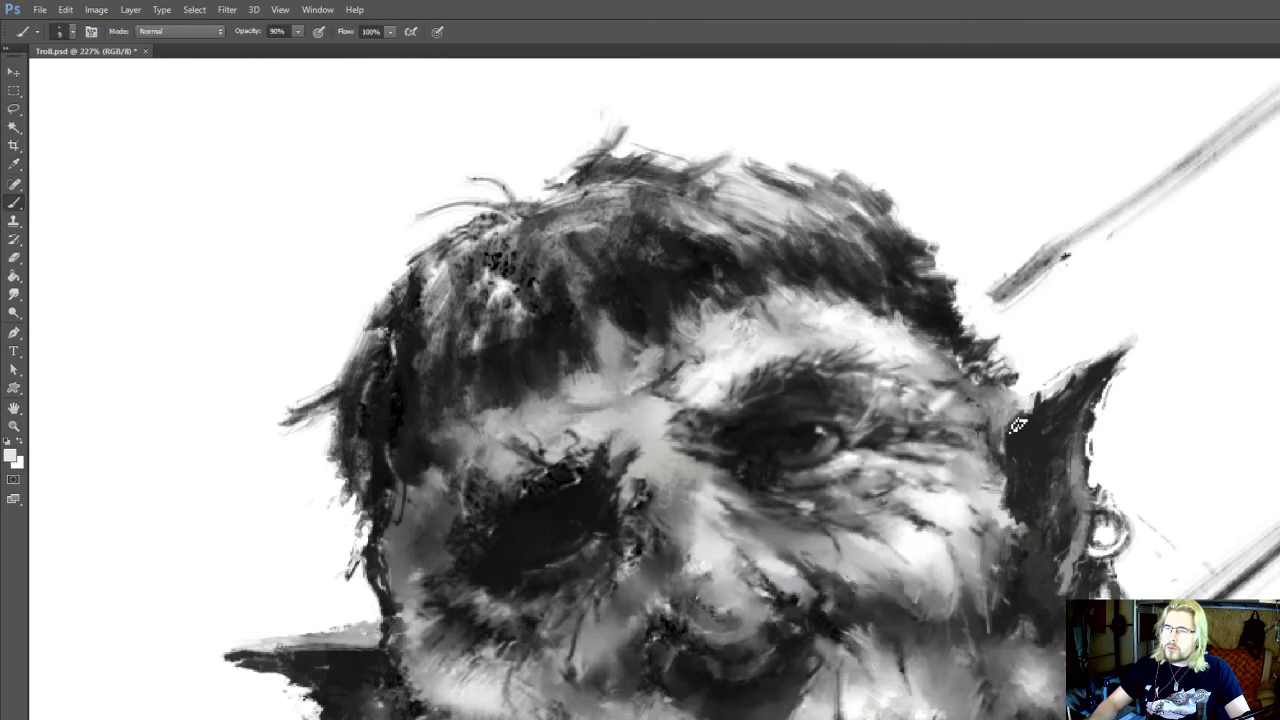
pyautogui.moveTo(893, 419); pyautogui.dragTo(949, 469)
# Dodge the skin around the lit eye using the Highlights range at 10% exposure
pyautogui.press('o')
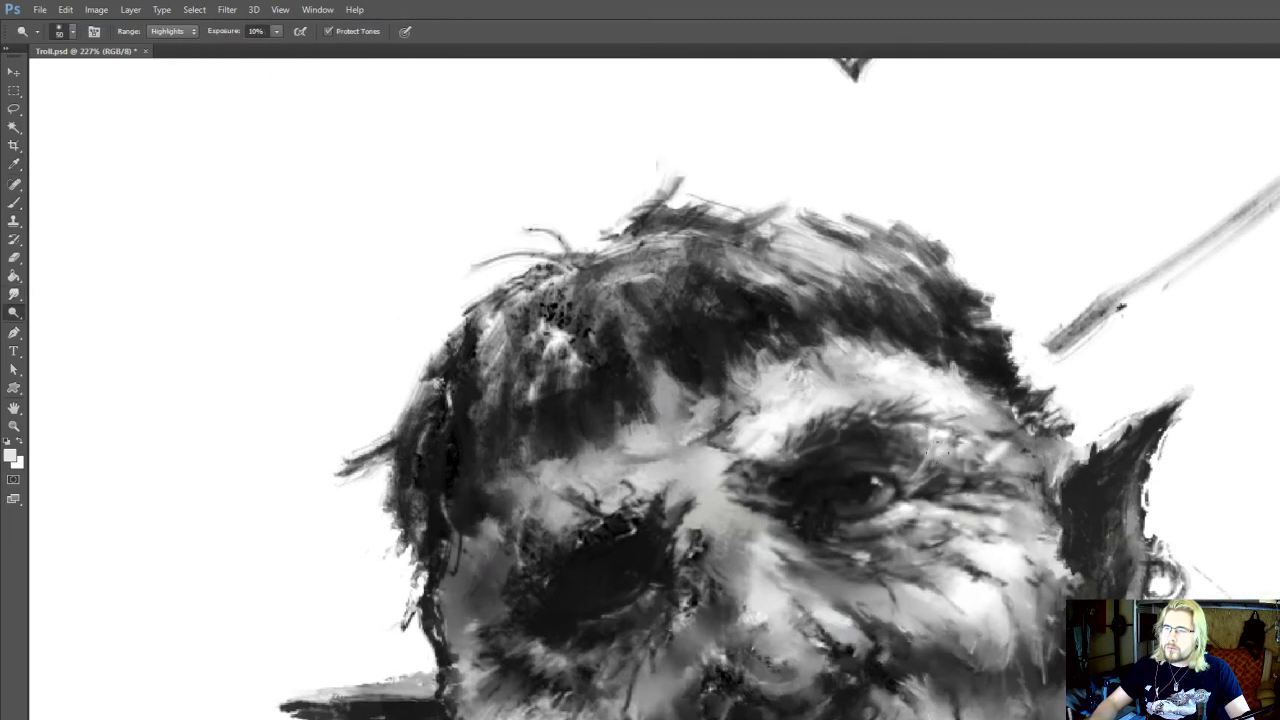
pyautogui.moveTo(1132, 273); pyautogui.dragTo(1078, 317)
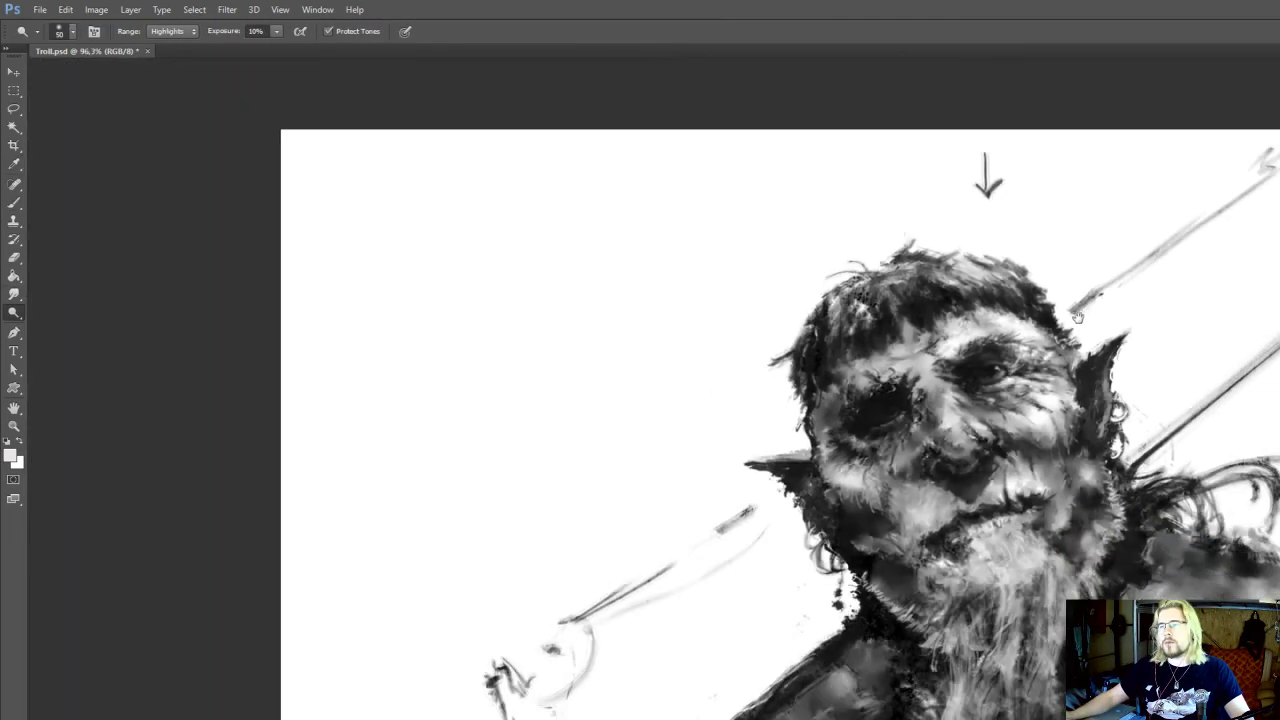
pyautogui.scroll(5, 995, 350)
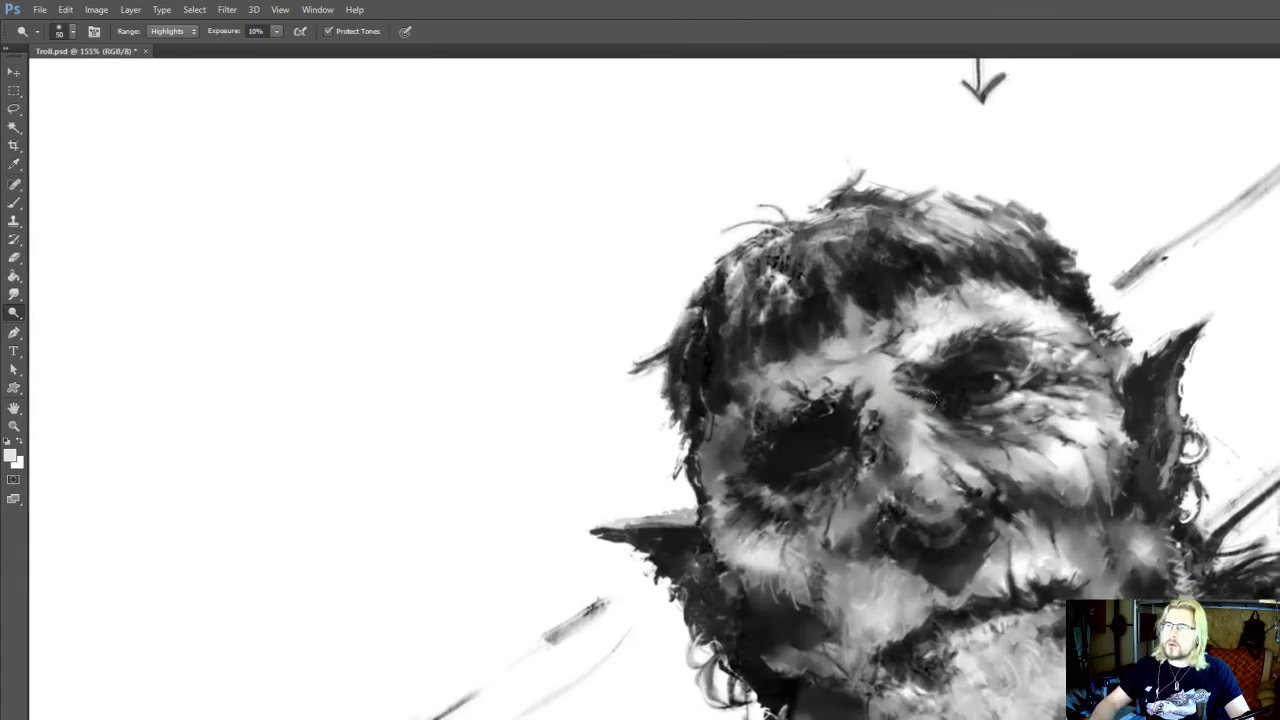
pyautogui.moveTo(991, 450); pyautogui.dragTo(987, 458)
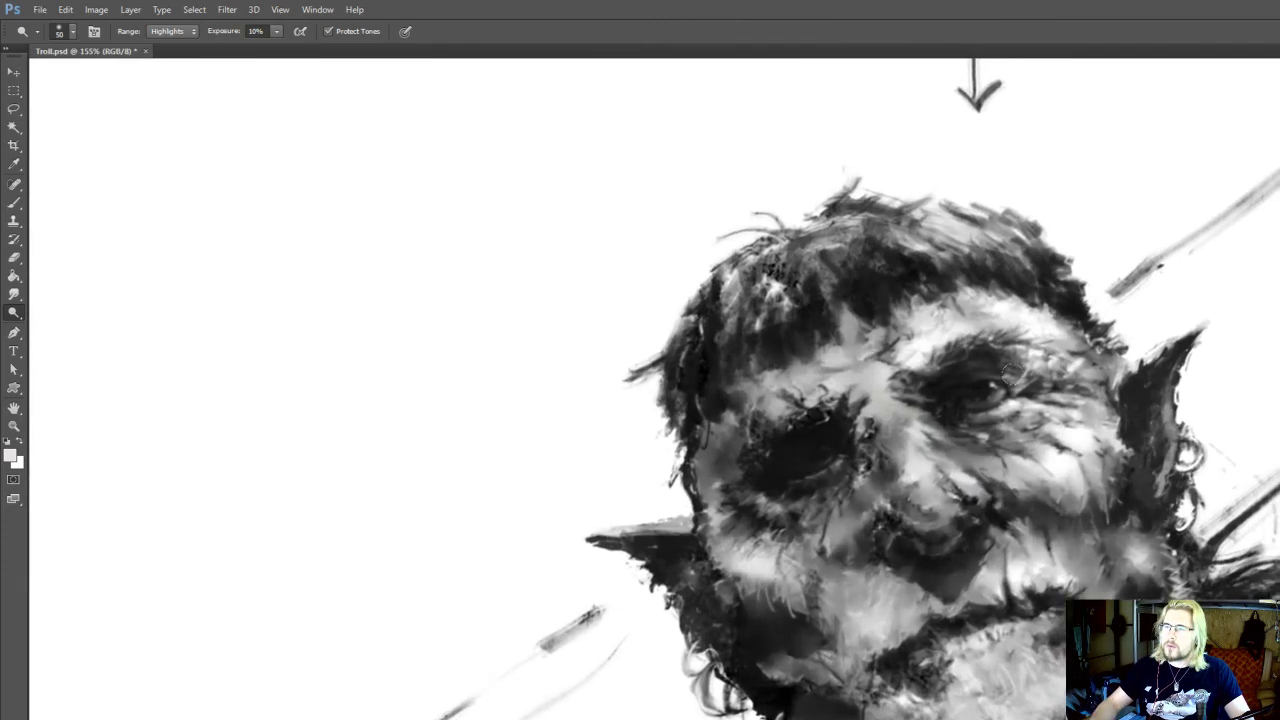
pyautogui.scroll(4, 1088, 308)
pyautogui.moveTo(961, 406); pyautogui.dragTo(977, 410)
# Paint sampled dark tones into the lit eye and along its lower lid and outer corner at brush sizes 7 and 9
pyautogui.press('b')
pyautogui.keyDown('alt'); pyautogui.click(994, 455); pyautogui.keyUp('alt')
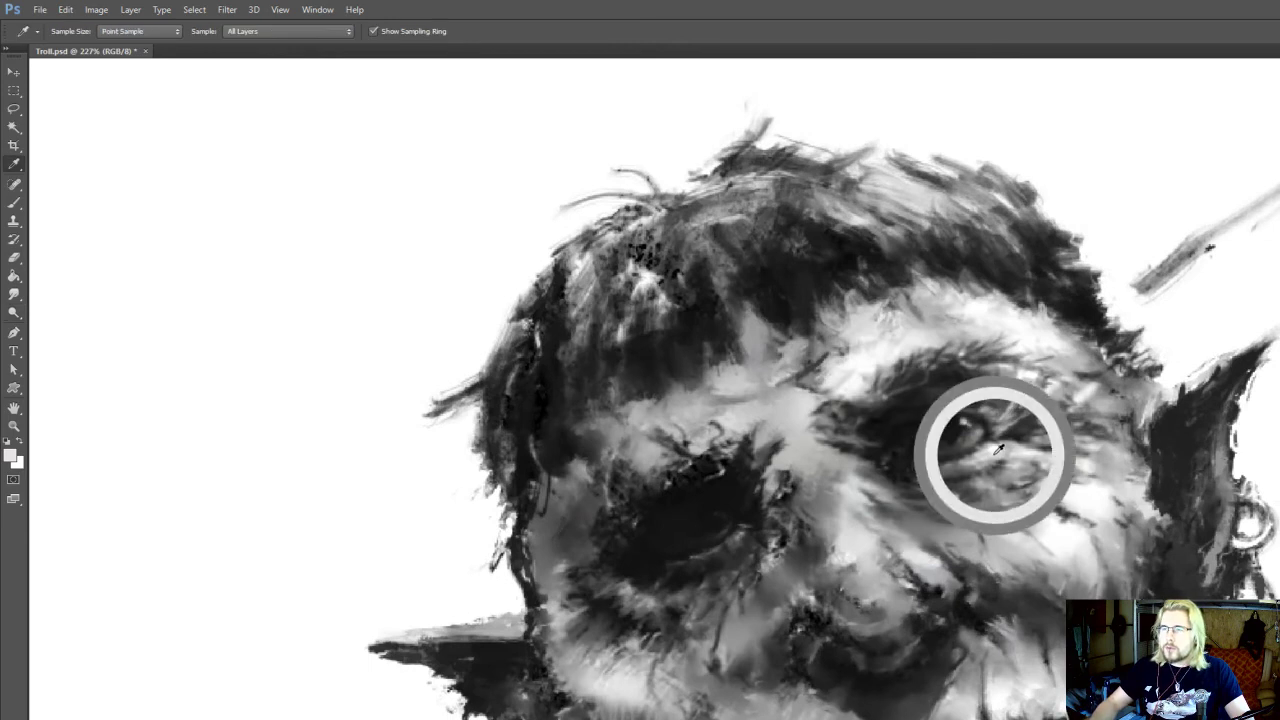
pyautogui.keyDown('alt'); pyautogui.click(968, 435); pyautogui.keyUp('alt')
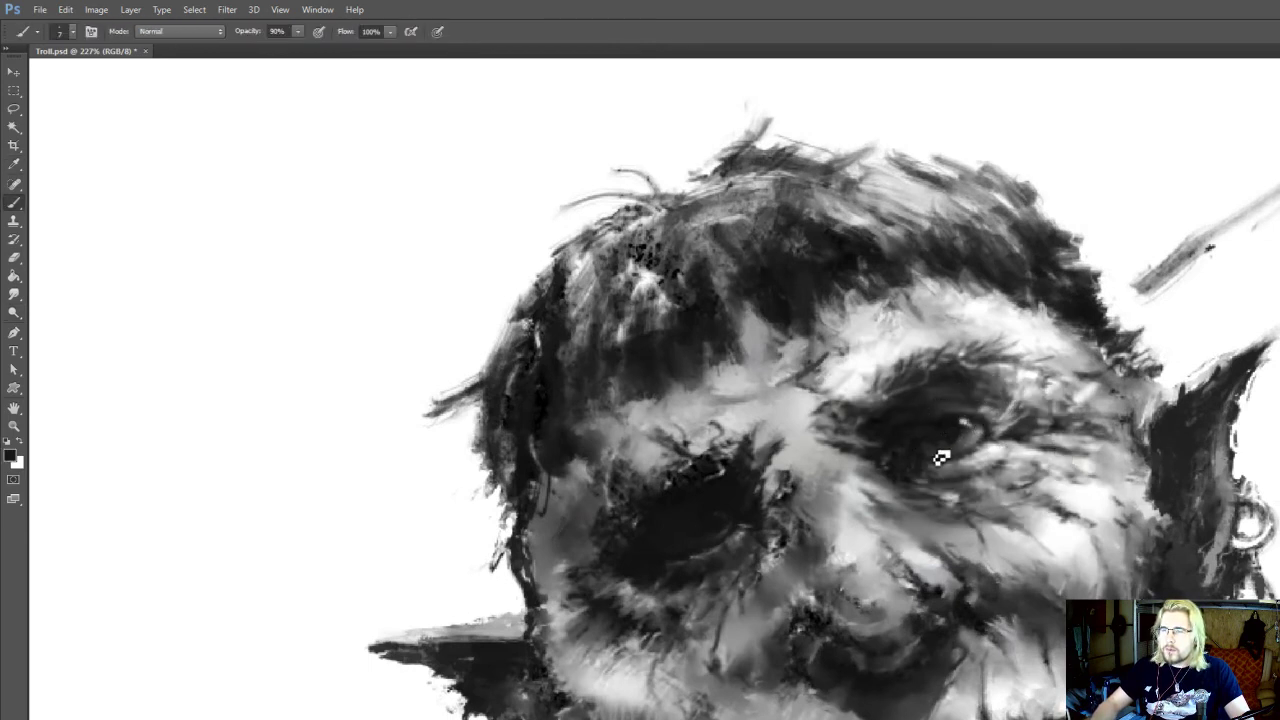
pyautogui.keyDown('alt'); pyautogui.click(974, 430); pyautogui.keyUp('alt')
pyautogui.press(']')
pyautogui.press(']')
pyautogui.keyDown('alt'); pyautogui.click(990, 432); pyautogui.keyUp('alt')
pyautogui.keyDown('alt'); pyautogui.click(982, 427); pyautogui.keyUp('alt')
pyautogui.keyDown('alt'); pyautogui.click(992, 440); pyautogui.keyUp('alt')
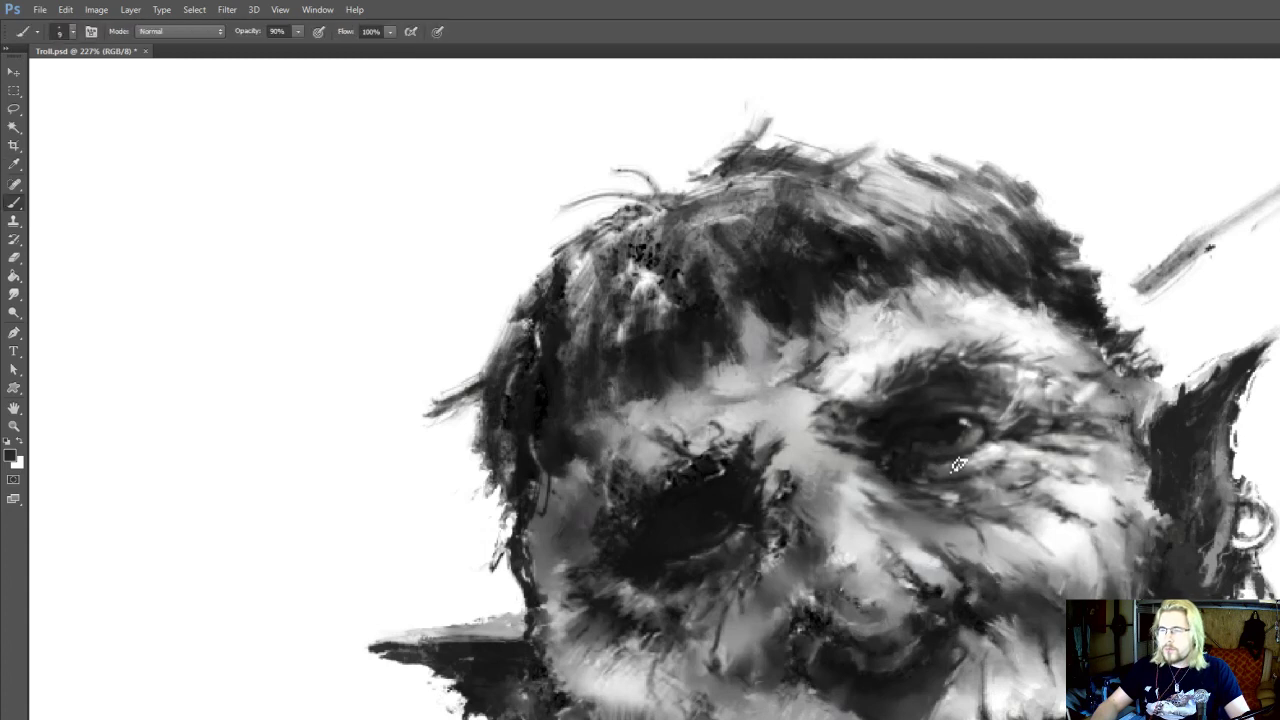
pyautogui.keyDown('alt'); pyautogui.click(1000, 448); pyautogui.keyUp('alt')
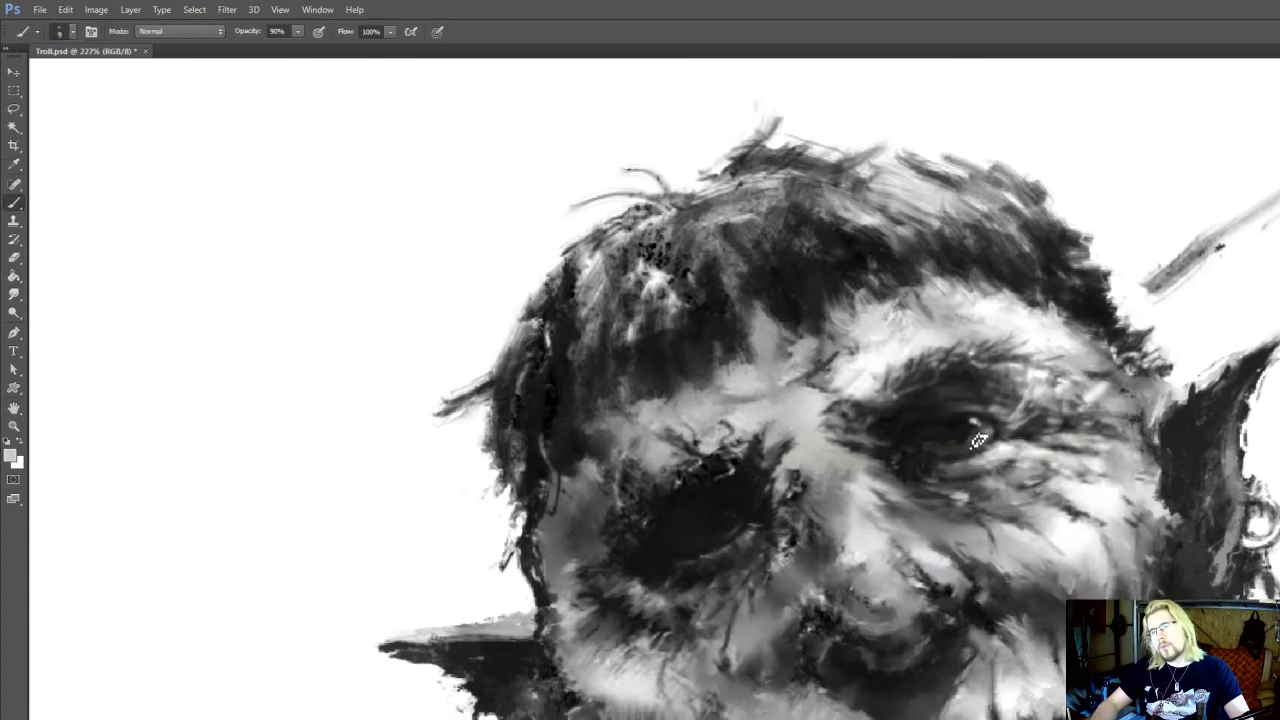
# Paint grey and dark tones inside the shadowed eye socket to suggest the lower lid, using brush sizes 9 and 15
pyautogui.moveTo(900, 428); pyautogui.dragTo(932, 384)
pyautogui.keyDown('alt'); pyautogui.click(1020, 400); pyautogui.keyUp('alt')
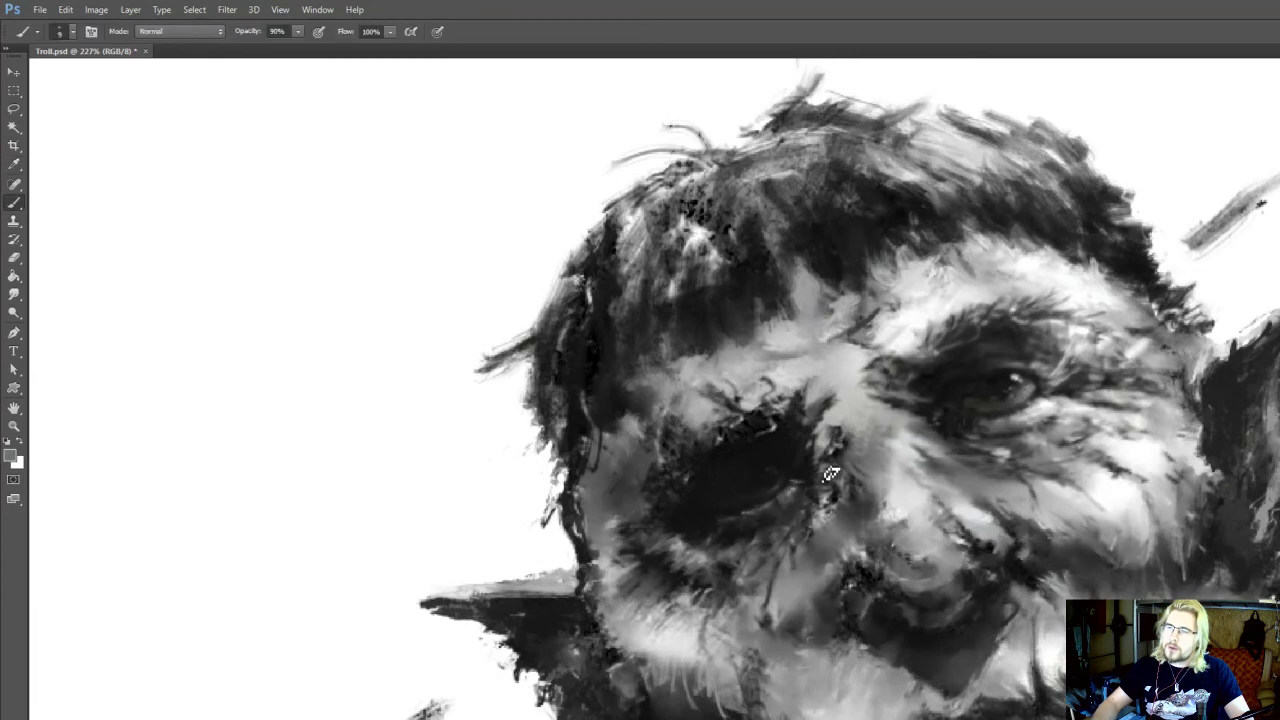
pyautogui.press('r')
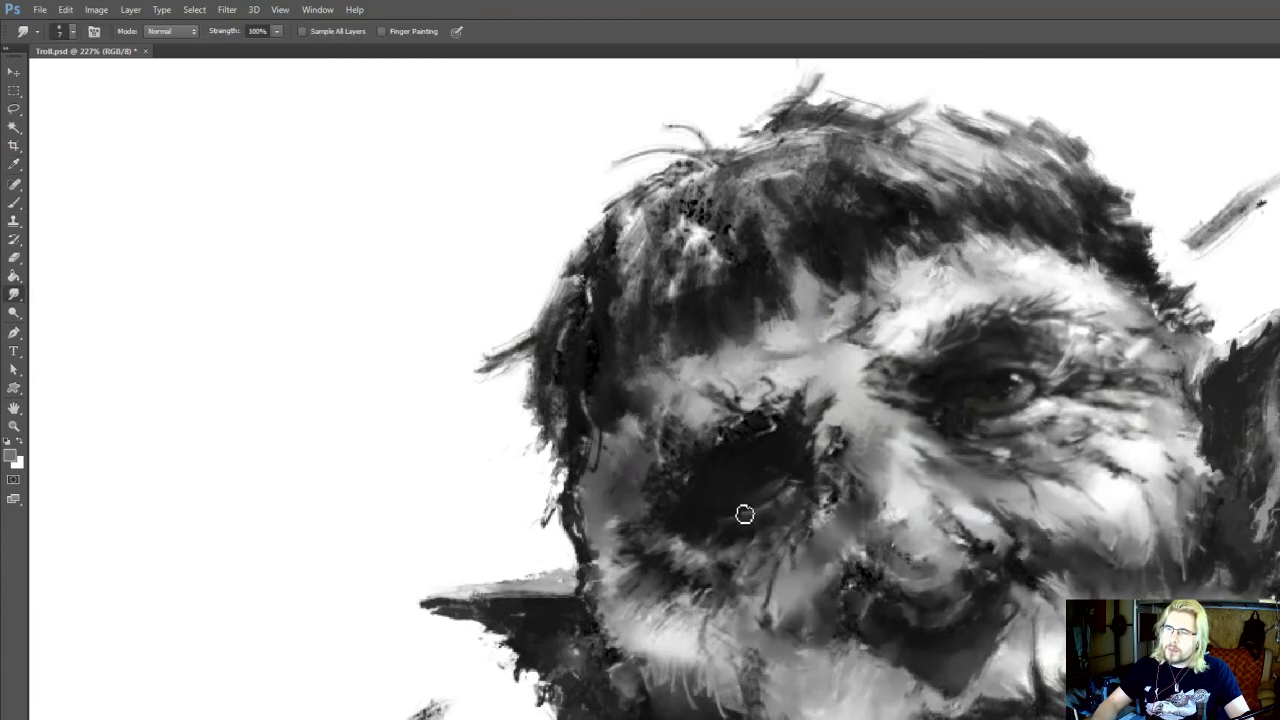
pyautogui.press('b')
pyautogui.keyDown('alt'); pyautogui.click(722, 522); pyautogui.keyUp('alt')
pyautogui.keyDown('alt'); pyautogui.click(763, 538); pyautogui.keyUp('alt')
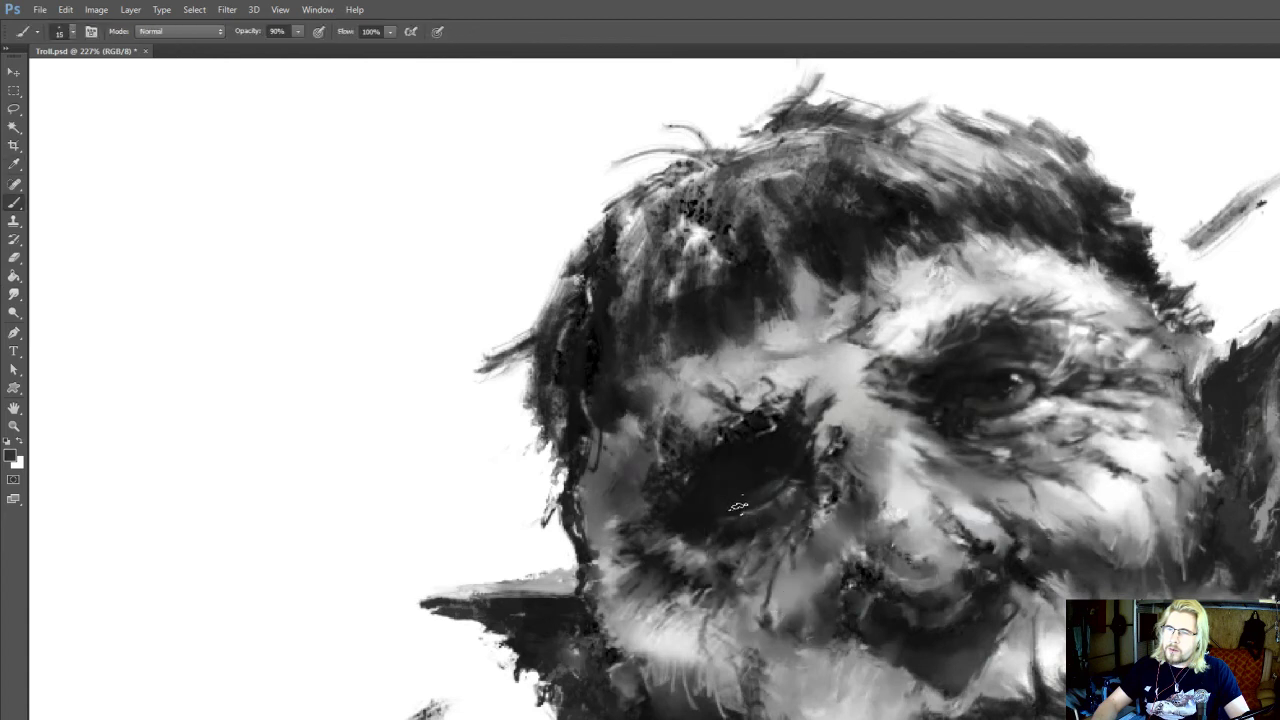
pyautogui.press('r')
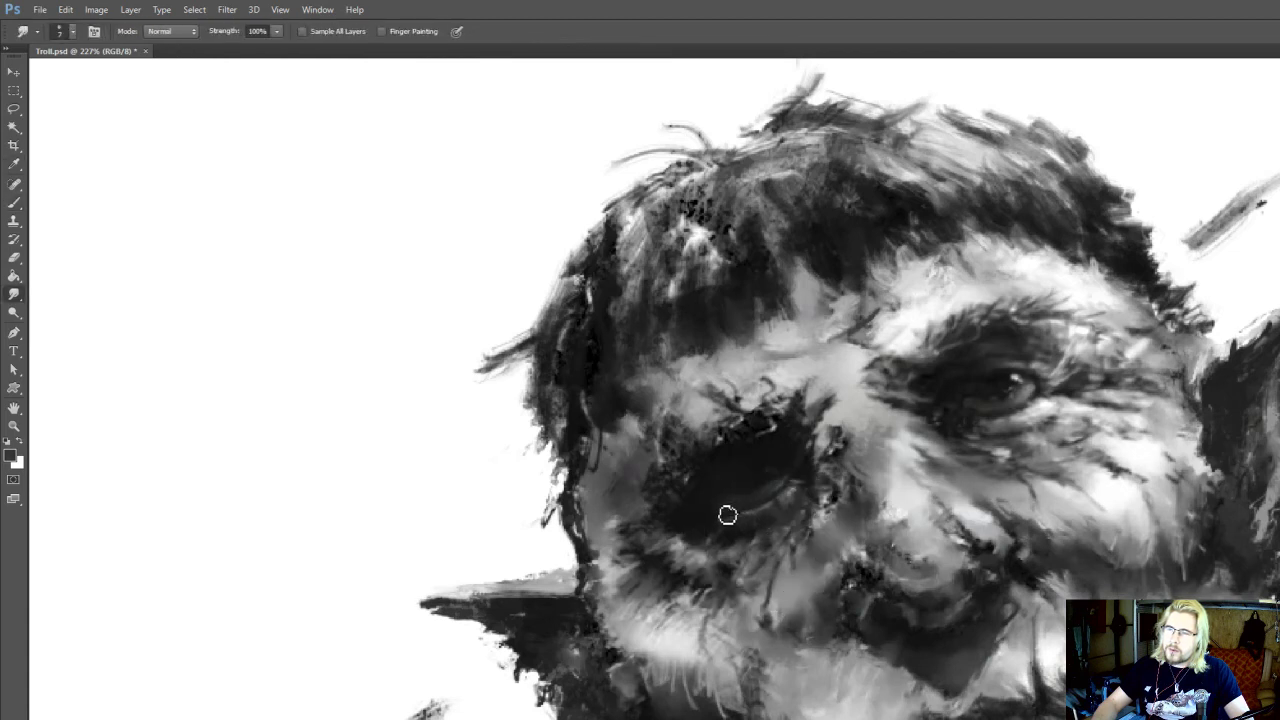
# Refine the eyeball shape in the shadowed socket with sampled dark greys, smudging between strokes at 100% strength
pyautogui.press('b')
pyautogui.keyDown('alt'); pyautogui.click(724, 503); pyautogui.keyUp('alt')
pyautogui.press('r')
pyautogui.press('b')
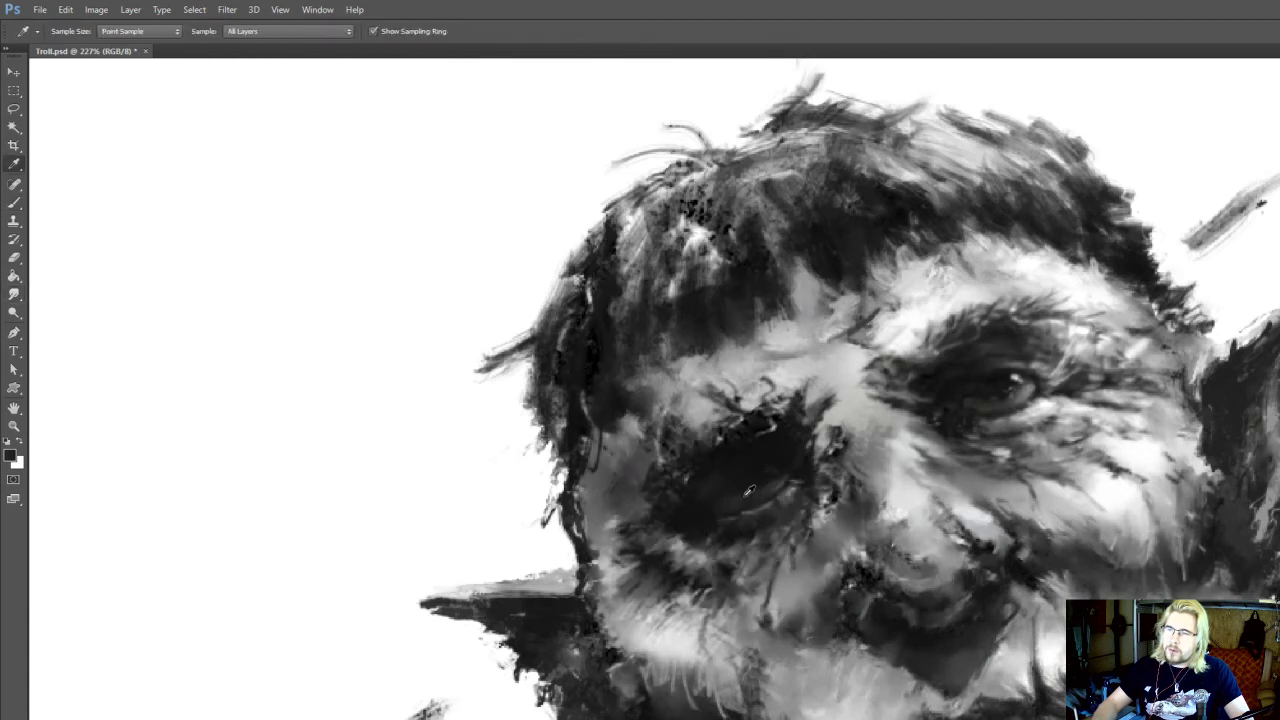
pyautogui.keyDown('alt'); pyautogui.click(748, 491); pyautogui.keyUp('alt')
pyautogui.press('r')
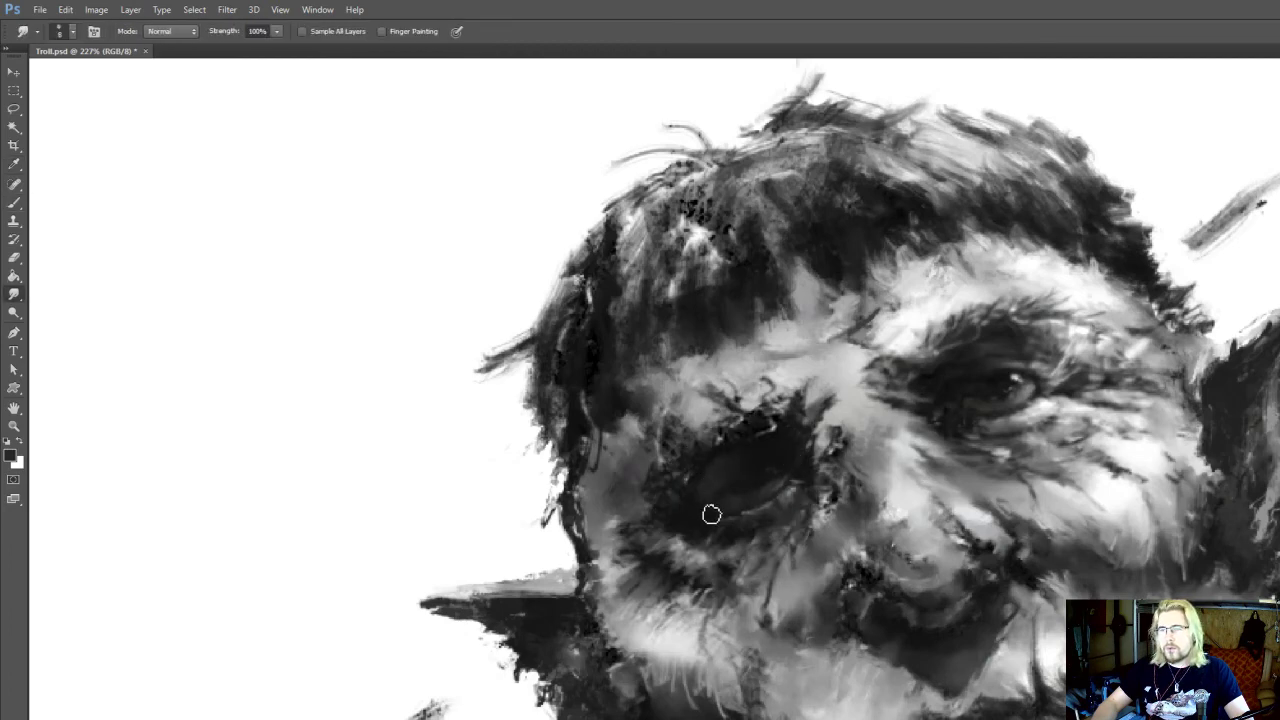
# Paint sampled dark hair strokes at the inner end of the lit eye's brow, reducing the brush from size 20 to 10
pyautogui.scroll(-5, 997, 306)
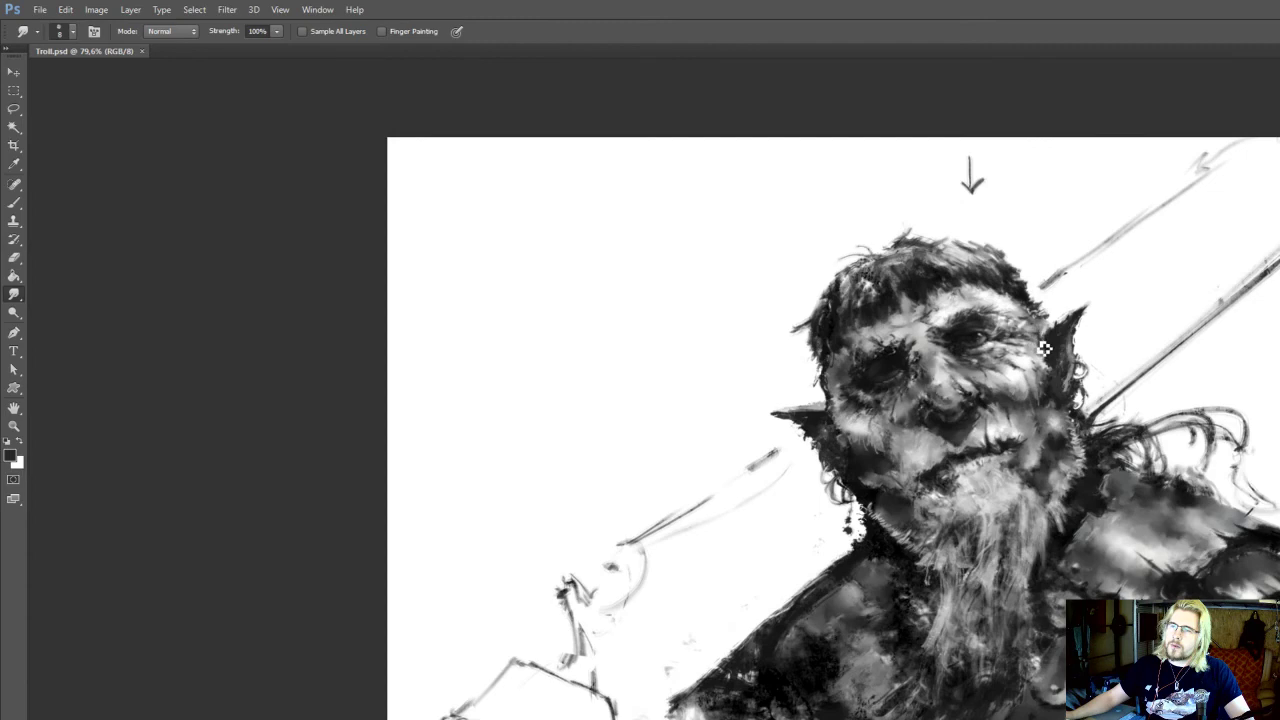
pyautogui.scroll(3, 1044, 347)
pyautogui.scroll(2, 903, 483)
pyautogui.press('b')
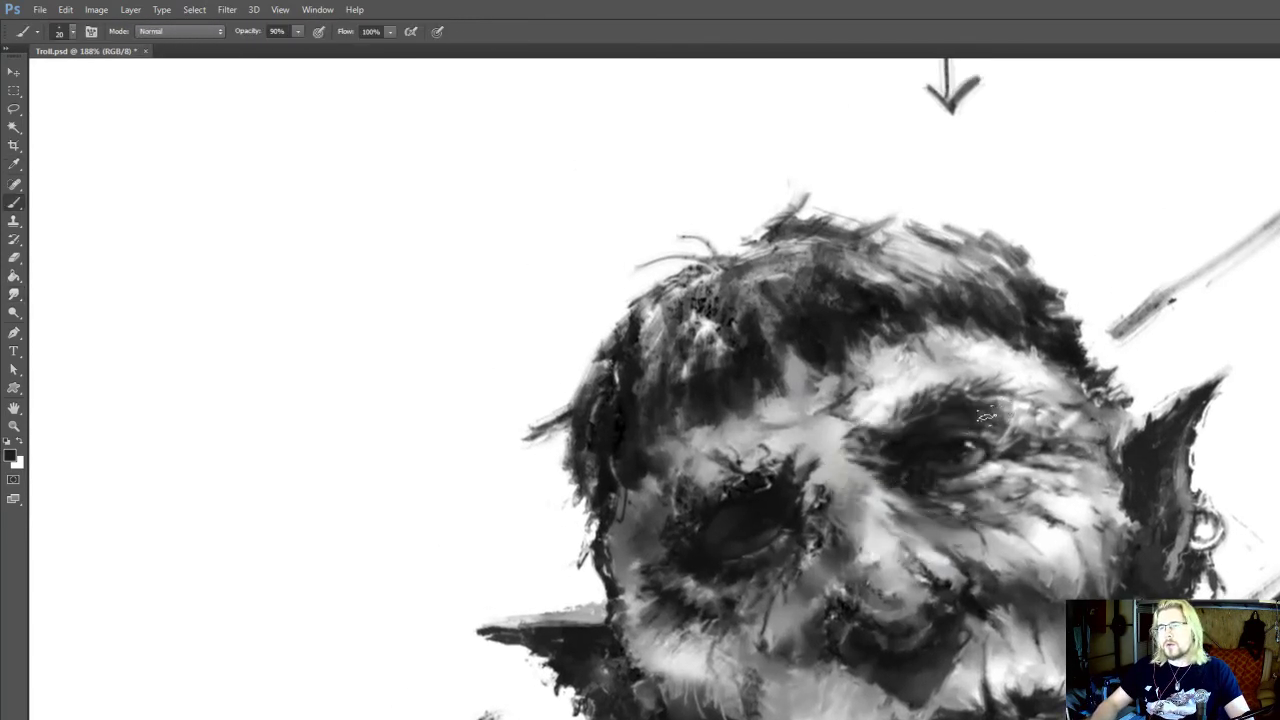
pyautogui.press('o')
pyautogui.moveTo(950, 408); pyautogui.dragTo(965, 434)
pyautogui.press('b')
pyautogui.keyDown('alt'); pyautogui.click(895, 439); pyautogui.keyUp('alt')
pyautogui.press('[')
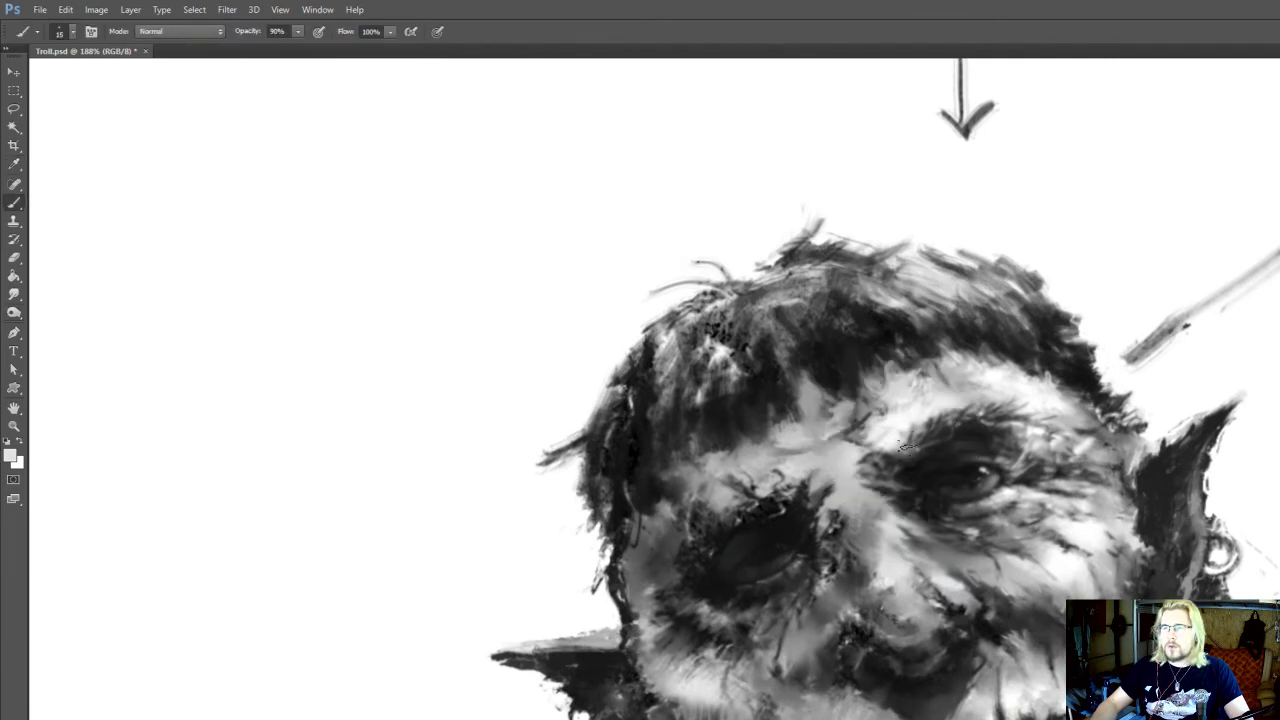
pyautogui.keyDown('alt'); pyautogui.click(920, 460); pyautogui.keyUp('alt')
pyautogui.press('[')
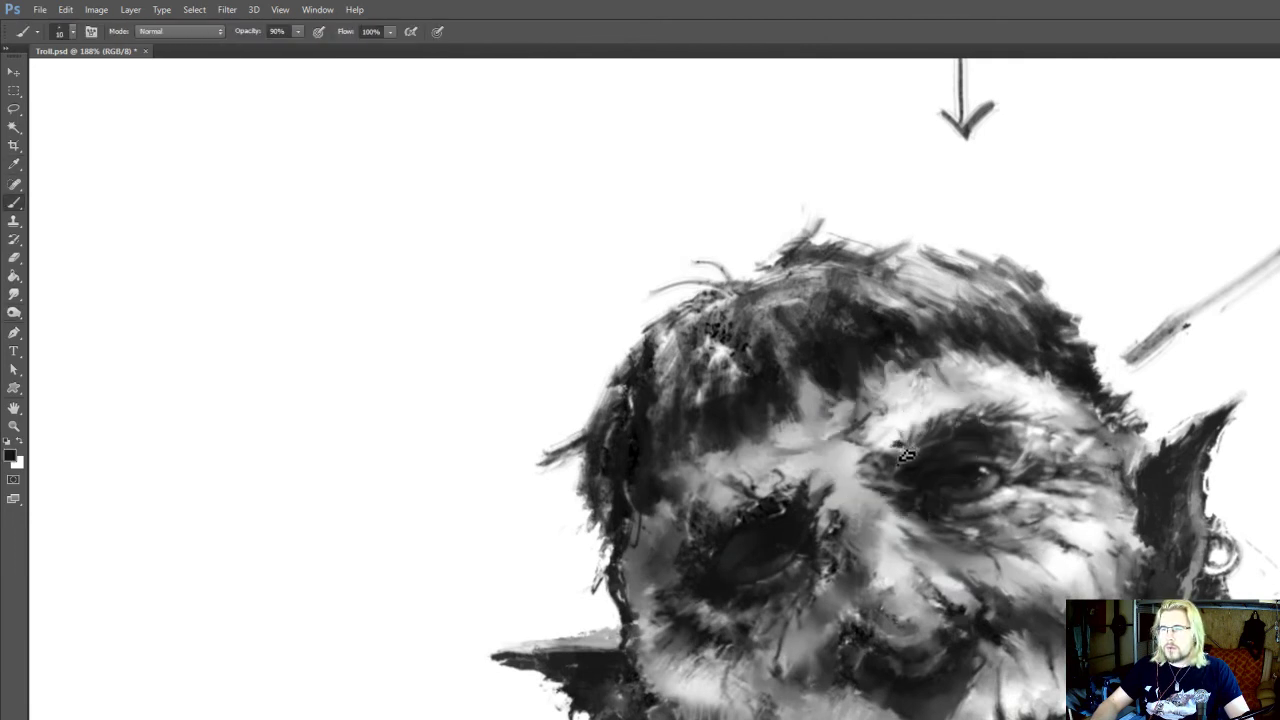
pyautogui.moveTo(906, 455)
pyautogui.mouseDown()
pyautogui.moveTo(889, 423)
pyautogui.moveTo(905, 448)
pyautogui.mouseUp()
pyautogui.keyDown('alt'); pyautogui.click(904, 429); pyautogui.keyUp('alt')
pyautogui.keyDown('alt'); pyautogui.click(914, 462); pyautogui.keyUp('alt')
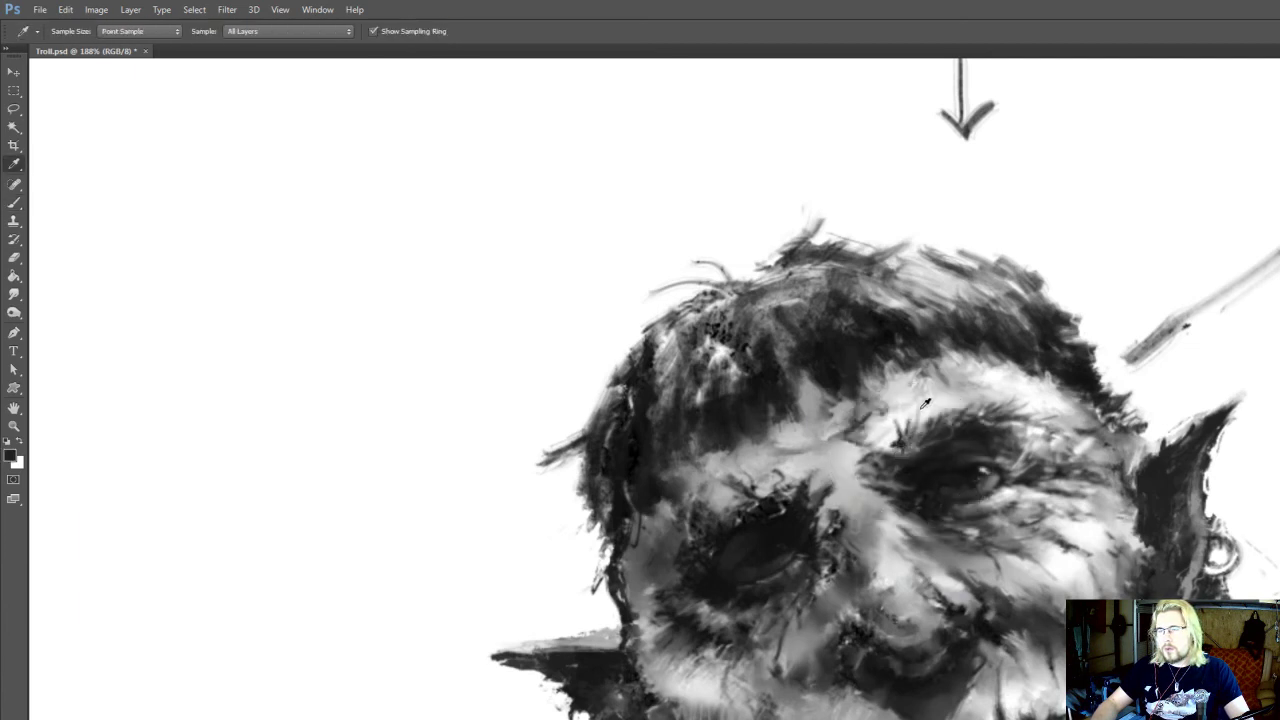
# Paint sampled light tones above the lit eye's inner brow and smudge them into the surrounding skin
pyautogui.keyDown('alt'); pyautogui.click(913, 412); pyautogui.keyUp('alt')
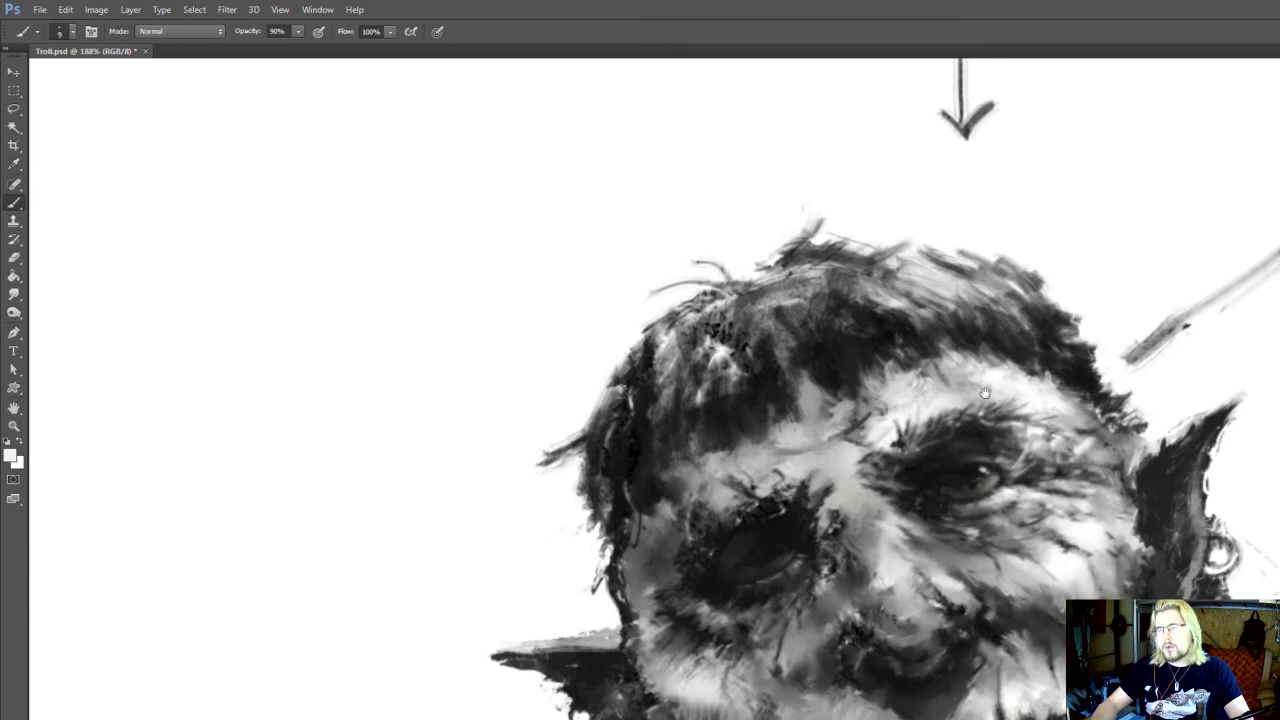
pyautogui.moveTo(1001, 359); pyautogui.dragTo(1013, 343)
pyautogui.press('r')
pyautogui.moveTo(880, 434); pyautogui.dragTo(876, 439)
pyautogui.press('b')
pyautogui.keyDown('alt'); pyautogui.click(887, 453); pyautogui.keyUp('alt')
pyautogui.press('r')
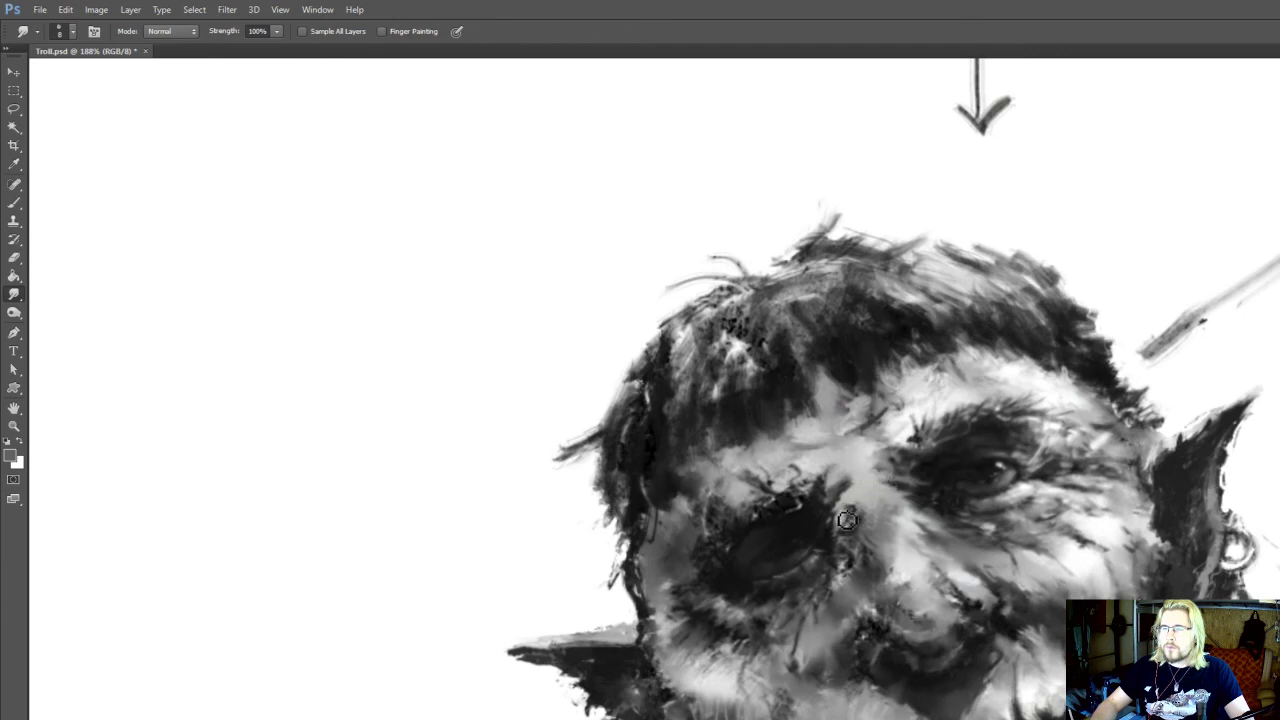
# Paint sampled dark strokes on the nose bridge between the eyes at brush size 9
pyautogui.press('b')
pyautogui.keyDown('alt'); pyautogui.click(876, 506); pyautogui.keyUp('alt')
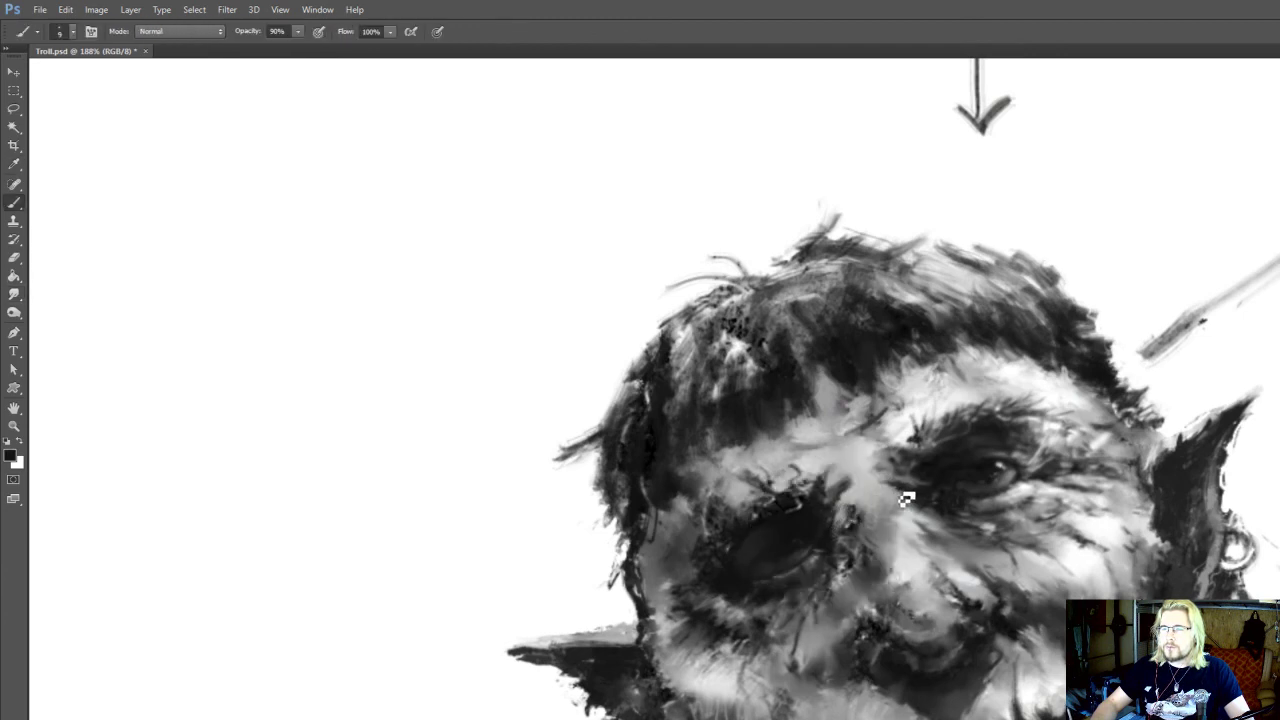
pyautogui.moveTo(905, 499); pyautogui.dragTo(889, 488)
pyautogui.press('r')
pyautogui.press('b')
pyautogui.keyDown('alt'); pyautogui.click(868, 514); pyautogui.keyUp('alt')
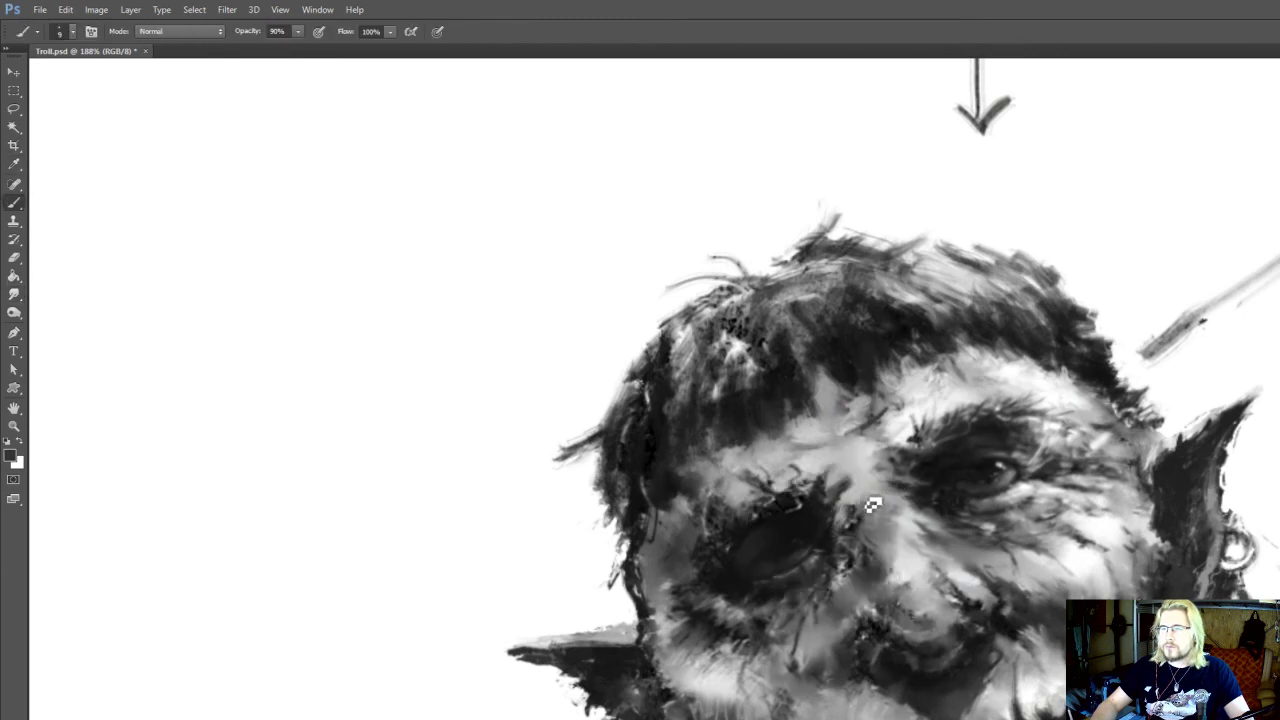
pyautogui.moveTo(850, 556)
pyautogui.mouseDown()
pyautogui.moveTo(860, 535)
pyautogui.moveTo(860, 547)
pyautogui.mouseUp()
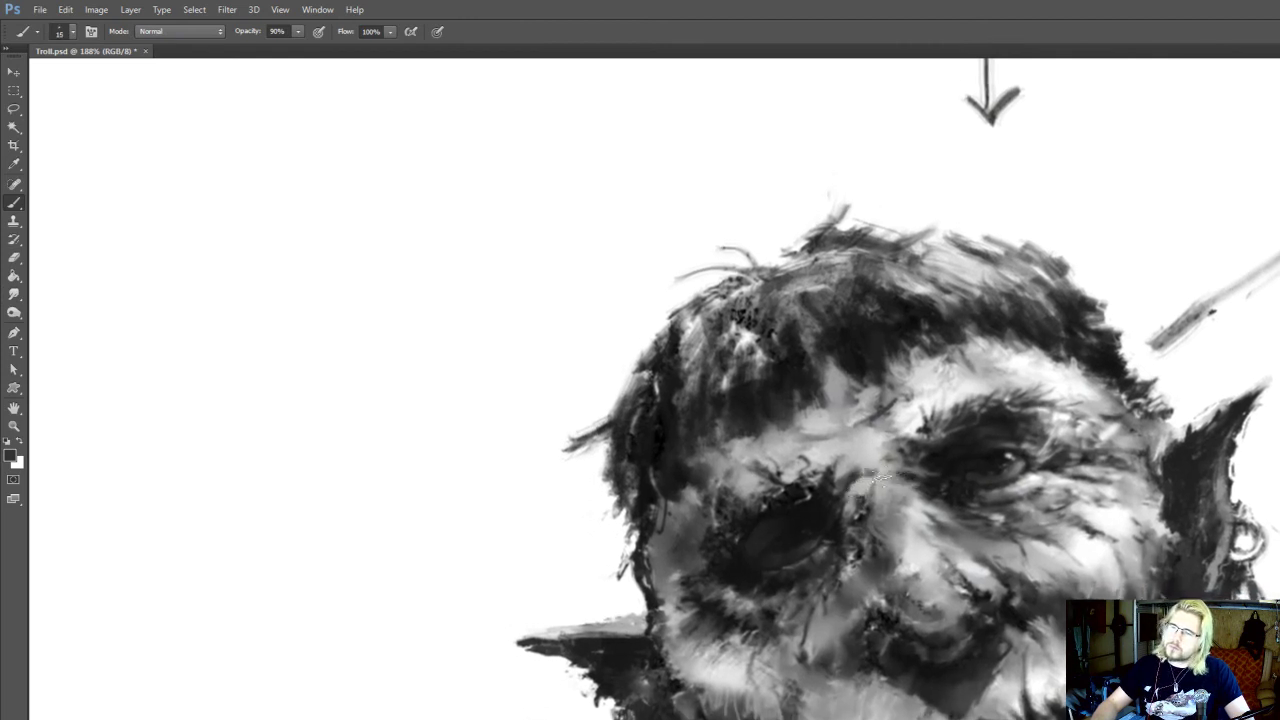
# Lay a sampled mid grey over the upper nose bridge beside the lit brow at brush size 25
pyautogui.press('i')
pyautogui.press('r')
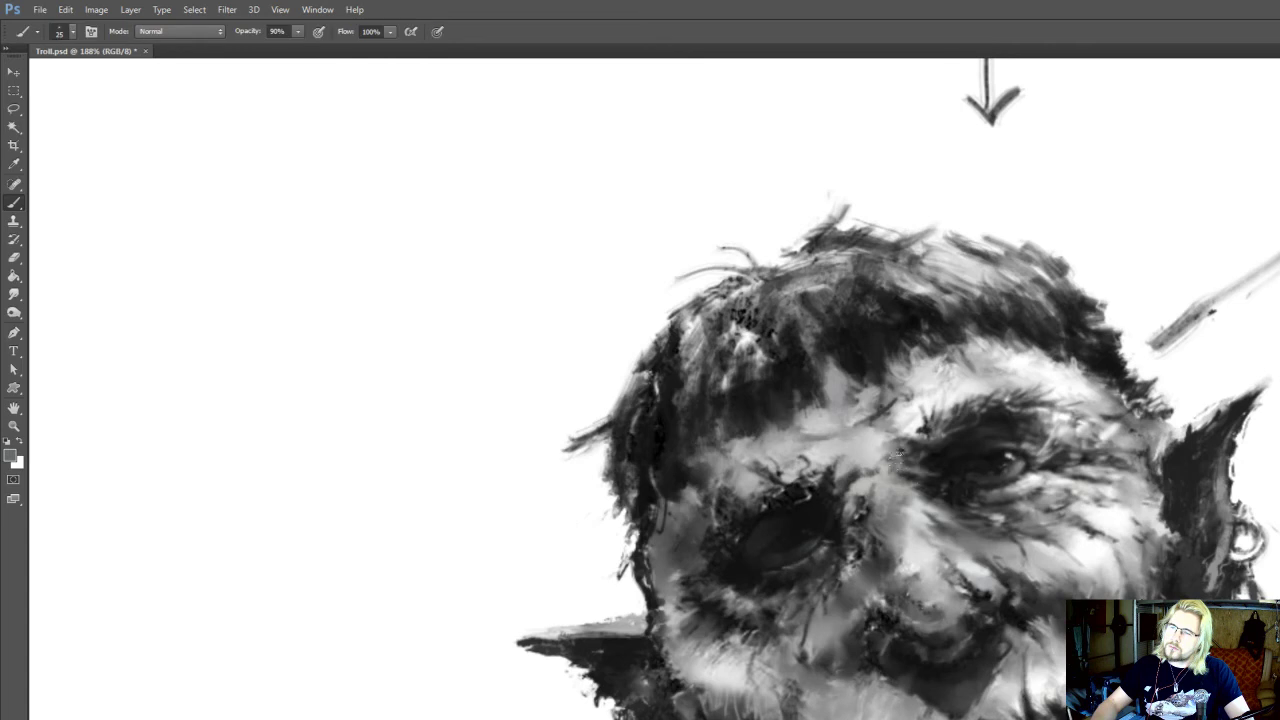
pyautogui.moveTo(895, 474)
pyautogui.mouseDown()
pyautogui.moveTo(906, 477)
pyautogui.moveTo(878, 466)
pyautogui.mouseUp()
# Paint sampled light tones on the wrinkled skin beside the lit eye at brush size 9
pyautogui.press('i')
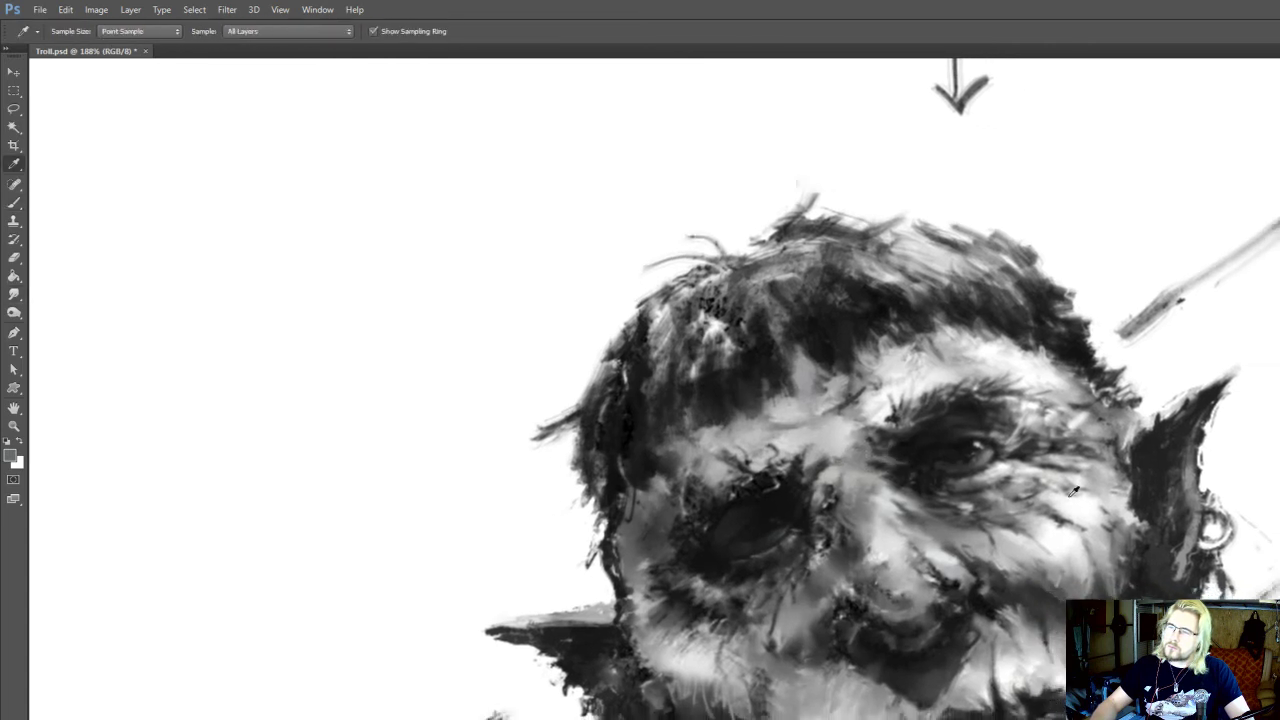
pyautogui.click(1086, 490)
pyautogui.press('b')
pyautogui.press('[')
pyautogui.moveTo(1078, 482)
pyautogui.mouseDown()
pyautogui.moveTo(1053, 470)
pyautogui.moveTo(1088, 466)
pyautogui.moveTo(1074, 459)
pyautogui.moveTo(1105, 433)
pyautogui.moveTo(1107, 446)
pyautogui.mouseUp()
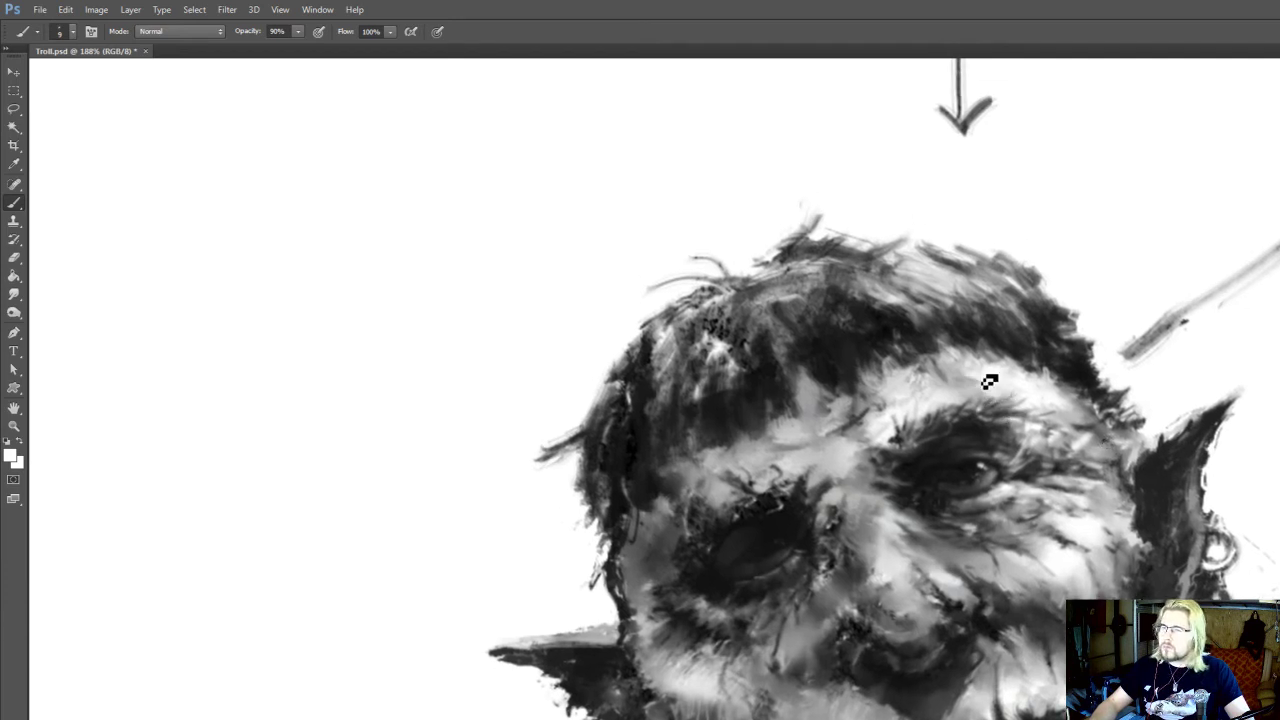
# Paint sampled grey into the shaded hollow of the lit jaw, smudge it into the surrounding skin, and save the file
pyautogui.moveTo(1093, 583); pyautogui.dragTo(953, 377)
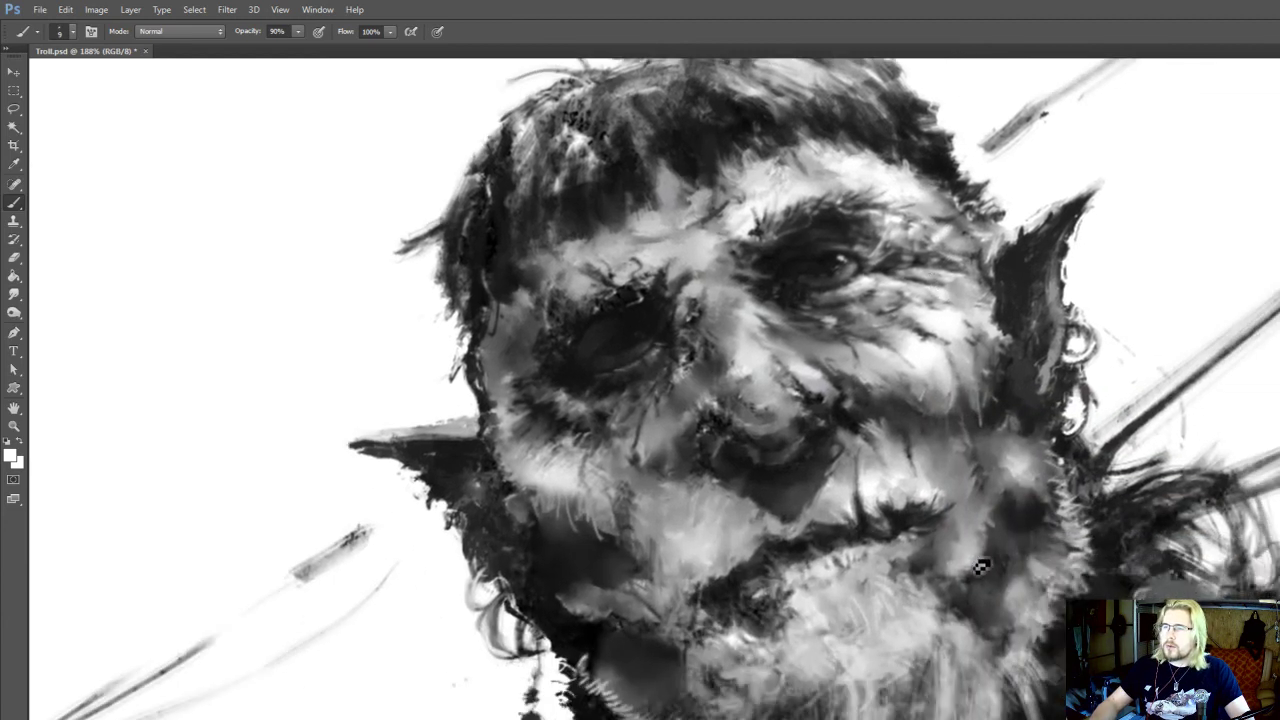
pyautogui.moveTo(996, 560); pyautogui.dragTo(967, 518)
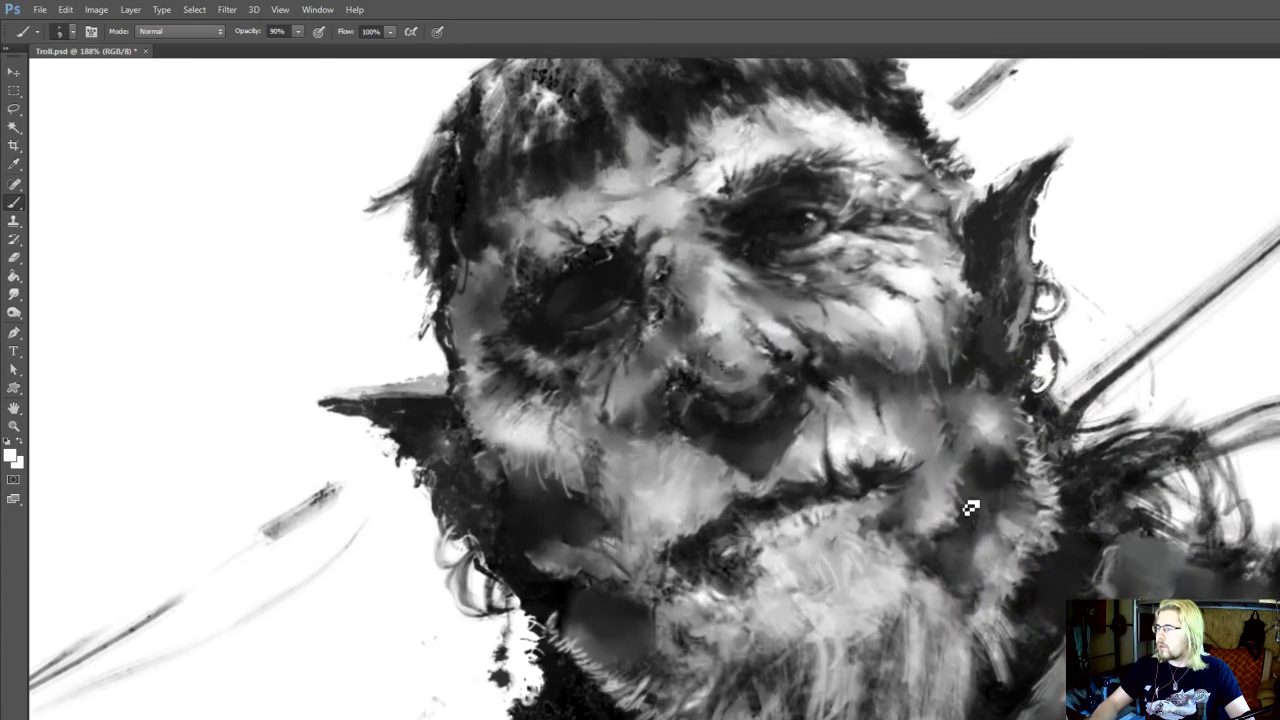
pyautogui.keyDown('alt'); pyautogui.click(1021, 512); pyautogui.keyUp('alt')
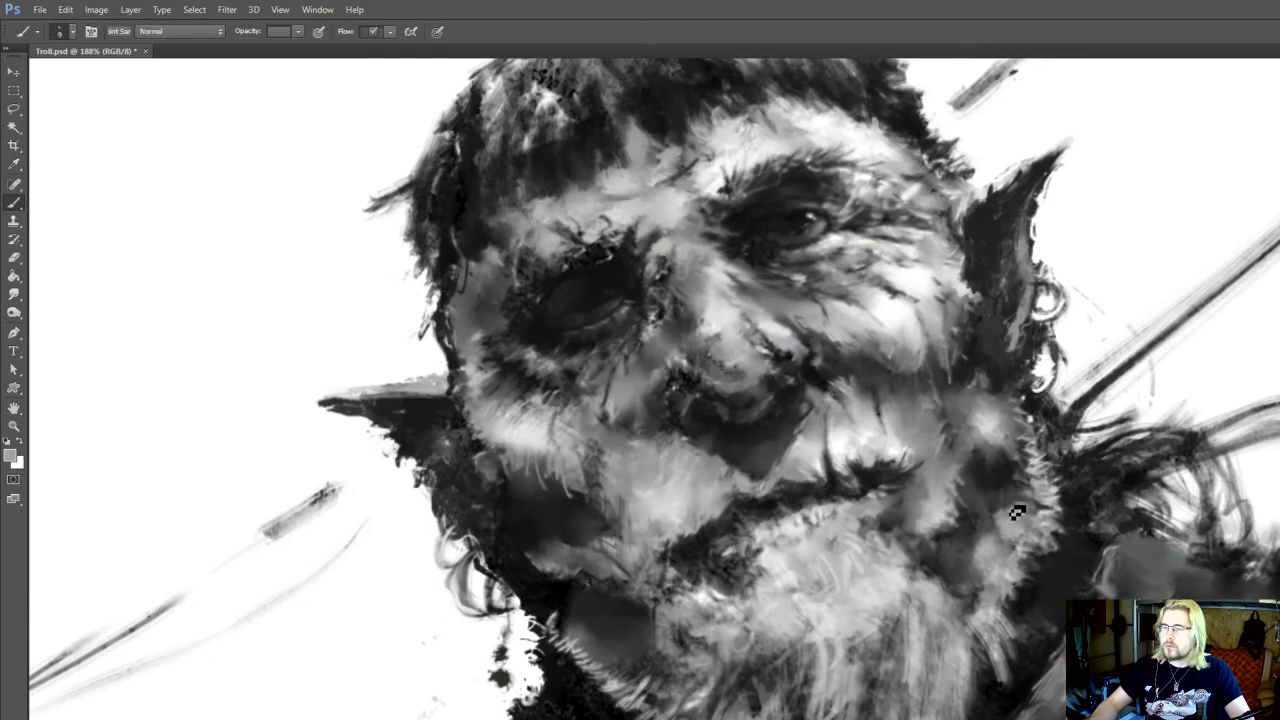
pyautogui.press('r')
pyautogui.moveTo(982, 518)
pyautogui.mouseDown()
pyautogui.moveTo(984, 486)
pyautogui.moveTo(967, 514)
pyautogui.moveTo(994, 498)
pyautogui.mouseUp()
pyautogui.hotkey('ctrl', 's')
pyautogui.press('b')
pyautogui.keyDown('alt'); pyautogui.click(958, 541); pyautogui.keyUp('alt')
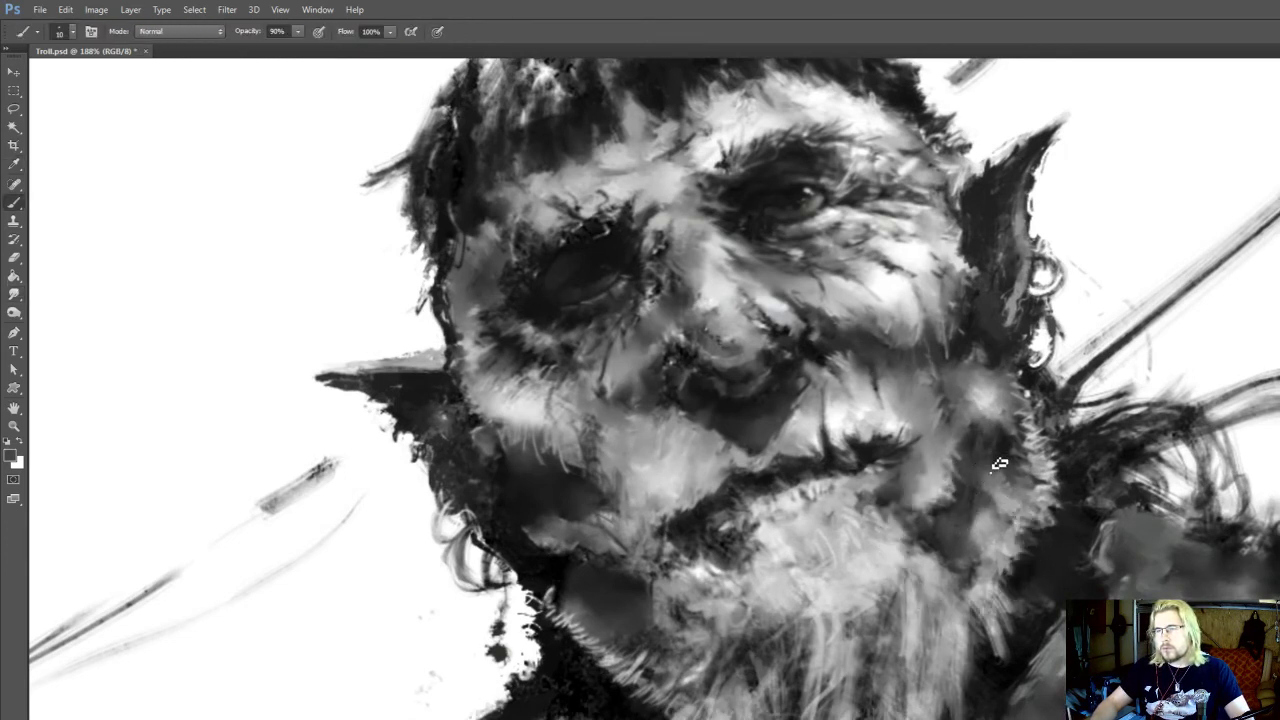
# Smudge the dark jaw patch and paint sampled light whiskers along the lit jaw's outer edge at brush size 10
pyautogui.press('r')
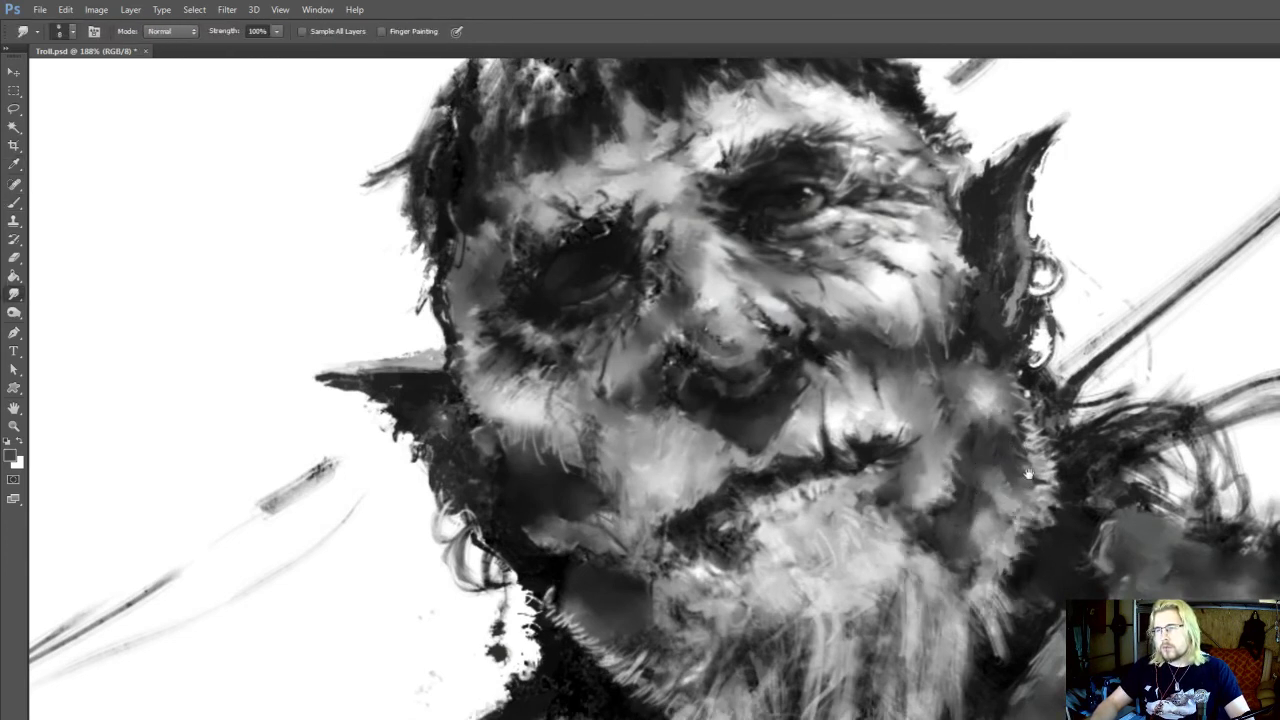
pyautogui.moveTo(1029, 474); pyautogui.dragTo(1015, 502)
pyautogui.press('b')
pyautogui.keyDown('alt'); pyautogui.click(857, 606); pyautogui.keyUp('alt')
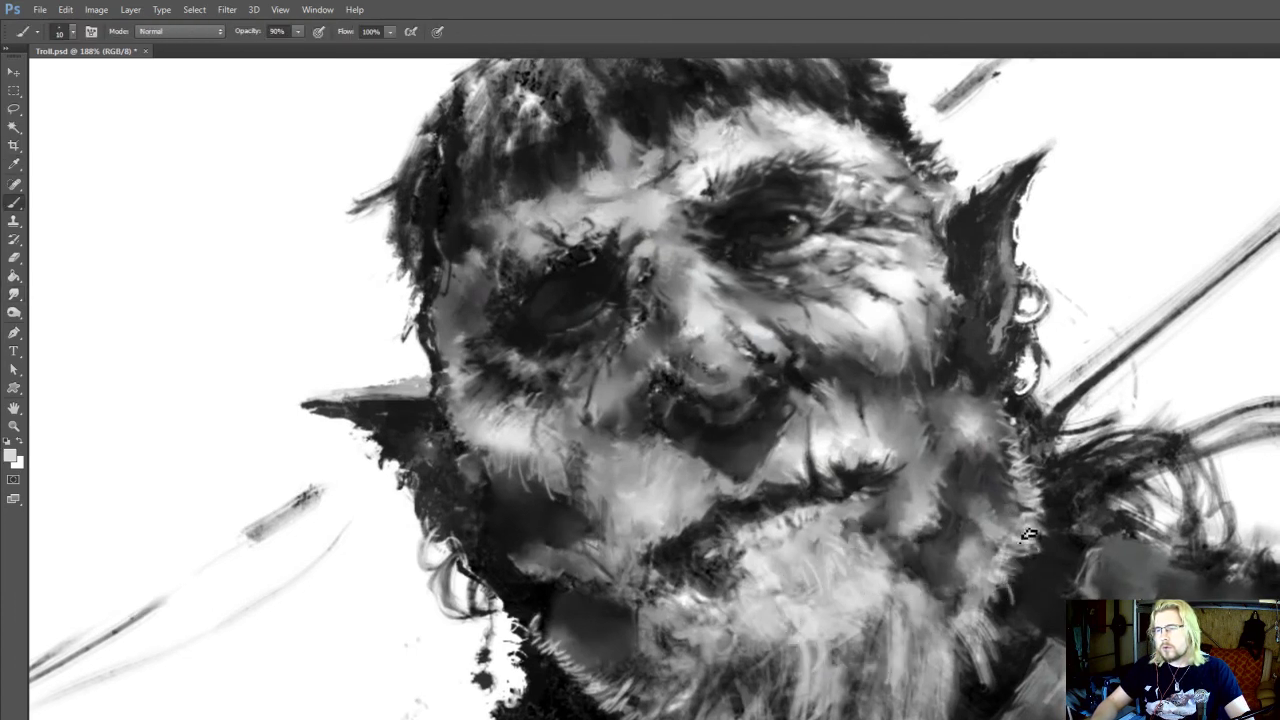
pyautogui.moveTo(1031, 483); pyautogui.dragTo(1025, 527)
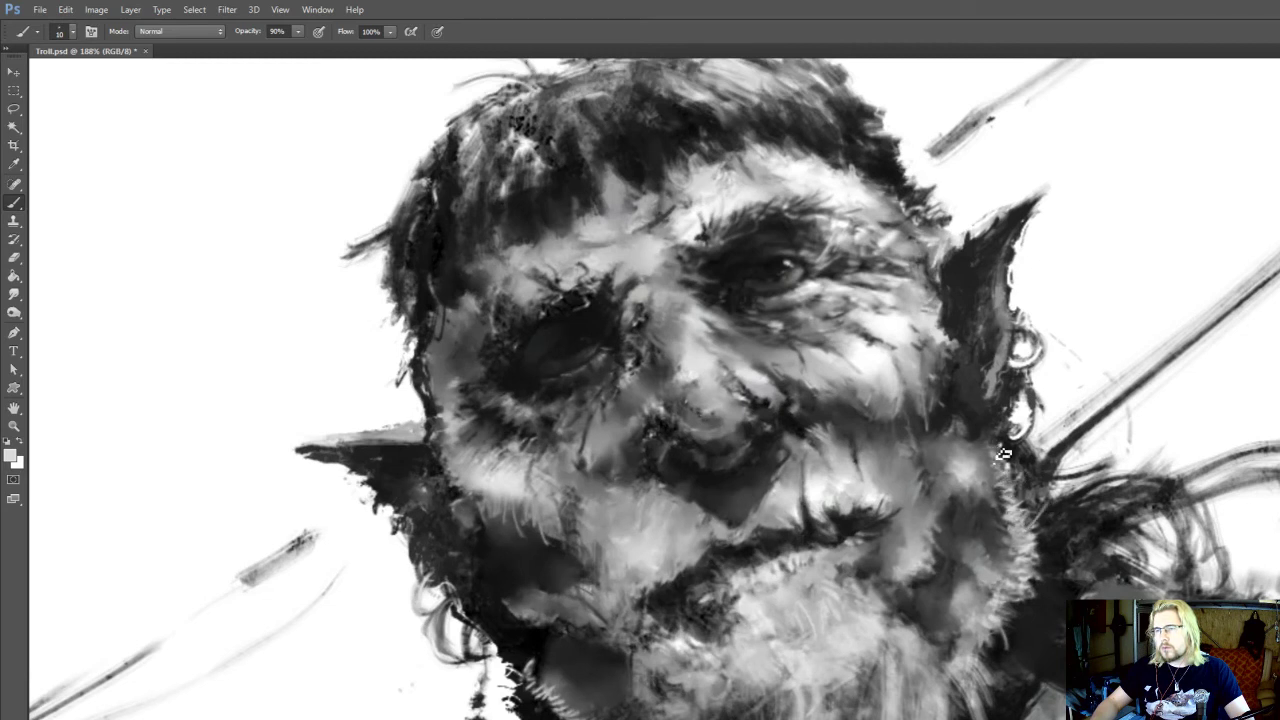
pyautogui.moveTo(535, 674); pyautogui.dragTo(619, 630)
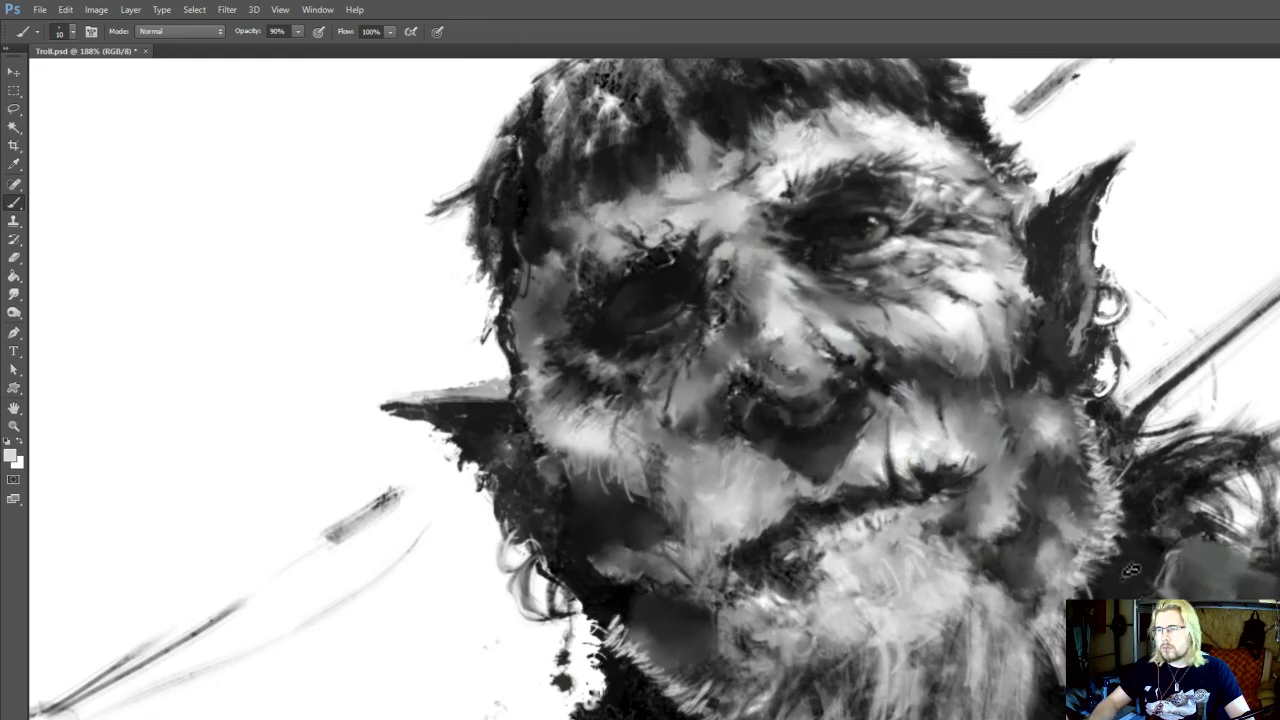
# Blend the whisker fringe into the dark jaw below the earring by alternating sampled brush strokes at size 9 with smudging
pyautogui.press('r')
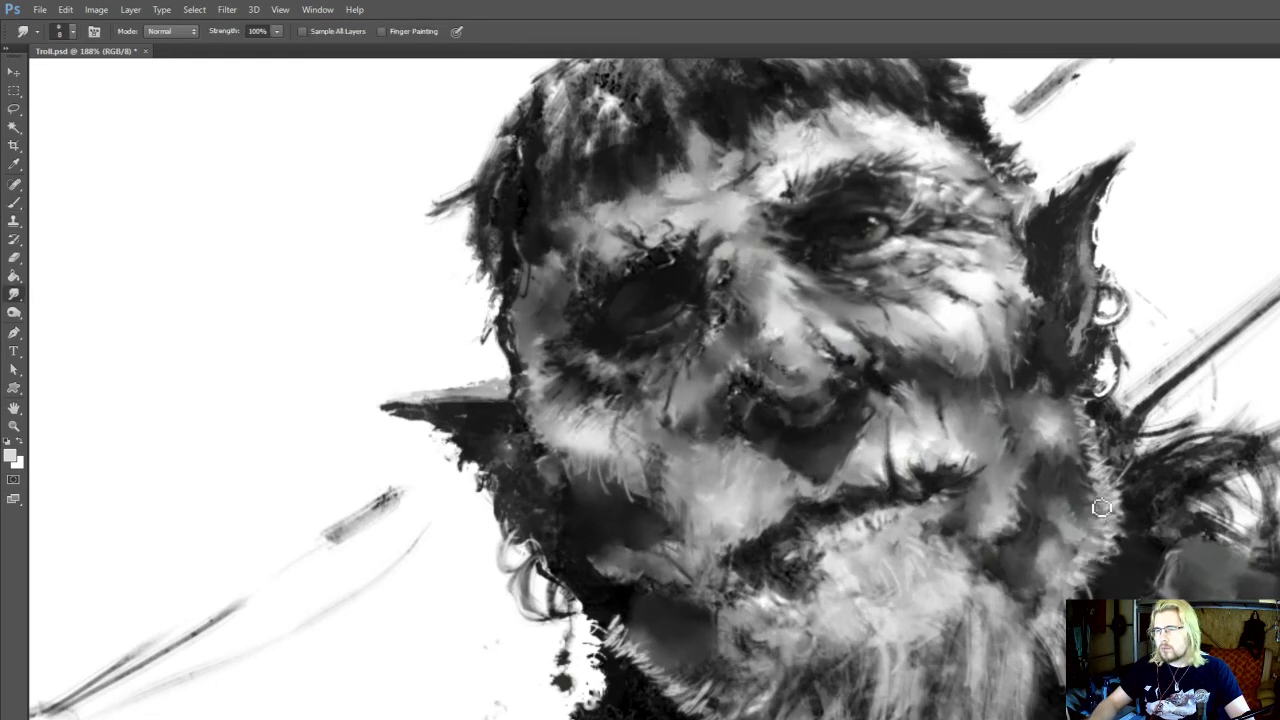
pyautogui.press('b')
pyautogui.keyDown('alt'); pyautogui.click(1106, 511); pyautogui.keyUp('alt')
pyautogui.press('r')
pyautogui.moveTo(1073, 481); pyautogui.dragTo(1048, 520)
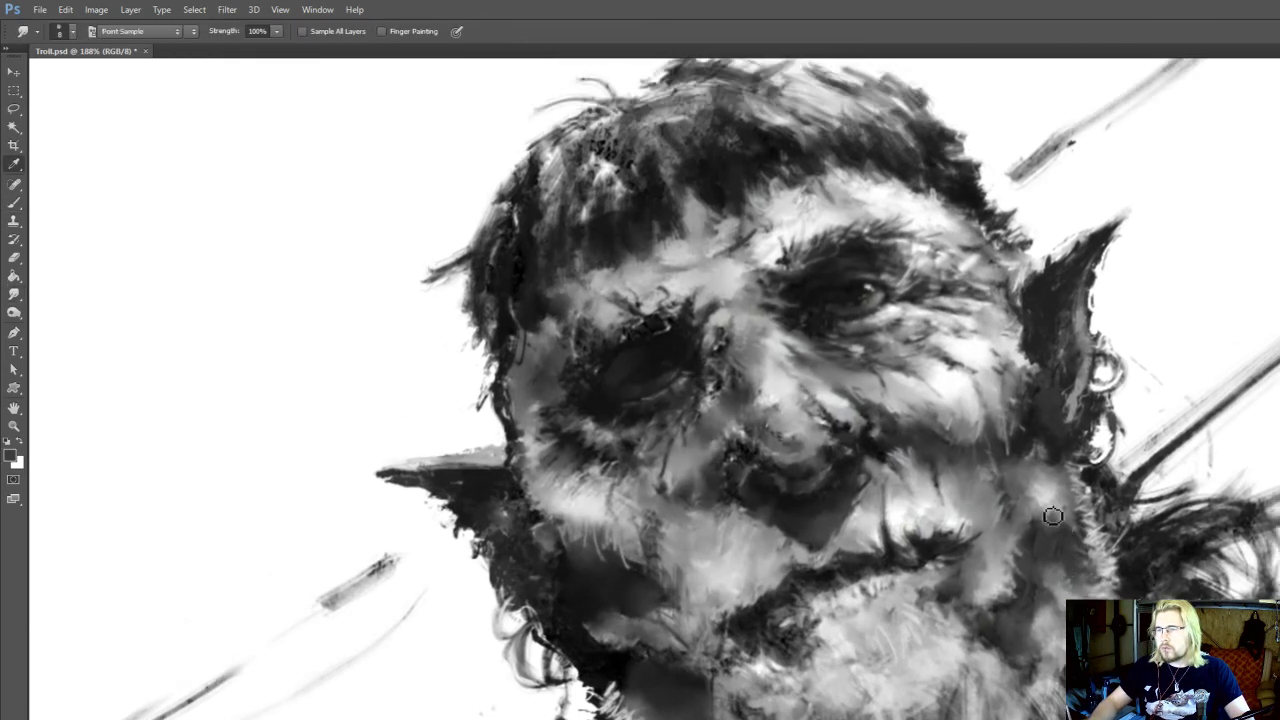
pyautogui.press('b')
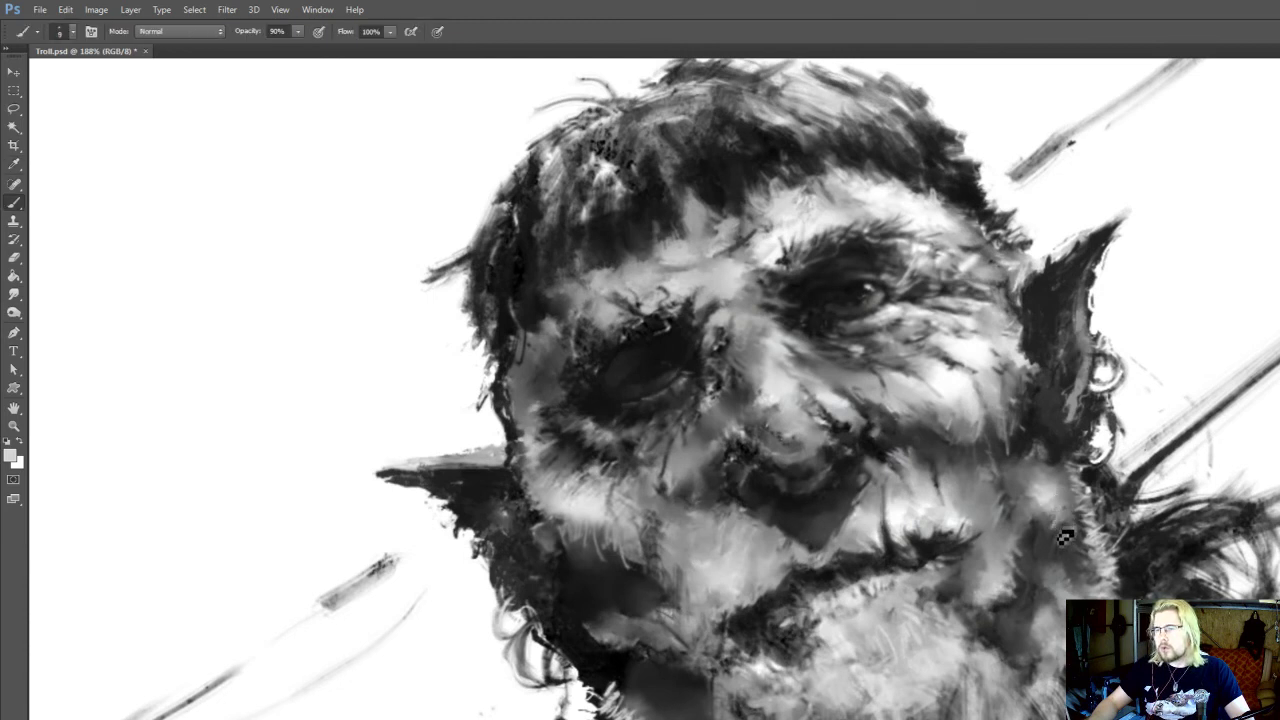
pyautogui.press('r')
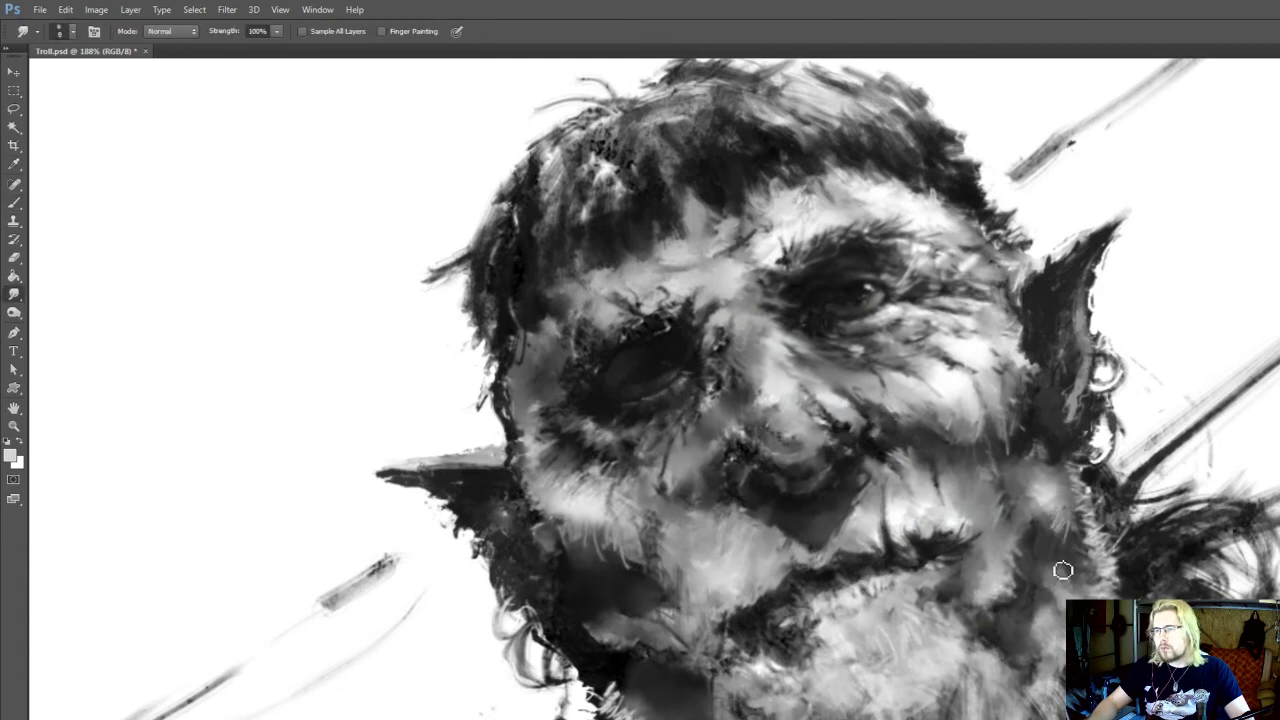
pyautogui.press('b')
# Paint sampled light tones on the lower cheek beneath the lit eye at brush size 9 and smudge their edges
pyautogui.moveTo(1074, 509); pyautogui.dragTo(1070, 569)
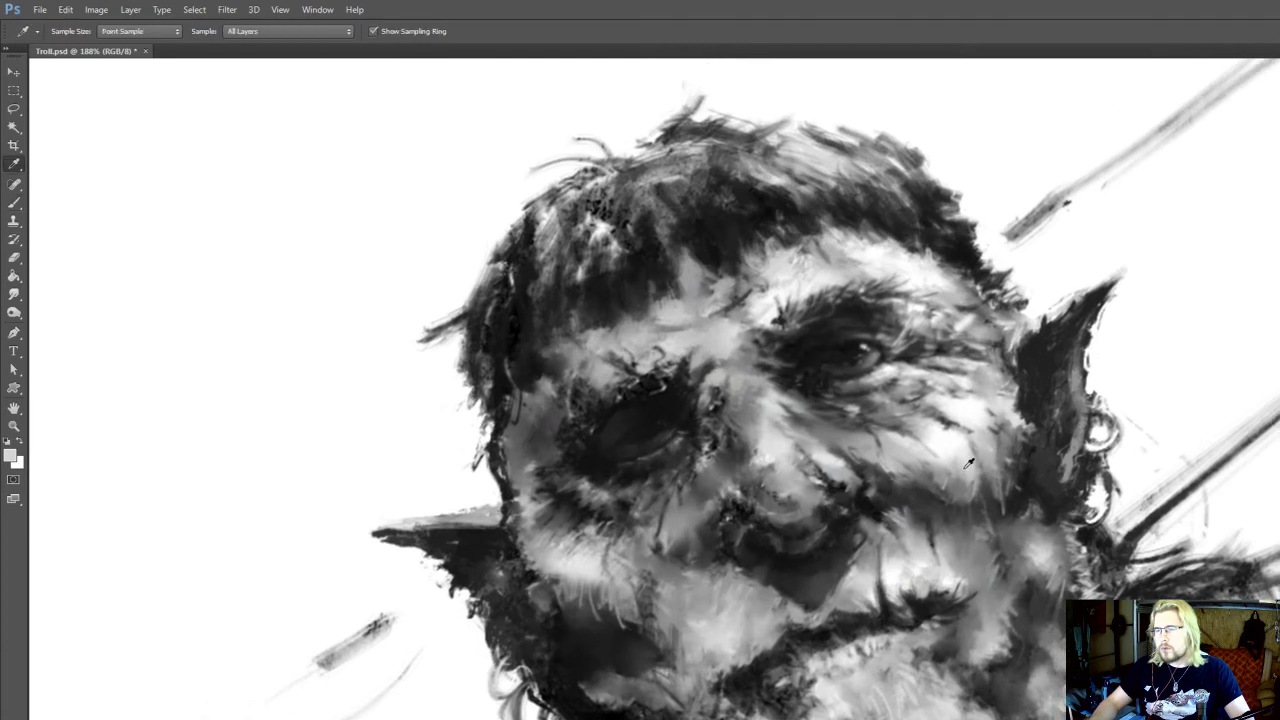
pyautogui.moveTo(998, 503); pyautogui.dragTo(990, 513)
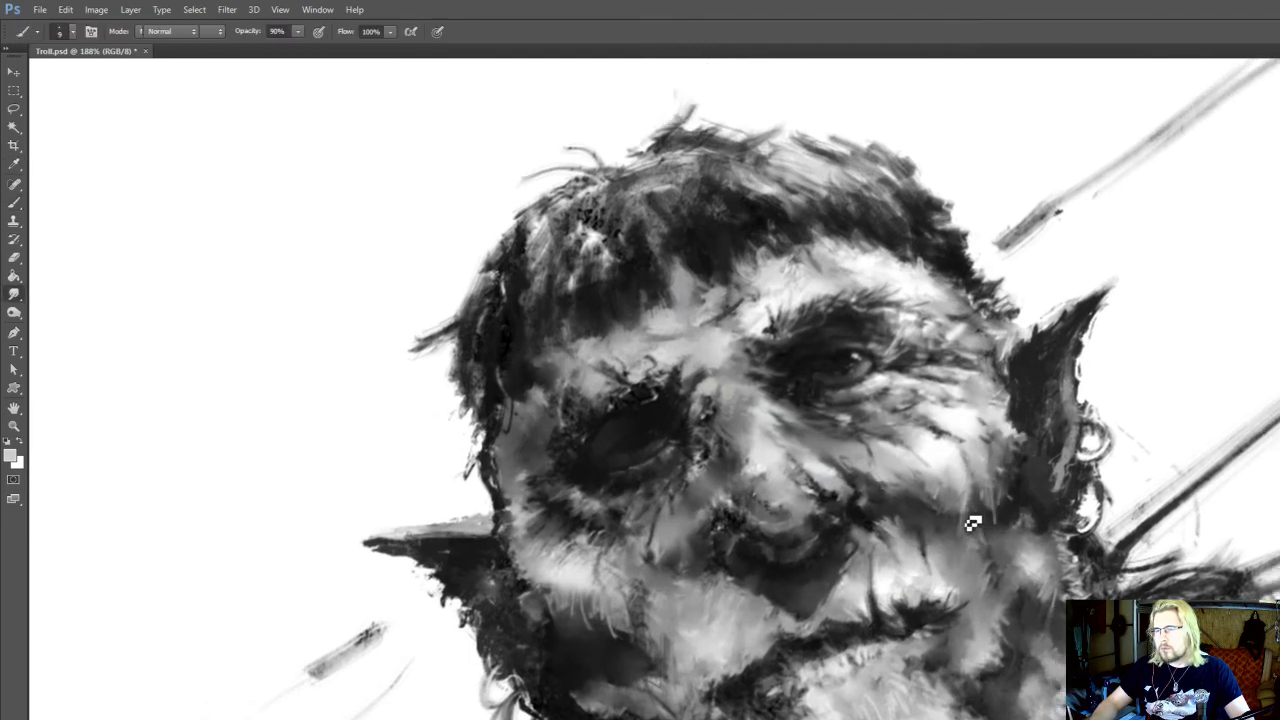
pyautogui.press('r')
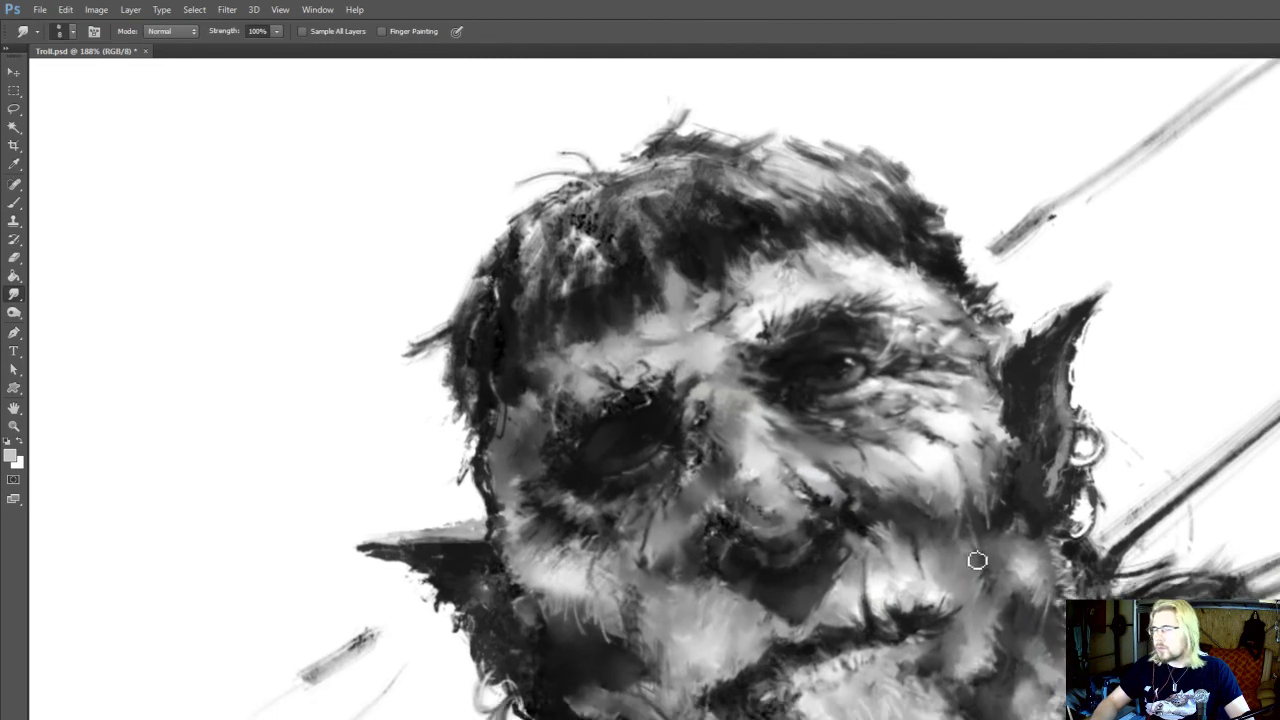
pyautogui.press('b')
pyautogui.moveTo(963, 532); pyautogui.dragTo(963, 548)
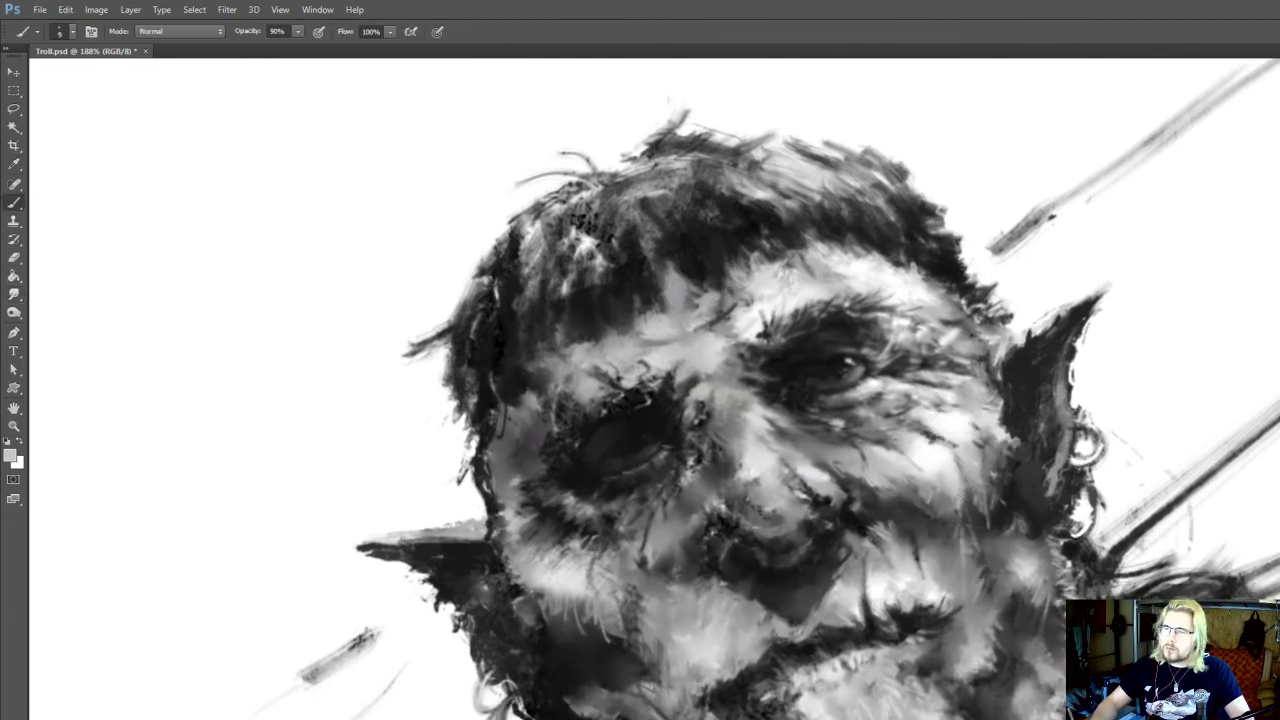
pyautogui.keyDown('alt'); pyautogui.click(1027, 560); pyautogui.keyUp('alt')
# Paint sampled dark and grey tones inside the pointed ear beside the lit eye at brush size 15 and smudge them together
pyautogui.moveTo(1055, 516); pyautogui.dragTo(1055, 569)
pyautogui.press('i')
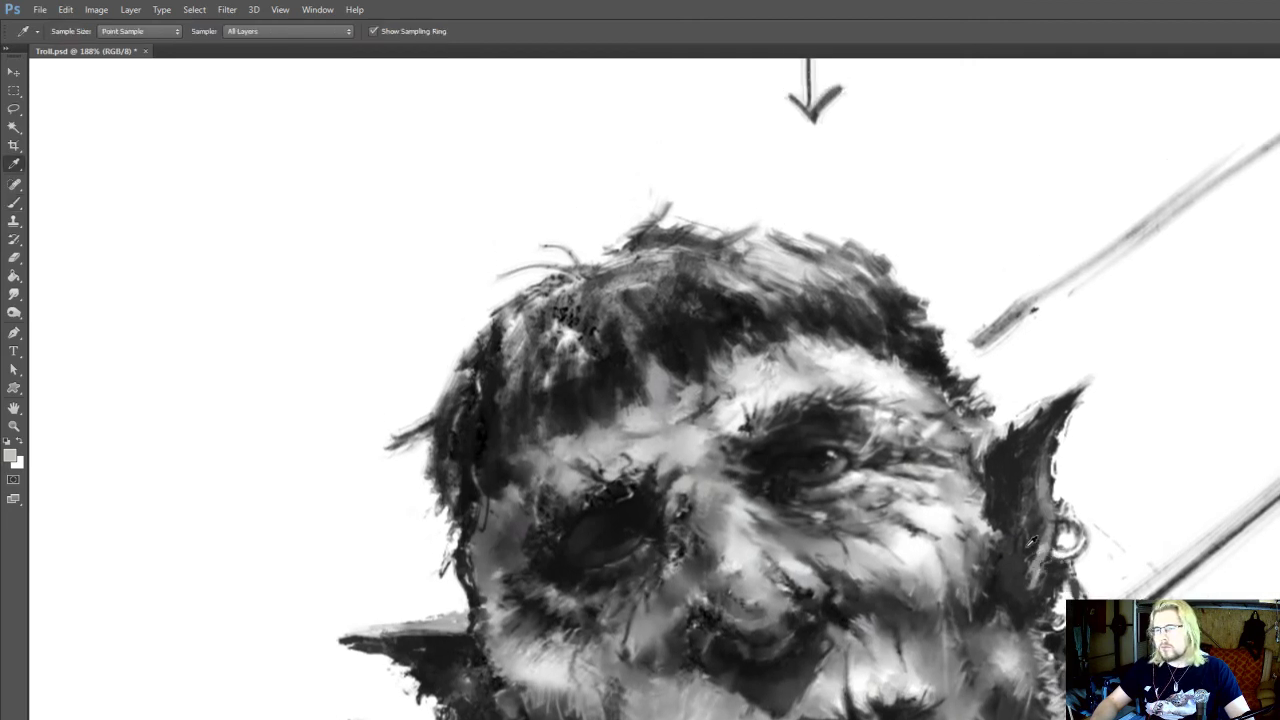
pyautogui.click(1046, 511)
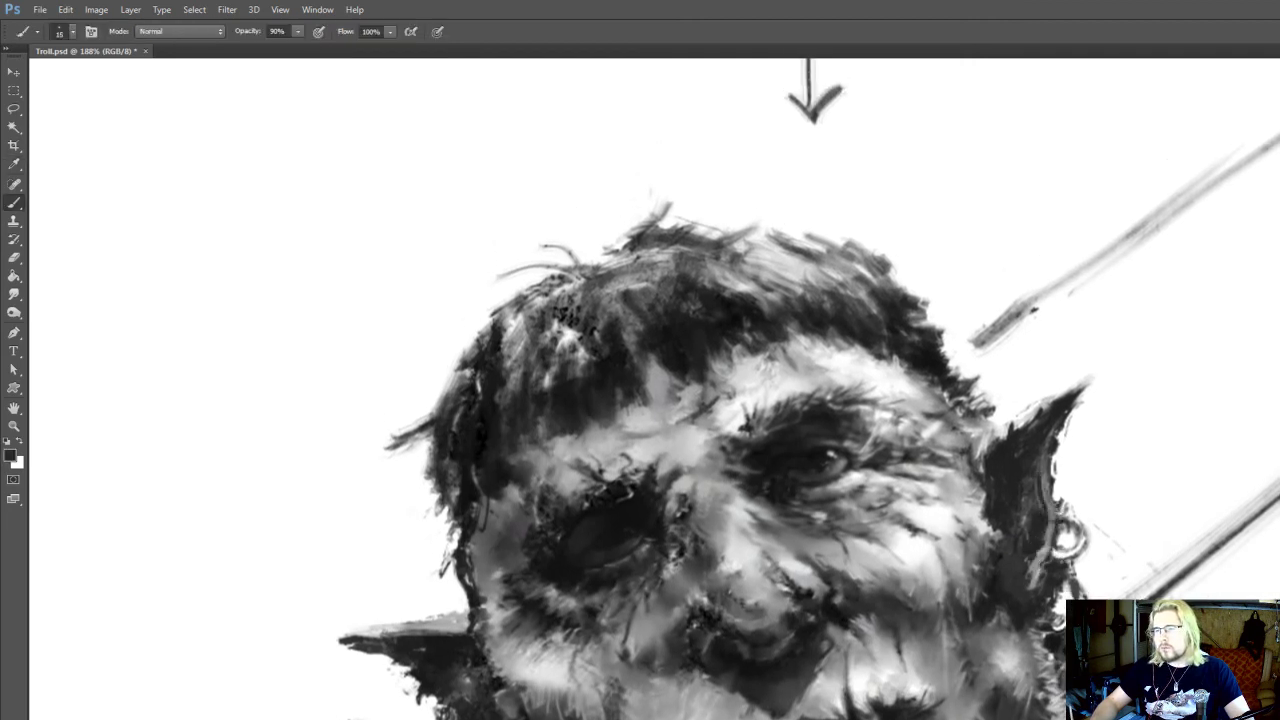
pyautogui.press('r')
pyautogui.moveTo(1037, 511)
pyautogui.mouseDown()
pyautogui.moveTo(1043, 526)
pyautogui.moveTo(997, 479)
pyautogui.mouseUp()
pyautogui.press('i')
pyautogui.click(993, 459)
pyautogui.press('b')
pyautogui.press('r')
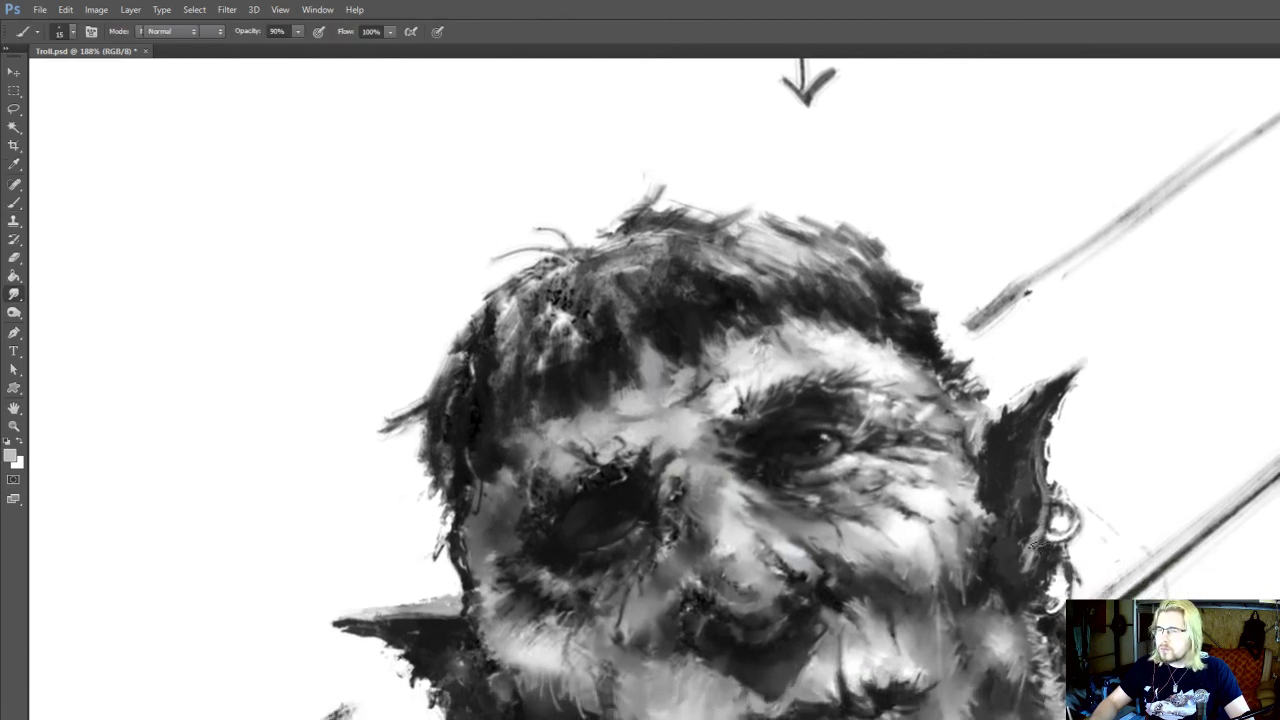
pyautogui.moveTo(1033, 537); pyautogui.dragTo(1047, 490)
pyautogui.scroll(-5, 1110, 316)
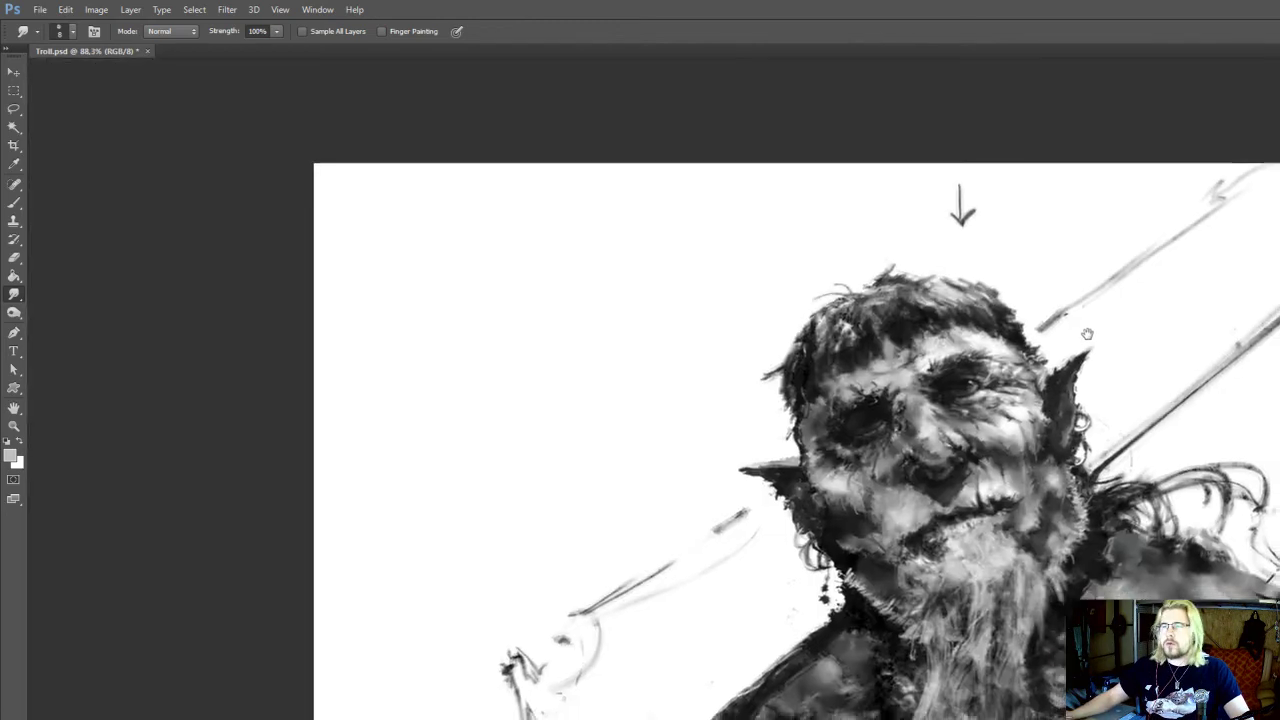
# Smooth the same ear's inner surface with Smudge at size 10 and add sampled dark paint at brush size 20
pyautogui.scroll(4, 1060, 306)
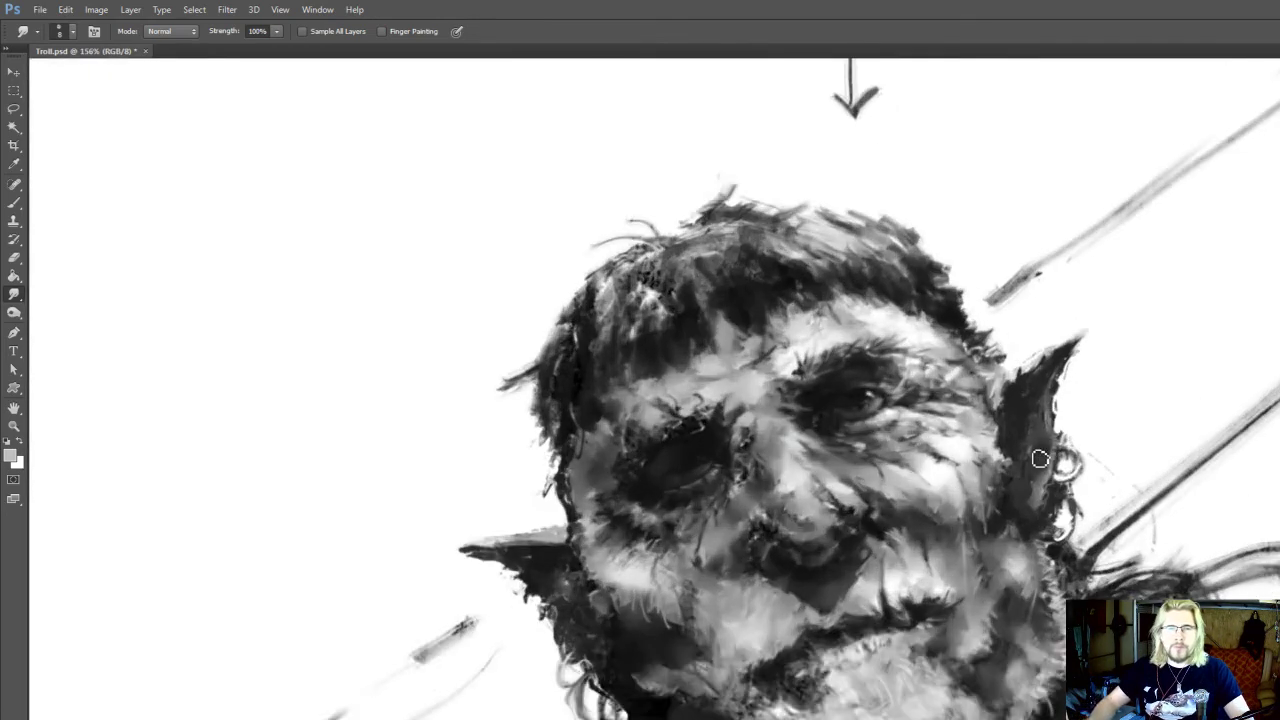
pyautogui.moveTo(1020, 419); pyautogui.dragTo(1018, 435)
pyautogui.press('i')
pyautogui.click(1018, 433)
pyautogui.press('r')
pyautogui.press(']')
pyautogui.press(']')
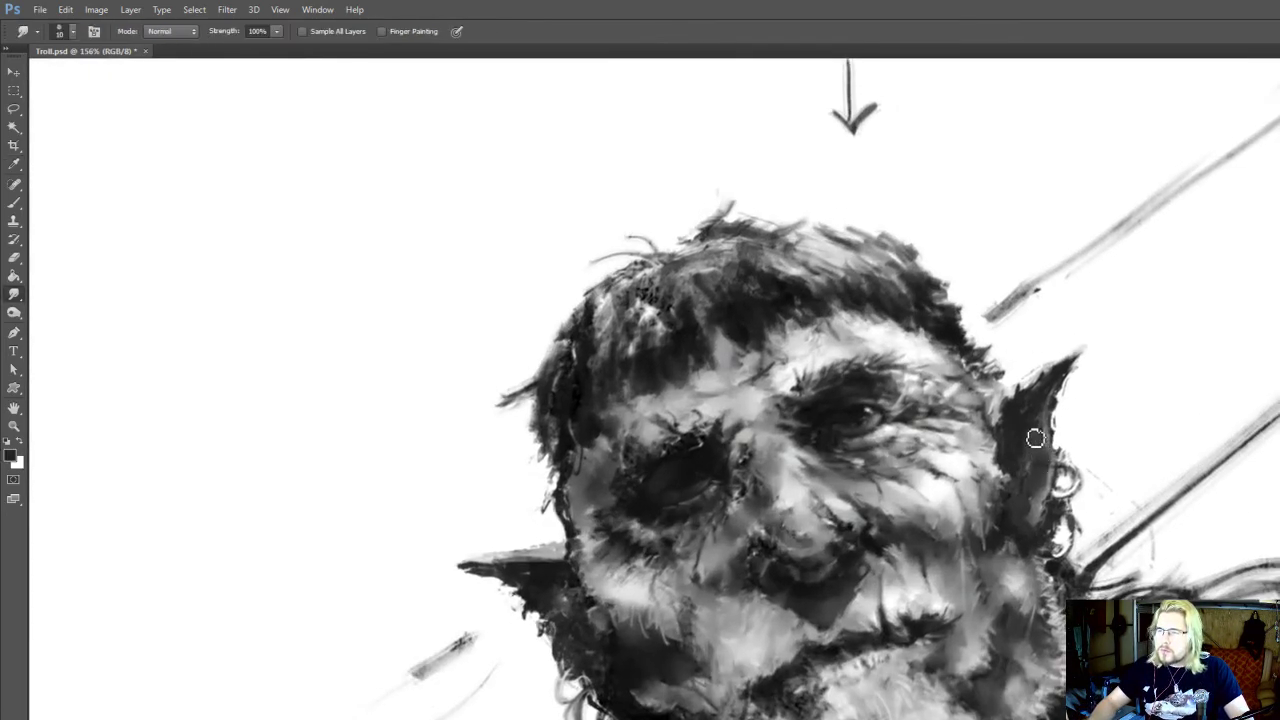
pyautogui.press('b')
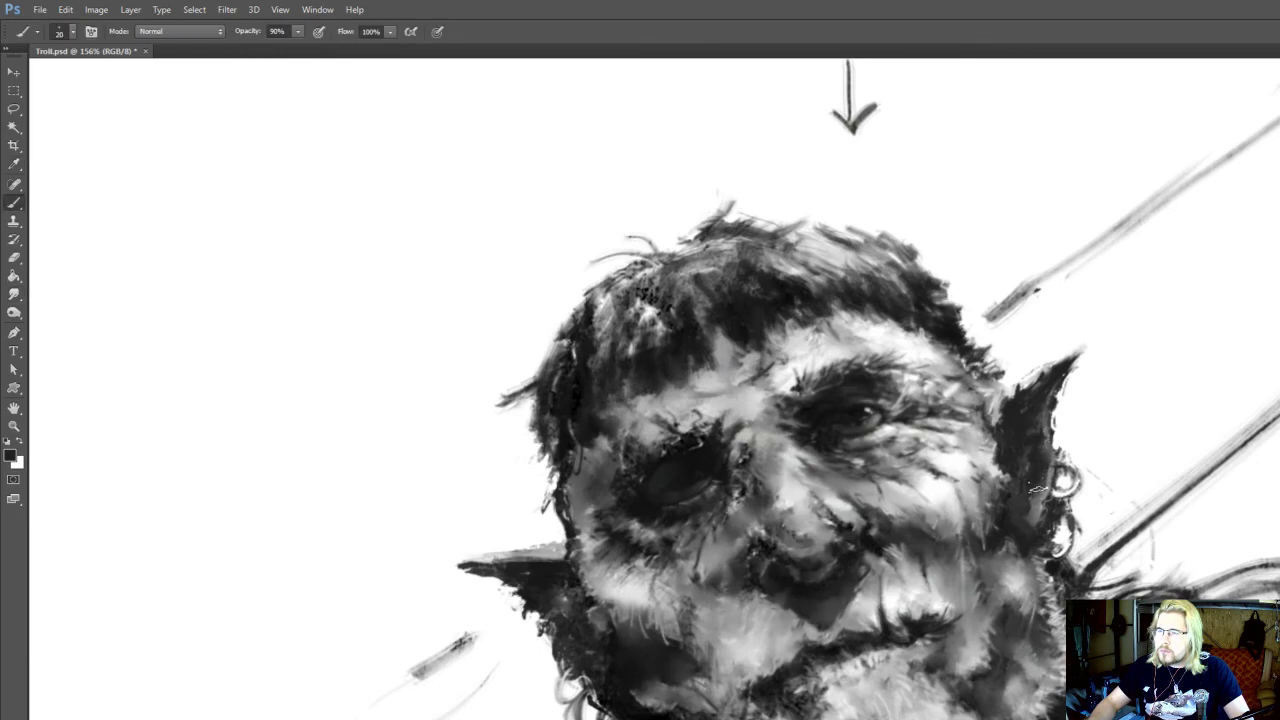
pyautogui.moveTo(1030, 521); pyautogui.dragTo(1007, 471)
# Add dark touches around the neck and layered shoulder armour, reducing the brush size to 15
pyautogui.moveTo(1112, 303); pyautogui.dragTo(1057, 289)
pyautogui.scroll(2, 987, 286)
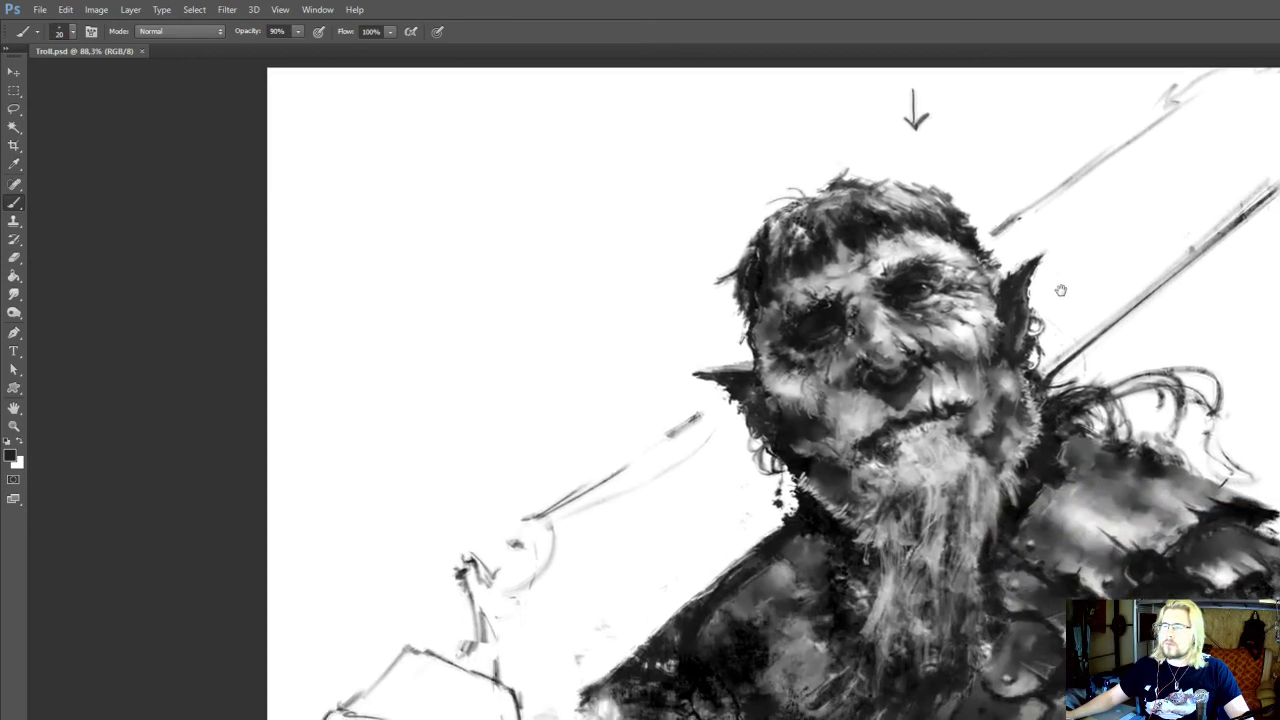
pyautogui.moveTo(1130, 363); pyautogui.dragTo(1111, 350)
pyautogui.moveTo(1110, 428); pyautogui.dragTo(974, 334)
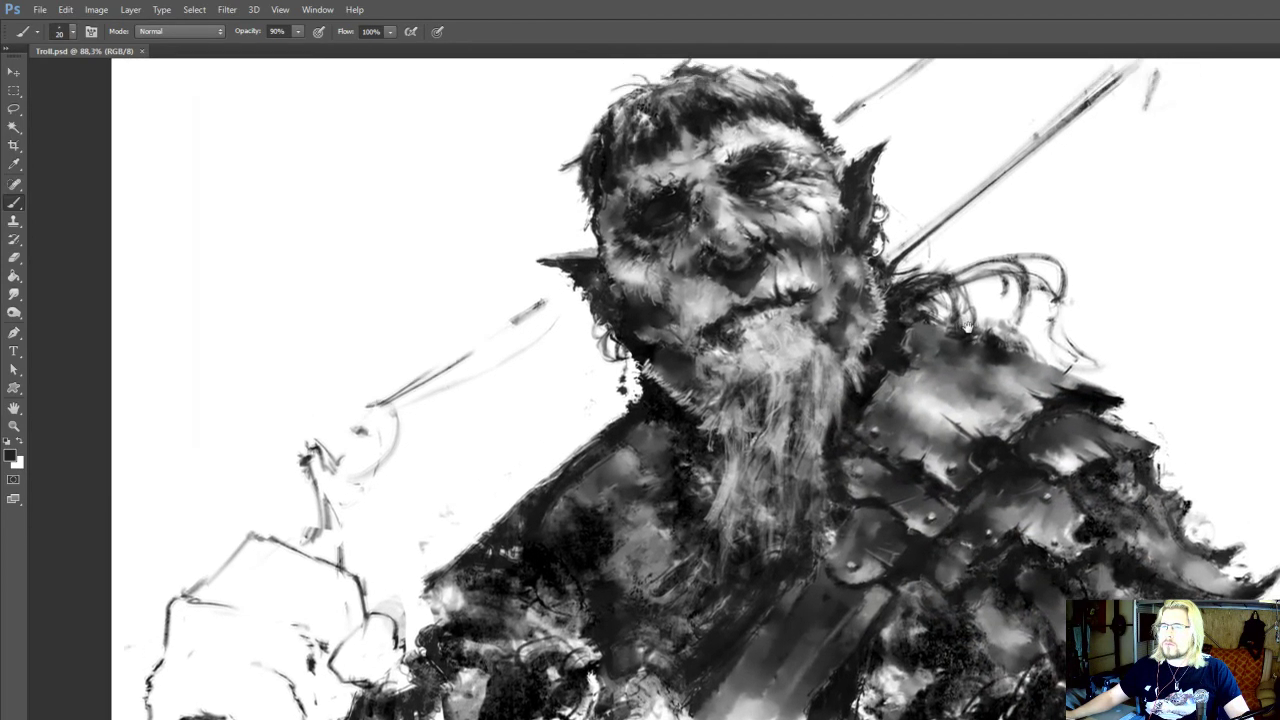
pyautogui.moveTo(991, 586); pyautogui.dragTo(985, 589)
pyautogui.keyDown('alt'); pyautogui.click(894, 309); pyautogui.keyUp('alt')
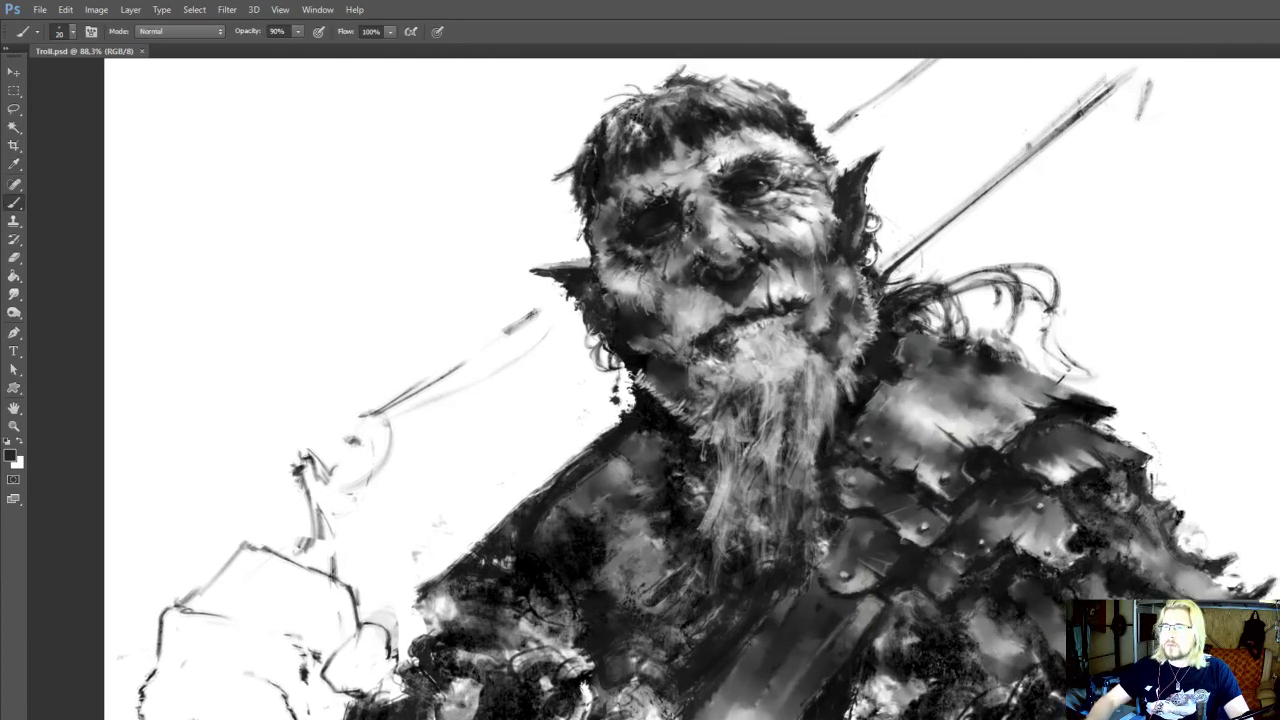
pyautogui.press('[')
pyautogui.moveTo(1061, 381); pyautogui.dragTo(1038, 143)
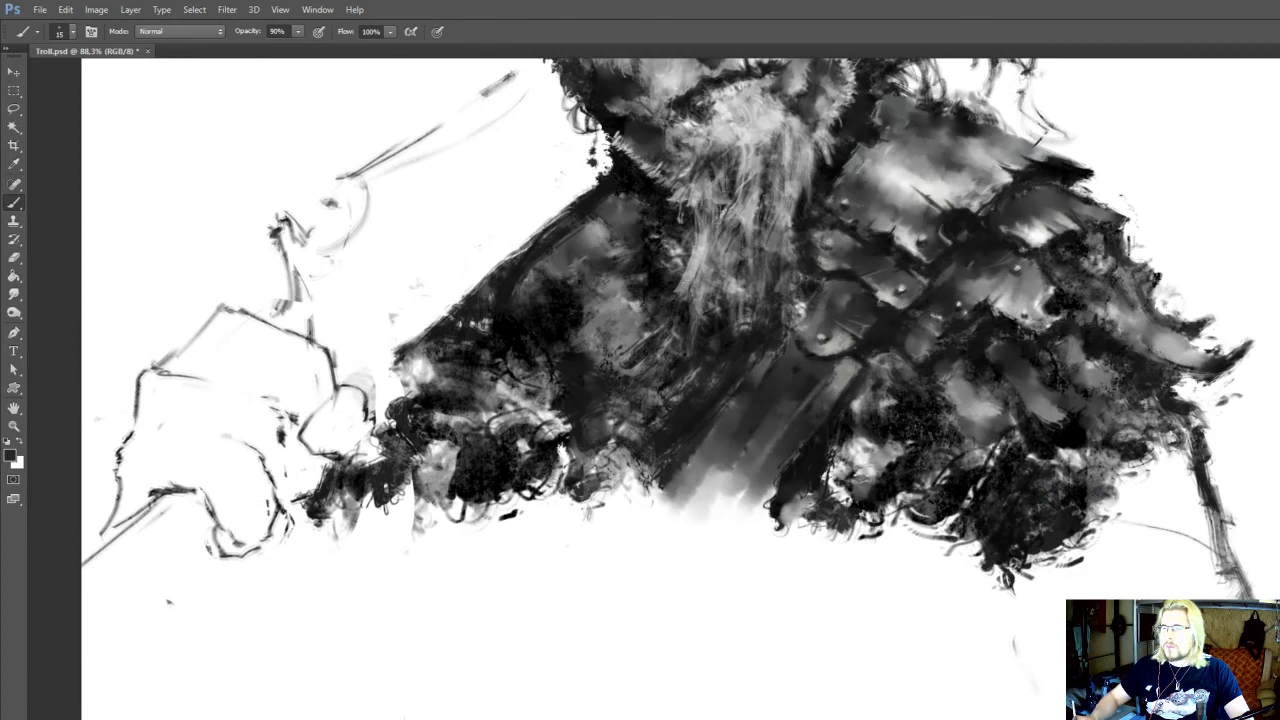
pyautogui.moveTo(1038, 143)
pyautogui.mouseDown()
pyautogui.moveTo(1032, 259)
pyautogui.moveTo(1048, 333)
pyautogui.mouseUp()
# Erase stray paint along the outer edge of the layered shoulder armour, enlarging the eraser to size 35
pyautogui.press('e')
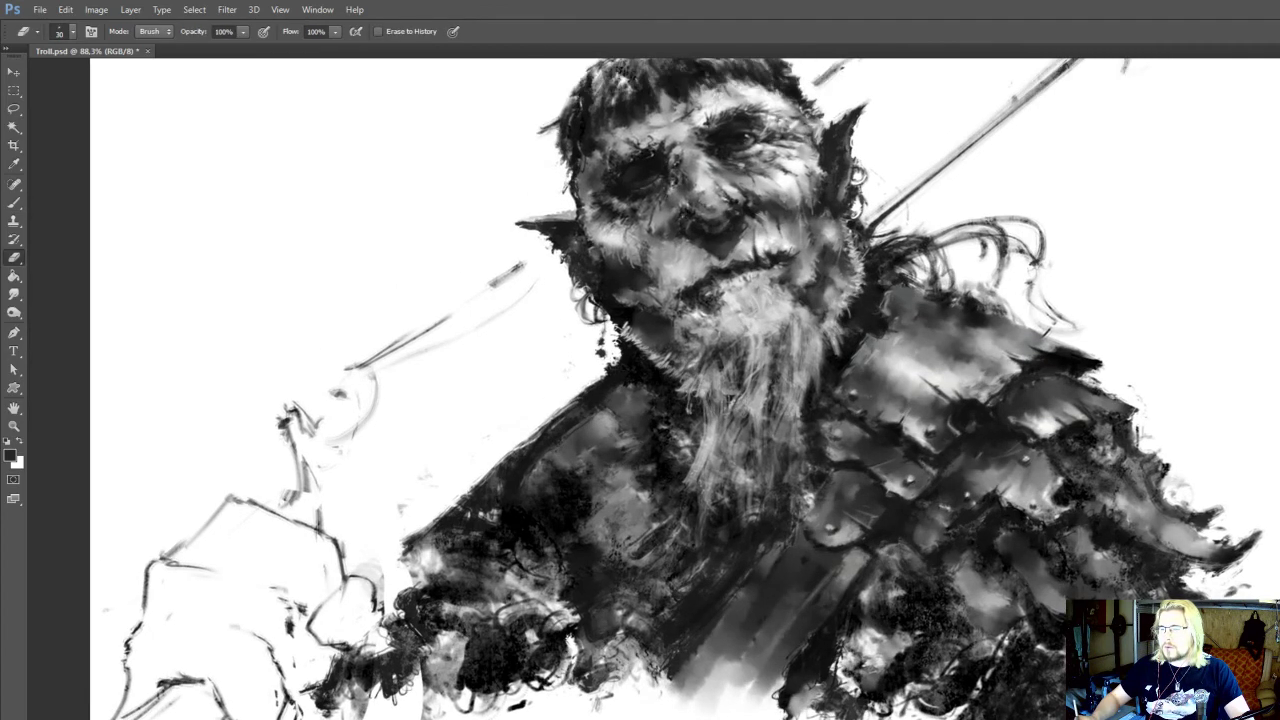
pyautogui.moveTo(1178, 490); pyautogui.dragTo(1129, 470)
pyautogui.press(']')
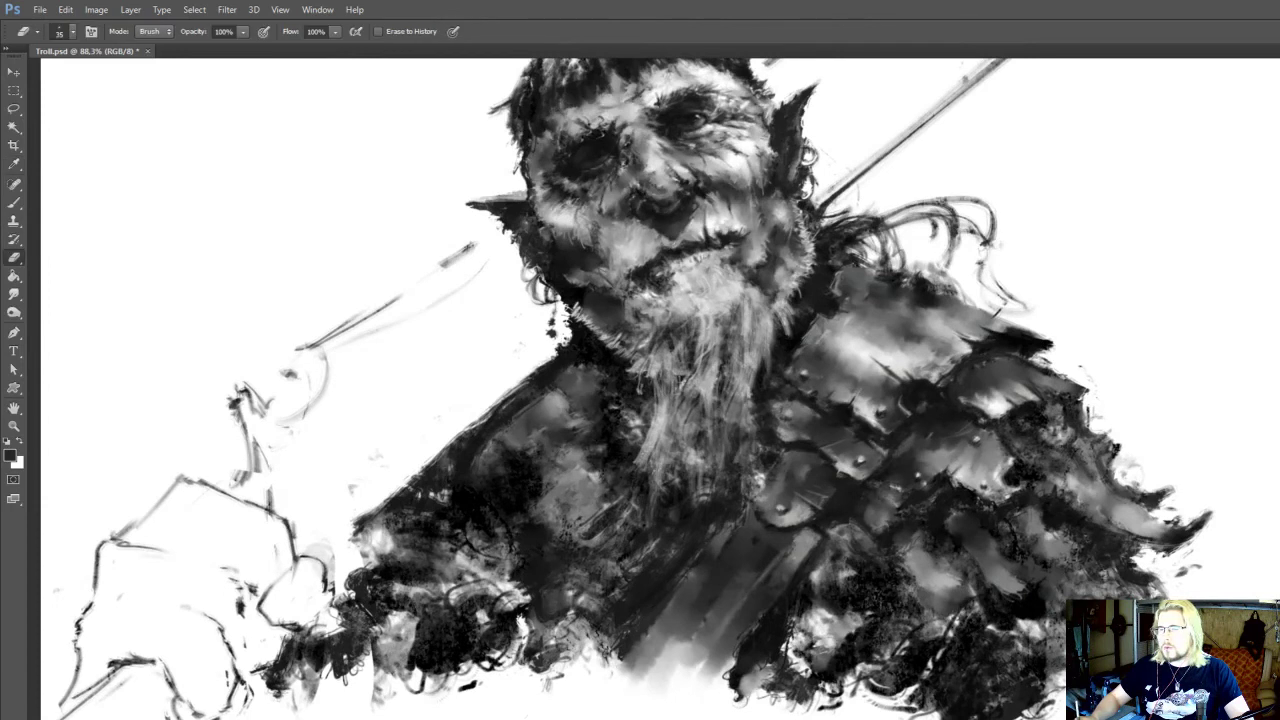
# Paint sampled dark tones over the lower plates of the shoulder armour, enlarging the brush from 15 to 25
pyautogui.moveTo(1047, 656); pyautogui.dragTo(1045, 696)
pyautogui.press('r')
pyautogui.press('b')
pyautogui.keyDown('alt'); pyautogui.click(1041, 706); pyautogui.keyUp('alt')
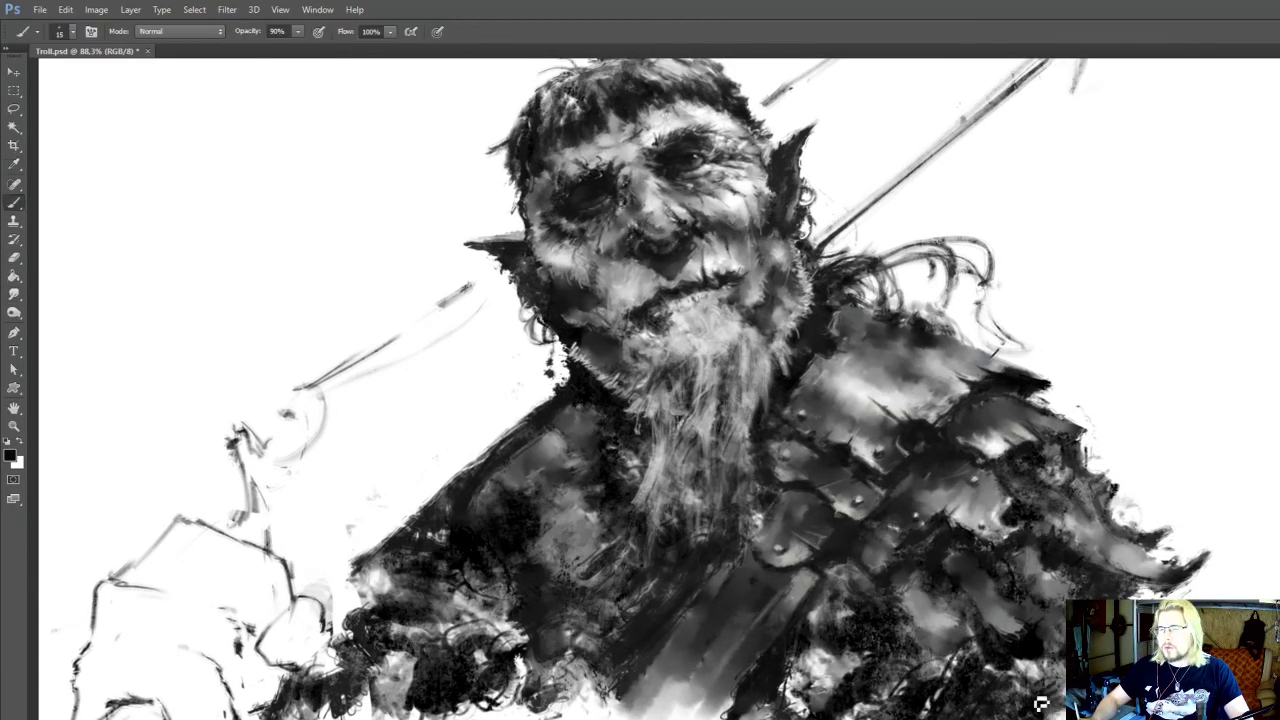
pyautogui.press('r')
pyautogui.press('b')
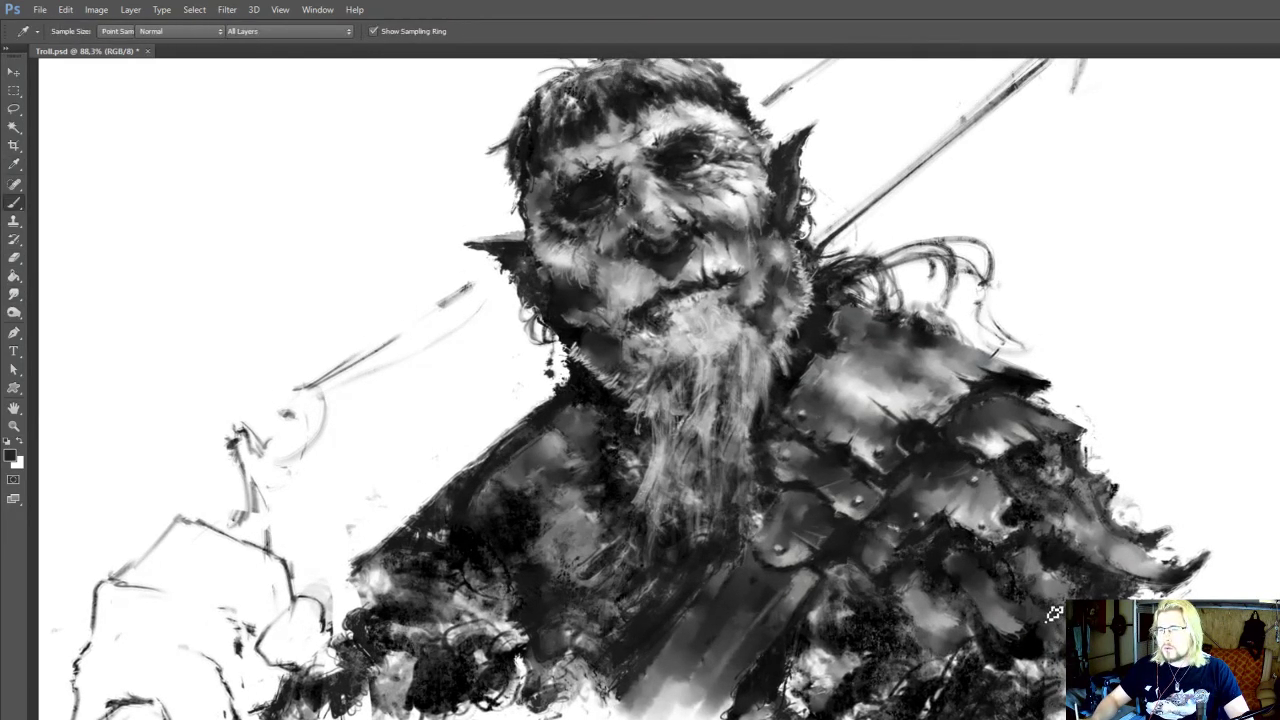
pyautogui.keyDown('alt'); pyautogui.click(1059, 587); pyautogui.keyUp('alt')
pyautogui.keyDown('alt'); pyautogui.click(1060, 582); pyautogui.keyUp('alt')
pyautogui.moveTo(1088, 592); pyautogui.dragTo(1102, 638)
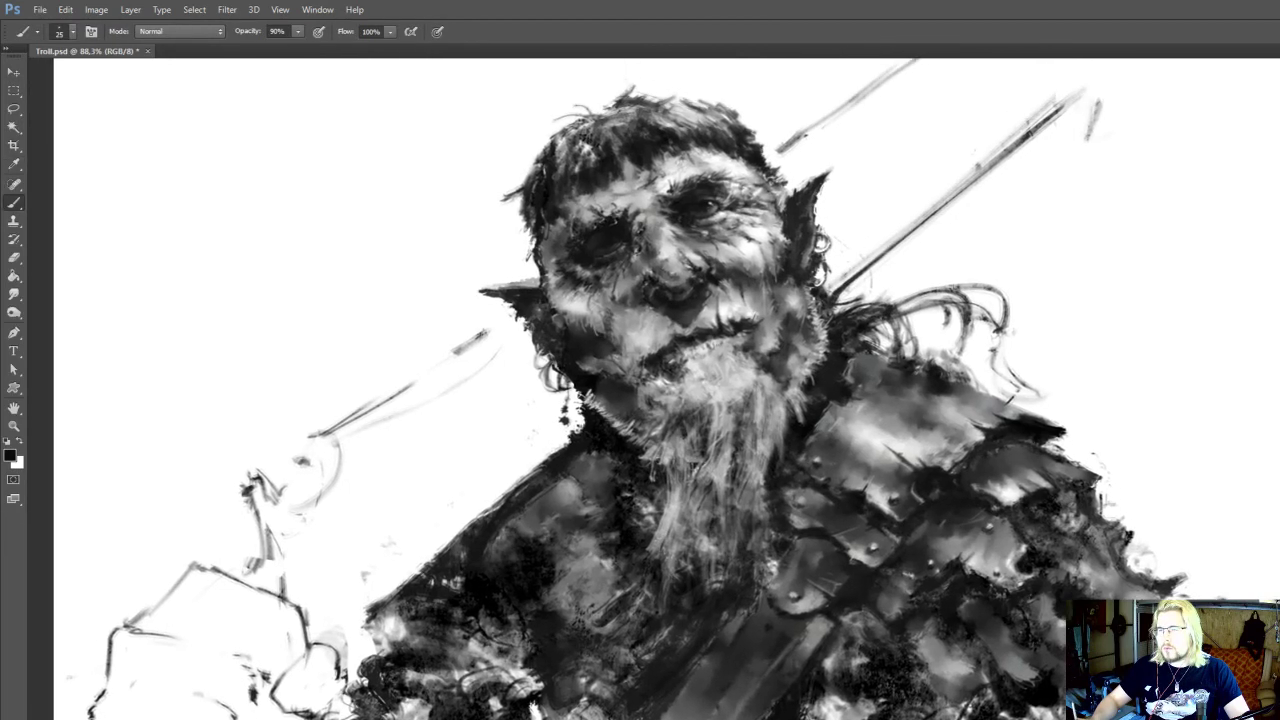
# Rework the armour's outer spike with sampled greys and darks, erasing stray marks around it at eraser size 35
pyautogui.press('r')
pyautogui.press('b')
pyautogui.keyDown('alt'); pyautogui.click(1172, 583); pyautogui.keyUp('alt')
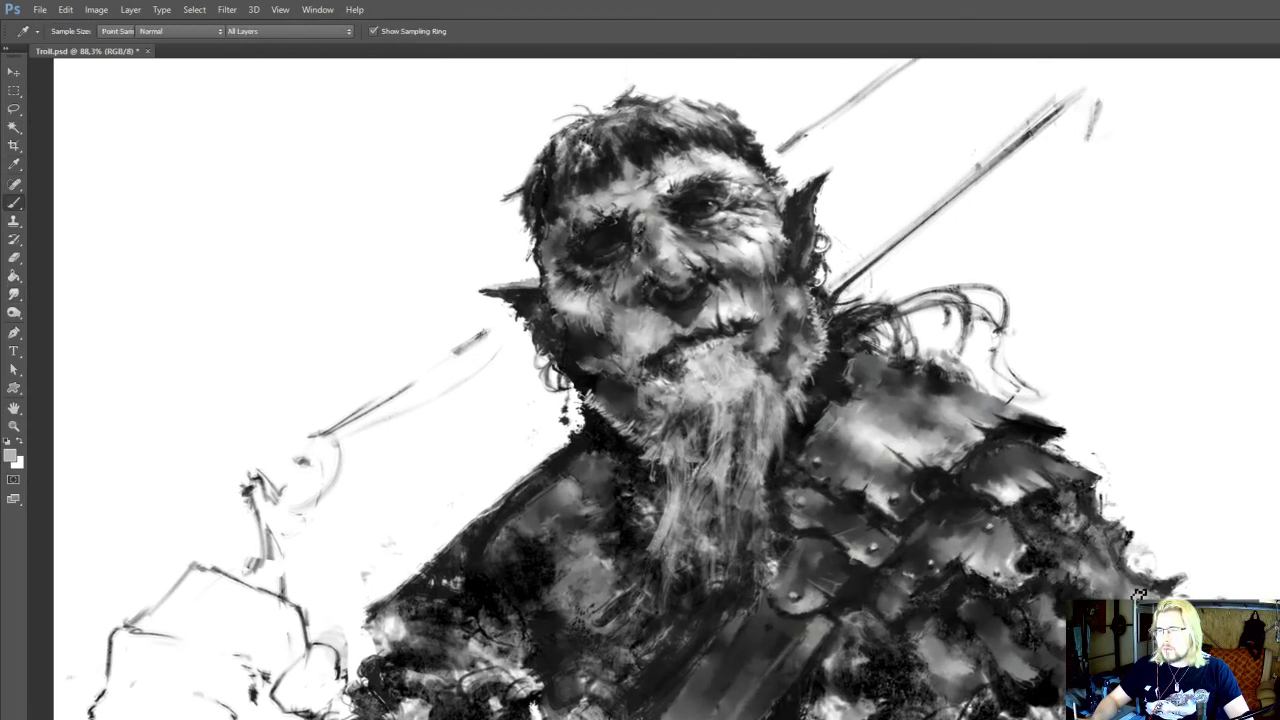
pyautogui.press('e')
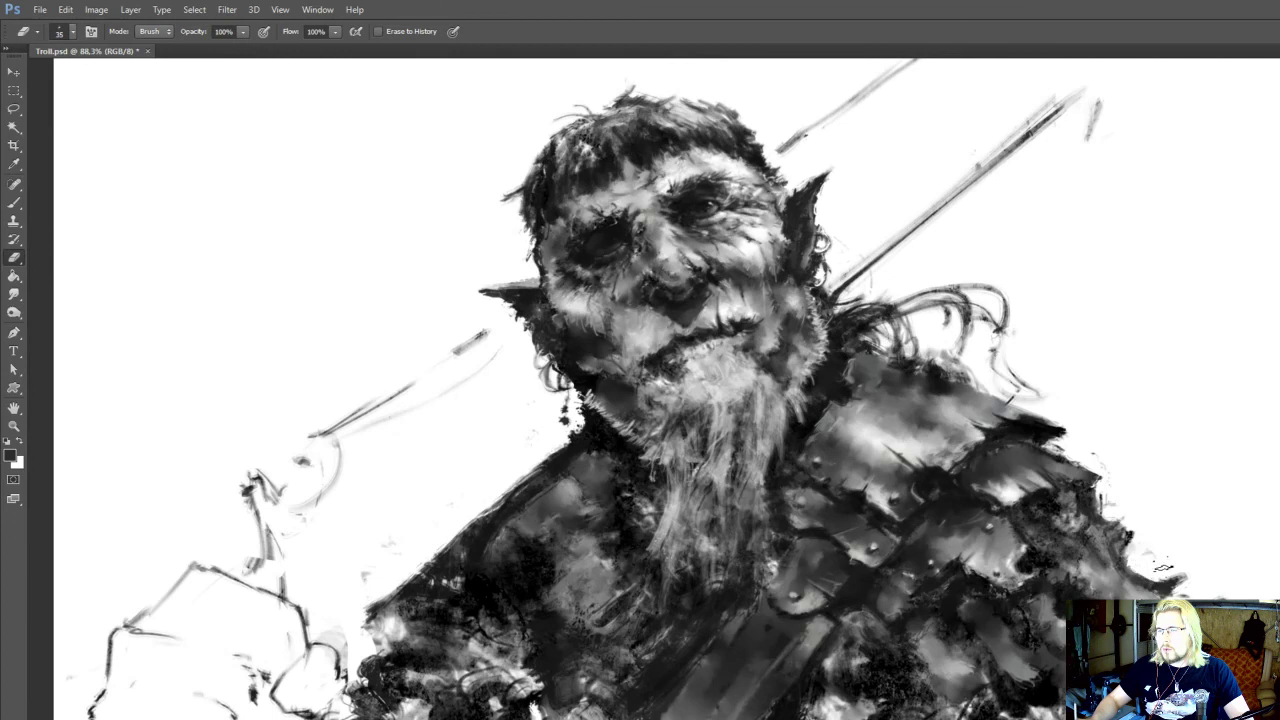
pyautogui.moveTo(1128, 588); pyautogui.dragTo(1132, 584)
pyautogui.press('b')
pyautogui.keyDown('alt'); pyautogui.click(1067, 608); pyautogui.keyUp('alt')
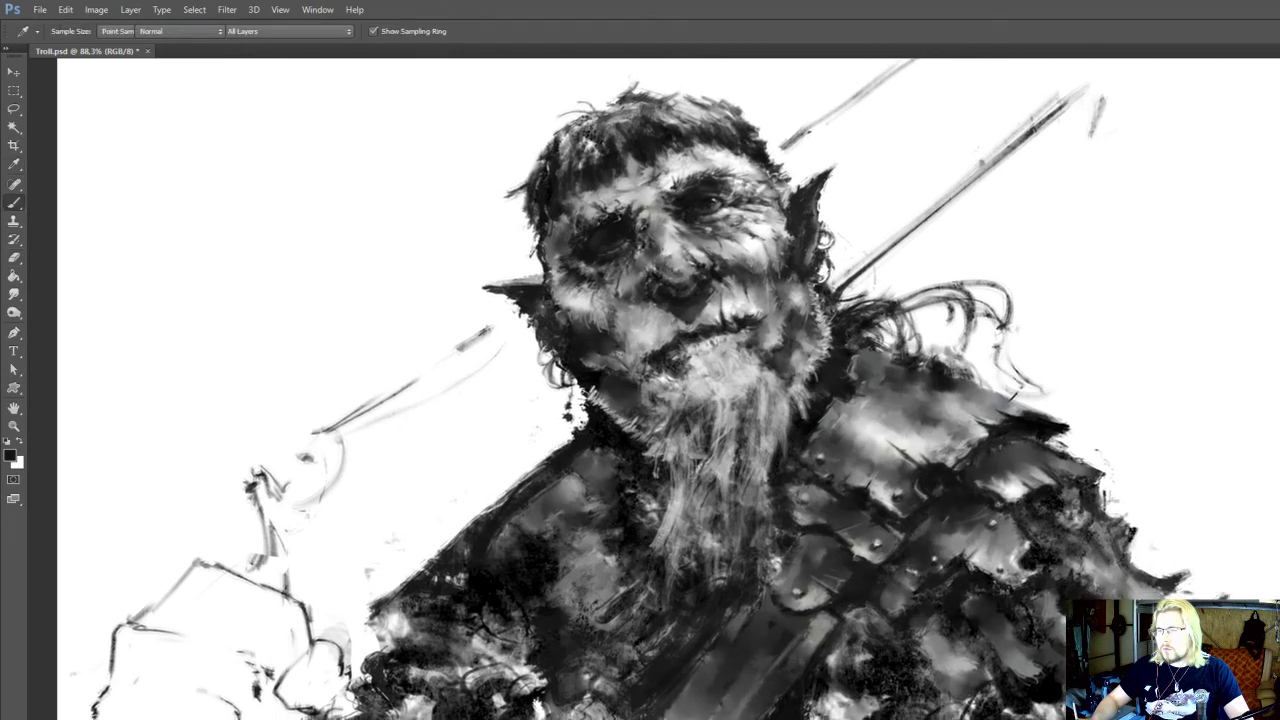
# Reduce the brush size to 20 and extend the edge line of the chest strap downward below the painted torso
pyautogui.press('r')
pyautogui.press('b')
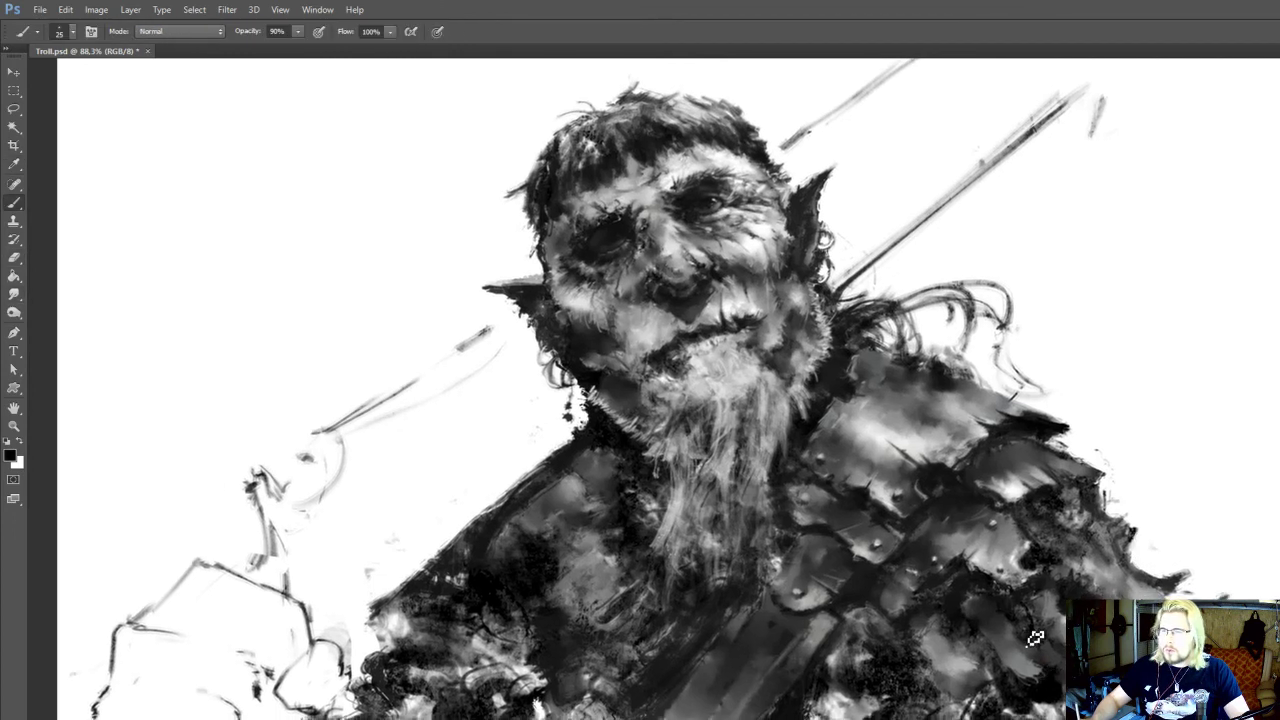
pyautogui.moveTo(857, 624); pyautogui.dragTo(900, 632)
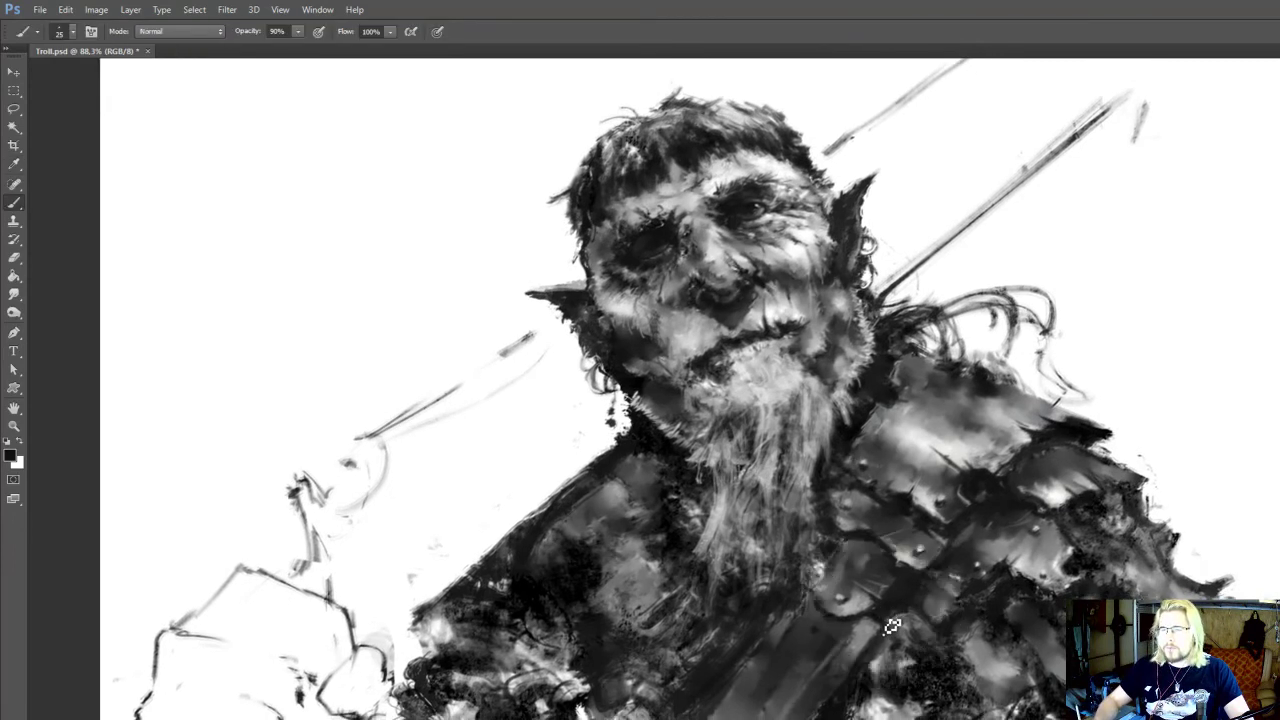
pyautogui.press('[')
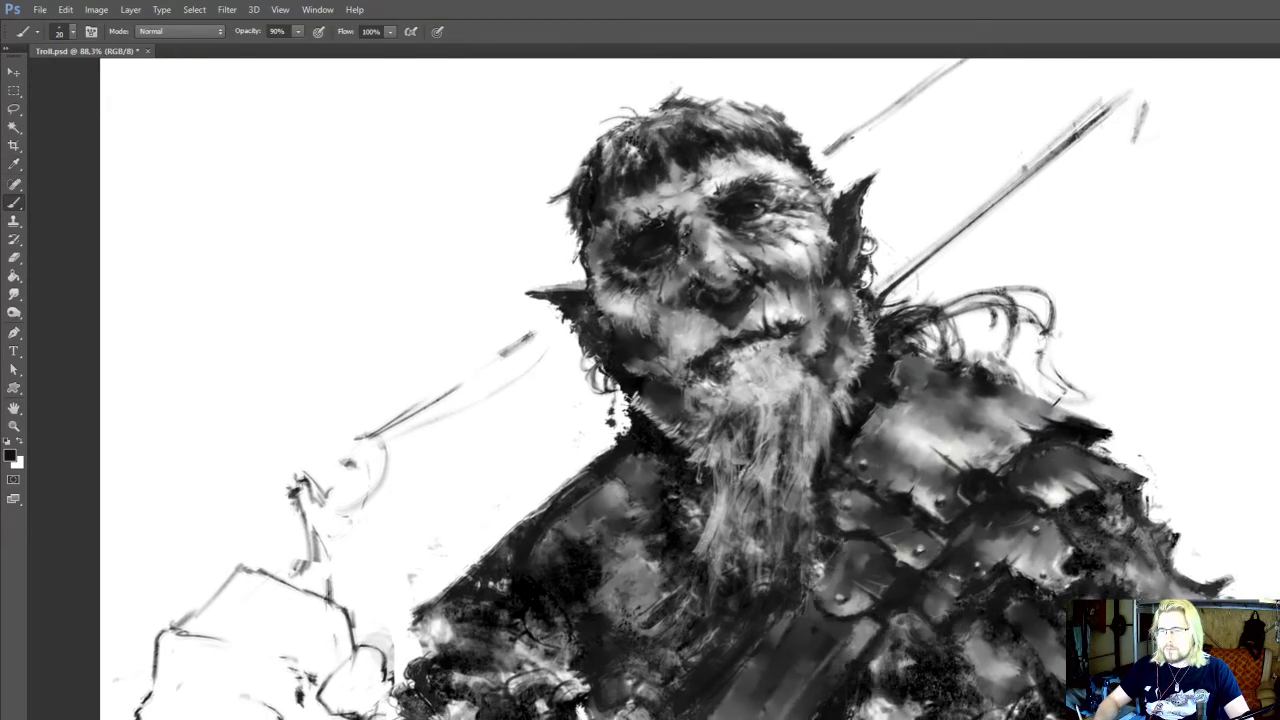
pyautogui.moveTo(870, 632); pyautogui.dragTo(880, 588)
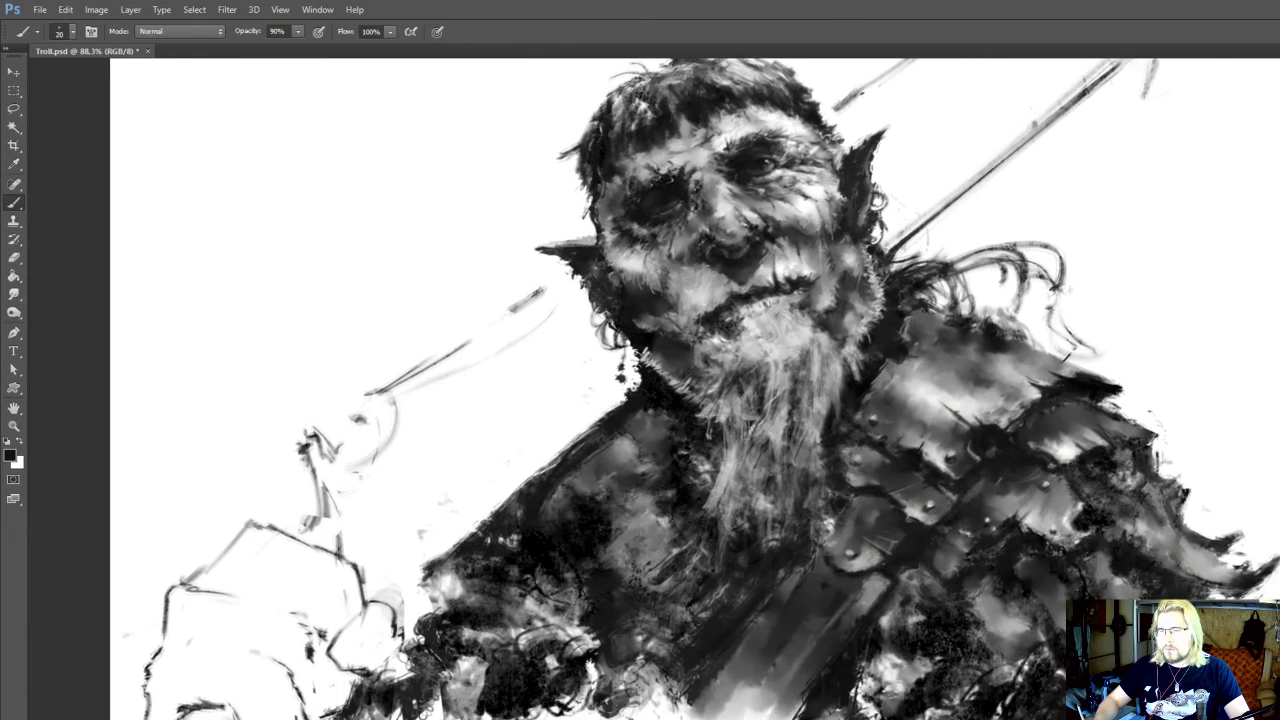
pyautogui.moveTo(880, 640); pyautogui.dragTo(867, 616)
pyautogui.press('r')
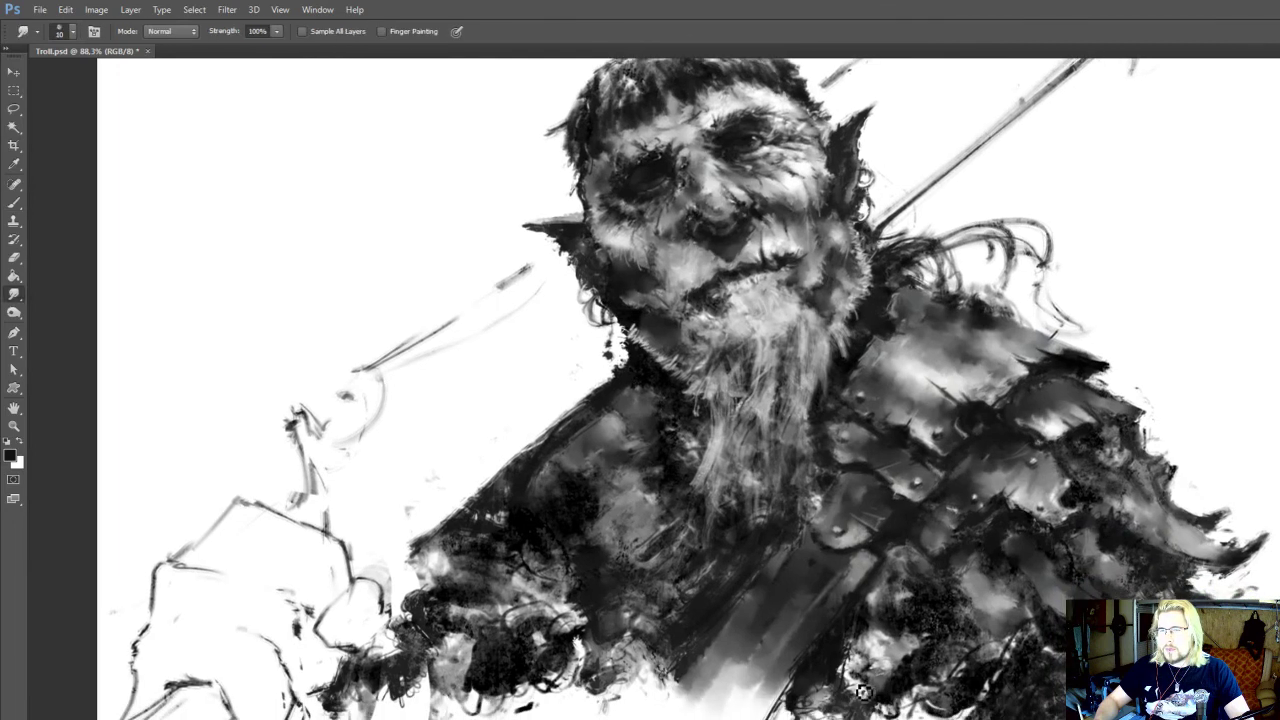
pyautogui.scroll(-3, 982, 607)
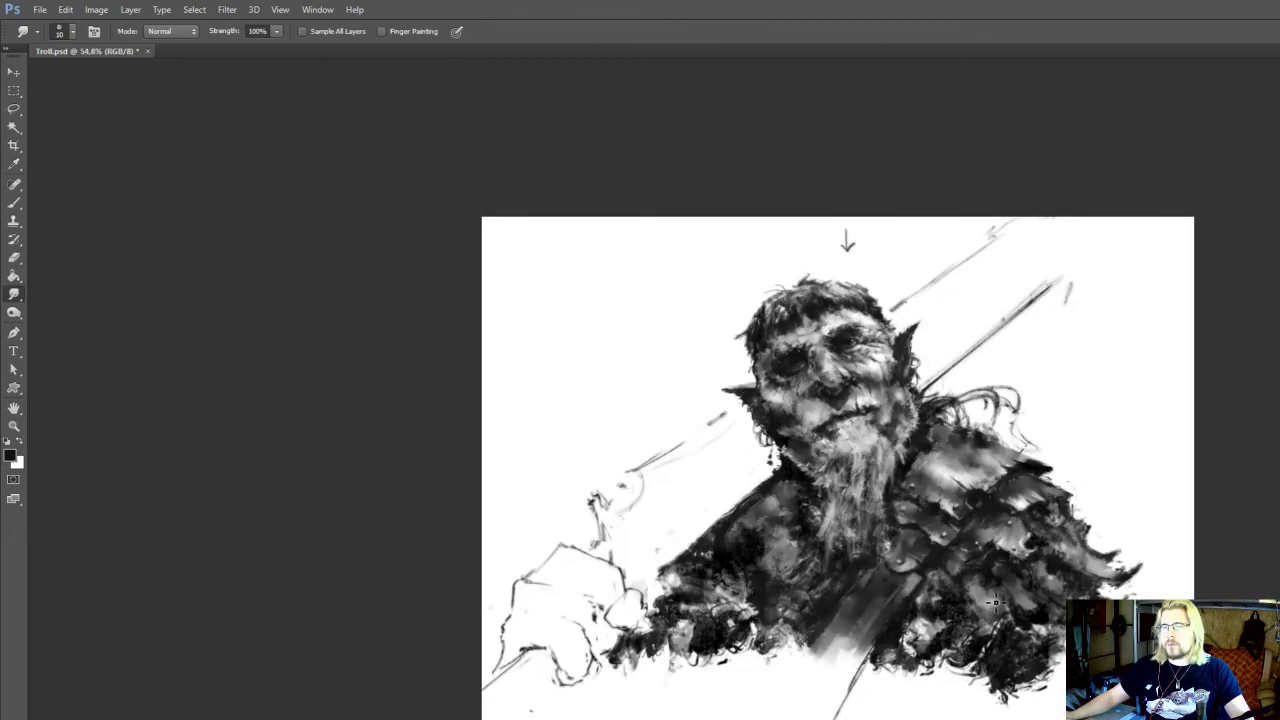
pyautogui.scroll(2, 996, 603)
pyautogui.moveTo(984, 669); pyautogui.dragTo(963, 594)
pyautogui.press(']')
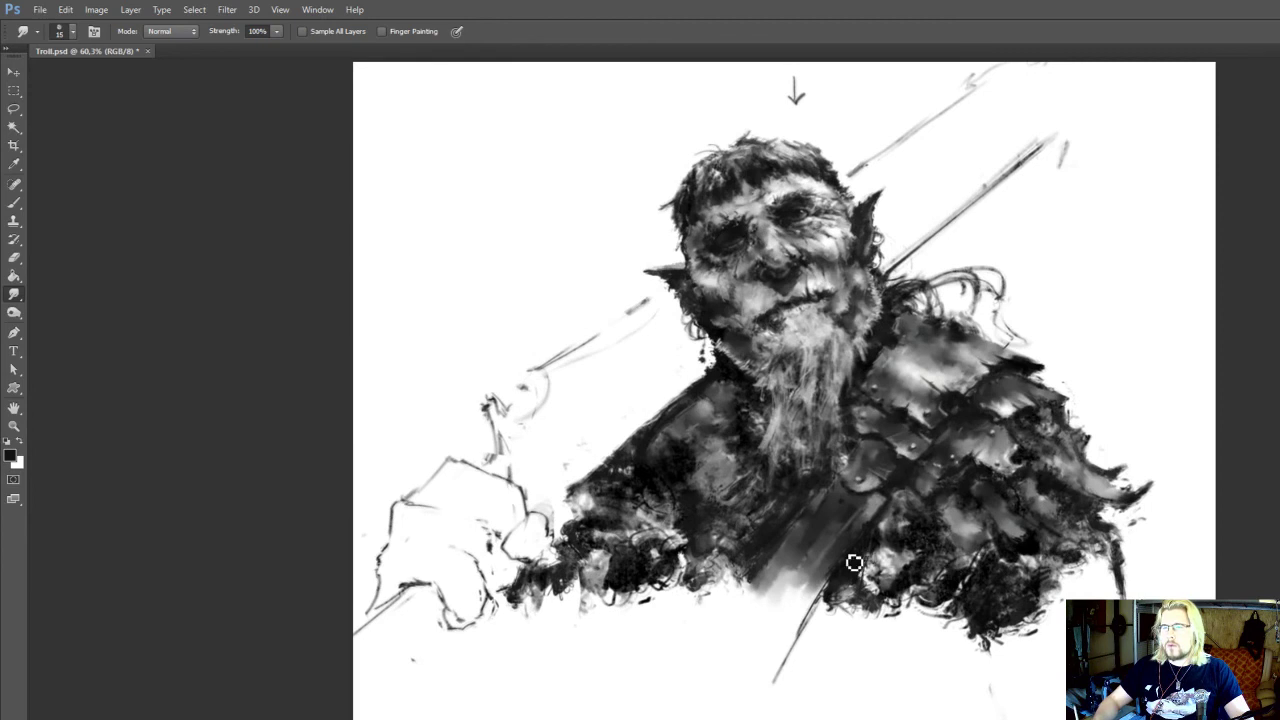
pyautogui.press('i')
pyautogui.press('b')
pyautogui.moveTo(814, 600); pyautogui.dragTo(767, 718)
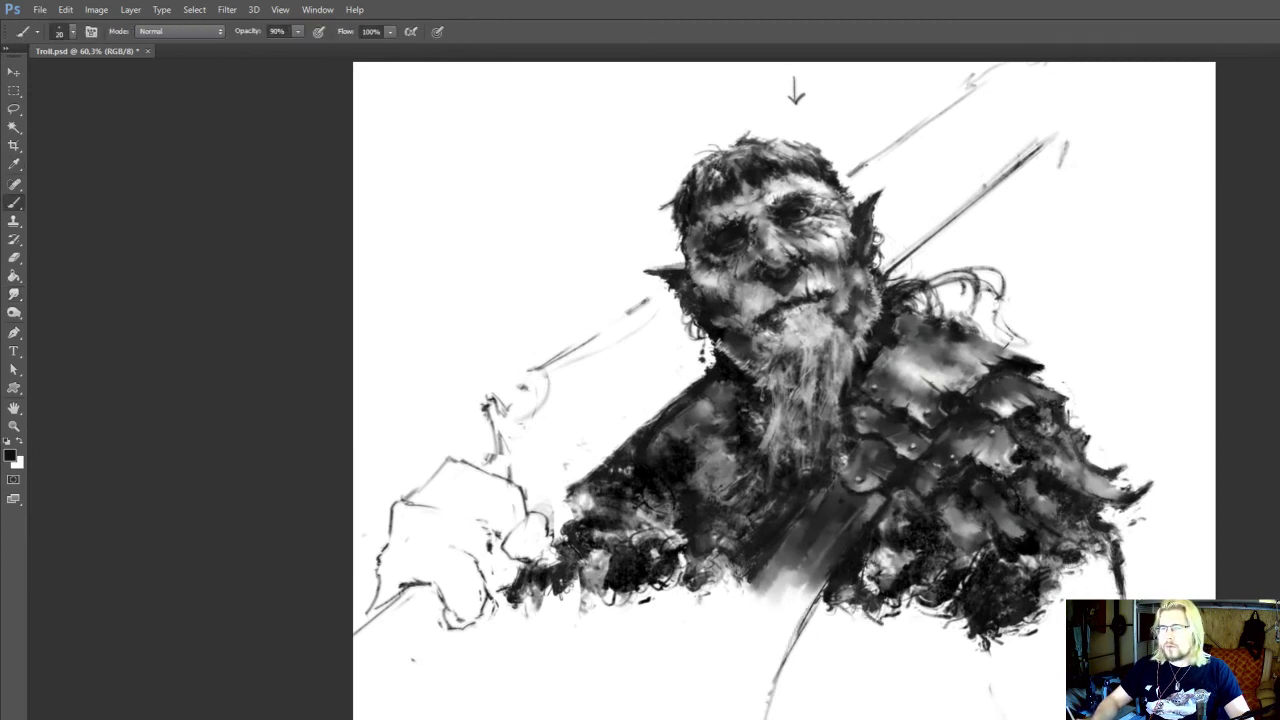
# Lasso the sketched fist and scale it down to about 76% of its size
pyautogui.moveTo(669, 616); pyautogui.dragTo(744, 709)
pyautogui.press('l')
pyautogui.moveTo(503, 544); pyautogui.dragTo(427, 717)
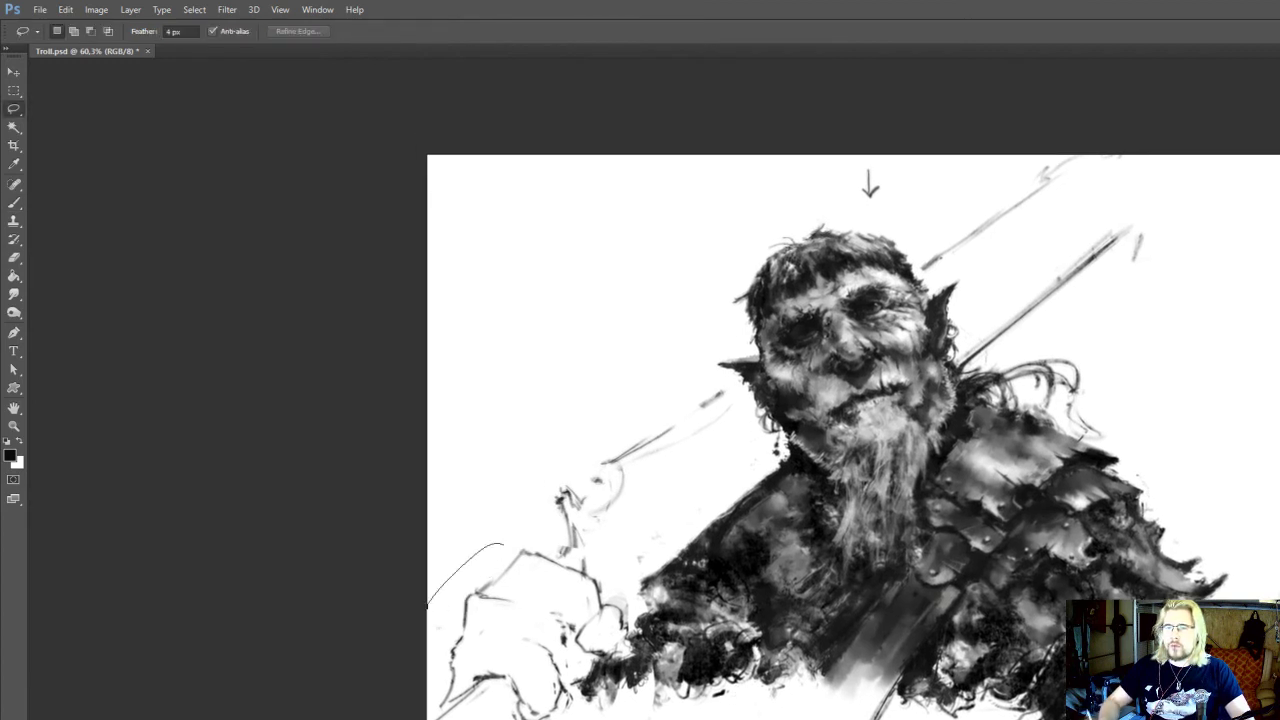
pyautogui.moveTo(605, 675)
pyautogui.mouseDown()
pyautogui.moveTo(636, 584)
pyautogui.moveTo(580, 545)
pyautogui.moveTo(634, 548)
pyautogui.moveTo(612, 573)
pyautogui.mouseUp()
pyautogui.hotkey('ctrl', 't')
pyautogui.moveTo(563, 608); pyautogui.dragTo(570, 597)
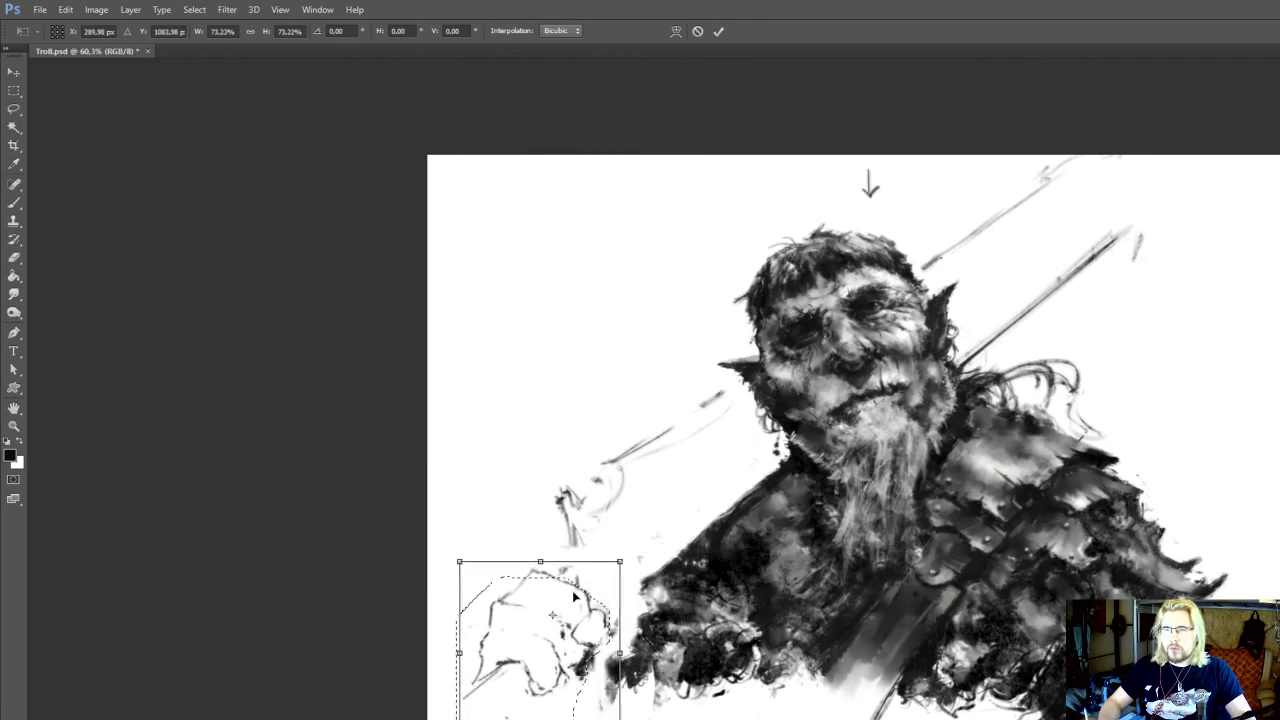
pyautogui.moveTo(460, 562); pyautogui.dragTo(453, 557)
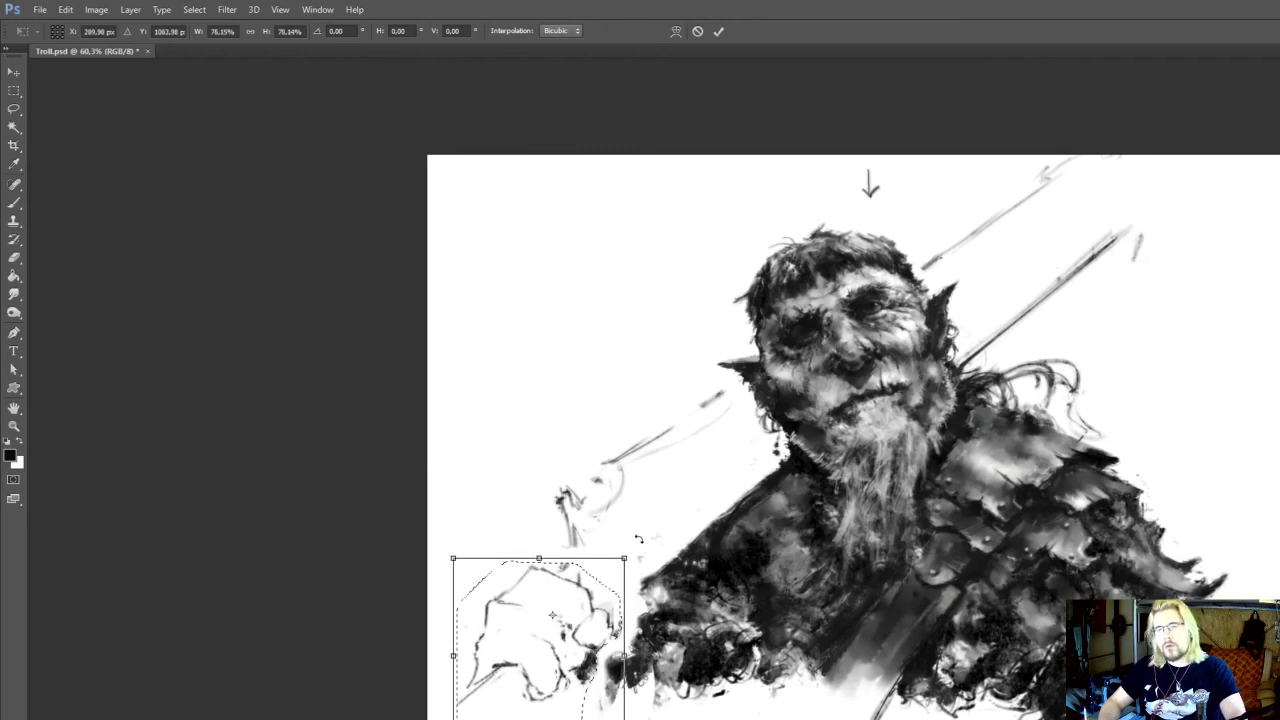
pyautogui.press('Return')
pyautogui.hotkey('ctrl', 'd')
# Sketch the torso's side line below the ragged chest edge on the fist side, erasing and redrawing it once
pyautogui.scroll(-1, 771, 649)
pyautogui.press('b')
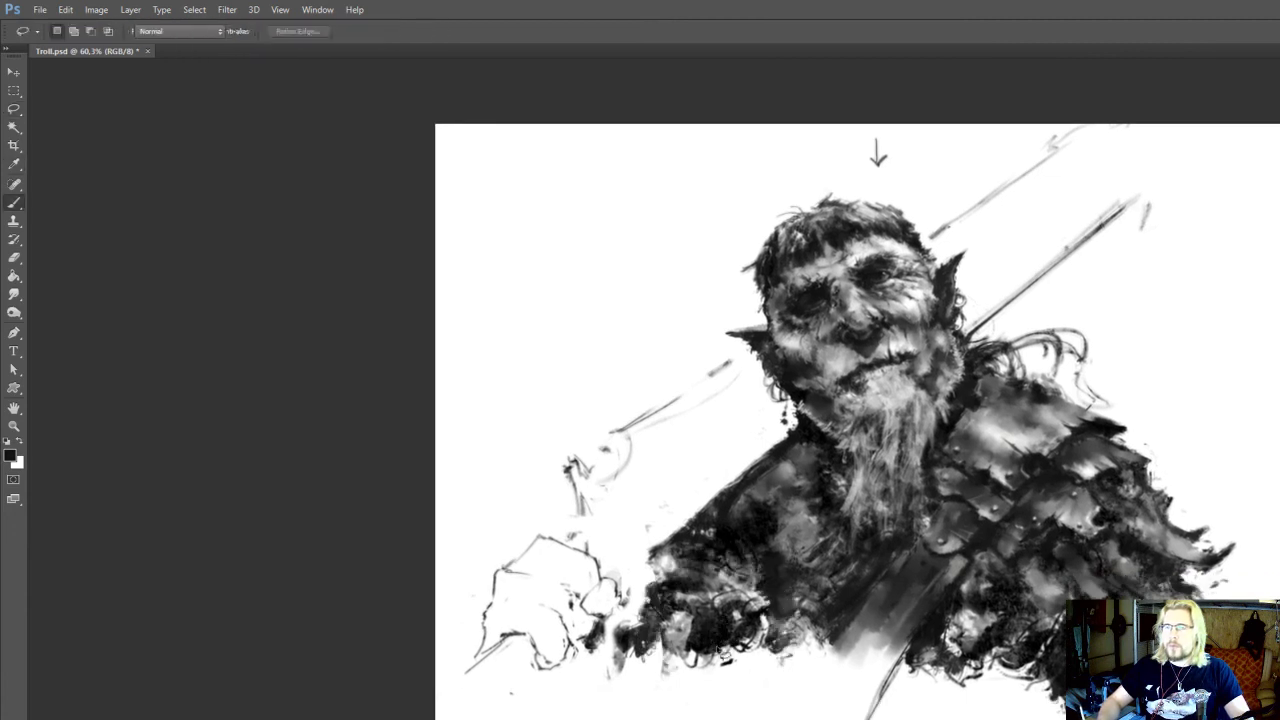
pyautogui.moveTo(765, 664); pyautogui.dragTo(764, 660)
pyautogui.moveTo(766, 613); pyautogui.dragTo(714, 719)
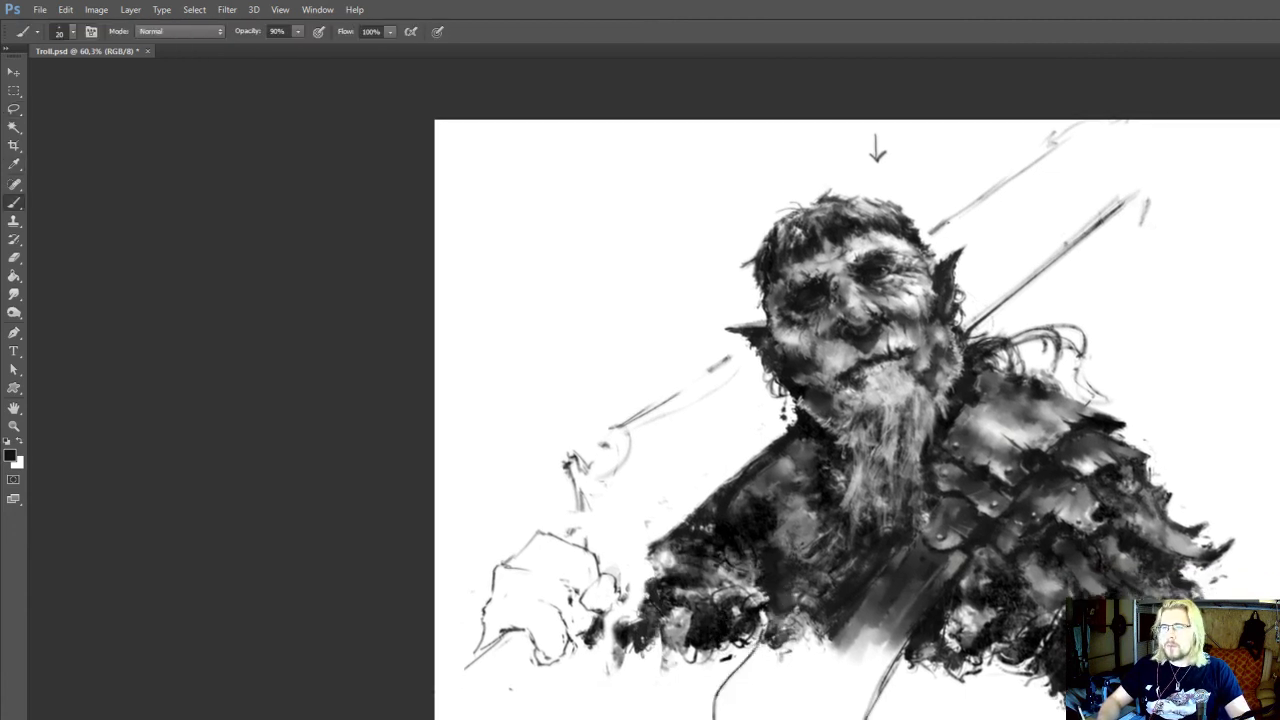
pyautogui.scroll(-2, 736, 691)
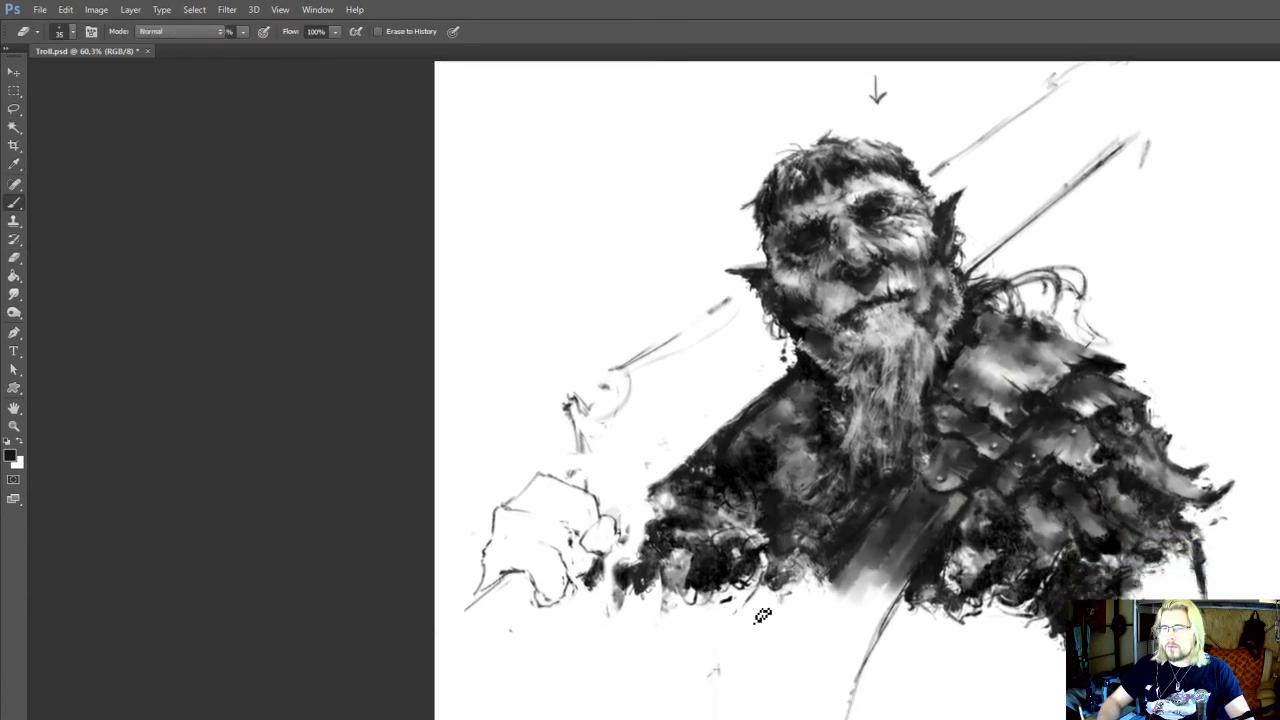
pyautogui.moveTo(763, 625)
pyautogui.mouseDown()
pyautogui.moveTo(749, 708)
pyautogui.moveTo(730, 719)
pyautogui.mouseUp()
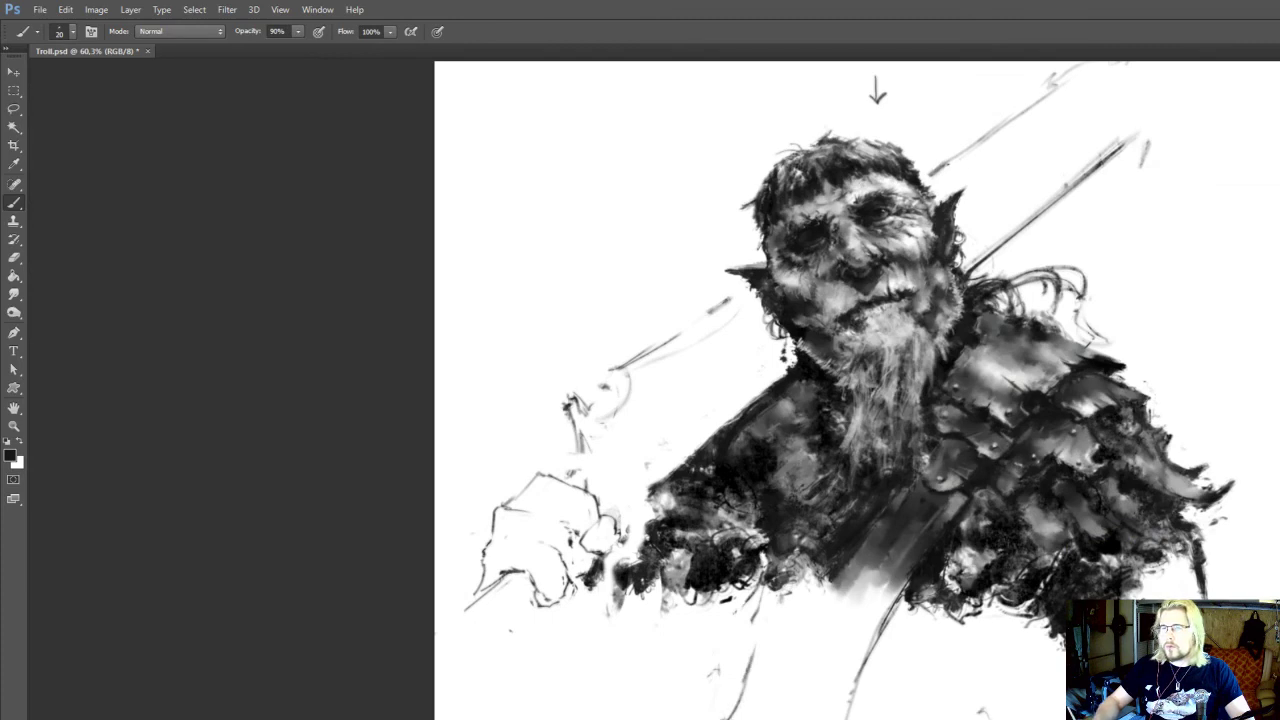
# Sketch light guide lines for the lower torso beneath the shoulder armour and beside the chest strap
pyautogui.moveTo(1006, 718); pyautogui.dragTo(1001, 588)
pyautogui.moveTo(1041, 510); pyautogui.dragTo(1021, 621)
pyautogui.moveTo(1026, 605); pyautogui.dragTo(1032, 683)
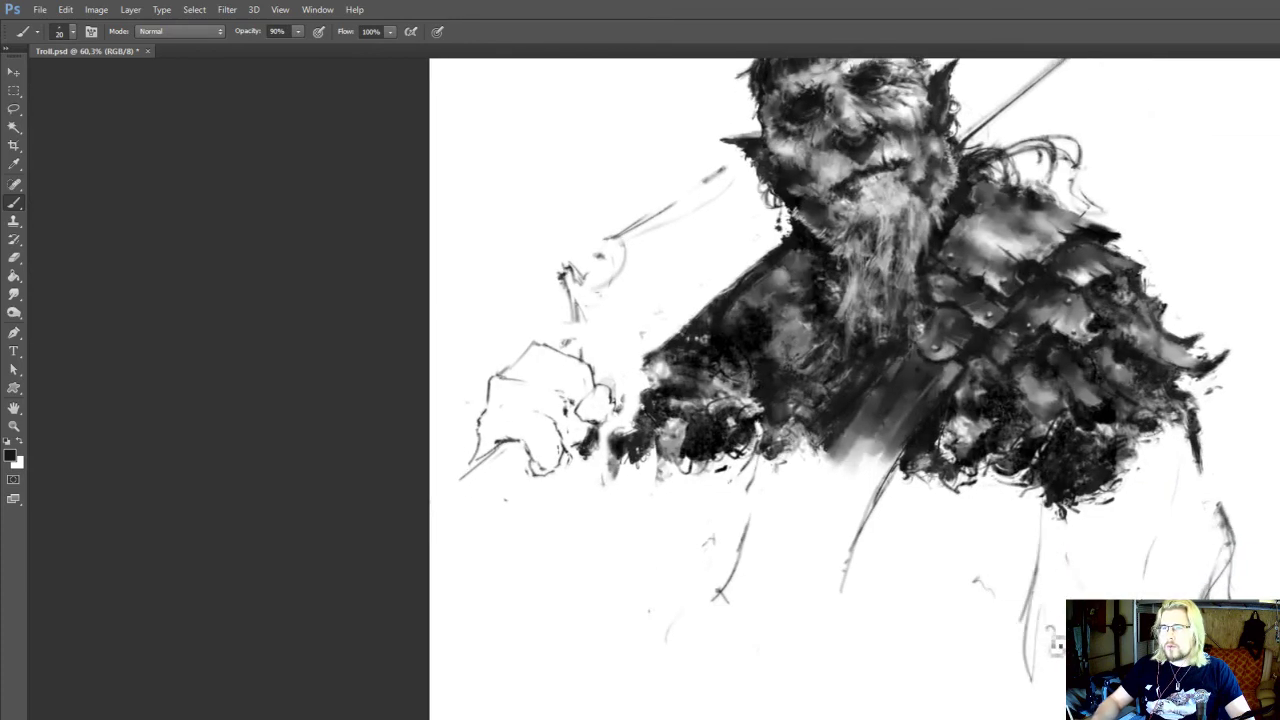
pyautogui.moveTo(995, 612); pyautogui.dragTo(981, 719)
pyautogui.keyDown('alt'); pyautogui.click(991, 569); pyautogui.keyUp('alt')
pyautogui.moveTo(948, 612); pyautogui.dragTo(893, 719)
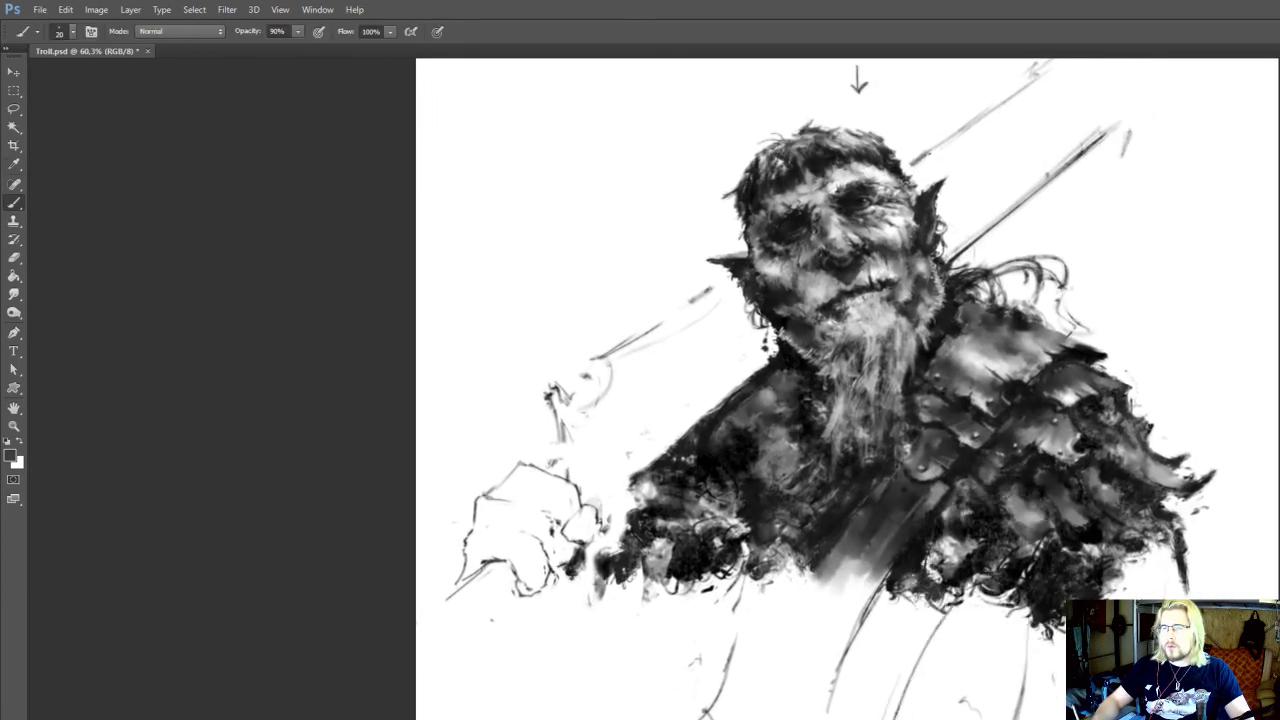
# Add a second hanging contour and short hatching strokes below the ragged chest edge on the fist side
pyautogui.moveTo(704, 590); pyautogui.dragTo(698, 710)
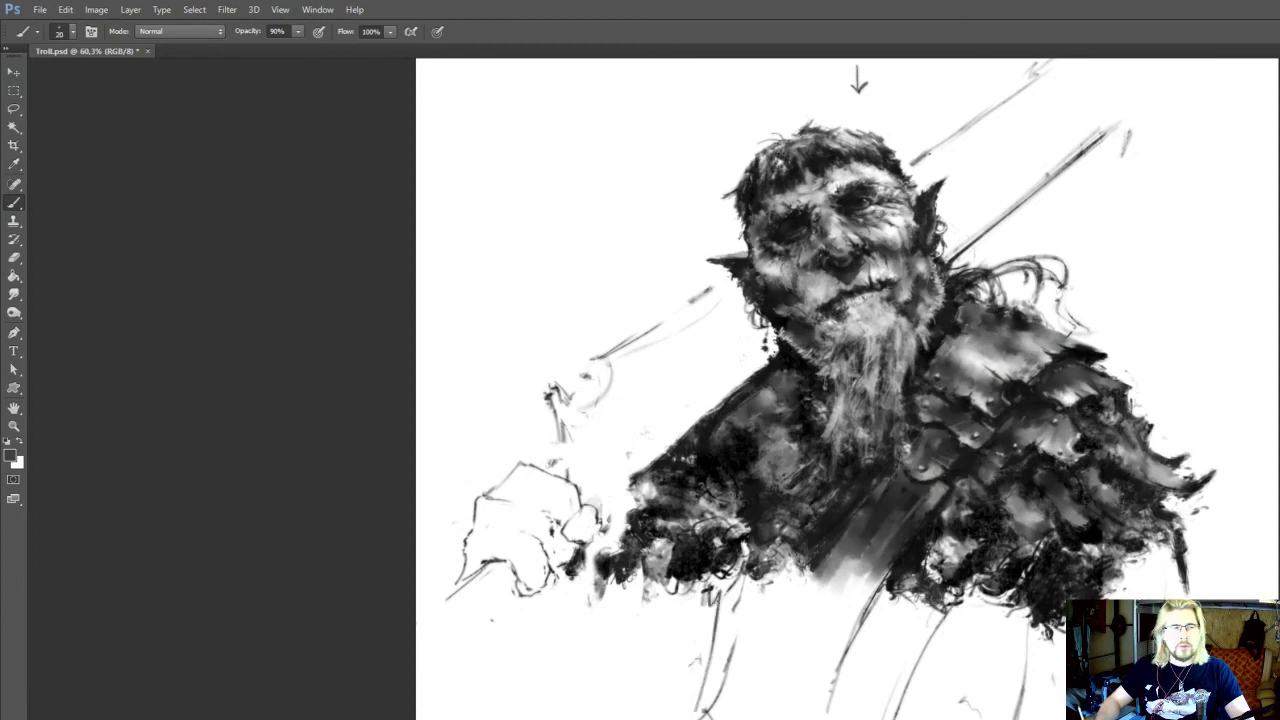
pyautogui.press('r')
pyautogui.press('b')
pyautogui.keyDown('alt'); pyautogui.click(738, 581); pyautogui.keyUp('alt')
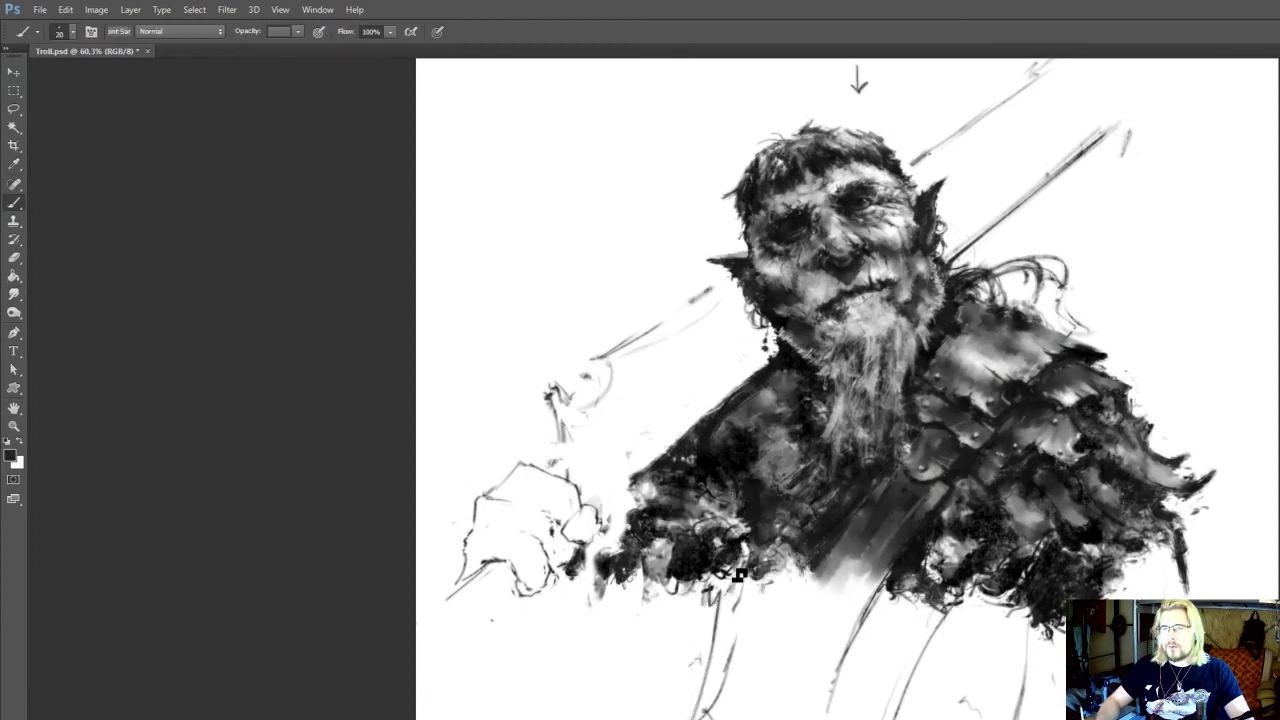
pyautogui.moveTo(743, 577); pyautogui.dragTo(710, 602)
pyautogui.moveTo(733, 584); pyautogui.dragTo(690, 719)
pyautogui.moveTo(730, 634); pyautogui.dragTo(720, 675)
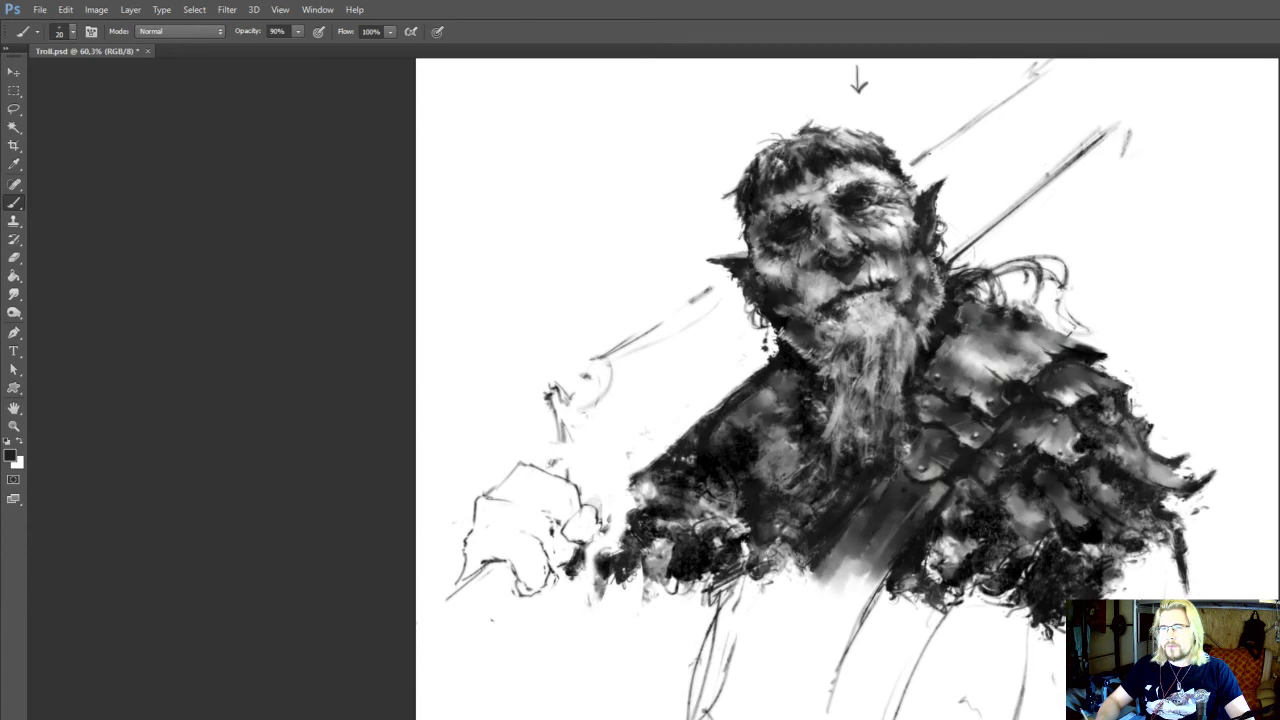
# Thicken the chest strap's lower end with sampled greys and darks, enlarging the brush to size 70
pyautogui.moveTo(825, 602); pyautogui.dragTo(813, 650)
pyautogui.keyDown('alt'); pyautogui.click(873, 618); pyautogui.keyUp('alt')
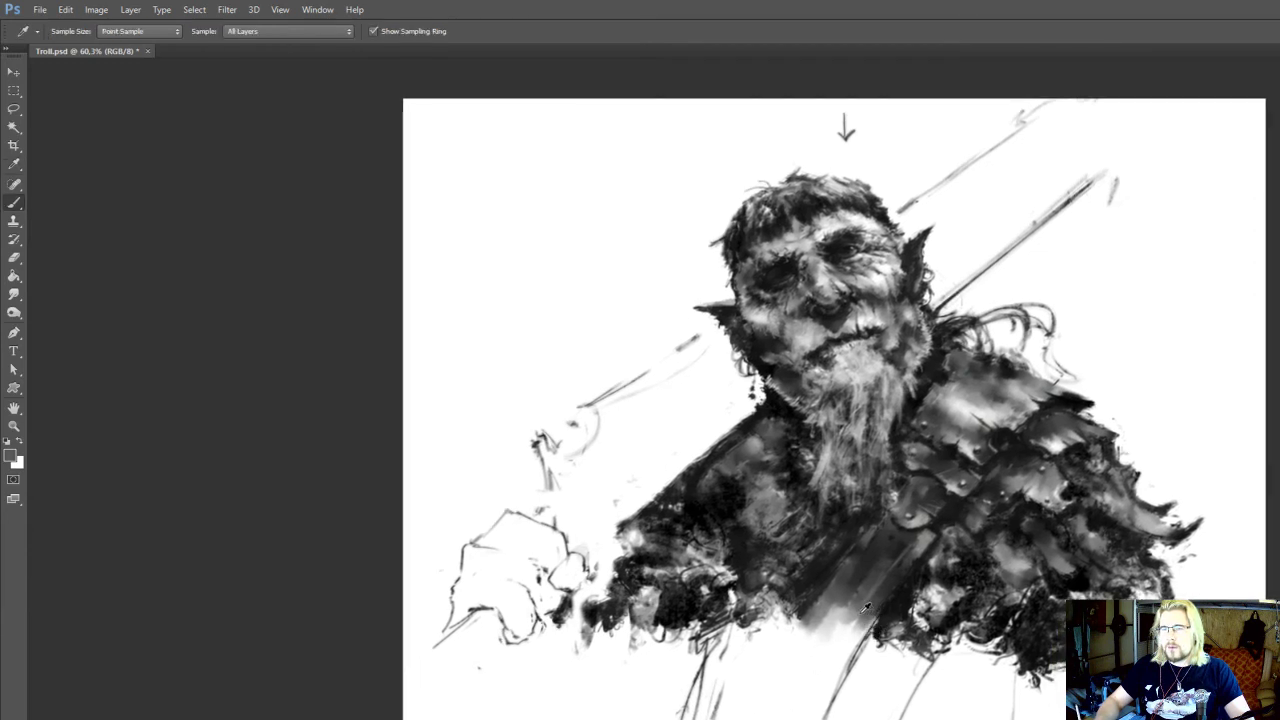
pyautogui.press(']')
pyautogui.moveTo(864, 614)
pyautogui.mouseDown()
pyautogui.moveTo(840, 634)
pyautogui.moveTo(838, 716)
pyautogui.mouseUp()
pyautogui.press('e')
pyautogui.press('b')
pyautogui.keyDown('alt'); pyautogui.click(885, 636); pyautogui.keyUp('alt')
pyautogui.moveTo(878, 647); pyautogui.dragTo(834, 717)
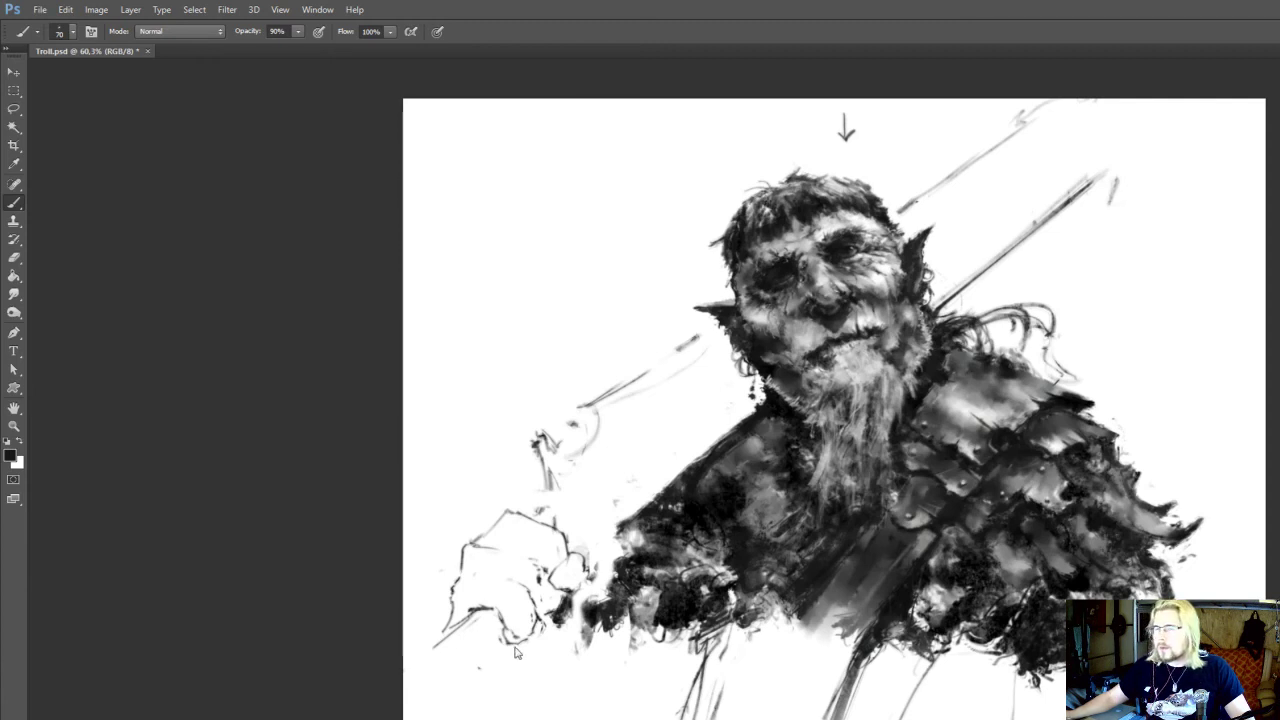
# Darken the ragged chest edge and sketch jagged folds beneath the shoulder armour at brush size 40
pyautogui.scroll(1, 741, 575)
pyautogui.moveTo(909, 634); pyautogui.dragTo(927, 584)
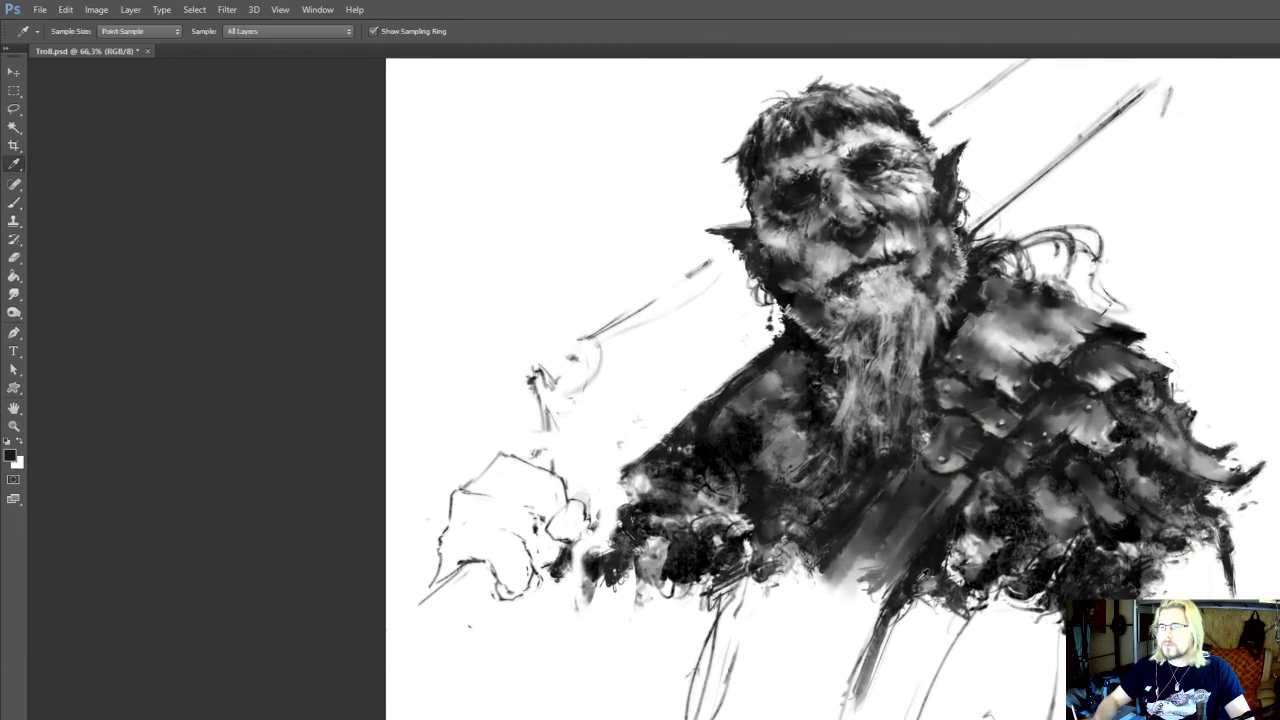
pyautogui.press('[')
pyautogui.press('[')
pyautogui.moveTo(807, 563)
pyautogui.mouseDown()
pyautogui.moveTo(799, 603)
pyautogui.moveTo(794, 578)
pyautogui.mouseUp()
pyautogui.moveTo(978, 630)
pyautogui.mouseDown()
pyautogui.moveTo(1034, 616)
pyautogui.moveTo(936, 692)
pyautogui.moveTo(1018, 644)
pyautogui.moveTo(938, 712)
pyautogui.moveTo(996, 702)
pyautogui.moveTo(1004, 595)
pyautogui.moveTo(1041, 572)
pyautogui.mouseUp()
pyautogui.moveTo(1041, 572); pyautogui.dragTo(1020, 612)
pyautogui.moveTo(1020, 612); pyautogui.dragTo(1061, 632)
# Sketch the arm outline below the shoulder spike and add rough strokes along the torso edge on the armoured side
pyautogui.moveTo(1172, 490); pyautogui.dragTo(1196, 546)
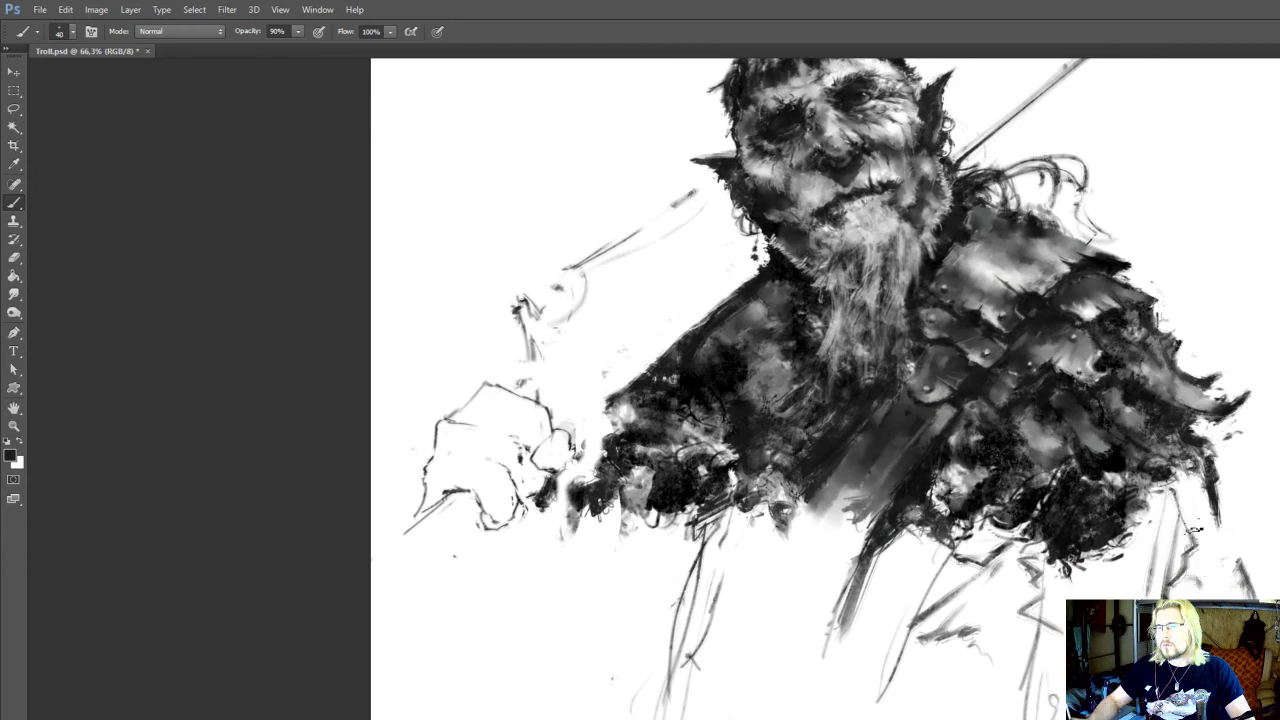
pyautogui.moveTo(1186, 494); pyautogui.dragTo(1204, 562)
pyautogui.moveTo(1050, 608)
pyautogui.mouseDown()
pyautogui.moveTo(998, 605)
pyautogui.moveTo(1052, 614)
pyautogui.mouseUp()
pyautogui.moveTo(1042, 598); pyautogui.dragTo(1028, 623)
pyautogui.moveTo(1020, 590)
pyautogui.mouseDown()
pyautogui.moveTo(1042, 641)
pyautogui.moveTo(1012, 658)
pyautogui.mouseUp()
pyautogui.moveTo(1012, 680); pyautogui.dragTo(1009, 714)
# Roughen and extend the hanging torso edge on the armoured side, alternating the brush with the eraser at size 45
pyautogui.press('e')
pyautogui.scroll(-1, 1037, 705)
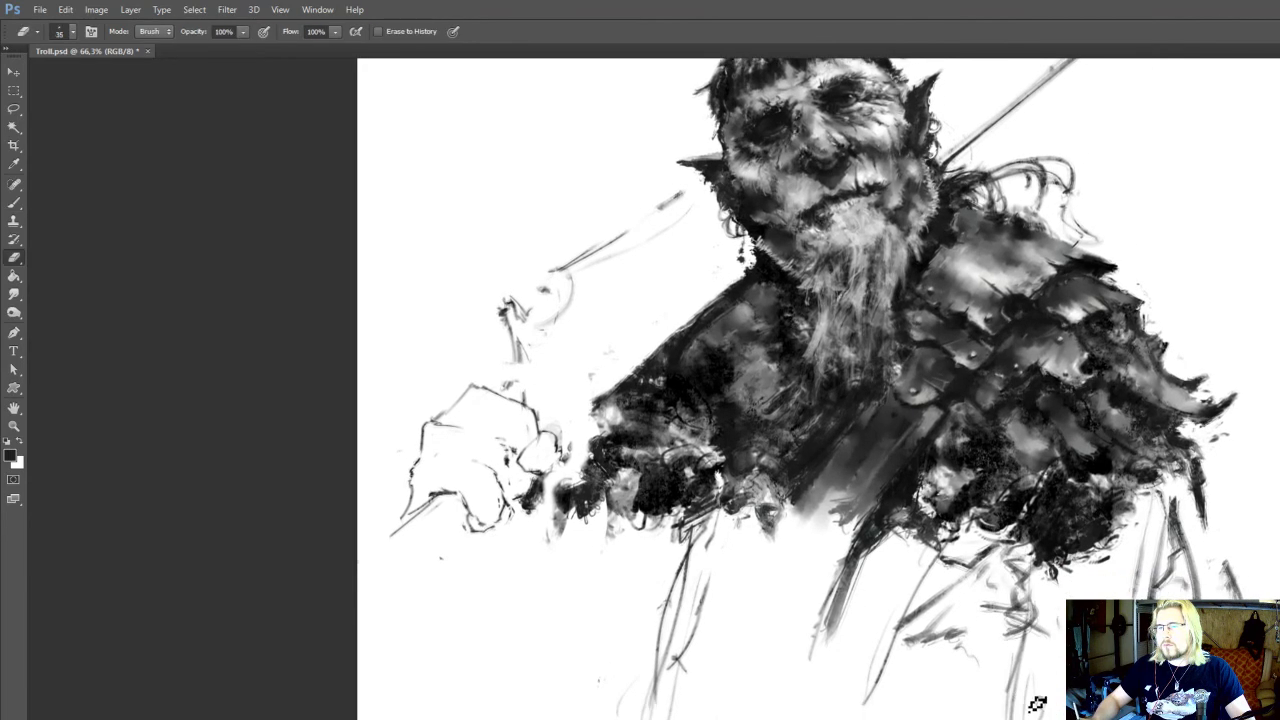
pyautogui.press('b')
pyautogui.scroll(-2, 1027, 685)
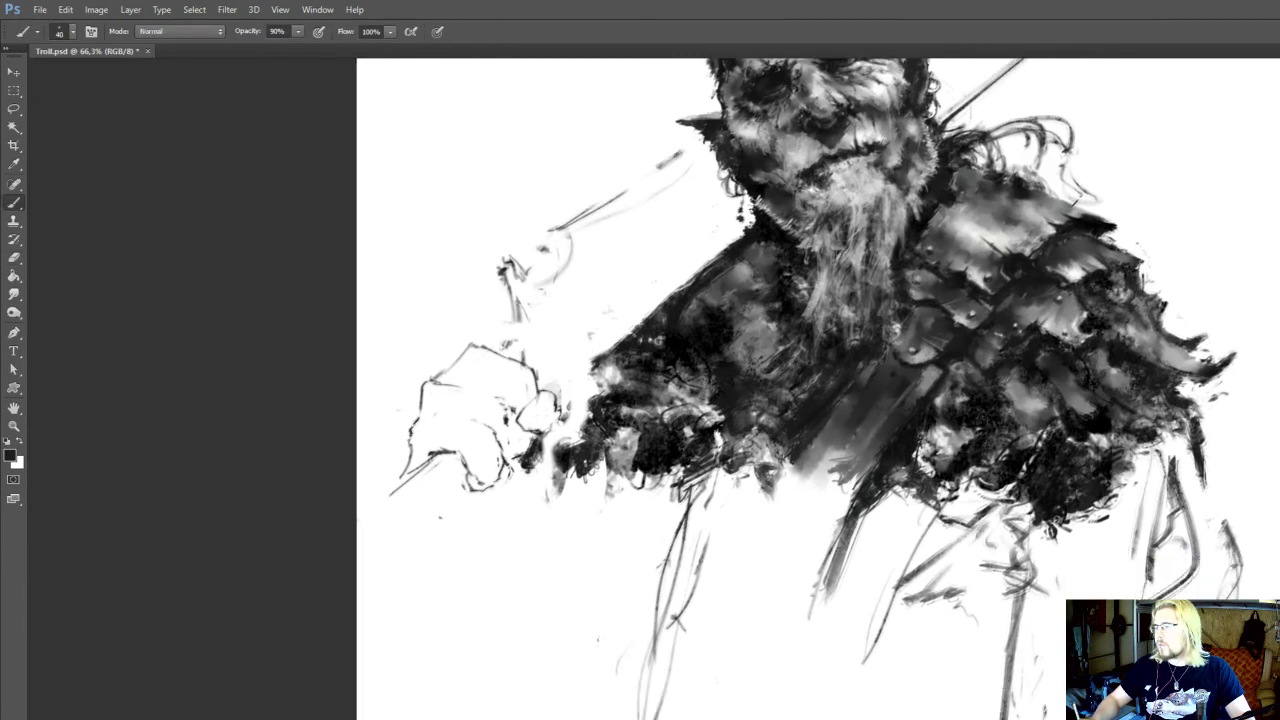
pyautogui.press('e')
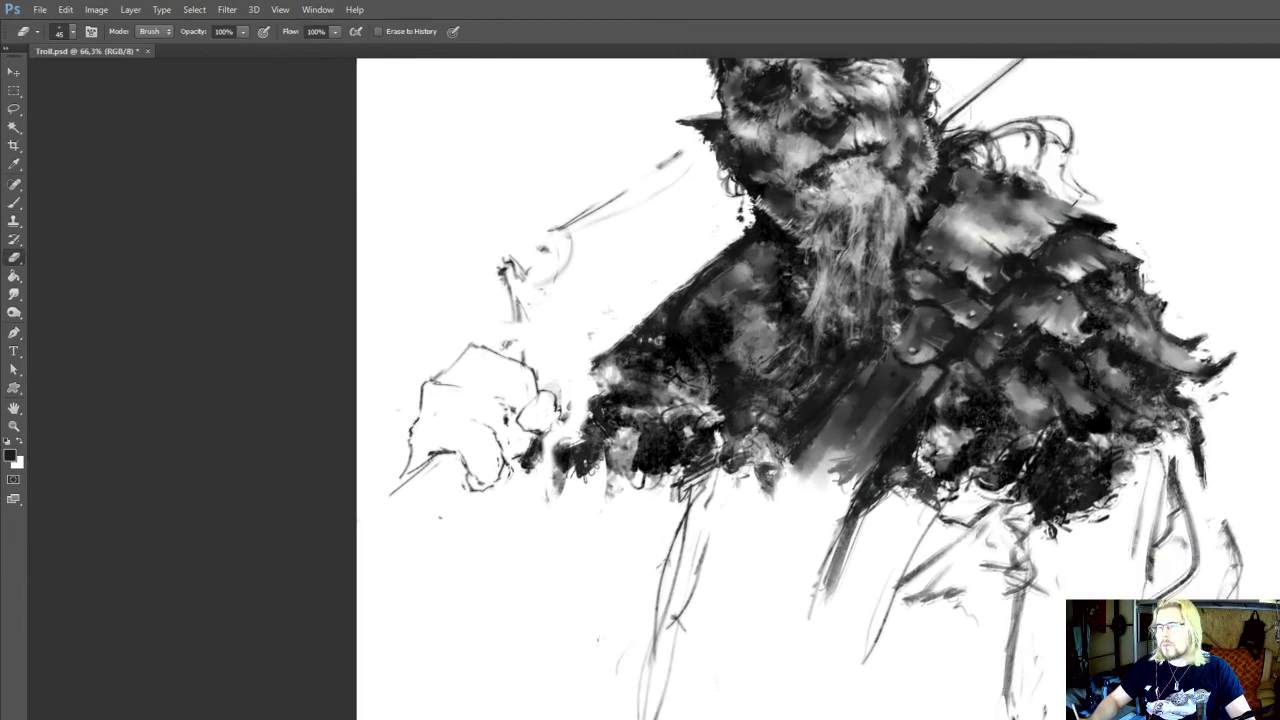
pyautogui.press('b')
pyautogui.moveTo(1057, 546); pyautogui.dragTo(1013, 698)
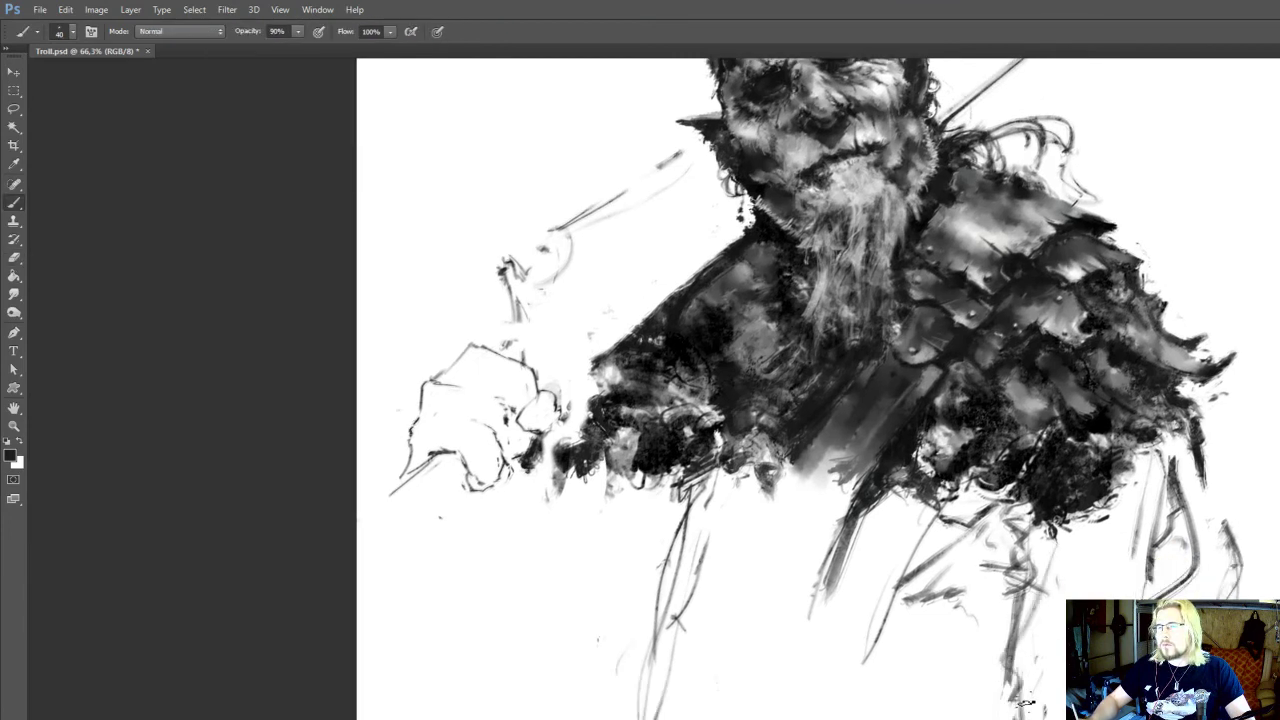
pyautogui.scroll(-3, 794, 389)
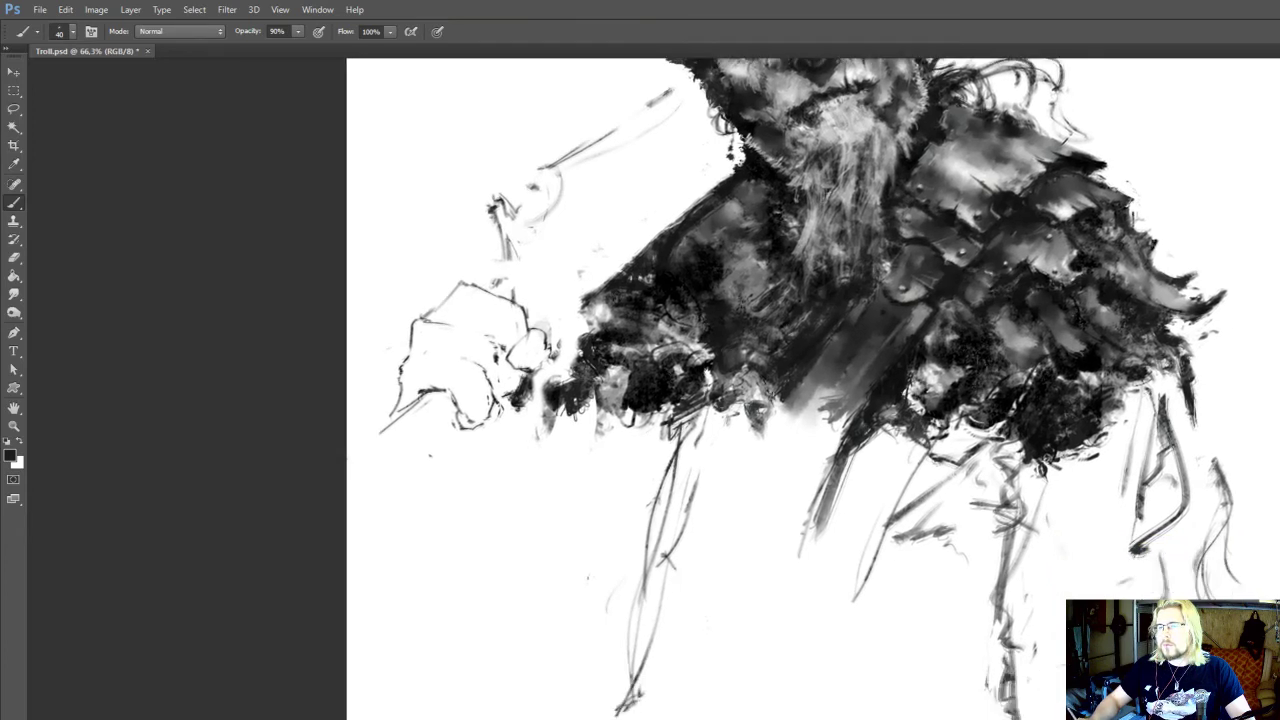
pyautogui.moveTo(794, 350)
pyautogui.mouseDown()
pyautogui.moveTo(807, 423)
pyautogui.moveTo(808, 388)
pyautogui.moveTo(784, 407)
pyautogui.moveTo(777, 438)
pyautogui.moveTo(685, 432)
pyautogui.mouseUp()
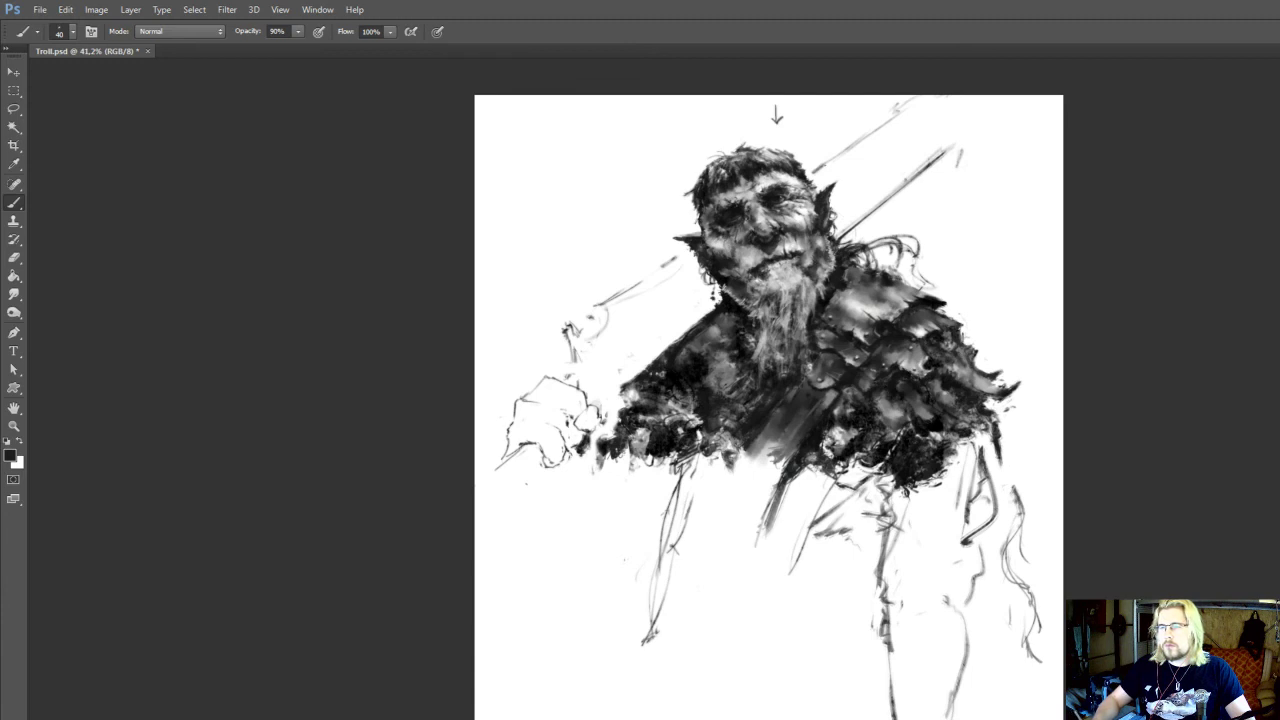
# Rework the fold strokes between the chest strap and the armoured torso edge, erasing some and adding marks lower down
pyautogui.scroll(2, 825, 445)
pyautogui.moveTo(843, 417); pyautogui.dragTo(859, 419)
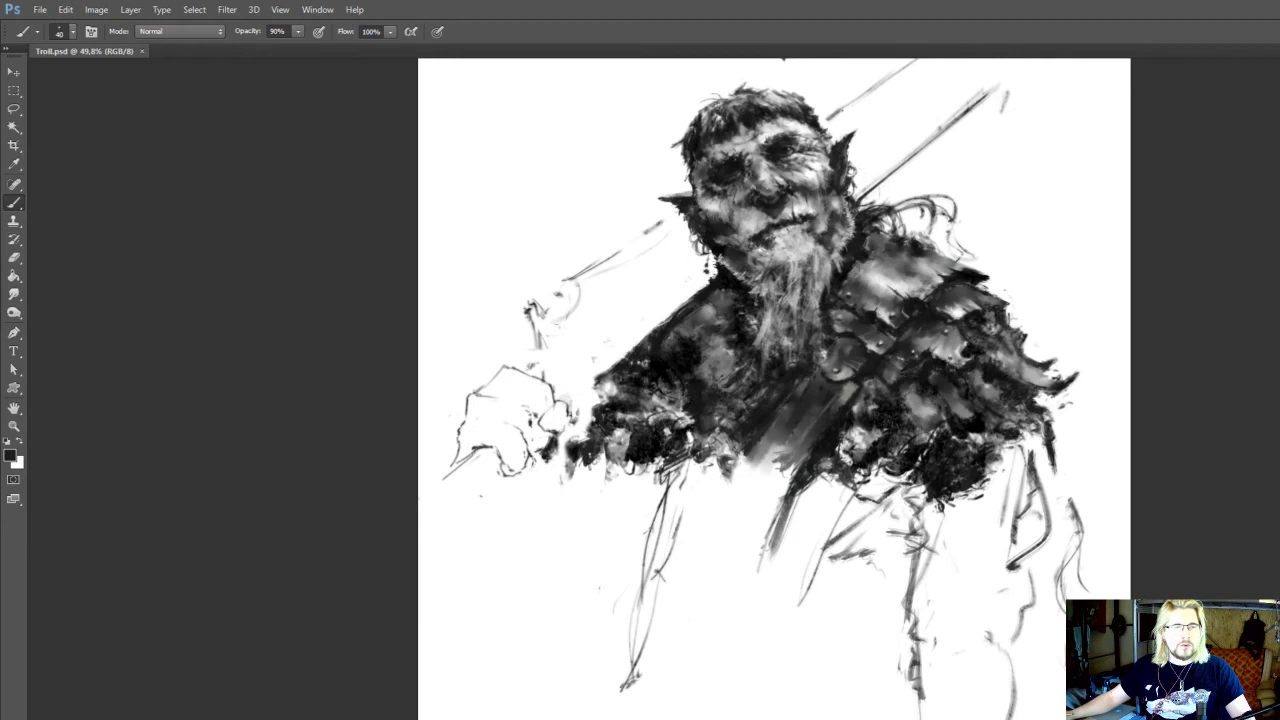
pyautogui.moveTo(875, 562); pyautogui.dragTo(881, 580)
pyautogui.press('e')
pyautogui.moveTo(872, 522); pyautogui.dragTo(888, 558)
pyautogui.press('b')
pyautogui.moveTo(889, 578); pyautogui.dragTo(864, 622)
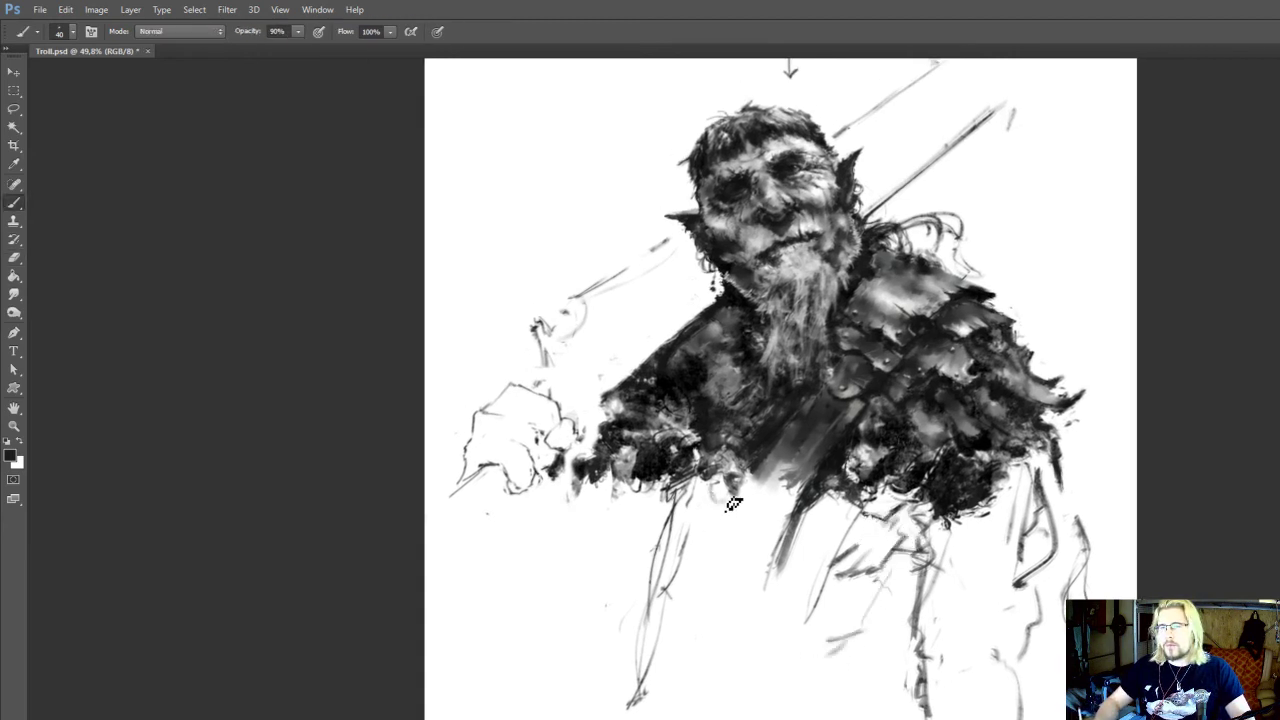
# Sketch a zigzag fold line down the fist-side torso edge, add strokes at its lower end and partly erase the older contours
pyautogui.moveTo(712, 495)
pyautogui.mouseDown()
pyautogui.moveTo(705, 598)
pyautogui.moveTo(690, 655)
pyautogui.moveTo(670, 672)
pyautogui.mouseUp()
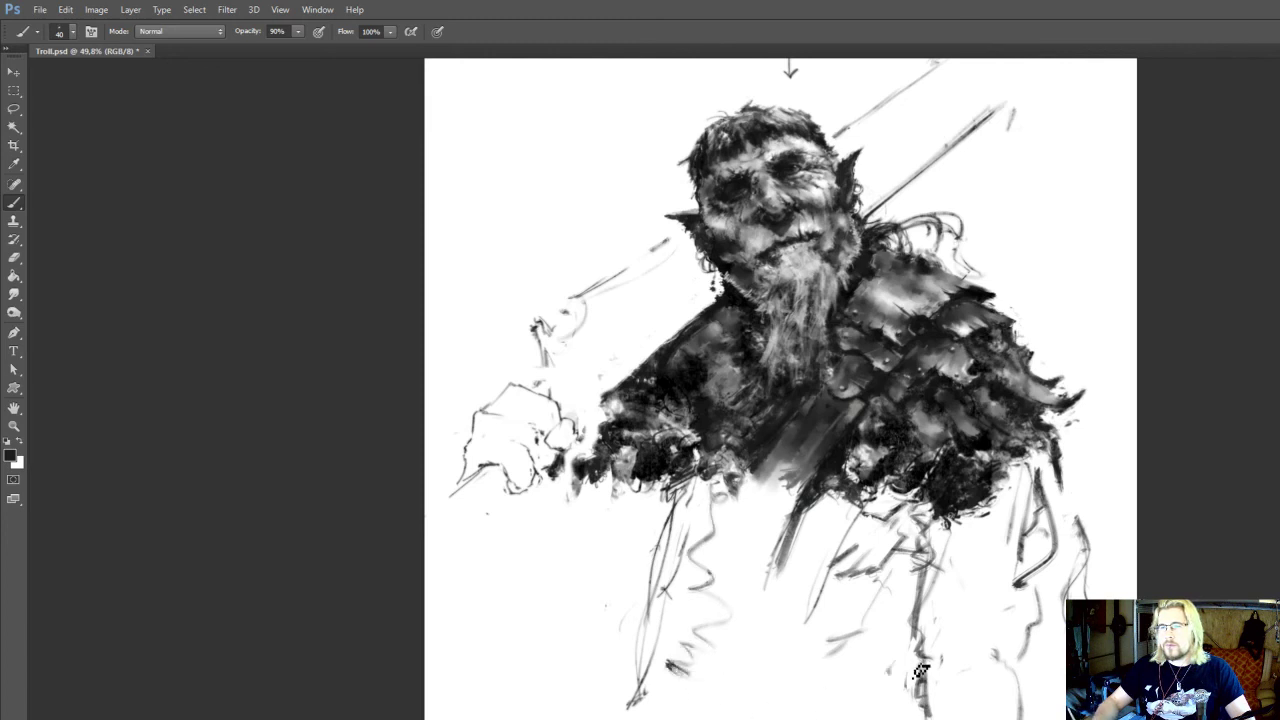
pyautogui.scroll(-1, 868, 560)
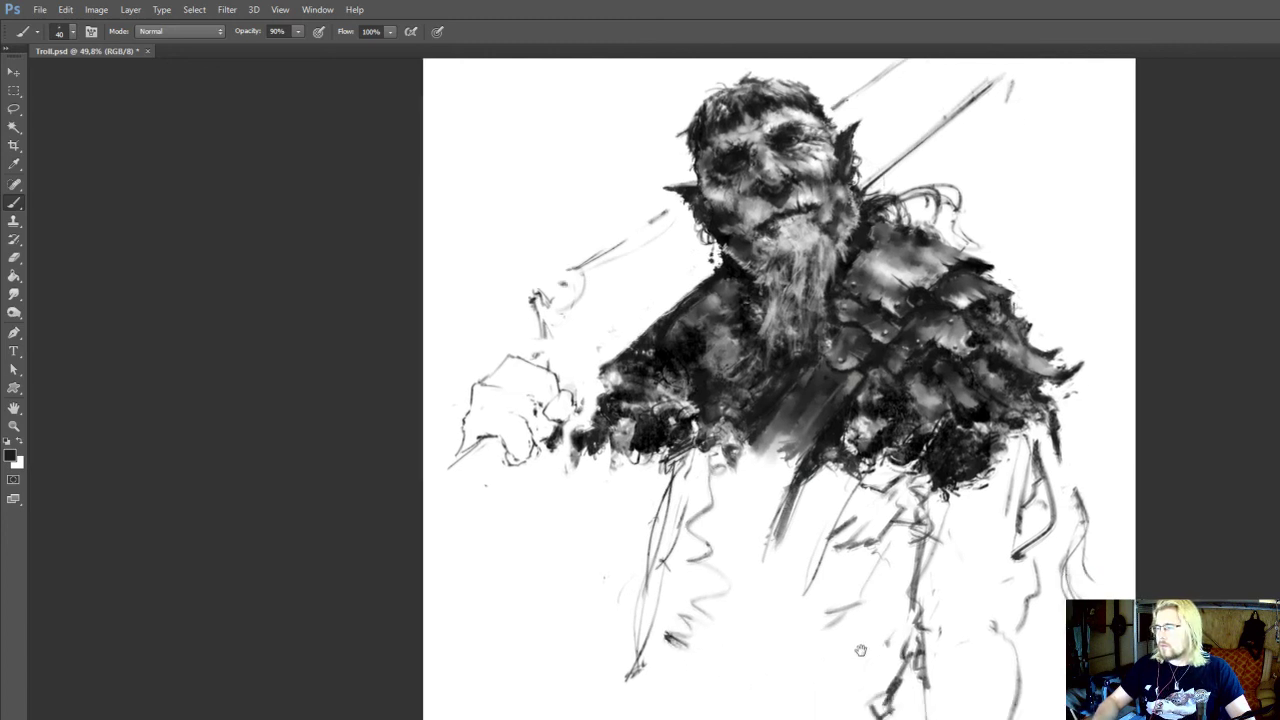
pyautogui.moveTo(660, 664)
pyautogui.mouseDown()
pyautogui.moveTo(699, 719)
pyautogui.moveTo(643, 693)
pyautogui.moveTo(667, 685)
pyautogui.mouseUp()
pyautogui.press('e')
pyautogui.moveTo(692, 557)
pyautogui.mouseDown()
pyautogui.moveTo(643, 457)
pyautogui.moveTo(632, 470)
pyautogui.moveTo(645, 481)
pyautogui.moveTo(634, 478)
pyautogui.mouseUp()
pyautogui.press('b')
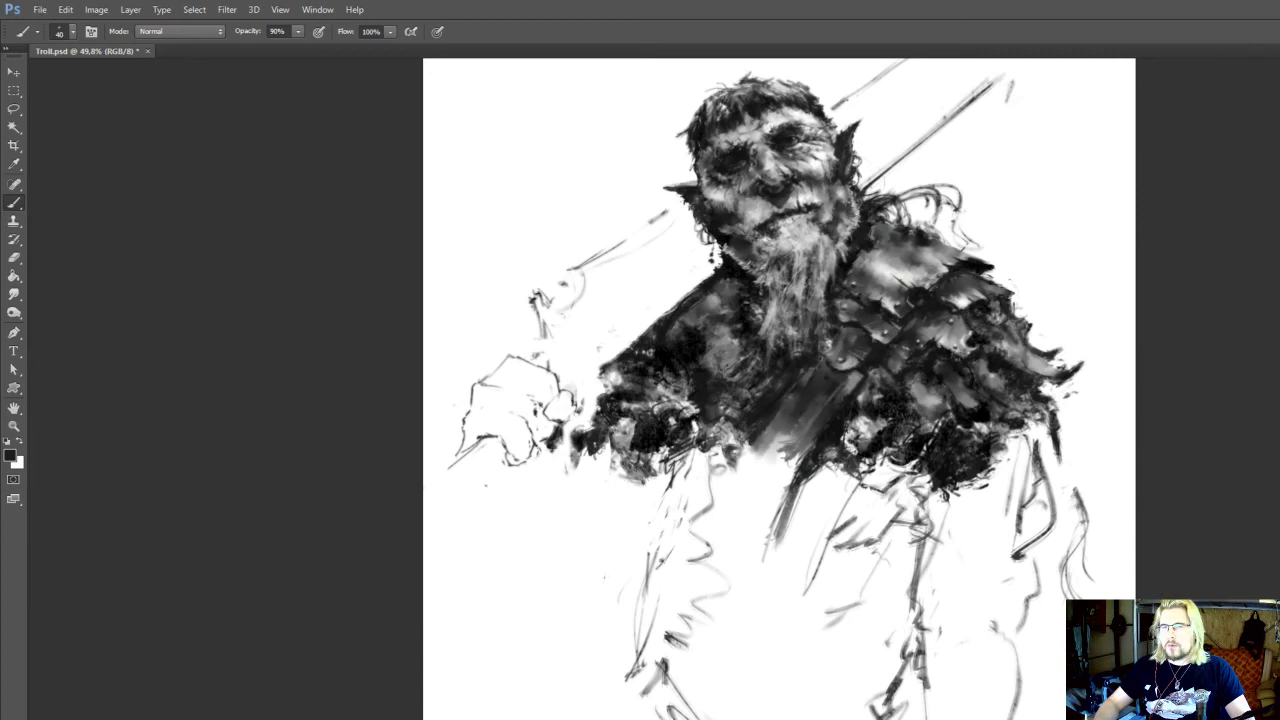
# Sketch a diagonal stroke ending in a small curl beside the fist-side torso edge and touch up the marks around the lower folds
pyautogui.moveTo(546, 626); pyautogui.dragTo(560, 641)
pyautogui.moveTo(637, 578)
pyautogui.mouseDown()
pyautogui.moveTo(562, 646)
pyautogui.moveTo(596, 637)
pyautogui.mouseUp()
pyautogui.moveTo(813, 557); pyautogui.dragTo(795, 527)
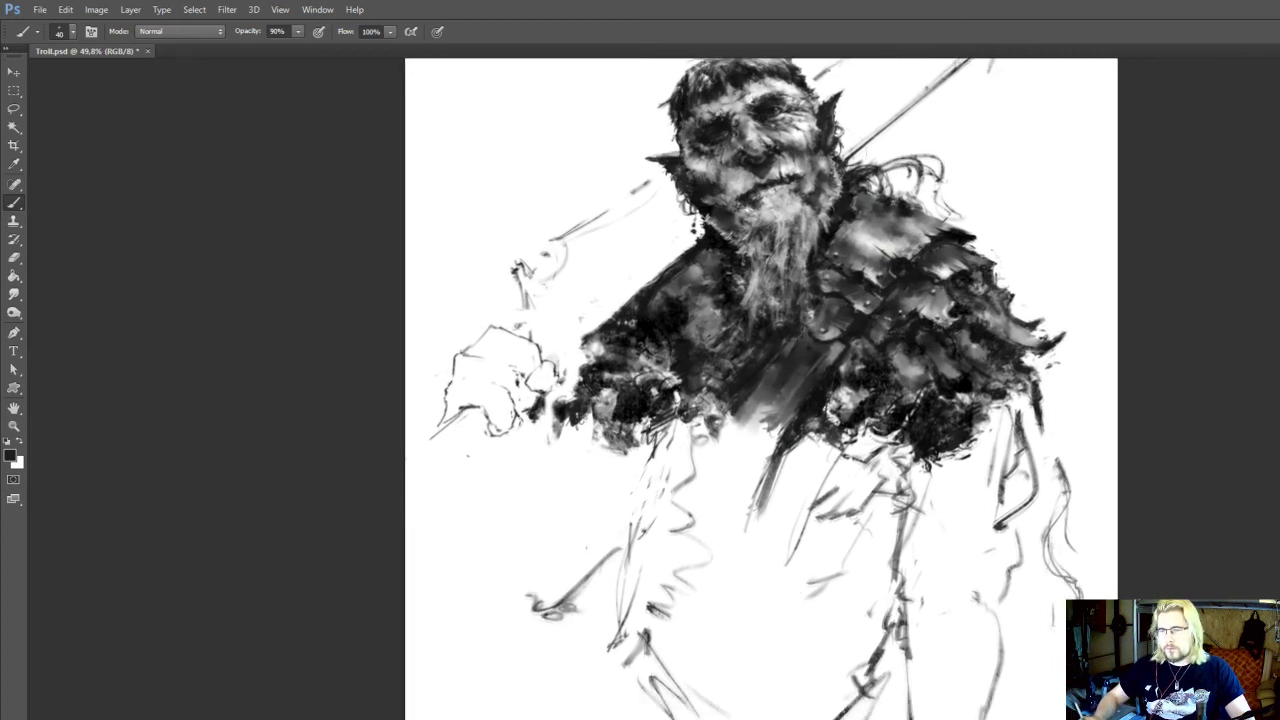
pyautogui.press('e')
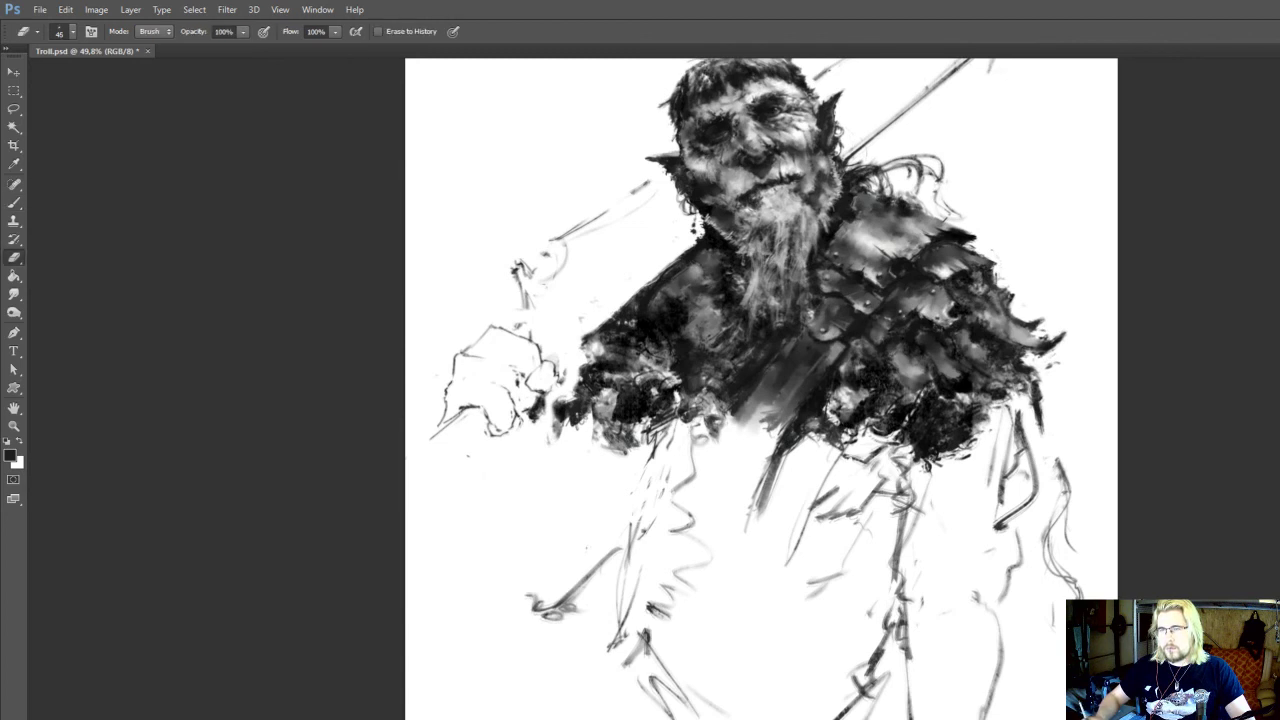
pyautogui.moveTo(646, 644)
pyautogui.mouseDown()
pyautogui.moveTo(646, 686)
pyautogui.moveTo(654, 668)
pyautogui.mouseUp()
pyautogui.press('b')
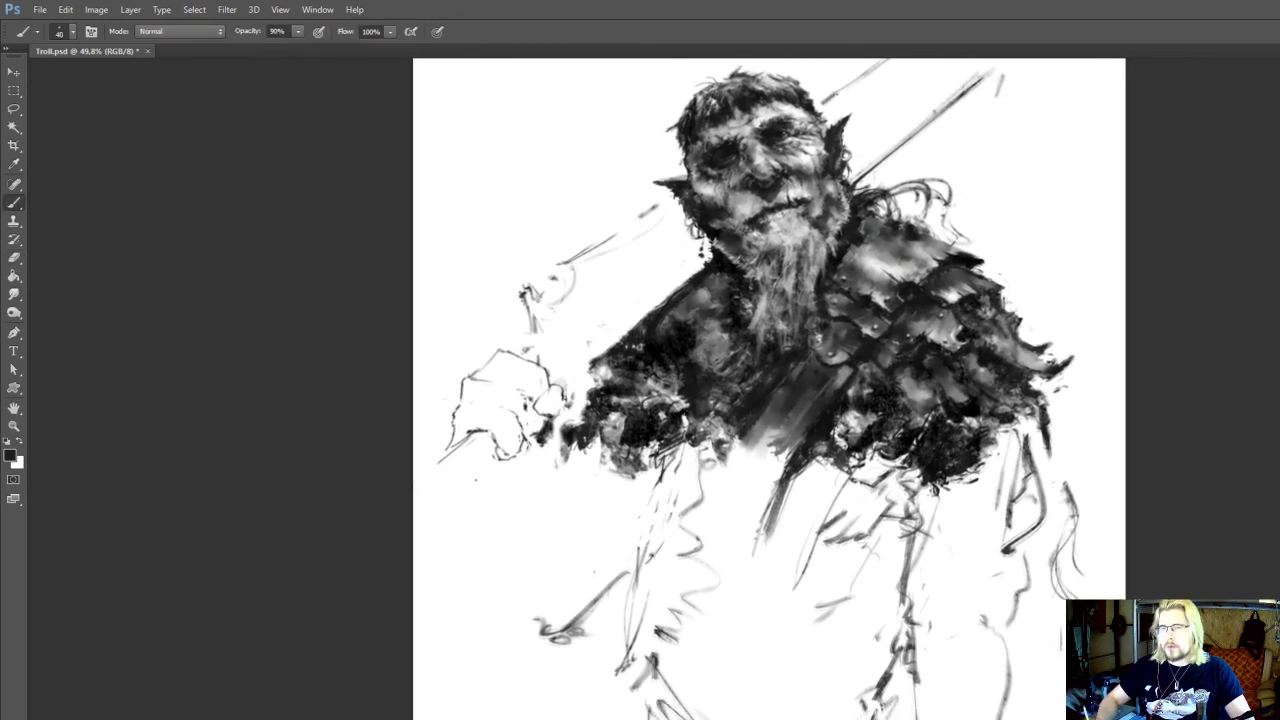
pyautogui.moveTo(690, 560)
pyautogui.mouseDown()
pyautogui.moveTo(664, 457)
pyautogui.moveTo(662, 641)
pyautogui.moveTo(683, 634)
pyautogui.moveTo(685, 602)
pyautogui.mouseUp()
pyautogui.moveTo(981, 679); pyautogui.dragTo(977, 690)
# Select the sketched arm and torso edge below the shoulder armour and skew them outward about 5.2° horizontally at about 97% height
pyautogui.press('l')
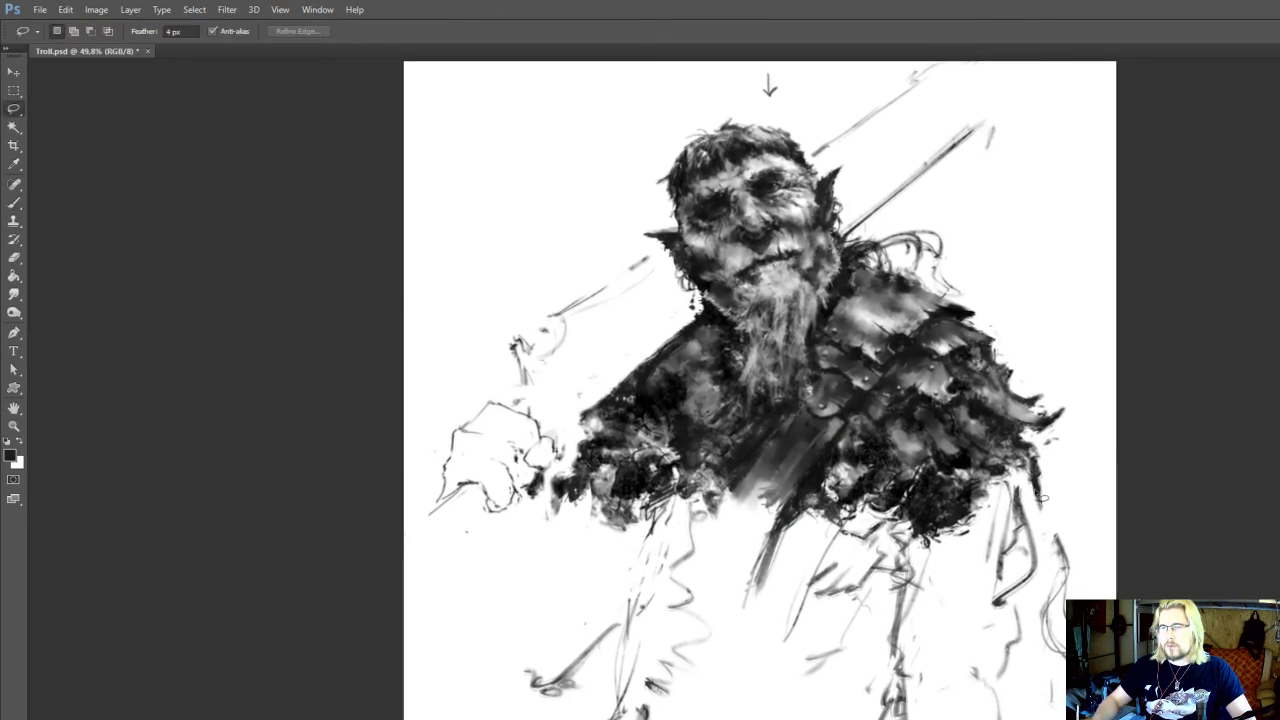
pyautogui.moveTo(1038, 491)
pyautogui.mouseDown()
pyautogui.moveTo(896, 613)
pyautogui.moveTo(875, 719)
pyautogui.mouseUp()
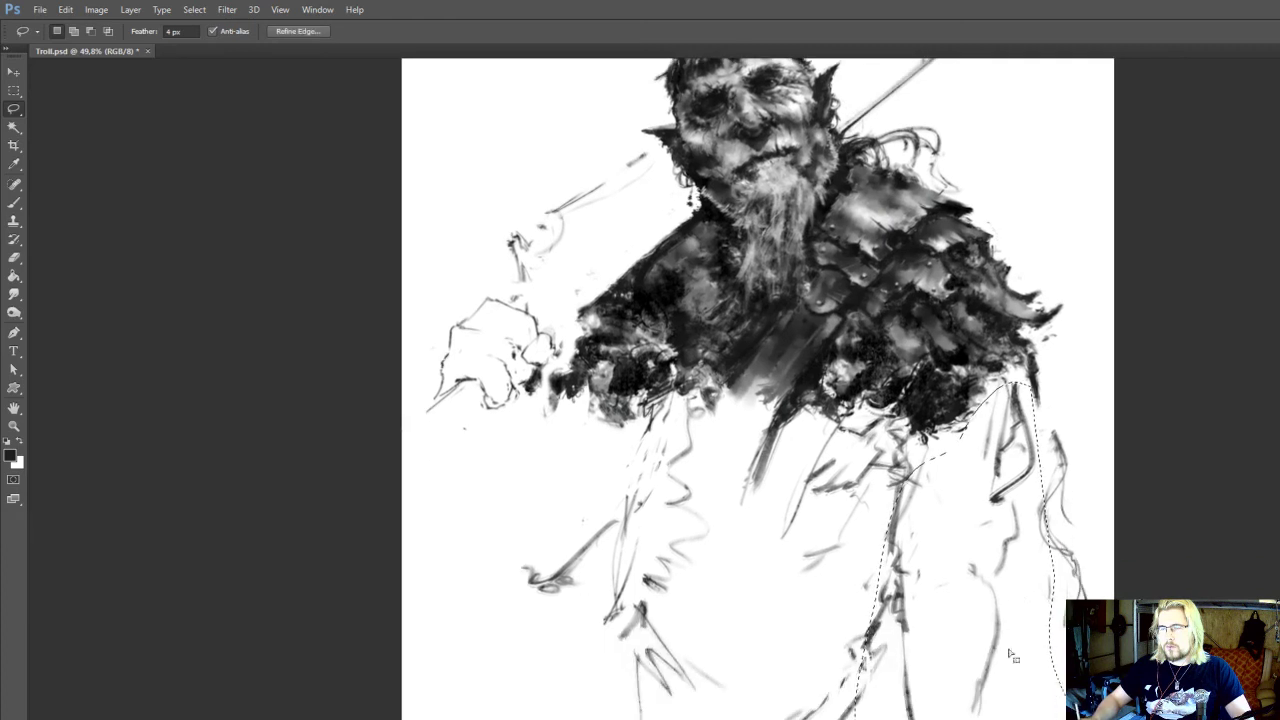
pyautogui.scroll(-2, 1057, 683)
pyautogui.hotkey('ctrl', 't')
pyautogui.moveTo(979, 636); pyautogui.dragTo(988, 630)
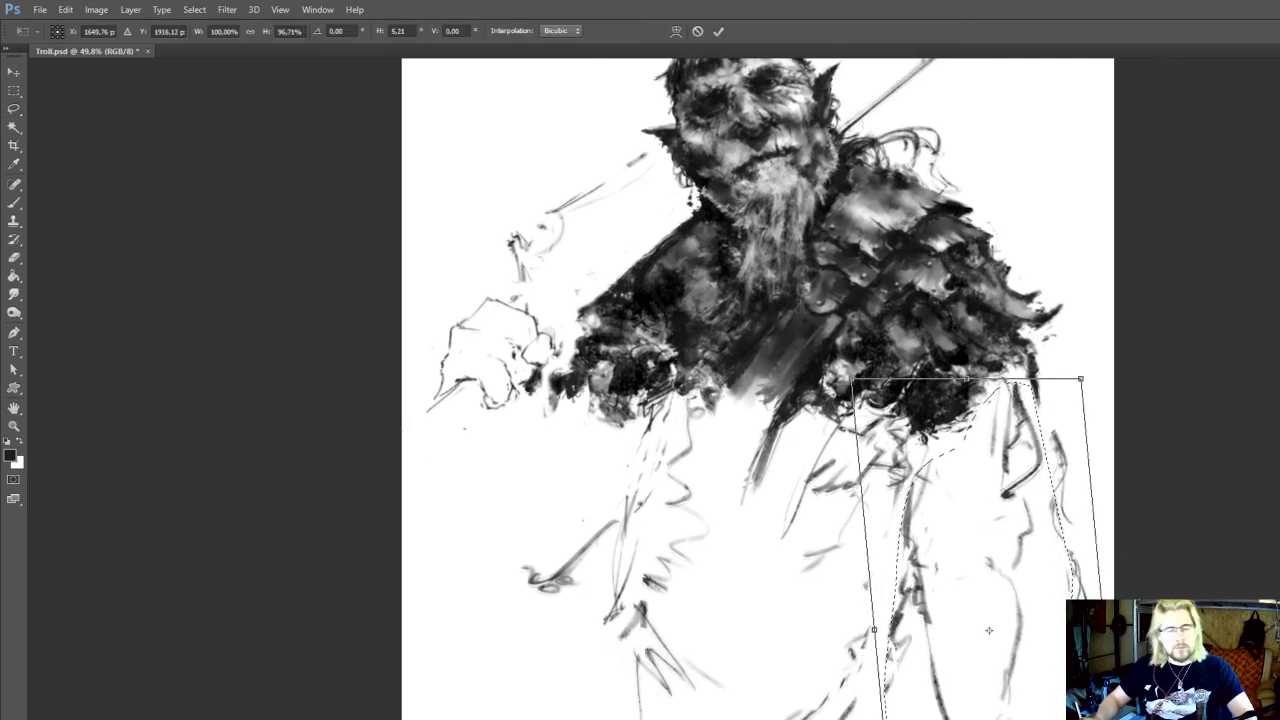
pyautogui.press('Return')
pyautogui.moveTo(1060, 603); pyautogui.dragTo(1064, 597)
pyautogui.moveTo(1022, 605); pyautogui.dragTo(1032, 585)
pyautogui.hotkey('ctrl', 'd')
# Select the lower part of the armoured-side arm sketch, reposition it with a free transform and clear the selection
pyautogui.moveTo(1109, 548)
pyautogui.mouseDown()
pyautogui.moveTo(1105, 567)
pyautogui.moveTo(887, 717)
pyautogui.moveTo(1085, 660)
pyautogui.mouseUp()
pyautogui.hotkey('ctrl', 't')
pyautogui.moveTo(1040, 540); pyautogui.dragTo(1074, 550)
pyautogui.moveTo(1020, 640); pyautogui.dragTo(992, 642)
pyautogui.press('Return')
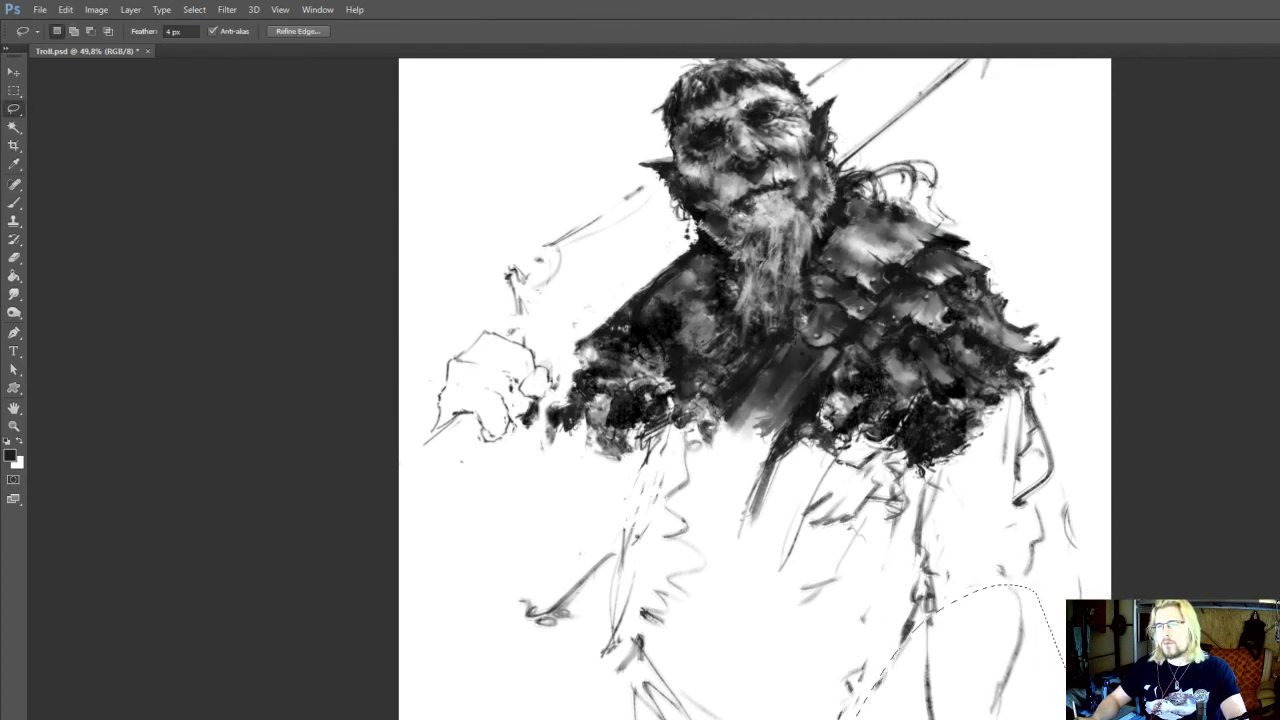
pyautogui.hotkey('ctrl', 'd')
# Sample black from the dark fringe under the shoulder armour as the painting colour for the size 45 brush
pyautogui.moveTo(1004, 457)
pyautogui.mouseDown()
pyautogui.moveTo(1029, 613)
pyautogui.moveTo(1103, 562)
pyautogui.moveTo(1066, 569)
pyautogui.moveTo(1062, 622)
pyautogui.mouseUp()
pyautogui.press('b')
pyautogui.press('e')
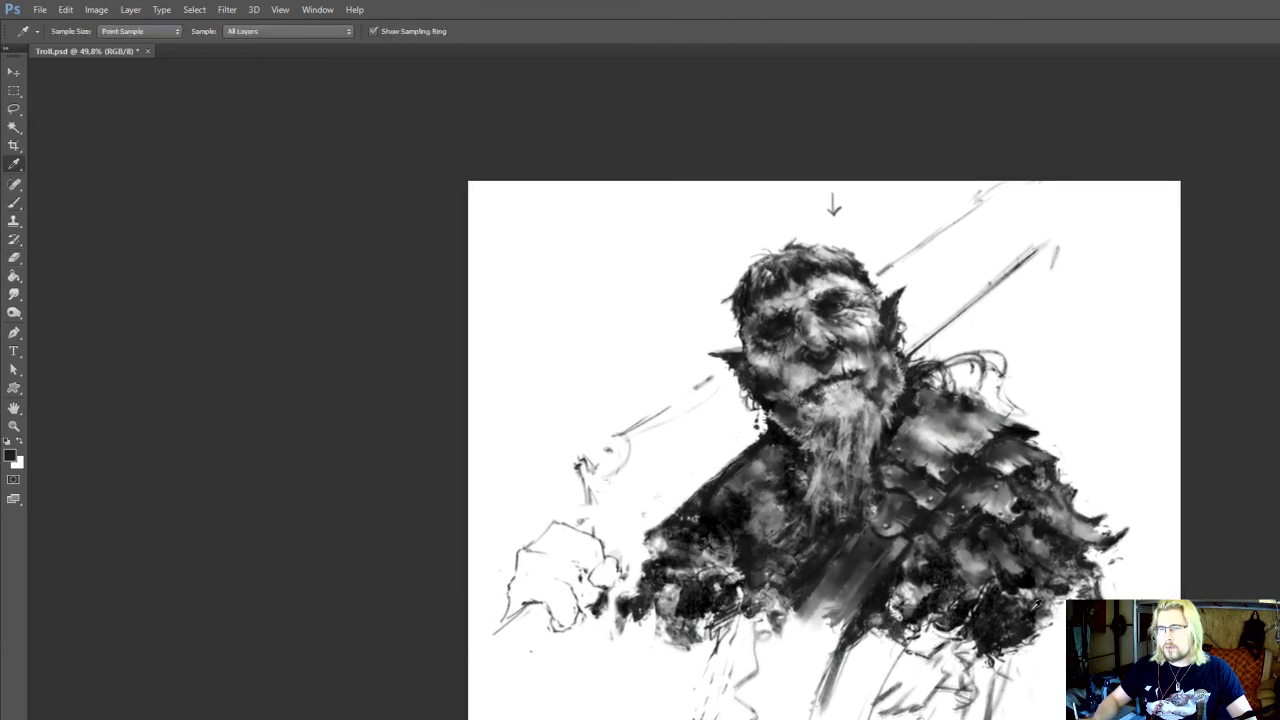
pyautogui.press('b')
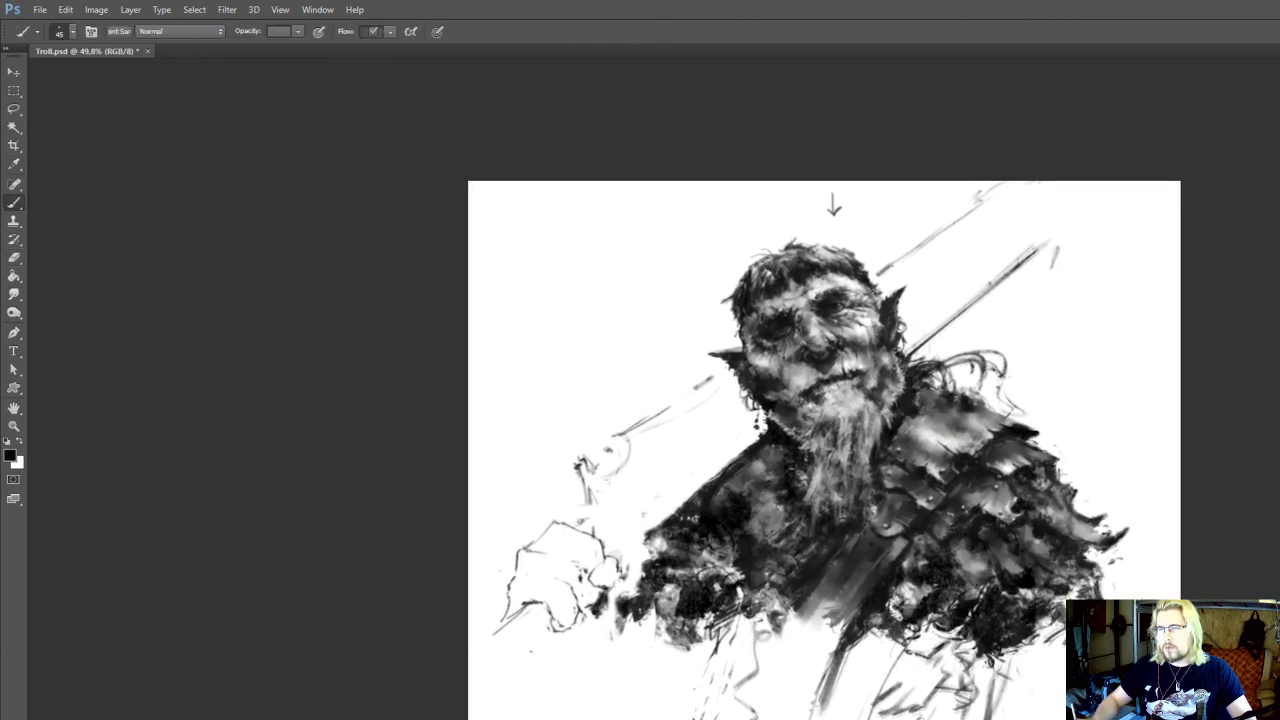
pyautogui.moveTo(1143, 431); pyautogui.dragTo(1152, 438)
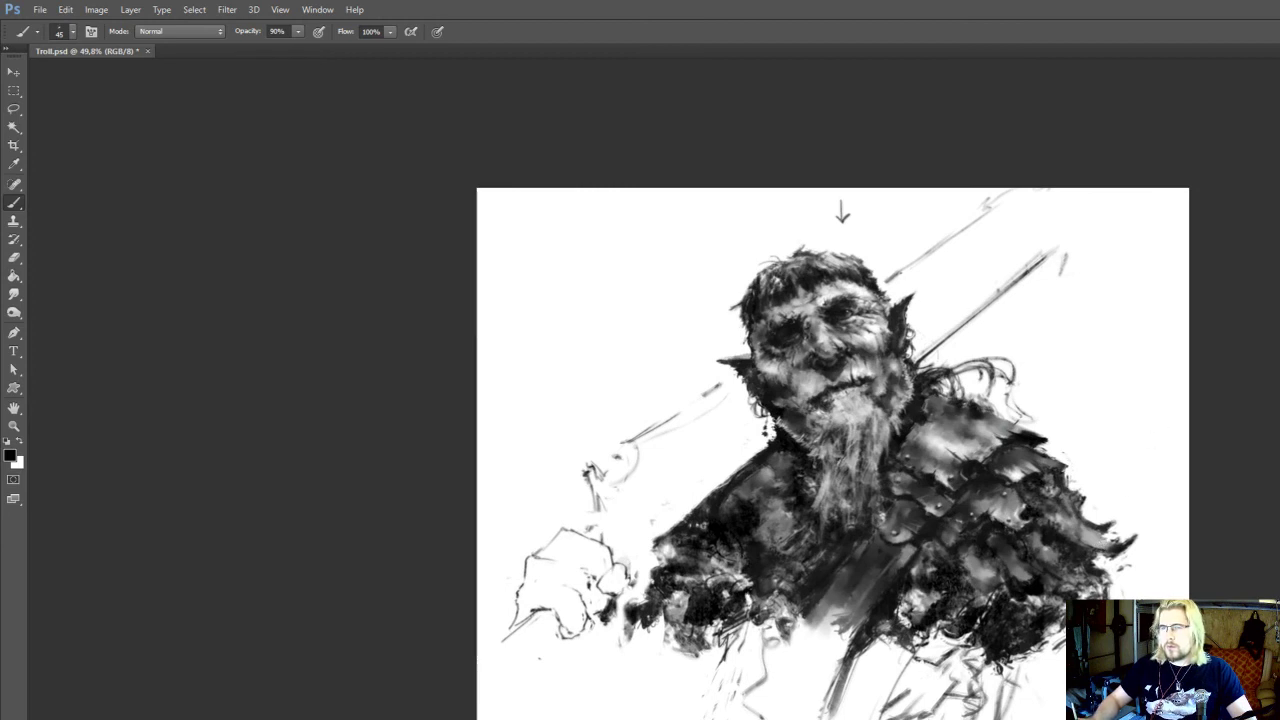
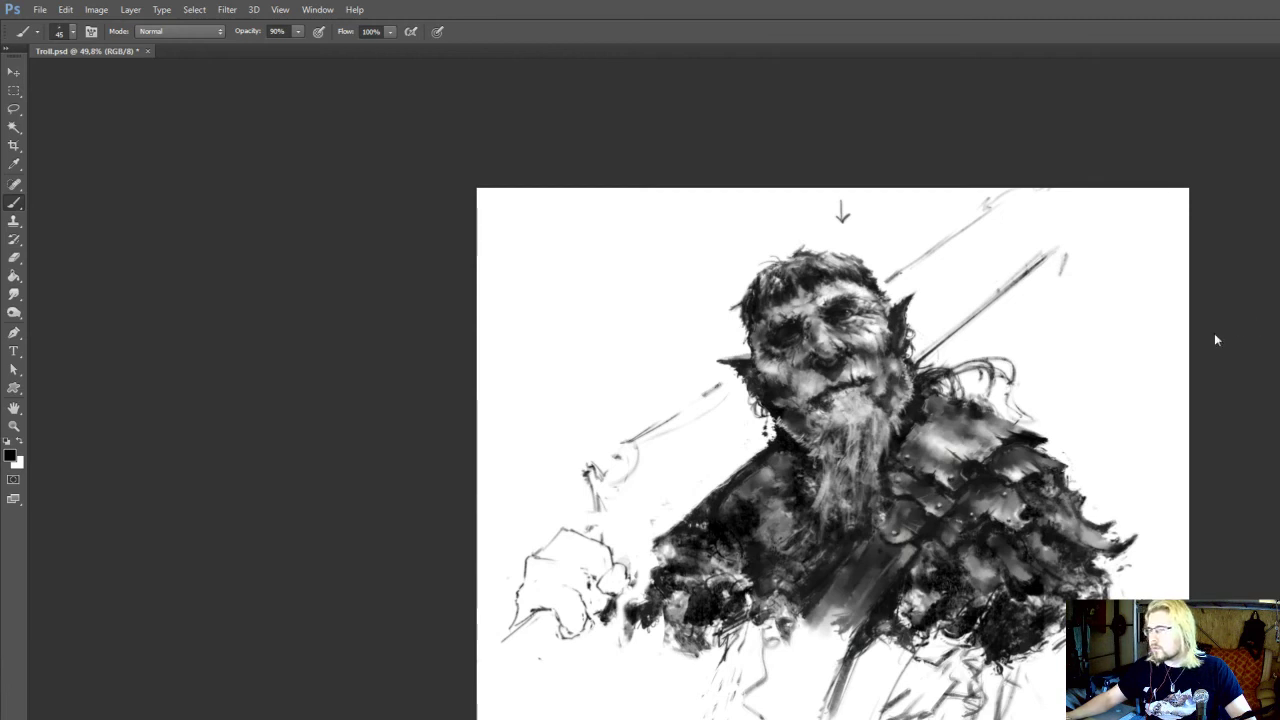
# Sketch and touch up short fold marks beneath the armoured-side fringe, reducing the brush to size 40
pyautogui.scroll(1, 912, 672)
pyautogui.press('e')
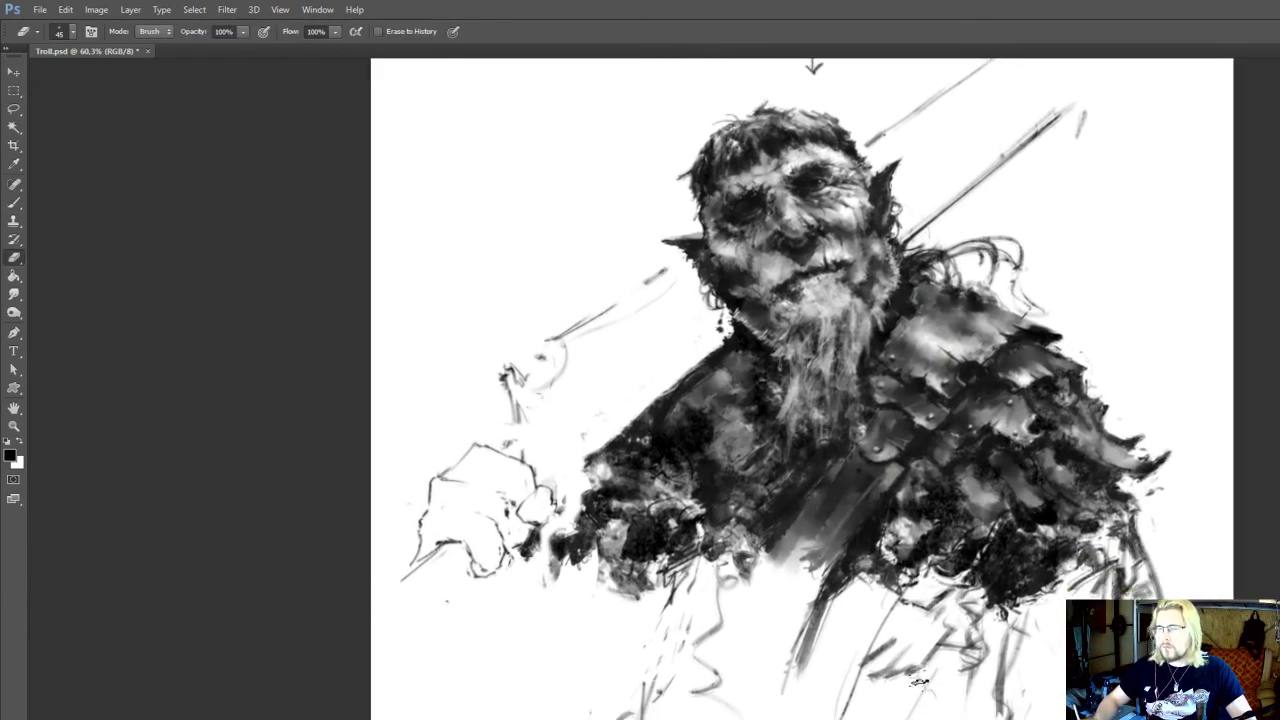
pyautogui.press('b')
pyautogui.moveTo(879, 679)
pyautogui.mouseDown()
pyautogui.moveTo(944, 656)
pyautogui.moveTo(946, 640)
pyautogui.moveTo(935, 662)
pyautogui.moveTo(925, 635)
pyautogui.moveTo(905, 698)
pyautogui.moveTo(914, 692)
pyautogui.mouseUp()
pyautogui.press('e')
pyautogui.press('b')
pyautogui.scroll(2, 950, 640)
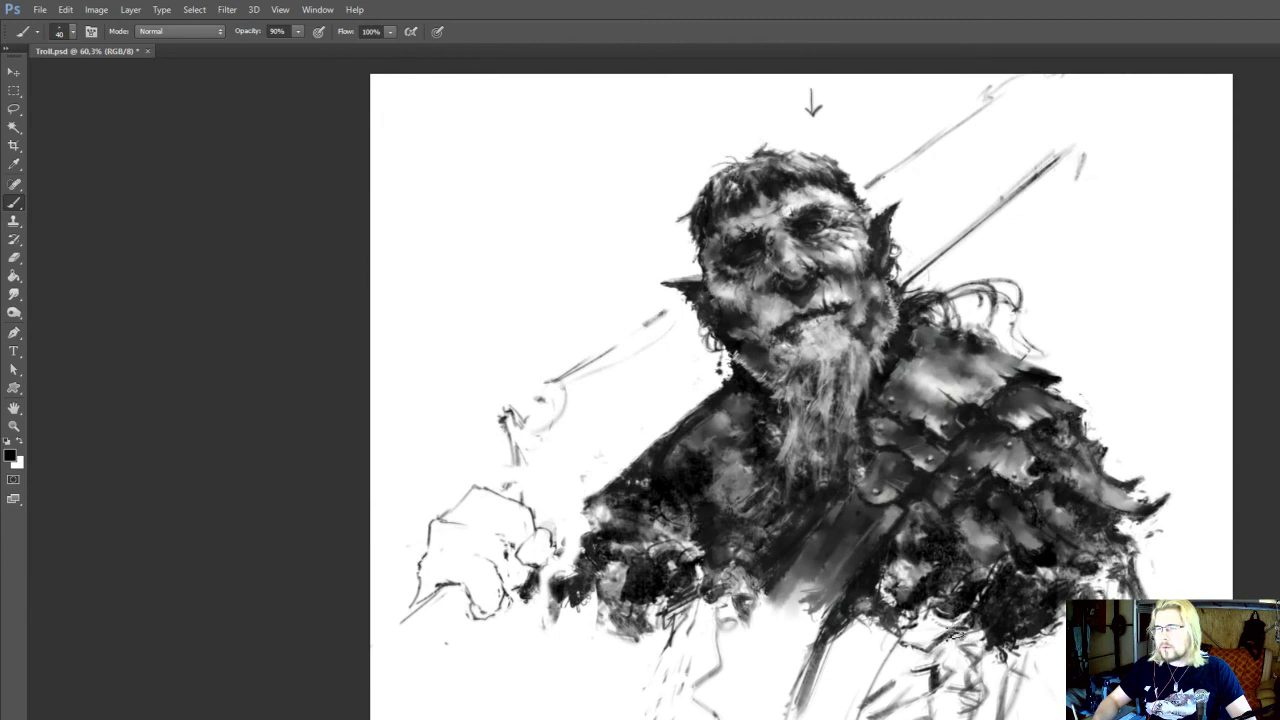
# Sample a dark grey from the armour and strengthen the sleeve strokes below the fringe, reducing the brush to size 35
pyautogui.moveTo(955, 634)
pyautogui.mouseDown()
pyautogui.moveTo(963, 690)
pyautogui.moveTo(1022, 643)
pyautogui.moveTo(1018, 708)
pyautogui.mouseUp()
pyautogui.keyDown('alt'); pyautogui.click(943, 447); pyautogui.keyUp('alt')
pyautogui.keyDown('alt'); pyautogui.click(1016, 632); pyautogui.keyUp('alt')
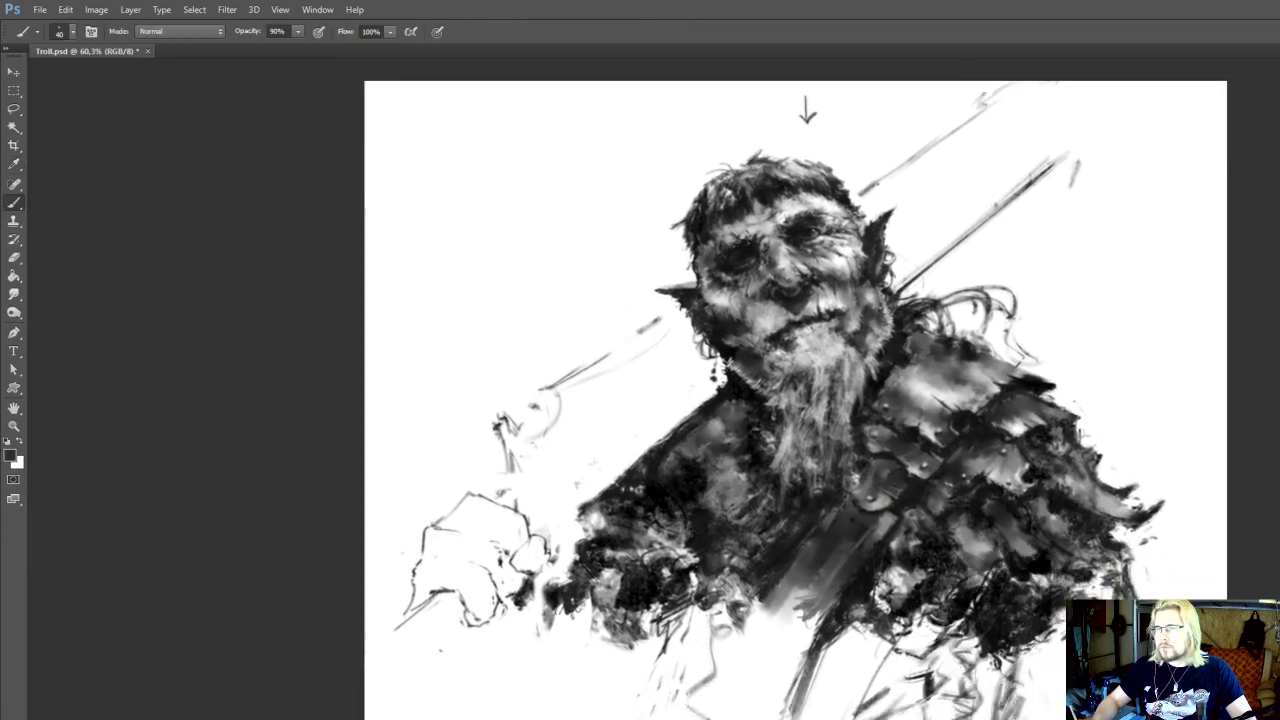
pyautogui.moveTo(1048, 610); pyautogui.dragTo(1034, 537)
pyautogui.moveTo(1065, 608); pyautogui.dragTo(1067, 592)
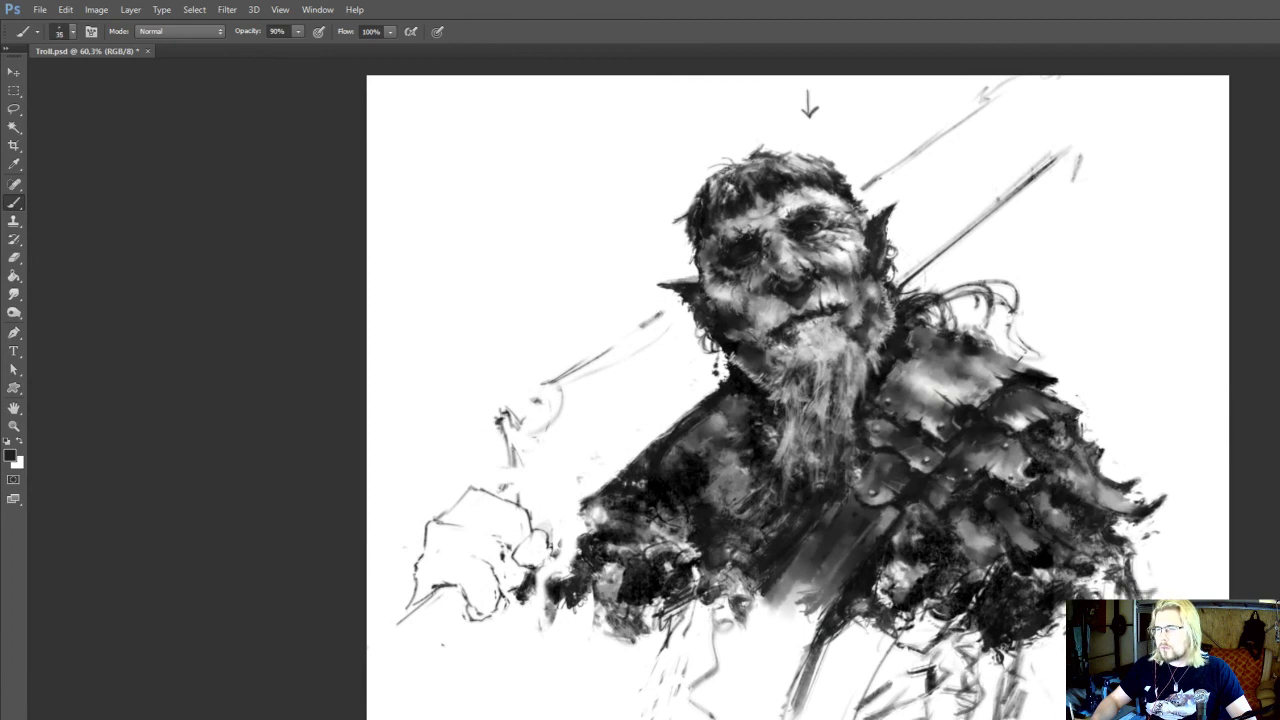
pyautogui.press('e')
pyautogui.press('b')
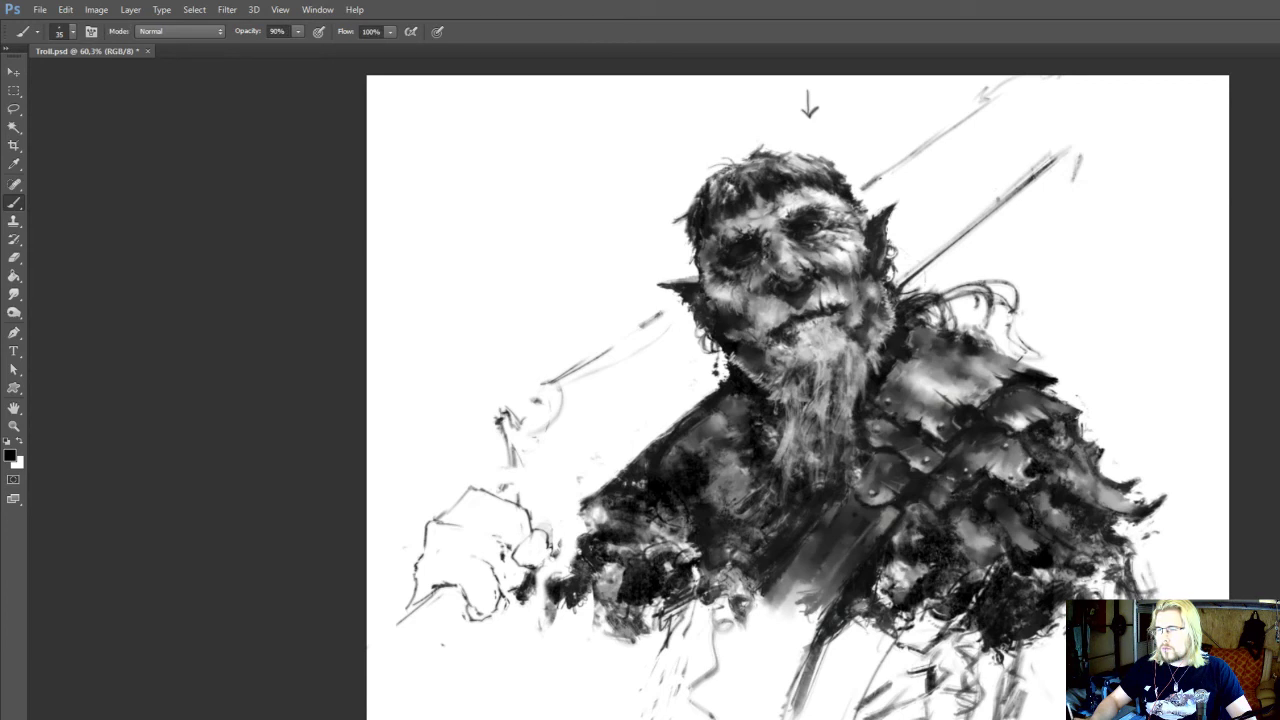
# Alternate erasing and brushing to refine the outer arm edge below the shoulder armour
pyautogui.press('e')
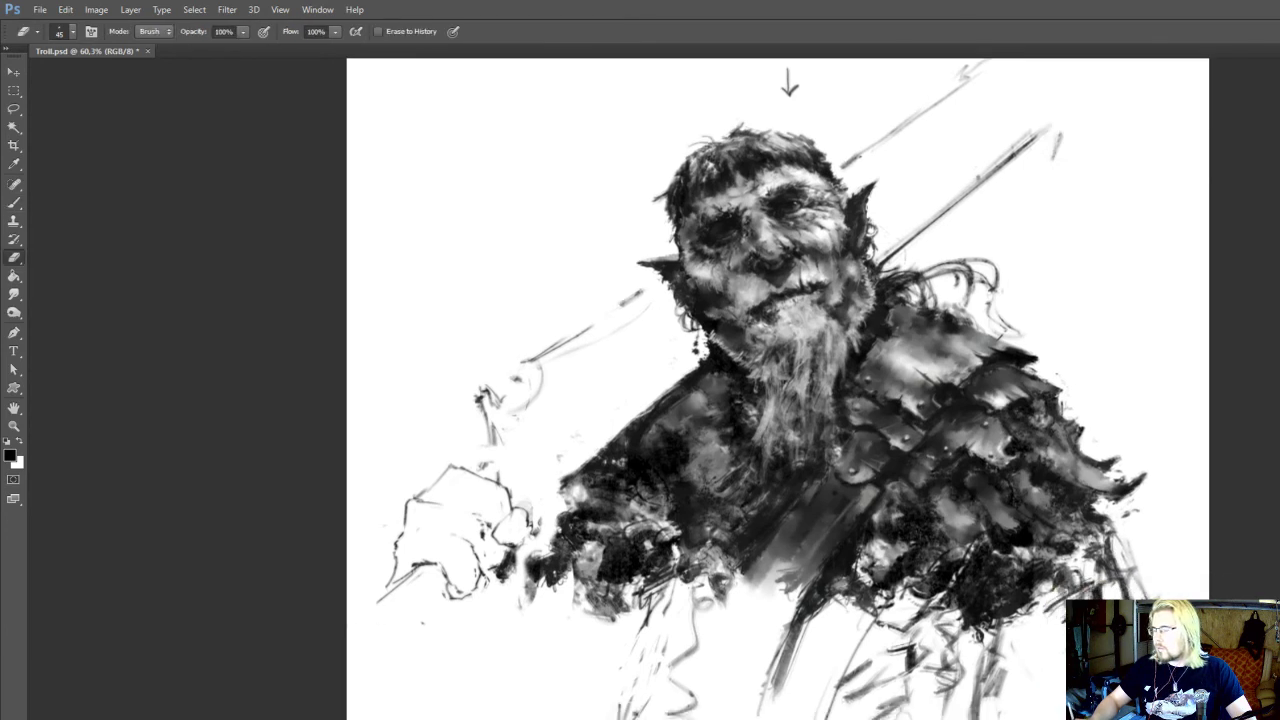
pyautogui.press('b')
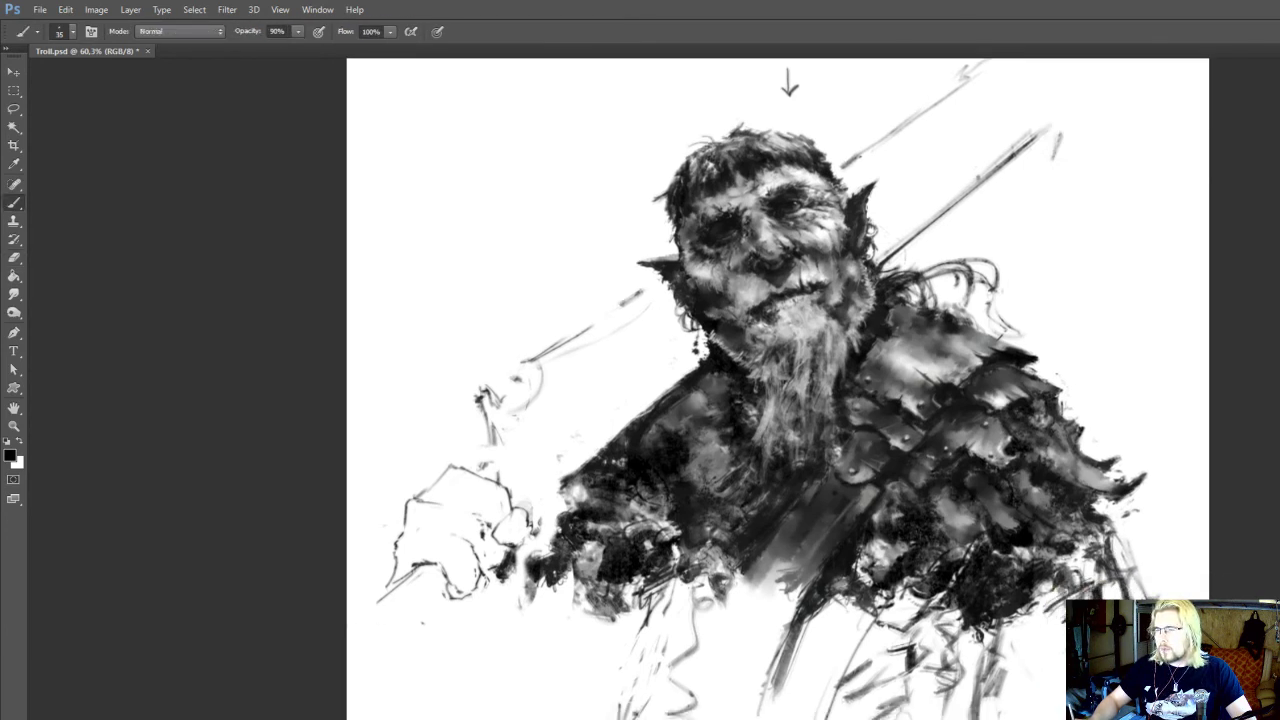
pyautogui.press('e')
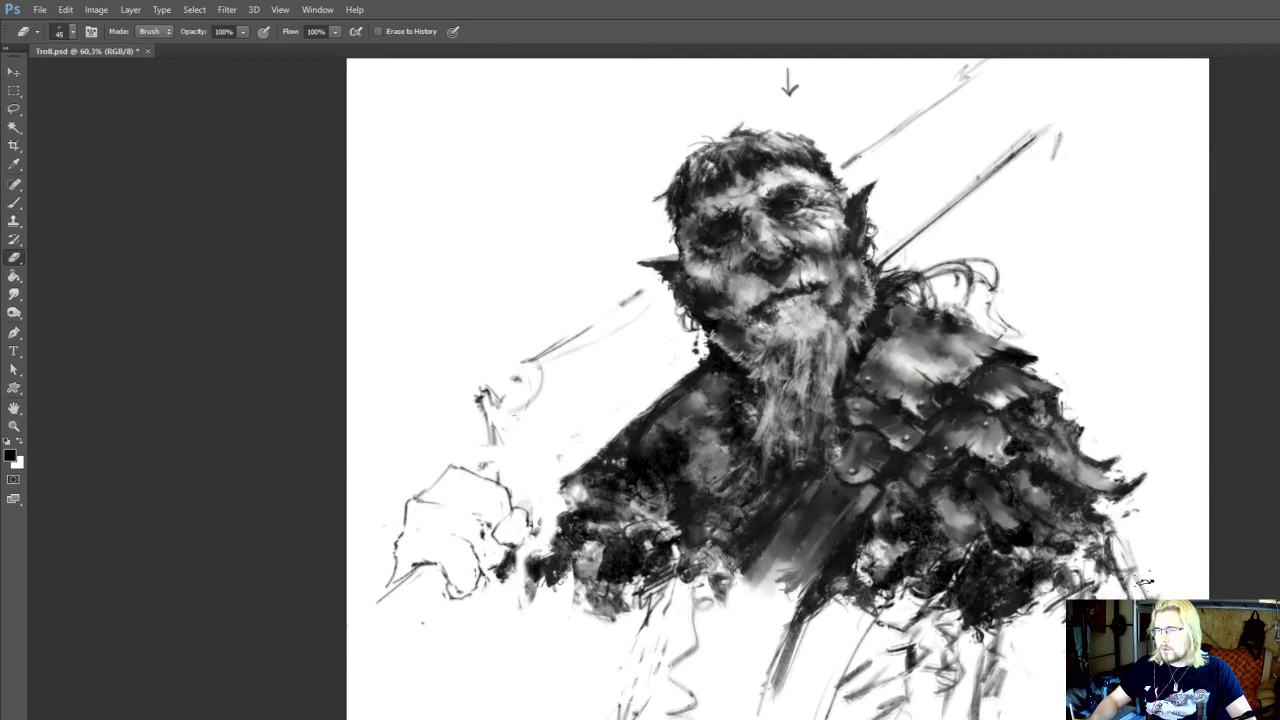
pyautogui.press('b')
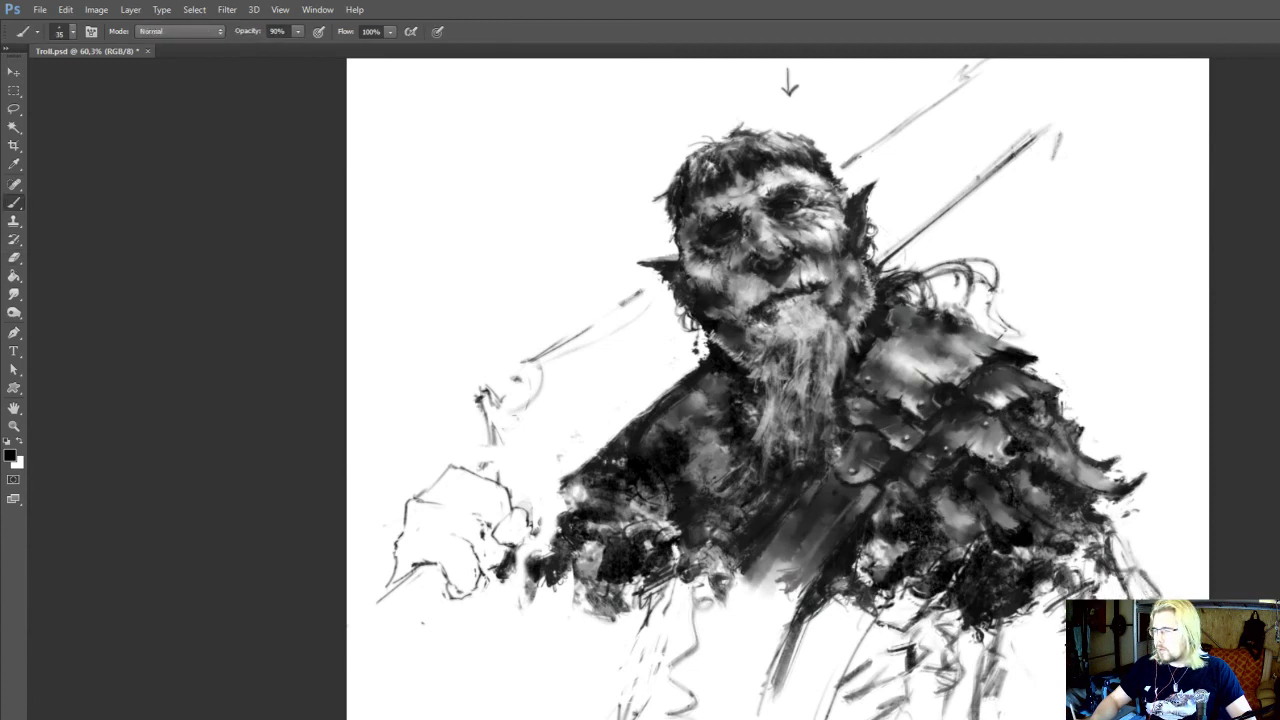
pyautogui.moveTo(1063, 618)
pyautogui.mouseDown()
pyautogui.moveTo(1034, 652)
pyautogui.moveTo(1028, 564)
pyautogui.mouseUp()
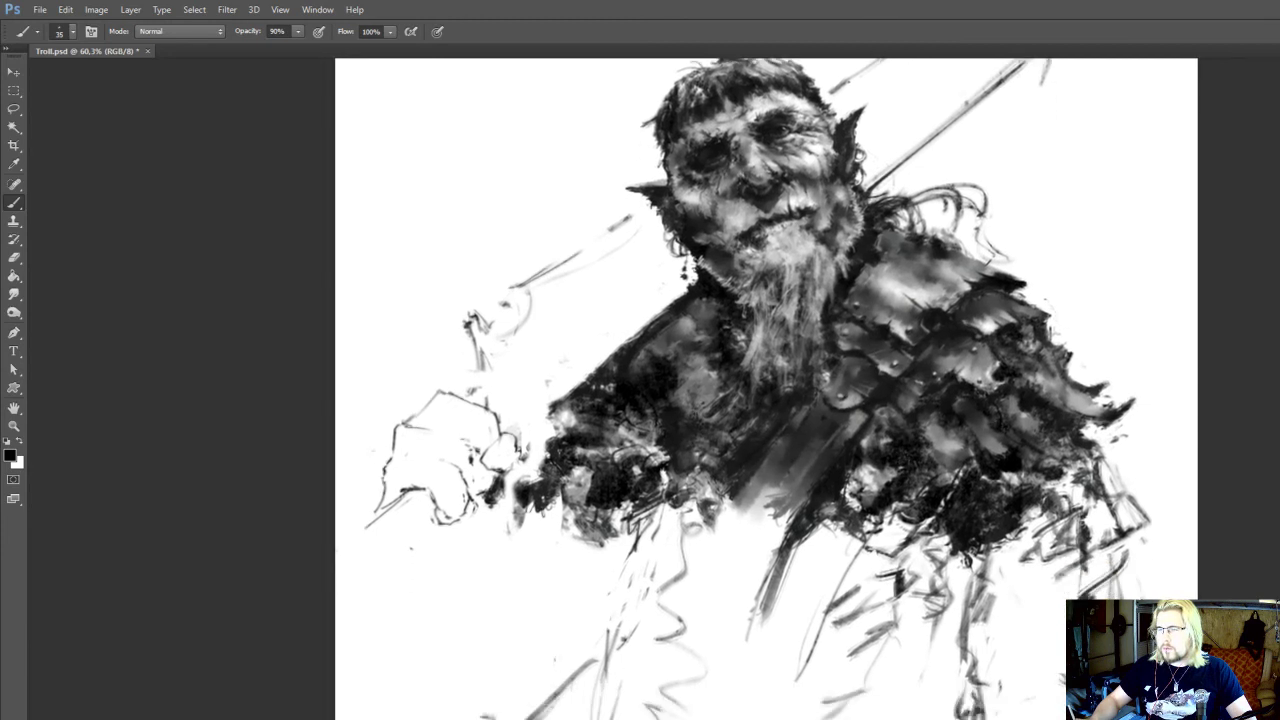
# Sketch dark vertical folds in the lower armoured-side sleeve with a size 25 brush, and save the file
pyautogui.press('e')
pyautogui.press('b')
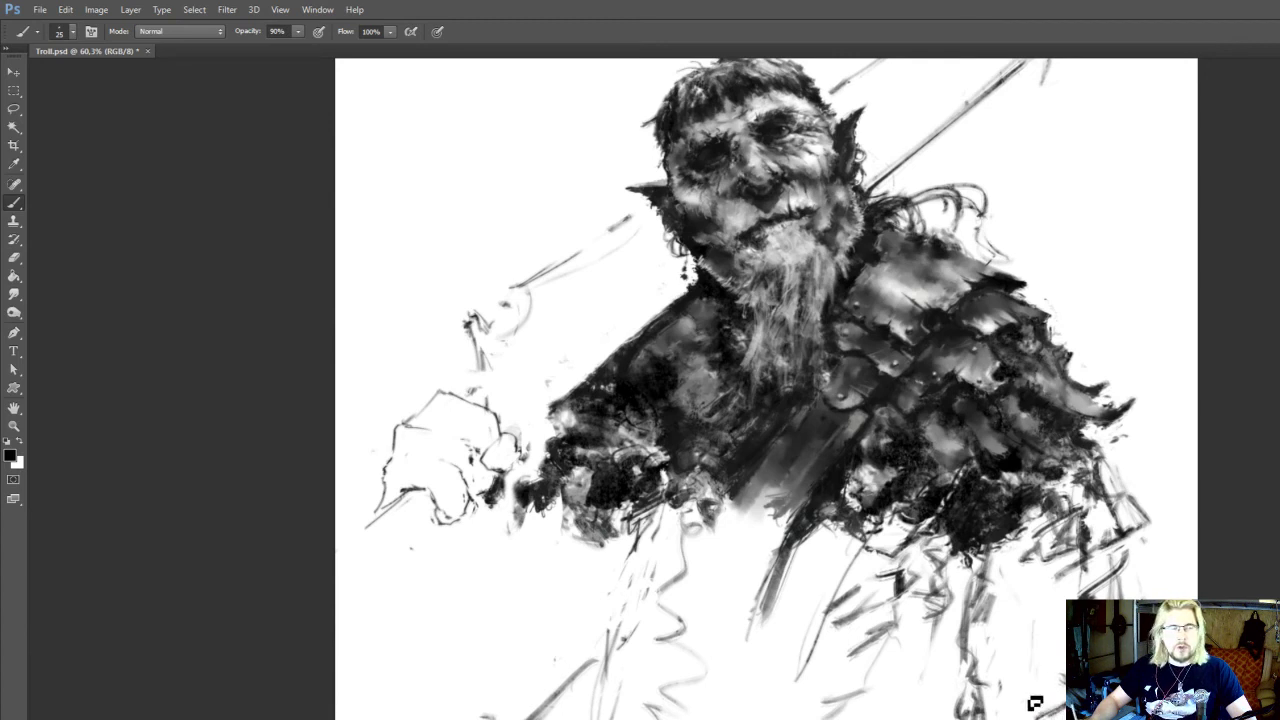
pyautogui.moveTo(1024, 706)
pyautogui.mouseDown()
pyautogui.moveTo(1026, 628)
pyautogui.moveTo(1022, 712)
pyautogui.mouseUp()
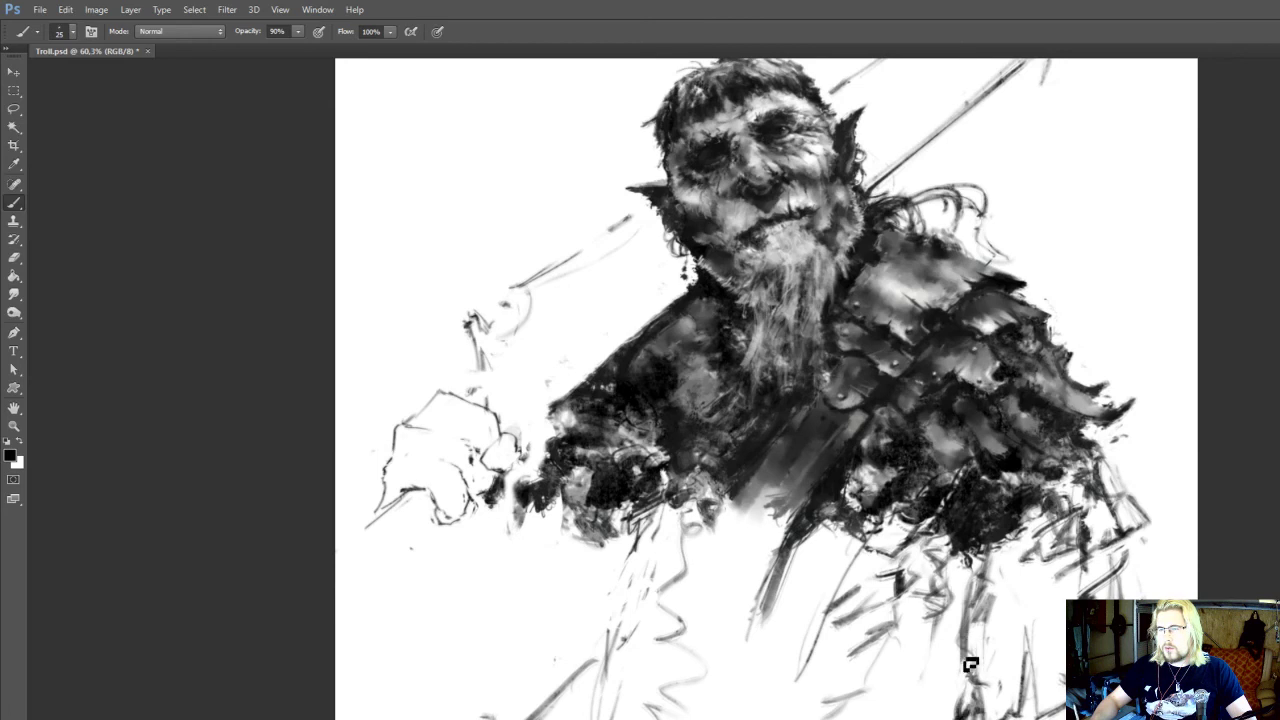
pyautogui.moveTo(971, 664)
pyautogui.mouseDown()
pyautogui.moveTo(940, 714)
pyautogui.moveTo(960, 662)
pyautogui.moveTo(948, 618)
pyautogui.moveTo(981, 579)
pyautogui.moveTo(968, 610)
pyautogui.moveTo(1027, 708)
pyautogui.mouseUp()
pyautogui.press('e')
pyautogui.press('b')
pyautogui.hotkey('ctrl', 's')
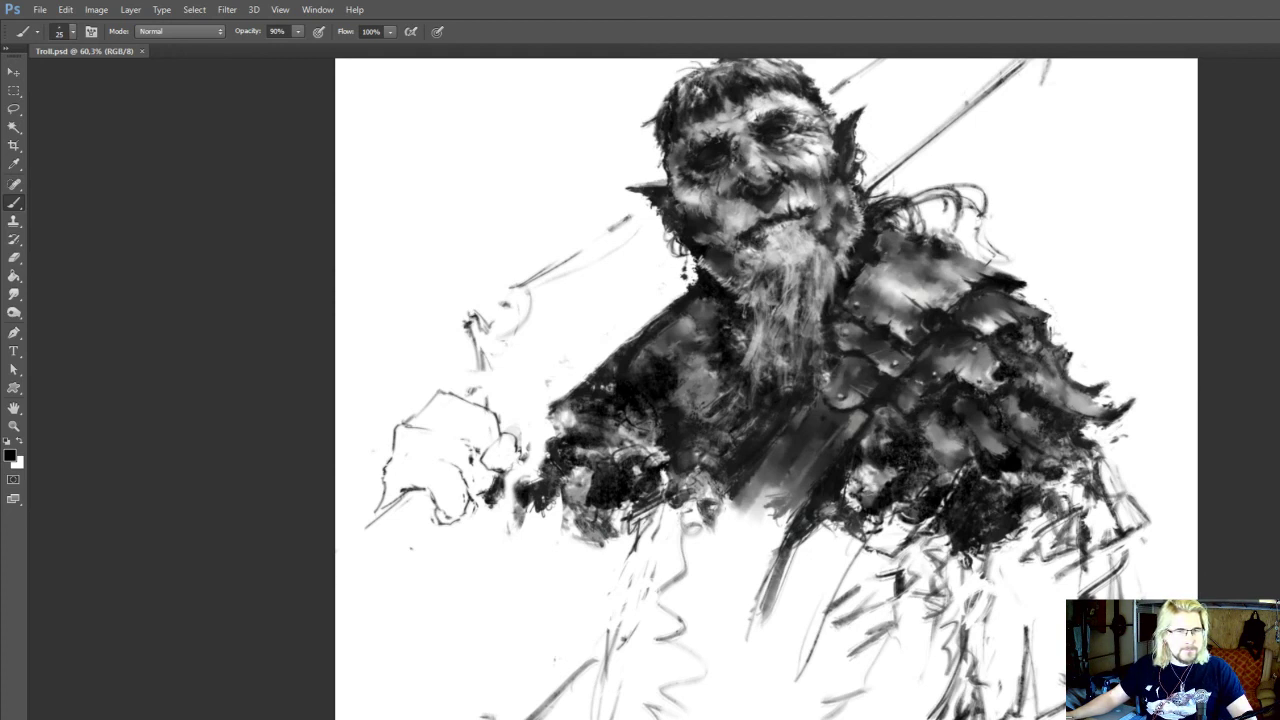
# Outline the lower hem of the armoured-side sleeve and hatch short vertical folds above it, erasing stray marks
pyautogui.moveTo(905, 639); pyautogui.dragTo(877, 601)
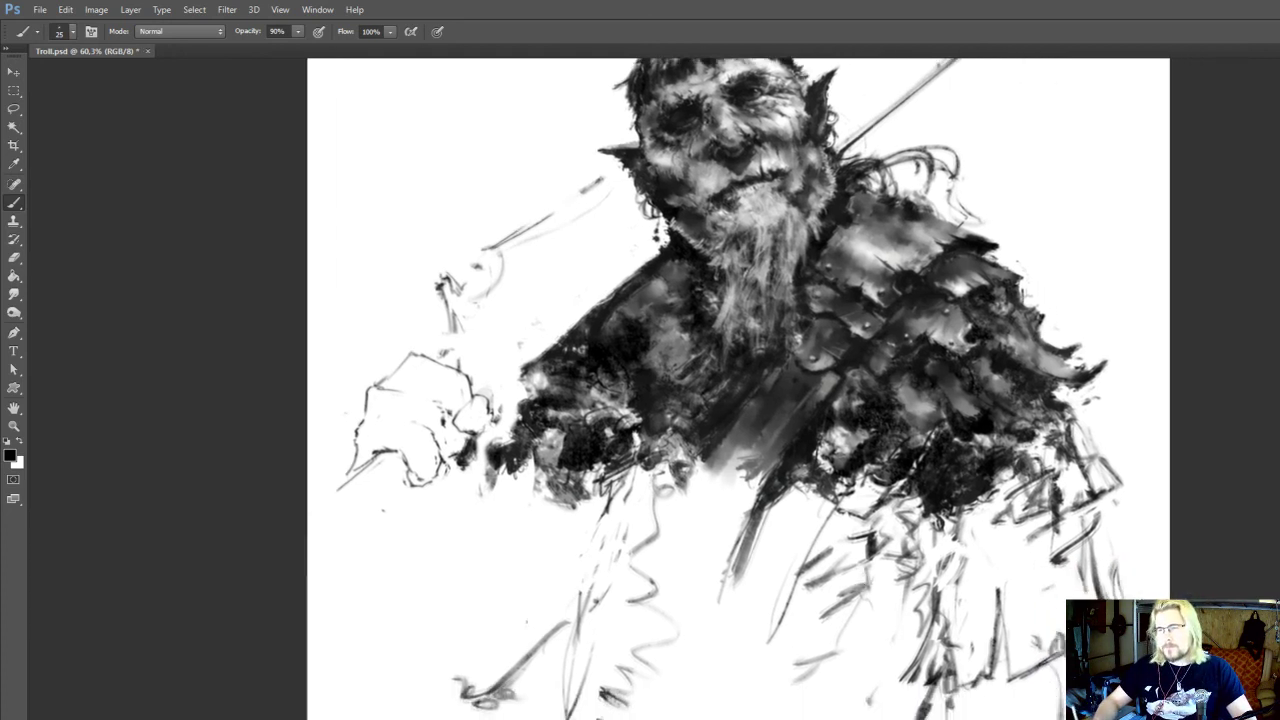
pyautogui.press('e')
pyautogui.moveTo(947, 643); pyautogui.dragTo(949, 639)
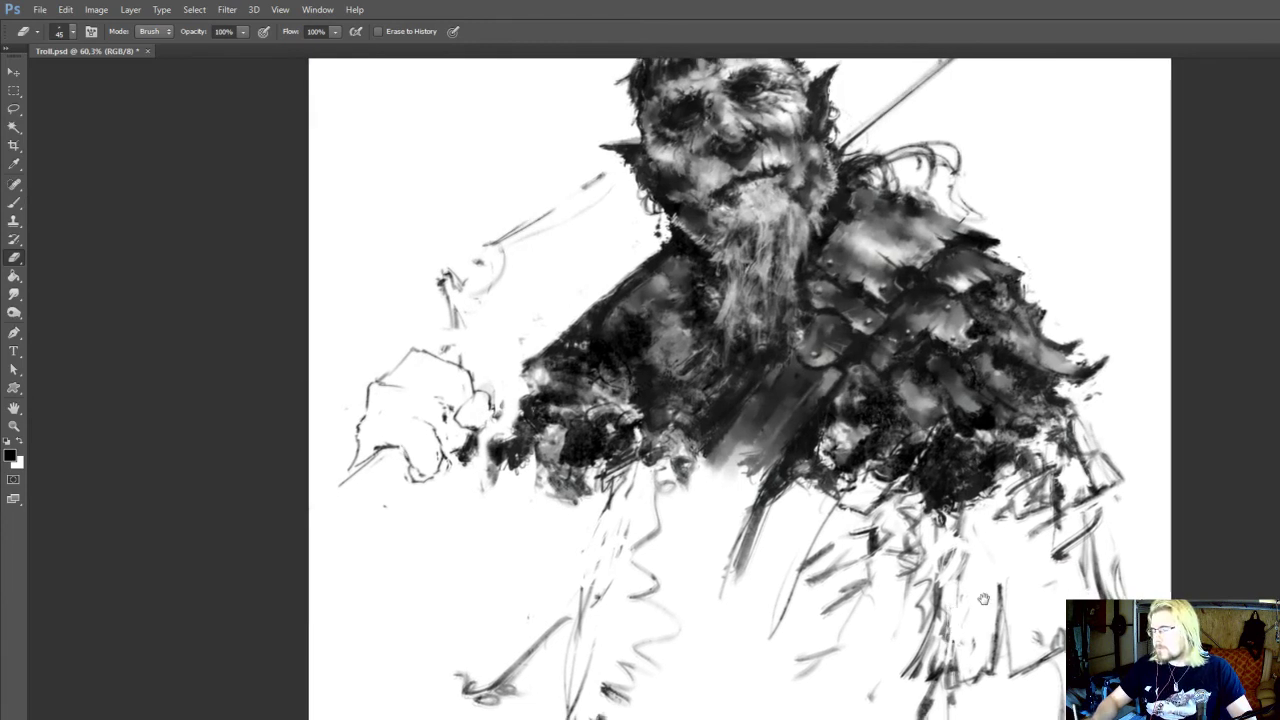
pyautogui.press('b')
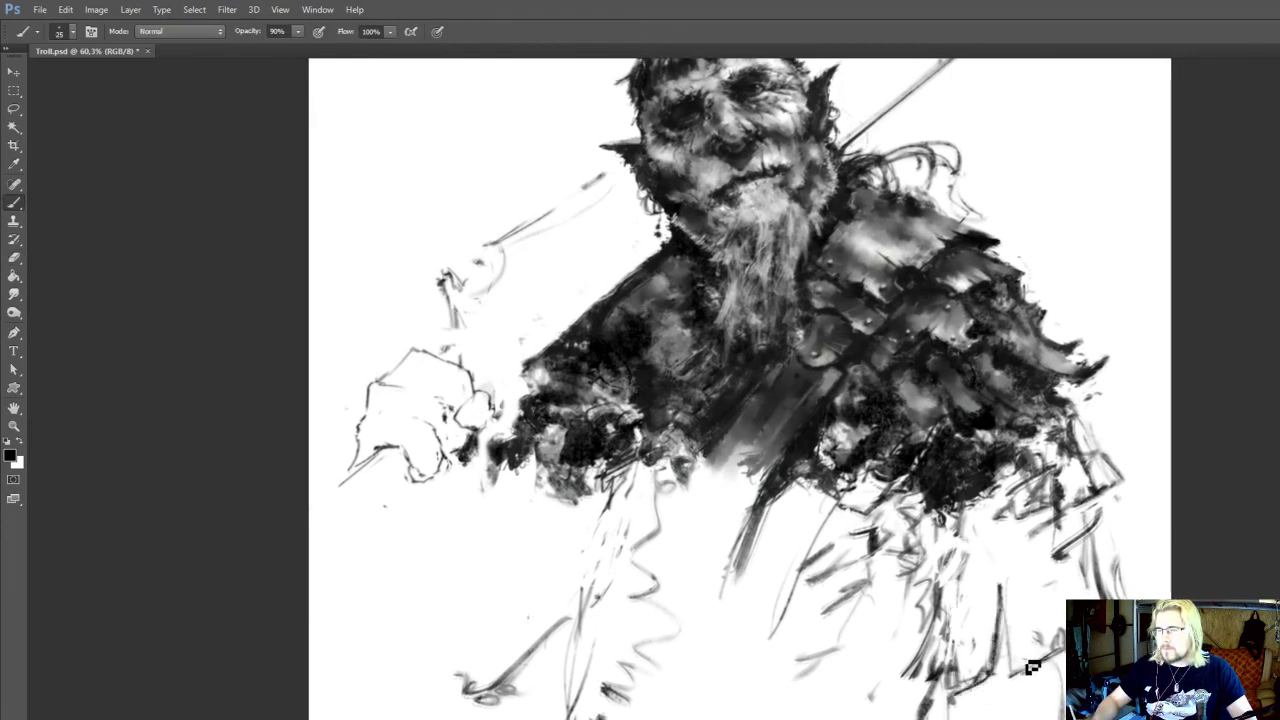
pyautogui.moveTo(1033, 667)
pyautogui.mouseDown()
pyautogui.moveTo(1061, 637)
pyautogui.moveTo(1032, 692)
pyautogui.mouseUp()
pyautogui.press('e')
pyautogui.press('b')
pyautogui.press('e')
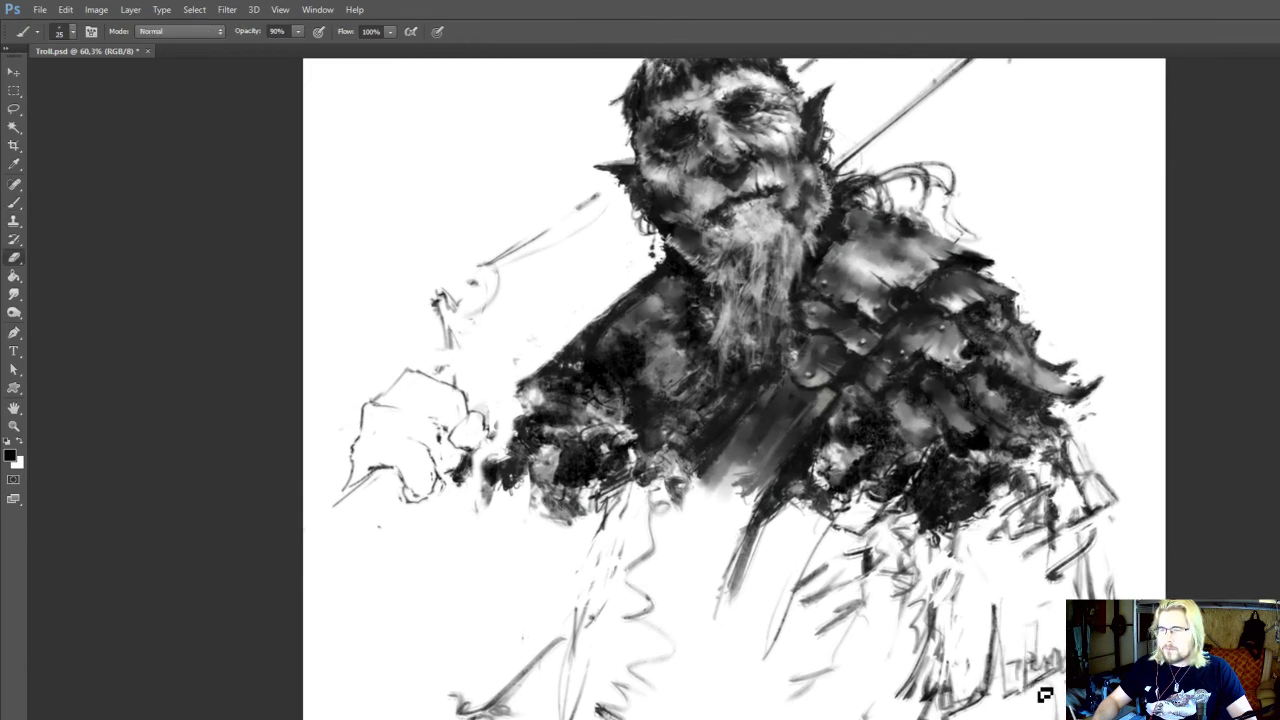
pyautogui.press('b')
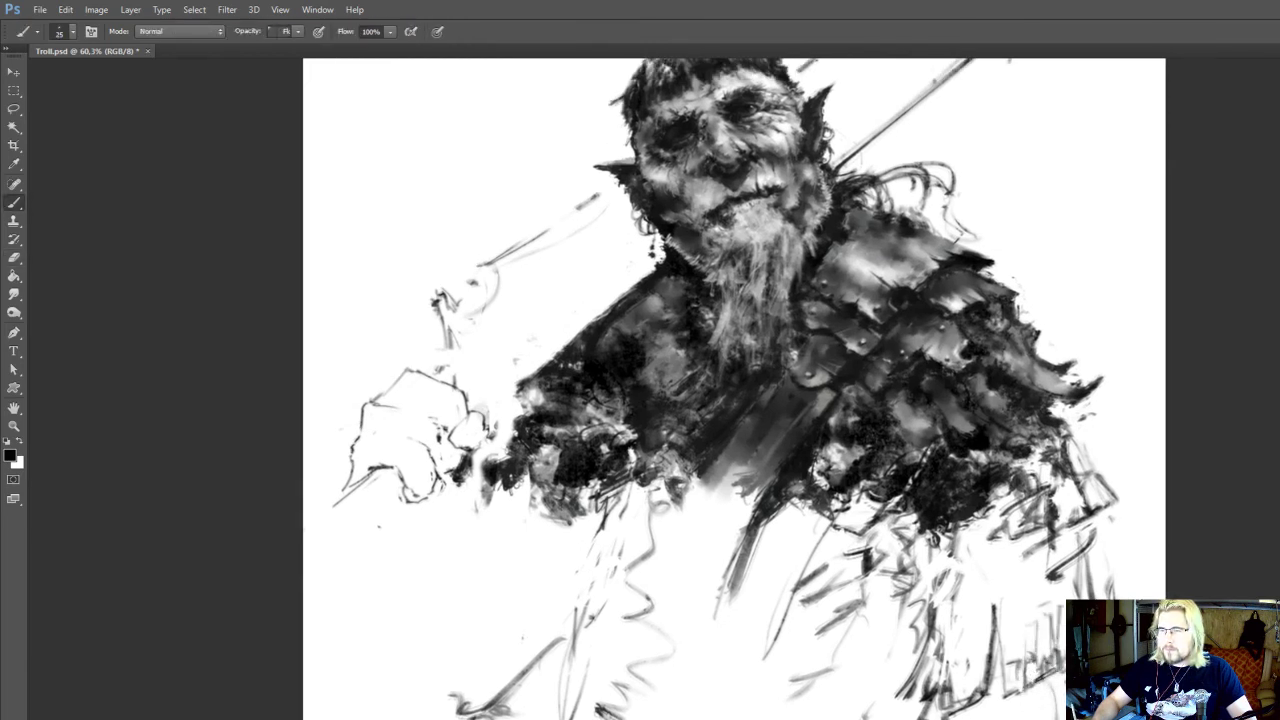
# Sketch the forearm contours emerging from the sleeve and add a curved line under the hem
pyautogui.moveTo(982, 707); pyautogui.dragTo(975, 646)
pyautogui.moveTo(962, 690)
pyautogui.mouseDown()
pyautogui.moveTo(936, 704)
pyautogui.moveTo(919, 624)
pyautogui.mouseUp()
pyautogui.press('e')
pyautogui.press('b')
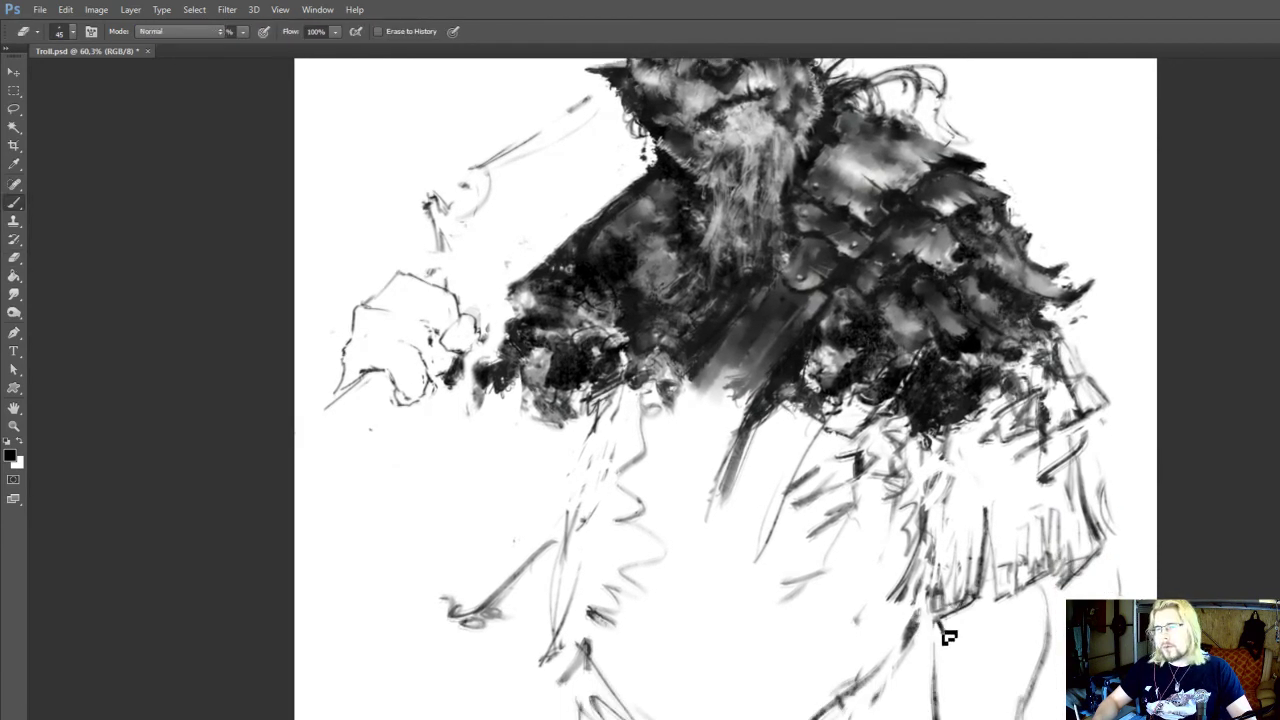
pyautogui.press('e')
pyautogui.press('b')
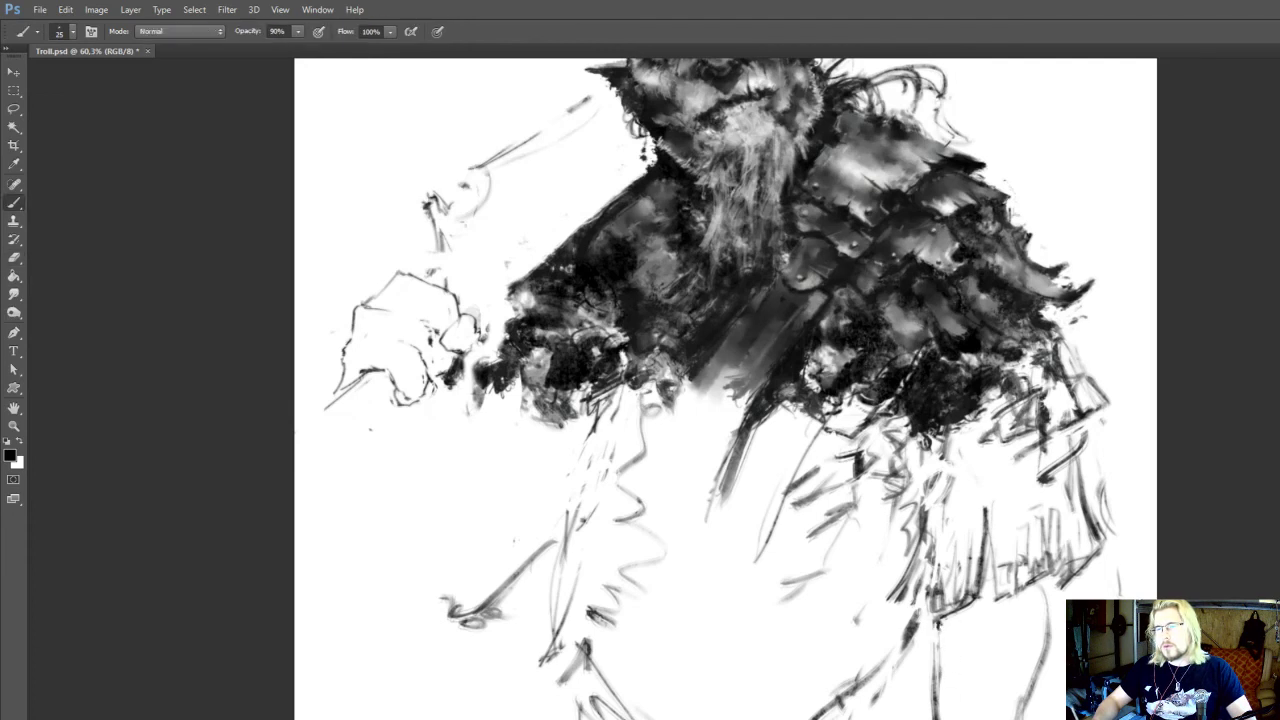
pyautogui.moveTo(1045, 606); pyautogui.dragTo(1041, 630)
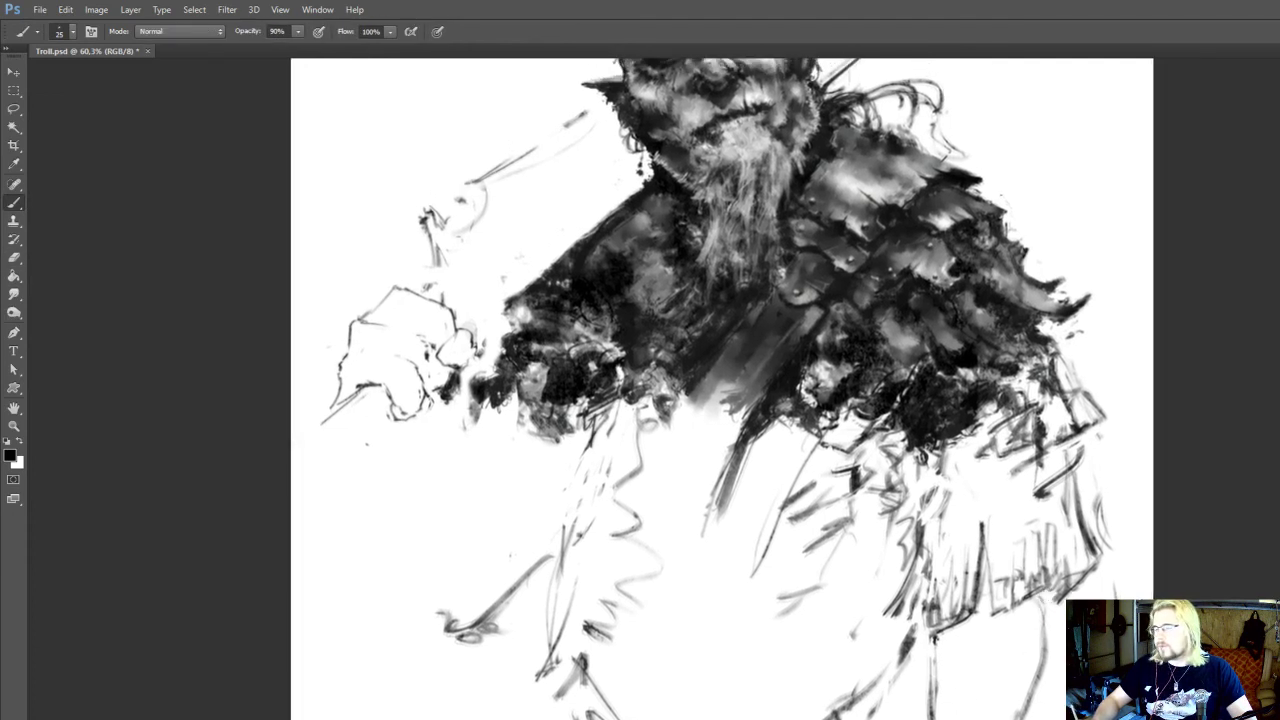
pyautogui.moveTo(954, 647)
pyautogui.mouseDown()
pyautogui.moveTo(964, 635)
pyautogui.moveTo(970, 704)
pyautogui.mouseUp()
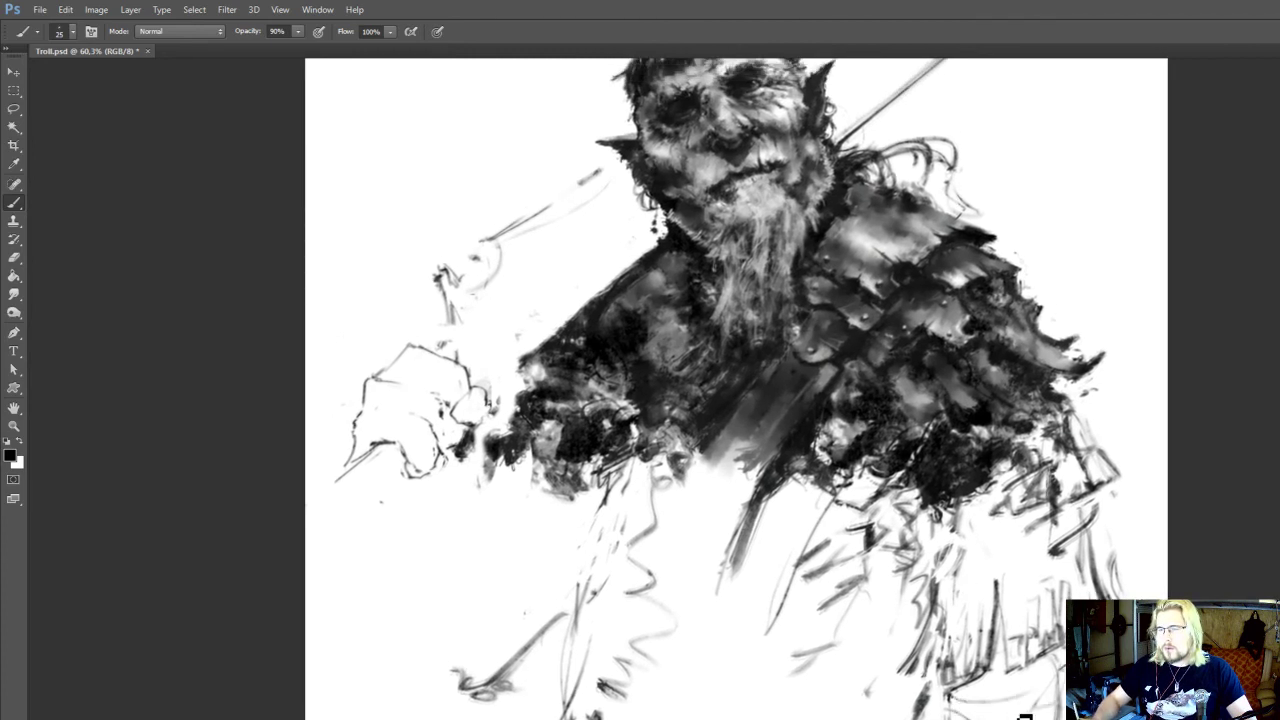
pyautogui.moveTo(1035, 679); pyautogui.dragTo(1036, 673)
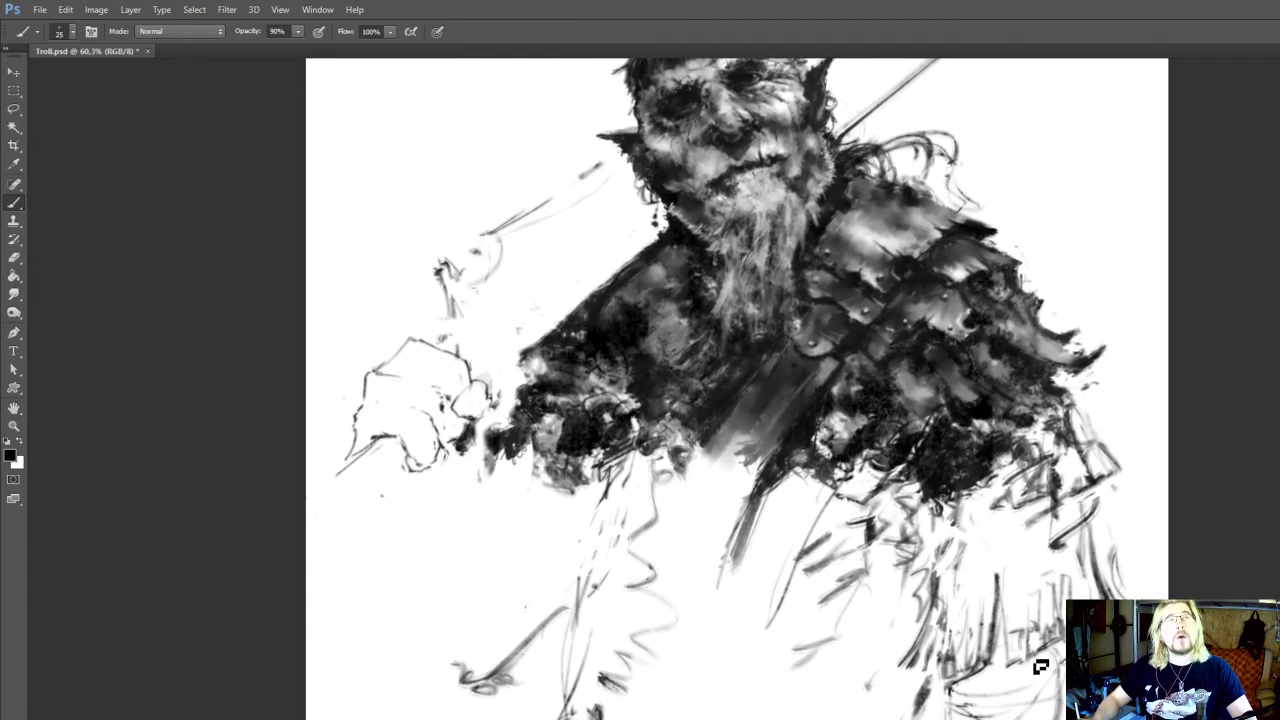
# Erase the rough curve under the sleeve hem and rework the hem corner and forearm lines beneath it
pyautogui.press('e')
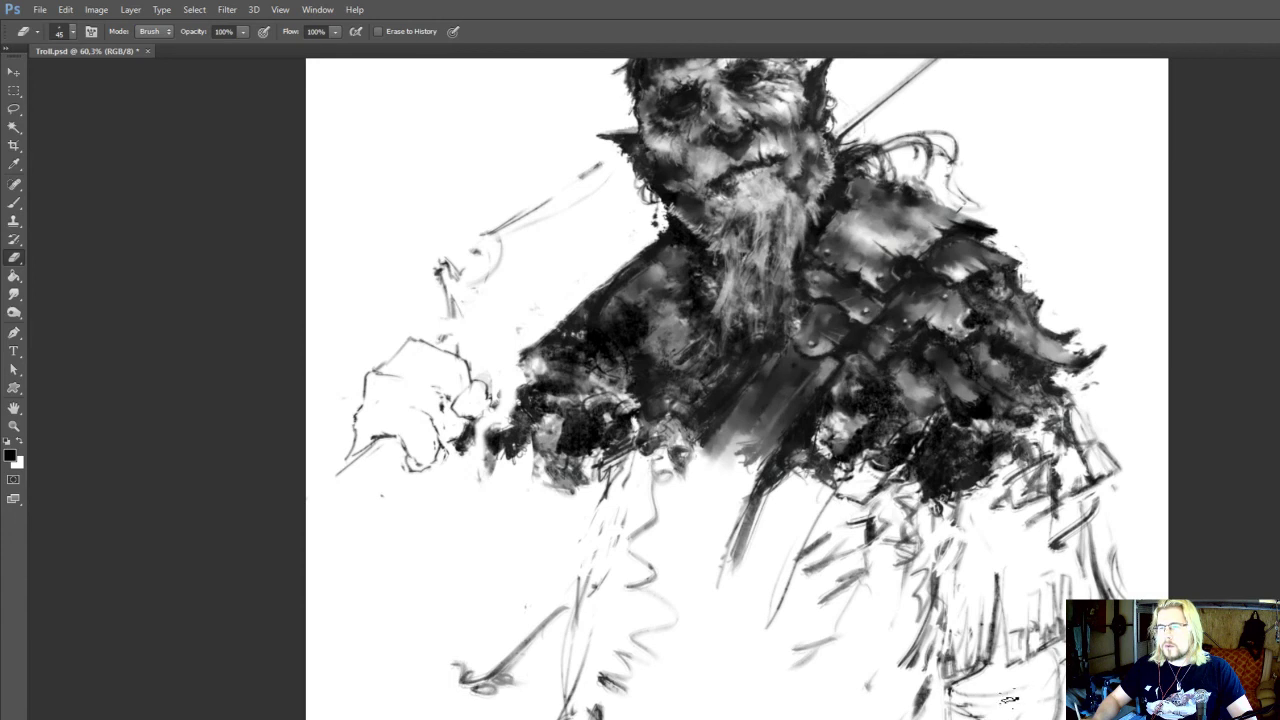
pyautogui.moveTo(945, 695); pyautogui.dragTo(961, 715)
pyautogui.press('b')
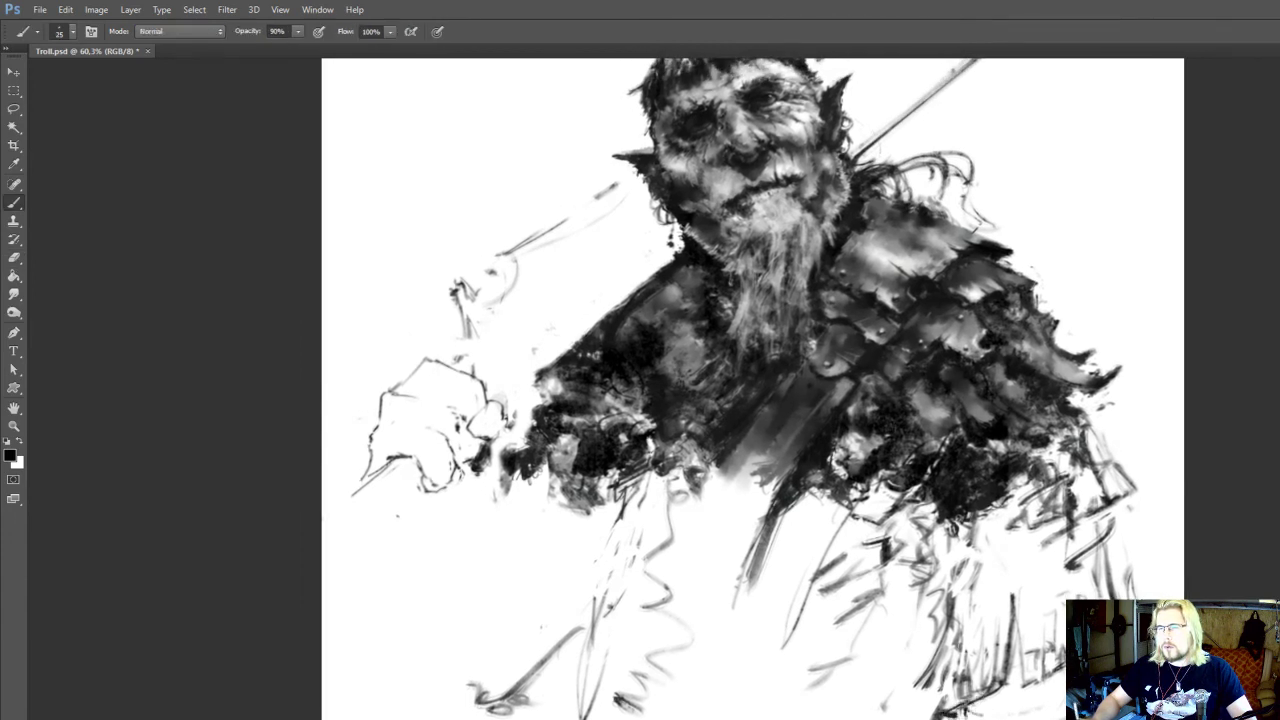
pyautogui.press('e')
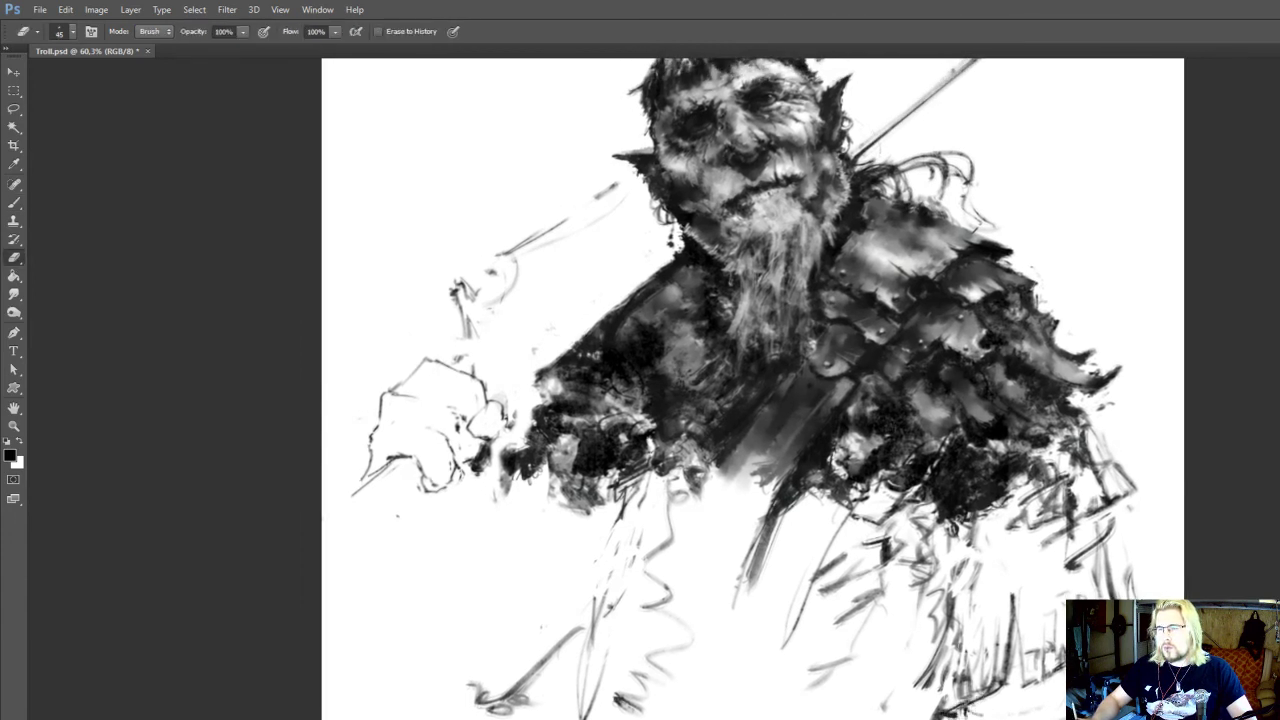
pyautogui.press('b')
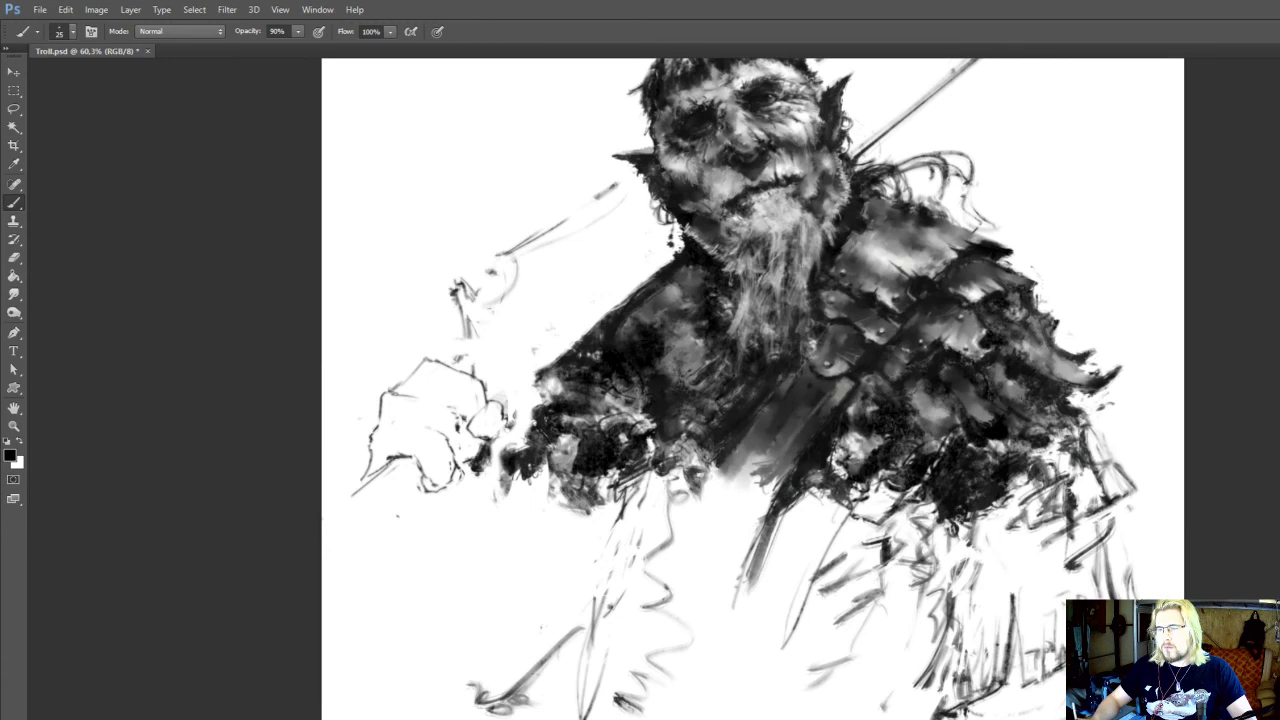
pyautogui.moveTo(1015, 714); pyautogui.dragTo(1022, 647)
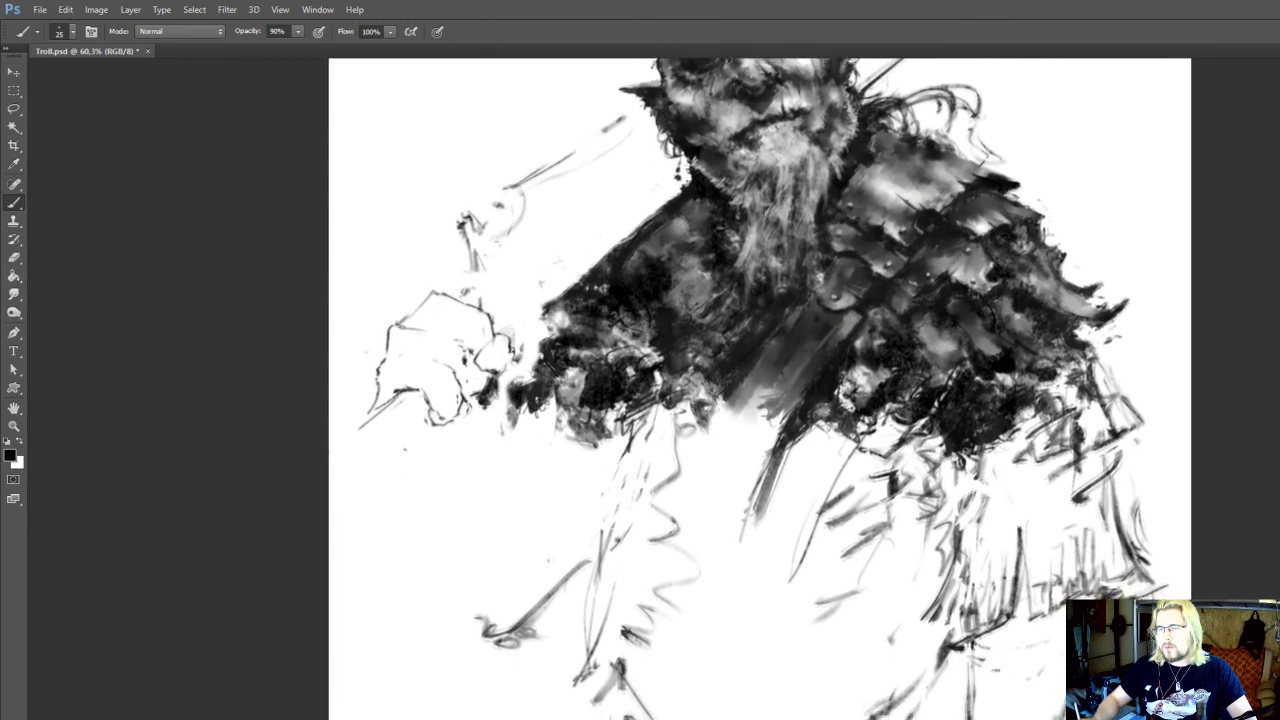
pyautogui.moveTo(1020, 712); pyautogui.dragTo(1028, 646)
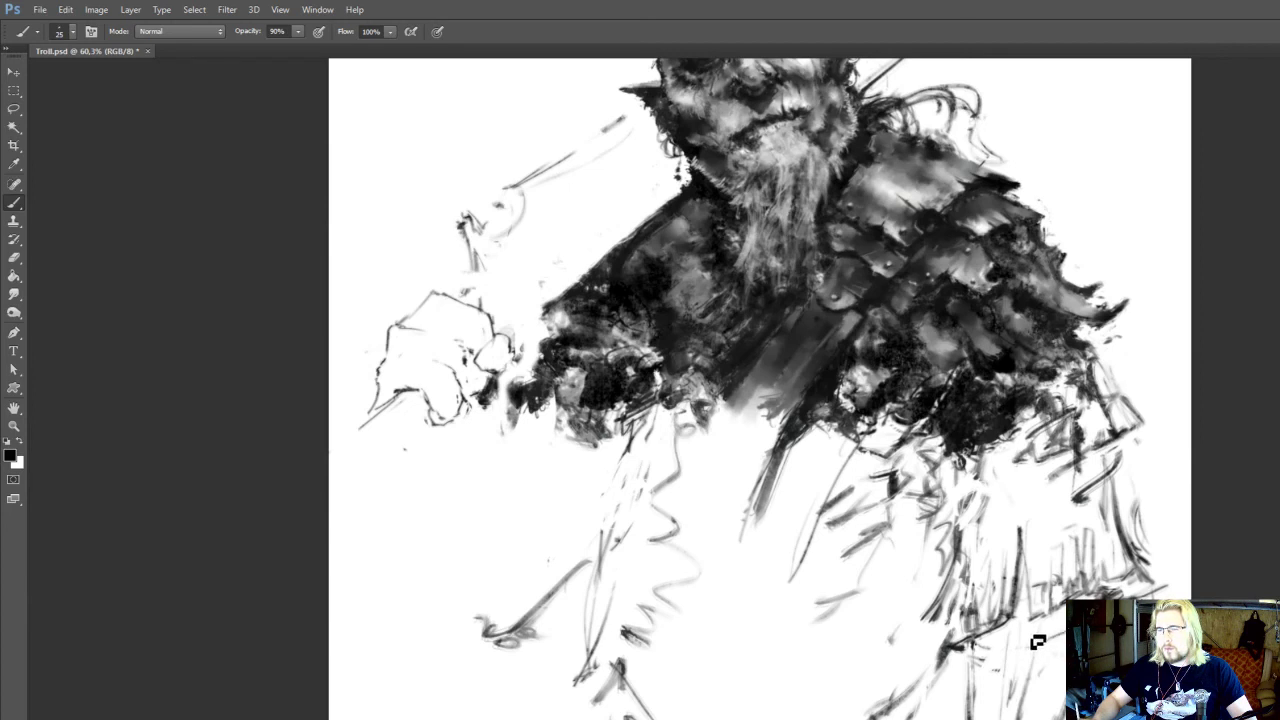
pyautogui.moveTo(1027, 637)
pyautogui.mouseDown()
pyautogui.moveTo(986, 682)
pyautogui.moveTo(984, 664)
pyautogui.moveTo(1009, 651)
pyautogui.moveTo(1031, 660)
pyautogui.moveTo(1060, 619)
pyautogui.moveTo(1110, 719)
pyautogui.mouseUp()
# Extend the chest strap down the torso with long diagonal edge lines using a size 20 brush
pyautogui.press('[')
pyautogui.moveTo(850, 487); pyautogui.dragTo(749, 650)
pyautogui.moveTo(834, 526); pyautogui.dragTo(719, 687)
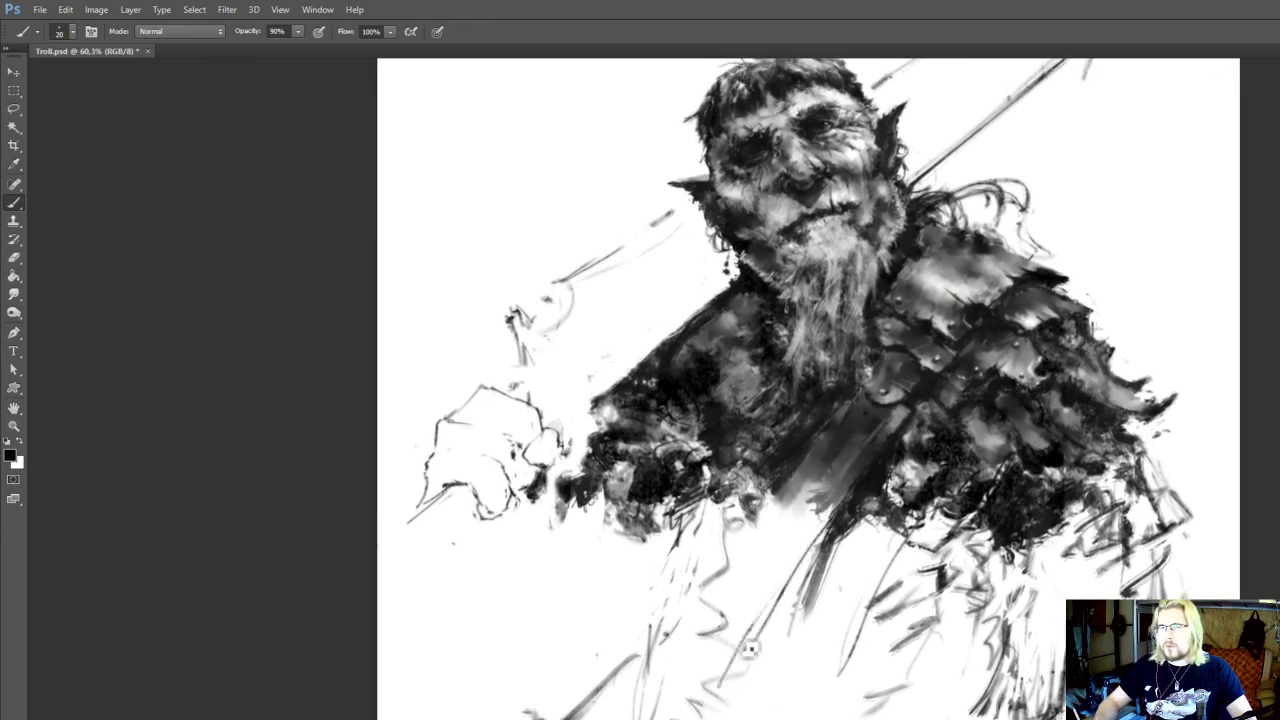
pyautogui.moveTo(779, 498); pyautogui.dragTo(730, 568)
pyautogui.moveTo(785, 535)
pyautogui.mouseDown()
pyautogui.moveTo(750, 580)
pyautogui.moveTo(764, 617)
pyautogui.mouseUp()
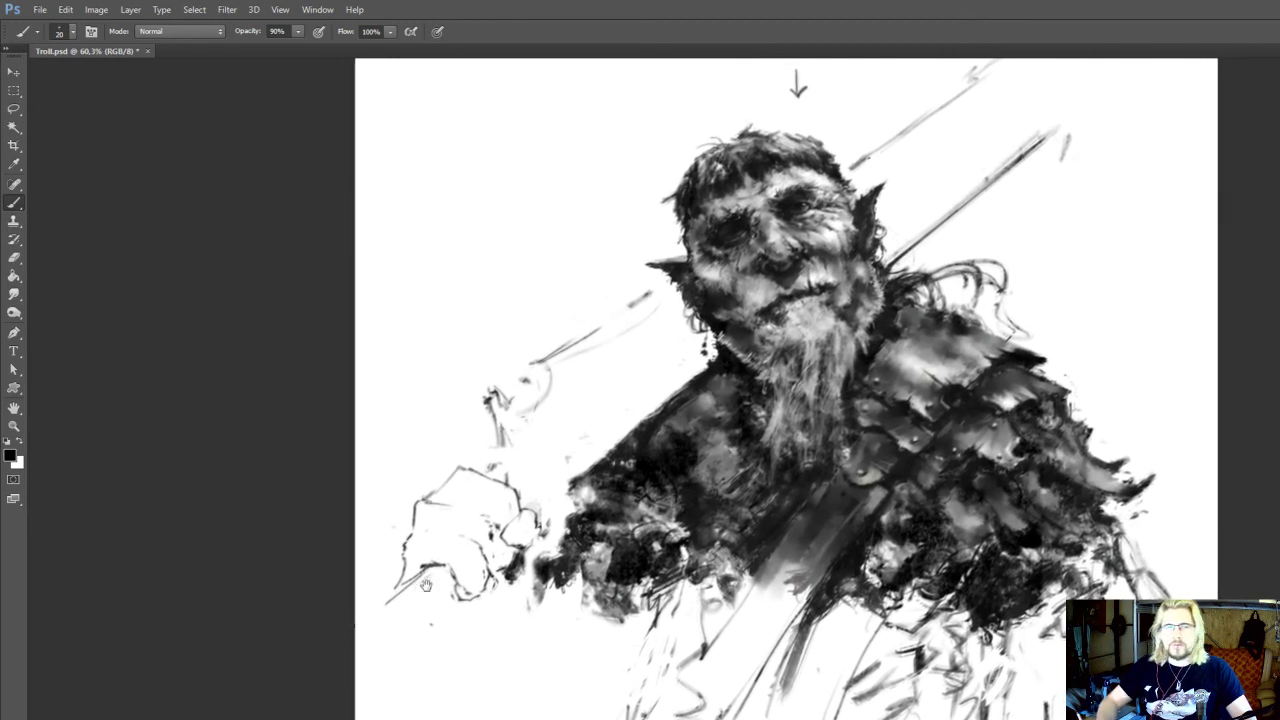
# Redraw the lower edge and finger lines of the fist, erasing the old curved outline
pyautogui.press('e')
pyautogui.press('b')
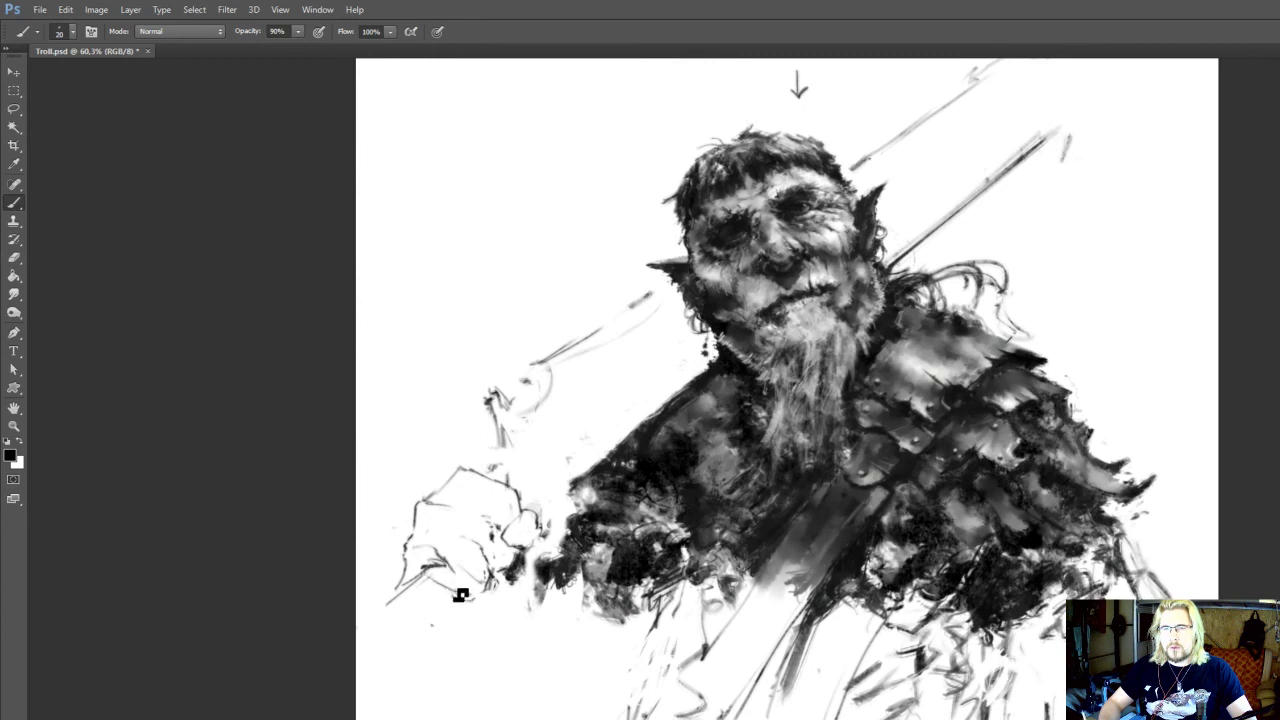
pyautogui.press('e')
pyautogui.press('b')
pyautogui.moveTo(483, 579); pyautogui.dragTo(487, 573)
pyautogui.press('e')
pyautogui.press('b')
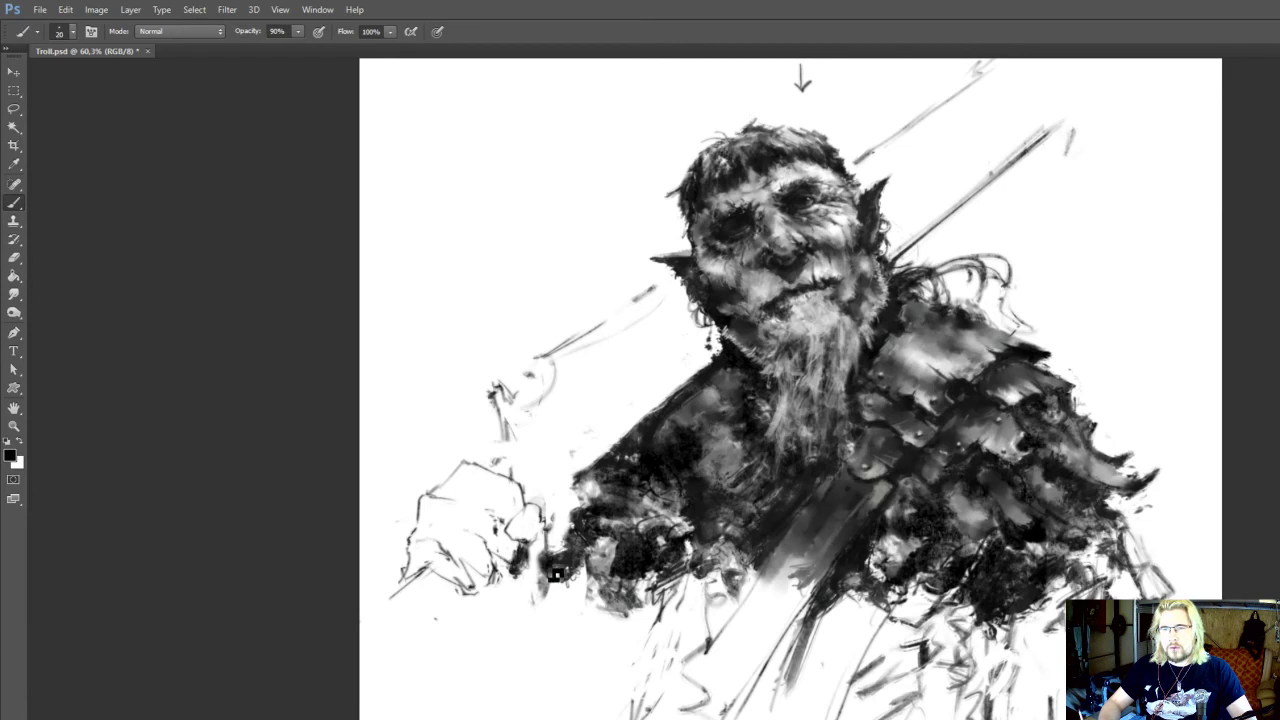
# Rework the dark lines between the fist's heel and the sleeve edge, alternating size 20 brush strokes with erasing
pyautogui.press('e')
pyautogui.press('b')
pyautogui.press('e')
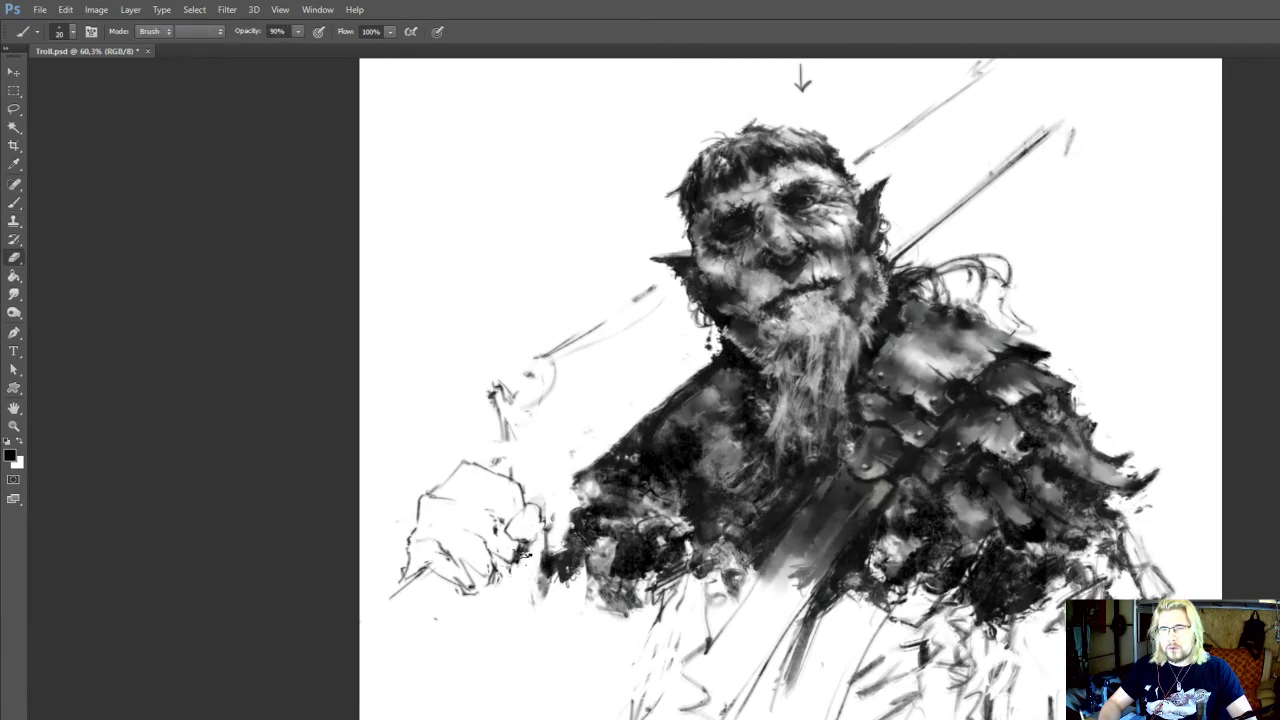
pyautogui.press('b')
pyautogui.moveTo(491, 547); pyautogui.dragTo(527, 585)
pyautogui.press('e')
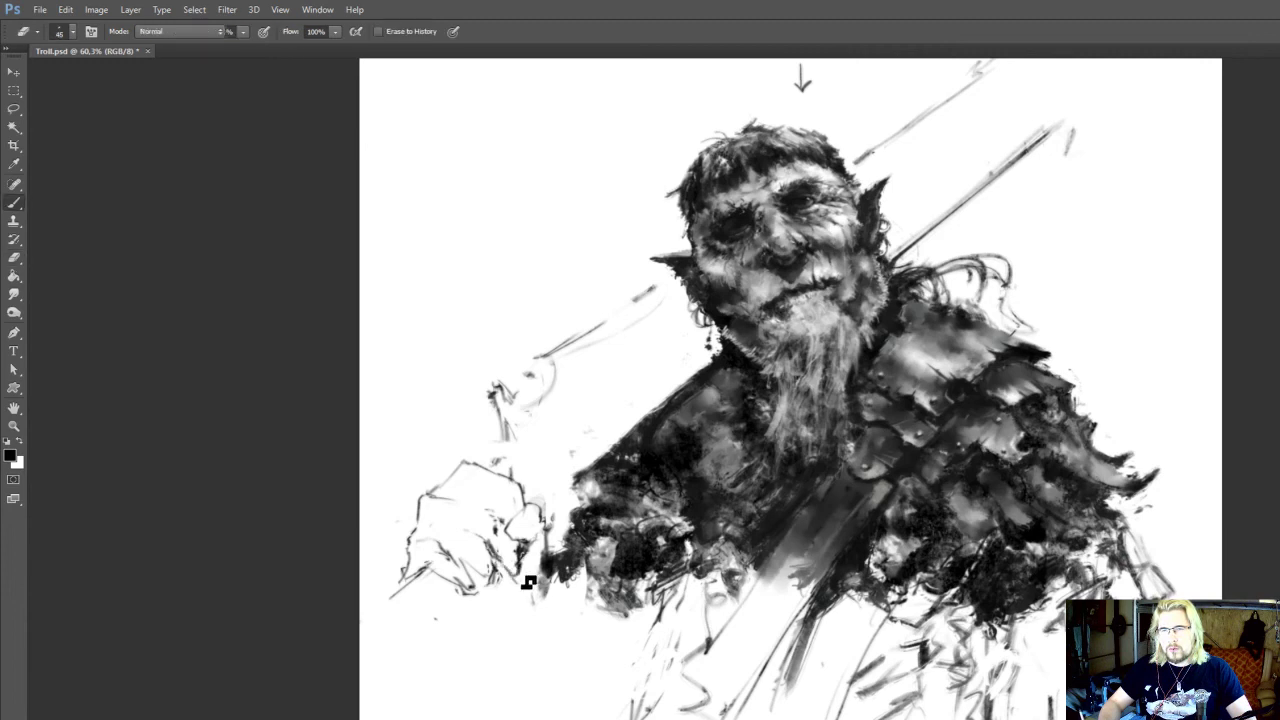
pyautogui.moveTo(550, 563); pyautogui.dragTo(552, 590)
pyautogui.press('b')
pyautogui.moveTo(561, 572); pyautogui.dragTo(532, 608)
# Sketch both long diagonal edges of the shaft running from the fist down to the canvas edge
pyautogui.moveTo(432, 588); pyautogui.dragTo(360, 640)
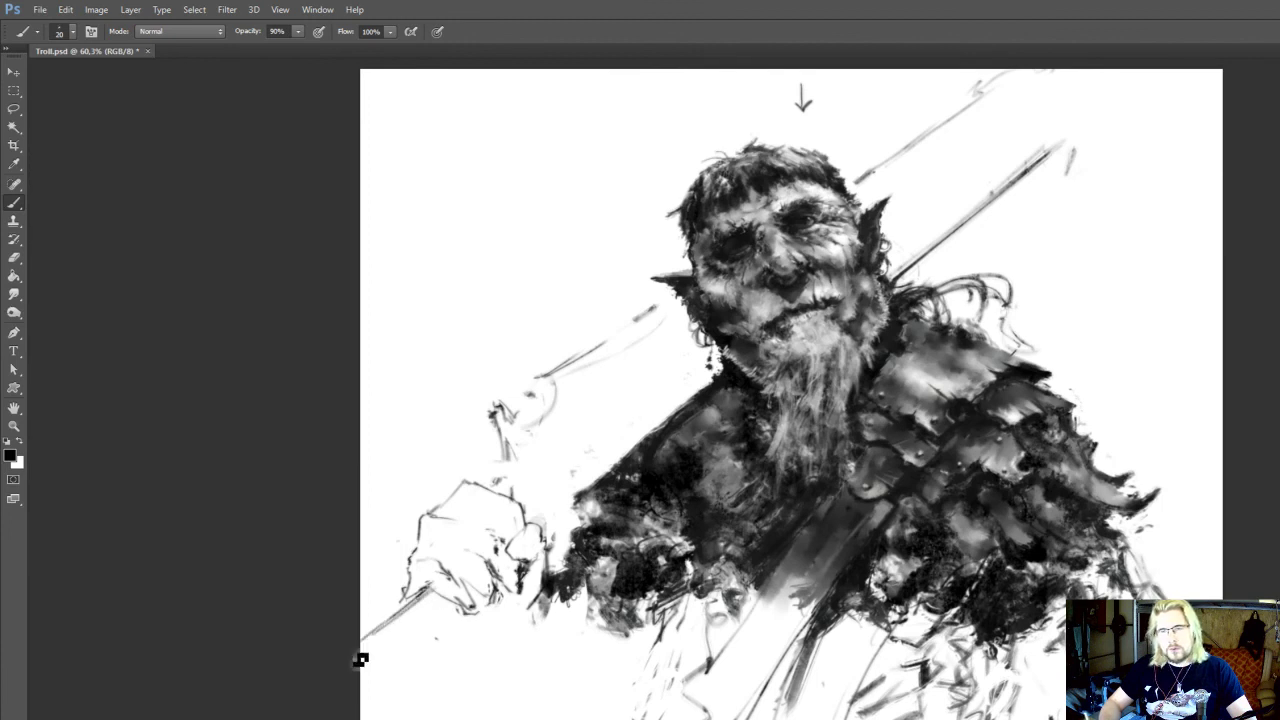
pyautogui.press('e')
pyautogui.press('b')
pyautogui.moveTo(424, 590); pyautogui.dragTo(360, 642)
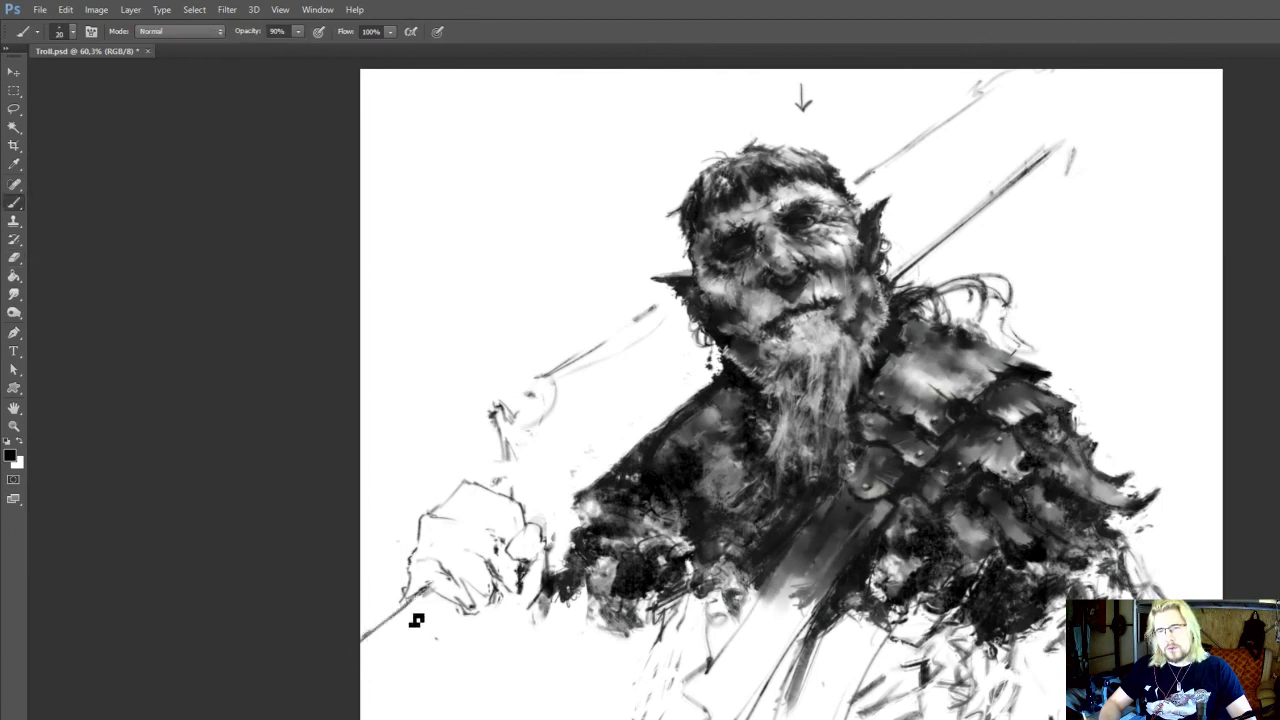
pyautogui.moveTo(456, 622)
pyautogui.mouseDown()
pyautogui.moveTo(424, 665)
pyautogui.moveTo(373, 689)
pyautogui.mouseUp()
pyautogui.moveTo(484, 610)
pyautogui.mouseDown()
pyautogui.moveTo(382, 689)
pyautogui.moveTo(518, 612)
pyautogui.moveTo(394, 680)
pyautogui.mouseUp()
pyautogui.press('e')
pyautogui.press('b')
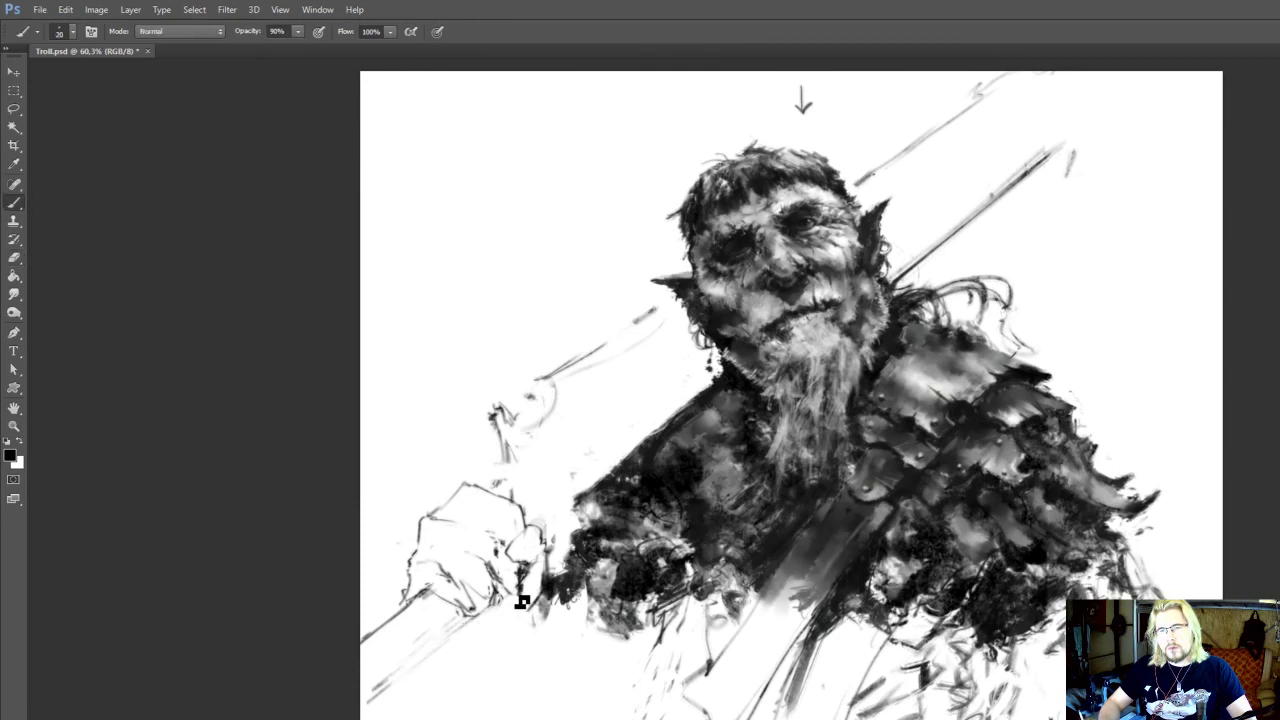
pyautogui.moveTo(512, 598); pyautogui.dragTo(386, 688)
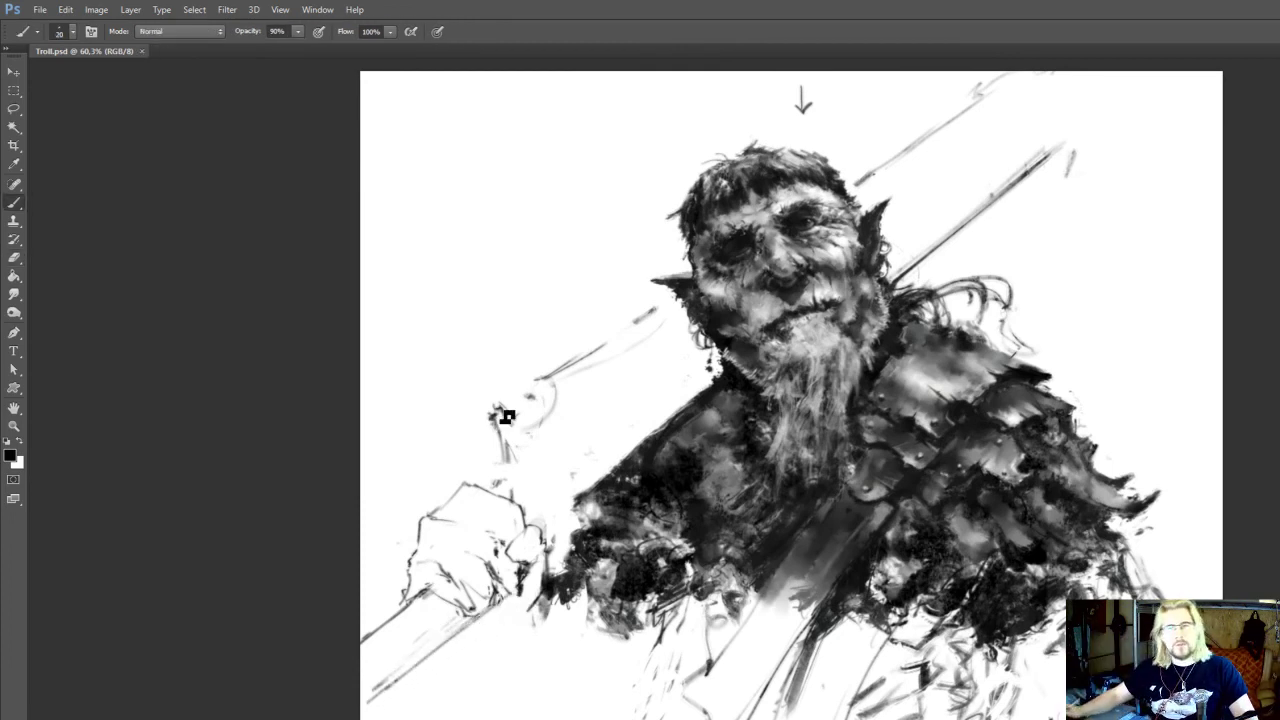
# Add wrist lines beside the fist and sketch a rounded hanging curve beneath the shaft
pyautogui.moveTo(573, 563); pyautogui.dragTo(577, 561)
pyautogui.moveTo(547, 603); pyautogui.dragTo(514, 618)
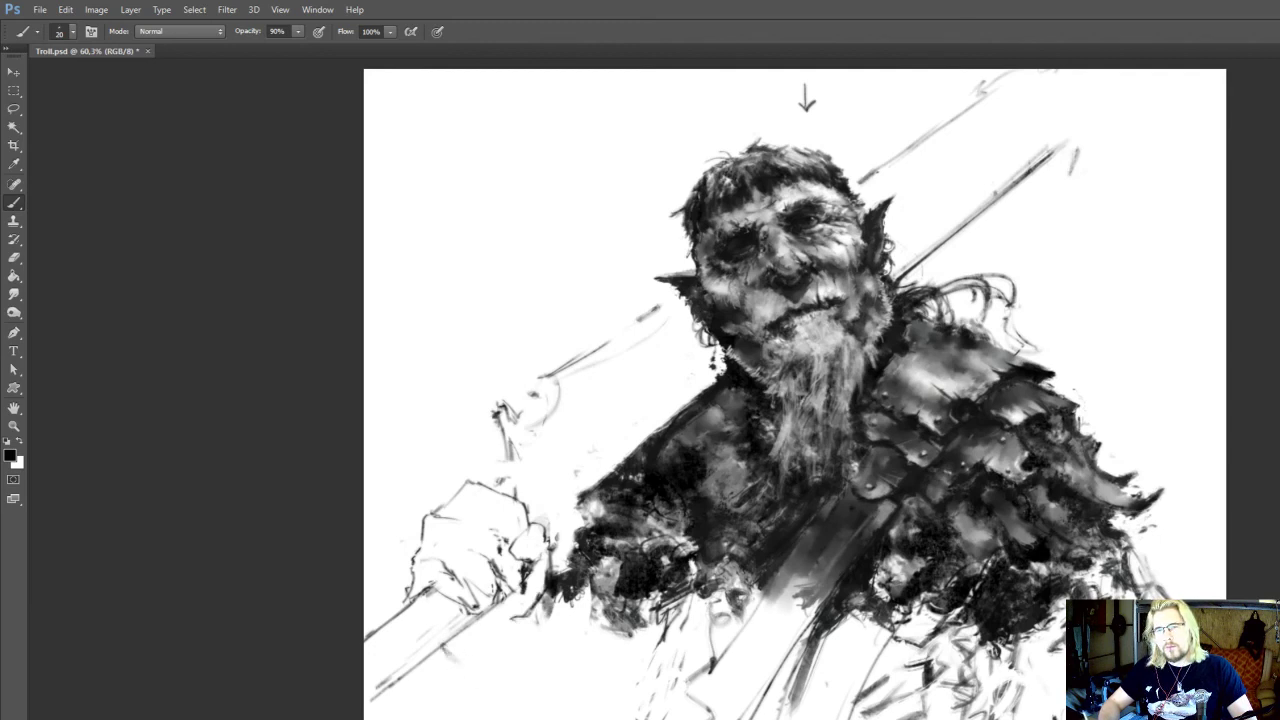
pyautogui.press('e')
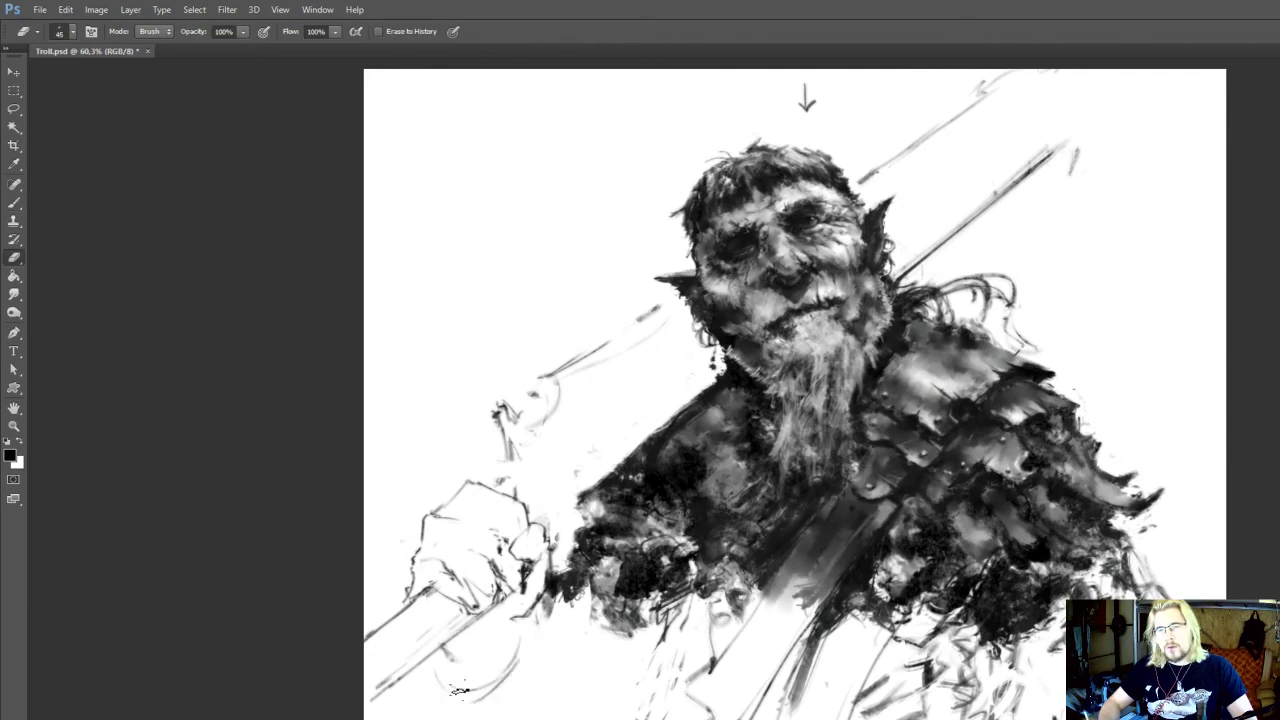
pyautogui.press('b')
pyautogui.moveTo(445, 668); pyautogui.dragTo(527, 648)
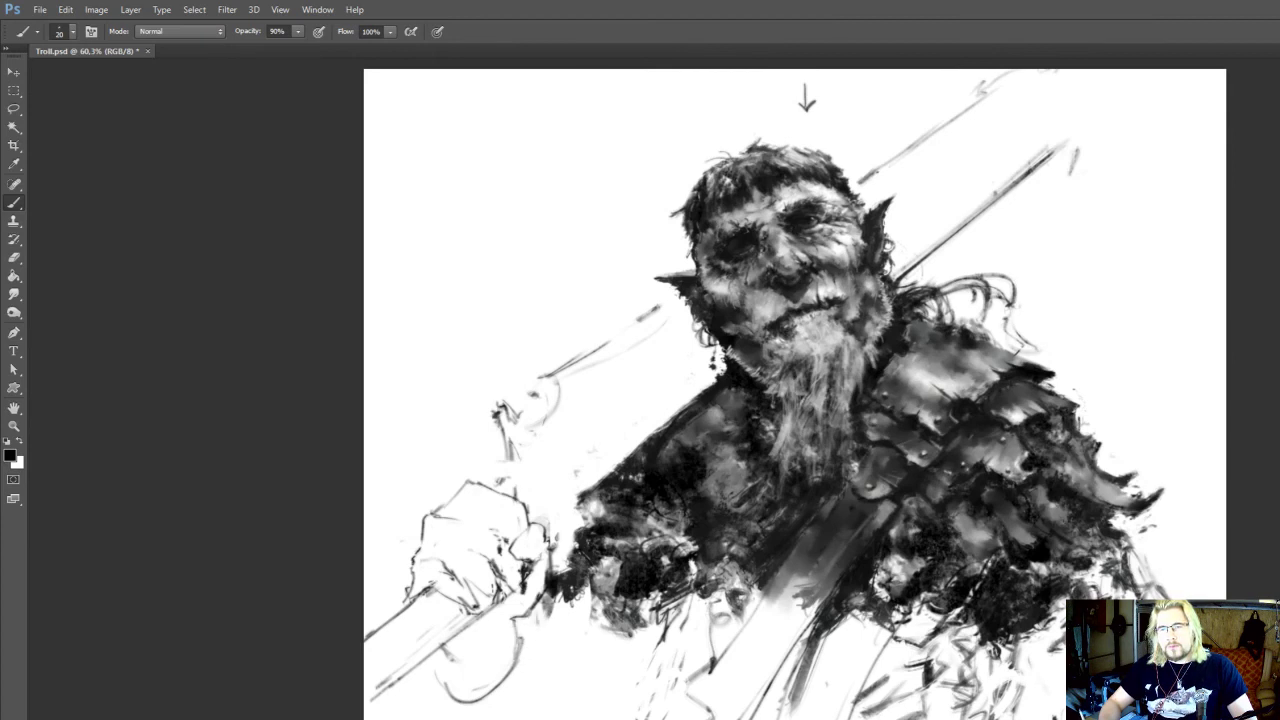
# Soften the hanging curve below the fist with the eraser, rework its side lines, and save the document
pyautogui.press('e')
pyautogui.moveTo(538, 592)
pyautogui.mouseDown()
pyautogui.moveTo(532, 612)
pyautogui.moveTo(545, 607)
pyautogui.moveTo(475, 660)
pyautogui.moveTo(517, 649)
pyautogui.mouseUp()
pyautogui.press('b')
pyautogui.press('e')
pyautogui.press('b')
pyautogui.scroll(-1, 535, 598)
pyautogui.press('e')
pyautogui.press('b')
pyautogui.press('e')
pyautogui.moveTo(513, 622); pyautogui.dragTo(462, 673)
pyautogui.moveTo(539, 632)
pyautogui.mouseDown()
pyautogui.moveTo(504, 687)
pyautogui.moveTo(444, 666)
pyautogui.moveTo(519, 636)
pyautogui.mouseUp()
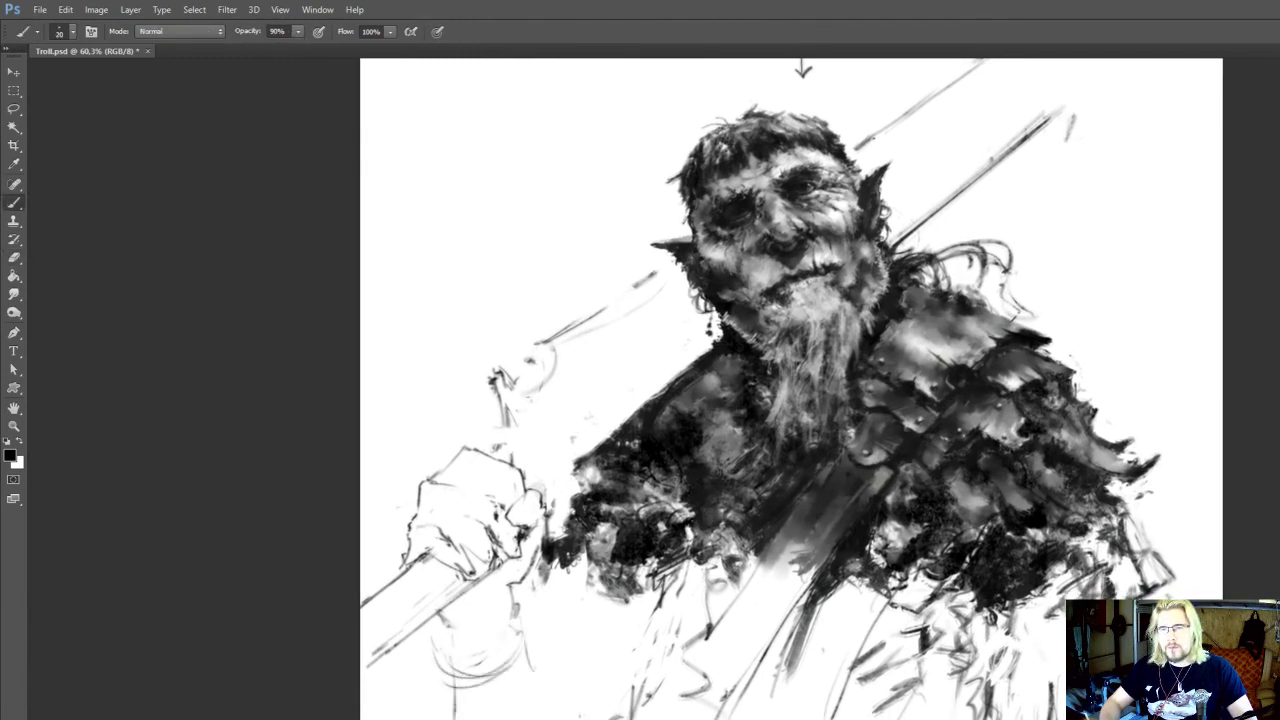
pyautogui.hotkey('ctrl', 's')
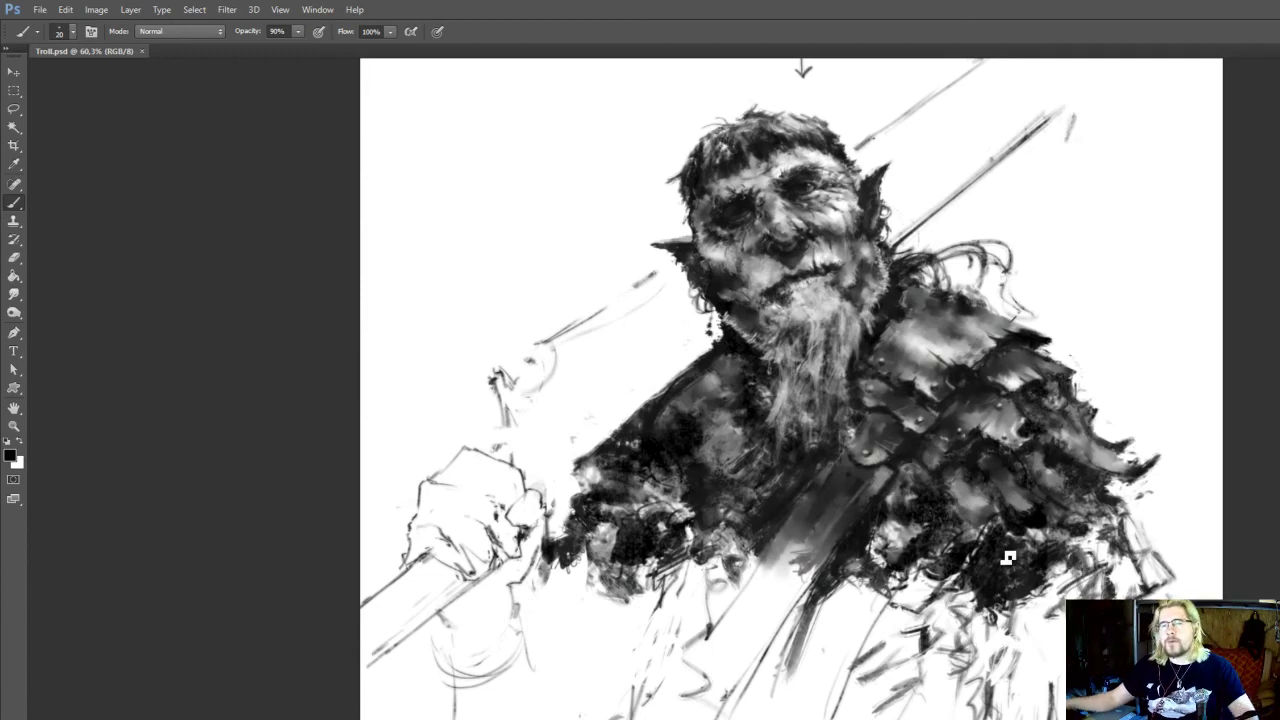
# Erase parts of the loose zigzag lines on the lower torso beside the chest strap and touch up the sketch there
pyautogui.scroll(2, 942, 543)
pyautogui.moveTo(826, 370); pyautogui.dragTo(858, 342)
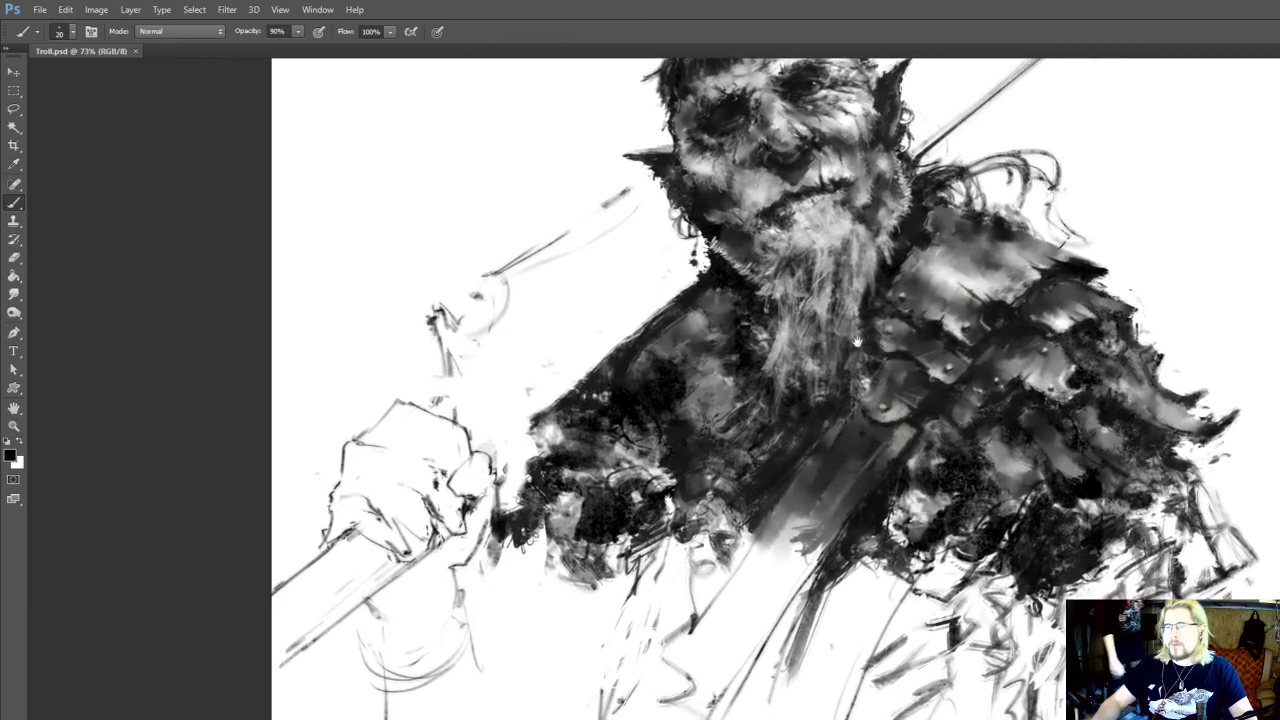
pyautogui.moveTo(867, 472); pyautogui.dragTo(883, 475)
pyautogui.keyDown('alt'); pyautogui.click(884, 480); pyautogui.keyUp('alt')
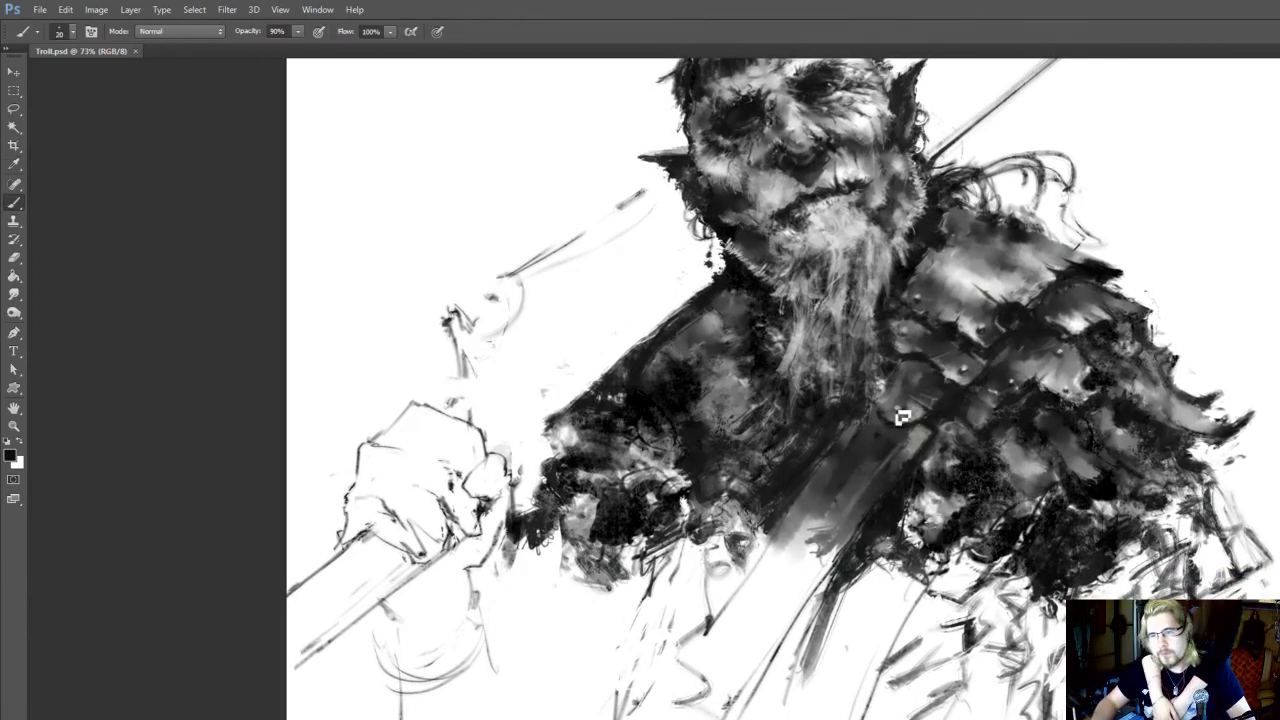
pyautogui.moveTo(857, 563)
pyautogui.mouseDown()
pyautogui.moveTo(802, 622)
pyautogui.moveTo(836, 543)
pyautogui.mouseUp()
pyautogui.press('e')
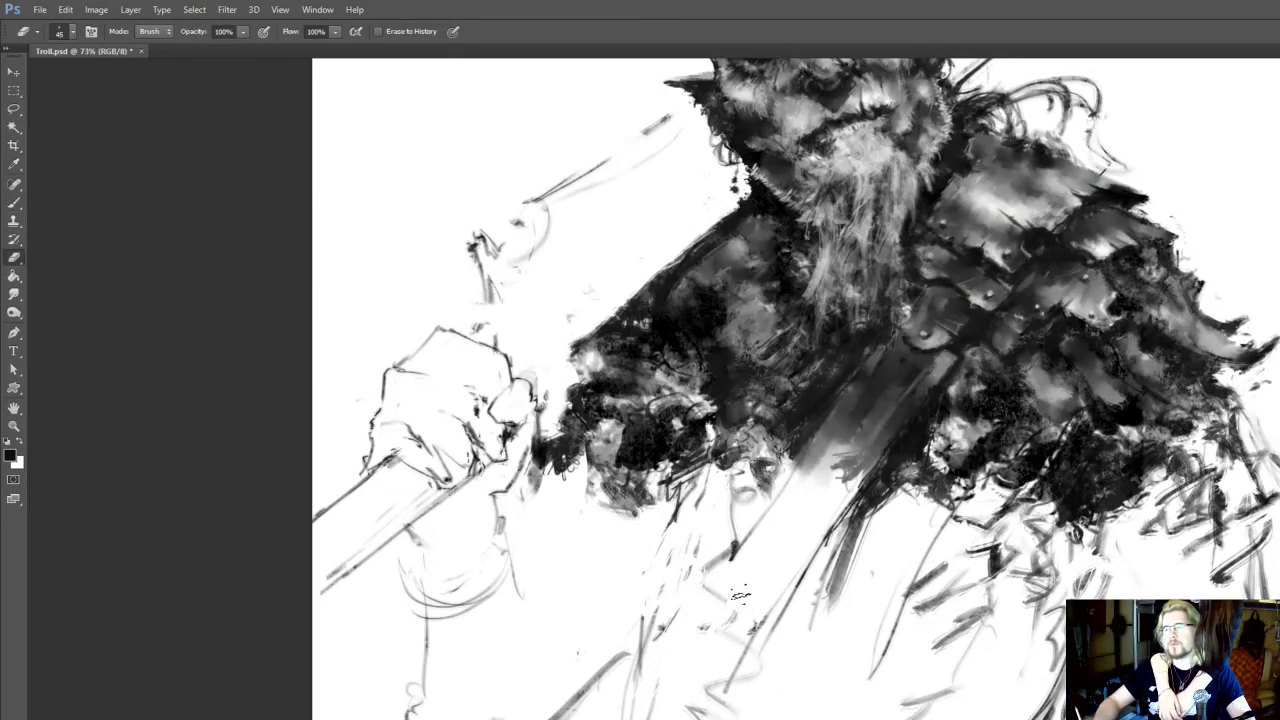
pyautogui.moveTo(615, 650); pyautogui.dragTo(615, 660)
pyautogui.press('b')
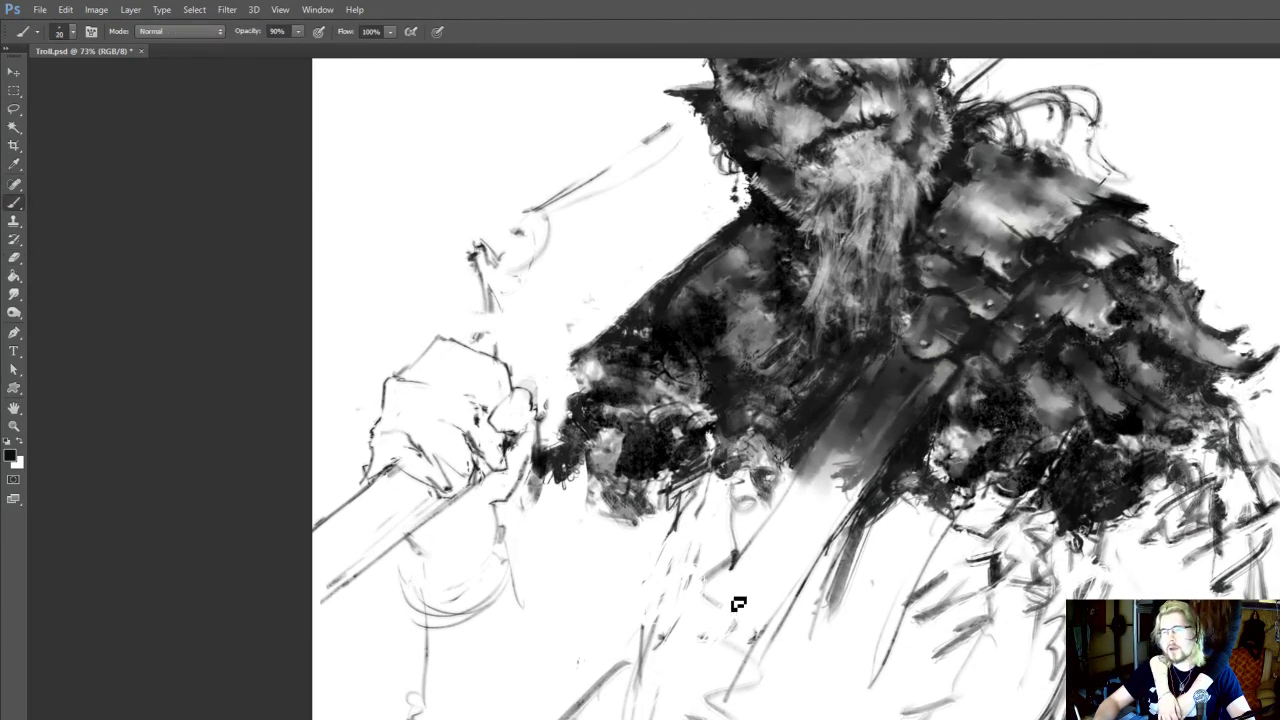
pyautogui.moveTo(787, 632); pyautogui.dragTo(781, 700)
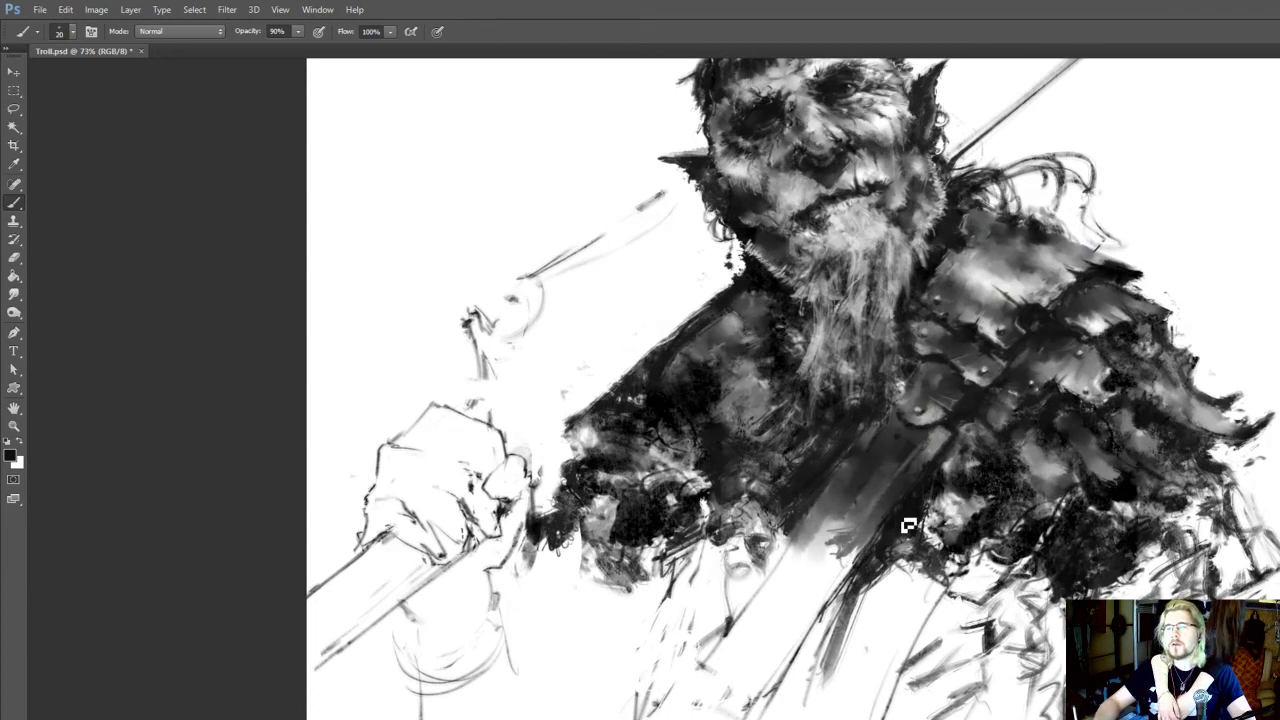
# Shade the upper part of the chest strap with dark greys sampled from the painting
pyautogui.press('i')
pyautogui.press('b')
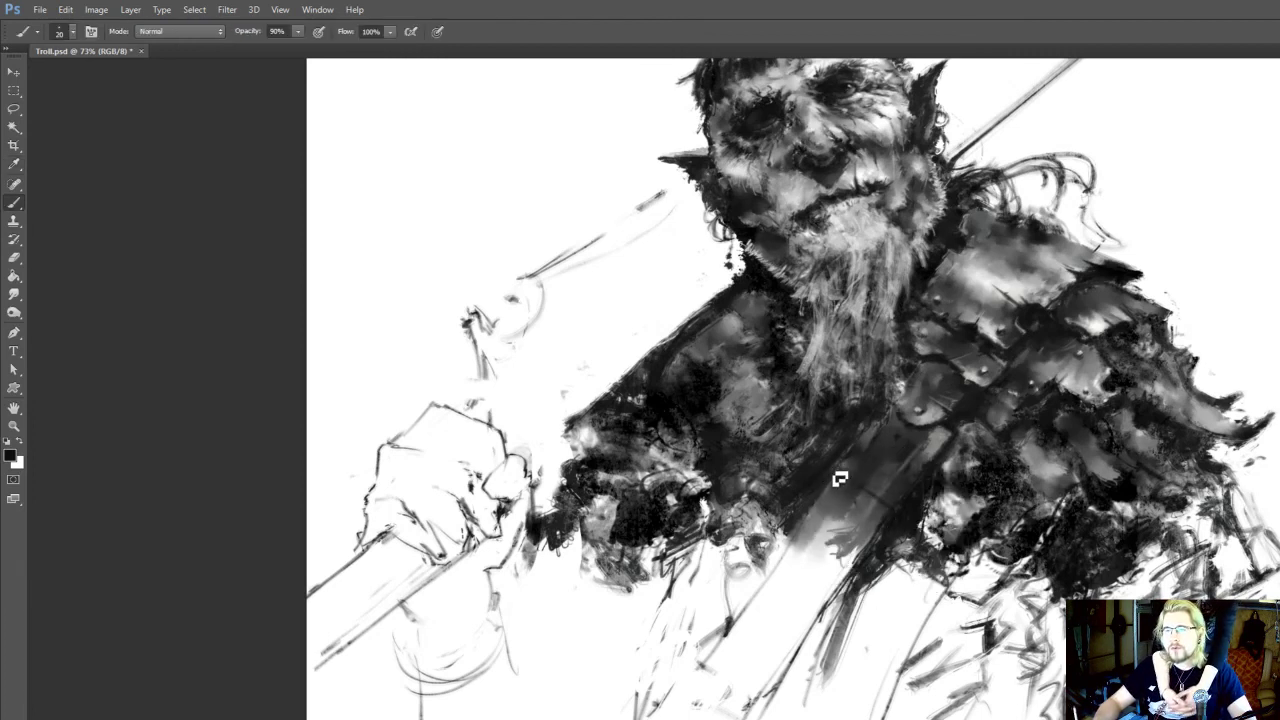
pyautogui.press('i')
pyautogui.press('b')
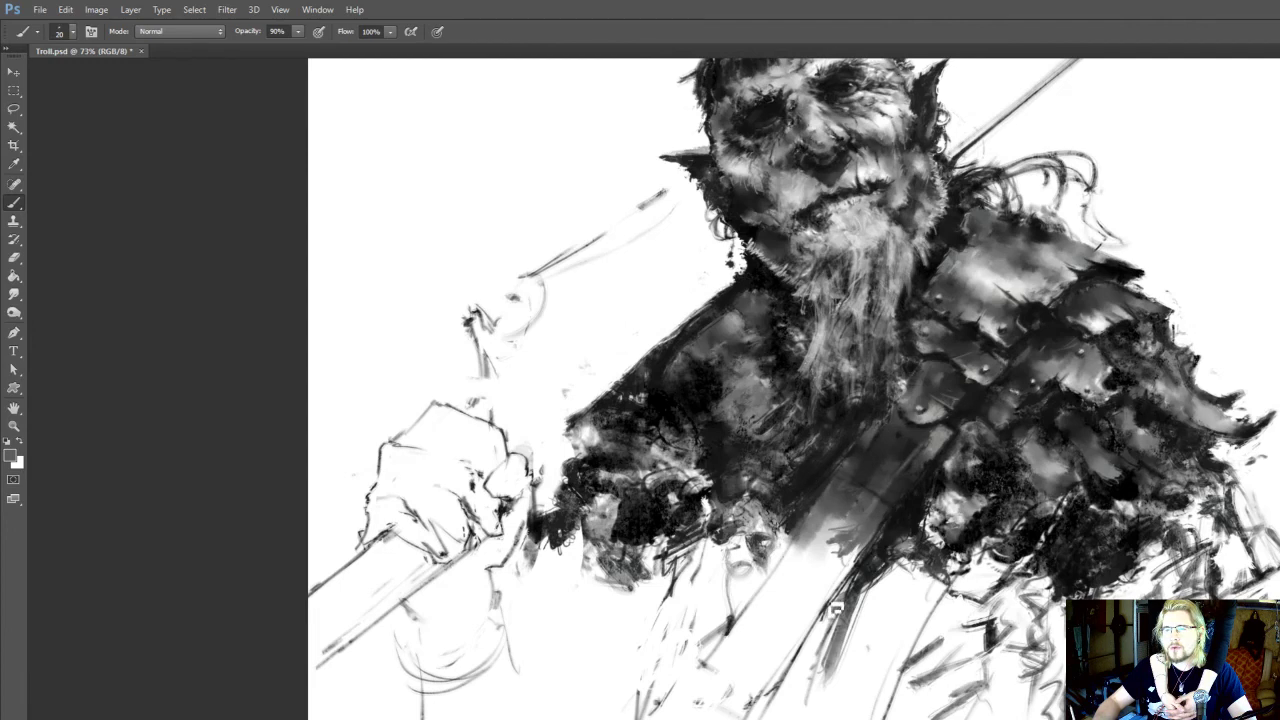
# Sample dark tones from around the chest strap and thicken its lower edge with diagonal strokes
pyautogui.press('i')
pyautogui.click(912, 510)
pyautogui.press('b')
pyautogui.moveTo(850, 582)
pyautogui.mouseDown()
pyautogui.moveTo(778, 695)
pyautogui.moveTo(818, 630)
pyautogui.mouseUp()
pyautogui.moveTo(928, 436); pyautogui.dragTo(937, 410)
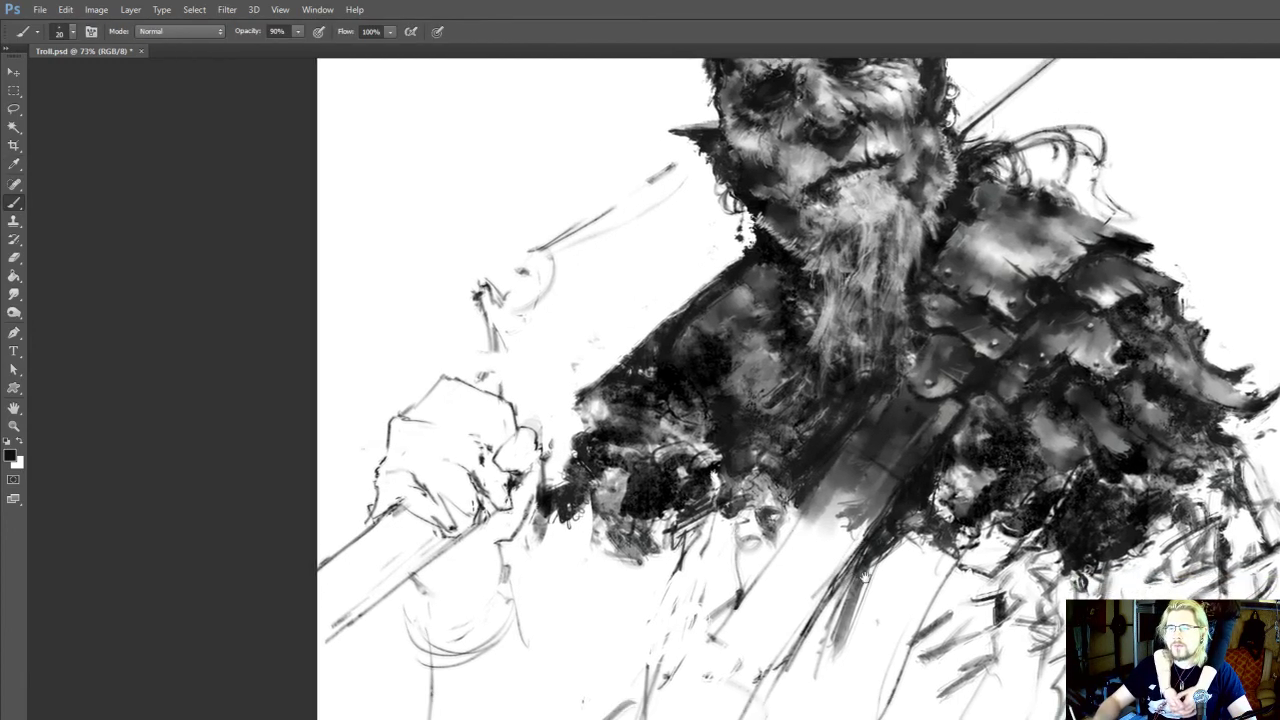
pyautogui.press('i')
pyautogui.press('b')
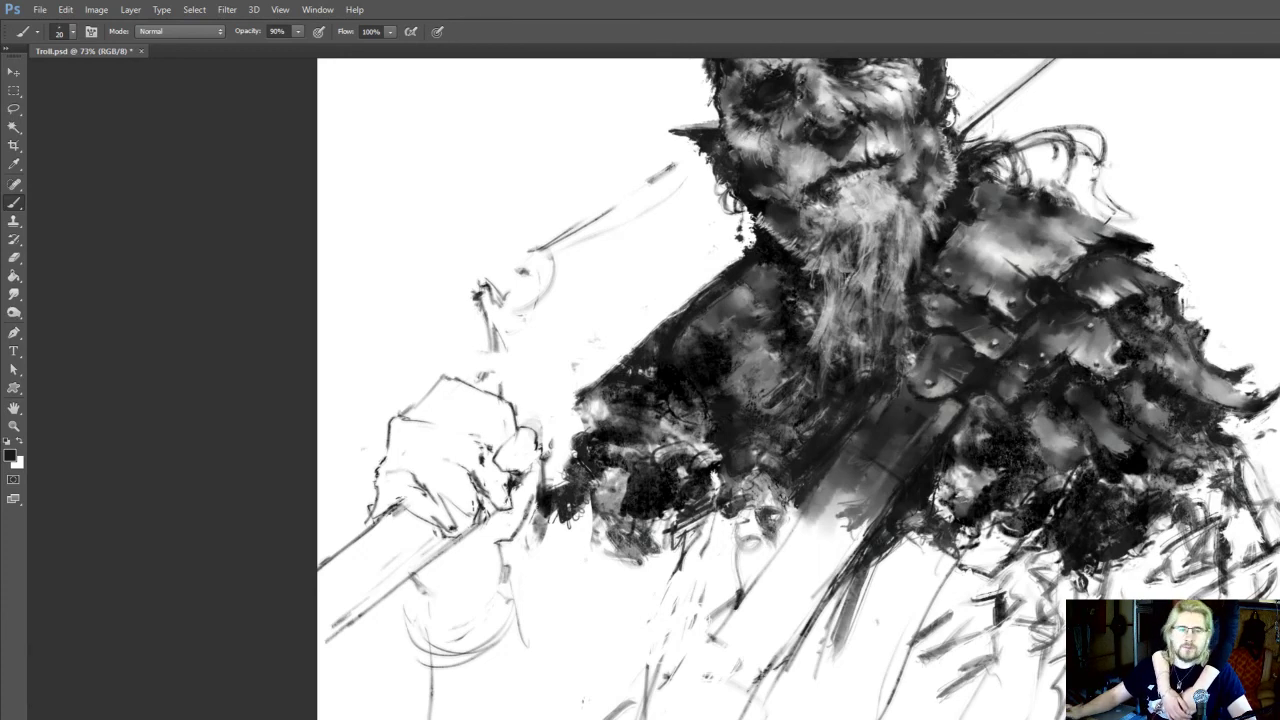
# Refine the strap's edge beside the fur trim with sampled dark, white and grey tones, extending the edge line downward
pyautogui.moveTo(775, 548); pyautogui.dragTo(763, 583)
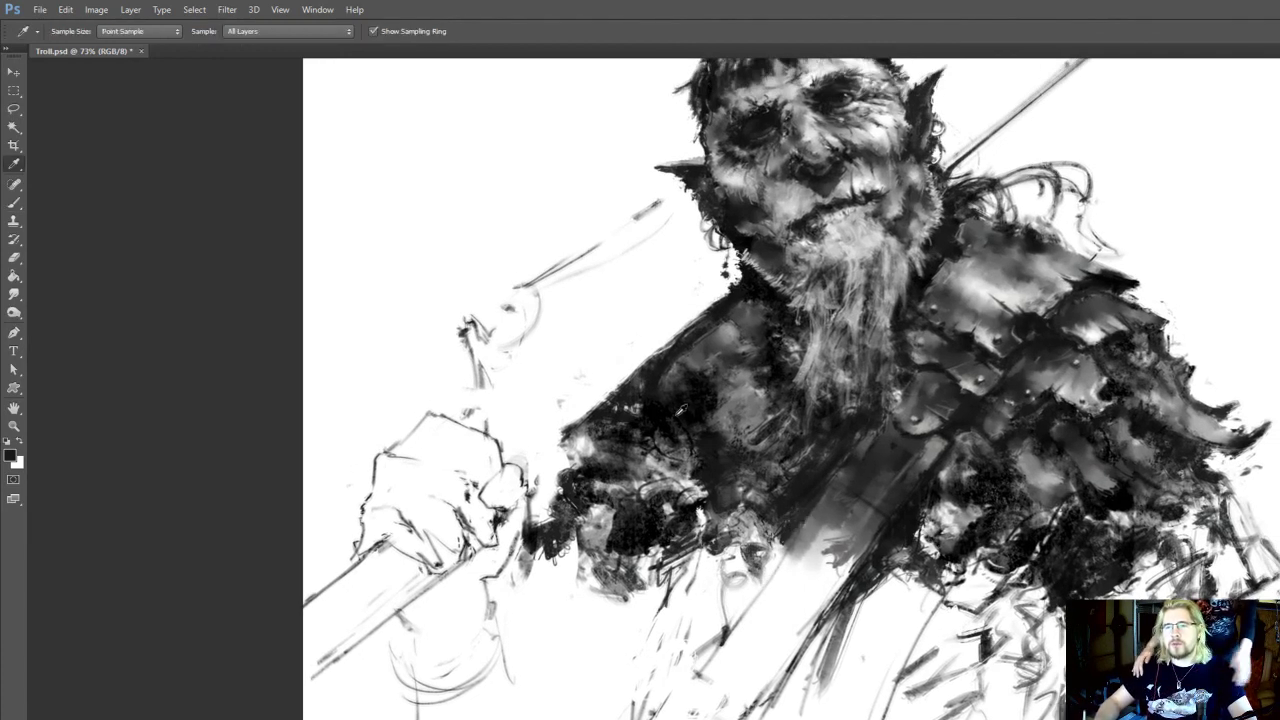
pyautogui.keyDown('alt'); pyautogui.click(694, 422); pyautogui.keyUp('alt')
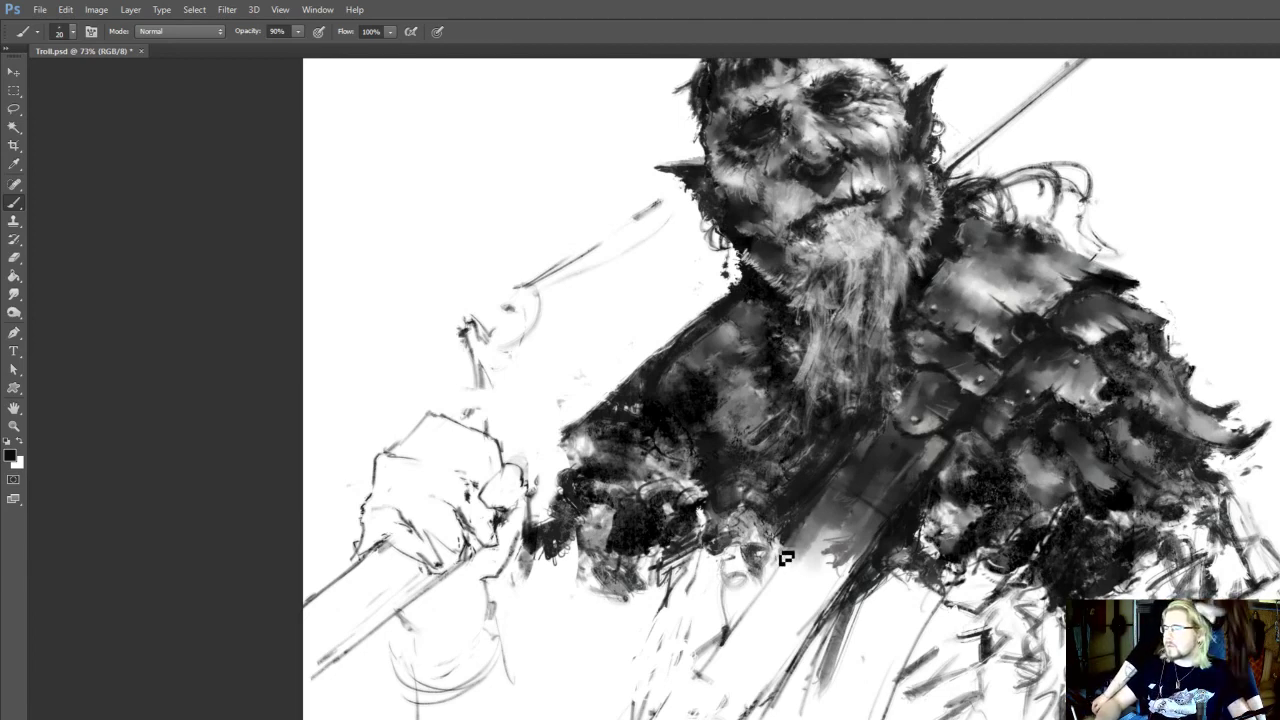
pyautogui.keyDown('alt'); pyautogui.click(790, 497); pyautogui.keyUp('alt')
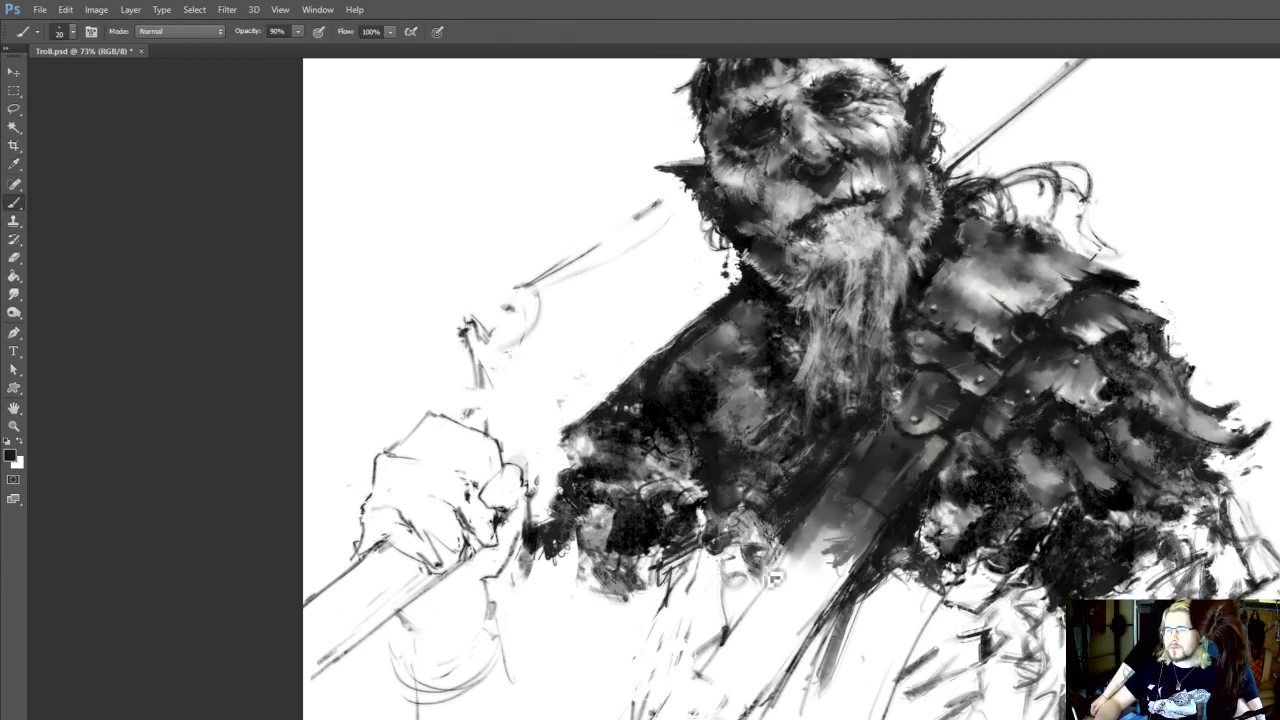
pyautogui.keyDown('alt'); pyautogui.click(792, 562); pyautogui.keyUp('alt')
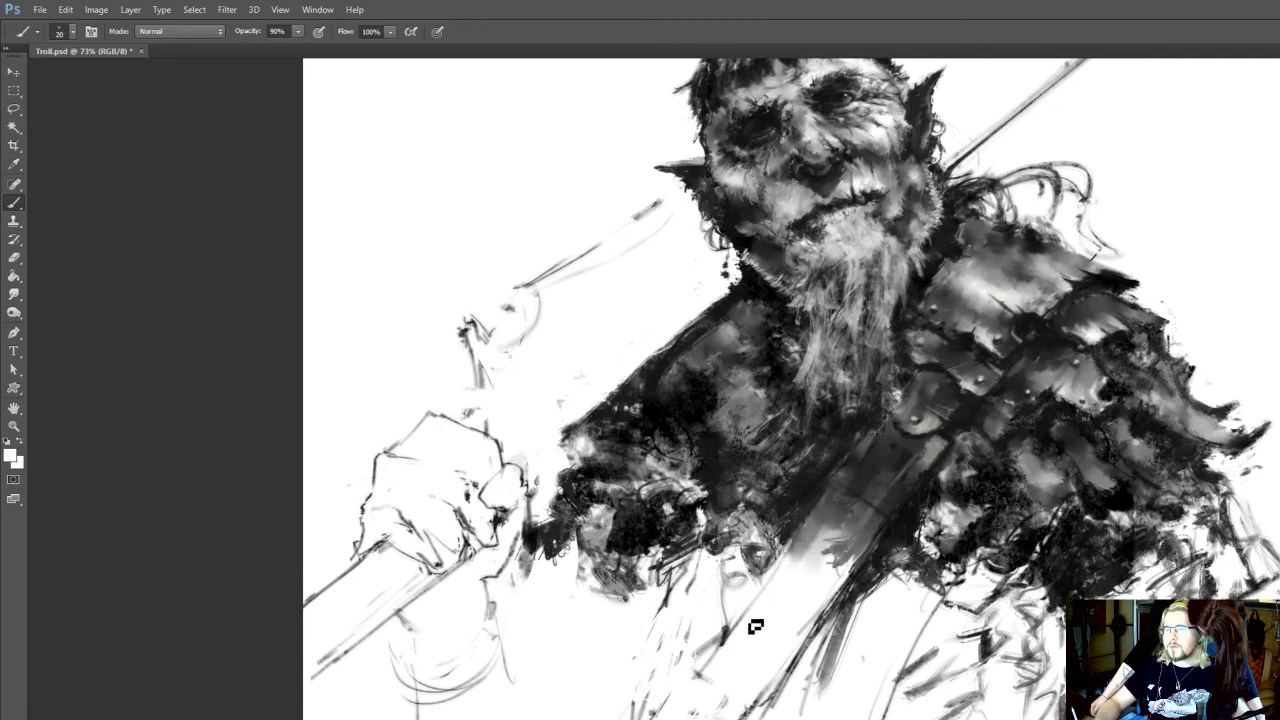
pyautogui.keyDown('alt'); pyautogui.click(812, 540); pyautogui.keyUp('alt')
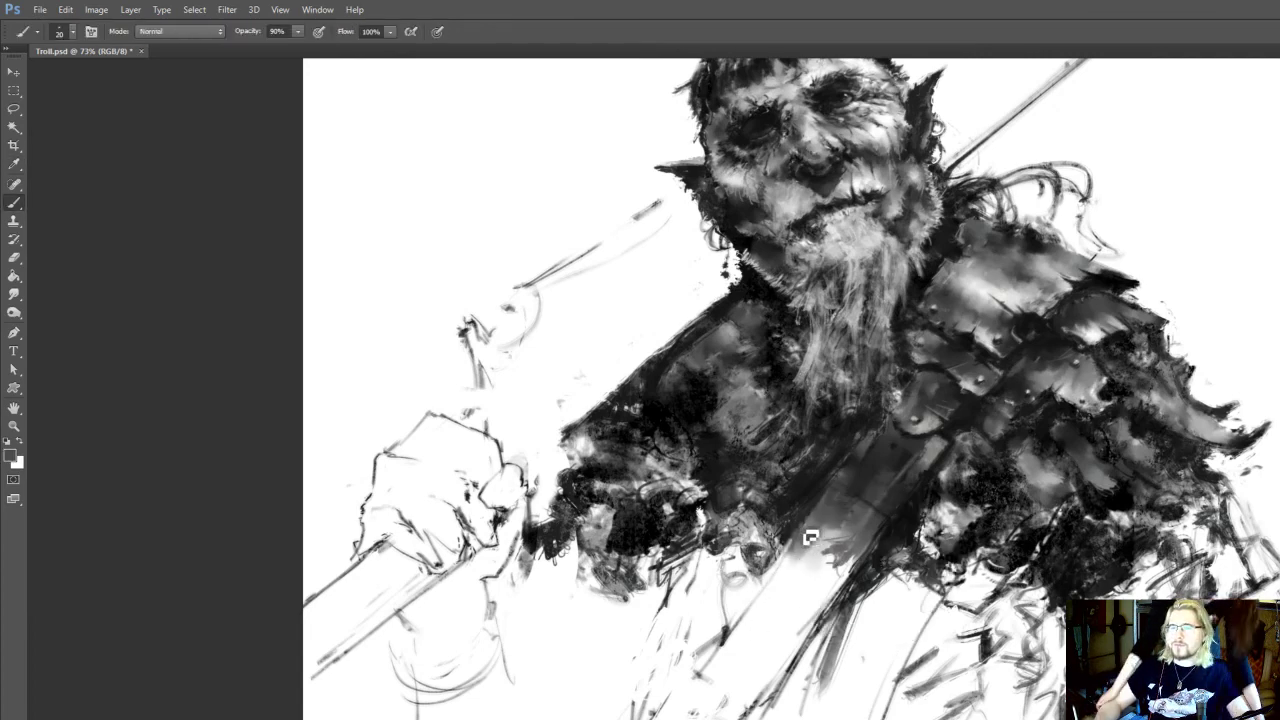
pyautogui.keyDown('alt'); pyautogui.click(695, 410); pyautogui.keyUp('alt')
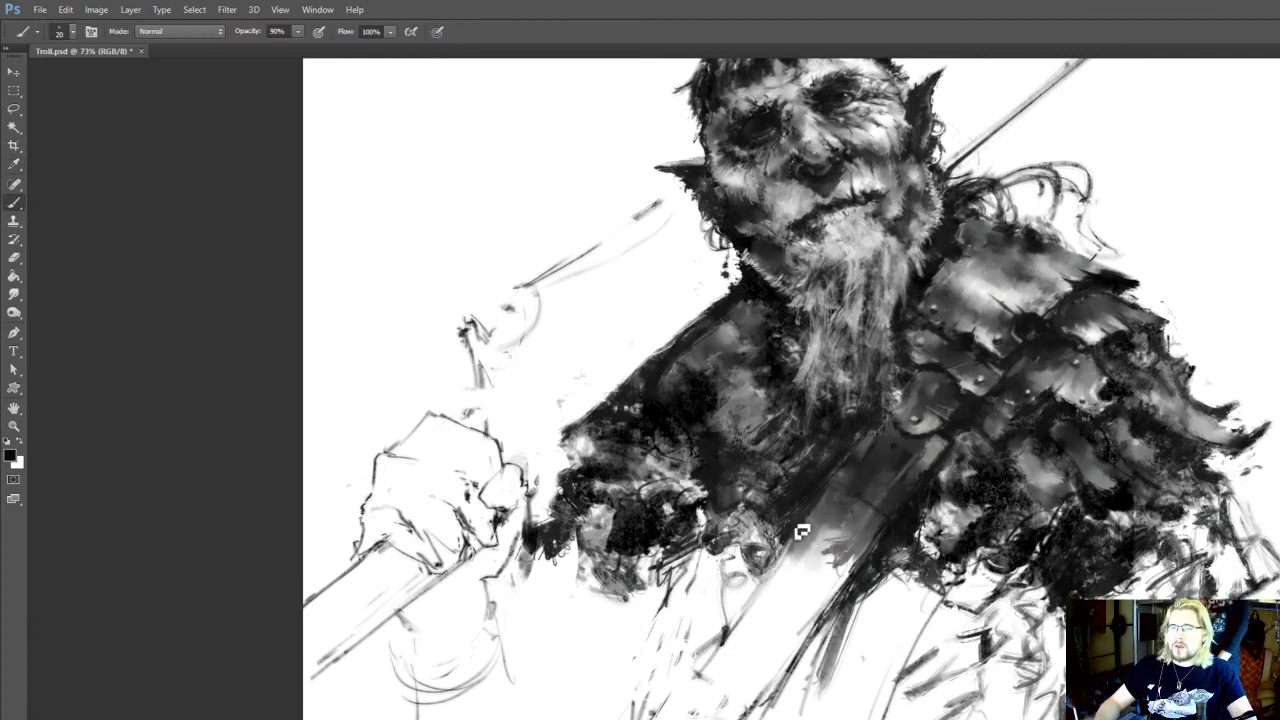
pyautogui.moveTo(772, 566); pyautogui.dragTo(724, 638)
# Smudge the fur trim beside the strap's lower part at size 15 and touch it up with a sampled light grey
pyautogui.keyDown('alt'); pyautogui.click(893, 569); pyautogui.keyUp('alt')
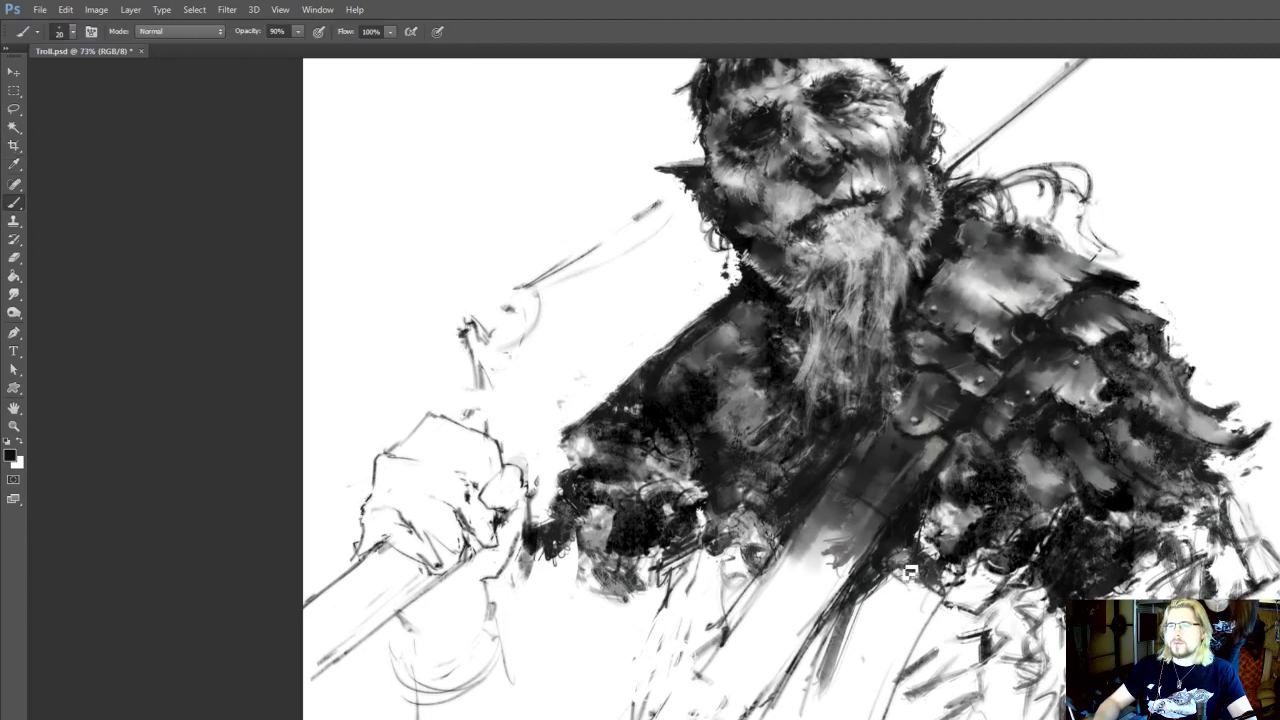
pyautogui.moveTo(946, 603); pyautogui.dragTo(940, 579)
pyautogui.press('r')
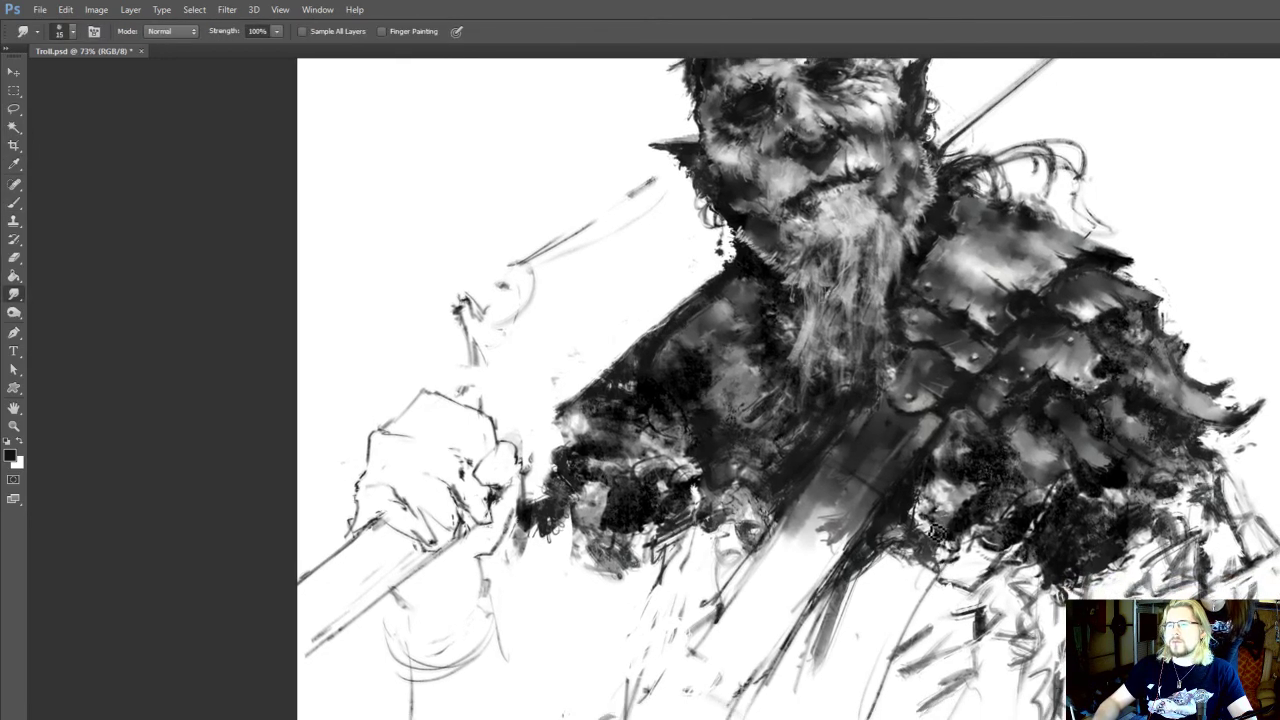
pyautogui.moveTo(944, 509)
pyautogui.mouseDown()
pyautogui.moveTo(912, 525)
pyautogui.moveTo(909, 547)
pyautogui.mouseUp()
pyautogui.press('b')
pyautogui.keyDown('alt'); pyautogui.click(930, 536); pyautogui.keyUp('alt')
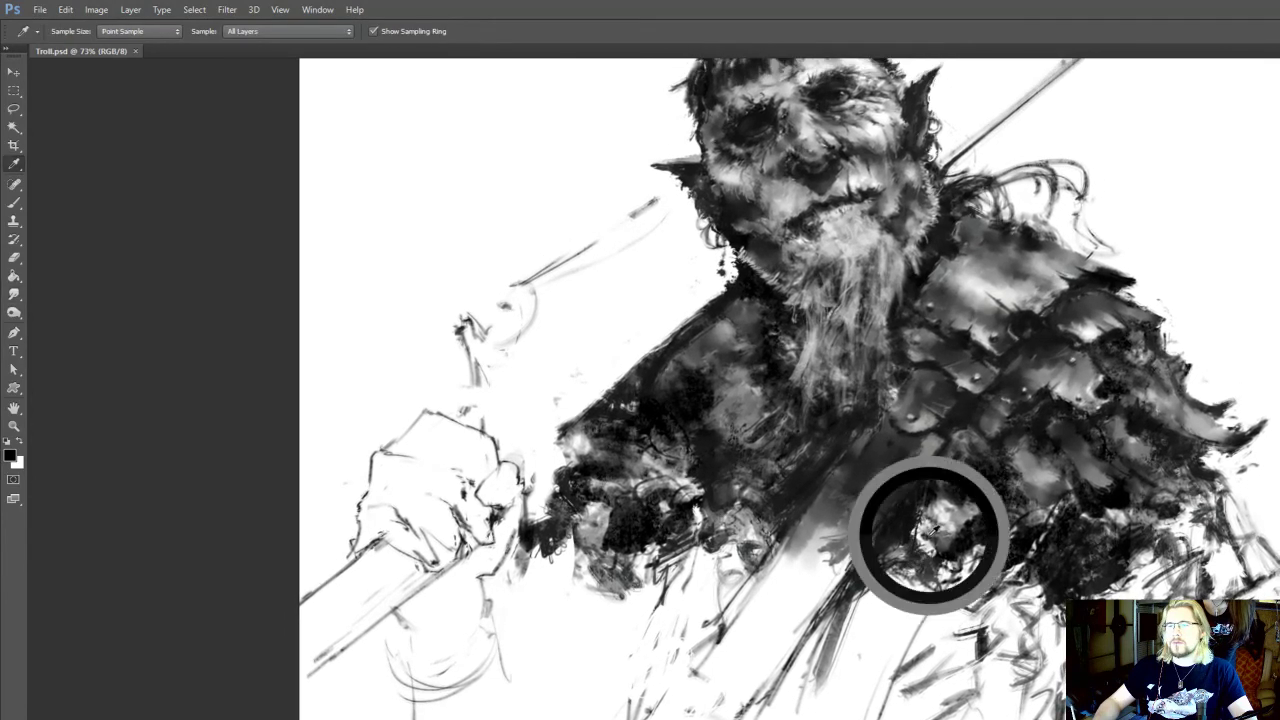
pyautogui.keyDown('alt'); pyautogui.click(934, 541); pyautogui.keyUp('alt')
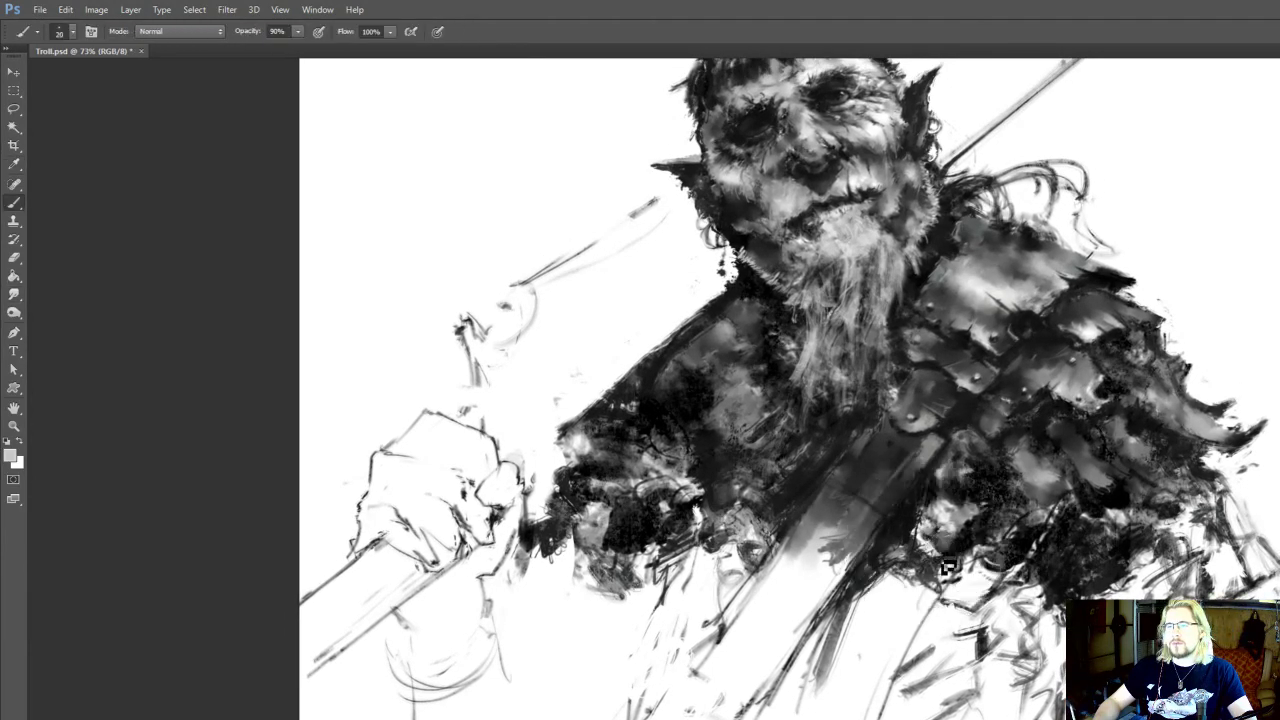
pyautogui.moveTo(948, 567); pyautogui.dragTo(954, 567)
# Paint light and dark strokes on the chest garment between beard and sleeve, smudge them, and save the document
pyautogui.moveTo(845, 472); pyautogui.dragTo(880, 536)
pyautogui.moveTo(816, 492); pyautogui.dragTo(812, 546)
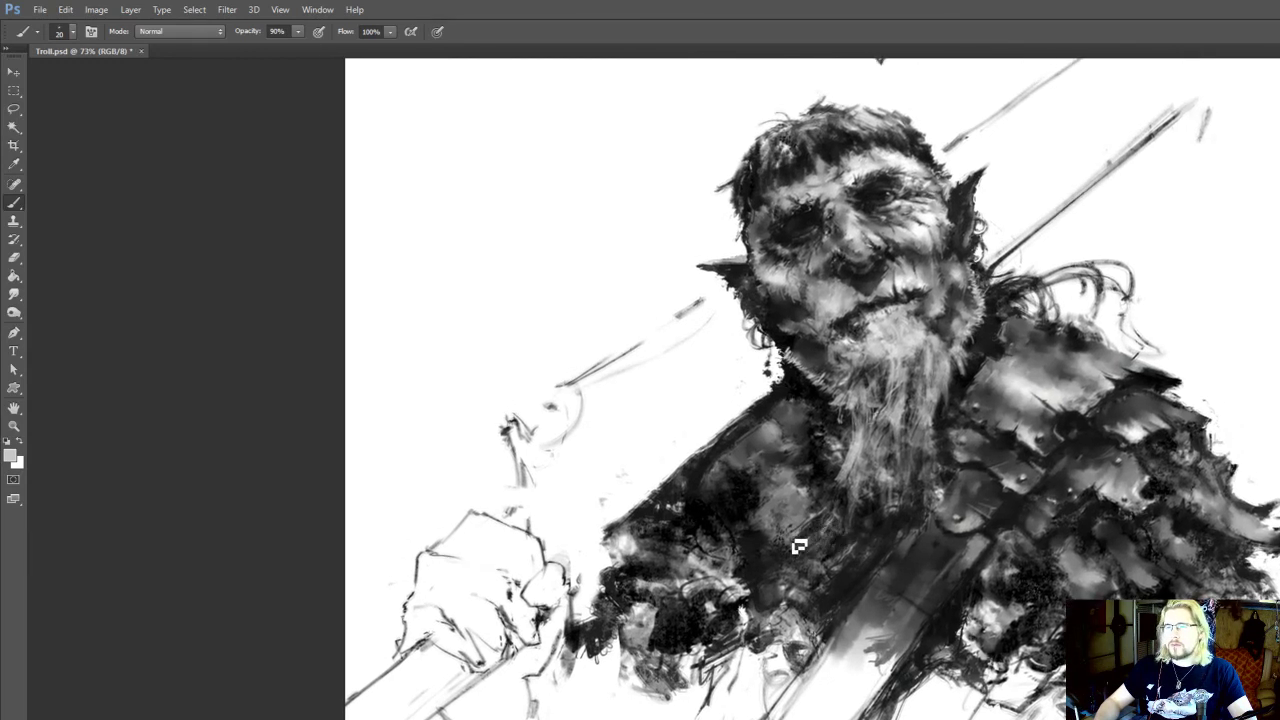
pyautogui.press('r')
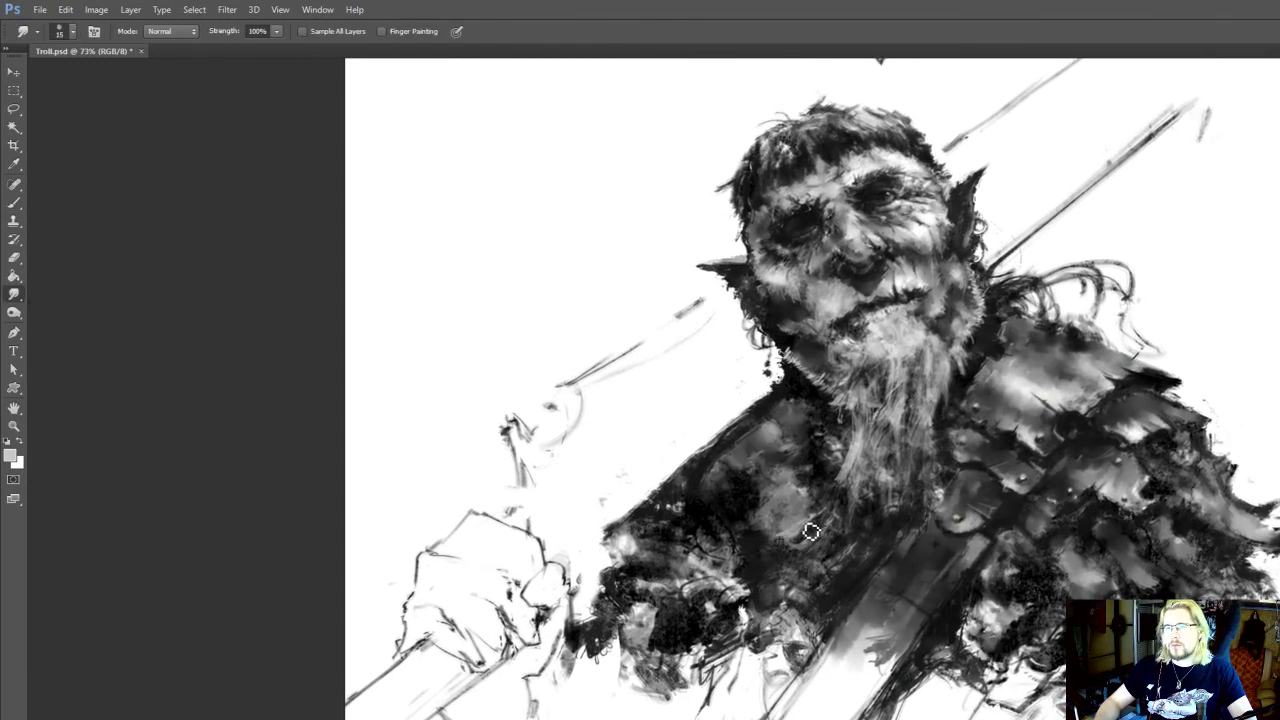
pyautogui.press('b')
pyautogui.moveTo(803, 540)
pyautogui.mouseDown()
pyautogui.moveTo(784, 536)
pyautogui.moveTo(804, 561)
pyautogui.mouseUp()
pyautogui.press('r')
pyautogui.press('i')
pyautogui.click(872, 544)
pyautogui.press('r')
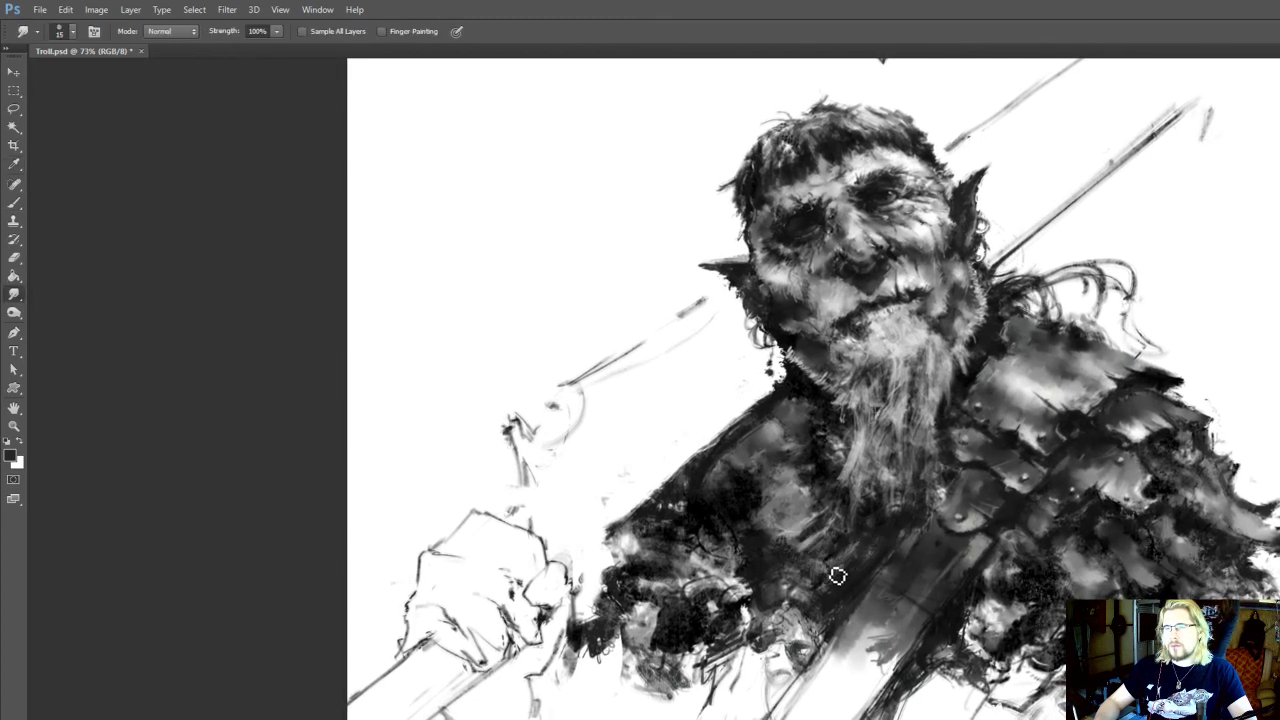
pyautogui.keyDown('ctrl'); pyautogui.moveTo(926, 396); pyautogui.dragTo(997, 442); pyautogui.keyUp('ctrl')
pyautogui.hotkey('ctrl', 's')
pyautogui.scroll(3, 866, 414)
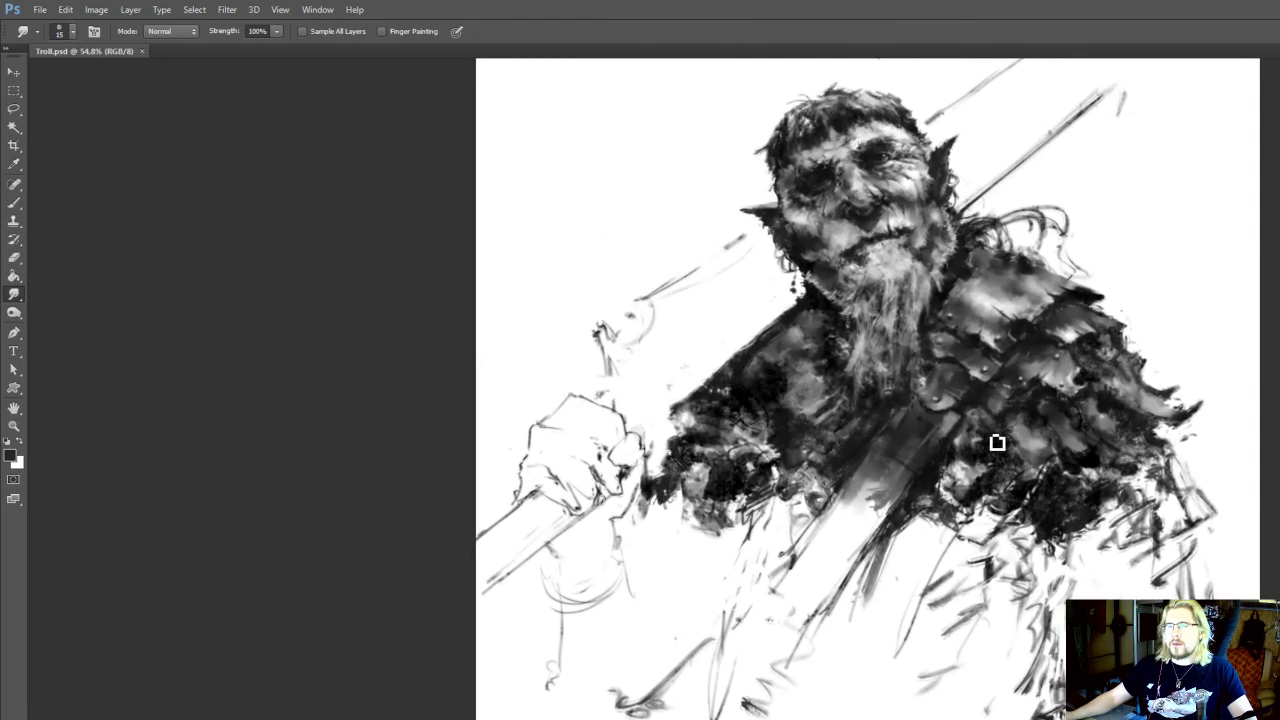
pyautogui.moveTo(892, 561); pyautogui.dragTo(897, 556)
pyautogui.press('b')
pyautogui.keyDown('alt'); pyautogui.click(788, 426); pyautogui.keyUp('alt')
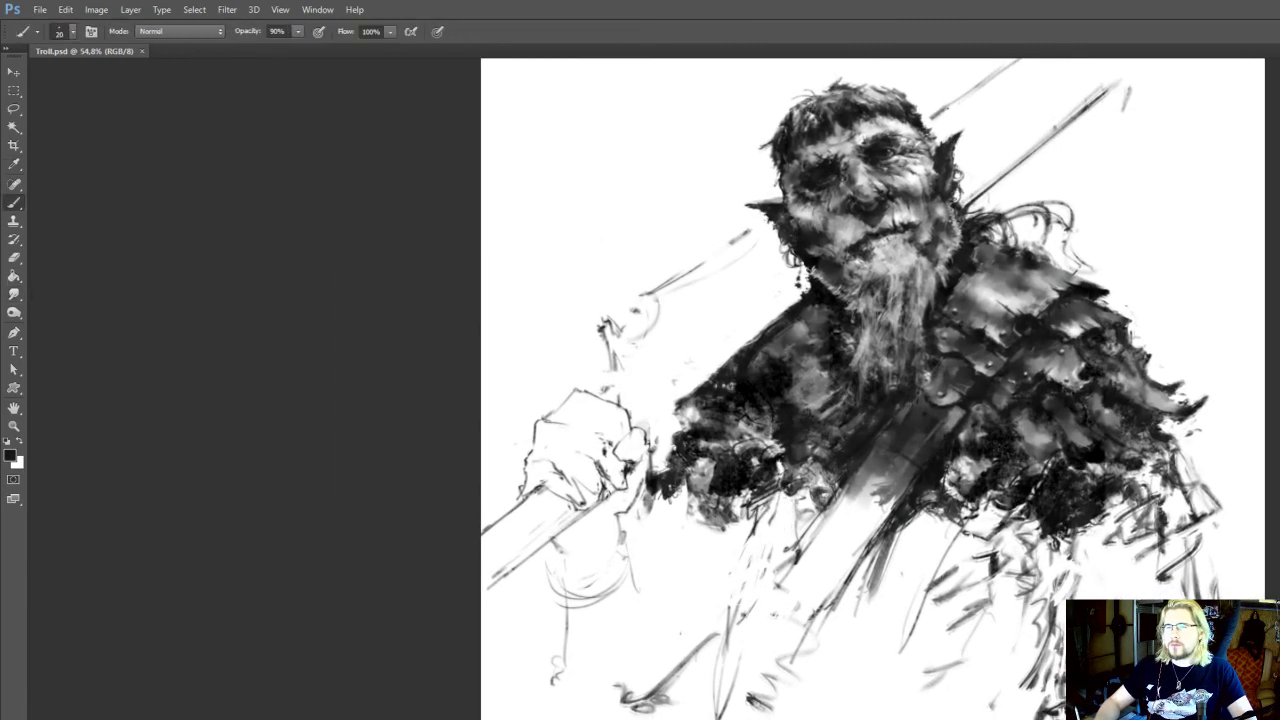
pyautogui.moveTo(722, 617); pyautogui.dragTo(660, 682)
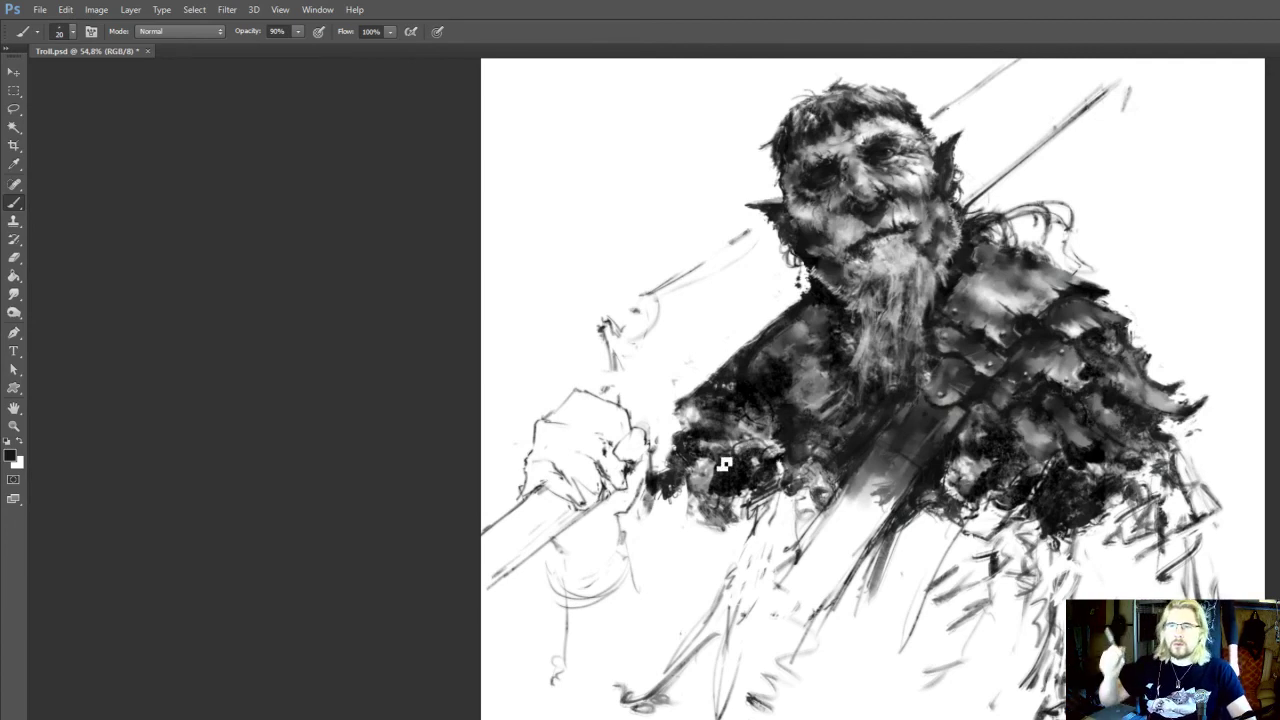
pyautogui.hotkey('ctrl', 'z')
# Erase the line hanging below the wrist and redraw the forearm's outer contour and elbow edge
pyautogui.press('e')
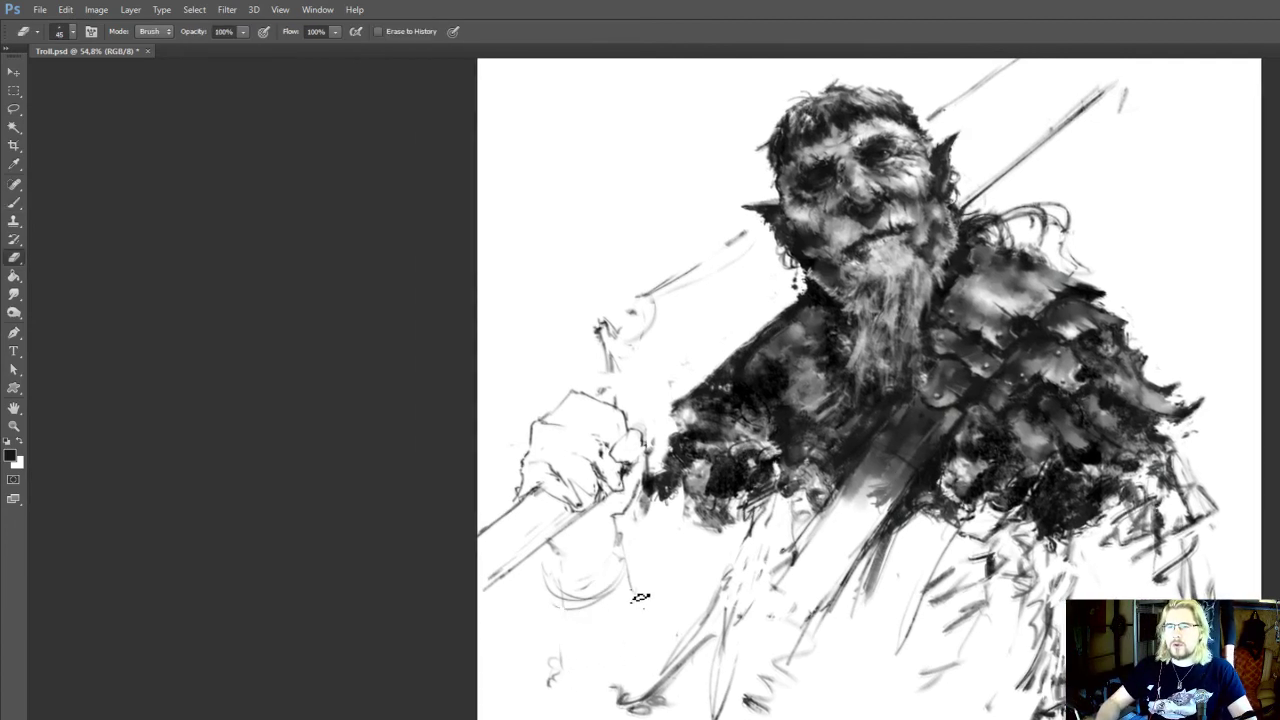
pyautogui.moveTo(640, 598); pyautogui.dragTo(628, 566)
pyautogui.press('b')
pyautogui.moveTo(590, 610)
pyautogui.mouseDown()
pyautogui.moveTo(612, 642)
pyautogui.moveTo(600, 670)
pyautogui.mouseUp()
pyautogui.moveTo(691, 666)
pyautogui.mouseDown()
pyautogui.moveTo(664, 703)
pyautogui.moveTo(614, 712)
pyautogui.moveTo(709, 633)
pyautogui.mouseUp()
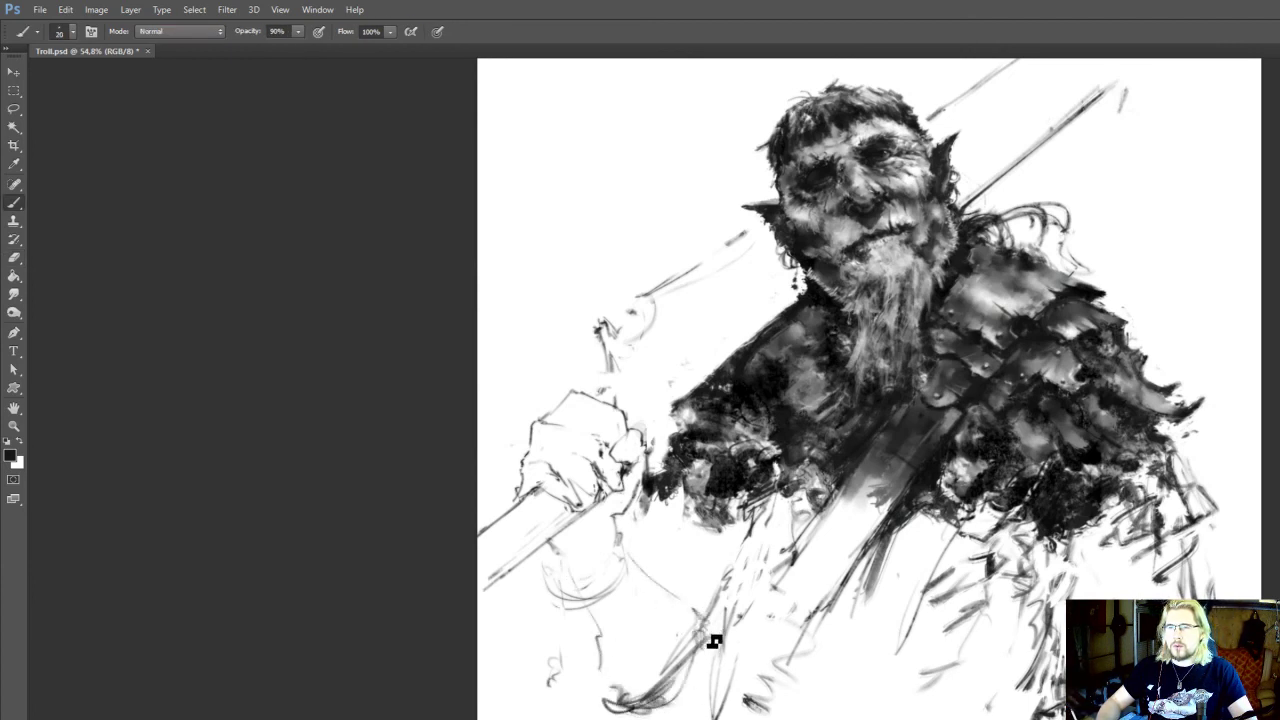
# Sketch loose sleeve folds and diagonal strokes beneath the fur trim, between the forearm and the chest strap
pyautogui.moveTo(688, 509)
pyautogui.mouseDown()
pyautogui.moveTo(653, 556)
pyautogui.moveTo(691, 662)
pyautogui.mouseUp()
pyautogui.press('e')
pyautogui.press('b')
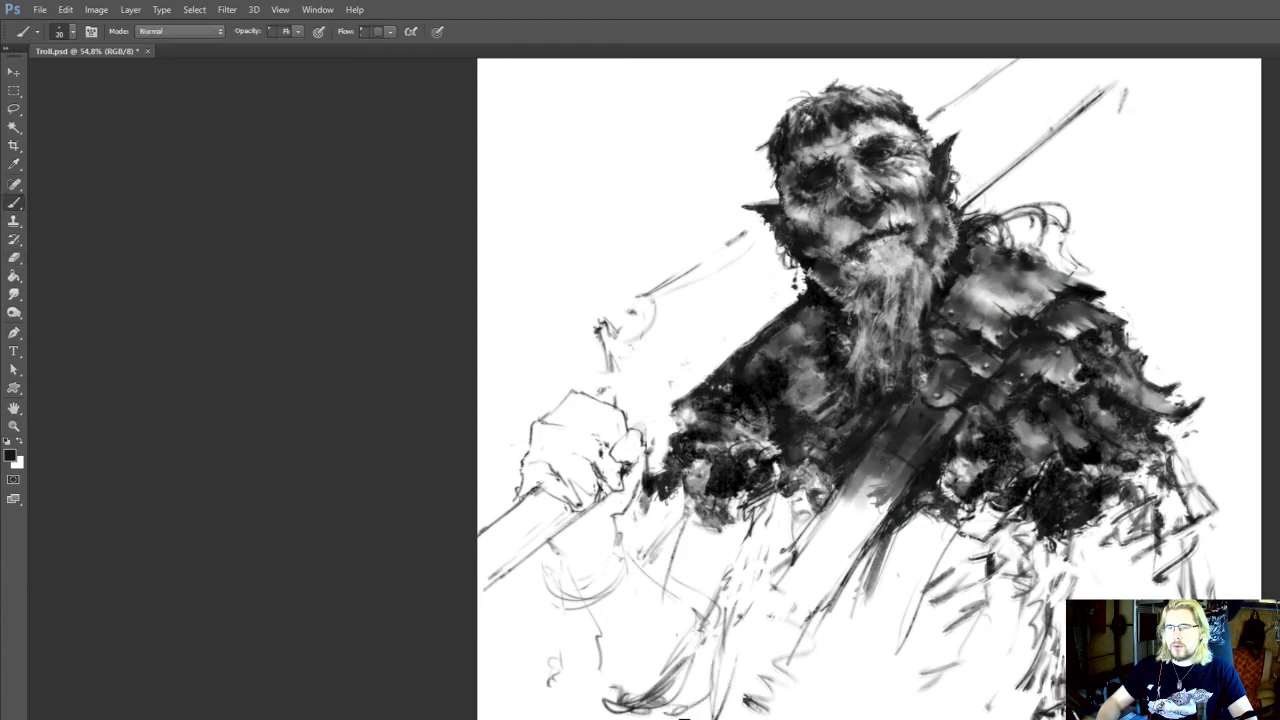
pyautogui.moveTo(926, 442); pyautogui.dragTo(869, 410)
pyautogui.moveTo(737, 681)
pyautogui.mouseDown()
pyautogui.moveTo(717, 664)
pyautogui.moveTo(723, 695)
pyautogui.moveTo(771, 706)
pyautogui.moveTo(794, 694)
pyautogui.mouseUp()
pyautogui.moveTo(789, 619); pyautogui.dragTo(784, 719)
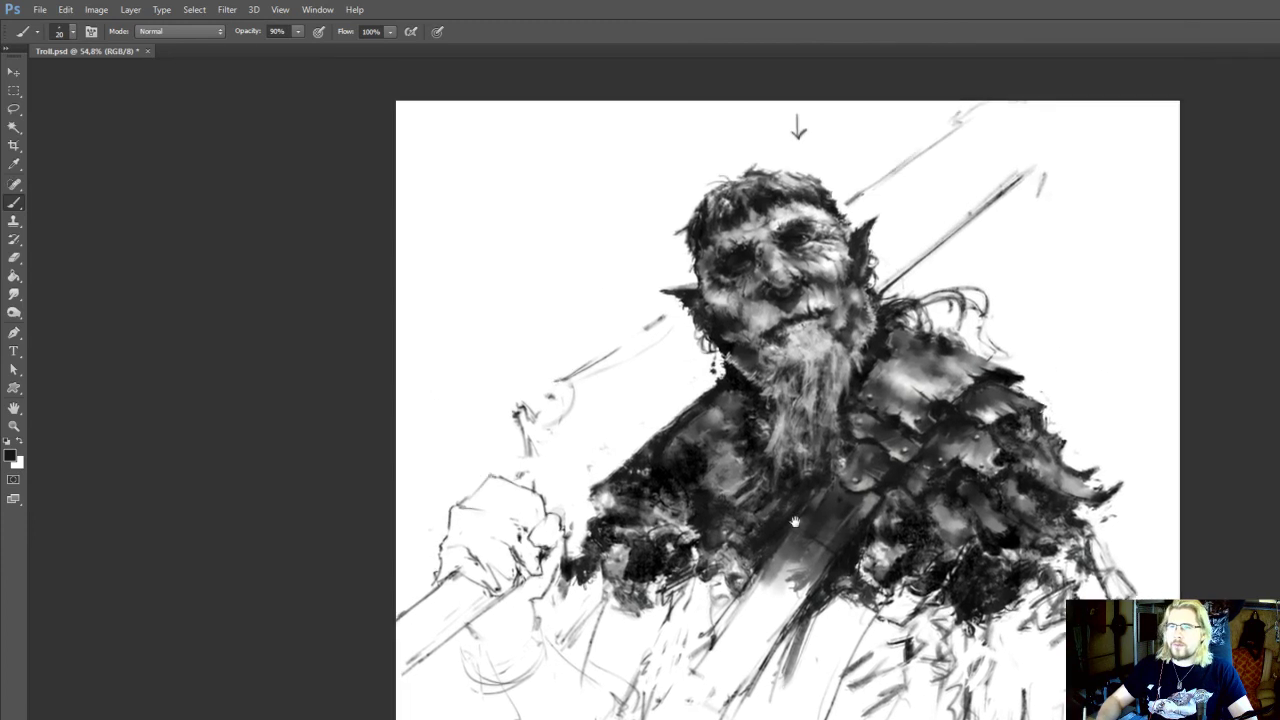
# Save the document and hatch dark diagonal strokes along the chest strap's lower edge below the fur trim
pyautogui.moveTo(794, 523); pyautogui.dragTo(795, 560)
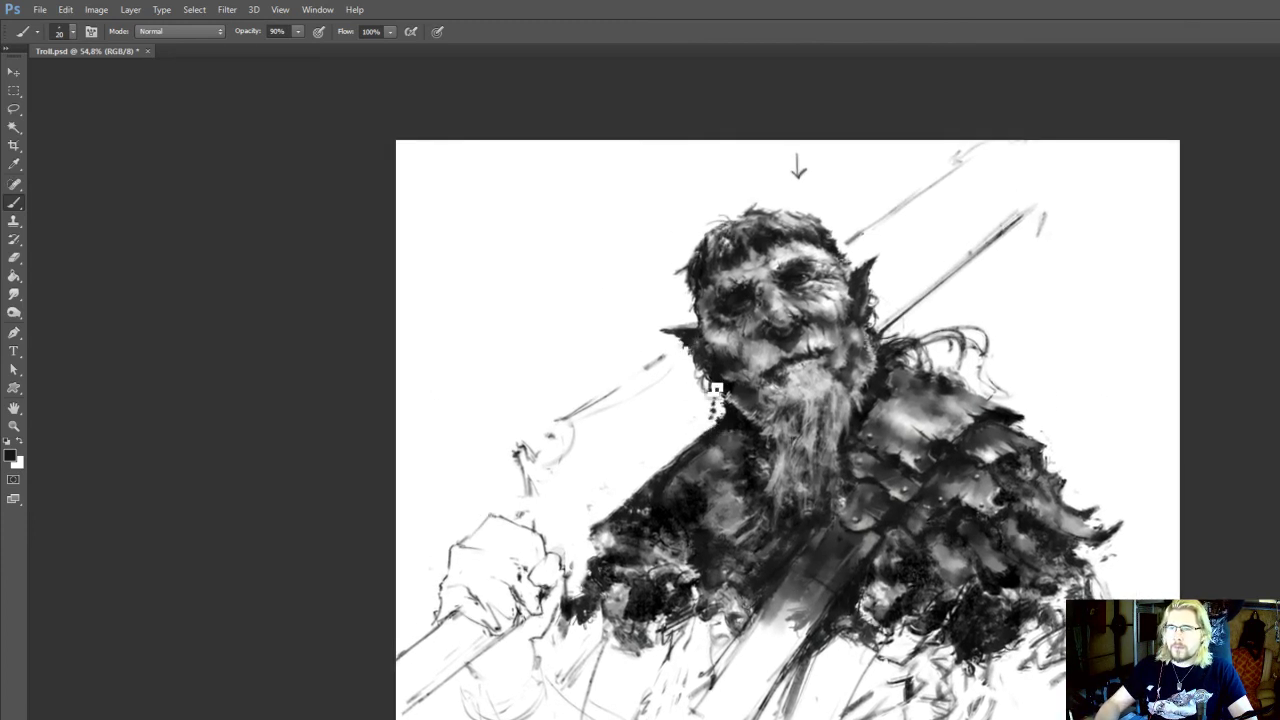
pyautogui.moveTo(887, 347); pyautogui.dragTo(868, 330)
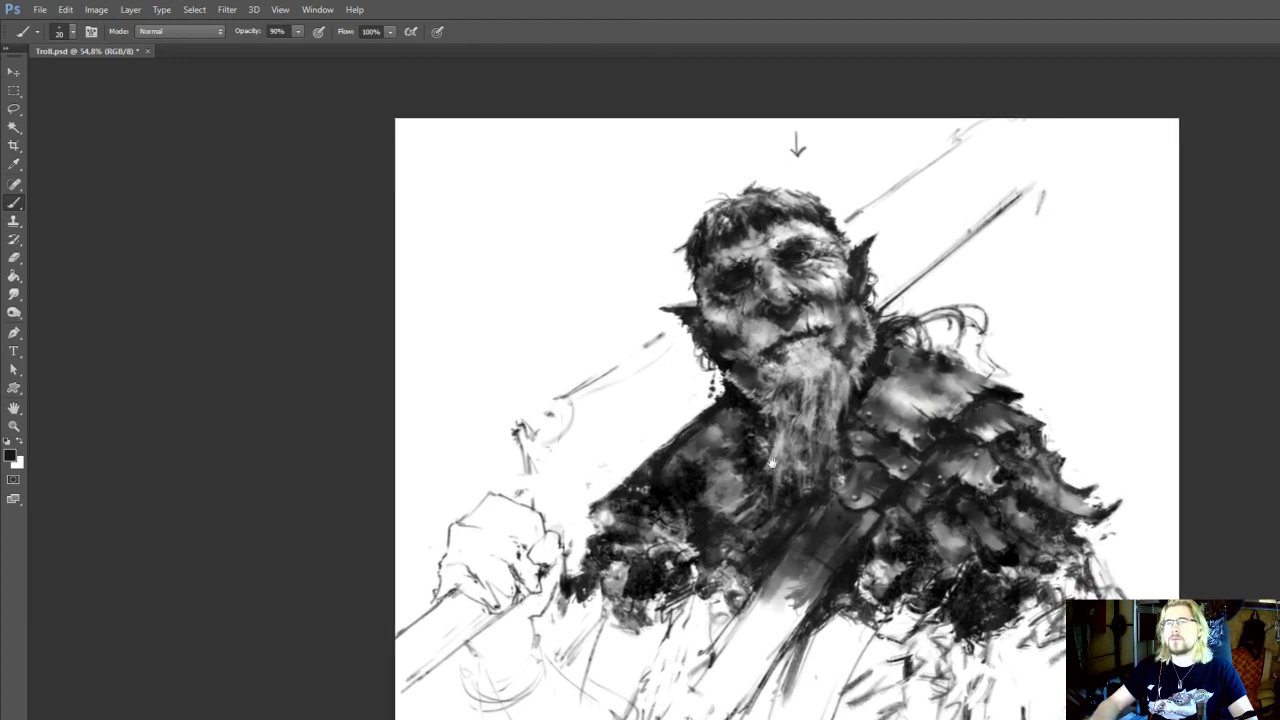
pyautogui.moveTo(736, 592); pyautogui.dragTo(735, 522)
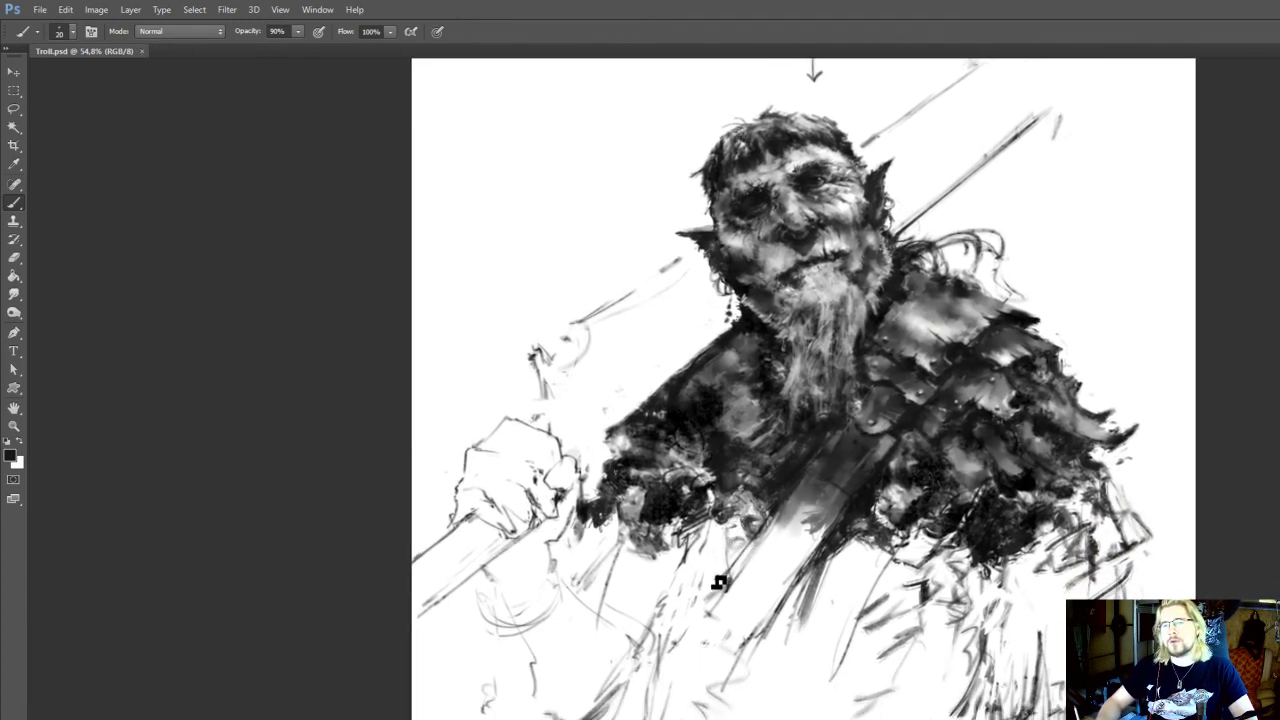
pyautogui.press('e')
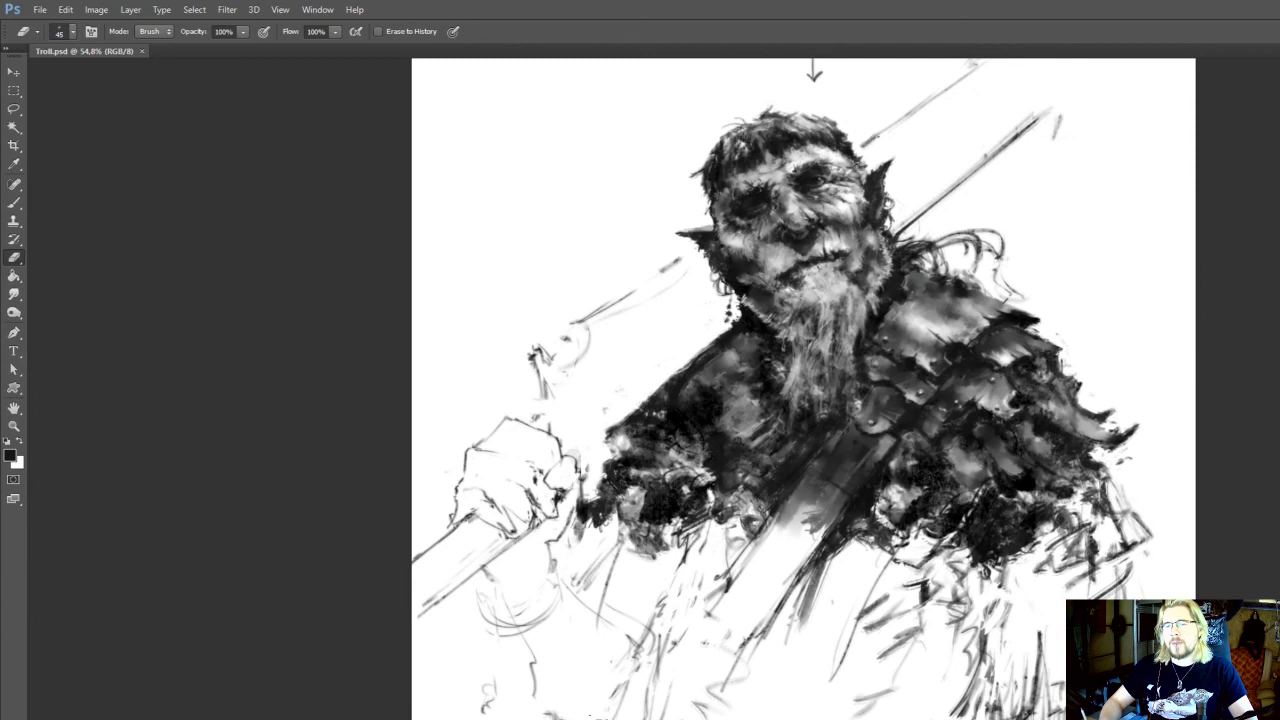
pyautogui.press('b')
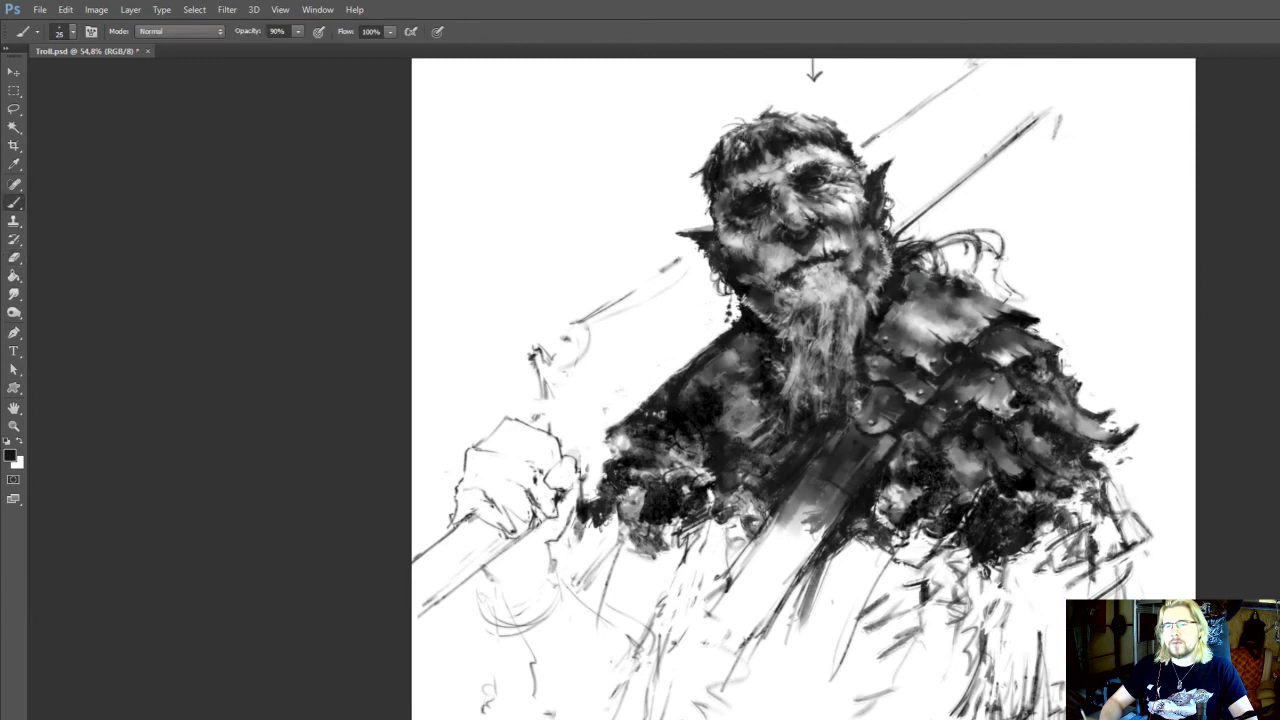
pyautogui.moveTo(752, 649); pyautogui.dragTo(764, 597)
pyautogui.moveTo(842, 517)
pyautogui.mouseDown()
pyautogui.moveTo(795, 585)
pyautogui.moveTo(785, 629)
pyautogui.mouseUp()
pyautogui.press('[')
pyautogui.moveTo(828, 579)
pyautogui.mouseDown()
pyautogui.moveTo(888, 568)
pyautogui.moveTo(825, 661)
pyautogui.mouseUp()
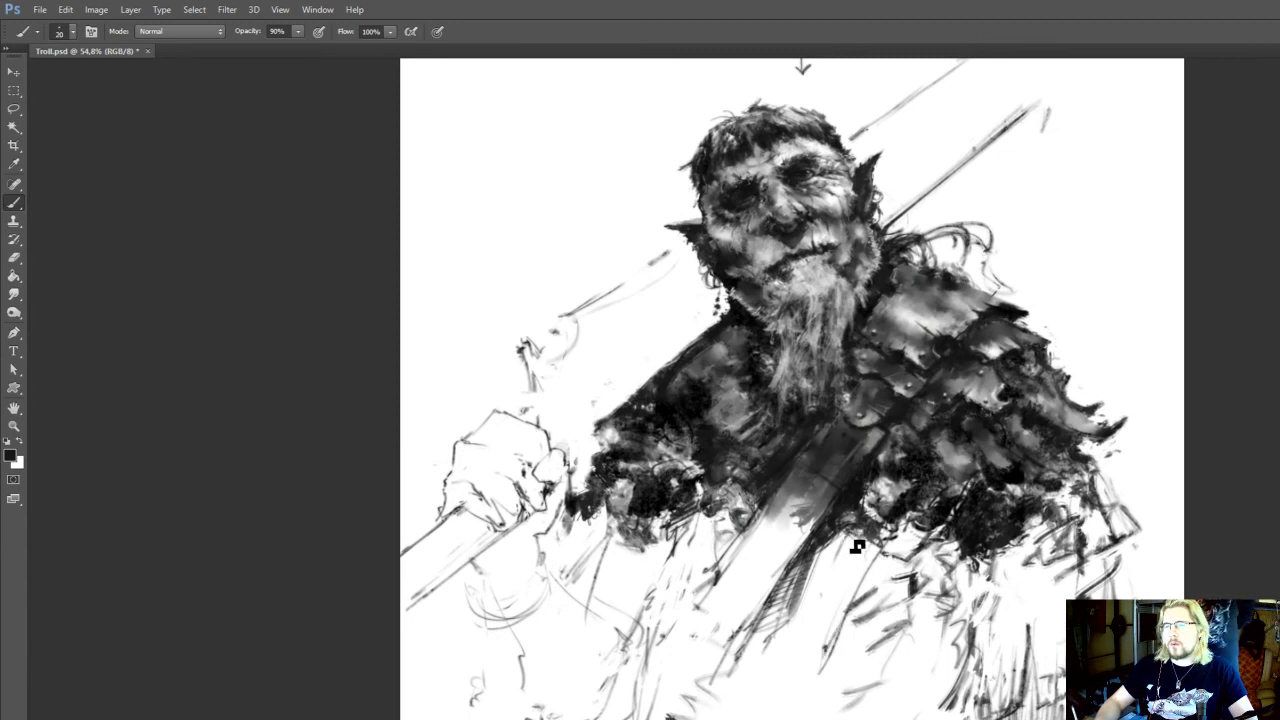
# Outline a strip of the garment beside the strap's lower edge with thin dark strokes
pyautogui.press('e')
pyautogui.press('b')
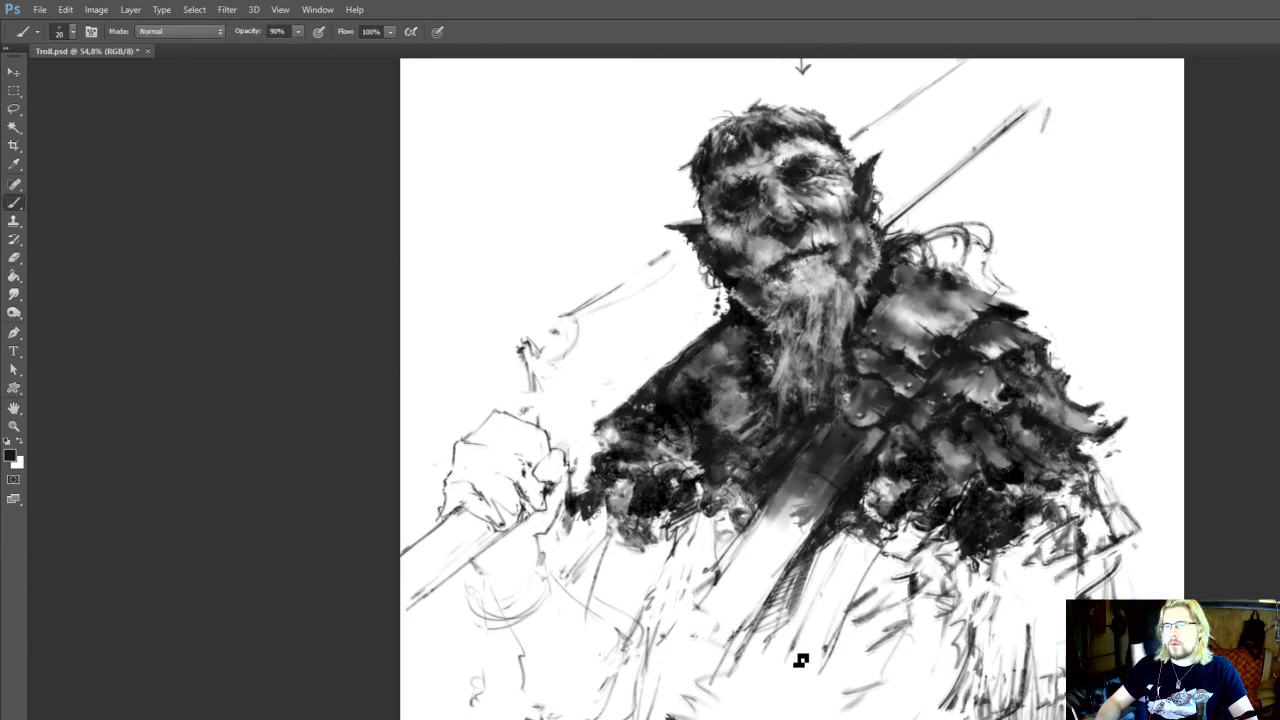
pyautogui.moveTo(885, 569); pyautogui.dragTo(840, 549)
pyautogui.moveTo(840, 549); pyautogui.dragTo(811, 607)
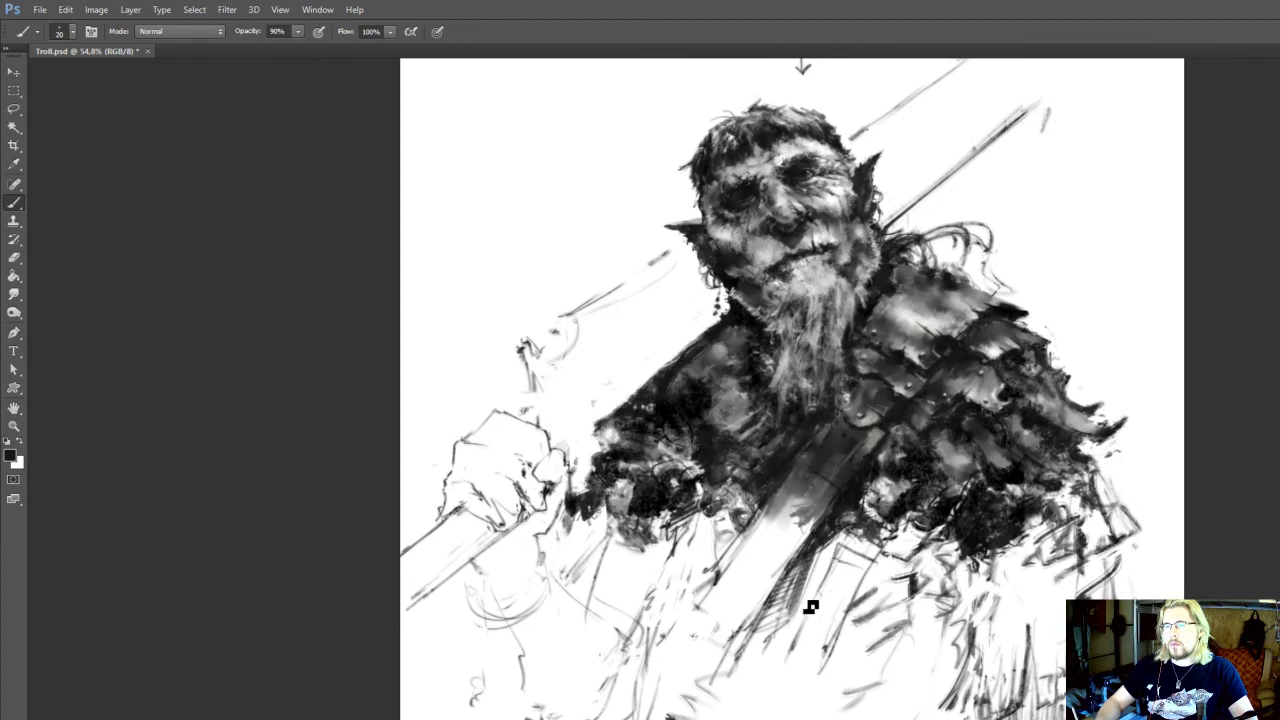
pyautogui.moveTo(831, 519); pyautogui.dragTo(836, 559)
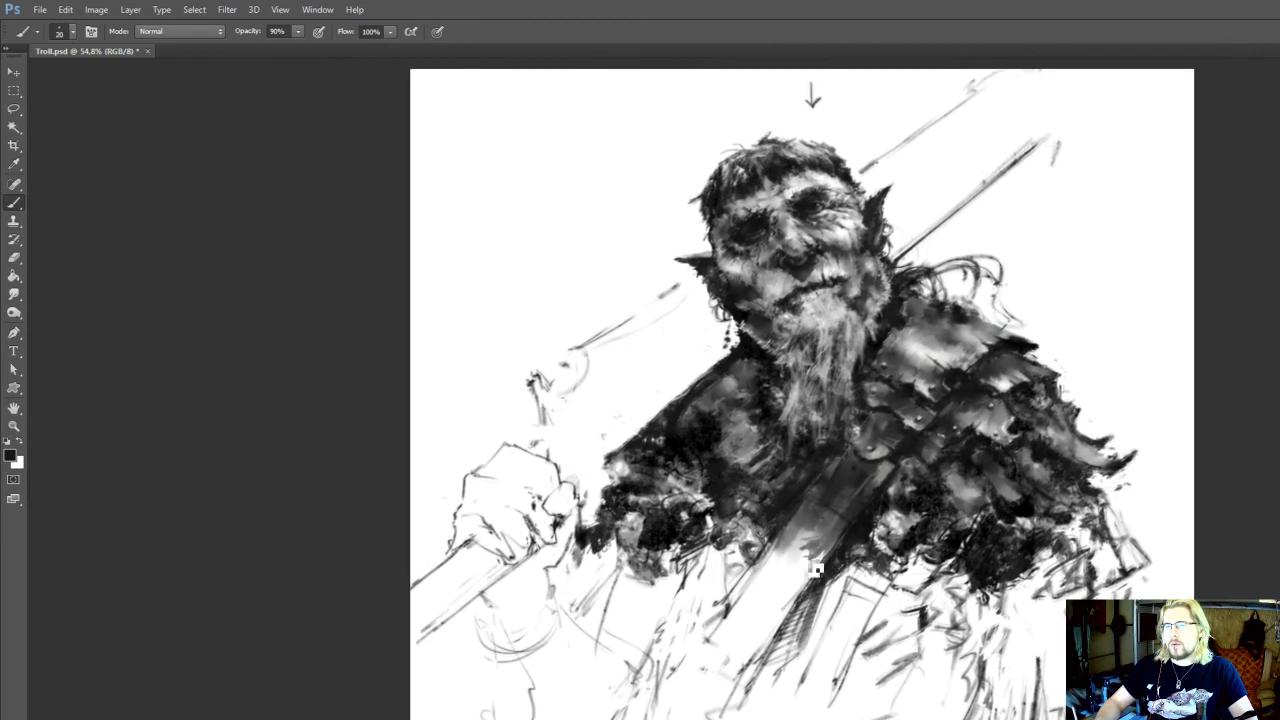
# Paint a light band across the chest strap at brush size 25 with sampled light tones, and resample a dark tone
pyautogui.keyDown('alt'); pyautogui.click(782, 567); pyautogui.keyUp('alt')
pyautogui.press(']')
pyautogui.moveTo(851, 540); pyautogui.dragTo(801, 503)
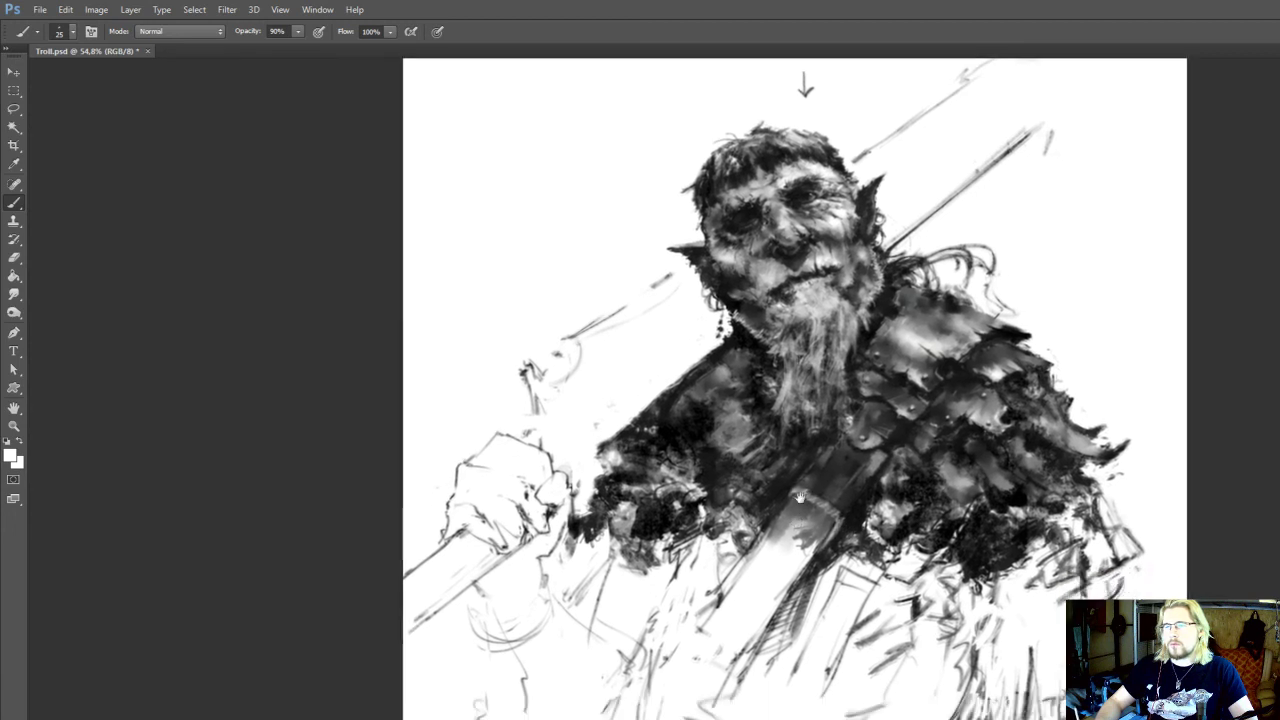
pyautogui.keyDown('alt'); pyautogui.click(828, 575); pyautogui.keyUp('alt')
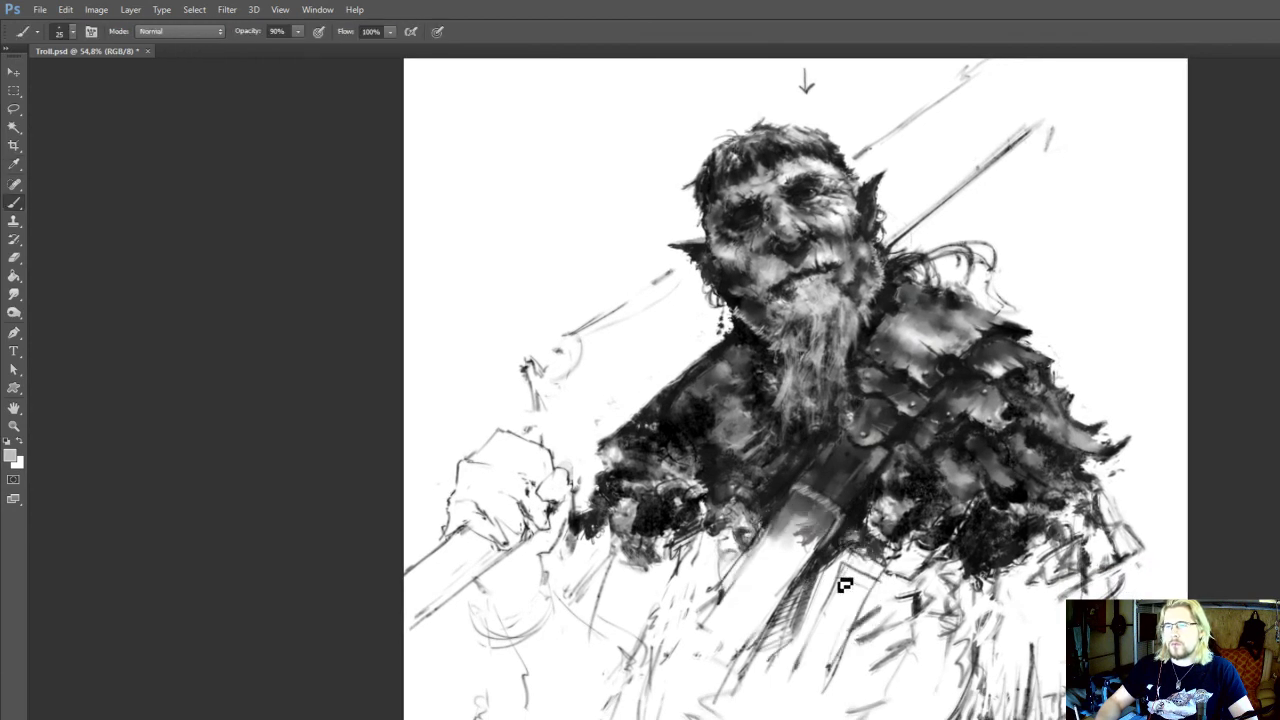
pyautogui.moveTo(851, 530); pyautogui.dragTo(851, 525)
pyautogui.keyDown('alt'); pyautogui.click(850, 525); pyautogui.keyUp('alt')
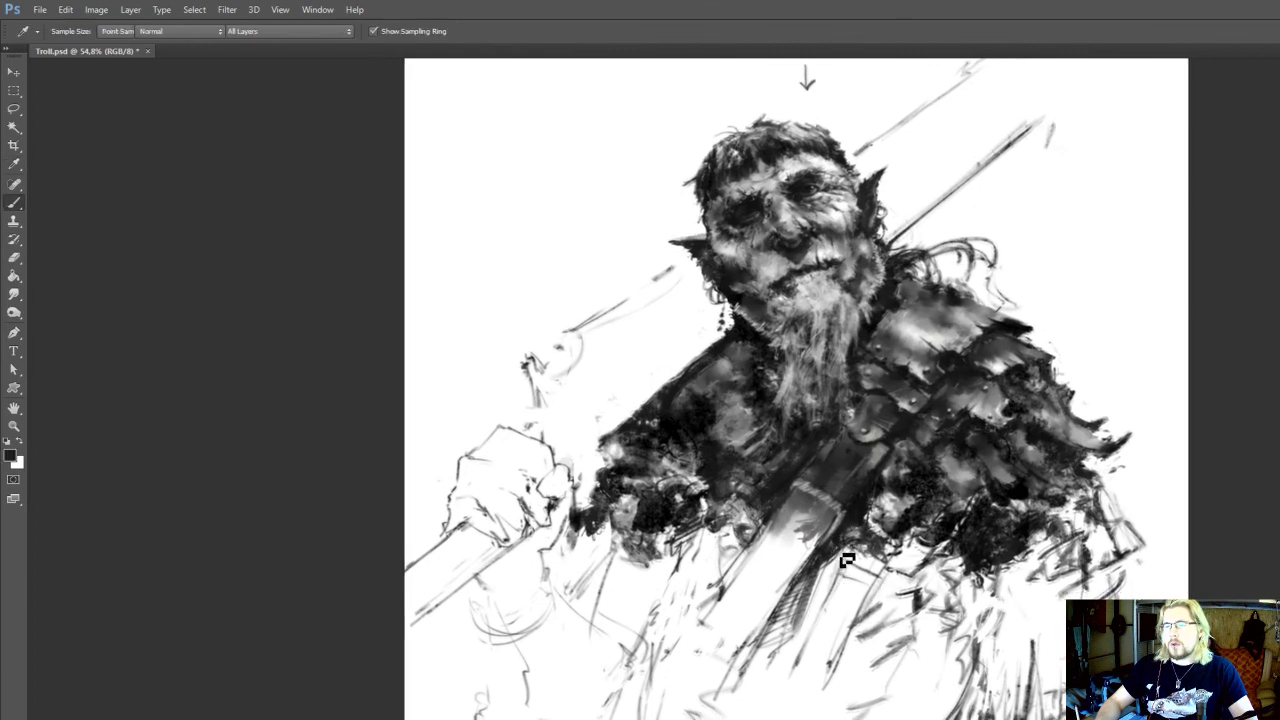
# Extend the lower edge of the fur trim beneath the scale armour with dark hatching at brush size 30
pyautogui.moveTo(921, 565)
pyautogui.mouseDown()
pyautogui.moveTo(908, 551)
pyautogui.moveTo(920, 571)
pyautogui.moveTo(950, 575)
pyautogui.moveTo(938, 549)
pyautogui.moveTo(957, 543)
pyautogui.moveTo(941, 561)
pyautogui.moveTo(975, 578)
pyautogui.moveTo(980, 598)
pyautogui.mouseUp()
pyautogui.keyDown('alt'); pyautogui.click(951, 515); pyautogui.keyUp('alt')
pyautogui.press('e')
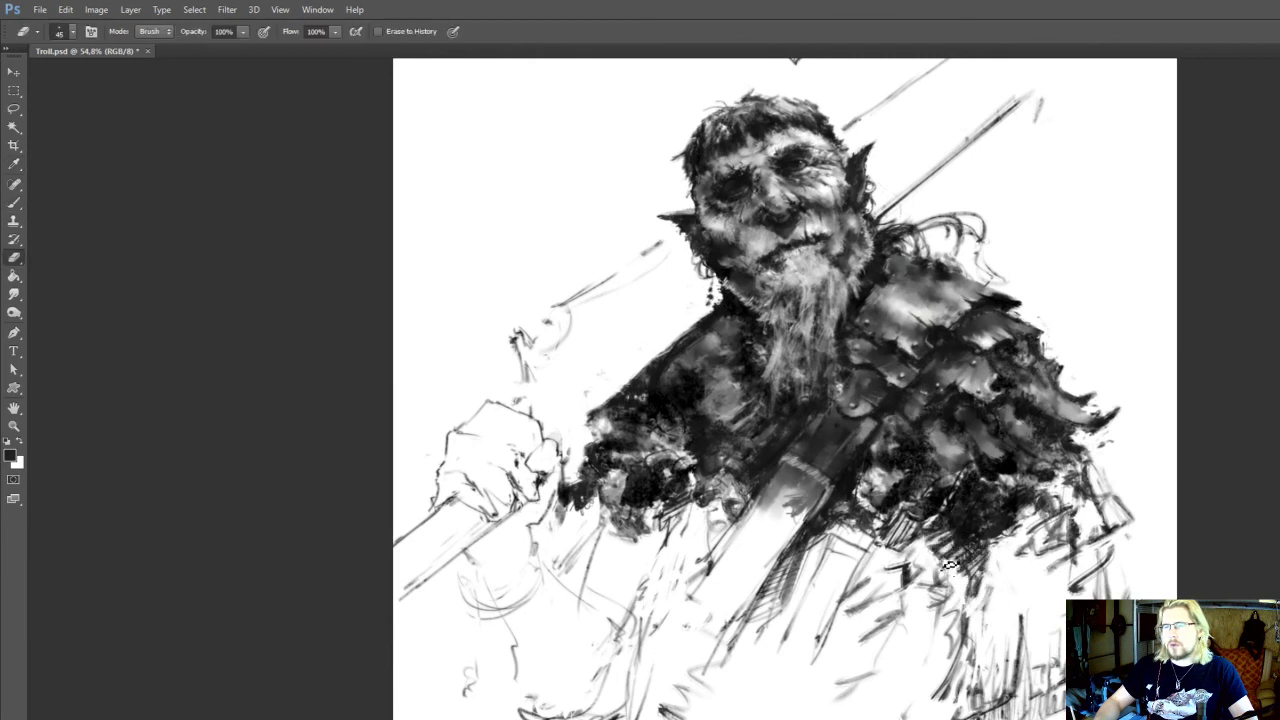
pyautogui.press('b')
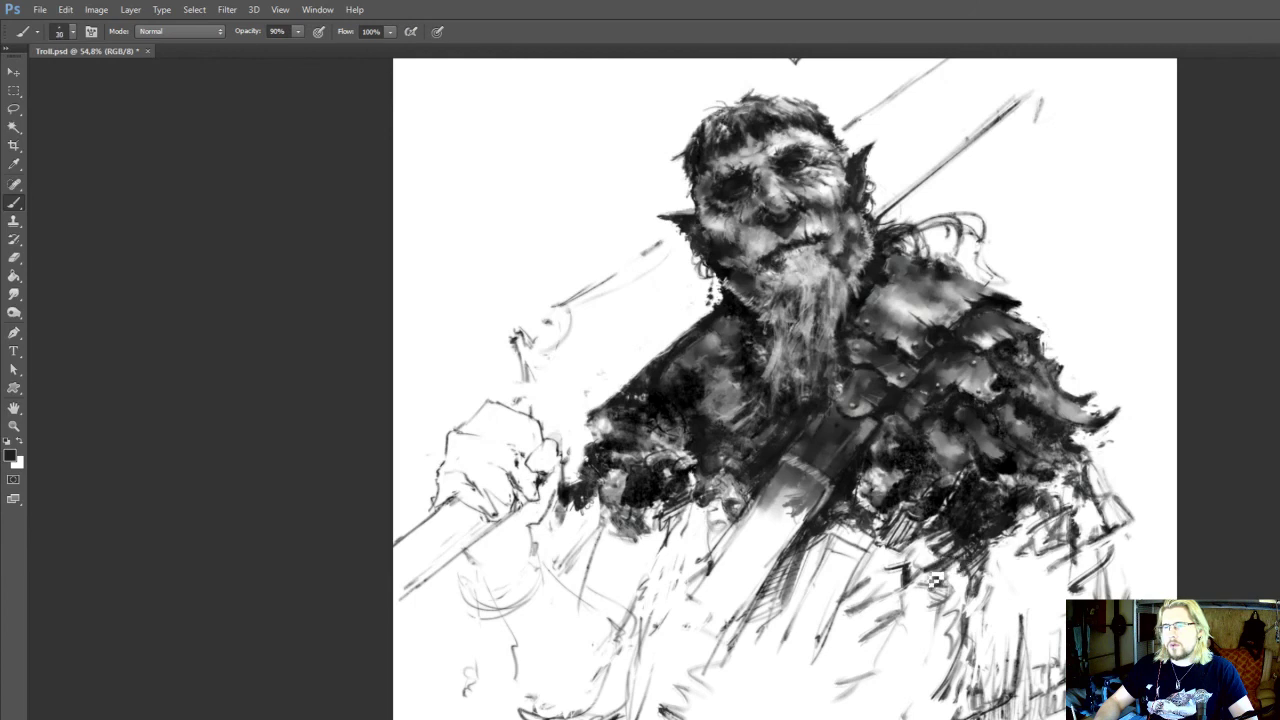
pyautogui.moveTo(935, 578)
pyautogui.mouseDown()
pyautogui.moveTo(912, 552)
pyautogui.moveTo(931, 541)
pyautogui.mouseUp()
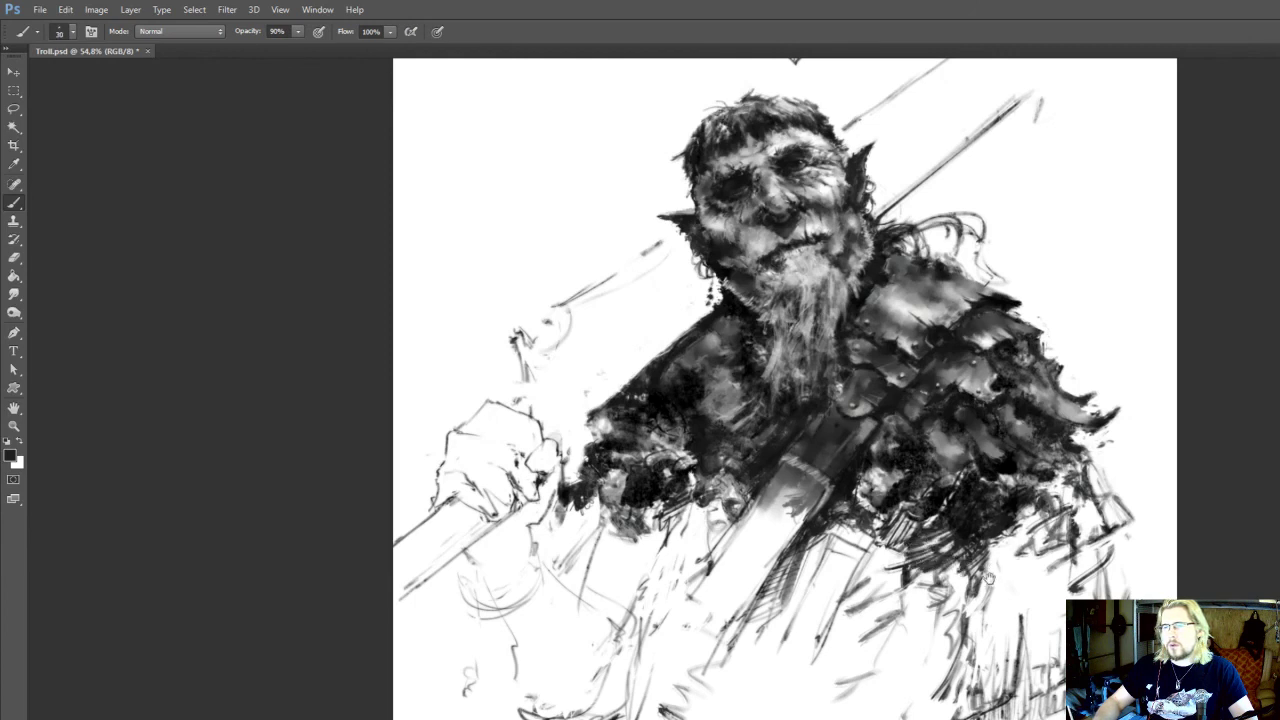
pyautogui.moveTo(986, 576); pyautogui.dragTo(982, 550)
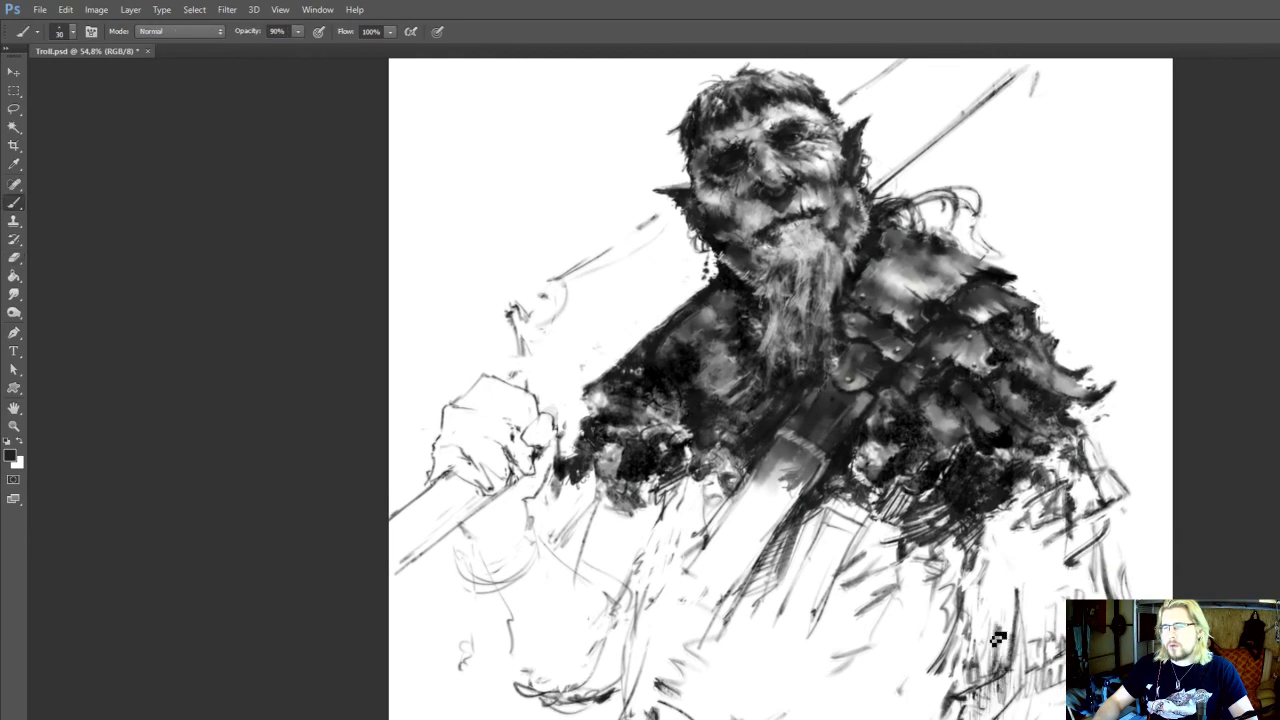
pyautogui.moveTo(998, 638); pyautogui.dragTo(992, 638)
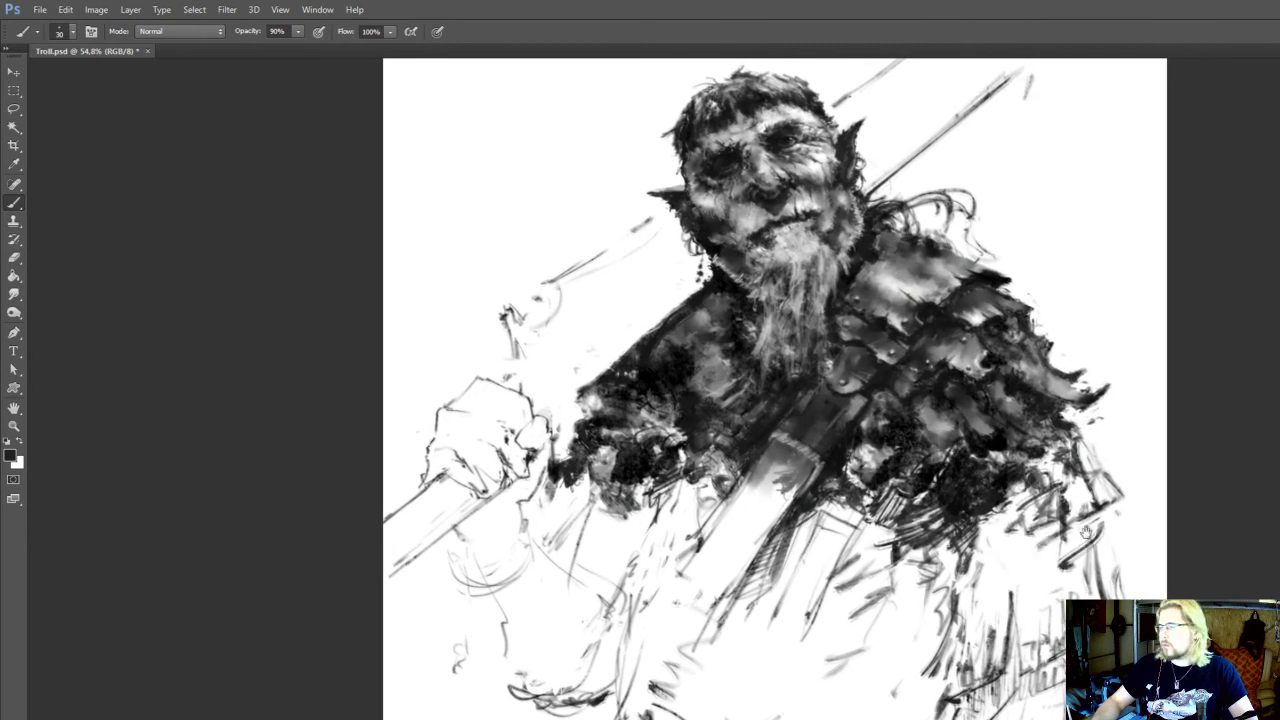
# Clean up and redraw the hem and fold lines below the armoured shoulder, adding short hatching strokes
pyautogui.moveTo(1087, 532); pyautogui.dragTo(1067, 530)
pyautogui.press('e')
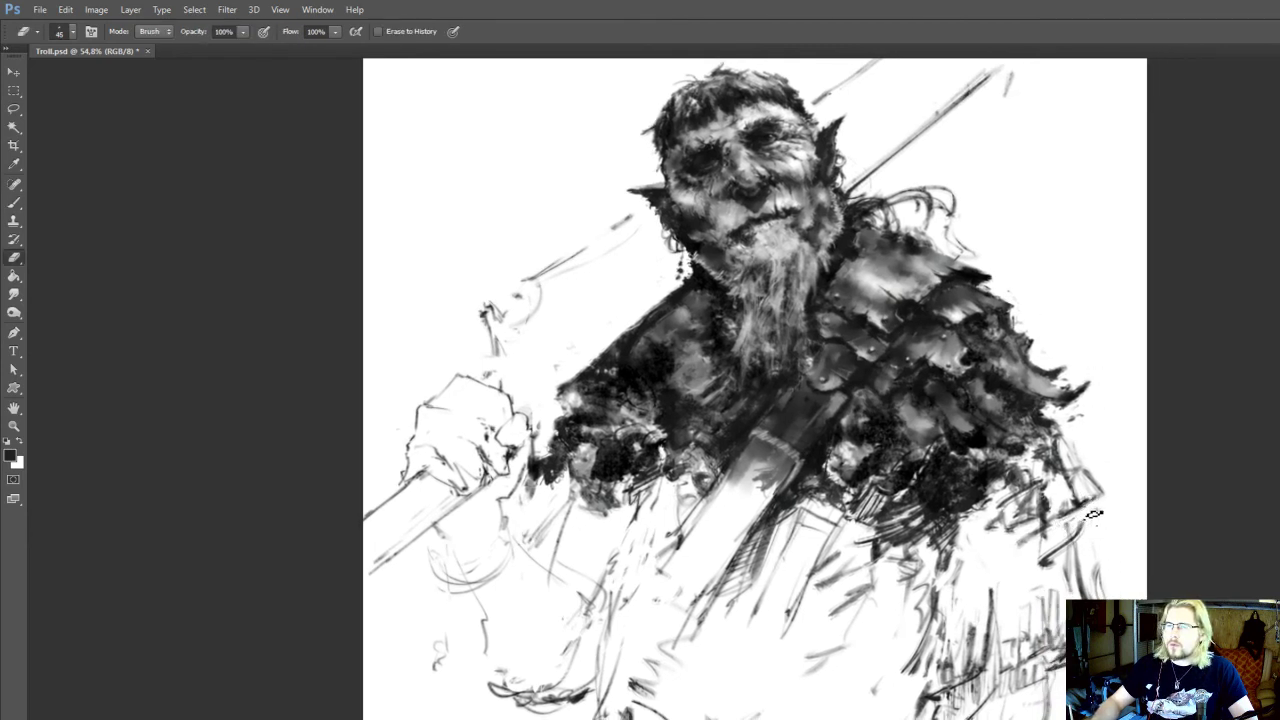
pyautogui.press('b')
pyautogui.moveTo(1001, 526)
pyautogui.mouseDown()
pyautogui.moveTo(1042, 537)
pyautogui.moveTo(1042, 505)
pyautogui.moveTo(998, 533)
pyautogui.mouseUp()
pyautogui.press('e')
pyautogui.press('b')
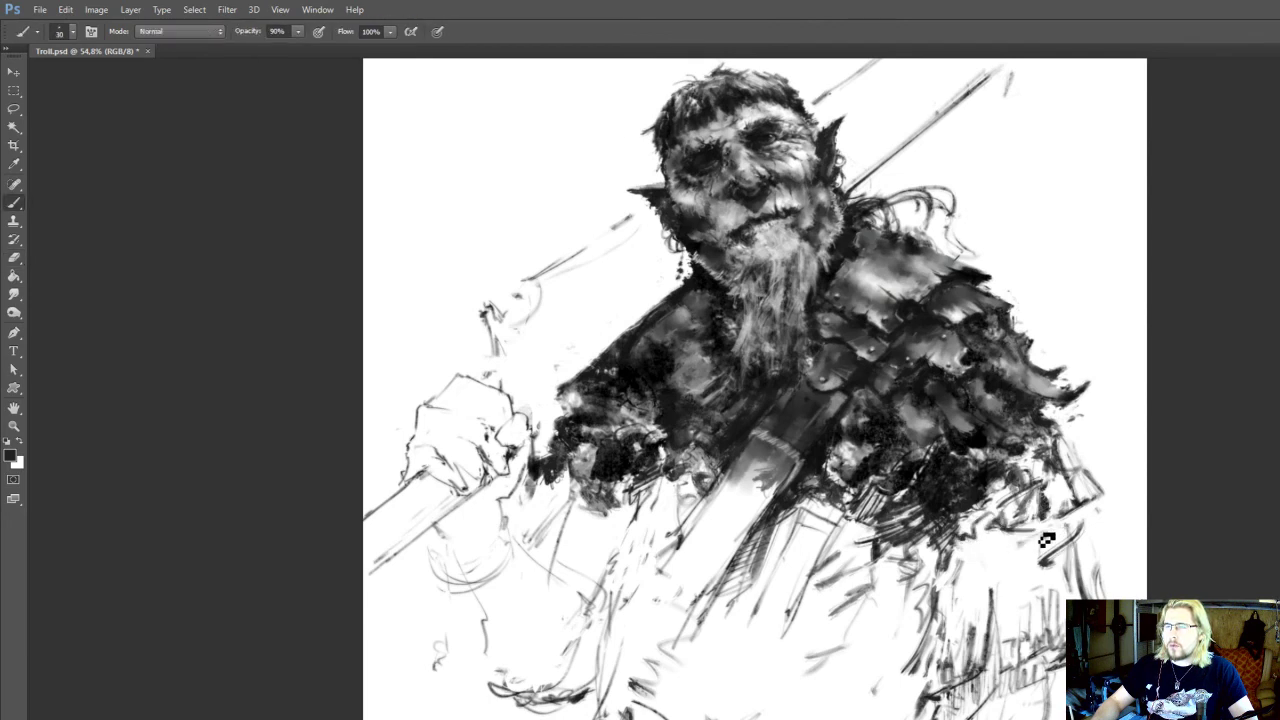
pyautogui.press('e')
pyautogui.press('b')
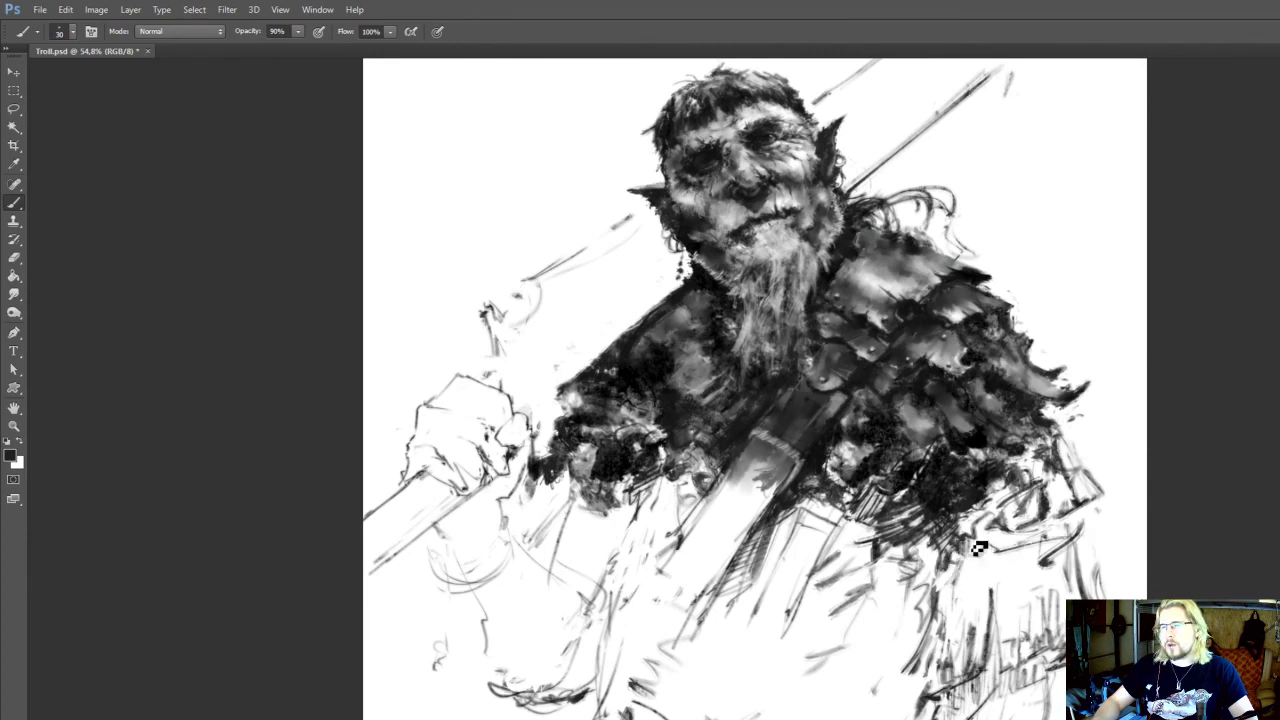
pyautogui.moveTo(979, 548)
pyautogui.mouseDown()
pyautogui.moveTo(1023, 541)
pyautogui.moveTo(1062, 540)
pyautogui.mouseUp()
# Save the document and sketch short curved strokes on the garment below the fur trim, beside the chest strap
pyautogui.scroll(1, 761, 62)
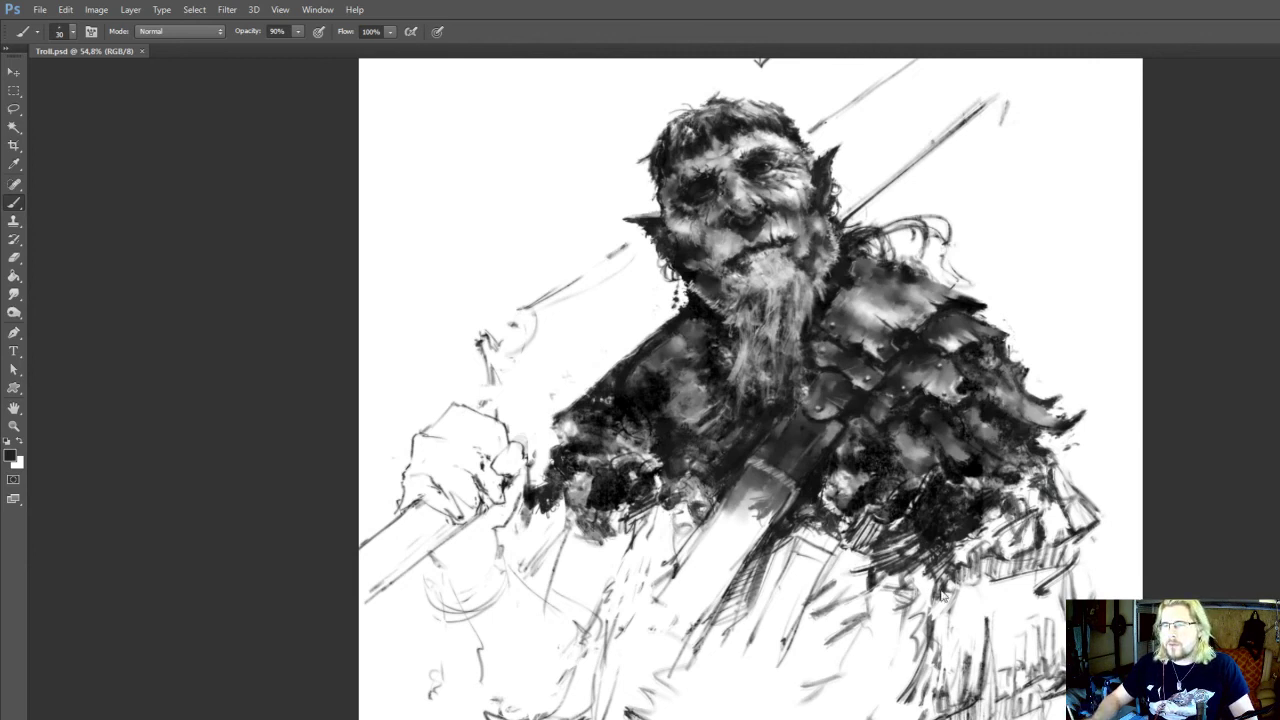
pyautogui.moveTo(957, 592)
pyautogui.mouseDown()
pyautogui.moveTo(908, 580)
pyautogui.moveTo(909, 623)
pyautogui.mouseUp()
pyautogui.keyDown('alt'); pyautogui.click(935, 530); pyautogui.keyUp('alt')
pyautogui.moveTo(862, 583); pyautogui.dragTo(895, 592)
pyautogui.press('[')
# Redraw the forearm and elbow outline at brush size 25 and erase stray marks around it
pyautogui.press('e')
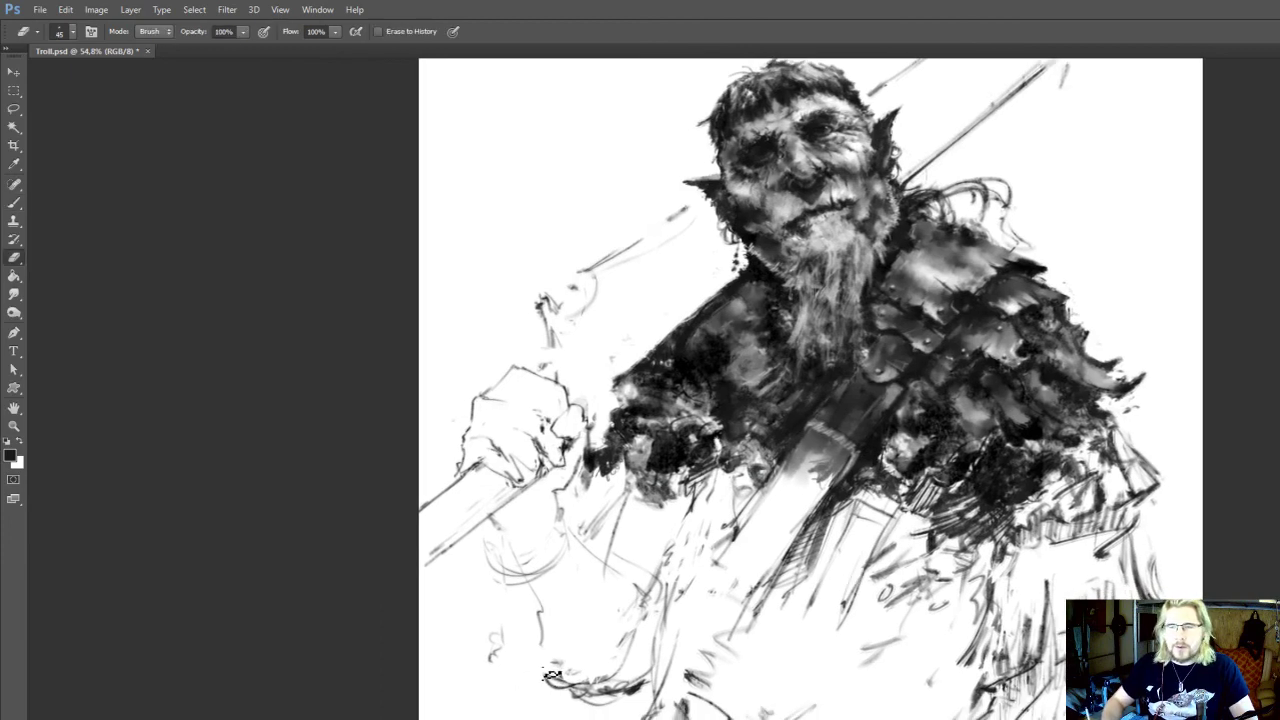
pyautogui.moveTo(552, 675); pyautogui.dragTo(577, 701)
pyautogui.press('b')
pyautogui.moveTo(544, 646); pyautogui.dragTo(555, 687)
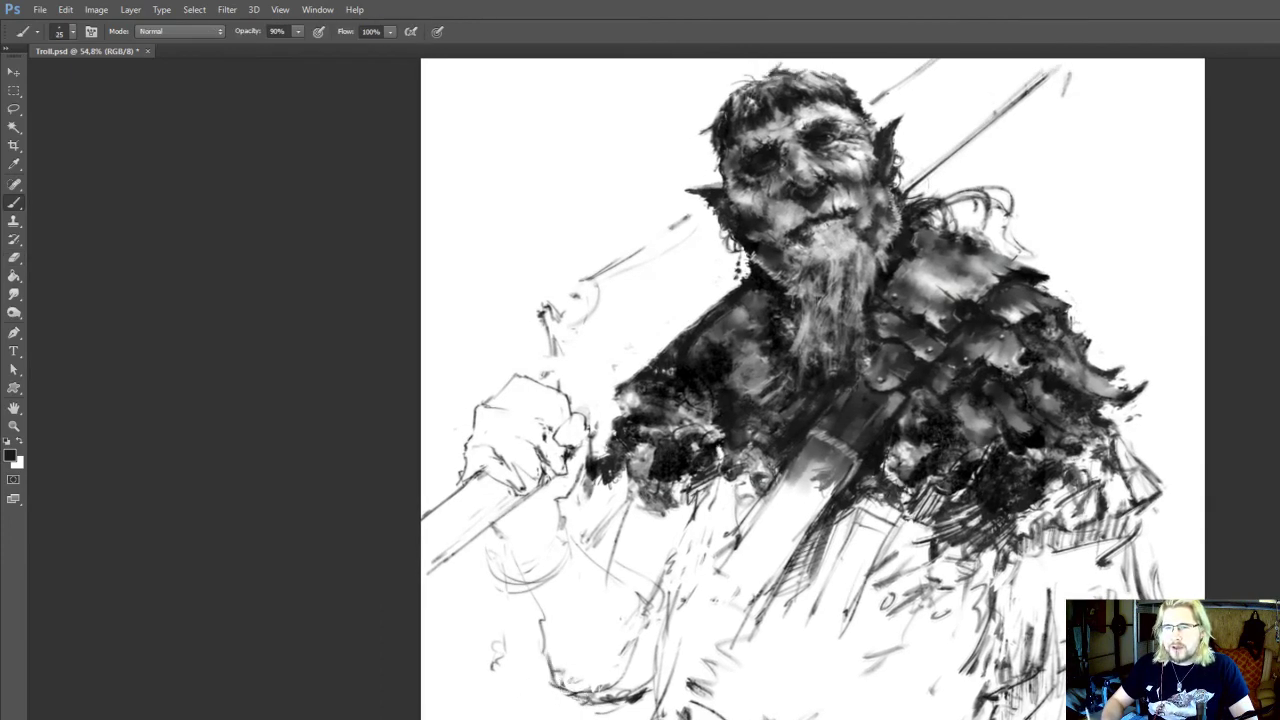
pyautogui.press('e')
pyautogui.moveTo(527, 641); pyautogui.dragTo(521, 531)
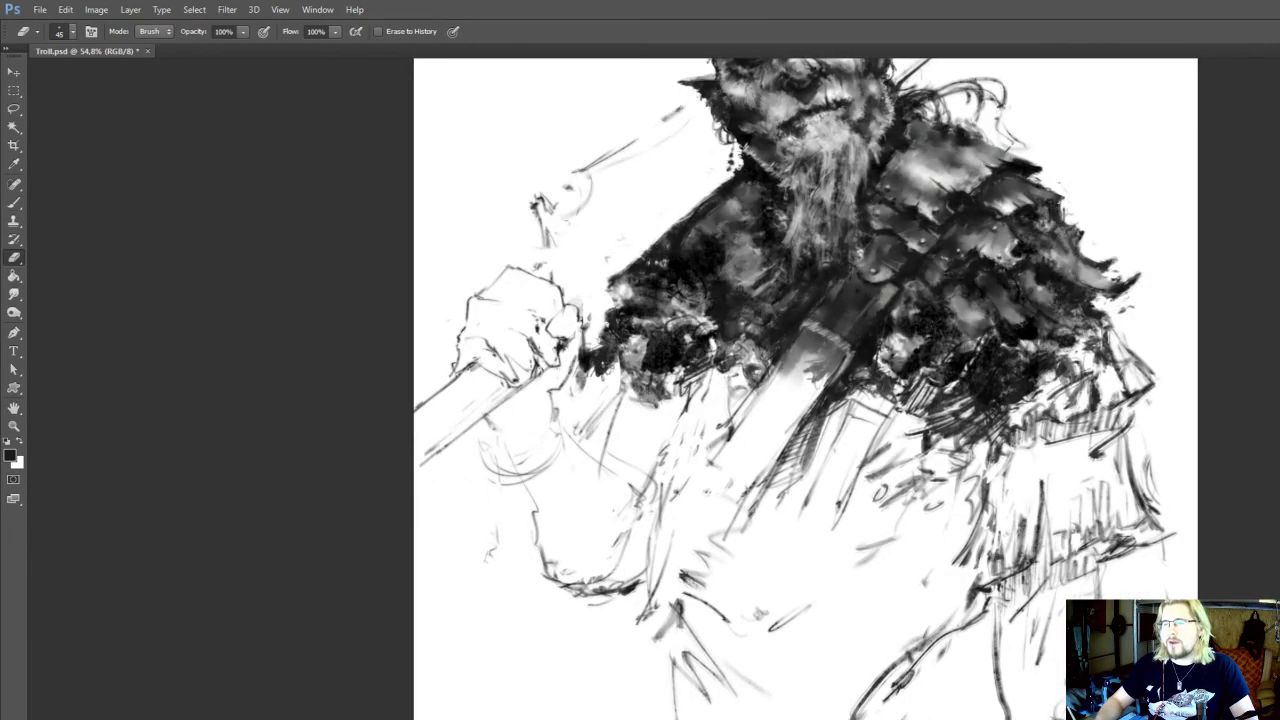
# Erase and redraw the sleeve strokes between the wrist and the fur trim, and save the document
pyautogui.press('b')
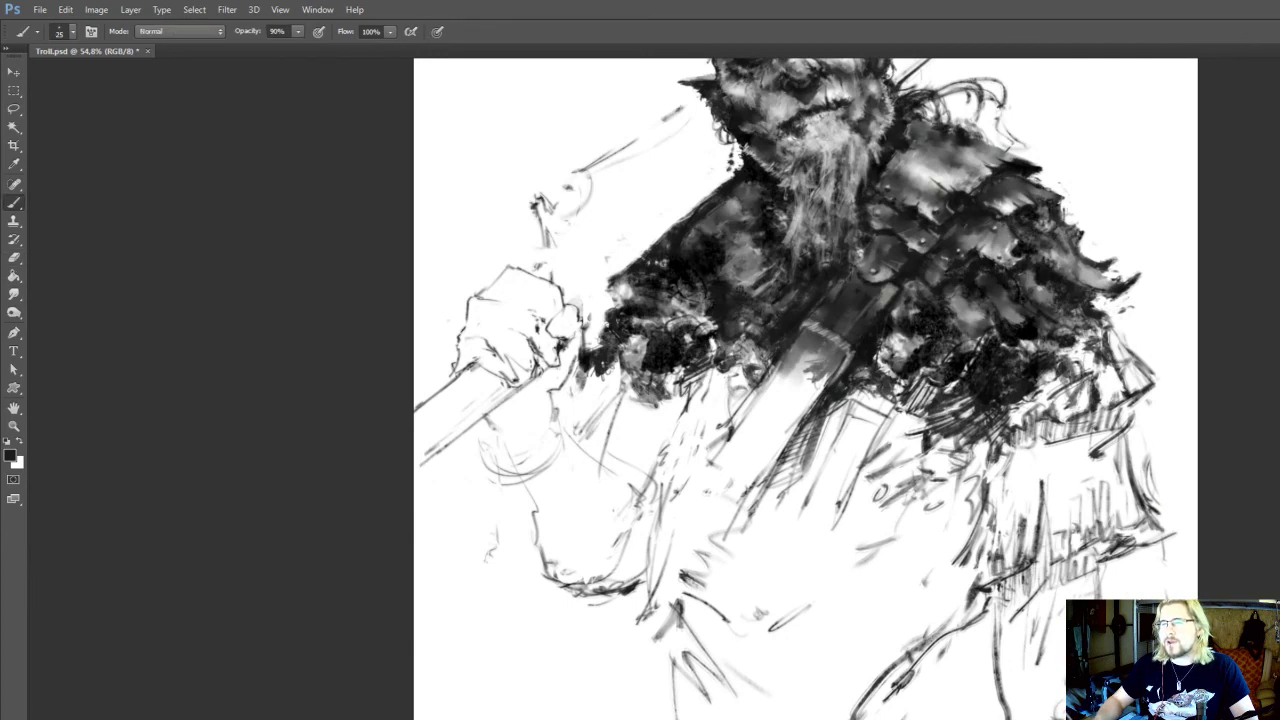
pyautogui.moveTo(612, 576); pyautogui.dragTo(663, 716)
pyautogui.press('e')
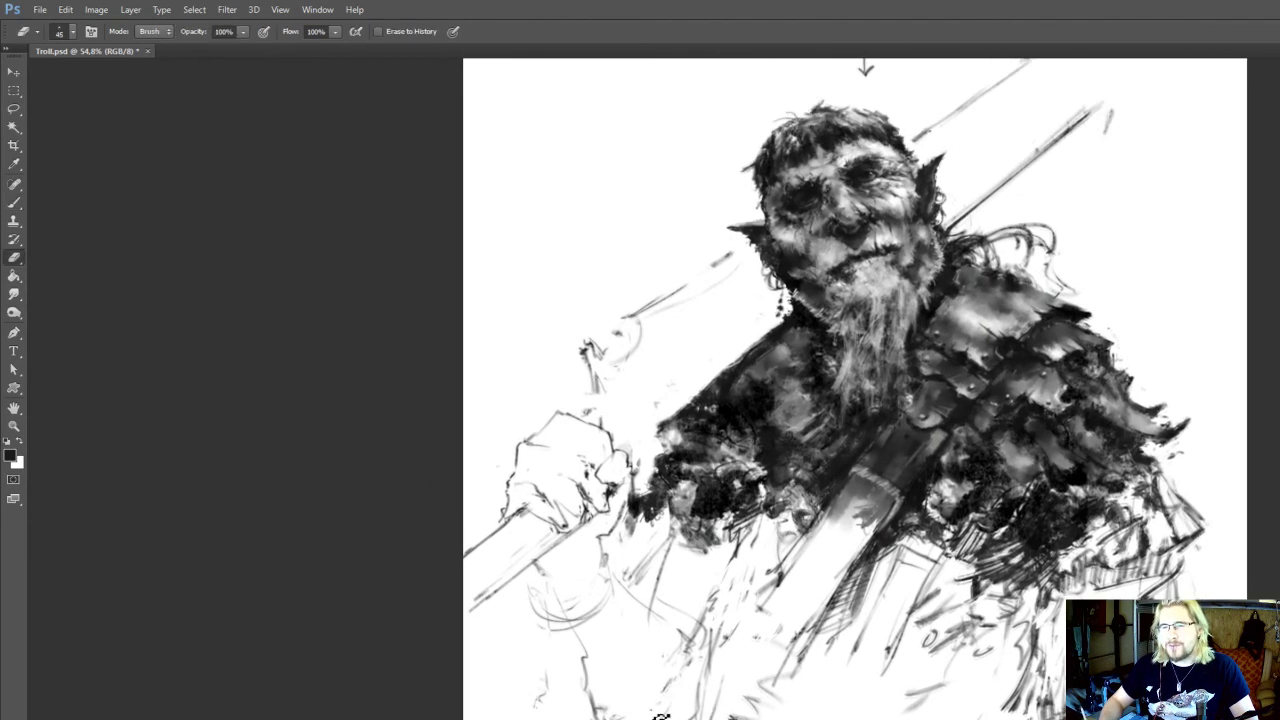
pyautogui.moveTo(686, 645); pyautogui.dragTo(673, 670)
pyautogui.press('b')
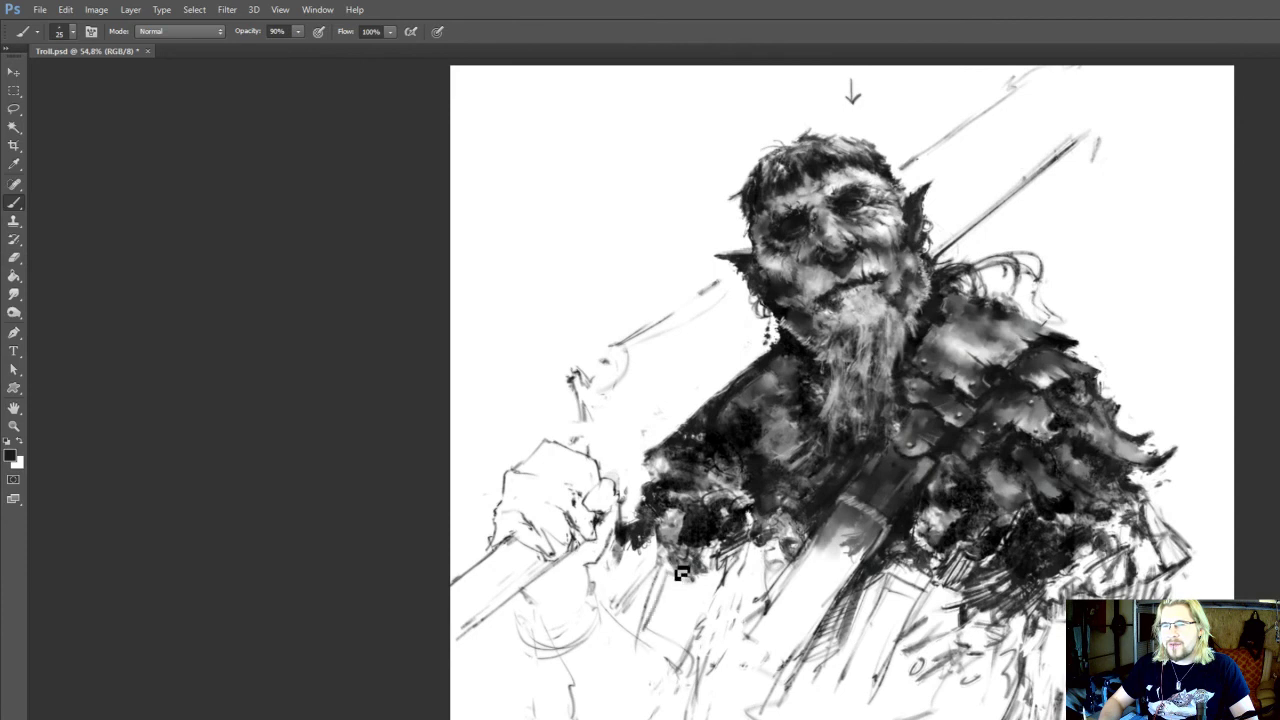
pyautogui.press('e')
pyautogui.moveTo(638, 594); pyautogui.dragTo(635, 629)
pyautogui.press('b')
pyautogui.moveTo(624, 578)
pyautogui.mouseDown()
pyautogui.moveTo(643, 582)
pyautogui.moveTo(646, 649)
pyautogui.mouseUp()
pyautogui.press('e')
pyautogui.moveTo(707, 518)
pyautogui.mouseDown()
pyautogui.moveTo(686, 566)
pyautogui.moveTo(716, 590)
pyautogui.moveTo(763, 497)
pyautogui.mouseUp()
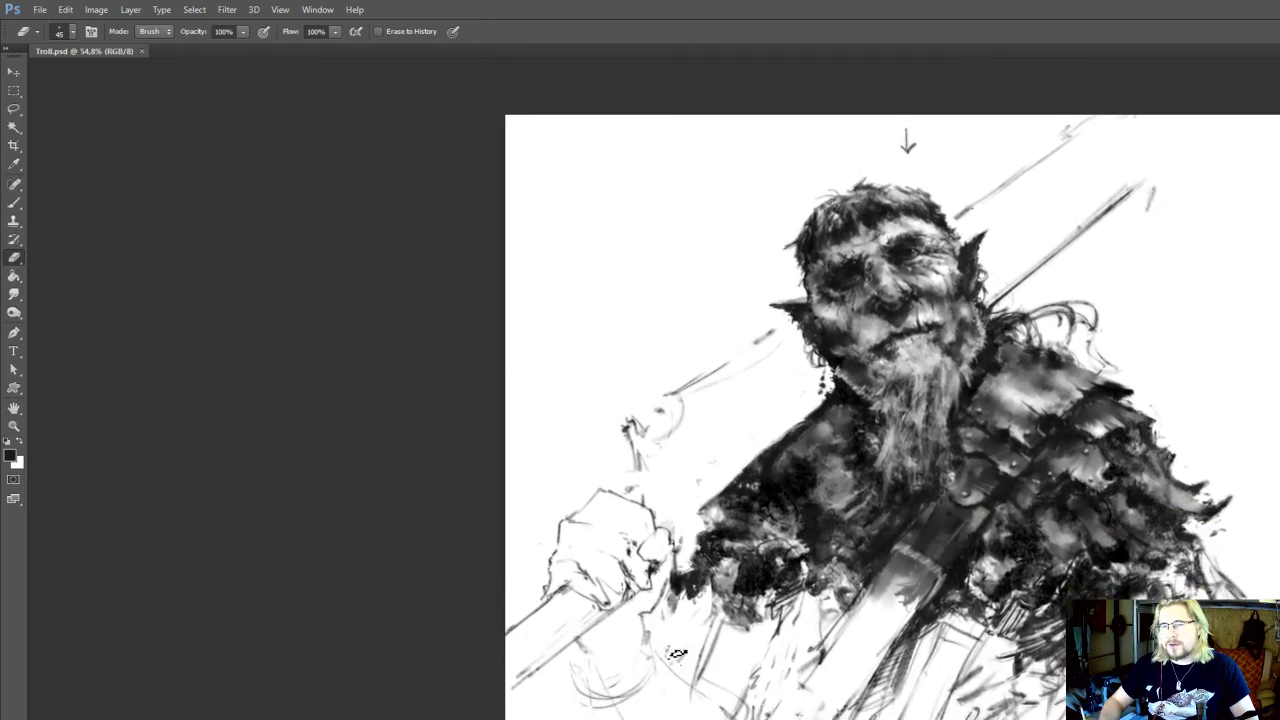
# Erase and redraw the inner sleeve line running from the wrist toward the garment below the fur trim
pyautogui.moveTo(678, 653); pyautogui.dragTo(697, 630)
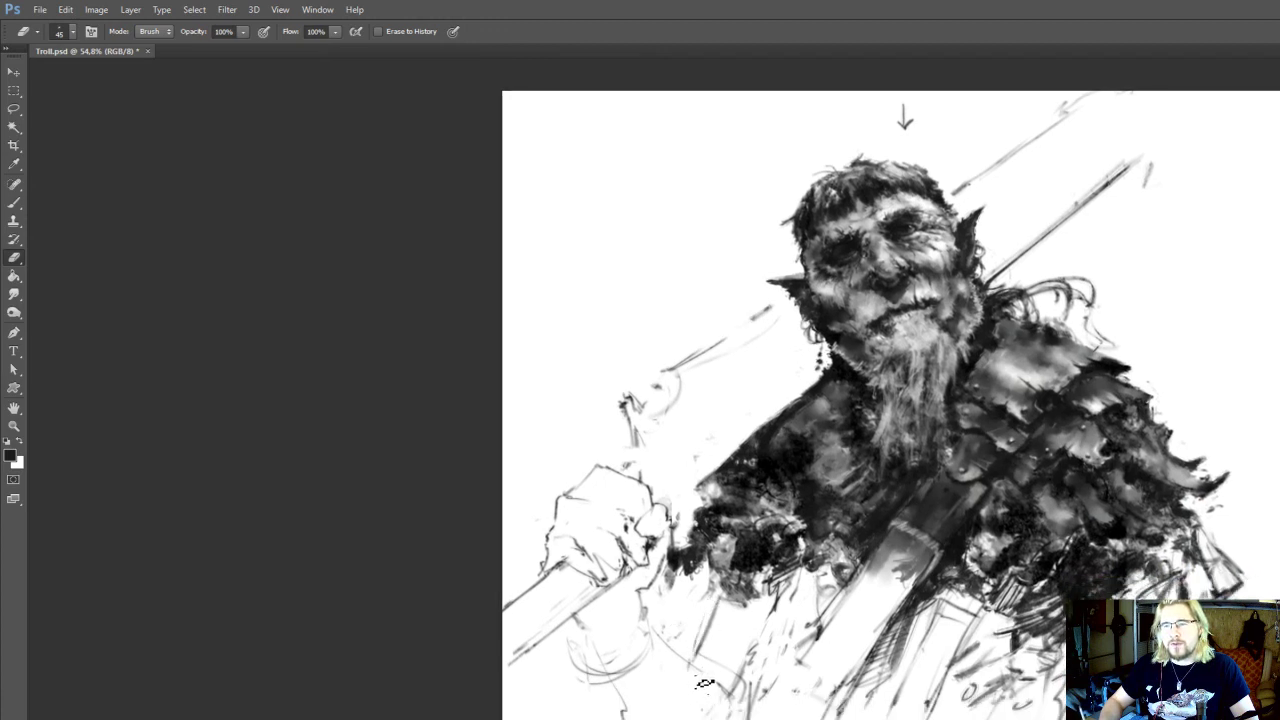
pyautogui.press('b')
pyautogui.moveTo(746, 705)
pyautogui.mouseDown()
pyautogui.moveTo(675, 634)
pyautogui.moveTo(674, 653)
pyautogui.mouseUp()
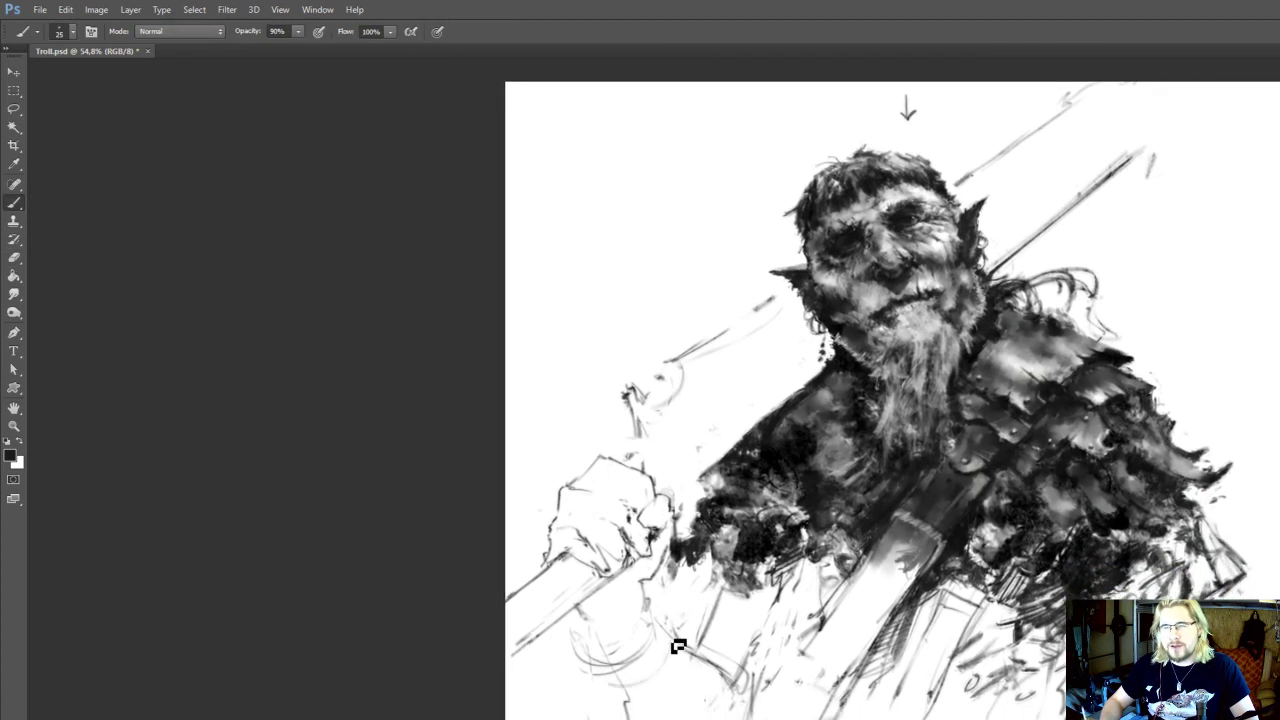
pyautogui.moveTo(626, 697); pyautogui.dragTo(576, 612)
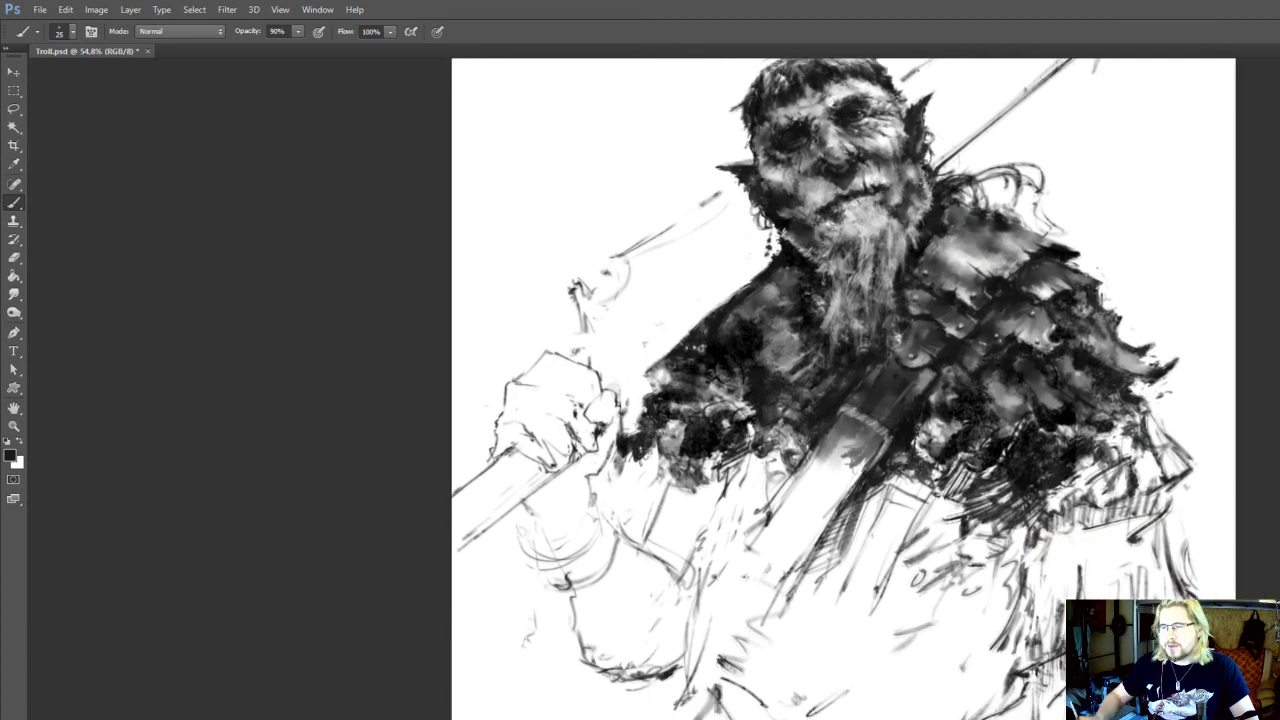
pyautogui.press('e')
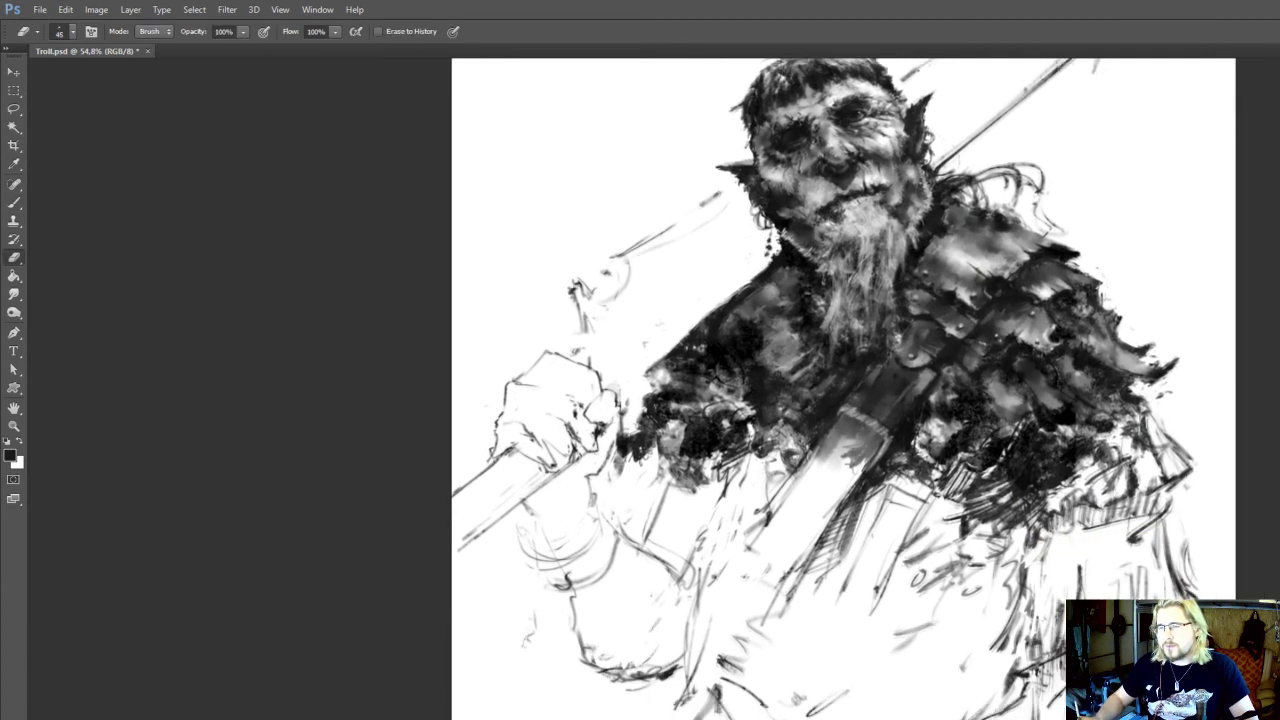
pyautogui.press('b')
pyautogui.moveTo(640, 580); pyautogui.dragTo(628, 460)
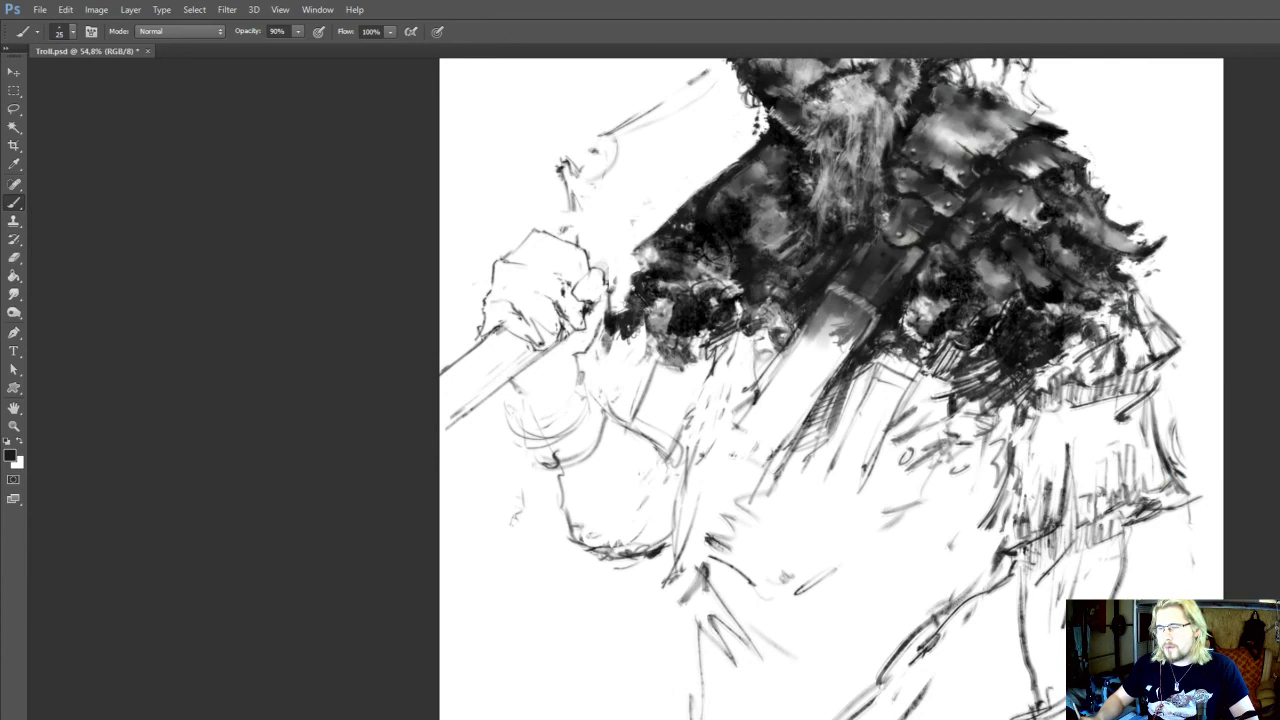
# Rework the sketched lines along the unshaded lower part of the chest strap and the adjoining garment
pyautogui.moveTo(820, 360); pyautogui.dragTo(845, 452)
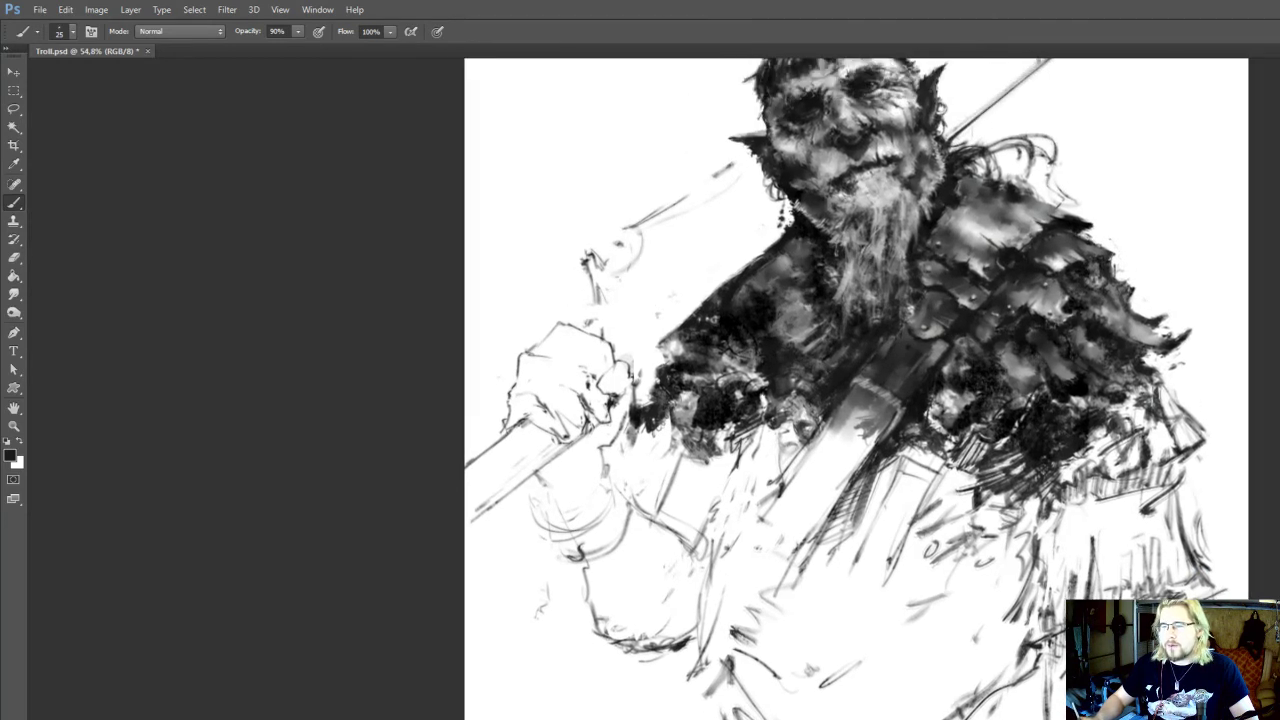
pyautogui.moveTo(840, 380)
pyautogui.mouseDown()
pyautogui.moveTo(828, 432)
pyautogui.moveTo(851, 491)
pyautogui.mouseUp()
pyautogui.press('e')
pyautogui.press('b')
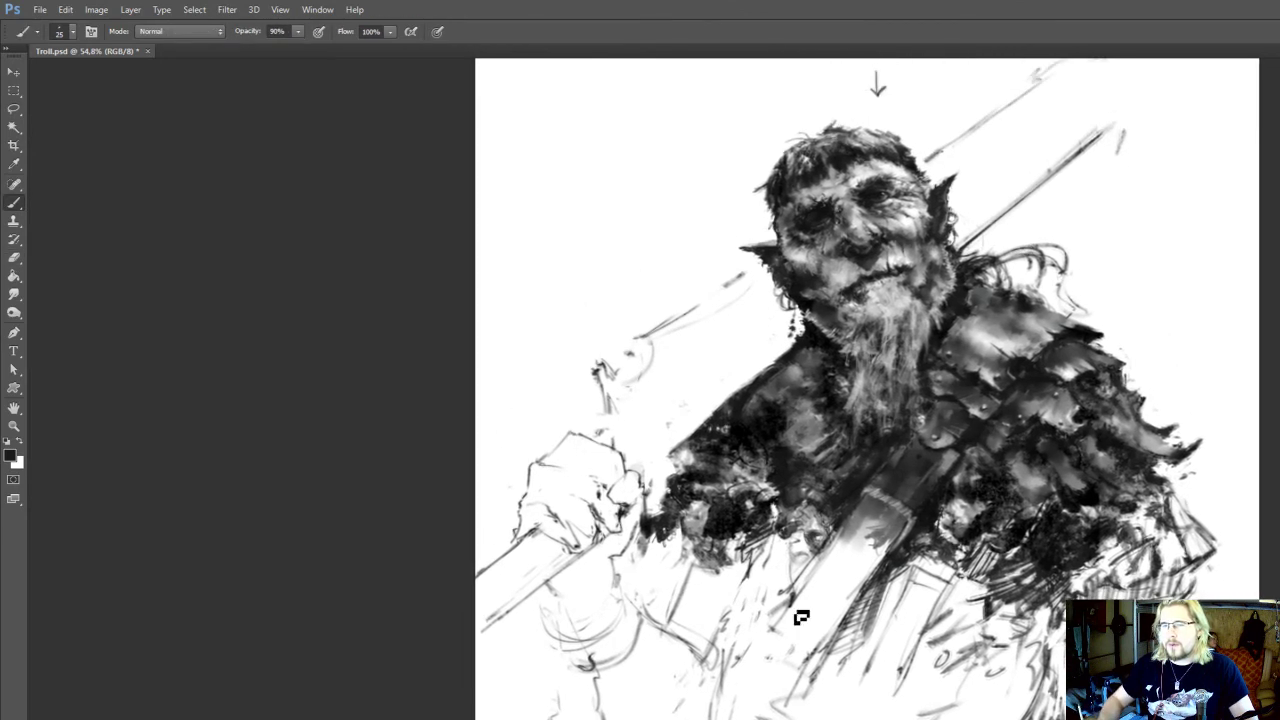
pyautogui.moveTo(775, 640); pyautogui.dragTo(730, 703)
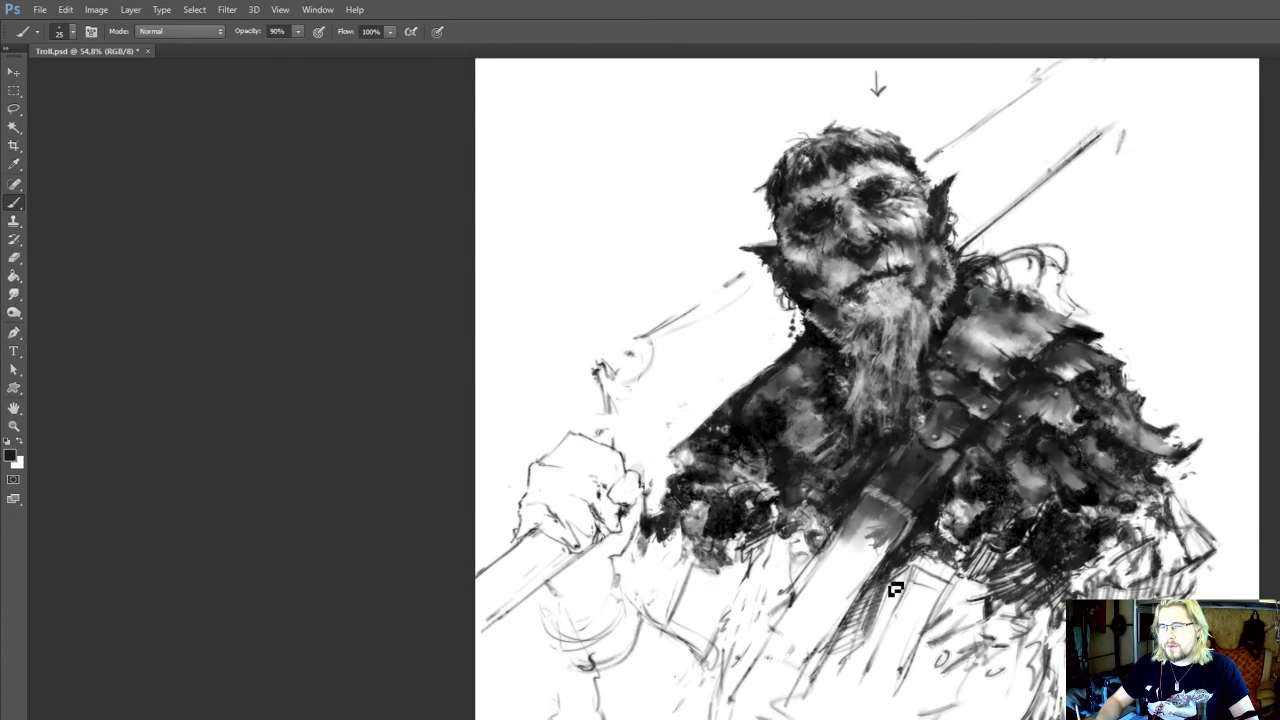
# Sketch a curved edge and crossing diagonal strokes on the garment between the chest strap and the armoured shoulder
pyautogui.moveTo(948, 586)
pyautogui.mouseDown()
pyautogui.moveTo(1022, 677)
pyautogui.moveTo(963, 613)
pyautogui.moveTo(955, 622)
pyautogui.moveTo(979, 624)
pyautogui.moveTo(984, 658)
pyautogui.mouseUp()
pyautogui.press('e')
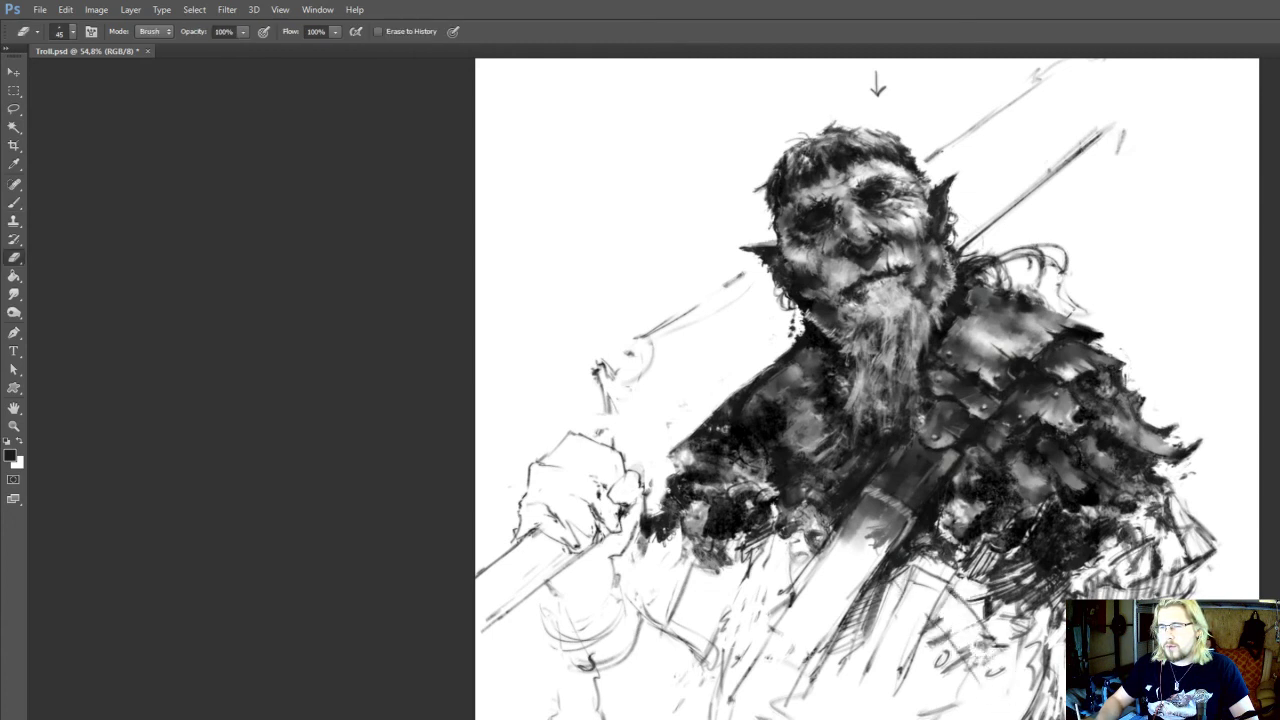
pyautogui.press('b')
pyautogui.moveTo(930, 622); pyautogui.dragTo(990, 698)
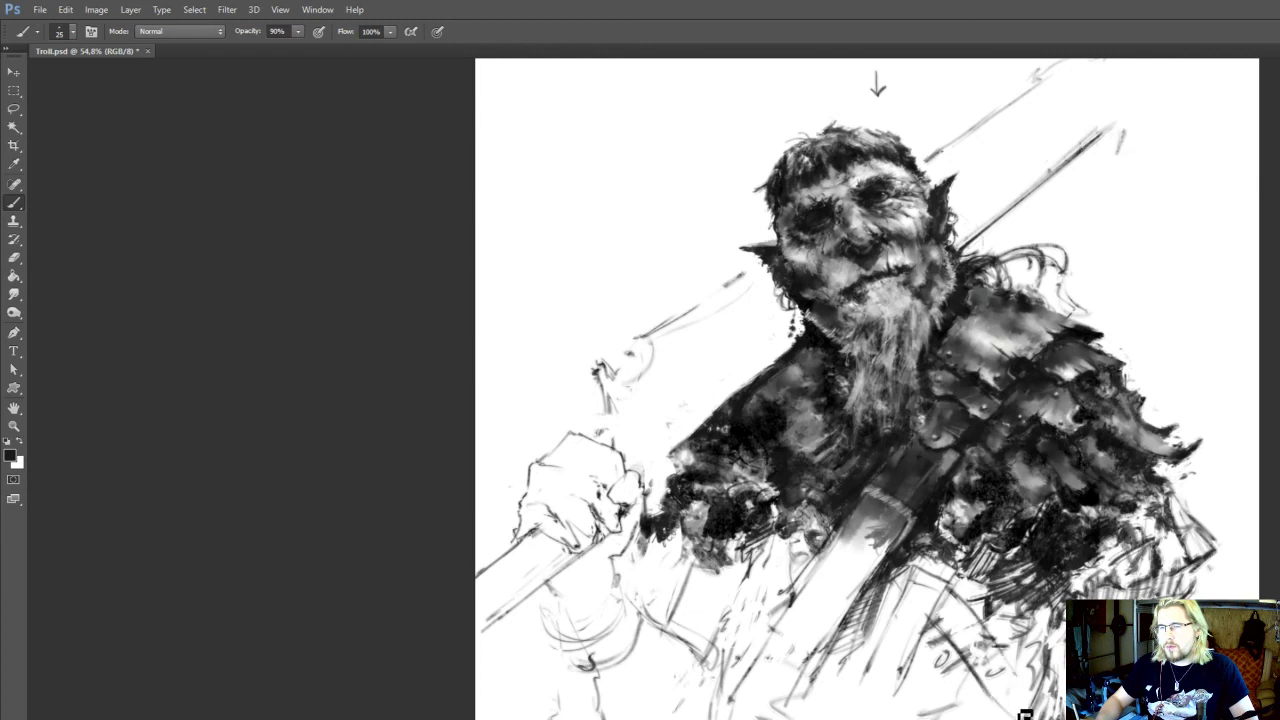
pyautogui.press('e')
pyautogui.press('b')
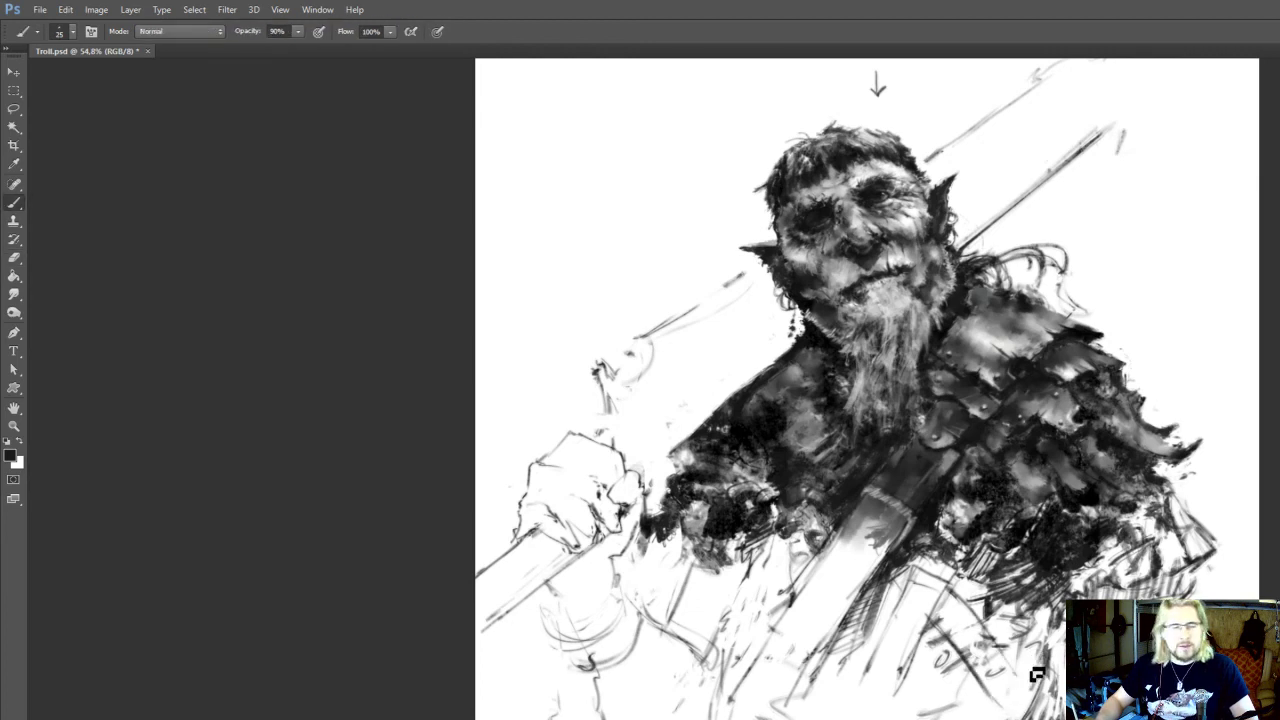
# Save the document and clean up the sleeve and forearm strokes with short erasing and drawing passes
pyautogui.moveTo(770, 643); pyautogui.dragTo(860, 661)
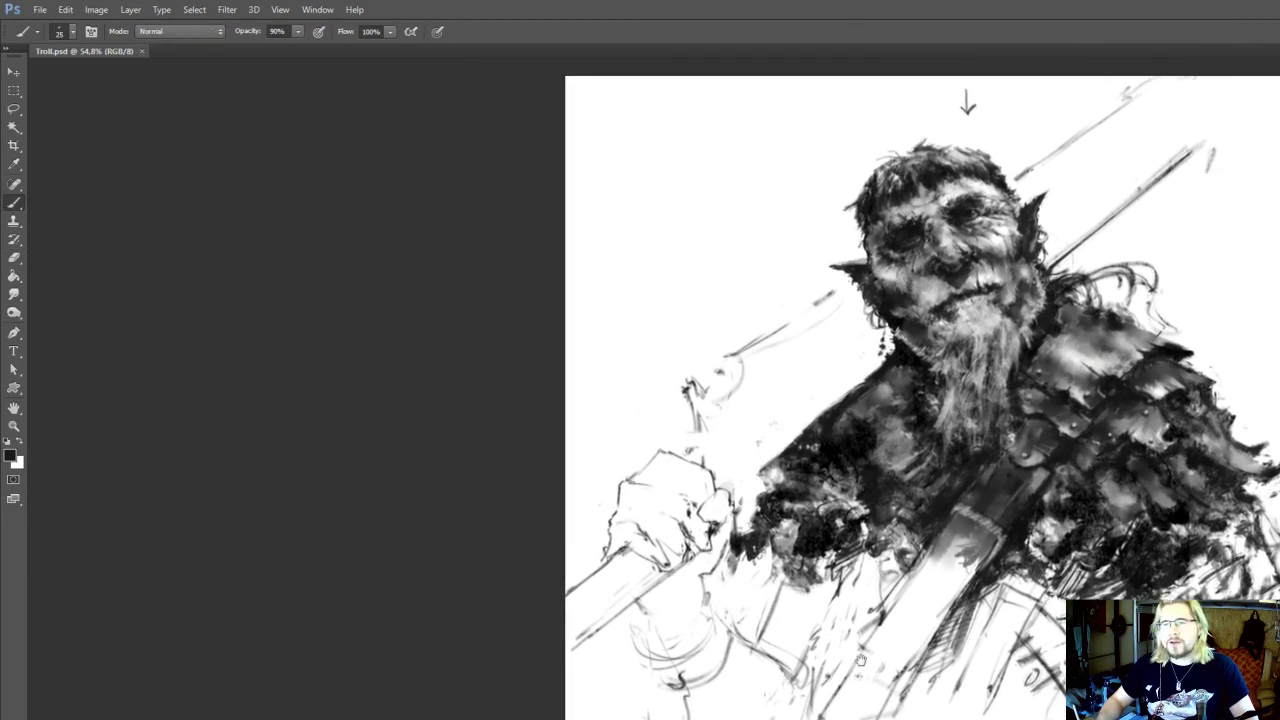
pyautogui.press('e')
pyautogui.press('b')
pyautogui.press('e')
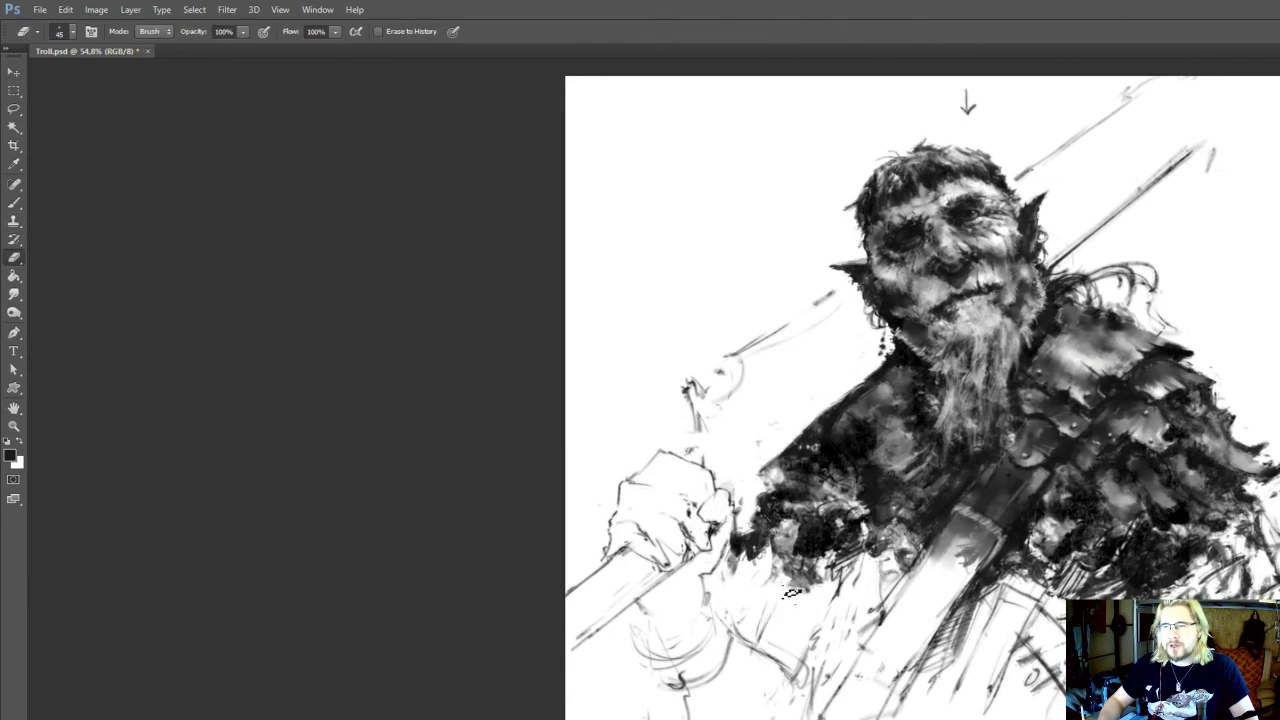
pyautogui.press('b')
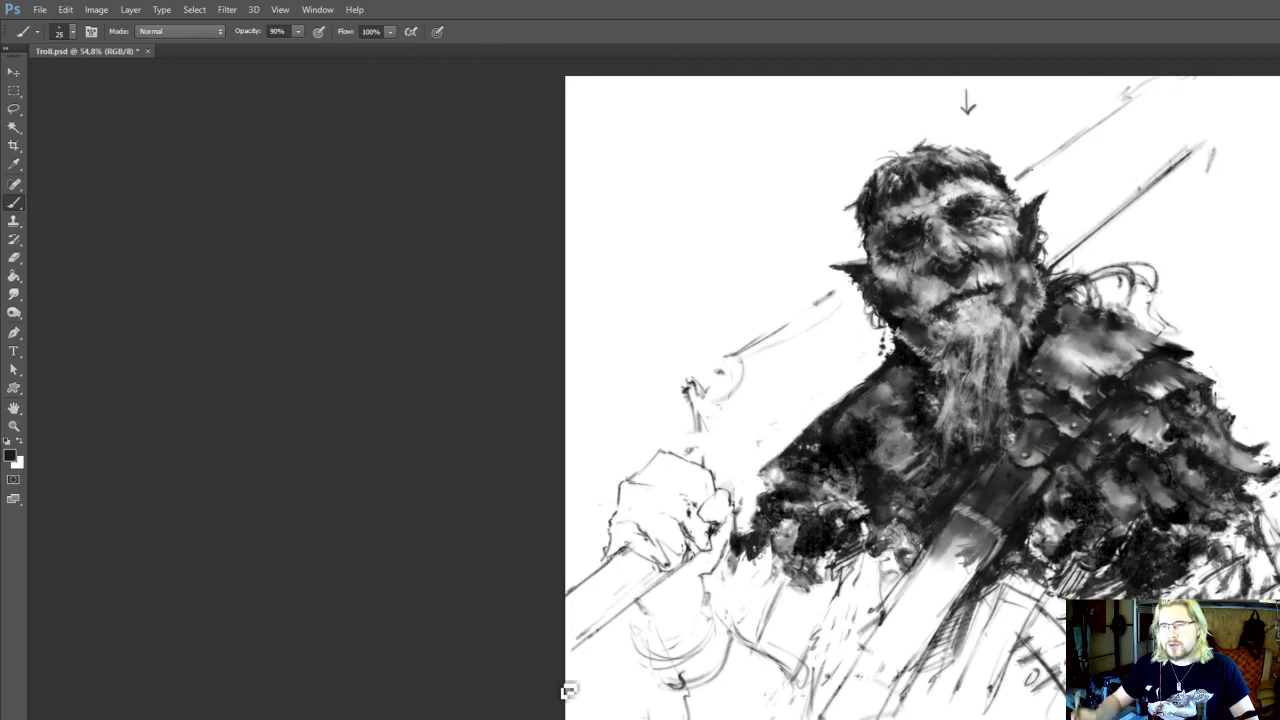
pyautogui.moveTo(566, 690); pyautogui.dragTo(584, 632)
pyautogui.press('e')
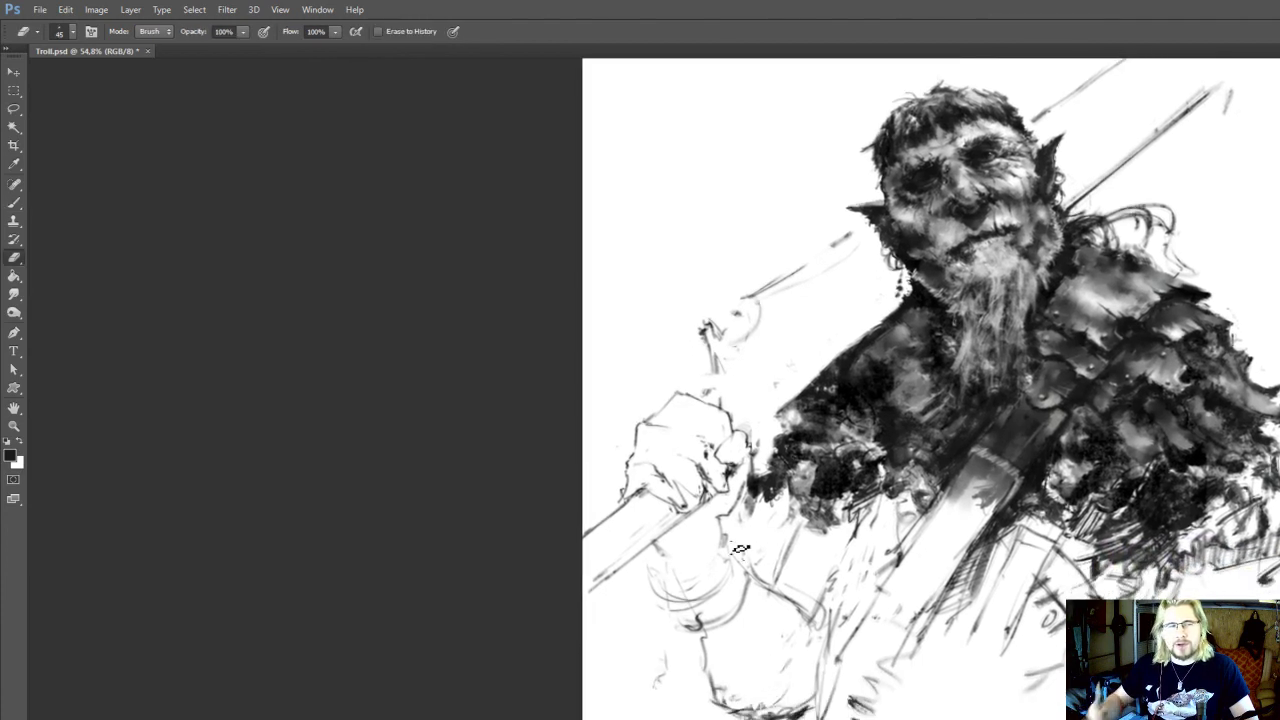
pyautogui.moveTo(756, 695); pyautogui.dragTo(754, 671)
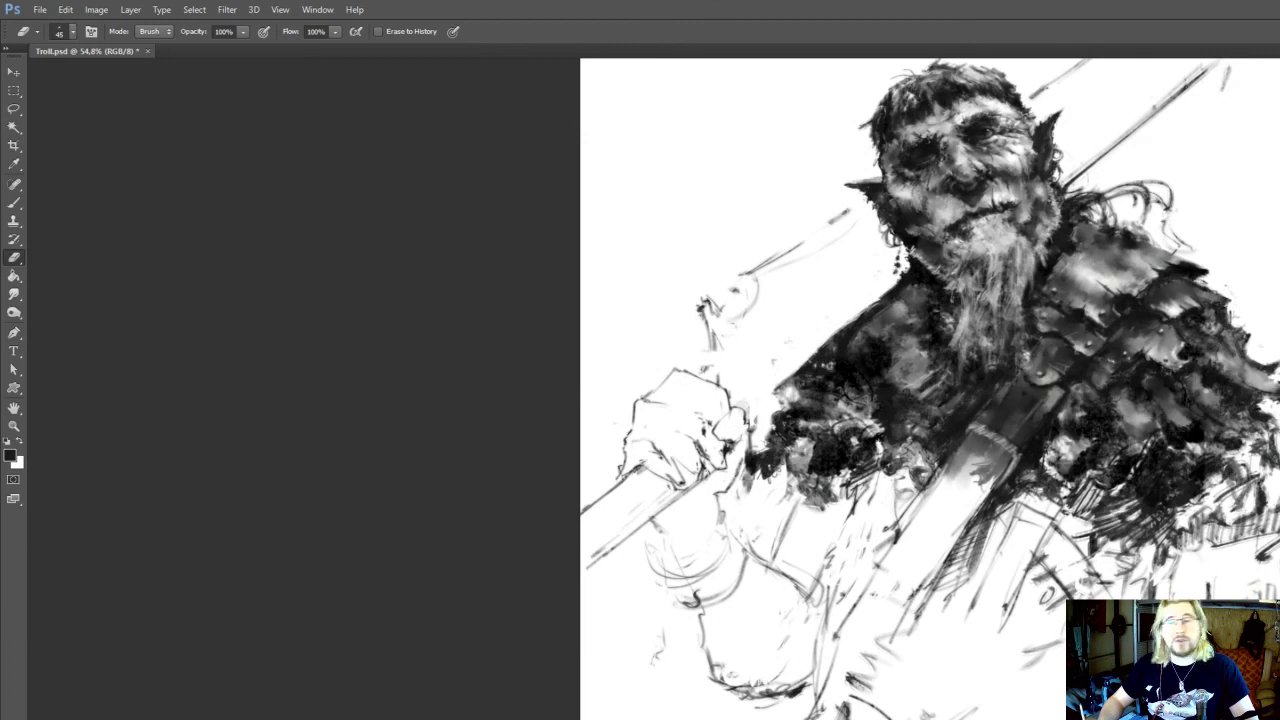
pyautogui.moveTo(778, 673); pyautogui.dragTo(786, 667)
# Darken and tidy the short strokes at the lower end of the chest strap
pyautogui.press('b')
pyautogui.moveTo(884, 637)
pyautogui.mouseDown()
pyautogui.moveTo(875, 656)
pyautogui.moveTo(853, 629)
pyautogui.moveTo(875, 650)
pyautogui.mouseUp()
pyautogui.press('e')
pyautogui.press('b')
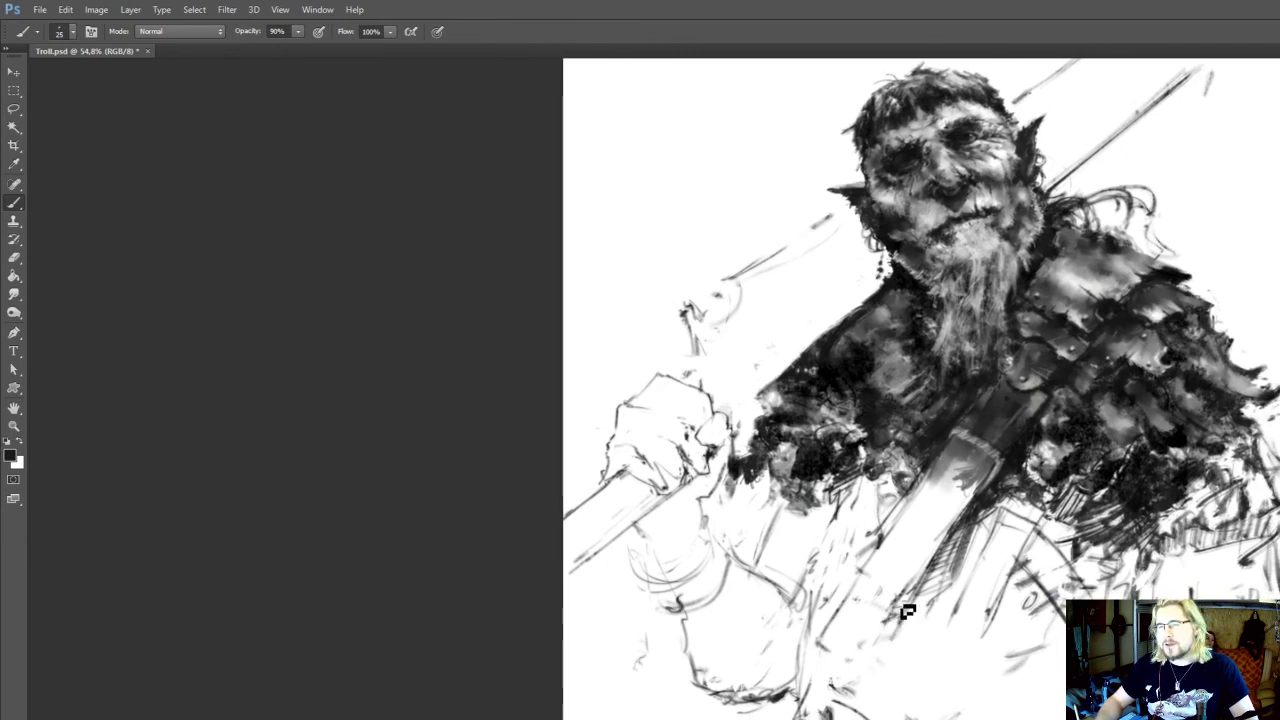
# Erase strokes below the fur trim and sketch a curved band across the upper sleeve
pyautogui.scroll(5, 903, 609)
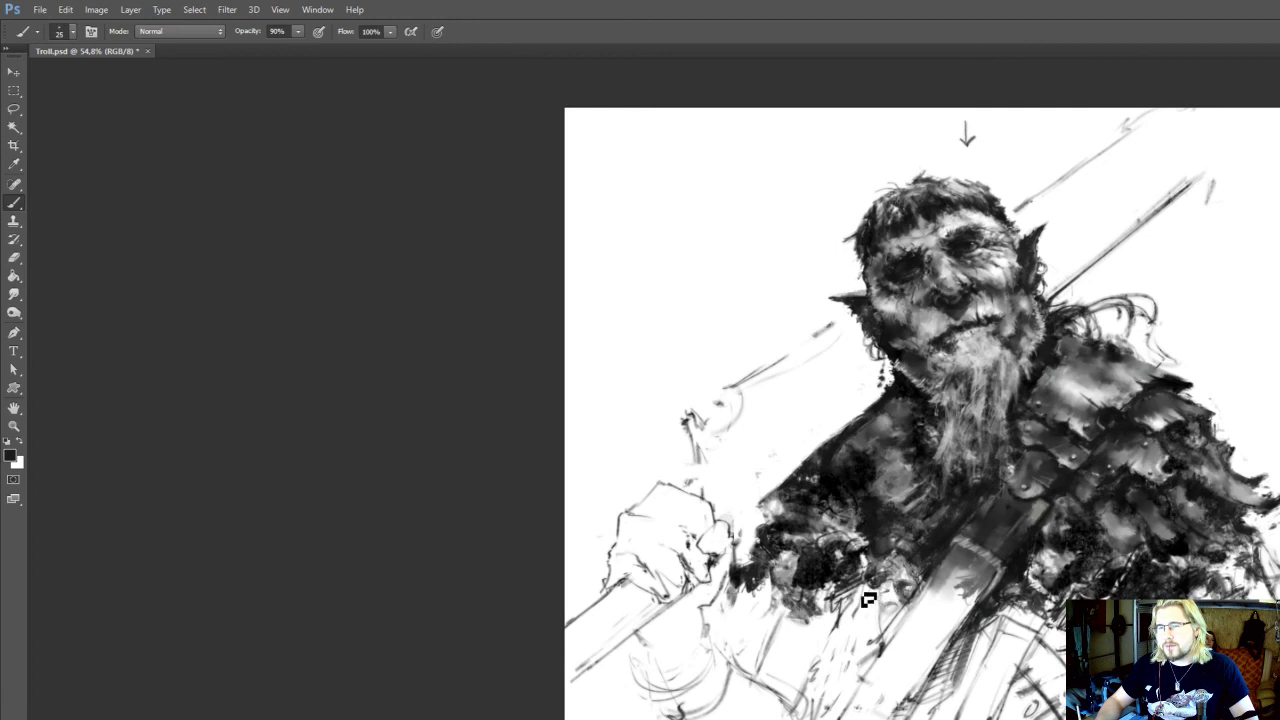
pyautogui.press('e')
pyautogui.moveTo(836, 607)
pyautogui.mouseDown()
pyautogui.moveTo(832, 571)
pyautogui.moveTo(753, 640)
pyautogui.mouseUp()
pyautogui.press('b')
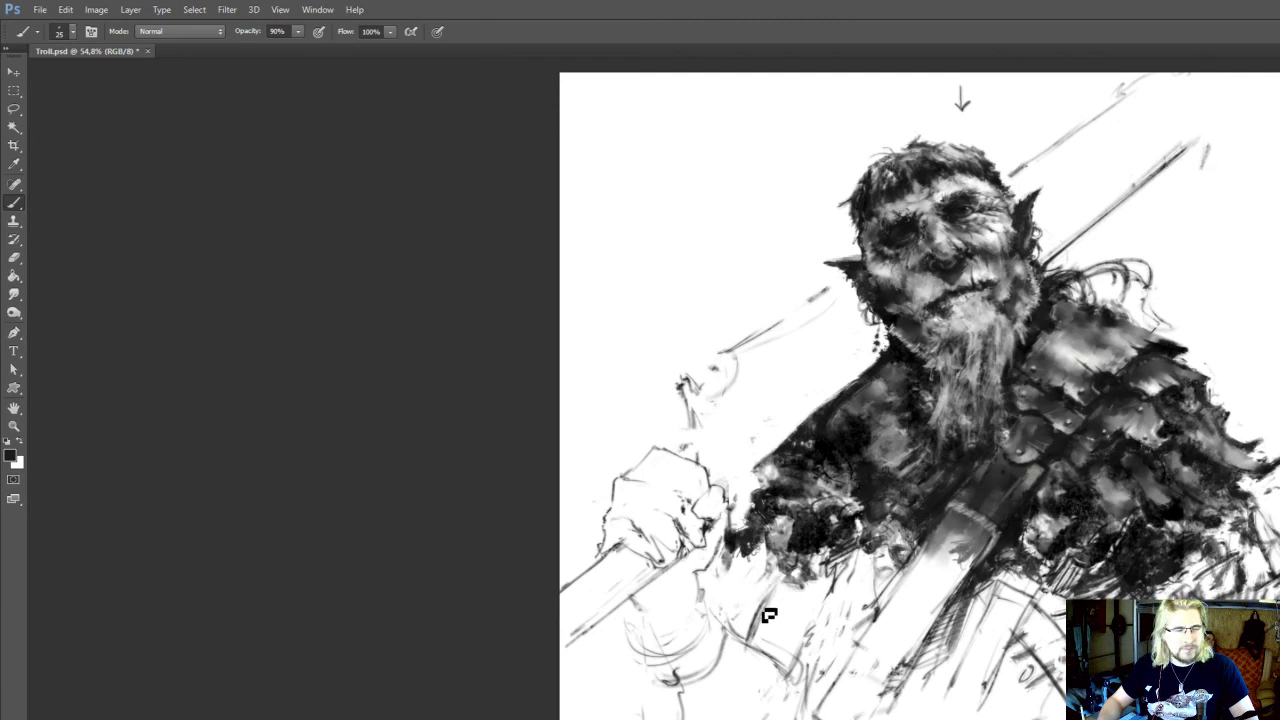
pyautogui.moveTo(783, 602); pyautogui.dragTo(783, 606)
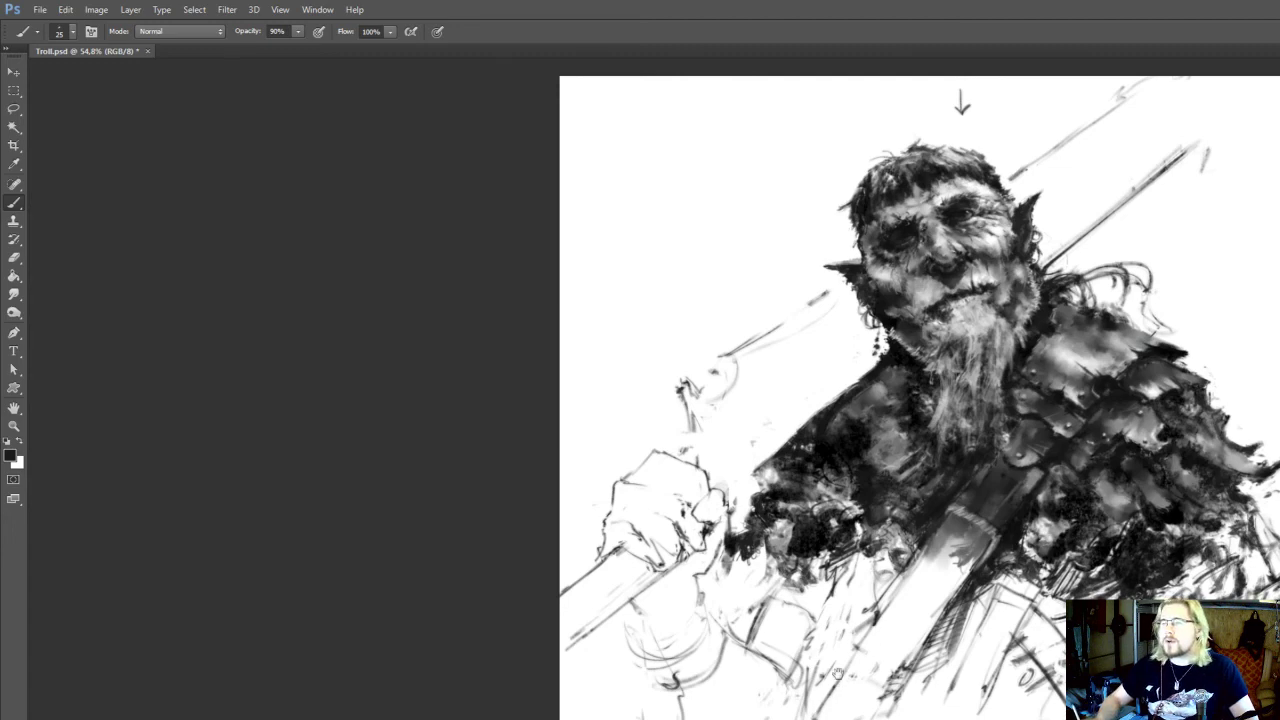
# Erase and redraw the curved waistline across the lower torso, and save the document
pyautogui.moveTo(1214, 719)
pyautogui.mouseDown()
pyautogui.moveTo(1217, 579)
pyautogui.moveTo(1067, 621)
pyautogui.mouseUp()
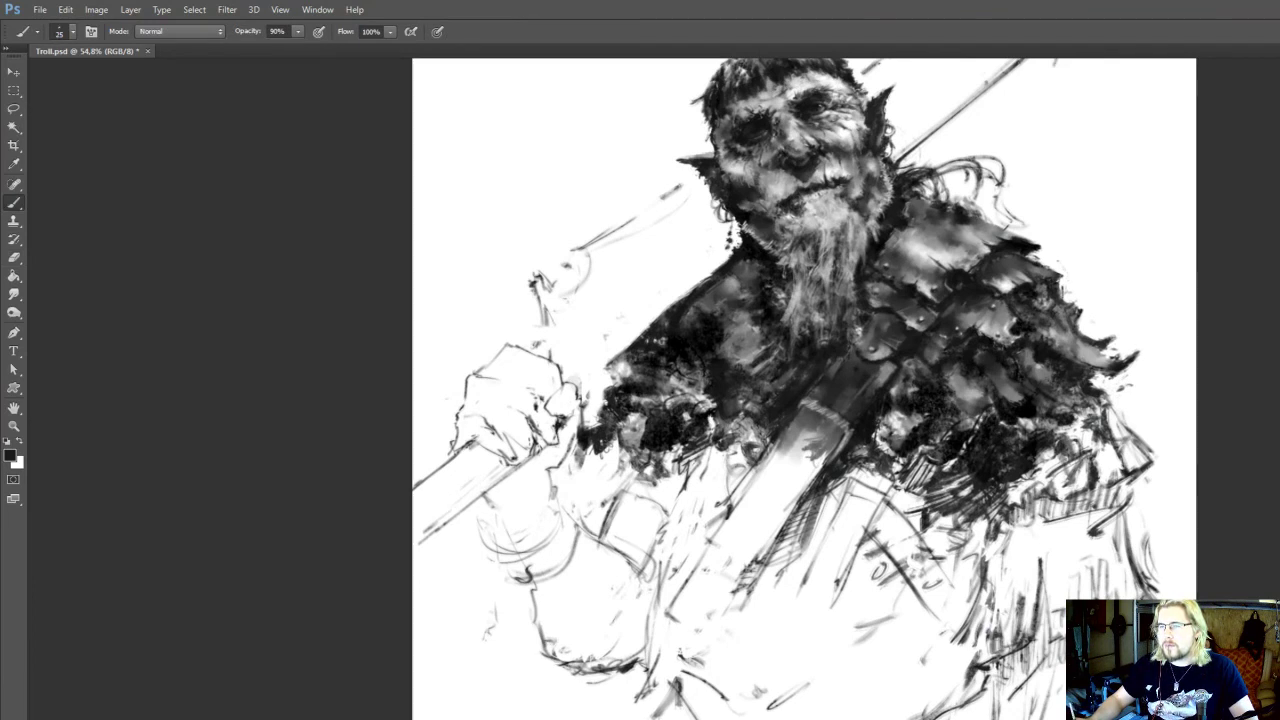
pyautogui.moveTo(1045, 631); pyautogui.dragTo(1065, 643)
pyautogui.moveTo(990, 688); pyautogui.dragTo(1014, 583)
pyautogui.press('e')
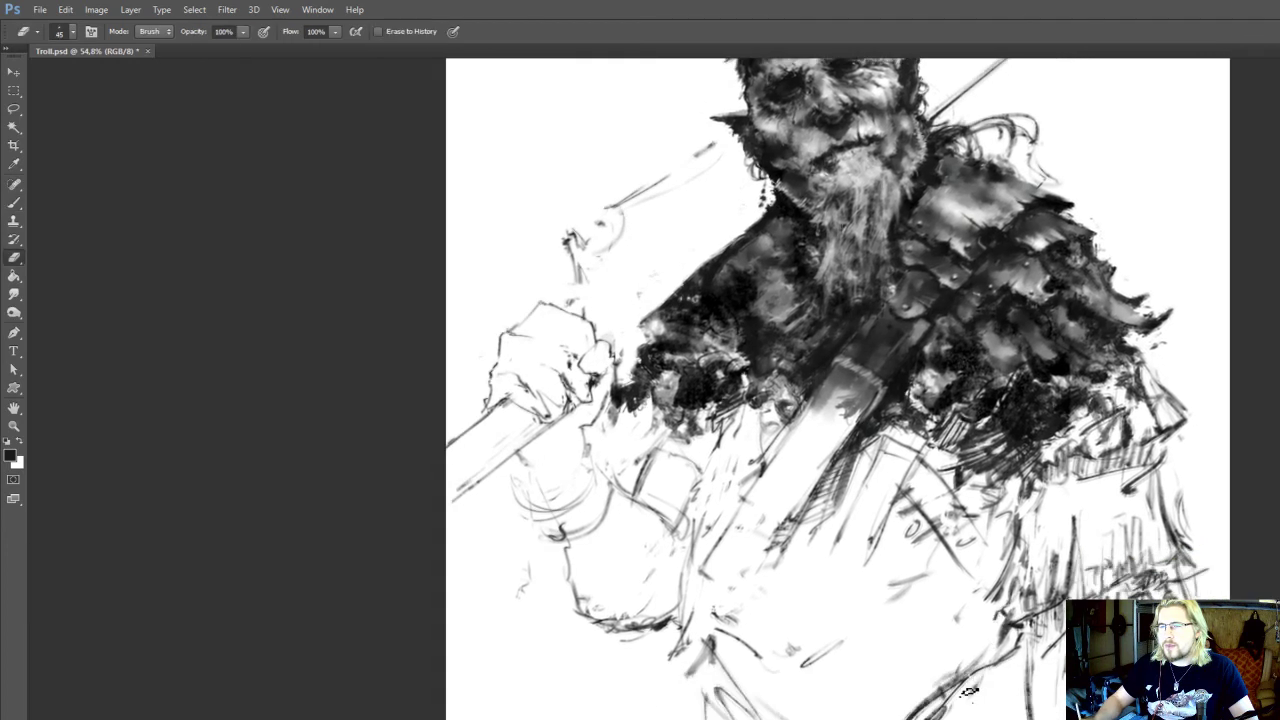
pyautogui.press('b')
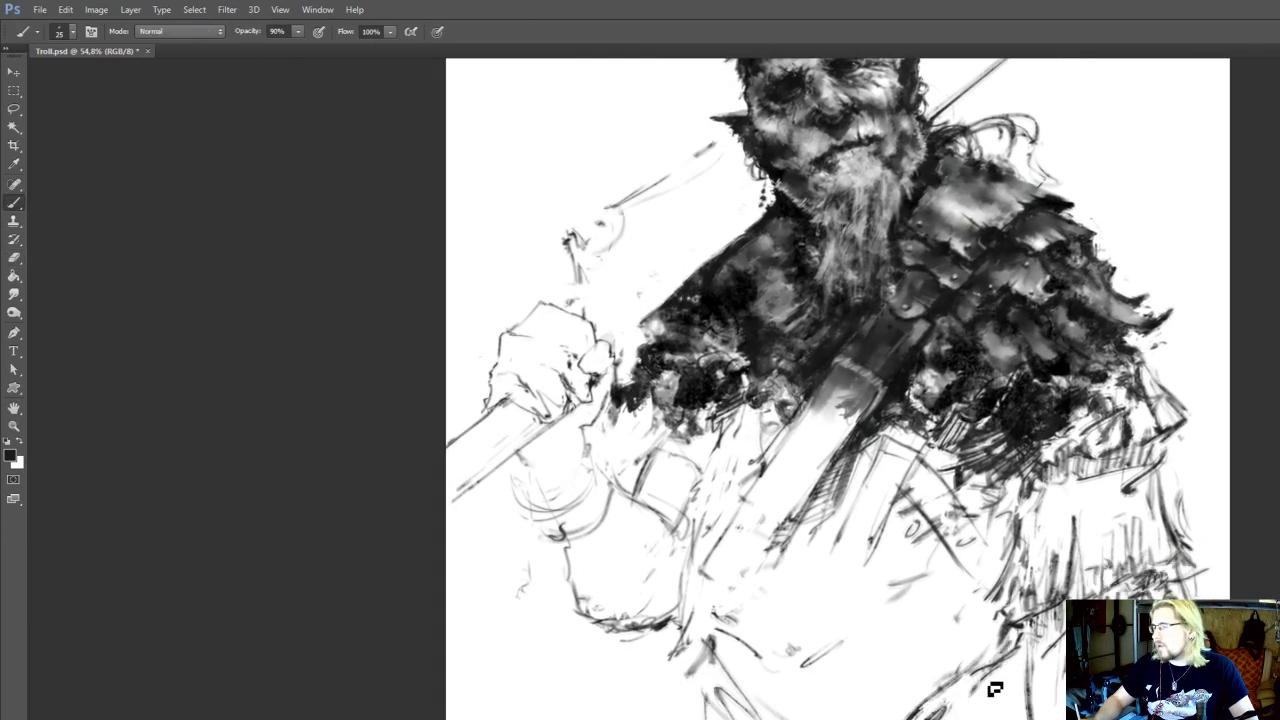
pyautogui.moveTo(995, 688)
pyautogui.mouseDown()
pyautogui.moveTo(971, 700)
pyautogui.moveTo(980, 680)
pyautogui.moveTo(951, 692)
pyautogui.moveTo(941, 678)
pyautogui.moveTo(918, 709)
pyautogui.mouseUp()
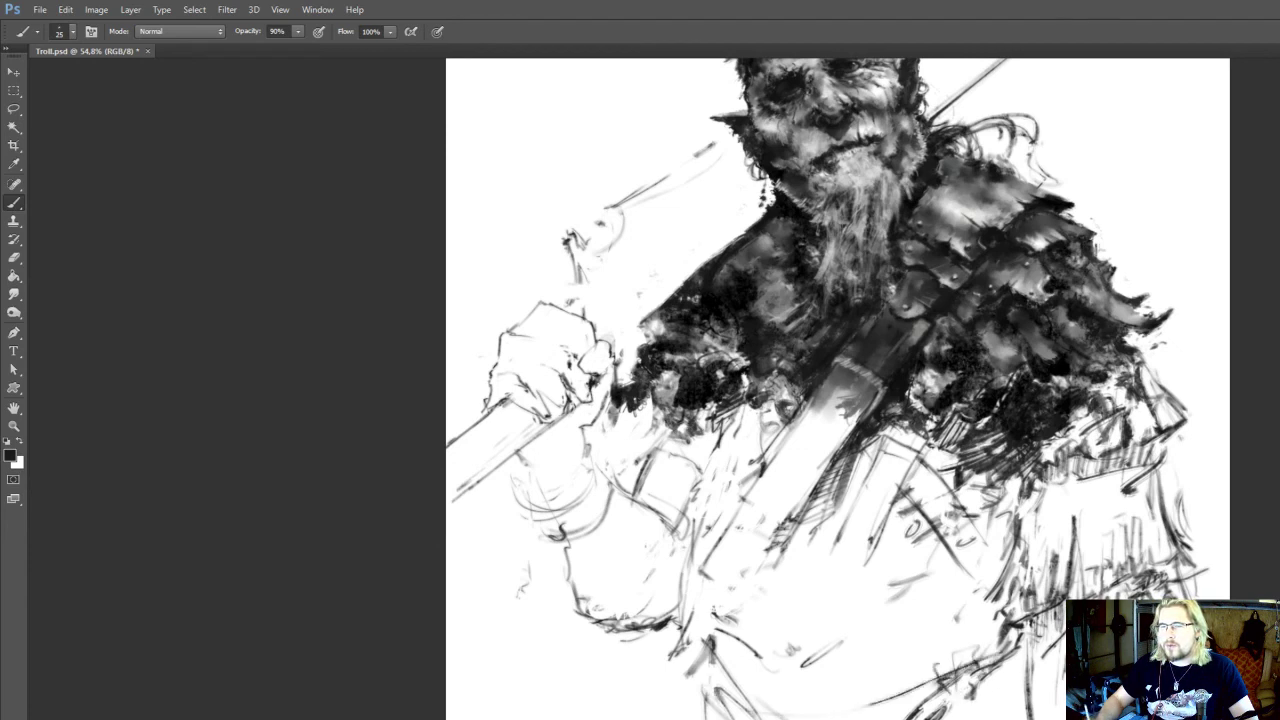
pyautogui.moveTo(1026, 696); pyautogui.dragTo(1027, 716)
pyautogui.scroll(-2, 1179, 503)
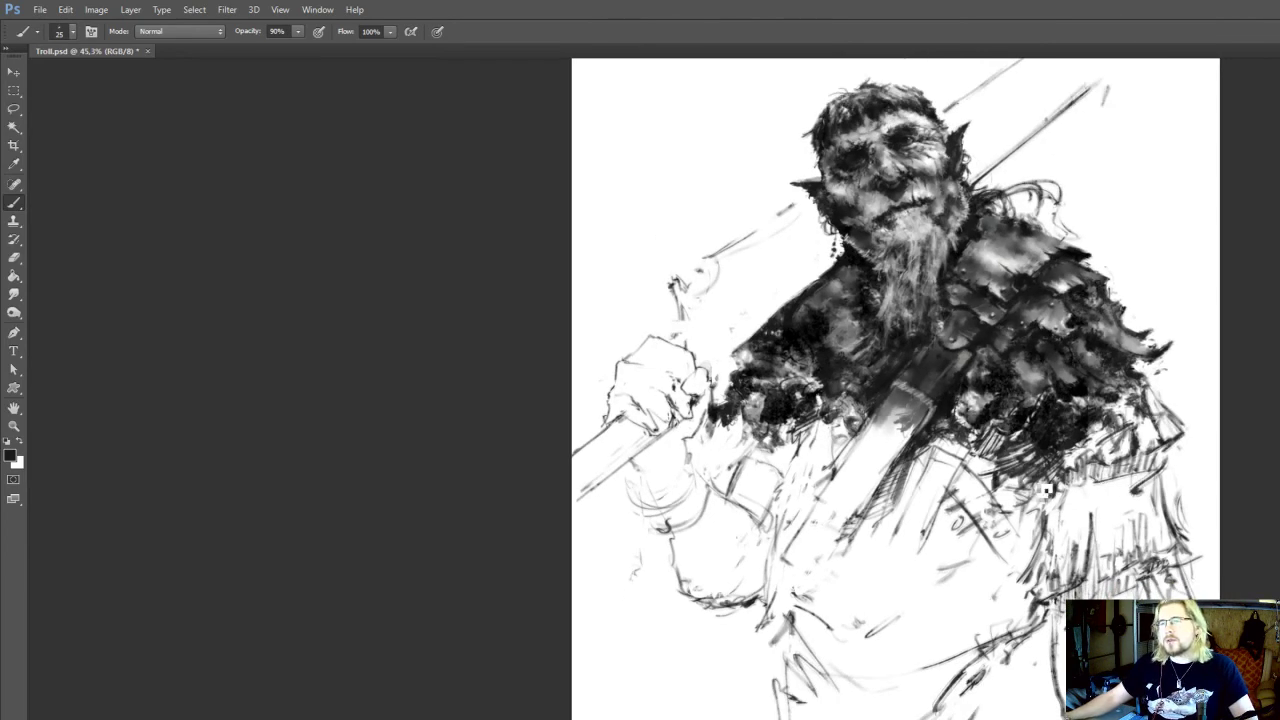
pyautogui.moveTo(1046, 484); pyautogui.dragTo(1044, 512)
pyautogui.hotkey('ctrl', 's')
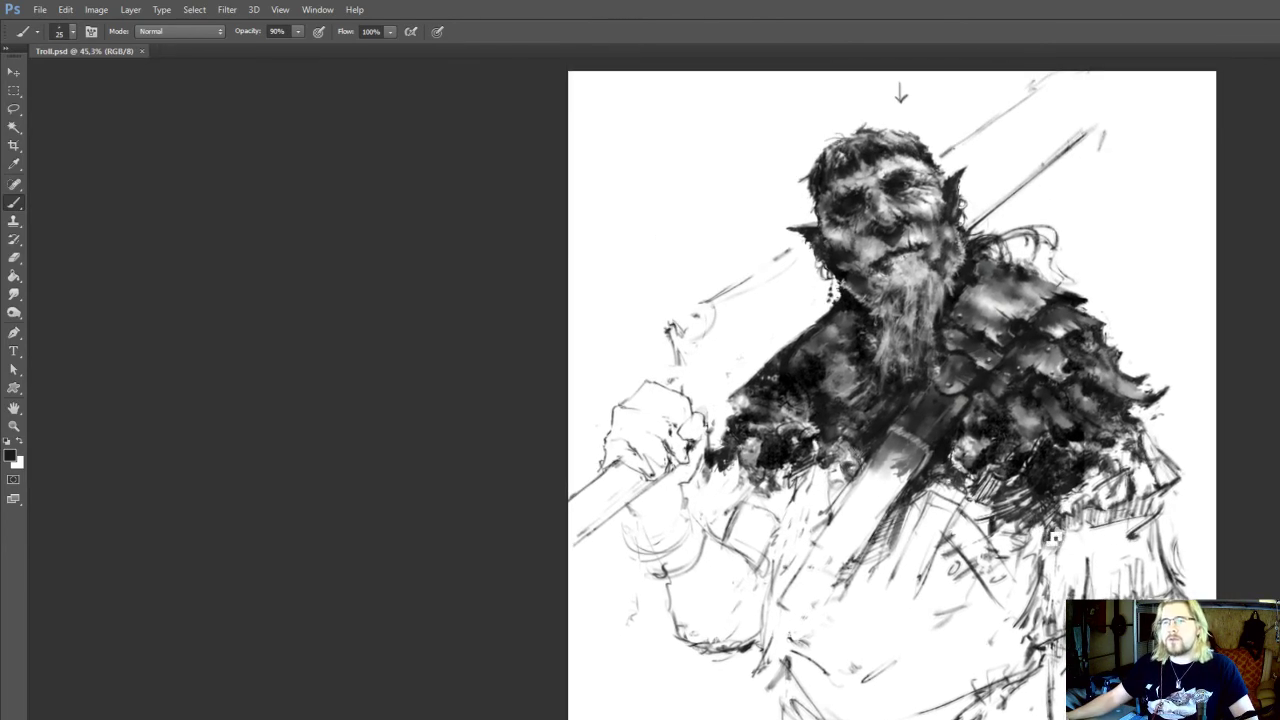
# Smudge the shading on the chest strap and nearby fur at size 15 and 100% strength, and save the document
pyautogui.scroll(2, 1050, 540)
pyautogui.moveTo(873, 647); pyautogui.dragTo(889, 596)
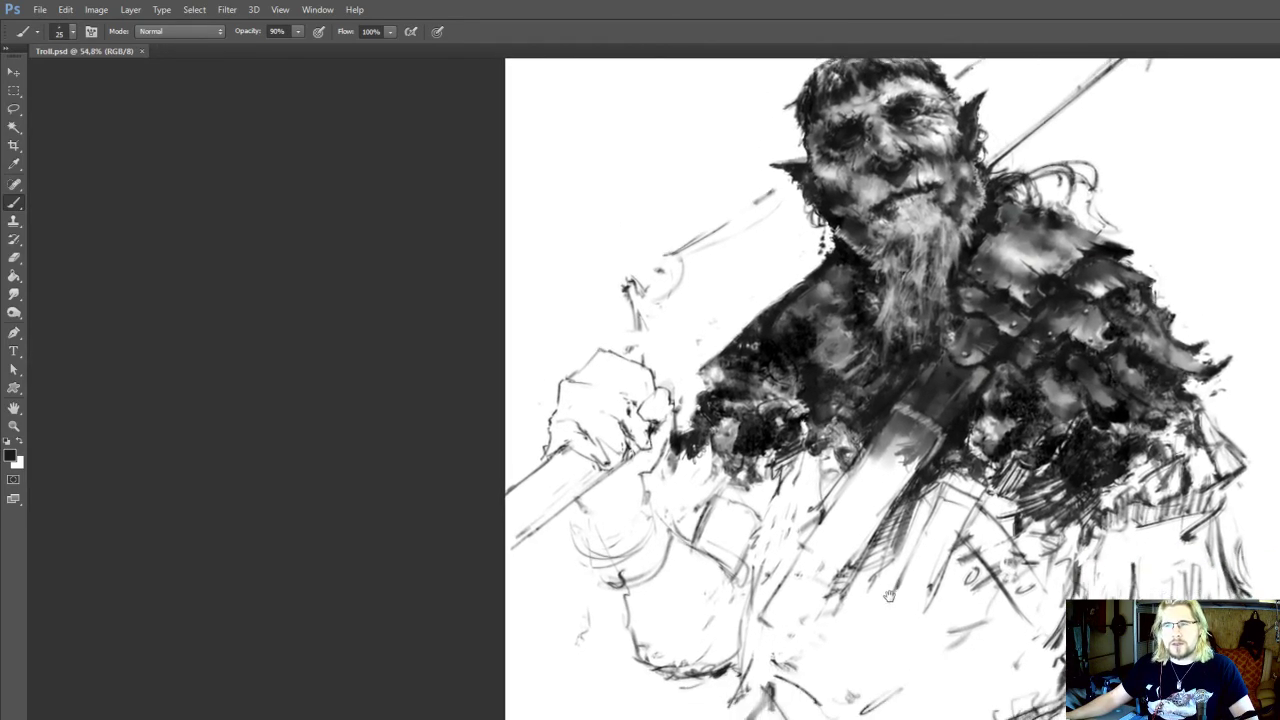
pyautogui.scroll(3, 918, 506)
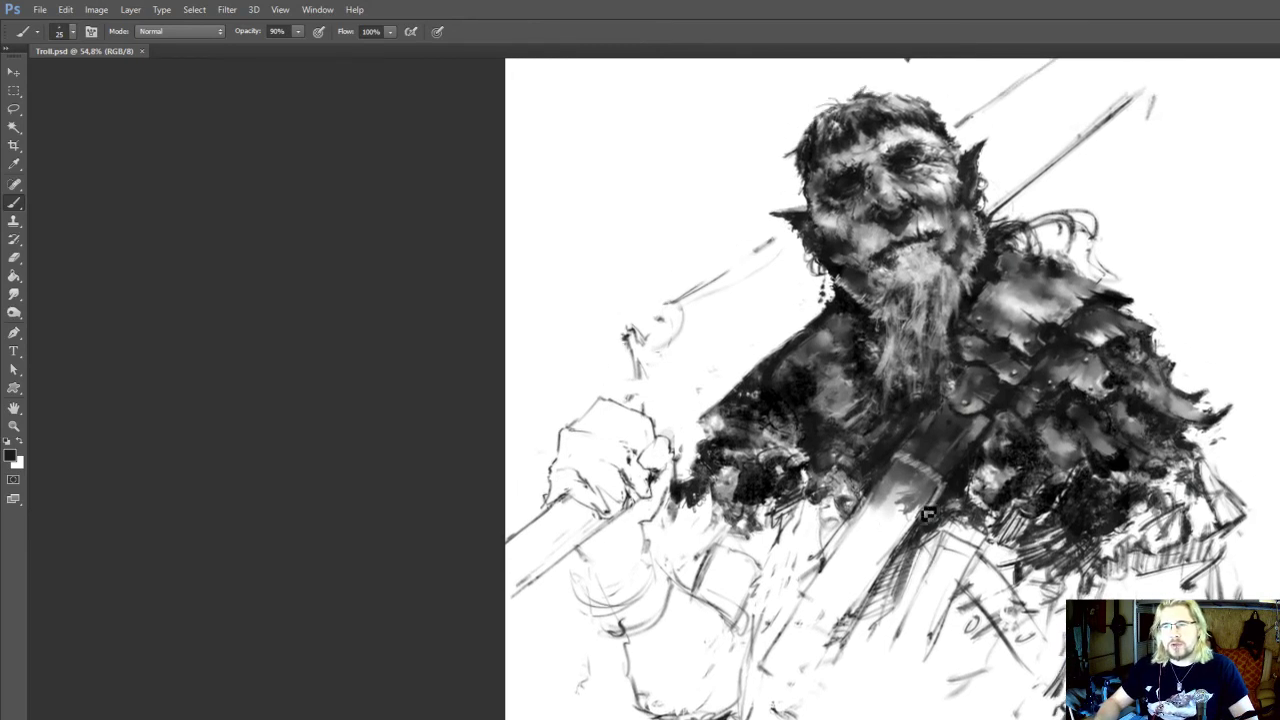
pyautogui.press('alt')
pyautogui.press('r')
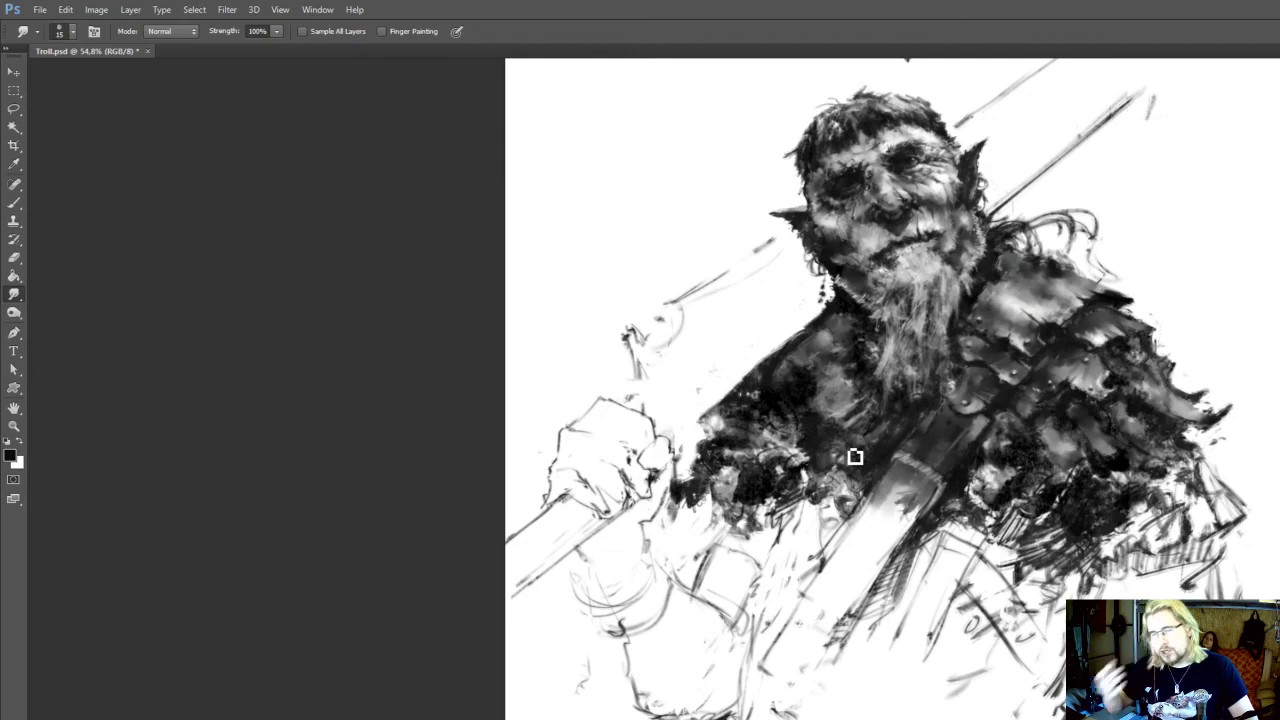
pyautogui.moveTo(833, 535); pyautogui.dragTo(929, 385)
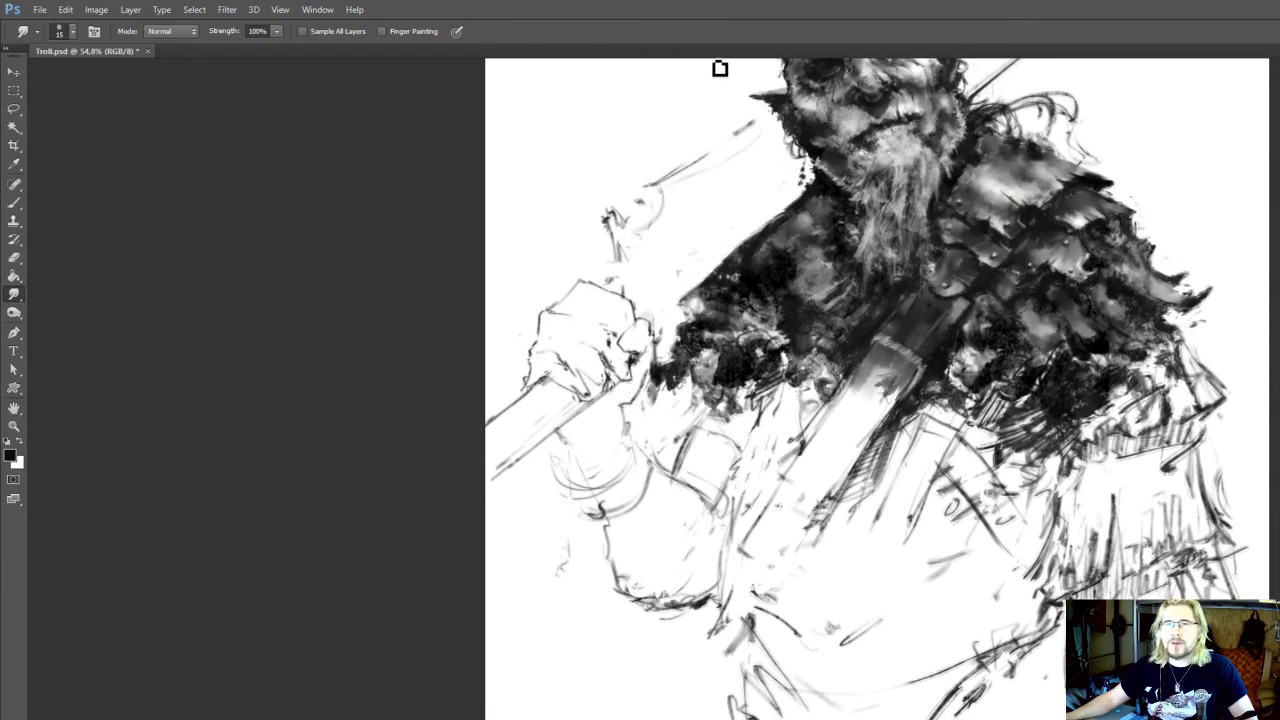
pyautogui.hotkey('ctrl', 's')
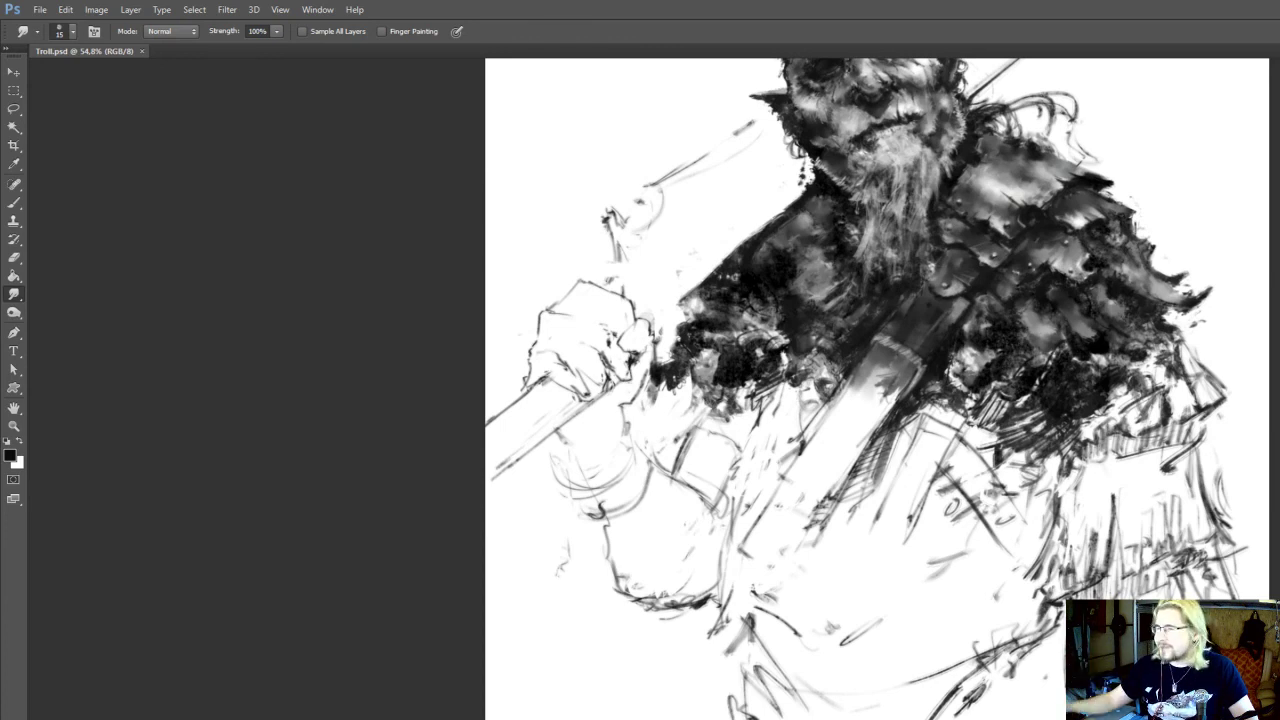
# Erase and redraw short strokes along the curved waistline, and hatch the garment folds at the hip beneath the raised arm
pyautogui.moveTo(800, 320); pyautogui.dragTo(781, 421)
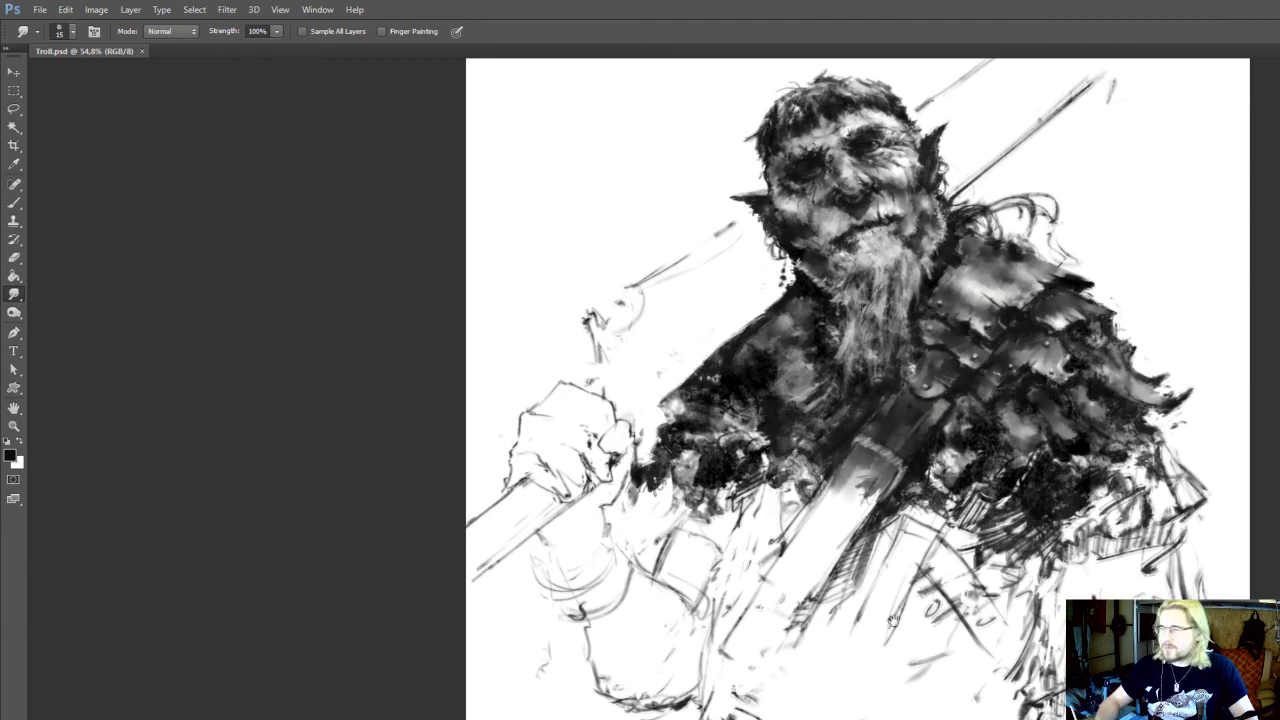
pyautogui.scroll(-3, 893, 621)
pyautogui.scroll(-1, 950, 622)
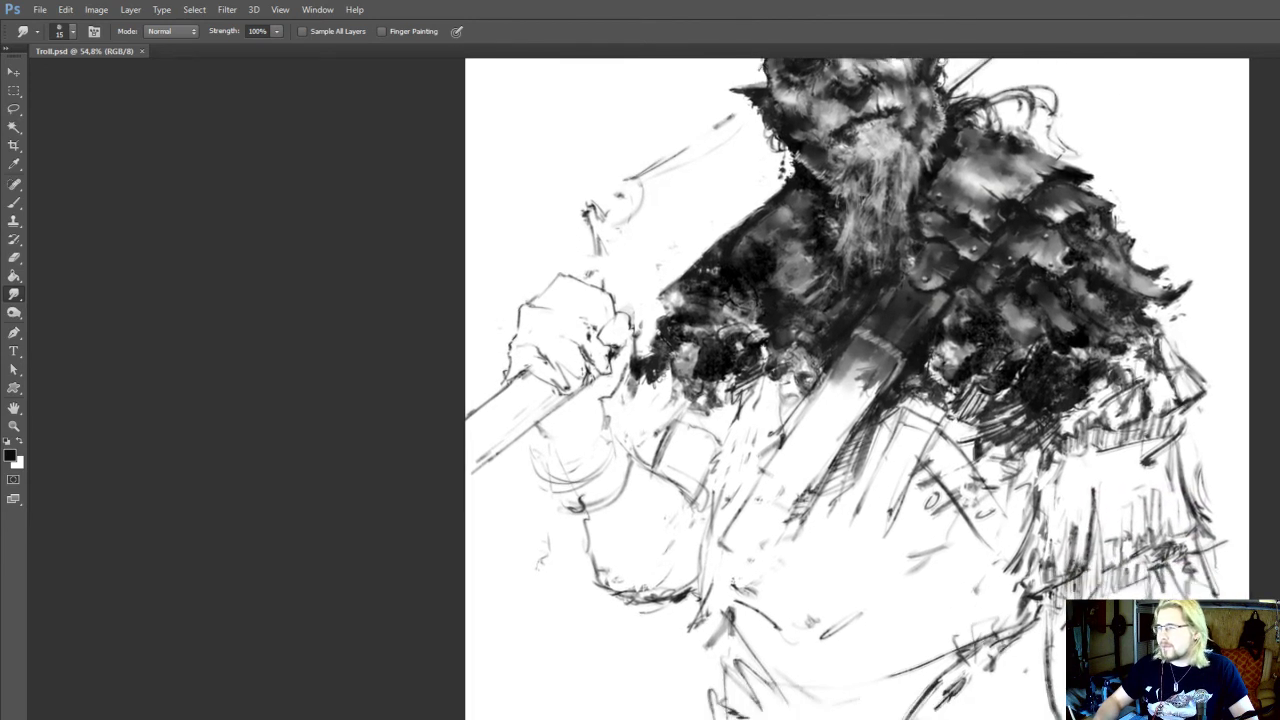
pyautogui.moveTo(982, 558); pyautogui.dragTo(951, 648)
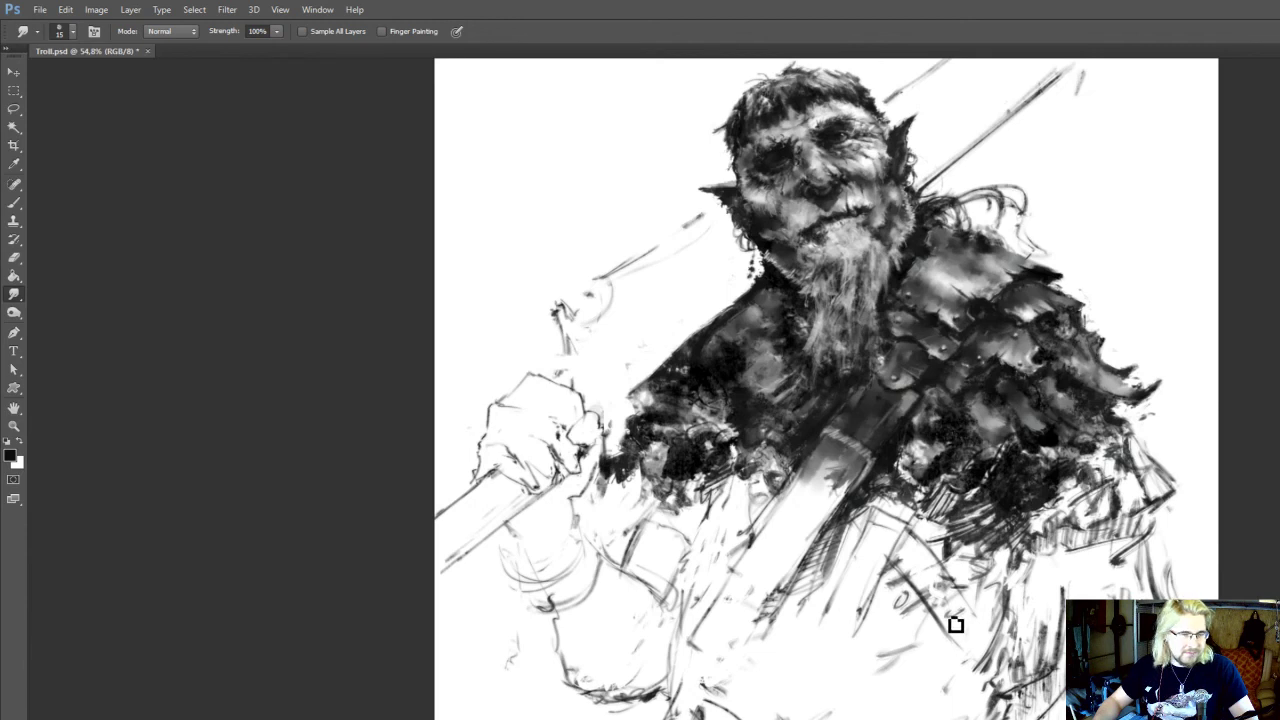
pyautogui.moveTo(948, 627)
pyautogui.mouseDown()
pyautogui.moveTo(971, 587)
pyautogui.moveTo(976, 523)
pyautogui.mouseUp()
pyautogui.press('e')
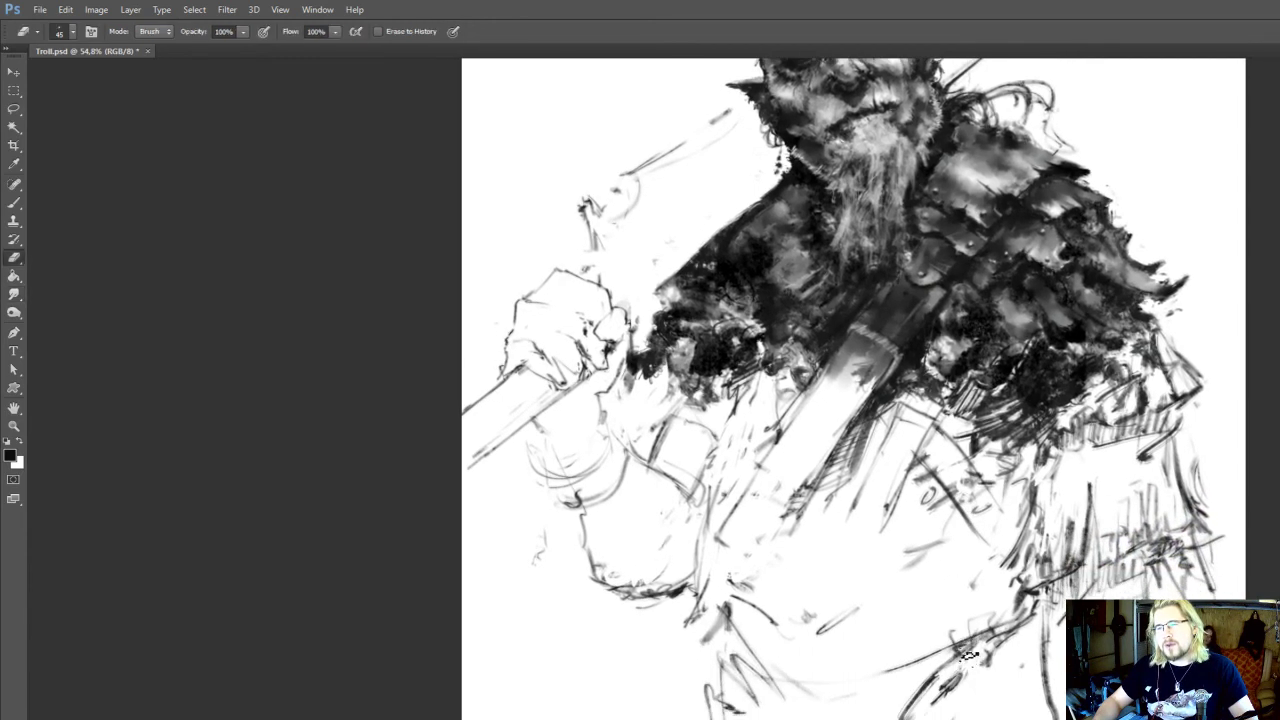
pyautogui.moveTo(990, 652); pyautogui.dragTo(982, 648)
pyautogui.press('b')
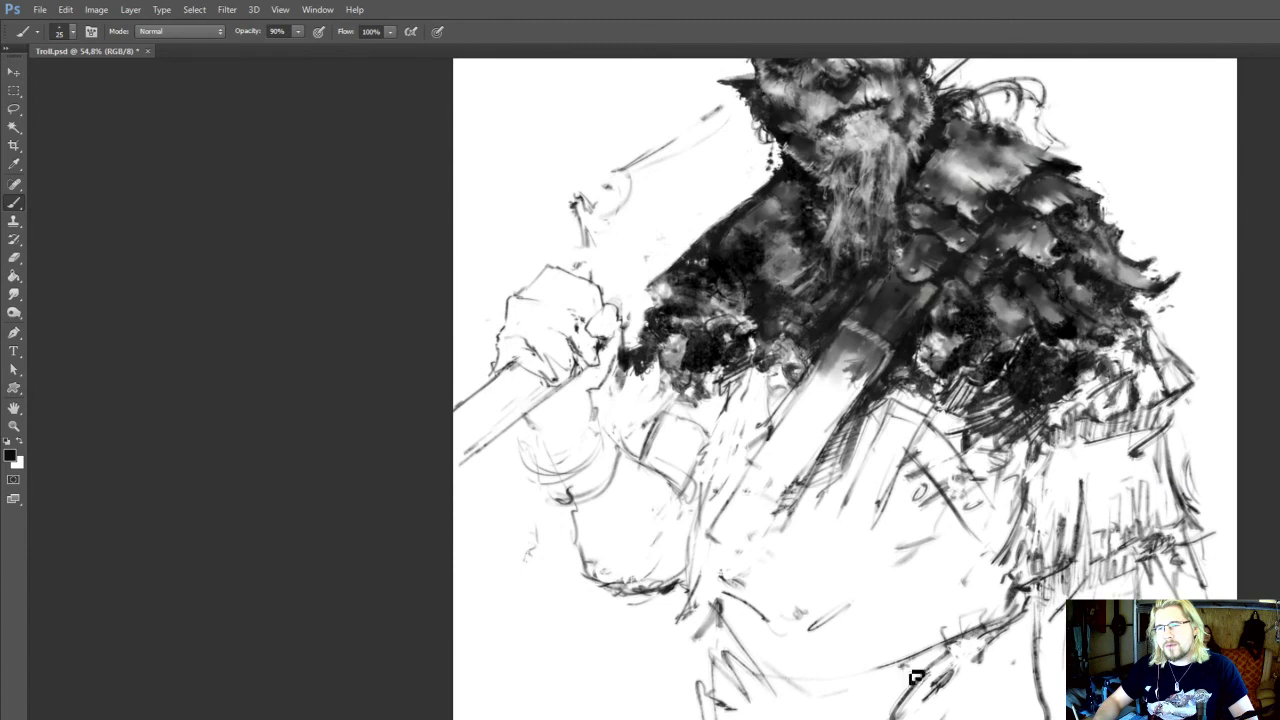
pyautogui.moveTo(955, 666)
pyautogui.mouseDown()
pyautogui.moveTo(963, 638)
pyautogui.moveTo(947, 671)
pyautogui.mouseUp()
pyautogui.moveTo(702, 654)
pyautogui.mouseDown()
pyautogui.moveTo(714, 629)
pyautogui.moveTo(742, 670)
pyautogui.moveTo(717, 670)
pyautogui.moveTo(737, 686)
pyautogui.moveTo(750, 660)
pyautogui.mouseUp()
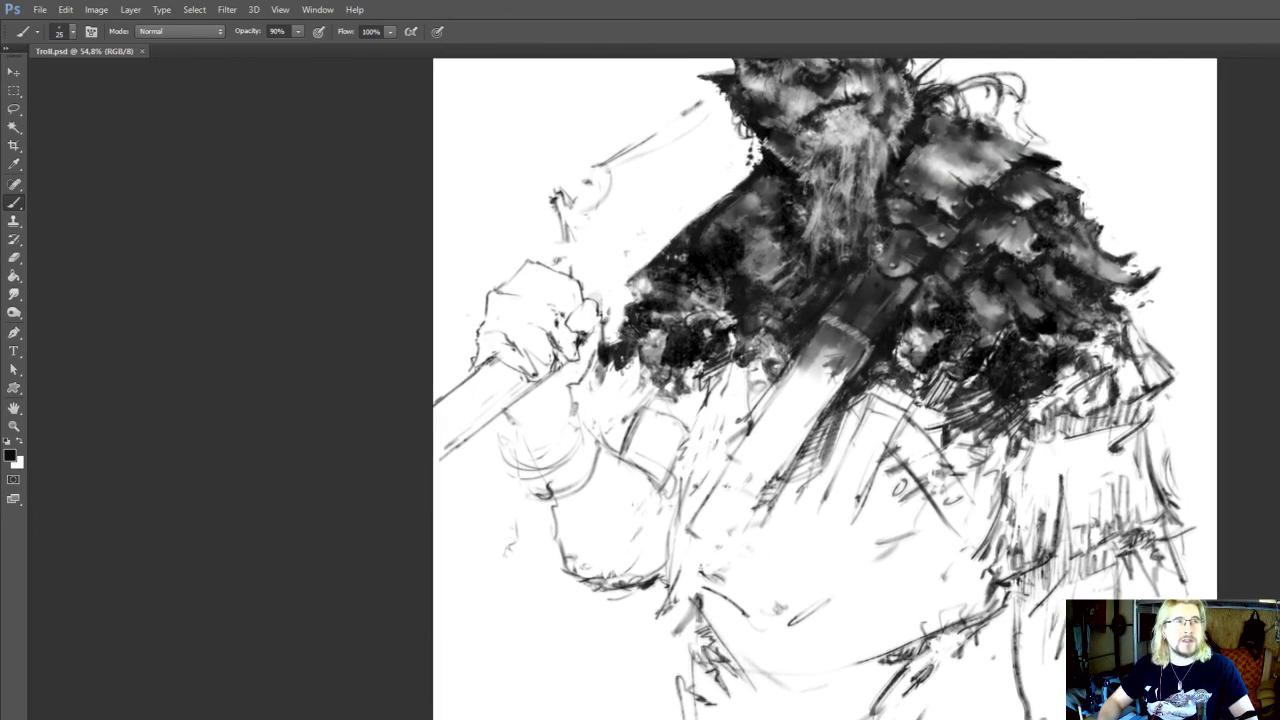
pyautogui.moveTo(811, 591); pyautogui.dragTo(809, 592)
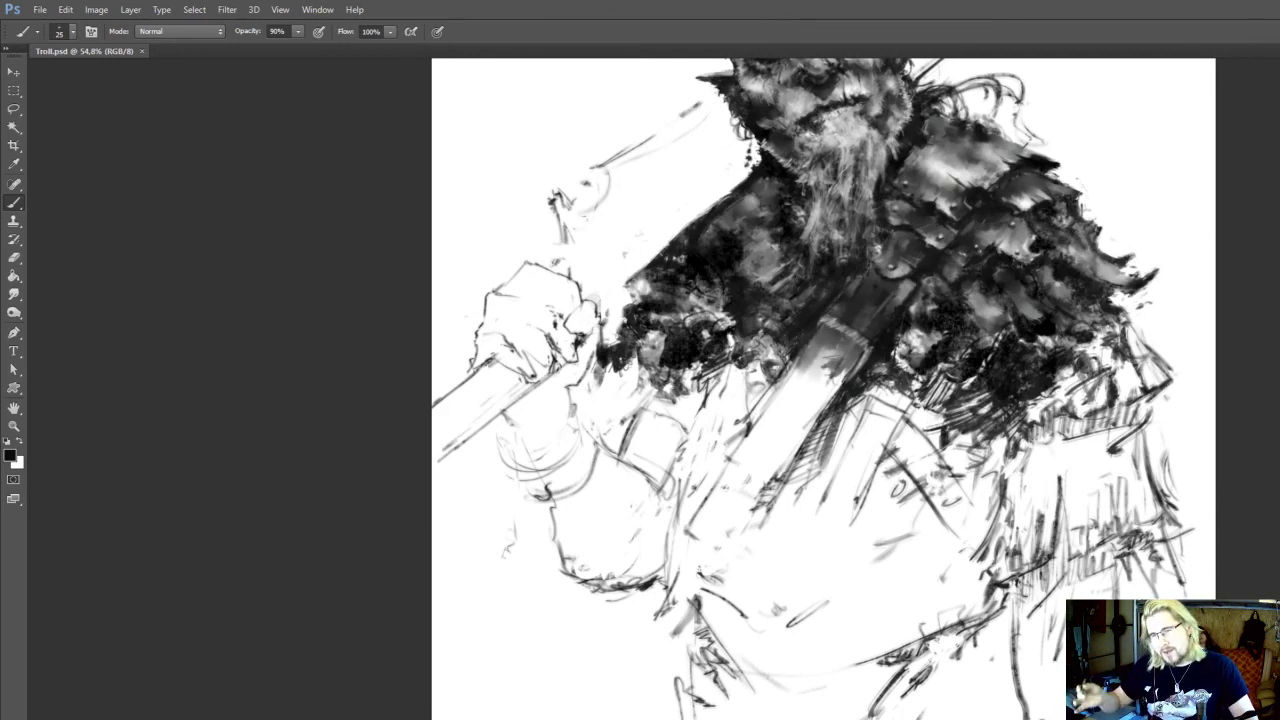
# Clean up stray marks around the hip folds and rework the strokes along the lower torso
pyautogui.moveTo(1063, 528); pyautogui.dragTo(1039, 509)
pyautogui.press('e')
pyautogui.click(730, 672)
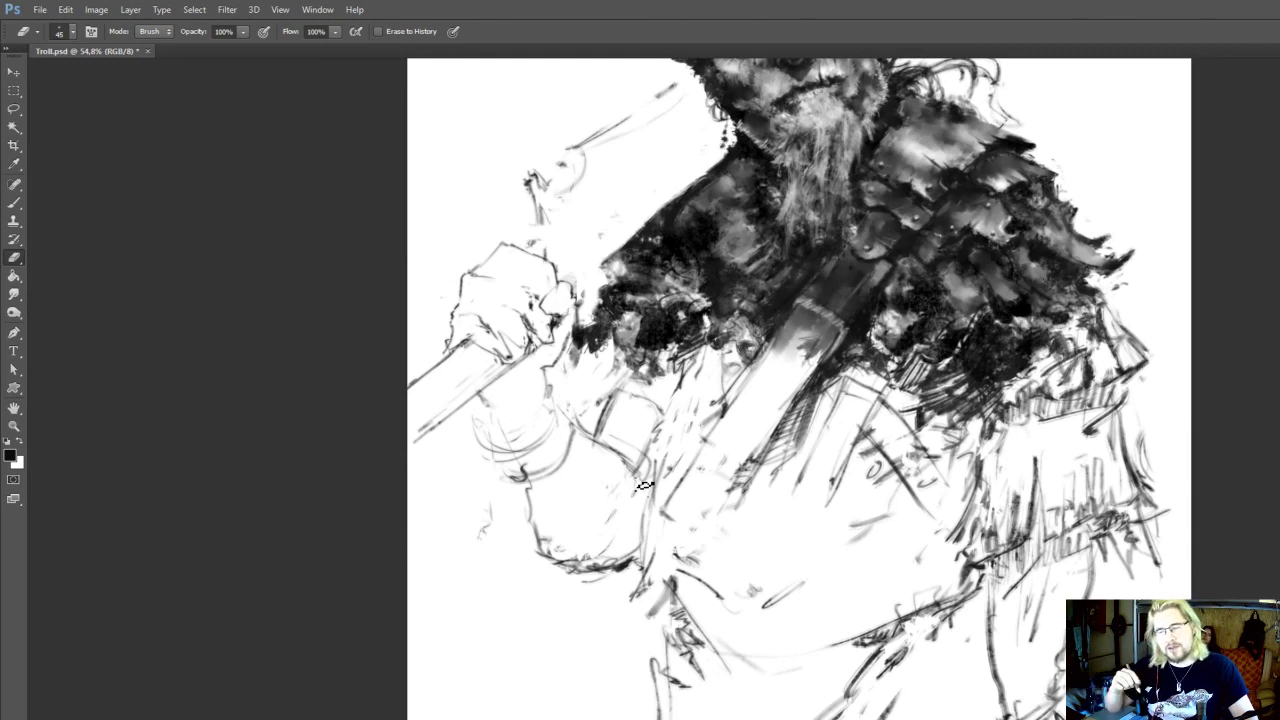
pyautogui.moveTo(956, 589)
pyautogui.mouseDown()
pyautogui.moveTo(950, 599)
pyautogui.moveTo(944, 586)
pyautogui.moveTo(940, 621)
pyautogui.moveTo(987, 617)
pyautogui.moveTo(946, 607)
pyautogui.mouseUp()
pyautogui.press('b')
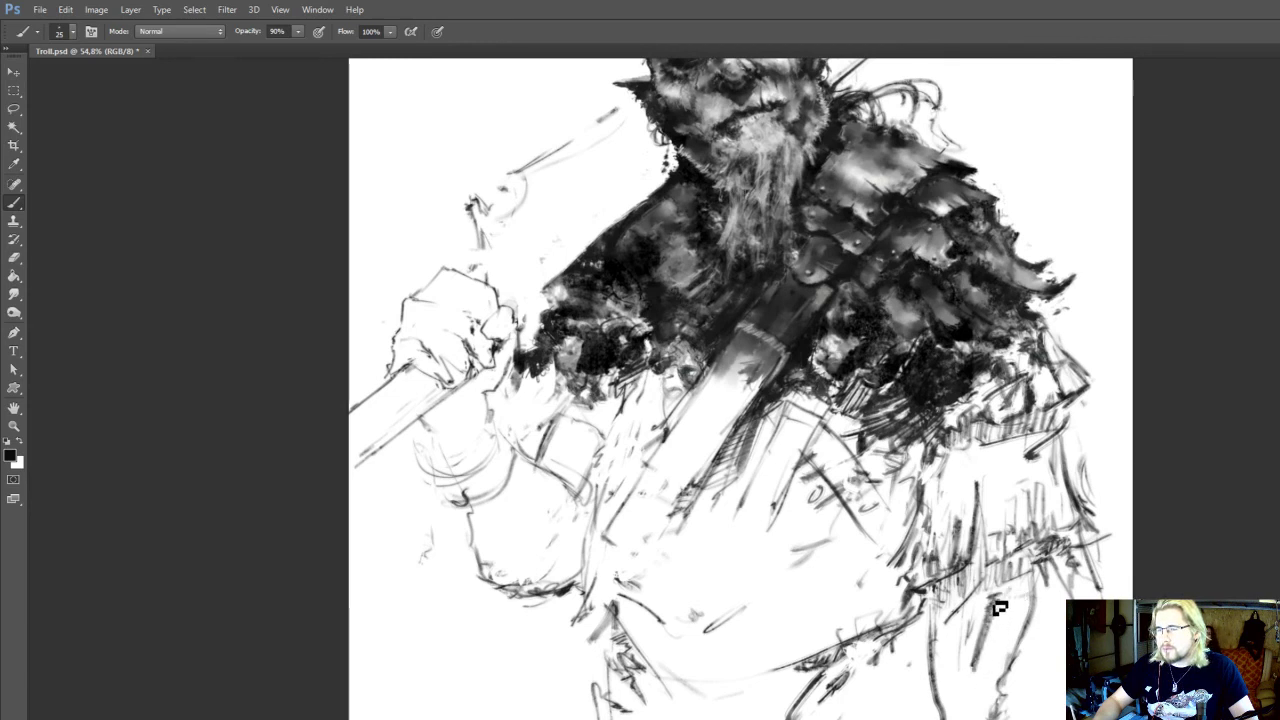
# Erase and redraw the contour and wrist lines of the lowered forearm beneath the fringed sleeve
pyautogui.press('e')
pyautogui.moveTo(984, 632); pyautogui.dragTo(979, 684)
pyautogui.press('b')
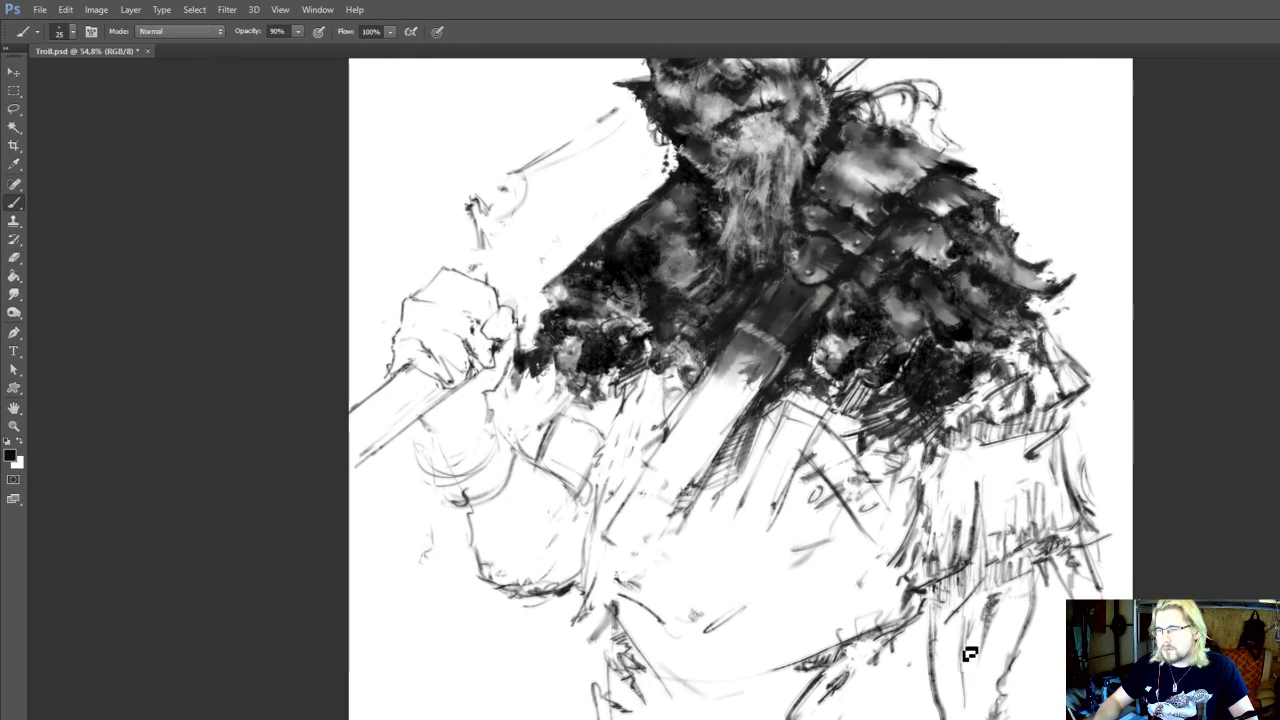
pyautogui.press('e')
pyautogui.press('b')
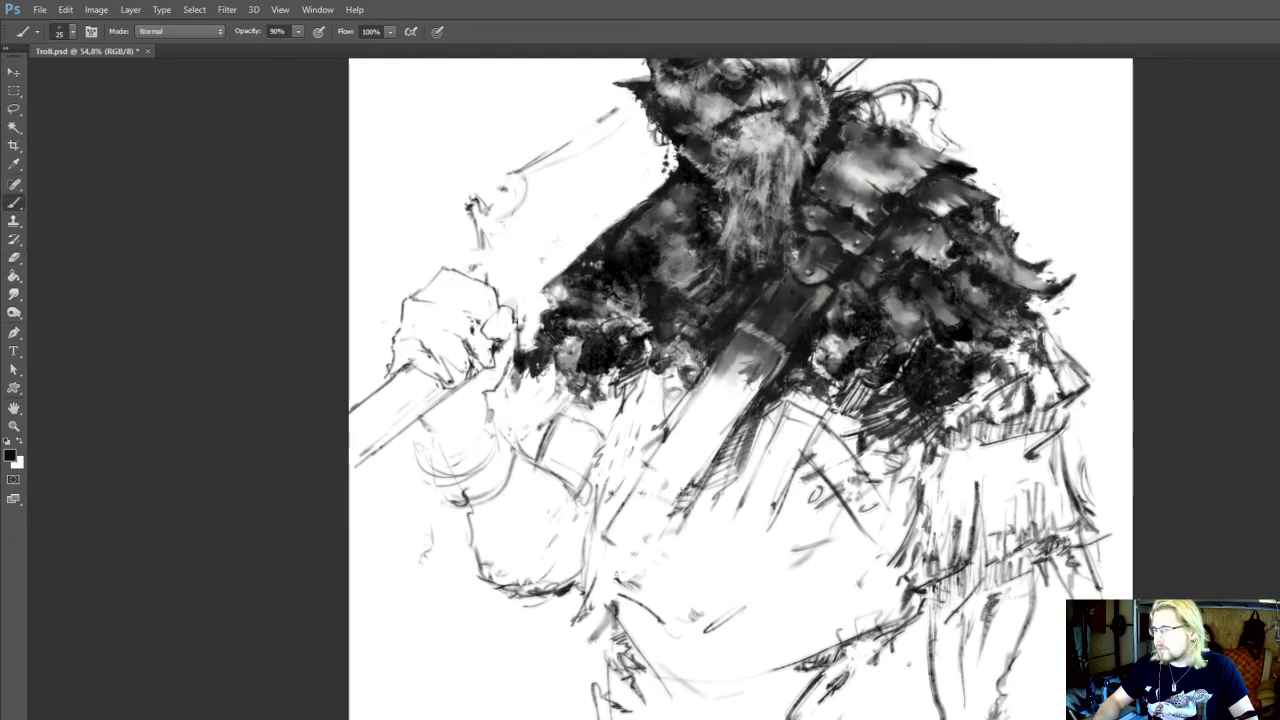
pyautogui.moveTo(943, 715); pyautogui.dragTo(935, 645)
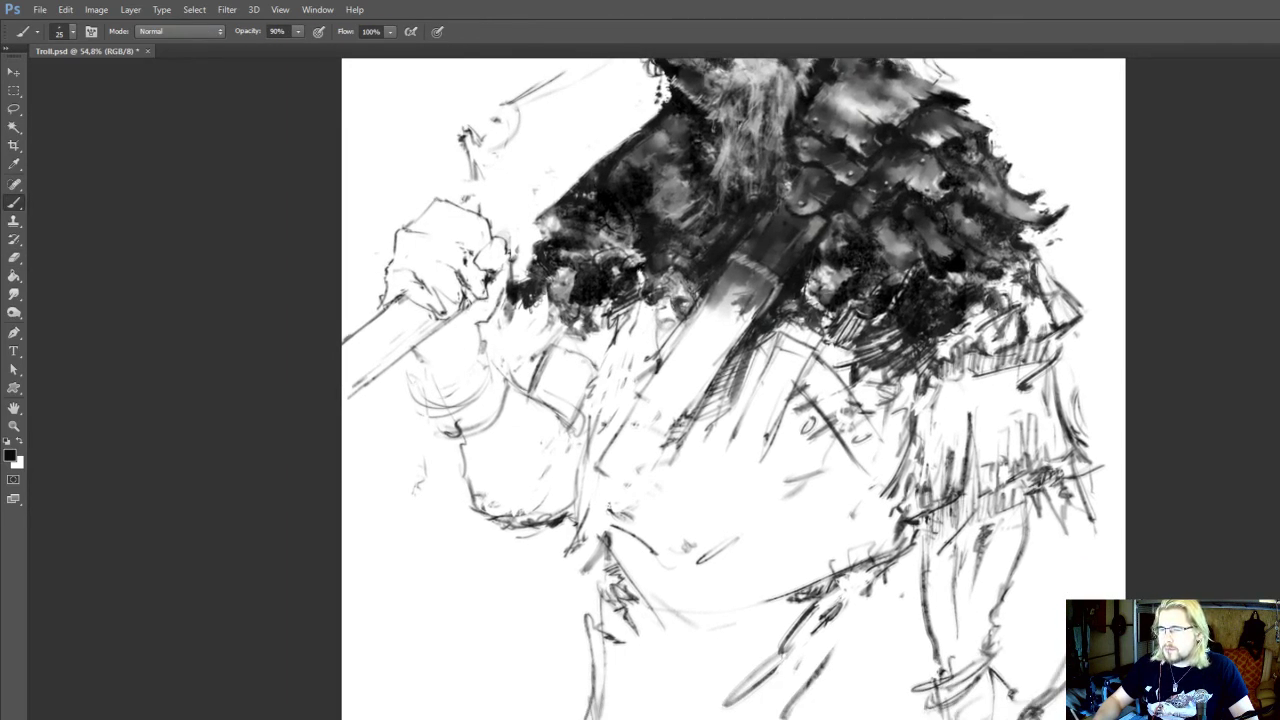
pyautogui.press('e')
pyautogui.moveTo(858, 616); pyautogui.dragTo(880, 646)
pyautogui.press('b')
# Hatch shading strokes across the wrist and forearm of the raised arm gripping the shaft
pyautogui.moveTo(786, 486); pyautogui.dragTo(853, 708)
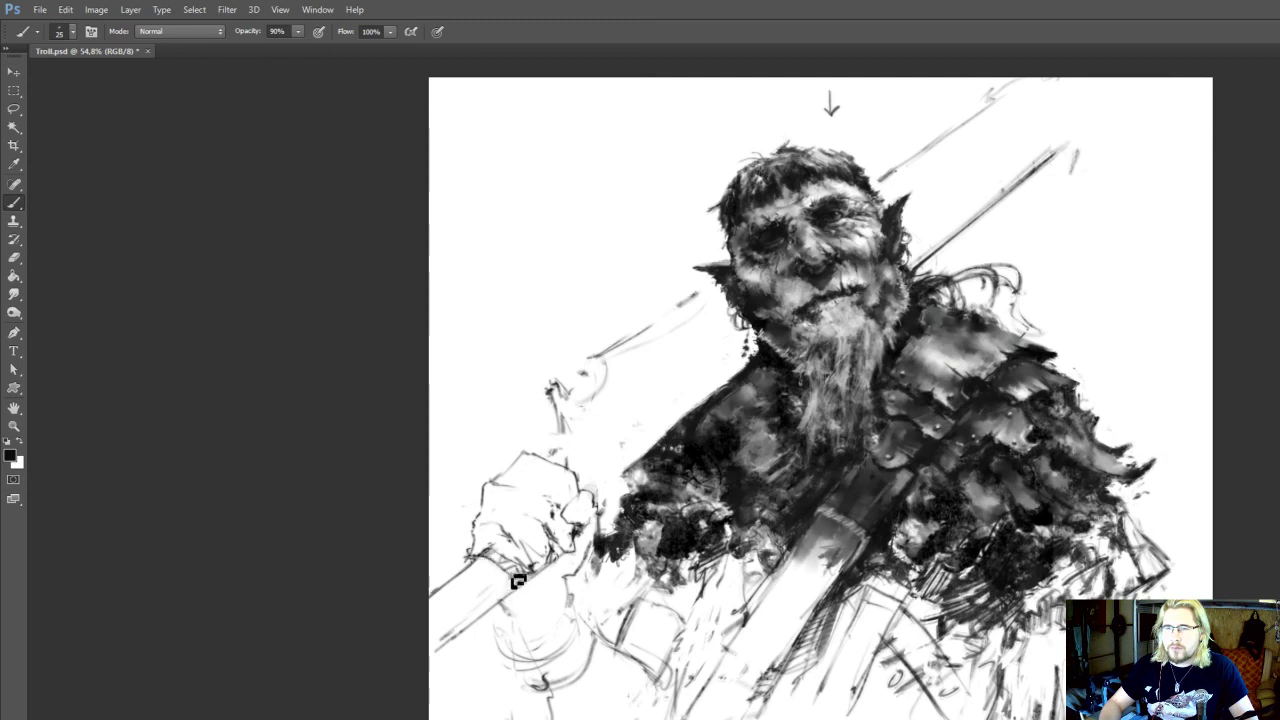
pyautogui.moveTo(556, 576); pyautogui.dragTo(552, 566)
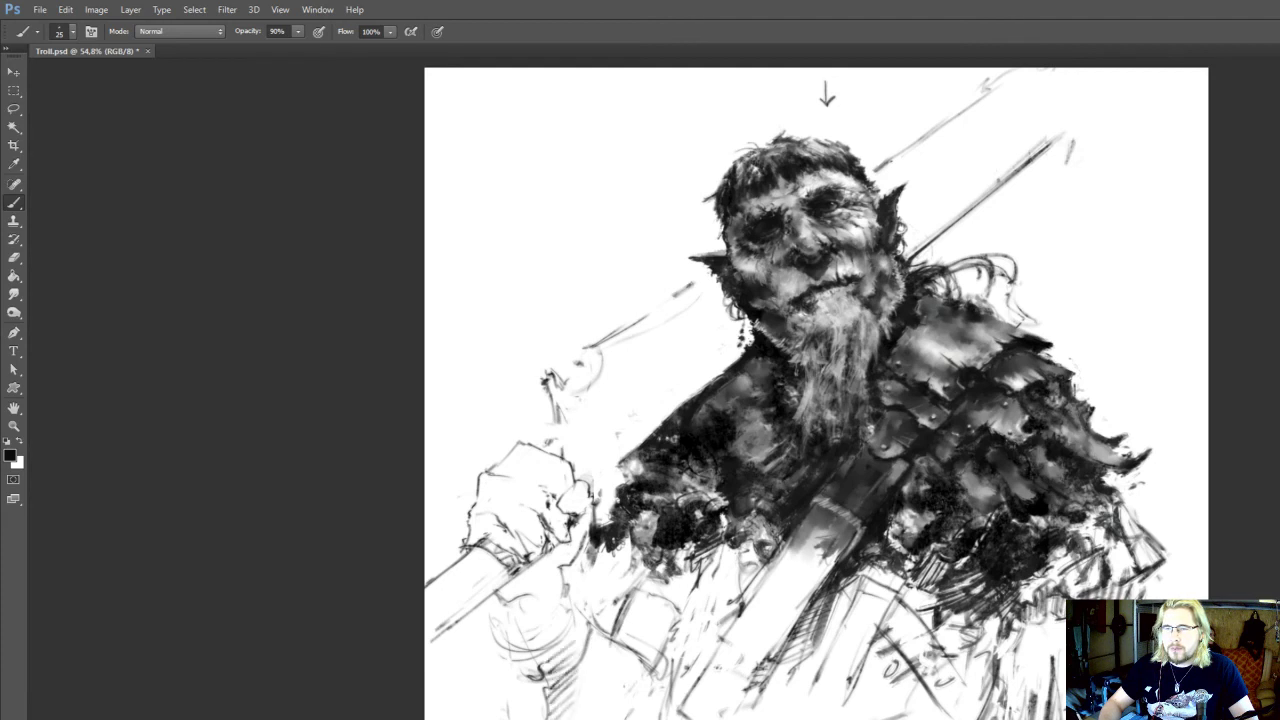
pyautogui.moveTo(592, 367); pyautogui.dragTo(581, 358)
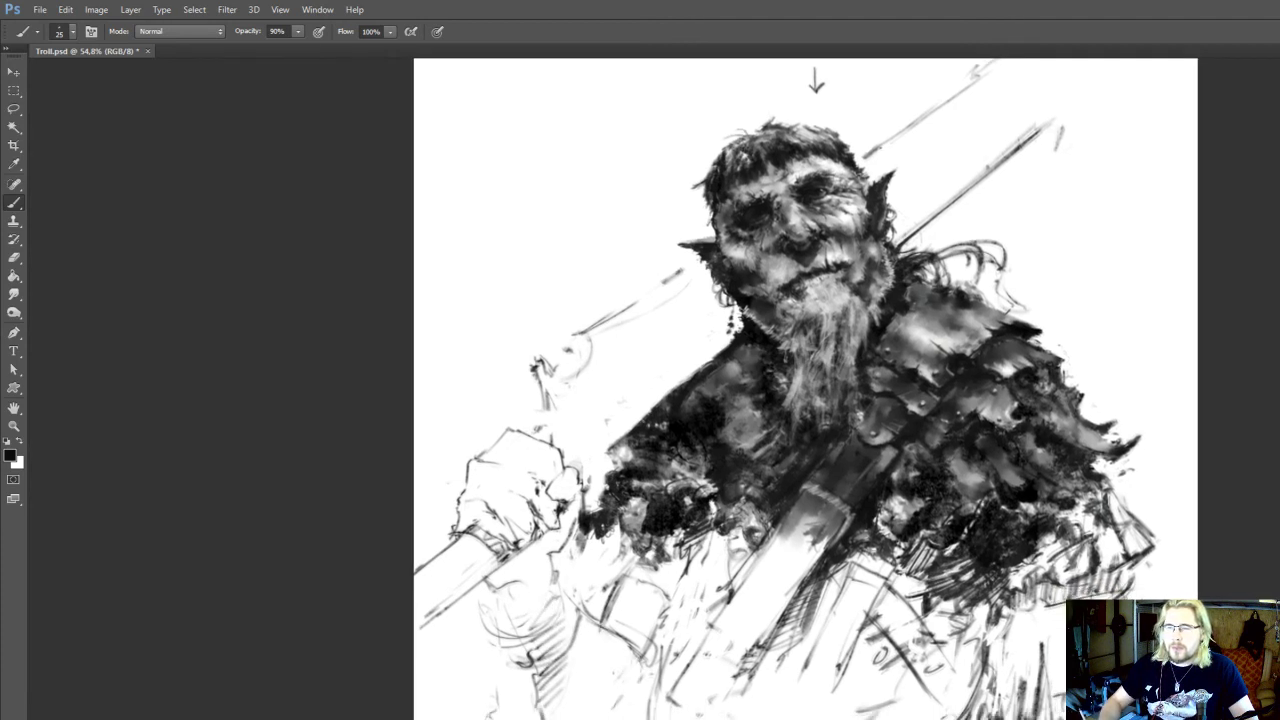
pyautogui.press('e')
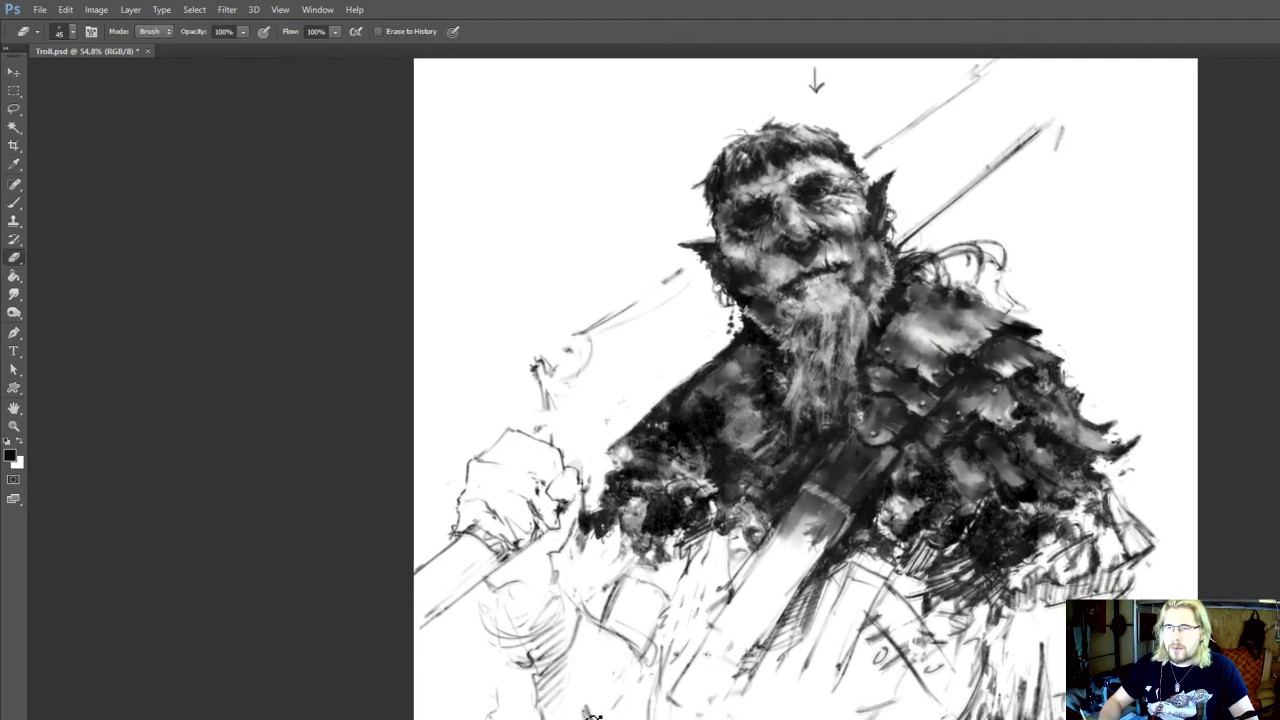
pyautogui.press('b')
pyautogui.moveTo(550, 600)
pyautogui.mouseDown()
pyautogui.moveTo(584, 660)
pyautogui.moveTo(597, 635)
pyautogui.moveTo(563, 649)
pyautogui.moveTo(566, 660)
pyautogui.moveTo(587, 655)
pyautogui.mouseUp()
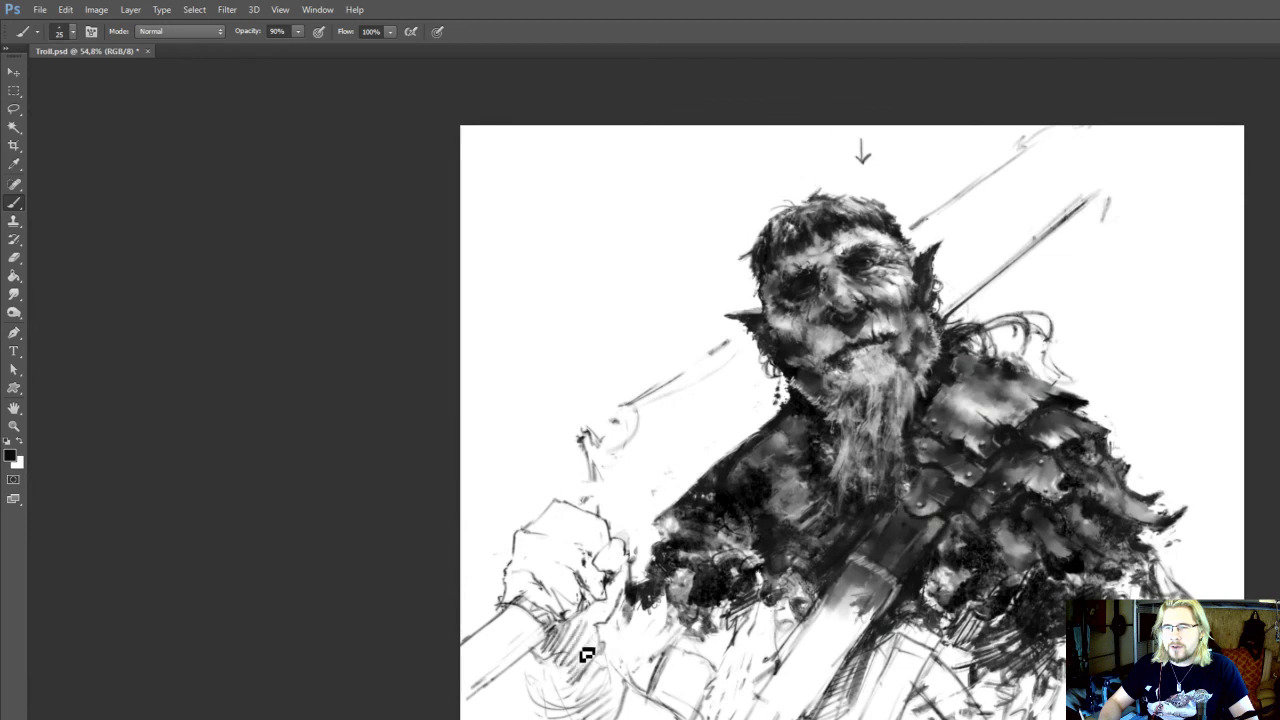
pyautogui.moveTo(604, 611)
pyautogui.mouseDown()
pyautogui.moveTo(606, 646)
pyautogui.moveTo(621, 647)
pyautogui.mouseUp()
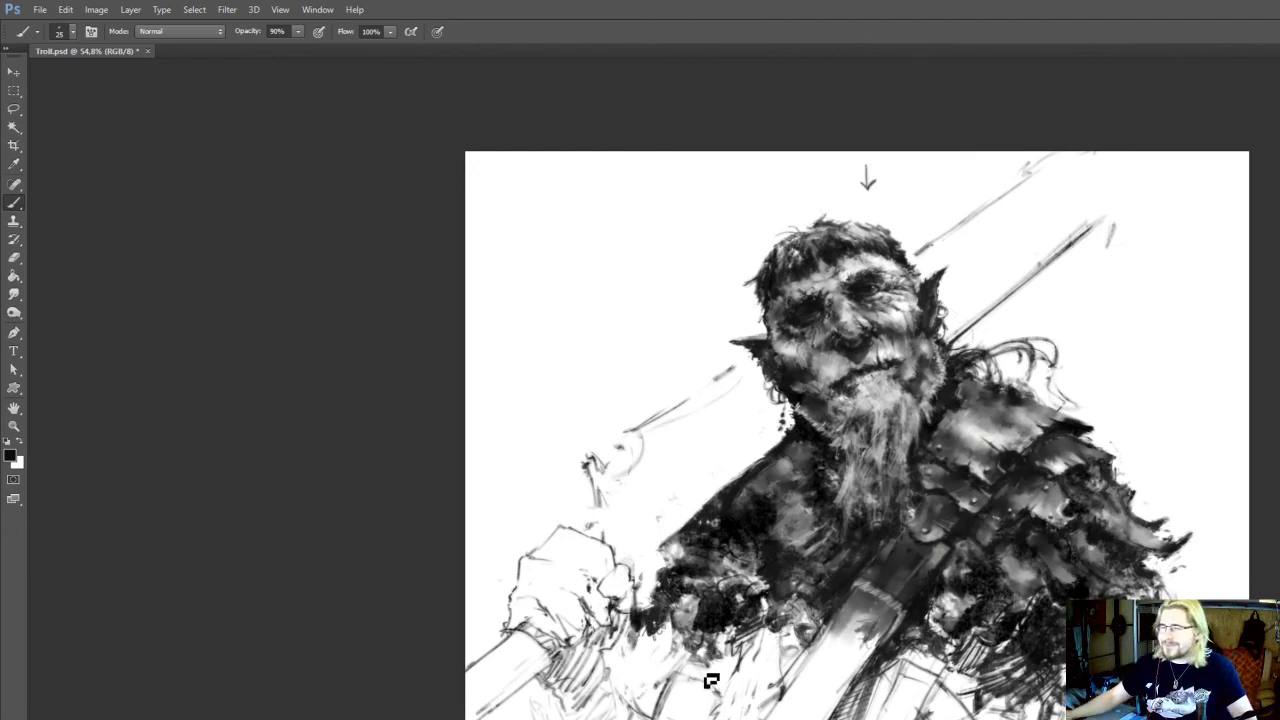
# Sketch long diagonal lines running from the chest strap down the torso and hatch the band beside it
pyautogui.scroll(1, 711, 681)
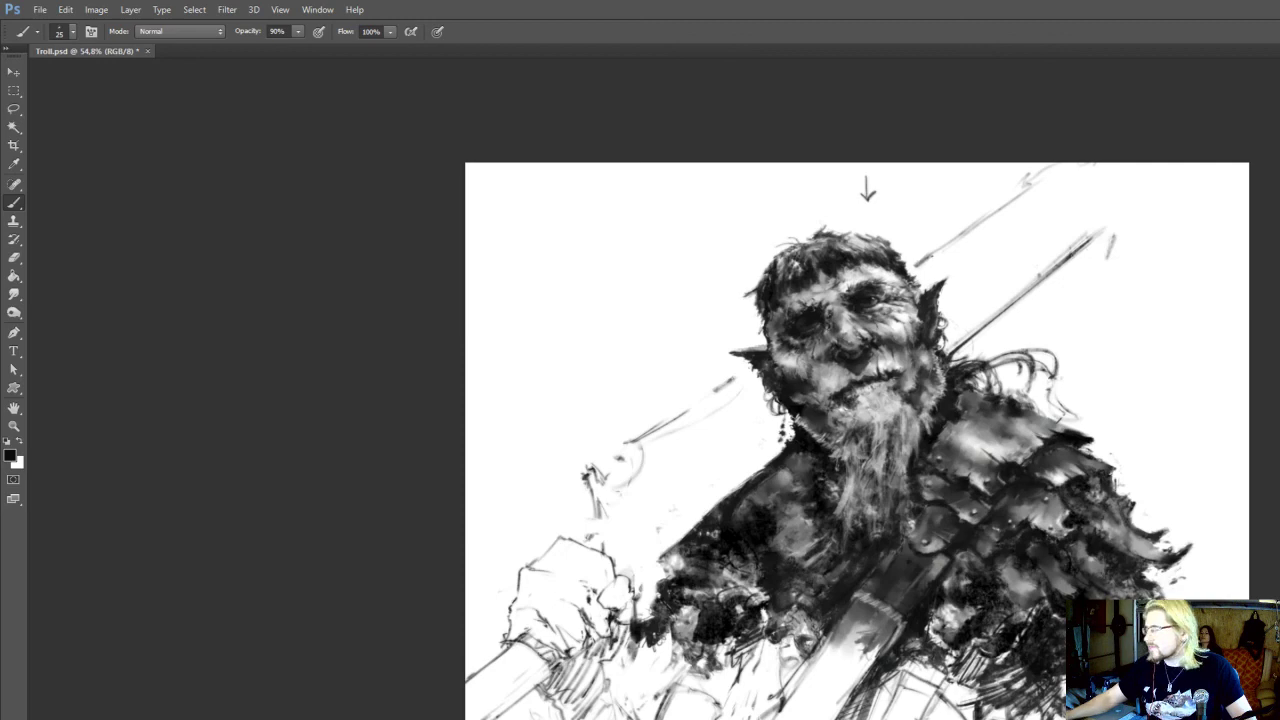
pyautogui.moveTo(760, 520); pyautogui.dragTo(788, 289)
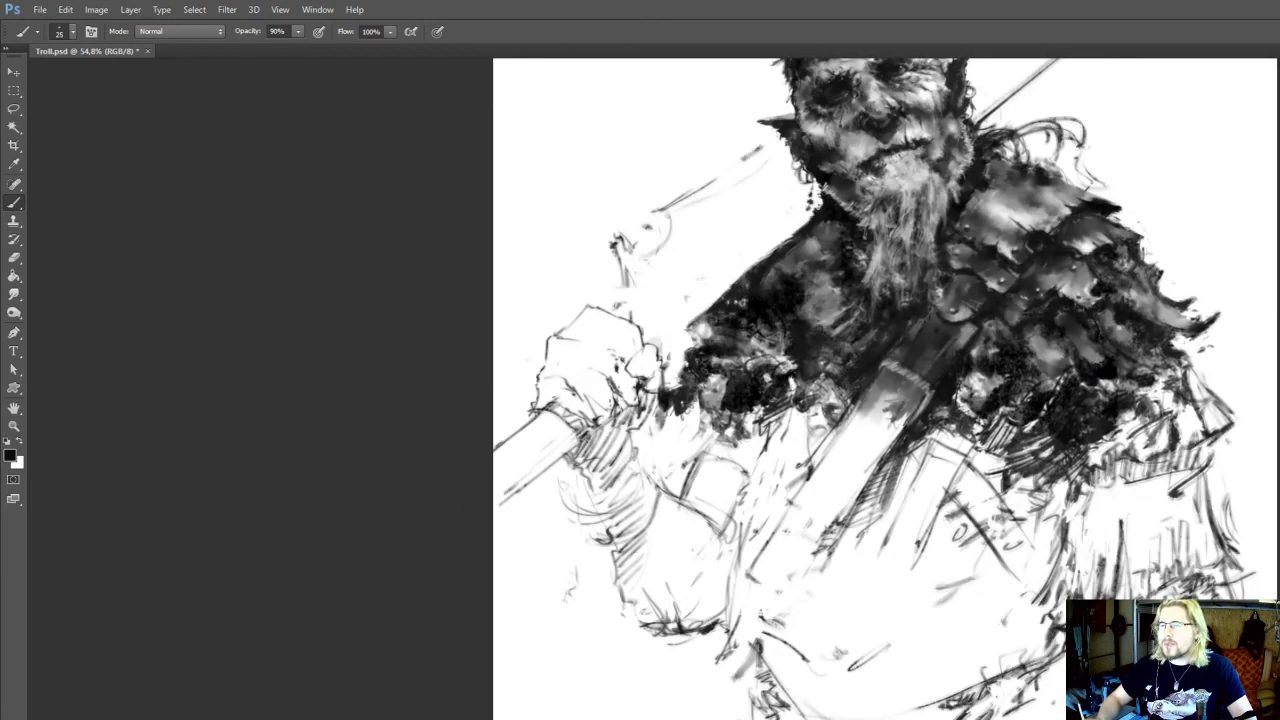
pyautogui.moveTo(885, 640); pyautogui.dragTo(871, 713)
pyautogui.moveTo(776, 600)
pyautogui.mouseDown()
pyautogui.moveTo(742, 679)
pyautogui.moveTo(723, 686)
pyautogui.mouseUp()
pyautogui.moveTo(787, 658); pyautogui.dragTo(763, 712)
pyautogui.moveTo(884, 598); pyautogui.dragTo(832, 716)
pyautogui.moveTo(914, 614); pyautogui.dragTo(867, 718)
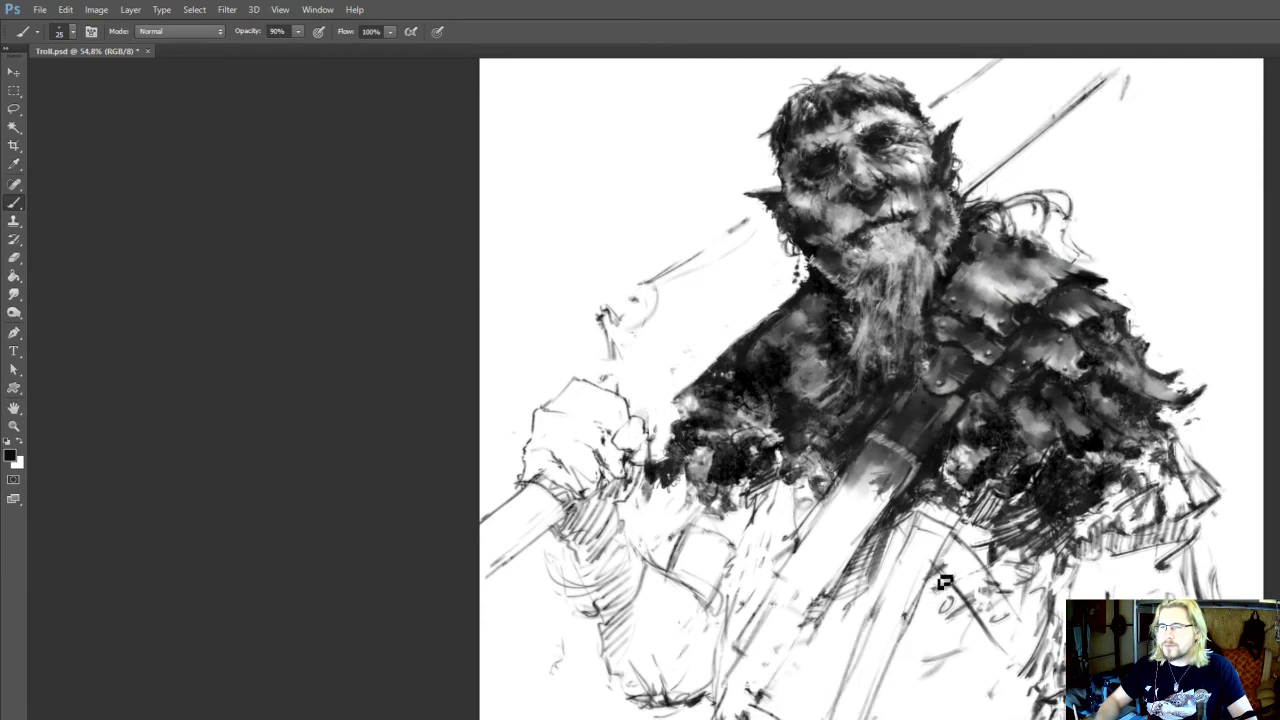
pyautogui.moveTo(940, 580)
pyautogui.mouseDown()
pyautogui.moveTo(888, 718)
pyautogui.moveTo(896, 666)
pyautogui.moveTo(920, 630)
pyautogui.mouseUp()
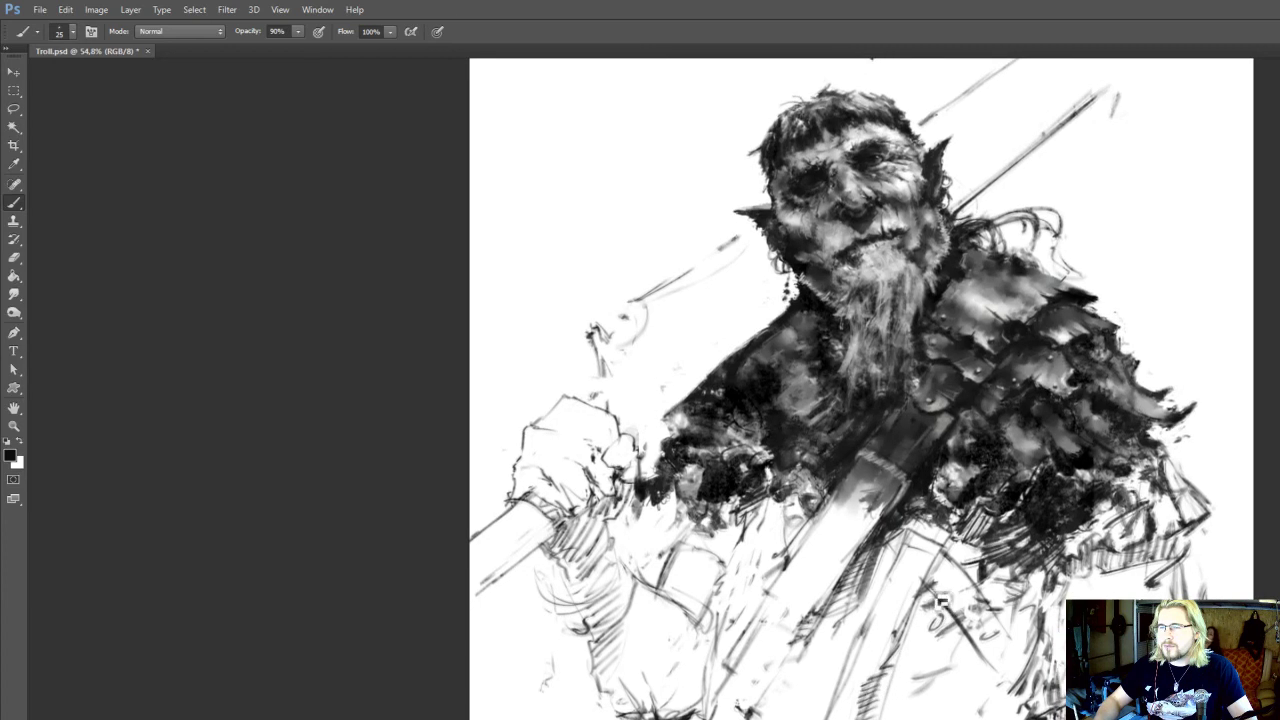
# Add short strokes to the garment flap and folds beside the fringed sleeve, and save the document
pyautogui.moveTo(943, 600)
pyautogui.mouseDown()
pyautogui.moveTo(977, 648)
pyautogui.moveTo(928, 609)
pyautogui.moveTo(944, 607)
pyautogui.moveTo(976, 650)
pyautogui.moveTo(1009, 639)
pyautogui.moveTo(992, 676)
pyautogui.moveTo(1046, 600)
pyautogui.mouseUp()
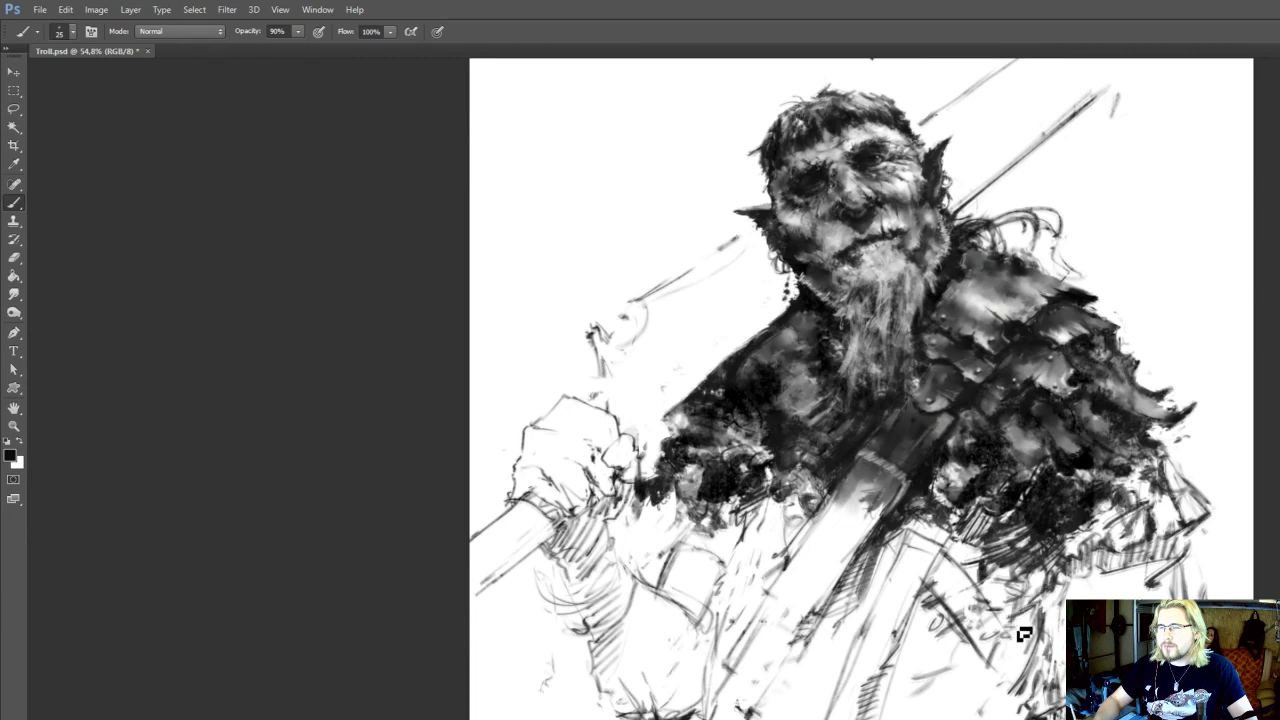
pyautogui.moveTo(1012, 686); pyautogui.dragTo(1031, 700)
pyautogui.moveTo(1034, 647)
pyautogui.mouseDown()
pyautogui.moveTo(1020, 651)
pyautogui.moveTo(1040, 686)
pyautogui.moveTo(998, 648)
pyautogui.moveTo(1036, 640)
pyautogui.moveTo(1028, 654)
pyautogui.moveTo(1036, 547)
pyautogui.mouseUp()
pyautogui.press('e')
pyautogui.press('b')
pyautogui.hotkey('ctrl', 's')
# Sketch a second line along the waistband and hatch the shadow beneath the fur trim near the raised arm
pyautogui.moveTo(1060, 505); pyautogui.dragTo(1081, 457)
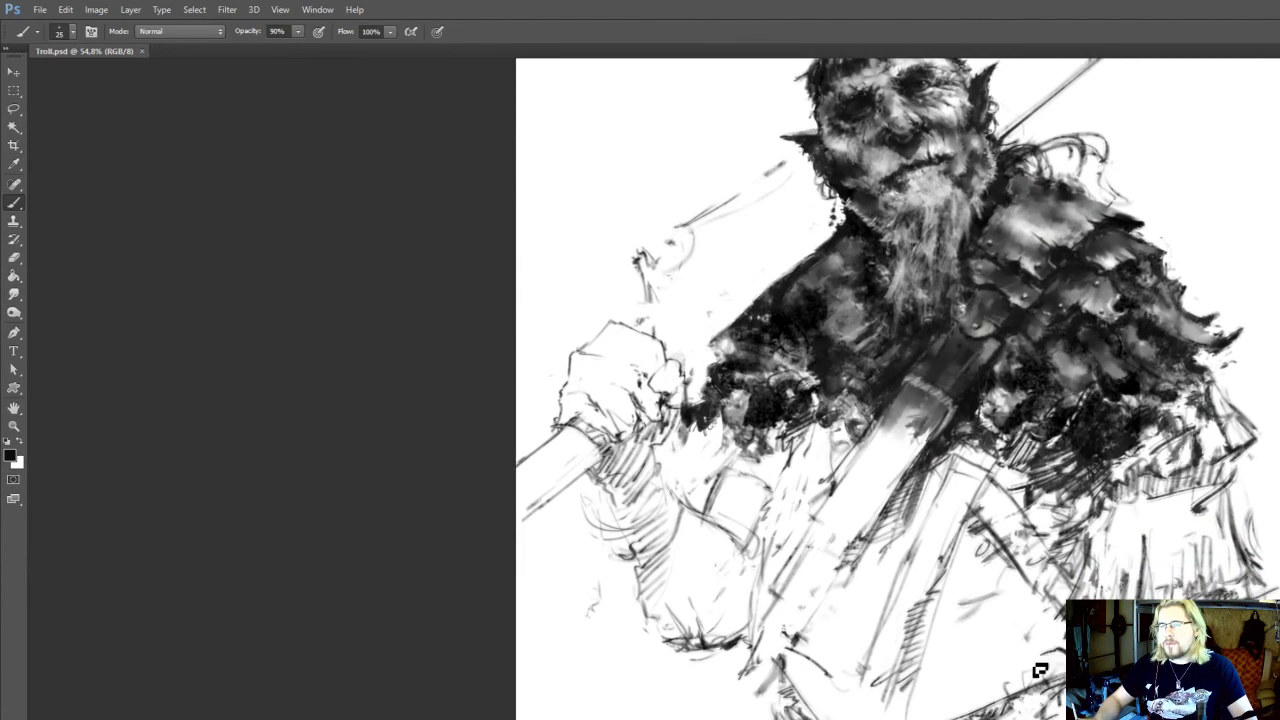
pyautogui.moveTo(1050, 655)
pyautogui.mouseDown()
pyautogui.moveTo(930, 717)
pyautogui.moveTo(1000, 703)
pyautogui.moveTo(961, 719)
pyautogui.mouseUp()
pyautogui.moveTo(687, 573); pyautogui.dragTo(725, 641)
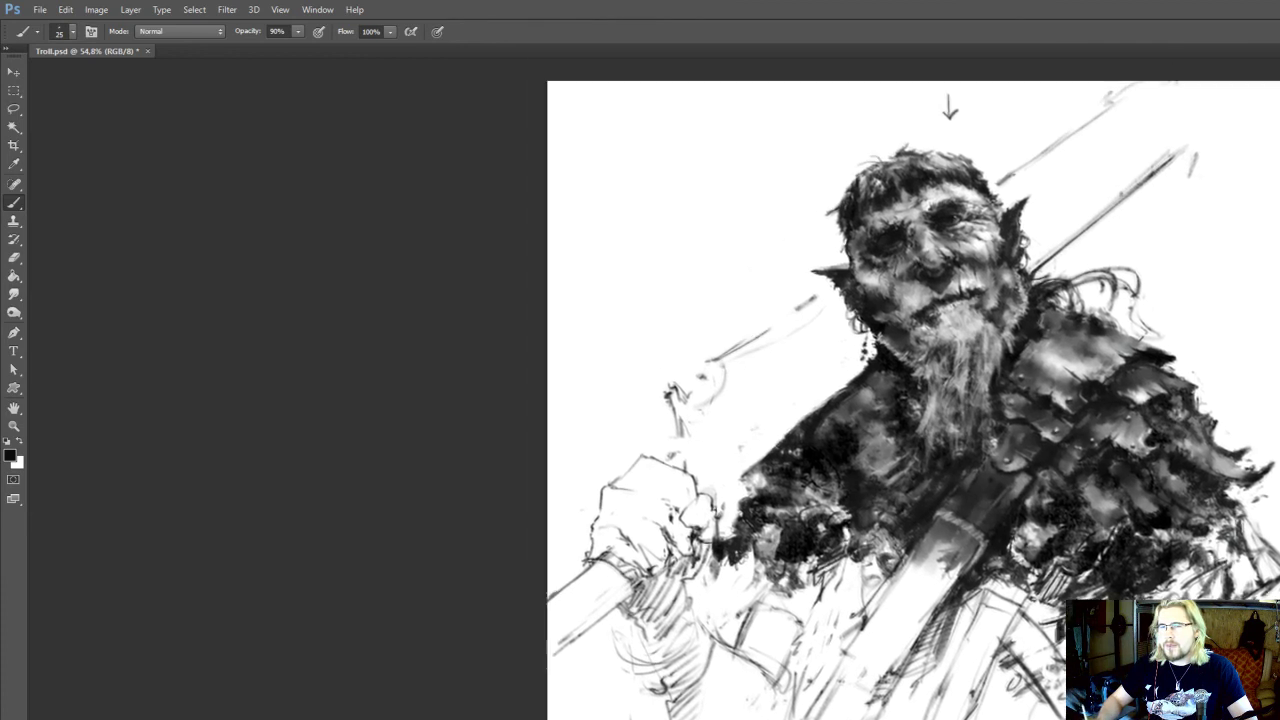
pyautogui.moveTo(809, 623)
pyautogui.mouseDown()
pyautogui.moveTo(836, 592)
pyautogui.moveTo(817, 589)
pyautogui.mouseUp()
pyautogui.moveTo(762, 590)
pyautogui.mouseDown()
pyautogui.moveTo(822, 578)
pyautogui.moveTo(797, 570)
pyautogui.mouseUp()
pyautogui.moveTo(797, 574); pyautogui.dragTo(802, 621)
# Paint sampled mid-grey into the fur trim and hatch across the lighter part of the chest strap
pyautogui.press('alt')
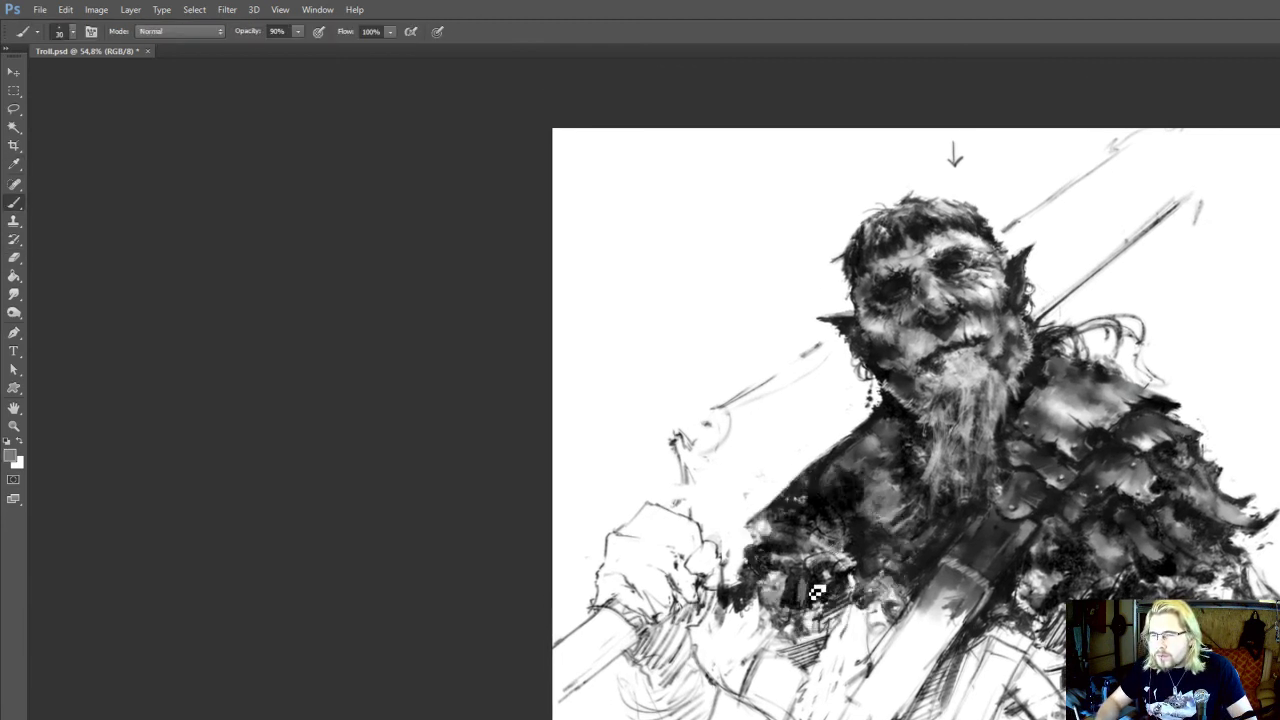
pyautogui.press(']')
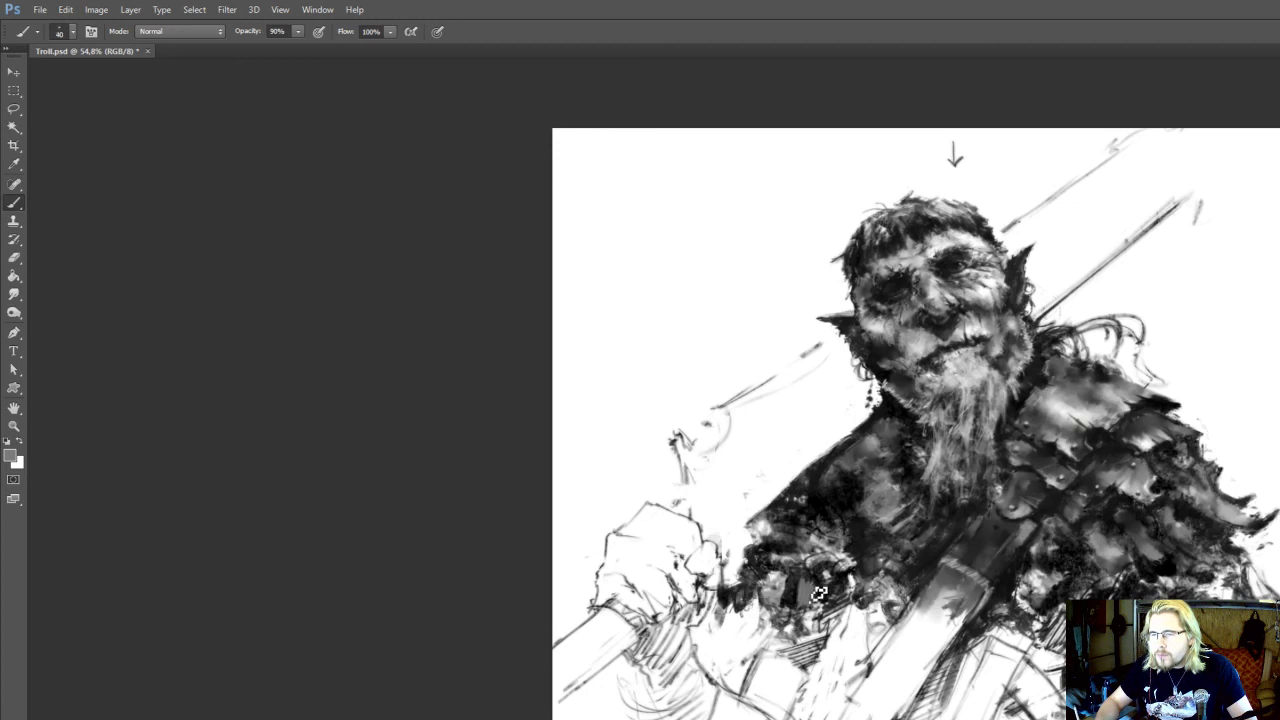
pyautogui.moveTo(964, 608); pyautogui.dragTo(966, 592)
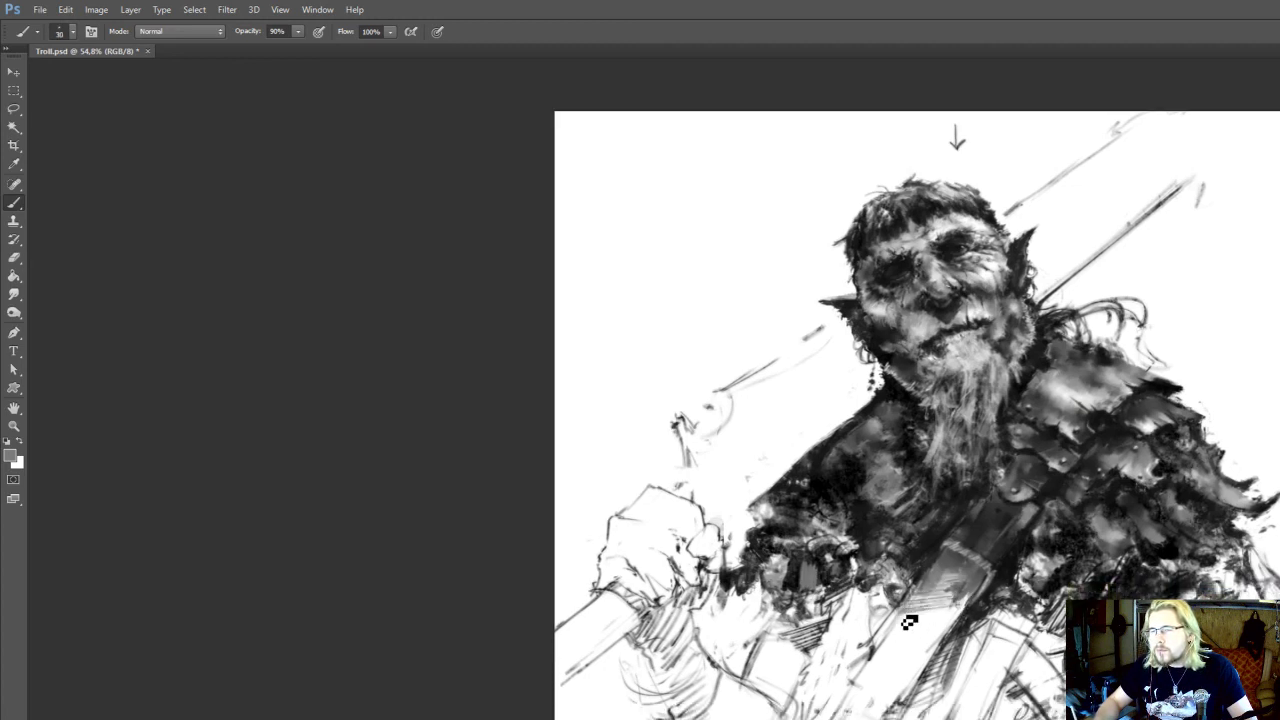
pyautogui.moveTo(950, 610); pyautogui.dragTo(963, 557)
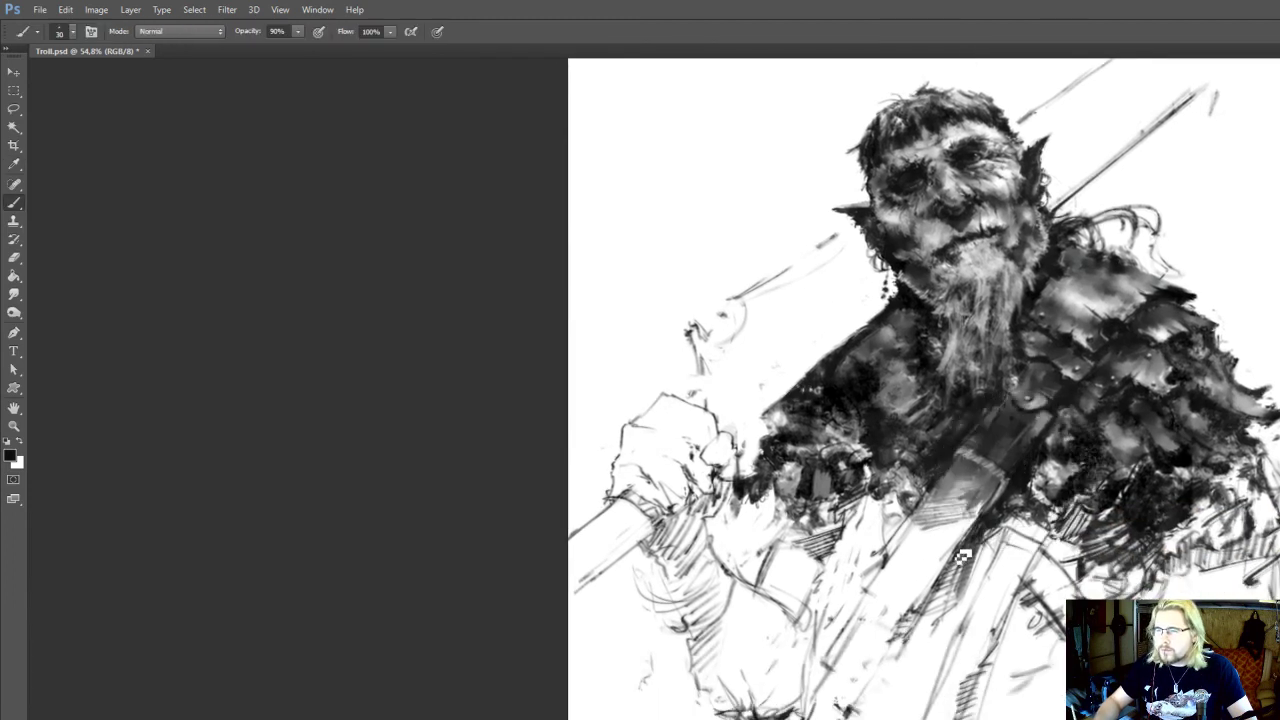
# Erase and redraw the diagonal edges of the lower chest strap and adjoining band, reducing the brush to size 25
pyautogui.press('e')
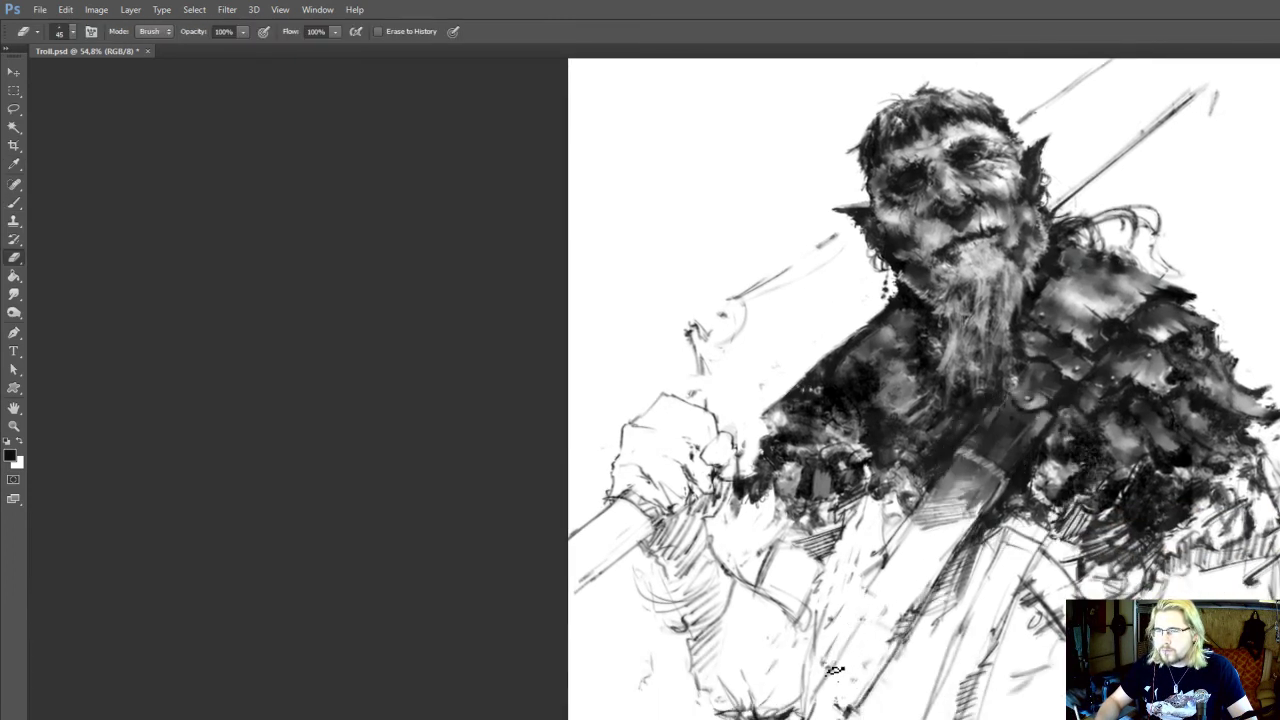
pyautogui.press('b')
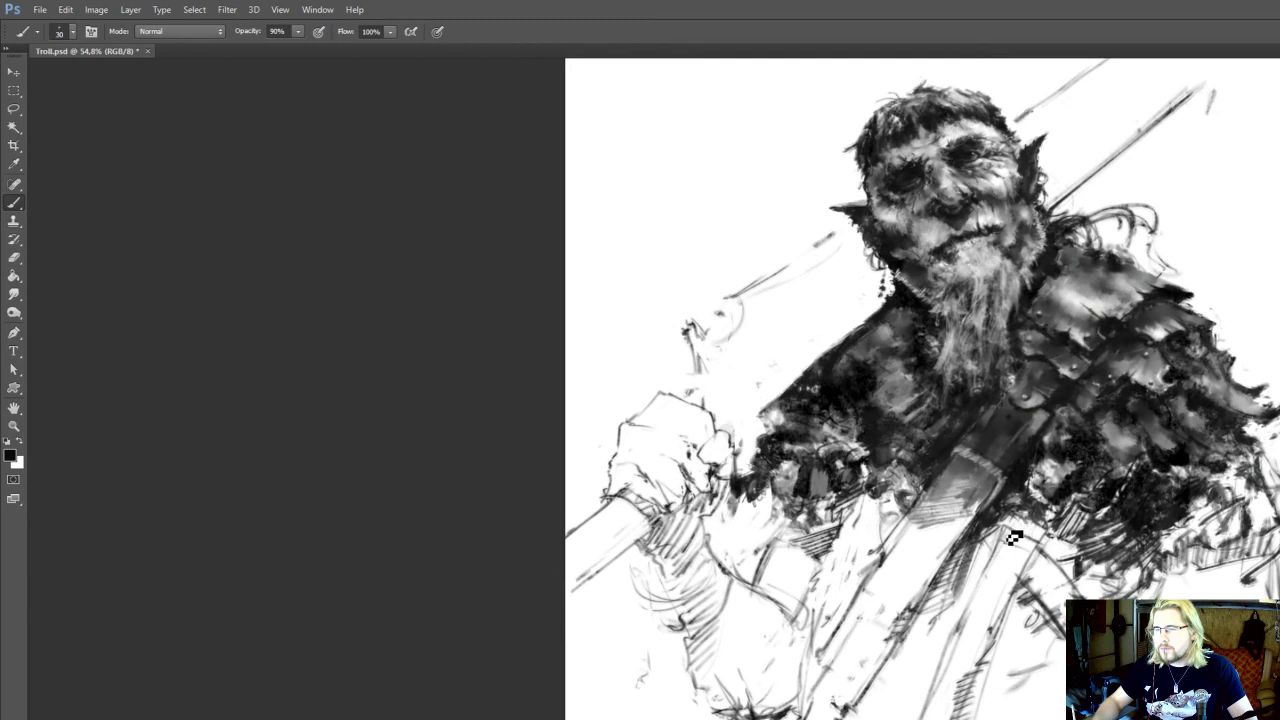
pyautogui.moveTo(1012, 530); pyautogui.dragTo(968, 606)
pyautogui.press('[')
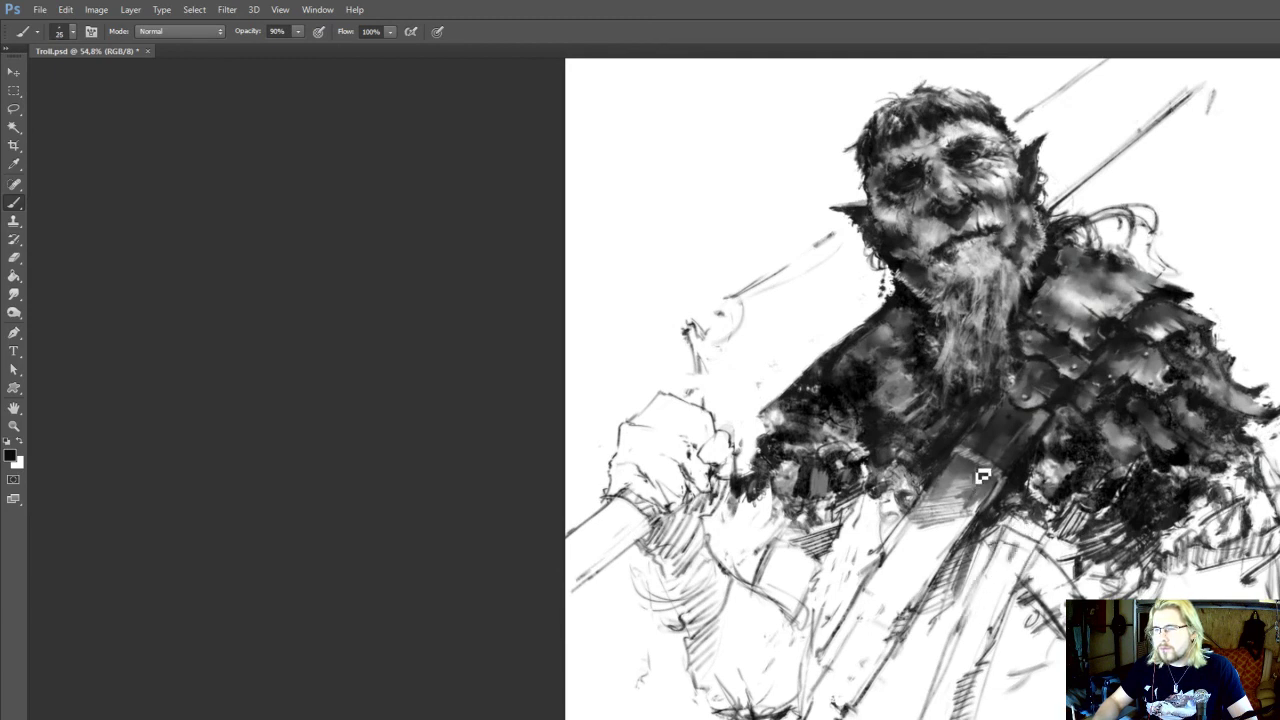
pyautogui.moveTo(1050, 610)
pyautogui.mouseDown()
pyautogui.moveTo(1007, 558)
pyautogui.moveTo(1017, 581)
pyautogui.mouseUp()
pyautogui.moveTo(975, 543); pyautogui.dragTo(990, 549)
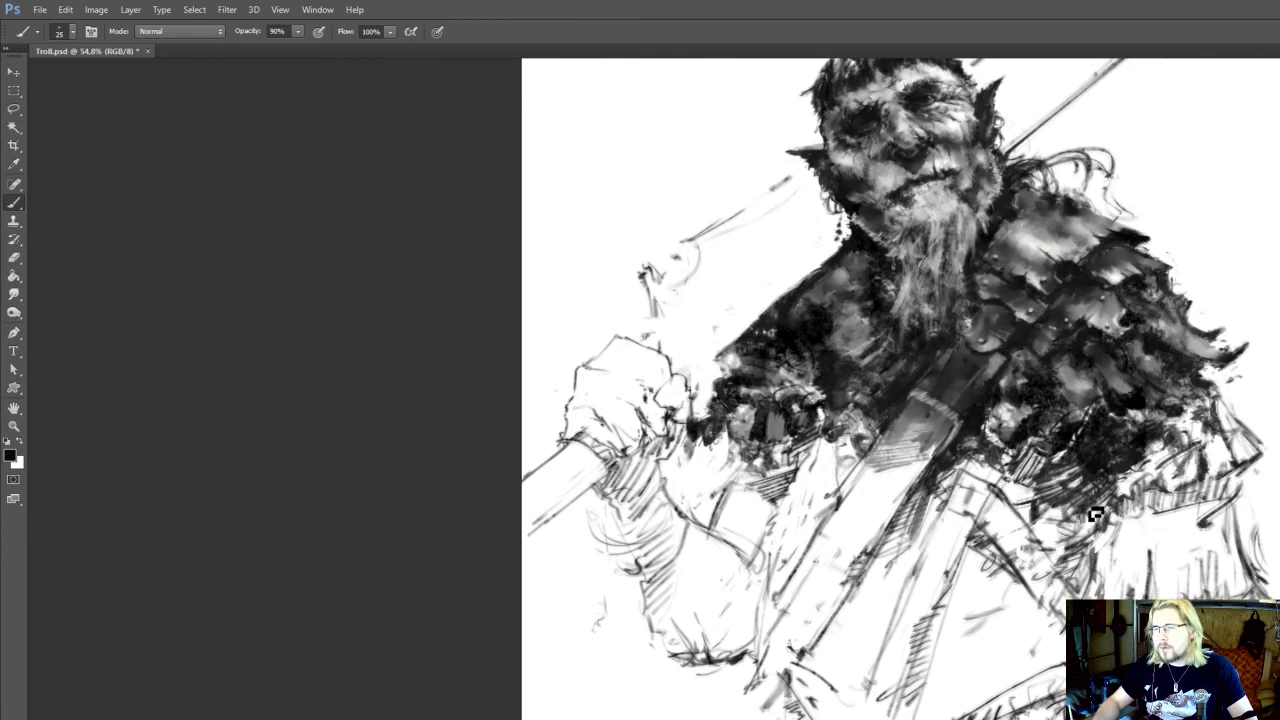
# Strengthen the sketch lines below the fur trim, set the brush size to 30, and save the document
pyautogui.moveTo(820, 464); pyautogui.dragTo(812, 502)
pyautogui.press(']')
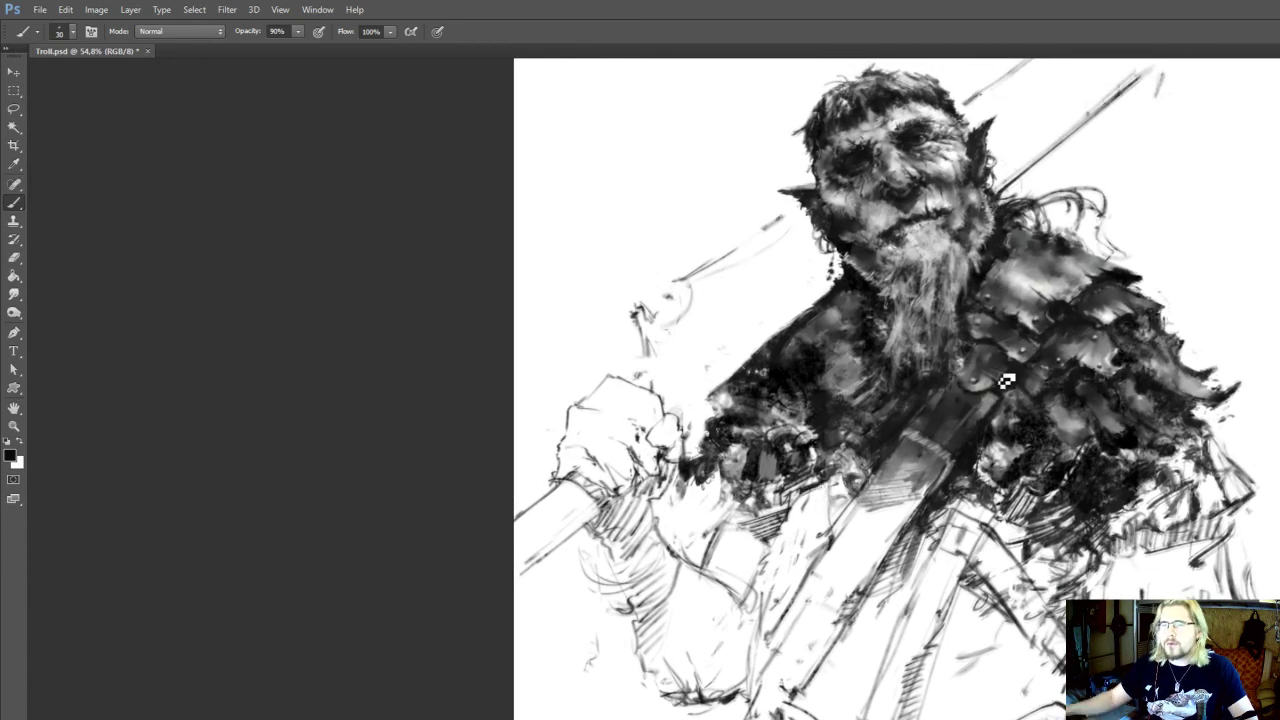
pyautogui.scroll(-5, 1005, 392)
pyautogui.hotkey('ctrl', 's')
pyautogui.scroll(3, 945, 475)
pyautogui.moveTo(930, 486)
pyautogui.mouseDown()
pyautogui.moveTo(960, 490)
pyautogui.moveTo(996, 470)
pyautogui.mouseUp()
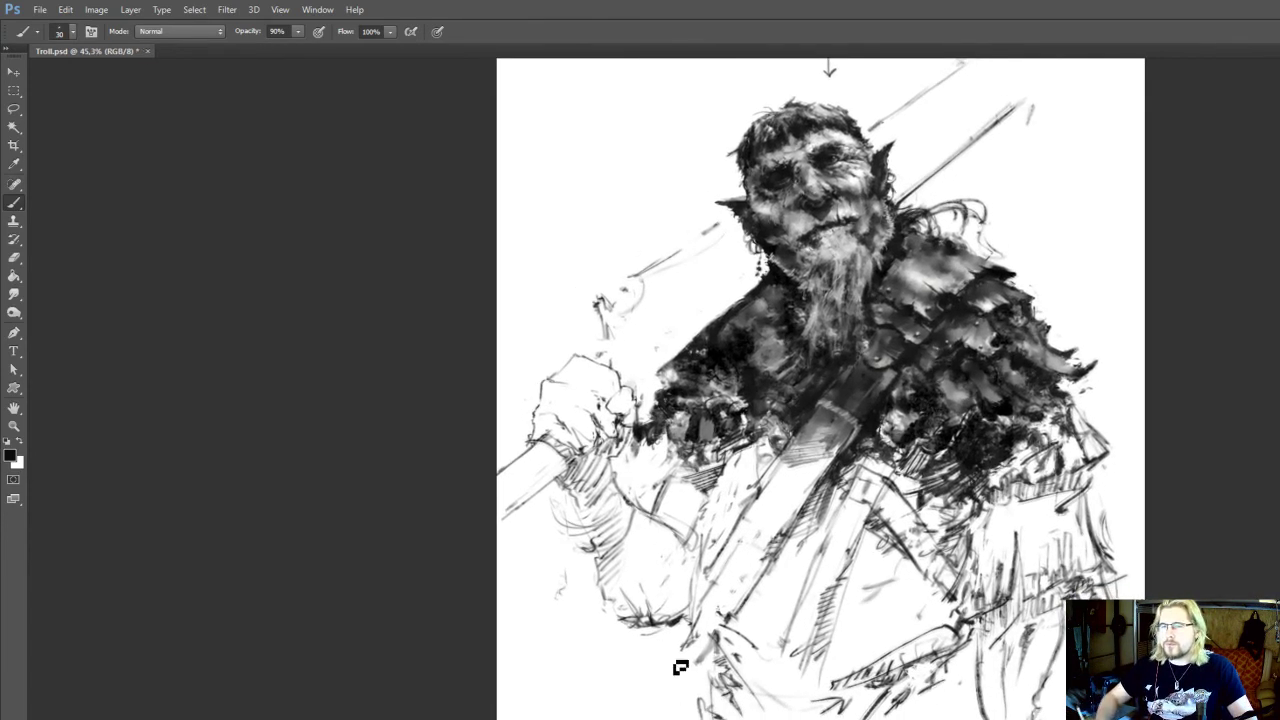
# Sketch the garment's side contour and folds below the raised arm's elbow and the line hanging beneath the waistband near the lowered arm
pyautogui.moveTo(665, 628); pyautogui.dragTo(683, 652)
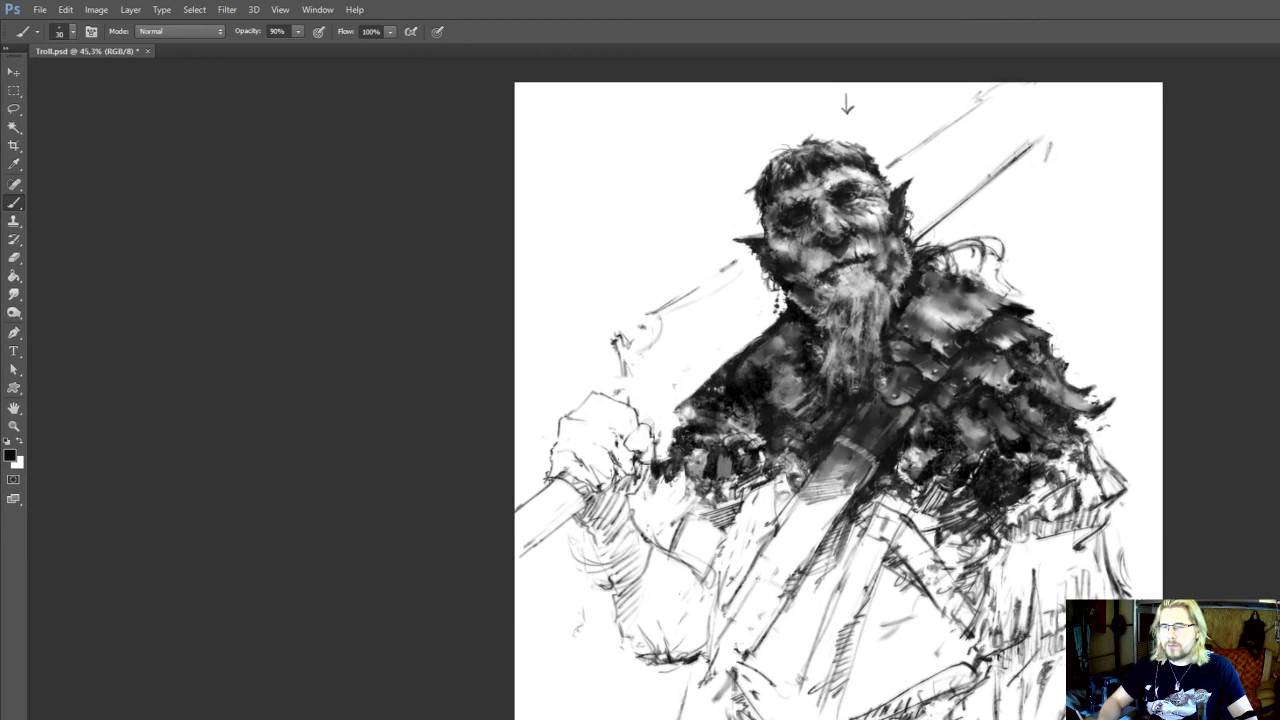
pyautogui.press('e')
pyautogui.press('b')
pyautogui.moveTo(692, 690); pyautogui.dragTo(683, 711)
pyautogui.moveTo(754, 626); pyautogui.dragTo(739, 633)
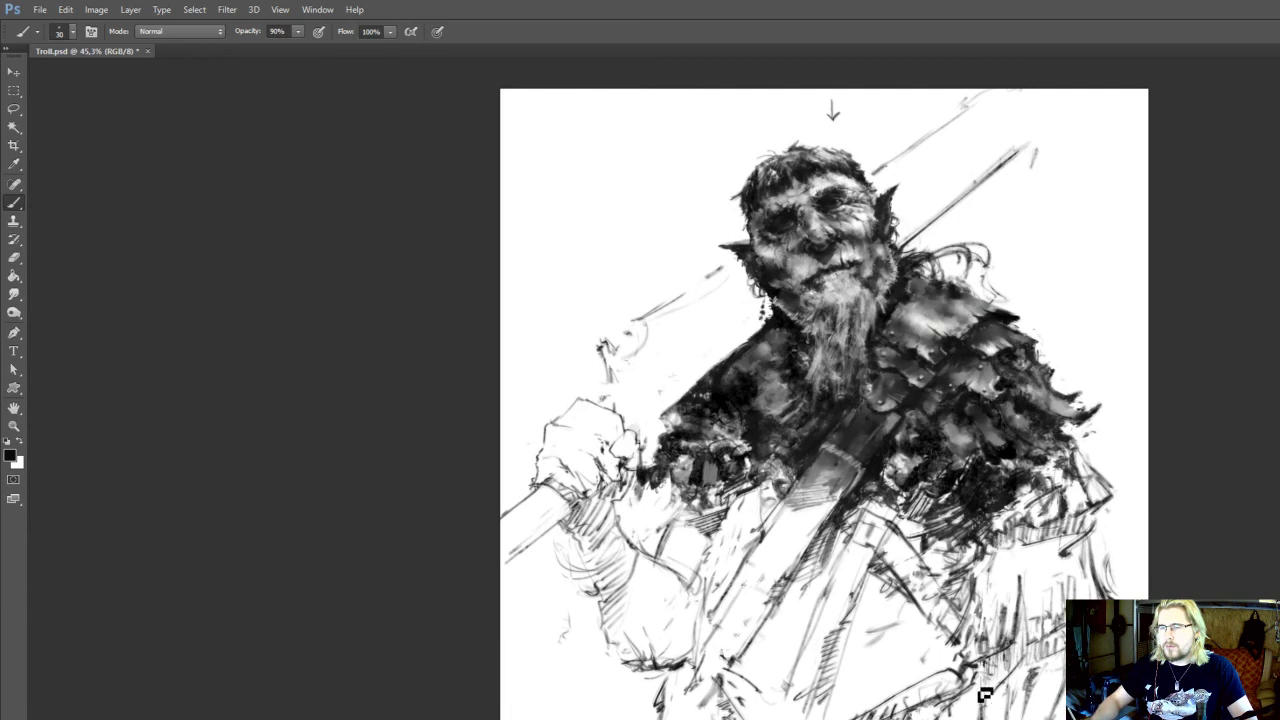
pyautogui.moveTo(985, 694); pyautogui.dragTo(988, 718)
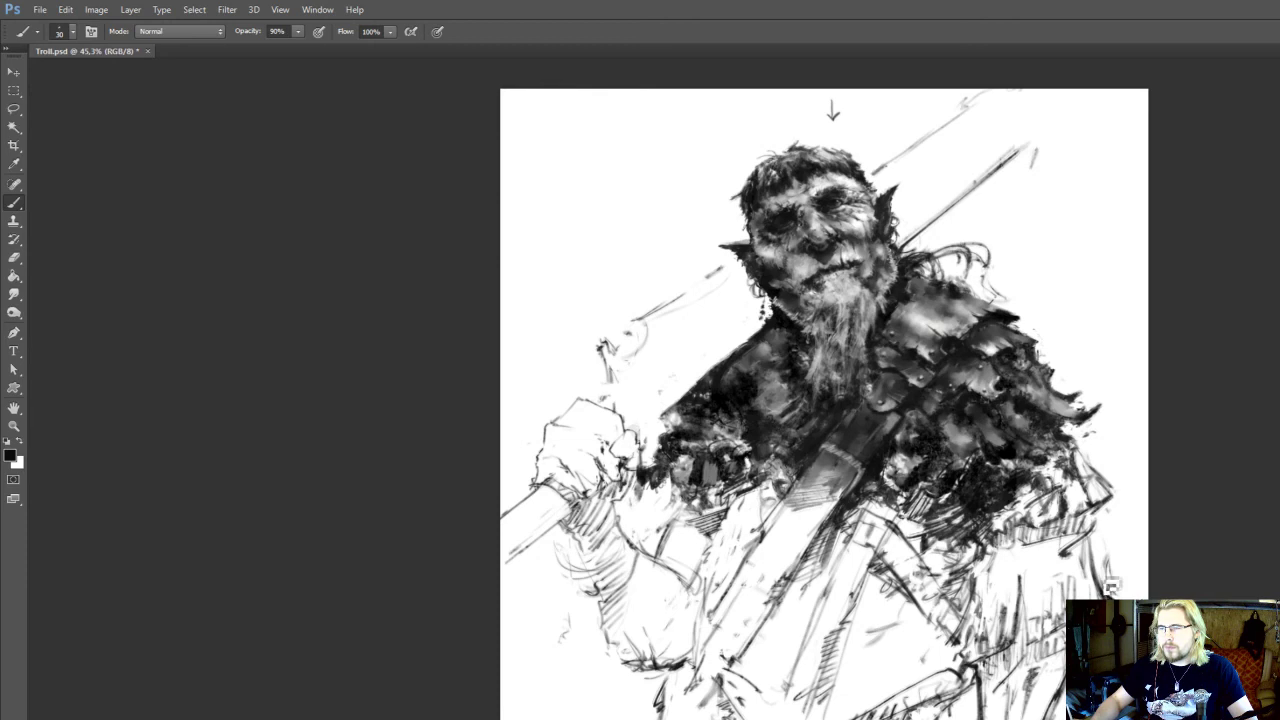
# Darken the outer contour of the lowered arm and the edge of the raised upper arm under the fur, and save the document
pyautogui.moveTo(1110, 586)
pyautogui.mouseDown()
pyautogui.moveTo(1097, 528)
pyautogui.moveTo(1114, 498)
pyautogui.moveTo(1078, 440)
pyautogui.mouseUp()
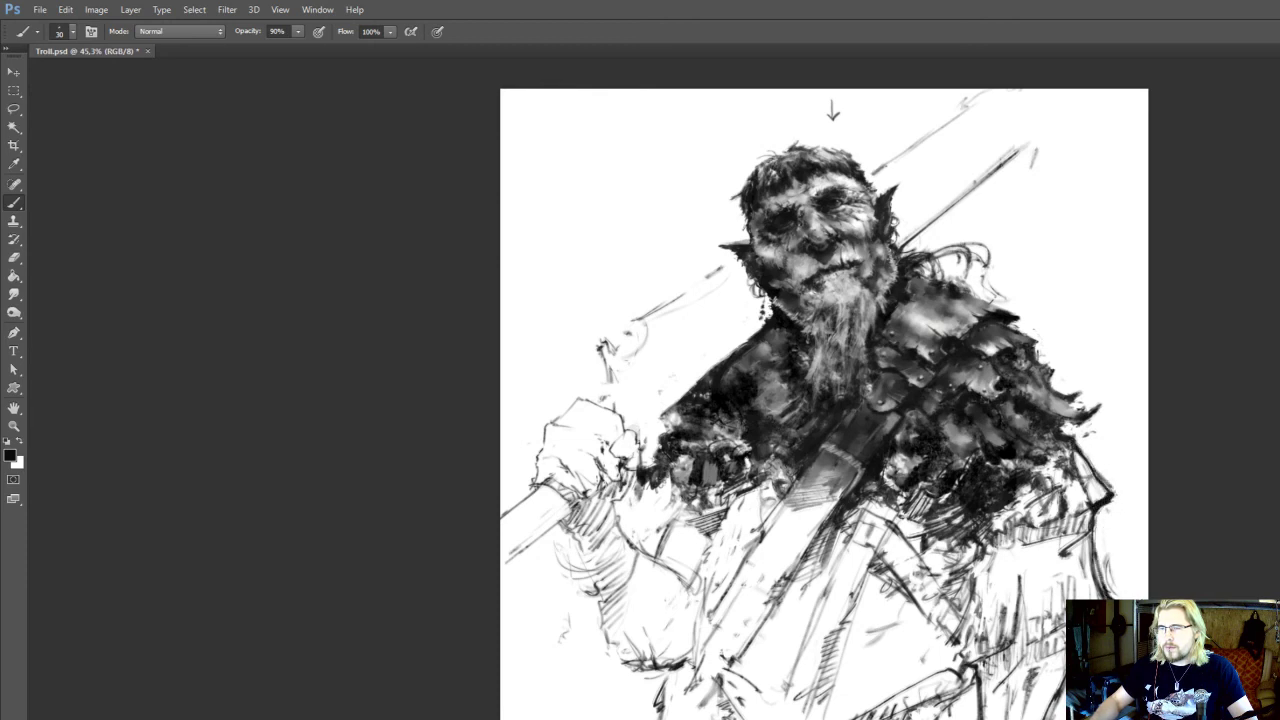
pyautogui.moveTo(647, 521)
pyautogui.mouseDown()
pyautogui.moveTo(717, 542)
pyautogui.moveTo(727, 576)
pyautogui.mouseUp()
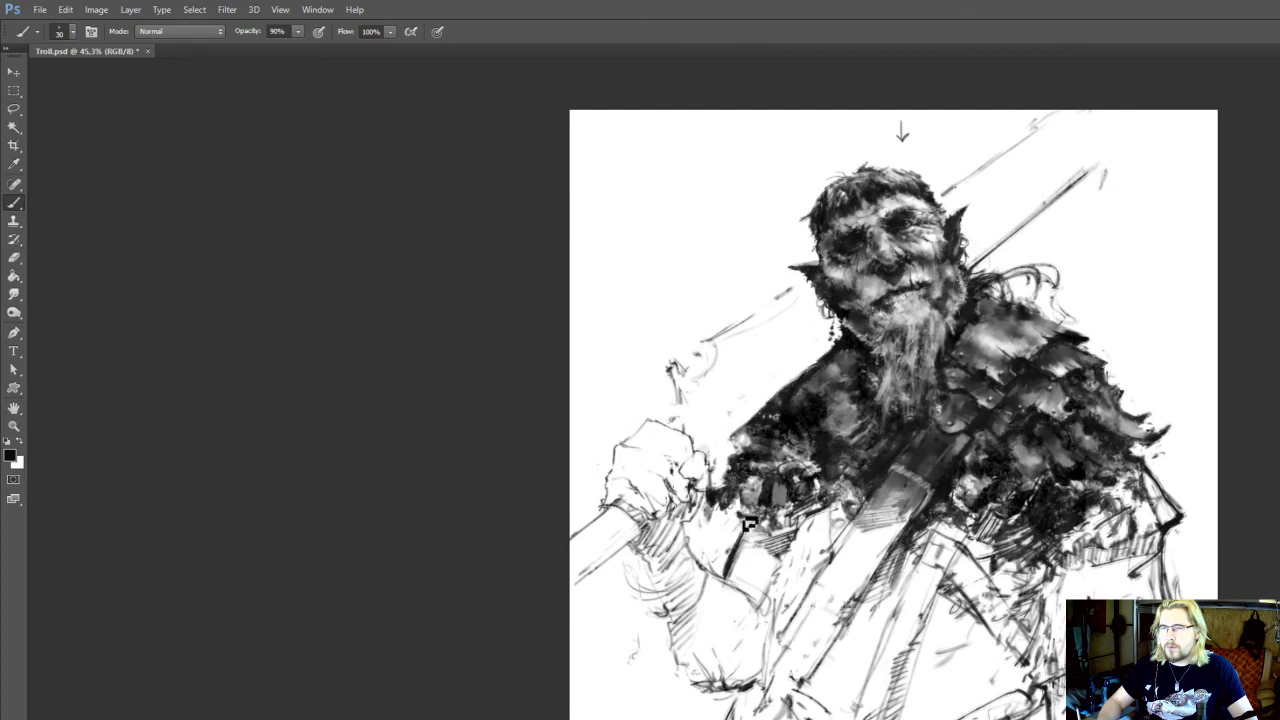
pyautogui.scroll(2, 729, 586)
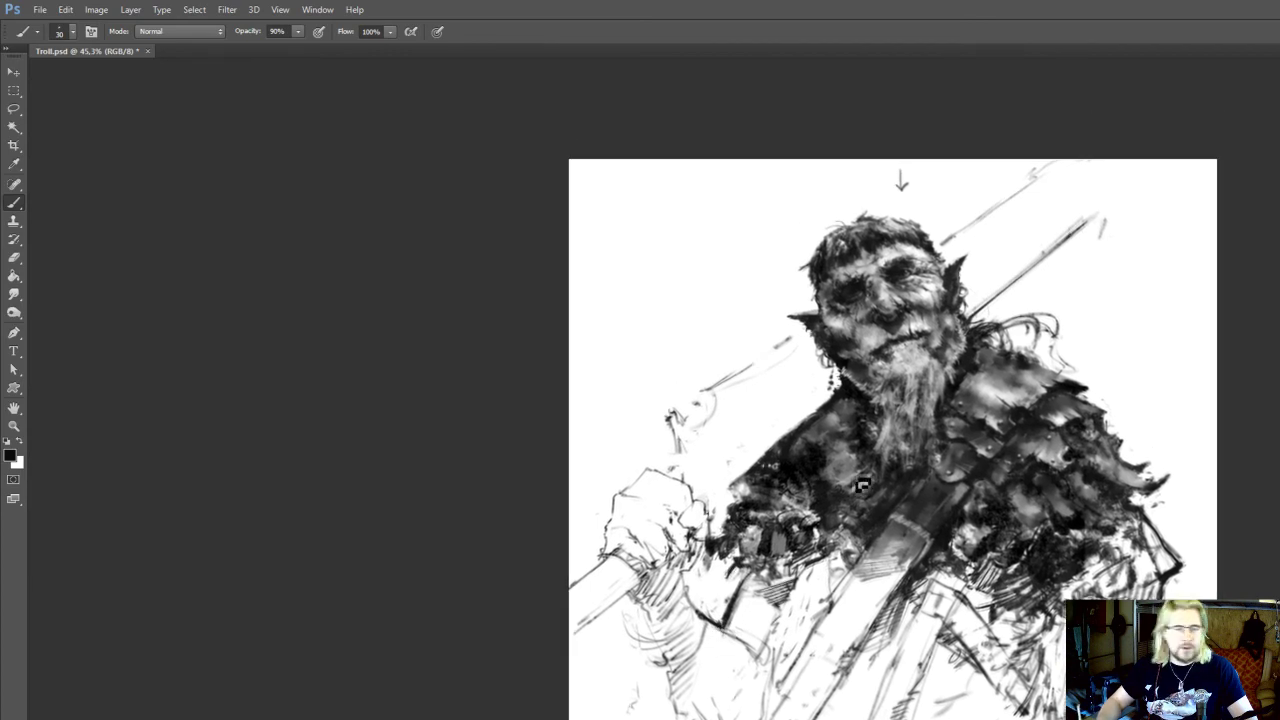
pyautogui.scroll(3, 714, 527)
pyautogui.moveTo(739, 505); pyautogui.dragTo(753, 521)
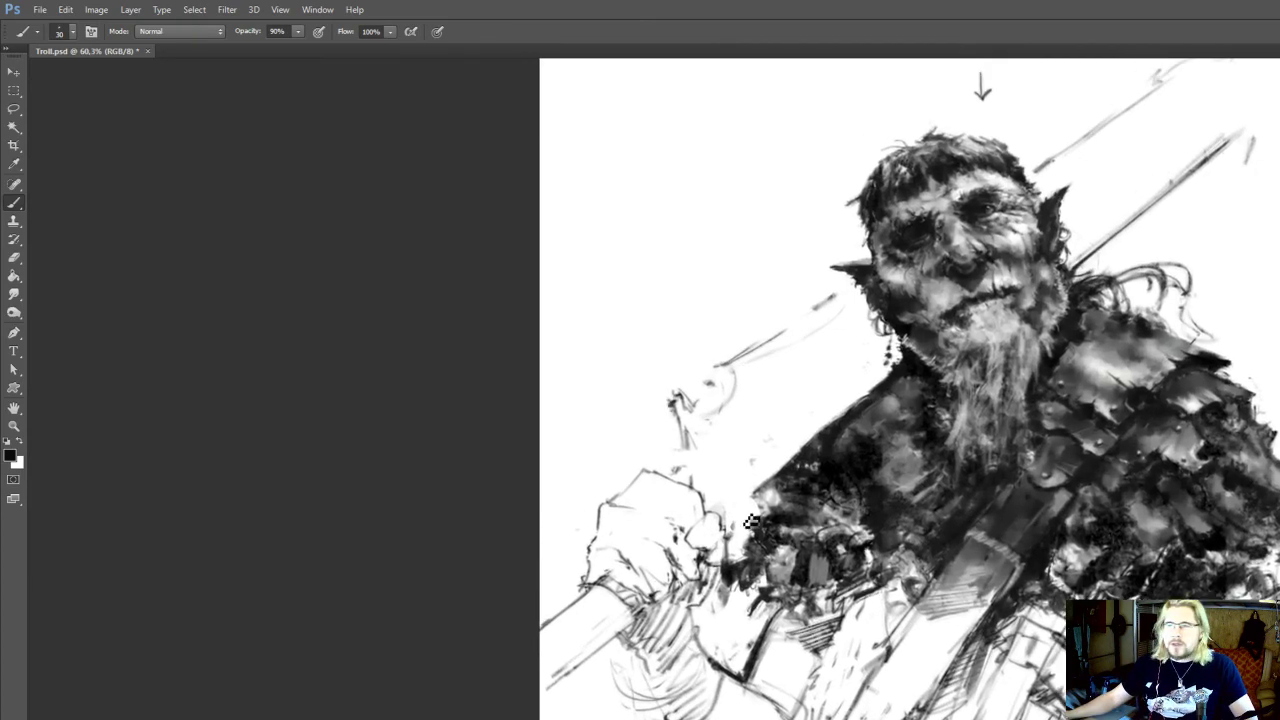
pyautogui.hotkey('ctrl', 's')
# Erase the stray short mark beside the end of the weapon shaft behind the troll's shoulder
pyautogui.moveTo(903, 398); pyautogui.dragTo(790, 562)
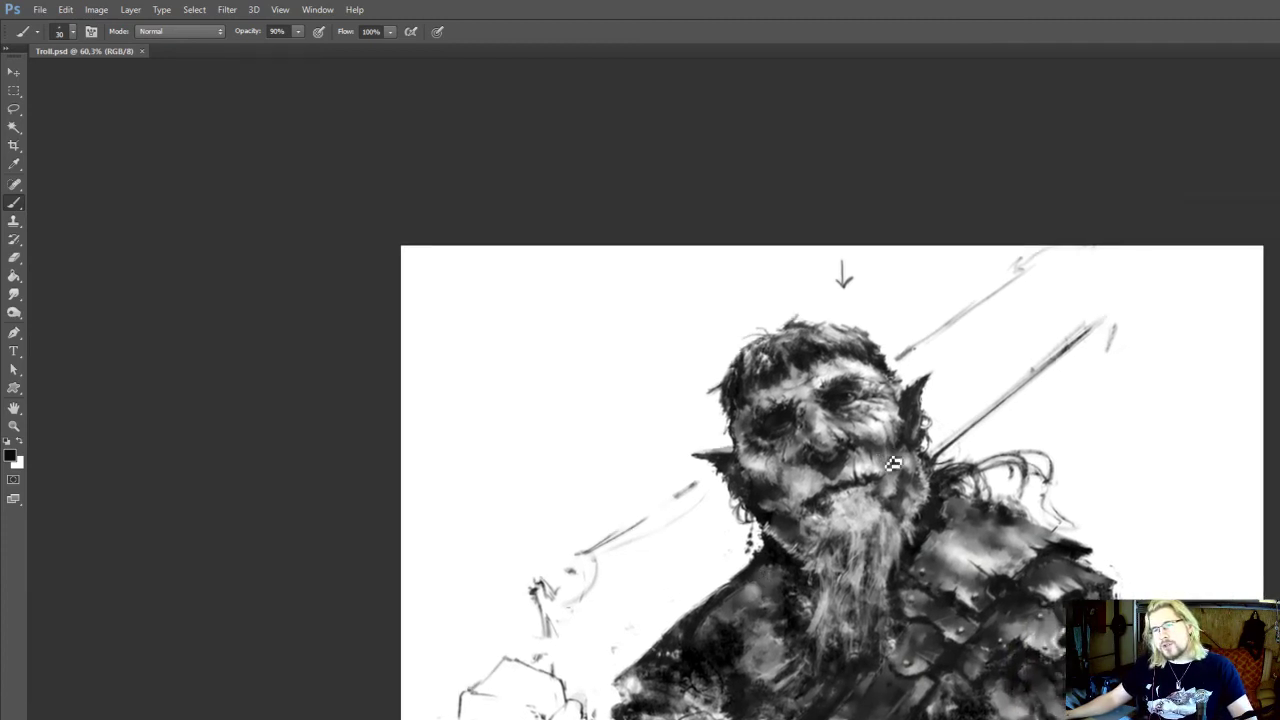
pyautogui.moveTo(886, 460); pyautogui.dragTo(839, 480)
pyautogui.press('e')
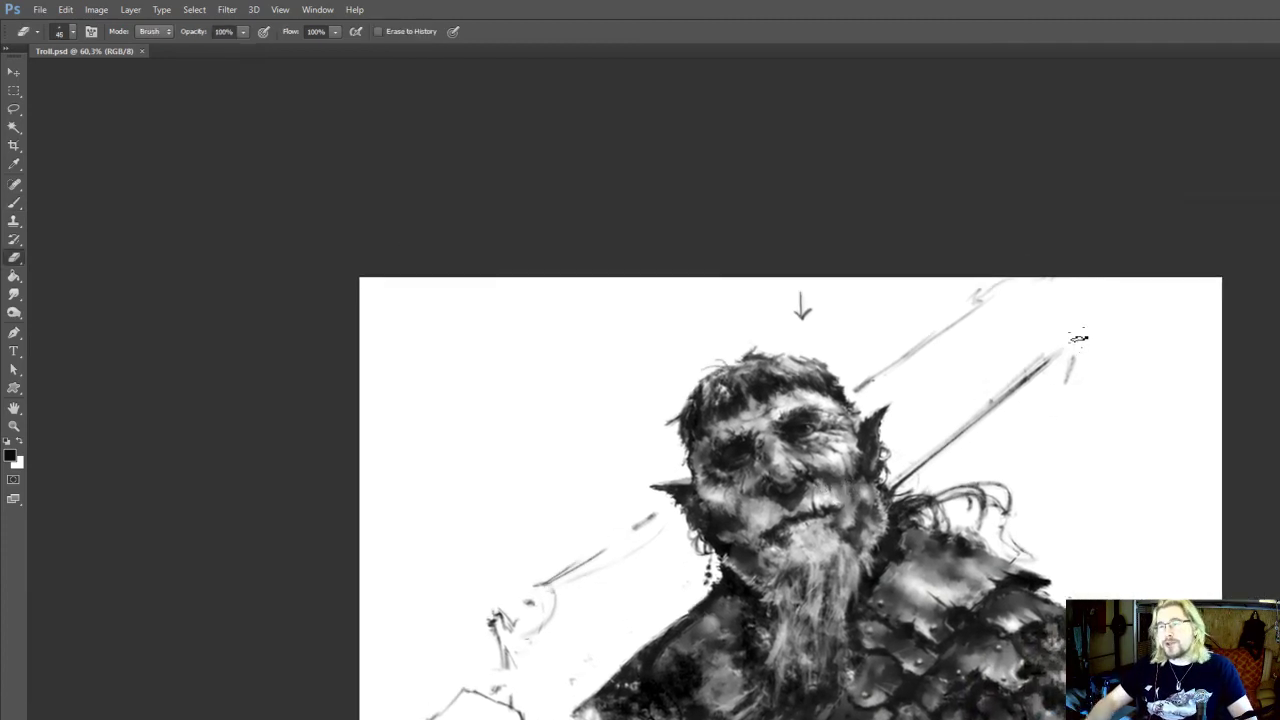
pyautogui.moveTo(1079, 340); pyautogui.dragTo(1066, 398)
pyautogui.moveTo(1021, 328); pyautogui.dragTo(1013, 321)
pyautogui.moveTo(1008, 461); pyautogui.dragTo(975, 452)
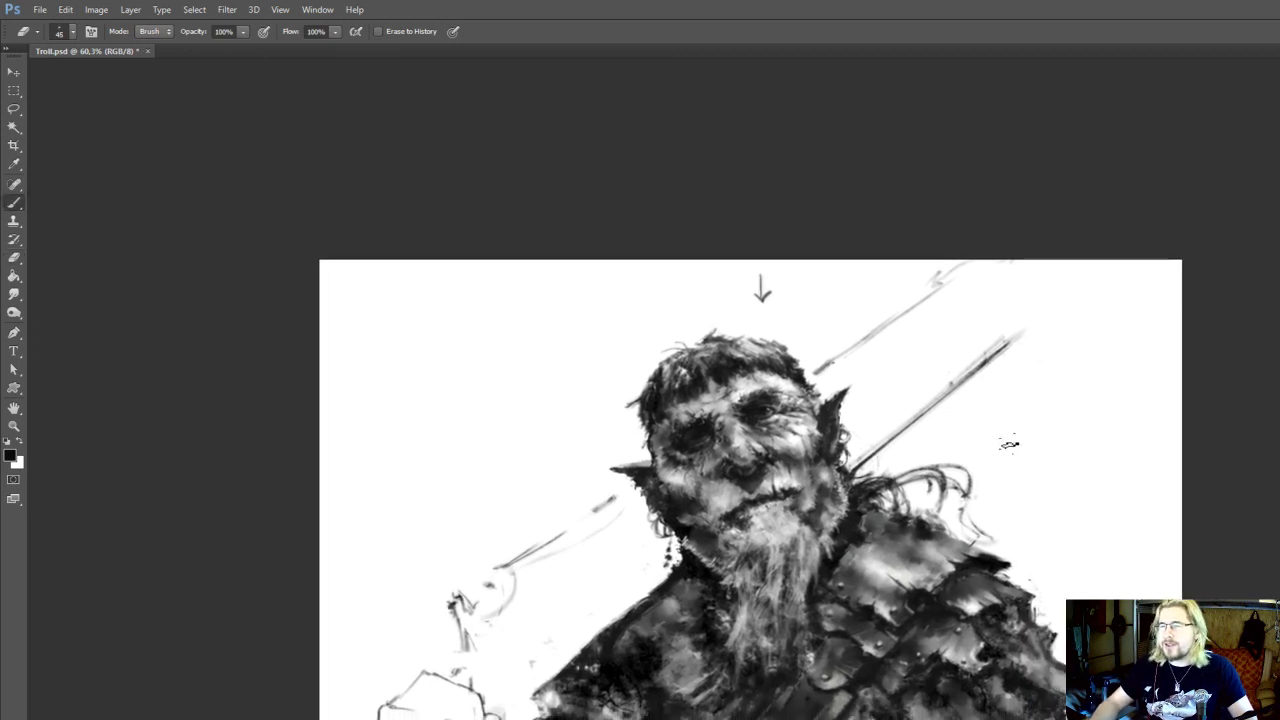
# Handwrite the troll's name "Olaf" in black in the empty space beside the head and underline it
pyautogui.press('b')
pyautogui.moveTo(1034, 390)
pyautogui.mouseDown()
pyautogui.moveTo(1032, 424)
pyautogui.moveTo(1096, 436)
pyautogui.moveTo(1104, 404)
pyautogui.mouseUp()
pyautogui.moveTo(946, 431); pyautogui.dragTo(1120, 430)
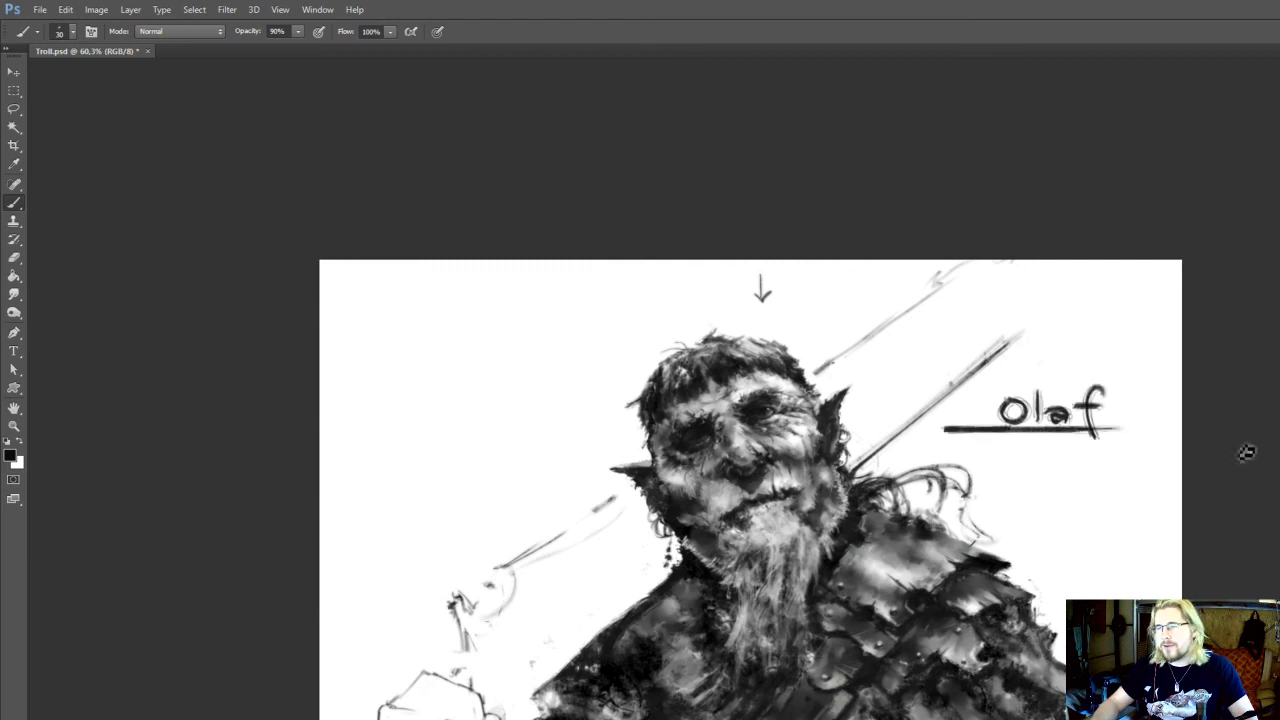
pyautogui.scroll(-5, 1064, 408)
pyautogui.scroll(1, 997, 492)
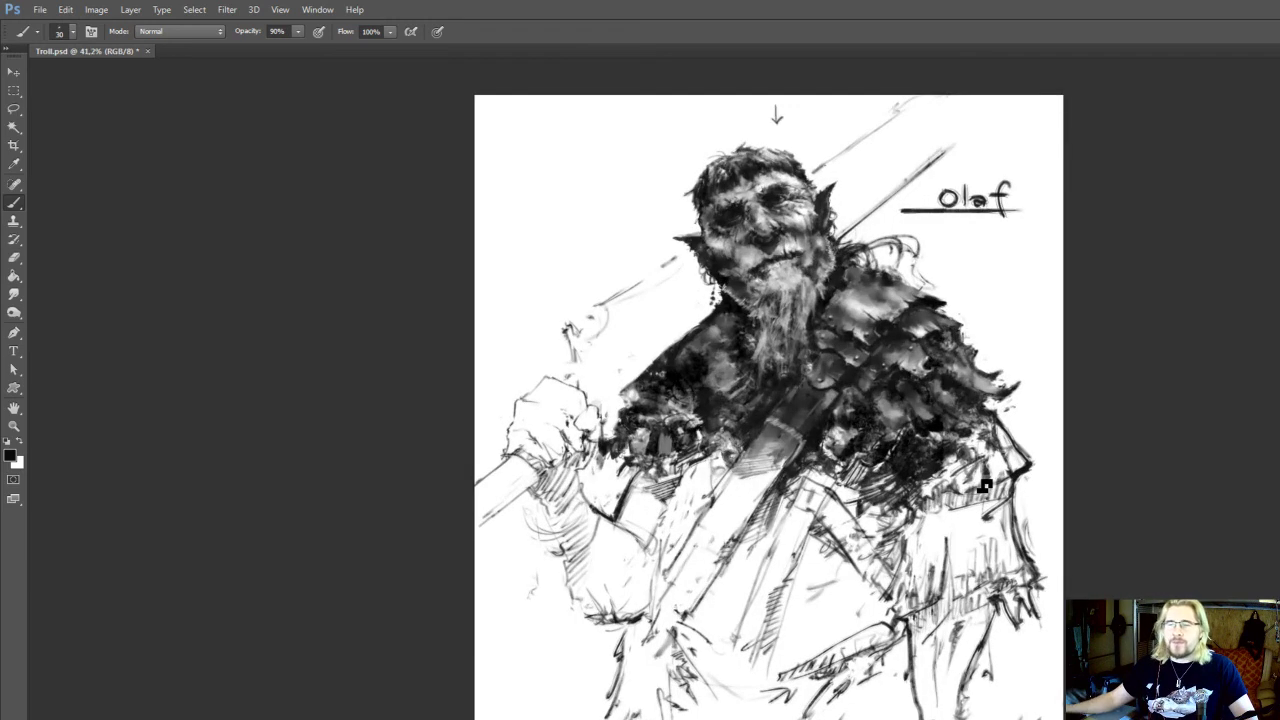